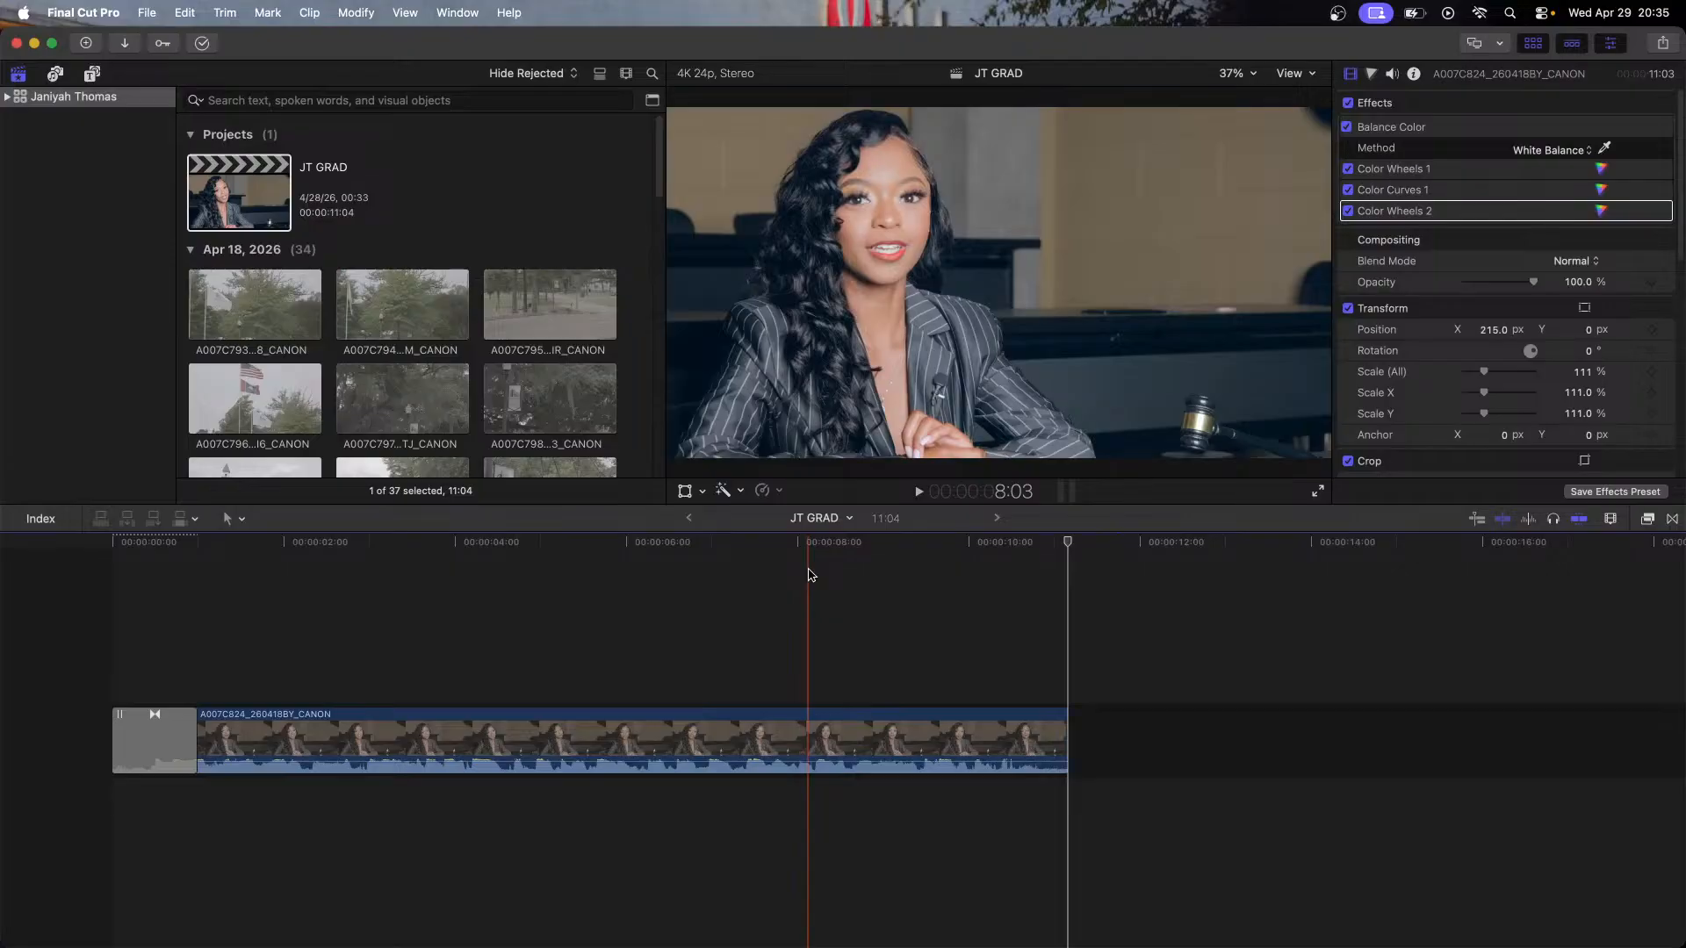
Step: Remove the Balance Color, Color Wheels 1, Color Curves 1 and Color Wheels 2 effects from the interview clip
{"action": "left_click", "coordinate": [808, 576]}
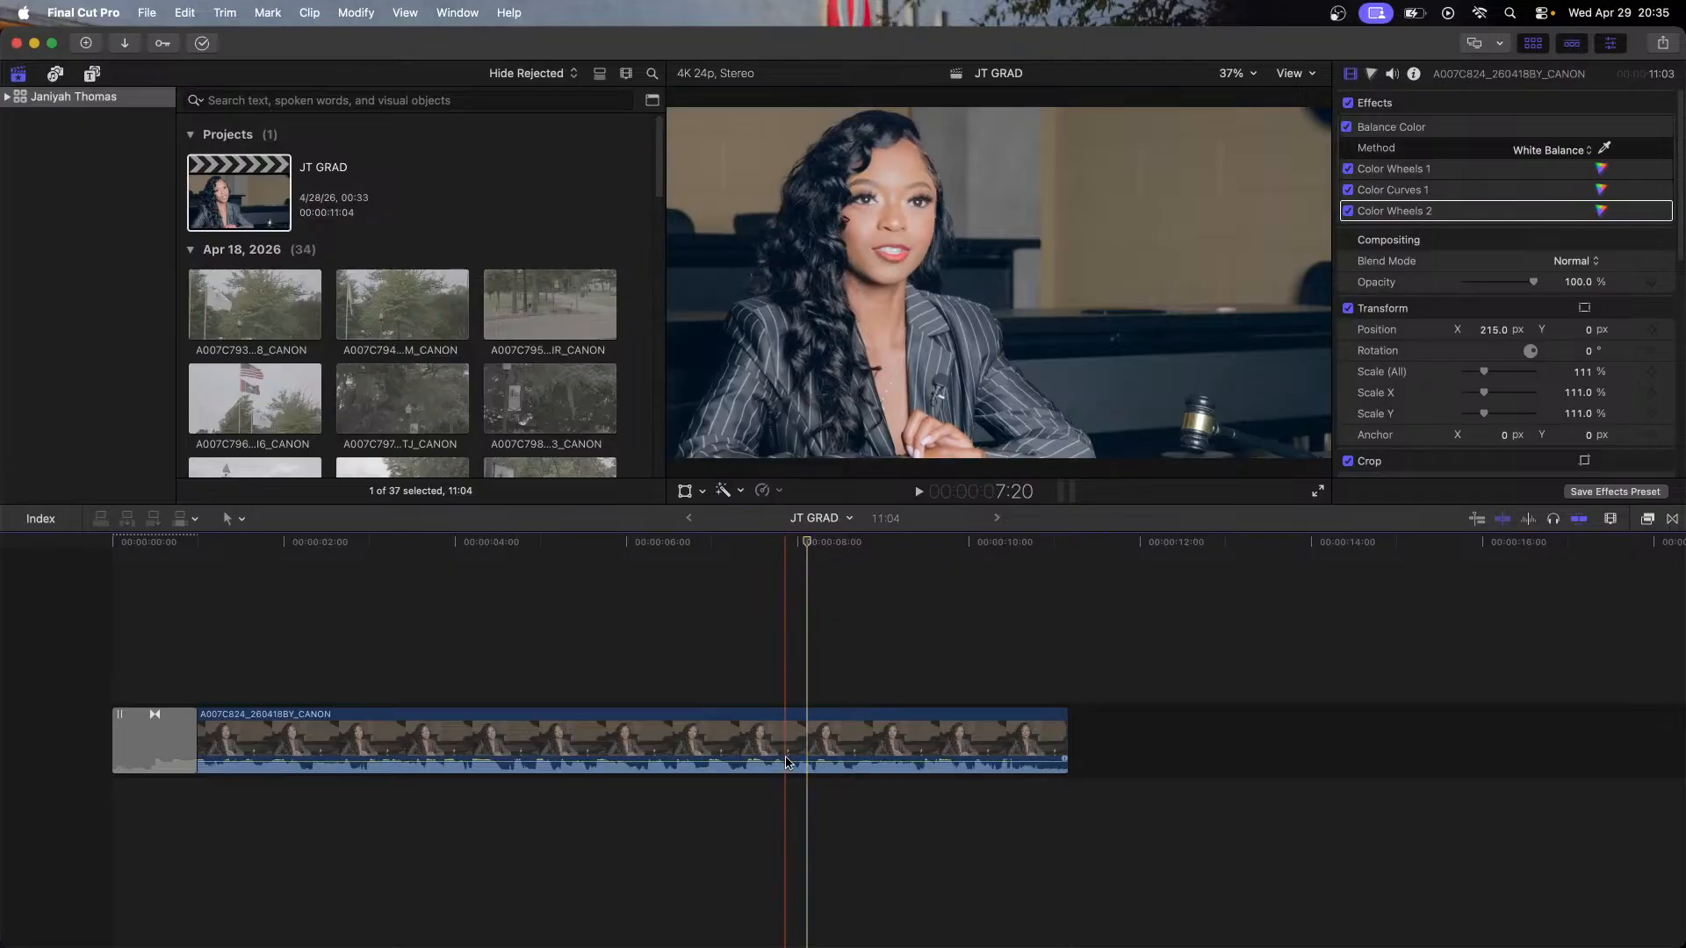
{"action": "left_click", "coordinate": [1413, 128]}
{"action": "key", "text": "Caps_Lock"}
{"action": "key", "text": "Caps_Lock"}
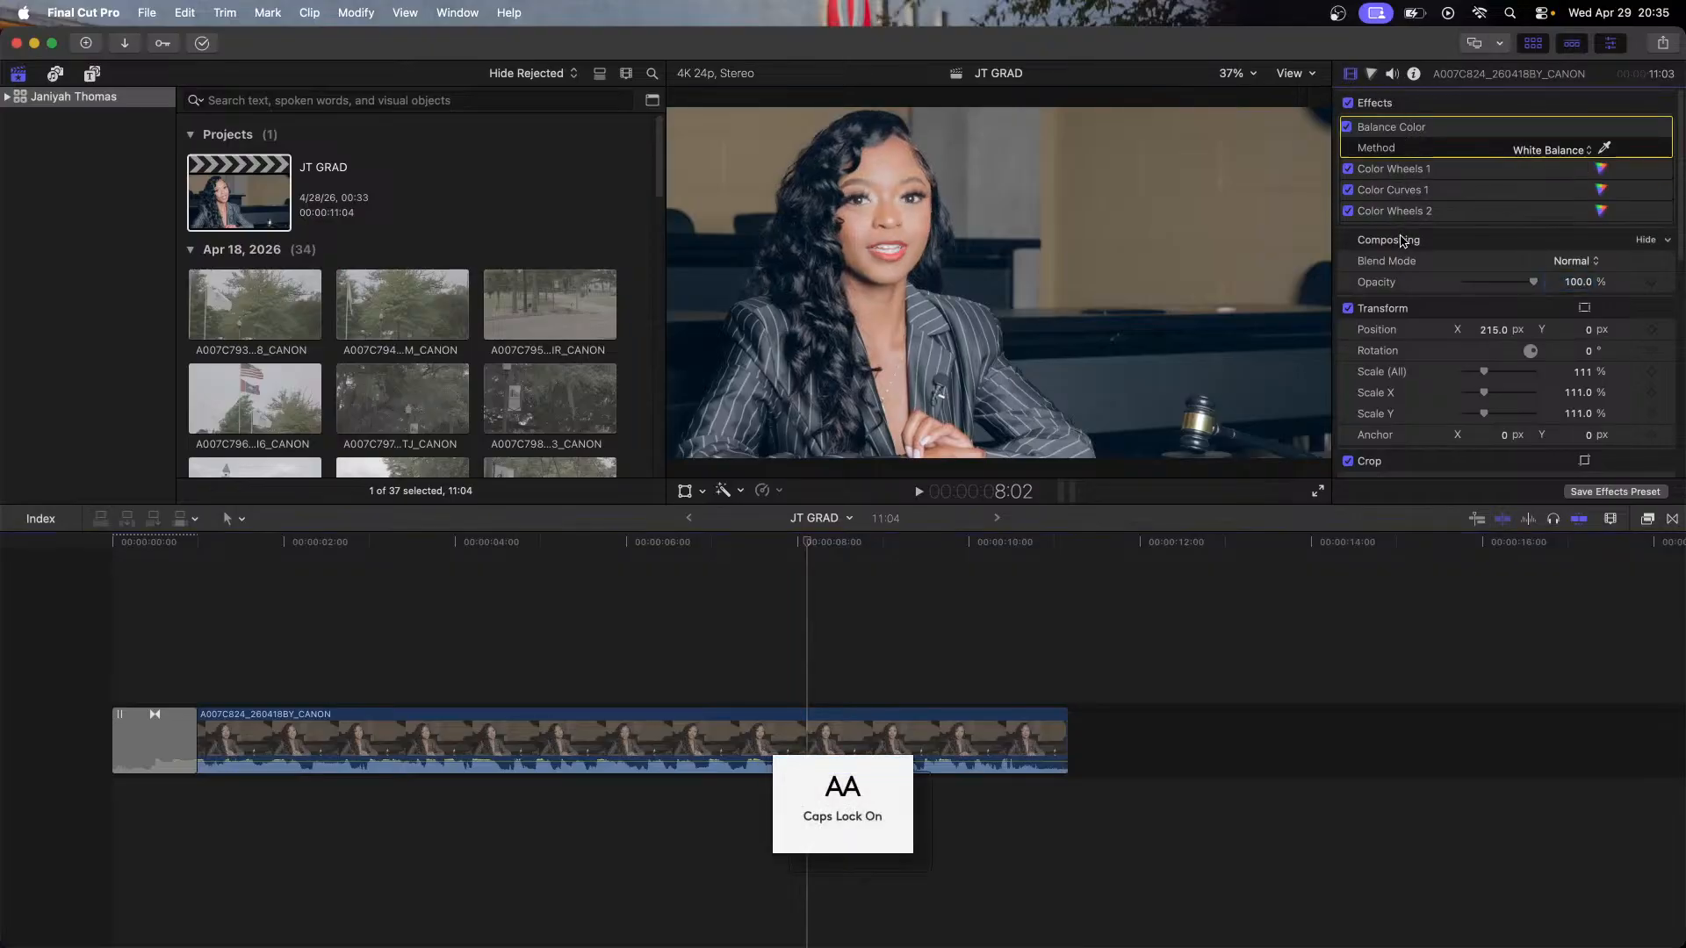
{"action": "left_click", "coordinate": [1402, 212], "text": "shift"}
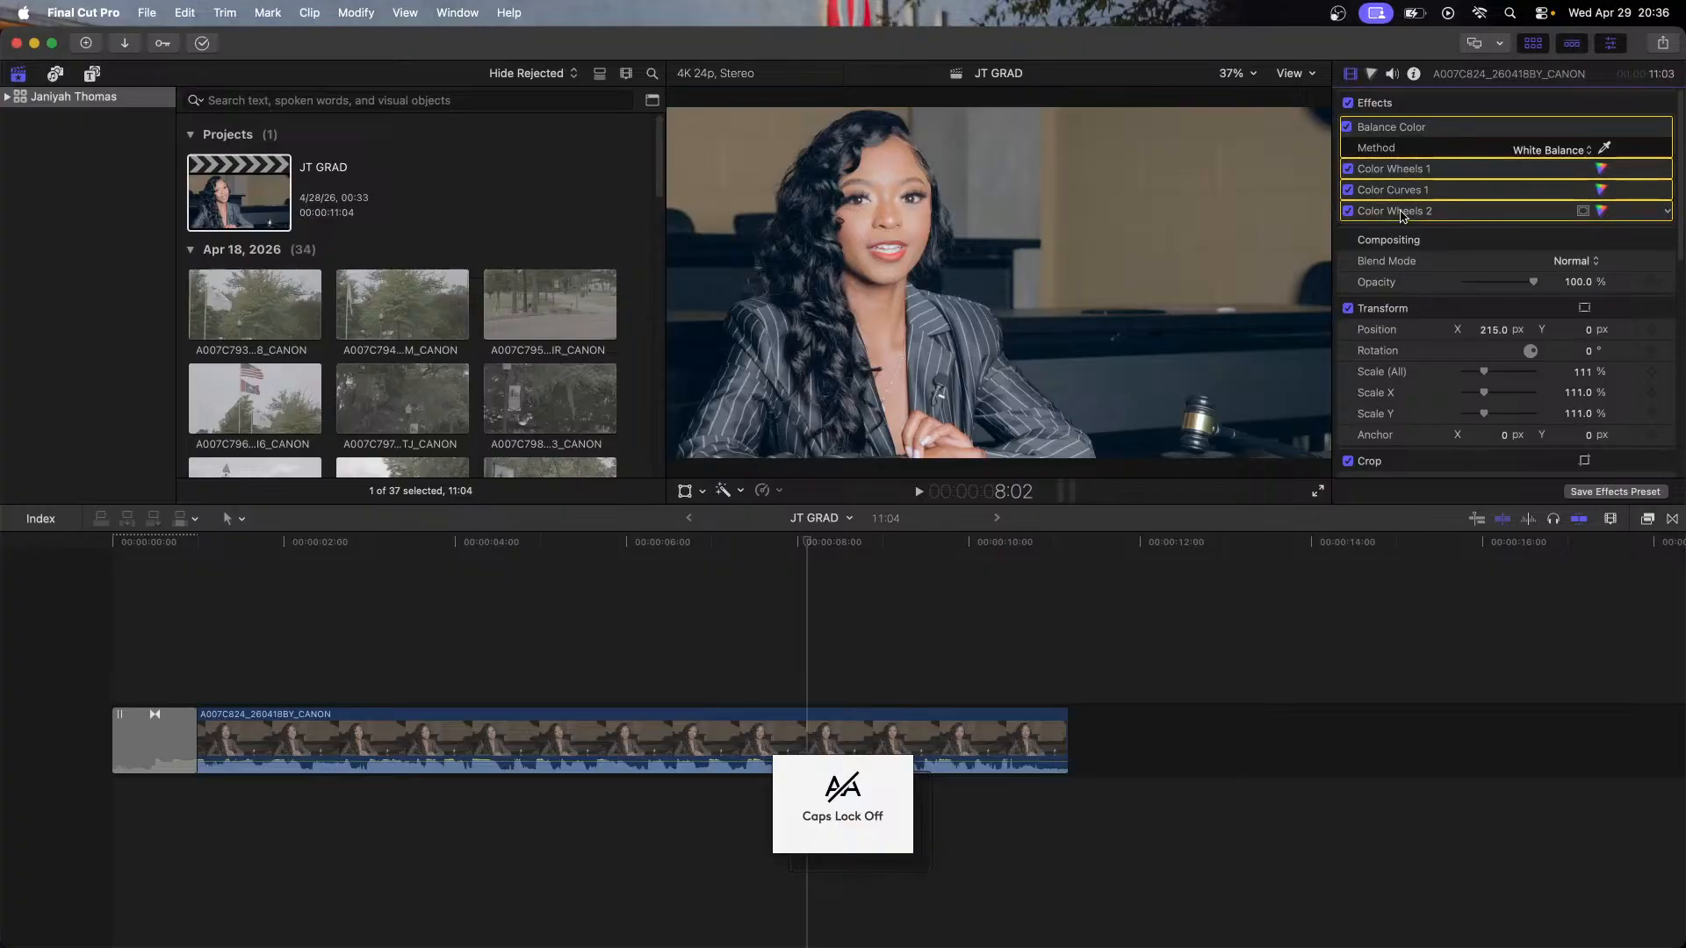
{"action": "key", "text": "Delete"}
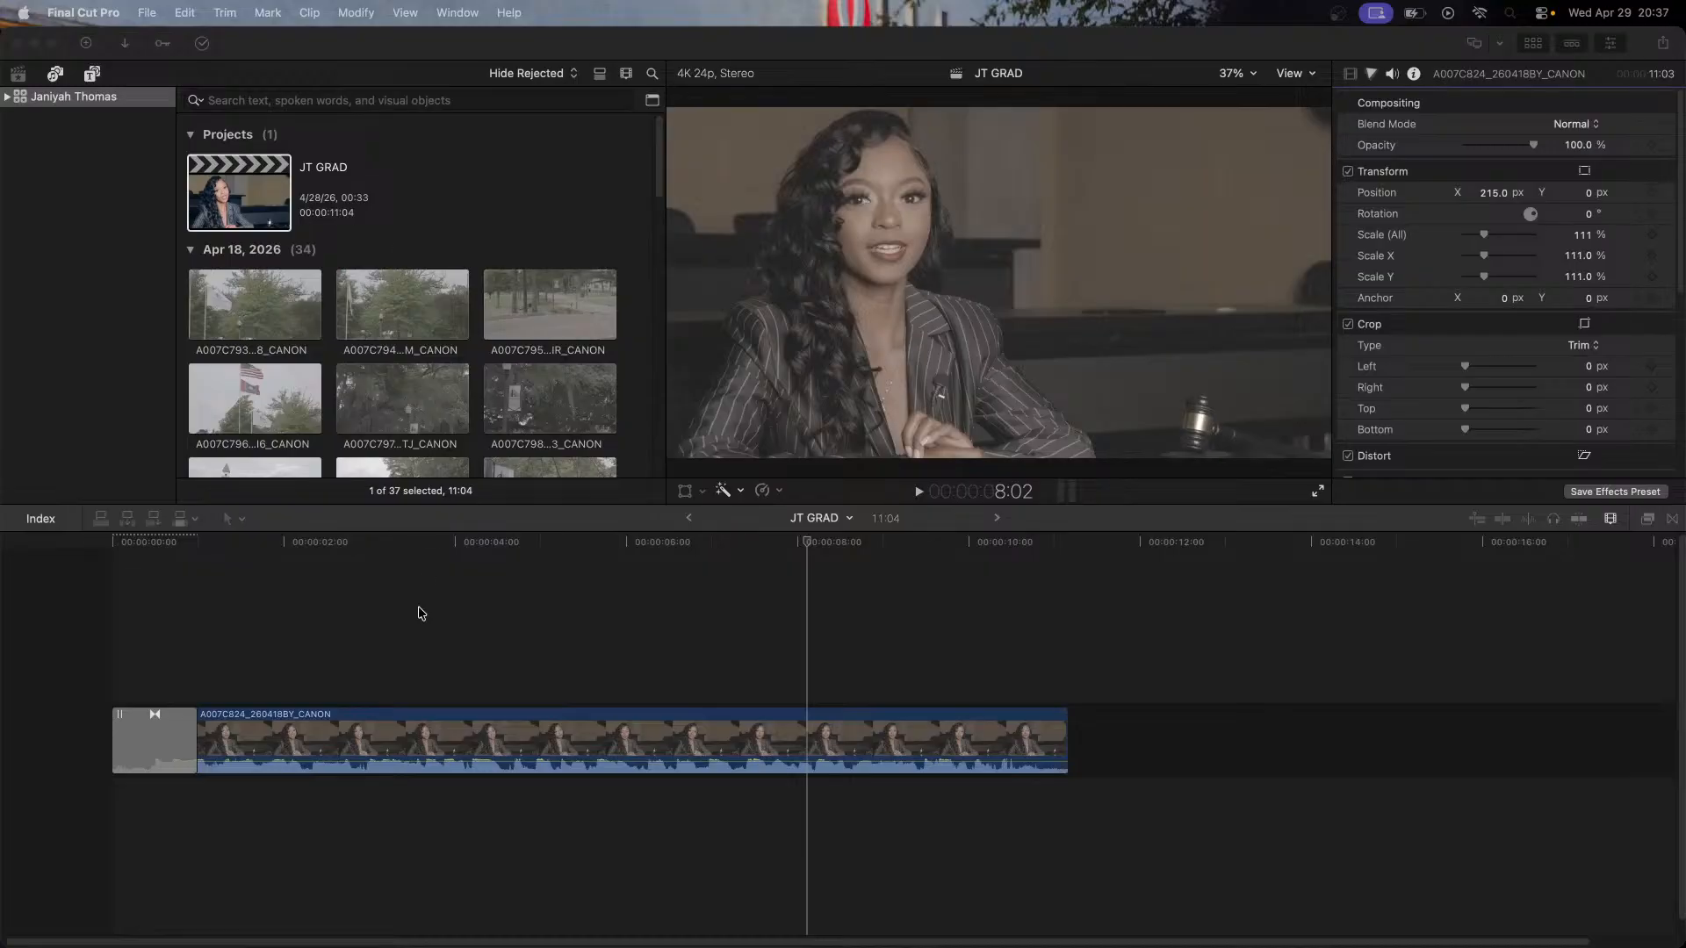
Step: Select the A007C824_260418BY_CANON clip in the timeline and apply Balance Color to it
{"action": "left_click", "coordinate": [415, 566]}
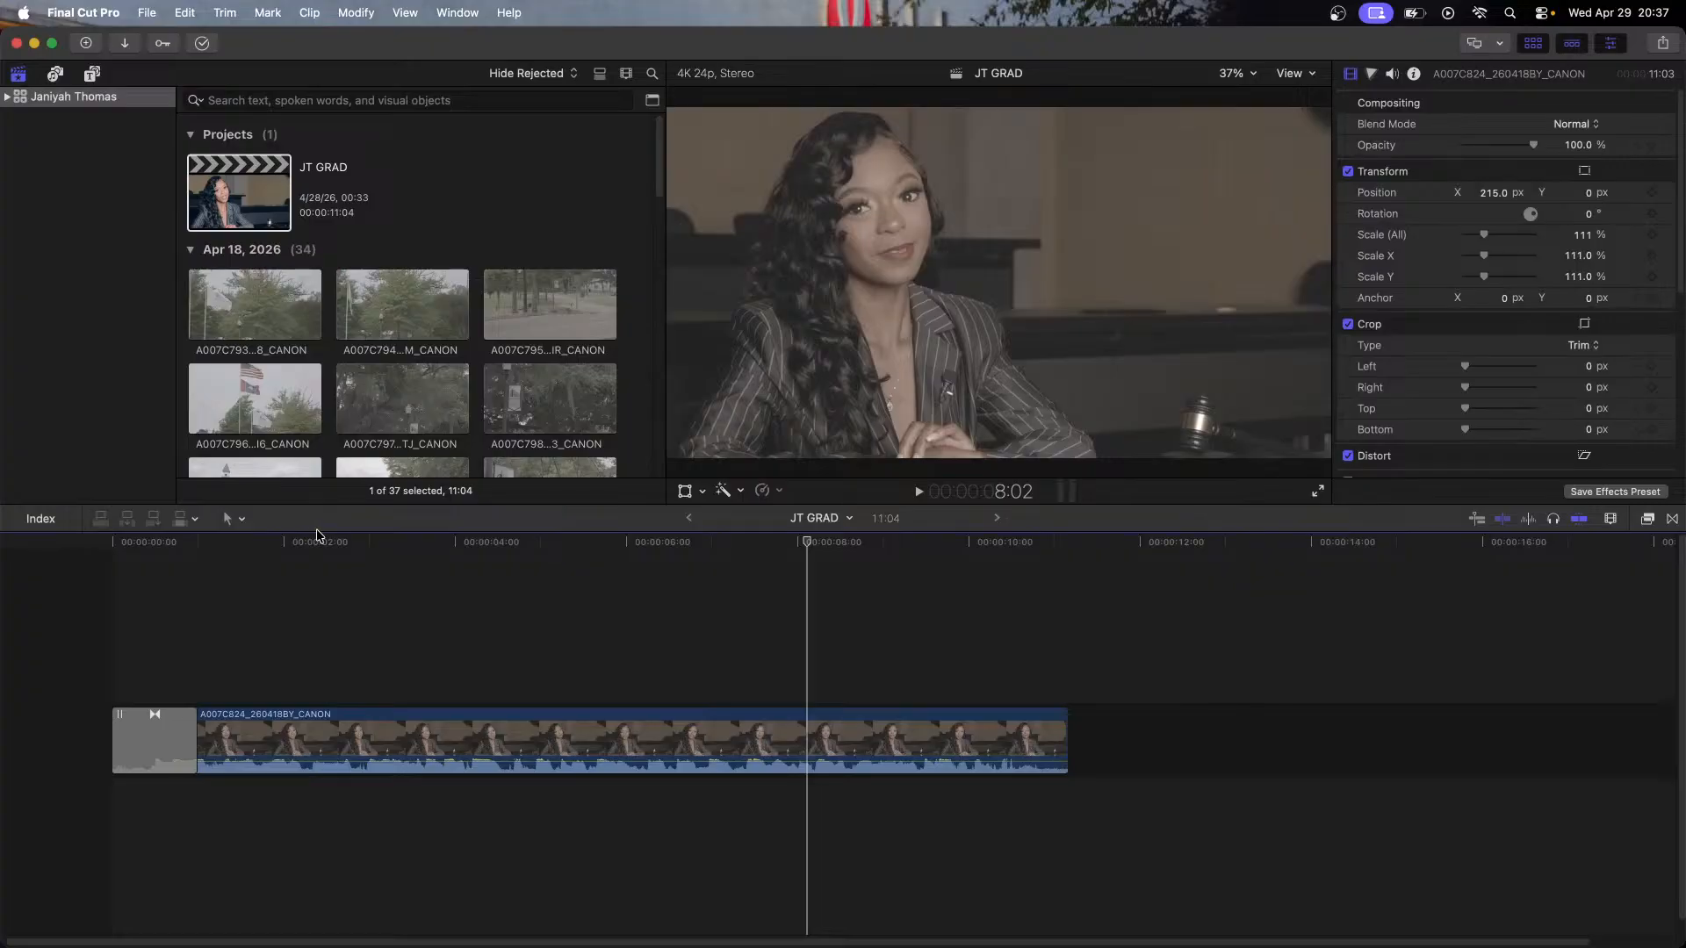
{"action": "left_click", "coordinate": [402, 727]}
{"action": "left_click", "coordinate": [416, 727]}
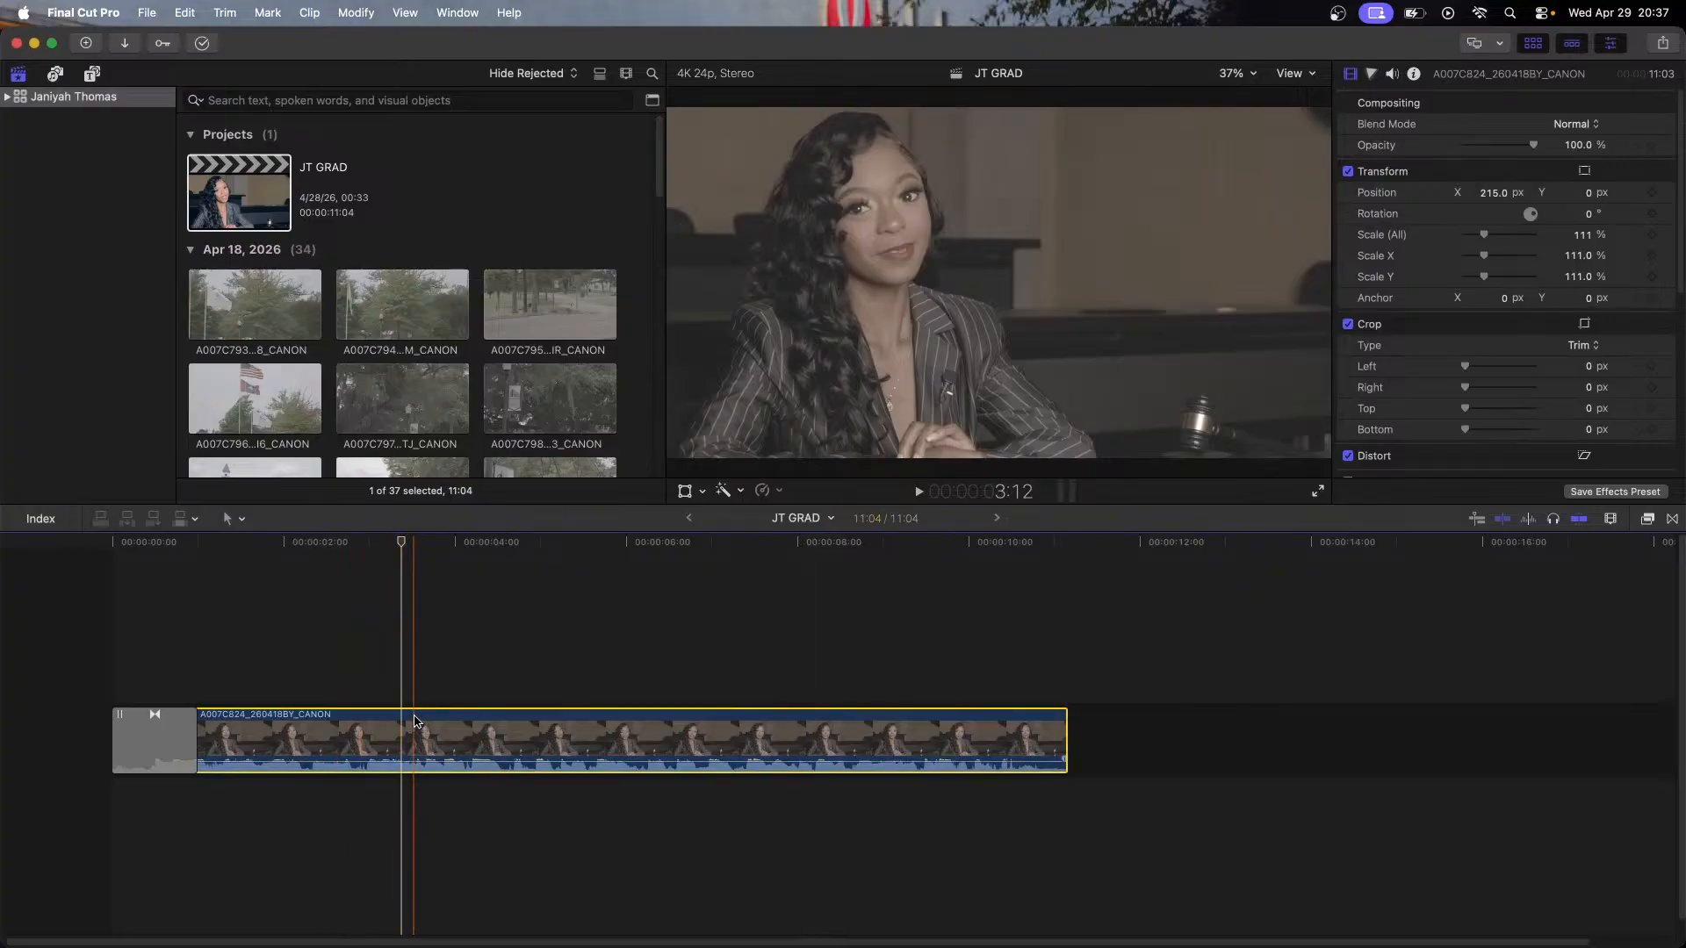
{"action": "key", "text": "alt+super+b"}
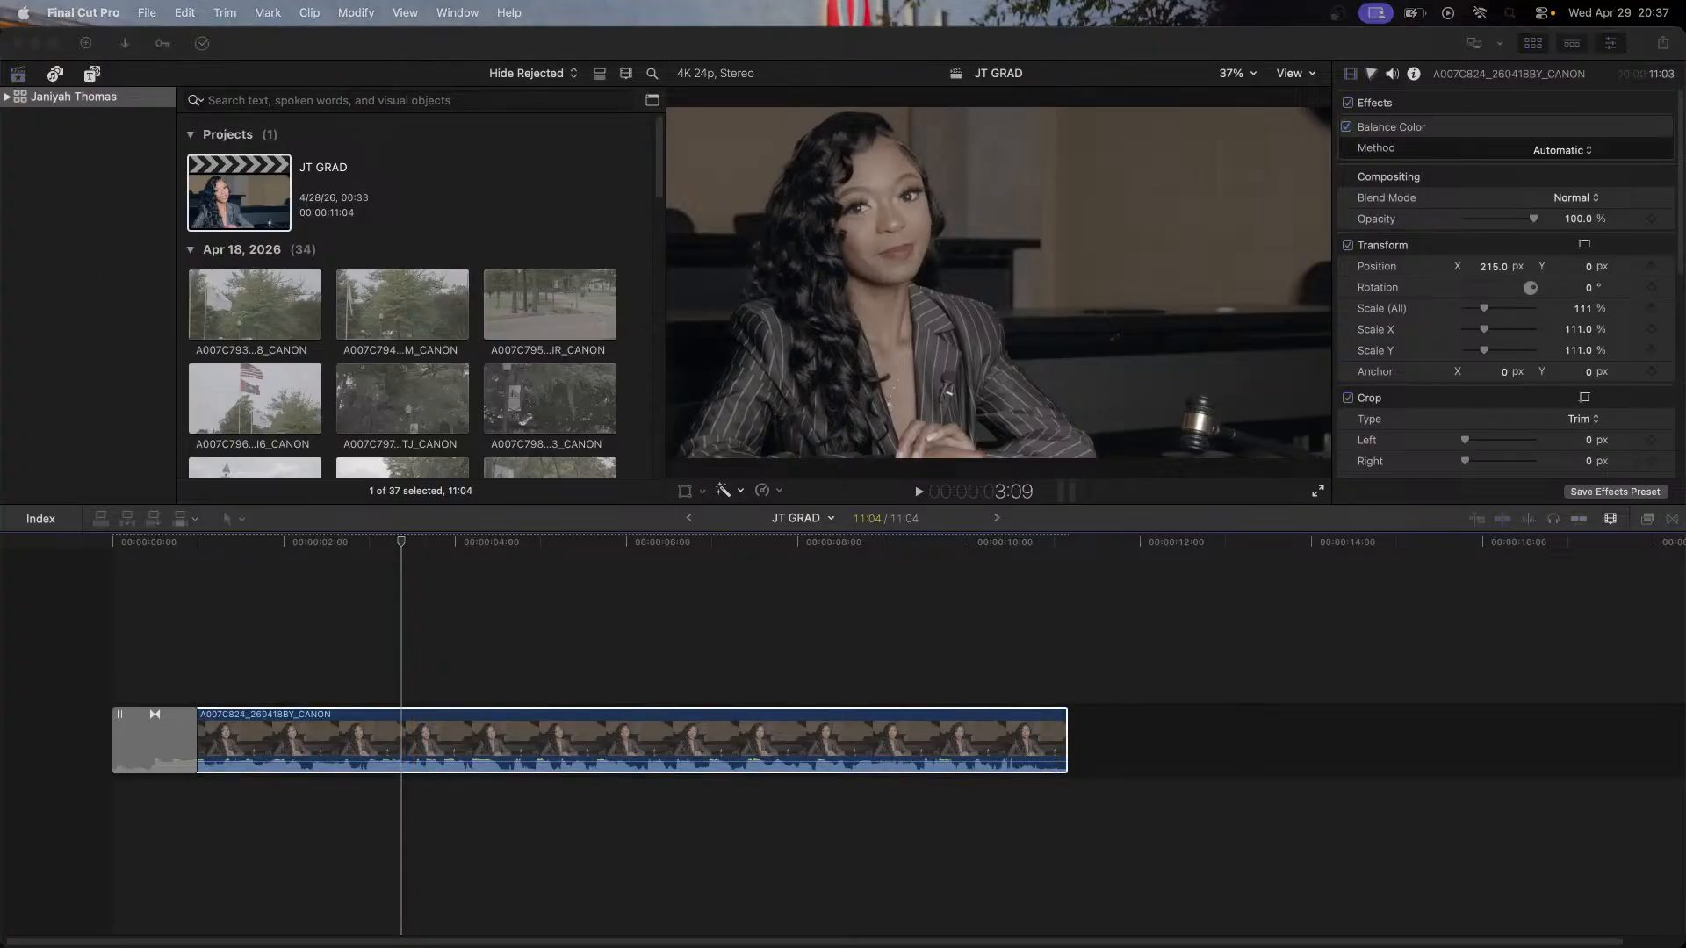
Step: Park the playhead at about 5:06 in the clip and set its Balance Color method to White Balance
{"action": "left_click", "coordinate": [572, 200]}
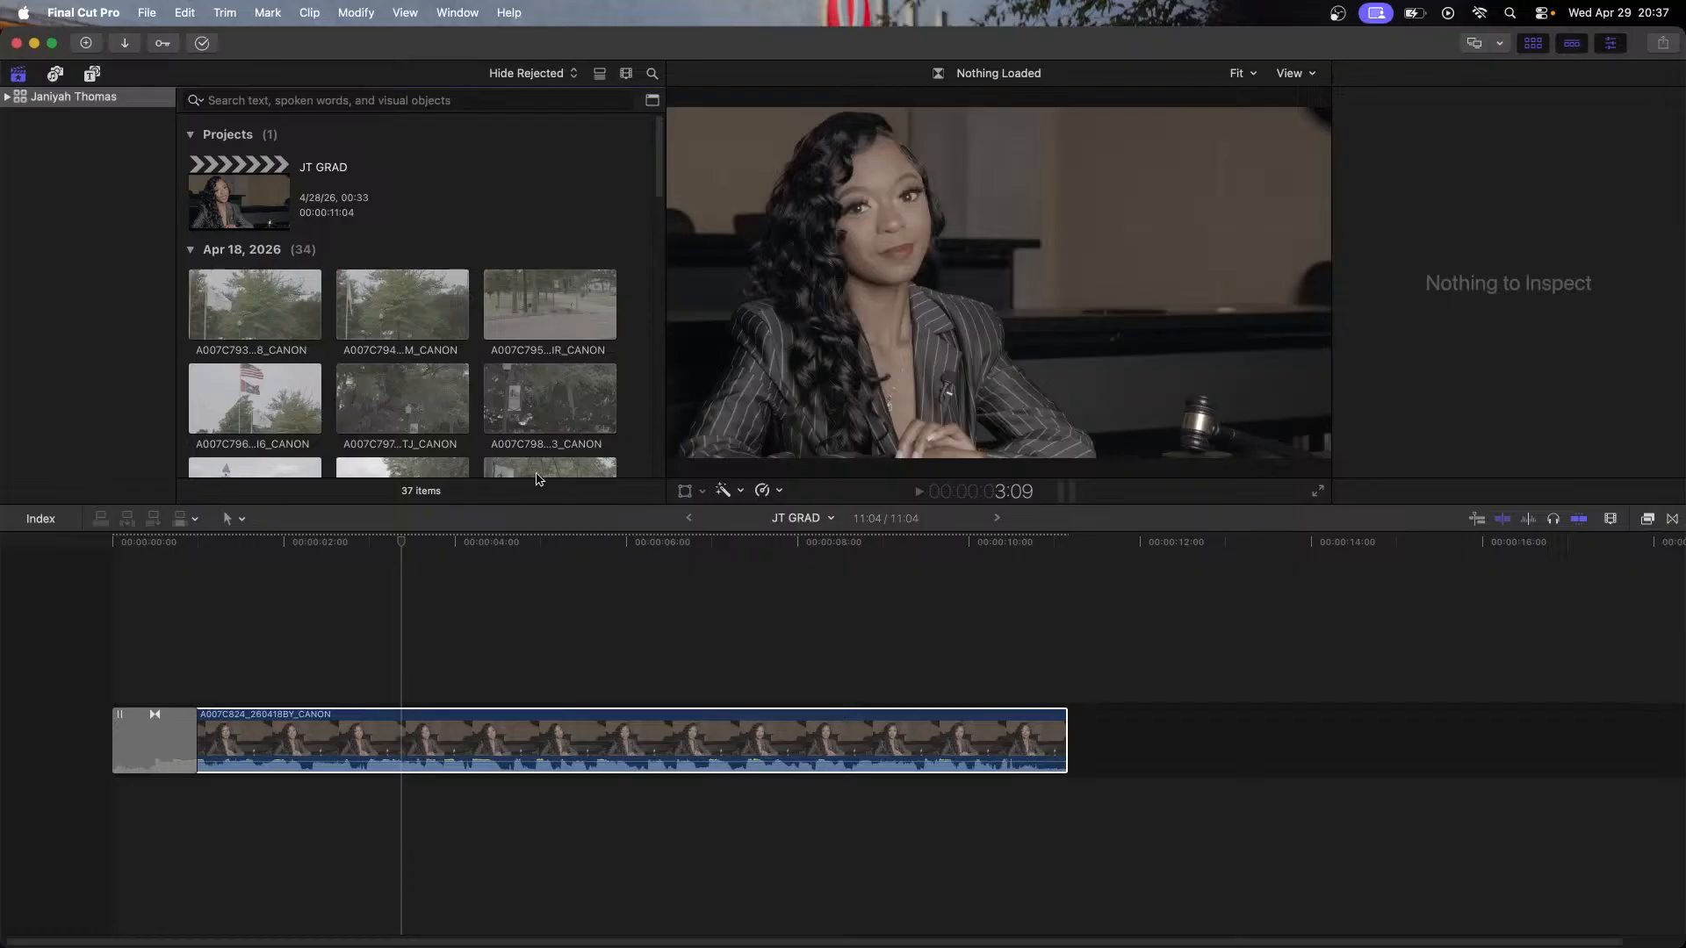
{"action": "left_click", "coordinate": [593, 544]}
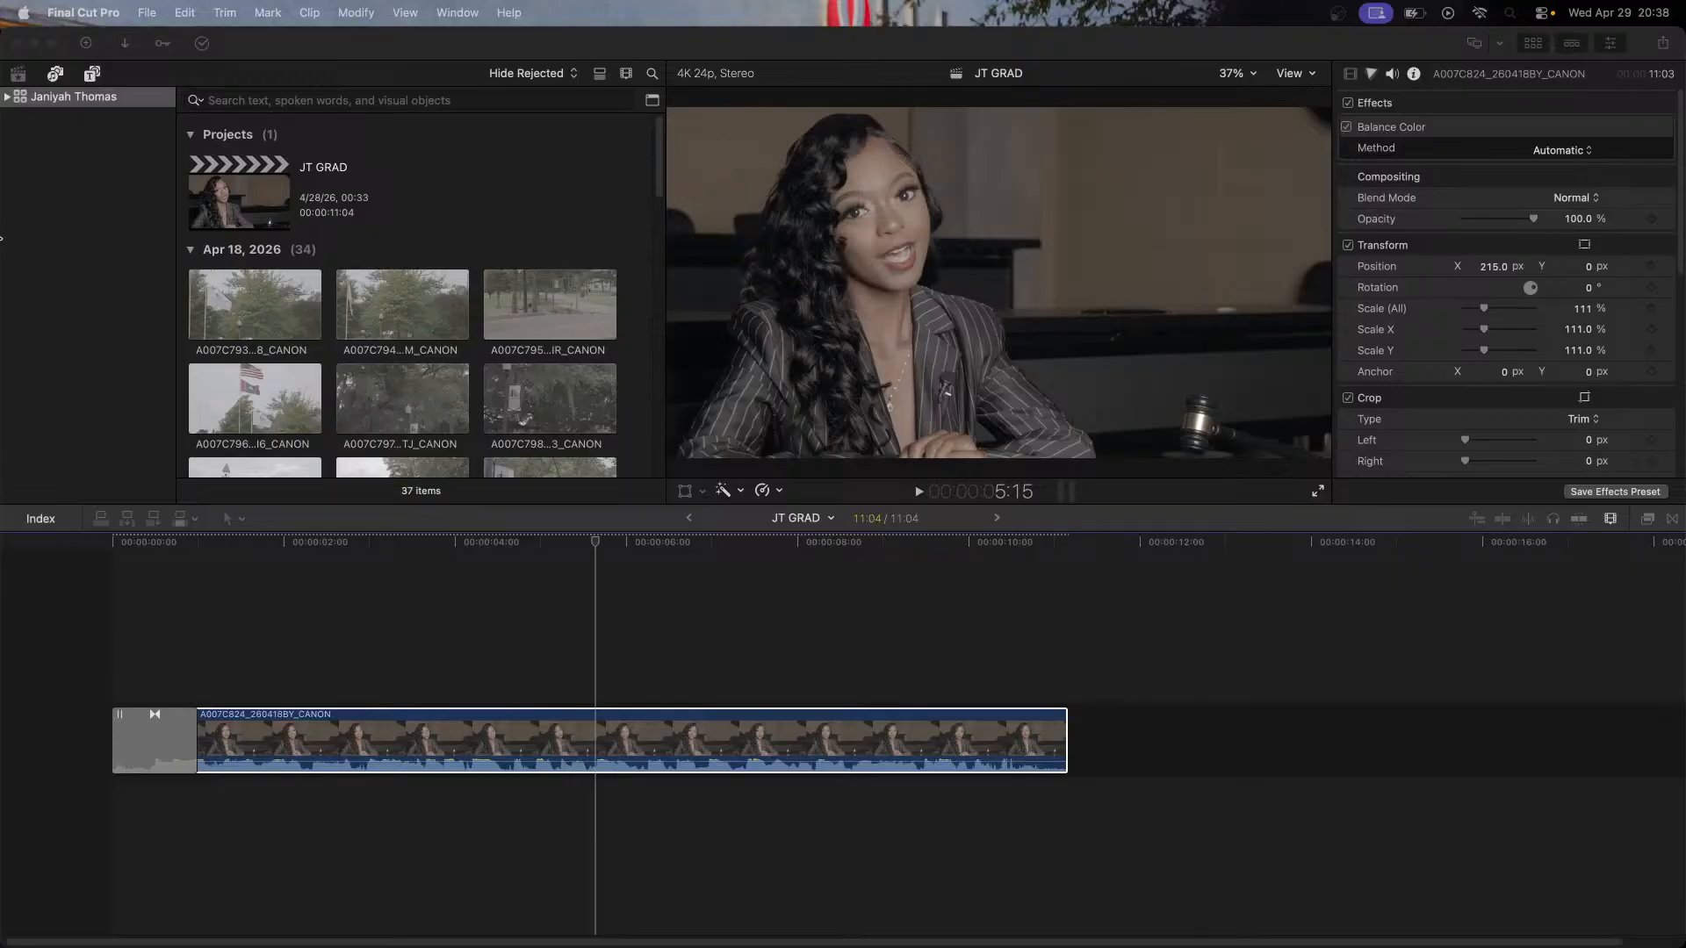
{"action": "left_click", "coordinate": [599, 558]}
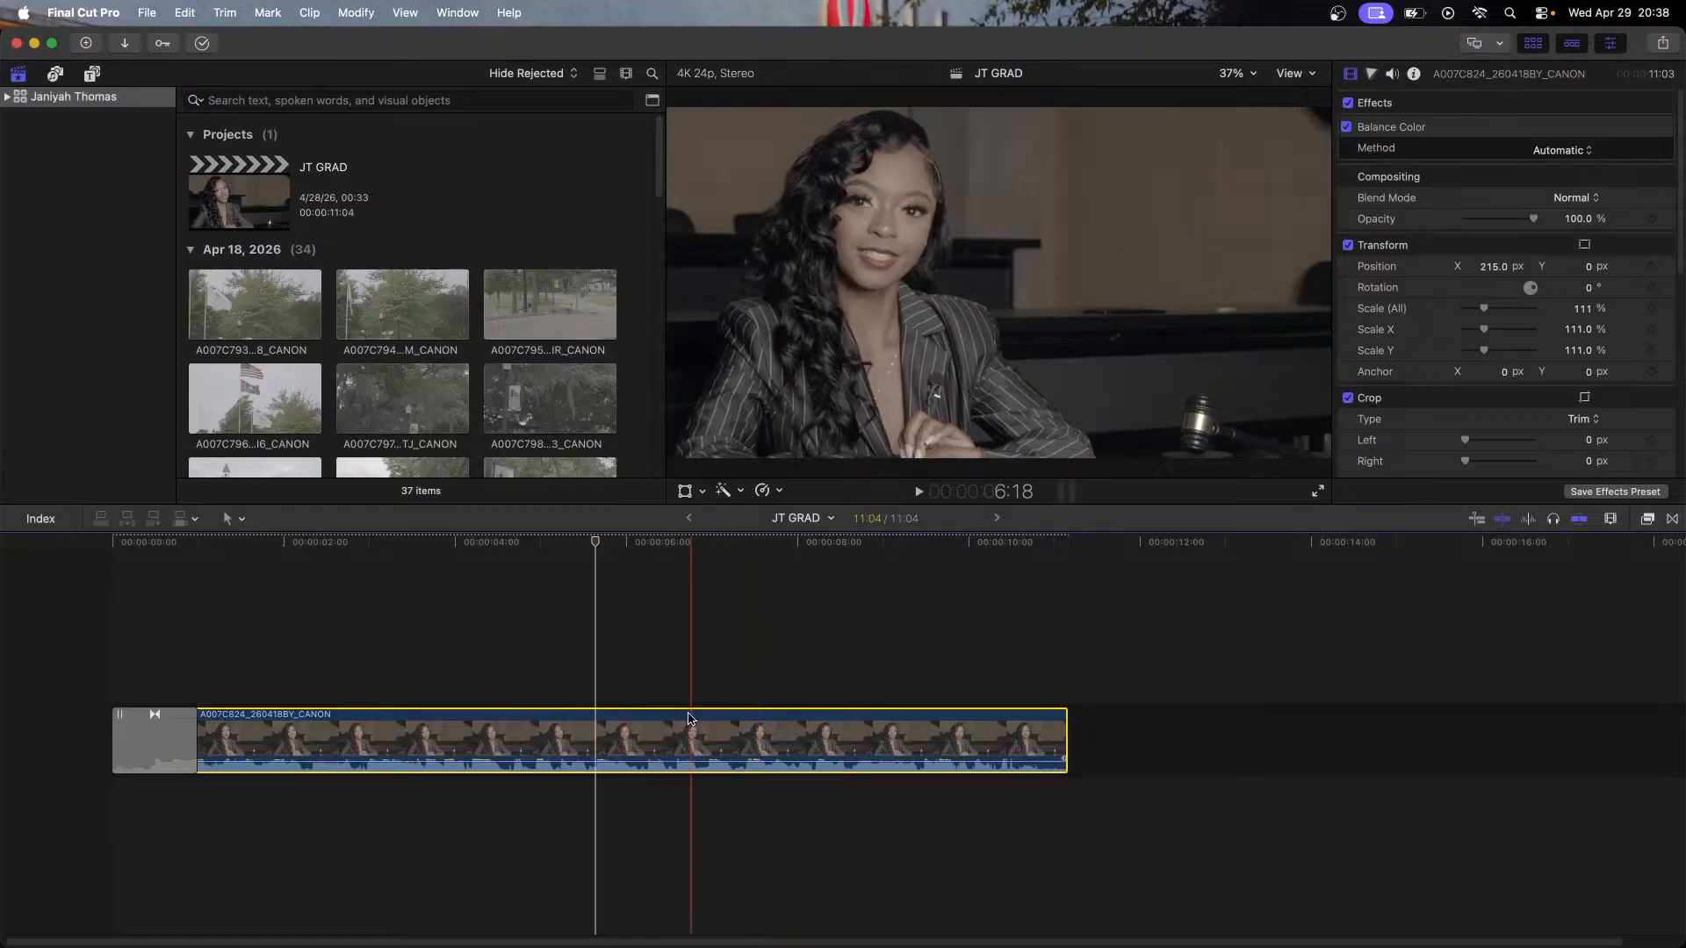
{"action": "left_click_drag", "start_coordinate": [594, 542], "coordinate": [566, 544]}
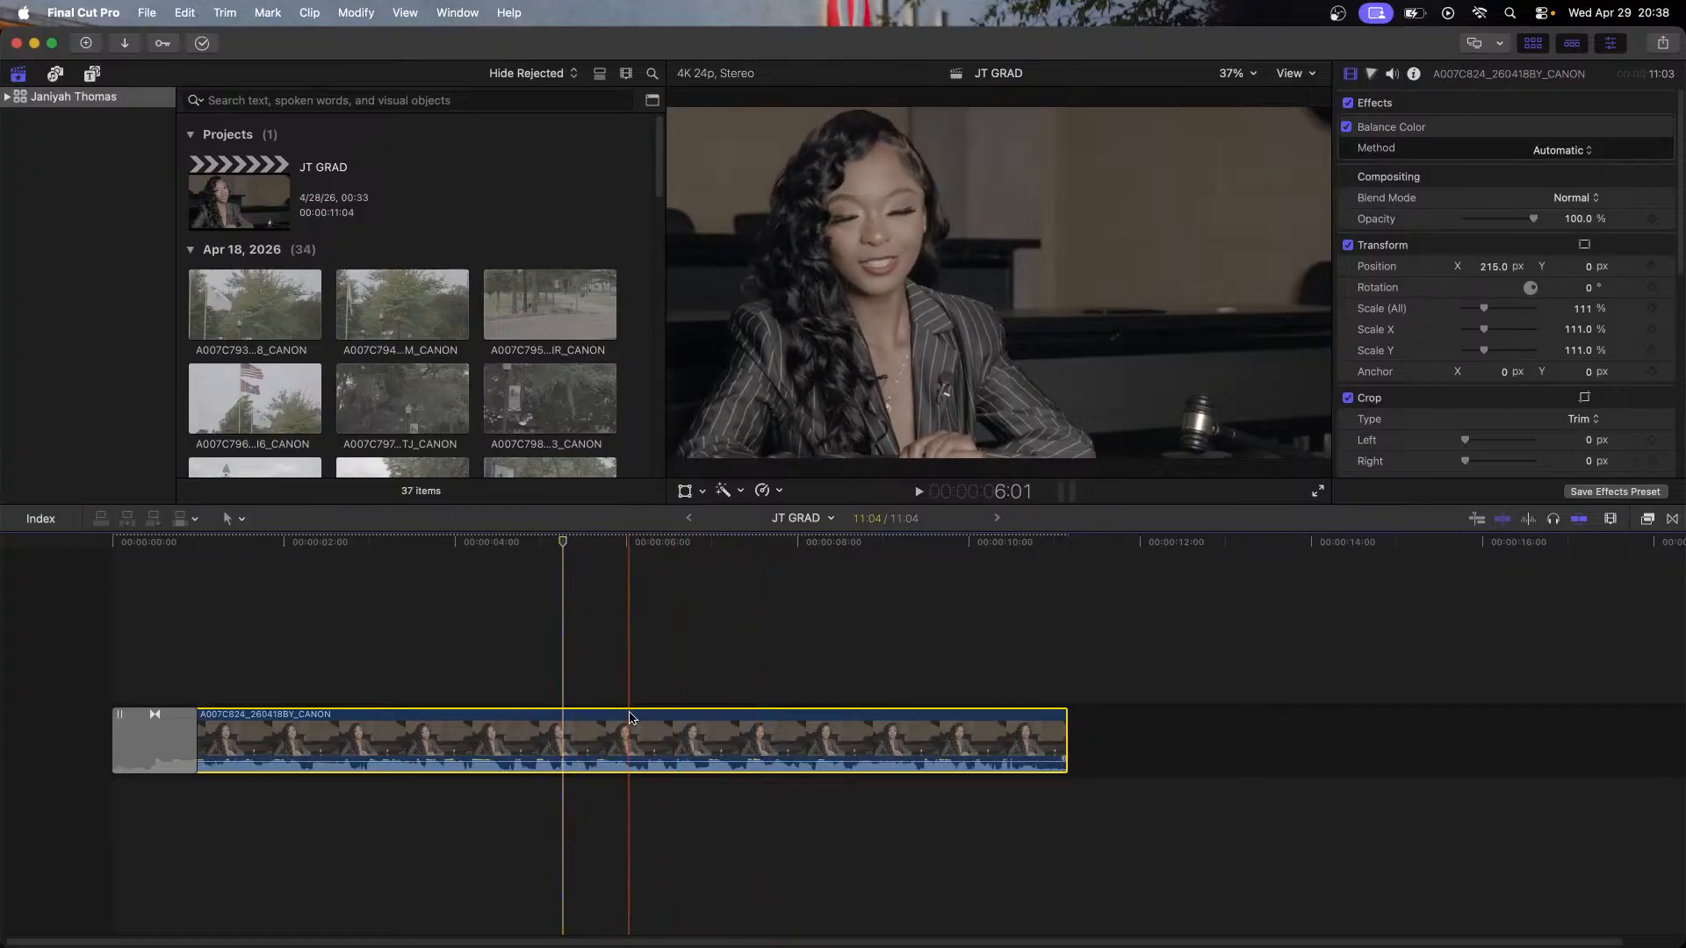
{"action": "left_click", "coordinate": [1576, 151]}
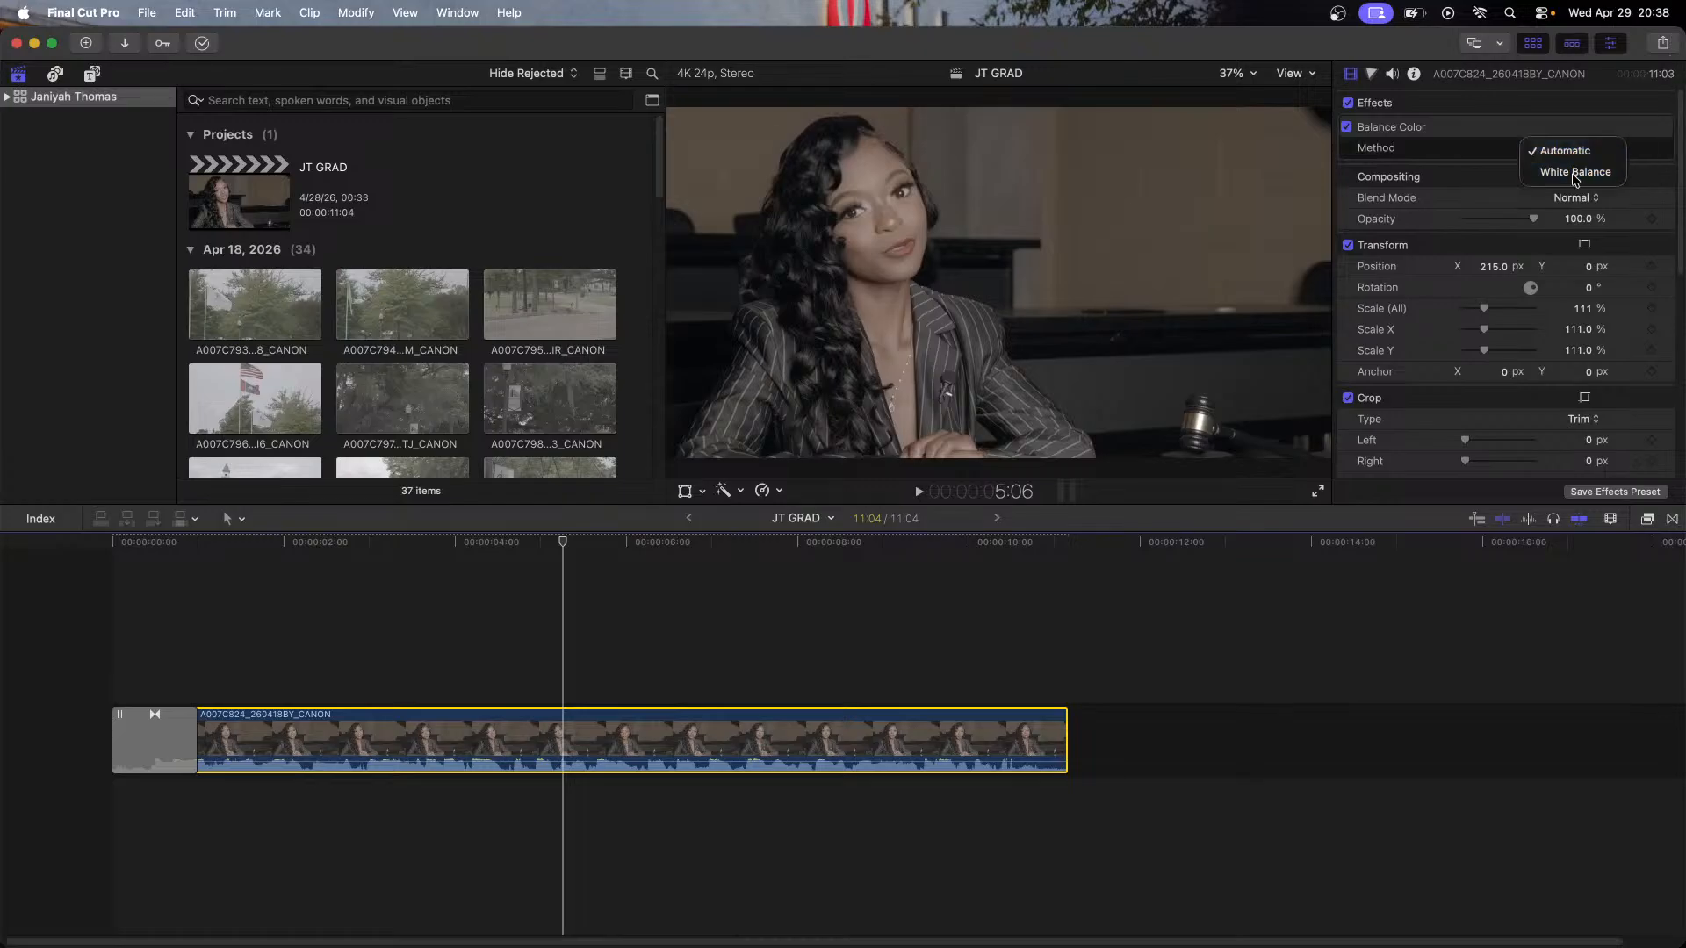
{"action": "left_click", "coordinate": [1575, 175]}
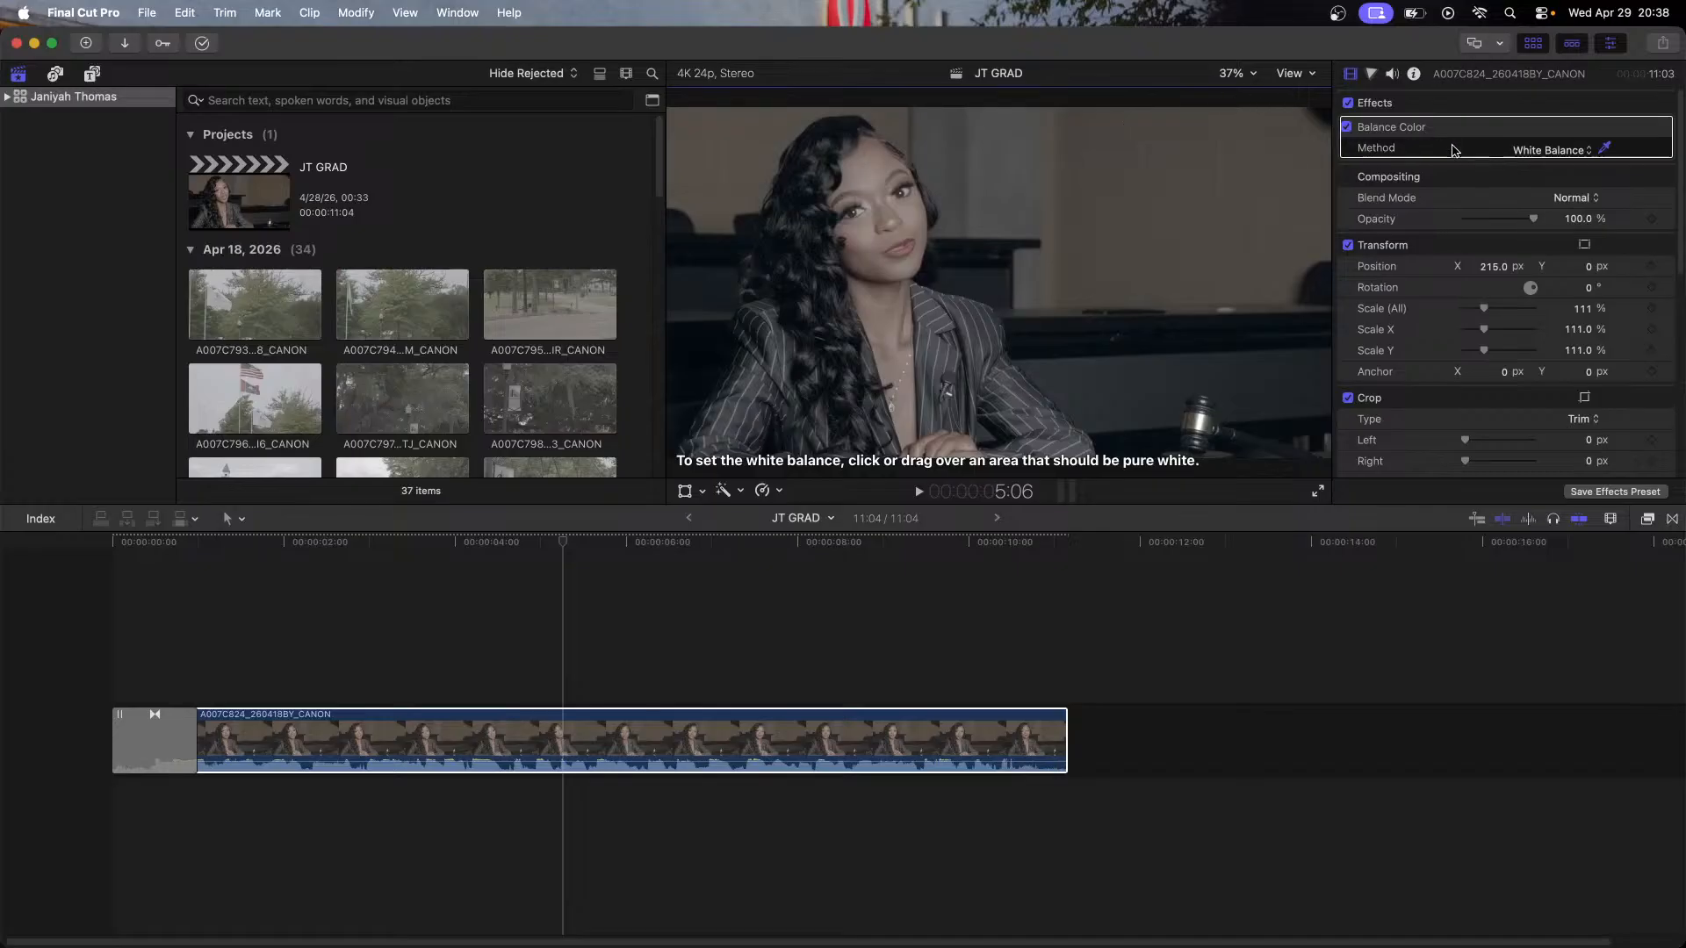
Step: Show the clip's color correction controls and switch to the NTV. Color Mac Display workspace with the luma scope
{"action": "left_click", "coordinate": [1370, 72]}
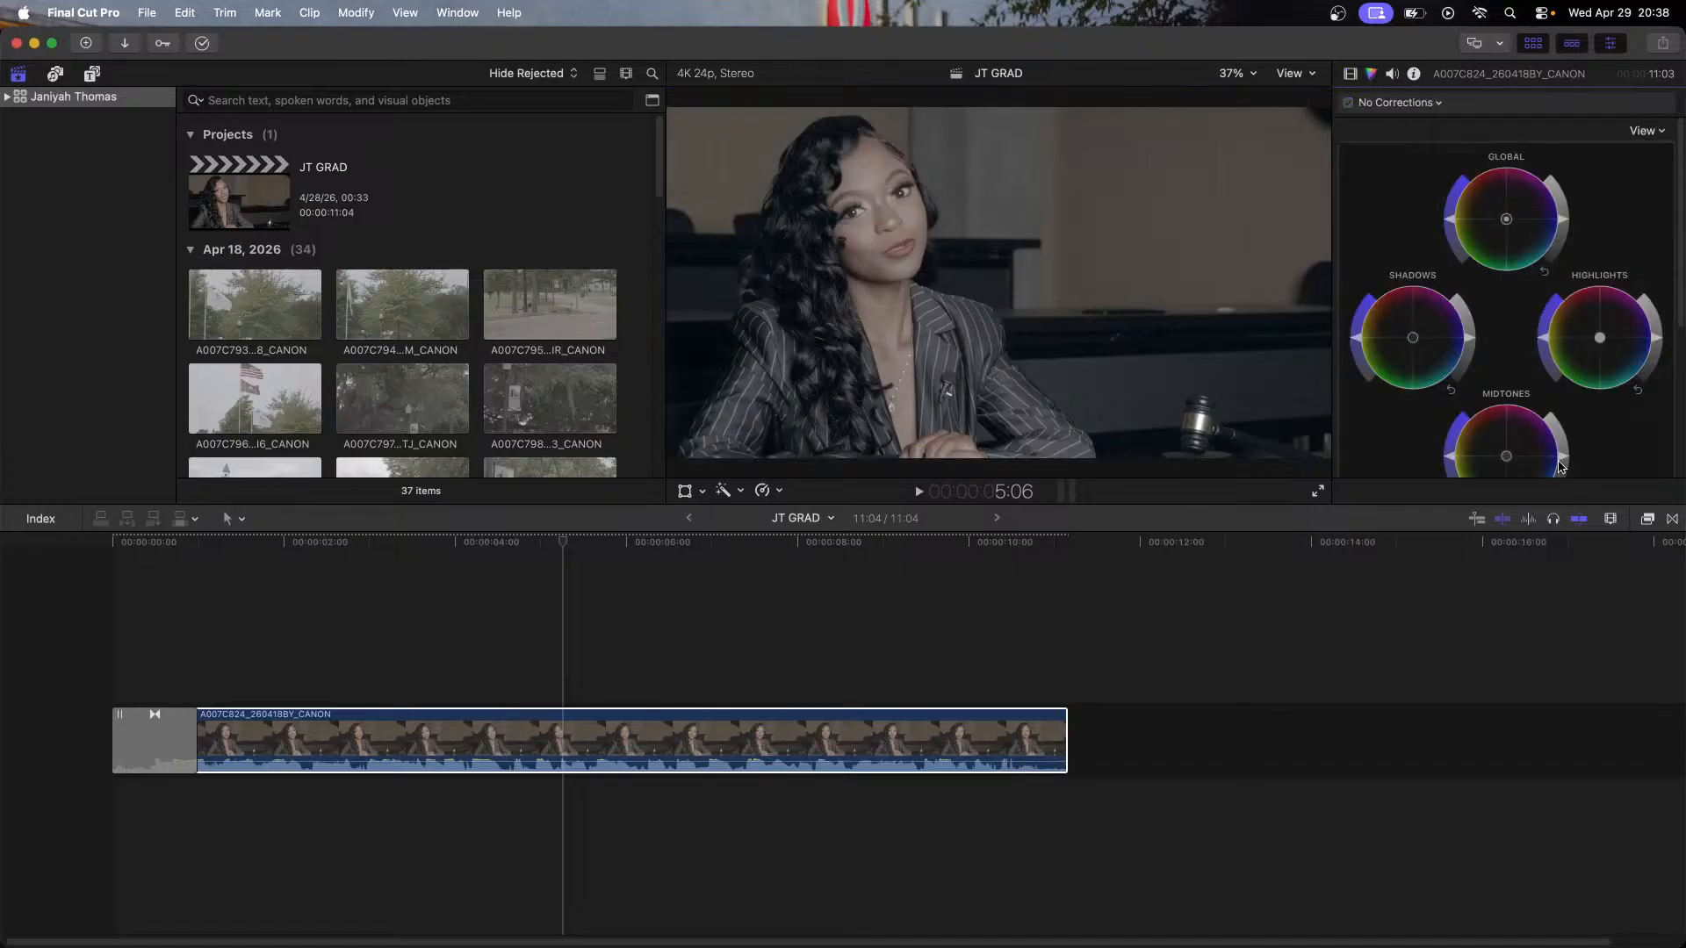
{"action": "left_click", "coordinate": [445, 18]}
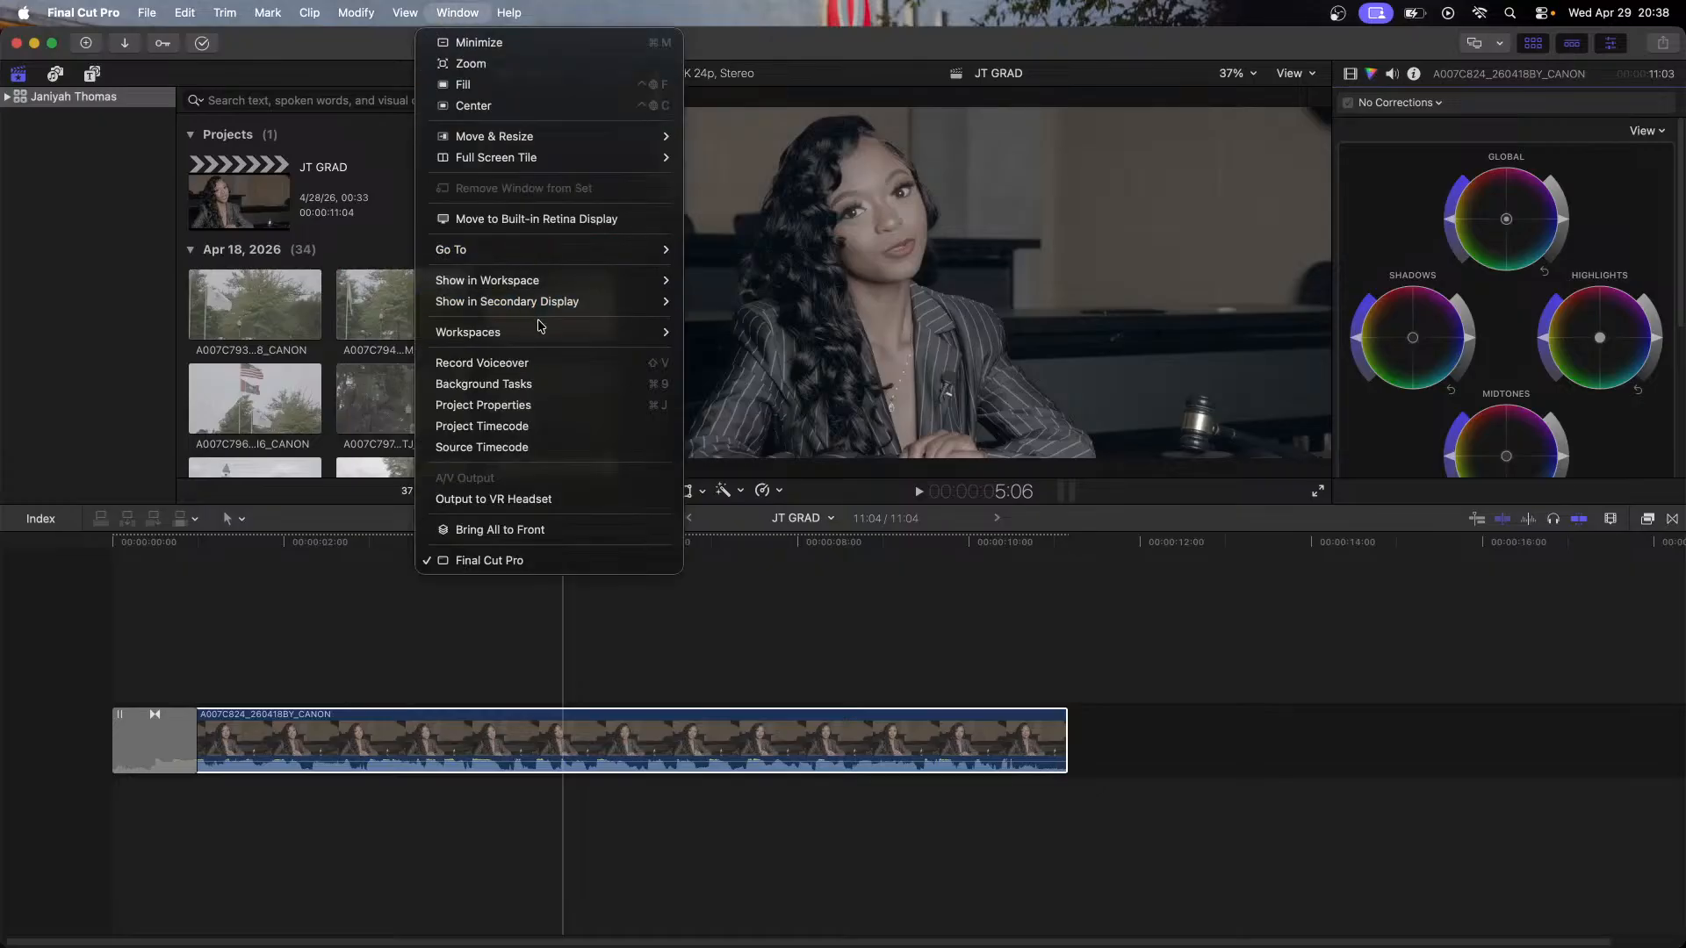
{"action": "mouse_move", "coordinate": [539, 332]}
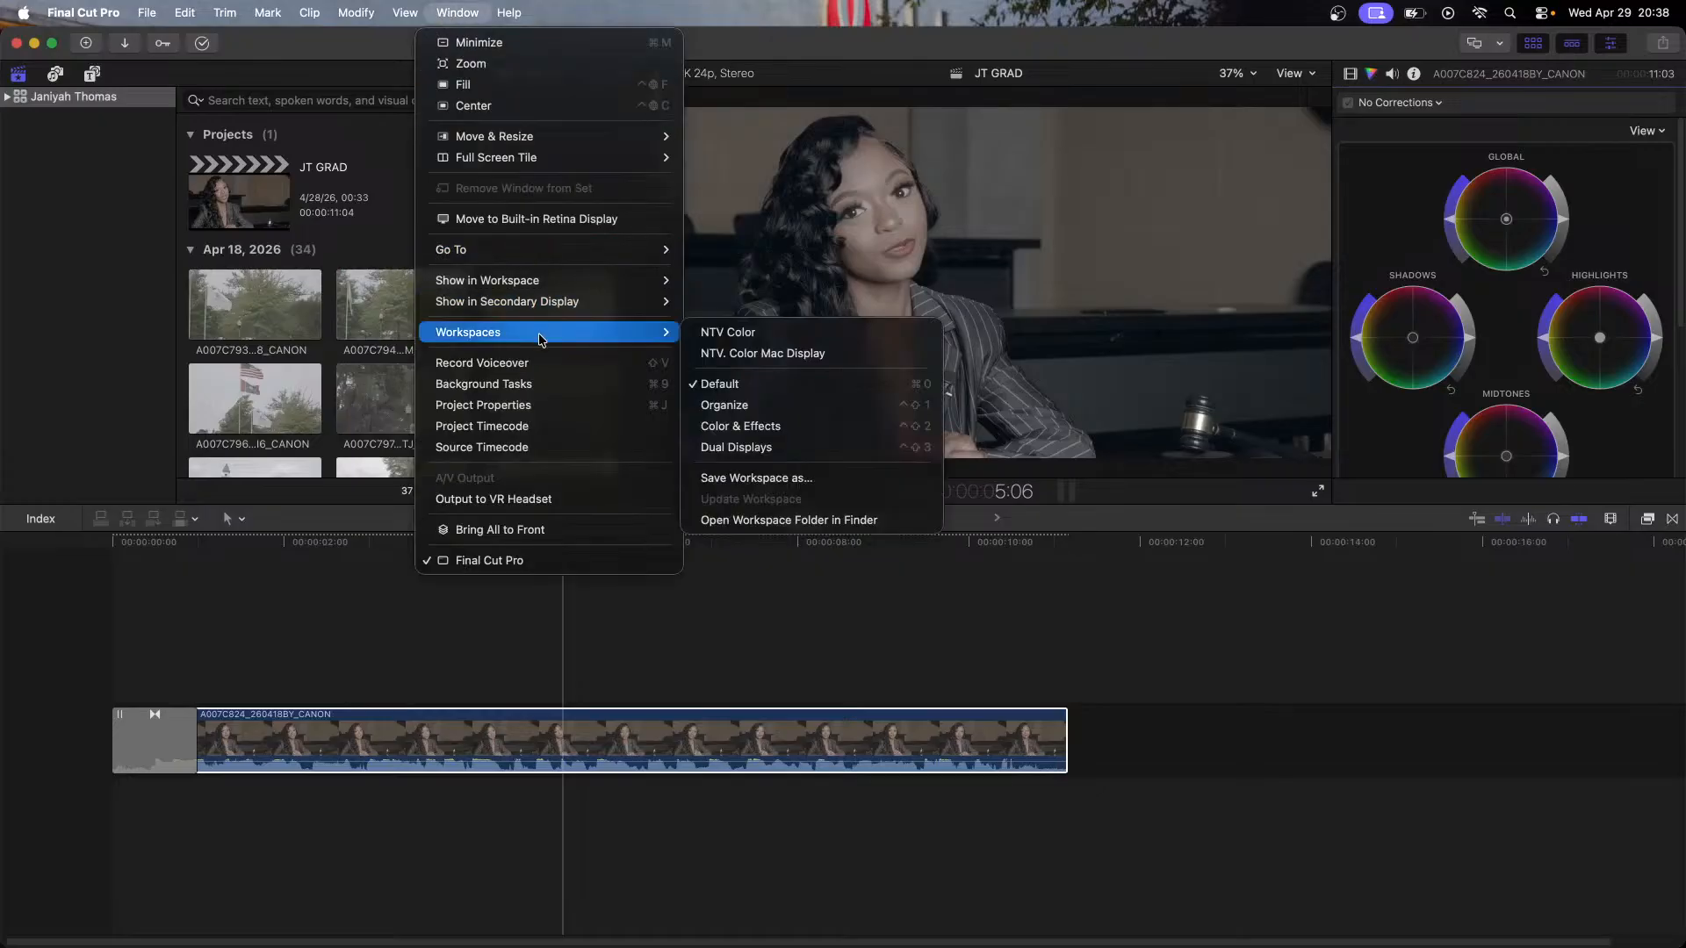
{"action": "left_click", "coordinate": [792, 351]}
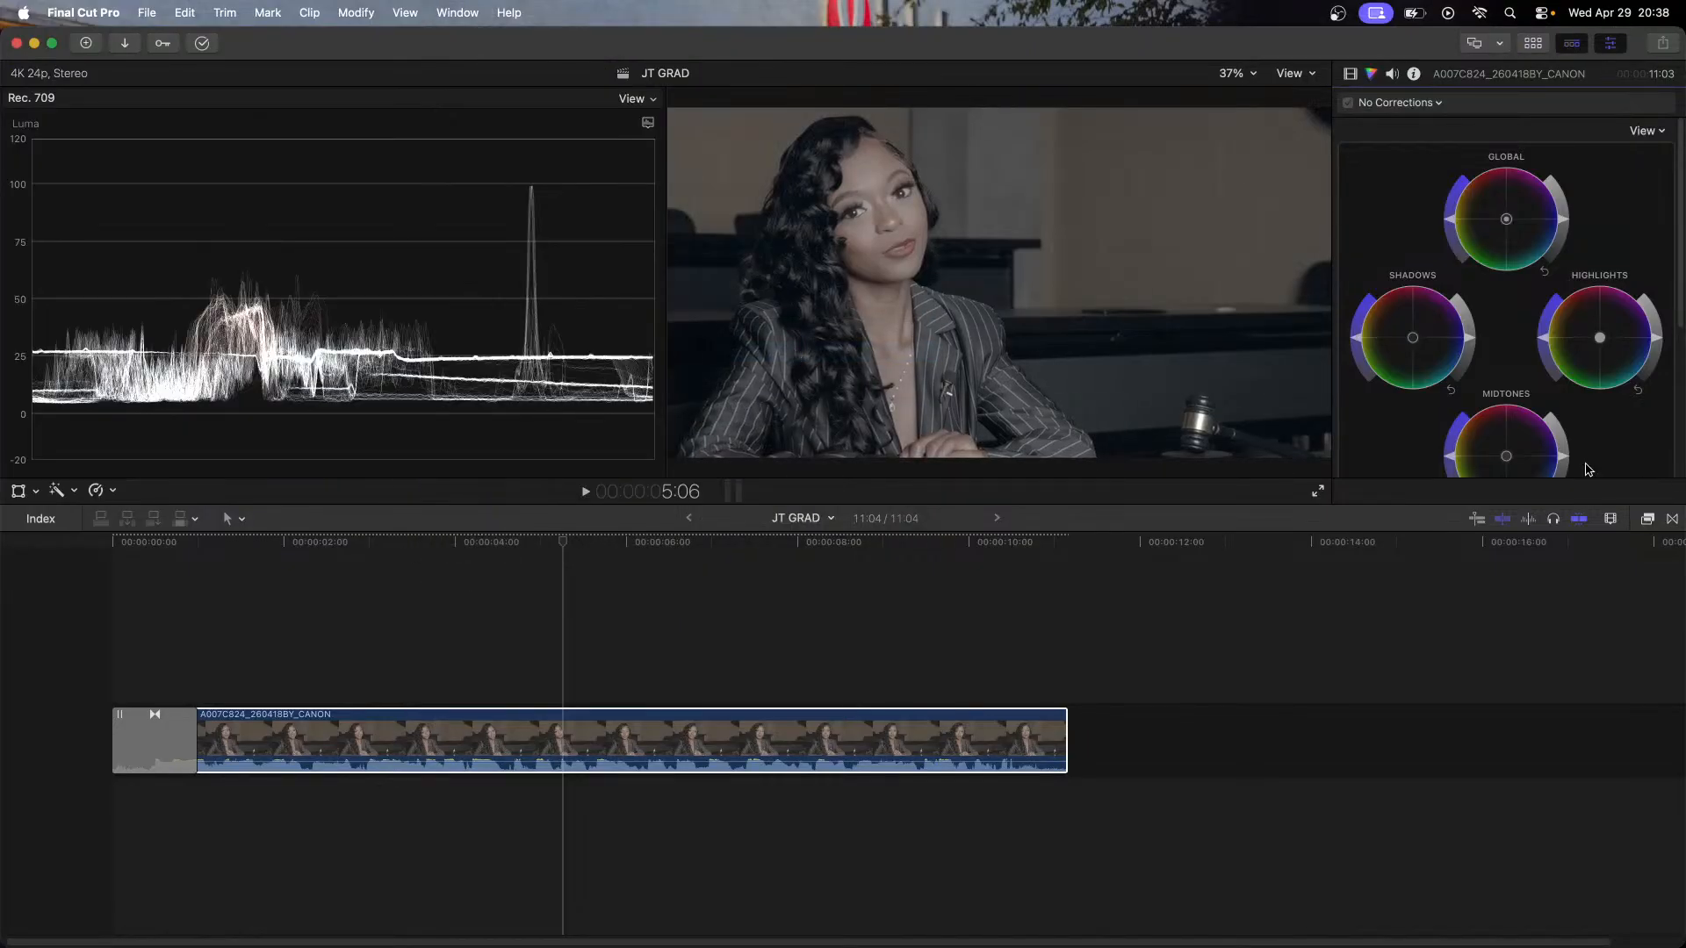
Step: Slightly raise the global, midtones and highlights brightness with Color Wheels, and lower the shadows to just above 0 on the luma scope
{"action": "left_click_drag", "start_coordinate": [1562, 223], "coordinate": [1562, 214]}
{"action": "left_click_drag", "start_coordinate": [1562, 453], "coordinate": [1563, 443]}
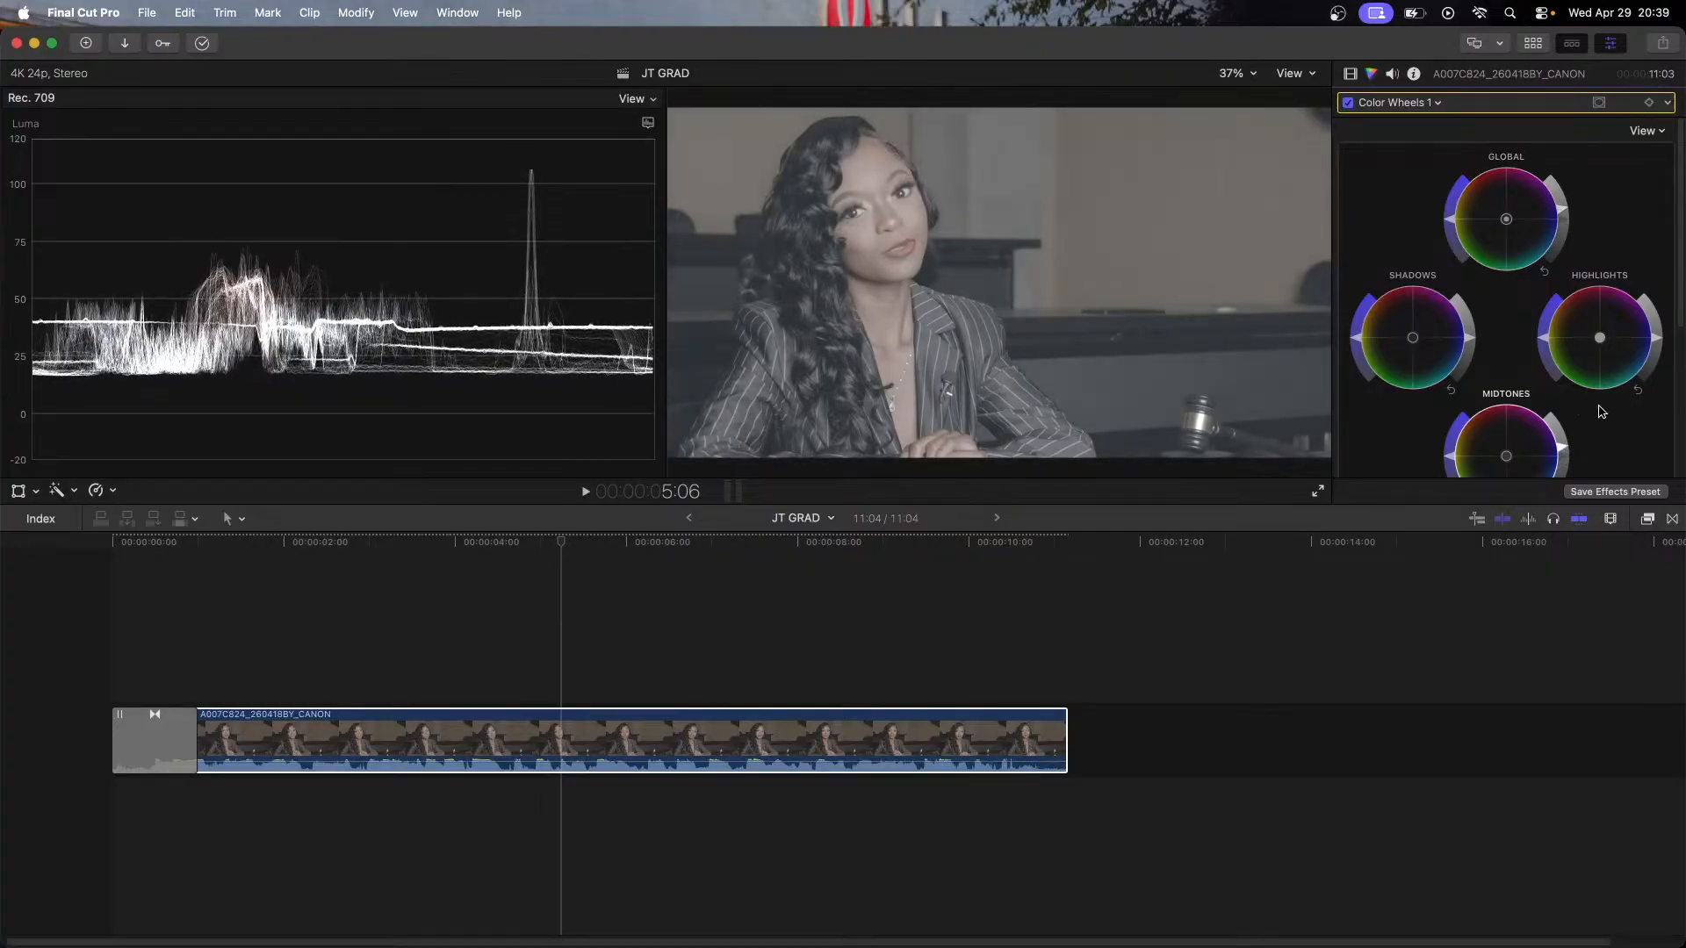
{"action": "left_click_drag", "start_coordinate": [1656, 327], "coordinate": [1651, 325]}
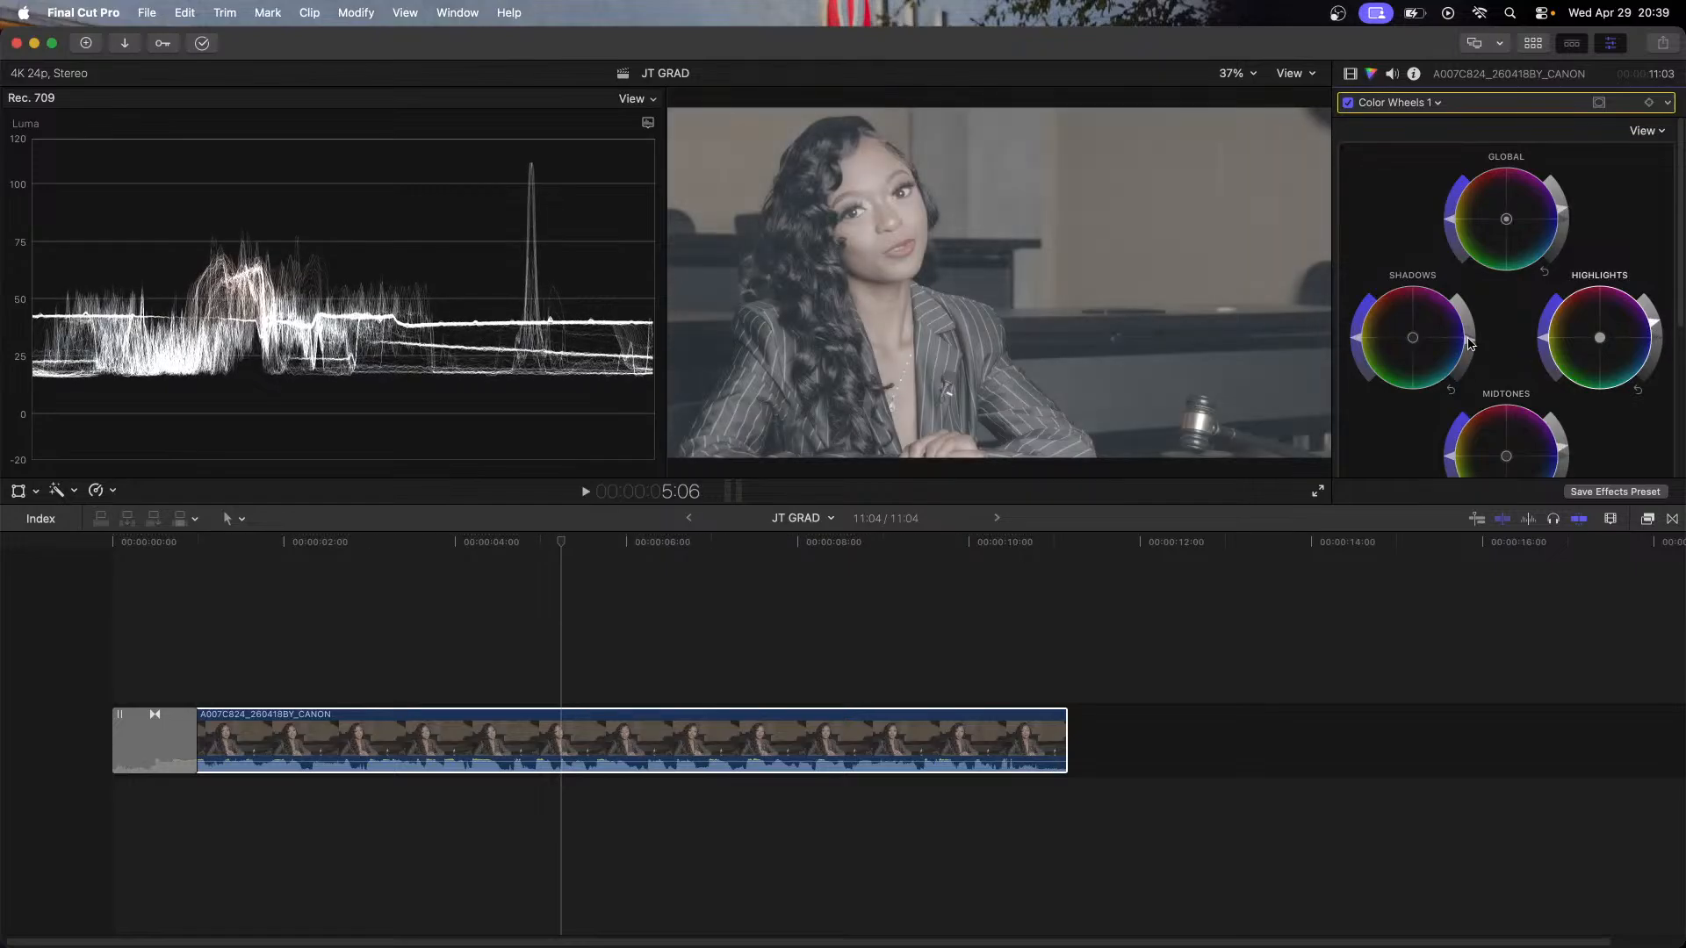
{"action": "left_click_drag", "start_coordinate": [1469, 342], "coordinate": [1469, 357]}
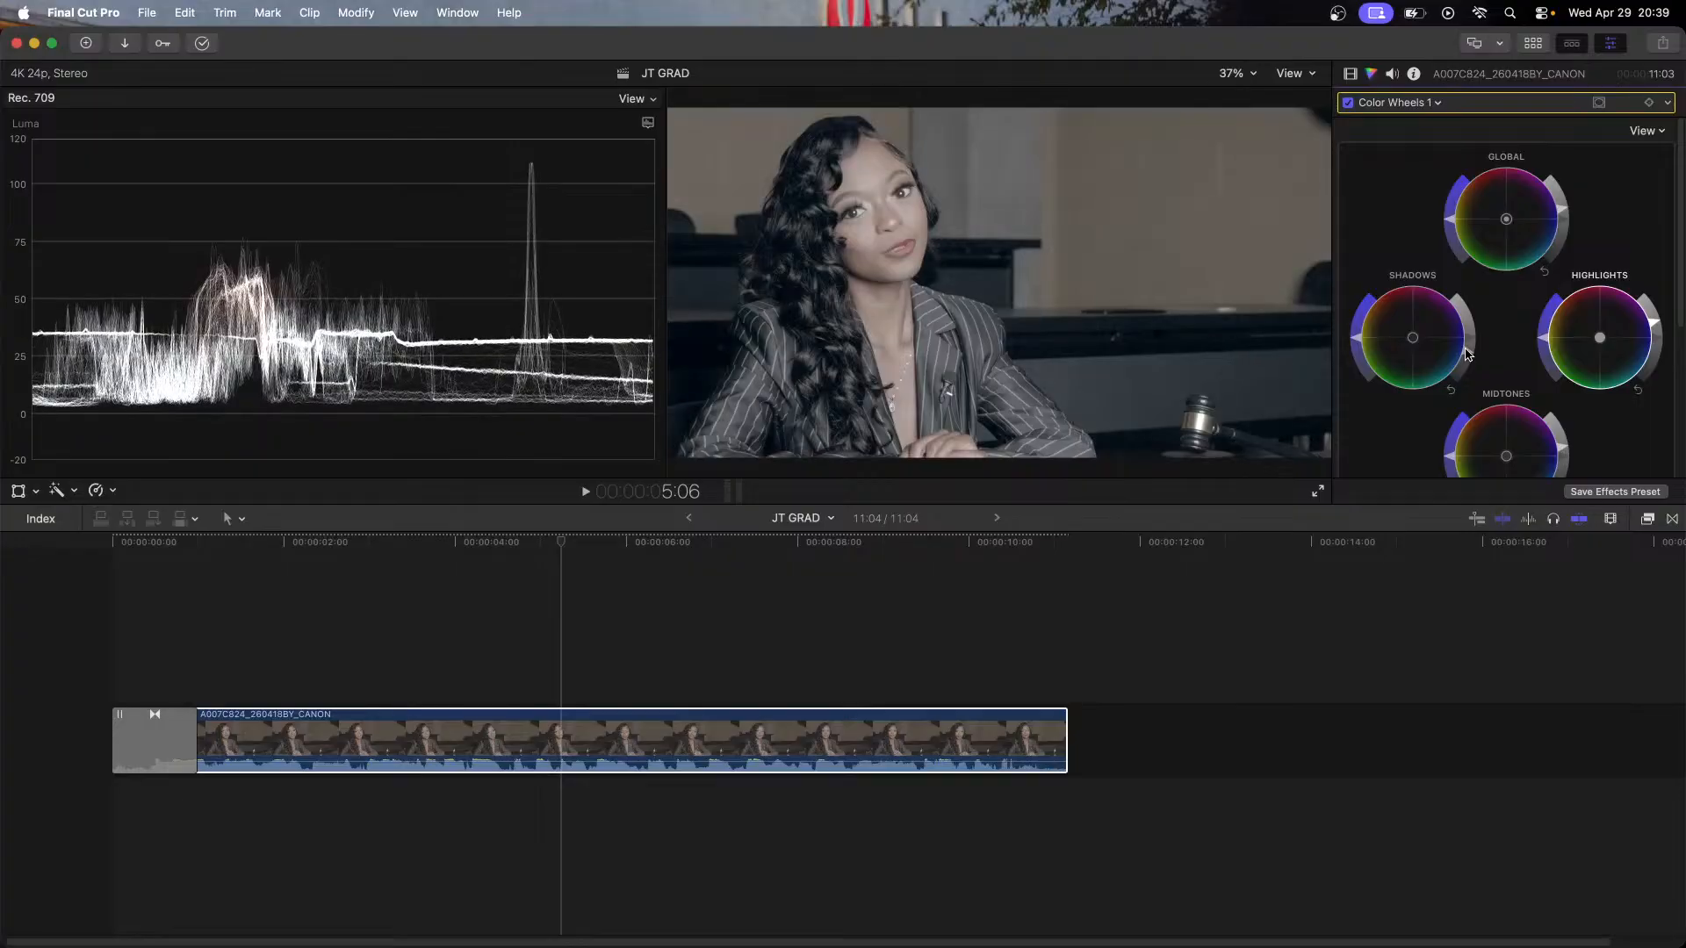
{"action": "left_click_drag", "start_coordinate": [1465, 349], "coordinate": [1465, 346]}
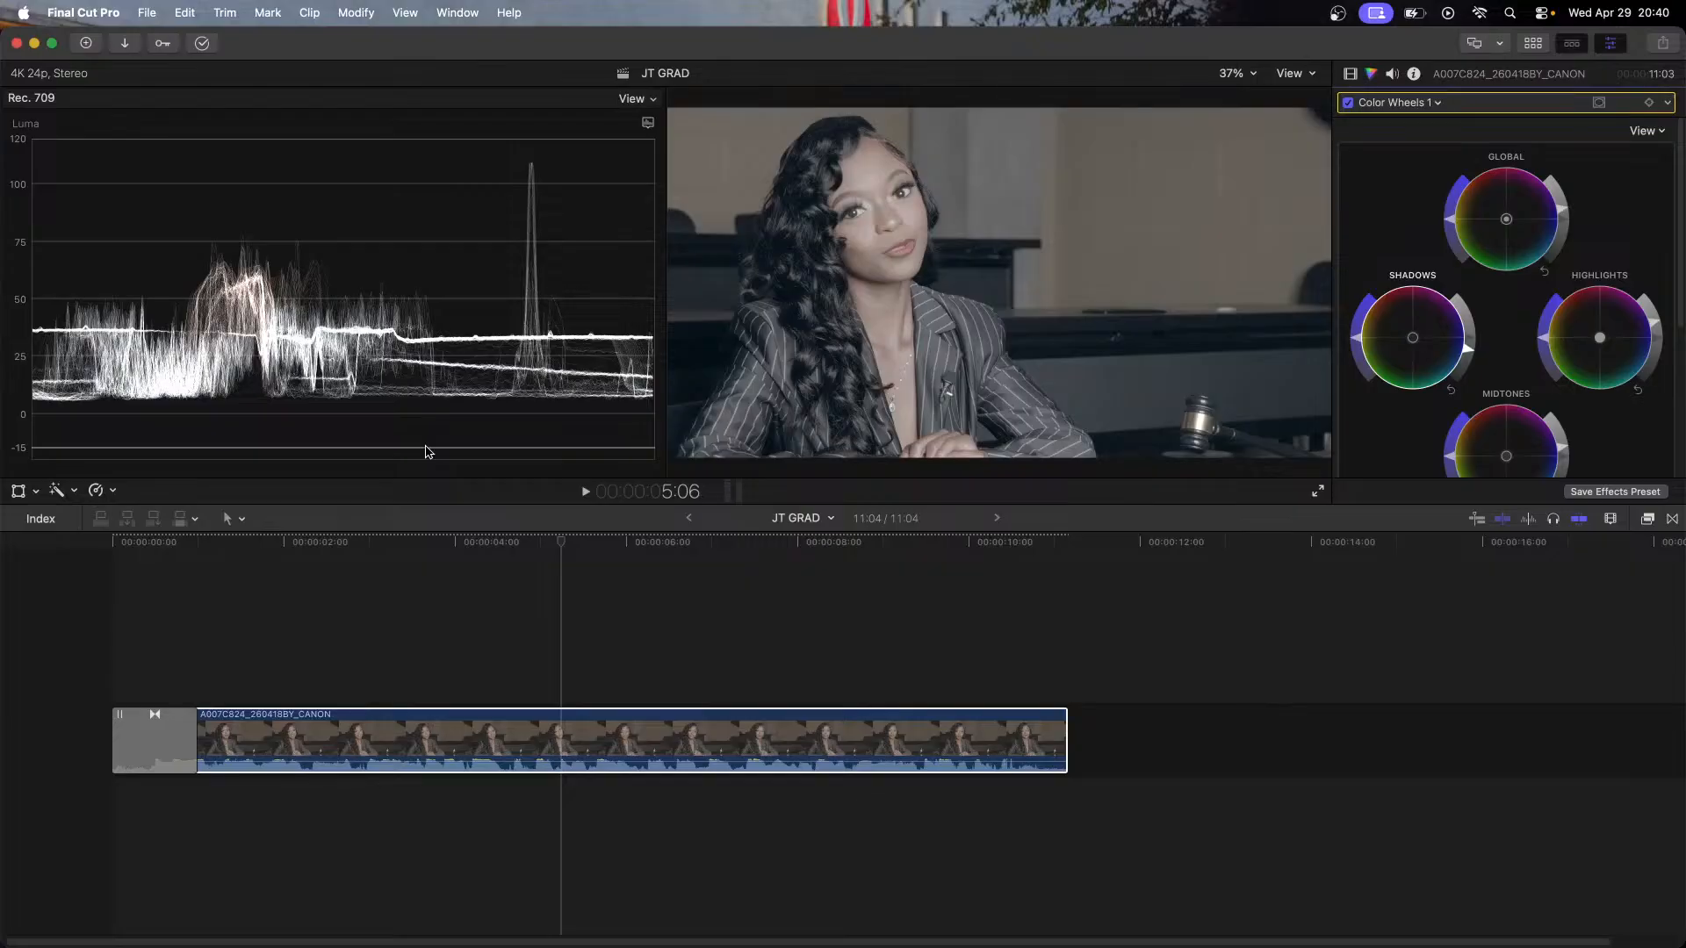
Step: Show the retime editor on the interview clip in the timeline
{"action": "key", "text": "super+r"}
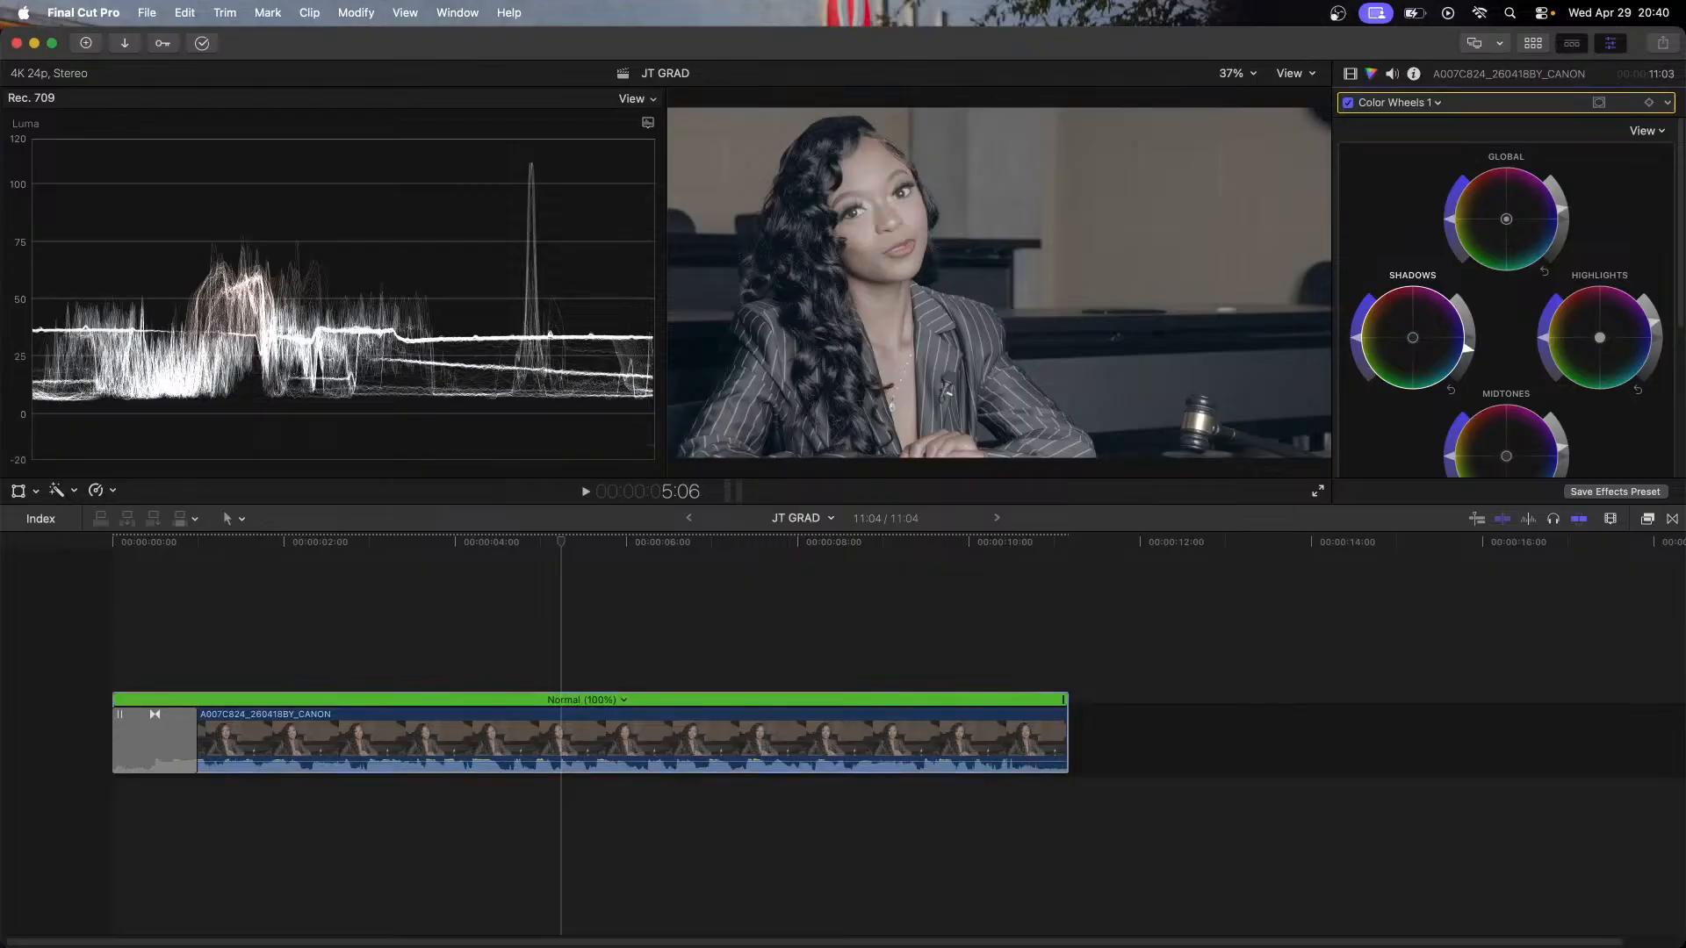
{"action": "left_click", "coordinate": [1113, 563]}
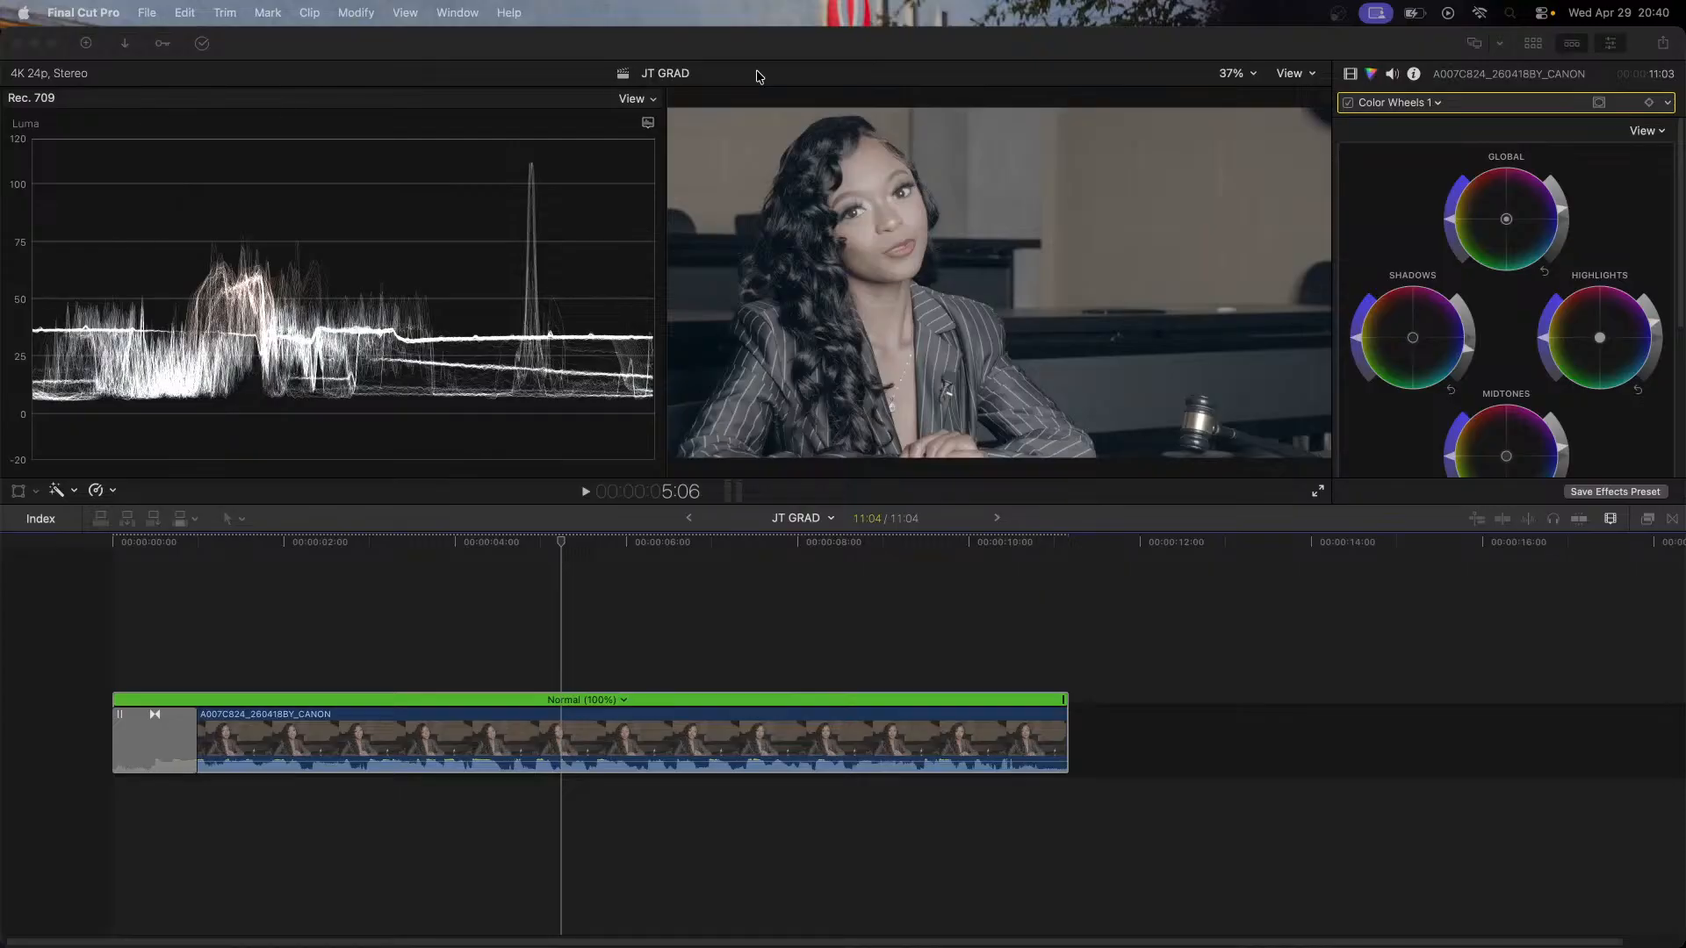
{"action": "left_click", "coordinate": [544, 533]}
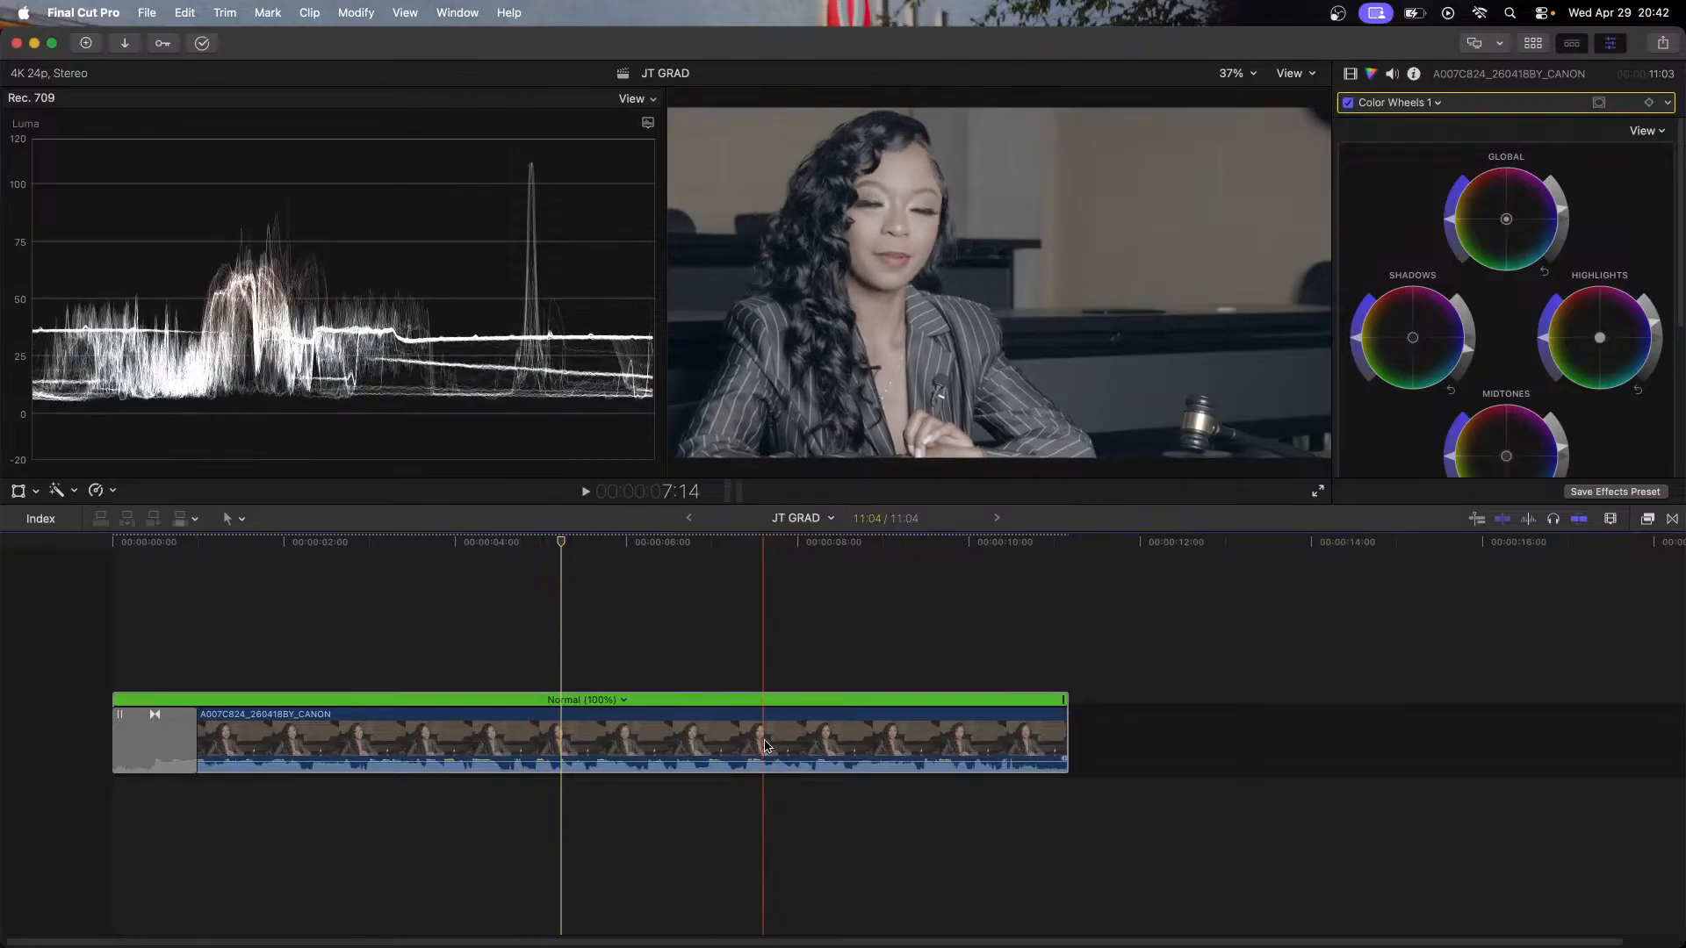
Step: Disable the Dialogue-2, Dialogue-3 and Dialogue-4 audio components of the clip, then reselect the clip at about 6:15
{"action": "left_click", "coordinate": [1391, 75]}
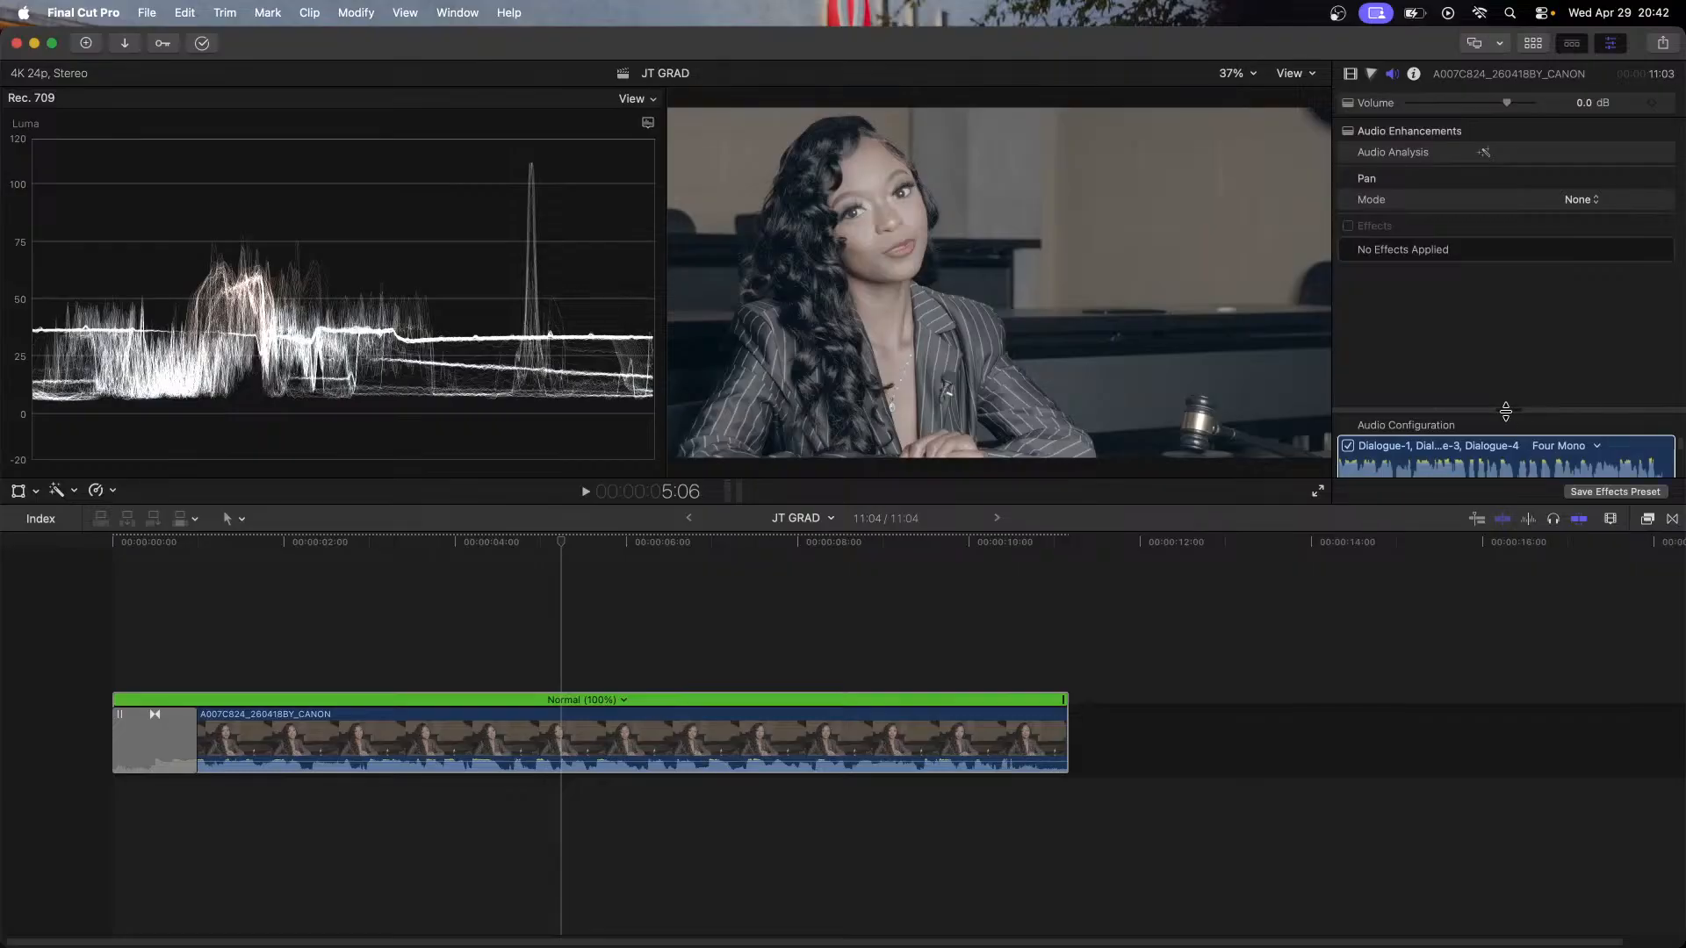
{"action": "left_click_drag", "start_coordinate": [1503, 406], "coordinate": [1503, 235]}
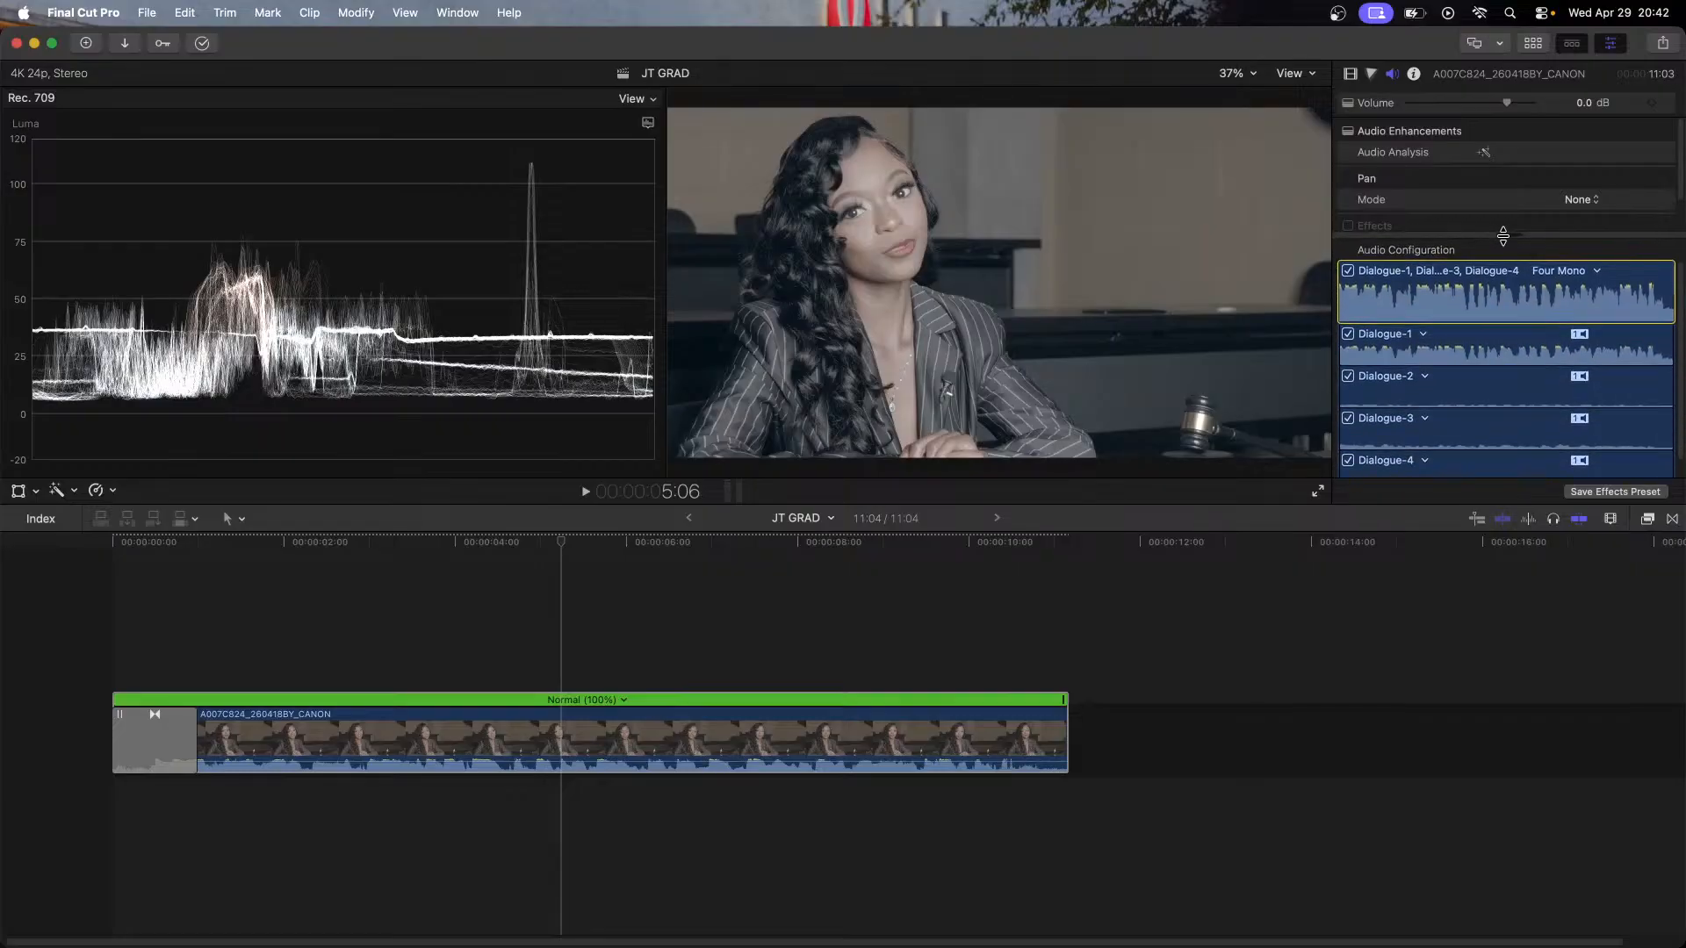
{"action": "left_click", "coordinate": [1348, 460]}
{"action": "left_click", "coordinate": [1347, 418]}
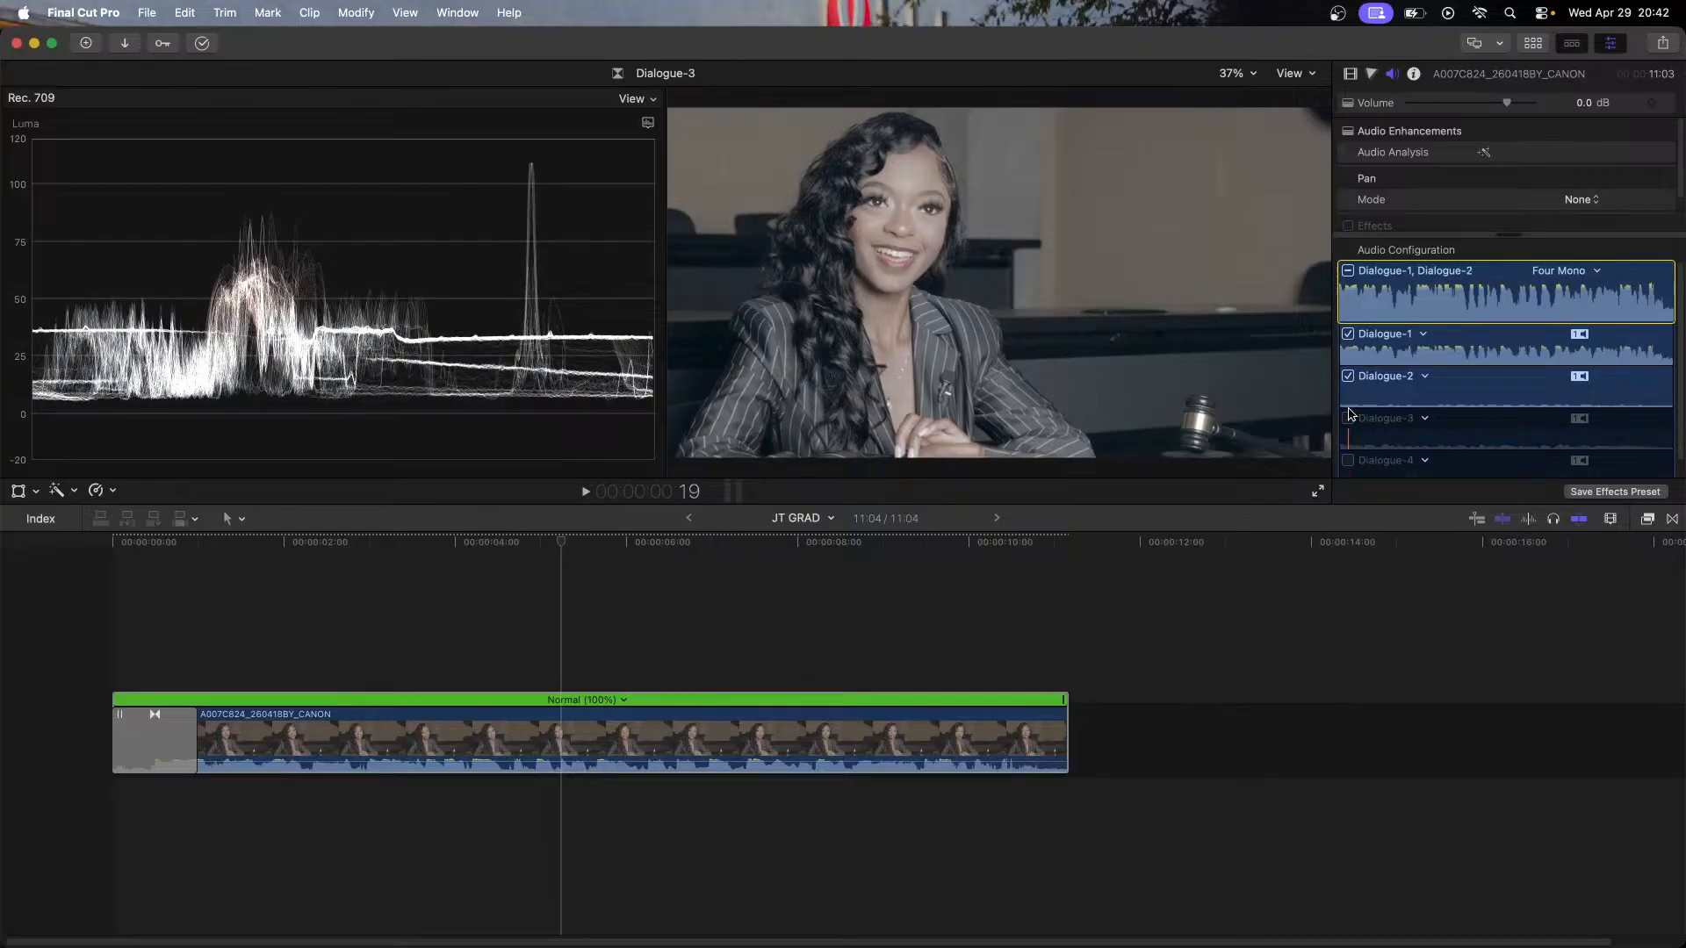
{"action": "left_click", "coordinate": [1353, 385]}
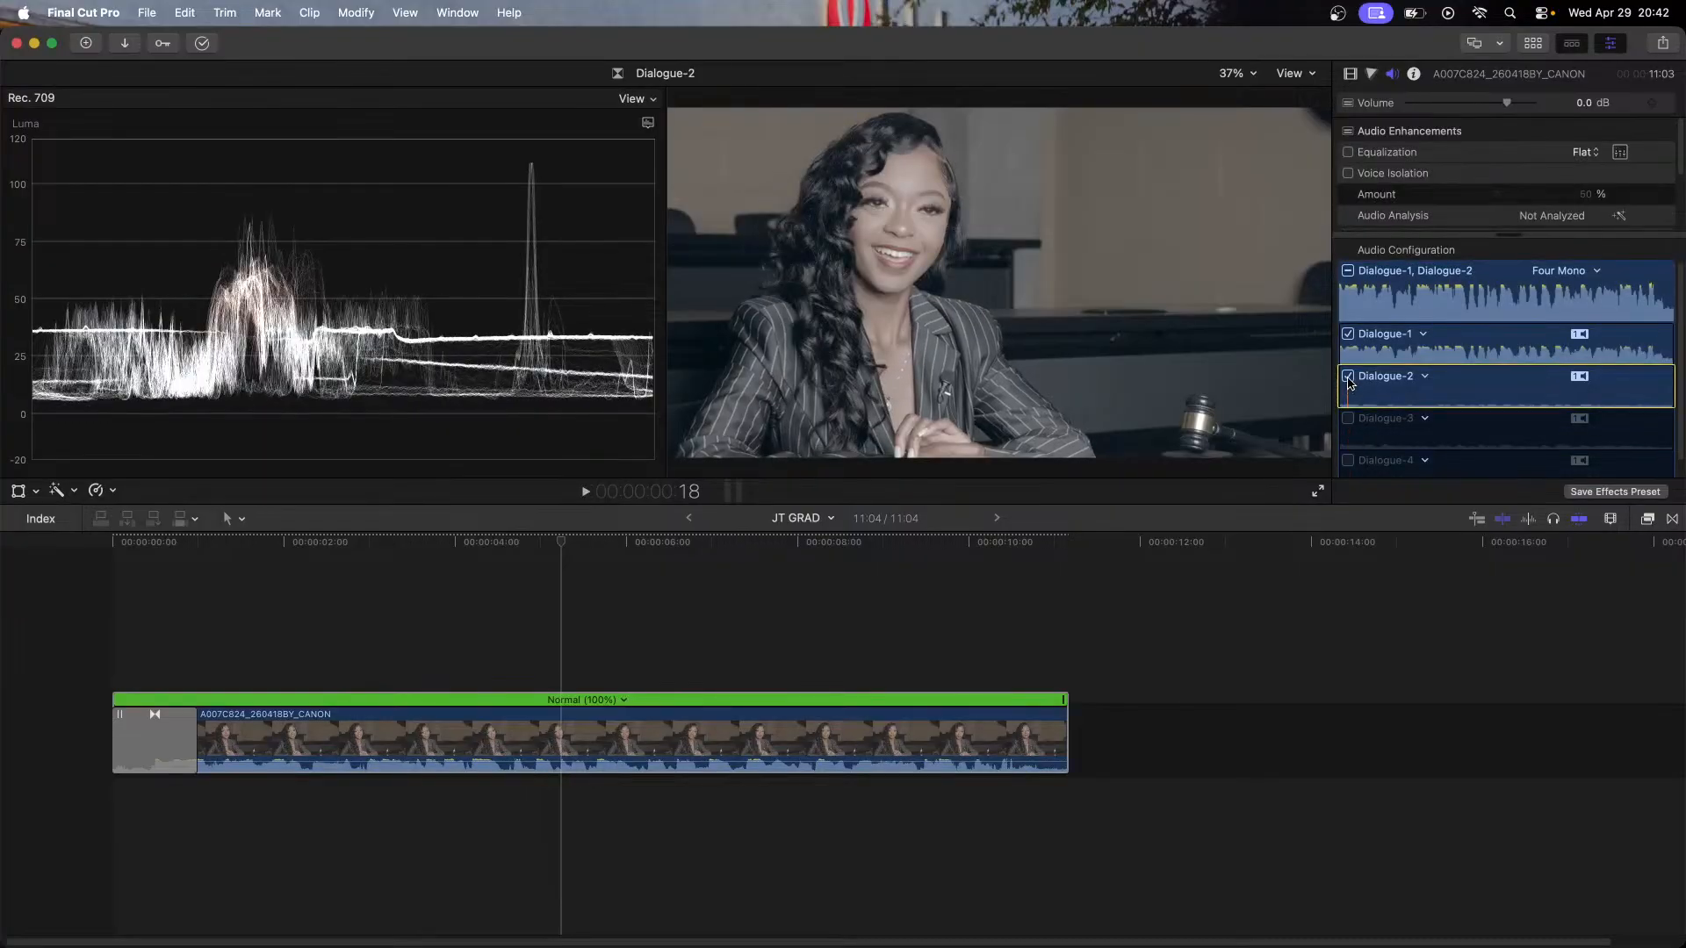
{"action": "left_click", "coordinate": [1349, 378]}
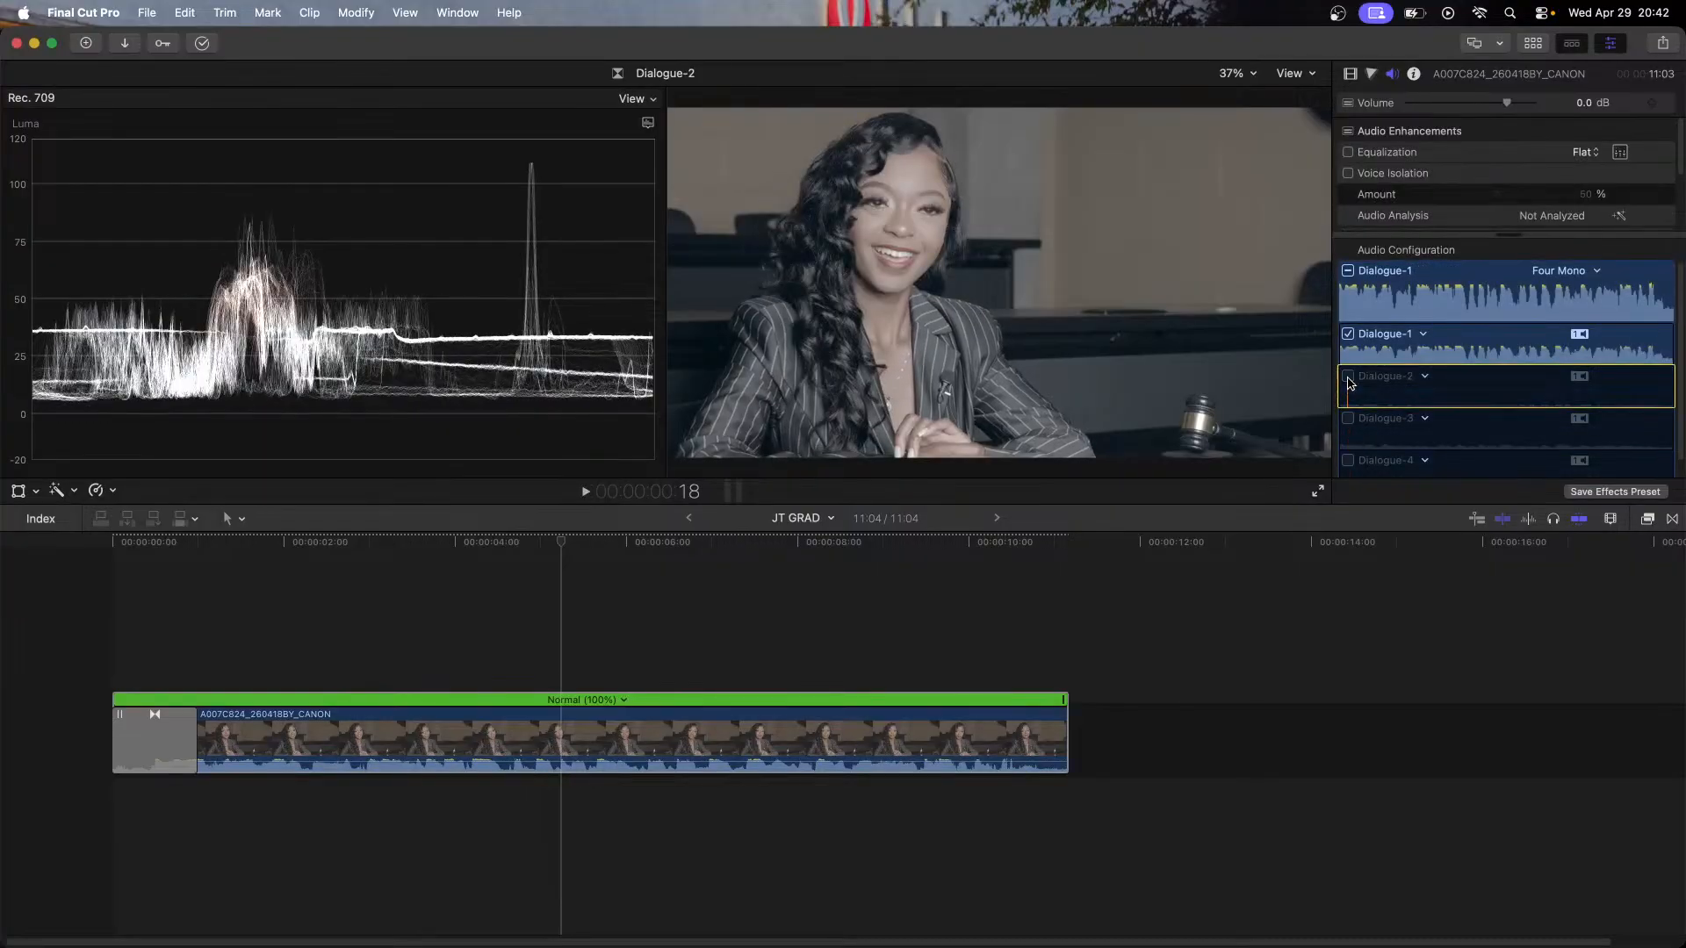
{"action": "left_click", "coordinate": [682, 615]}
{"action": "left_click", "coordinate": [684, 718]}
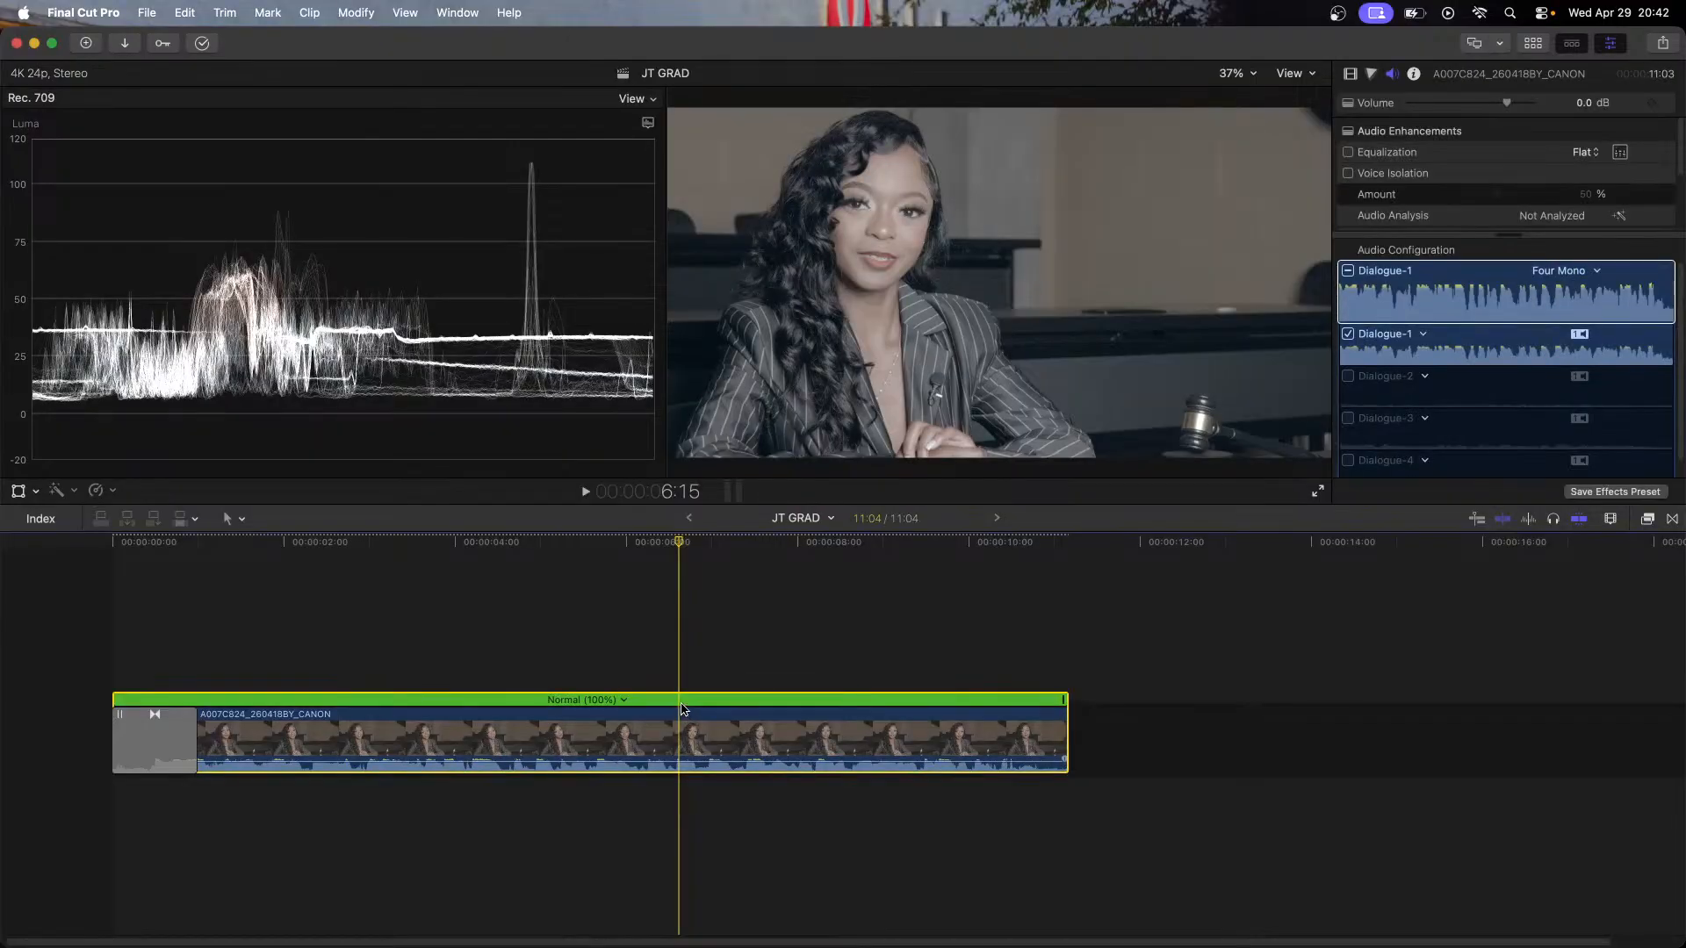
{"action": "left_click", "coordinate": [470, 14]}
{"action": "mouse_move", "coordinate": [547, 335]}
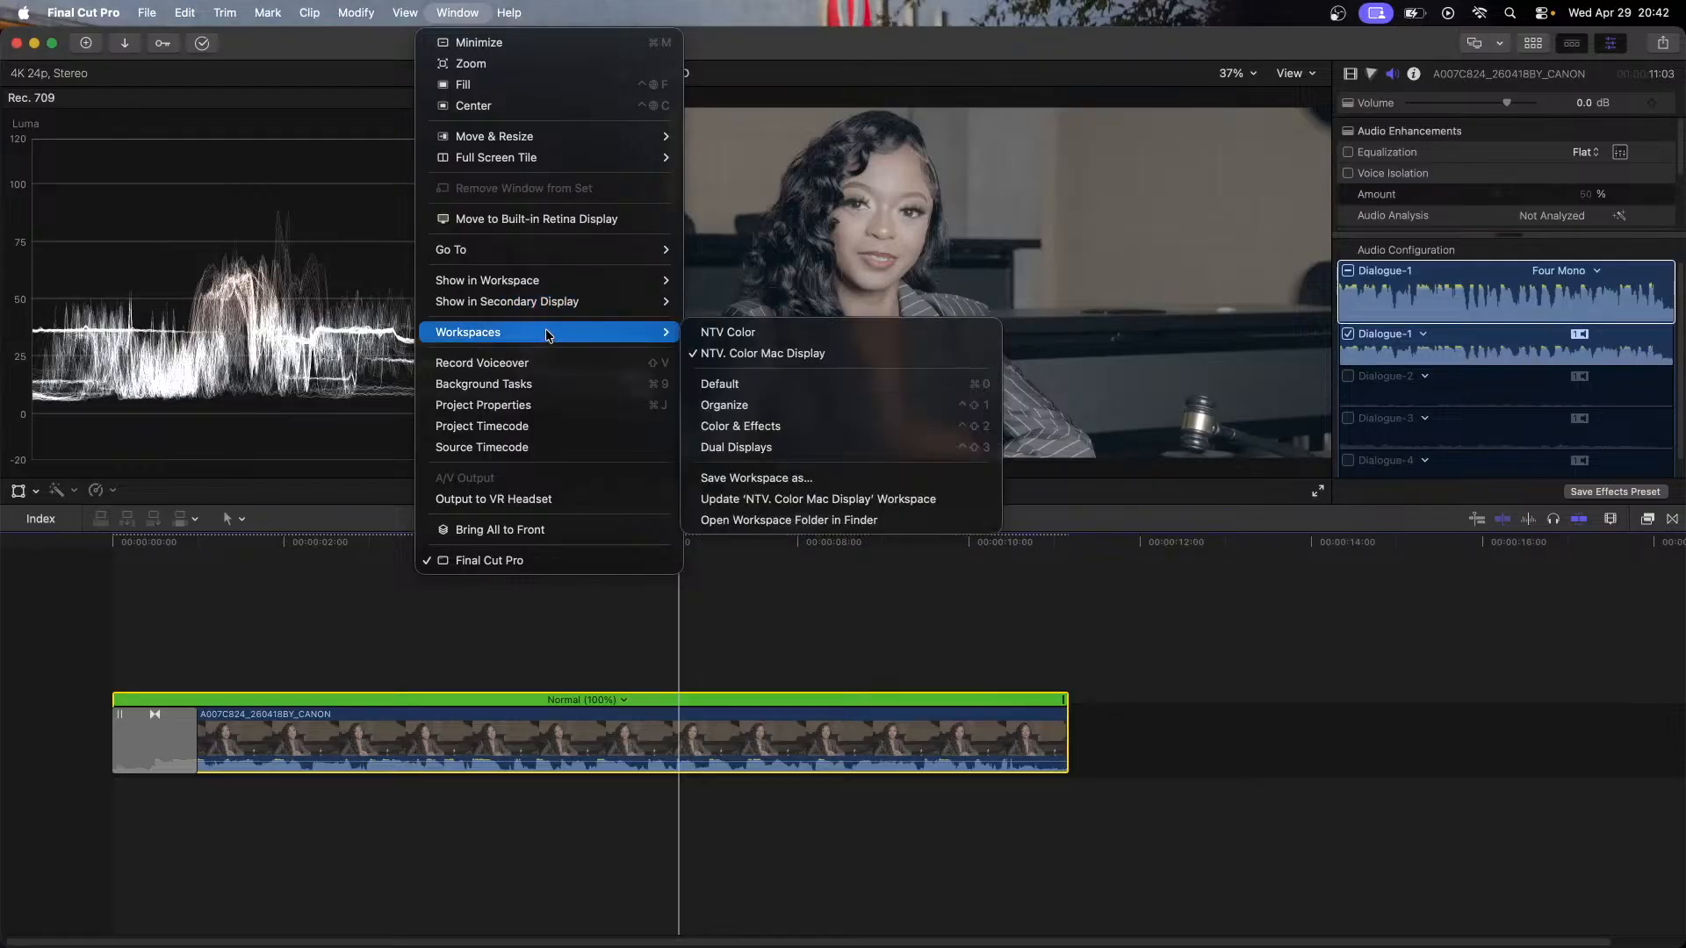
{"action": "left_click", "coordinate": [805, 167]}
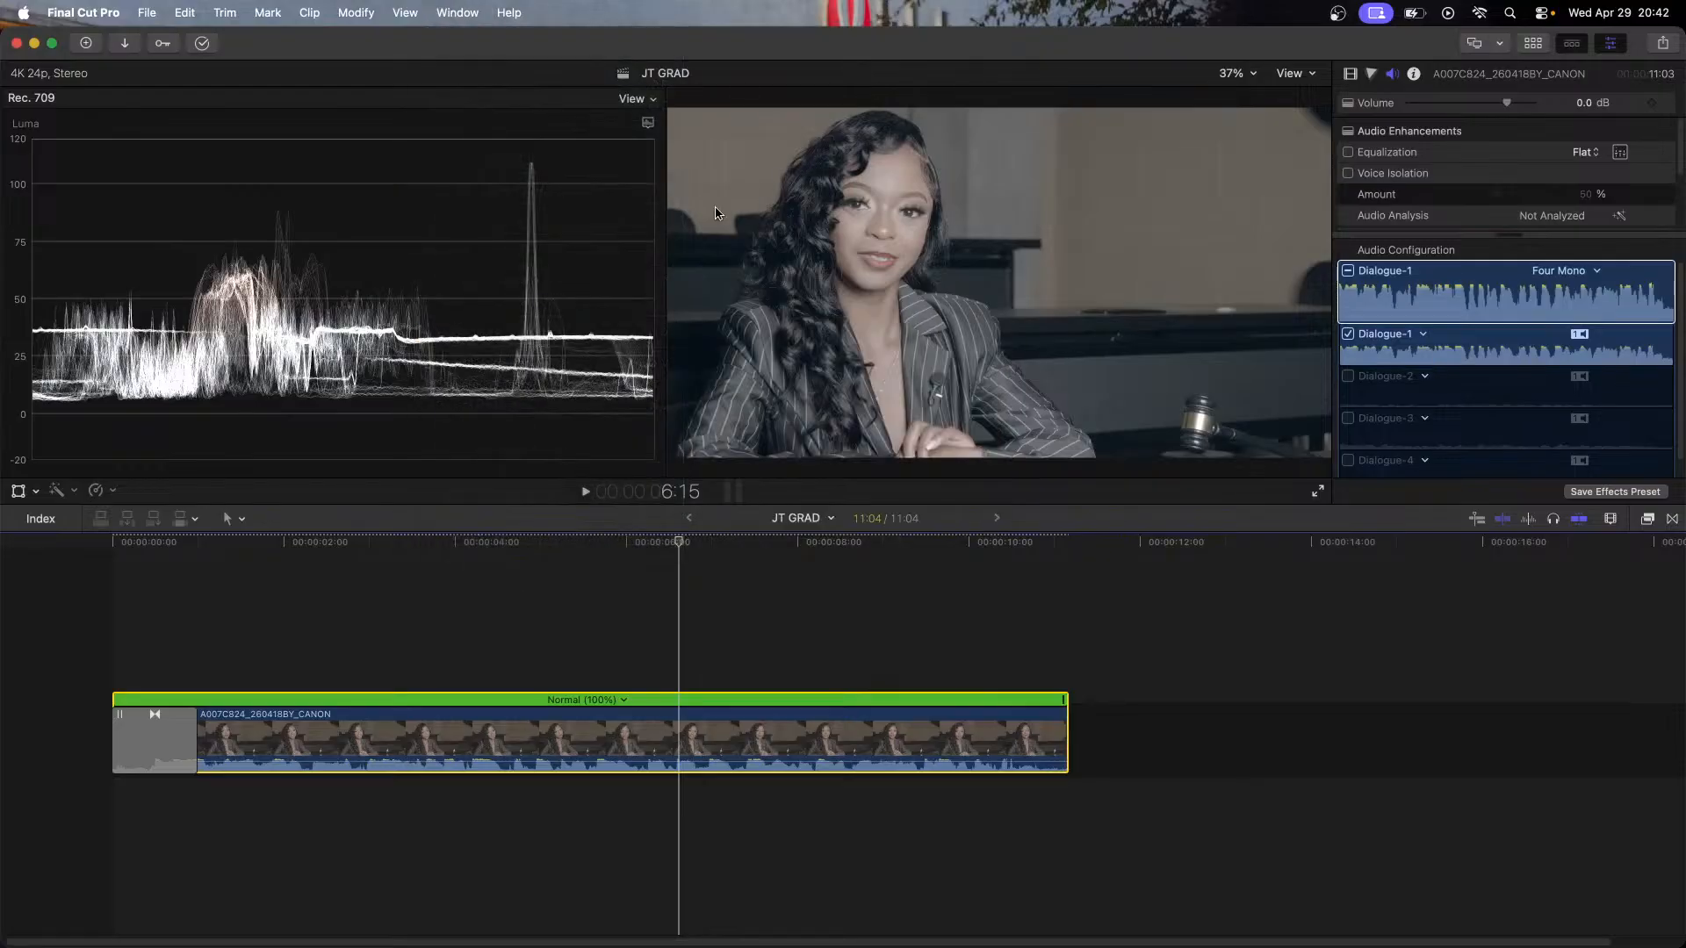
Step: Add a Color Curves correction to the interview clip
{"action": "left_click", "coordinate": [1371, 75]}
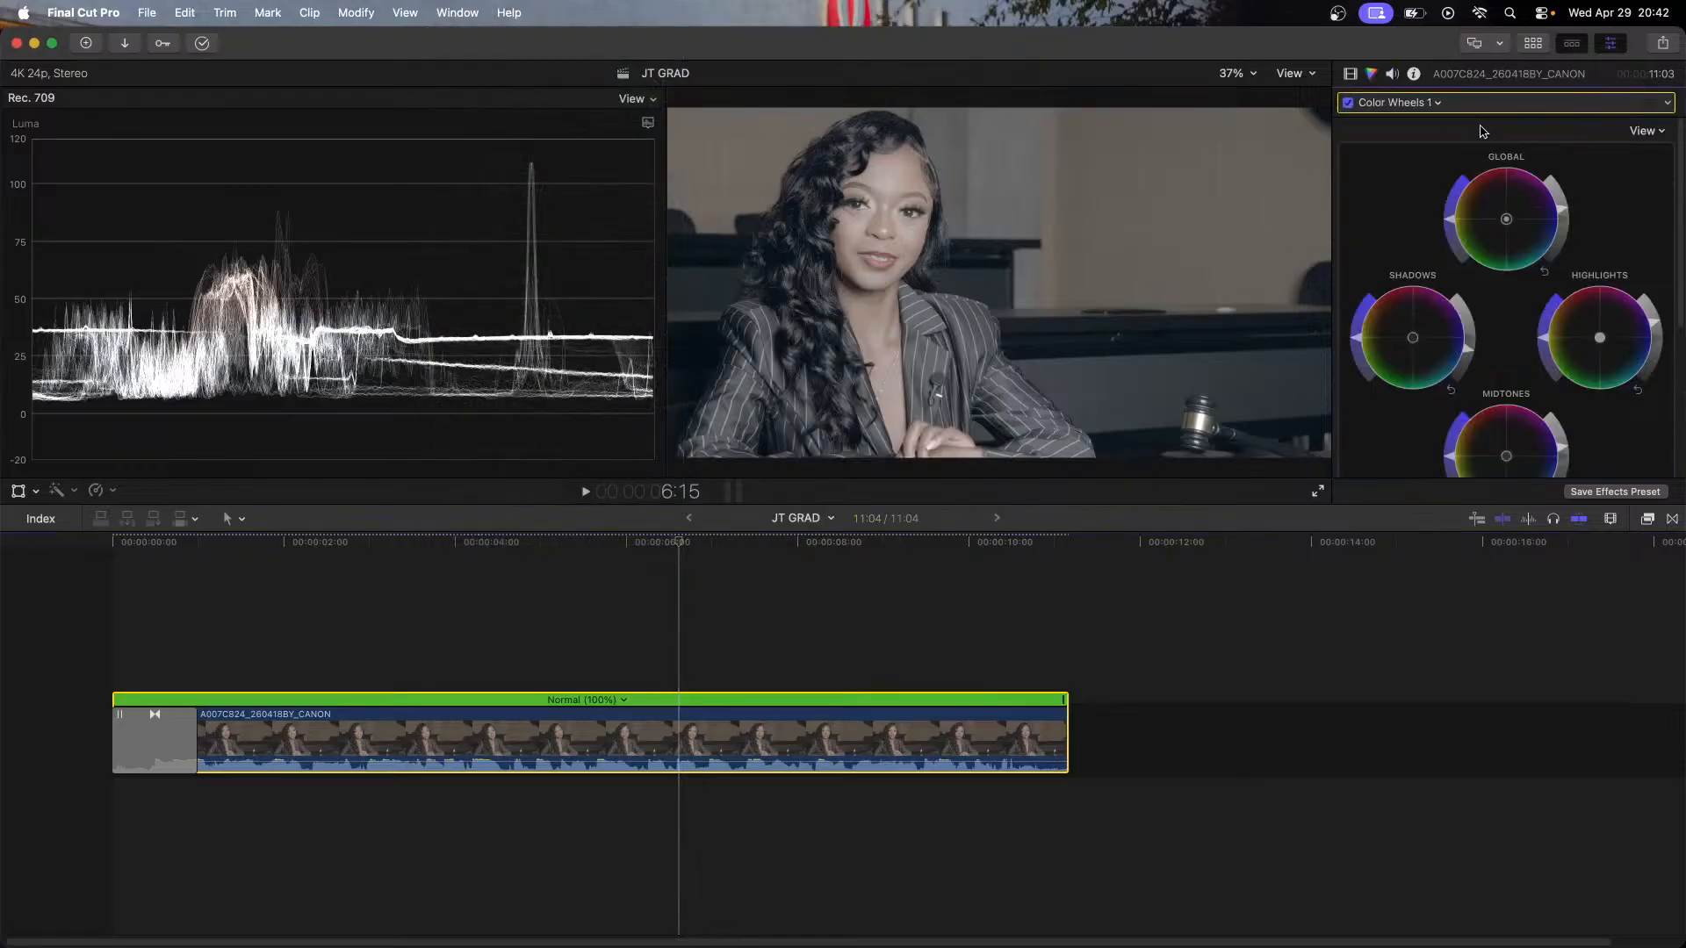
{"action": "left_click", "coordinate": [1393, 104]}
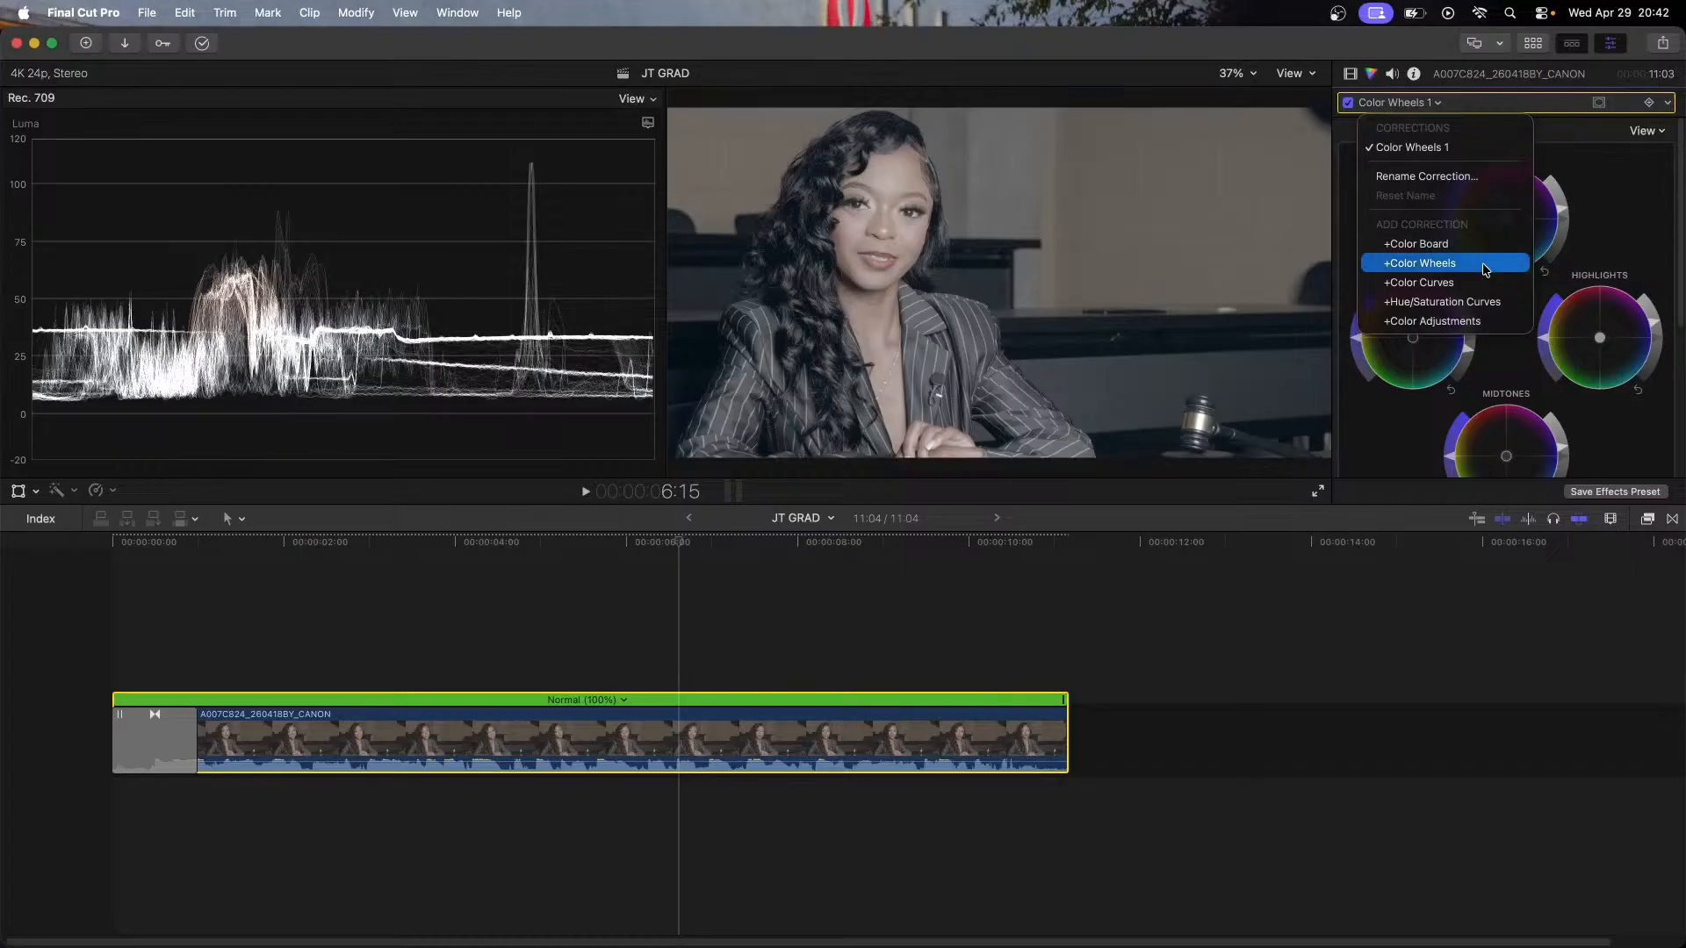
{"action": "left_click", "coordinate": [1449, 282]}
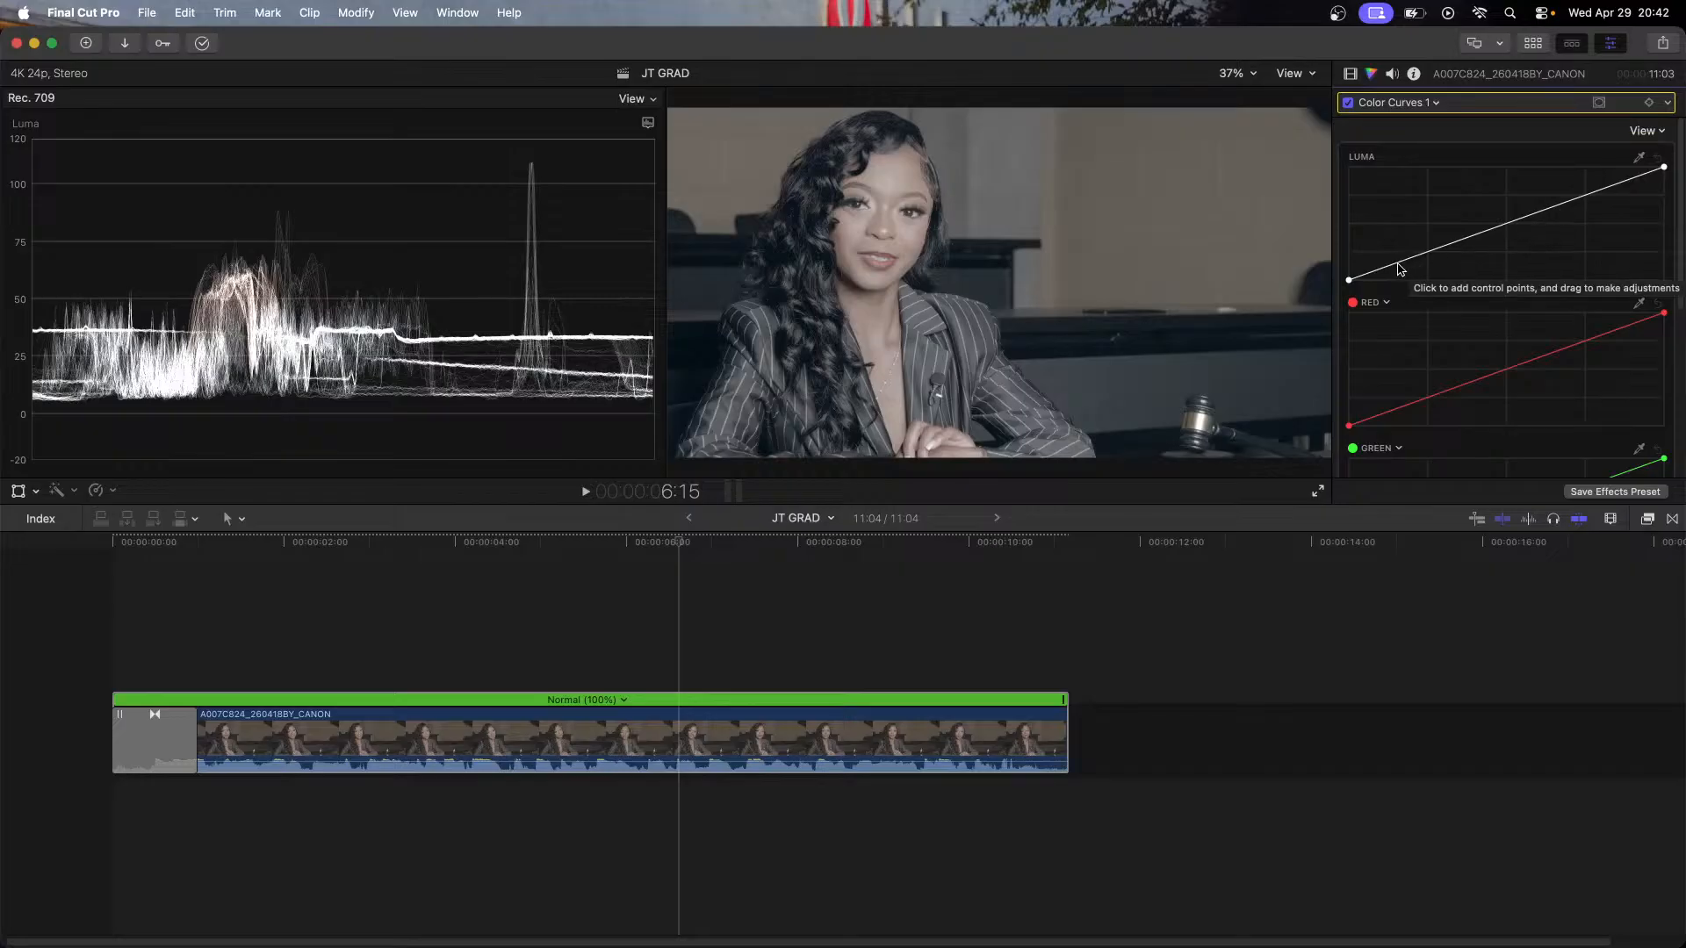
Step: Shape the Luma curve into a gentle contrast curve by lowering the shadows, raising the highlights and slightly lowering the midtones
{"action": "left_click_drag", "start_coordinate": [1403, 267], "coordinate": [1405, 268]}
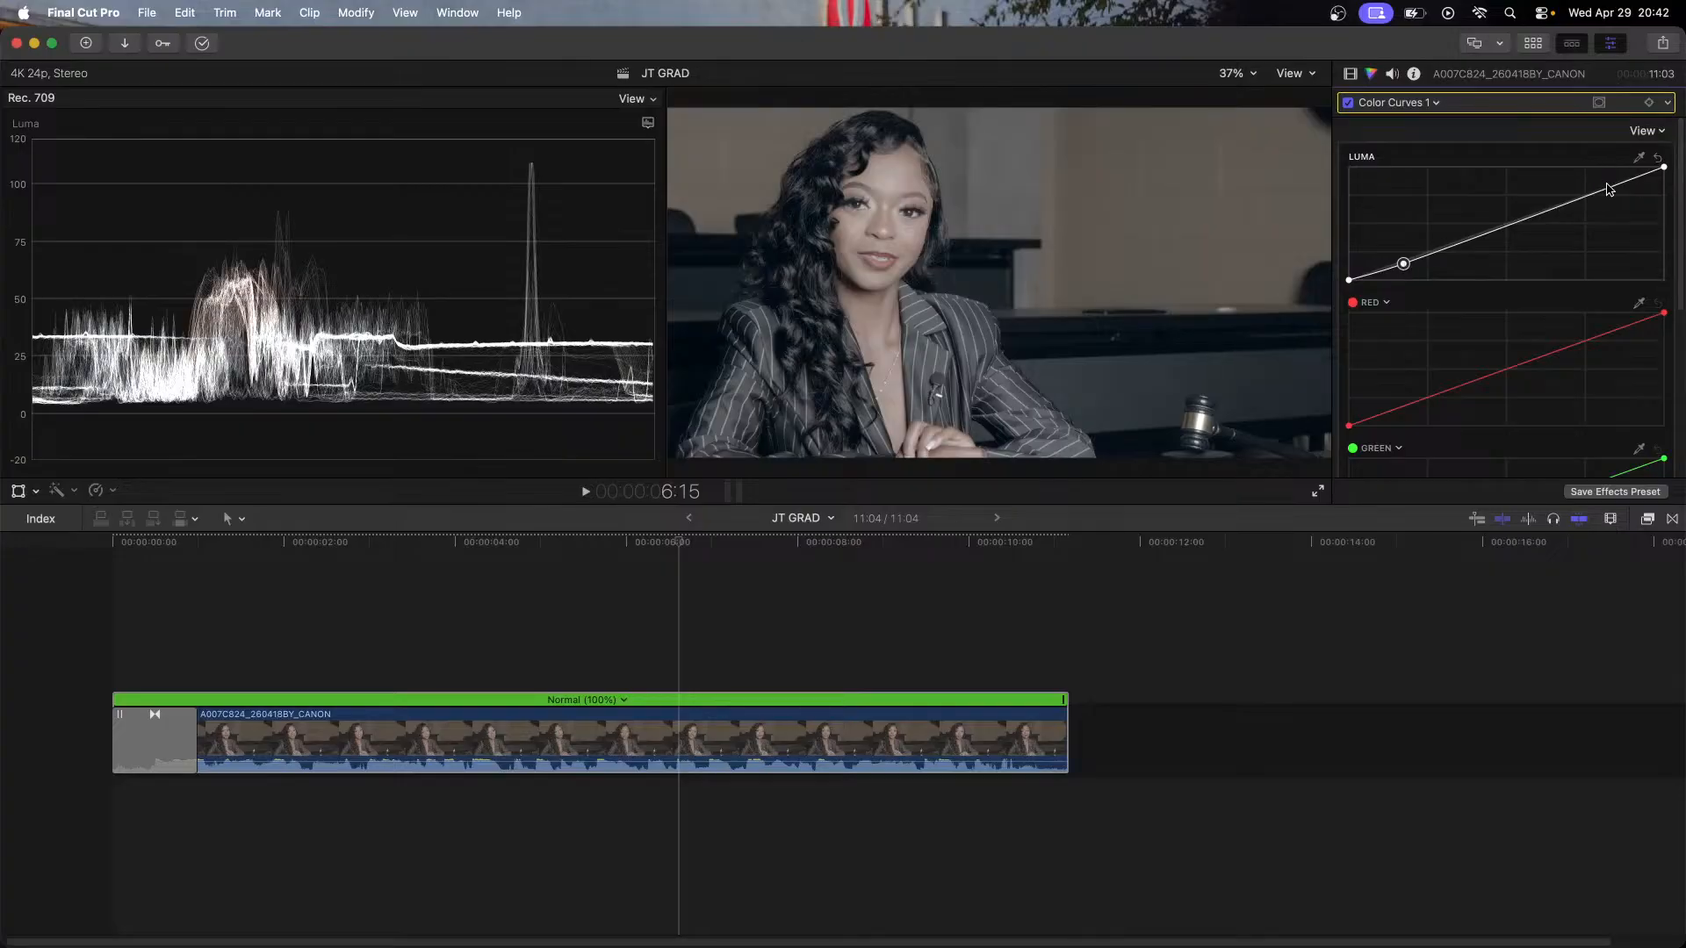
{"action": "left_click_drag", "start_coordinate": [1609, 190], "coordinate": [1608, 182]}
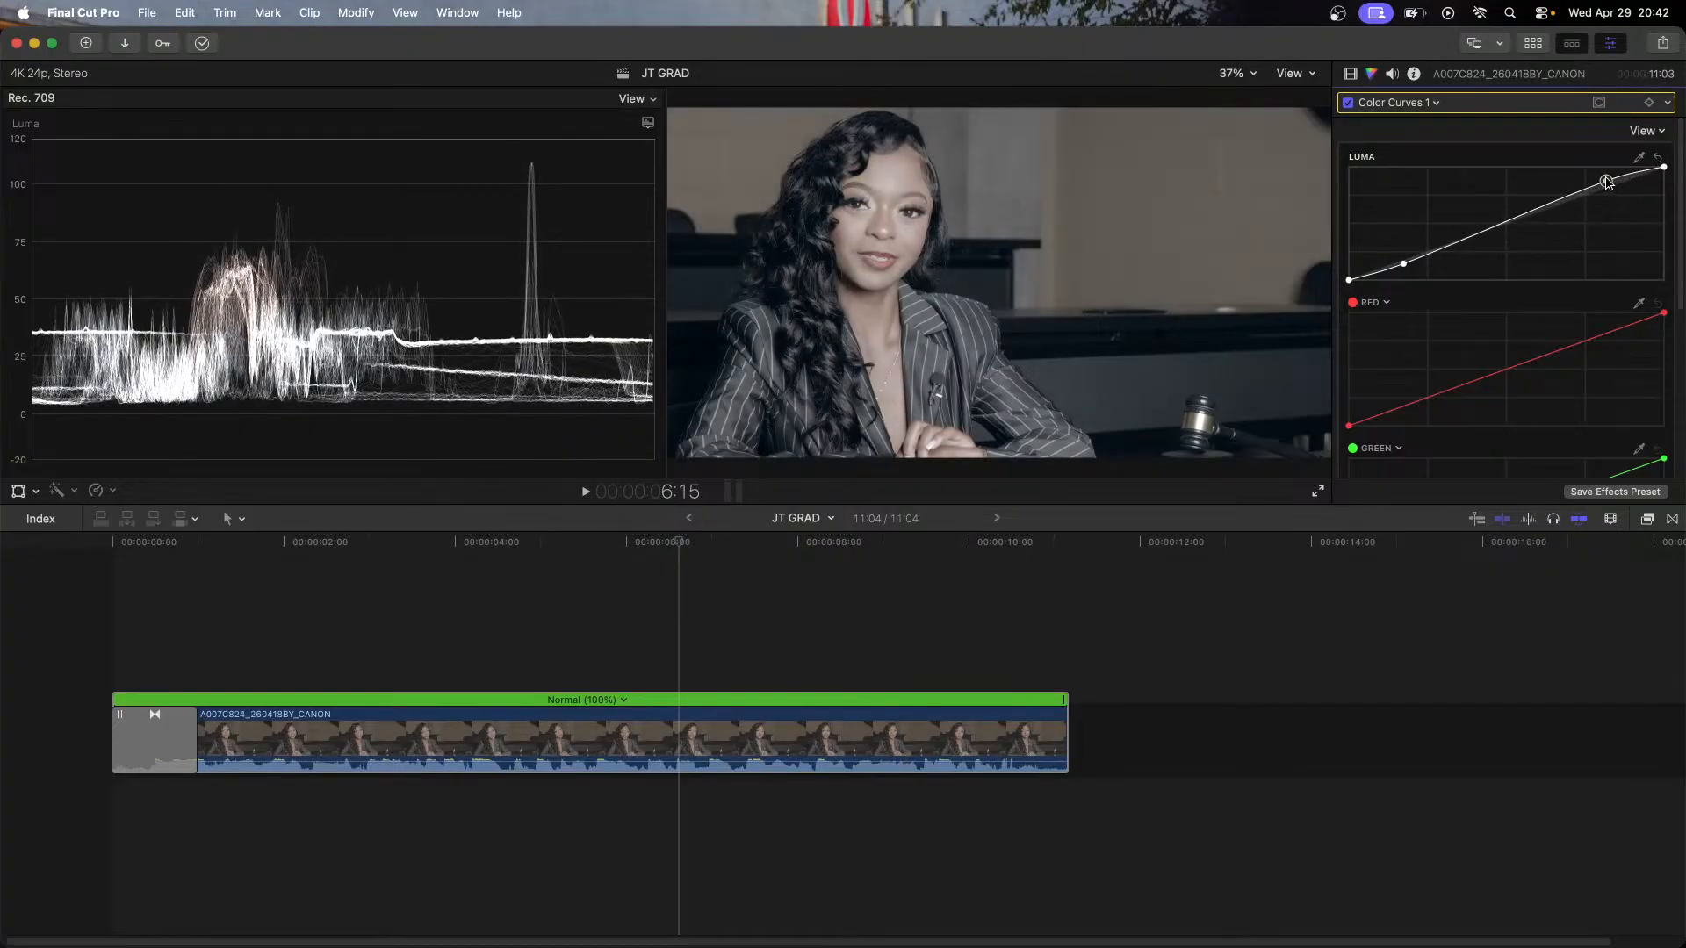
{"action": "left_click_drag", "start_coordinate": [1507, 223], "coordinate": [1513, 229]}
Step: Add a second Color Wheels correction to the interview clip and set its Midtones saturation to 1.2
{"action": "left_click", "coordinate": [1385, 103]}
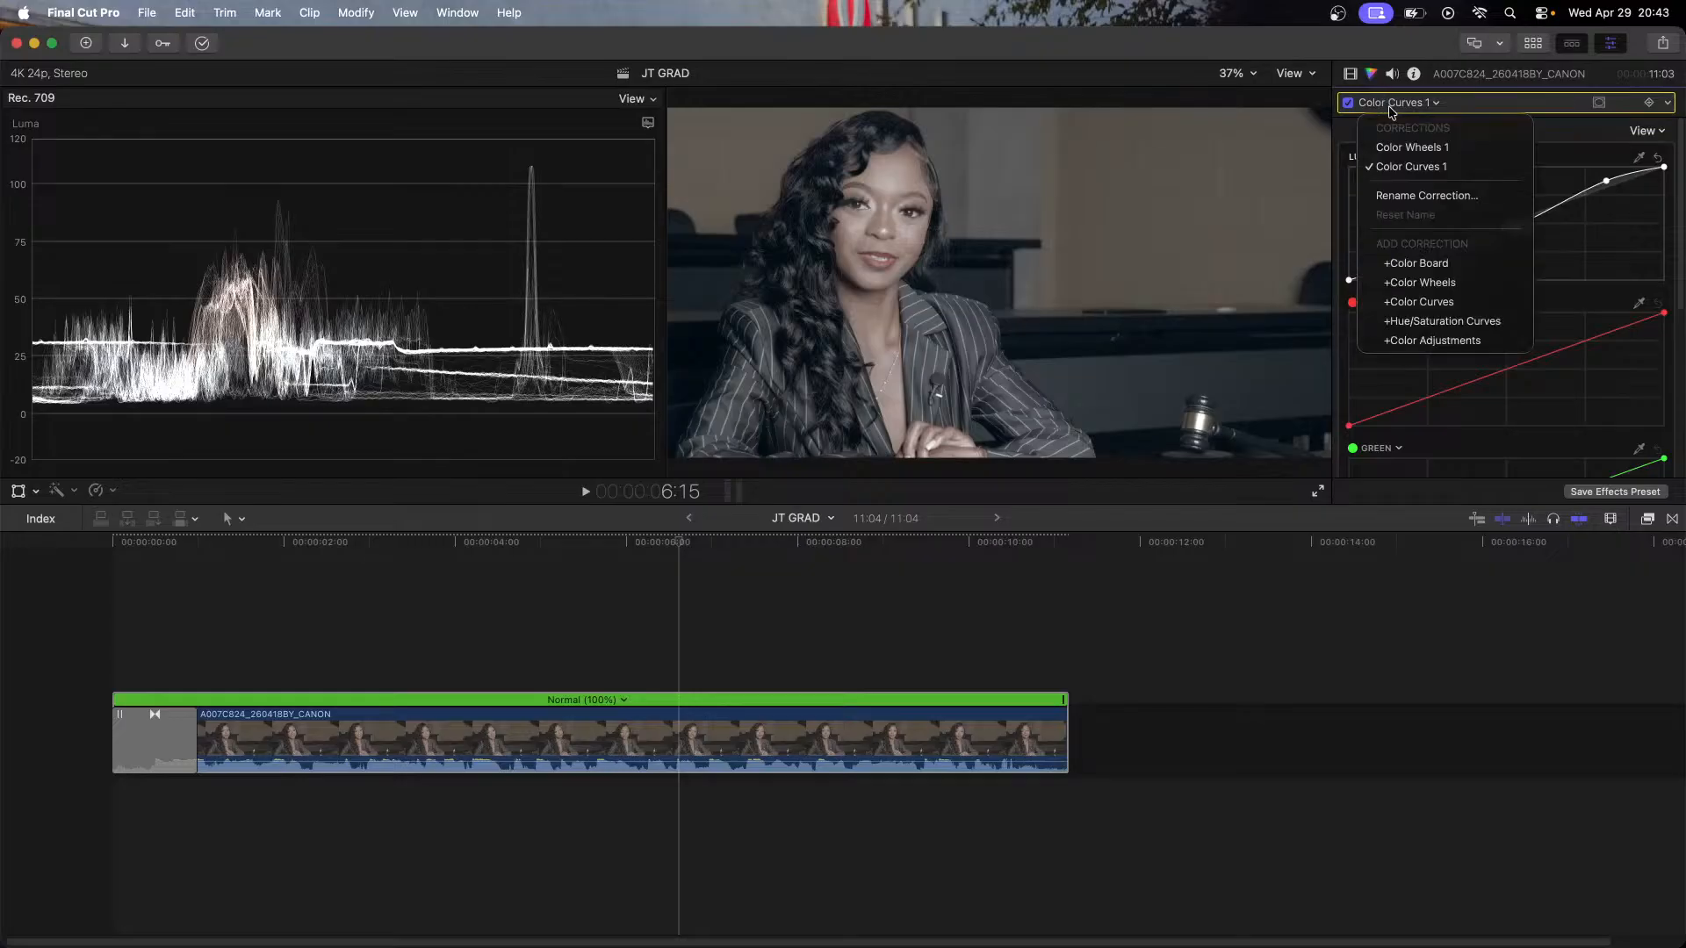
{"action": "left_click", "coordinate": [1469, 283]}
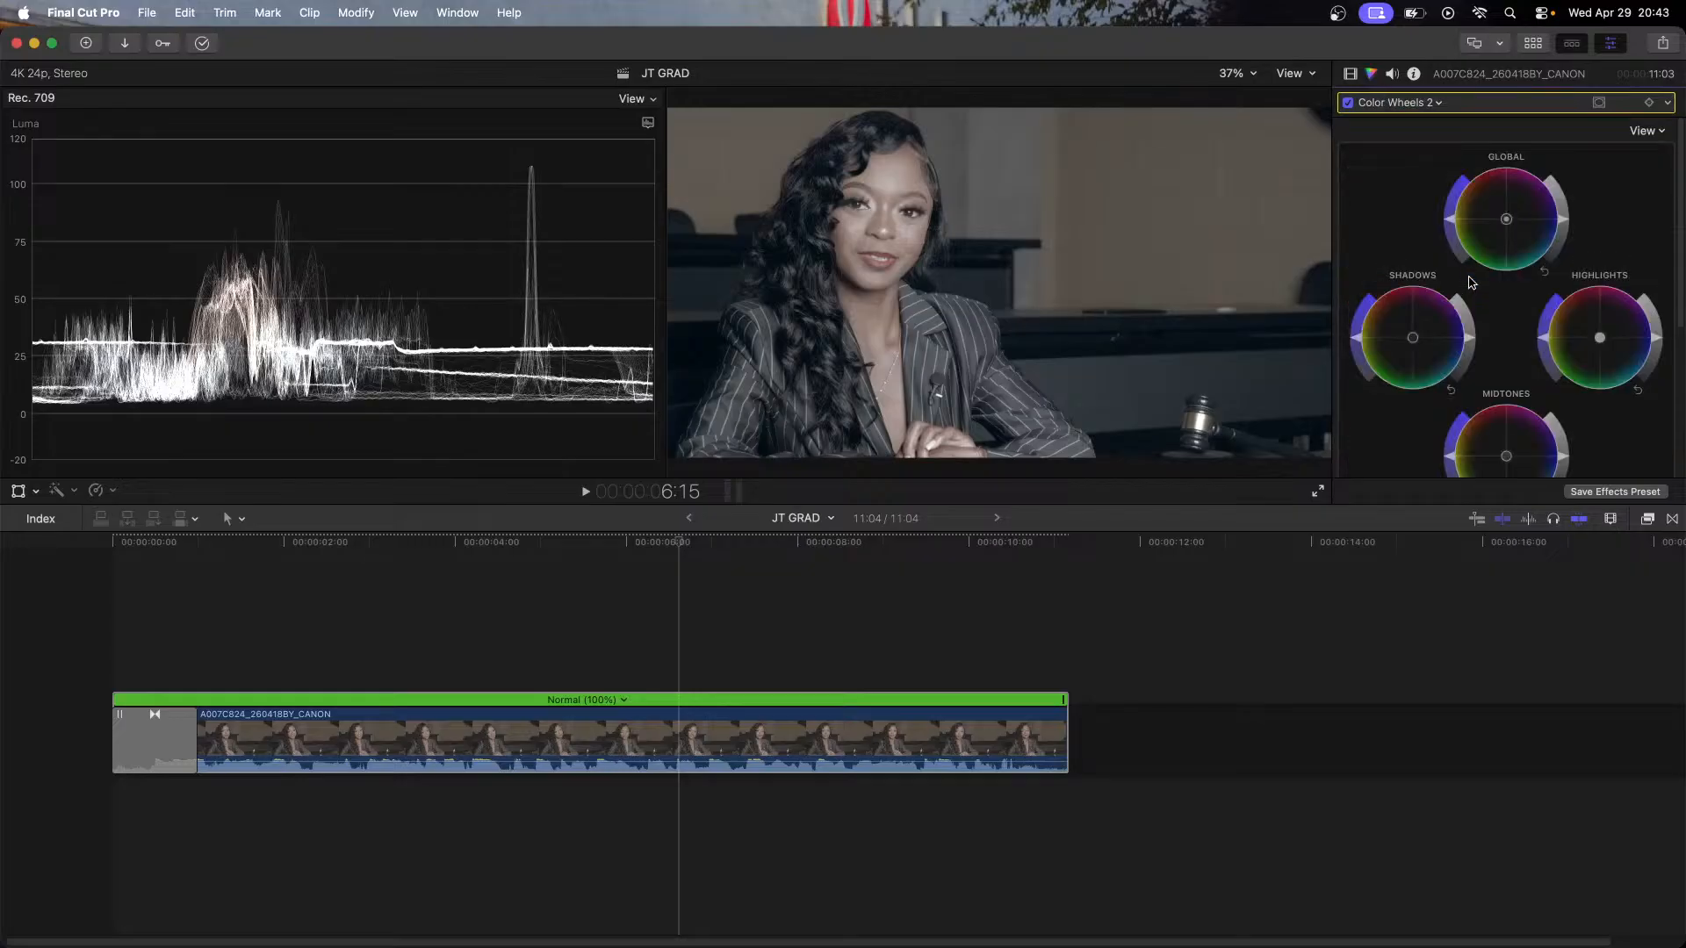
{"action": "scroll", "coordinate": [1618, 384], "scroll_direction": "down", "scroll_amount": 5}
{"action": "left_click", "coordinate": [1642, 409]}
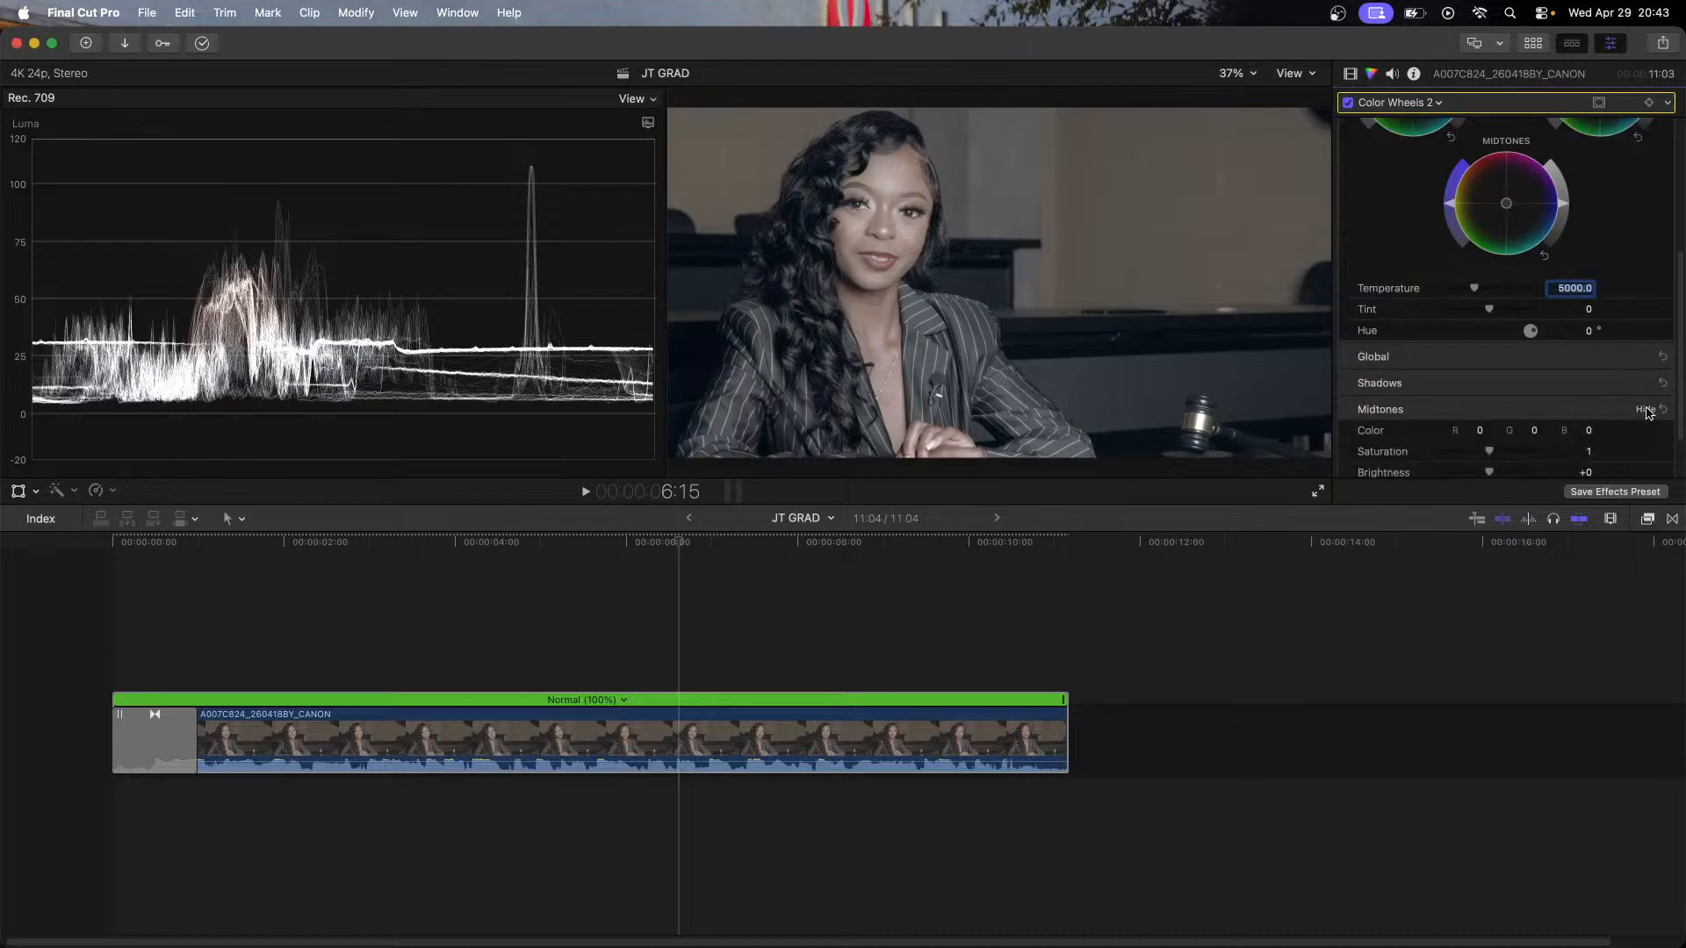
{"action": "scroll", "coordinate": [1593, 391], "scroll_direction": "down", "scroll_amount": 2}
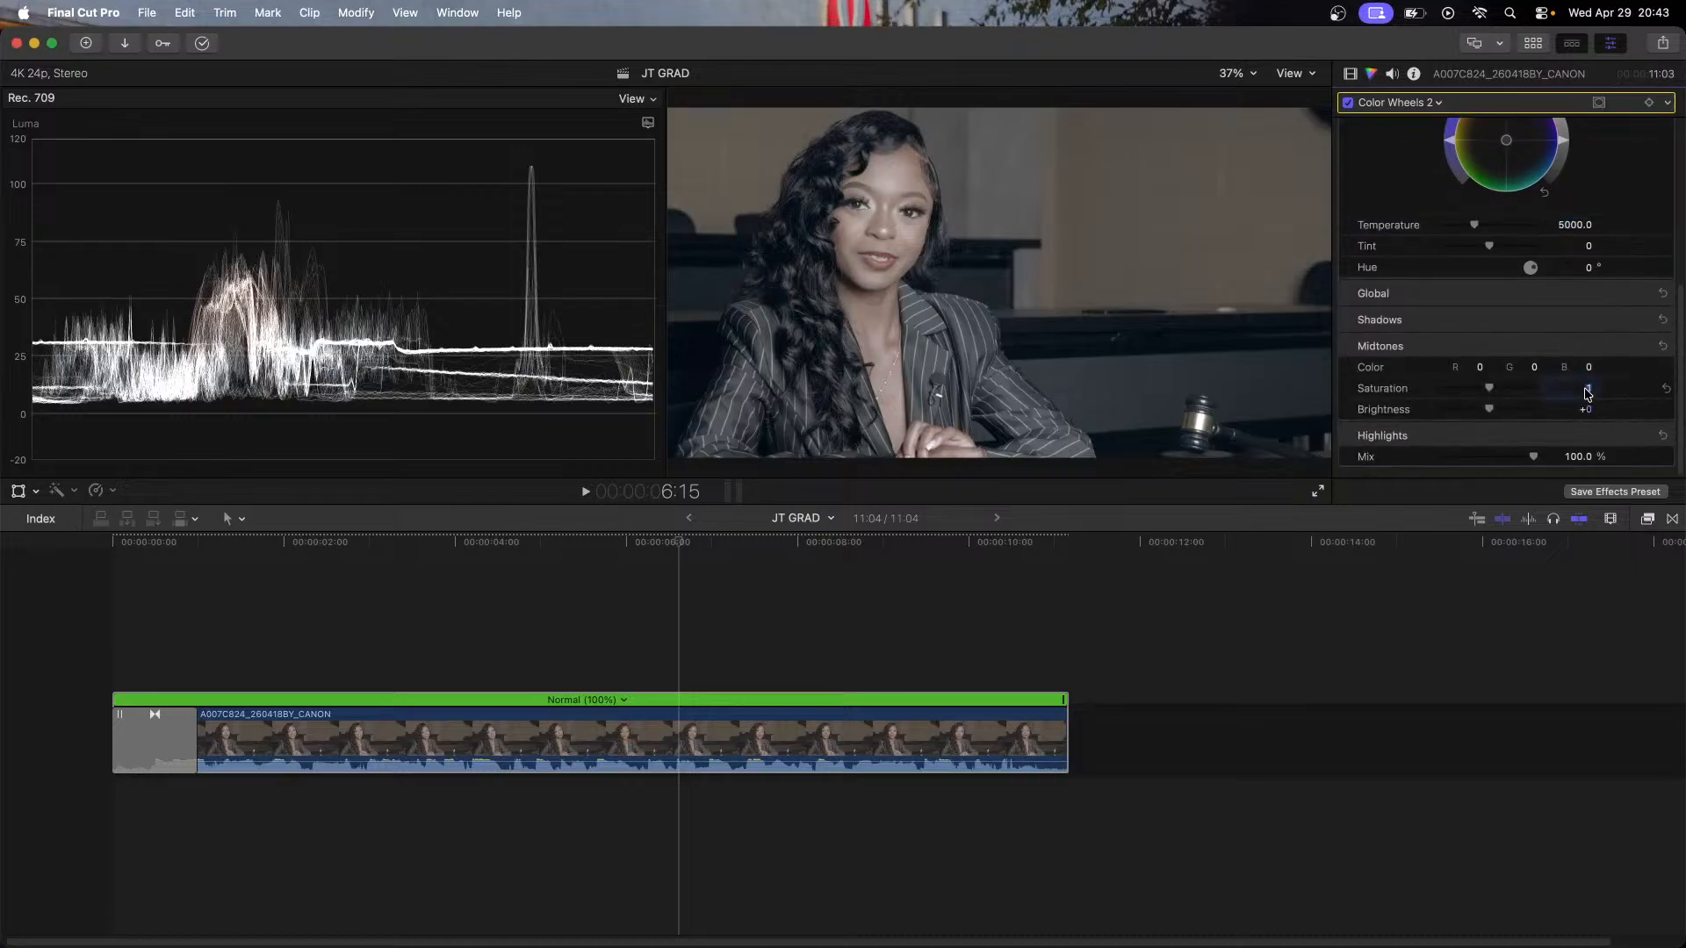
{"action": "left_click", "coordinate": [1589, 389]}
{"action": "type", "text": ".2"}
{"action": "key", "text": "Return"}
Step: Slightly raise the Shadows saturation of the second Color Wheels correction and set the Highlights saturation to 1.2
{"action": "left_click", "coordinate": [1644, 319]}
{"action": "left_click", "coordinate": [1589, 363]}
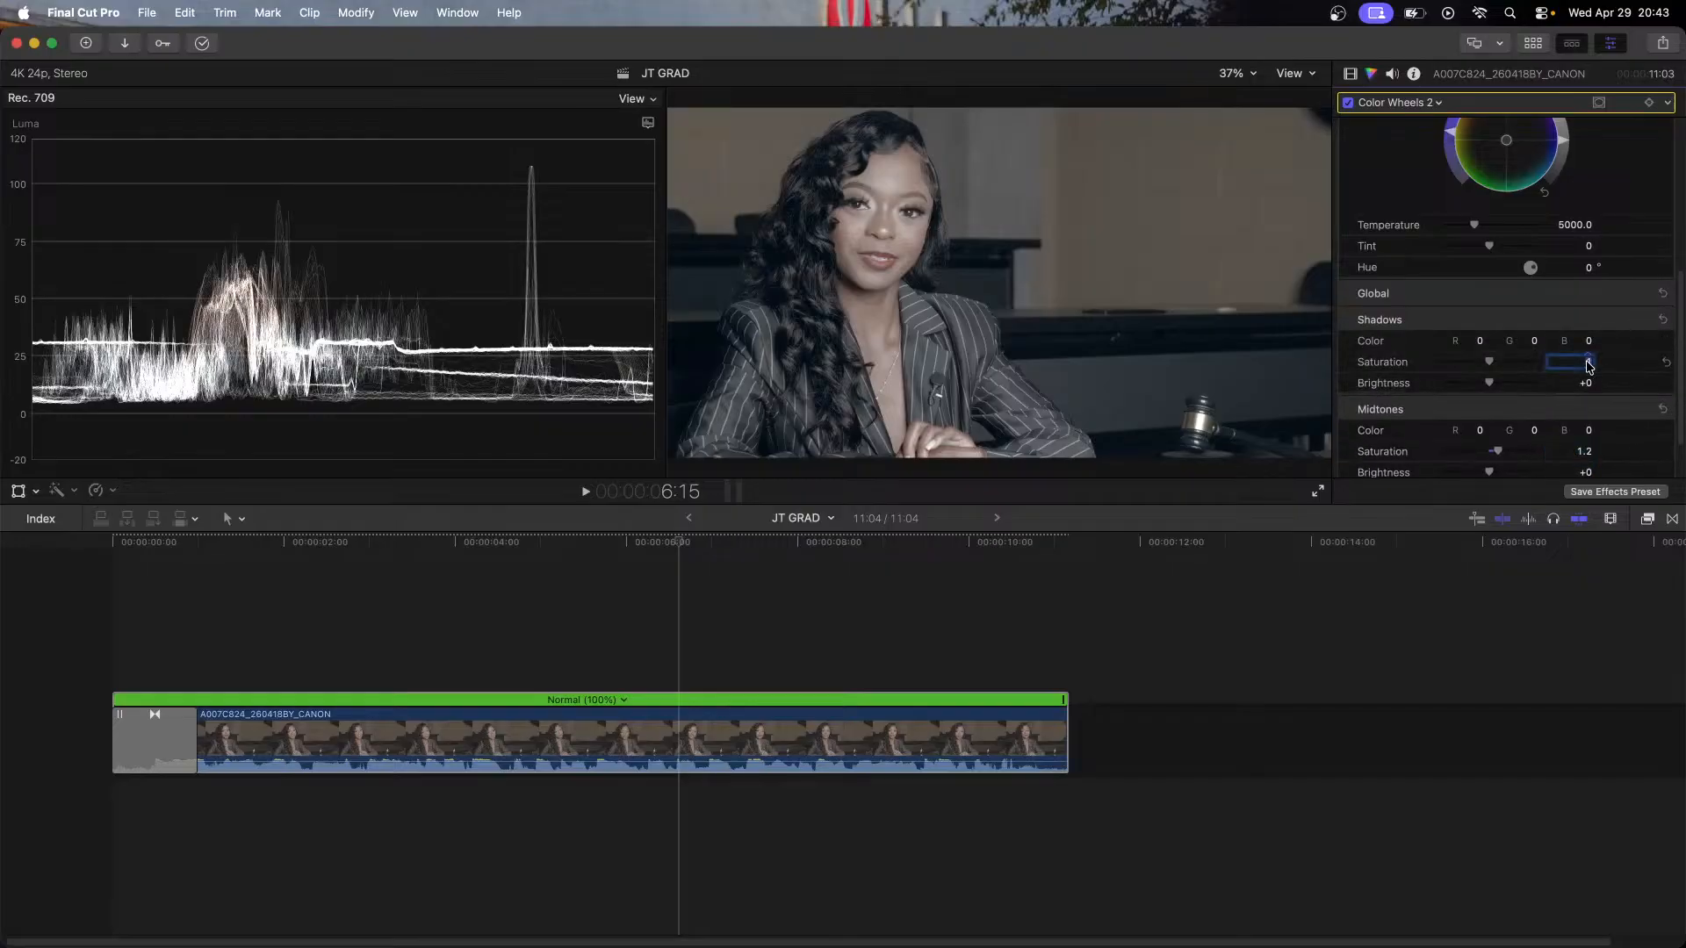
{"action": "key", "text": "Return"}
{"action": "left_click", "coordinate": [1644, 322]}
{"action": "left_click", "coordinate": [1645, 345]}
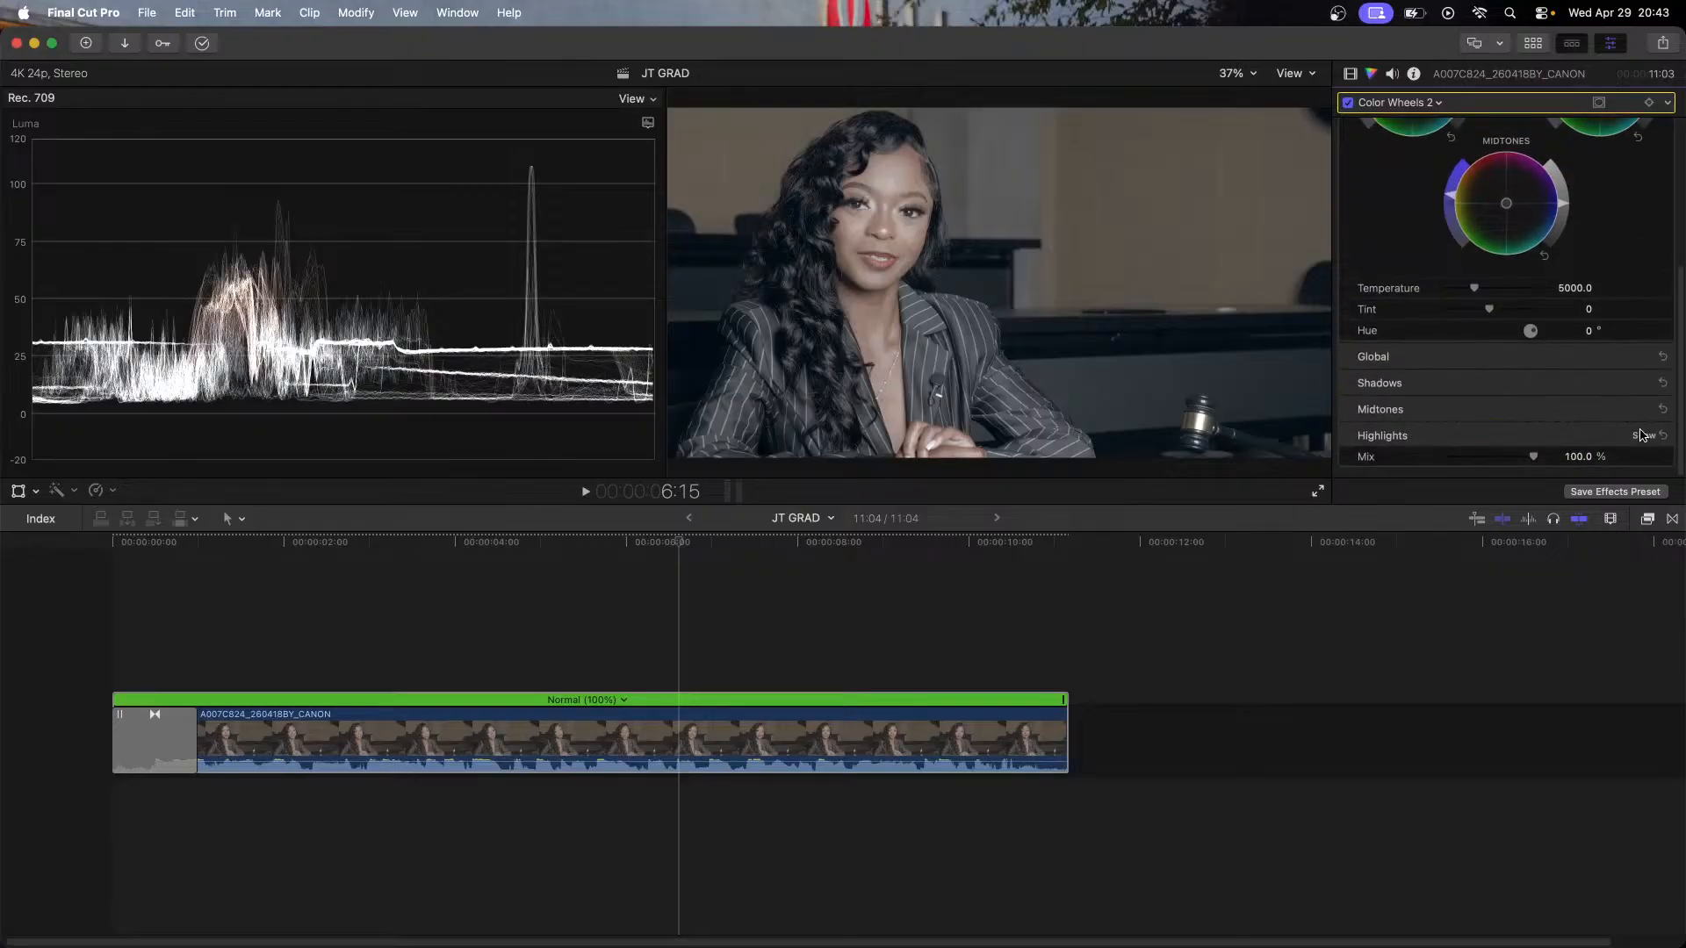
{"action": "left_click", "coordinate": [1644, 436]}
{"action": "left_click", "coordinate": [1592, 418]}
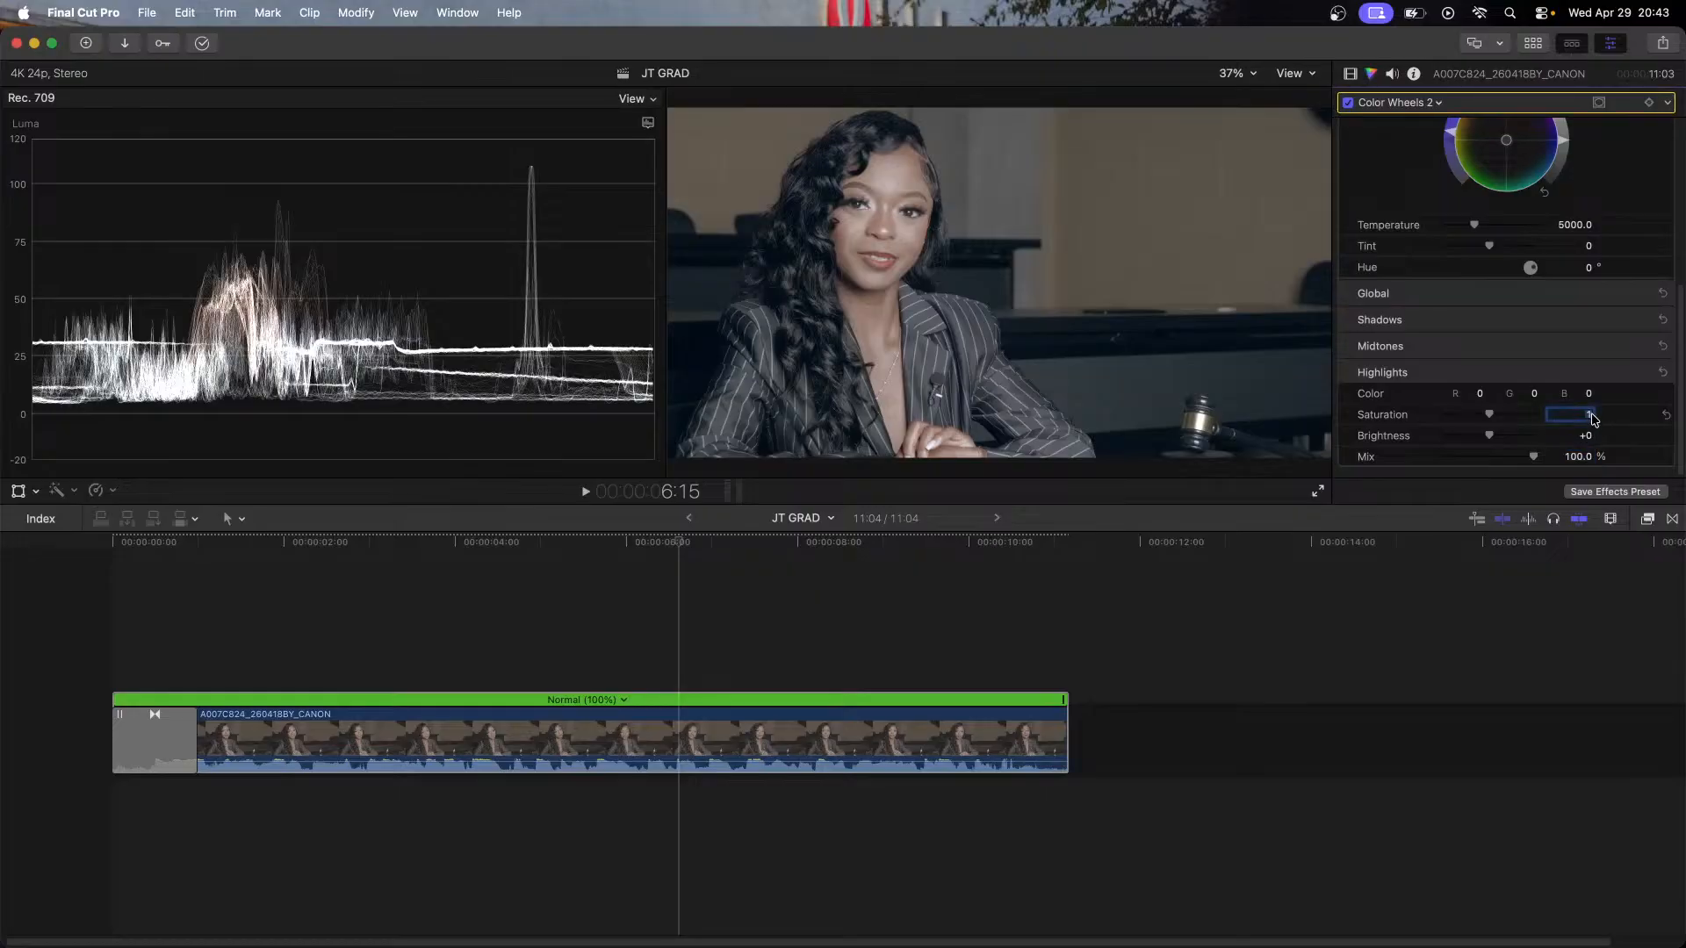
{"action": "type", "text": ".2"}
{"action": "key", "text": "Return"}
{"action": "left_click", "coordinate": [1642, 372]}
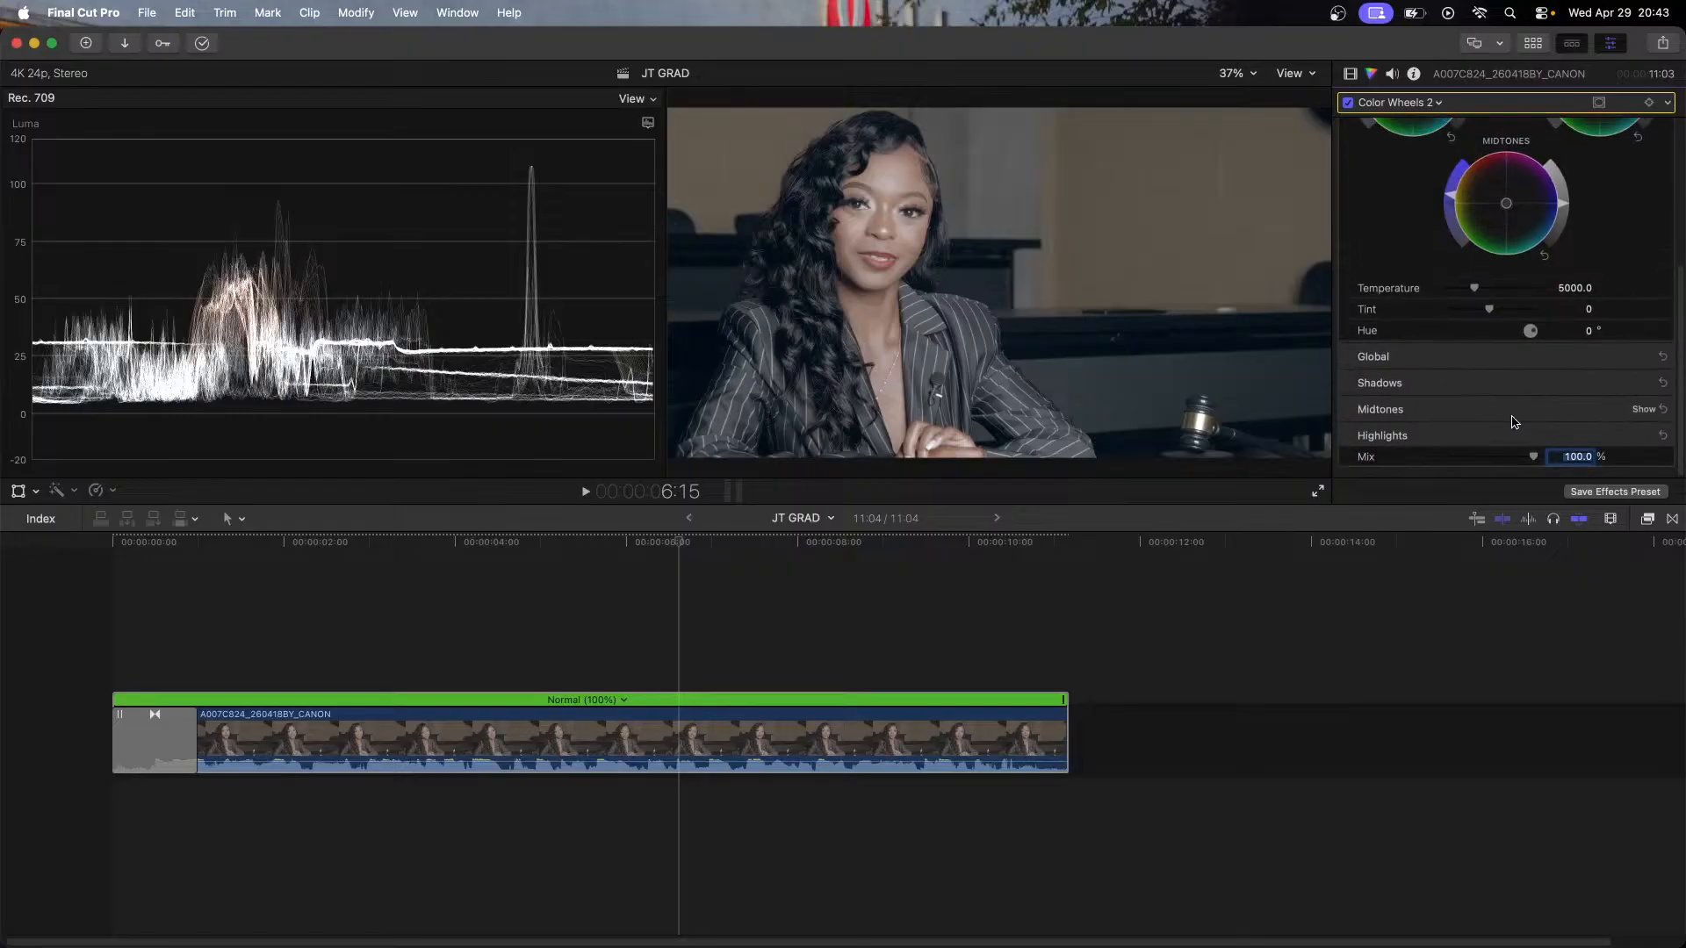
Step: Raise the Midtones saturation a little further and slightly raise the Global saturation on the color wheels
{"action": "scroll", "coordinate": [1639, 409], "scroll_direction": "up", "scroll_amount": 3}
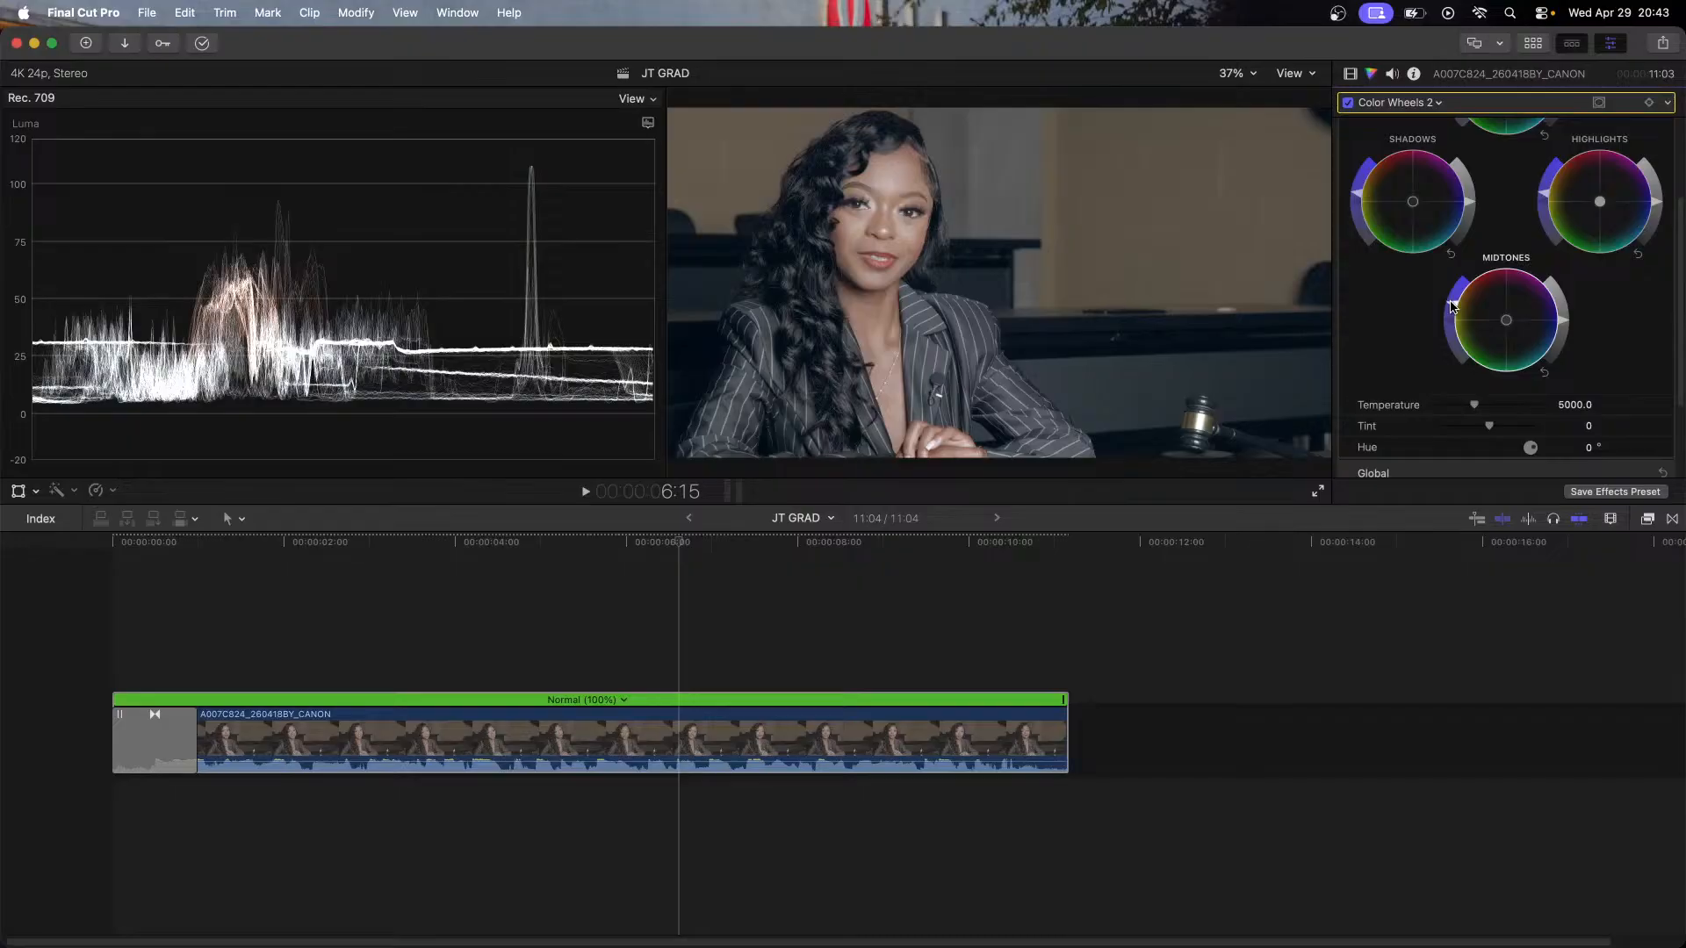
{"action": "scroll", "coordinate": [1549, 293], "scroll_direction": "up", "scroll_amount": 3}
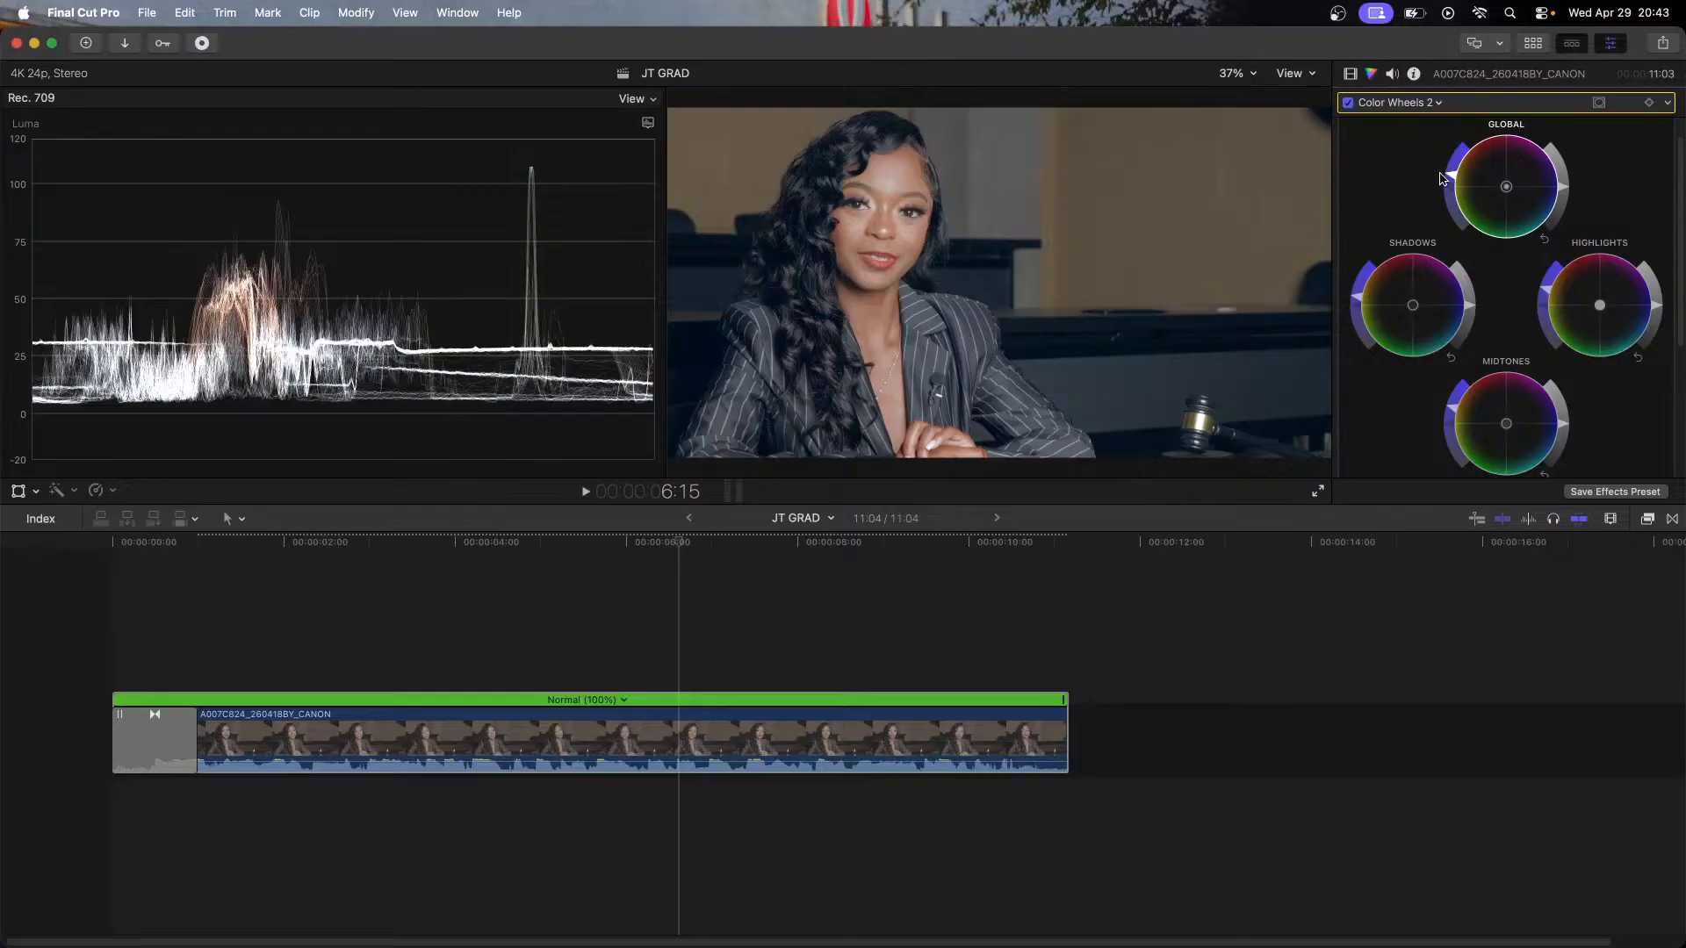
Step: Switch to the default workspace layout and play the graded project from the beginning
{"action": "left_click", "coordinate": [94, 572]}
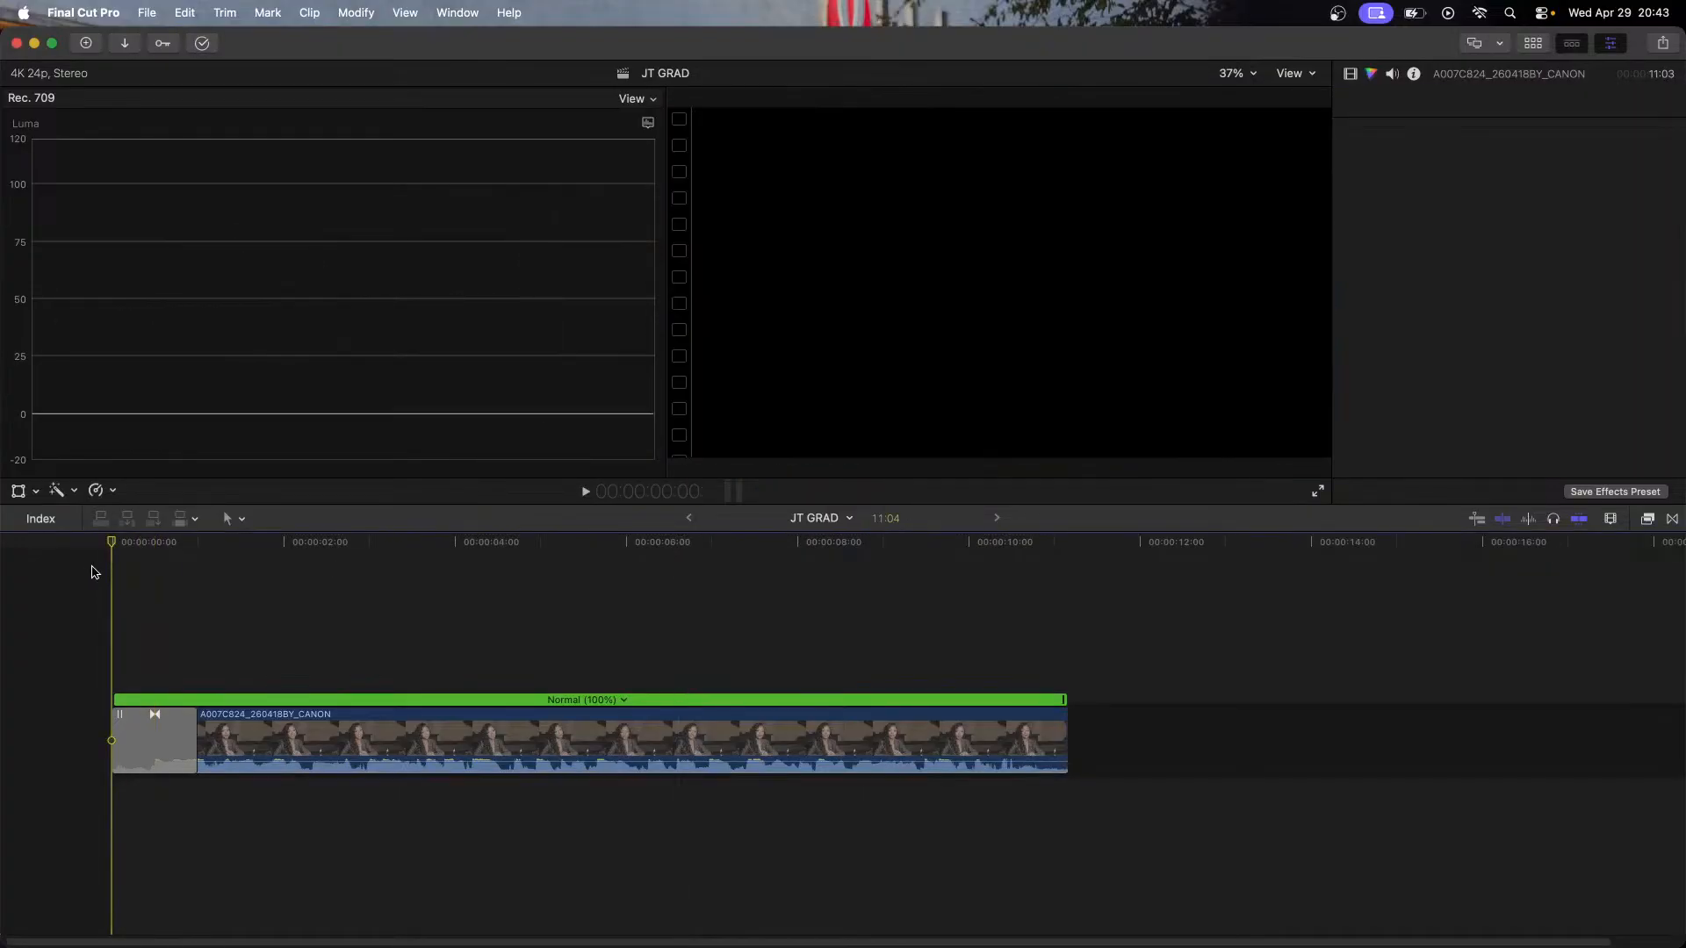
{"action": "key", "text": "super+0"}
{"action": "key", "text": "space"}
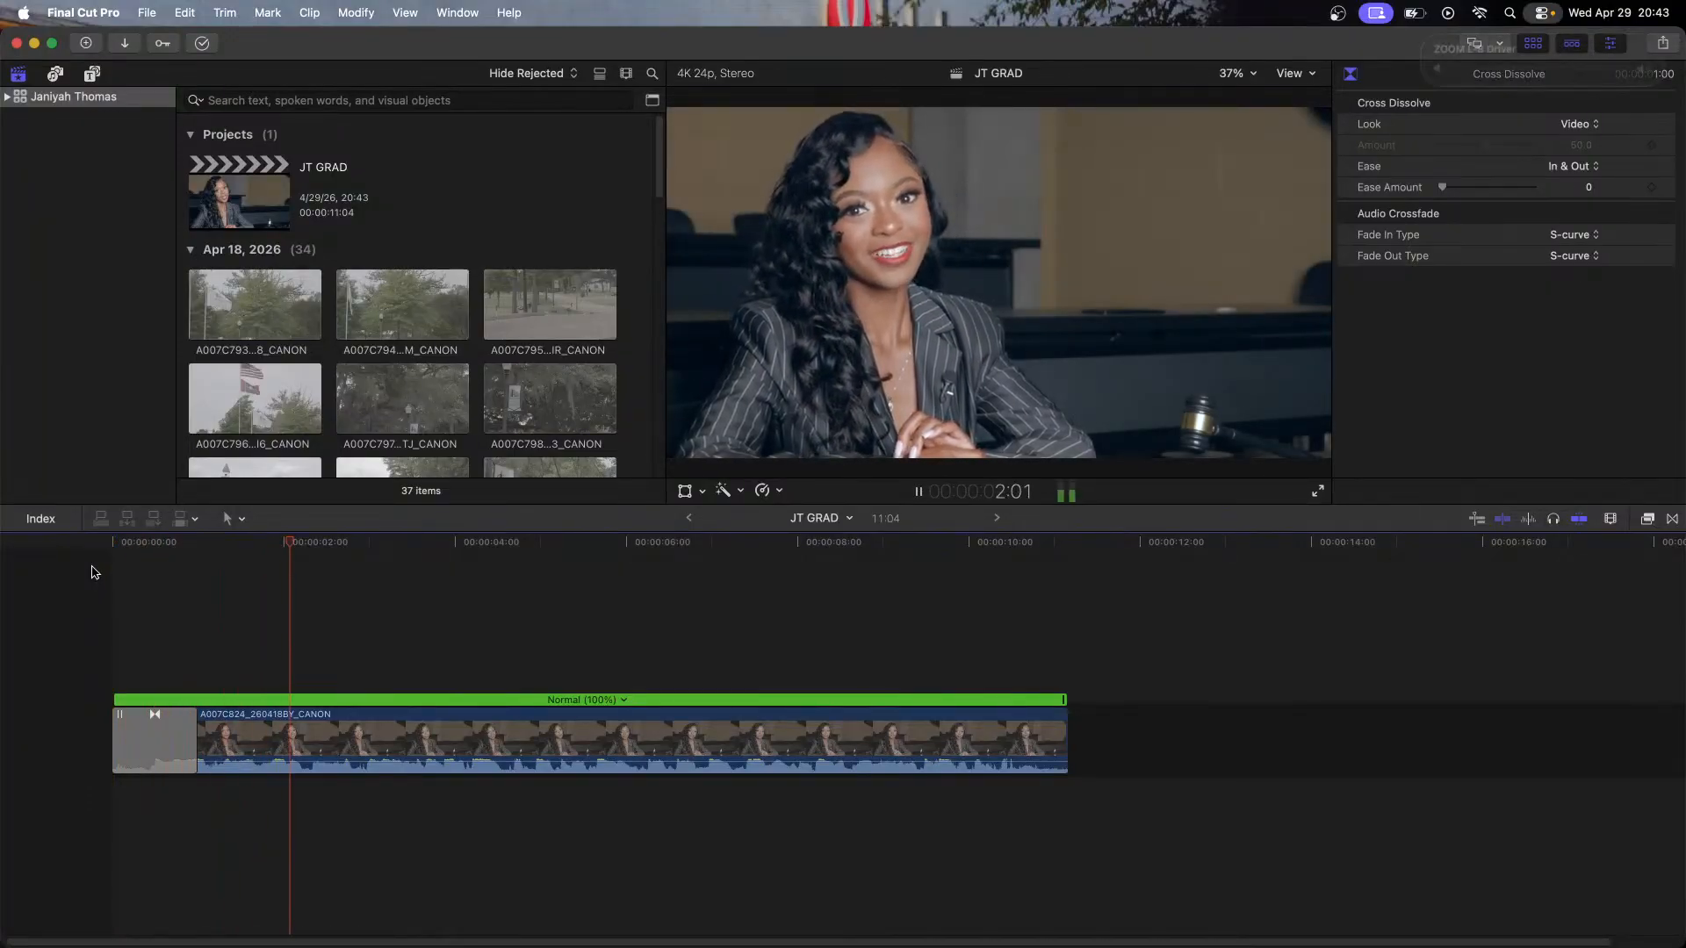
{"action": "left_click", "coordinate": [87, 570]}
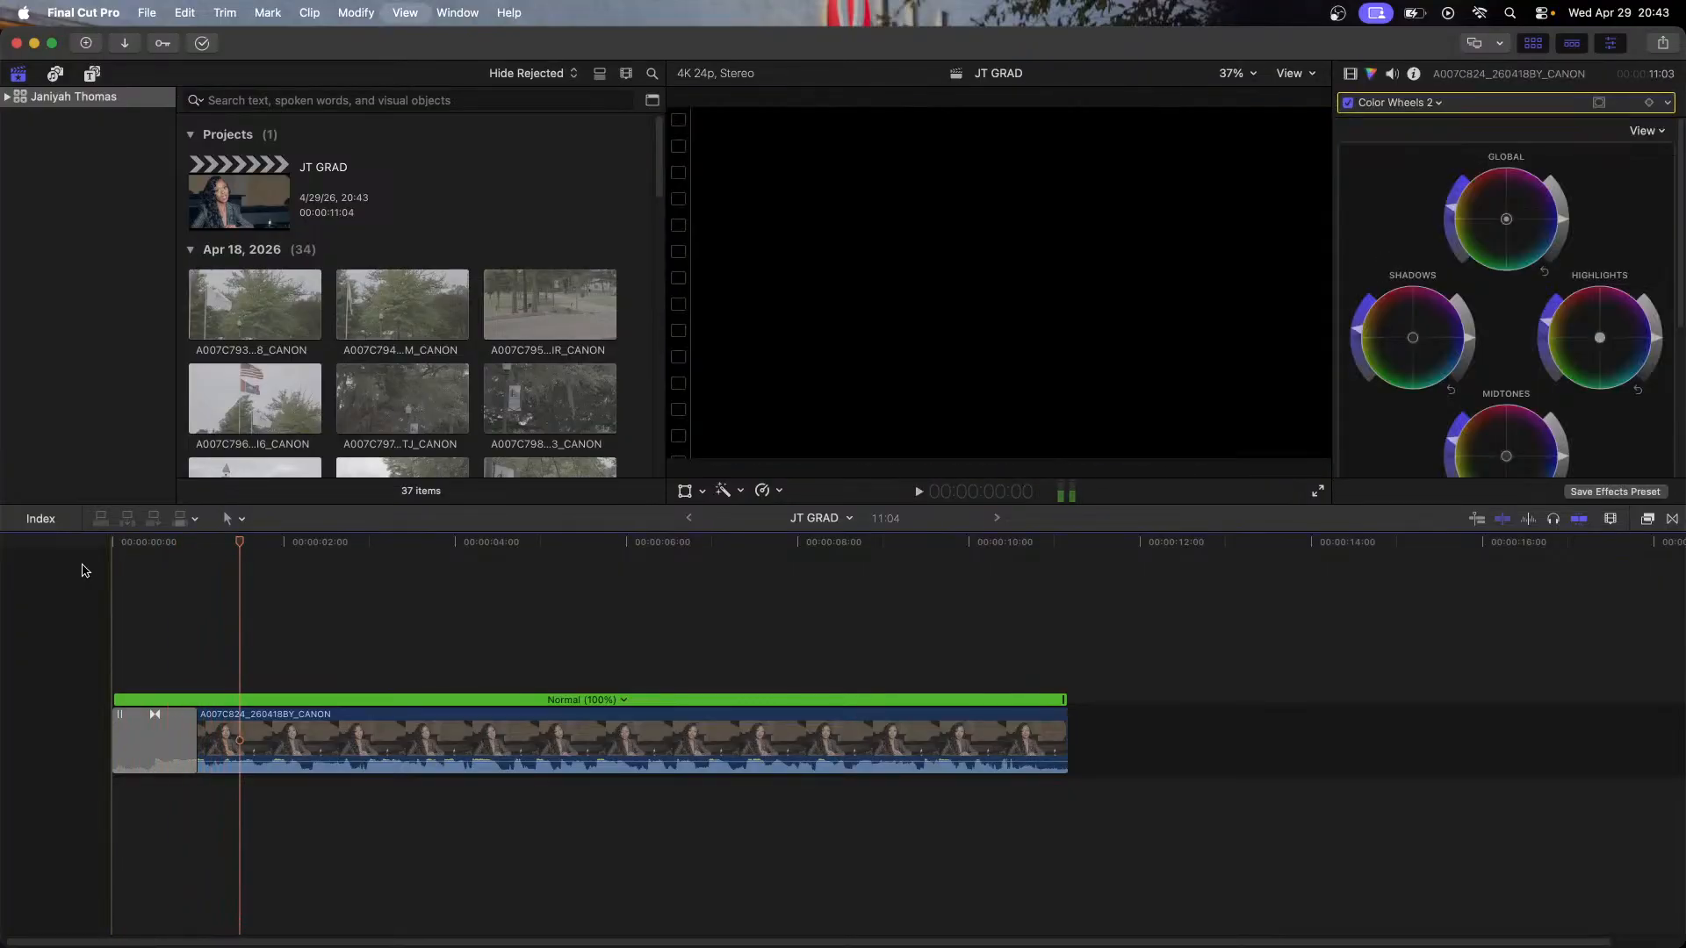
Step: Split the interview clip at about 1:03 and move the opening Cross Dissolve onto the cut
{"action": "left_click_drag", "start_coordinate": [250, 544], "coordinate": [212, 553]}
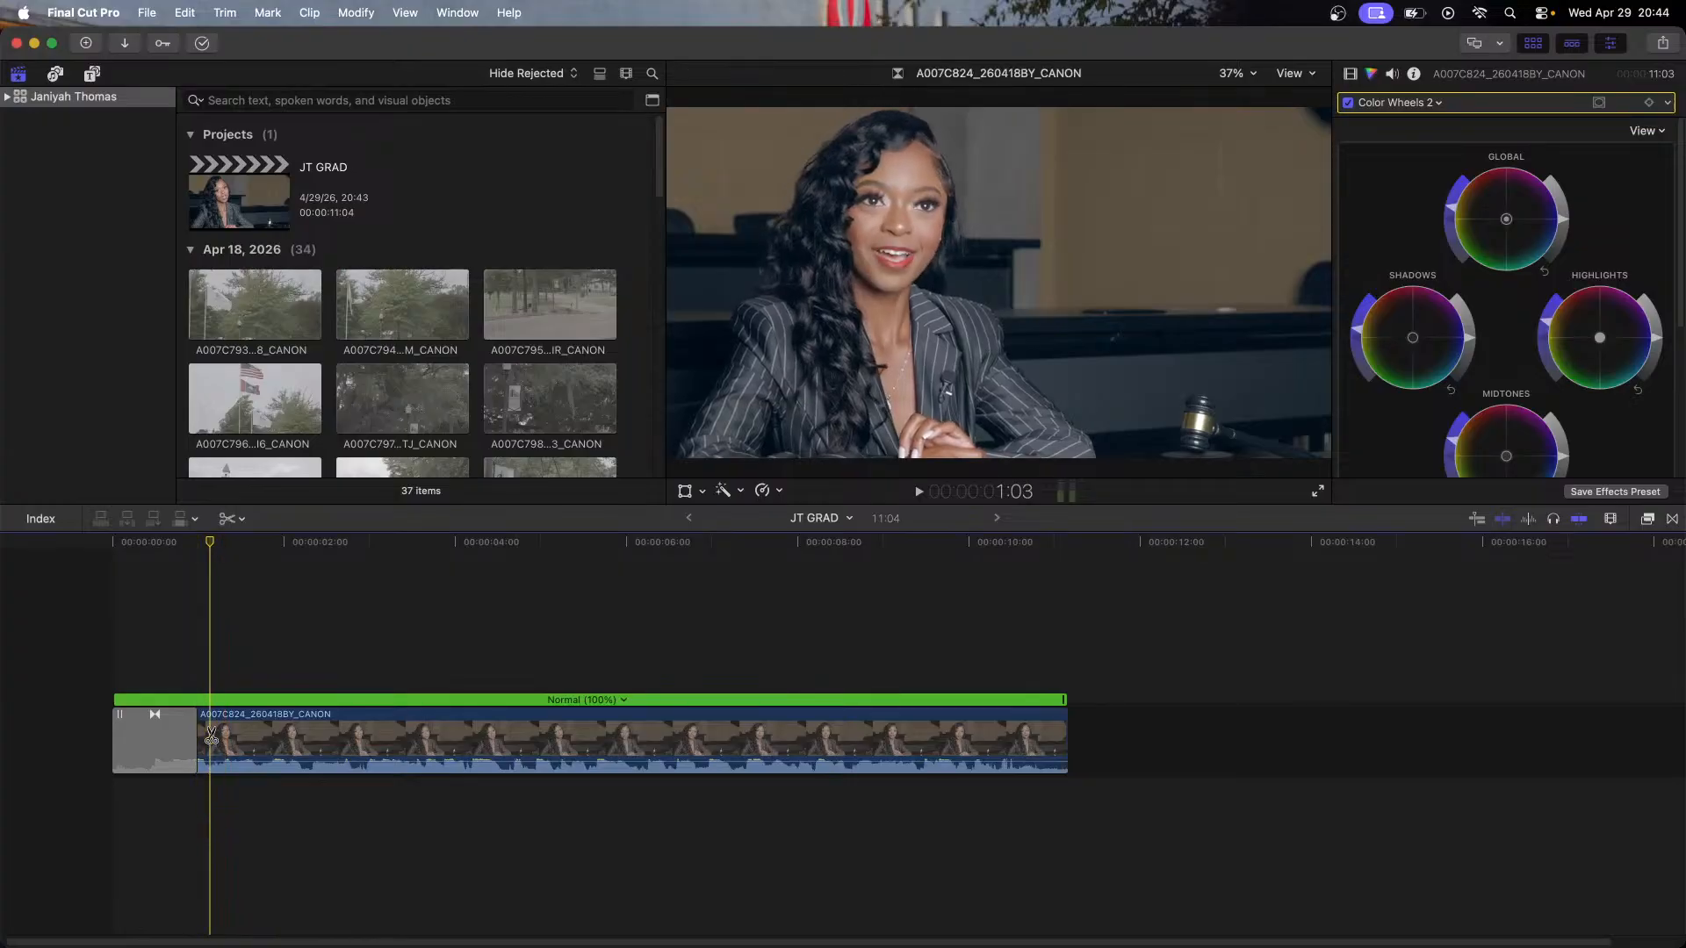
{"action": "key", "text": "super+b"}
{"action": "left_click_drag", "start_coordinate": [214, 733], "coordinate": [200, 742]}
{"action": "key", "text": "super+equal"}
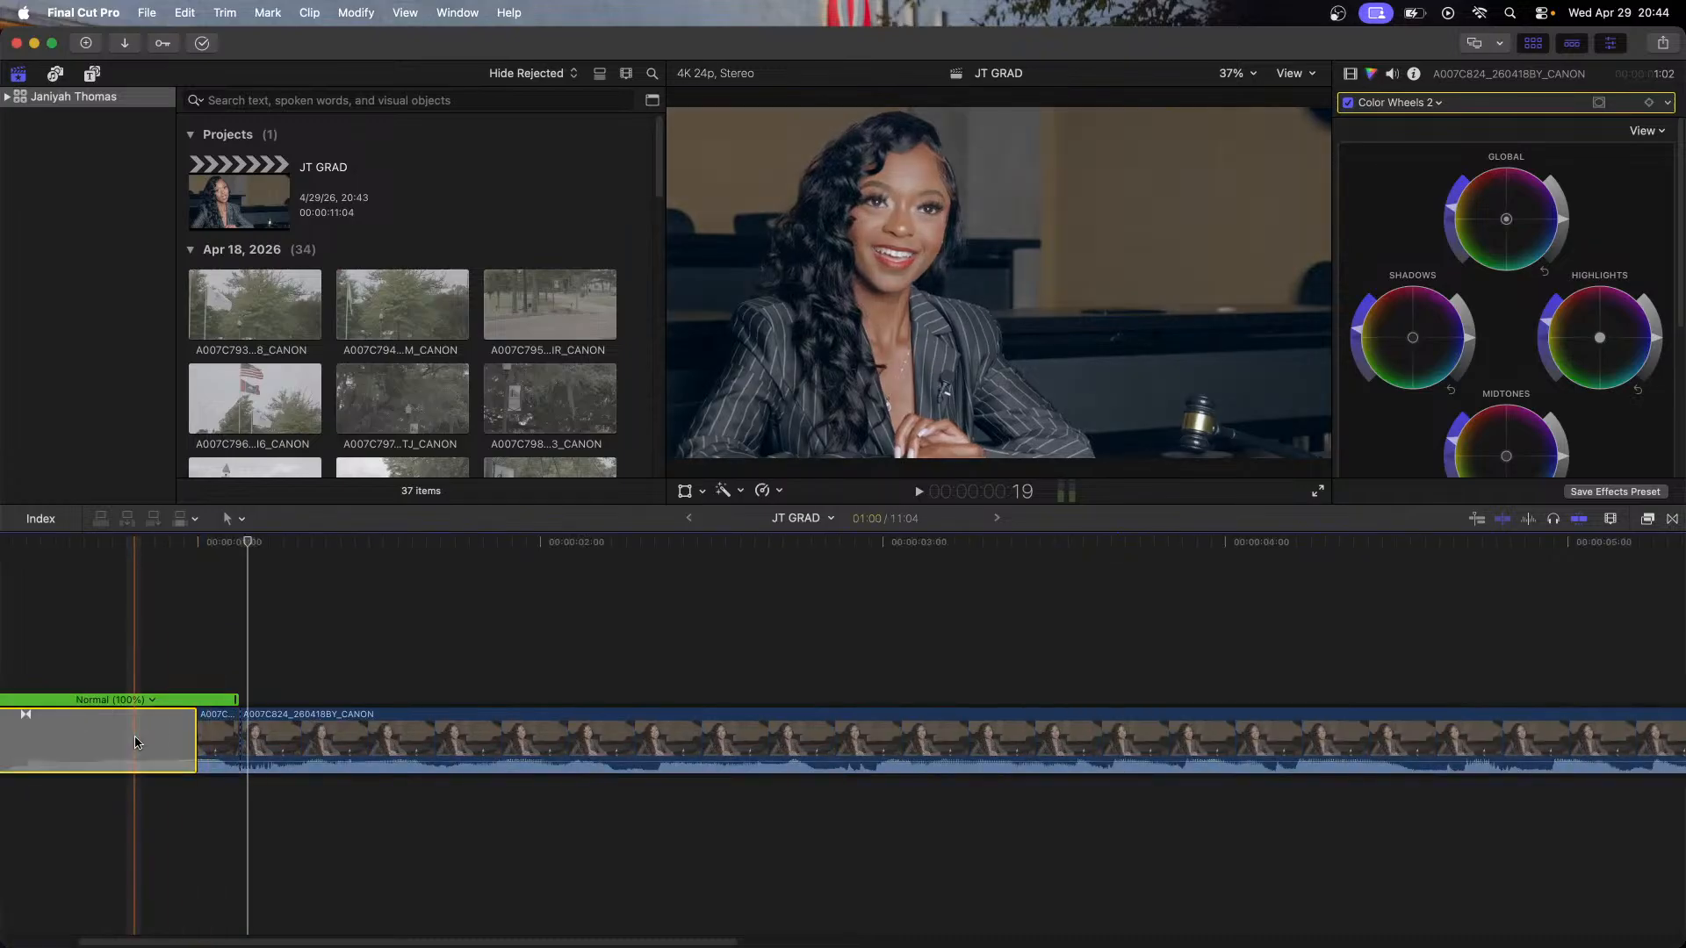
{"action": "left_click", "coordinate": [195, 746]}
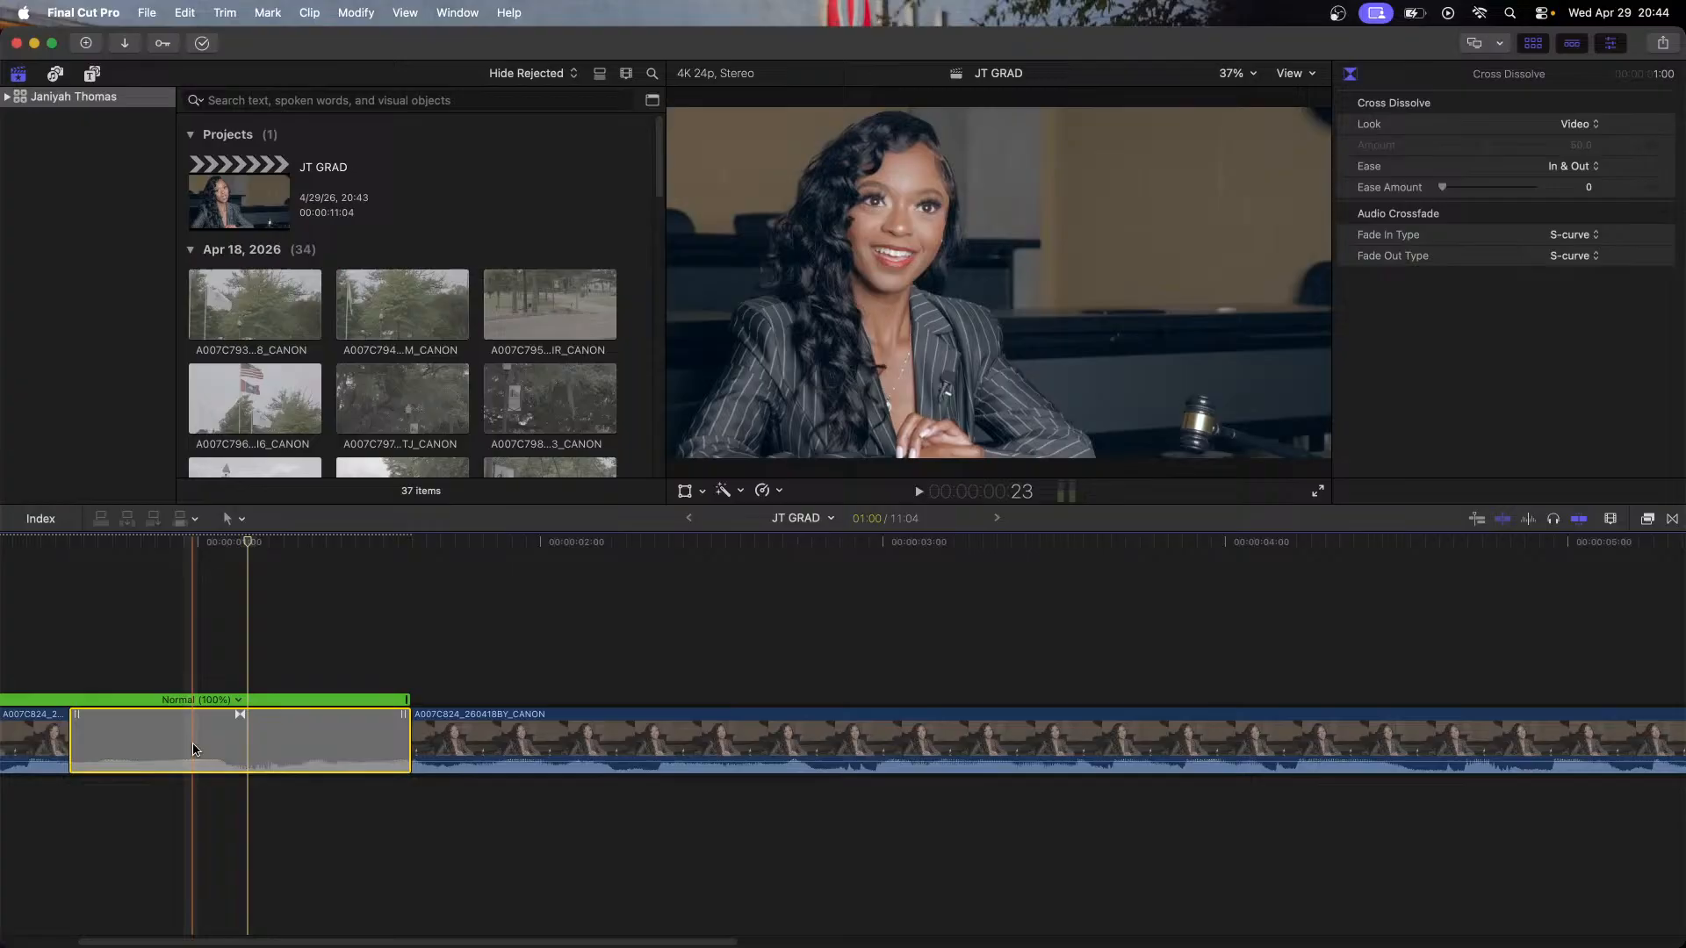
Step: Delete the short piece of the interview clip in front of the Cross Dissolve
{"action": "scroll", "coordinate": [194, 749], "scroll_direction": "left", "scroll_amount": 3}
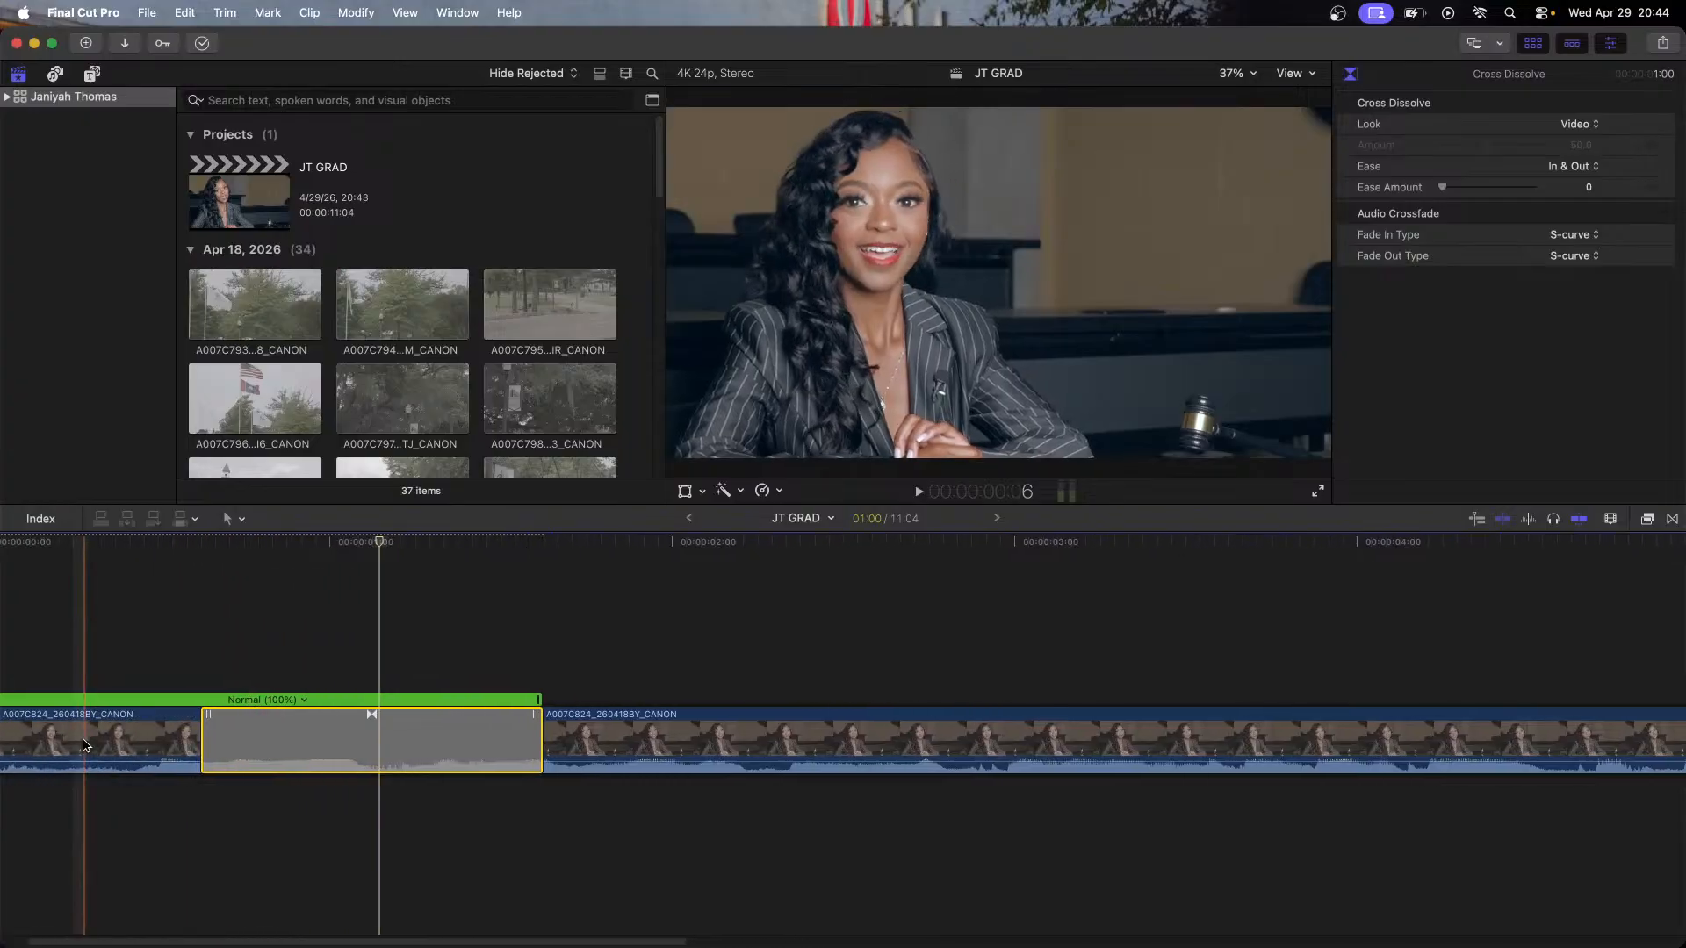
{"action": "left_click", "coordinate": [88, 745]}
{"action": "key", "text": "Delete"}
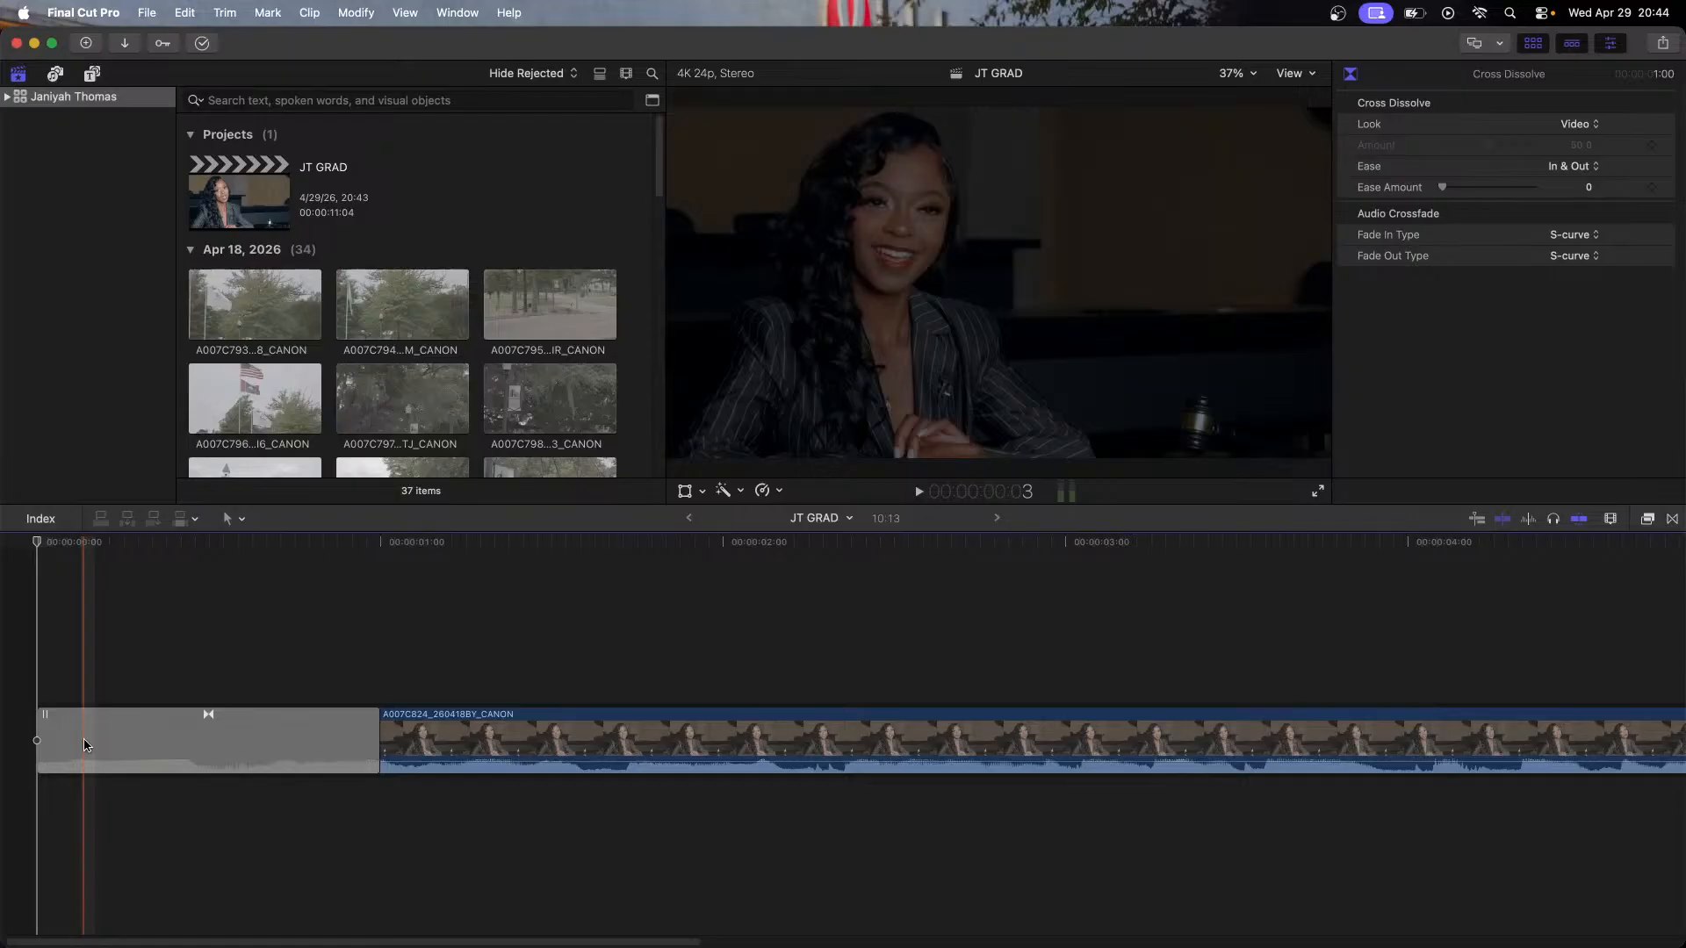
Step: Play the project from the beginning to check the trimmed opening
{"action": "key", "text": "super+minus"}
{"action": "key", "text": "super+minus"}
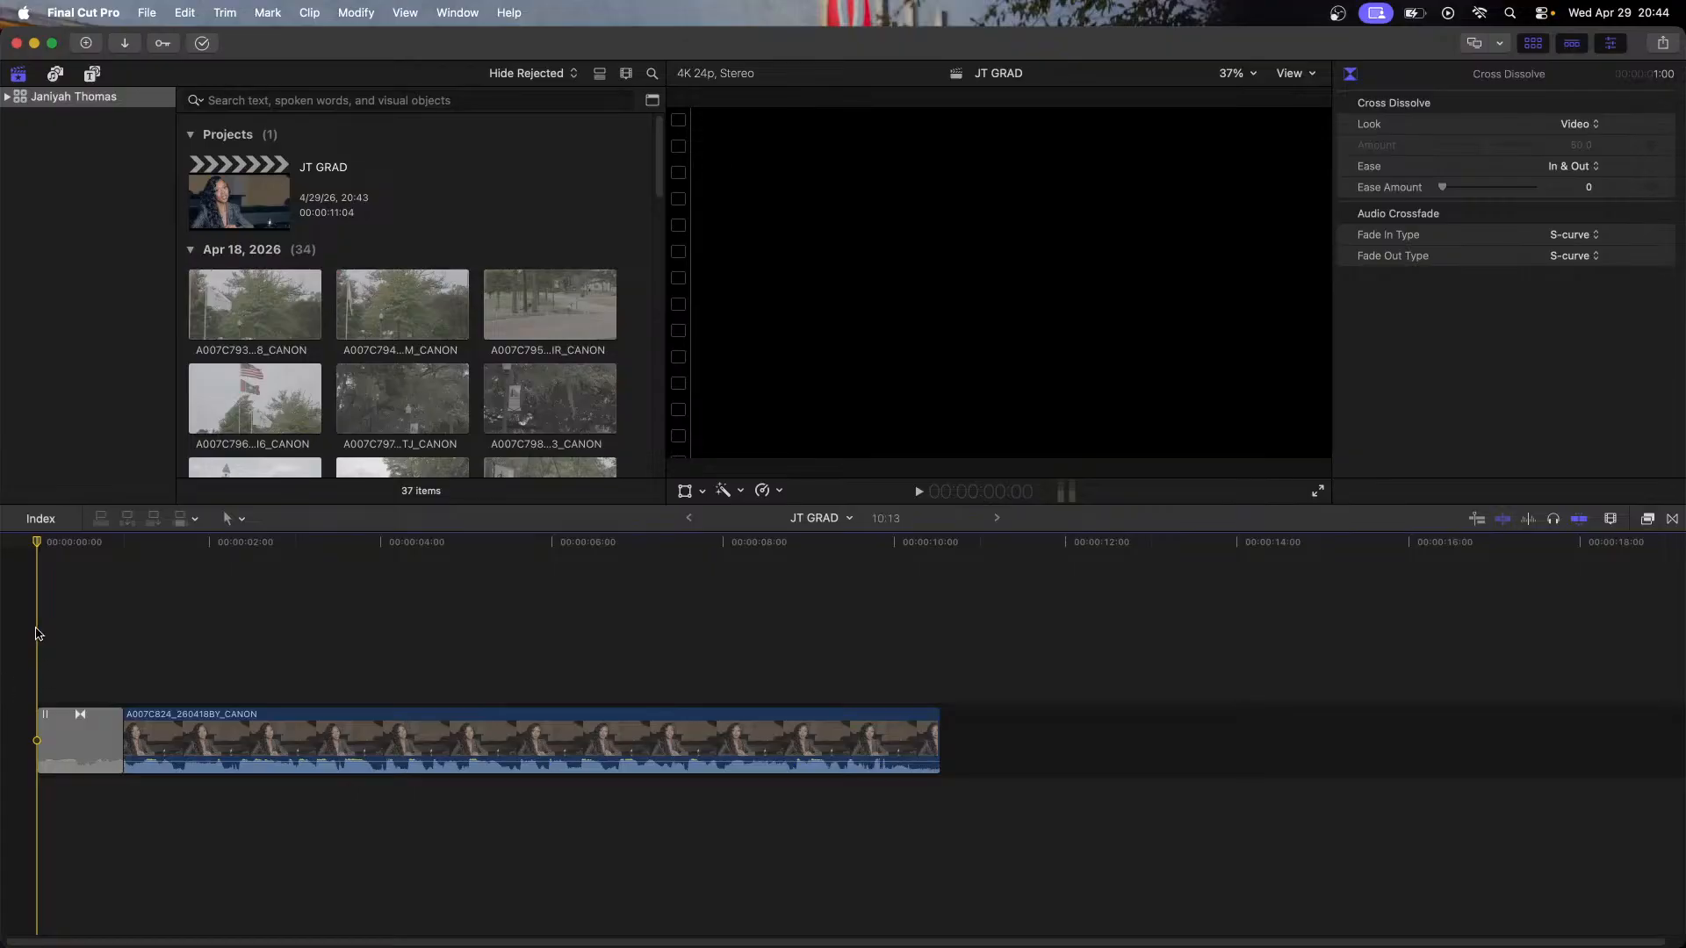
{"action": "key", "text": "space"}
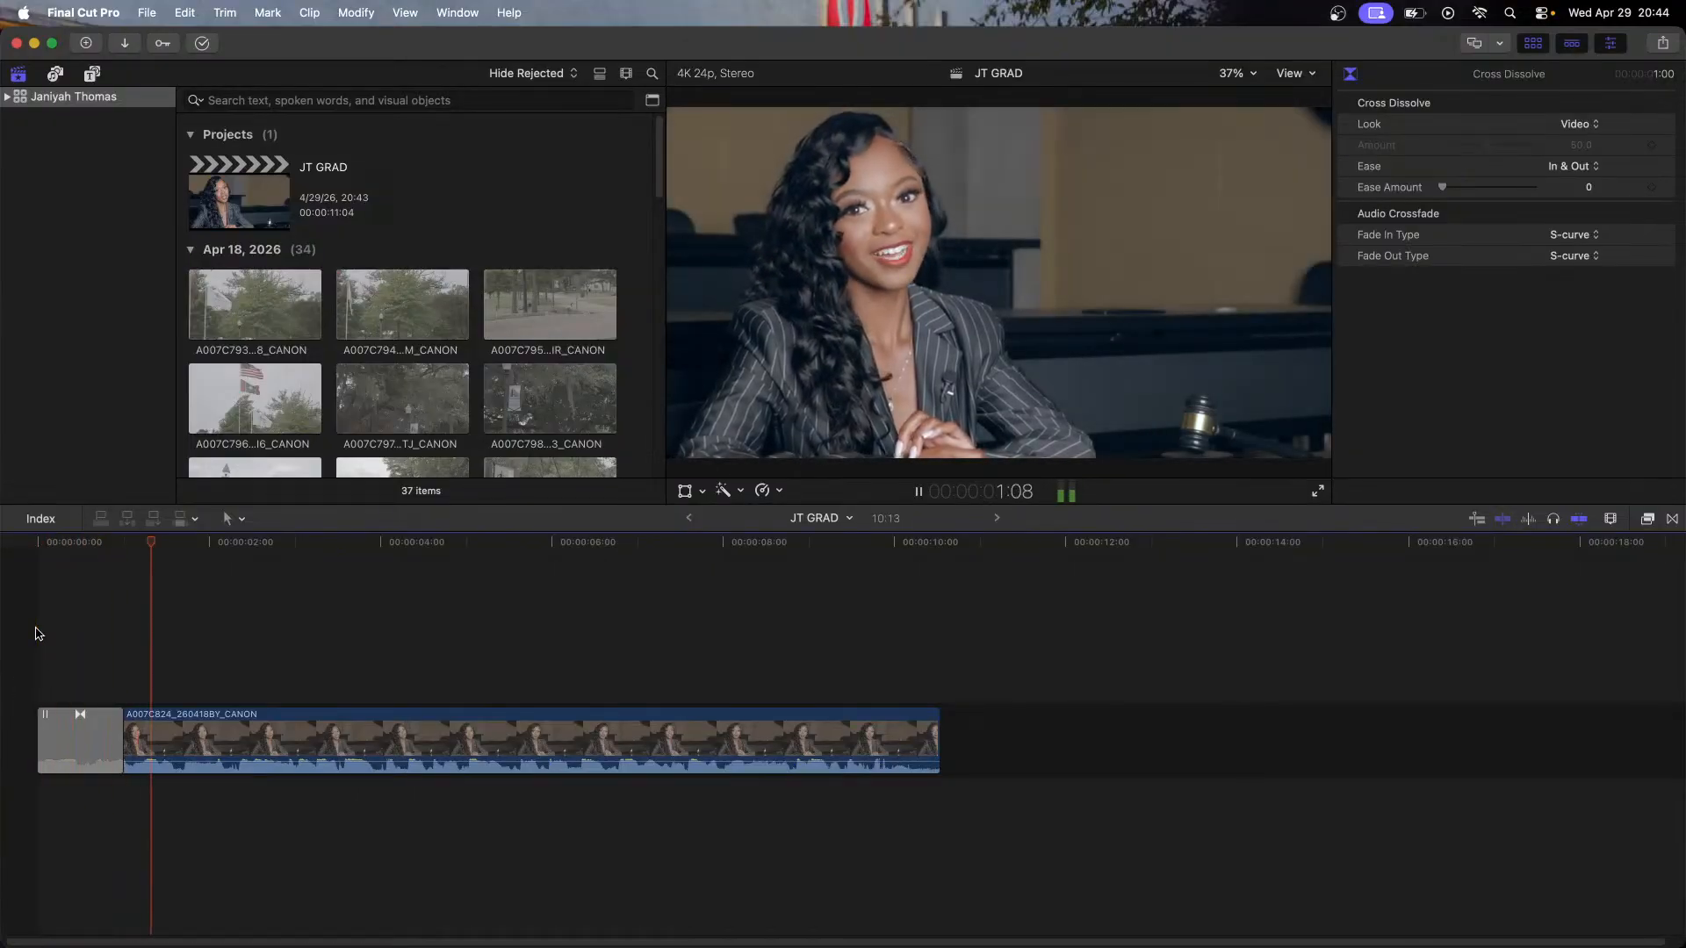
{"action": "left_click", "coordinate": [36, 634]}
{"action": "key", "text": "space"}
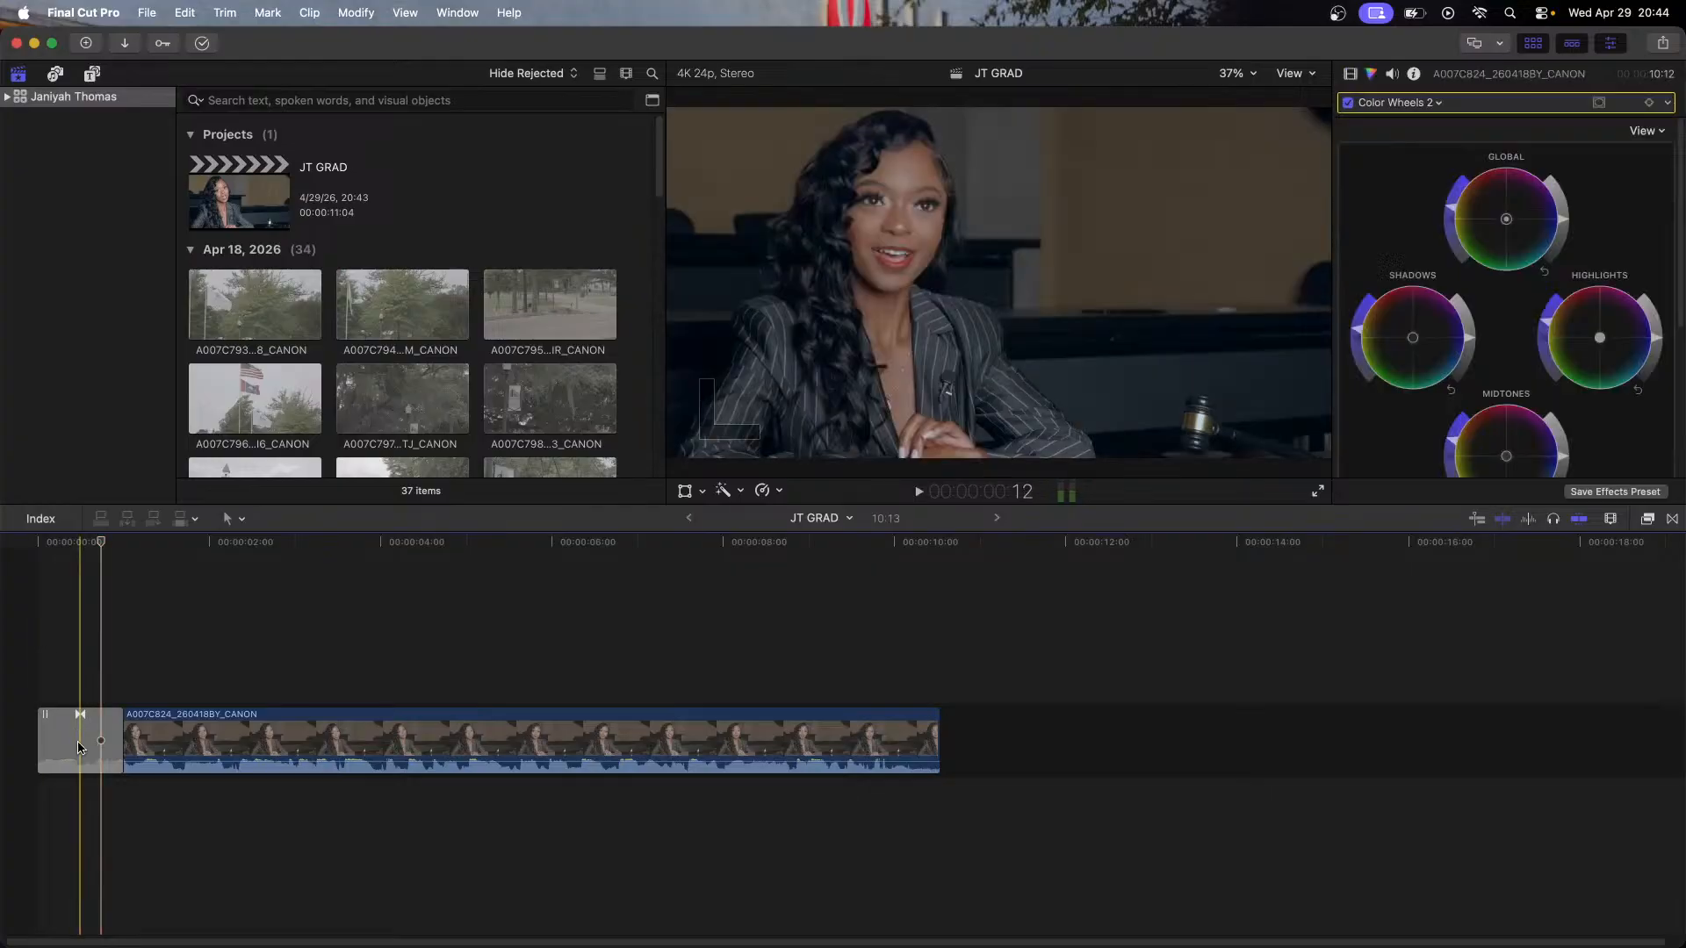
Step: Delete the Cross Dissolve at the start of the interview clip and play the opening again
{"action": "left_click", "coordinate": [78, 748]}
{"action": "key", "text": "Delete"}
{"action": "left_click", "coordinate": [15, 591]}
{"action": "key", "text": "space"}
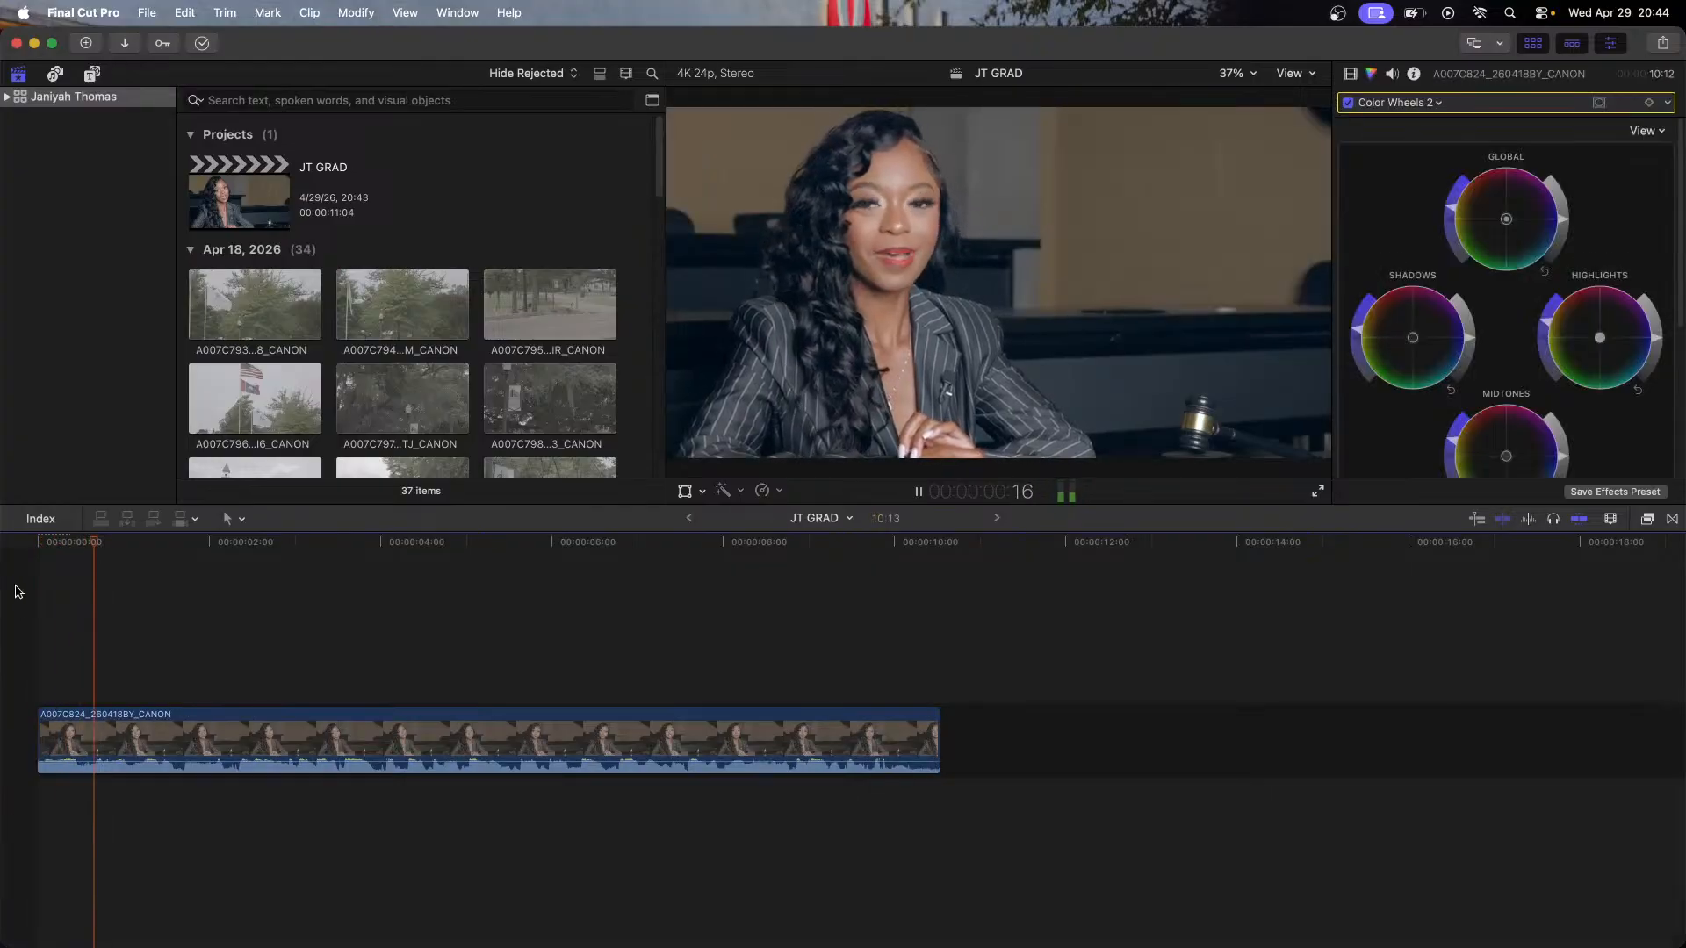
{"action": "key", "text": "space"}
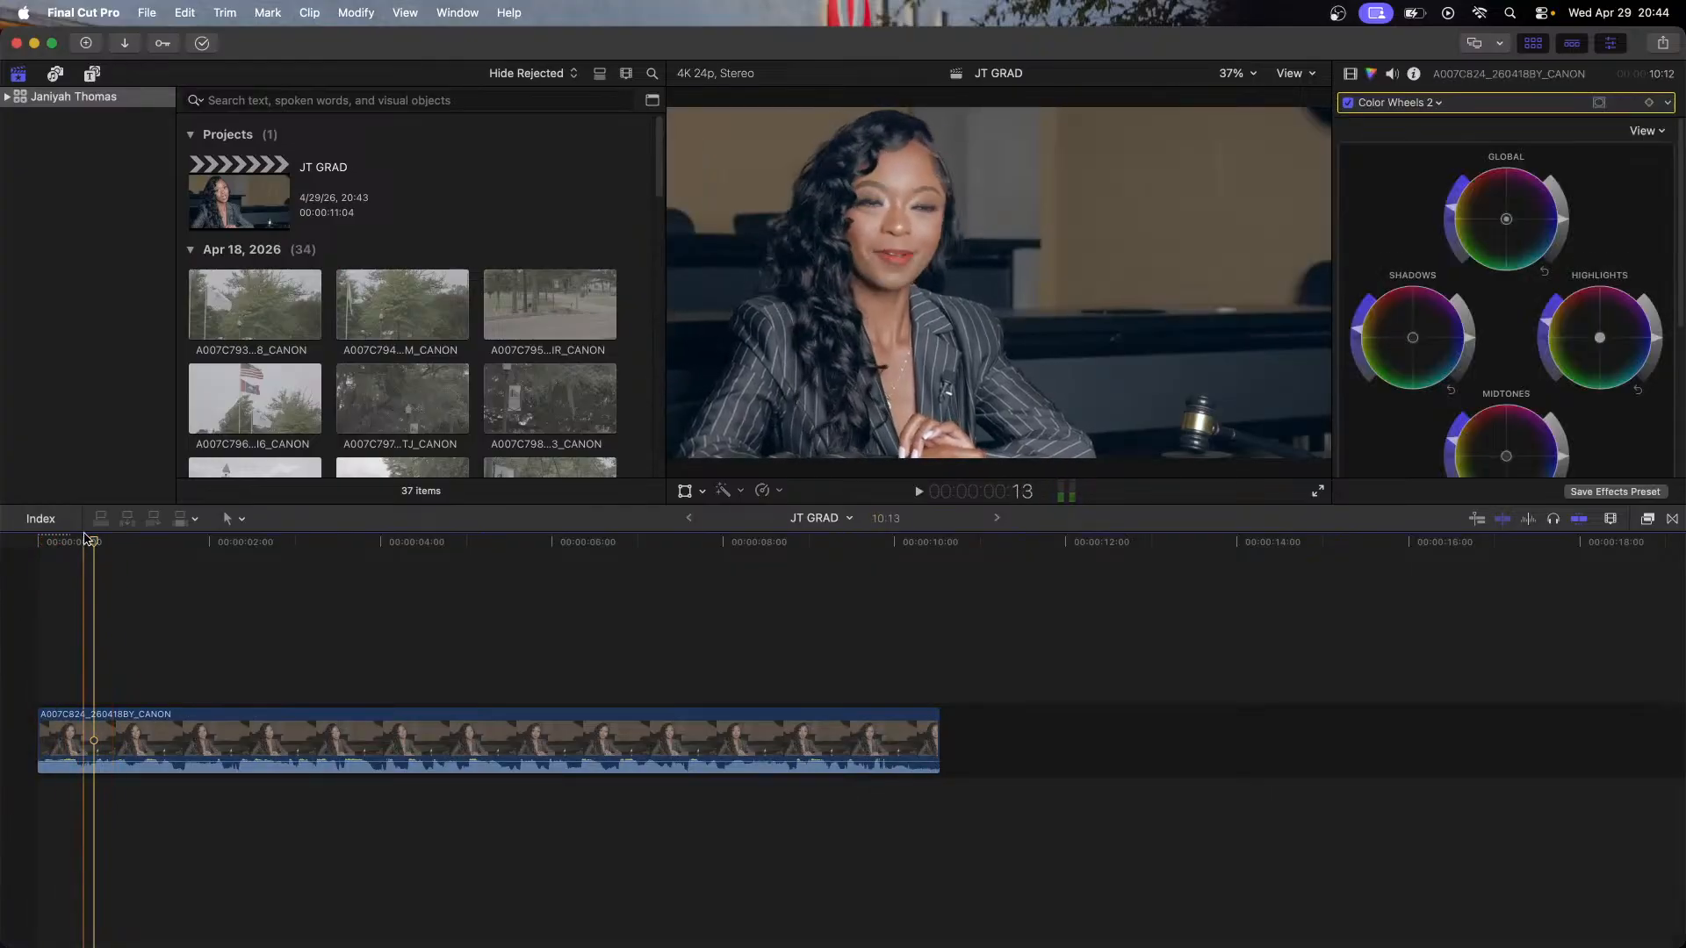
Step: Locate the start of the speech by playback and split the interview clip at frame 12
{"action": "left_click", "coordinate": [83, 541]}
{"action": "key", "text": "space"}
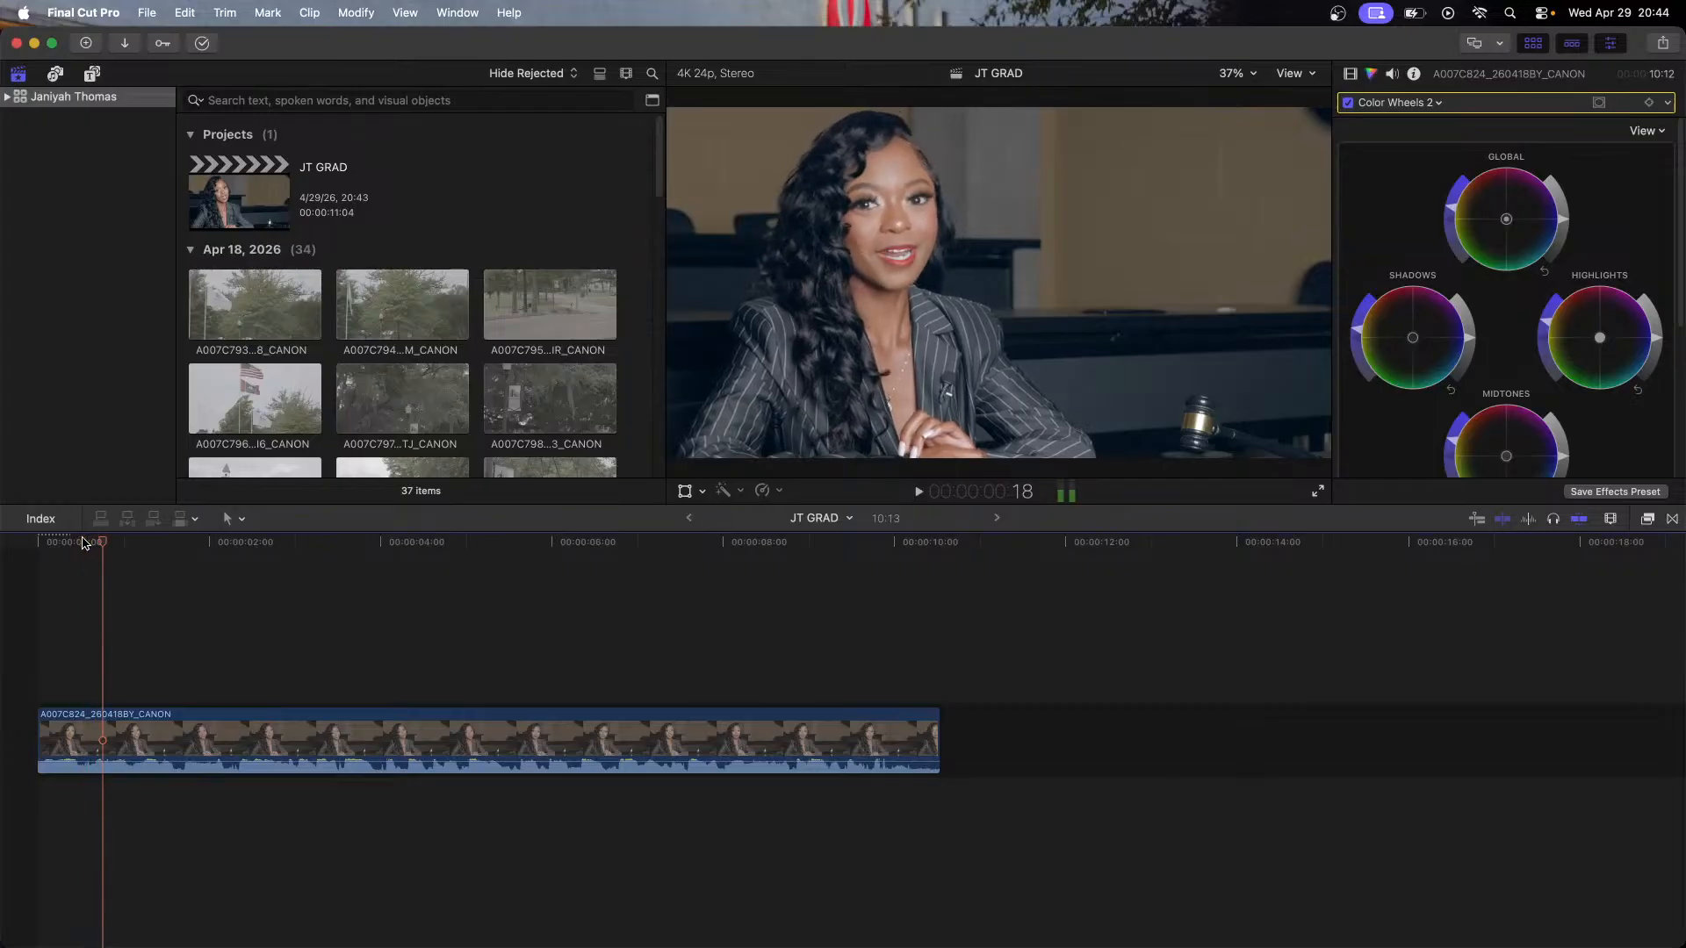
{"action": "key", "text": "b"}
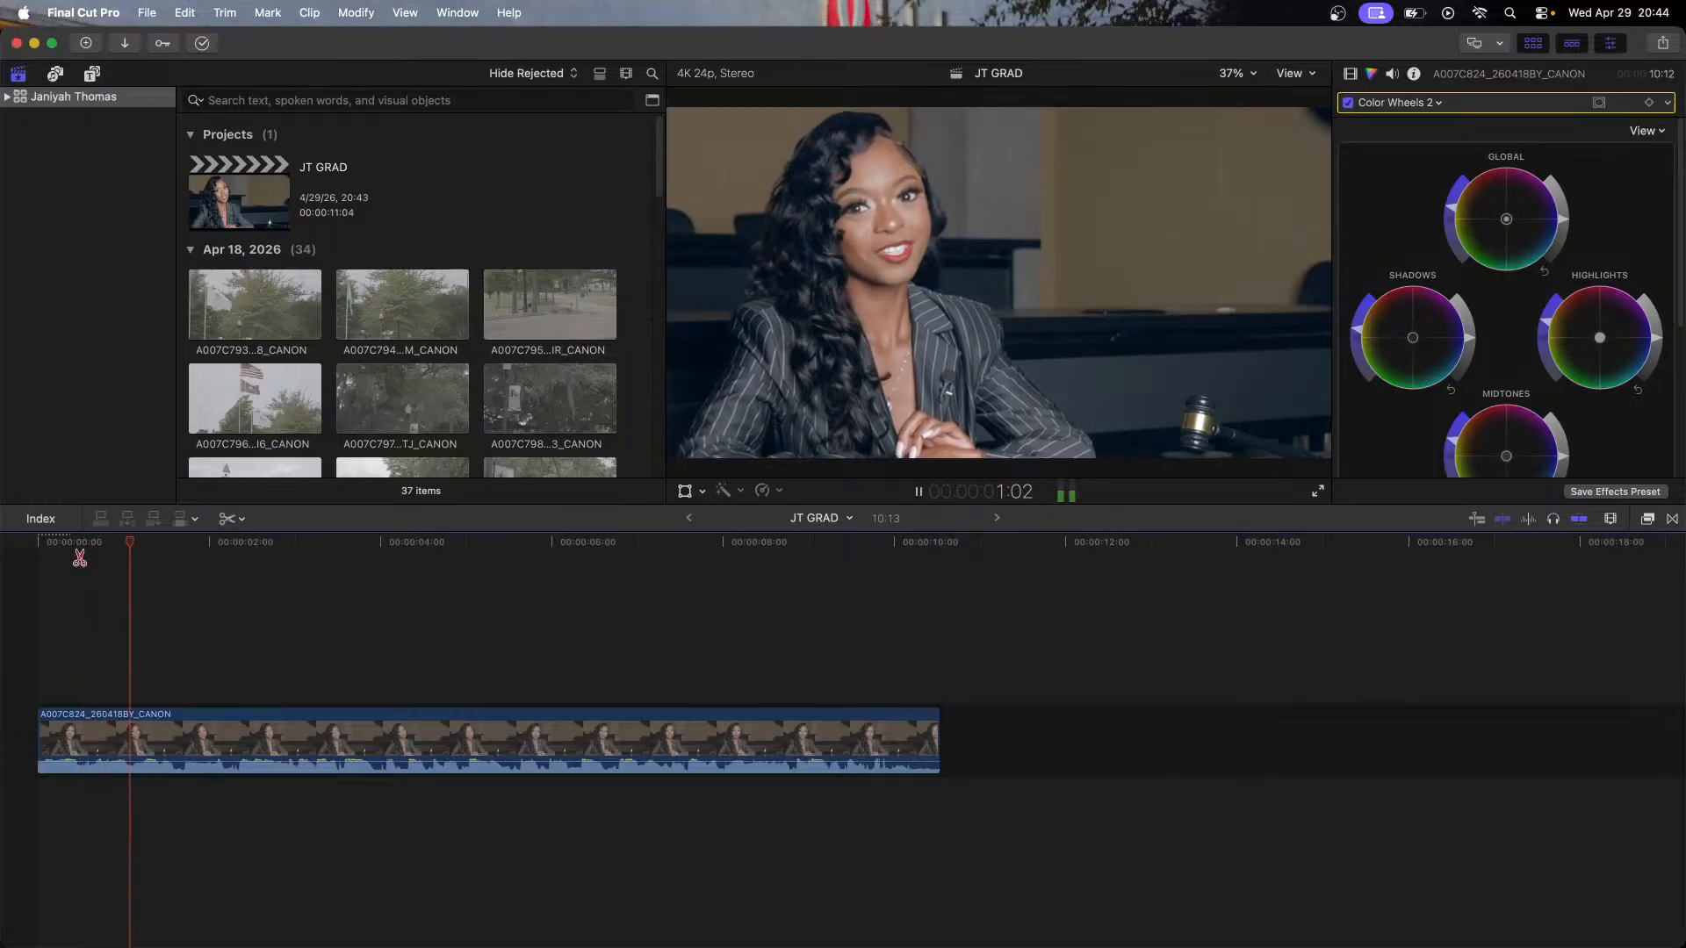
{"action": "key", "text": "space"}
{"action": "left_click", "coordinate": [84, 545]}
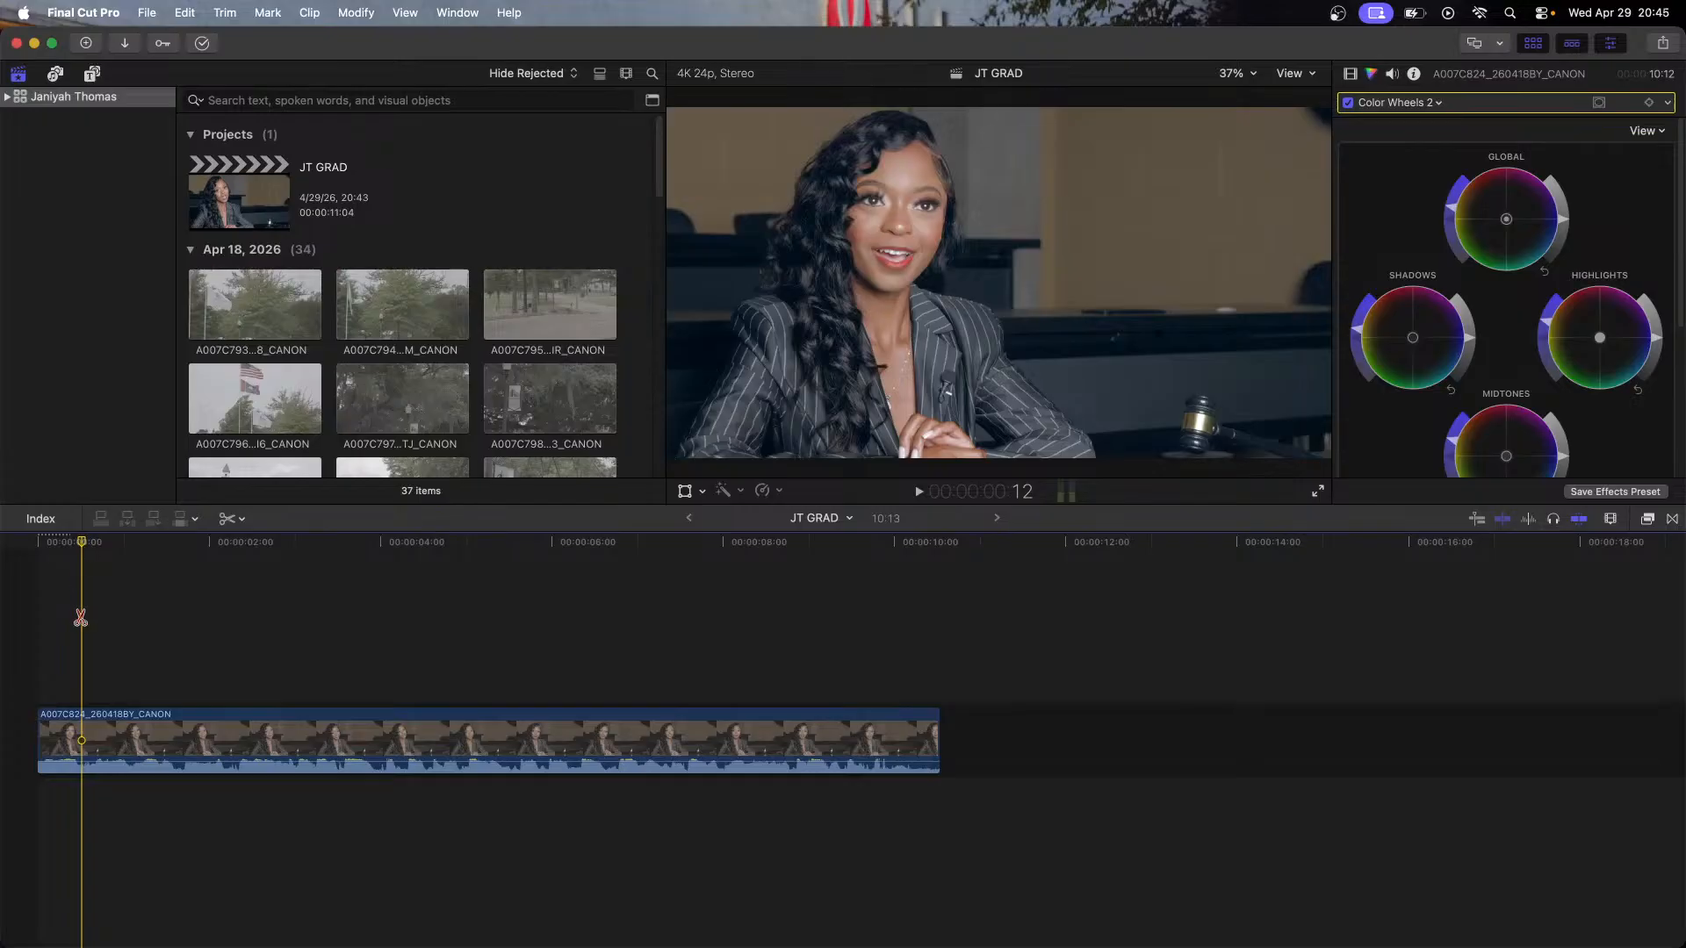
{"action": "left_click", "coordinate": [78, 542]}
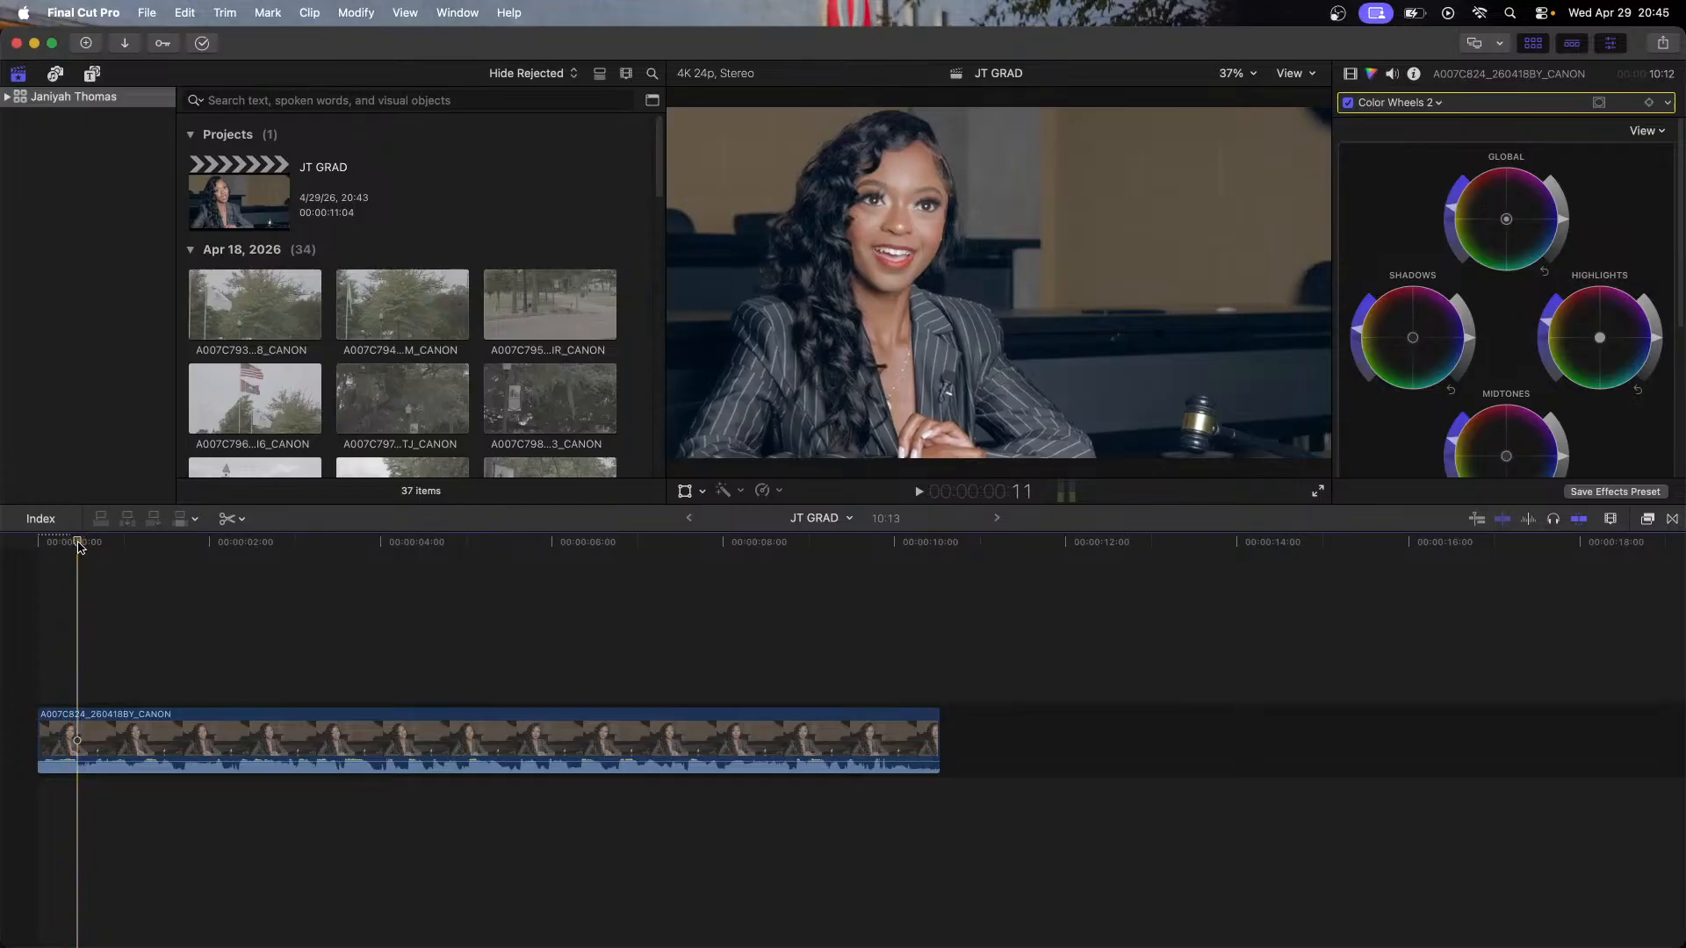
{"action": "left_click", "coordinate": [80, 729]}
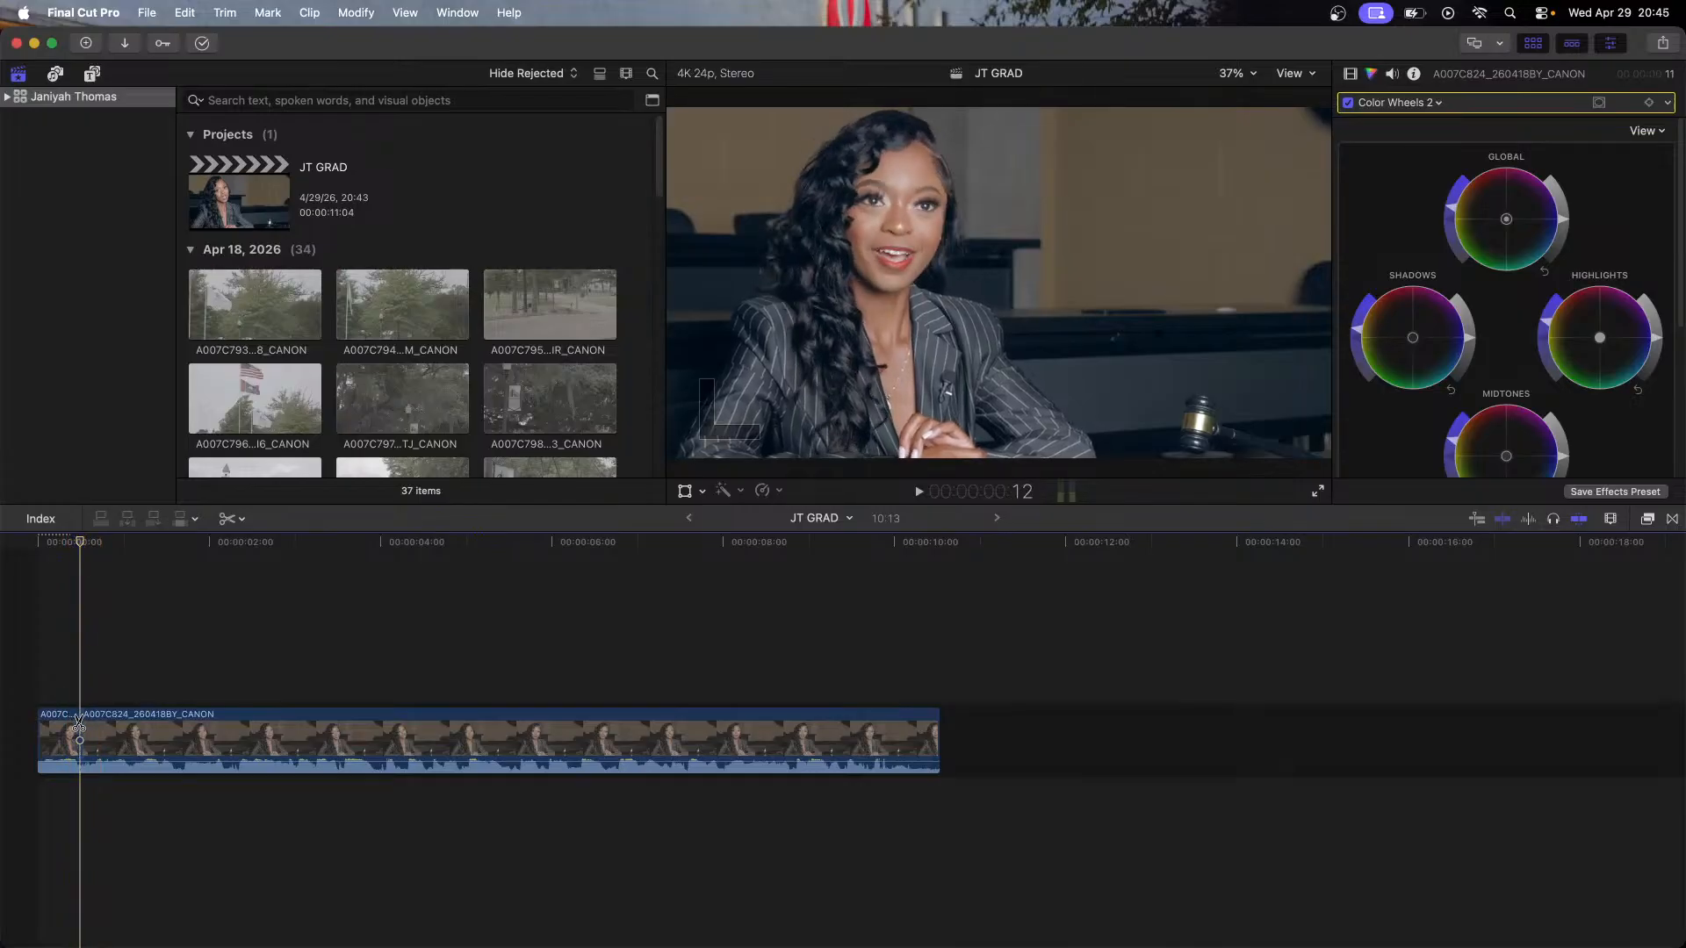
Step: Delete the 12-frame piece before the cut and play the new opening of the project
{"action": "key", "text": "a"}
{"action": "left_click", "coordinate": [73, 730]}
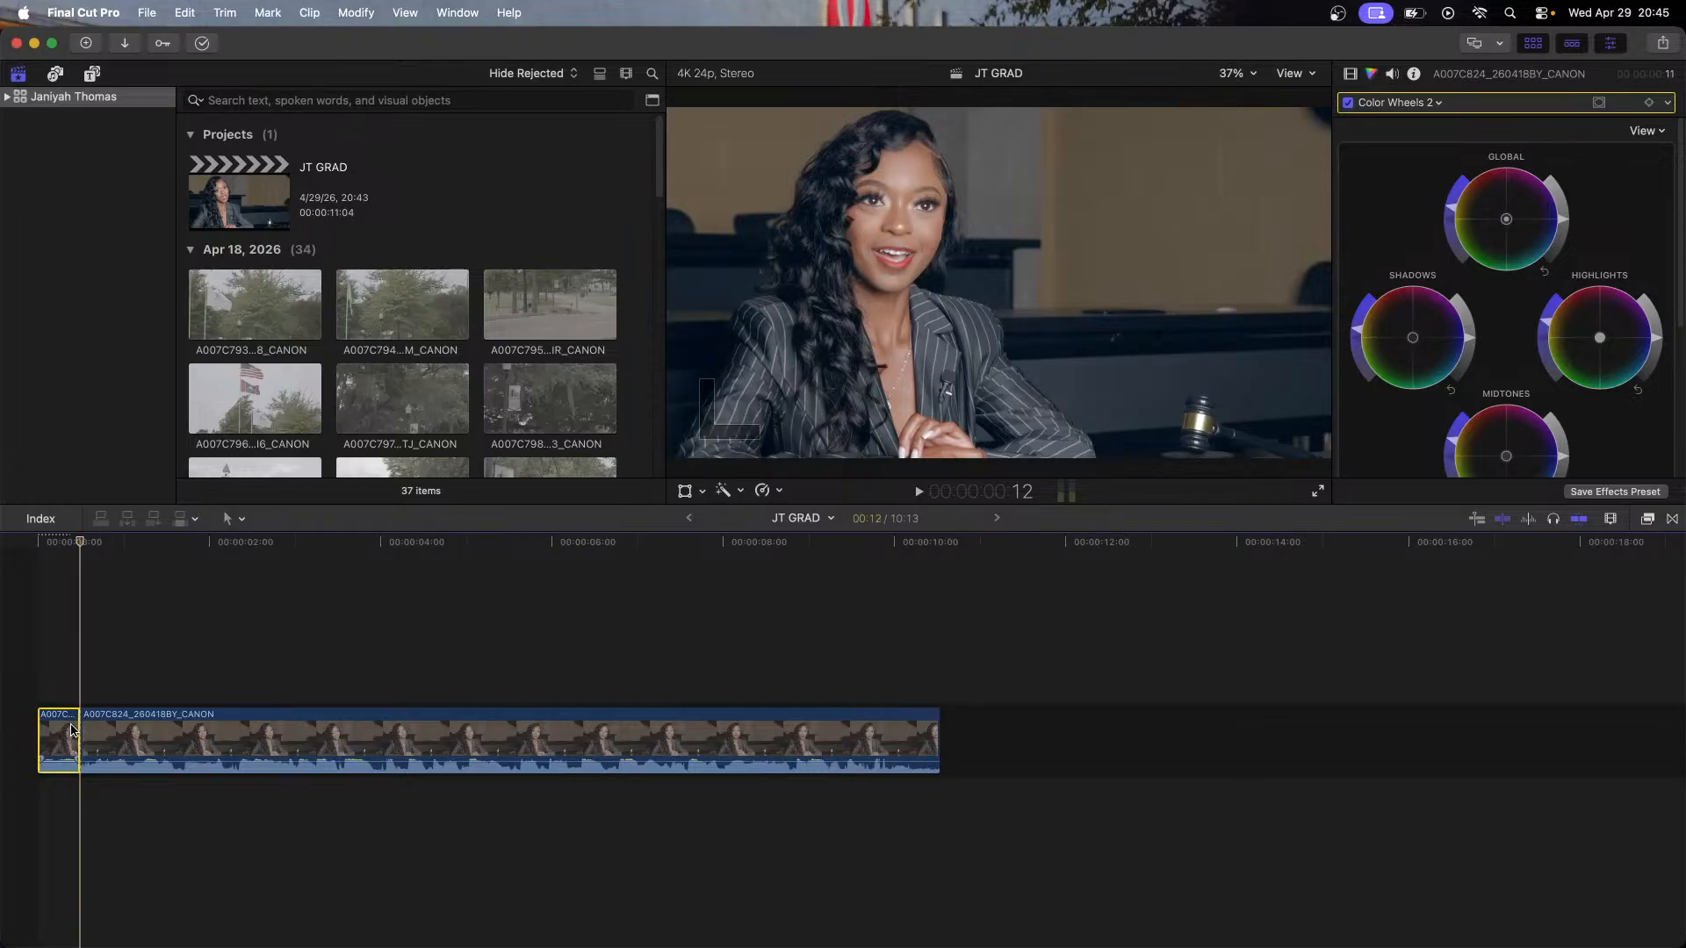
{"action": "key", "text": "Delete"}
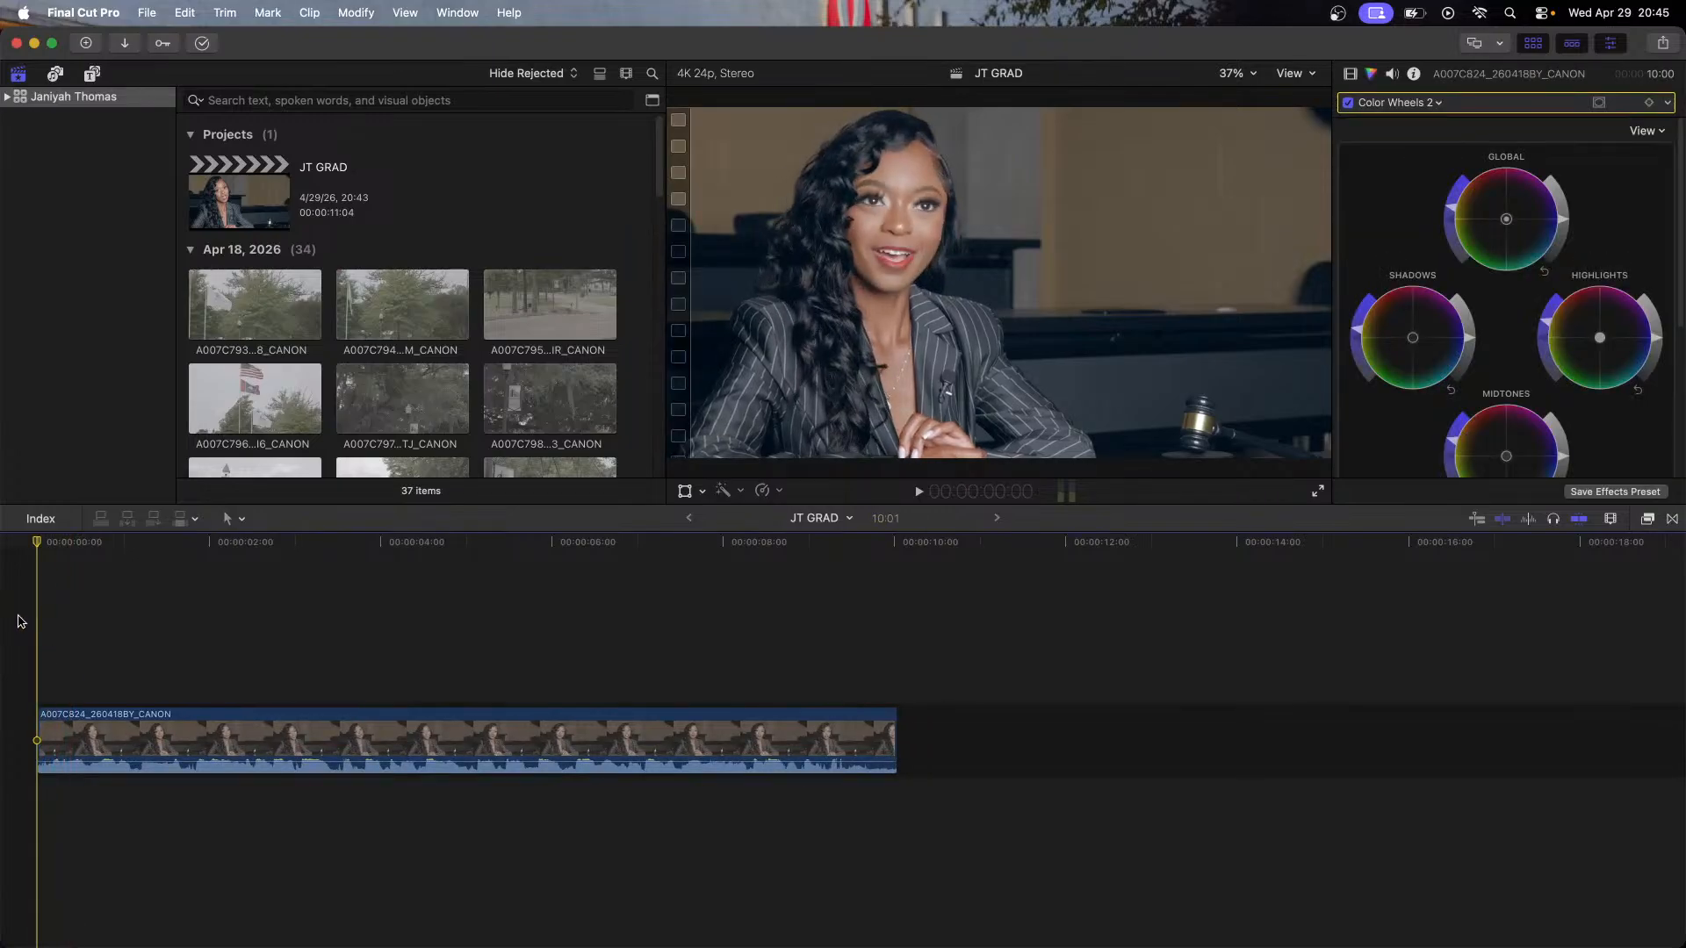
{"action": "key", "text": "space"}
{"action": "key", "text": "space"}
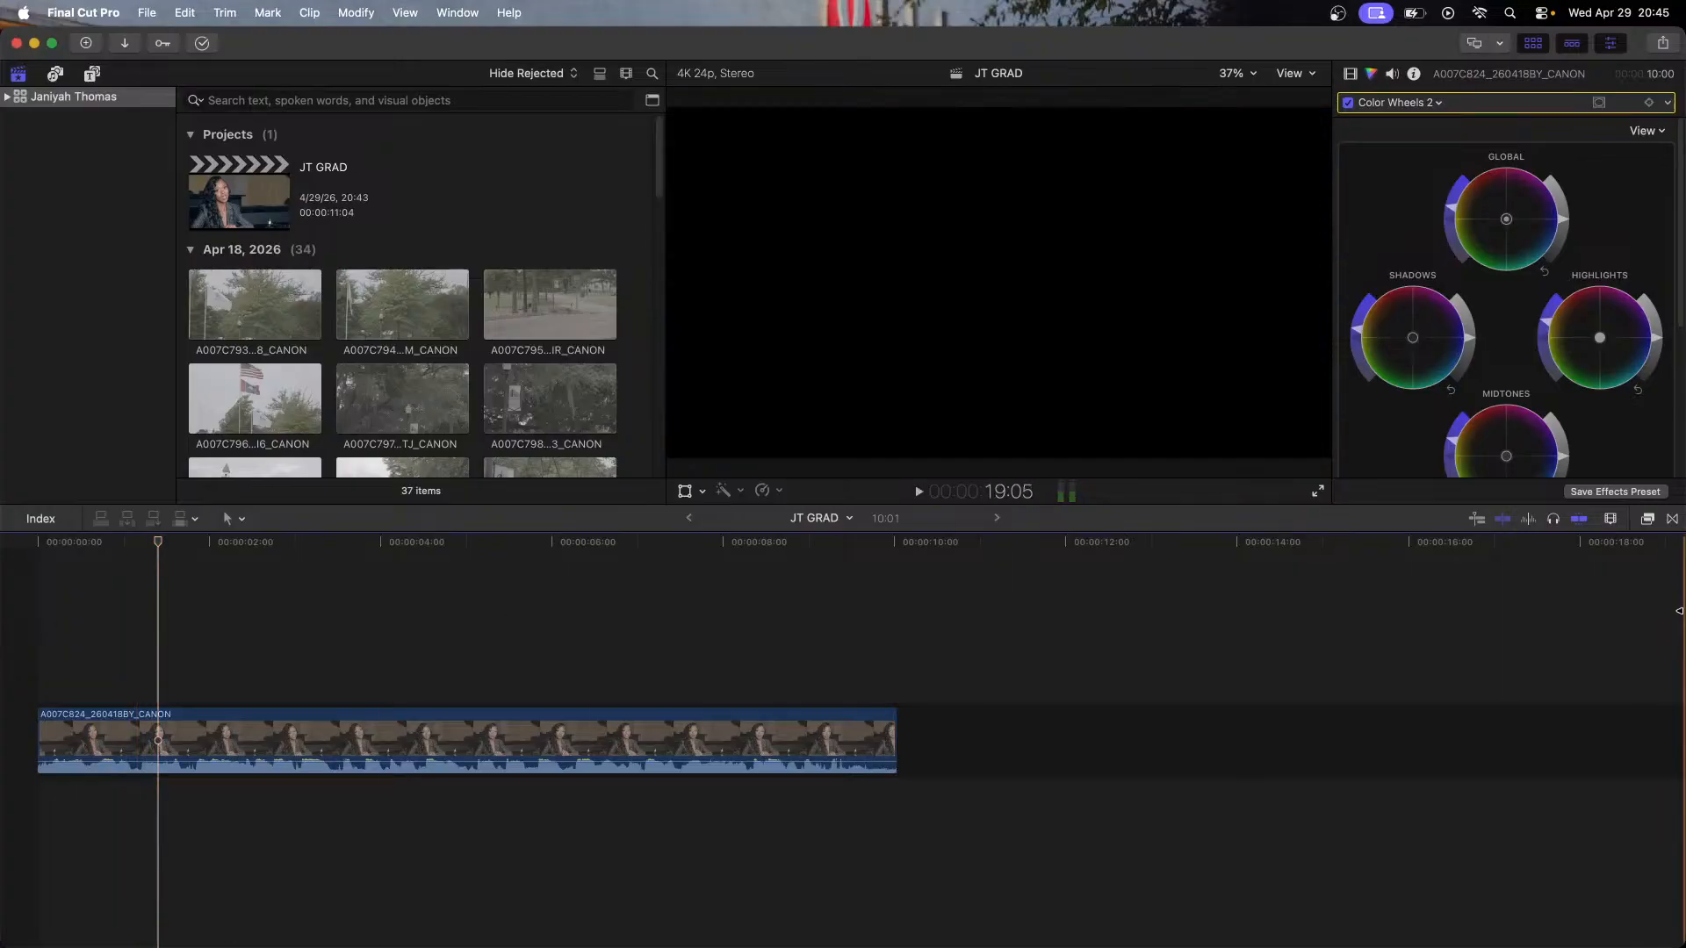
Step: Add a Cross Dissolve transition to the start of the interview clip and play the project from the beginning
{"action": "left_click", "coordinate": [1672, 519]}
{"action": "left_click_drag", "start_coordinate": [1530, 590], "coordinate": [25, 748]}
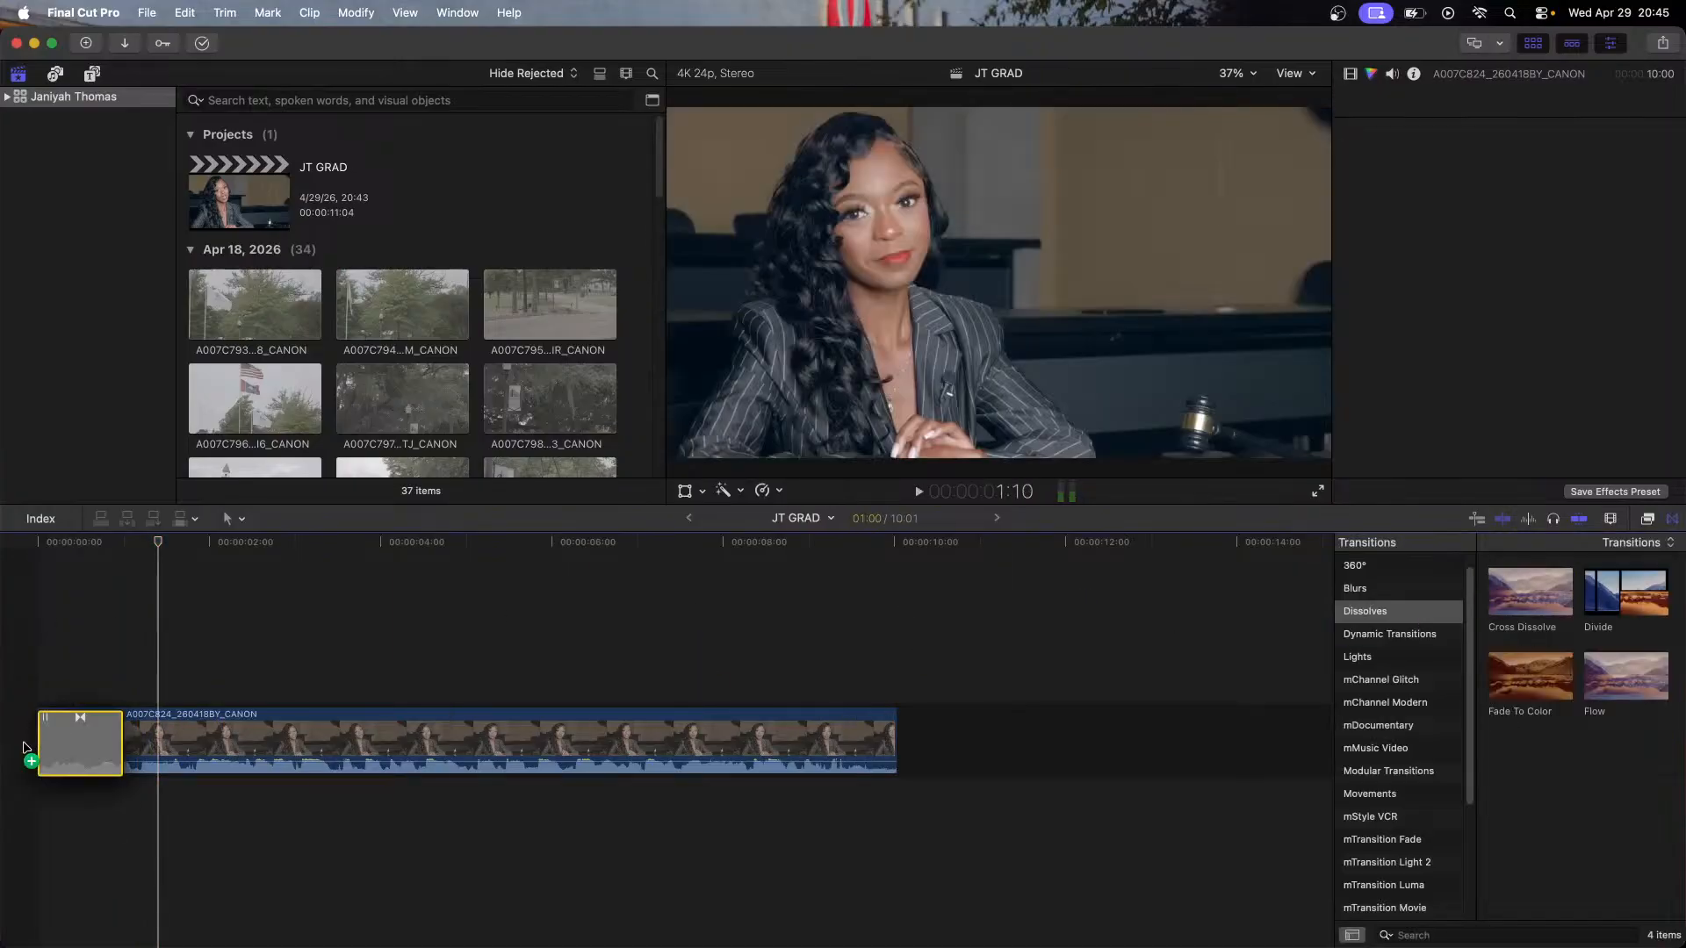
{"action": "left_click", "coordinate": [29, 555]}
{"action": "key", "text": "space"}
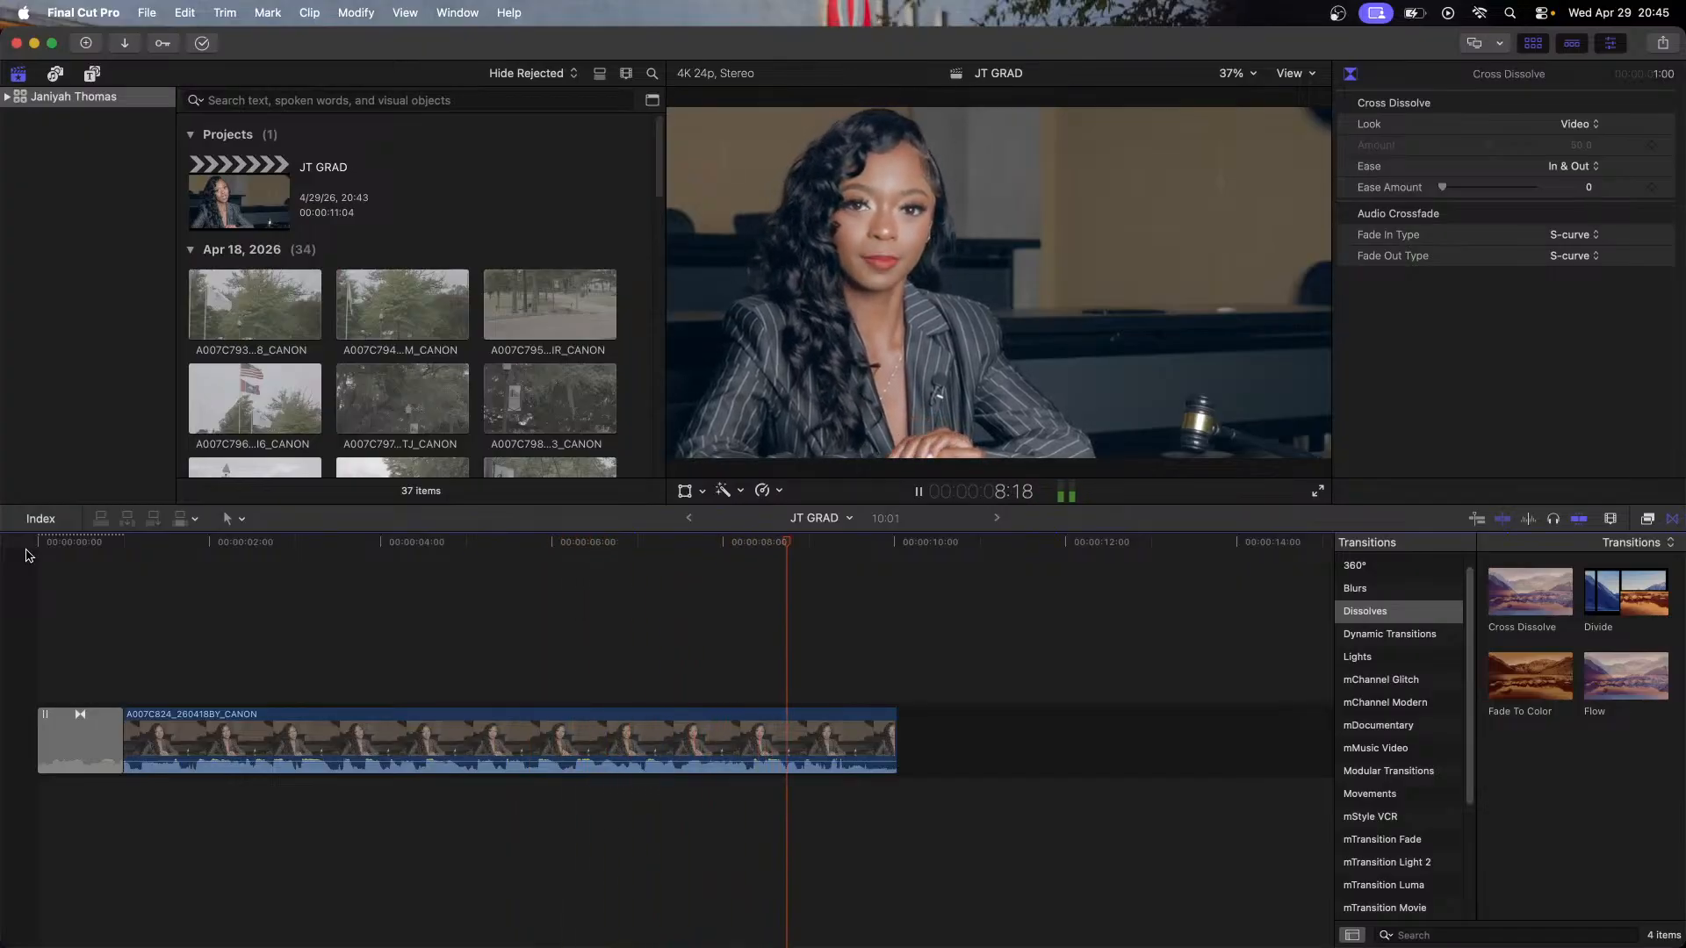
Step: Add the Full Package Media mp3 from the Downloads folder to the timeline beneath the end of the interview clip
{"action": "left_click", "coordinate": [619, 760]}
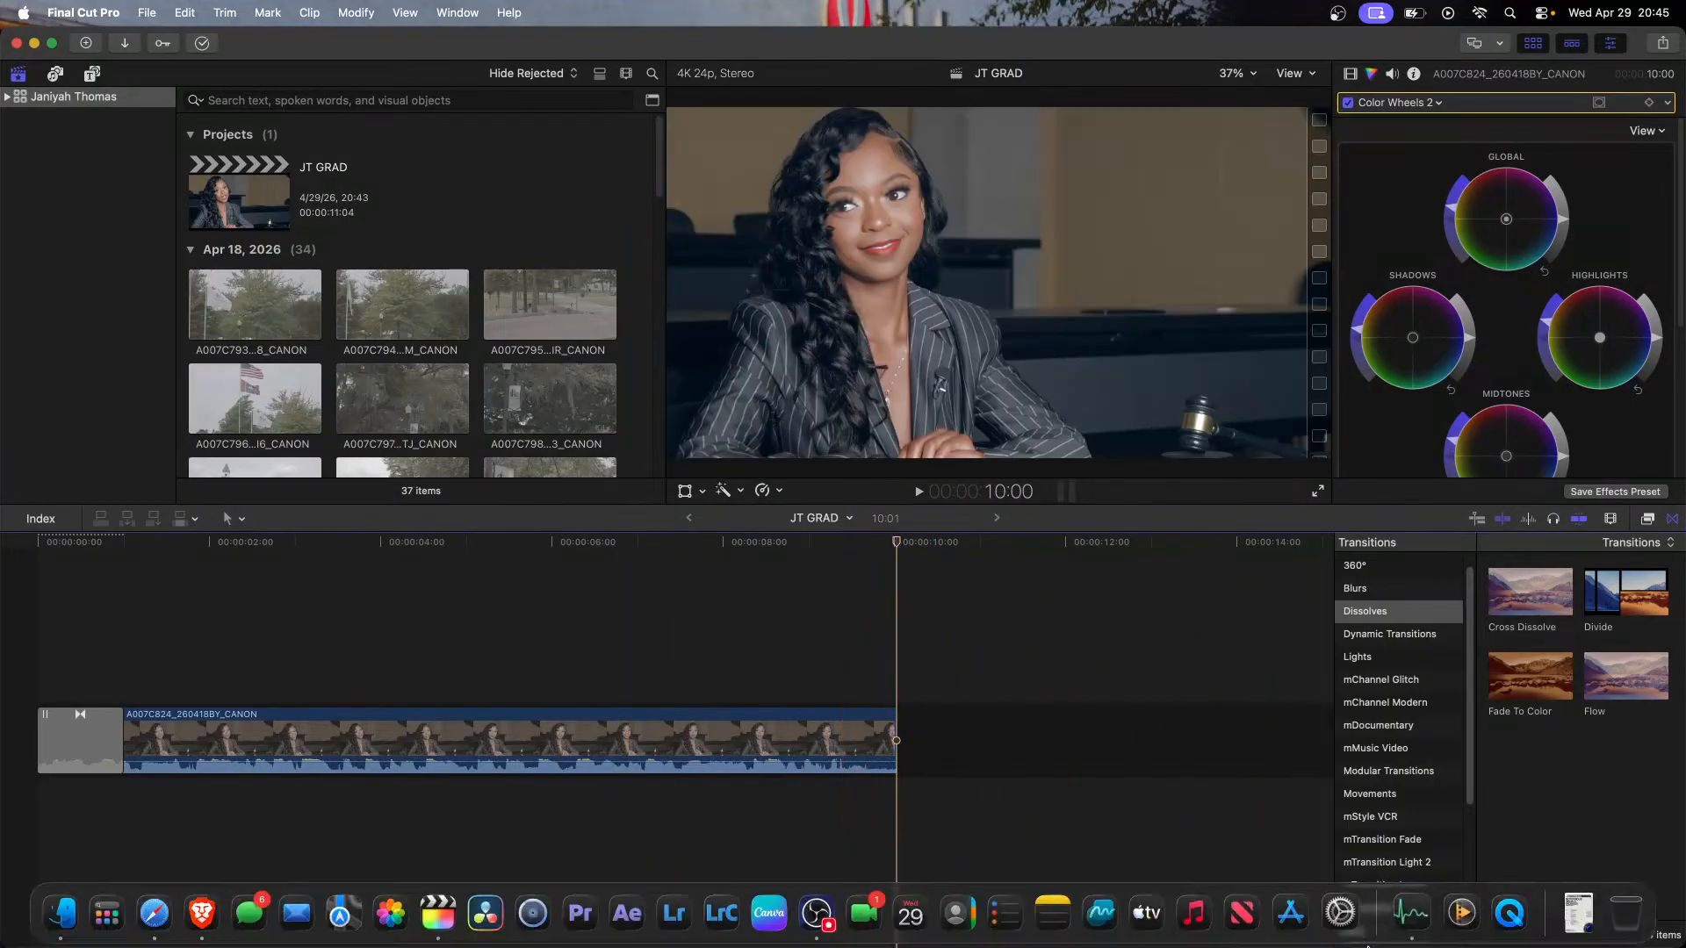
{"action": "left_click", "coordinate": [1576, 913]}
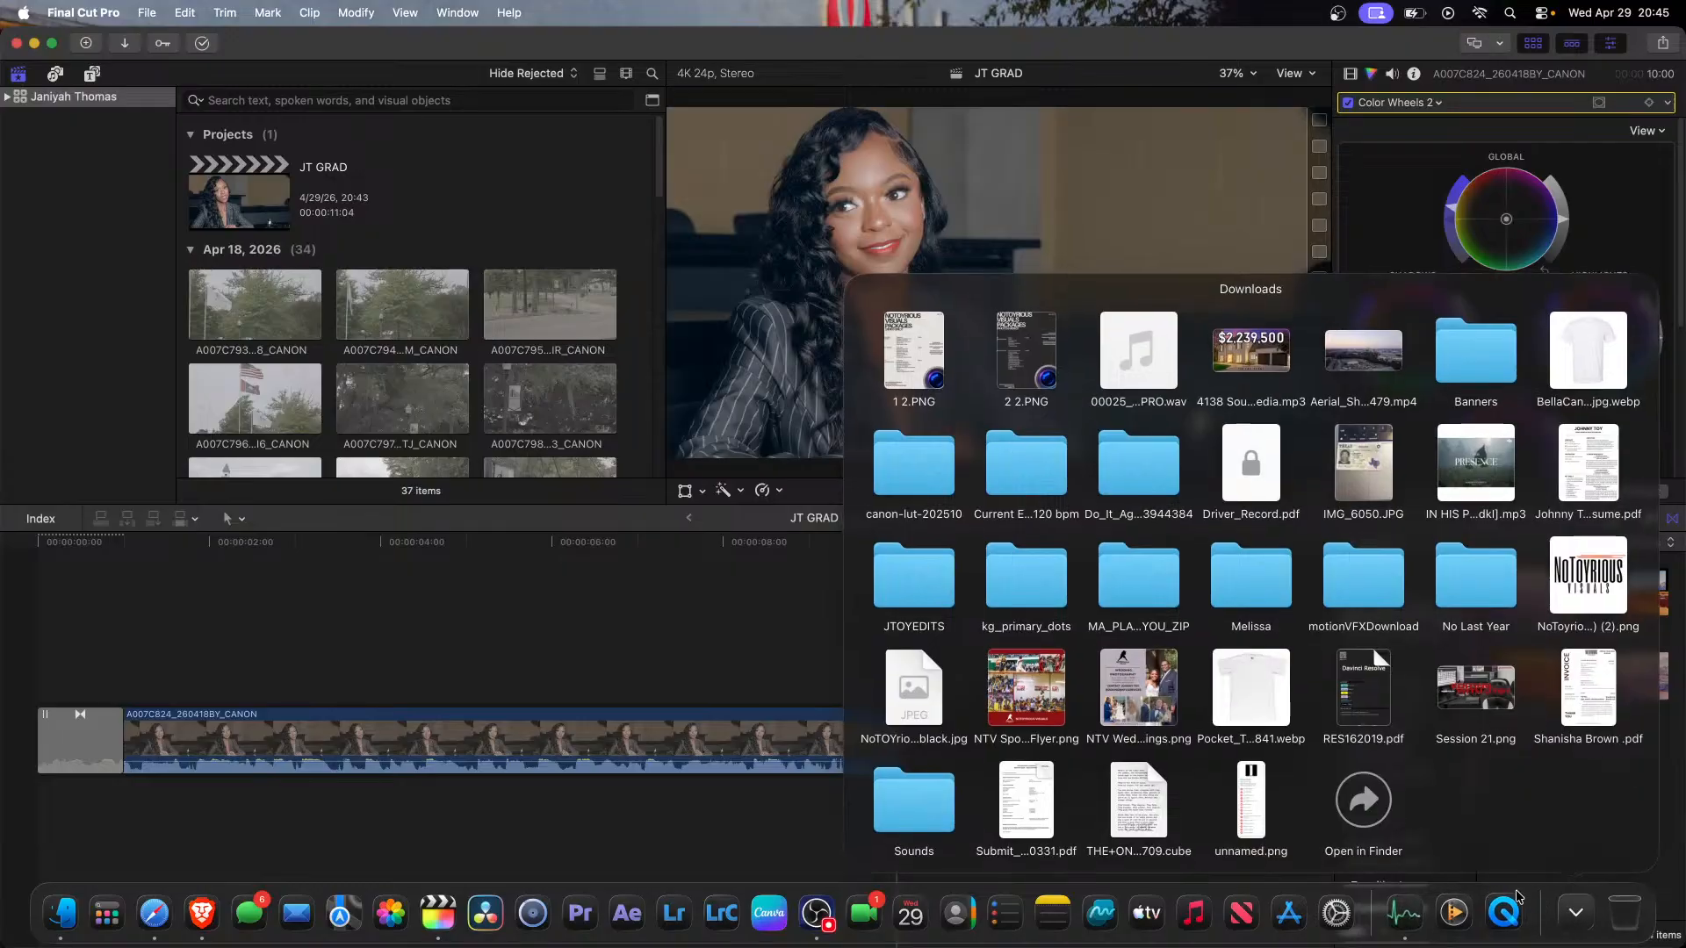
{"action": "left_click", "coordinate": [1382, 800]}
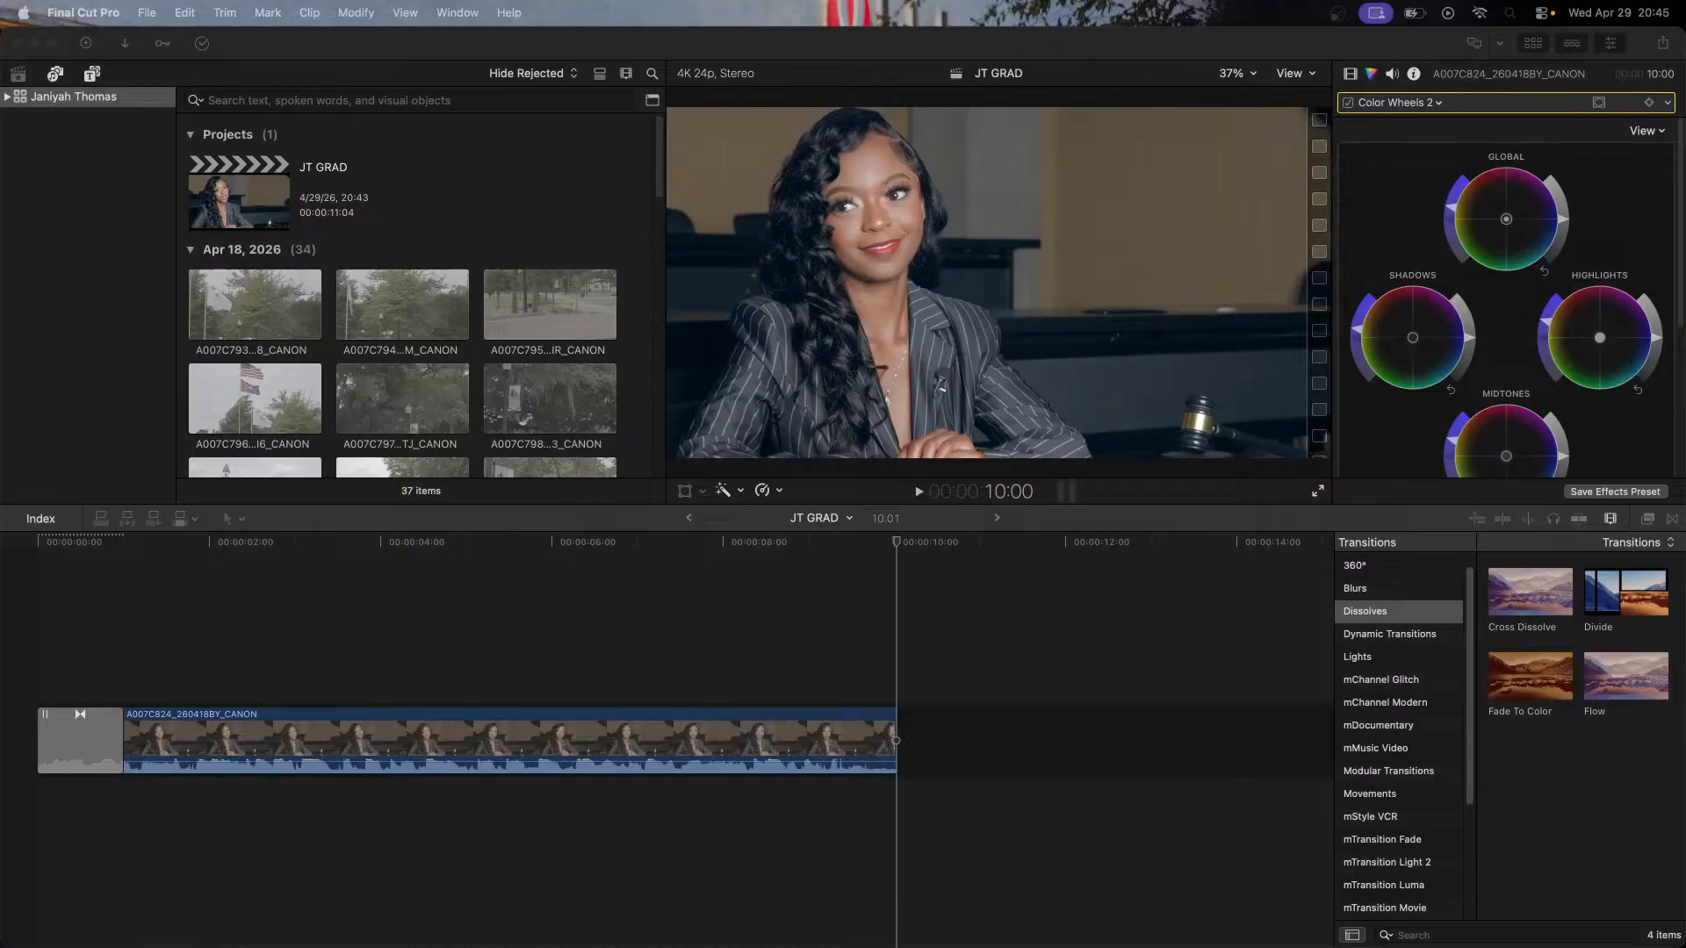
{"action": "left_click_drag", "start_coordinate": [2, 374], "coordinate": [746, 816]}
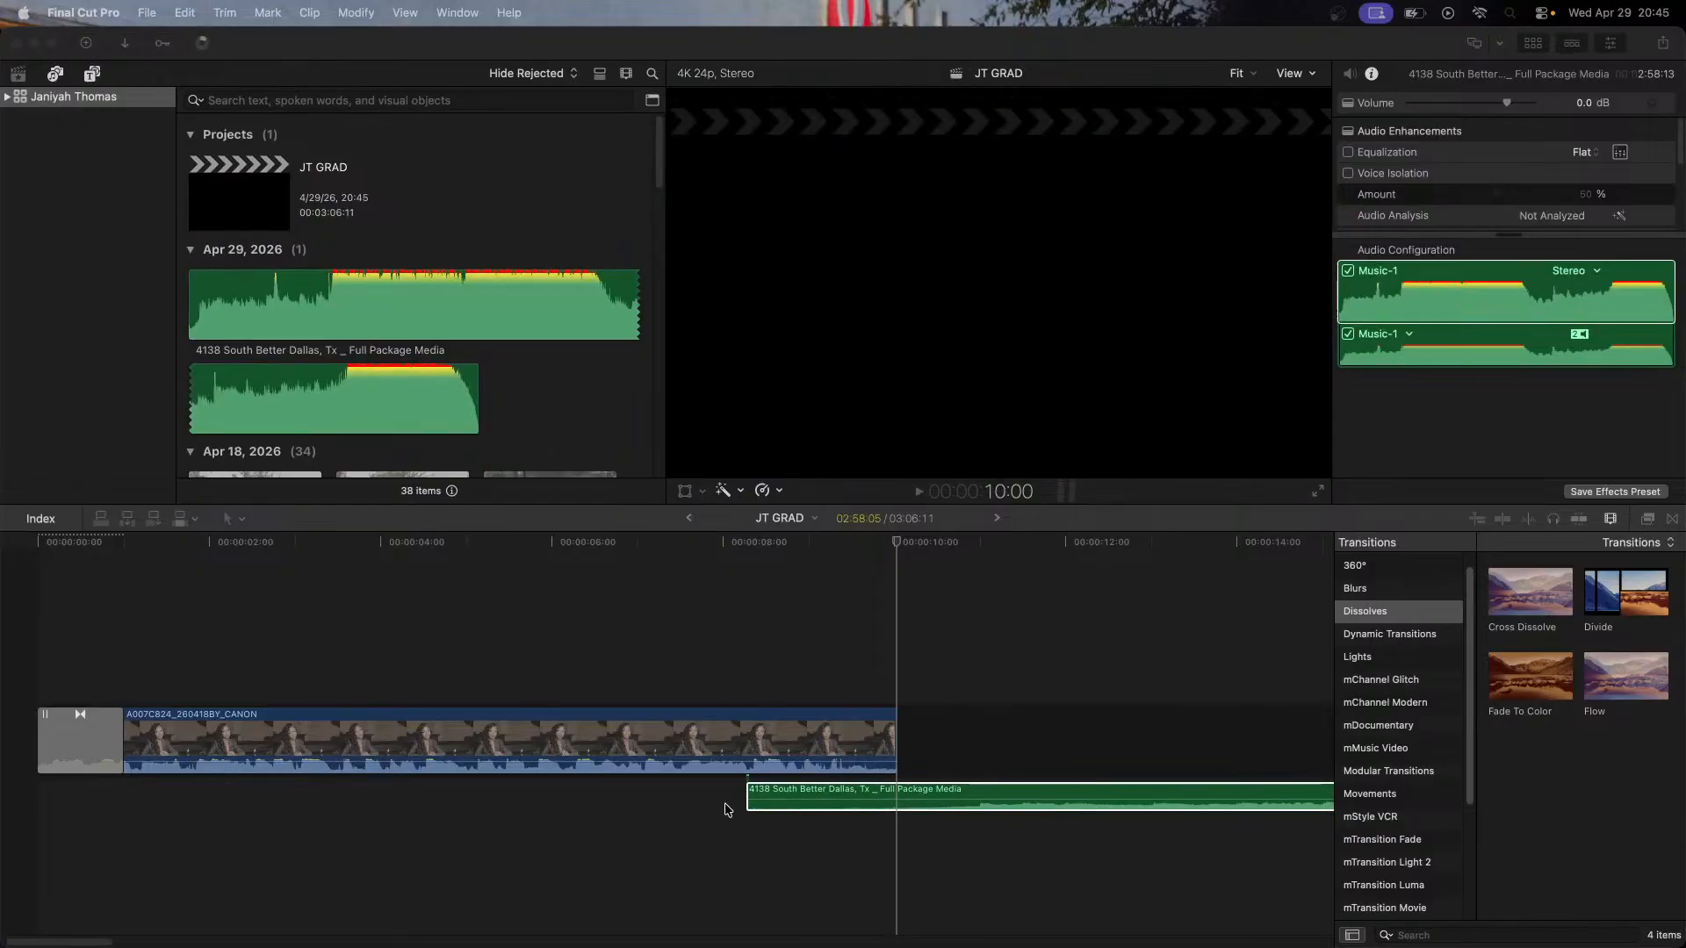
{"action": "left_click_drag", "start_coordinate": [747, 804], "coordinate": [819, 804]}
Step: Increase the timeline clip height and move the music clip slightly earlier under the interview clip
{"action": "left_click", "coordinate": [1612, 519]}
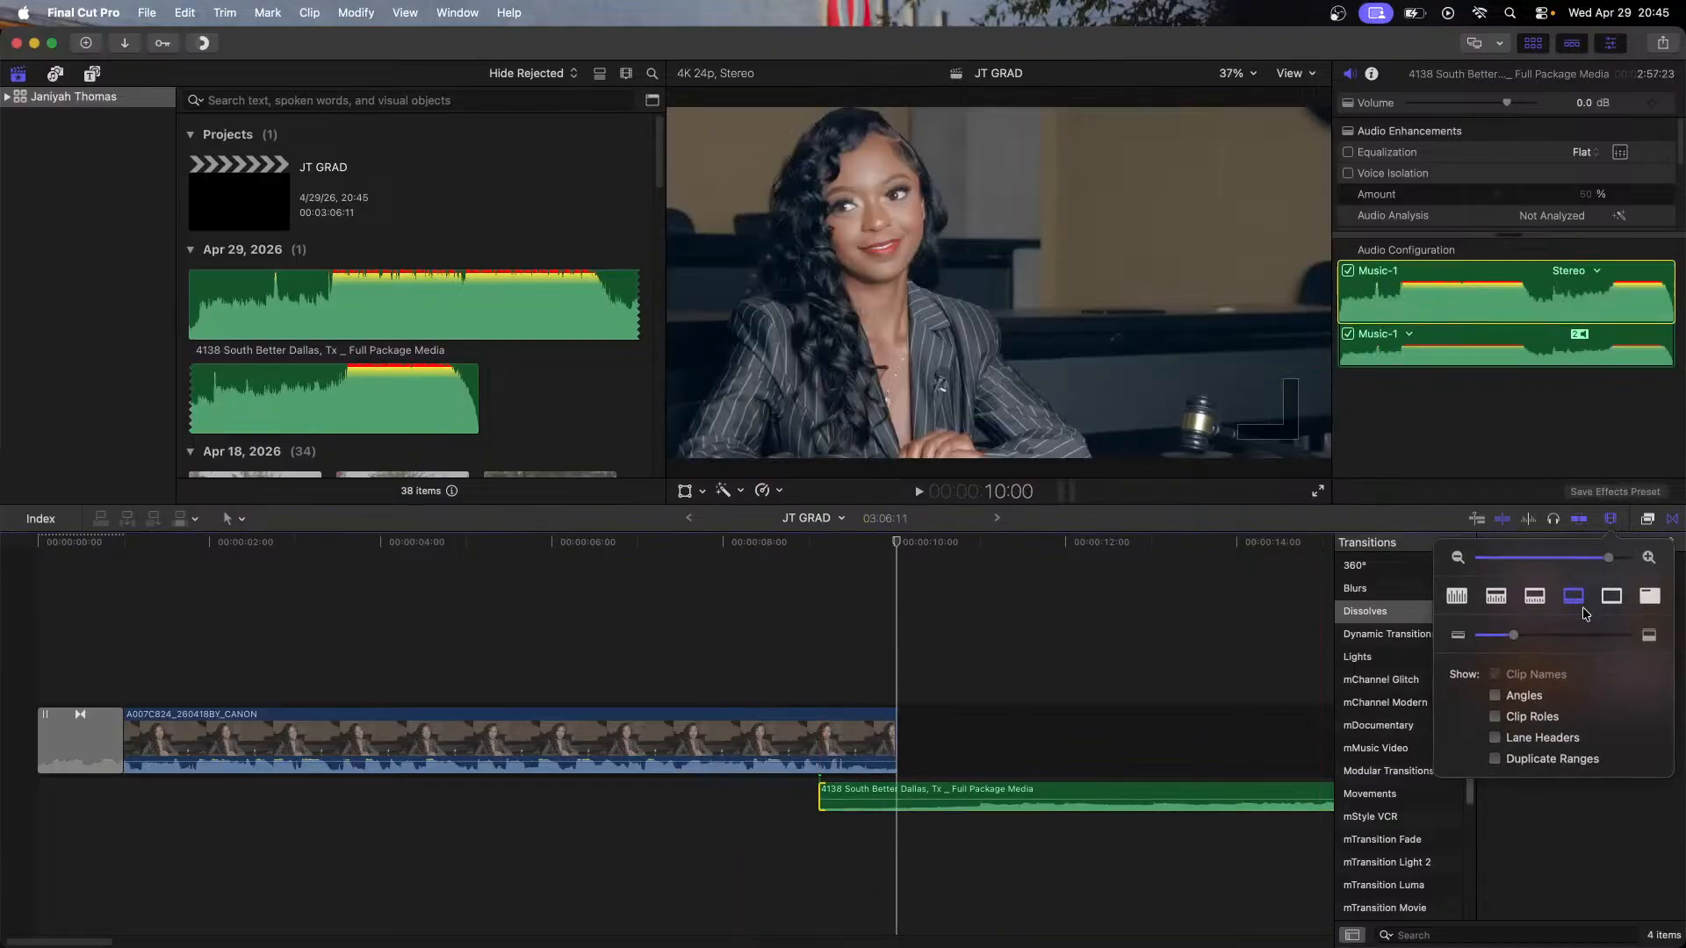
{"action": "left_click_drag", "start_coordinate": [1522, 635], "coordinate": [1548, 639]}
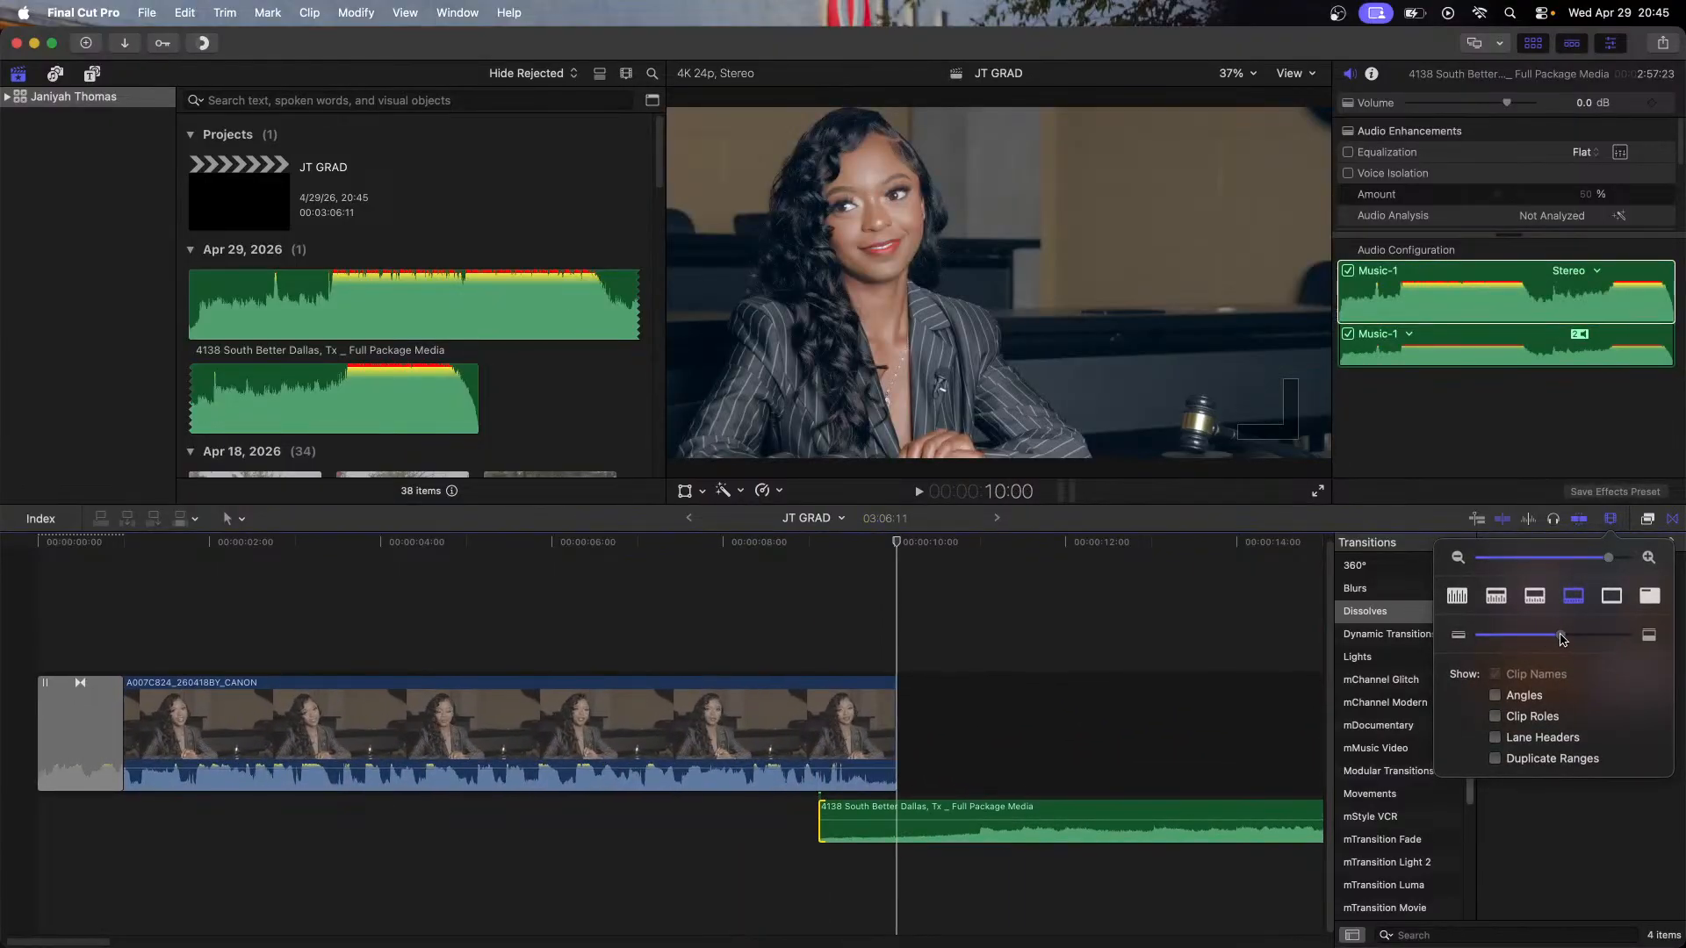
{"action": "left_click_drag", "start_coordinate": [1016, 809], "coordinate": [973, 811]}
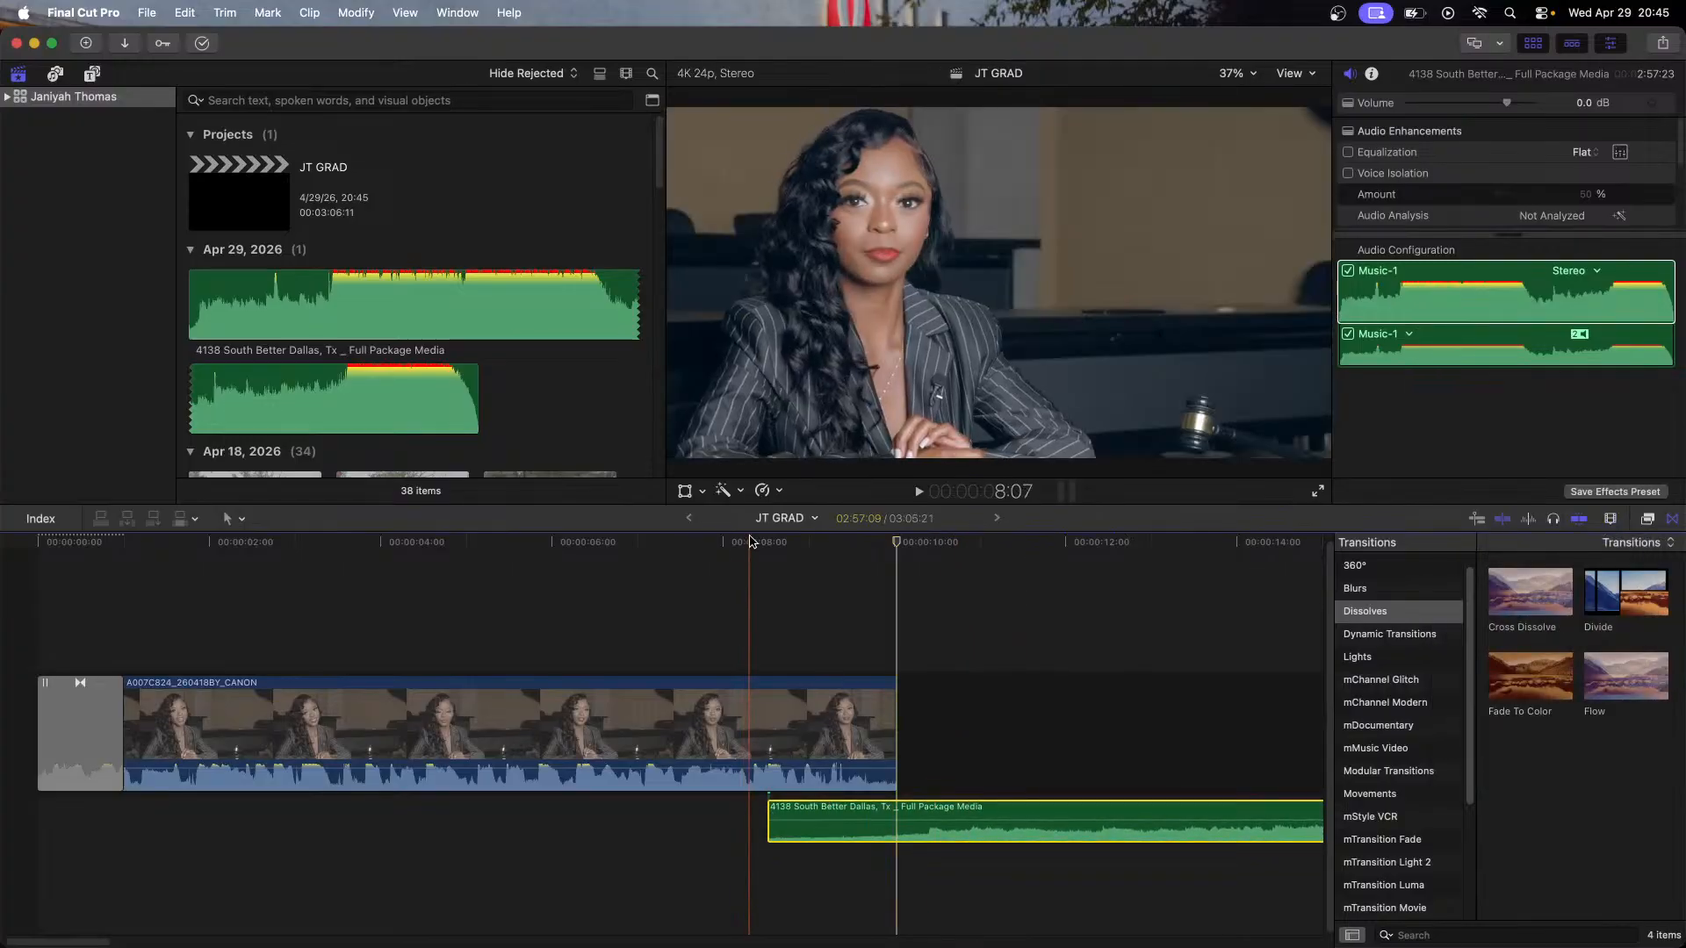
Step: Enable Beat Detection for the music clip
{"action": "left_click", "coordinate": [739, 493]}
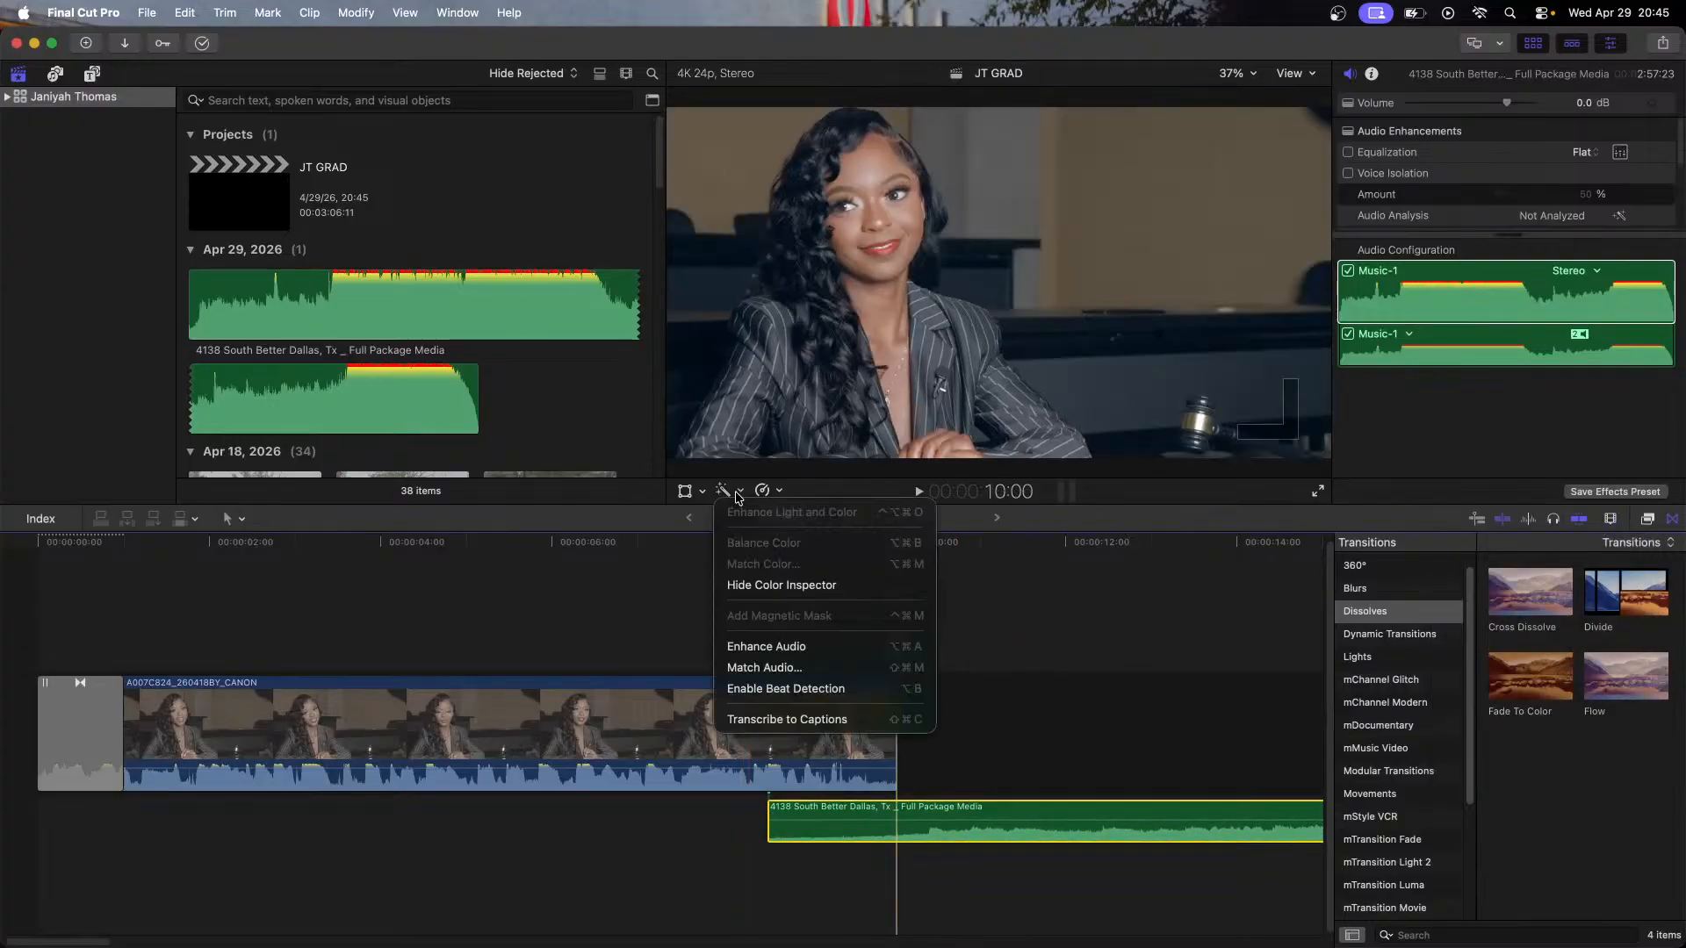
{"action": "left_click", "coordinate": [817, 693]}
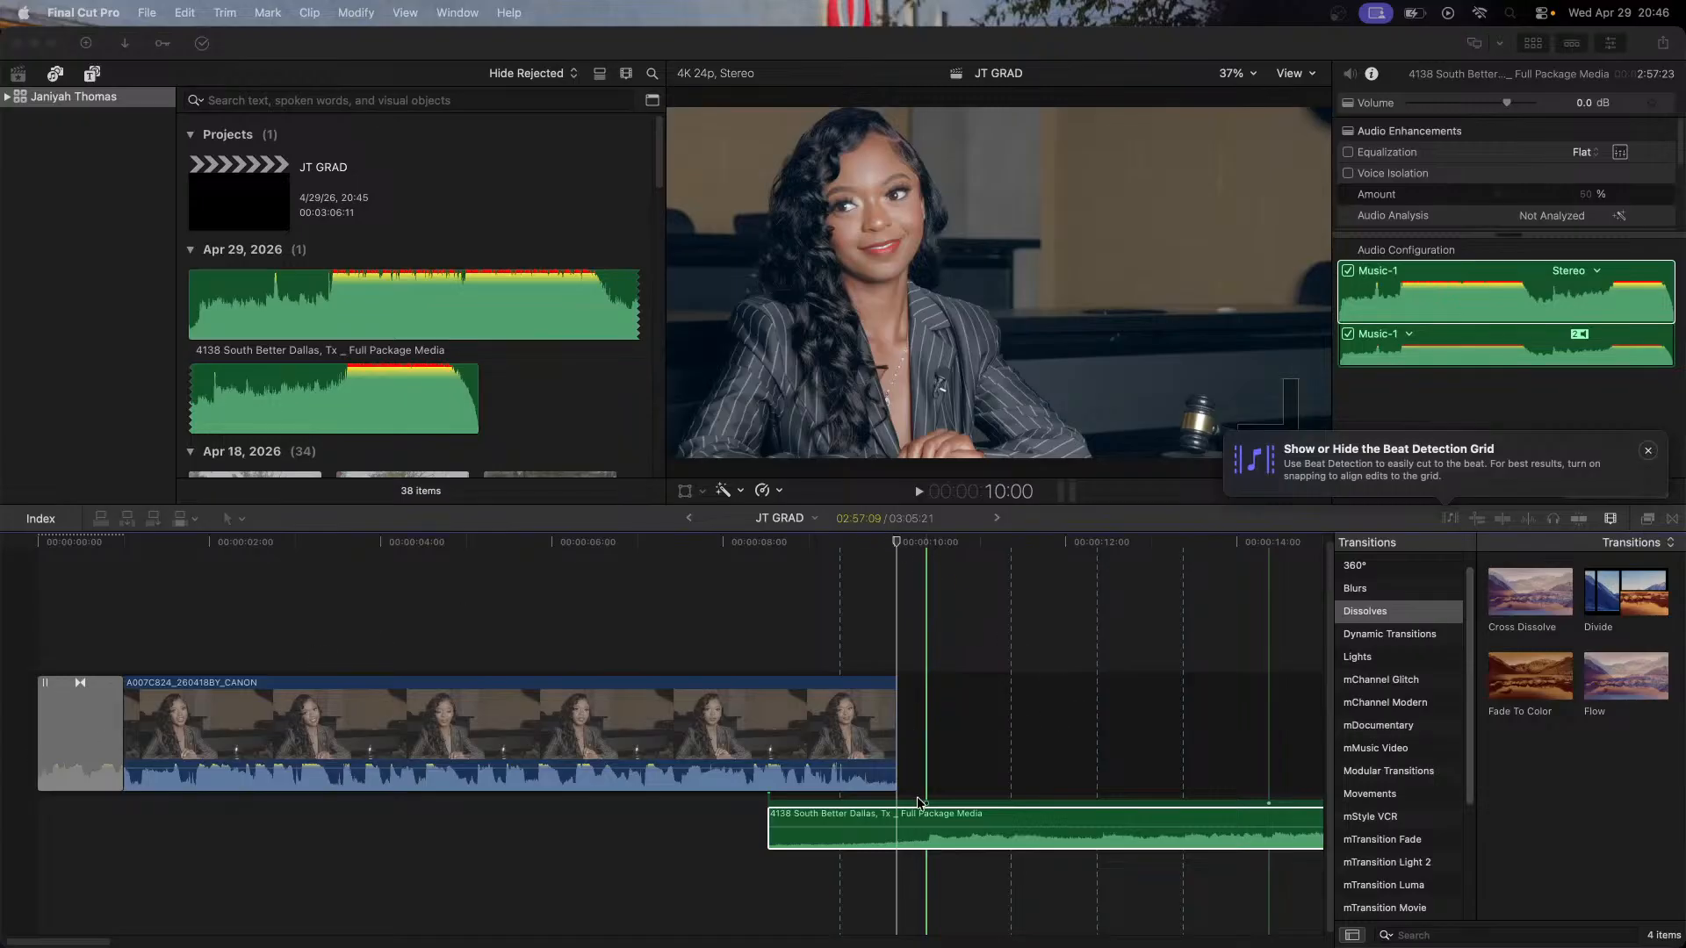
Step: Align the music clip's strong beat line with the end of the interview clip and turn on automatic timeline scrolling
{"action": "left_click_drag", "start_coordinate": [940, 808], "coordinate": [927, 822]}
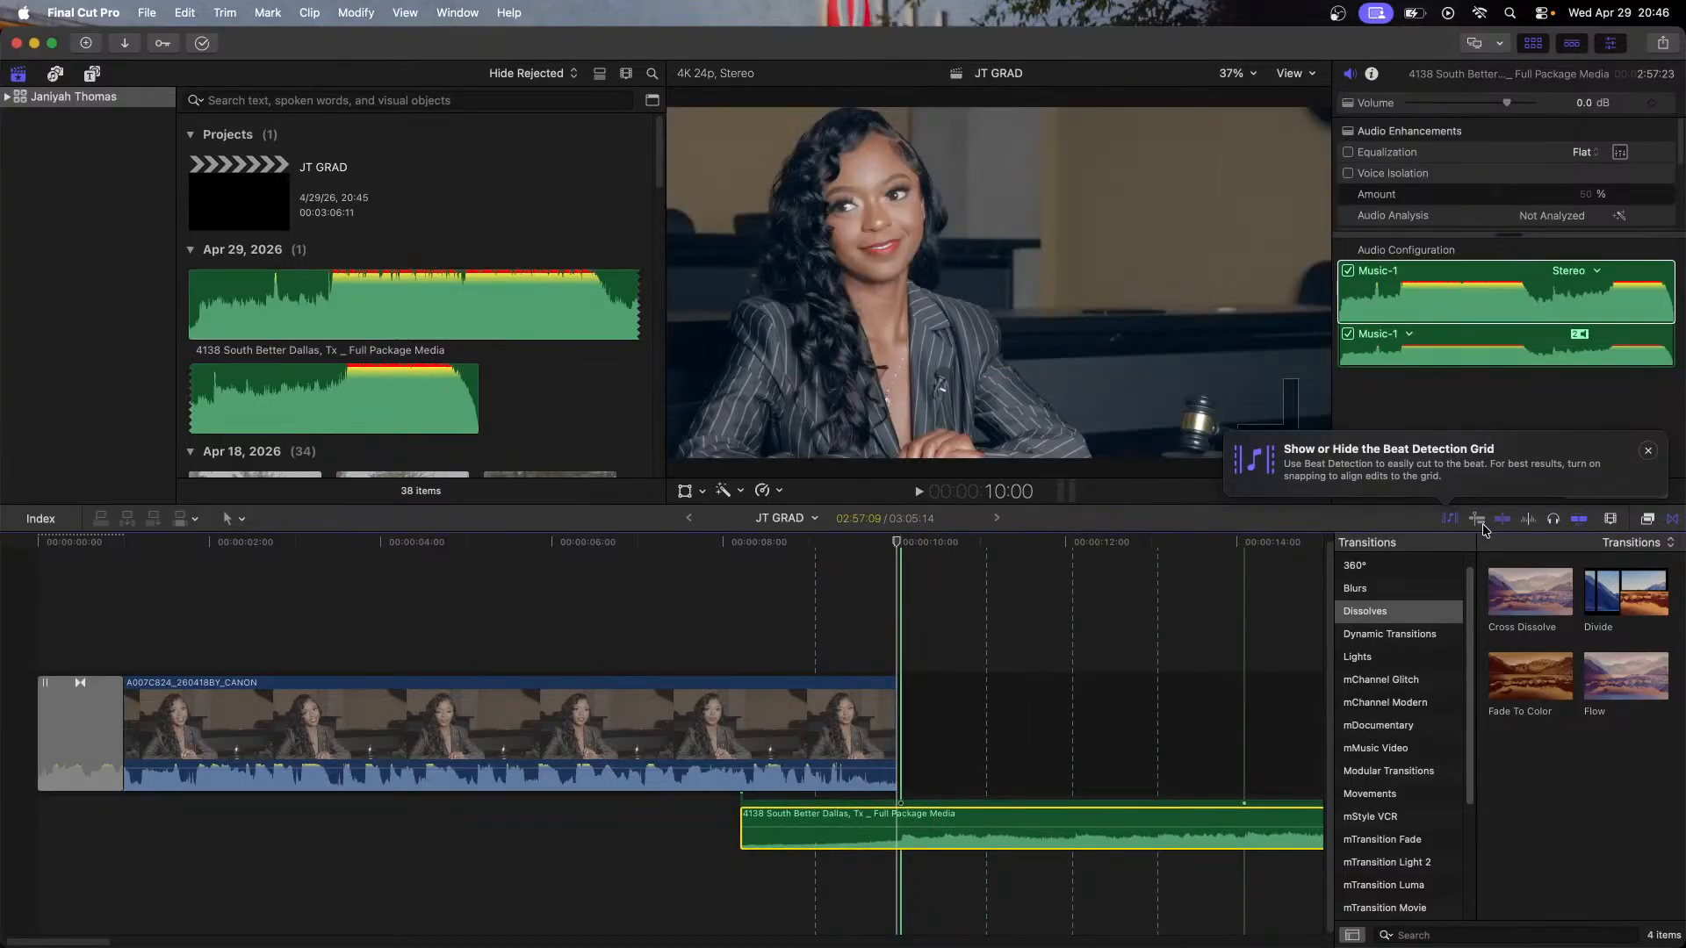
{"action": "left_click", "coordinate": [1480, 524]}
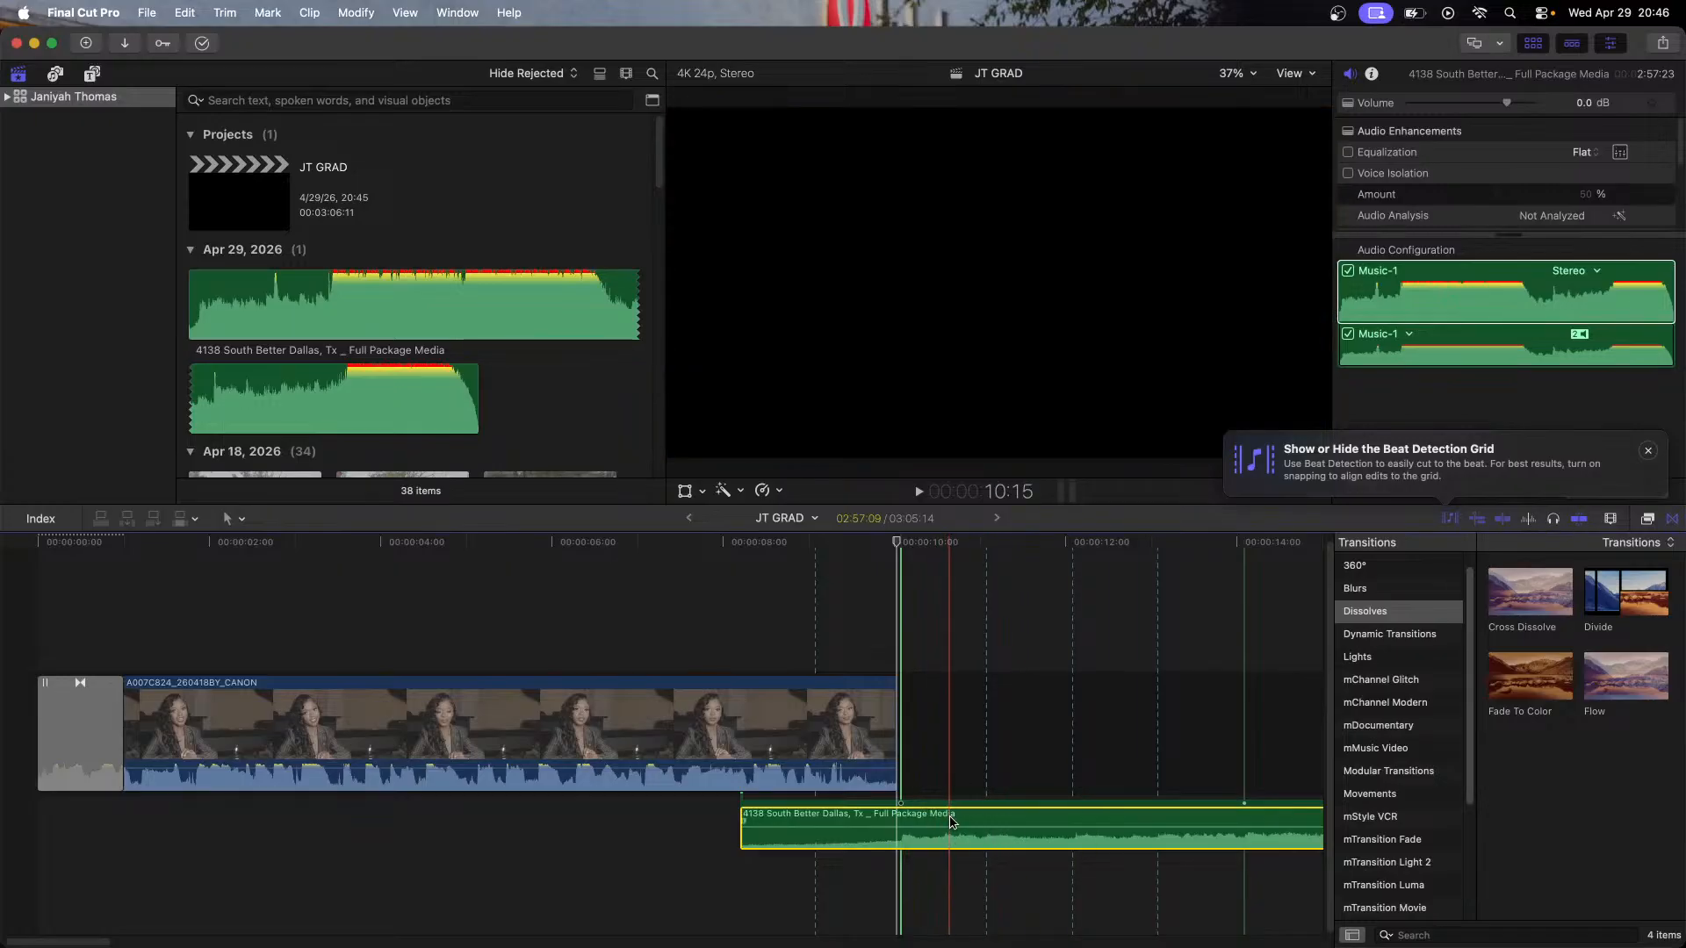
{"action": "left_click_drag", "start_coordinate": [956, 819], "coordinate": [950, 819]}
Step: Play the end of the interview with the music to check the beat alignment and dismiss the Beat Detection tip
{"action": "key", "text": "space"}
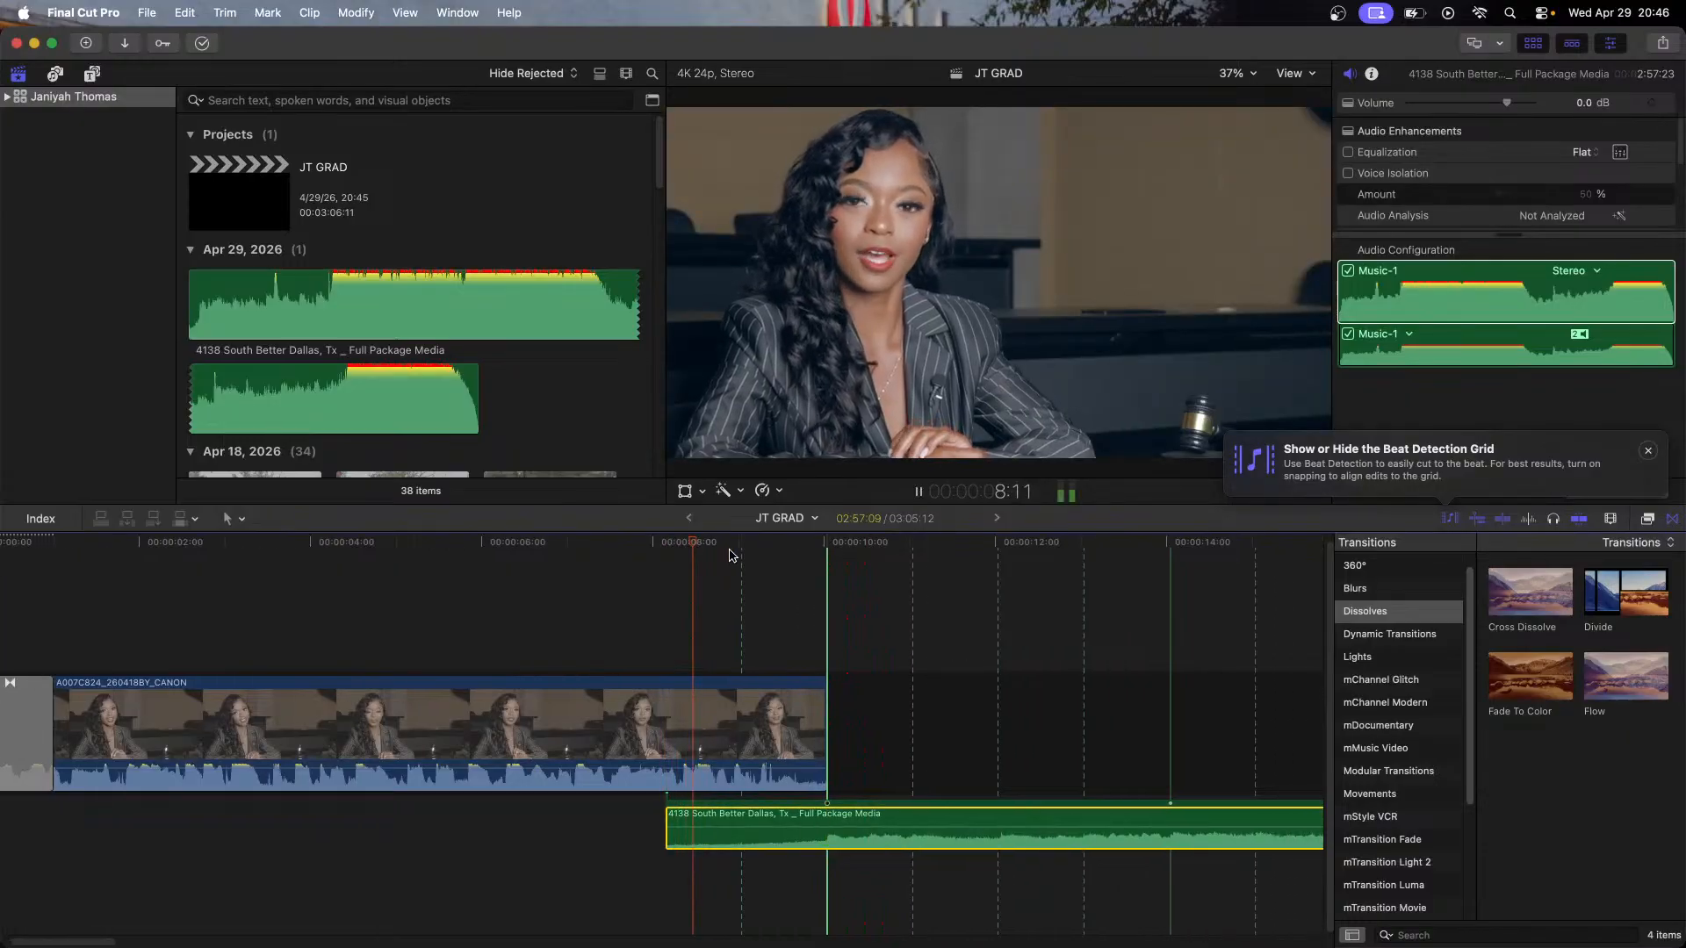
{"action": "key", "text": "space"}
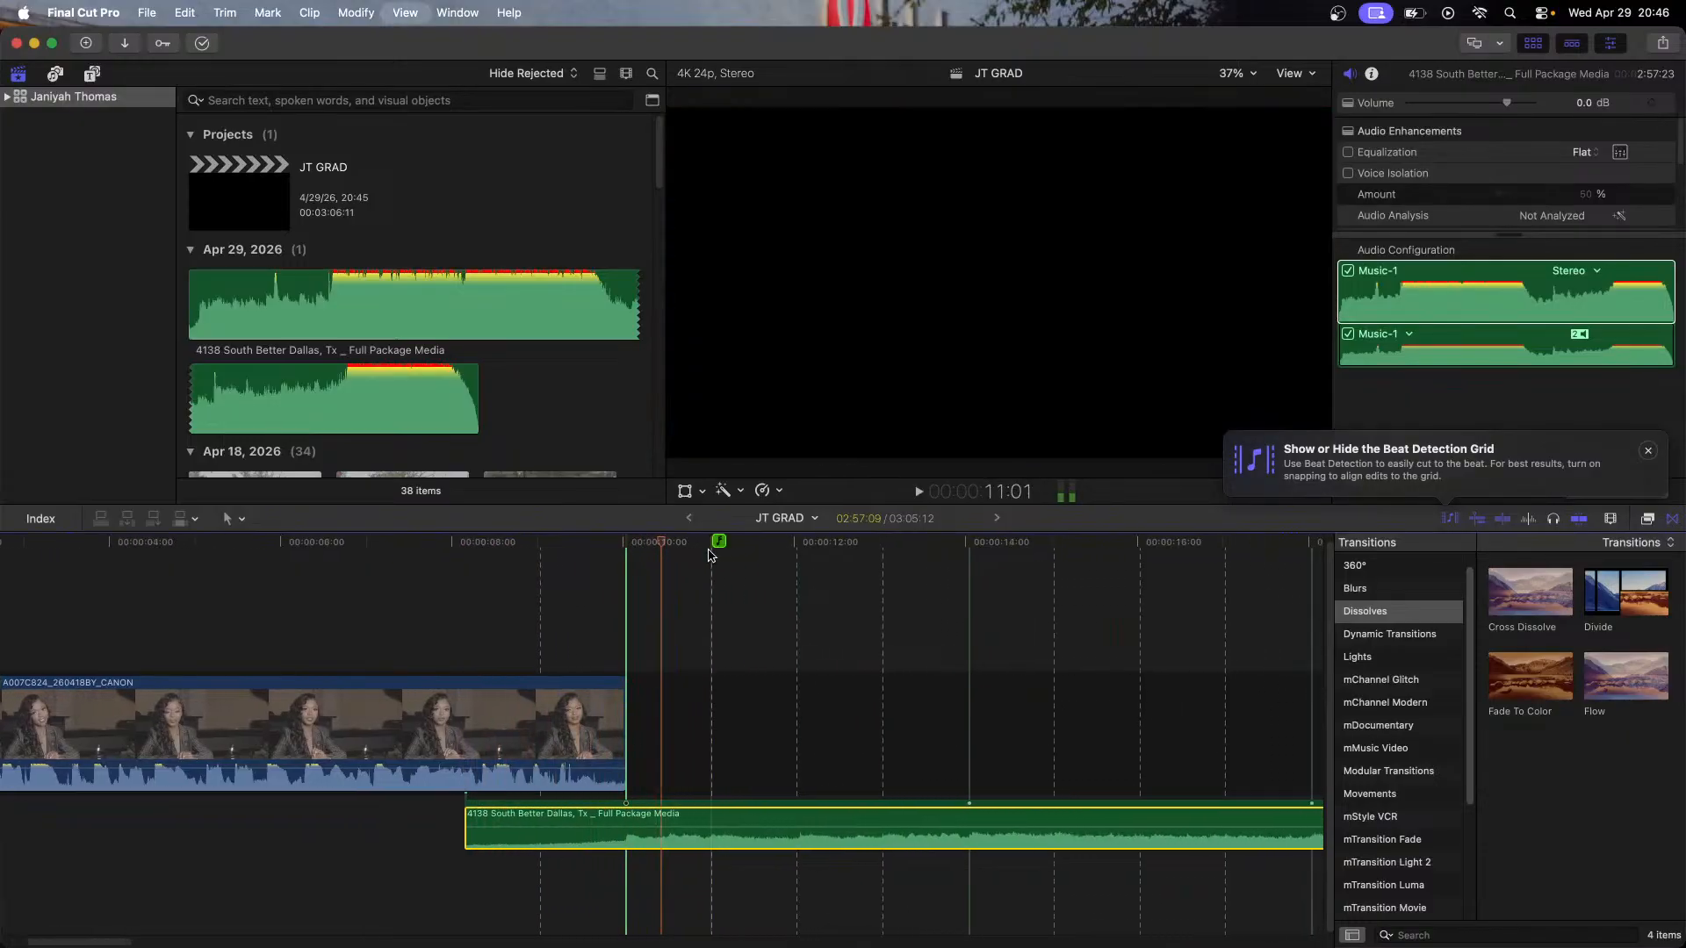
{"action": "left_click", "coordinate": [332, 549]}
{"action": "left_click", "coordinate": [444, 580]}
{"action": "key", "text": "space"}
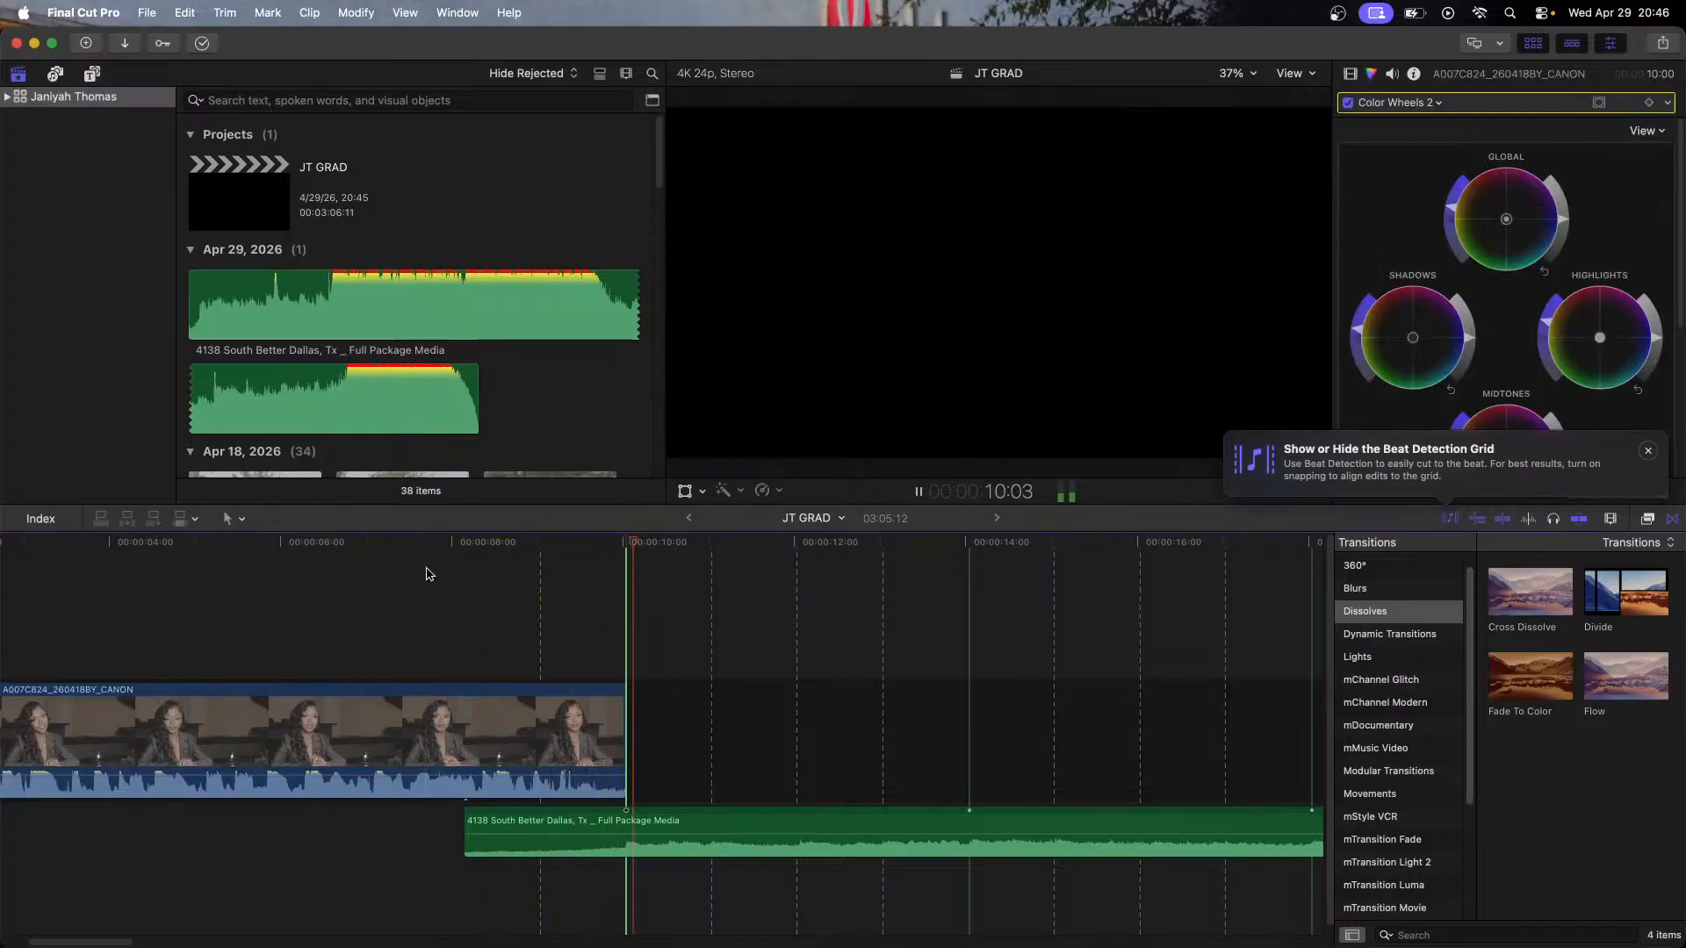
{"action": "key", "text": "space"}
{"action": "scroll", "coordinate": [549, 344], "scroll_direction": "down", "scroll_amount": 5}
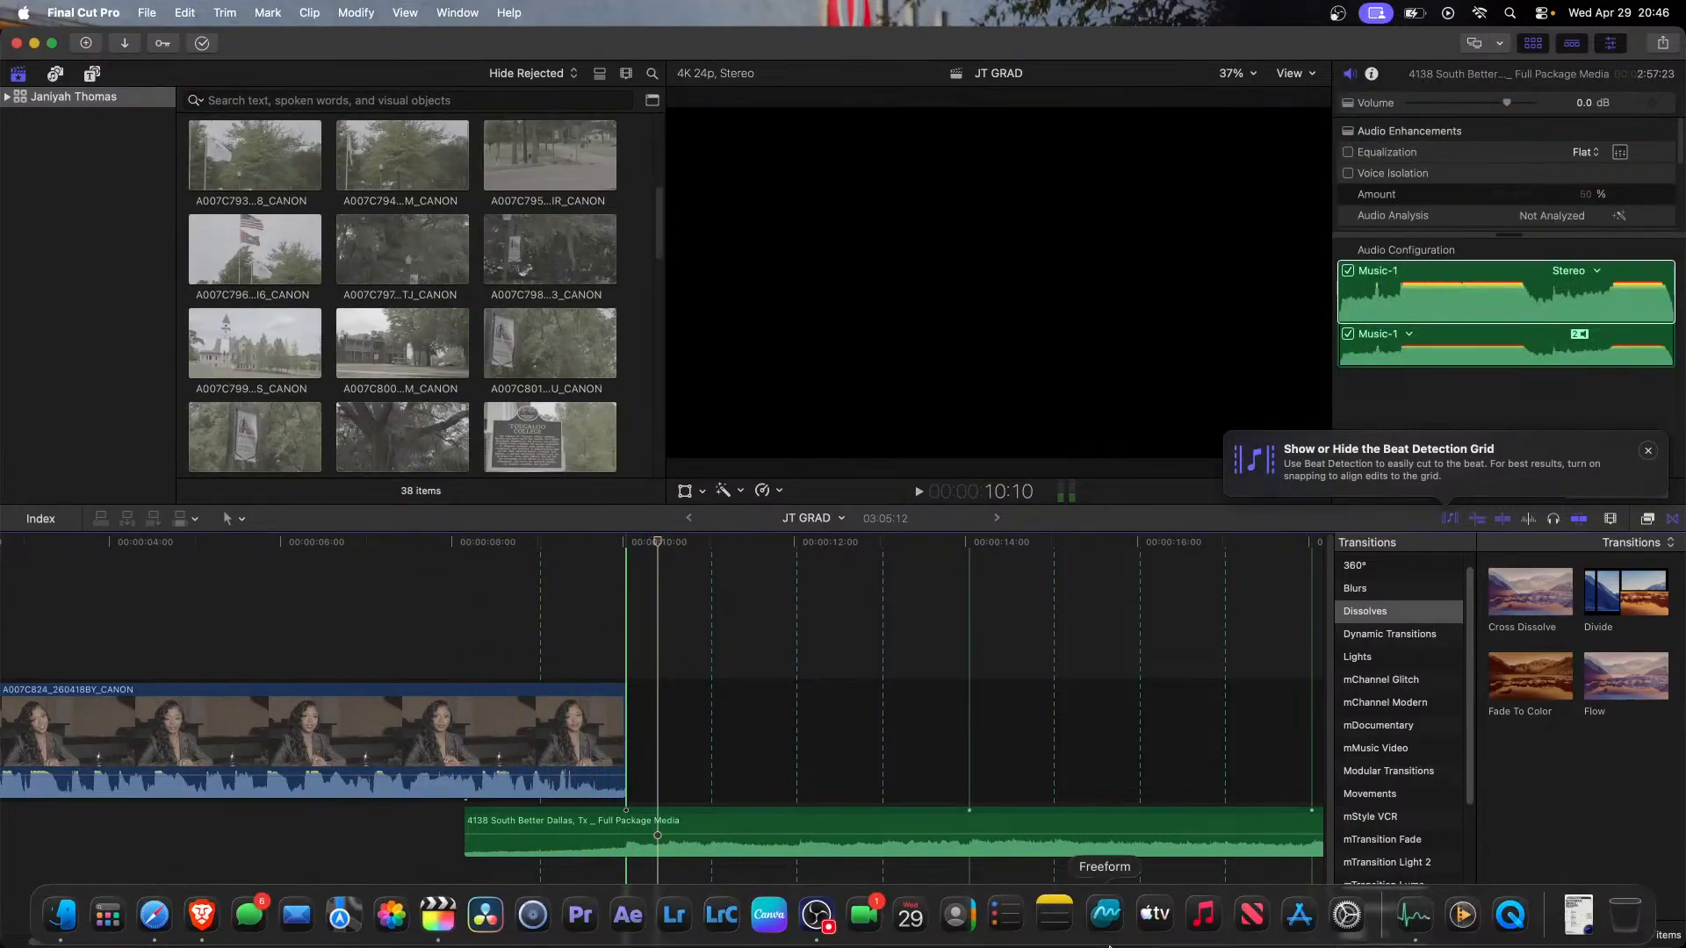
{"action": "left_click", "coordinate": [1648, 451]}
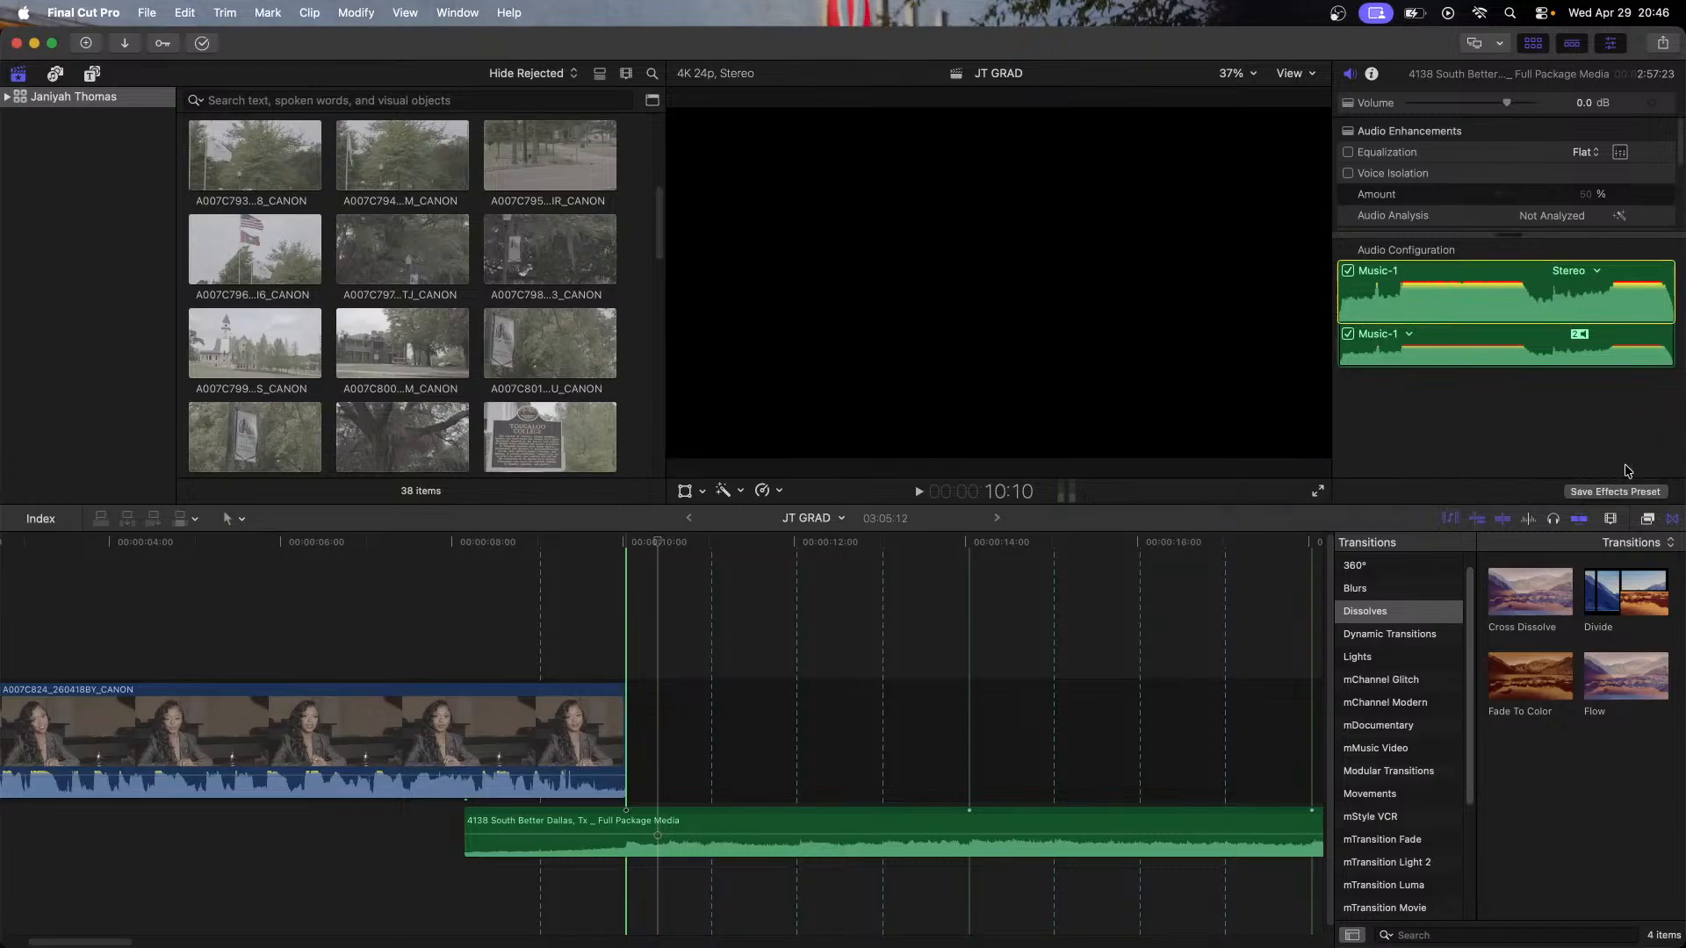
Step: Add the Aerial_Shot_Of_Jackson_Mississippi_uhd_125479 video from the Downloads folder to the storyline directly after the interview clip
{"action": "mouse_move", "coordinate": [1470, 946]}
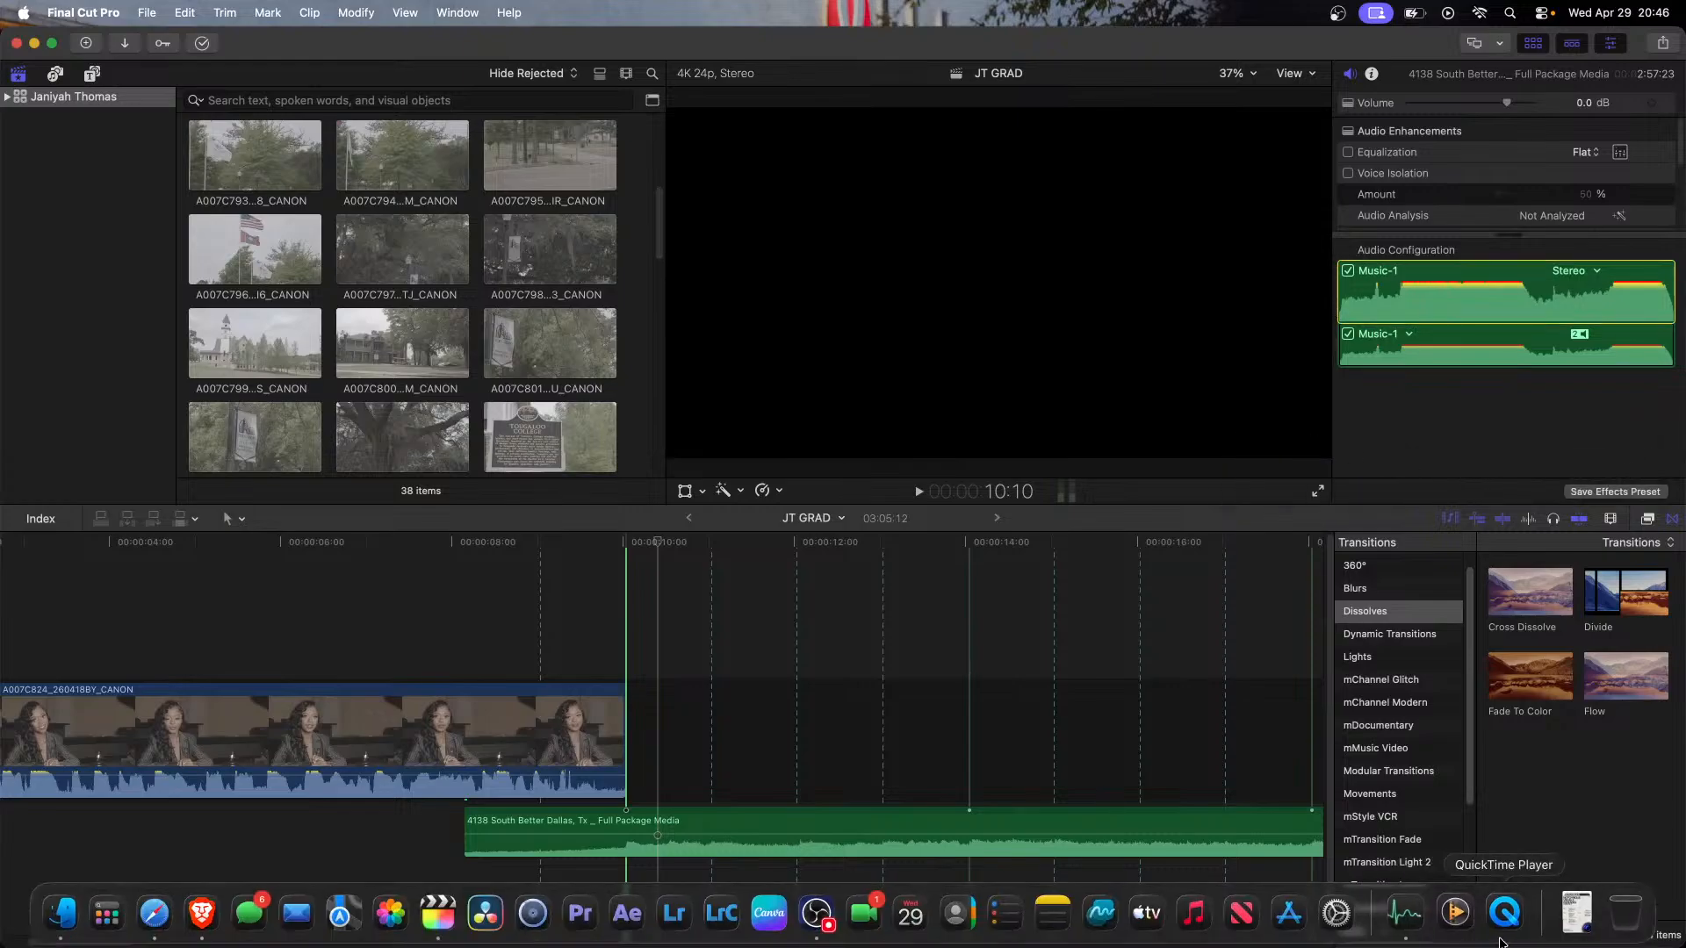
{"action": "left_click", "coordinate": [1572, 913]}
{"action": "left_click", "coordinate": [1361, 799]}
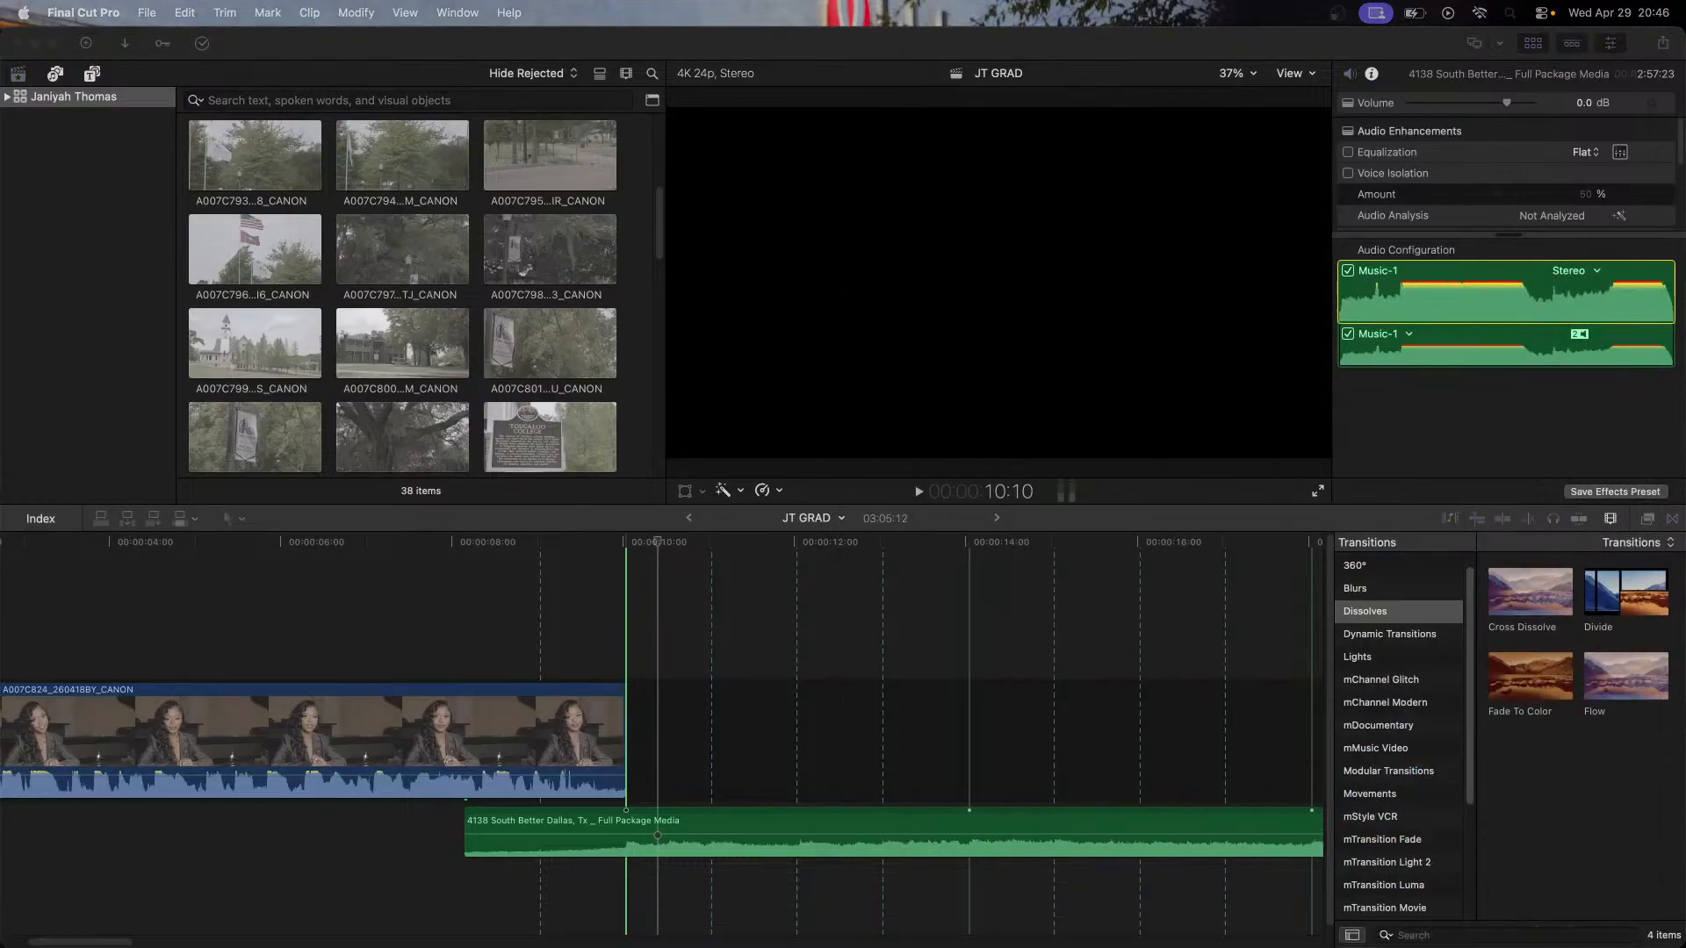
{"action": "left_click_drag", "start_coordinate": [255, 382], "coordinate": [612, 611]}
{"action": "left_click_drag", "start_coordinate": [343, 347], "coordinate": [307, 363]}
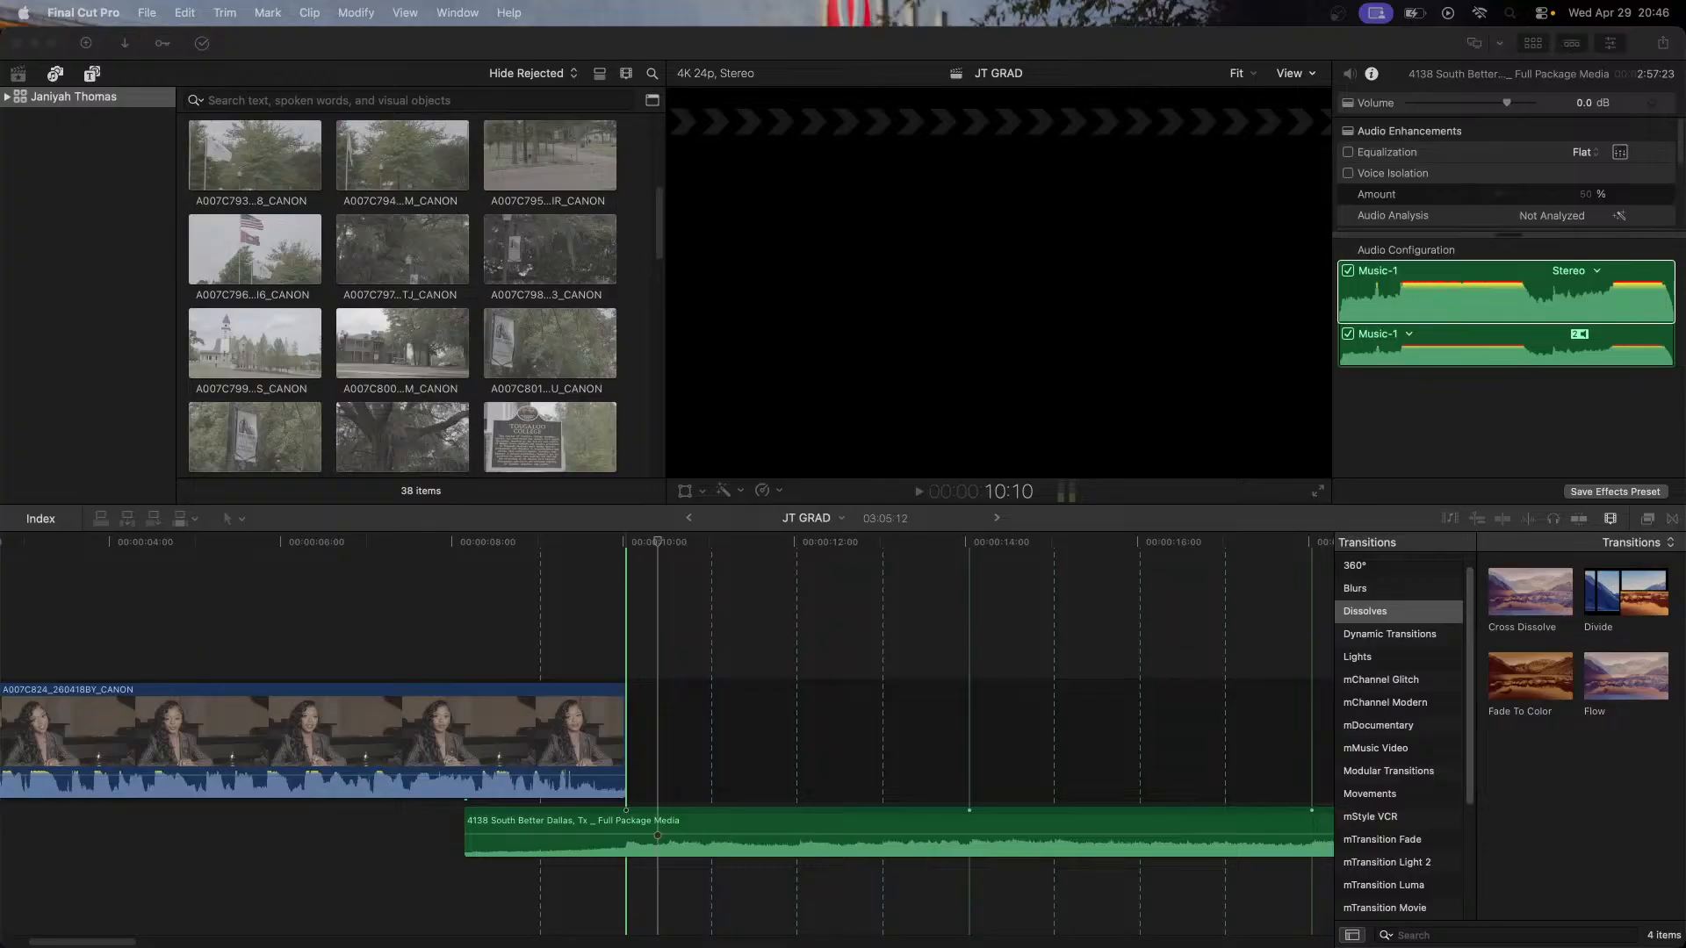
{"action": "left_click_drag", "start_coordinate": [887, 413], "coordinate": [775, 723]}
{"action": "left_click", "coordinate": [769, 717]}
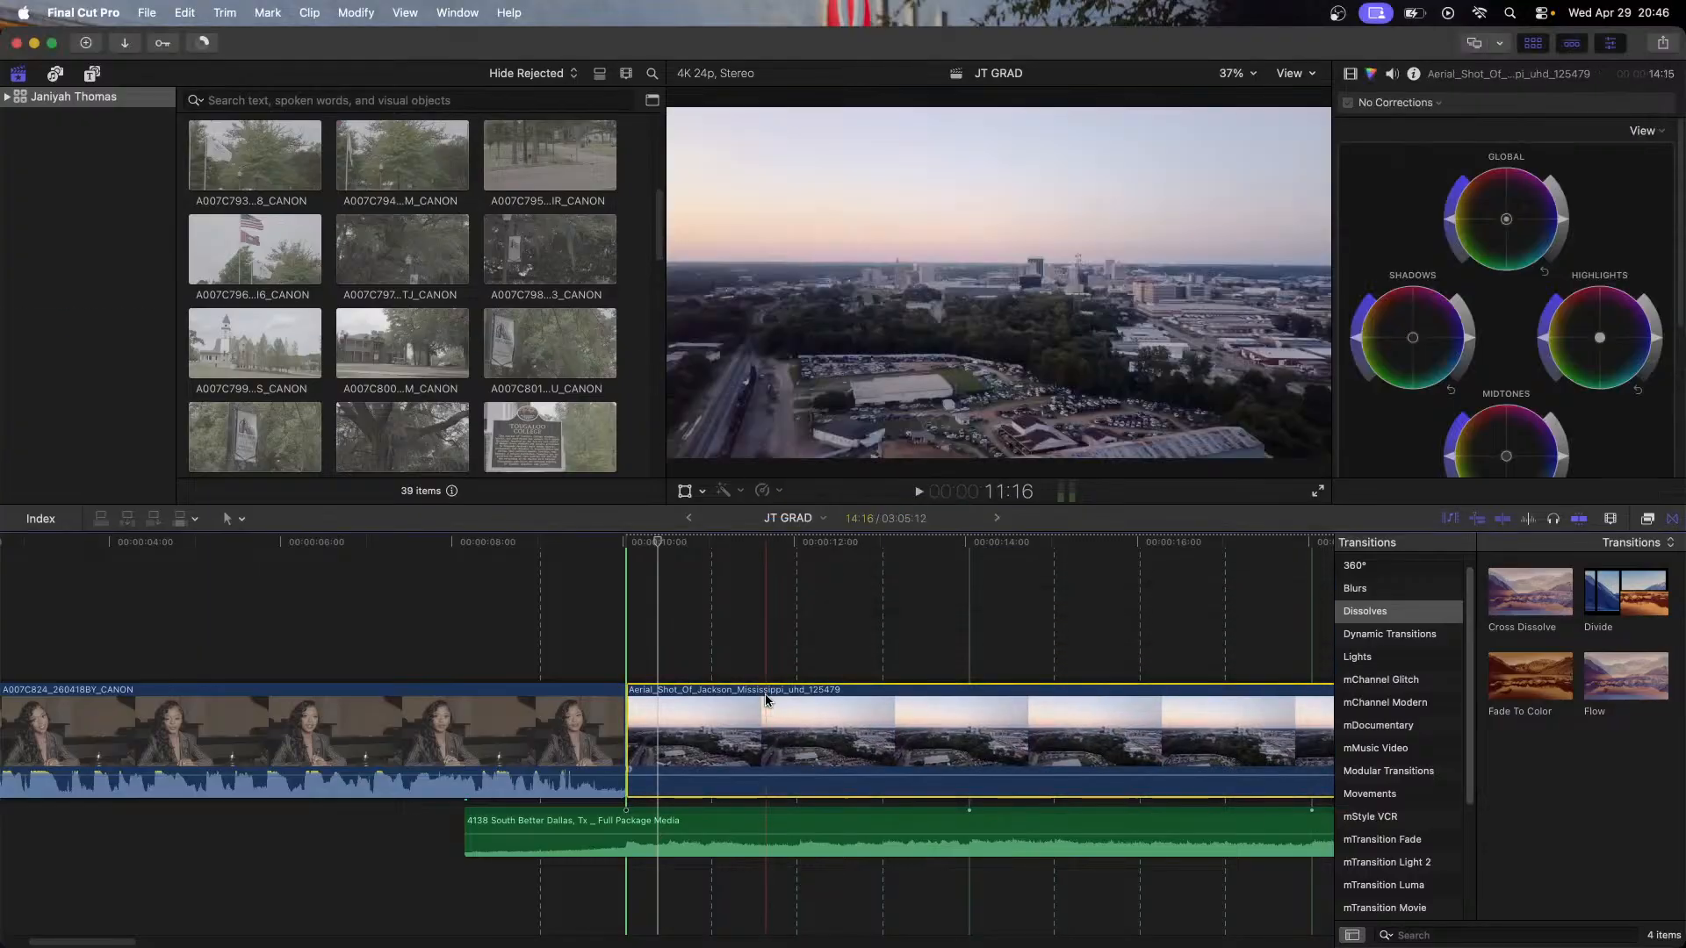
Step: Set the aerial clip's duration to 6:00
{"action": "left_click", "coordinate": [761, 595]}
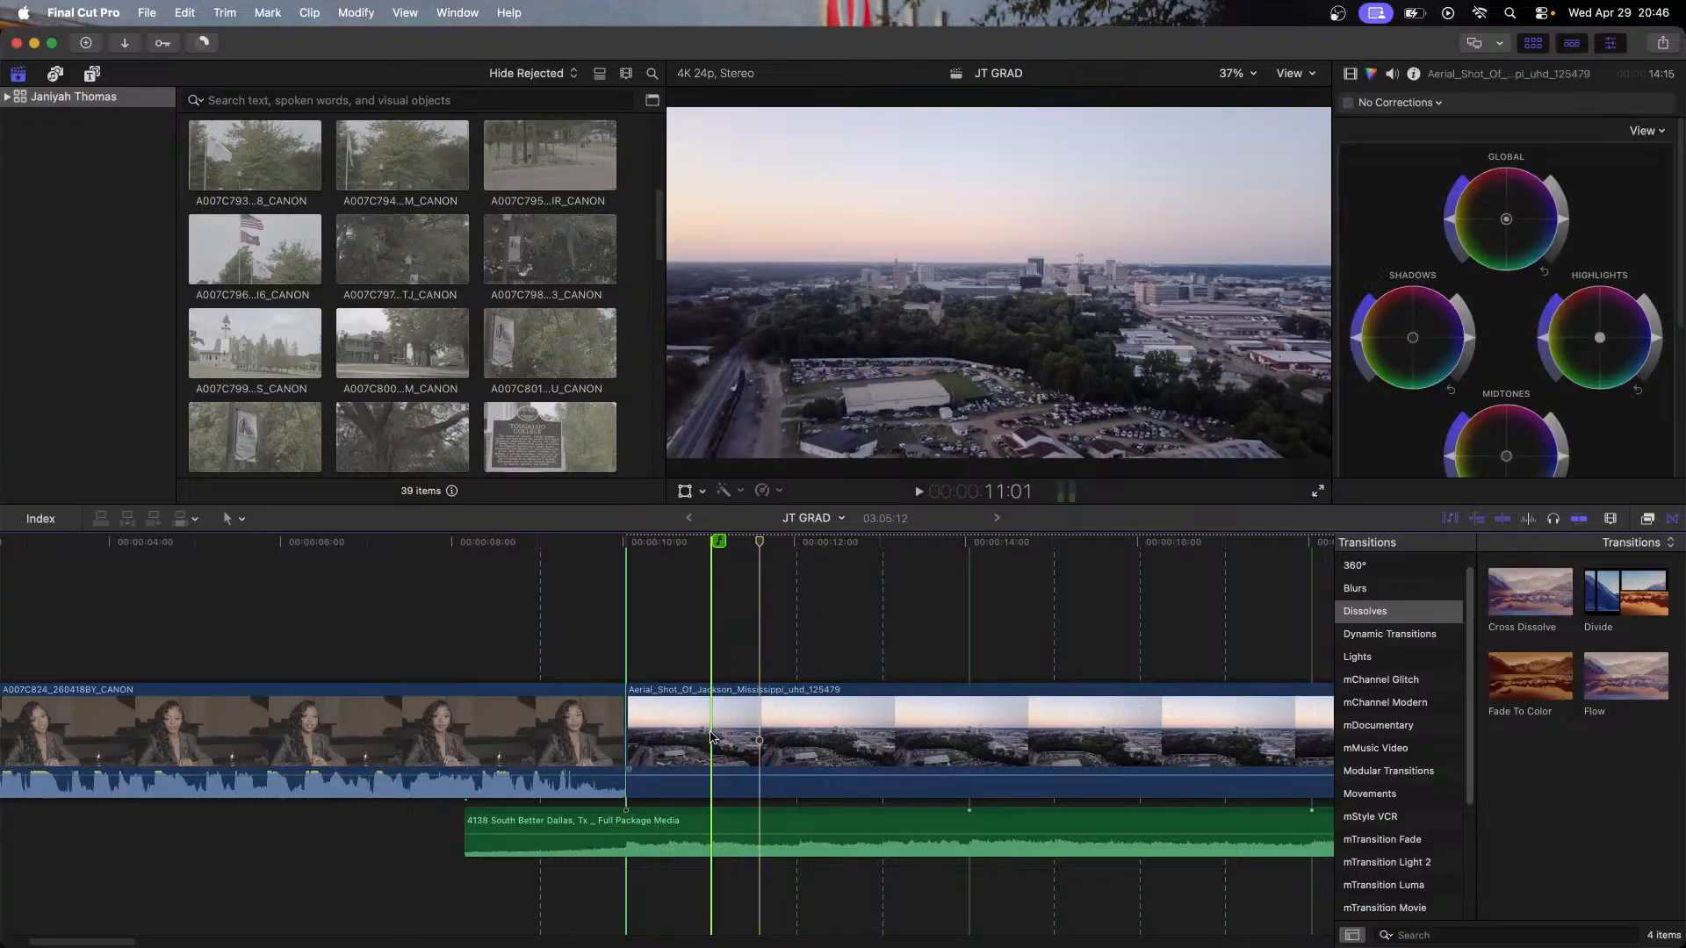
{"action": "left_click", "coordinate": [822, 770]}
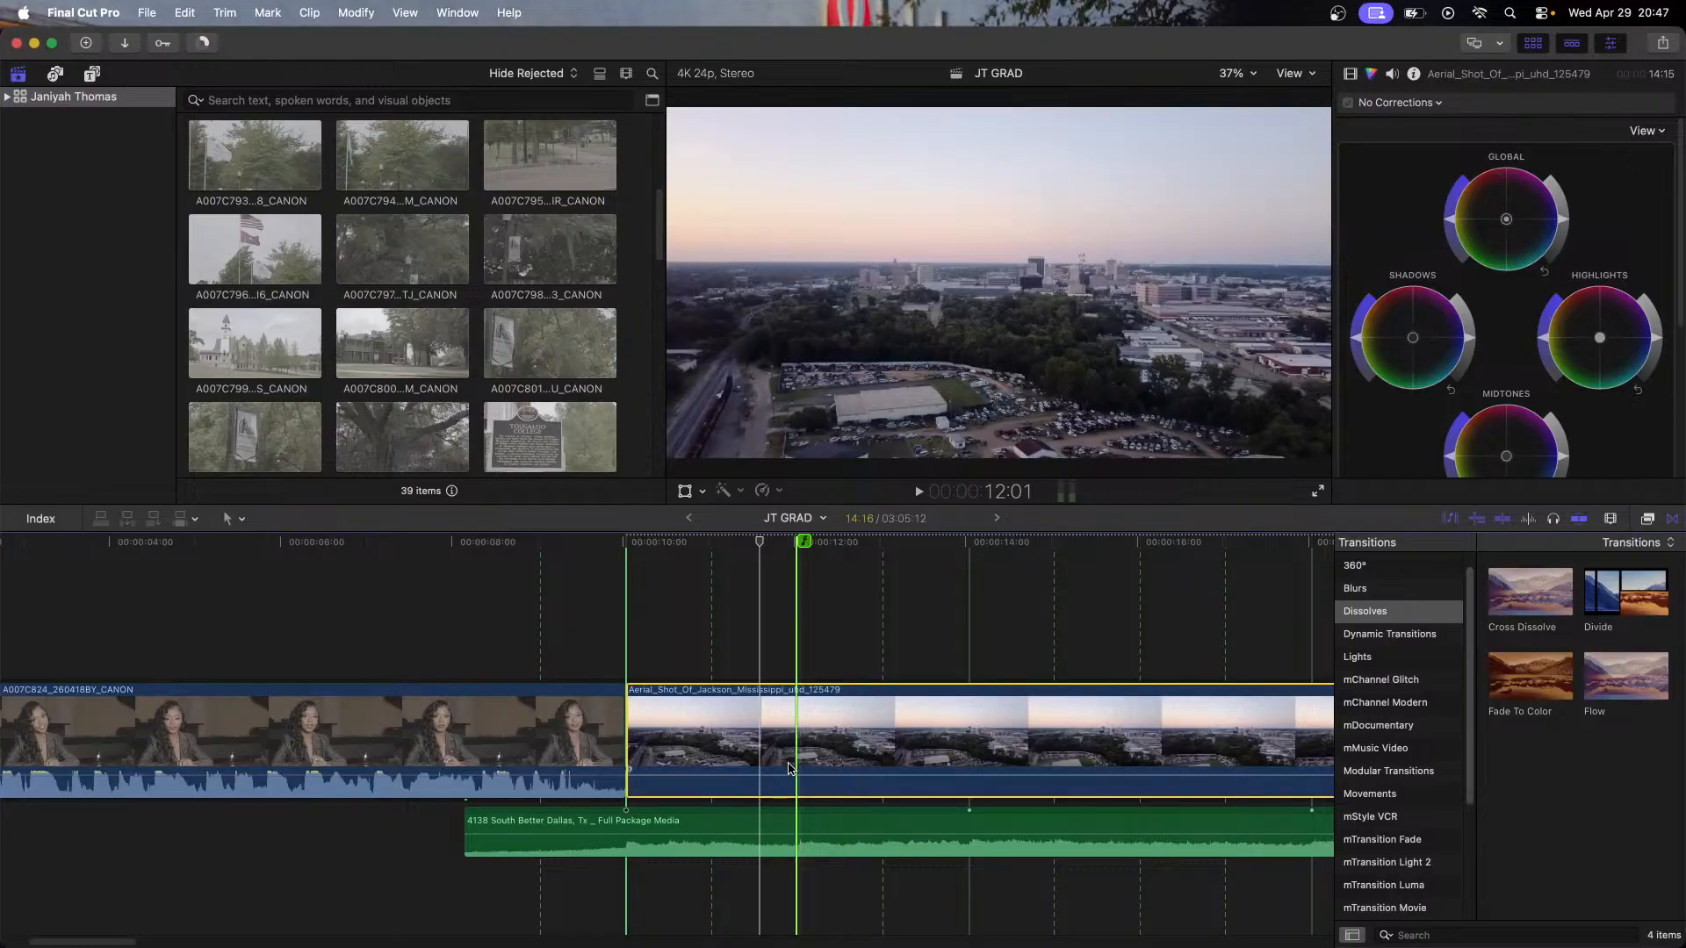
{"action": "key", "text": "ctrl+d"}
{"action": "type", "text": "6:"}
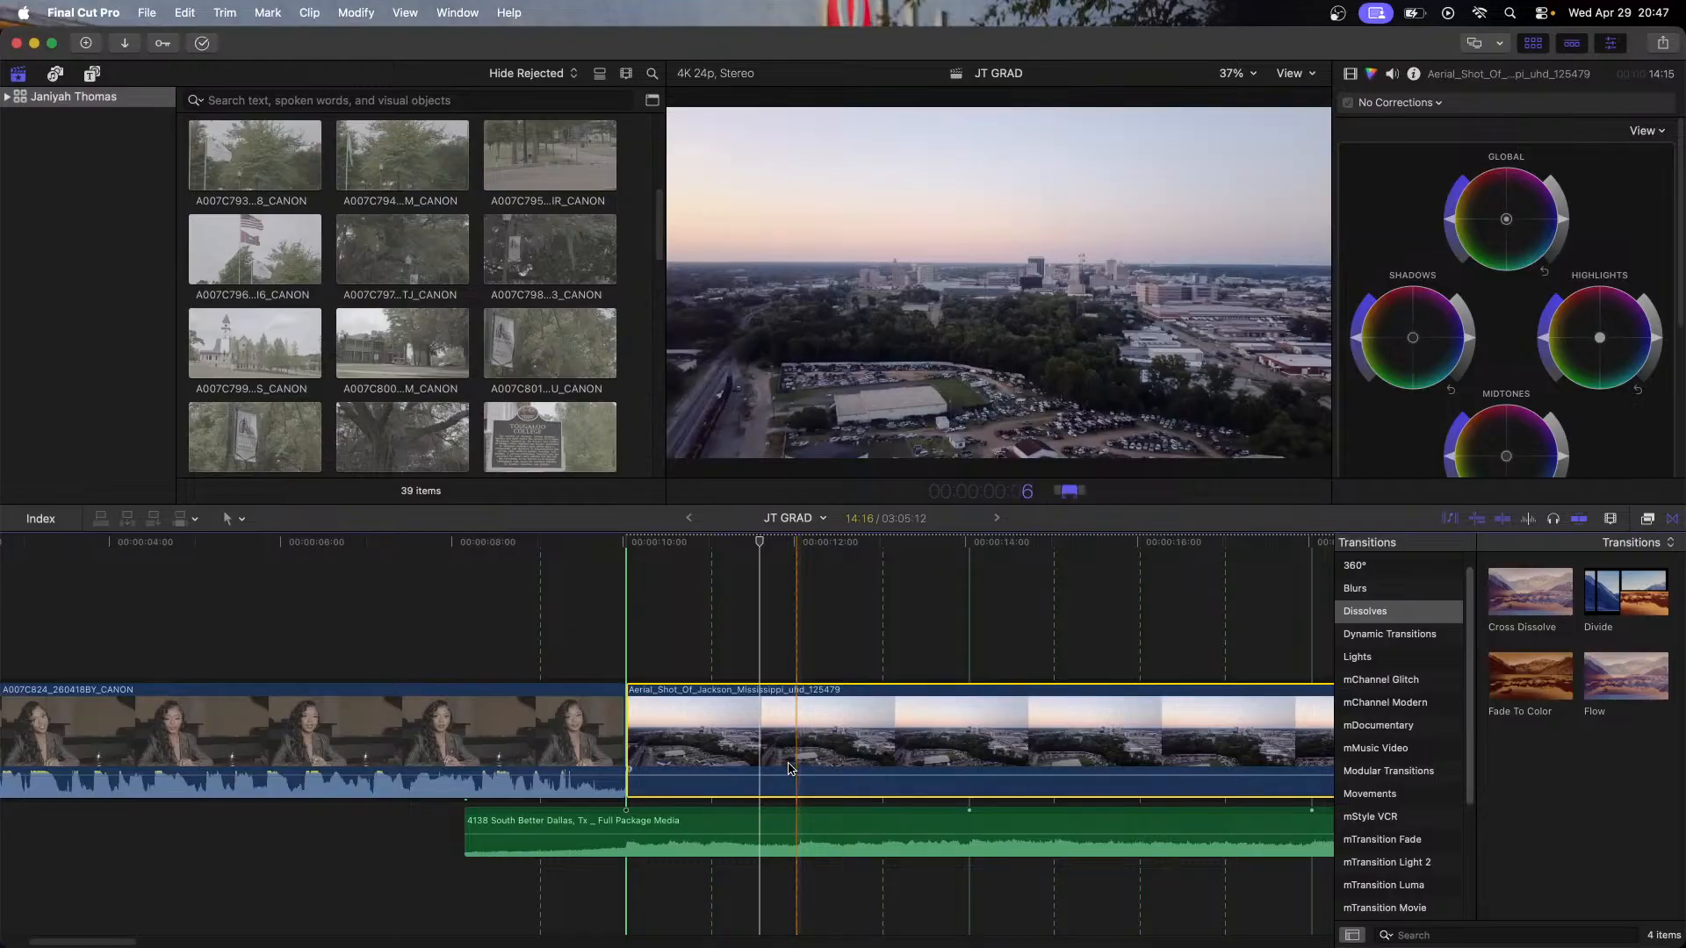
{"action": "type", "text": "00"}
{"action": "key", "text": "Return"}
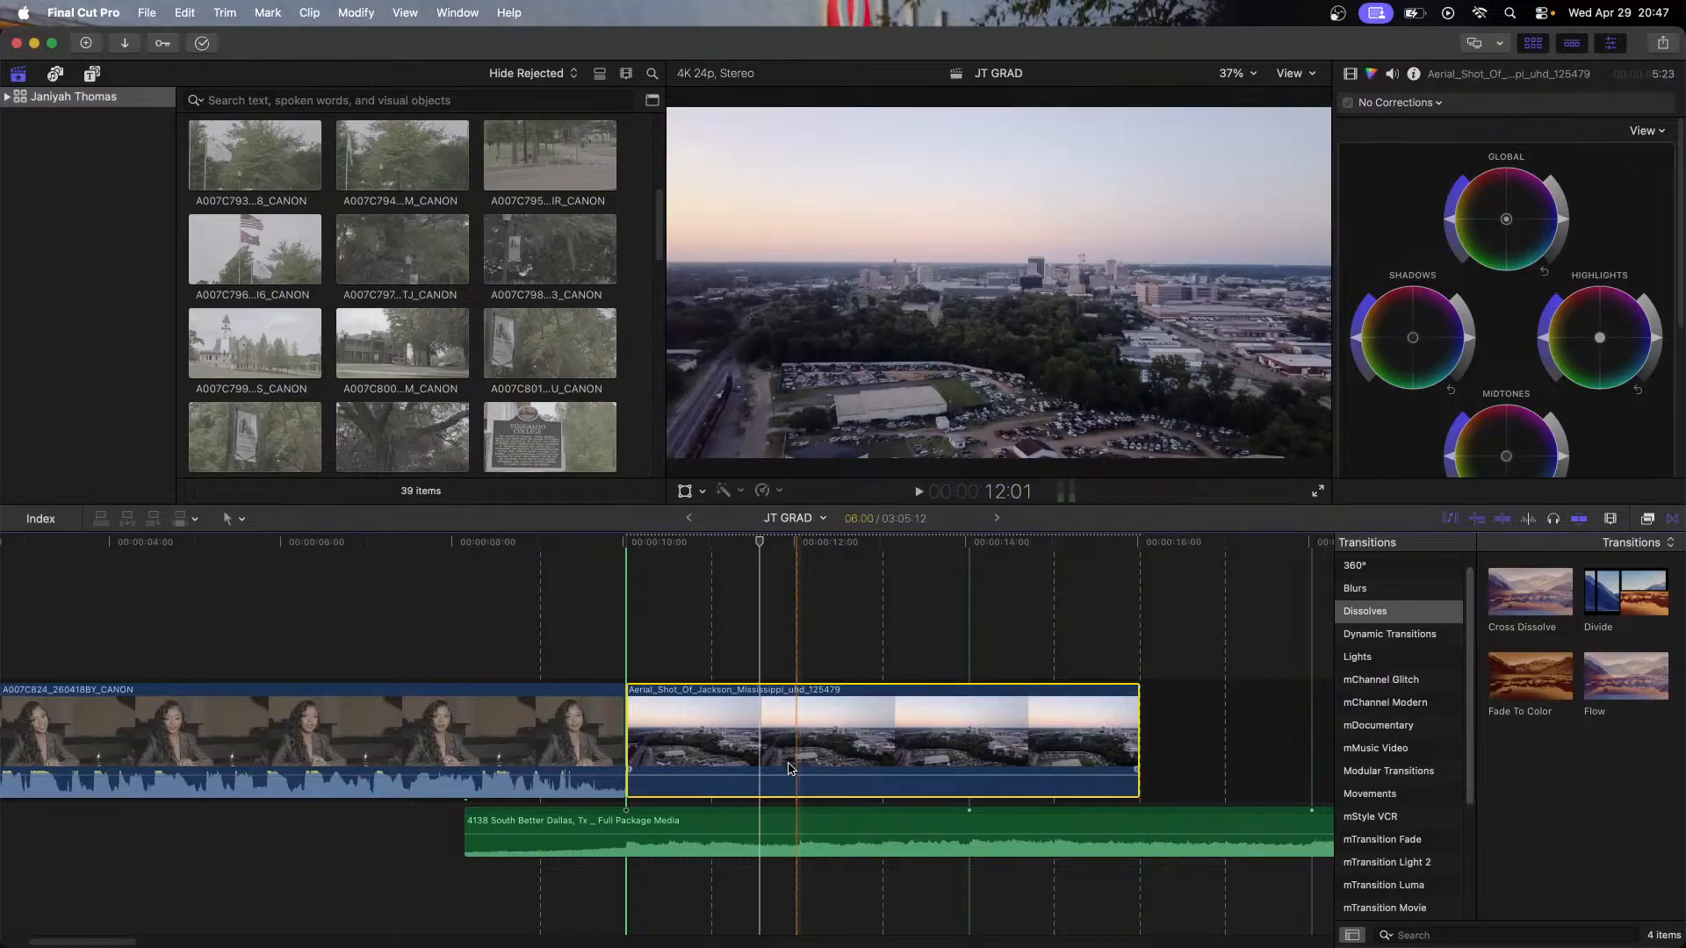
Step: Slow the aerial clip with a custom speed rate, trying 60% and settling on 50%
{"action": "key", "text": "ctrl+alt+r"}
{"action": "type", "text": "60"}
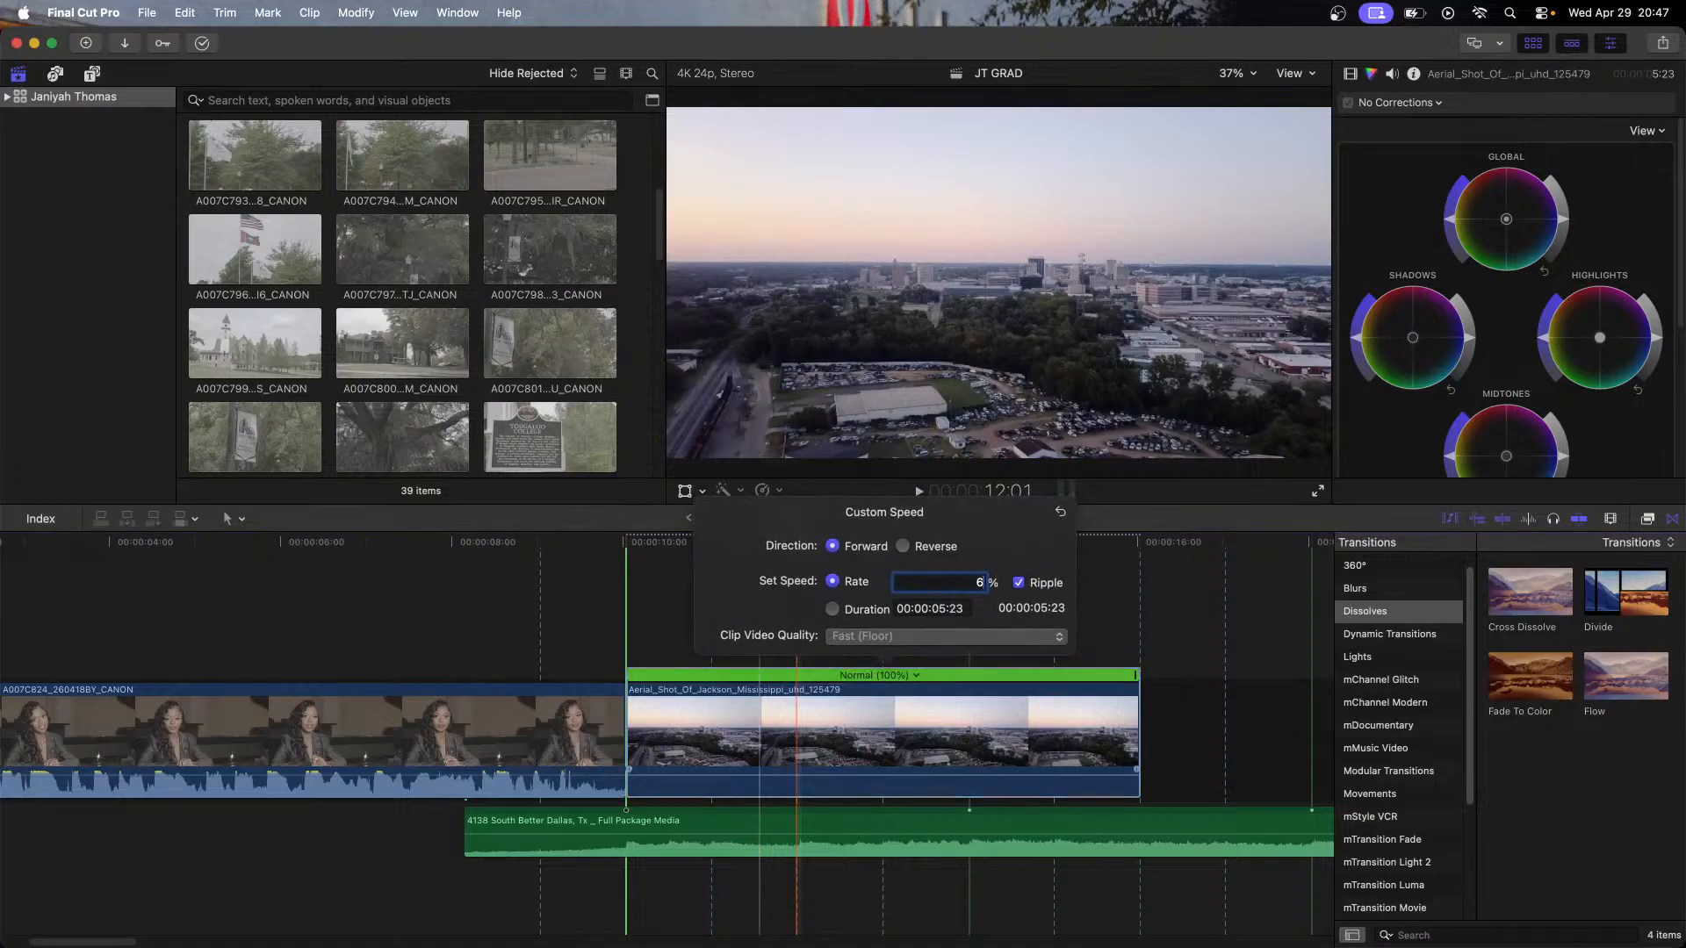
{"action": "key", "text": "Return"}
{"action": "left_click", "coordinate": [1133, 584]}
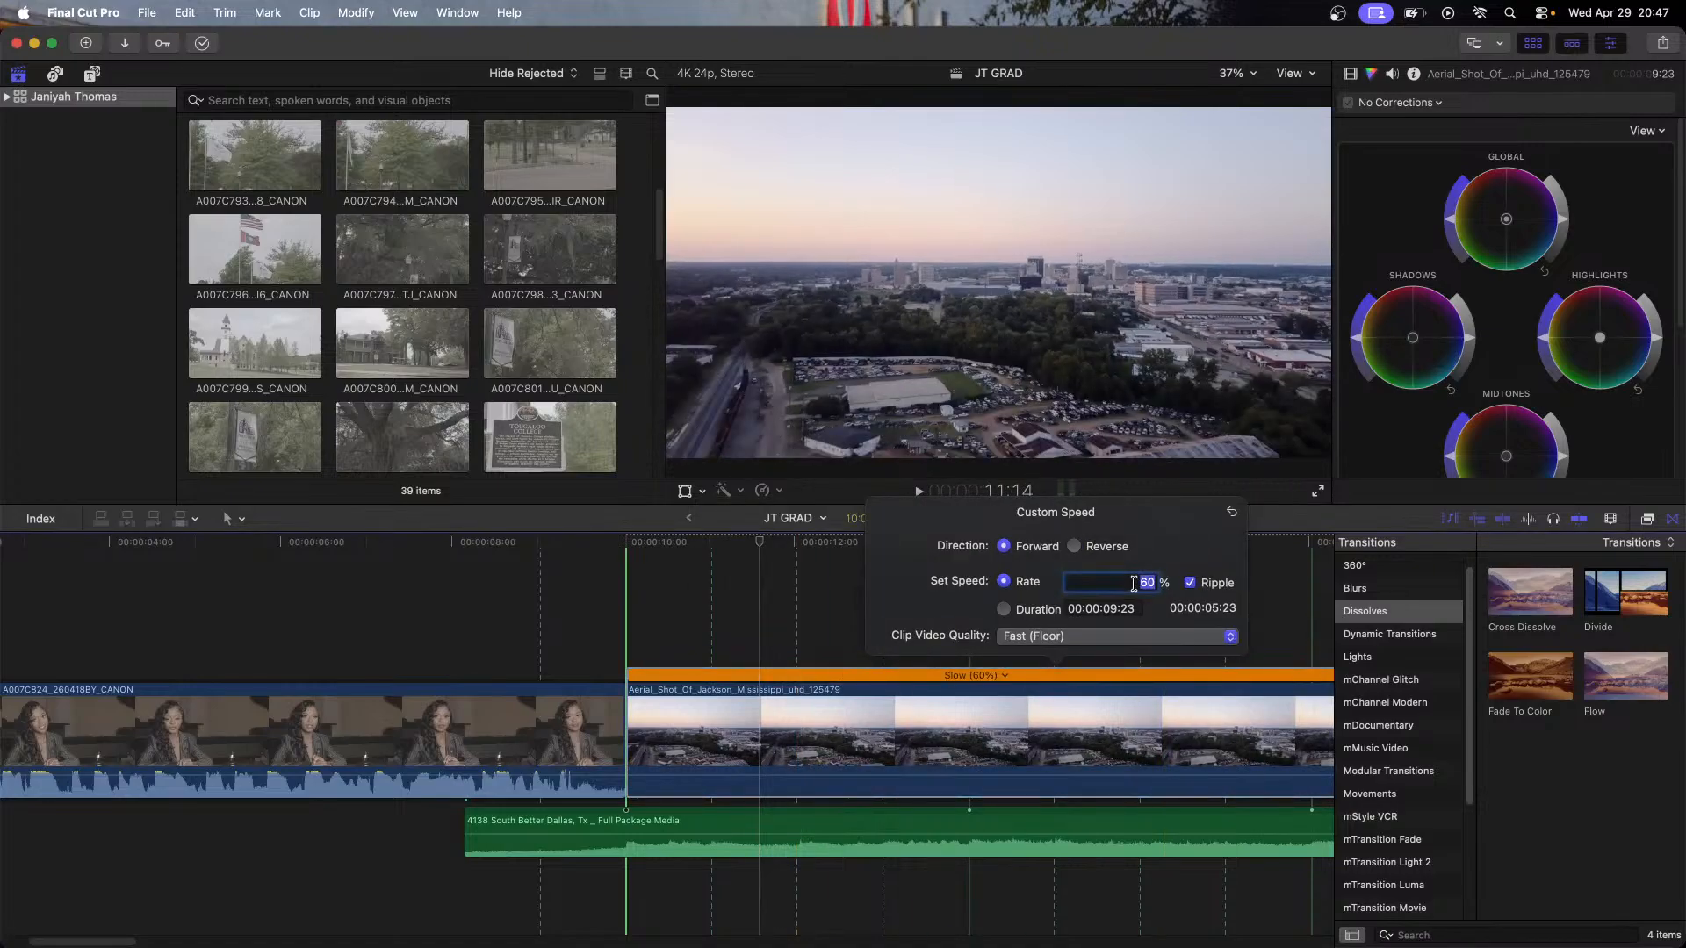
{"action": "type", "text": "40"}
{"action": "key", "text": "BackSpace"}
{"action": "type", "text": "50"}
{"action": "key", "text": "Return"}
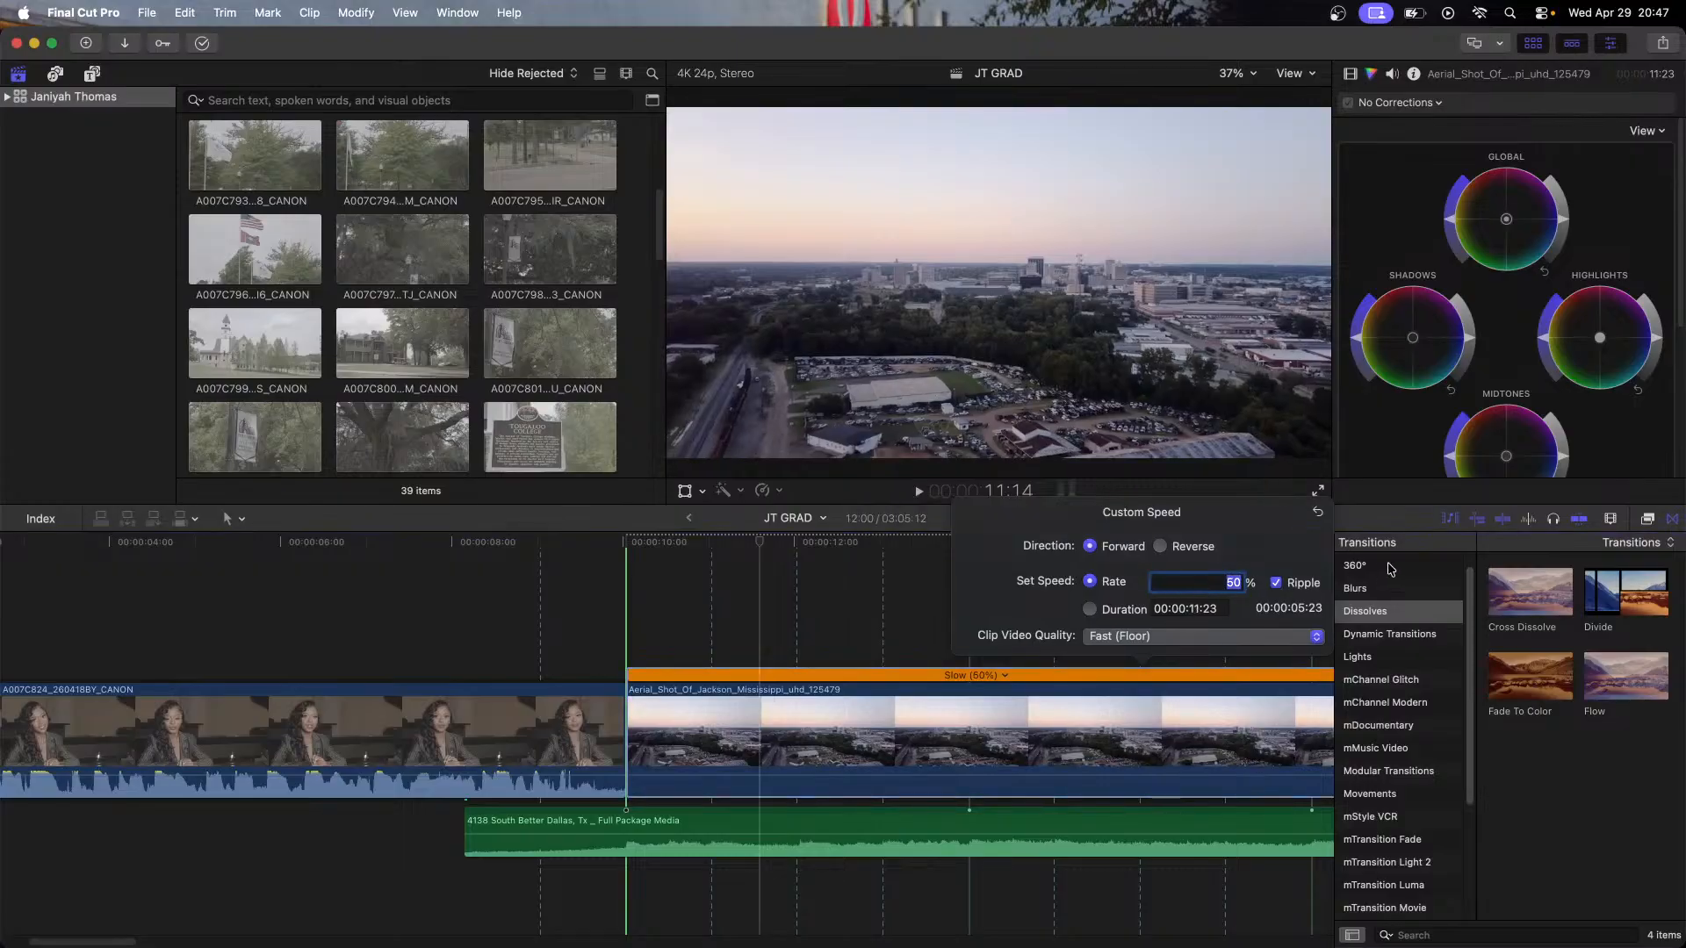
Step: Set the slowed aerial clip's video quality to Best (Machine Learning)
{"action": "left_click", "coordinate": [1238, 638]}
{"action": "left_click", "coordinate": [918, 740]}
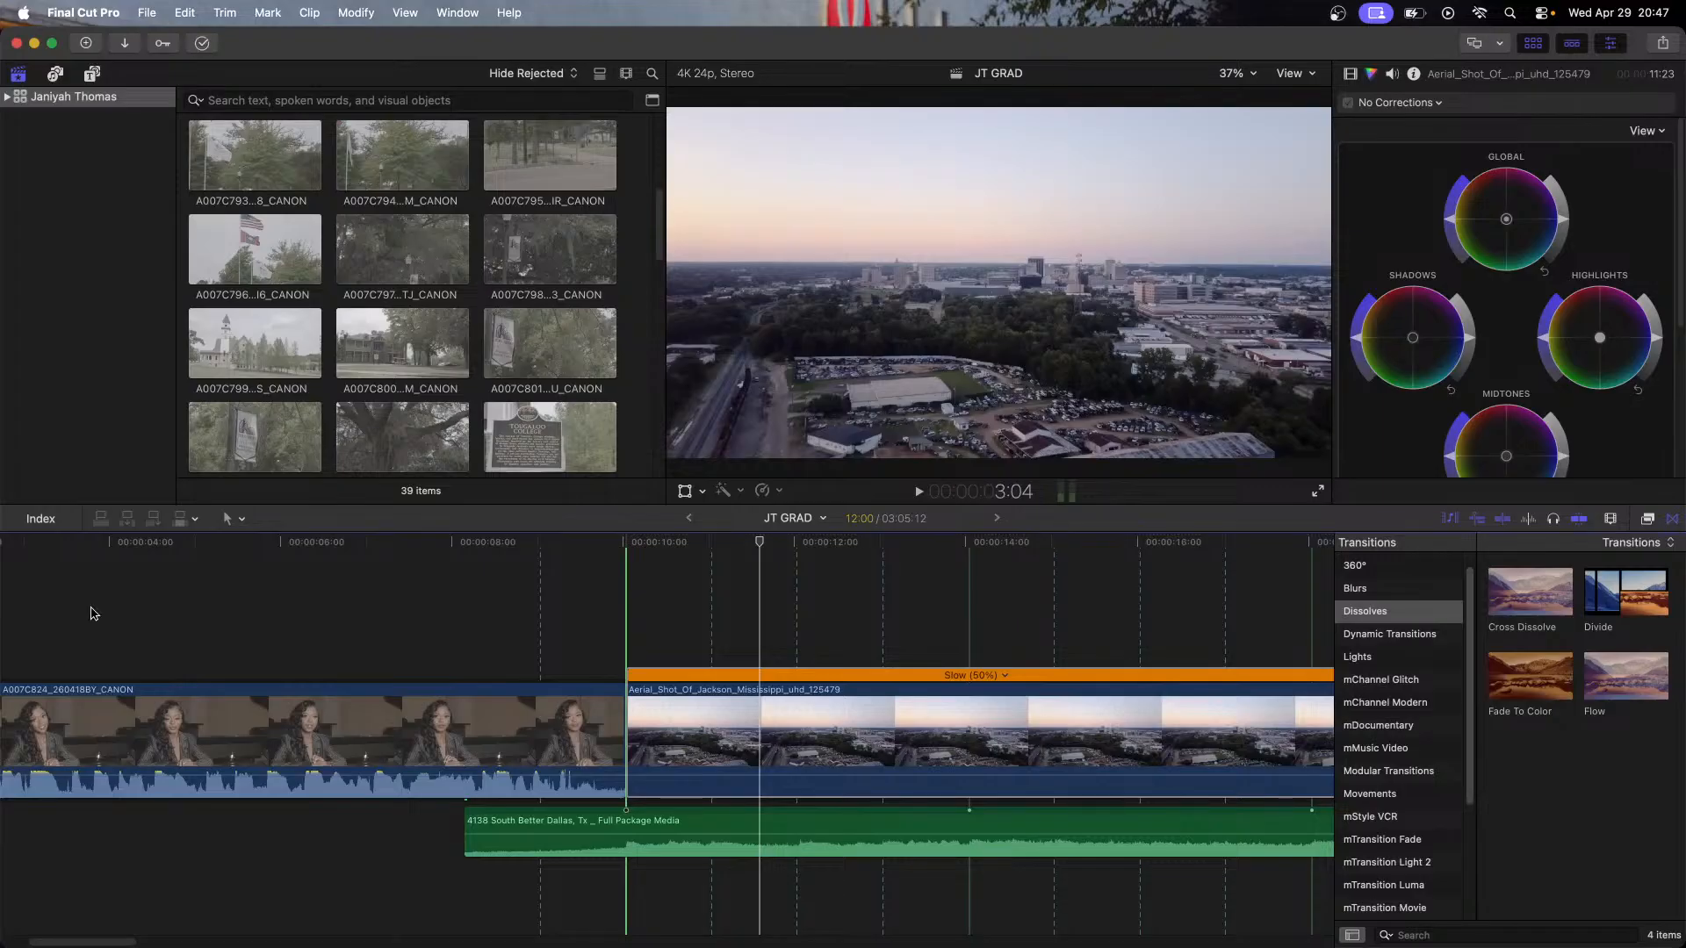
{"action": "left_click", "coordinate": [781, 494]}
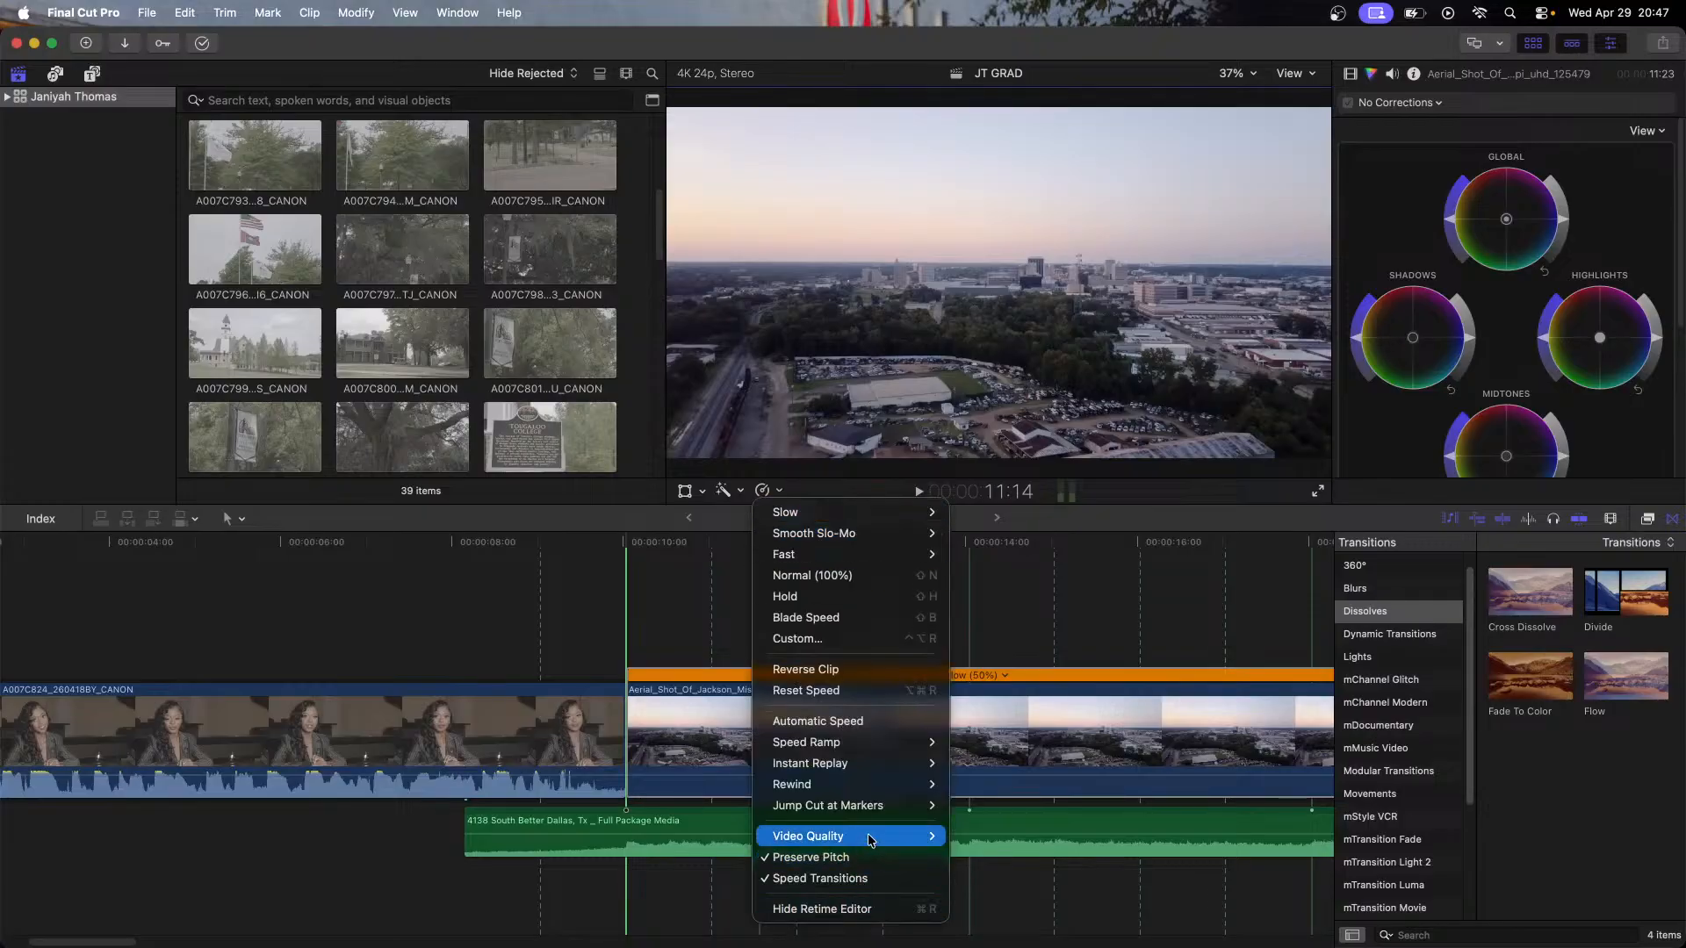
{"action": "mouse_move", "coordinate": [870, 840]}
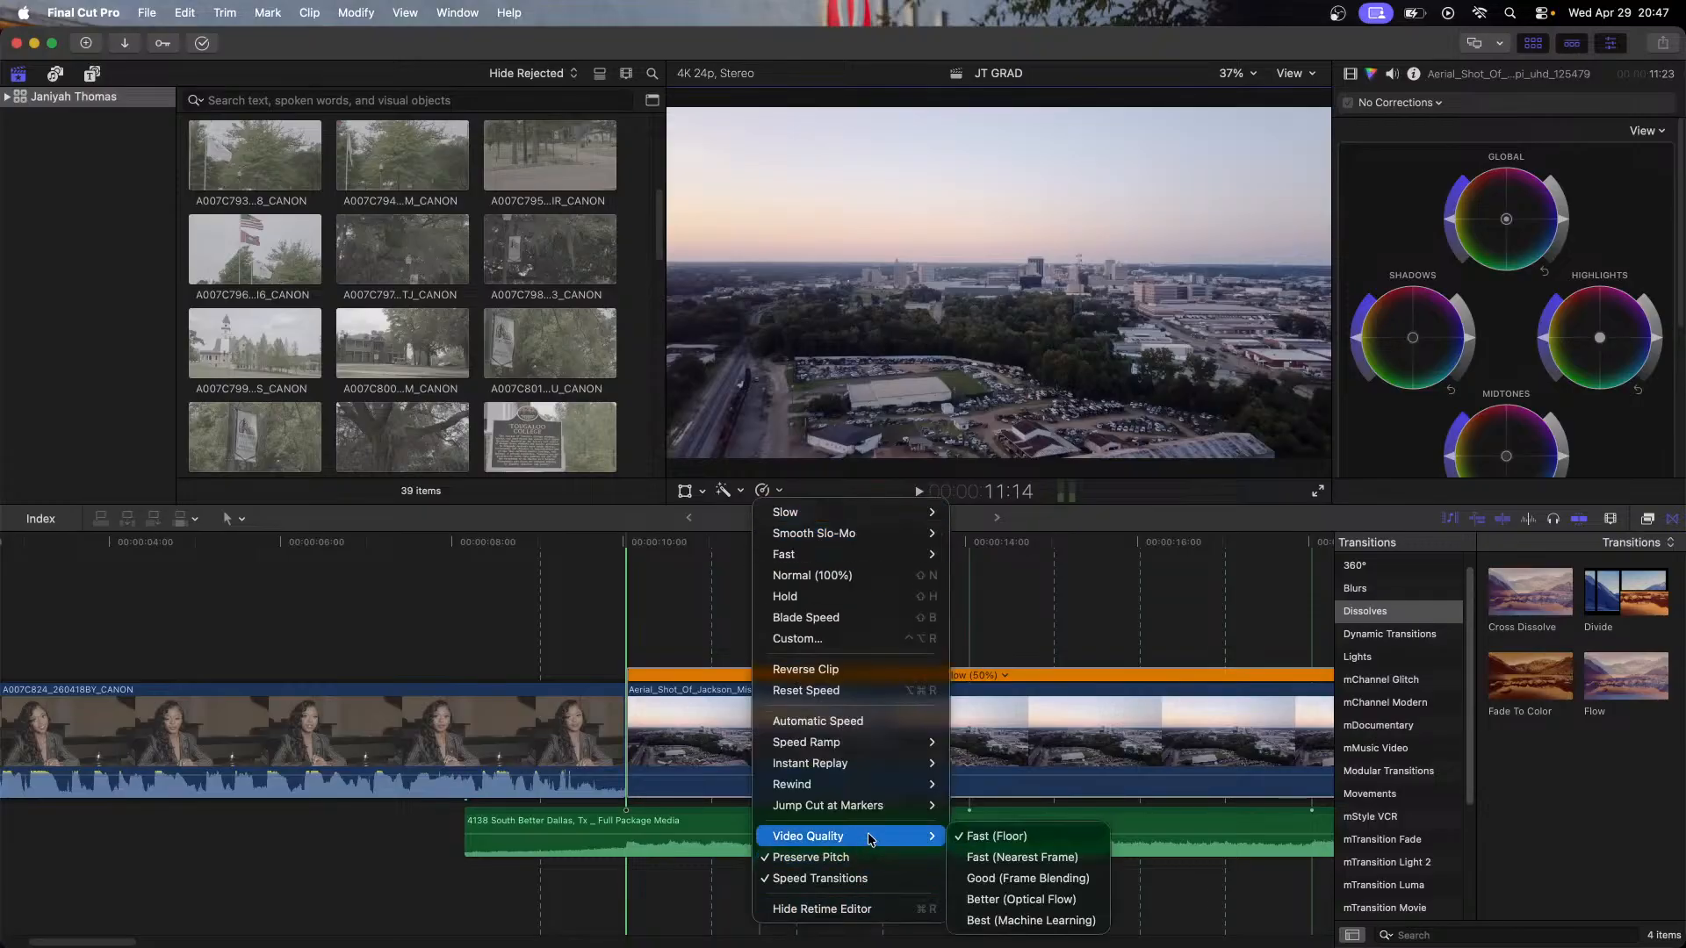
{"action": "left_click", "coordinate": [1006, 922]}
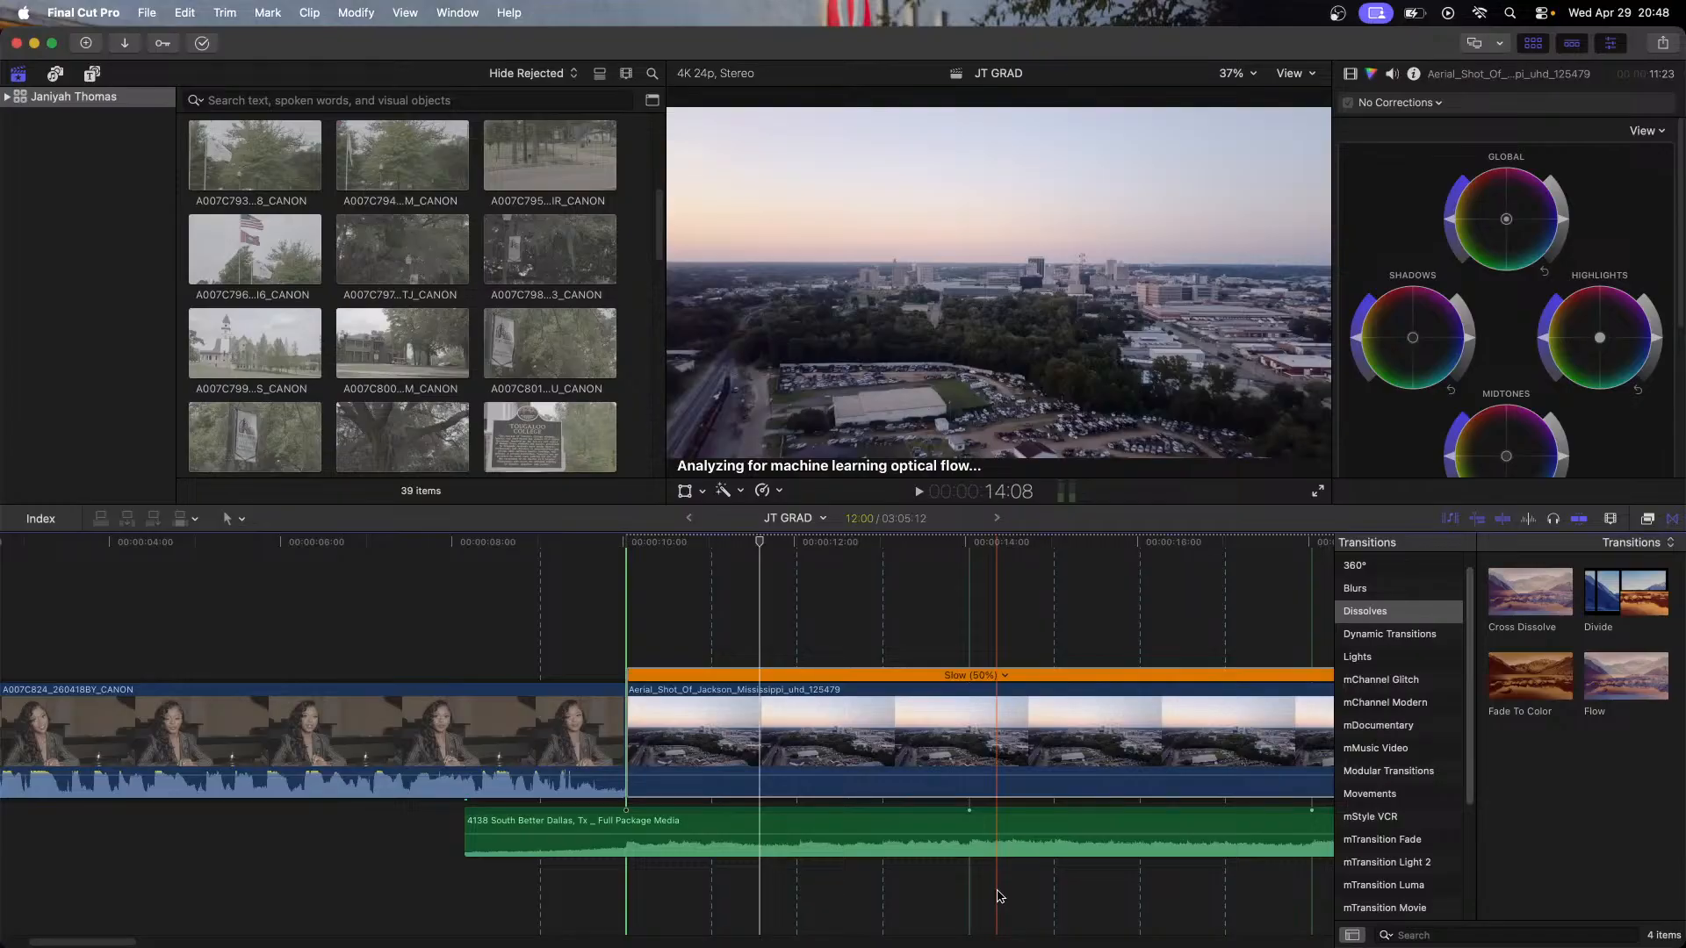
Step: Shorten the slowed aerial clip to a duration of 5:00
{"action": "left_click", "coordinate": [882, 816]}
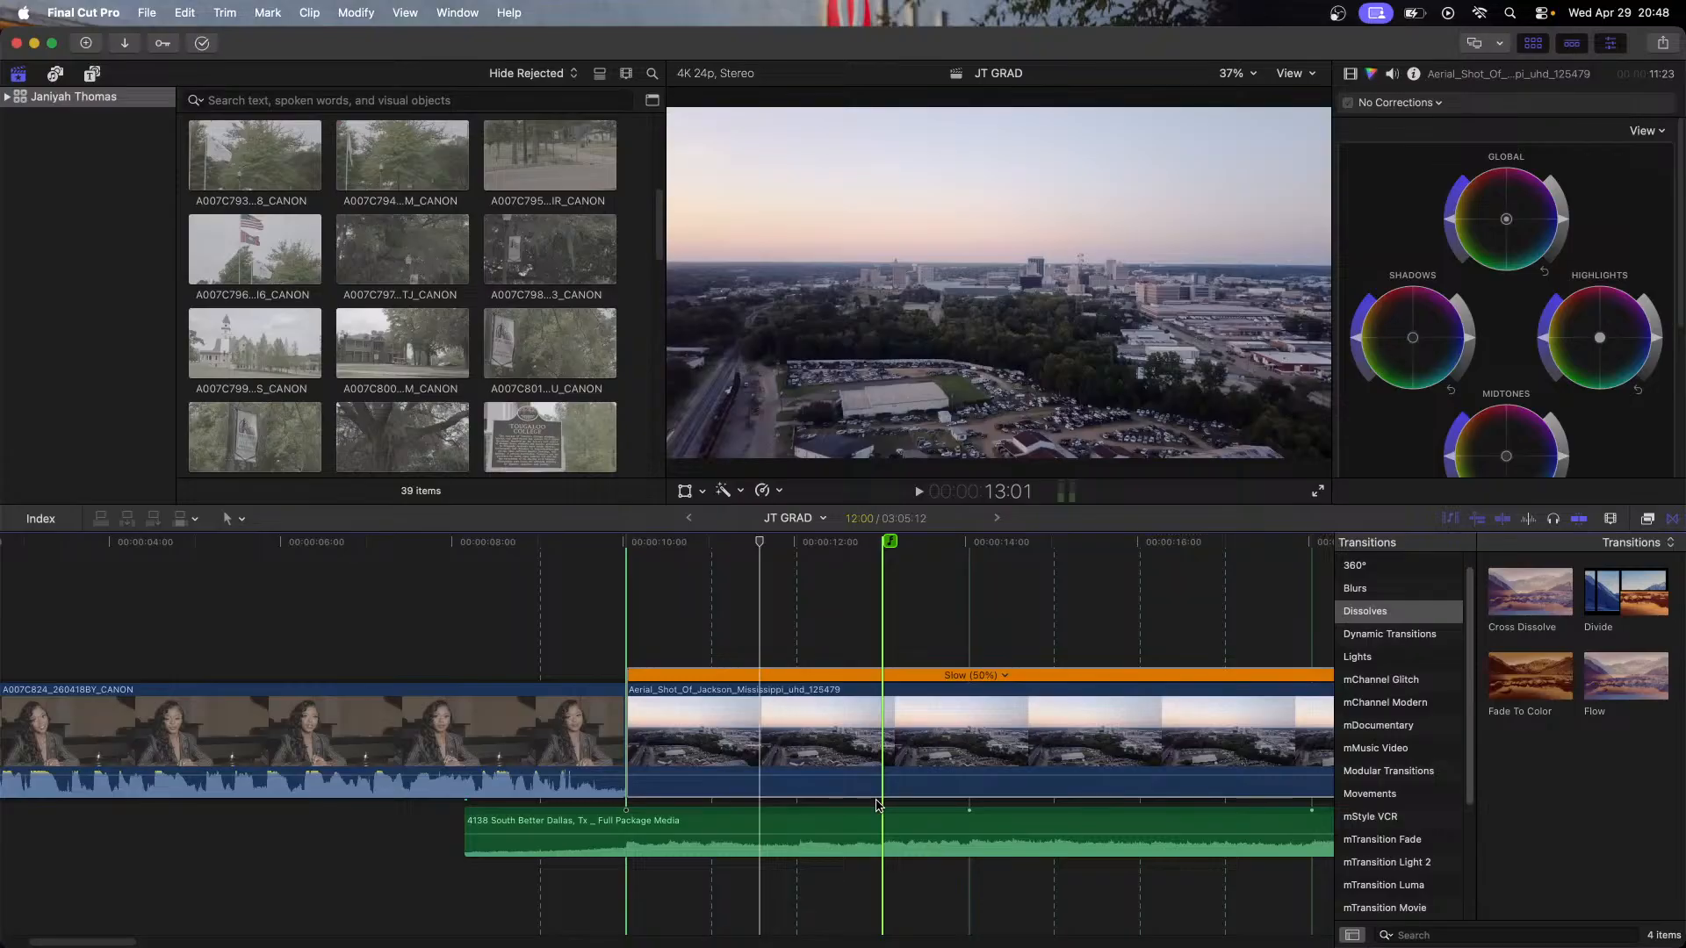
{"action": "left_click", "coordinate": [841, 773]}
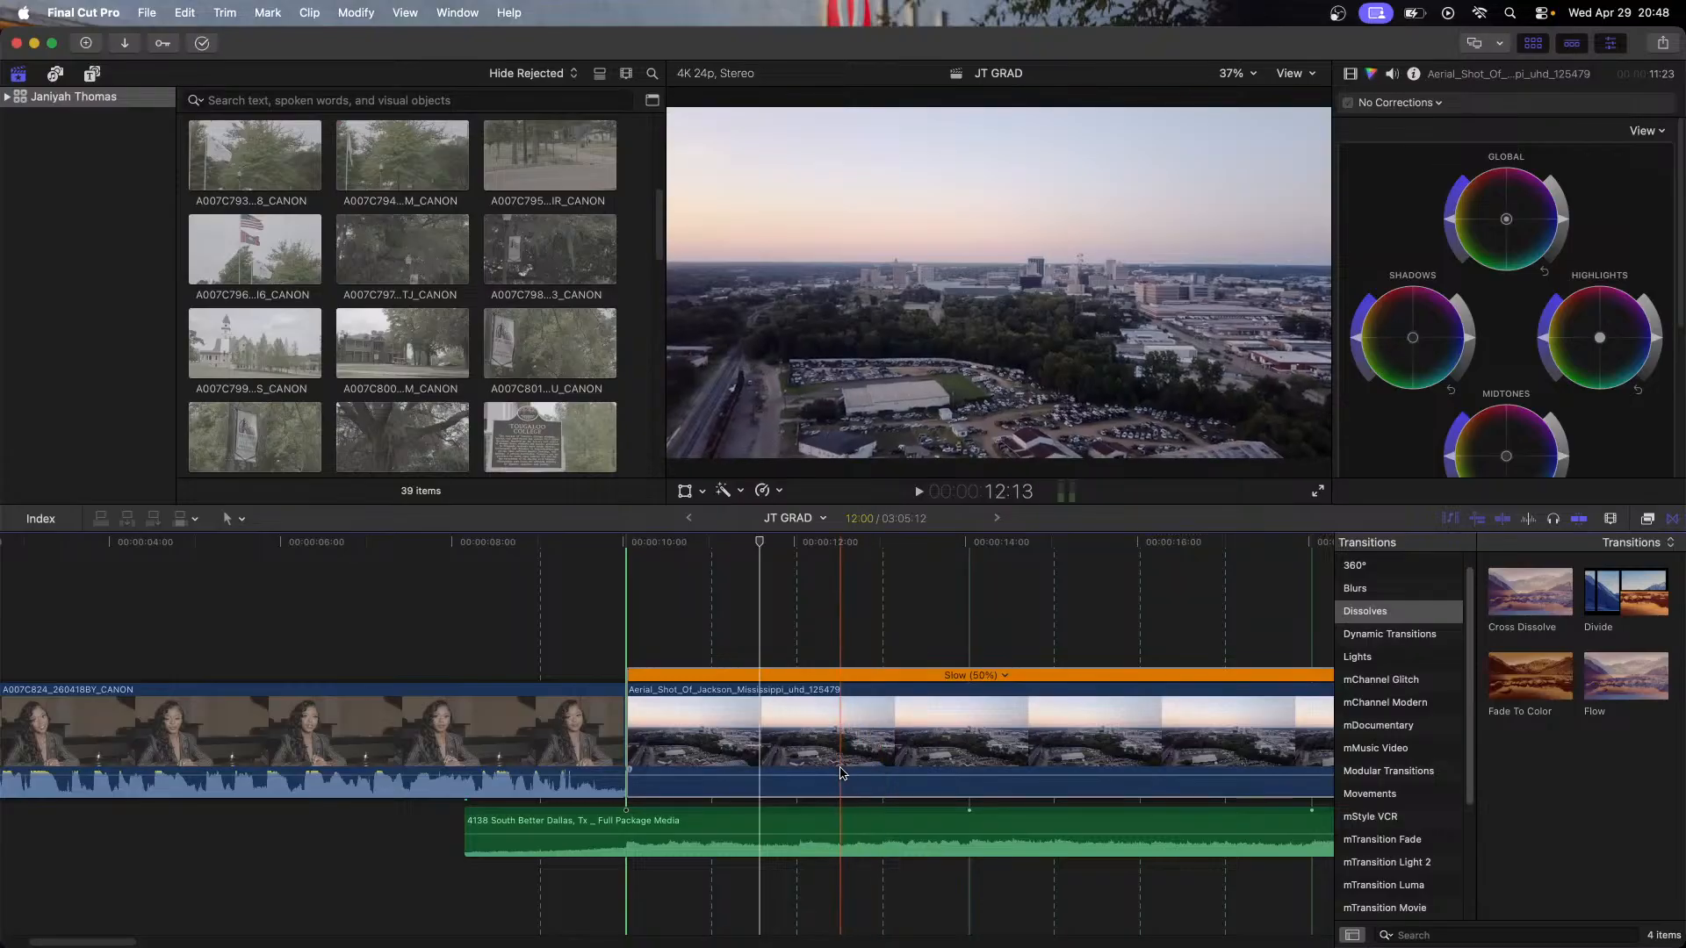
{"action": "key", "text": "ctrl+p"}
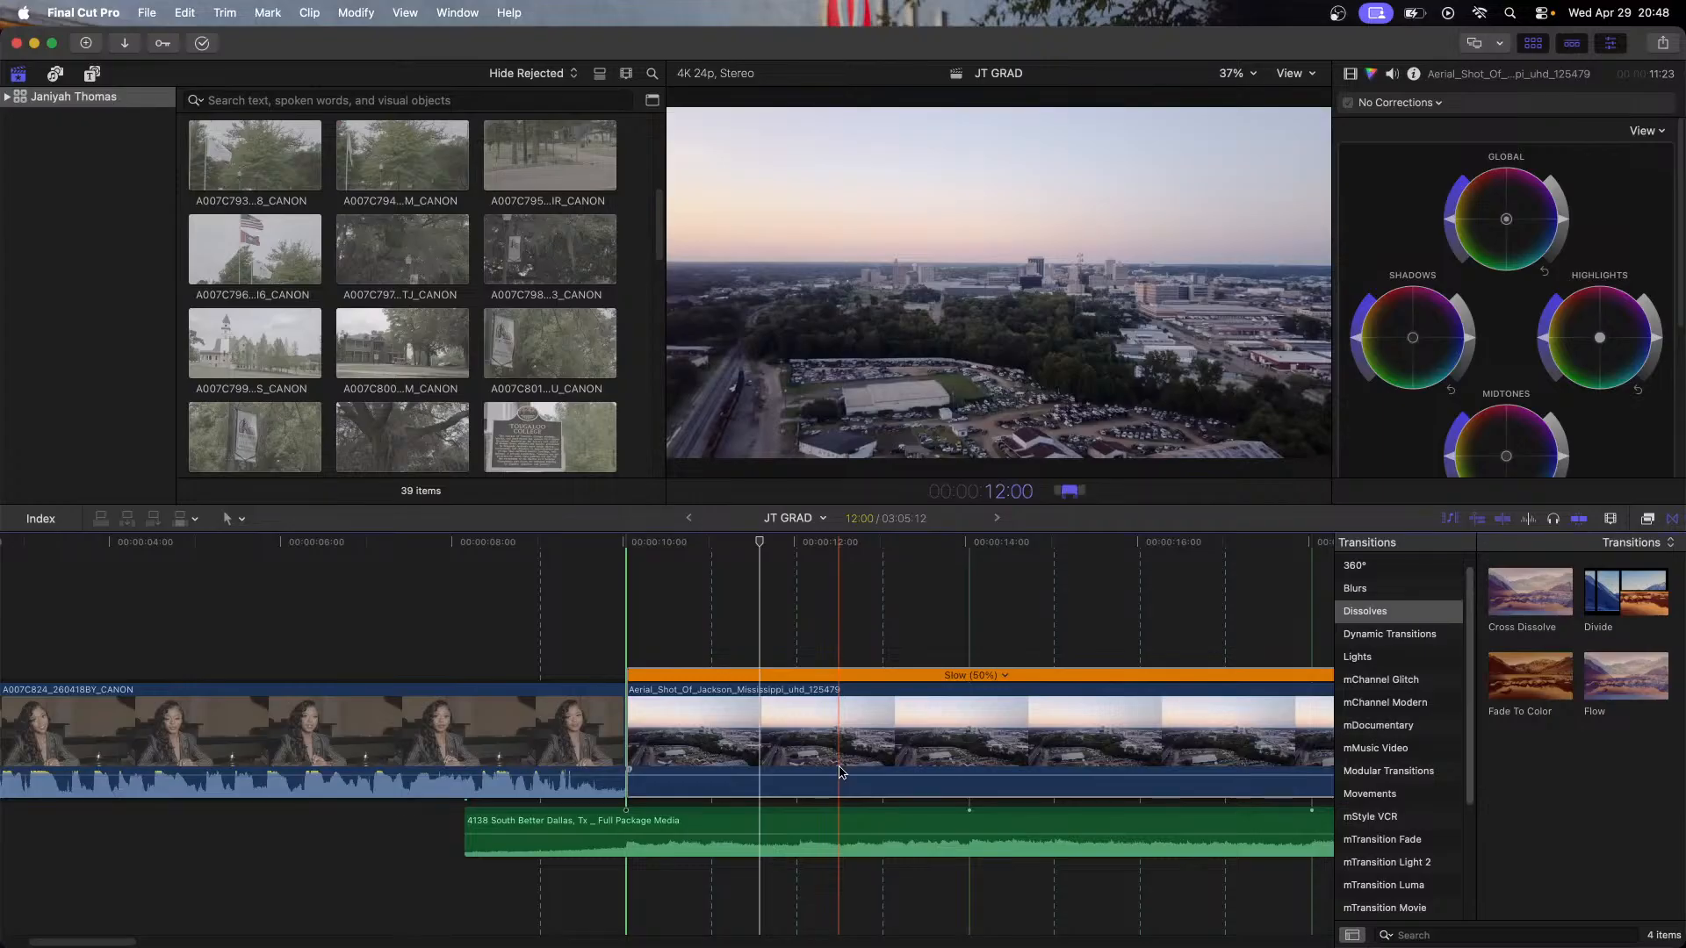
{"action": "type", "text": "500"}
{"action": "key", "text": "Return"}
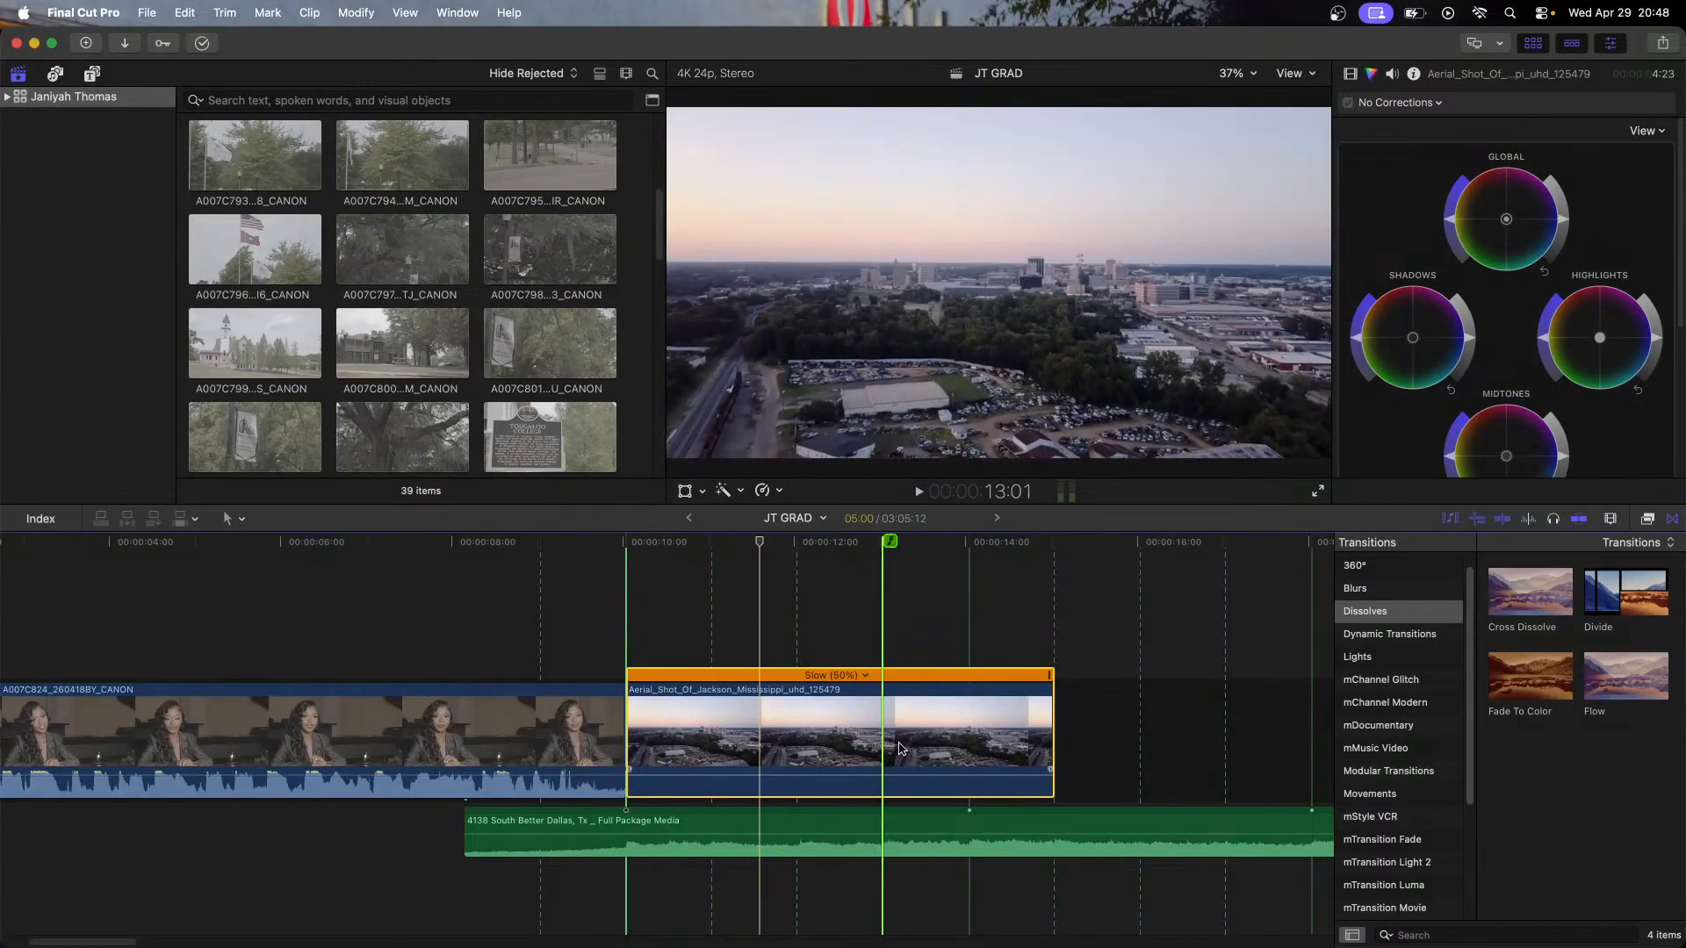
Step: Lengthen the slowed aerial clip to 6:00 and play back the cut from the interview into it
{"action": "left_click_drag", "start_coordinate": [1054, 756], "coordinate": [1141, 749]}
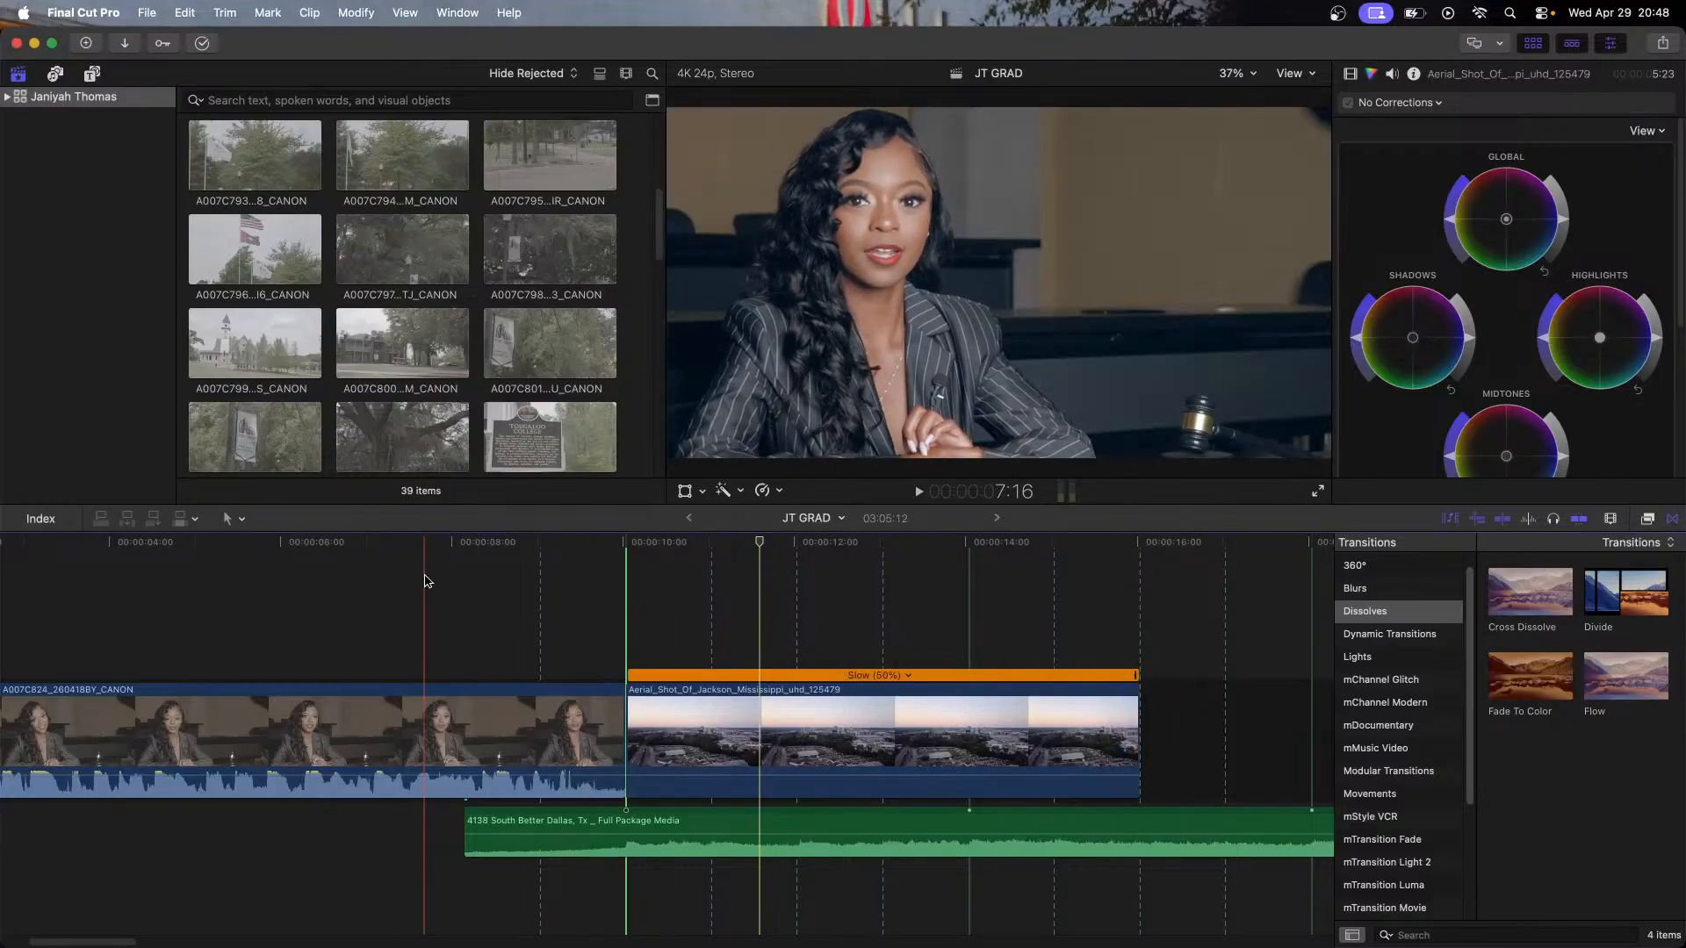
{"action": "left_click", "coordinate": [426, 581]}
{"action": "key", "text": "space"}
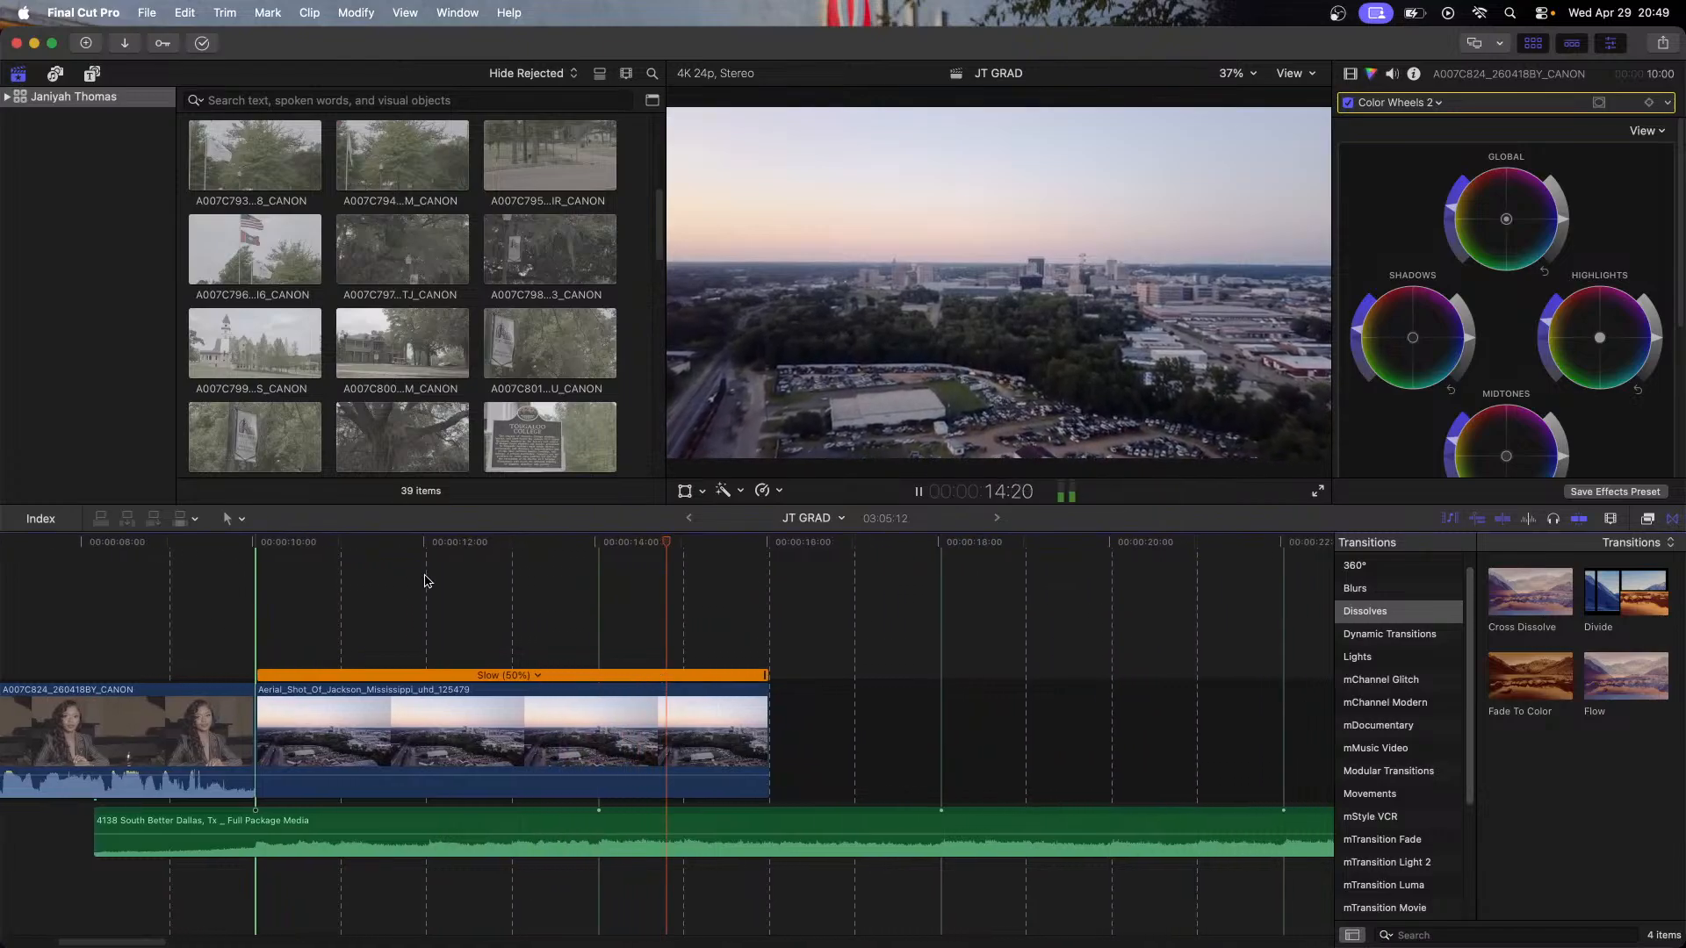
{"action": "key", "text": "space"}
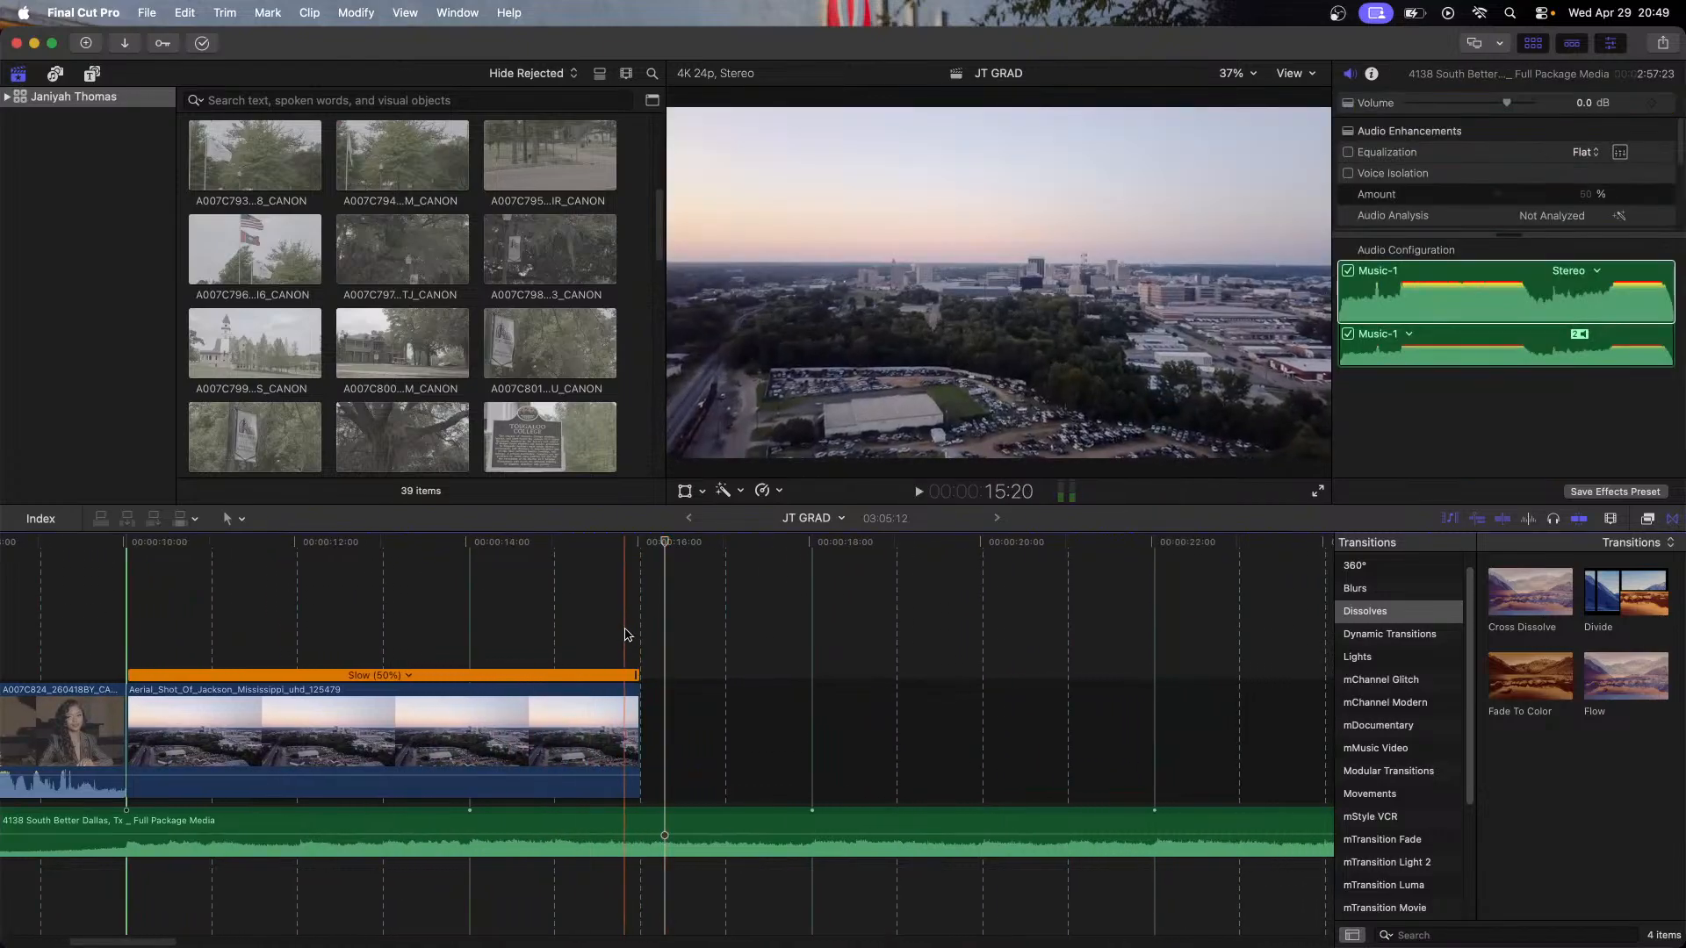
Step: Shorten the aerial clip to 4:00, ending on the music marker, and play it back from the end of the interview
{"action": "left_click_drag", "start_coordinate": [633, 738], "coordinate": [468, 738]}
{"action": "left_click", "coordinate": [73, 545]}
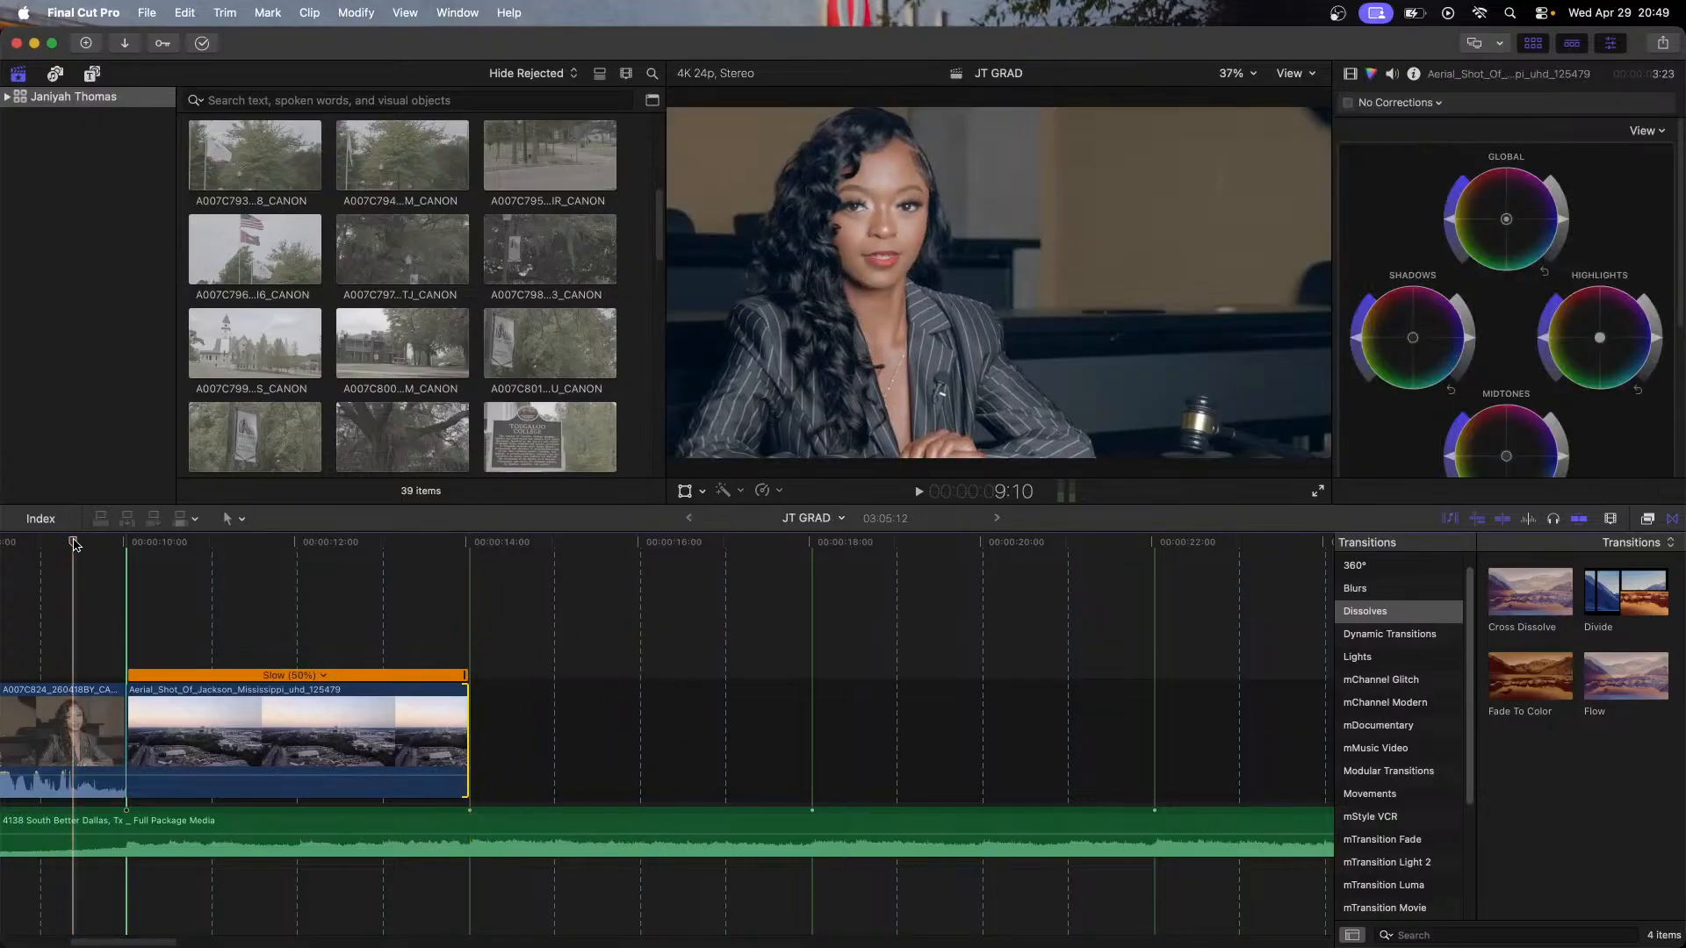
{"action": "key", "text": "space"}
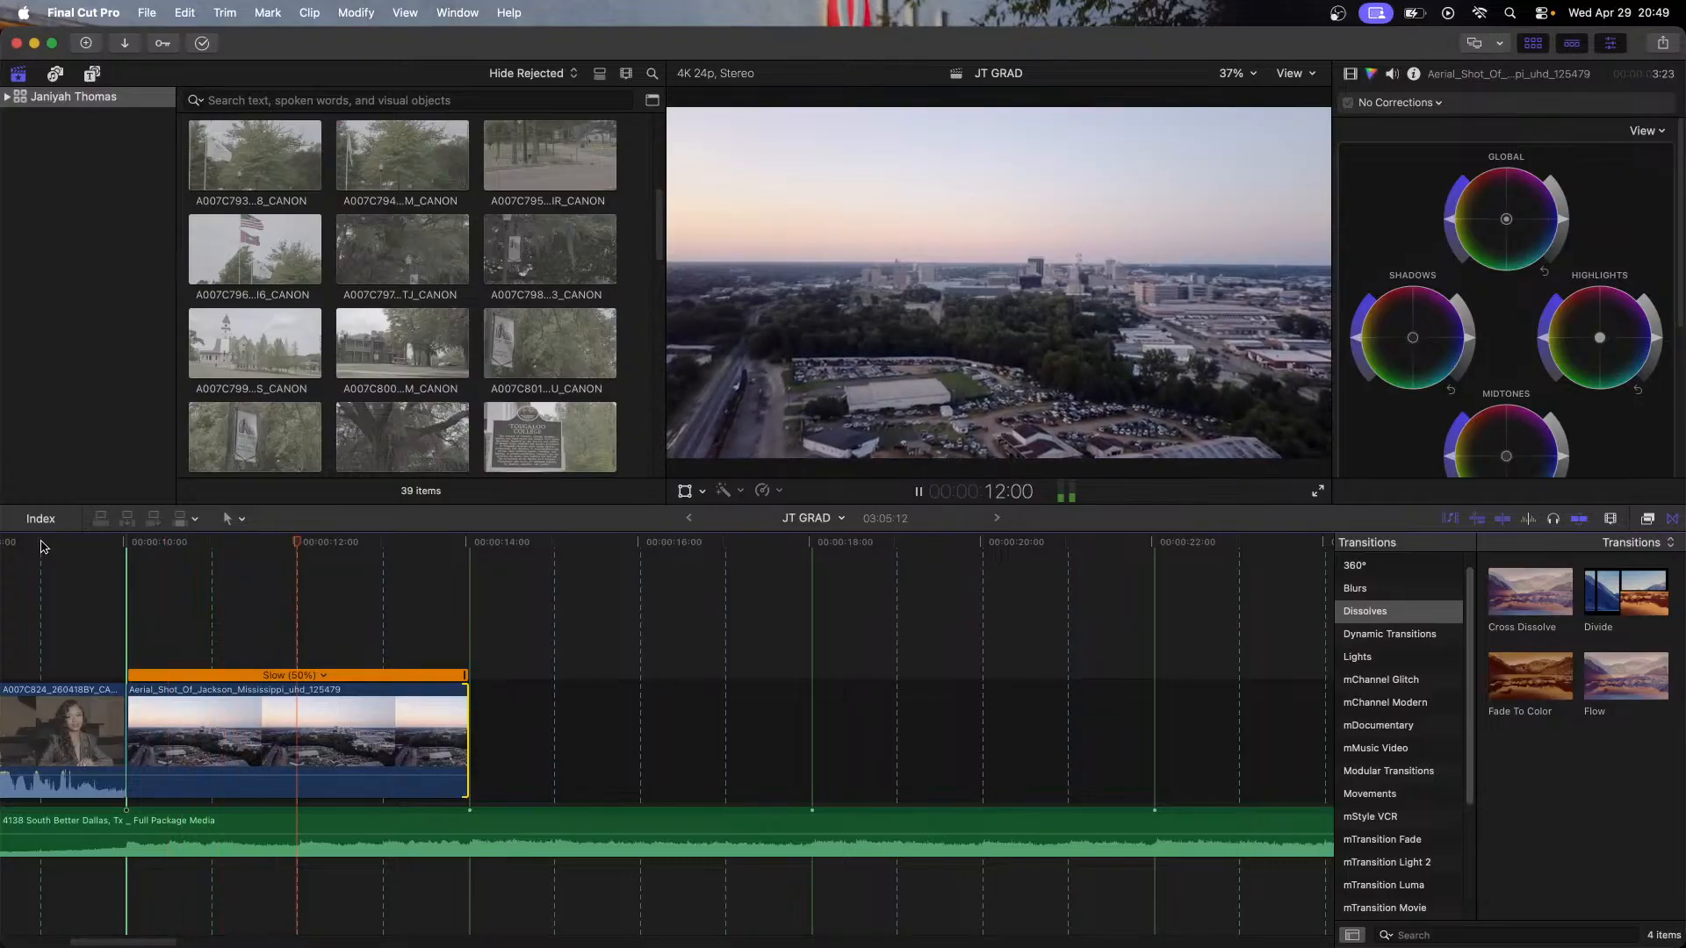
Step: Extend the aerial clip to 7:00 and blade it at each beat line into seven equal one-second pieces
{"action": "left_click_drag", "start_coordinate": [463, 704], "coordinate": [722, 720]}
{"action": "key", "text": "b"}
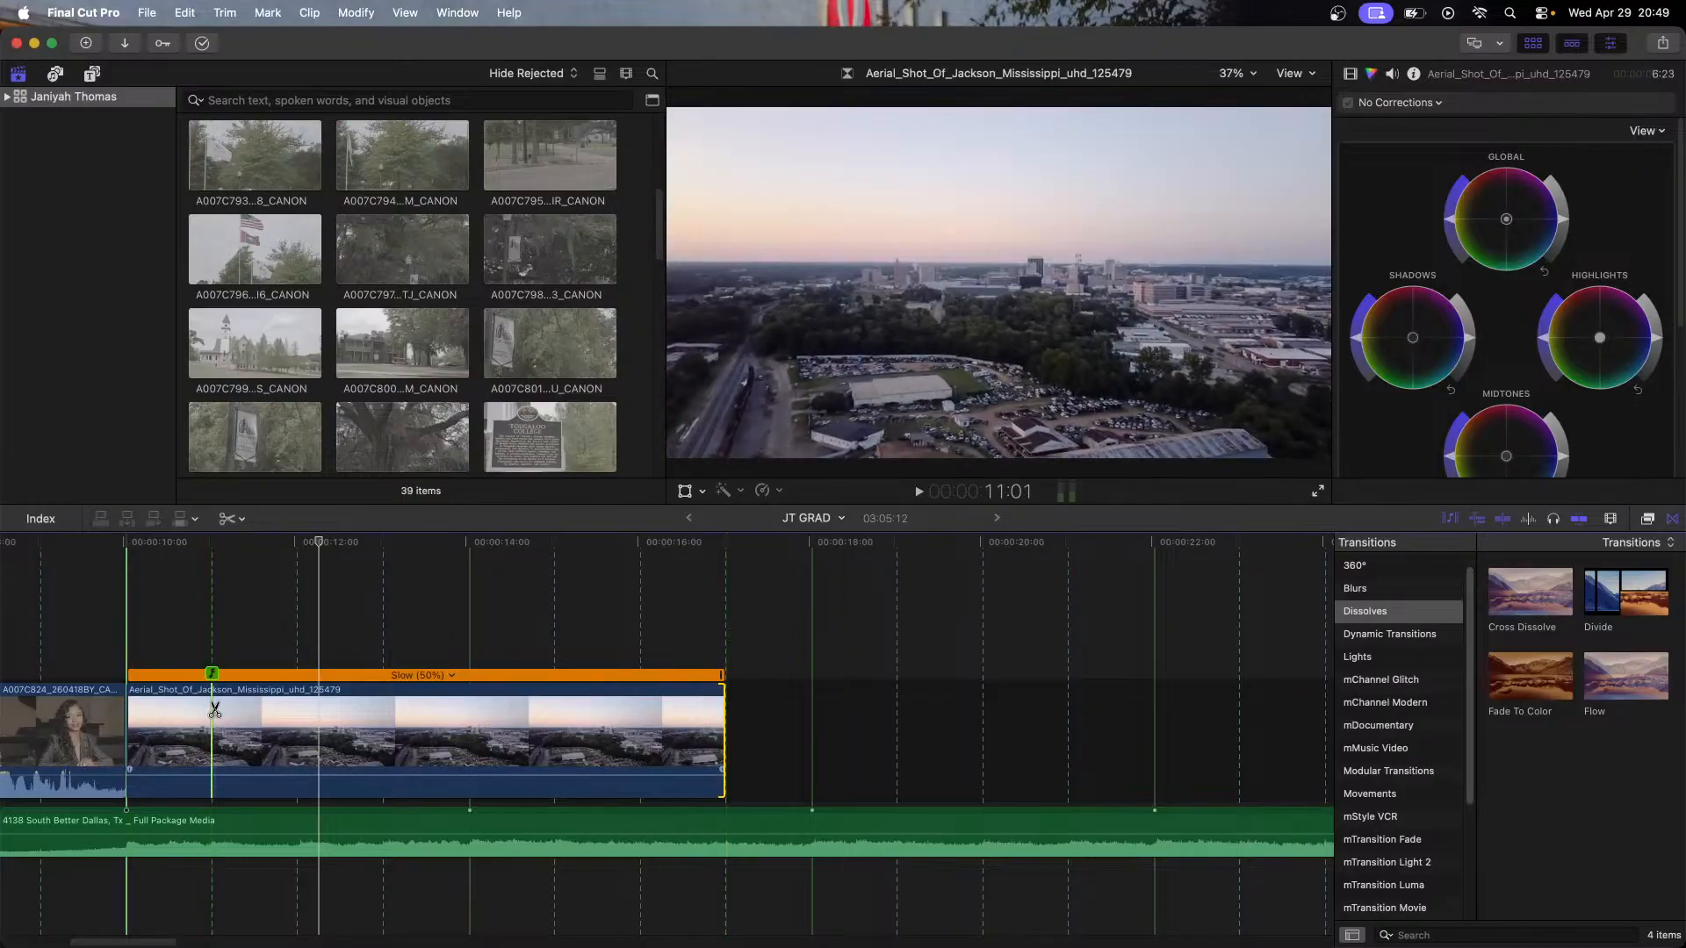
{"action": "left_click", "coordinate": [212, 711]}
{"action": "left_click", "coordinate": [297, 711]}
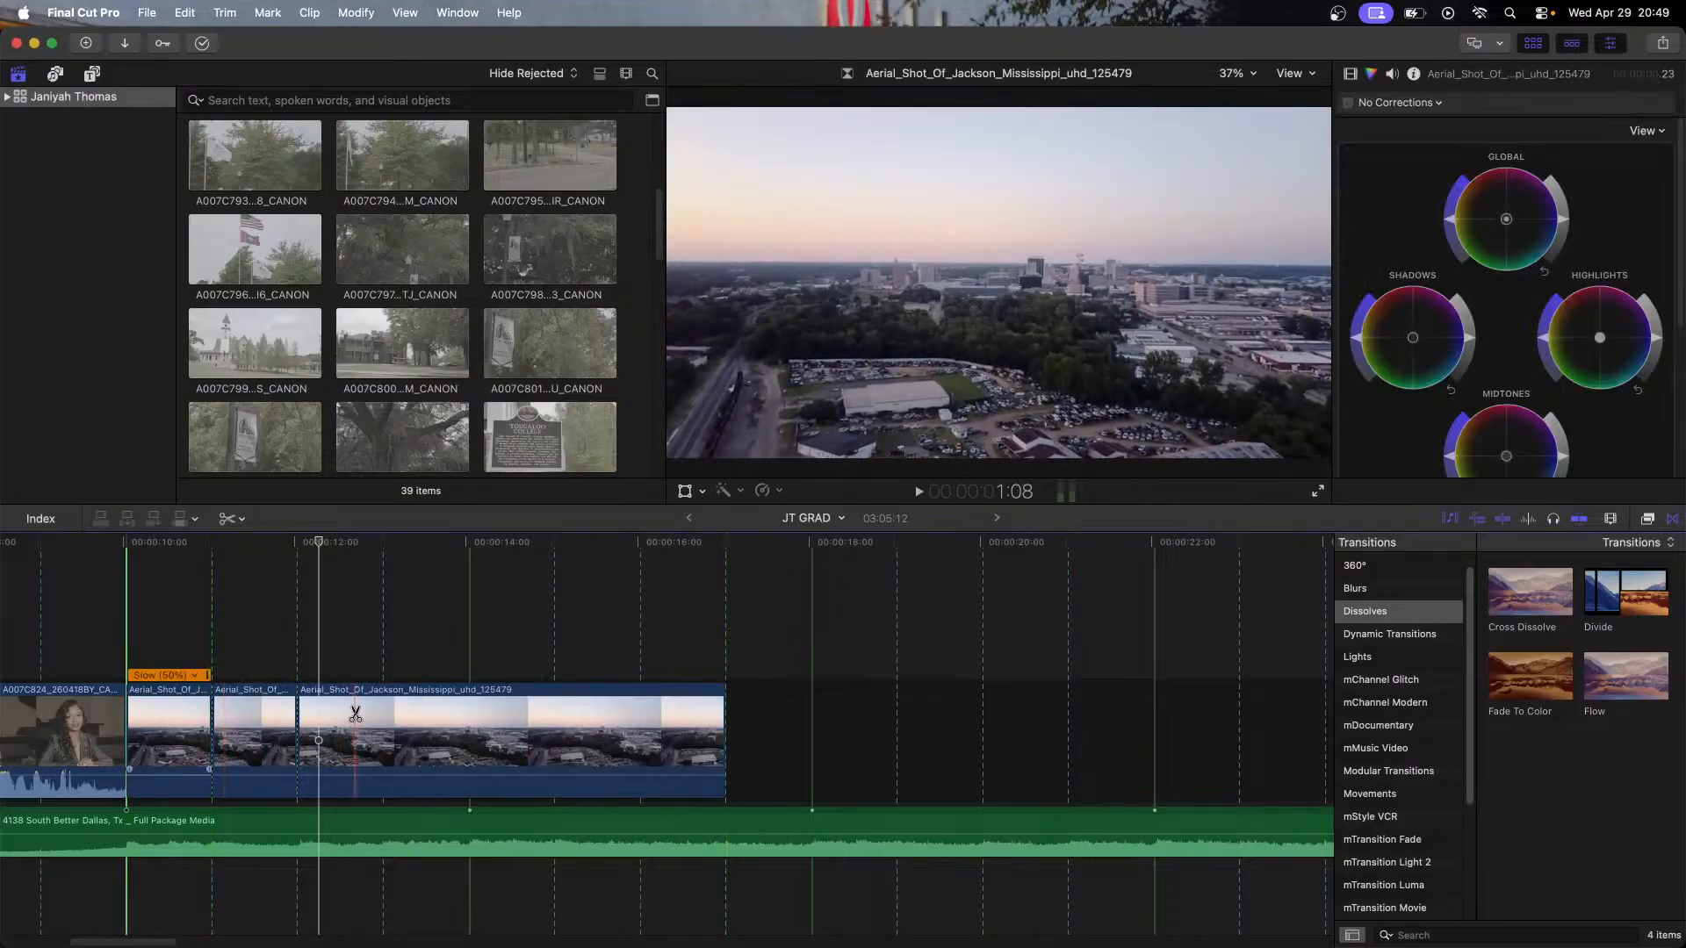
{"action": "left_click", "coordinate": [383, 713]}
{"action": "left_click", "coordinate": [468, 718]}
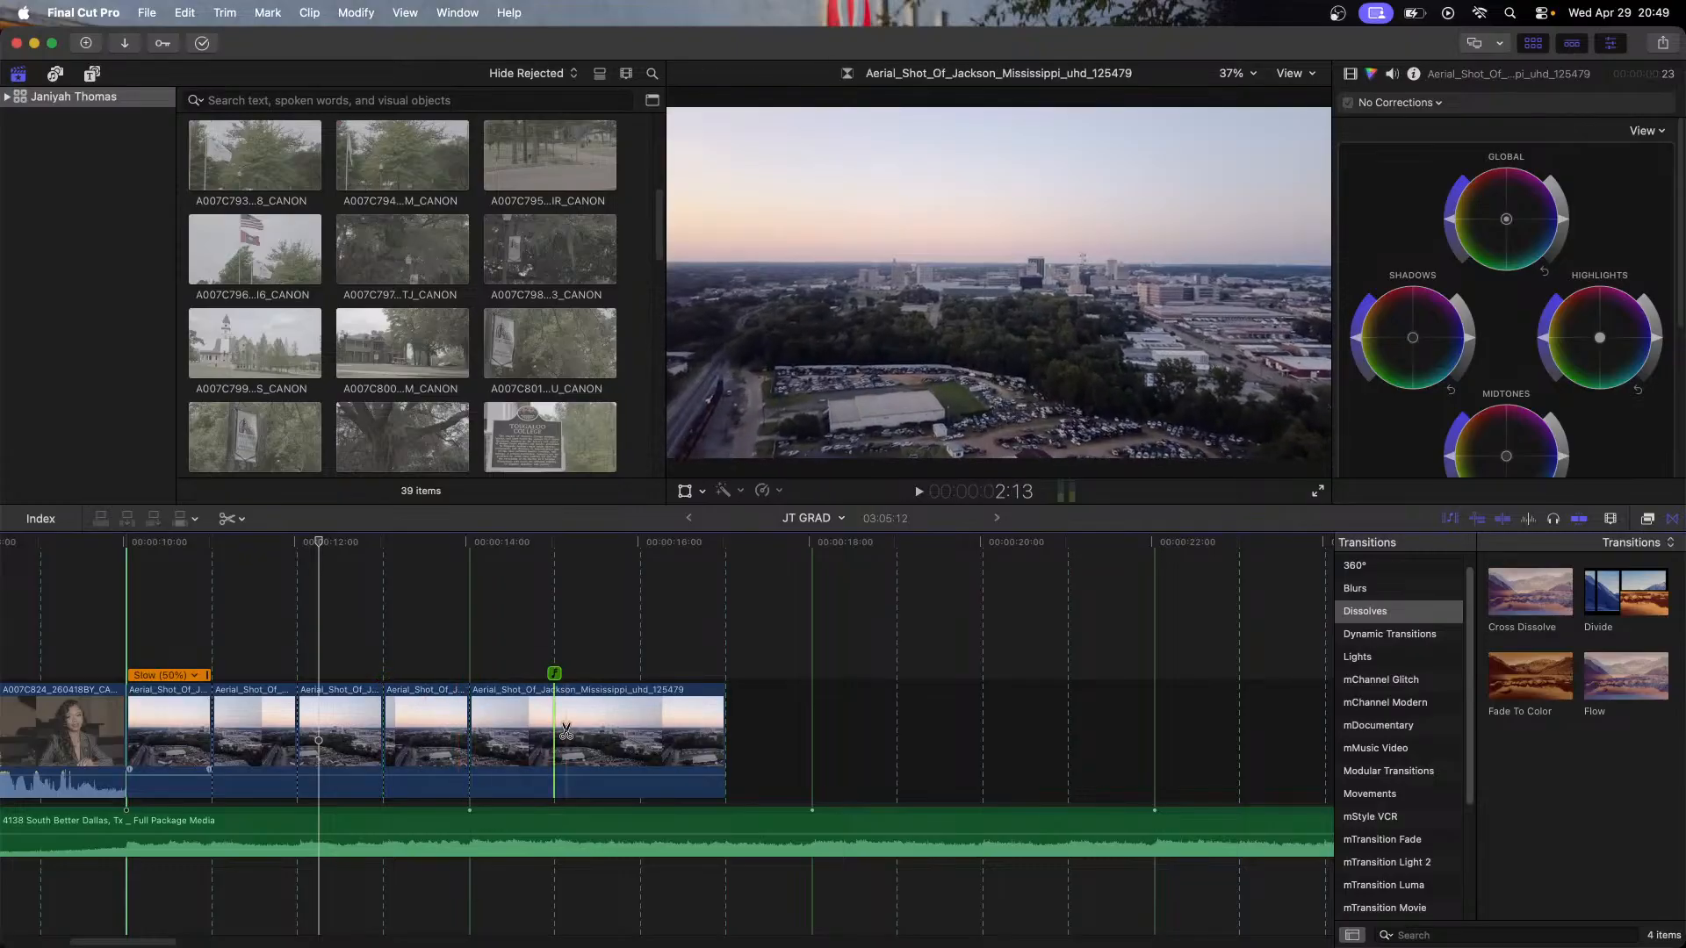
{"action": "left_click", "coordinate": [554, 724]}
{"action": "left_click", "coordinate": [640, 736]}
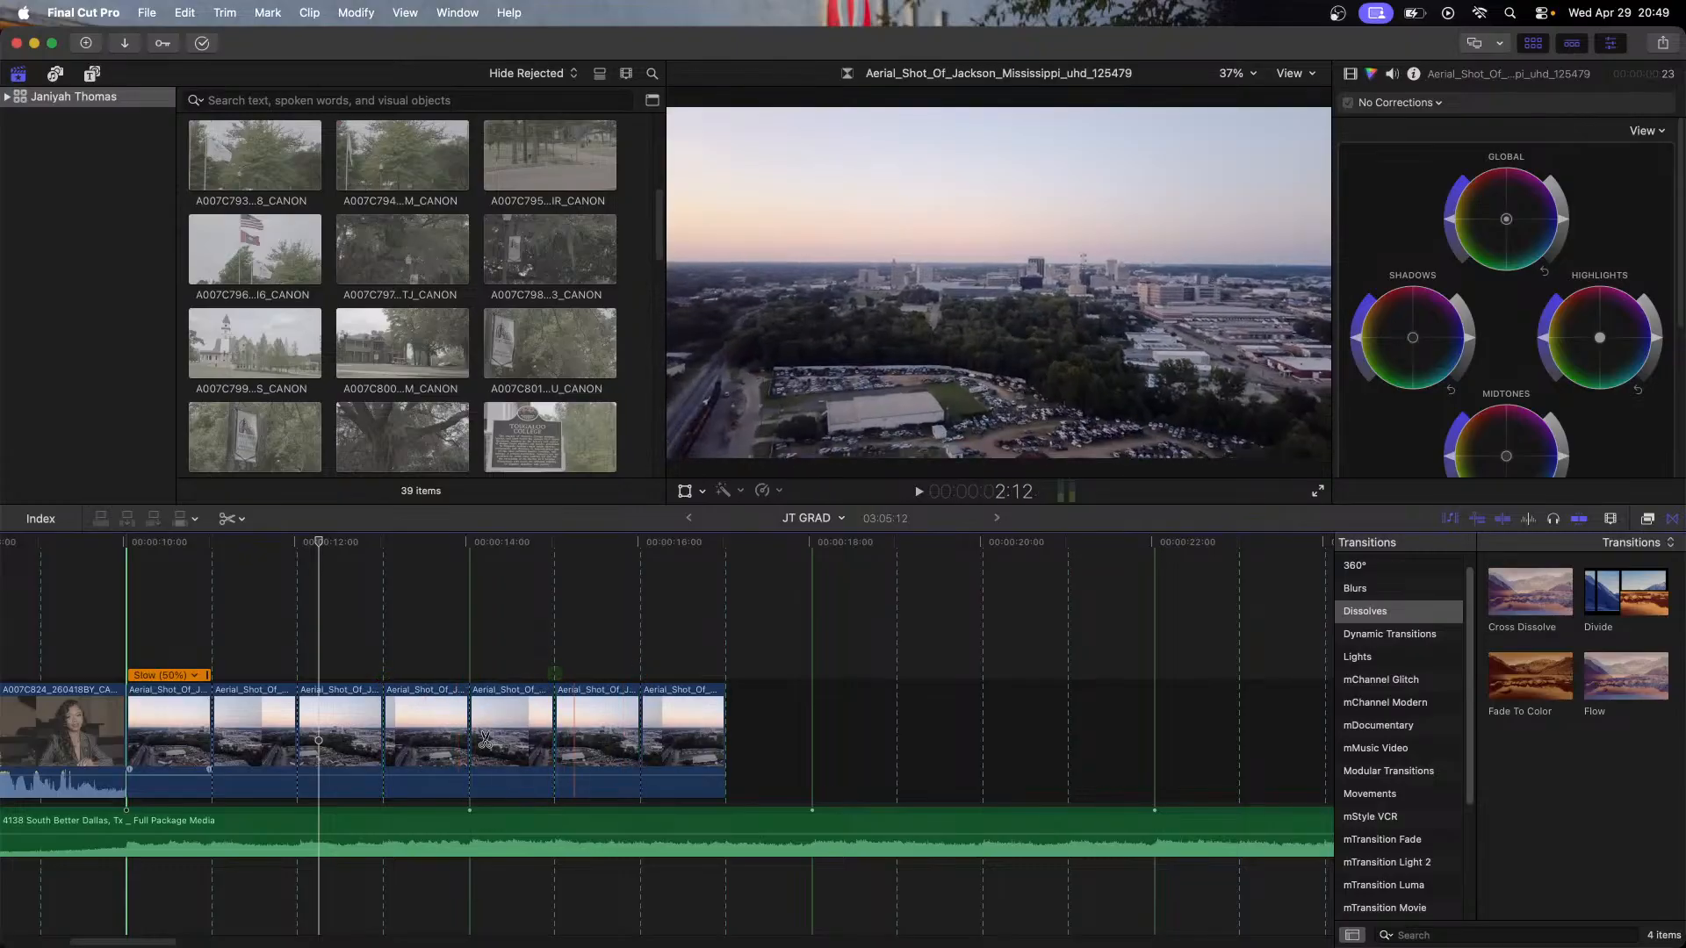
{"action": "key", "text": "a"}
Step: Delete the second, fourth and sixth aerial pieces and play back the resulting jump cuts from the end of the interview
{"action": "left_click", "coordinate": [232, 737]}
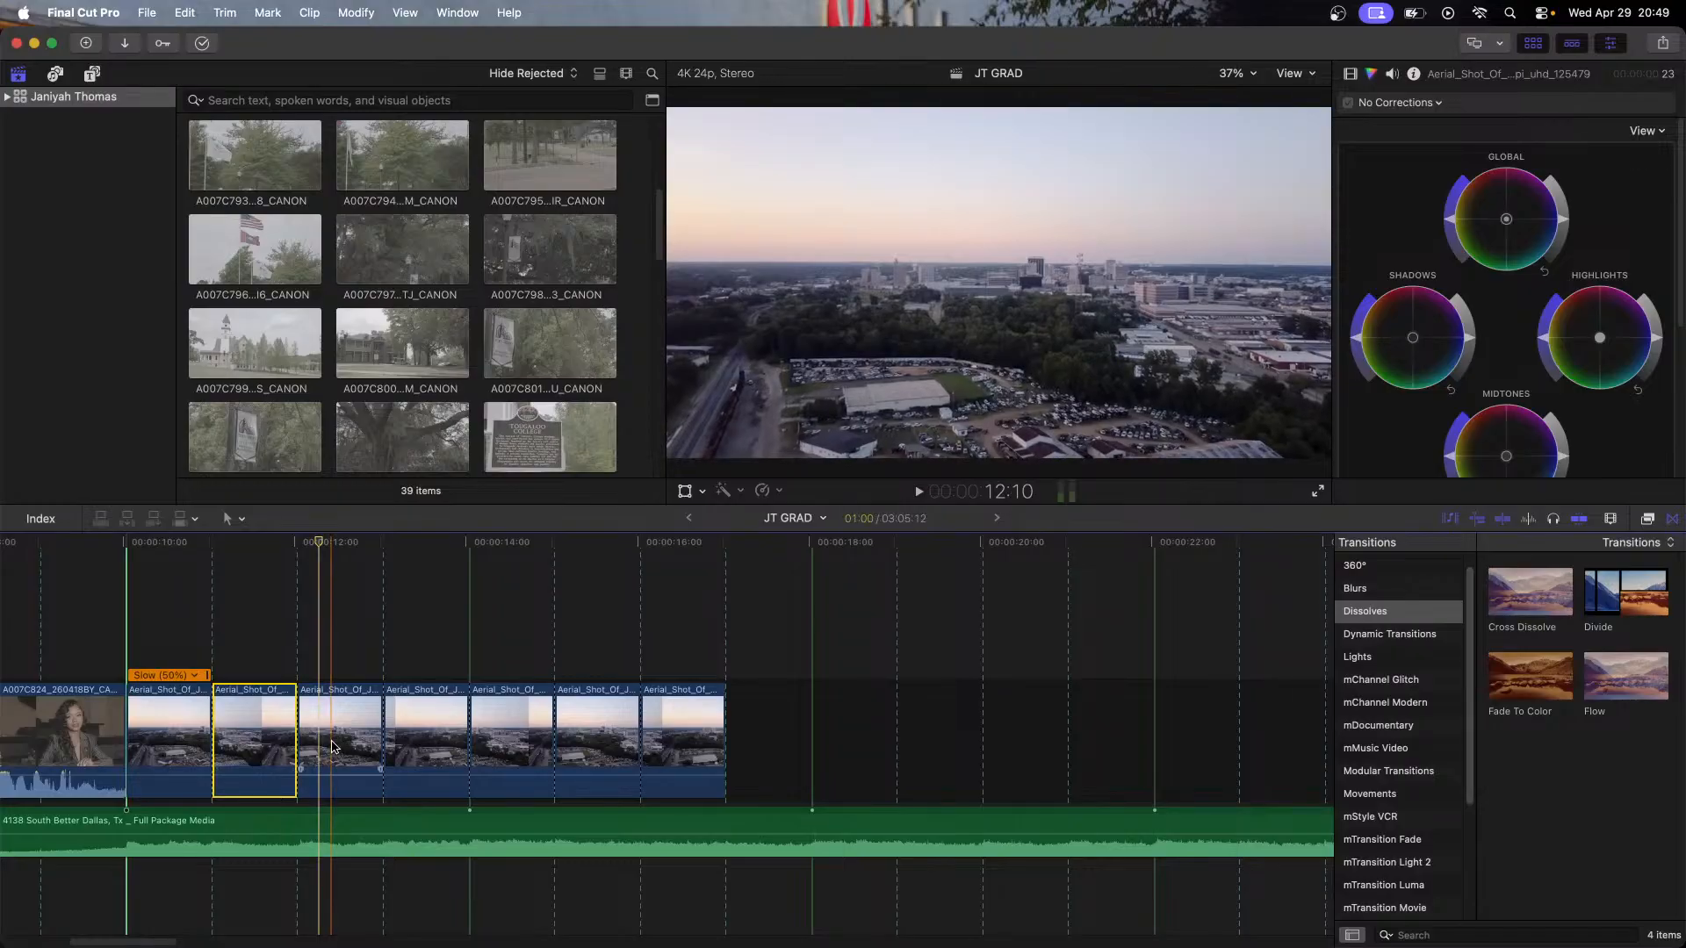
{"action": "left_click", "coordinate": [390, 737], "text": "shift"}
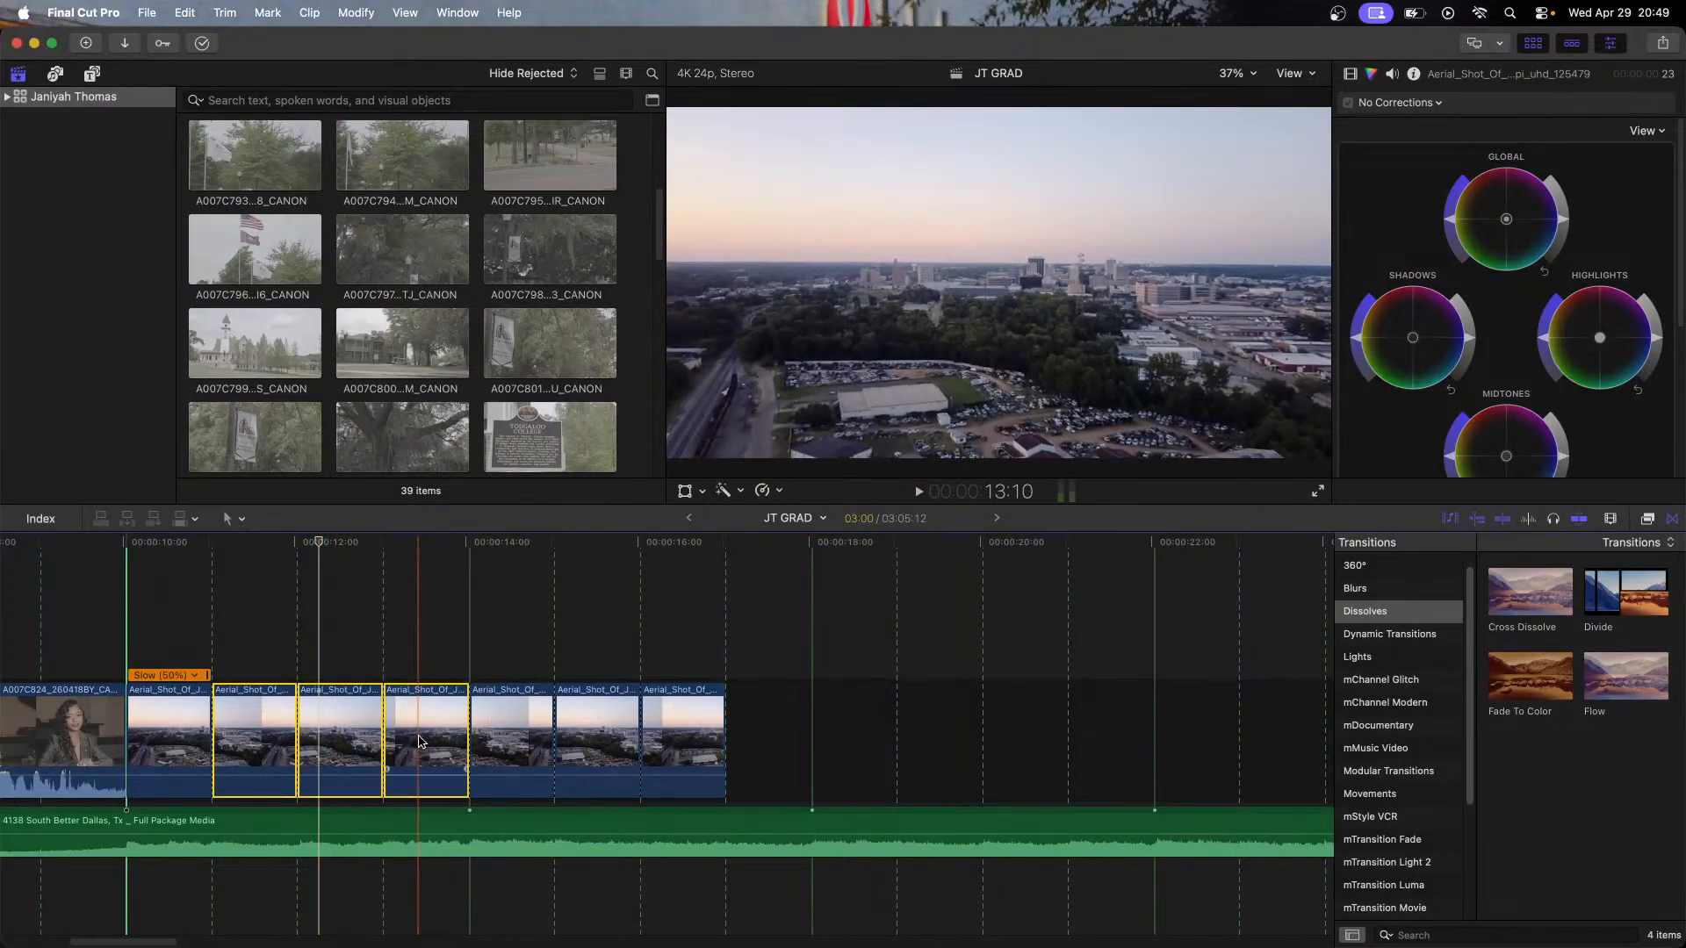
{"action": "left_click", "coordinate": [269, 724]}
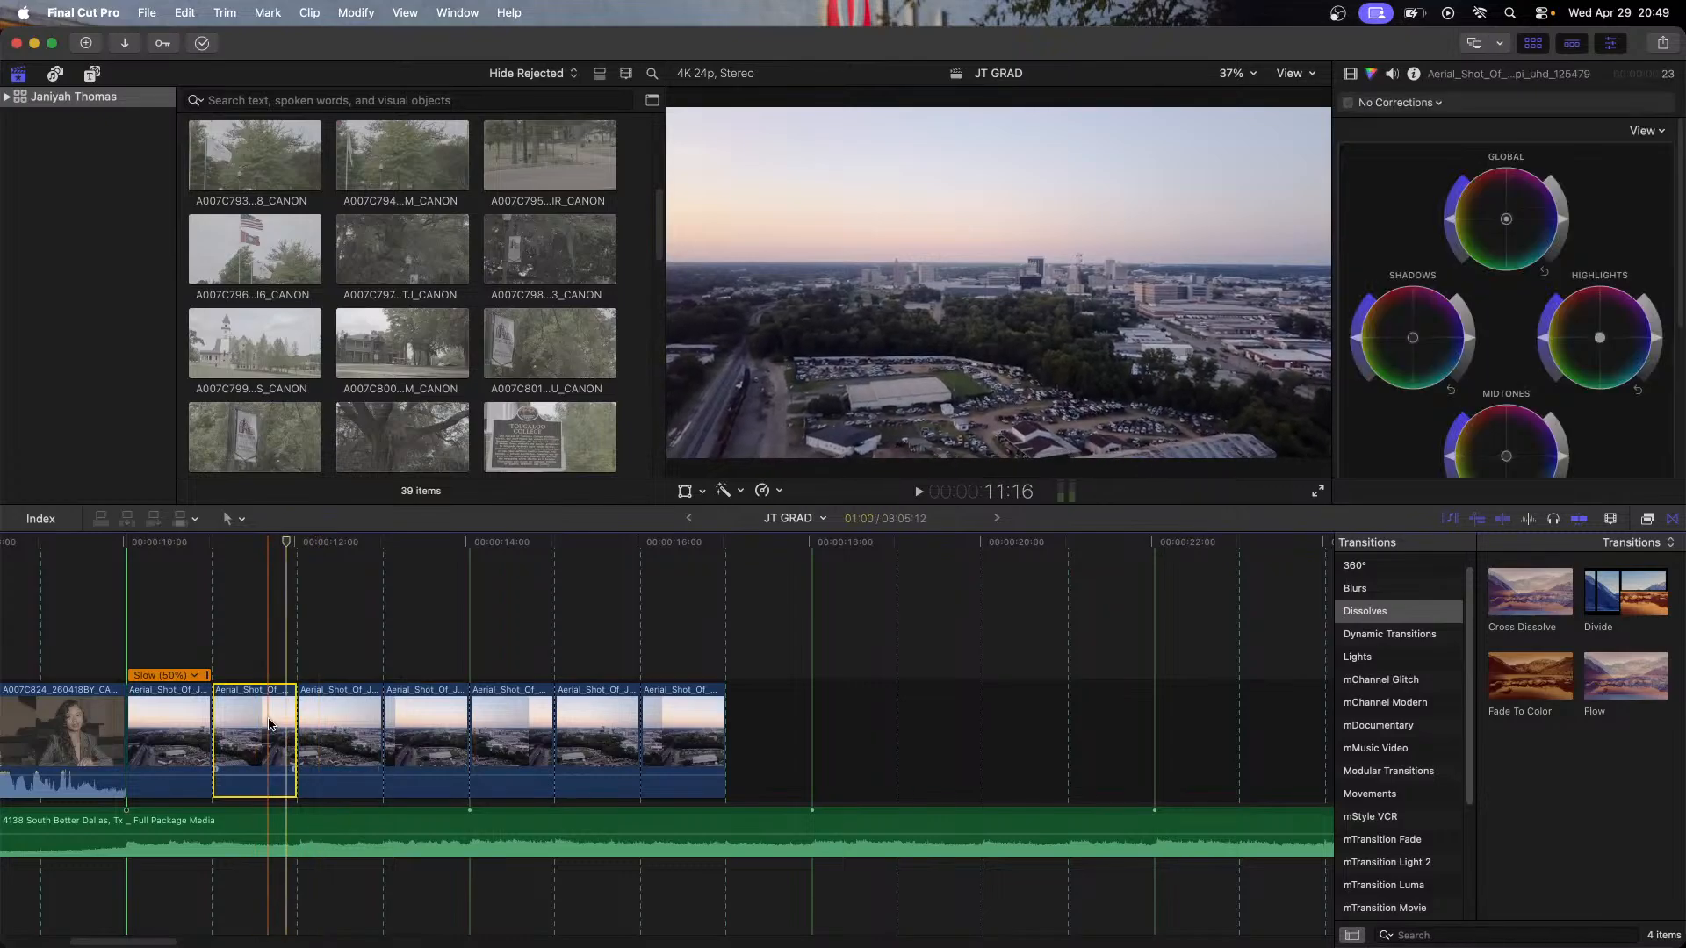
{"action": "left_click", "coordinate": [413, 734], "text": "super"}
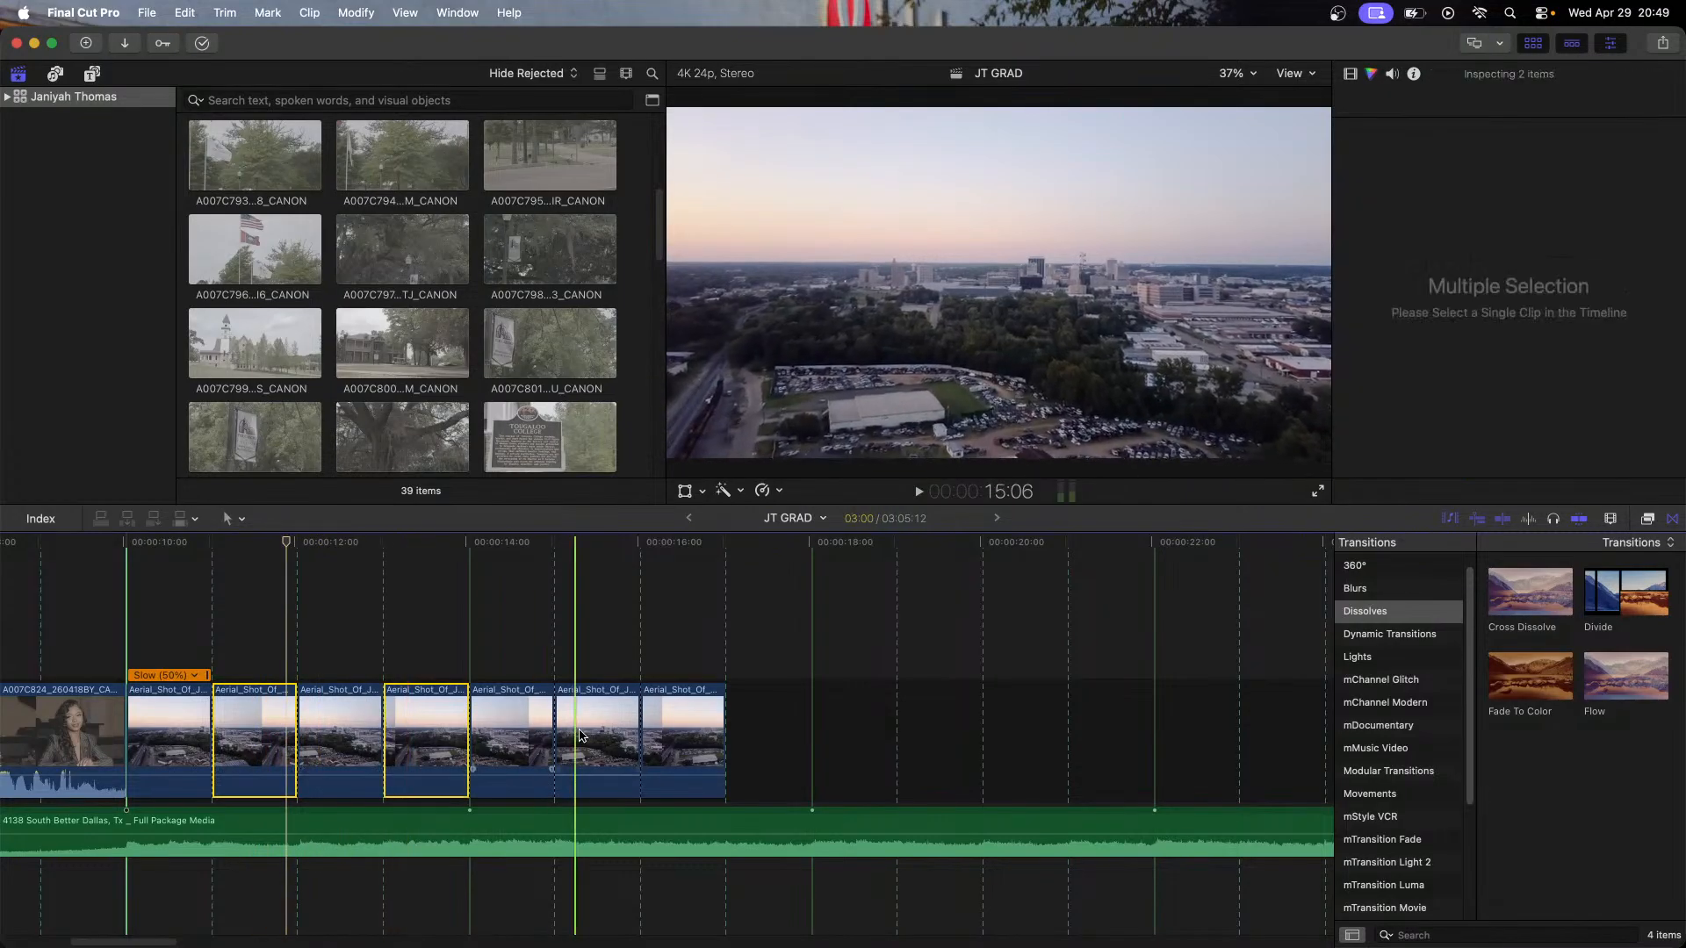
{"action": "left_click", "coordinate": [584, 736], "text": "super"}
{"action": "key", "text": "Delete"}
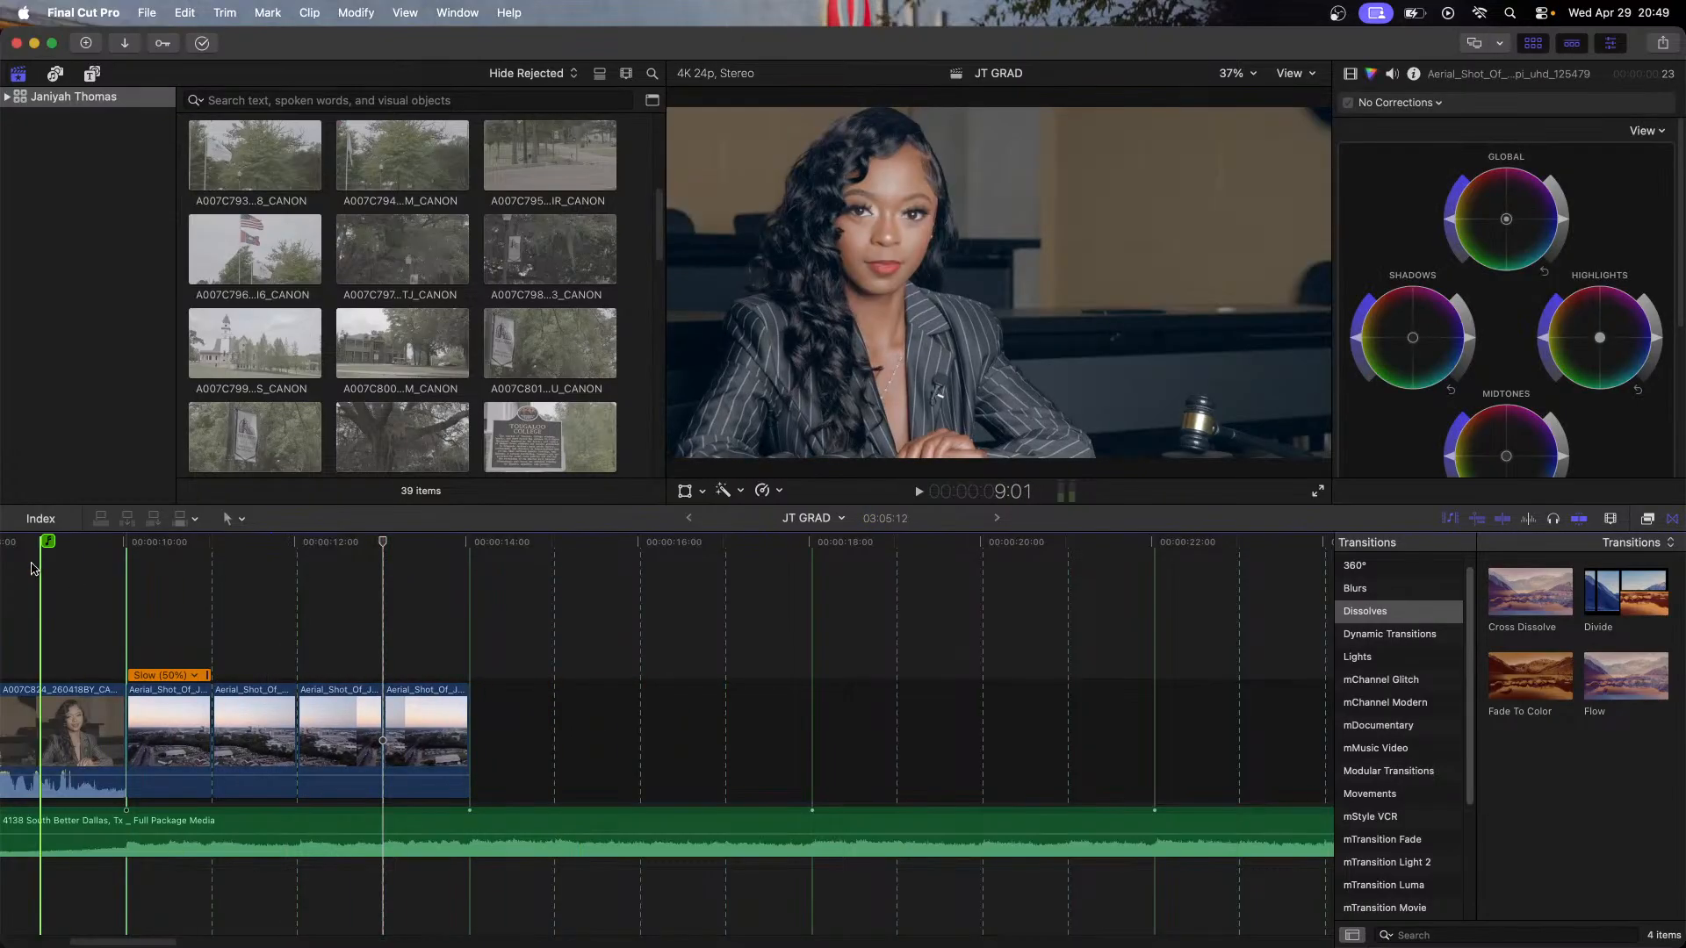
{"action": "left_click", "coordinate": [27, 552]}
{"action": "key", "text": "space"}
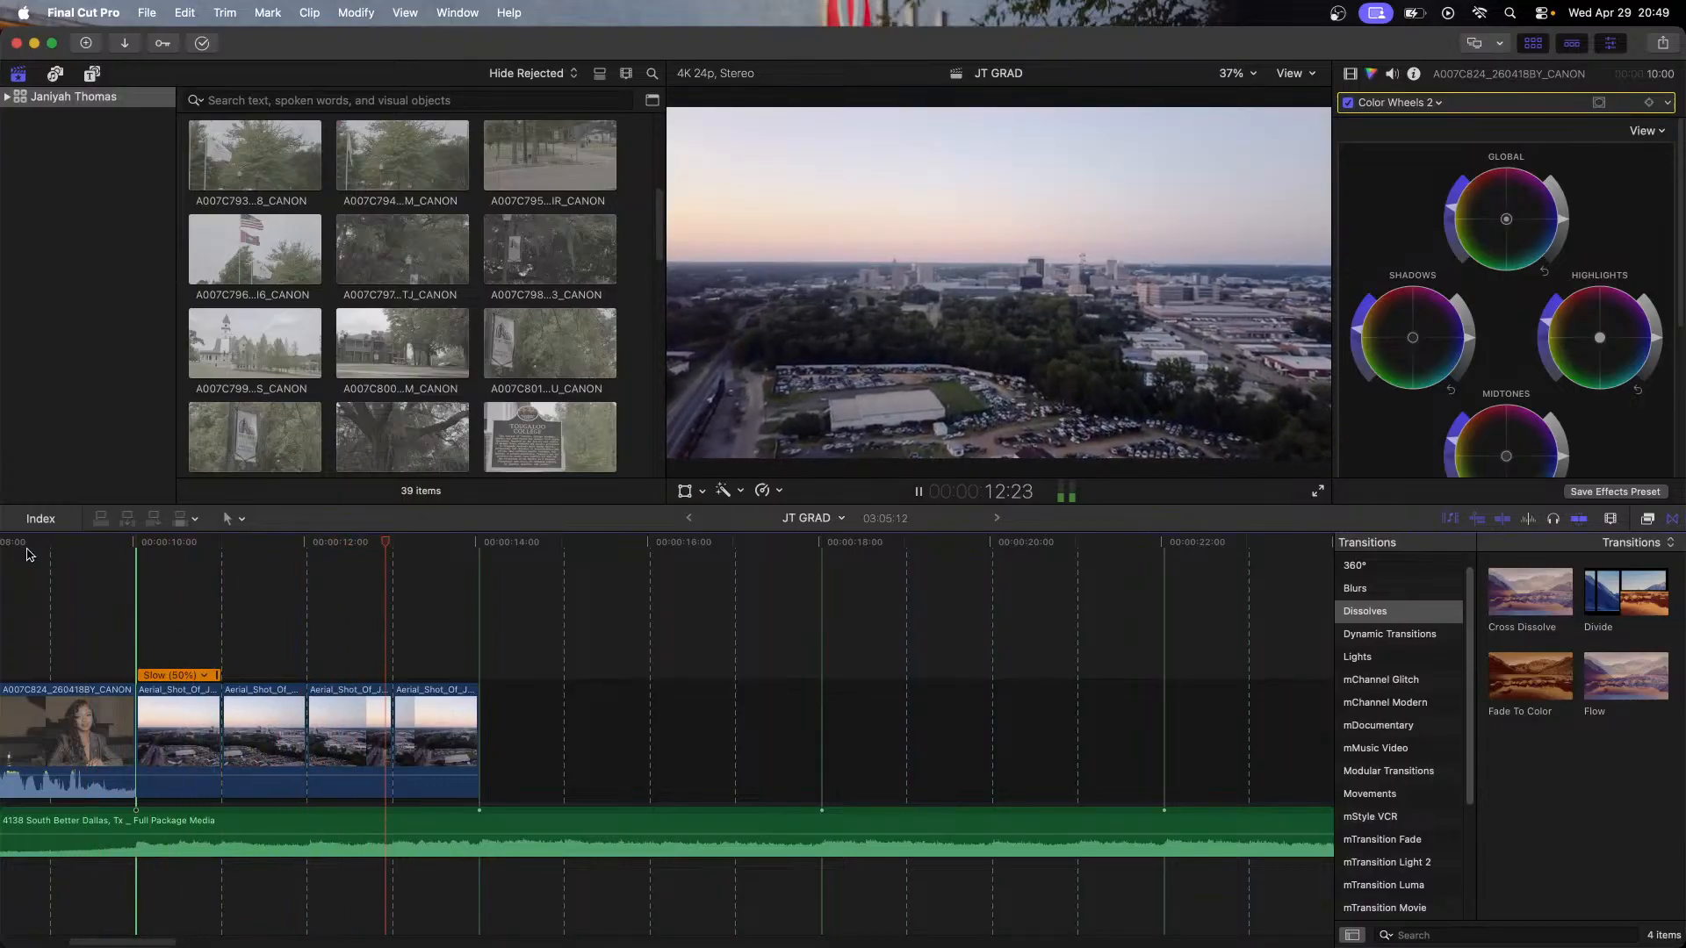
{"action": "key", "text": "space"}
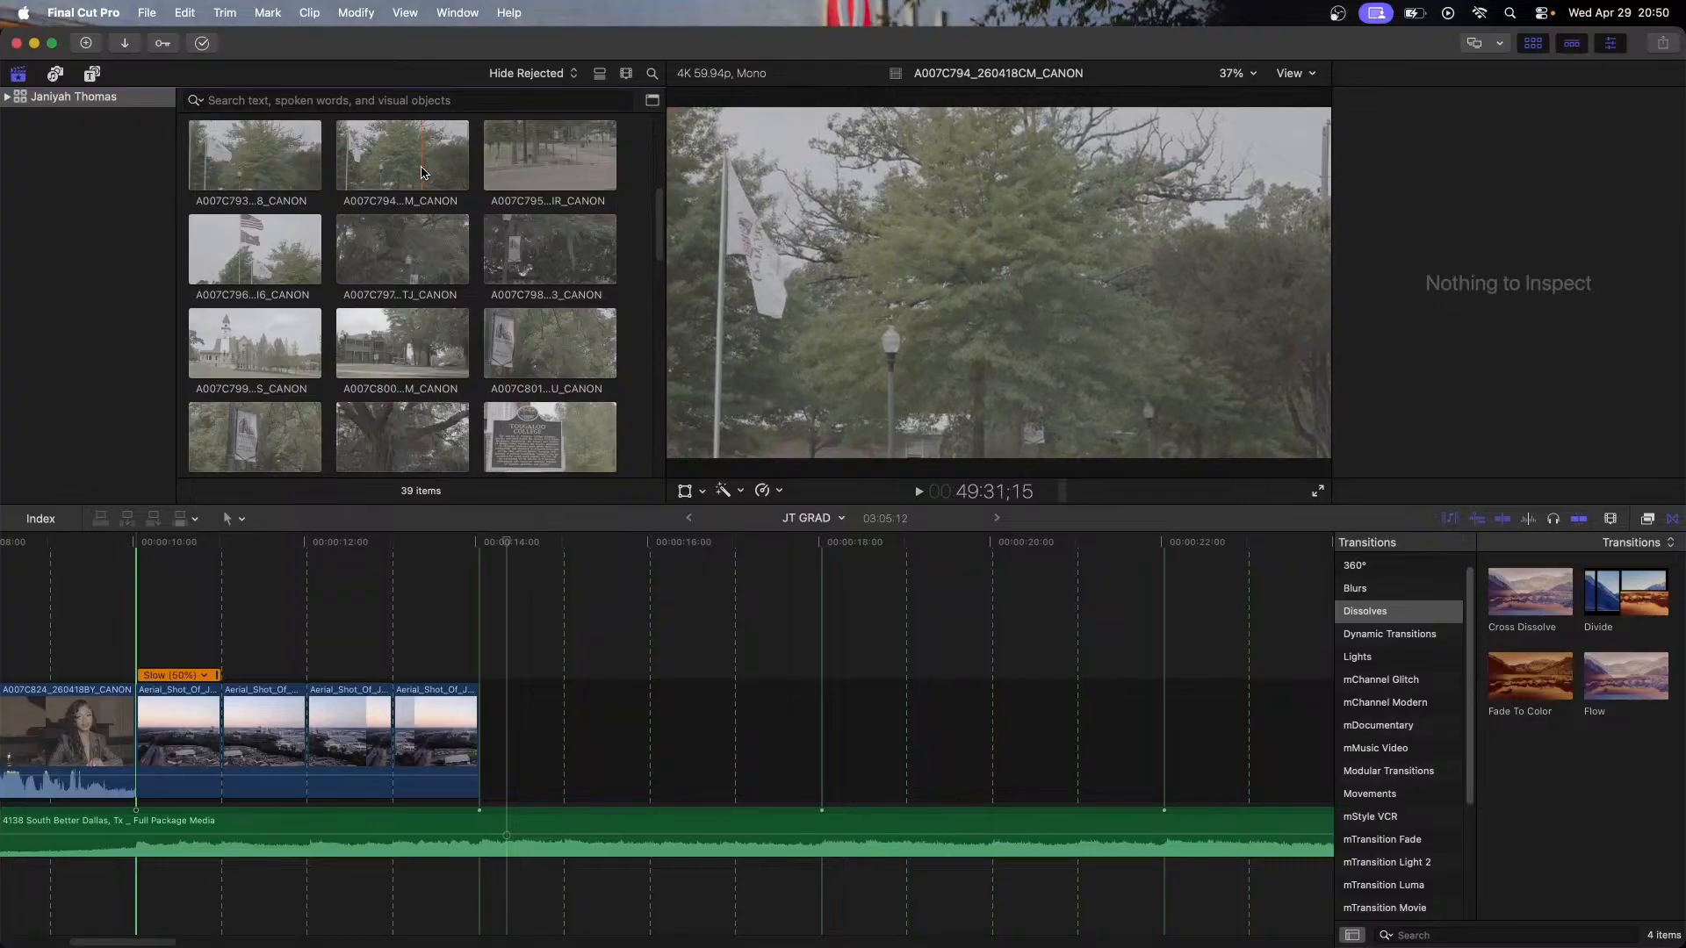
Step: Mark a range of about 4:16 in clip A007C794_260418CM_CANON and add it after the last aerial piece
{"action": "left_click", "coordinate": [422, 172]}
{"action": "key", "text": "super+4"}
{"action": "key", "text": "i"}
{"action": "key", "text": "space"}
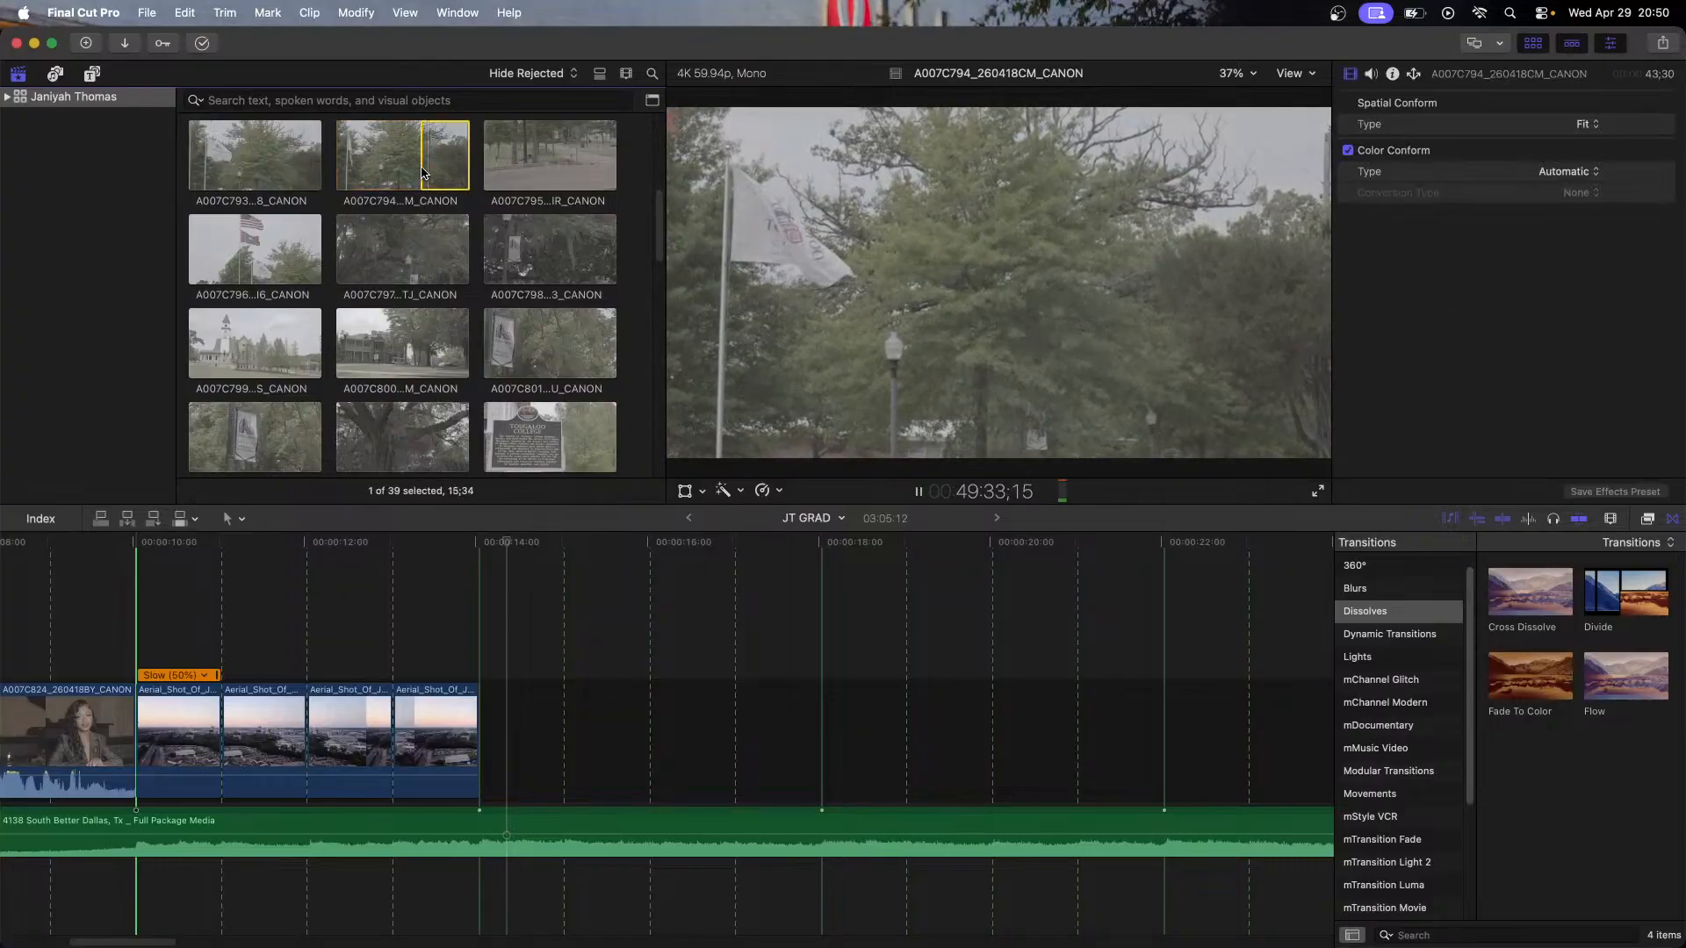
{"action": "key", "text": "i"}
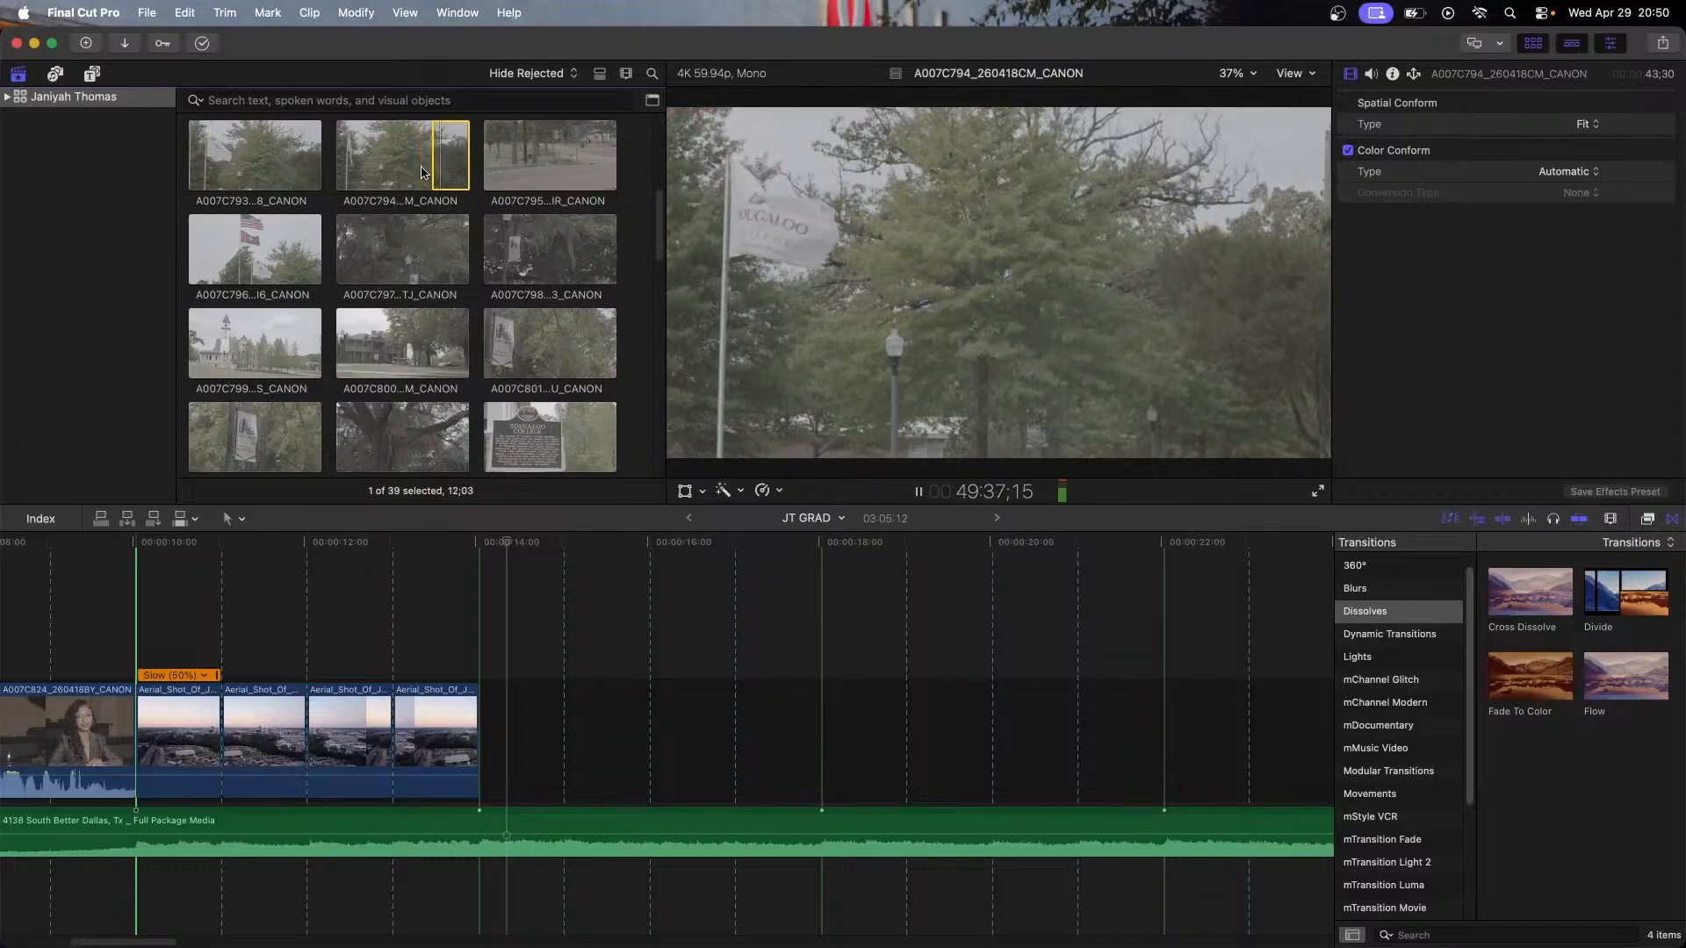
{"action": "key", "text": "o"}
{"action": "key", "text": "space"}
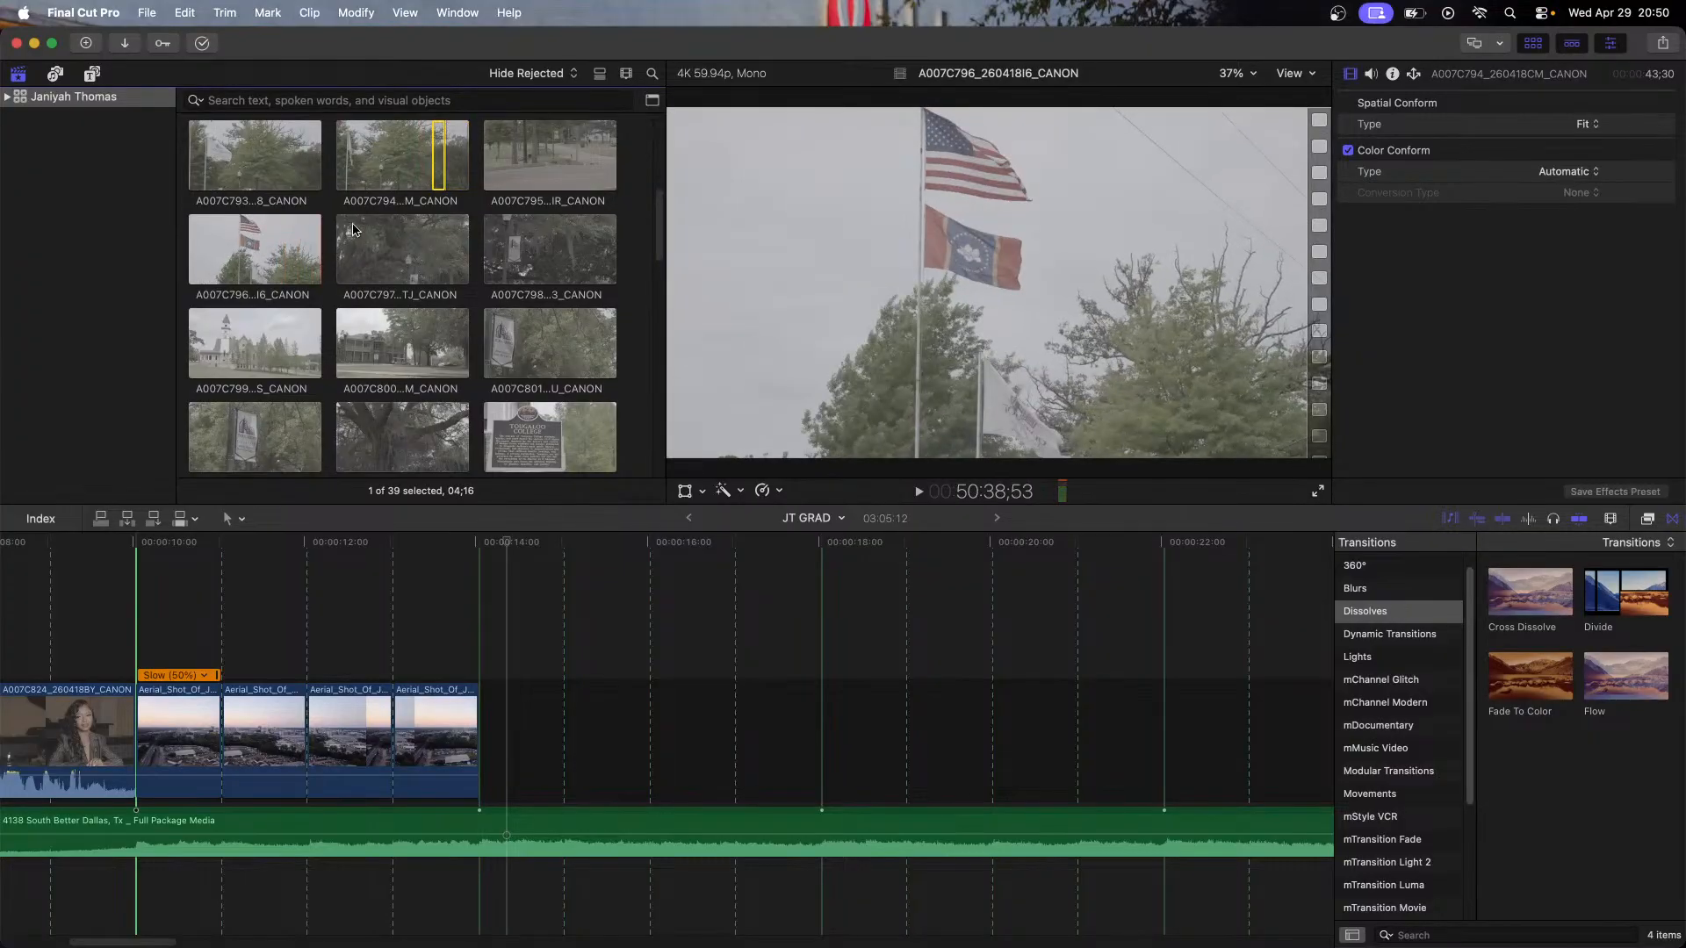
{"action": "left_click_drag", "start_coordinate": [436, 145], "coordinate": [497, 753]}
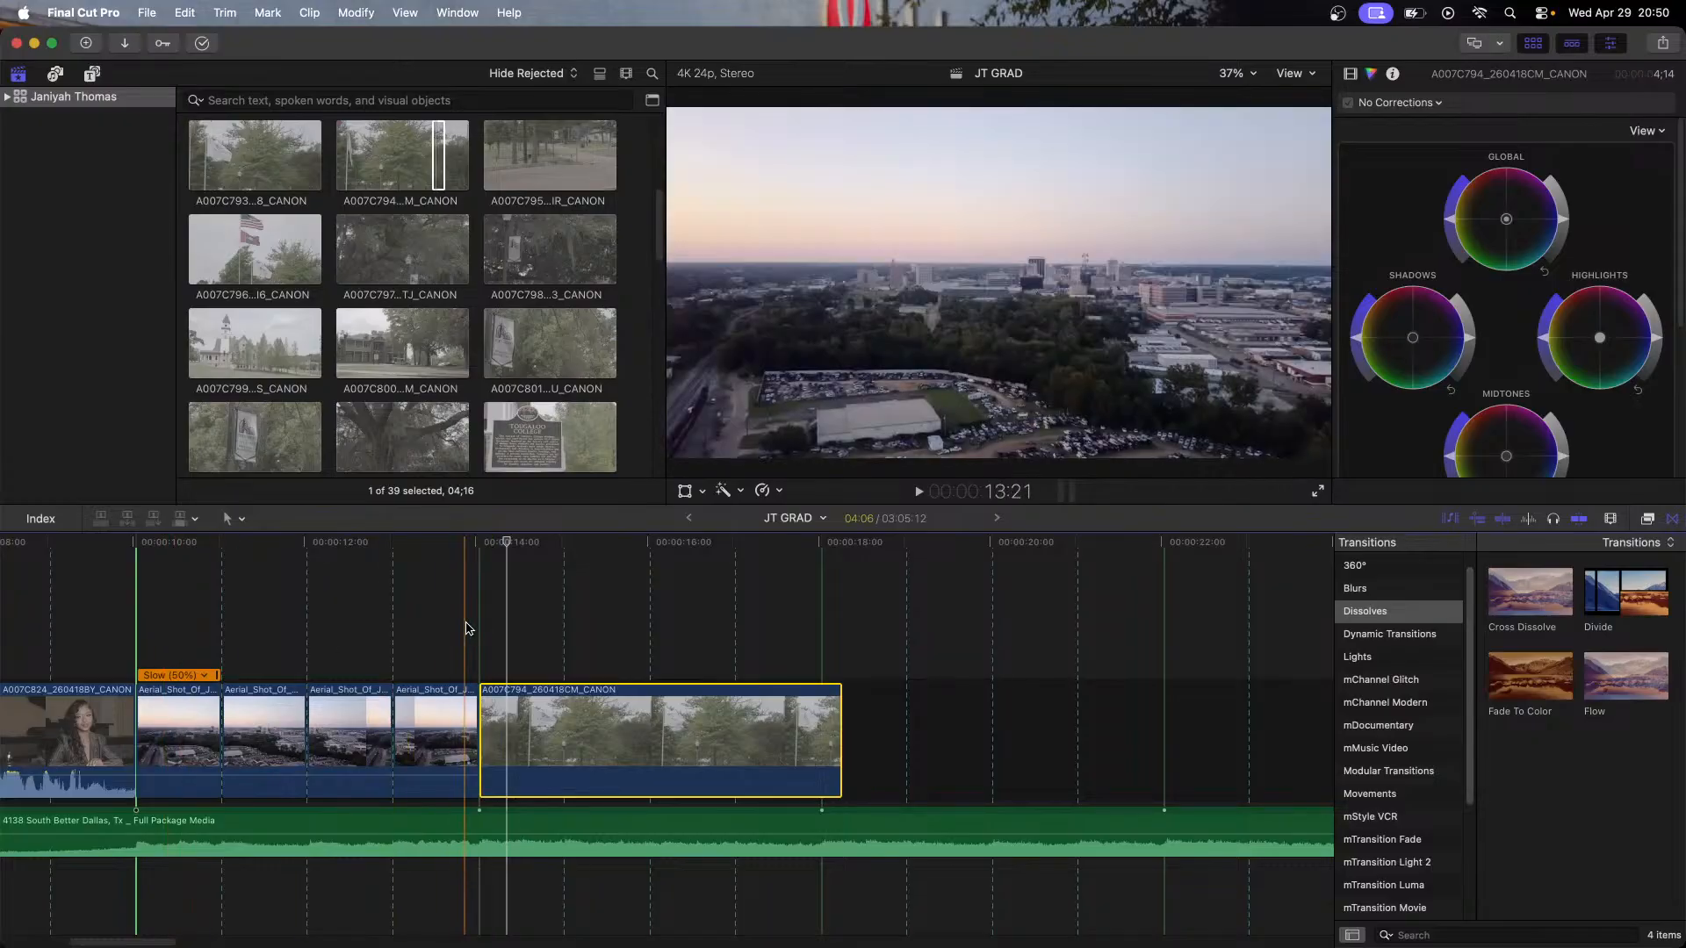
Step: Scale up the flag clip A007C794_260418CM_CANON slightly in the frame with Transform
{"action": "left_click", "coordinate": [576, 621]}
{"action": "left_click", "coordinate": [610, 708]}
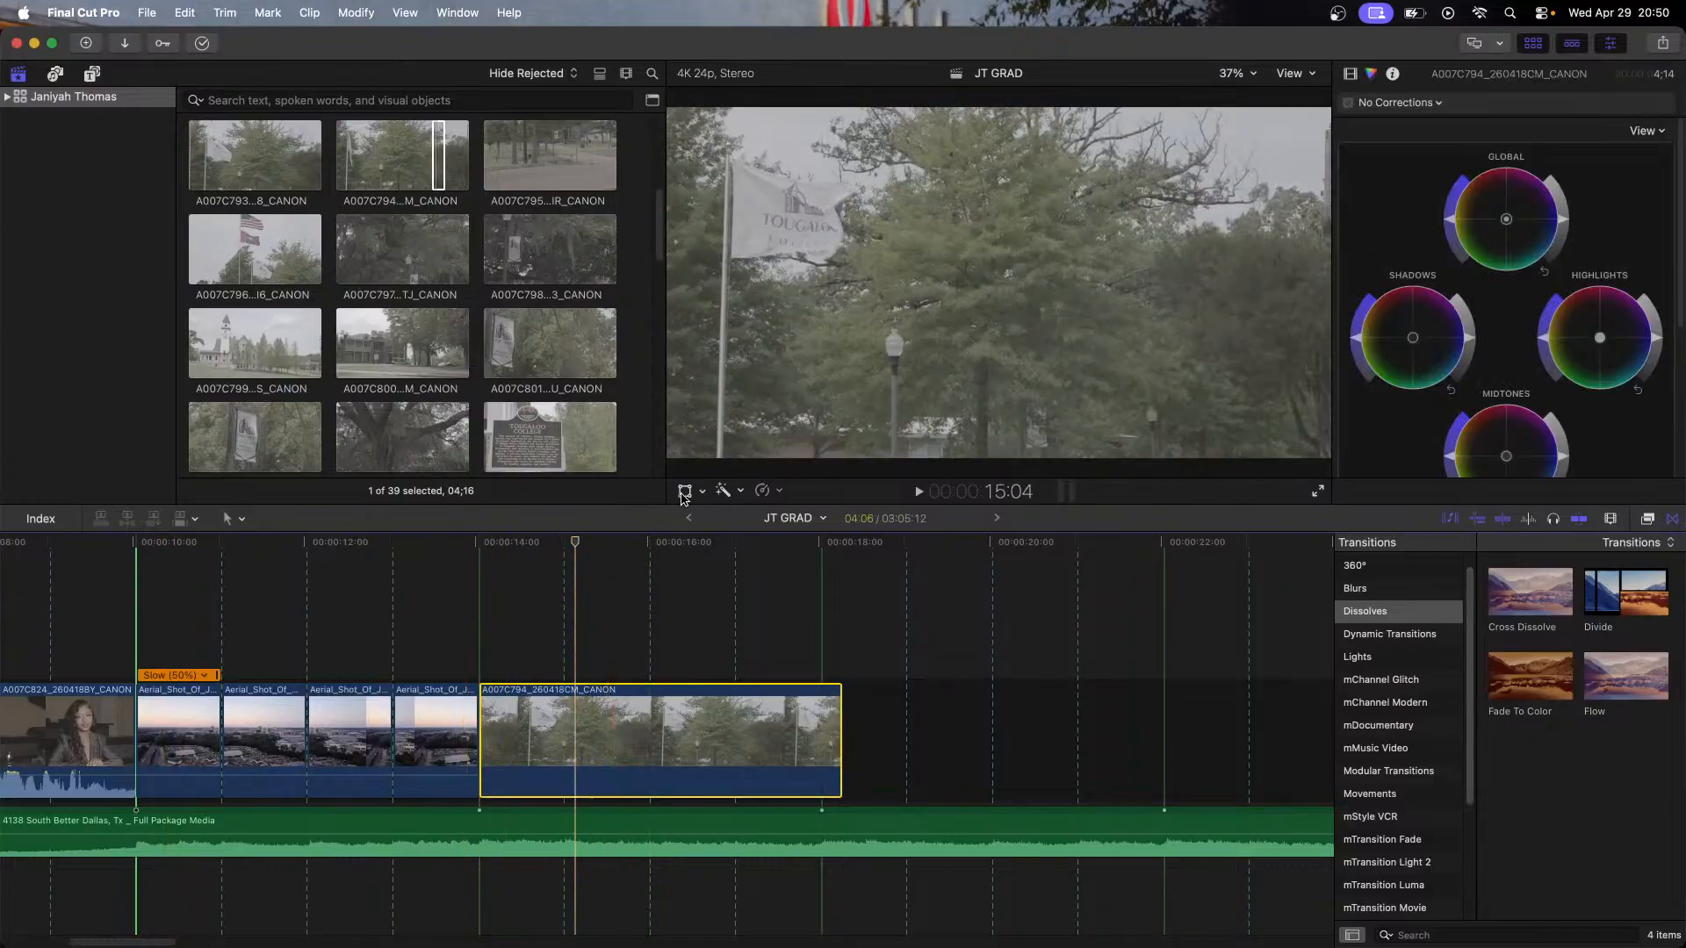
{"action": "left_click", "coordinate": [685, 491]}
{"action": "left_click_drag", "start_coordinate": [671, 458], "coordinate": [662, 475]}
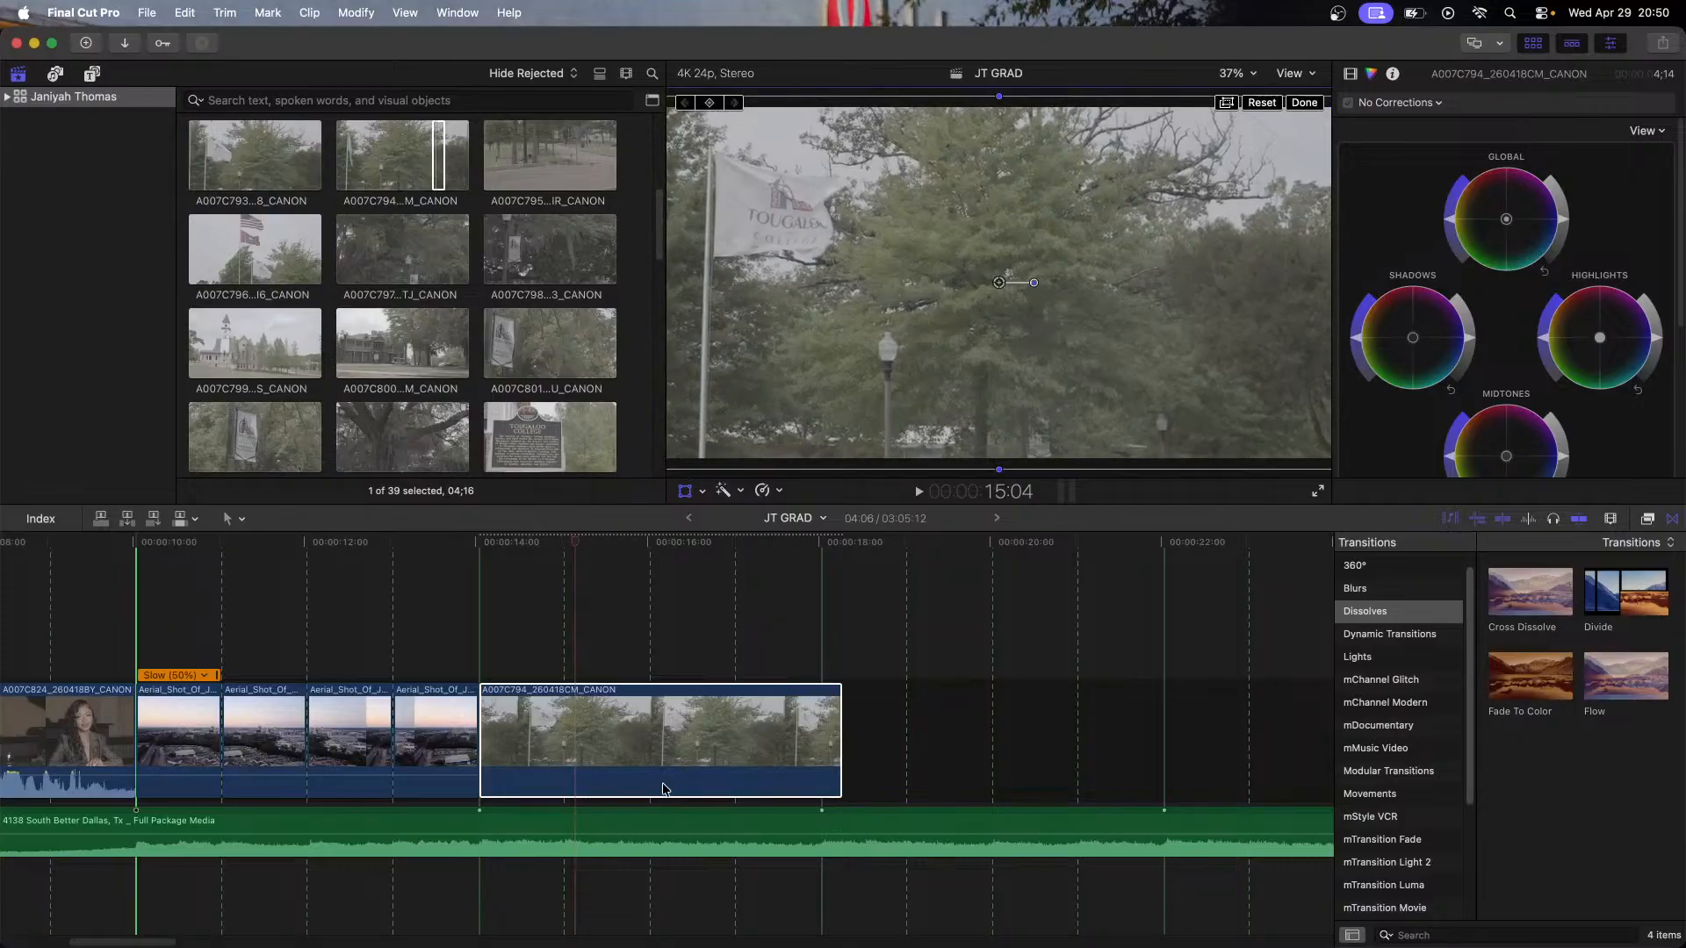
Step: Slow the flag clip to a custom 60% speed and trim its end to the next music marker, 4:00 long
{"action": "left_click", "coordinate": [655, 755]}
{"action": "key", "text": "ctrl+alt+r"}
{"action": "type", "text": "60"}
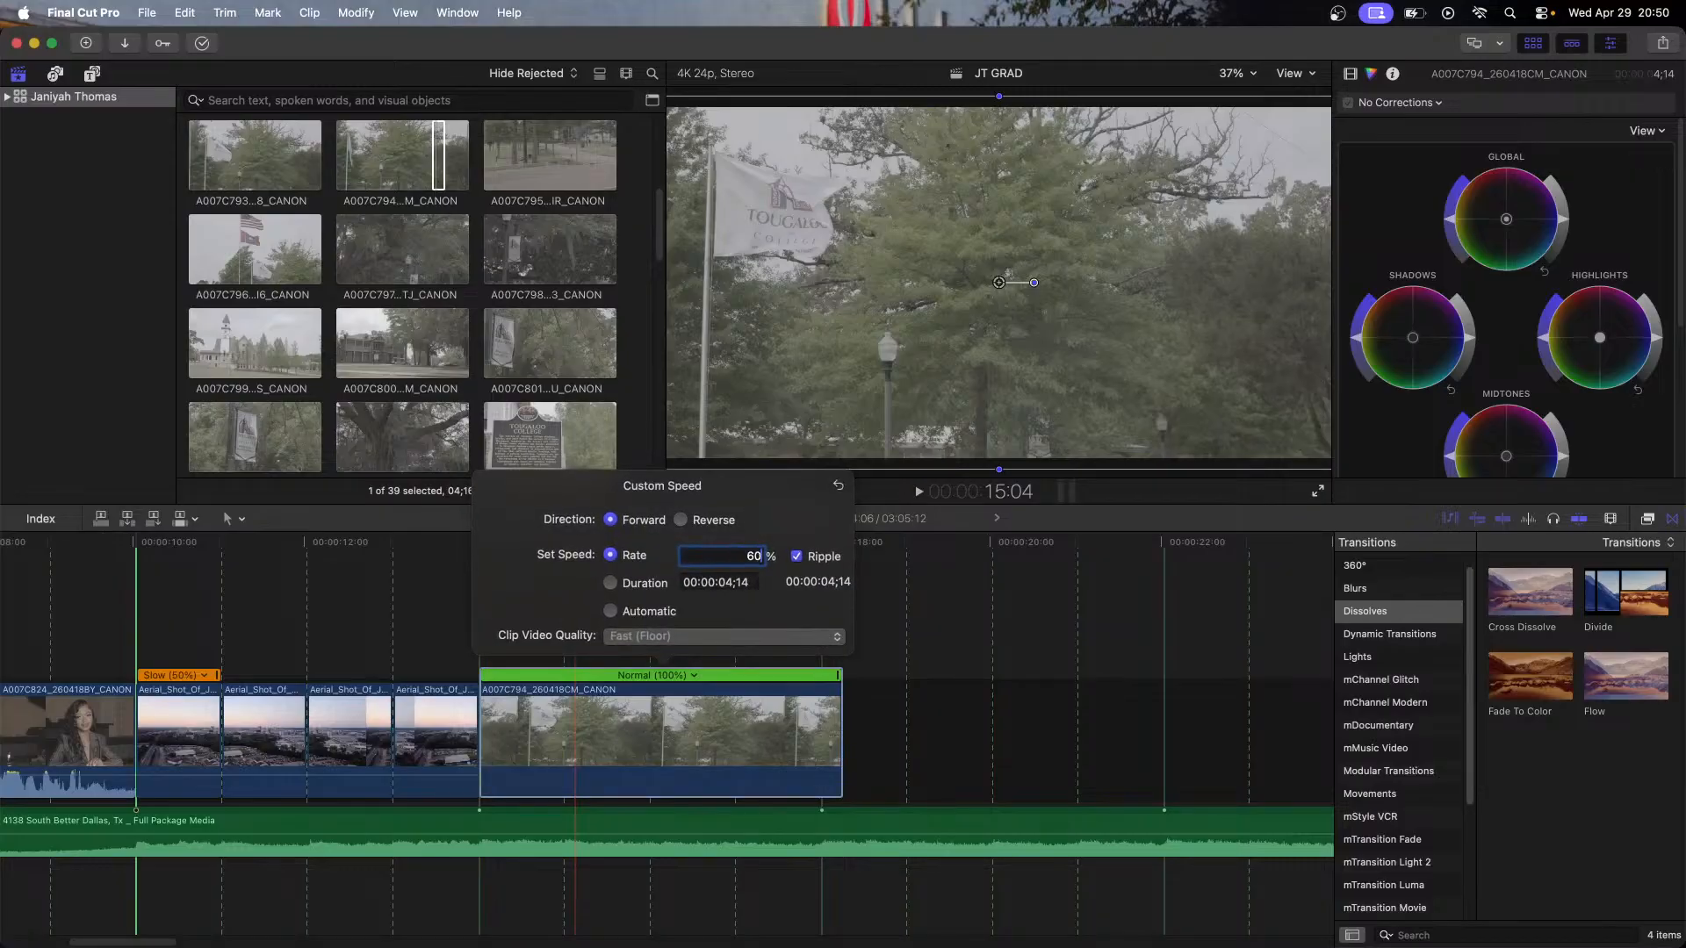
{"action": "key", "text": "Return"}
{"action": "left_click", "coordinate": [1036, 753]}
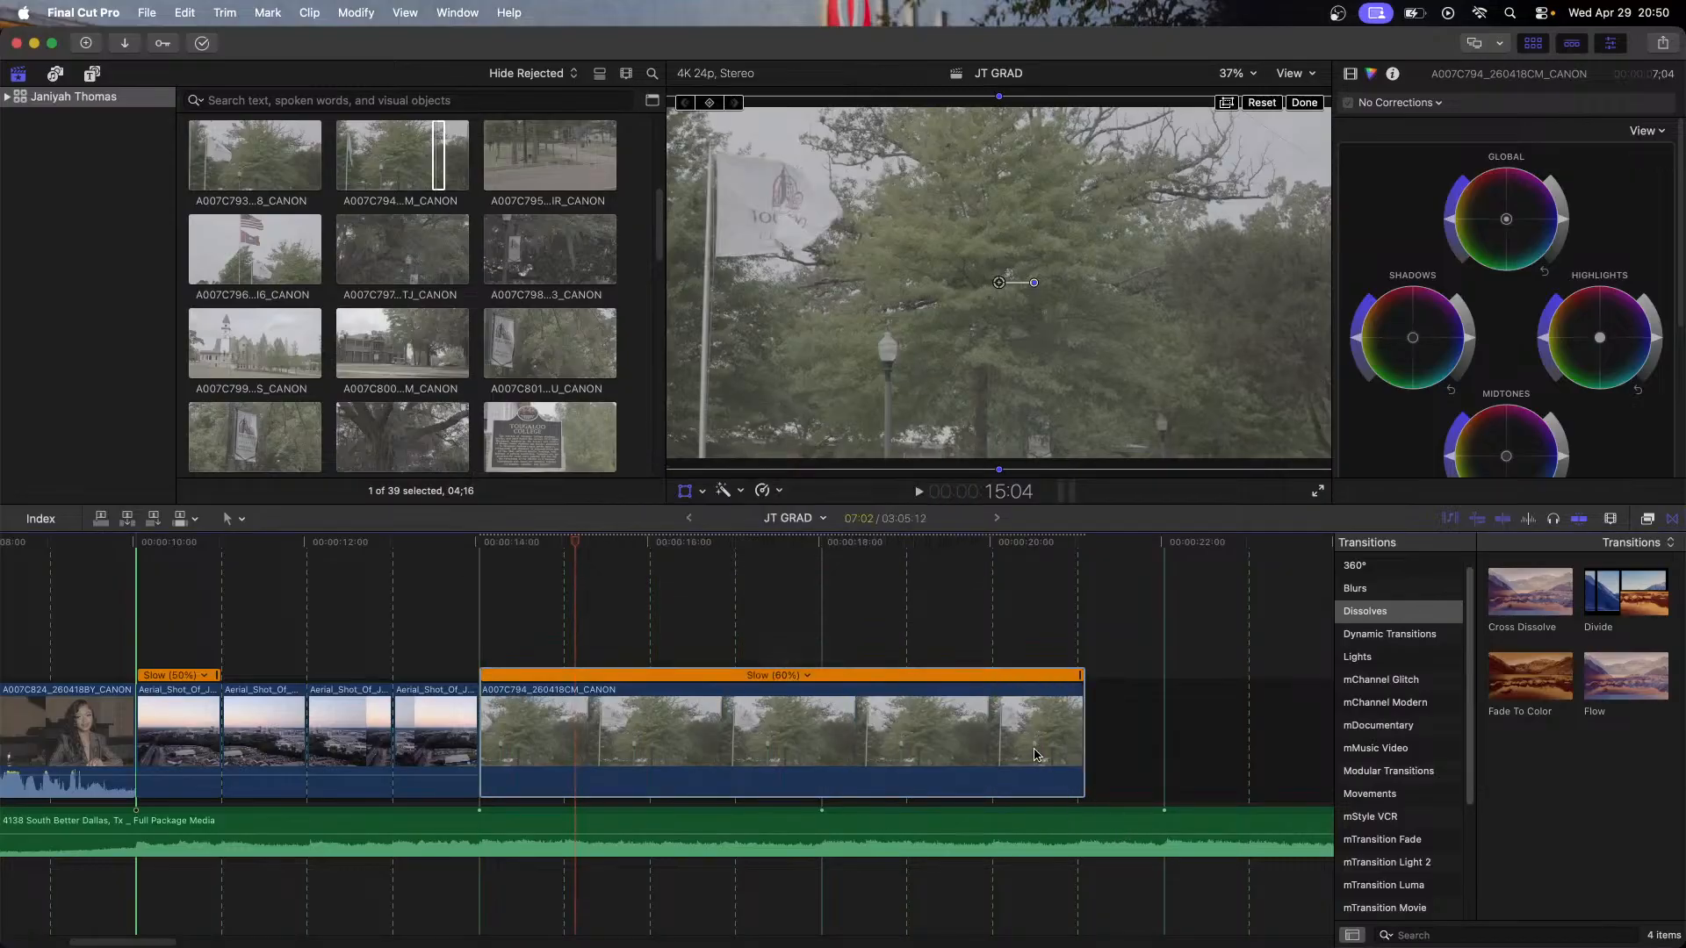
{"action": "left_click_drag", "start_coordinate": [1081, 737], "coordinate": [814, 729]}
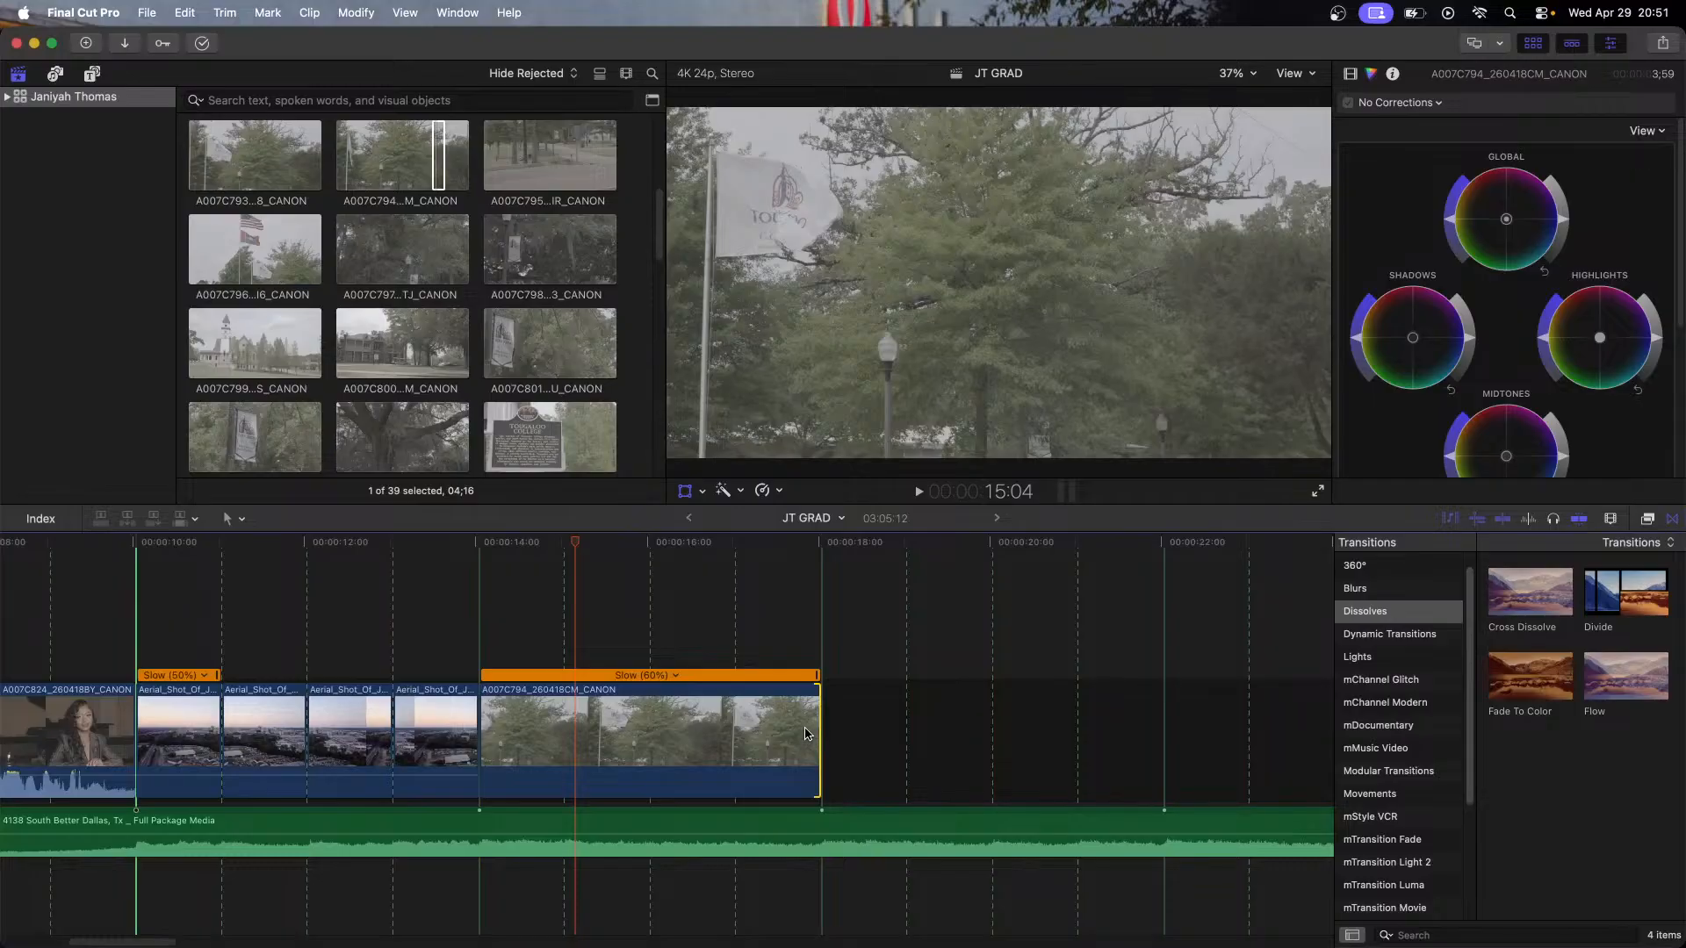
Step: Set the slowed flag clip's video quality to Better (Optical Flow)
{"action": "left_click", "coordinate": [588, 773]}
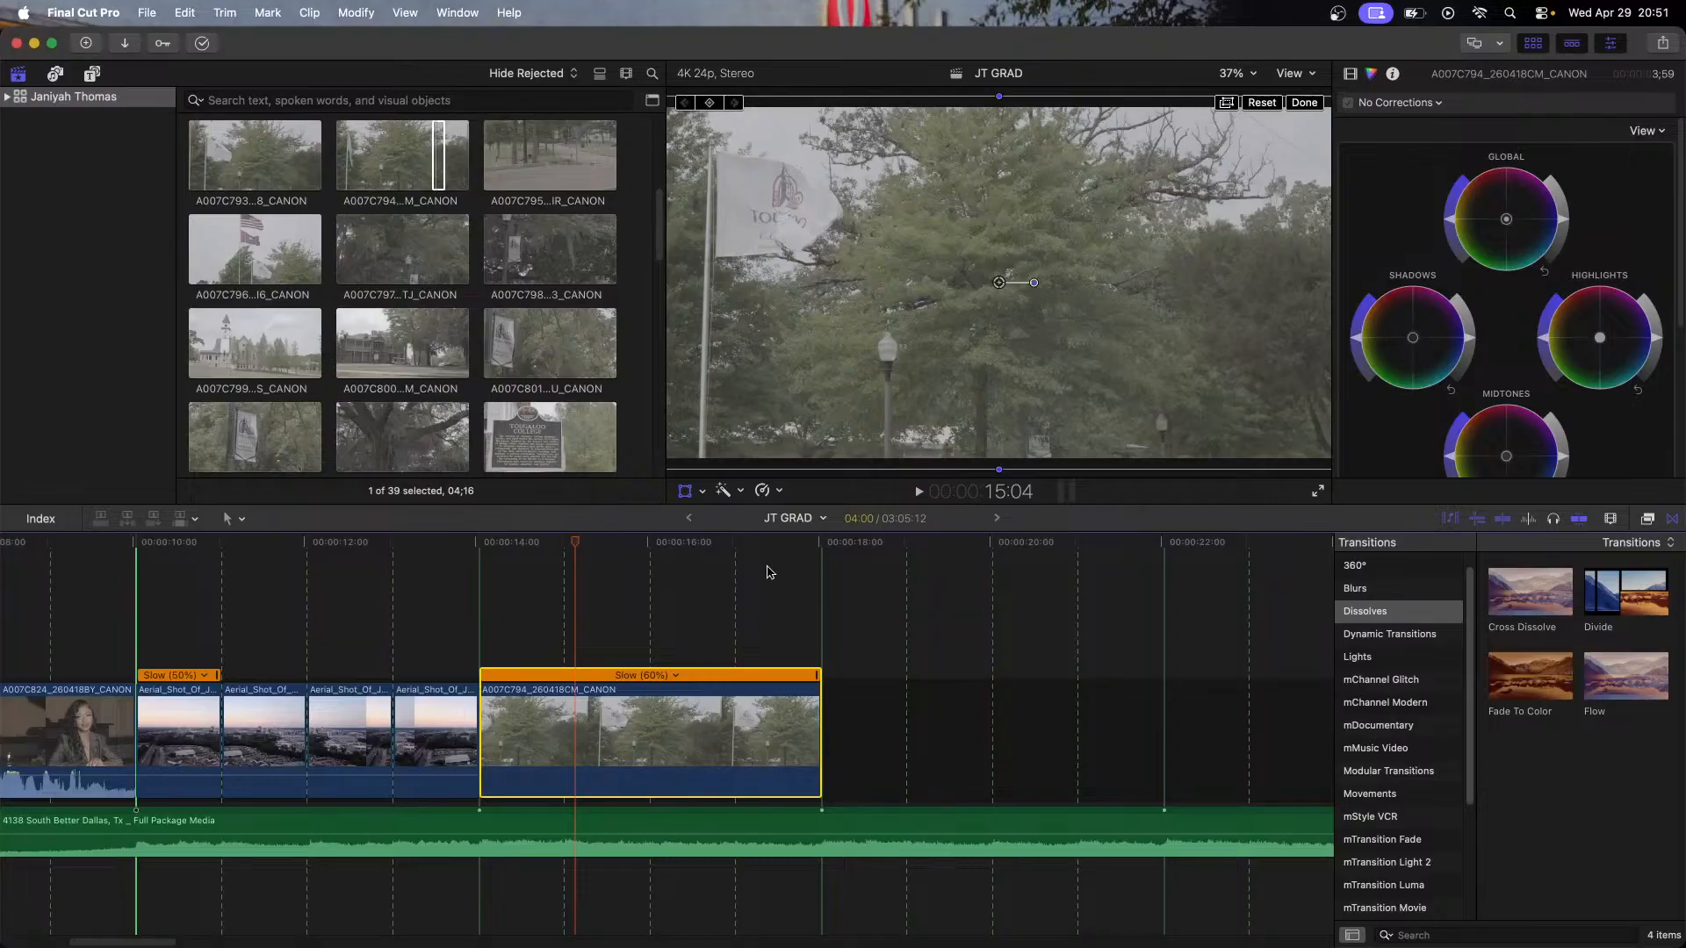
{"action": "left_click", "coordinate": [775, 485]}
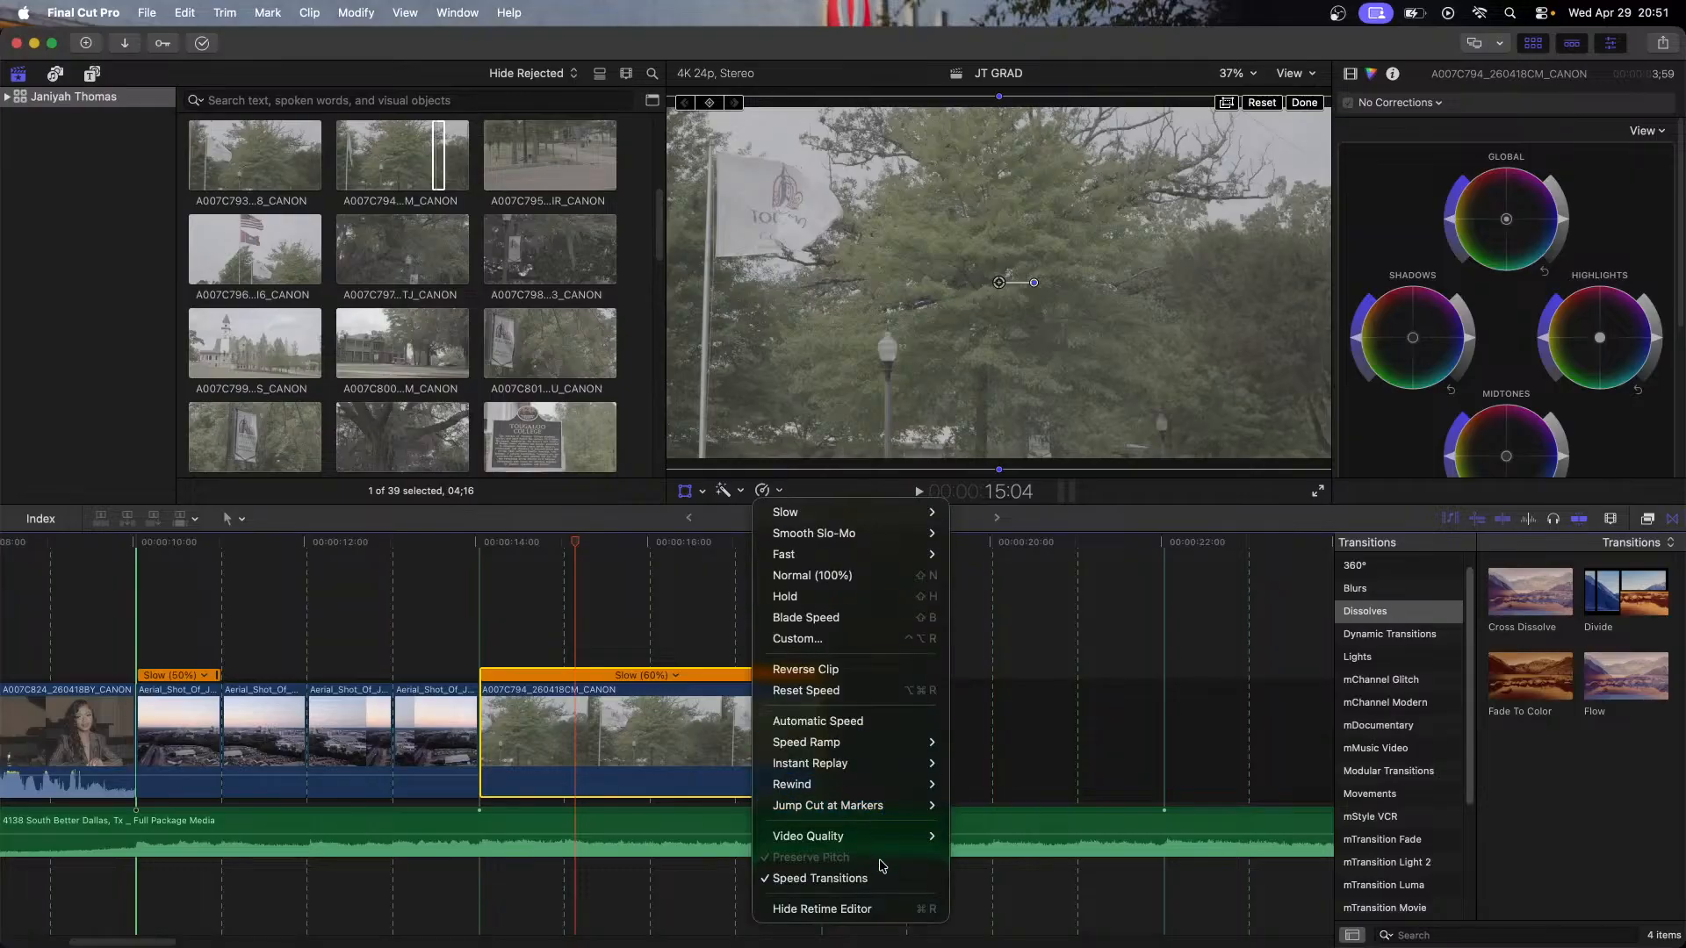
{"action": "mouse_move", "coordinate": [882, 845]}
{"action": "left_click", "coordinate": [1045, 899]}
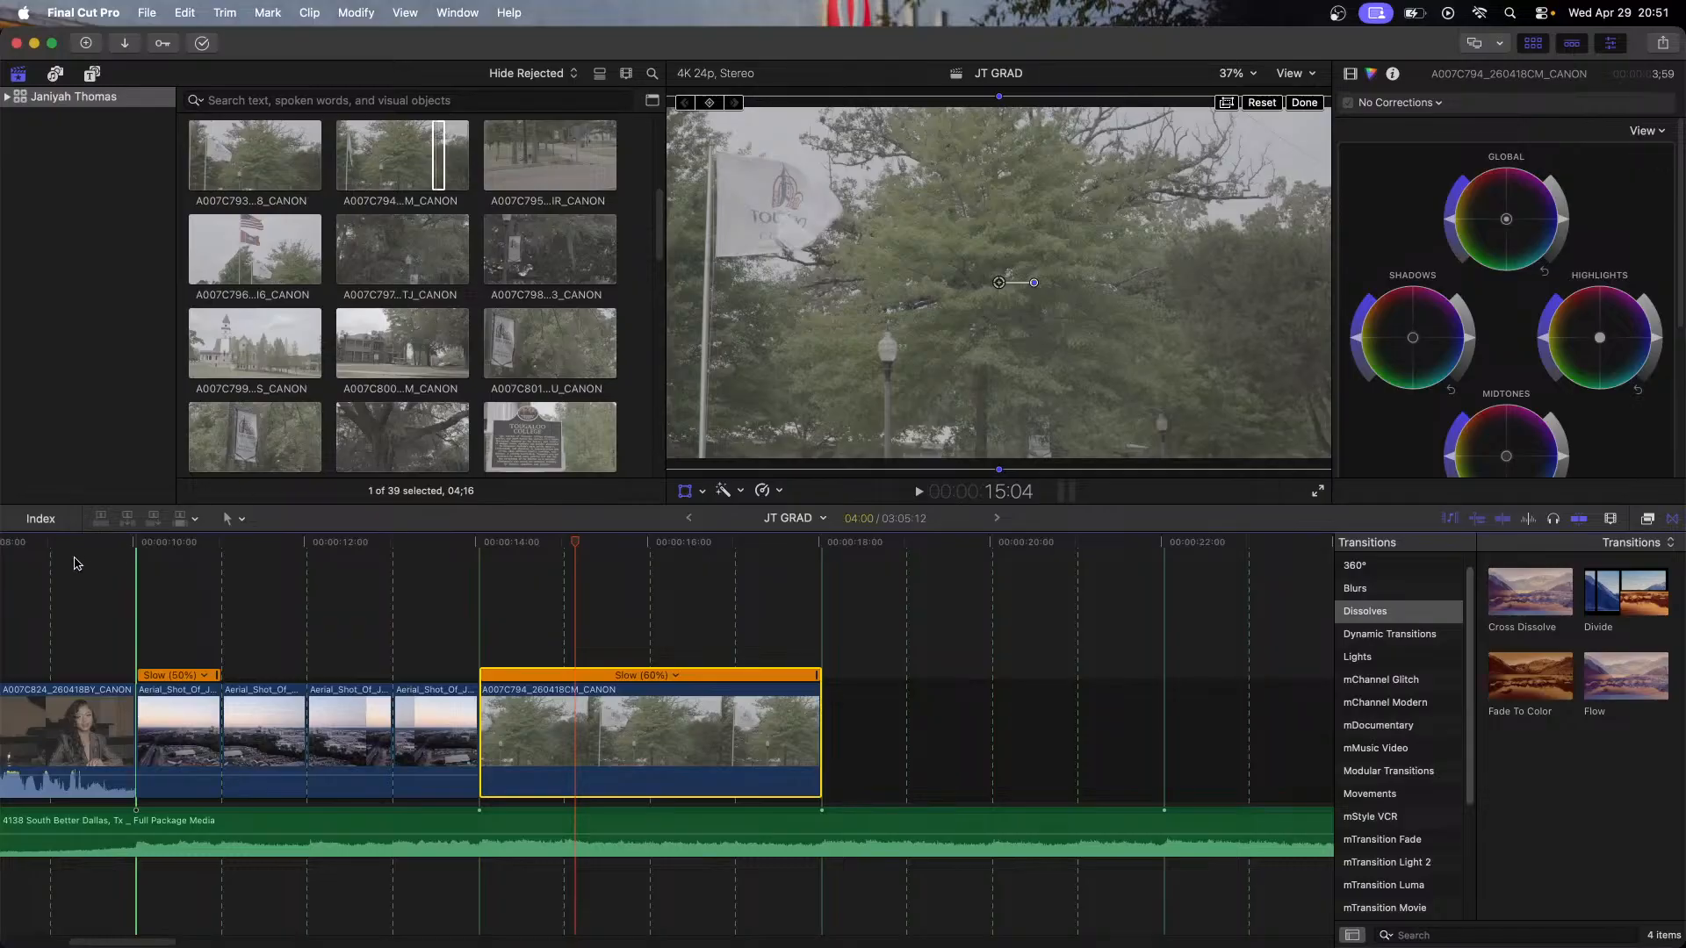
Step: Add a longer fade-in with a Linear shape to the start of the music and play back the section around it
{"action": "left_click", "coordinate": [50, 554]}
{"action": "key", "text": "space"}
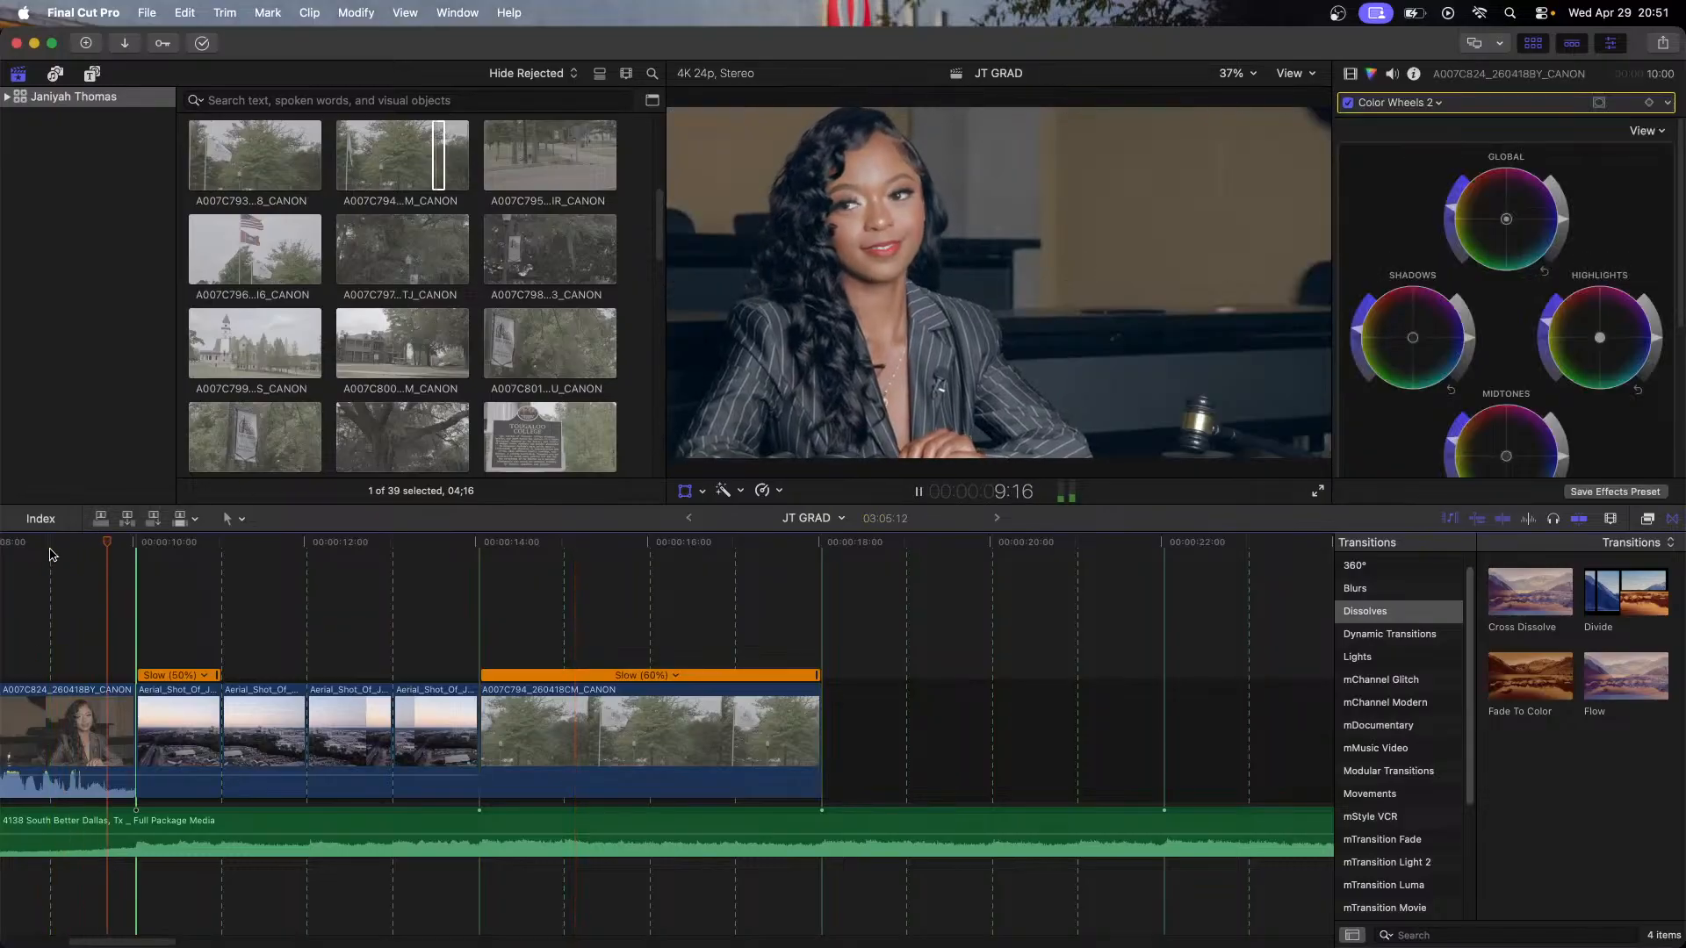
{"action": "left_click", "coordinate": [50, 555]}
{"action": "key", "text": "space"}
{"action": "scroll", "coordinate": [111, 615], "scroll_direction": "left", "scroll_amount": 1}
{"action": "scroll", "coordinate": [111, 615], "scroll_direction": "left", "scroll_amount": 3}
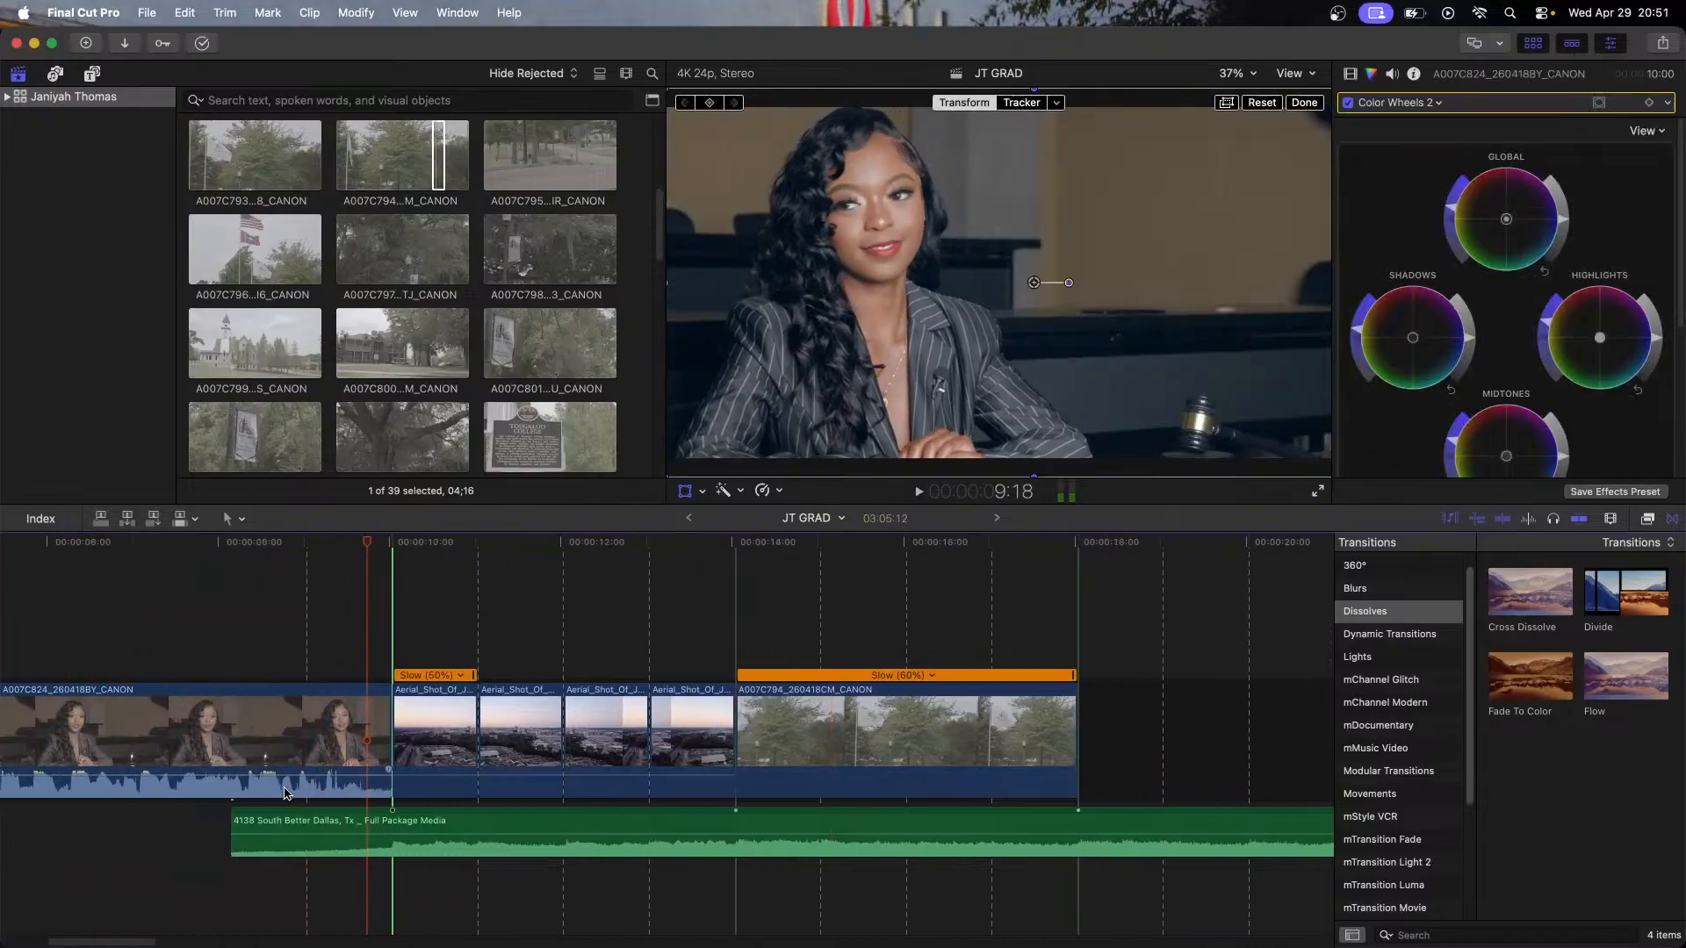
{"action": "left_click_drag", "start_coordinate": [232, 828], "coordinate": [328, 829]}
{"action": "right_click", "coordinate": [327, 829]}
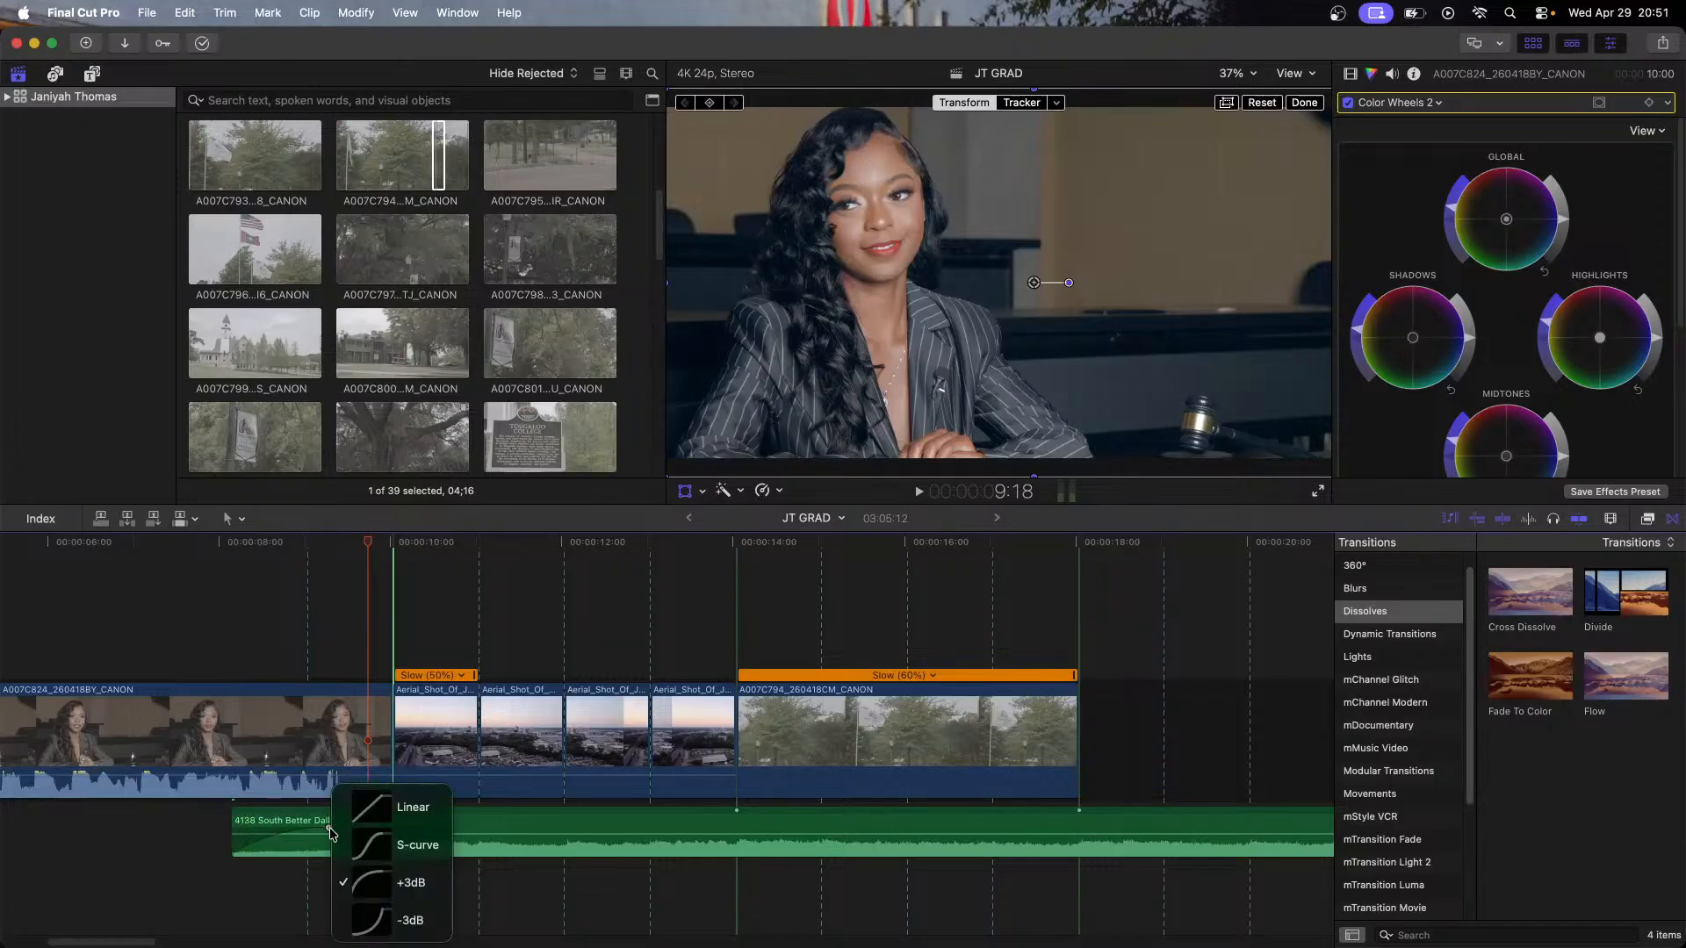
{"action": "left_click", "coordinate": [391, 802]}
{"action": "key", "text": "shift+question"}
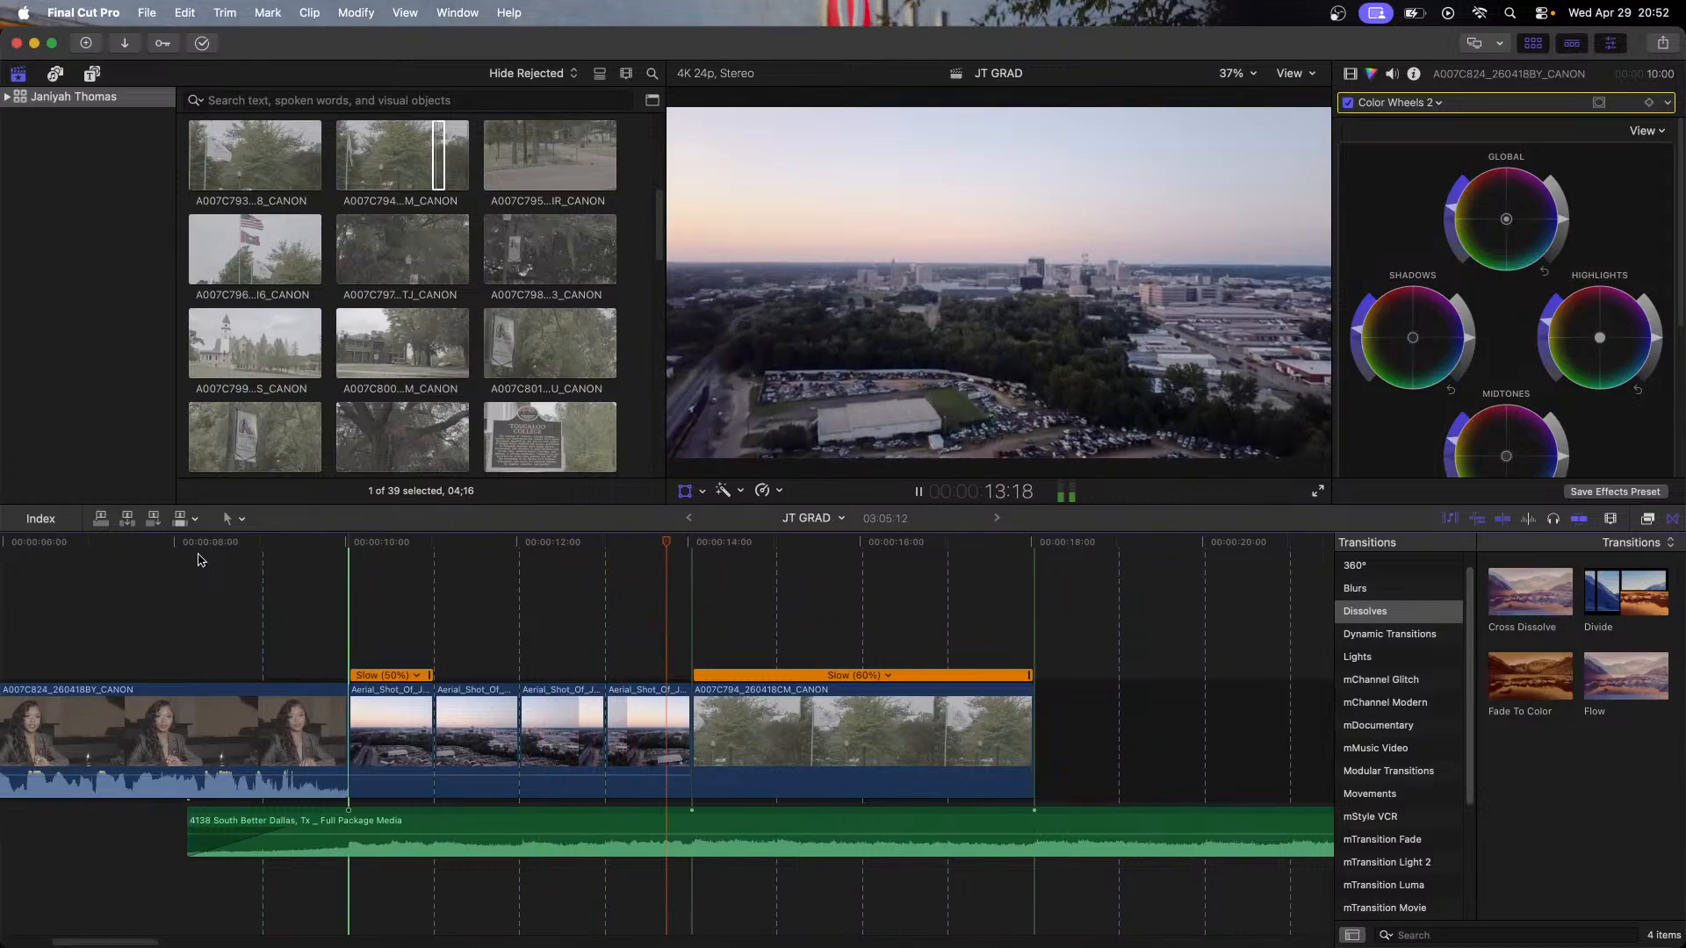
{"action": "key", "text": "space"}
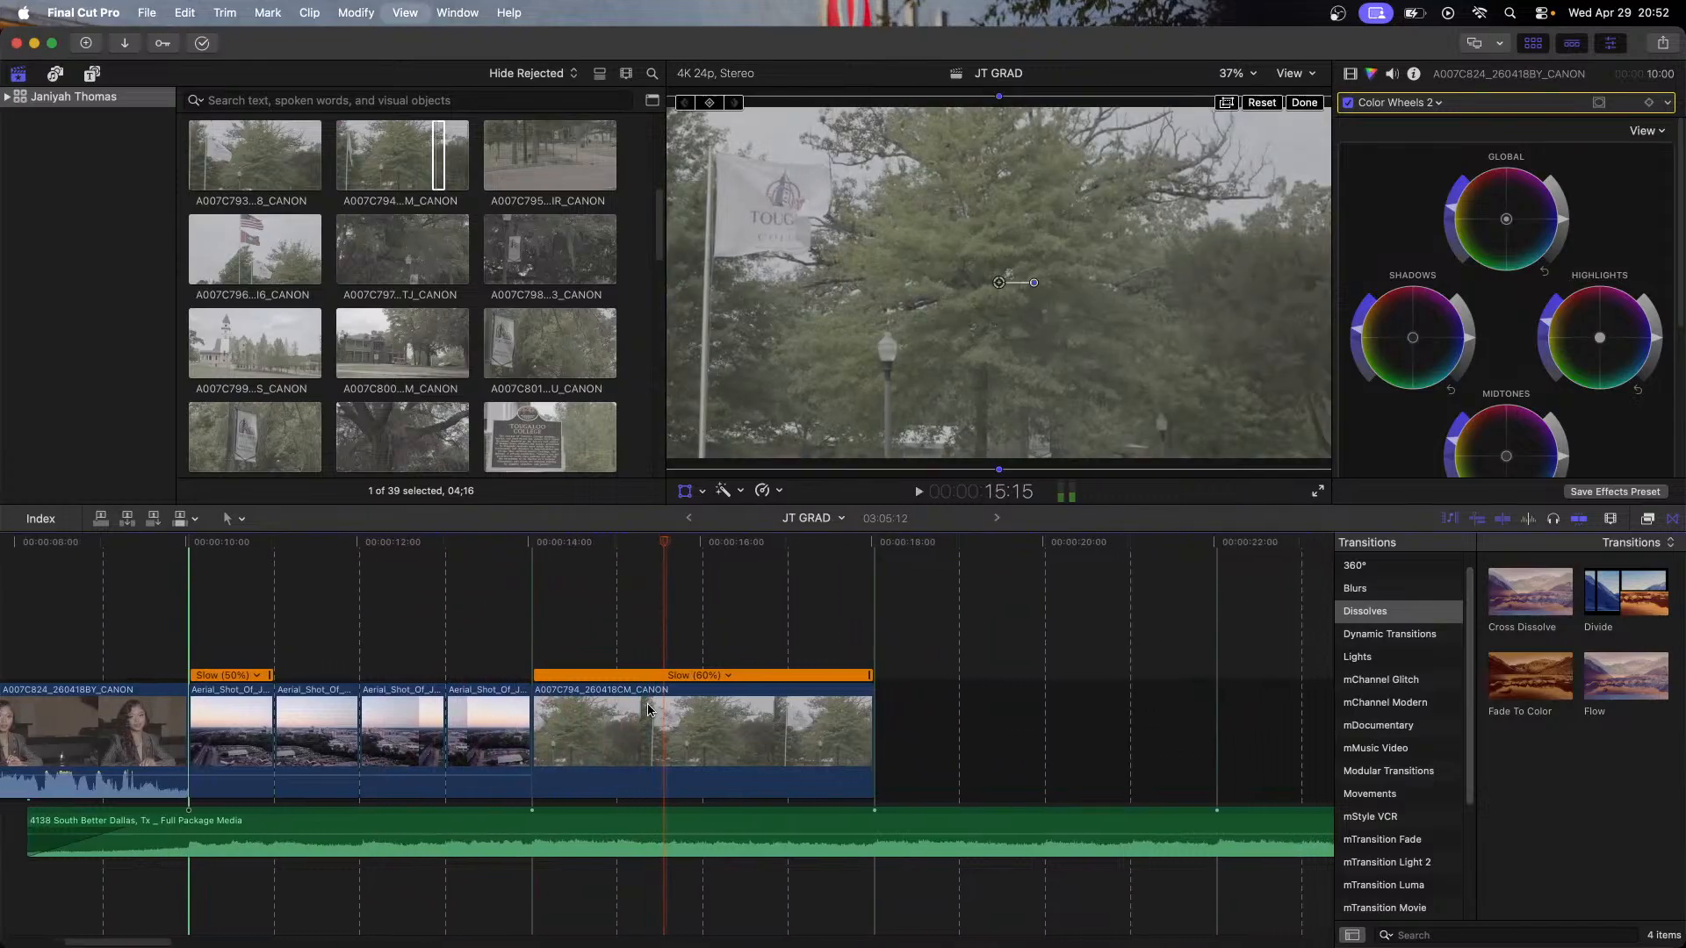
Step: Change the slowed flag clip's video quality to Best (Machine Learning)
{"action": "left_click", "coordinate": [694, 720]}
{"action": "left_click", "coordinate": [778, 490]}
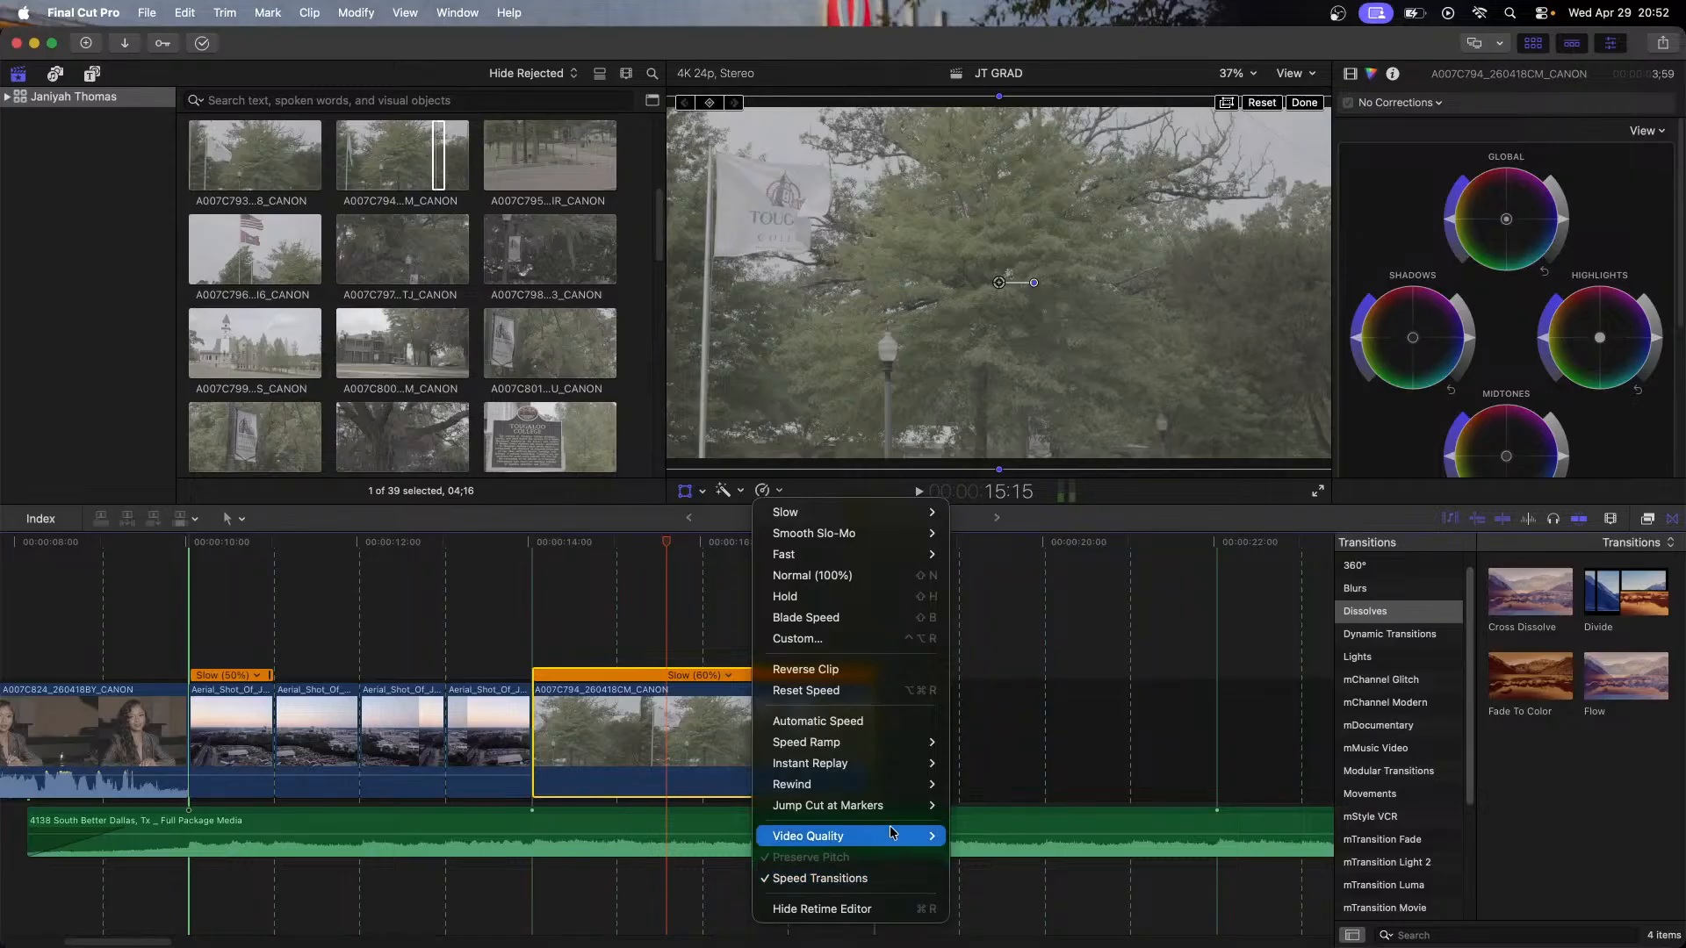
{"action": "mouse_move", "coordinate": [894, 836]}
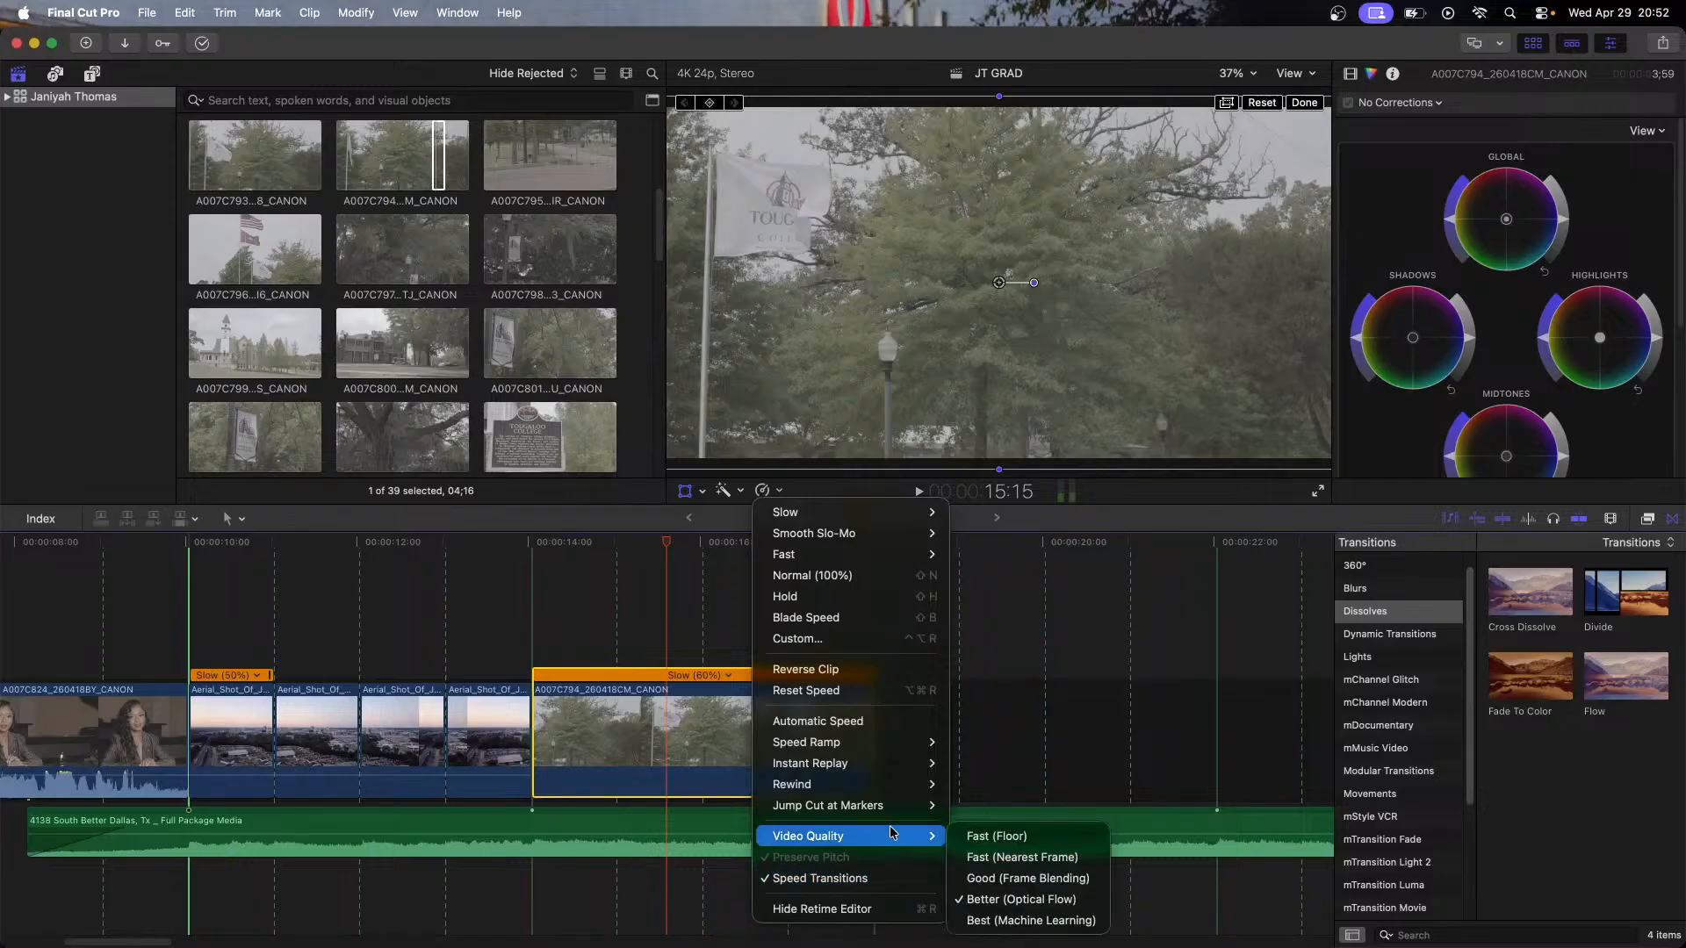
{"action": "left_click", "coordinate": [1073, 922]}
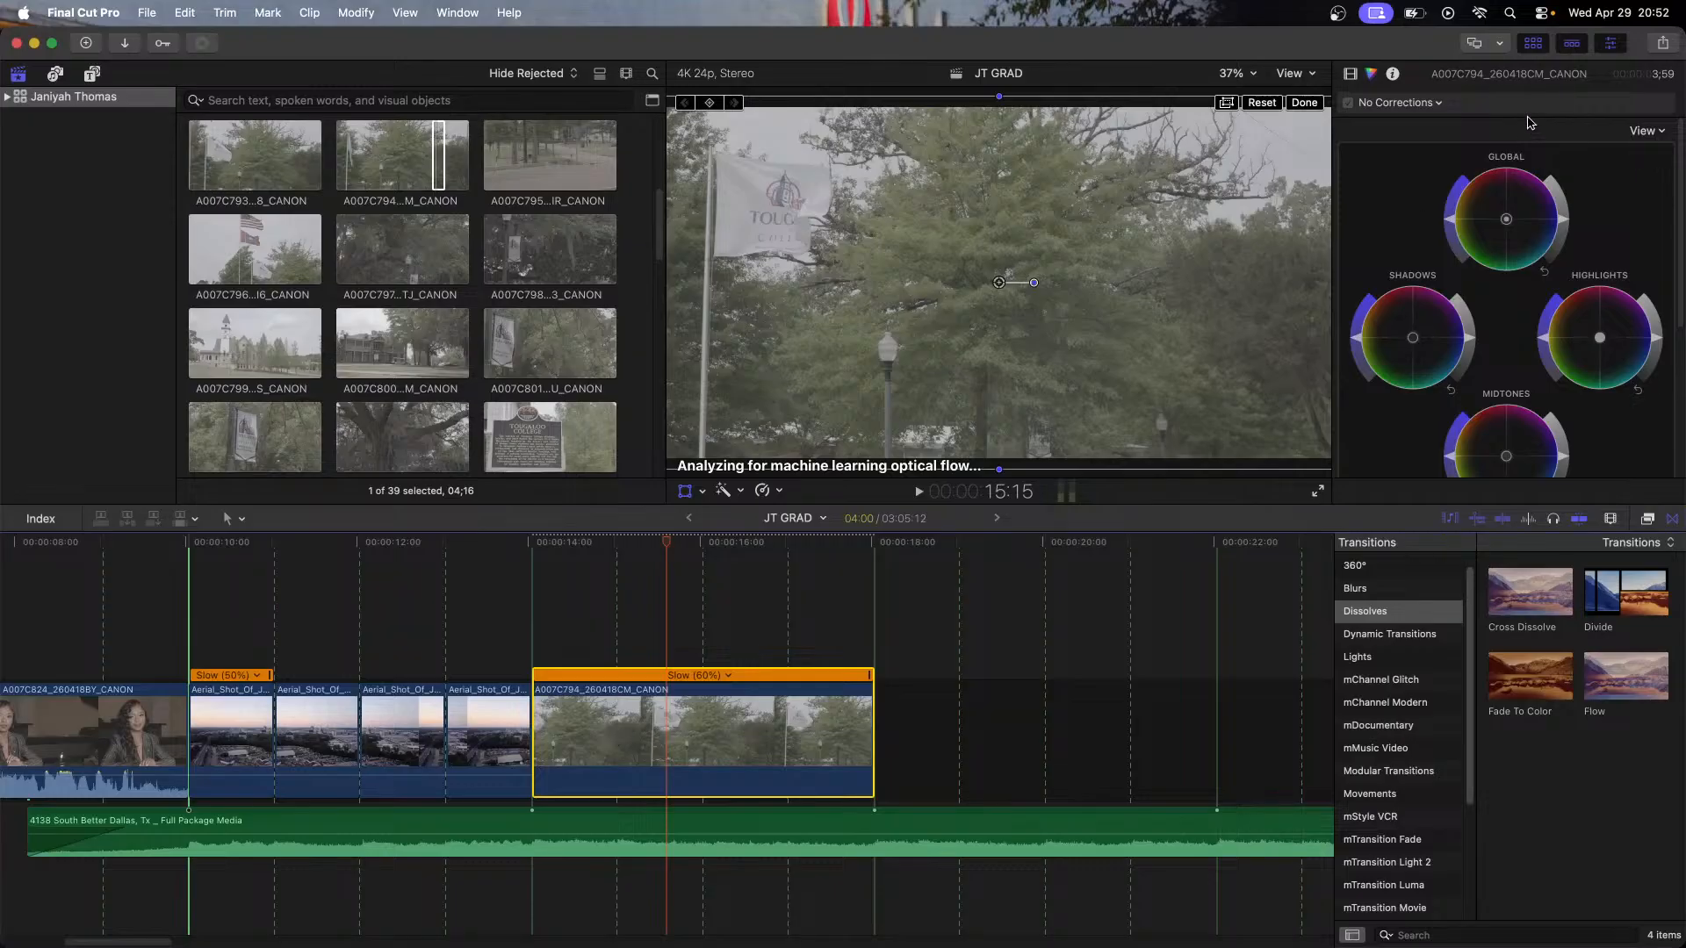
Step: Show the flag clip's video properties and finish its on-screen Transform adjustment
{"action": "left_click", "coordinate": [1394, 73]}
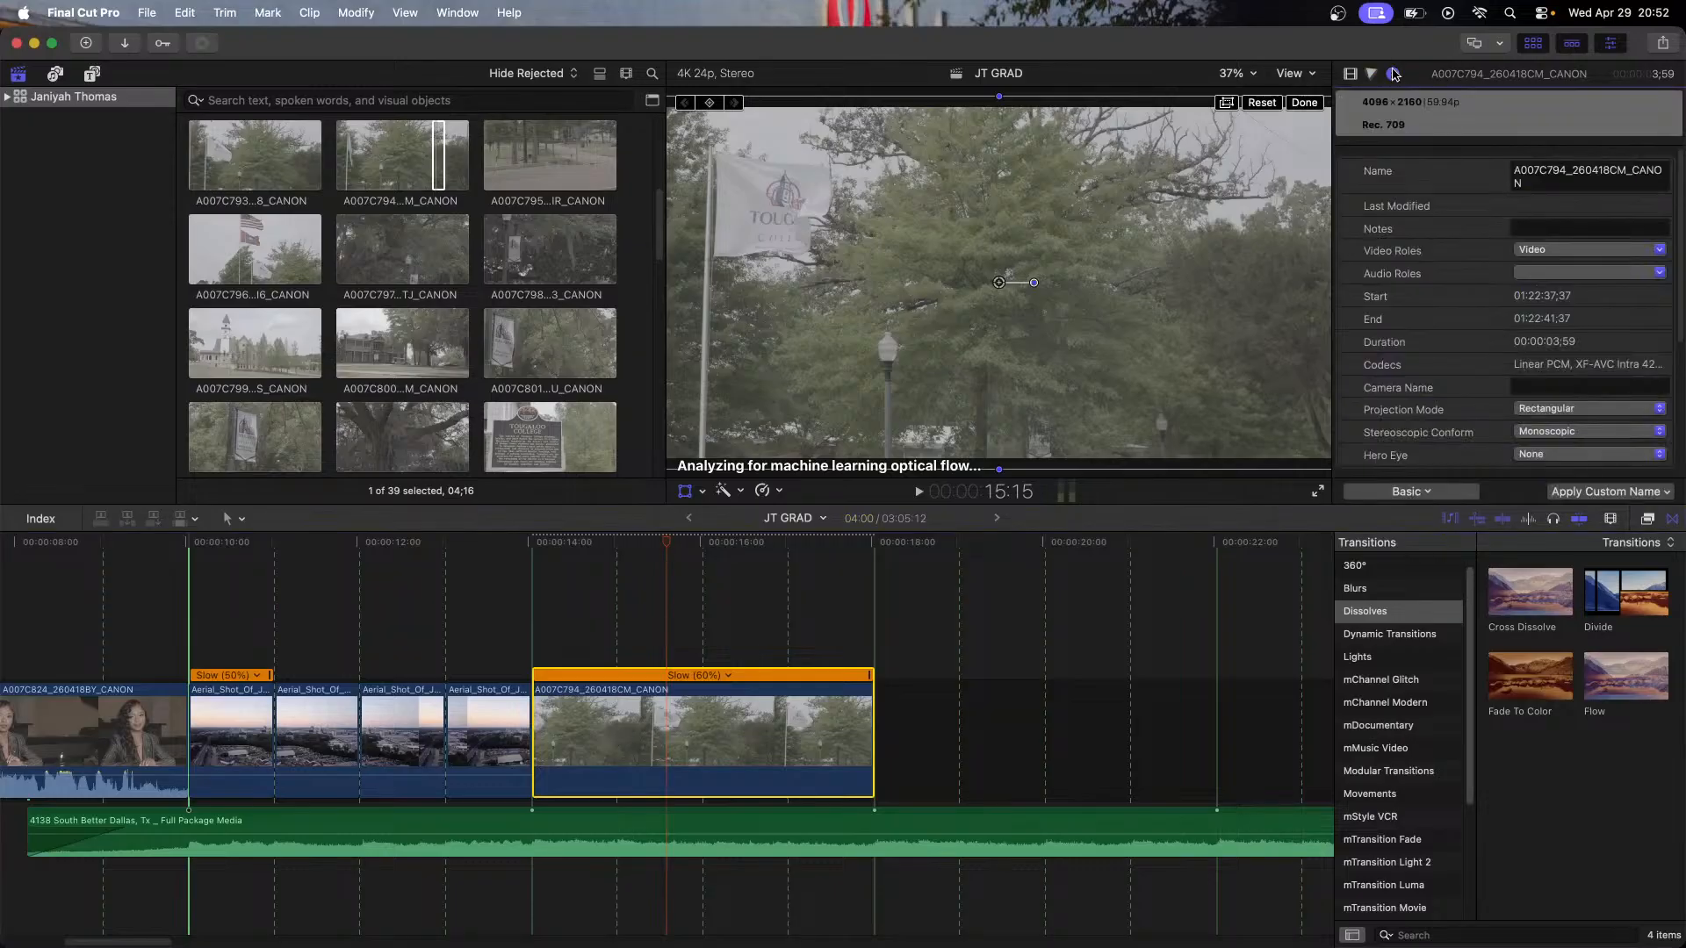
{"action": "left_click", "coordinate": [1350, 75]}
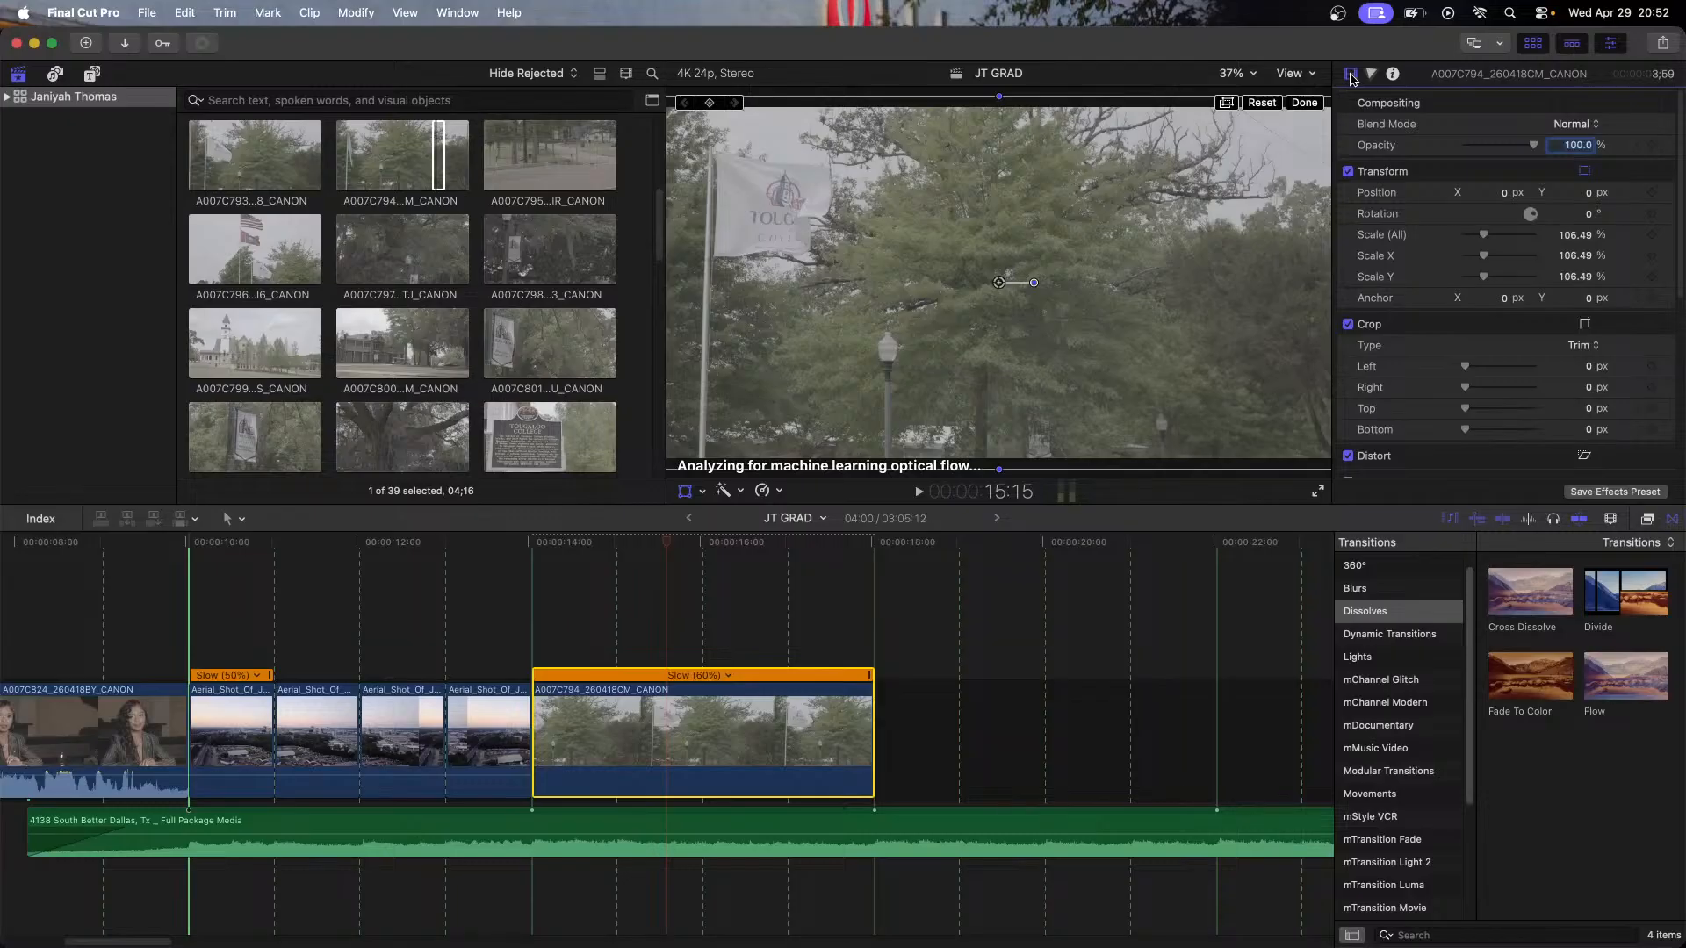
{"action": "left_click", "coordinate": [1303, 102]}
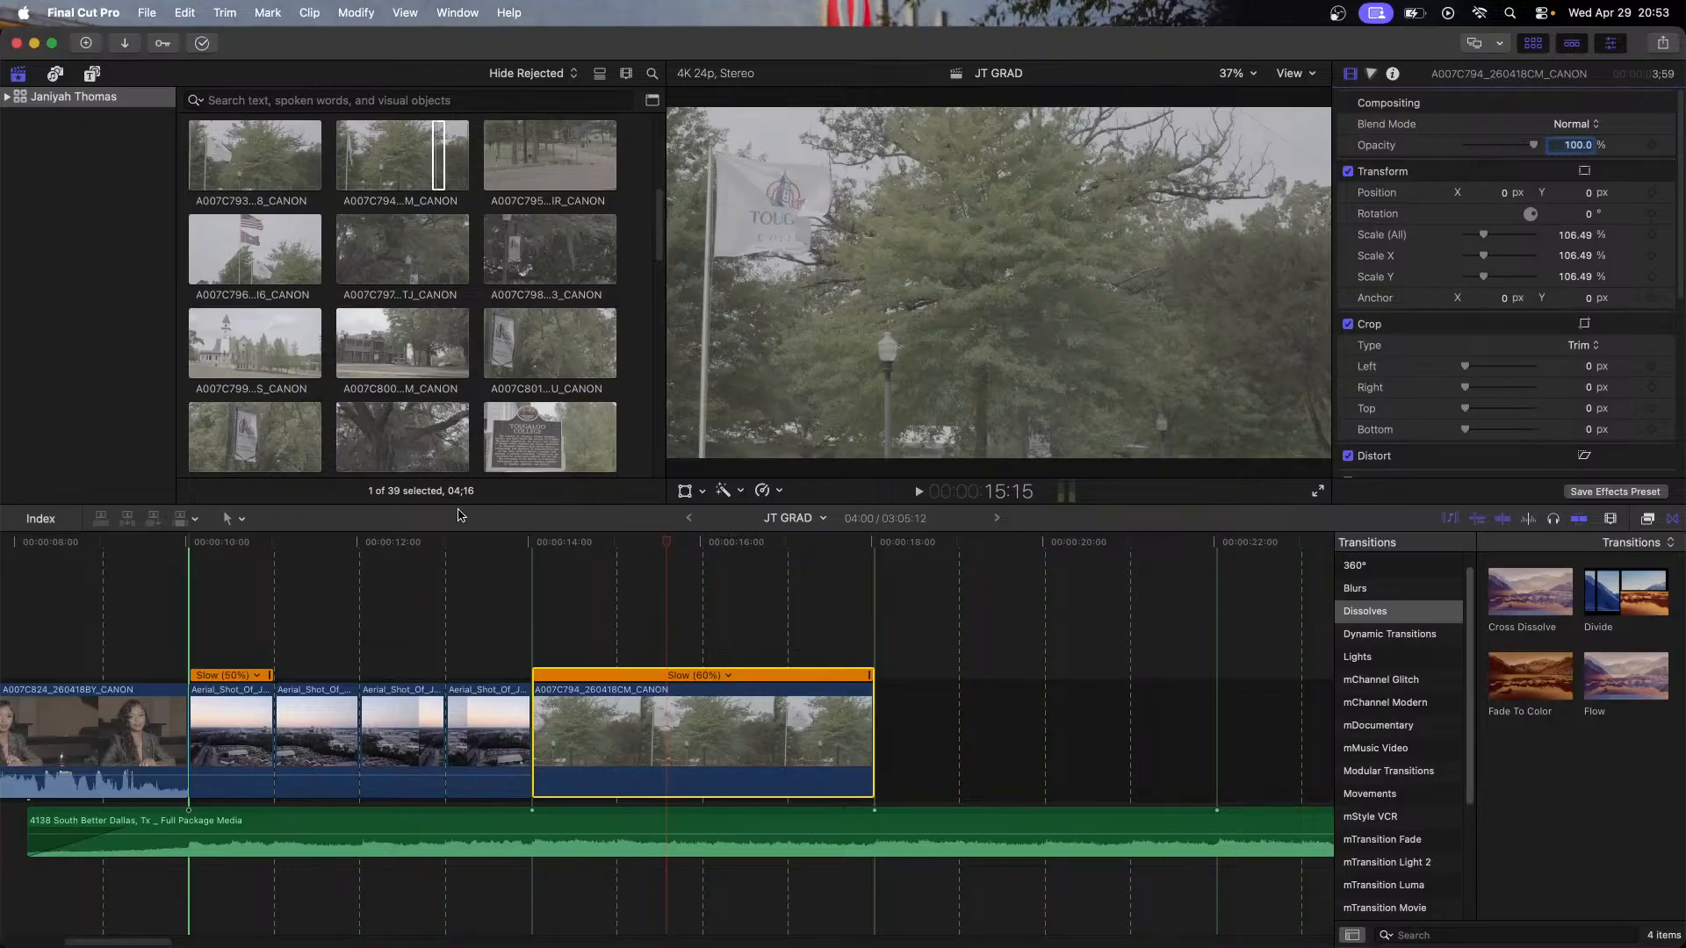
Step: Play back the timeline from the last aerial shots through the end of the slowed flag clip
{"action": "left_click", "coordinate": [493, 544]}
{"action": "key", "text": "space"}
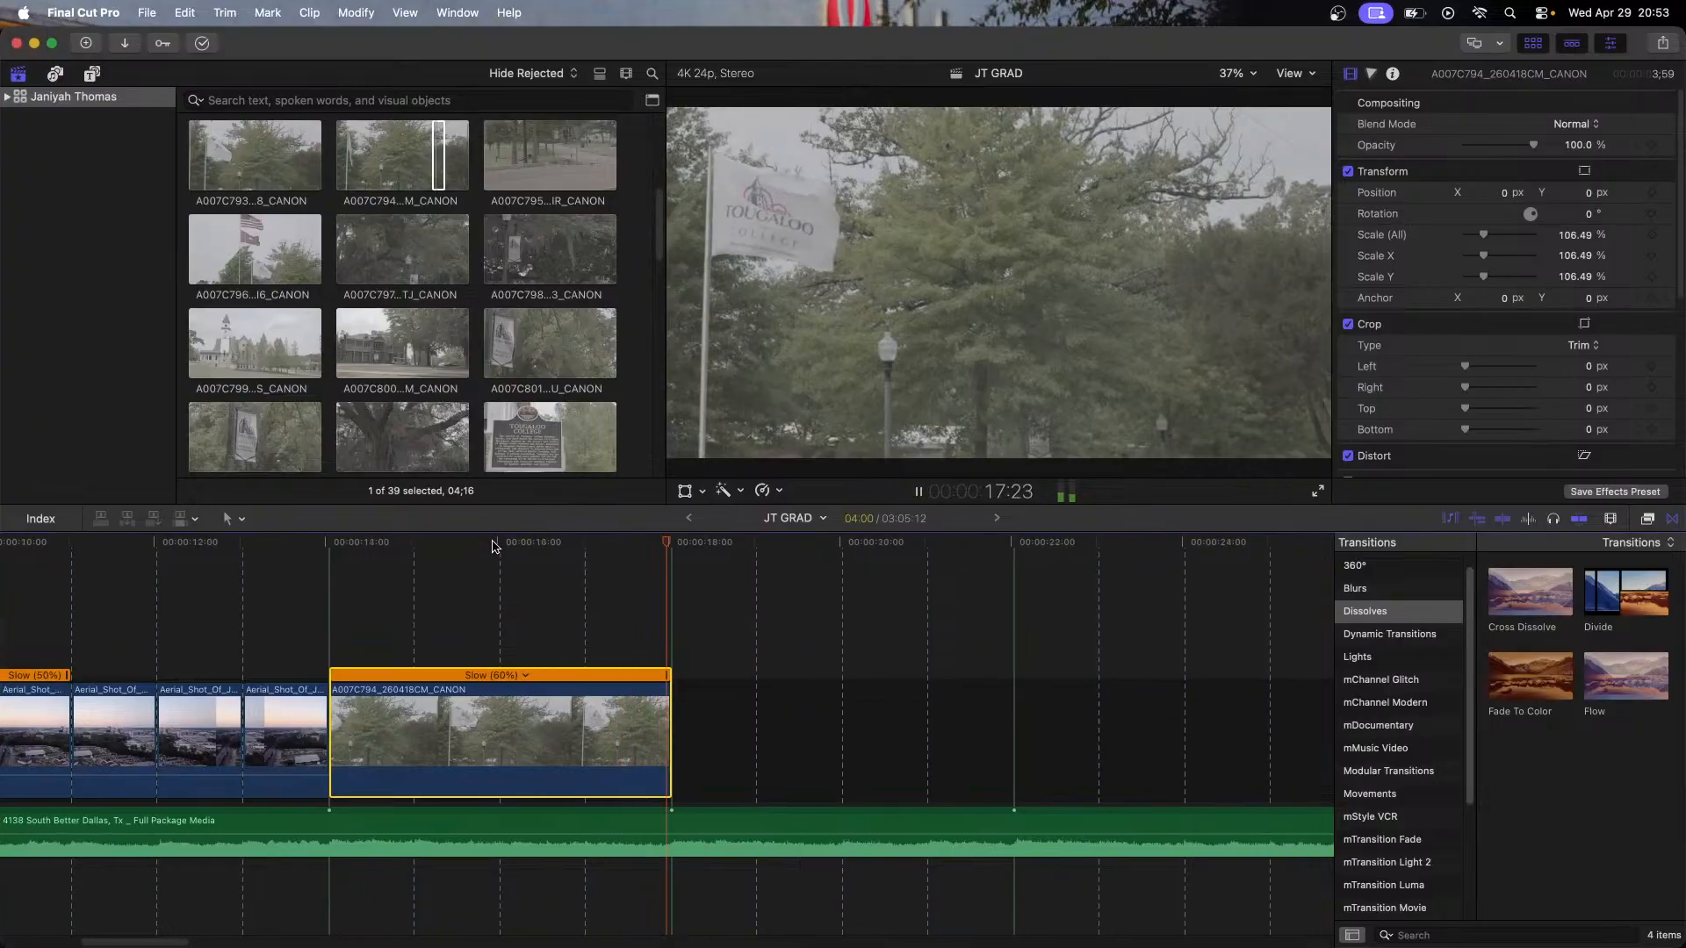
{"action": "left_click", "coordinate": [493, 544]}
{"action": "key", "text": "space"}
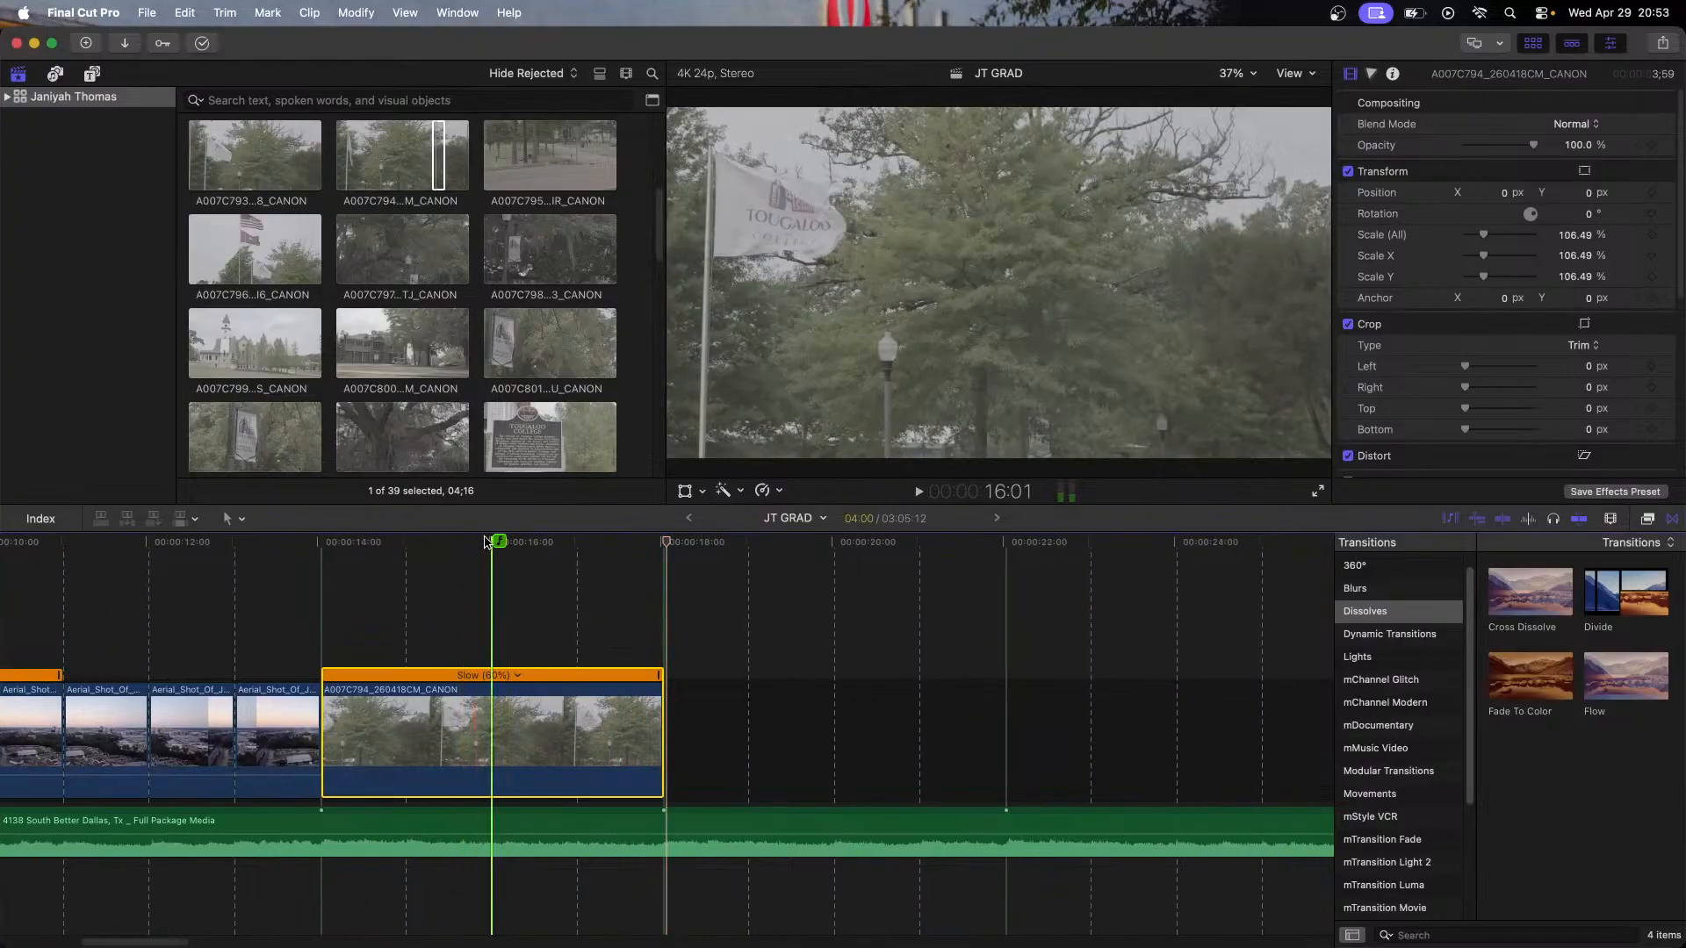
{"action": "key", "text": "space"}
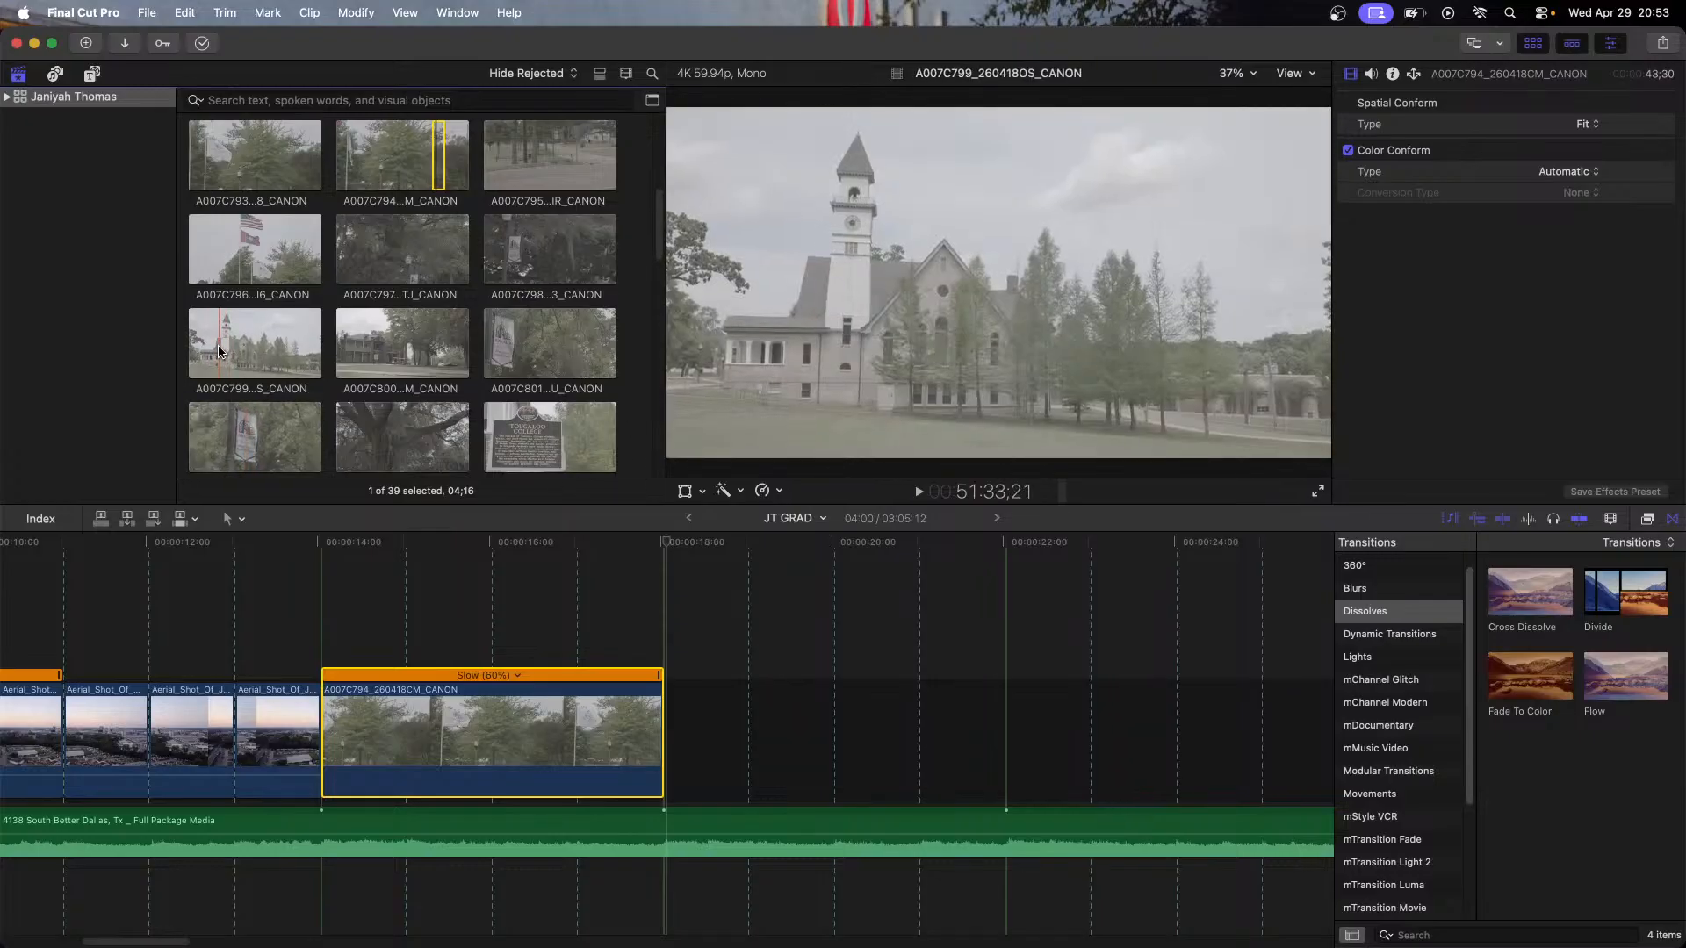
Step: Mark a 2;10 range in the clock-tower building clip A007C799_260418OS_CANON and add it after the flag clip
{"action": "left_click", "coordinate": [474, 568]}
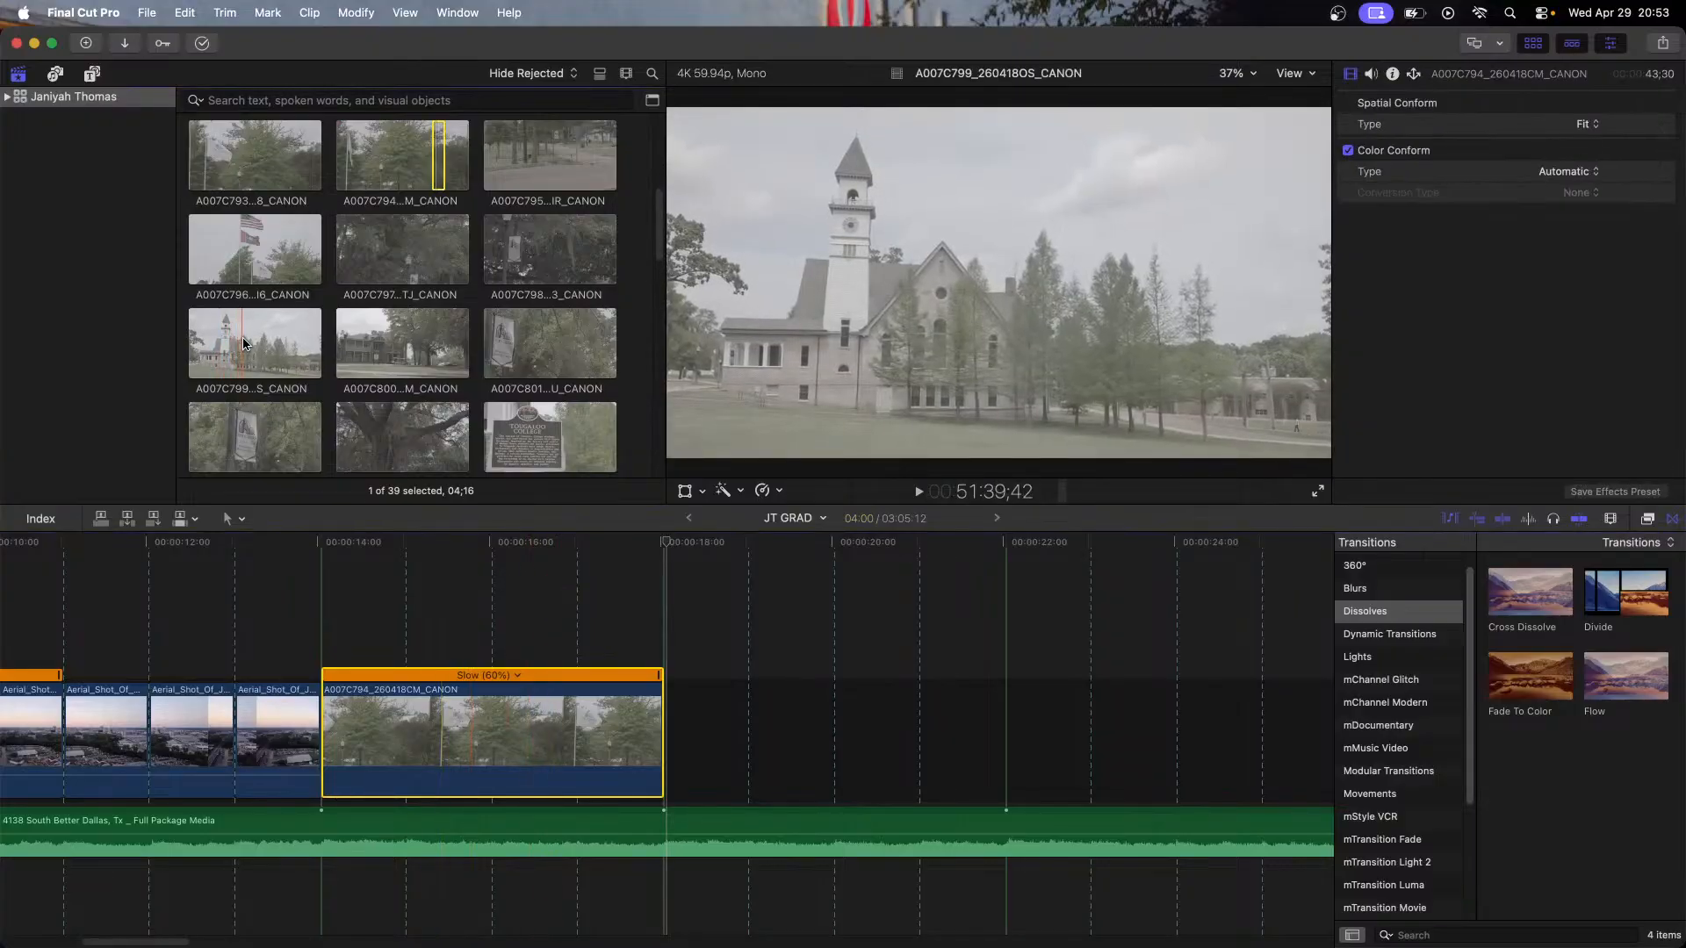
{"action": "key", "text": "i"}
{"action": "key", "text": "space"}
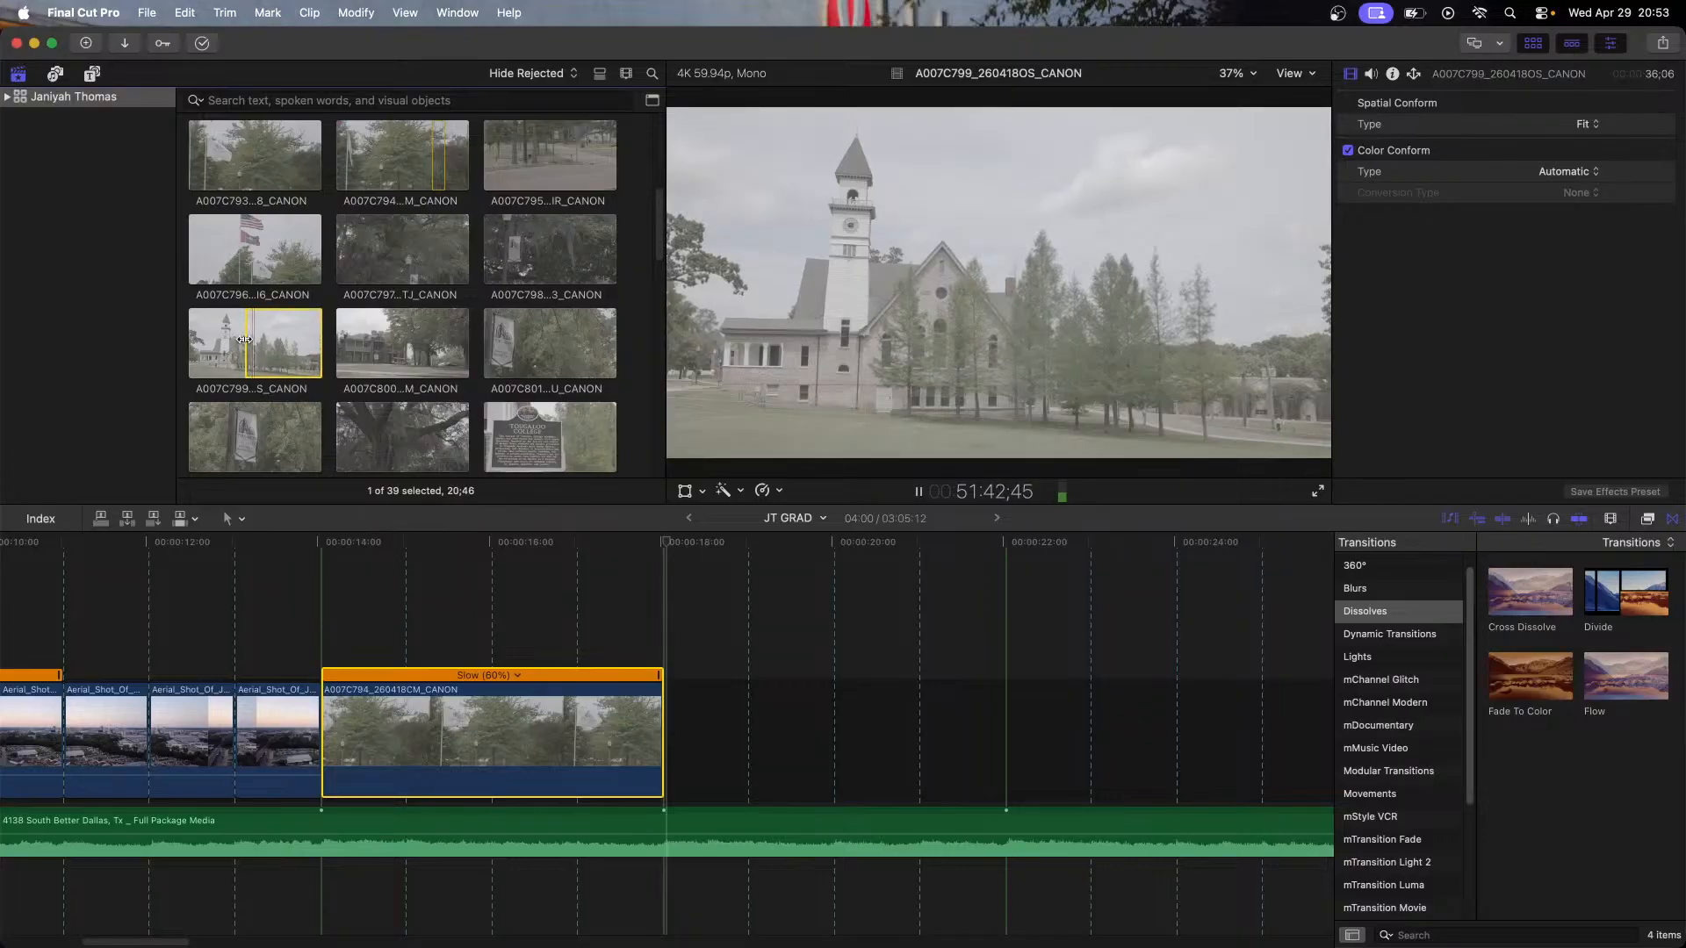
{"action": "key", "text": "i"}
{"action": "key", "text": "o"}
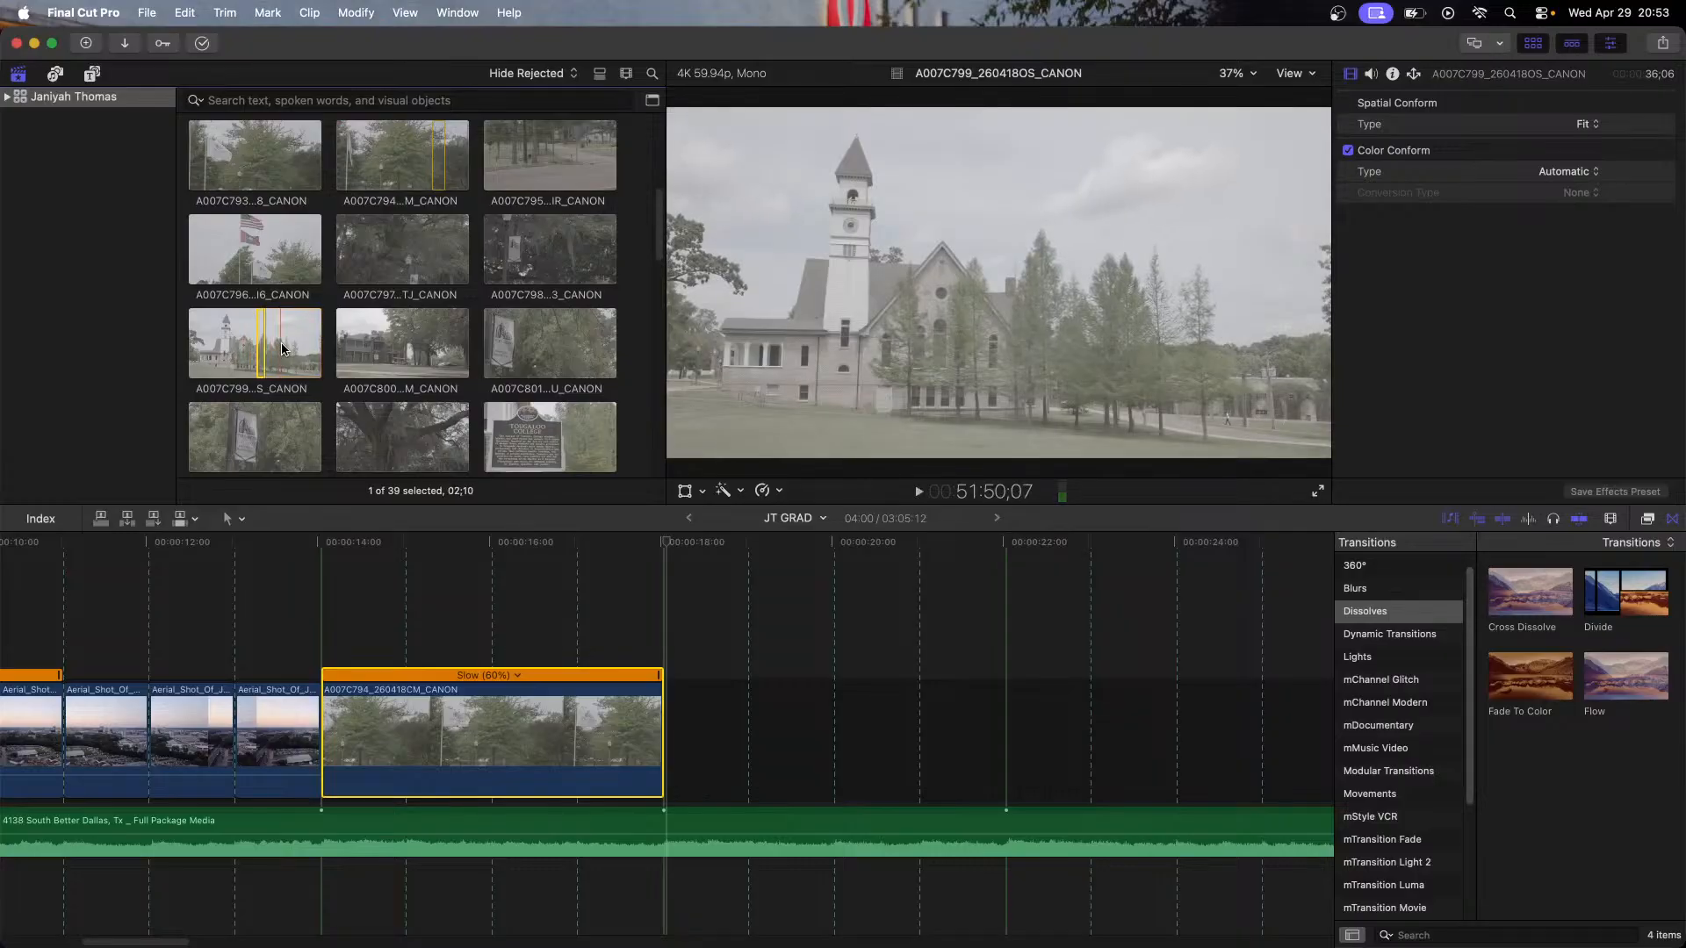
{"action": "key", "text": "space"}
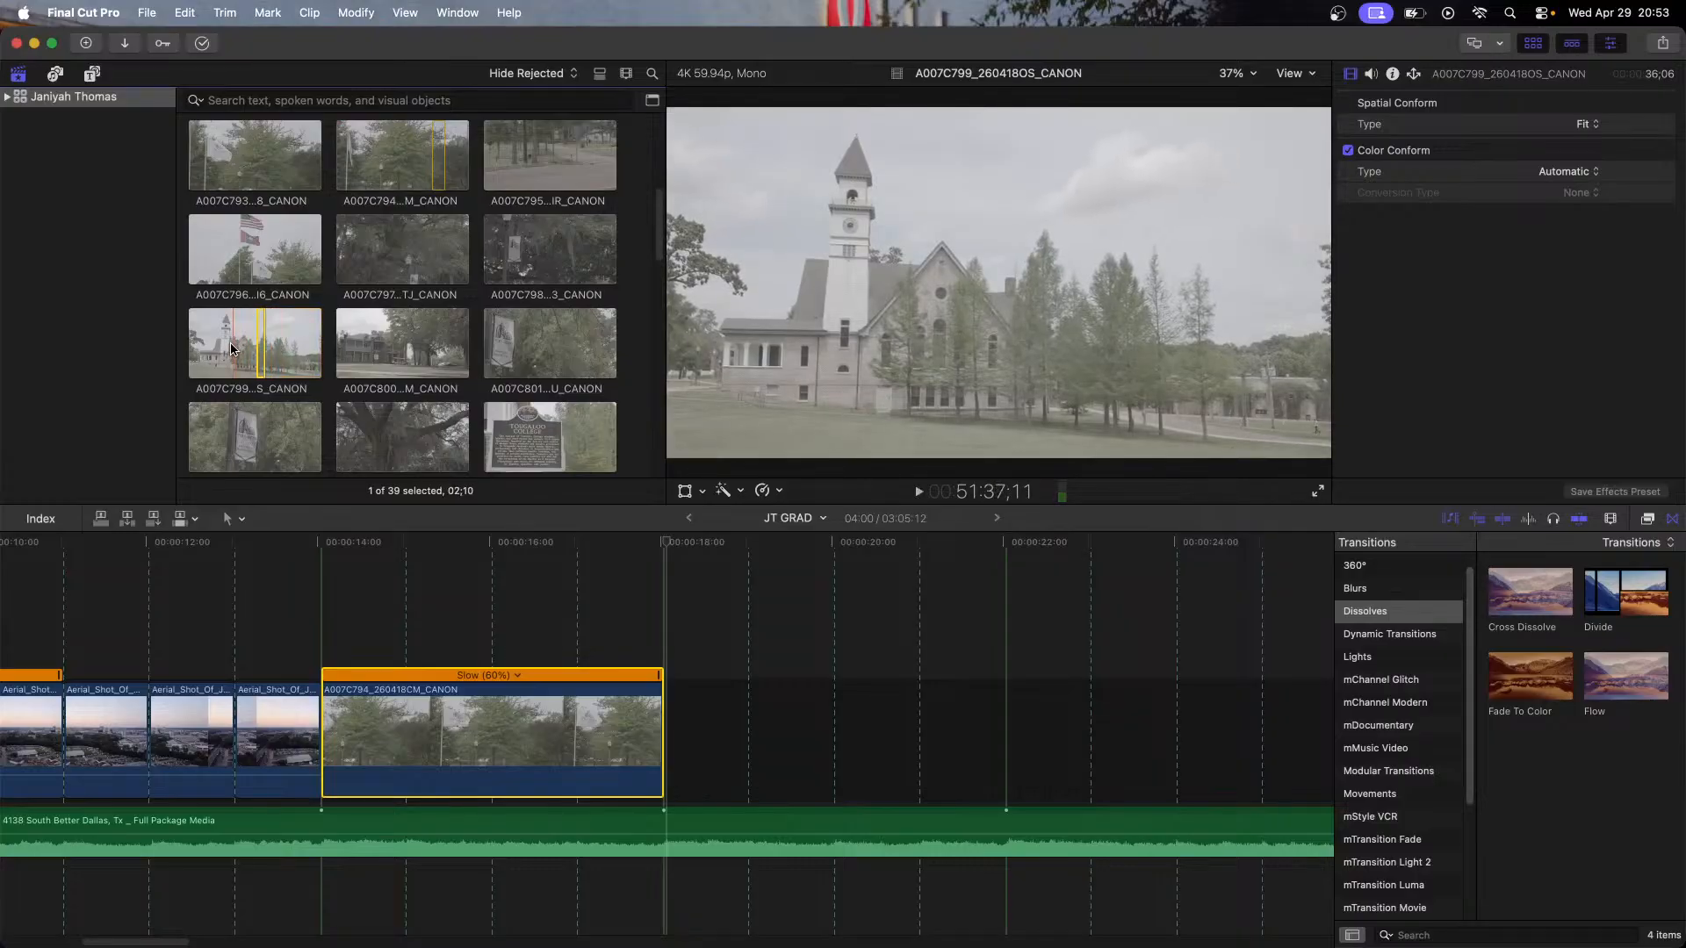
{"action": "left_click_drag", "start_coordinate": [258, 336], "coordinate": [695, 728]}
Step: Slow the clock-tower building clip to a custom 60% speed and trim its end to the first beat line after its start
{"action": "key", "text": "ctrl+alt+r"}
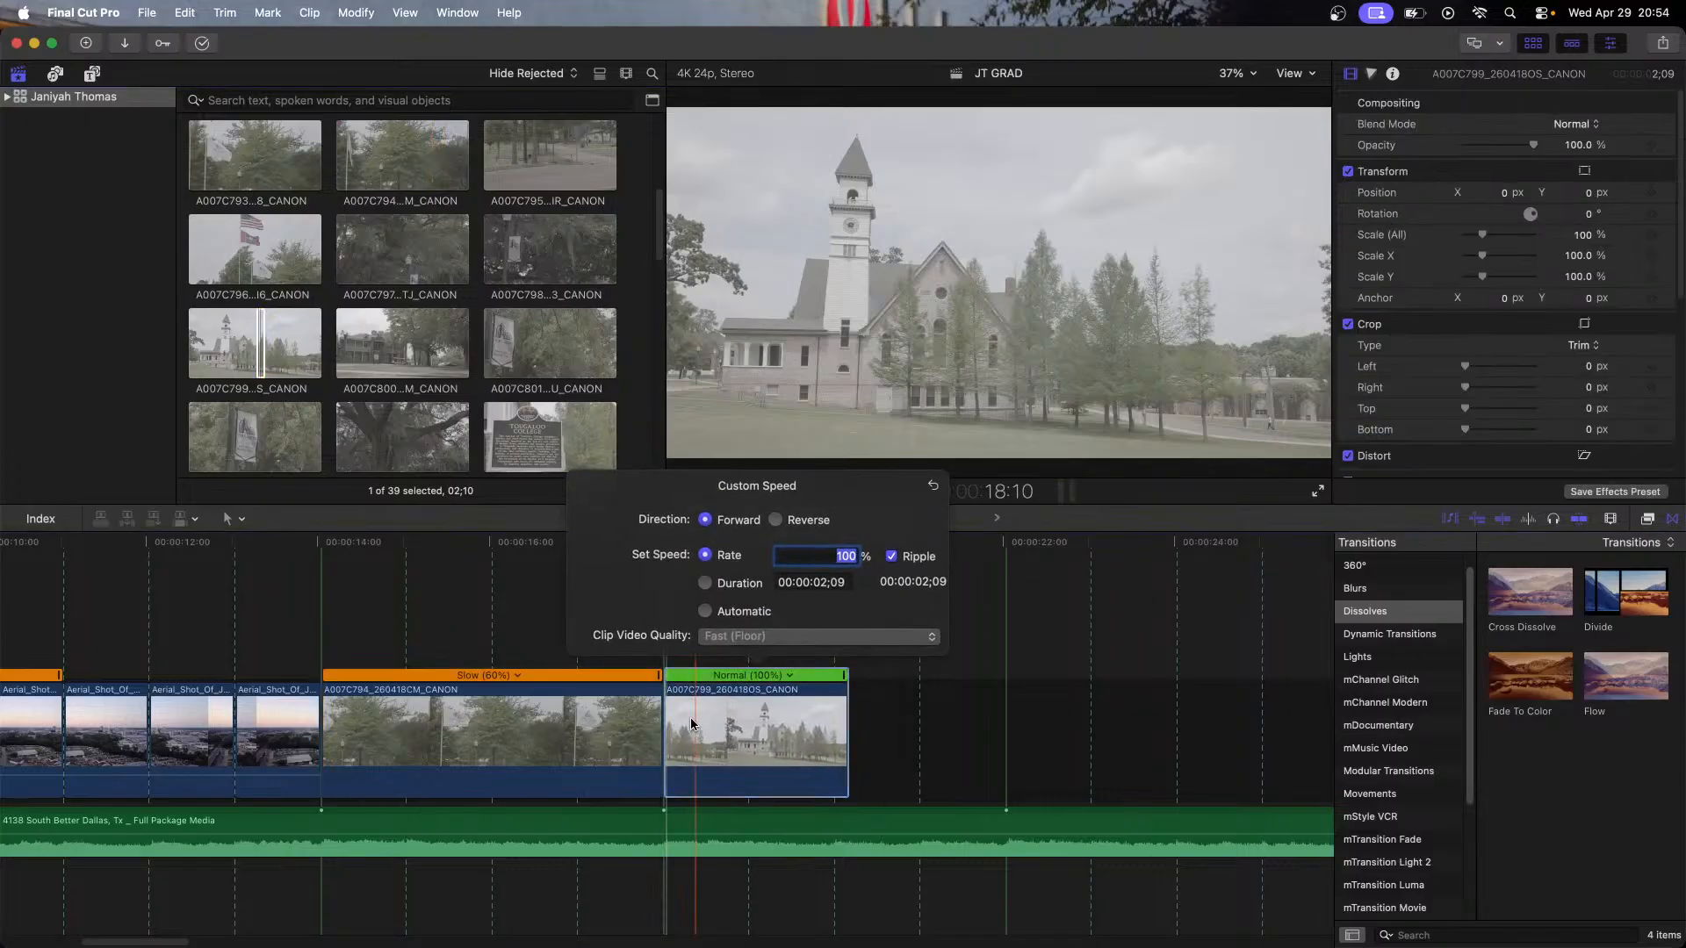
{"action": "type", "text": "60"}
{"action": "key", "text": "Return"}
{"action": "left_click", "coordinate": [915, 752]}
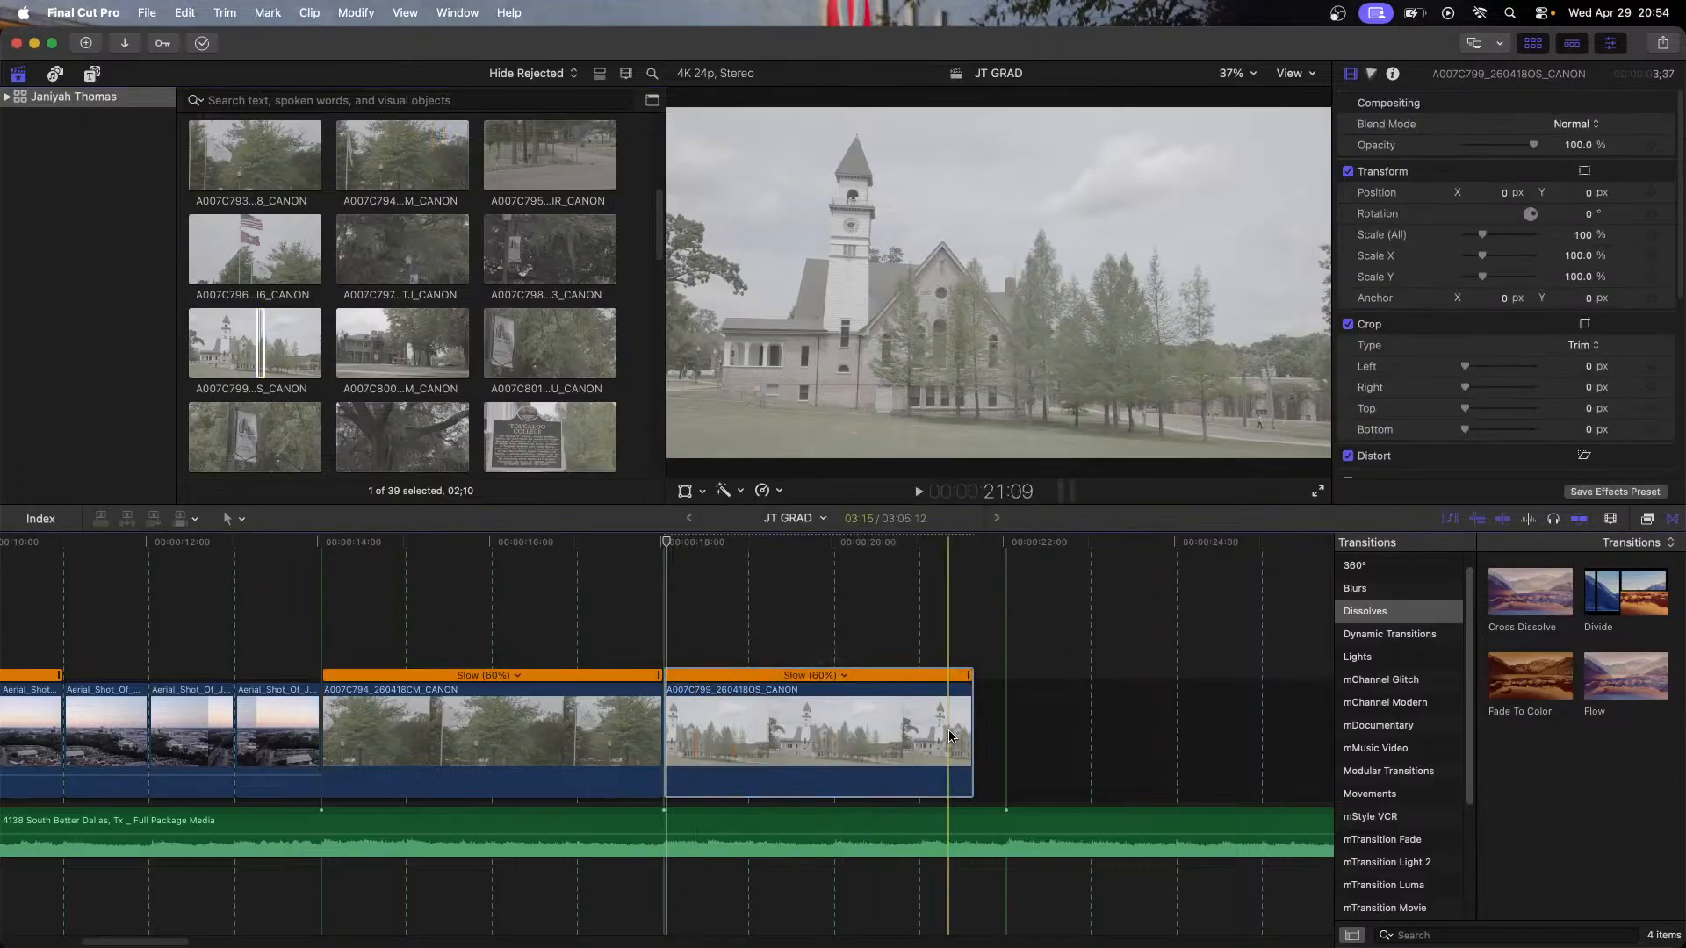
{"action": "left_click_drag", "start_coordinate": [967, 736], "coordinate": [744, 733]}
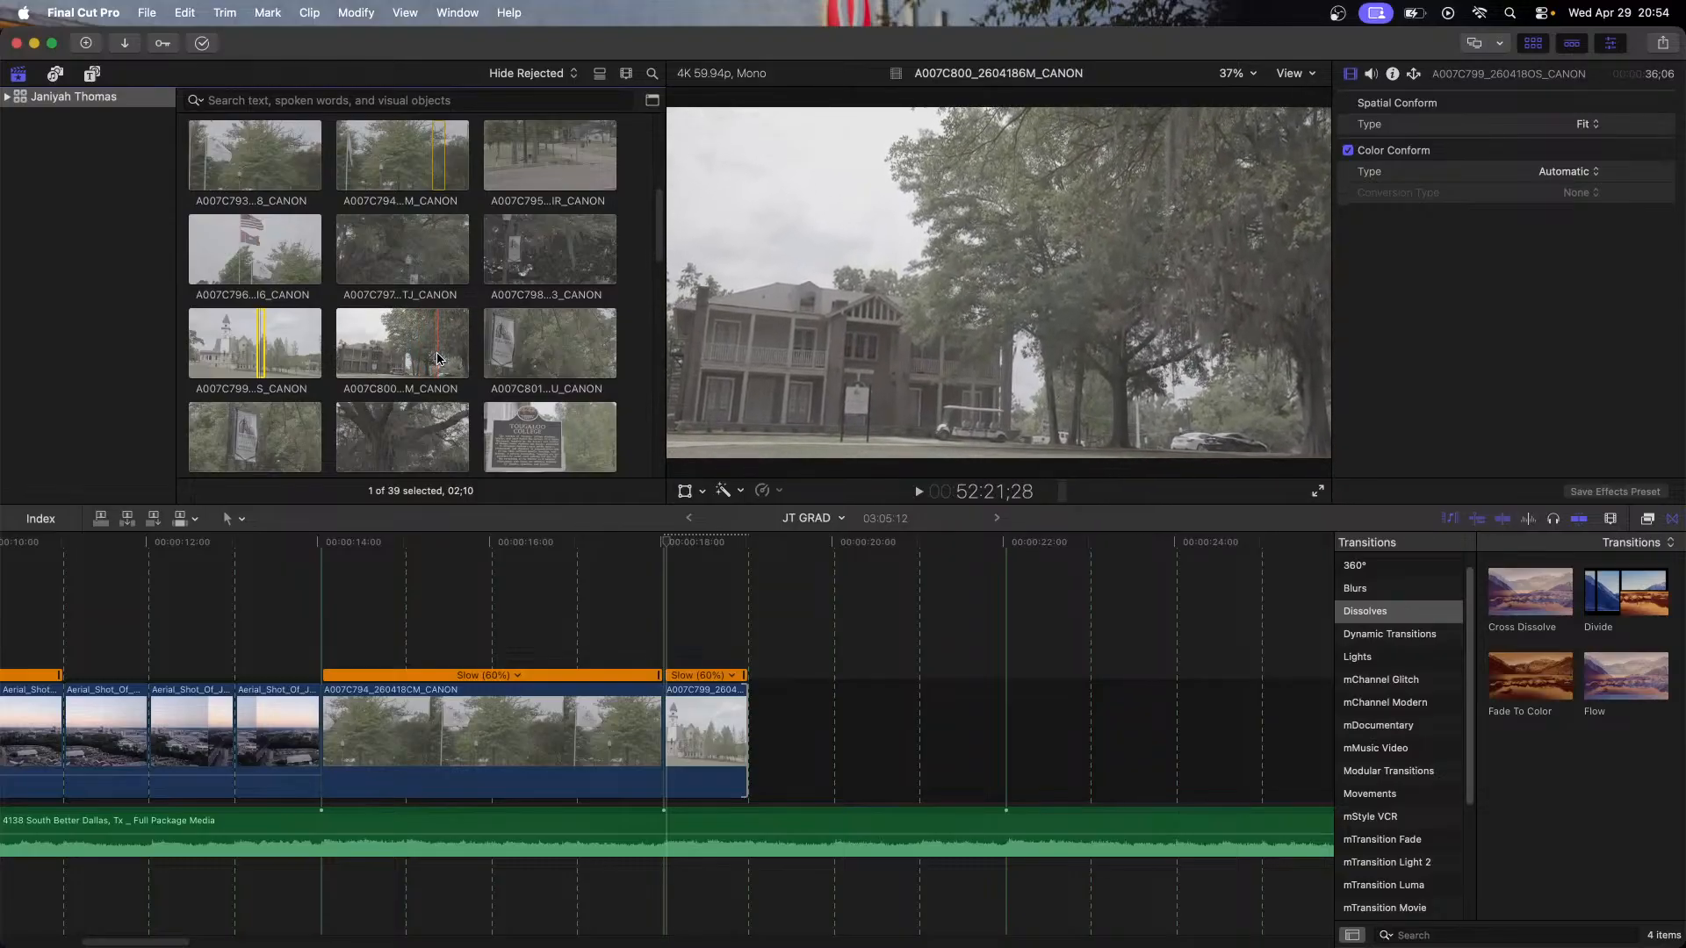
Step: Browse the campus footage, mark a 1;14 range in the white house clip A007C806_26041829_CANON and add it after the clock-tower clip
{"action": "scroll", "coordinate": [538, 378], "scroll_direction": "down", "scroll_amount": 5}
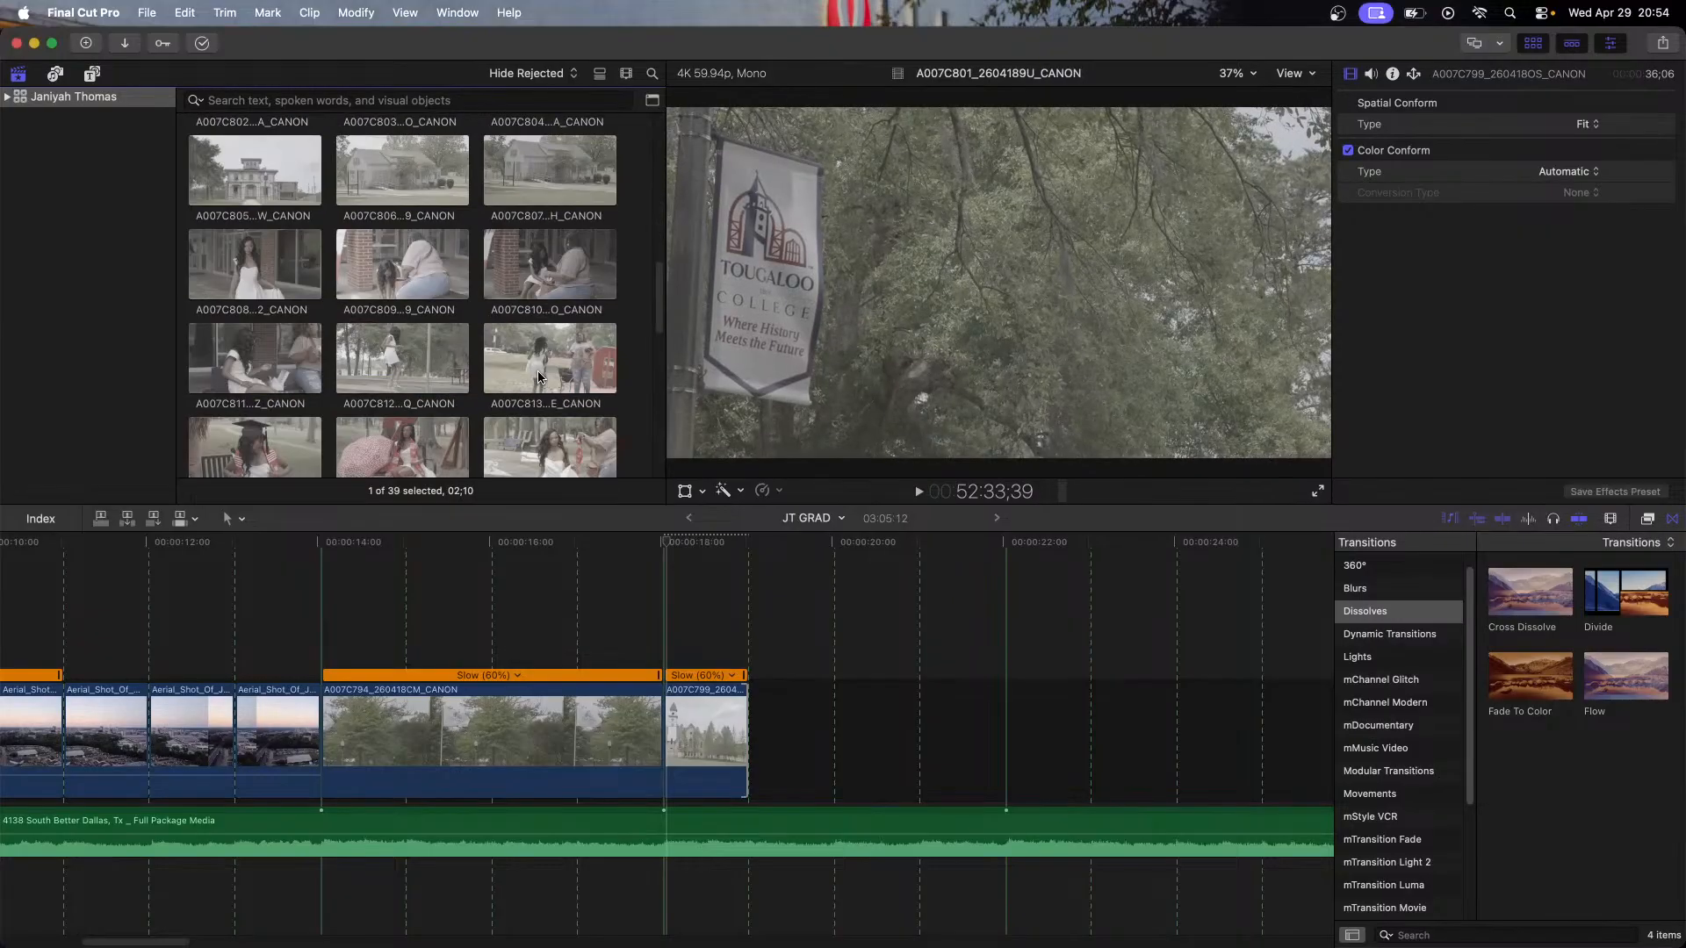
{"action": "scroll", "coordinate": [538, 377], "scroll_direction": "down", "scroll_amount": 5}
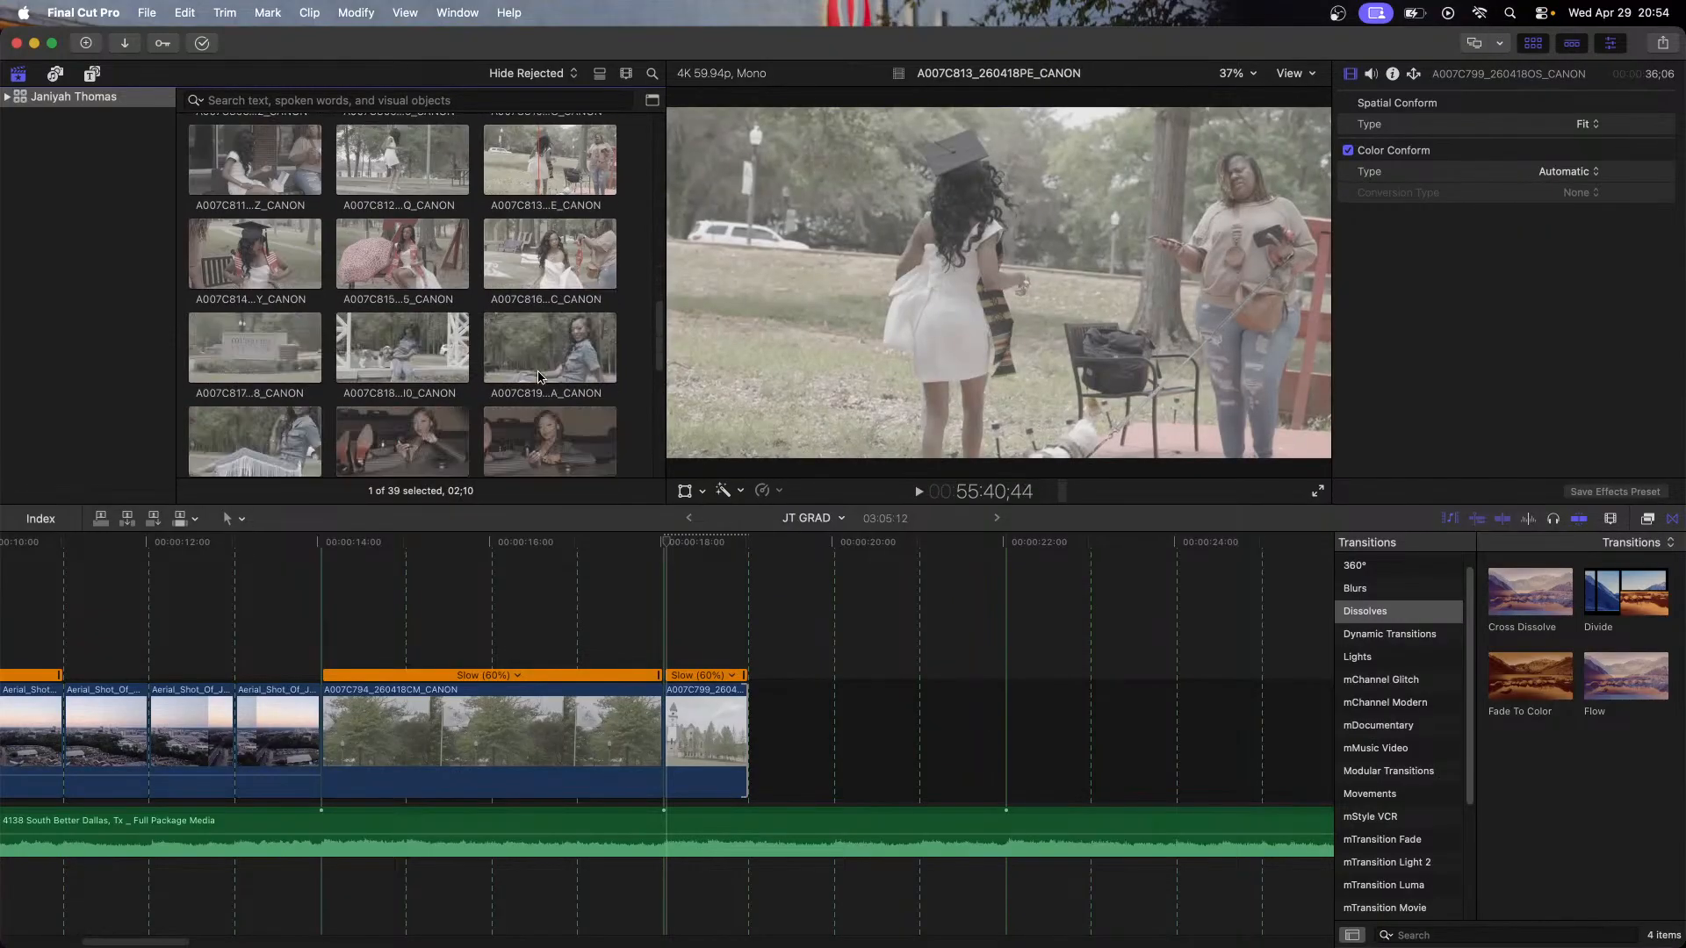
{"action": "scroll", "coordinate": [538, 377], "scroll_direction": "down", "scroll_amount": 3}
{"action": "scroll", "coordinate": [539, 378], "scroll_direction": "up", "scroll_amount": 10}
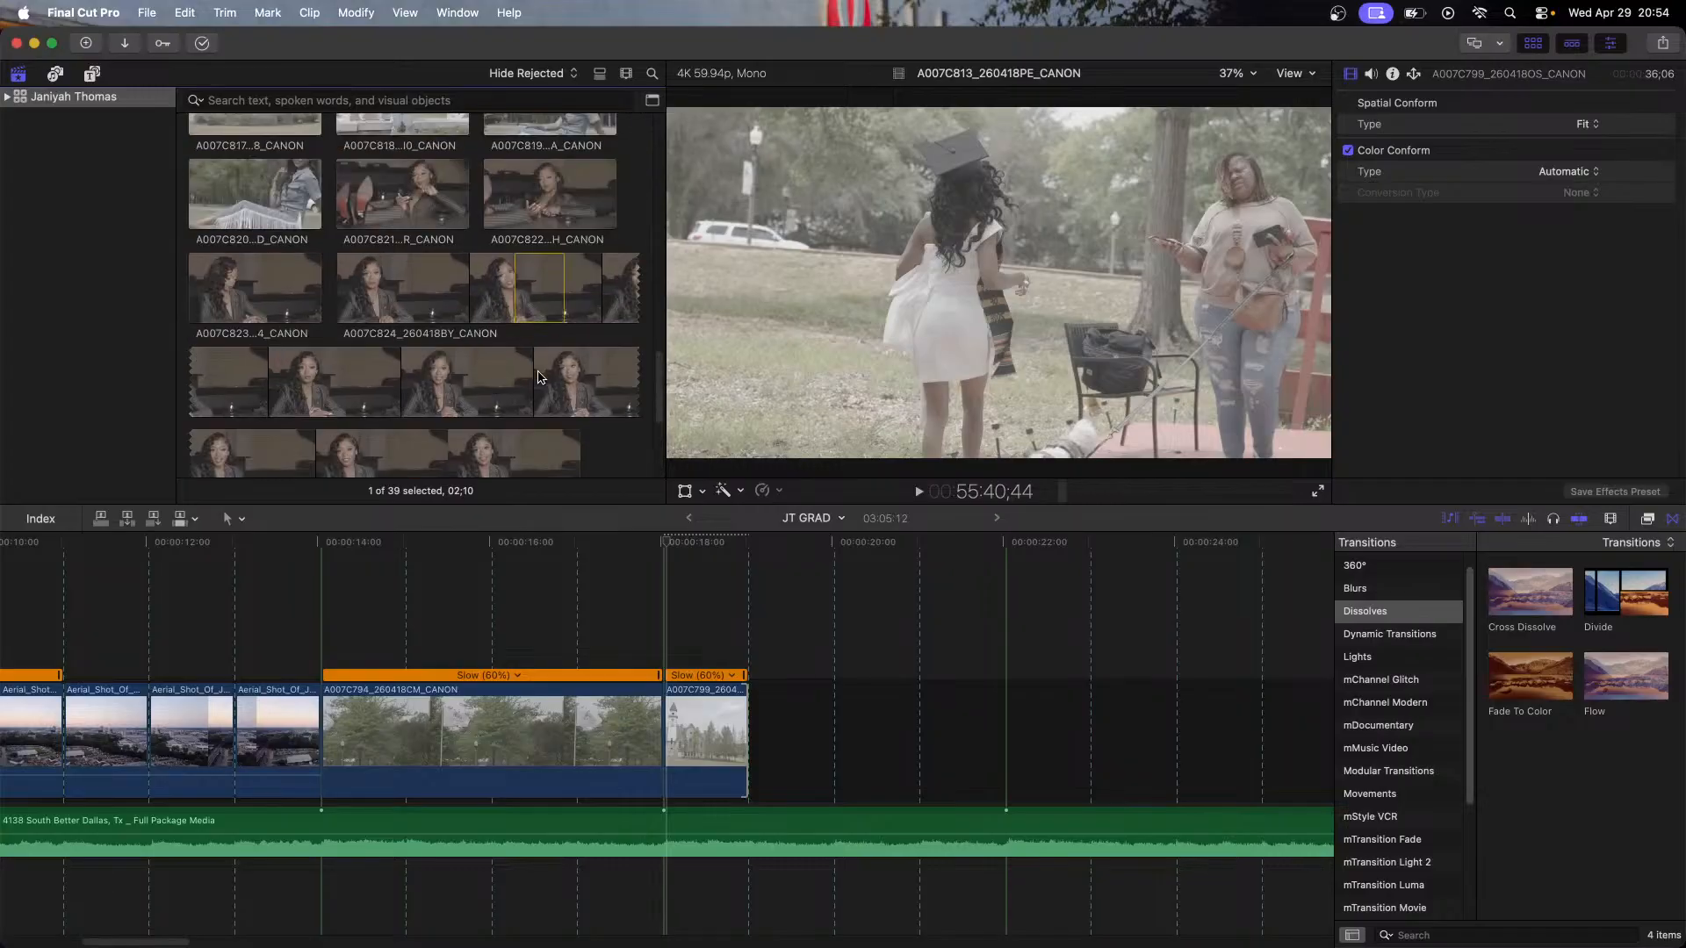
{"action": "scroll", "coordinate": [538, 378], "scroll_direction": "up", "scroll_amount": 1}
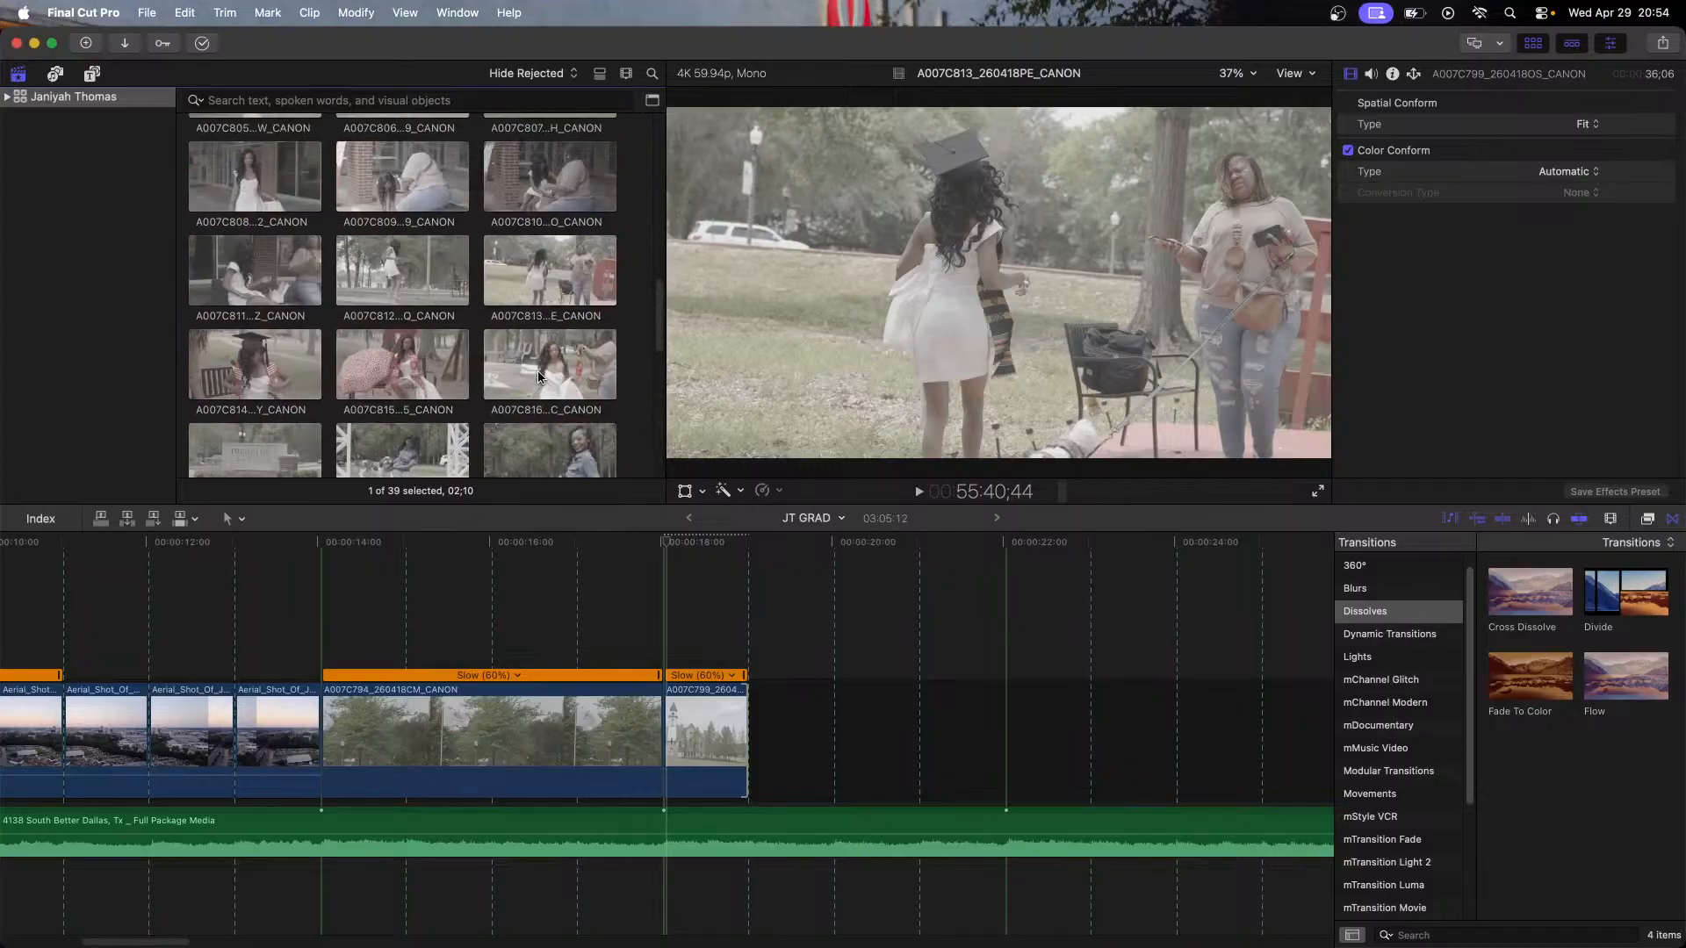
{"action": "scroll", "coordinate": [538, 377], "scroll_direction": "up", "scroll_amount": 3}
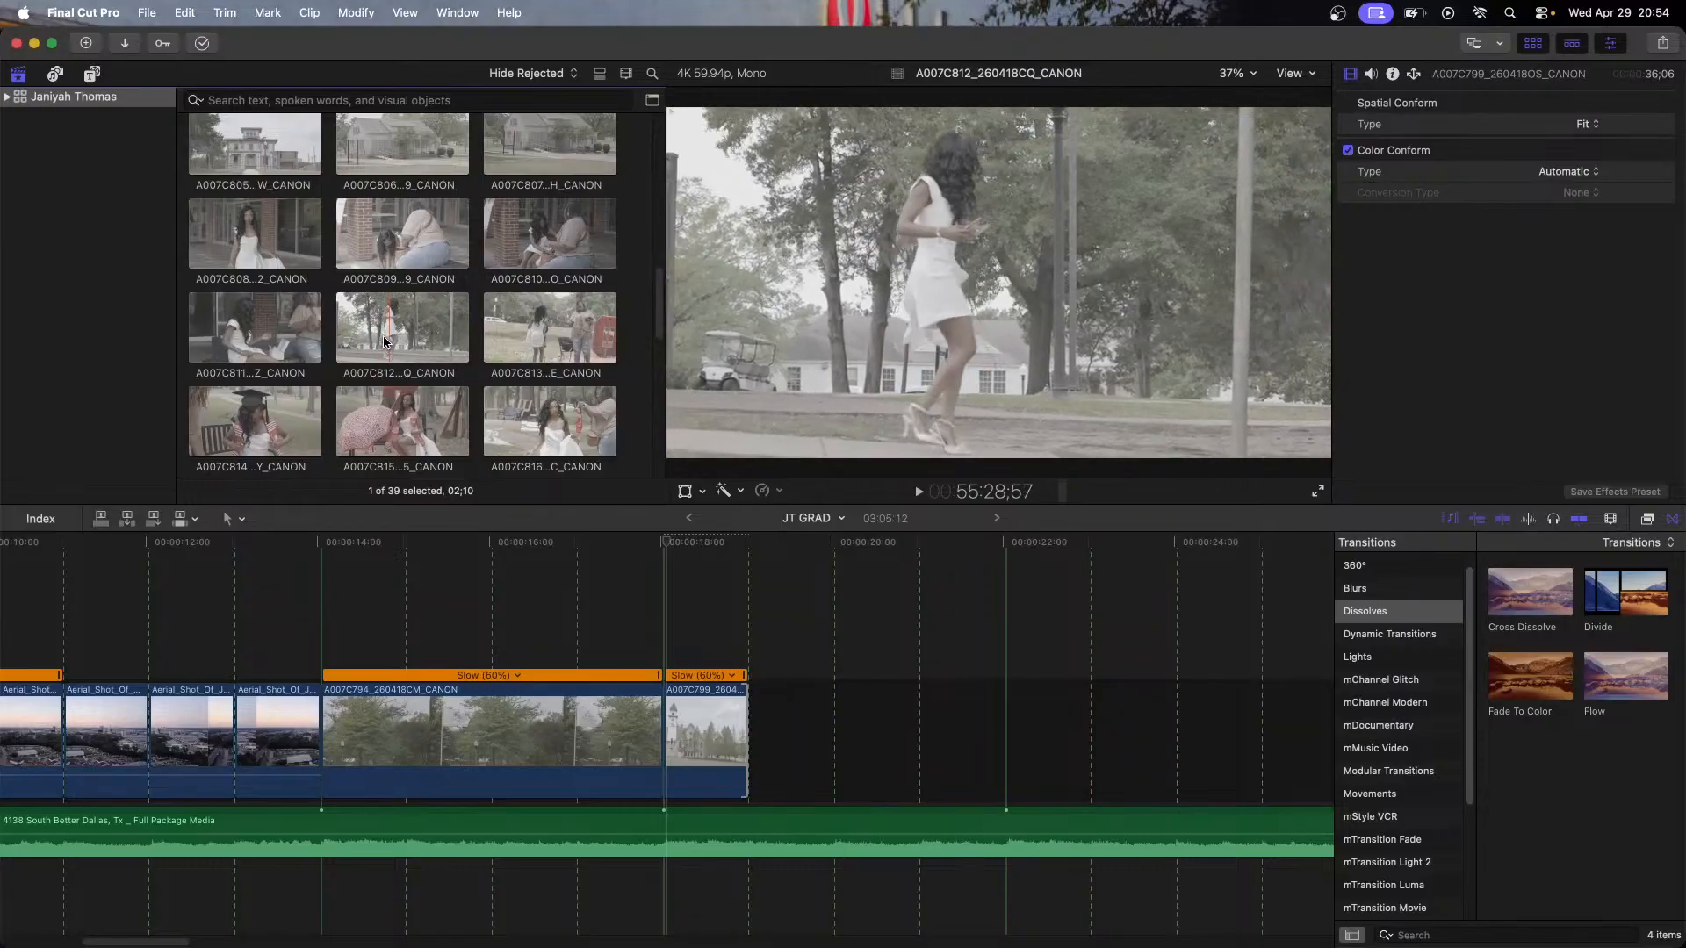
{"action": "scroll", "coordinate": [263, 246], "scroll_direction": "up", "scroll_amount": 7}
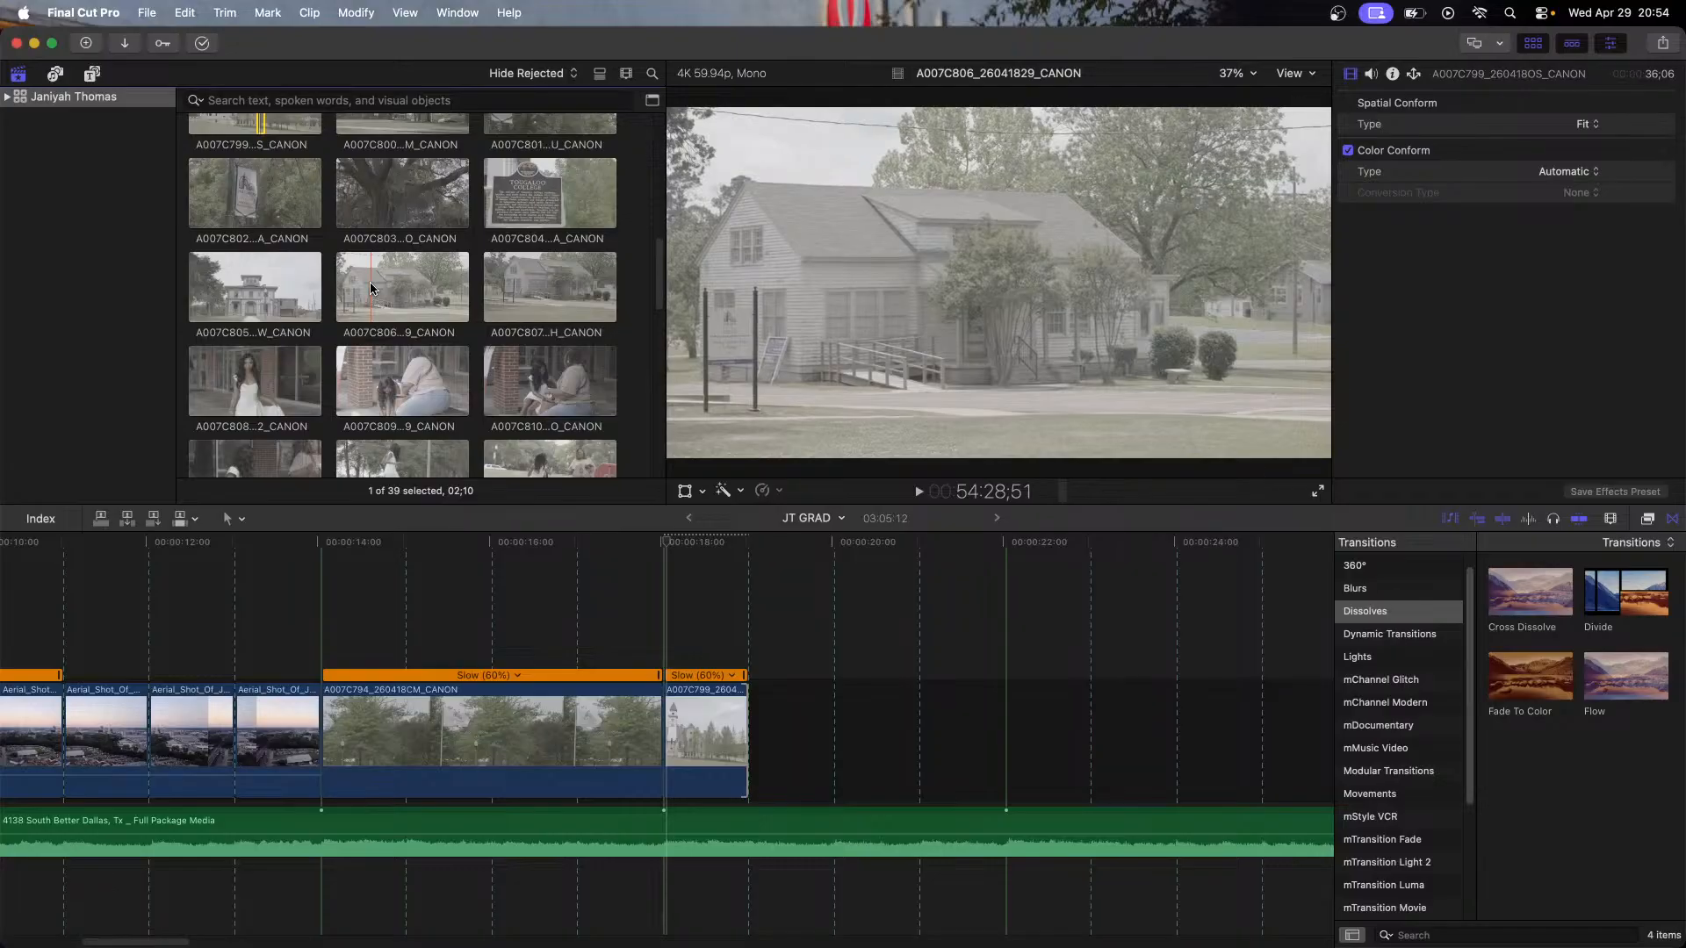
{"action": "key", "text": "i"}
{"action": "key", "text": "space"}
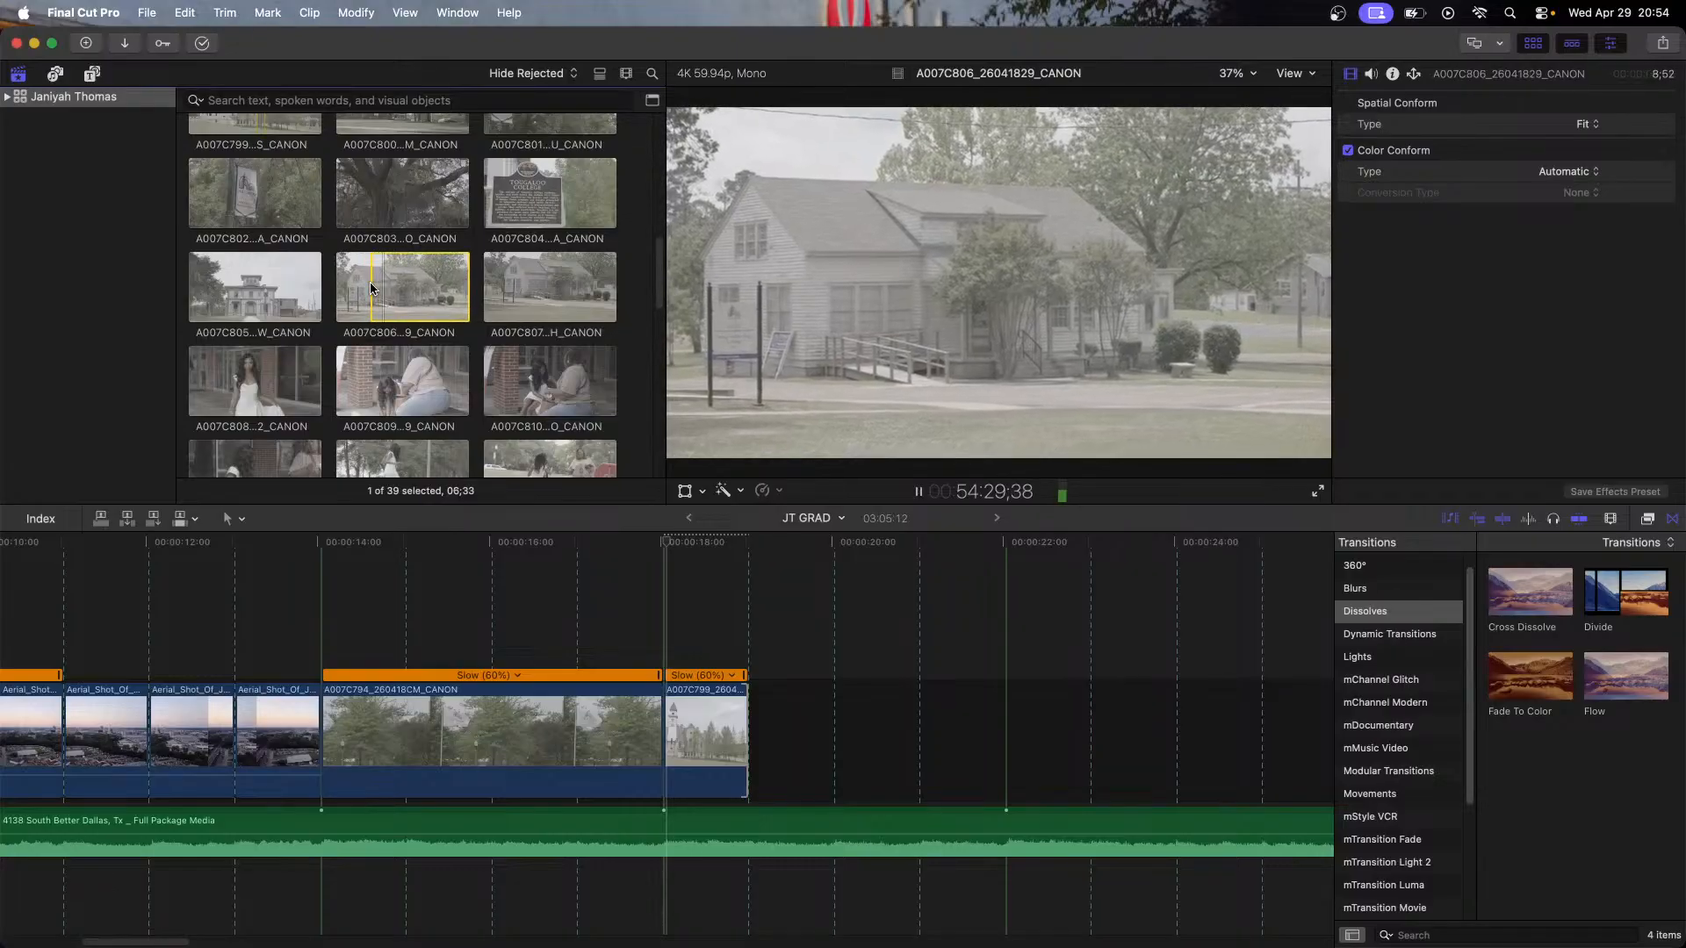
{"action": "left_click_drag", "start_coordinate": [373, 288], "coordinate": [790, 735]}
Step: Slow the white house clip to a custom 60% speed and trim its end to the next beat line, 1:00 long
{"action": "key", "text": "ctrl+alt+r"}
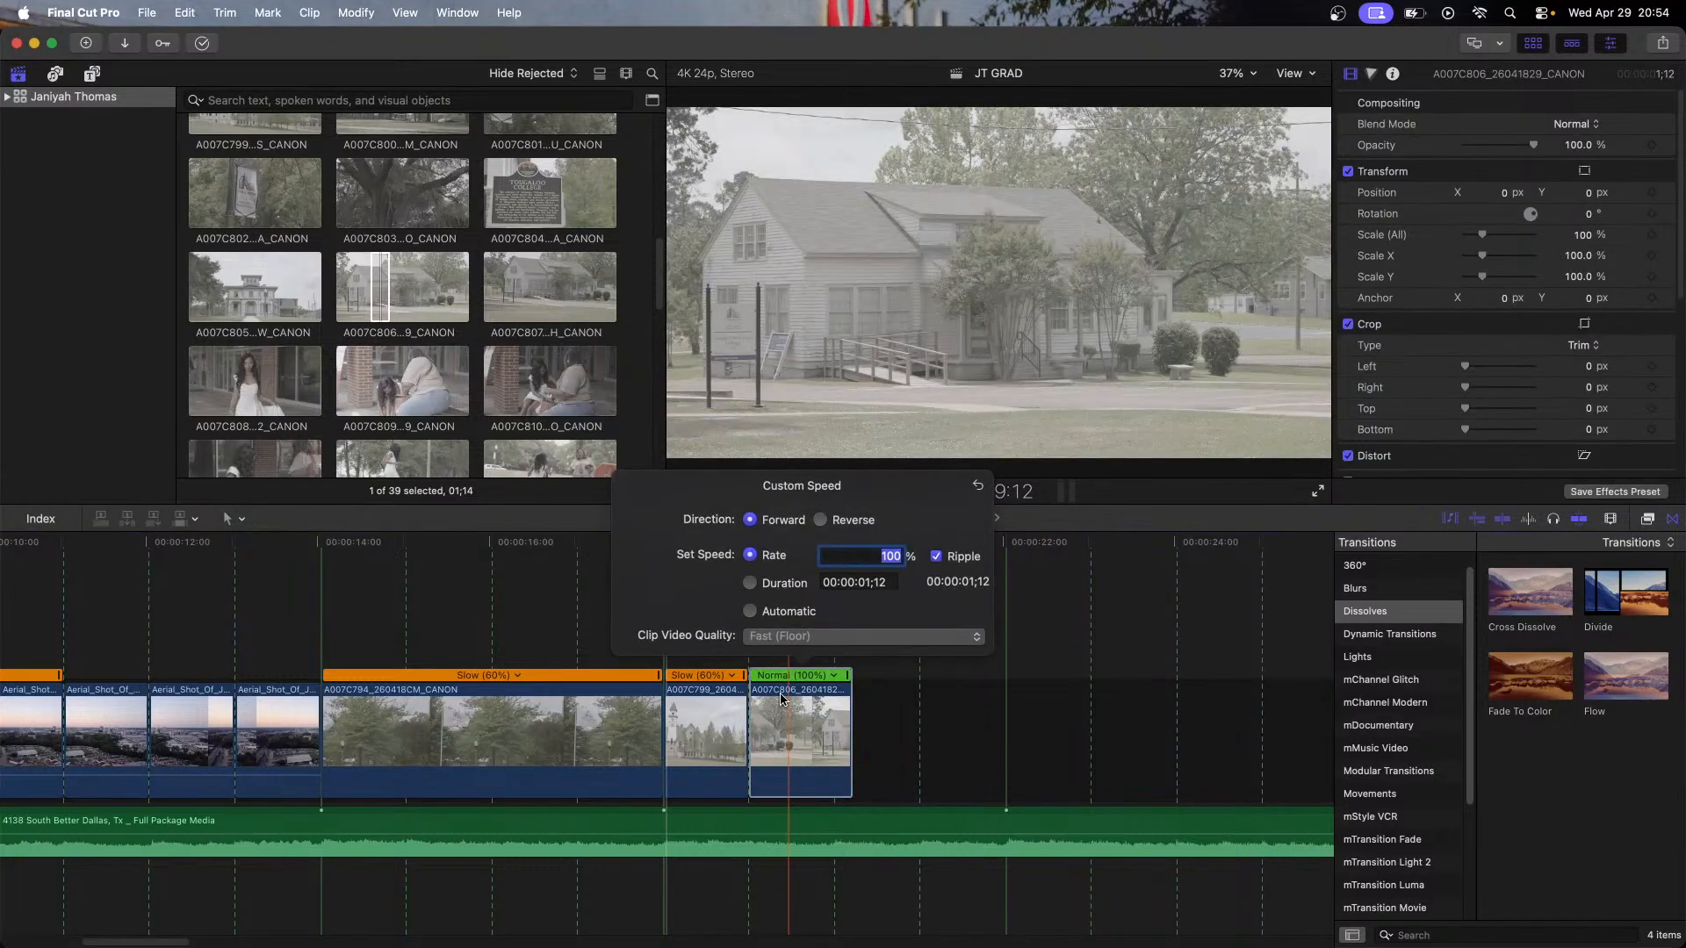
{"action": "type", "text": "60"}
{"action": "key", "text": "Return"}
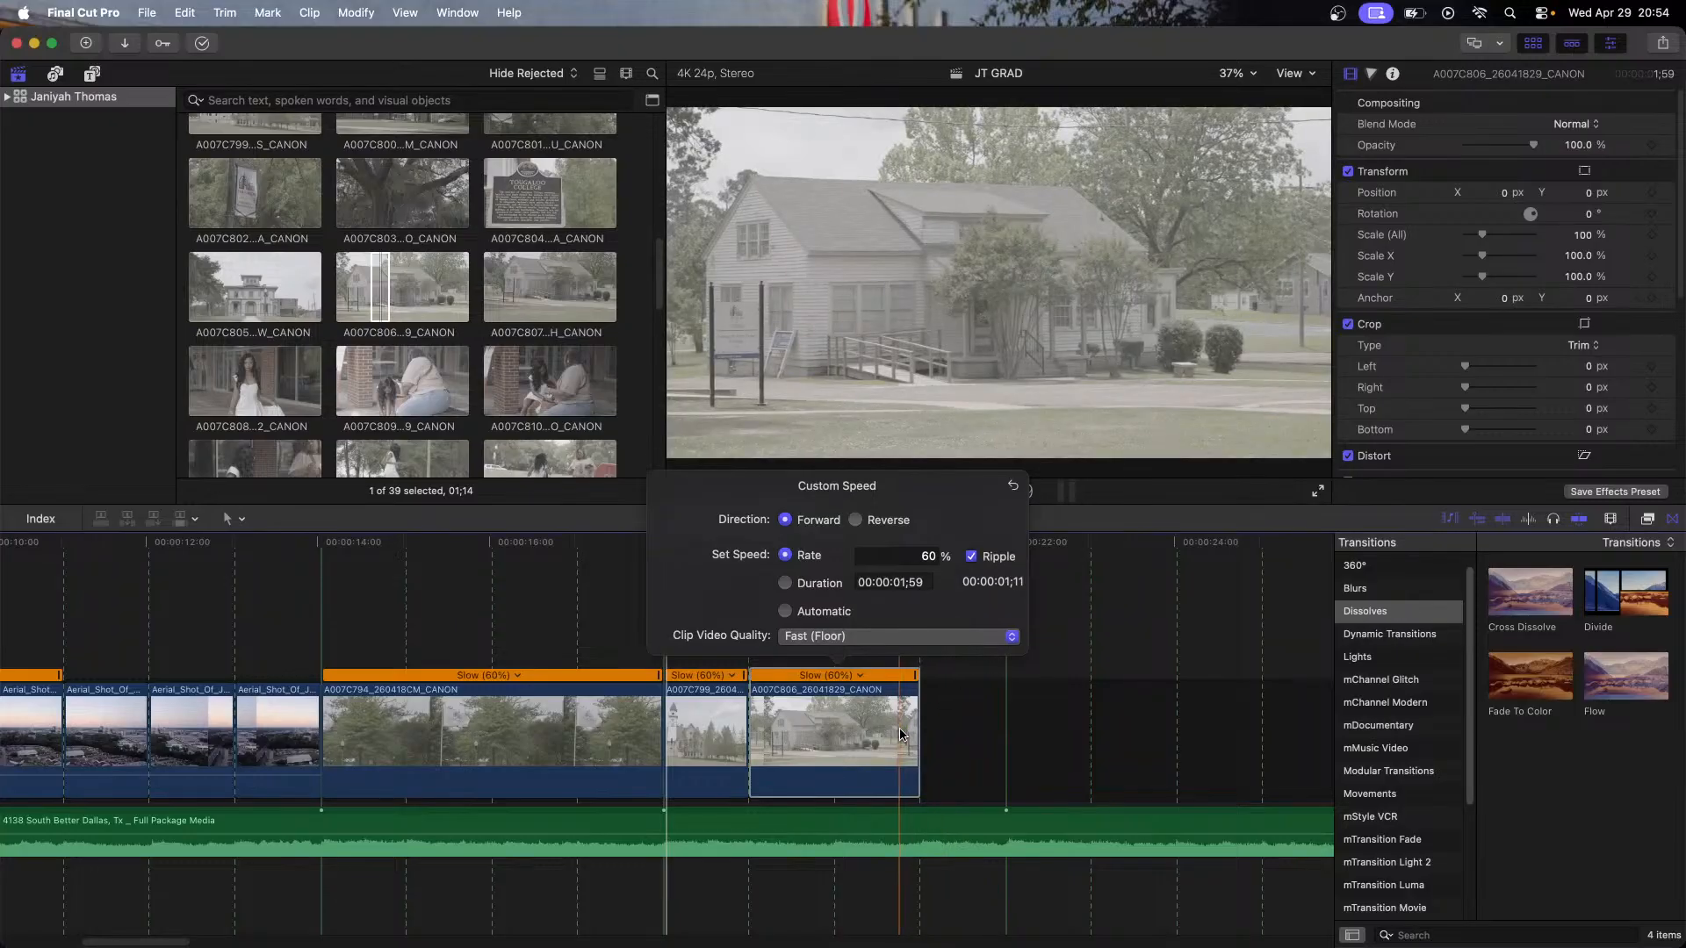
{"action": "left_click_drag", "start_coordinate": [917, 734], "coordinate": [826, 732]}
{"action": "left_click", "coordinate": [779, 729]}
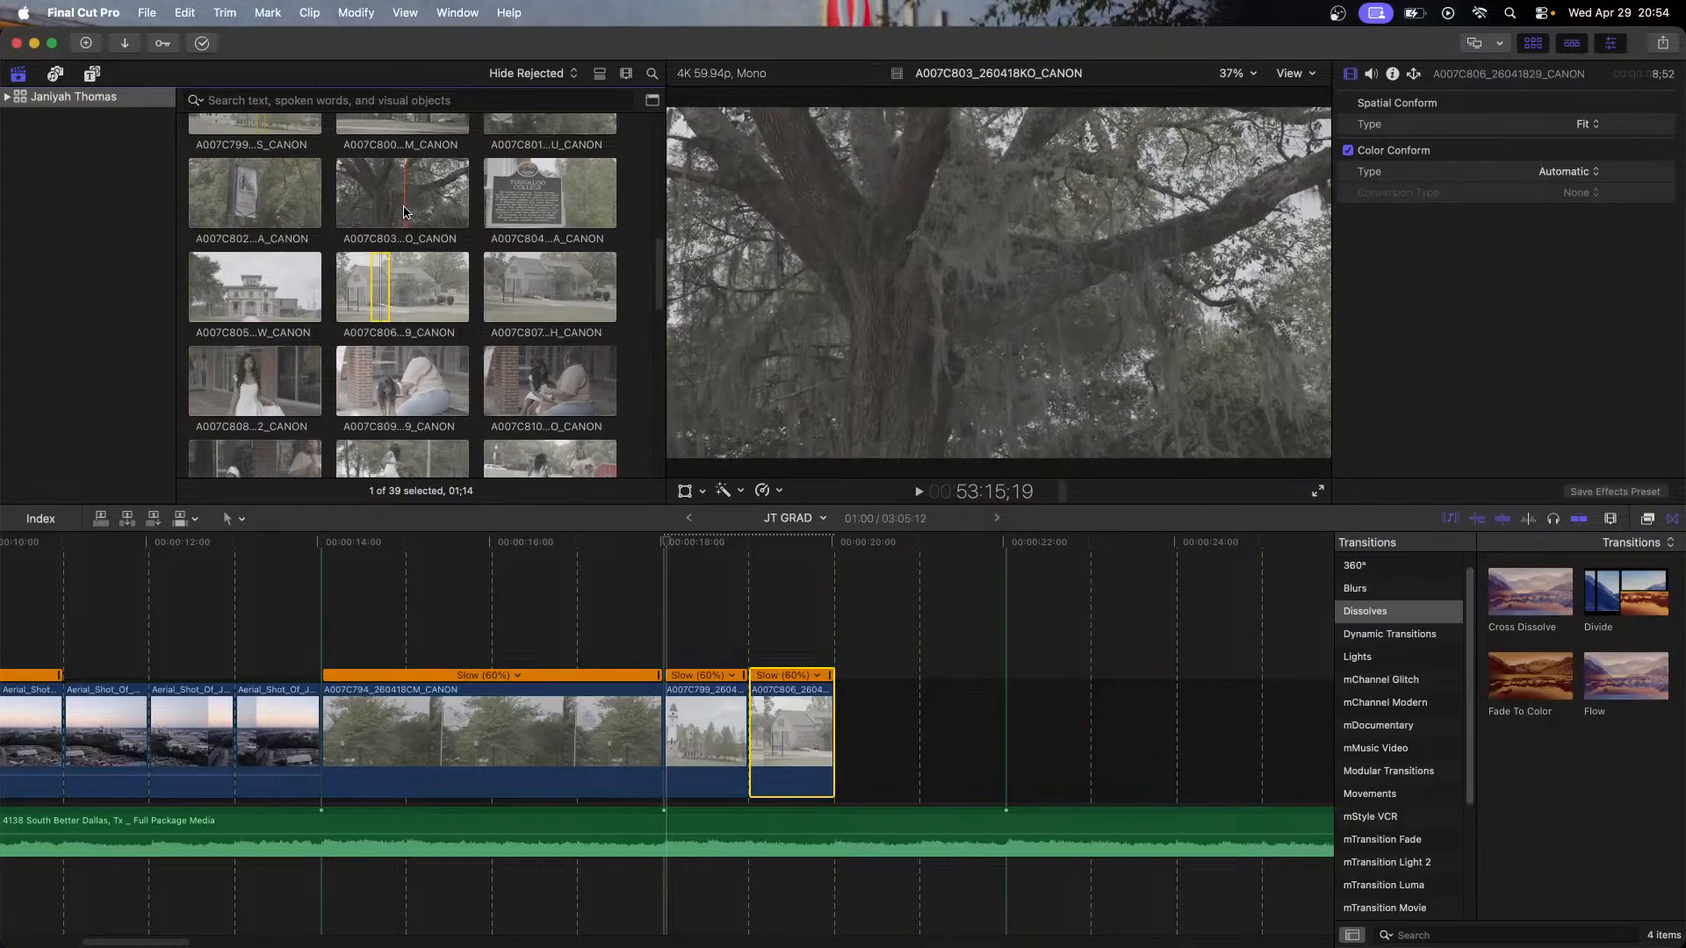
Step: Mark a 1;41 range in the mossy tree clip A007C803_260418KO_CANON and add it after the white house clip
{"action": "left_click", "coordinate": [403, 213]}
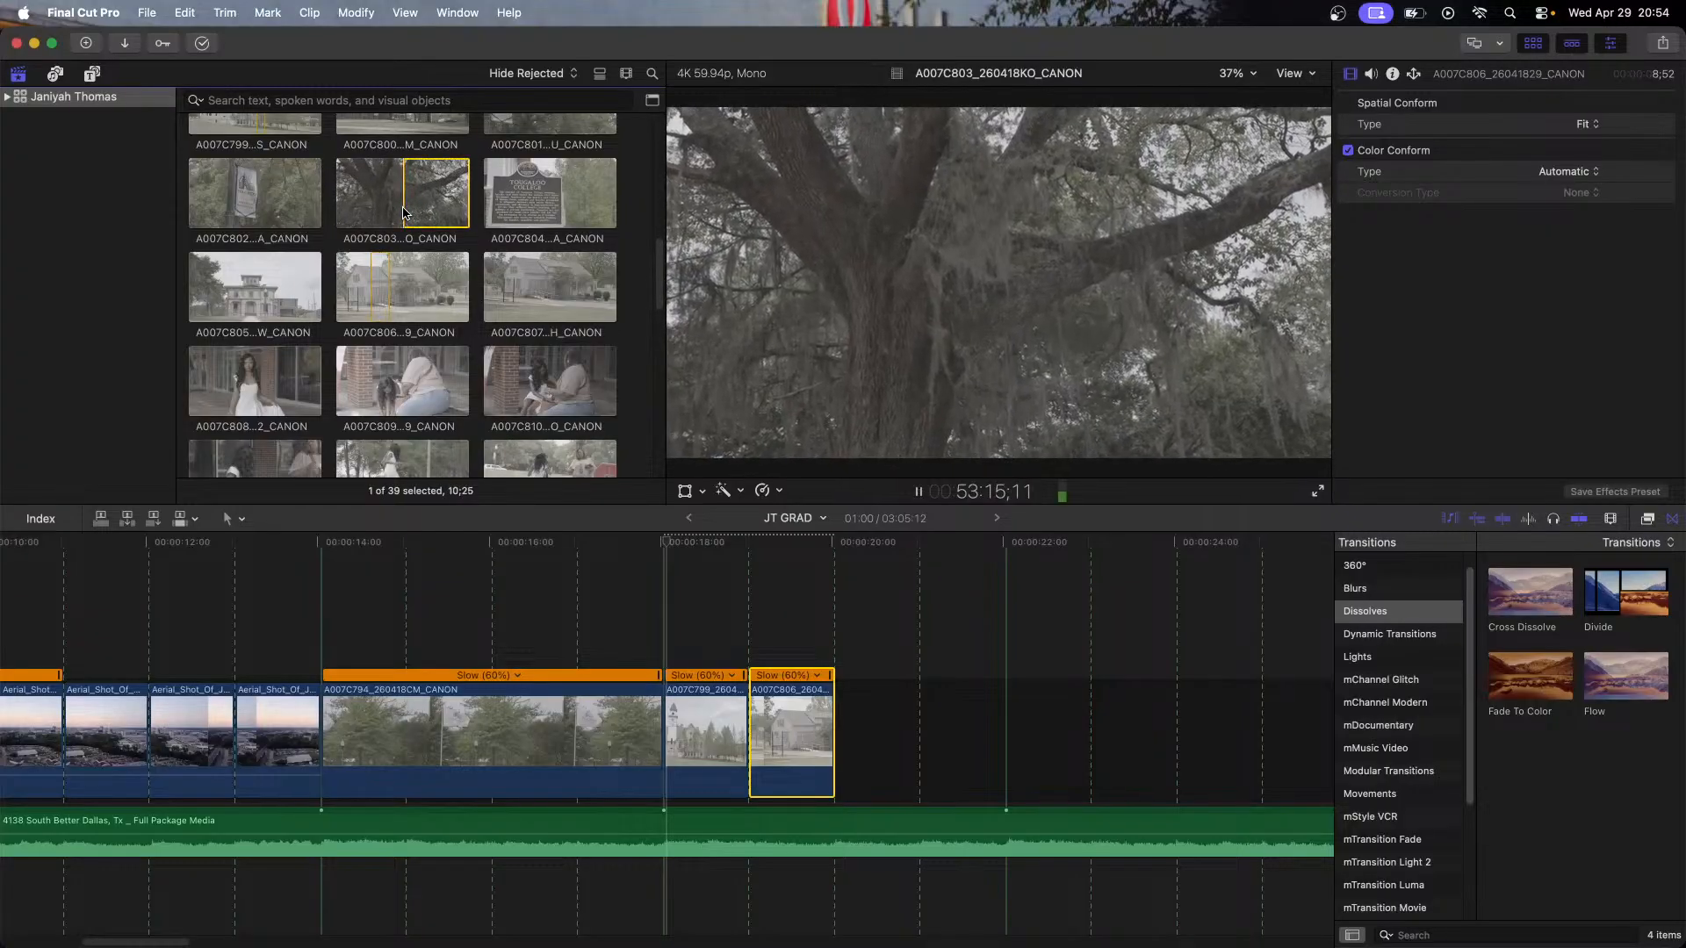
{"action": "key", "text": "space"}
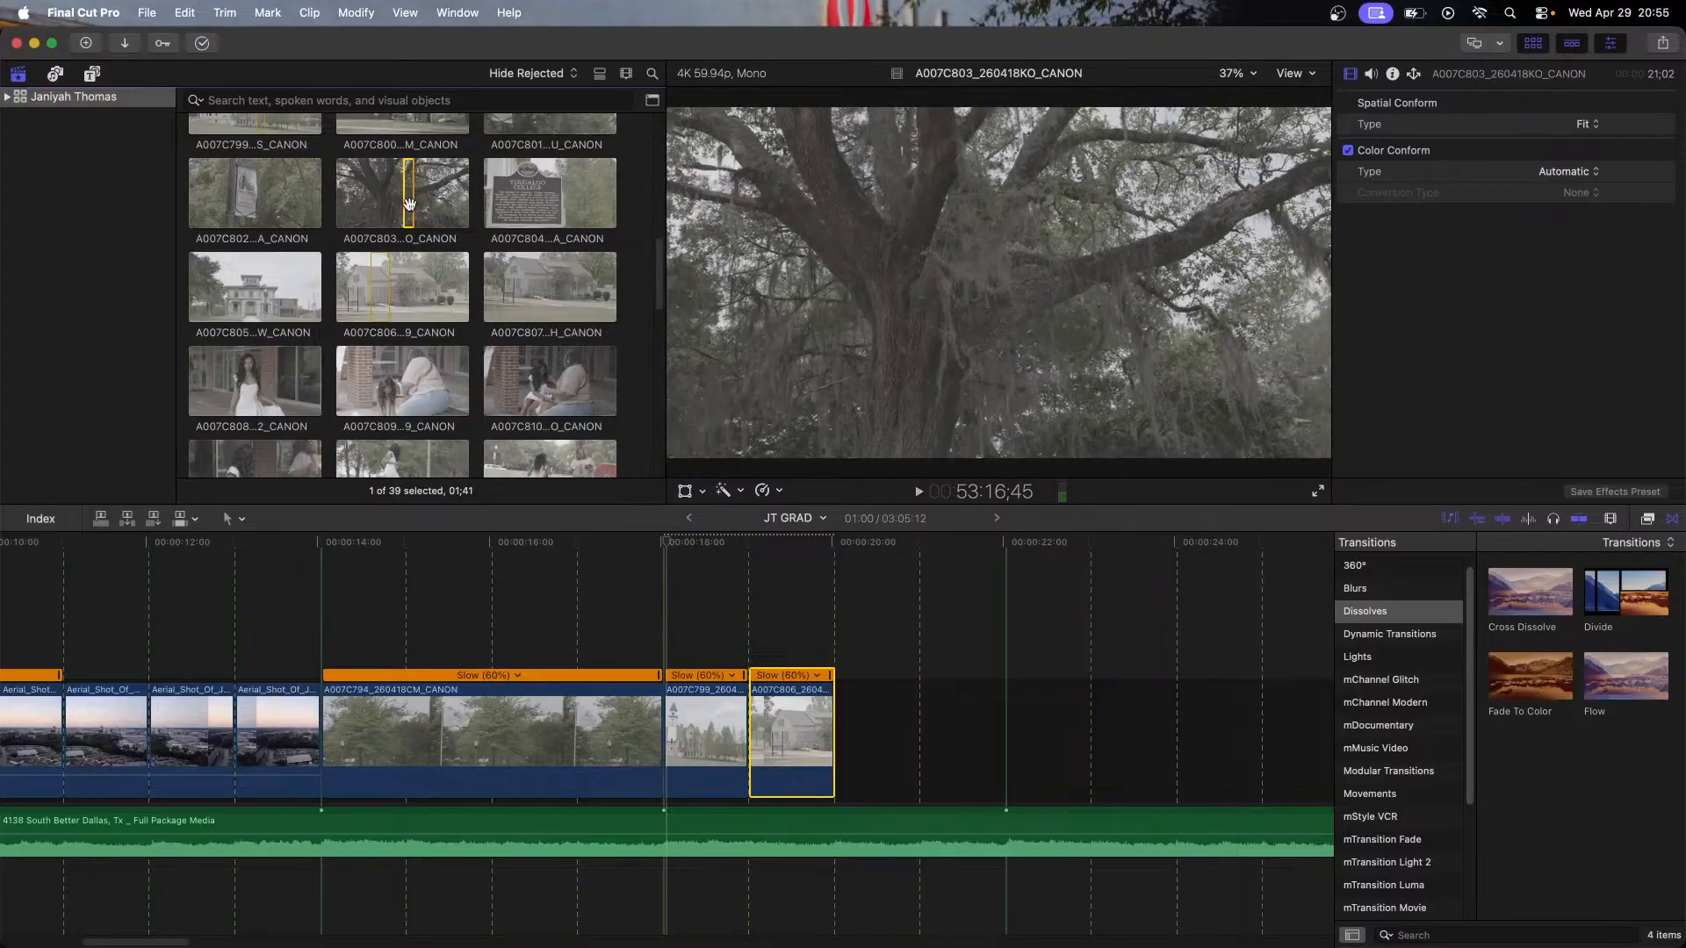
{"action": "left_click_drag", "start_coordinate": [403, 213], "coordinate": [857, 741]}
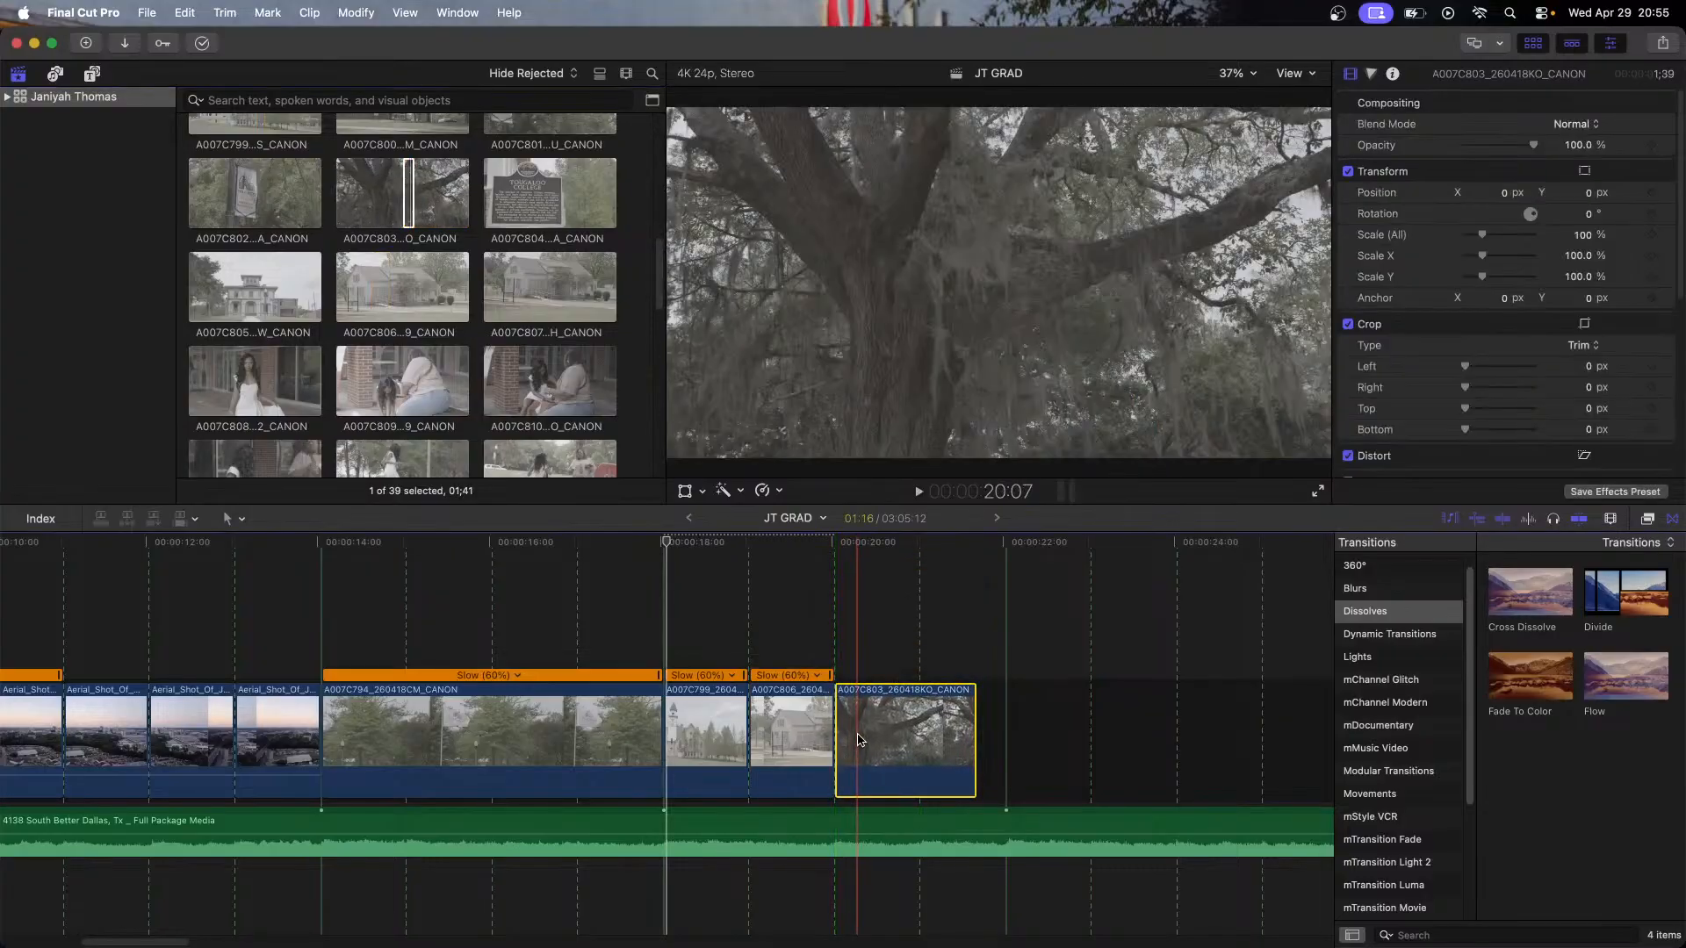
Step: Slow the mossy tree clip to a custom 60% speed and trim its end to the next beat line
{"action": "key", "text": "ctrl+alt+r"}
{"action": "type", "text": "60"}
{"action": "key", "text": "Return"}
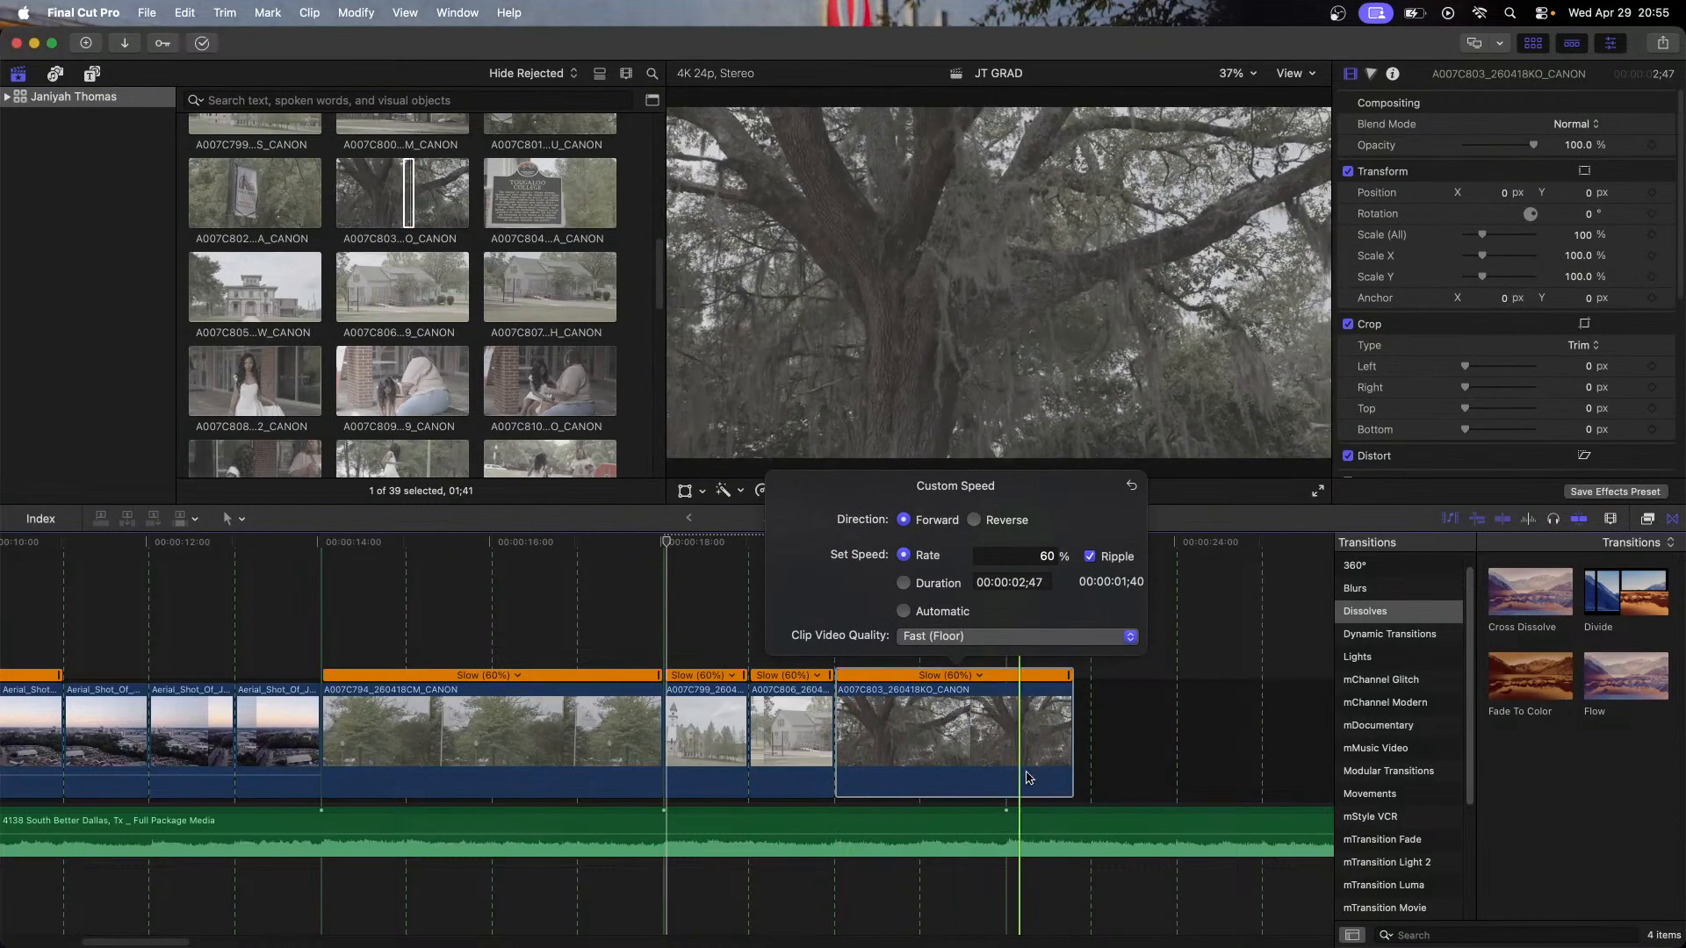
{"action": "left_click", "coordinate": [1071, 768]}
{"action": "left_click_drag", "start_coordinate": [1070, 768], "coordinate": [920, 770]}
Step: Mark a 1;45 range in the clip of the graduate walking, A007C812_260418CQ_CANON, and add it after the mossy tree clip
{"action": "scroll", "coordinate": [383, 379], "scroll_direction": "down", "scroll_amount": 2}
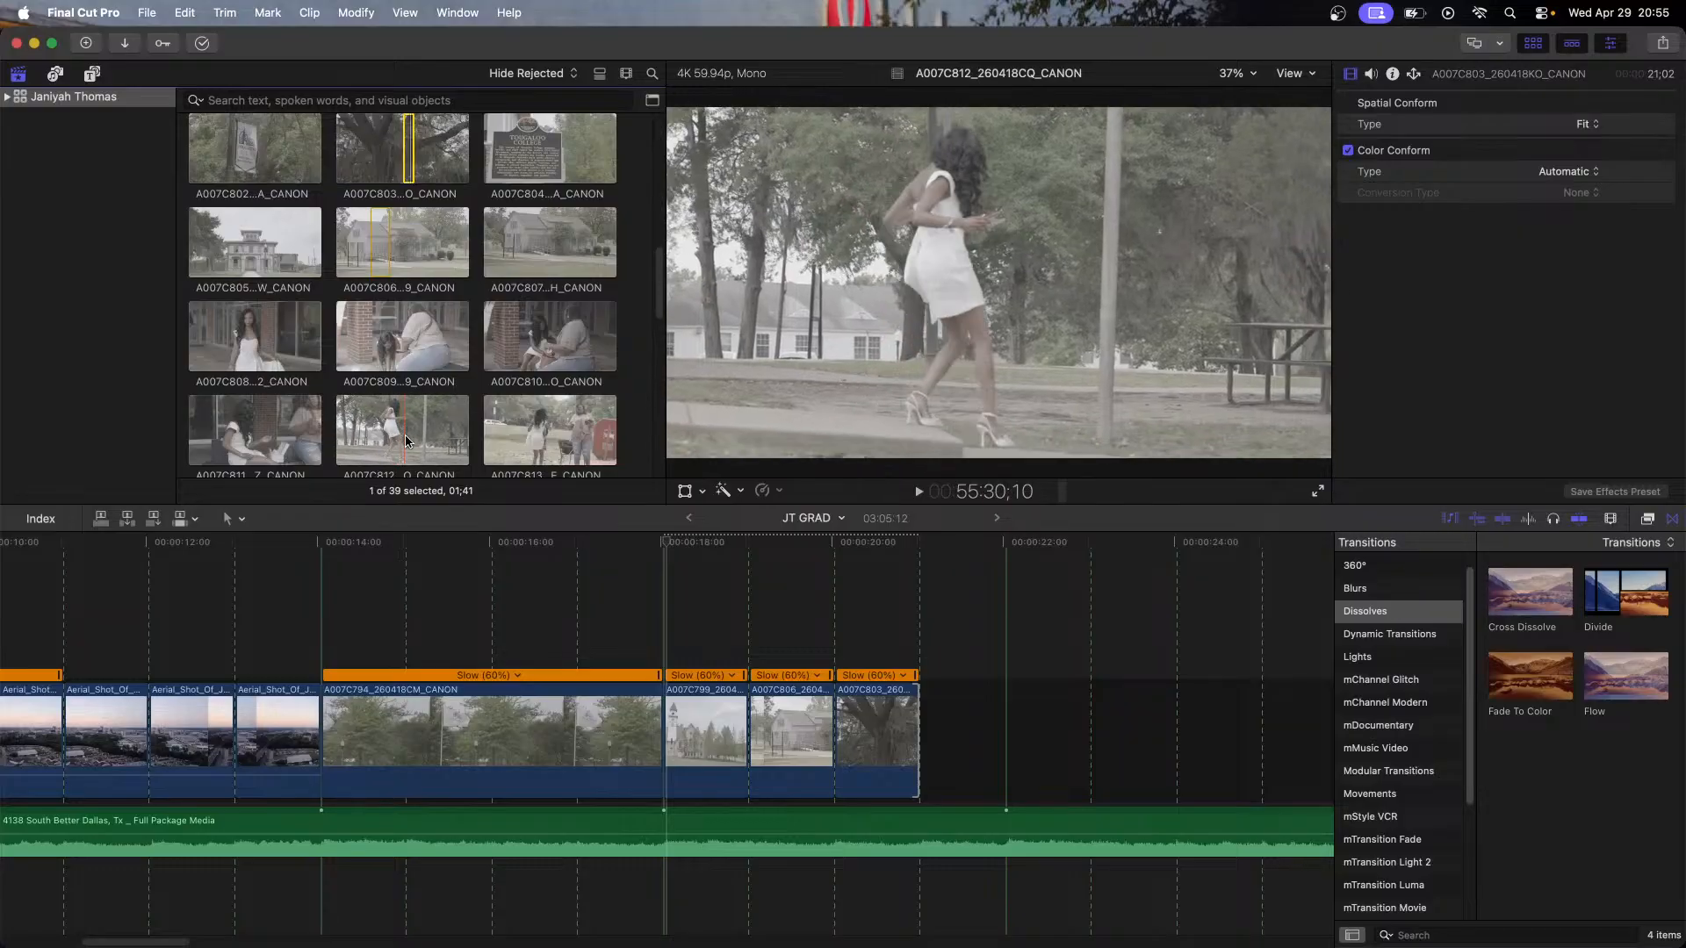
{"action": "key", "text": "i"}
{"action": "key", "text": "space"}
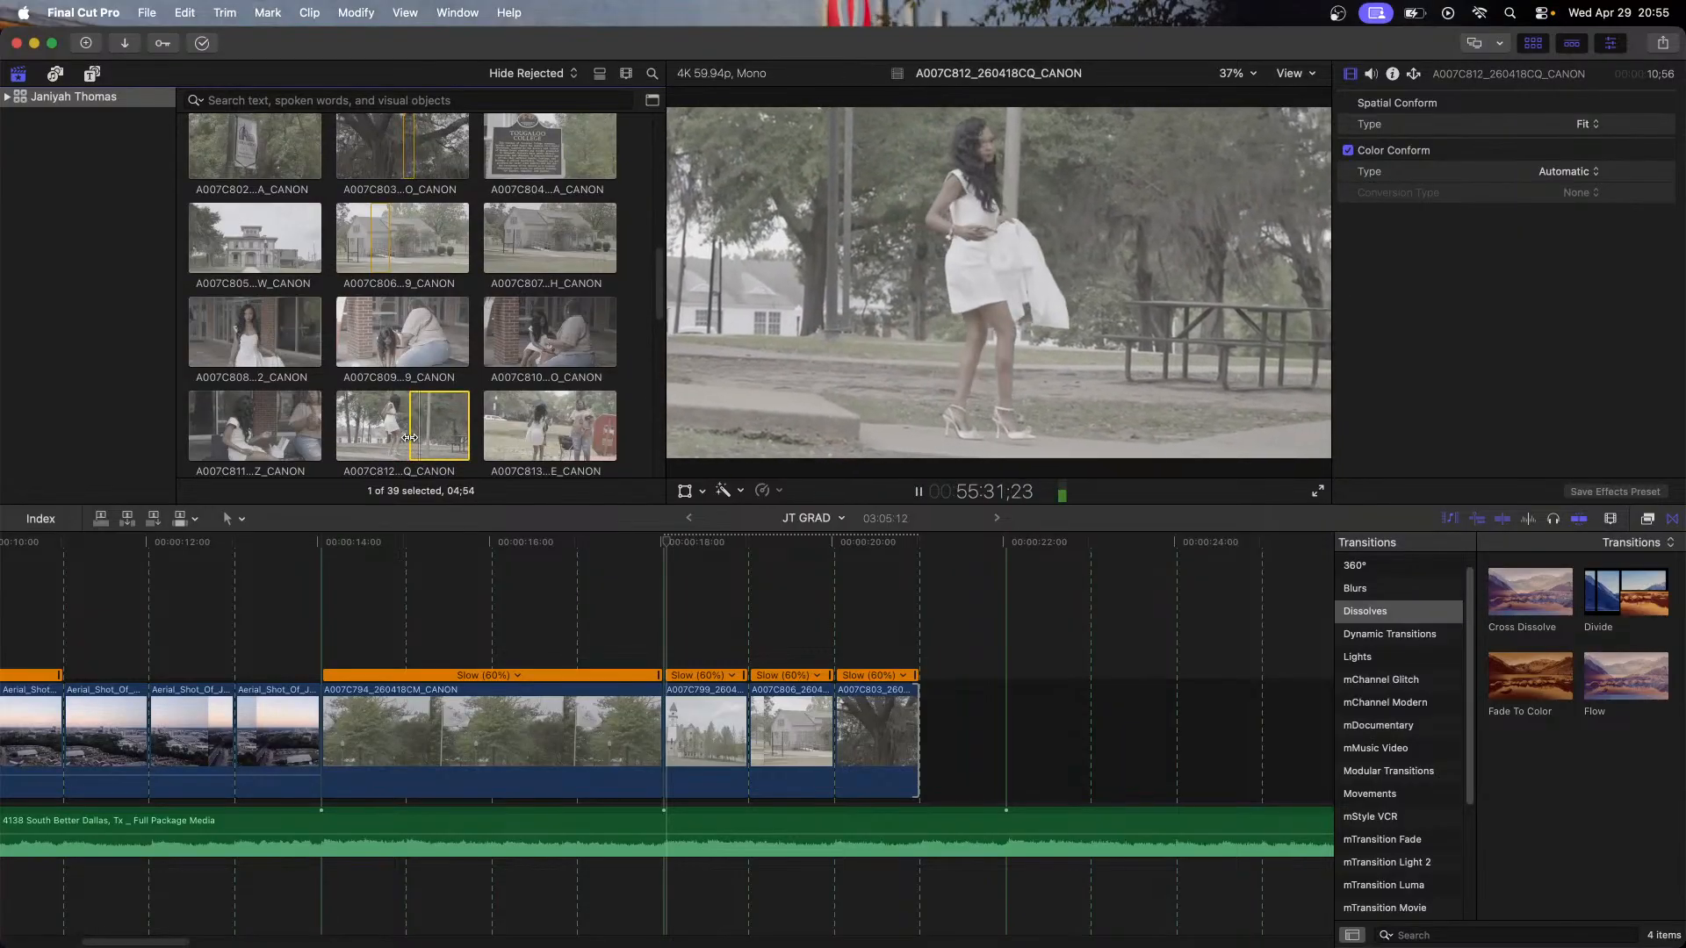
{"action": "key", "text": "o"}
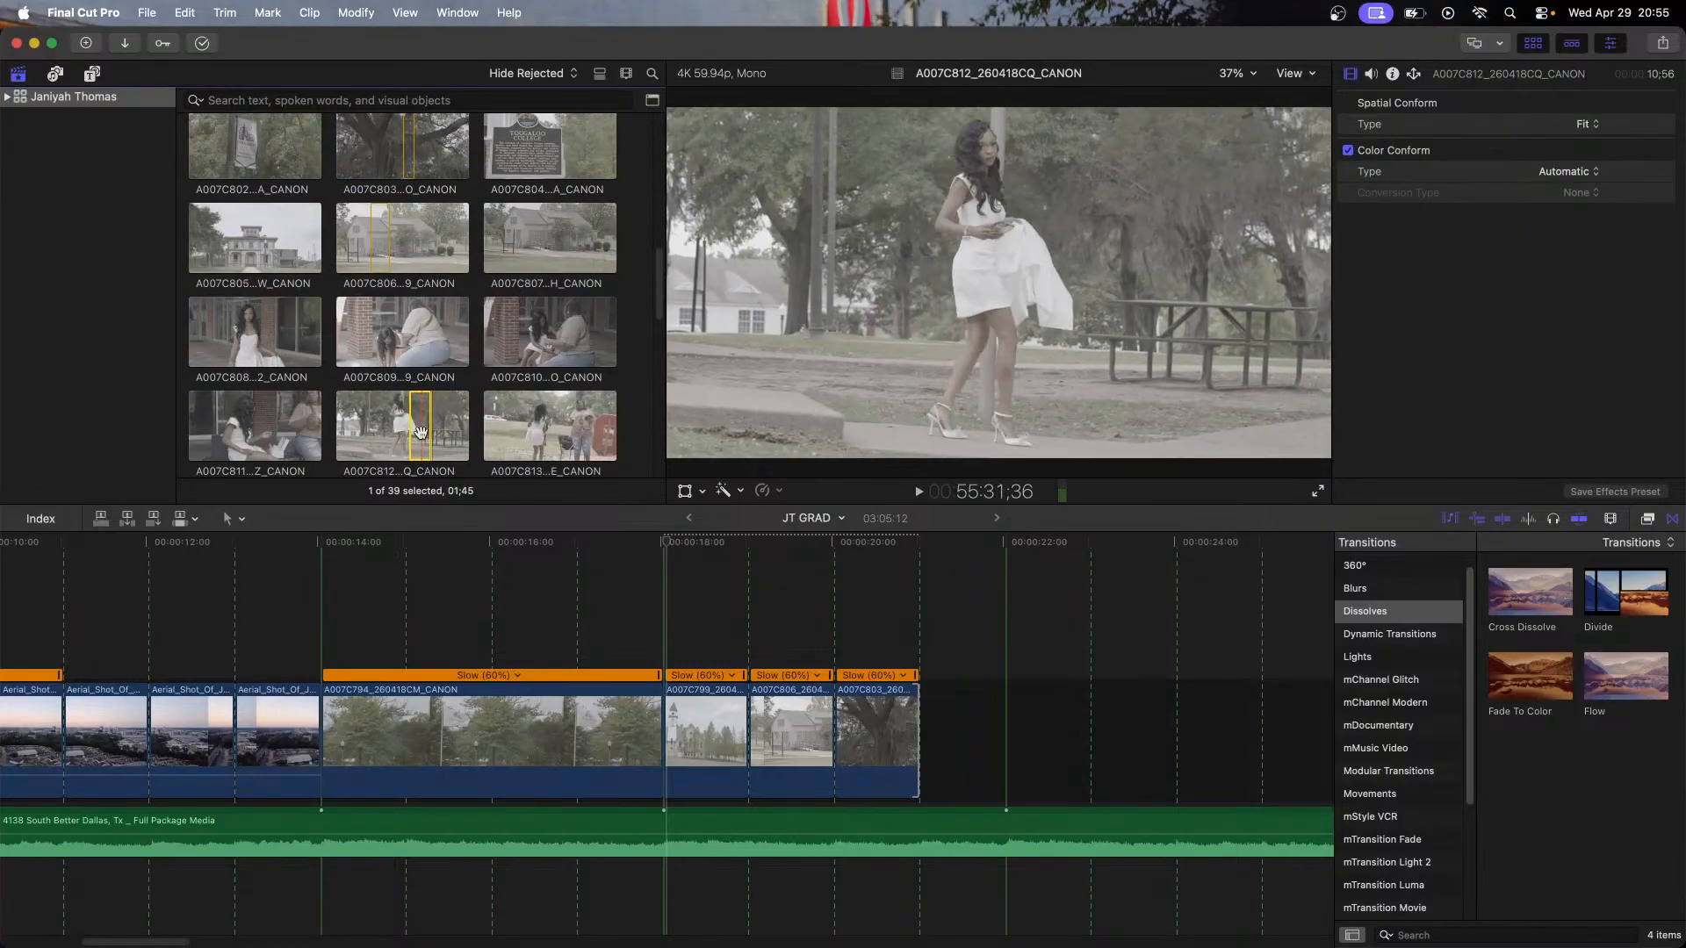
{"action": "left_click_drag", "start_coordinate": [421, 432], "coordinate": [963, 731]}
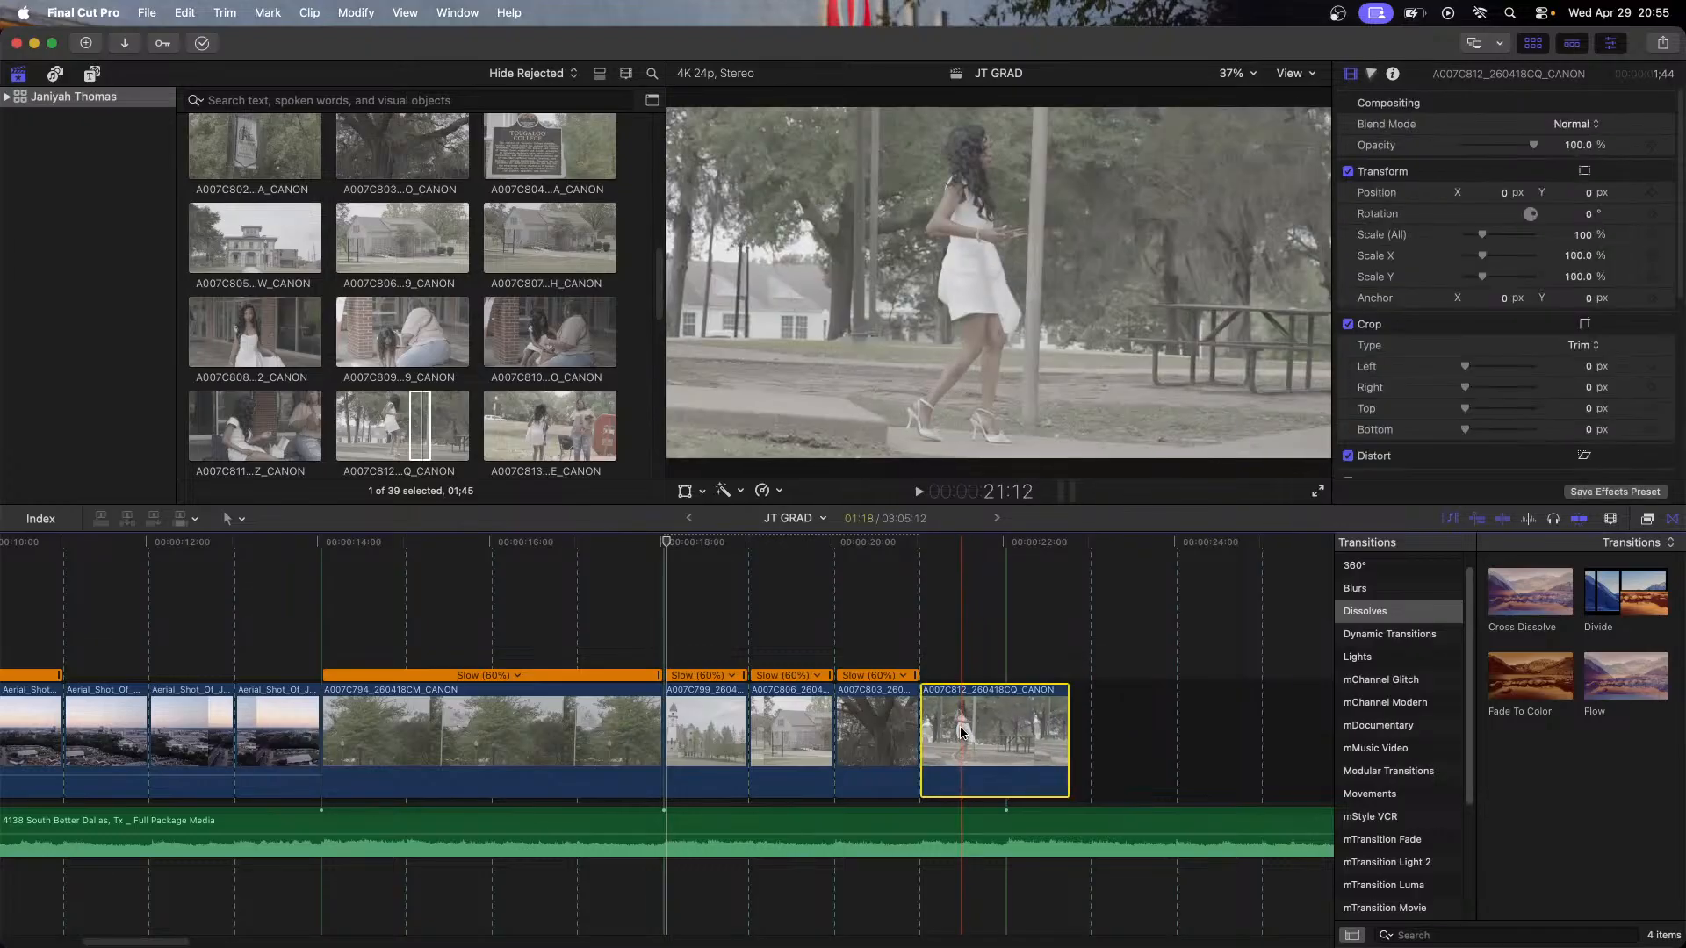
Step: Slow the clip of the graduate walking to a custom 60% speed
{"action": "key", "text": "ctrl+alt+r"}
{"action": "type", "text": "60"}
{"action": "key", "text": "Return"}
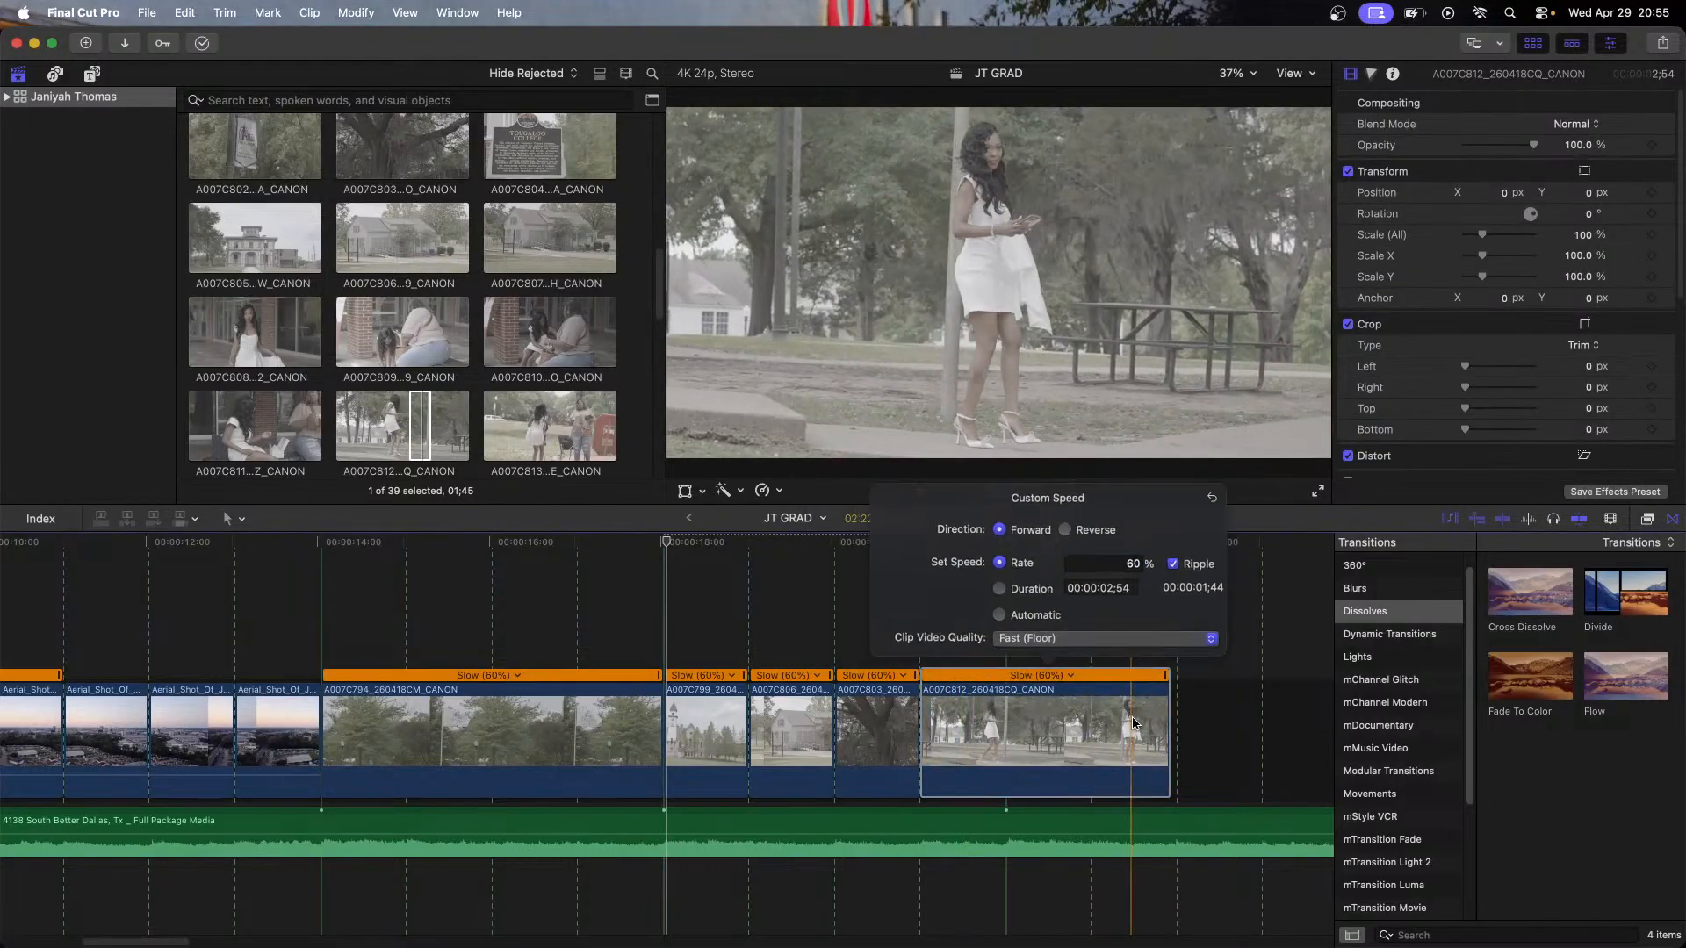
Step: Trim the end of the clip of the graduate walking back to the next beat line
{"action": "left_click_drag", "start_coordinate": [1169, 742], "coordinate": [1007, 764]}
Step: Mark a 2;30 range in the Tougaloo College sign clip A007C817_26041838_CANON, add it after the walking clip and extend its end to the next beat line
{"action": "left_click", "coordinate": [438, 419]}
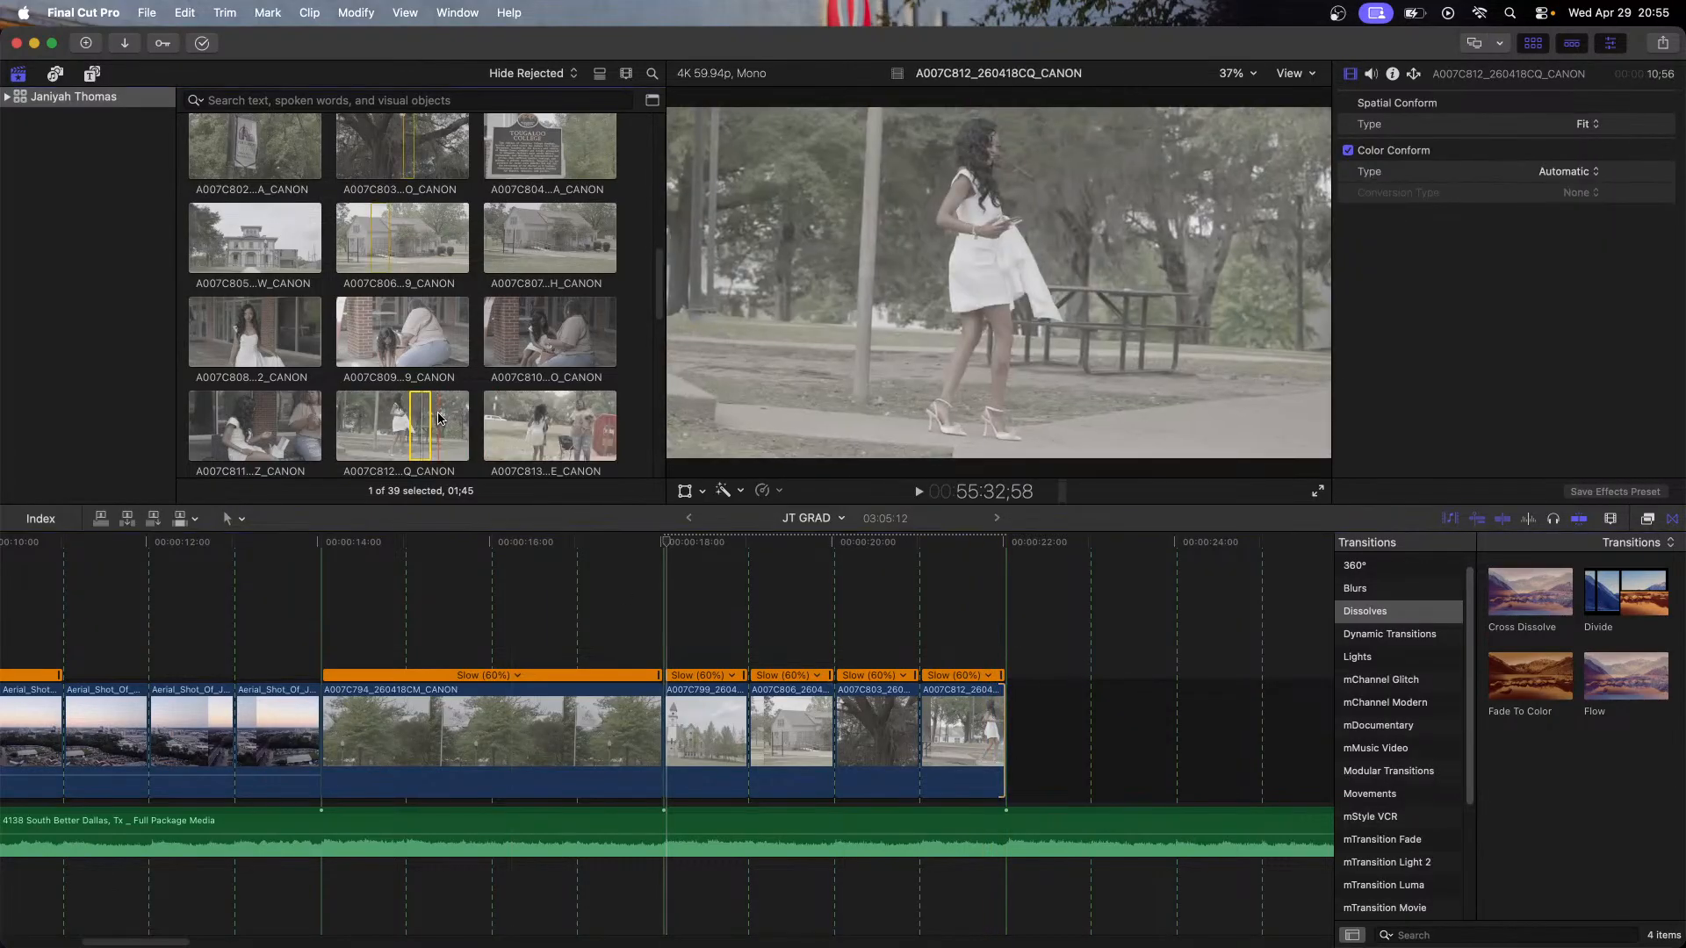
{"action": "scroll", "coordinate": [546, 213], "scroll_direction": "down", "scroll_amount": 3}
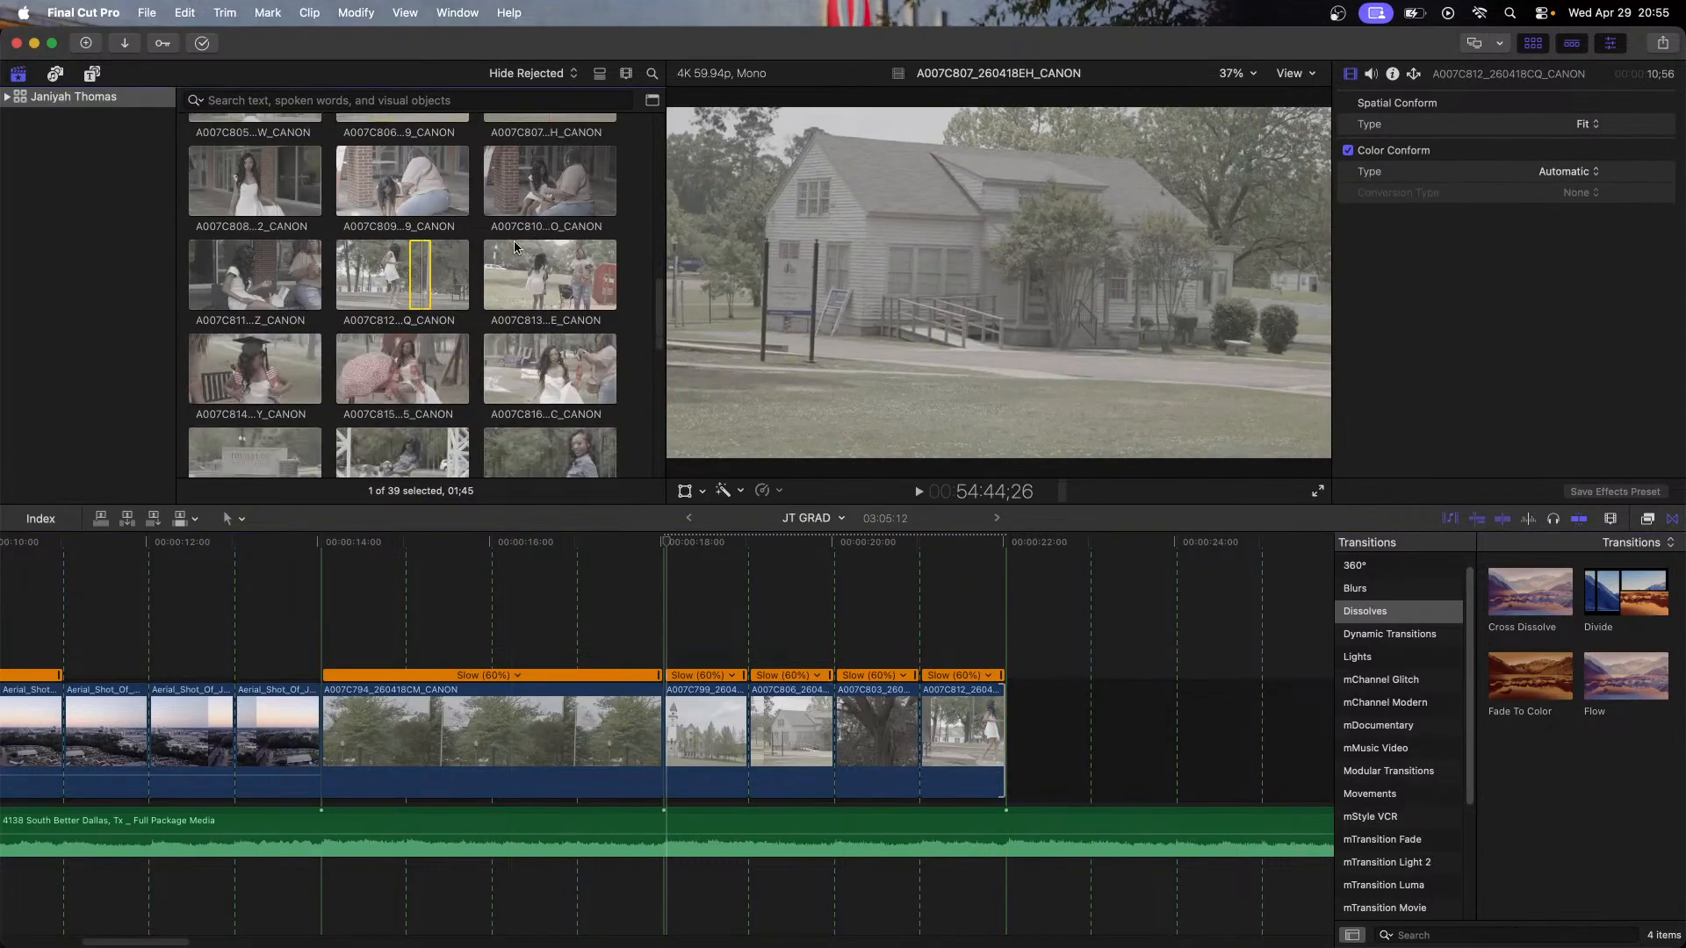
{"action": "scroll", "coordinate": [395, 395], "scroll_direction": "down", "scroll_amount": 2}
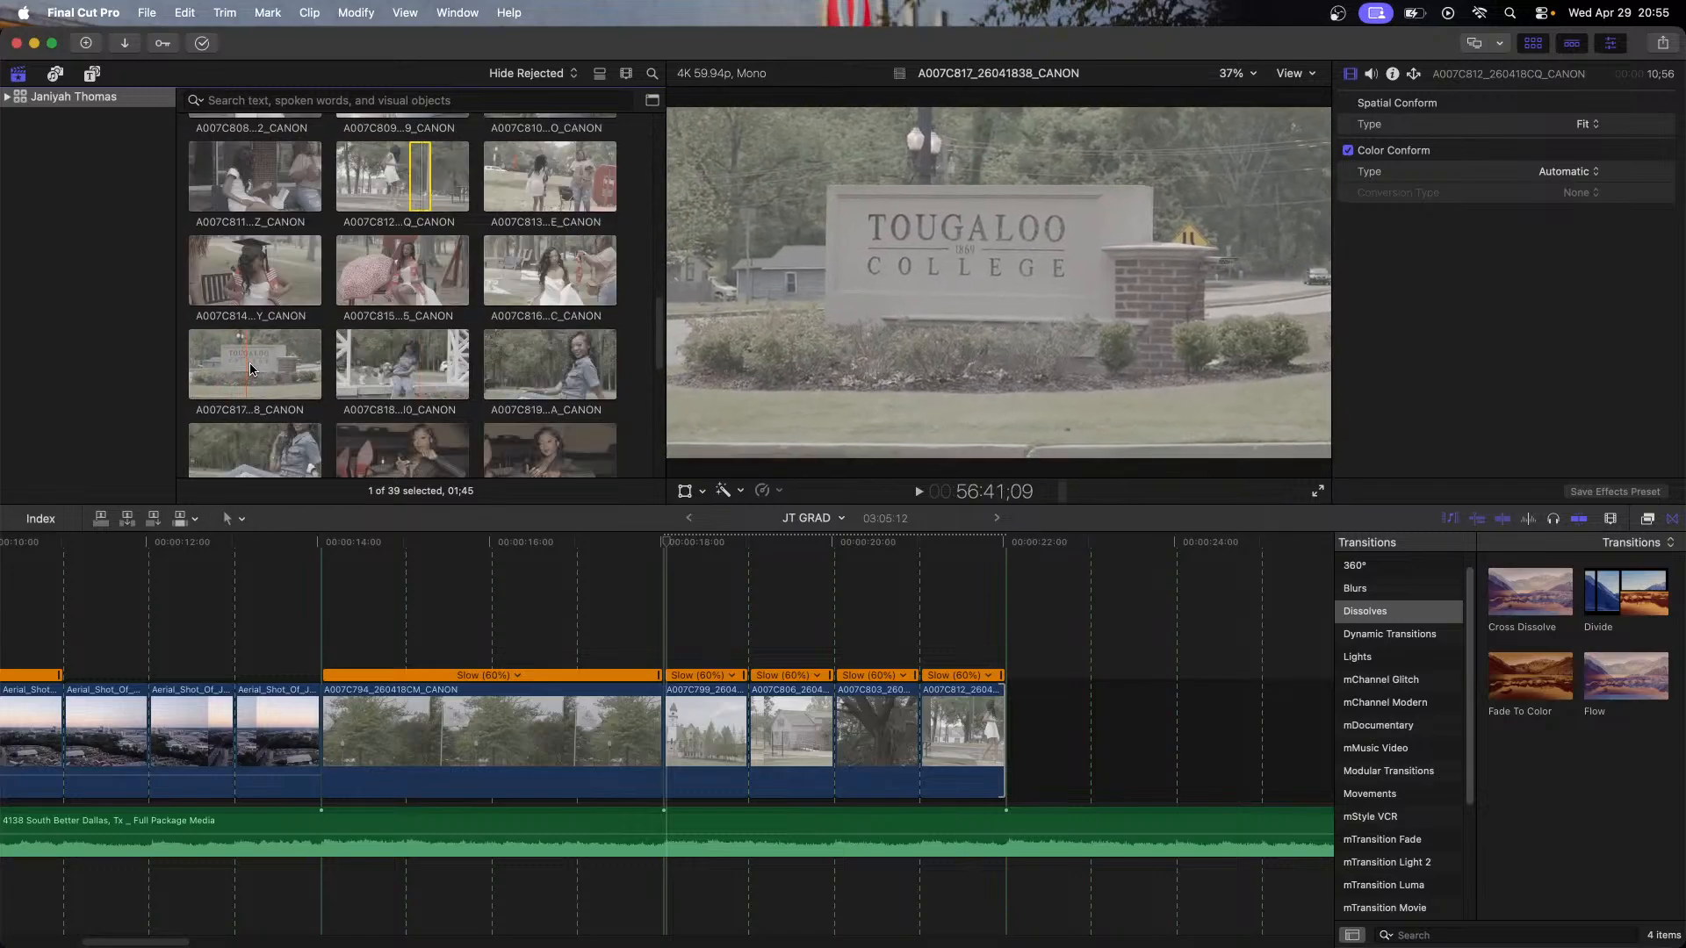
{"action": "left_click", "coordinate": [271, 369]}
{"action": "key", "text": "space"}
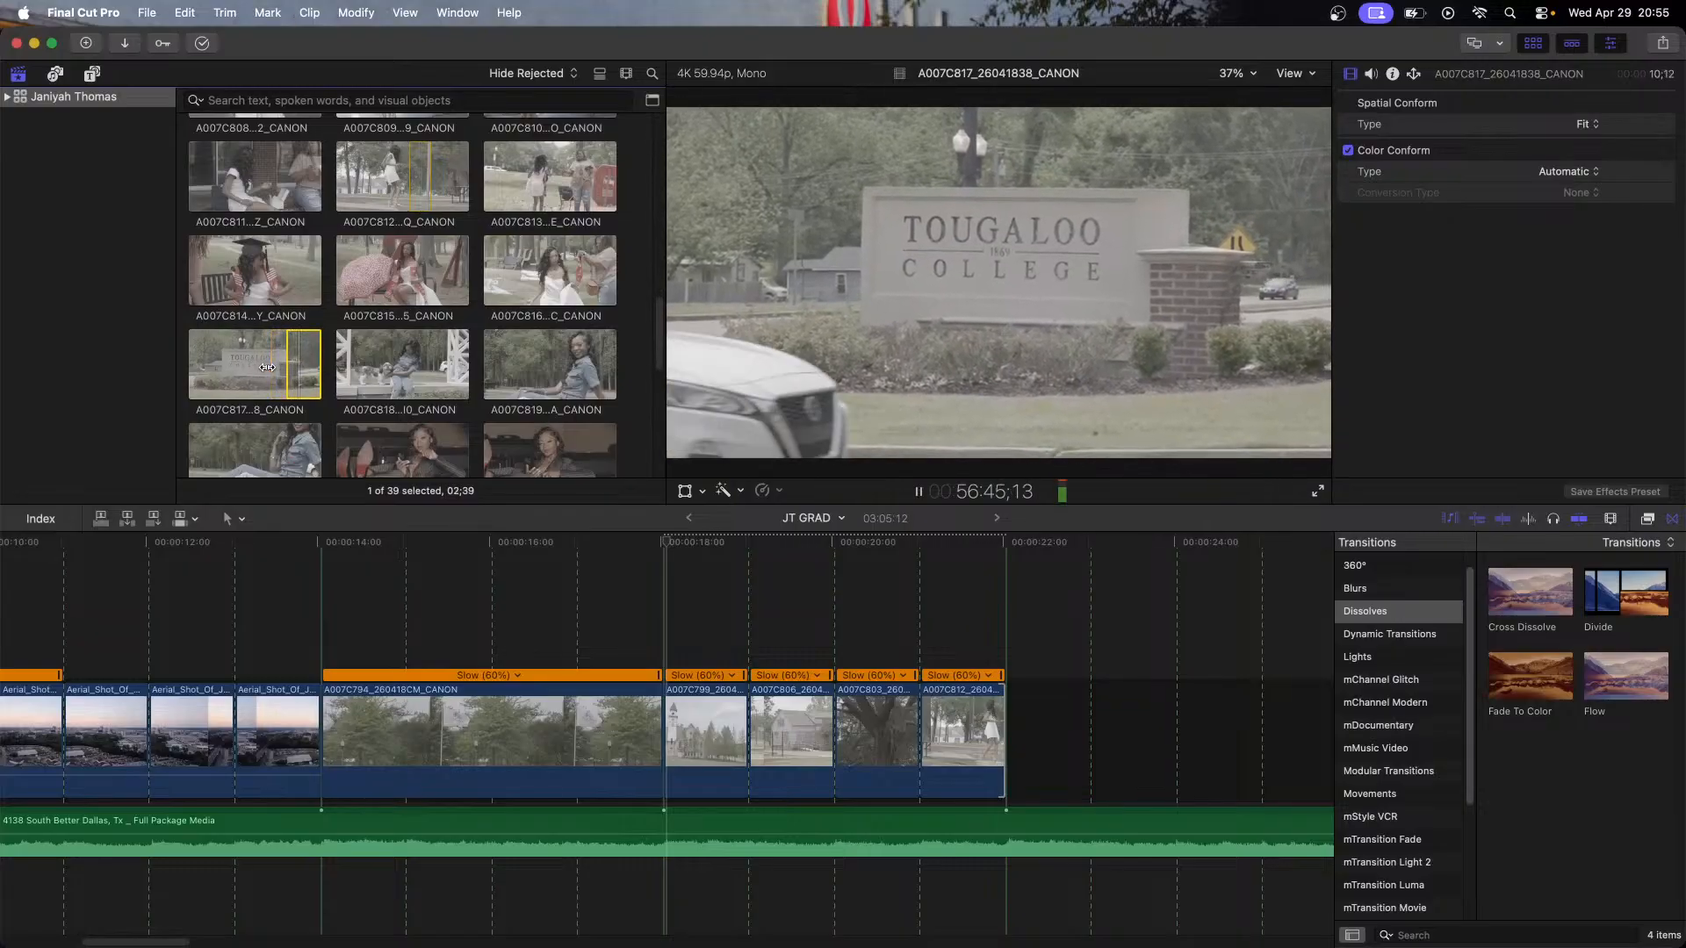
{"action": "left_click", "coordinate": [167, 375]}
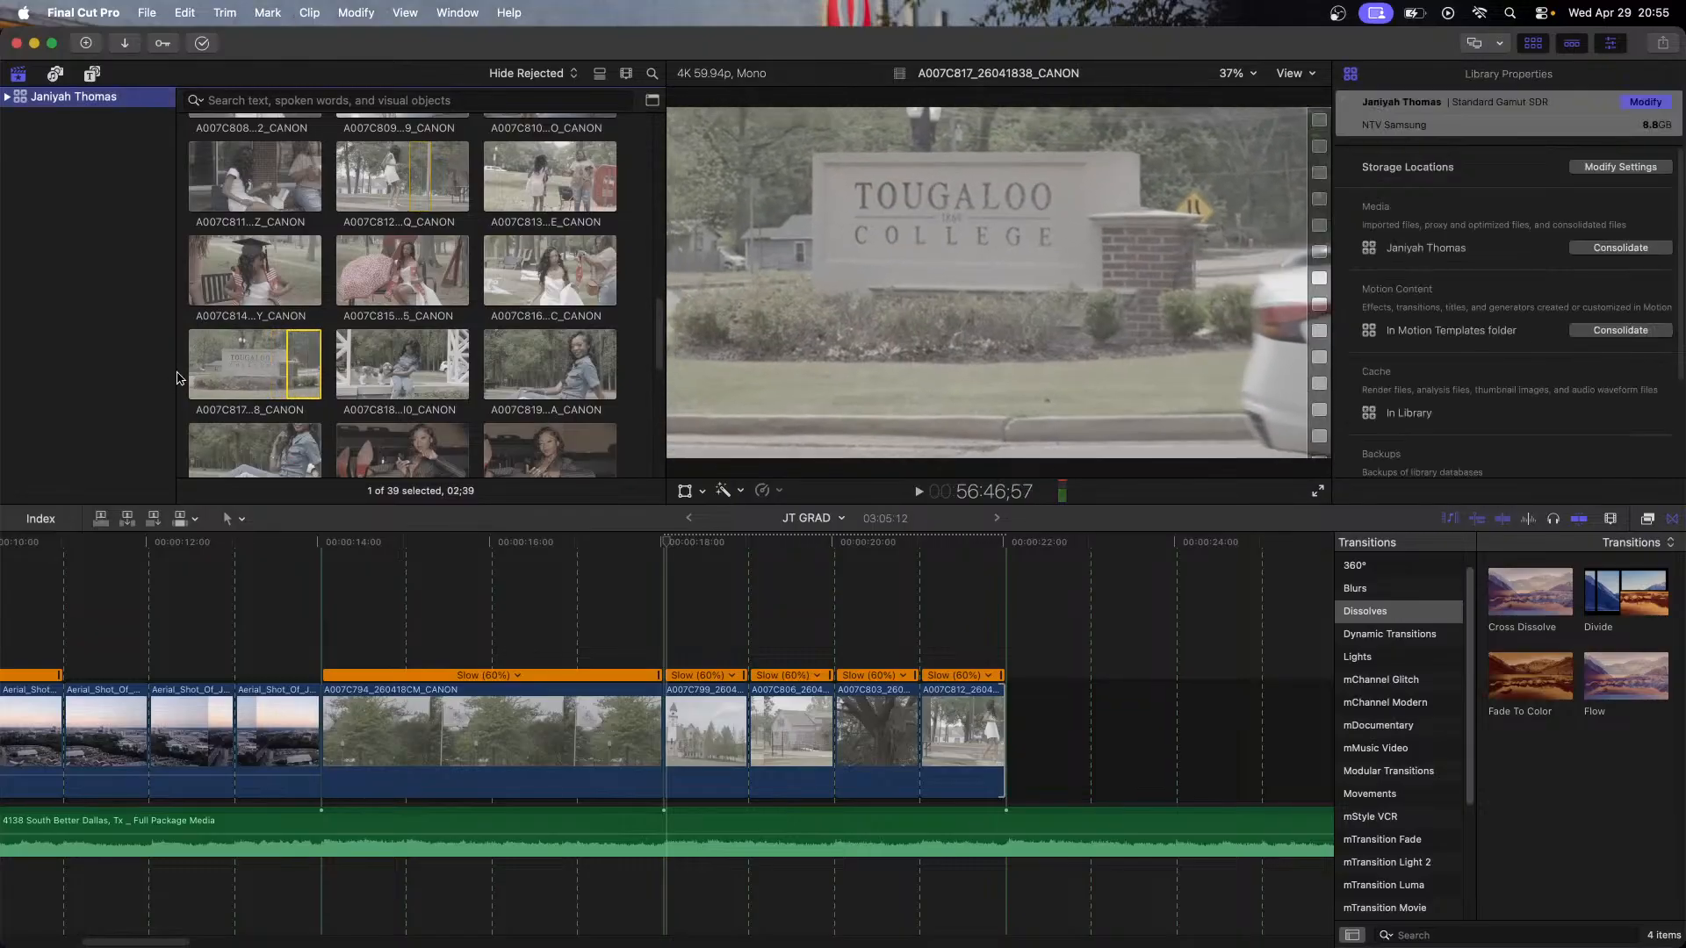
{"action": "left_click", "coordinate": [187, 374]}
{"action": "left_click", "coordinate": [187, 373]}
{"action": "key", "text": "space"}
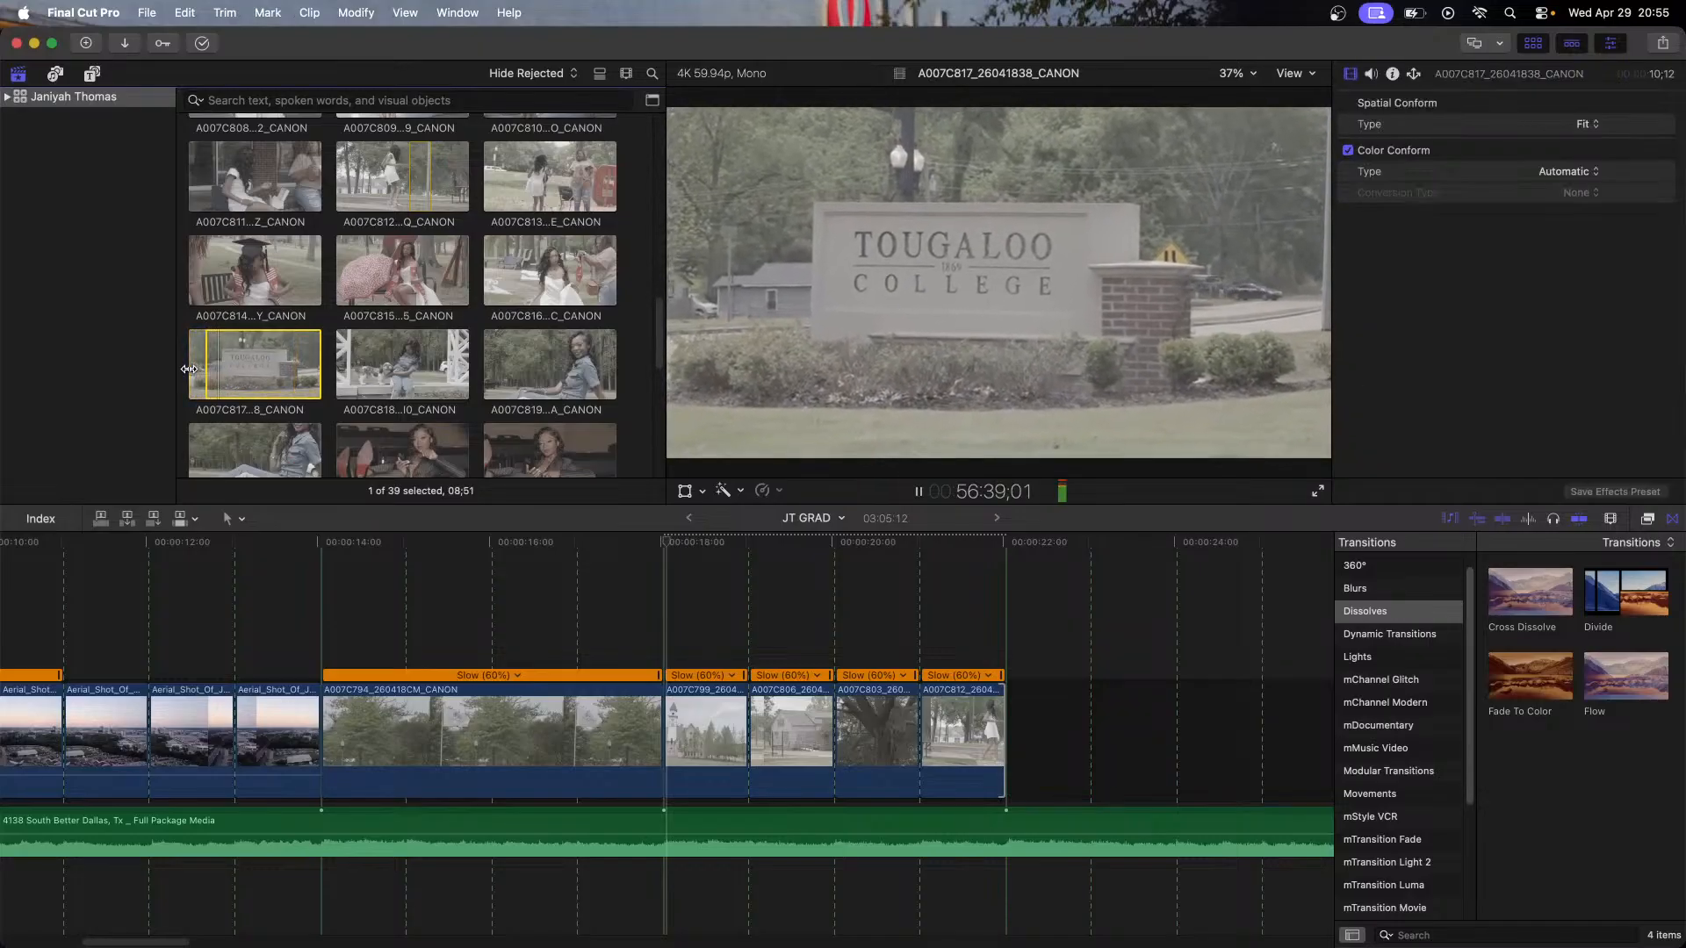
{"action": "key", "text": "o"}
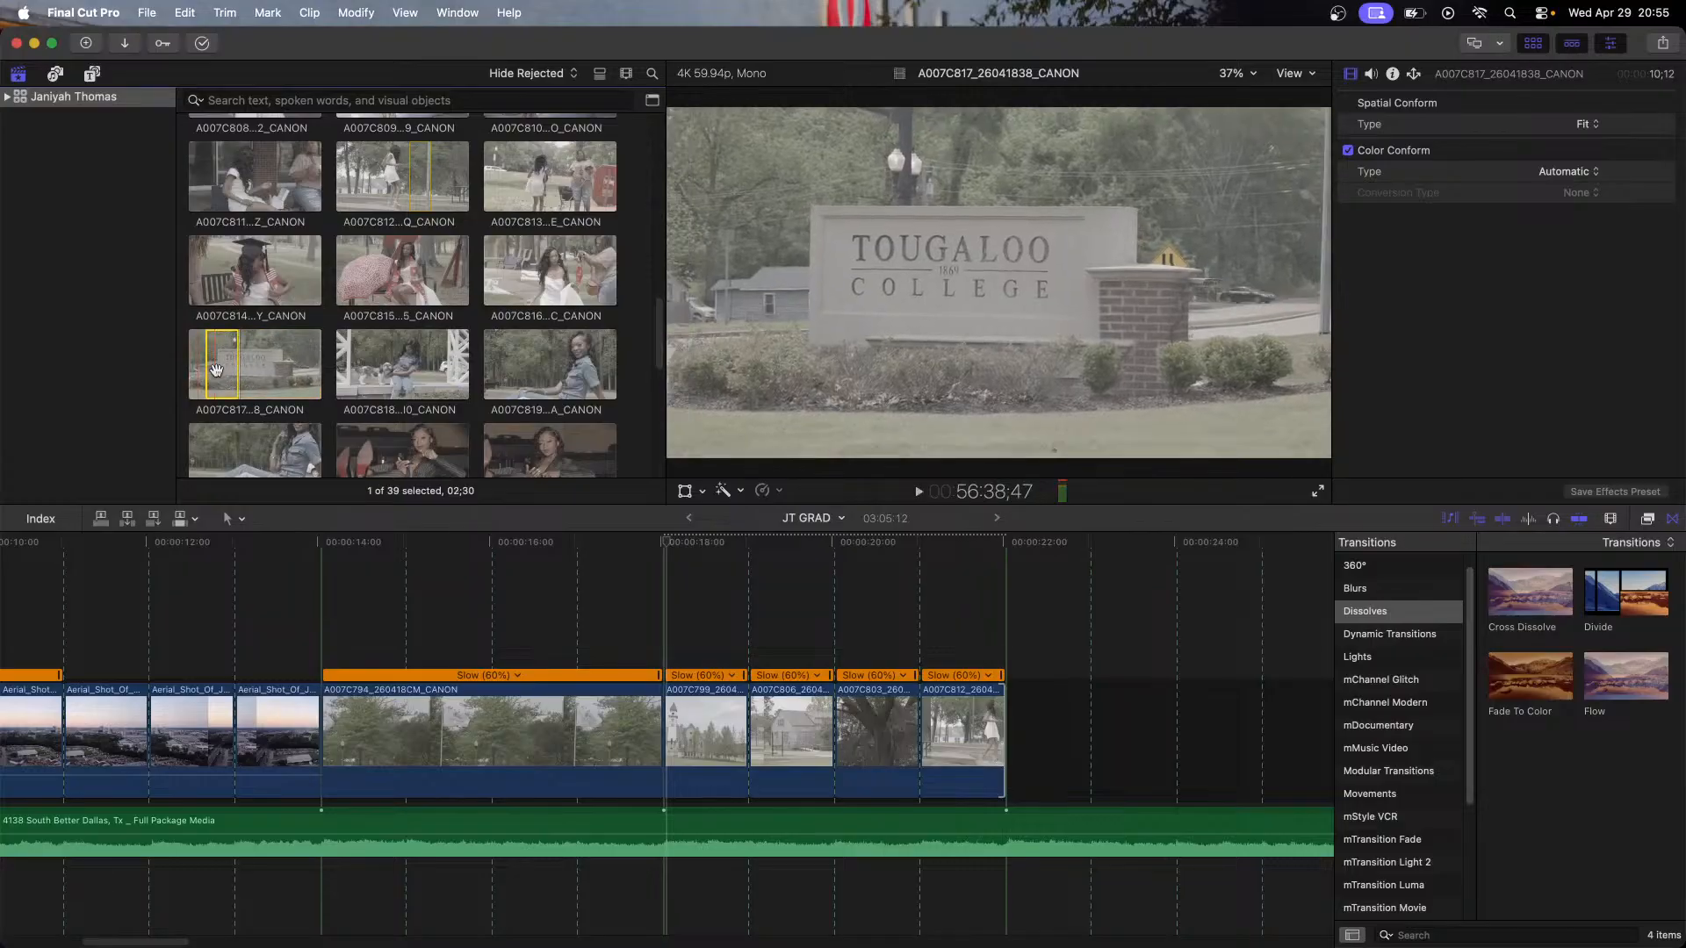
{"action": "left_click_drag", "start_coordinate": [221, 364], "coordinate": [1041, 722]}
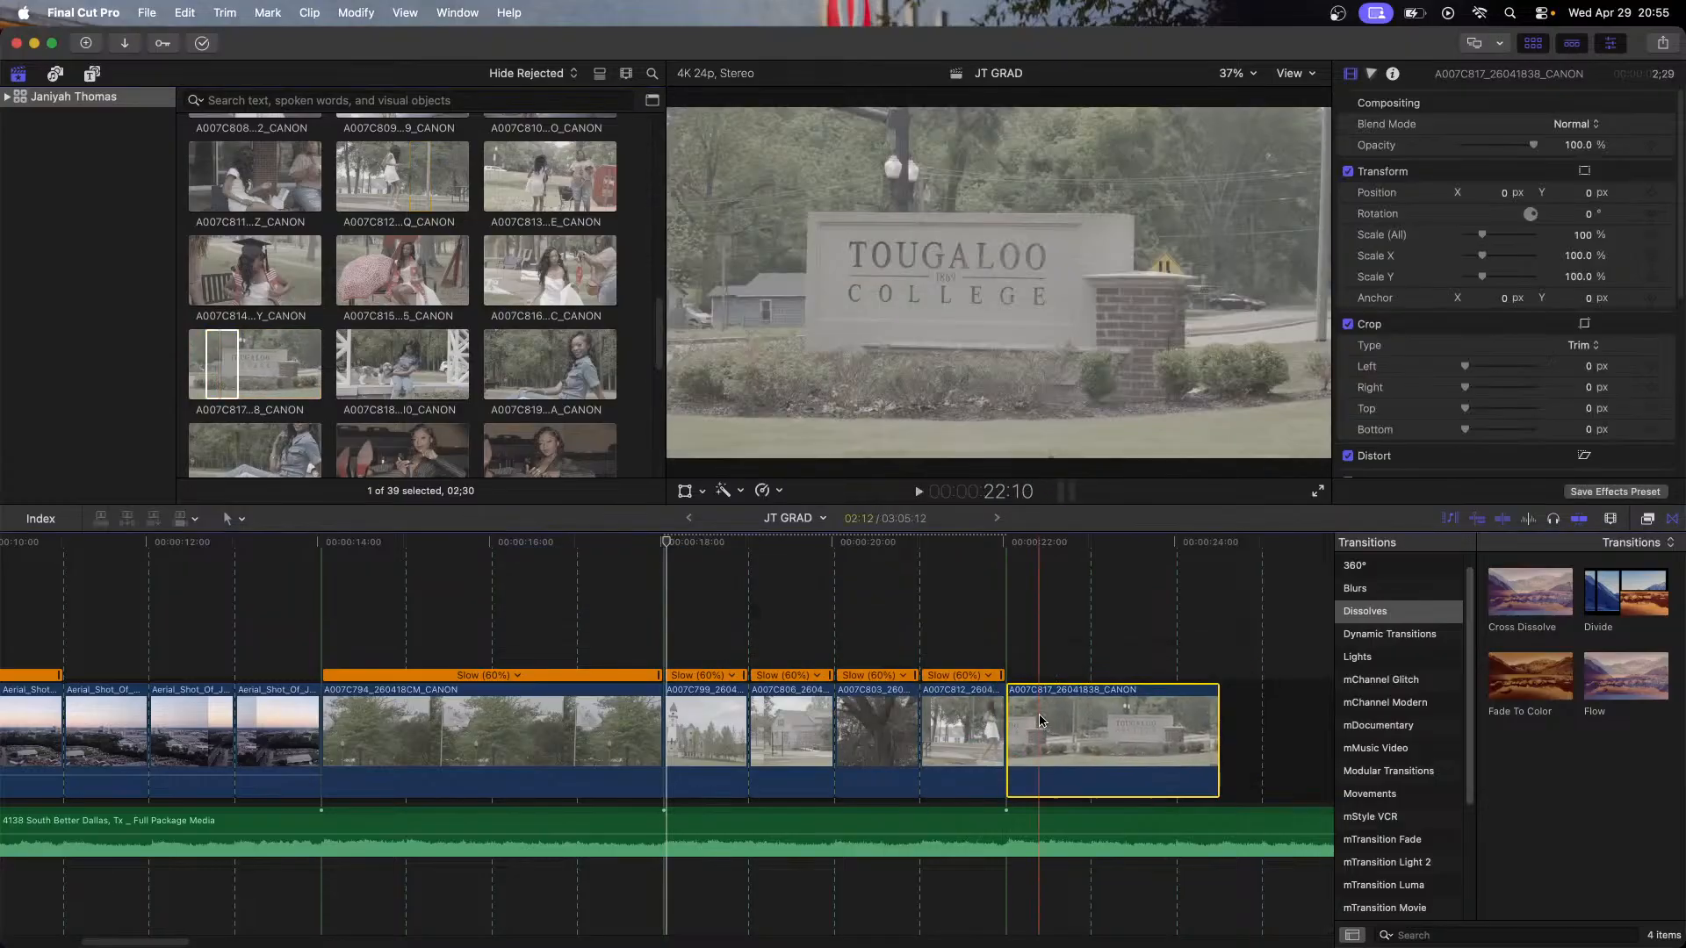
{"action": "left_click_drag", "start_coordinate": [1212, 760], "coordinate": [1262, 754]}
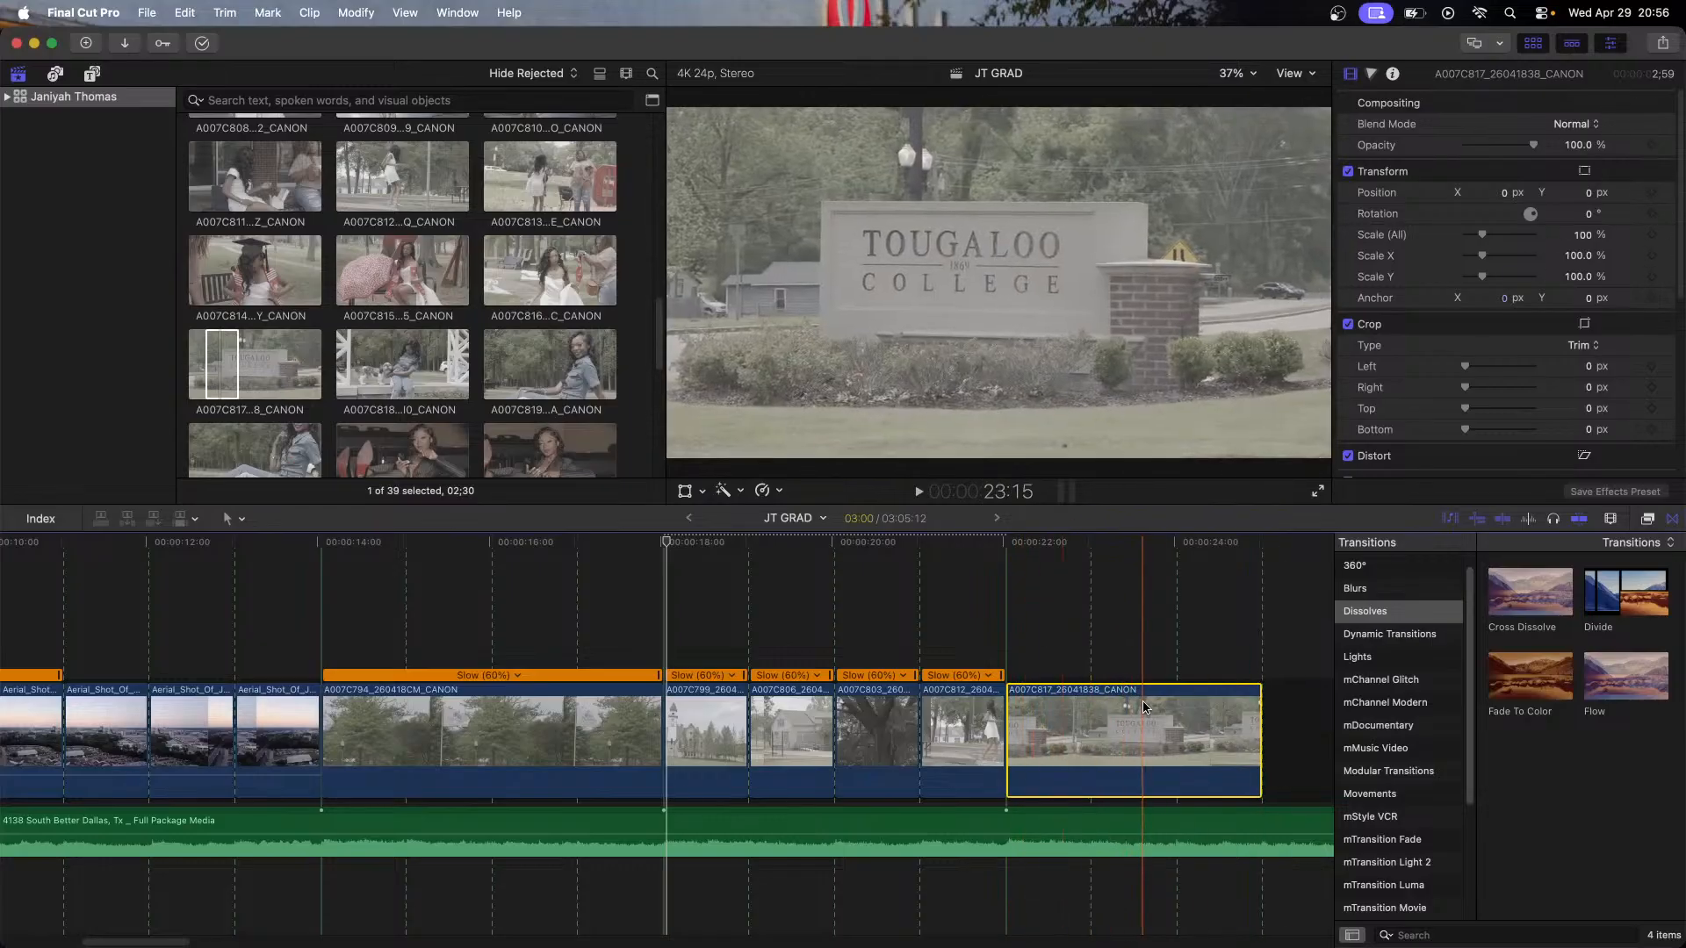
{"action": "key", "text": "alt+super+r"}
{"action": "type", "text": "60"}
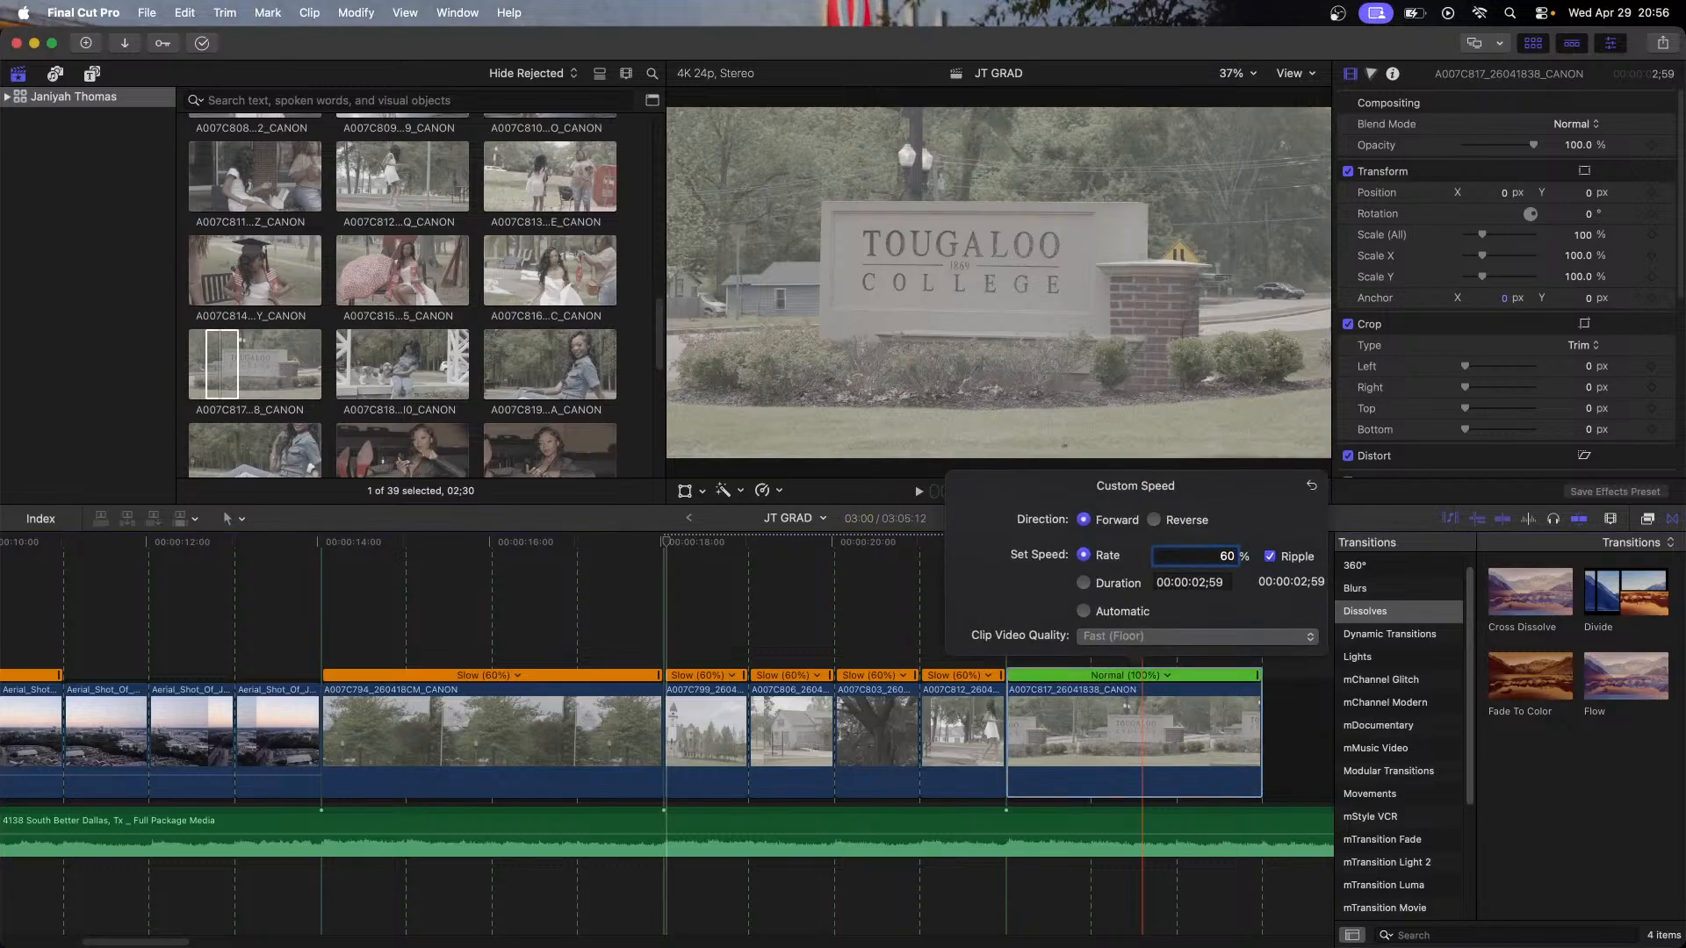
{"action": "key", "text": "Escape"}
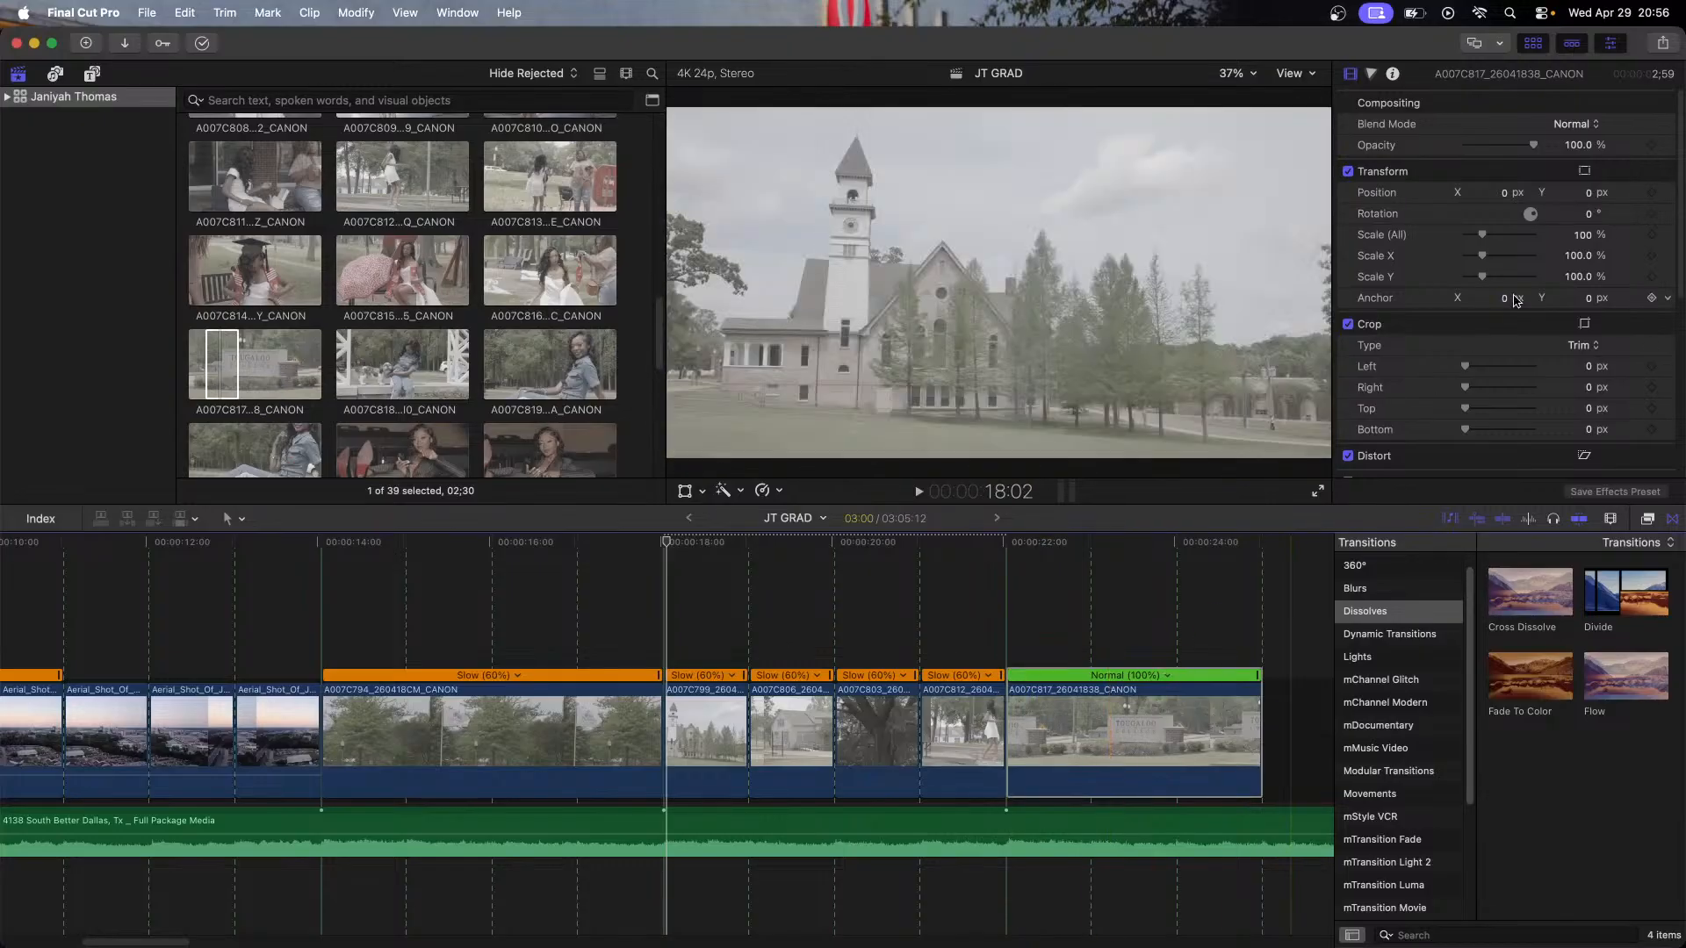
Step: Turn on stabilization for the Tougaloo College sign clip with the SmoothCam method
{"action": "scroll", "coordinate": [1437, 323], "scroll_direction": "down", "scroll_amount": 5}
{"action": "left_click", "coordinate": [1348, 284]}
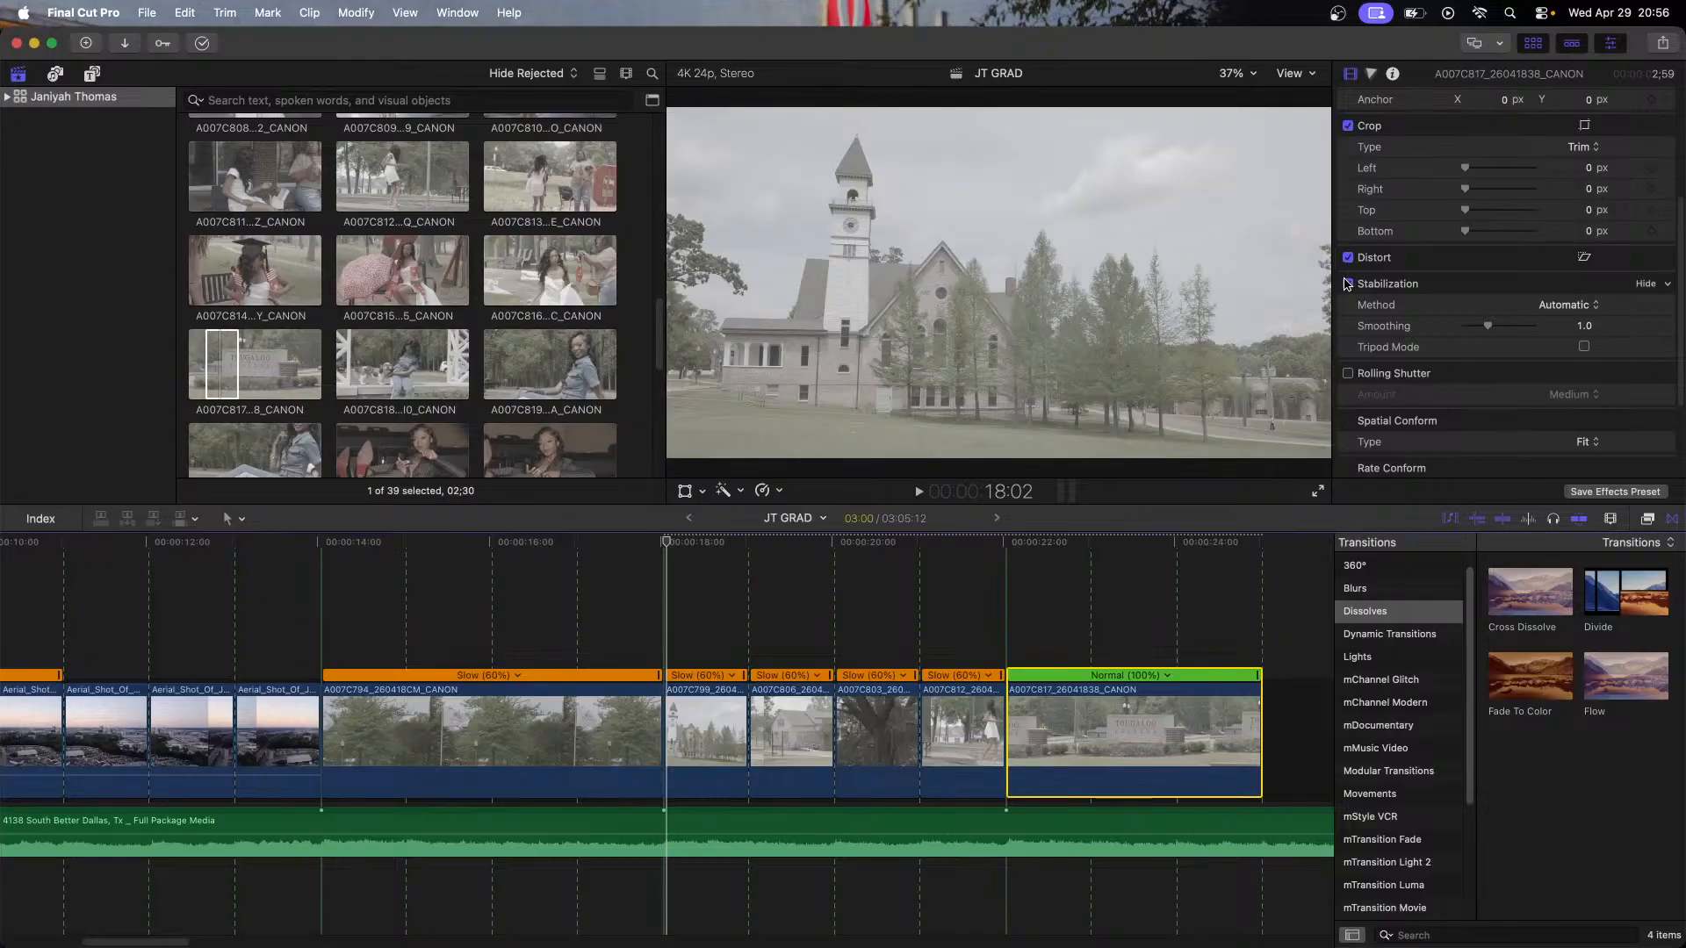
{"action": "left_click", "coordinate": [1587, 305]}
{"action": "left_click", "coordinate": [1574, 348]}
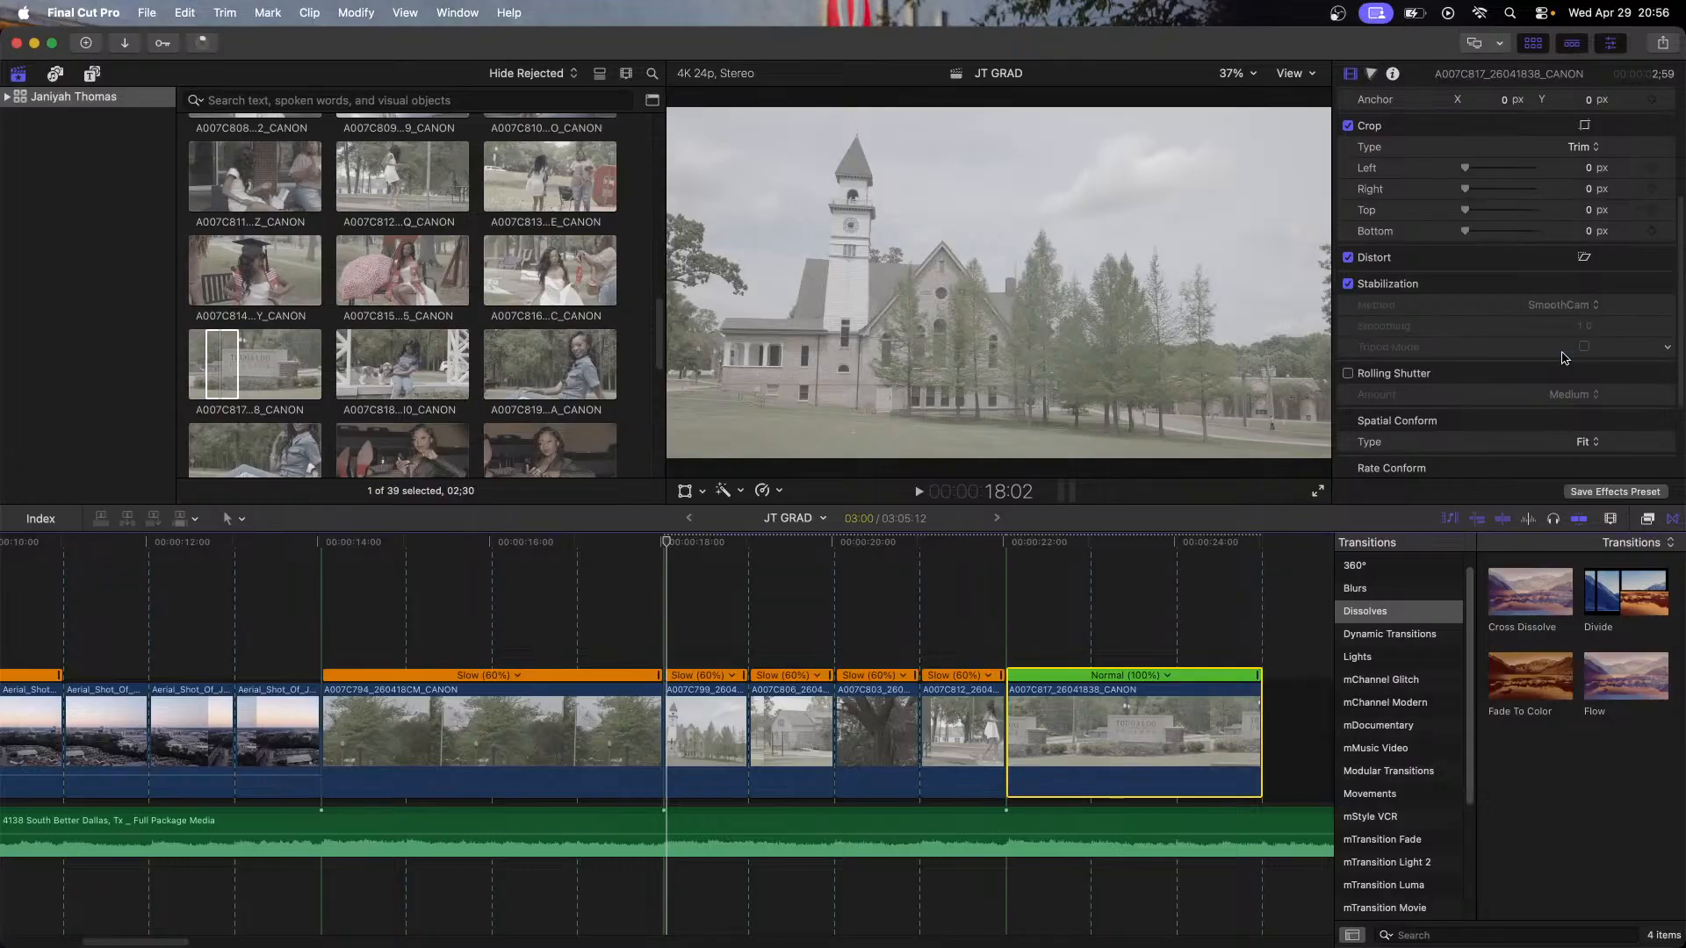
Step: Add Position and Scale (All) keyframes at the first frame of the Tougaloo College sign clip
{"action": "left_click", "coordinate": [1094, 544]}
{"action": "left_click_drag", "start_coordinate": [1098, 546], "coordinate": [1009, 545]}
{"action": "scroll", "coordinate": [1573, 234], "scroll_direction": "up", "scroll_amount": 5}
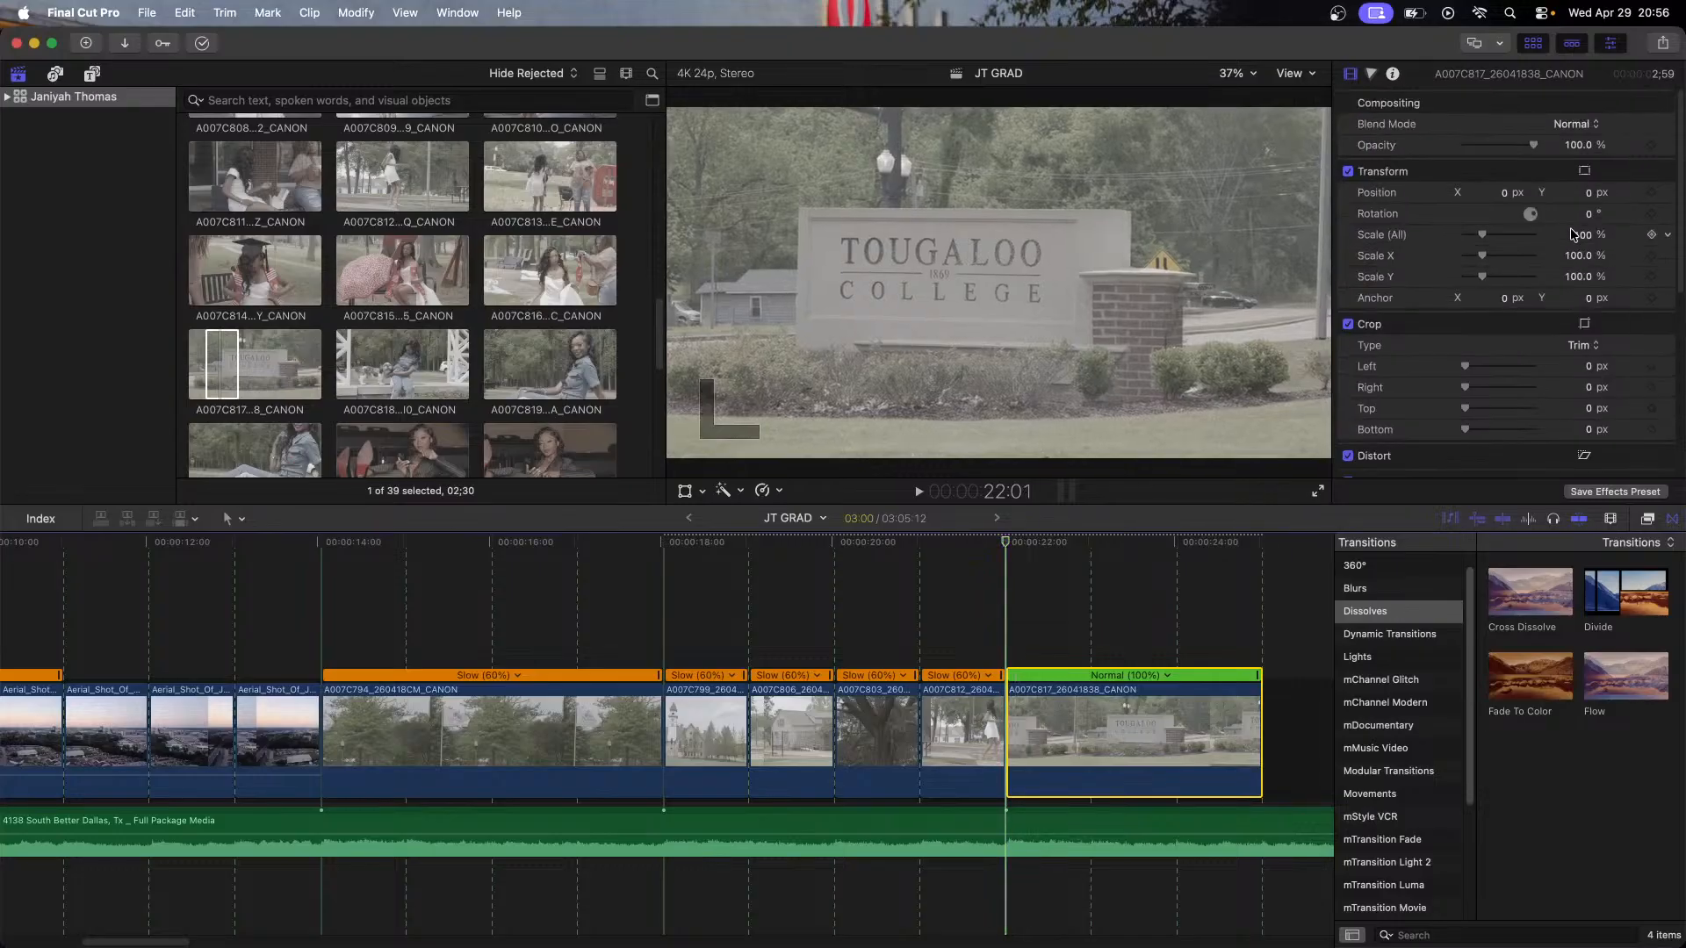
{"action": "left_click", "coordinate": [1652, 192]}
{"action": "left_click", "coordinate": [1653, 235]}
Step: Enlarge the Tougaloo College sign clip at its last frame with the Transform tool to create a push-in
{"action": "key", "text": "Down"}
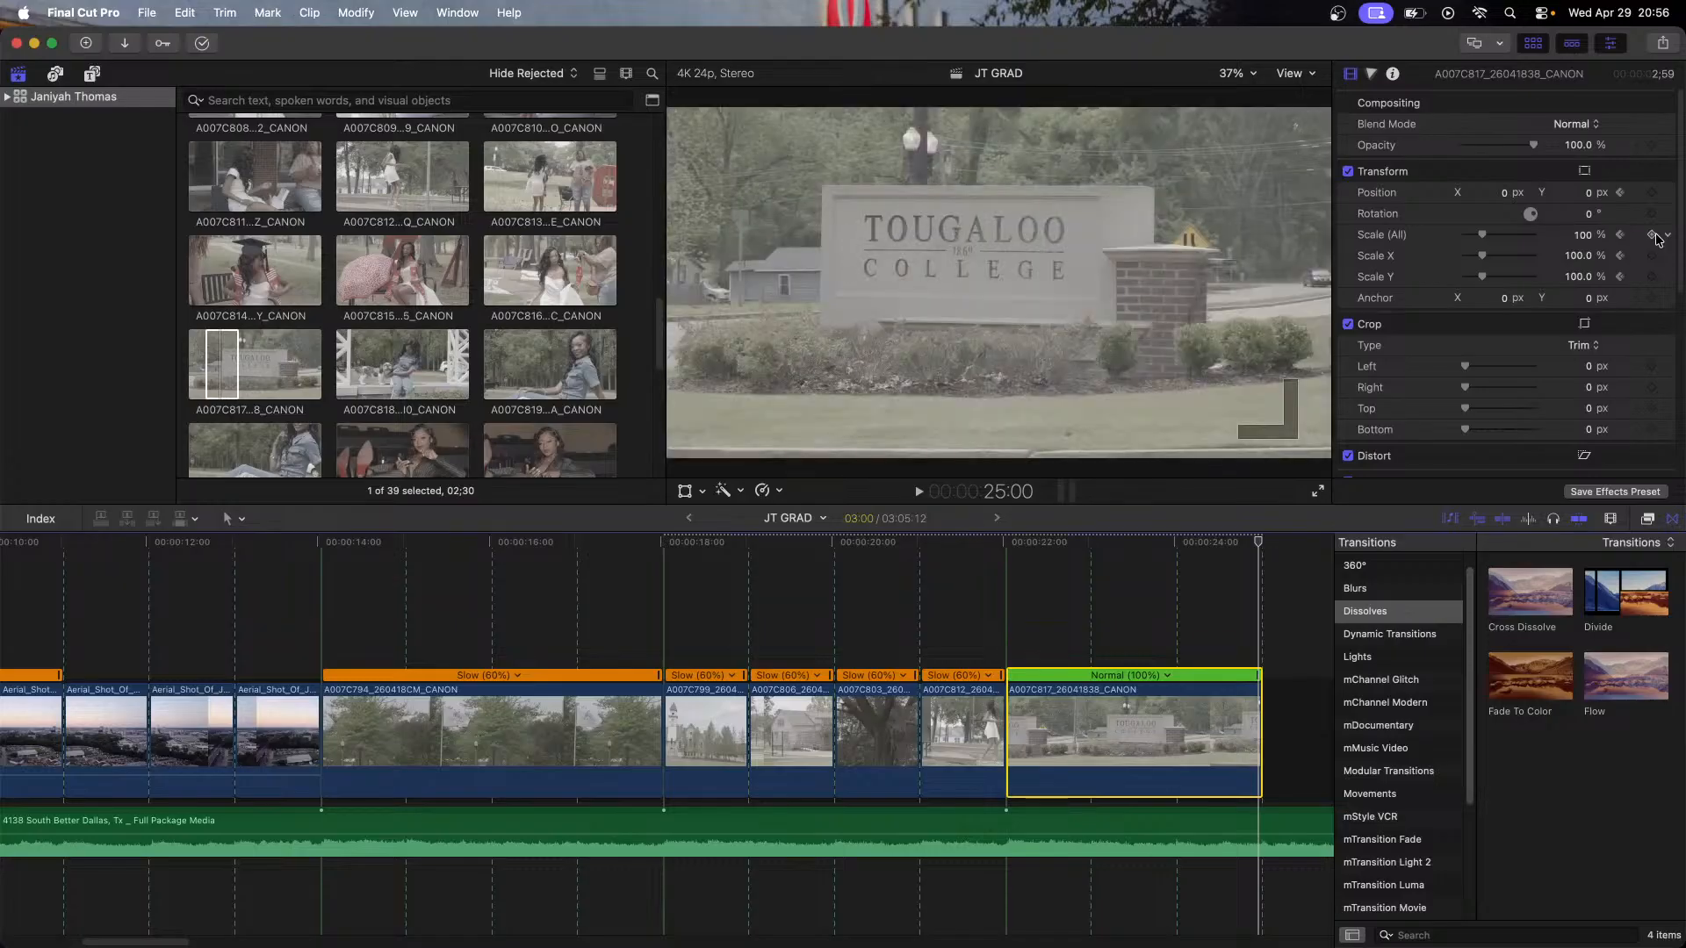
{"action": "left_click", "coordinate": [683, 499]}
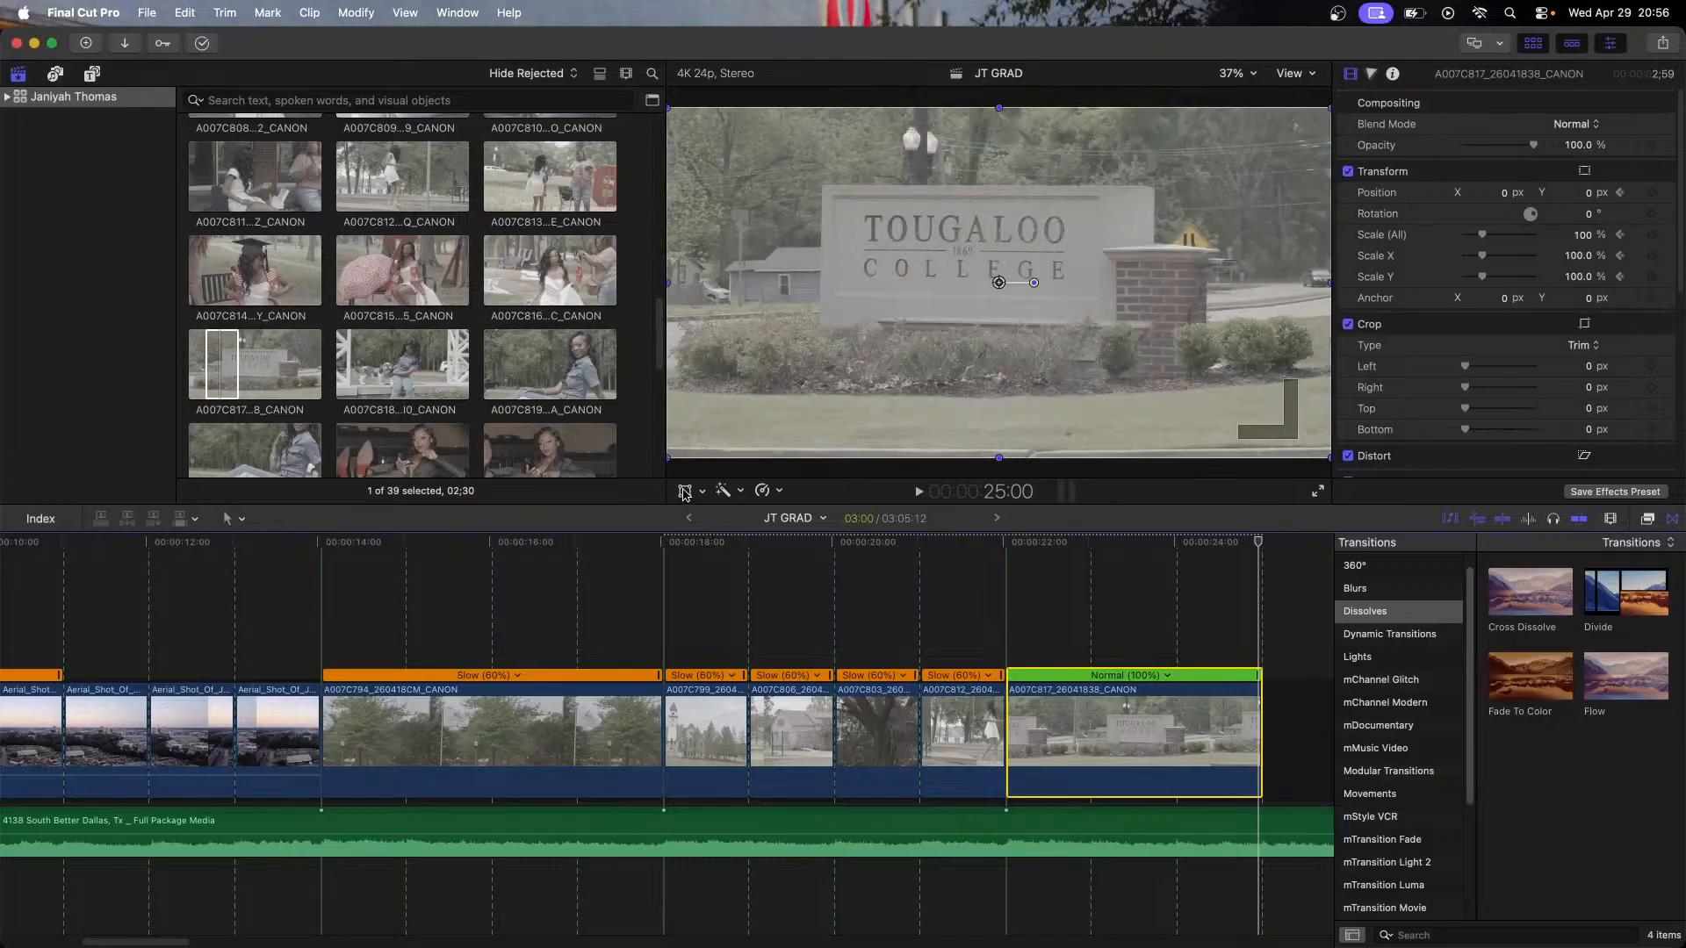
{"action": "left_click_drag", "start_coordinate": [667, 457], "coordinate": [594, 547]}
{"action": "left_click", "coordinate": [1303, 107]}
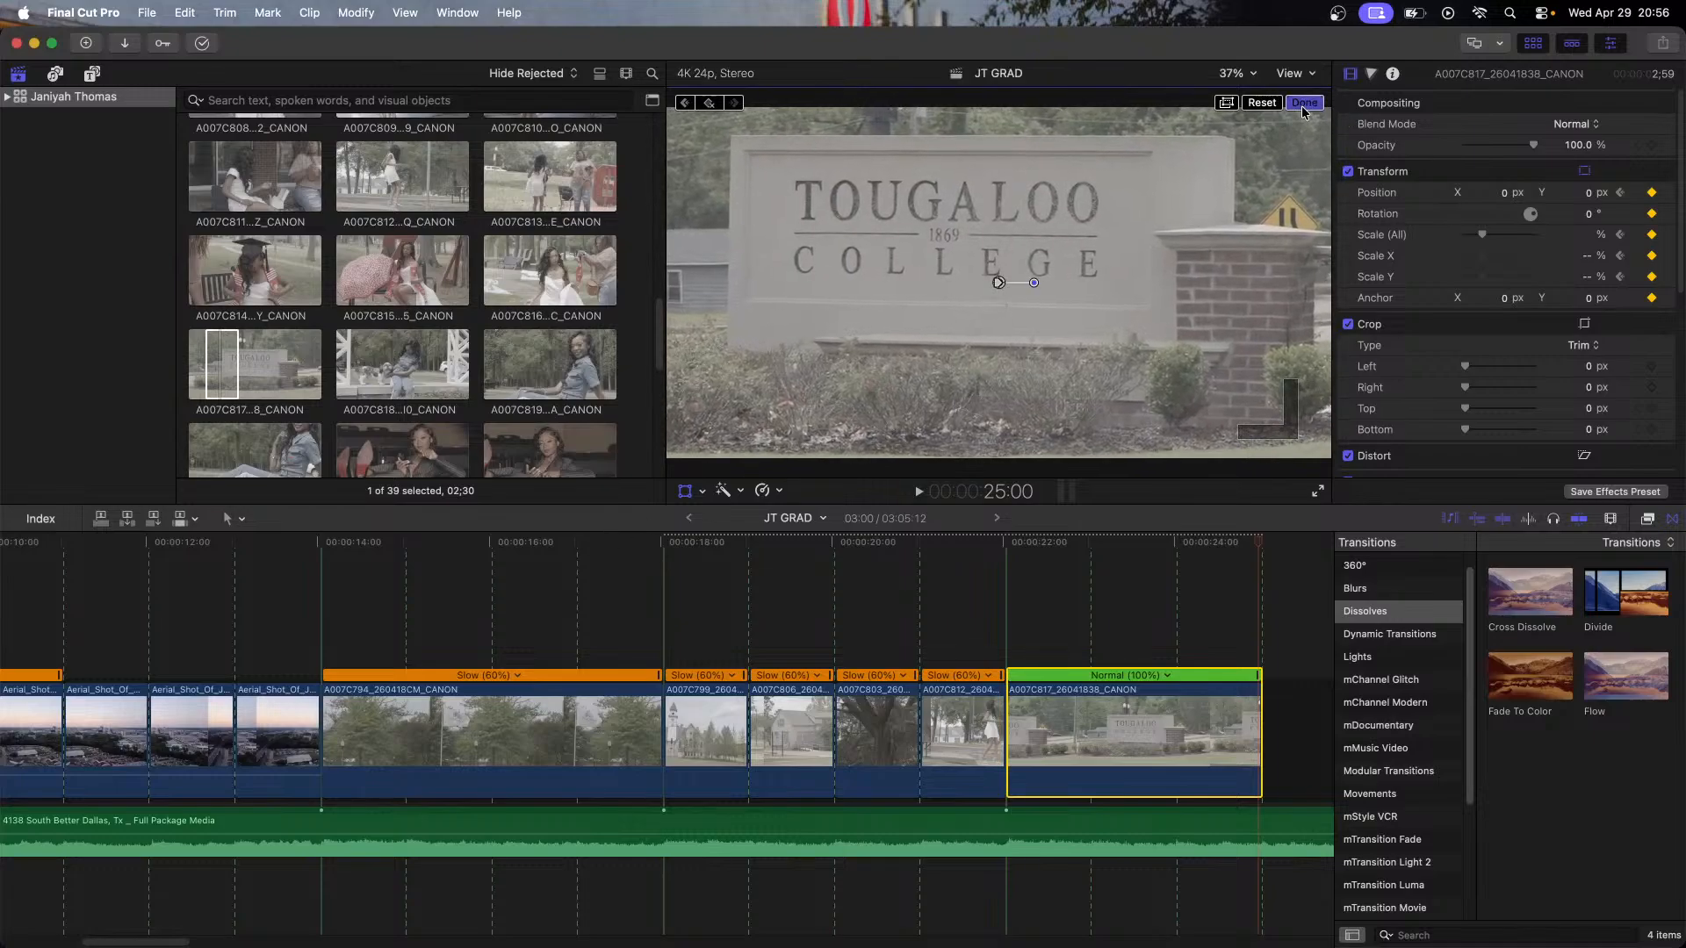
{"action": "left_click", "coordinate": [1253, 78]}
{"action": "left_click", "coordinate": [1007, 228]}
Step: Set the retiming video quality of the last five timeline clips to Better (Optical Flow)
{"action": "left_click", "coordinate": [804, 559]}
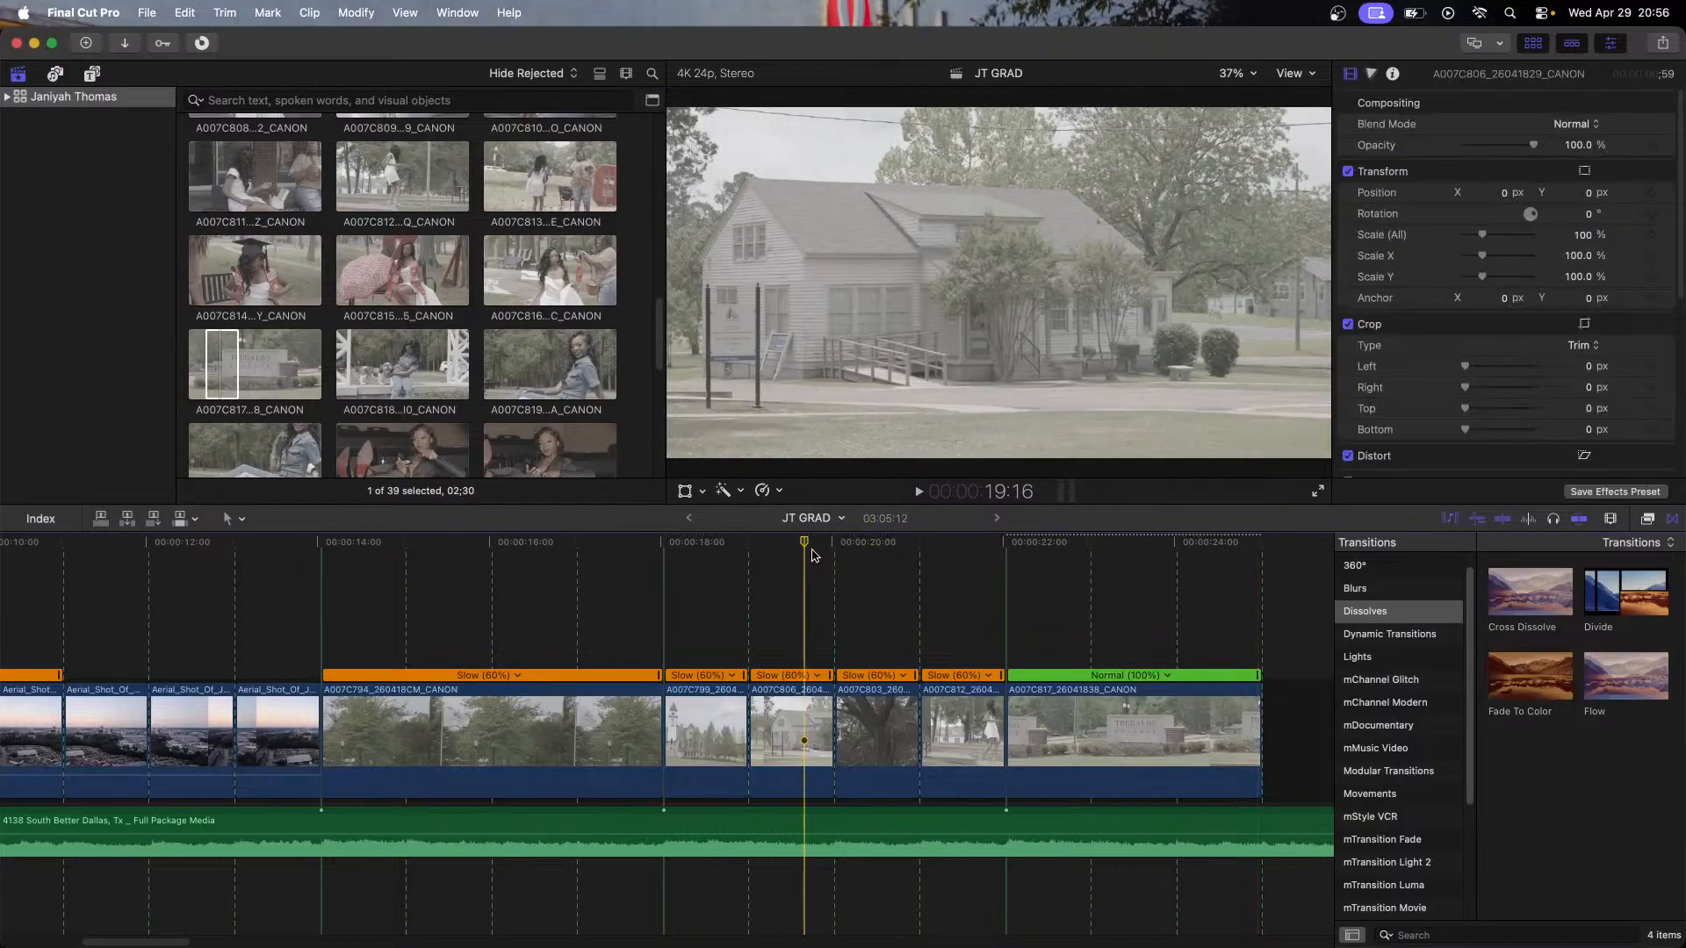
{"action": "left_click_drag", "start_coordinate": [721, 600], "coordinate": [1155, 742]}
{"action": "left_click", "coordinate": [762, 490]}
{"action": "mouse_move", "coordinate": [907, 841]}
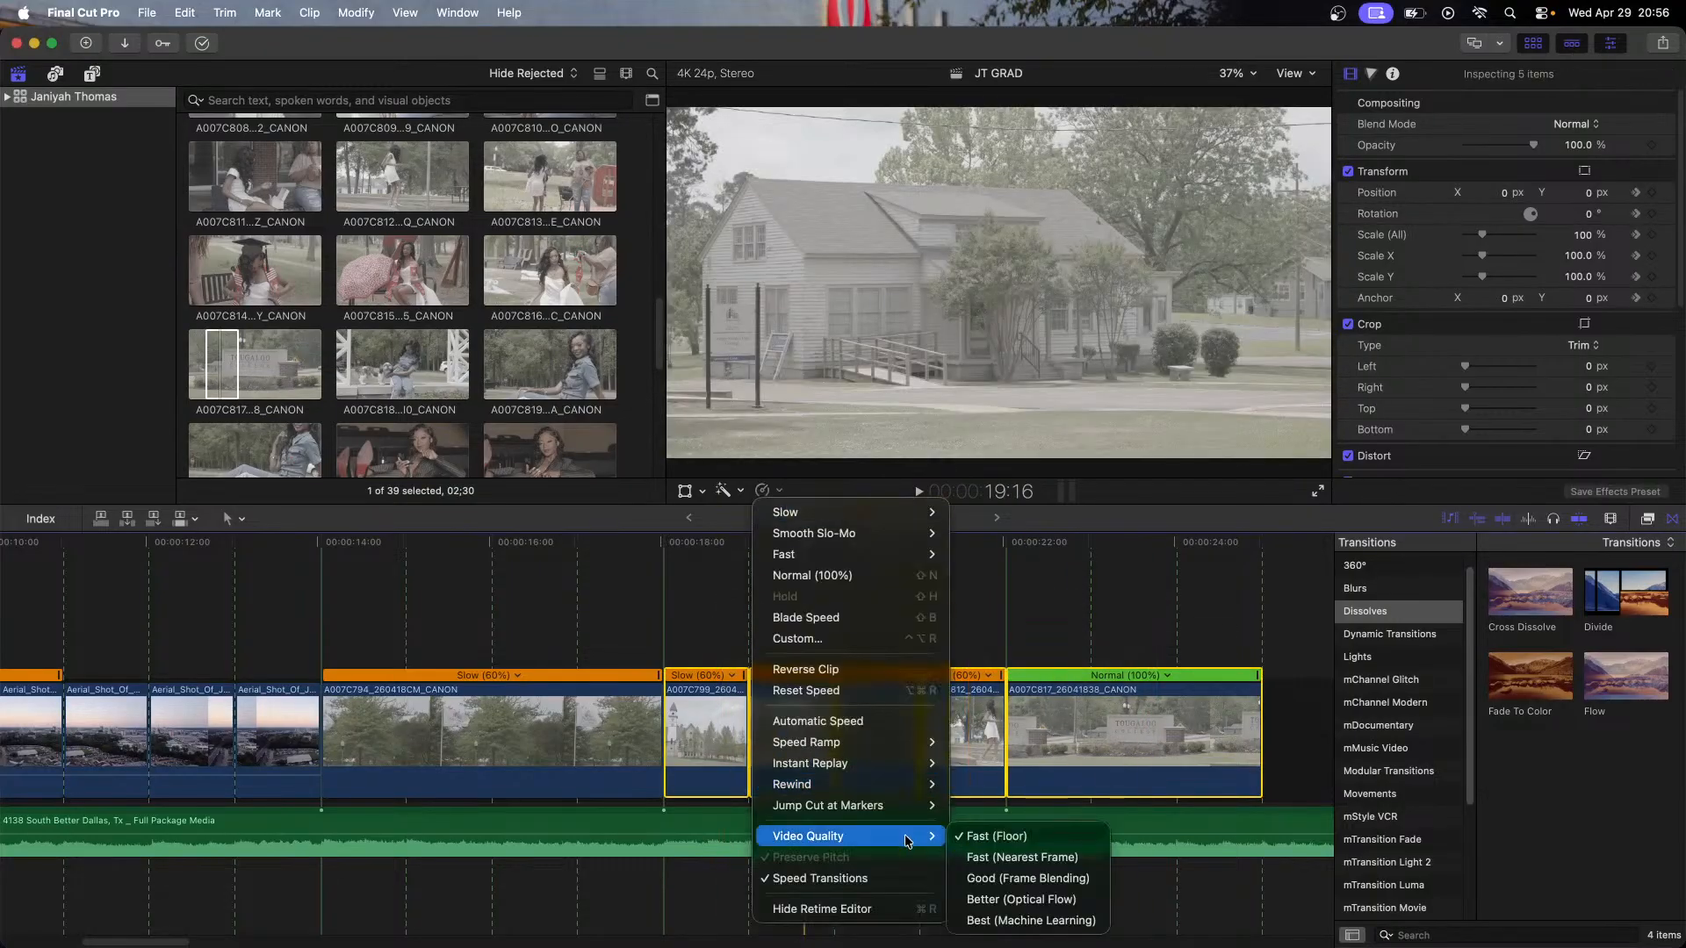
{"action": "left_click", "coordinate": [1042, 899]}
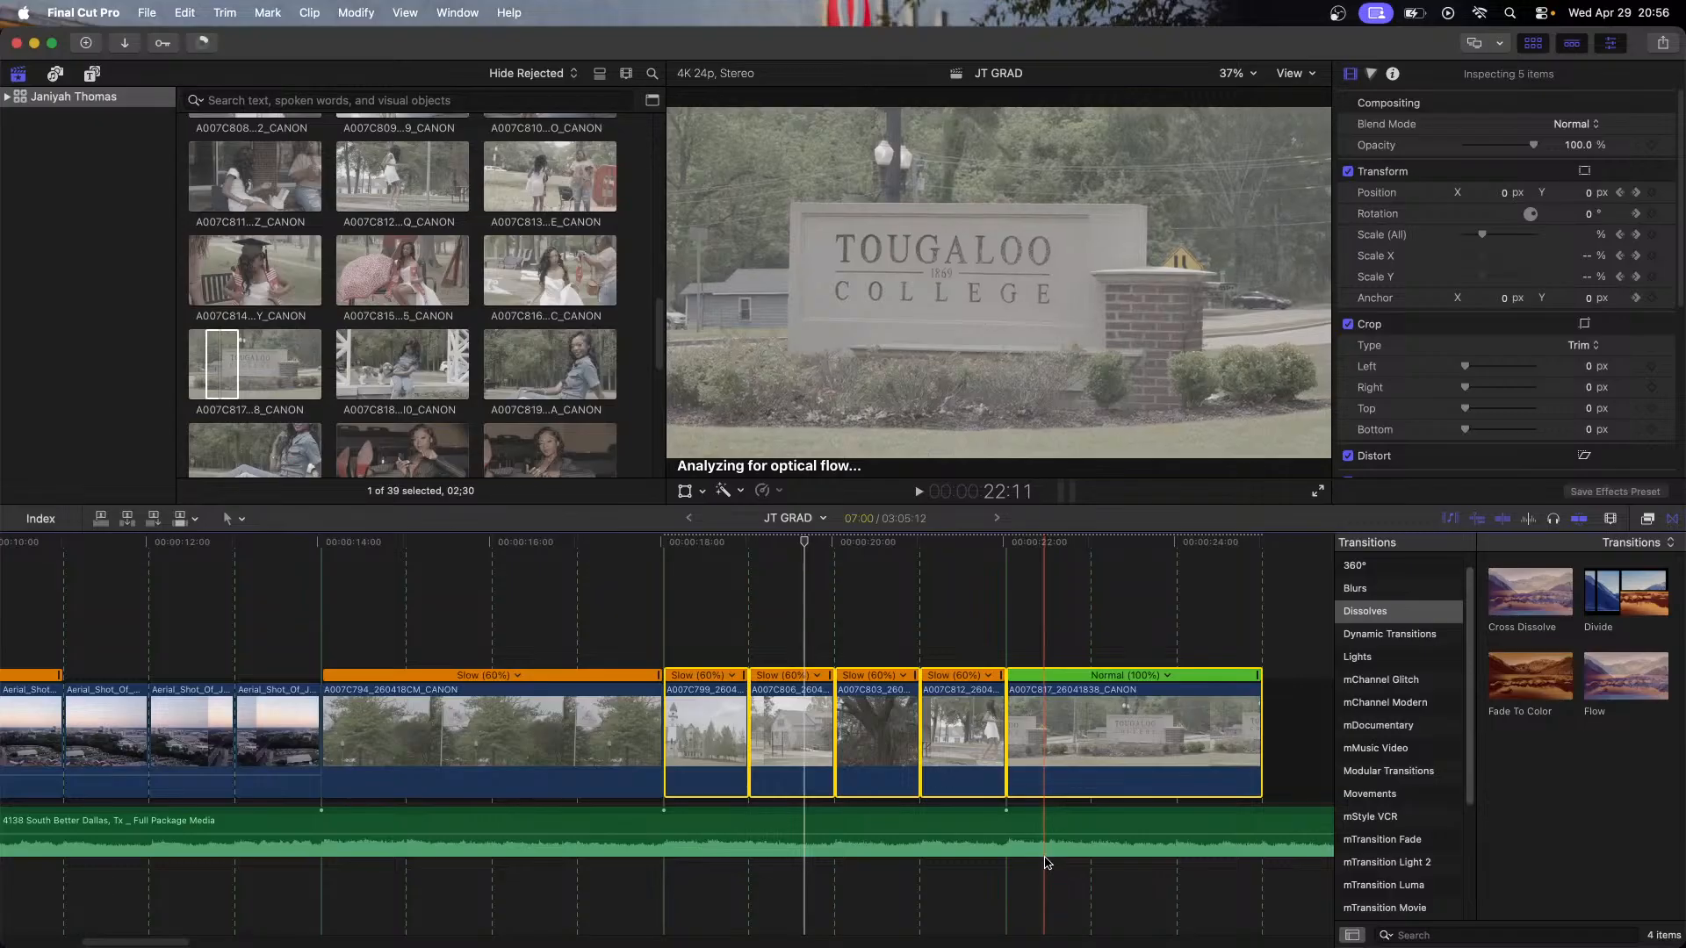
{"action": "mouse_move", "coordinate": [1043, 833]}
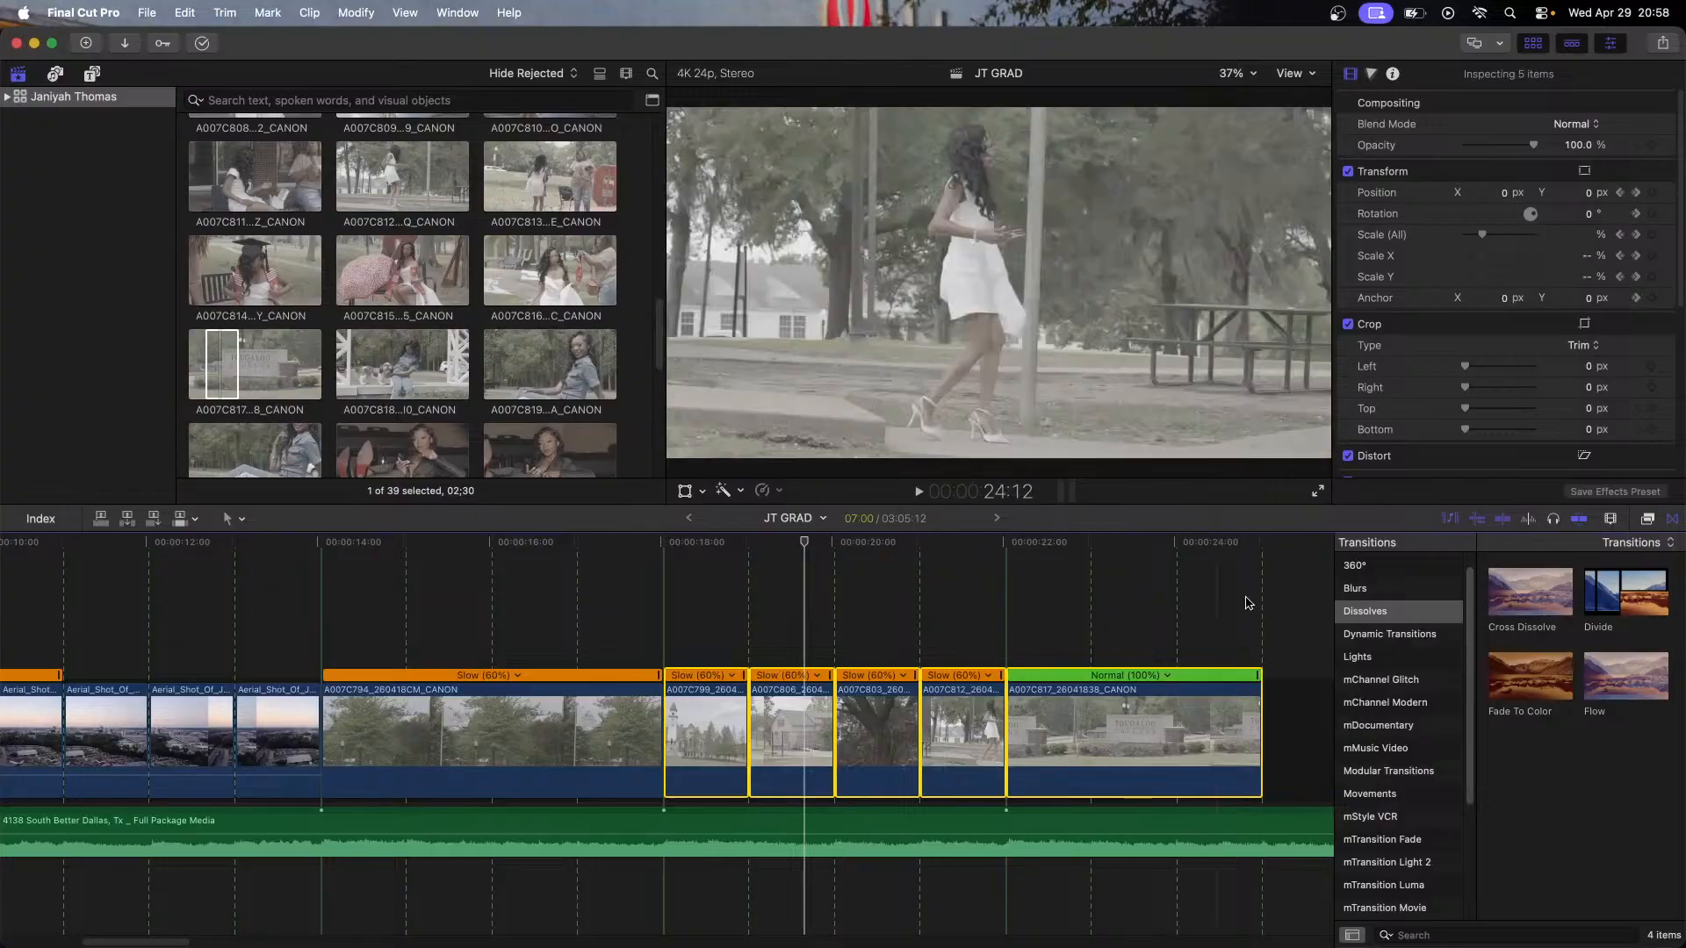
Step: Play the sequence from the end of the campus flag clip through the Tougaloo College sign clip to check the cuts
{"action": "left_click", "coordinate": [647, 557]}
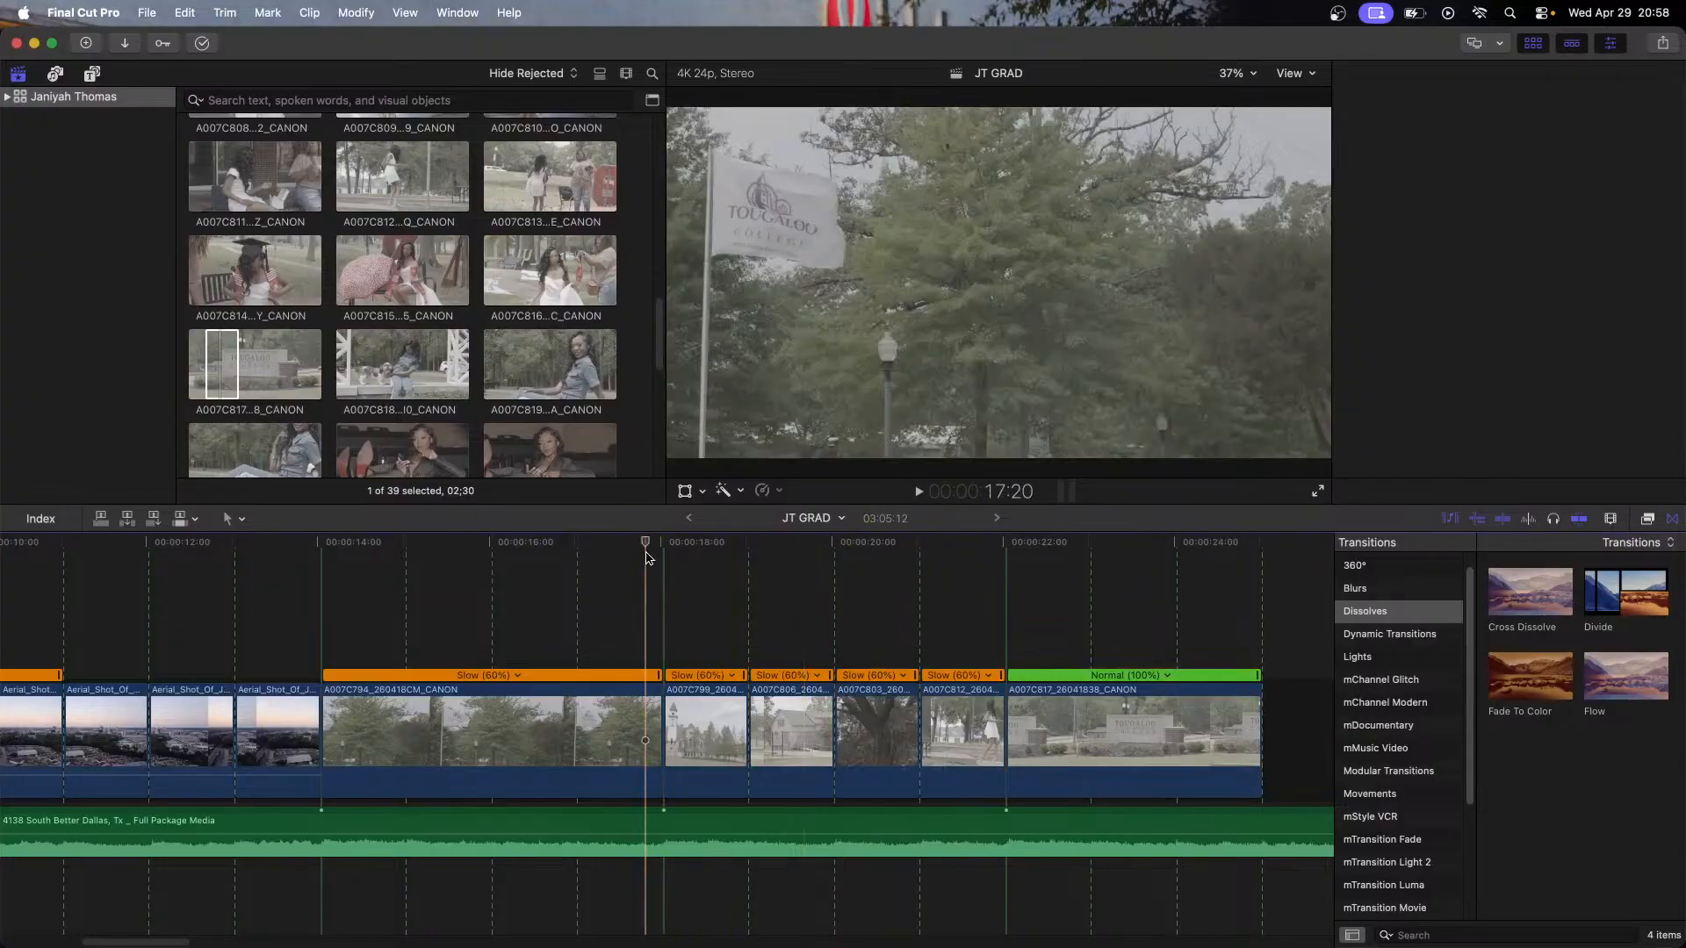
{"action": "key", "text": "space"}
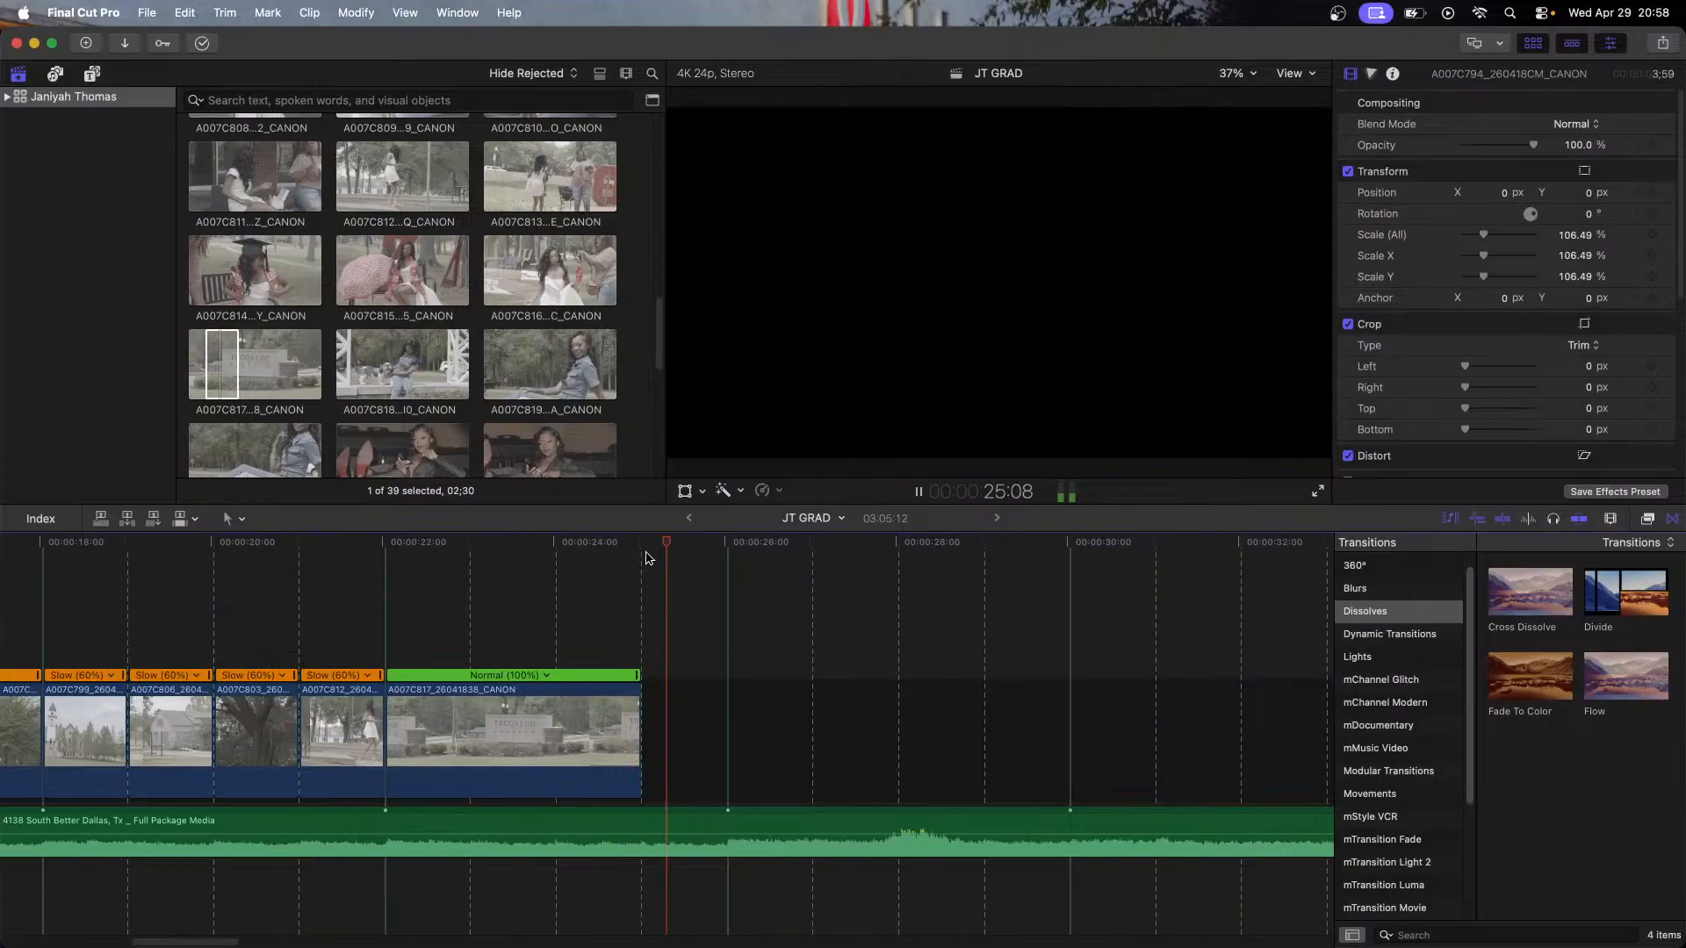
{"action": "key", "text": "space"}
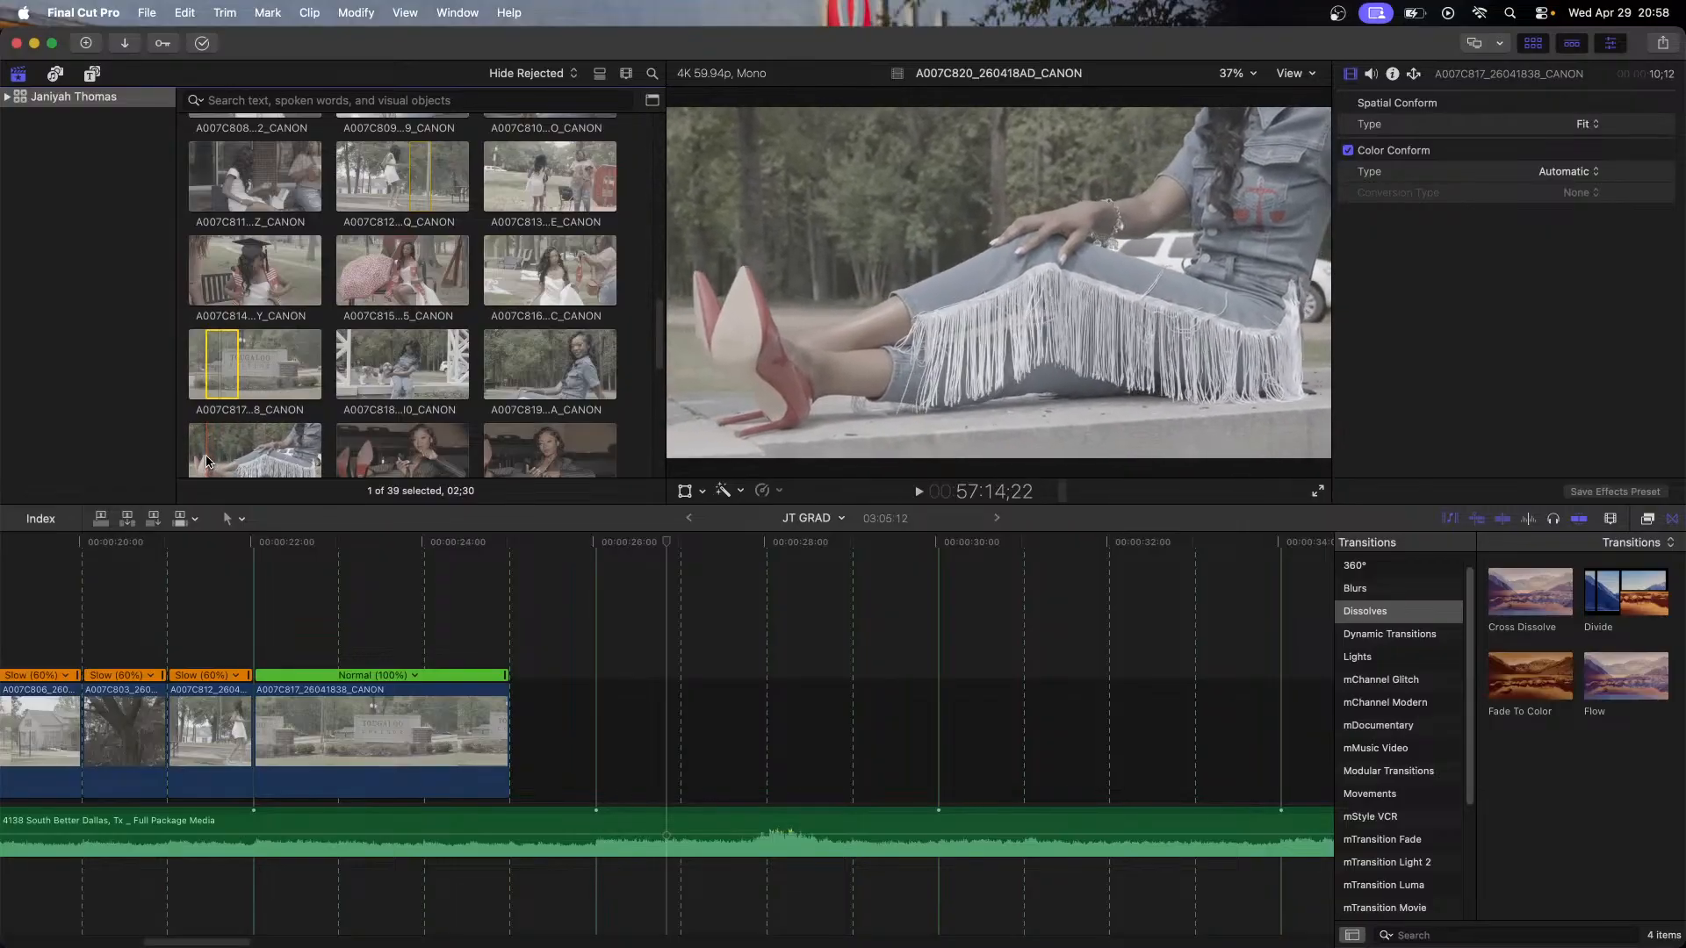
Step: Mark a 2;33 range in the fringed jeans clip A007C820_260418AD_CANON and add it after the Tougaloo College sign clip
{"action": "left_click", "coordinate": [203, 461]}
{"action": "key", "text": "space"}
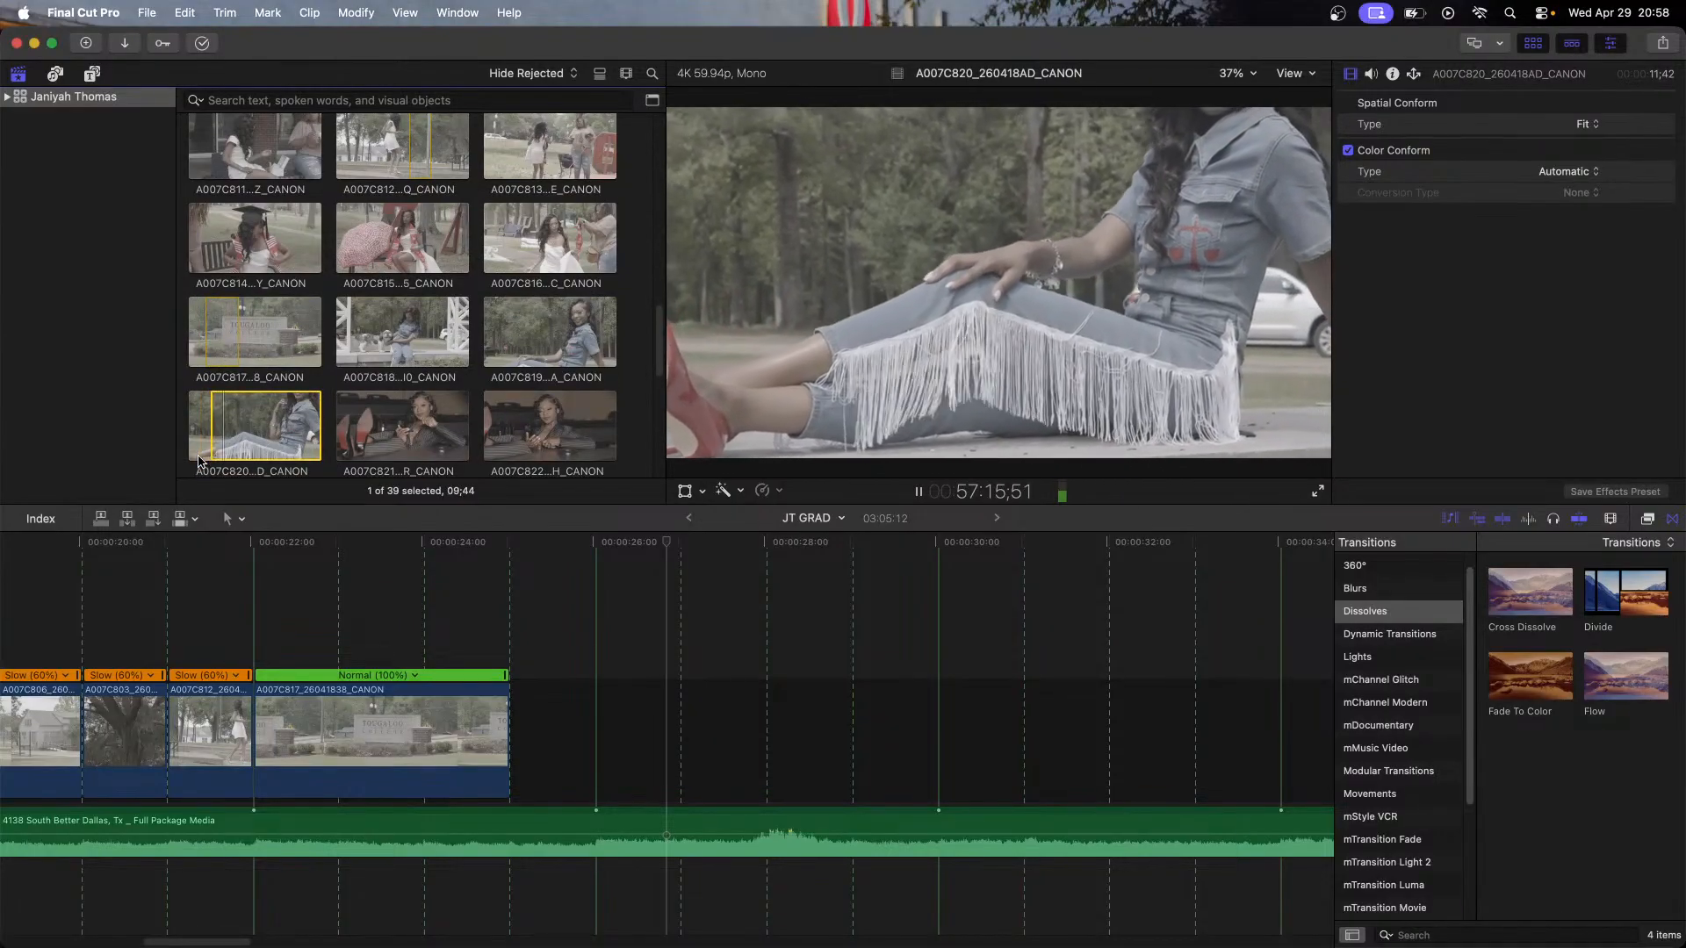
{"action": "key", "text": "o"}
{"action": "key", "text": "space"}
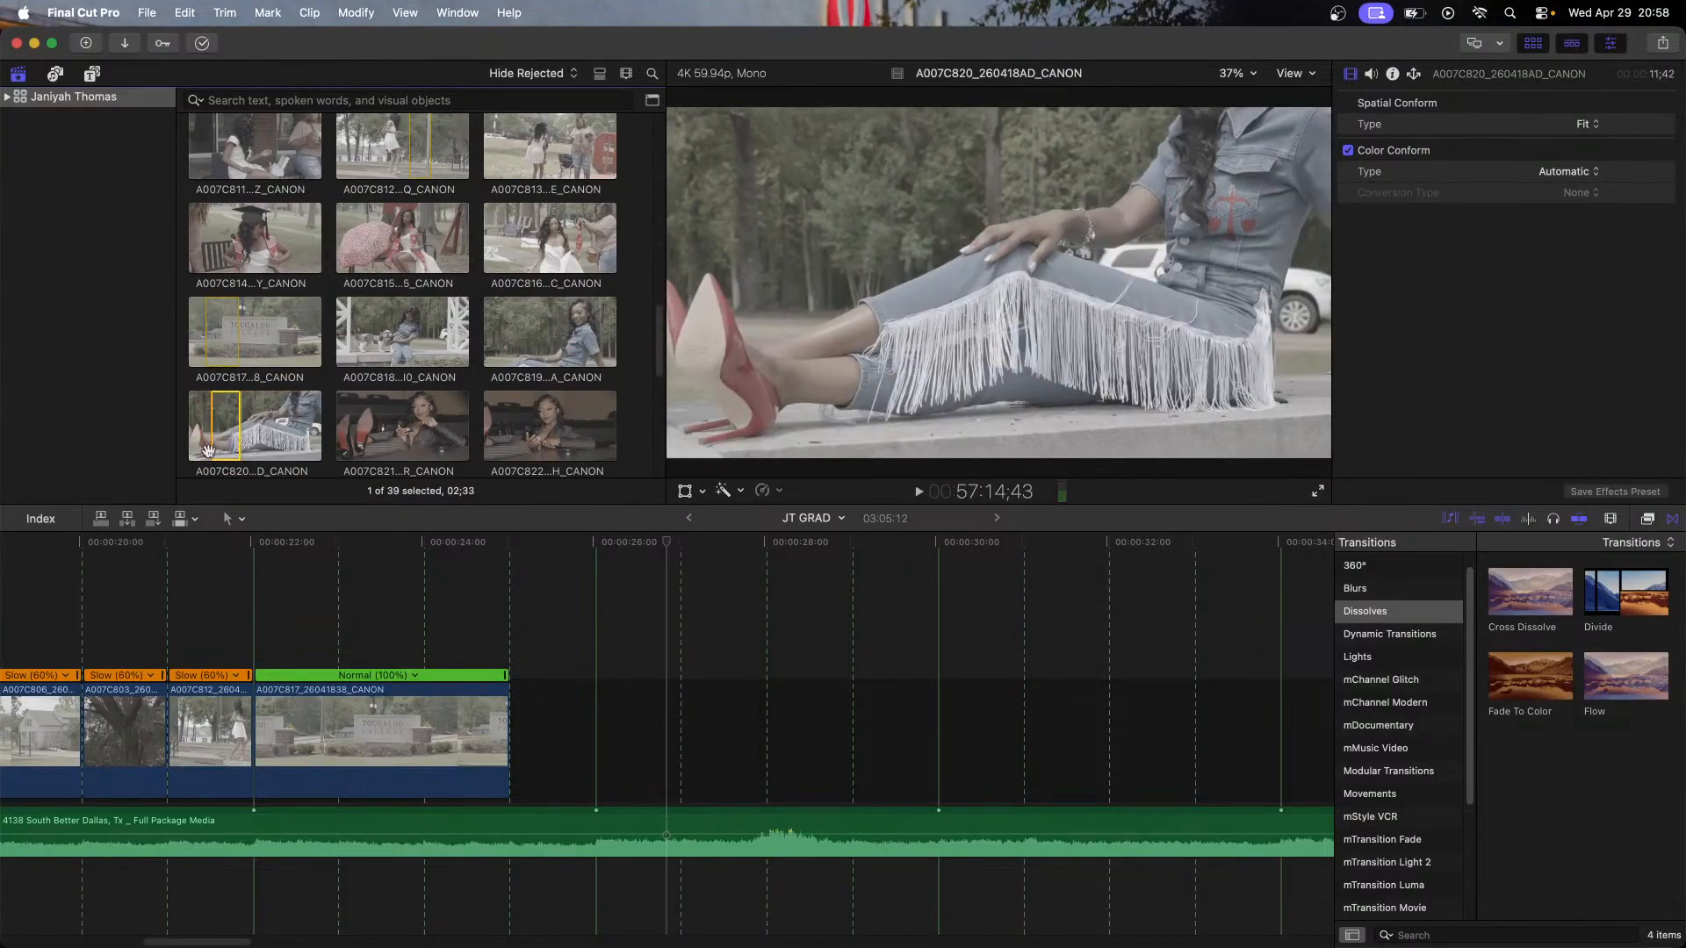
{"action": "left_click_drag", "start_coordinate": [229, 425], "coordinate": [531, 737]}
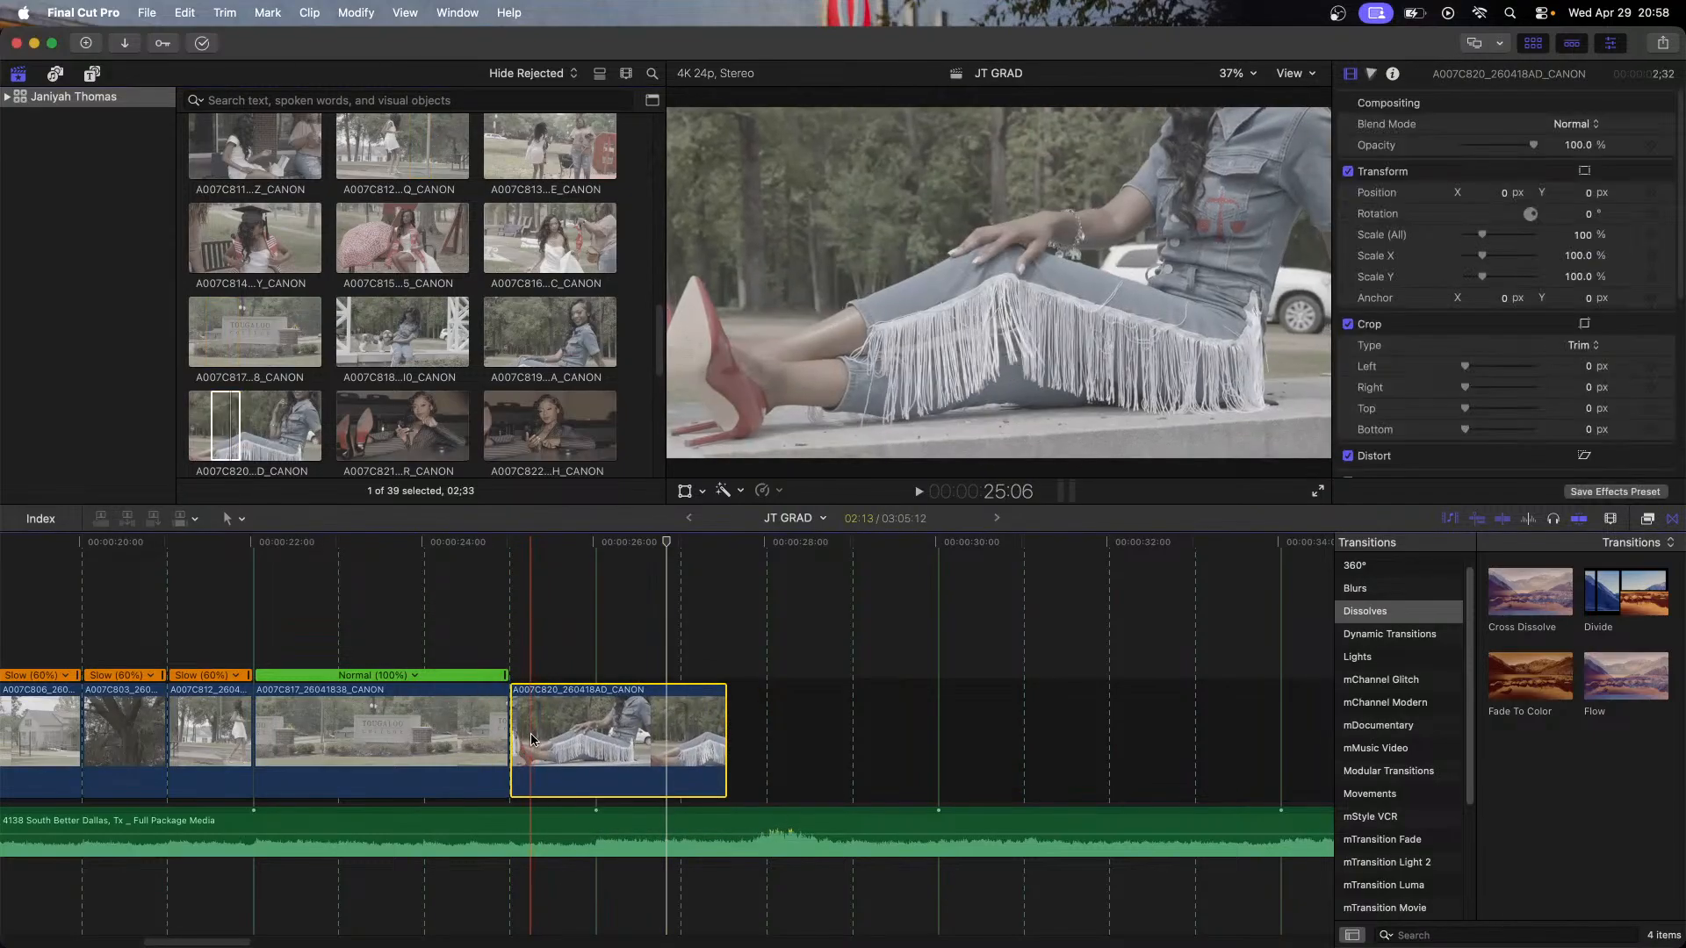
Step: Slow the fringed jeans clip to a custom 60% speed with Optical Flow quality and trim its end to the beat line
{"action": "key", "text": "ctrl+alt+r"}
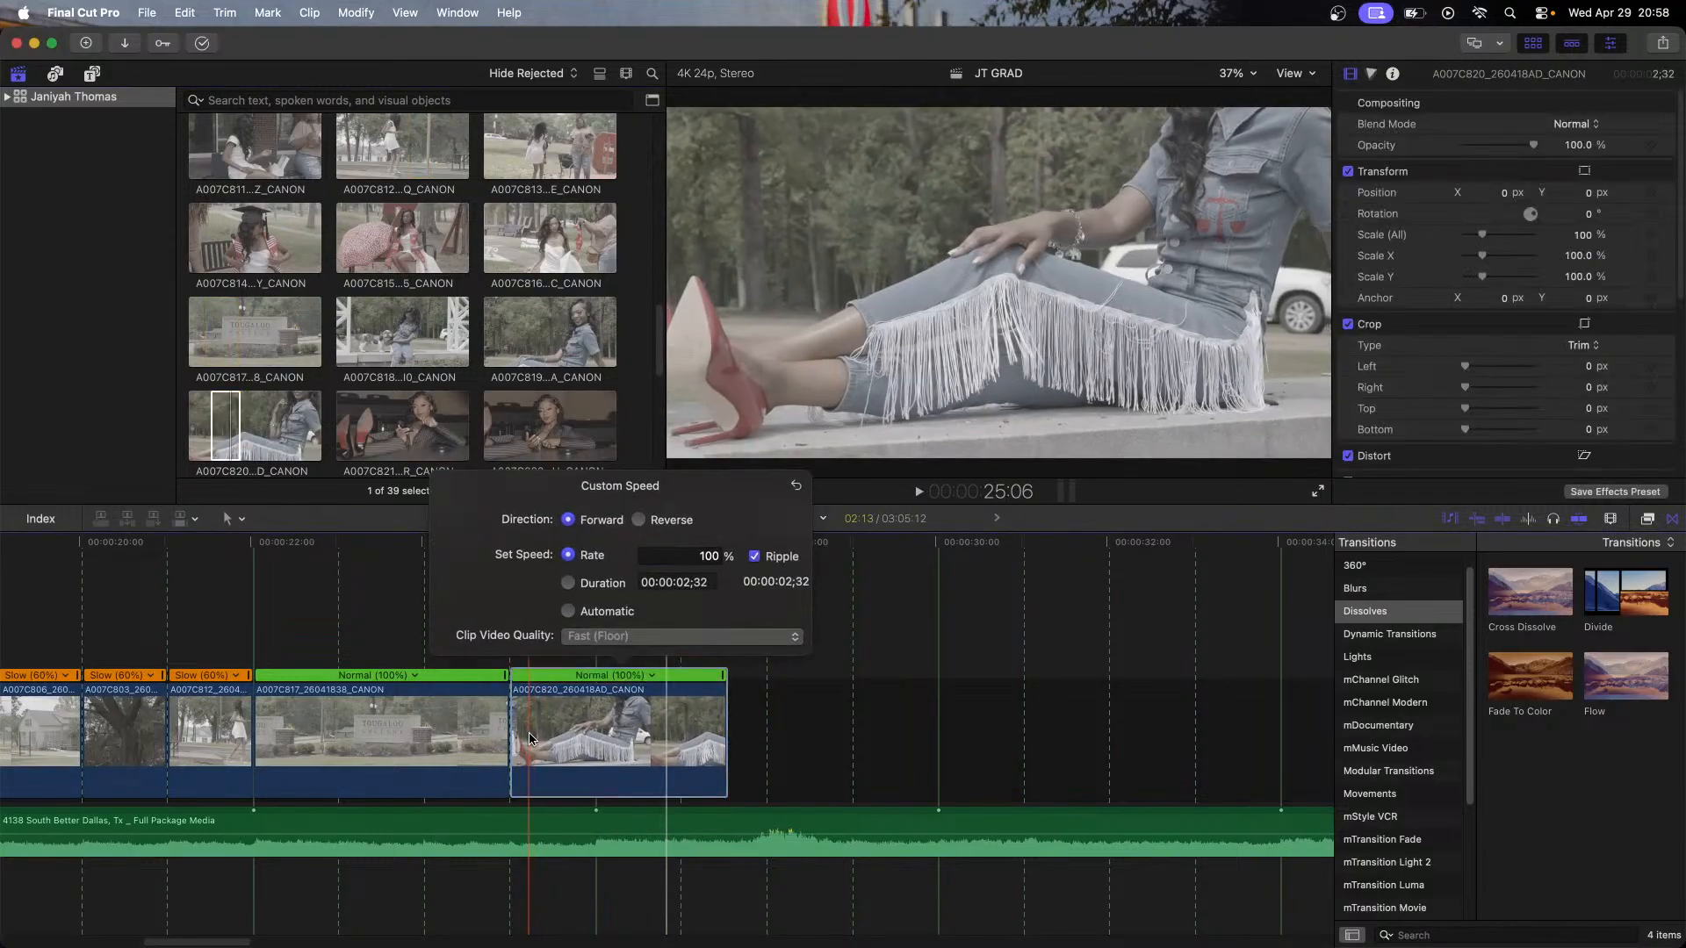
{"action": "double_click", "coordinate": [695, 550]}
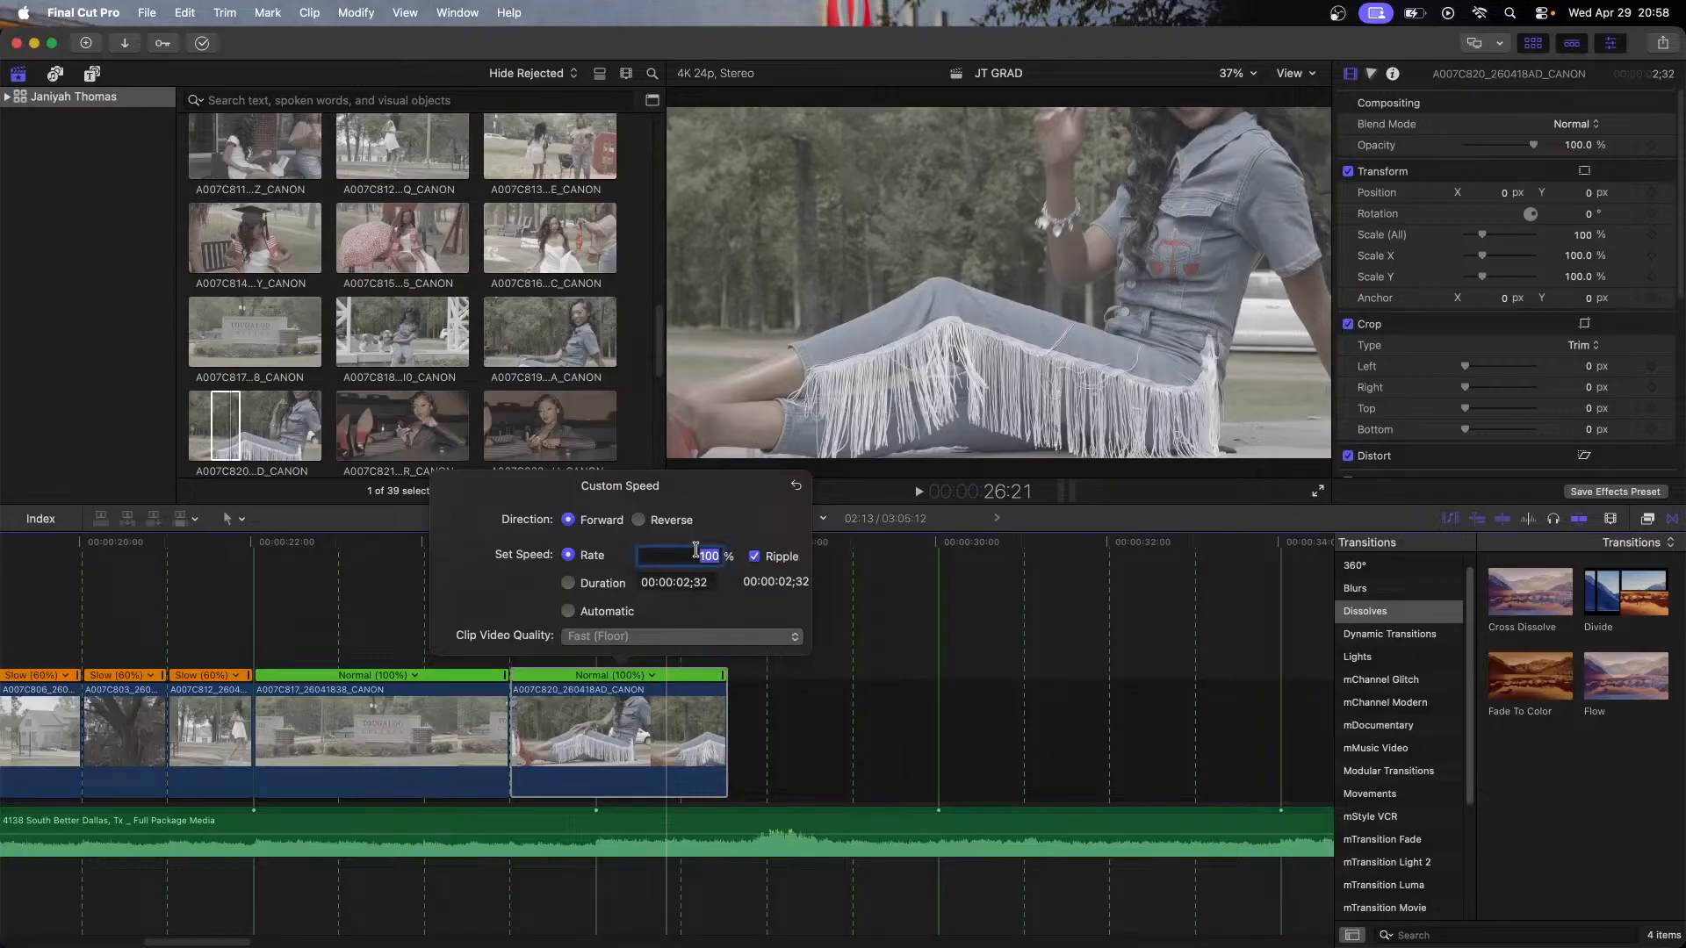
{"action": "type", "text": "60"}
{"action": "key", "text": "Return"}
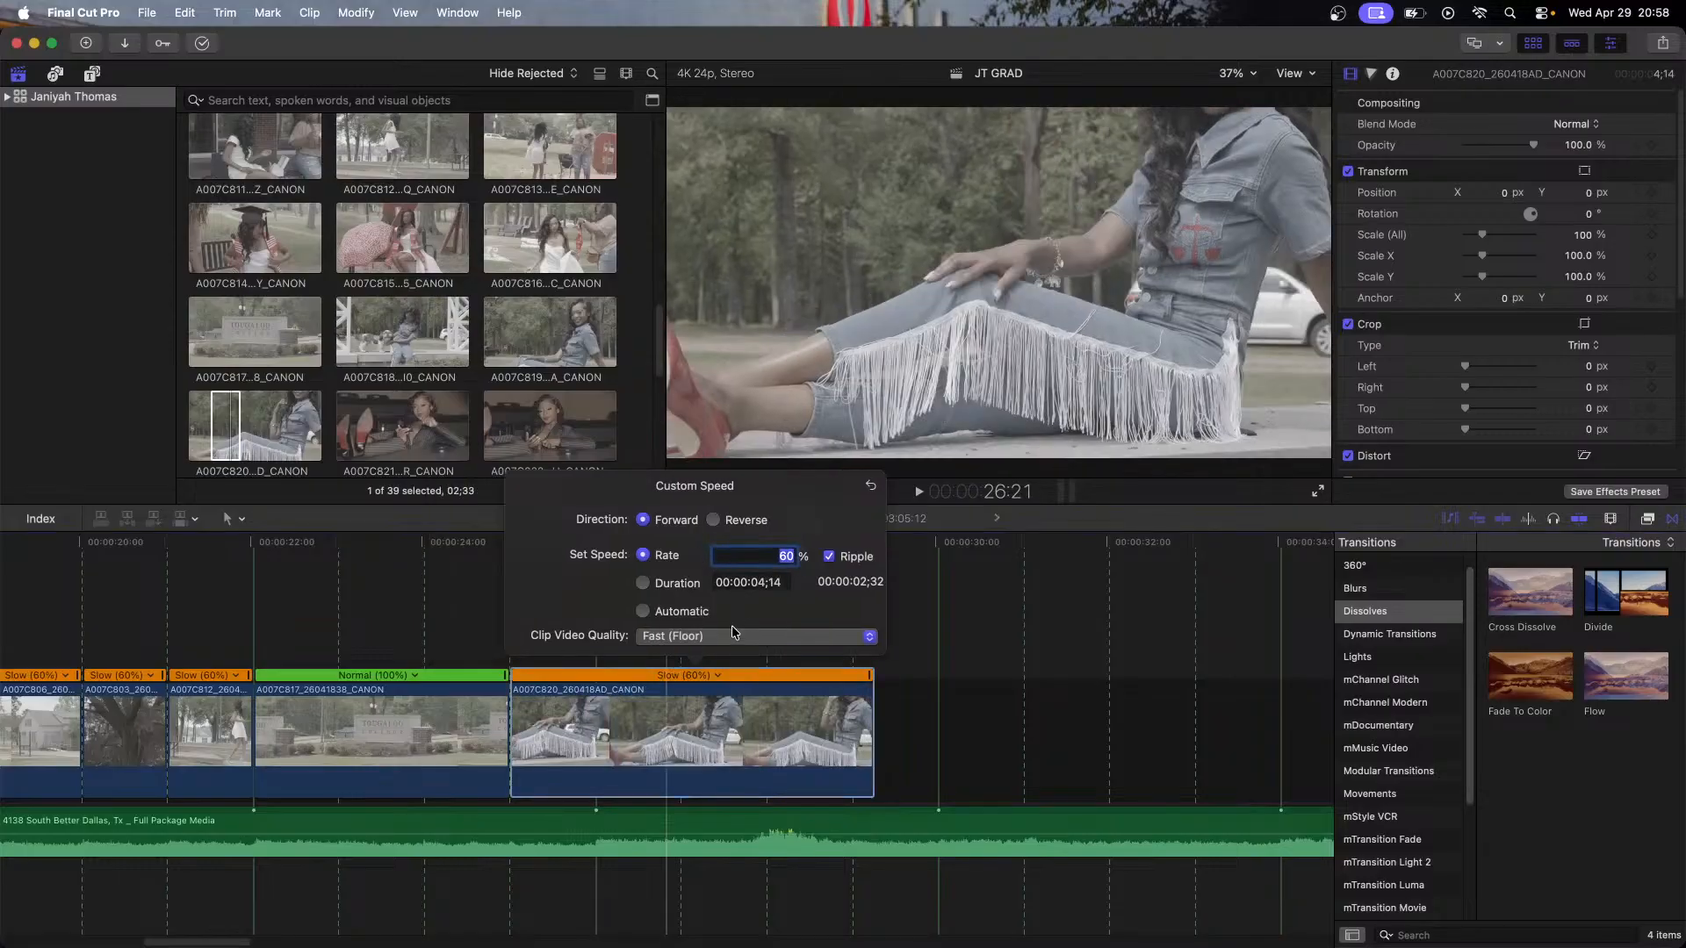
{"action": "left_click", "coordinate": [731, 631]}
{"action": "left_click", "coordinate": [733, 697]}
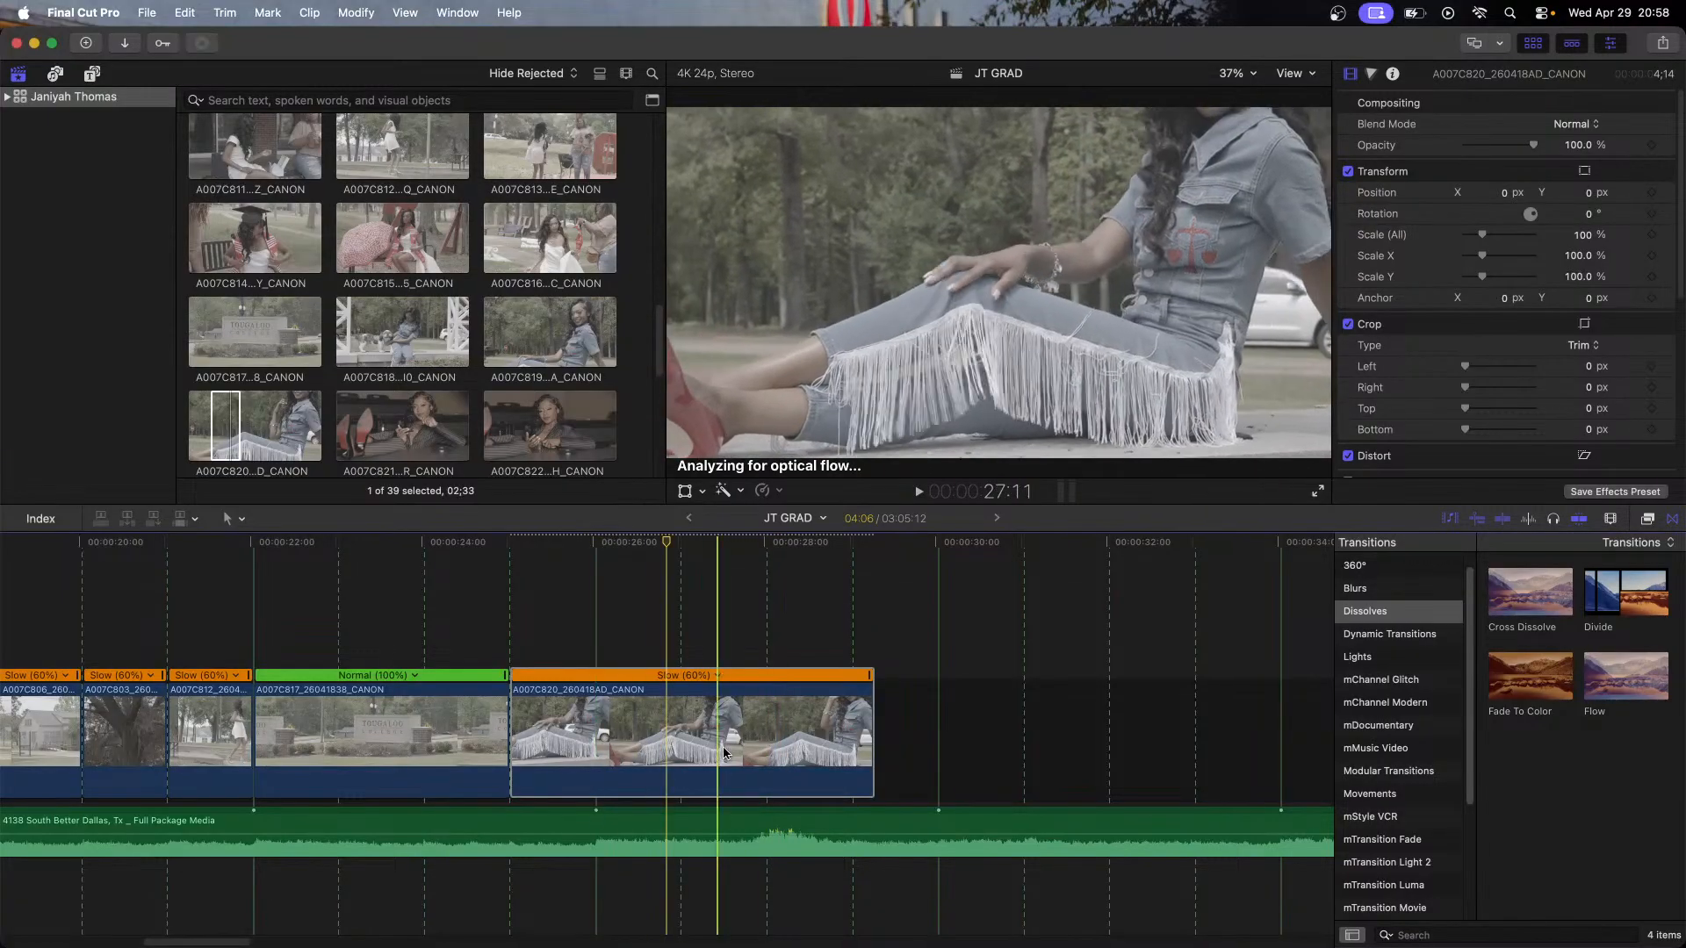
{"action": "left_click_drag", "start_coordinate": [874, 739], "coordinate": [850, 742]}
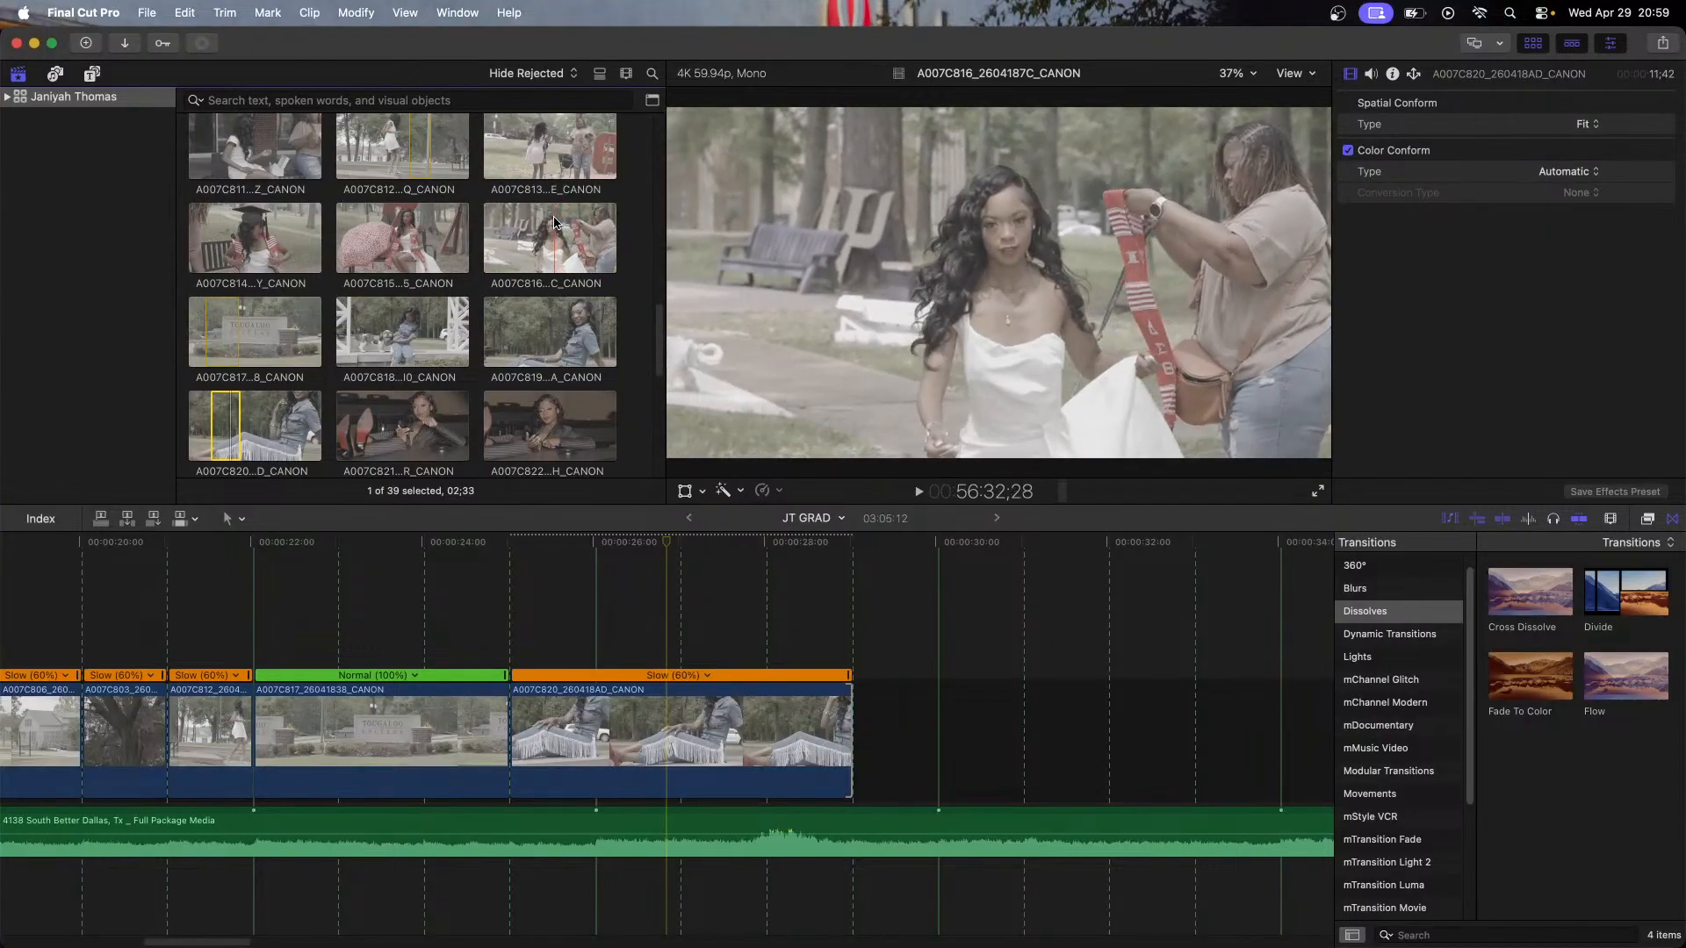
Step: Mark a 3;05 range in the graduate's white dress clip A007C816_2604187C_CANON and add it after the fringed jeans clip
{"action": "left_click", "coordinate": [545, 219]}
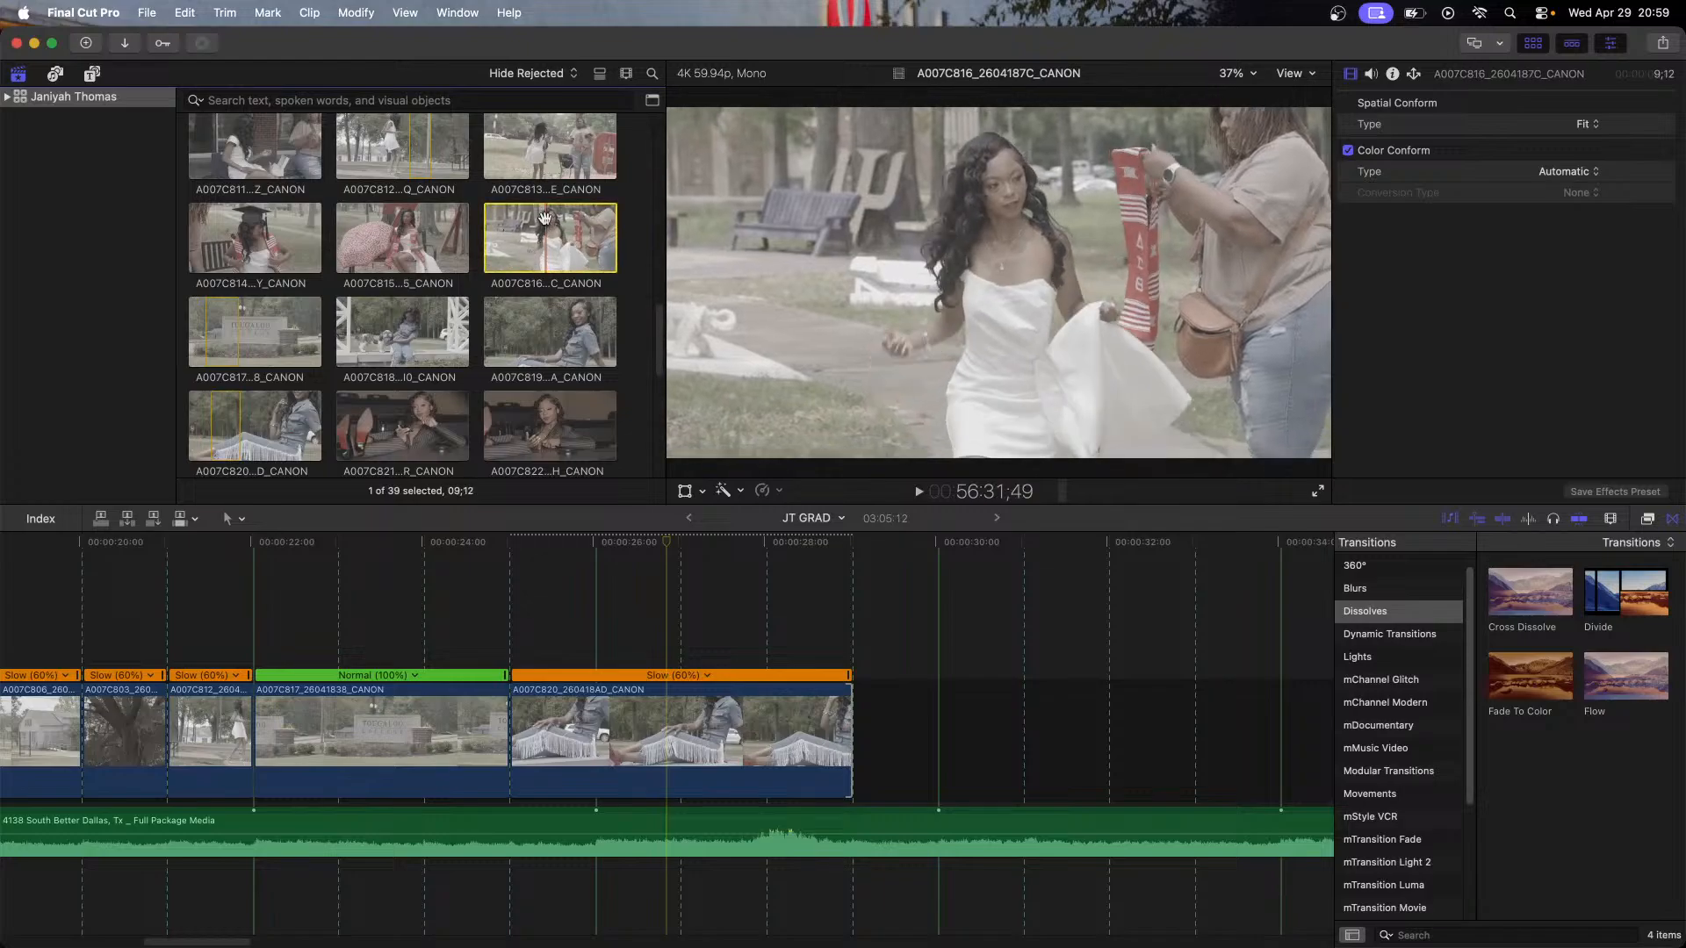
{"action": "key", "text": "space"}
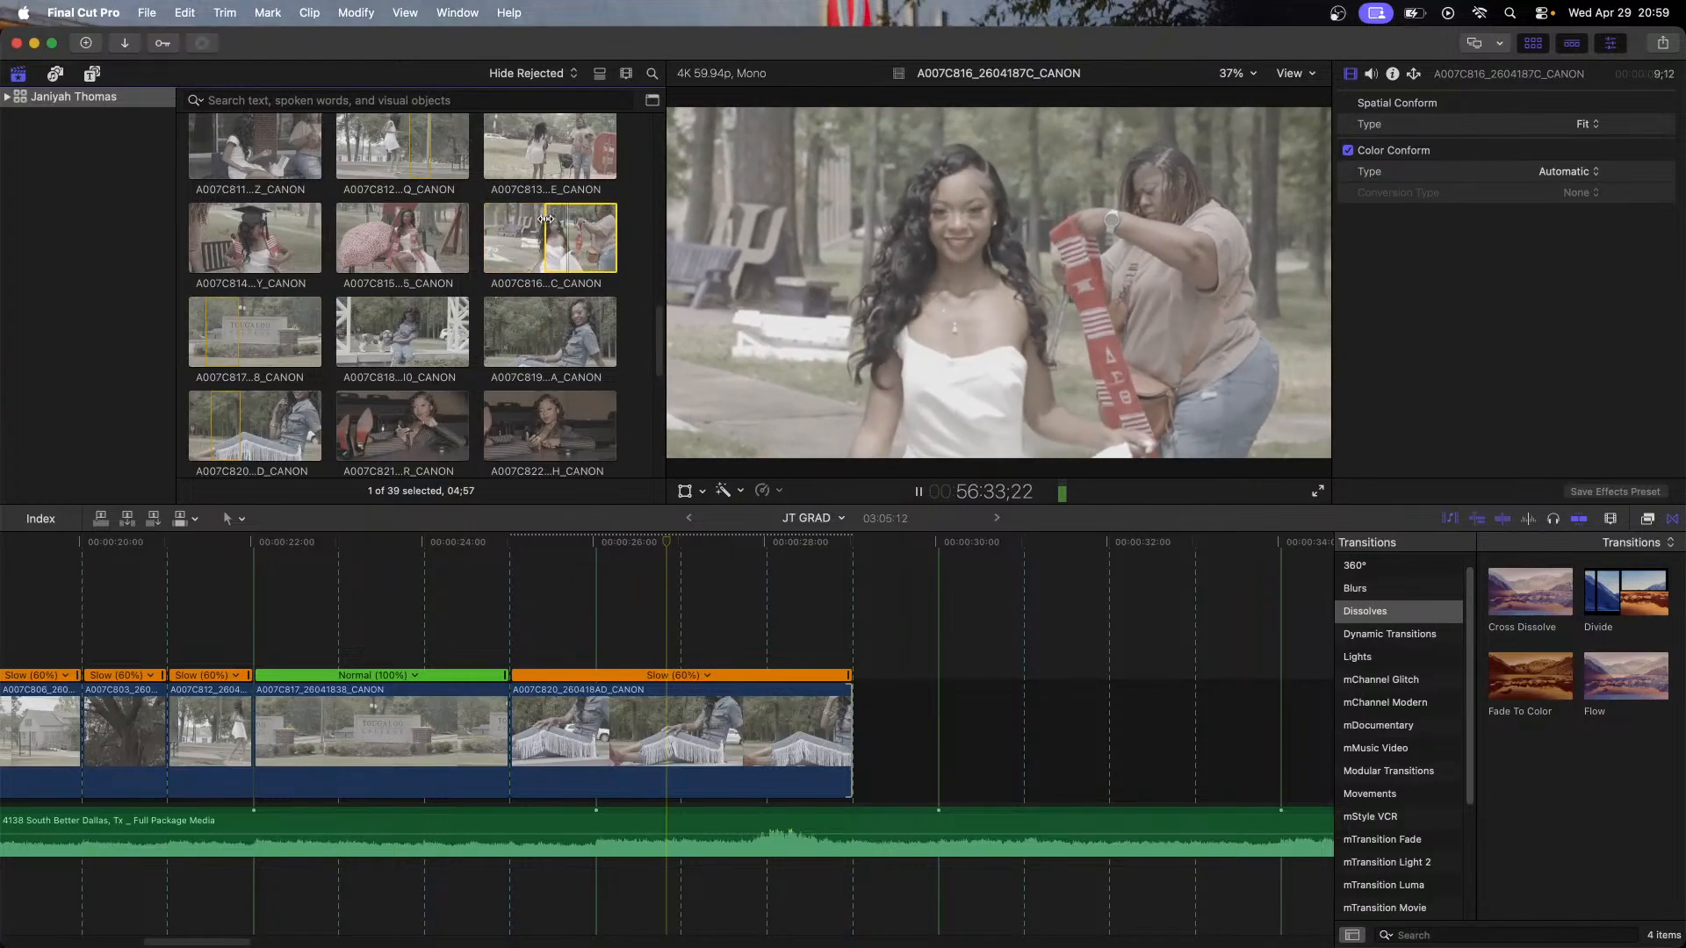
{"action": "left_click_drag", "start_coordinate": [546, 219], "coordinate": [890, 738]}
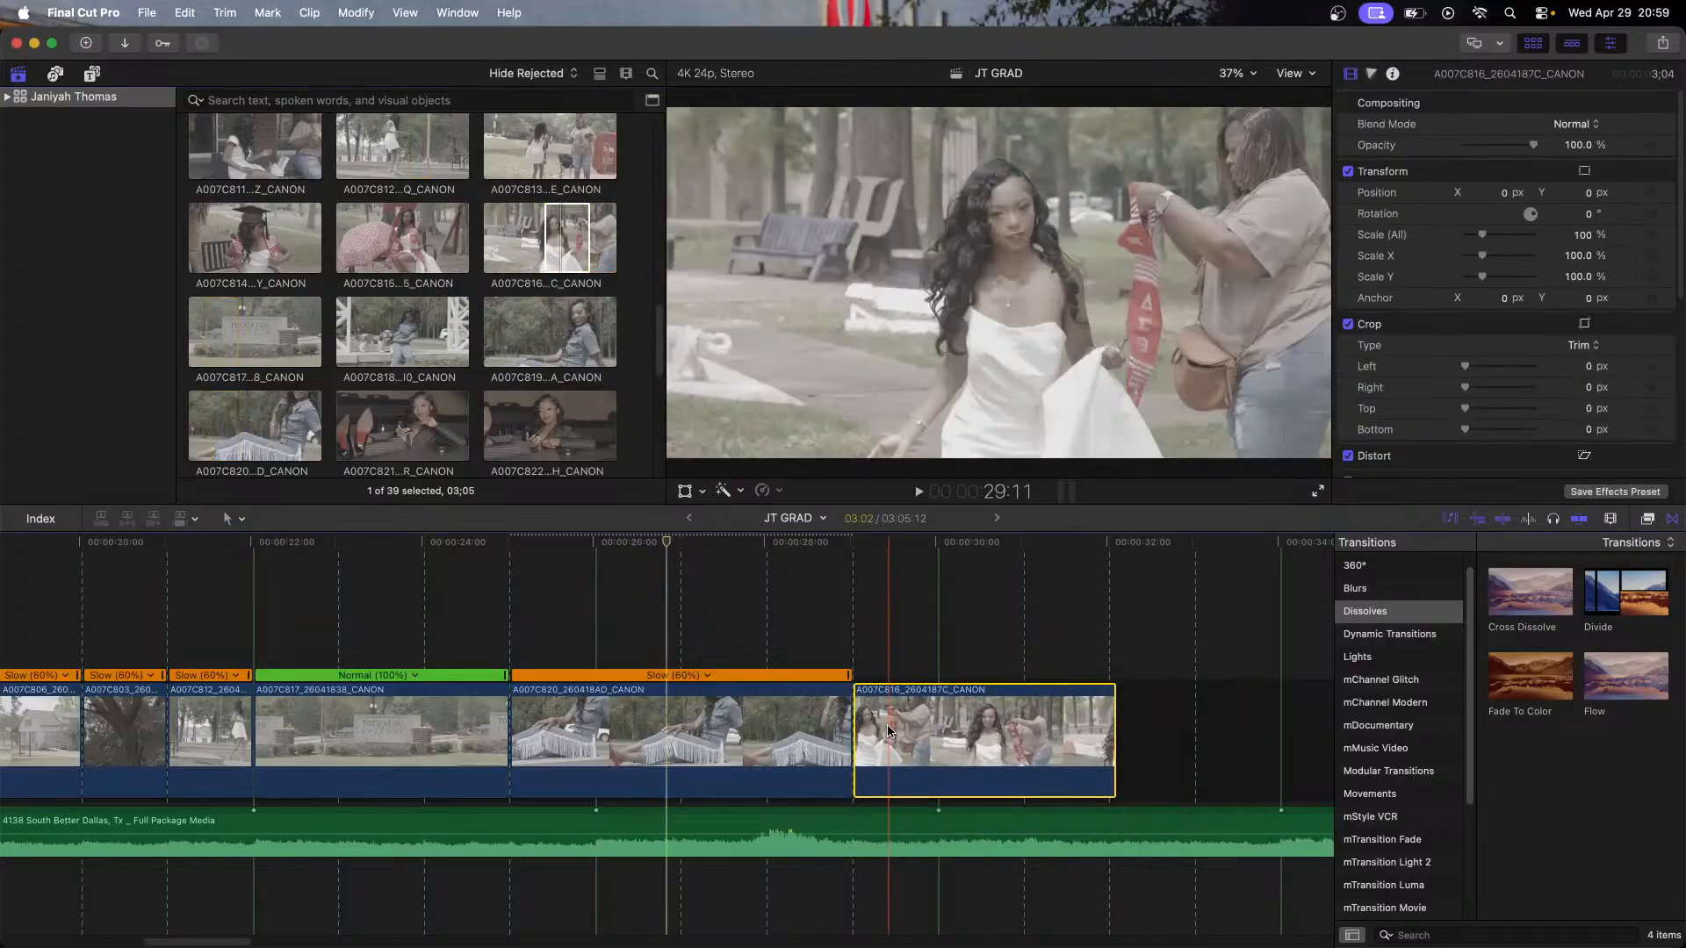
Step: Slow the white dress clip to a custom 60% speed with Better (Optical Flow) quality and trim its end to the beat line
{"action": "key", "text": "super+r"}
{"action": "key", "text": "ctrl+alt+r"}
{"action": "type", "text": "60"}
{"action": "key", "text": "Return"}
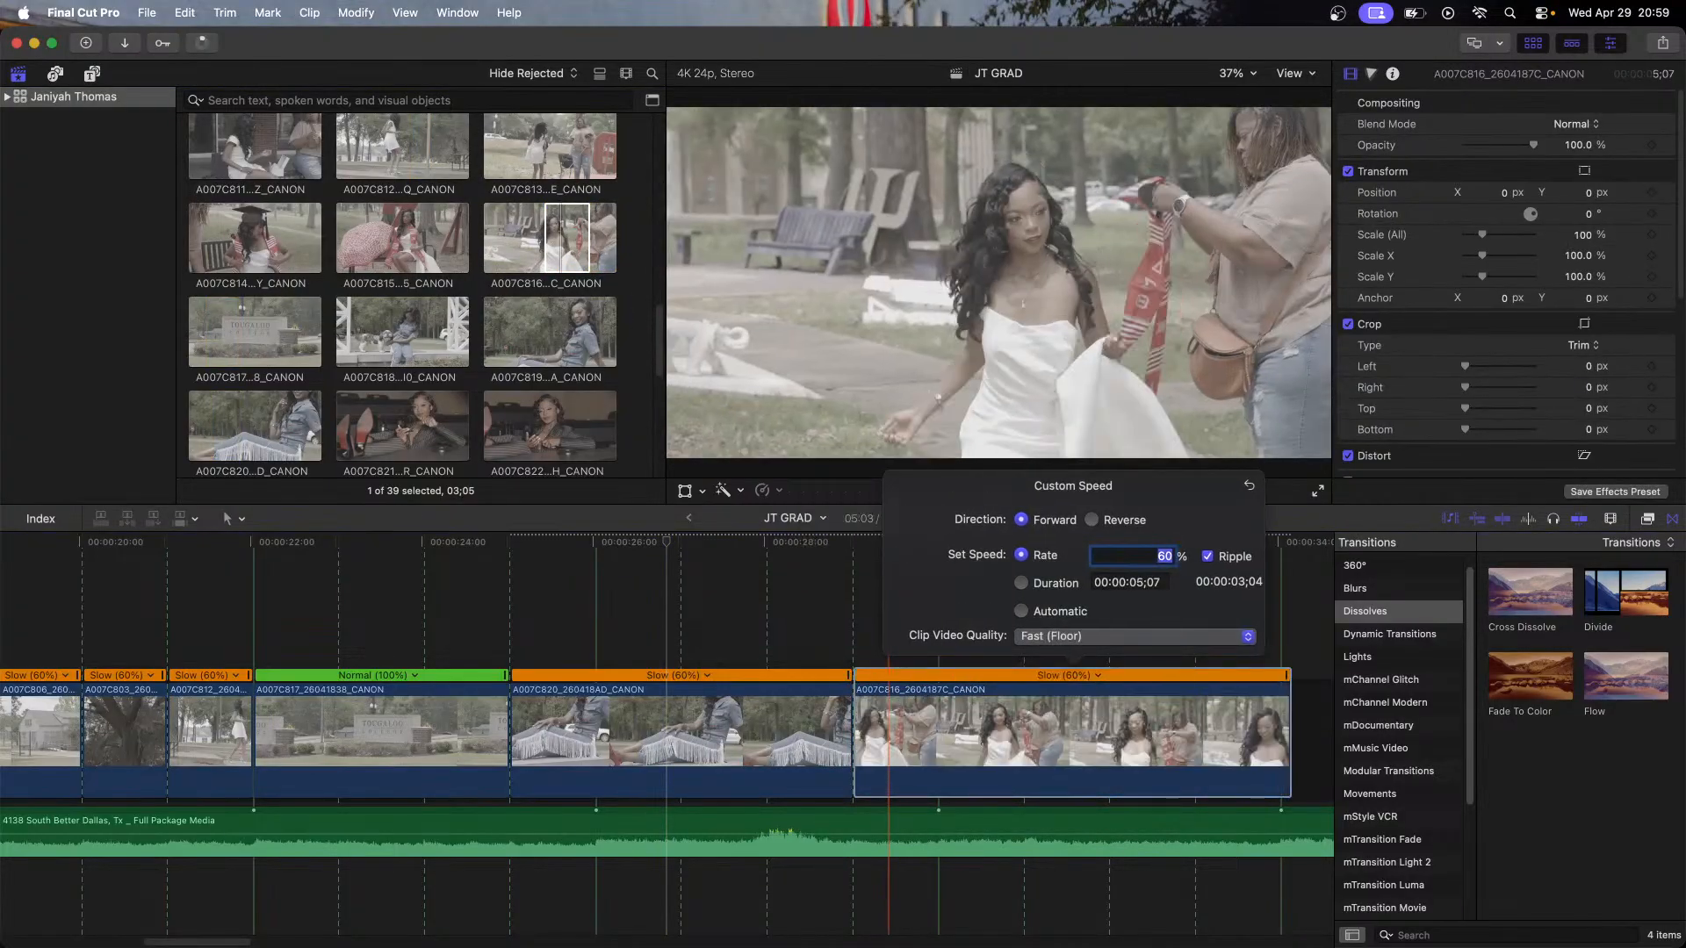
{"action": "left_click", "coordinate": [1111, 641]}
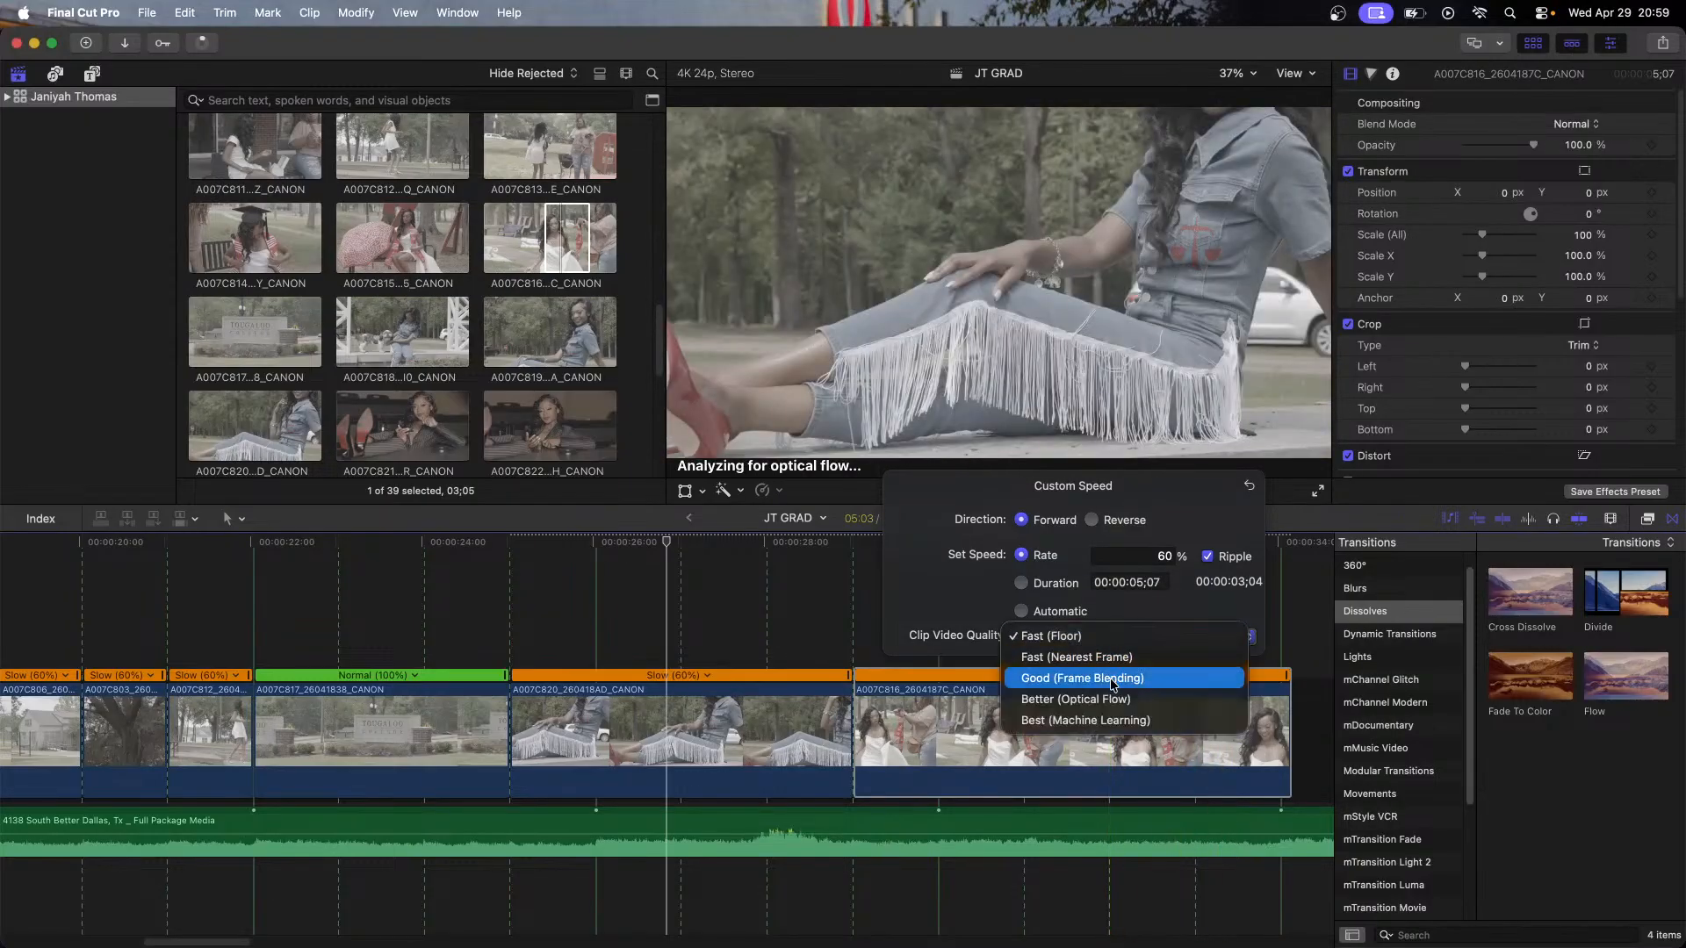
{"action": "left_click", "coordinate": [1110, 696]}
{"action": "left_click", "coordinate": [1138, 722]}
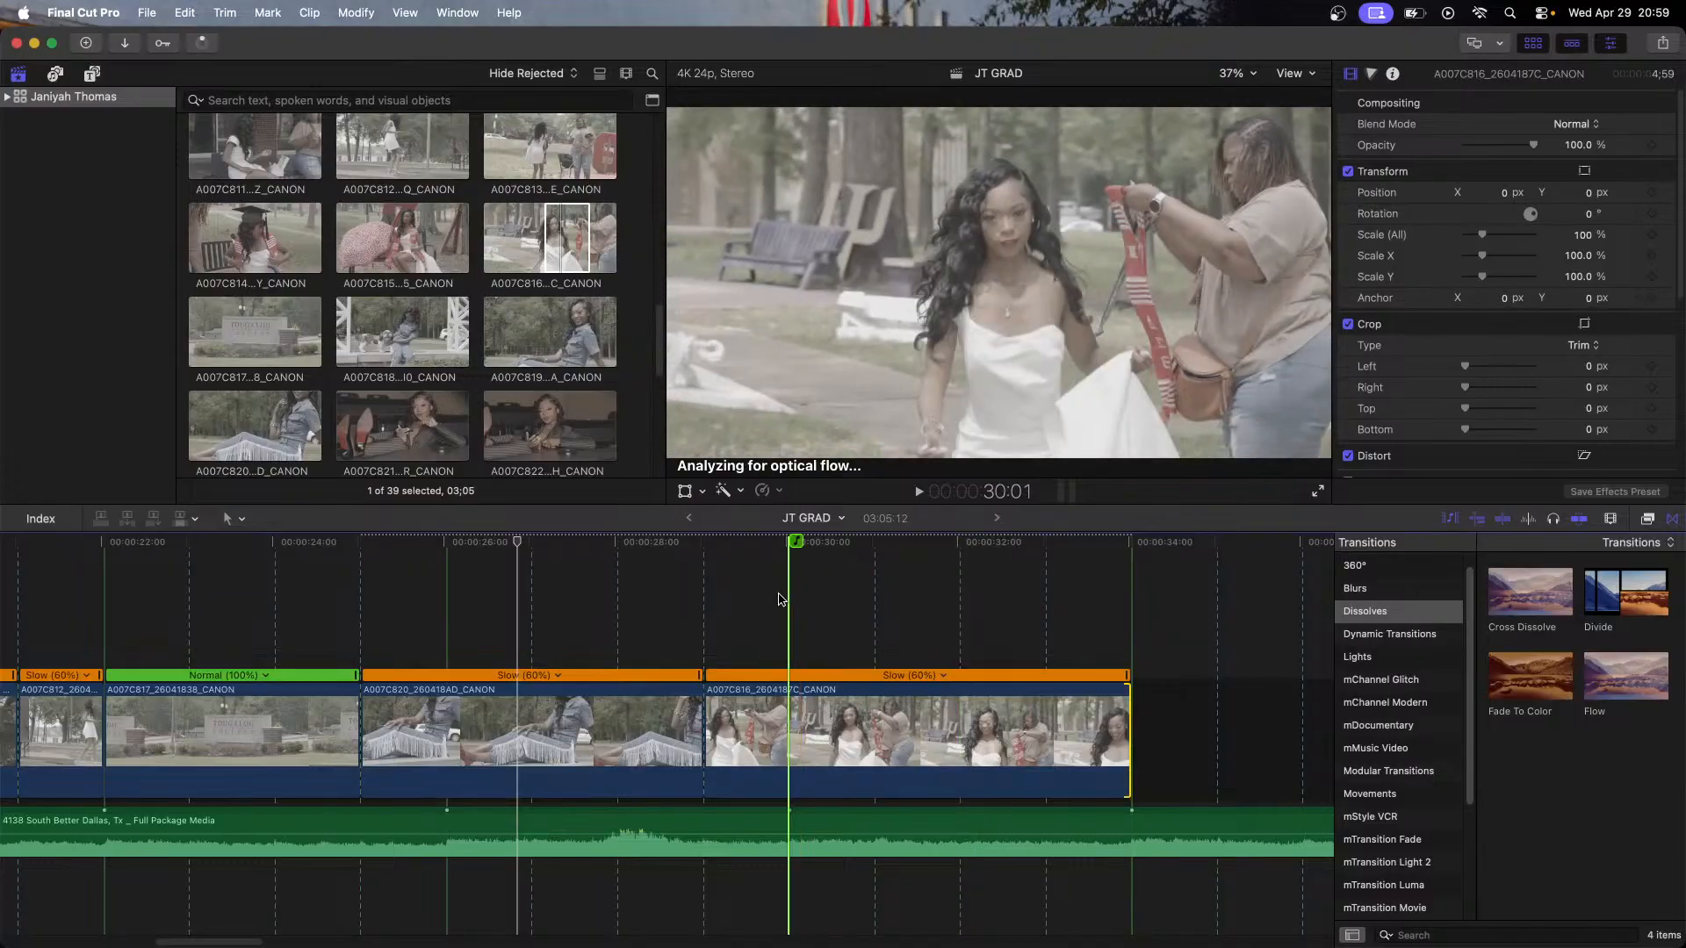
Step: Stabilize the white dress clip with the SmoothCam method
{"action": "left_click", "coordinate": [703, 632]}
{"action": "left_click", "coordinate": [771, 715]}
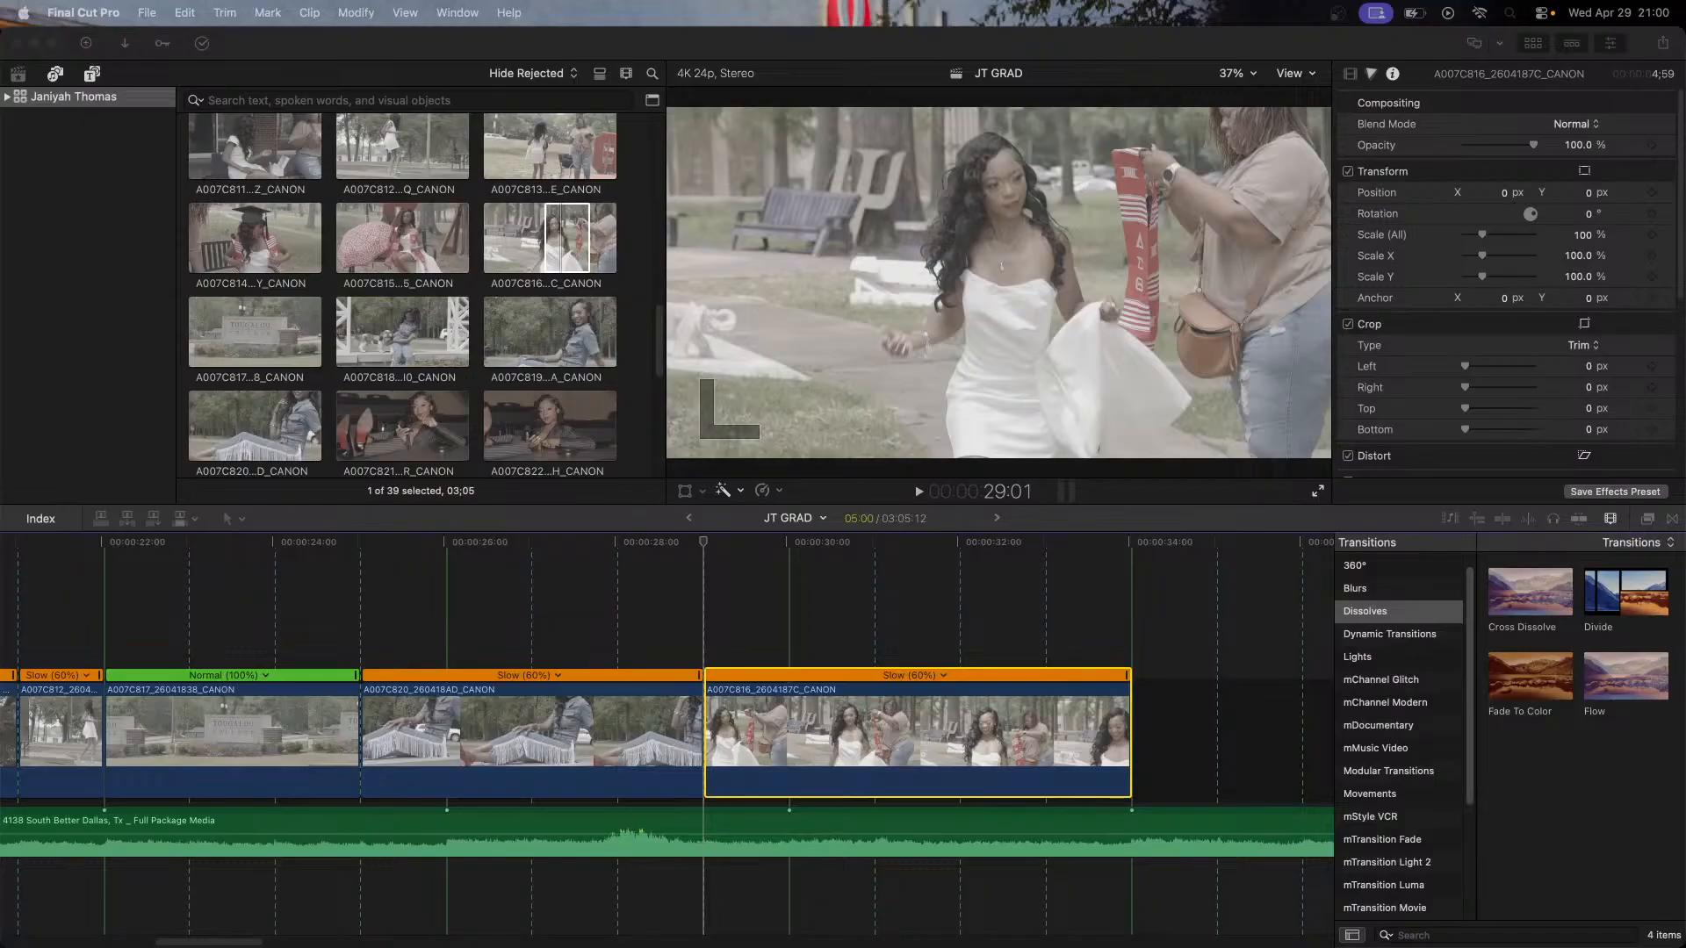
{"action": "scroll", "coordinate": [1436, 356], "scroll_direction": "down", "scroll_amount": 5}
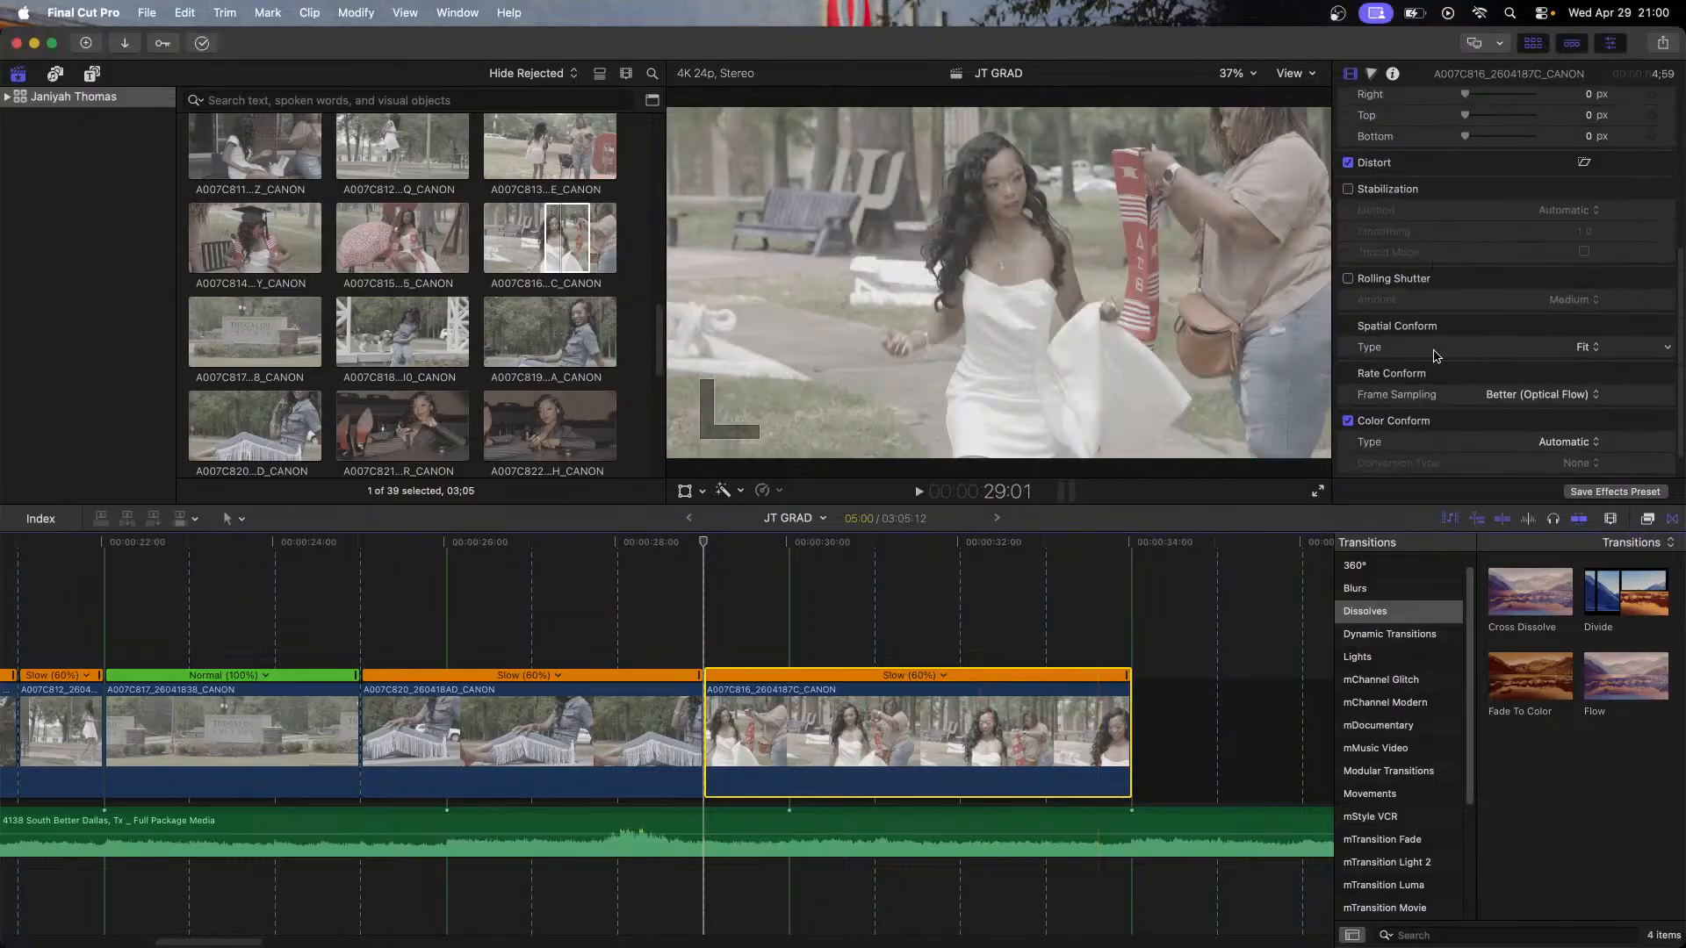
{"action": "left_click", "coordinate": [1347, 189]}
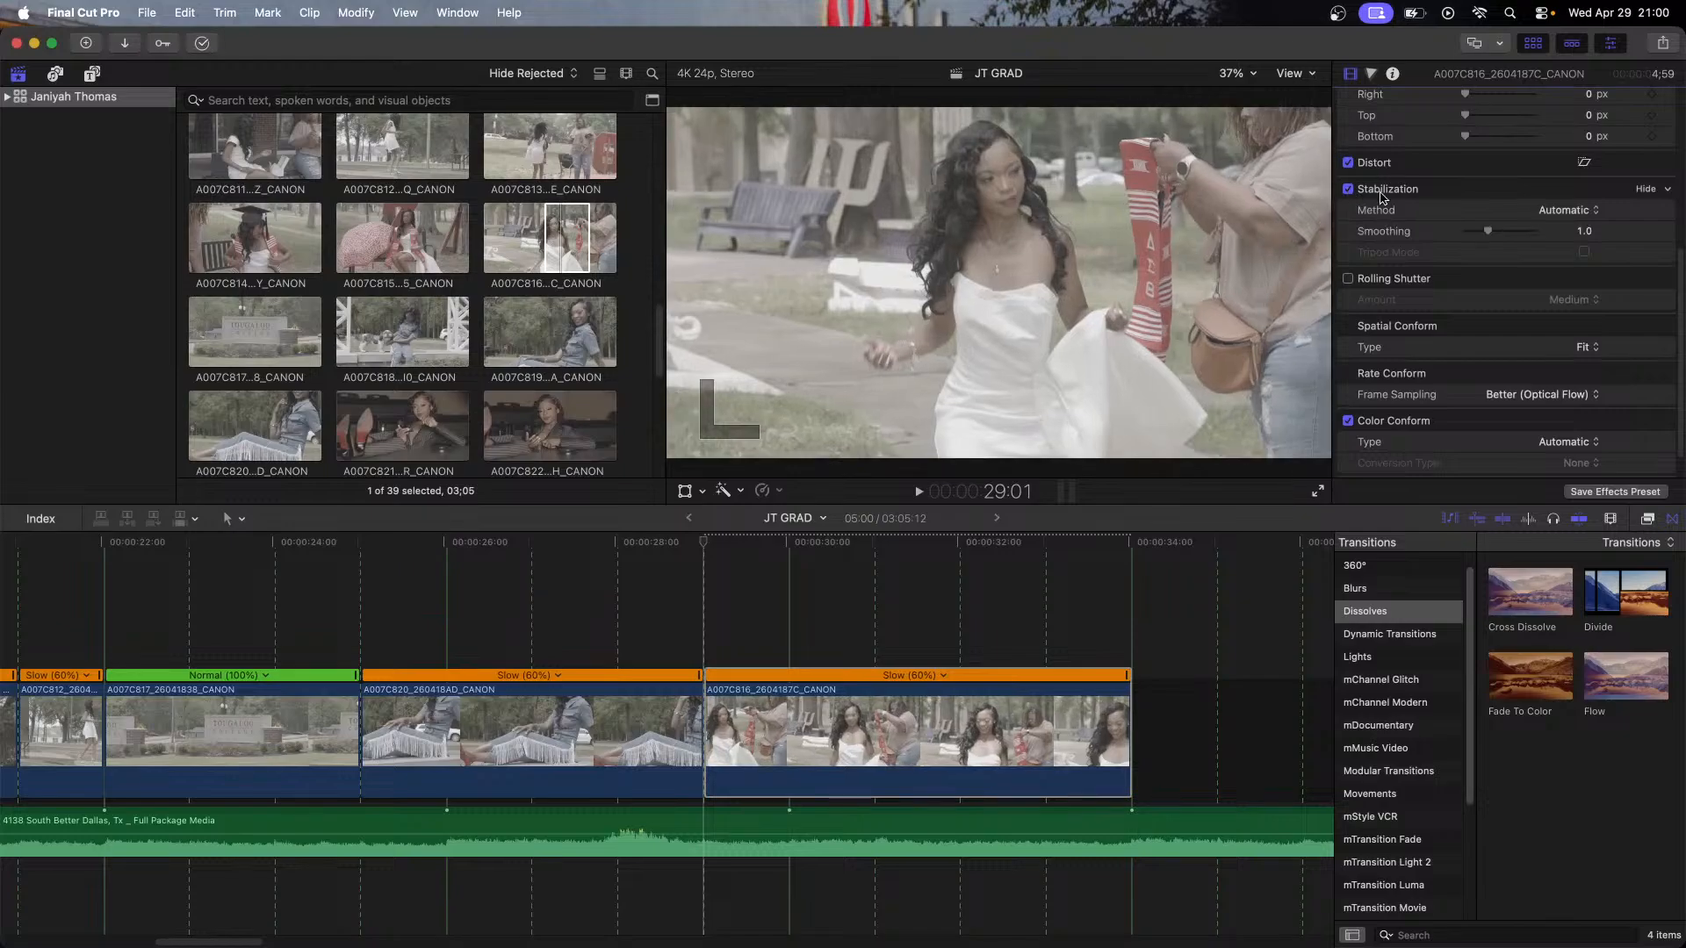
{"action": "left_click", "coordinate": [1569, 215]}
{"action": "left_click", "coordinate": [1572, 253]}
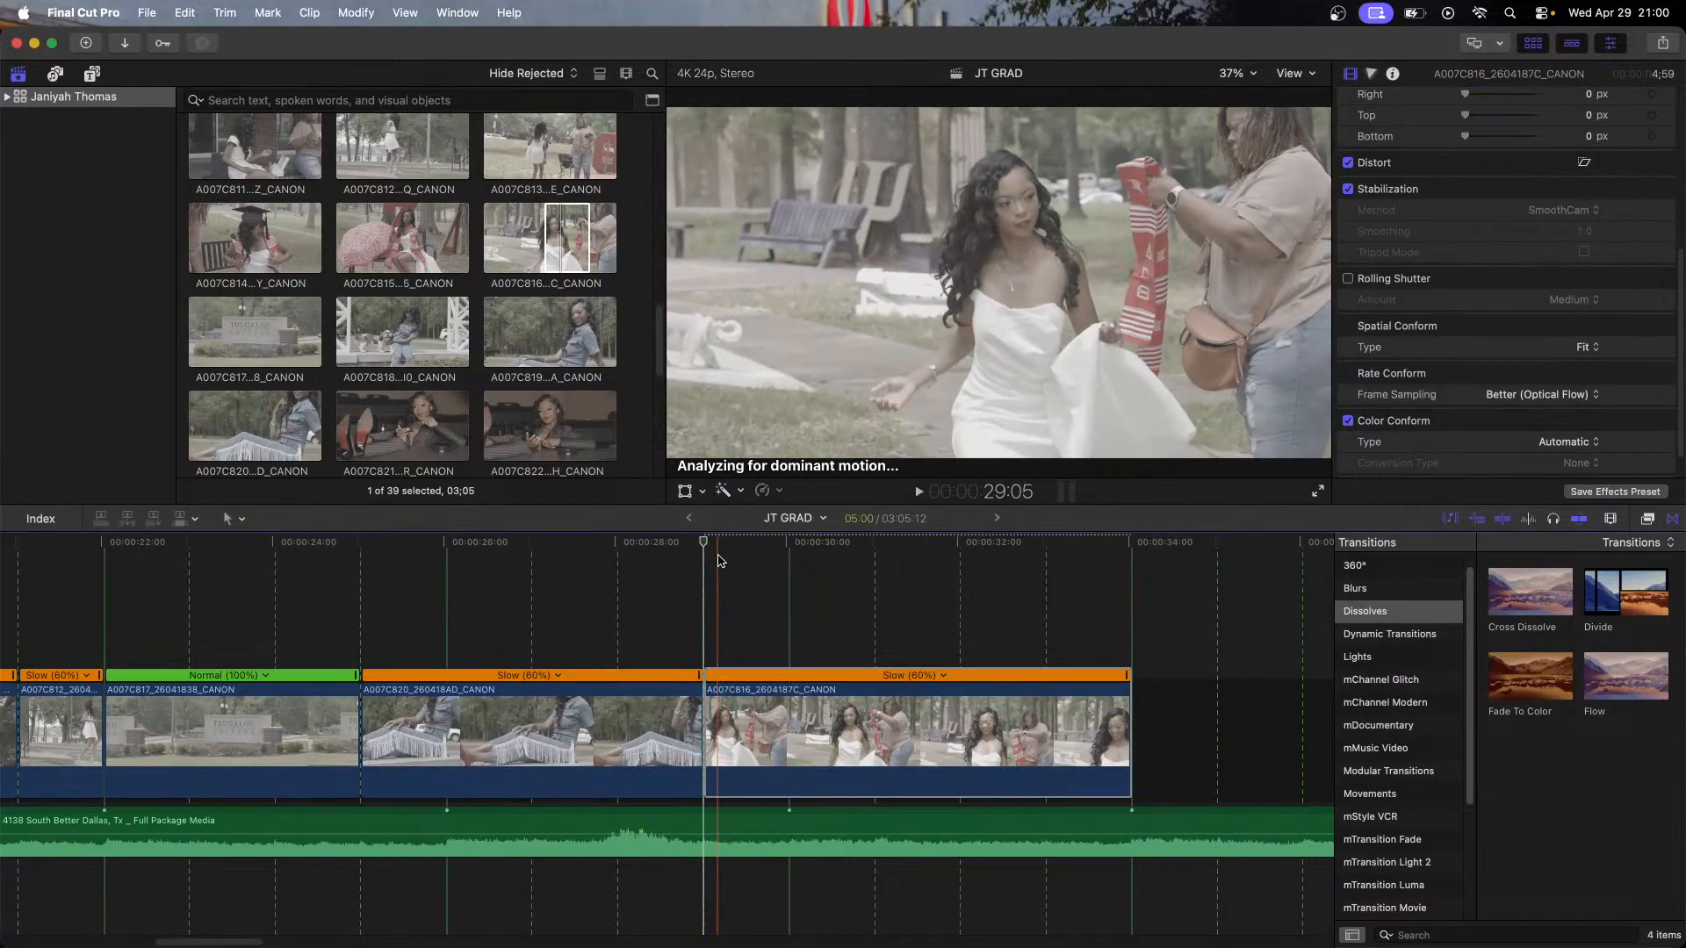
Step: Add Position and Scale keyframes at the first frame of the white dress clip
{"action": "scroll", "coordinate": [1493, 290], "scroll_direction": "up", "scroll_amount": 5}
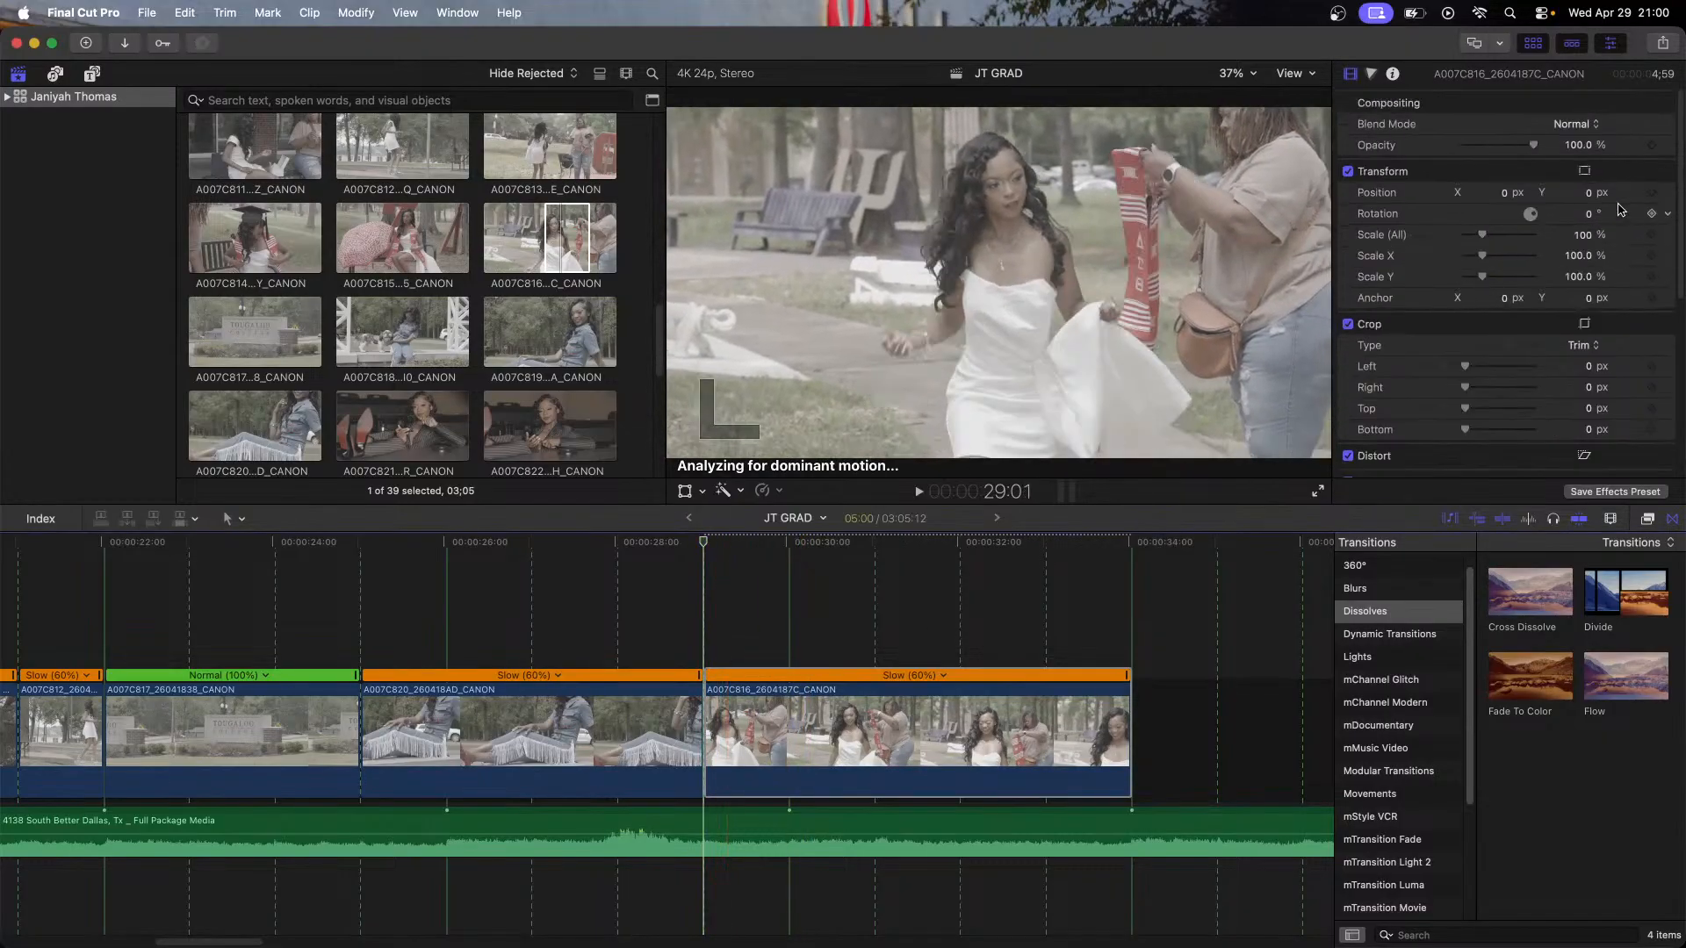
{"action": "left_click", "coordinate": [1651, 192]}
{"action": "left_click", "coordinate": [1651, 236]}
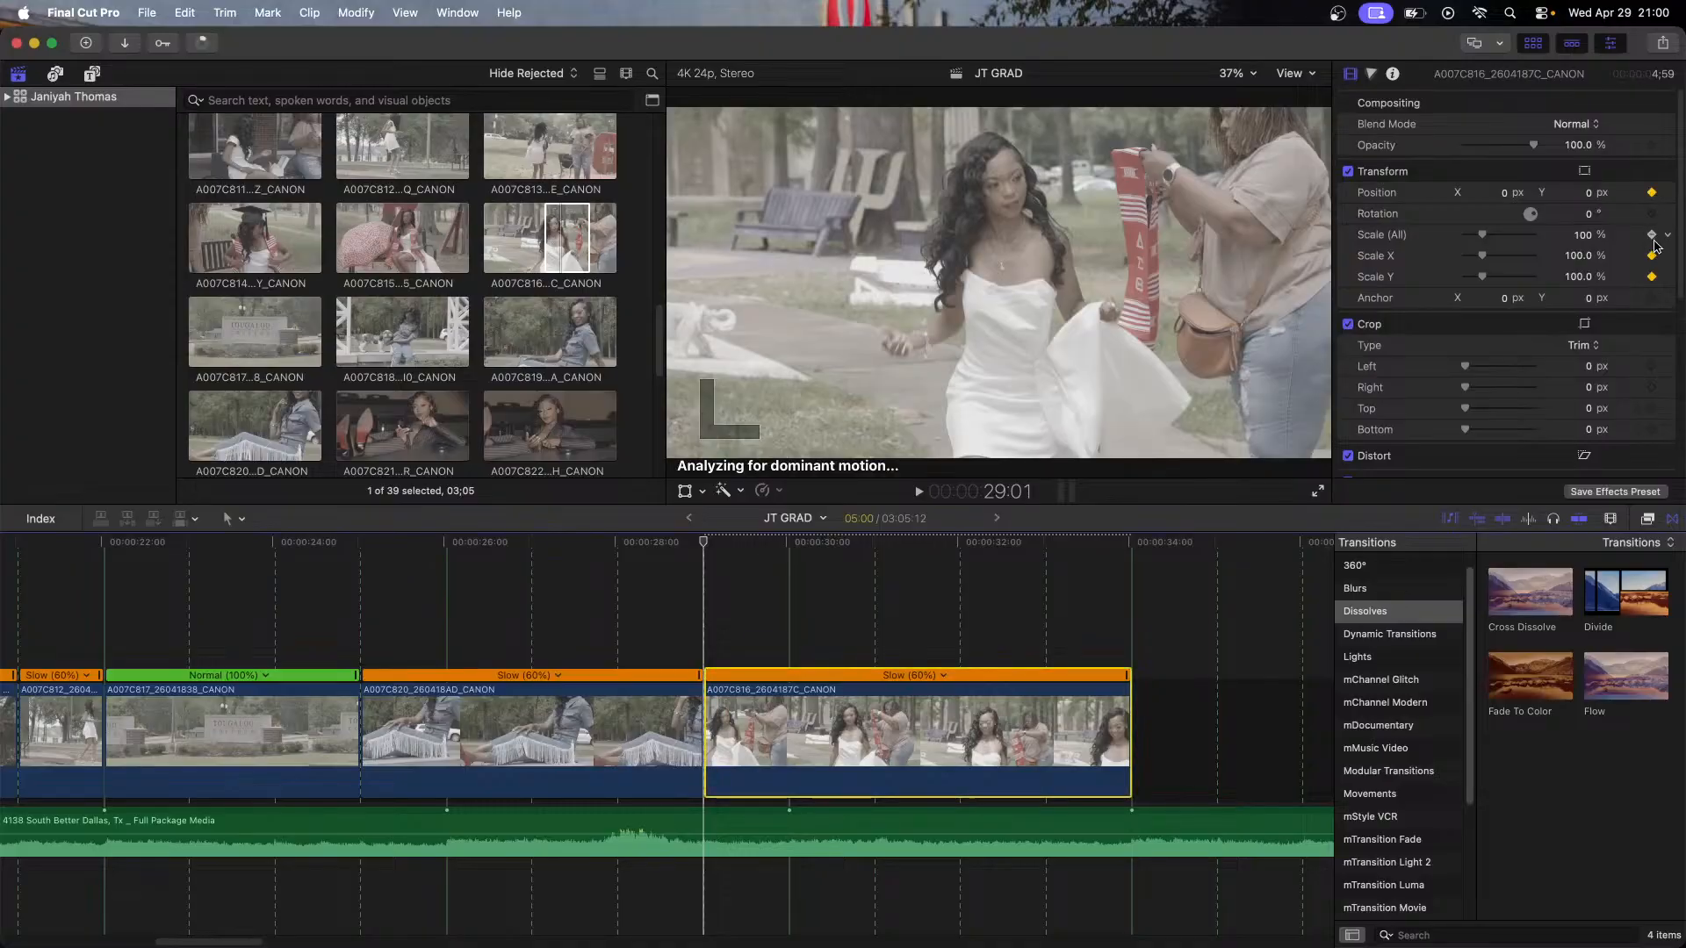
Step: On the white dress clip's last frame, scale the picture to about 121% and lower it to about Y -231 px
{"action": "key", "text": "Down"}
{"action": "key", "text": "Left"}
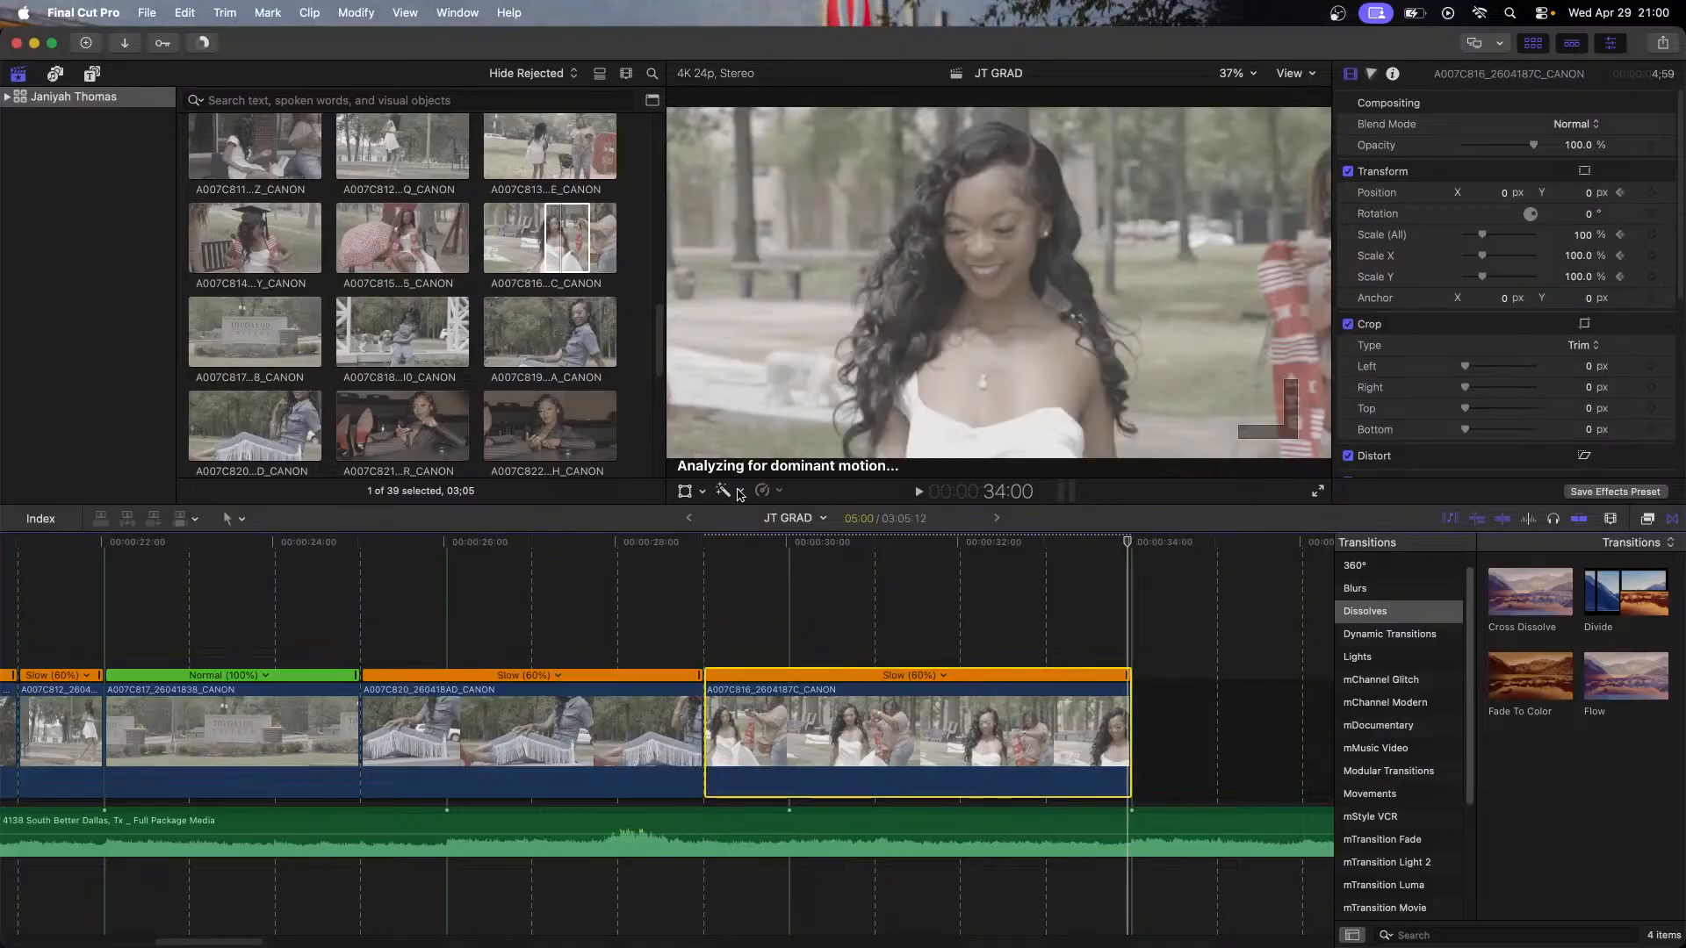
{"action": "left_click", "coordinate": [686, 493]}
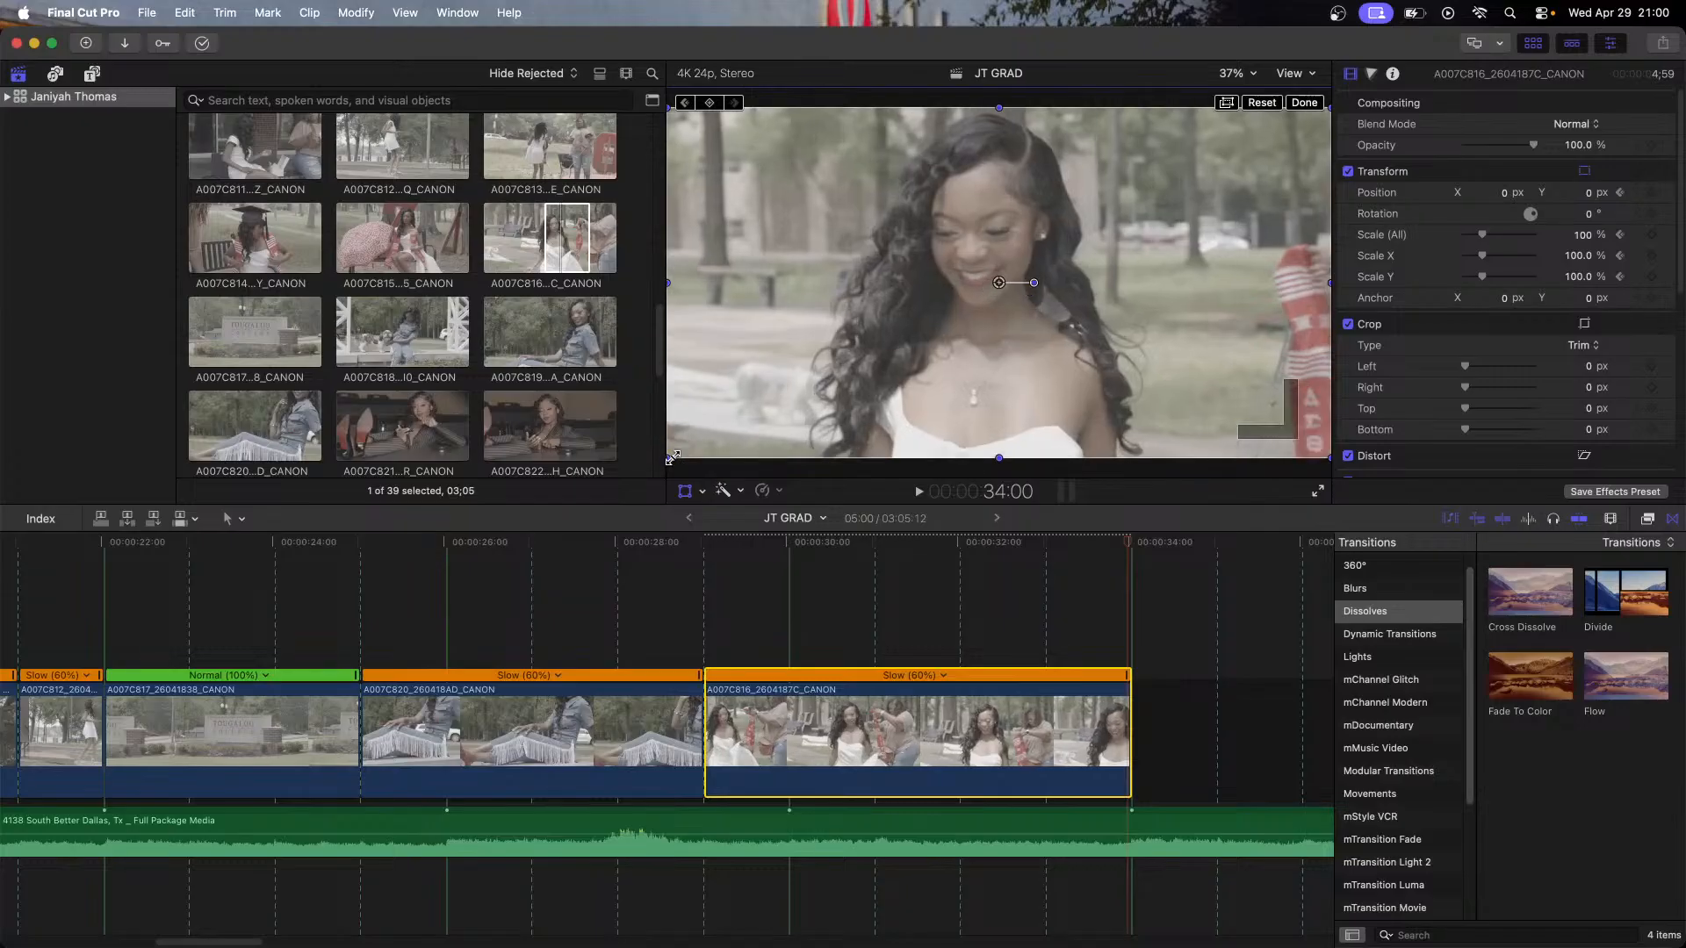
{"action": "left_click_drag", "start_coordinate": [673, 457], "coordinate": [648, 486]}
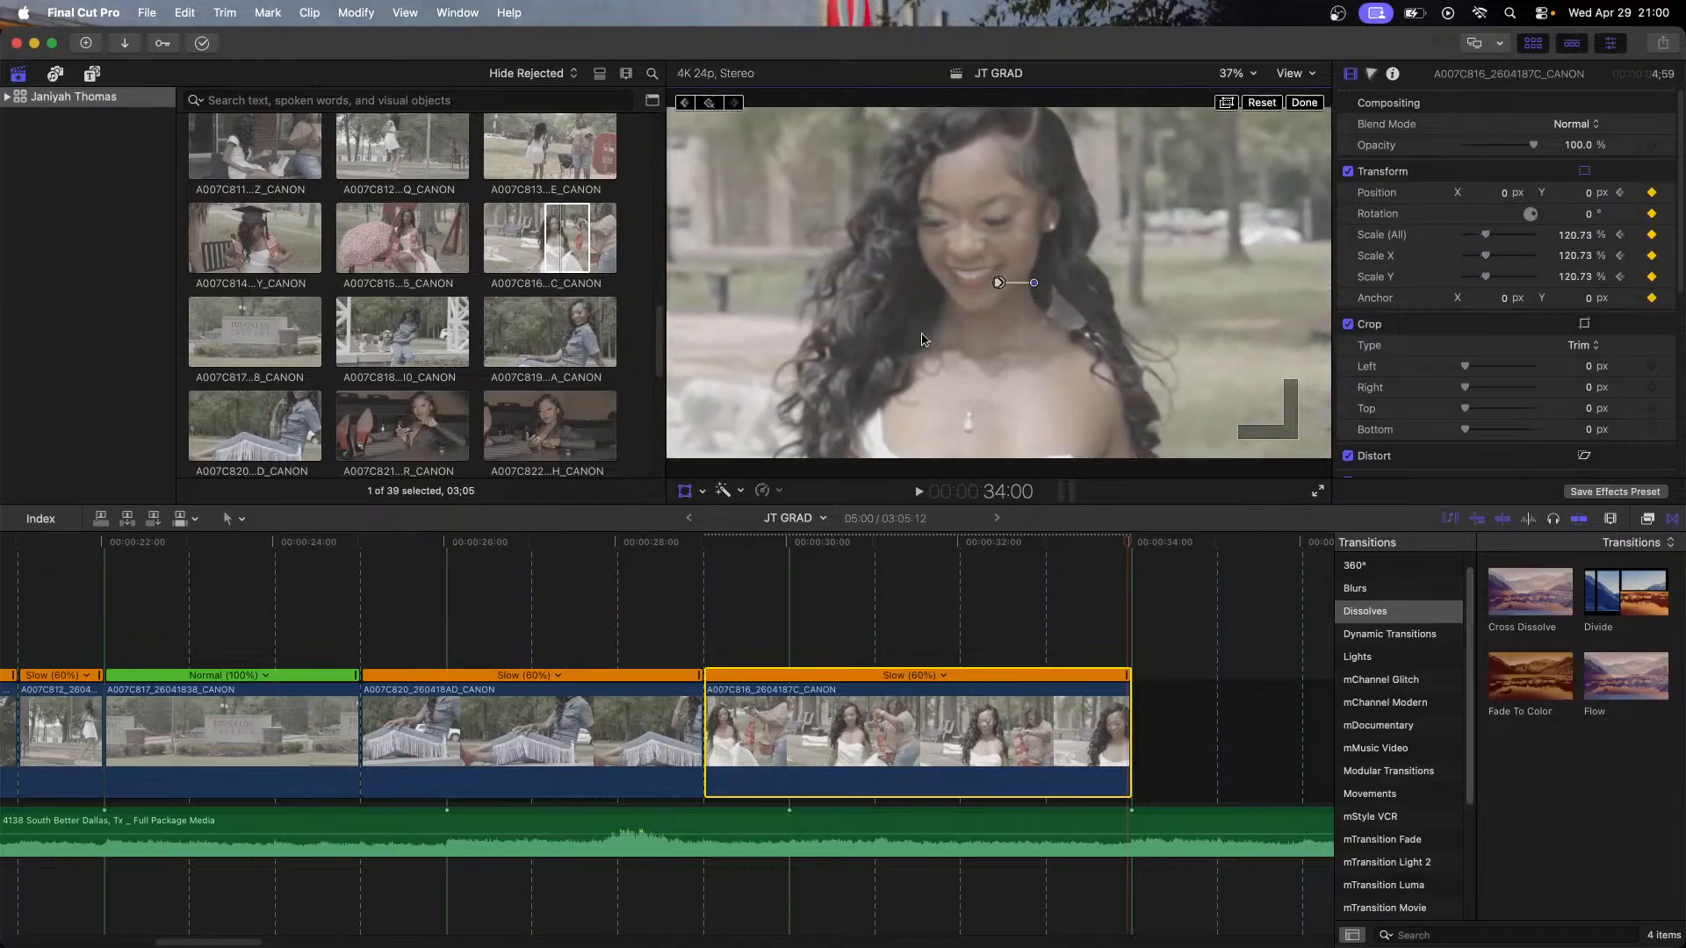
{"action": "left_click_drag", "start_coordinate": [1000, 282], "coordinate": [998, 319]}
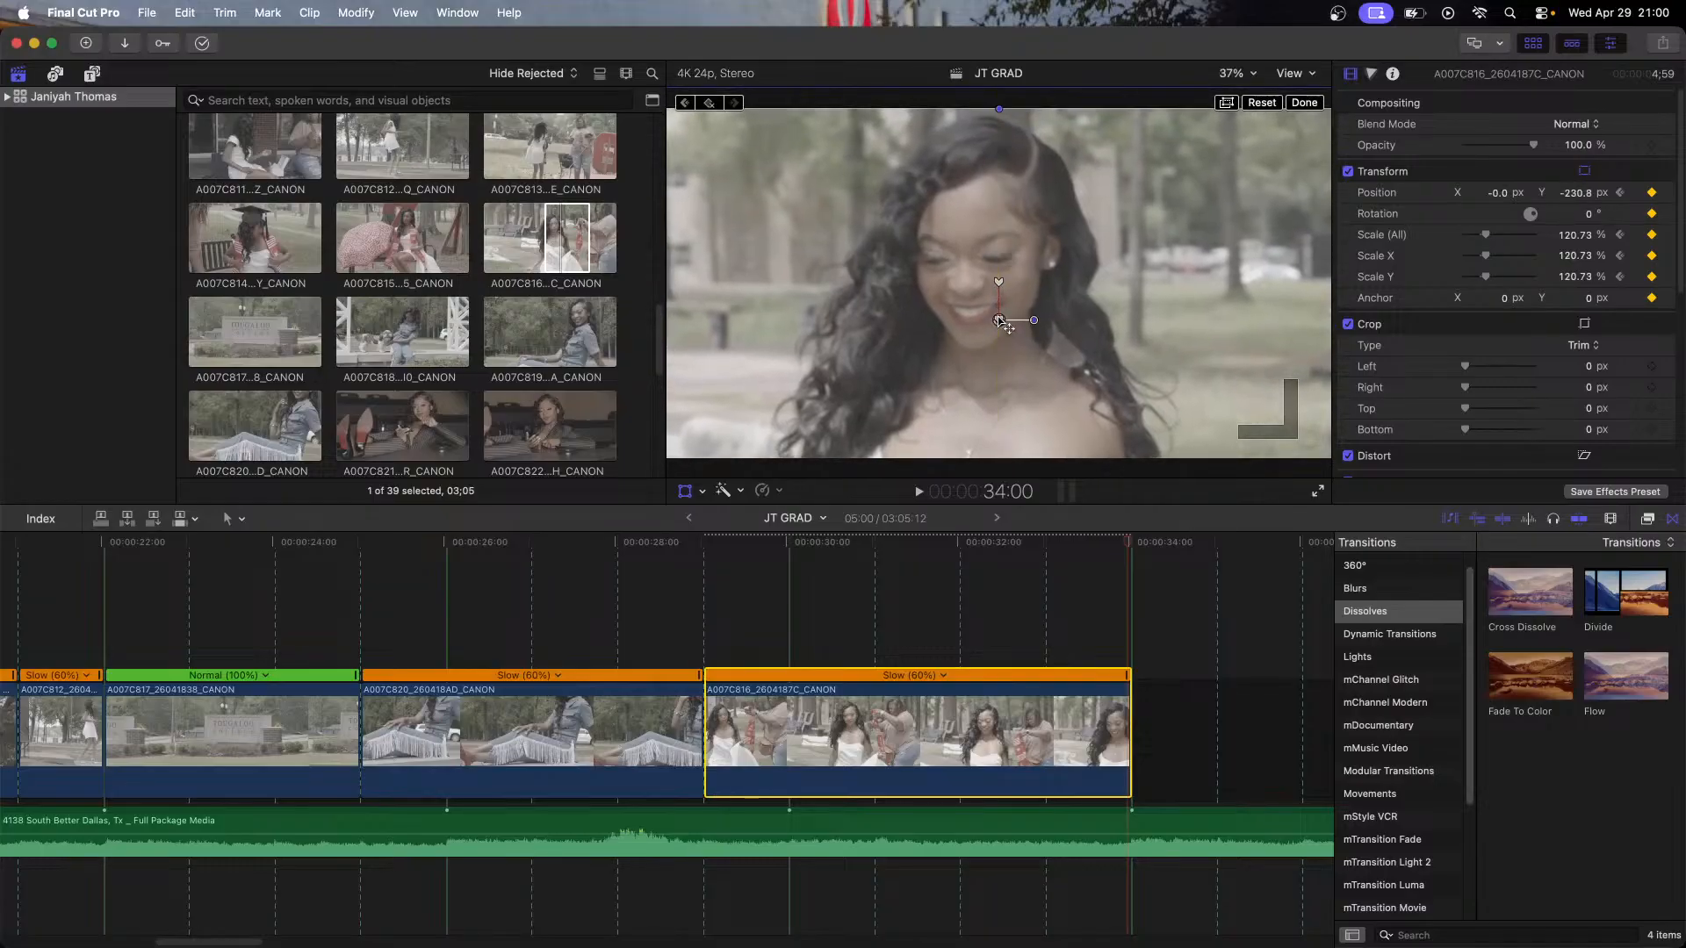
{"action": "left_click", "coordinate": [1304, 105]}
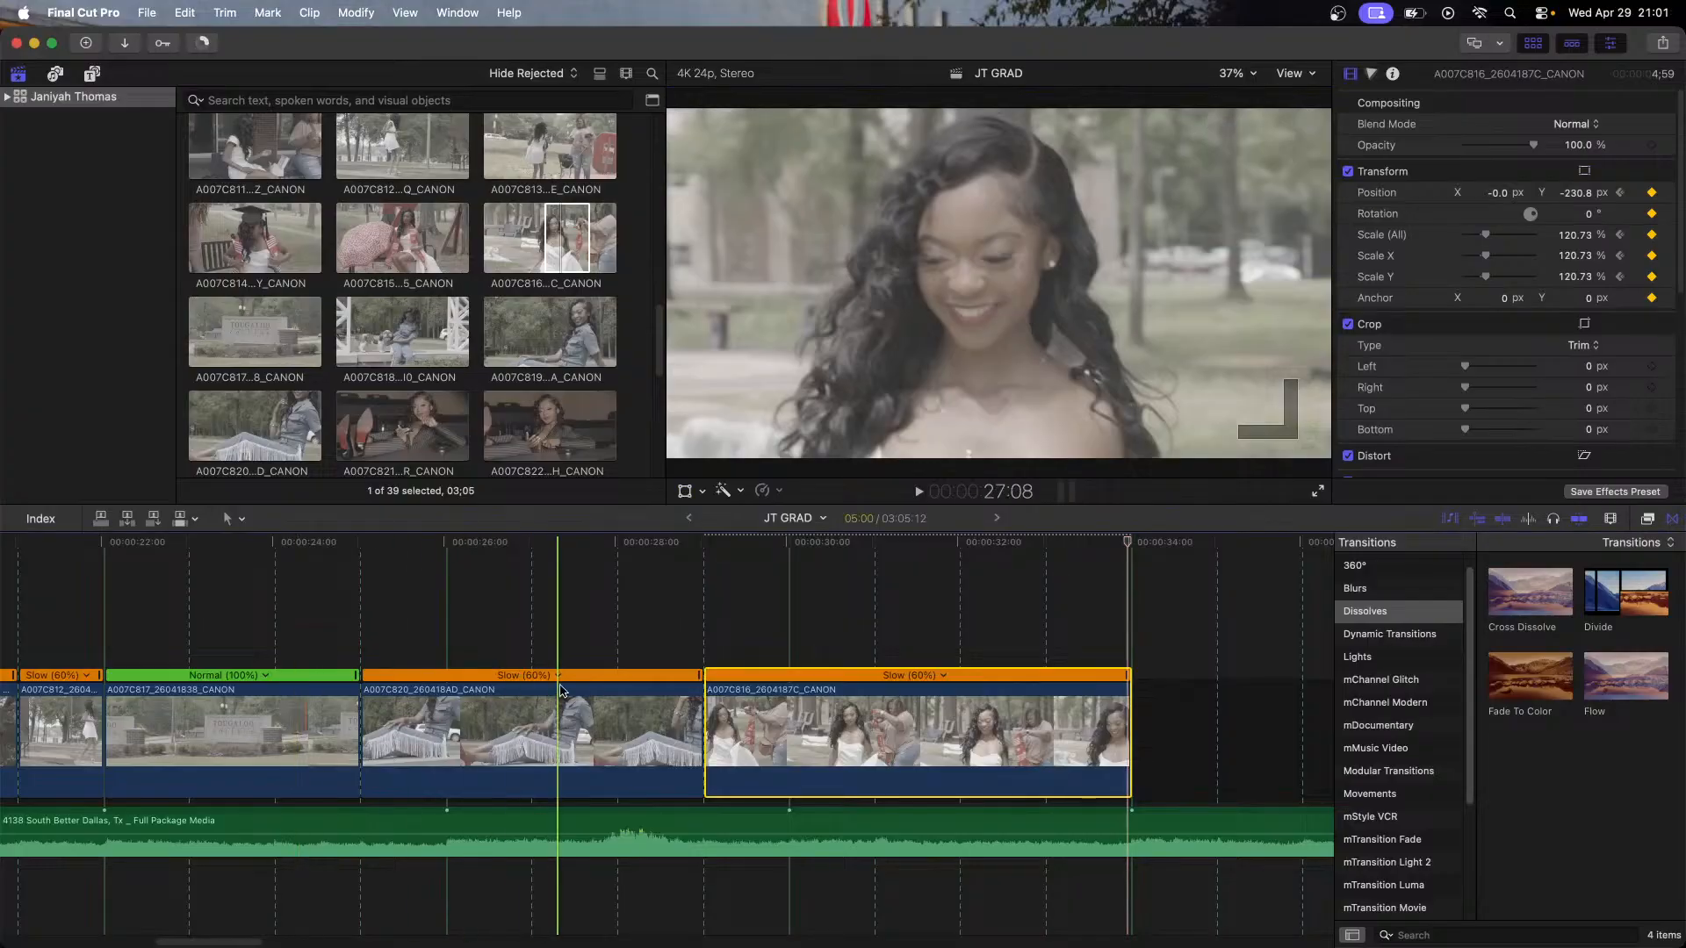
Step: Stabilize the fringed jeans clip with the SmoothCam method
{"action": "left_click", "coordinate": [562, 729]}
{"action": "scroll", "coordinate": [1486, 367], "scroll_direction": "down", "scroll_amount": 8}
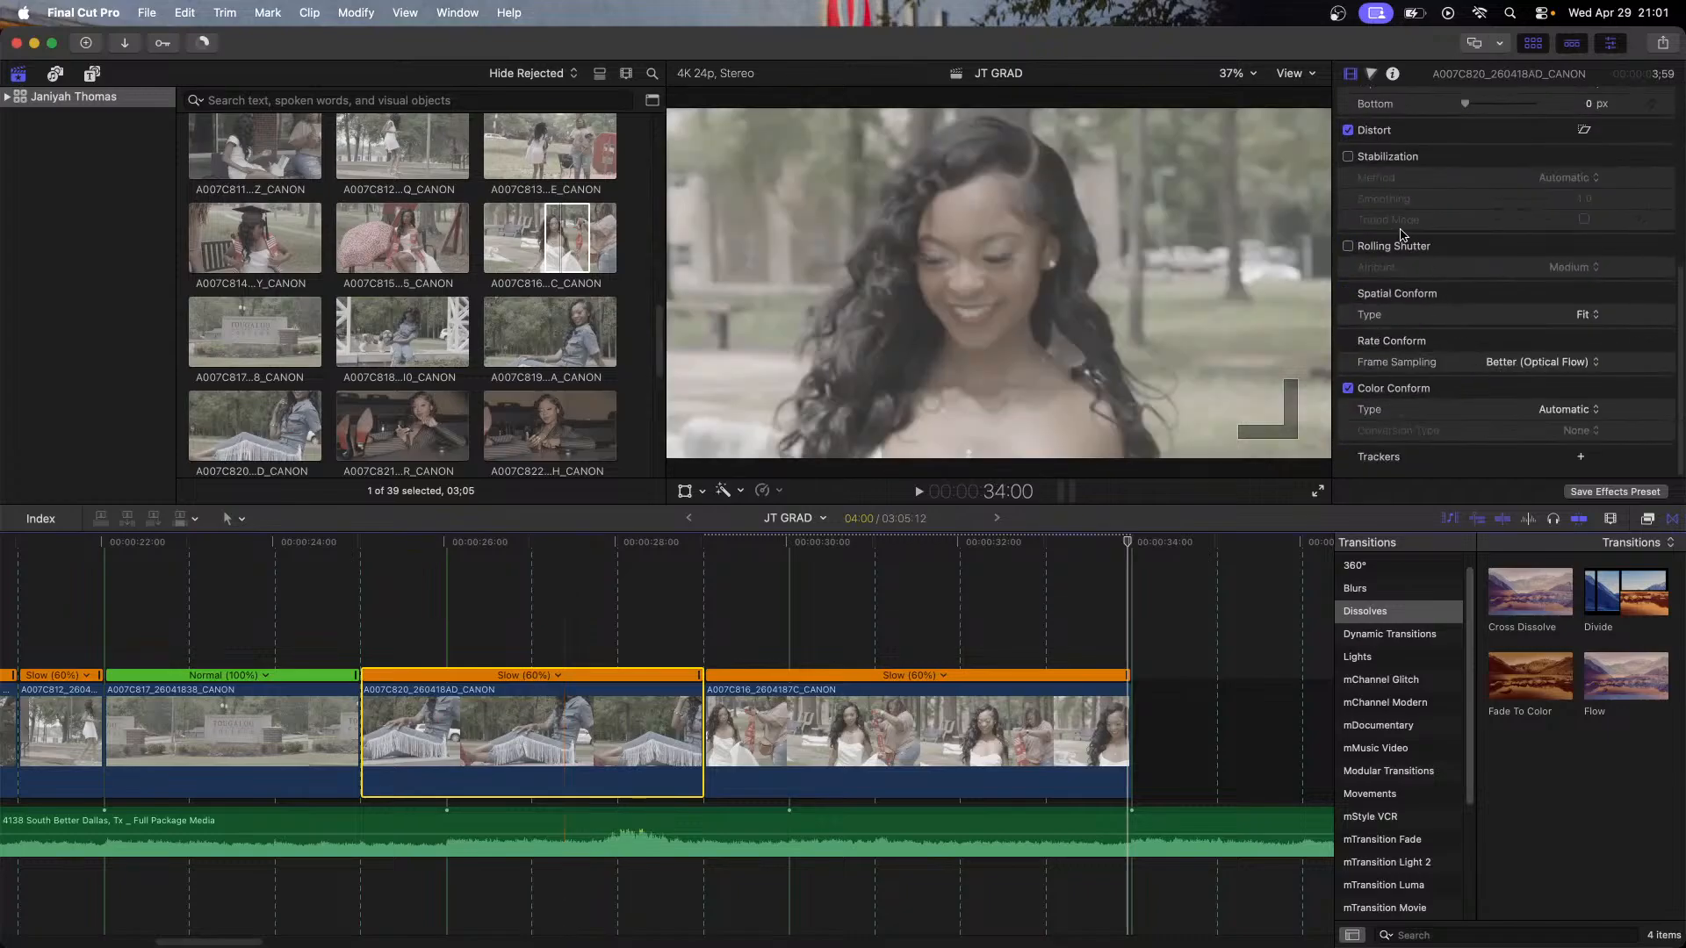
{"action": "left_click", "coordinate": [1350, 157]}
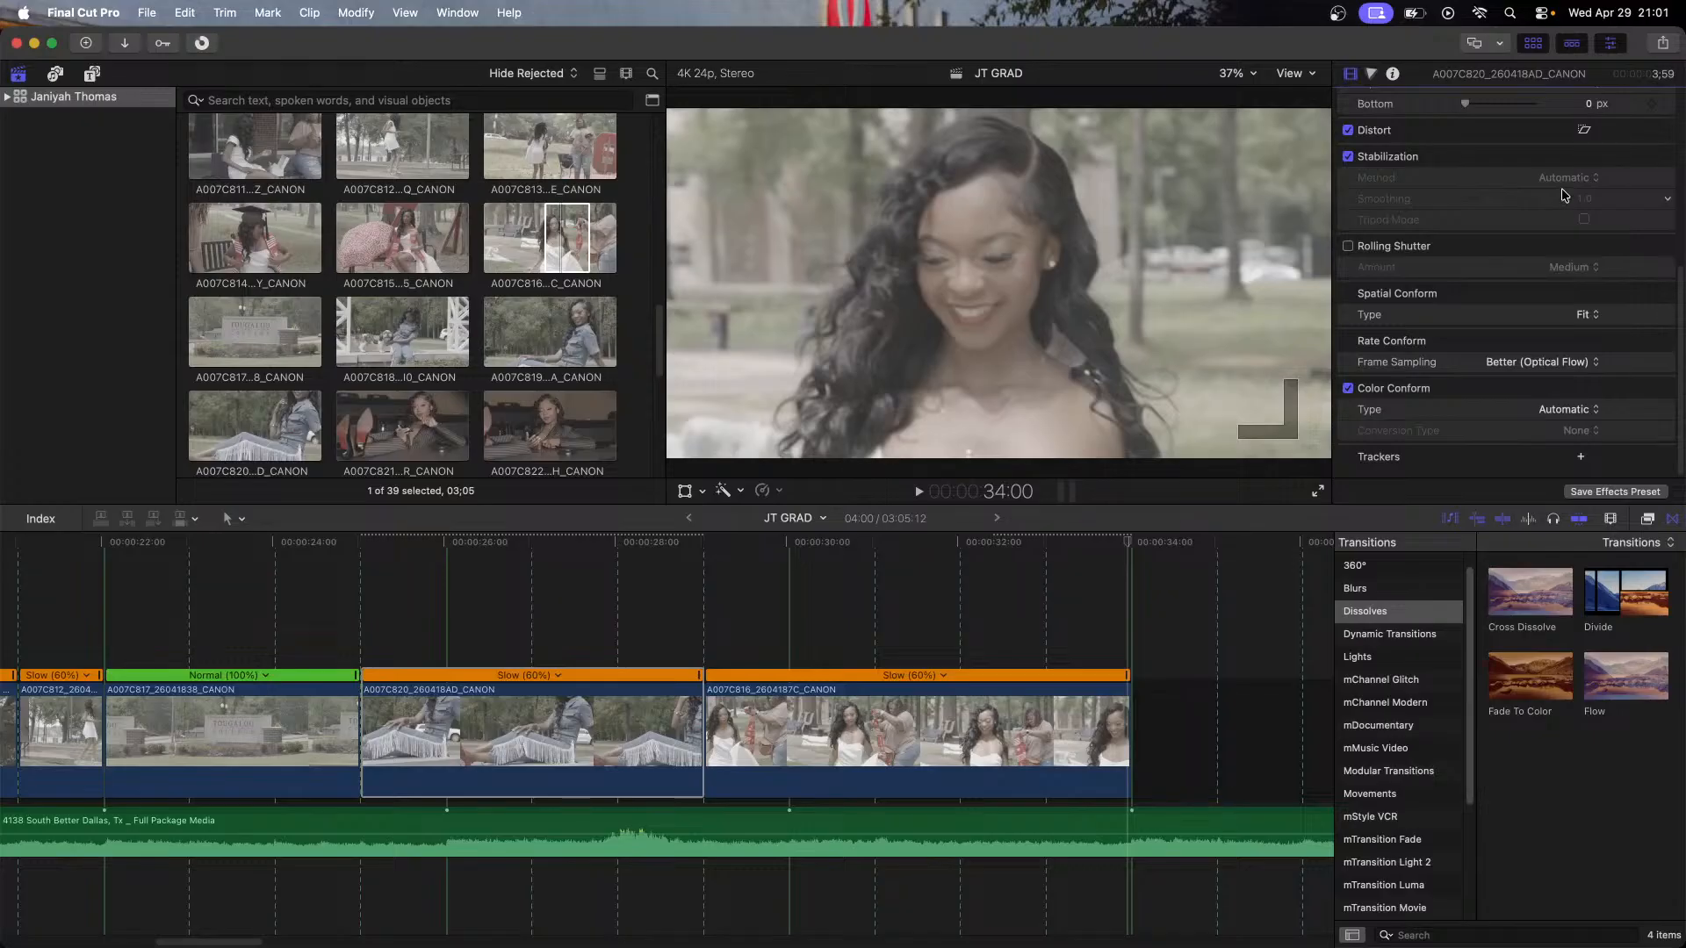
{"action": "left_click", "coordinate": [1571, 178]}
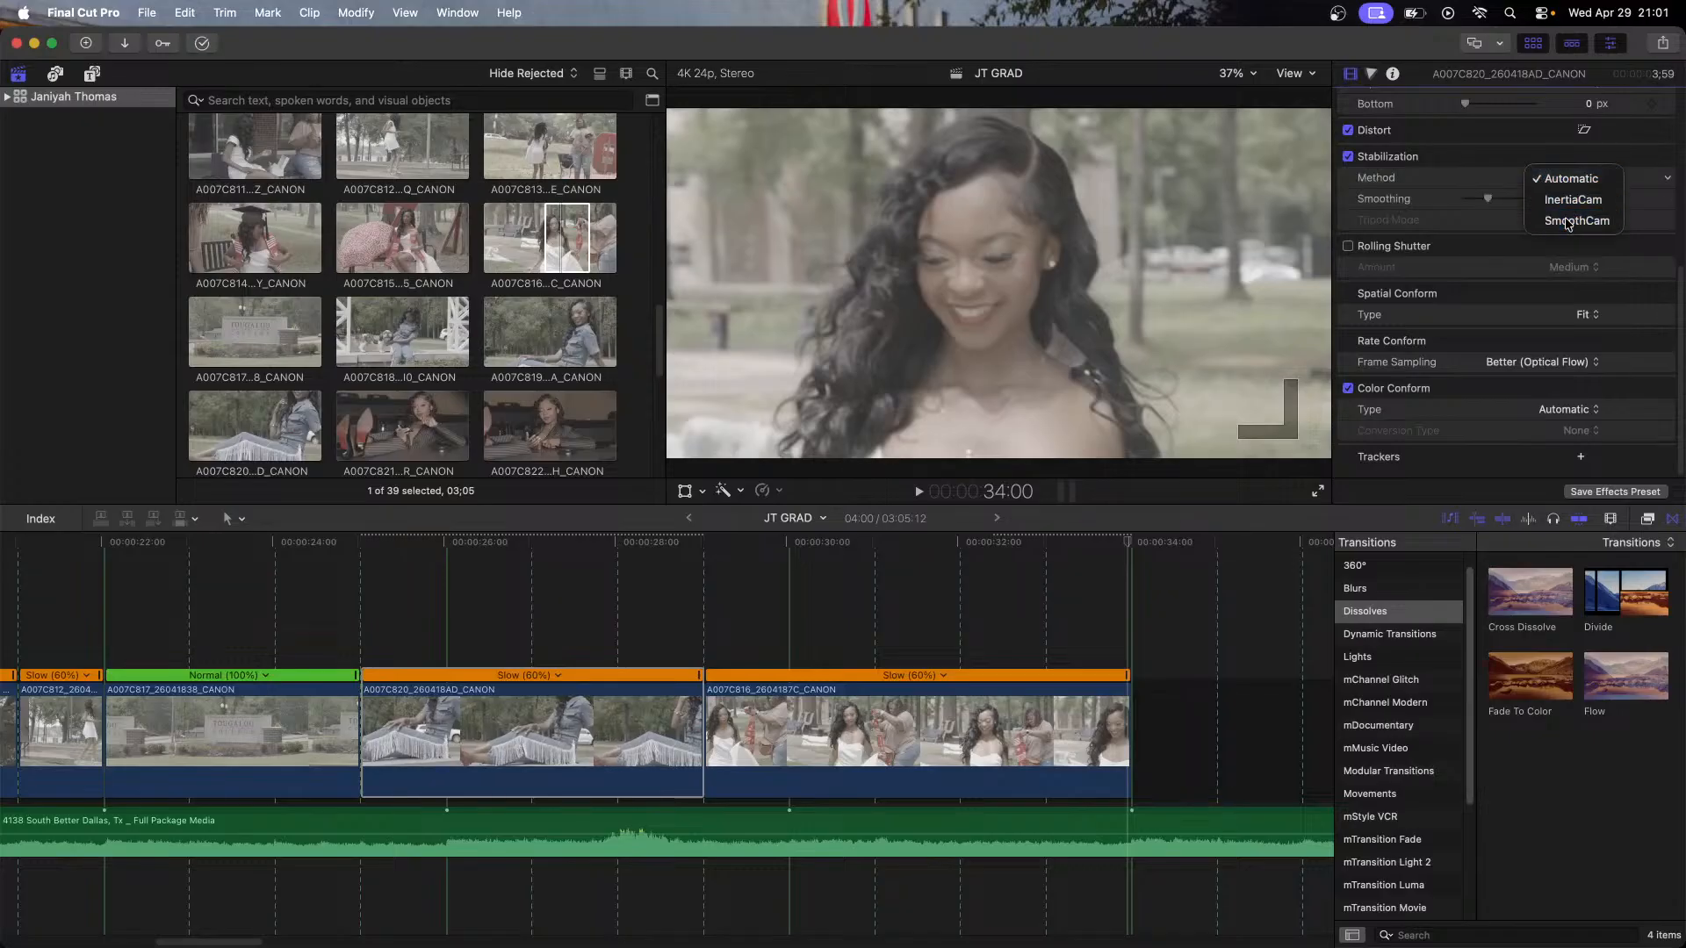
{"action": "left_click", "coordinate": [1567, 221]}
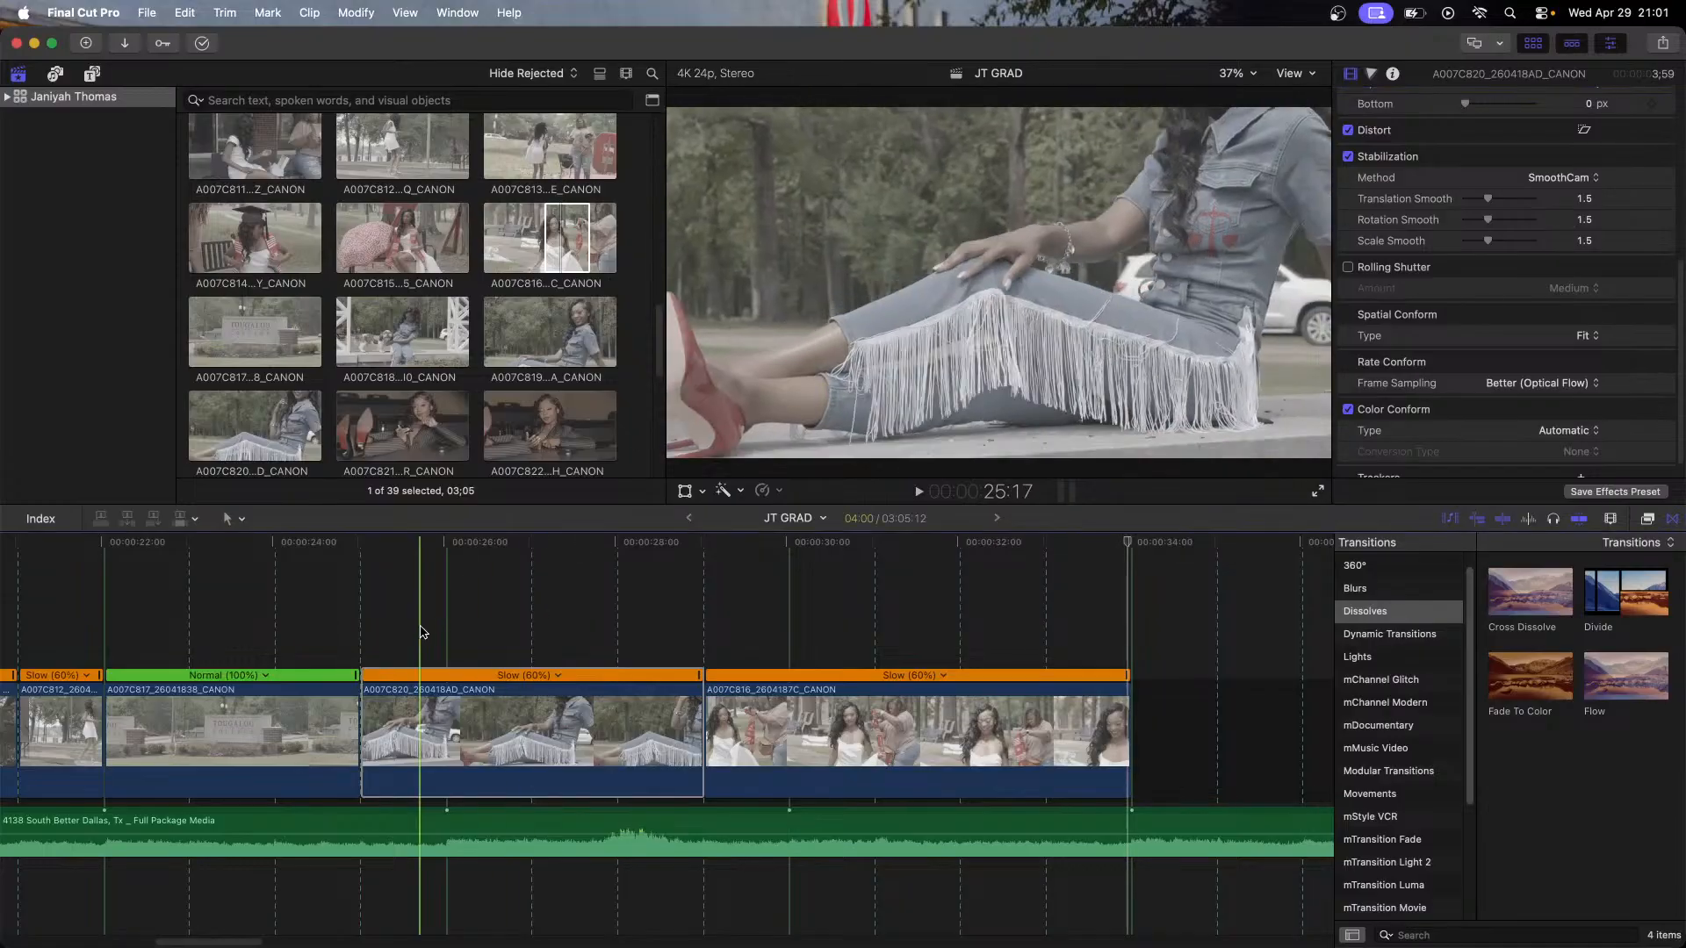
Step: Return to the aerial shots in the timeline and browse the mLowers Universal and mDocumentary titles for a suitable text design
{"action": "scroll", "coordinate": [203, 580], "scroll_direction": "left", "scroll_amount": 5}
{"action": "scroll", "coordinate": [204, 579], "scroll_direction": "left", "scroll_amount": 20}
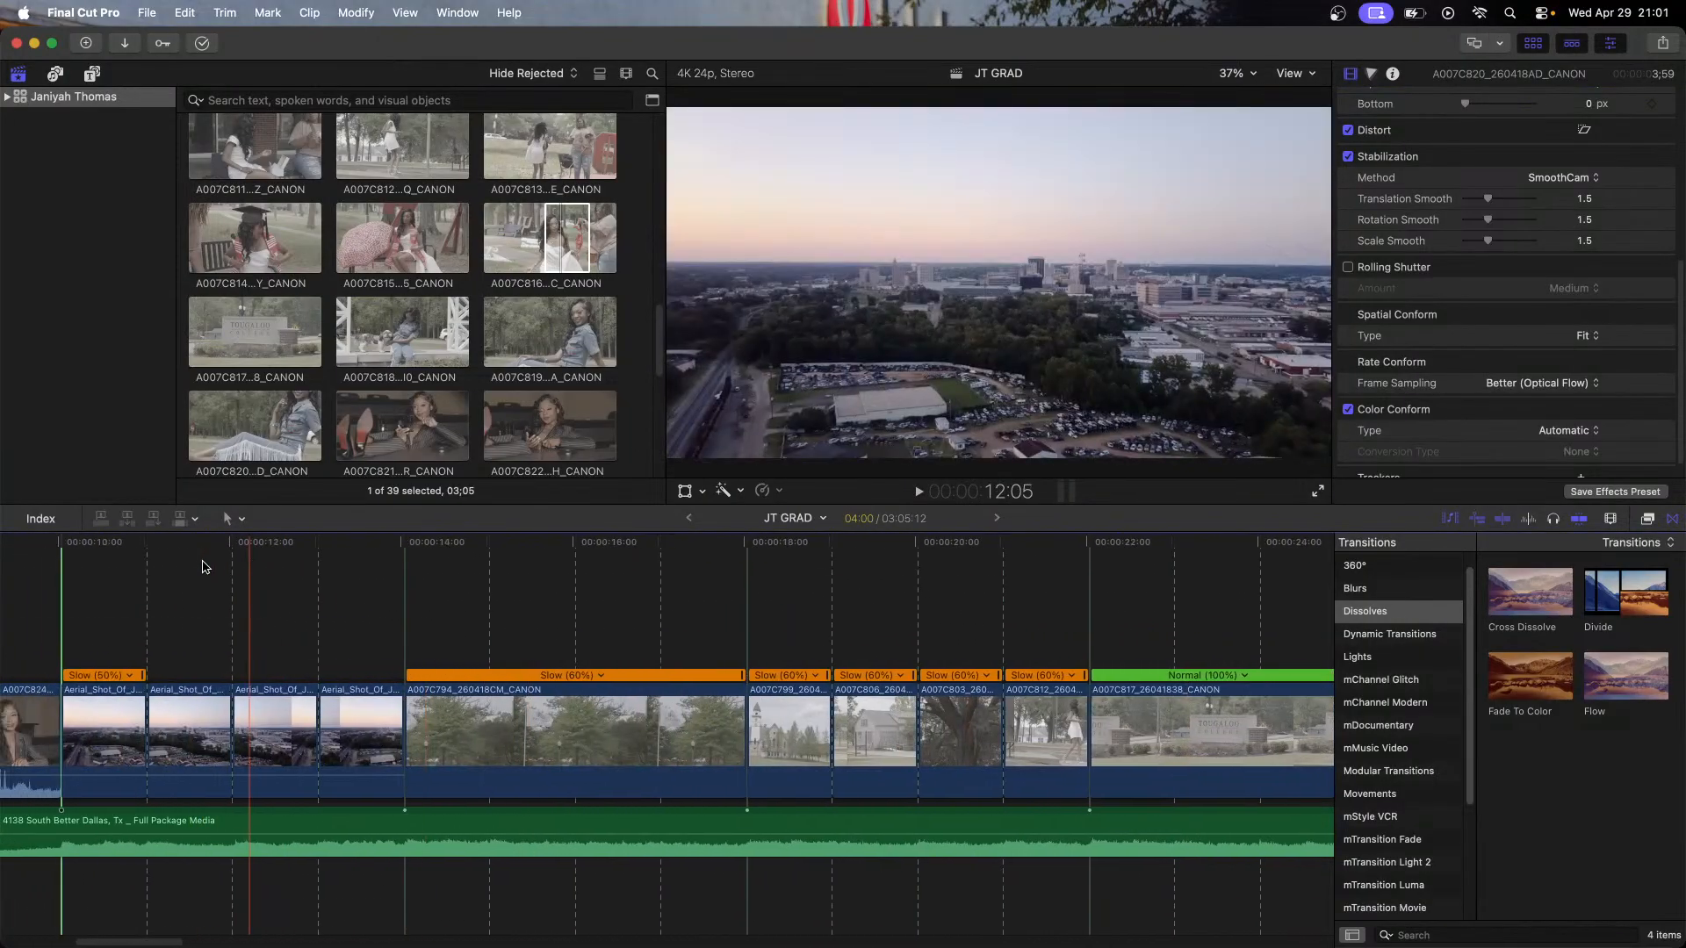
{"action": "scroll", "coordinate": [413, 290], "scroll_direction": "up", "scroll_amount": 10}
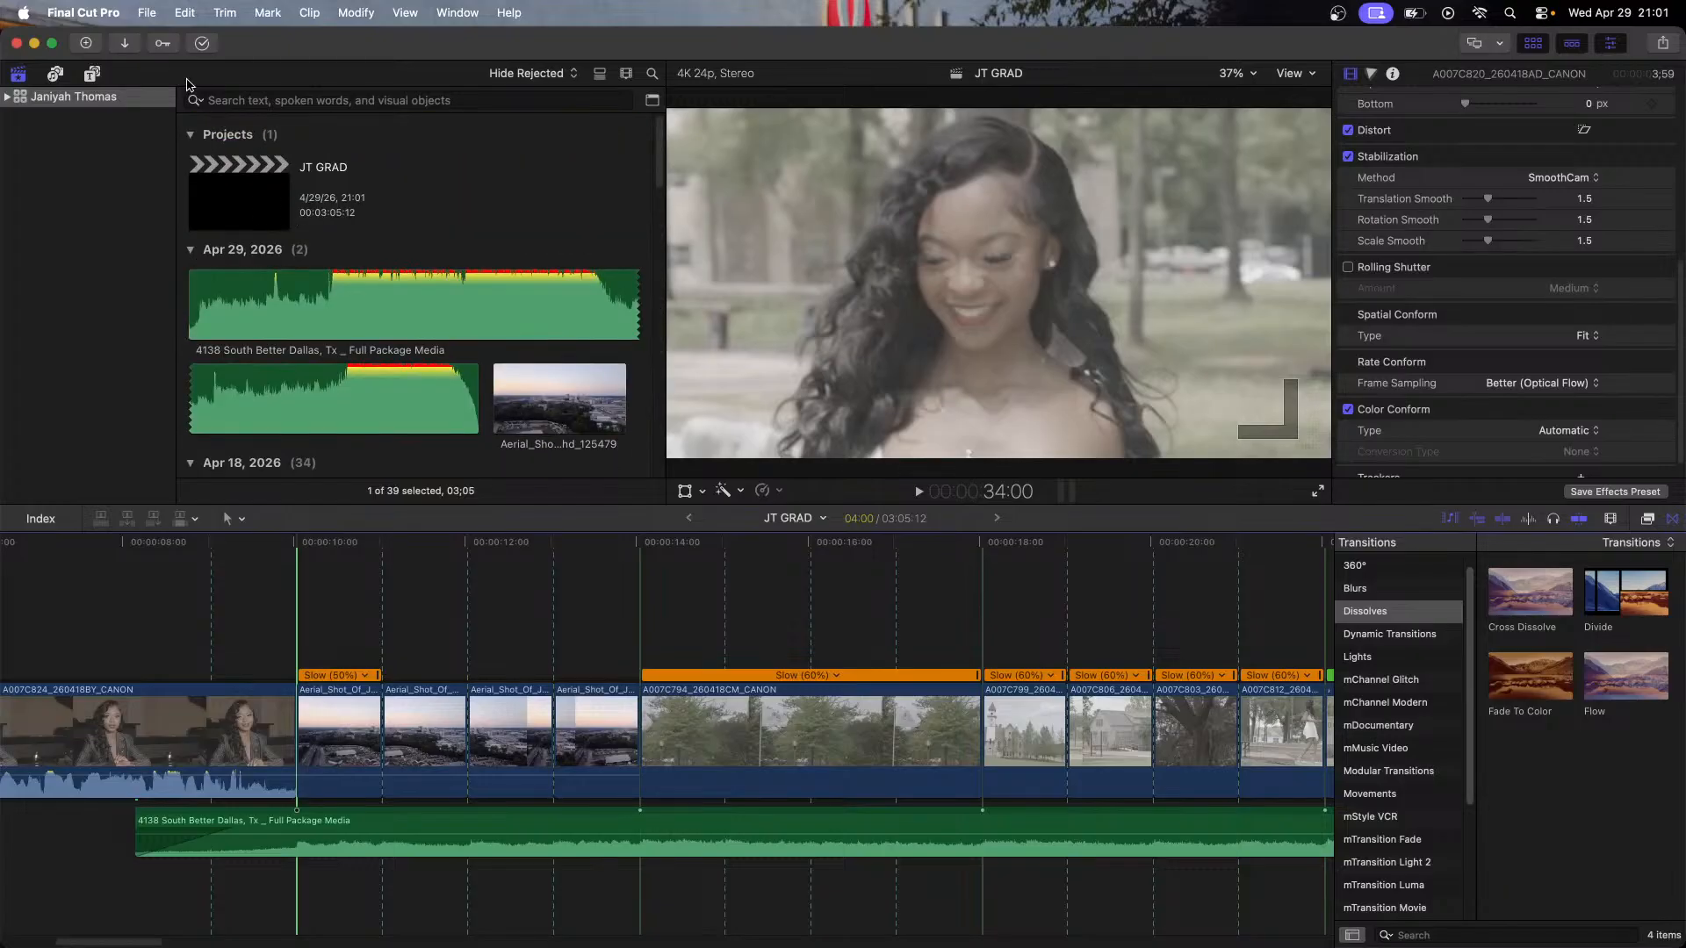
{"action": "left_click", "coordinate": [55, 78]}
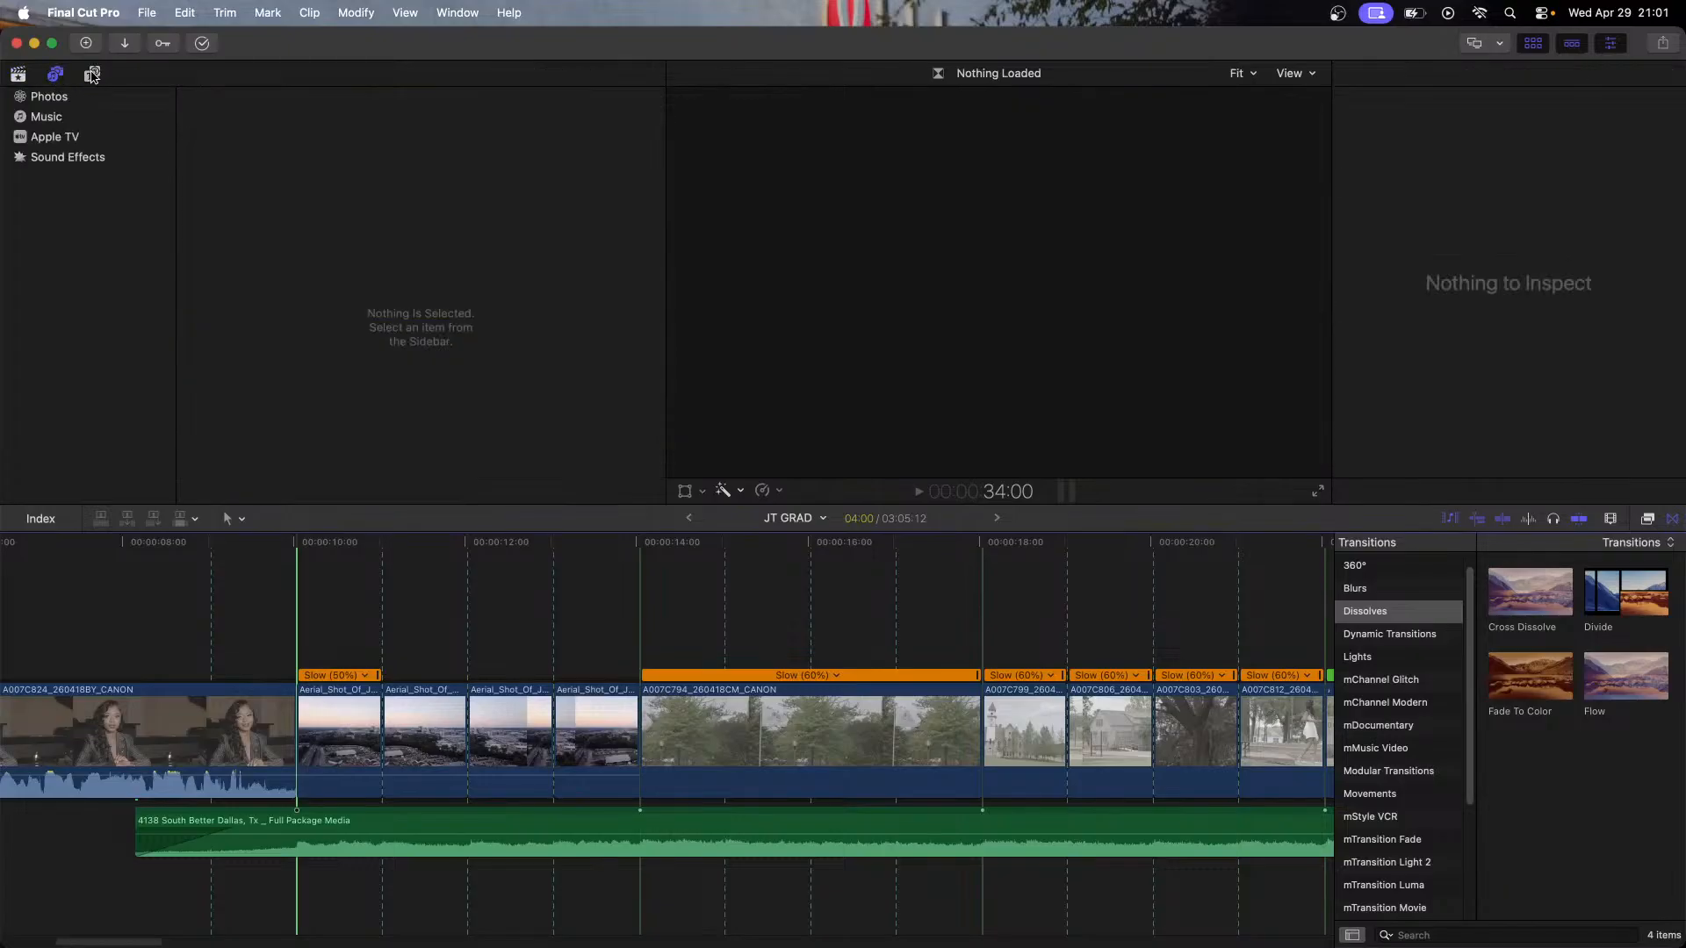
{"action": "left_click", "coordinate": [92, 75]}
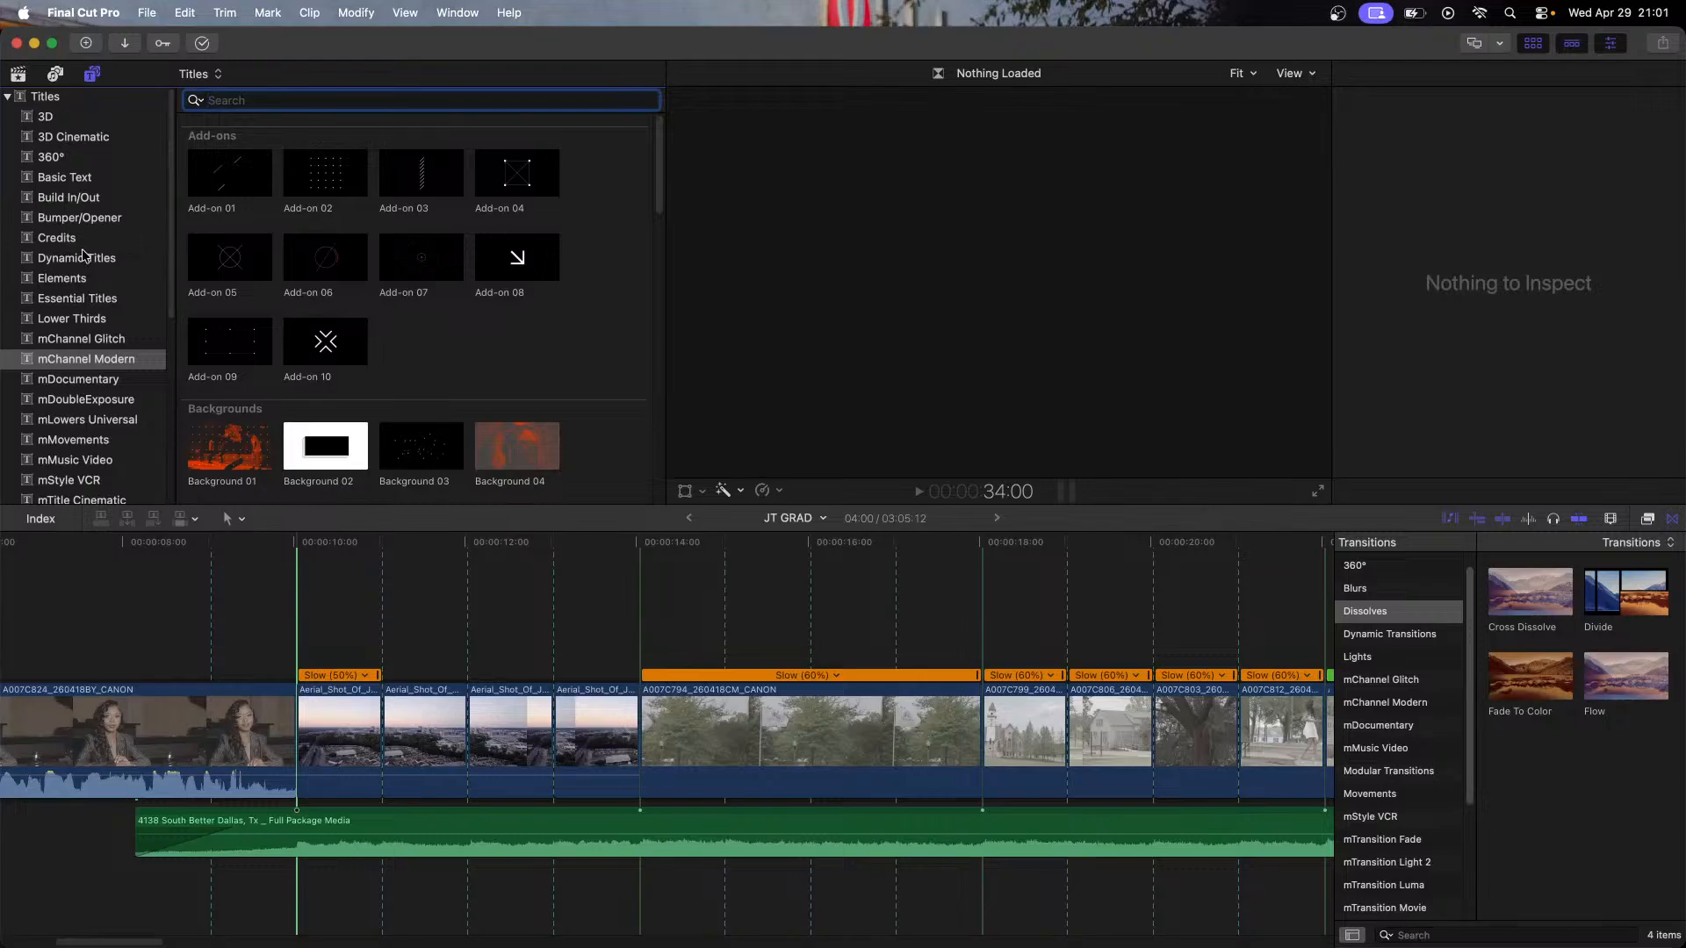
{"action": "left_click", "coordinate": [85, 420]}
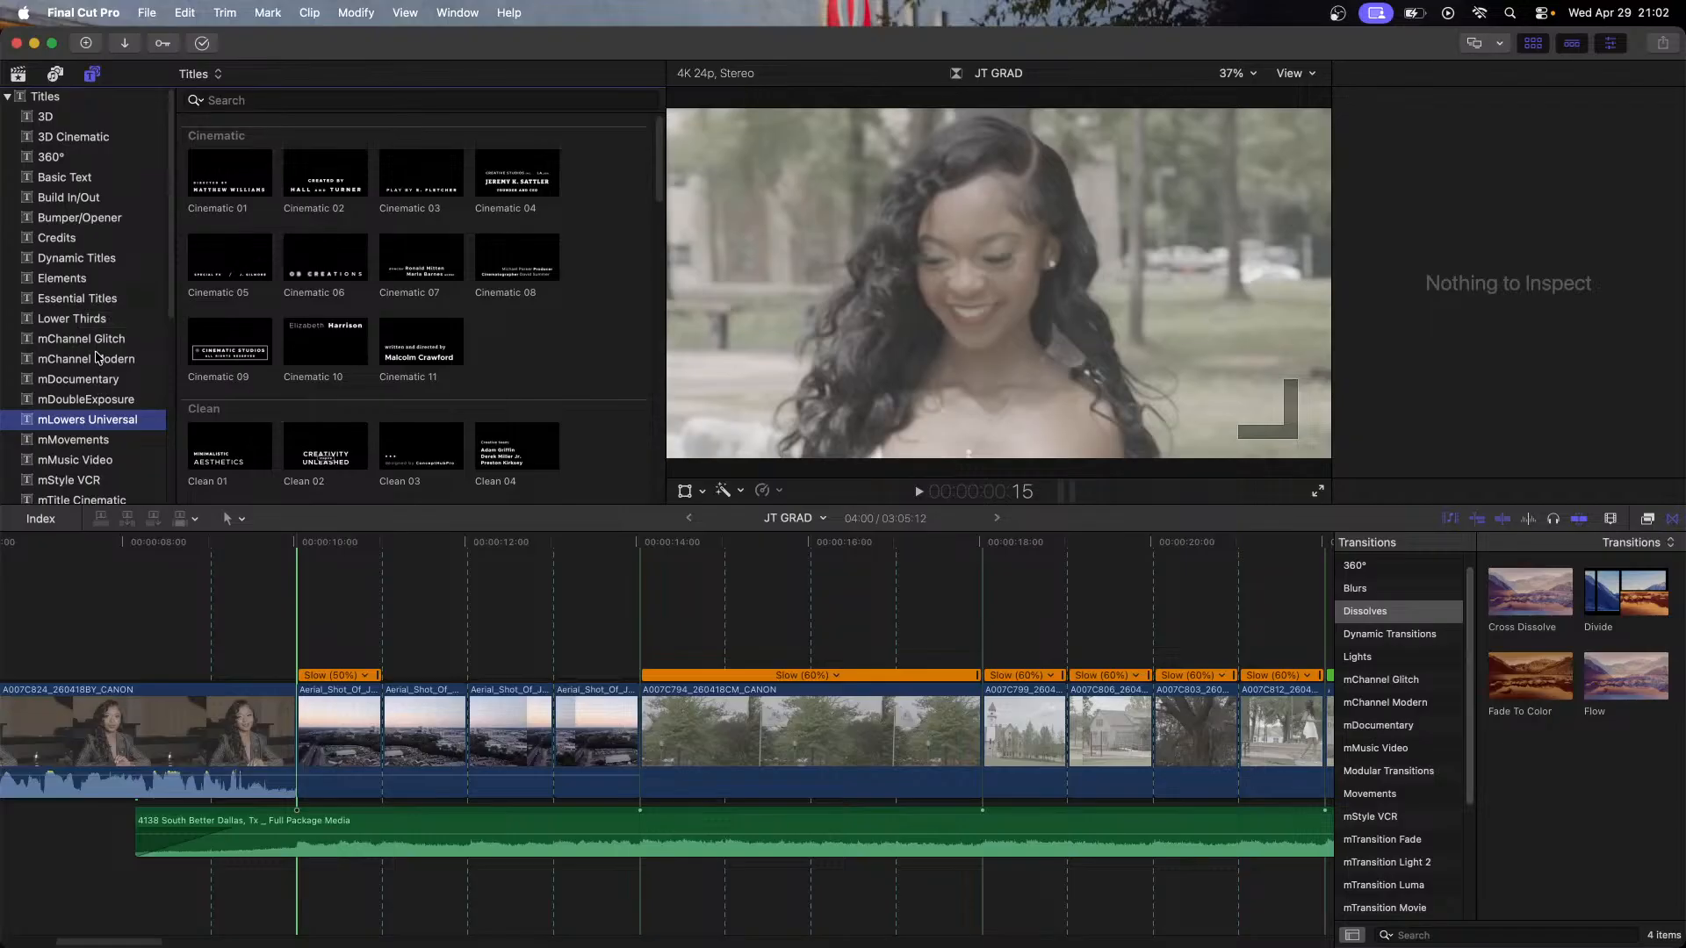
{"action": "left_click", "coordinate": [104, 387]}
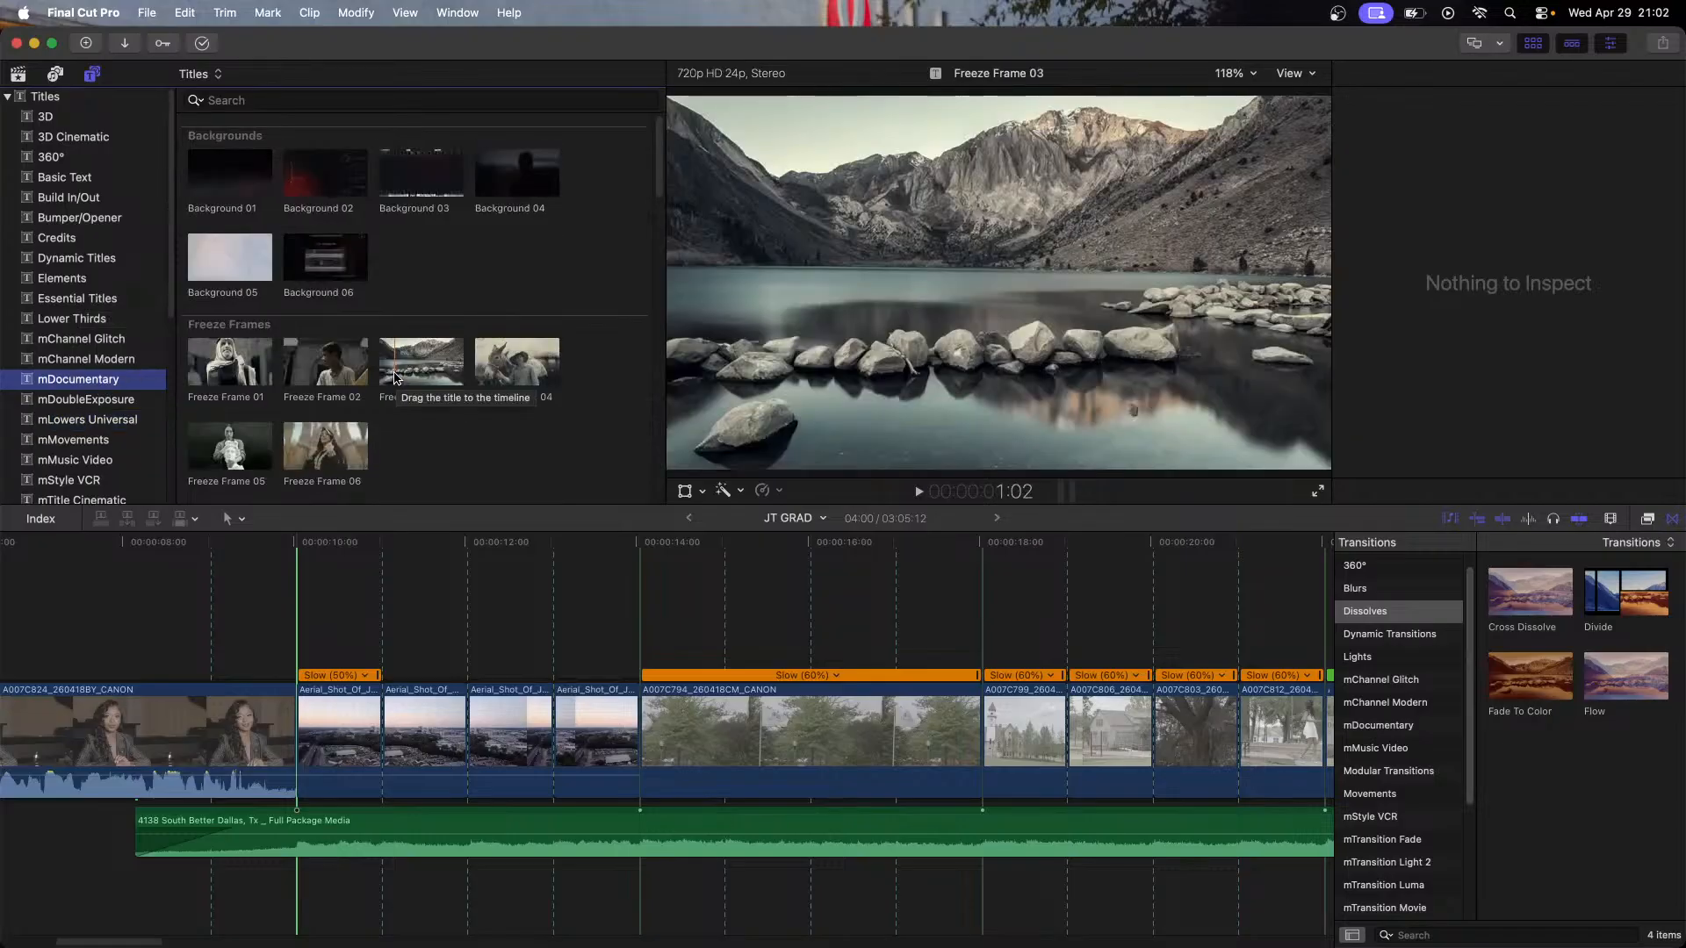
{"action": "scroll", "coordinate": [474, 321], "scroll_direction": "down", "scroll_amount": 10}
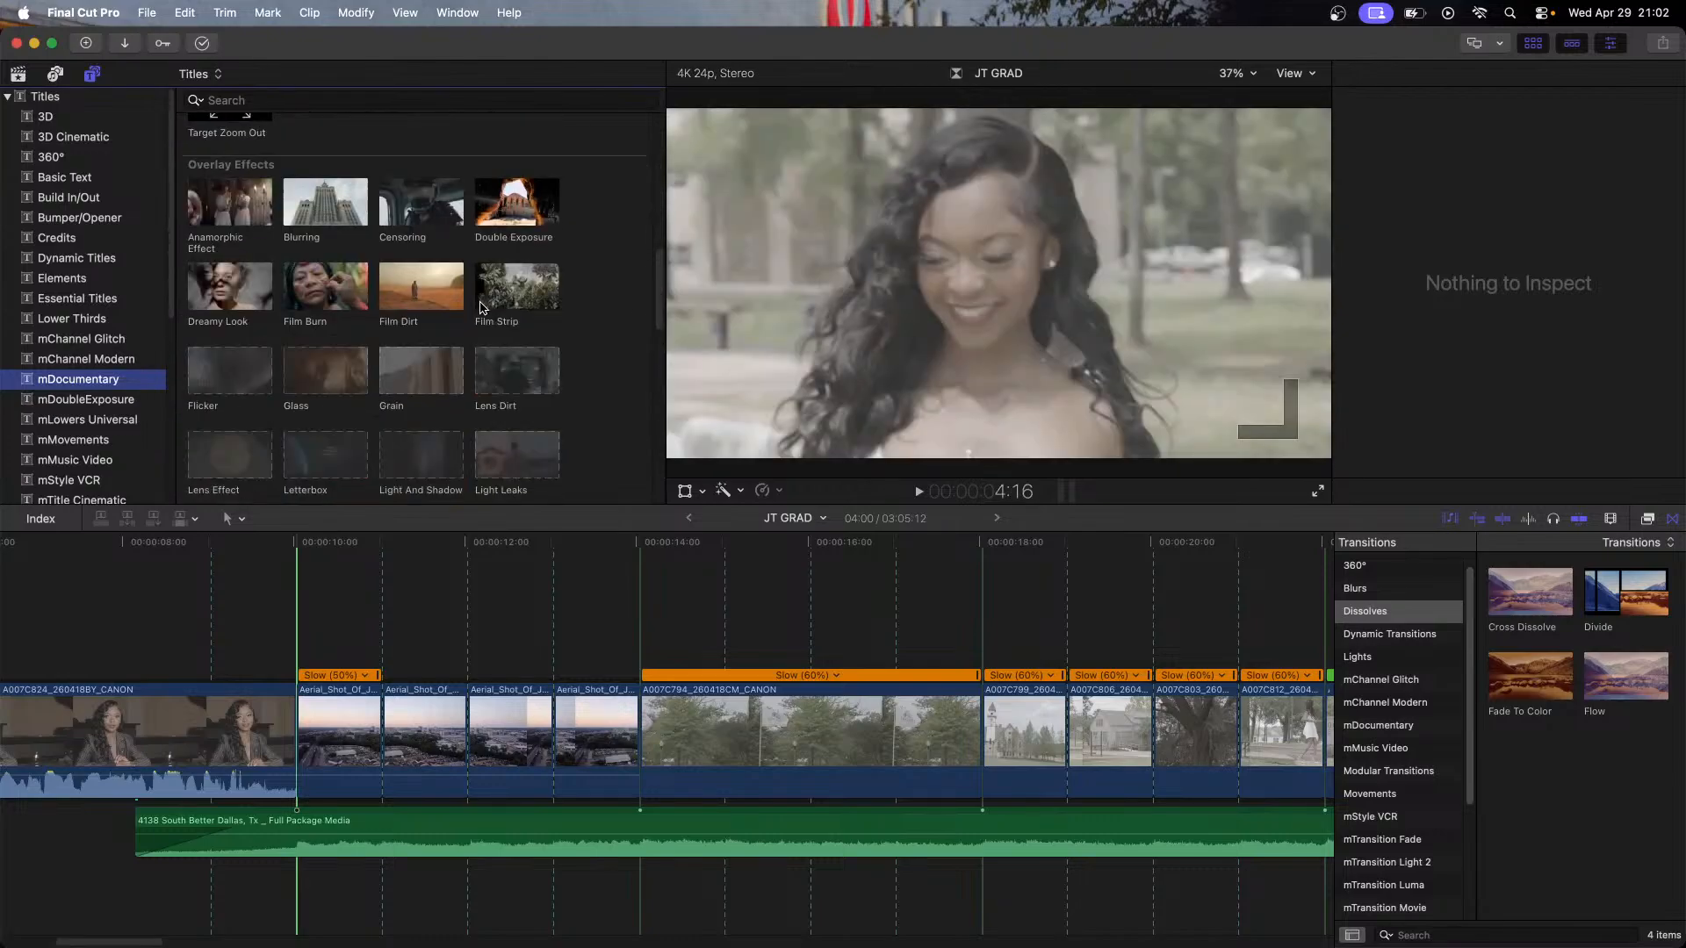
{"action": "scroll", "coordinate": [482, 307], "scroll_direction": "down", "scroll_amount": 5}
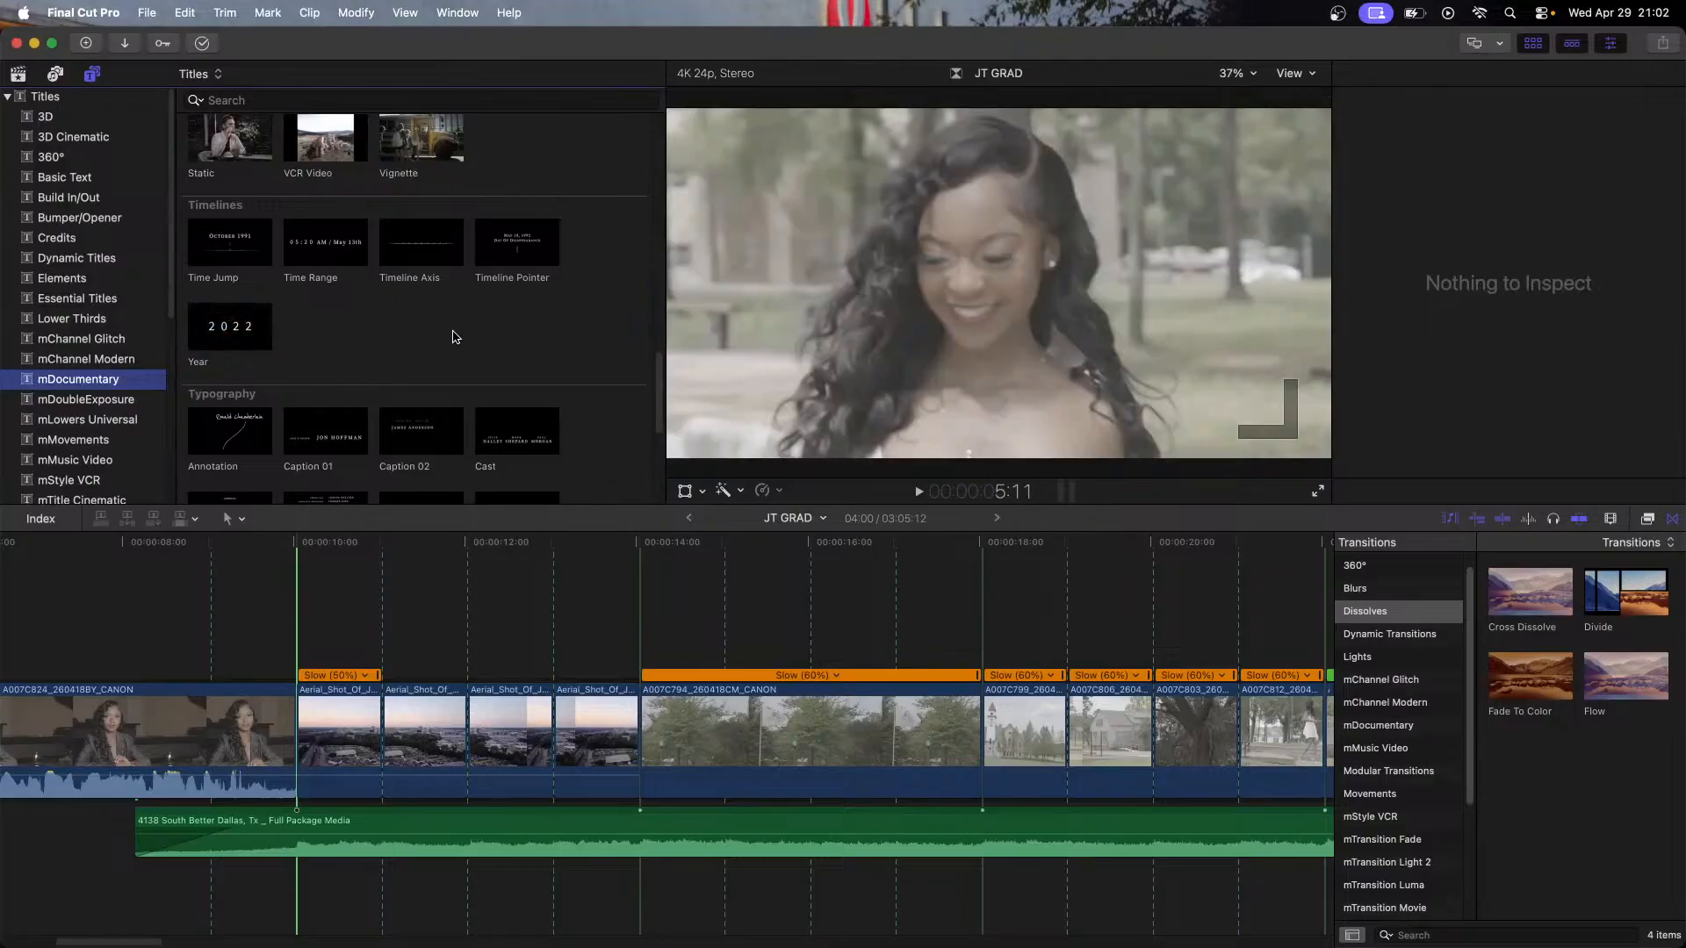
{"action": "scroll", "coordinate": [438, 356], "scroll_direction": "down", "scroll_amount": 4}
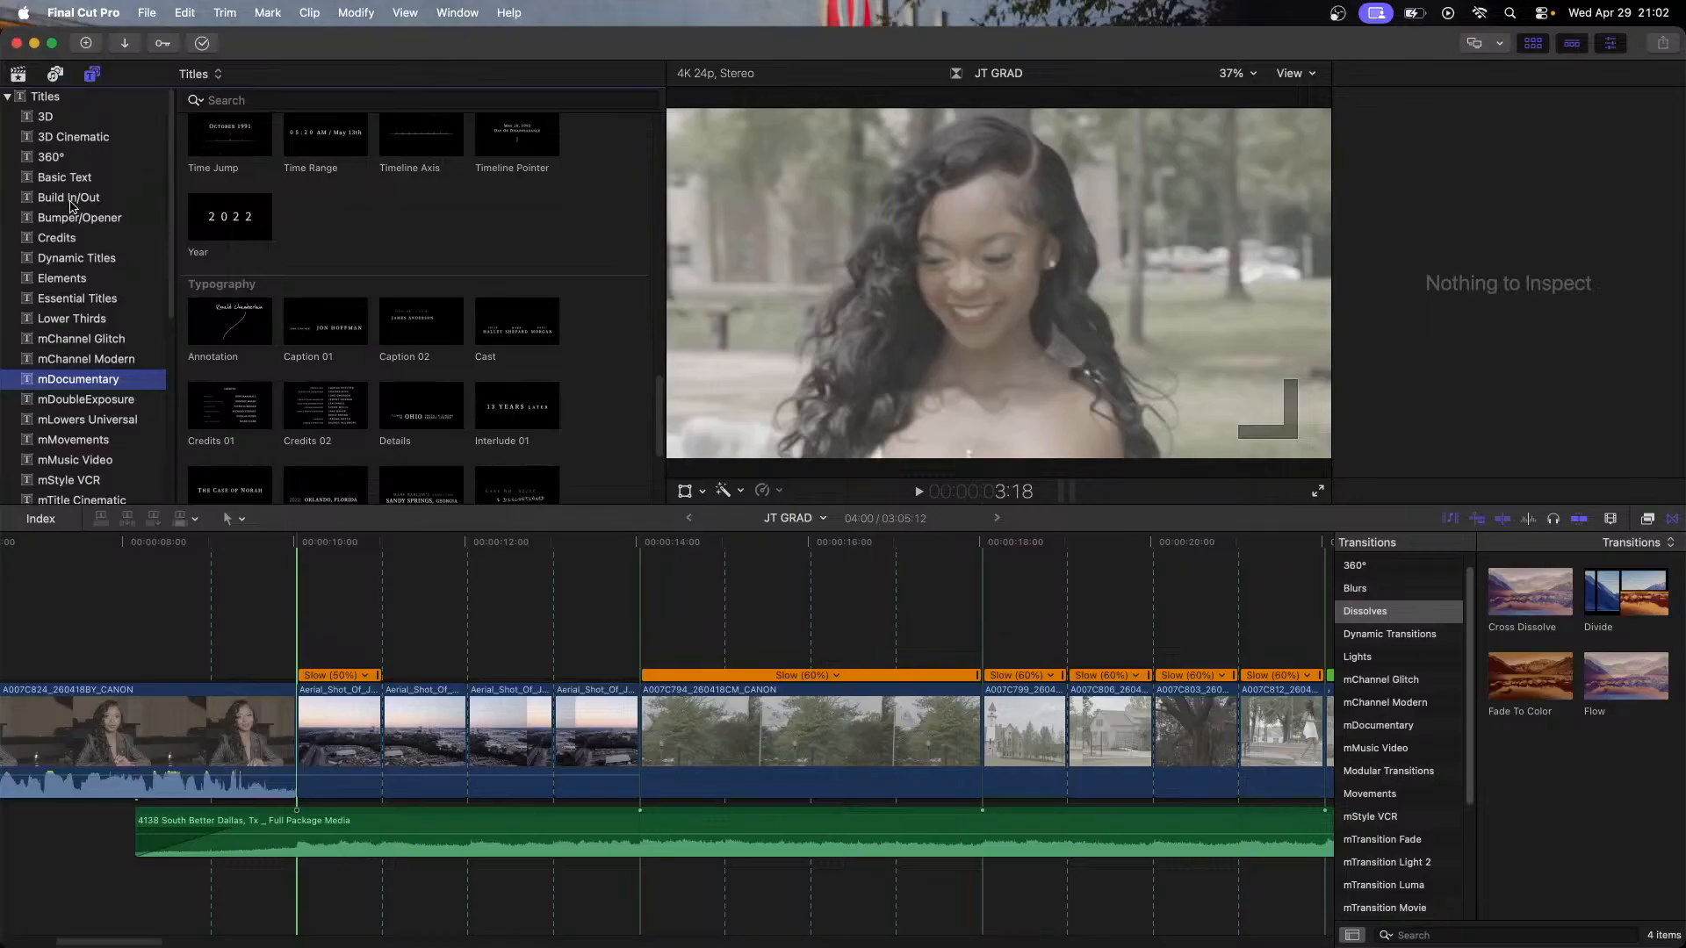
Step: Examine the Bumper/Opener, Dynamic Titles and mTitle Cinematic categories for a title design that suits the aerial opening
{"action": "left_click", "coordinate": [72, 205]}
{"action": "left_click", "coordinate": [73, 220]}
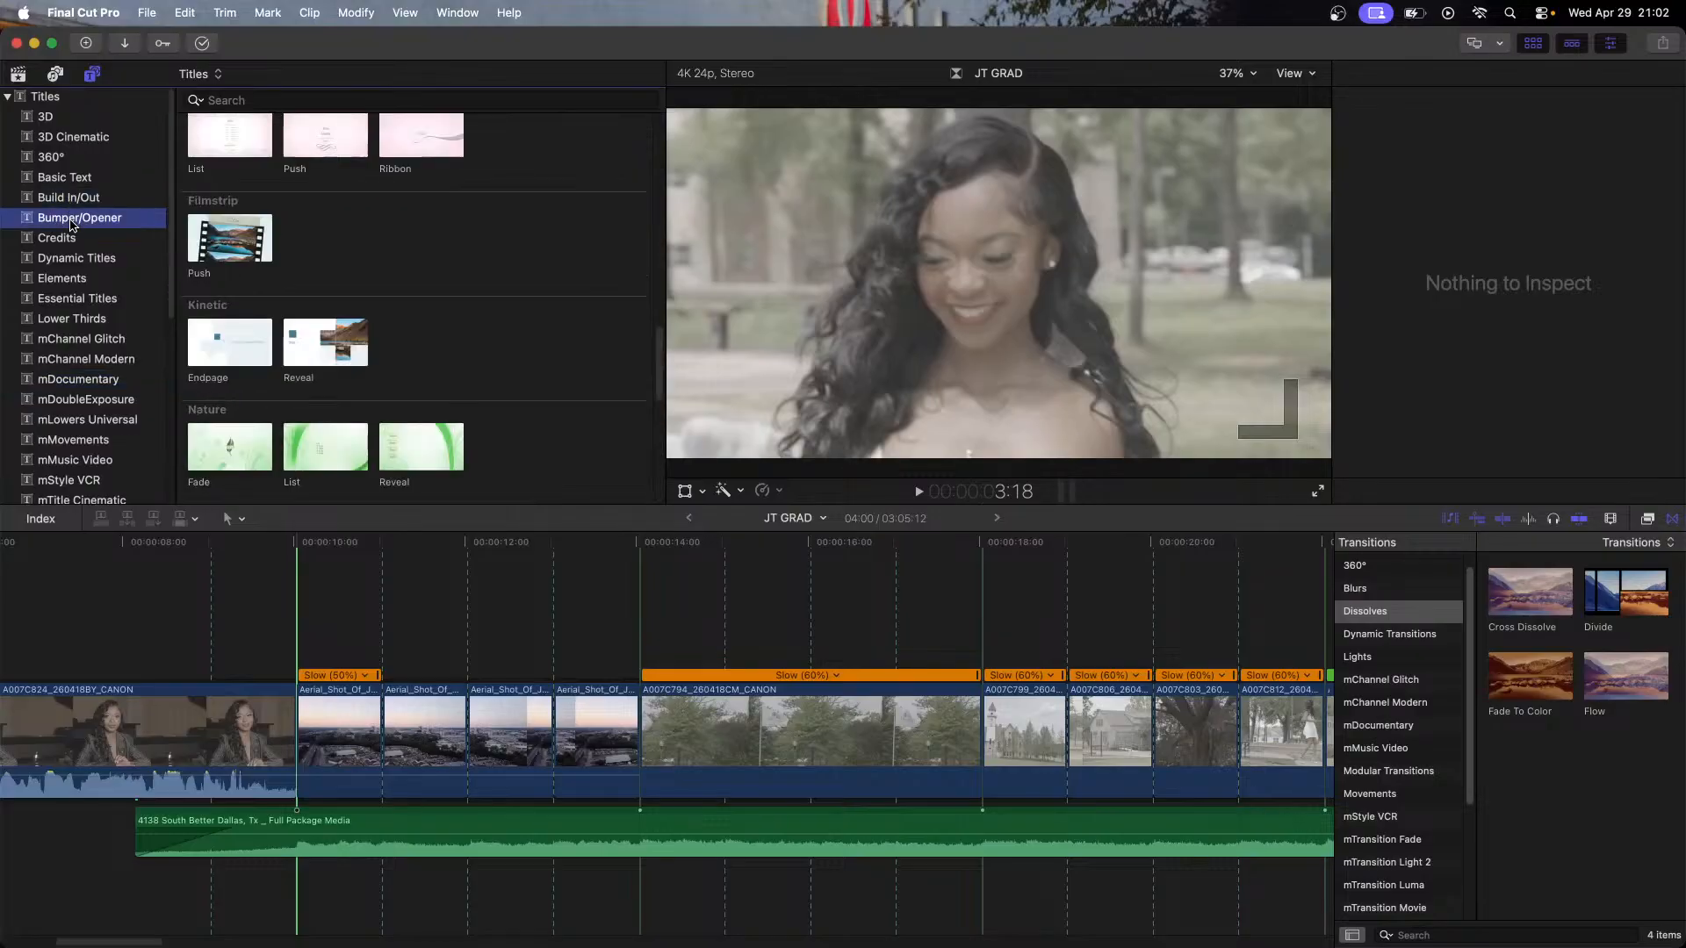
{"action": "left_click", "coordinate": [78, 277]}
{"action": "left_click", "coordinate": [77, 258]}
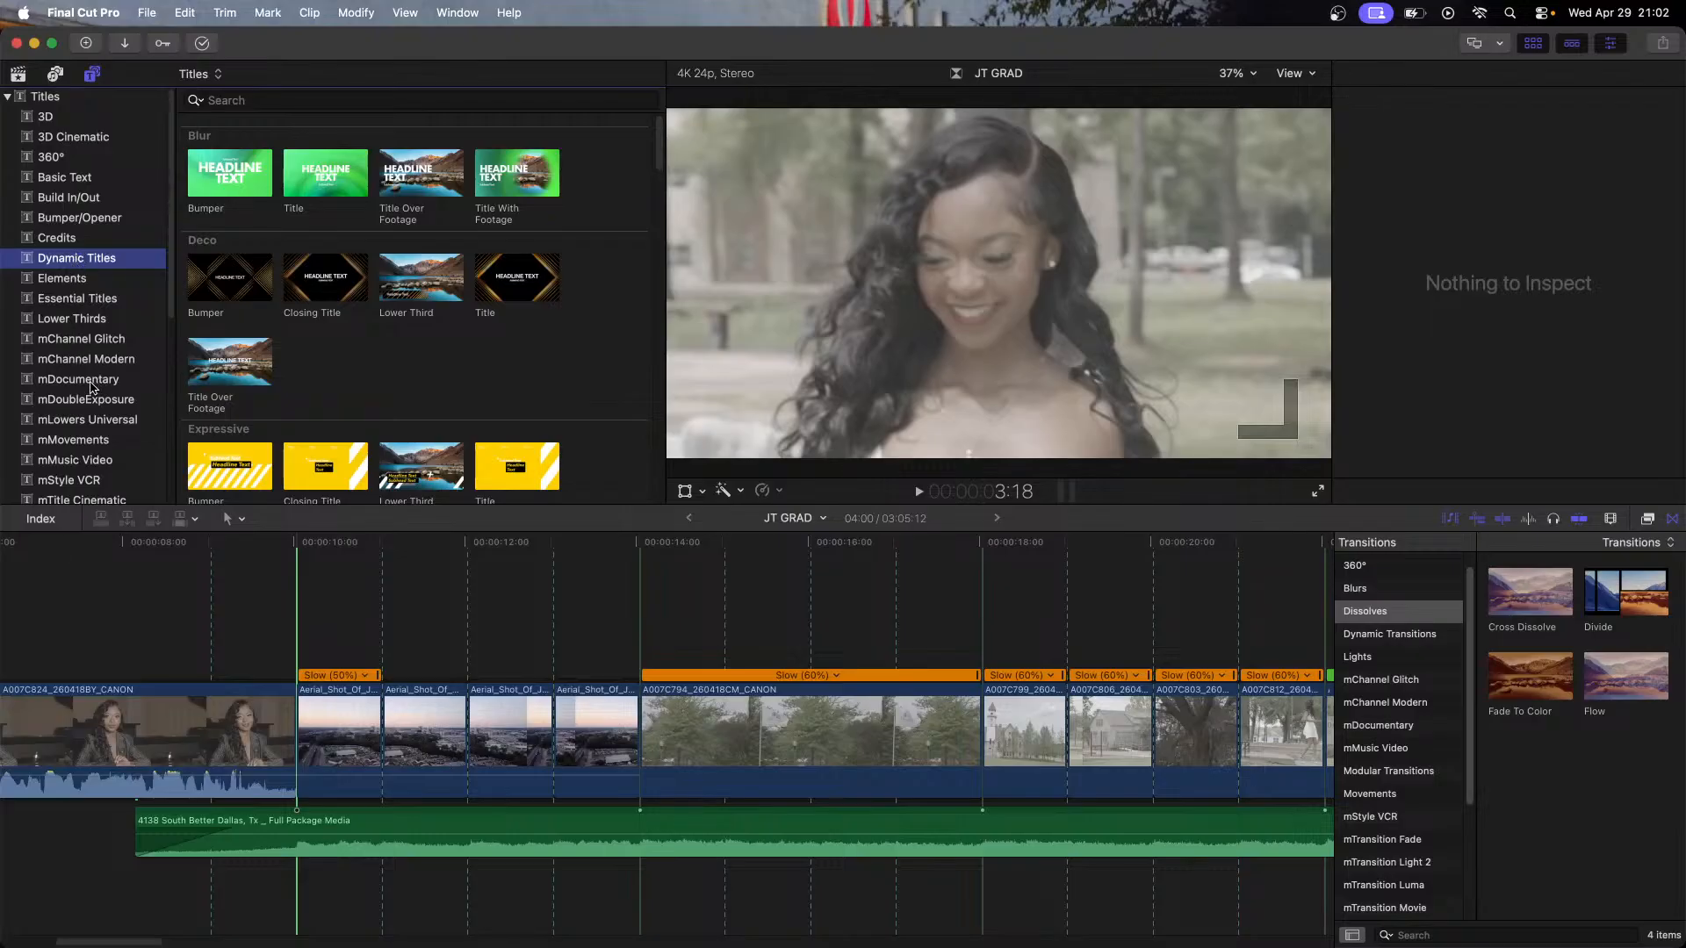
{"action": "scroll", "coordinate": [88, 478], "scroll_direction": "down", "scroll_amount": 2}
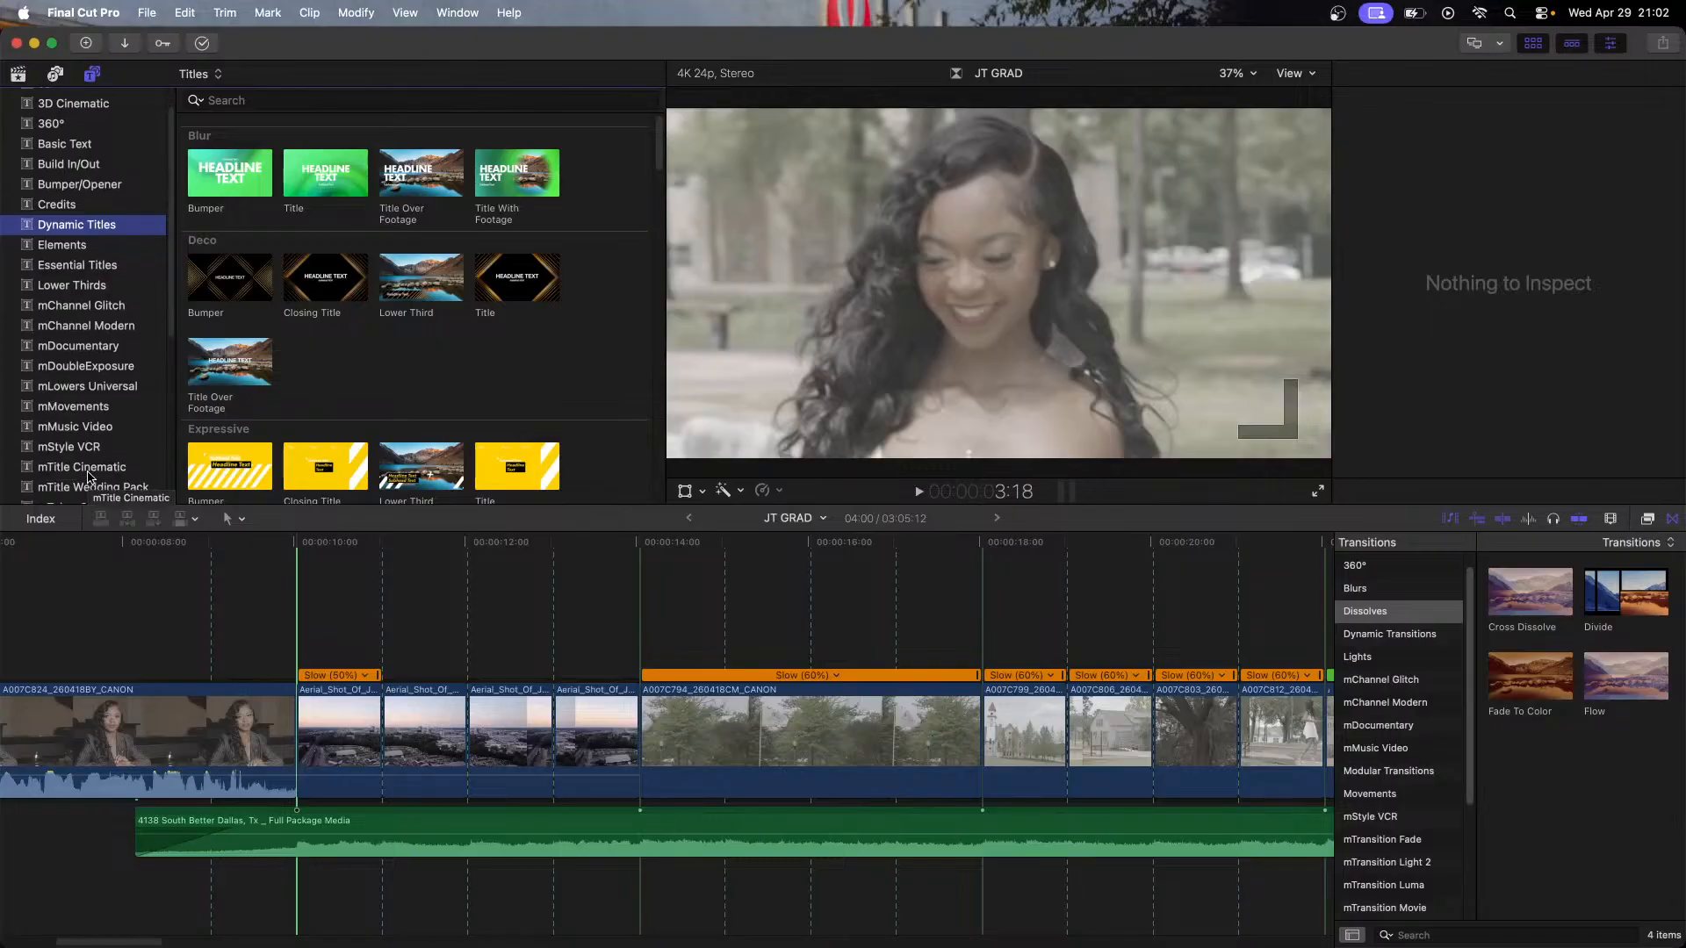
{"action": "left_click", "coordinate": [93, 465]}
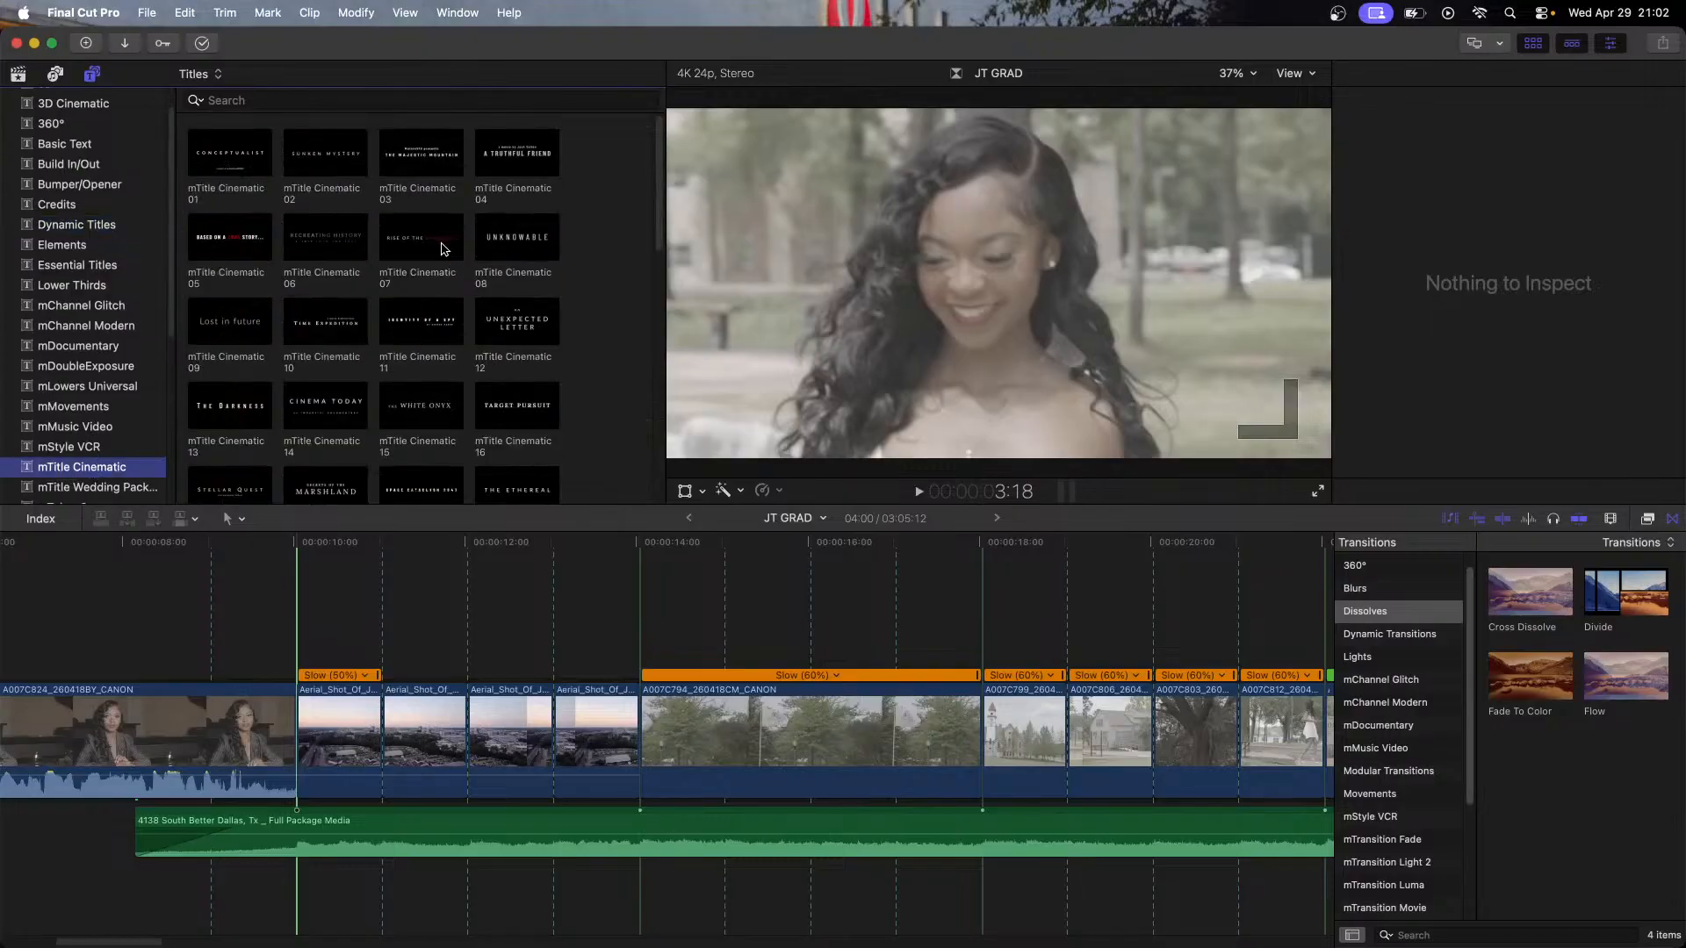
{"action": "scroll", "coordinate": [441, 339], "scroll_direction": "down", "scroll_amount": 5}
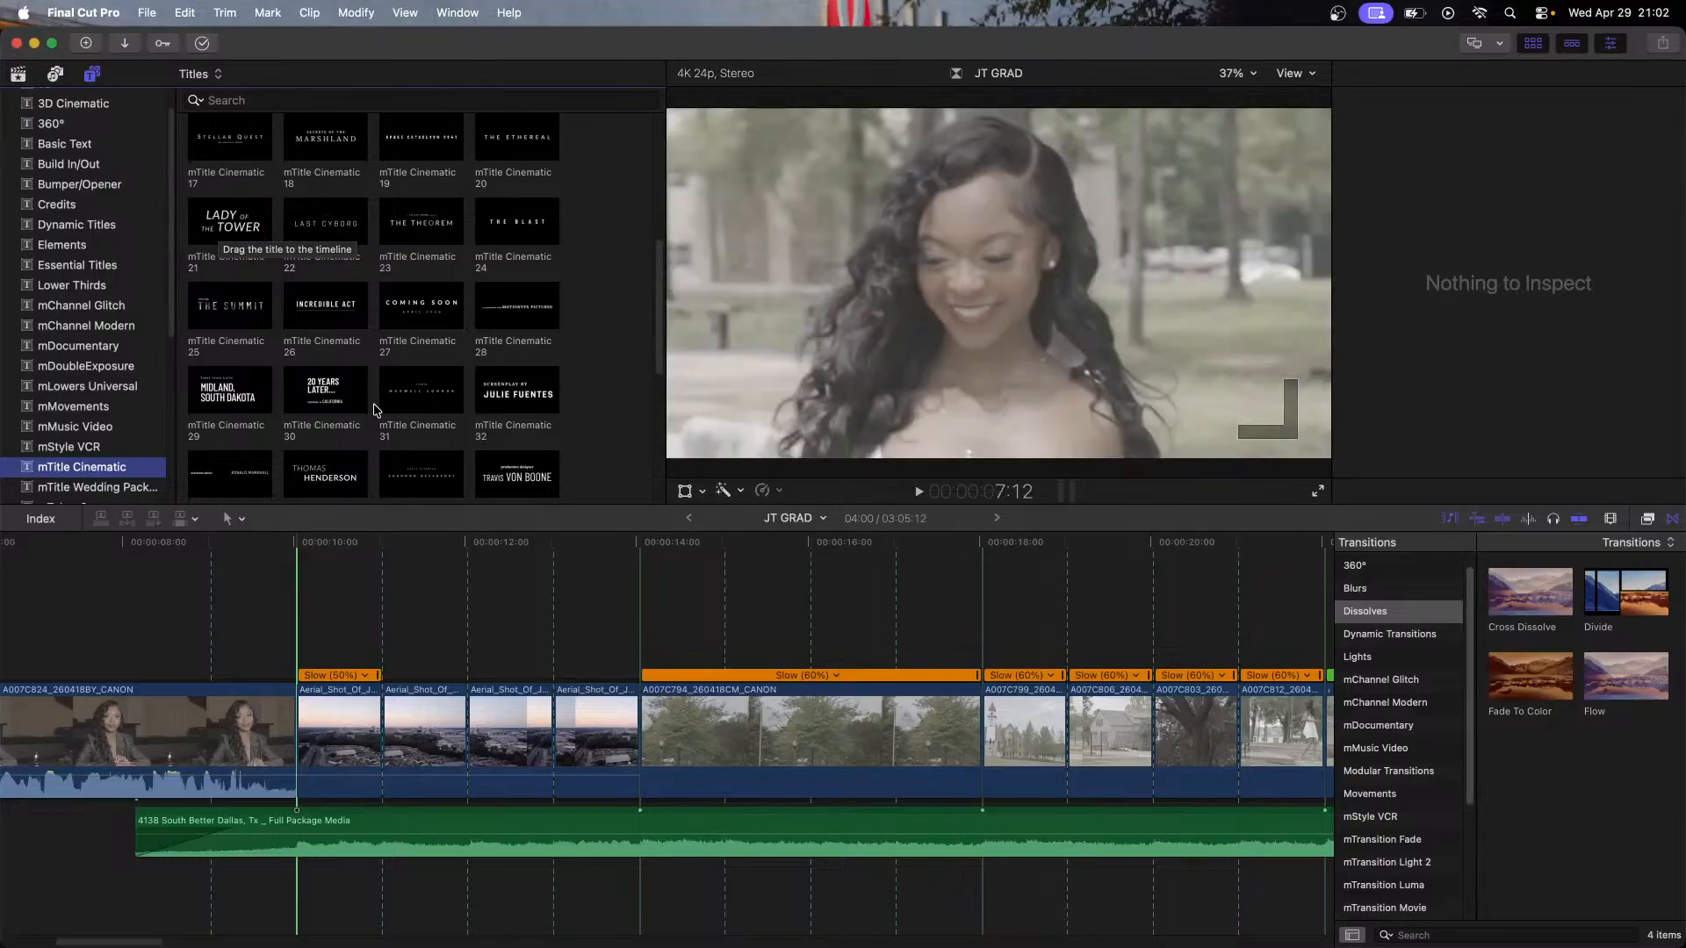
{"action": "scroll", "coordinate": [255, 400], "scroll_direction": "down", "scroll_amount": 3}
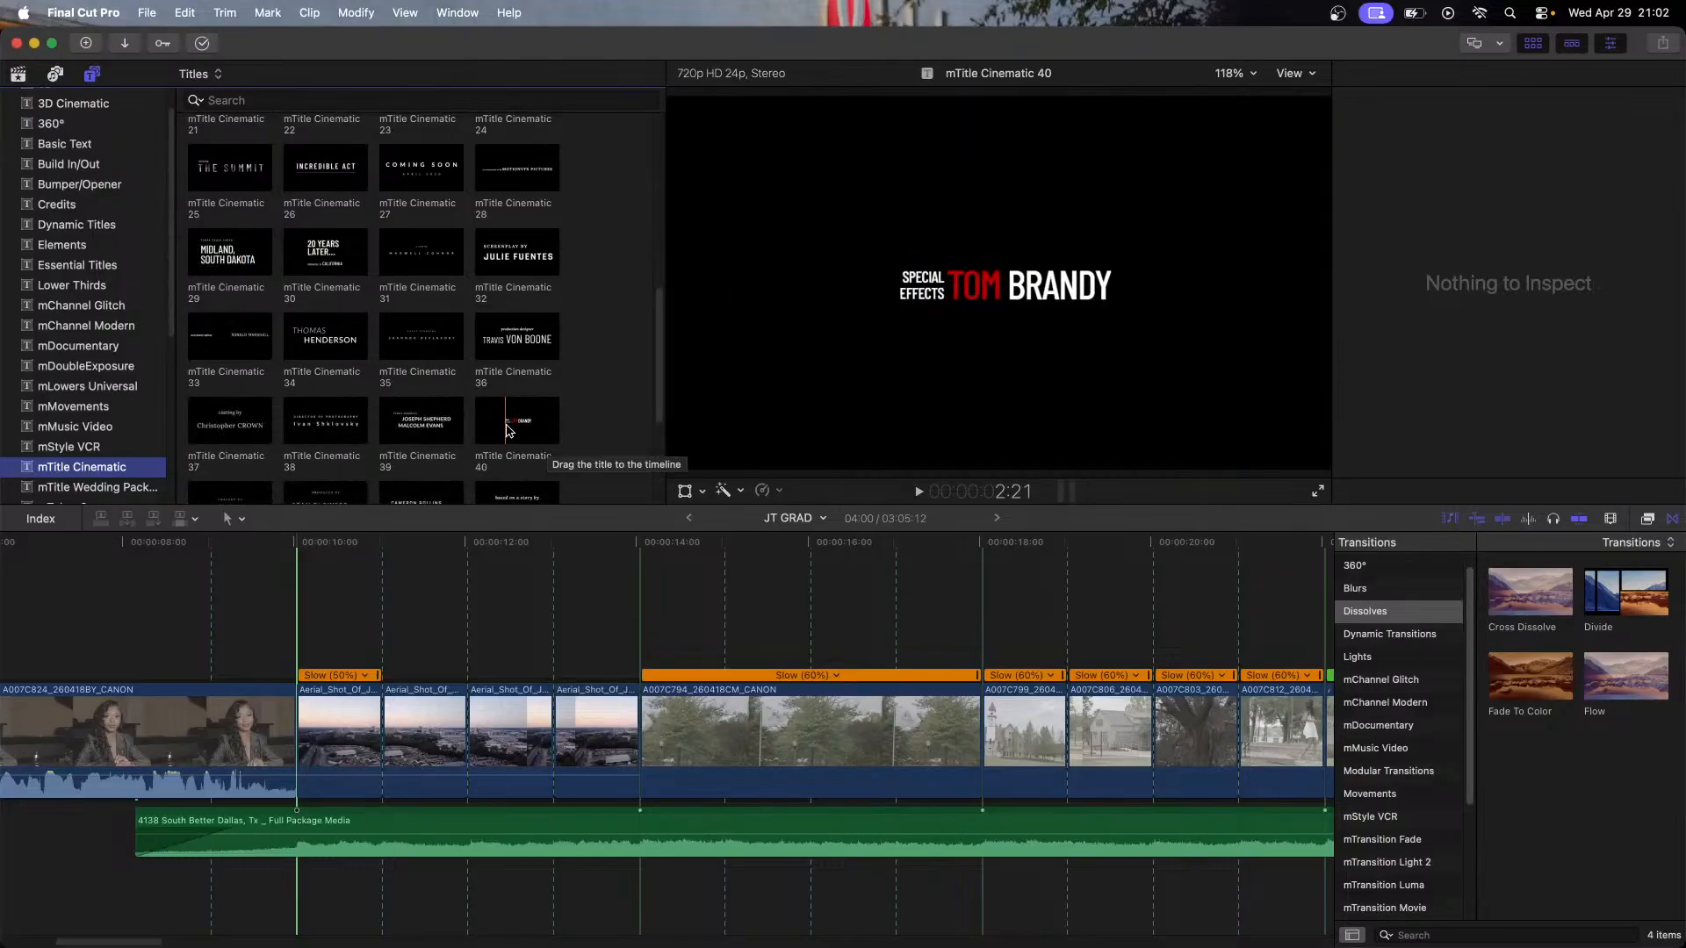
{"action": "scroll", "coordinate": [494, 432], "scroll_direction": "down", "scroll_amount": 3}
{"action": "scroll", "coordinate": [494, 432], "scroll_direction": "down", "scroll_amount": 3}
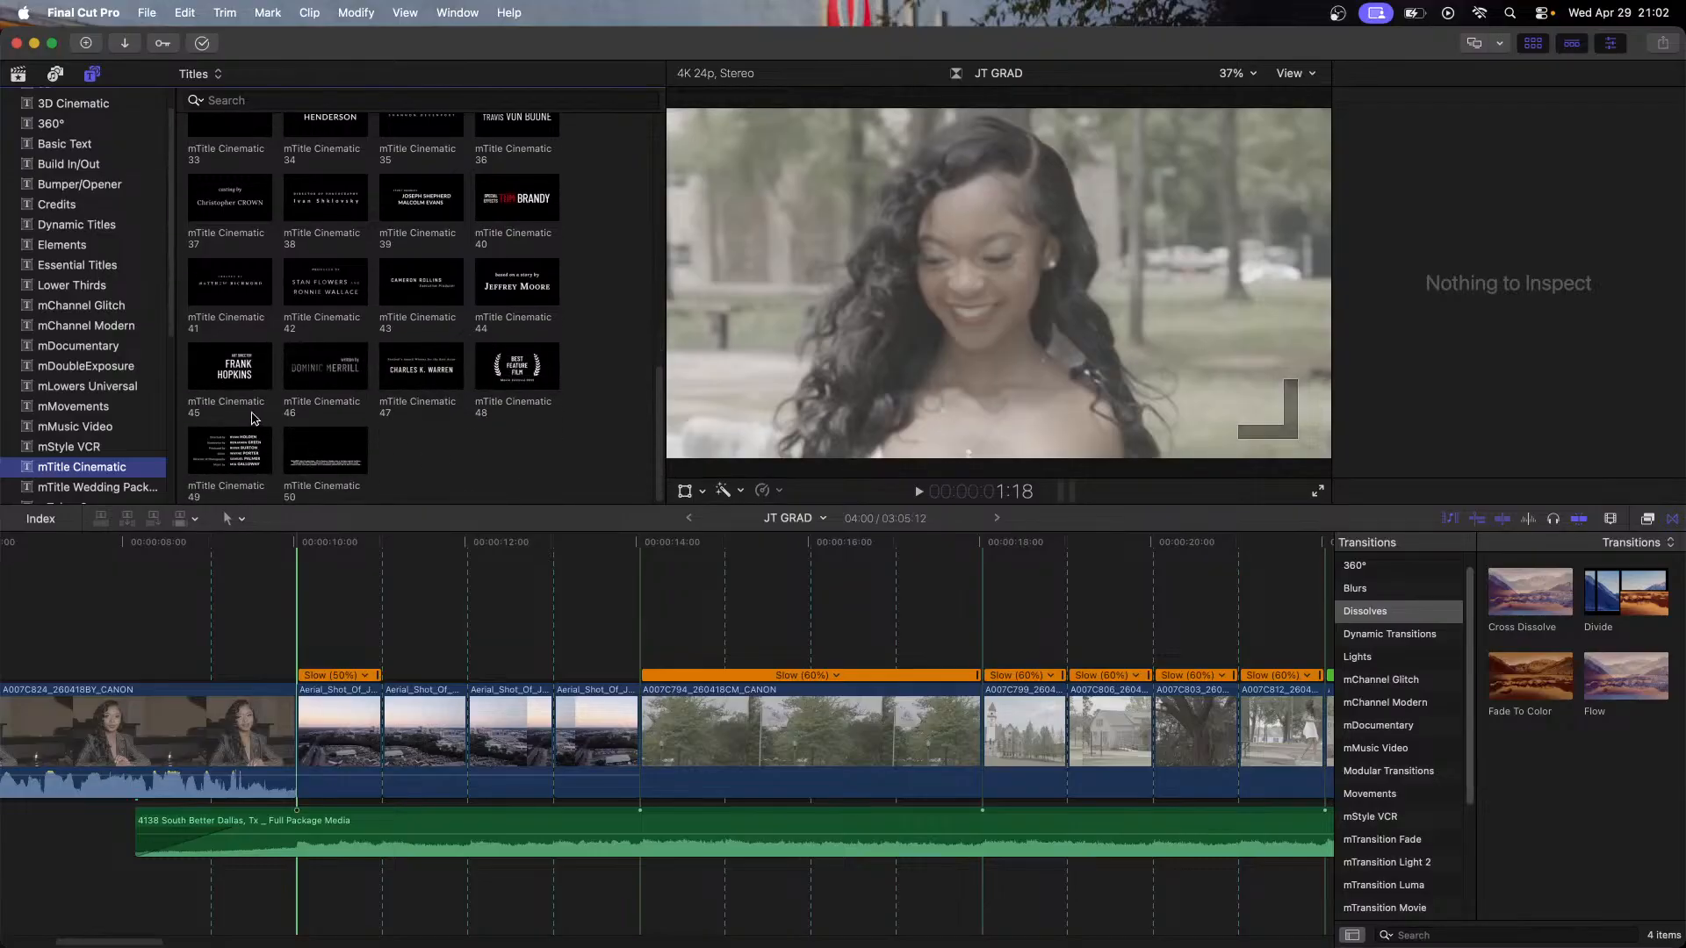
{"action": "scroll", "coordinate": [192, 376], "scroll_direction": "up", "scroll_amount": 8}
{"action": "scroll", "coordinate": [193, 376], "scroll_direction": "up", "scroll_amount": 10}
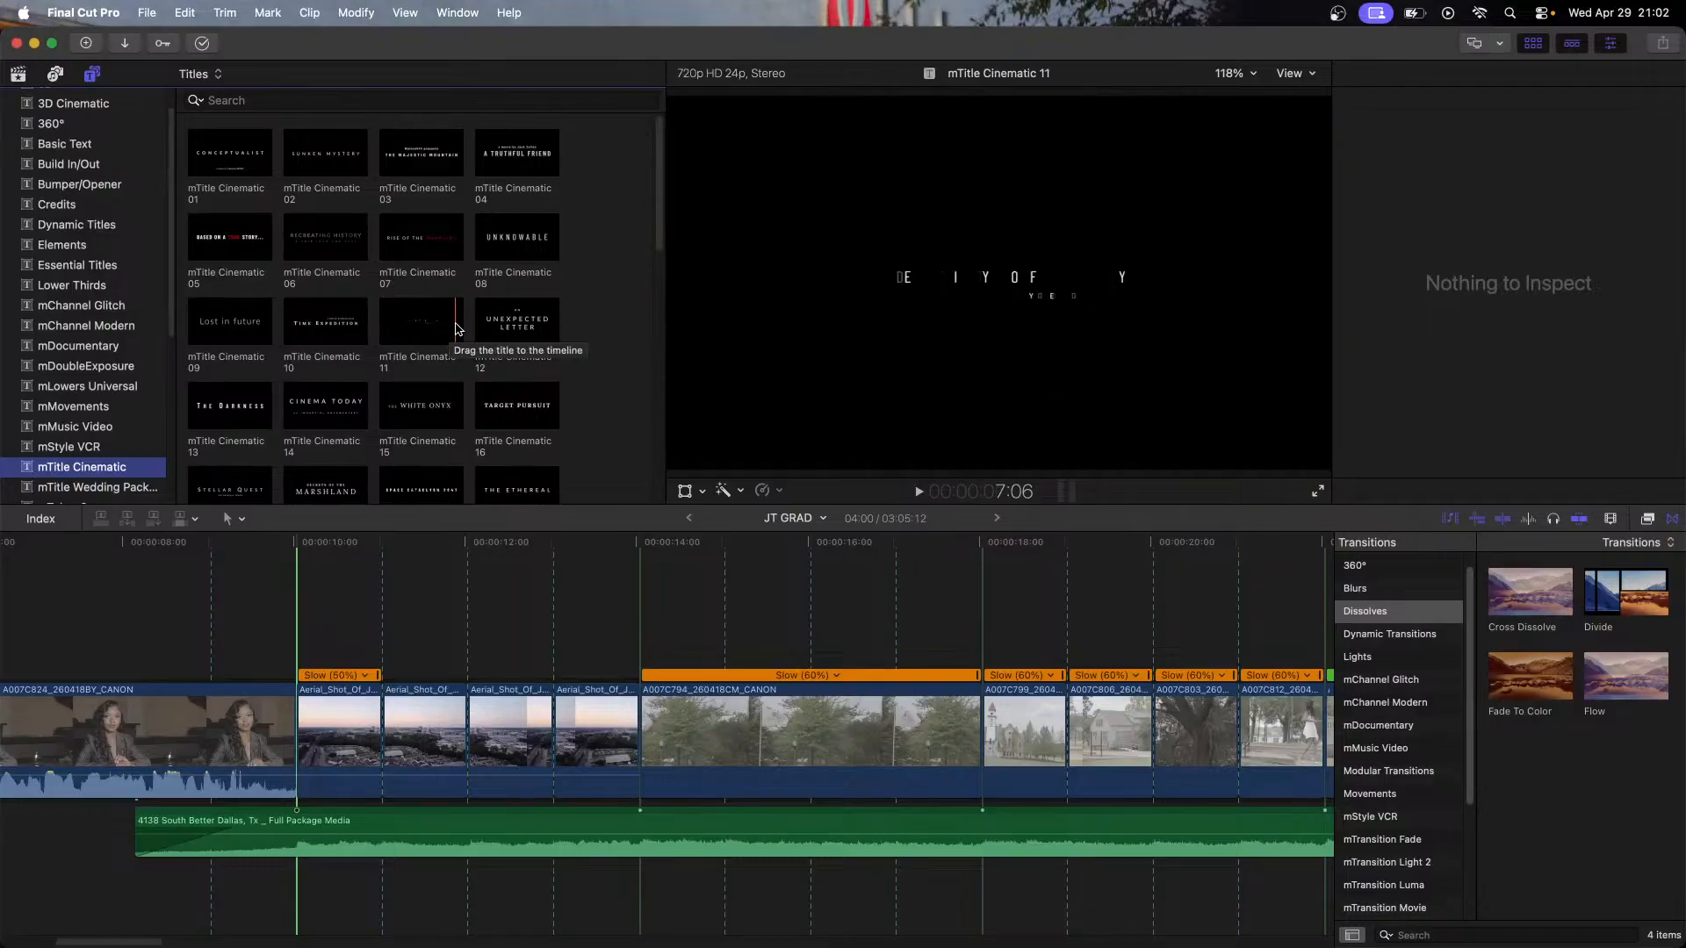
Step: Add the Custom title from Build In/Out above the aerial shots and trim it to end with the last aerial shot
{"action": "scroll", "coordinate": [66, 339], "scroll_direction": "up", "scroll_amount": 2}
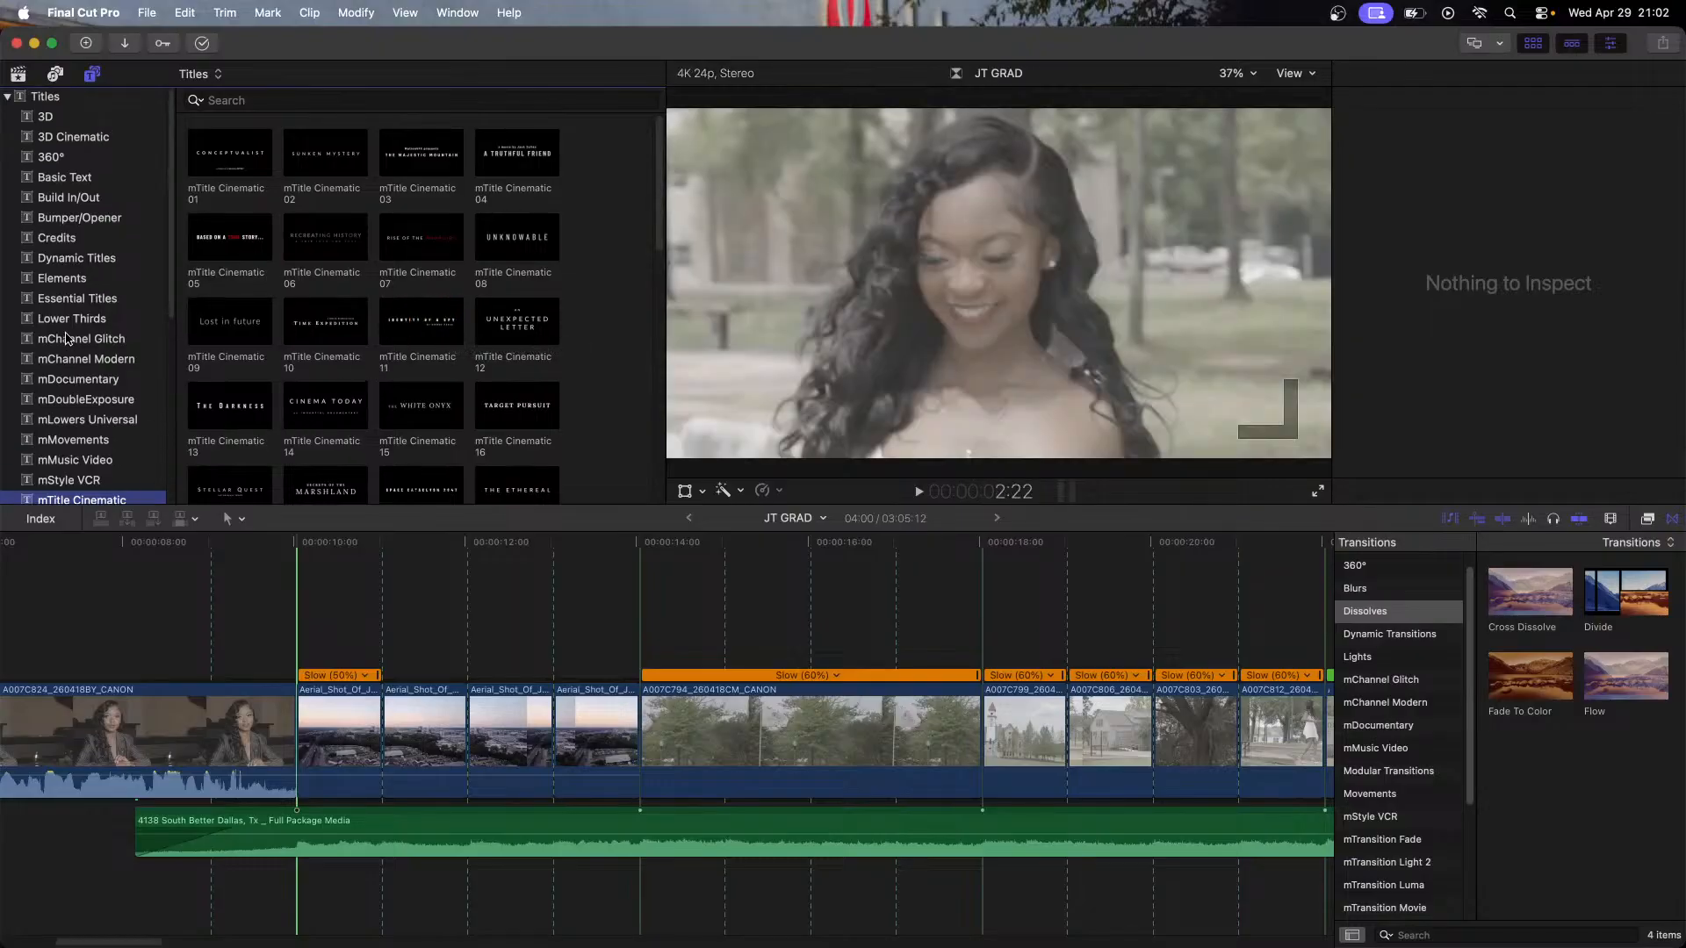
{"action": "left_click", "coordinate": [82, 198]}
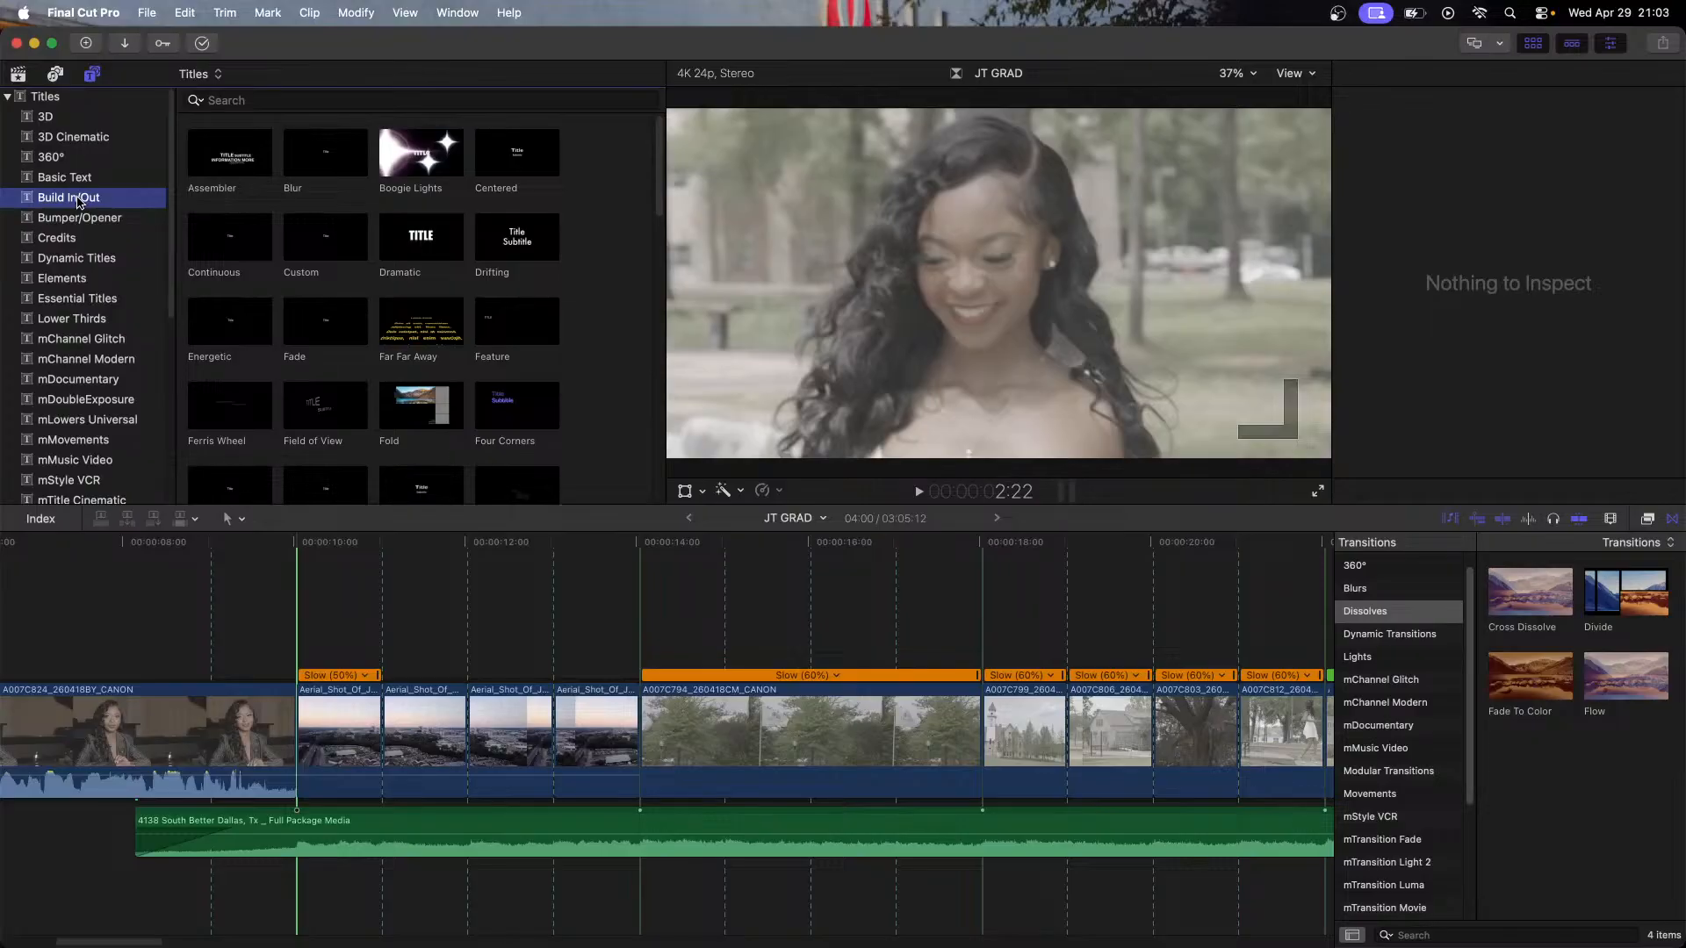
{"action": "left_click_drag", "start_coordinate": [289, 251], "coordinate": [302, 661]}
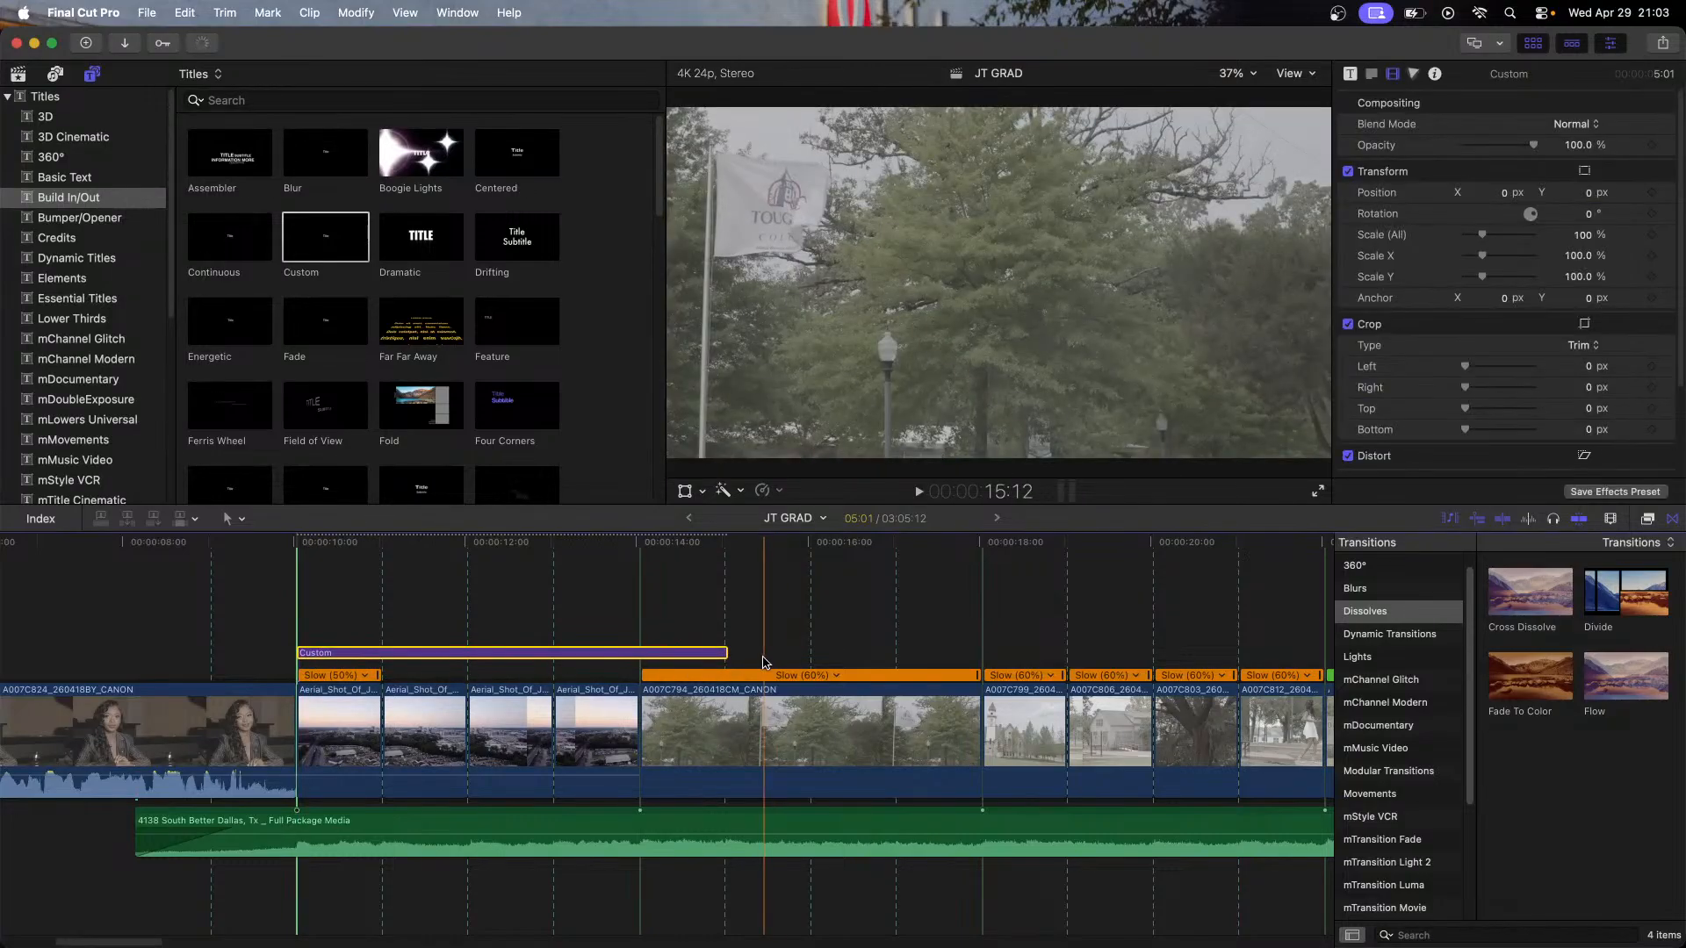
{"action": "left_click", "coordinate": [725, 651]}
{"action": "left_click_drag", "start_coordinate": [725, 651], "coordinate": [639, 651]}
{"action": "left_click", "coordinate": [455, 653]}
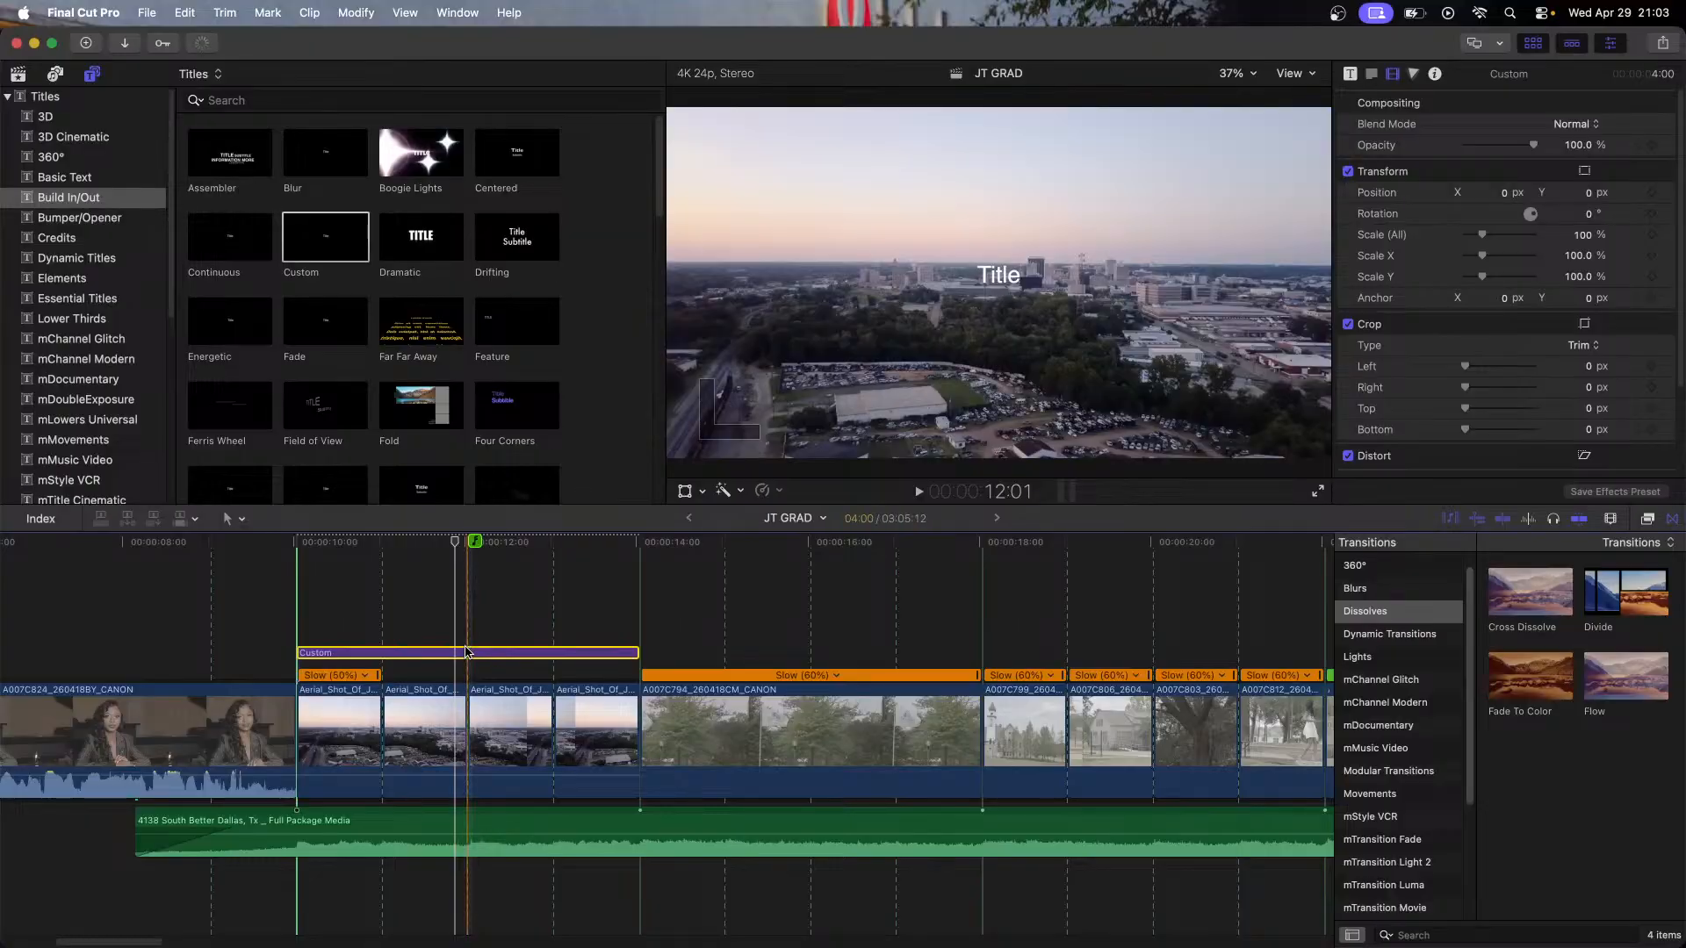
Step: Replace the title's placeholder text with "Jackson,MS"
{"action": "double_click", "coordinate": [983, 270]}
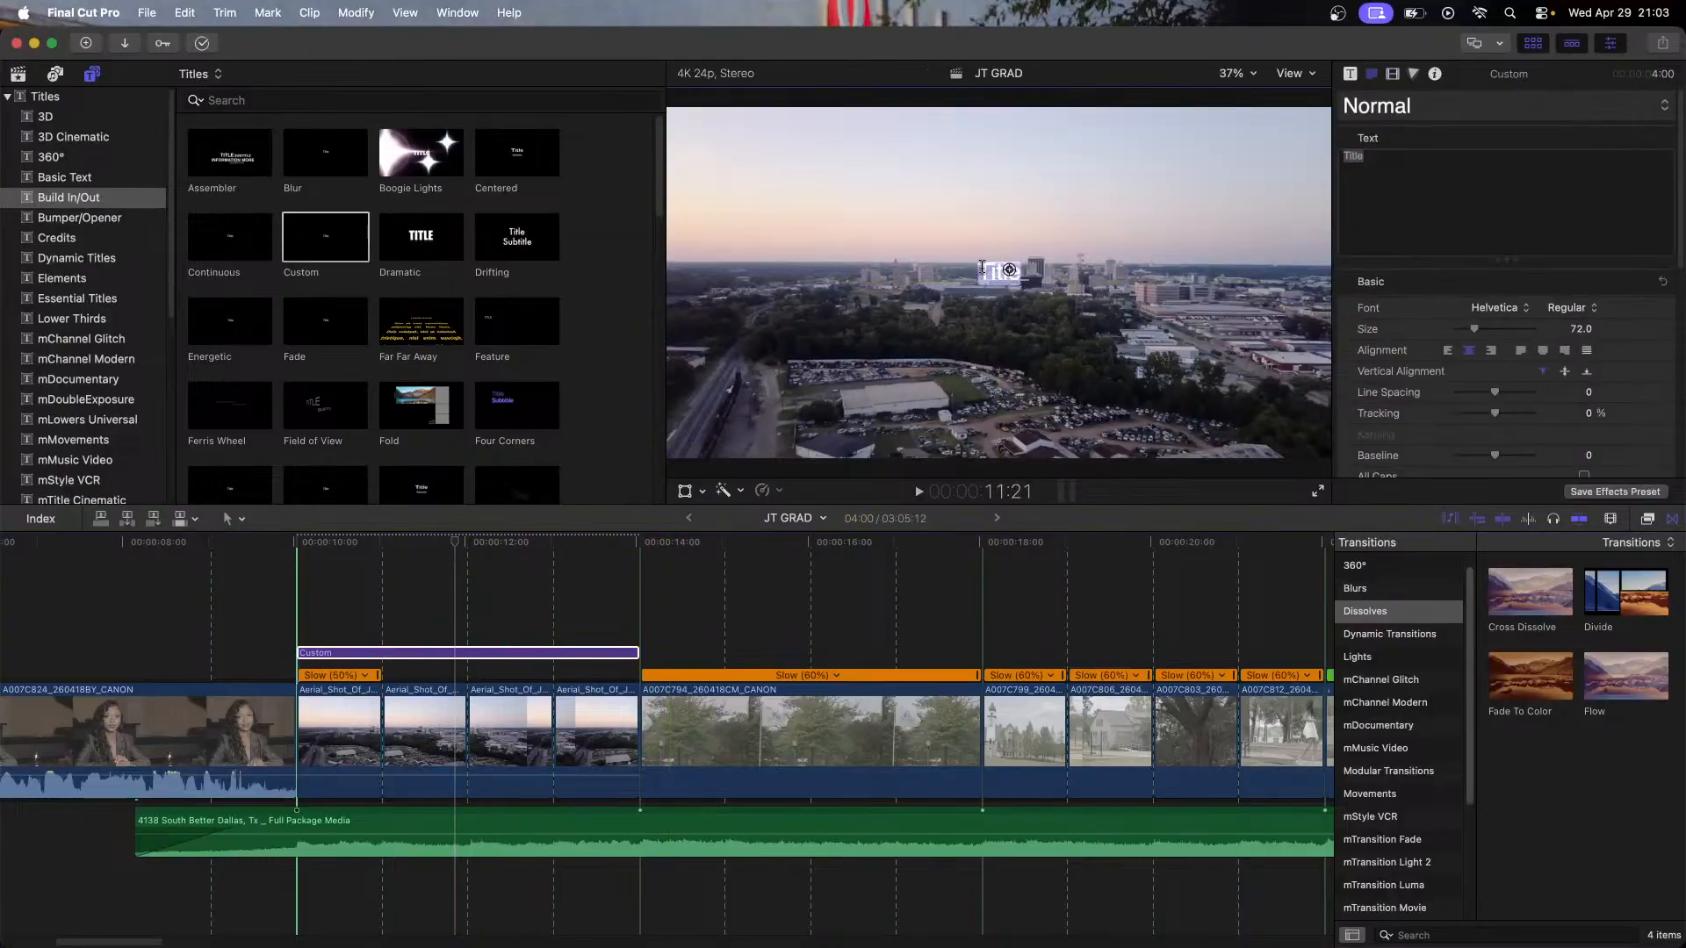
{"action": "key", "text": "super+z"}
{"action": "type", "text": "Jackson"}
{"action": "key", "text": "BackSpace"}
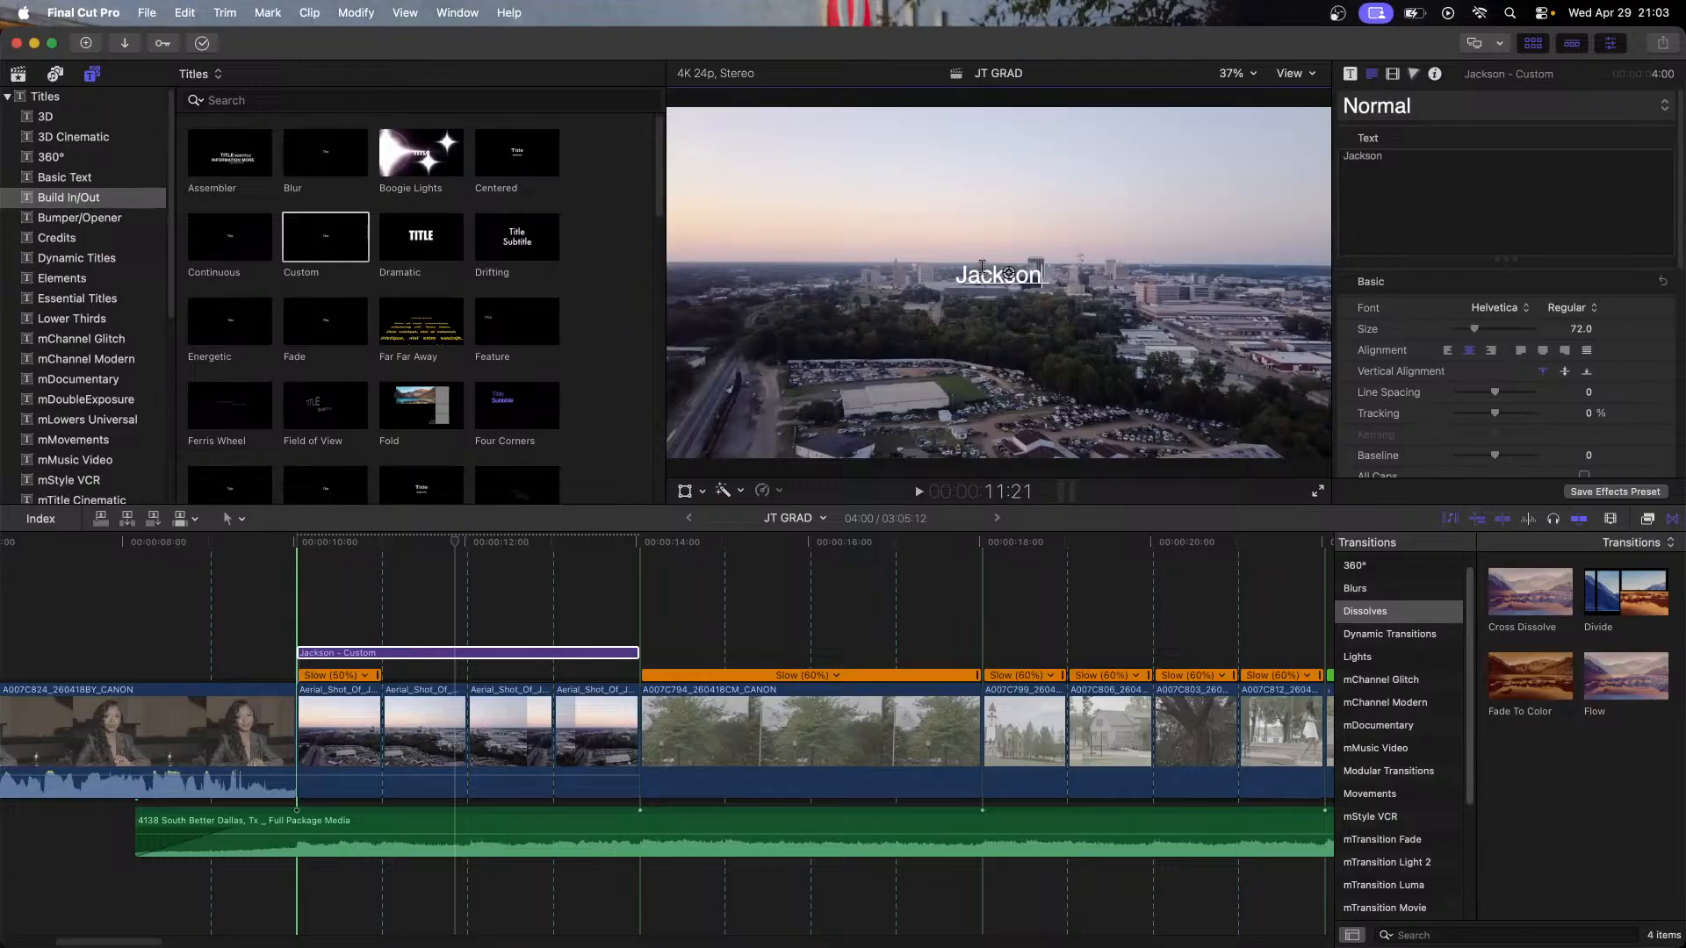
{"action": "type", "text": ",MS"}
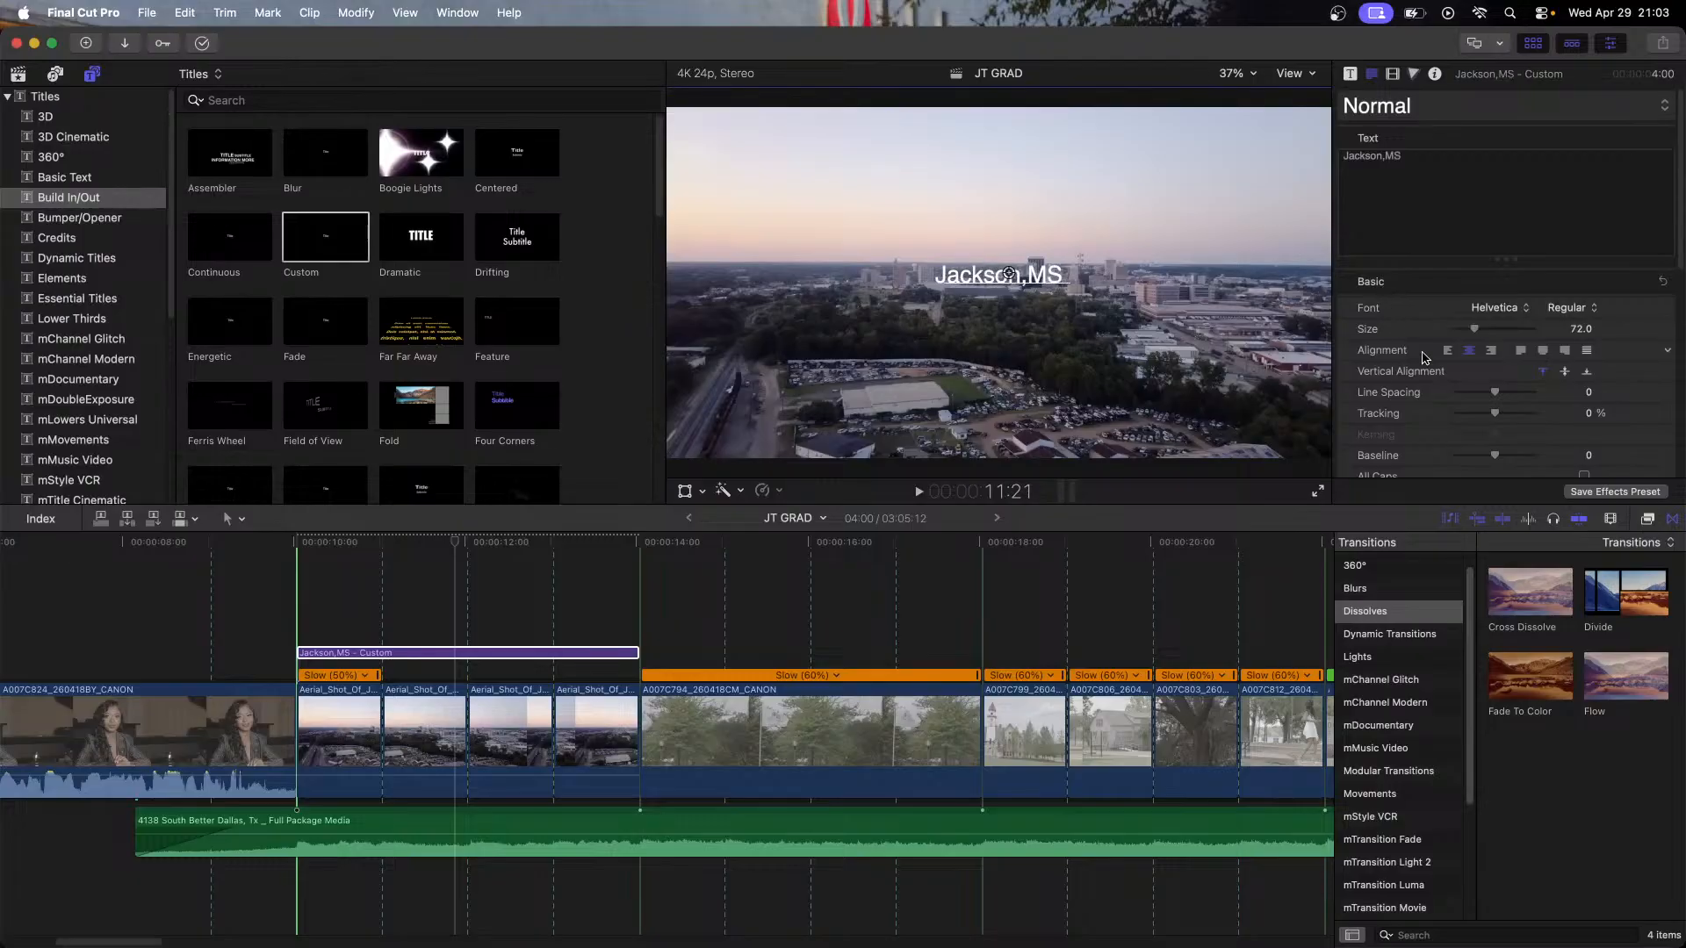
Step: Enlarge the title text to size 243 and change its font to Arial Black
{"action": "left_click_drag", "start_coordinate": [1477, 331], "coordinate": [1526, 327]}
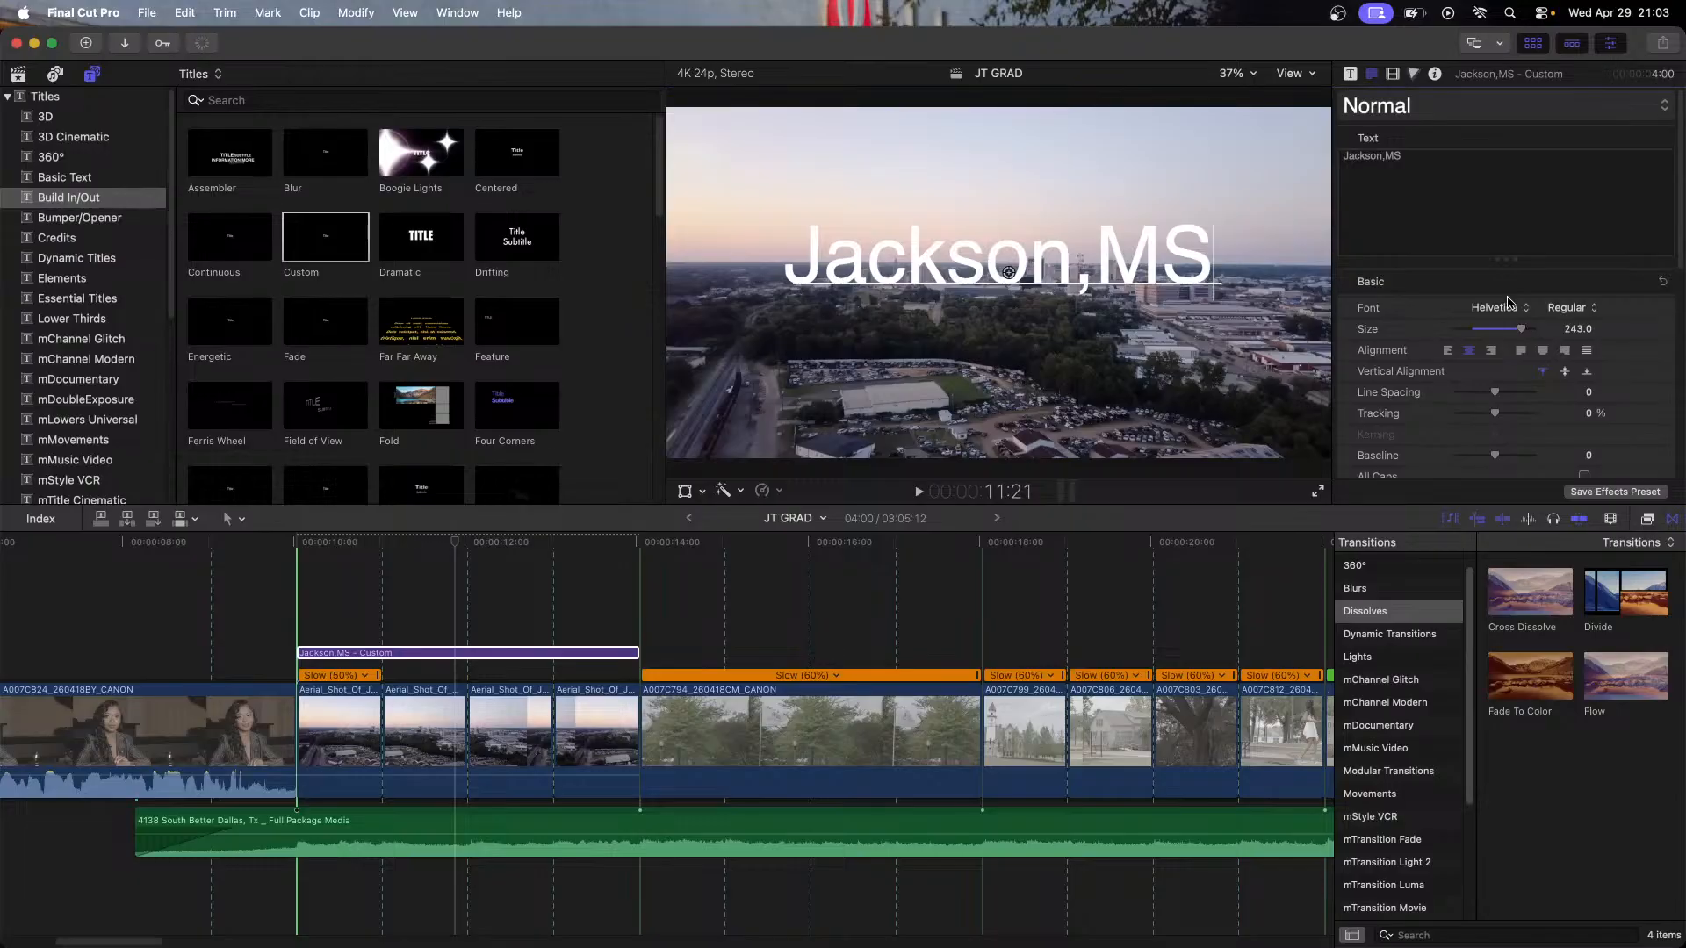
{"action": "left_click", "coordinate": [1510, 307]}
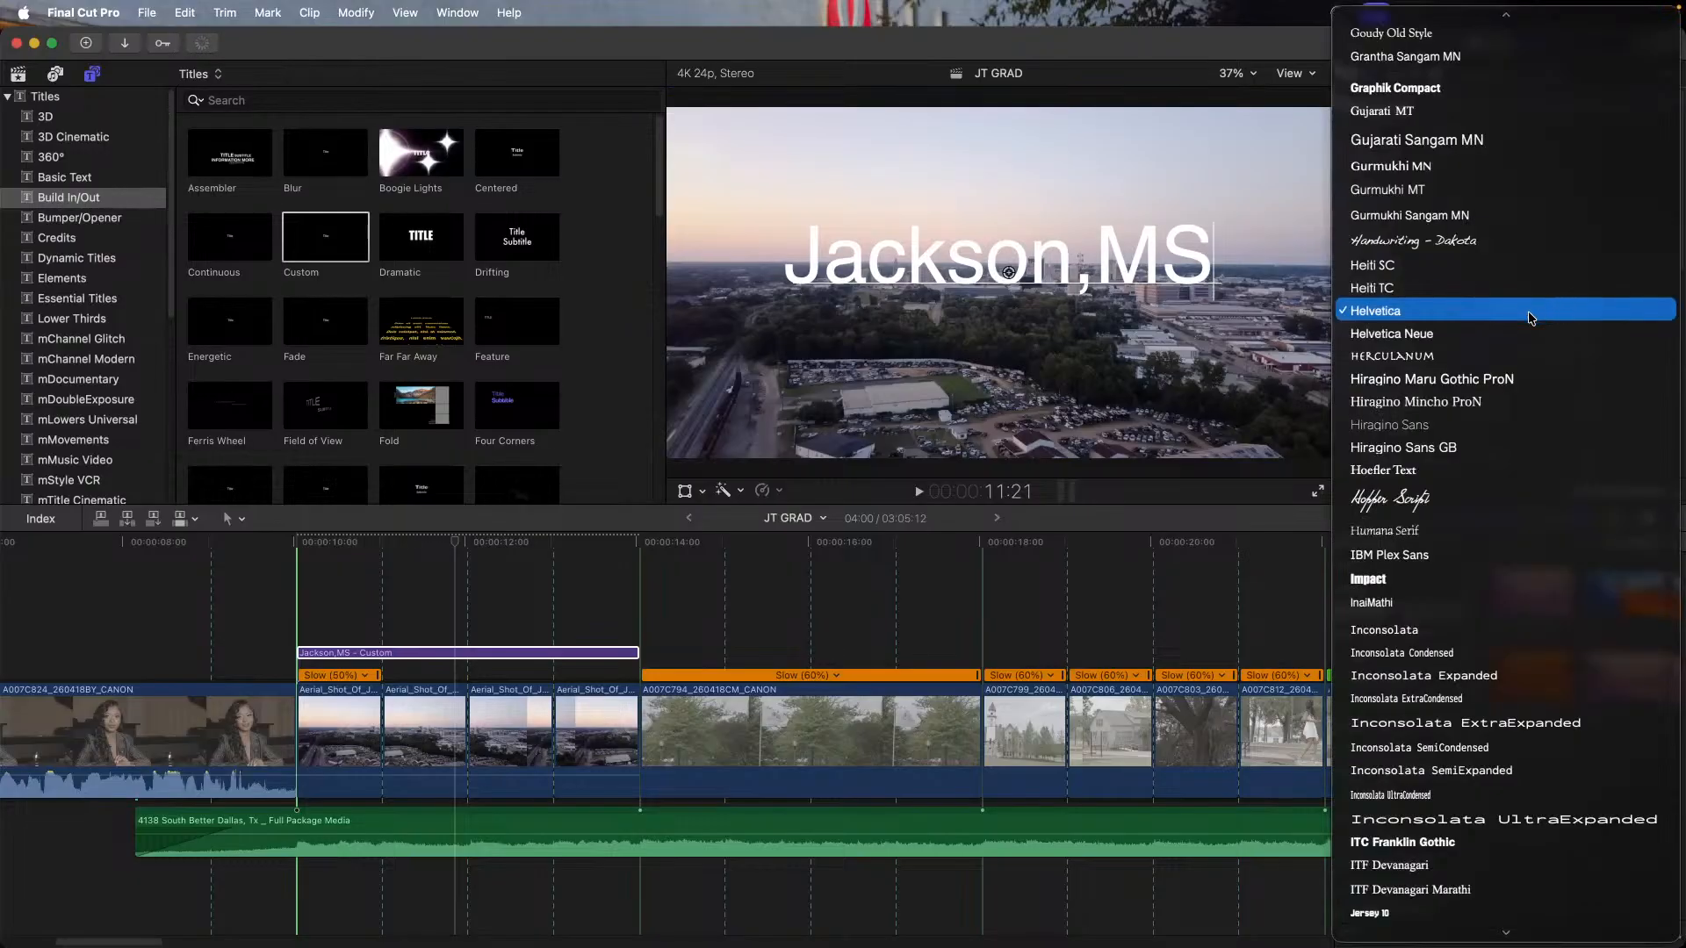
{"action": "scroll", "coordinate": [1440, 316], "scroll_direction": "up", "scroll_amount": 10}
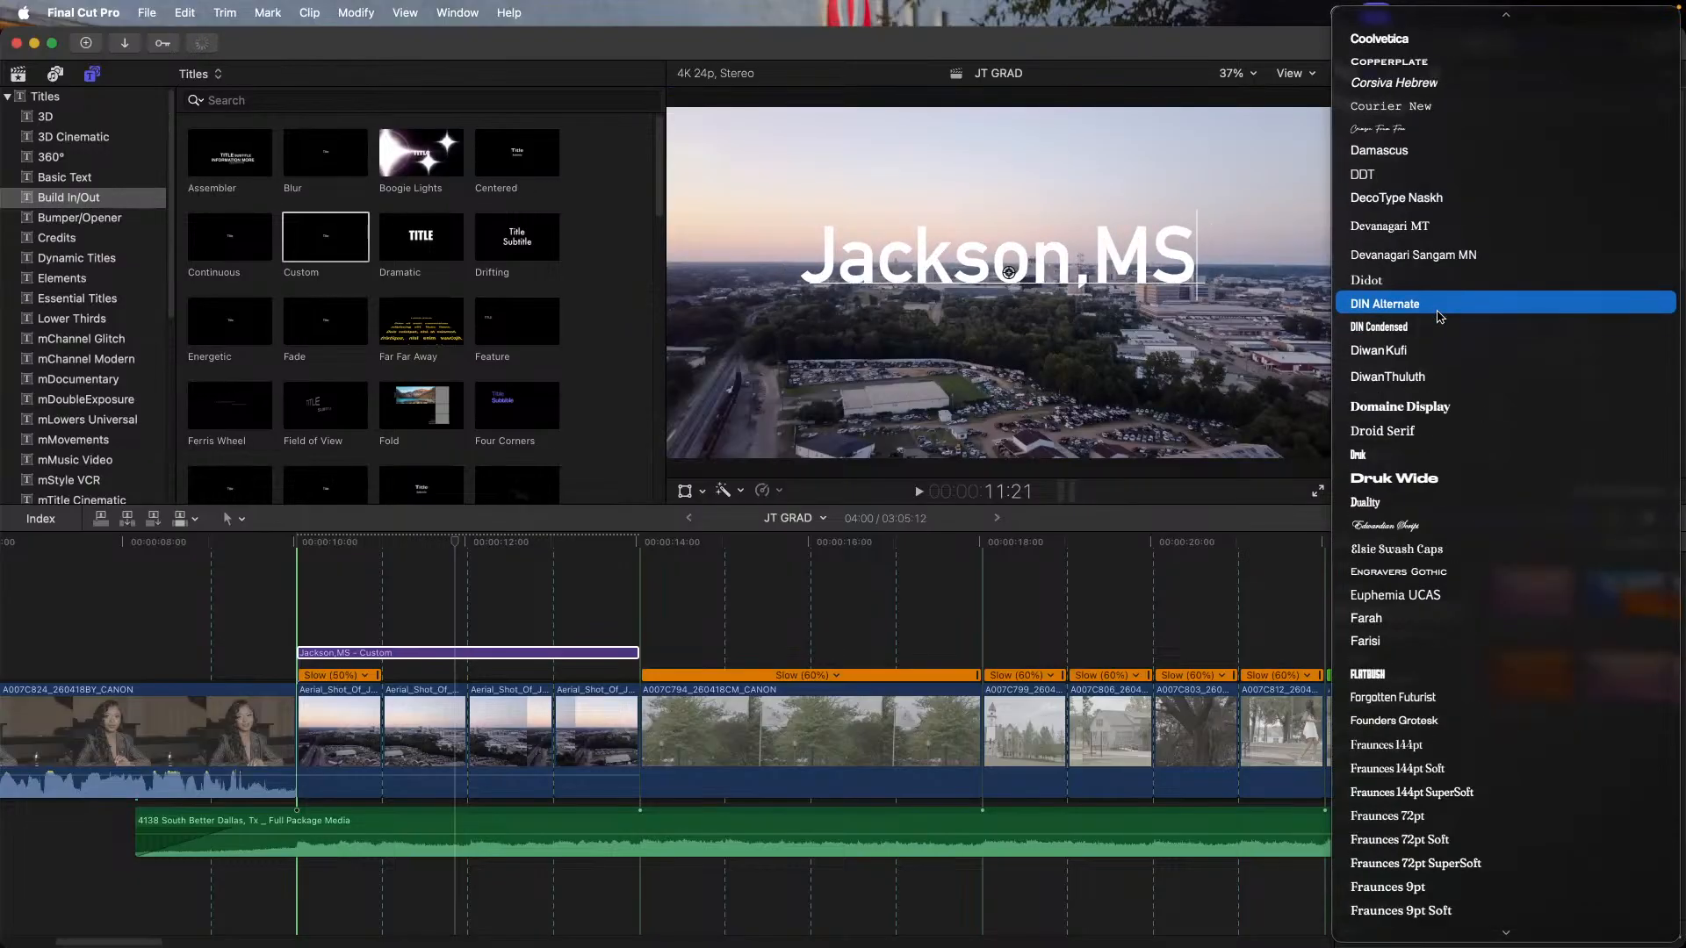
{"action": "scroll", "coordinate": [1439, 316], "scroll_direction": "up", "scroll_amount": 8}
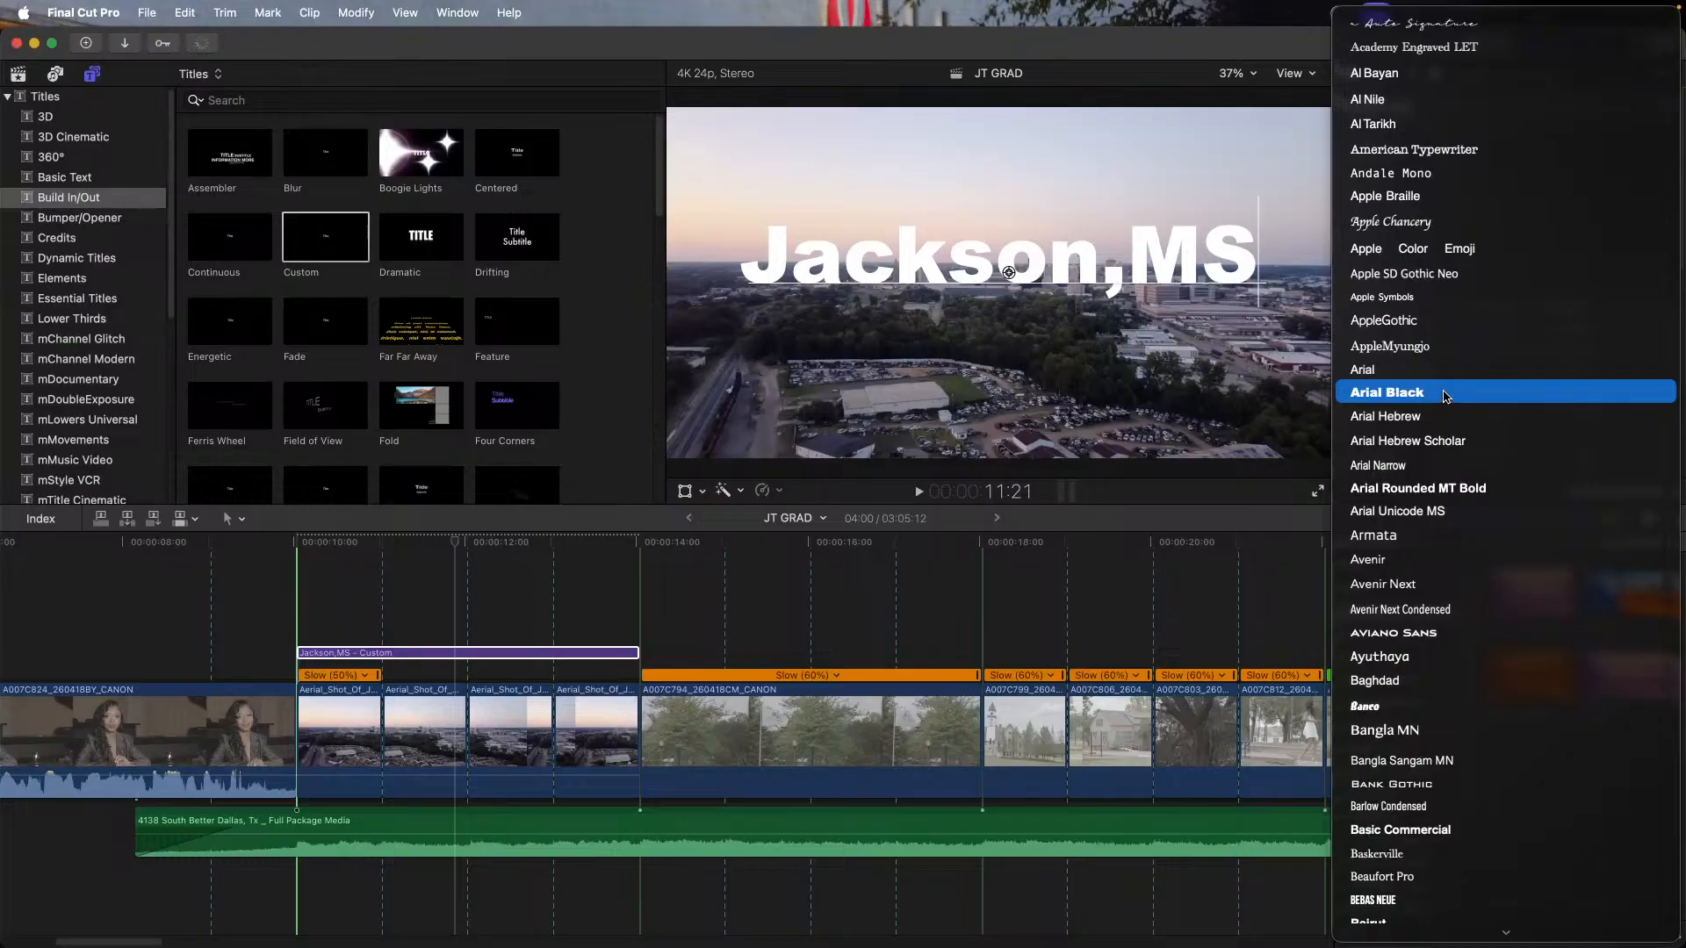
{"action": "left_click", "coordinate": [1444, 397]}
Step: Turn on All Caps for the title, with line spacing of 5 and tracking of about 6.74%
{"action": "scroll", "coordinate": [1550, 228], "scroll_direction": "down", "scroll_amount": 5}
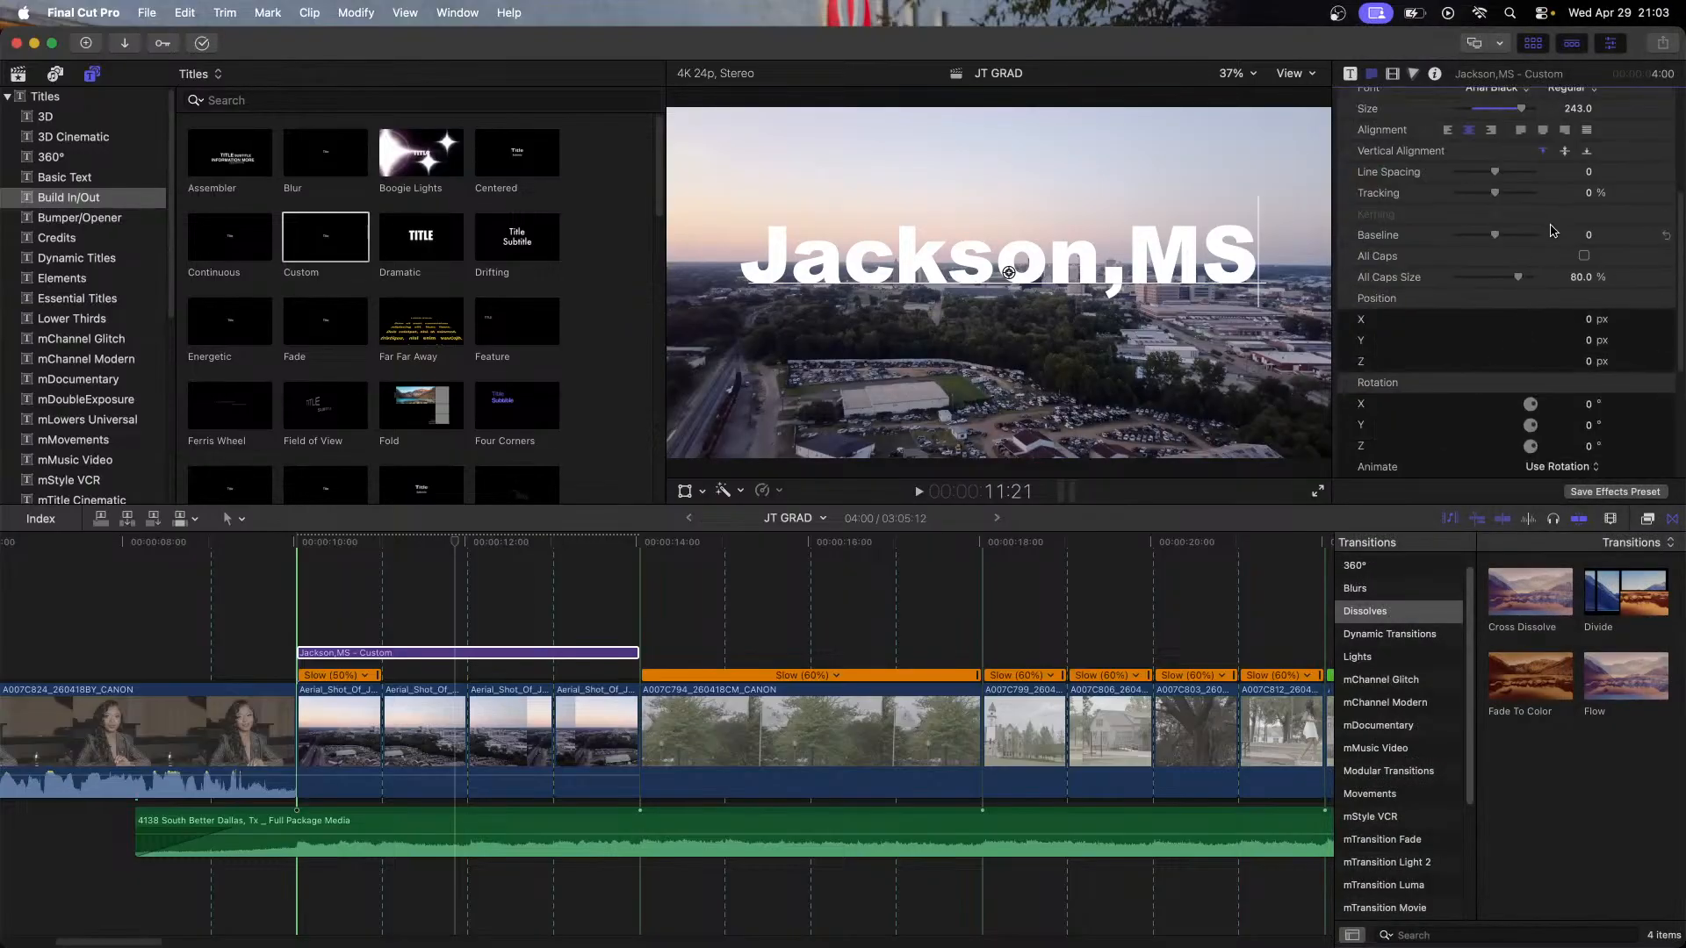
{"action": "left_click", "coordinate": [1584, 255]}
{"action": "scroll", "coordinate": [1492, 267], "scroll_direction": "up", "scroll_amount": 5}
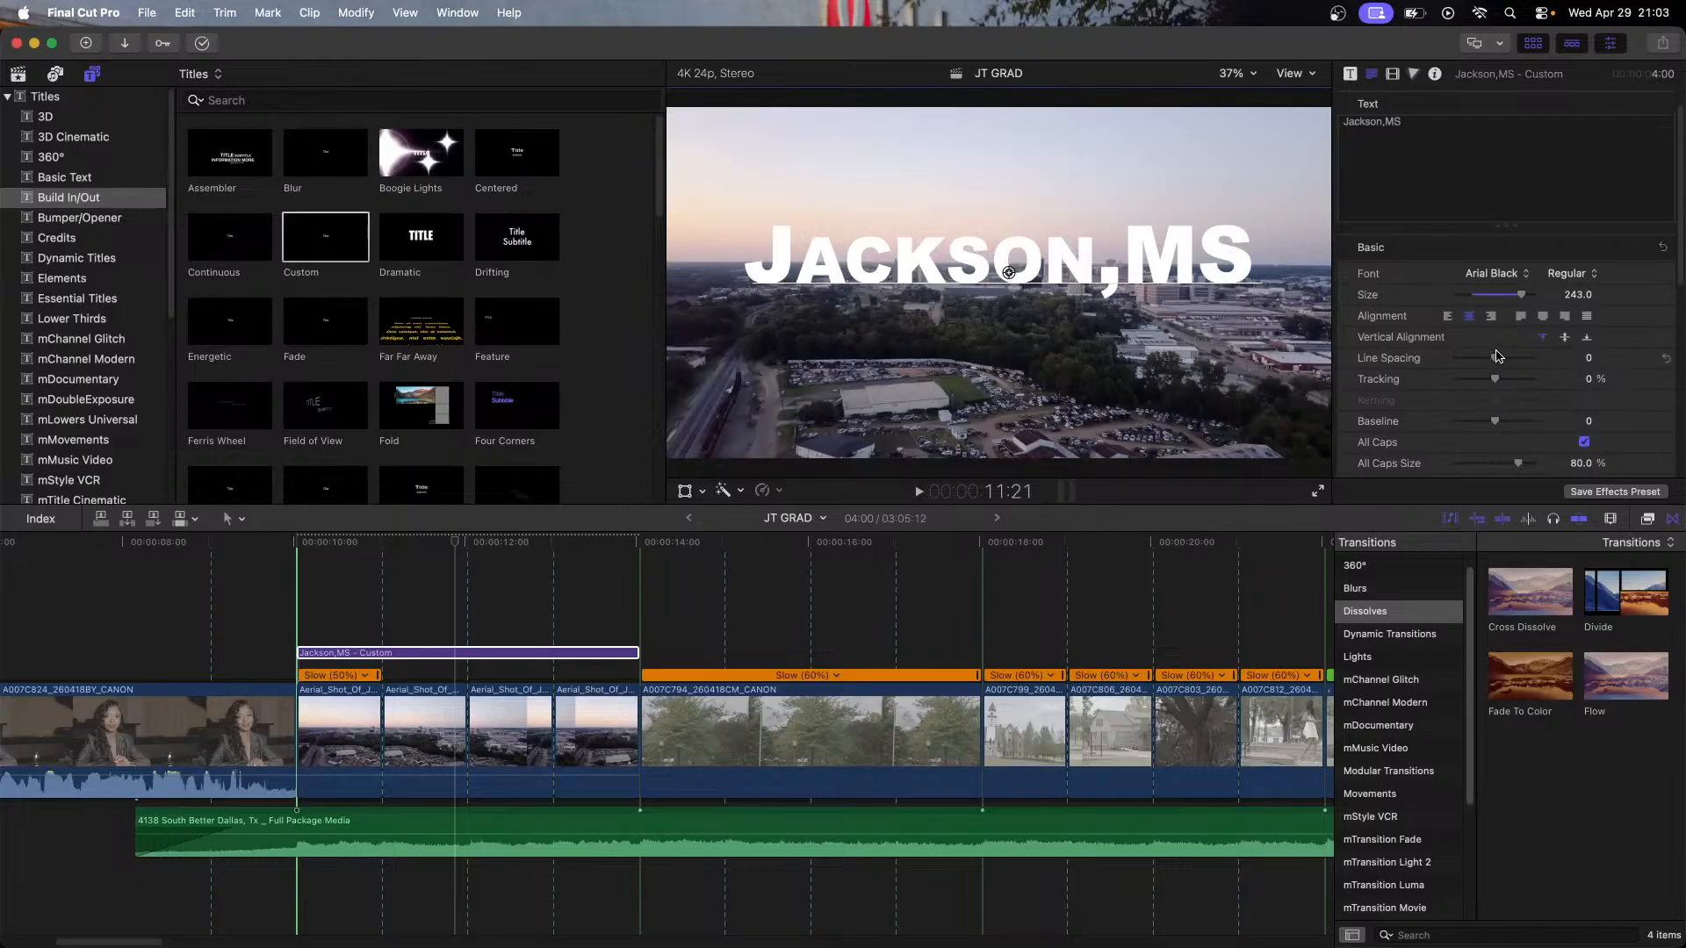
{"action": "left_click", "coordinate": [1563, 339]}
{"action": "left_click", "coordinate": [1543, 339]}
{"action": "left_click_drag", "start_coordinate": [1494, 358], "coordinate": [1498, 384]}
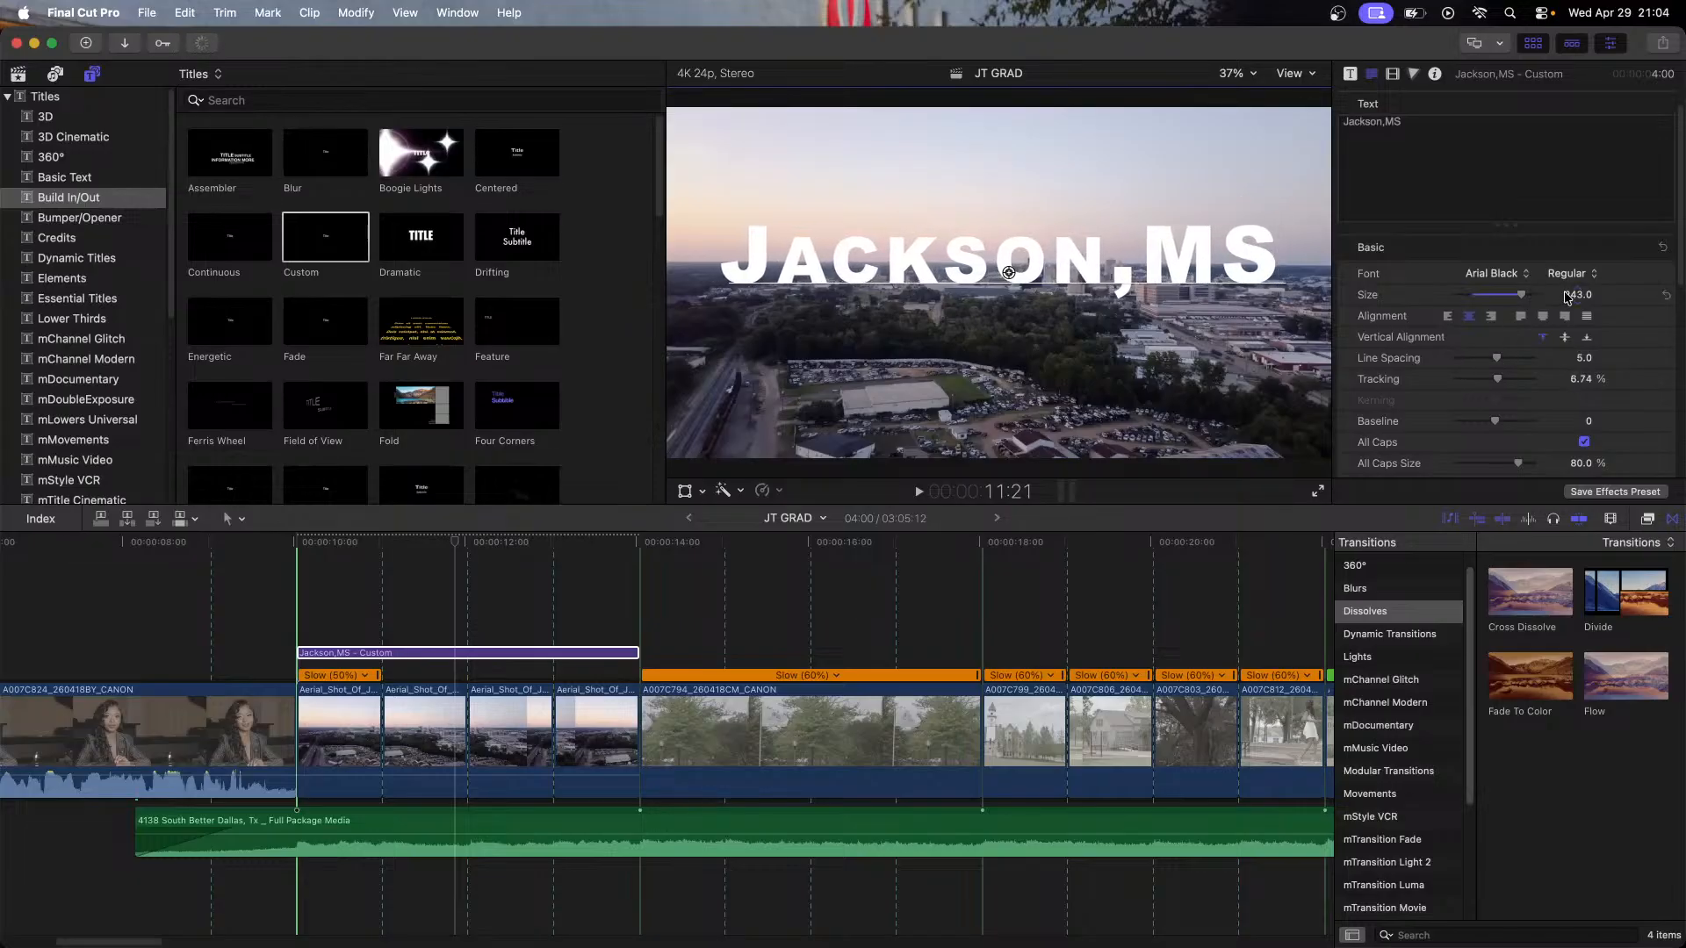
Step: Try shifting the title text through its Y position and undo the change
{"action": "left_click", "coordinate": [1572, 276]}
{"action": "left_click", "coordinate": [1631, 266]}
{"action": "scroll", "coordinate": [1575, 427], "scroll_direction": "down", "scroll_amount": 4}
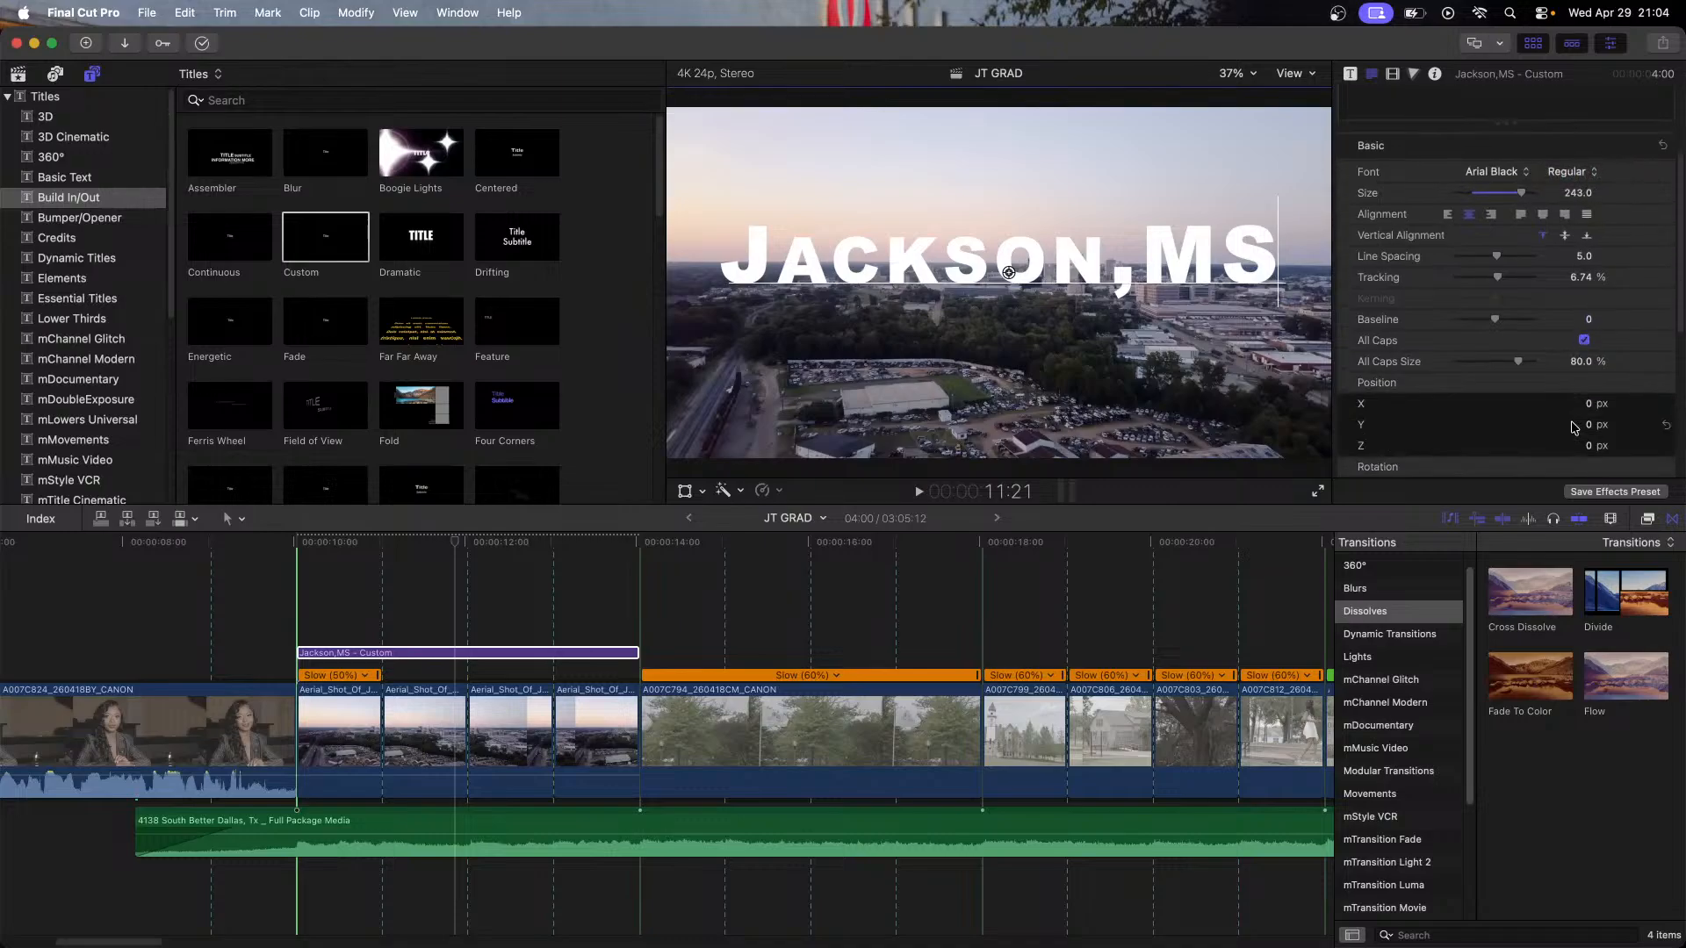
{"action": "scroll", "coordinate": [1541, 420], "scroll_direction": "down", "scroll_amount": 5}
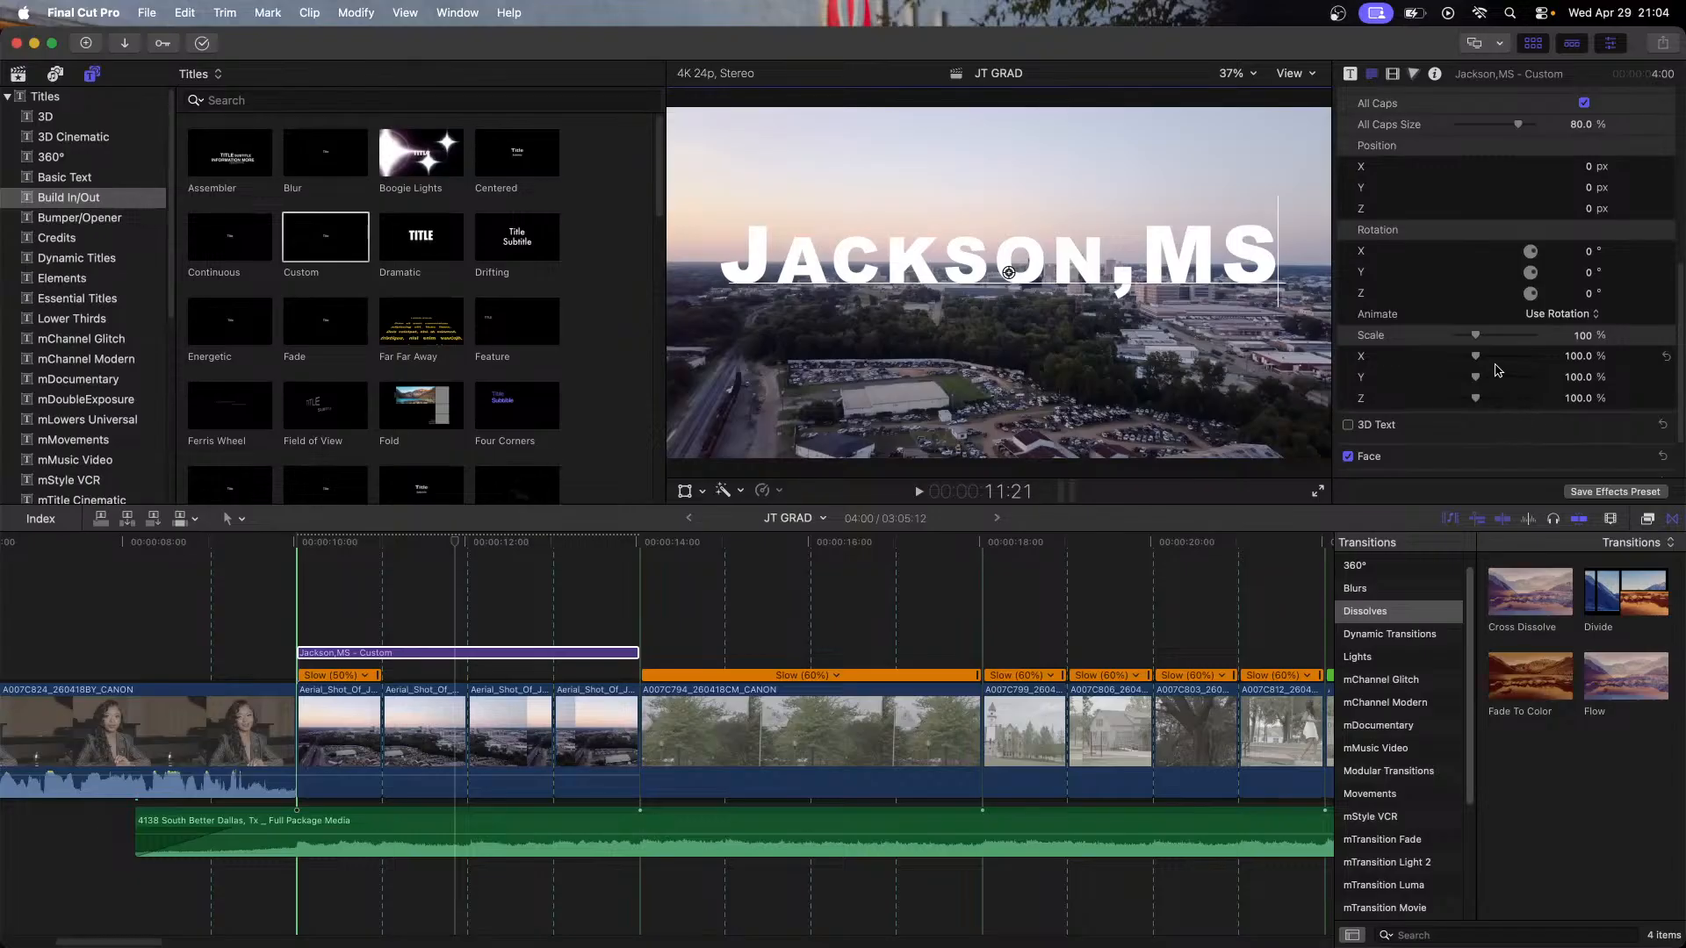
{"action": "scroll", "coordinate": [1497, 369], "scroll_direction": "up", "scroll_amount": 2}
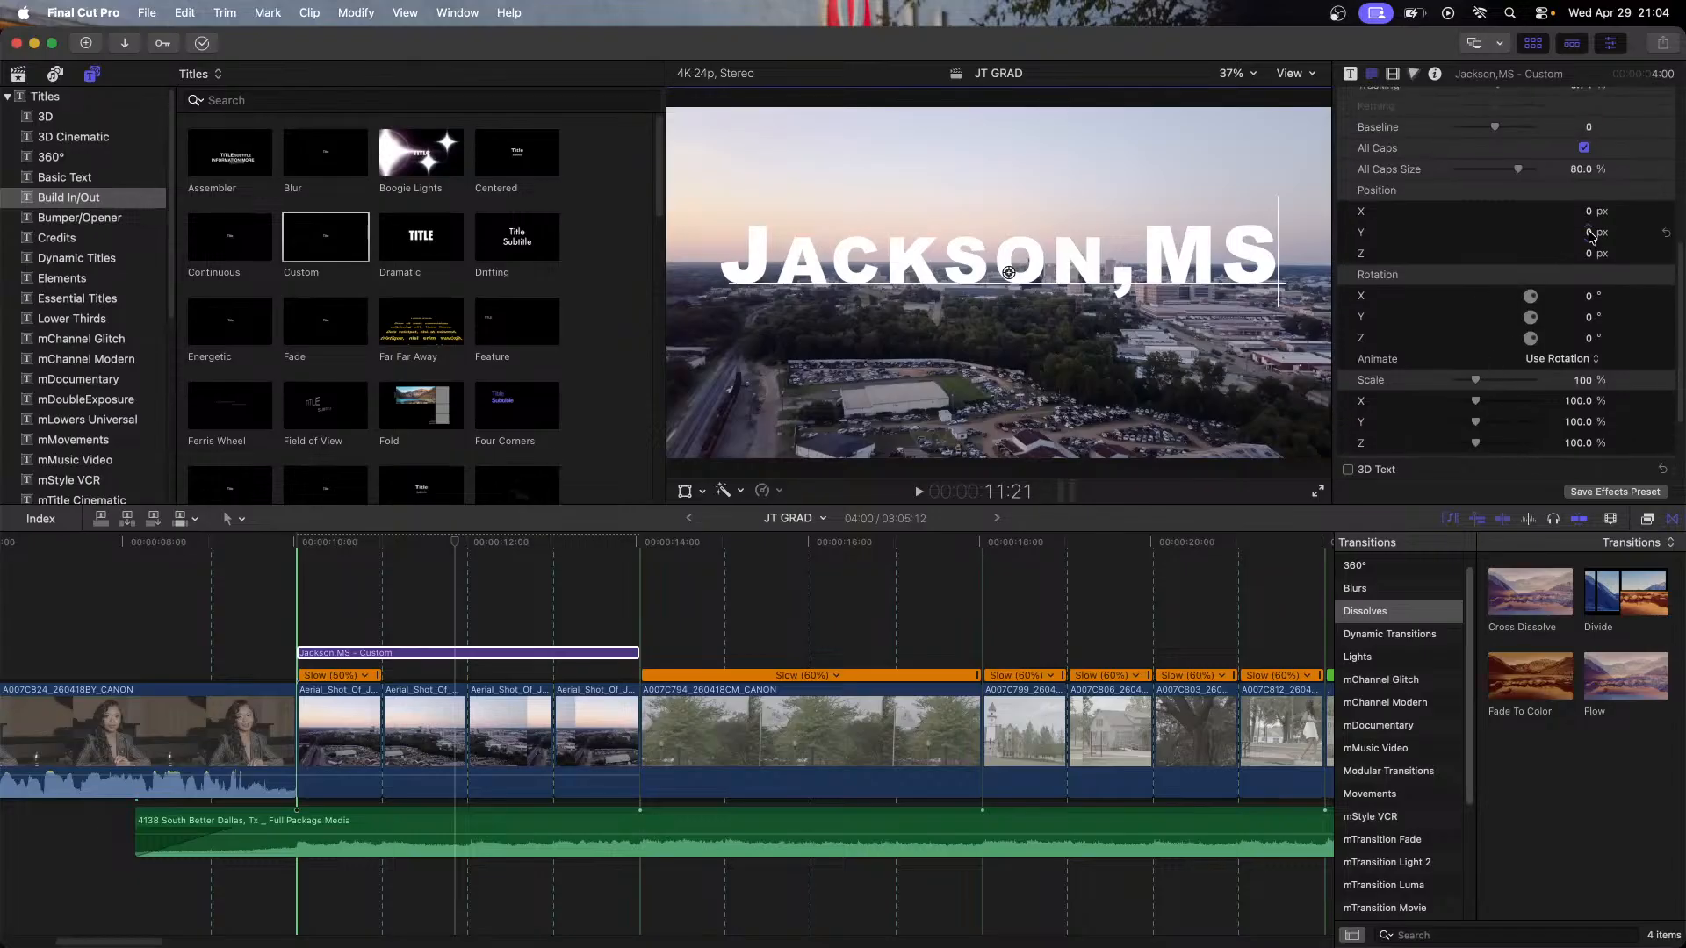
{"action": "left_click_drag", "start_coordinate": [1589, 233], "coordinate": [1566, 259]}
{"action": "key", "text": "super+z"}
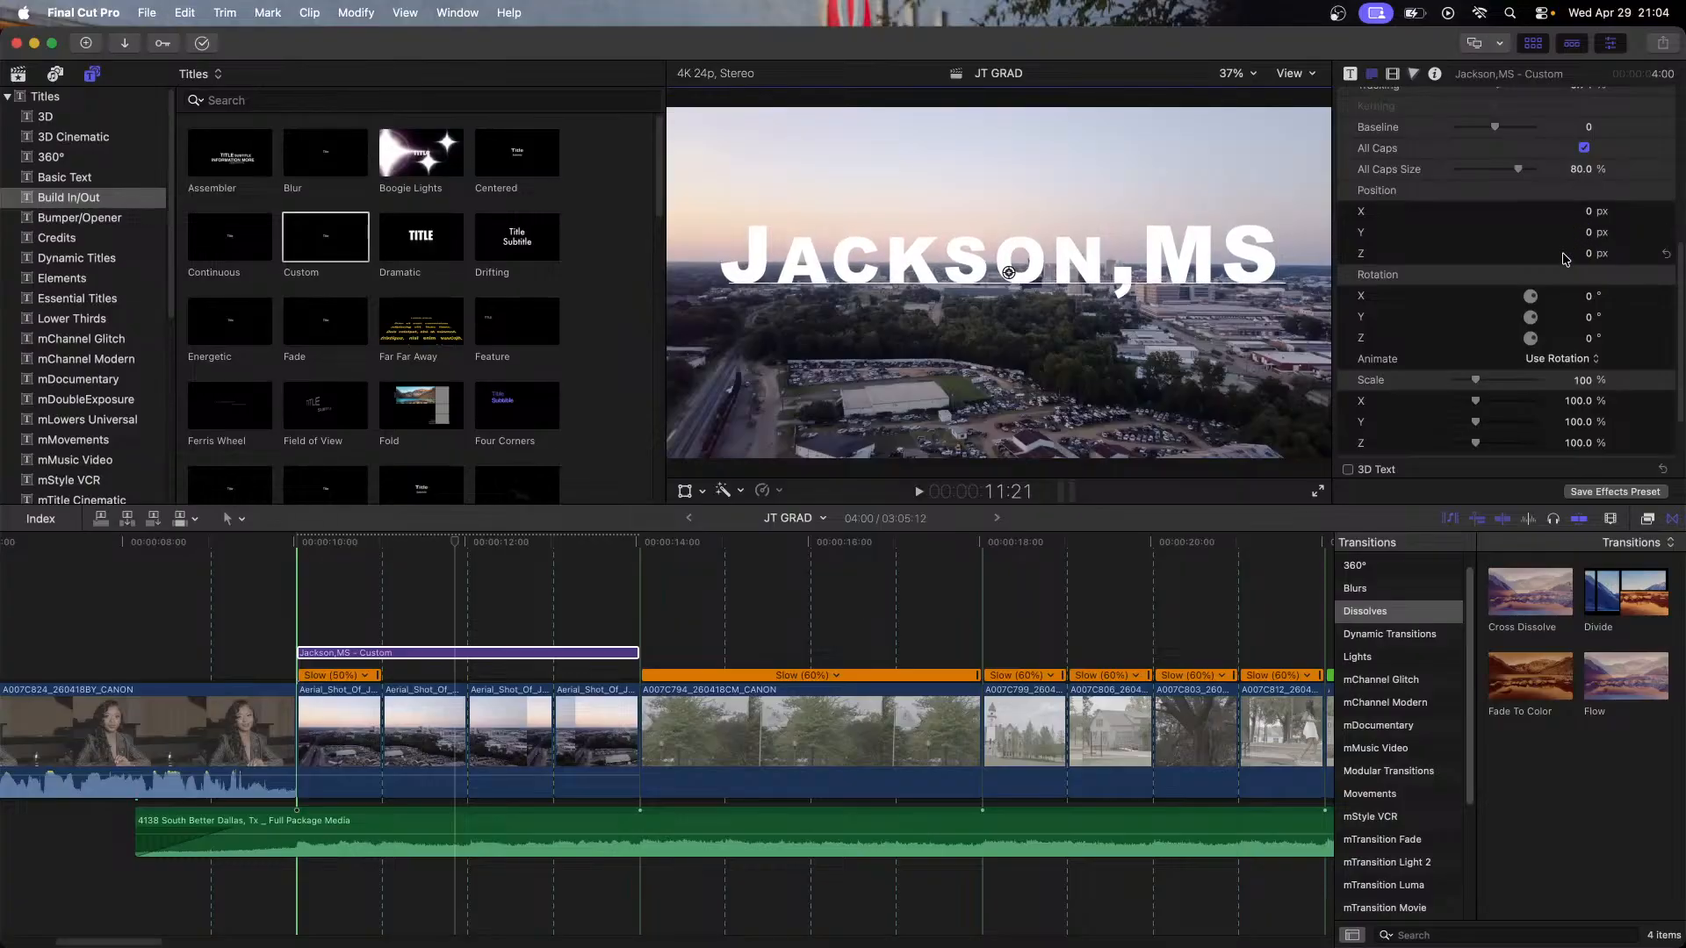
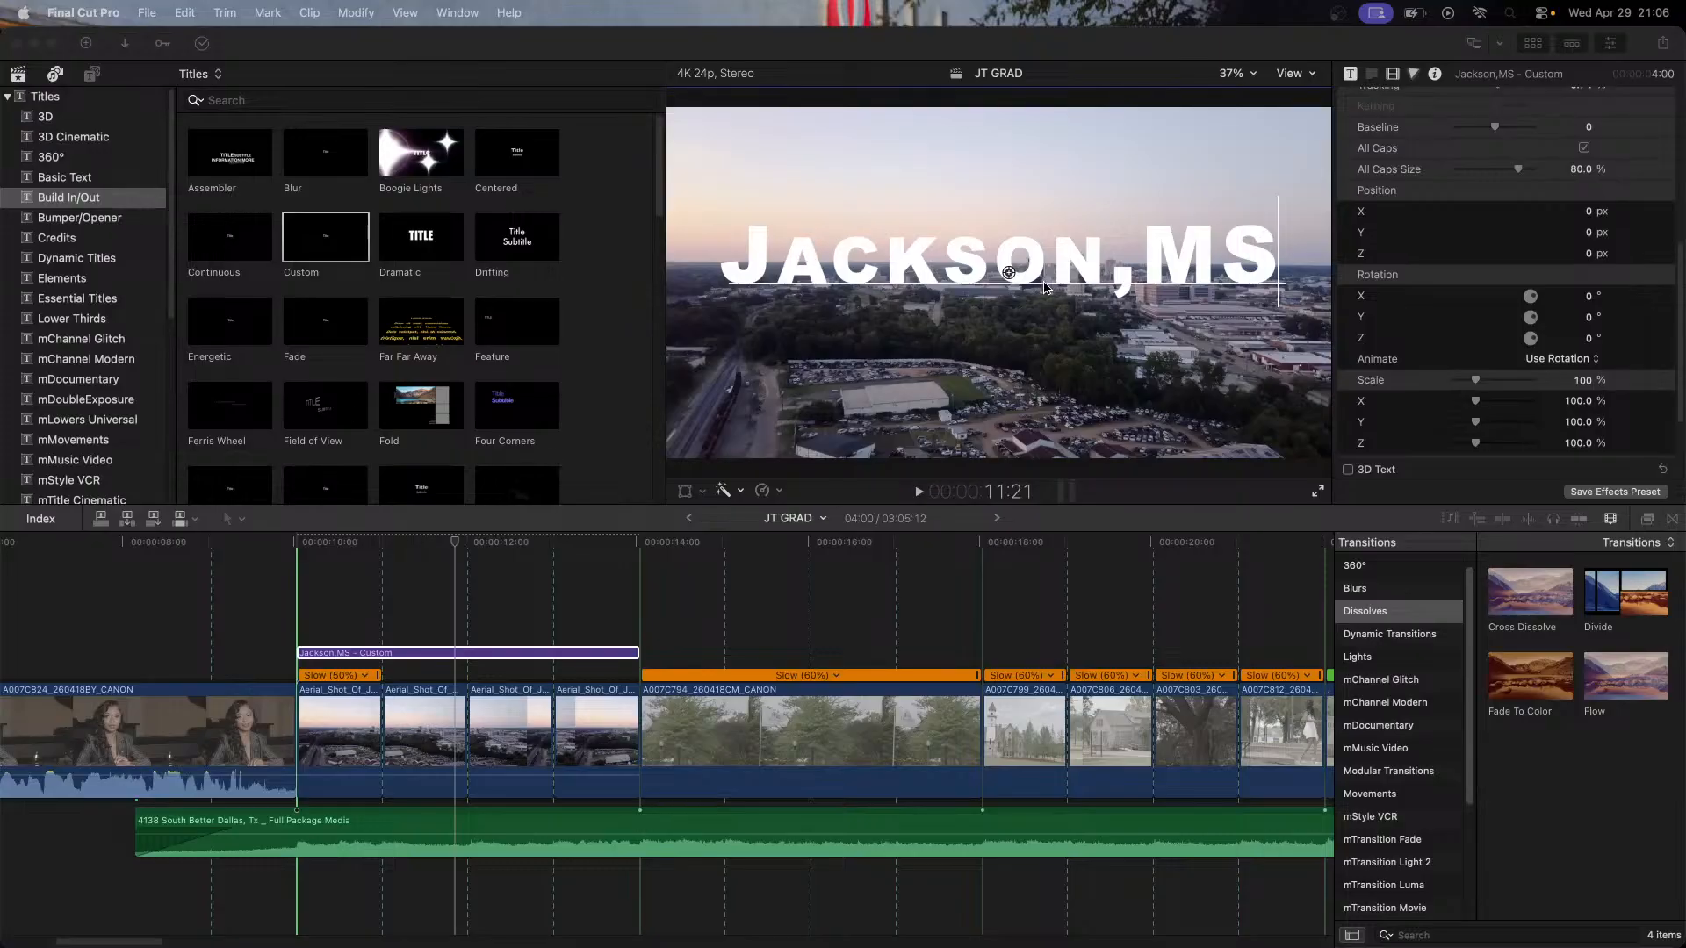
Step: Set the title's font size to 285 so it spans the frame, and lower the text slightly toward the frame's middle
{"action": "left_click", "coordinate": [1045, 254]}
{"action": "scroll", "coordinate": [1510, 334], "scroll_direction": "up", "scroll_amount": 6}
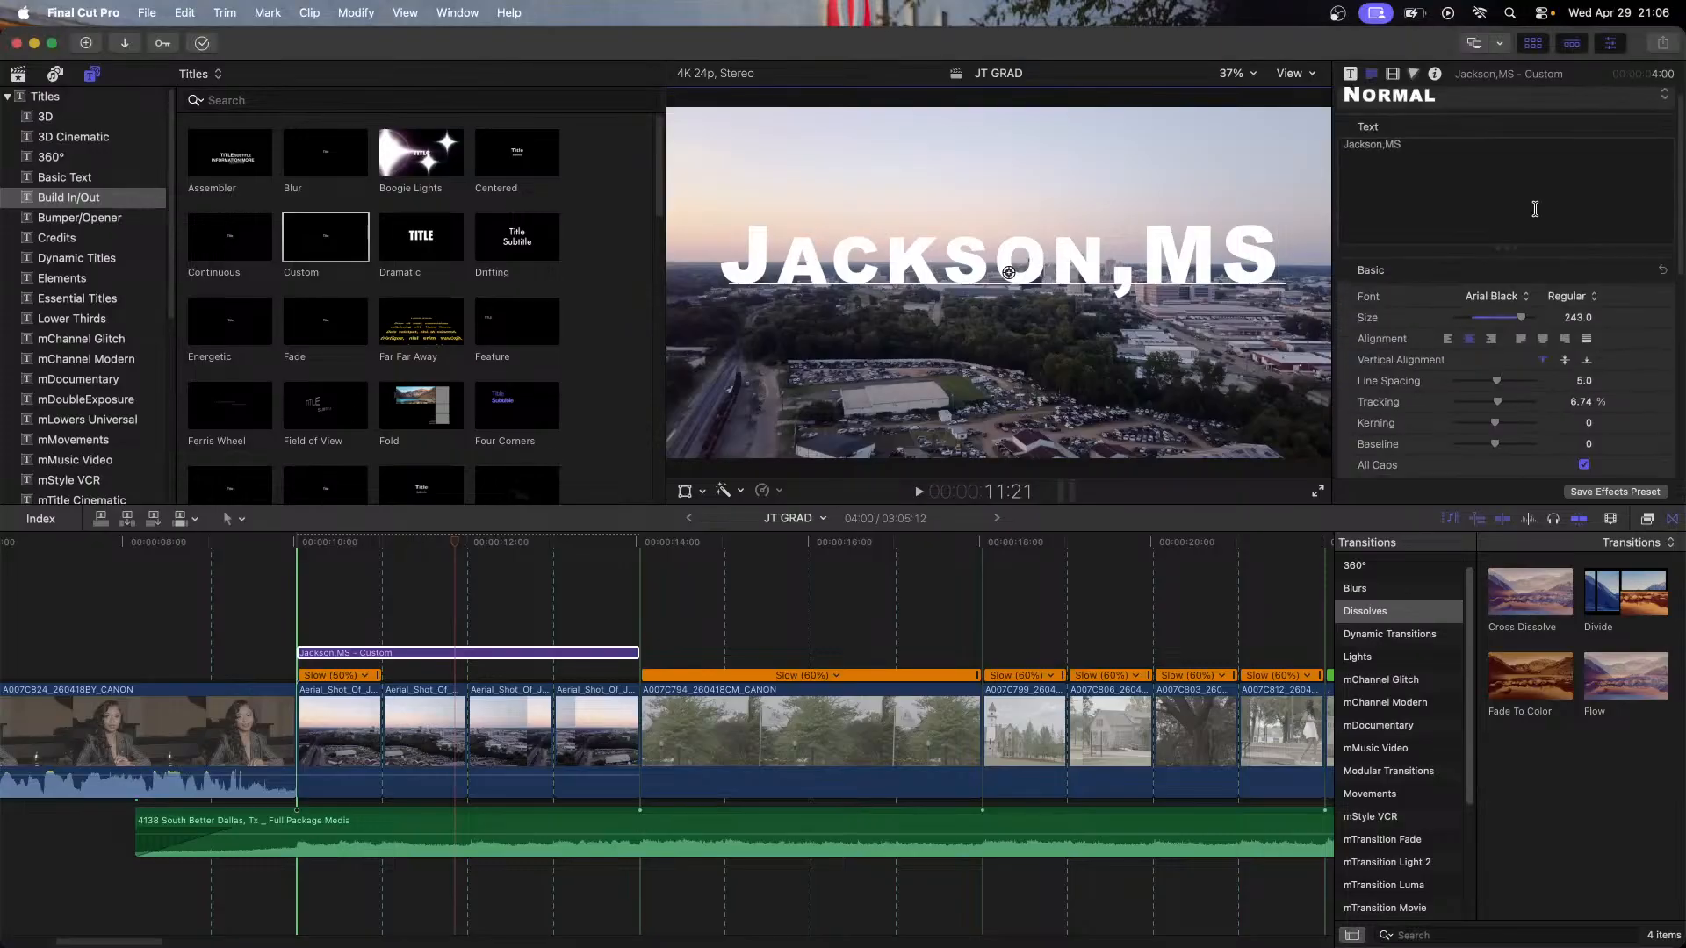
{"action": "mouse_move", "coordinate": [1578, 317]}
{"action": "left_mouse_down"}
{"action": "mouse_move", "coordinate": [1617, 317]}
{"action": "mouse_move", "coordinate": [1577, 320]}
{"action": "left_mouse_up"}
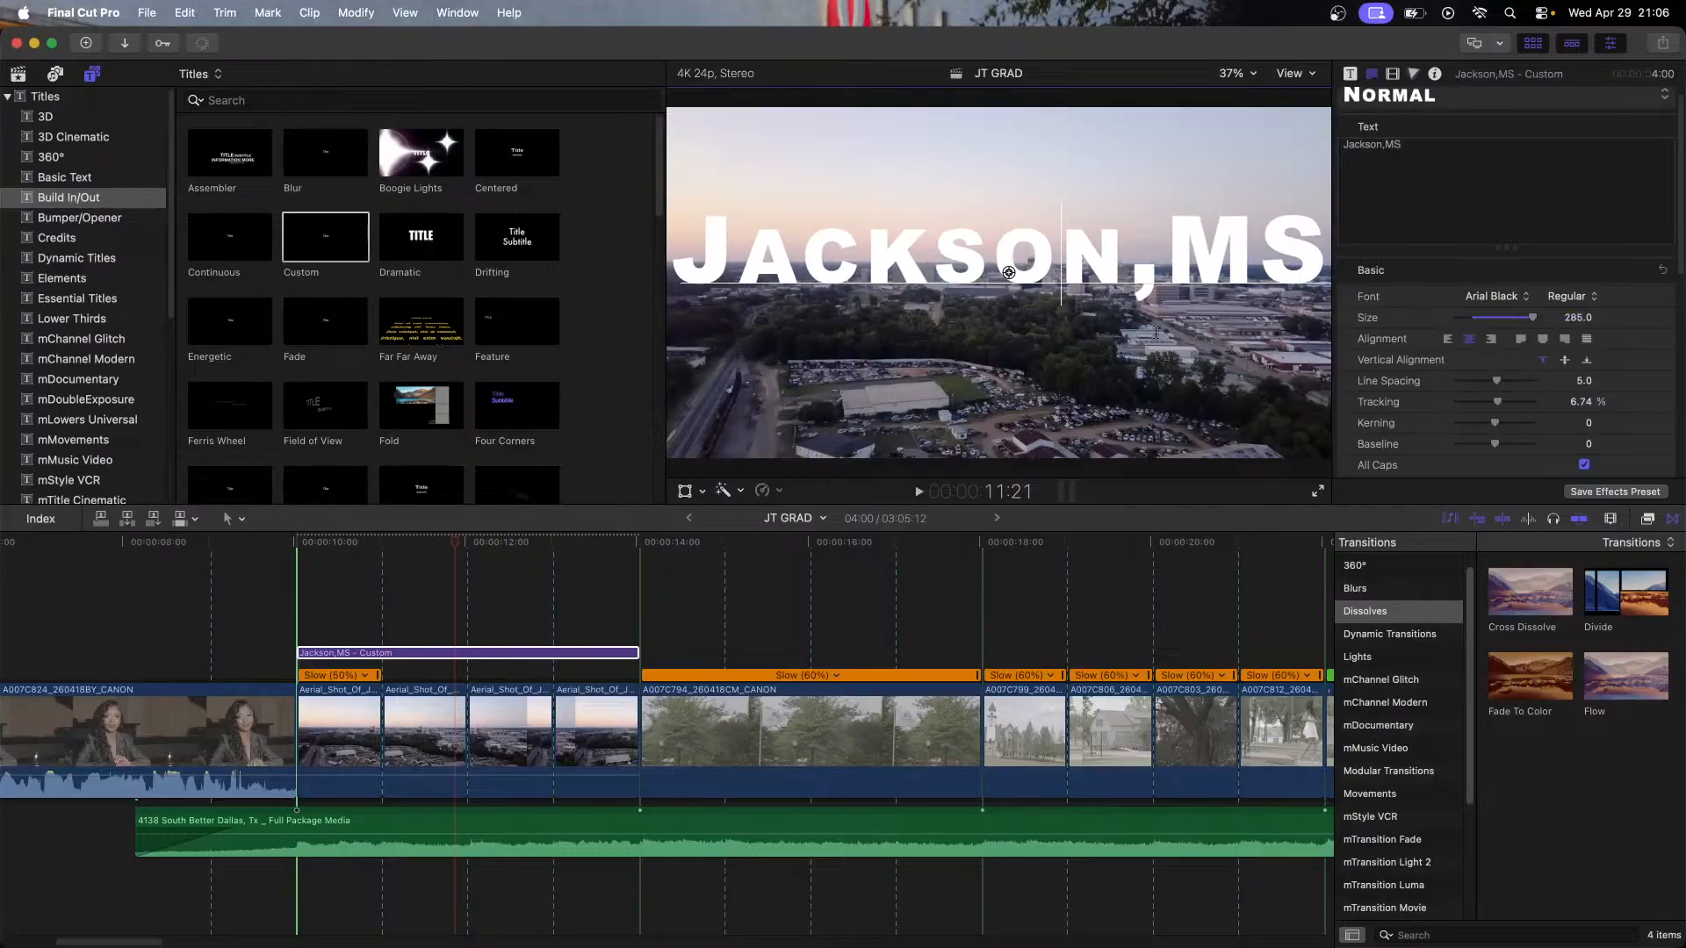
{"action": "left_click_drag", "start_coordinate": [1000, 265], "coordinate": [1011, 303]}
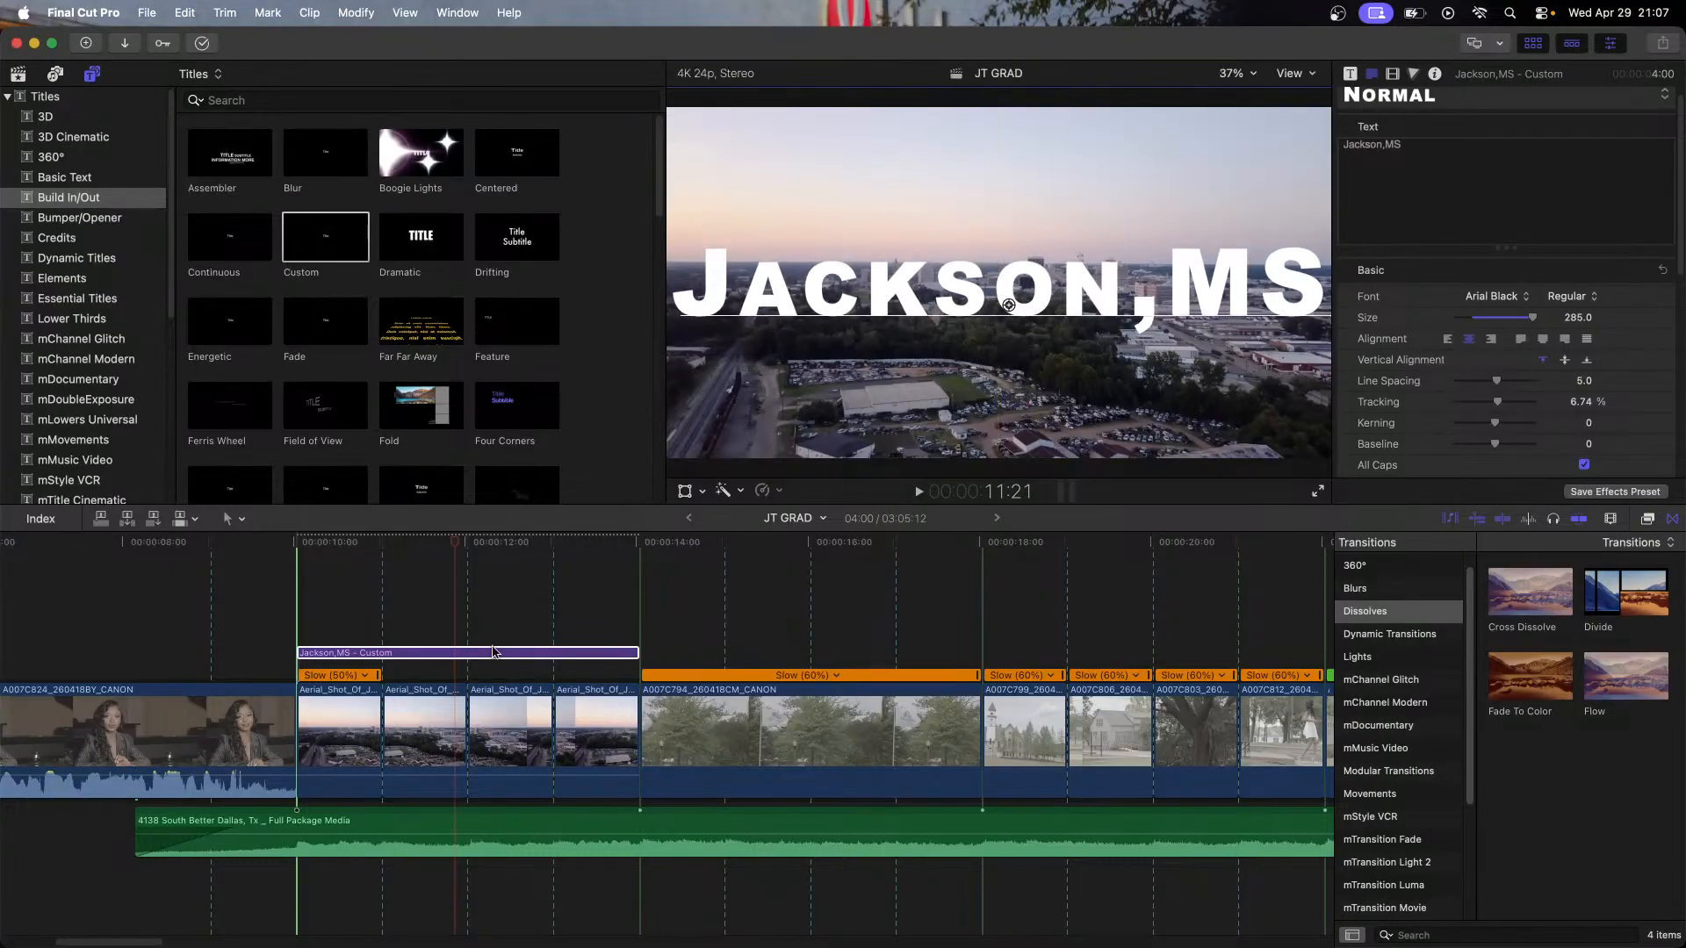
Step: Set the title's blend mode to Stencil Alpha so the aerial footage shows only inside the letters
{"action": "left_click", "coordinate": [492, 657]}
{"action": "left_click", "coordinate": [492, 654]}
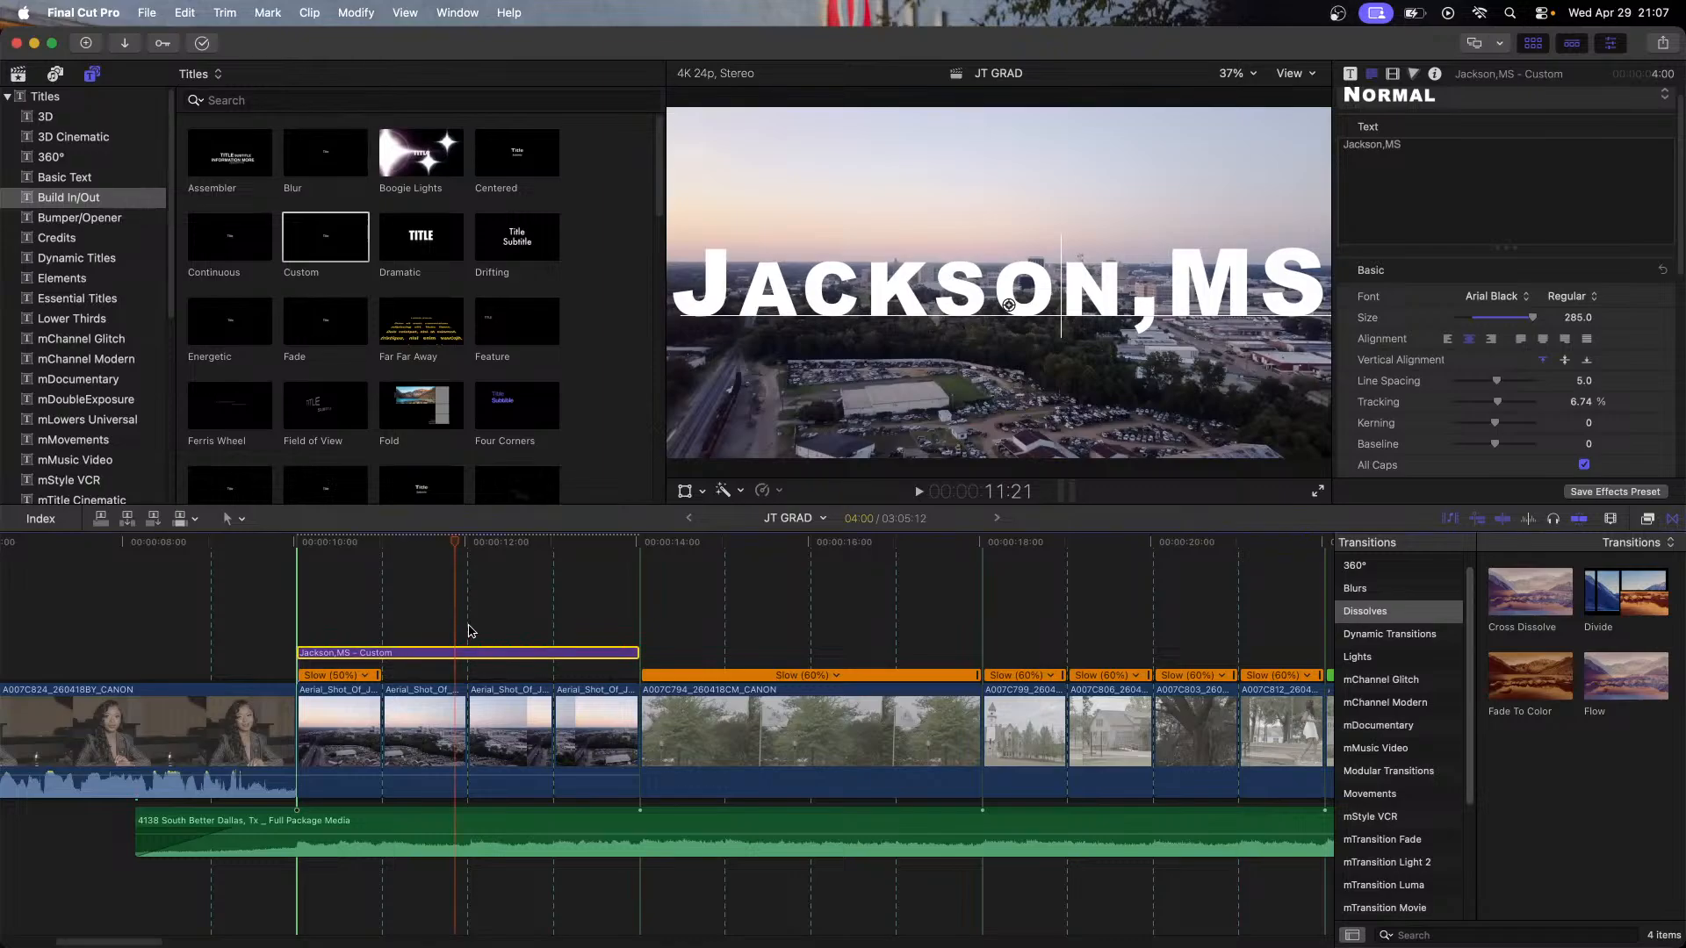
{"action": "left_click", "coordinate": [1352, 74]}
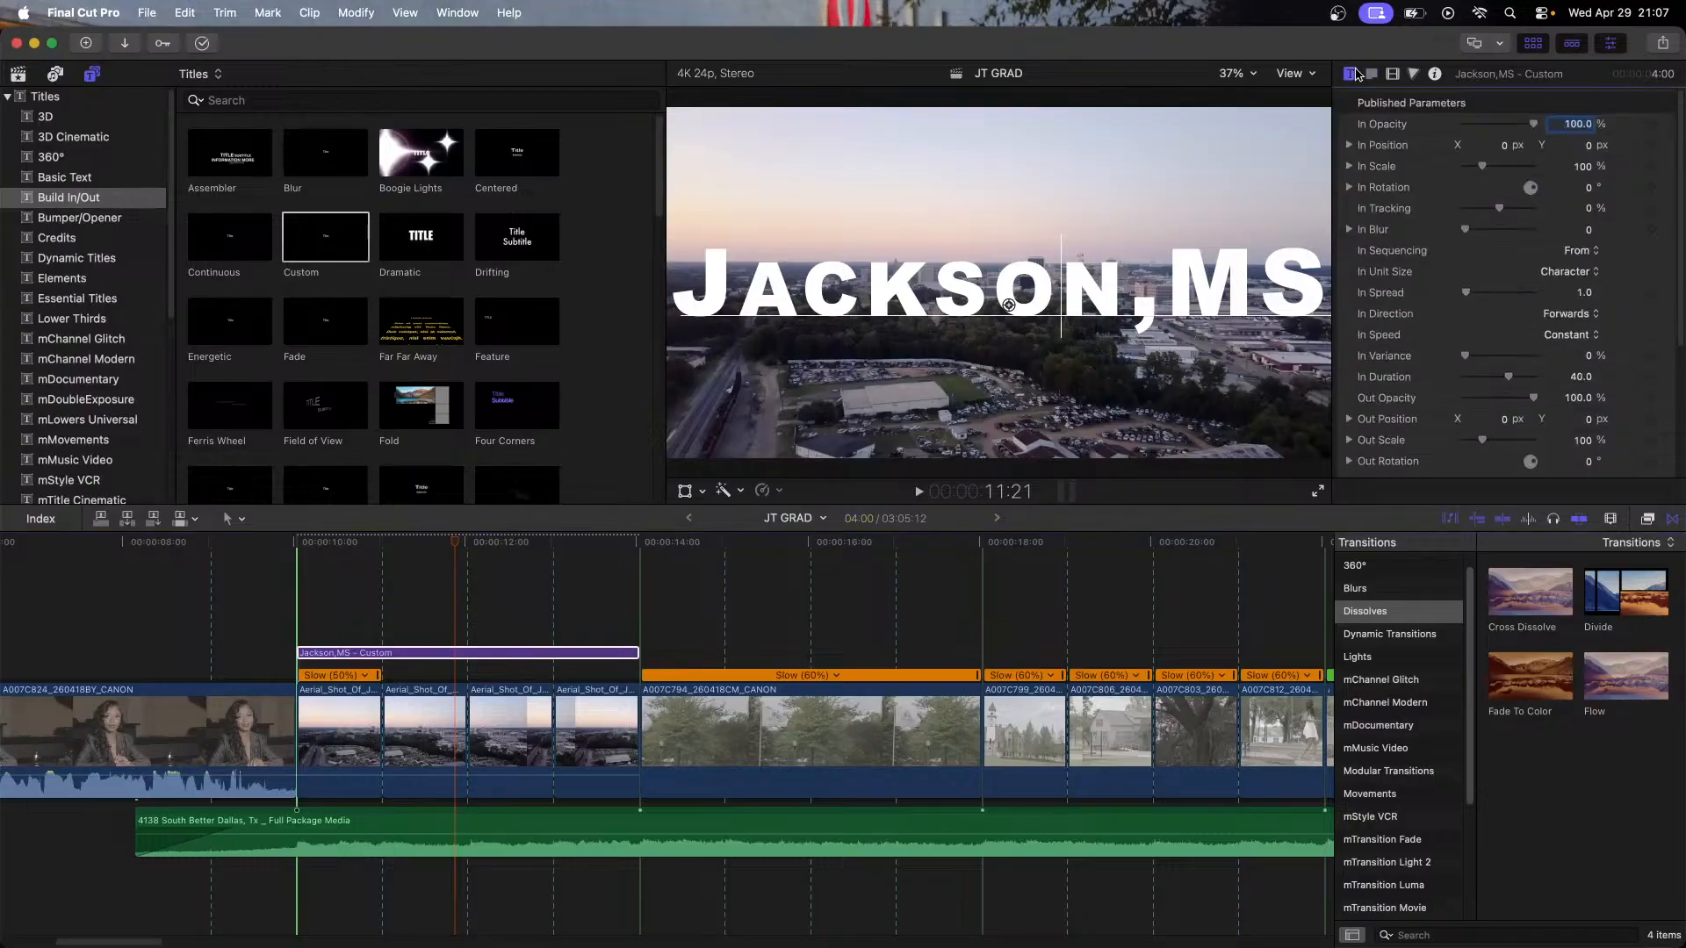
{"action": "left_click", "coordinate": [1371, 74]}
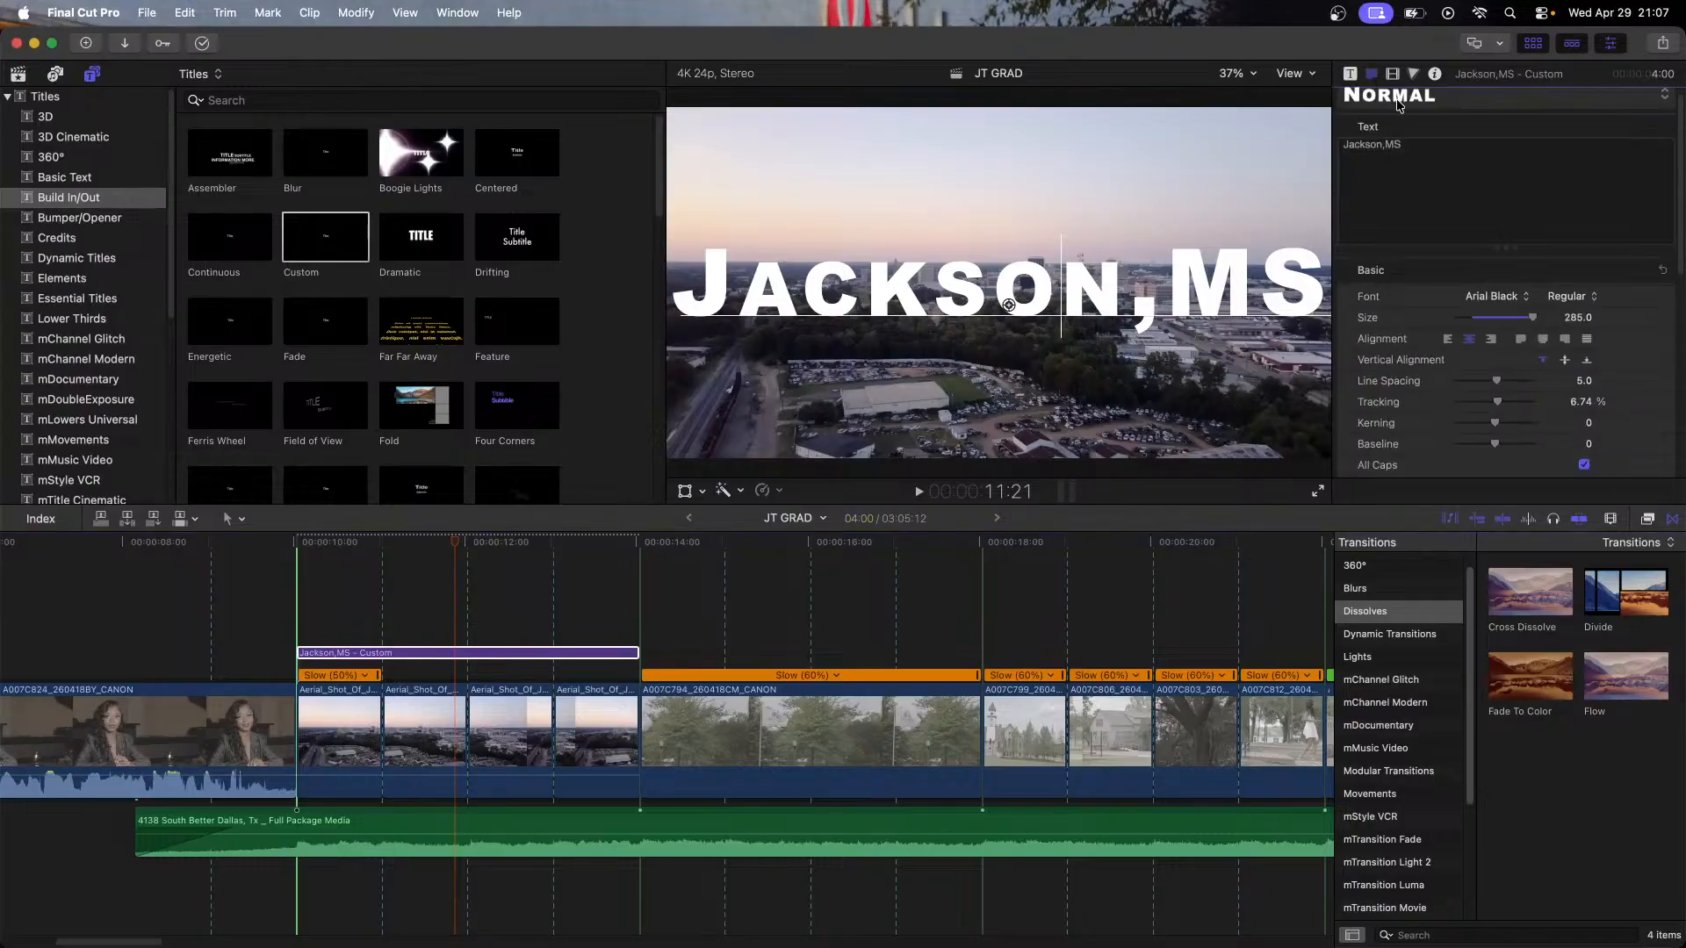
{"action": "left_click", "coordinate": [1397, 97]}
{"action": "left_click", "coordinate": [1399, 95]}
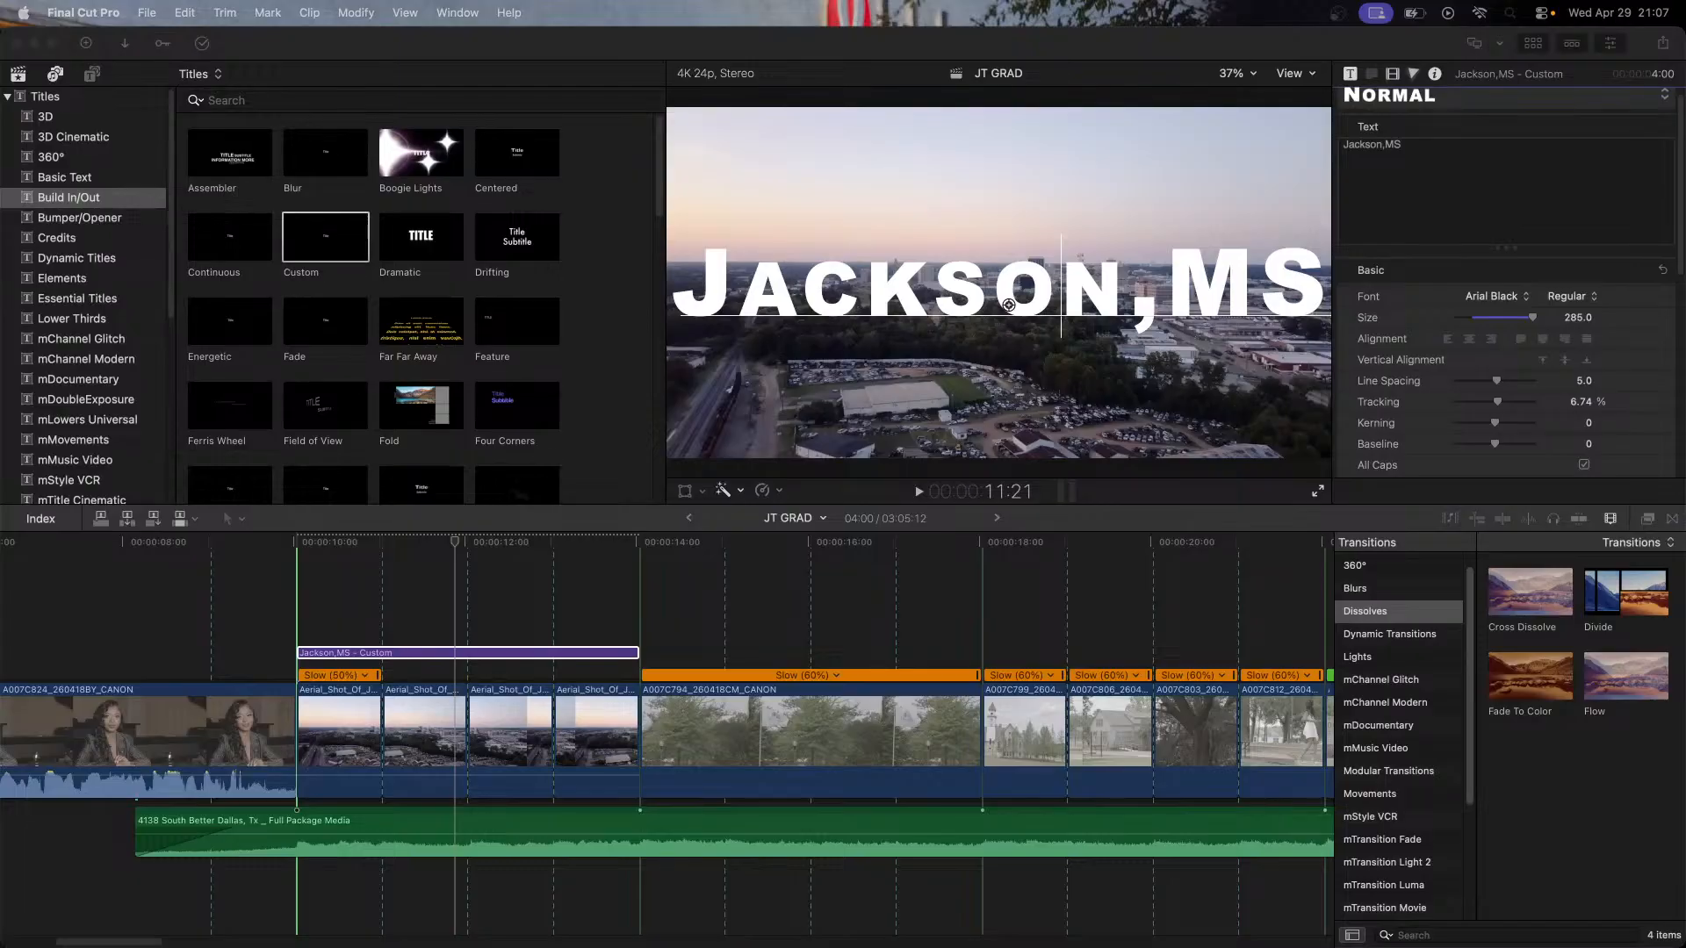
{"action": "left_click", "coordinate": [1393, 75]}
{"action": "left_click", "coordinate": [1573, 123]}
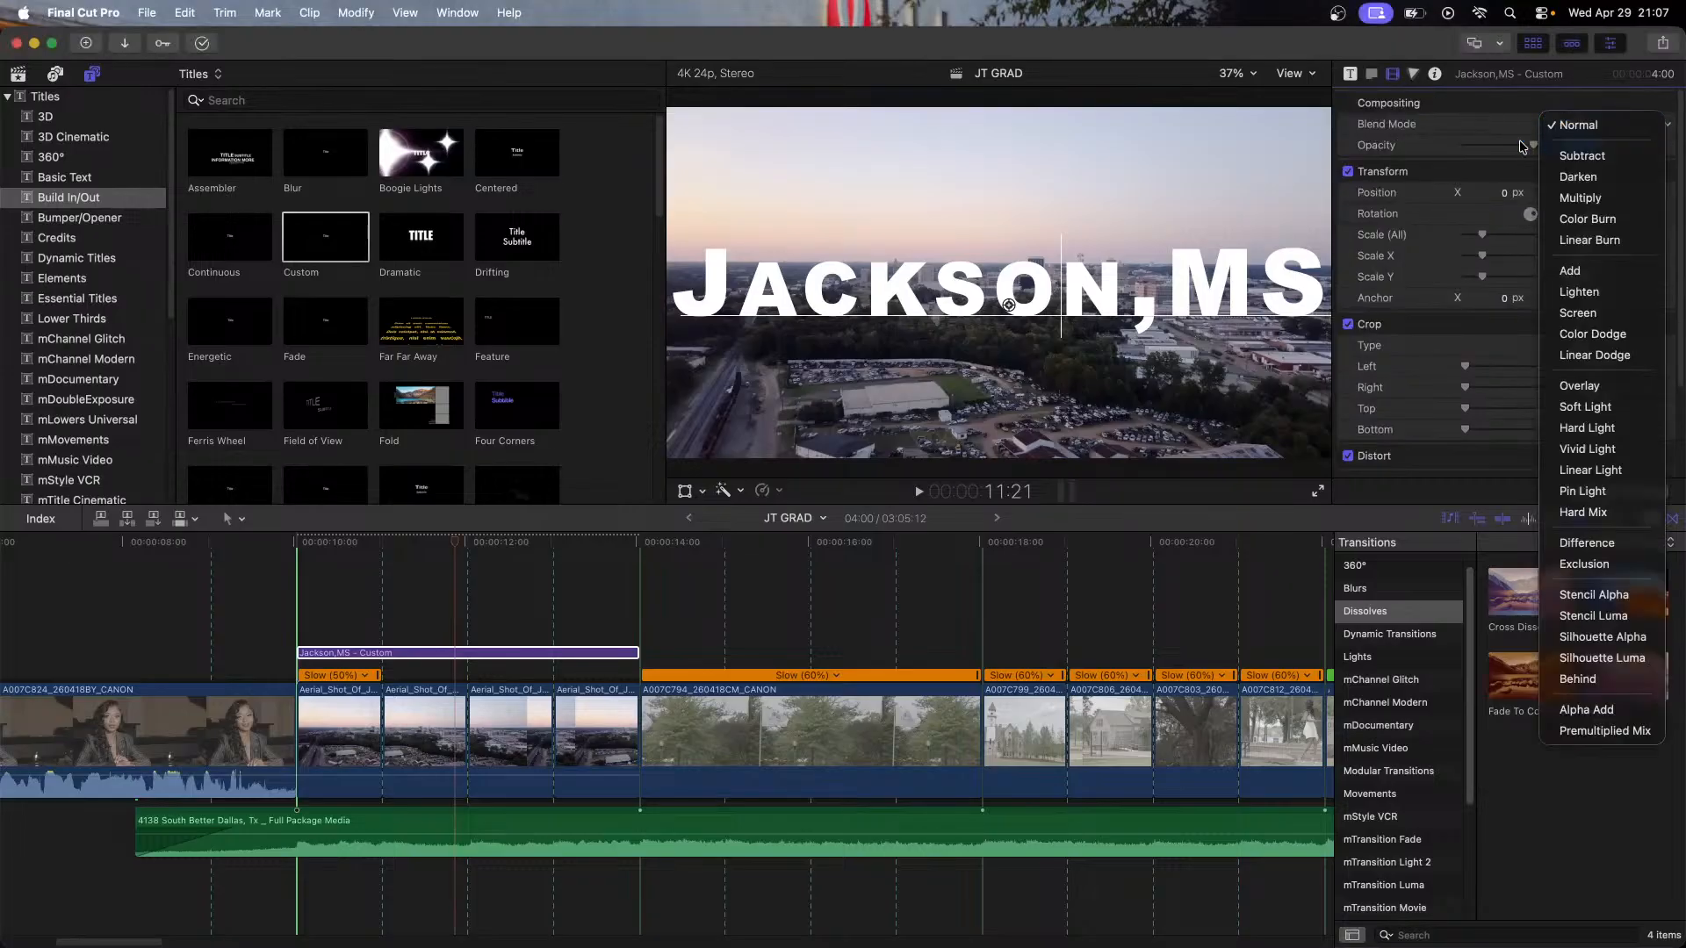
{"action": "left_click", "coordinate": [1637, 600]}
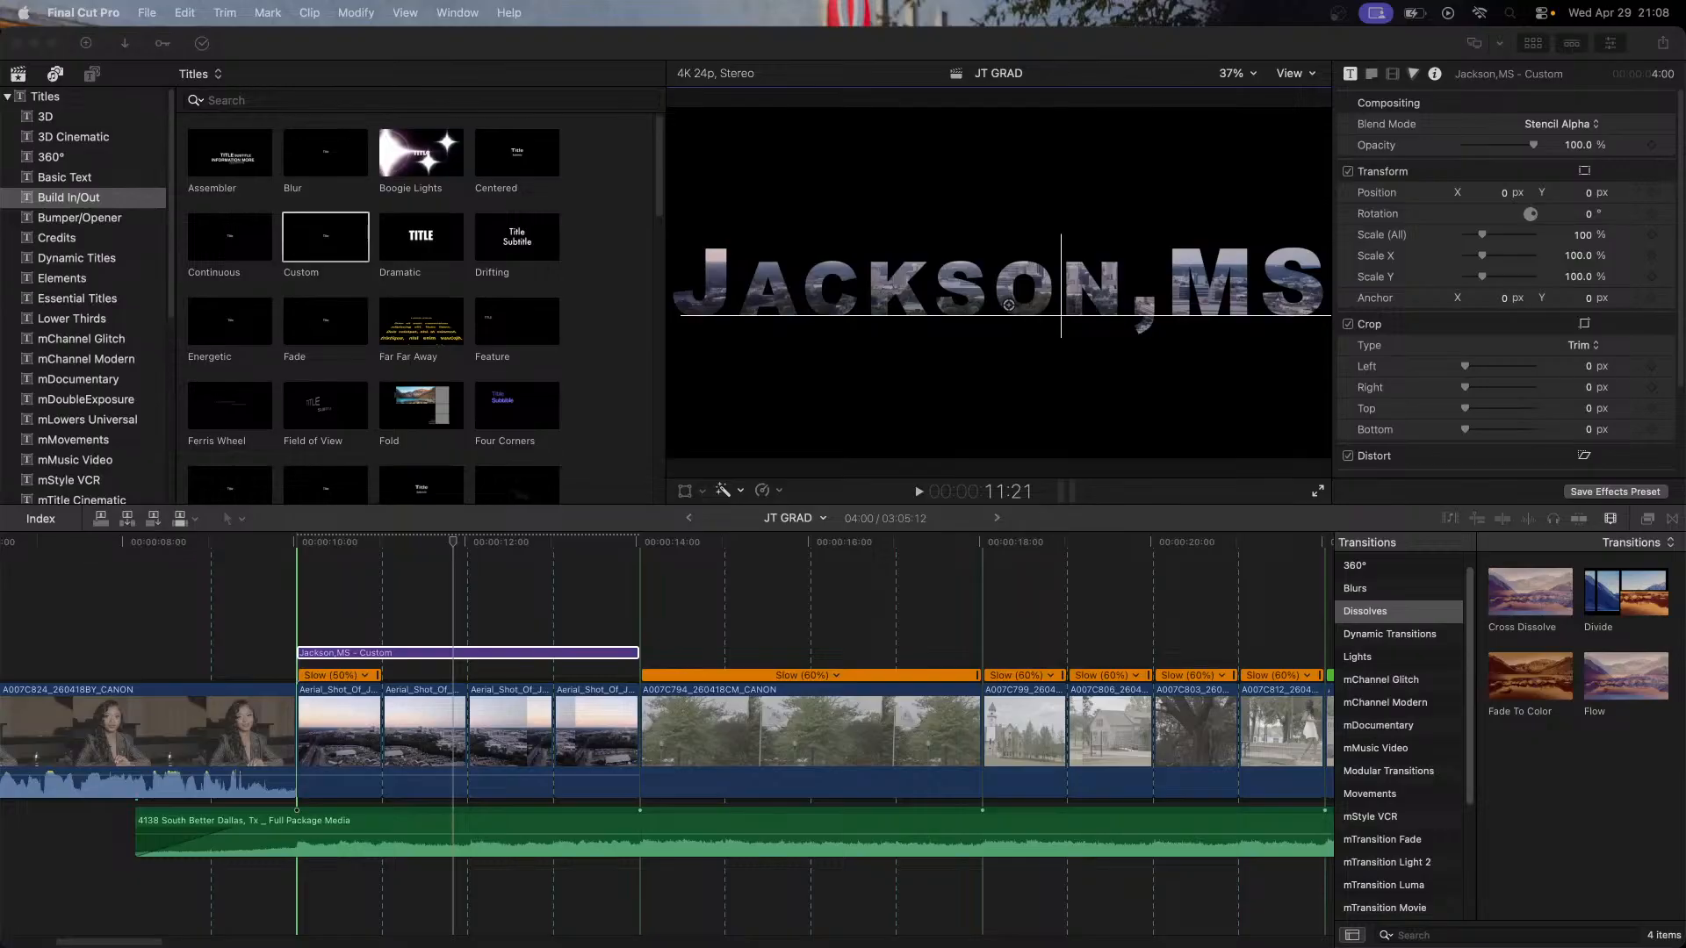
Step: Reduce the viewer zoom to 12.5% and try adjusting the title with Transform, undoing that adjustment
{"action": "left_click", "coordinate": [1233, 74]}
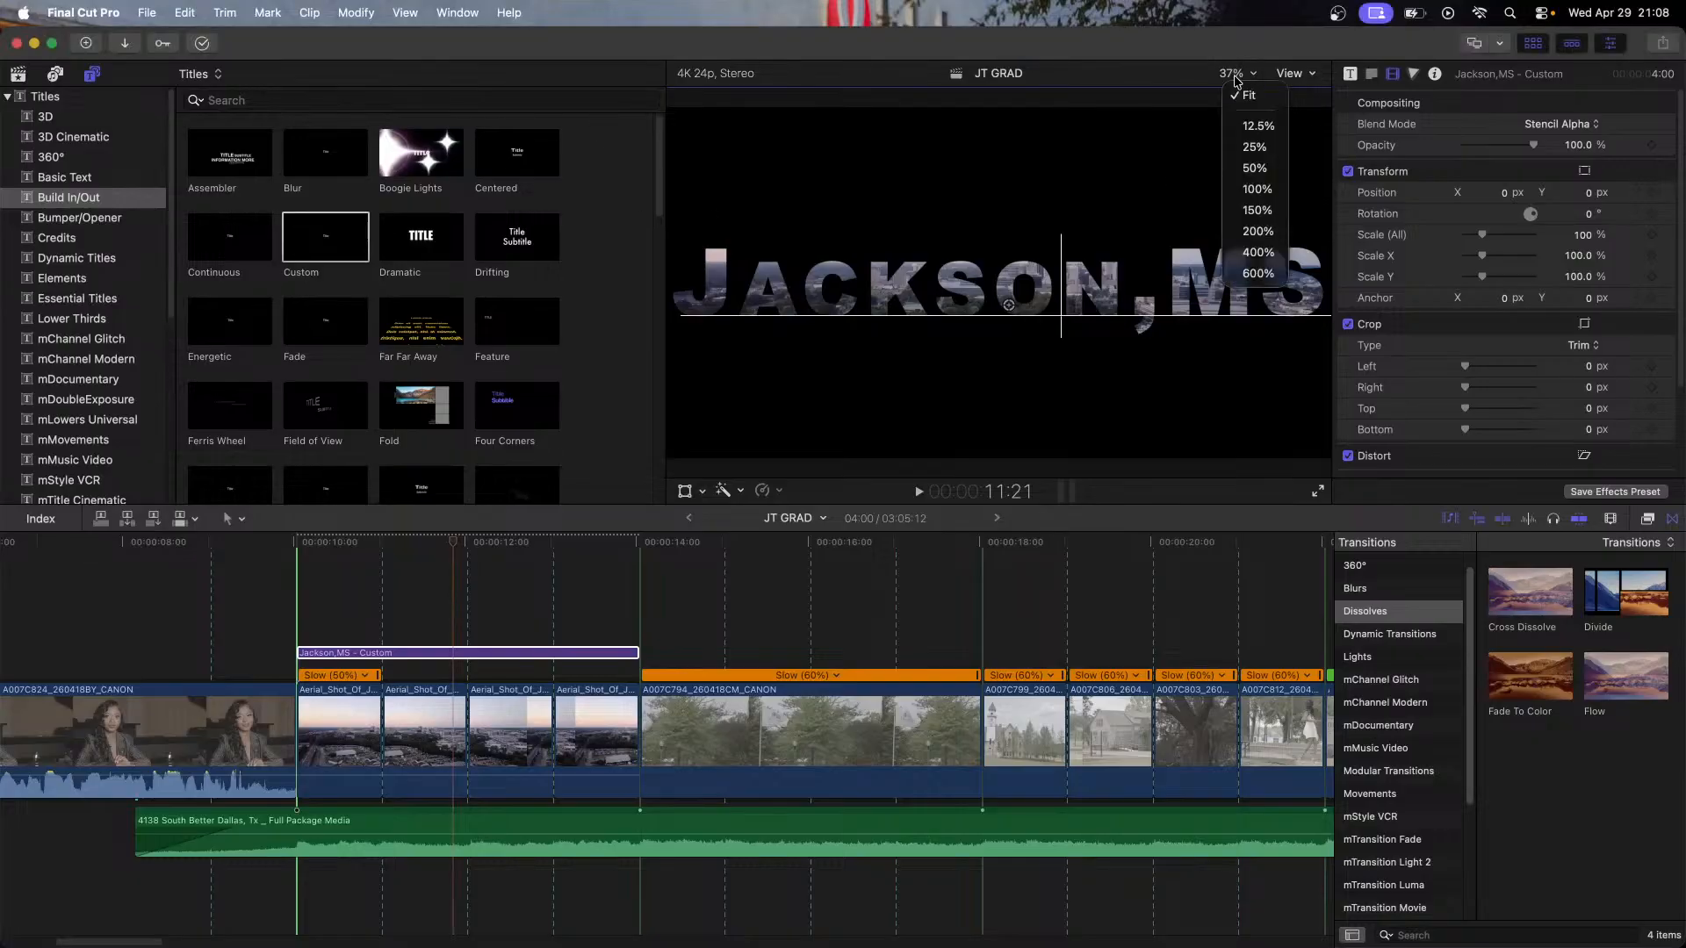
{"action": "left_click", "coordinate": [1247, 125]}
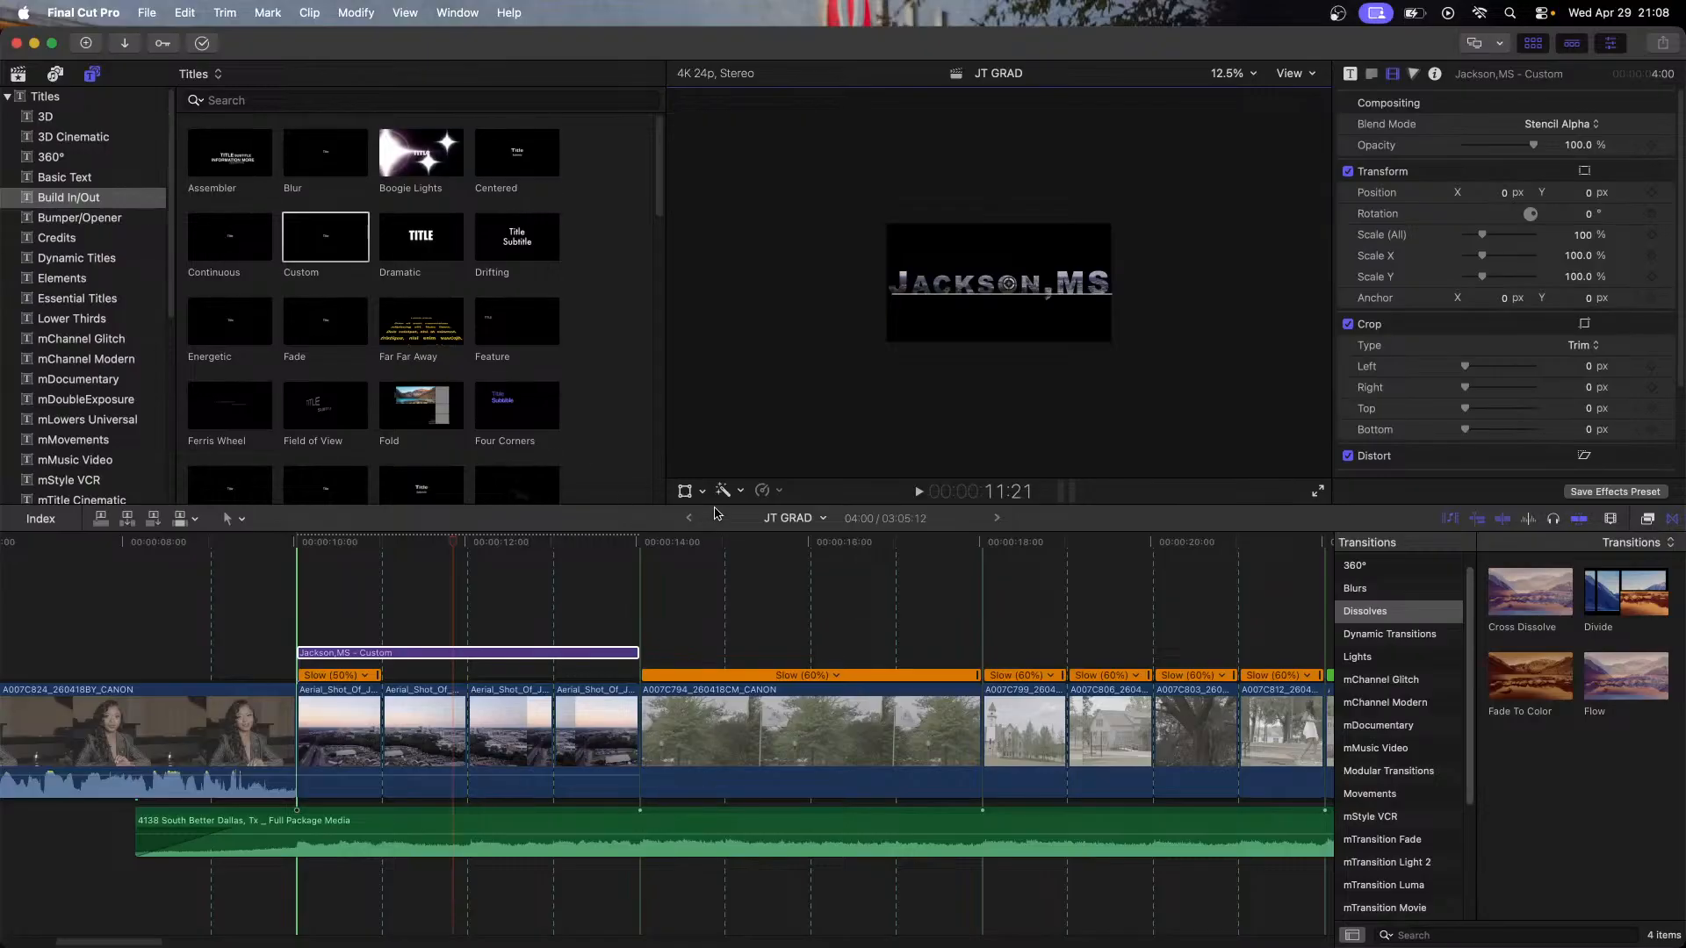
{"action": "left_click", "coordinate": [685, 491]}
{"action": "left_click_drag", "start_coordinate": [865, 353], "coordinate": [955, 316]}
{"action": "key", "text": "super+z"}
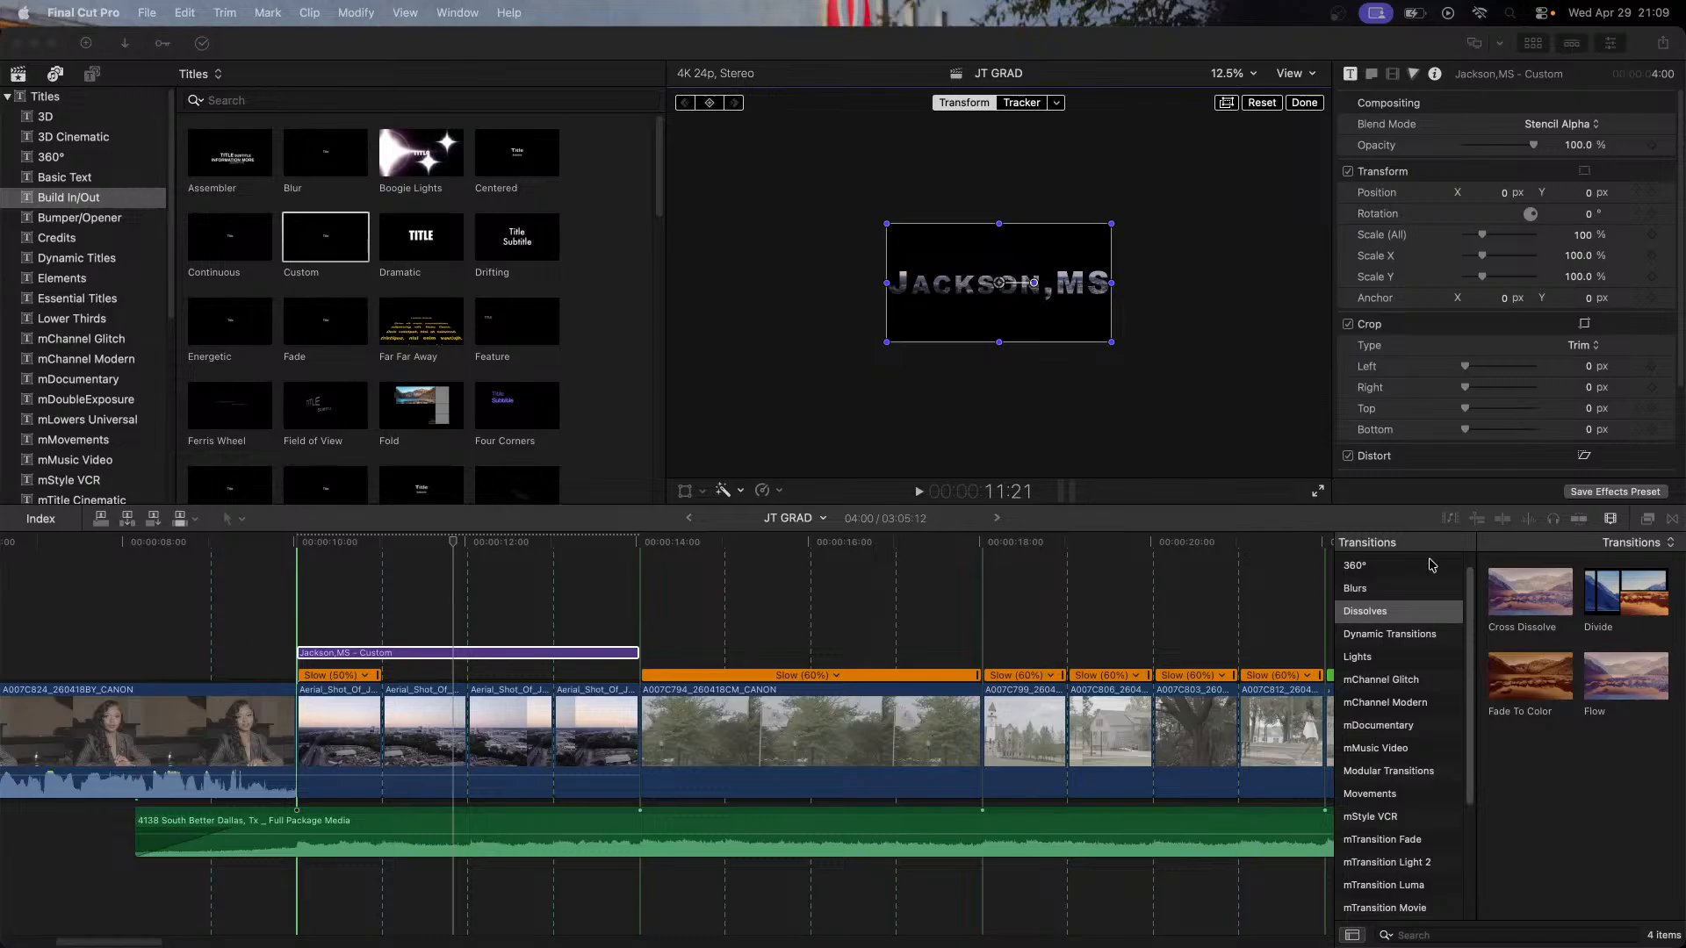
Step: Open the title's text for editing and increase its font size to 1125 so the letters extend beyond the frame
{"action": "double_click", "coordinate": [458, 652]}
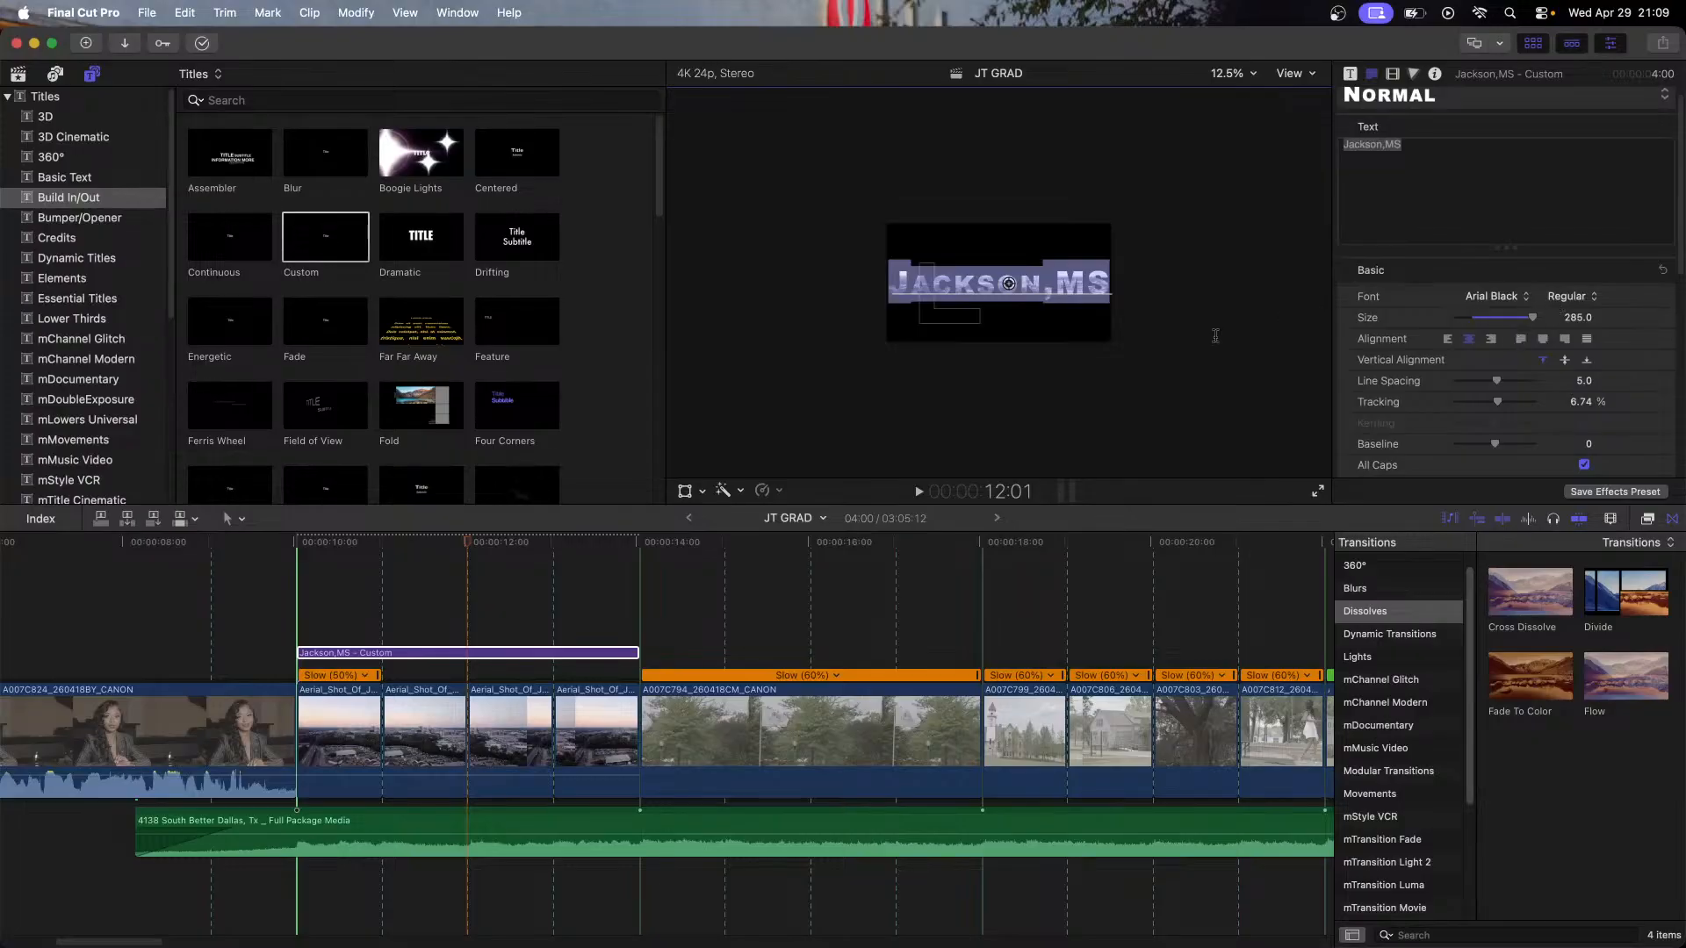
{"action": "left_click", "coordinate": [1578, 317]}
{"action": "type", "text": "314"}
{"action": "key", "text": "Return"}
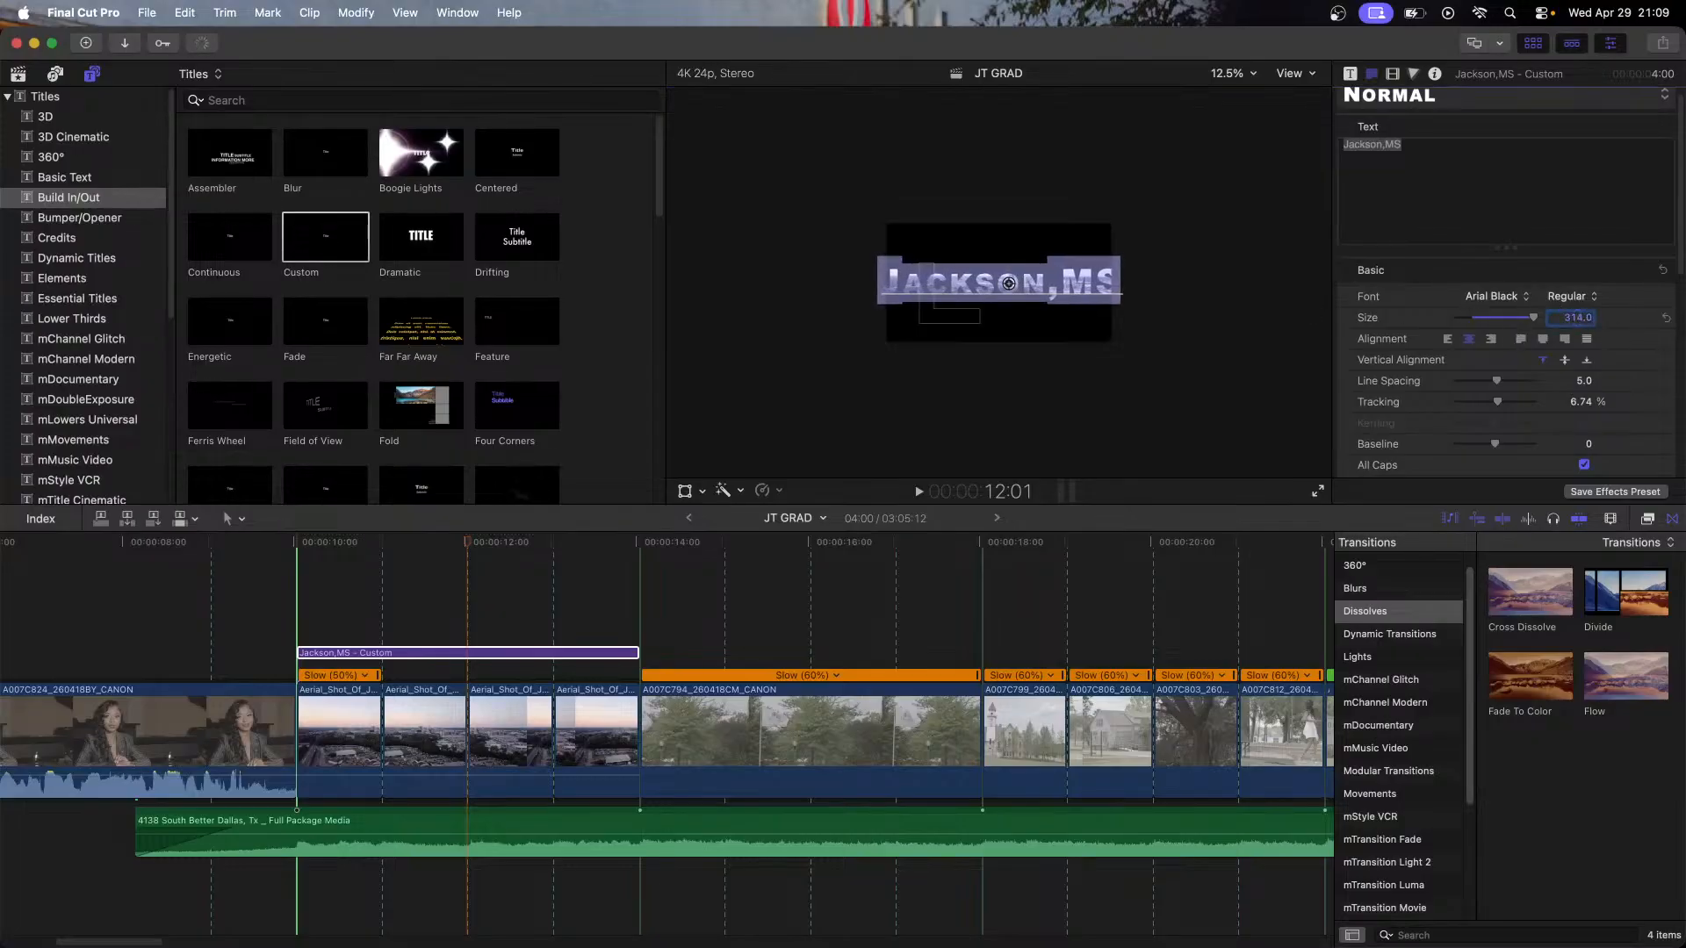
{"action": "type", "text": "974"}
{"action": "key", "text": "Return"}
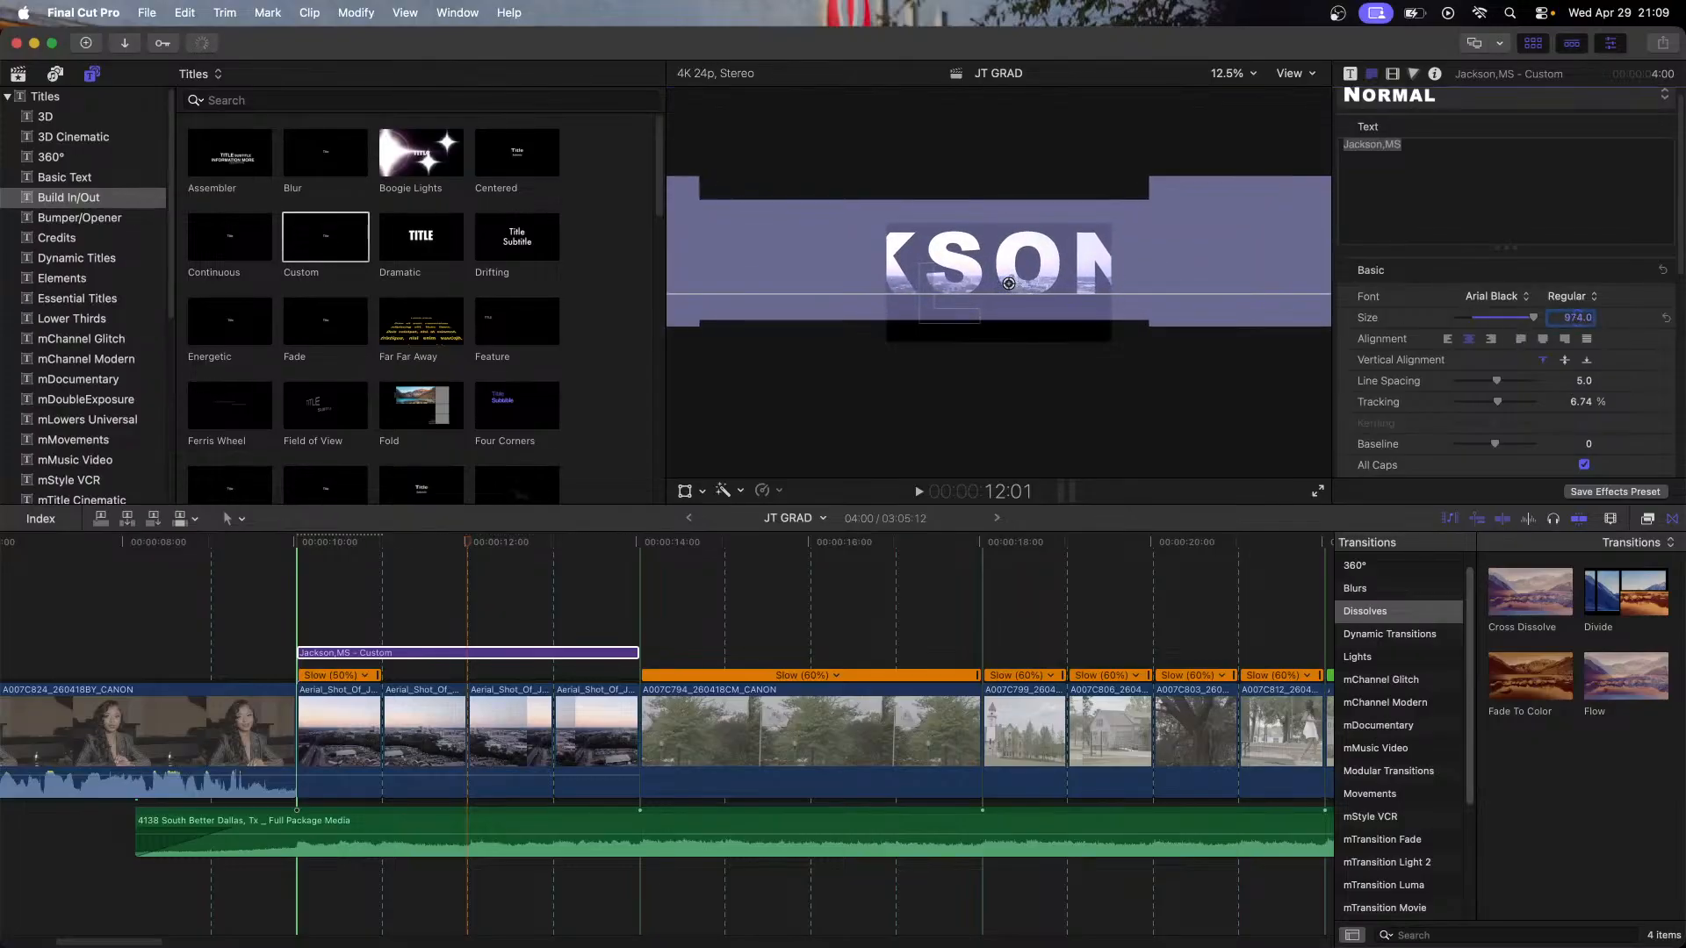
{"action": "type", "text": "1125"}
{"action": "key", "text": "Return"}
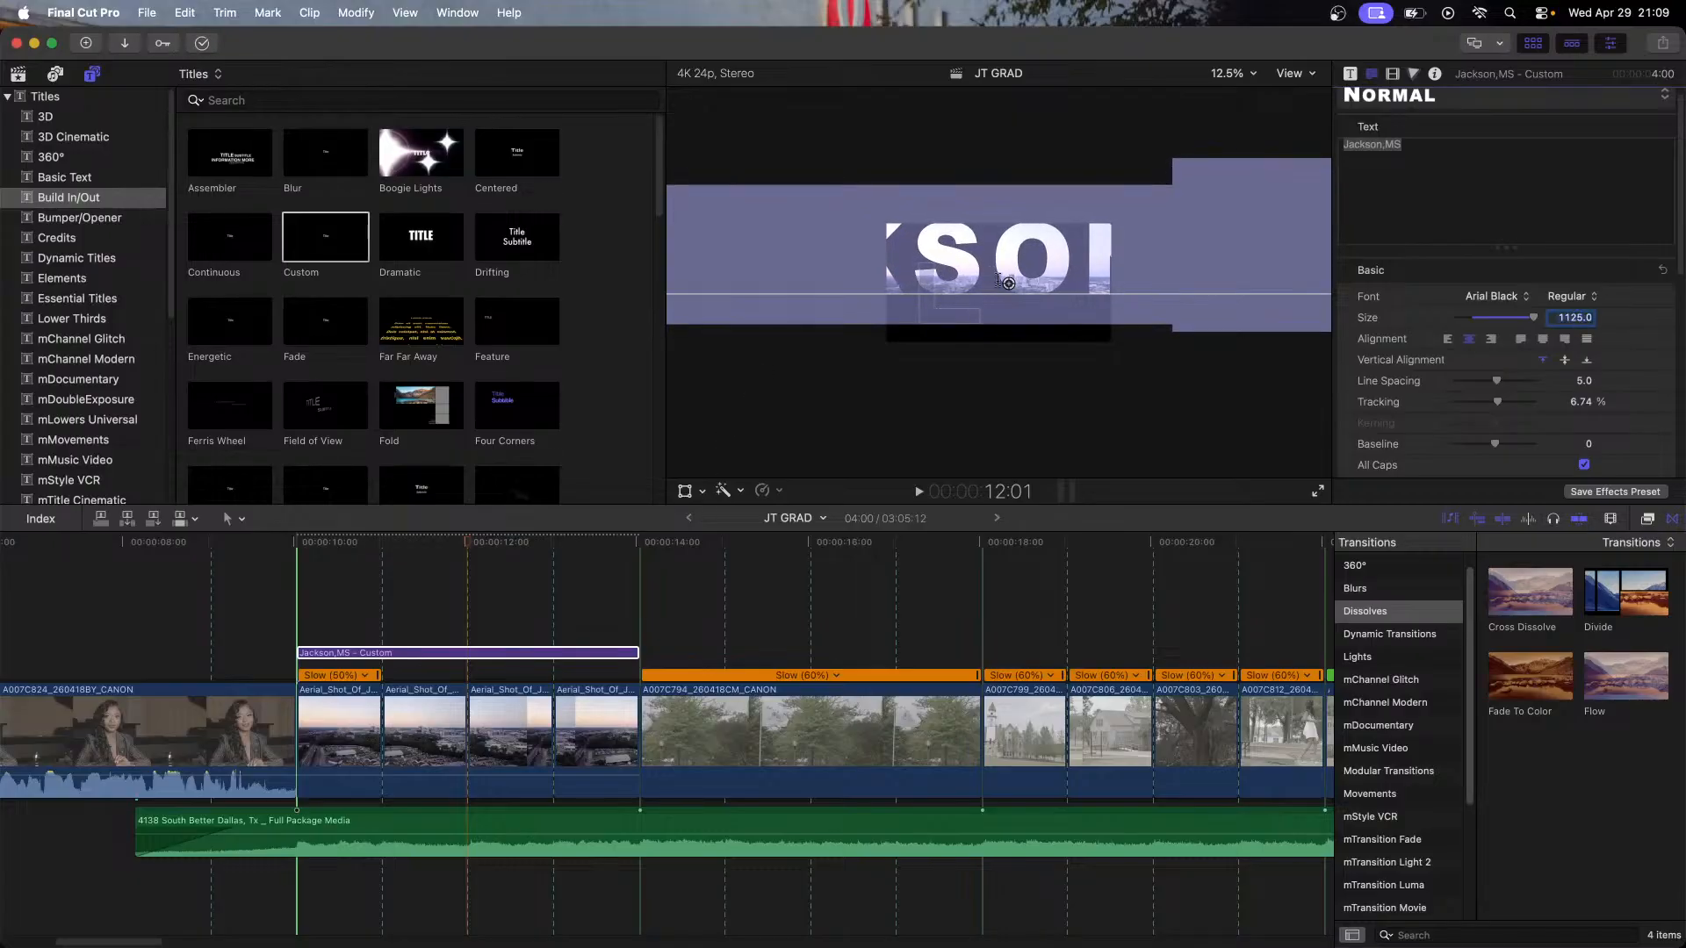
Step: Lower the title text slightly in the frame and change its font to Impact
{"action": "left_click_drag", "start_coordinate": [1010, 285], "coordinate": [1009, 304]}
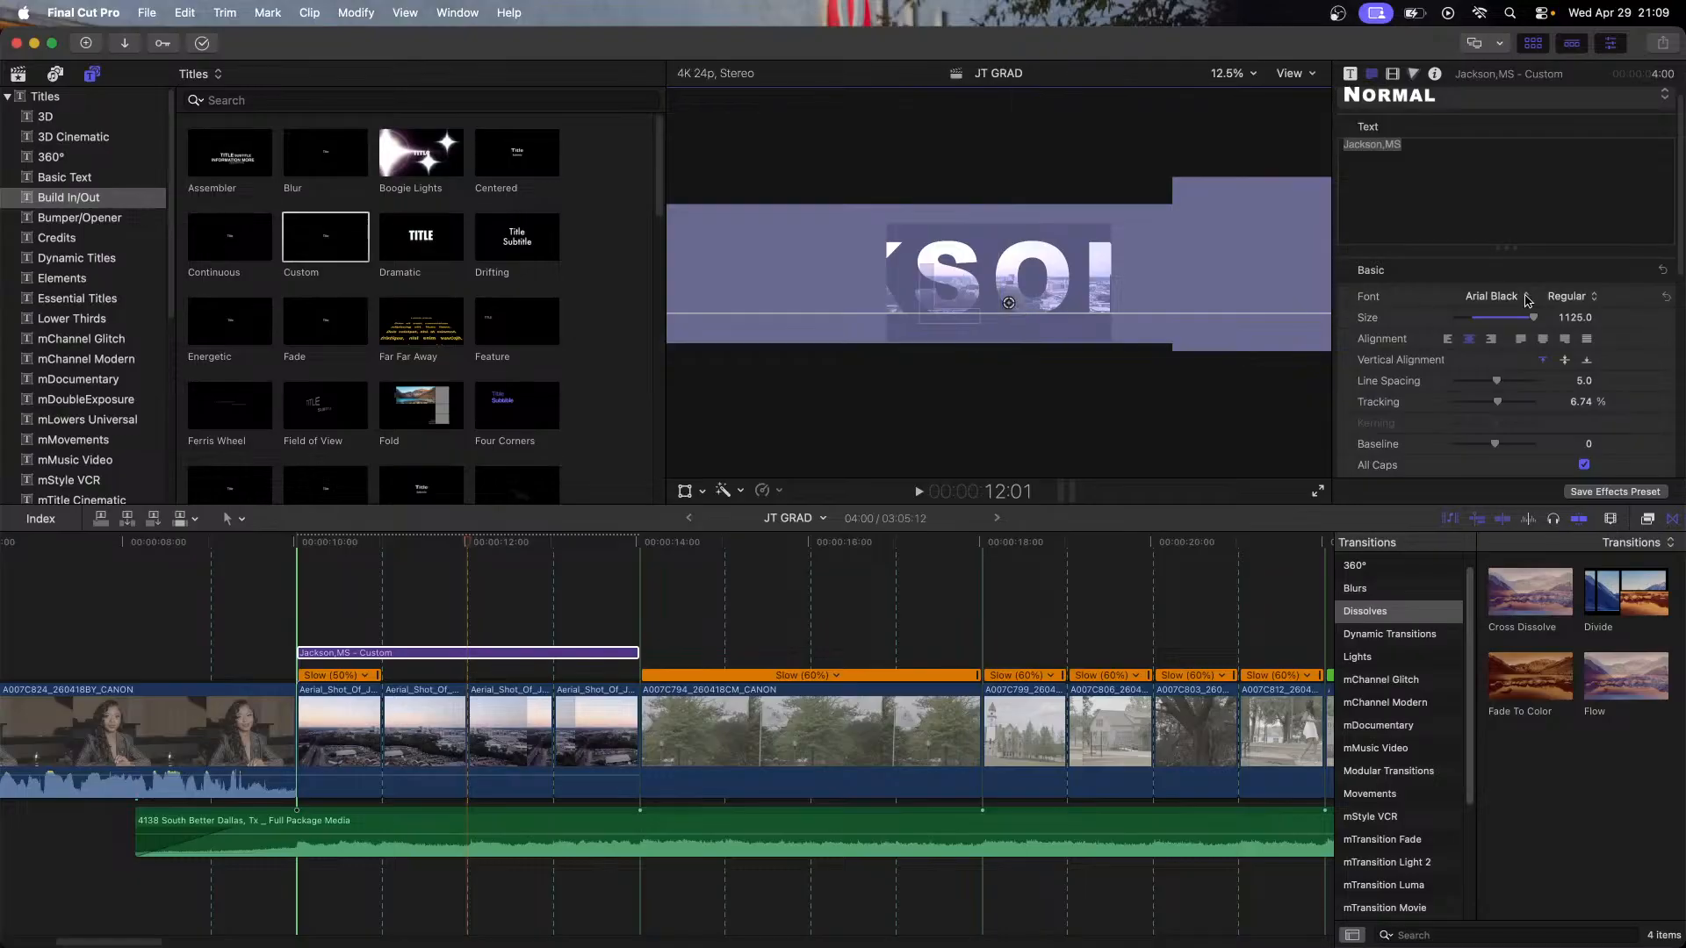
{"action": "left_click", "coordinate": [1477, 300]}
{"action": "scroll", "coordinate": [1457, 783], "scroll_direction": "down", "scroll_amount": 15}
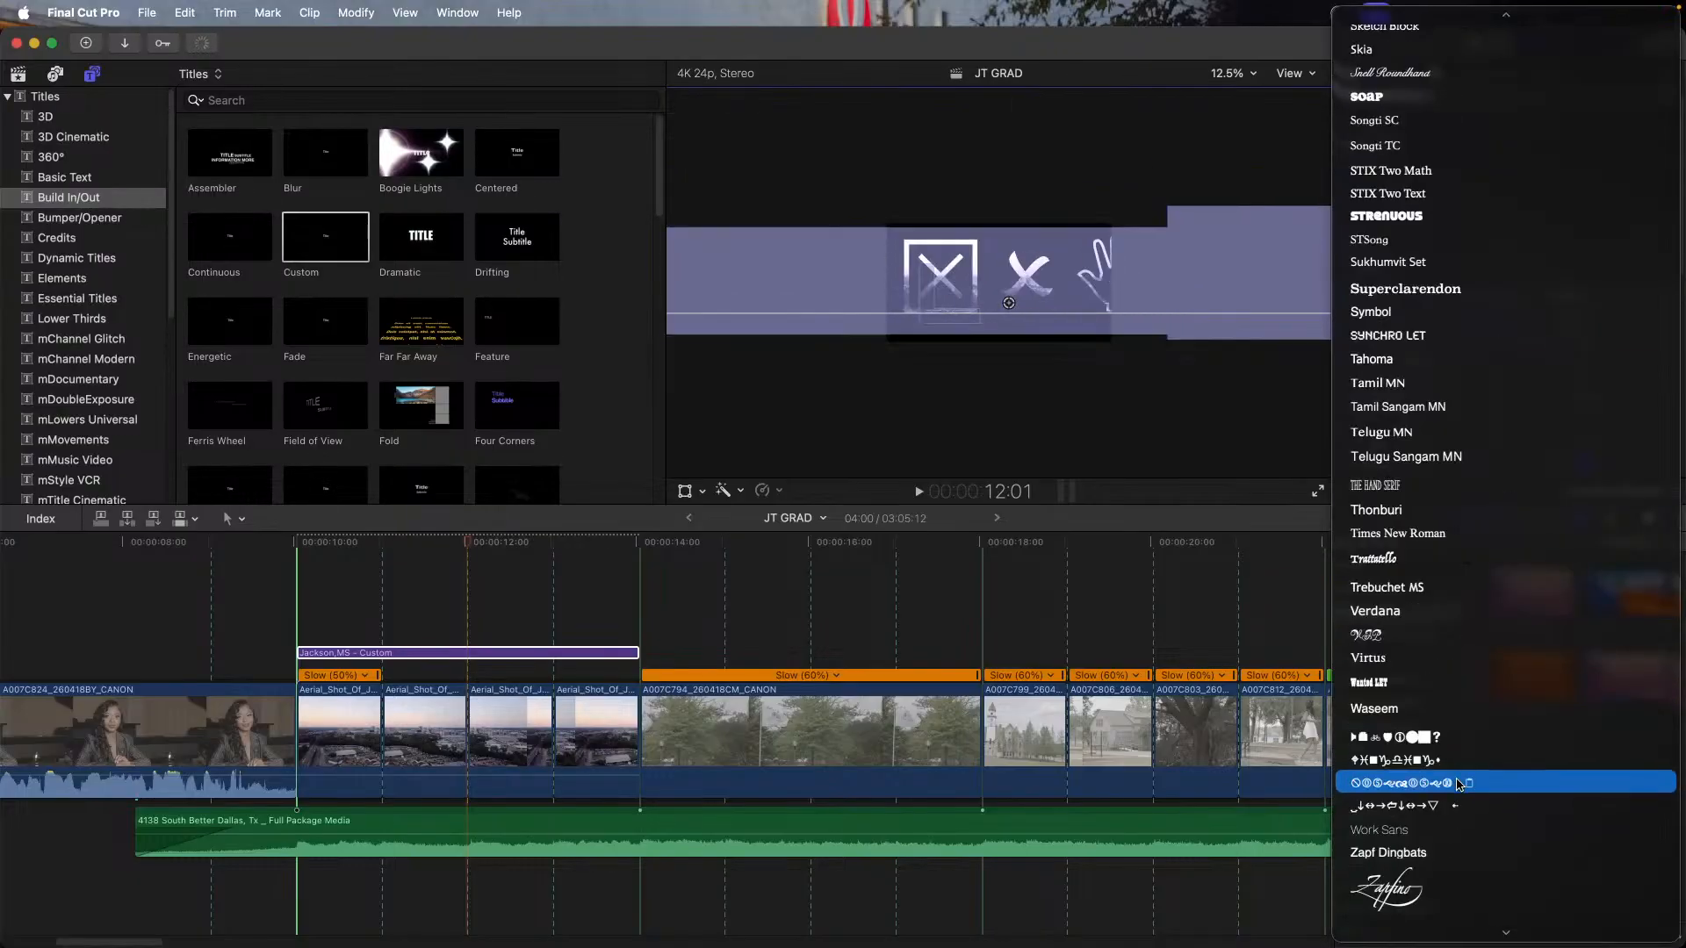
{"action": "scroll", "coordinate": [1444, 660], "scroll_direction": "up", "scroll_amount": 15}
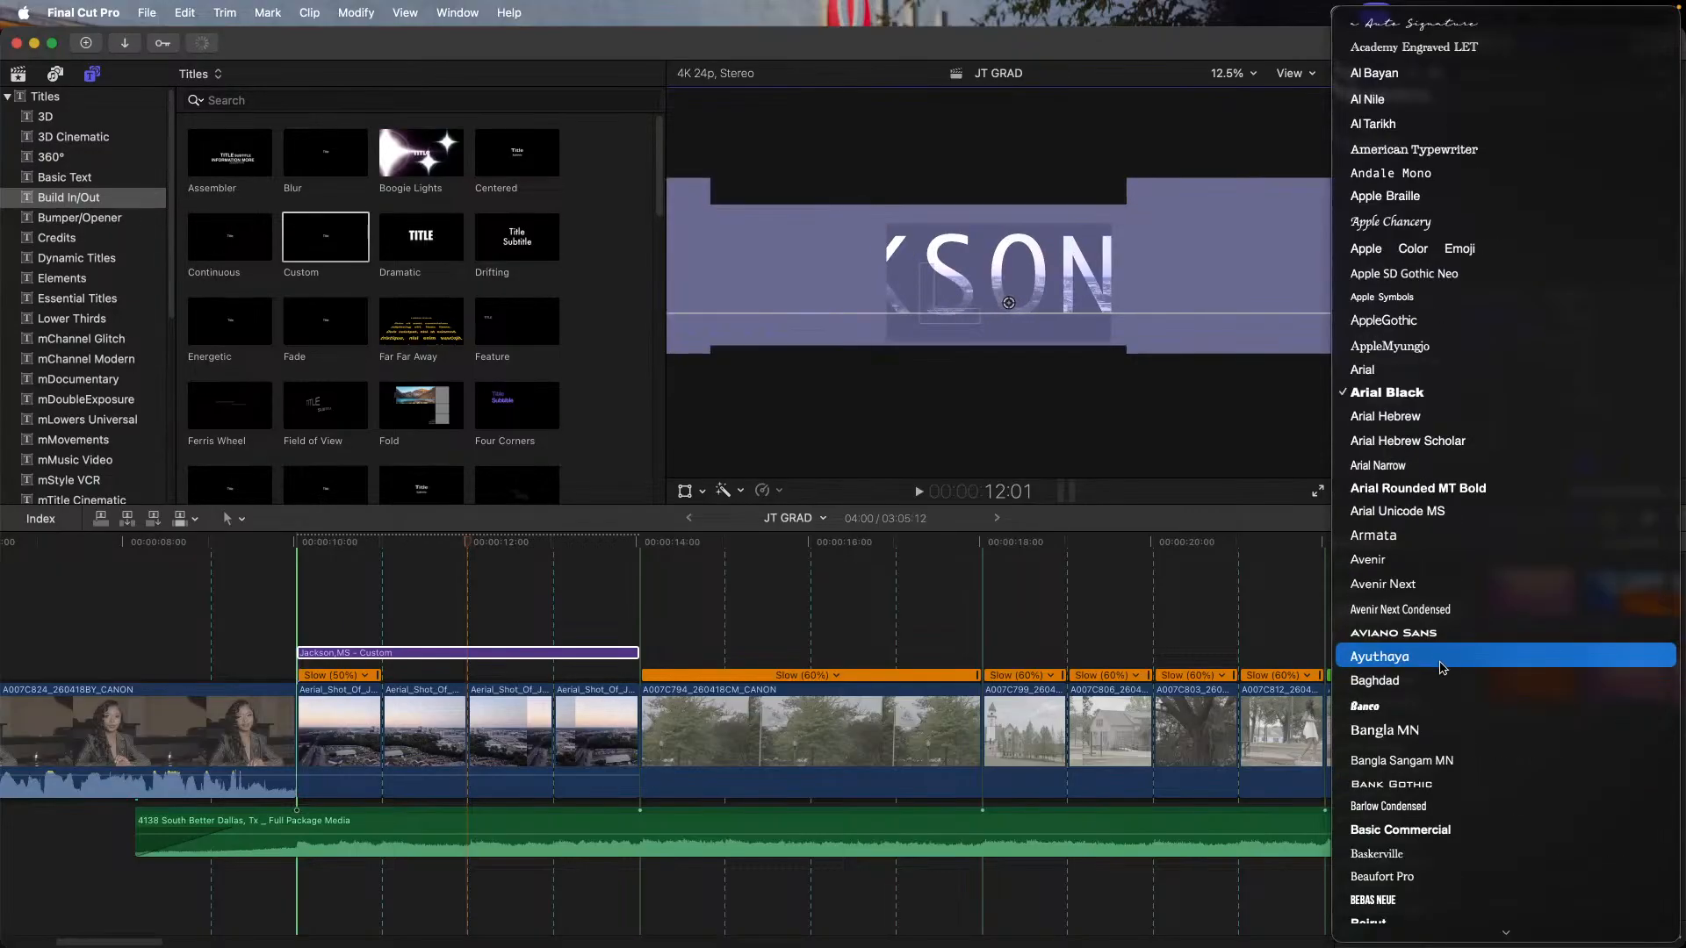
{"action": "scroll", "coordinate": [1443, 667], "scroll_direction": "down", "scroll_amount": 8}
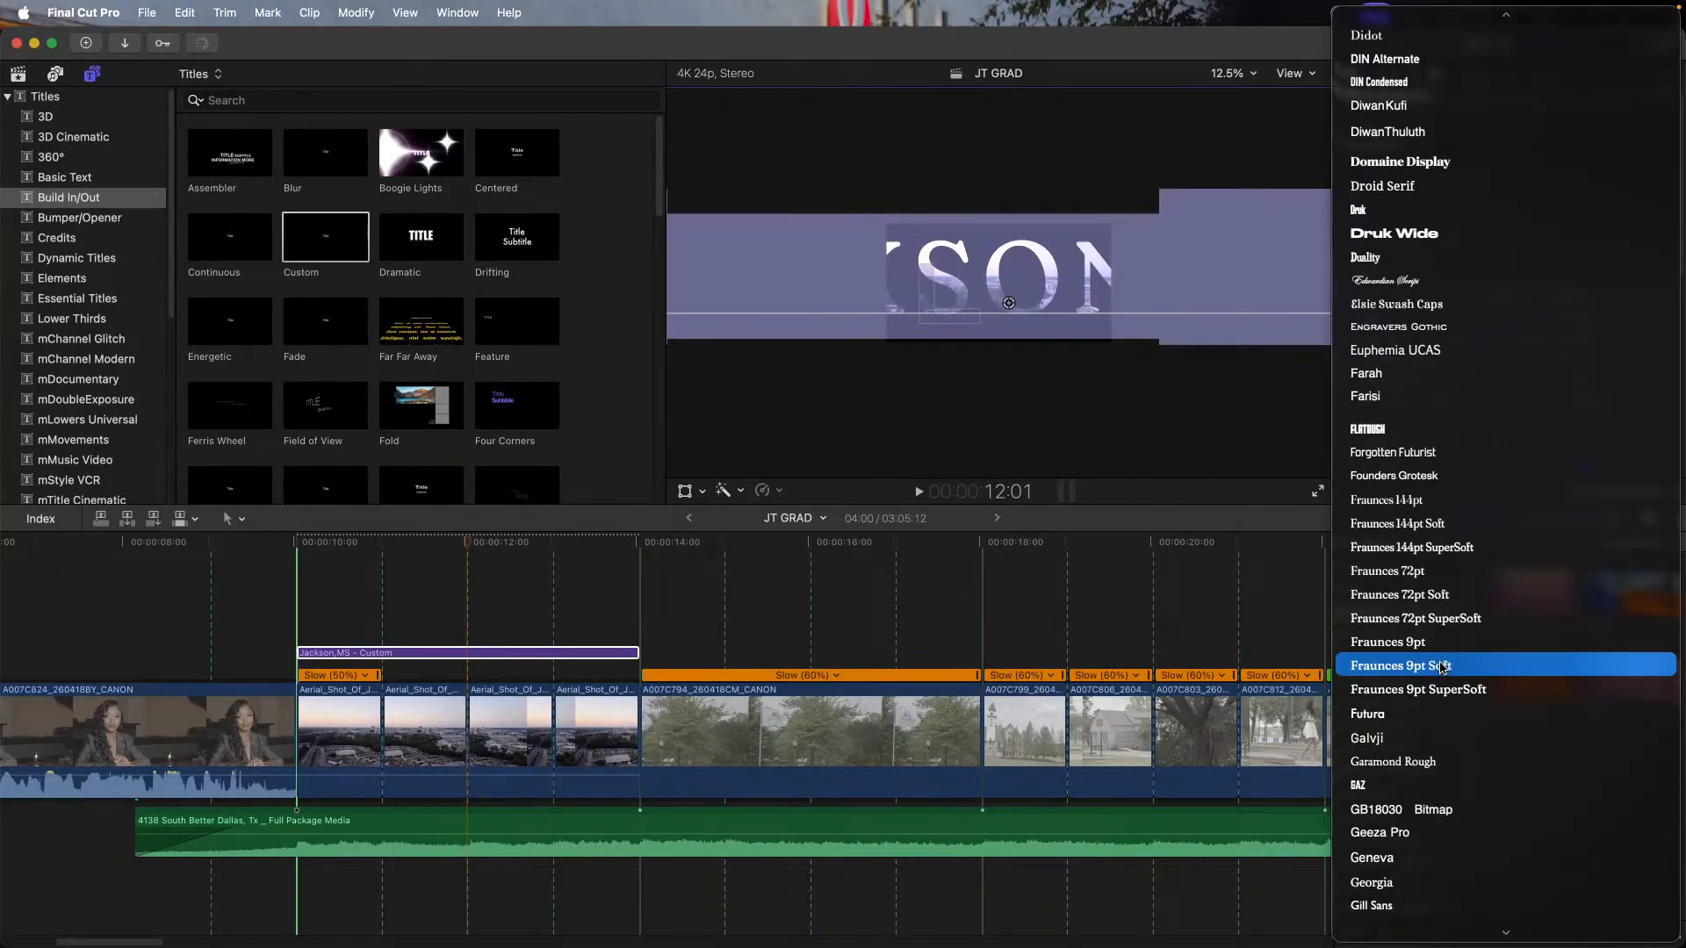
{"action": "scroll", "coordinate": [1441, 669], "scroll_direction": "down", "scroll_amount": 5}
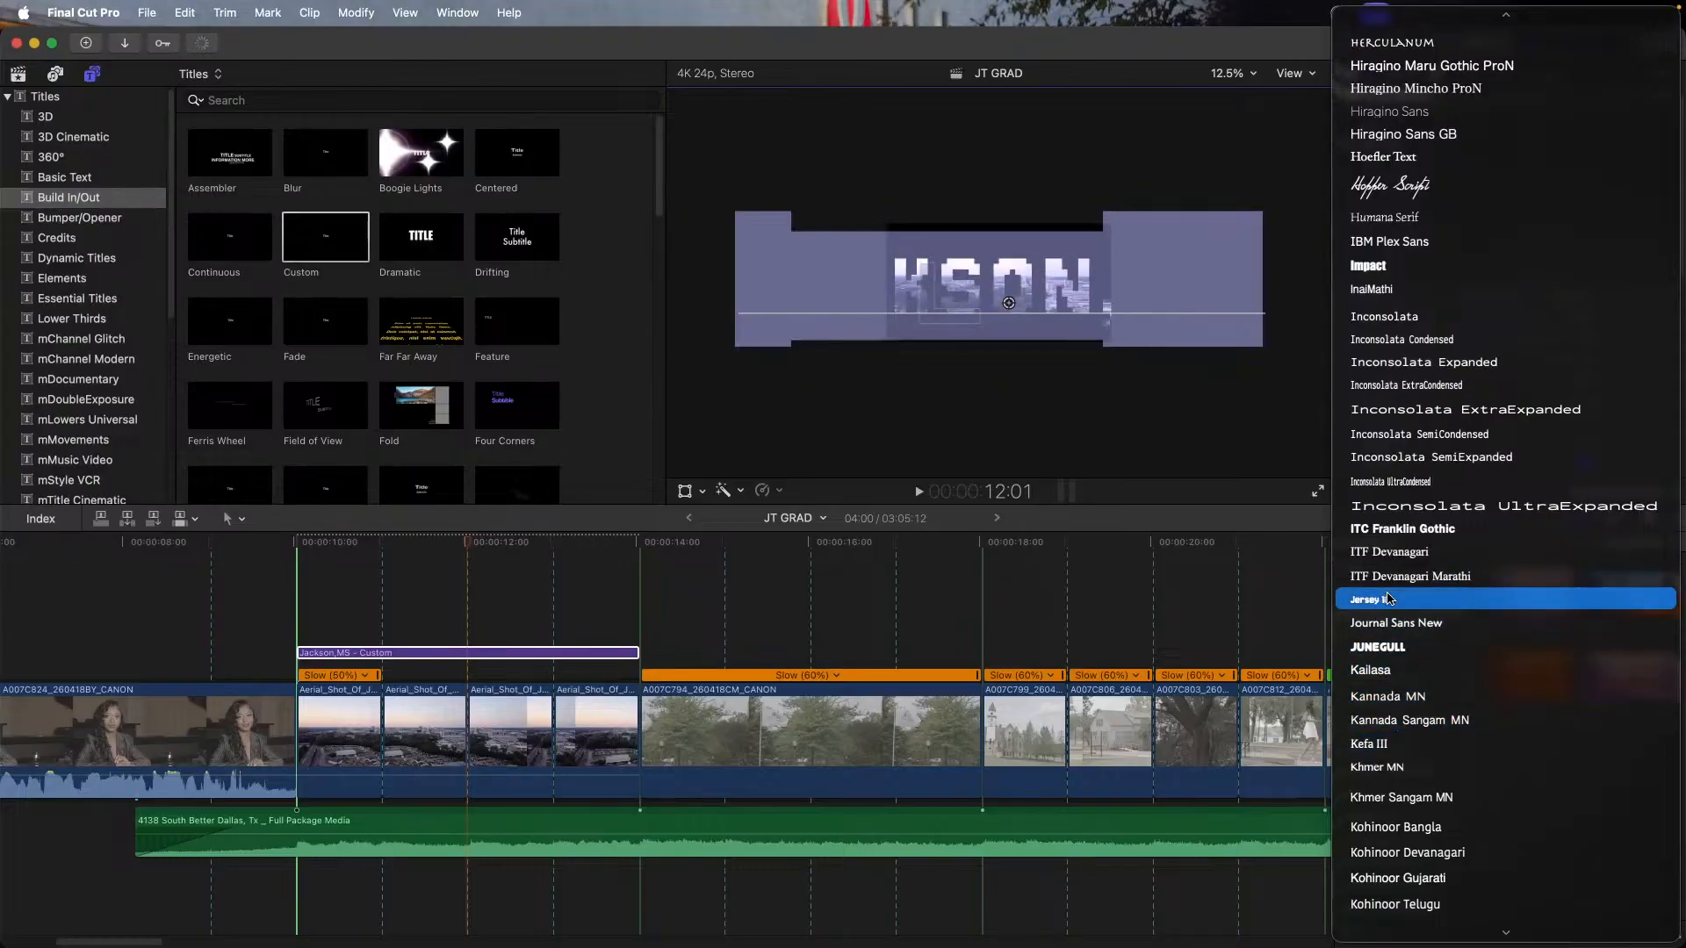
{"action": "left_click", "coordinate": [1414, 267]}
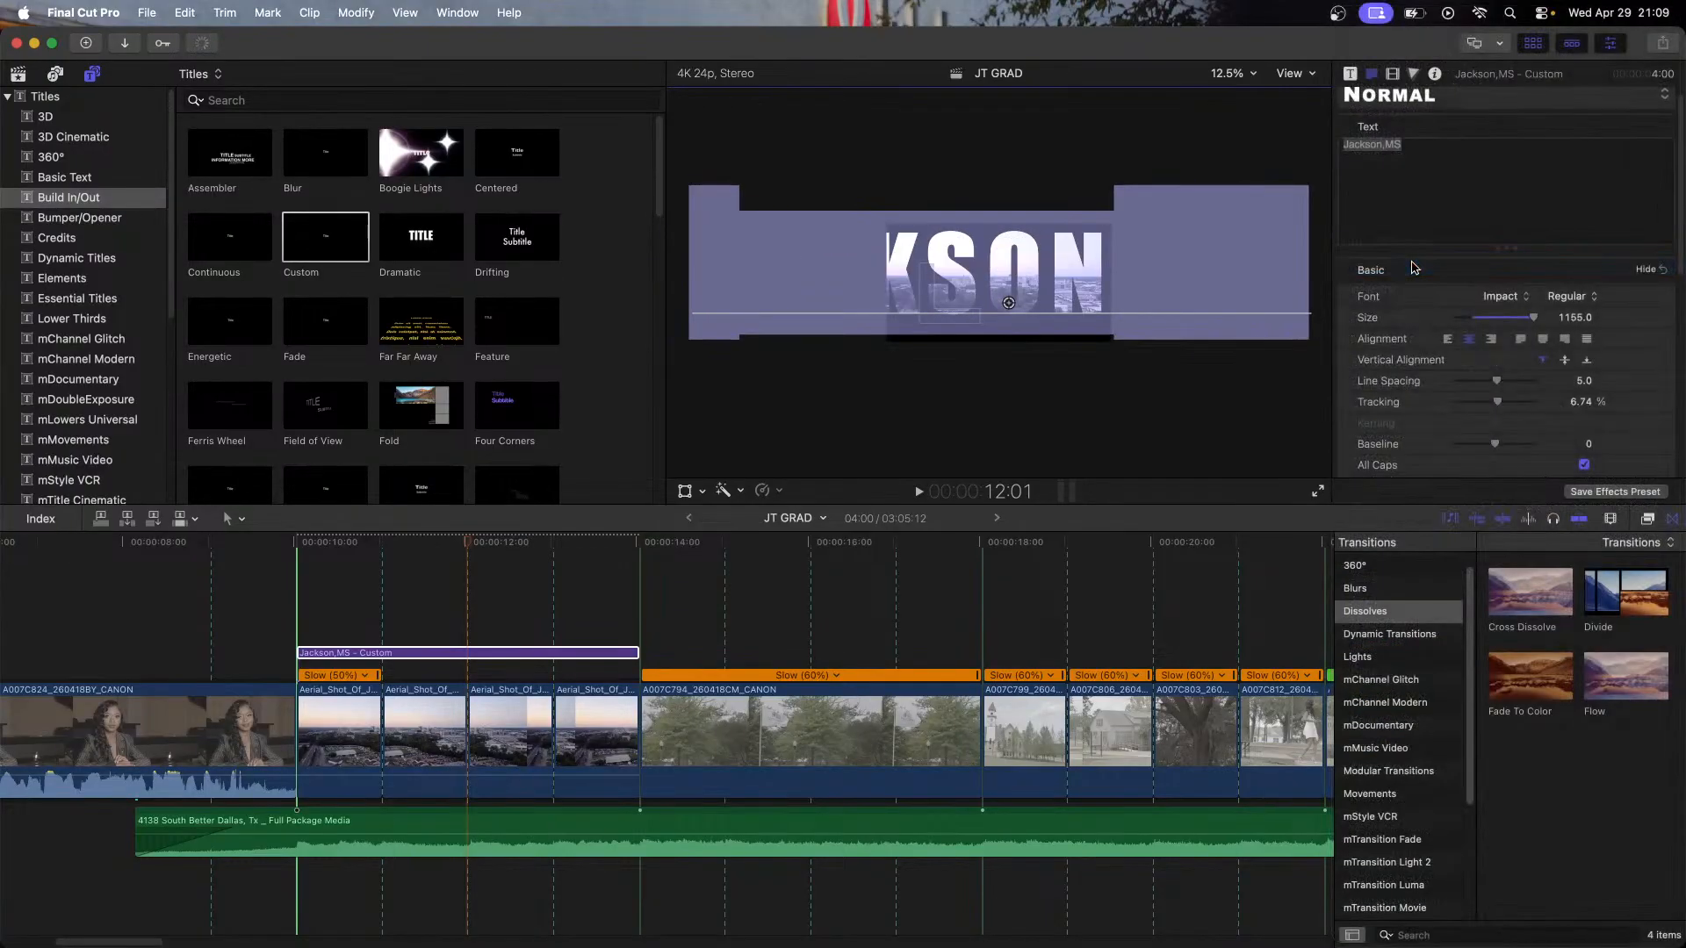
Step: Increase the title's font size to 1189 and move the text past the frame's right edge
{"action": "left_click_drag", "start_coordinate": [1572, 317], "coordinate": [1589, 317]}
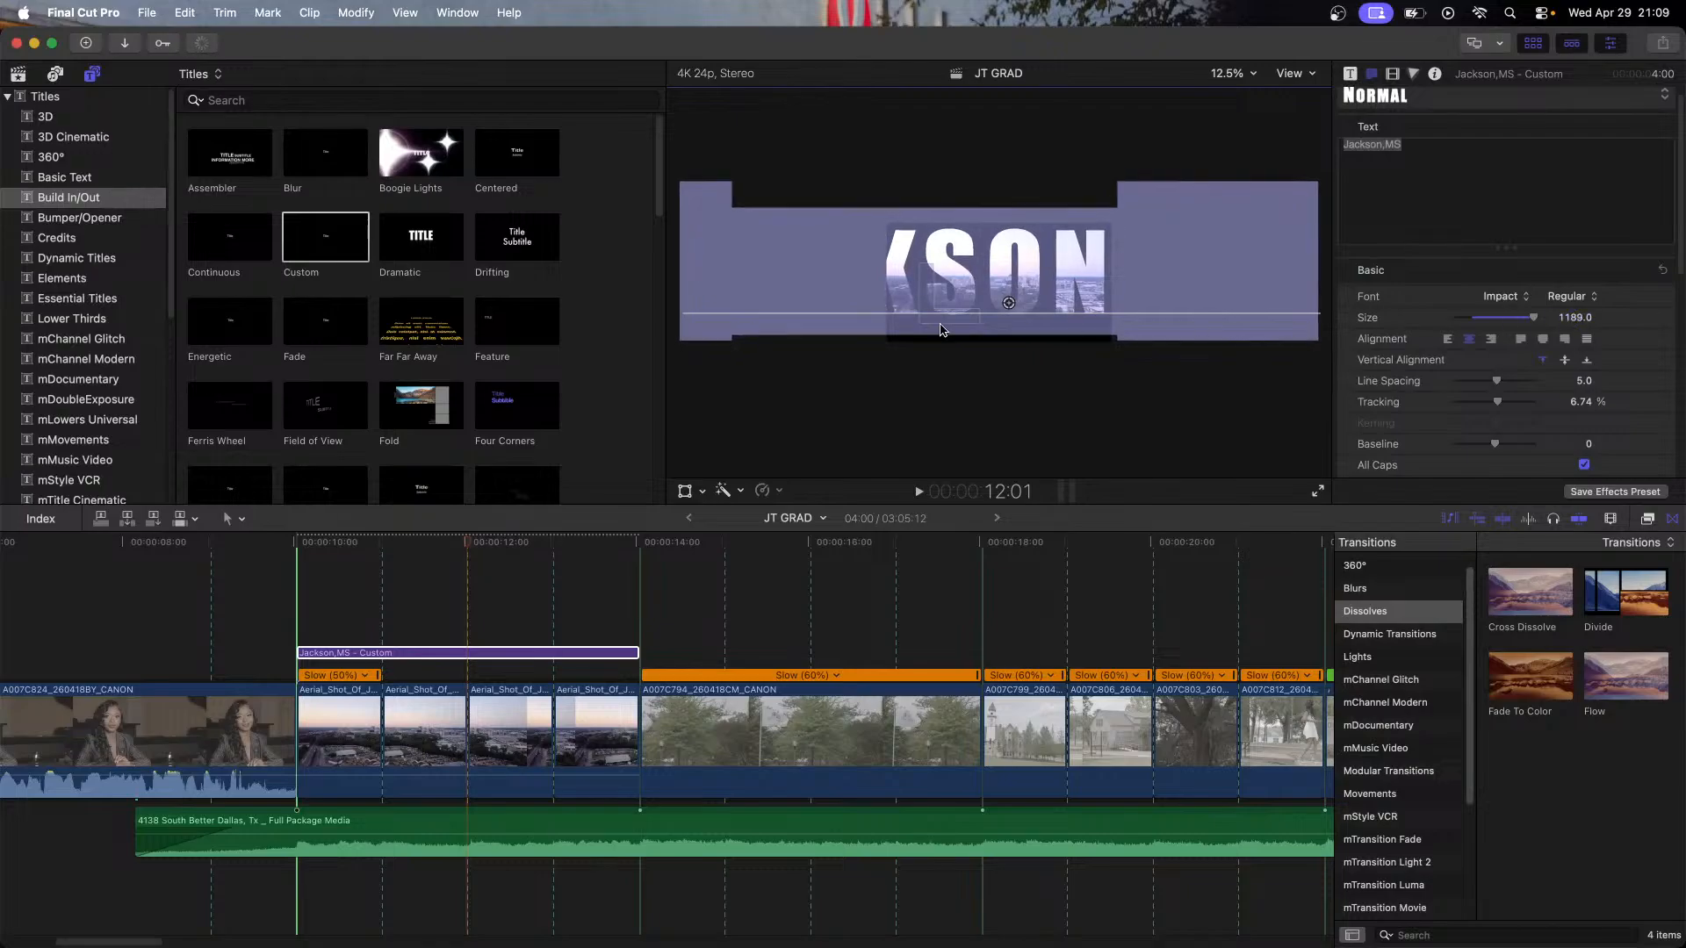
{"action": "left_click_drag", "start_coordinate": [1014, 304], "coordinate": [1431, 318]}
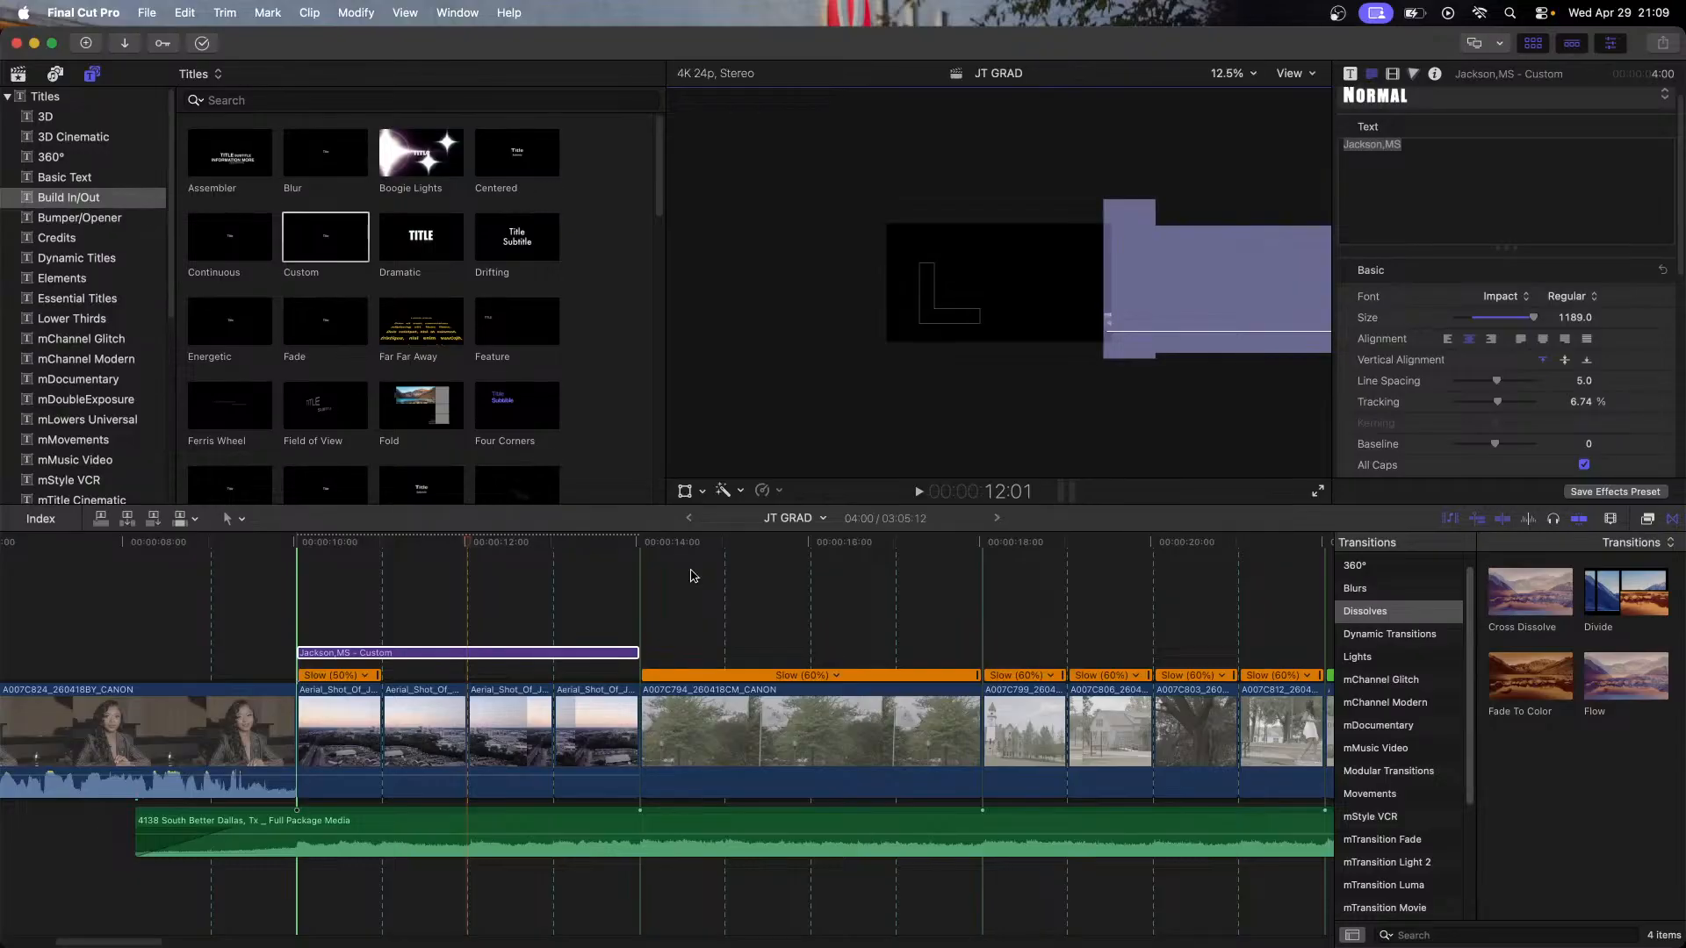
{"action": "left_click", "coordinate": [536, 655]}
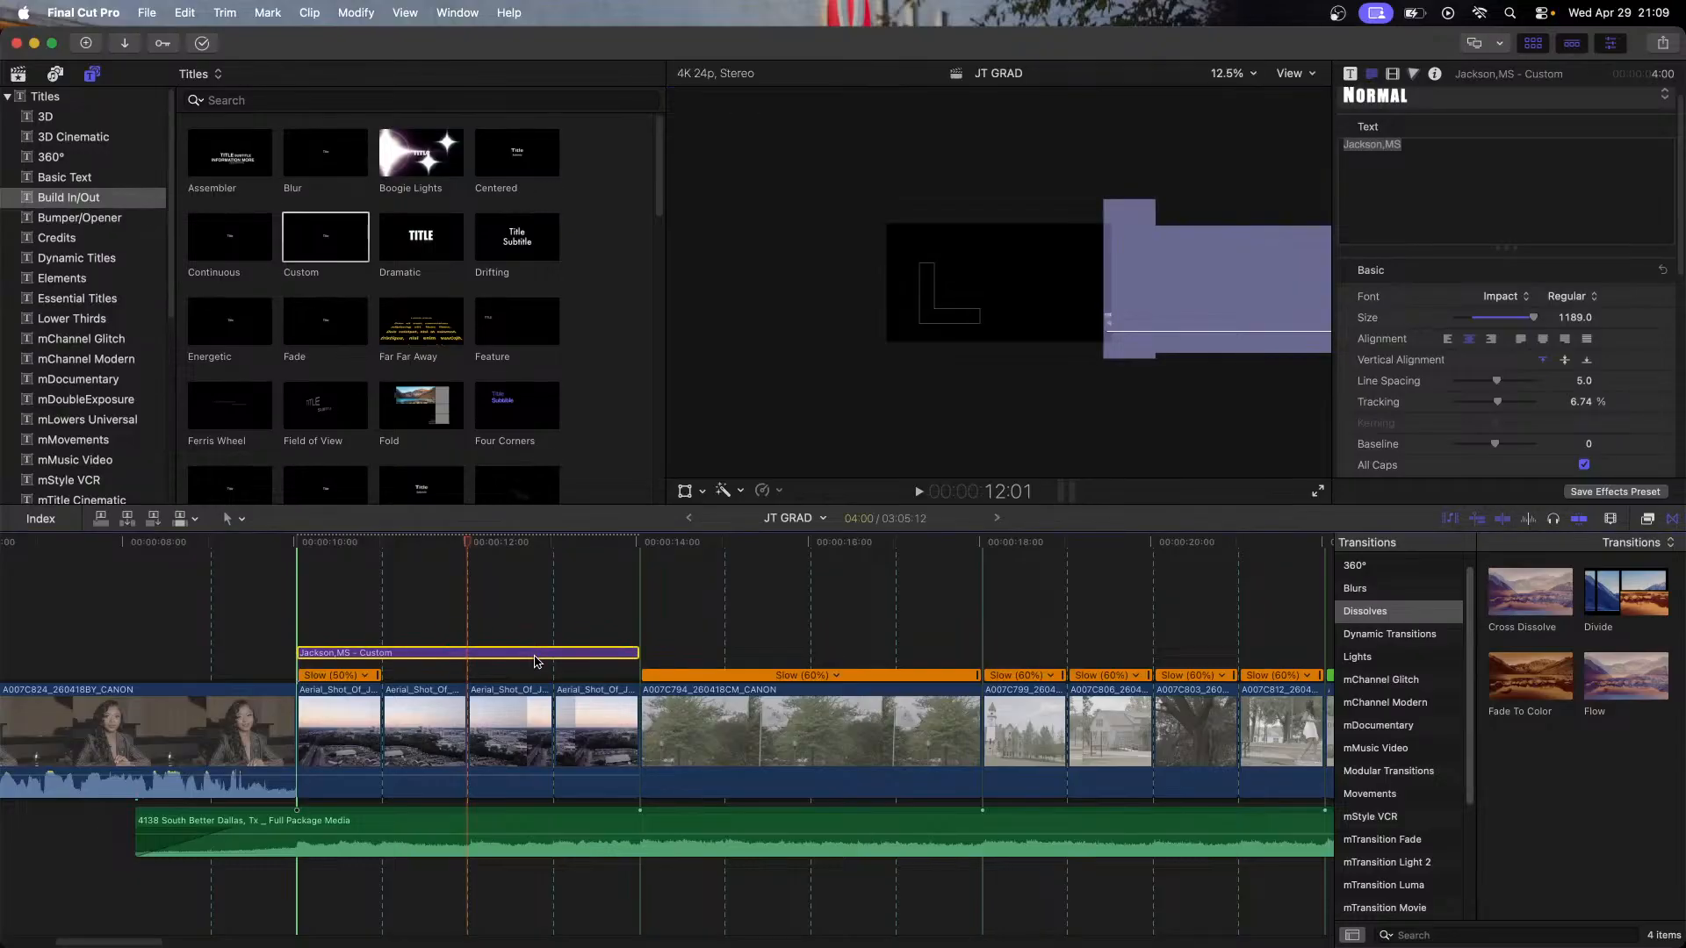
Step: Extend the last aerial clip and the title above it to the beat marker at about 18 seconds
{"action": "left_click", "coordinate": [598, 746]}
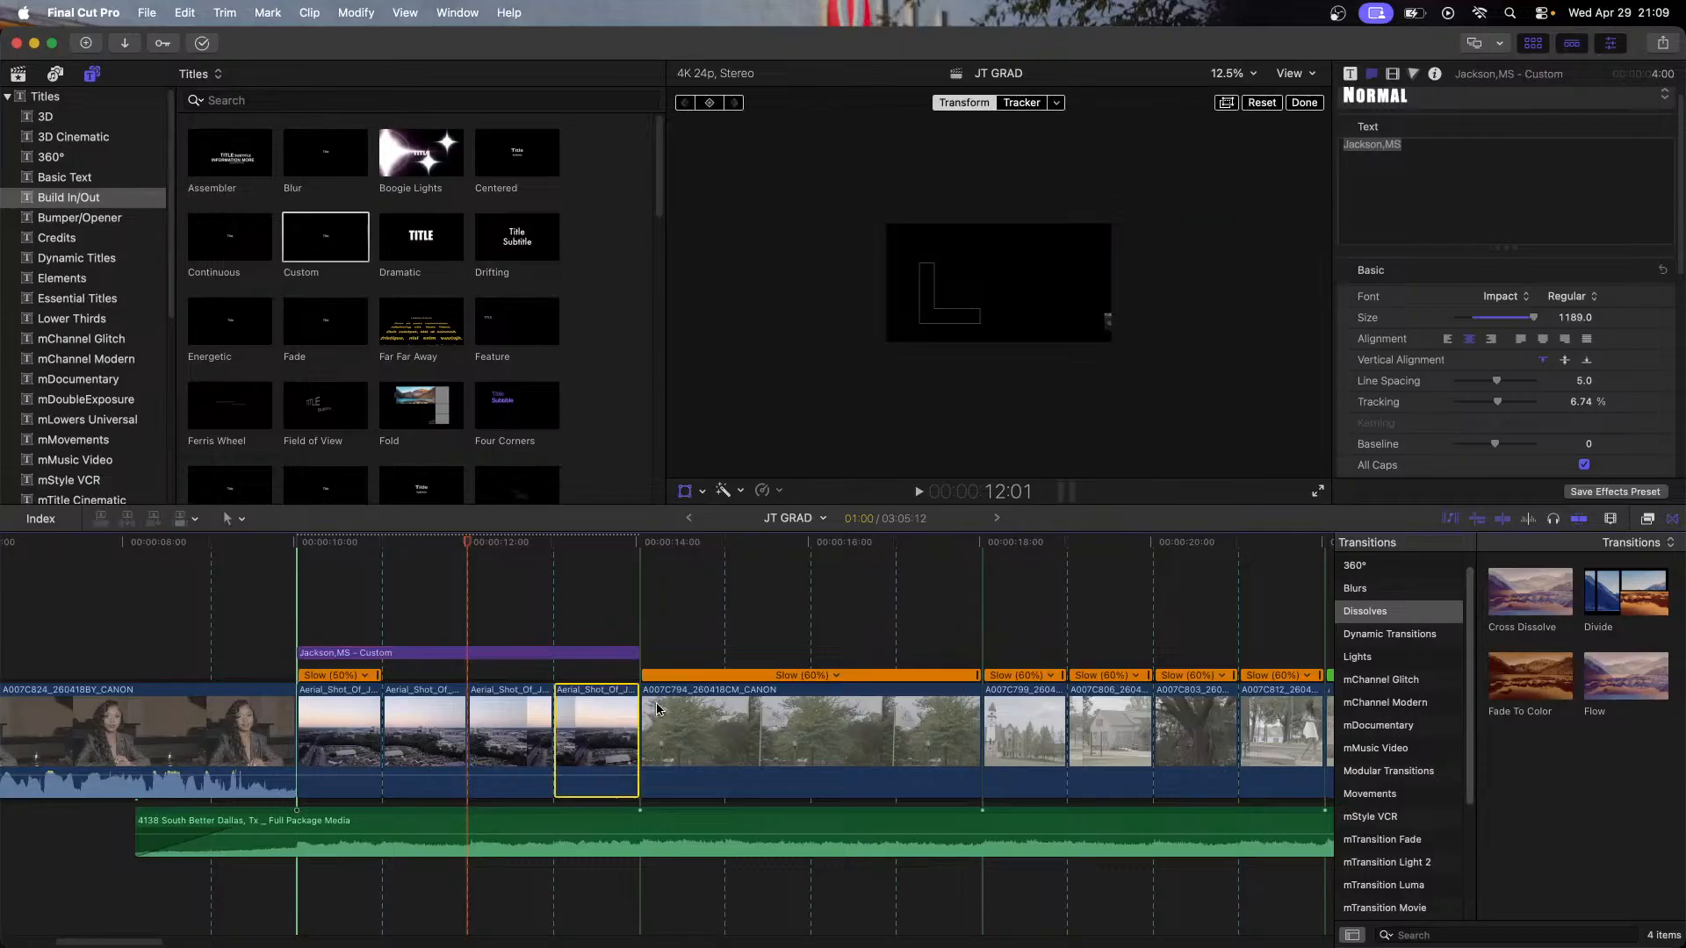
{"action": "left_click_drag", "start_coordinate": [642, 725], "coordinate": [972, 729]}
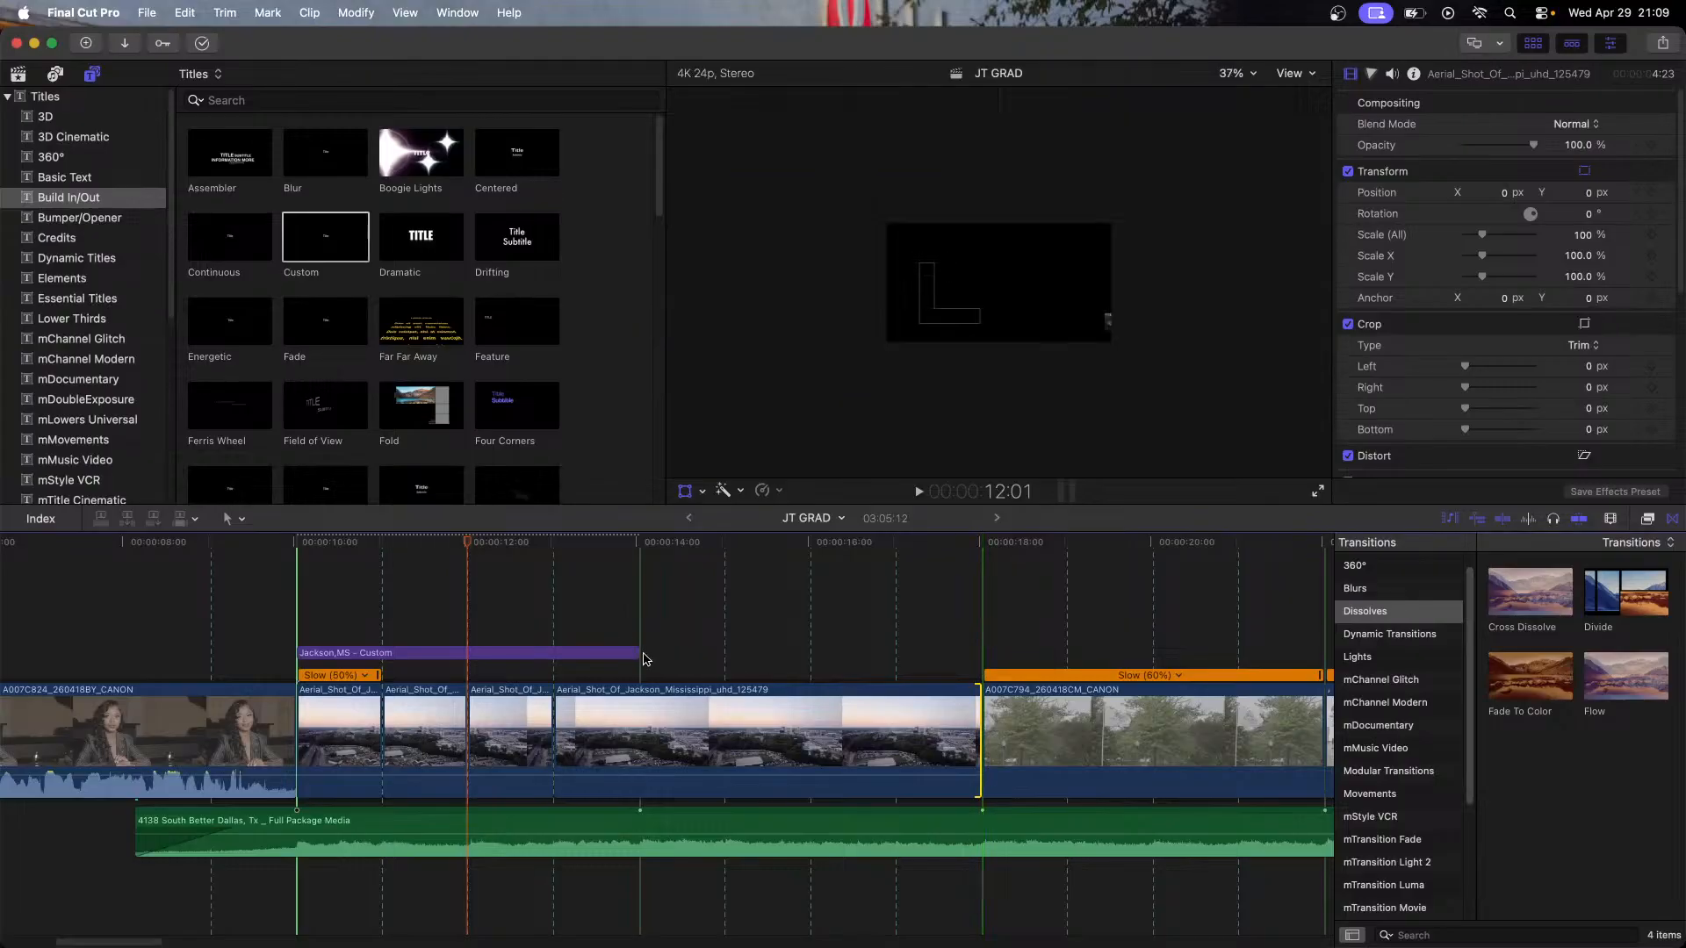
{"action": "left_click_drag", "start_coordinate": [637, 653], "coordinate": [979, 653]}
Step: Keyframe the title's transform at 10:01, and at 18:00 shift it horizontally to position X -4074.6 px
{"action": "left_click", "coordinate": [297, 553]}
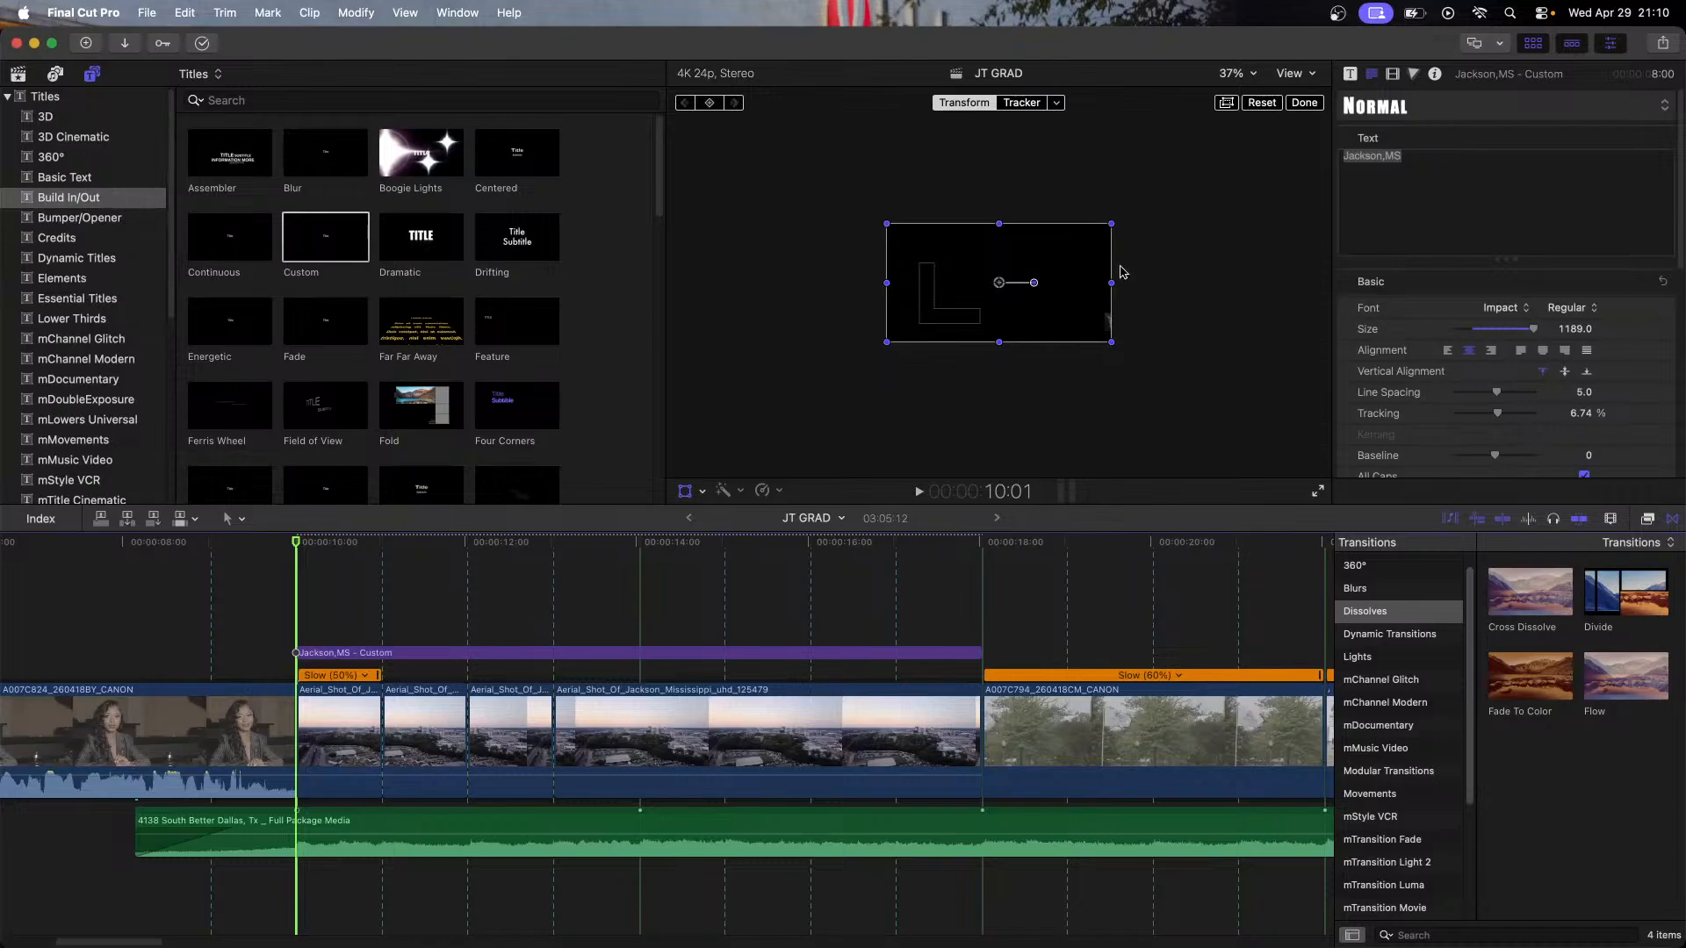
{"action": "left_click", "coordinate": [1393, 74]}
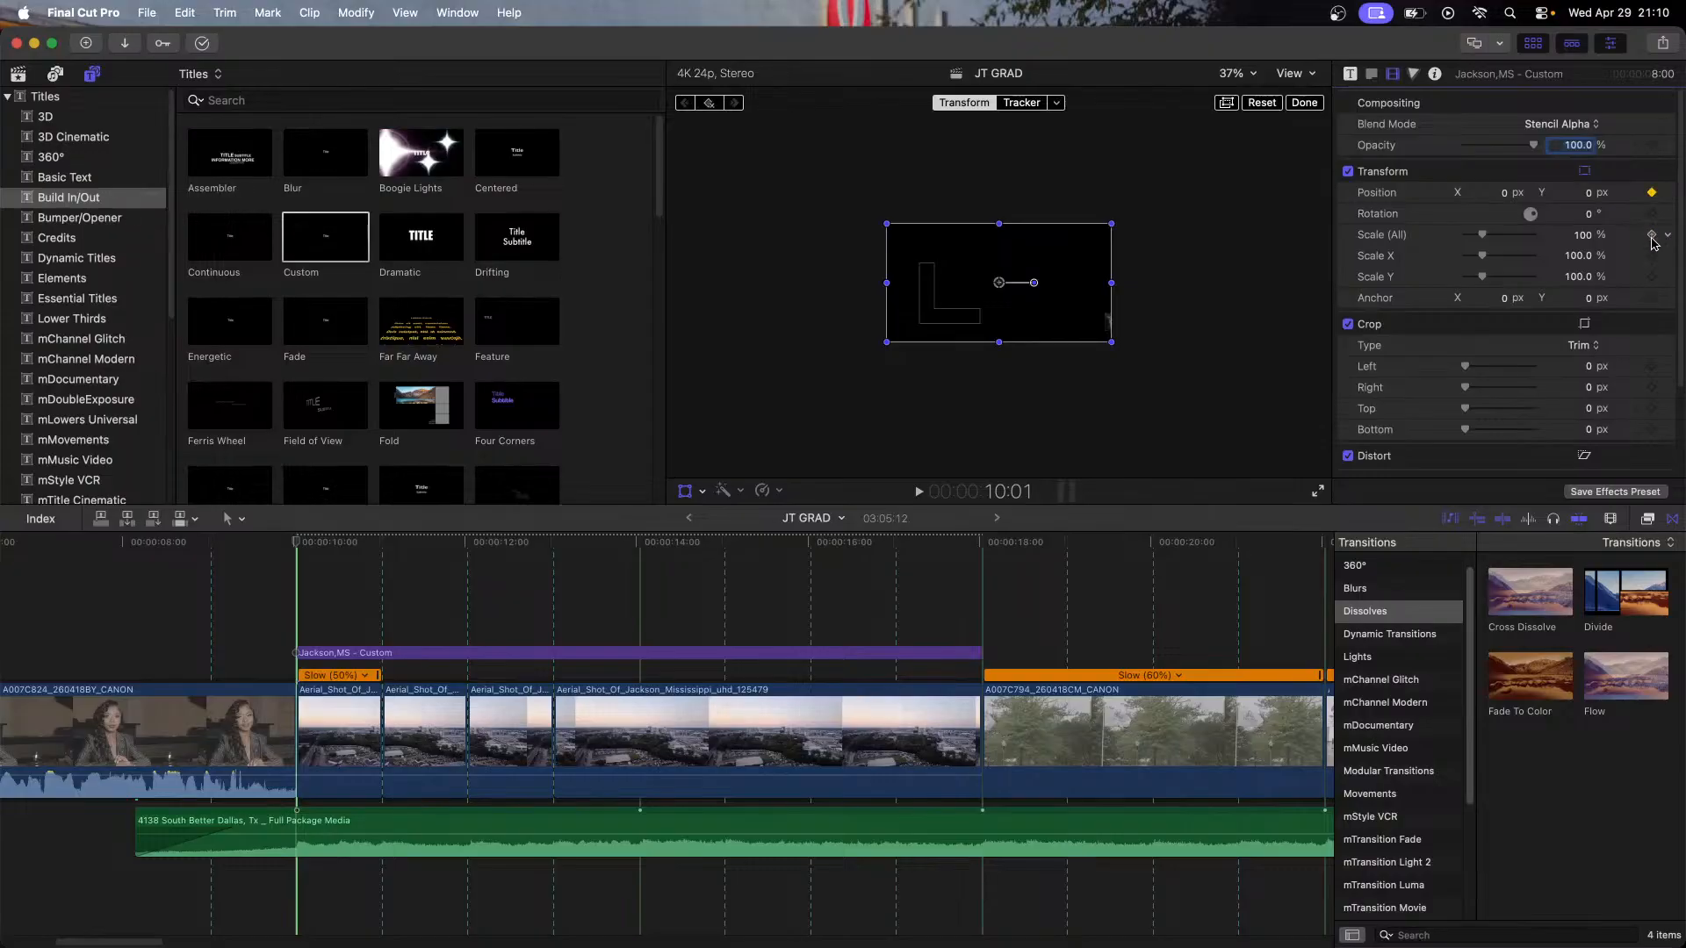
{"action": "left_click", "coordinate": [982, 540]}
{"action": "key", "text": "Up"}
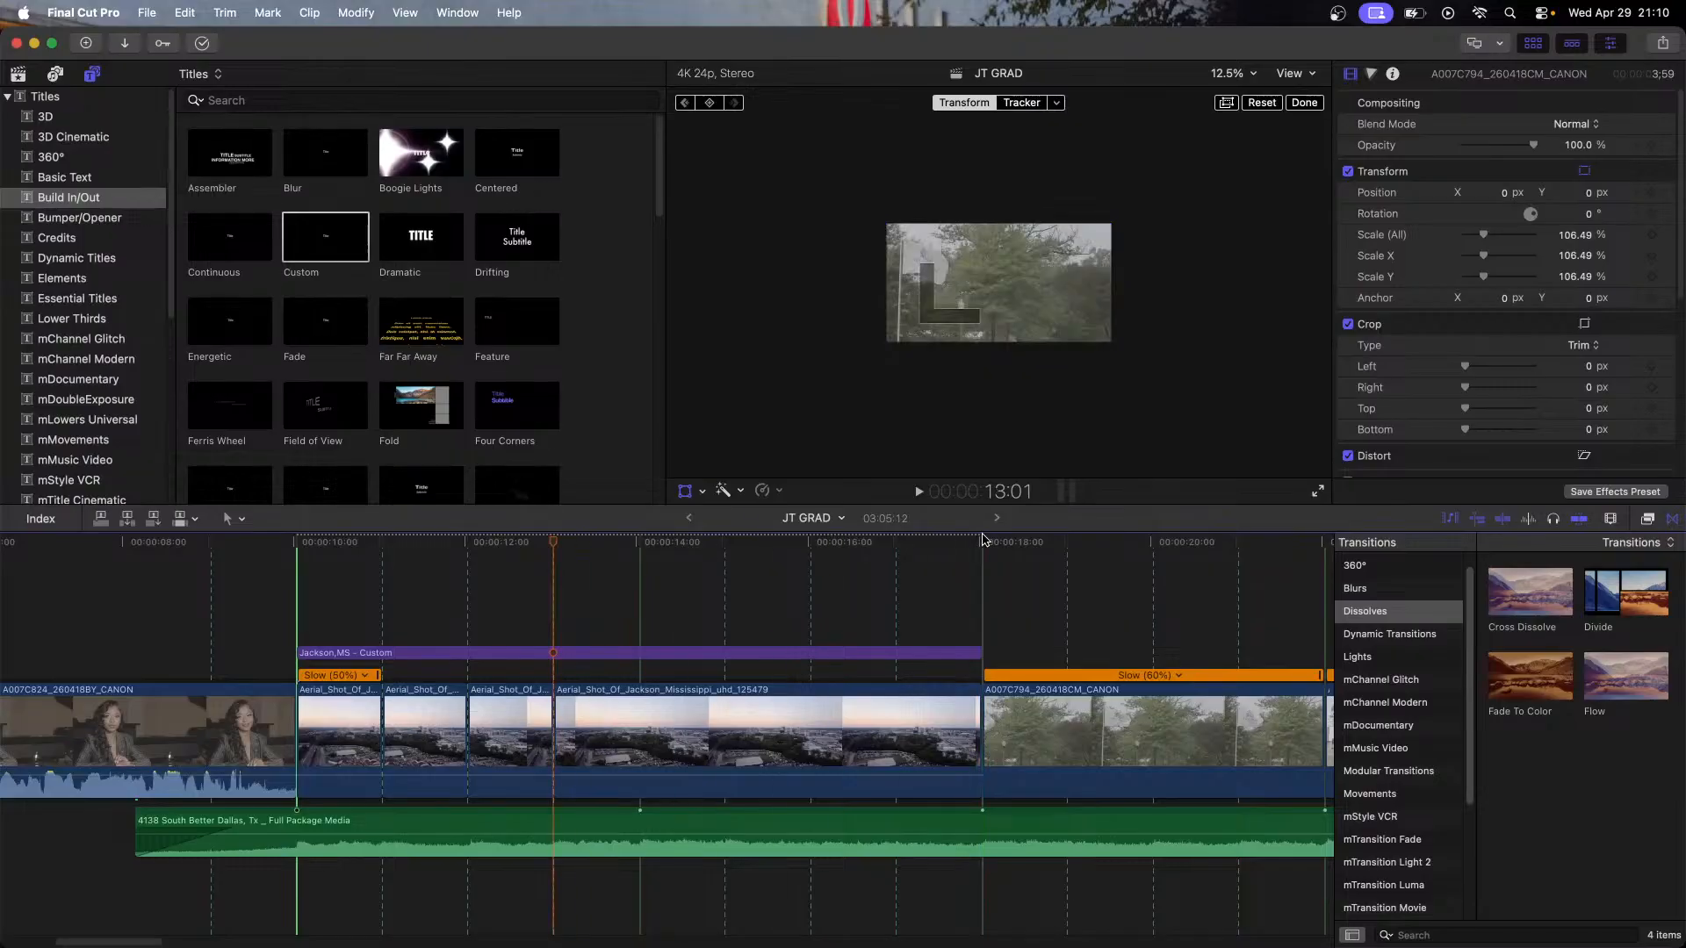
{"action": "key", "text": "Down"}
{"action": "key", "text": "Left"}
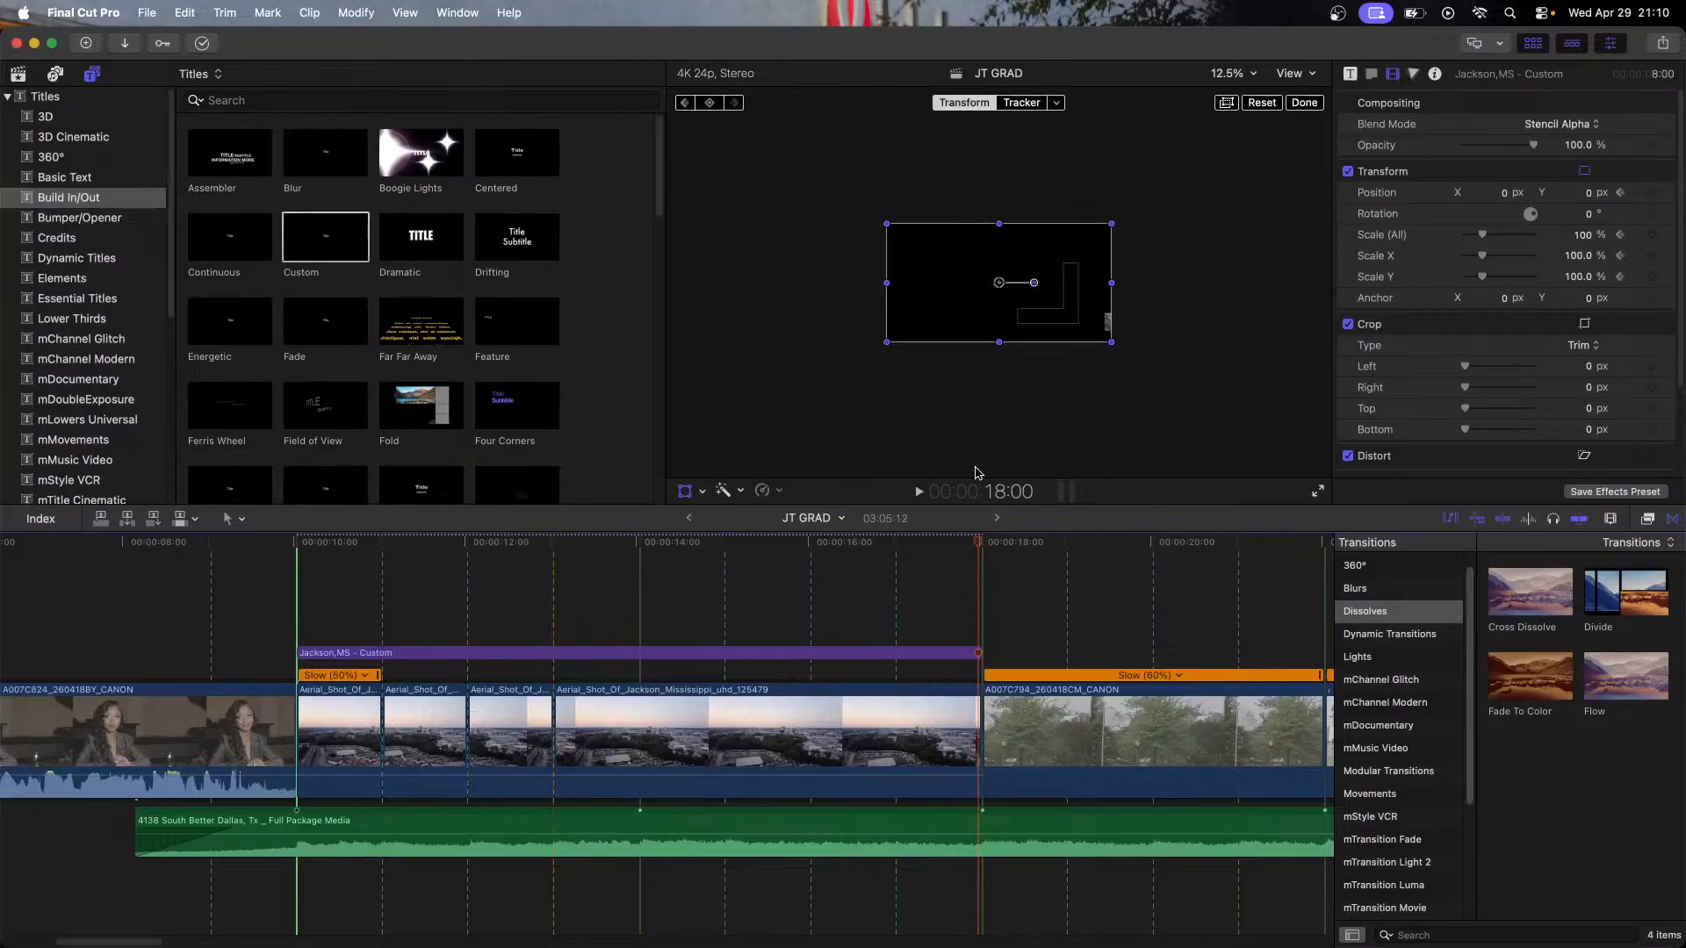
{"action": "left_click_drag", "start_coordinate": [1001, 283], "coordinate": [775, 283]}
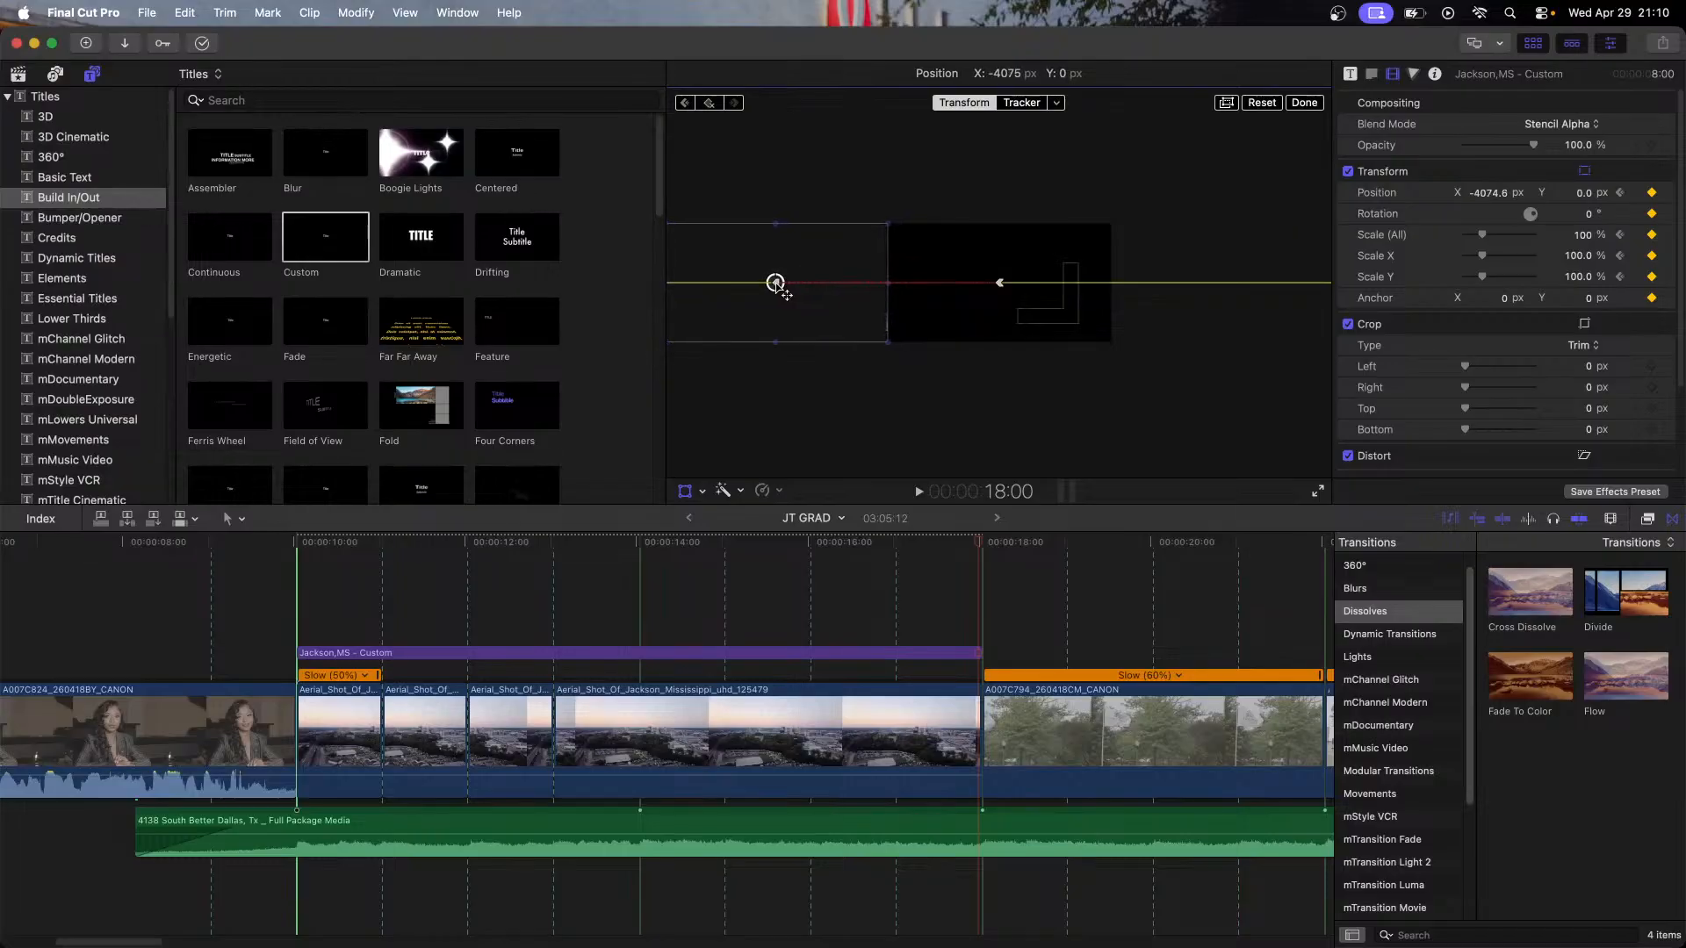
{"action": "left_click", "coordinate": [1304, 103]}
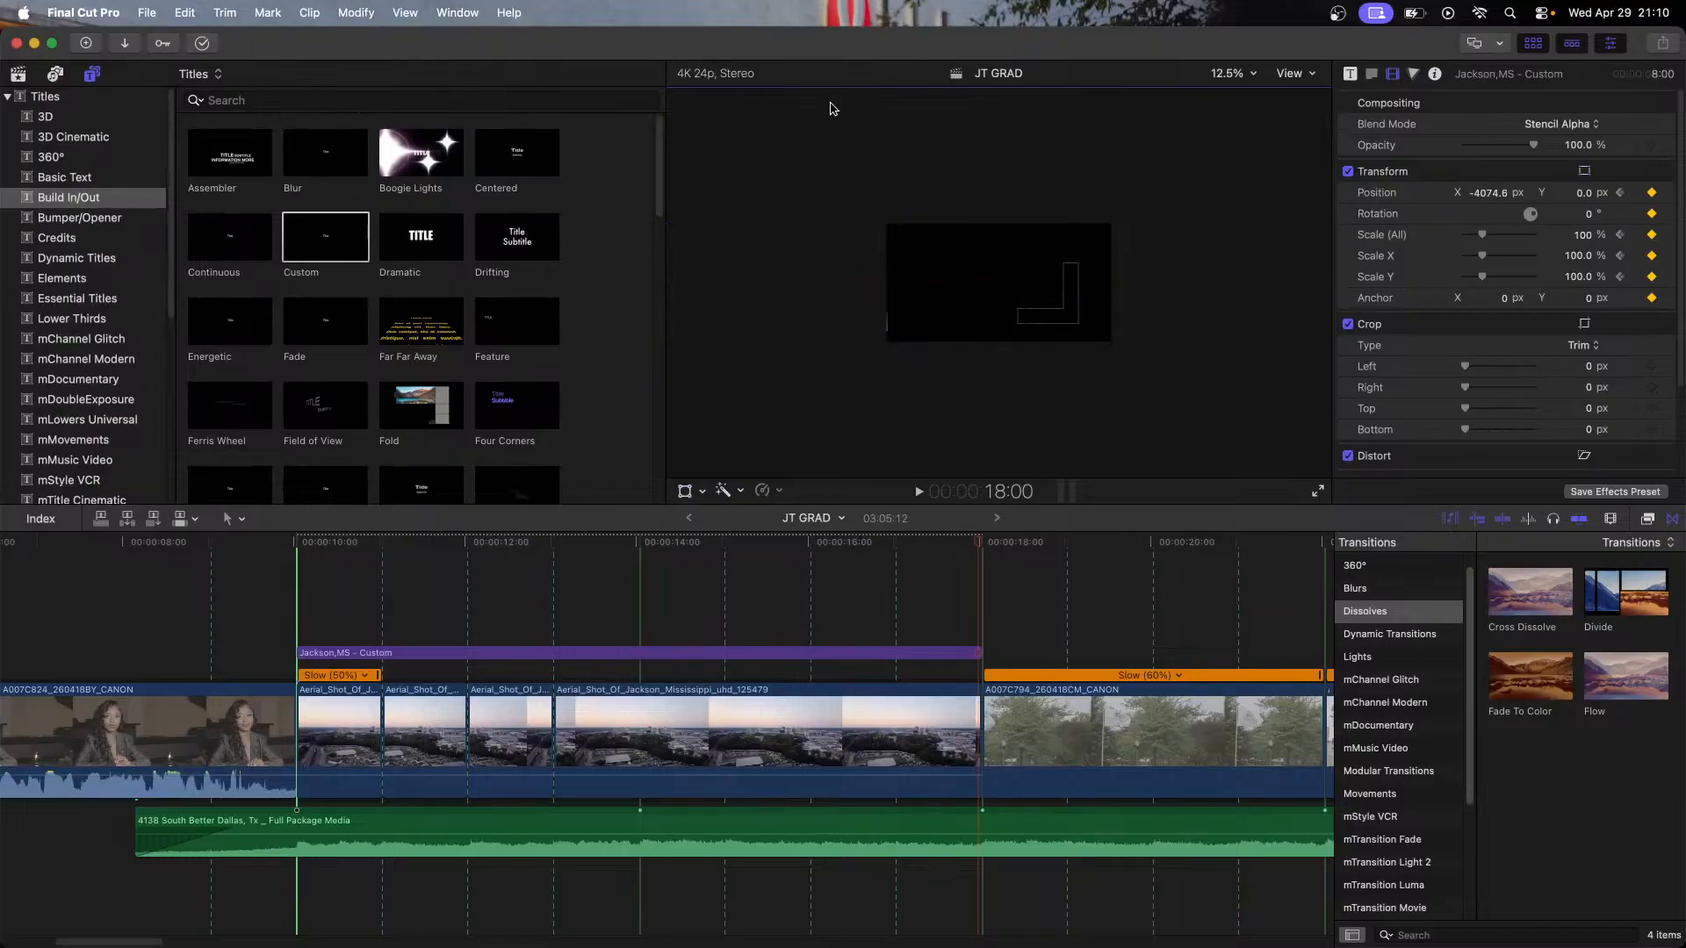
Step: Fit the frame to the viewer and preview the title's sliding animation over the aerial shots
{"action": "left_click", "coordinate": [1230, 79]}
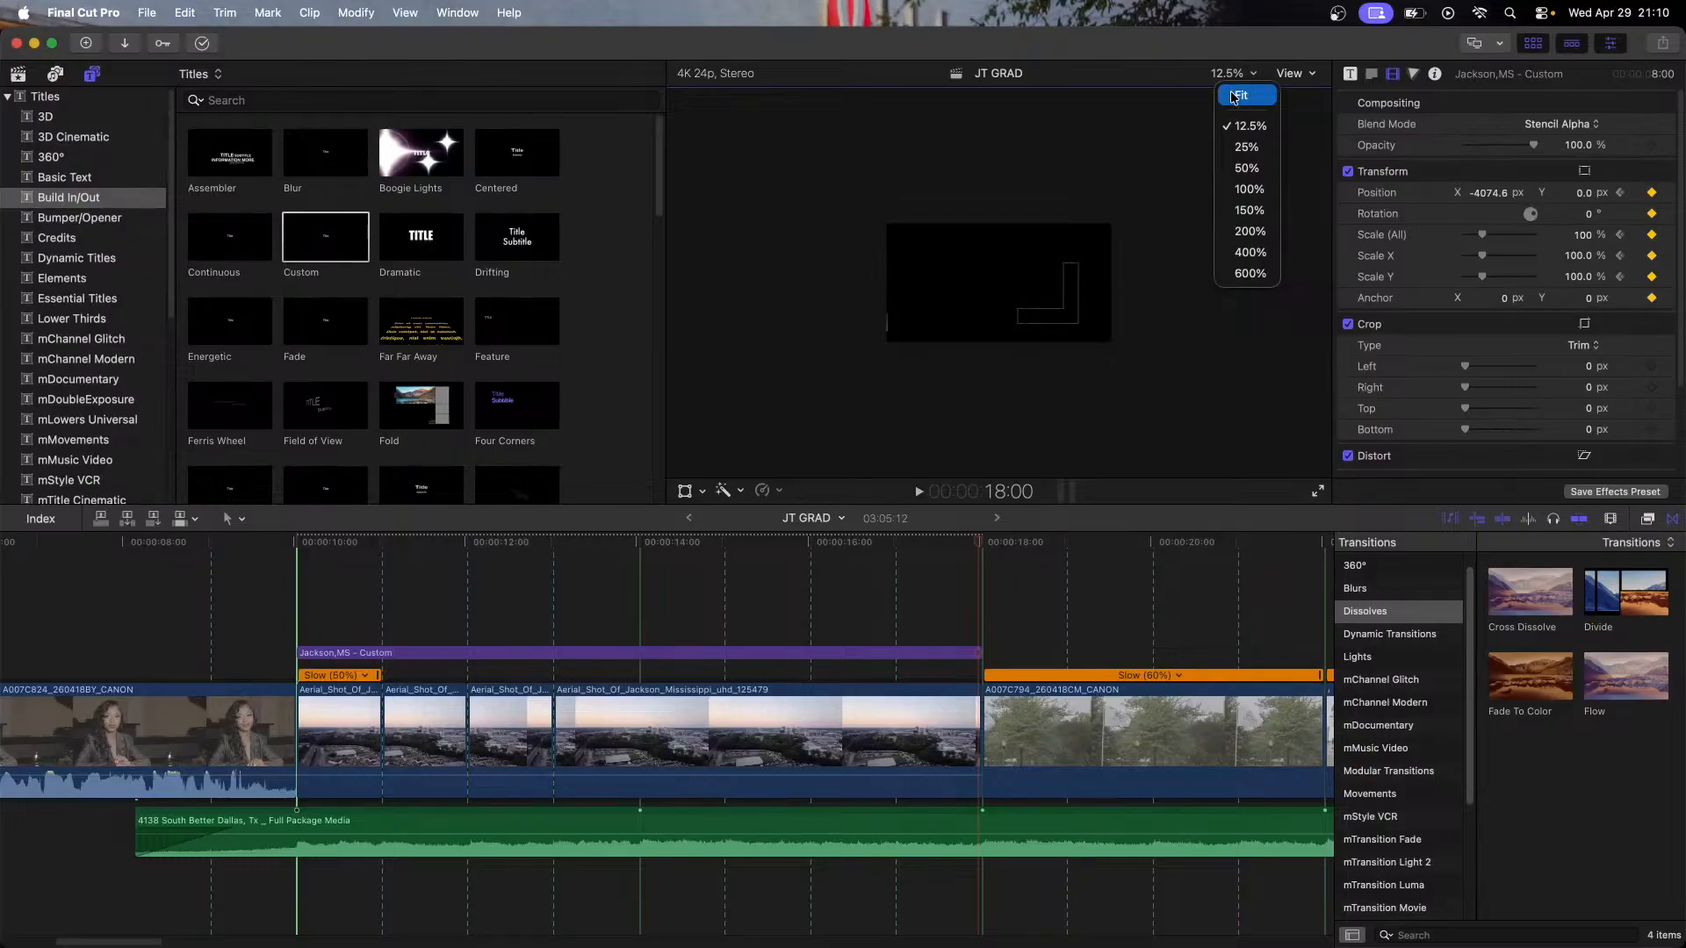
{"action": "left_click", "coordinate": [1236, 96]}
{"action": "left_click", "coordinate": [560, 546]}
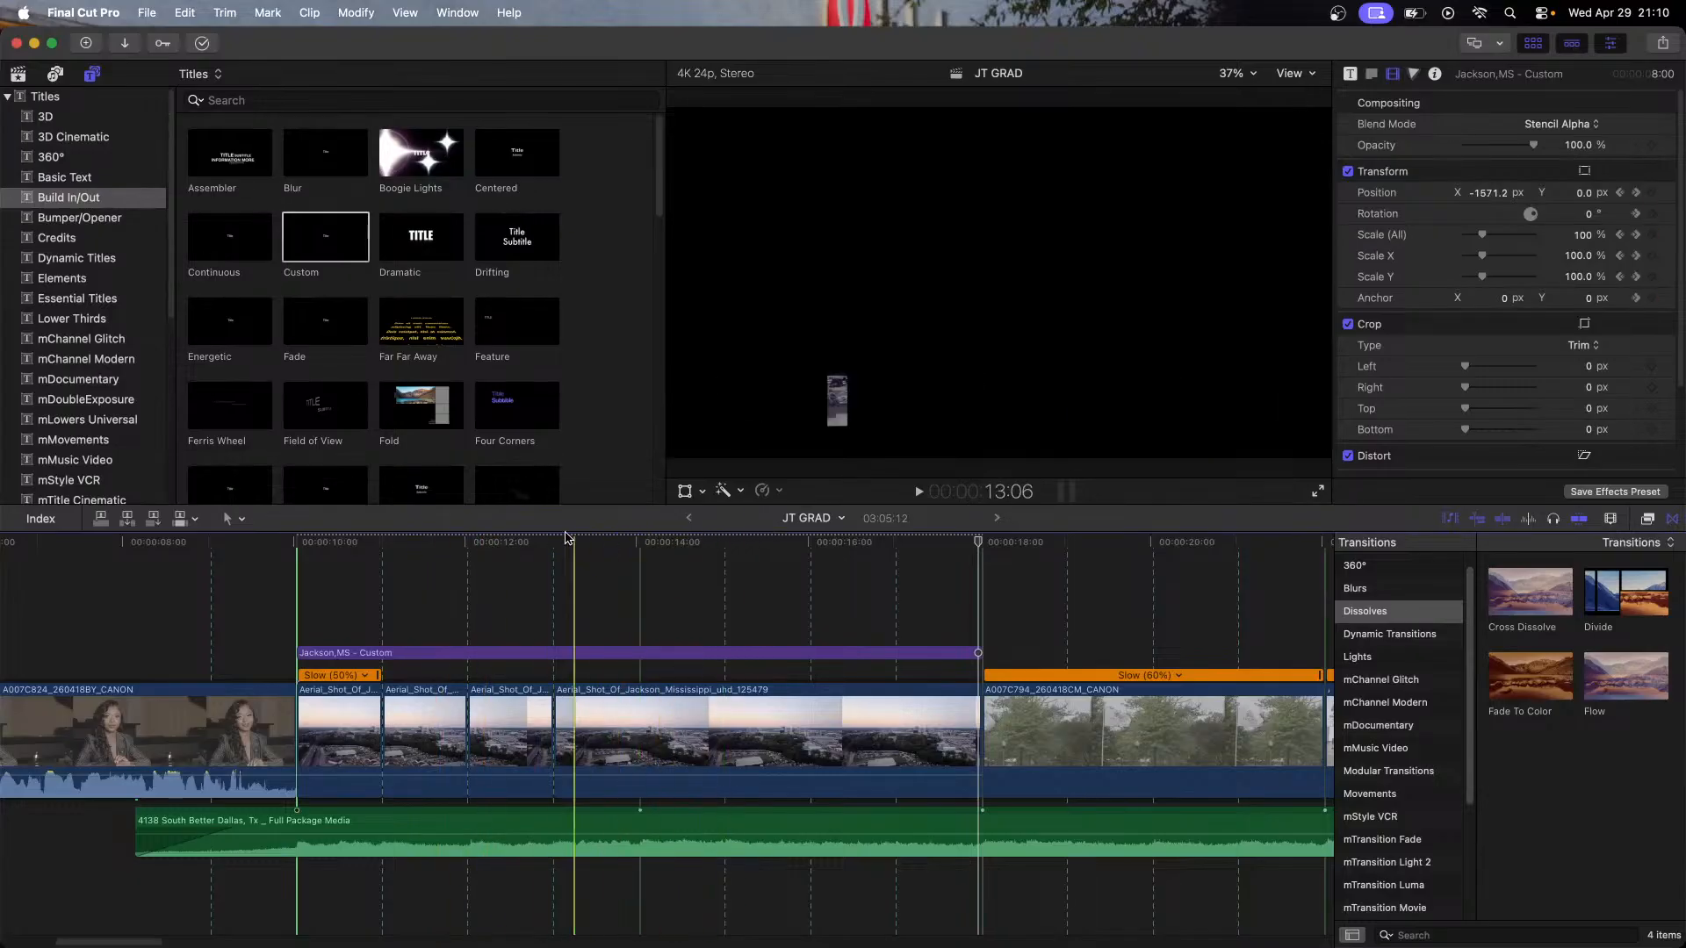
Step: Replace the animated title with a fresh Custom title at 10:01, extended to 8:00 to span all the aerial shots
{"action": "left_click_drag", "start_coordinate": [349, 545], "coordinate": [297, 577]}
{"action": "key", "text": "Delete"}
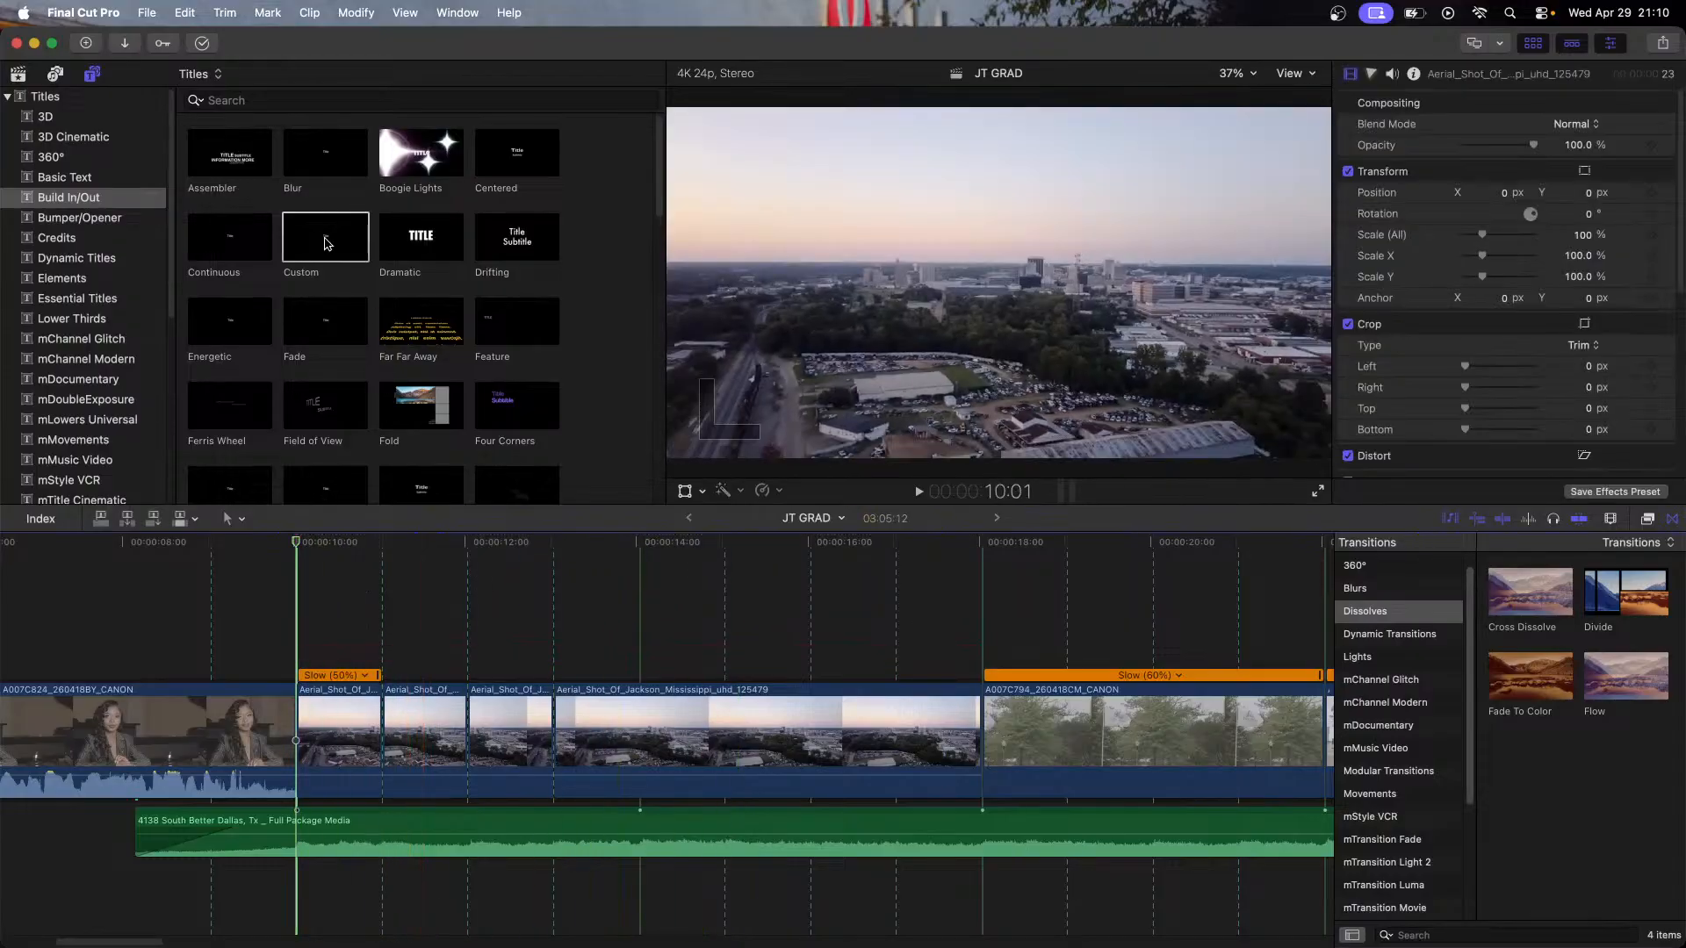
{"action": "left_click_drag", "start_coordinate": [325, 238], "coordinate": [320, 657]}
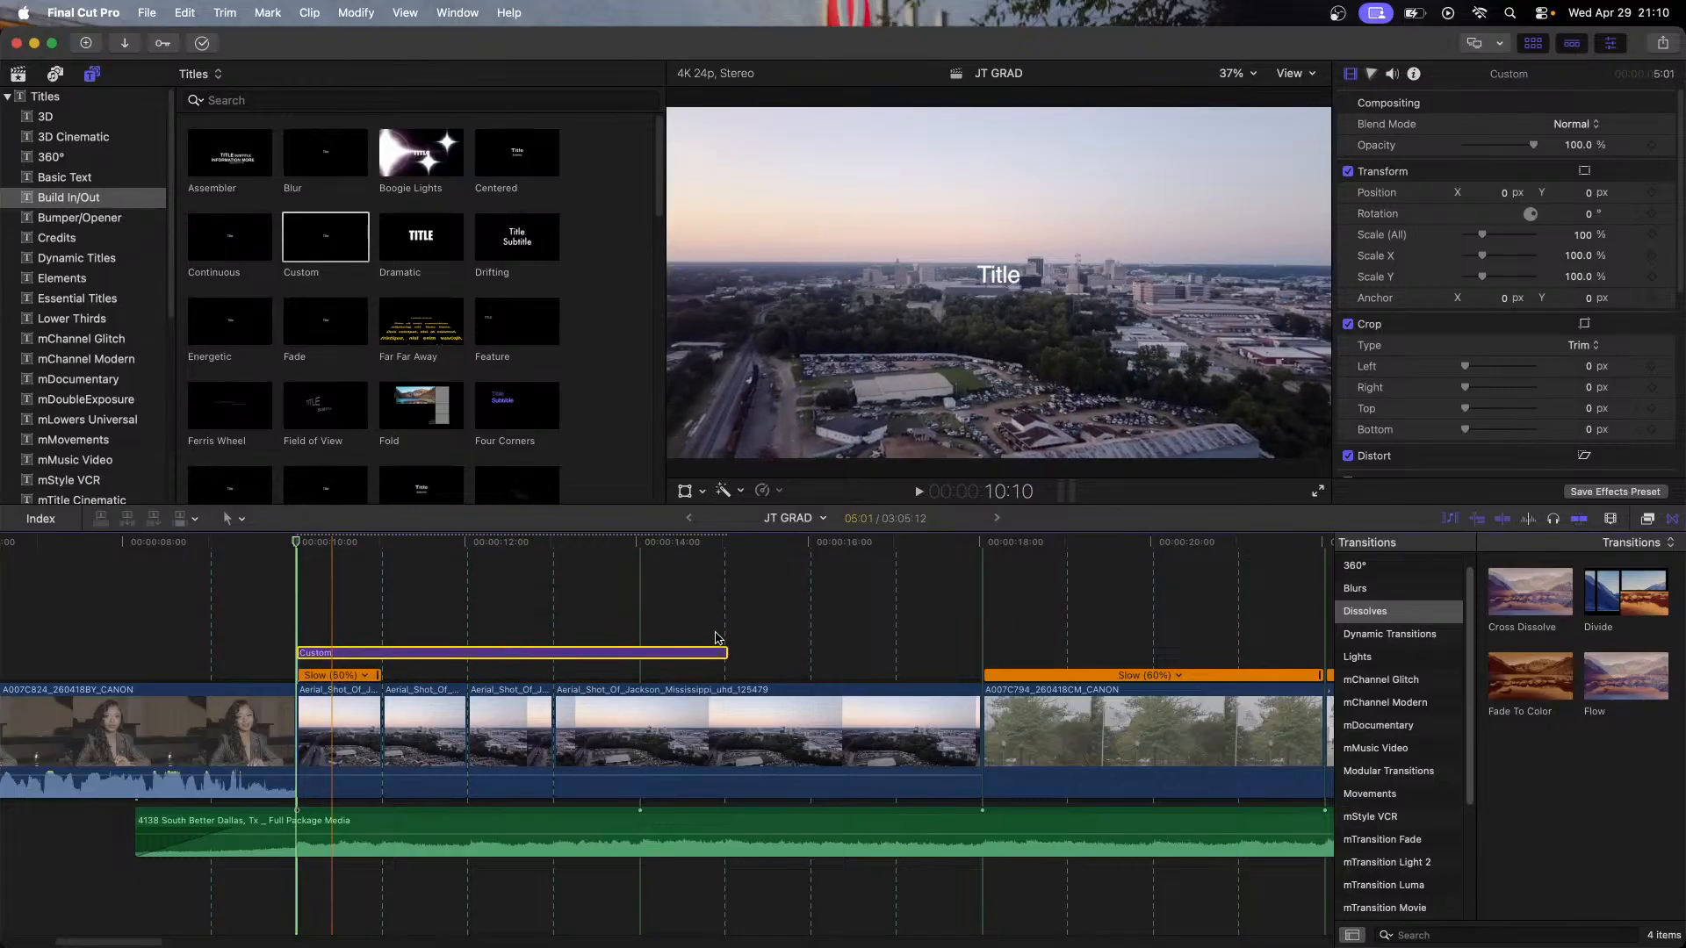
{"action": "left_click_drag", "start_coordinate": [727, 653], "coordinate": [980, 653]}
Step: Change the new title's text to "Jackson, MS"
{"action": "left_click", "coordinate": [993, 275]}
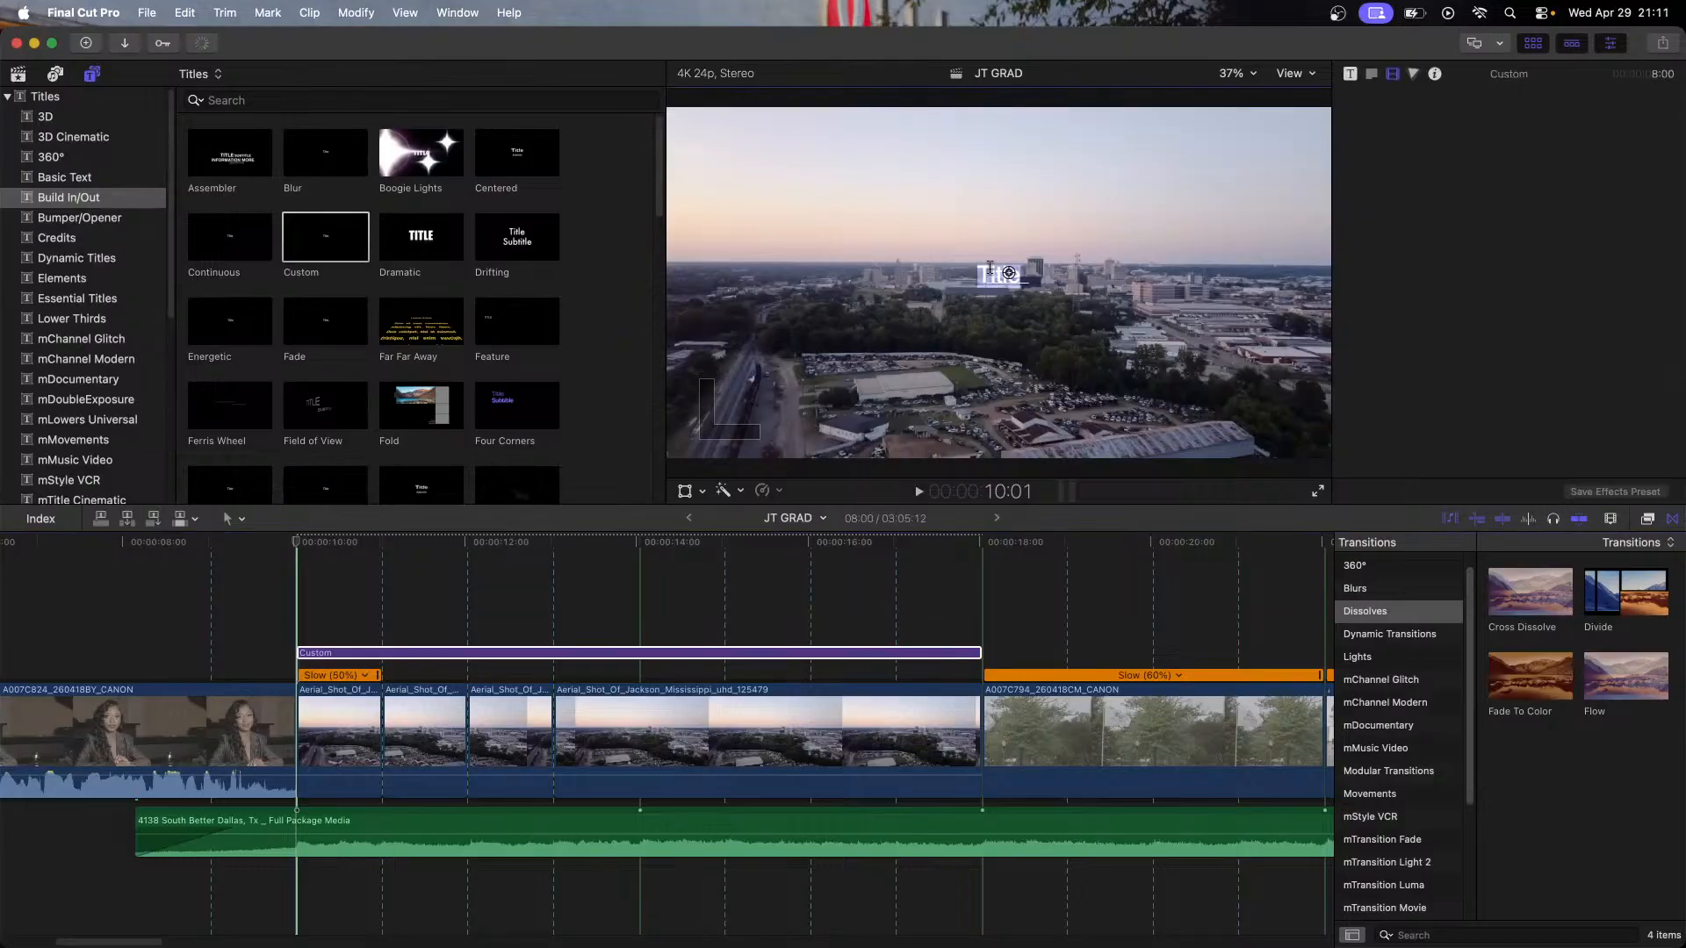
{"action": "left_click", "coordinate": [1349, 74]}
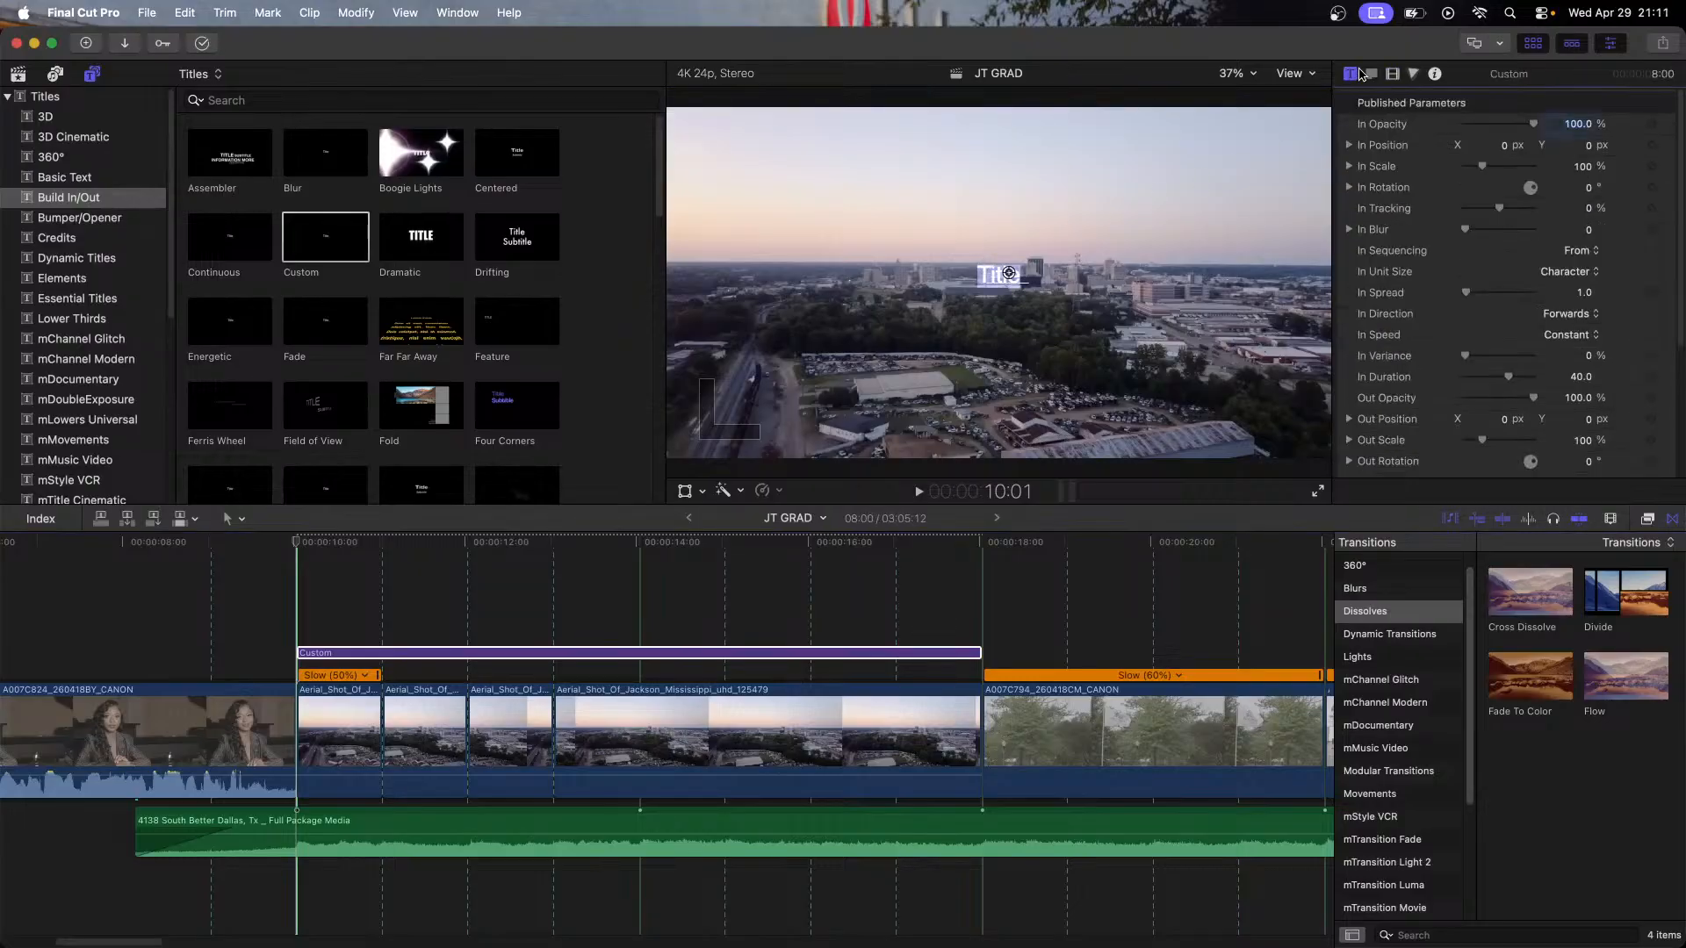
{"action": "left_click", "coordinate": [1372, 73]}
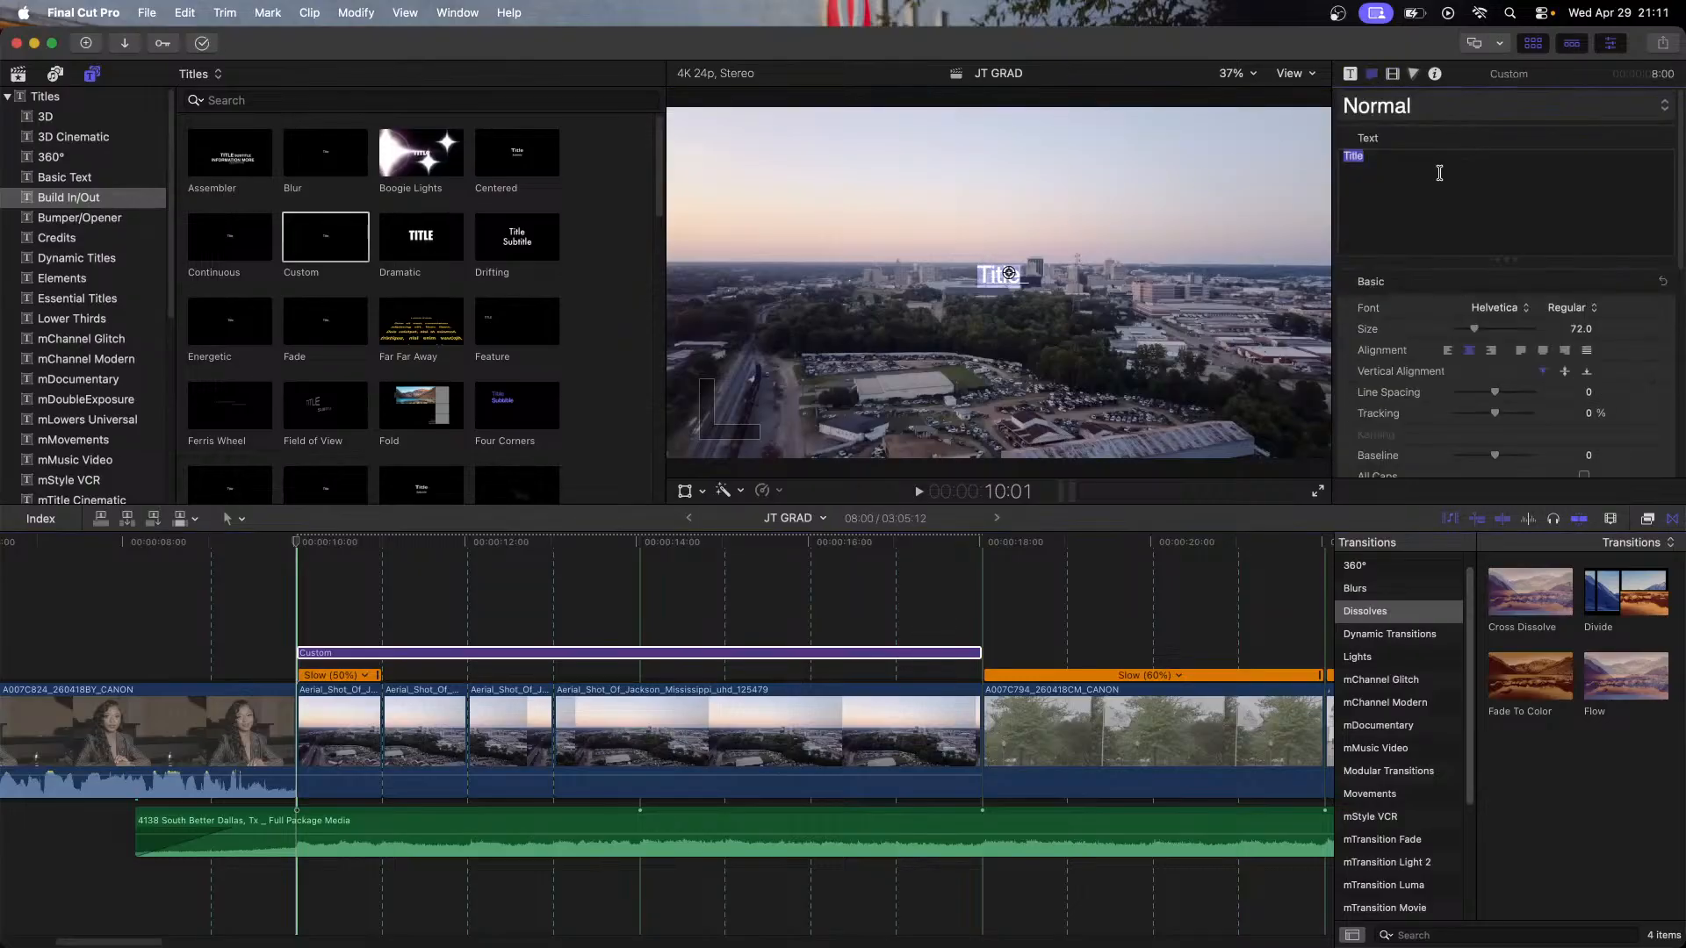
{"action": "type", "text": "Jack"}
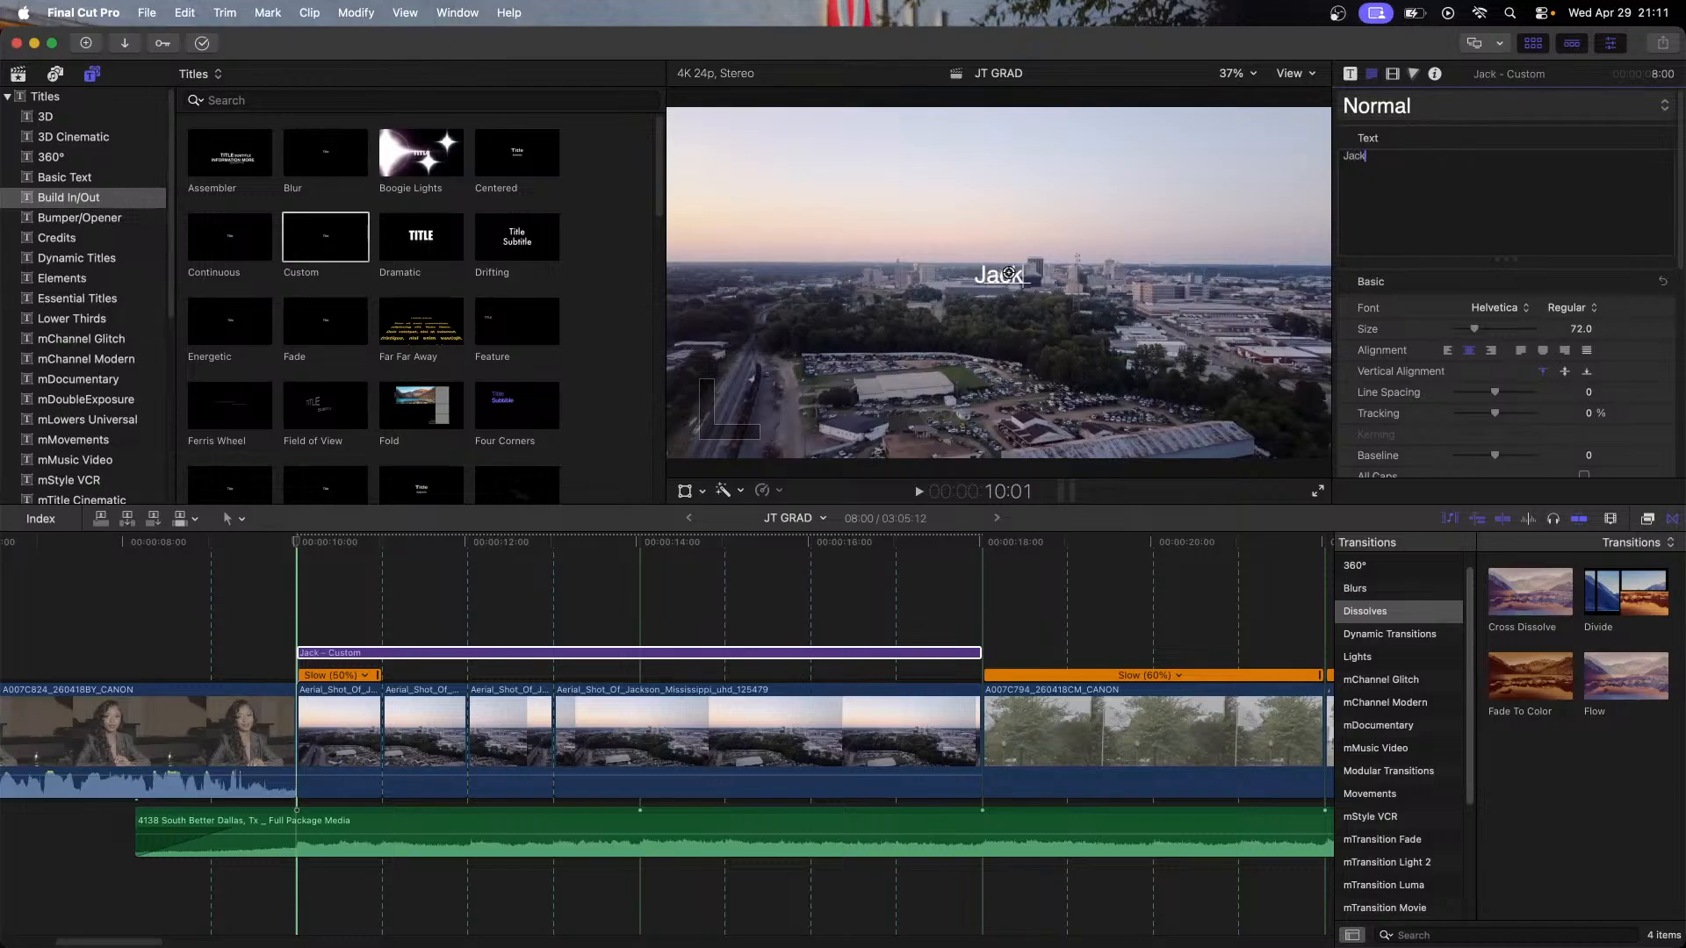
{"action": "type", "text": "son MS"}
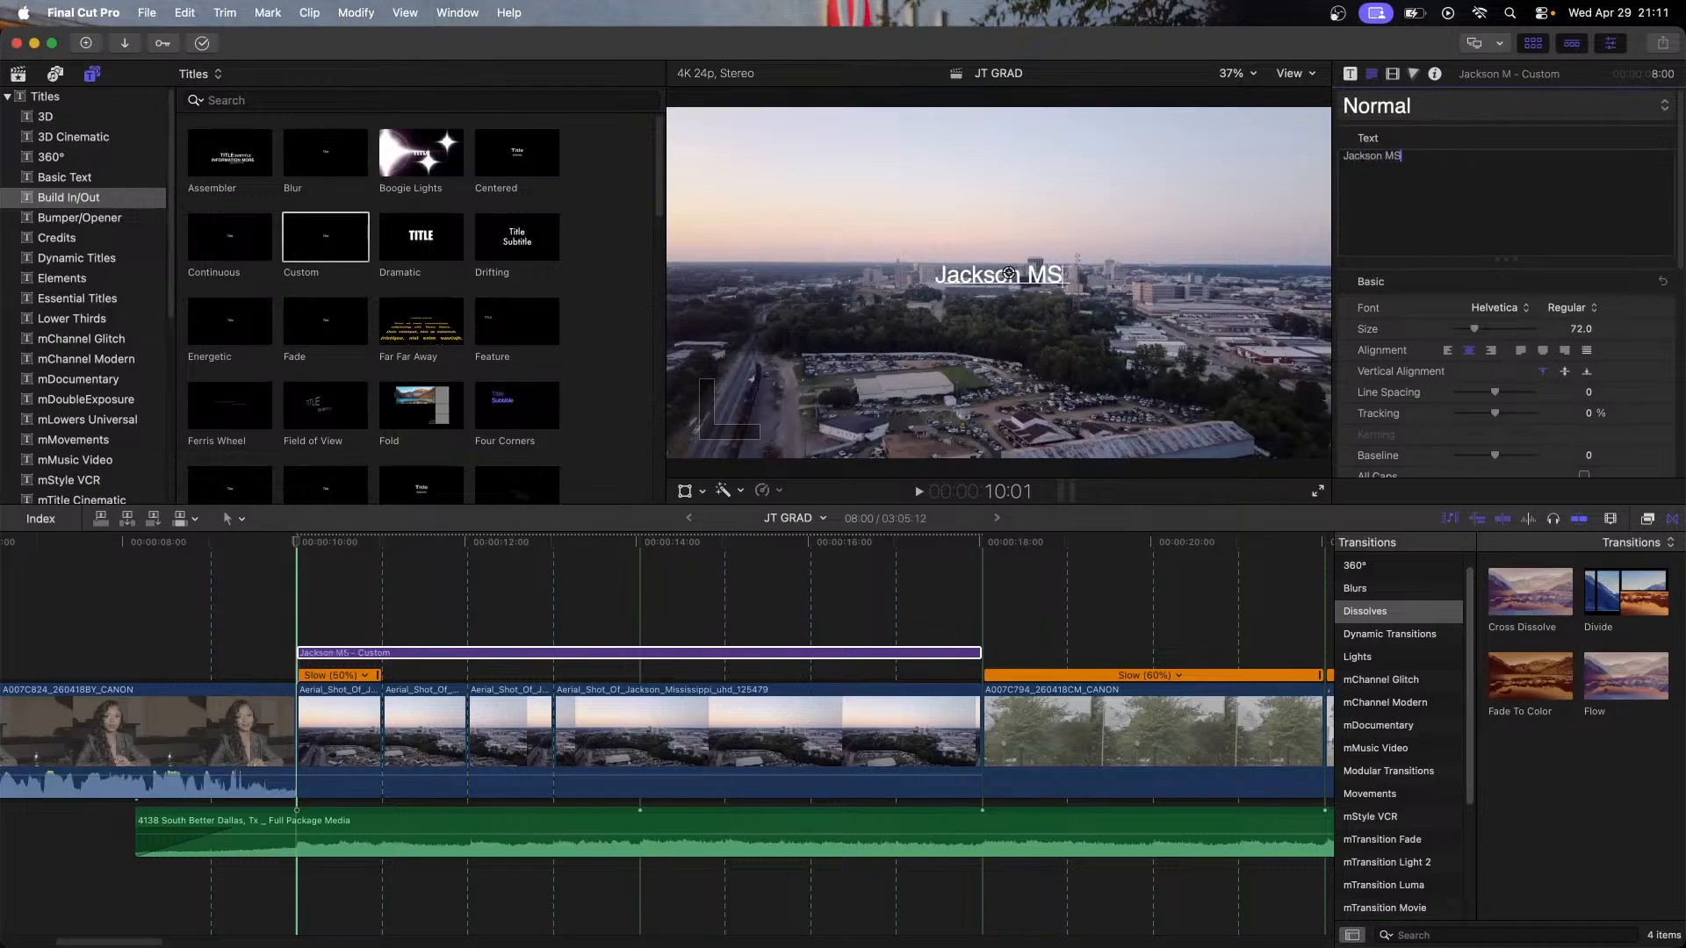
{"action": "left_click", "coordinate": [1386, 155]}
{"action": "type", "text": ","}
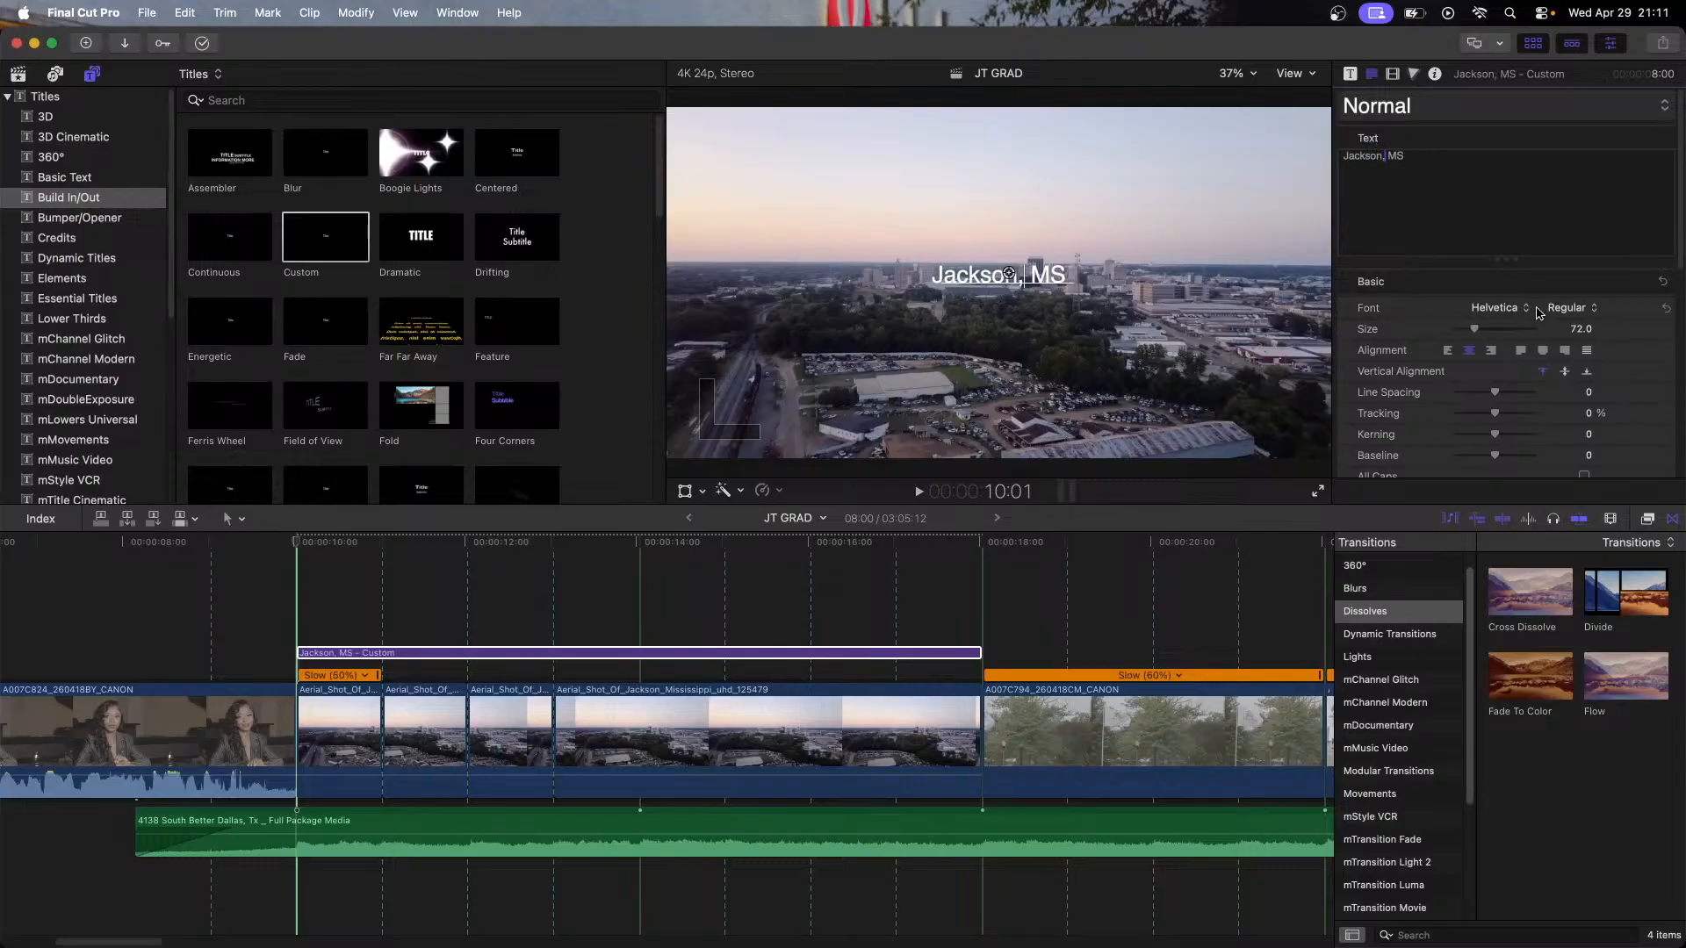
Step: Format the title in Impact at size 1492, lowering the text so its letters fill the frame's height
{"action": "left_click", "coordinate": [1502, 314]}
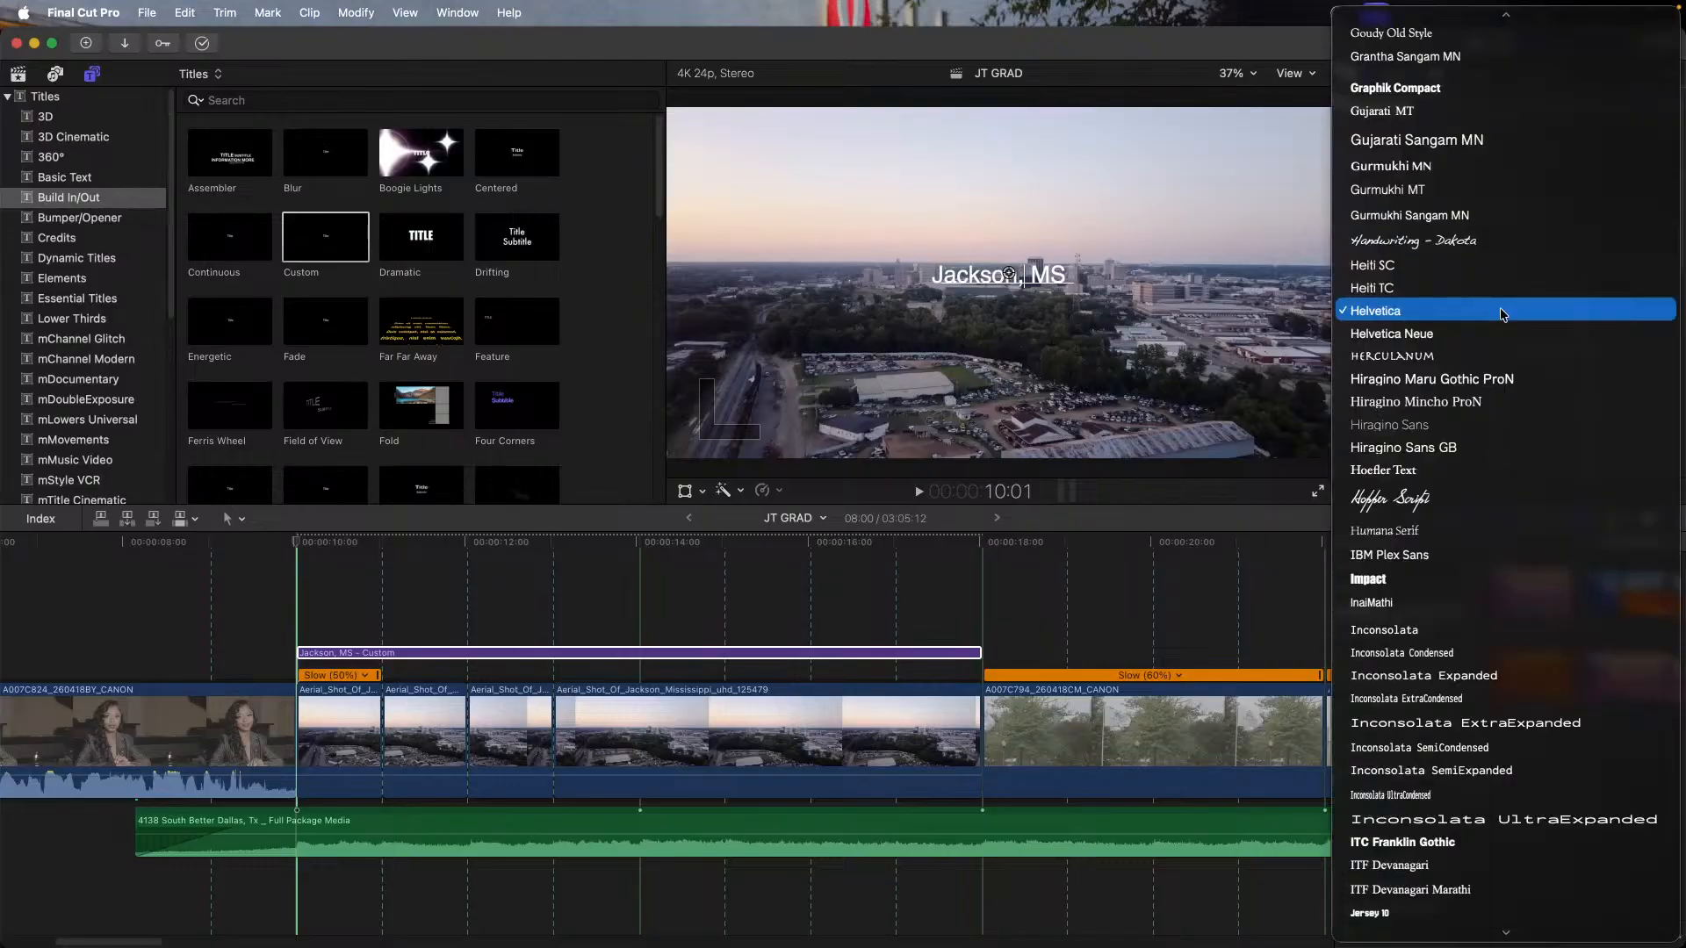
{"action": "left_click", "coordinate": [1419, 575]}
{"action": "left_click_drag", "start_coordinate": [1580, 329], "coordinate": [1684, 323]}
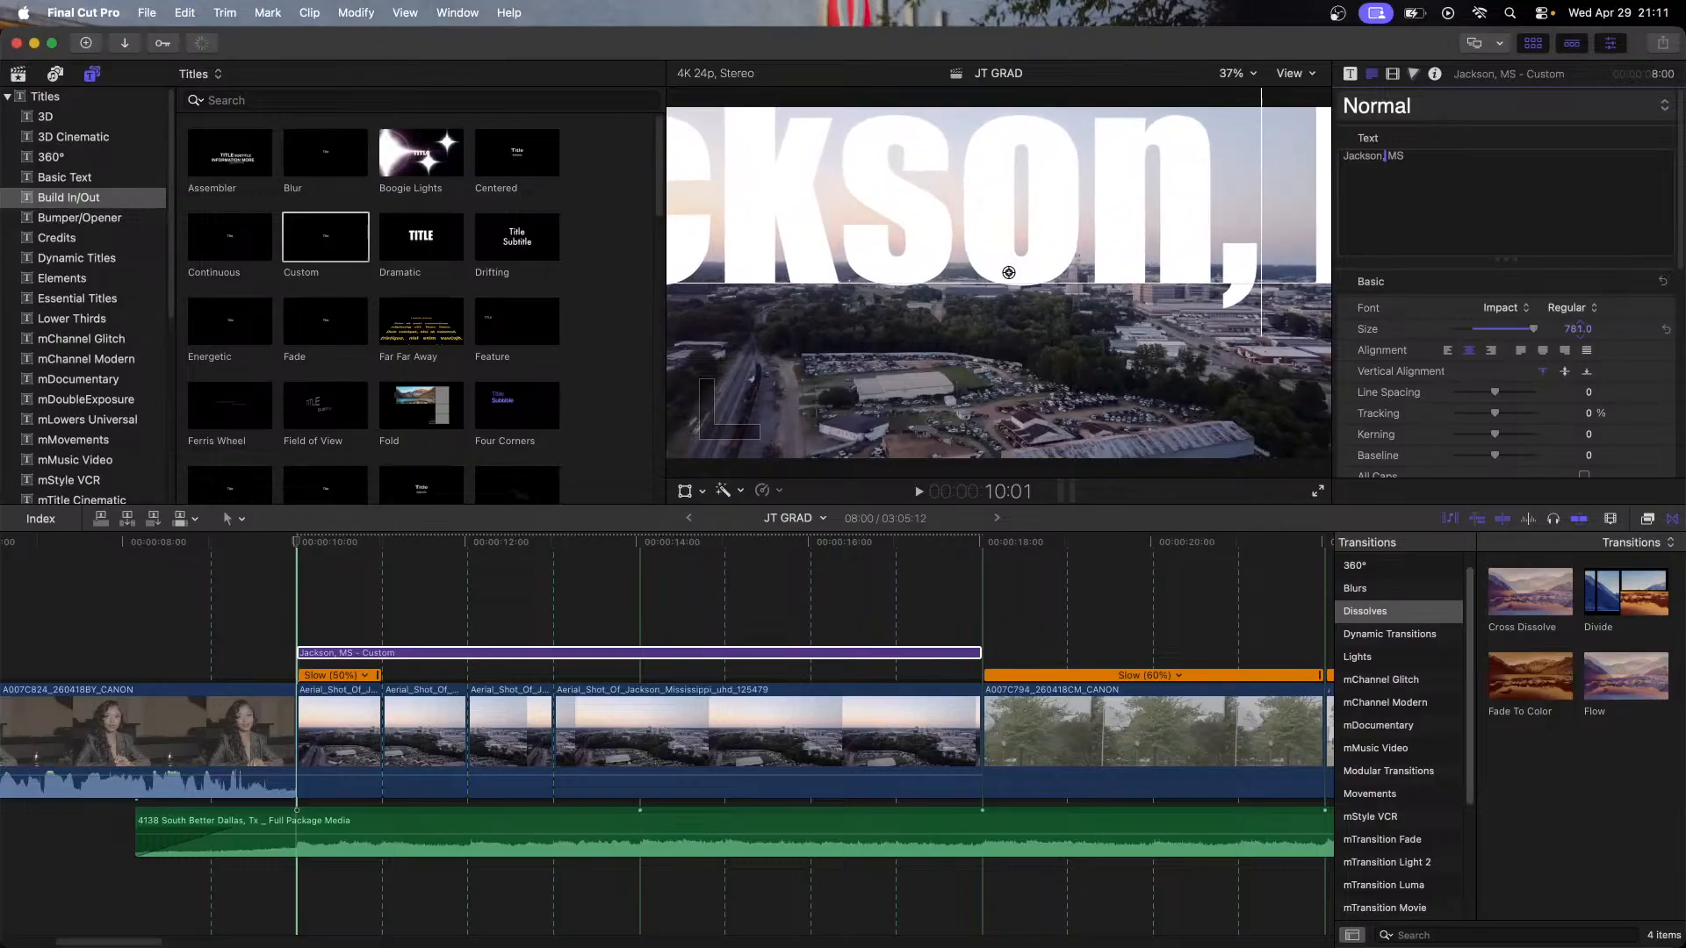
{"action": "left_click_drag", "start_coordinate": [1008, 273], "coordinate": [1009, 362]}
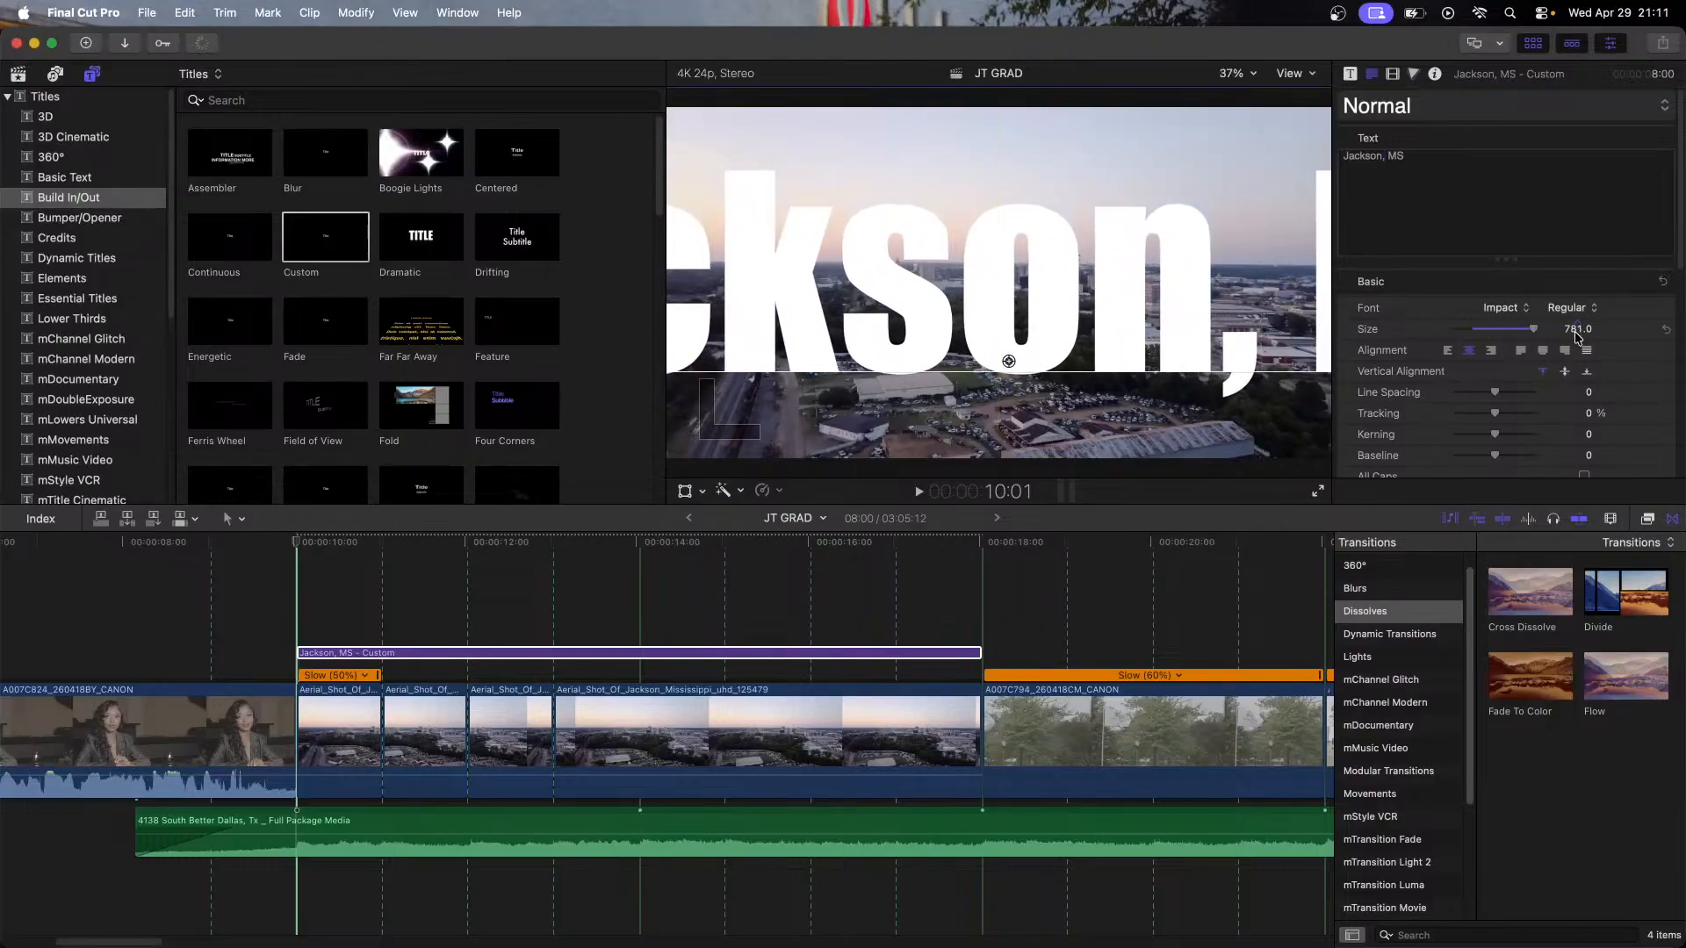
{"action": "left_click_drag", "start_coordinate": [1578, 328], "coordinate": [1651, 329]}
{"action": "left_click_drag", "start_coordinate": [1008, 361], "coordinate": [1009, 424]}
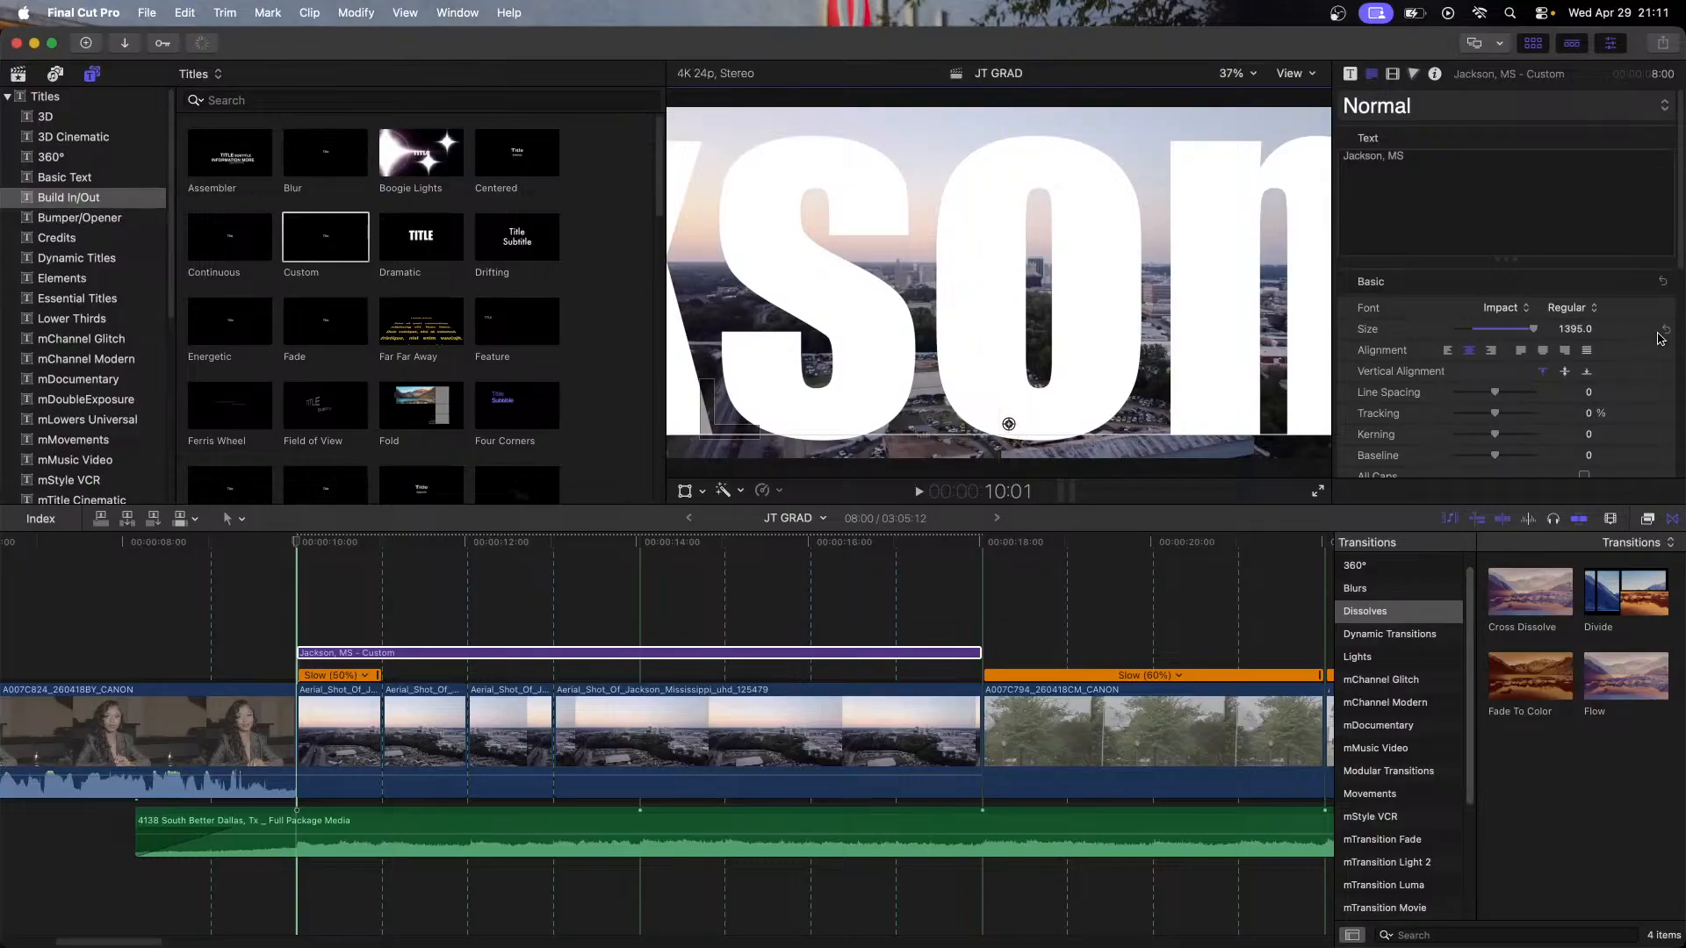
{"action": "mouse_move", "coordinate": [1576, 330]}
{"action": "left_mouse_down"}
{"action": "mouse_move", "coordinate": [1596, 330]}
{"action": "mouse_move", "coordinate": [1569, 330]}
{"action": "left_mouse_up"}
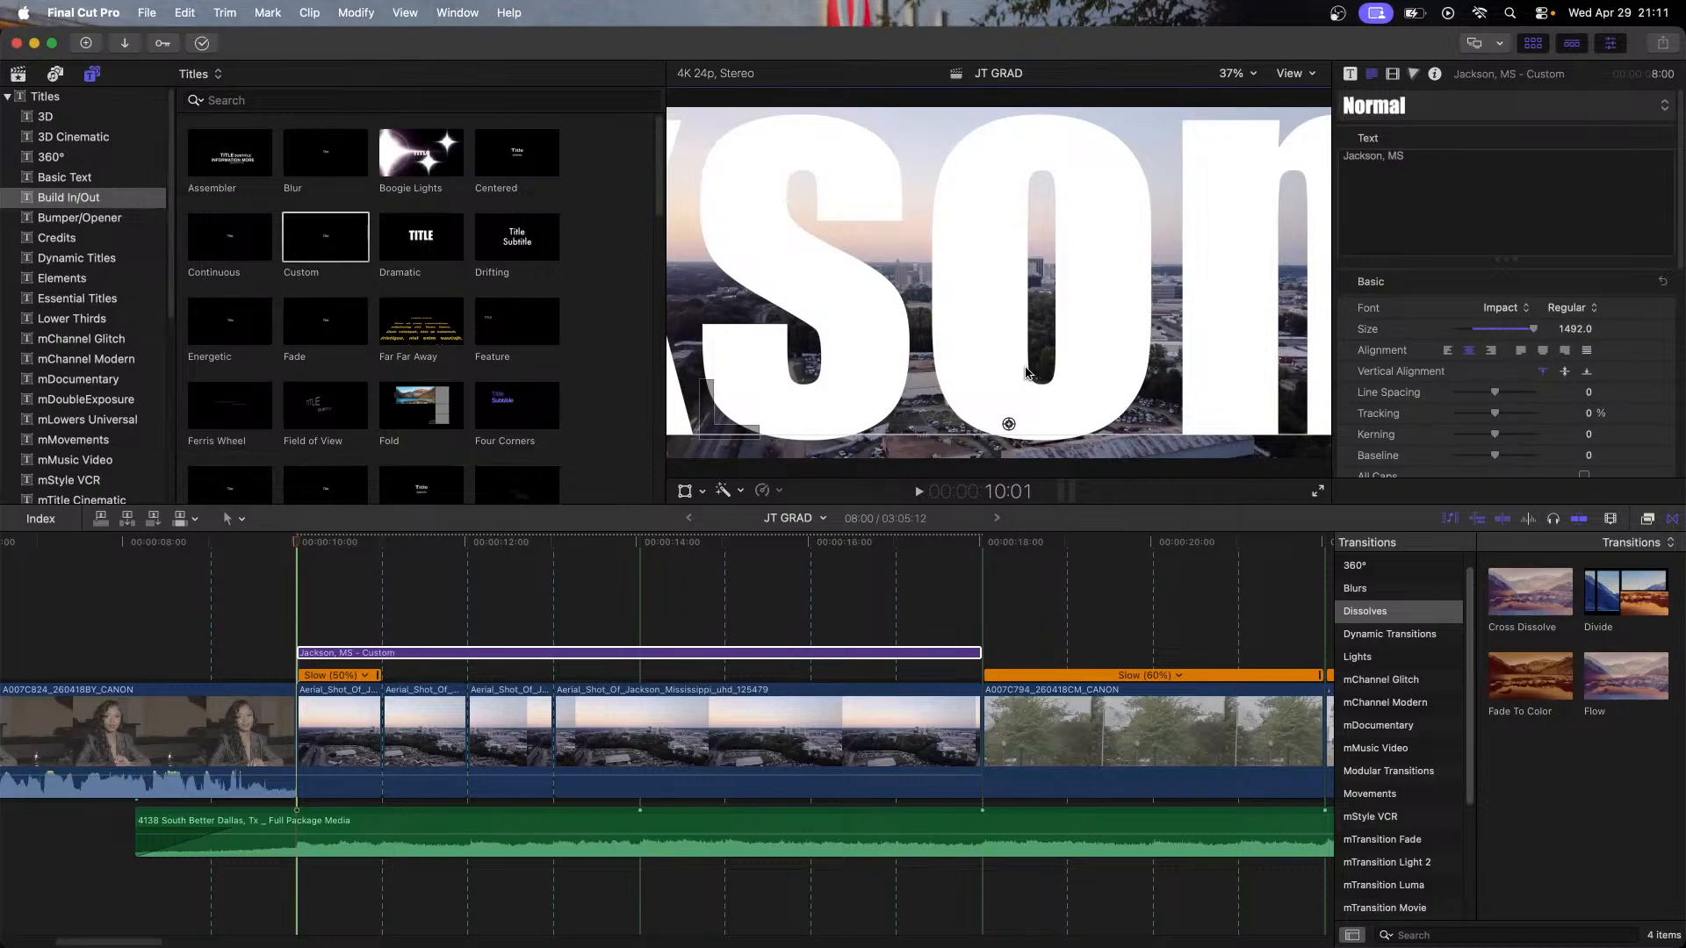
{"action": "left_click_drag", "start_coordinate": [1009, 424], "coordinate": [1008, 427]}
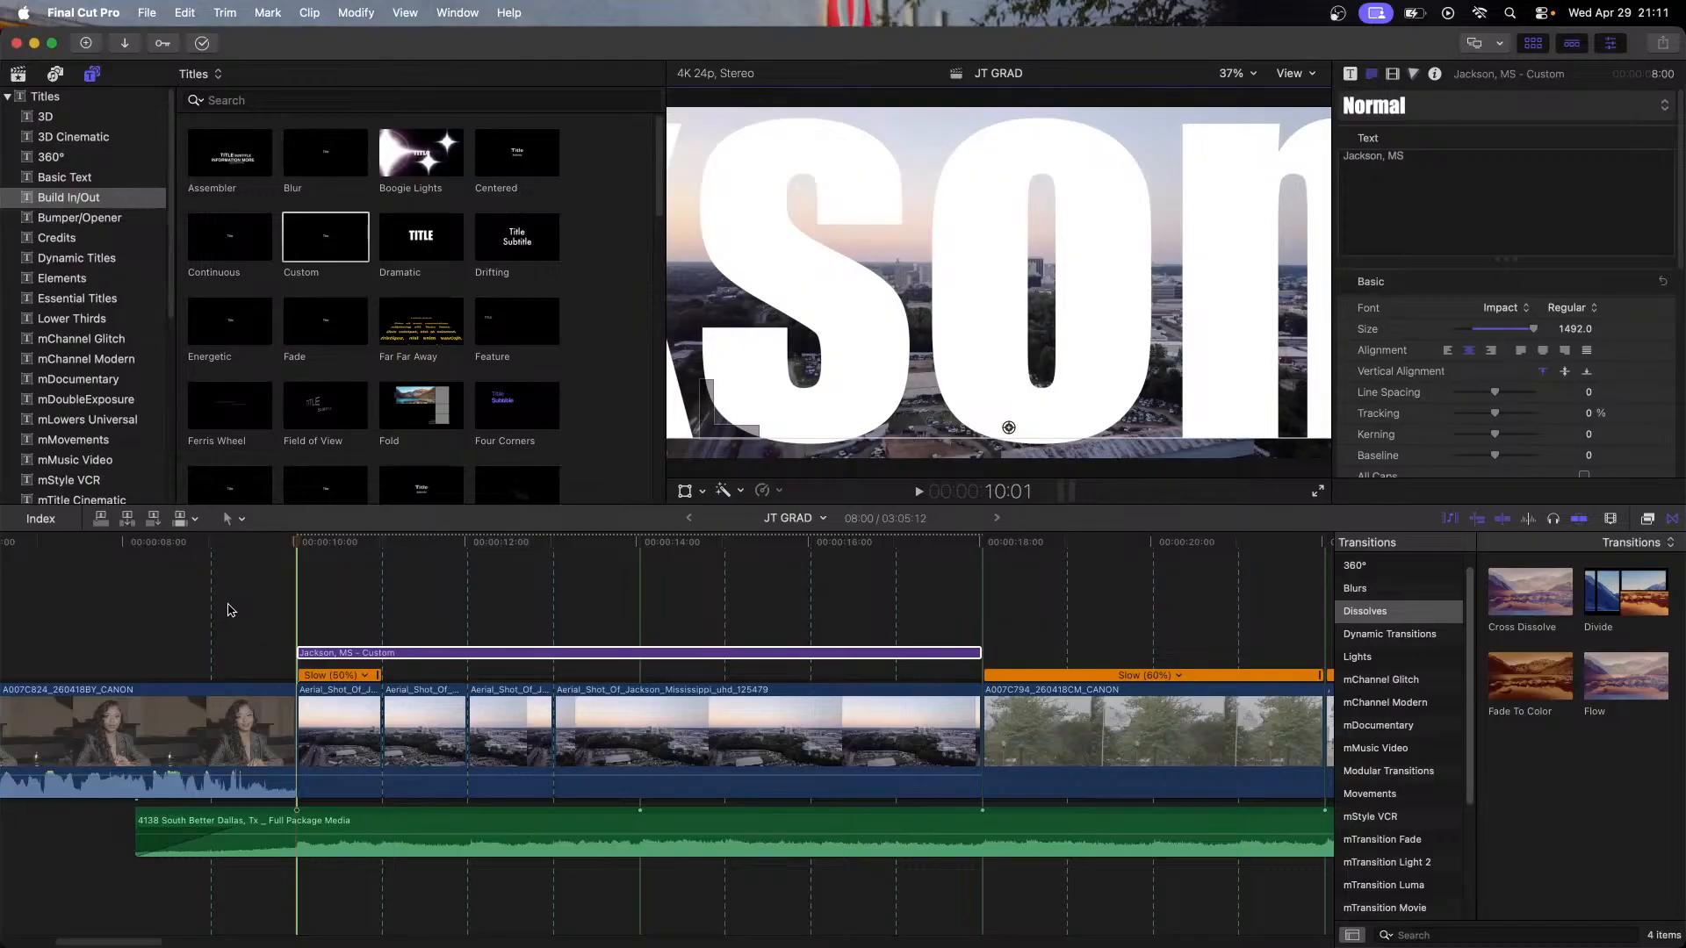
Step: Set the new title's blend mode to Stencil Alpha
{"action": "left_click", "coordinate": [1393, 75]}
{"action": "left_click", "coordinate": [1596, 123]}
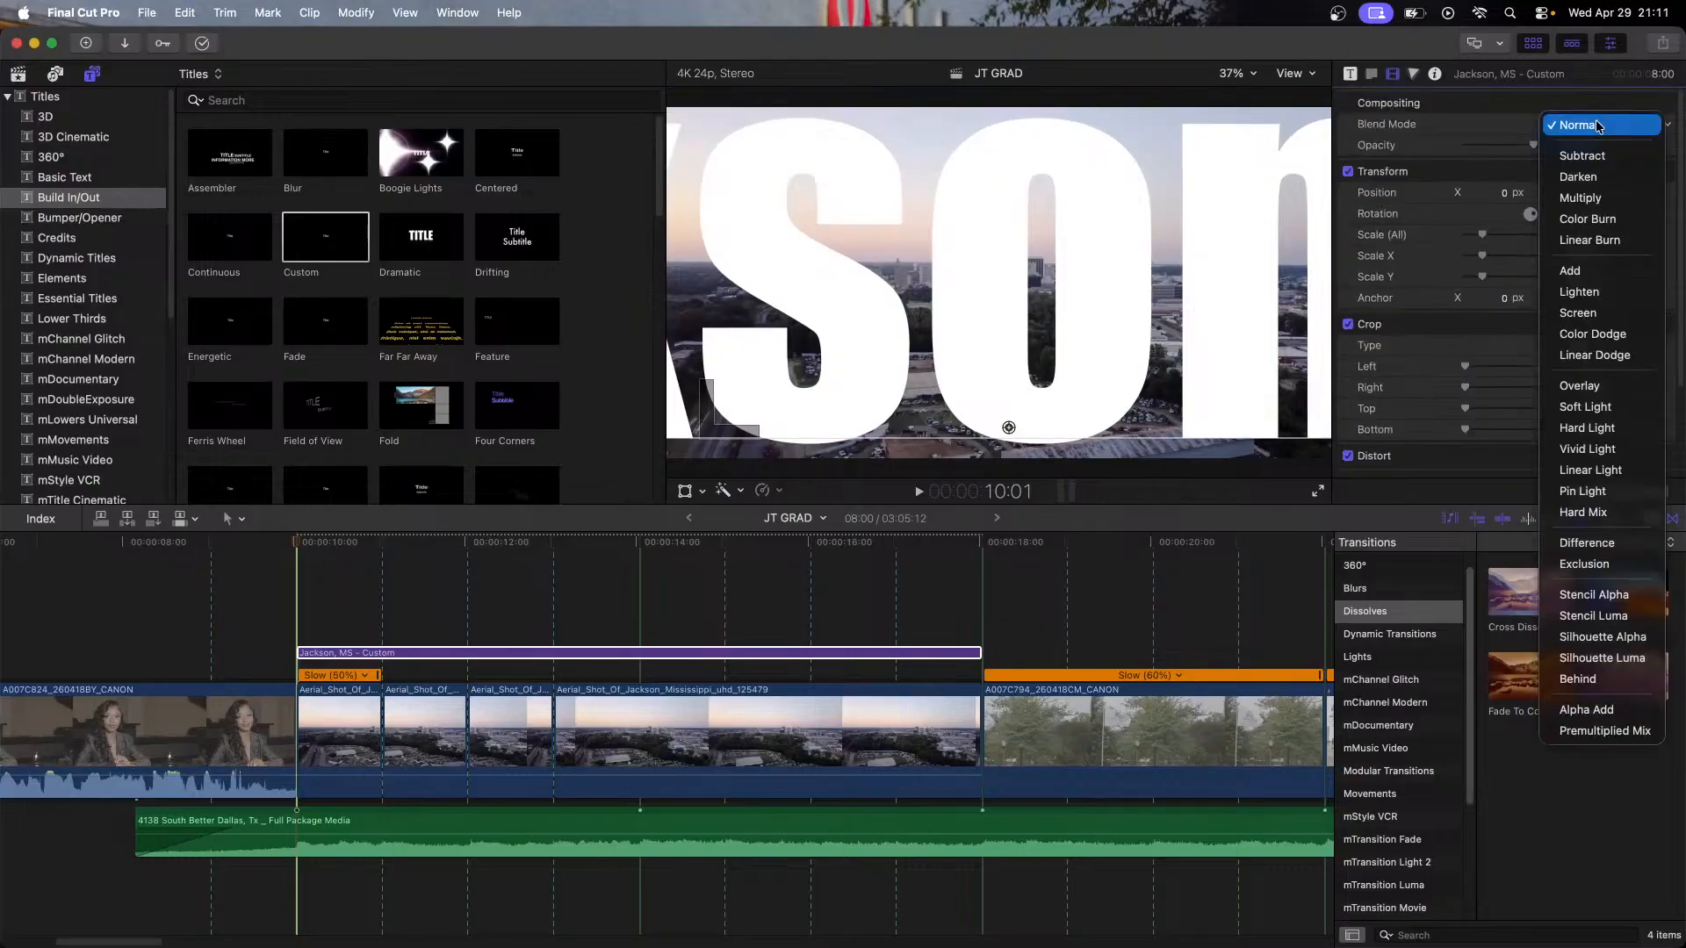
{"action": "left_click", "coordinate": [1640, 603]}
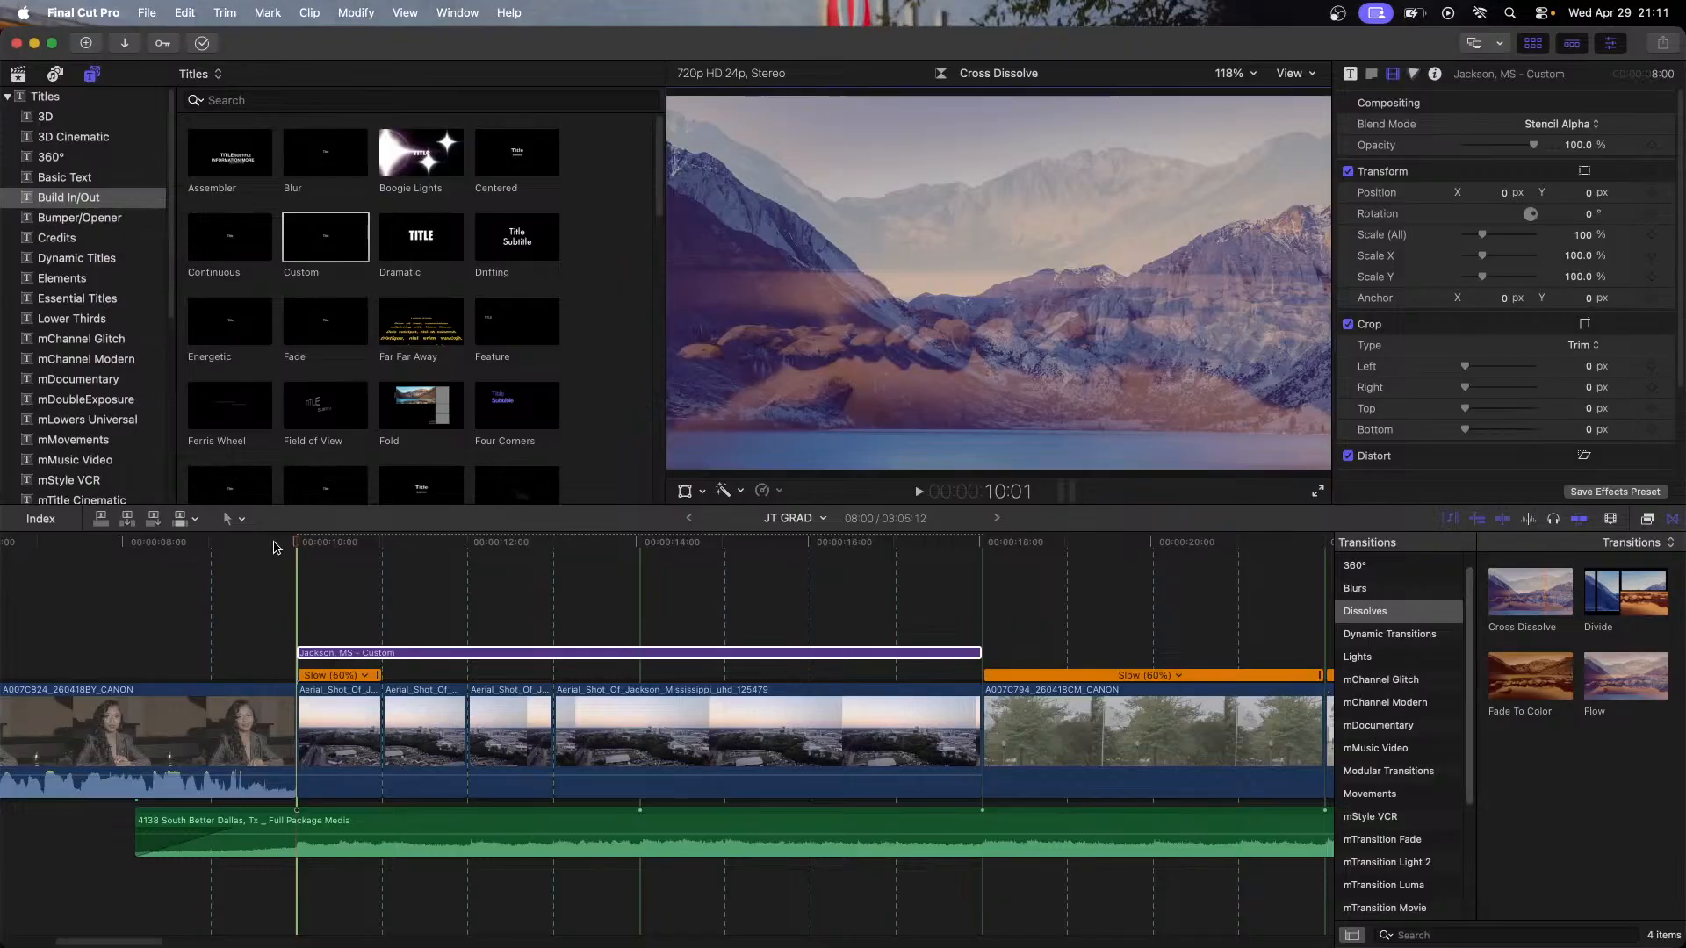
Step: Move the "Jackson, MS" title text at 10:01 horizontally until it sits entirely outside the frame's right edge
{"action": "left_click", "coordinate": [299, 549]}
{"action": "left_click", "coordinate": [1236, 73]}
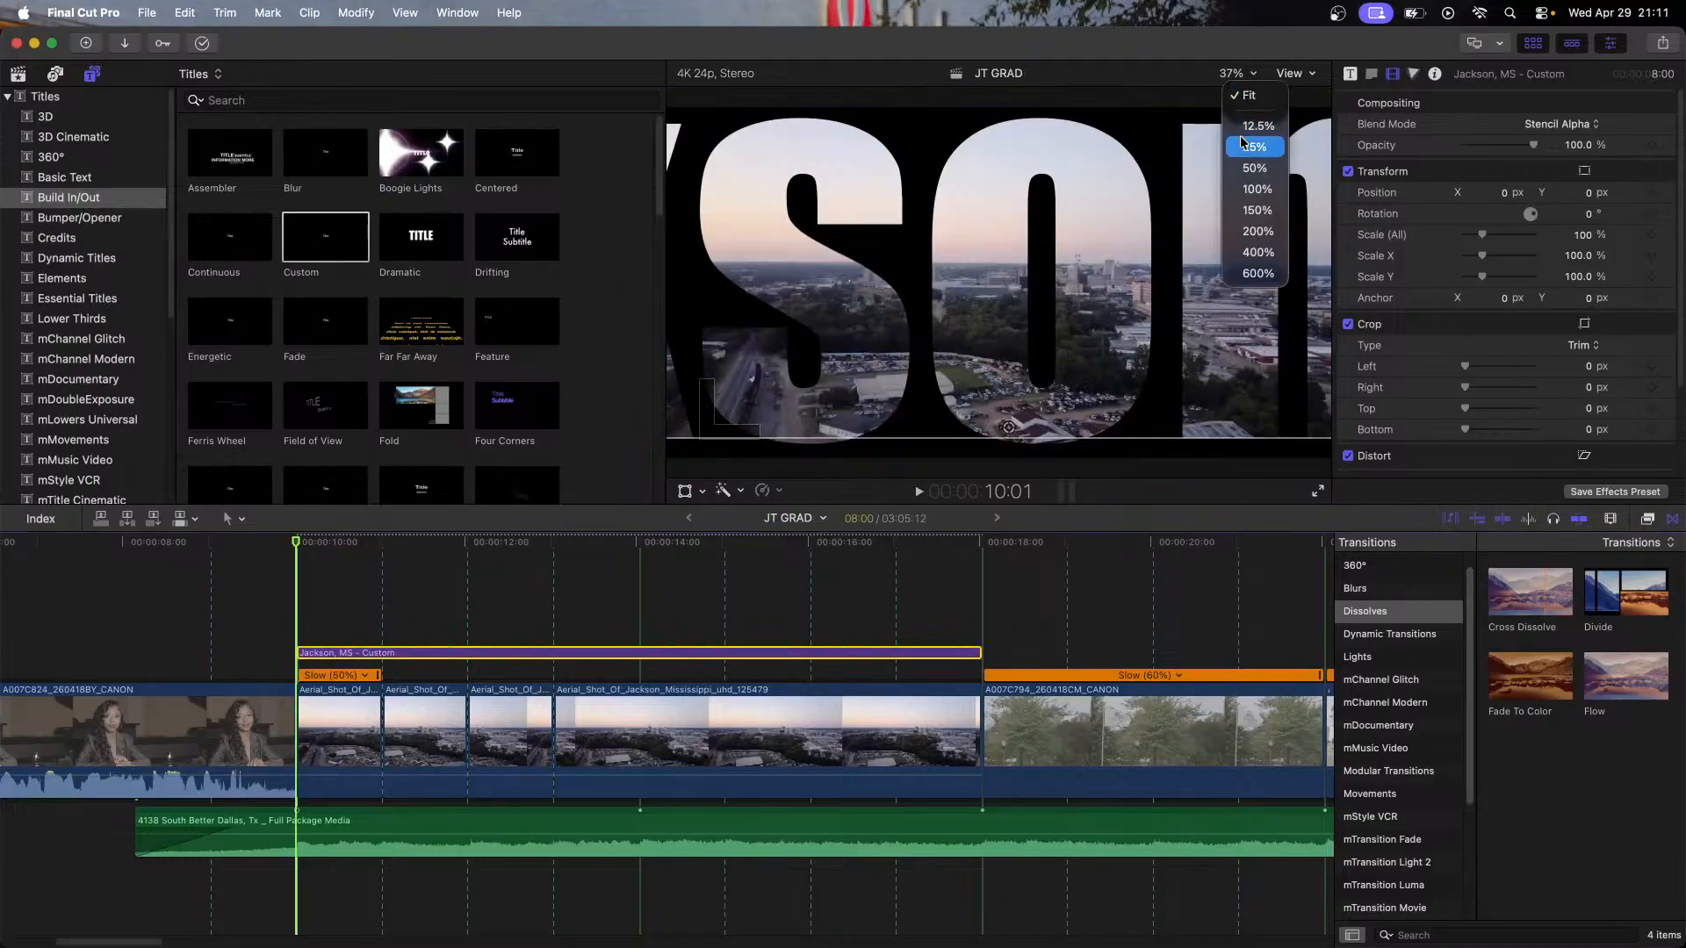
{"action": "left_click", "coordinate": [1257, 125]}
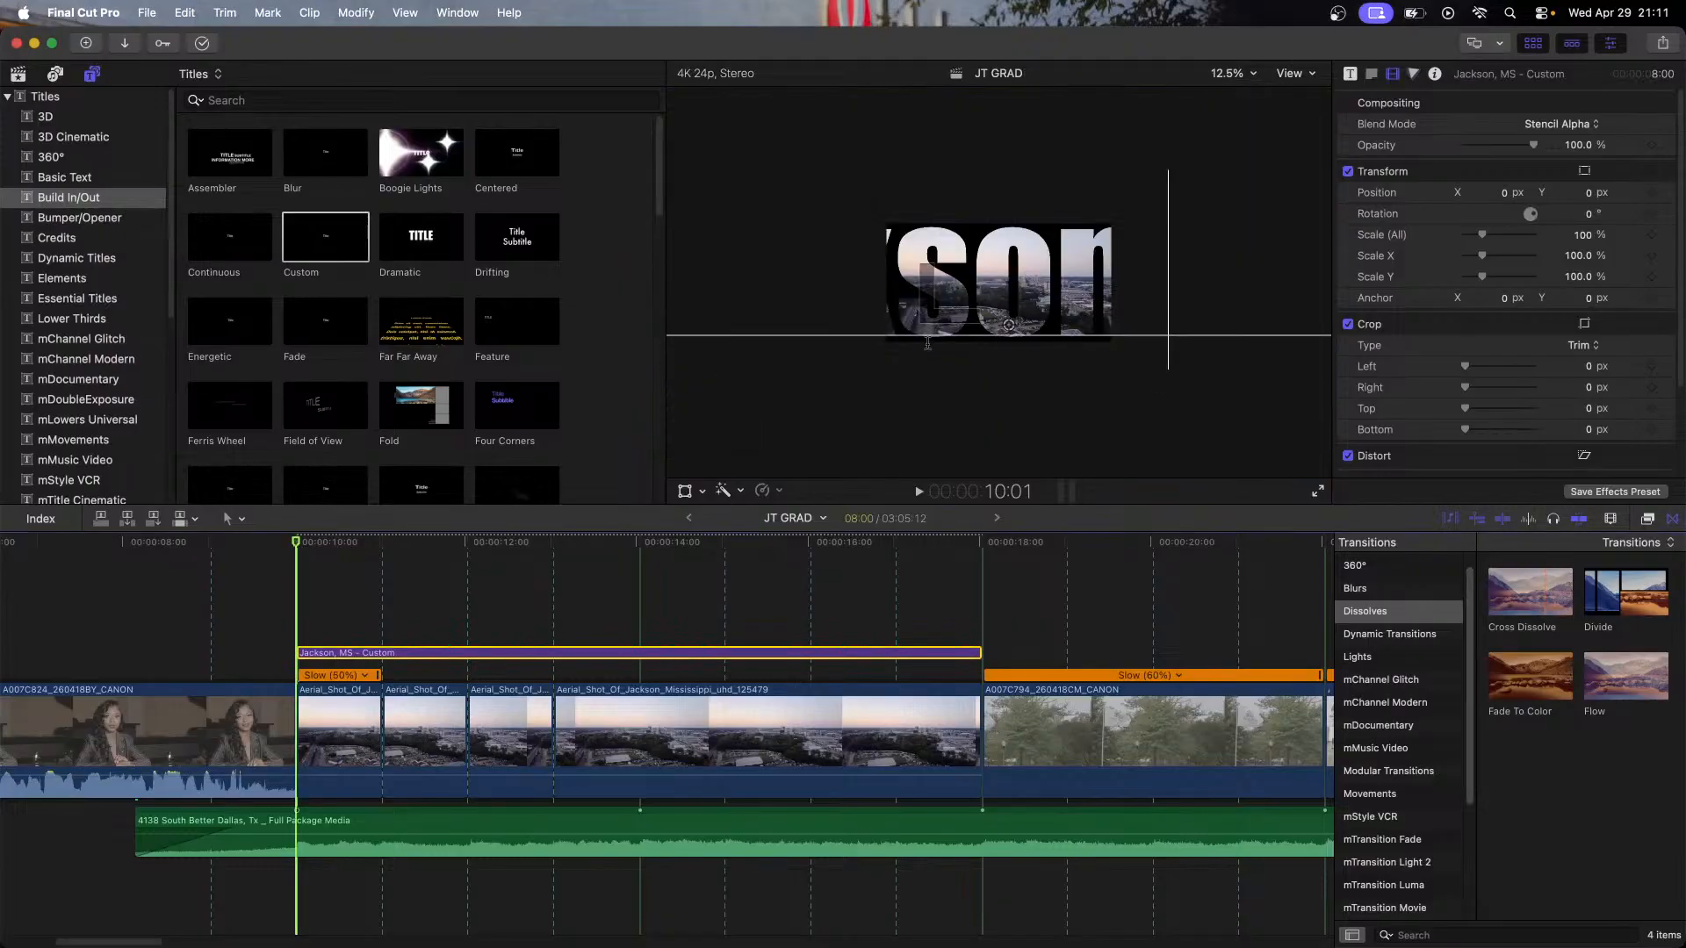
{"action": "left_click", "coordinate": [1234, 73]}
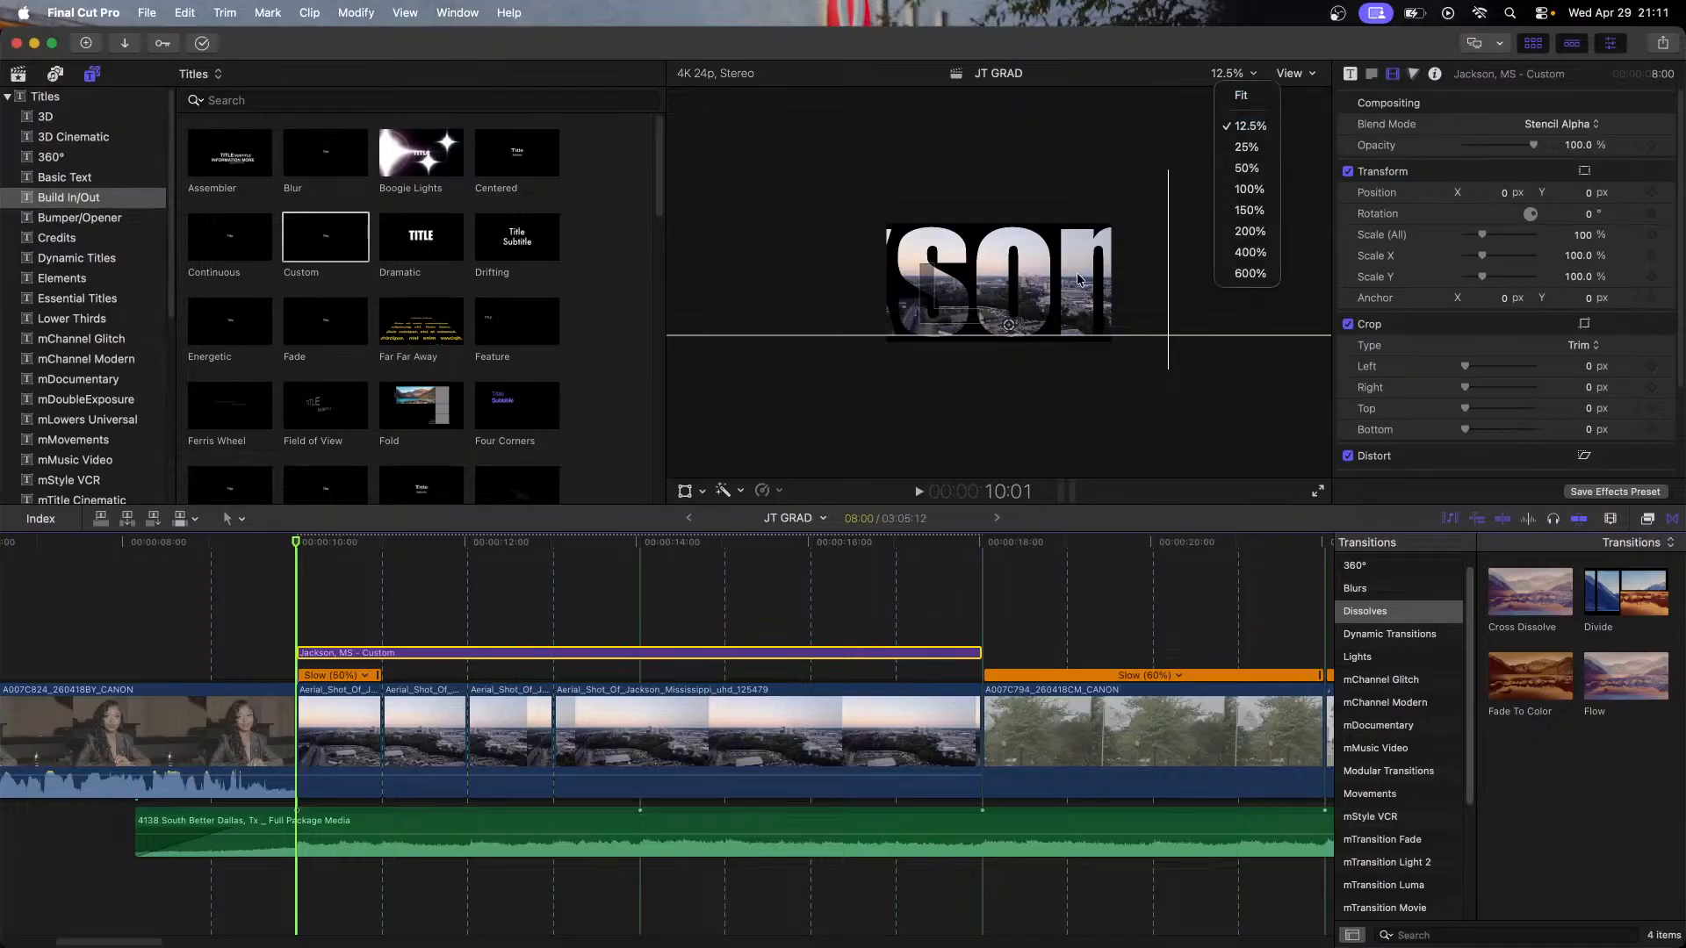
{"action": "left_click", "coordinate": [1021, 324]}
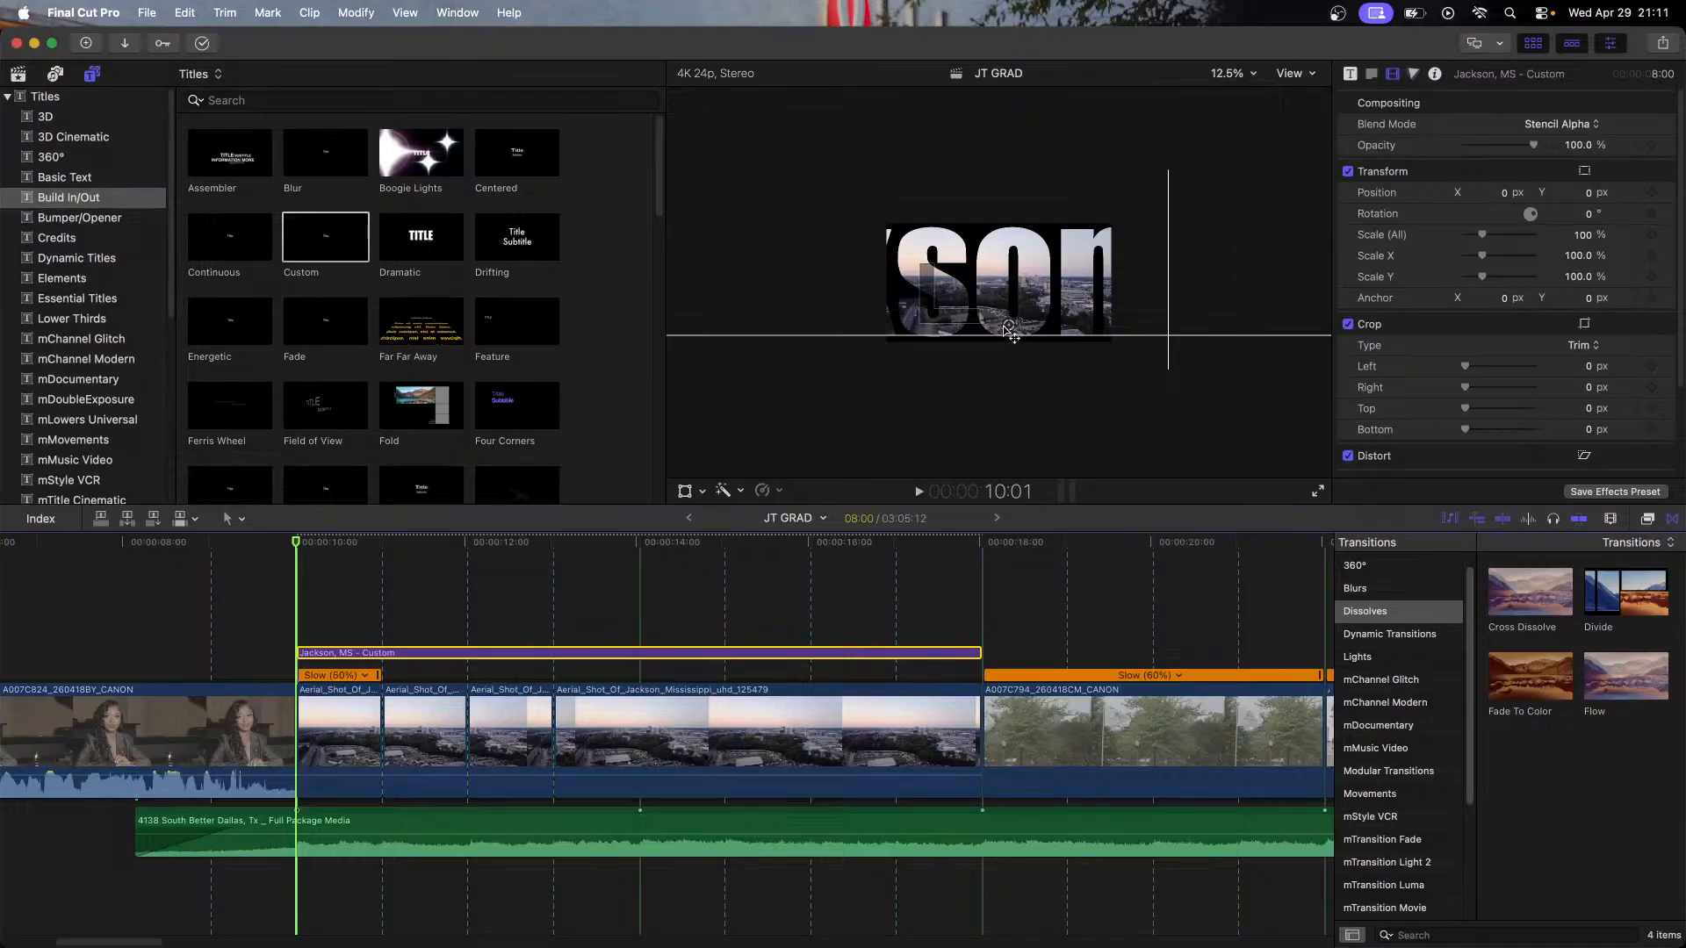
{"action": "left_click_drag", "start_coordinate": [1014, 329], "coordinate": [1526, 334]}
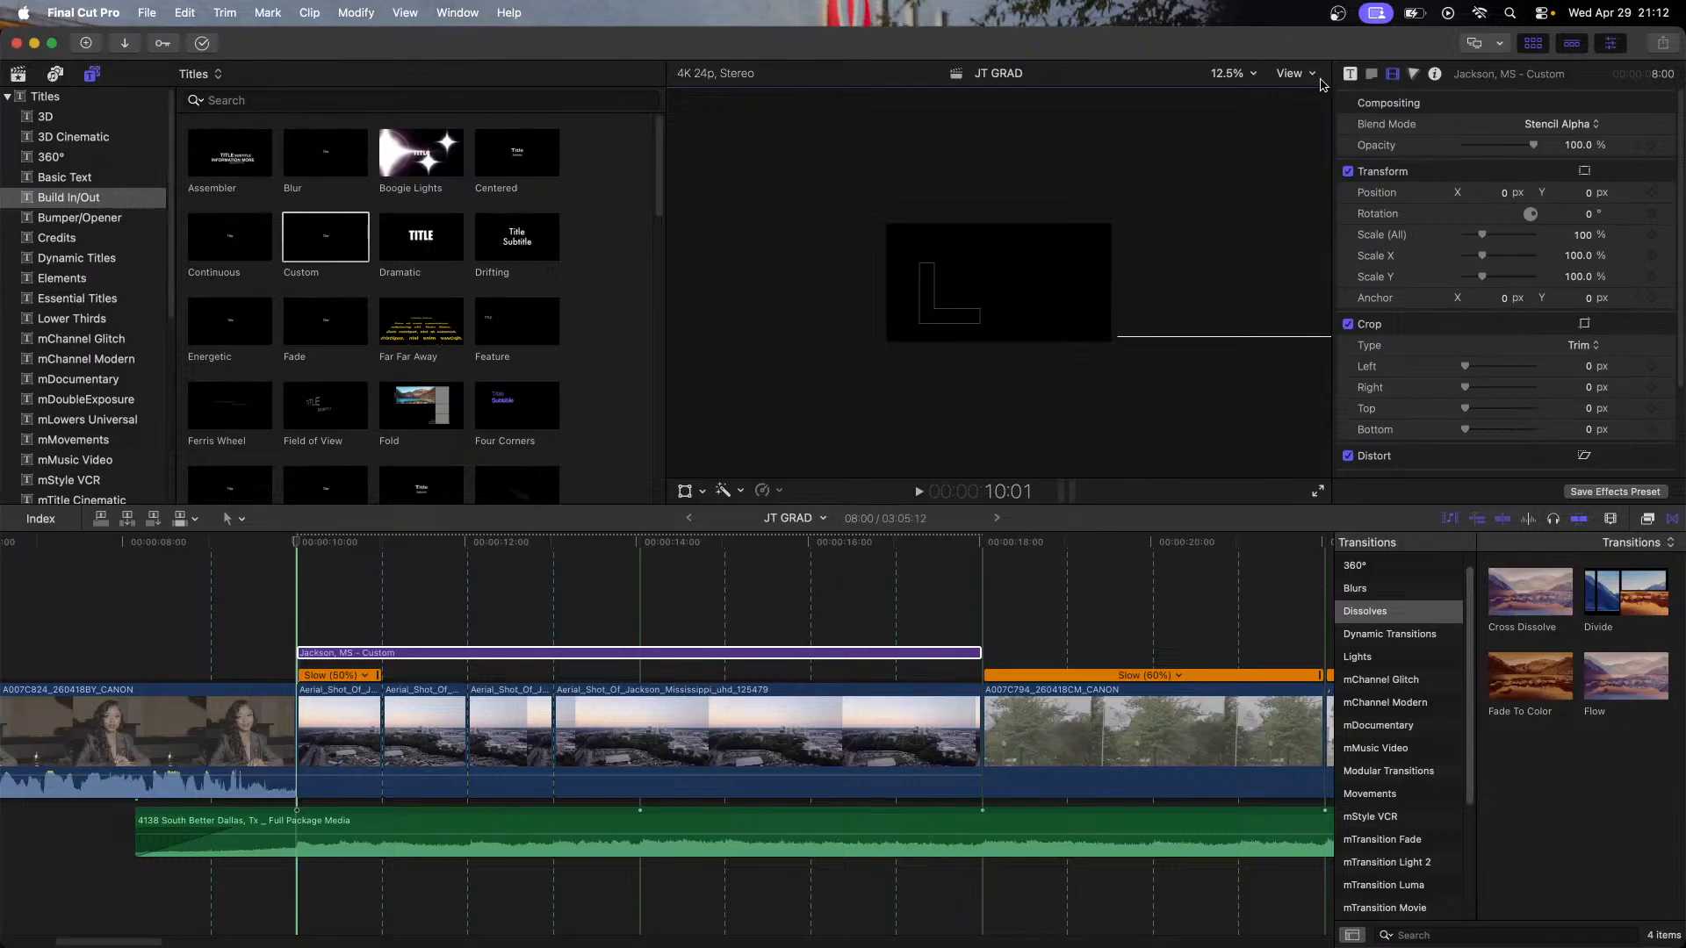
Step: Turn on All Caps for the "Jackson, MS" title text
{"action": "left_click", "coordinate": [1350, 74]}
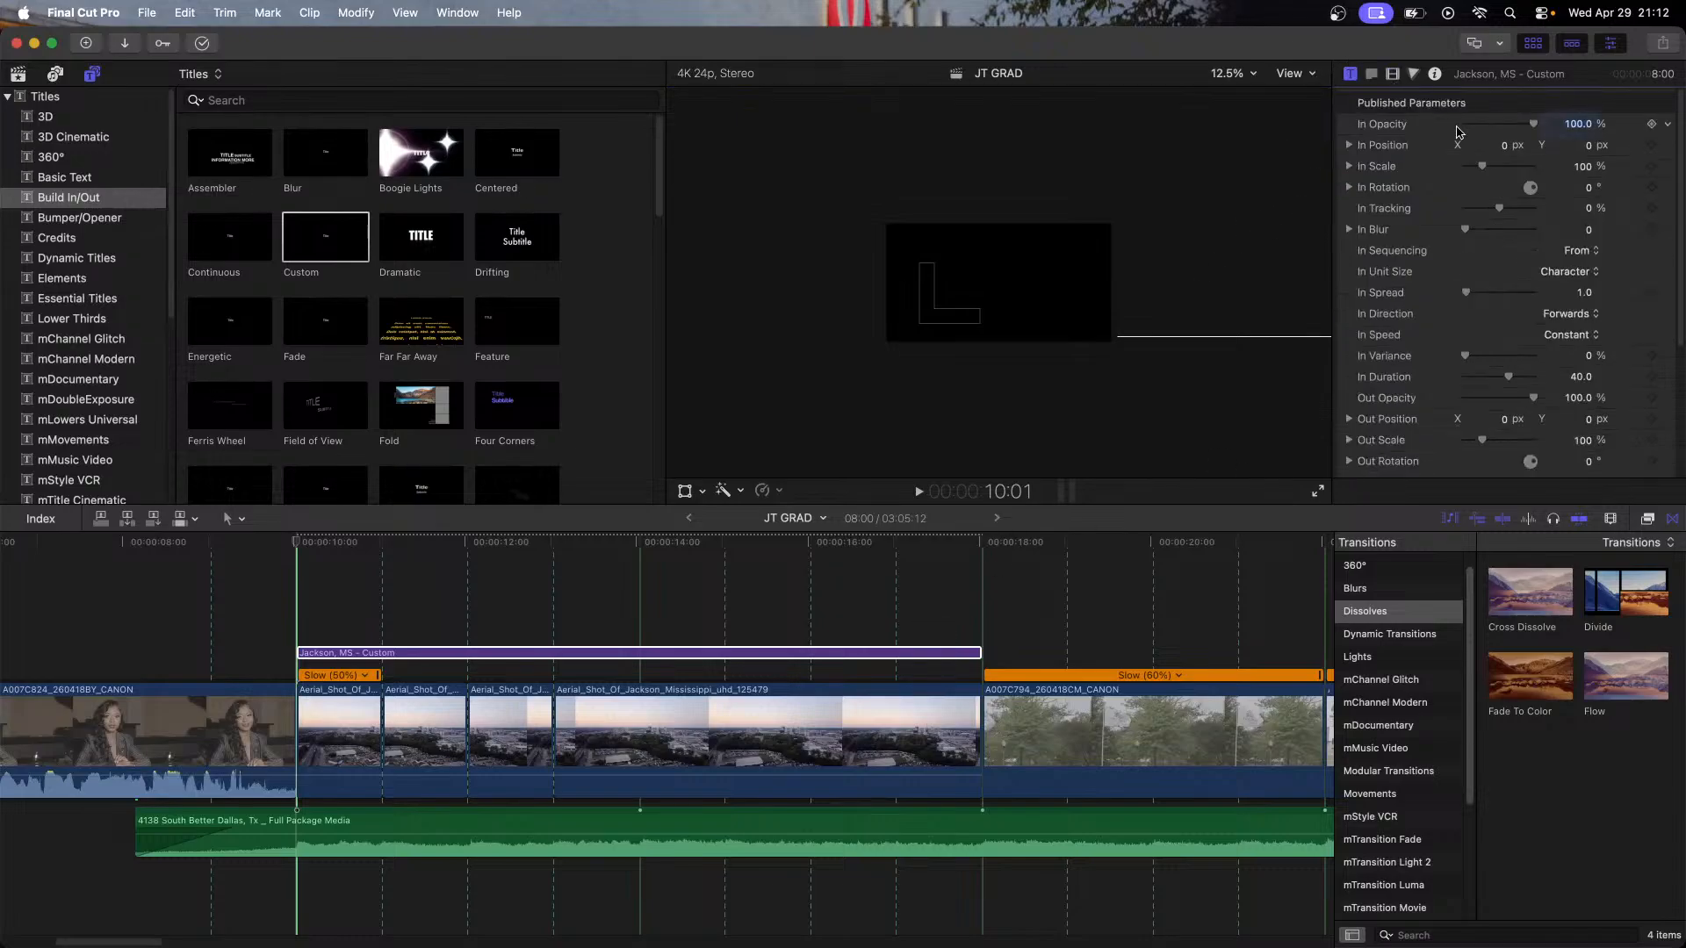
{"action": "left_click", "coordinate": [1395, 74]}
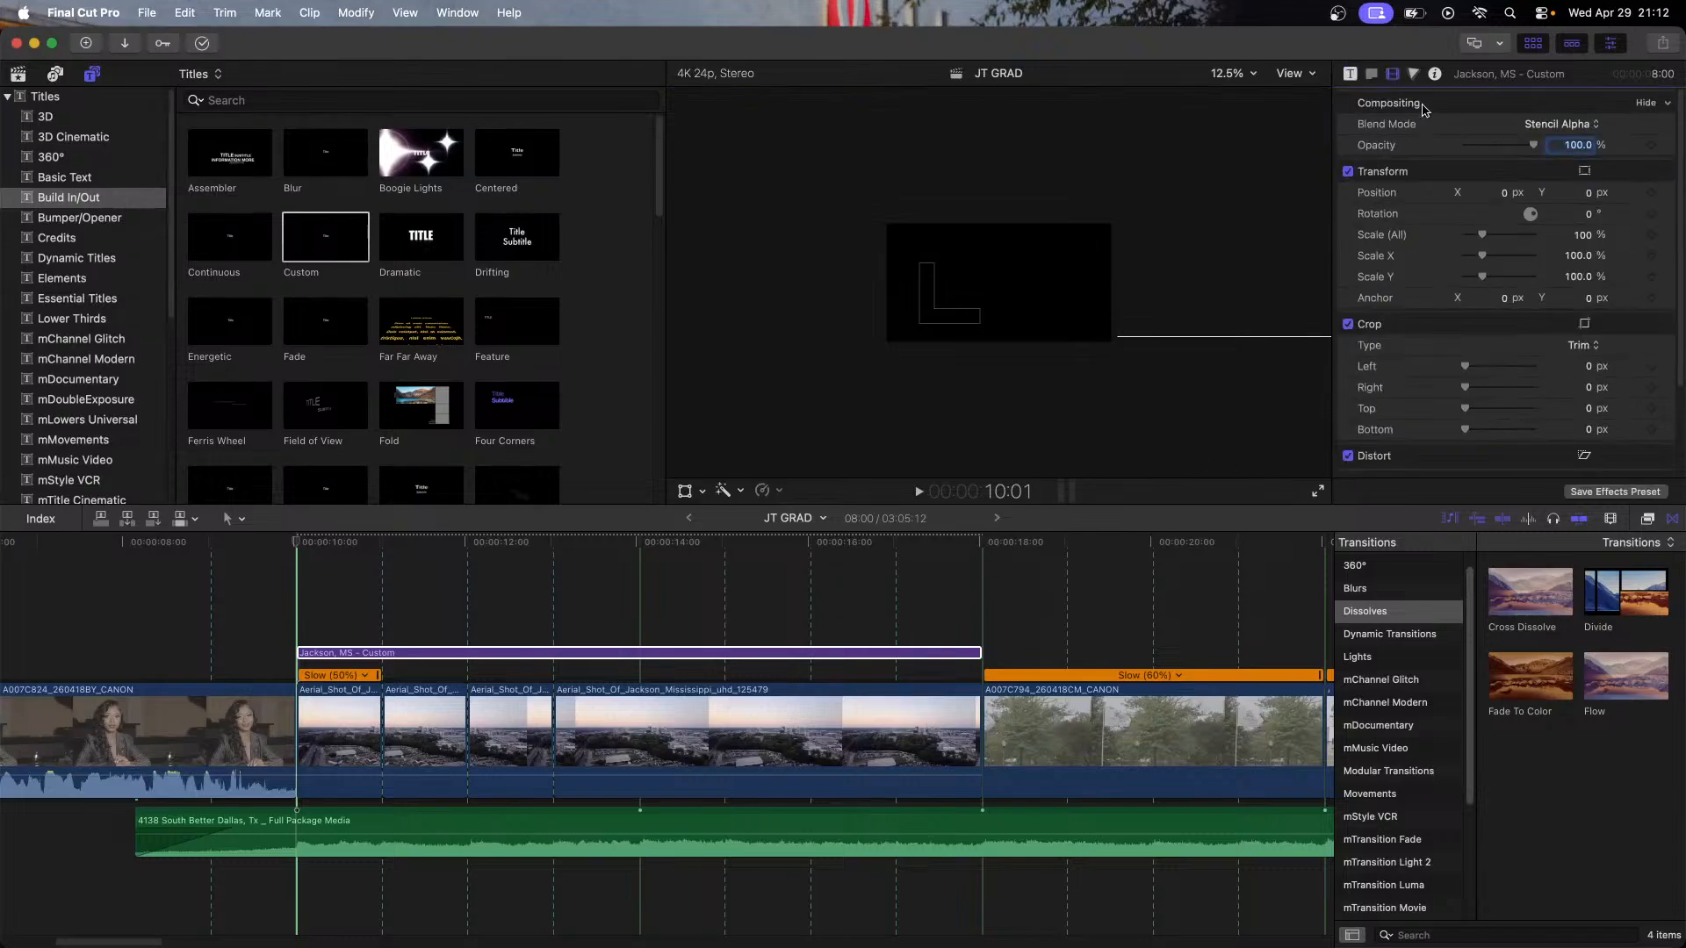
{"action": "left_click", "coordinate": [1370, 71]}
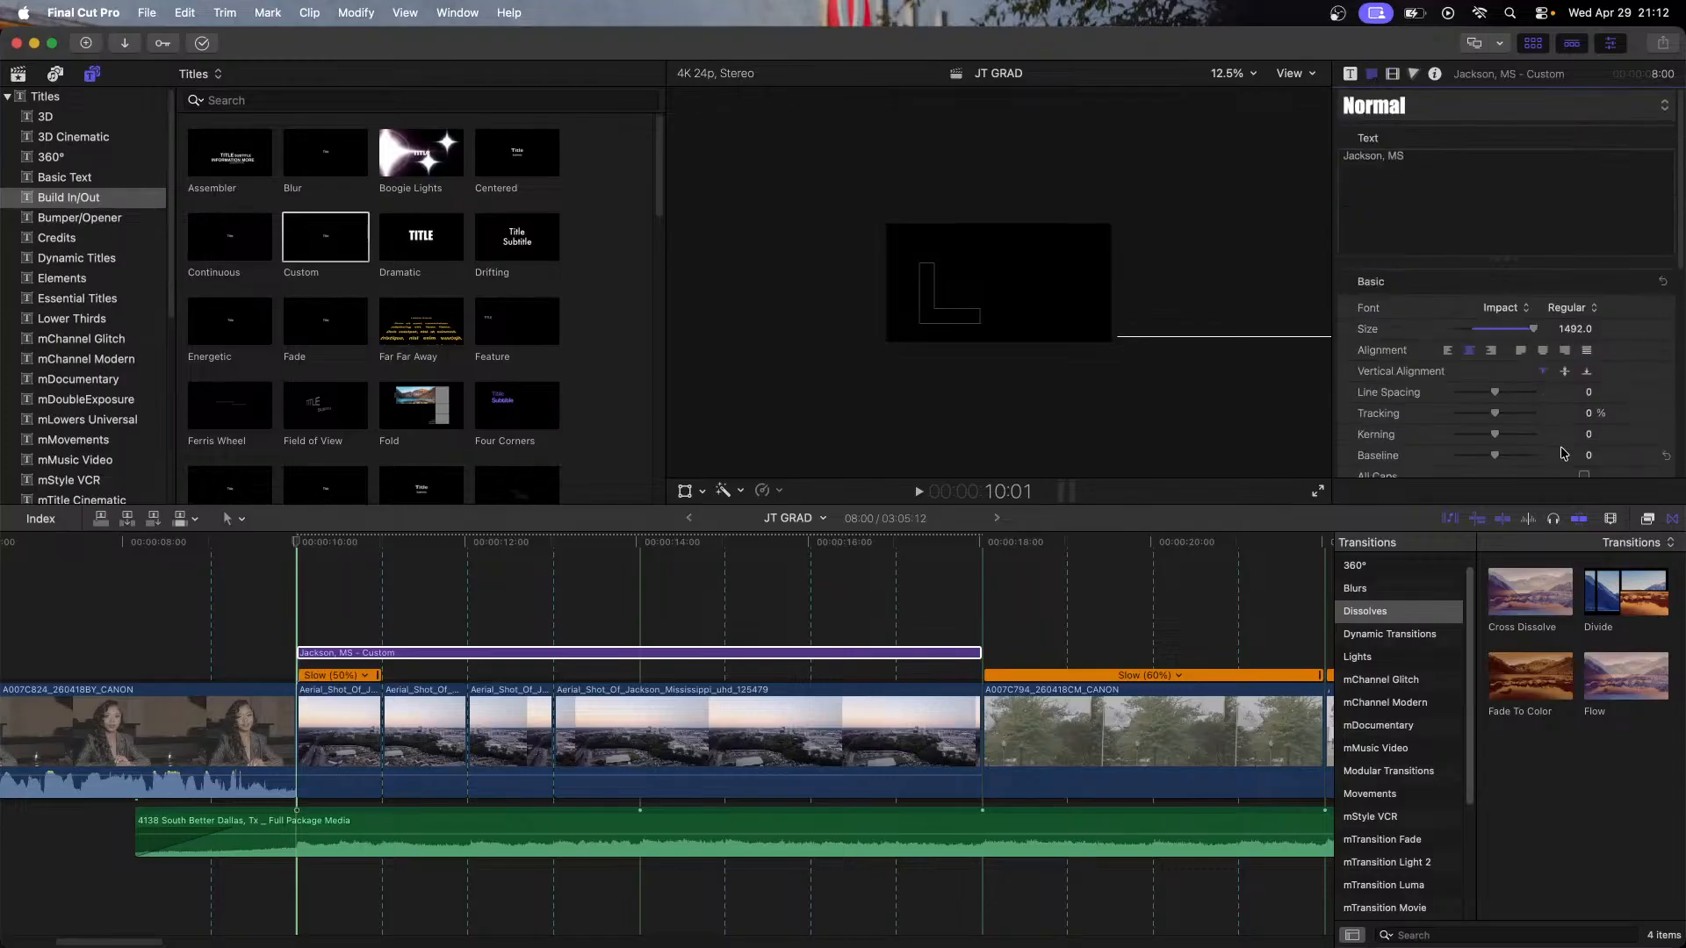
{"action": "scroll", "coordinate": [1564, 453], "scroll_direction": "down", "scroll_amount": 1}
{"action": "left_click", "coordinate": [1583, 466]}
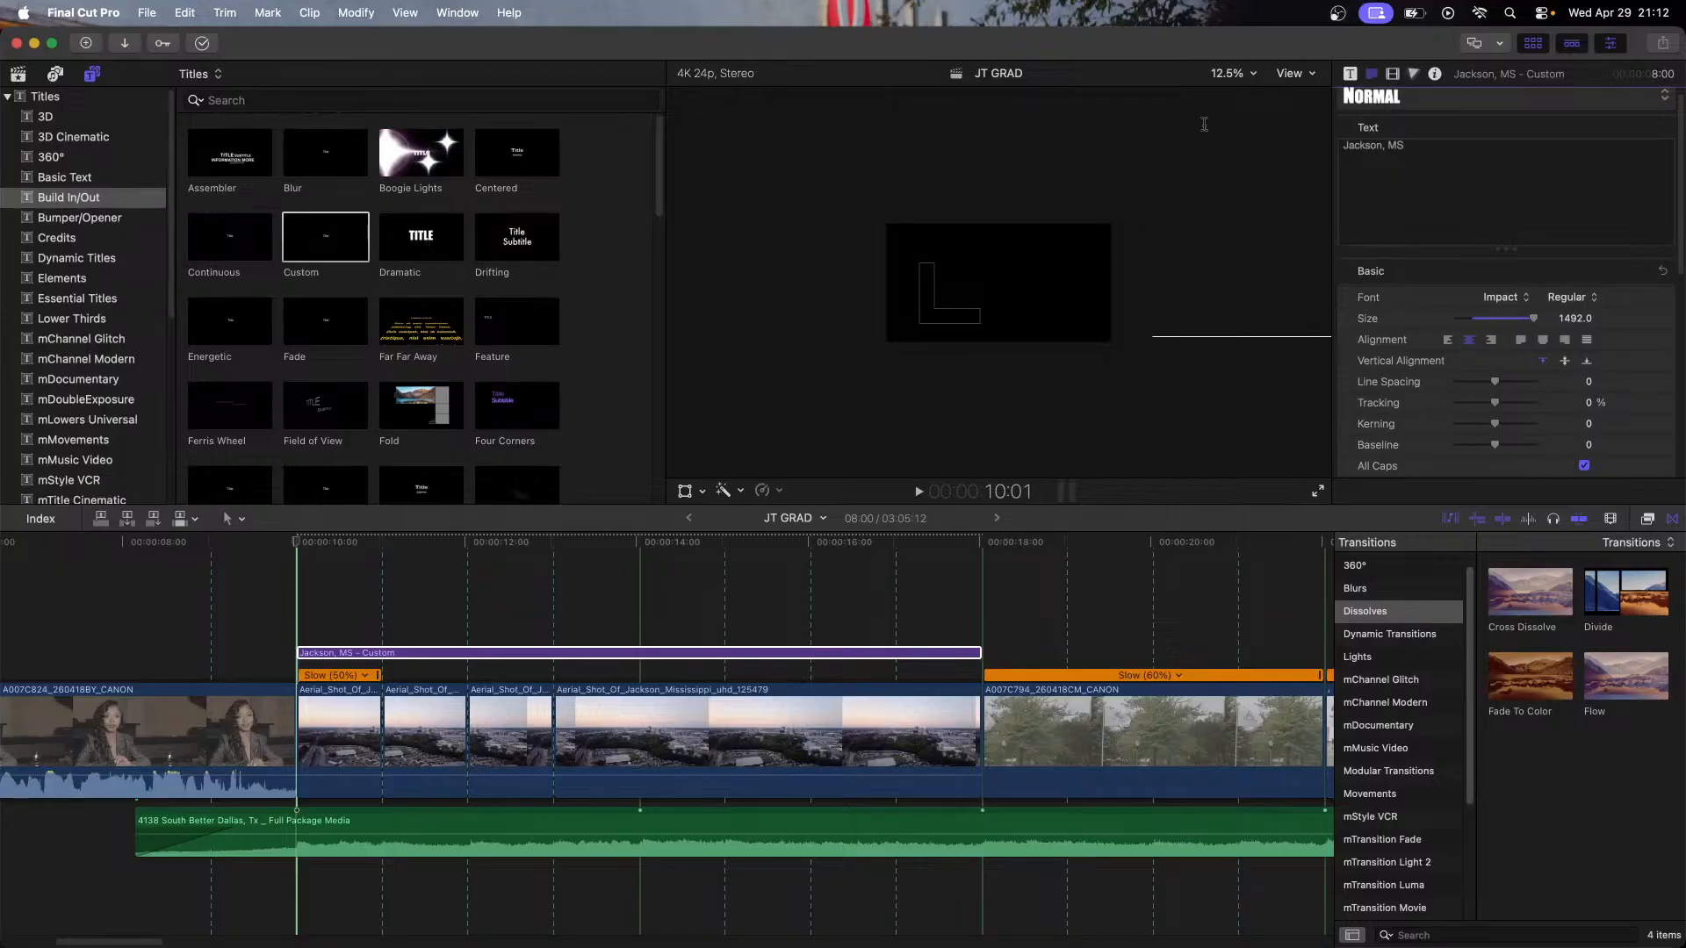
Step: Add keyframes for the title's Position, Scale (All), Scale X and Scale Y at 10:01
{"action": "left_click", "coordinate": [1231, 74]}
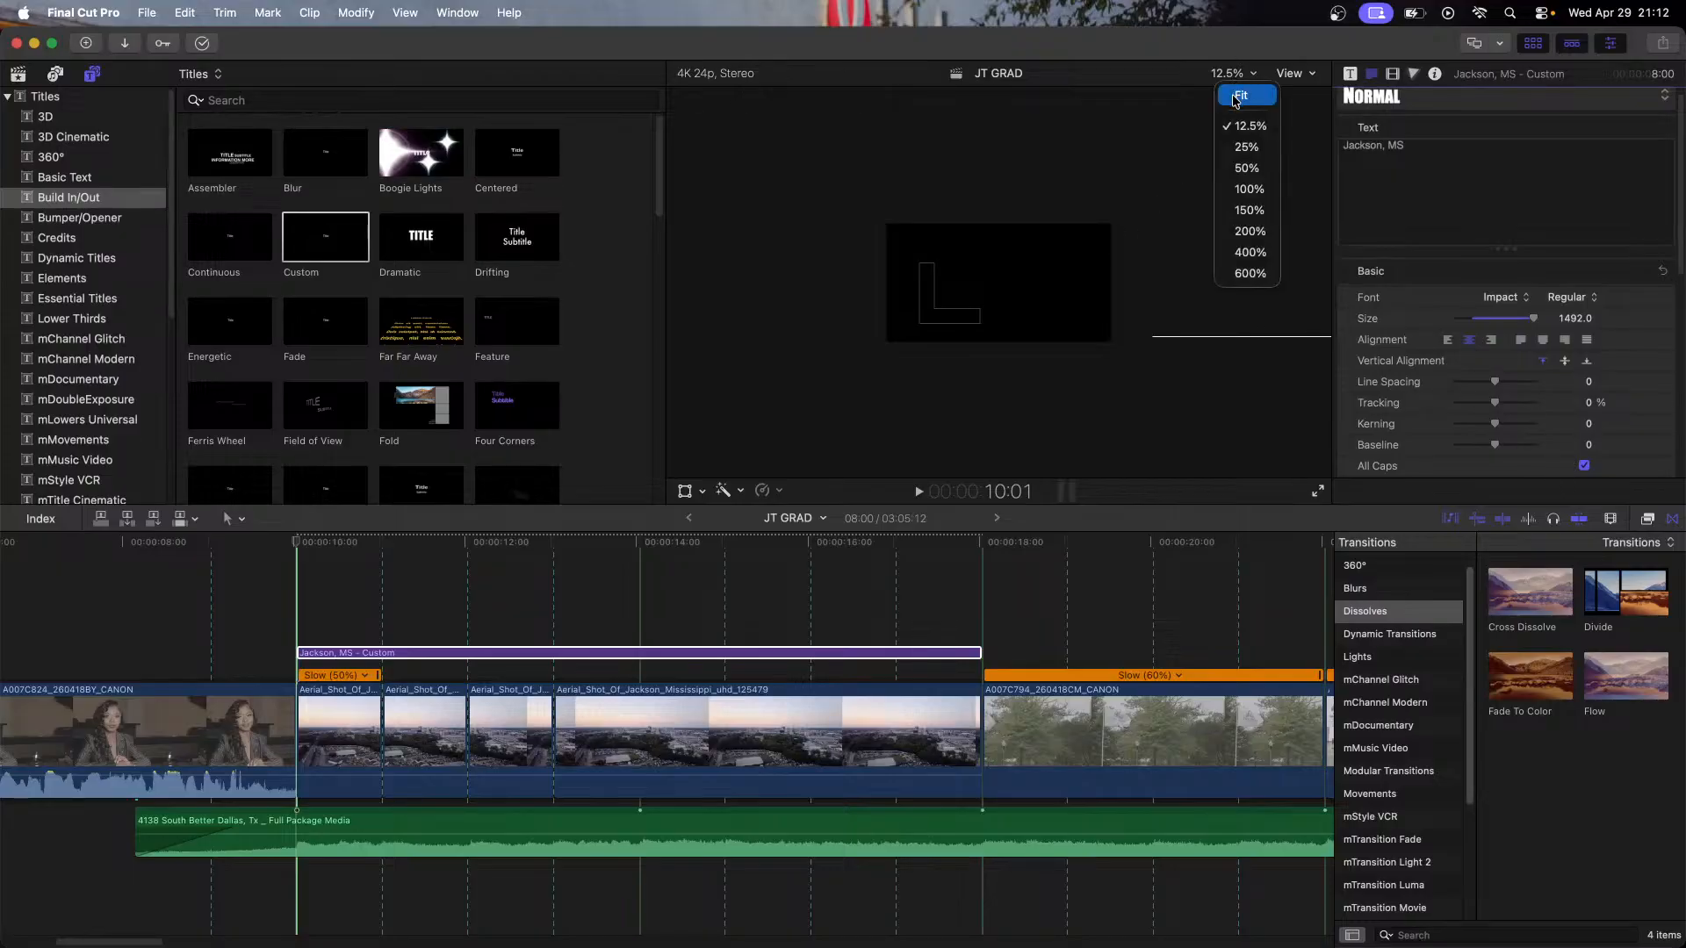
{"action": "left_click", "coordinate": [1238, 96]}
{"action": "left_click", "coordinate": [1233, 74]}
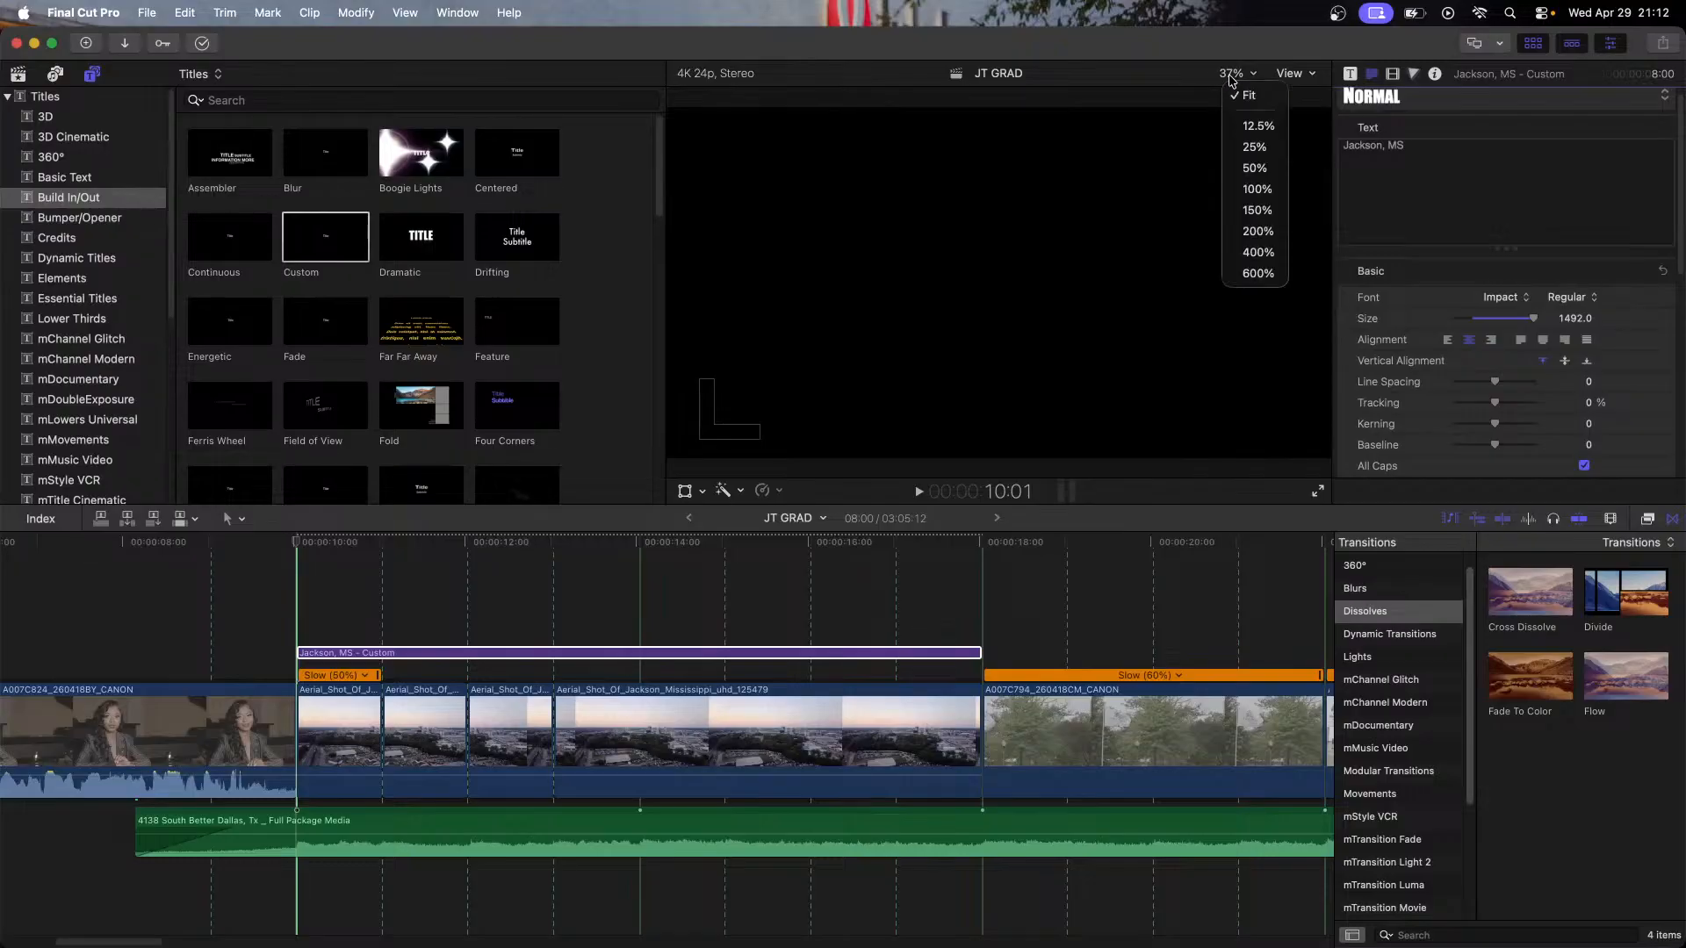
{"action": "left_click", "coordinate": [1243, 132]}
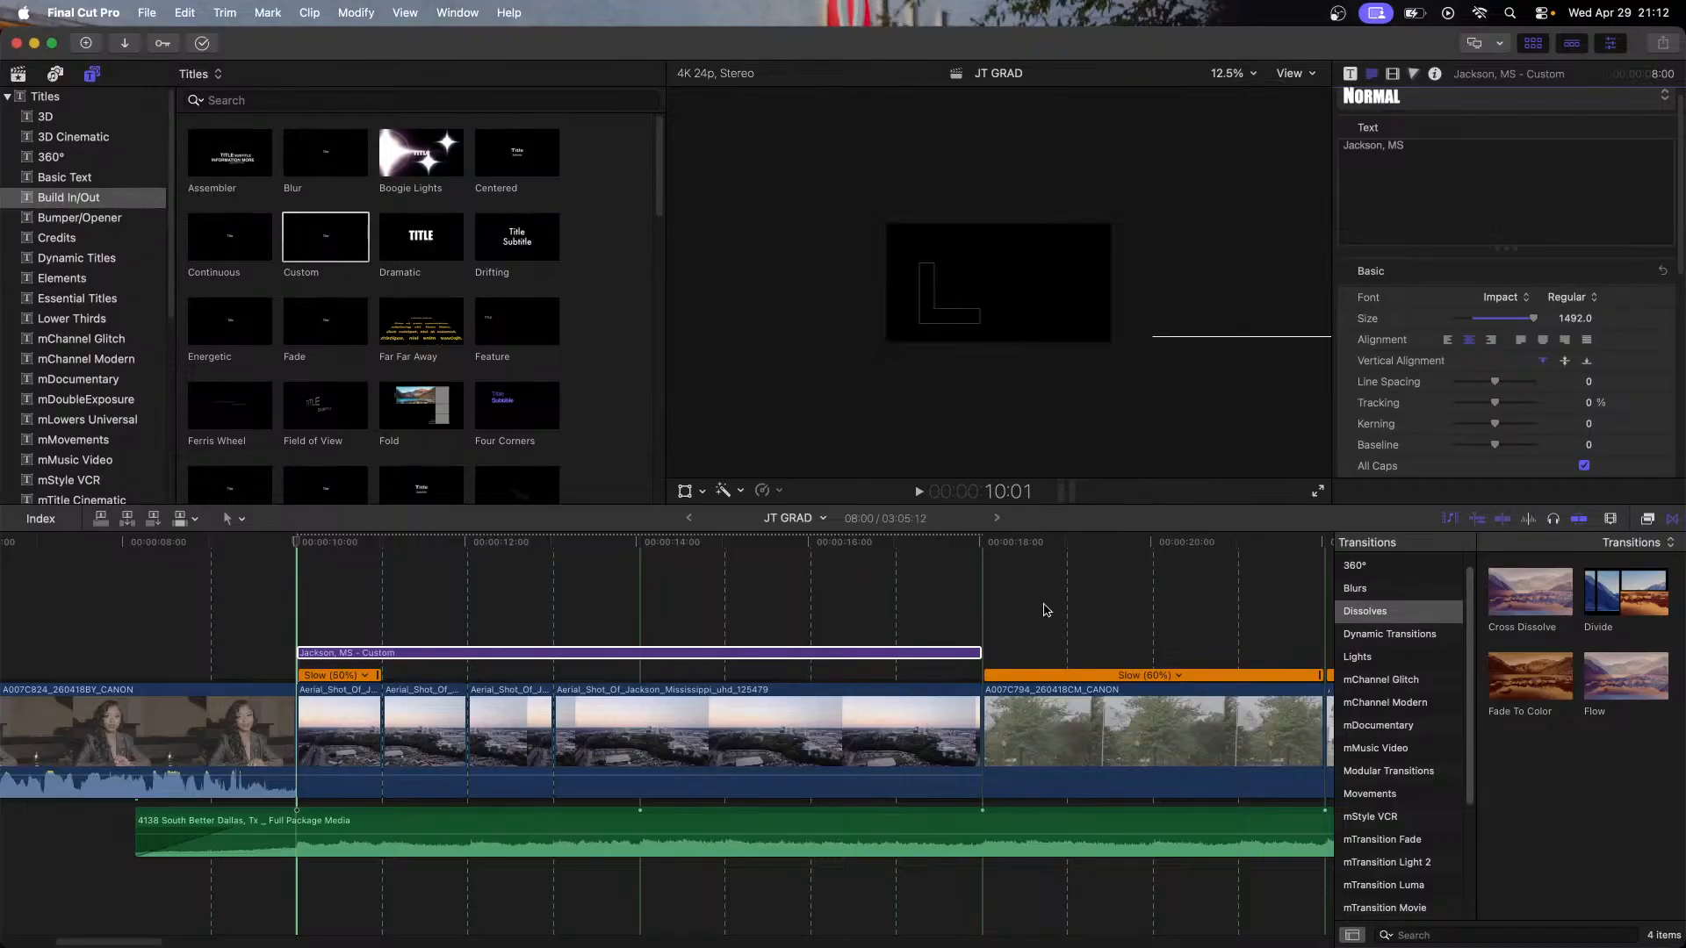
{"action": "left_click", "coordinate": [980, 546]}
{"action": "key", "text": "Left"}
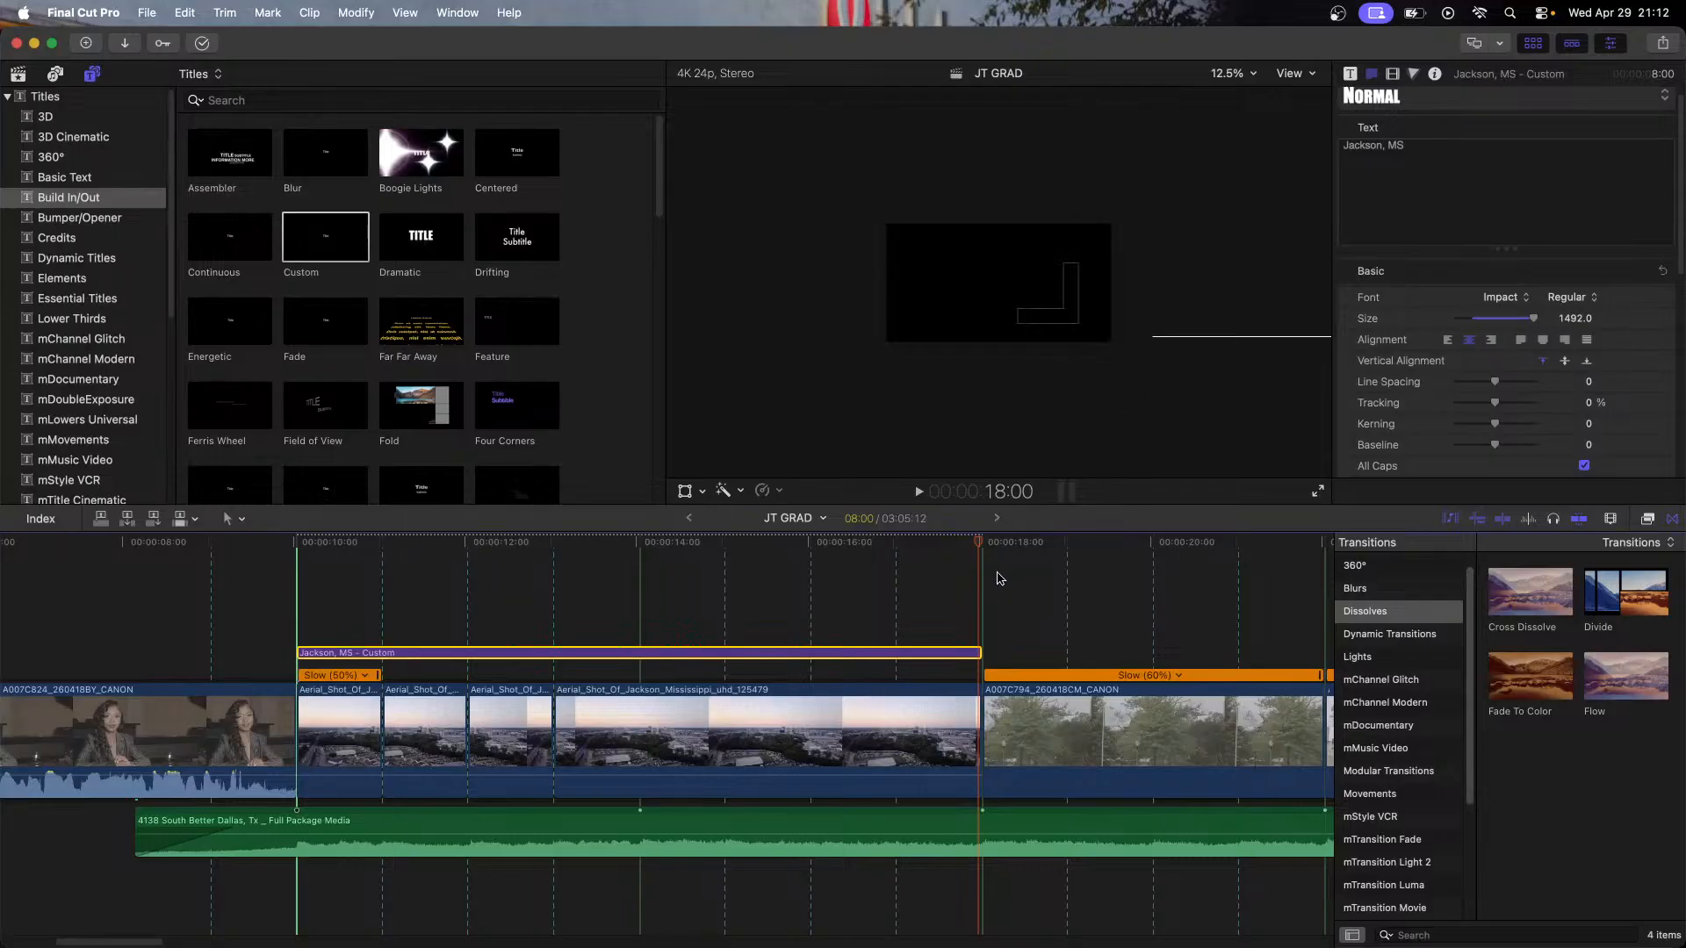
{"action": "left_click", "coordinate": [355, 542]}
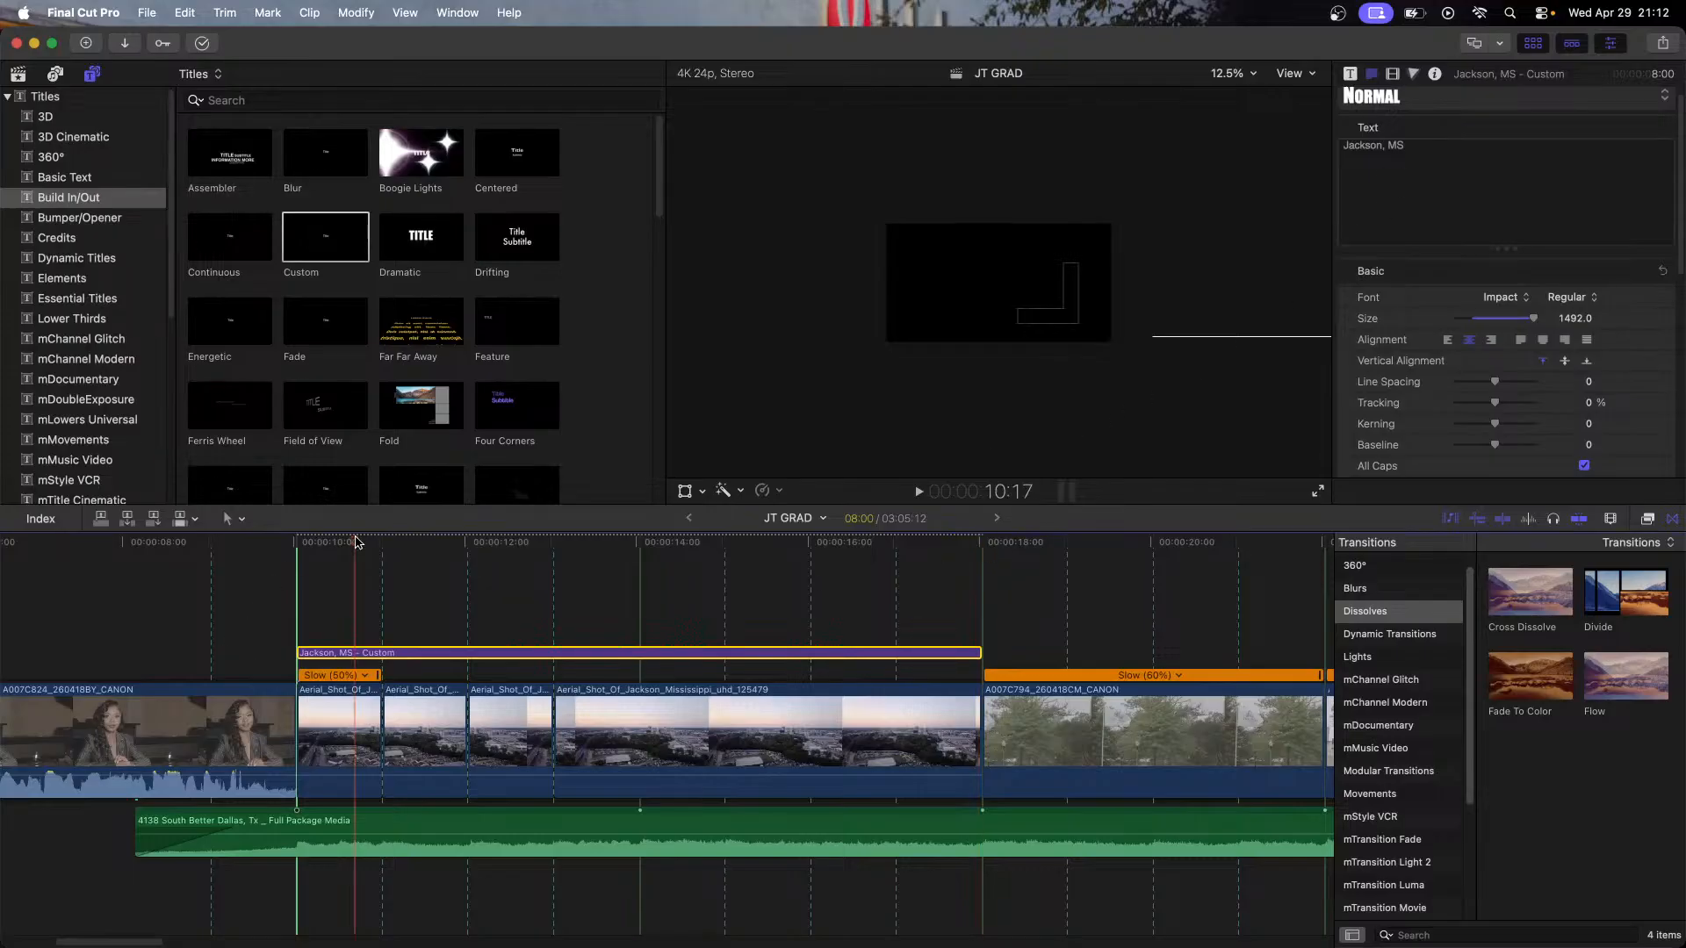
{"action": "key", "text": "Up"}
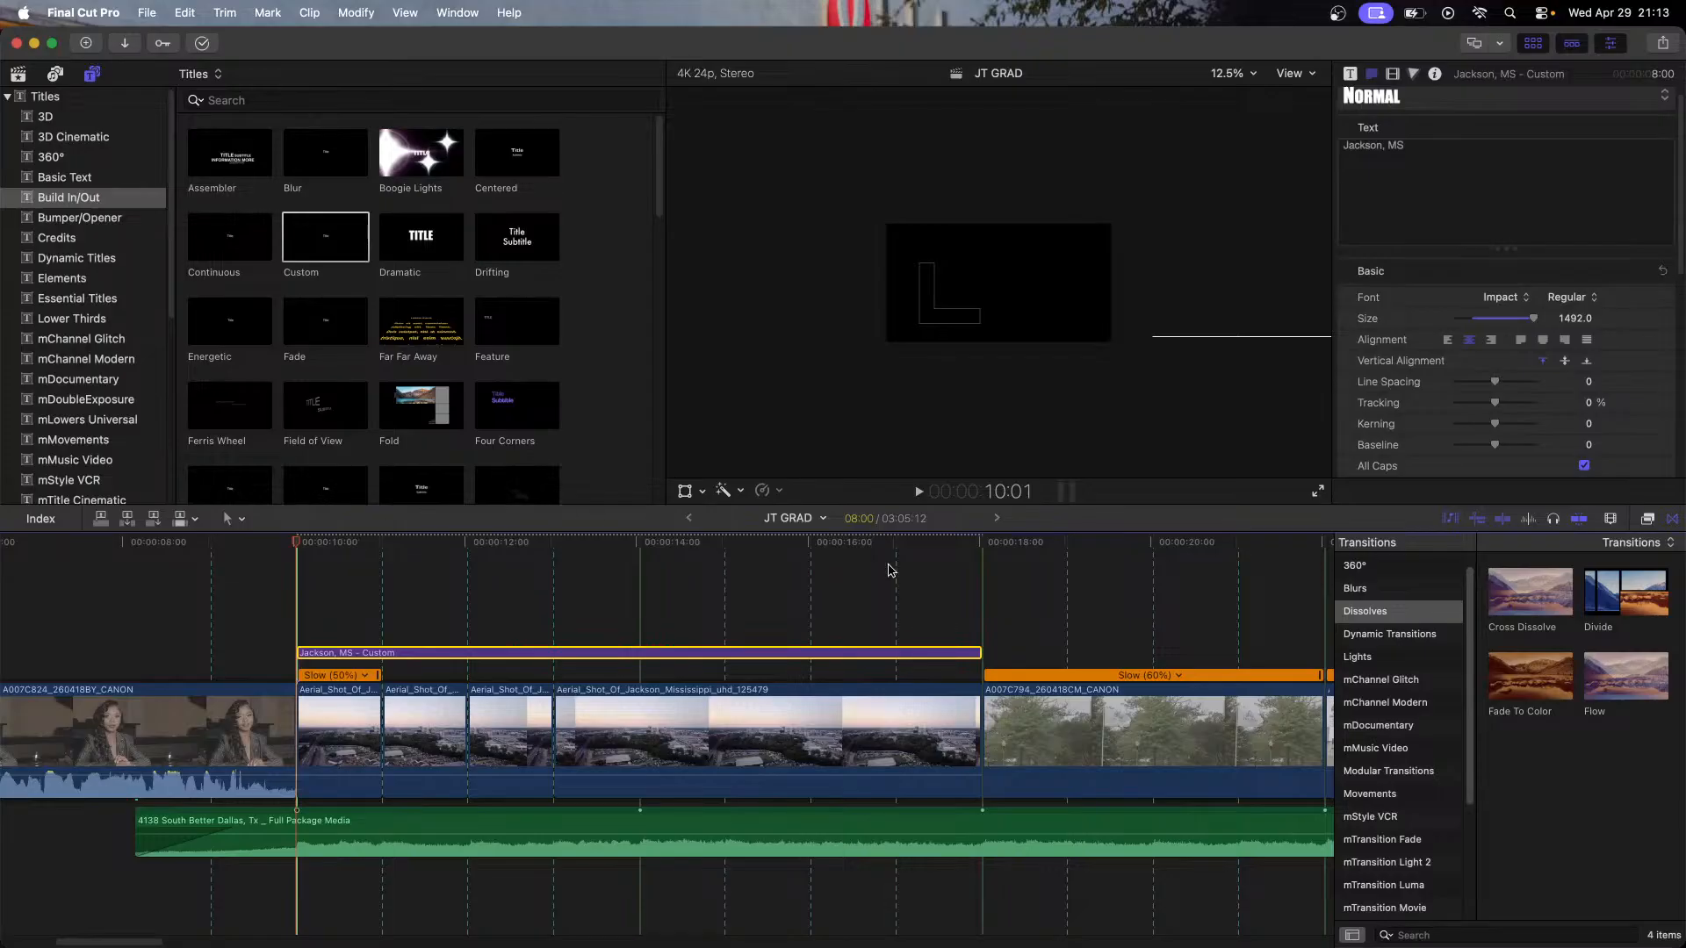
{"action": "left_click", "coordinate": [1393, 74]}
{"action": "left_click", "coordinate": [1651, 193]}
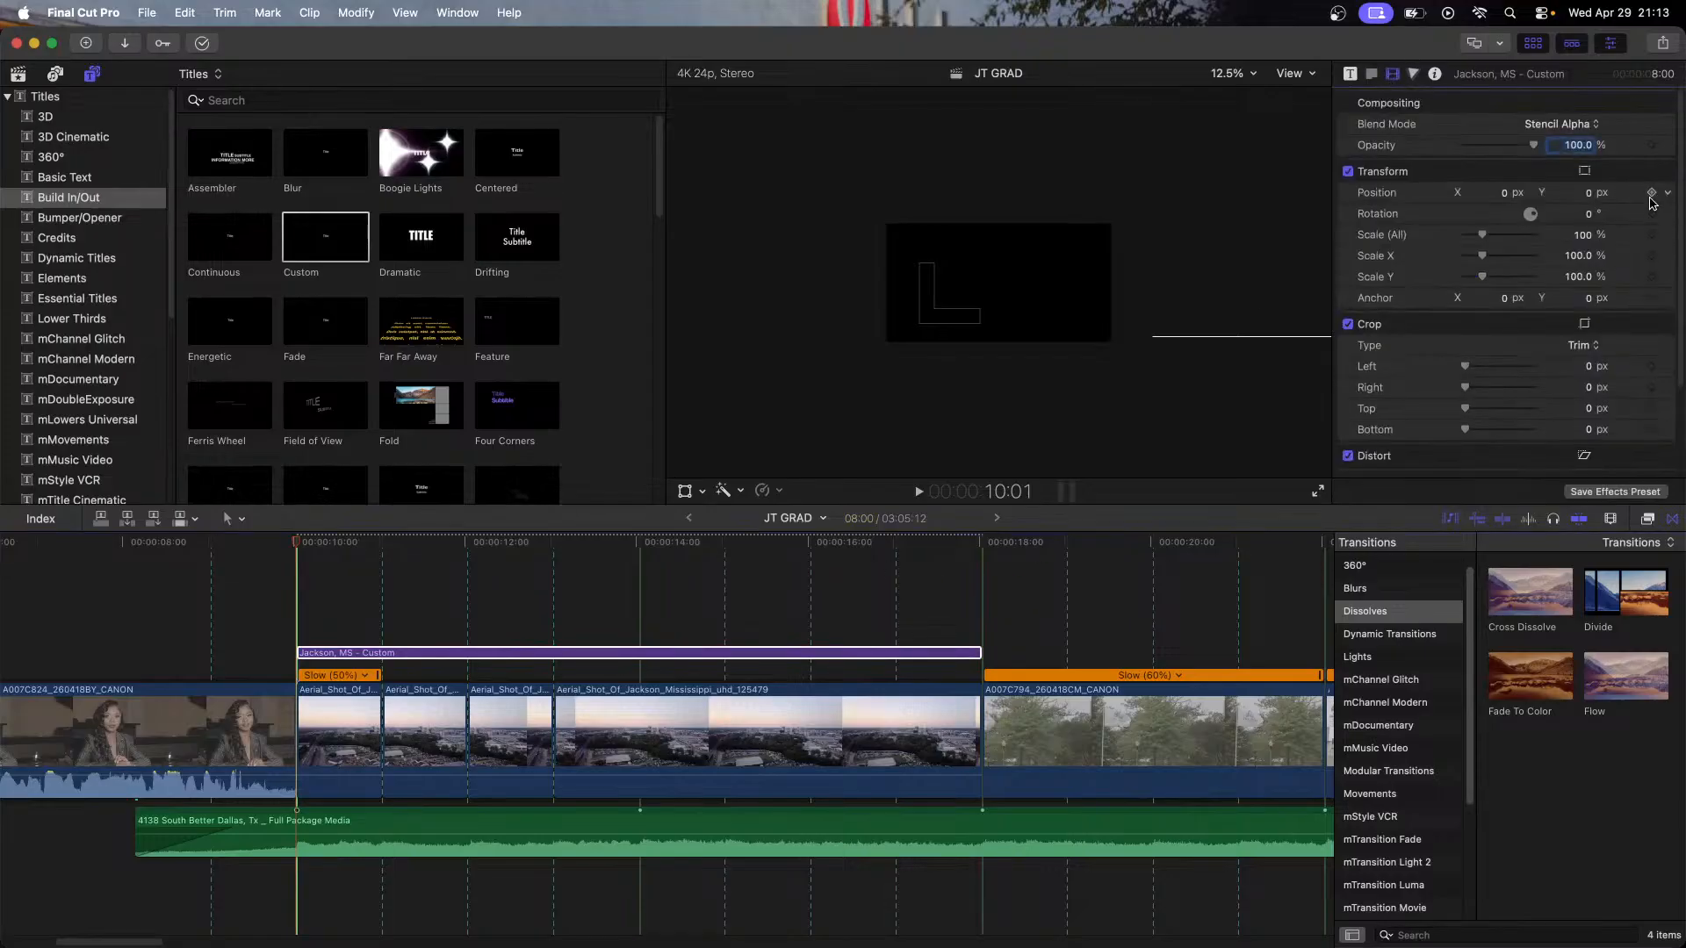
{"action": "left_click", "coordinate": [1652, 234]}
{"action": "left_click", "coordinate": [1651, 256]}
{"action": "left_click", "coordinate": [1652, 277]}
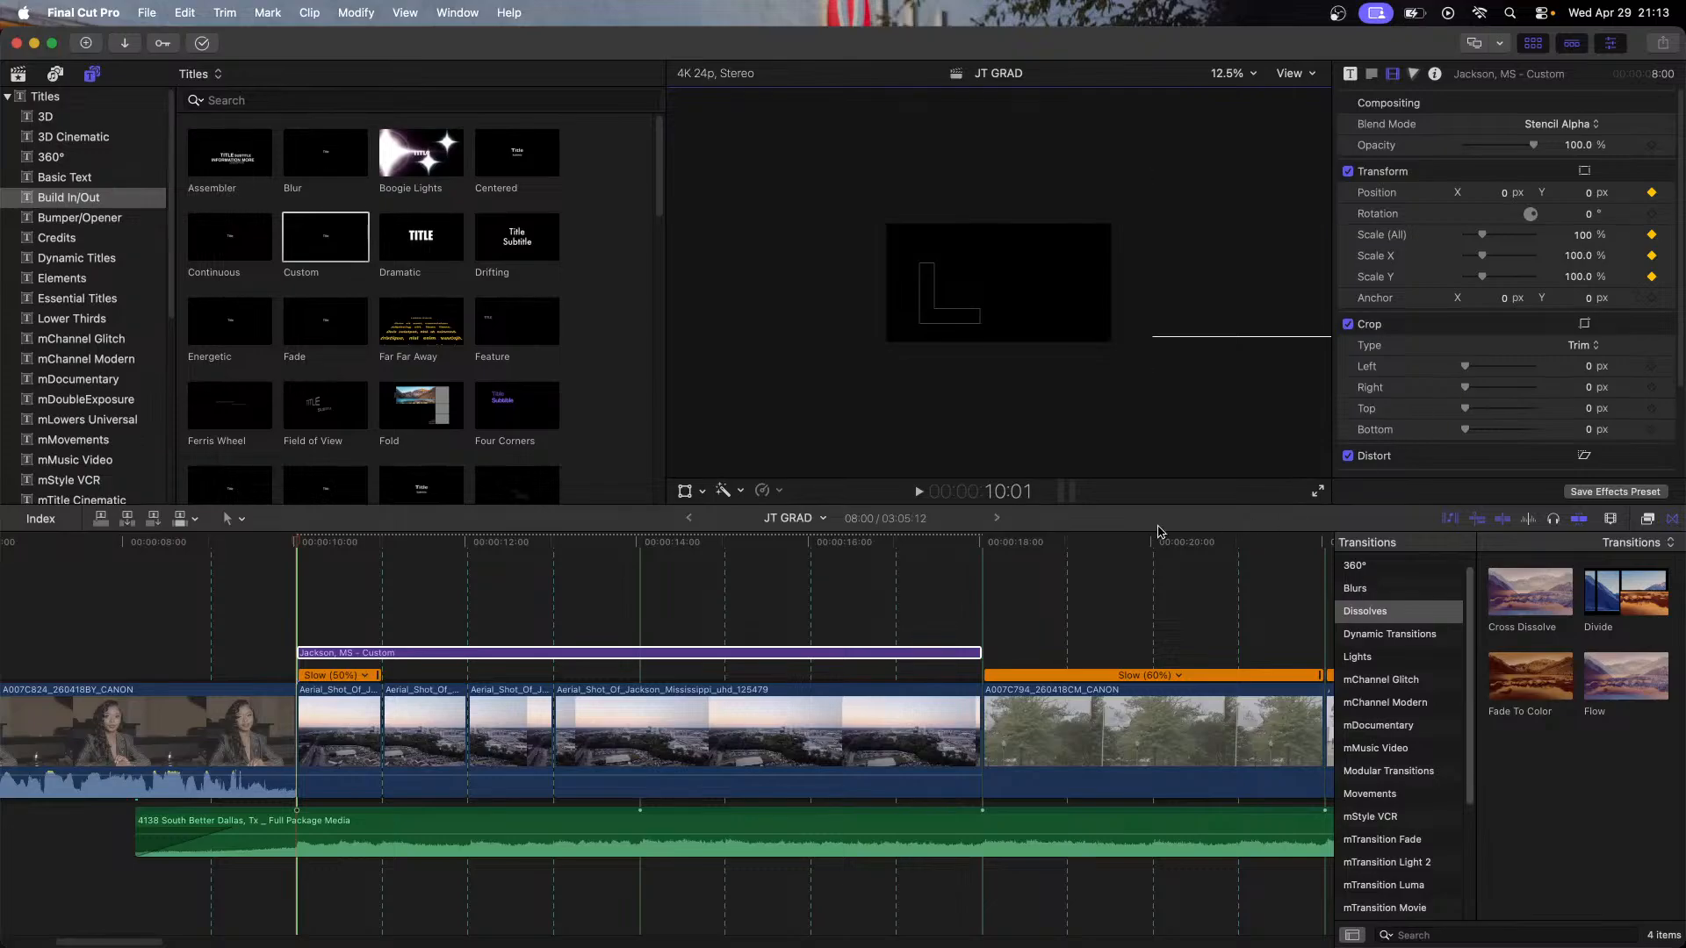
Step: Keyframe the title's horizontal position at -14056 px on its last frame, 18:00
{"action": "left_click", "coordinate": [972, 552]}
{"action": "left_click_drag", "start_coordinate": [972, 552], "coordinate": [985, 546]}
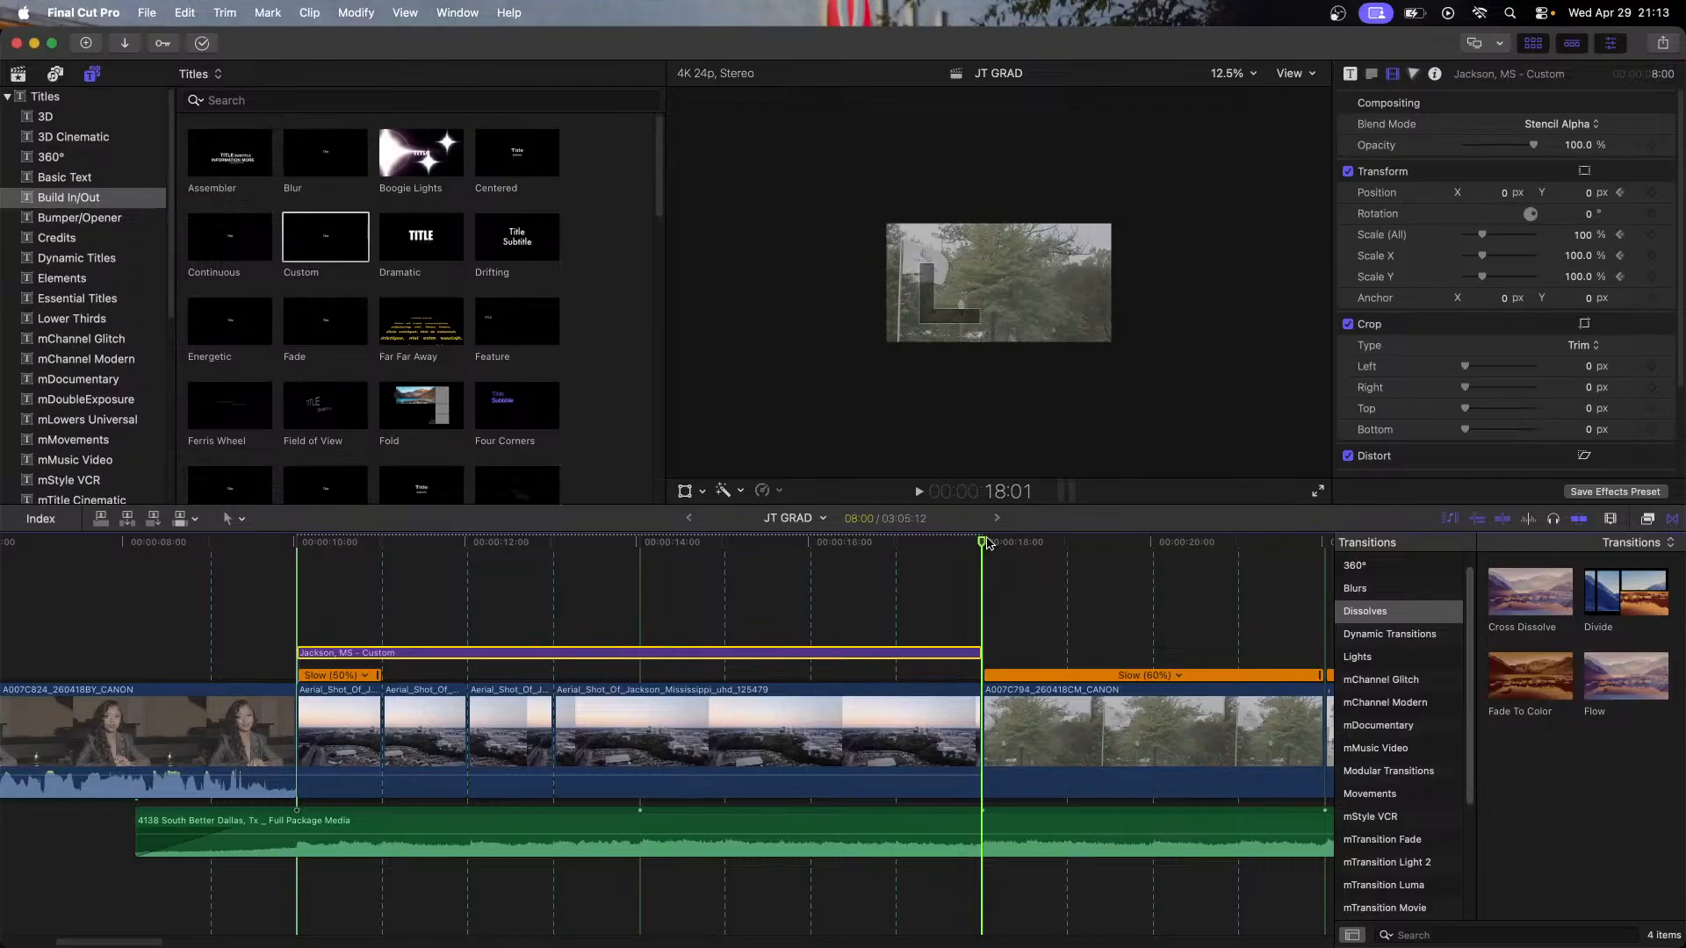
{"action": "key", "text": "Left"}
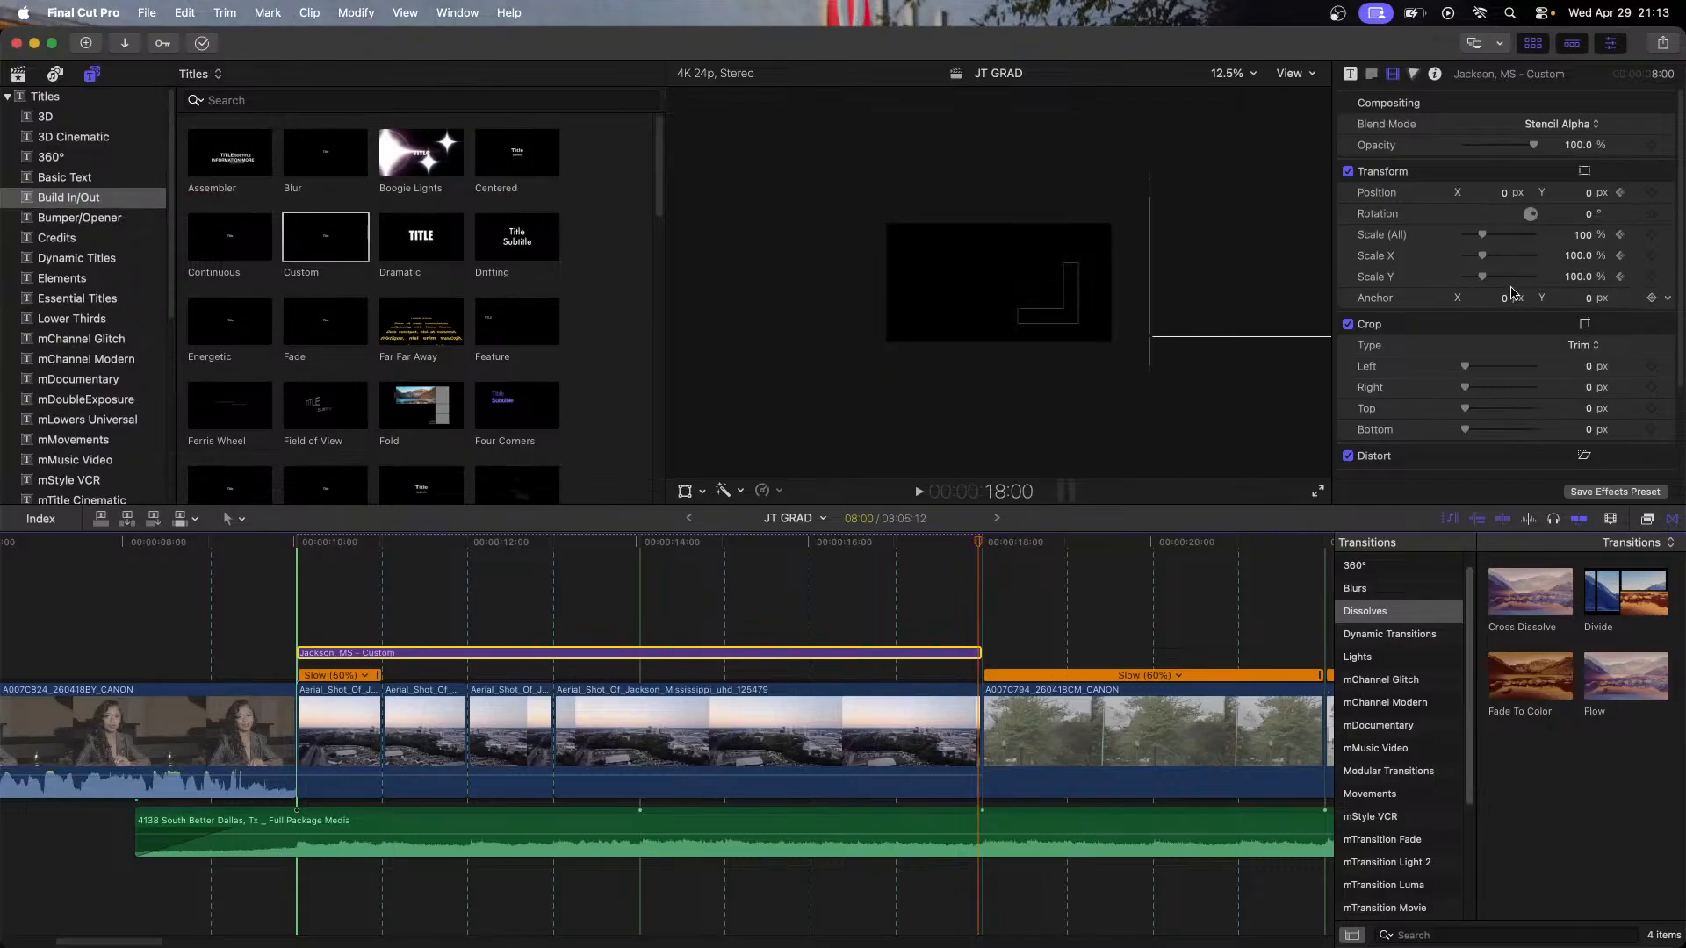
{"action": "mouse_move", "coordinate": [1505, 194]}
{"action": "left_mouse_down"}
{"action": "mouse_move", "coordinate": [1505, 165]}
{"action": "mouse_move", "coordinate": [1503, 193]}
{"action": "left_mouse_up"}
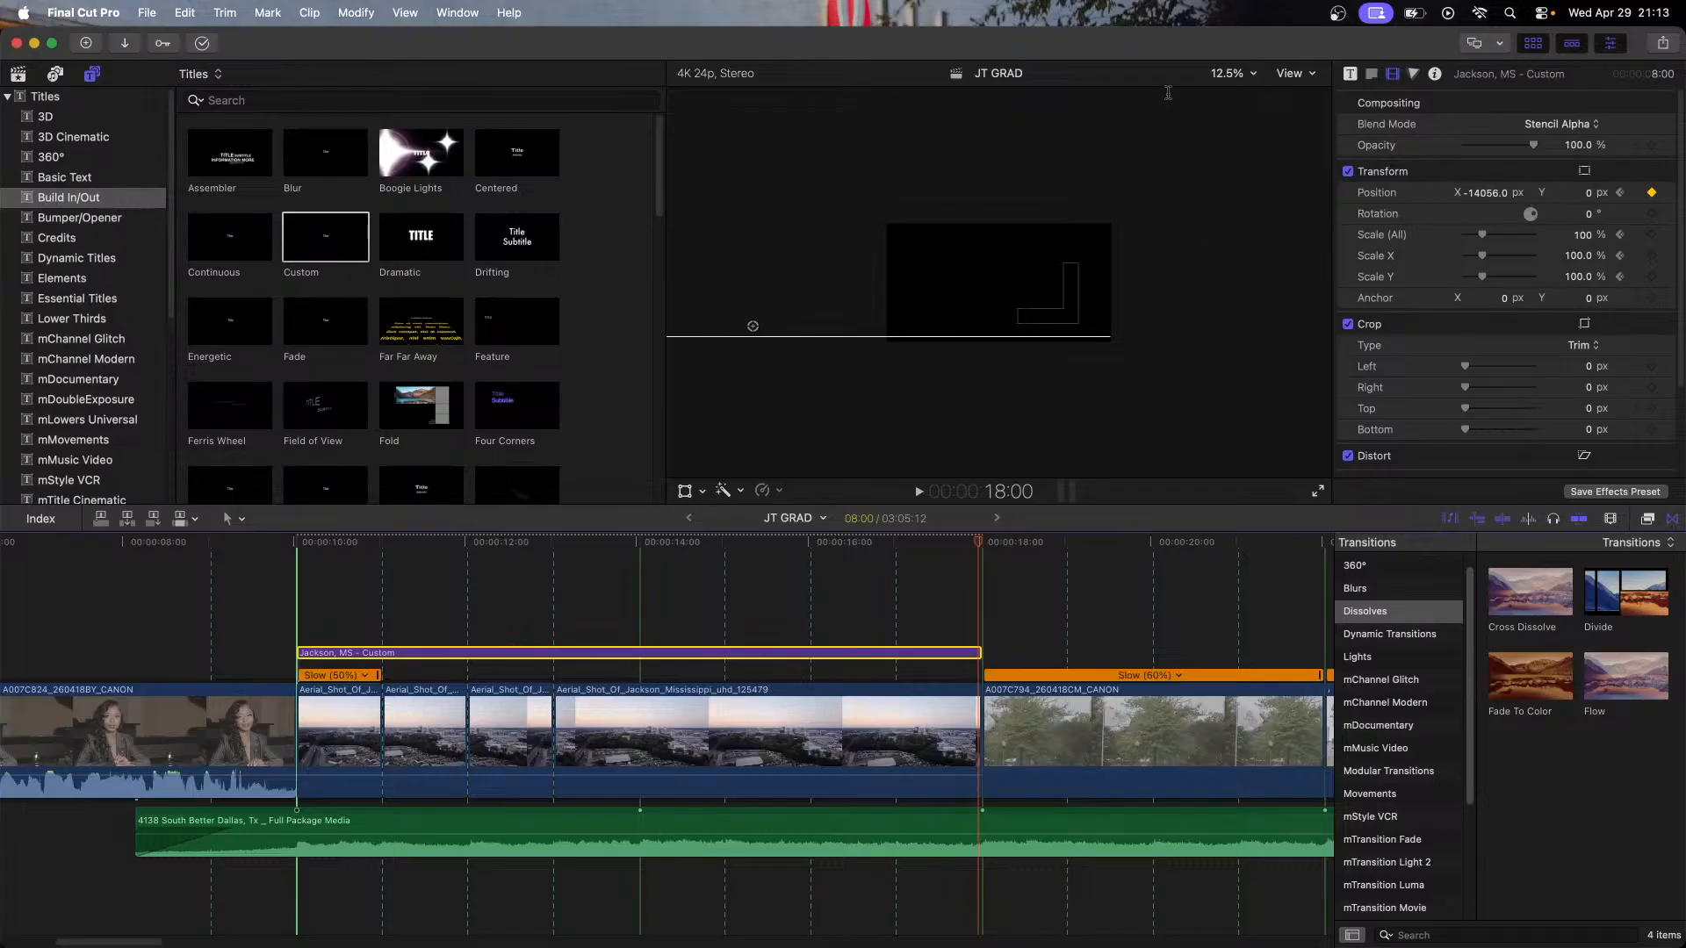
Step: Fit the frame in the viewer and play the title animation from 10:01 to check its motion
{"action": "left_click", "coordinate": [1246, 74]}
{"action": "left_click", "coordinate": [1245, 95]}
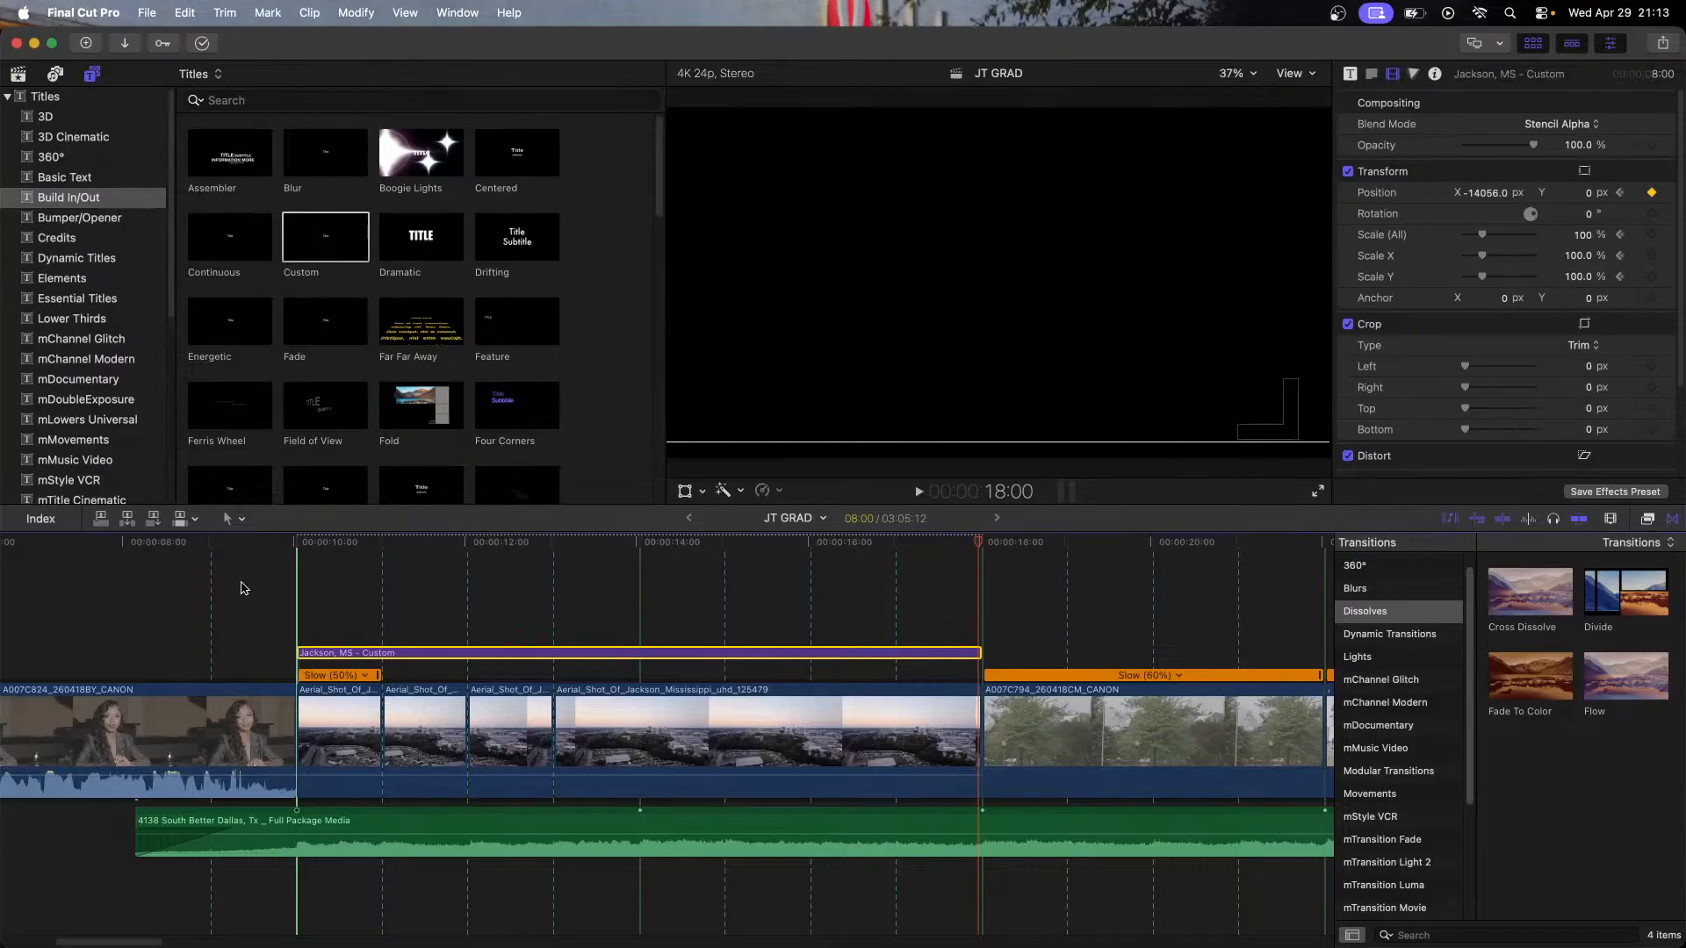
{"action": "left_click", "coordinate": [298, 542]}
{"action": "key", "text": "space"}
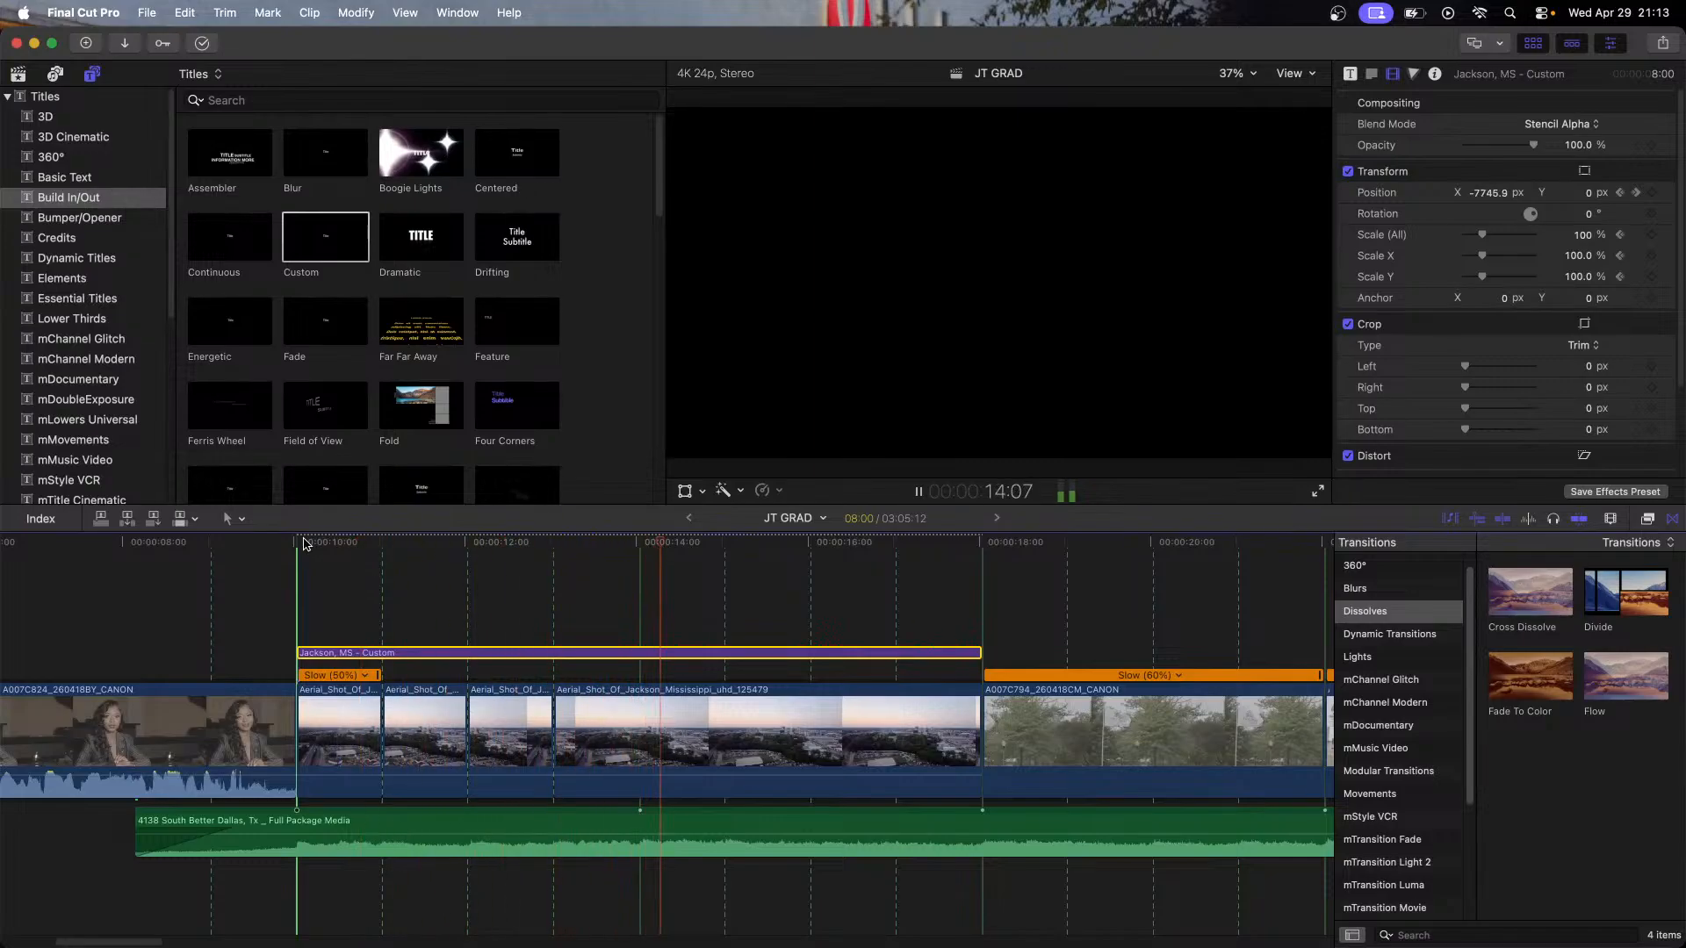
{"action": "scroll", "coordinate": [408, 699], "scroll_direction": "right", "scroll_amount": 5}
{"action": "key", "text": "space"}
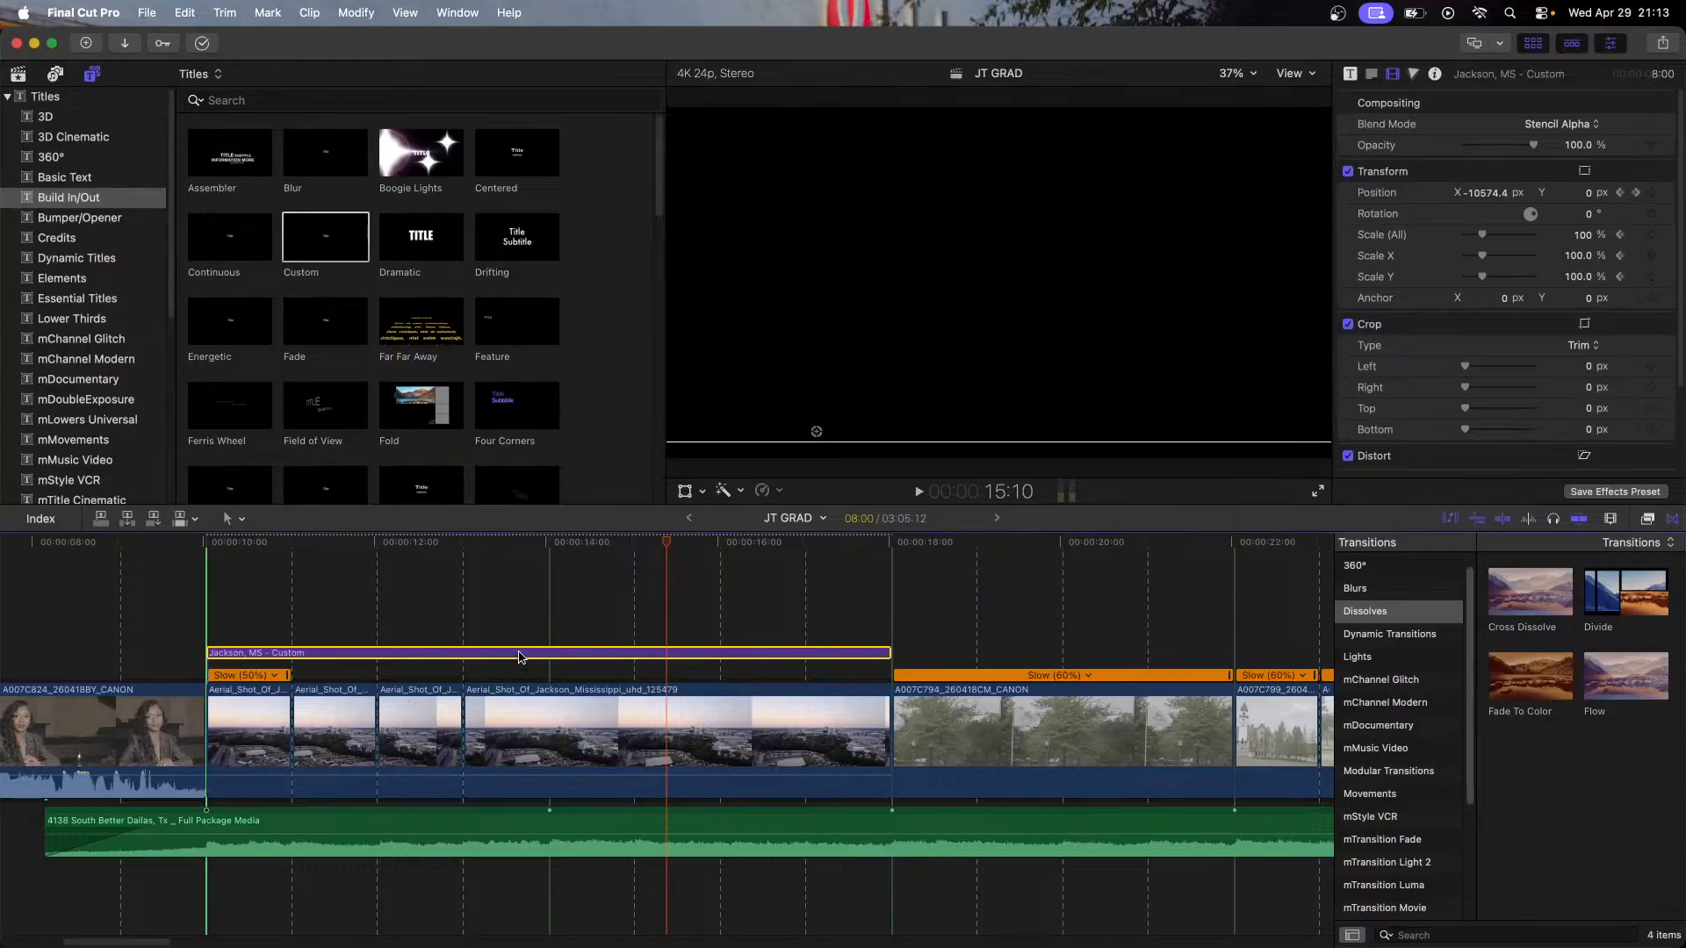
Step: Replace the keyframed title with a fresh Custom title at 10:01, extended to 8:00 to cover the aerial shots
{"action": "key", "text": "Delete"}
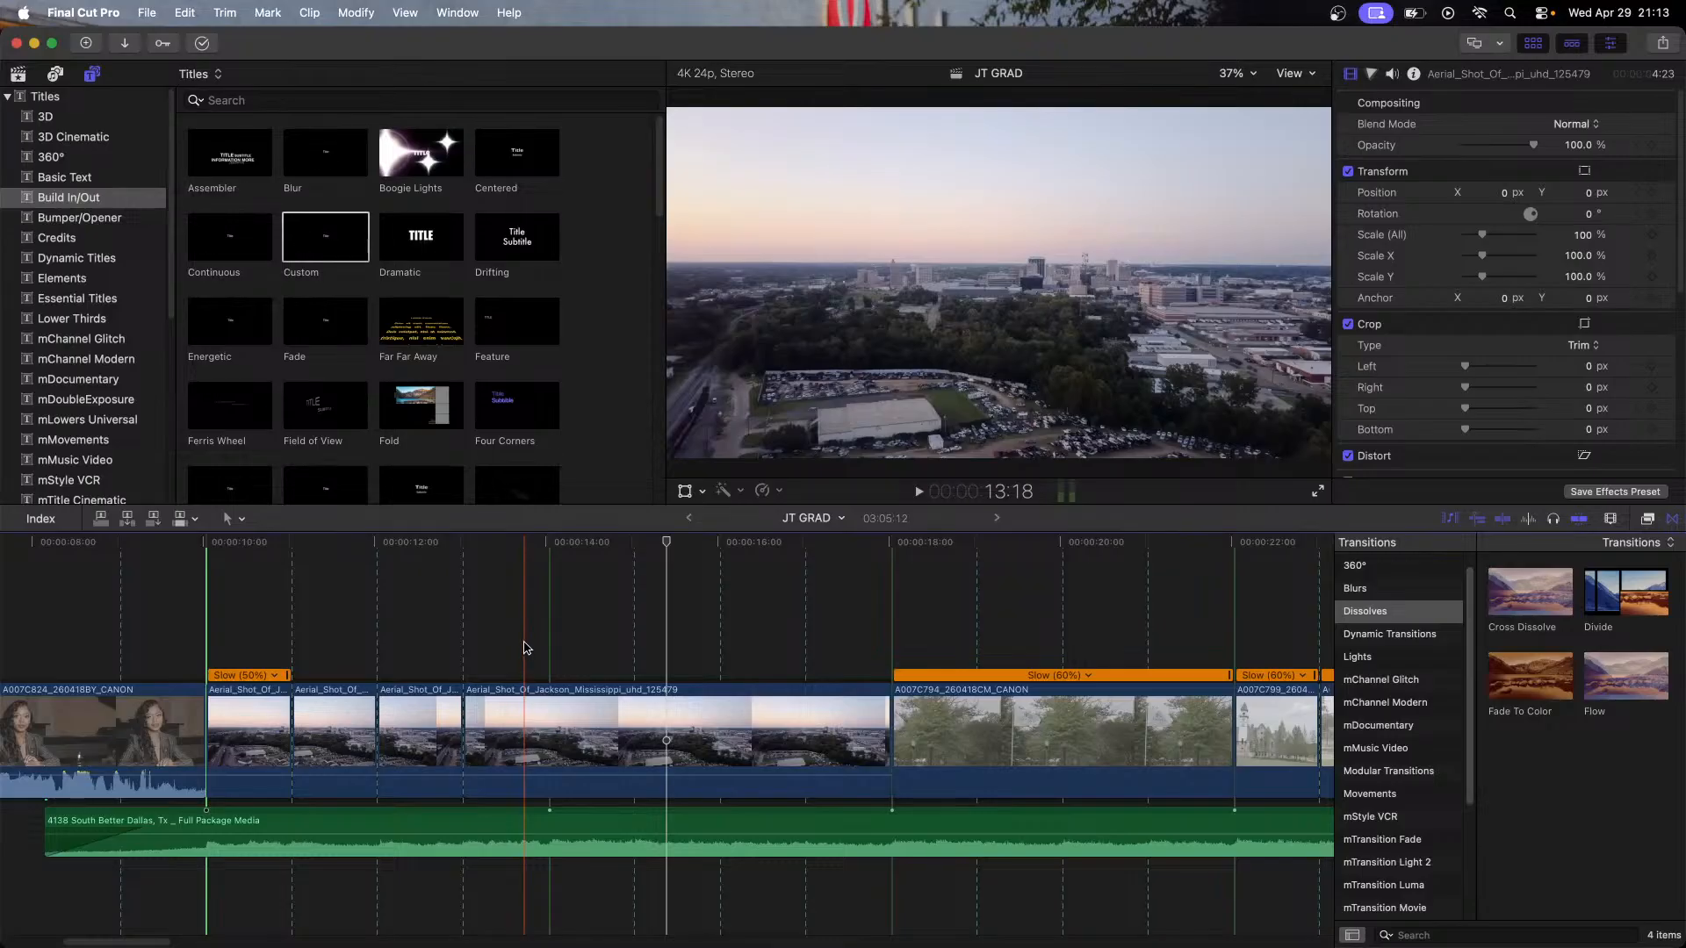
{"action": "left_click", "coordinate": [212, 555]}
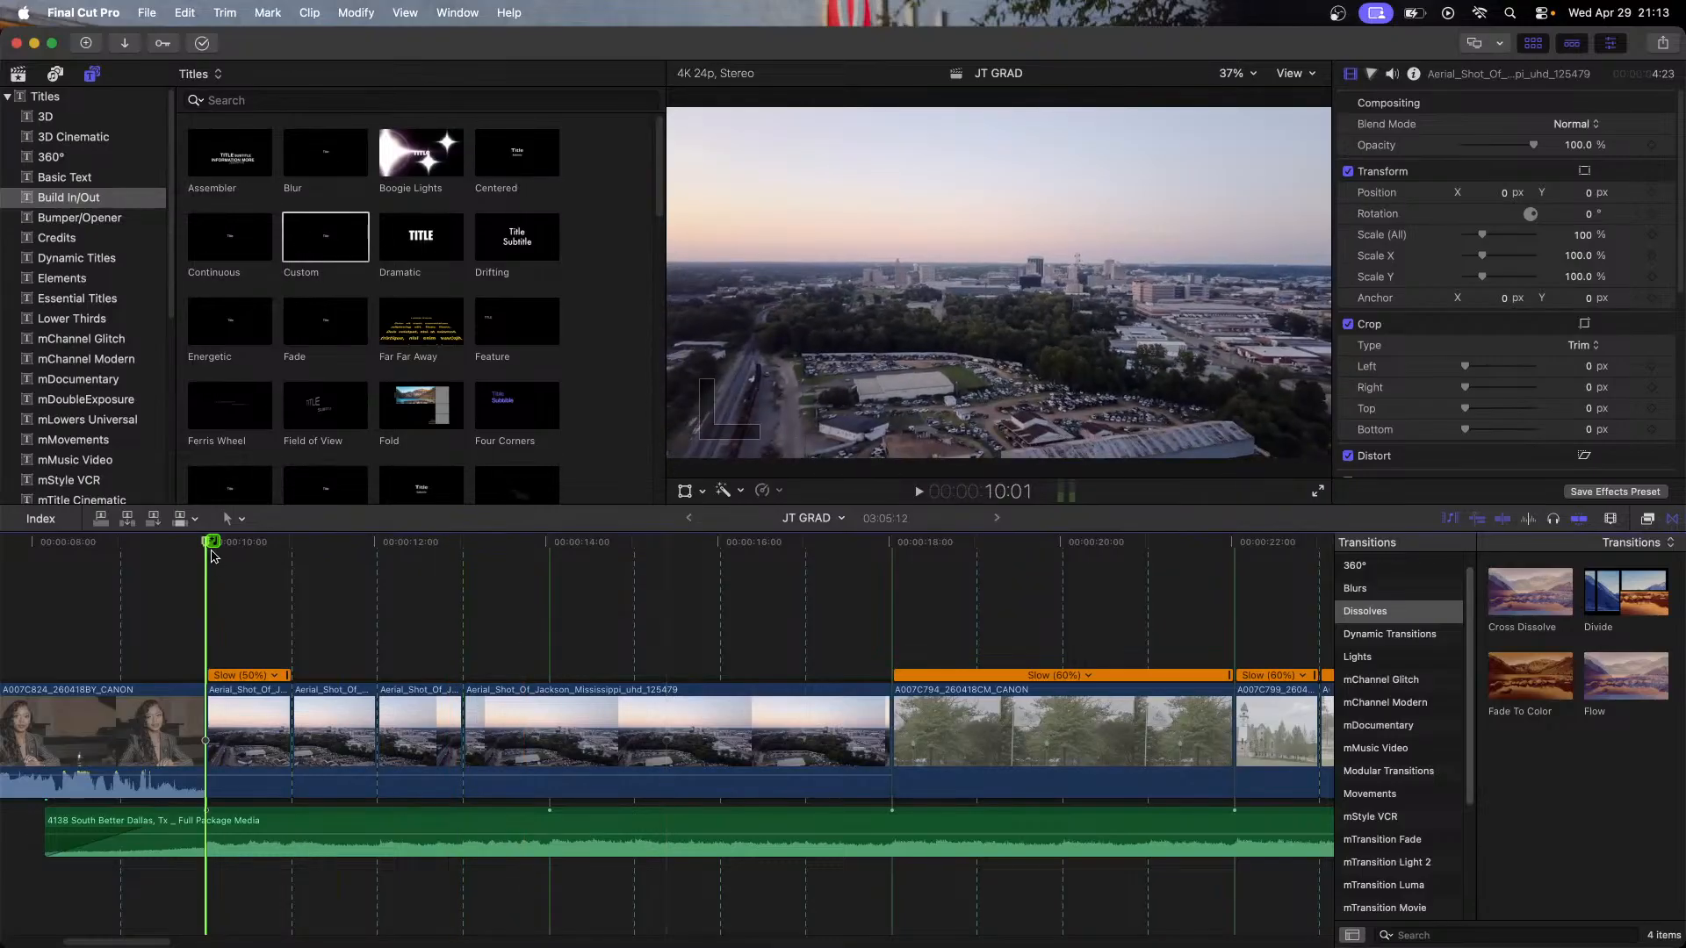
{"action": "left_click_drag", "start_coordinate": [320, 235], "coordinate": [220, 658]}
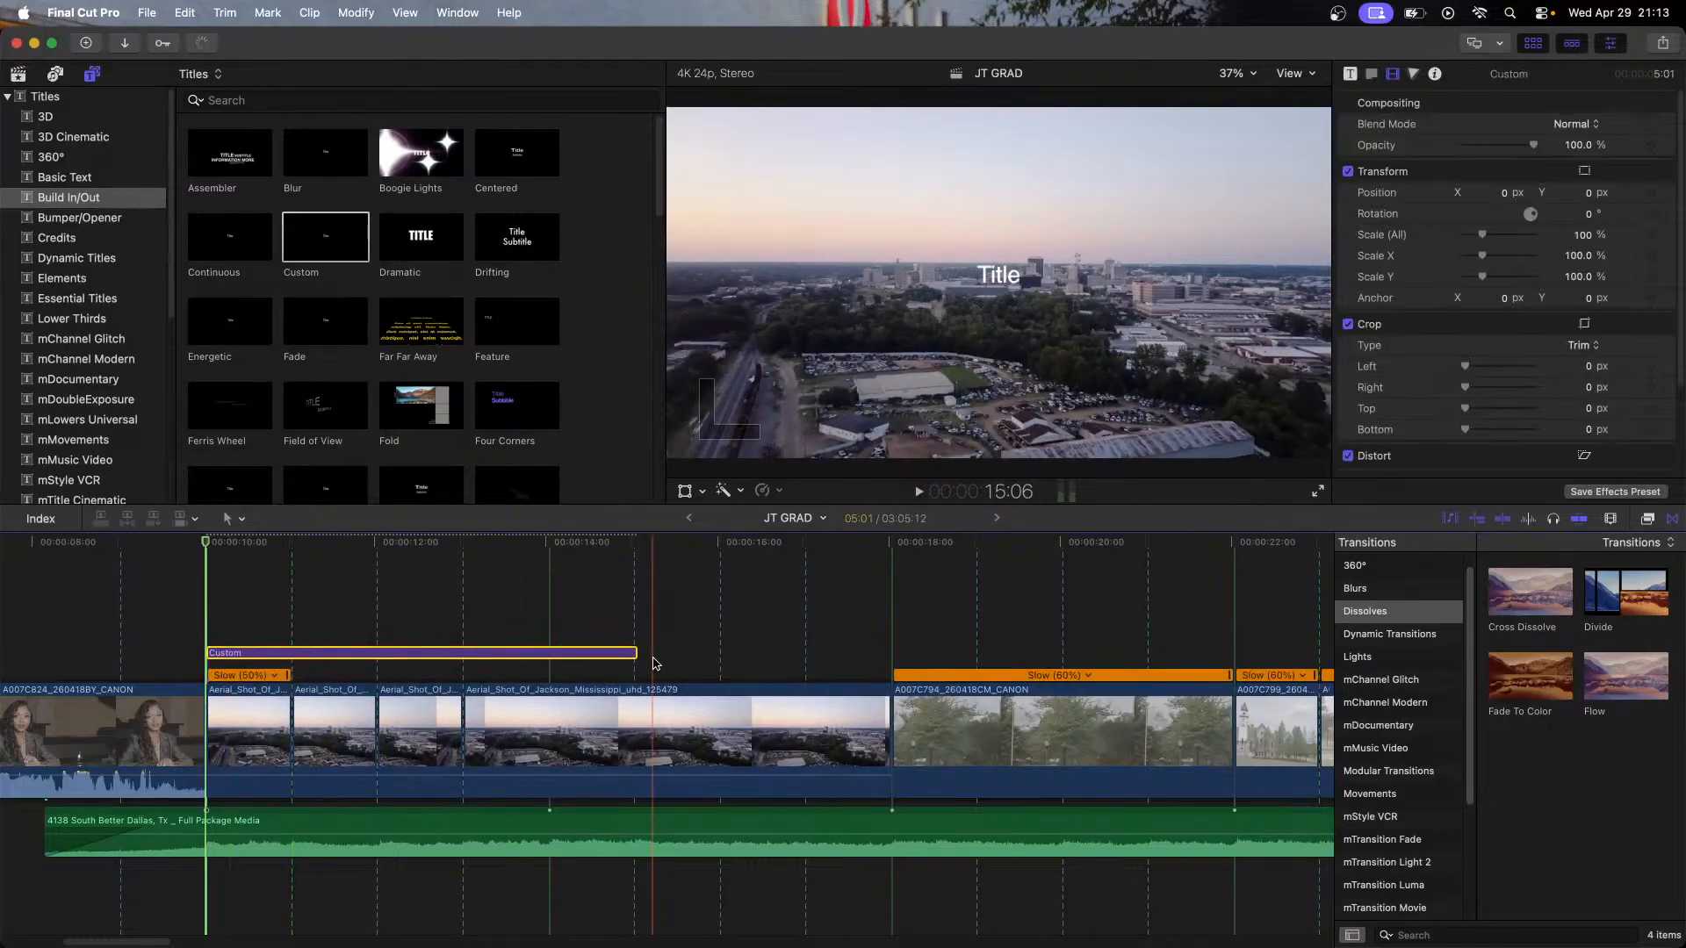
{"action": "left_click_drag", "start_coordinate": [639, 653], "coordinate": [891, 646]}
Step: Change the fresh title's placeholder text to "Jackson,MS"
{"action": "left_click", "coordinate": [439, 560]}
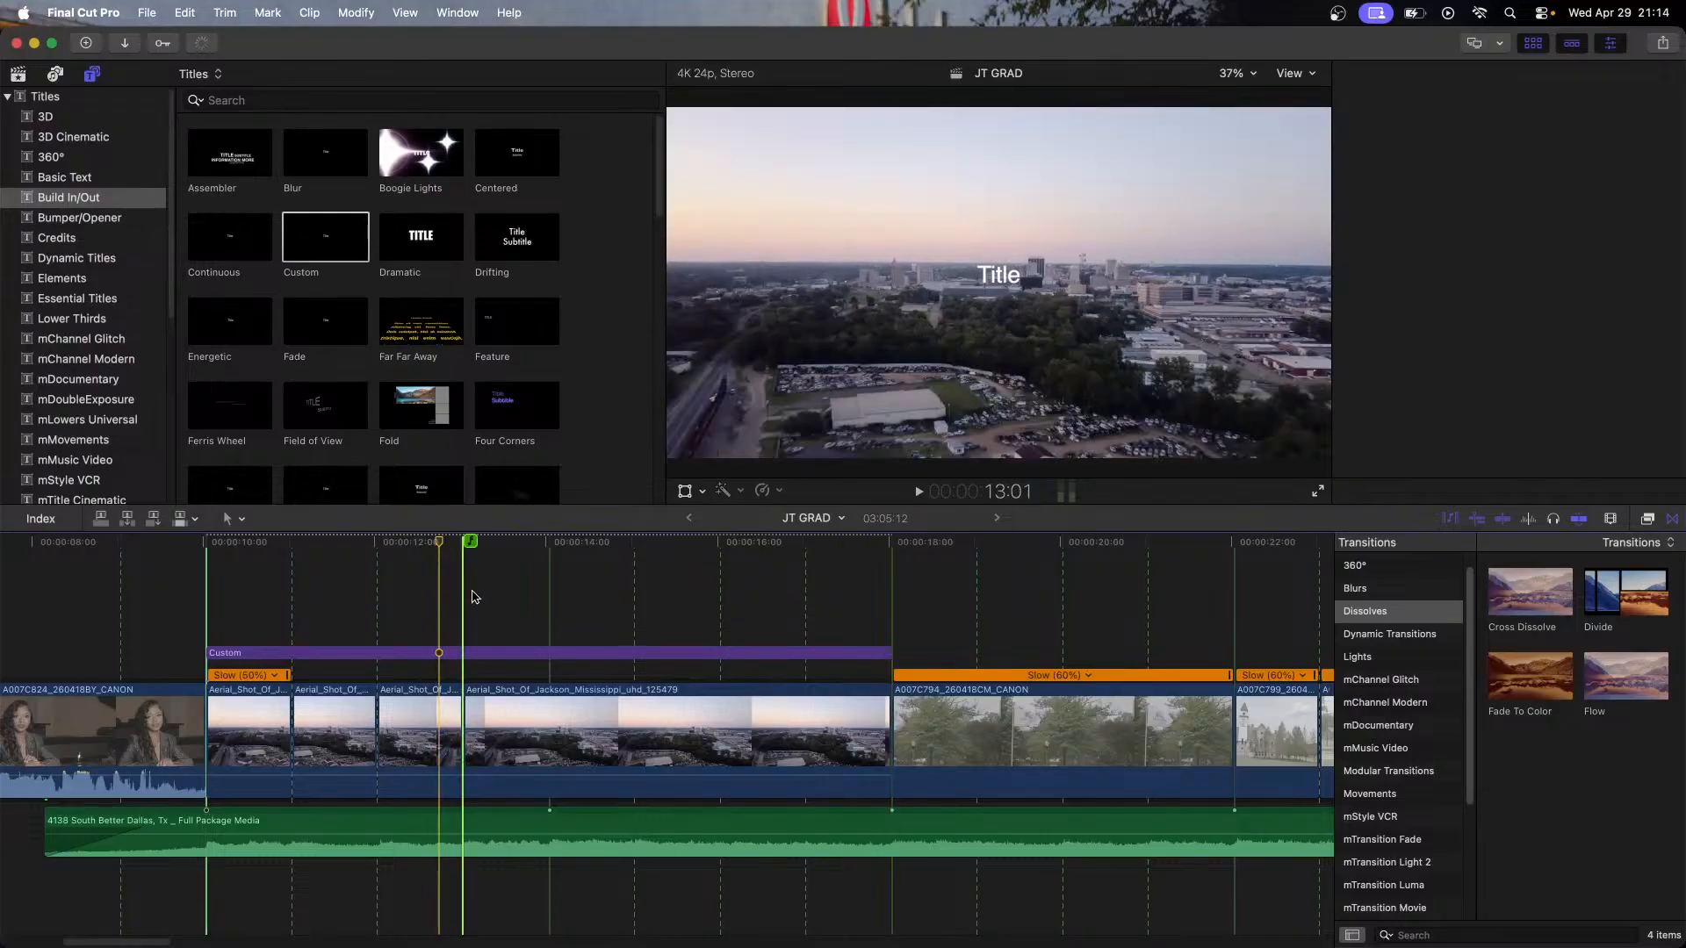
{"action": "double_click", "coordinate": [985, 278]}
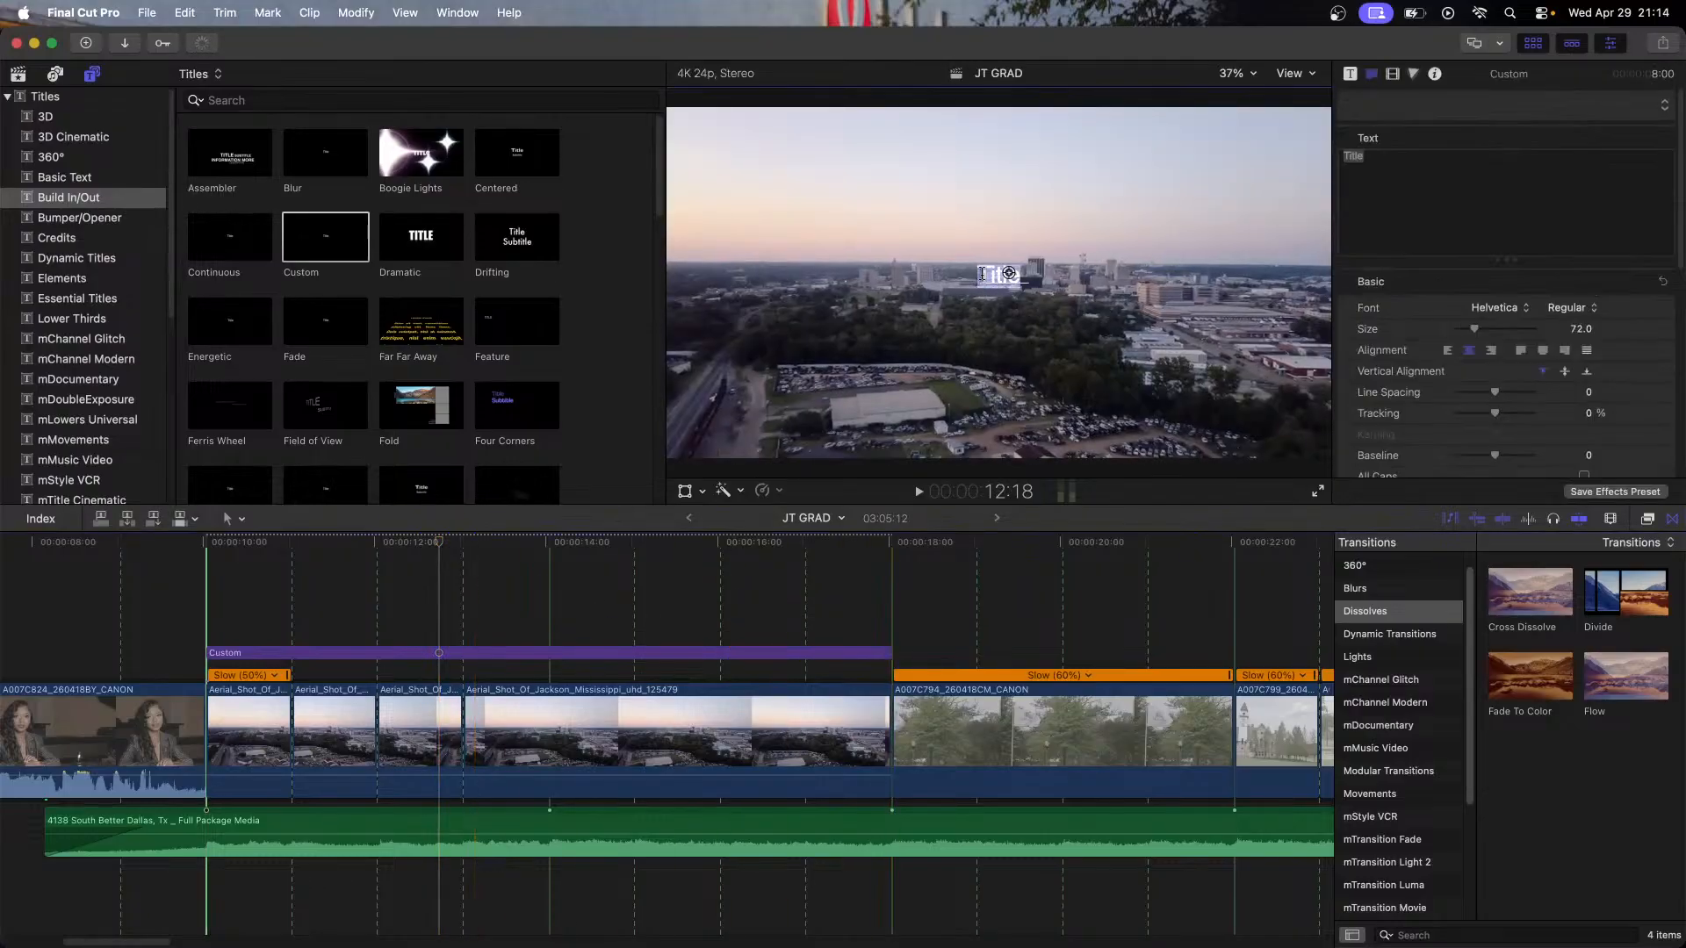
{"action": "left_click", "coordinate": [1381, 154]}
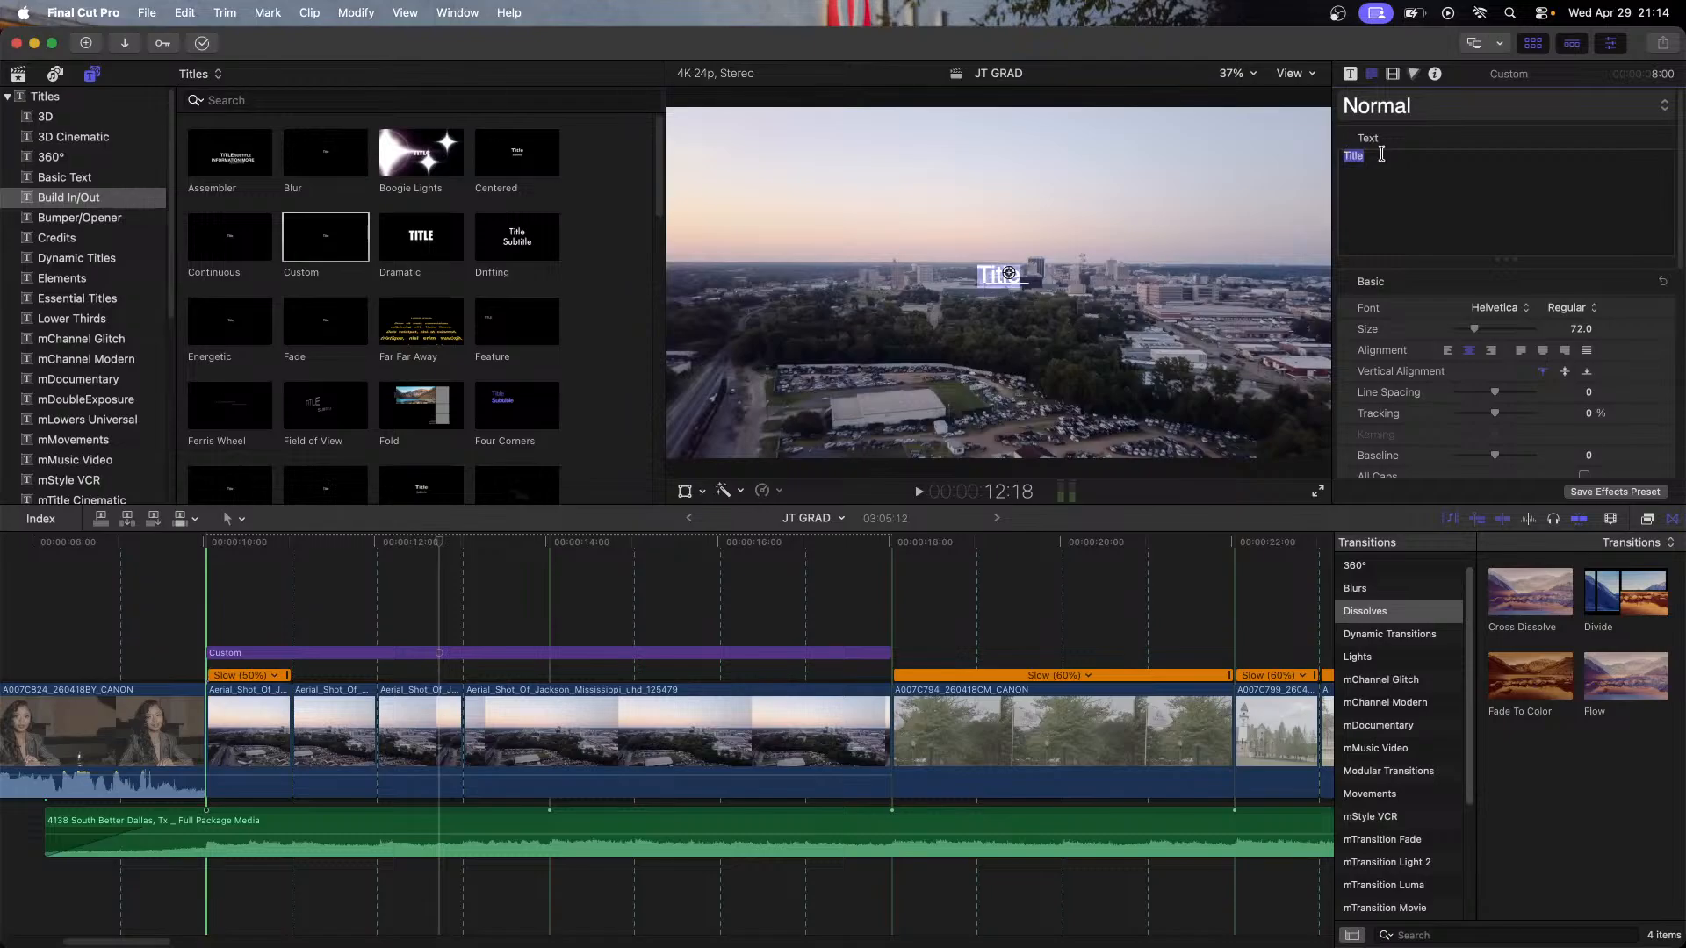
{"action": "type", "text": "Jackson"}
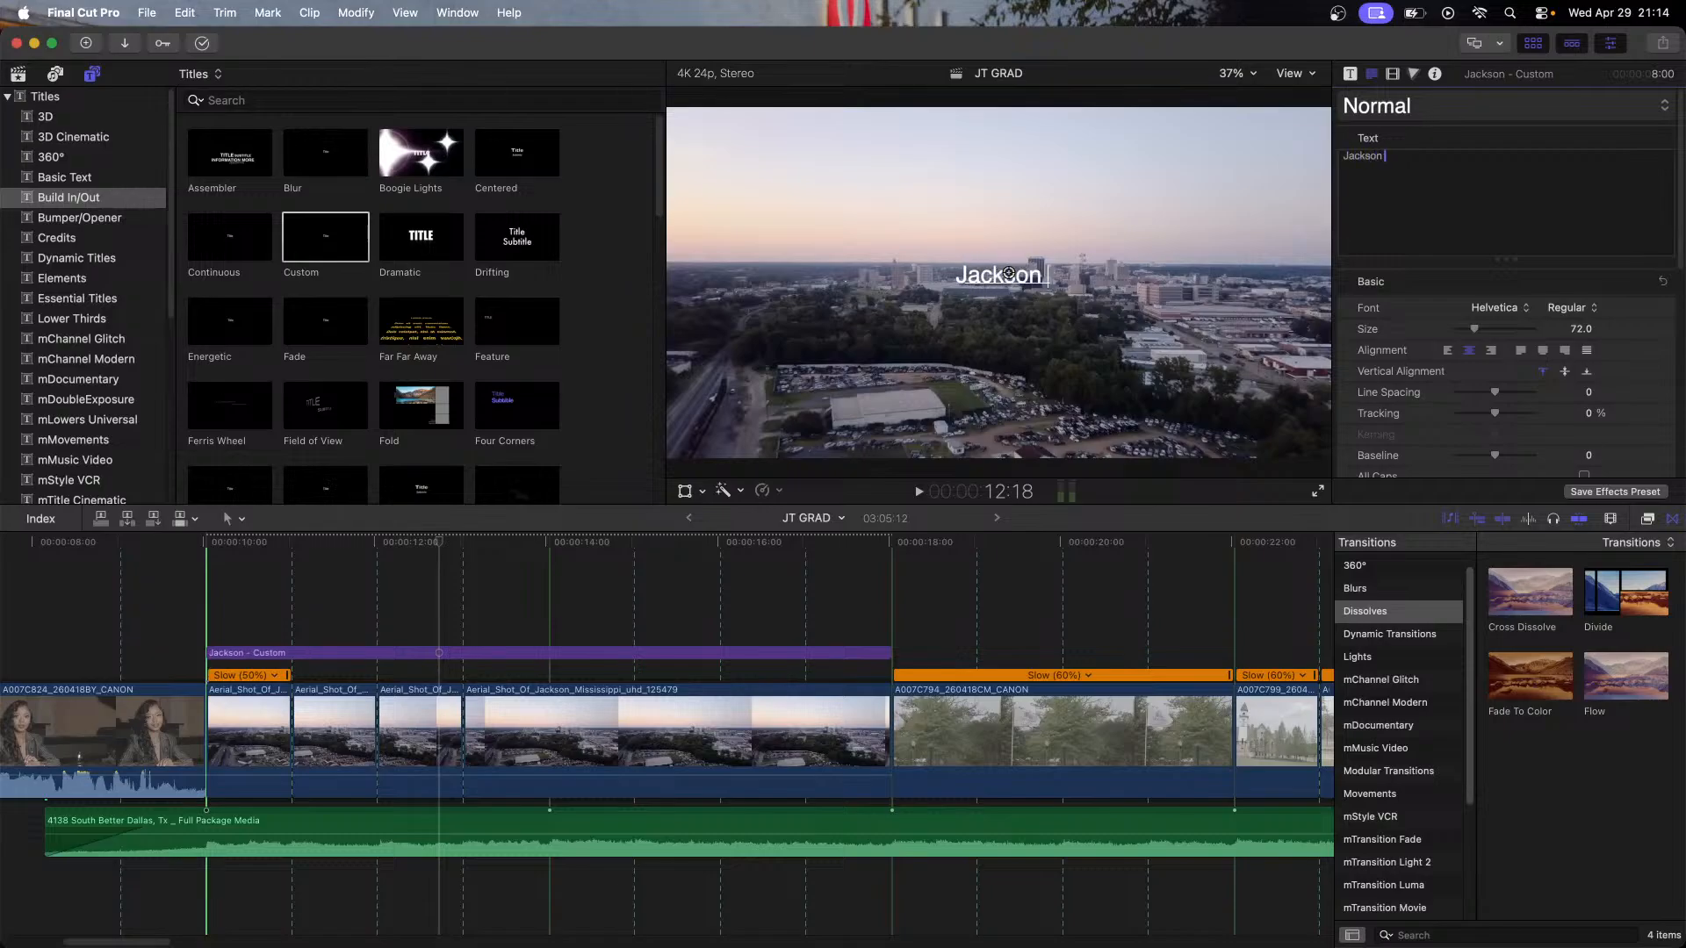
{"action": "type", "text": ","}
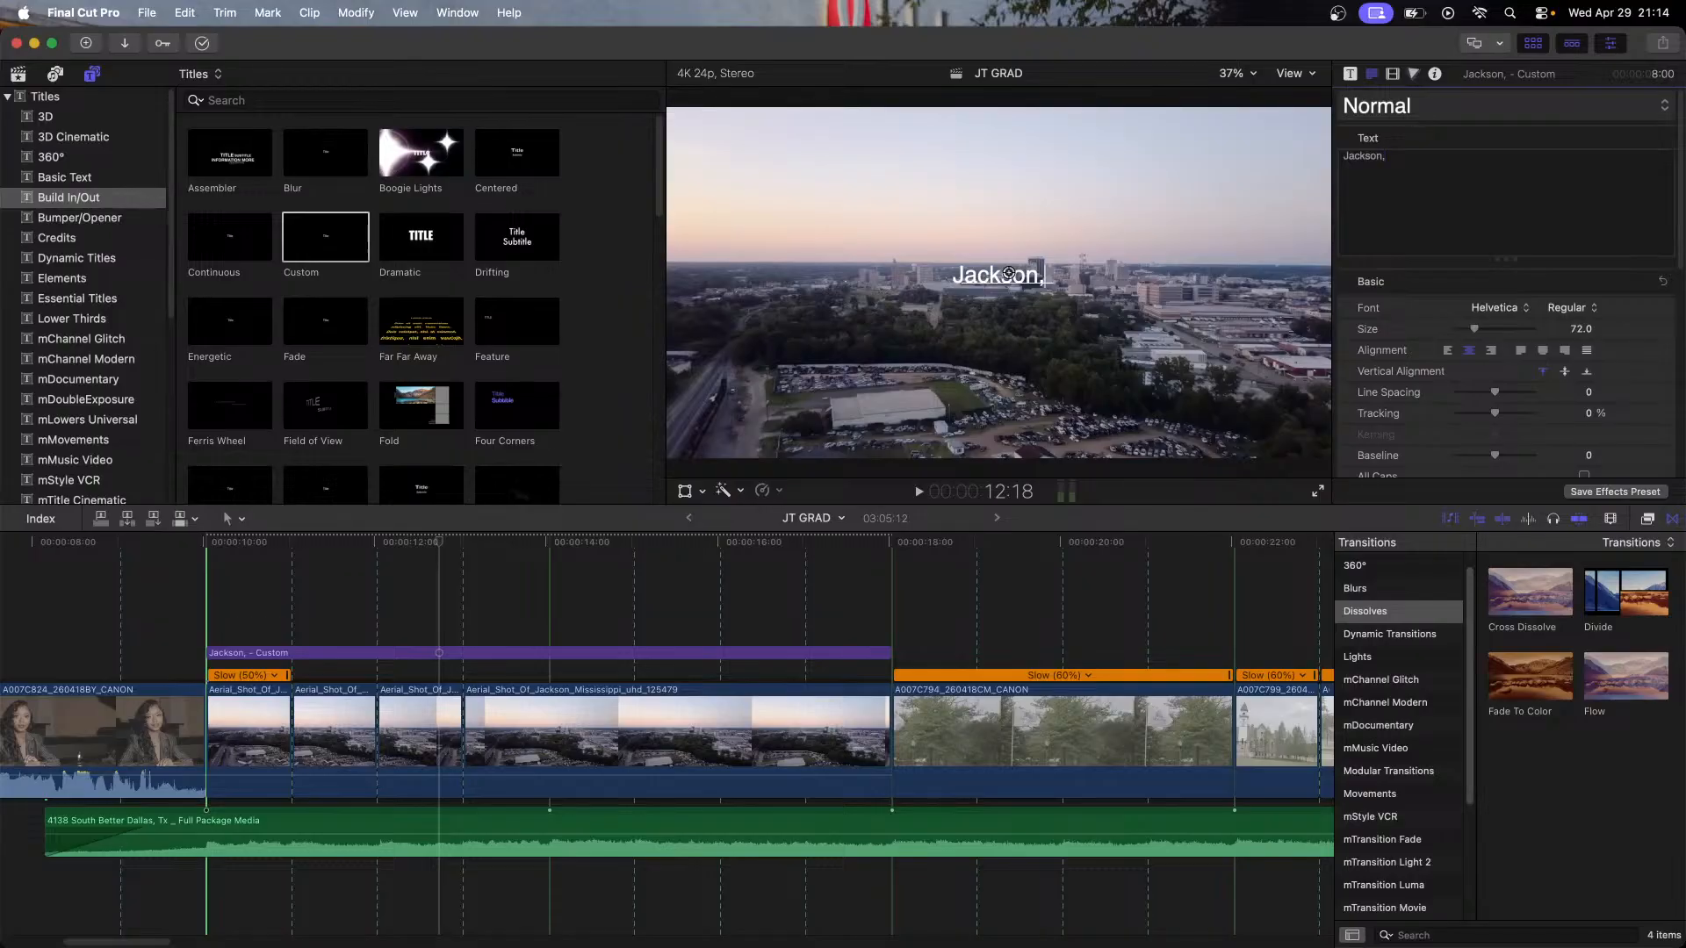
{"action": "type", "text": "MS"}
{"action": "key", "text": "BackSpace"}
{"action": "type", "text": "S"}
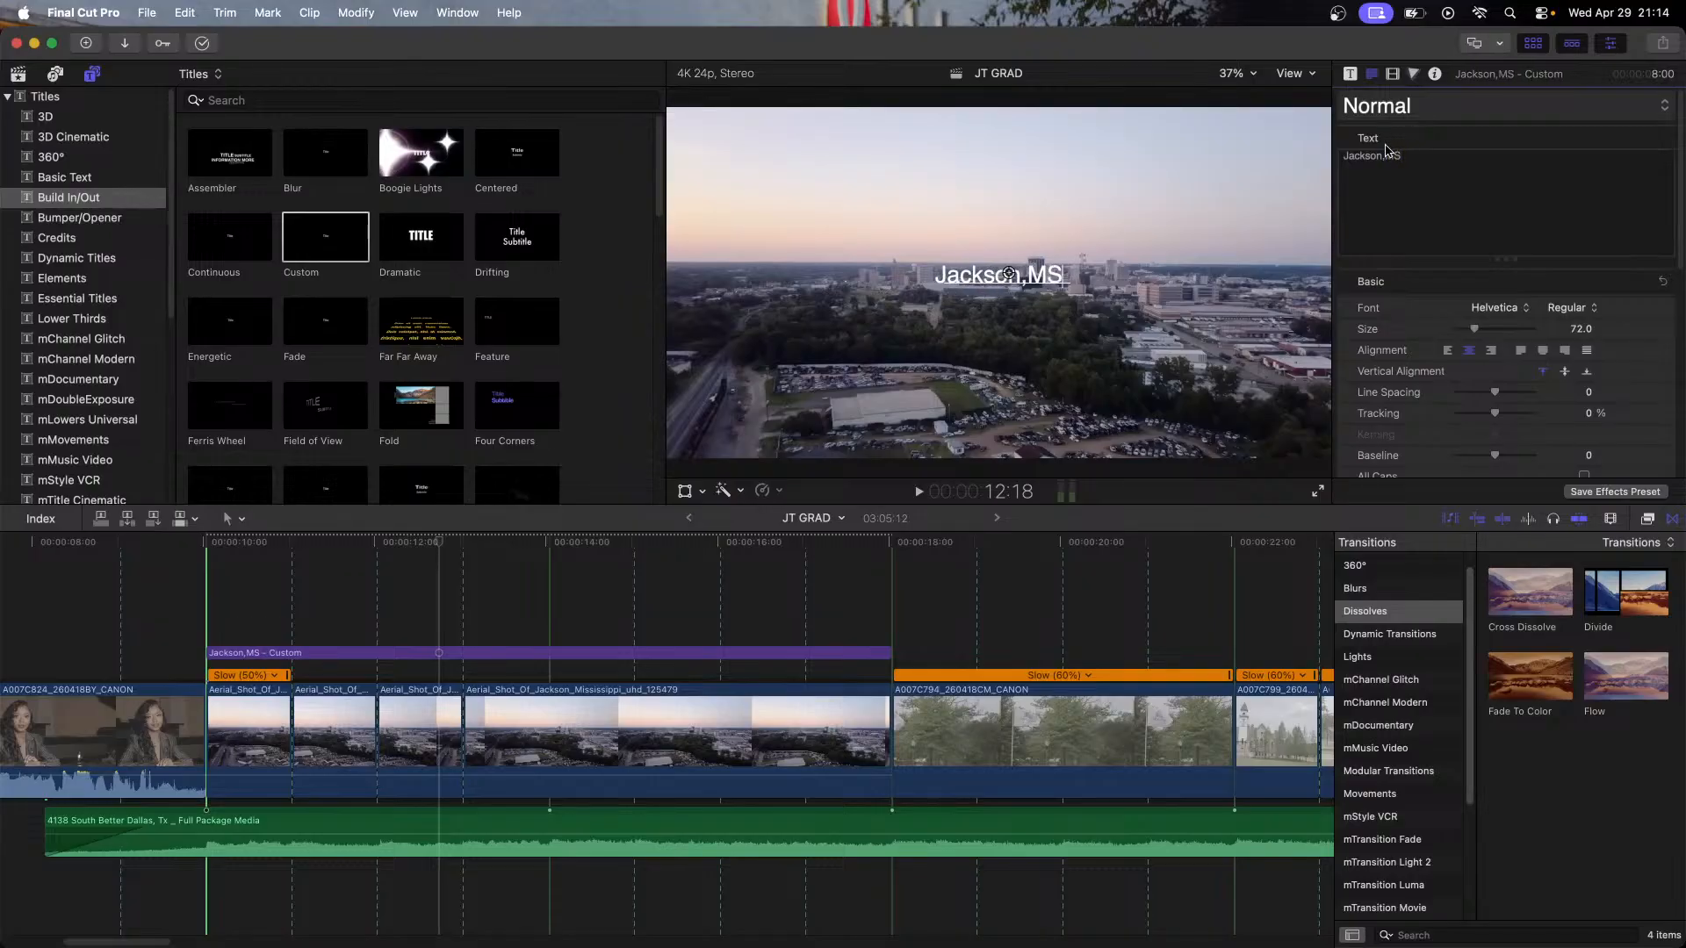
Step: Turn on All Caps and set the font to Impact for the "Jackson,MS" title
{"action": "left_click", "coordinate": [1584, 475]}
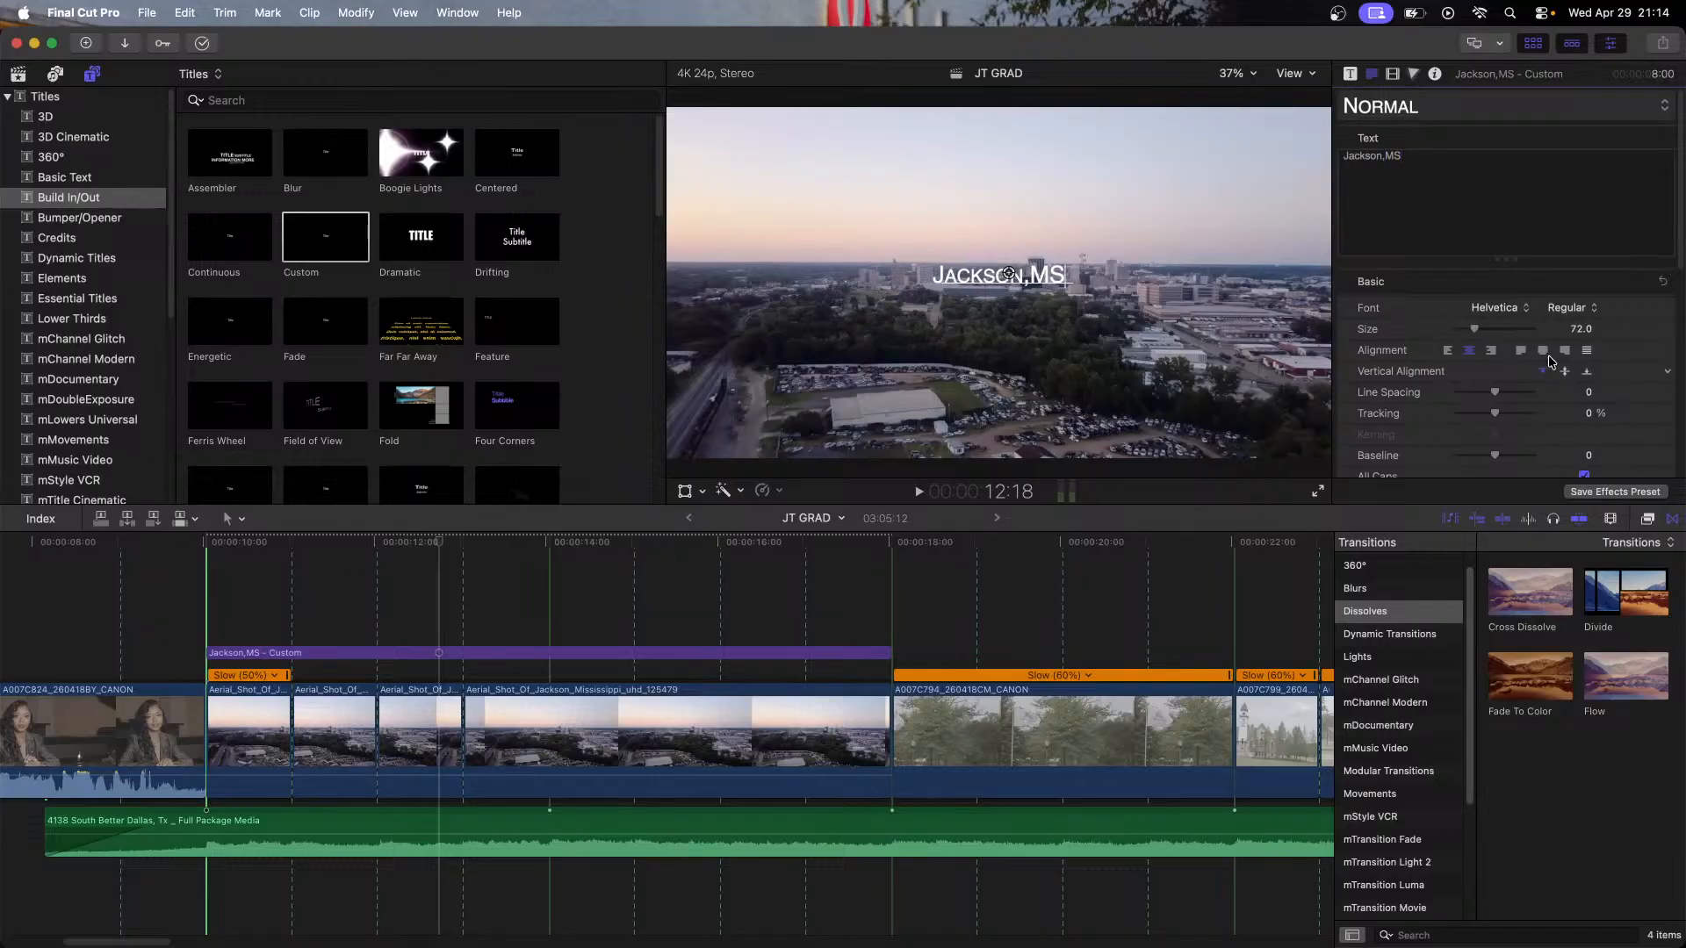
{"action": "left_click", "coordinate": [1519, 309]}
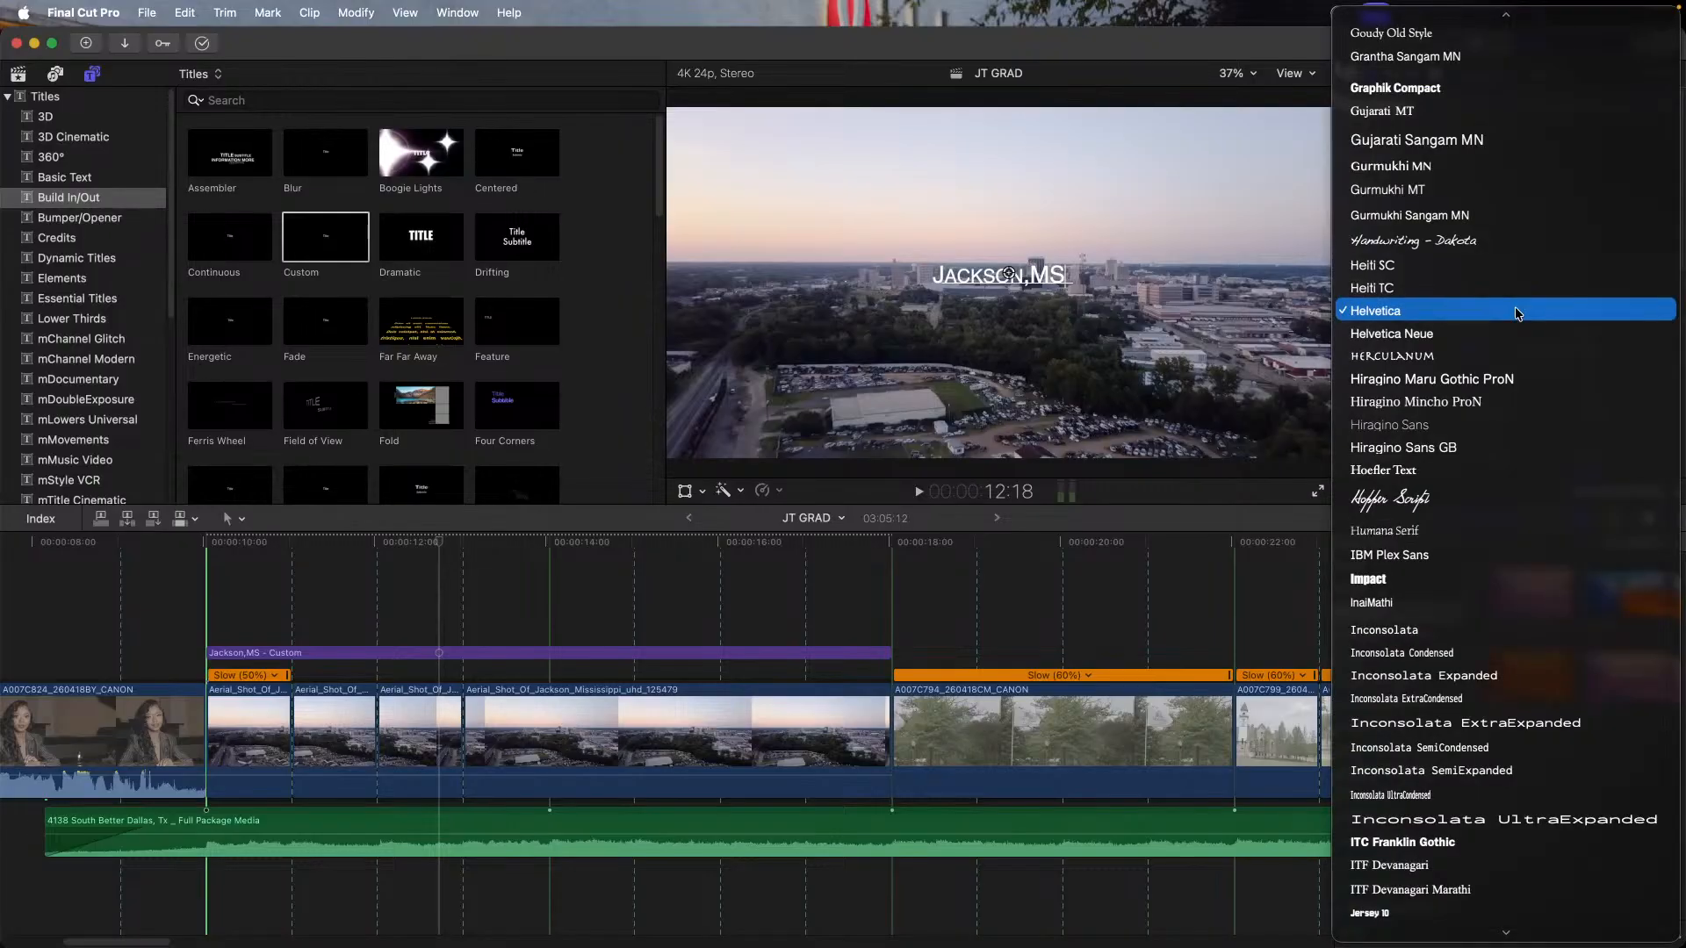
{"action": "left_click", "coordinate": [1468, 581]}
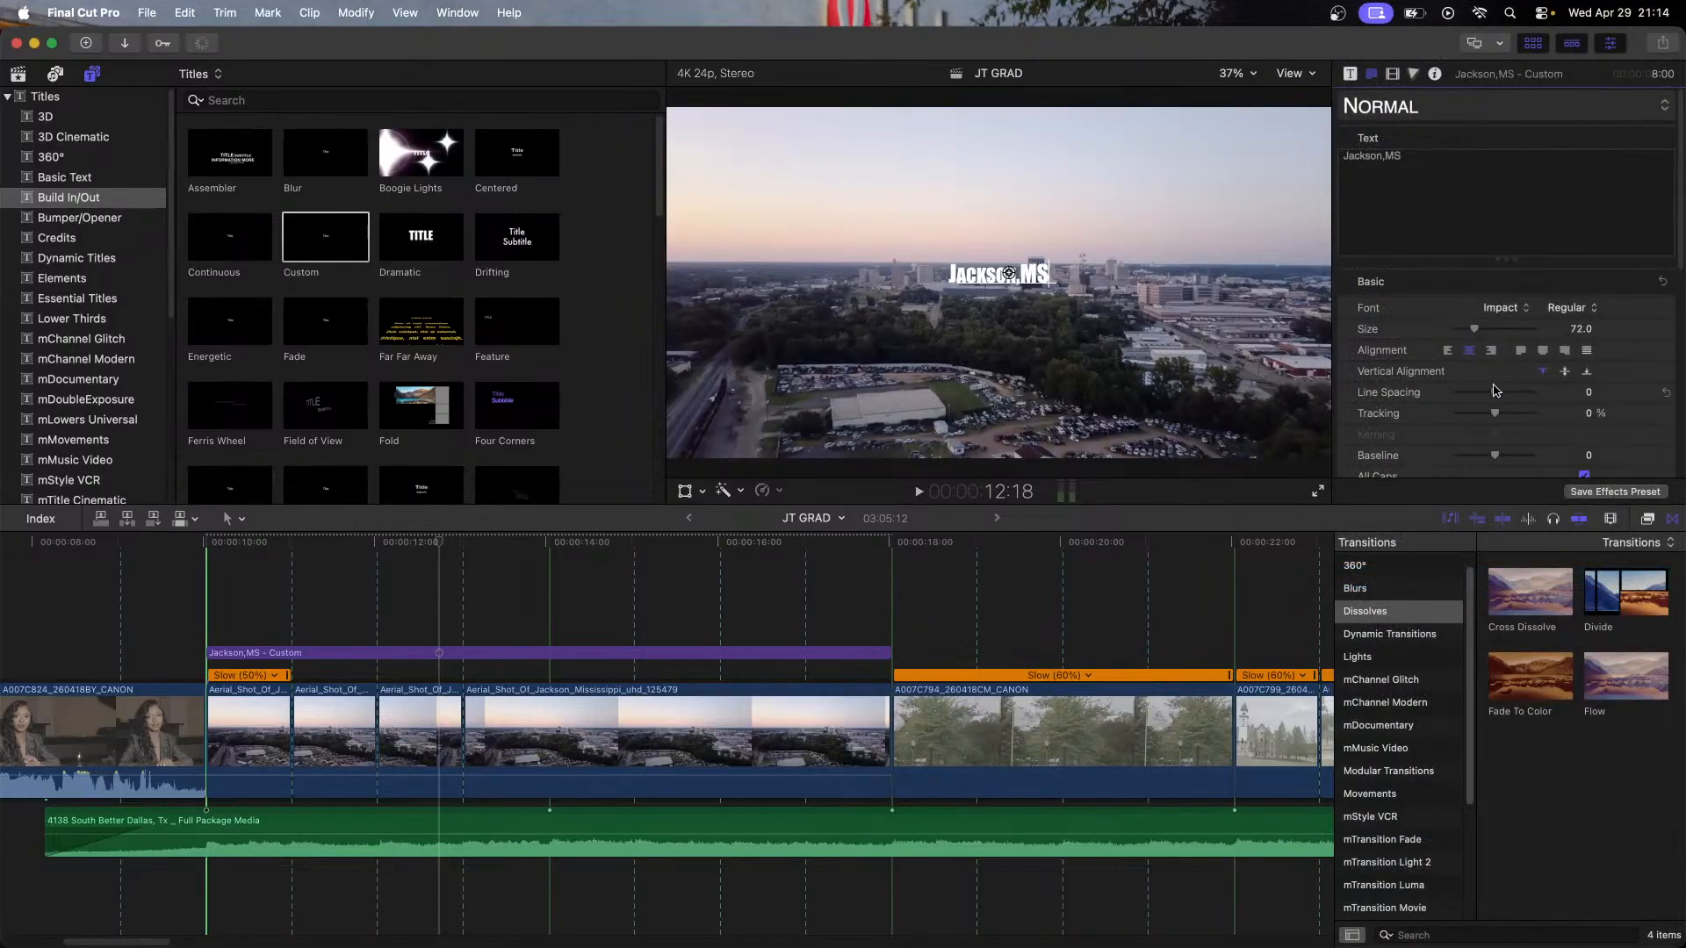
Step: Set the "Jackson,MS" title's tracking to 13.69% and size to 1561, and lower it so the letters fill the frame height
{"action": "left_click_drag", "start_coordinate": [1496, 416], "coordinate": [1501, 418]}
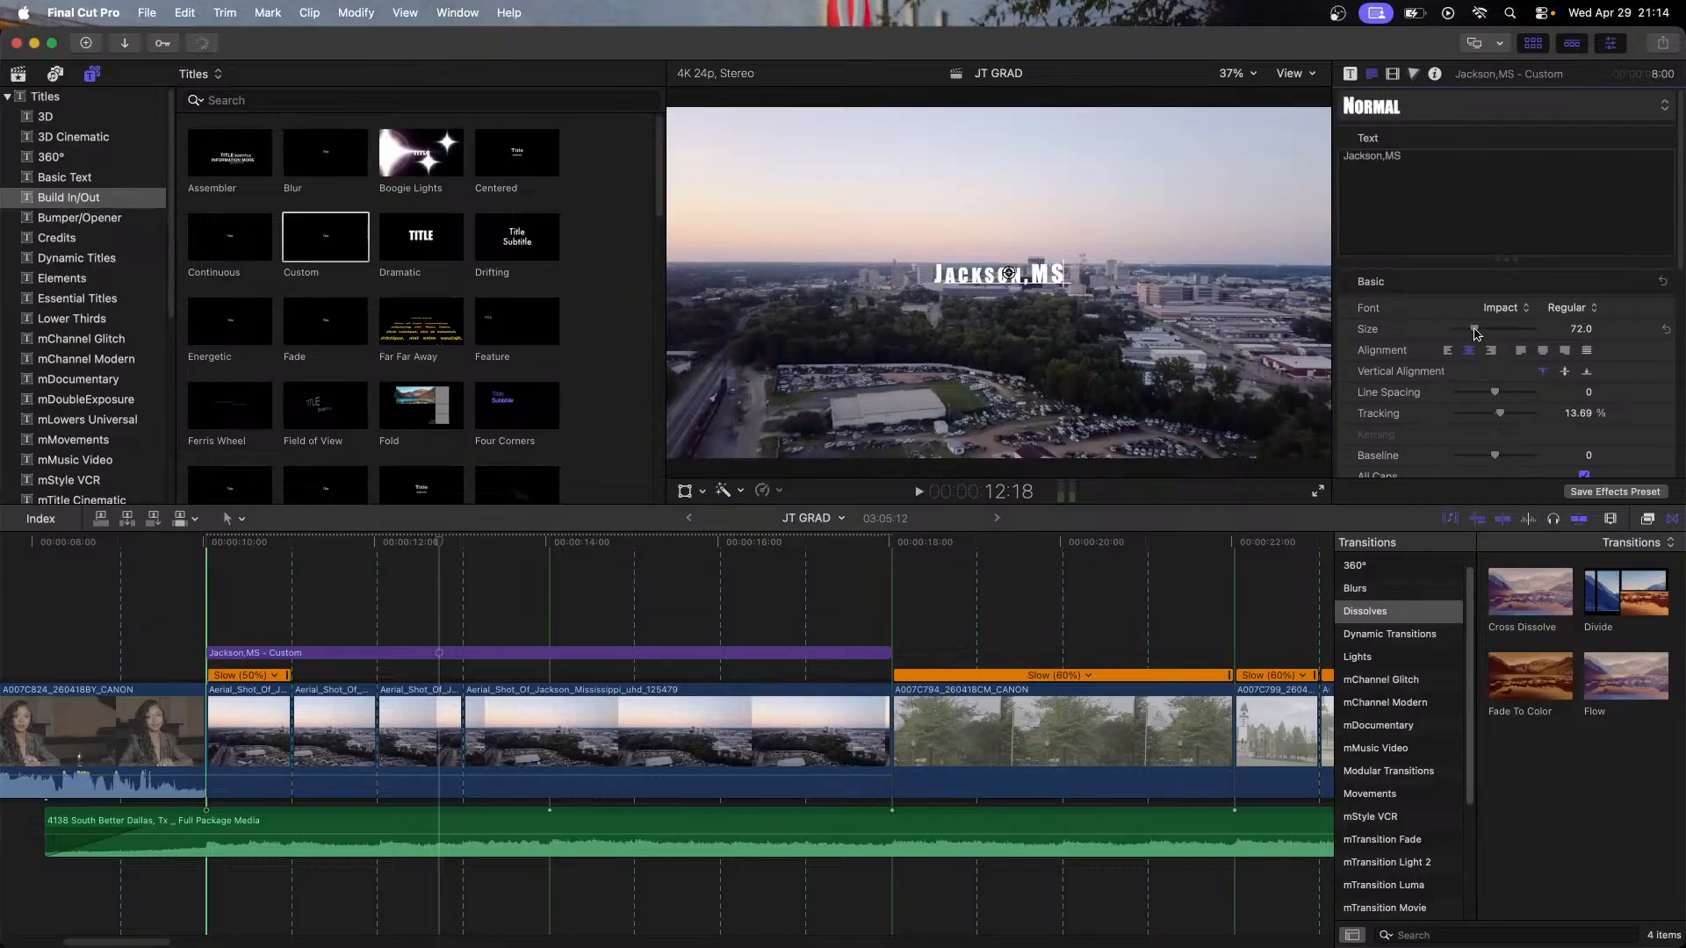
{"action": "left_click_drag", "start_coordinate": [1475, 329], "coordinate": [1633, 337]}
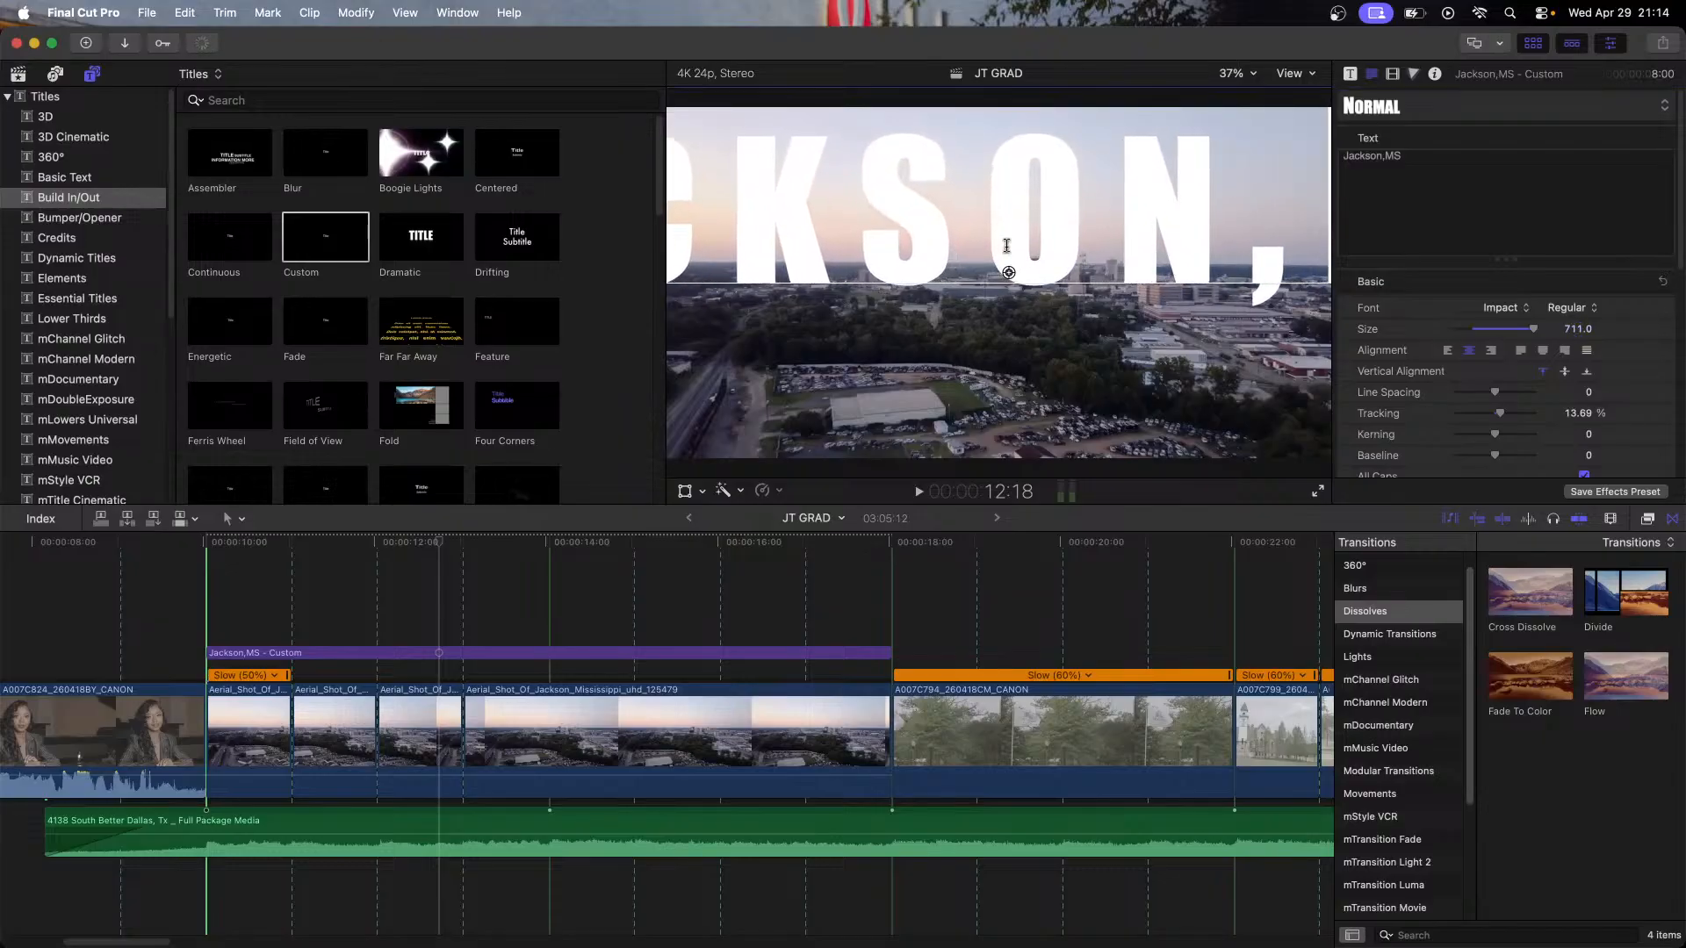
{"action": "left_click_drag", "start_coordinate": [1009, 272], "coordinate": [1015, 342]}
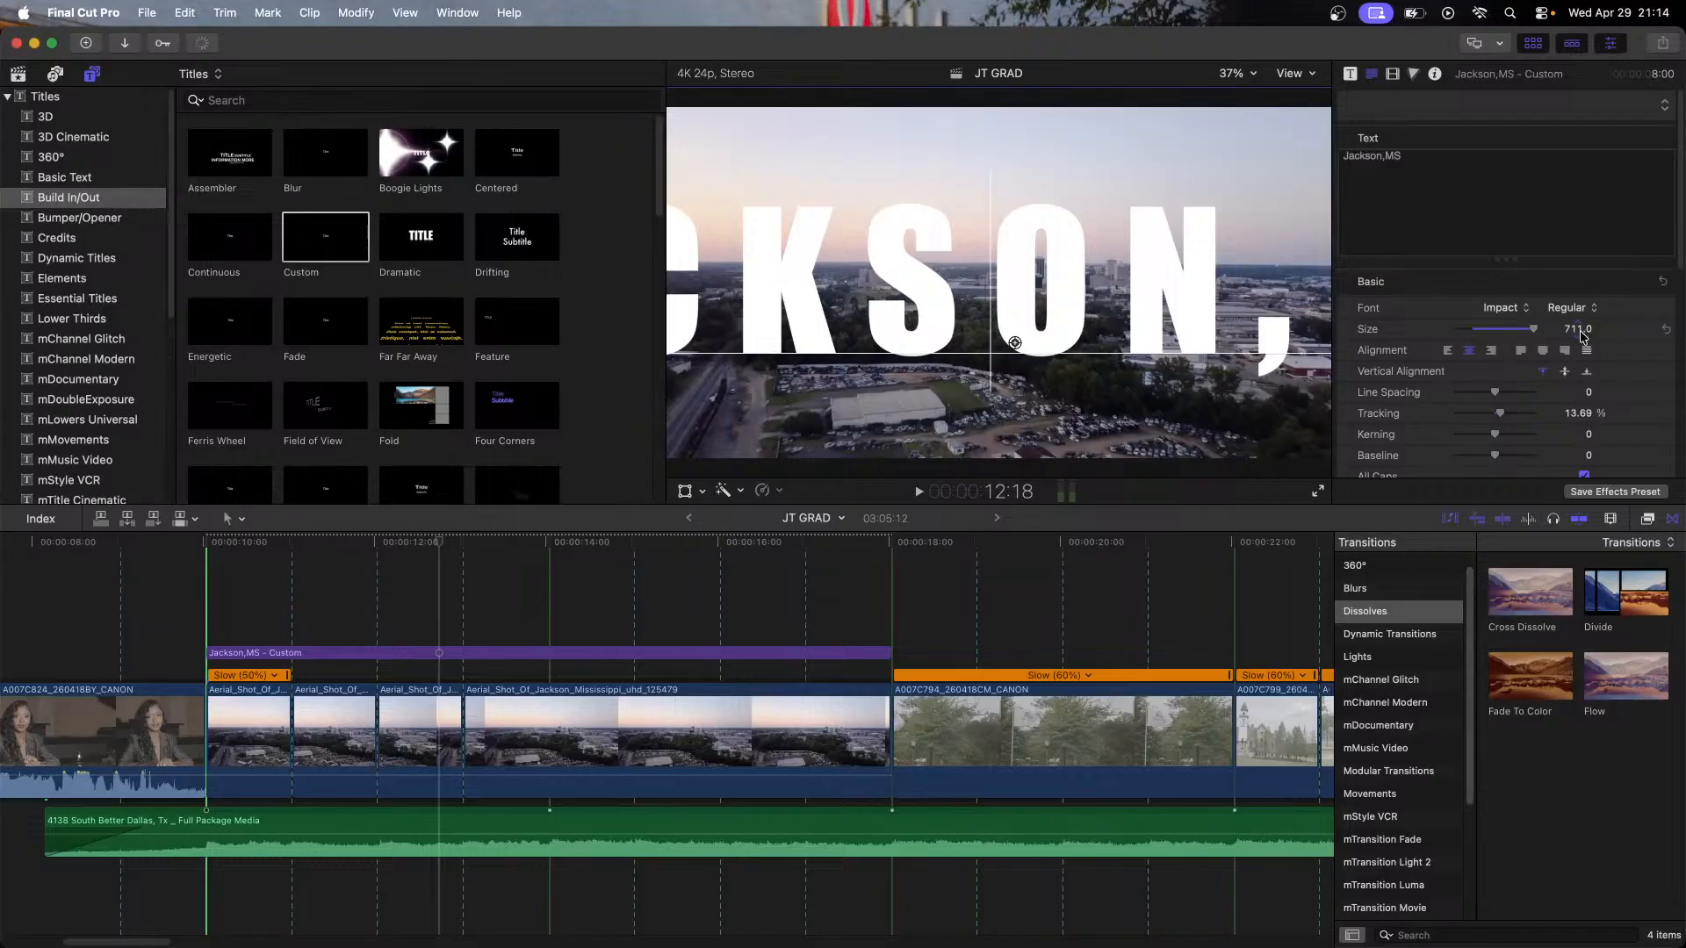
{"action": "left_click_drag", "start_coordinate": [1582, 334], "coordinate": [1581, 272]}
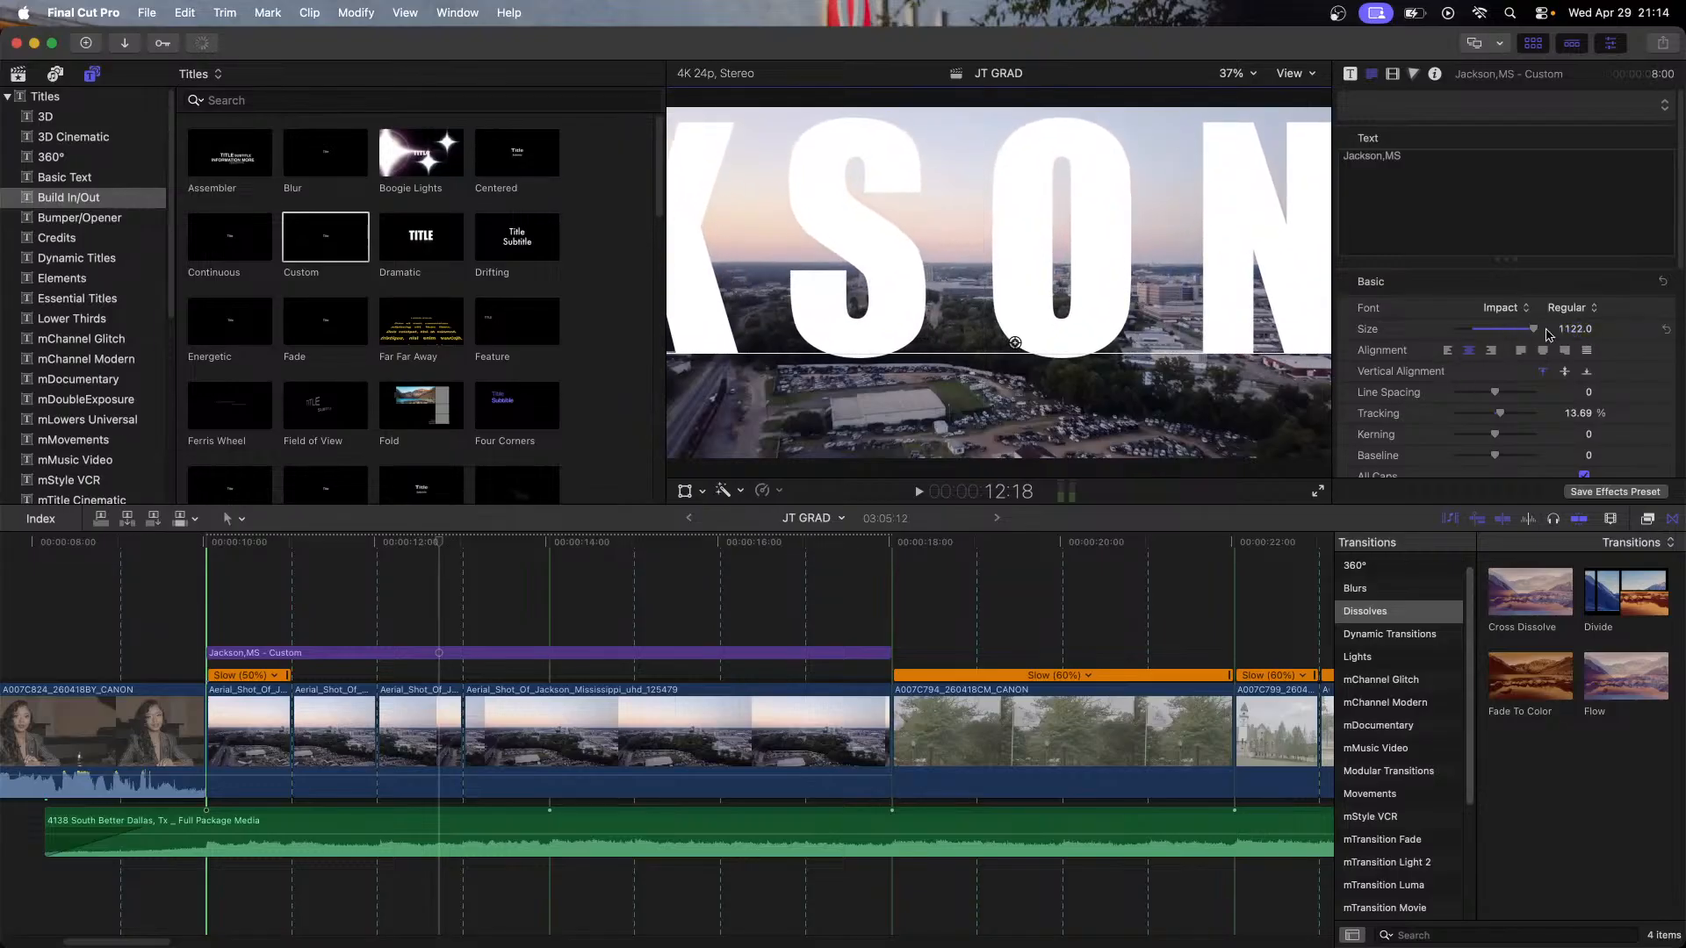
{"action": "left_click_drag", "start_coordinate": [1572, 332], "coordinate": [1572, 268]}
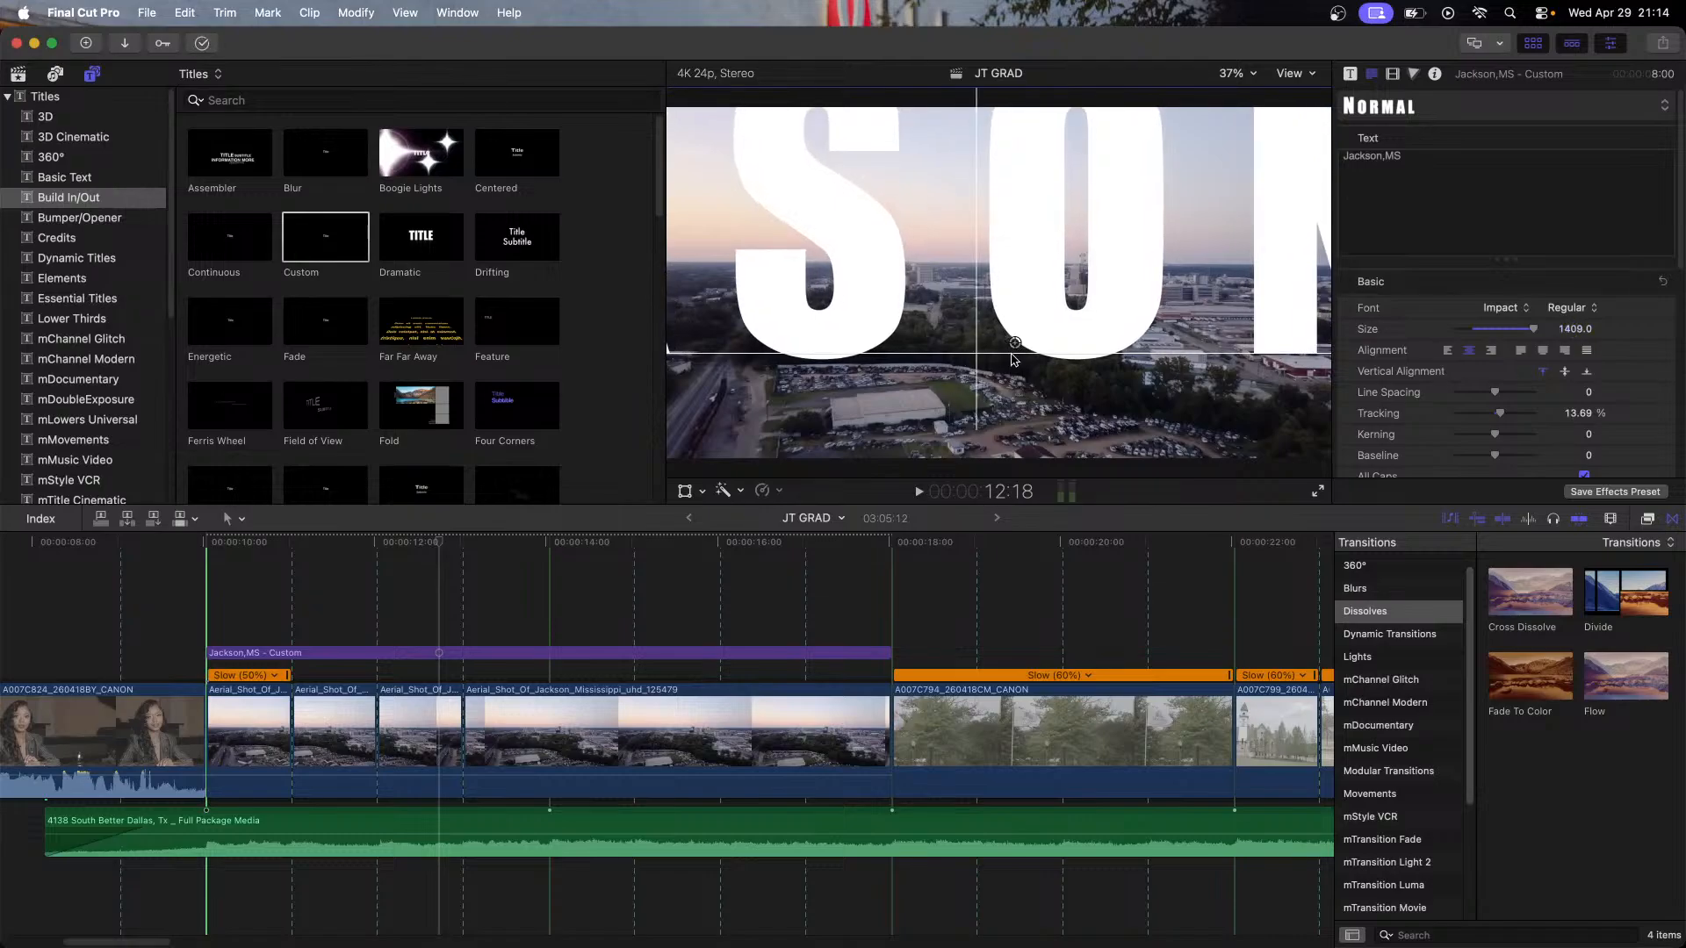
{"action": "left_click_drag", "start_coordinate": [1014, 343], "coordinate": [1012, 421]}
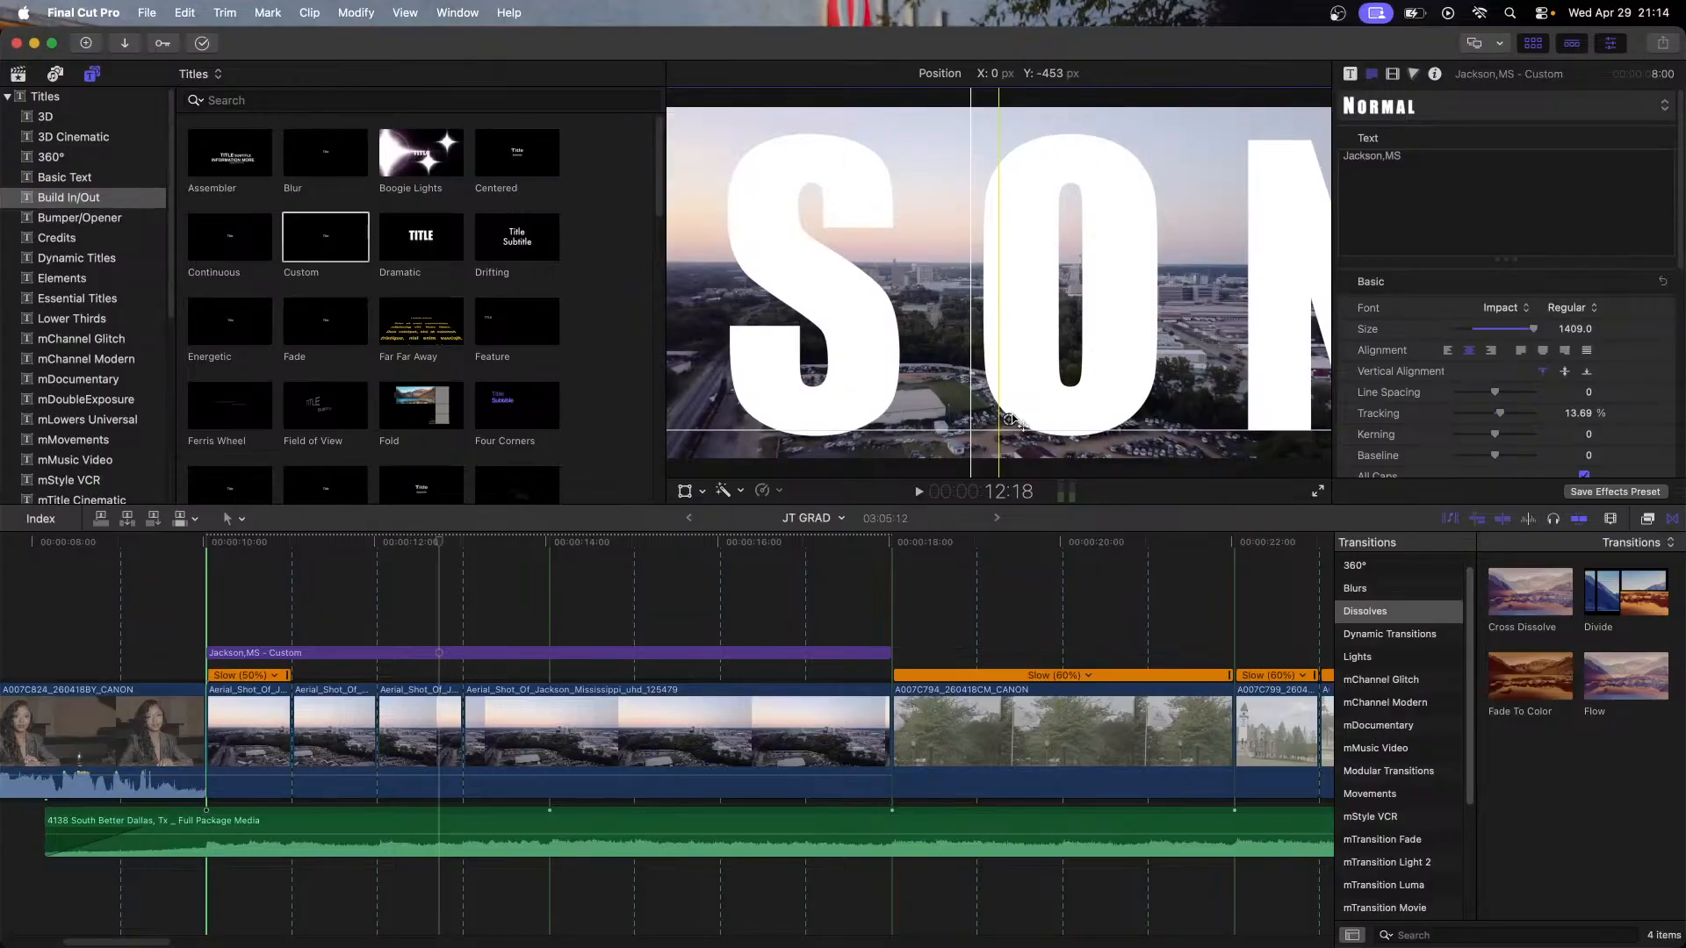
{"action": "left_click_drag", "start_coordinate": [1576, 328], "coordinate": [1575, 197]}
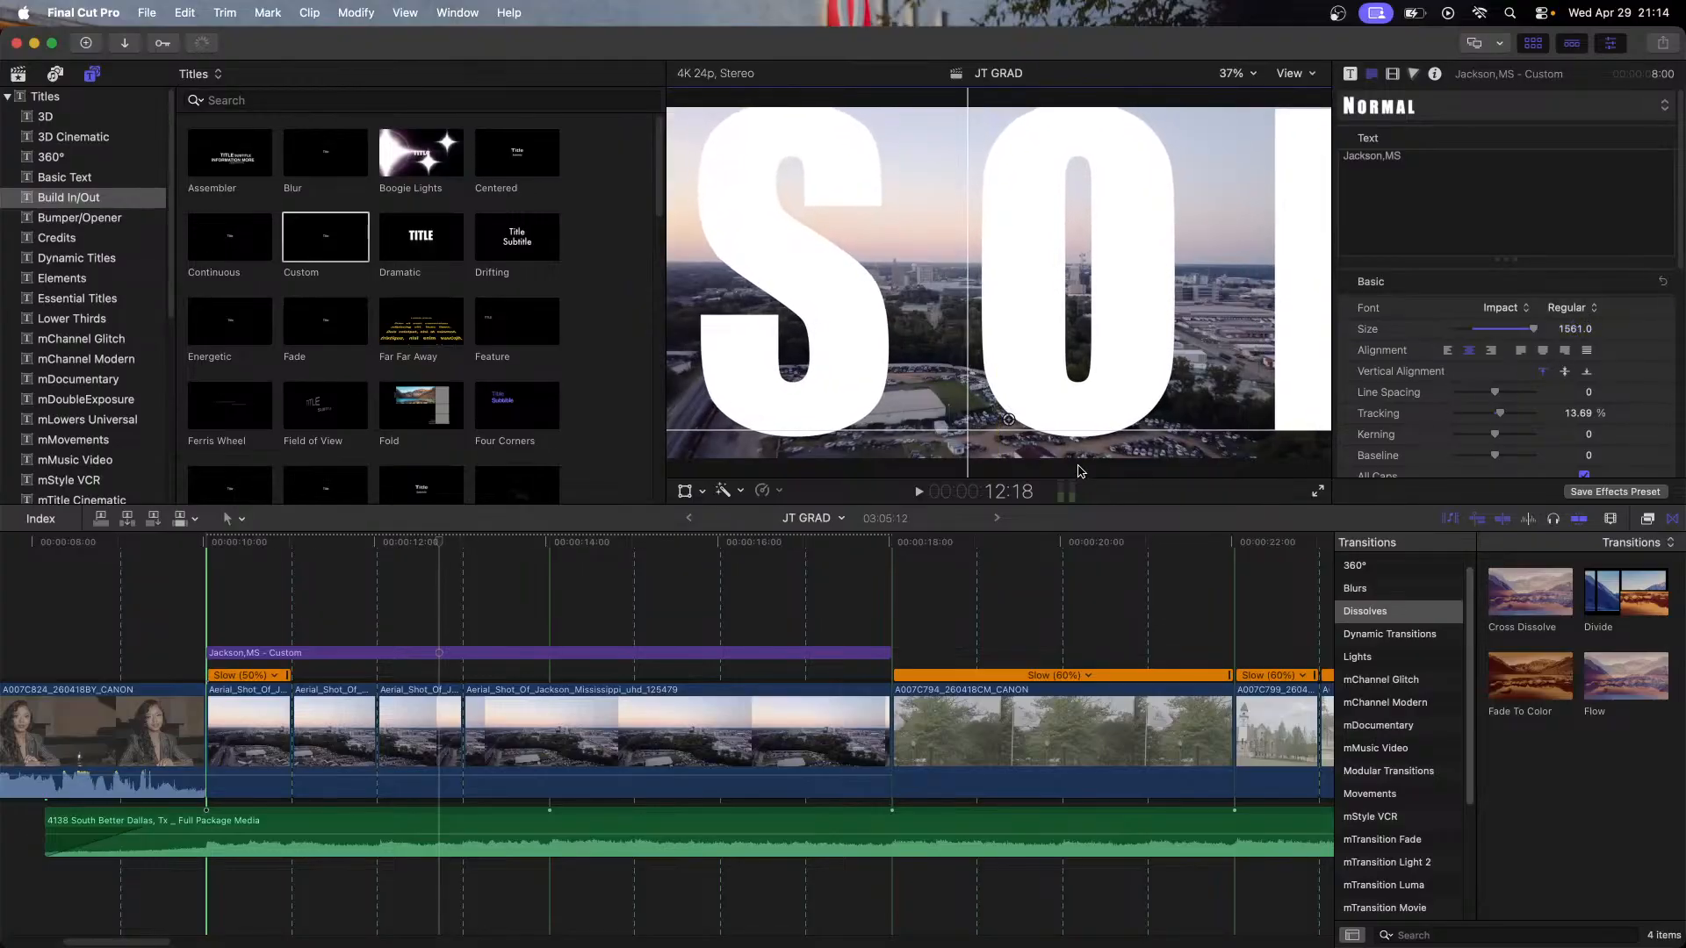
{"action": "left_click_drag", "start_coordinate": [1009, 419], "coordinate": [1010, 437]}
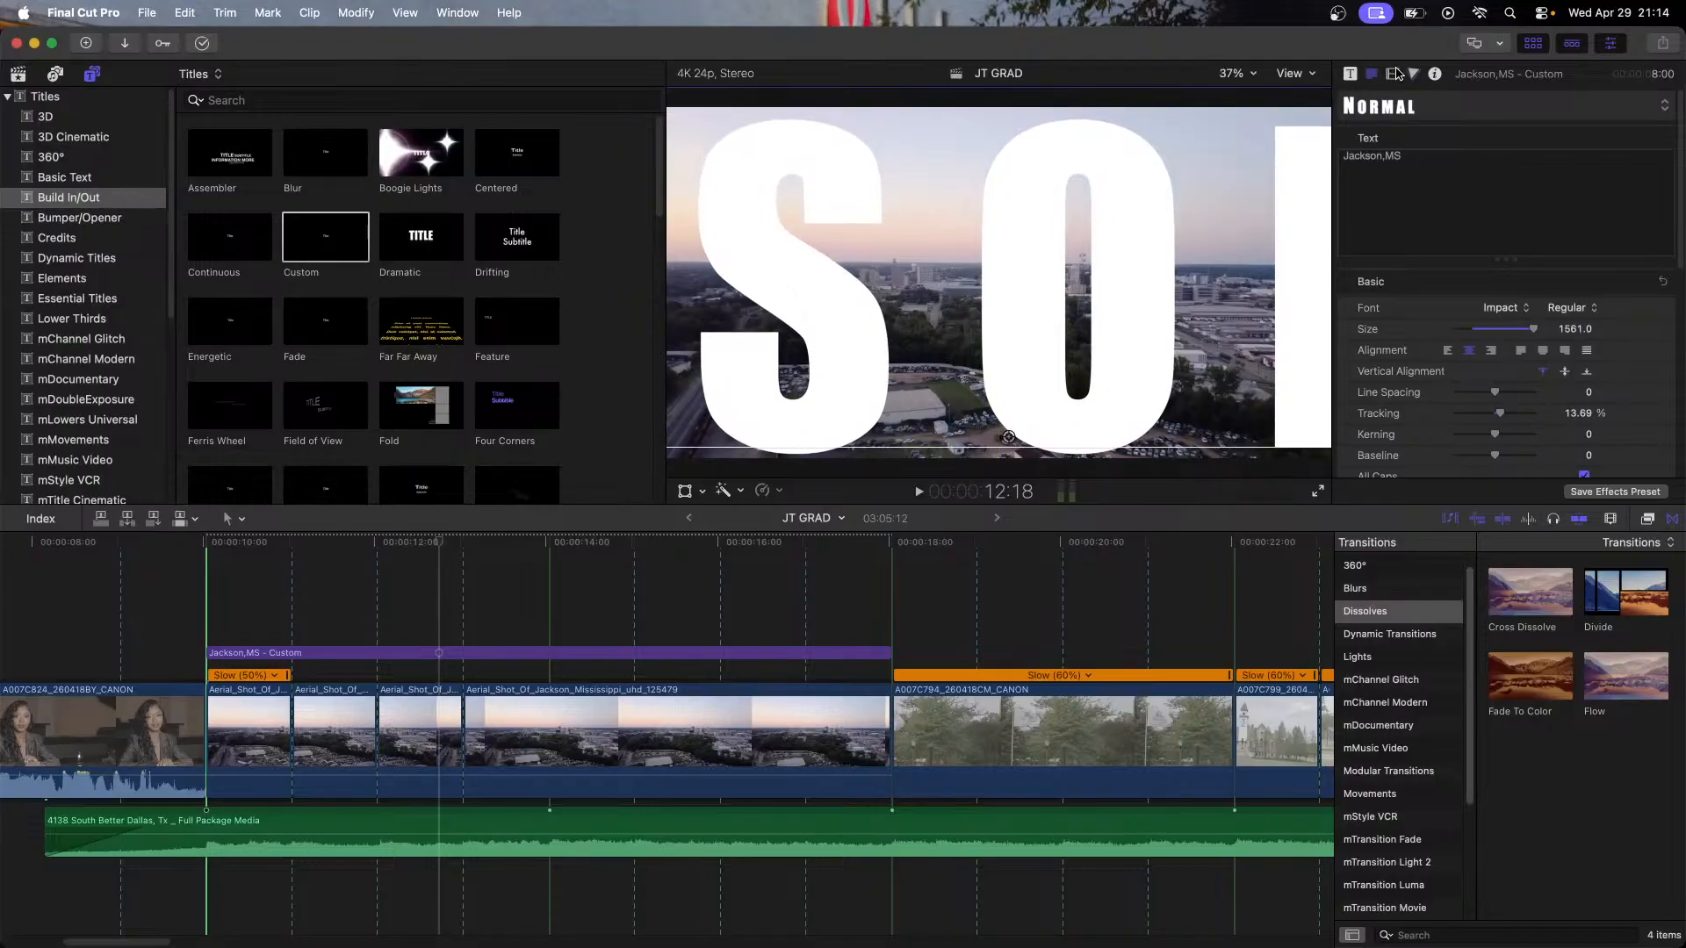
Step: Set the title's blend mode to Stencil Alpha and return the playhead to the title's start at 10:01
{"action": "left_click", "coordinate": [1394, 73]}
{"action": "left_click", "coordinate": [1578, 125]}
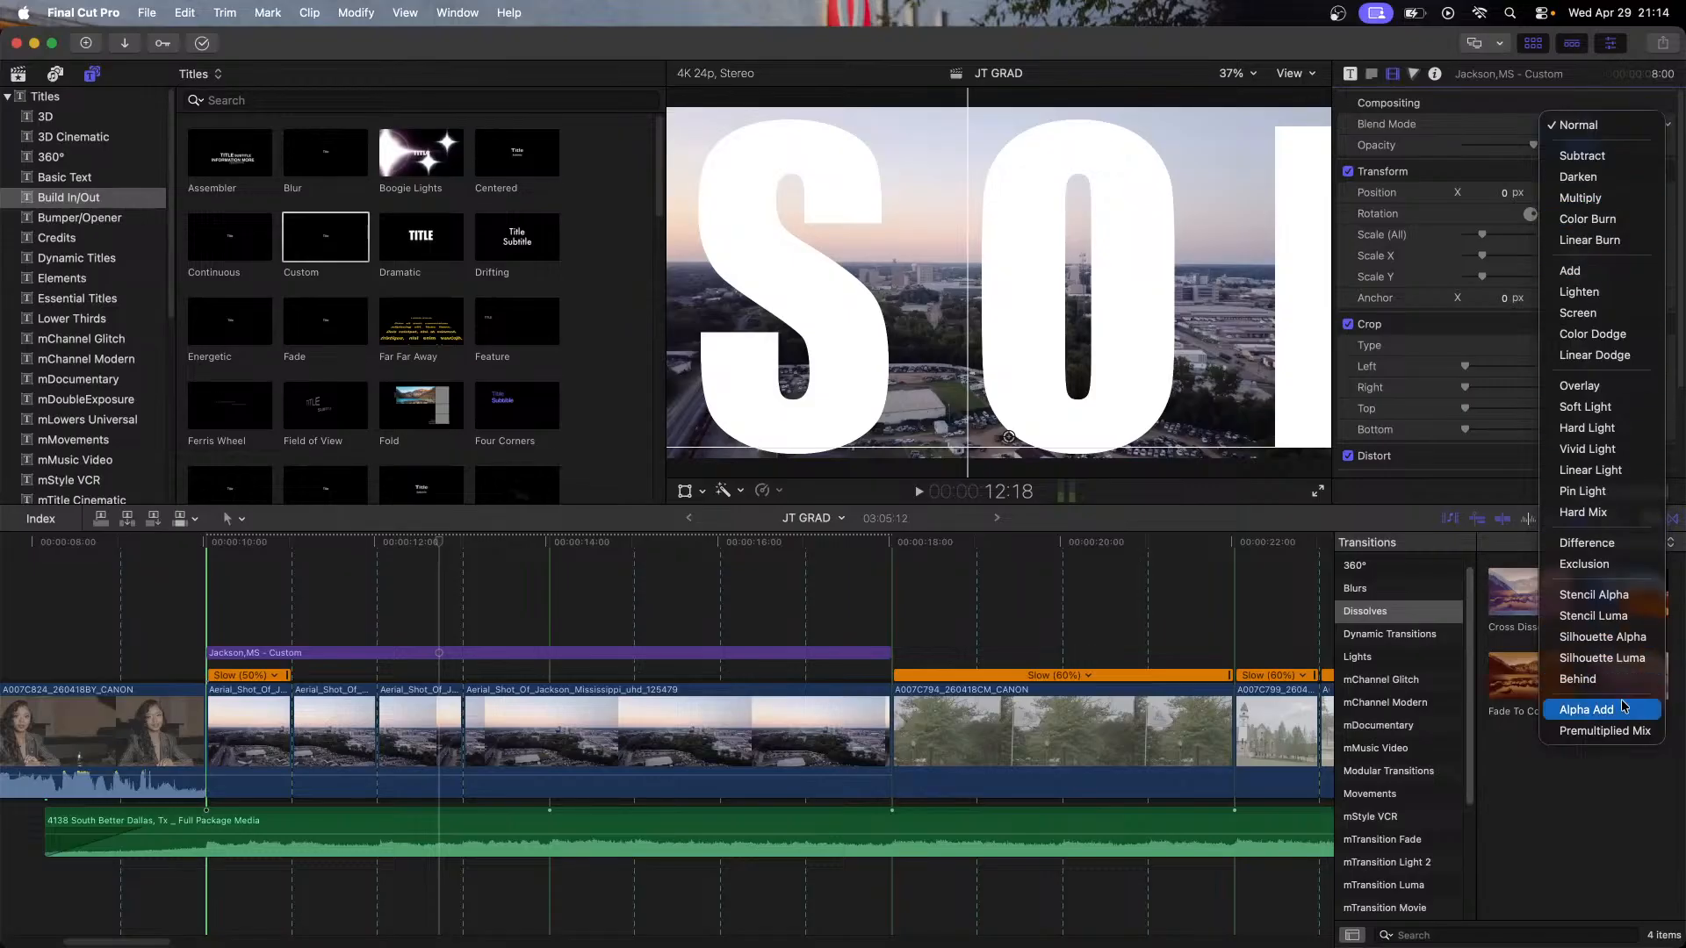
{"action": "left_click", "coordinate": [1635, 596]}
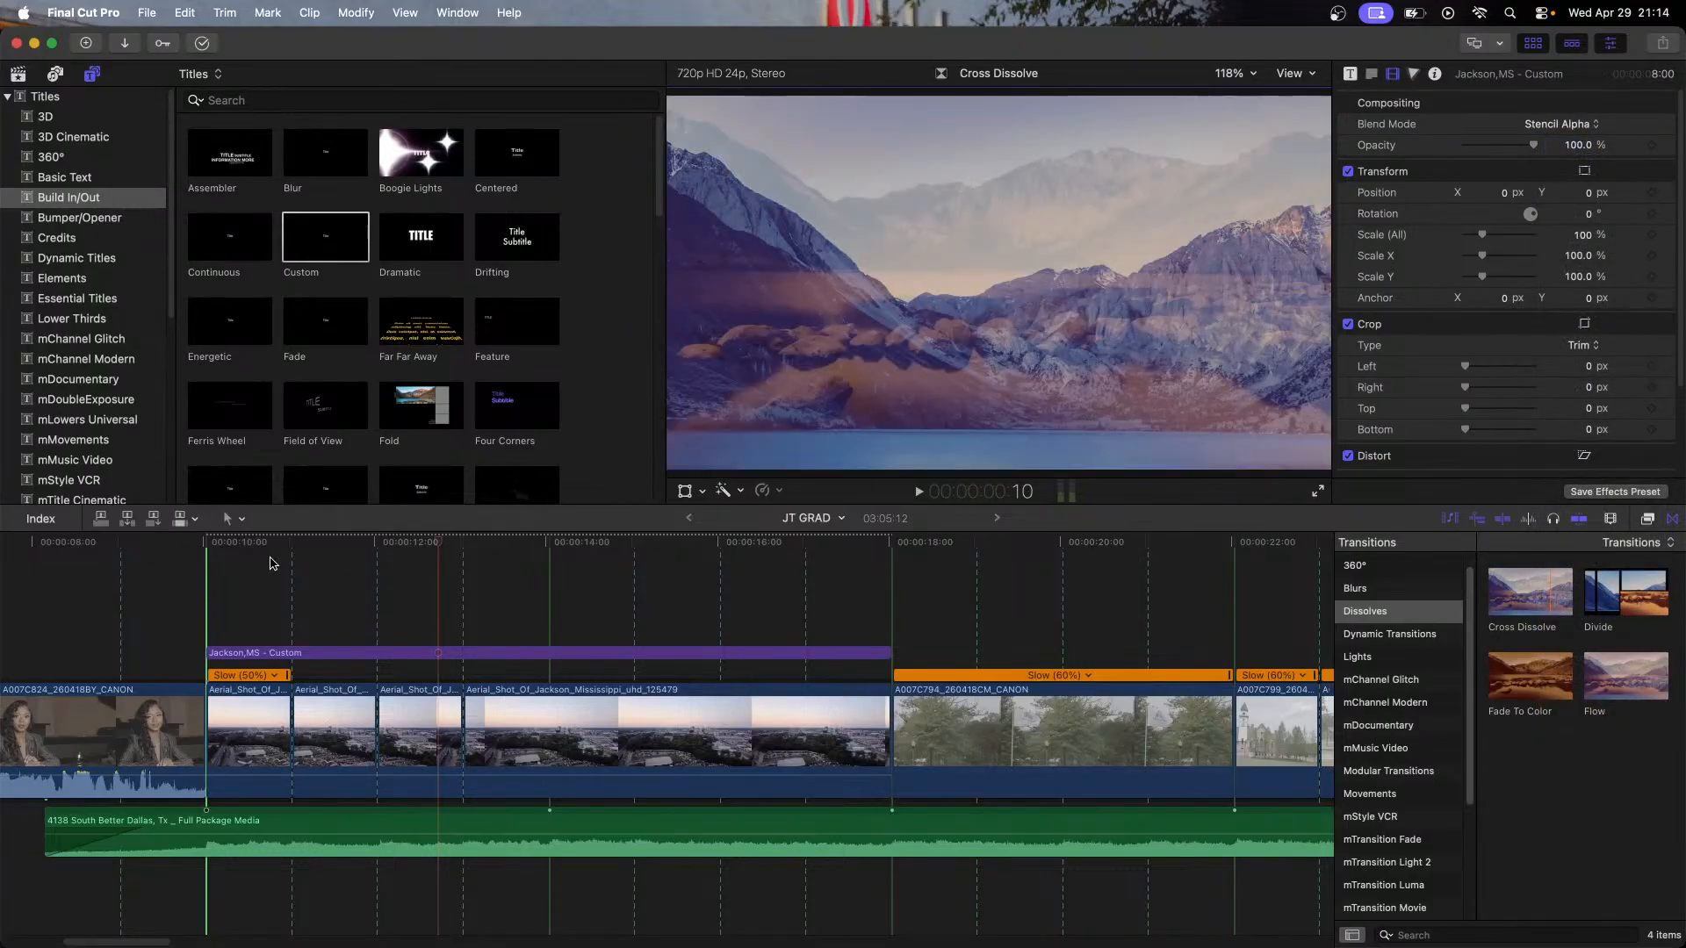
{"action": "left_click", "coordinate": [188, 546]}
{"action": "left_click_drag", "start_coordinate": [189, 546], "coordinate": [220, 546]}
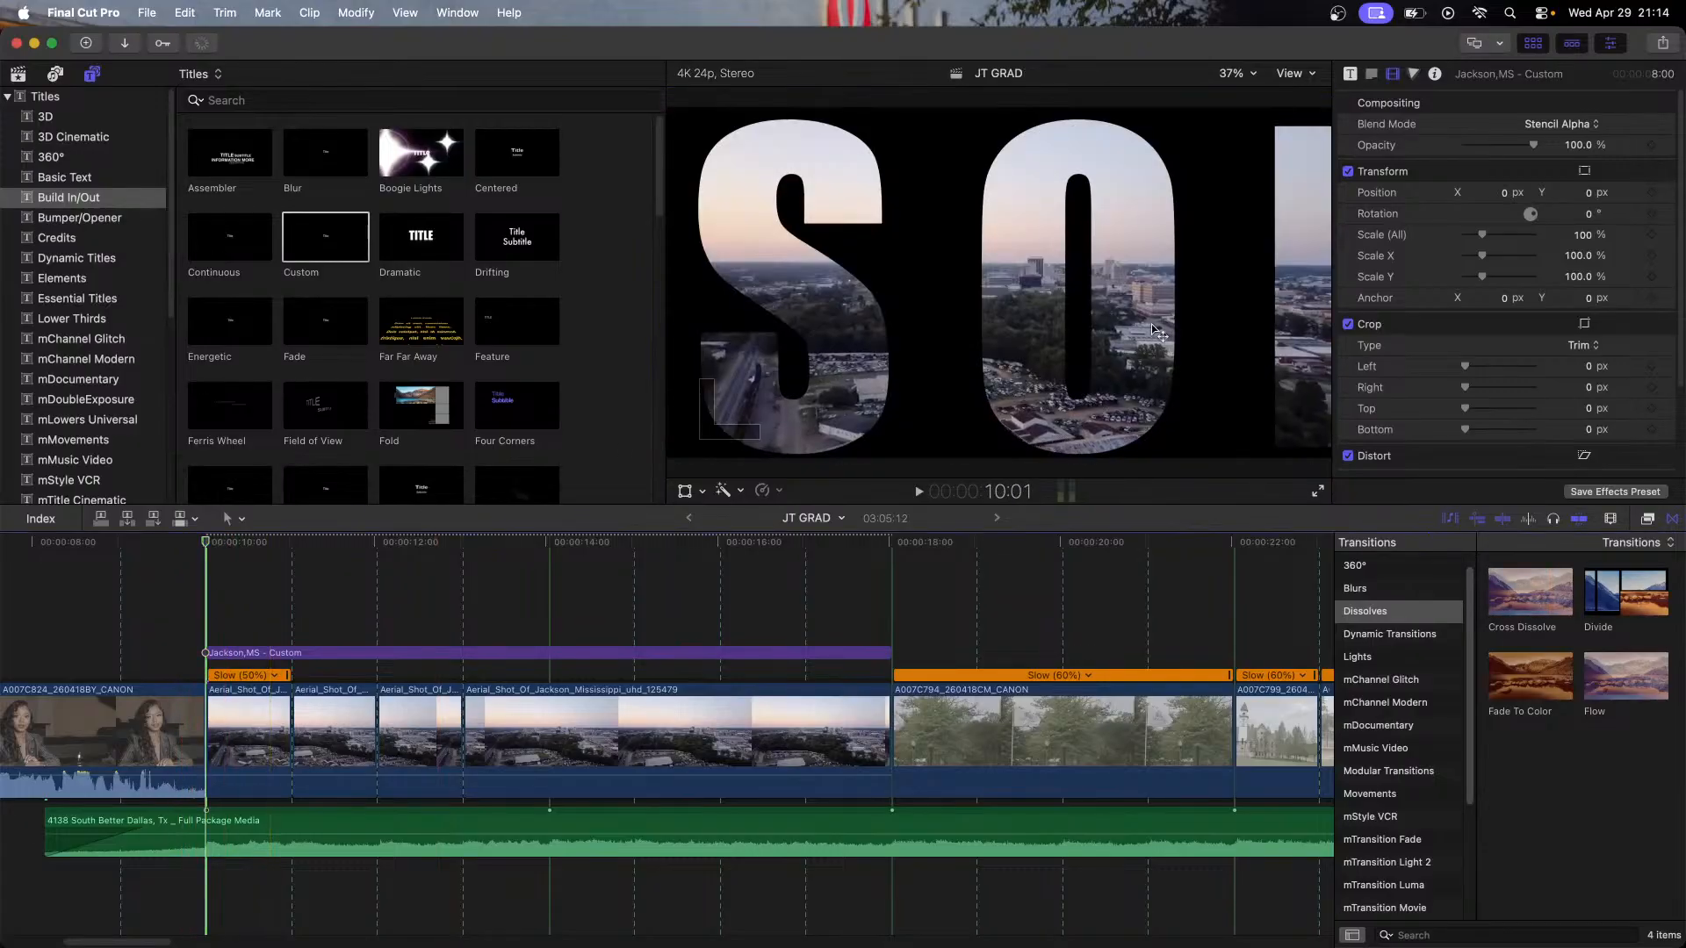
Step: Reduce the viewer zoom to 12.5% and move the title horizontally until it starts just beyond the frame's right edge
{"action": "left_click", "coordinate": [1232, 74]}
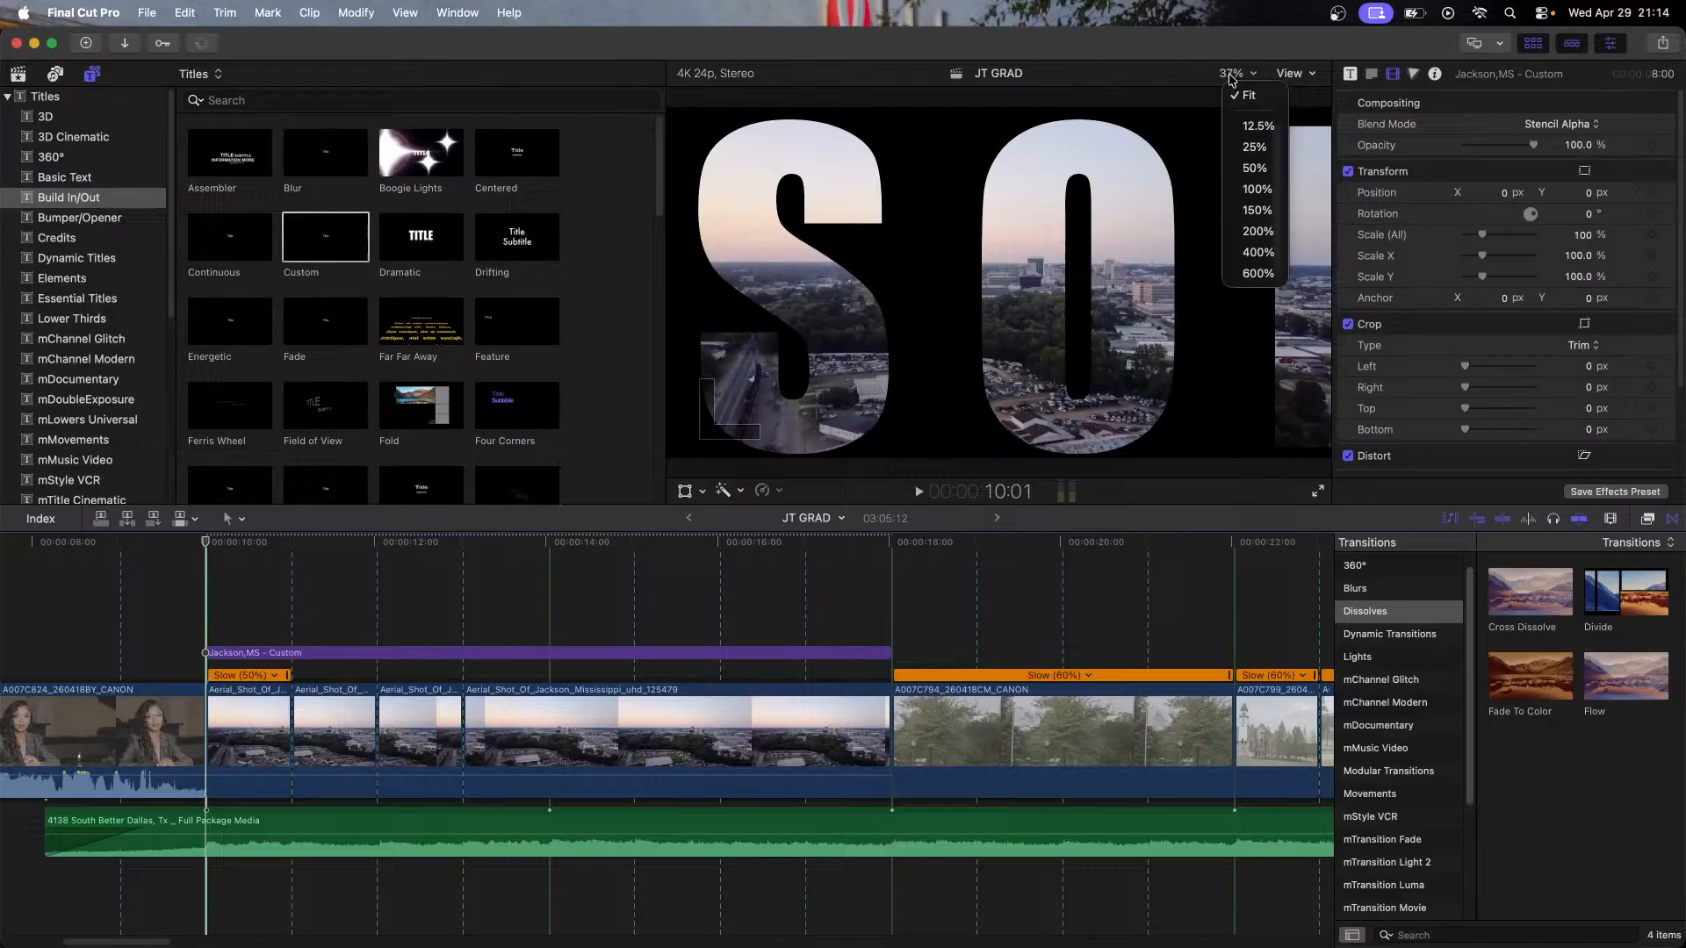
{"action": "left_click", "coordinate": [1249, 127]}
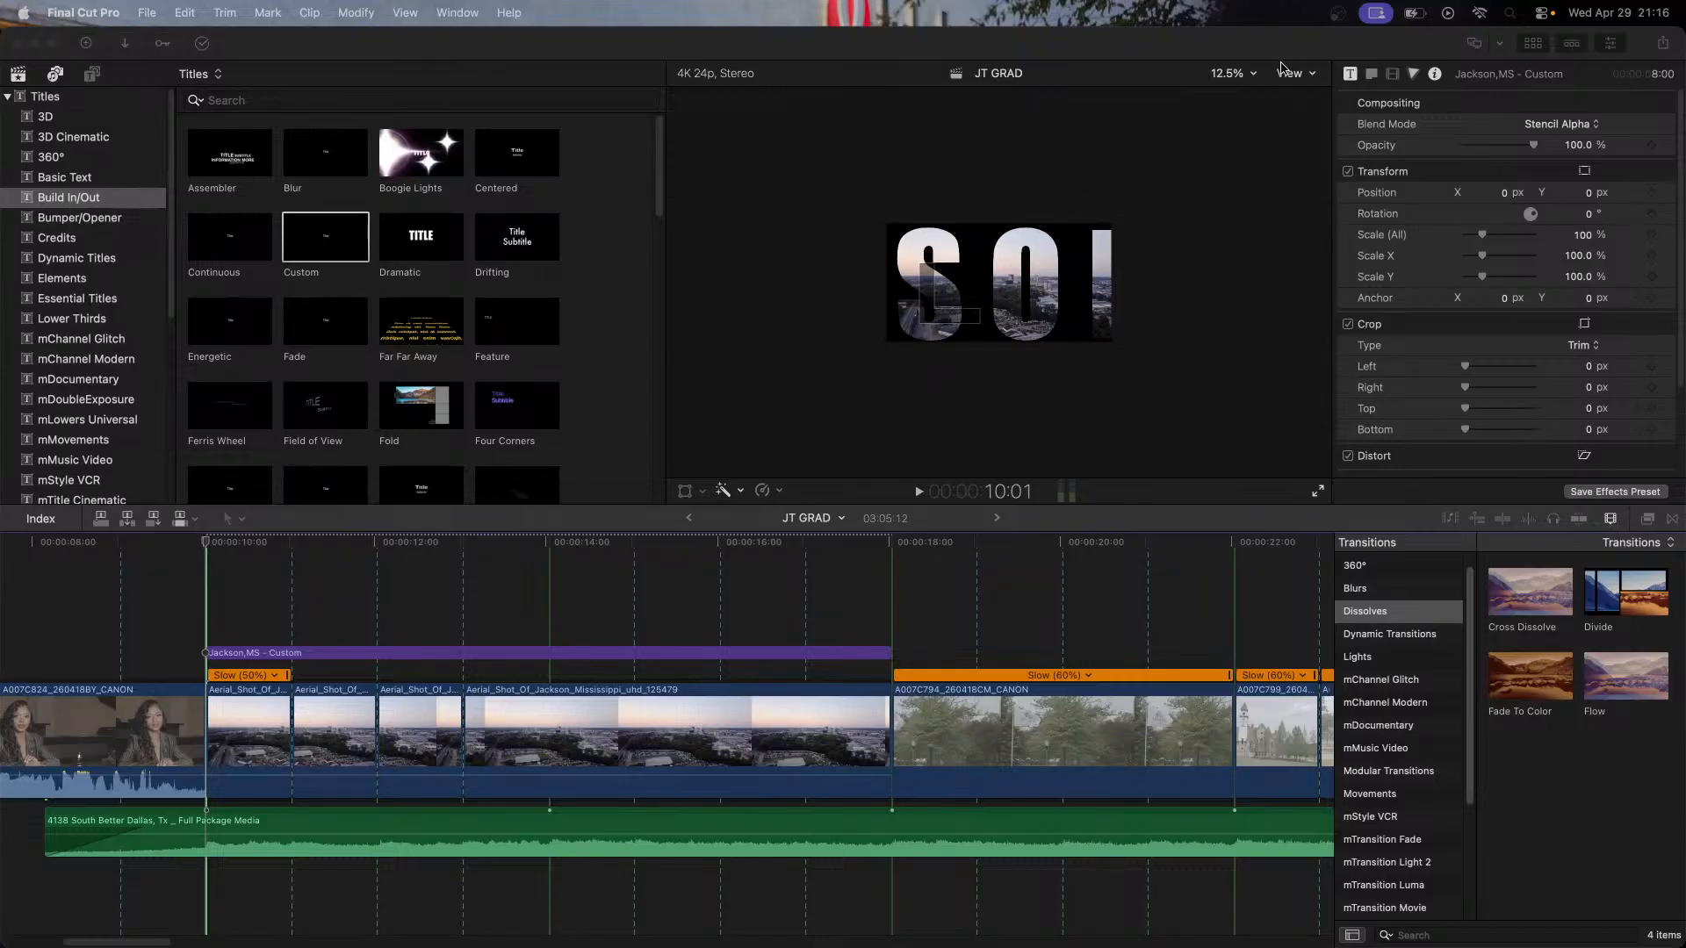
{"action": "left_click", "coordinate": [1229, 72]}
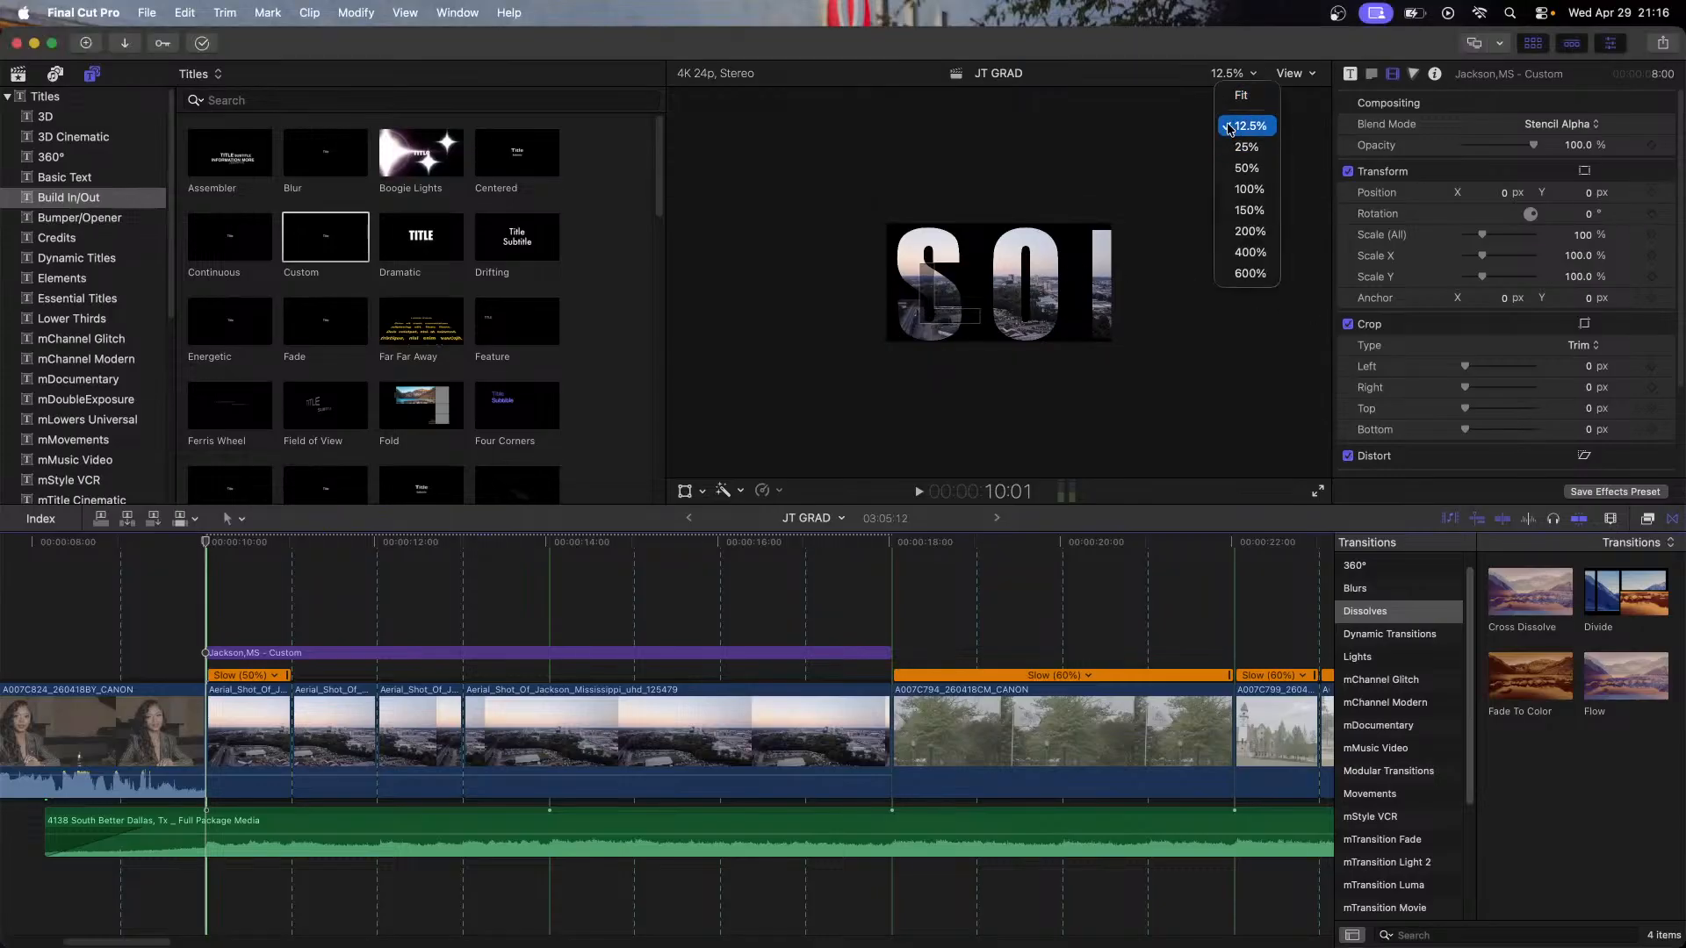
{"action": "left_click", "coordinate": [1229, 128]}
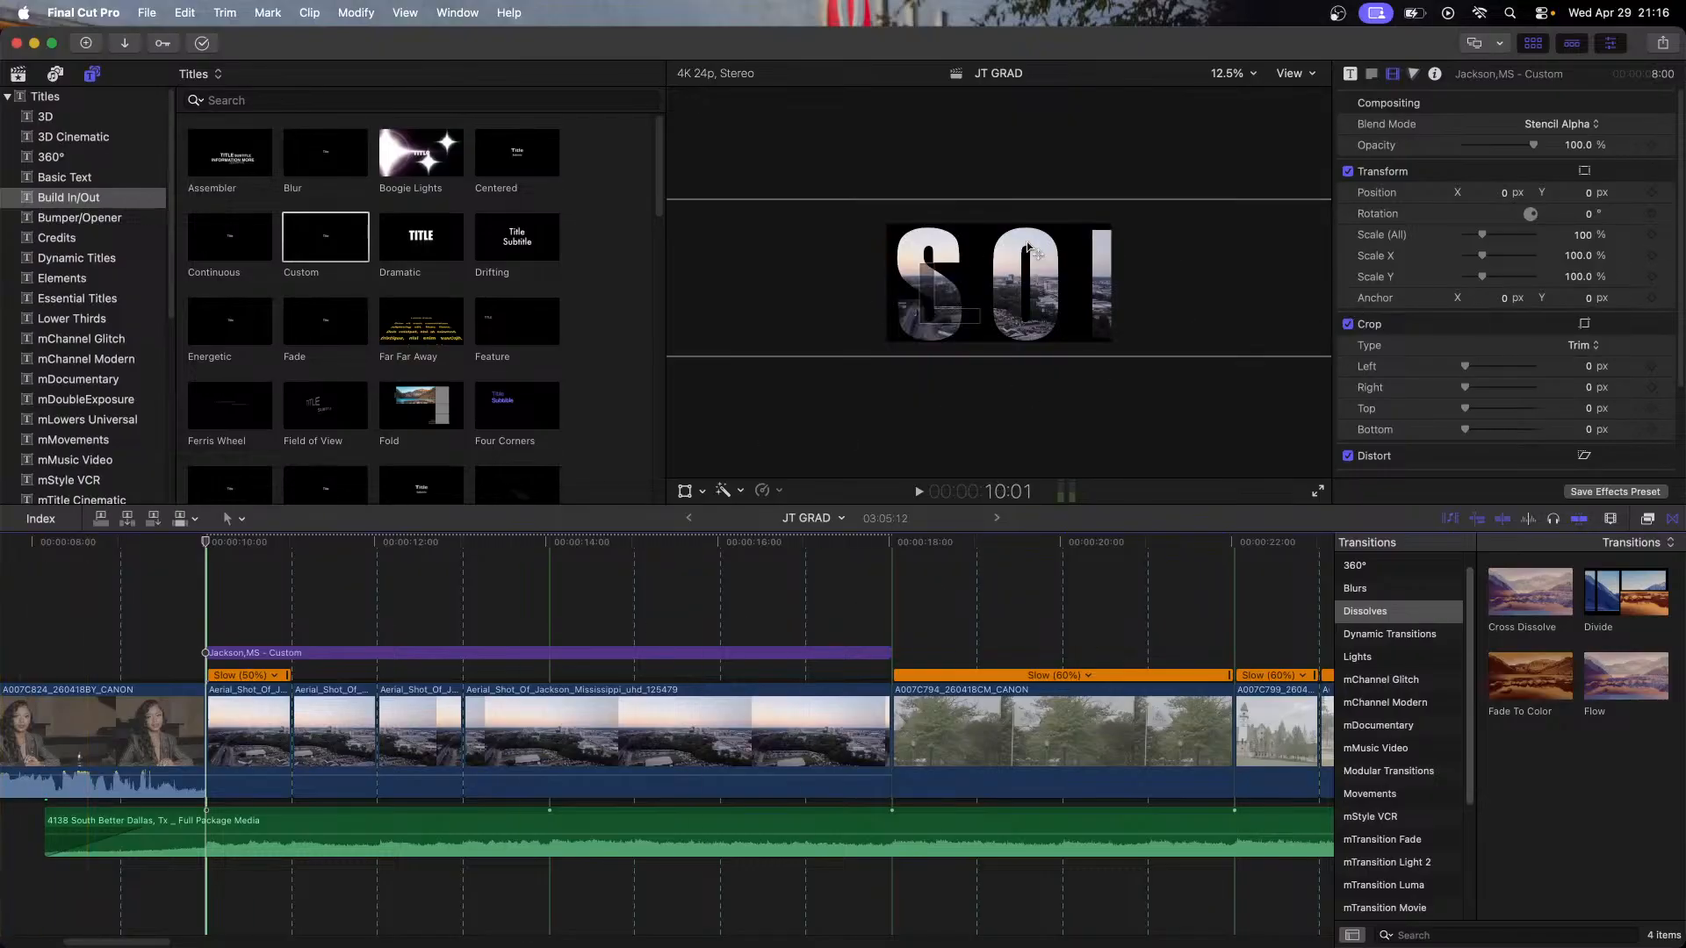
{"action": "left_click", "coordinate": [1016, 279]}
{"action": "double_click", "coordinate": [1016, 280]}
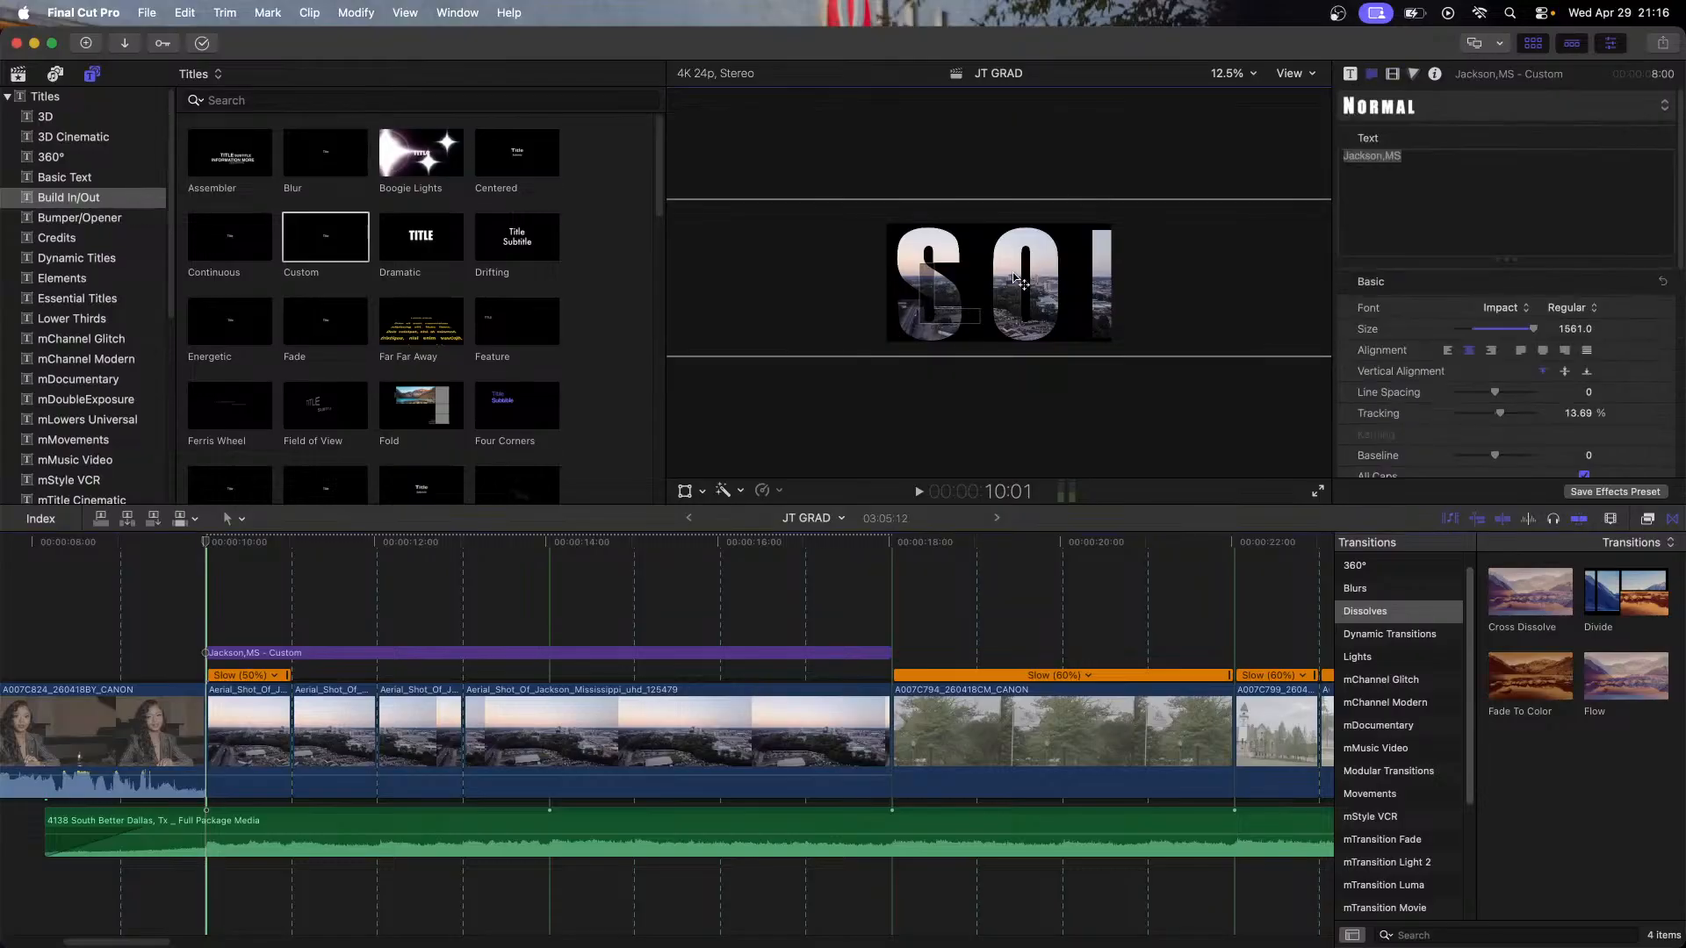
{"action": "left_click_drag", "start_coordinate": [1016, 279], "coordinate": [1601, 284]}
Step: Add position and scale keyframes to the off-frame title at 10:01
{"action": "left_click", "coordinate": [1393, 74]}
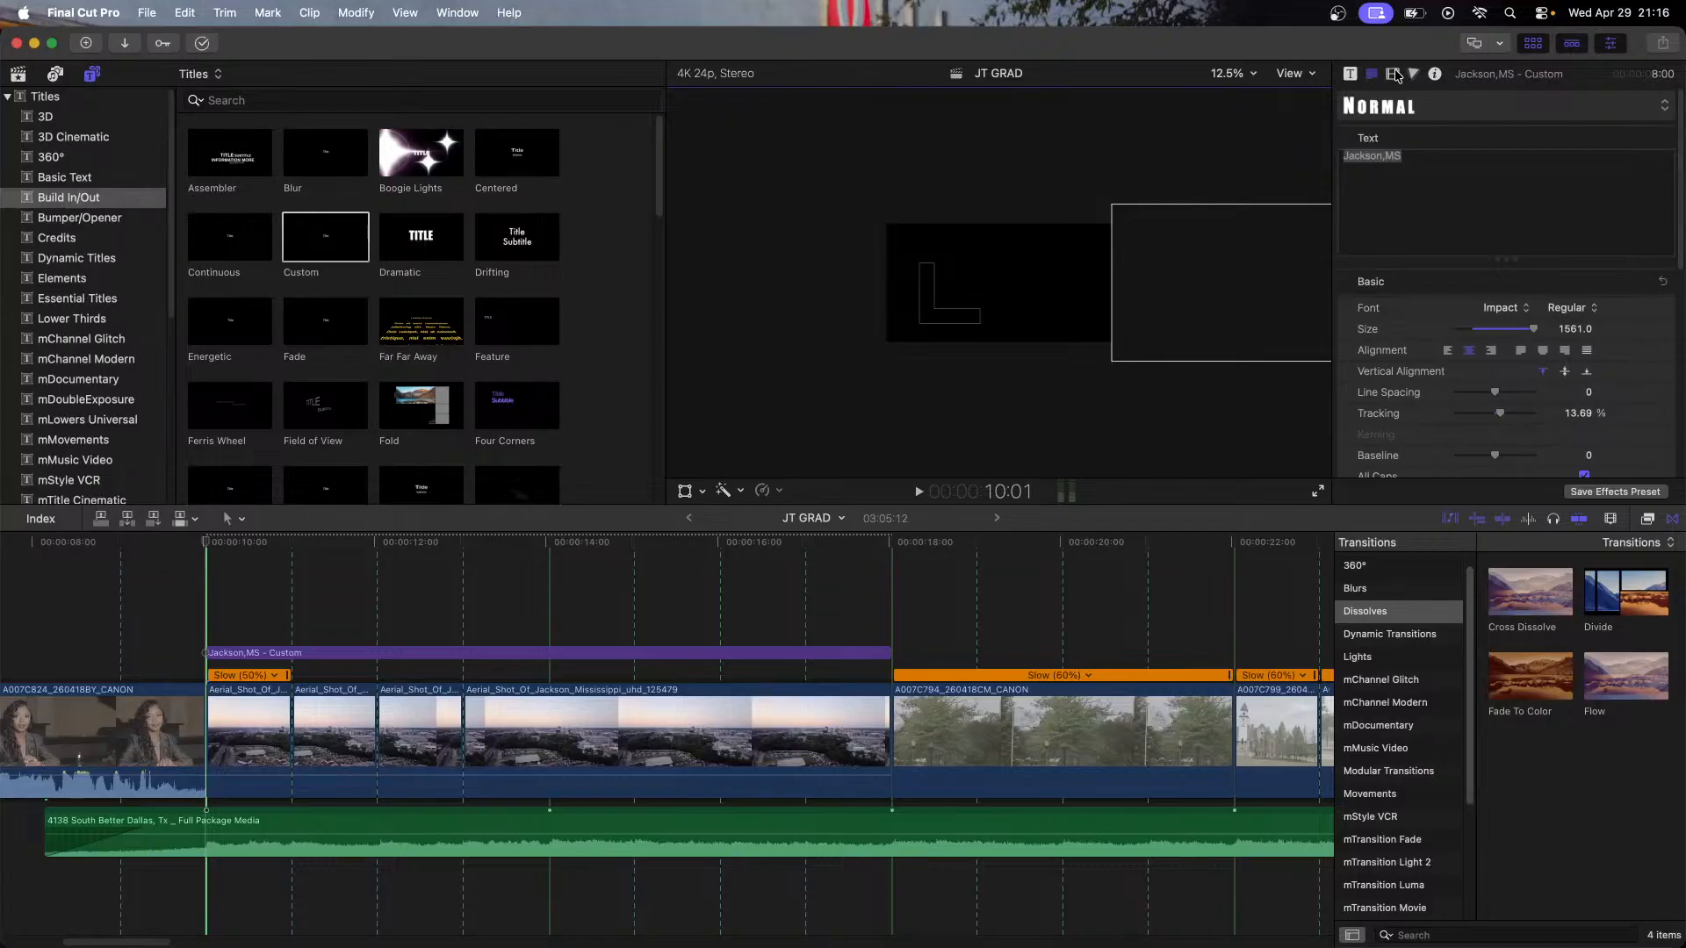
{"action": "left_click", "coordinate": [1652, 192]}
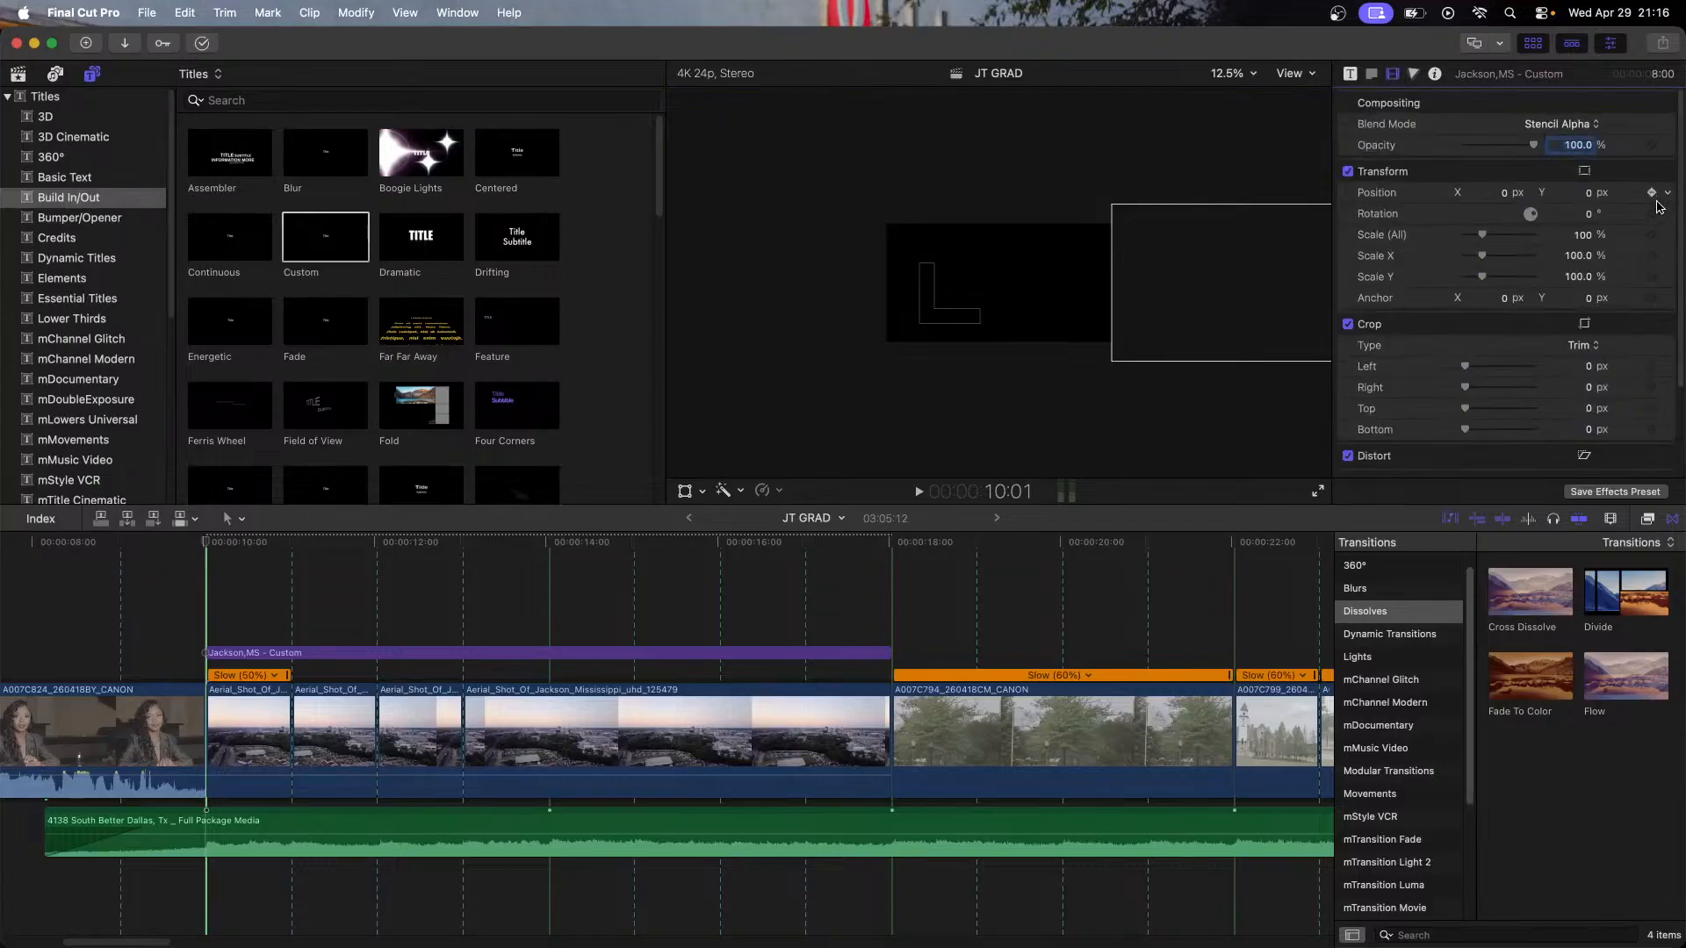
{"action": "left_click", "coordinate": [1651, 235]}
Step: Move the playhead to the end of the "Jackson,MS" title, where the aerial shots finish
{"action": "left_click", "coordinate": [892, 540]}
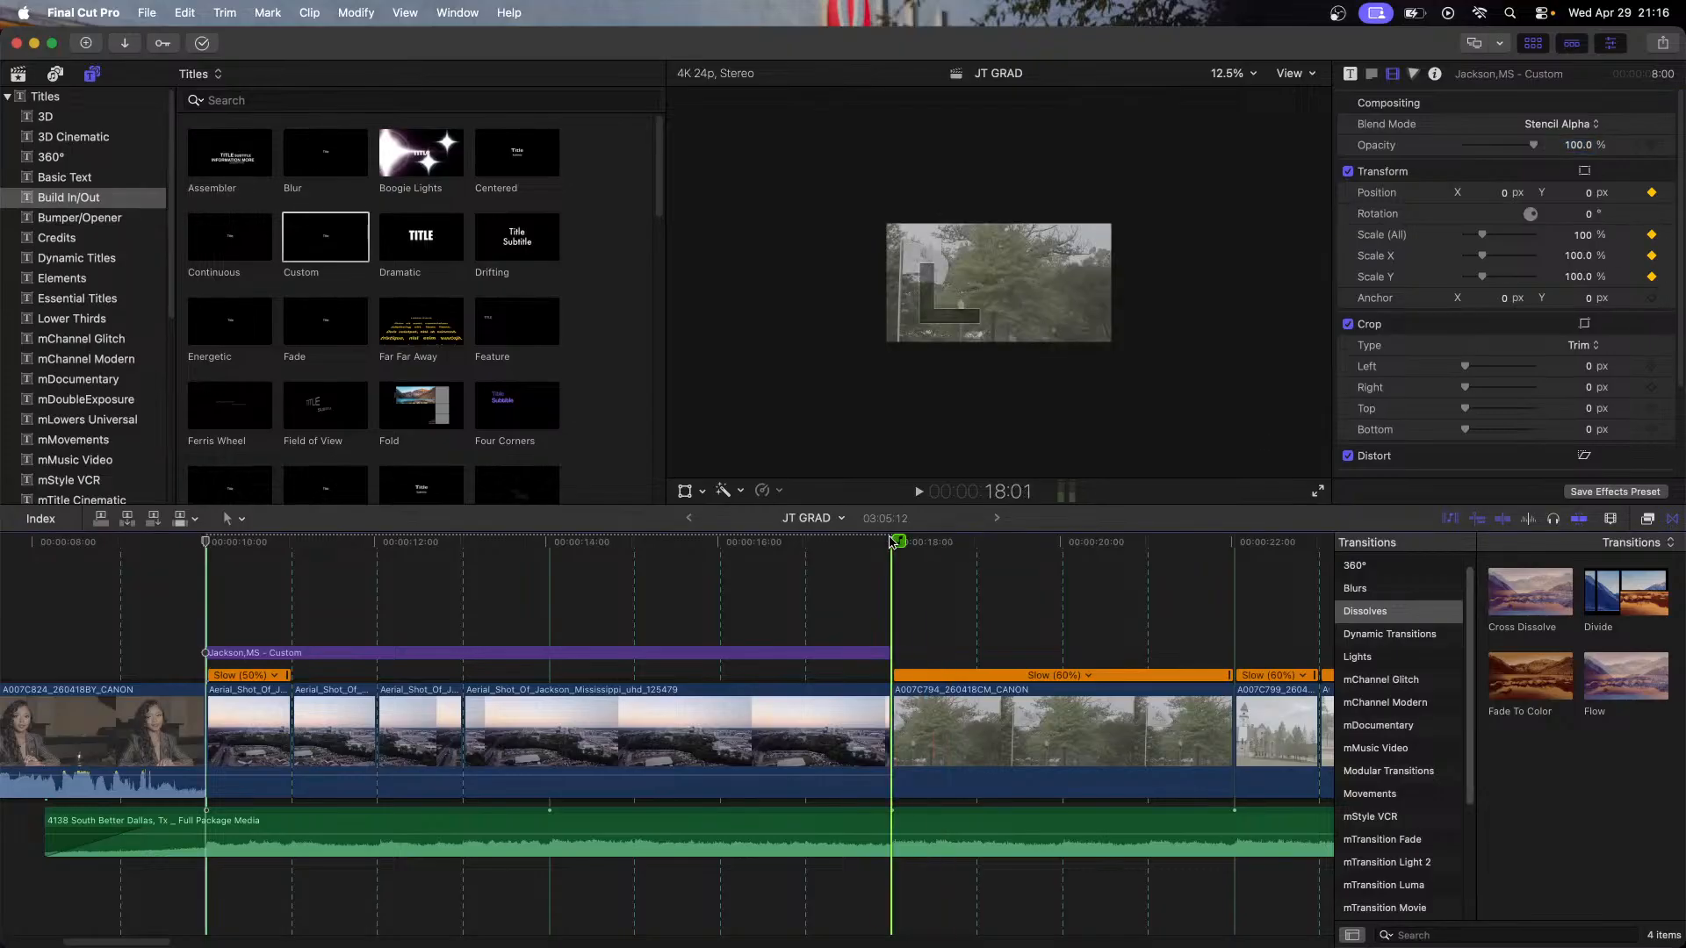
{"action": "key", "text": "Down"}
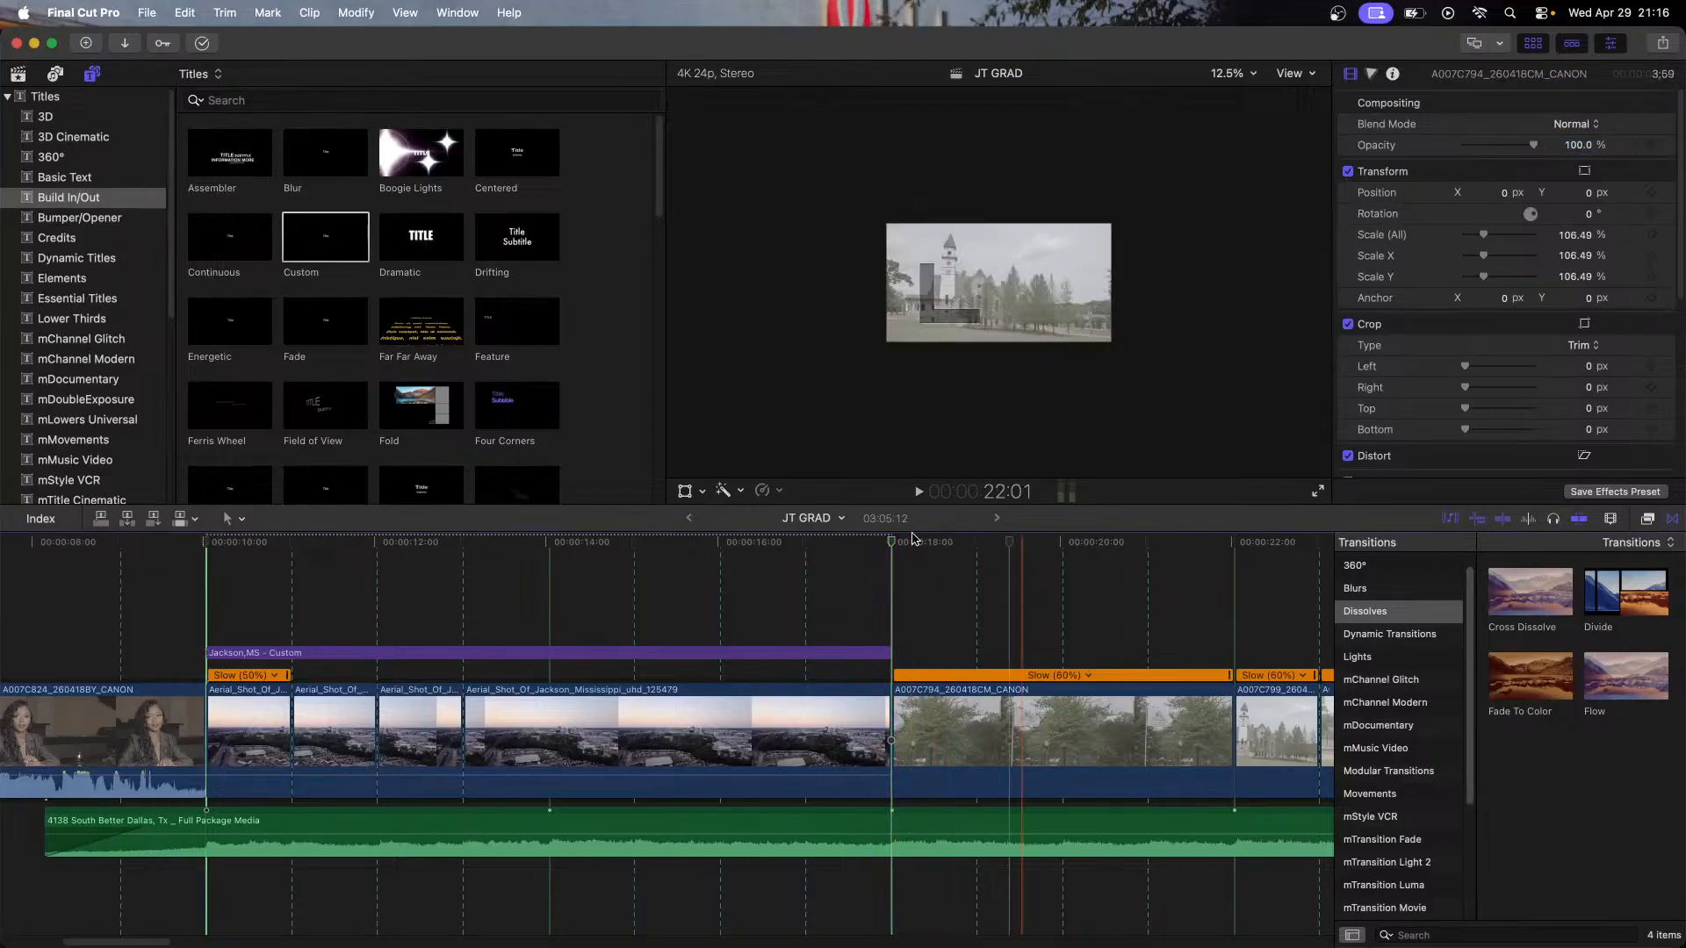
Step: Examine the Jackson,MS title's transform and keyframes at its end (18:00) and its start (10:01)
{"action": "key", "text": "Up"}
{"action": "key", "text": "Left"}
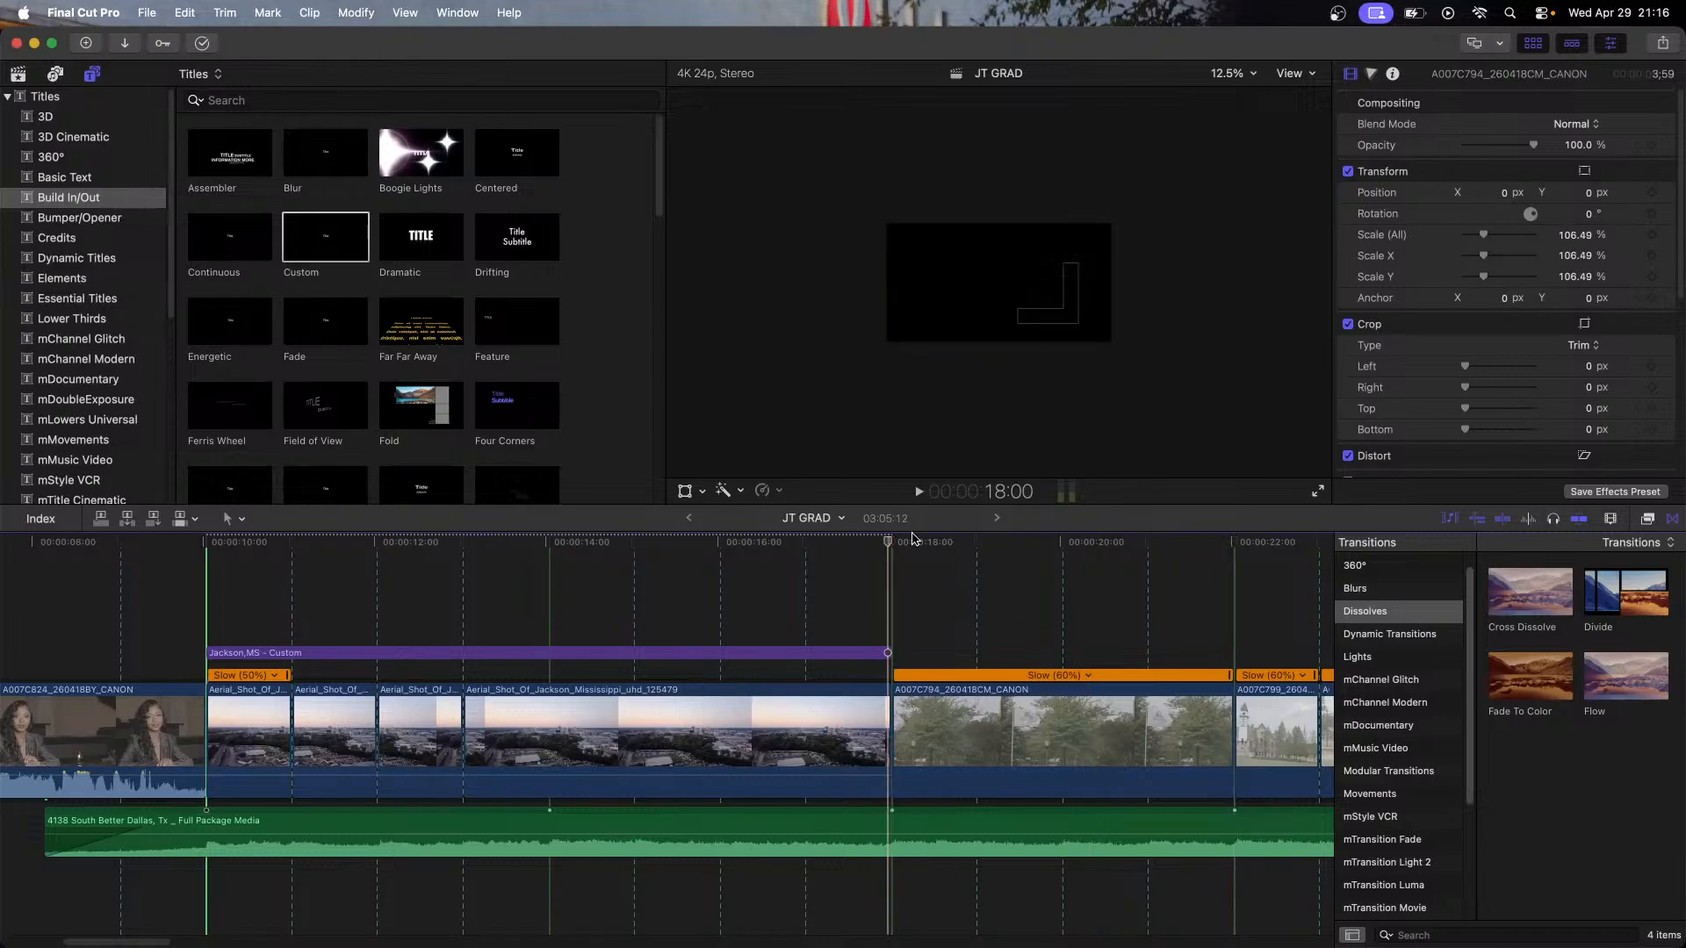
{"action": "left_click", "coordinate": [682, 489]}
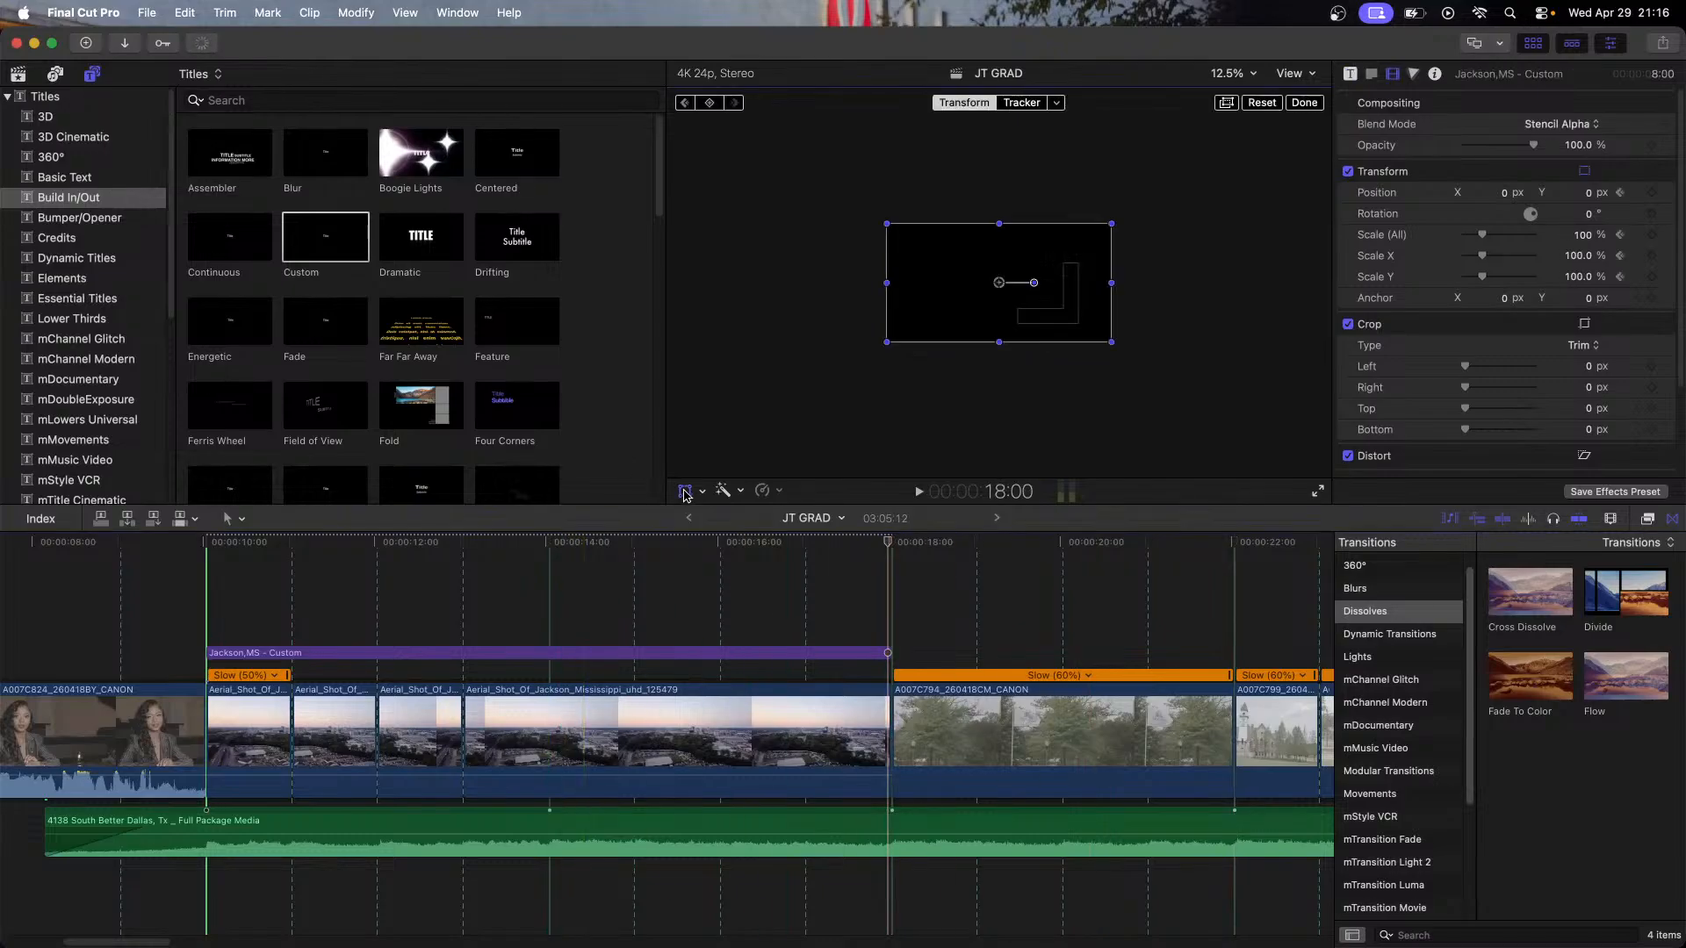
{"action": "left_click", "coordinate": [865, 653]}
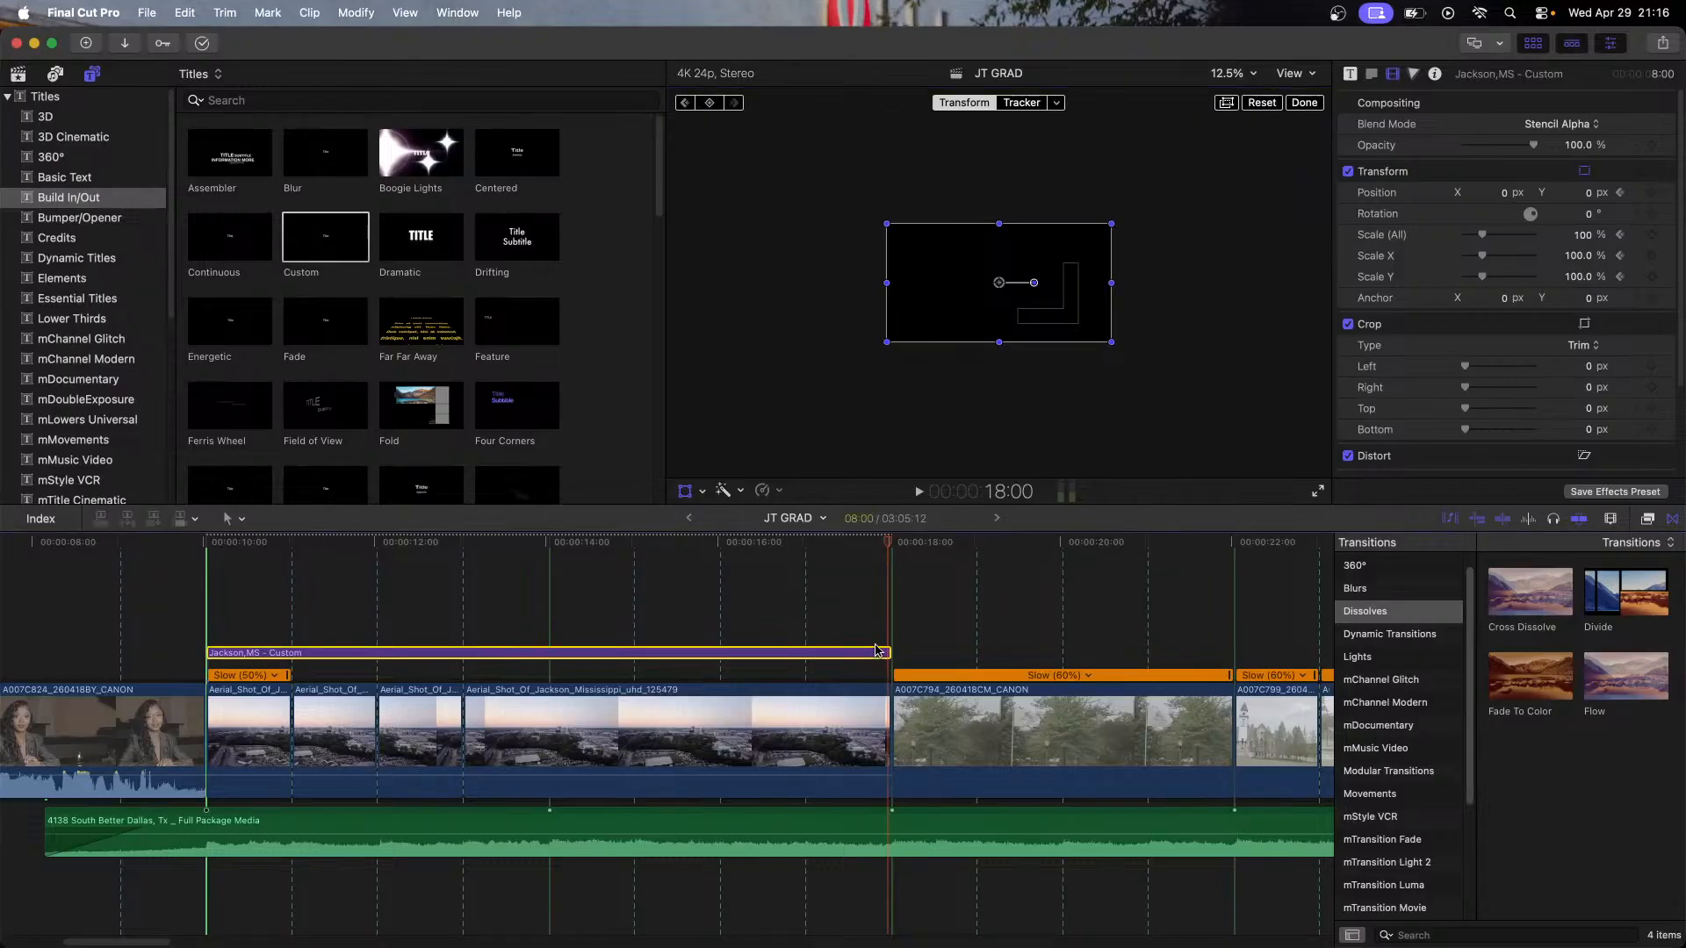
{"action": "left_click", "coordinate": [250, 550]}
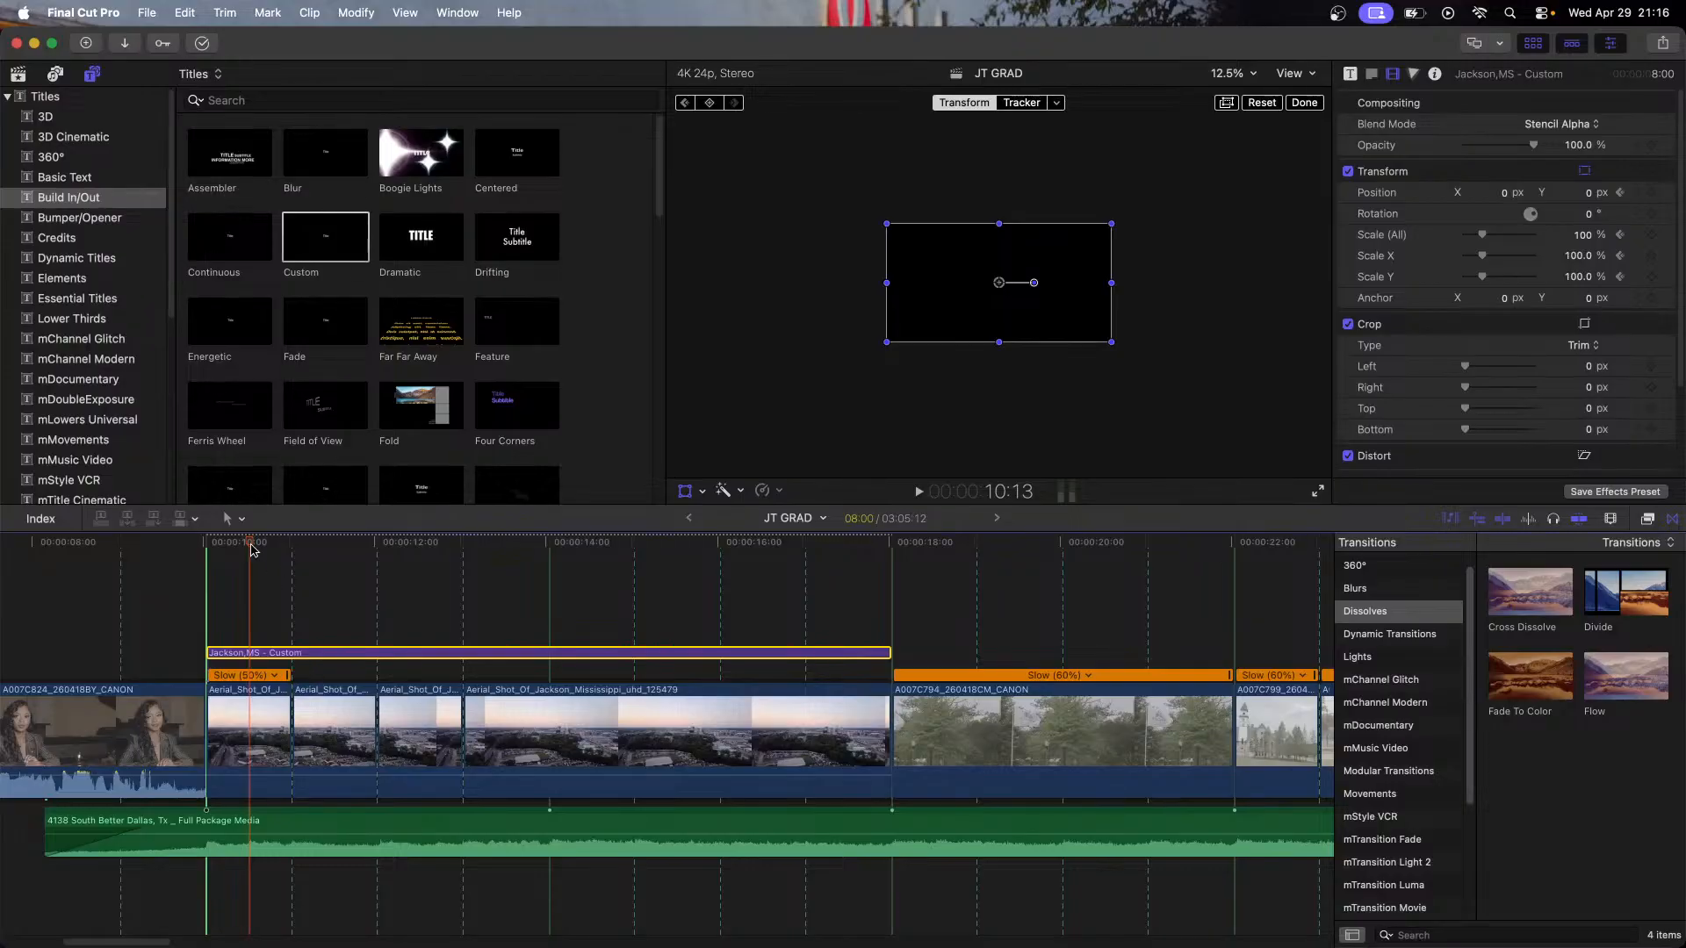
{"action": "left_click_drag", "start_coordinate": [251, 549], "coordinate": [207, 570]}
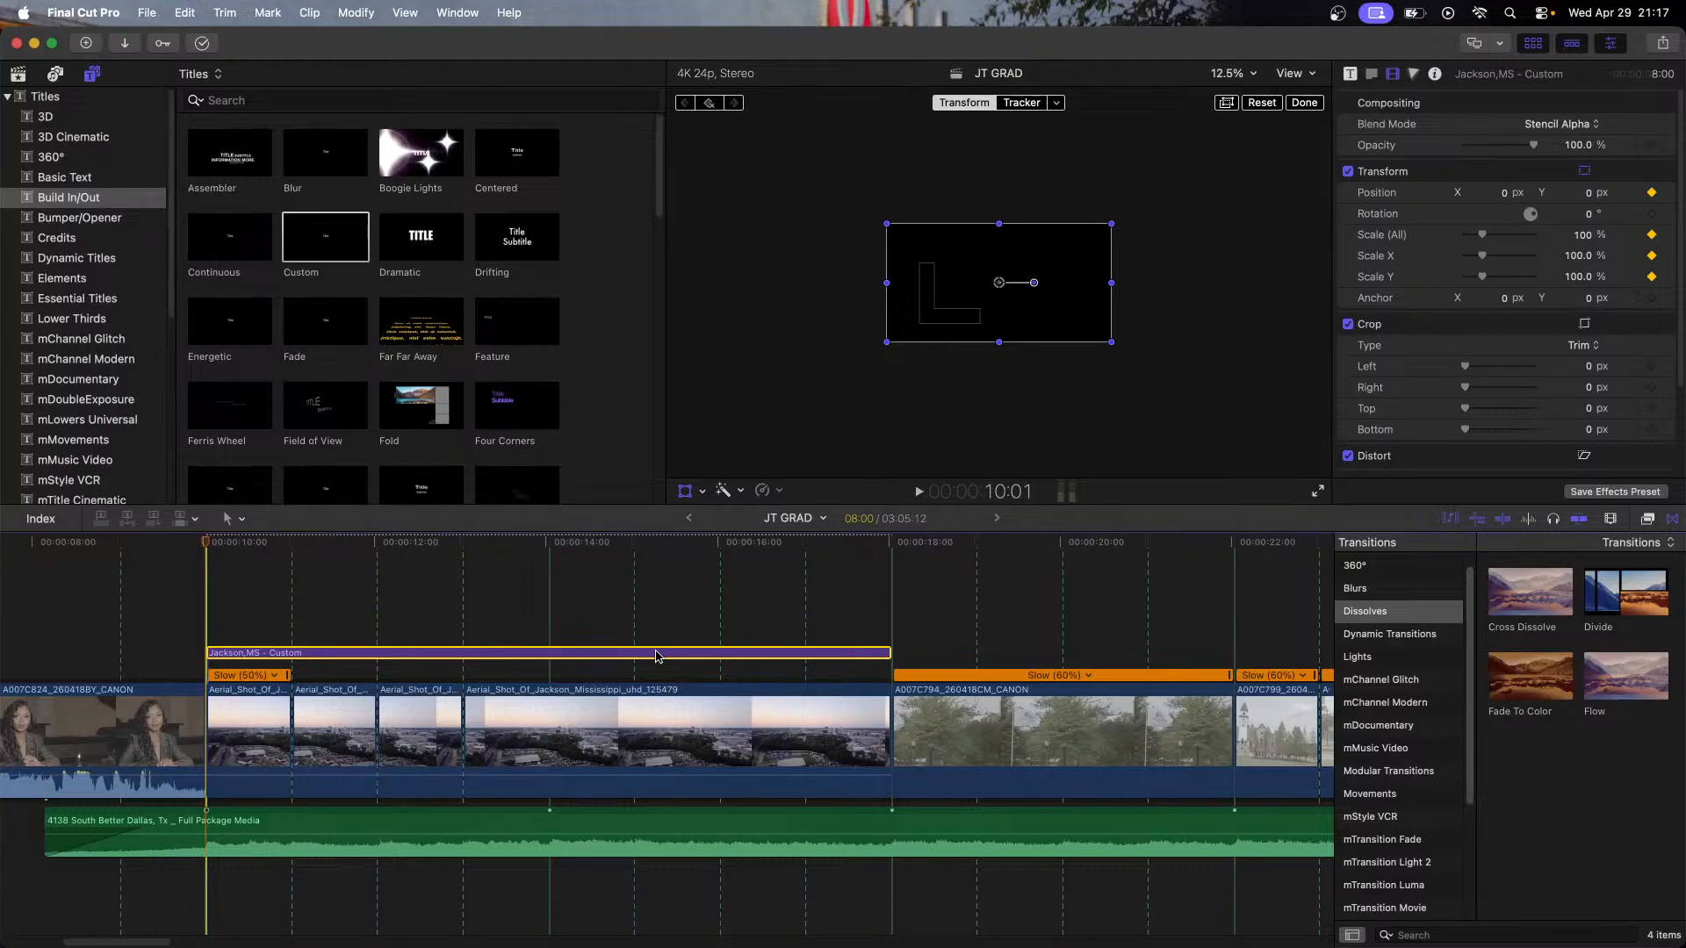
{"action": "left_click", "coordinate": [864, 541]}
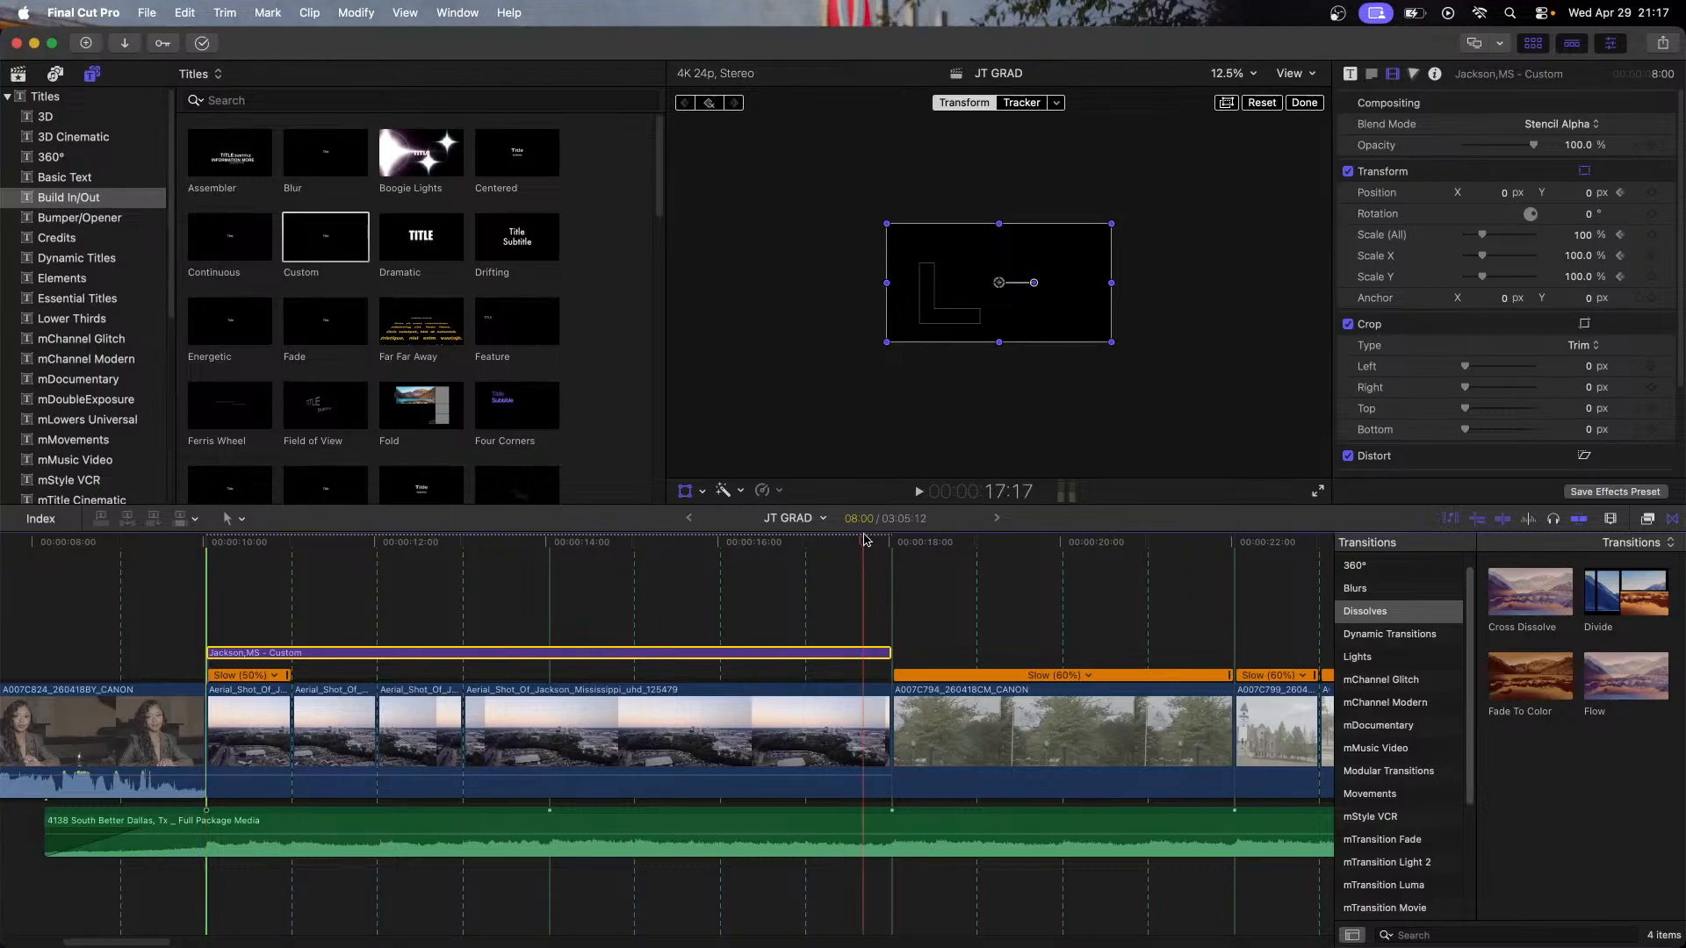
{"action": "key", "text": "Down"}
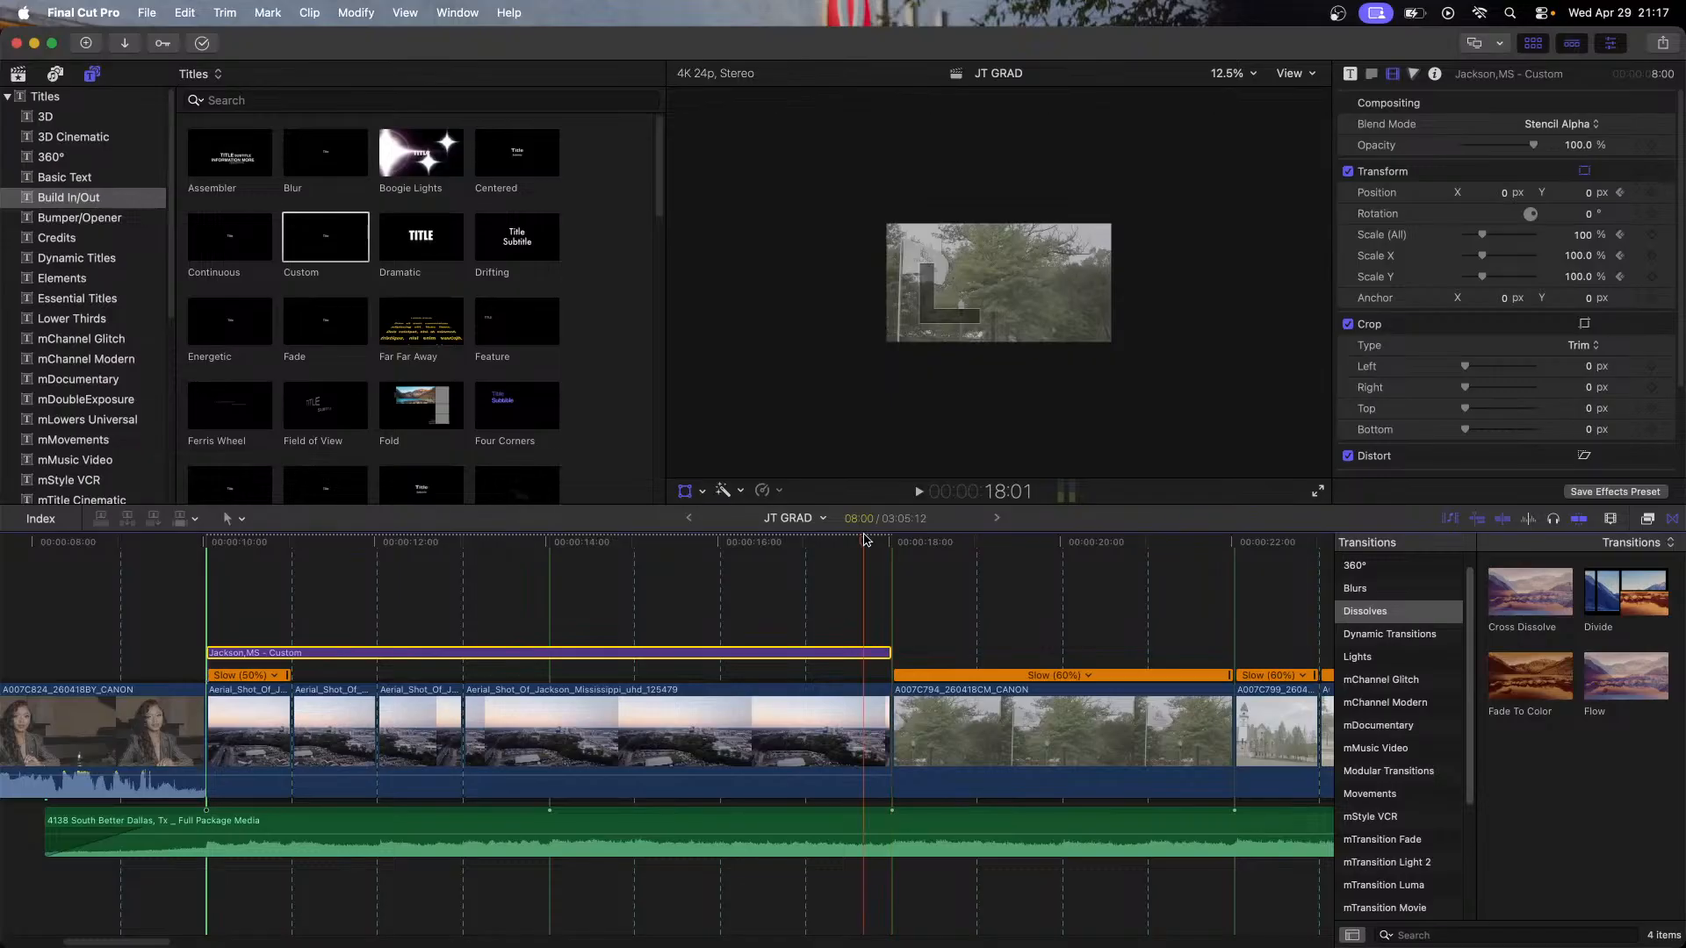
{"action": "key", "text": "Up"}
{"action": "key", "text": "Up"}
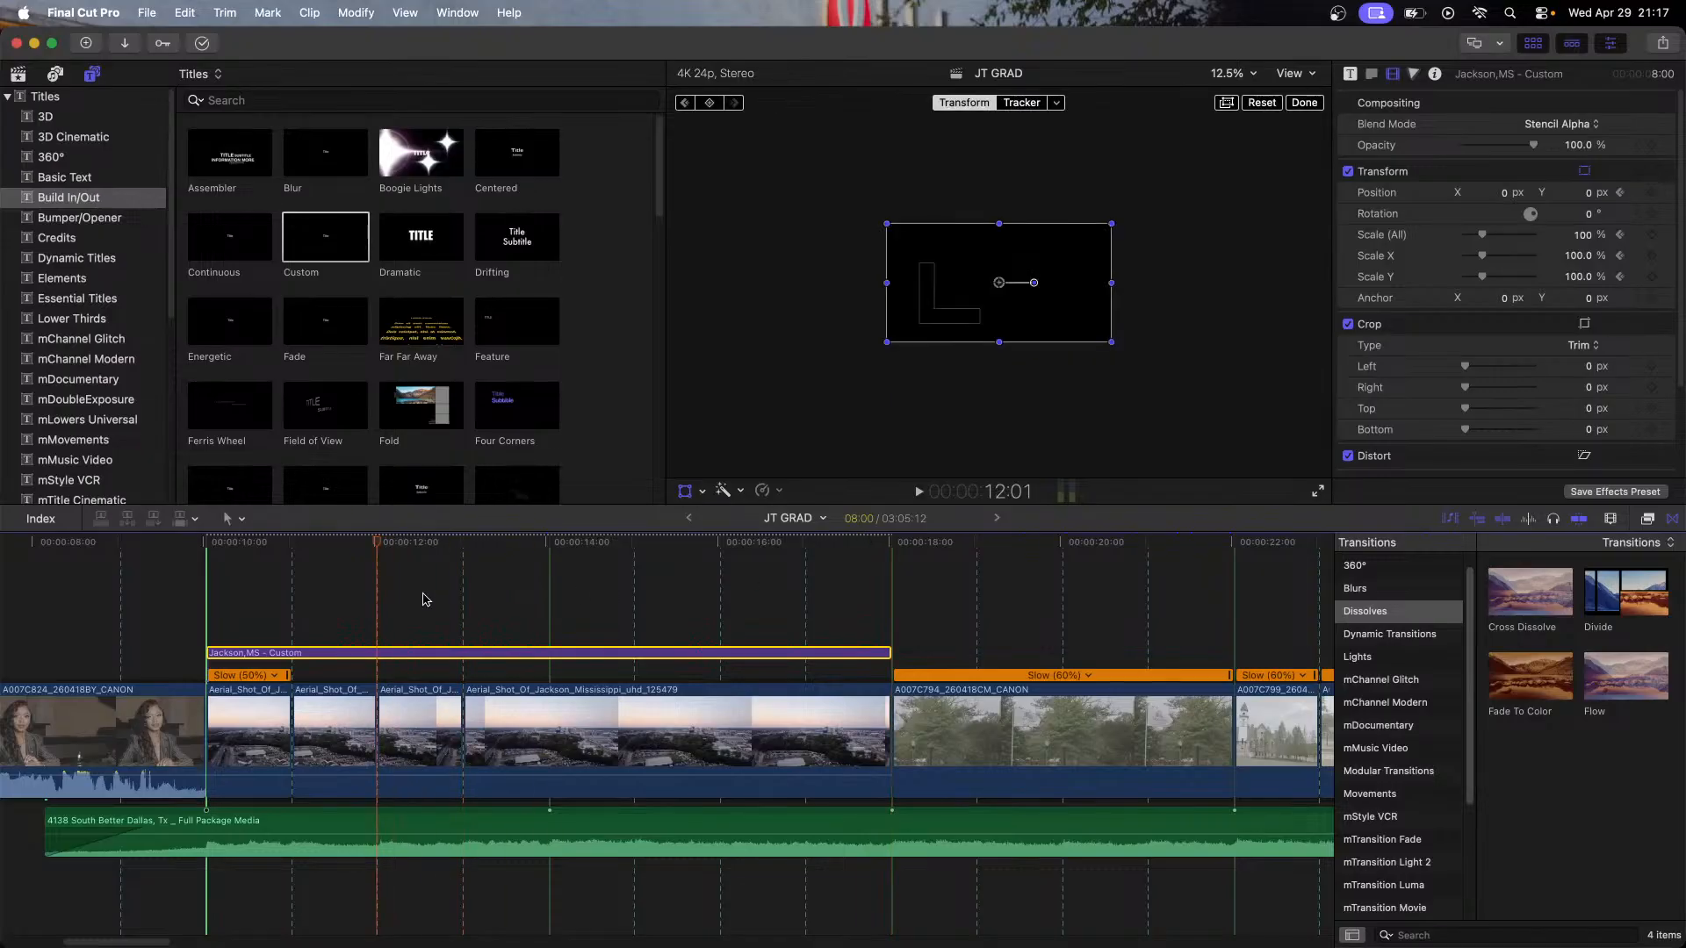
{"action": "left_click", "coordinate": [203, 545]}
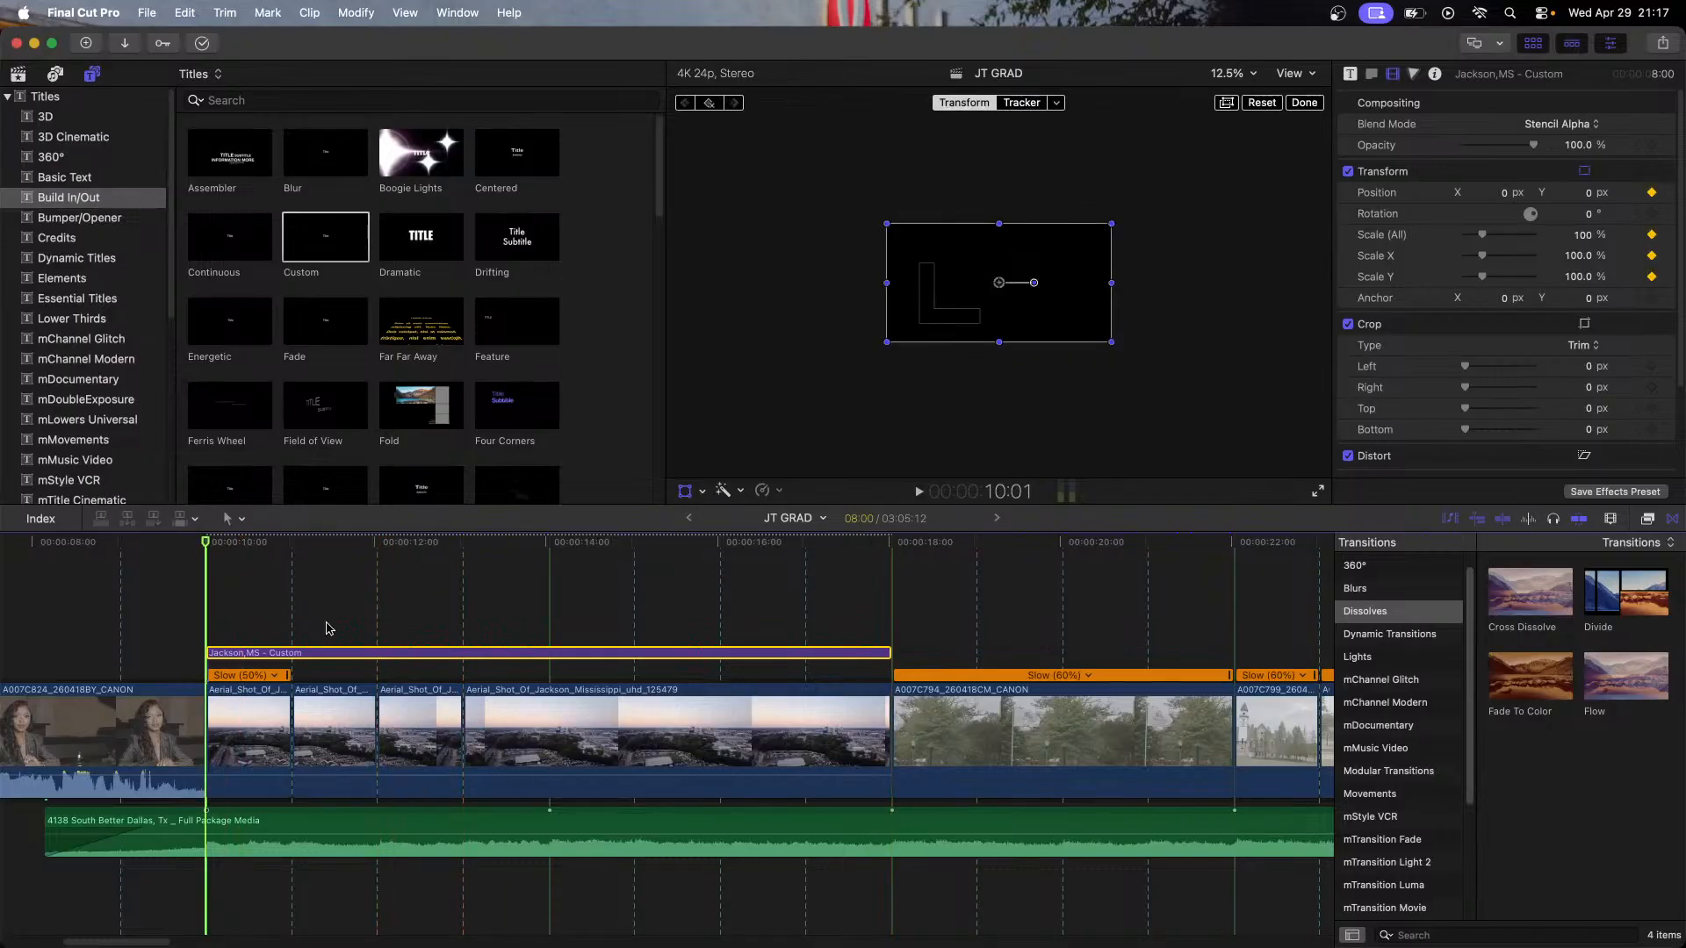
Step: Try to move the Jackson,MS title sideways in the frame at 11:08, and undo the change
{"action": "left_click", "coordinate": [321, 654]}
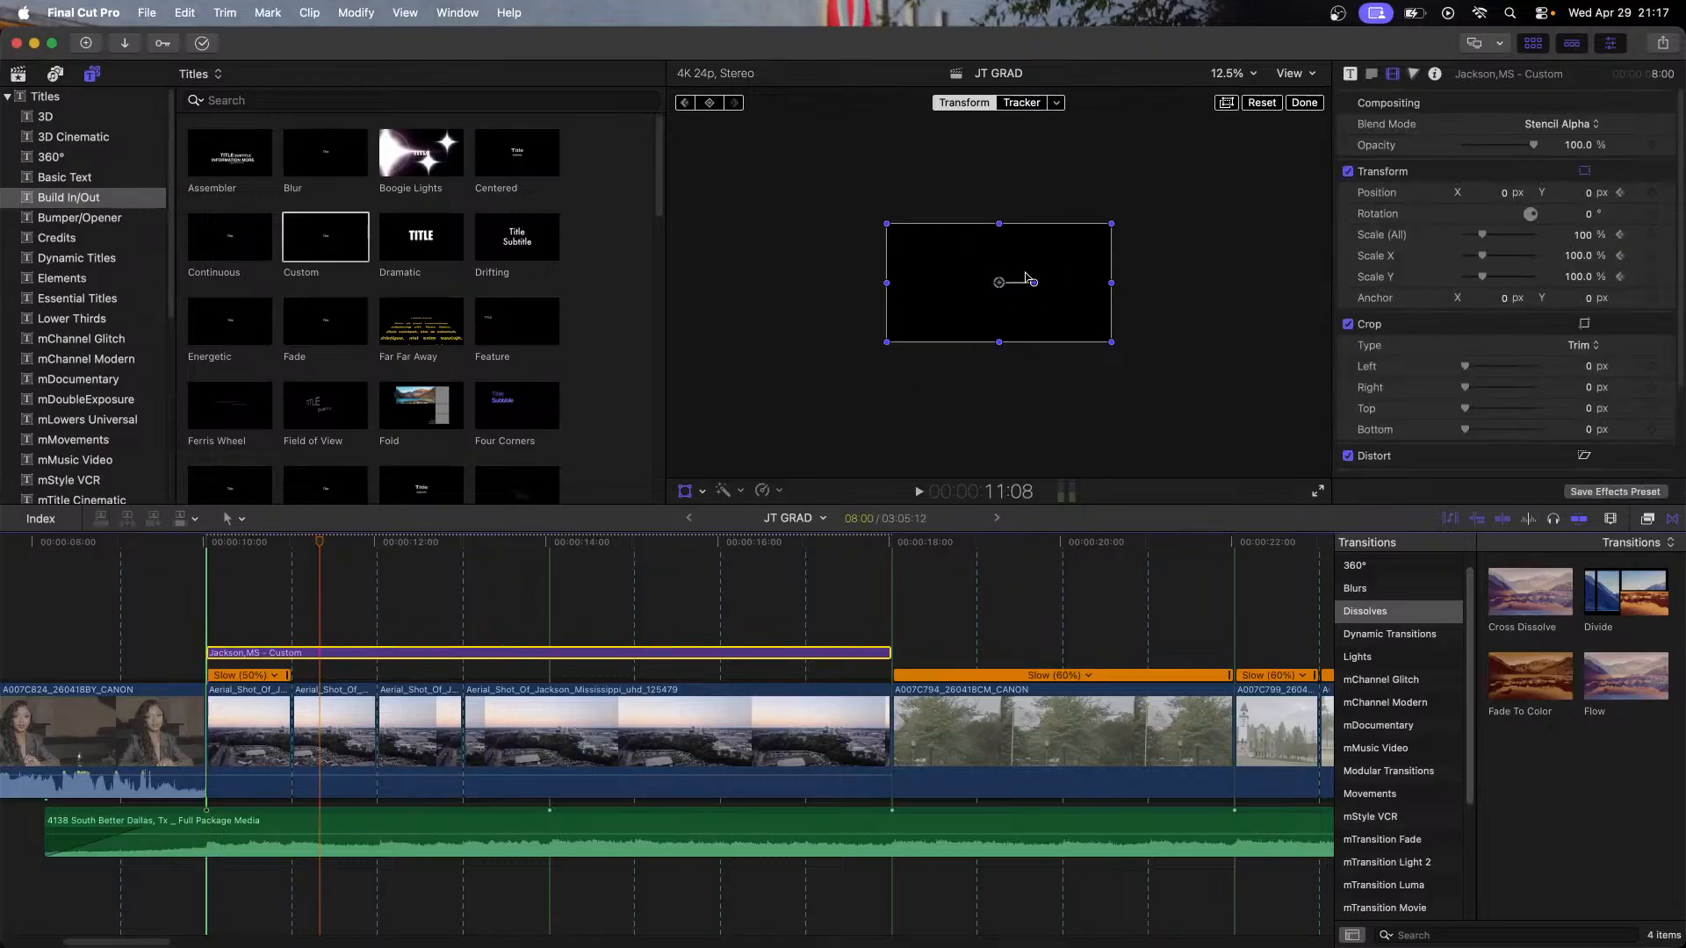
{"action": "left_click_drag", "start_coordinate": [1010, 282], "coordinate": [1074, 292]}
{"action": "key", "text": "super+z"}
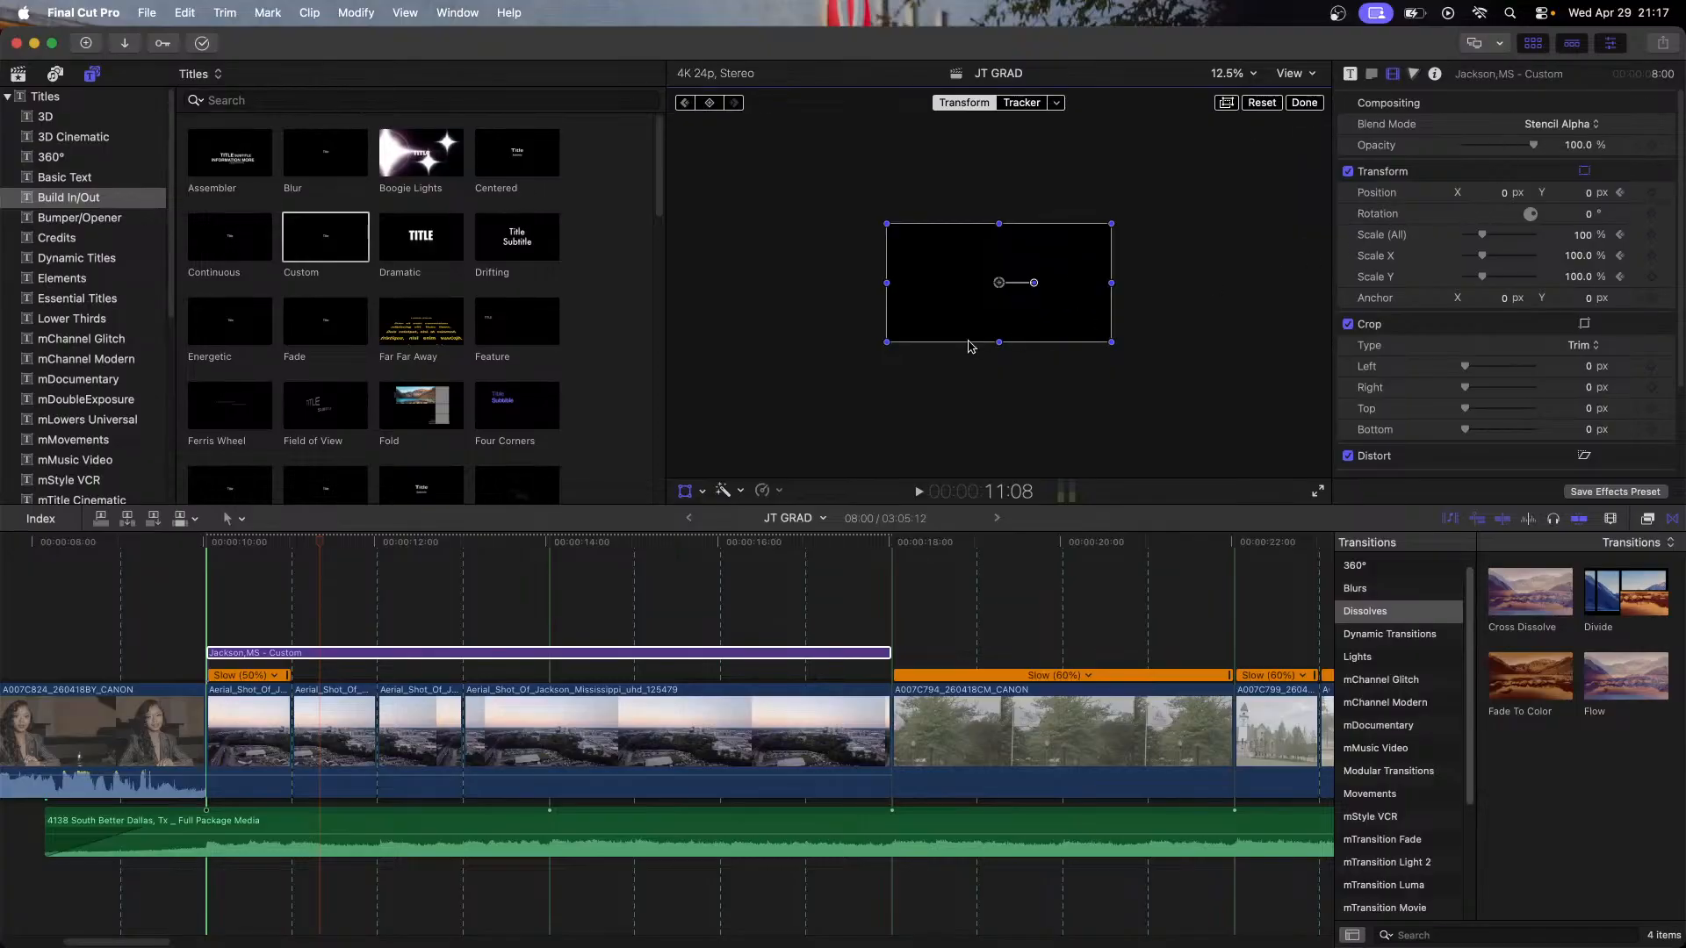
Step: Reset the Jackson,MS title's transform to clear its existing keyframes
{"action": "double_click", "coordinate": [597, 655]}
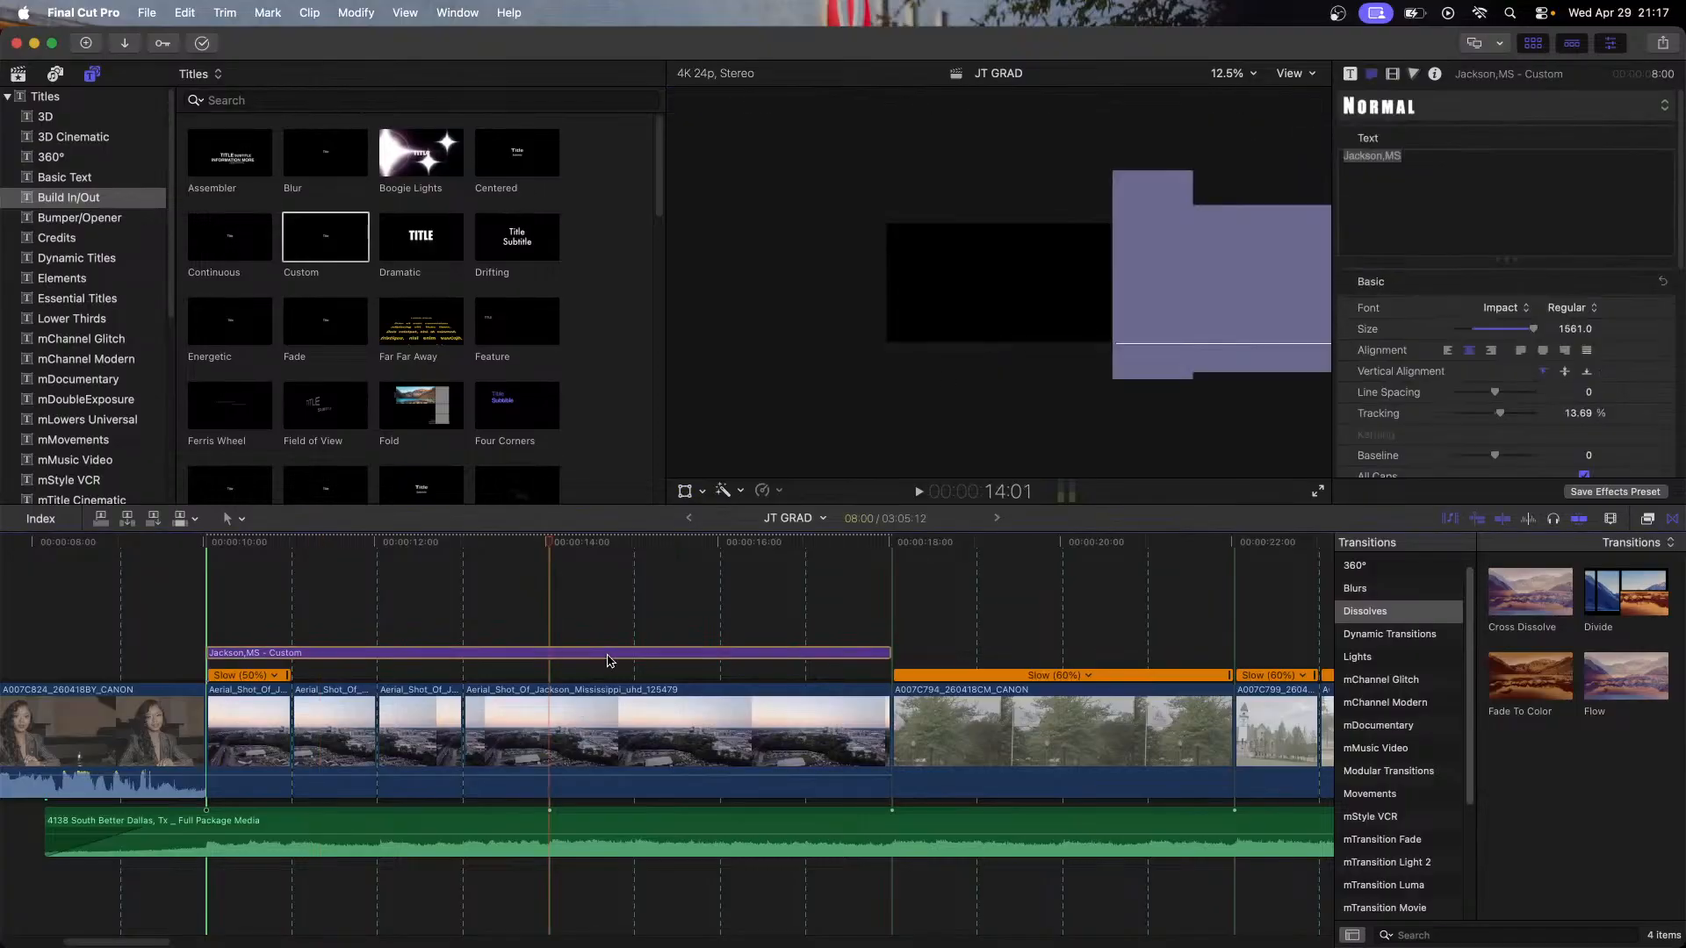
{"action": "left_click", "coordinate": [619, 582]}
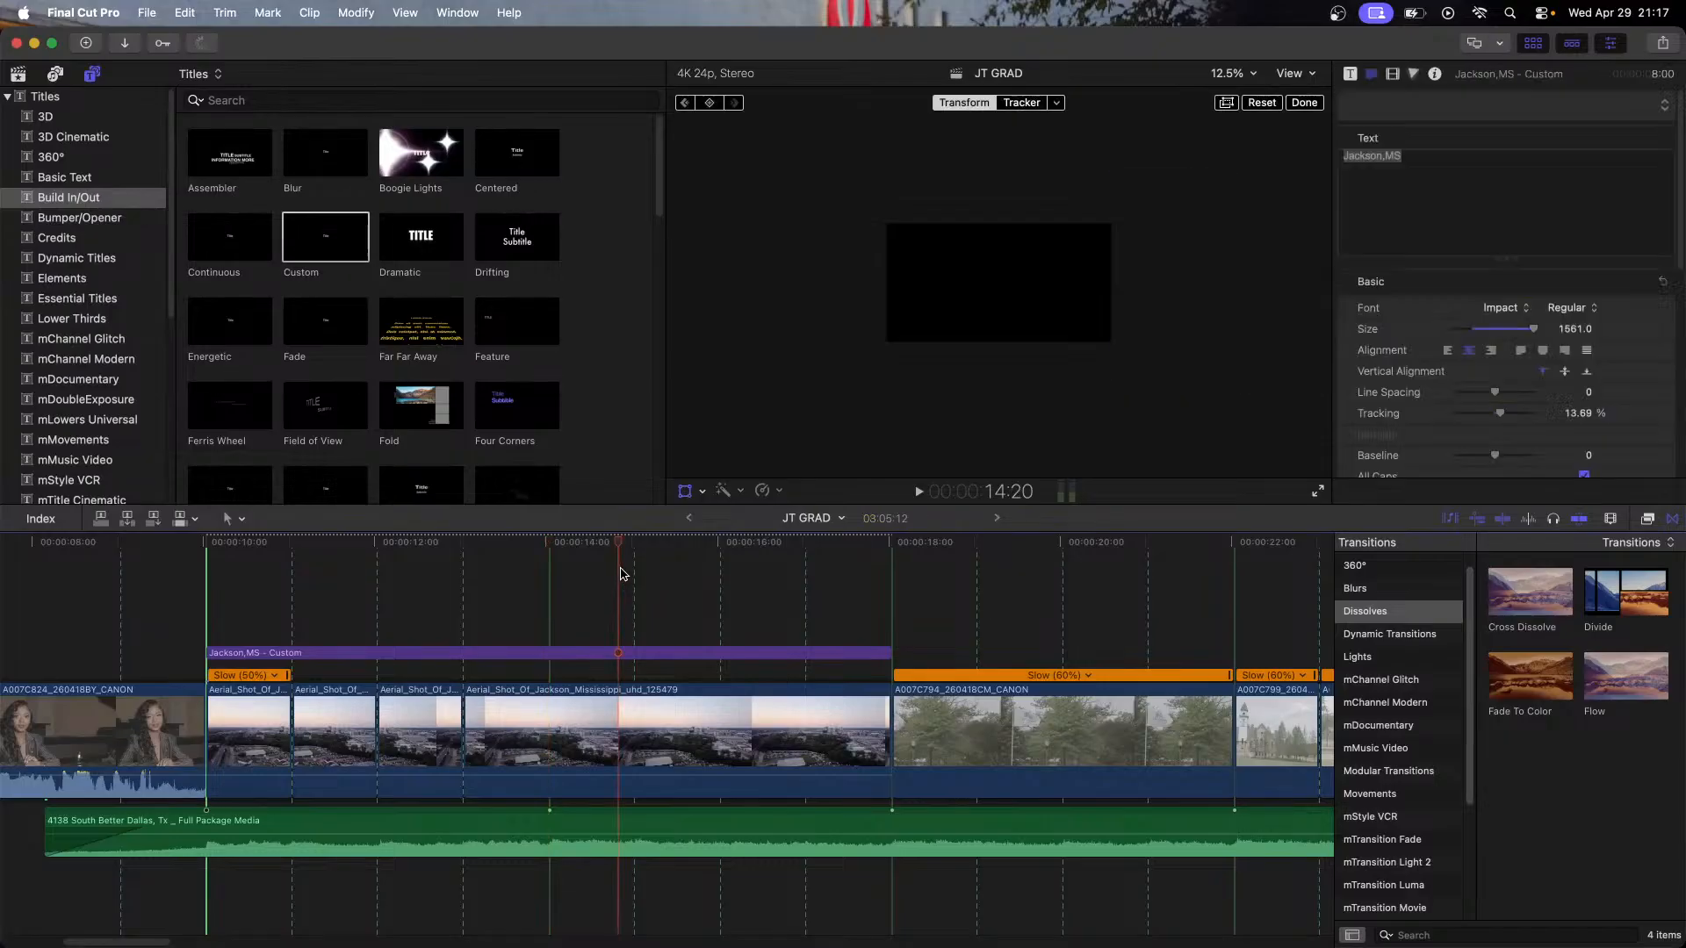
{"action": "left_click", "coordinate": [678, 654]}
{"action": "left_click", "coordinate": [1276, 104]}
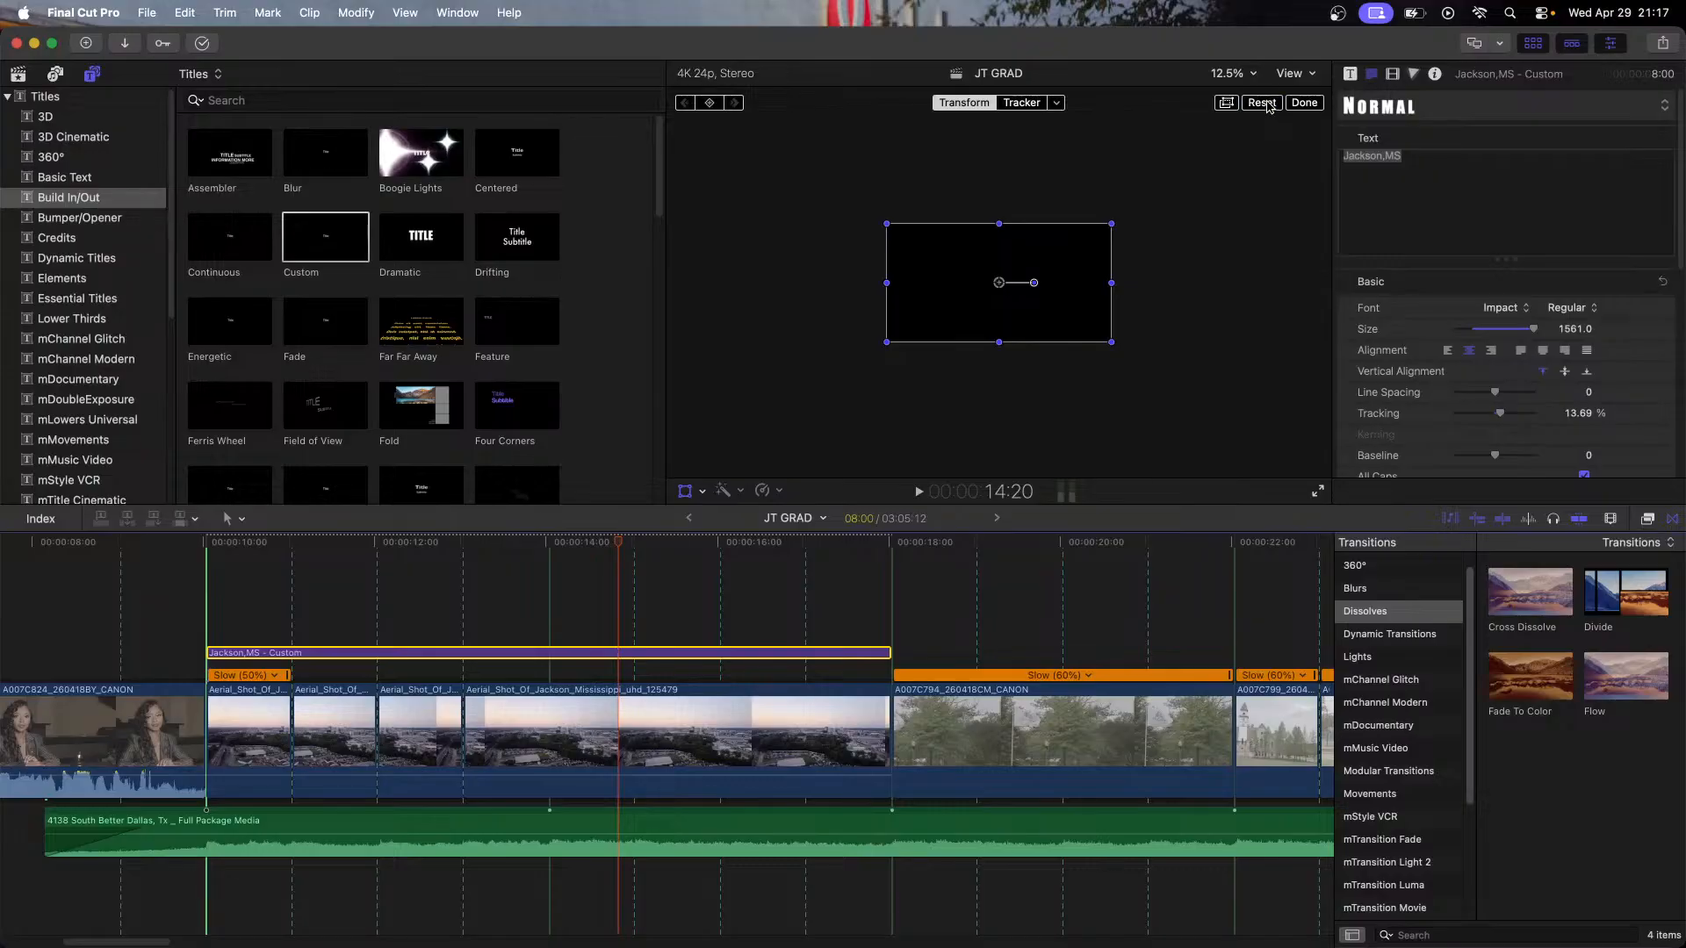
Step: At 10:01, move the title out past the frame's right edge to X about 4115 px and keyframe its position and scale
{"action": "left_click", "coordinate": [596, 537]}
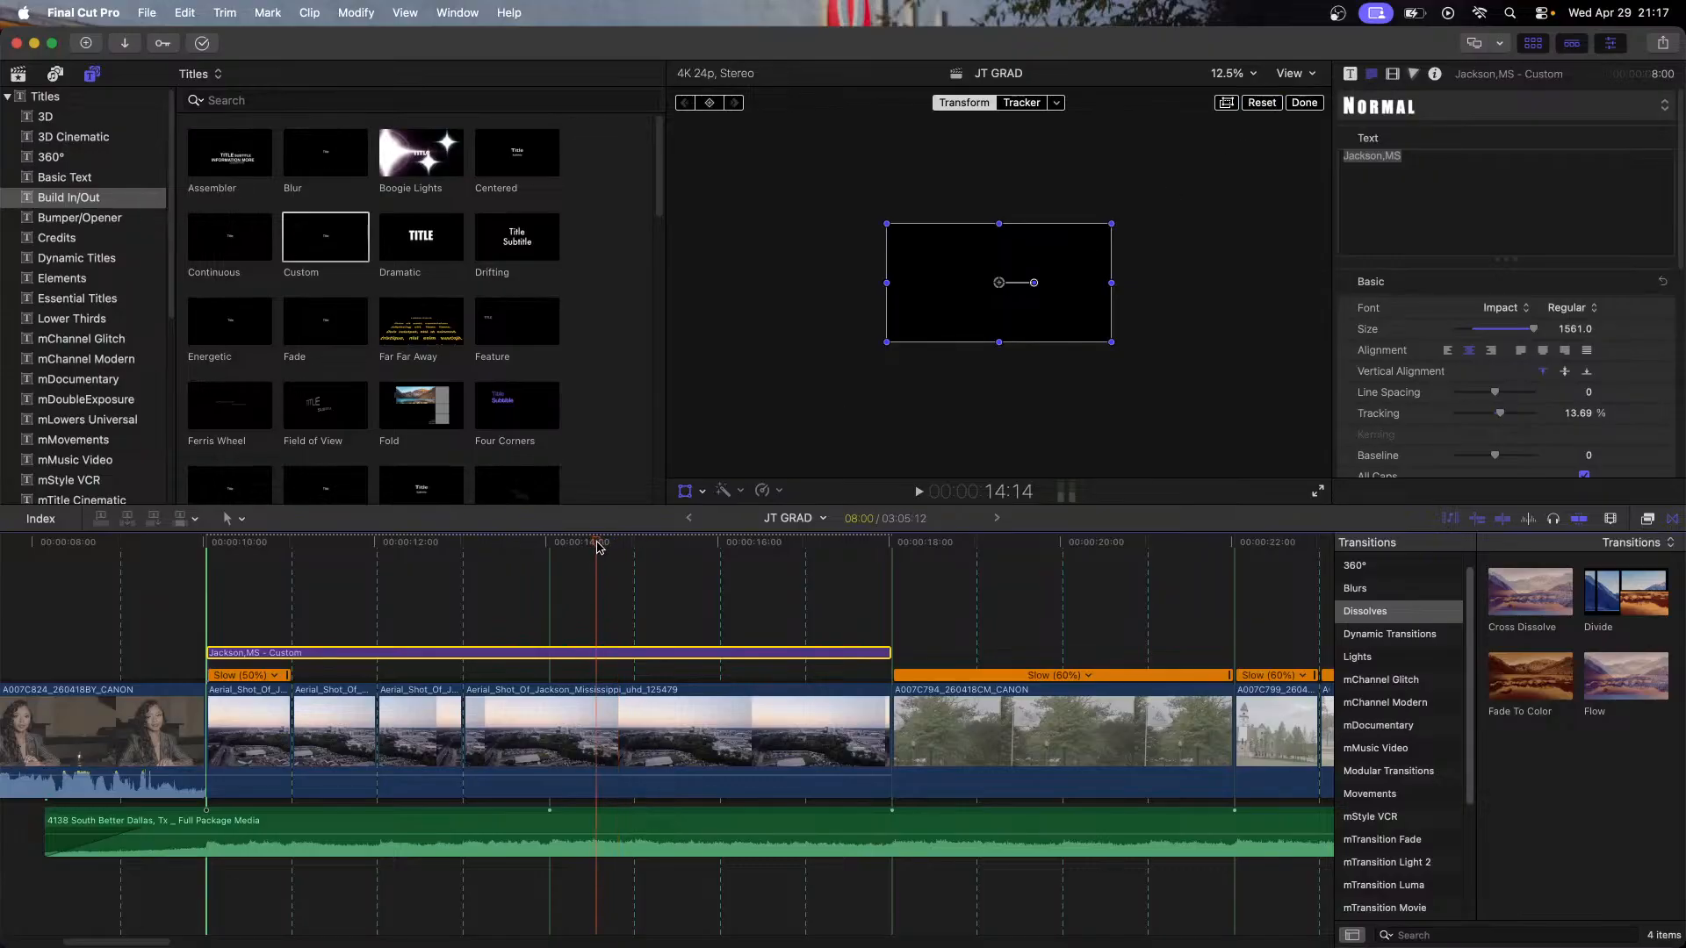
{"action": "left_click_drag", "start_coordinate": [597, 542], "coordinate": [207, 542]}
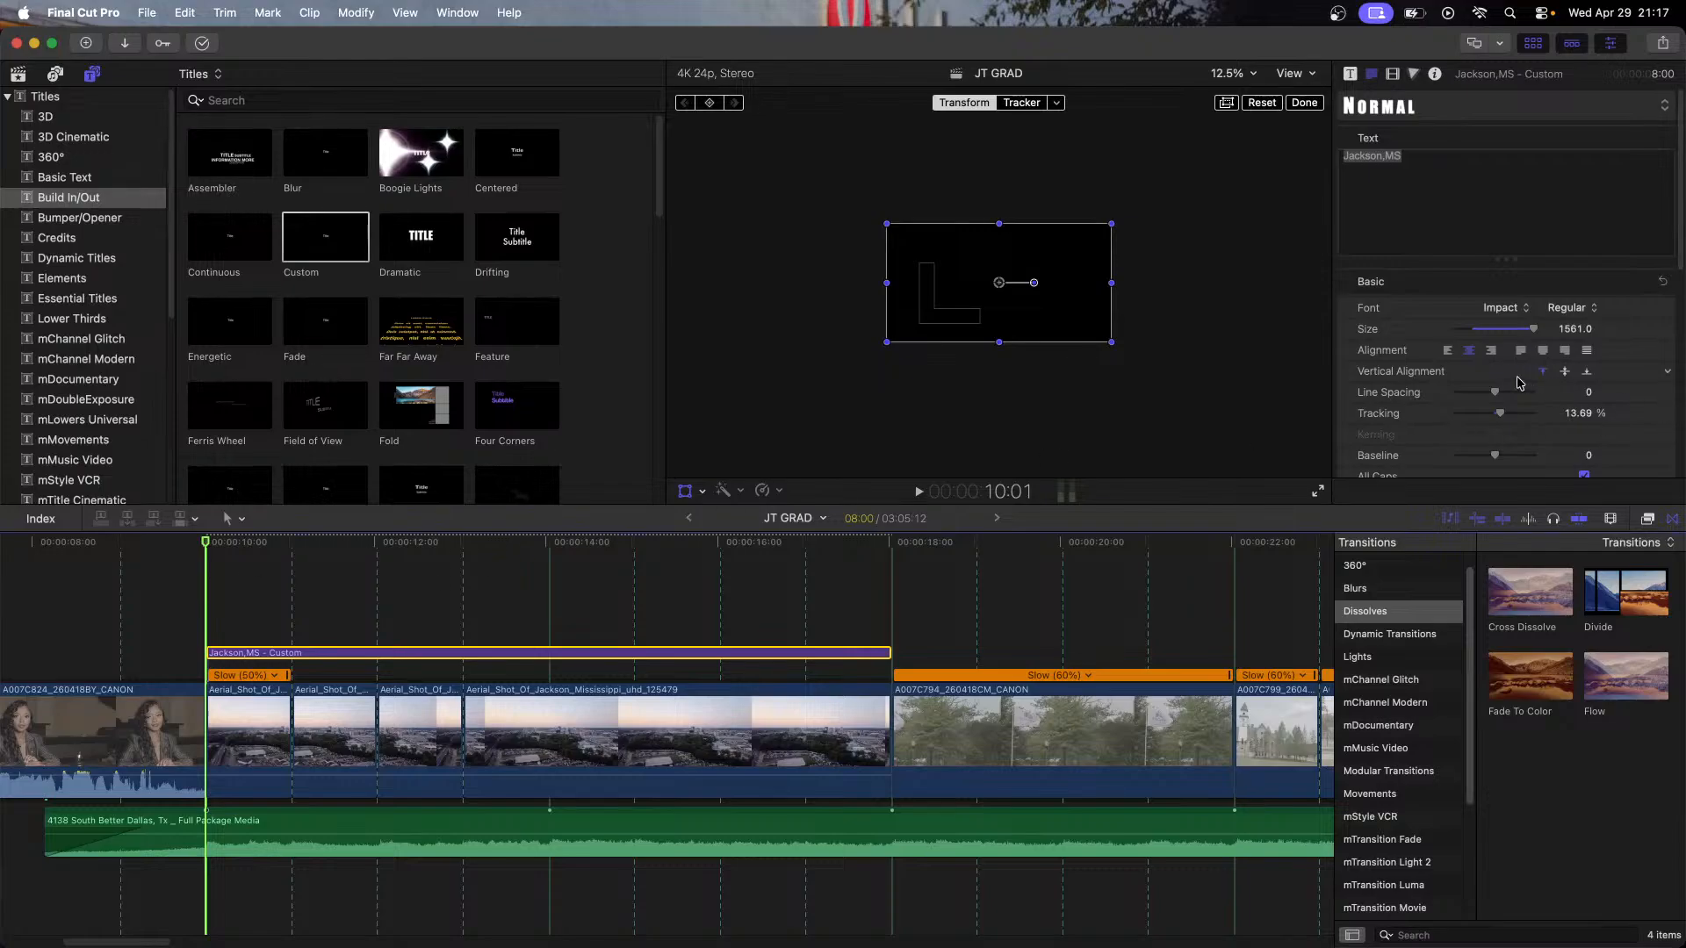
{"action": "left_click_drag", "start_coordinate": [998, 282], "coordinate": [1225, 283]}
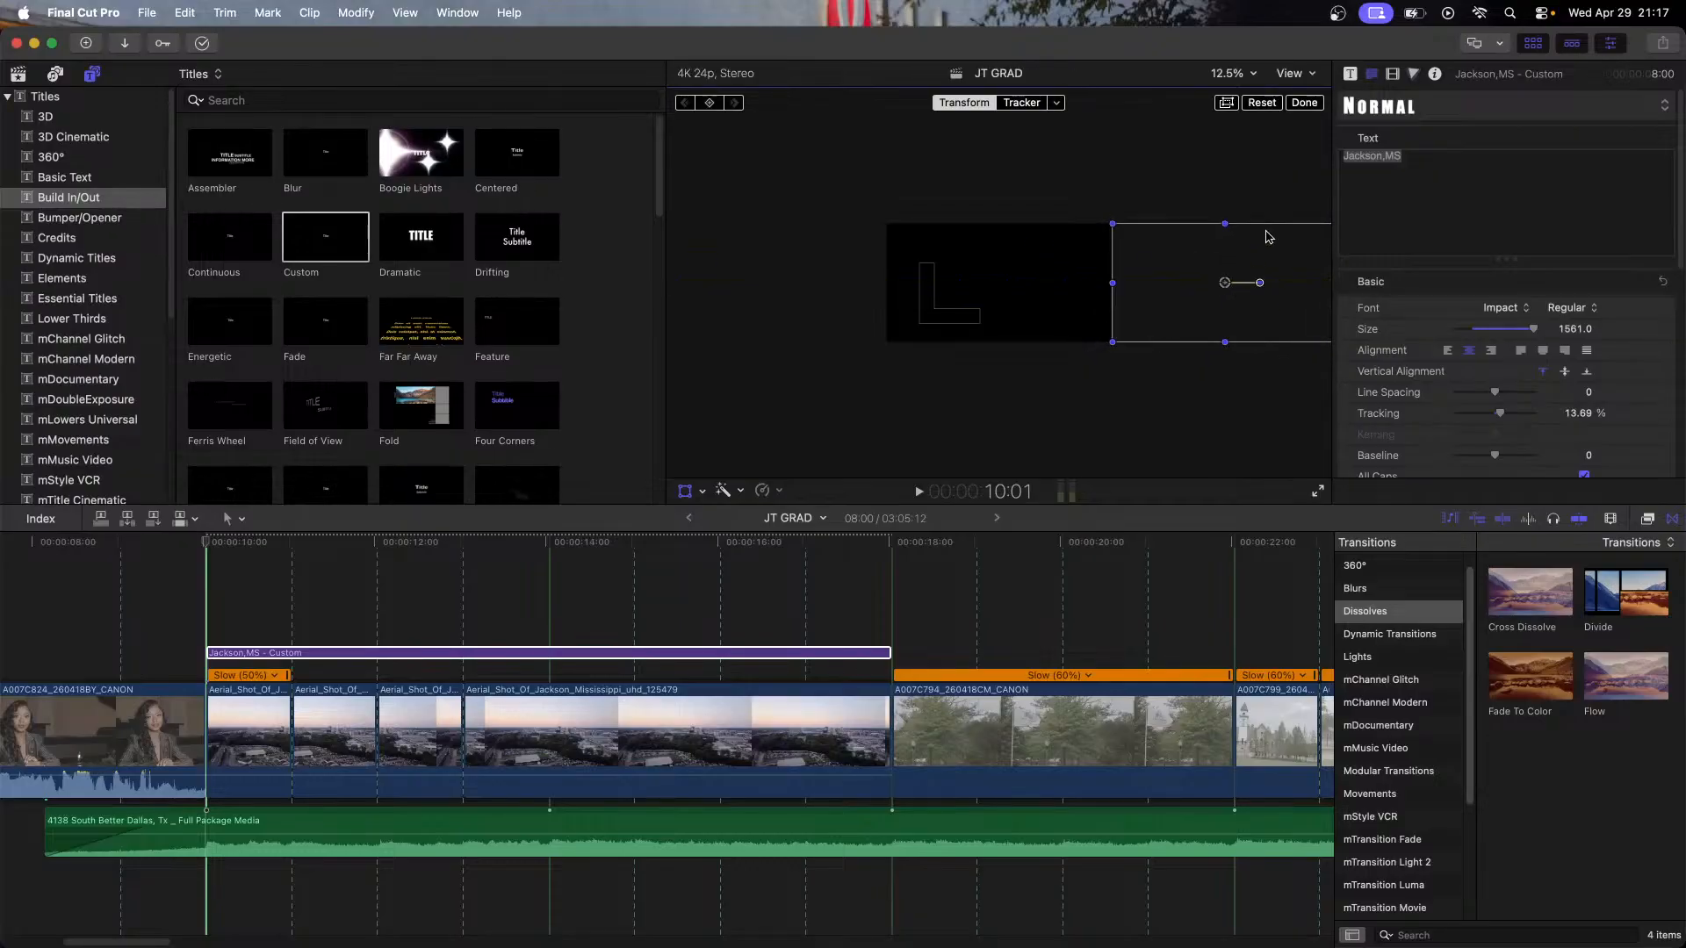
{"action": "left_click", "coordinate": [1393, 75]}
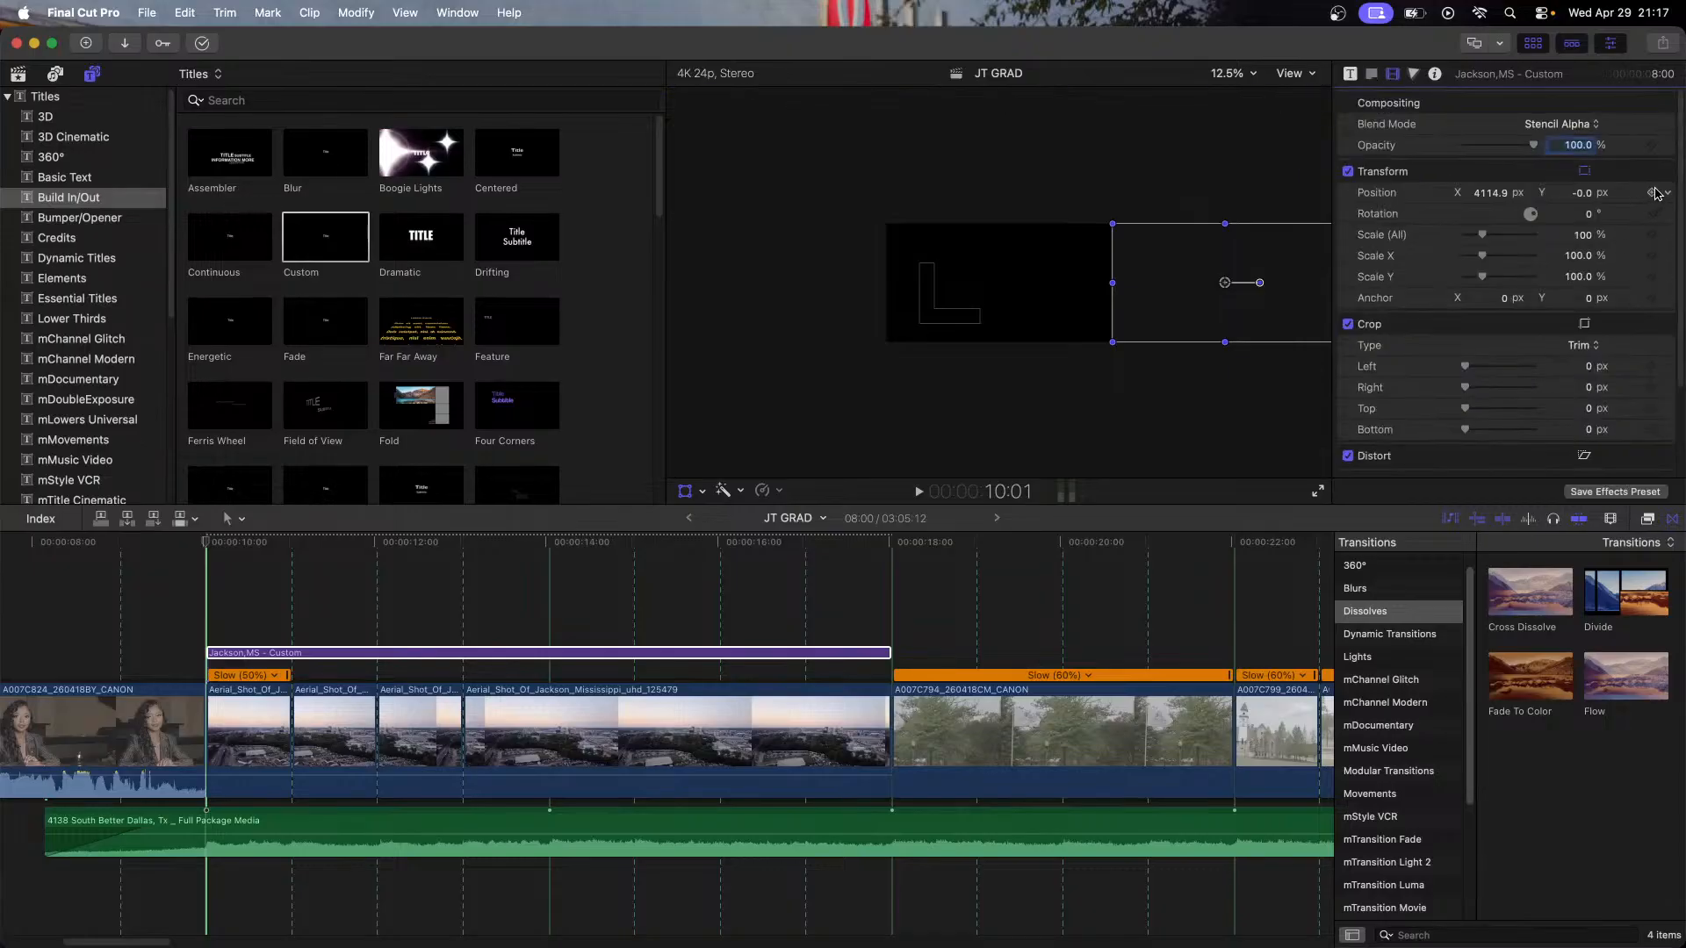
{"action": "left_click", "coordinate": [1652, 192]}
{"action": "left_click", "coordinate": [1652, 235]}
{"action": "left_click", "coordinate": [1651, 256]}
{"action": "left_click", "coordinate": [1651, 276]}
Step: At 13:01, move the title out past the frame's left edge to X about -4146 px and finish the transform
{"action": "left_click", "coordinate": [897, 542]}
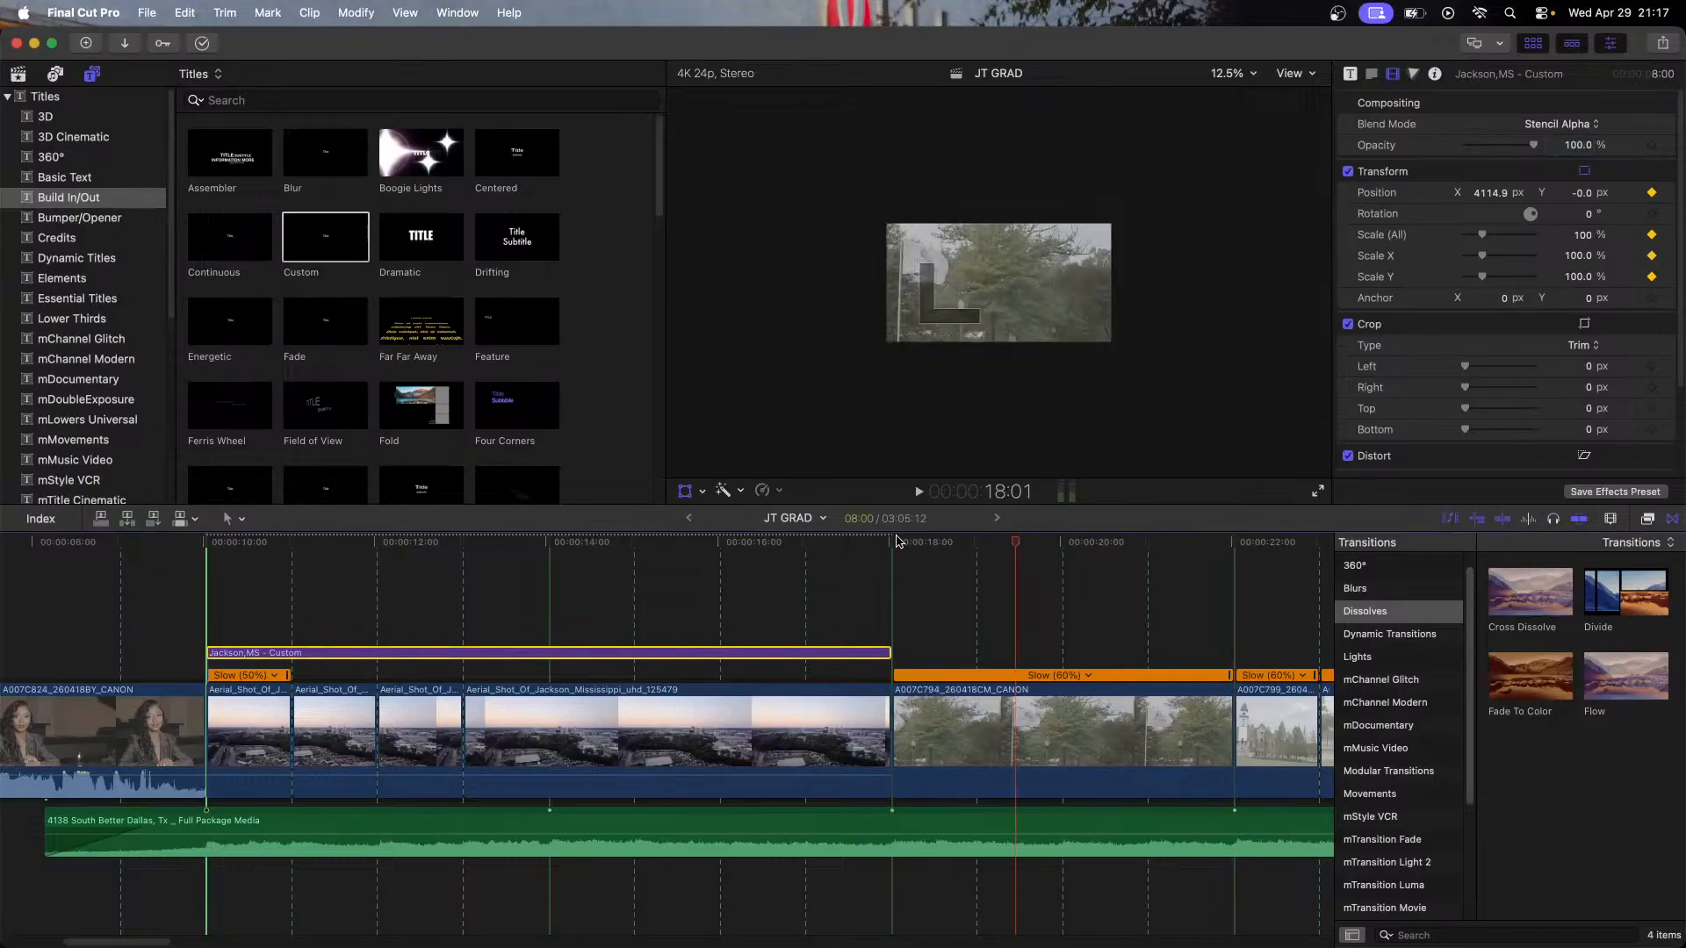
{"action": "key", "text": "Up"}
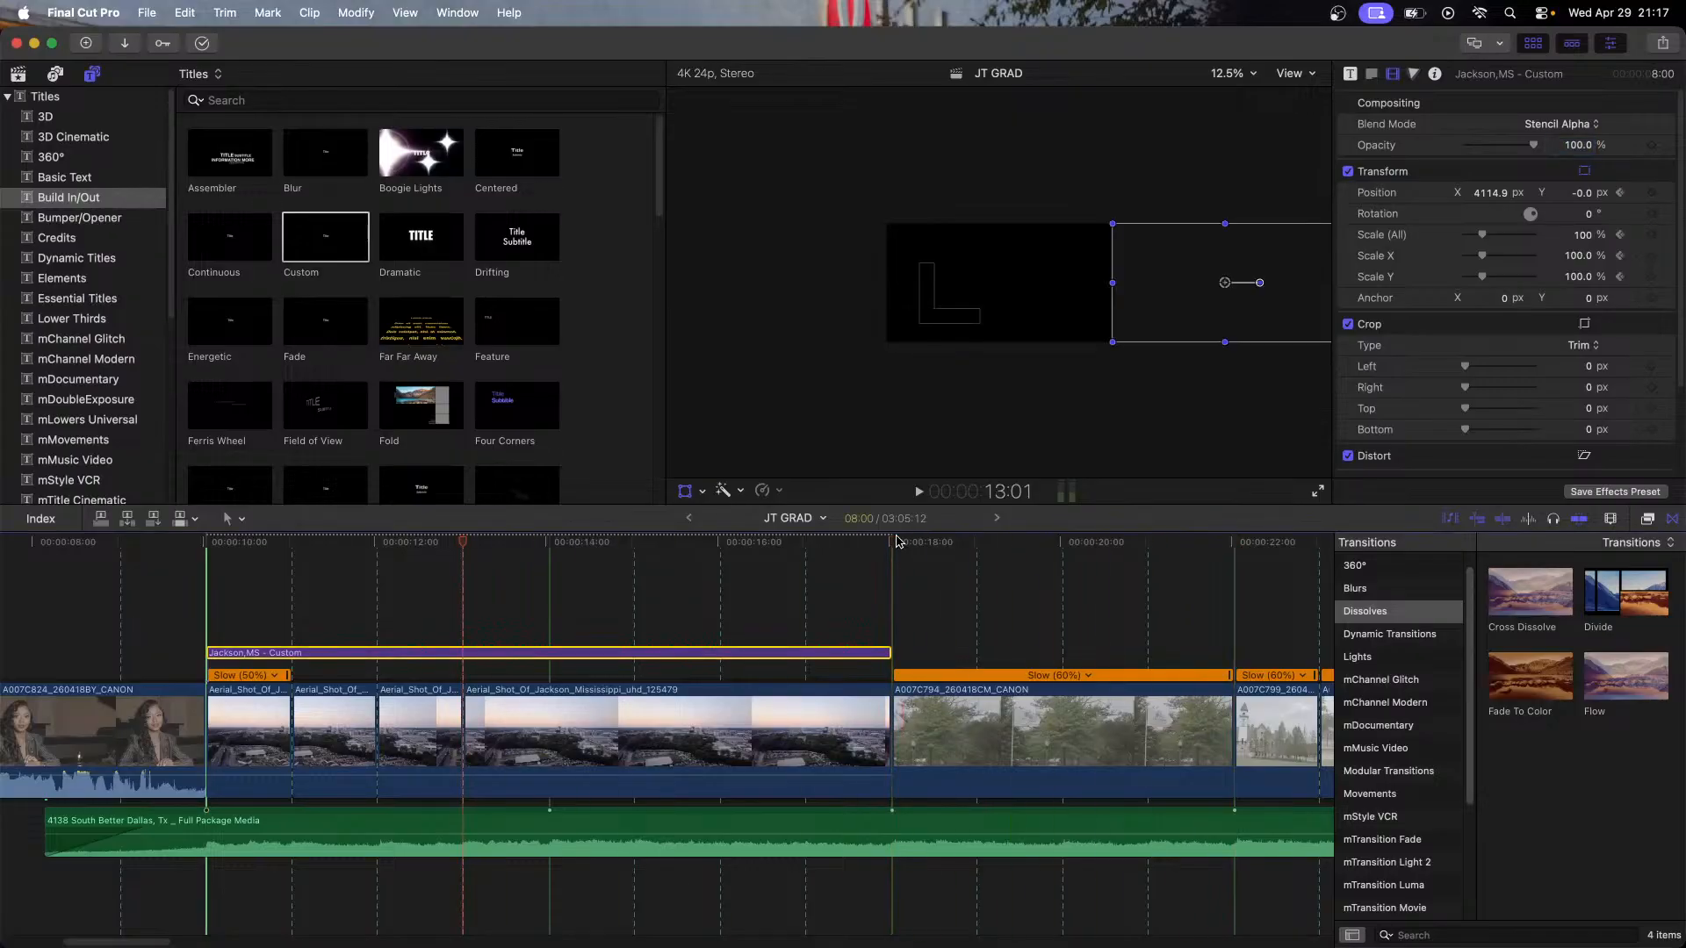
{"action": "left_click_drag", "start_coordinate": [1231, 284], "coordinate": [773, 284]}
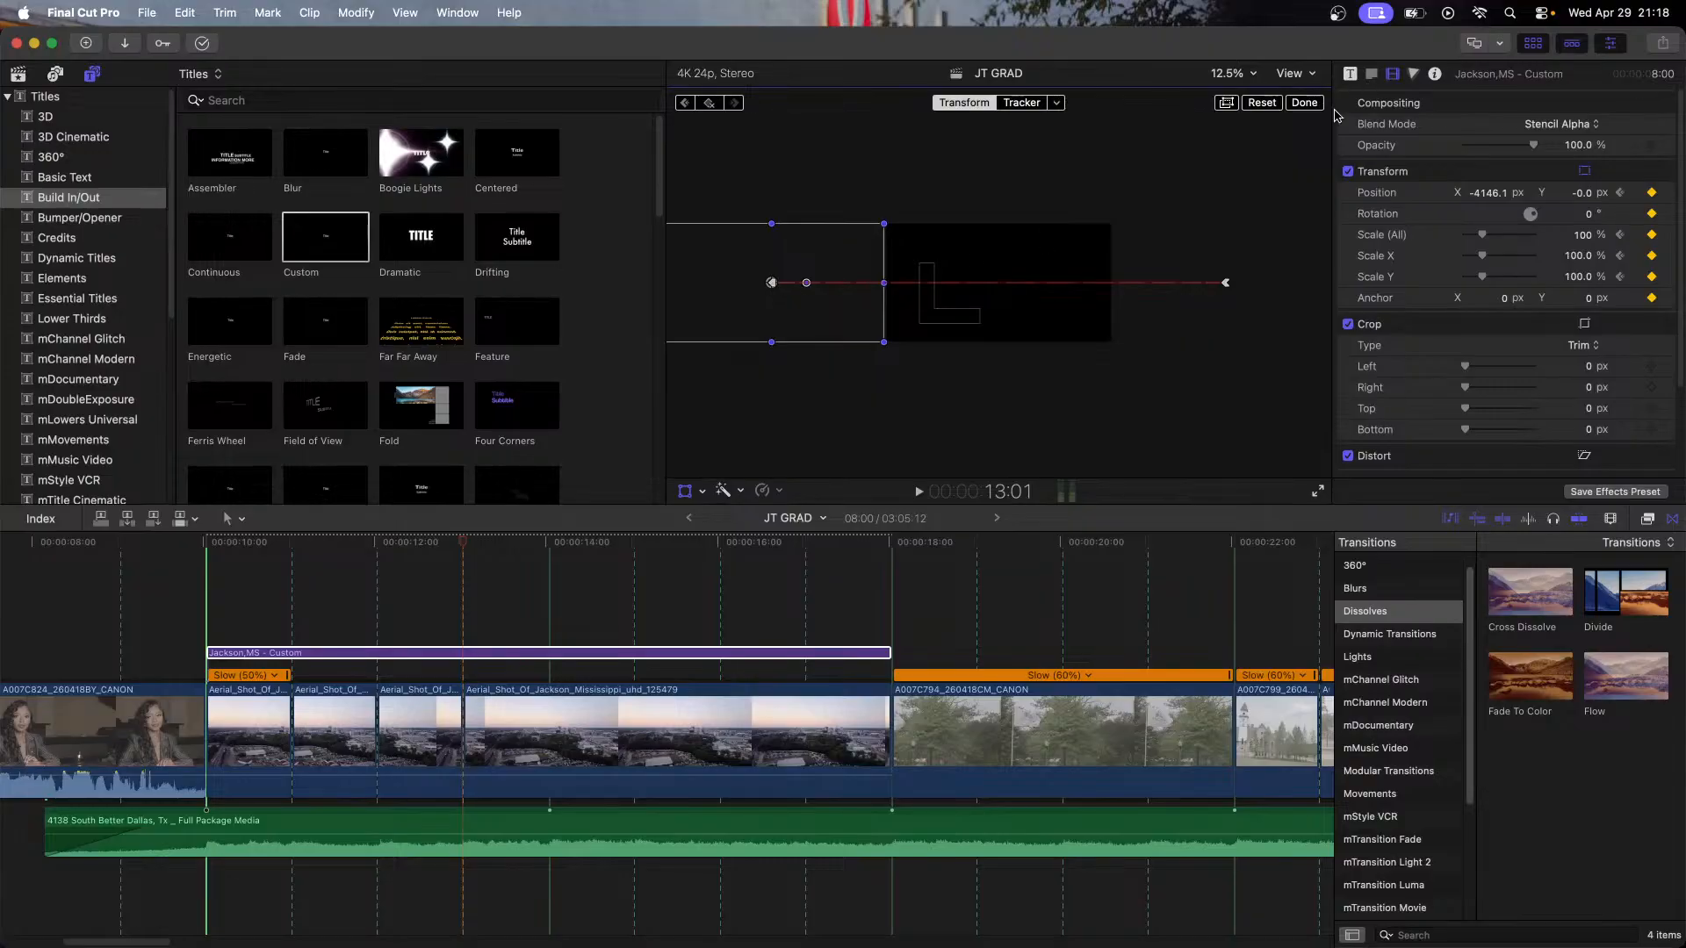
{"action": "left_click", "coordinate": [1301, 104]}
Step: Play back the title's keyframed movement from 10:01
{"action": "left_click", "coordinate": [195, 641]}
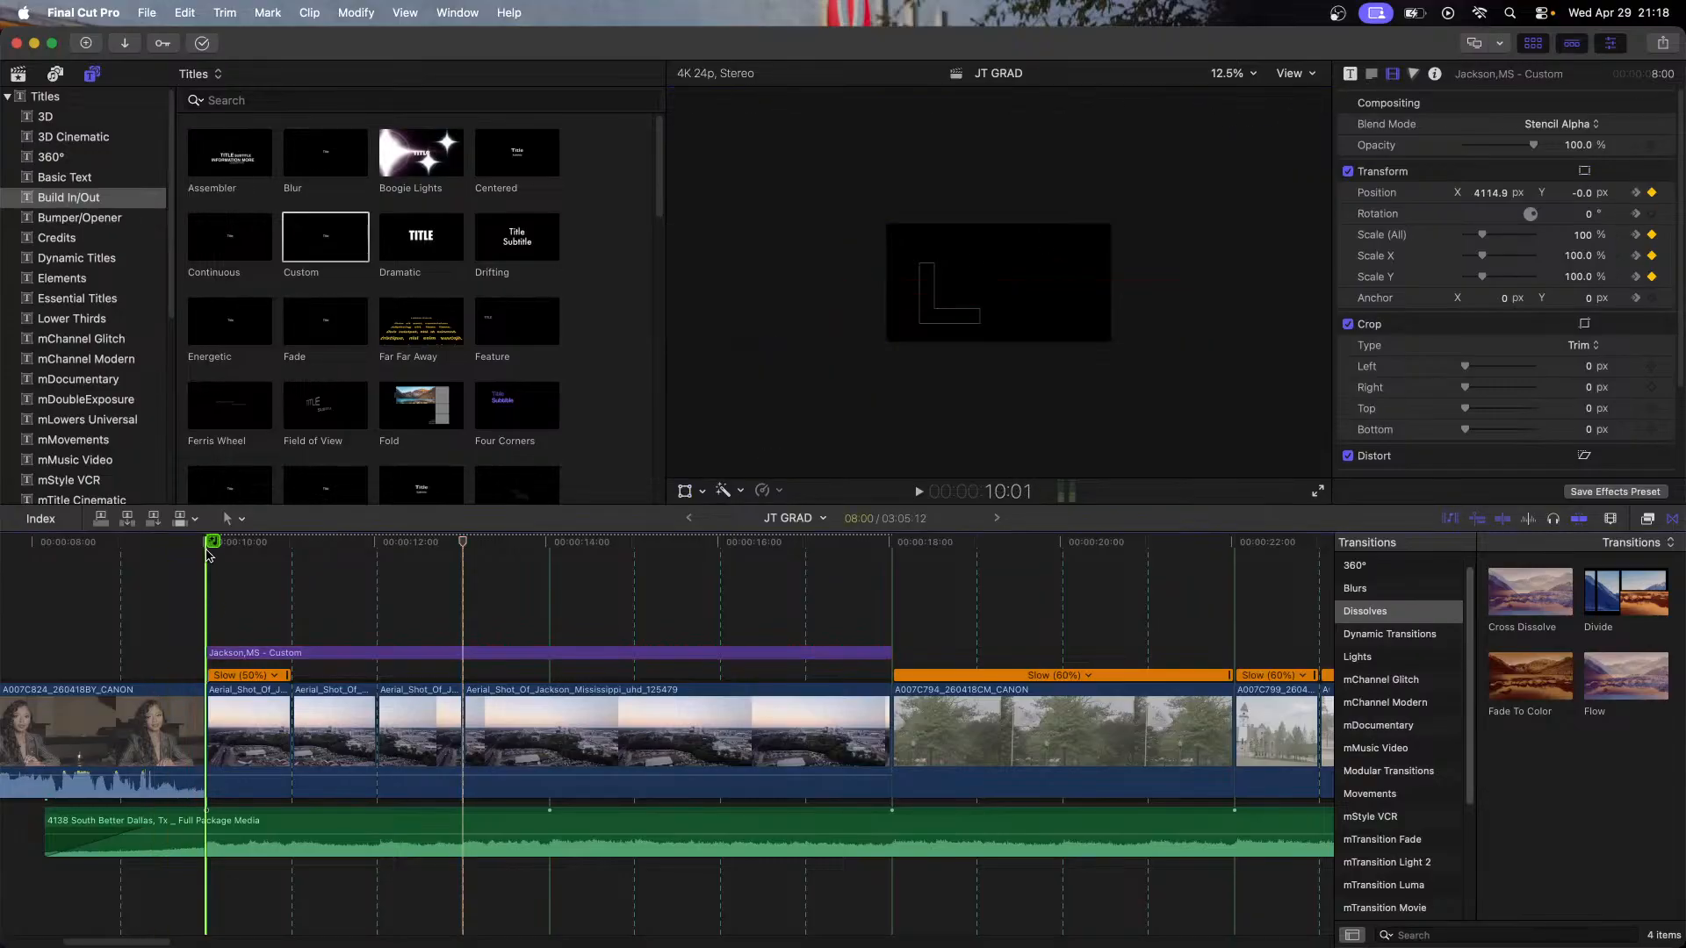
{"action": "key", "text": "space"}
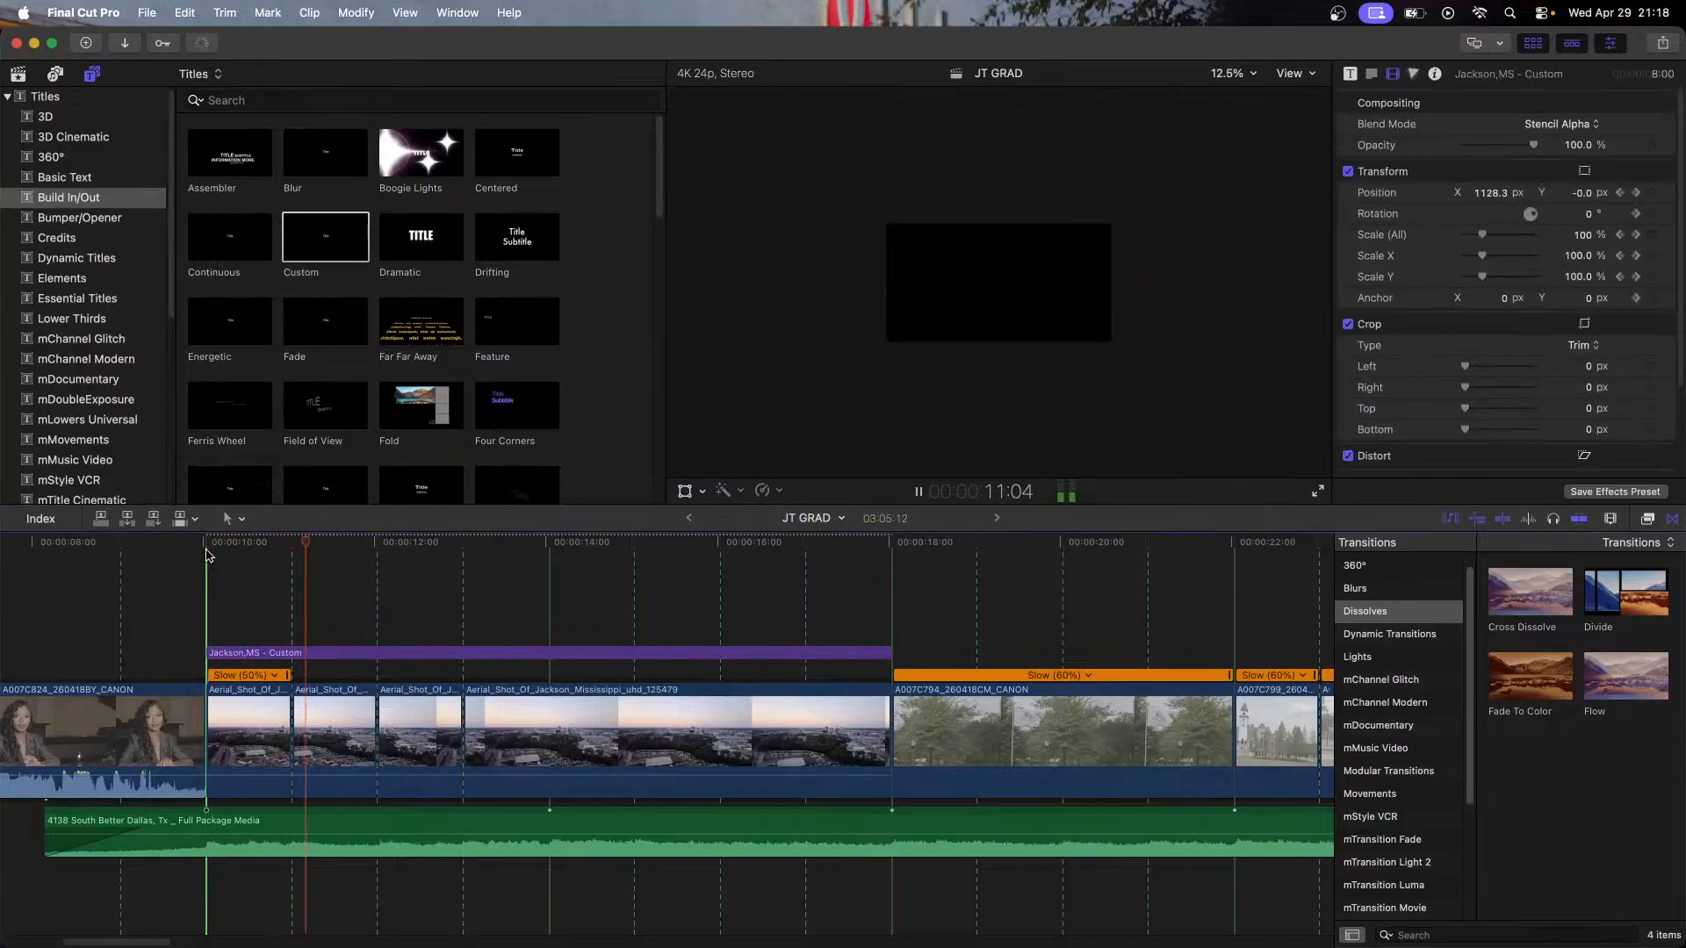
{"action": "key", "text": "space"}
Step: Replace the Jackson,MS title with a new Custom title starting at 10:01 and extend it to the end of the last aerial clip
{"action": "left_click", "coordinate": [379, 654]}
{"action": "key", "text": "Delete"}
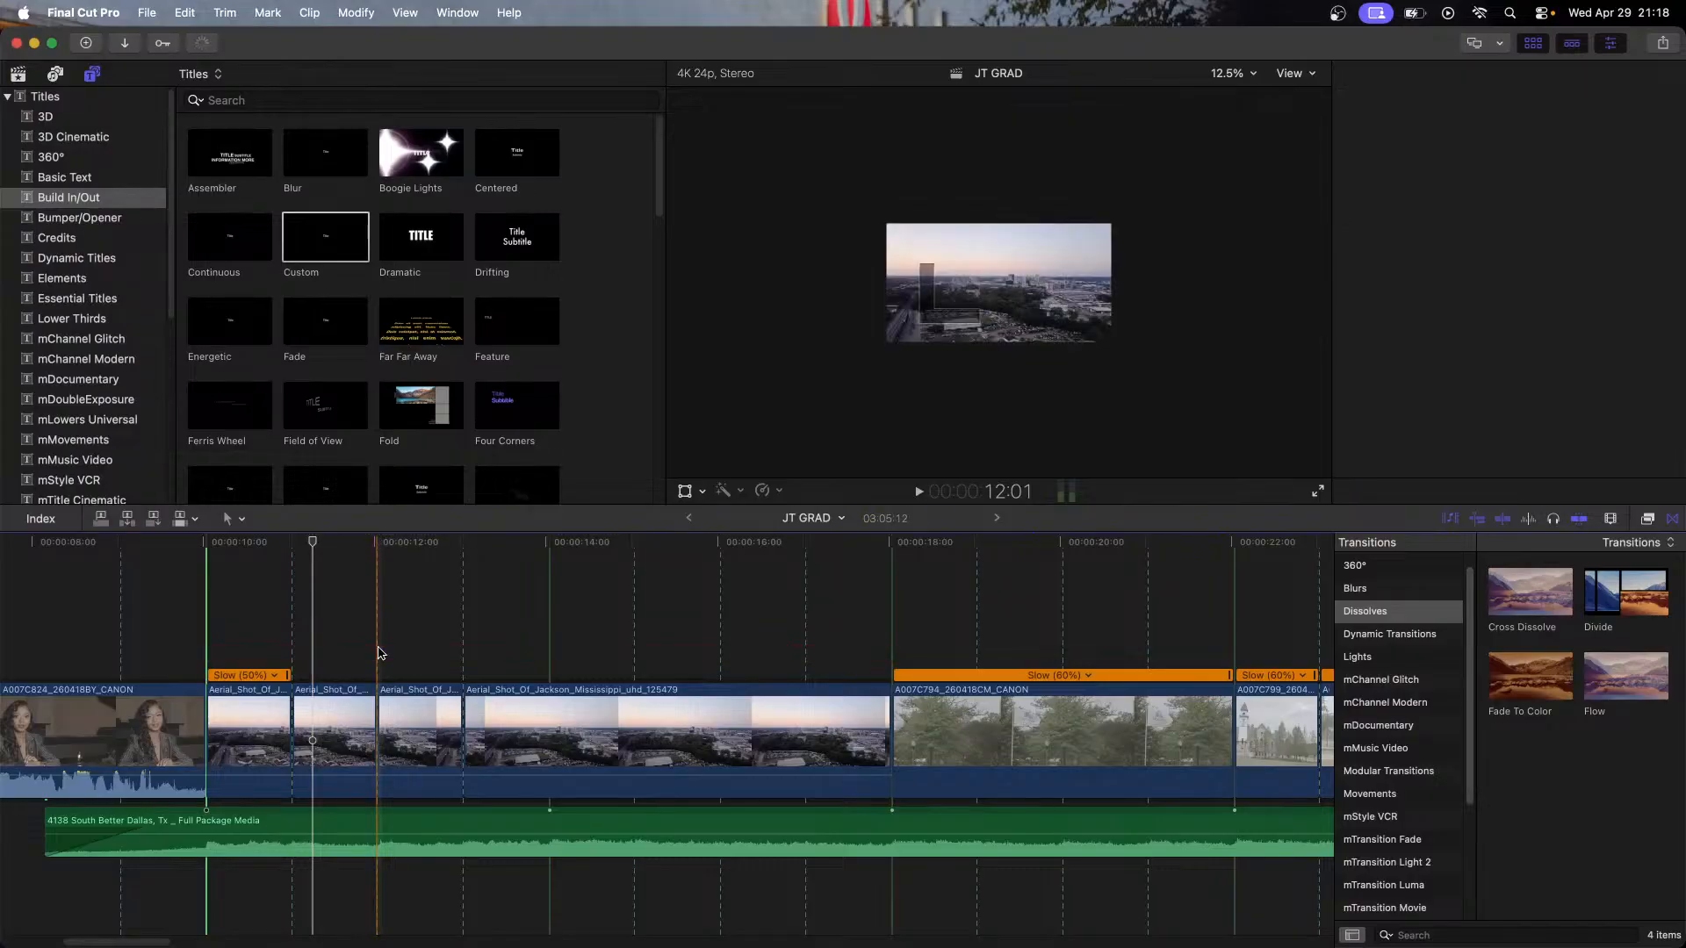
{"action": "left_click_drag", "start_coordinate": [325, 248], "coordinate": [212, 669]}
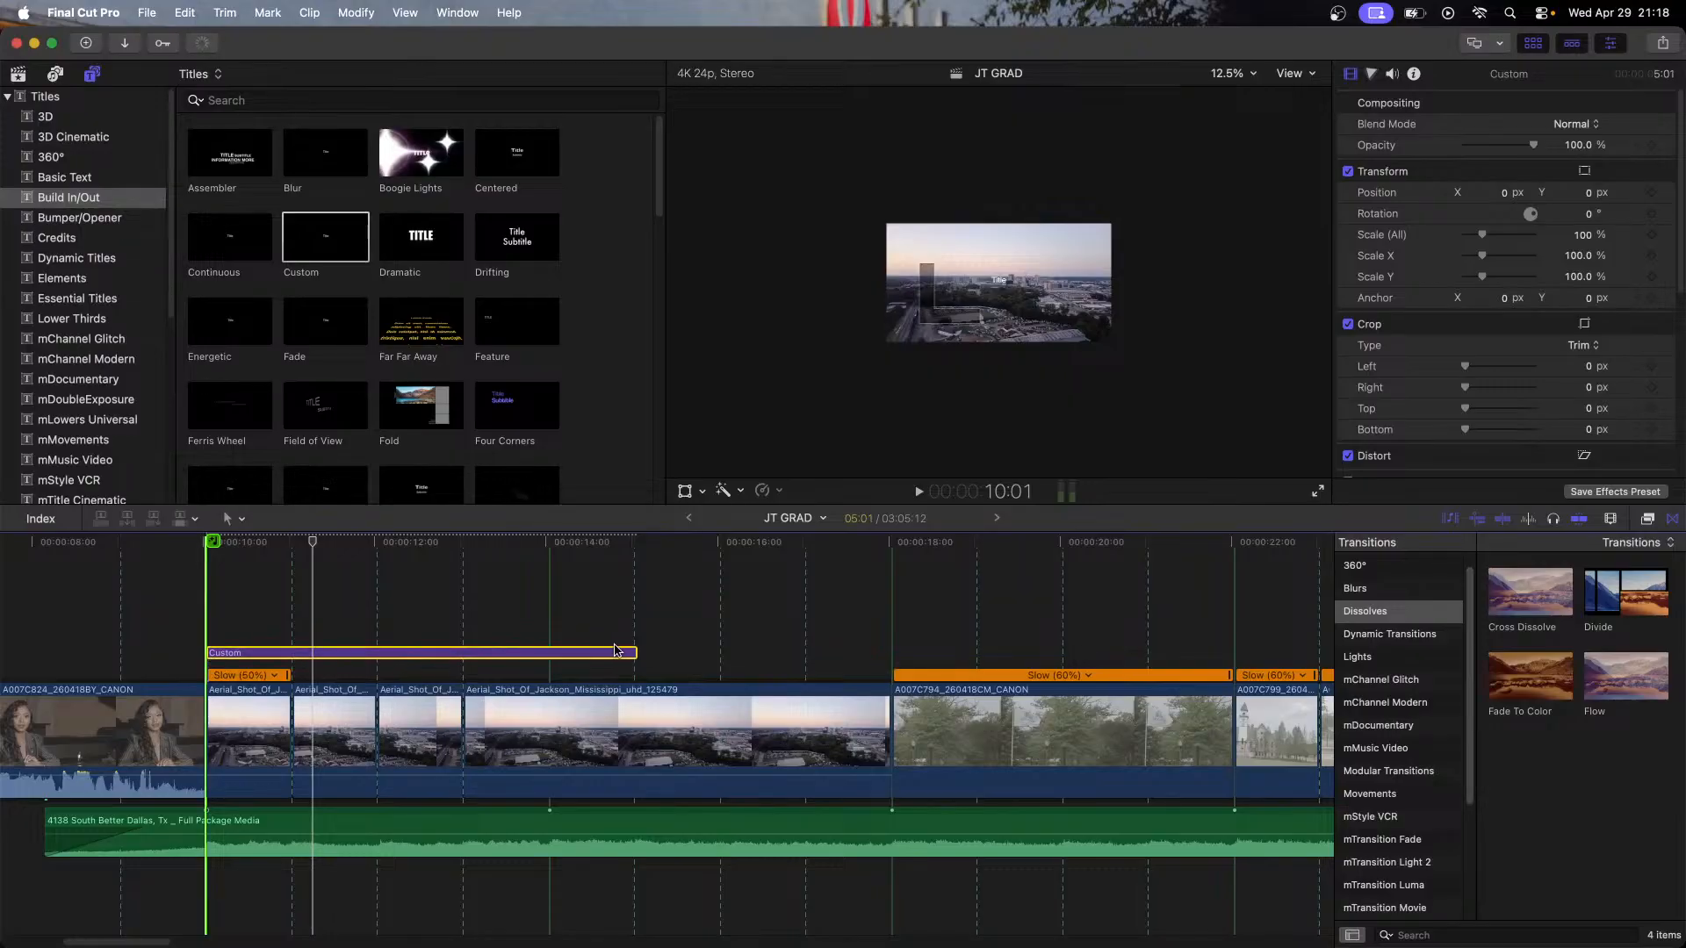
{"action": "left_click_drag", "start_coordinate": [635, 659], "coordinate": [892, 652]}
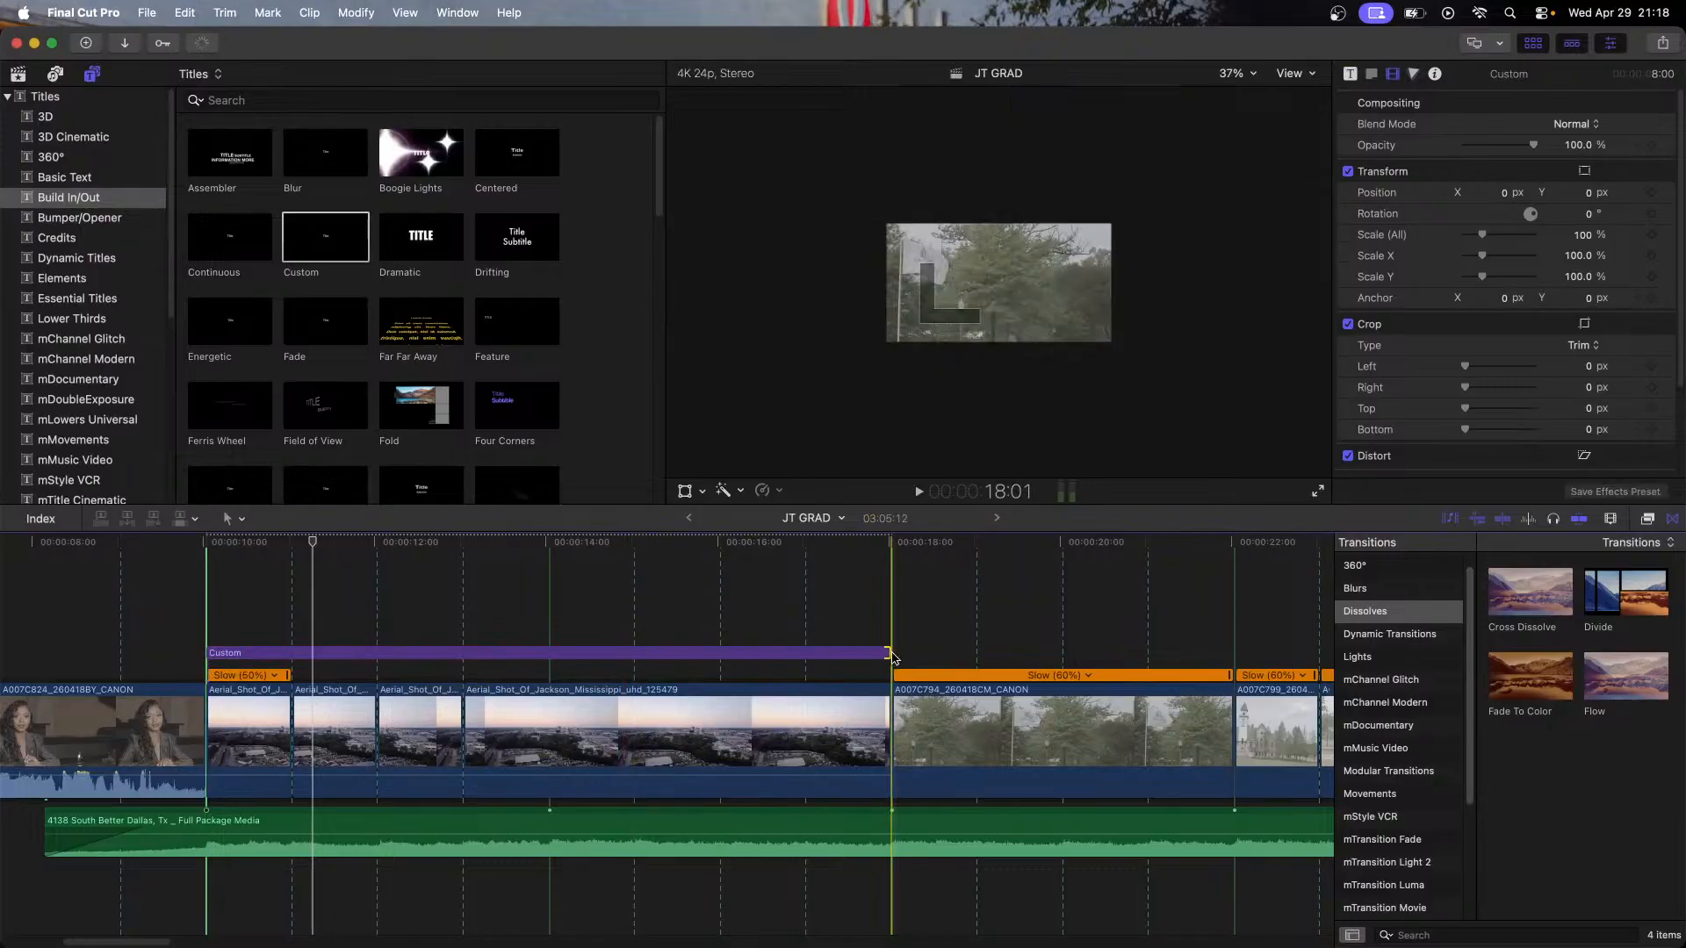
Step: Replace the new Custom title's placeholder text with "Jackson,ms"
{"action": "left_click", "coordinate": [1001, 281]}
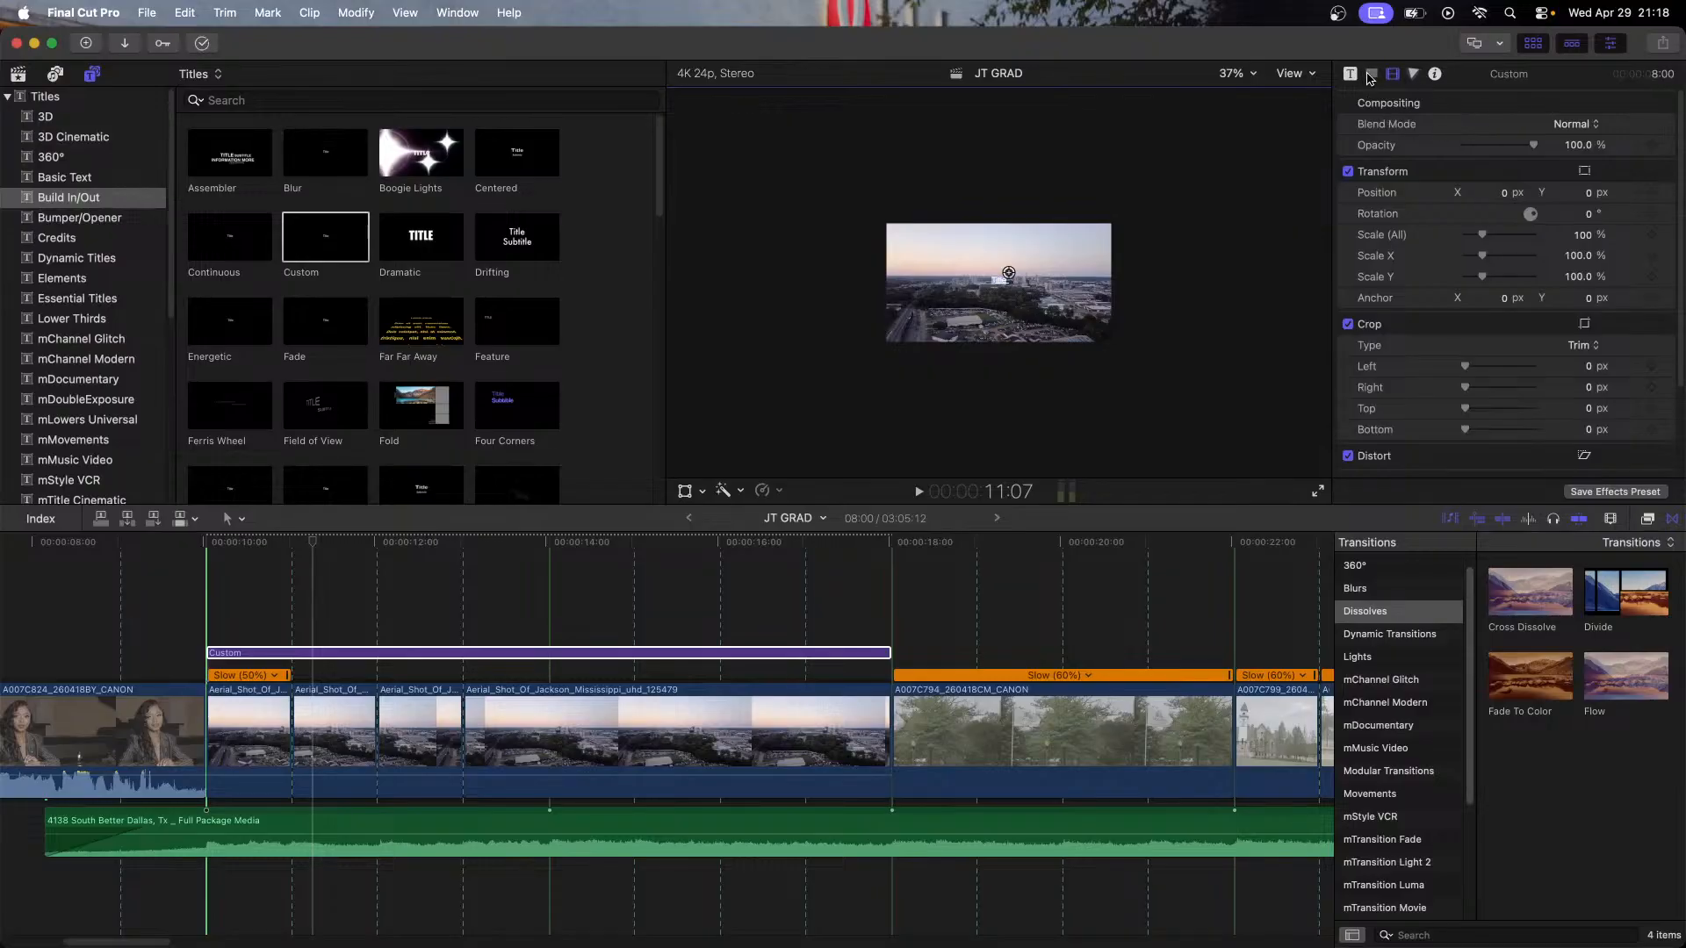
{"action": "left_click", "coordinate": [1370, 74]}
{"action": "triple_click", "coordinate": [1400, 156]}
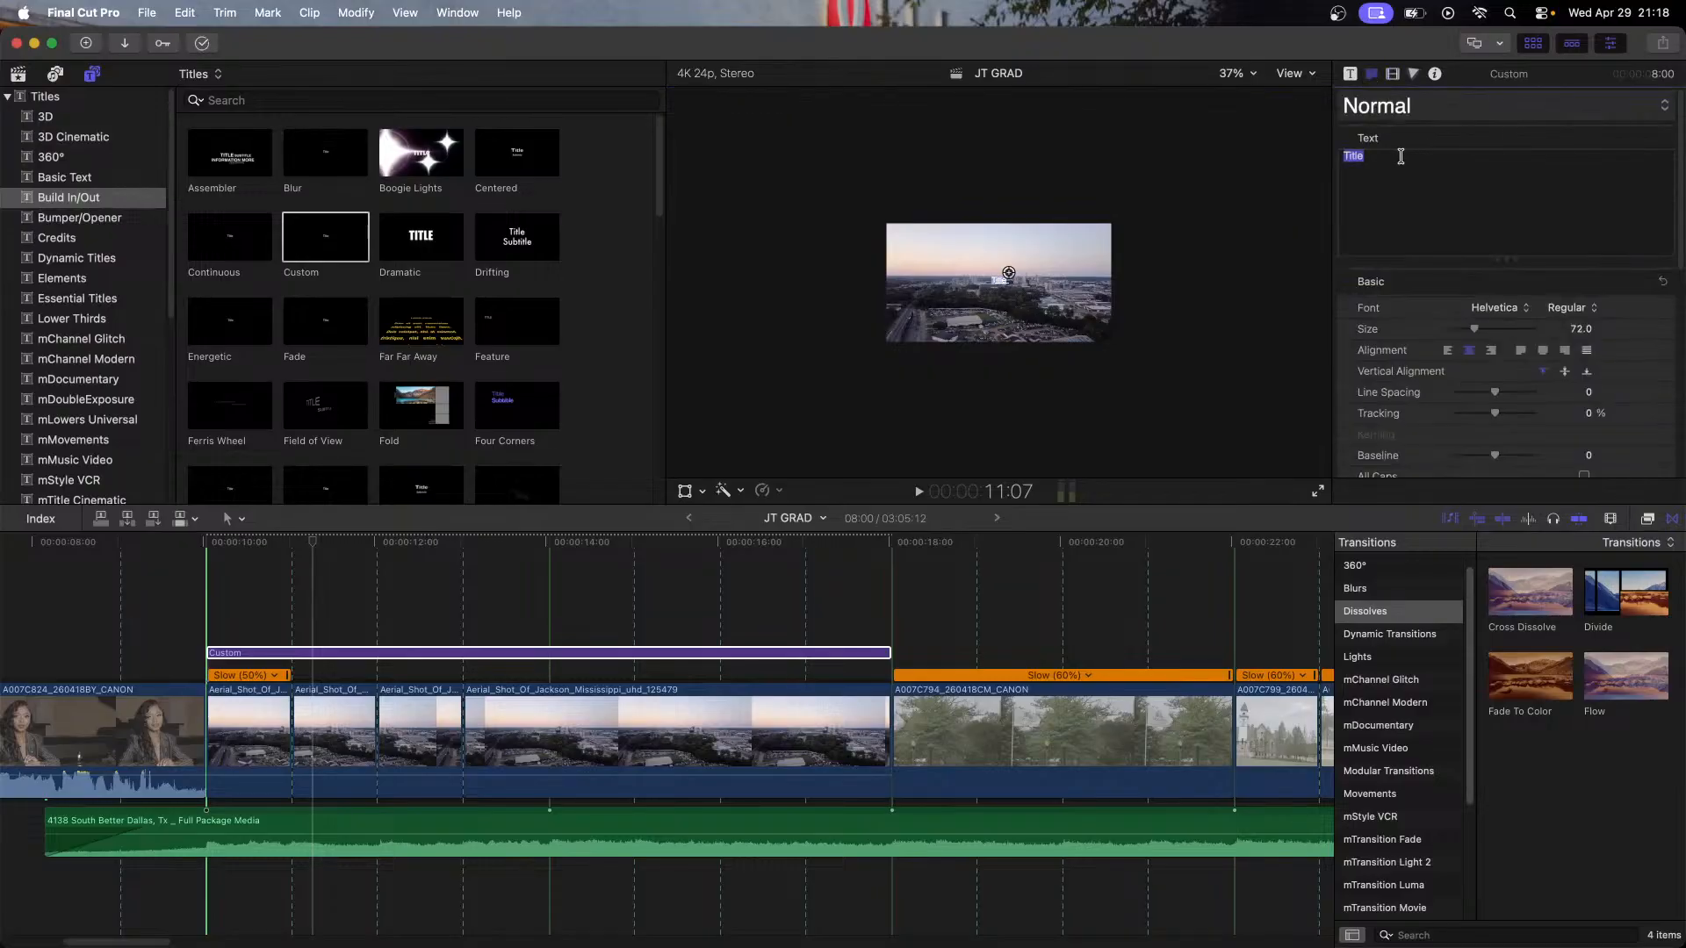
{"action": "type", "text": "Jackson"}
{"action": "key", "text": "BackSpace"}
{"action": "type", "text": ","}
{"action": "type", "text": "son"}
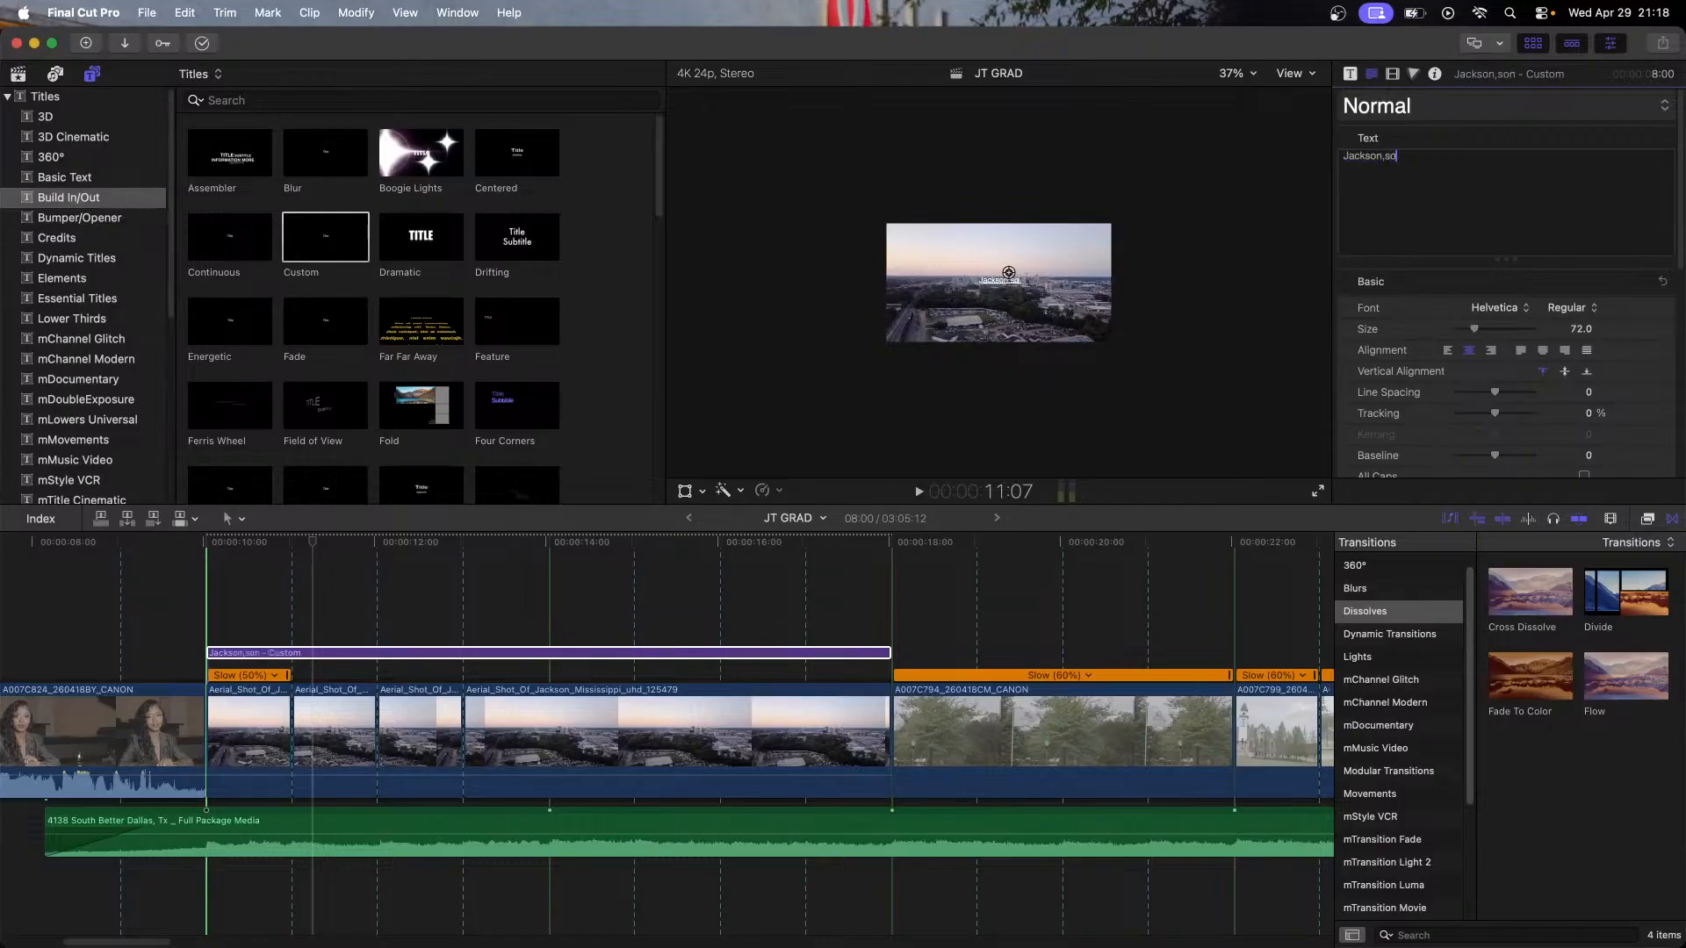
{"action": "key", "text": "BackSpace"}
{"action": "key", "text": "BackSpace"}
{"action": "key", "text": "BackSpace"}
{"action": "type", "text": "ms"}
Step: Set the title text to all caps in the Impact font
{"action": "left_click", "coordinate": [1583, 475]}
{"action": "left_click", "coordinate": [1502, 308]}
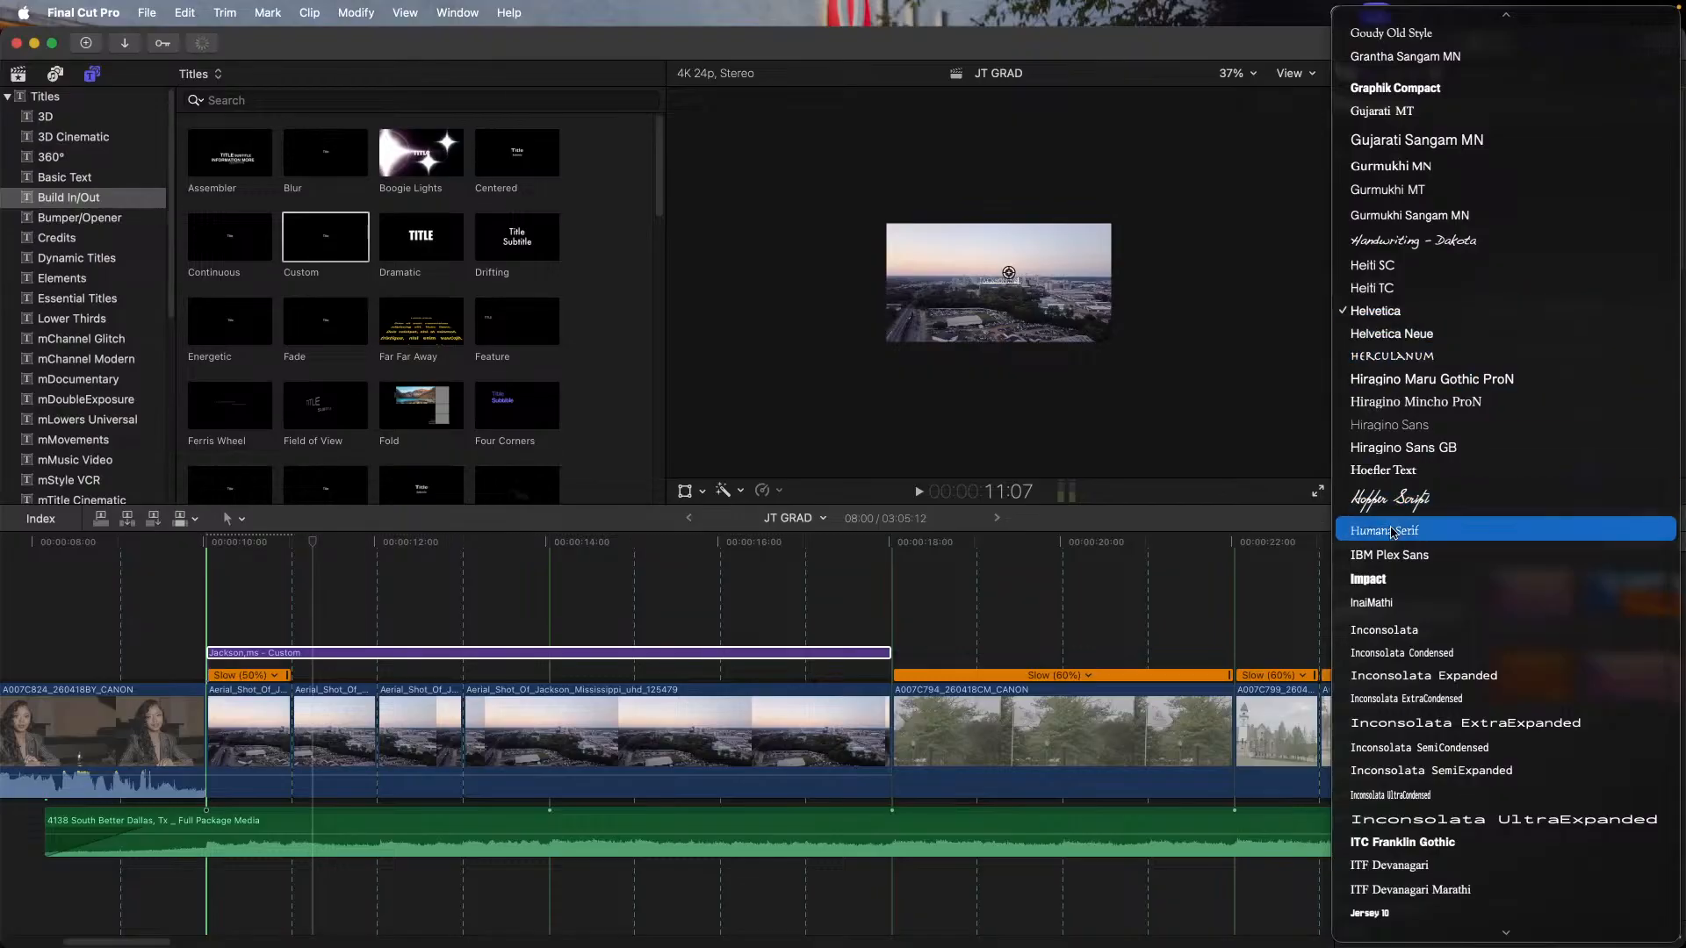
{"action": "left_click", "coordinate": [1390, 576]}
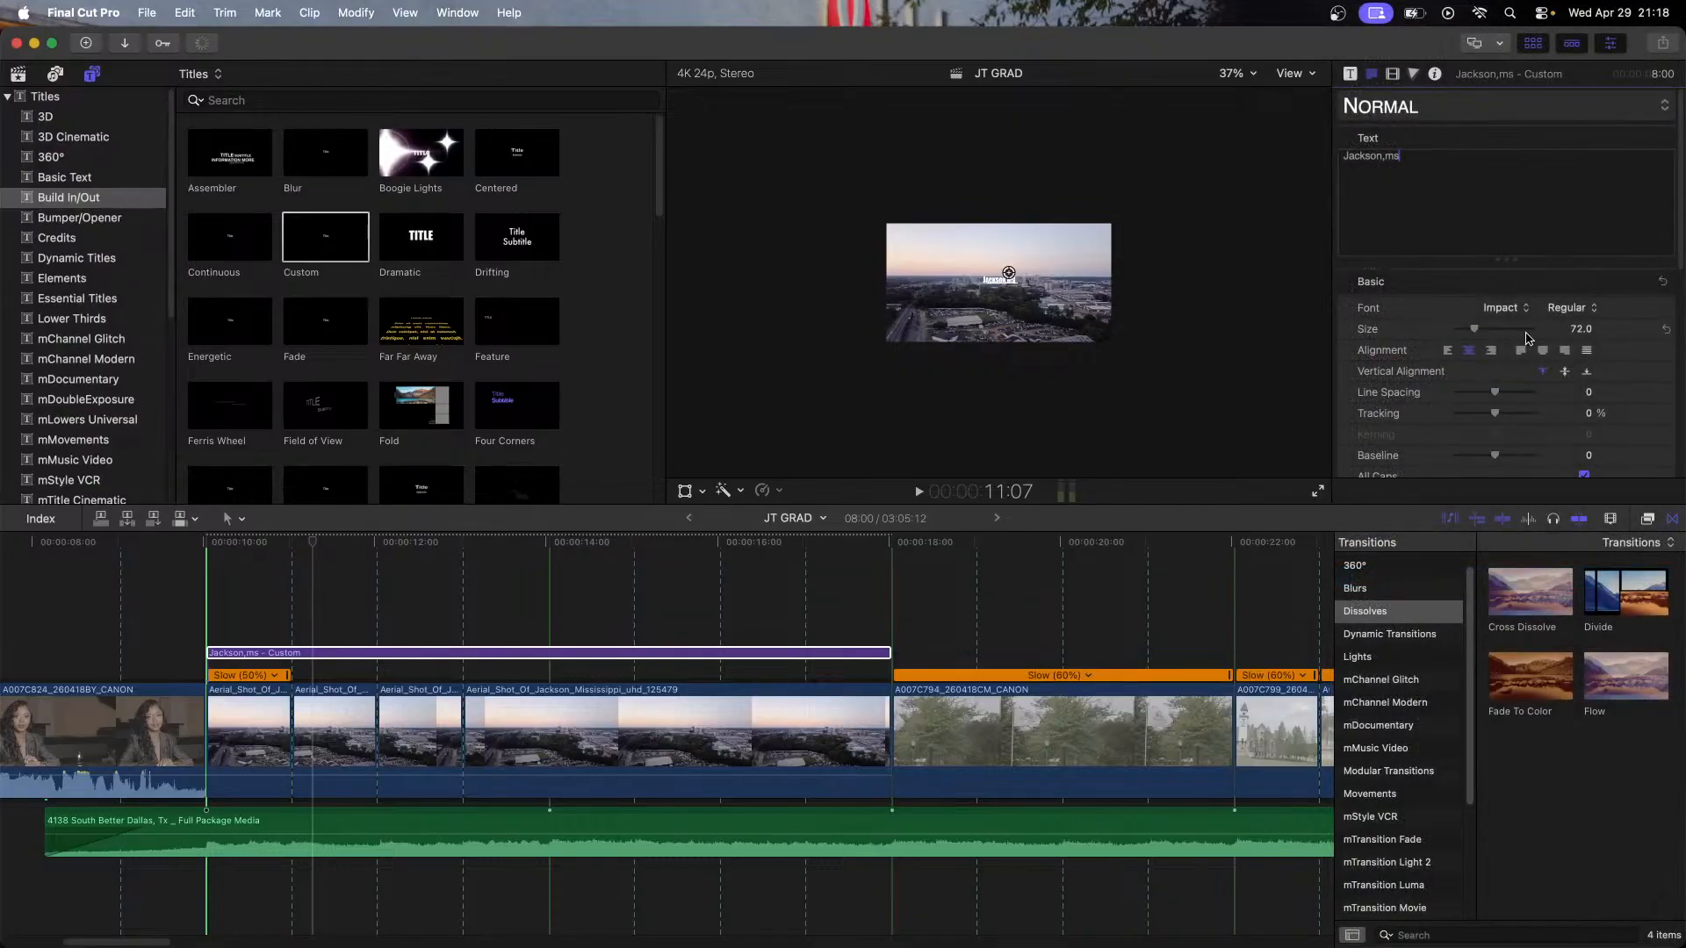
Step: Enlarge the title text to size 1509 and move it down so its letters fill the height of the video frame
{"action": "left_click_drag", "start_coordinate": [1475, 331], "coordinate": [1510, 338]}
{"action": "left_click", "coordinate": [1574, 314]}
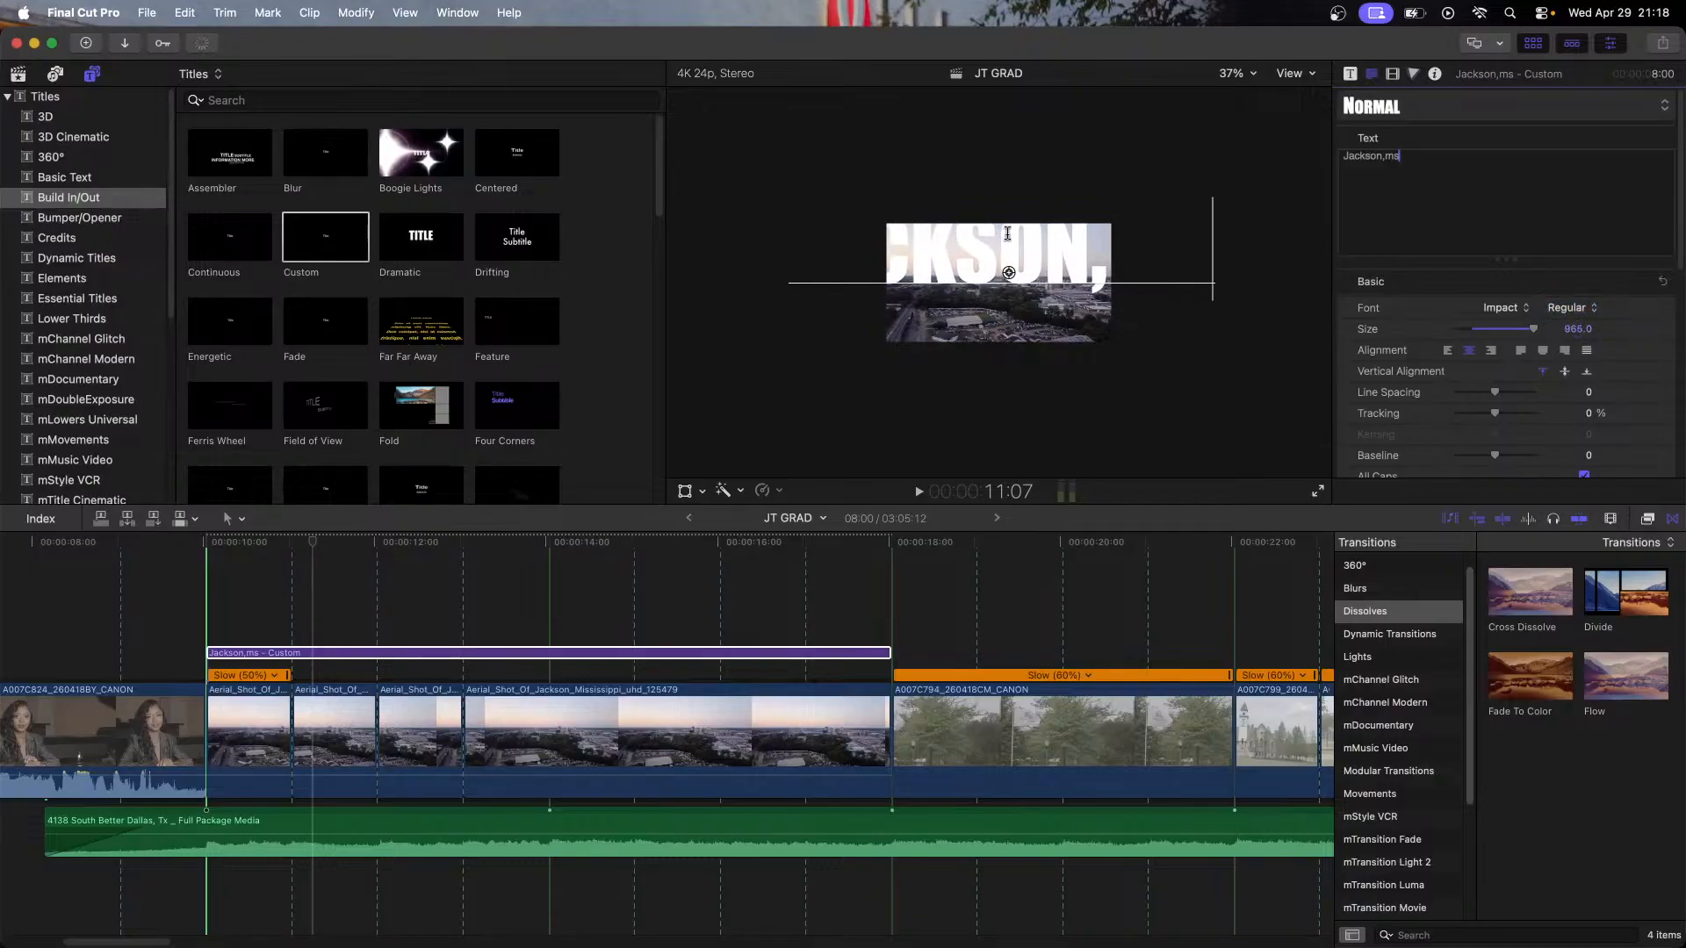
{"action": "left_click_drag", "start_coordinate": [1009, 274], "coordinate": [1010, 308]}
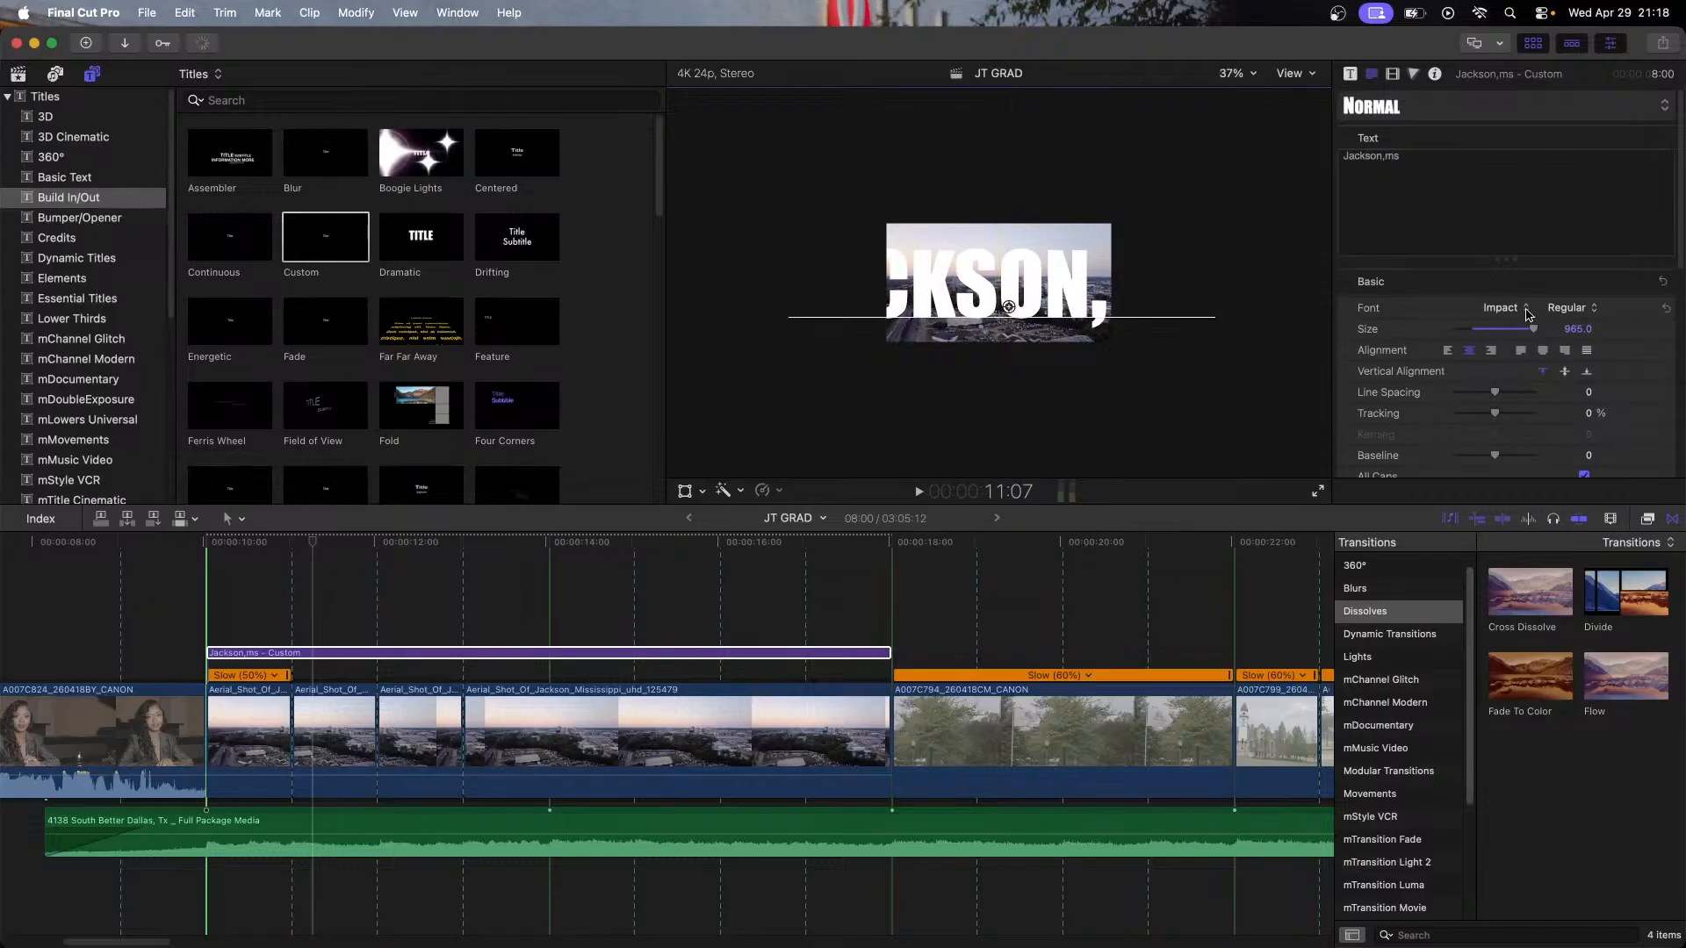
{"action": "left_click_drag", "start_coordinate": [1576, 330], "coordinate": [1576, 341]}
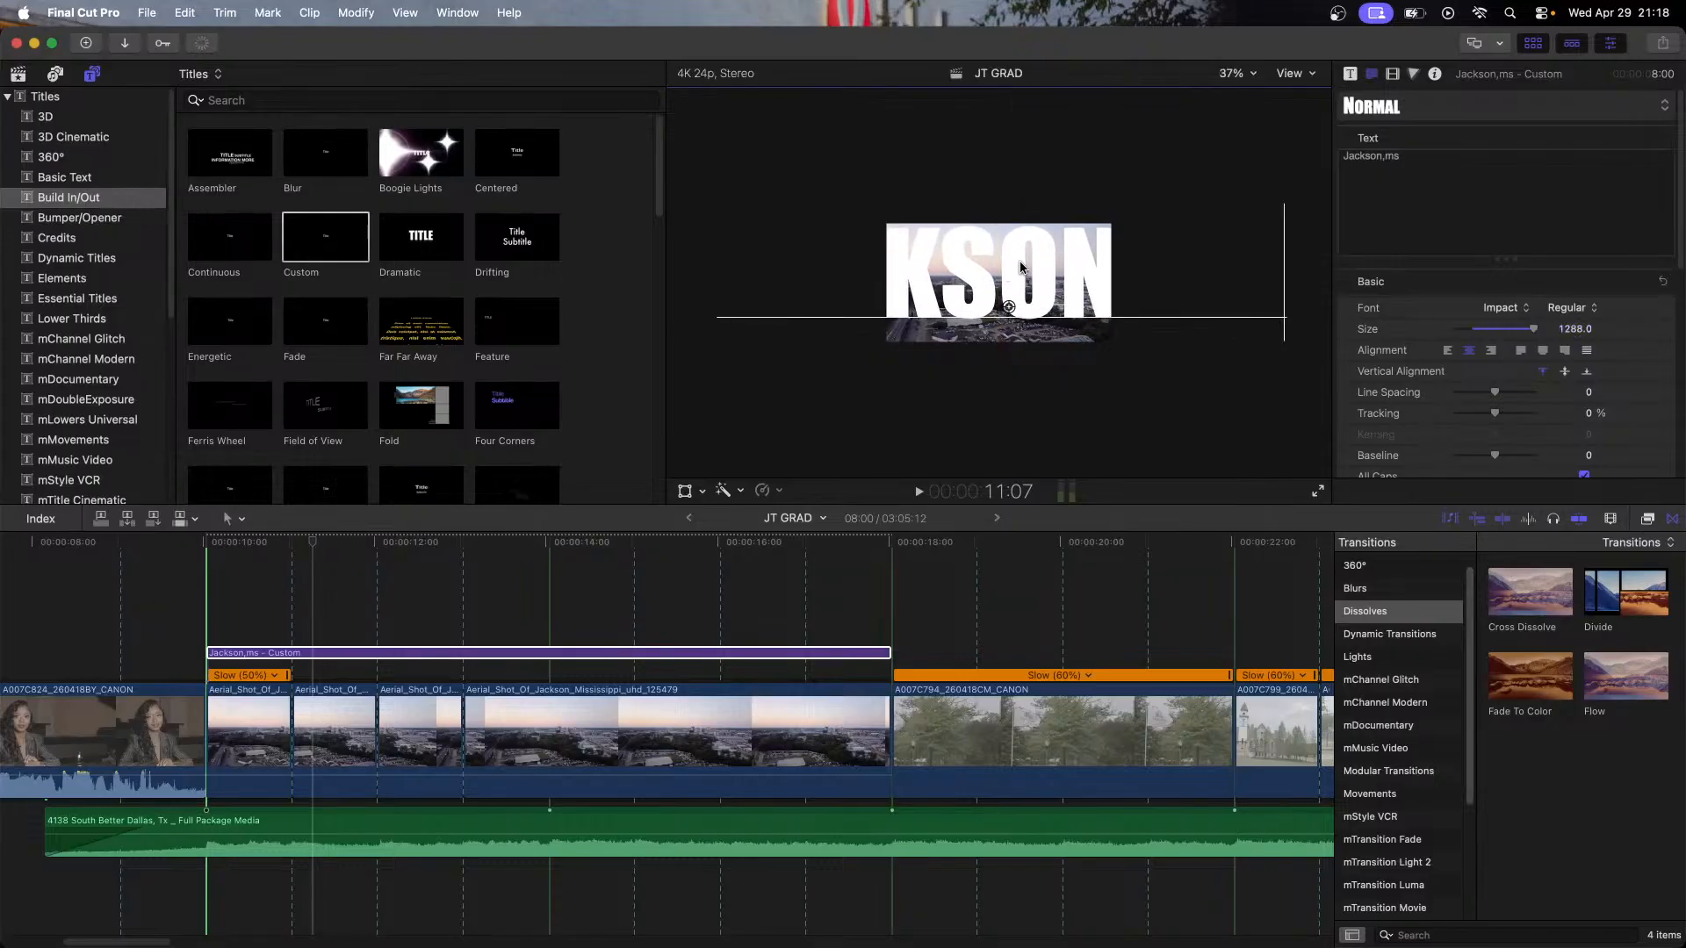
{"action": "left_click_drag", "start_coordinate": [1012, 307], "coordinate": [1019, 324]}
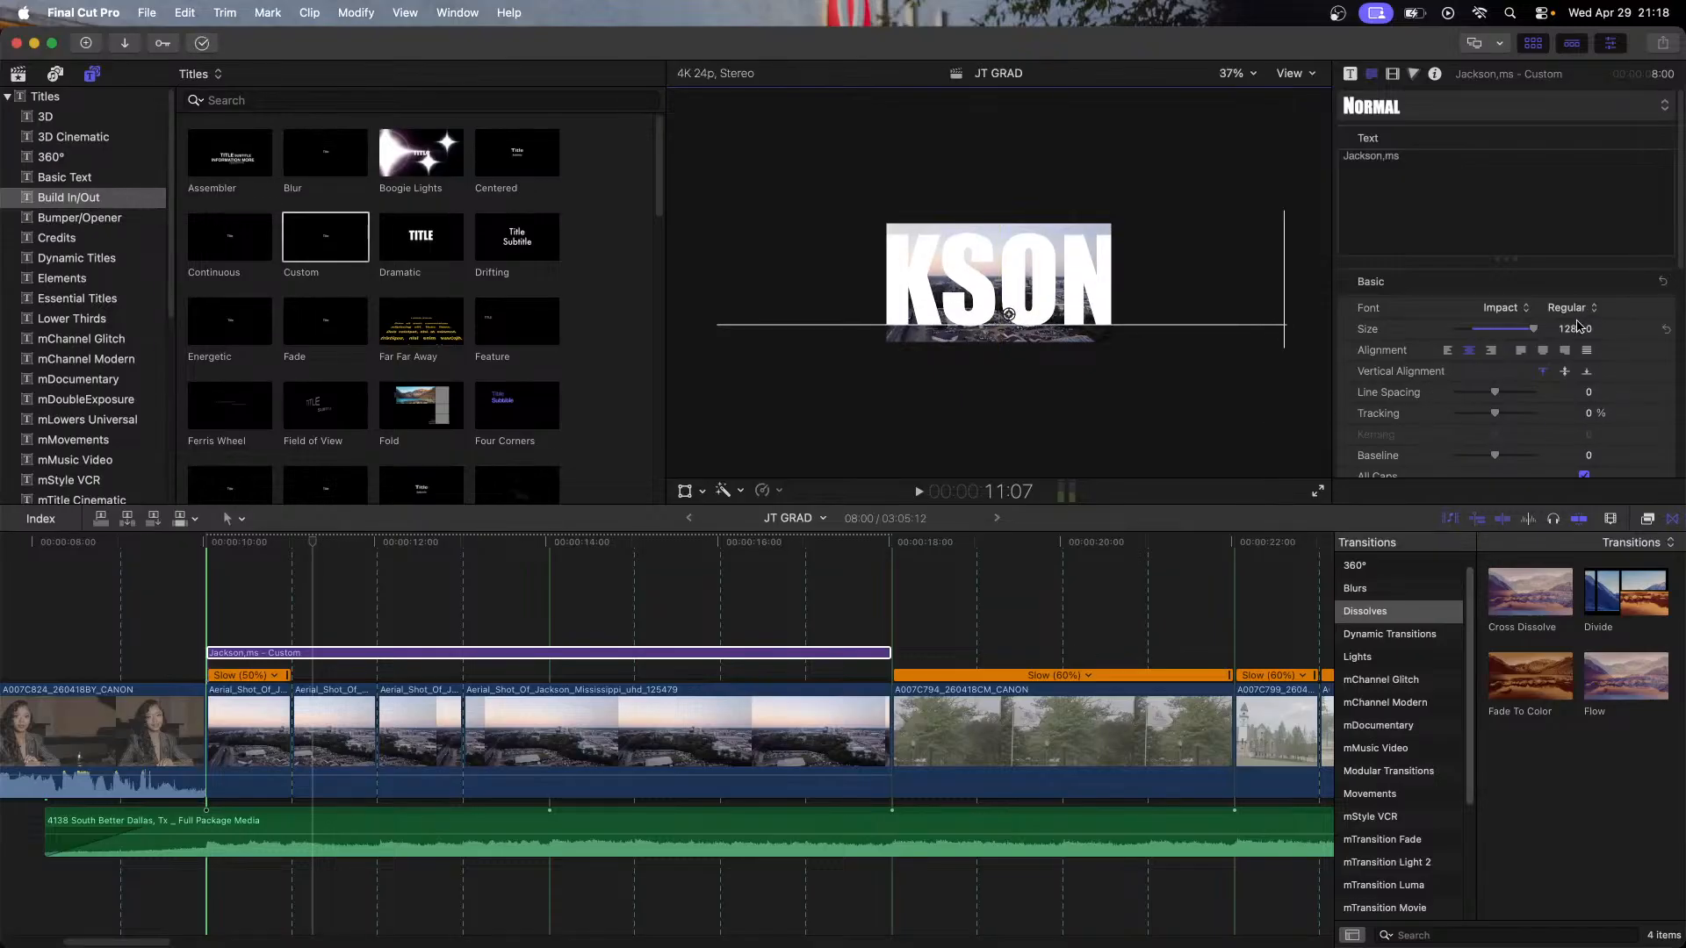
{"action": "left_click_drag", "start_coordinate": [1578, 327], "coordinate": [1578, 336]}
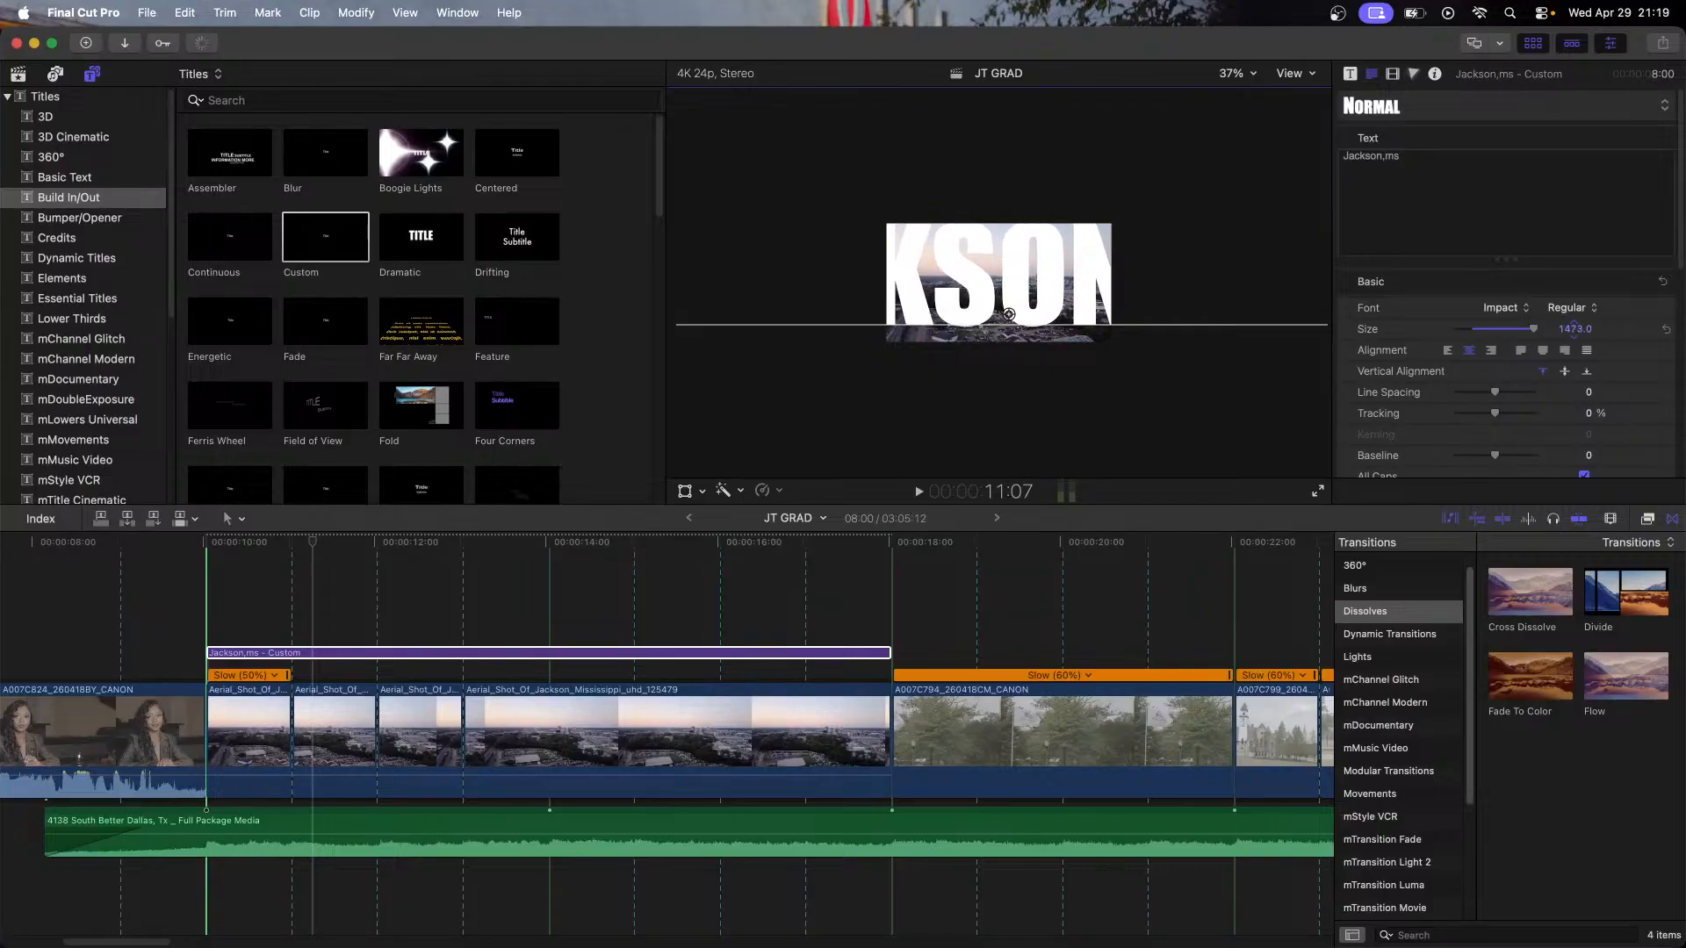
{"action": "left_click_drag", "start_coordinate": [1009, 314], "coordinate": [1011, 323]}
{"action": "left_click_drag", "start_coordinate": [1569, 327], "coordinate": [1576, 329]}
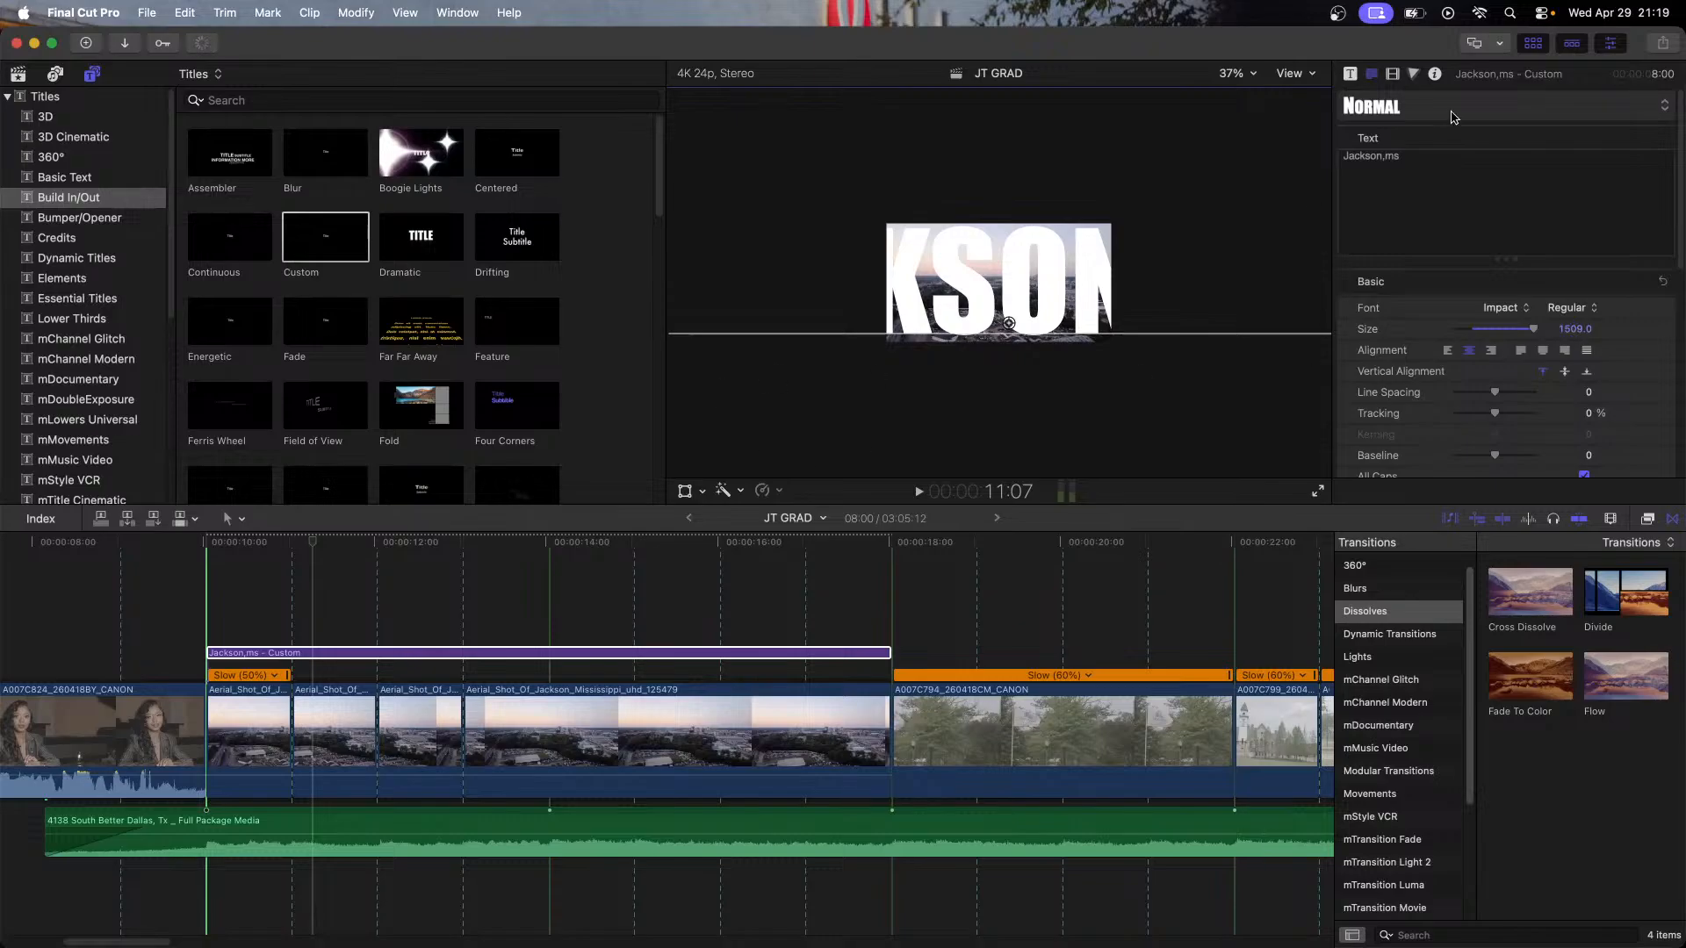
Step: Set the title's blend mode to Stencil Luma and switch it to Stencil Alpha
{"action": "left_click", "coordinate": [1375, 75]}
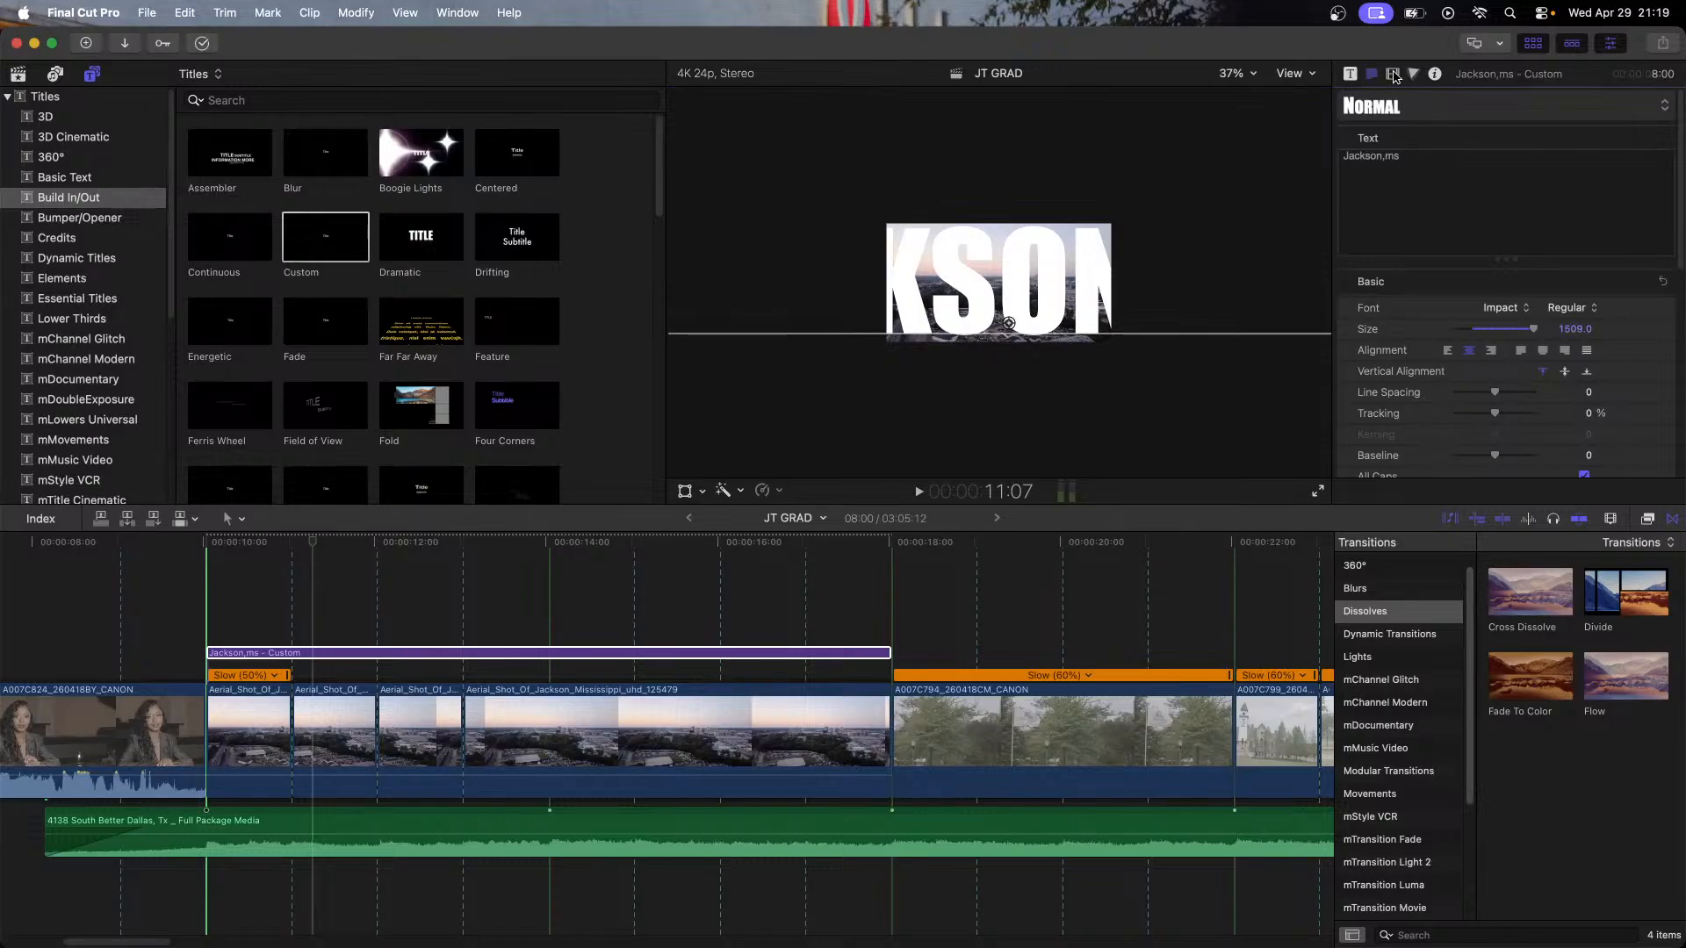
{"action": "left_click", "coordinate": [1393, 75]}
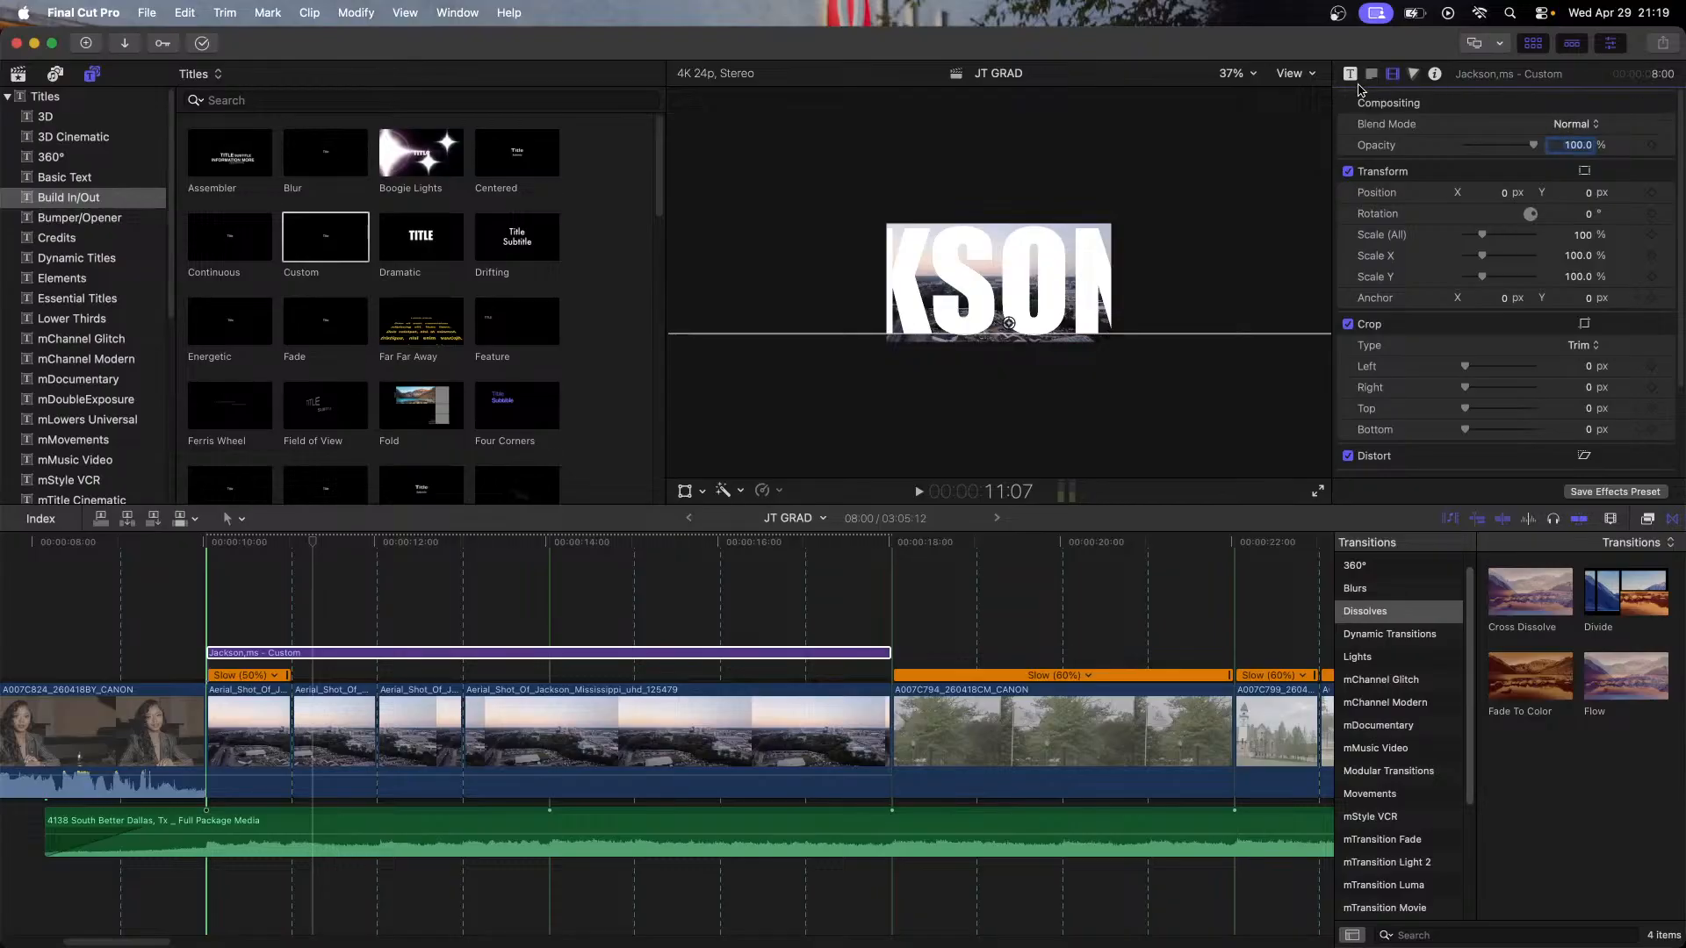
{"action": "left_click", "coordinate": [1573, 124]}
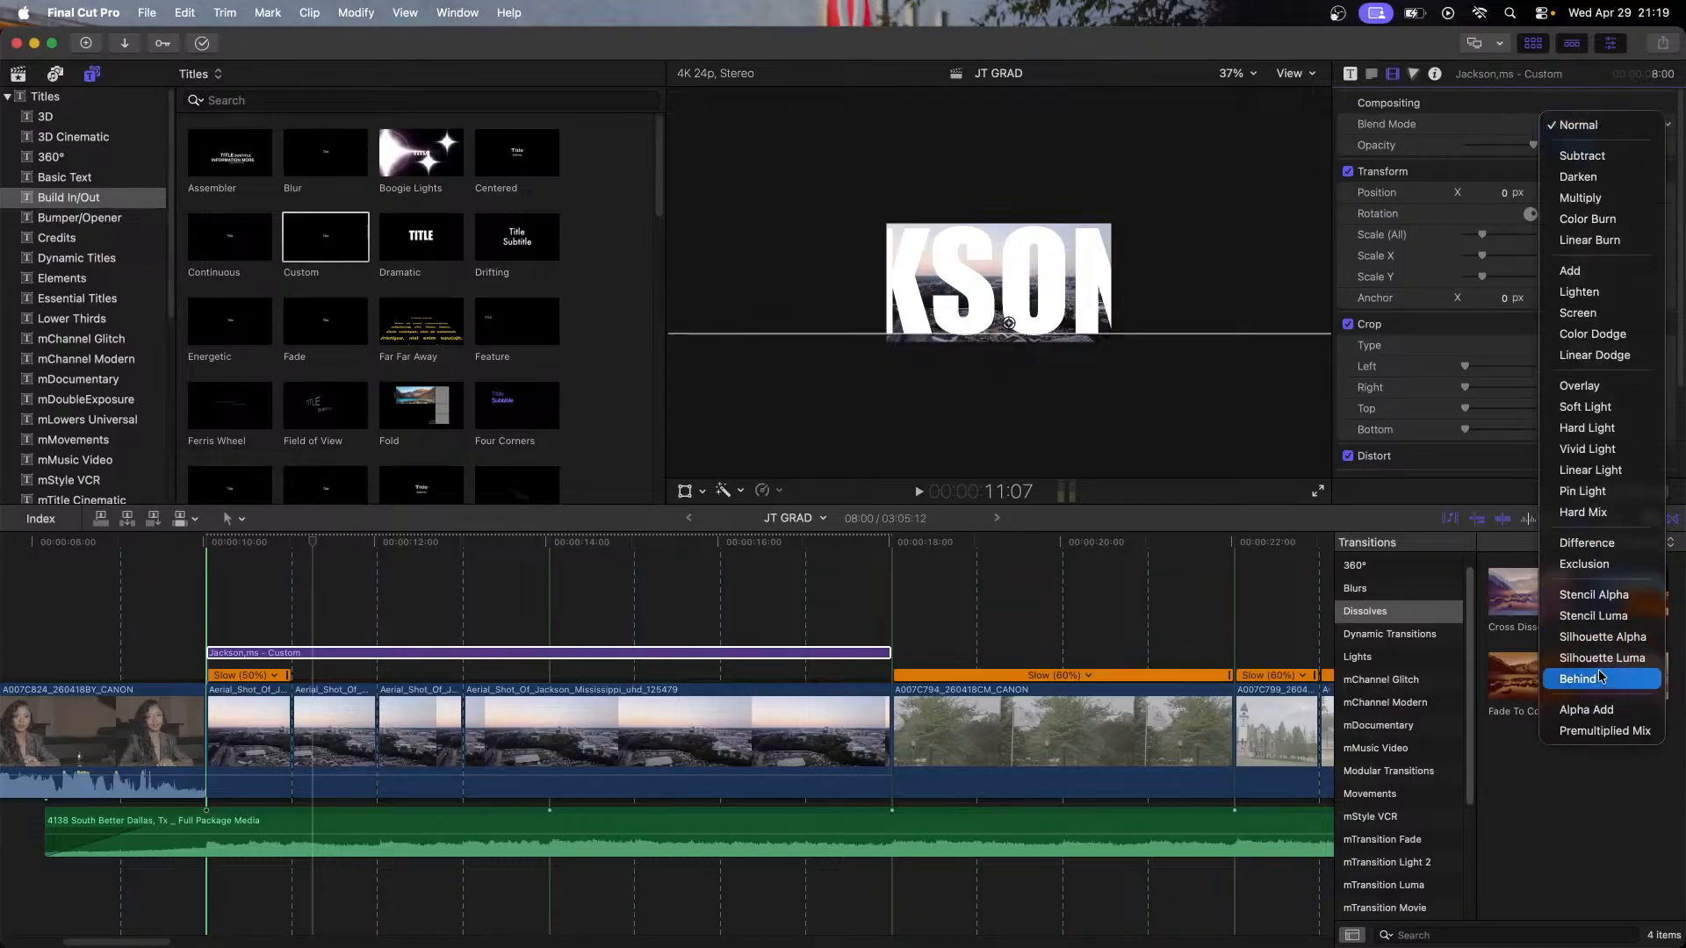
{"action": "left_click", "coordinate": [1614, 616]}
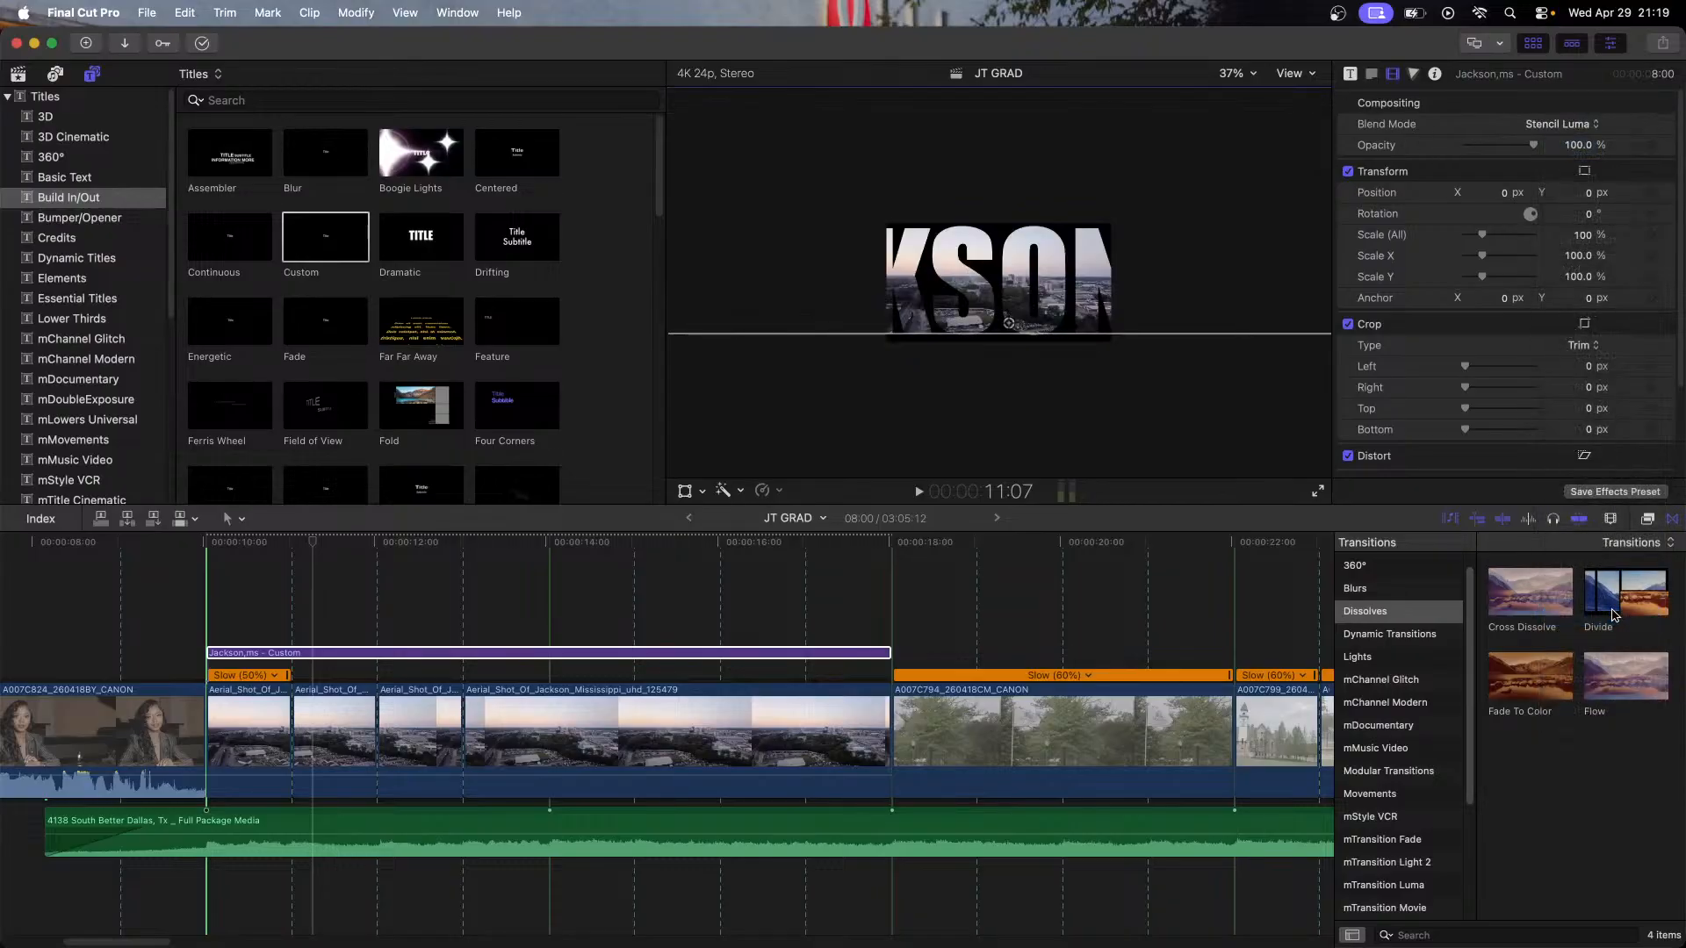
{"action": "left_click", "coordinate": [1569, 124]}
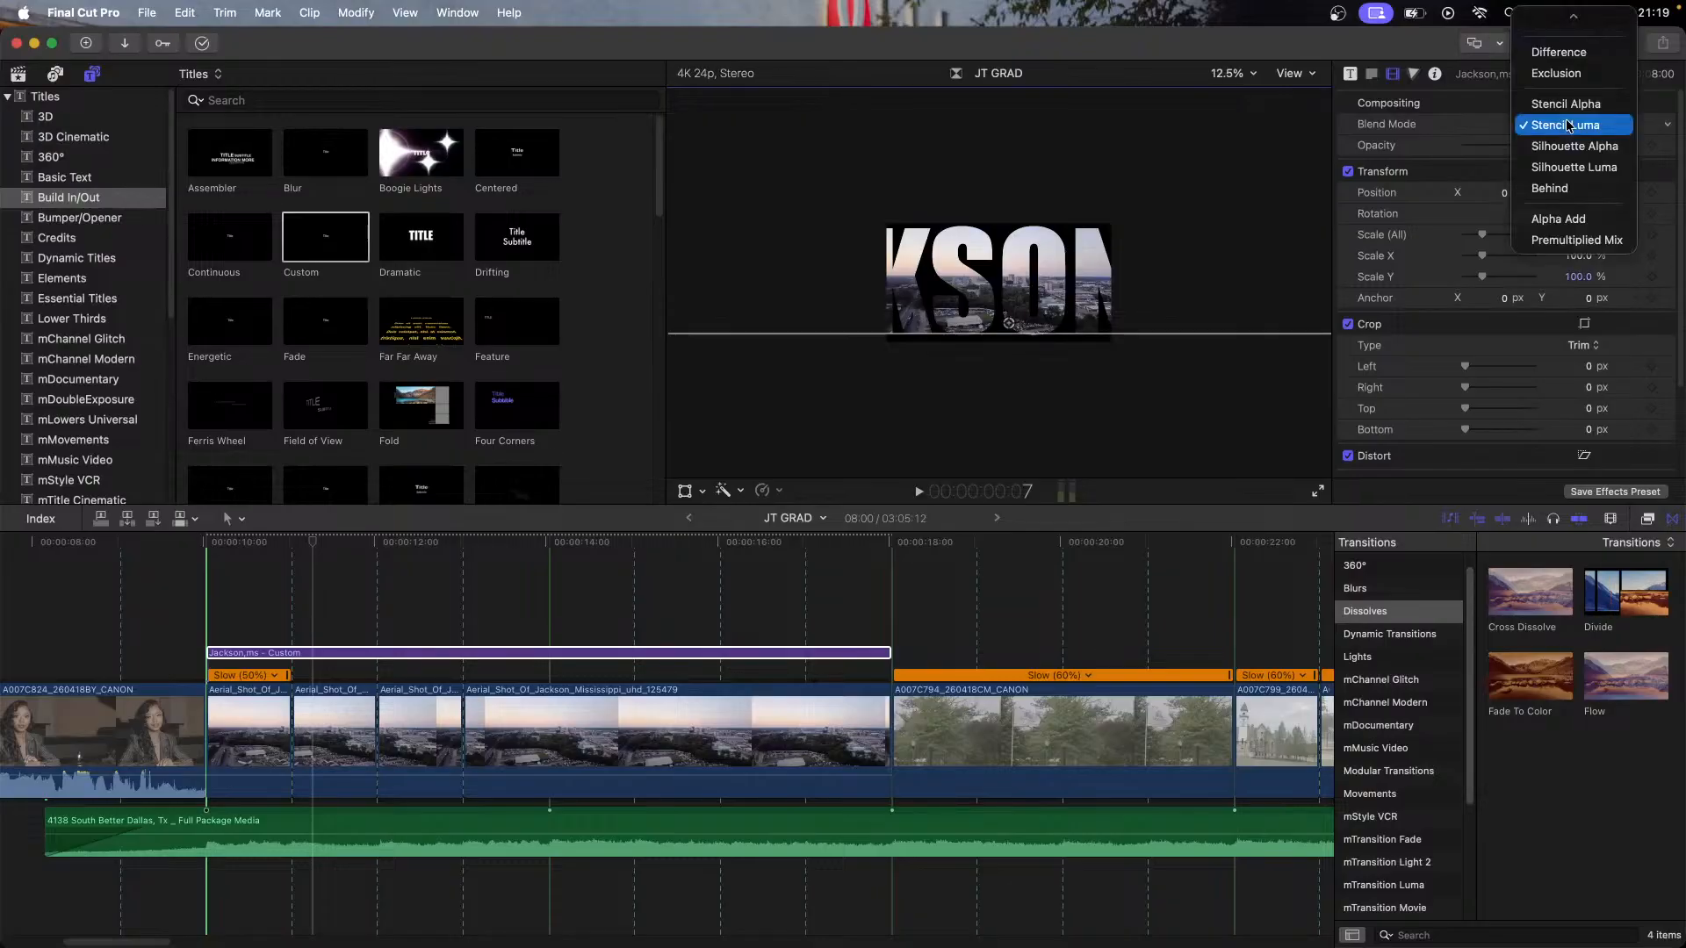
{"action": "left_click", "coordinate": [1575, 105]}
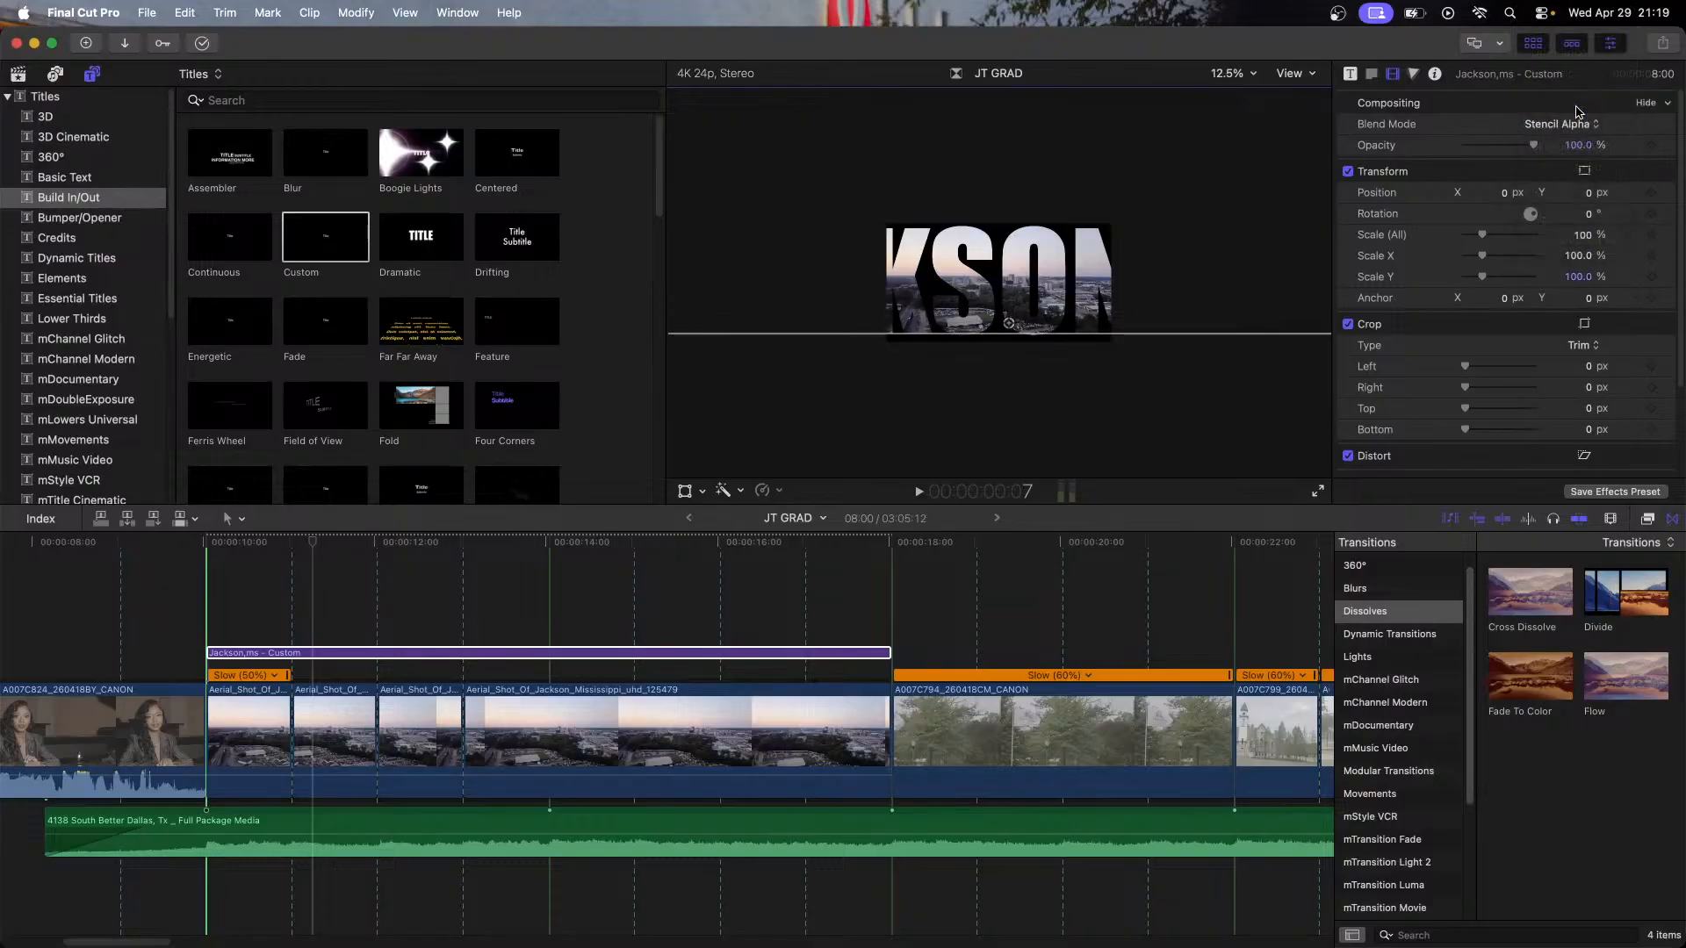
Step: Try the Silhouette Alpha and Silhouette Luma blend modes on the title, and return it to Stencil Alpha
{"action": "left_click", "coordinate": [1568, 121]}
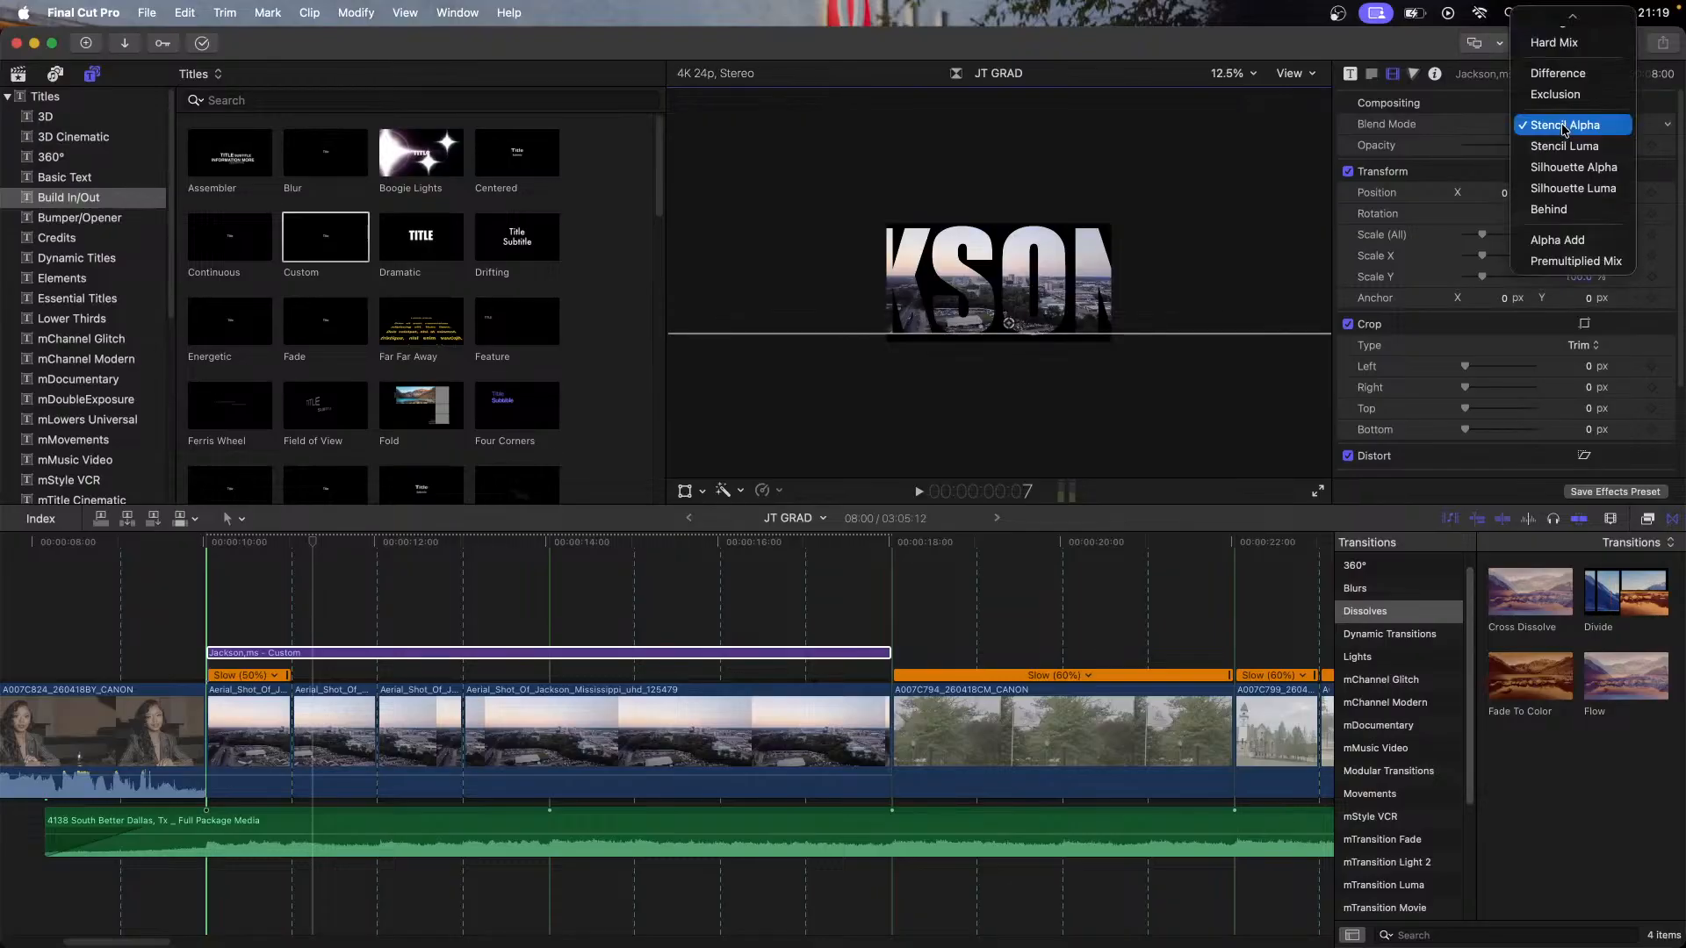
{"action": "left_click", "coordinate": [1567, 167]}
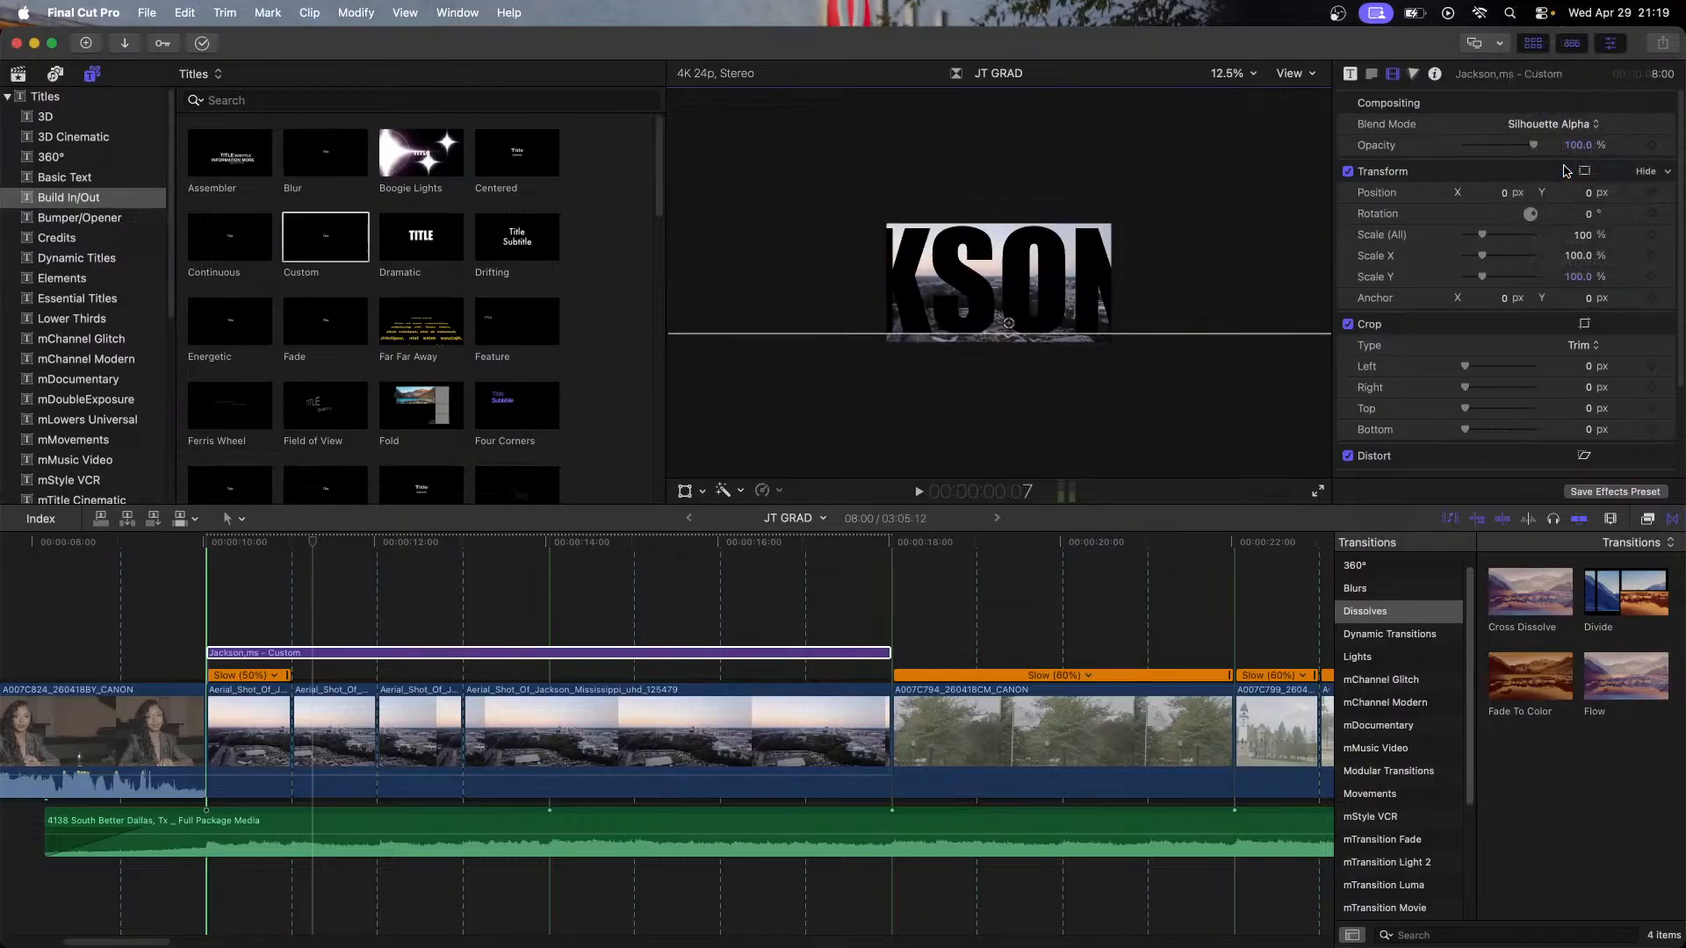
{"action": "left_click", "coordinate": [1559, 124]}
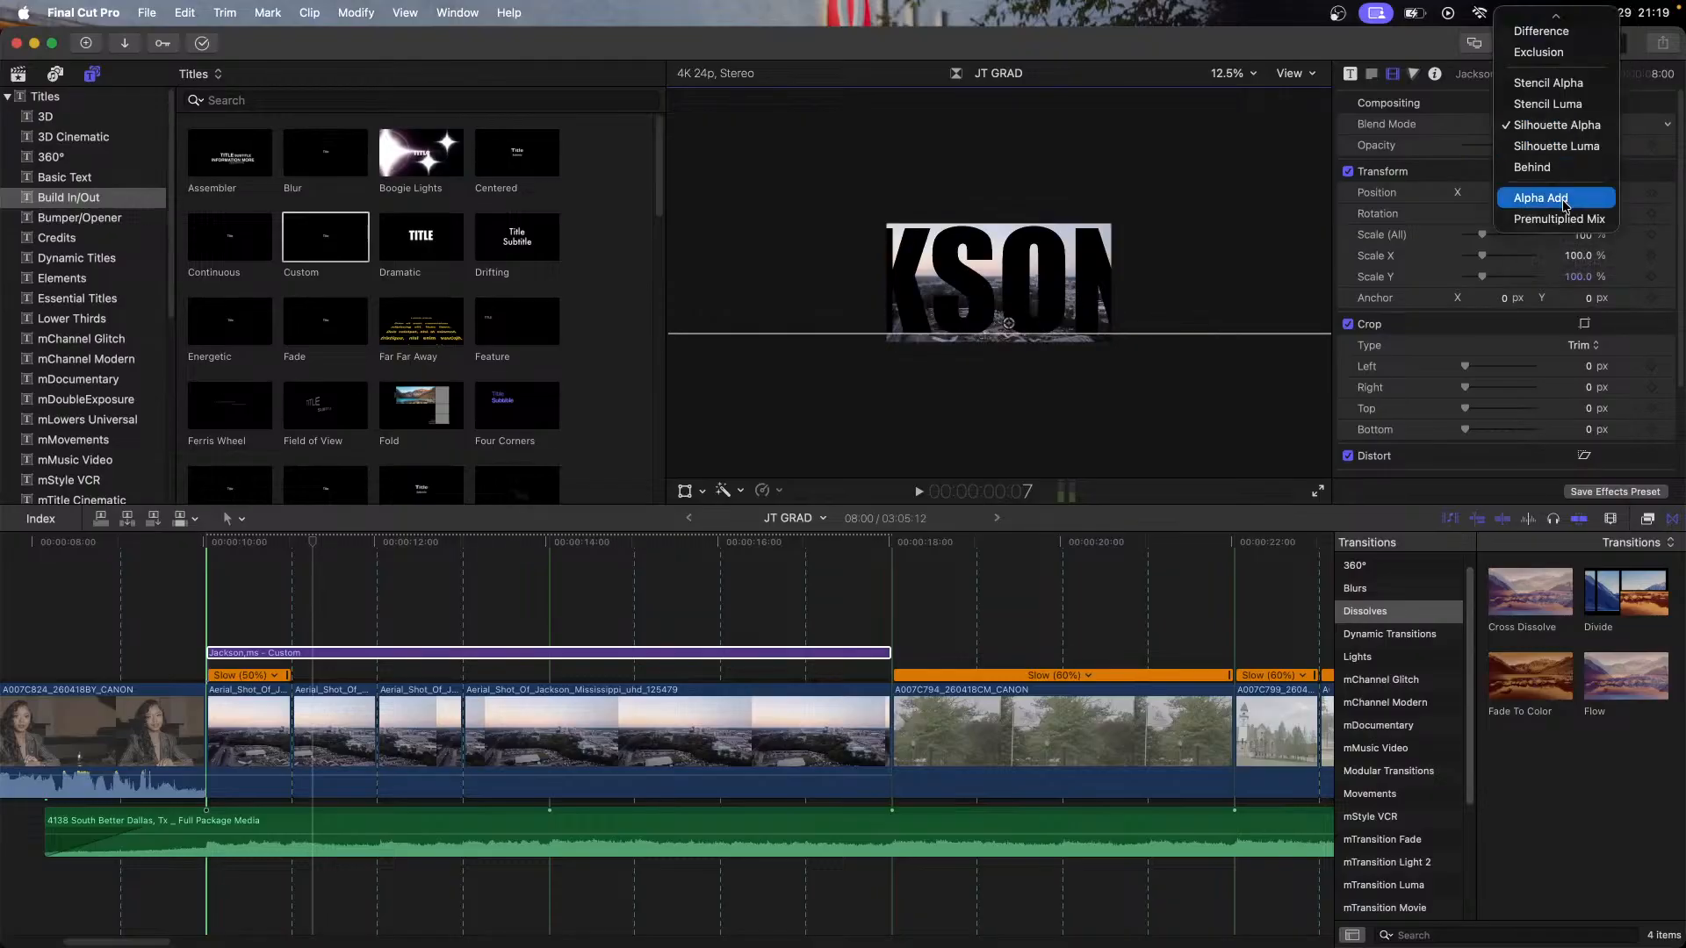
{"action": "left_click", "coordinate": [1564, 147]}
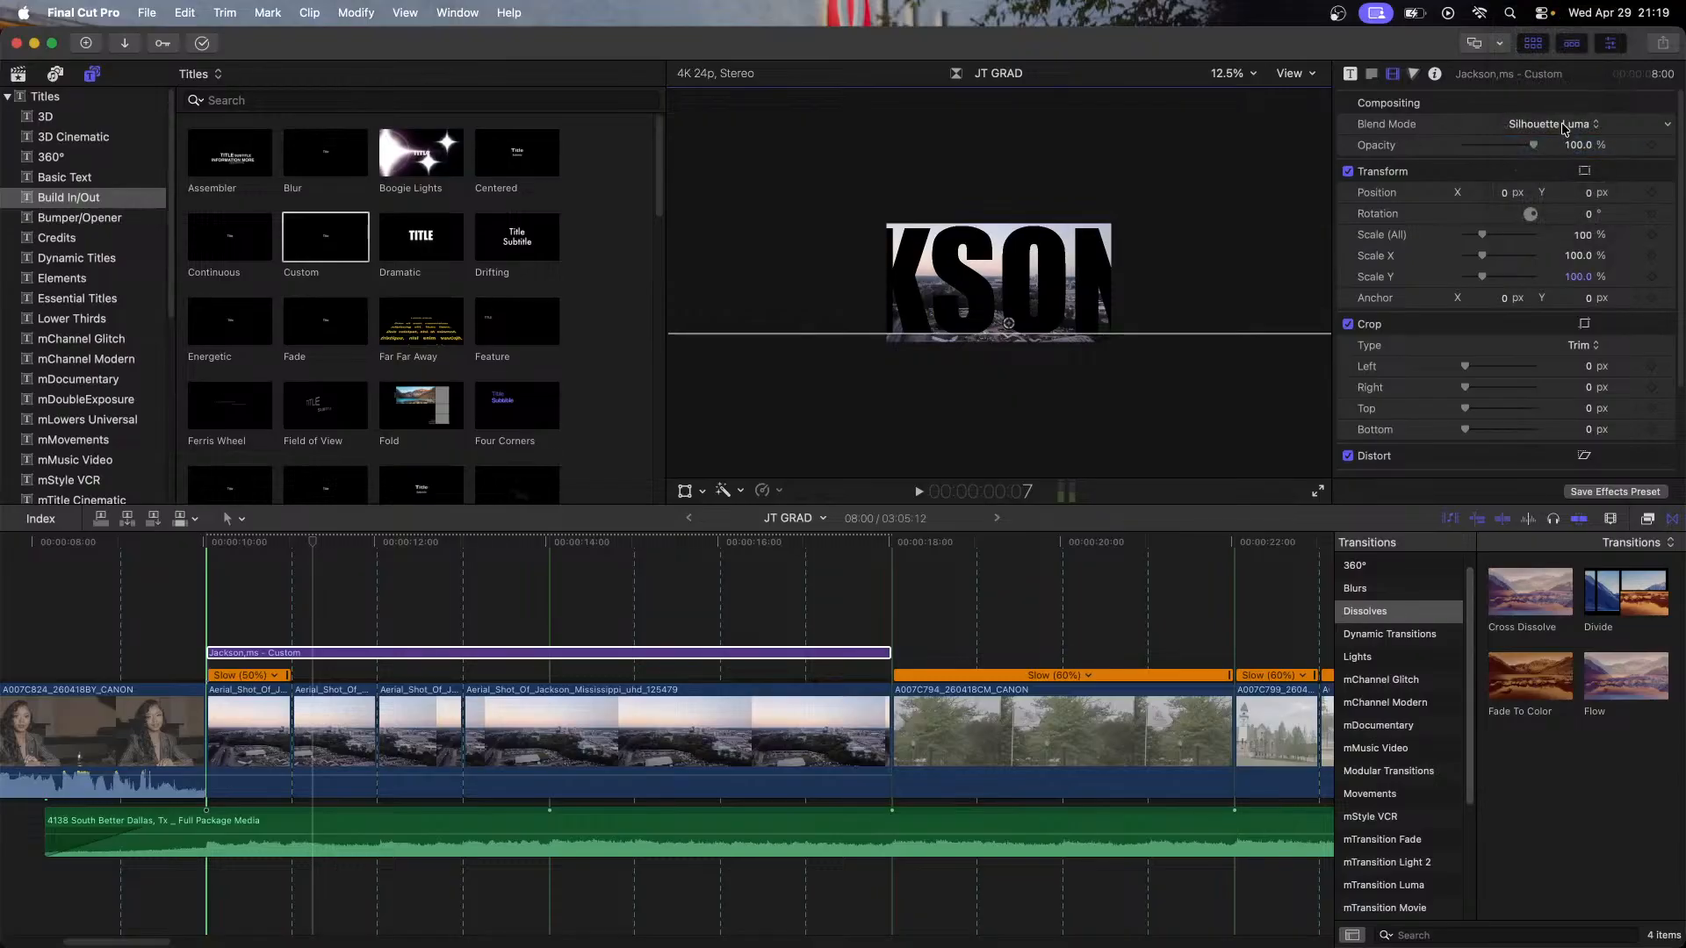
{"action": "left_click", "coordinate": [1564, 128]}
{"action": "left_click", "coordinate": [1574, 68]}
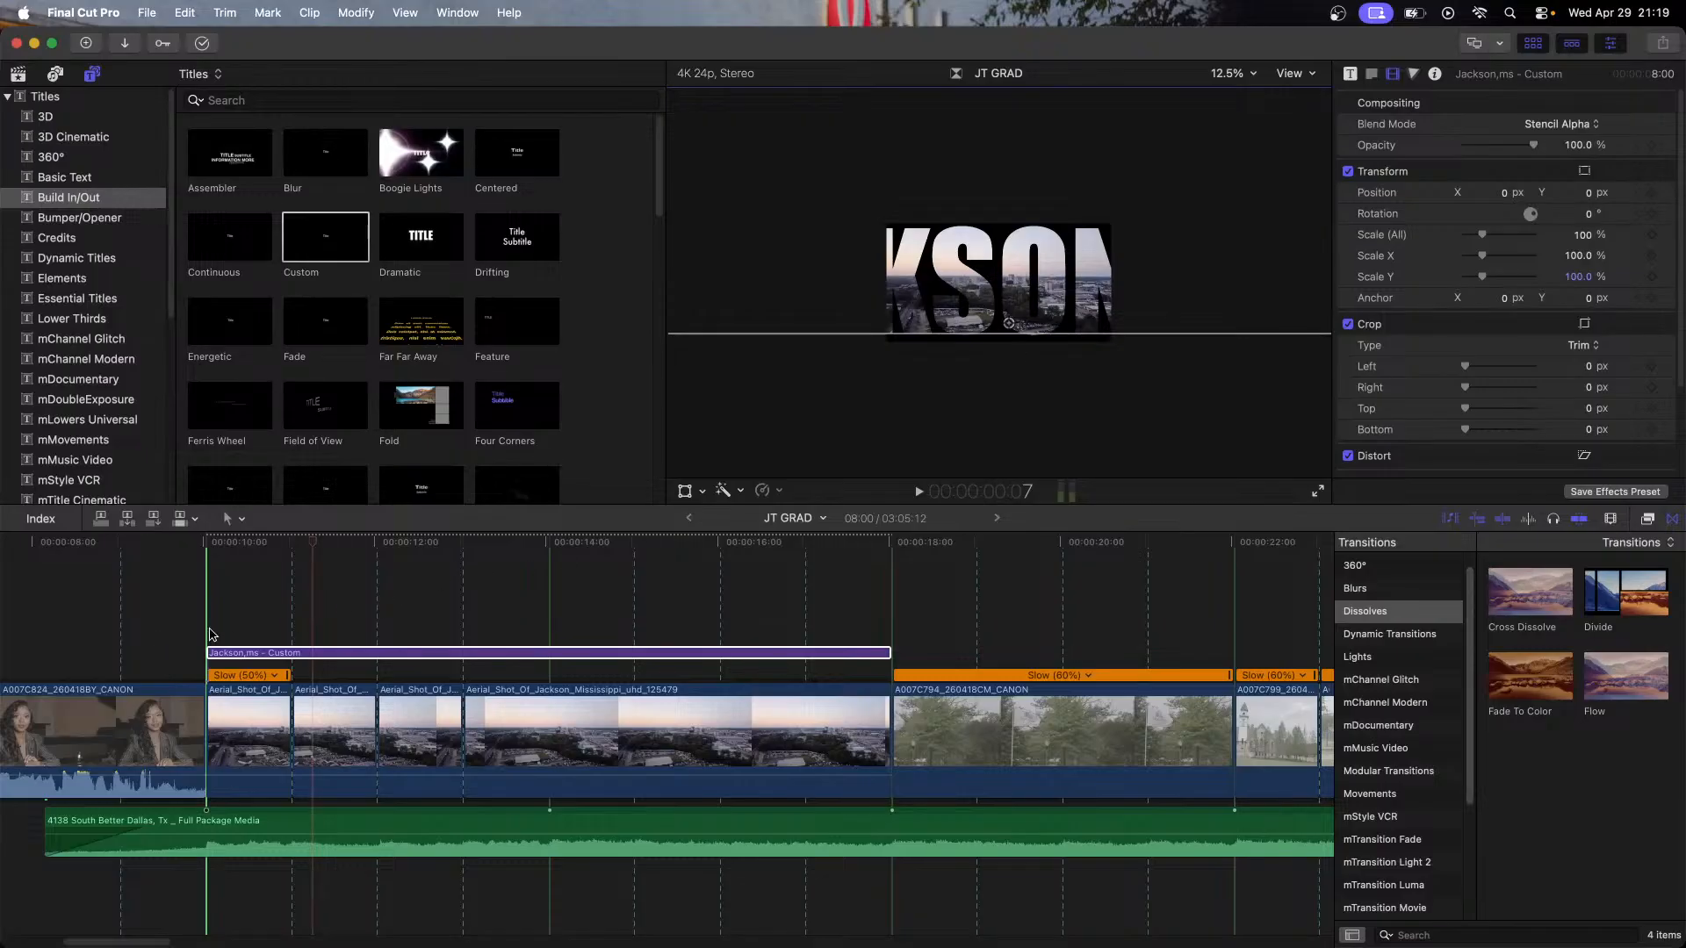
Step: Place the playhead at 10:01, the start of the title, and select the title clip
{"action": "left_click", "coordinate": [226, 569]}
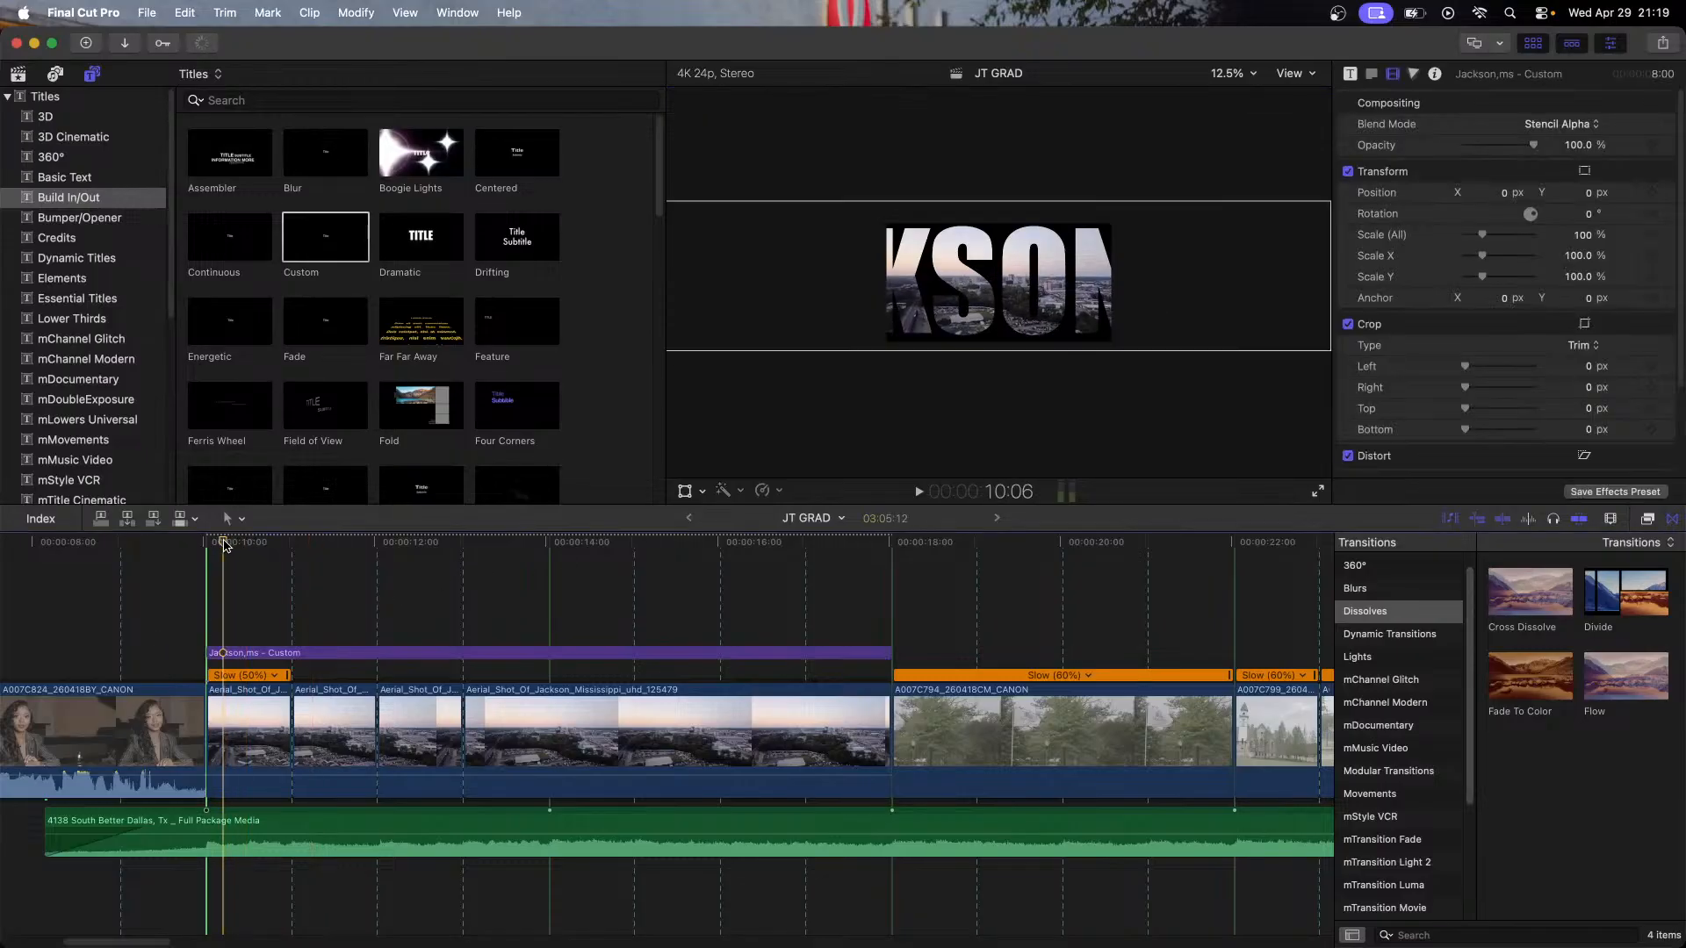
{"action": "left_click", "coordinate": [208, 544]}
{"action": "left_click", "coordinate": [234, 748]}
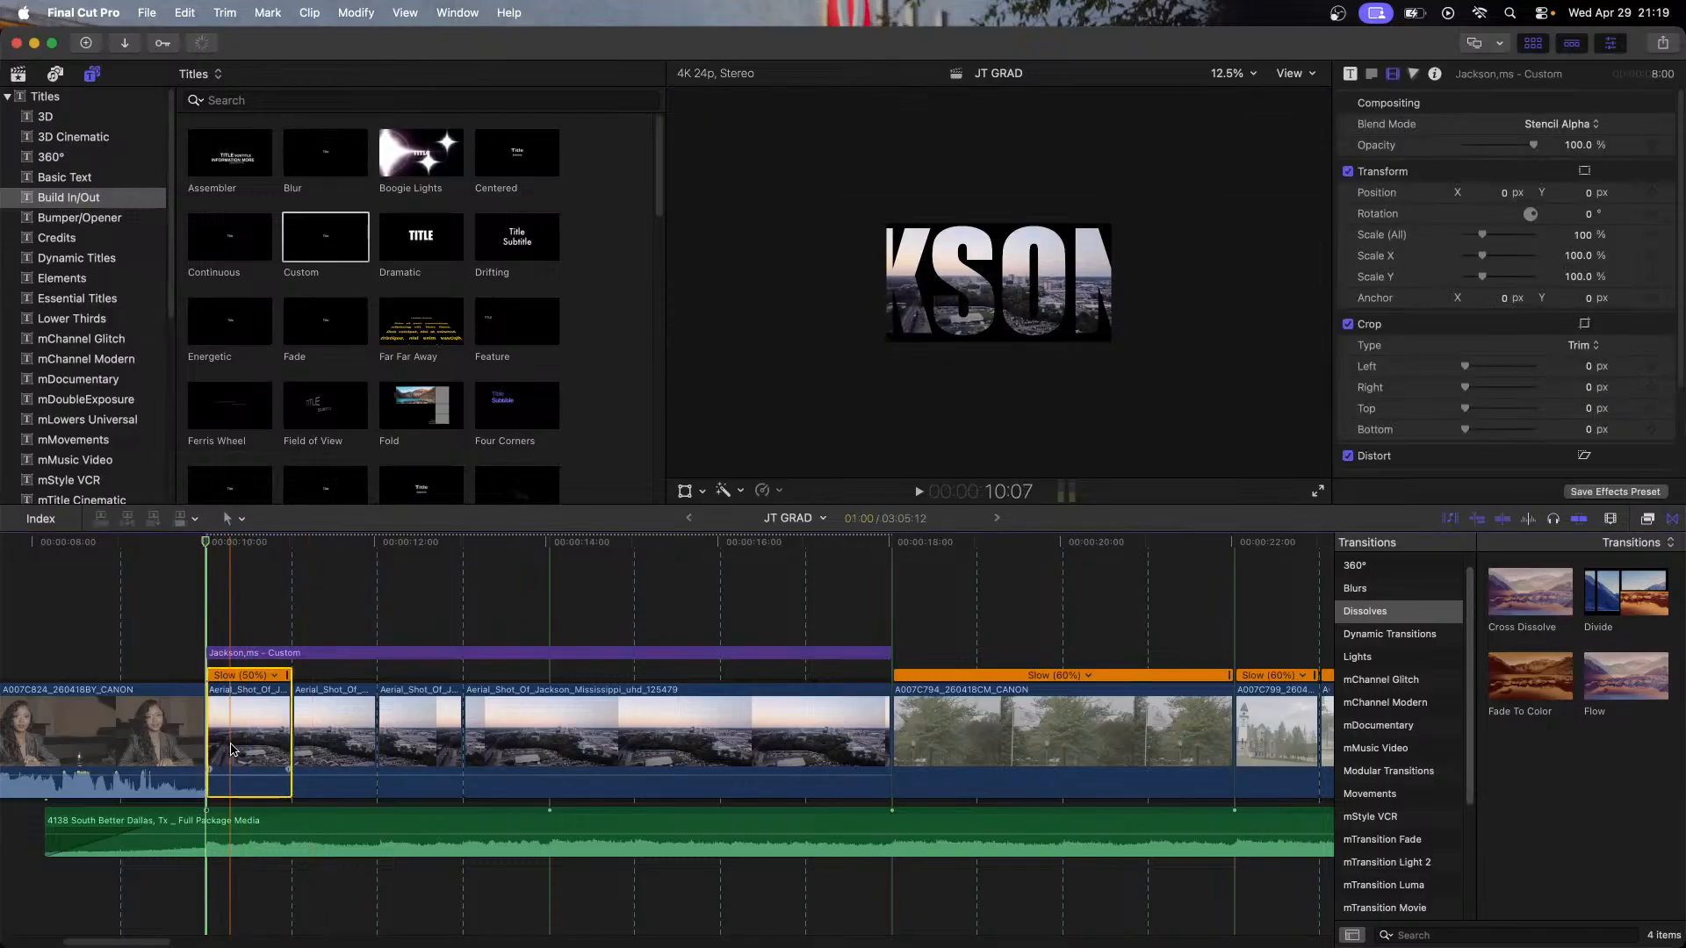
{"action": "left_click", "coordinate": [229, 654]}
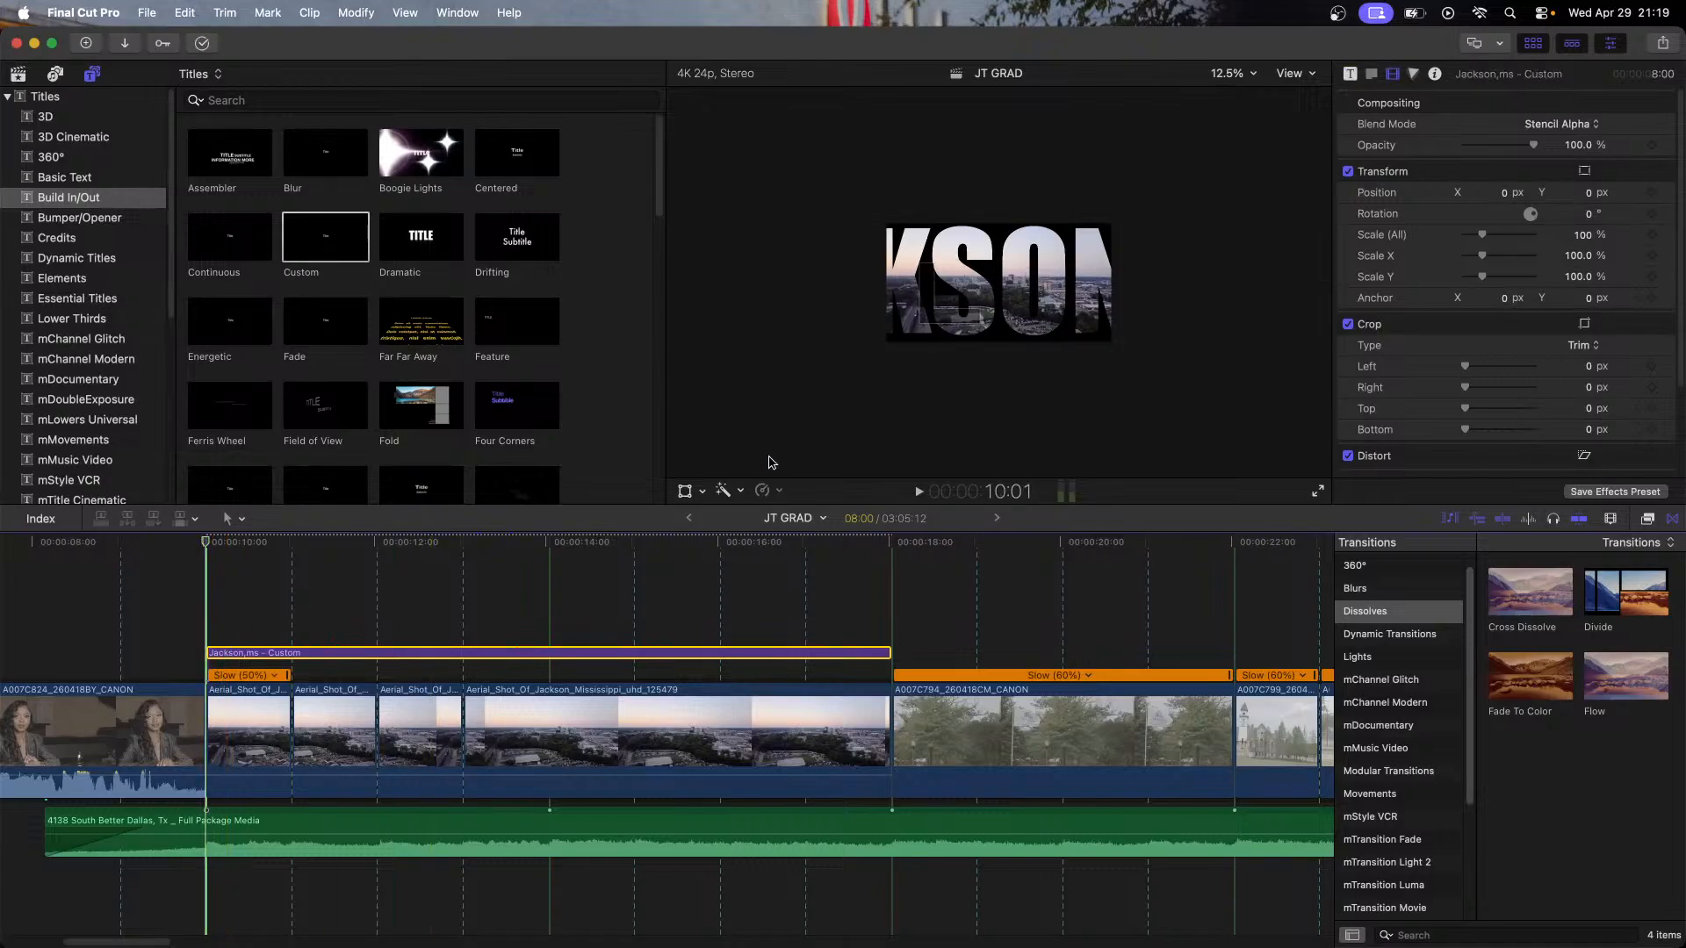
Step: Try moving the title to about X 315 px, Y 97 px with the Transform controls, and undo the move
{"action": "left_click", "coordinate": [684, 491]}
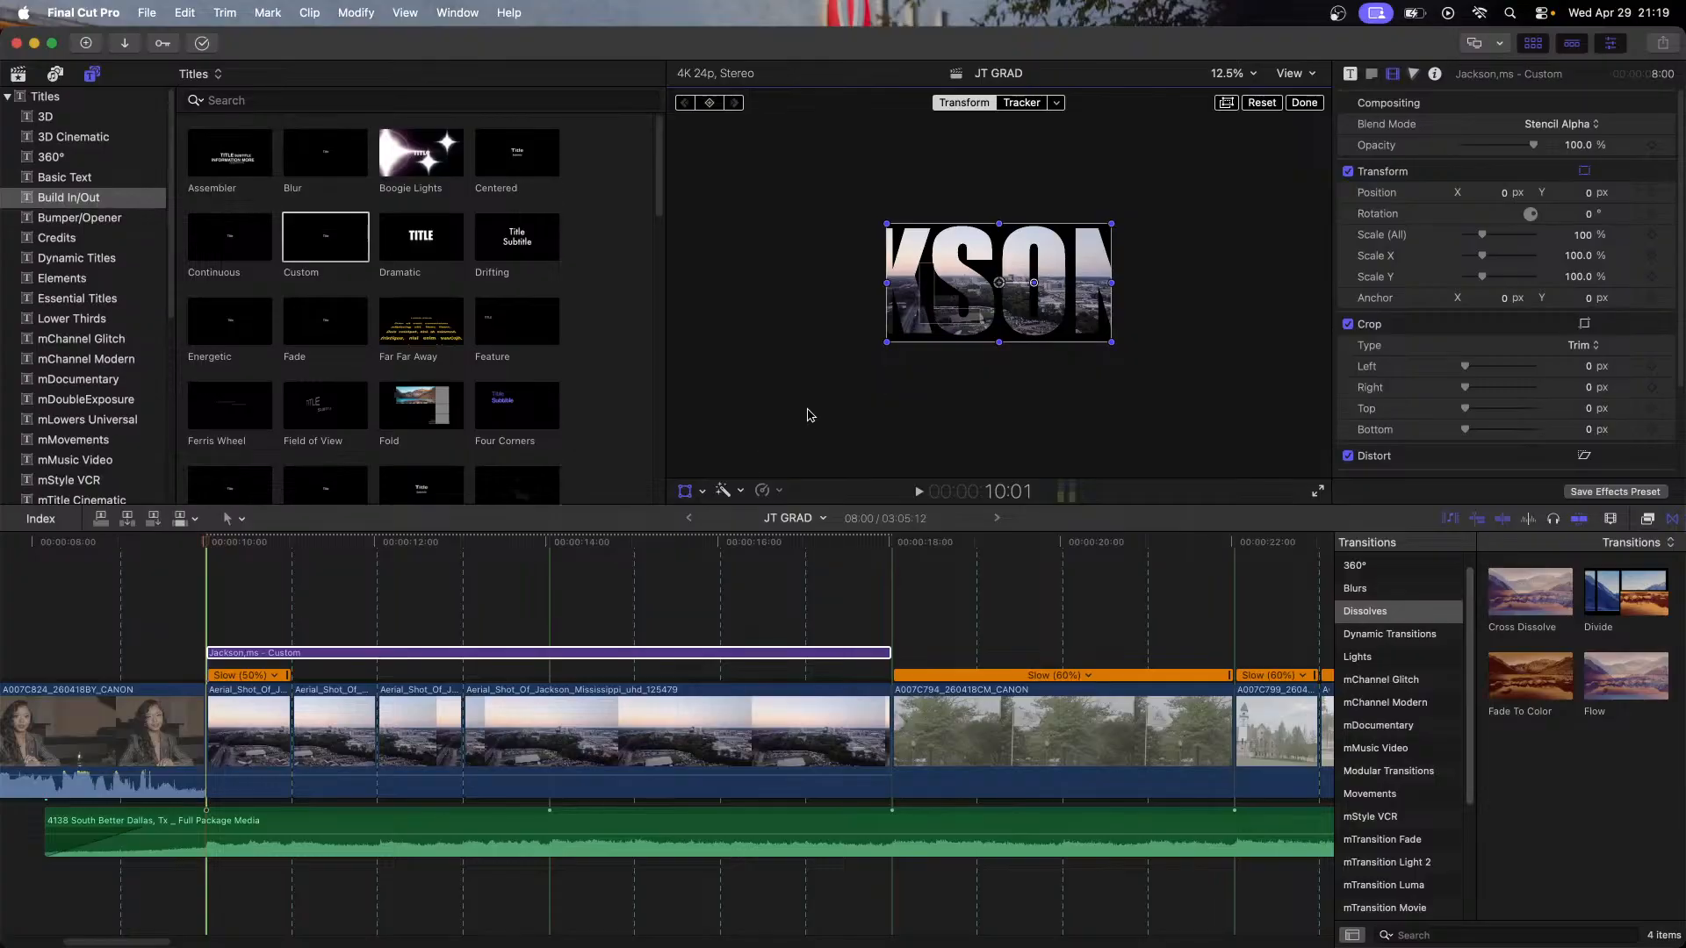
{"action": "mouse_move", "coordinate": [1000, 284]}
{"action": "left_mouse_down"}
{"action": "mouse_move", "coordinate": [1107, 281]}
{"action": "mouse_move", "coordinate": [1019, 281]}
{"action": "left_mouse_up"}
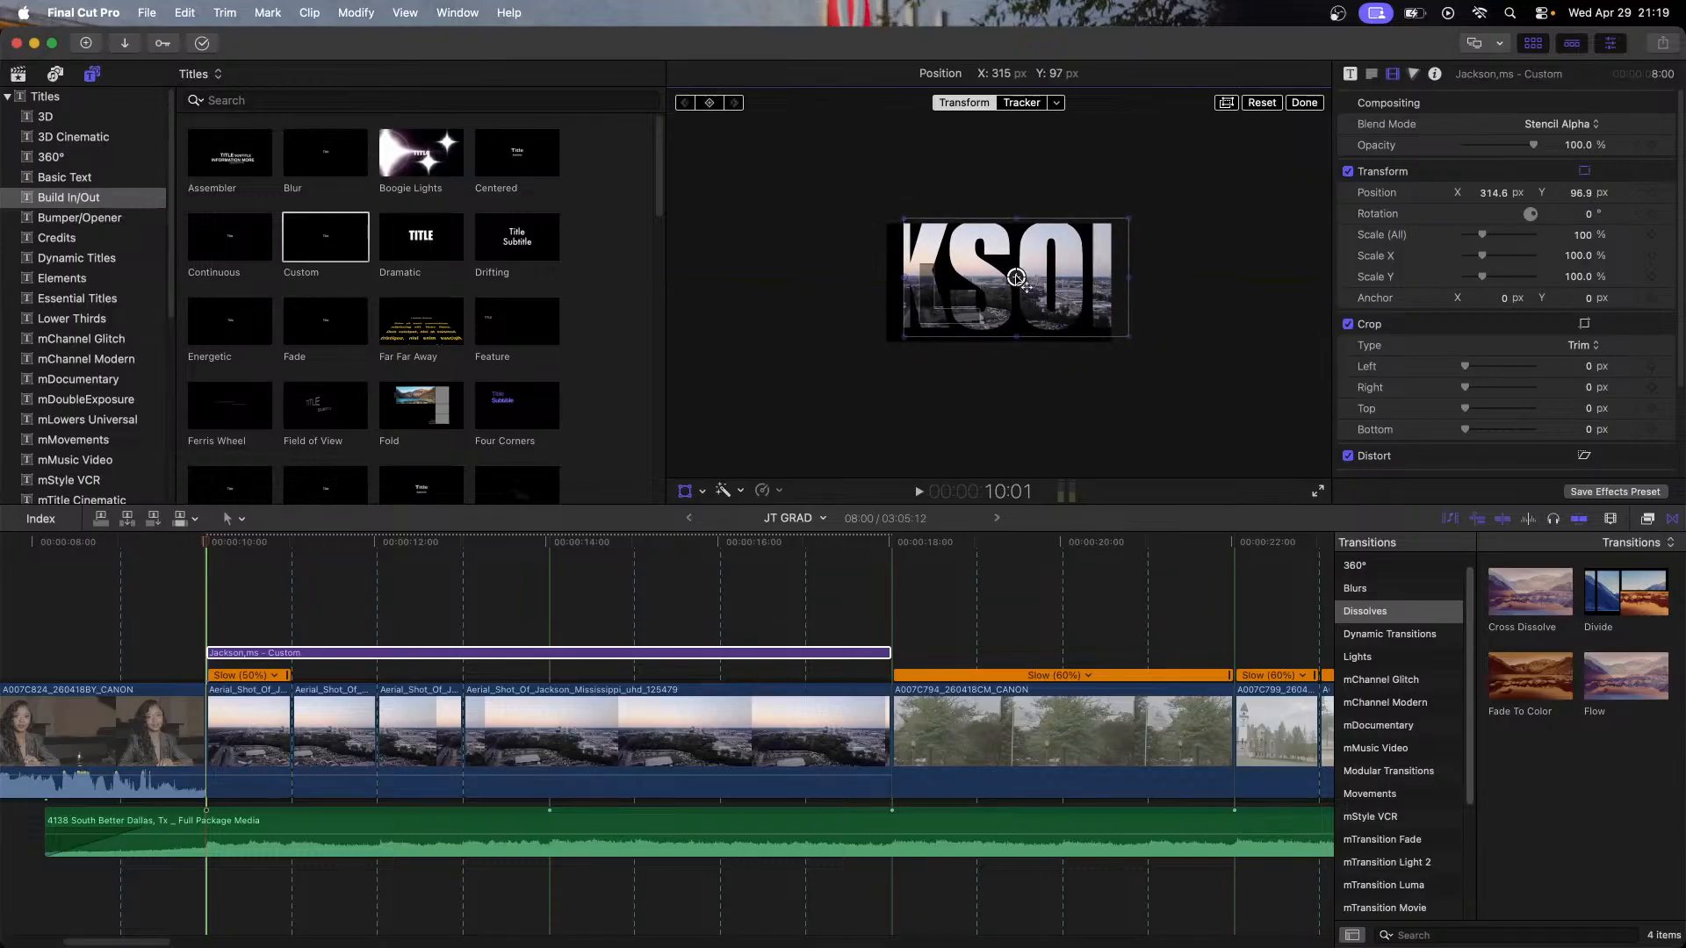
{"action": "key", "text": "super+z"}
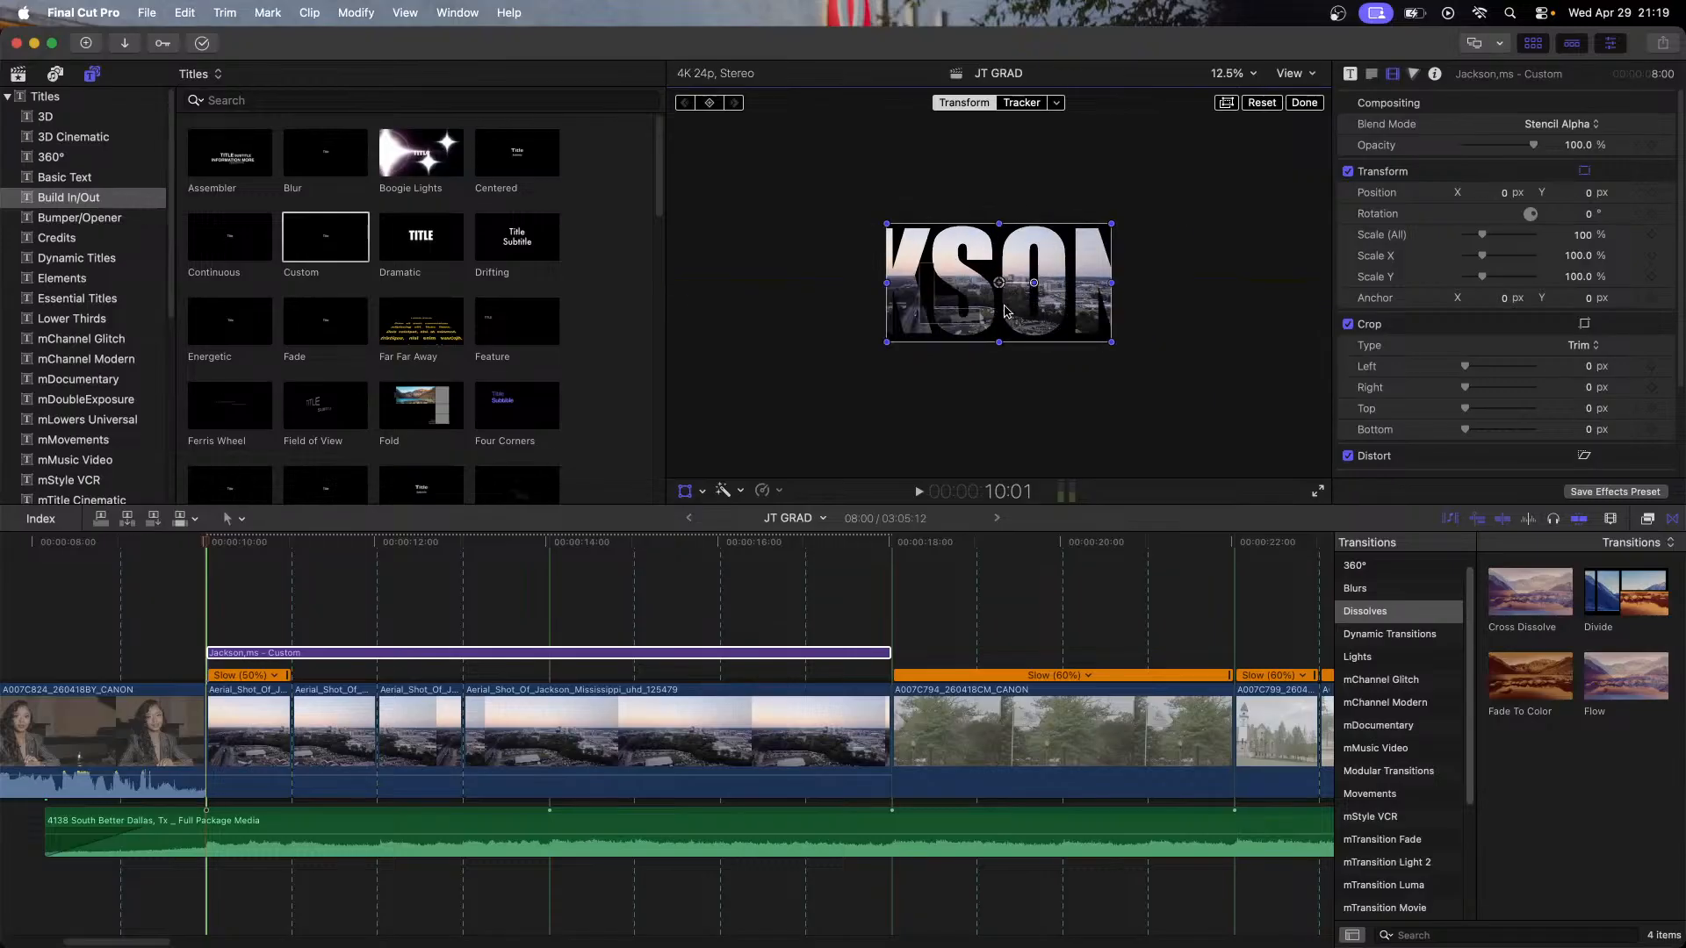
Step: Reset the title's transform and turn off the on-screen Transform controls
{"action": "left_click", "coordinate": [256, 654]}
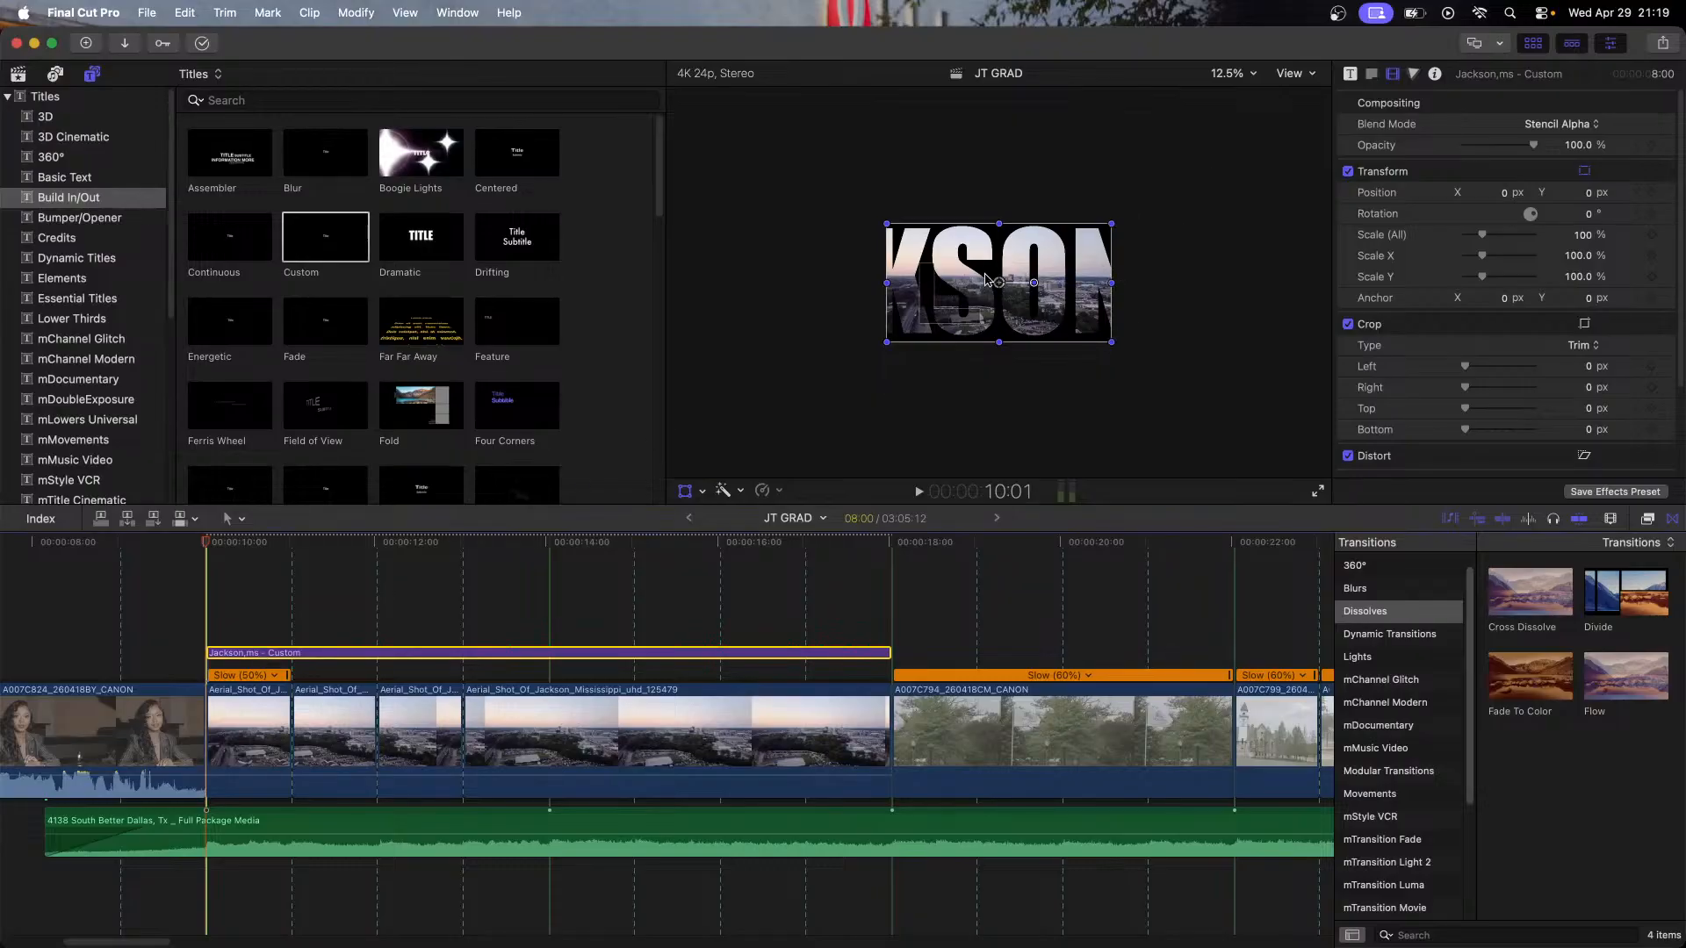
{"action": "left_click", "coordinate": [921, 305]}
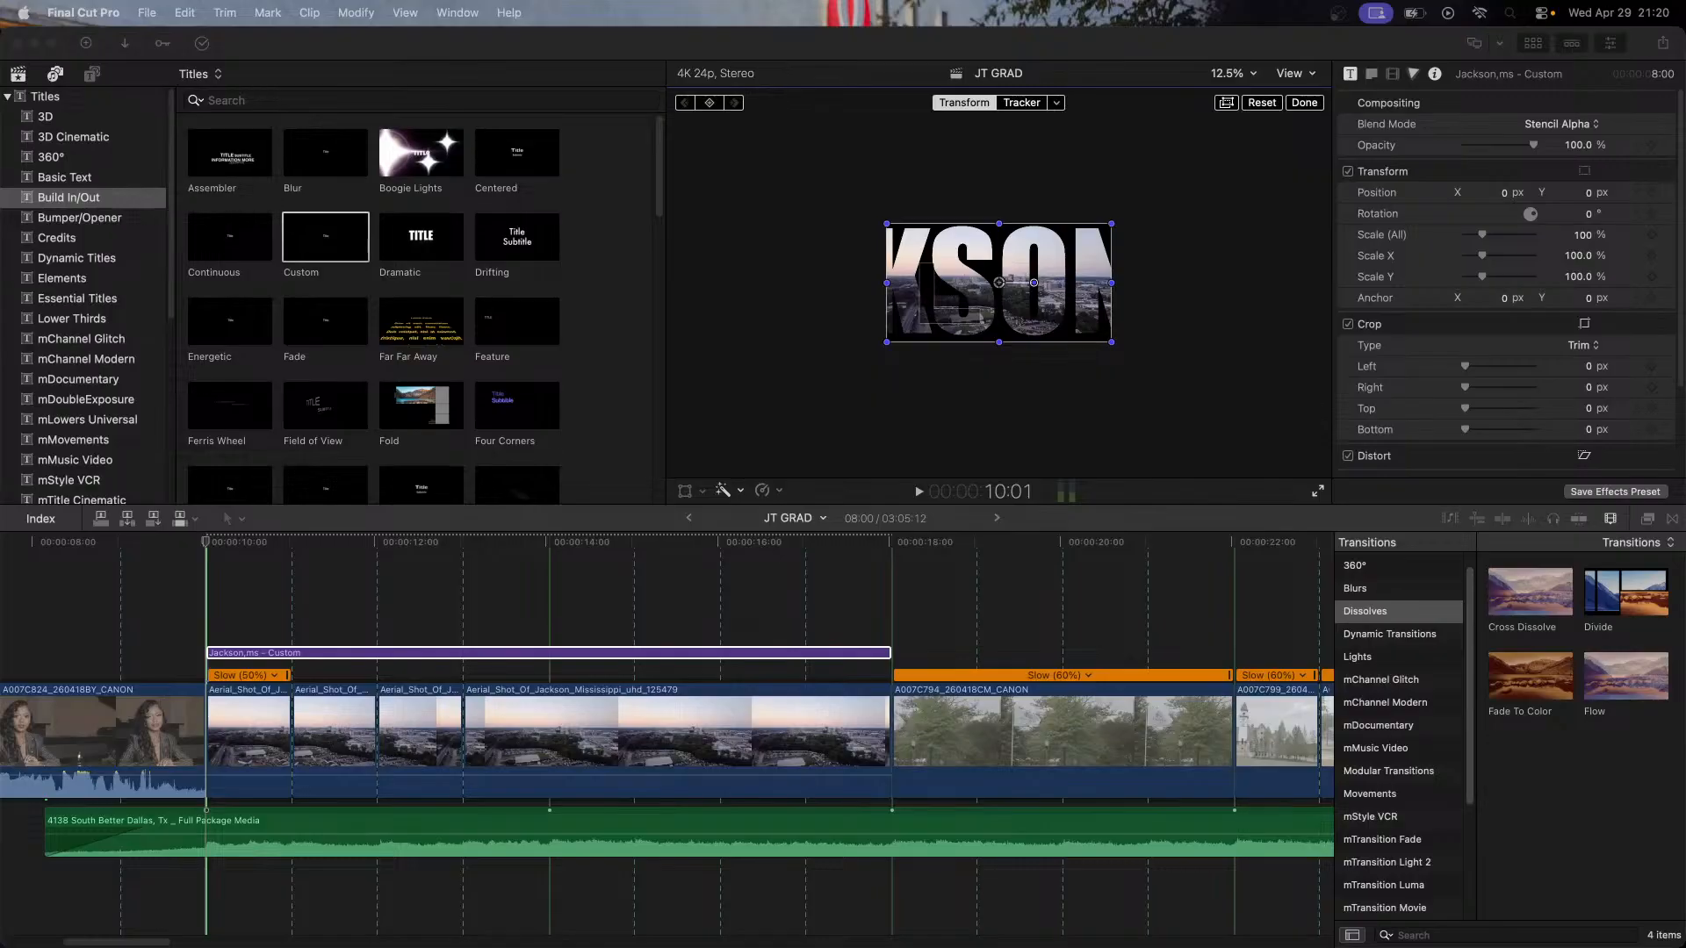
{"action": "left_click", "coordinate": [611, 589]}
{"action": "left_click", "coordinate": [1264, 107]}
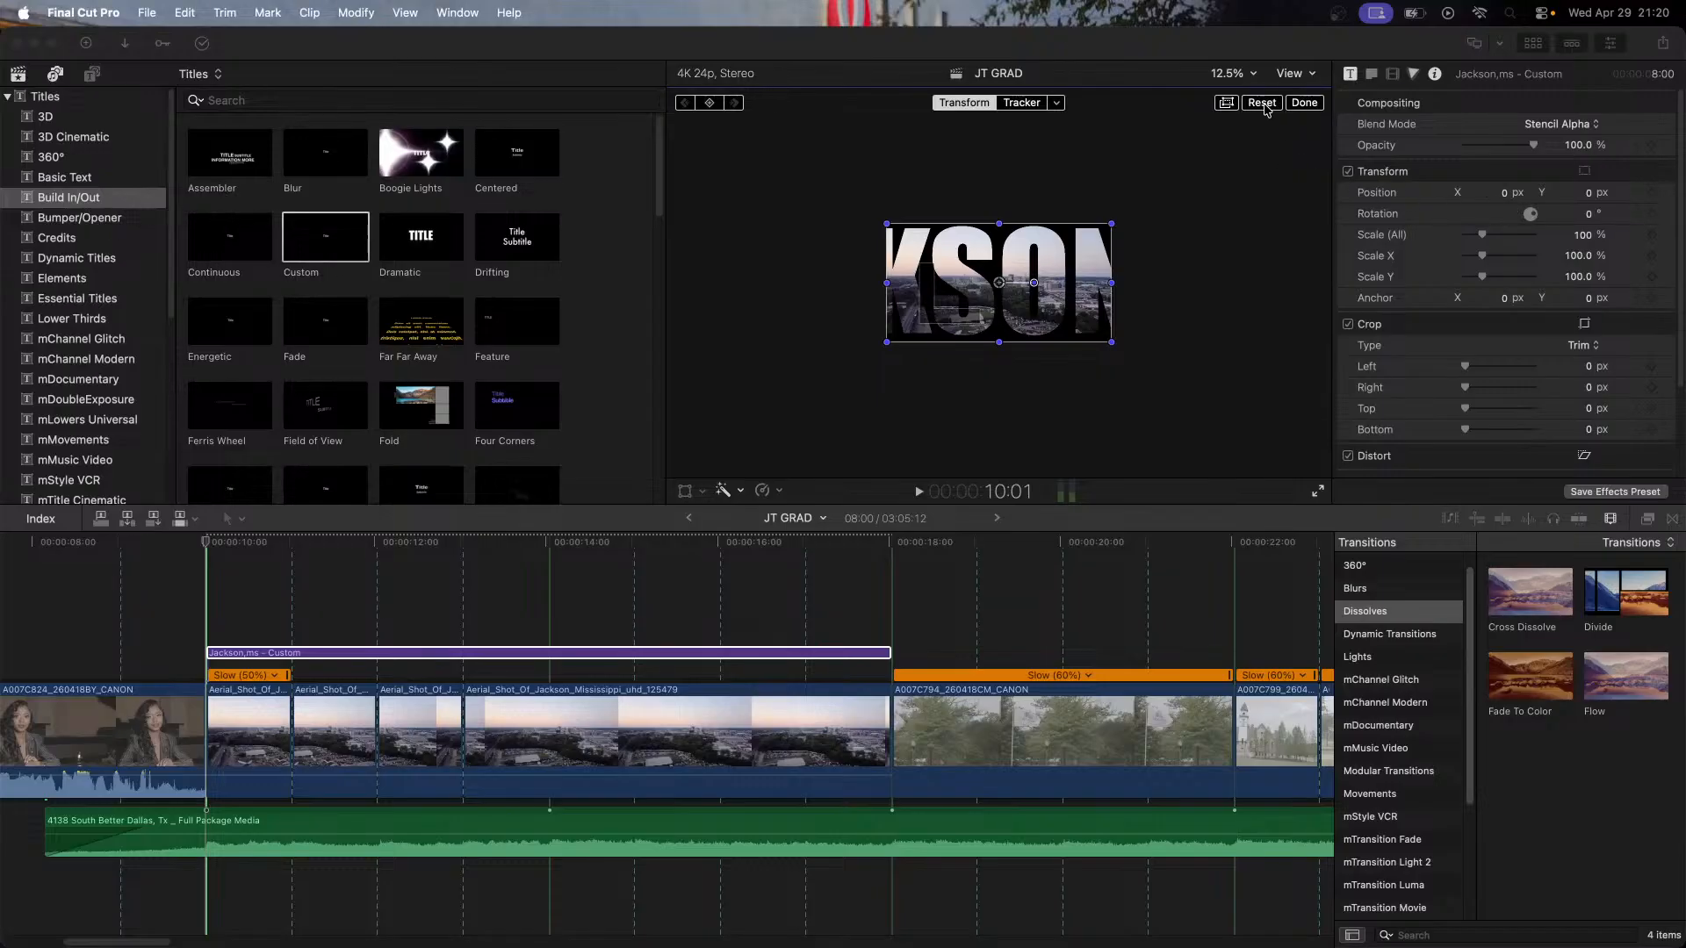
{"action": "left_click", "coordinate": [799, 654]}
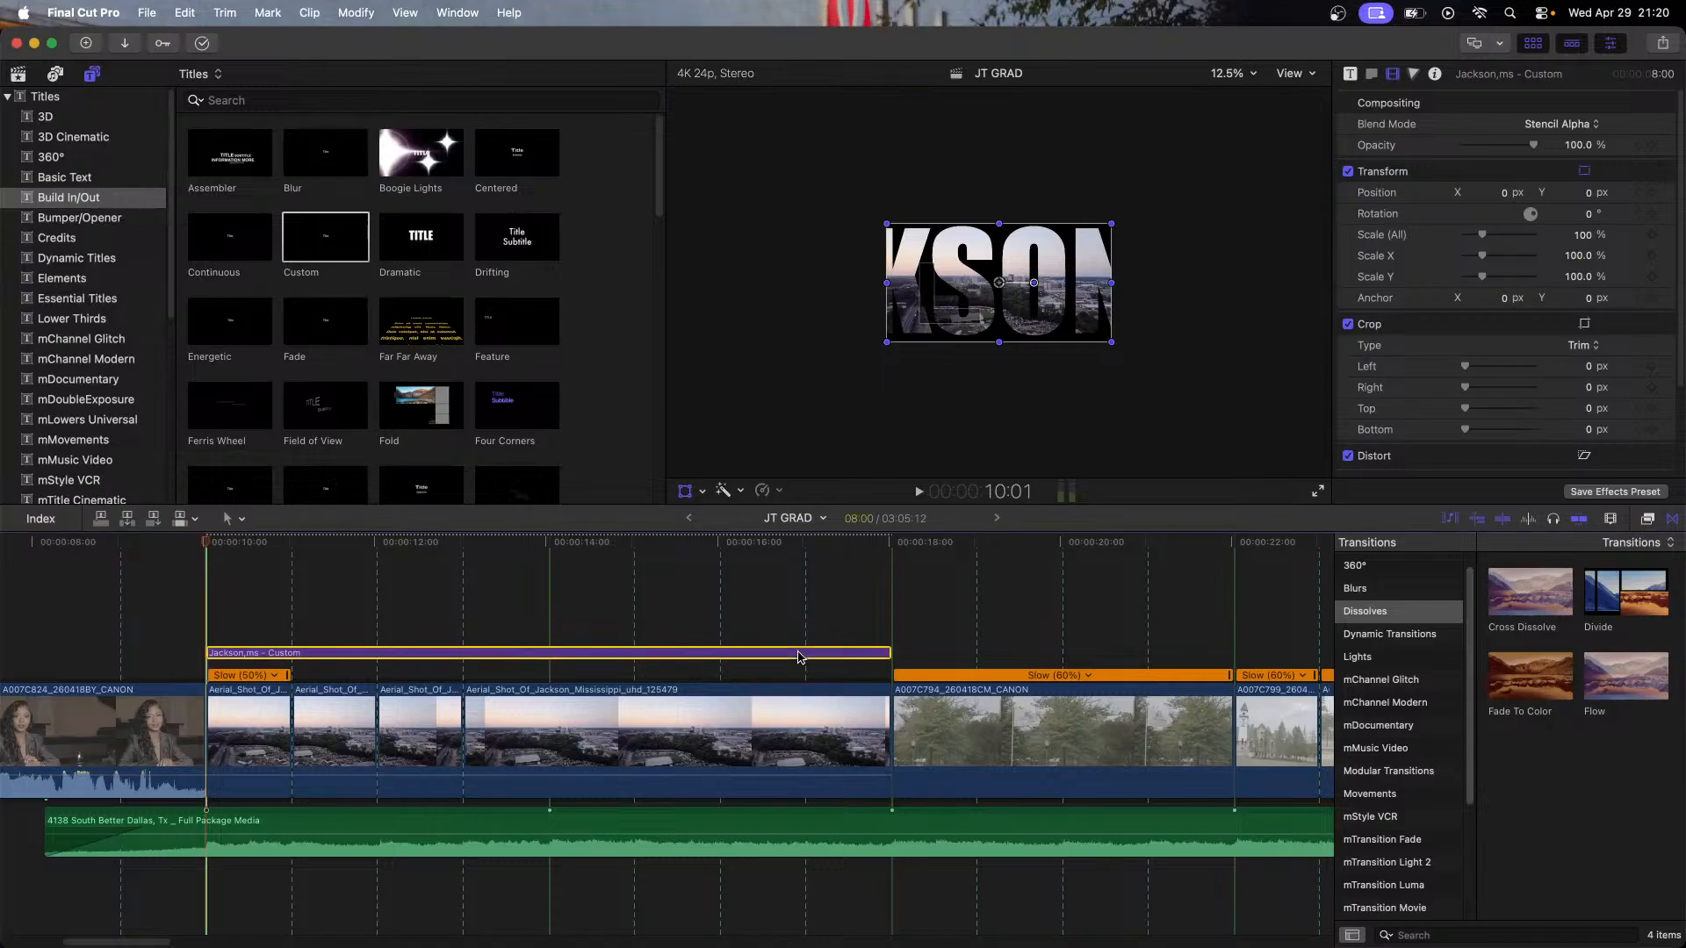
{"action": "left_click", "coordinate": [1025, 325]}
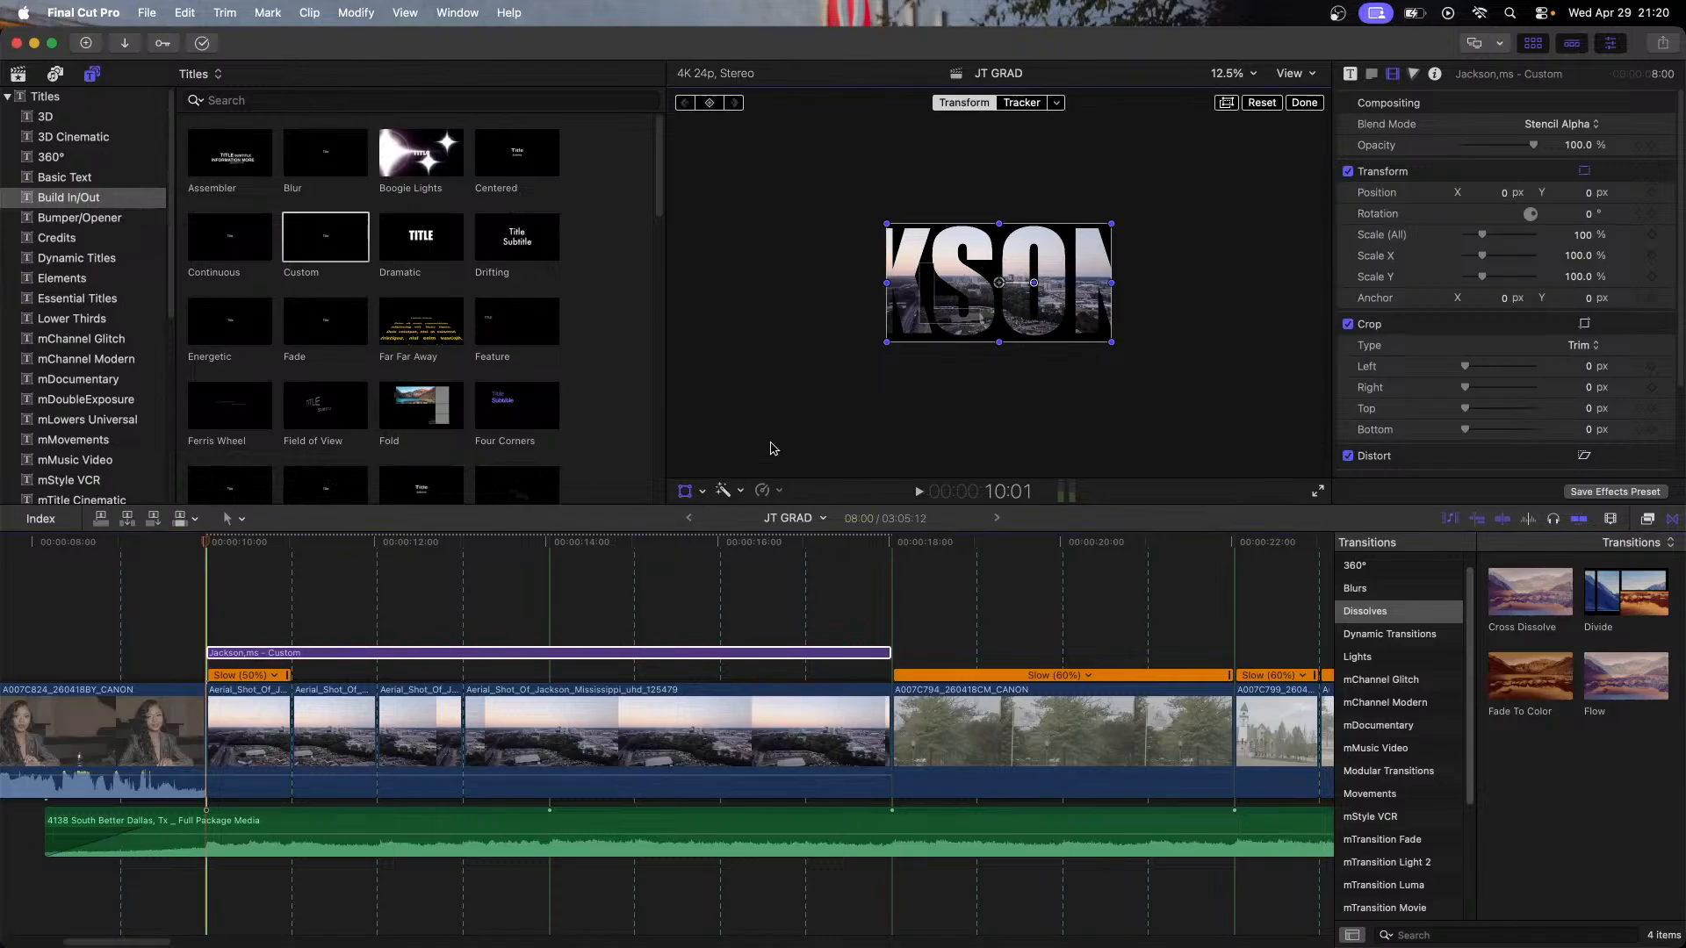
{"action": "left_click", "coordinate": [1269, 105]}
{"action": "left_click", "coordinate": [684, 492]}
Step: Select the title text and move it horizontally until it sits just outside the right edge of the video frame
{"action": "double_click", "coordinate": [1158, 248]}
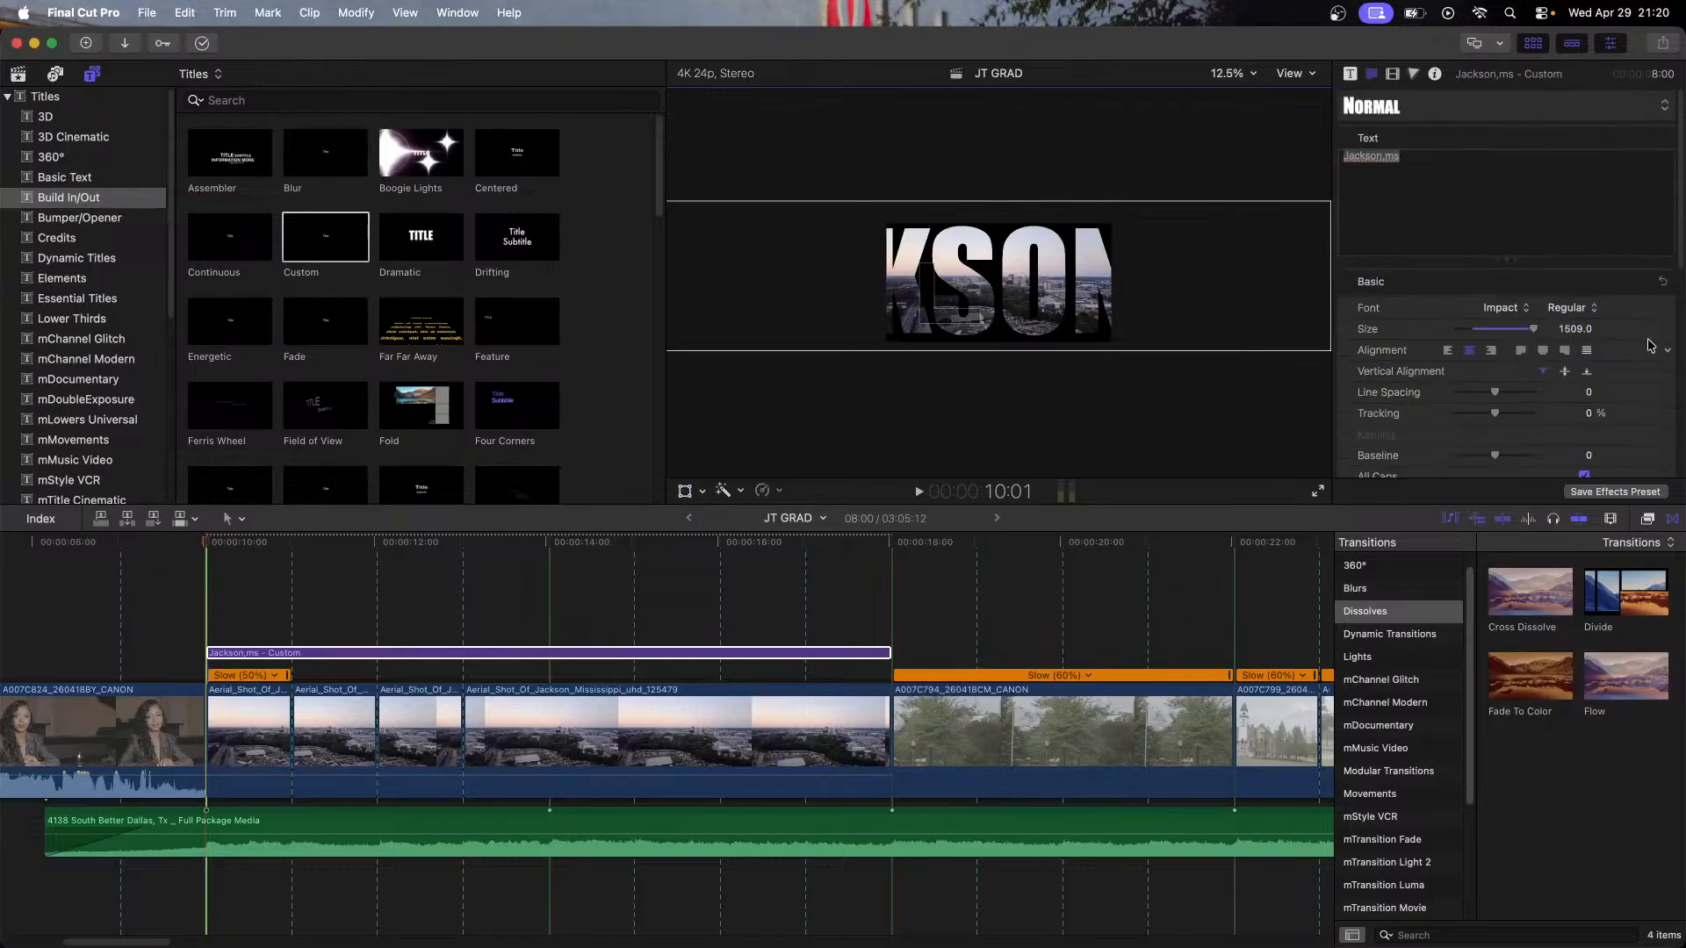
{"action": "left_click", "coordinate": [1581, 329]}
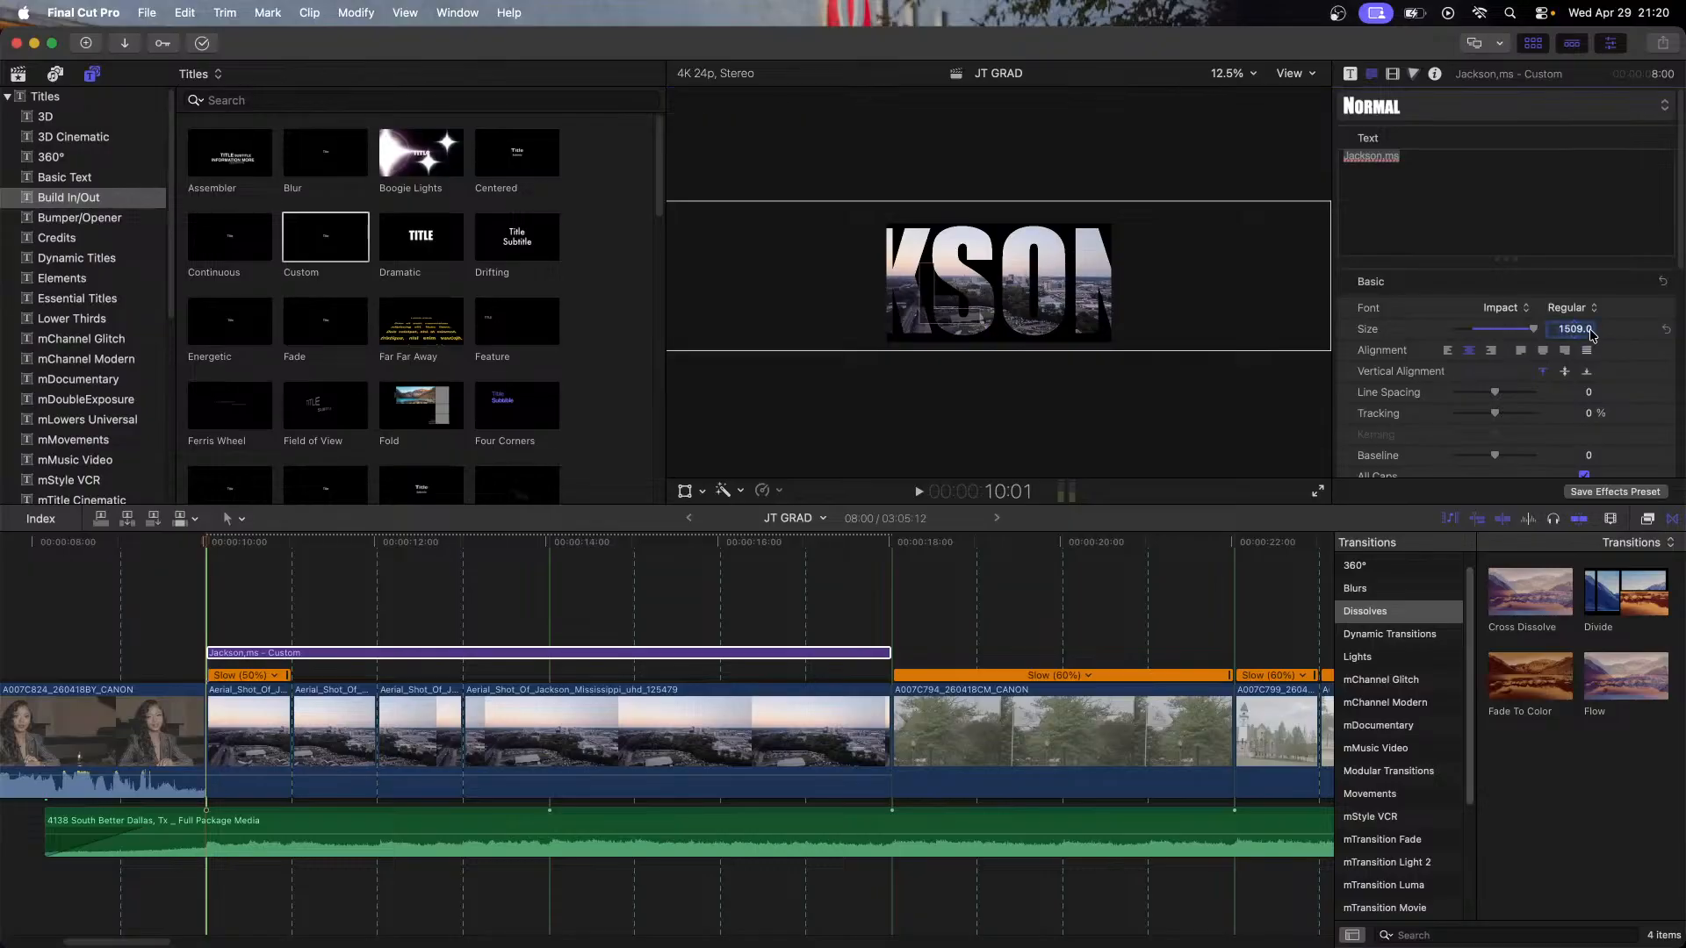
{"action": "left_click_drag", "start_coordinate": [987, 285], "coordinate": [1429, 292]}
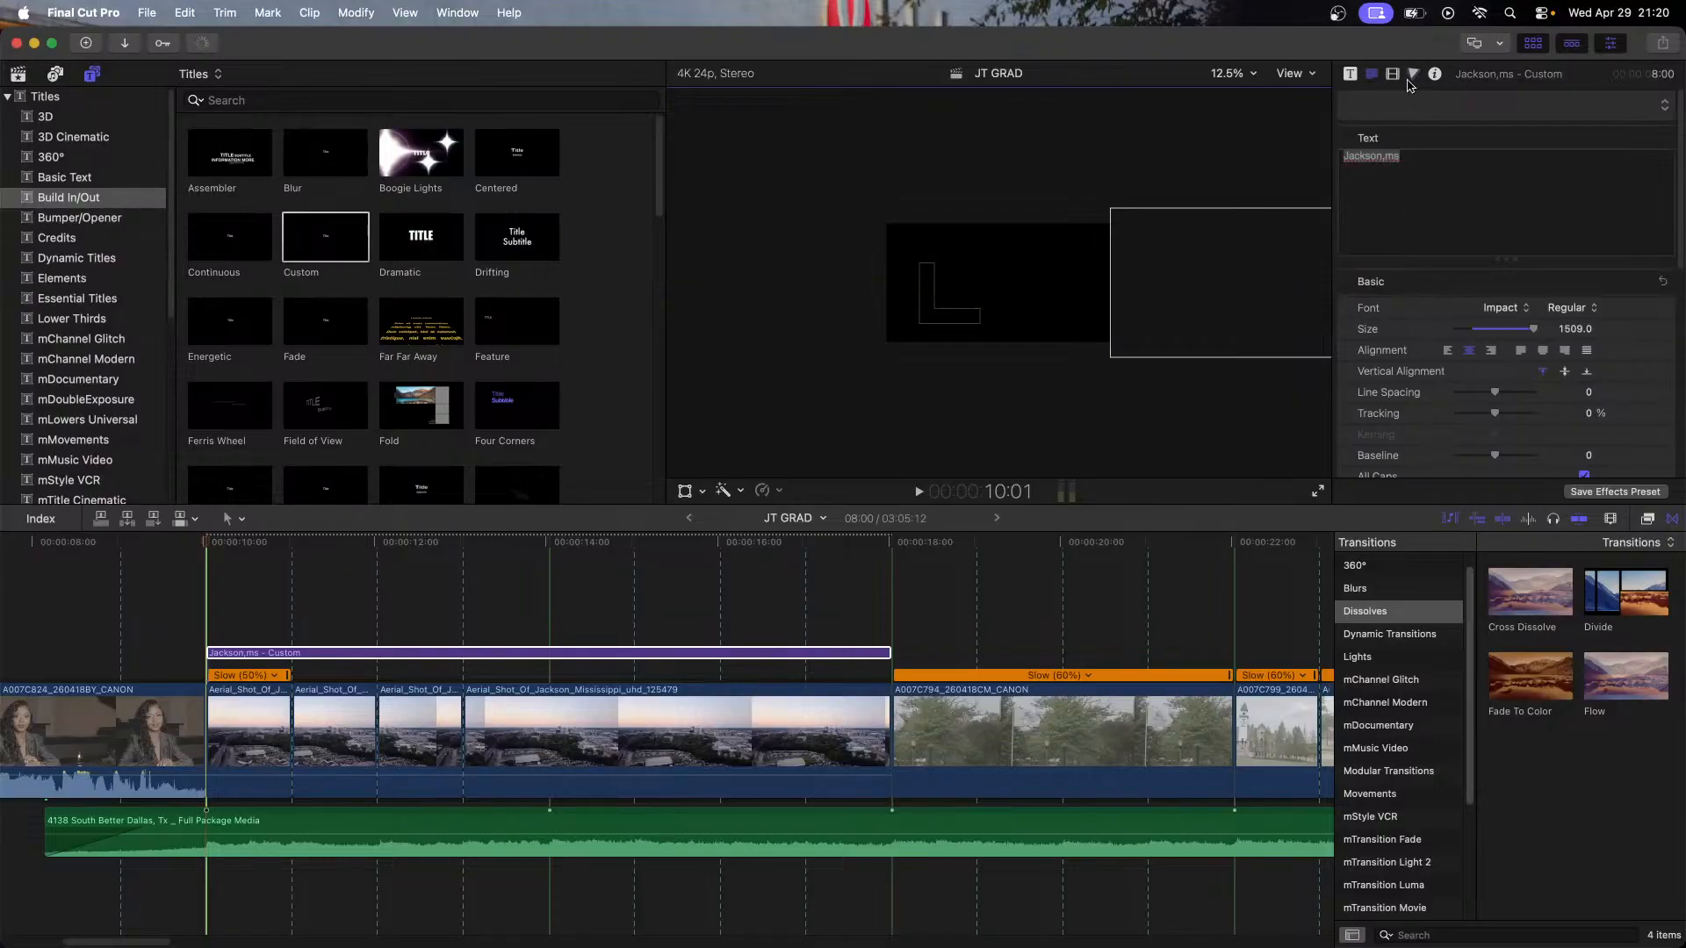
Step: Add Position and Scale keyframes to the title at 10:01
{"action": "left_click", "coordinate": [1393, 73]}
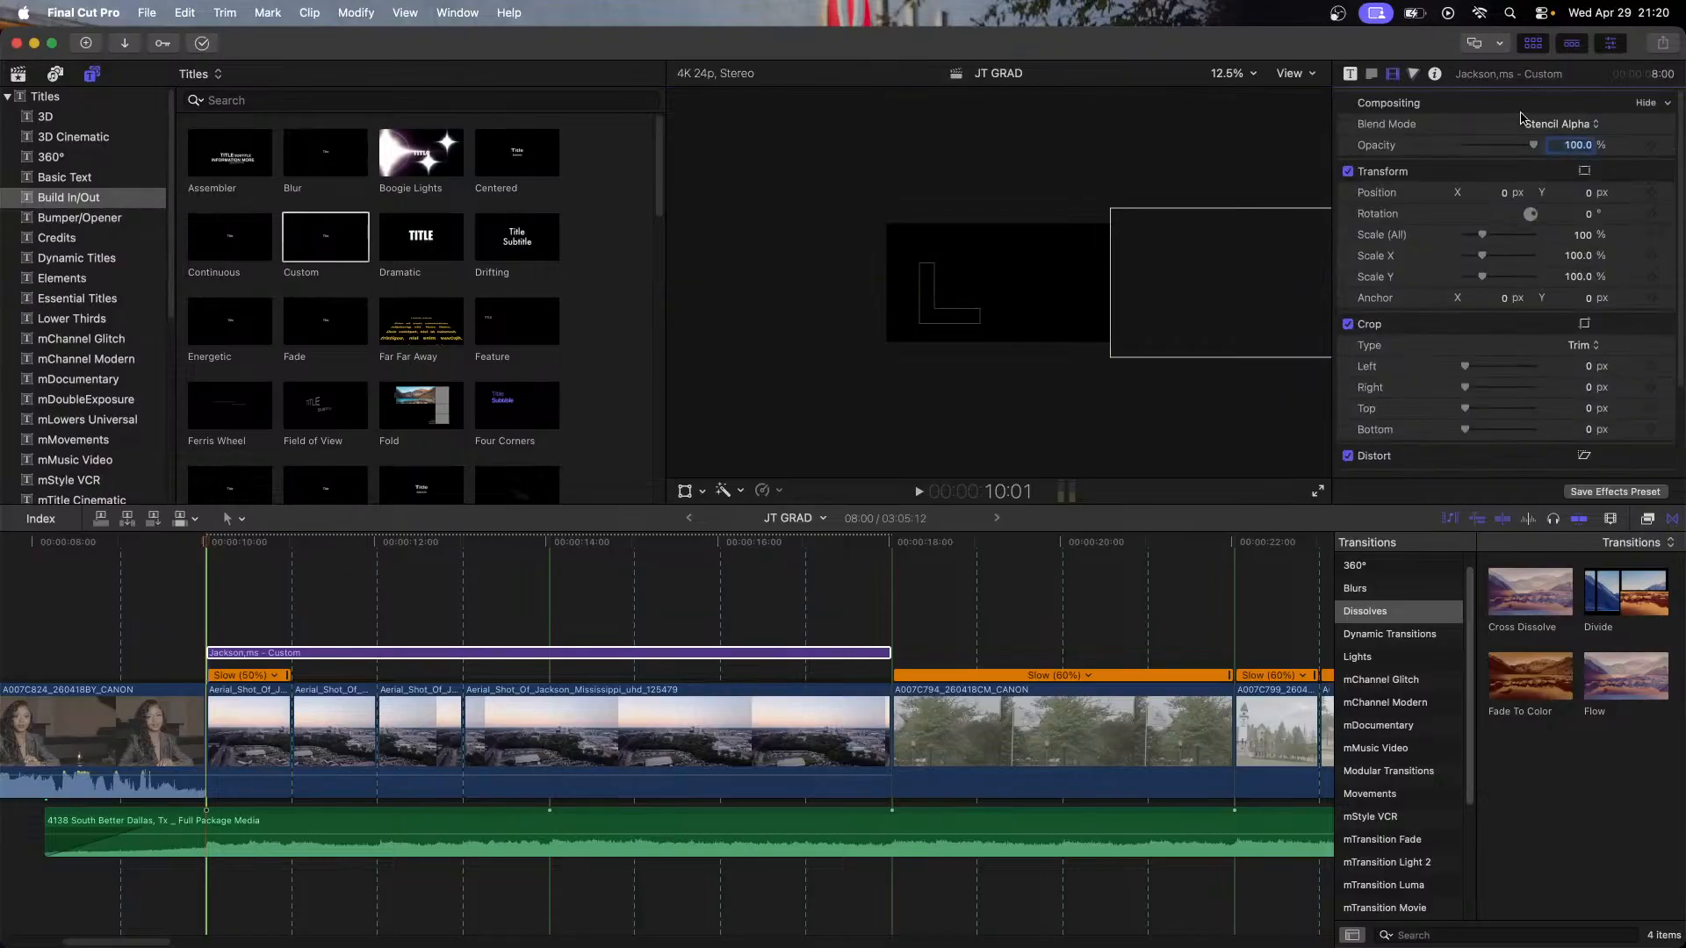
{"action": "left_click", "coordinate": [1651, 193]}
{"action": "left_click", "coordinate": [1651, 234]}
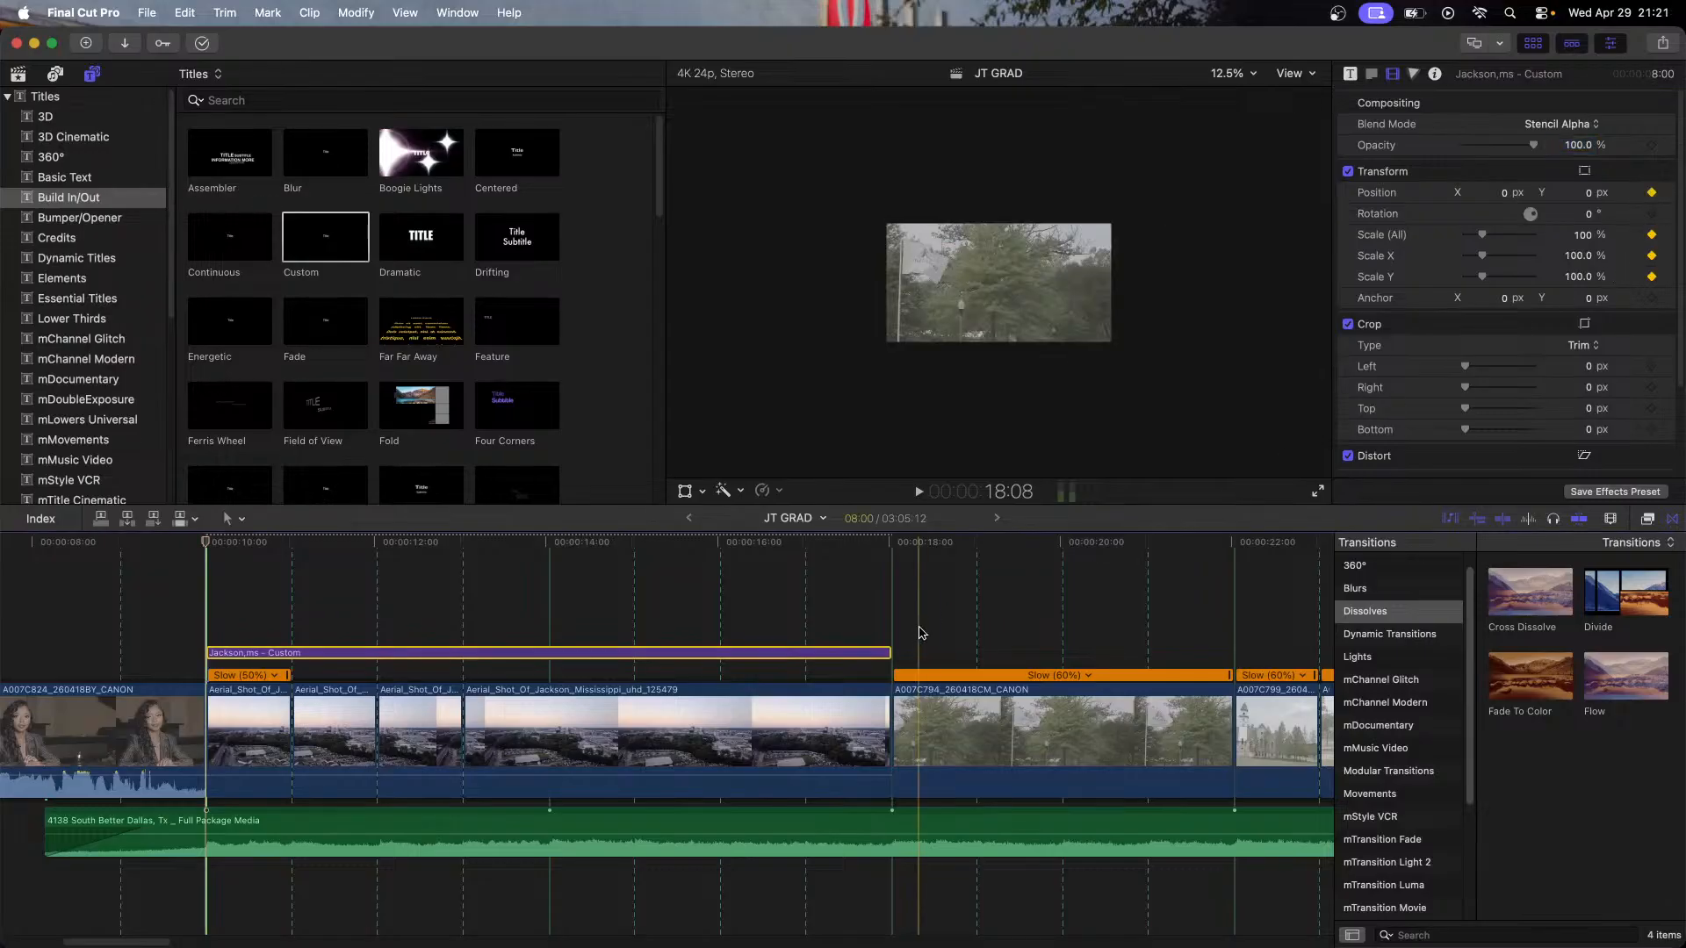
Step: Try repositioning the title at 18:00 with the Transform controls so its letters move left across the frame
{"action": "left_click", "coordinate": [892, 548]}
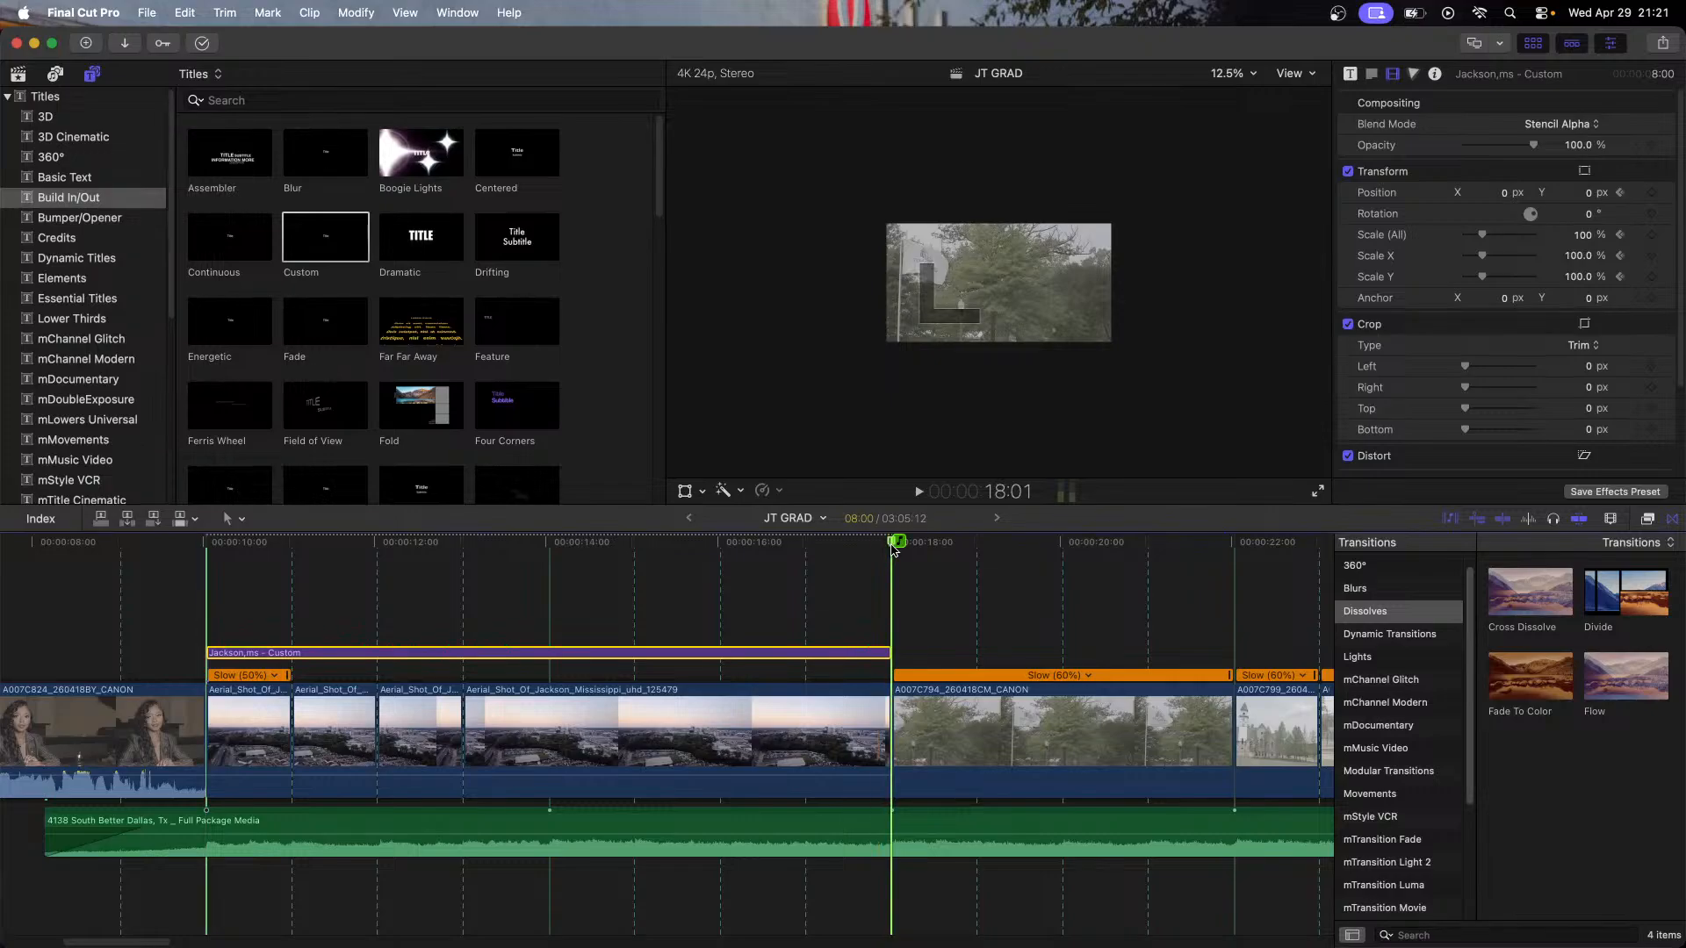
{"action": "key", "text": "Left"}
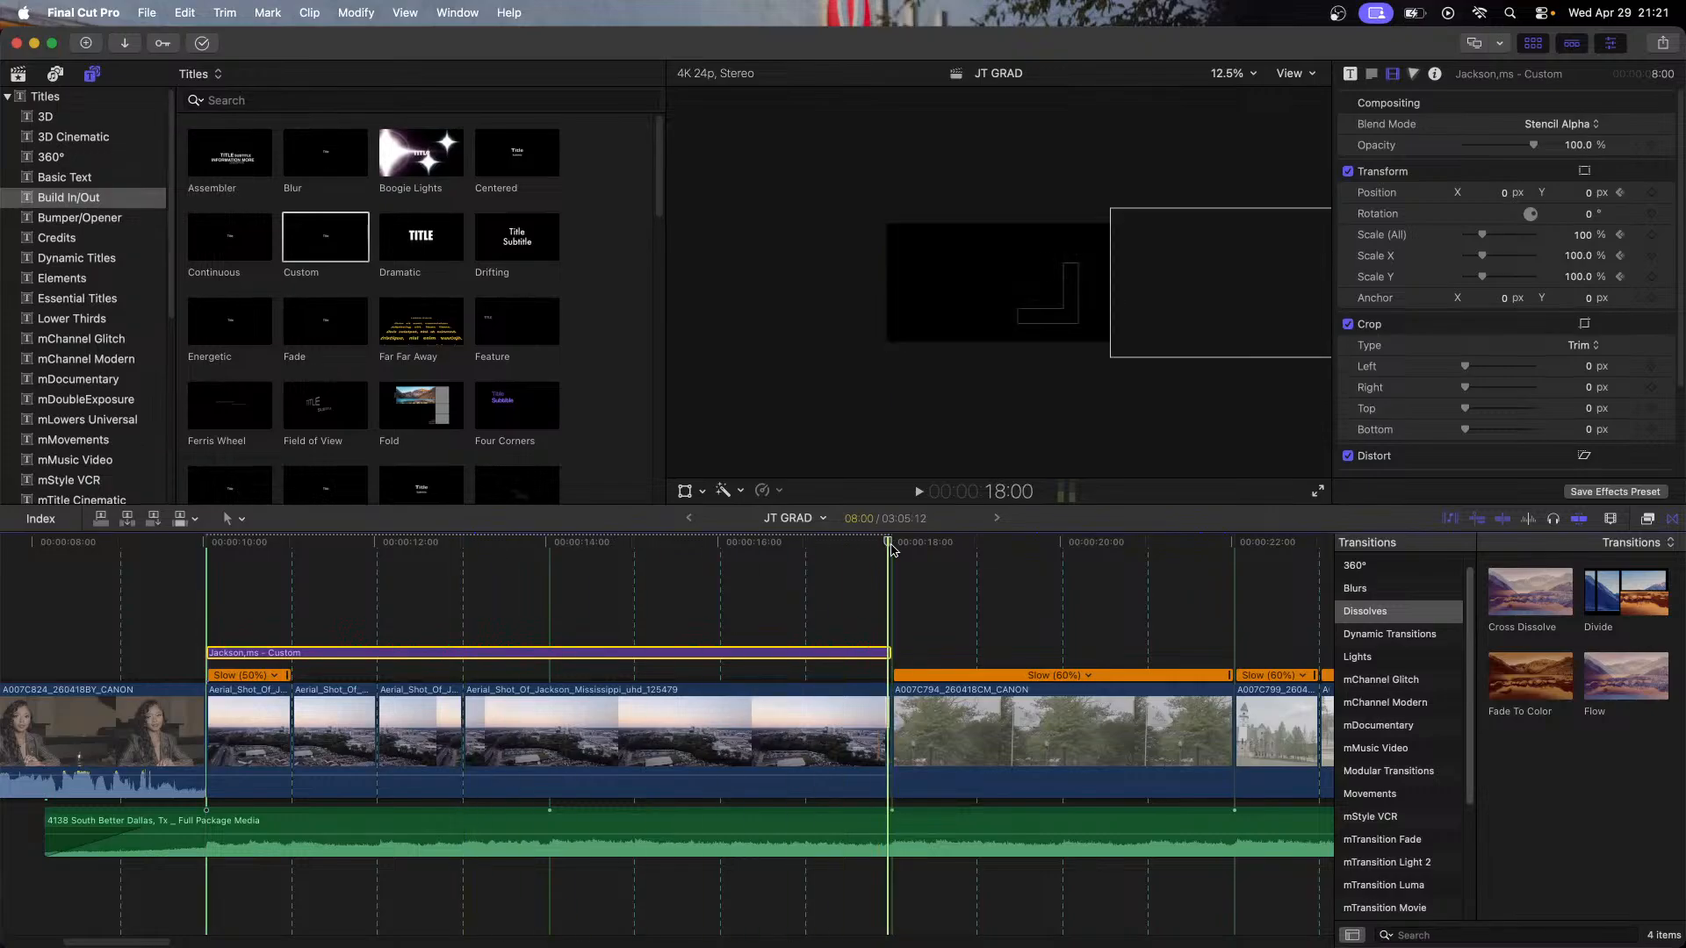
{"action": "left_click_drag", "start_coordinate": [1272, 268], "coordinate": [1054, 294]}
{"action": "left_click", "coordinate": [863, 653]}
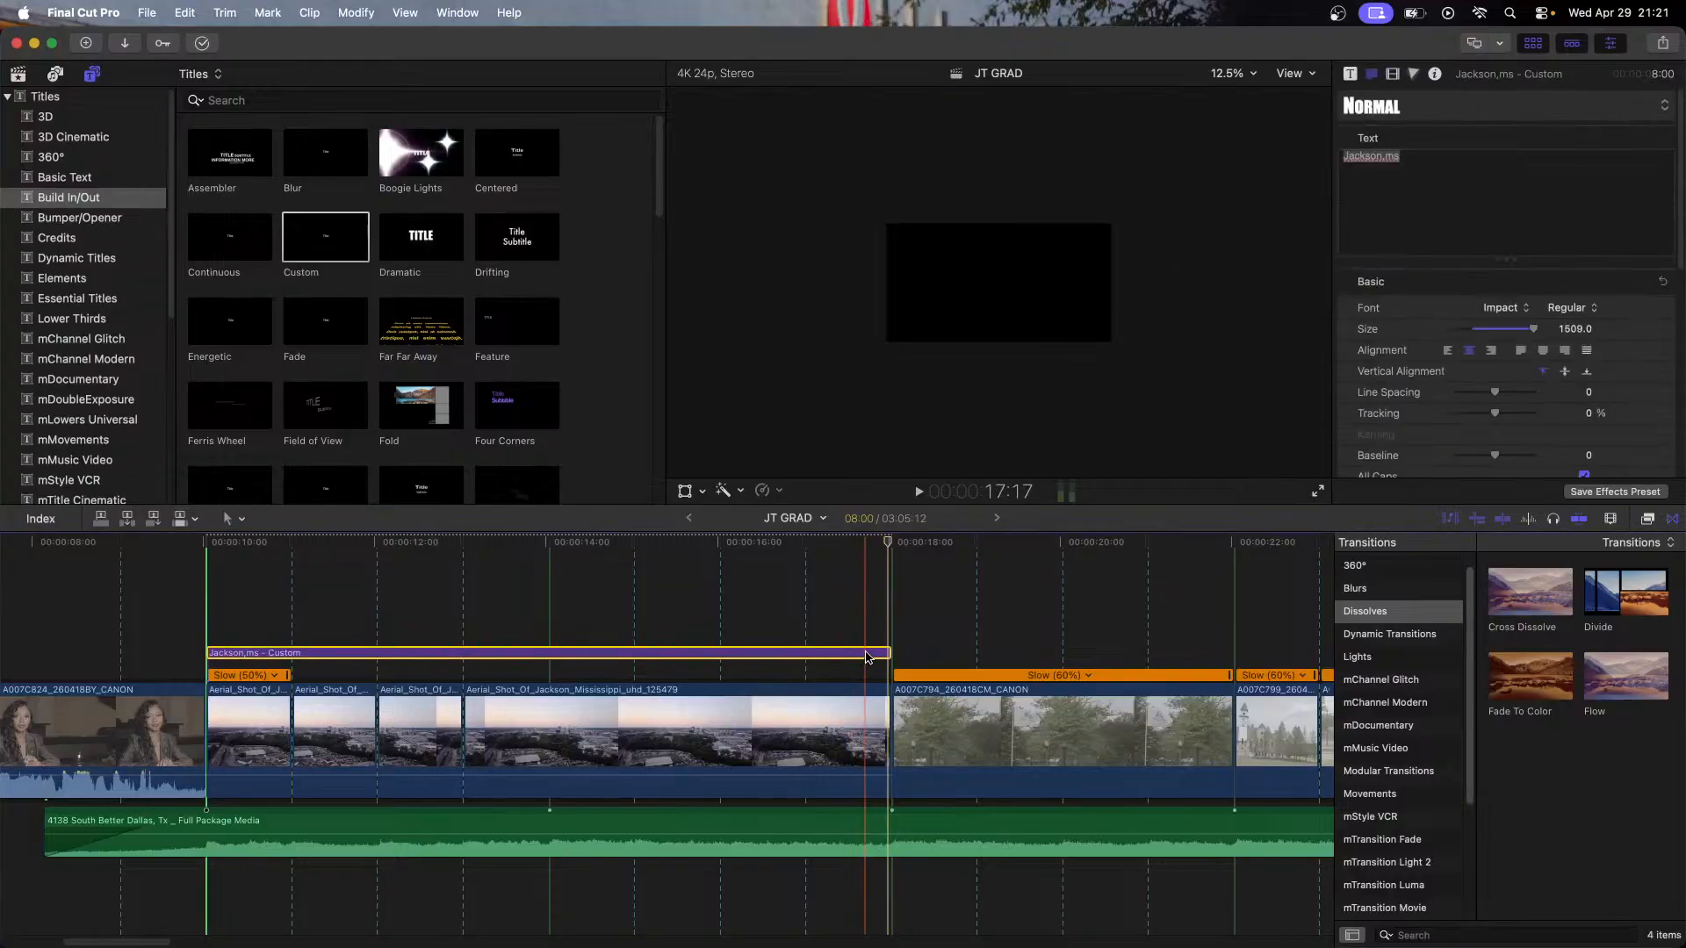
{"action": "left_click", "coordinate": [684, 492]}
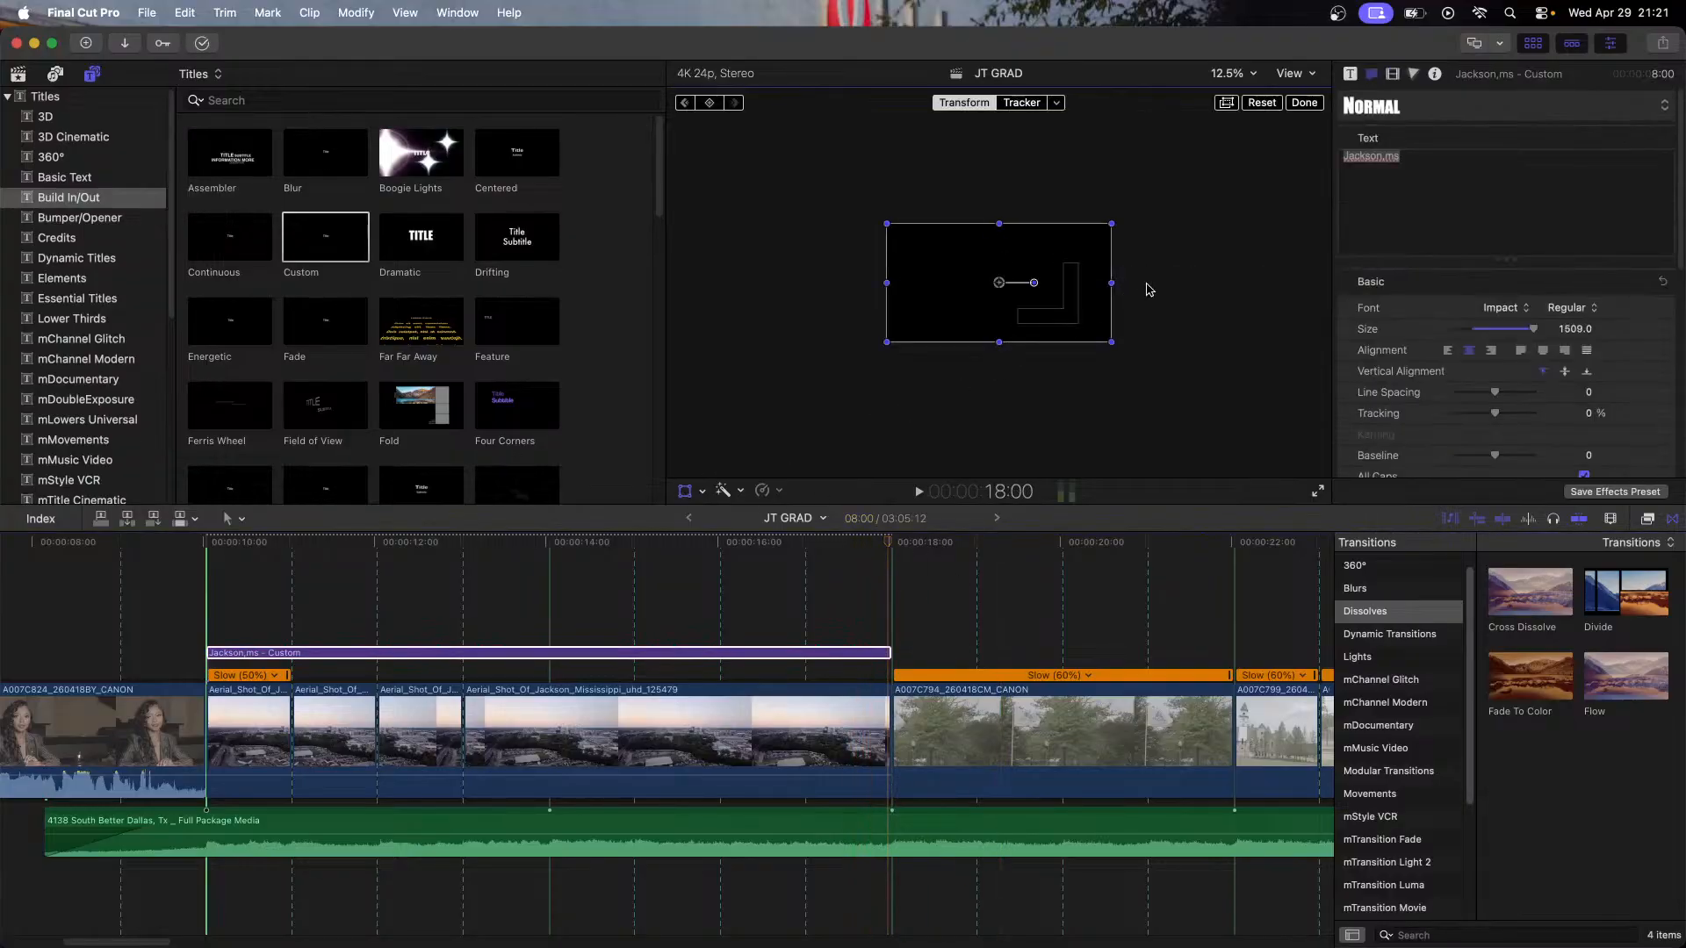
{"action": "left_click", "coordinate": [876, 655]}
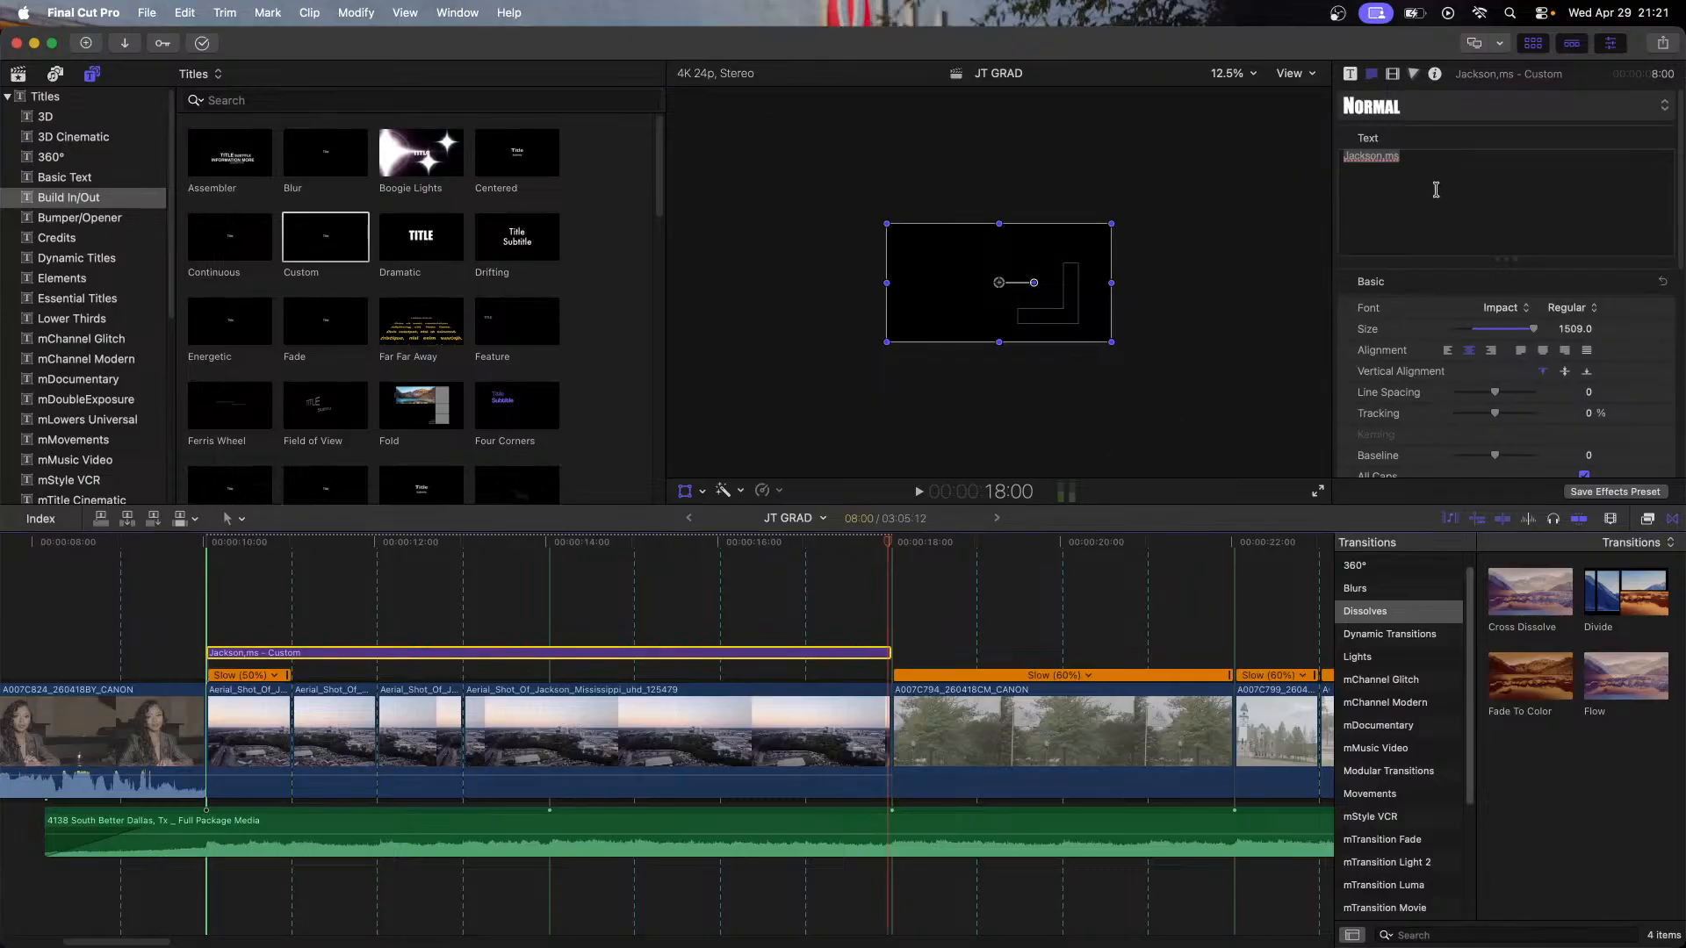
{"action": "left_click", "coordinate": [1350, 74]}
{"action": "left_click", "coordinate": [1394, 75]}
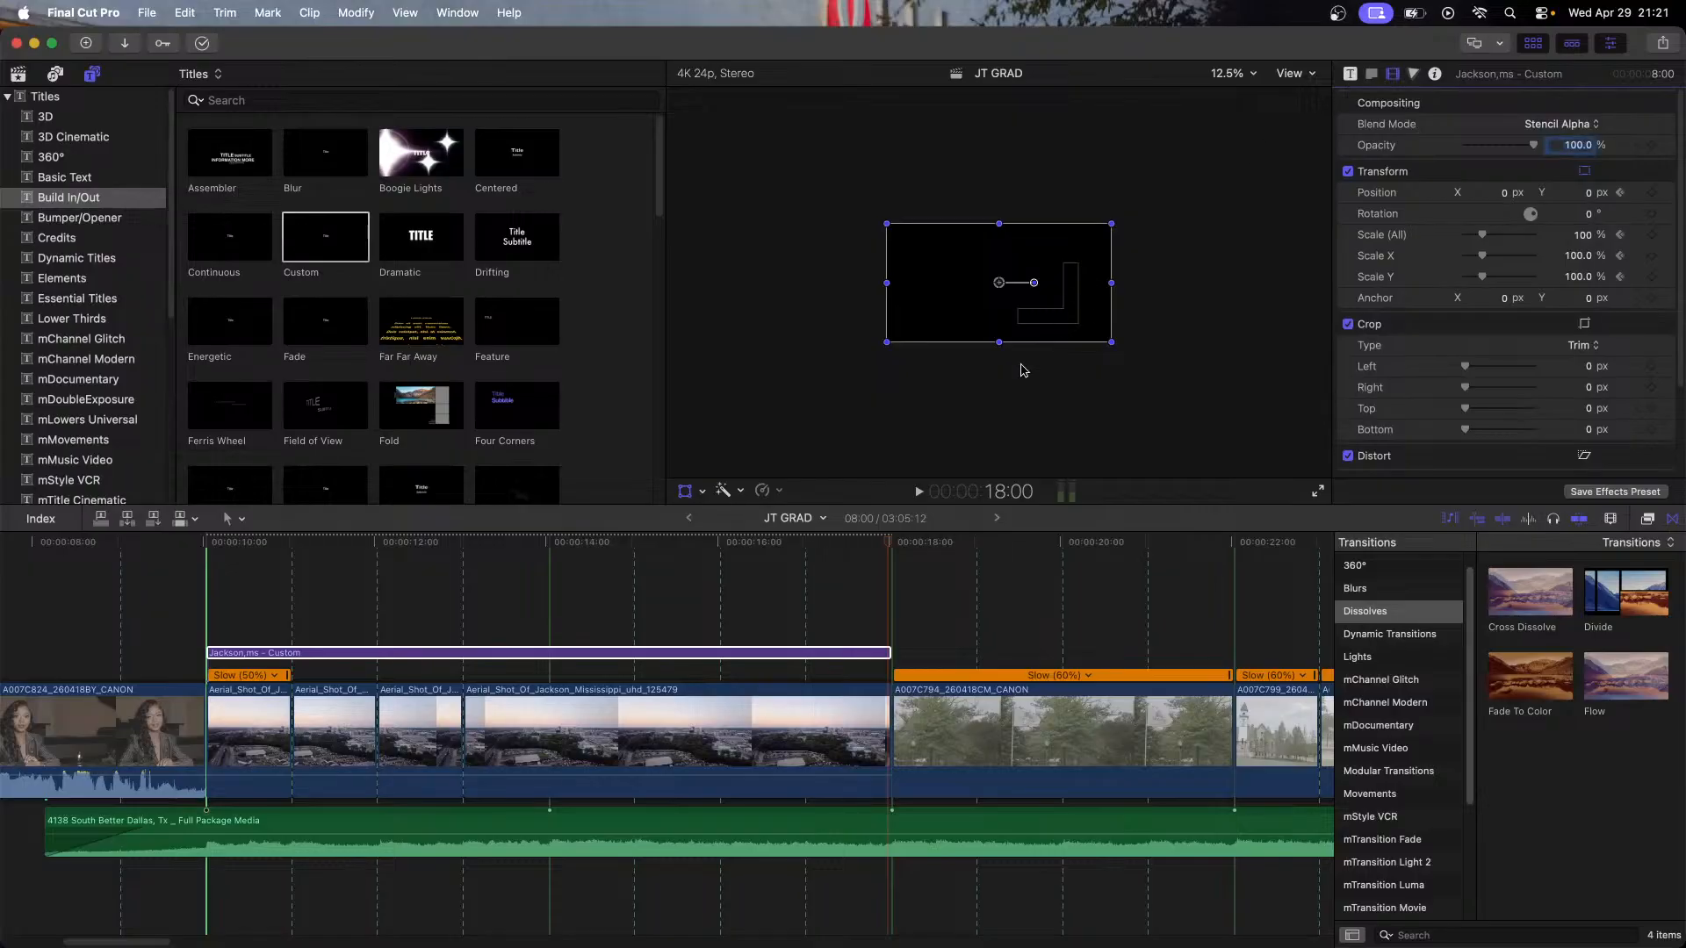
{"action": "left_click", "coordinate": [682, 491]}
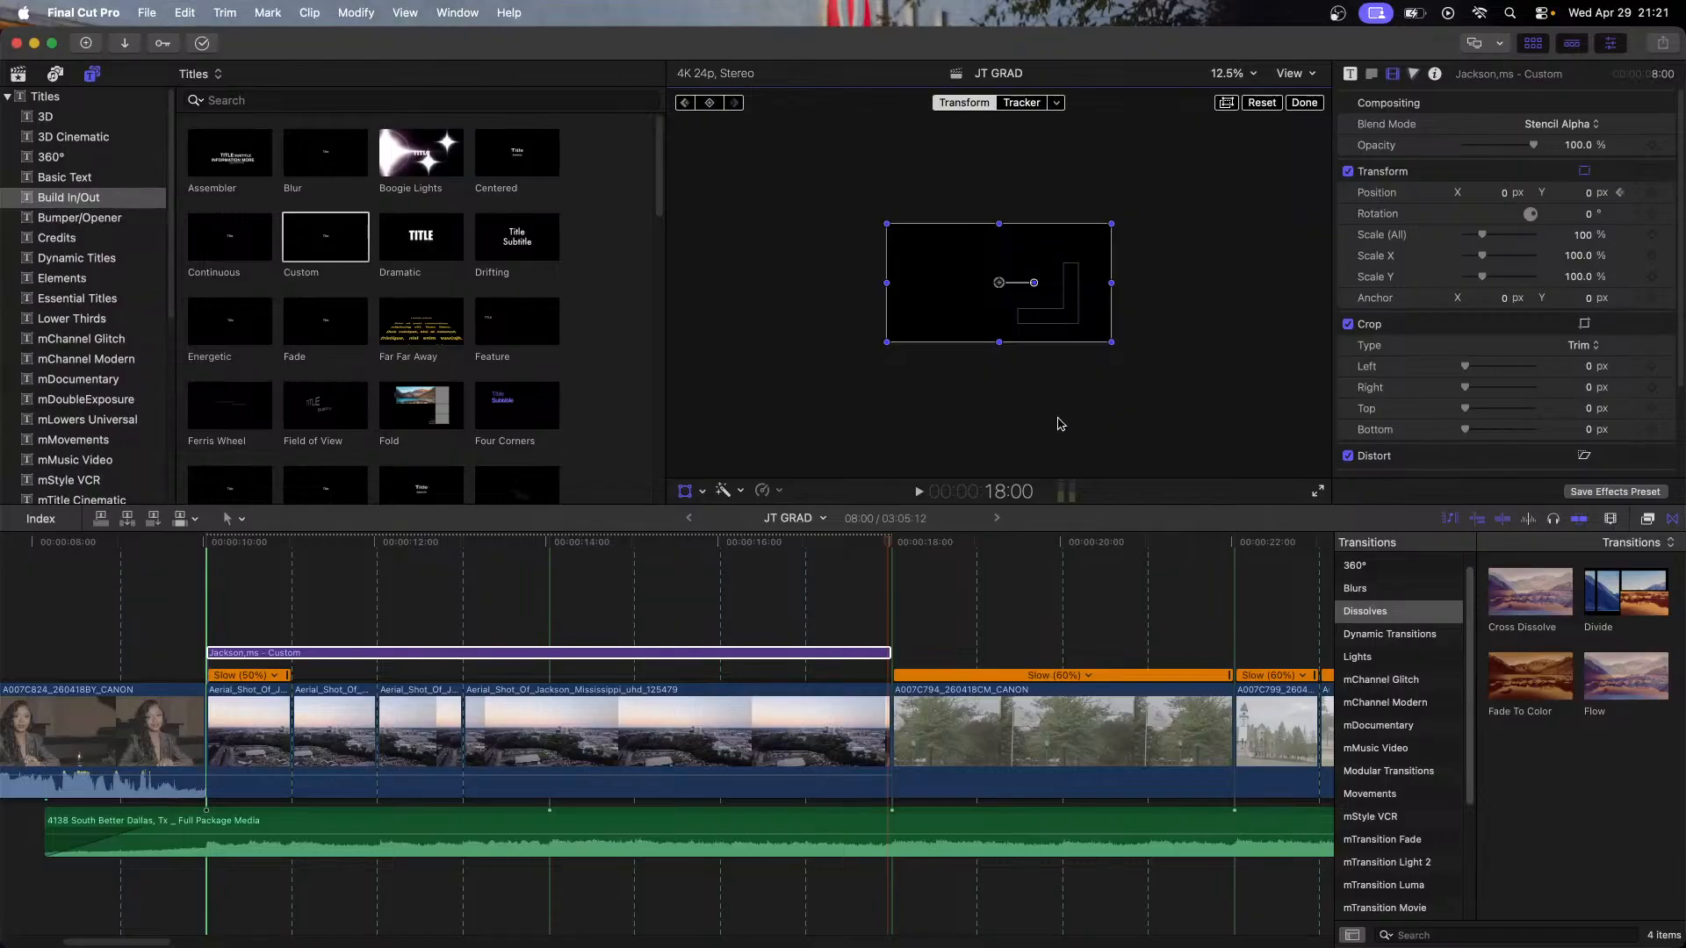
Step: Try shifting the title horizontally to about X 360 px at 10:01
{"action": "left_click", "coordinate": [703, 560]}
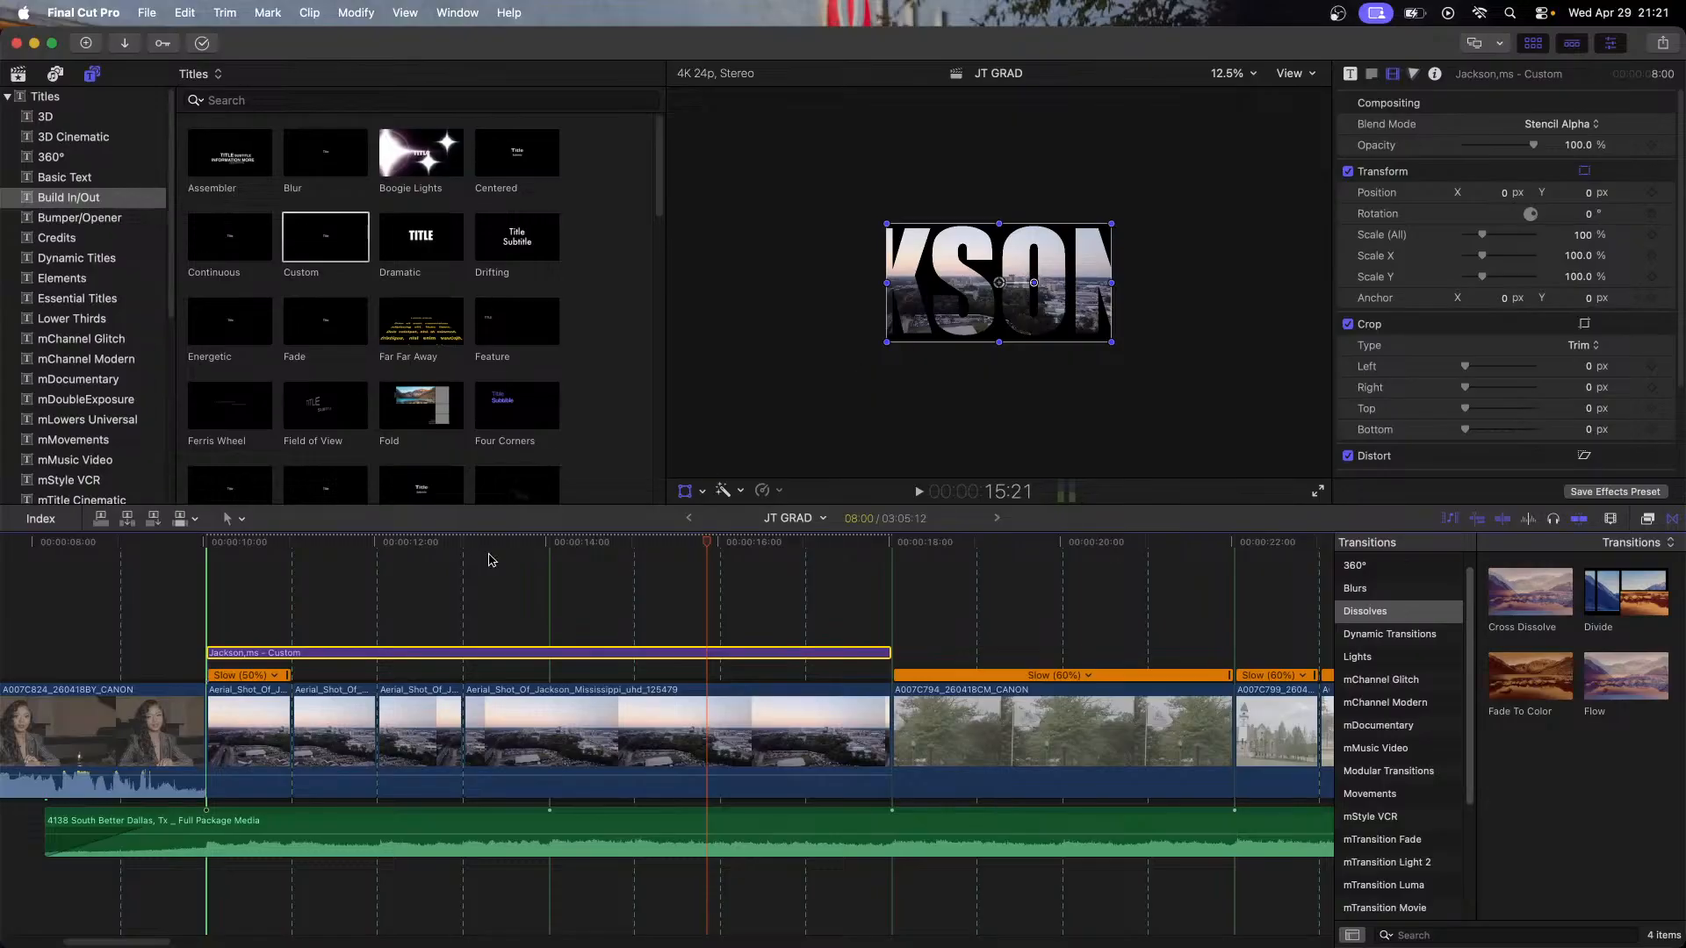
{"action": "left_click", "coordinate": [215, 546]}
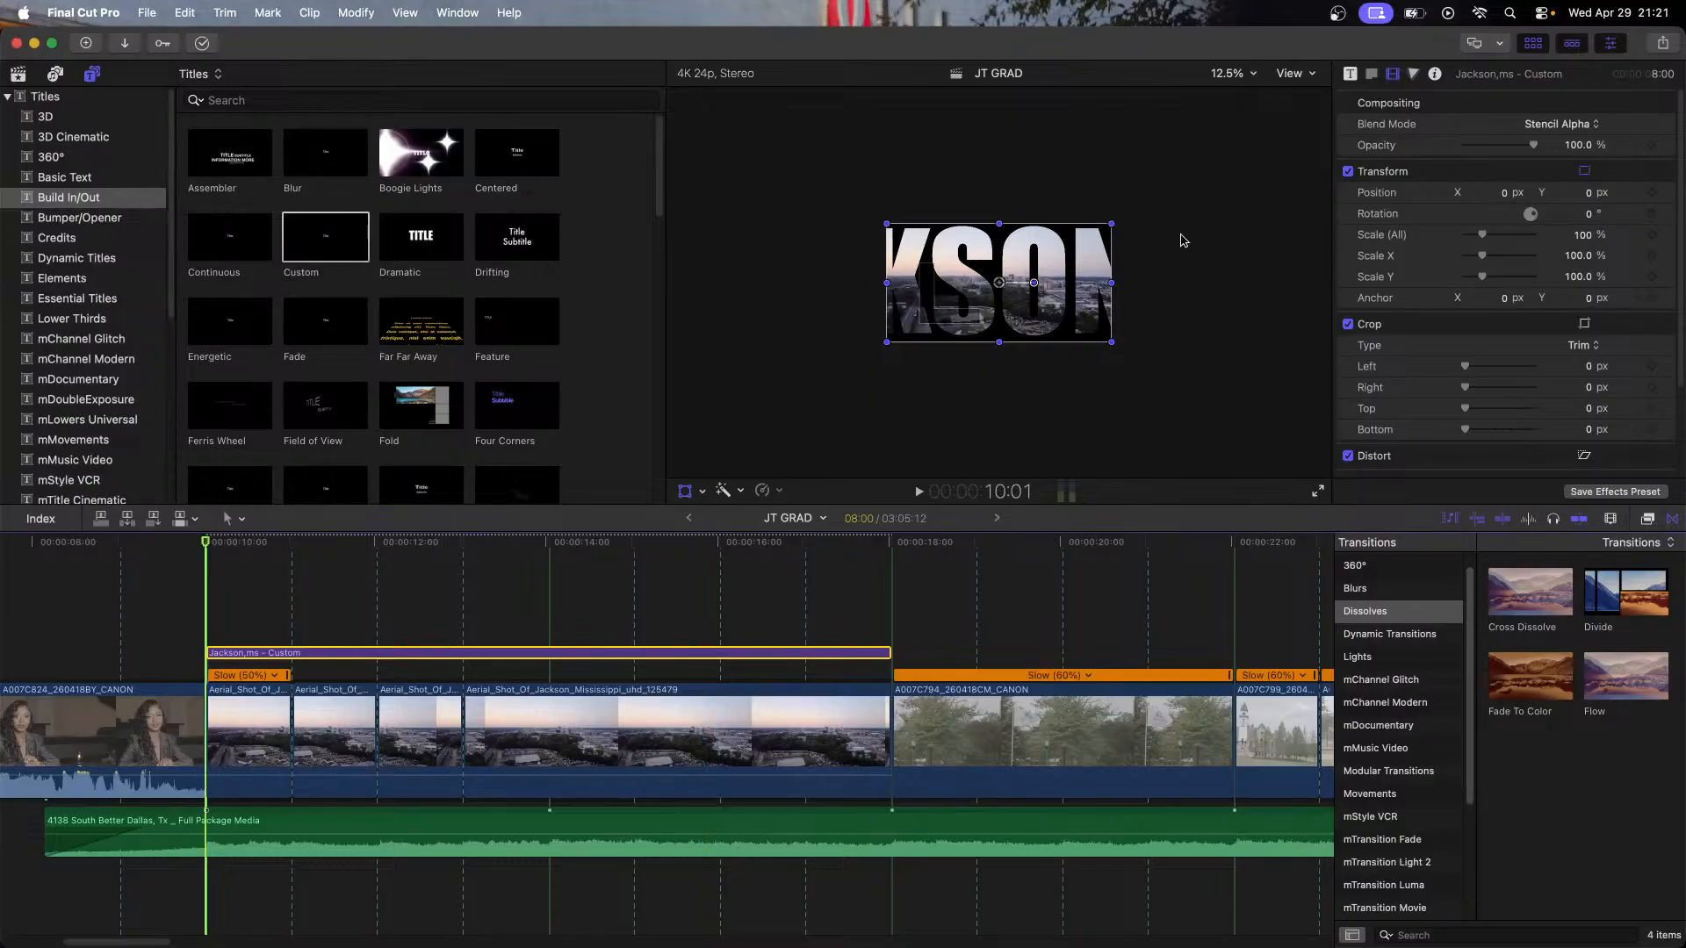
{"action": "left_click_drag", "start_coordinate": [999, 282], "coordinate": [1019, 282]}
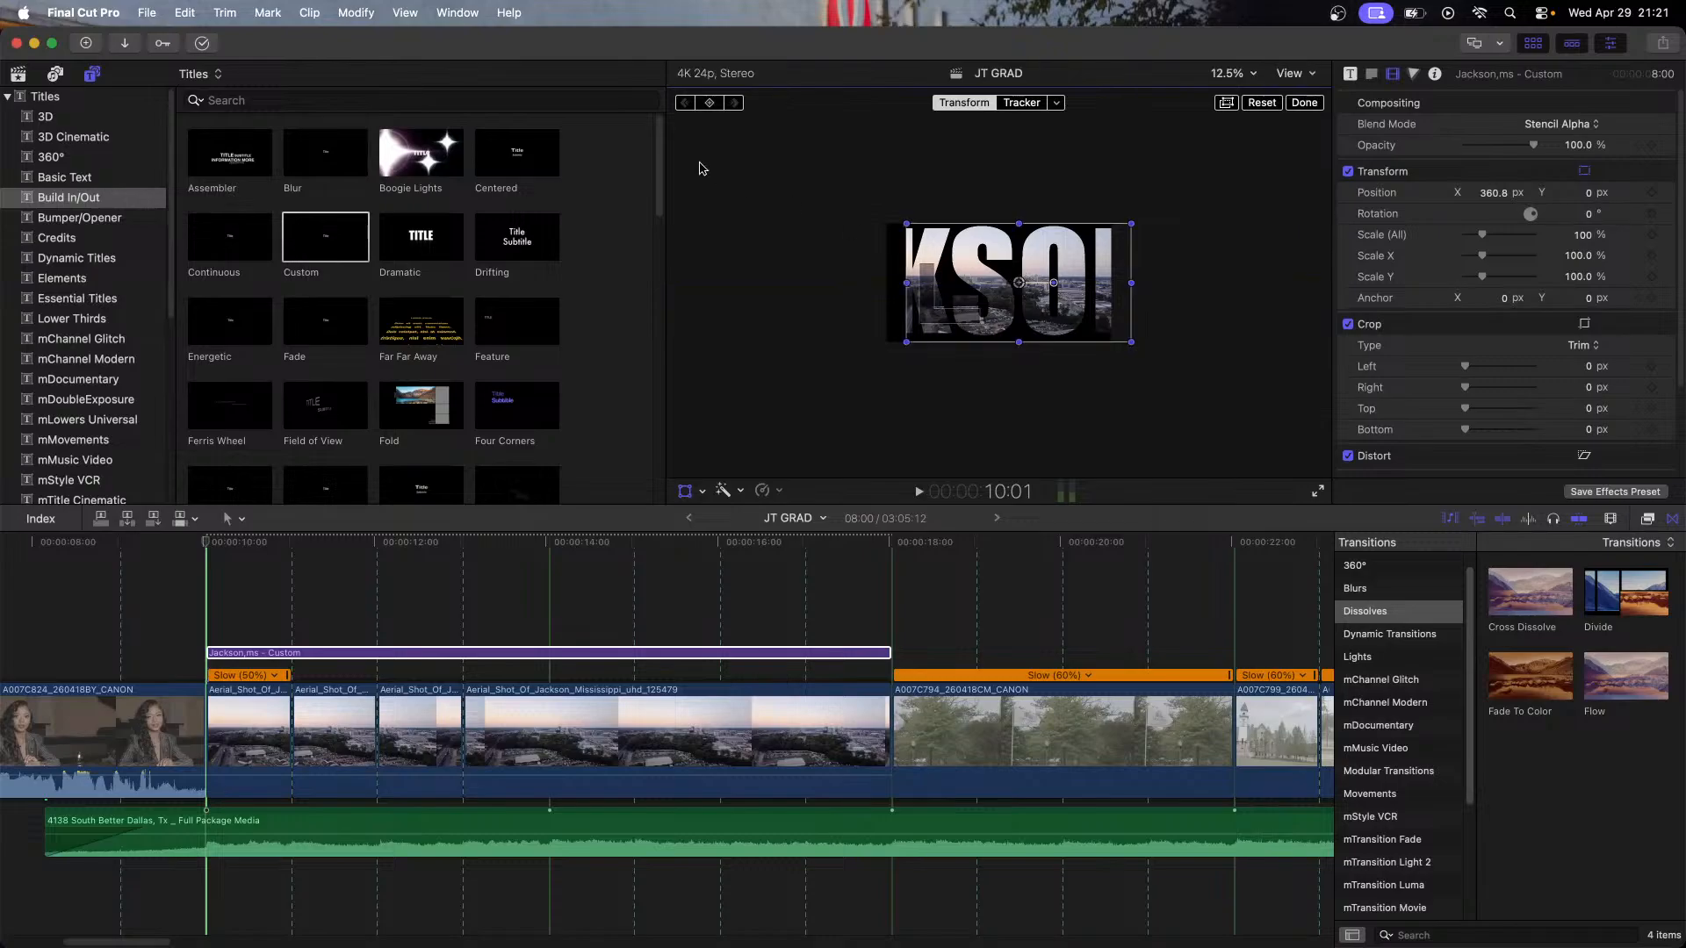
Step: Delete the Custom title and place a Blur title above the aerial clips, starting at 10:01
{"action": "key", "text": "Delete"}
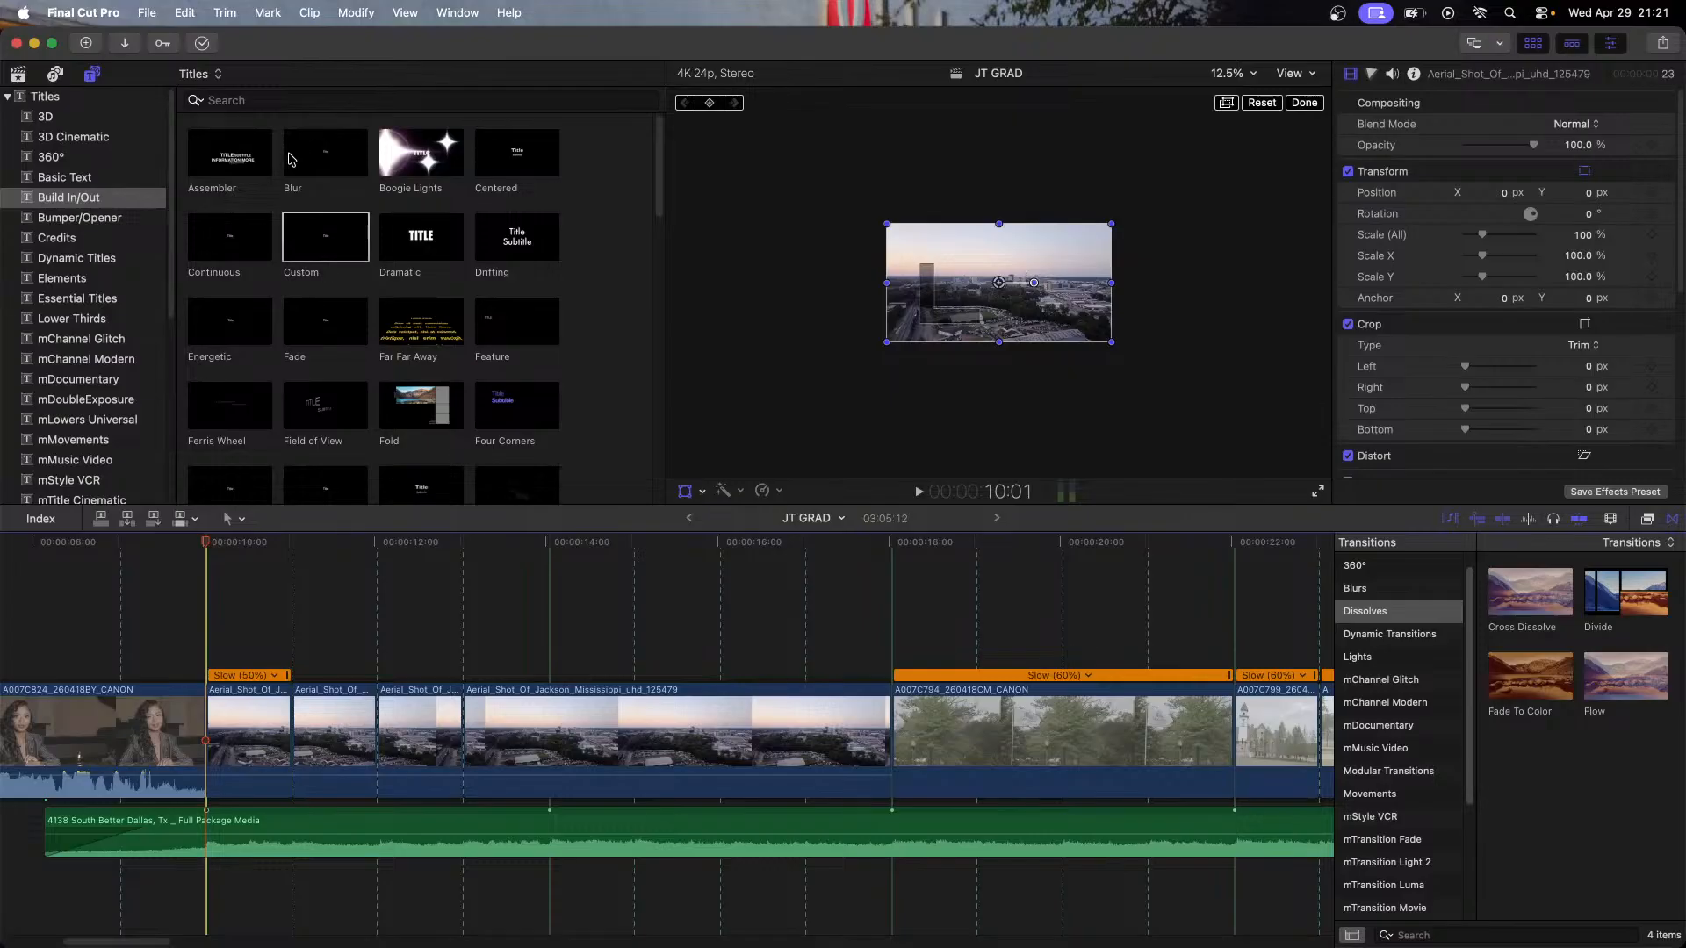
{"action": "left_click_drag", "start_coordinate": [288, 158], "coordinate": [889, 654]}
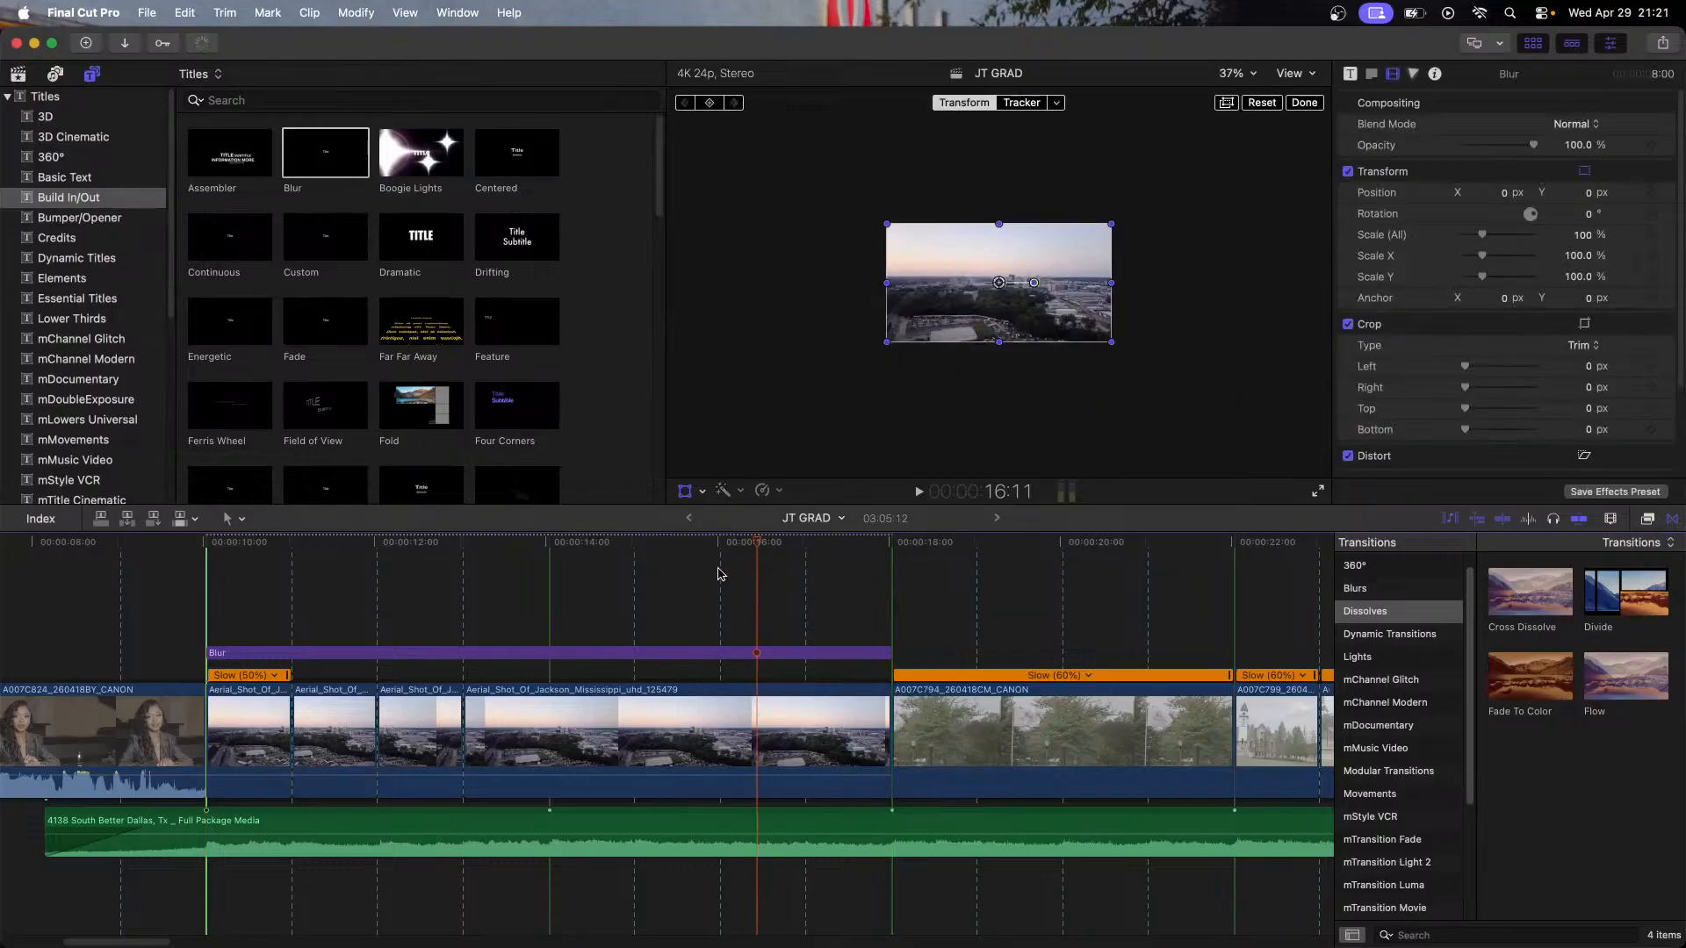
{"action": "left_click", "coordinate": [293, 590]}
{"action": "left_click", "coordinate": [346, 651]}
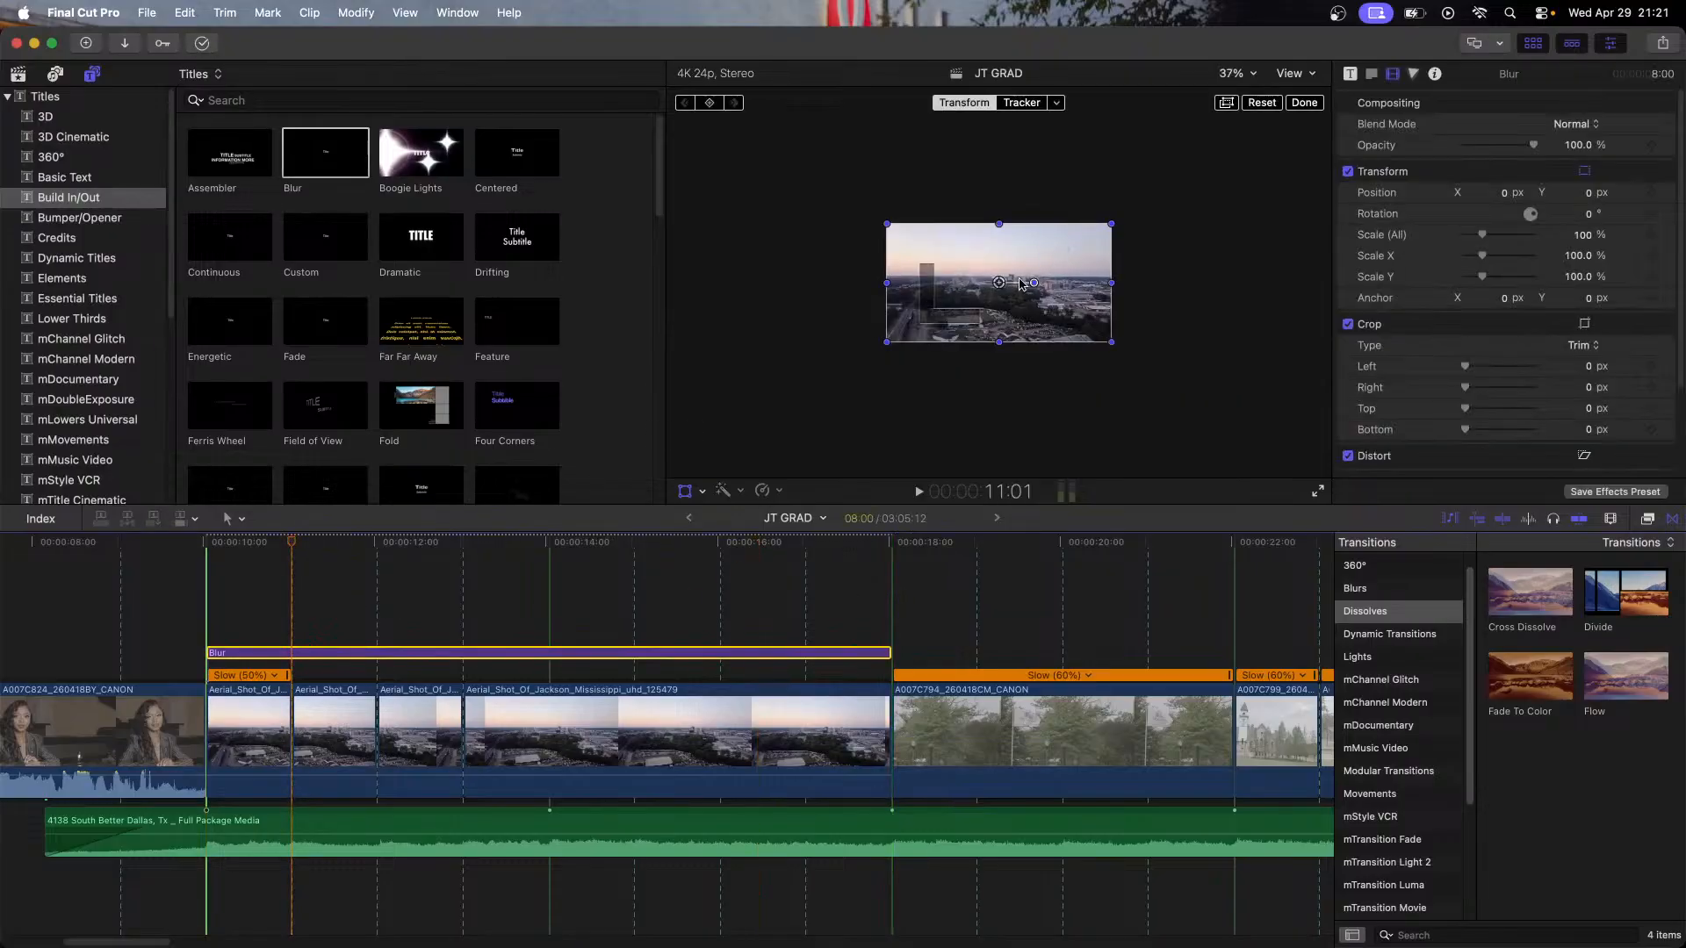
Step: Replace the Blur title's placeholder text with Jackson,MS
{"action": "left_click", "coordinate": [1348, 75]}
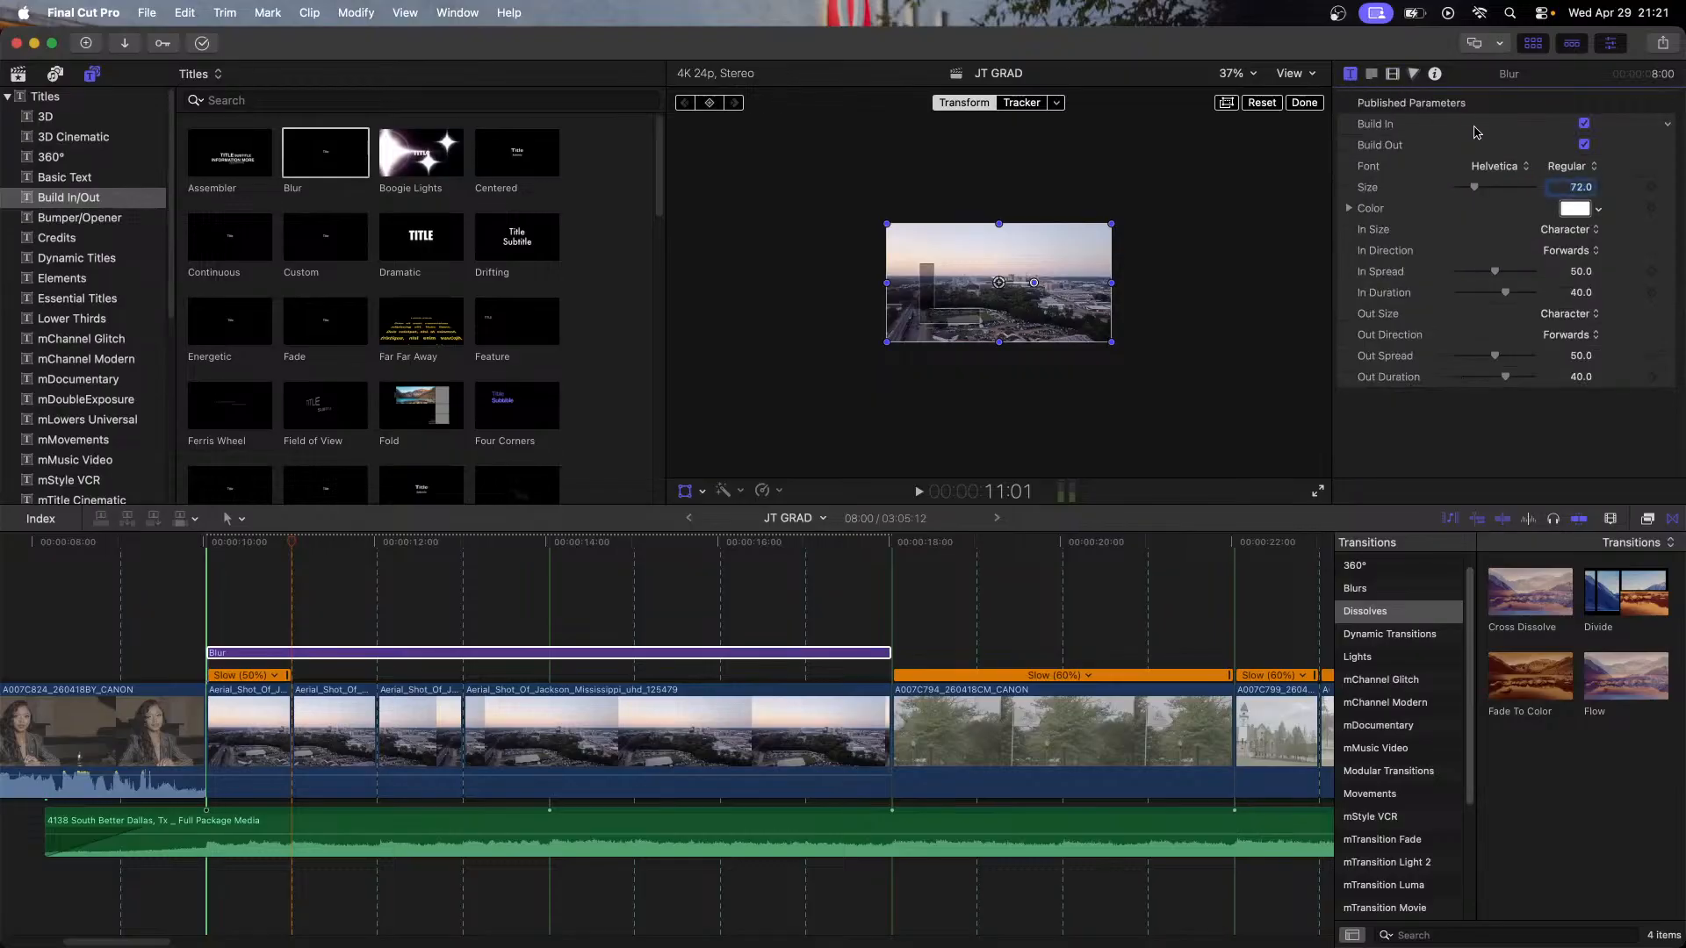
{"action": "left_click", "coordinate": [1372, 74]}
{"action": "triple_click", "coordinate": [1399, 164]}
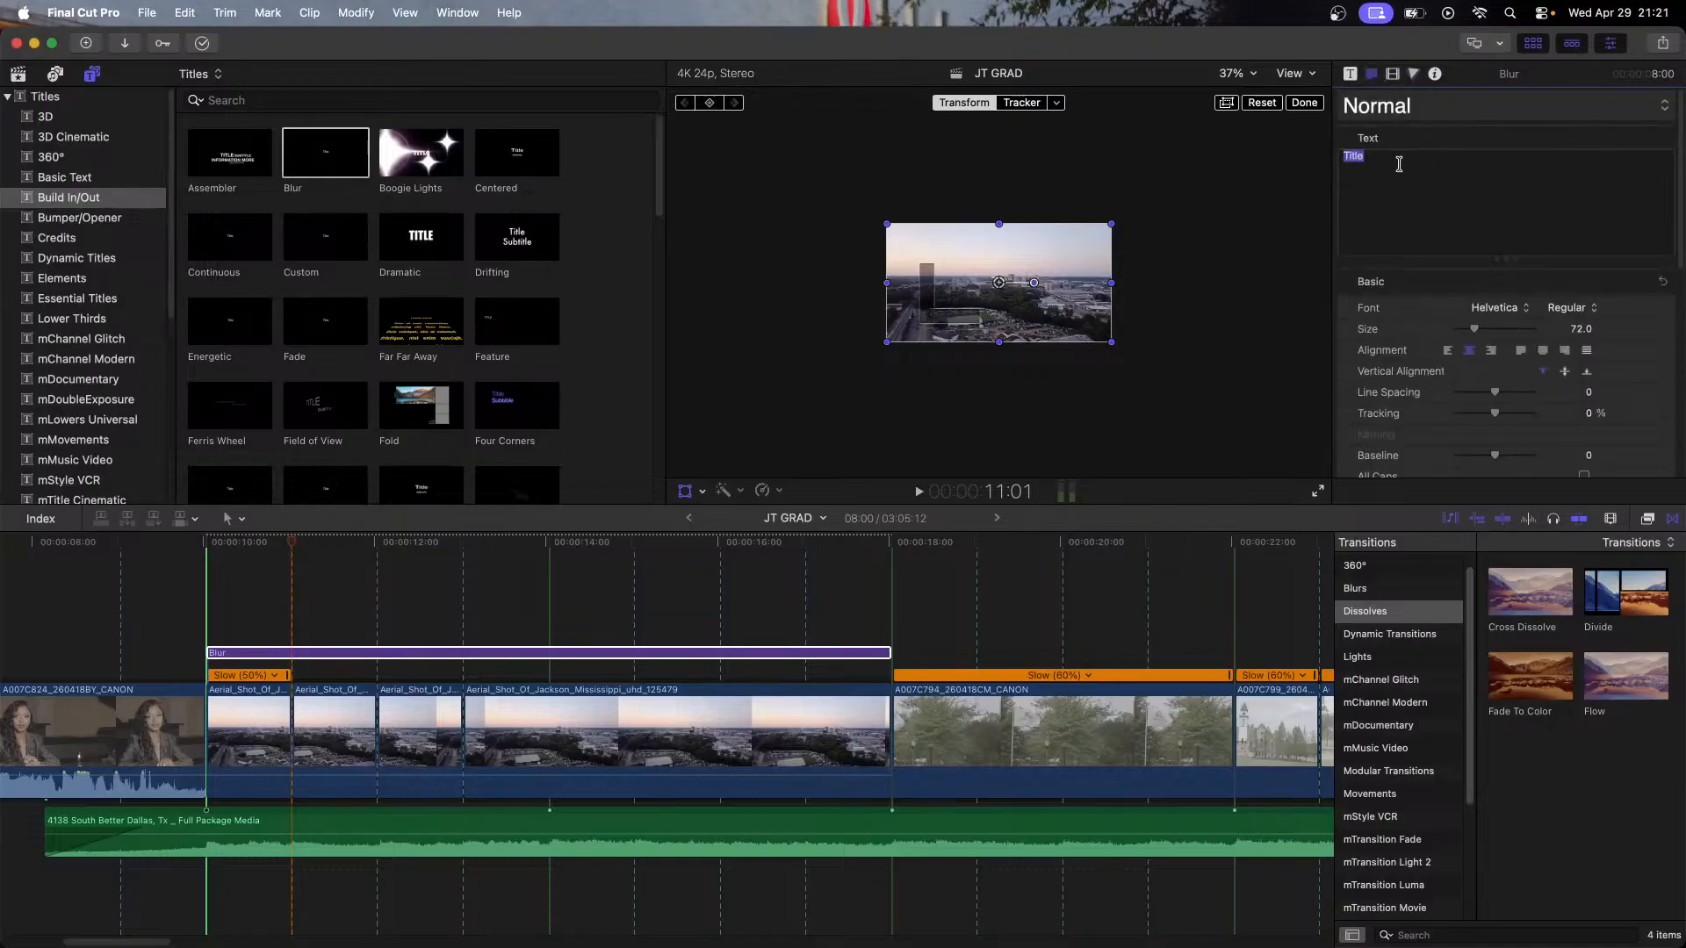
{"action": "type", "text": "Jackson"}
{"action": "key", "text": "BackSpace"}
{"action": "type", "text": ",MS"}
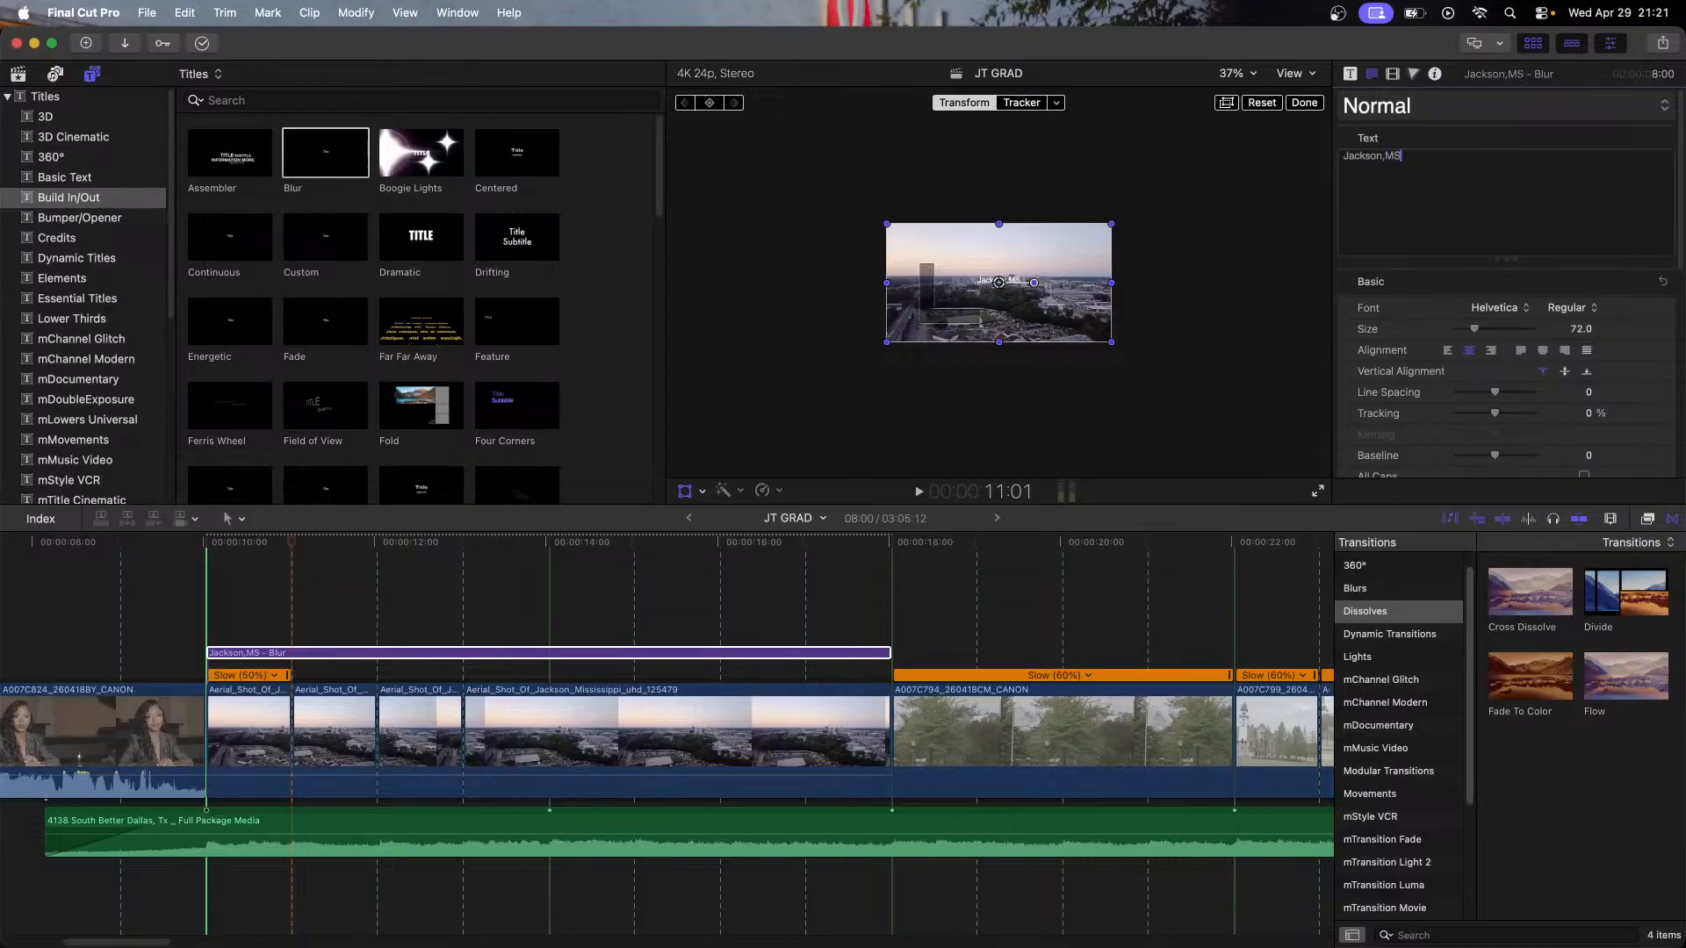
Step: Format the title text in All Caps with the Impact font and 5% tracking
{"action": "left_click", "coordinate": [1585, 476]}
{"action": "scroll", "coordinate": [1533, 439], "scroll_direction": "down", "scroll_amount": 3}
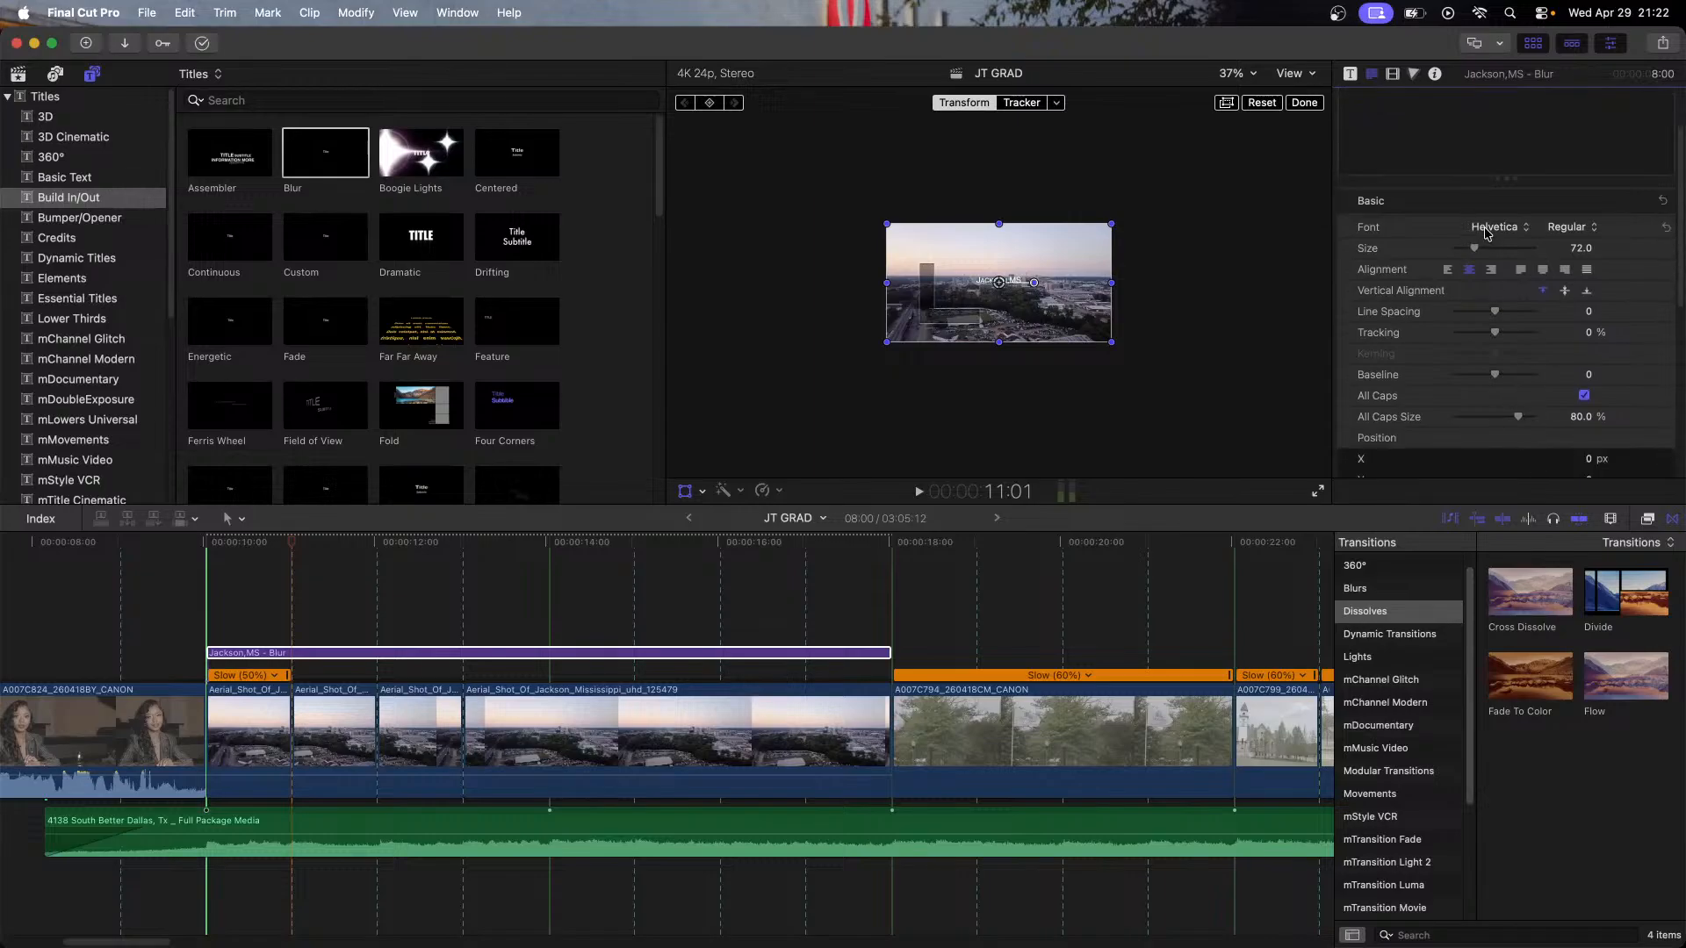
{"action": "left_click", "coordinate": [1487, 233]}
{"action": "left_click", "coordinate": [1374, 482]}
{"action": "left_click_drag", "start_coordinate": [1497, 336], "coordinate": [1500, 339]}
{"action": "left_click", "coordinate": [1564, 331]}
{"action": "type", "text": "5"}
{"action": "key", "text": "Return"}
Step: Try scaling up the title, lowering it and setting its font size to 78, and undo the changes
{"action": "left_click_drag", "start_coordinate": [887, 341], "coordinate": [468, 575]}
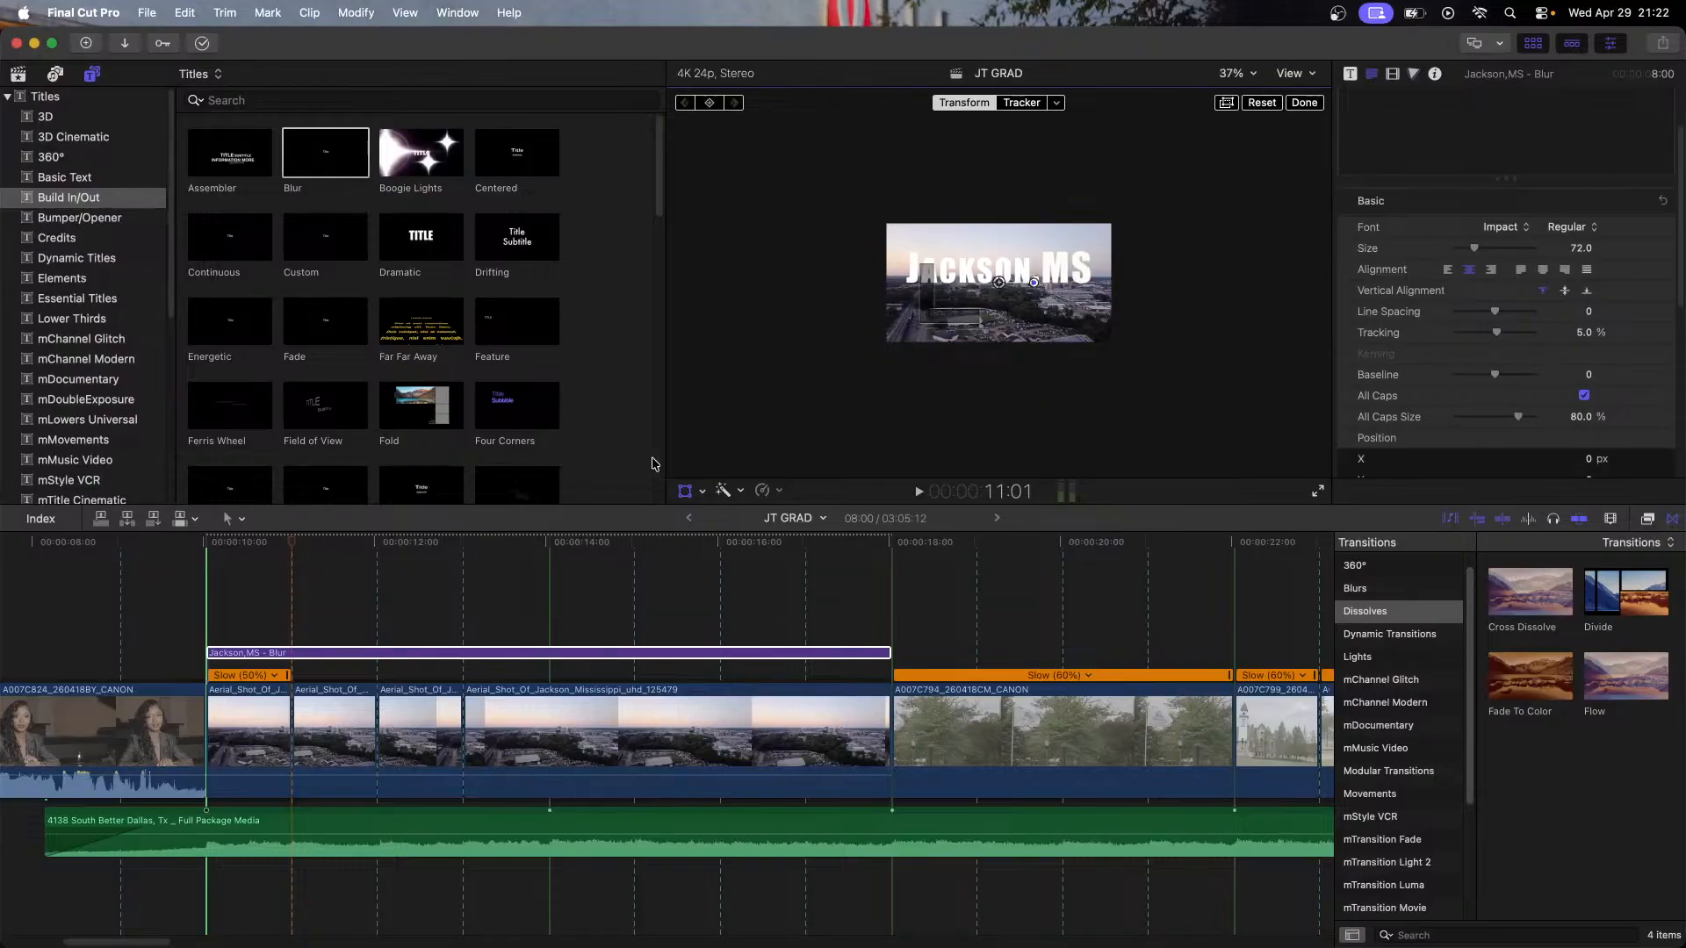
{"action": "left_click", "coordinate": [1253, 75]}
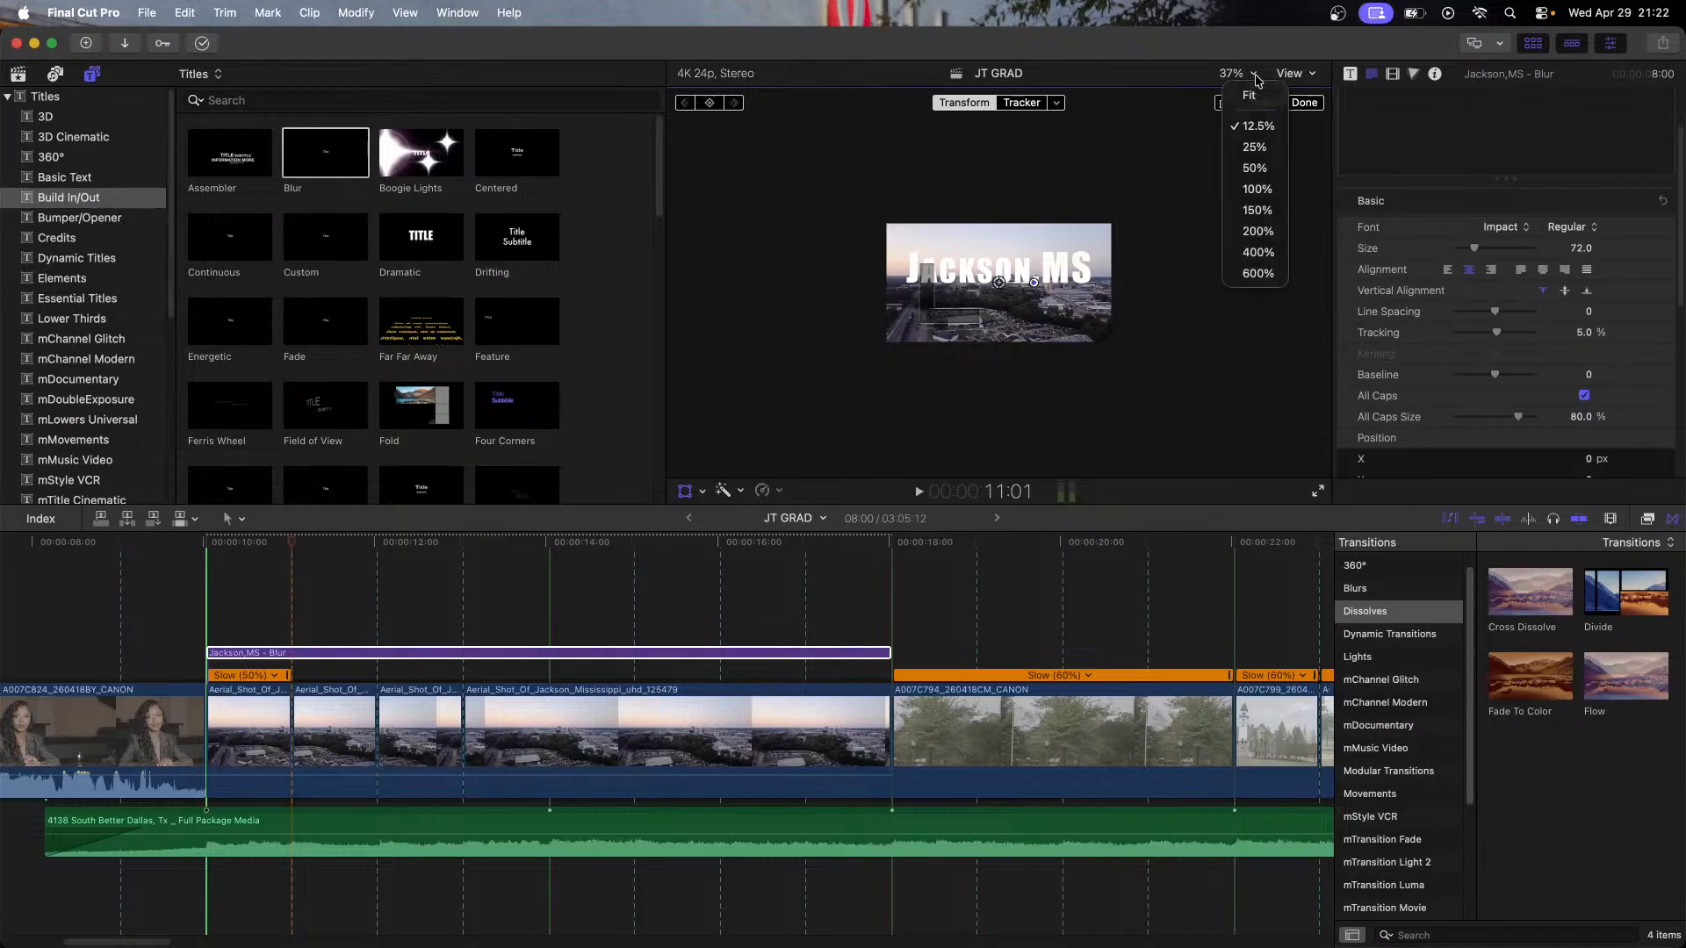
{"action": "left_click", "coordinate": [1001, 289]}
{"action": "left_click_drag", "start_coordinate": [1001, 290], "coordinate": [1001, 295]}
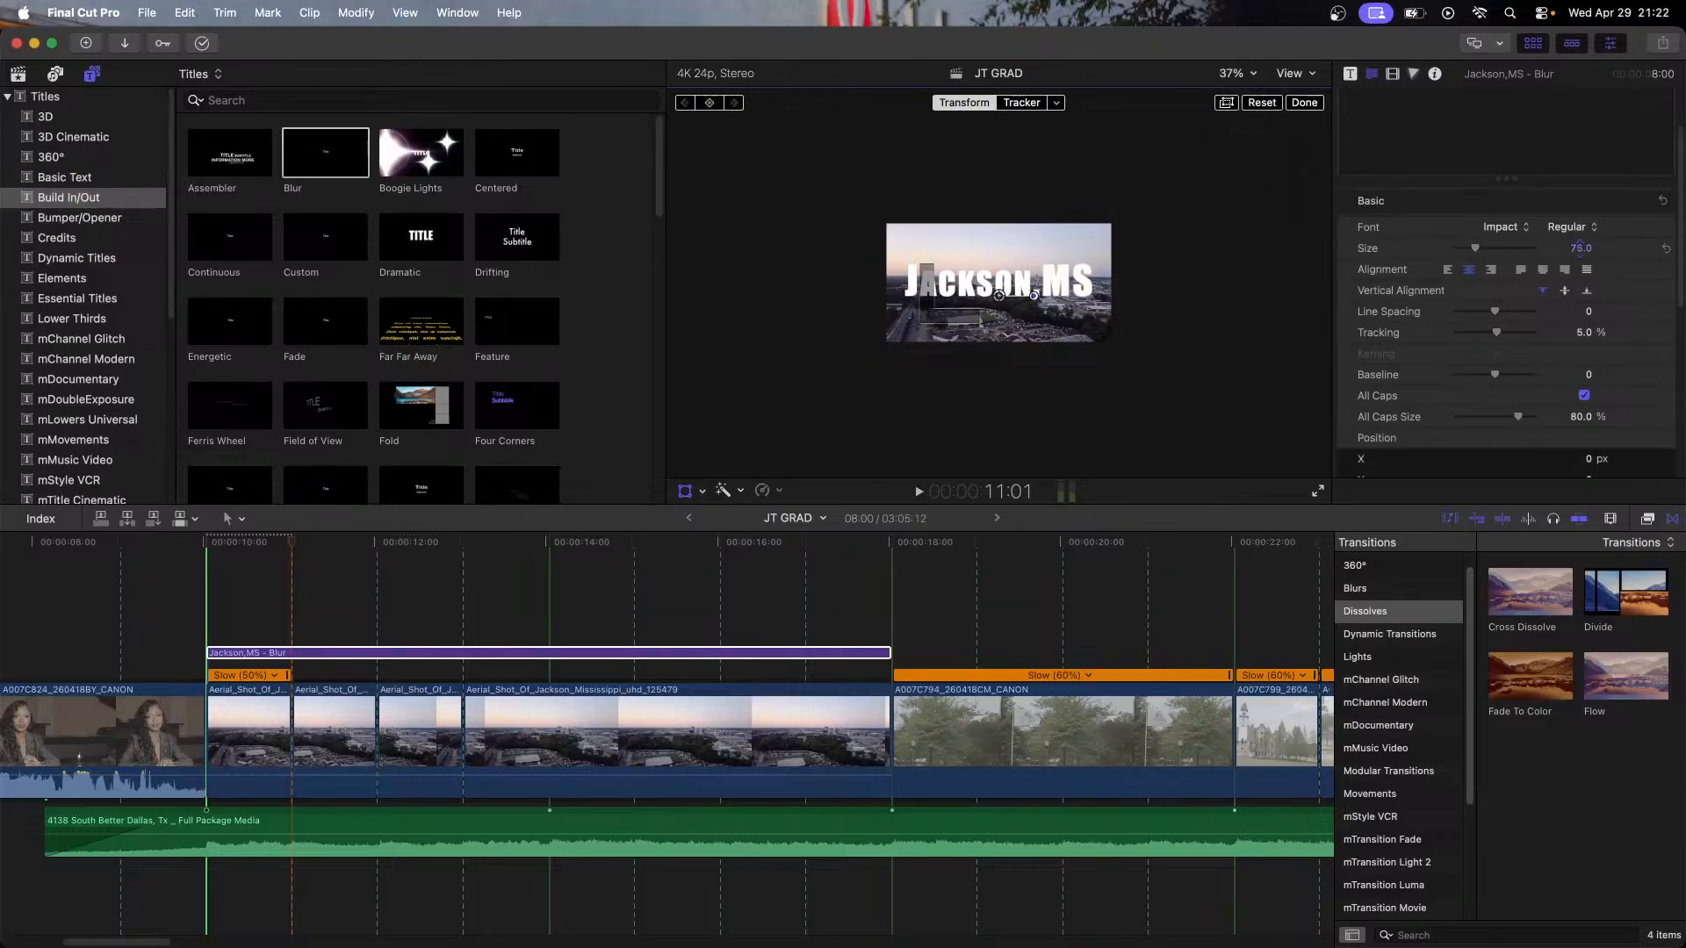
{"action": "left_click_drag", "start_coordinate": [1581, 248], "coordinate": [1538, 236]}
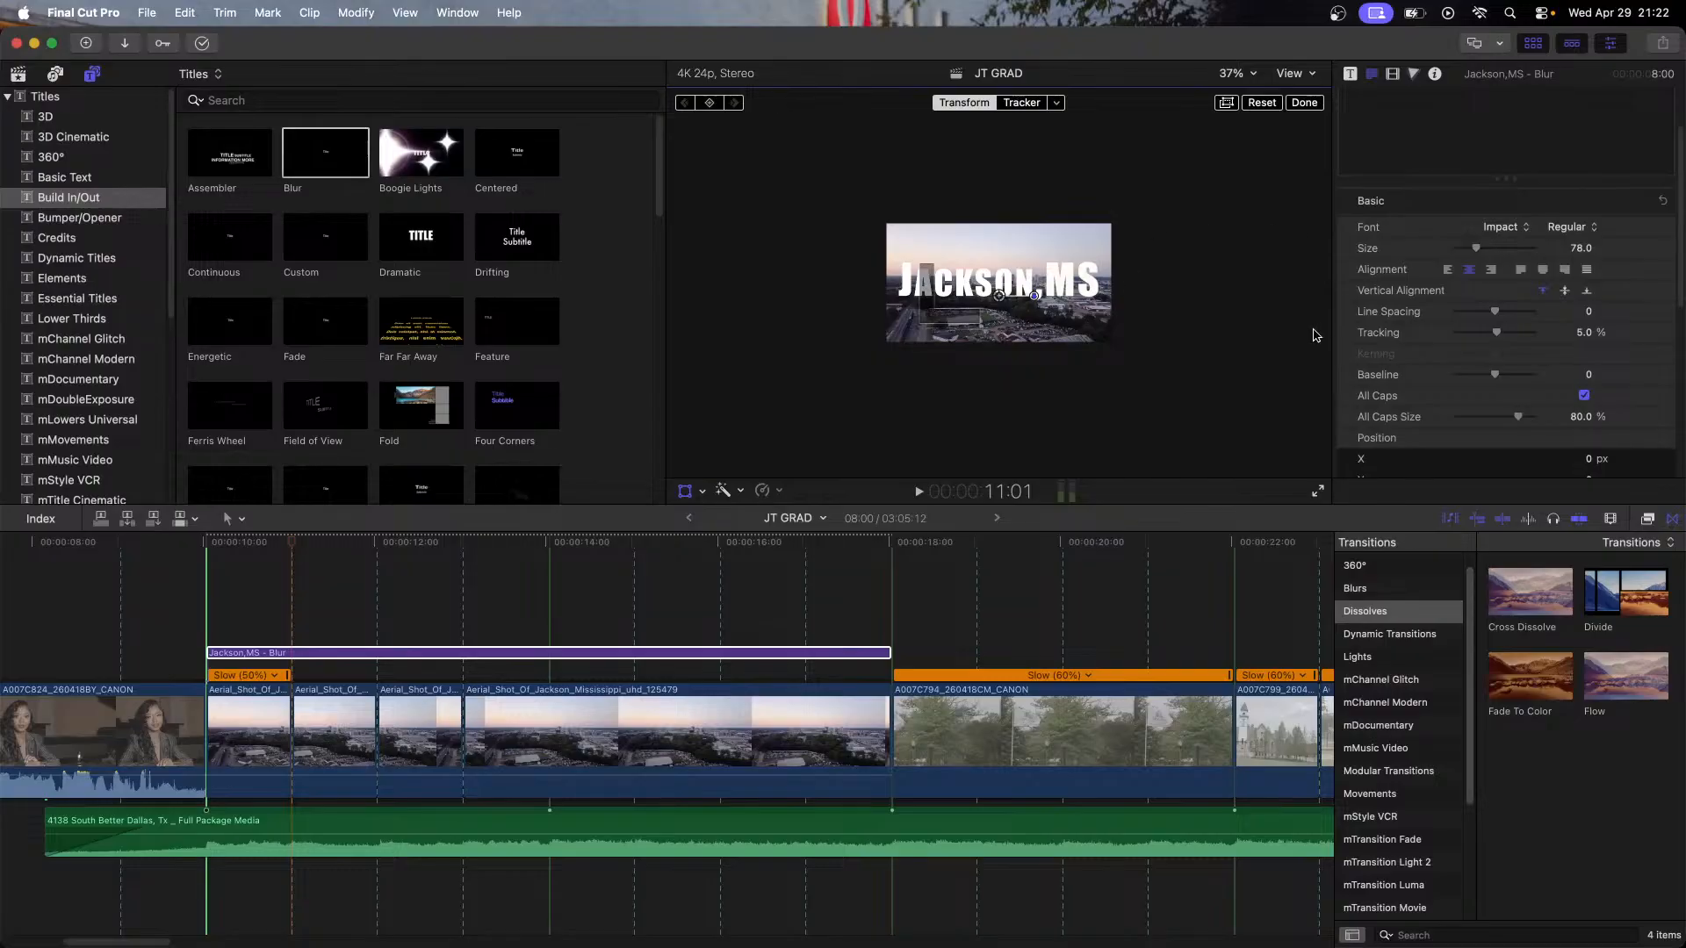
{"action": "left_click", "coordinate": [1232, 72]}
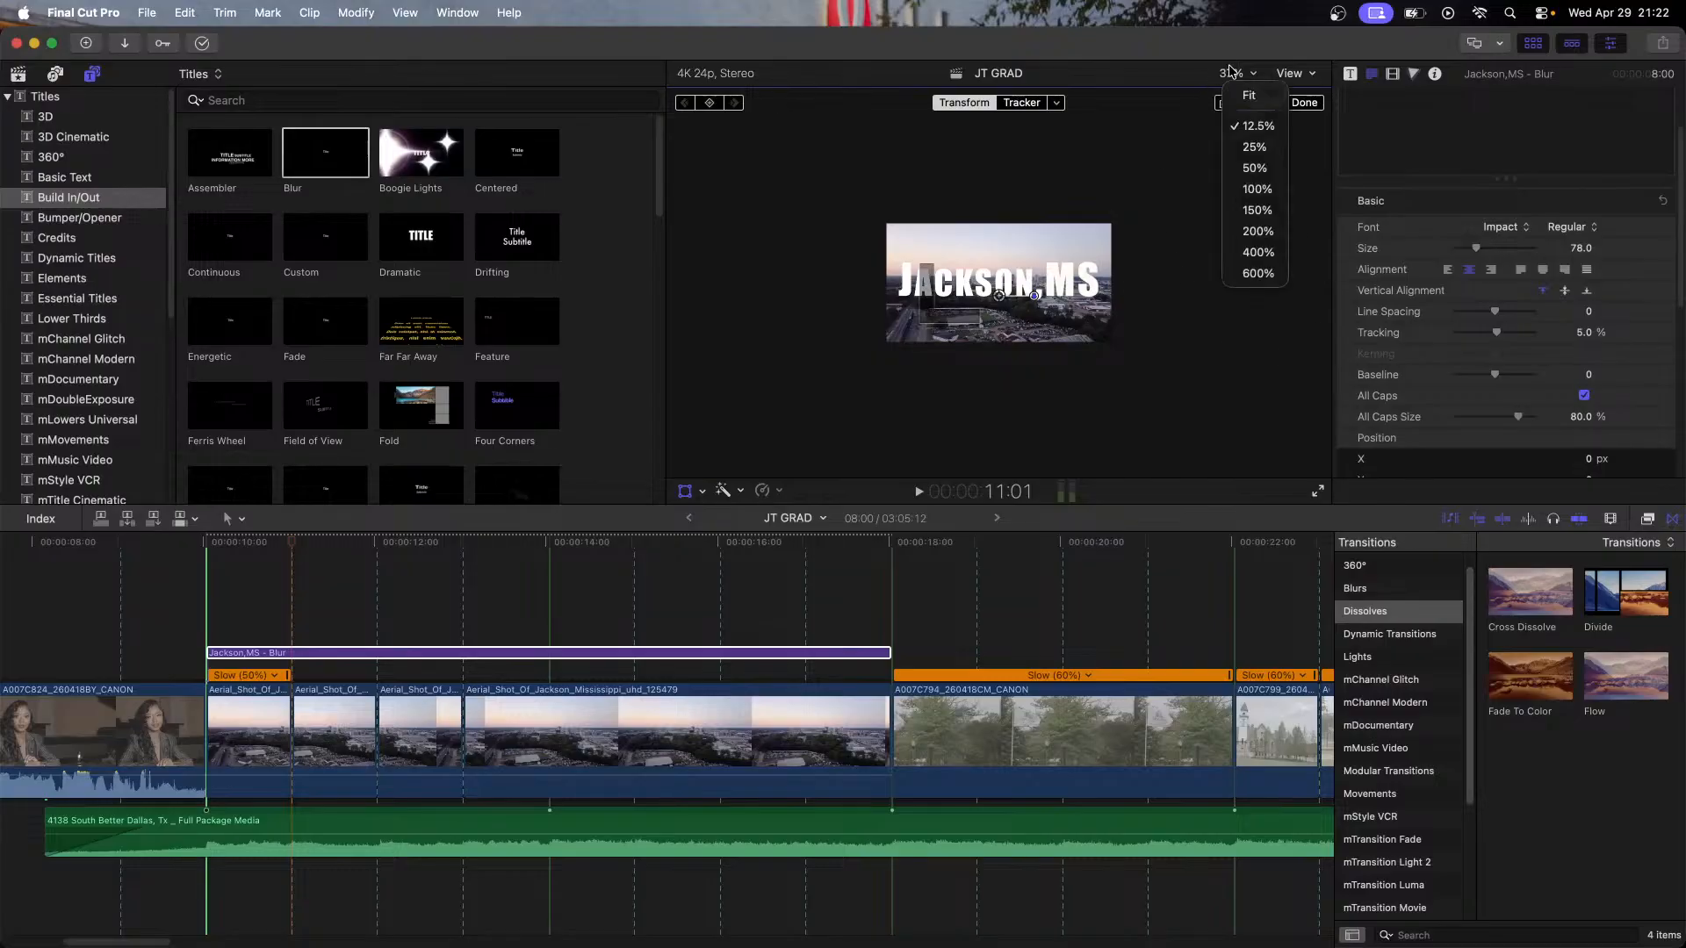
{"action": "left_click", "coordinate": [1258, 126]}
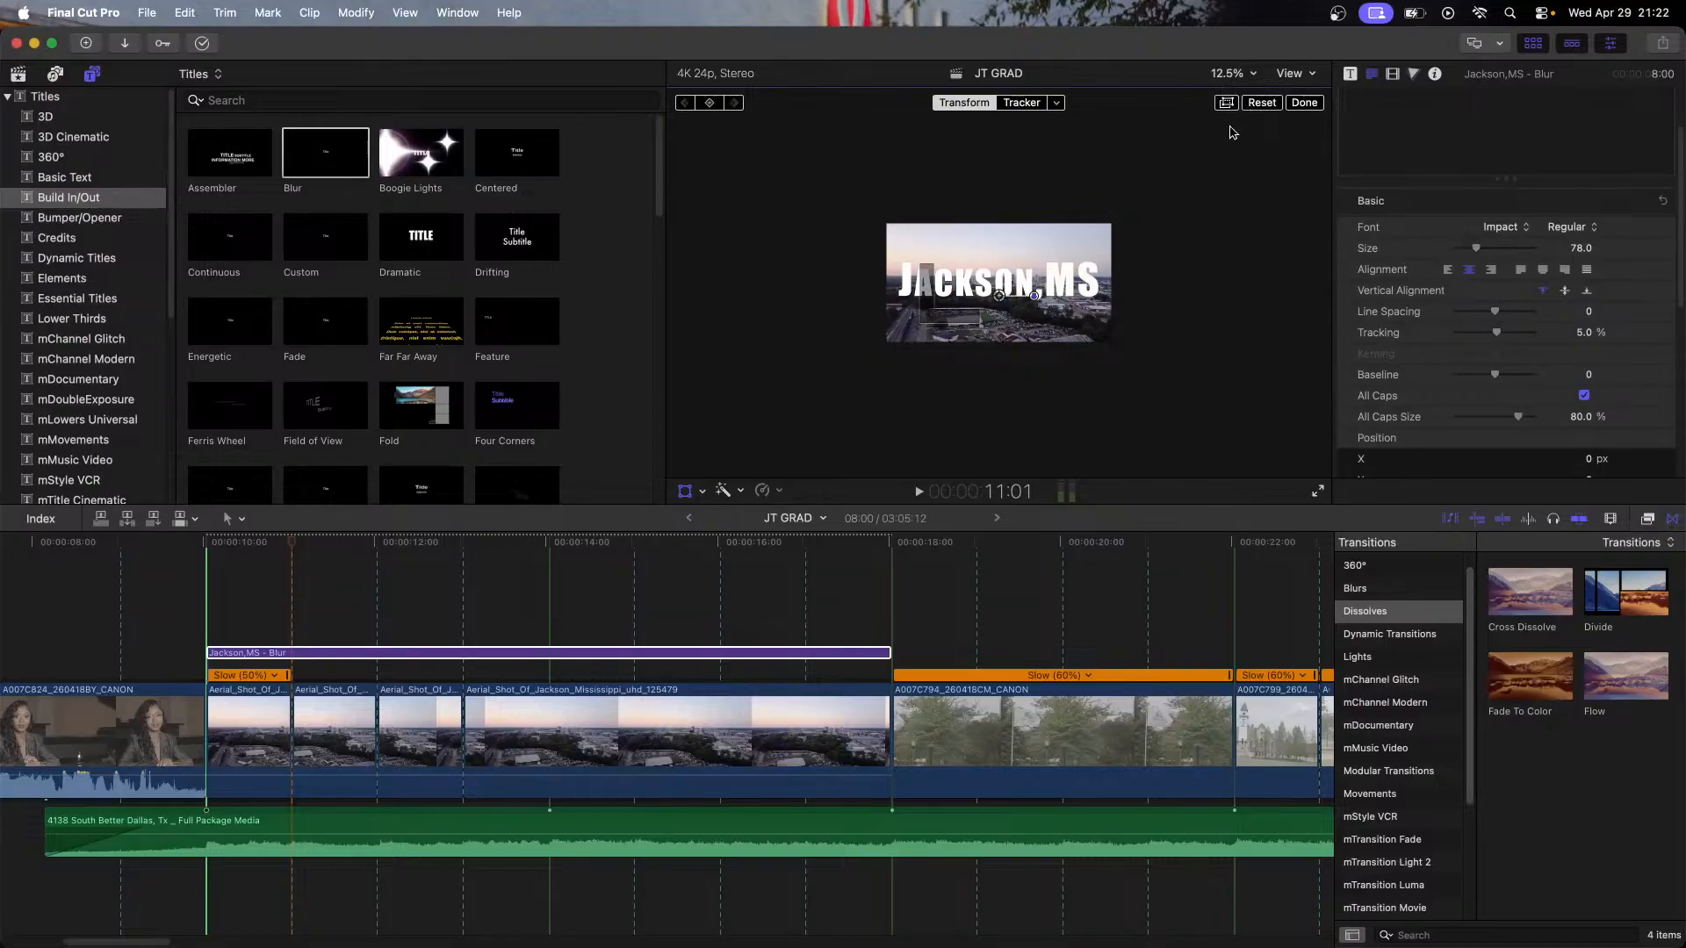
{"action": "key", "text": "super+z"}
{"action": "key", "text": "super+z"}
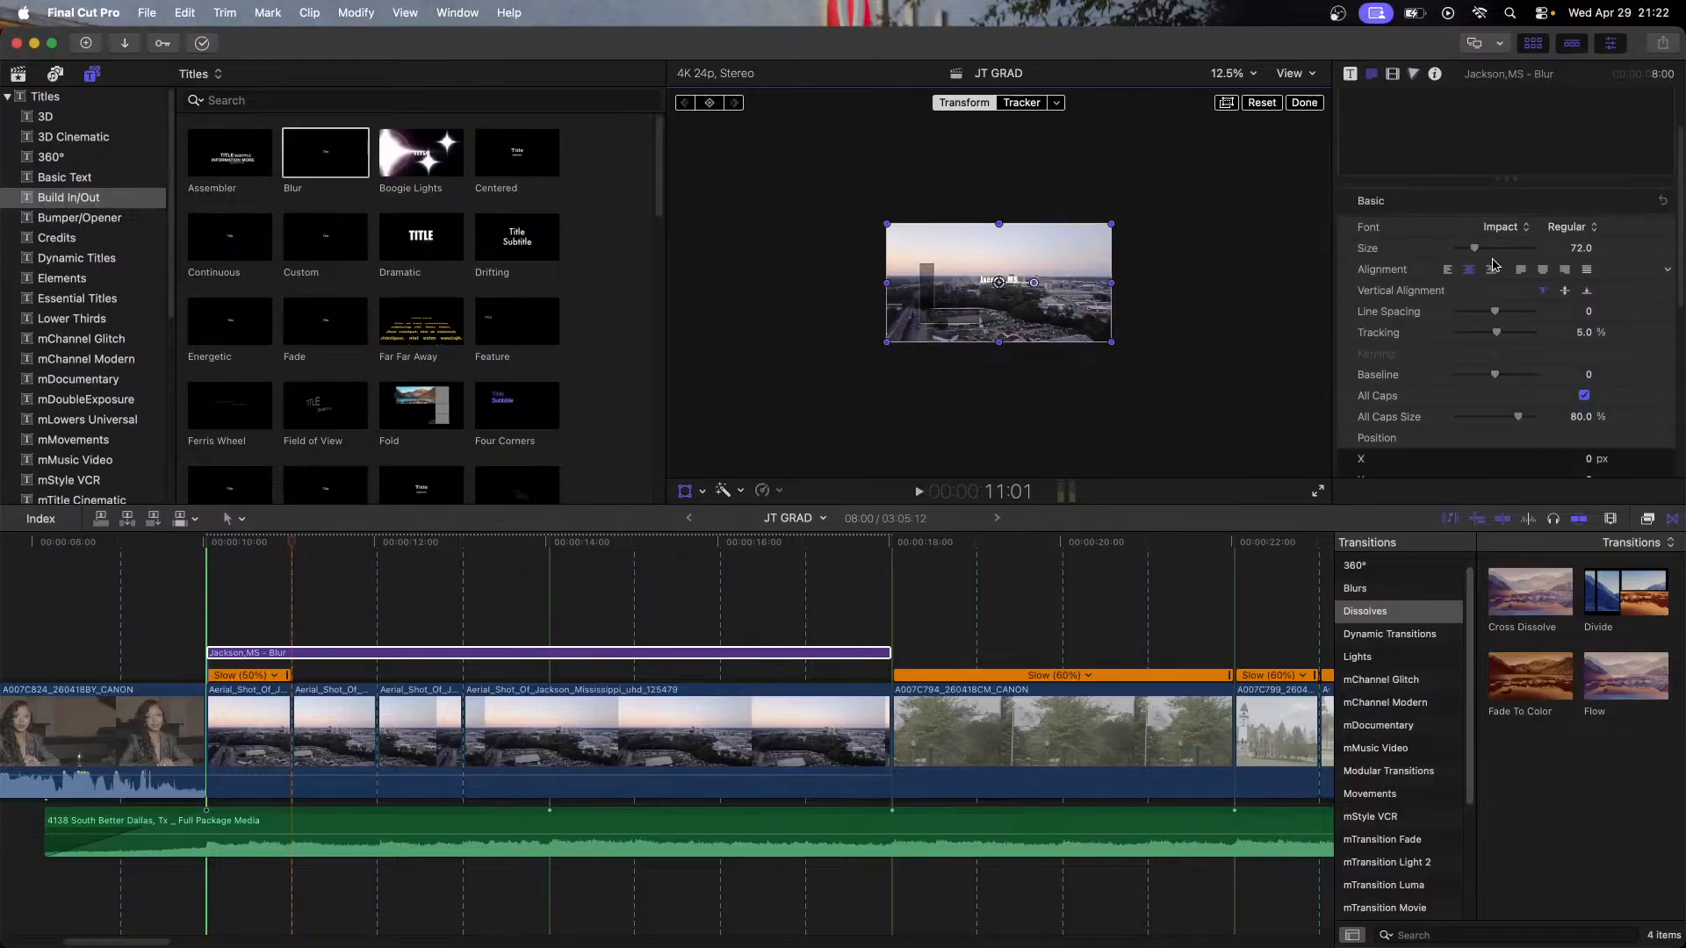
Step: Set the title's font size to 763 and move the title down toward the middle of the frame
{"action": "left_click_drag", "start_coordinate": [1482, 254], "coordinate": [1578, 246]}
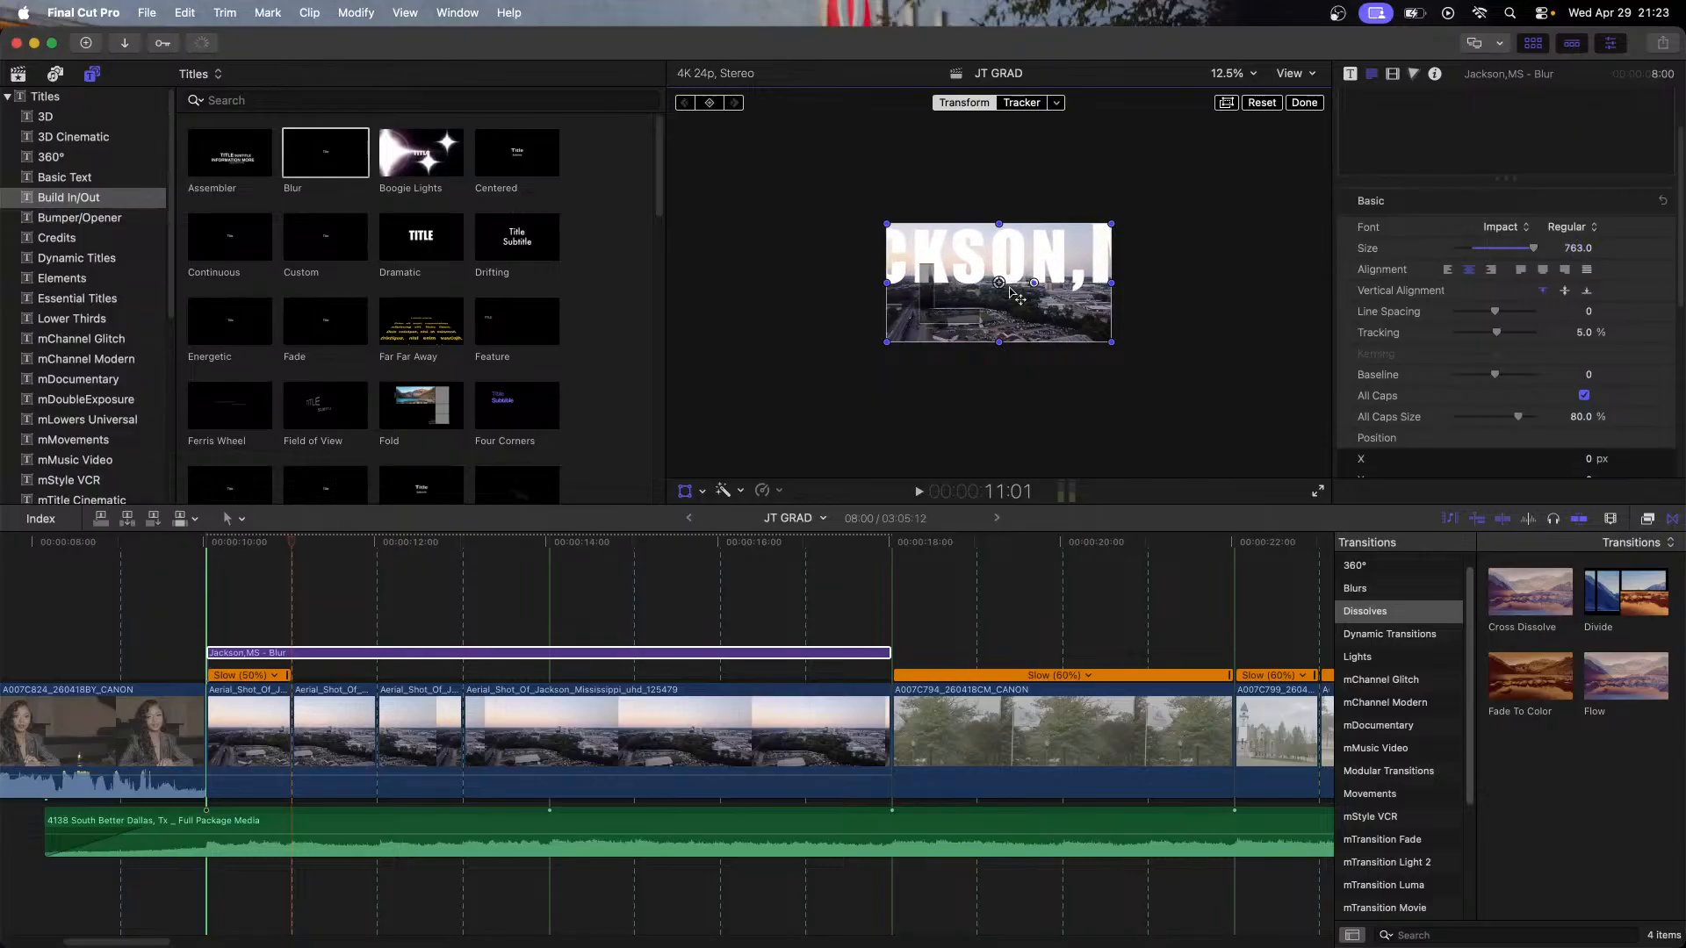
{"action": "left_click_drag", "start_coordinate": [999, 282], "coordinate": [1006, 313]}
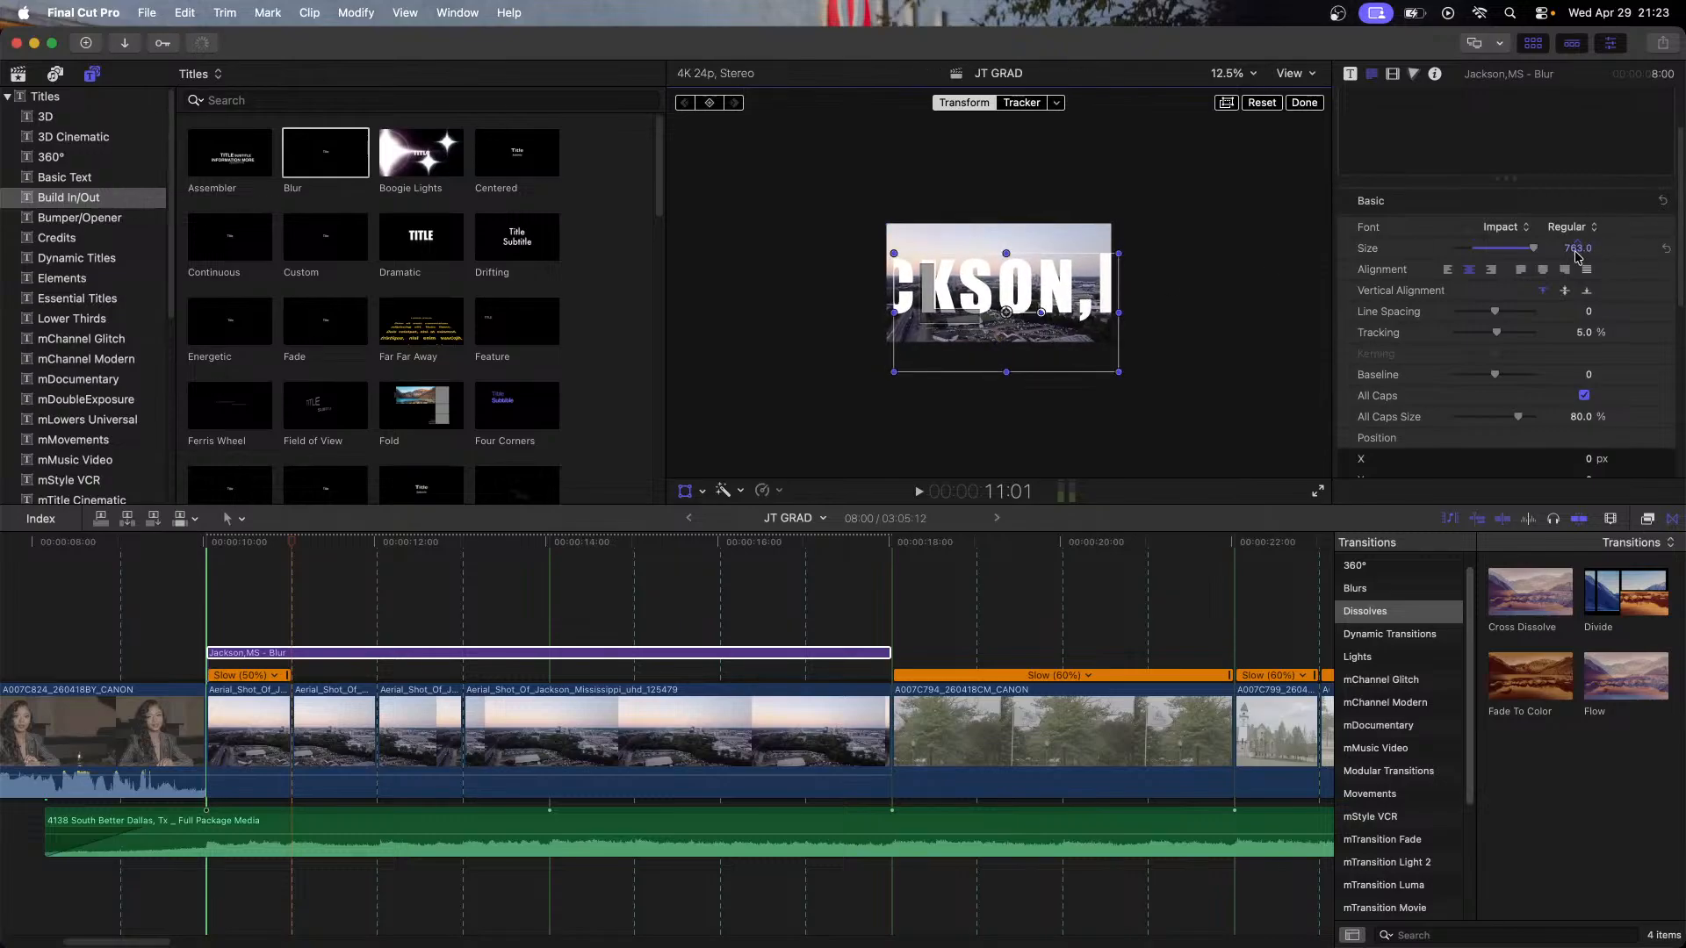
{"action": "left_click_drag", "start_coordinate": [1578, 246], "coordinate": [1576, 247]}
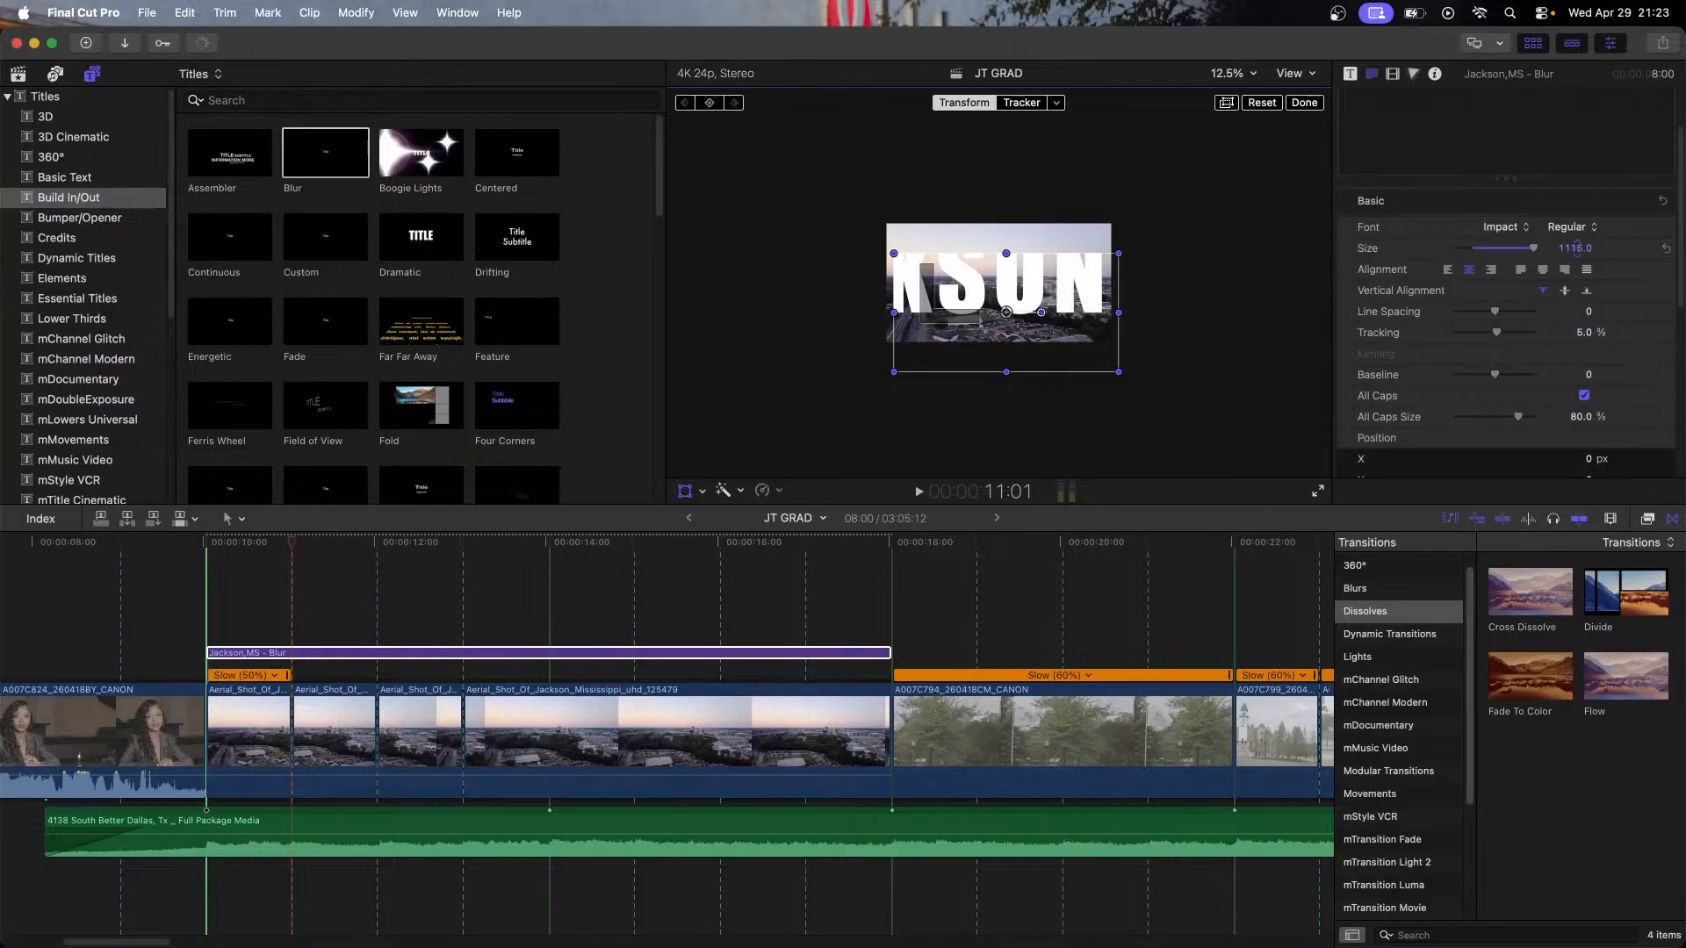
{"action": "key", "text": "super+z"}
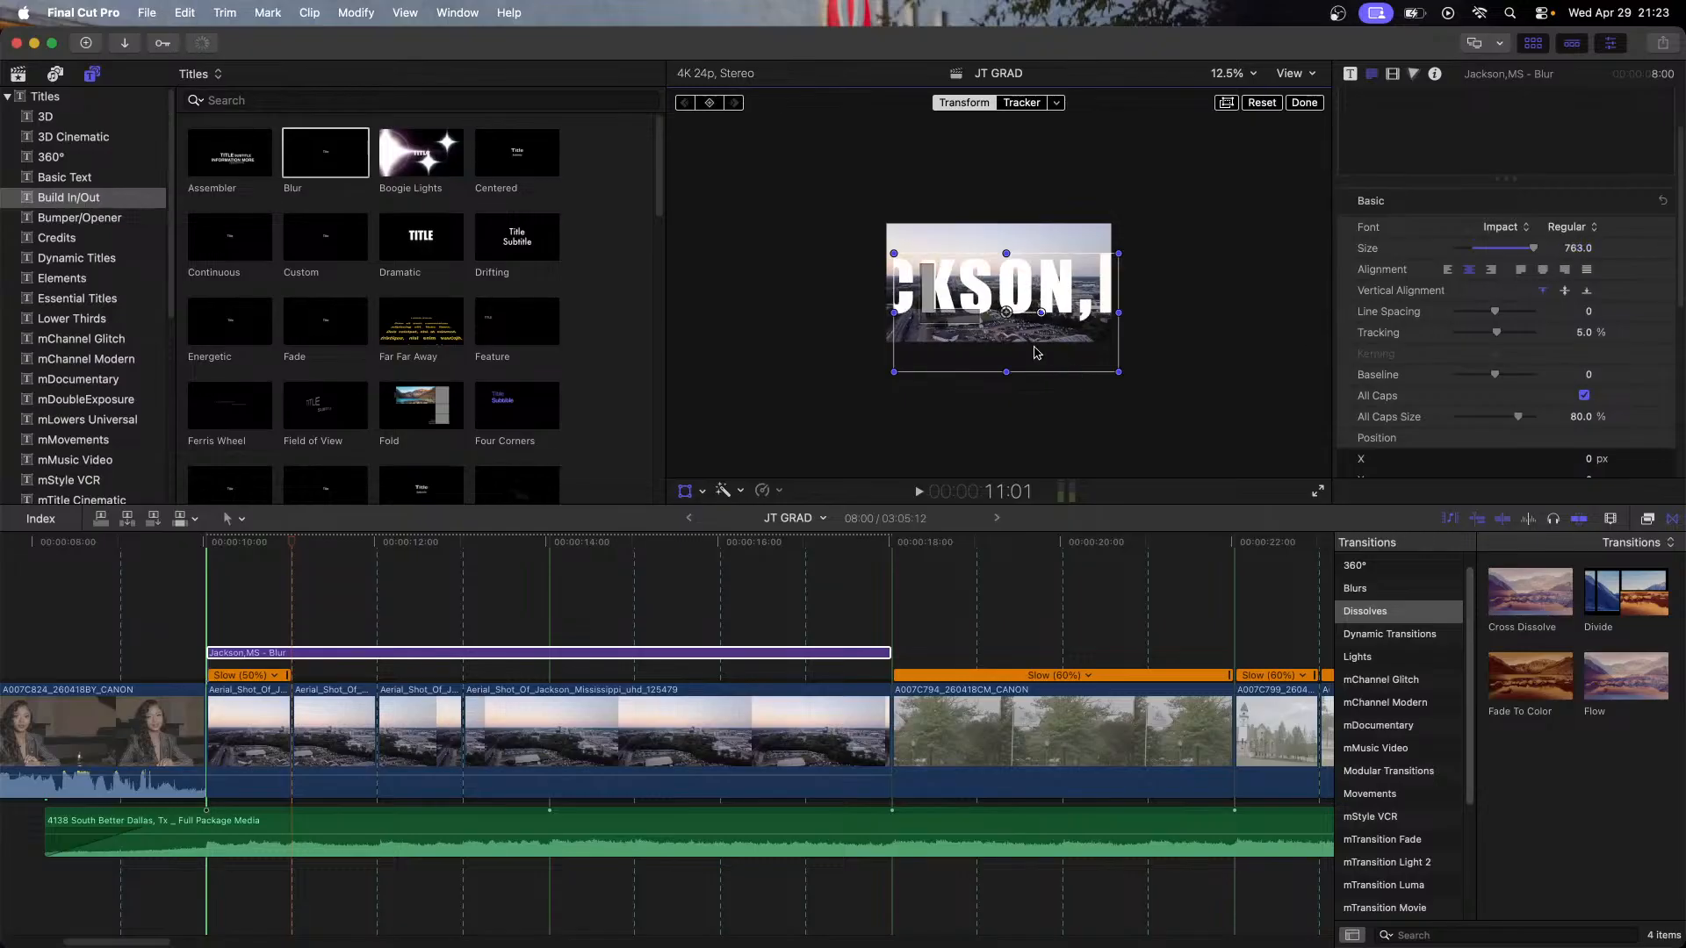
{"action": "key", "text": "super+z"}
{"action": "key", "text": "super+shift+z"}
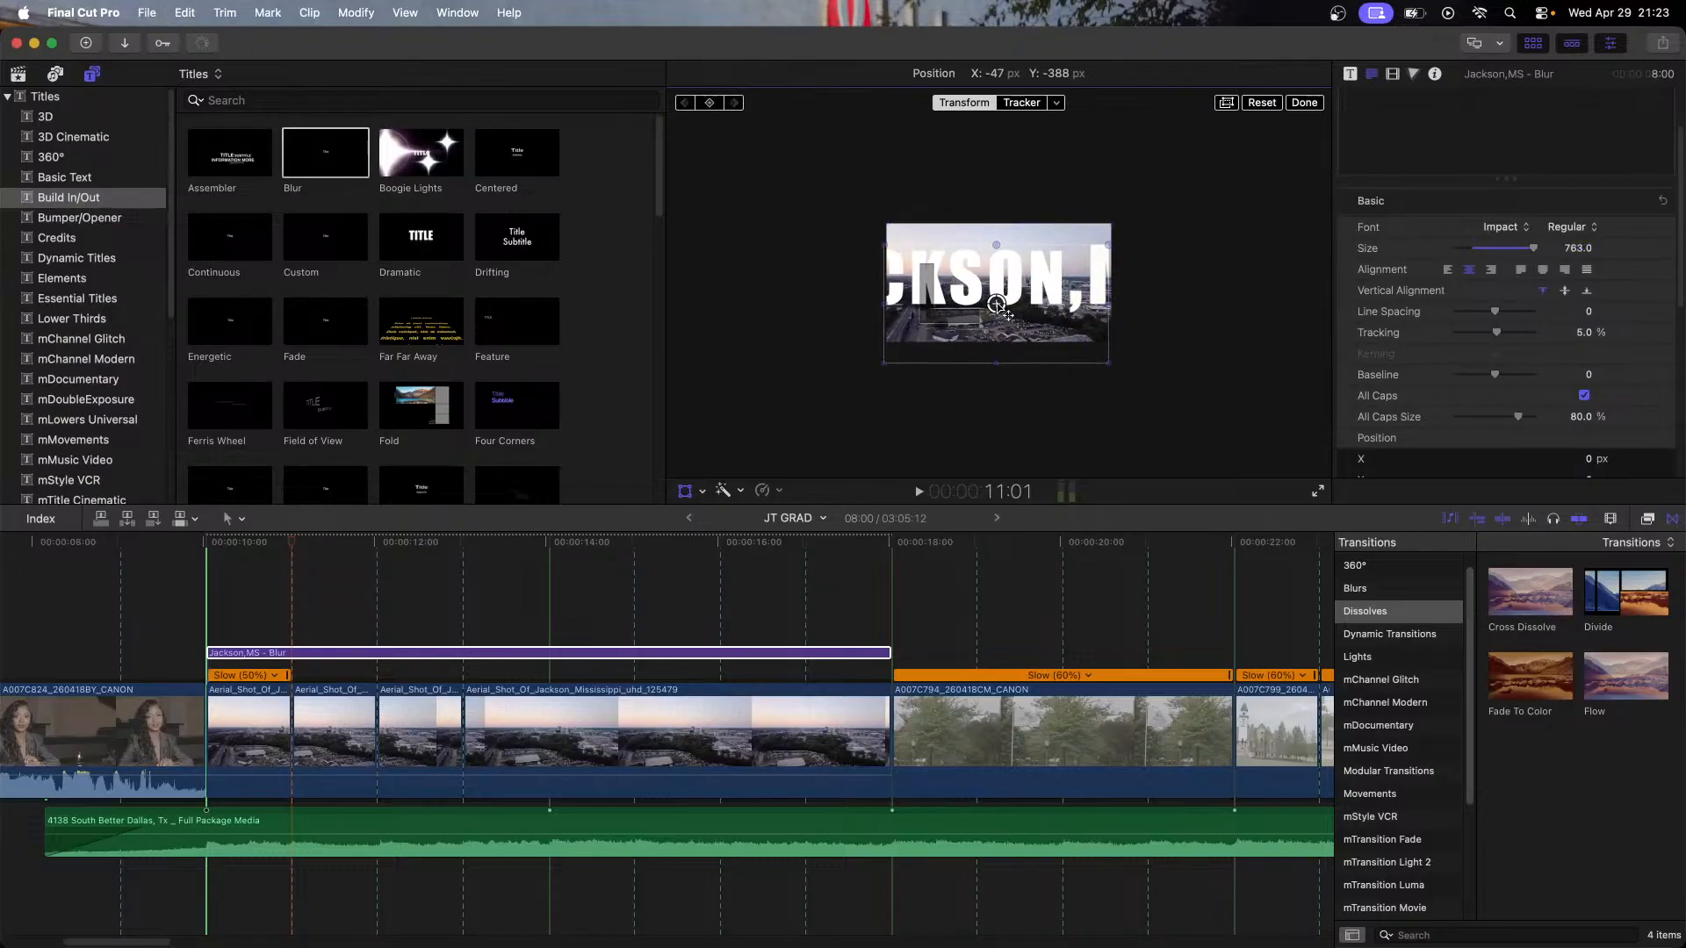
Step: Stretch the title to about 111% Scale X and 216.5% Scale Y, and position it so the letters fill the frame's height
{"action": "left_click_drag", "start_coordinate": [996, 243], "coordinate": [1001, 213]}
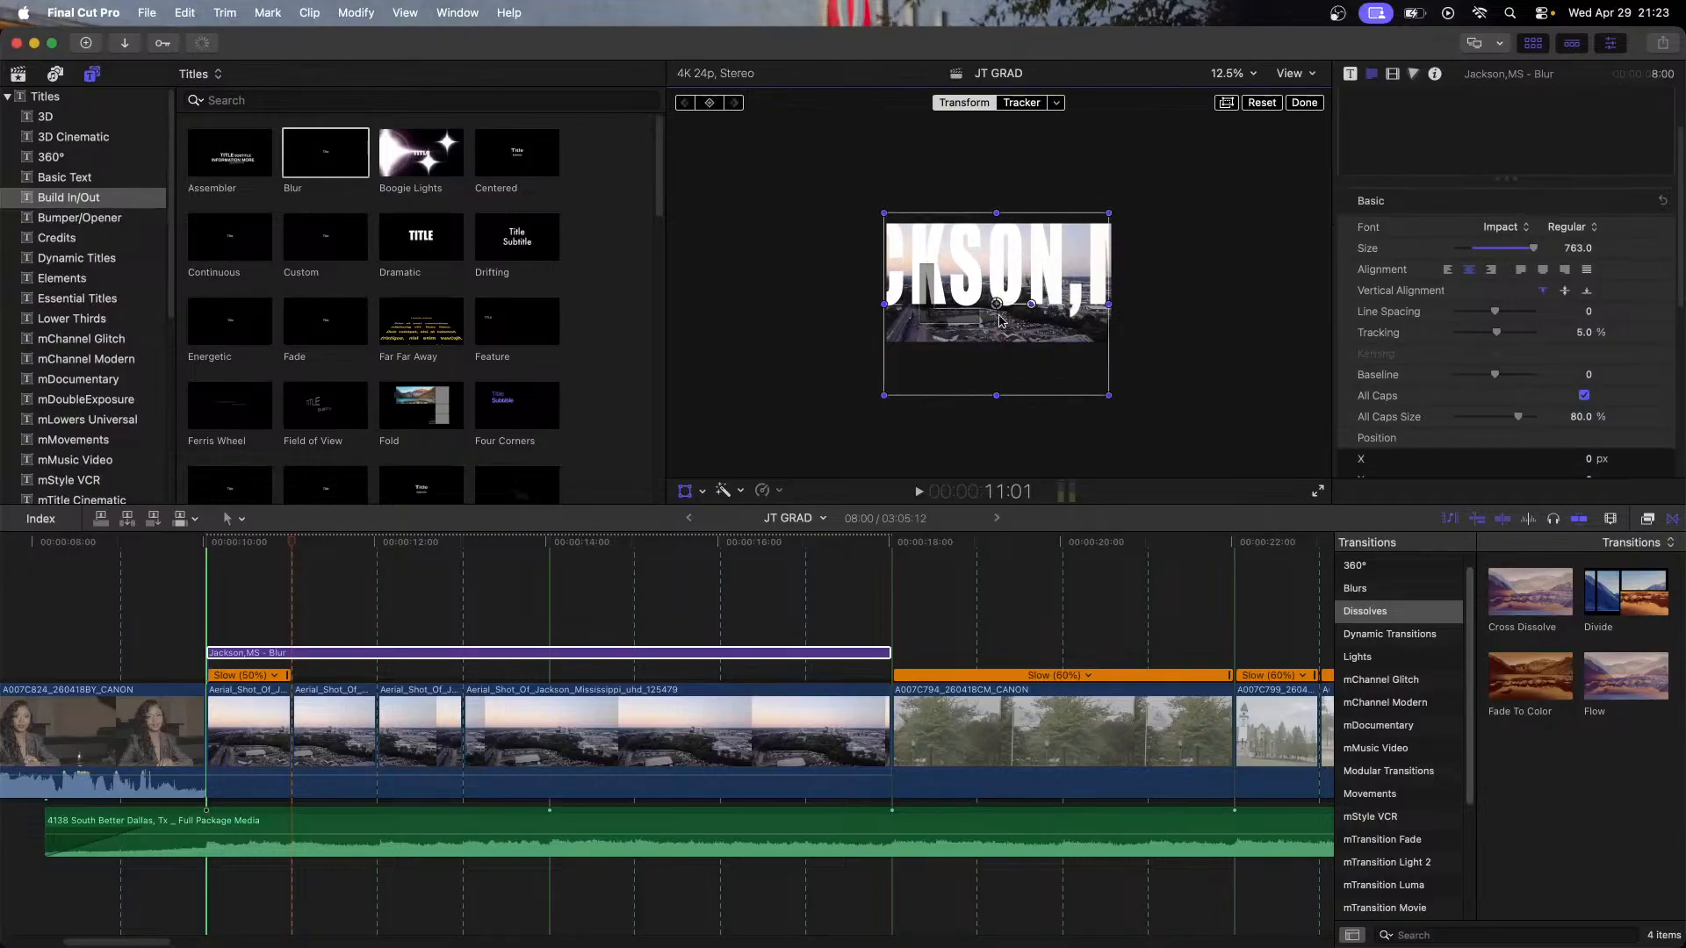
{"action": "left_click_drag", "start_coordinate": [998, 303], "coordinate": [999, 324]}
{"action": "left_click_drag", "start_coordinate": [999, 233], "coordinate": [1000, 208]}
{"action": "left_click_drag", "start_coordinate": [1000, 323], "coordinate": [1001, 334]}
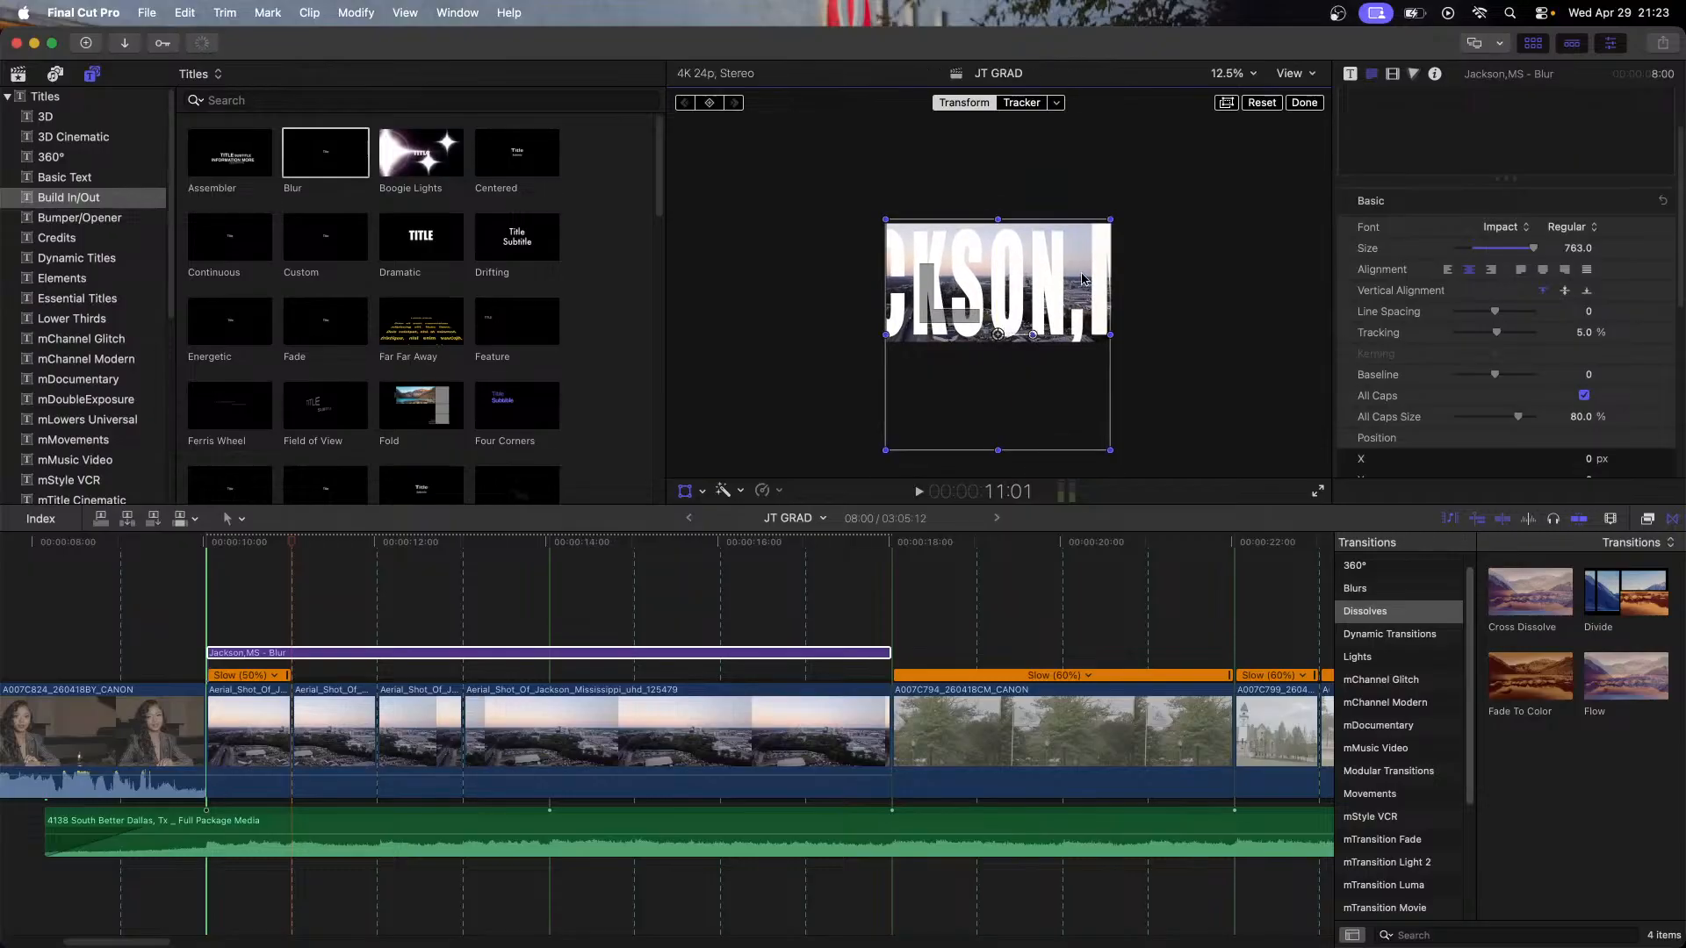
{"action": "left_click_drag", "start_coordinate": [1111, 219], "coordinate": [1123, 206]}
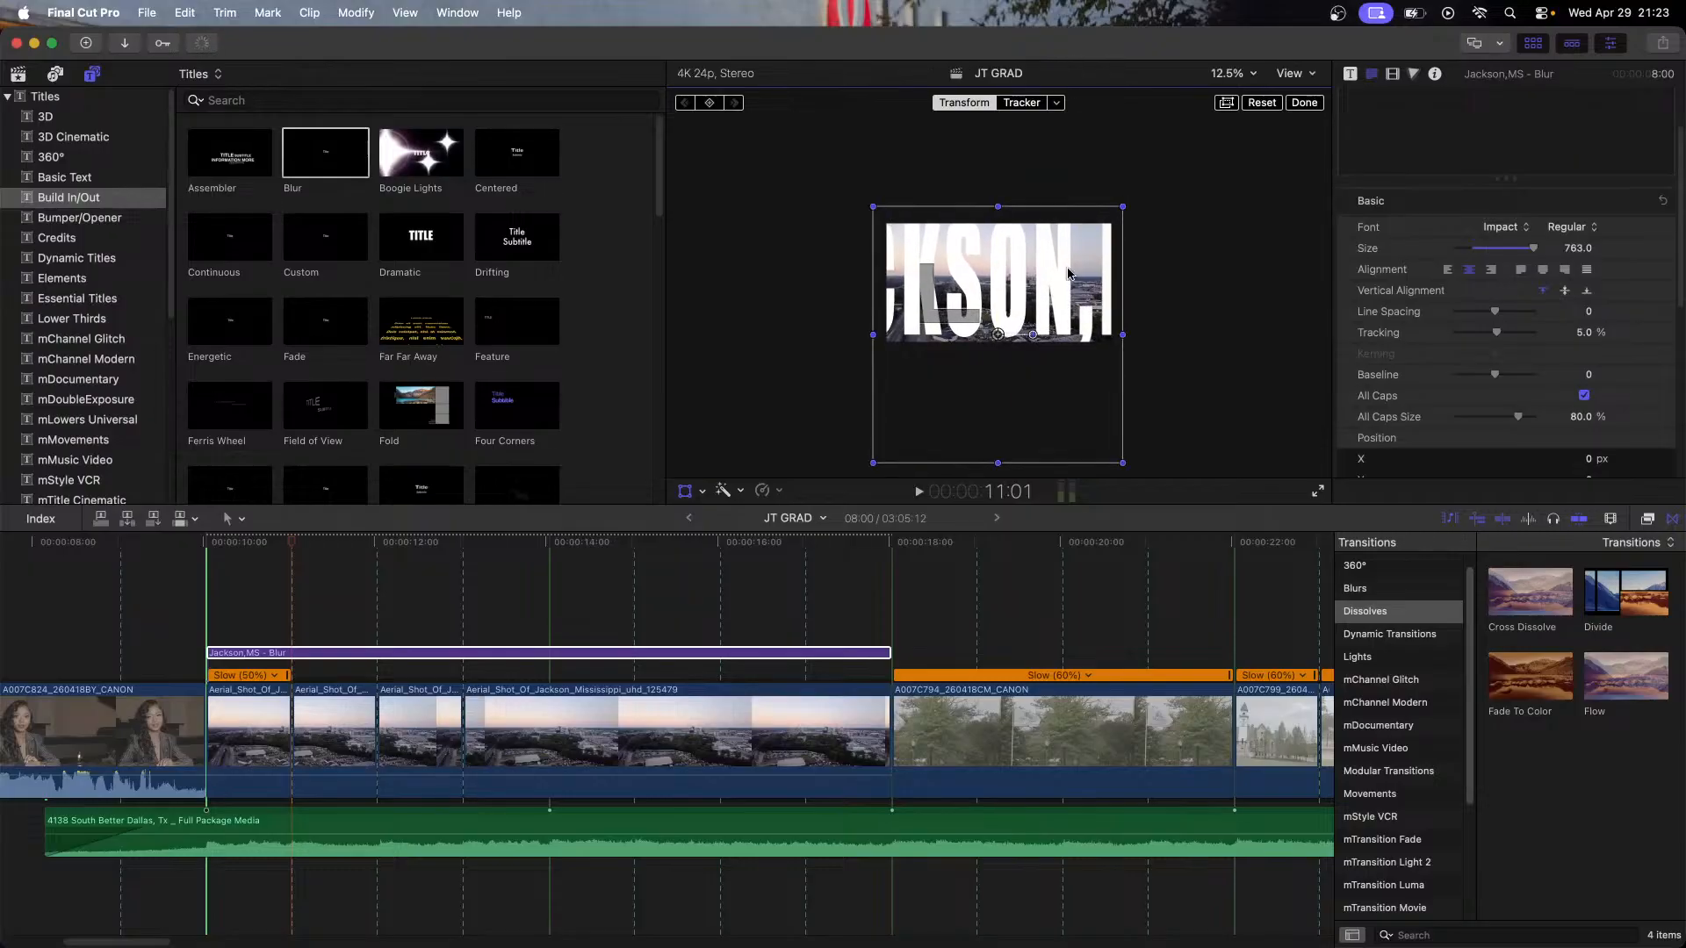
{"action": "left_click_drag", "start_coordinate": [997, 338], "coordinate": [998, 344]}
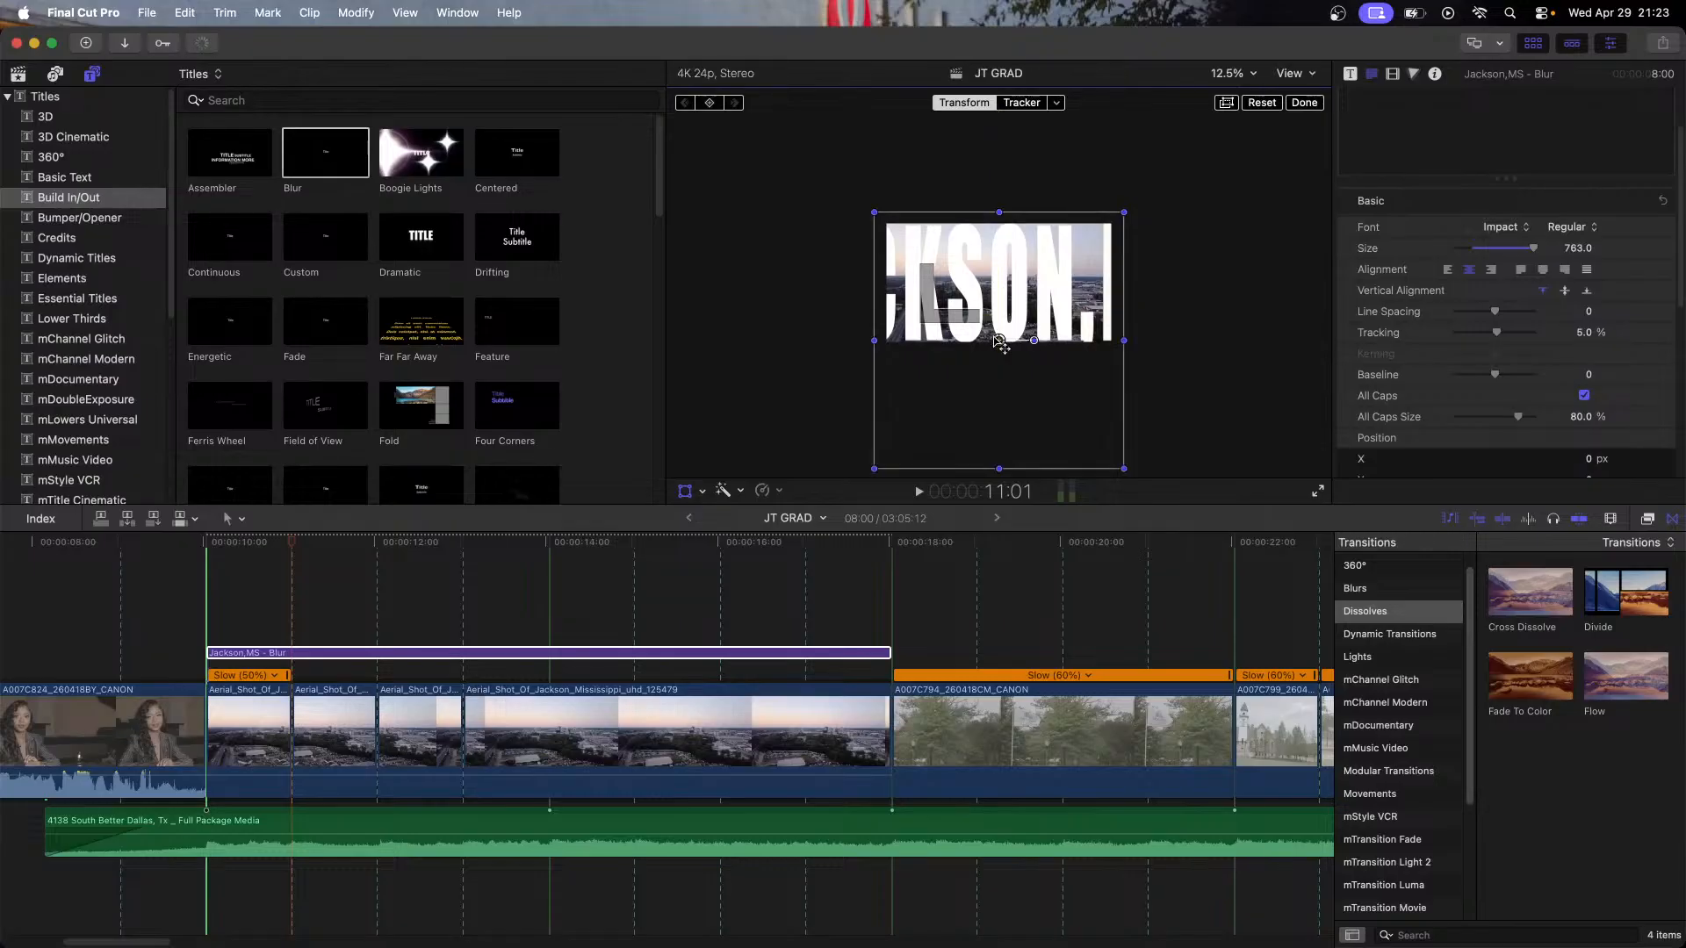
{"action": "left_click", "coordinate": [1394, 75]}
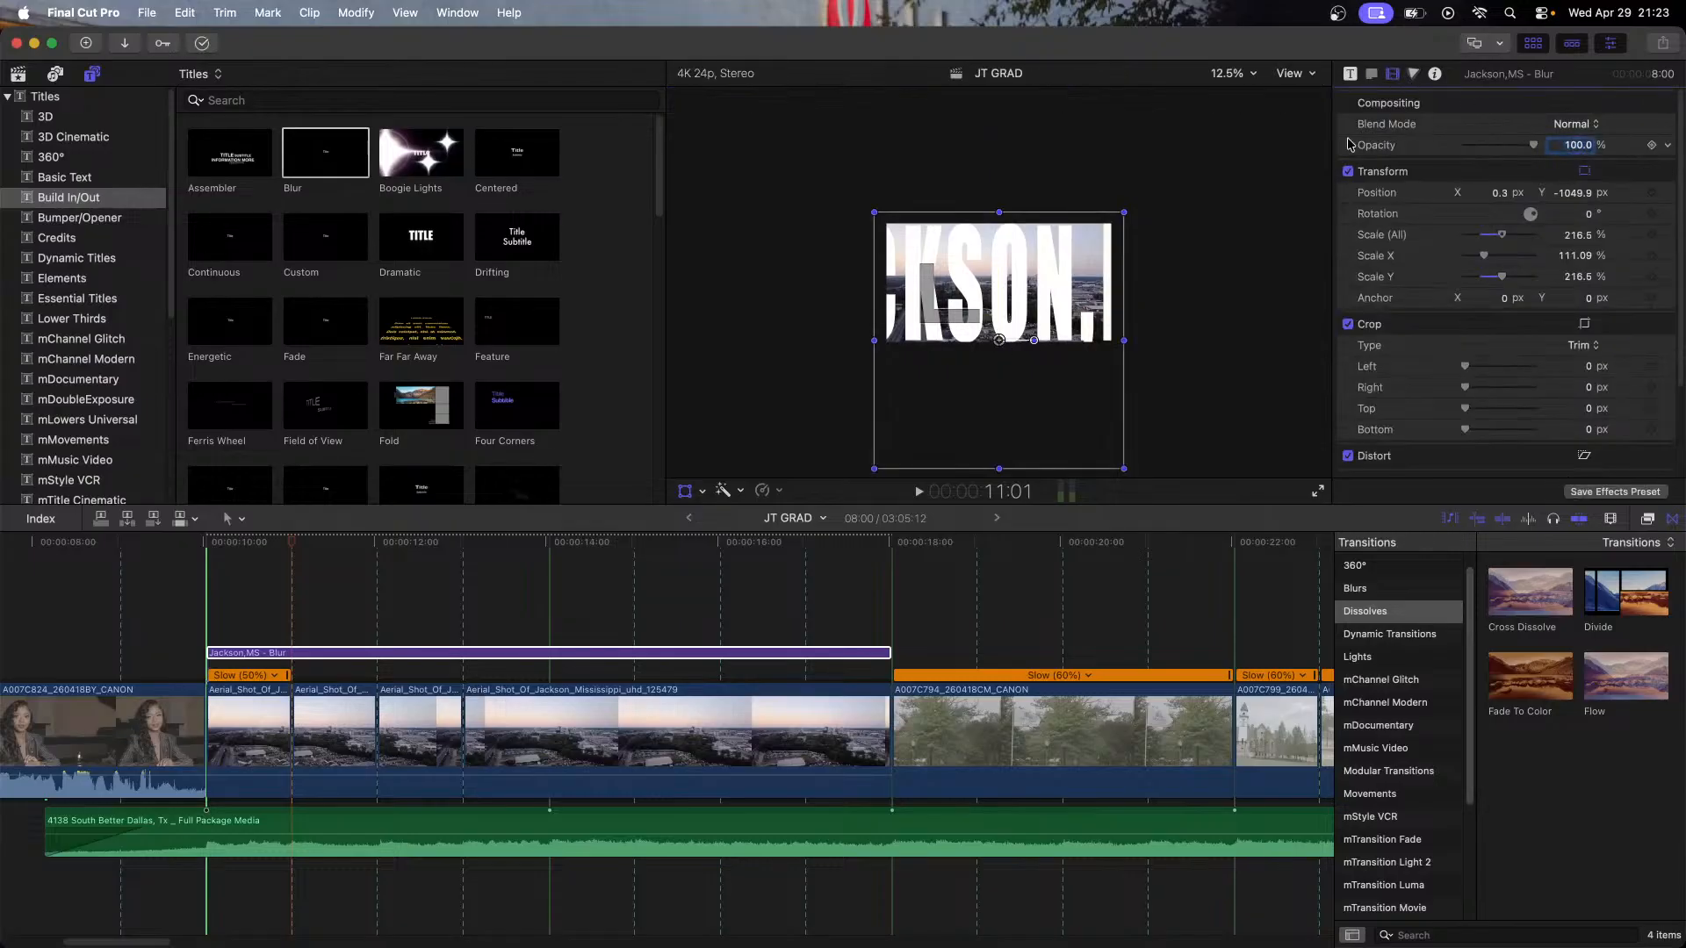
{"action": "mouse_move", "coordinate": [999, 340]}
{"action": "left_mouse_down"}
{"action": "mouse_move", "coordinate": [1022, 341]}
{"action": "mouse_move", "coordinate": [1006, 342]}
{"action": "left_mouse_up"}
{"action": "left_click", "coordinate": [1370, 75]}
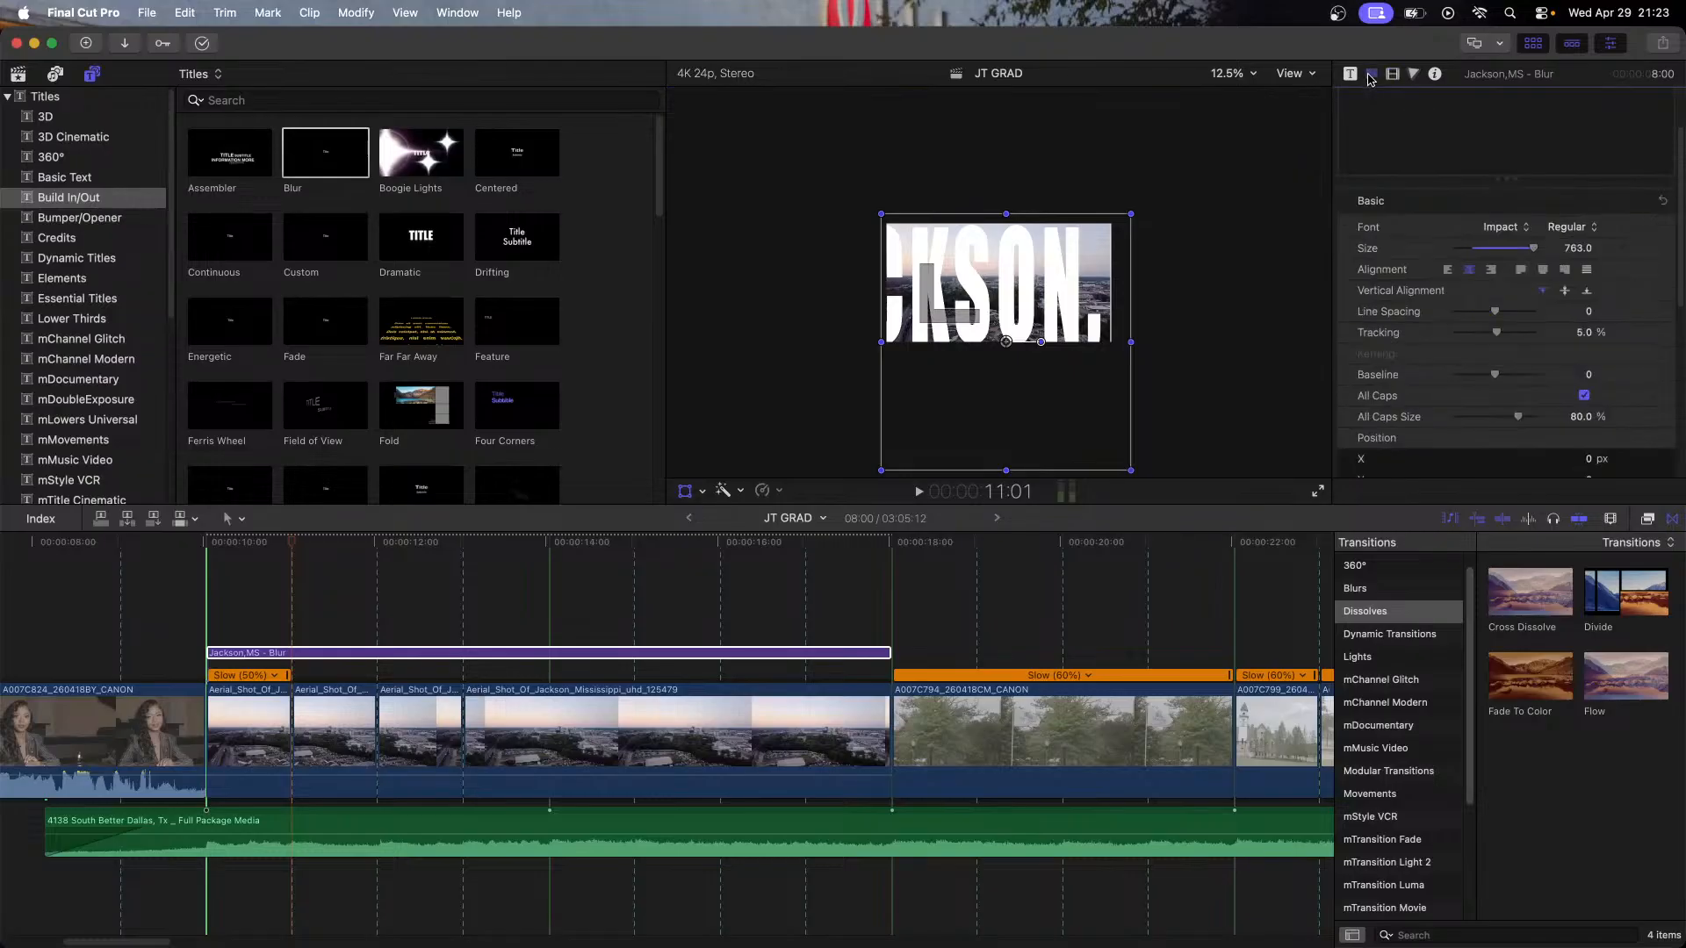
Step: Reset the Blur title's transform and delete the title from above the aerial clips
{"action": "left_click", "coordinate": [1351, 75]}
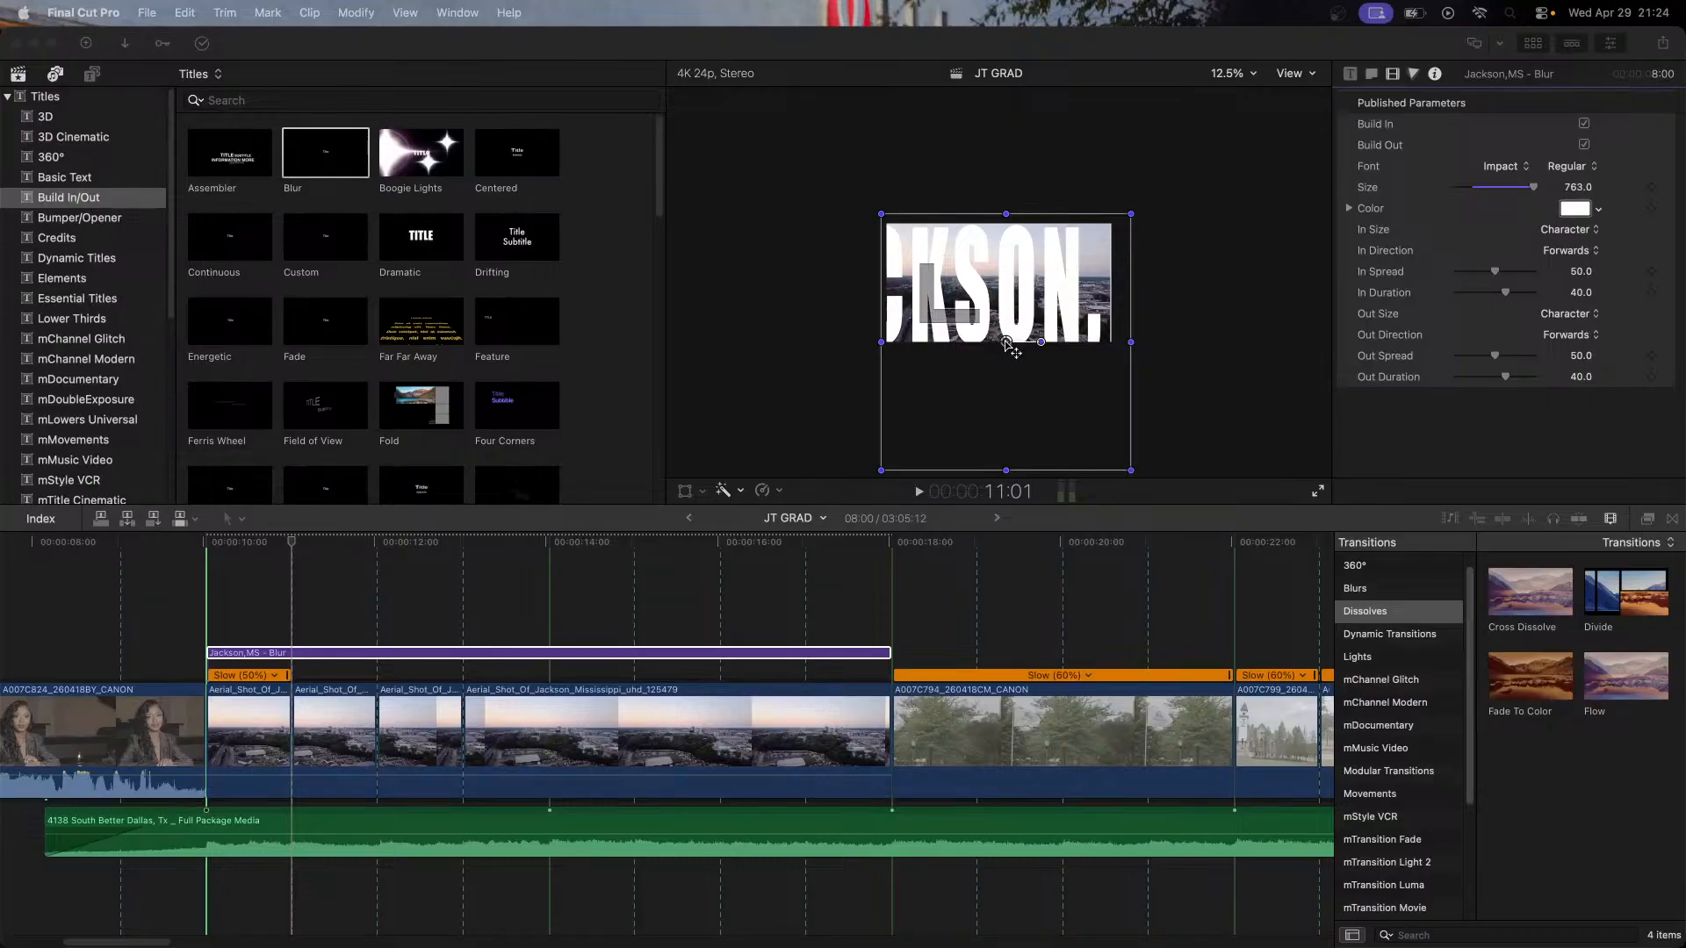
{"action": "mouse_move", "coordinate": [1006, 342]}
{"action": "left_mouse_down"}
{"action": "mouse_move", "coordinate": [1175, 341]}
{"action": "mouse_move", "coordinate": [978, 332]}
{"action": "mouse_move", "coordinate": [983, 345]}
{"action": "left_mouse_up"}
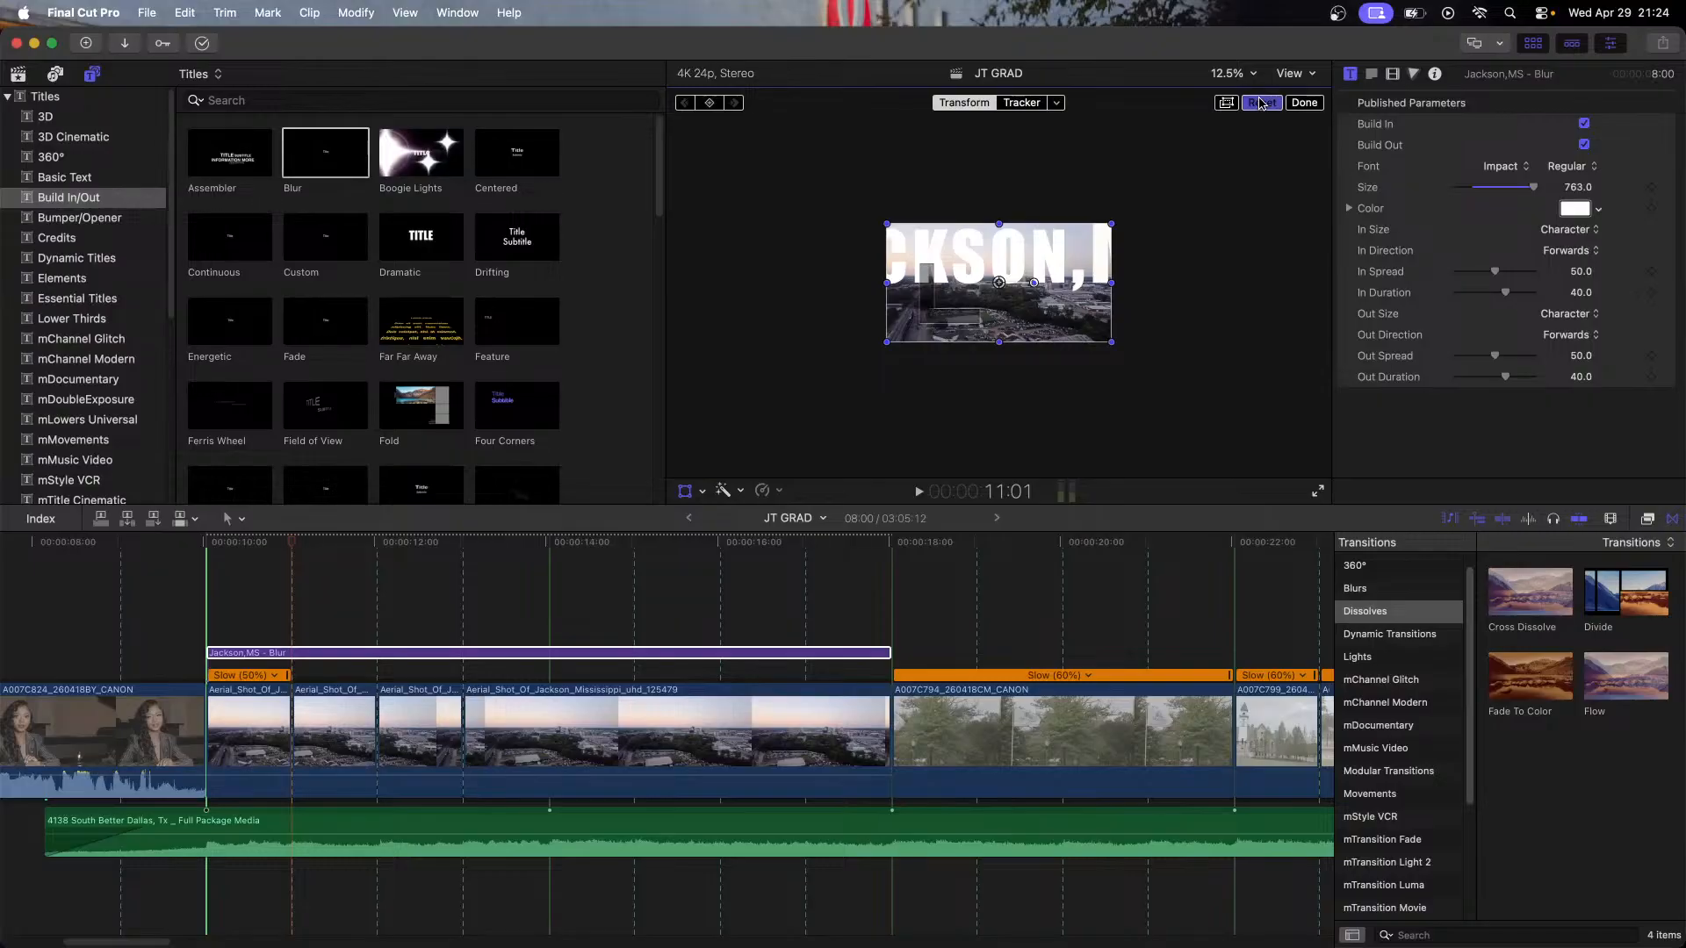
{"action": "left_click", "coordinate": [855, 654]}
{"action": "key", "text": "Delete"}
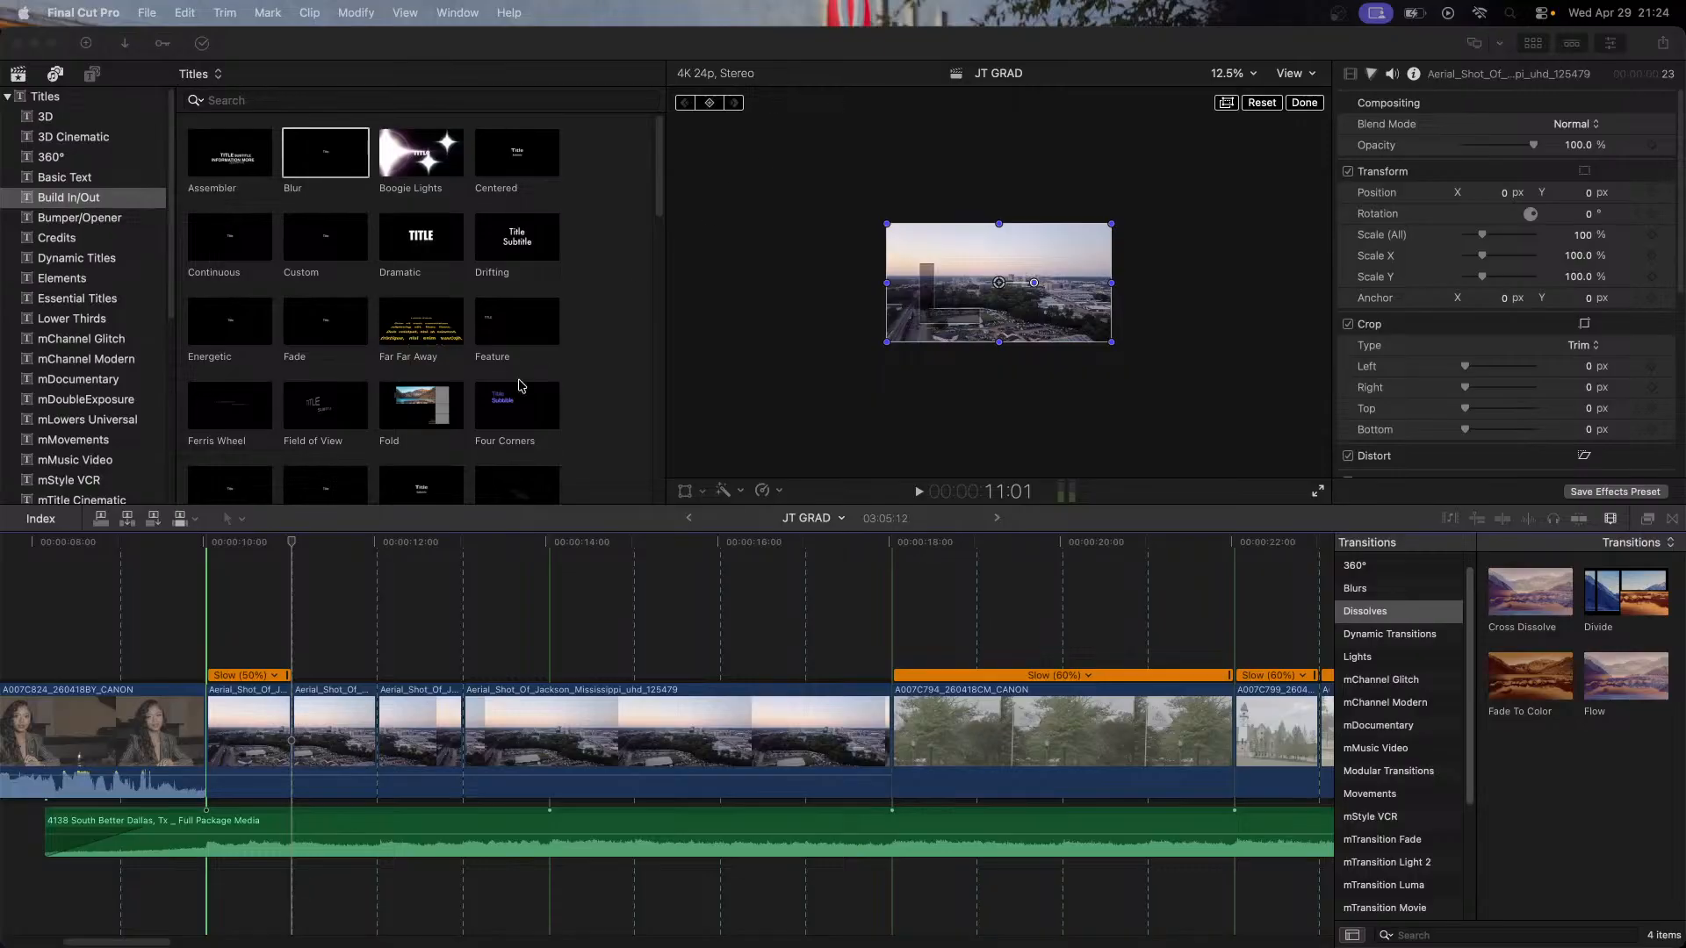
Step: Add a Custom title above the aerial clips, extend it to the end of the last aerial clip, and enter the text Jackson,ms
{"action": "left_click", "coordinate": [305, 243]}
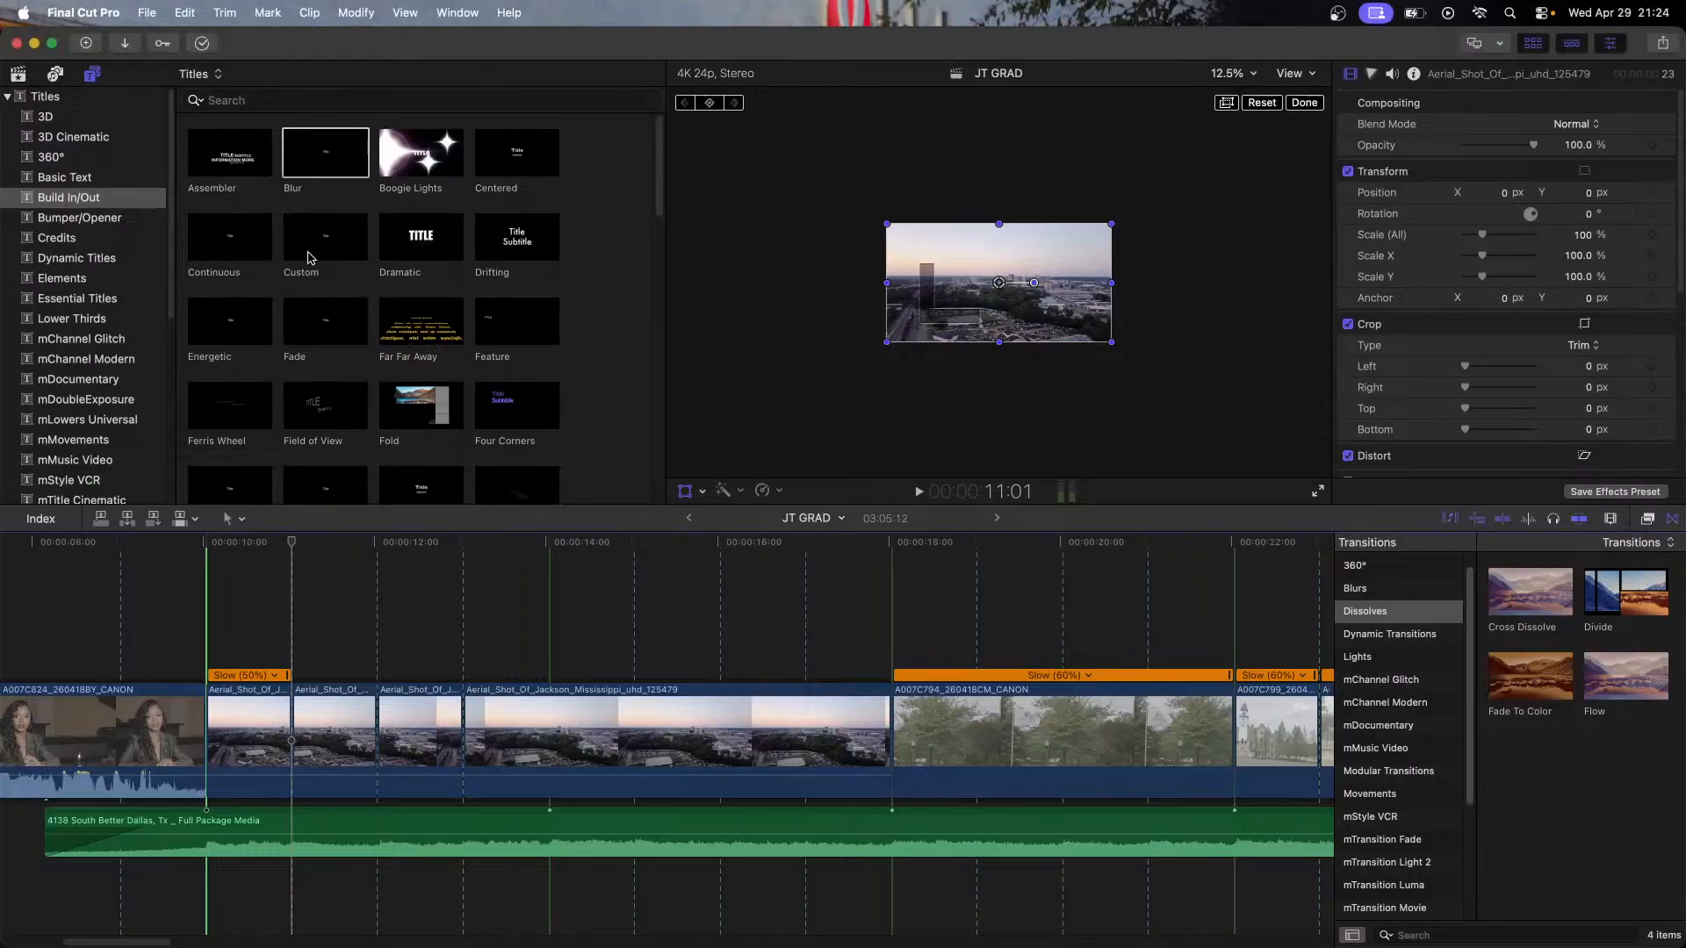
{"action": "left_click_drag", "start_coordinate": [329, 239], "coordinate": [311, 665]}
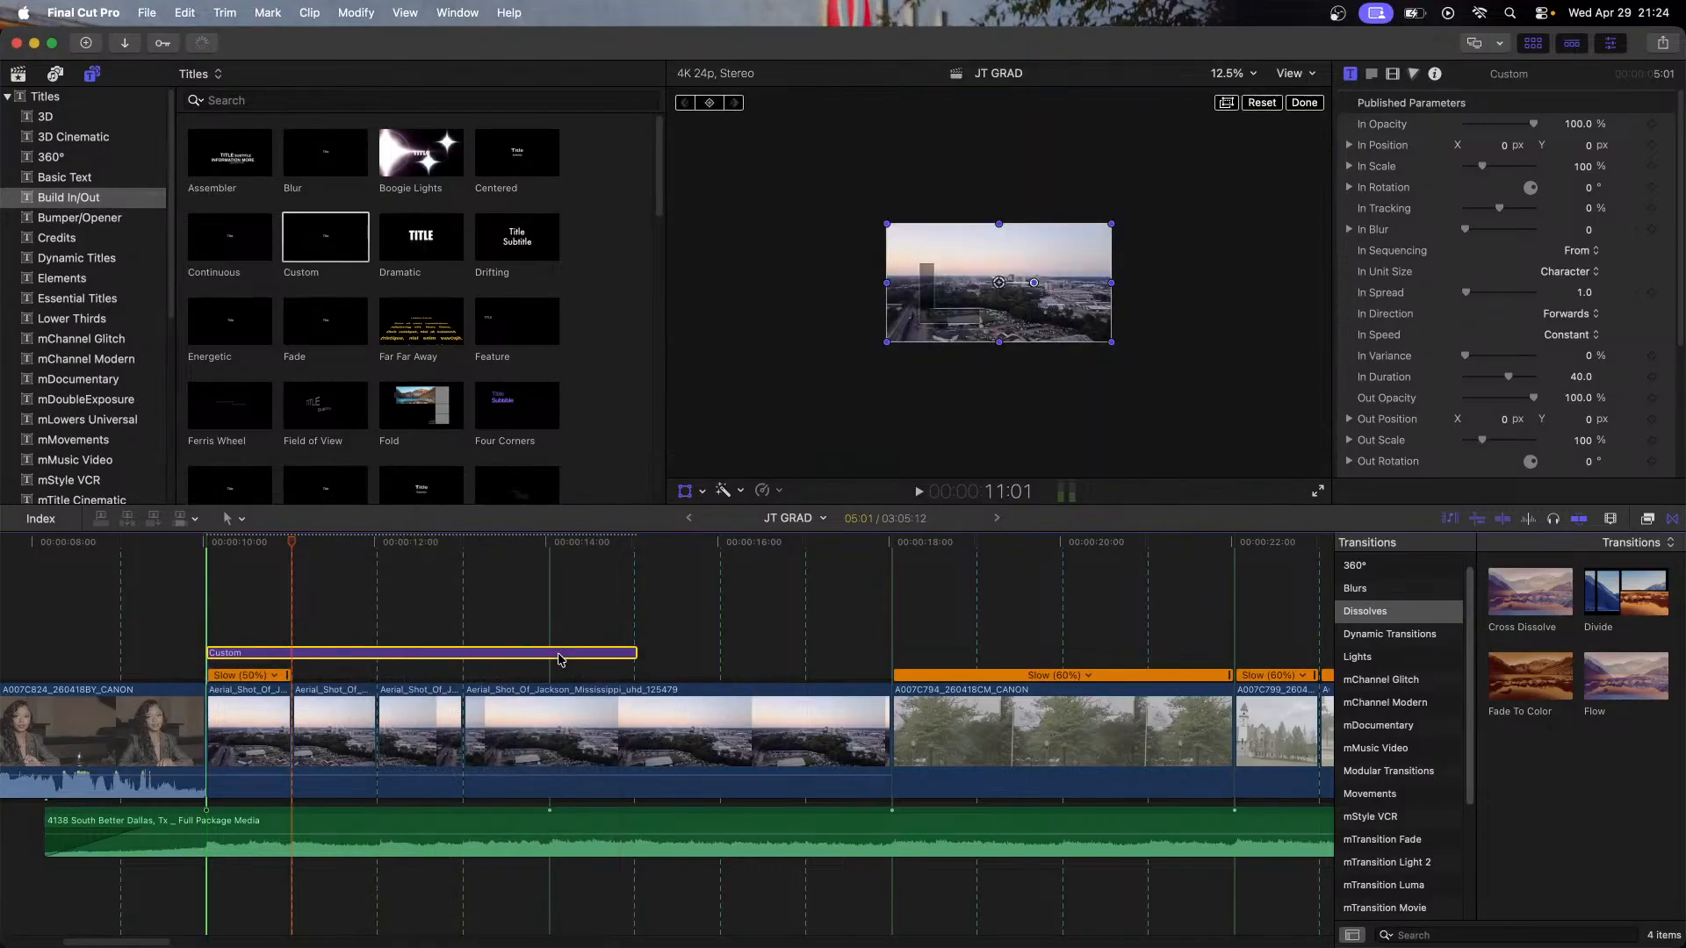
{"action": "left_click_drag", "start_coordinate": [639, 664], "coordinate": [889, 665]}
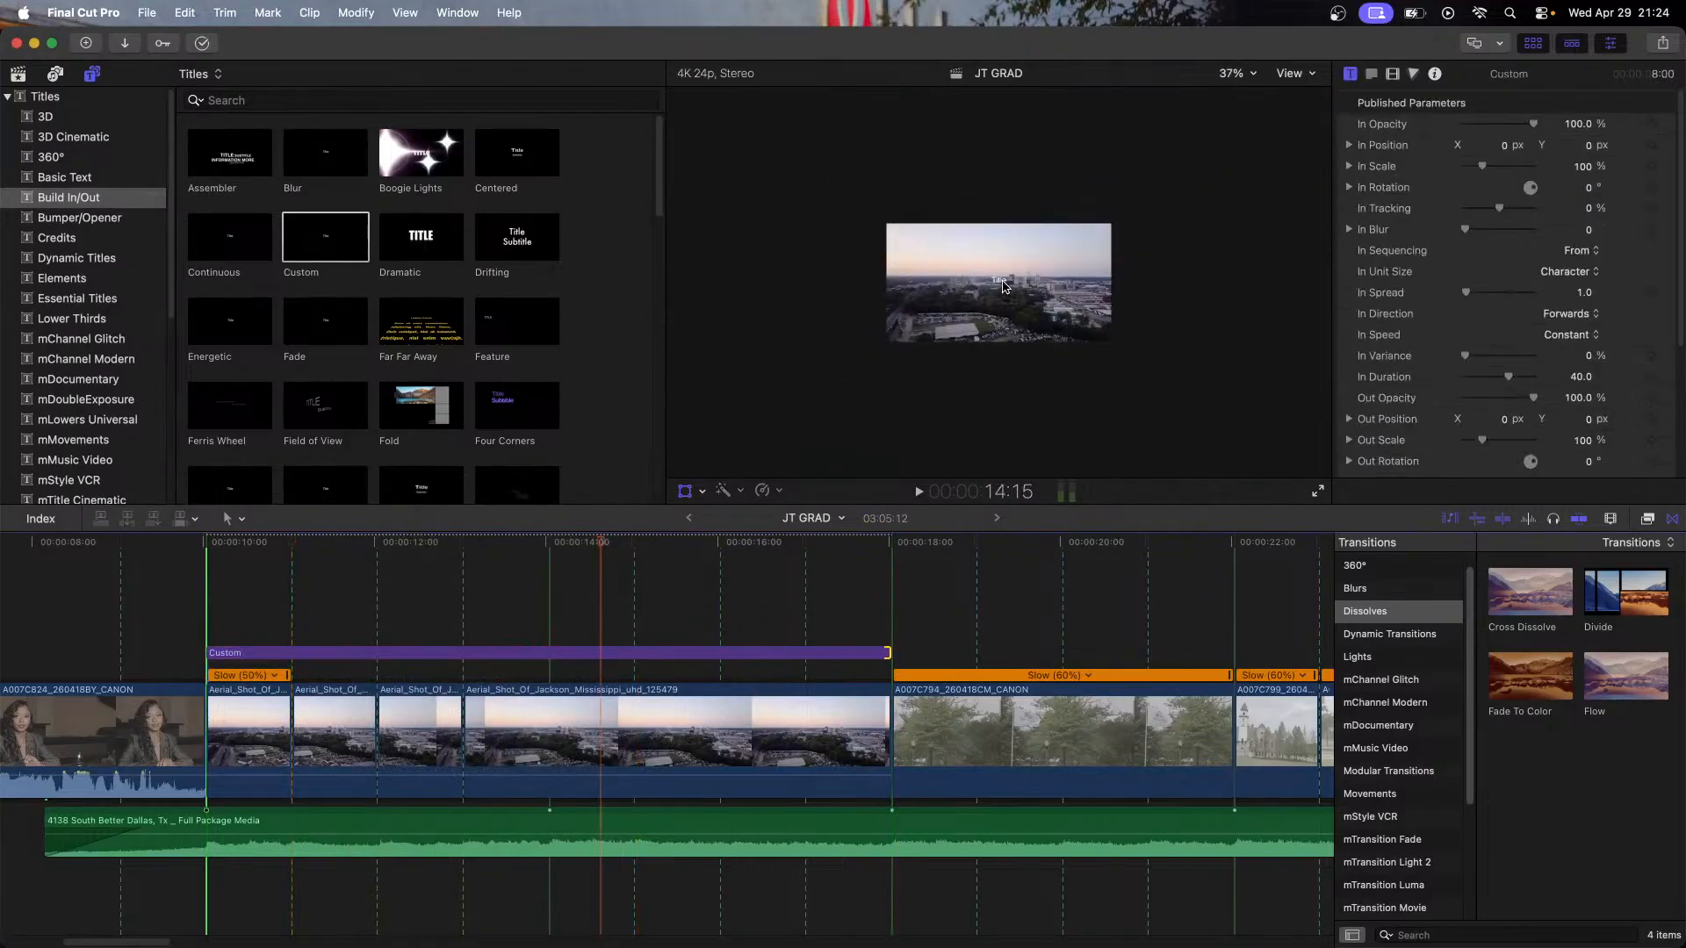
{"action": "left_click", "coordinate": [1004, 281]}
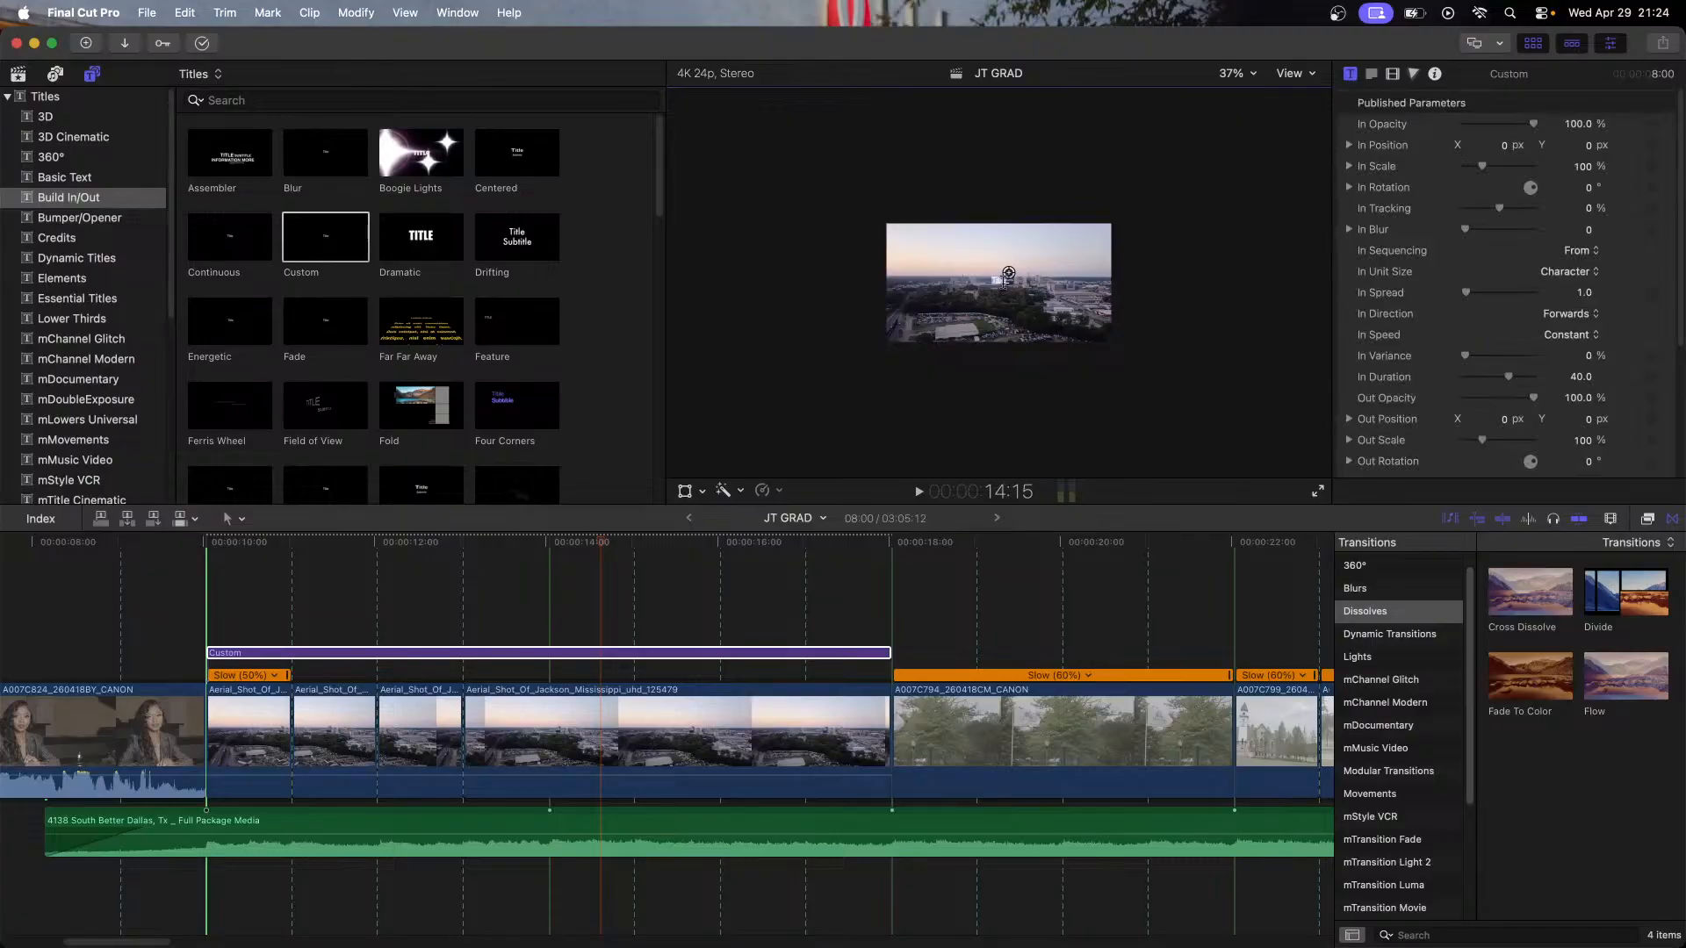
{"action": "type", "text": "Jackson,ms"}
Step: Format the Custom title in All Caps with the Impact font and a font size of 827
{"action": "left_click", "coordinate": [1375, 72]}
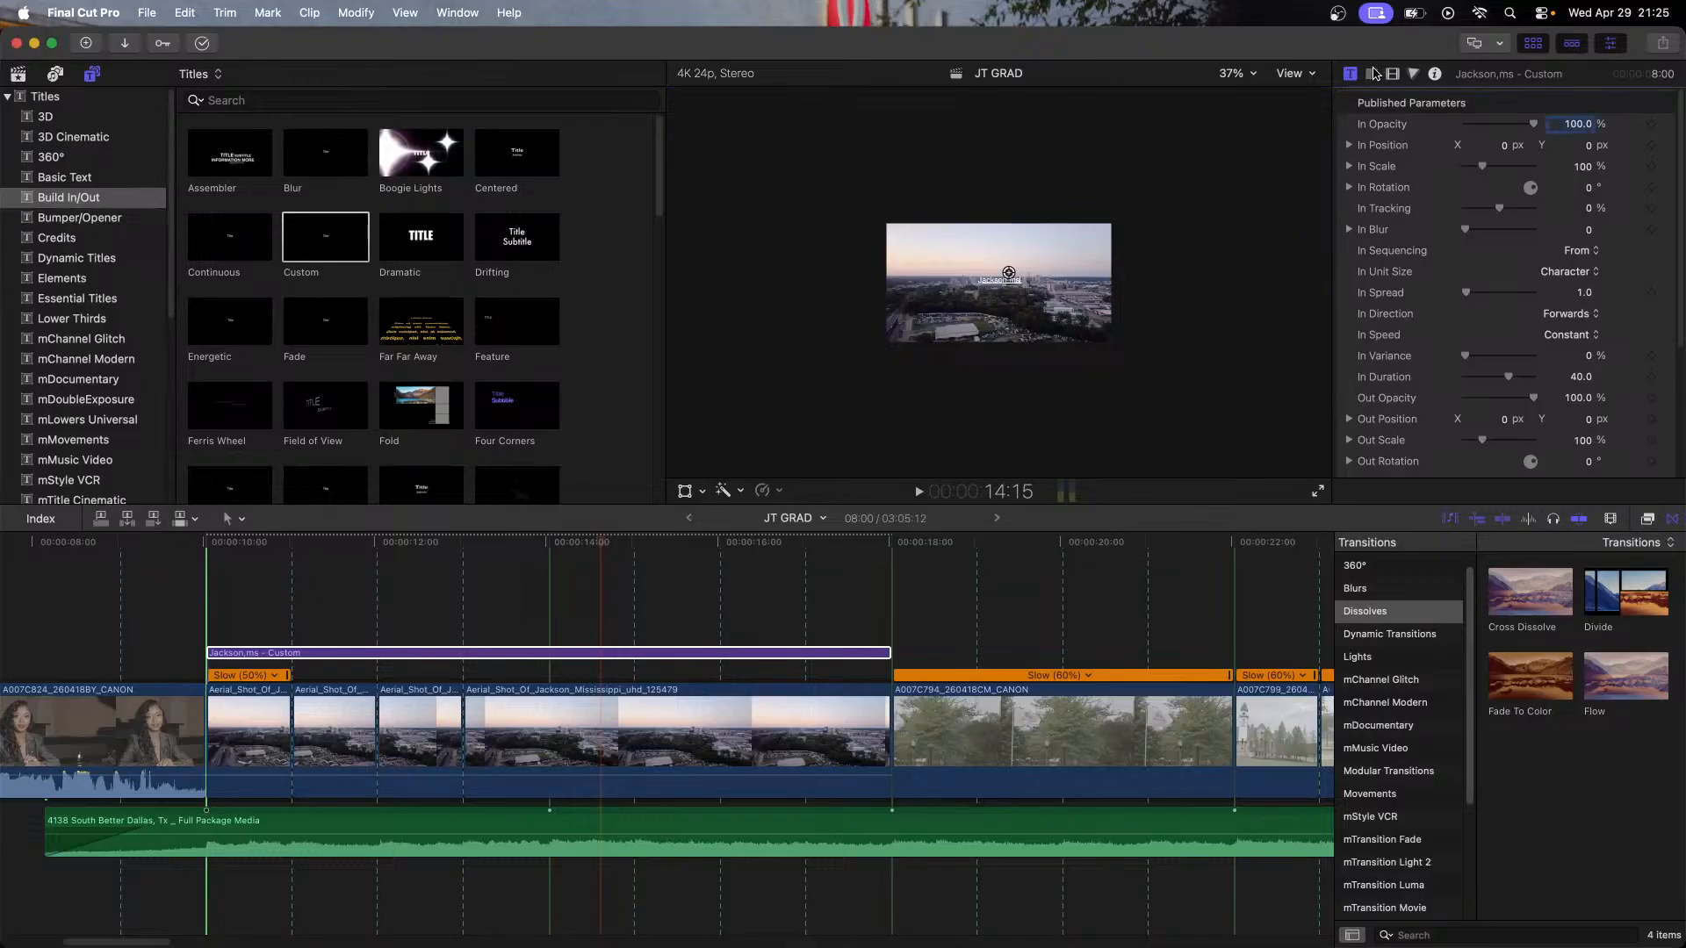
{"action": "left_click", "coordinate": [1375, 74]}
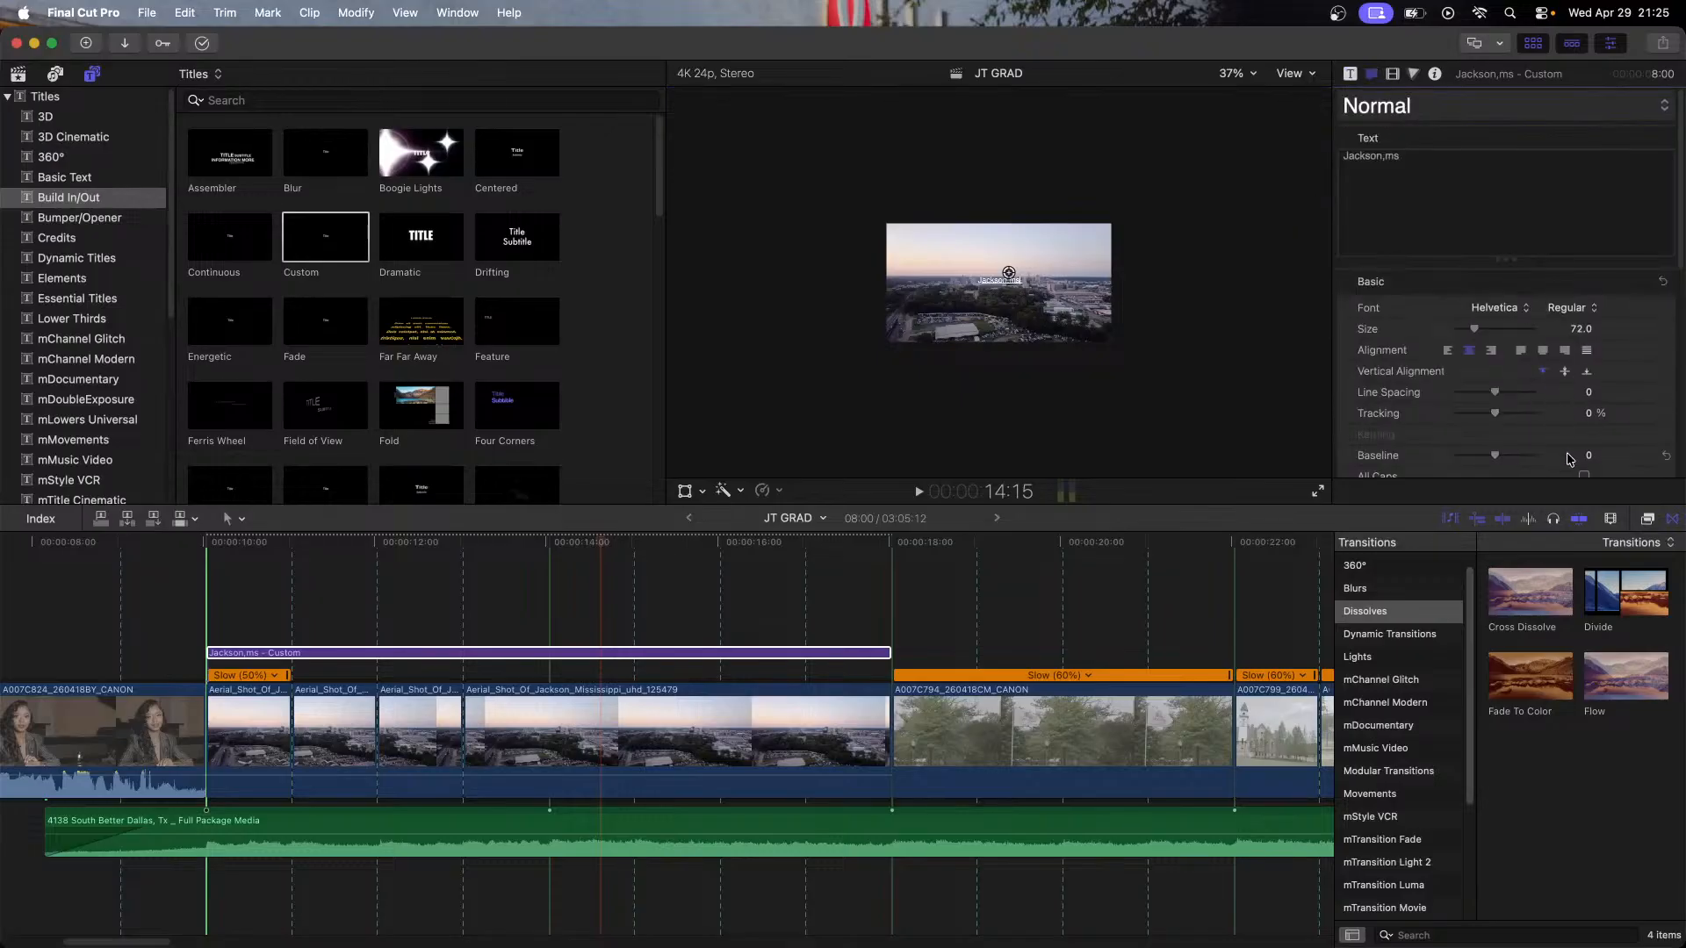
{"action": "left_click", "coordinate": [1585, 475]}
{"action": "left_click", "coordinate": [684, 491]}
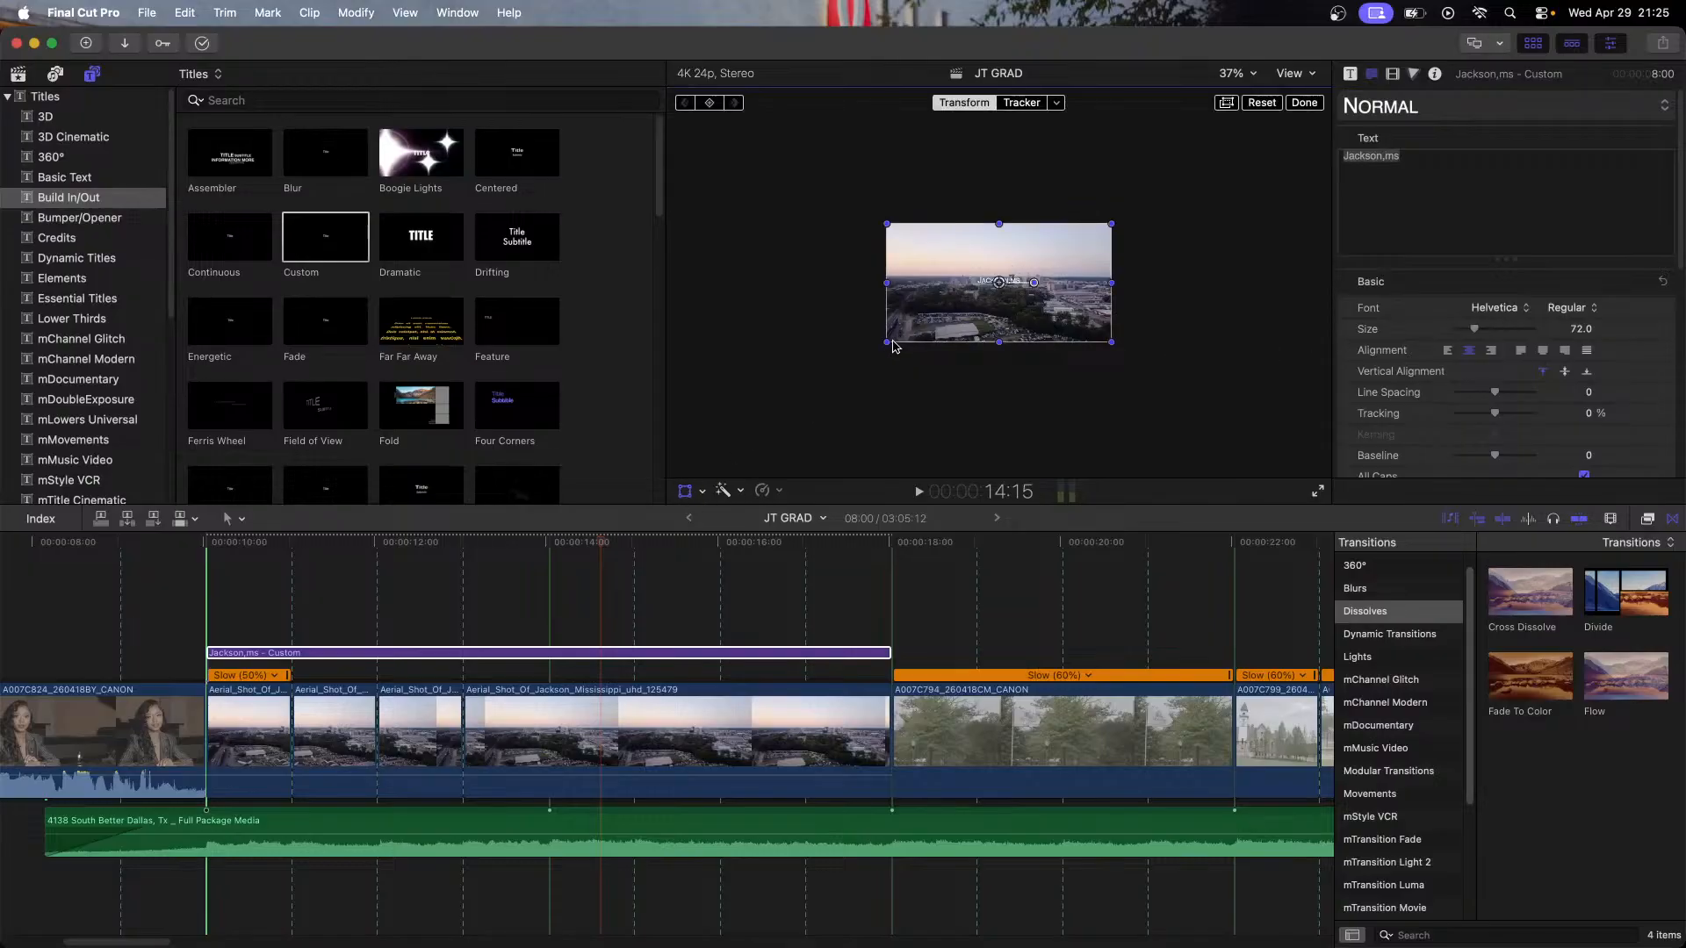
{"action": "left_click_drag", "start_coordinate": [892, 345], "coordinate": [875, 348]}
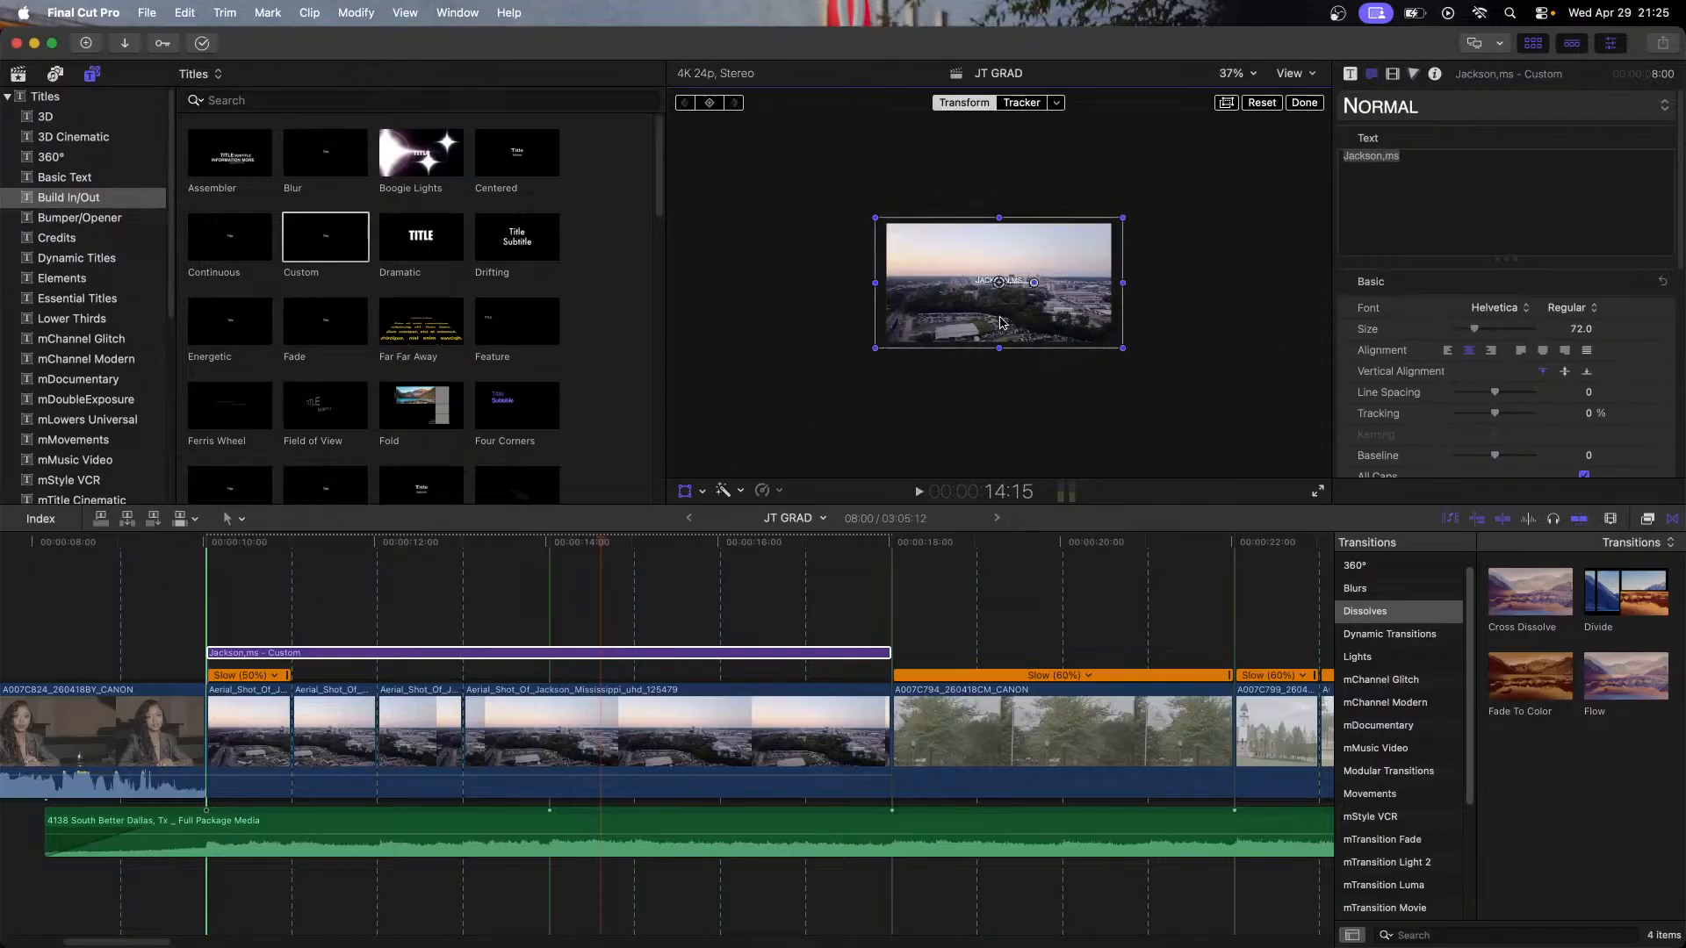
{"action": "left_click", "coordinate": [1511, 309]}
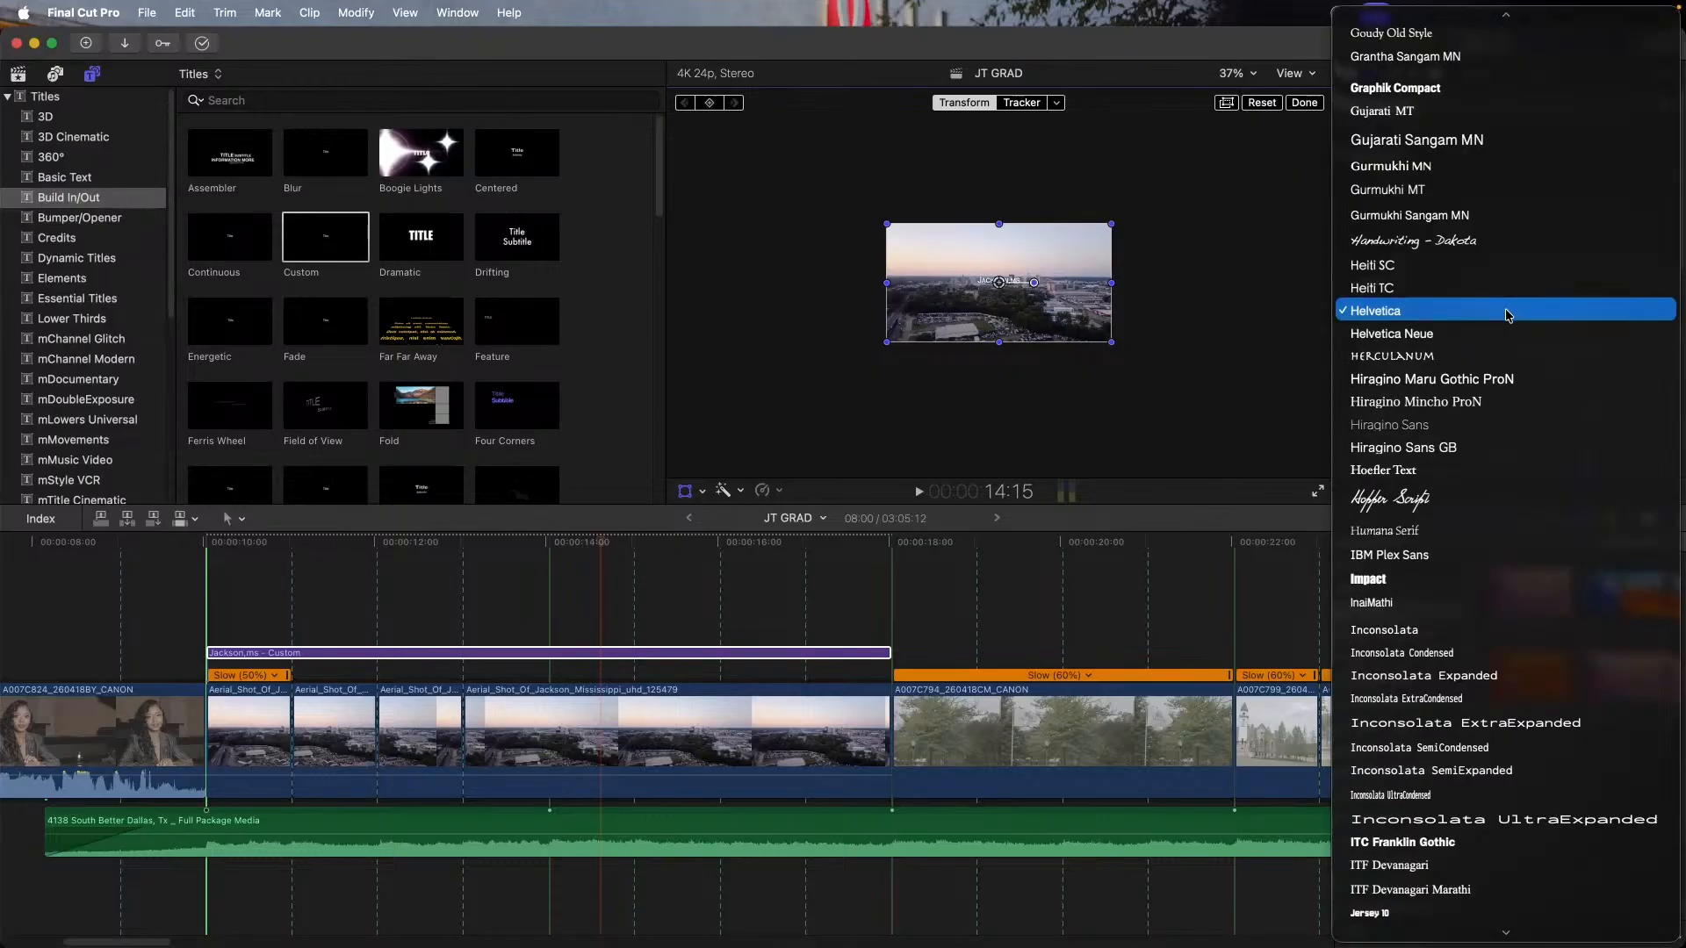
{"action": "left_click", "coordinate": [1472, 579]}
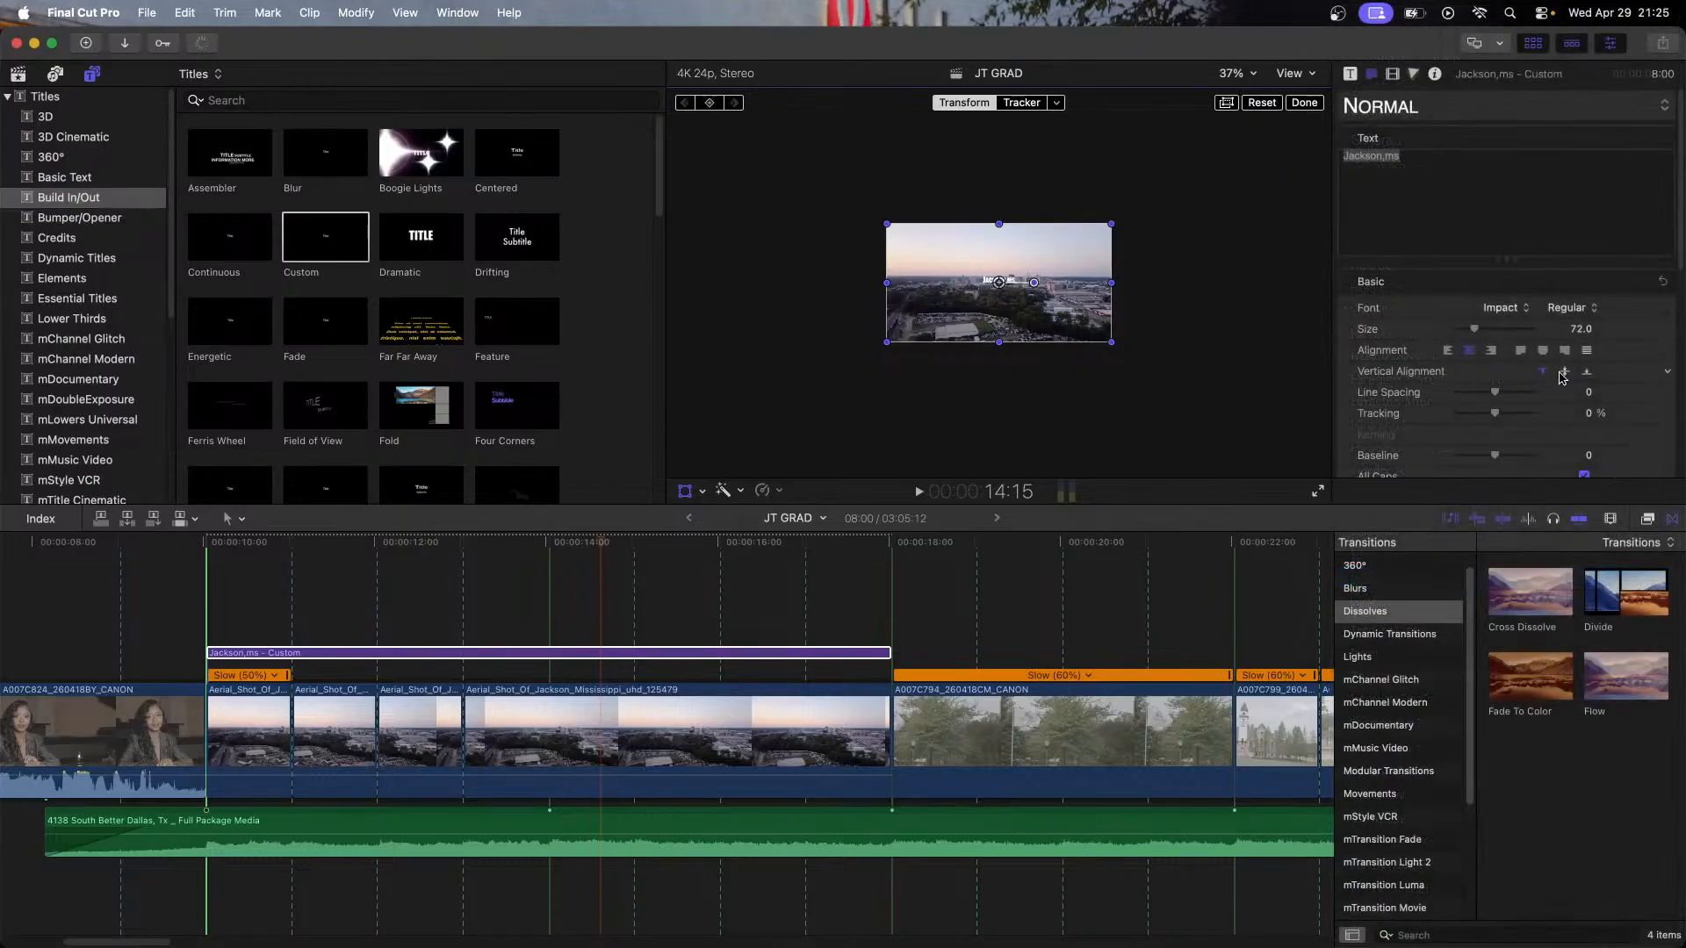
{"action": "left_click_drag", "start_coordinate": [1580, 328], "coordinate": [1578, 330]}
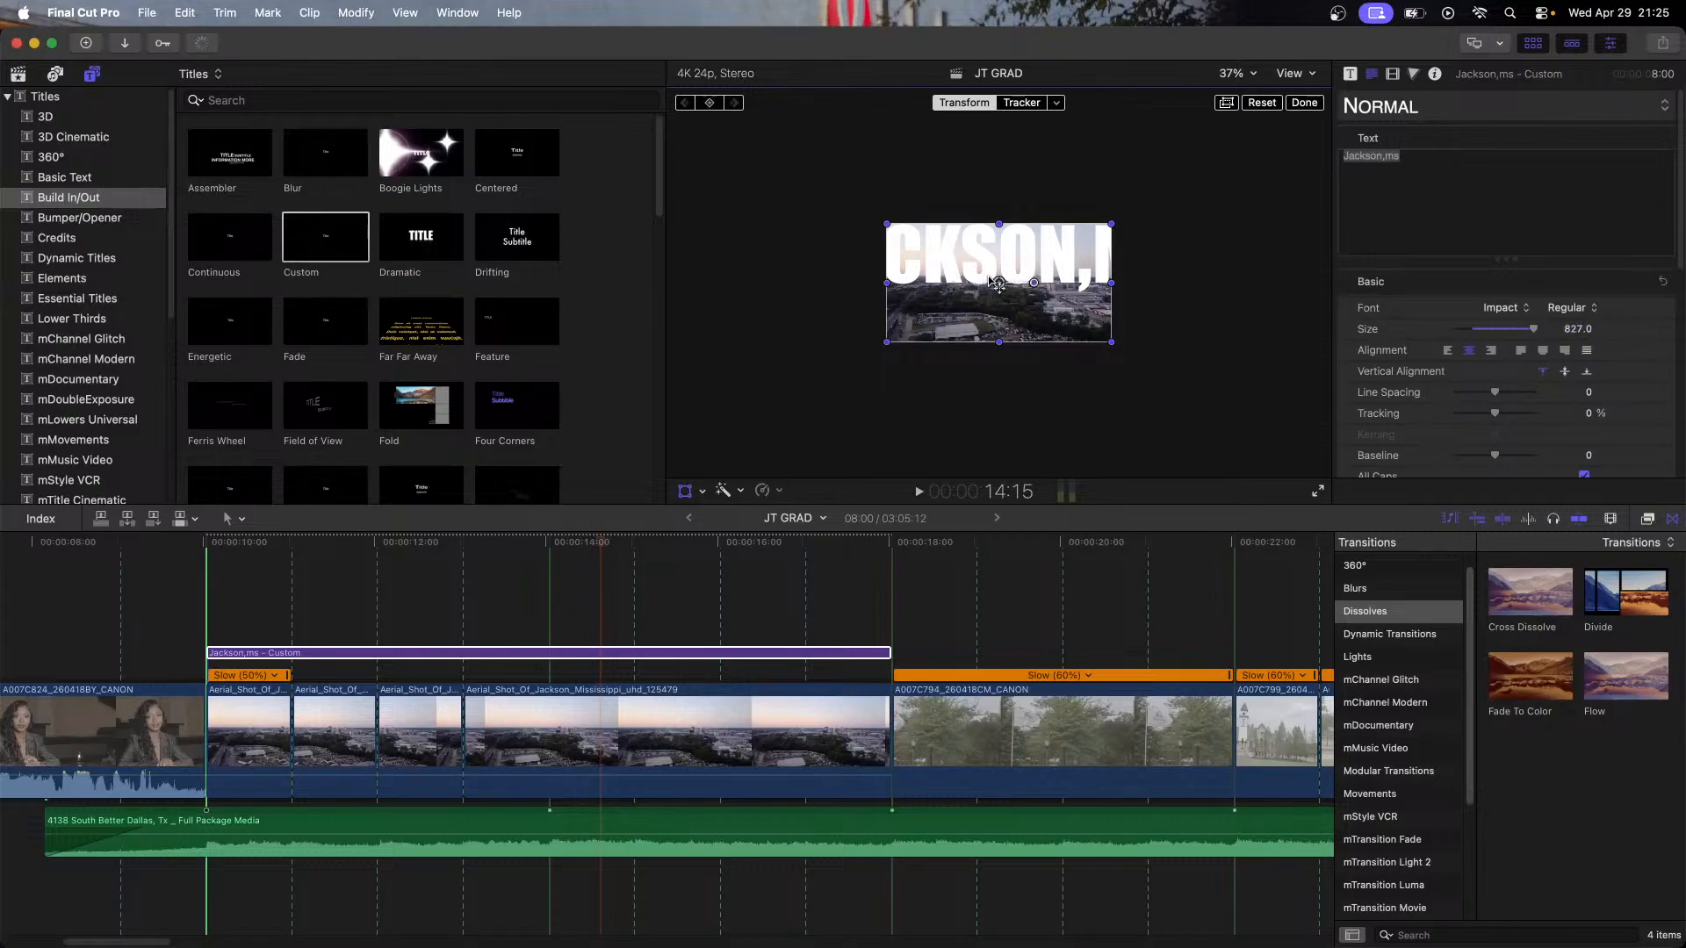
Step: Enlarge the Custom title and reposition it so its letters span nearly the full height of the frame
{"action": "left_click_drag", "start_coordinate": [990, 280], "coordinate": [990, 299]}
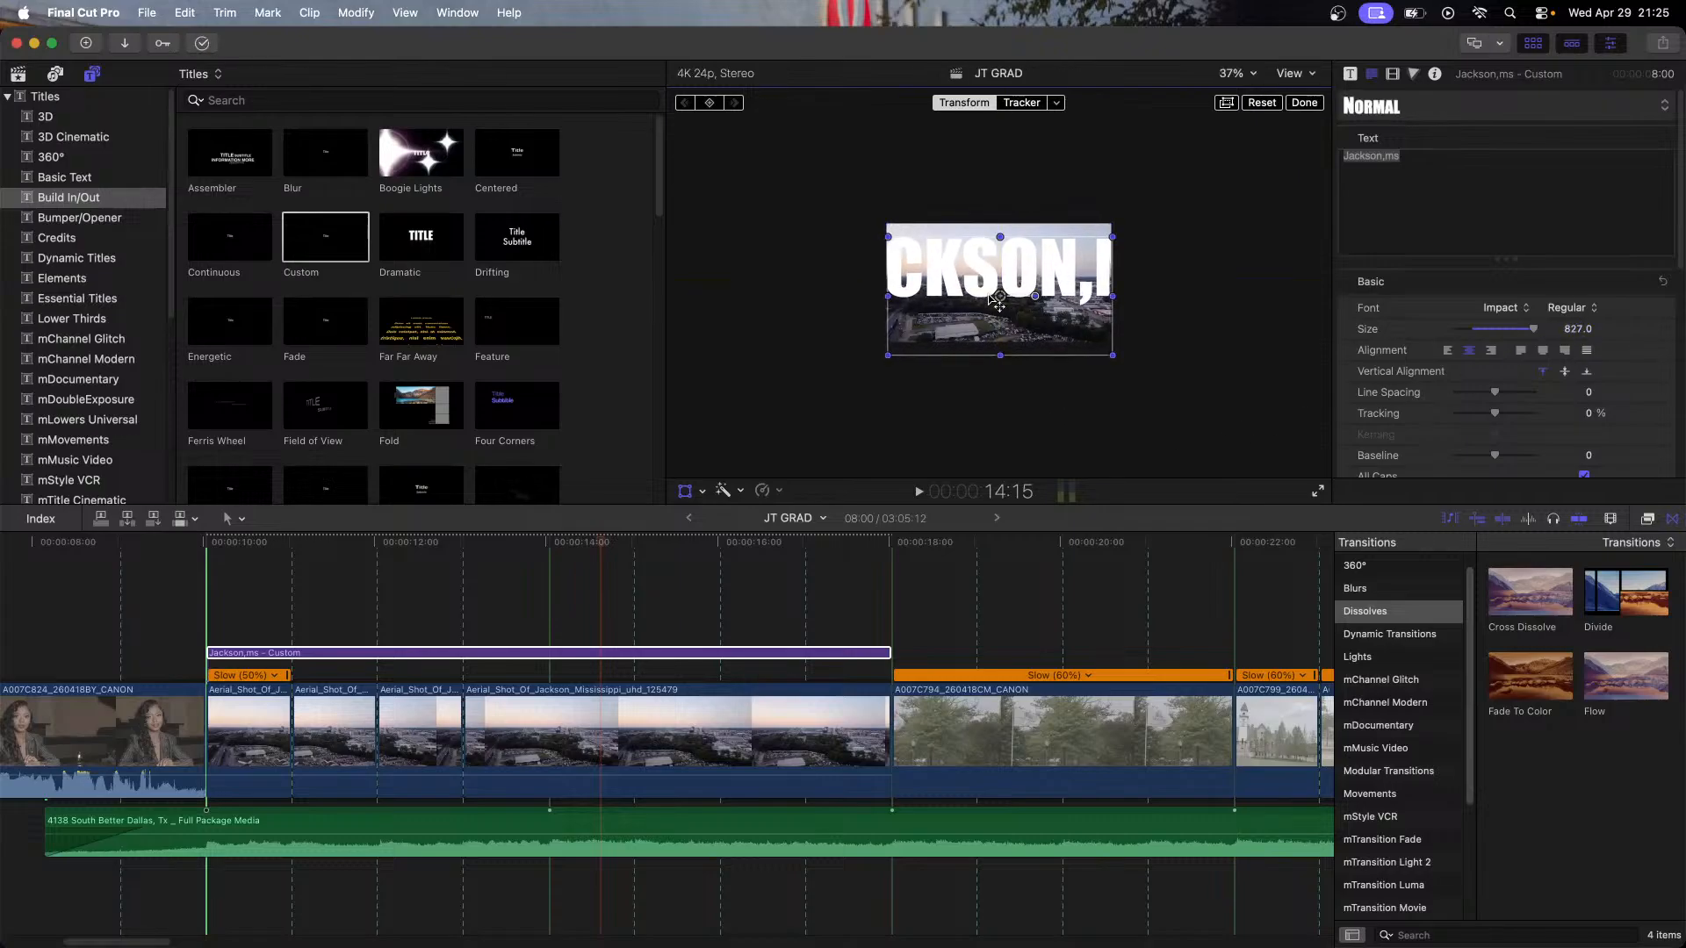
{"action": "left_click_drag", "start_coordinate": [888, 354], "coordinate": [854, 410]}
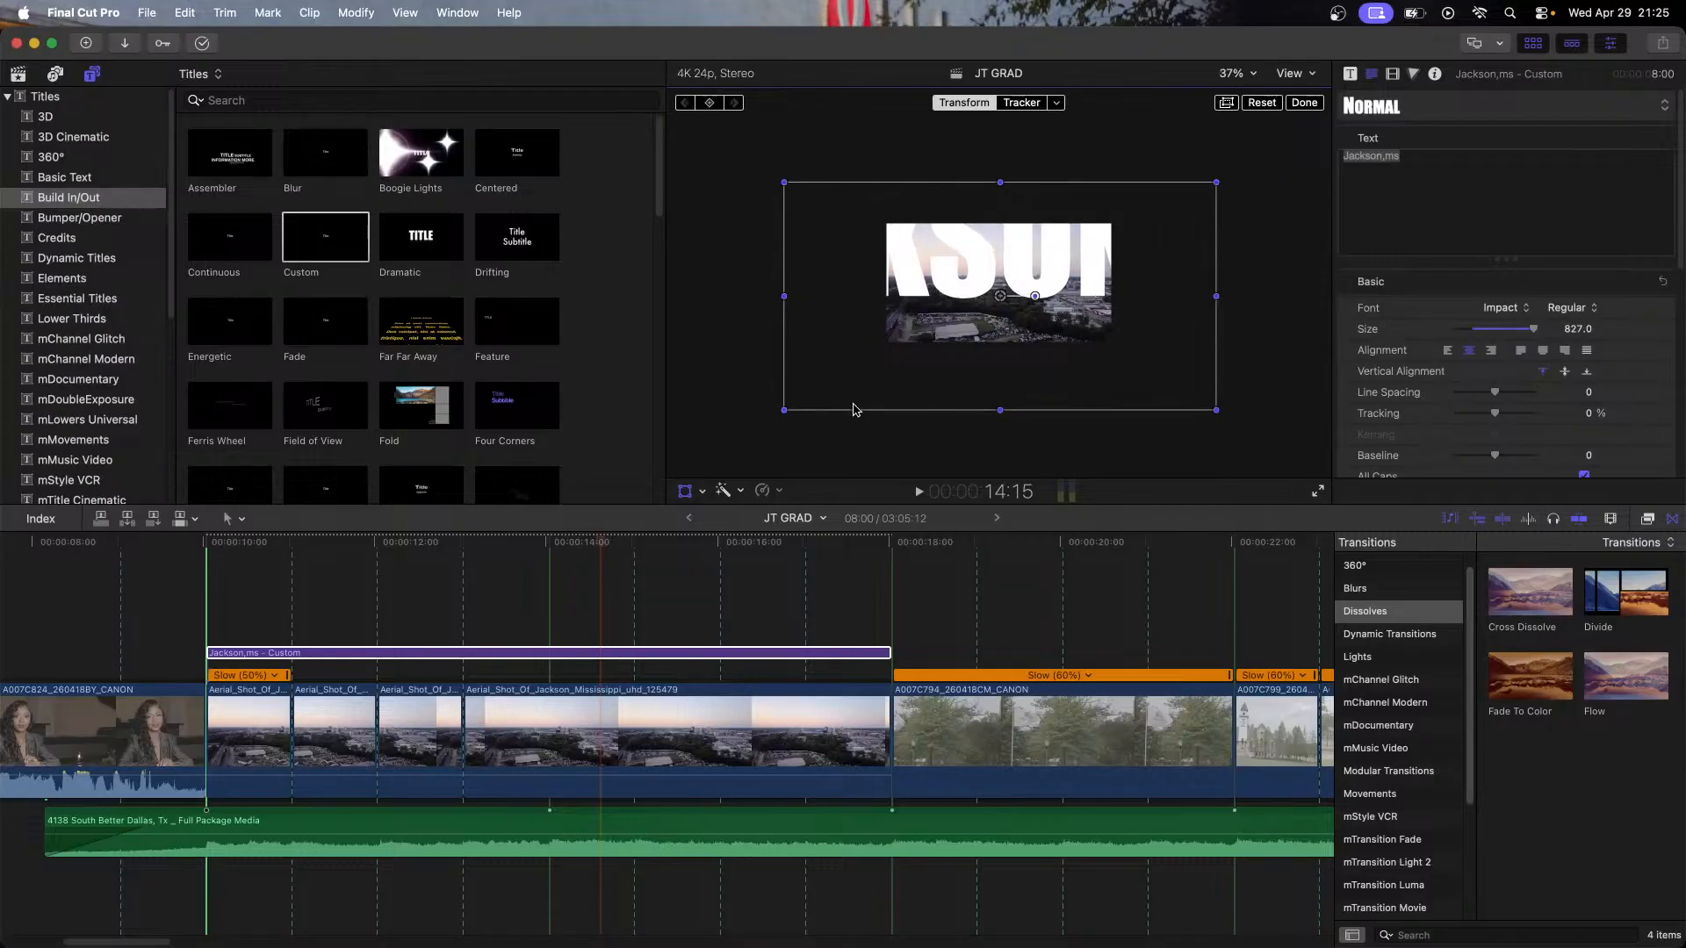
{"action": "left_click_drag", "start_coordinate": [1000, 296], "coordinate": [1181, 340]}
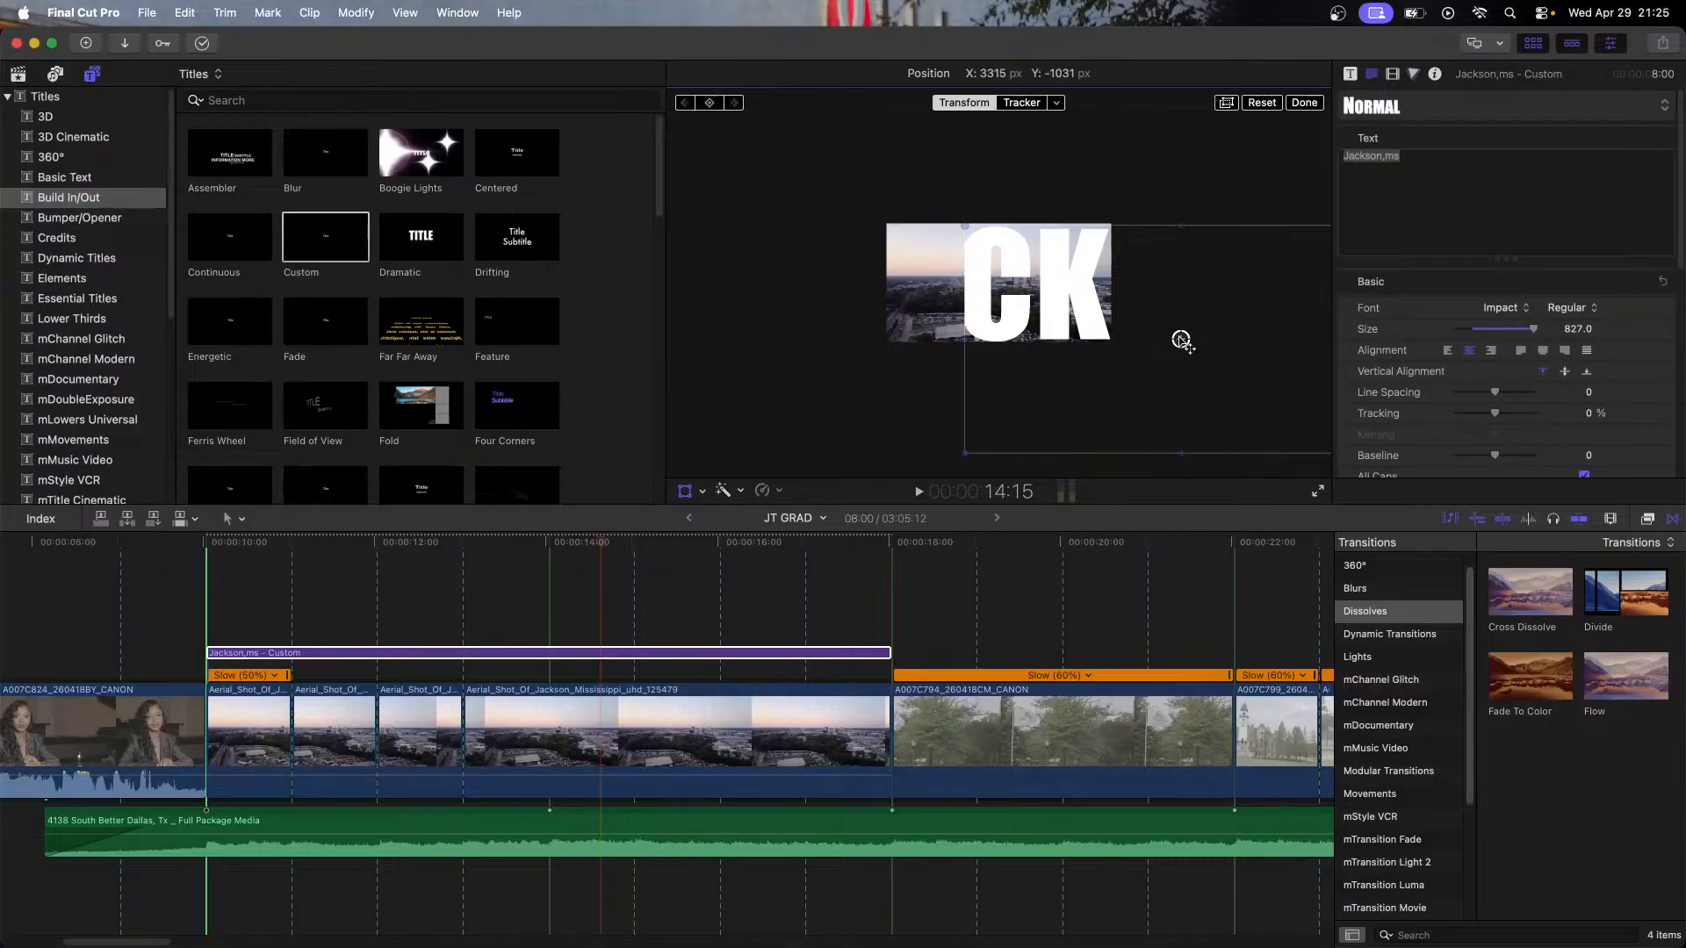
{"action": "left_click_drag", "start_coordinate": [1181, 340], "coordinate": [1181, 337]}
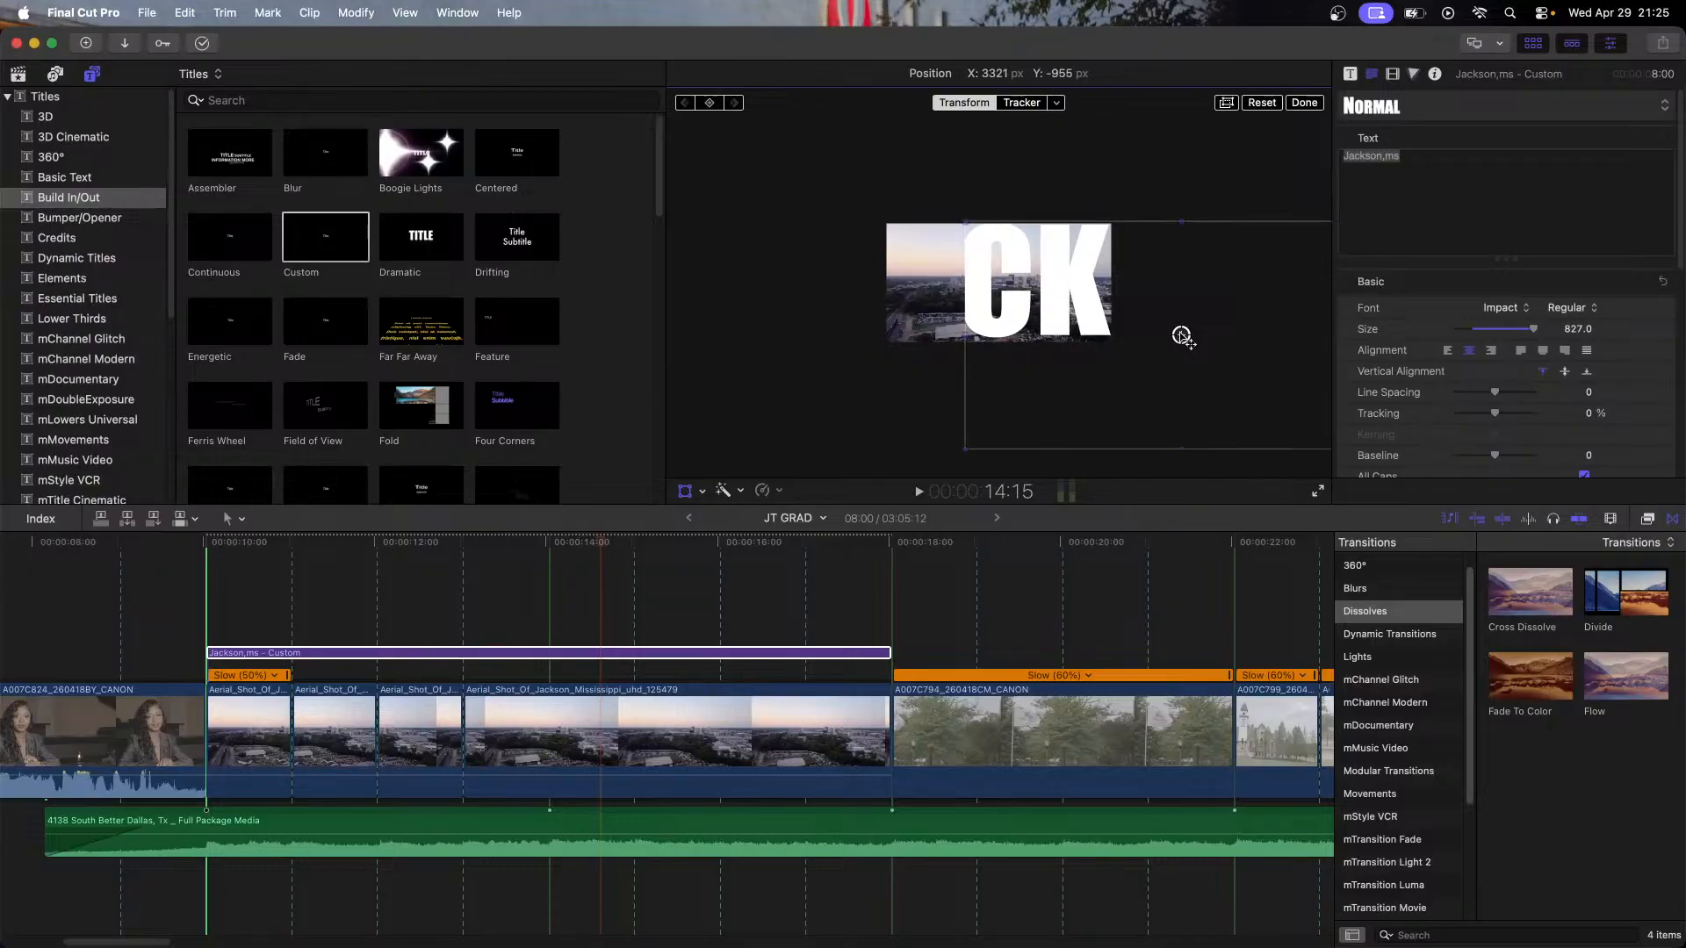
{"action": "left_click_drag", "start_coordinate": [1181, 337], "coordinate": [1018, 332]}
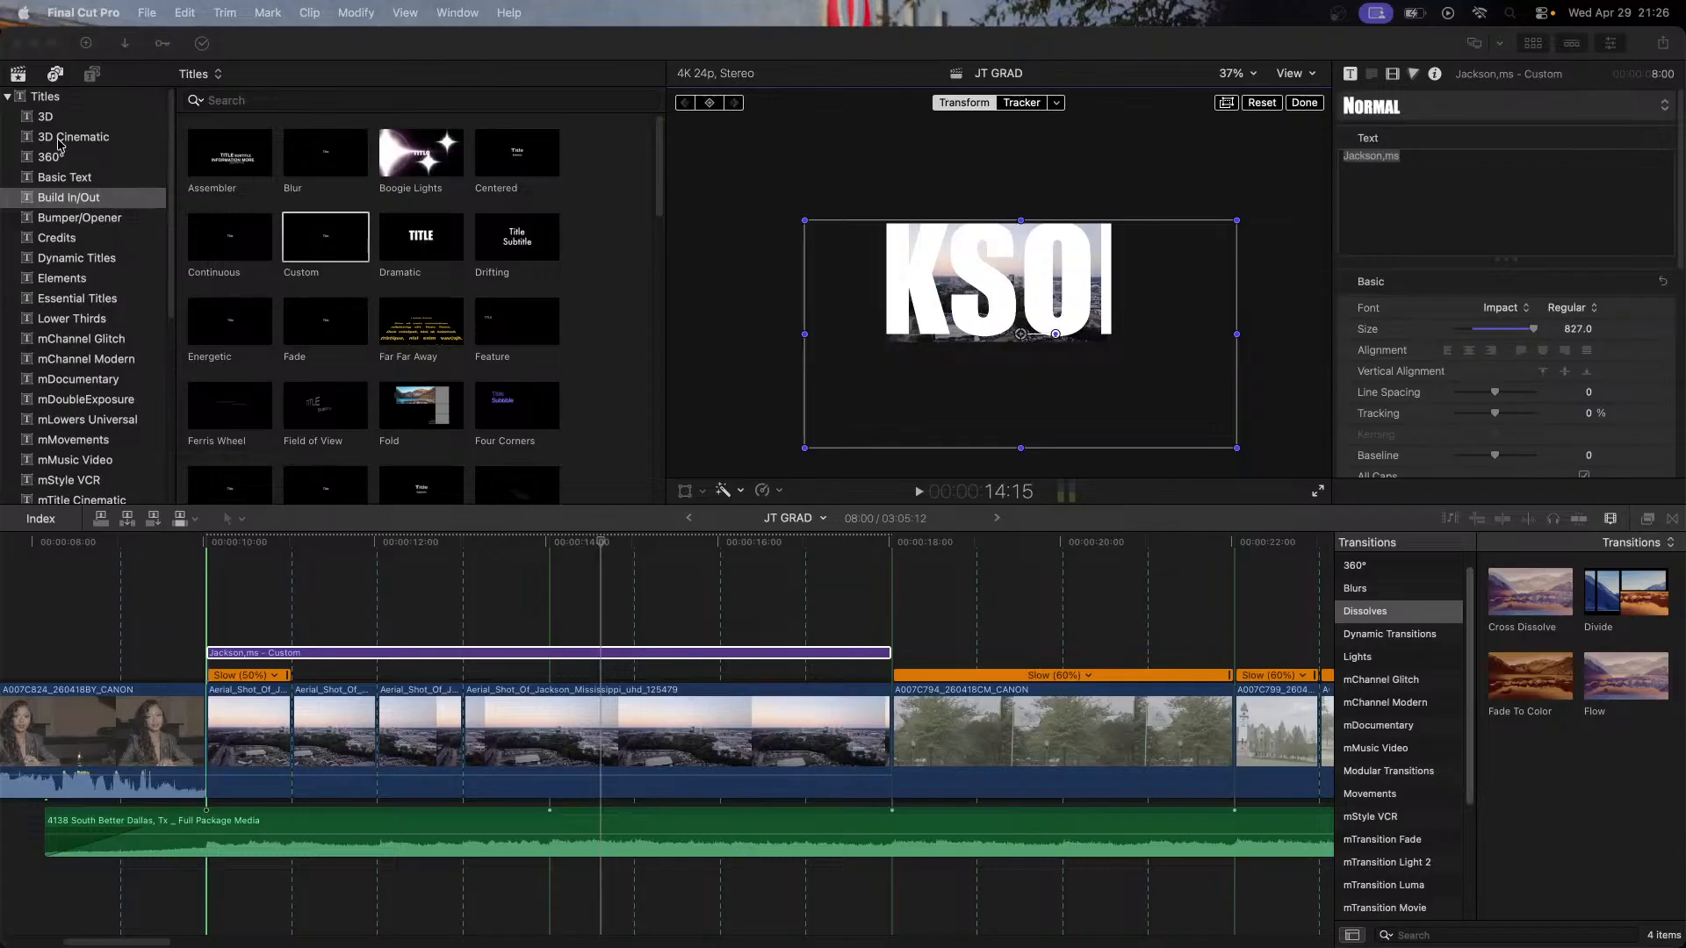
Step: Delete the Custom title and place a Basic Text title of the Text type above the first aerial clip's start
{"action": "left_click", "coordinate": [61, 182]}
{"action": "left_click", "coordinate": [61, 179]}
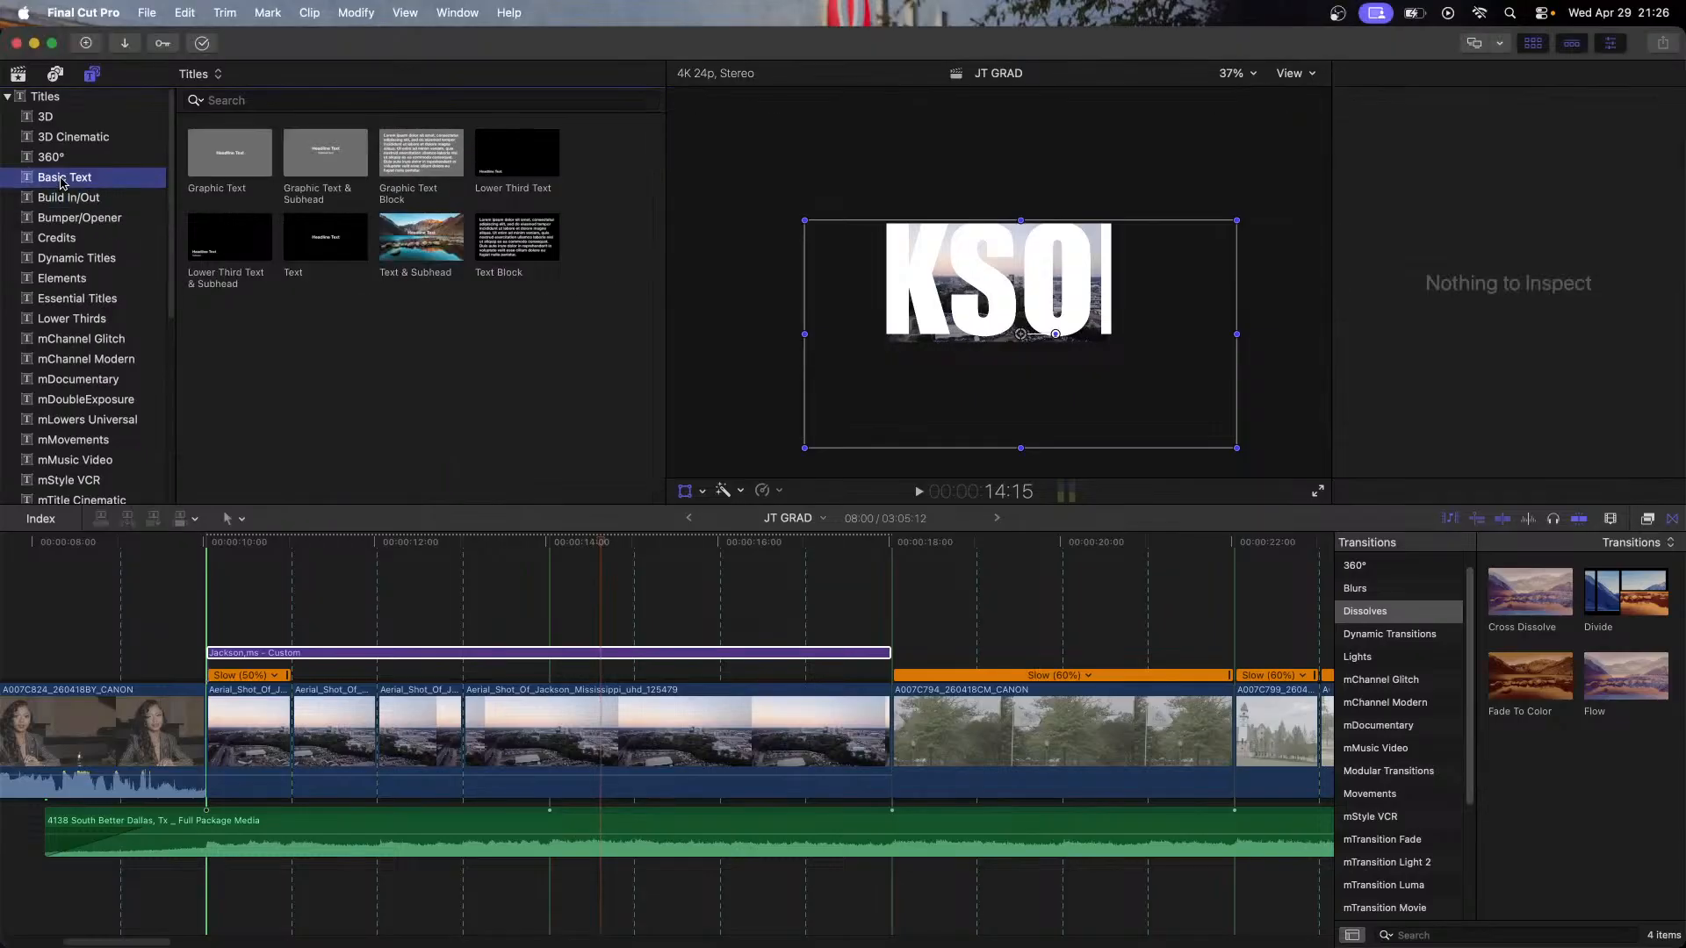
{"action": "left_click", "coordinate": [347, 257]}
{"action": "key", "text": "shift+t"}
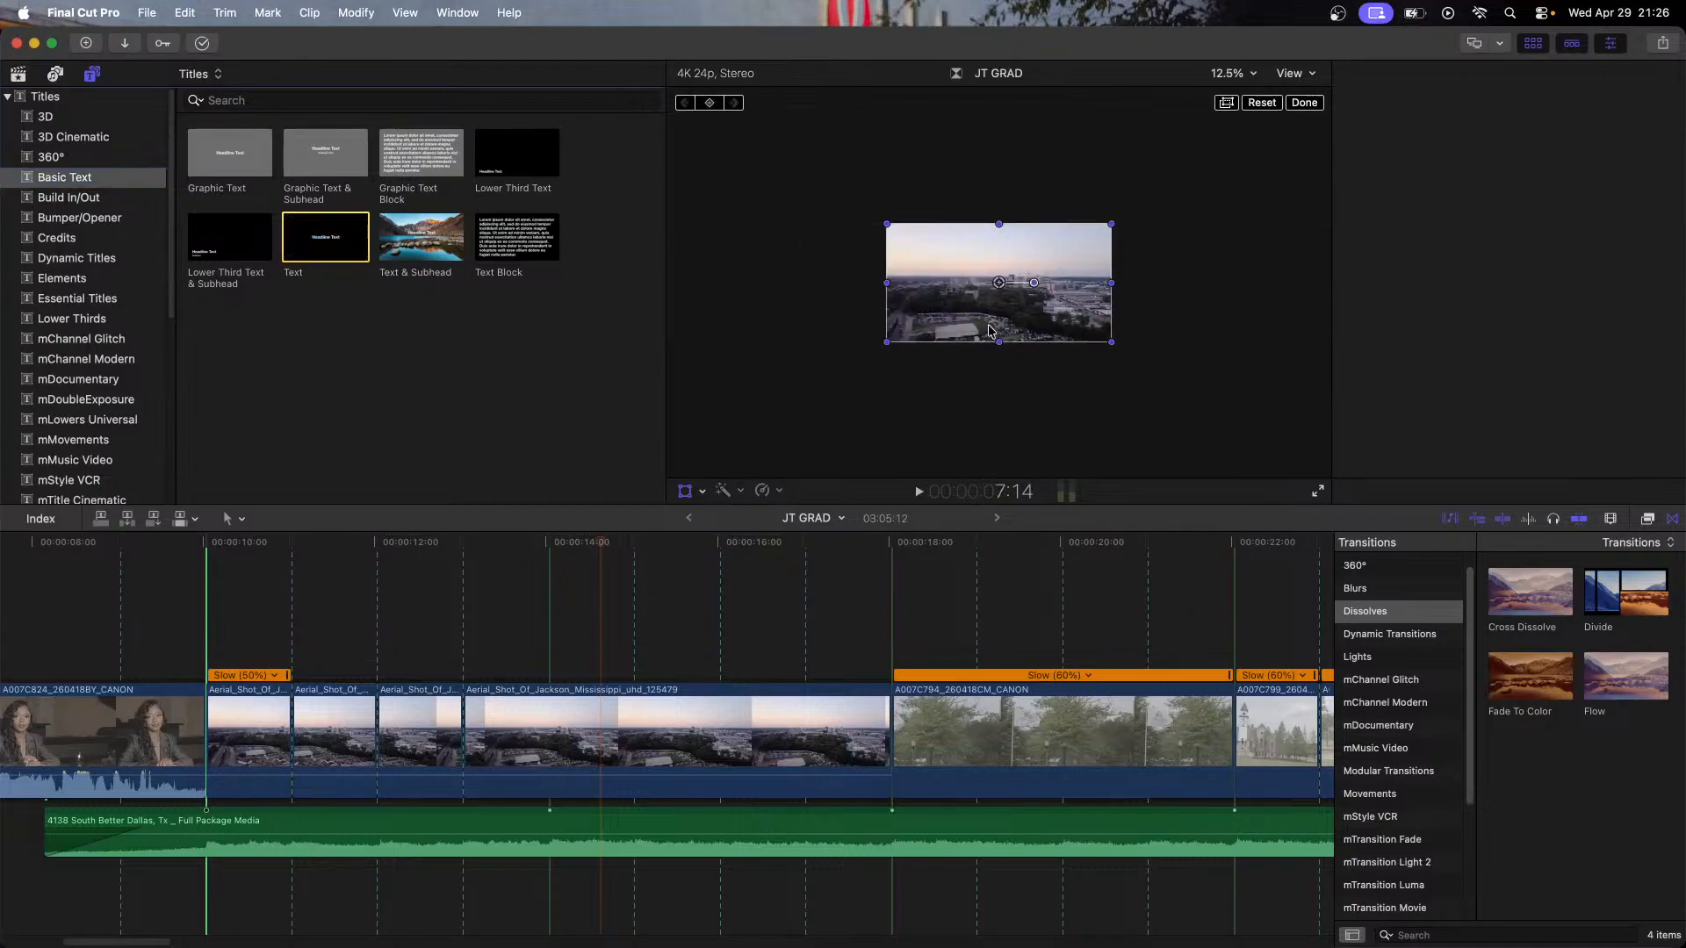
{"action": "key", "text": "Delete"}
{"action": "left_click_drag", "start_coordinate": [360, 255], "coordinate": [215, 654]}
Step: Replace the new title's placeholder headline with the text Jackson,ms
{"action": "left_click", "coordinate": [266, 557]}
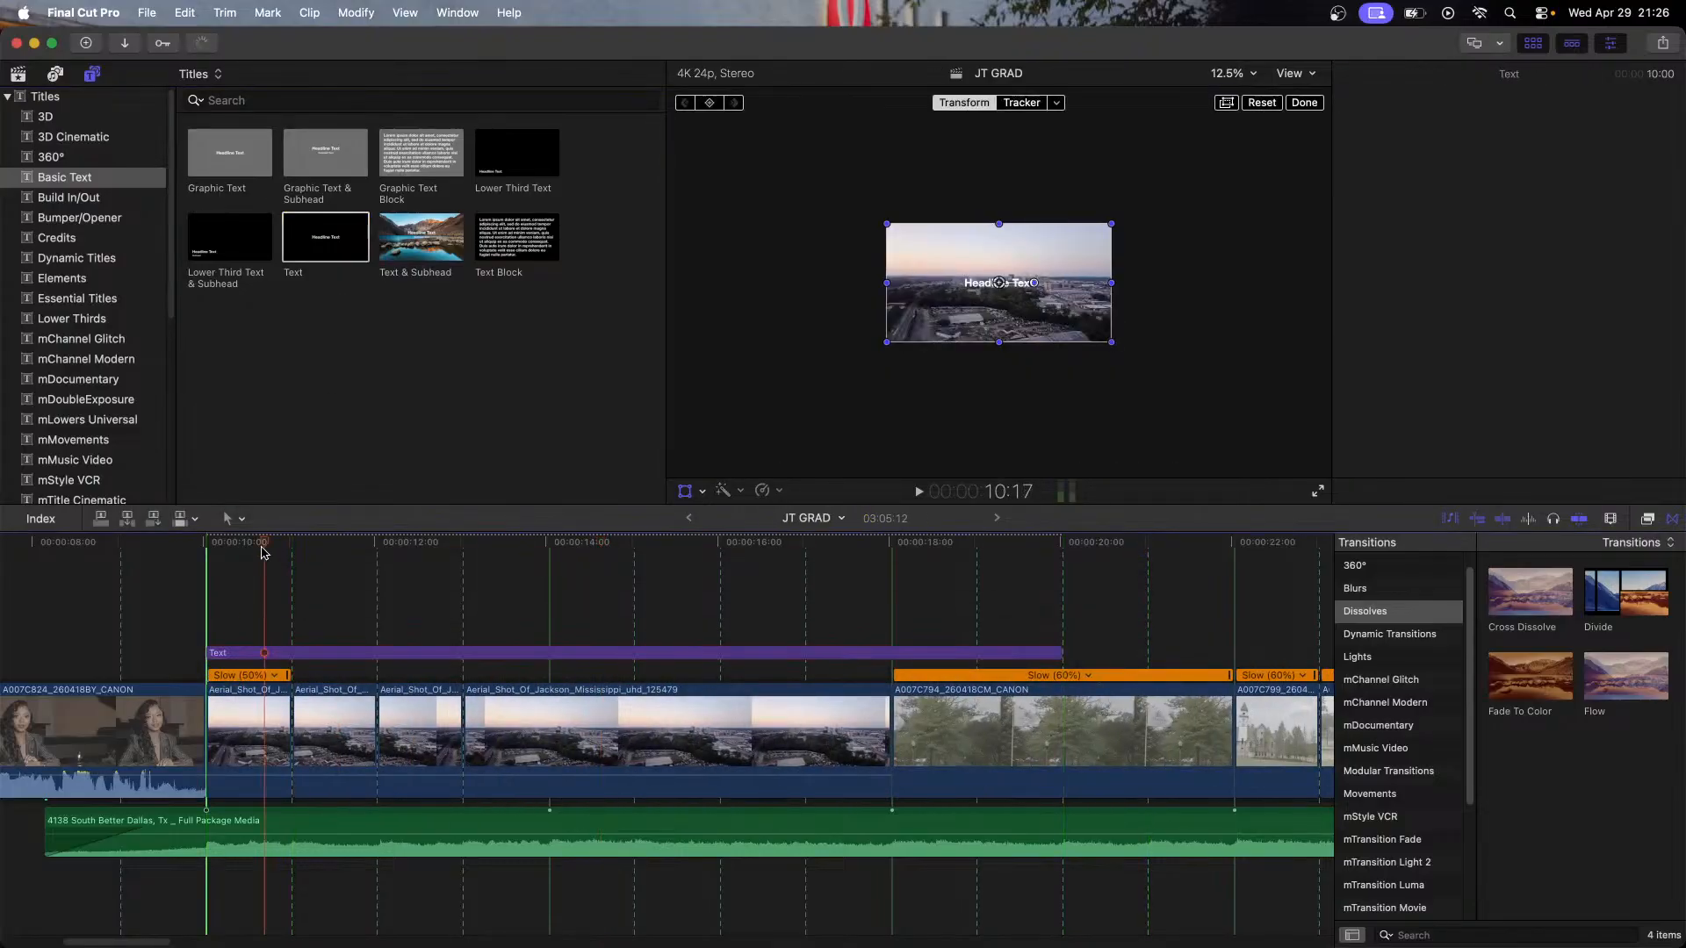
{"action": "double_click", "coordinate": [968, 282]}
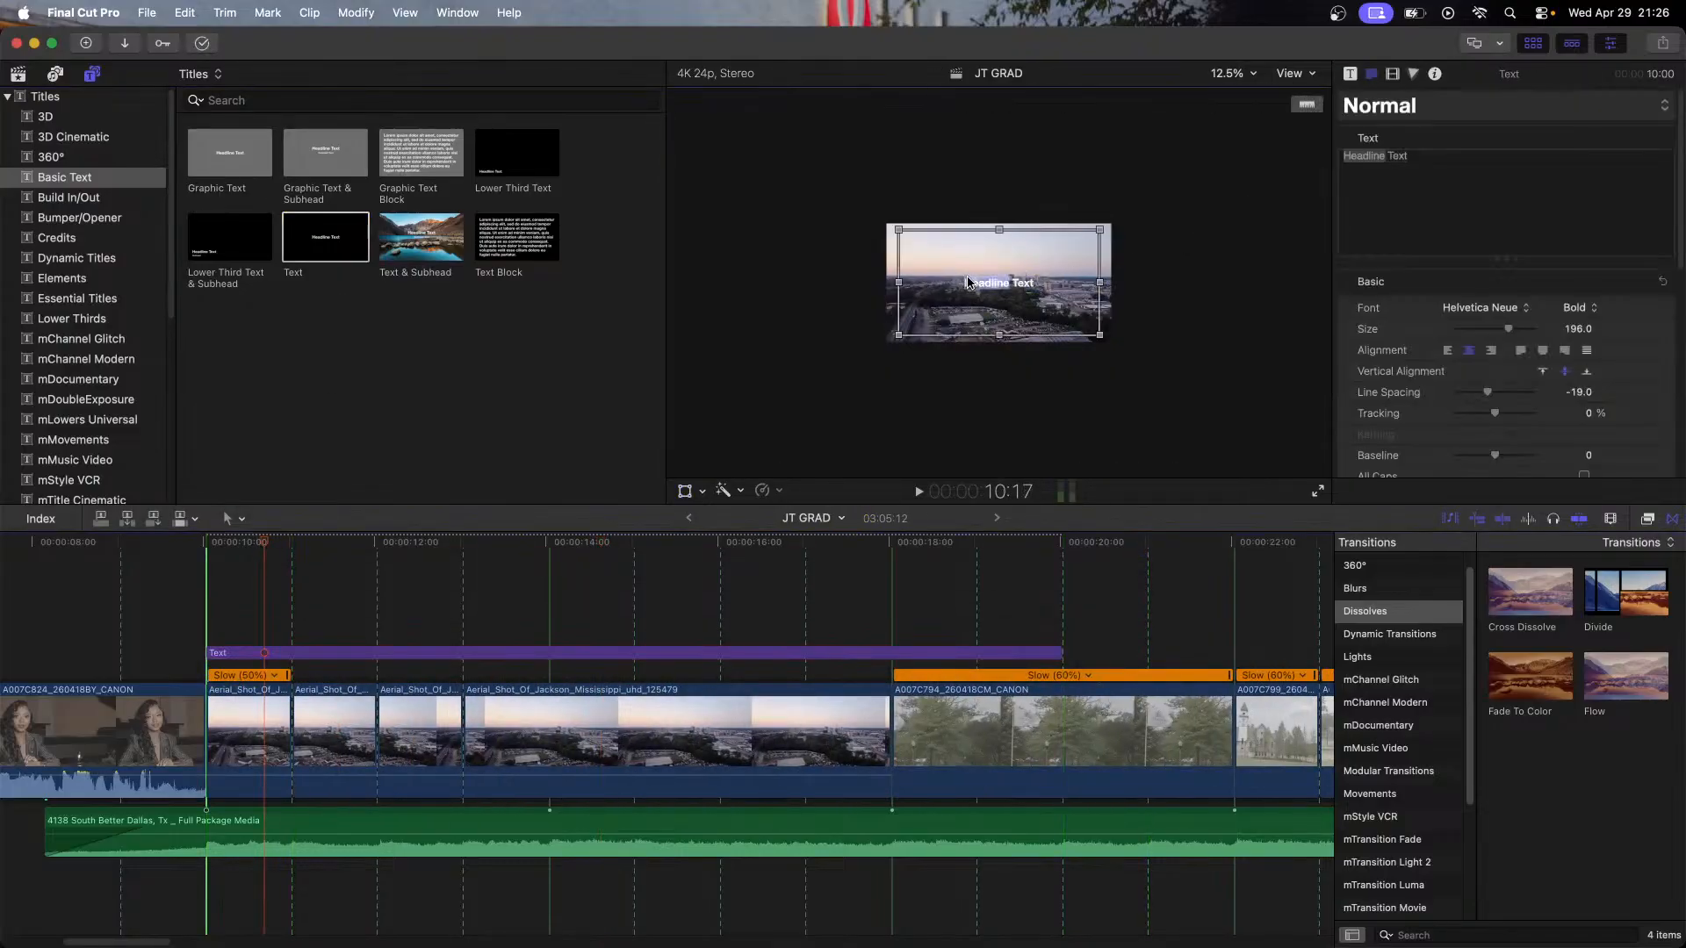
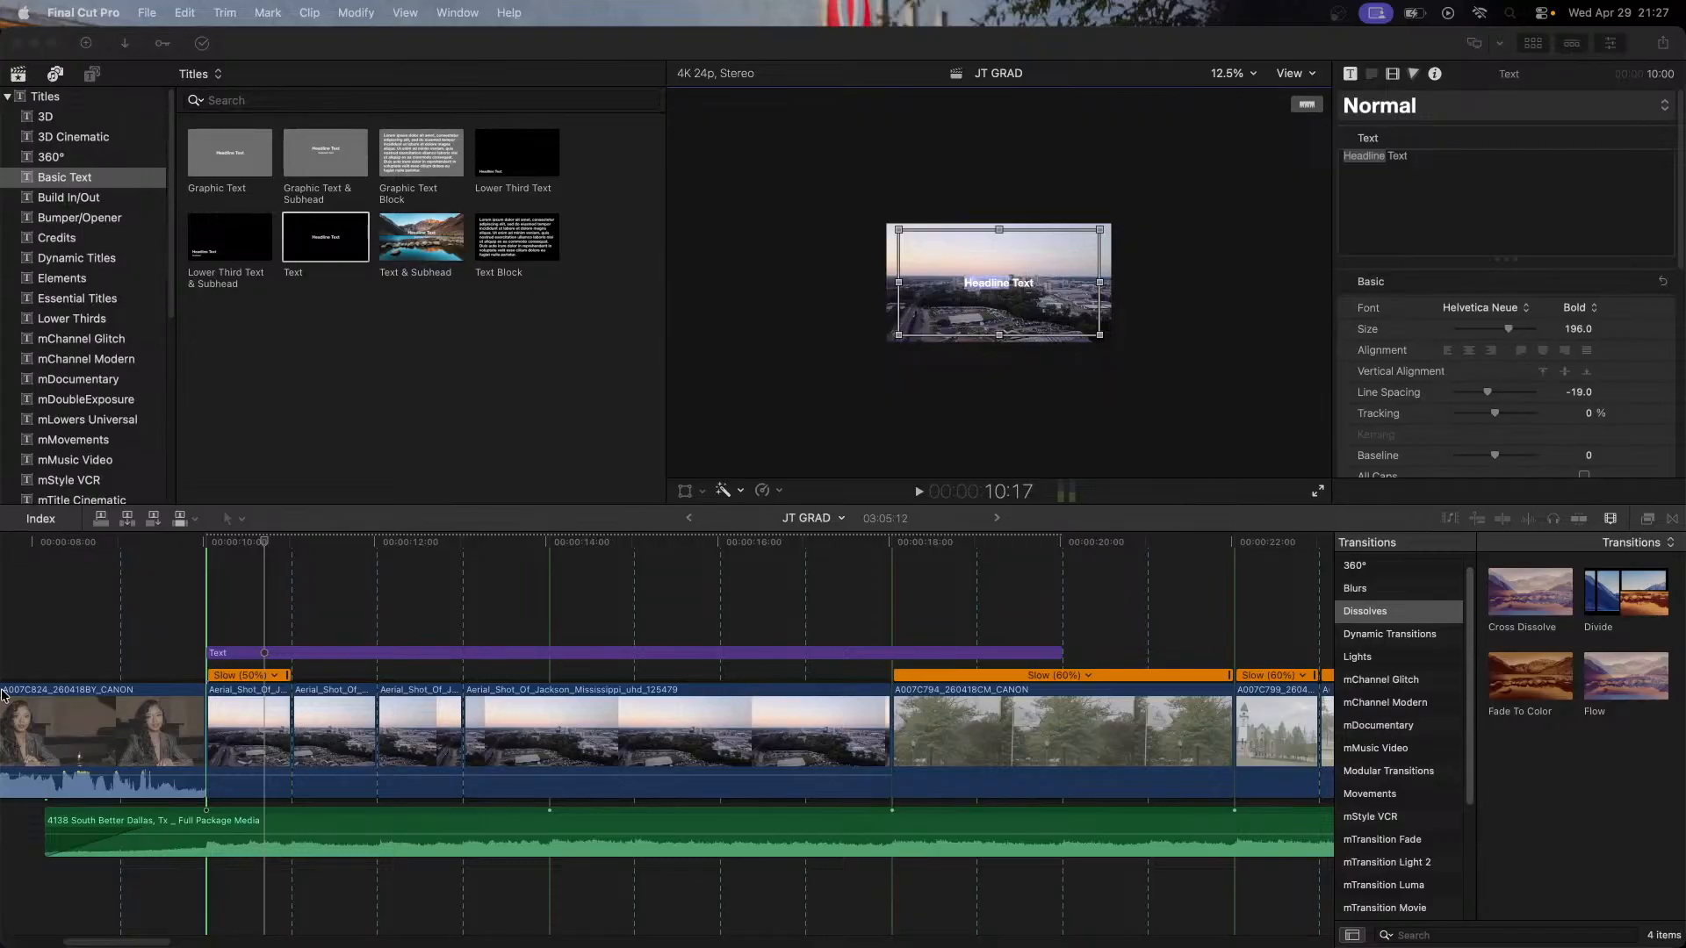
{"action": "left_click", "coordinate": [1444, 166]}
{"action": "triple_click", "coordinate": [1444, 166]}
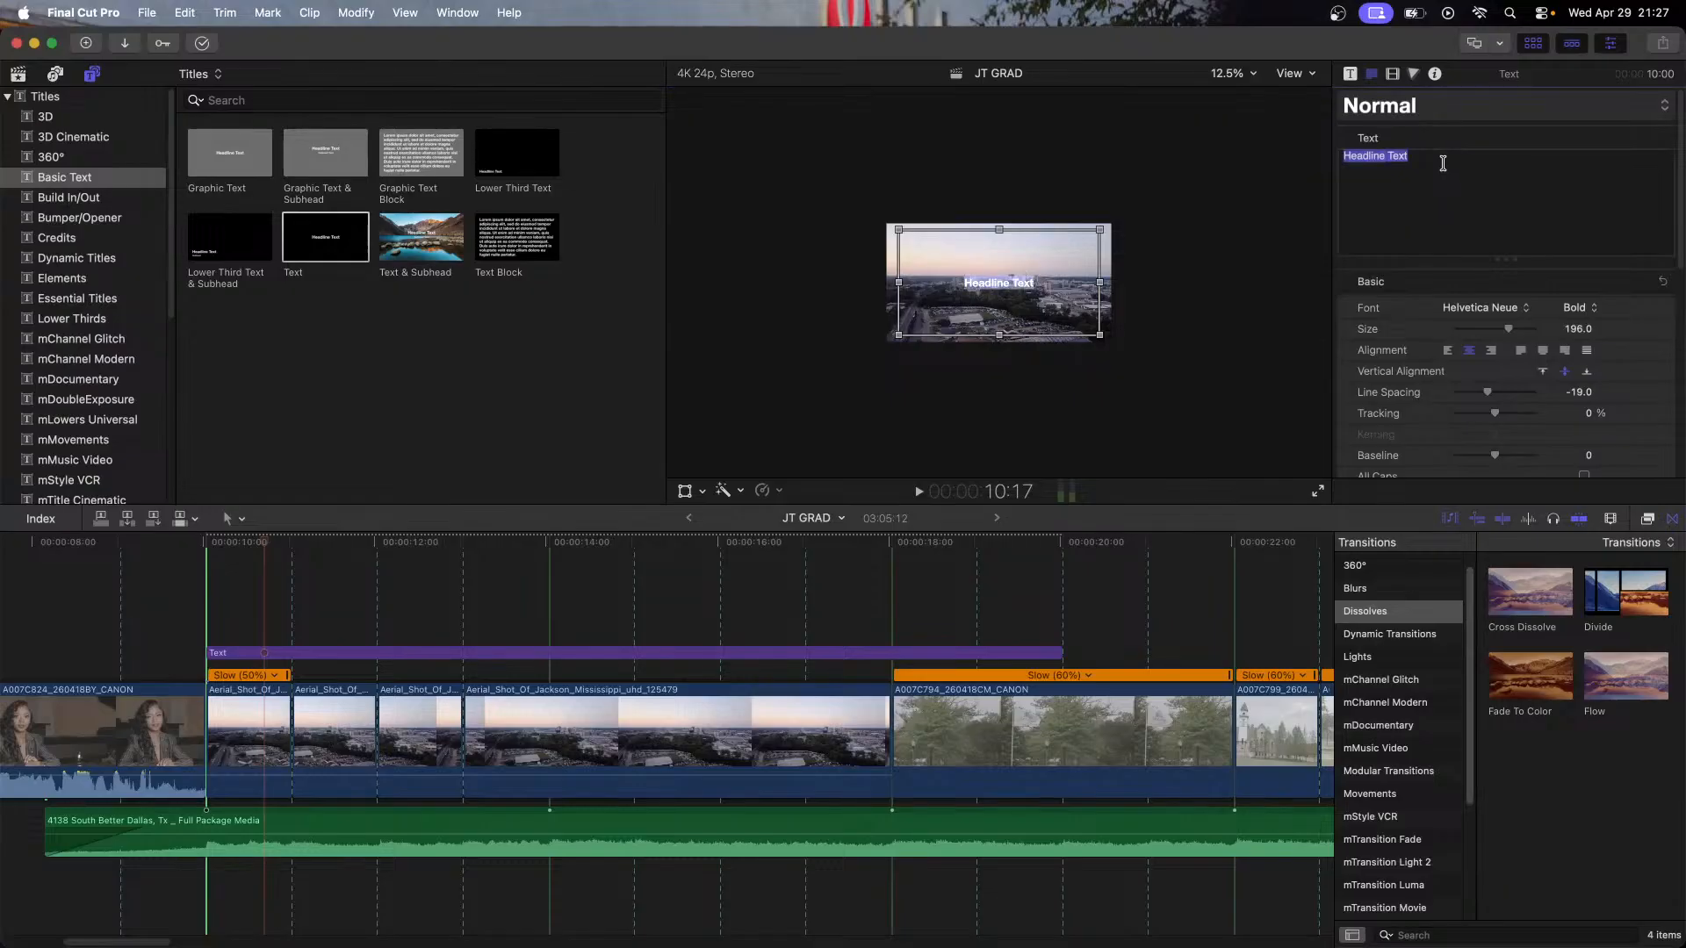
{"action": "type", "text": "jackson"}
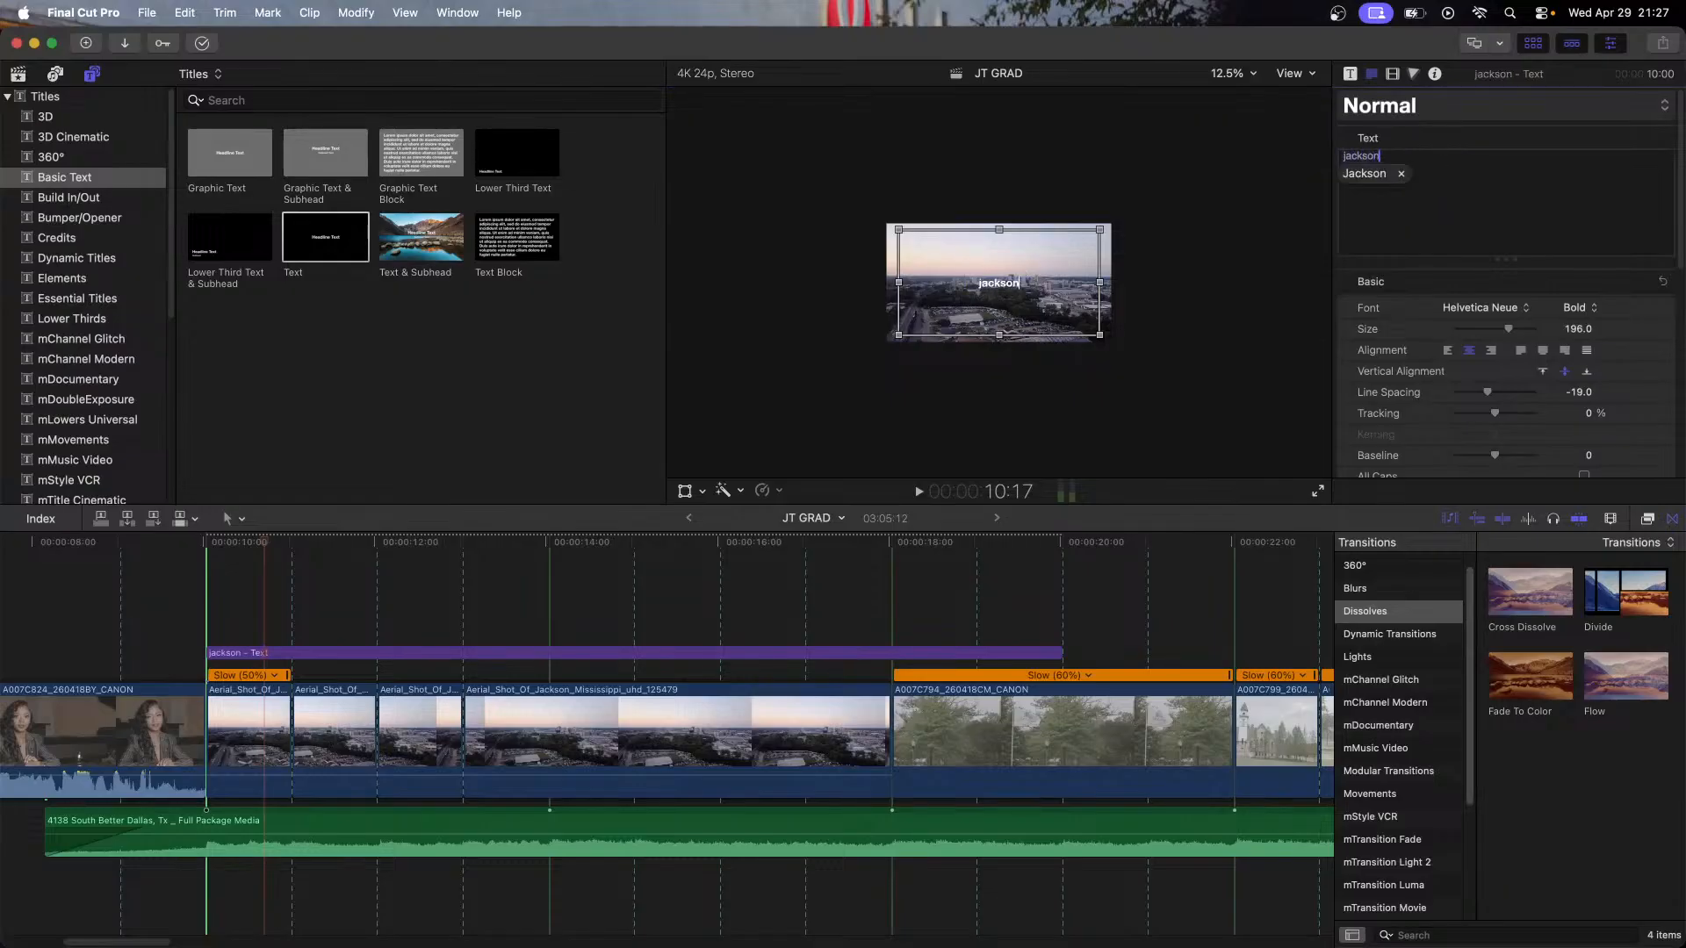
{"action": "type", "text": ",ms"}
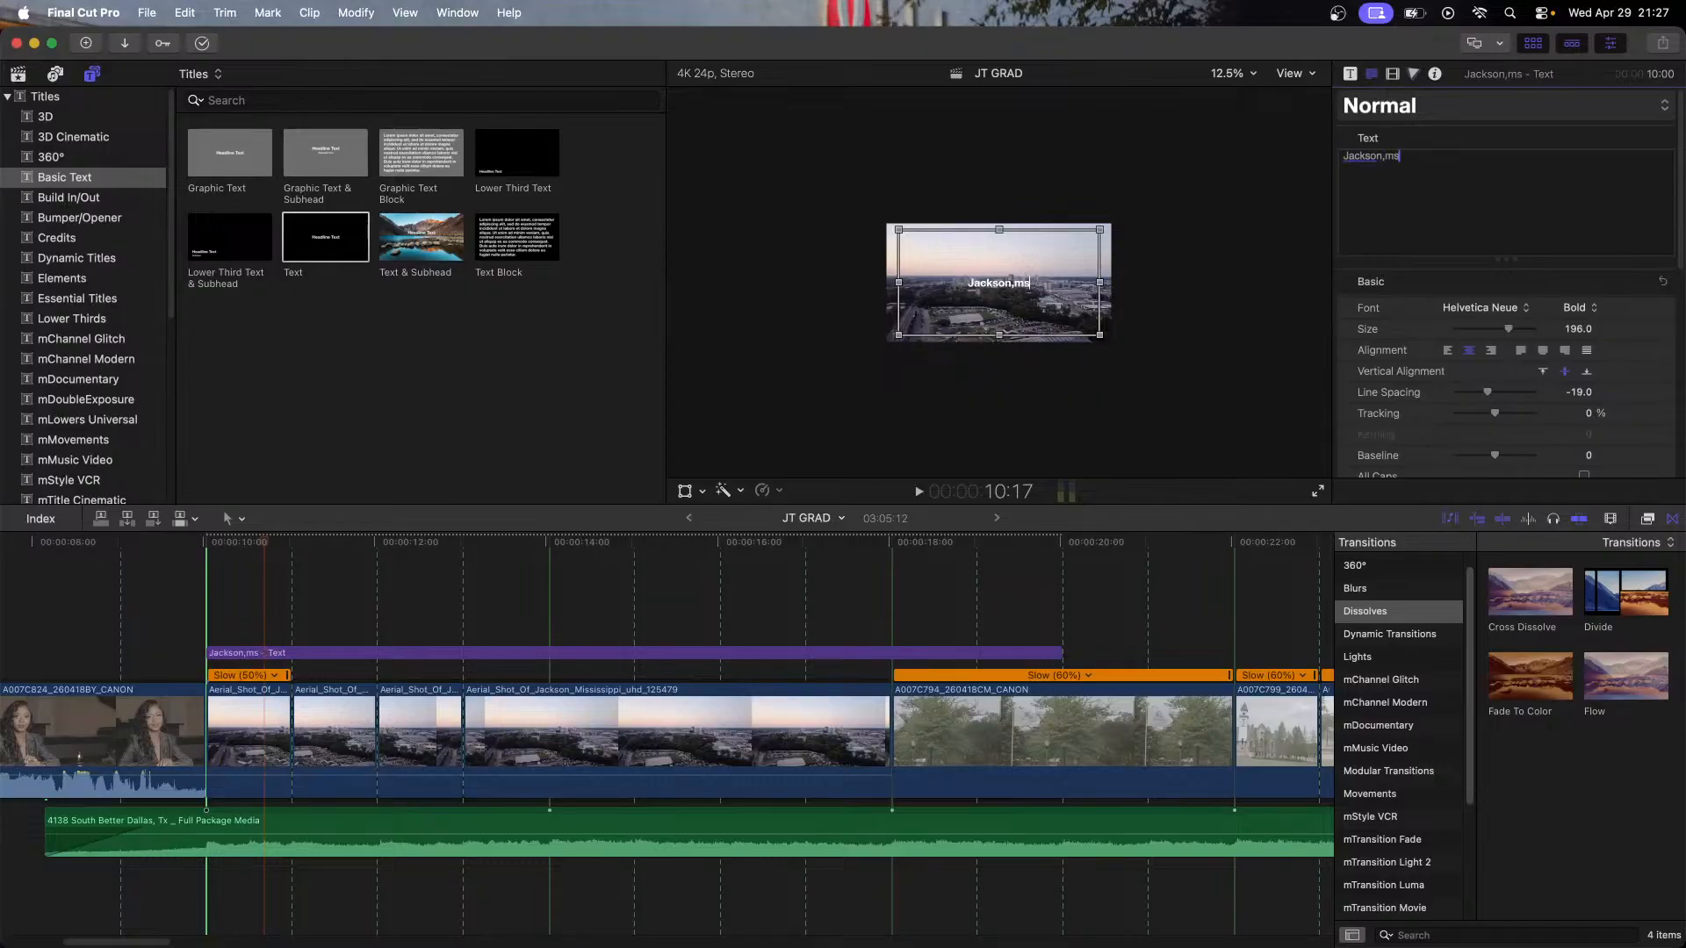
Step: Format the Jackson,ms title in All Caps with the Impact font
{"action": "scroll", "coordinate": [1574, 434], "scroll_direction": "down", "scroll_amount": 1}
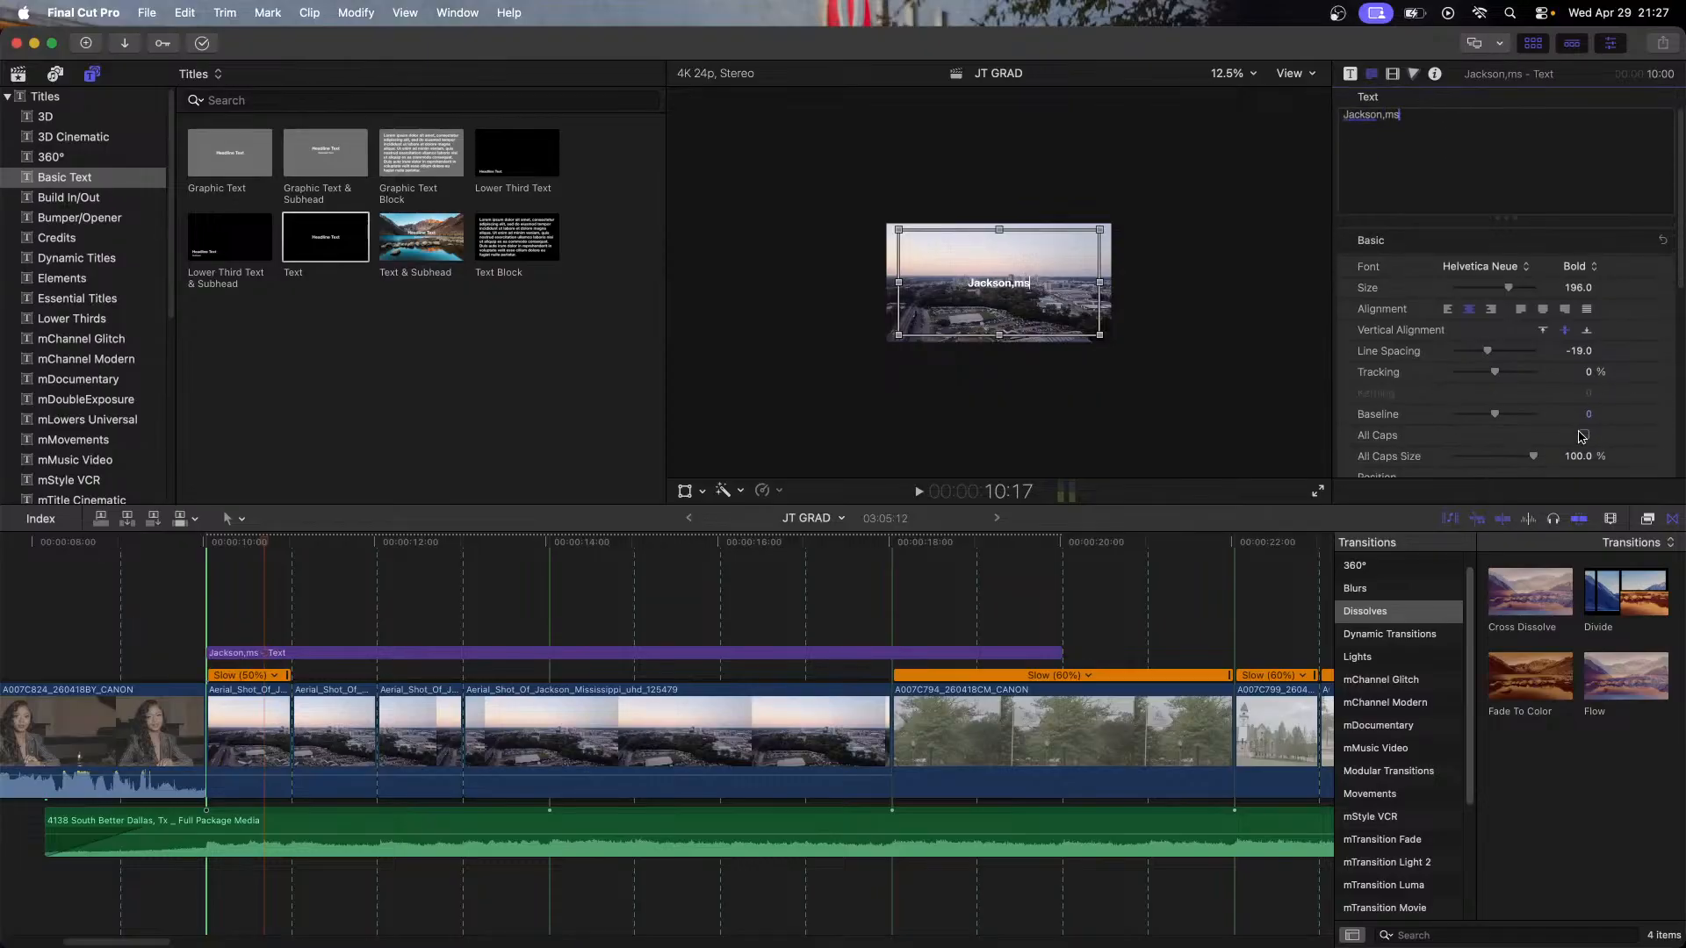
{"action": "left_click", "coordinate": [1582, 435]}
{"action": "left_click", "coordinate": [1479, 267]}
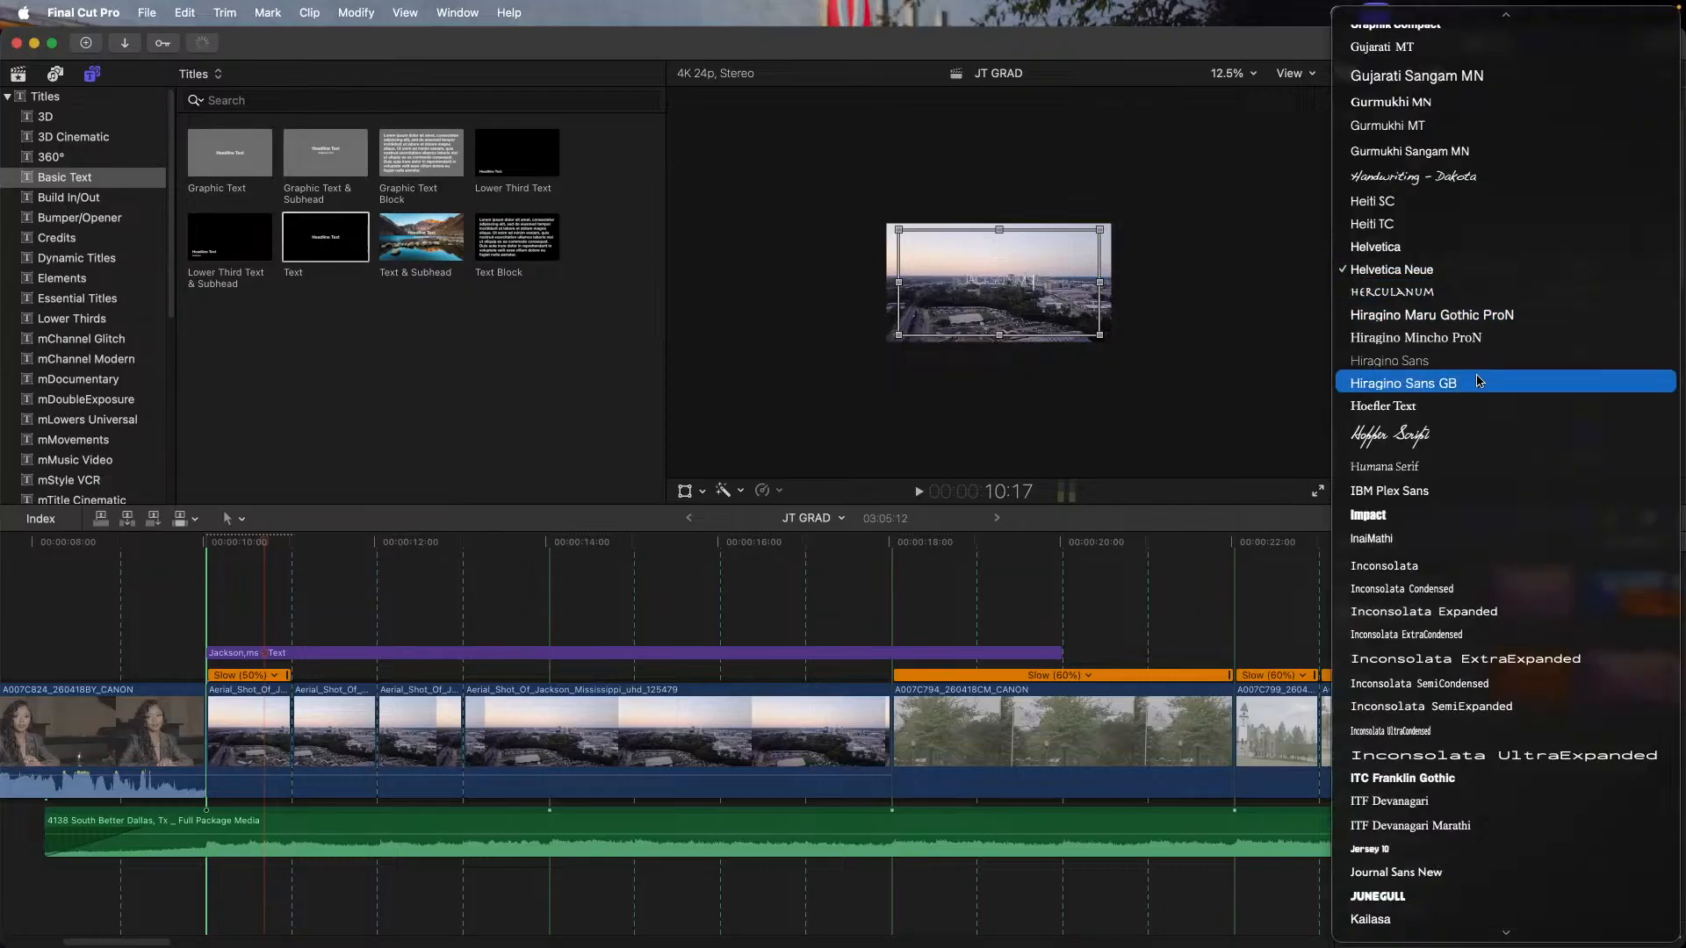
{"action": "left_click", "coordinate": [1378, 620]}
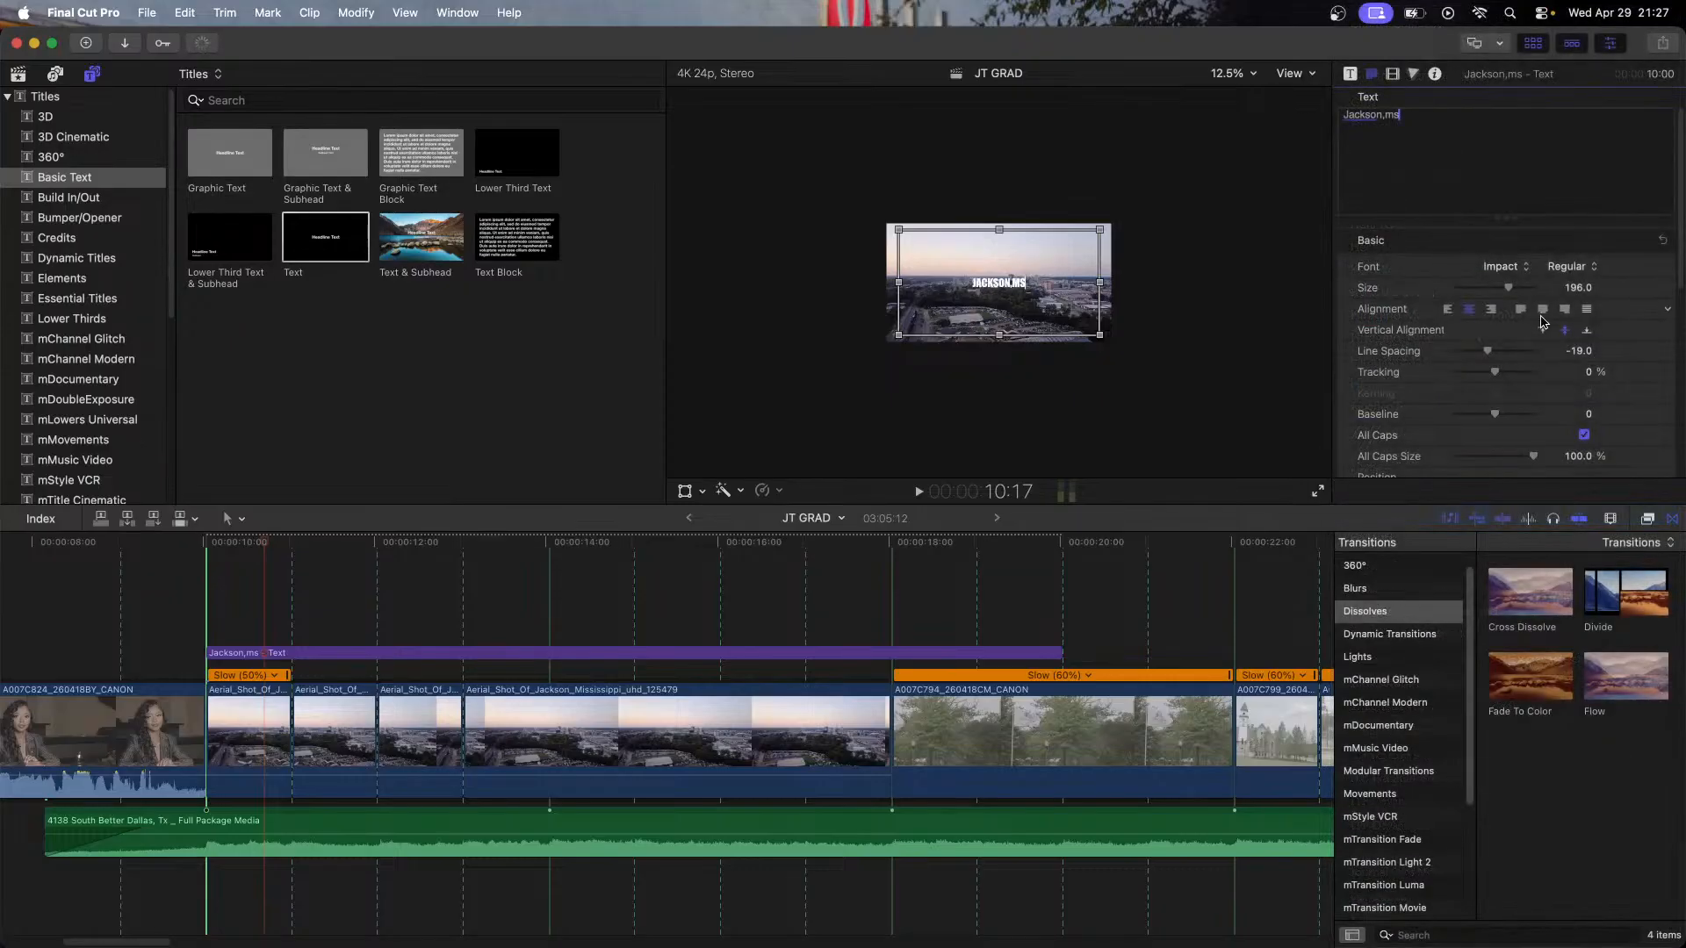
Step: Try scaling up the Jackson,ms title in the frame, and undo the change
{"action": "left_click", "coordinate": [561, 655]}
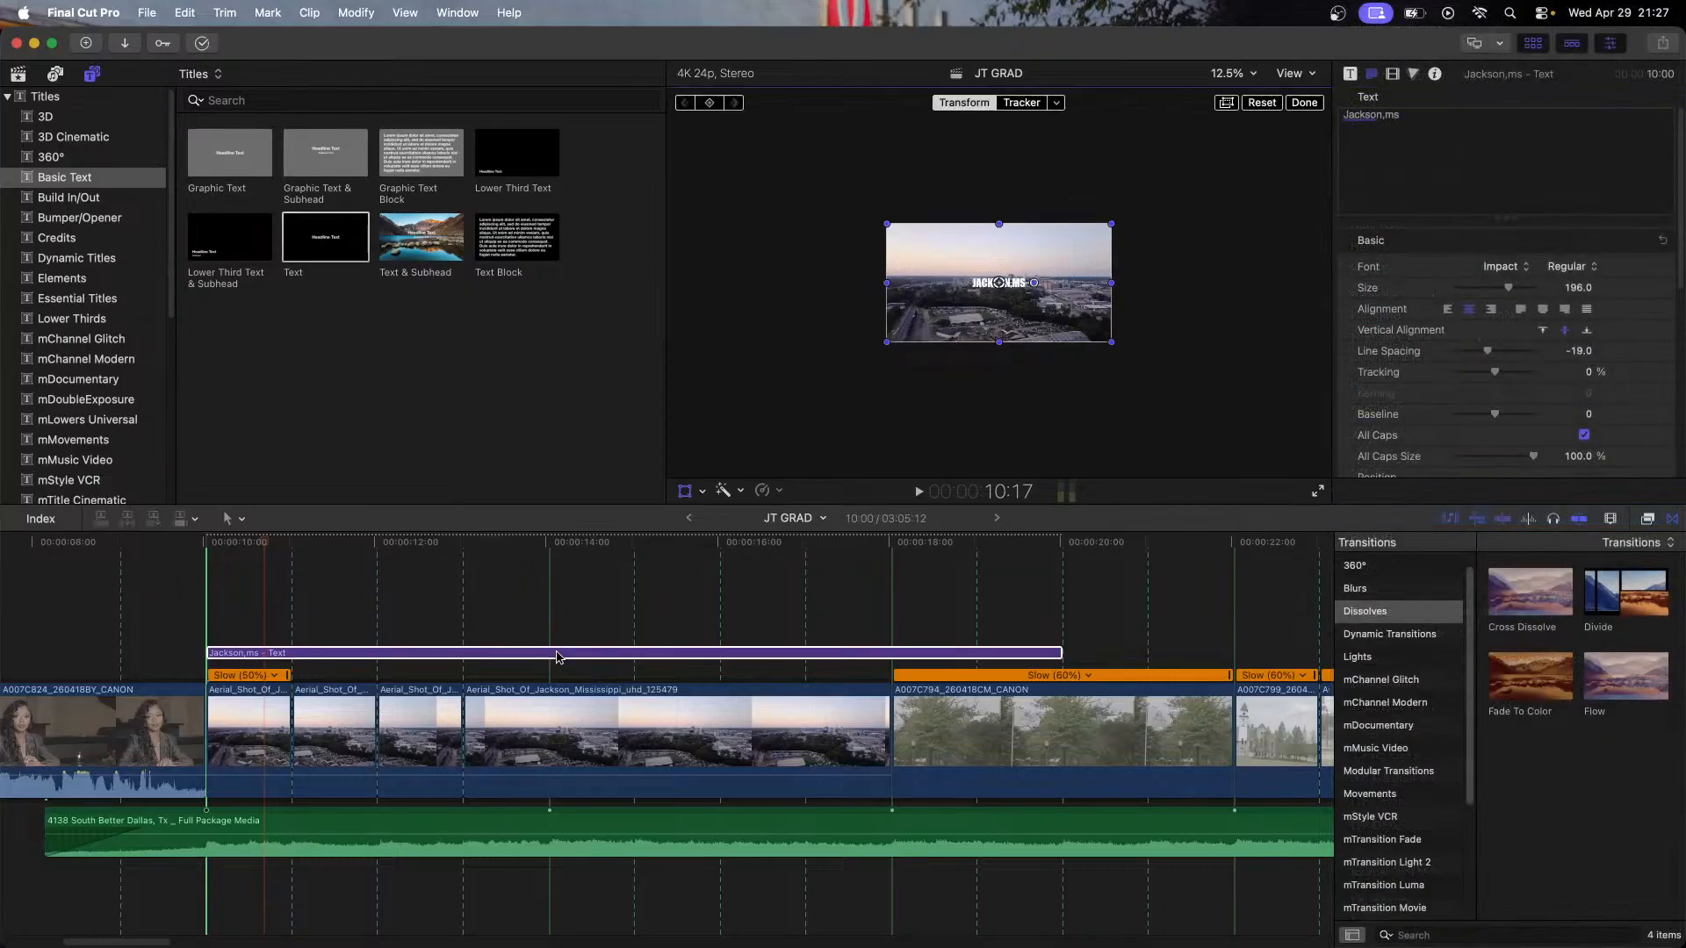
{"action": "left_click", "coordinate": [681, 494]}
{"action": "left_click", "coordinate": [681, 495]}
{"action": "mouse_move", "coordinate": [891, 344]}
{"action": "left_mouse_down"}
{"action": "mouse_move", "coordinate": [872, 346]}
{"action": "mouse_move", "coordinate": [816, 453]}
{"action": "mouse_move", "coordinate": [869, 353]}
{"action": "left_mouse_up"}
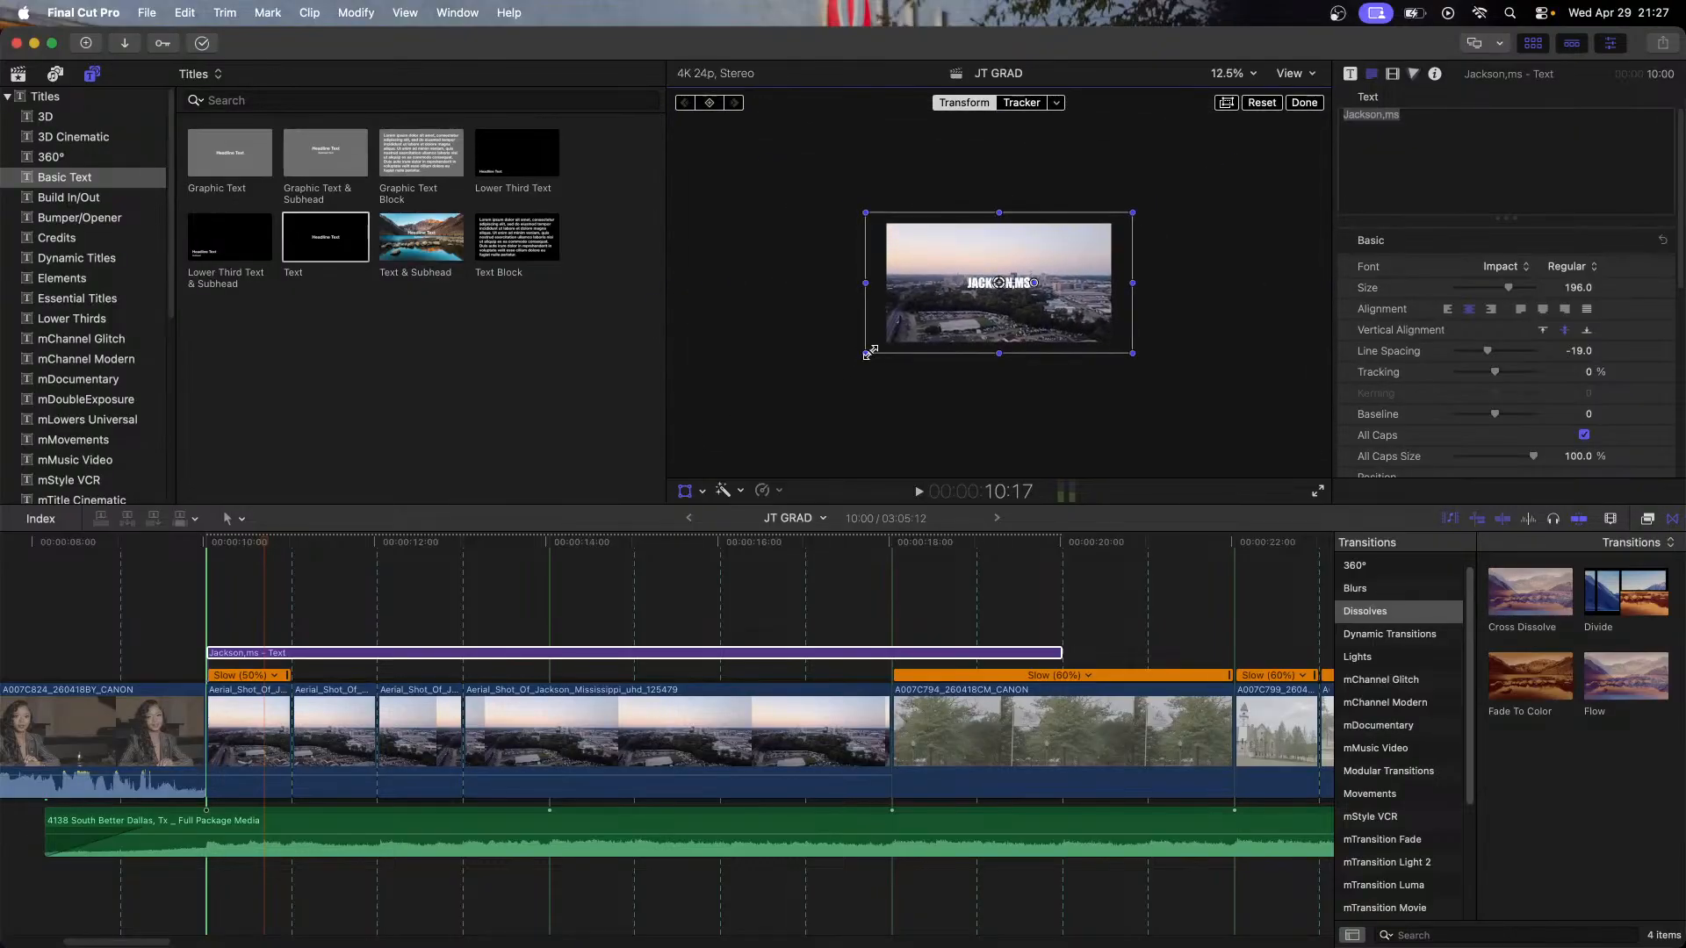
{"action": "key", "text": "super+z"}
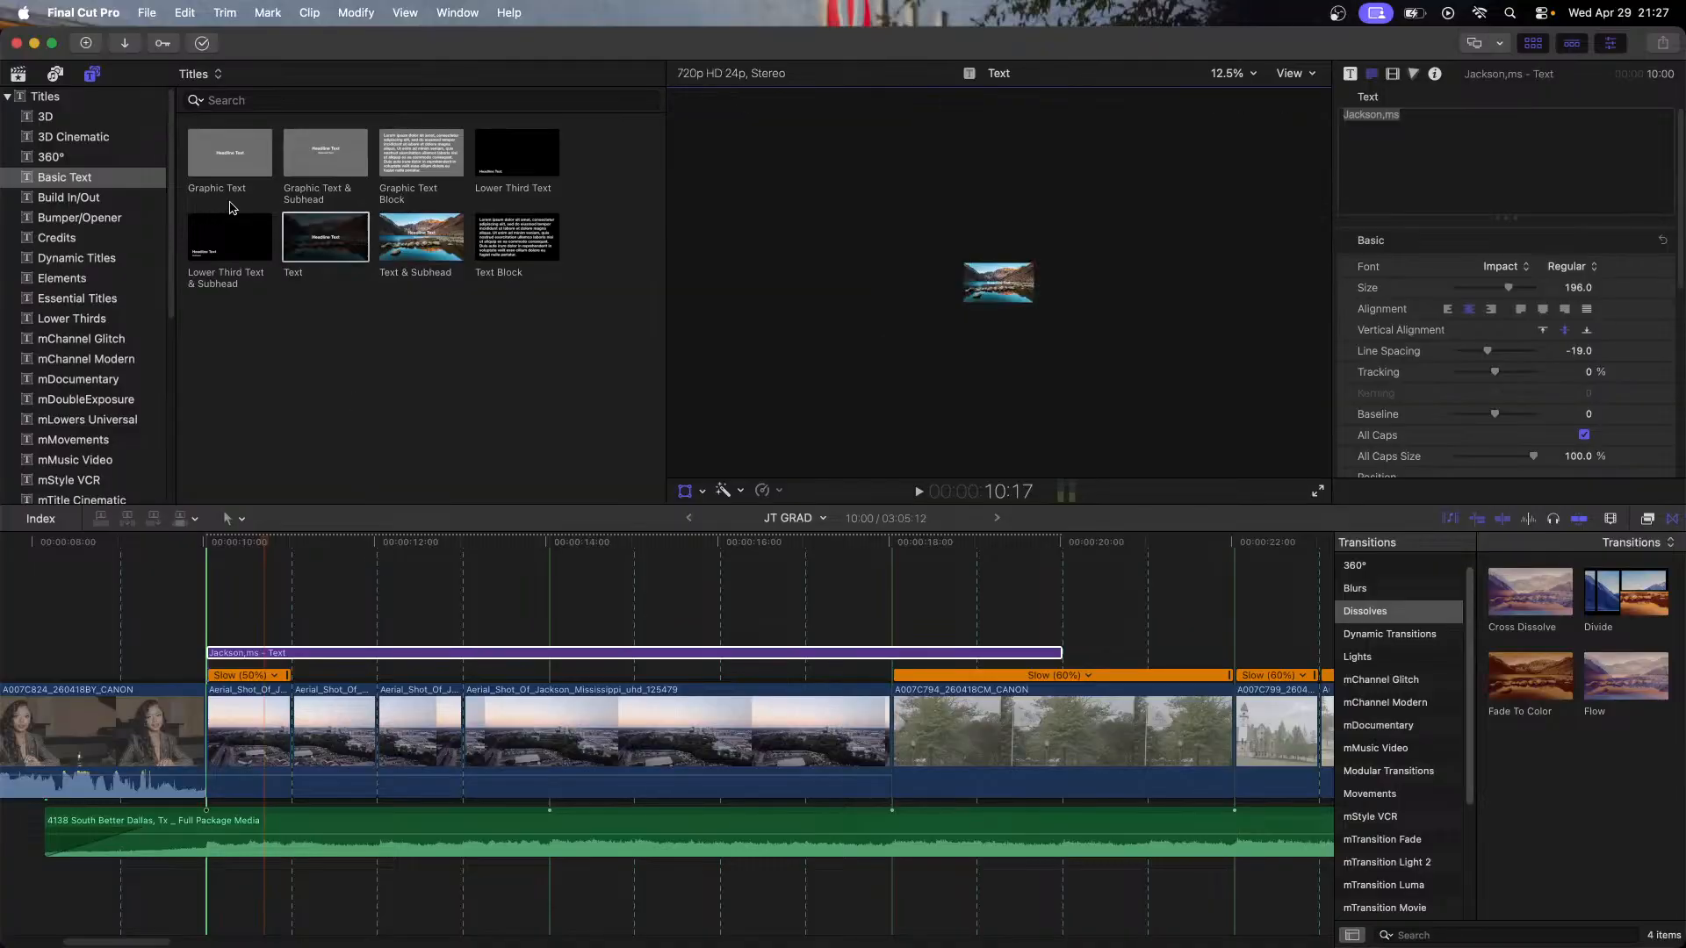
Step: Try repositioning the Jackson,ms title in the frame and enlarging its font size to 646, undoing each change
{"action": "left_click", "coordinate": [60, 206]}
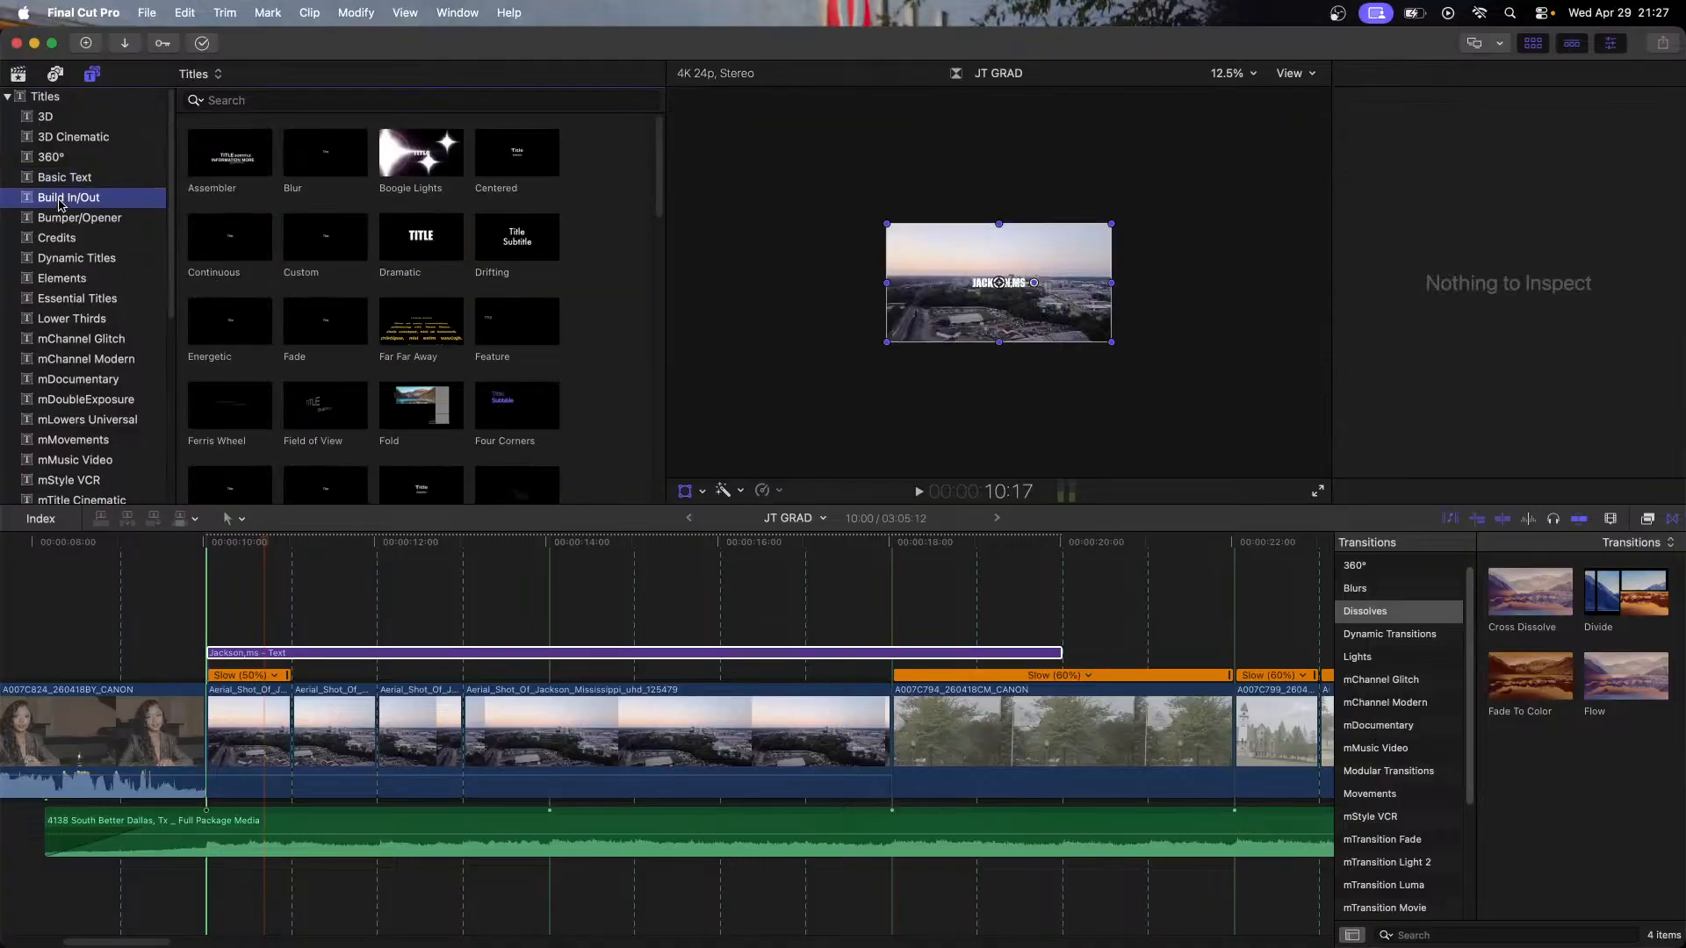
{"action": "left_click", "coordinate": [289, 653]}
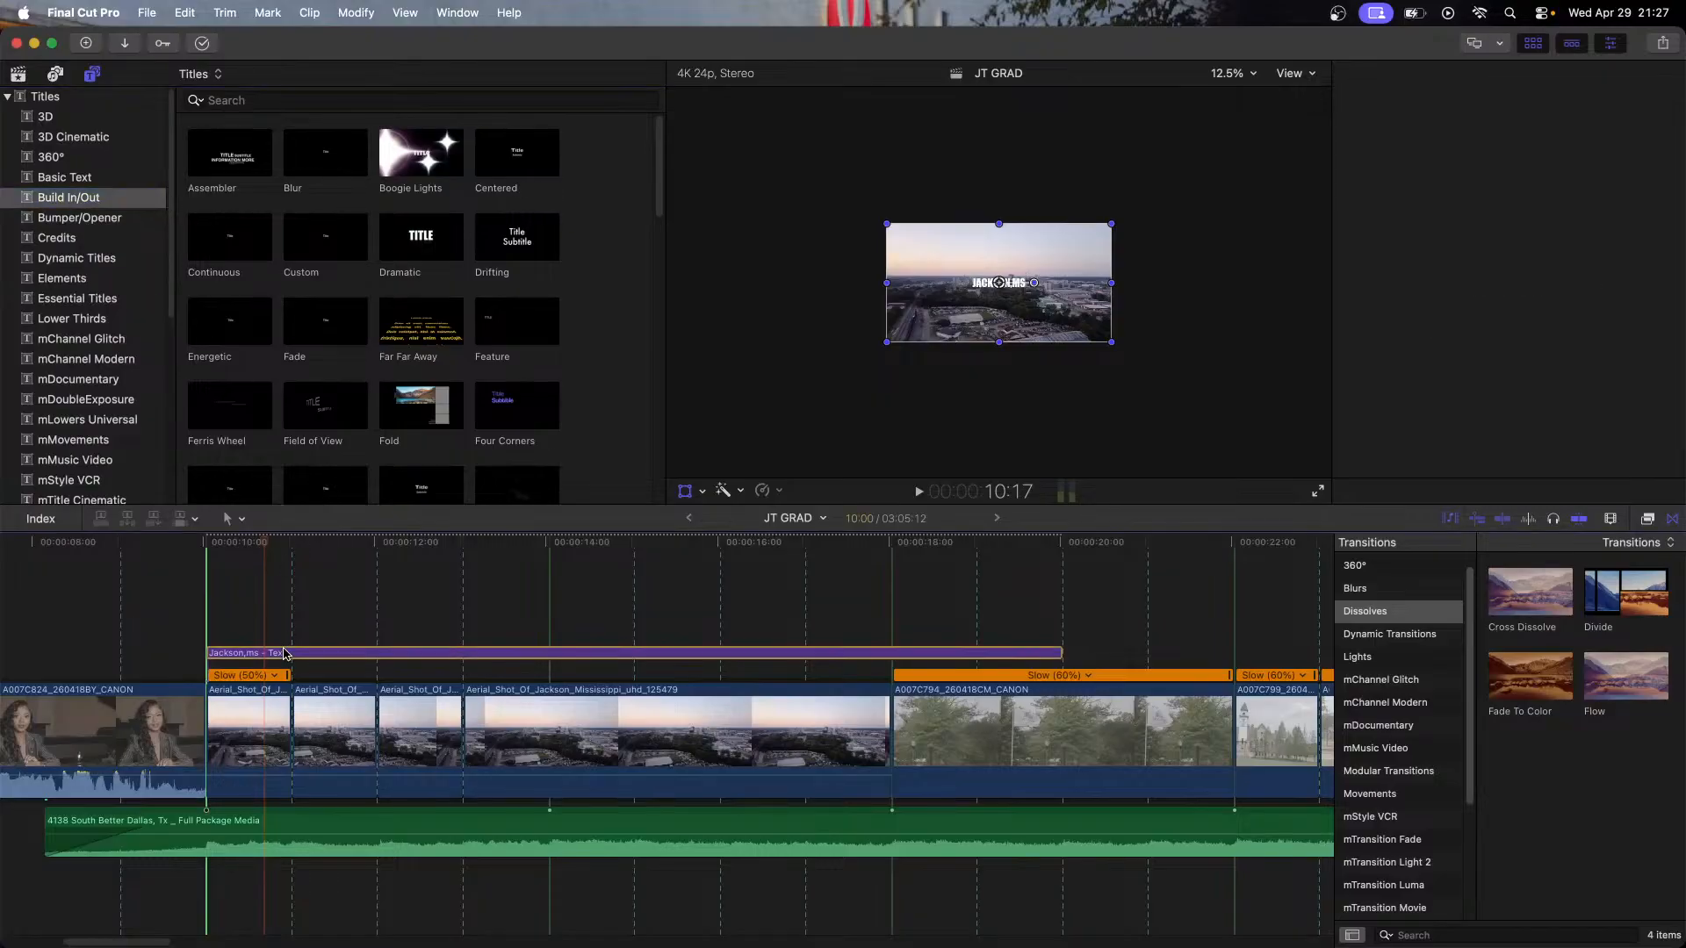
{"action": "mouse_move", "coordinate": [889, 345]}
{"action": "left_mouse_down"}
{"action": "mouse_move", "coordinate": [841, 369]}
{"action": "mouse_move", "coordinate": [885, 343]}
{"action": "left_mouse_up"}
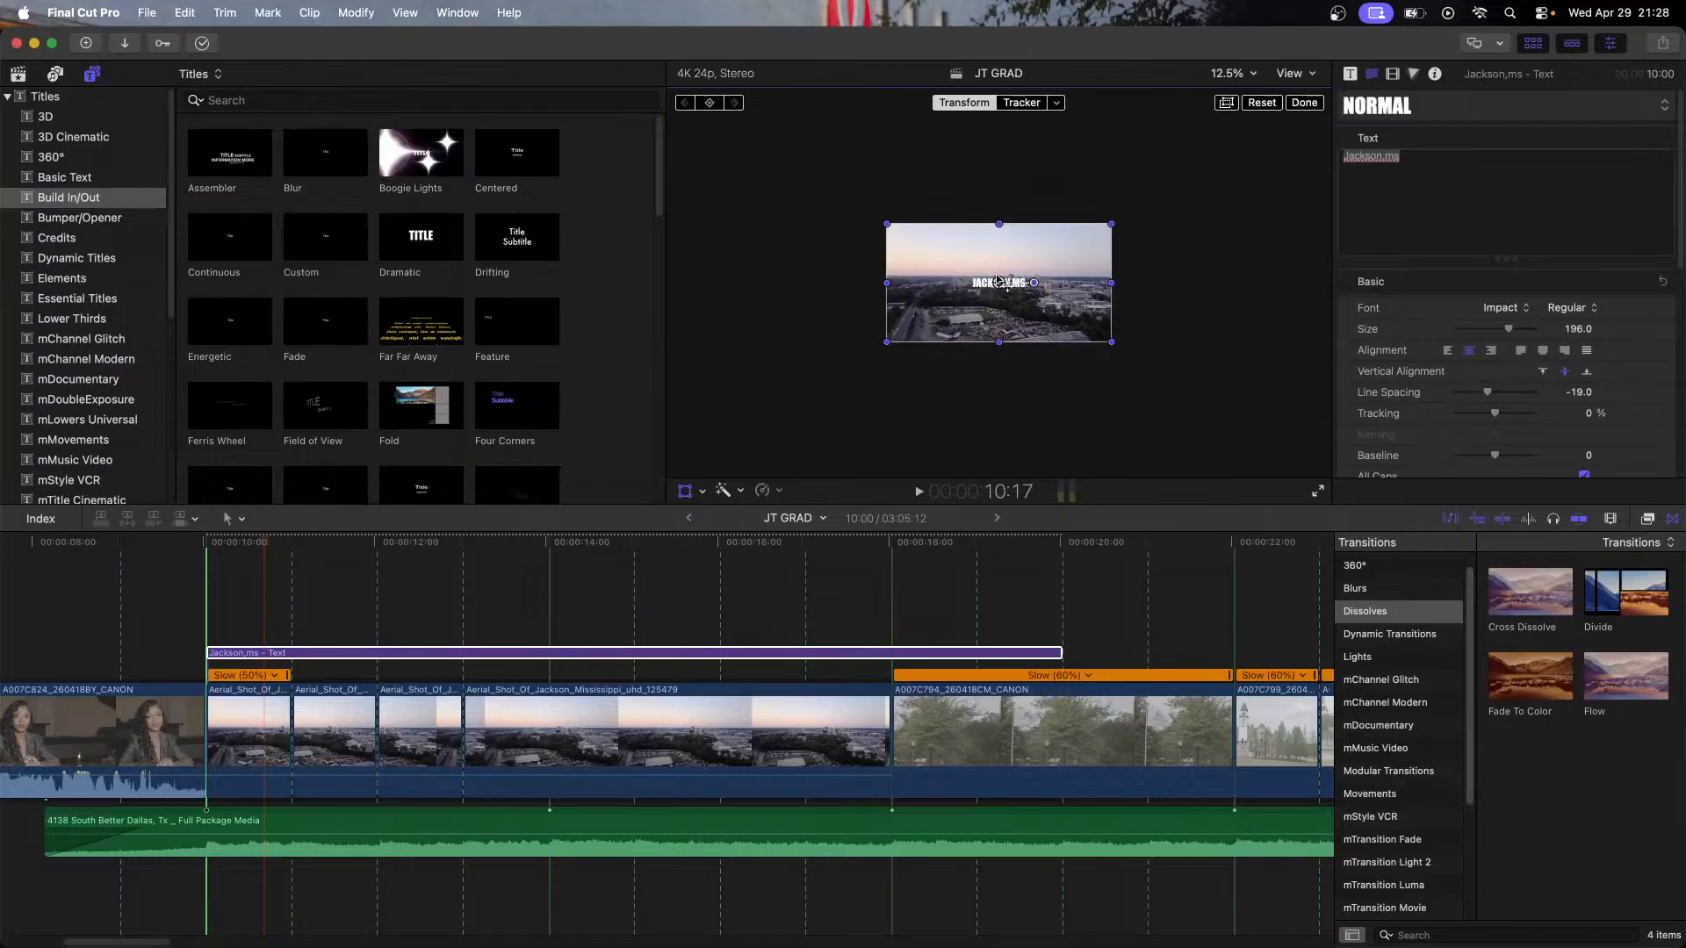
{"action": "left_click_drag", "start_coordinate": [999, 282], "coordinate": [1042, 285]}
{"action": "key", "text": "super+z"}
{"action": "left_click", "coordinate": [423, 570]}
{"action": "left_click", "coordinate": [250, 713]}
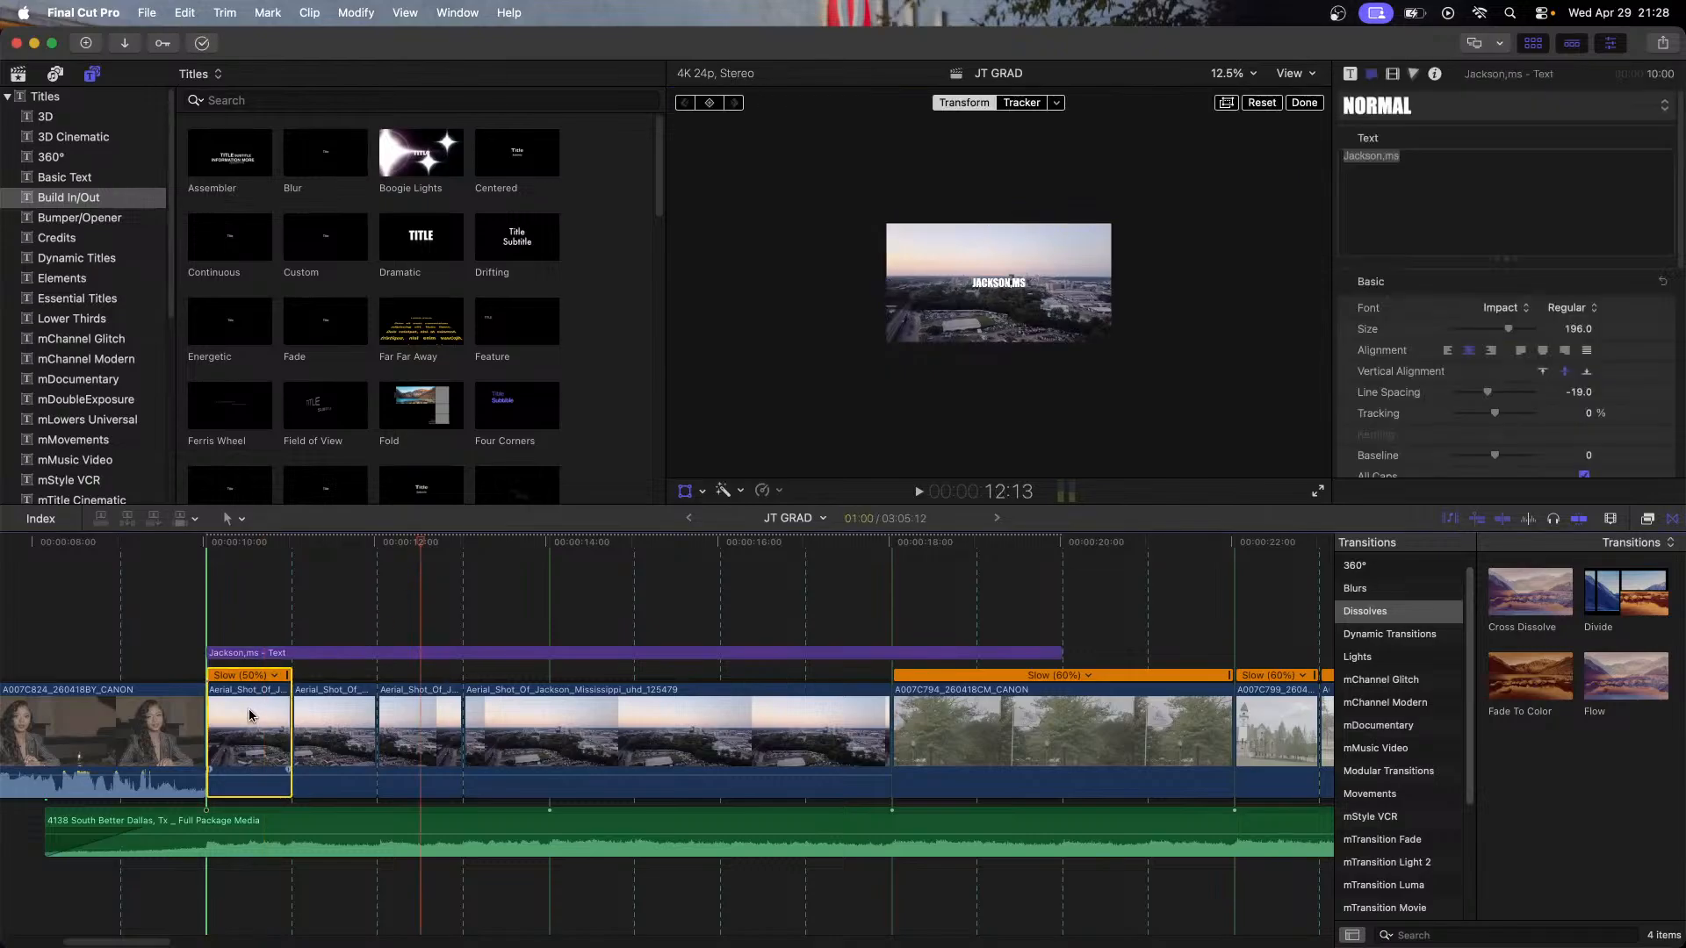
{"action": "left_click", "coordinate": [243, 646]}
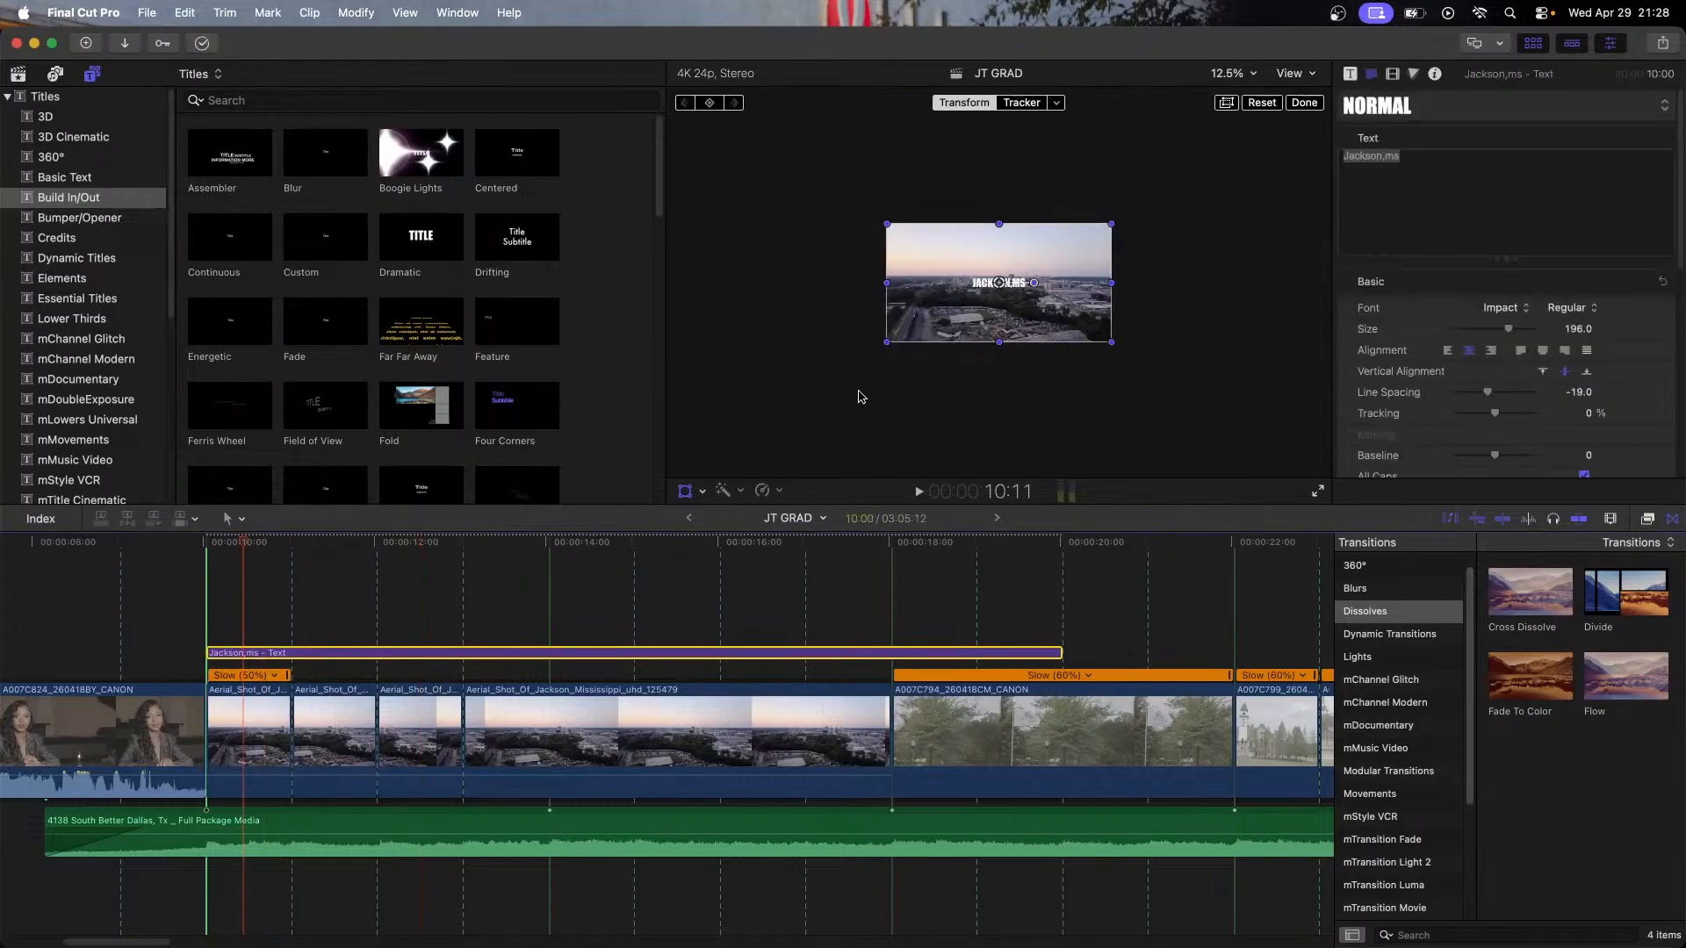
{"action": "left_click_drag", "start_coordinate": [999, 282], "coordinate": [1020, 288]}
{"action": "key", "text": "super+z"}
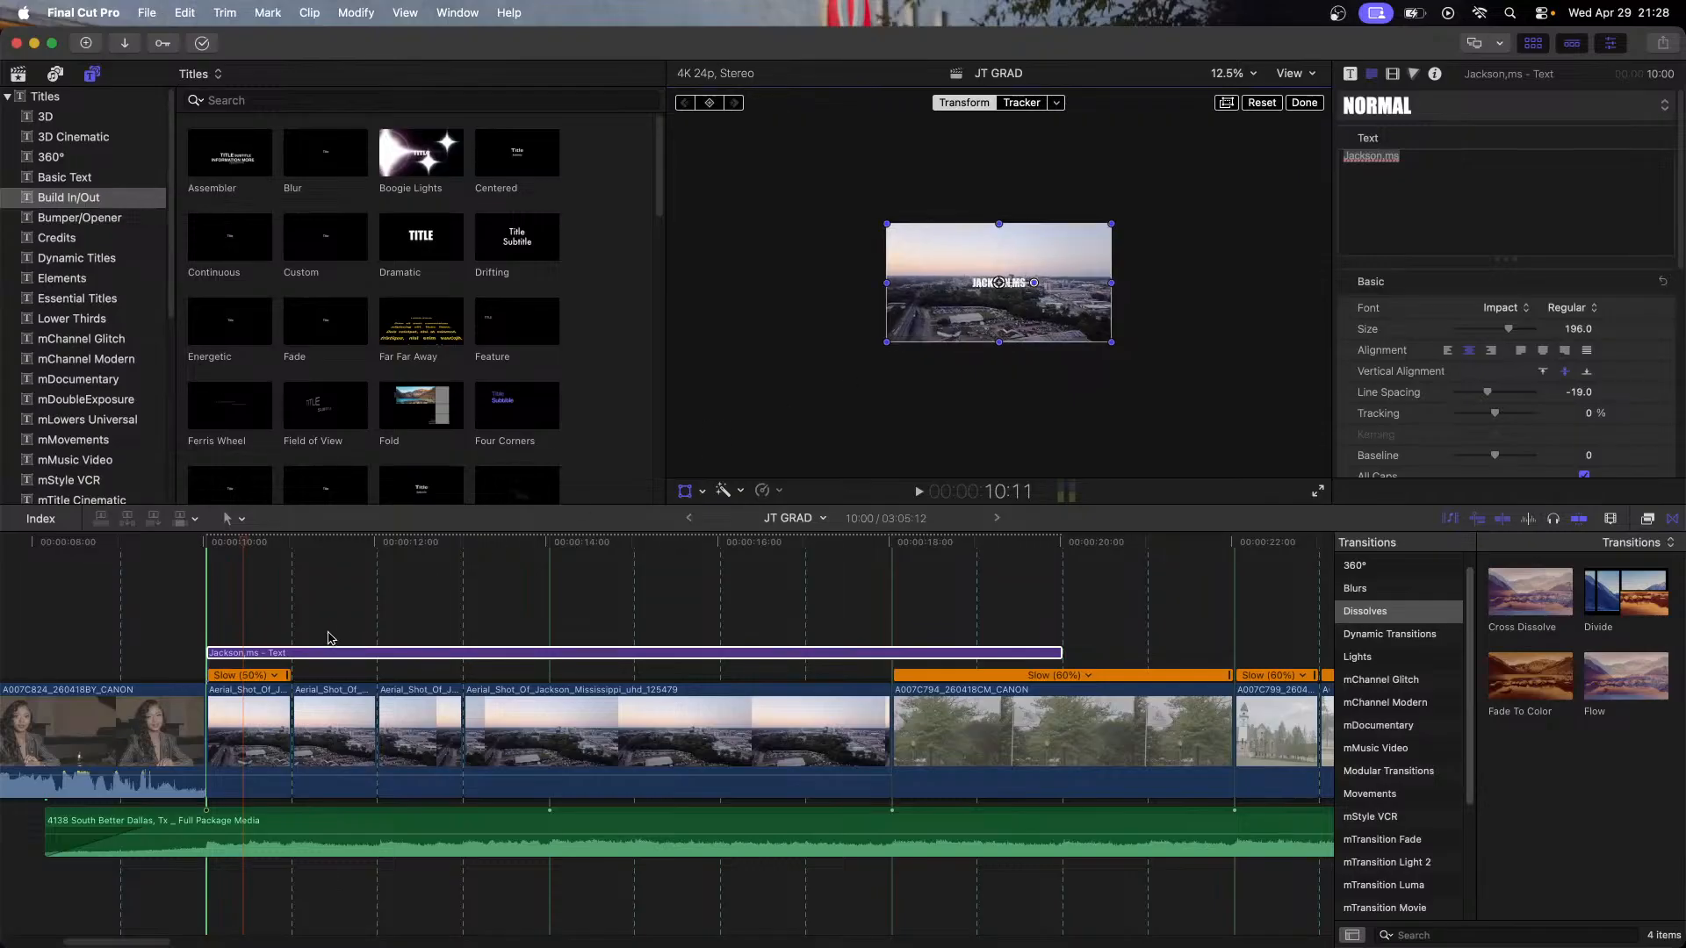
{"action": "left_click_drag", "start_coordinate": [1509, 329], "coordinate": [1577, 332]}
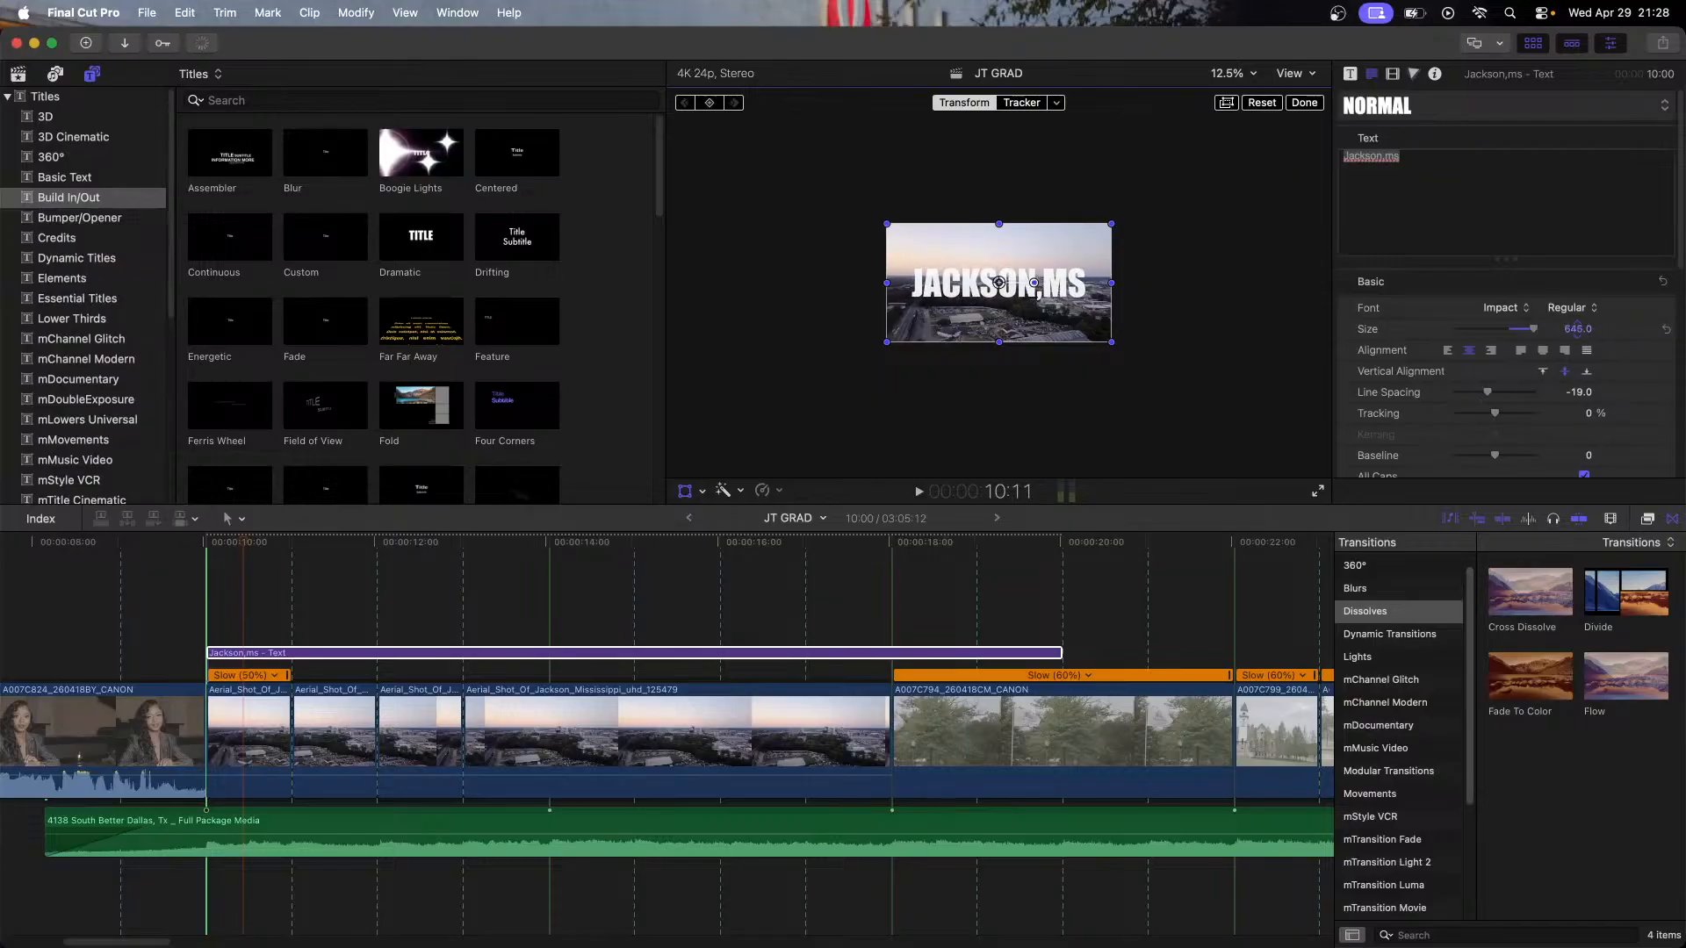
{"action": "key", "text": "super+z"}
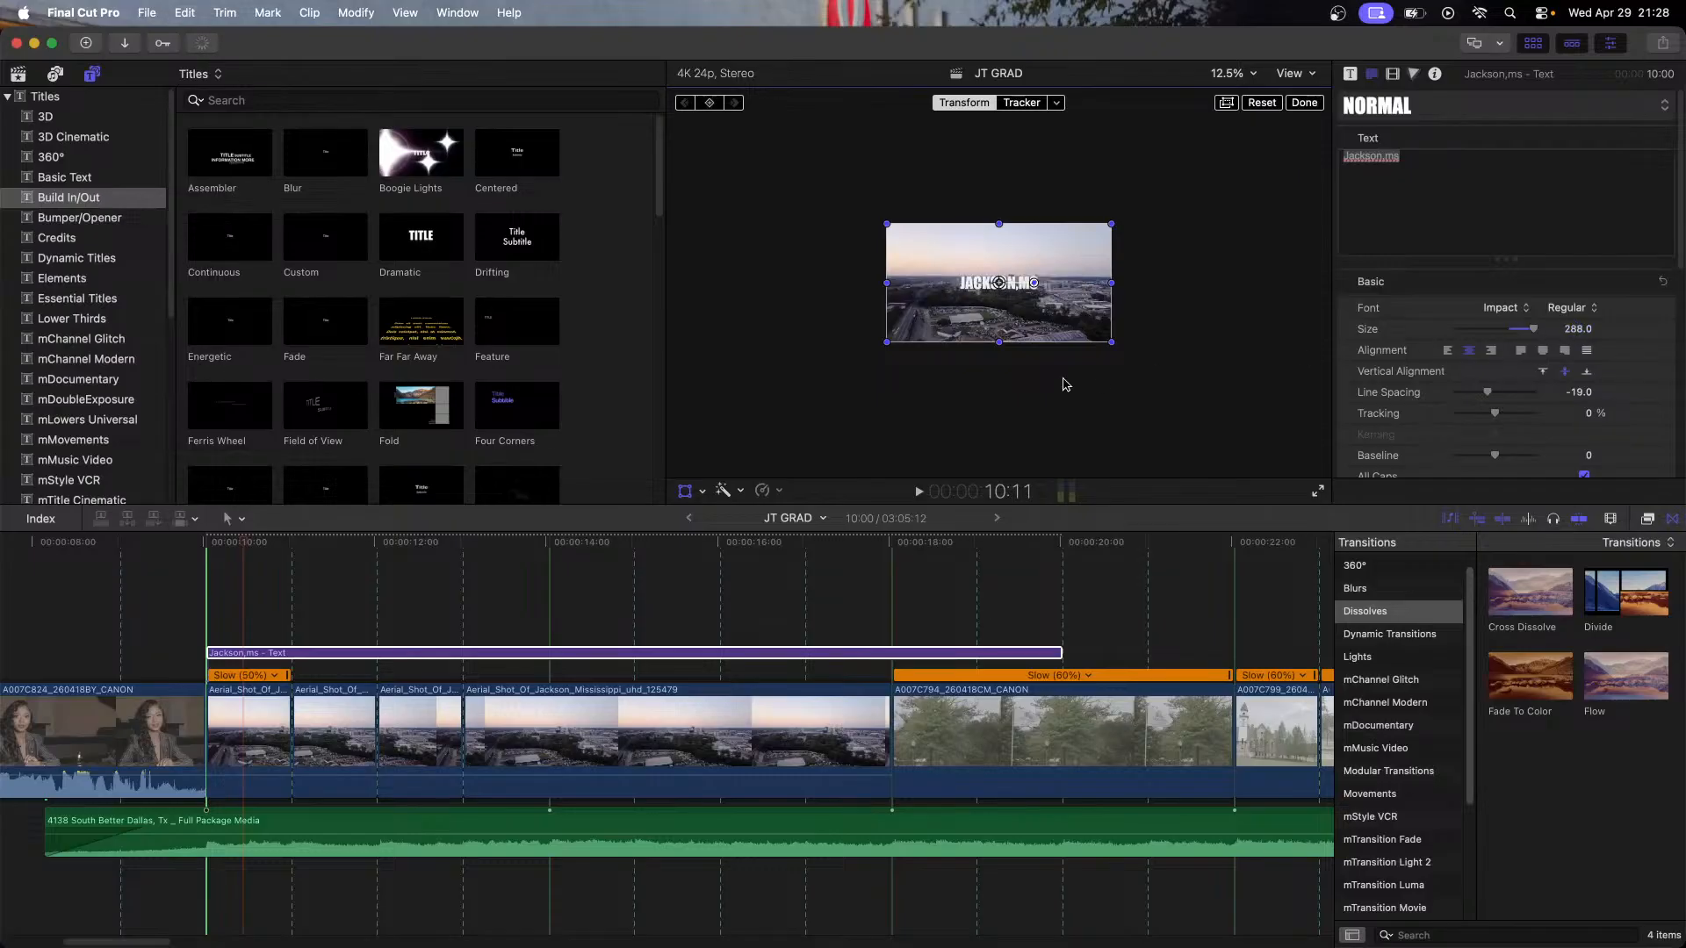
Step: Delete the Jackson,ms Text title and place a Bumper/Opener Basic Title above the first aerial clip's start
{"action": "left_click", "coordinate": [564, 654]}
{"action": "key", "text": "Delete"}
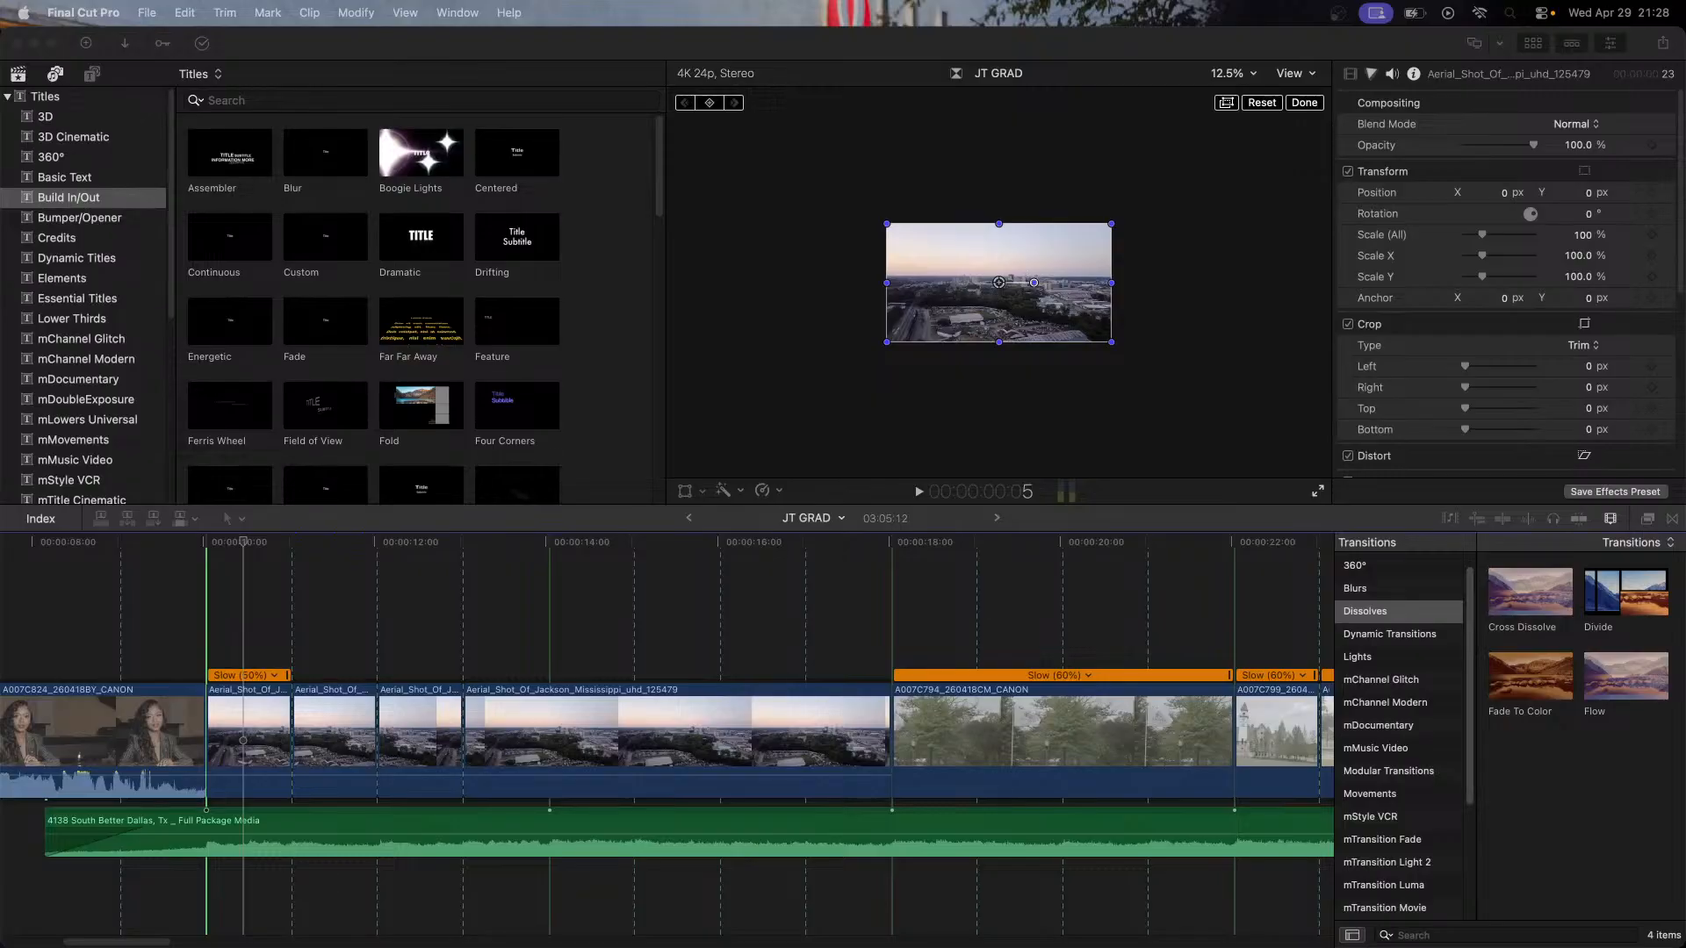
{"action": "left_click", "coordinate": [108, 217]}
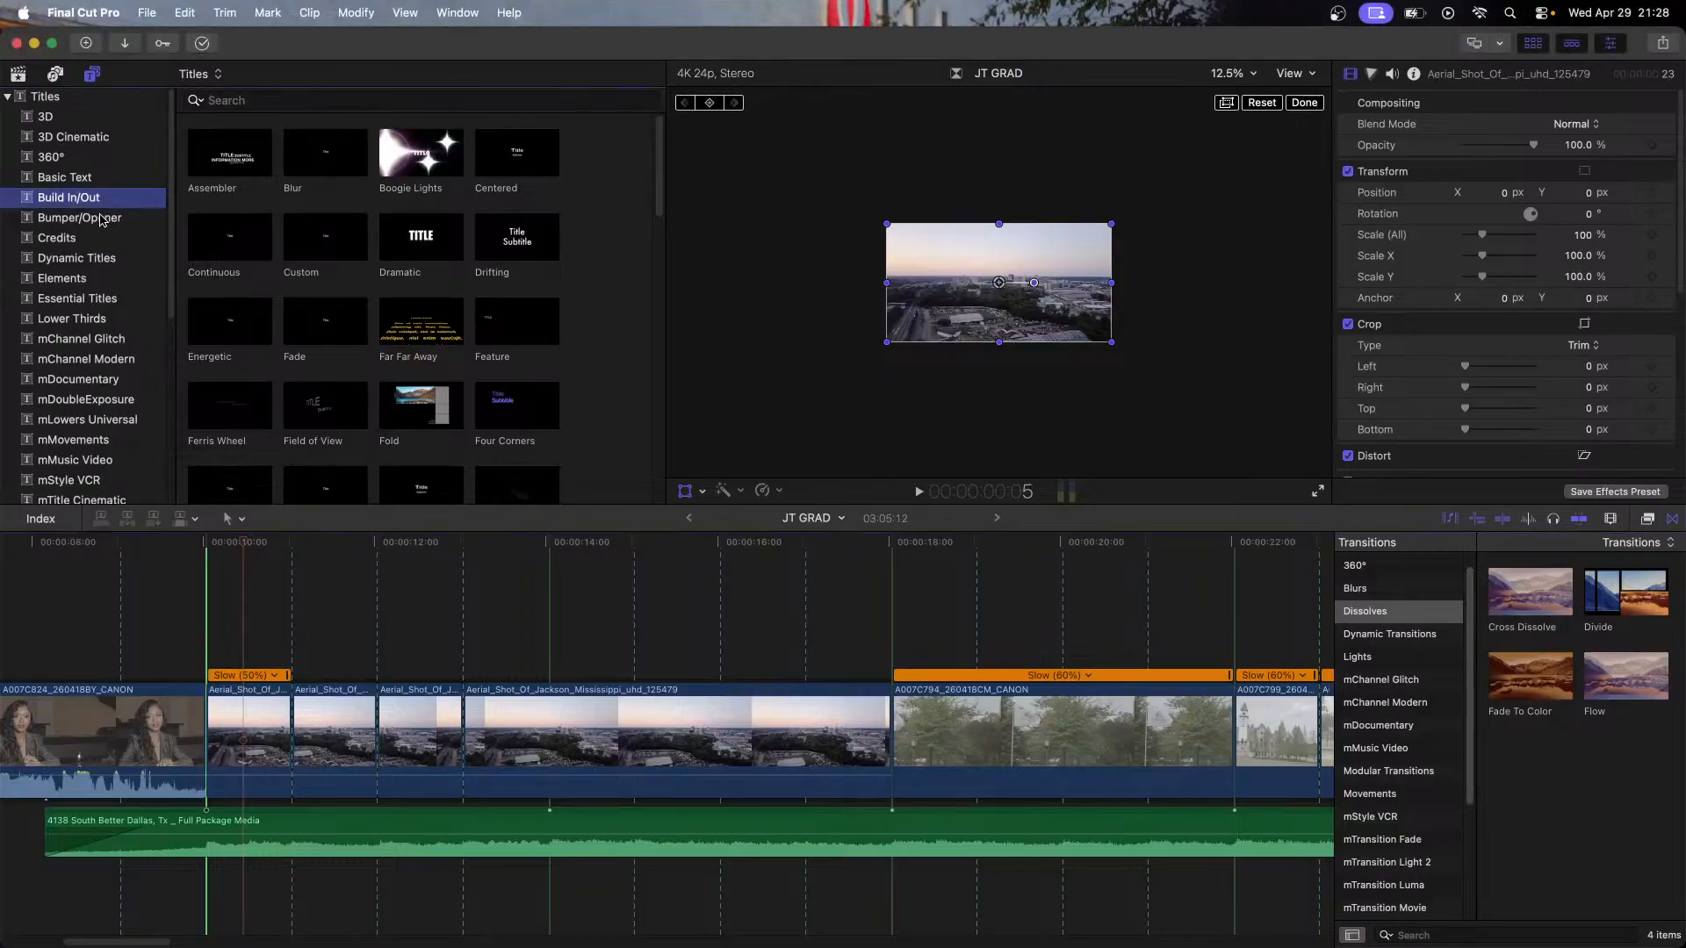
{"action": "left_click", "coordinate": [101, 220]}
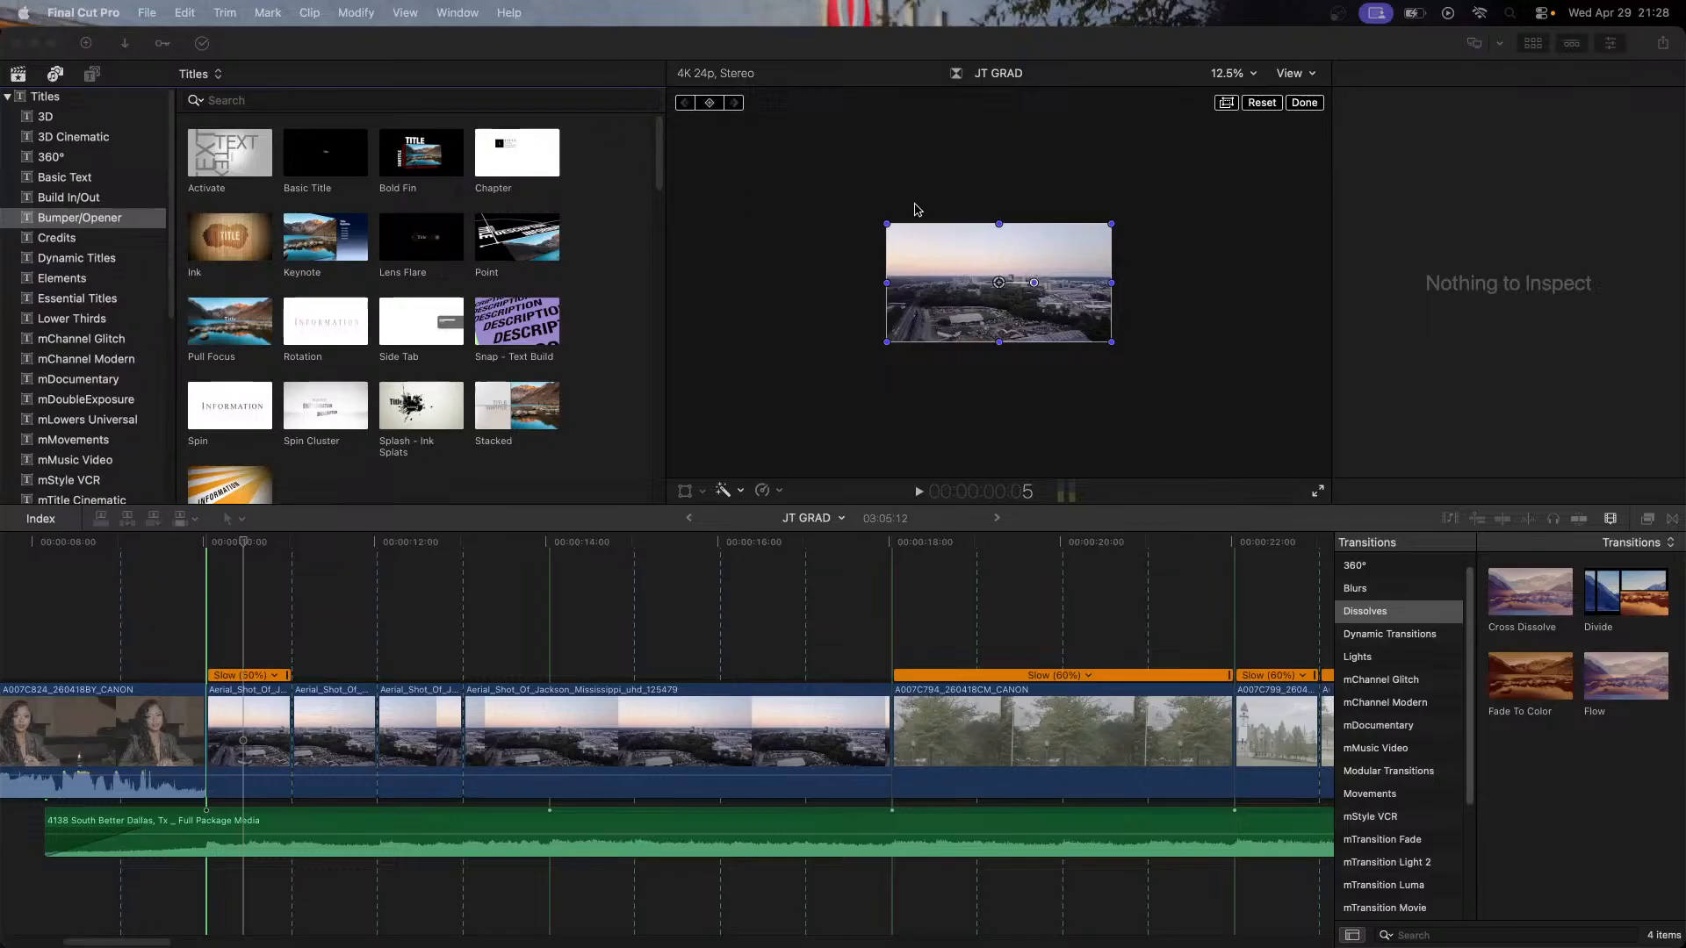
{"action": "left_click", "coordinate": [309, 164]}
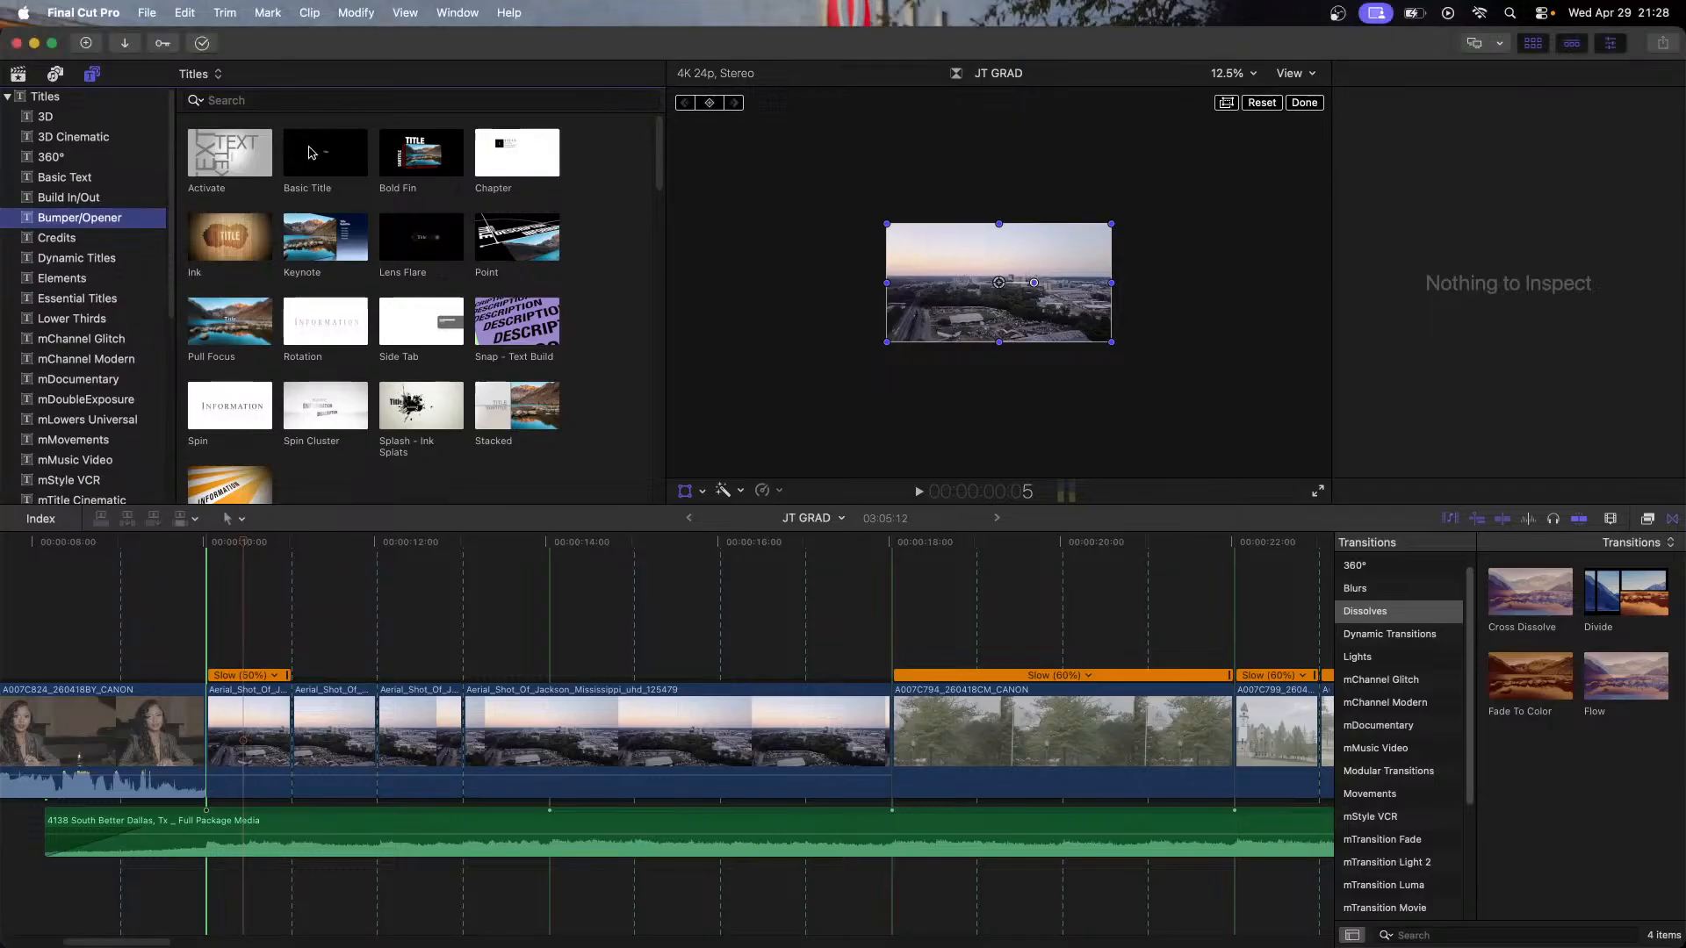
{"action": "left_click_drag", "start_coordinate": [317, 156], "coordinate": [221, 657]}
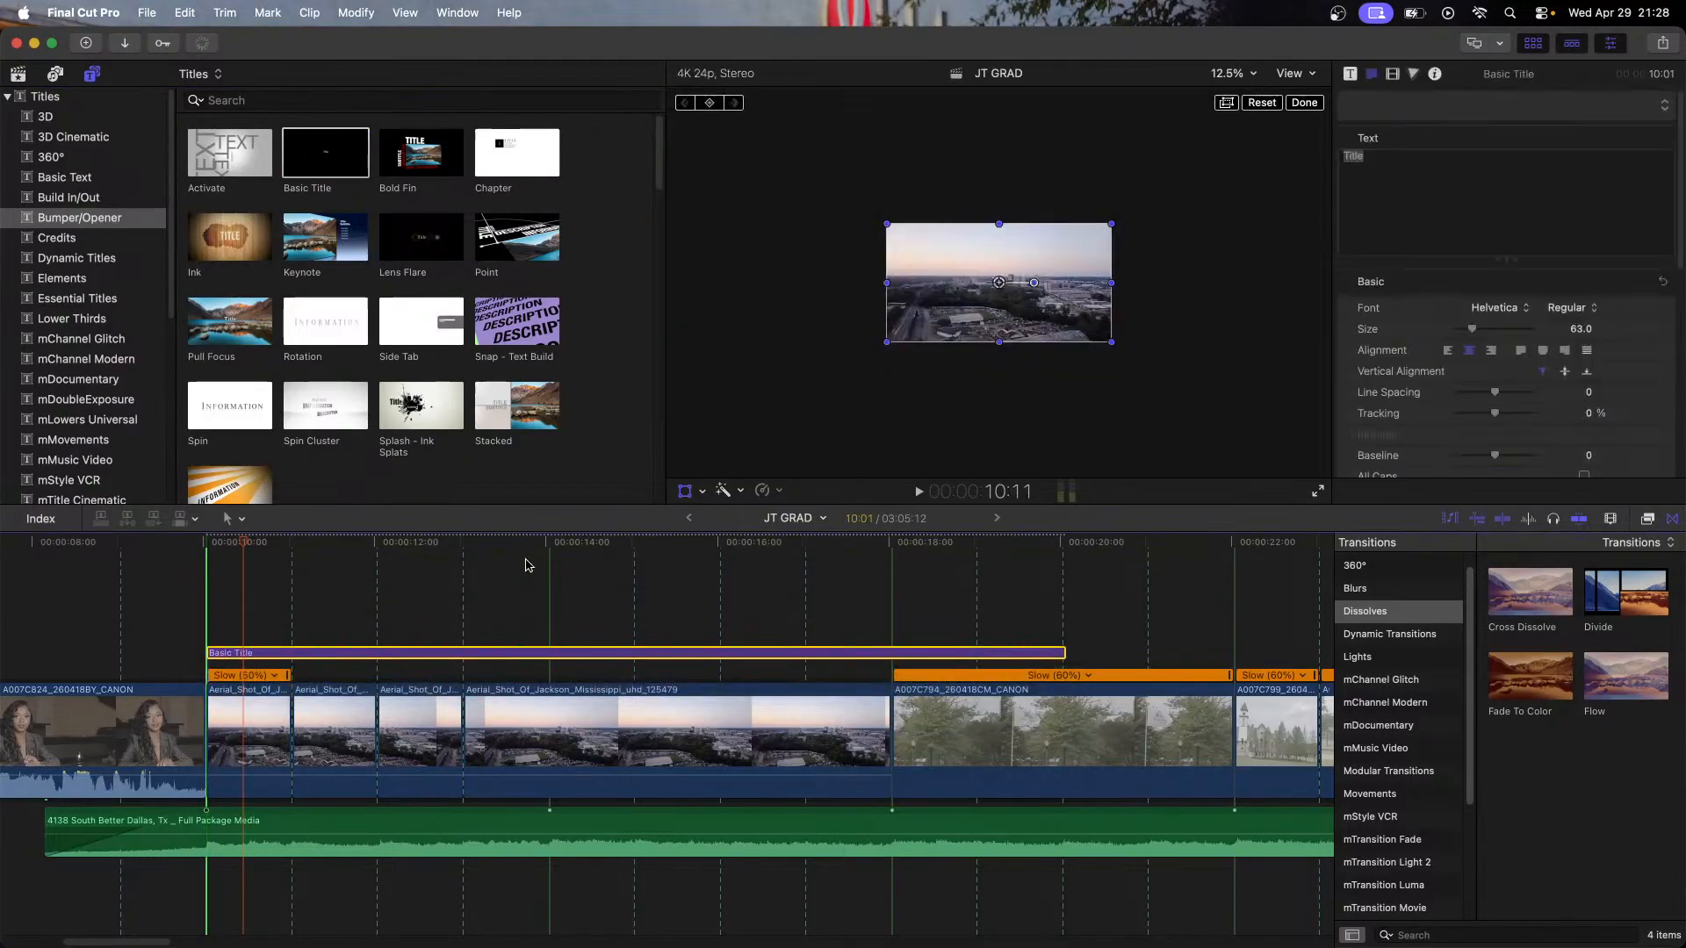
Step: Replace the new Basic Title's placeholder text with Jackson, ms
{"action": "left_click", "coordinate": [1466, 181]}
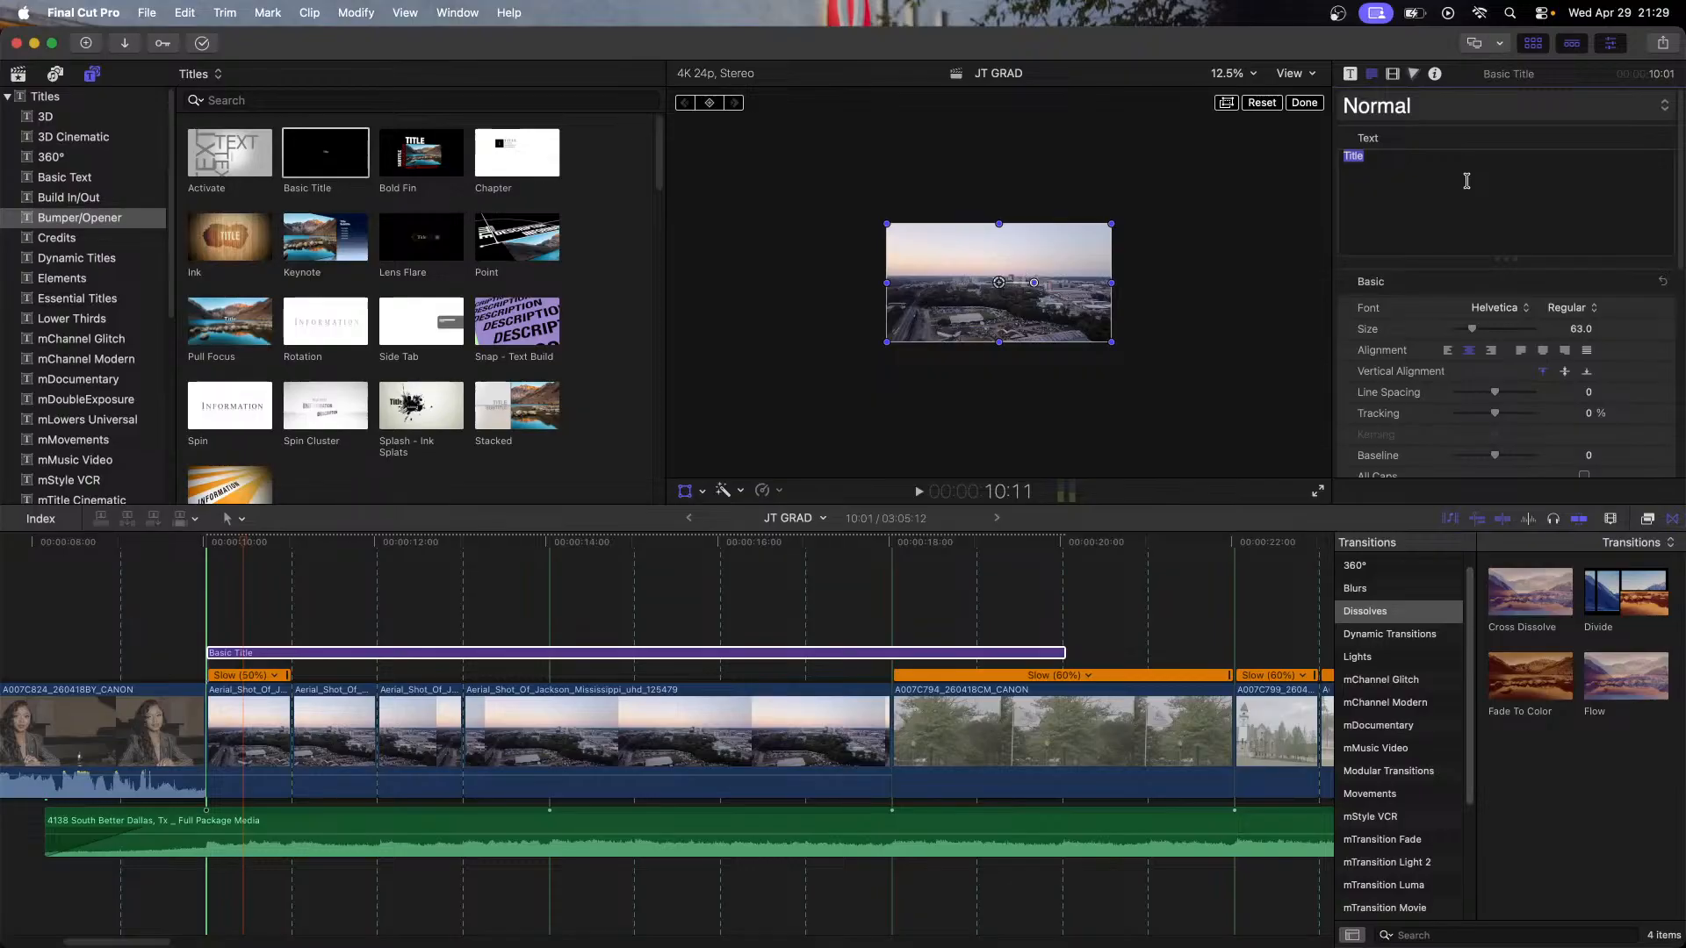
{"action": "type", "text": "jack"}
{"action": "type", "text": "son"}
{"action": "type", "text": ", sms"}
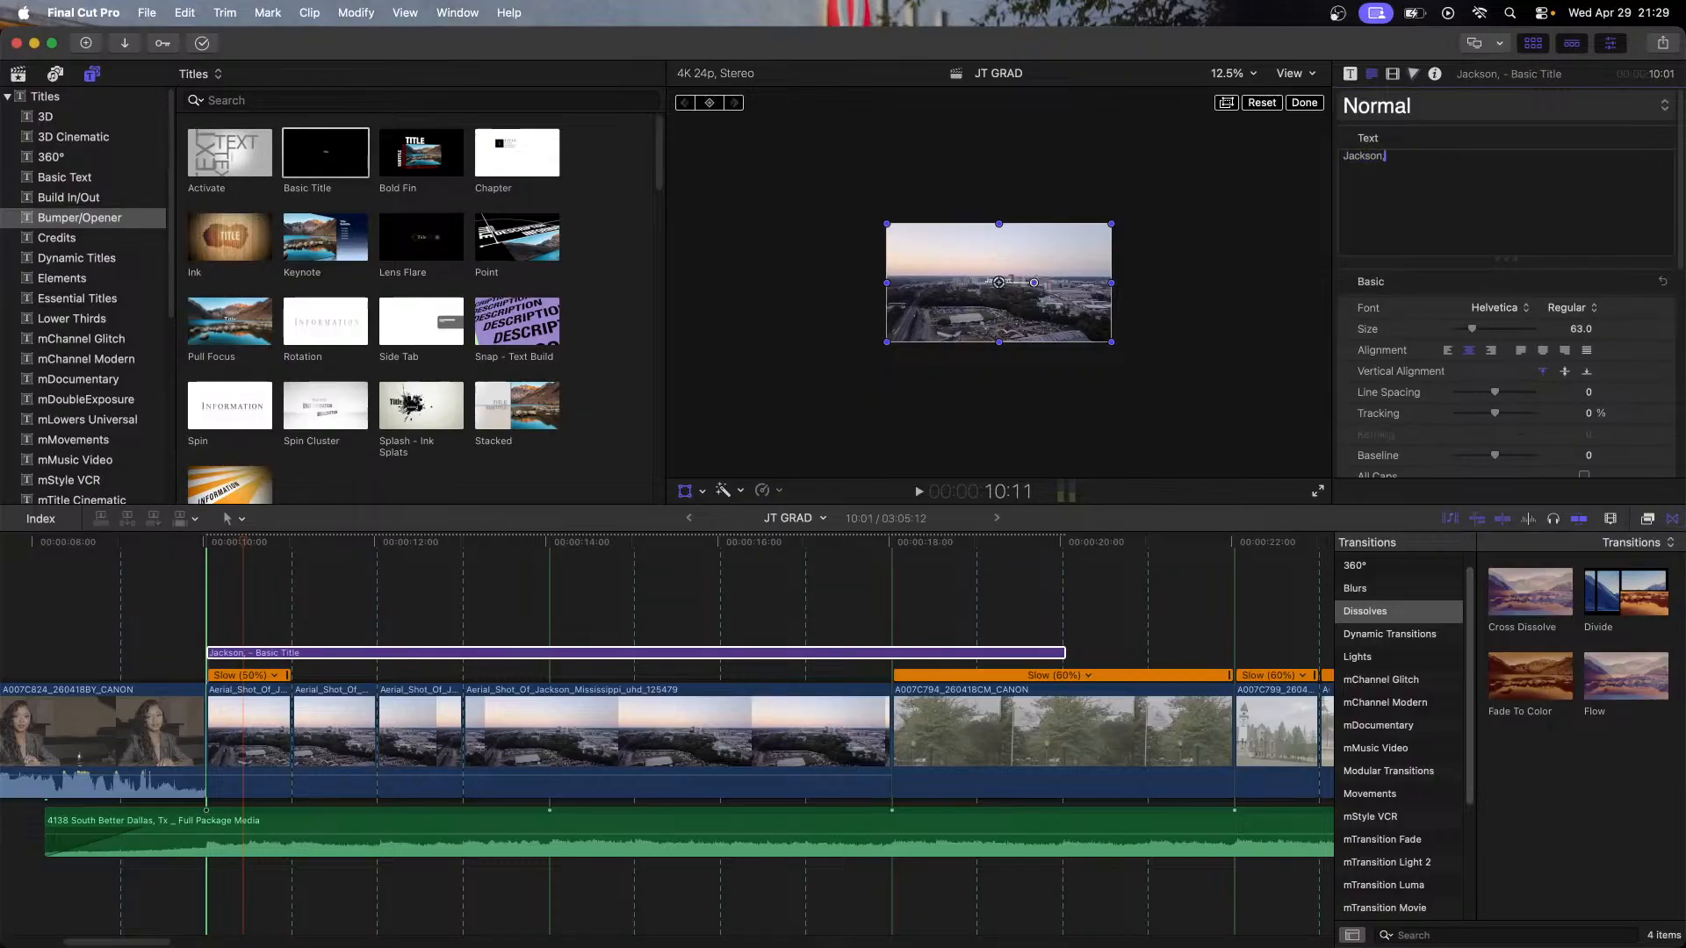
{"action": "key", "text": "BackSpace"}
{"action": "key", "text": "BackSpace"}
{"action": "key", "text": "BackSpace"}
{"action": "type", "text": "ms"}
Step: Format the Jackson, ms title in All Caps with the Impact font
{"action": "scroll", "coordinate": [1586, 466], "scroll_direction": "down", "scroll_amount": 1}
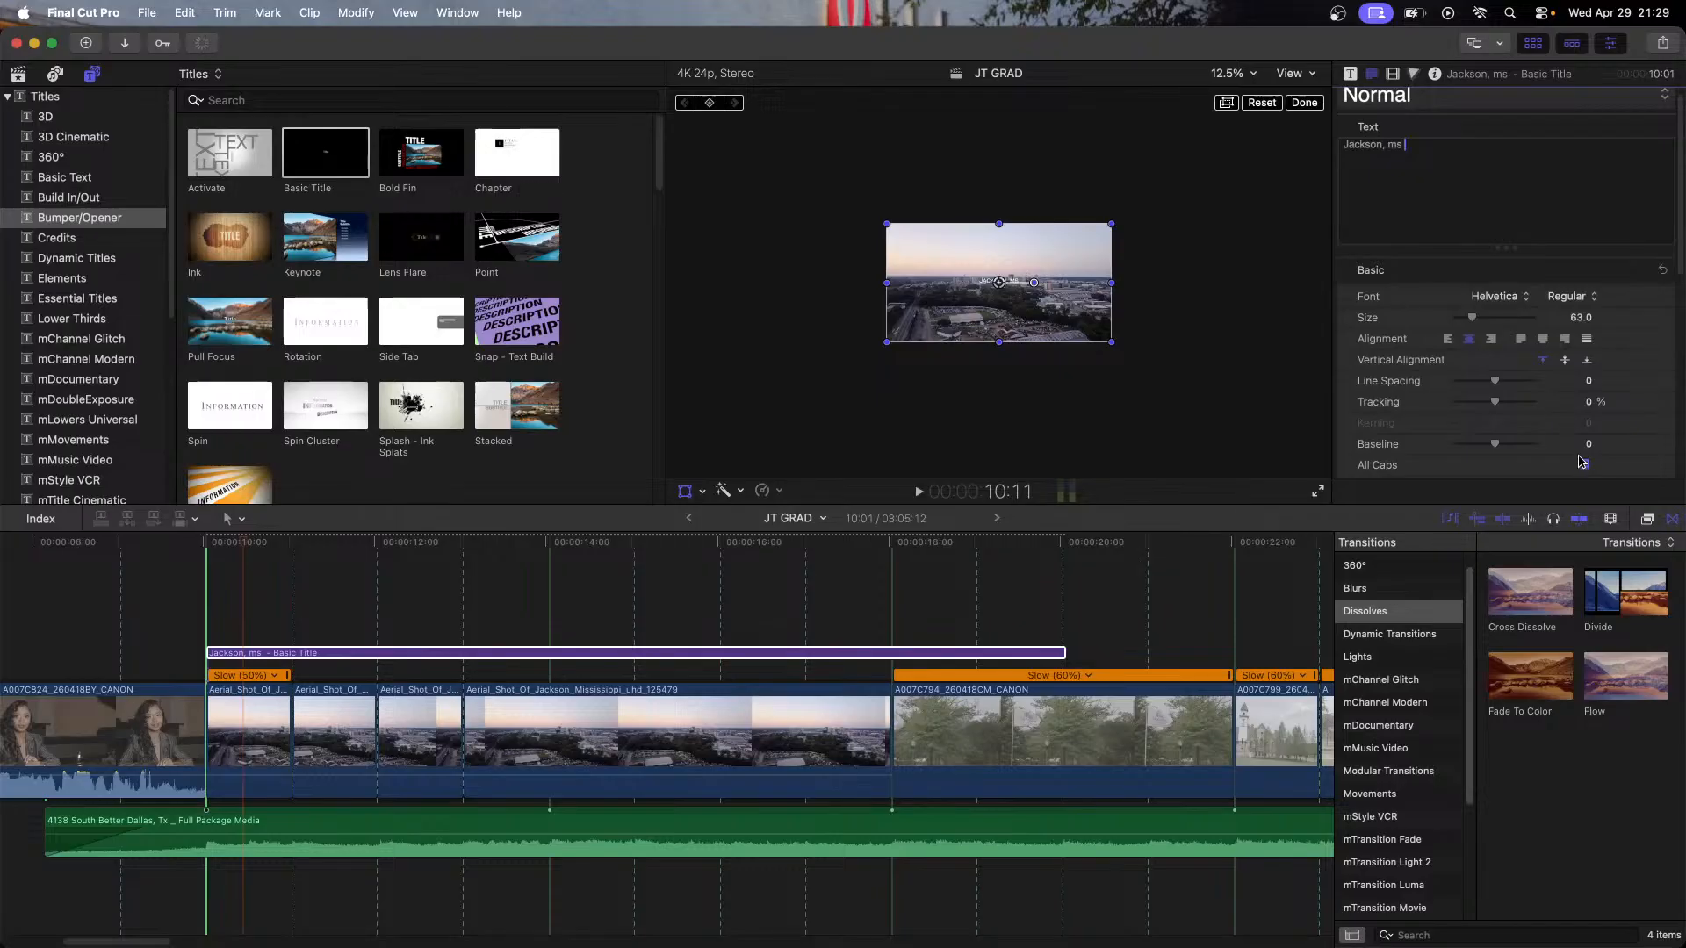
{"action": "left_click", "coordinate": [1402, 143]}
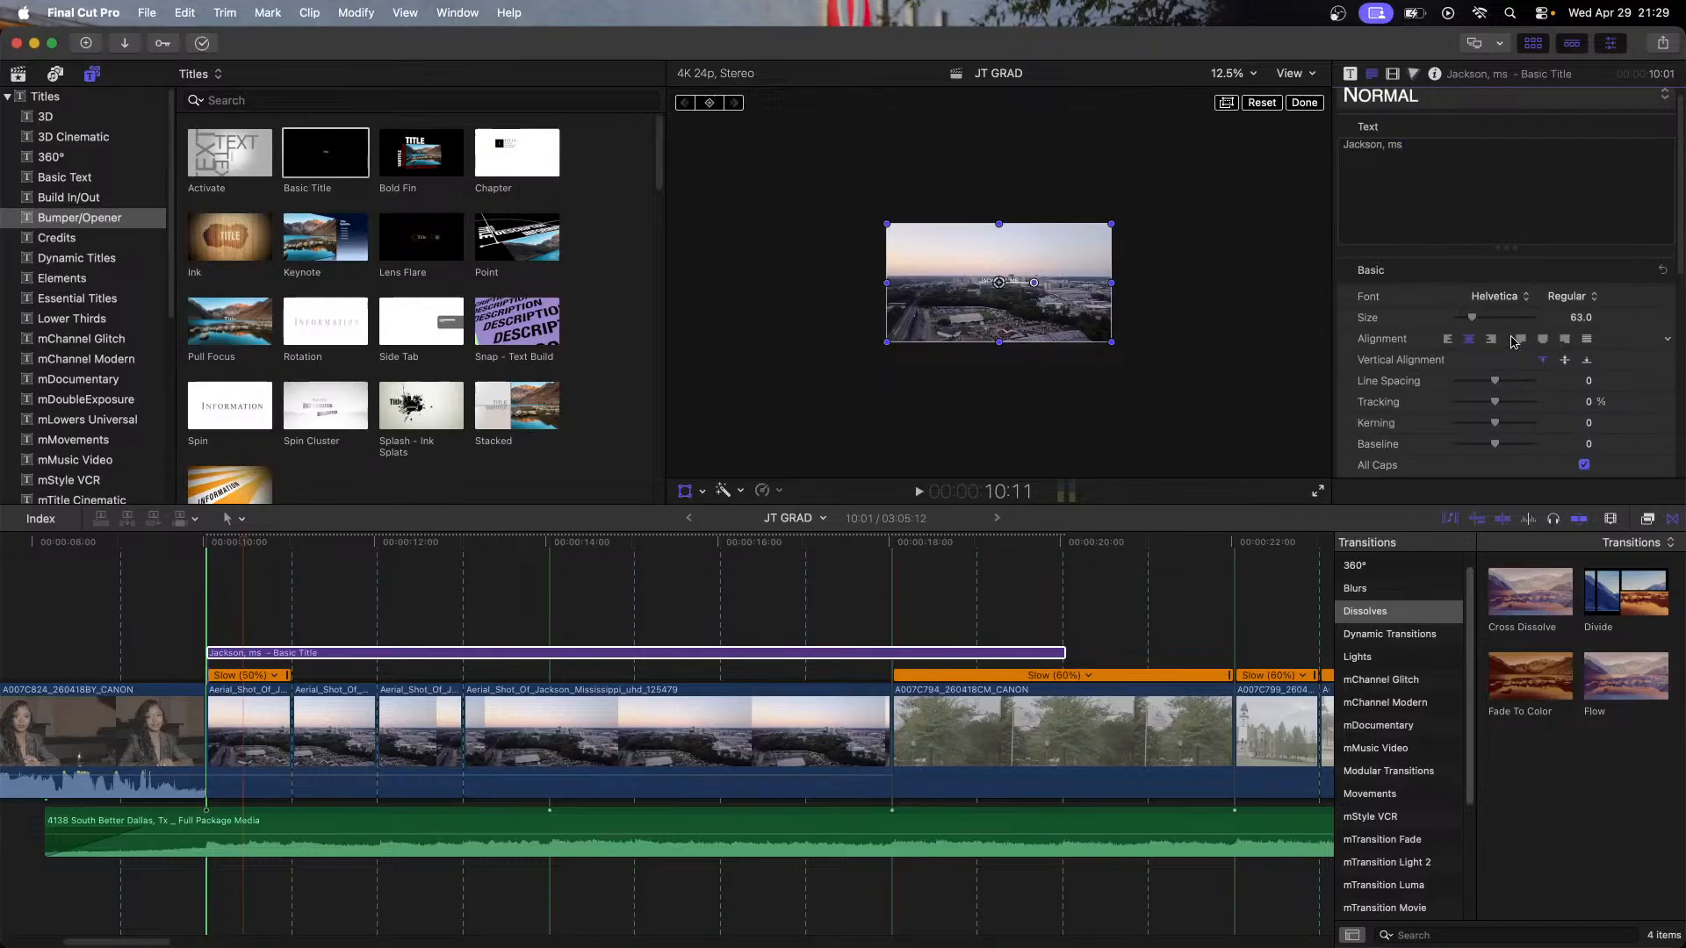
{"action": "left_click", "coordinate": [1511, 301]}
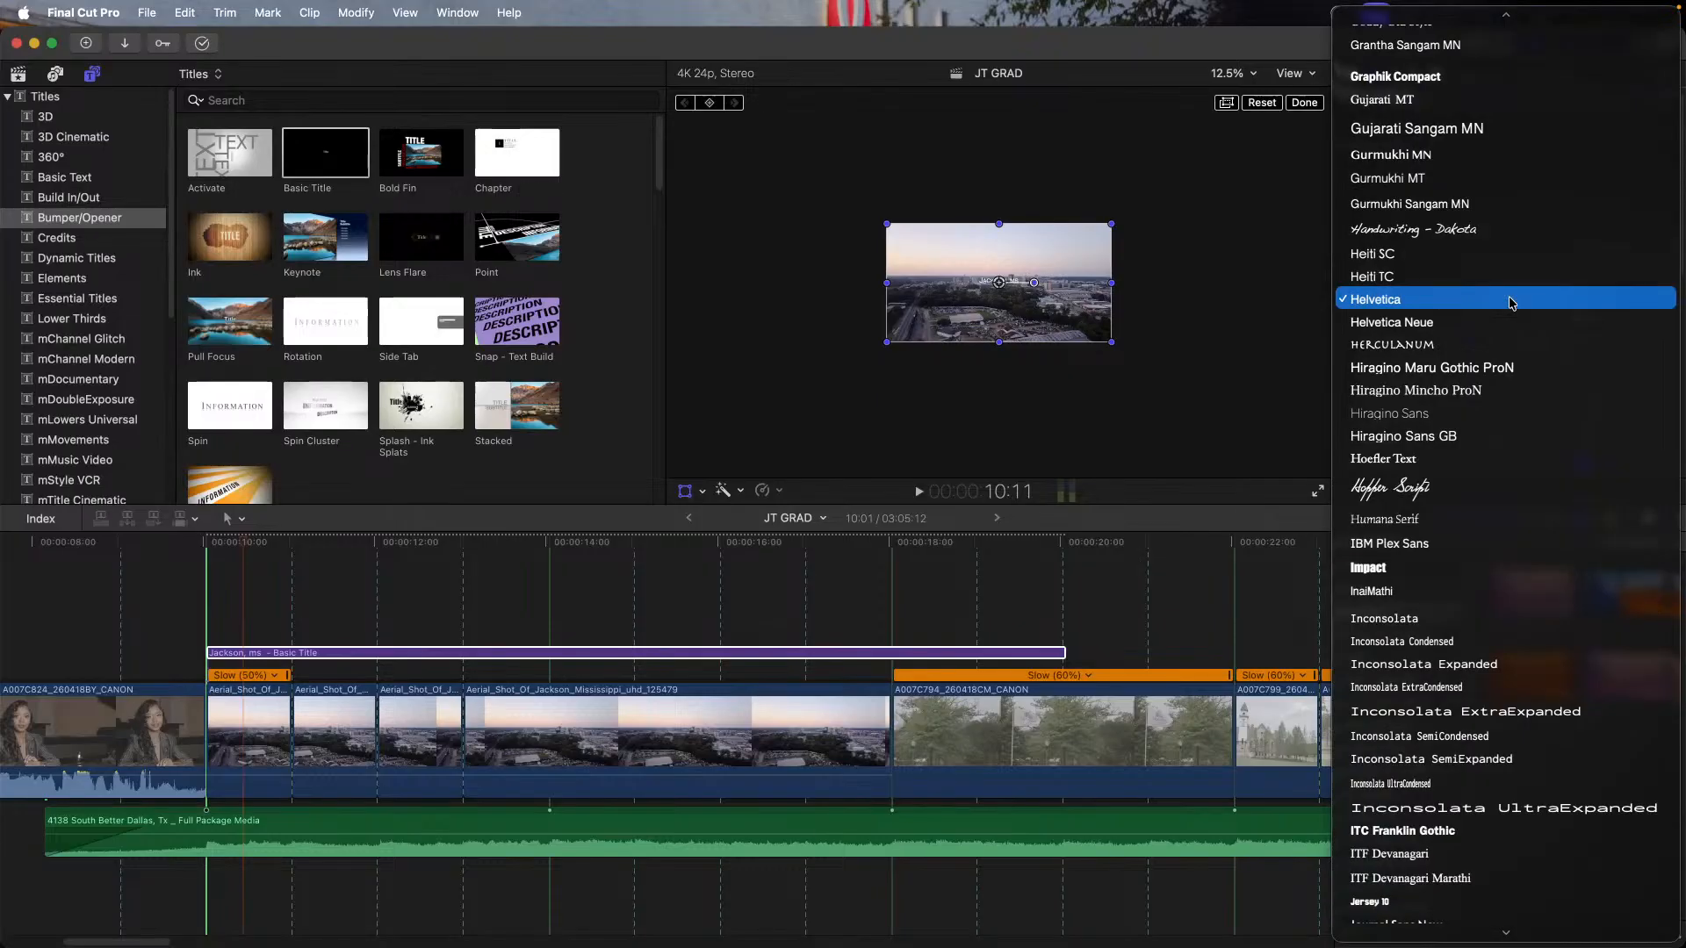
{"action": "left_click", "coordinate": [1493, 581]}
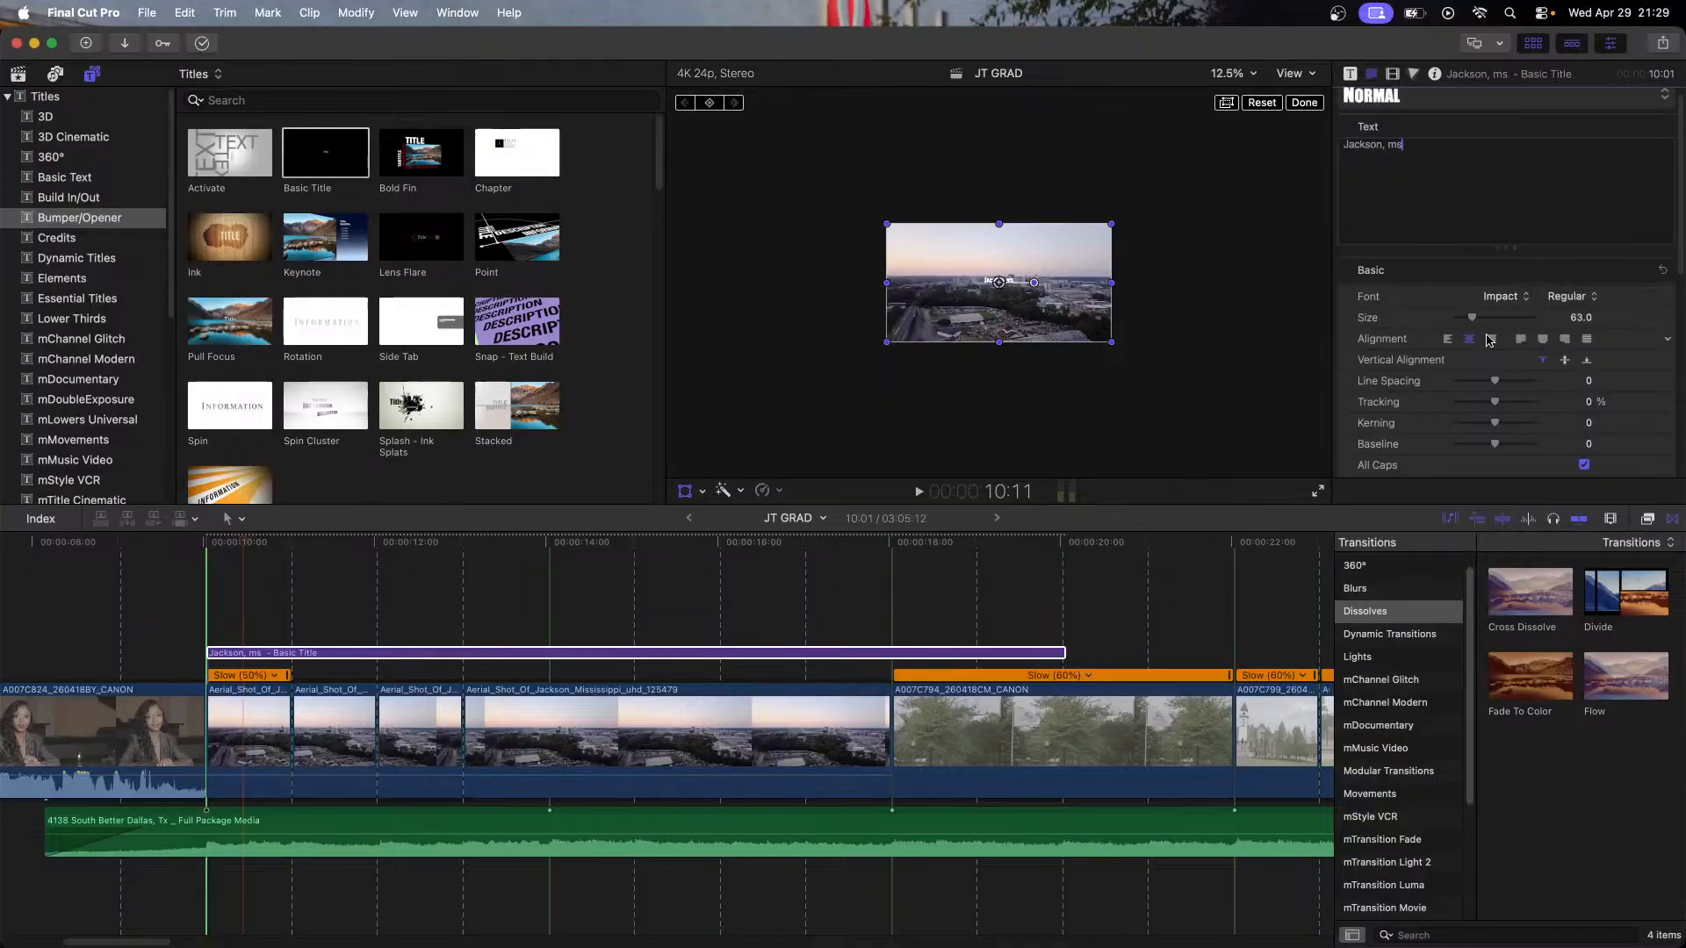
Step: Scale up the Jackson, ms title, set its font size to 288, and lower it towards the middle of the picture
{"action": "left_click_drag", "start_coordinate": [884, 343], "coordinate": [824, 396]}
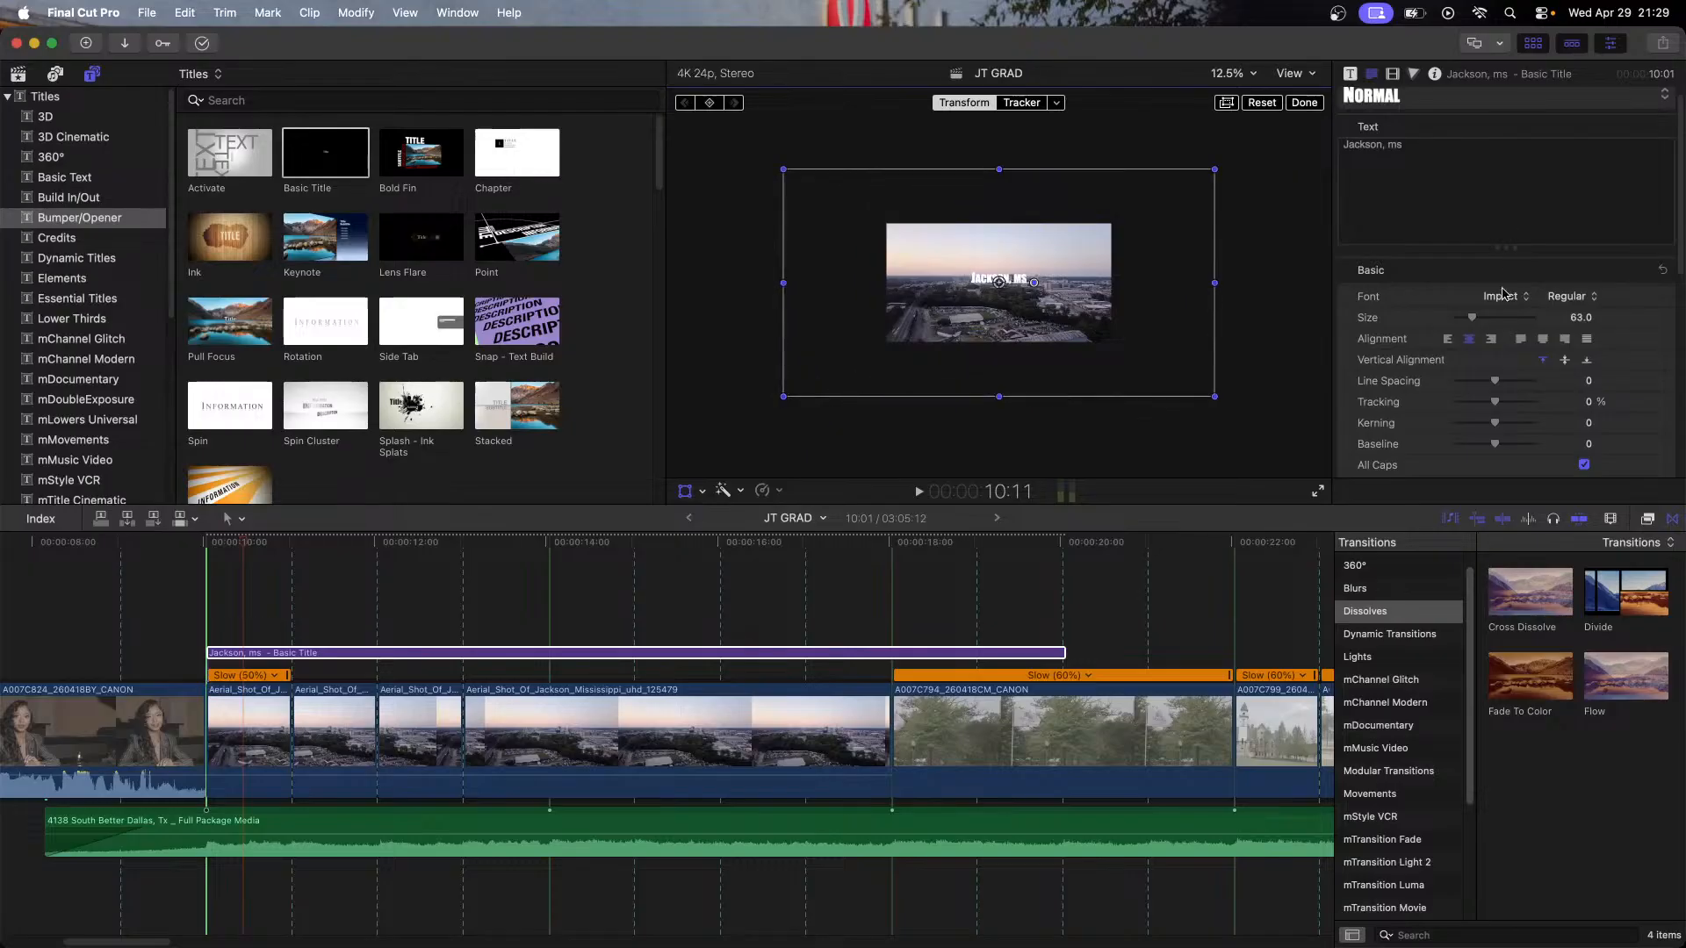
{"action": "left_click_drag", "start_coordinate": [1475, 318], "coordinate": [1552, 318]}
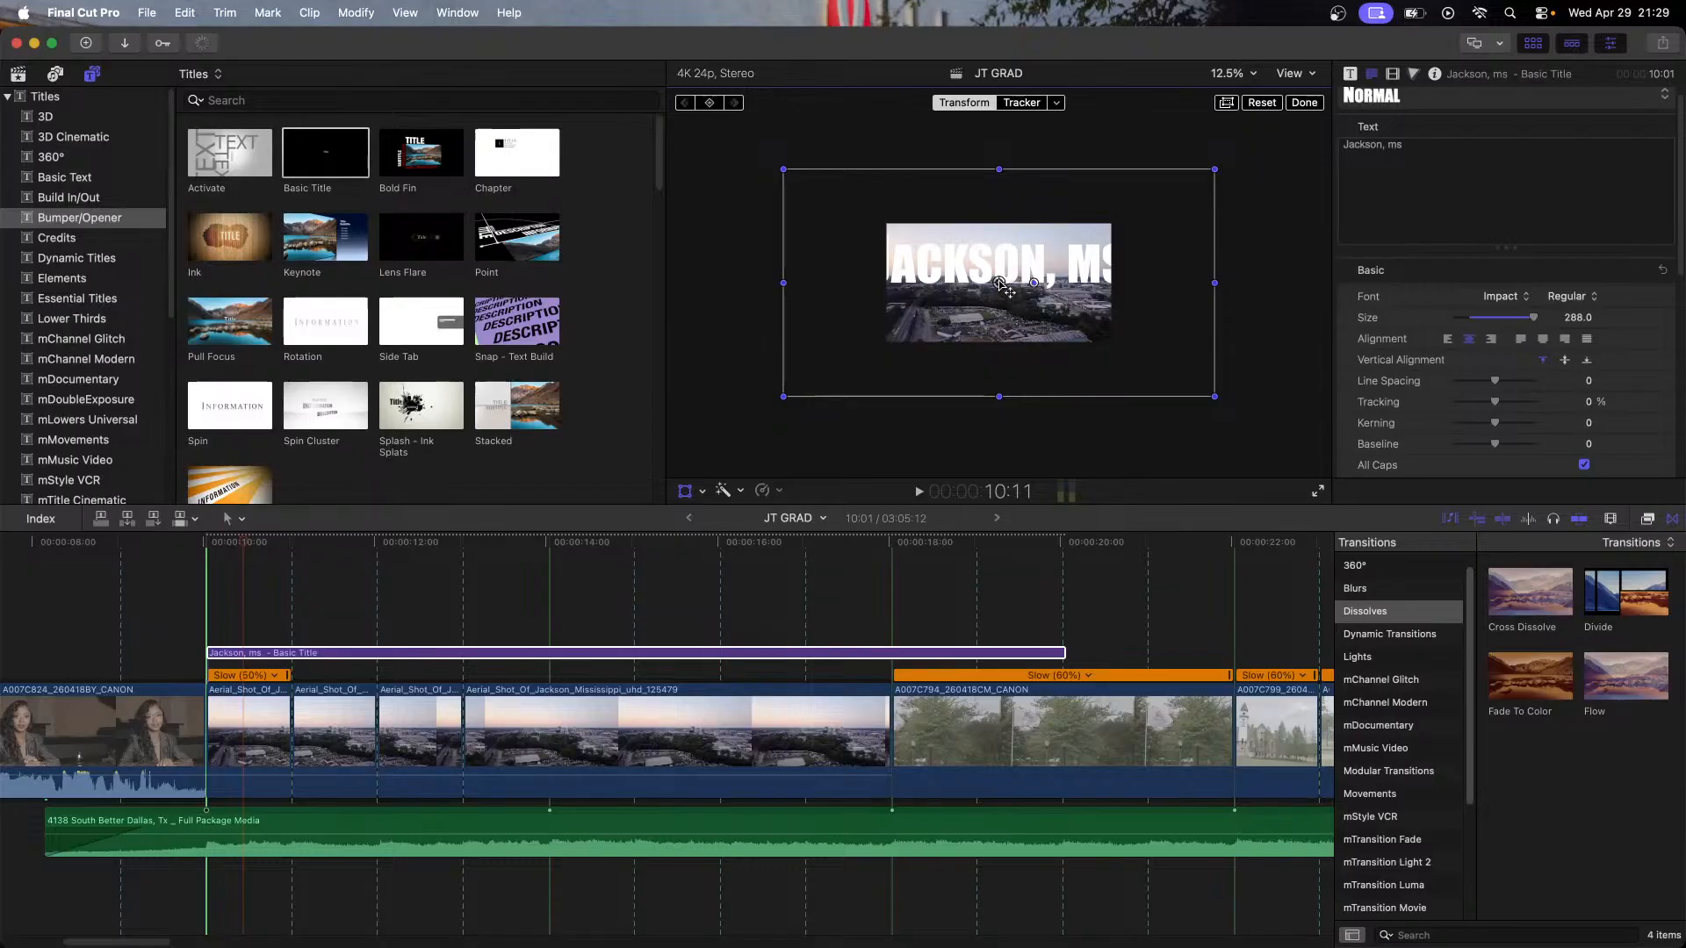
{"action": "mouse_move", "coordinate": [1001, 285]}
{"action": "left_mouse_down"}
{"action": "mouse_move", "coordinate": [1048, 283]}
{"action": "mouse_move", "coordinate": [1017, 279]}
{"action": "left_mouse_up"}
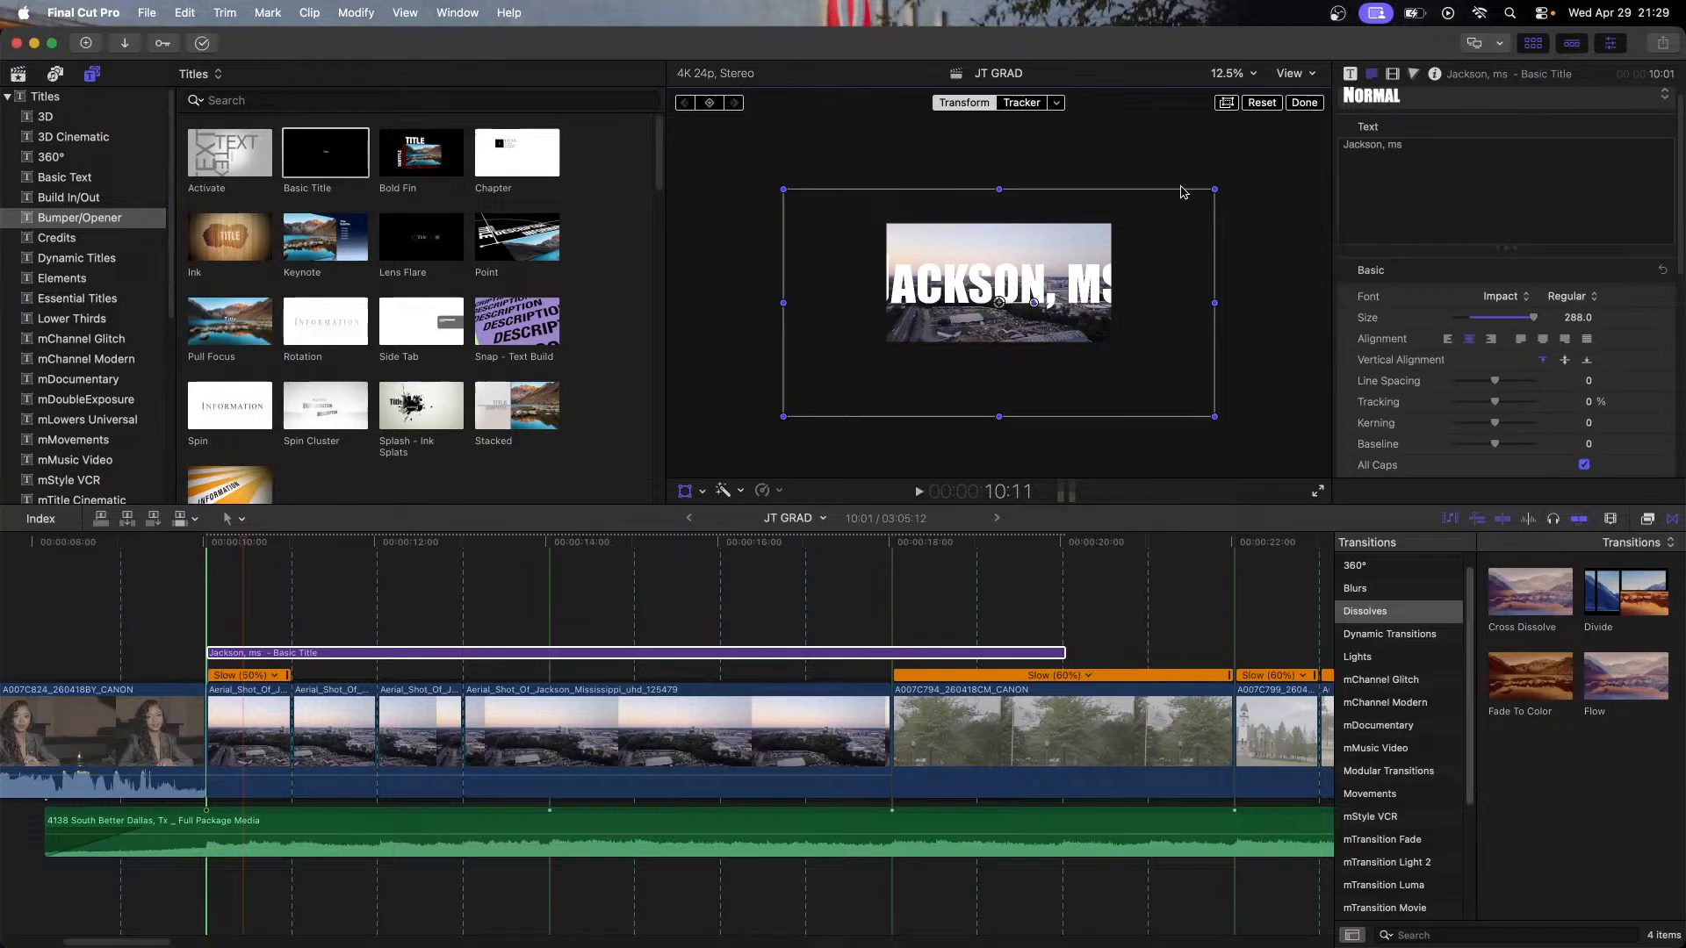
Step: Scale the title to about 256% horizontally and 322% vertically, set its font size to 451, and lower it to fill the picture's height
{"action": "left_click_drag", "start_coordinate": [1216, 190], "coordinate": [1252, 140]}
{"action": "left_click_drag", "start_coordinate": [997, 151], "coordinate": [1006, 111]}
{"action": "left_click_drag", "start_coordinate": [1000, 302], "coordinate": [1001, 312]}
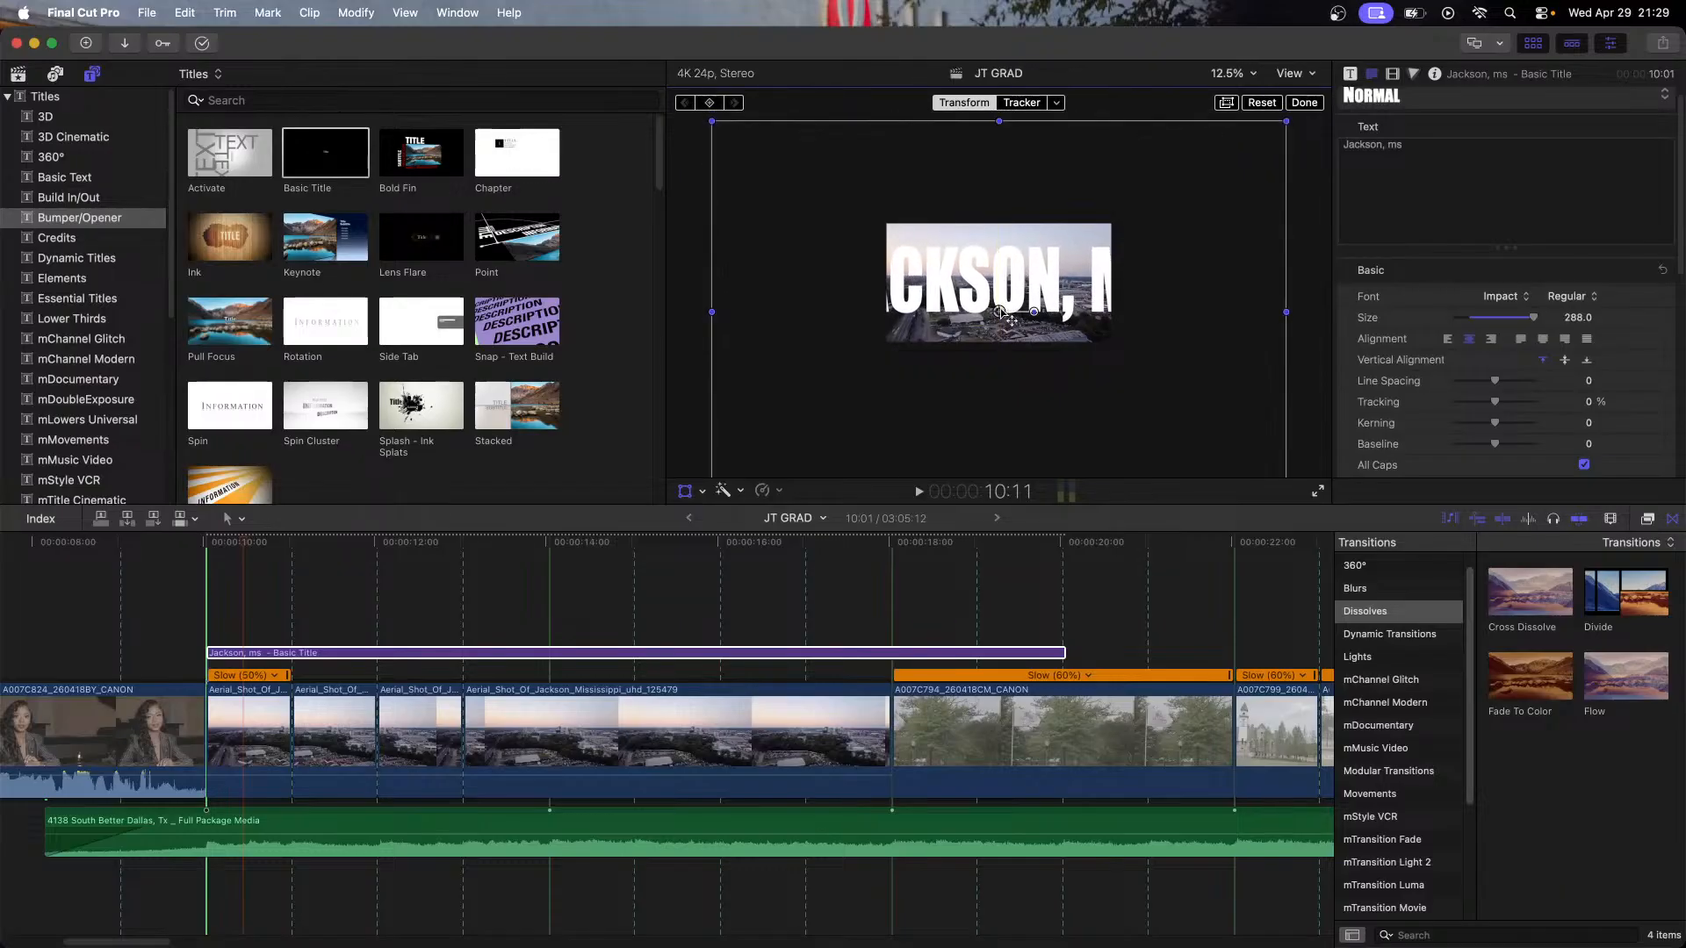
{"action": "left_click_drag", "start_coordinate": [1578, 321], "coordinate": [1578, 268]}
{"action": "left_click_drag", "start_coordinate": [985, 303], "coordinate": [1000, 328]}
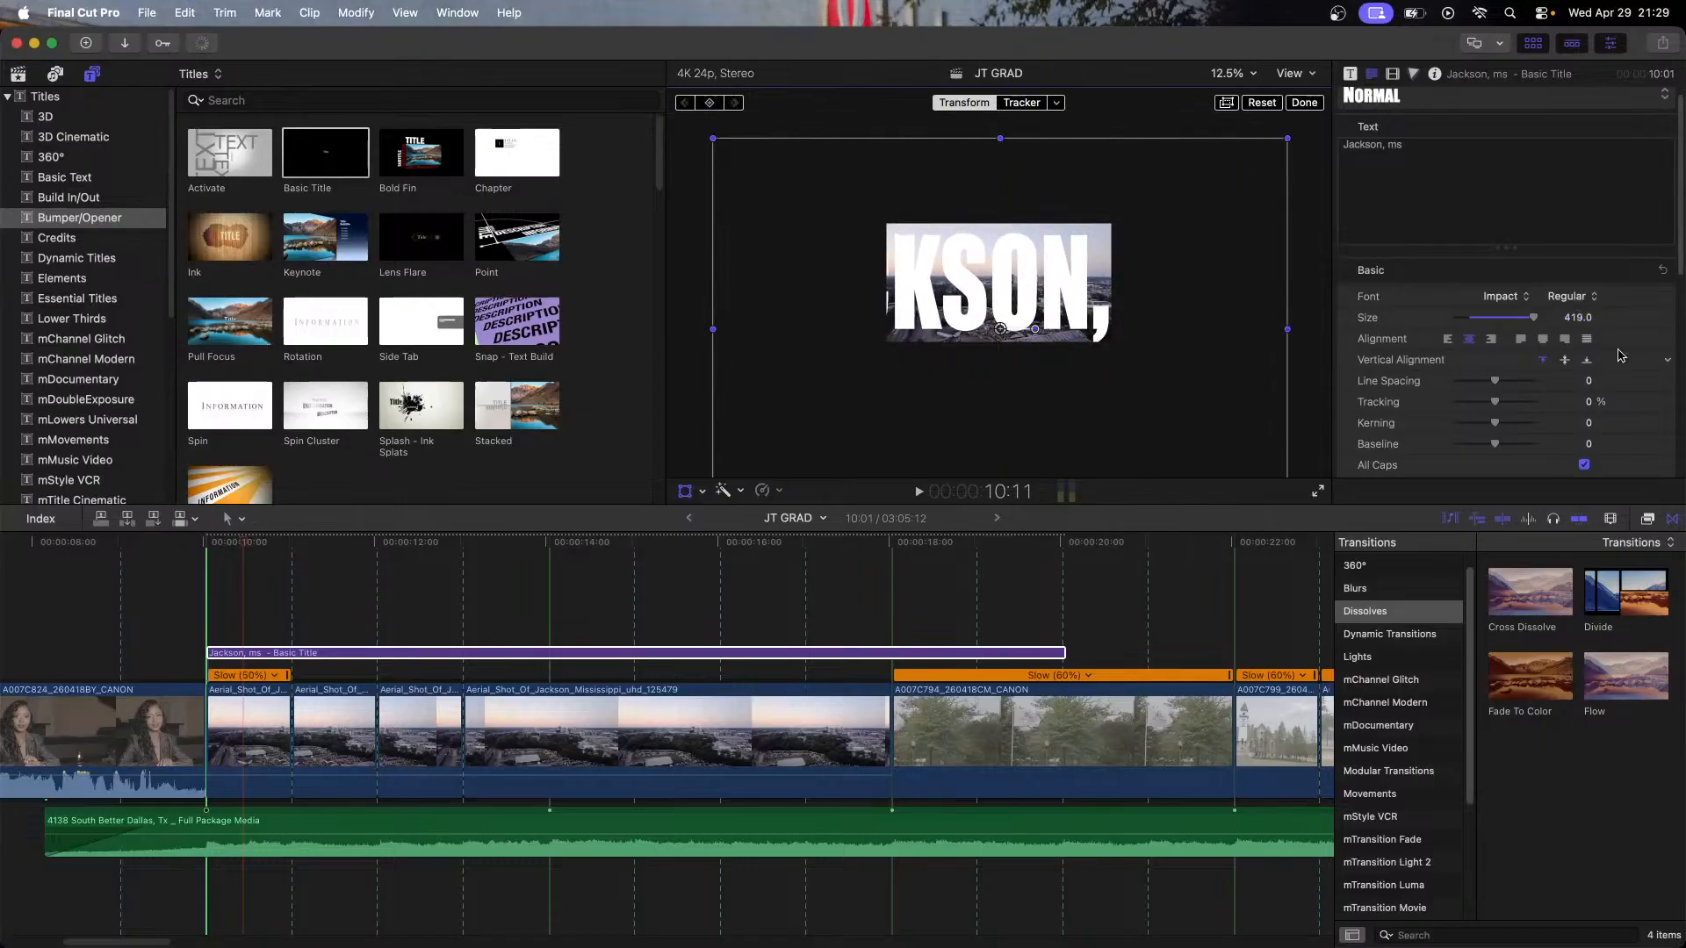
{"action": "left_click_drag", "start_coordinate": [1578, 324], "coordinate": [1578, 326]}
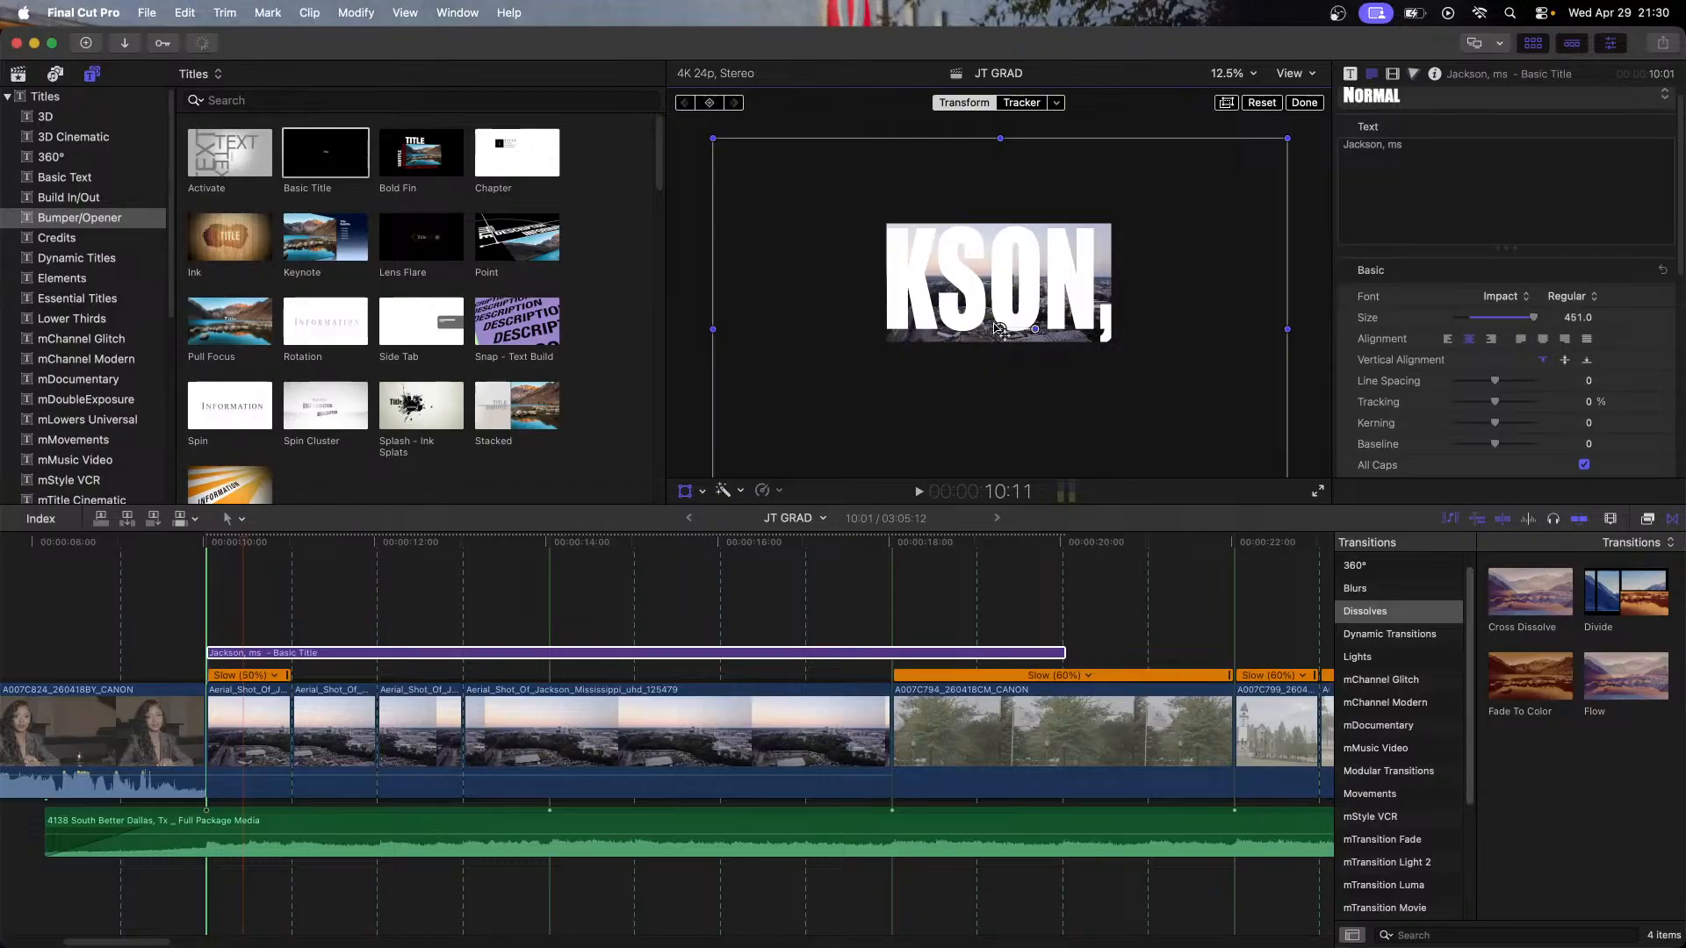
Step: Set the Jackson, ms title's blend mode to Stencil Alpha
{"action": "left_click", "coordinate": [1393, 74]}
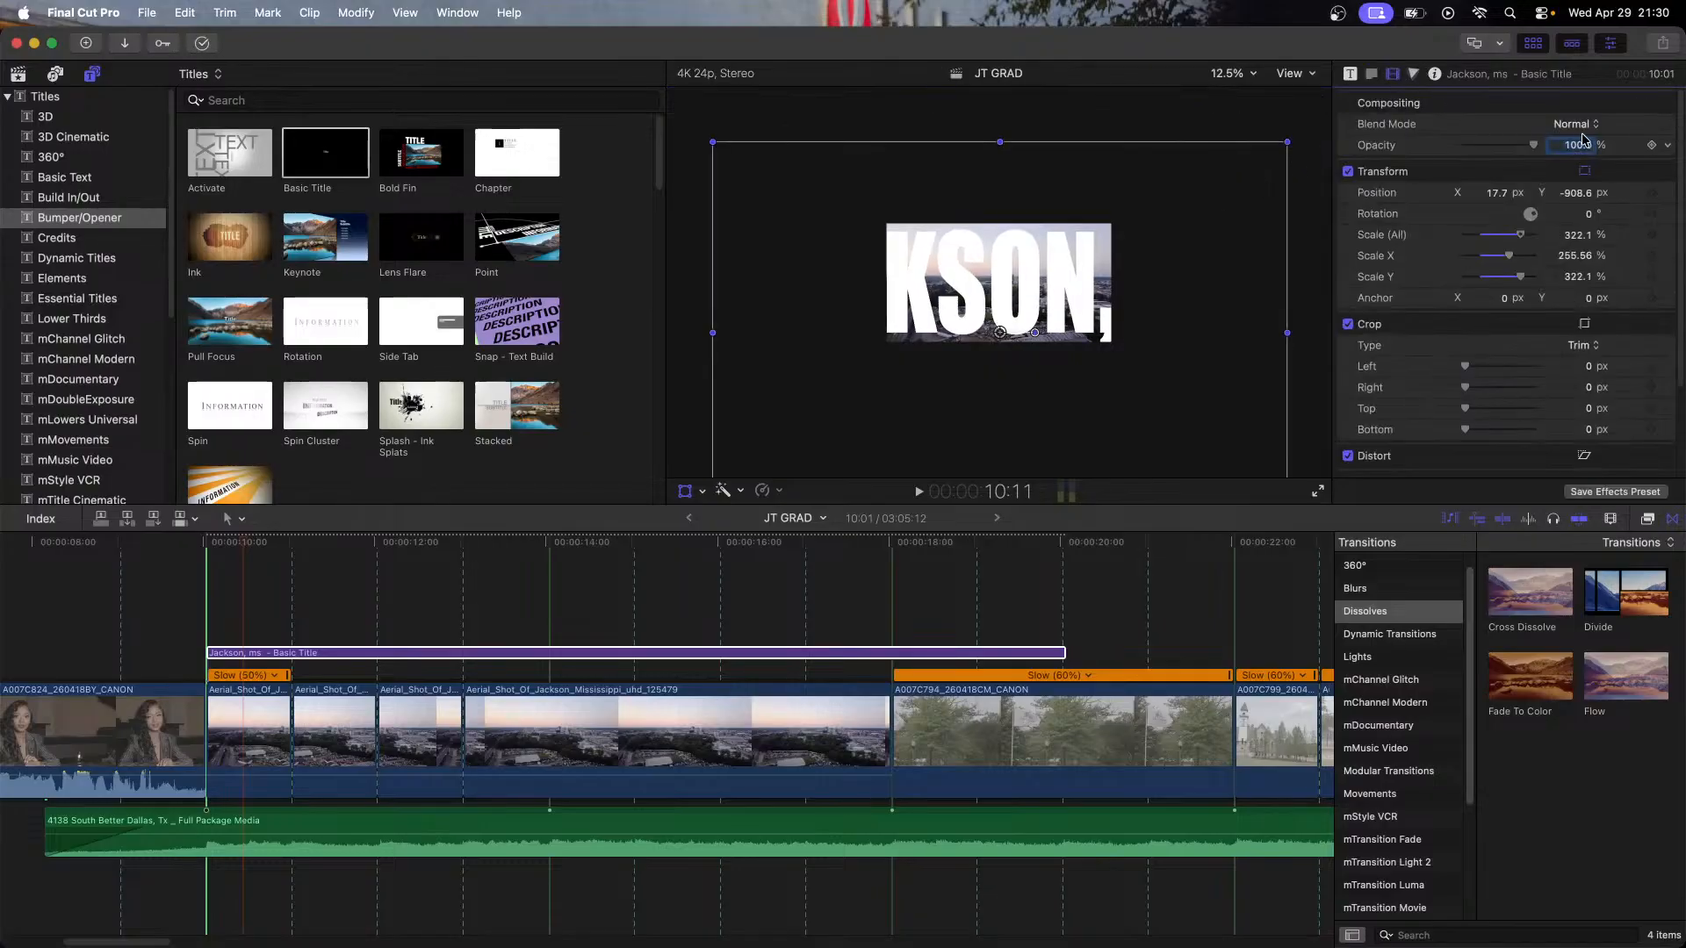
{"action": "left_click", "coordinate": [1574, 124]}
{"action": "left_click", "coordinate": [1612, 590]}
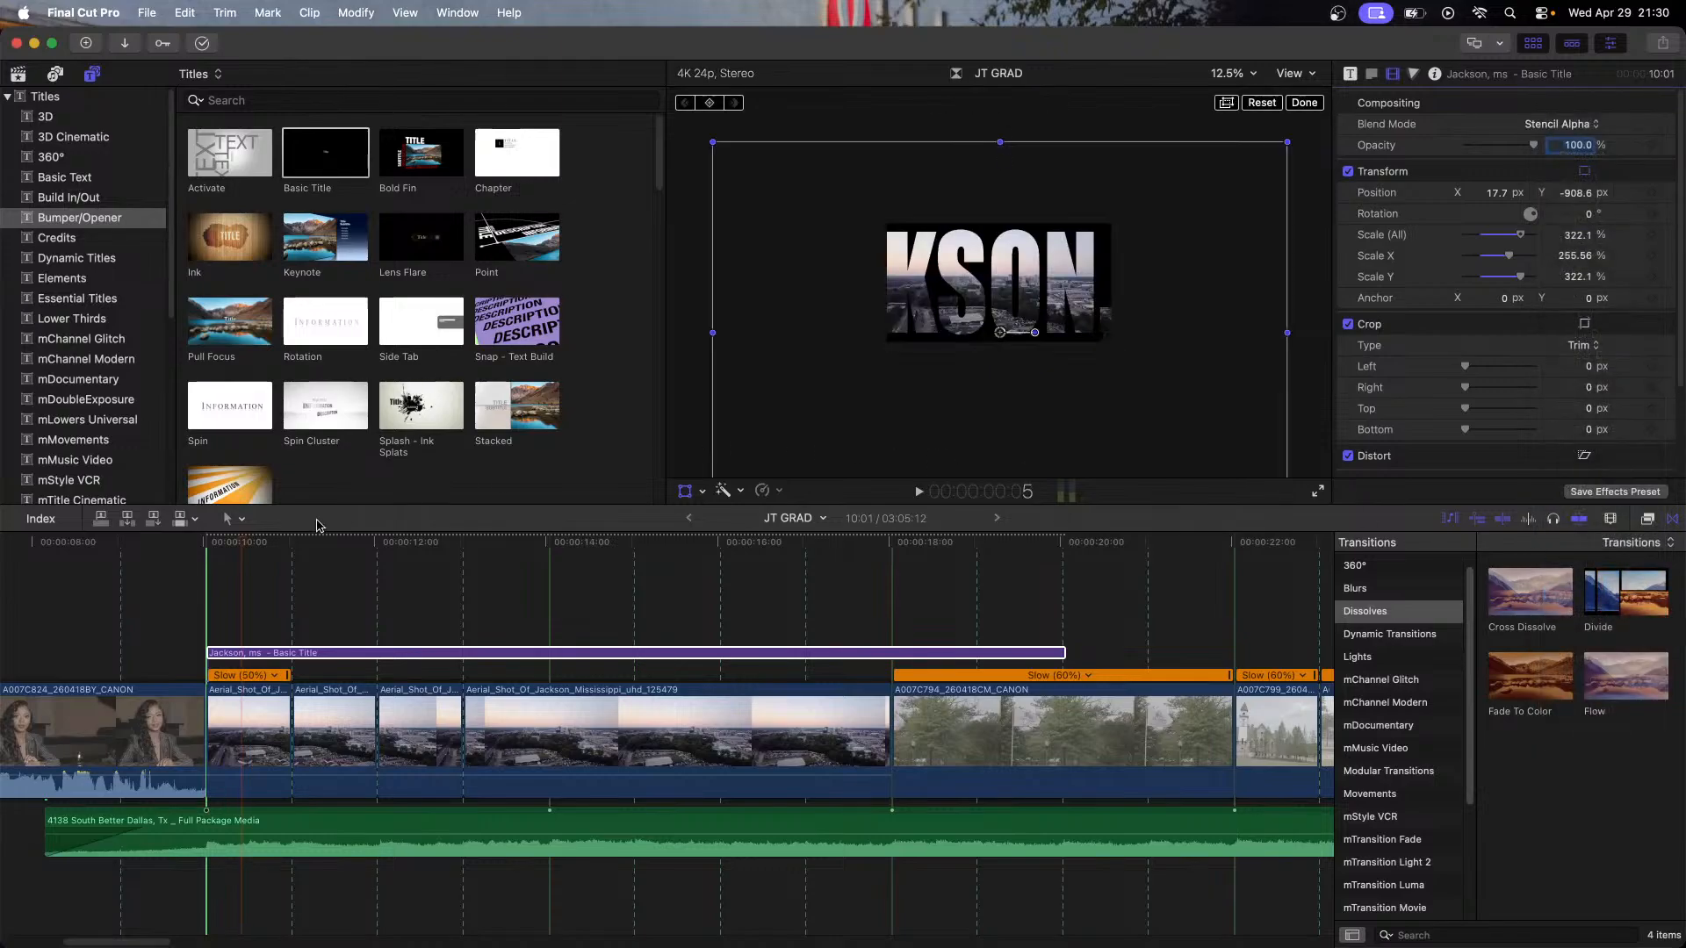
Step: Split the title at the end of the last aerial clip and delete the part that extends over the next clip
{"action": "left_click_drag", "start_coordinate": [243, 544], "coordinate": [892, 565]}
{"action": "key", "text": "b"}
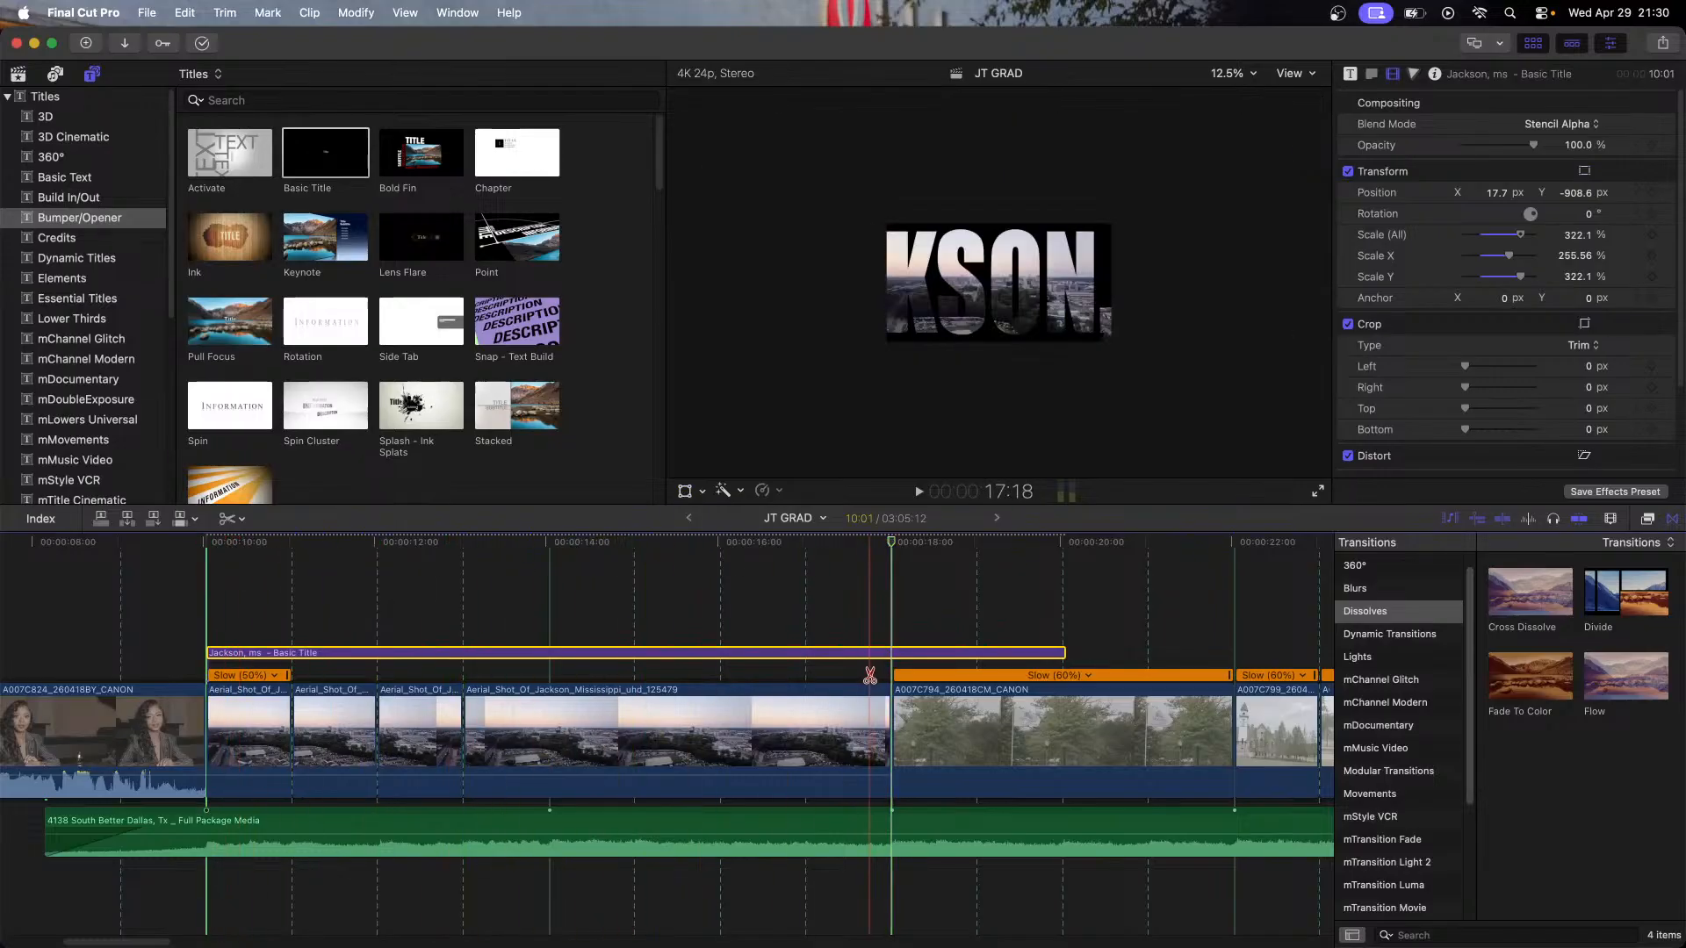
{"action": "left_click", "coordinate": [892, 653]}
{"action": "key", "text": "a"}
{"action": "left_click", "coordinate": [912, 653]}
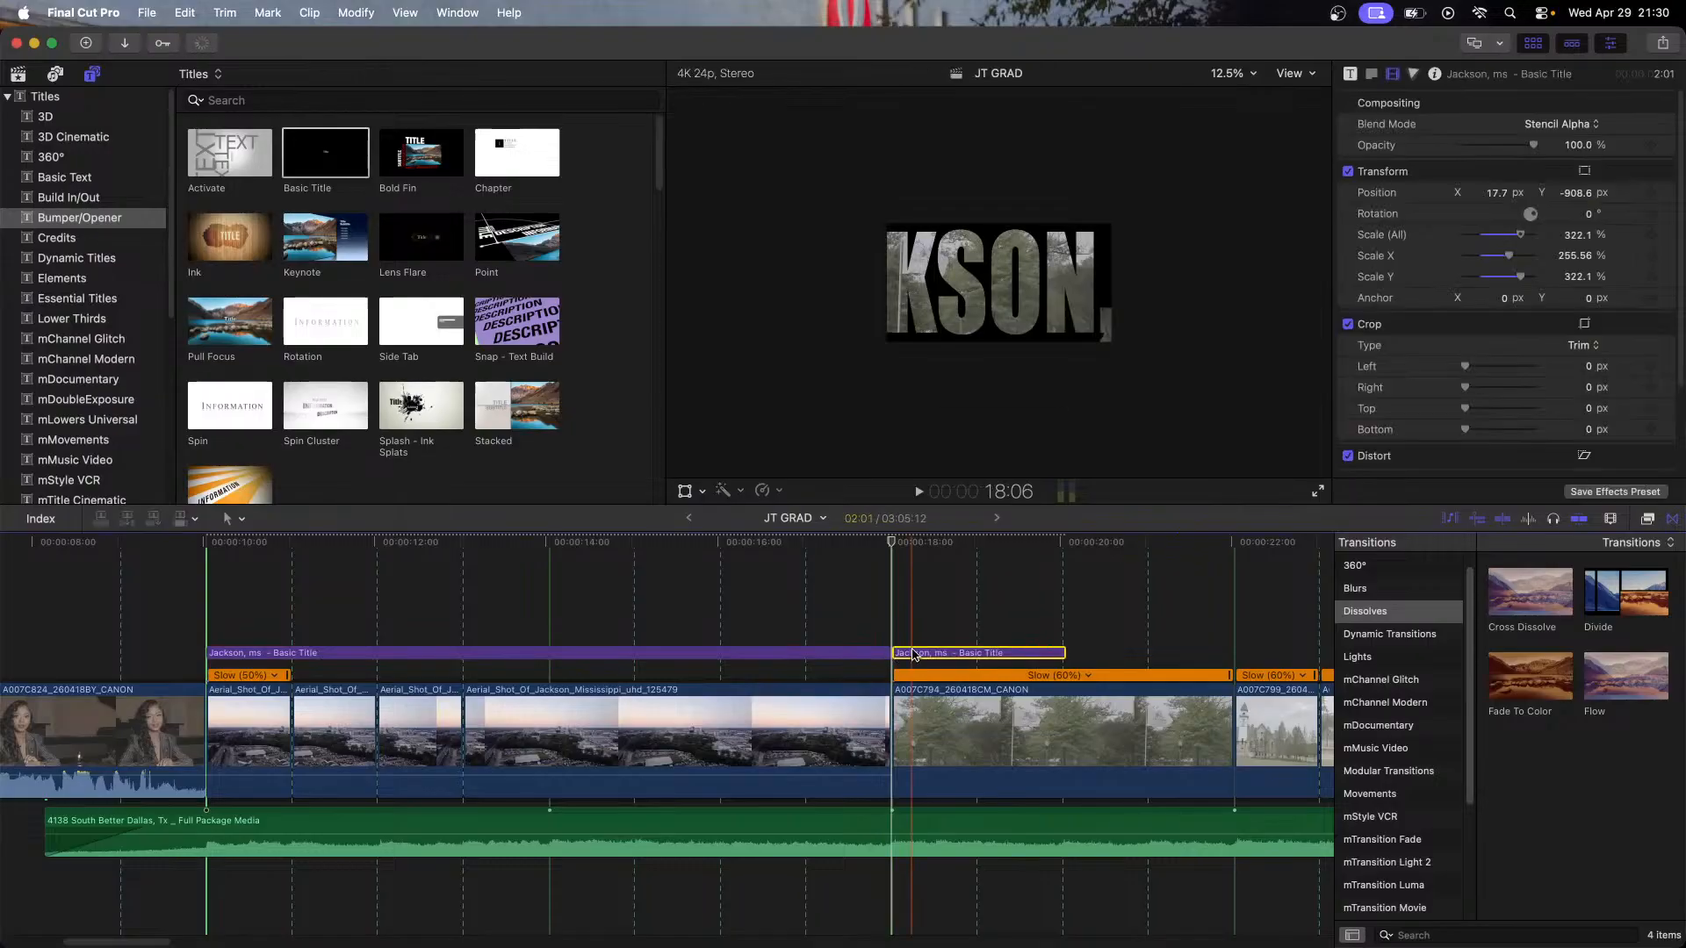
{"action": "key", "text": "Delete"}
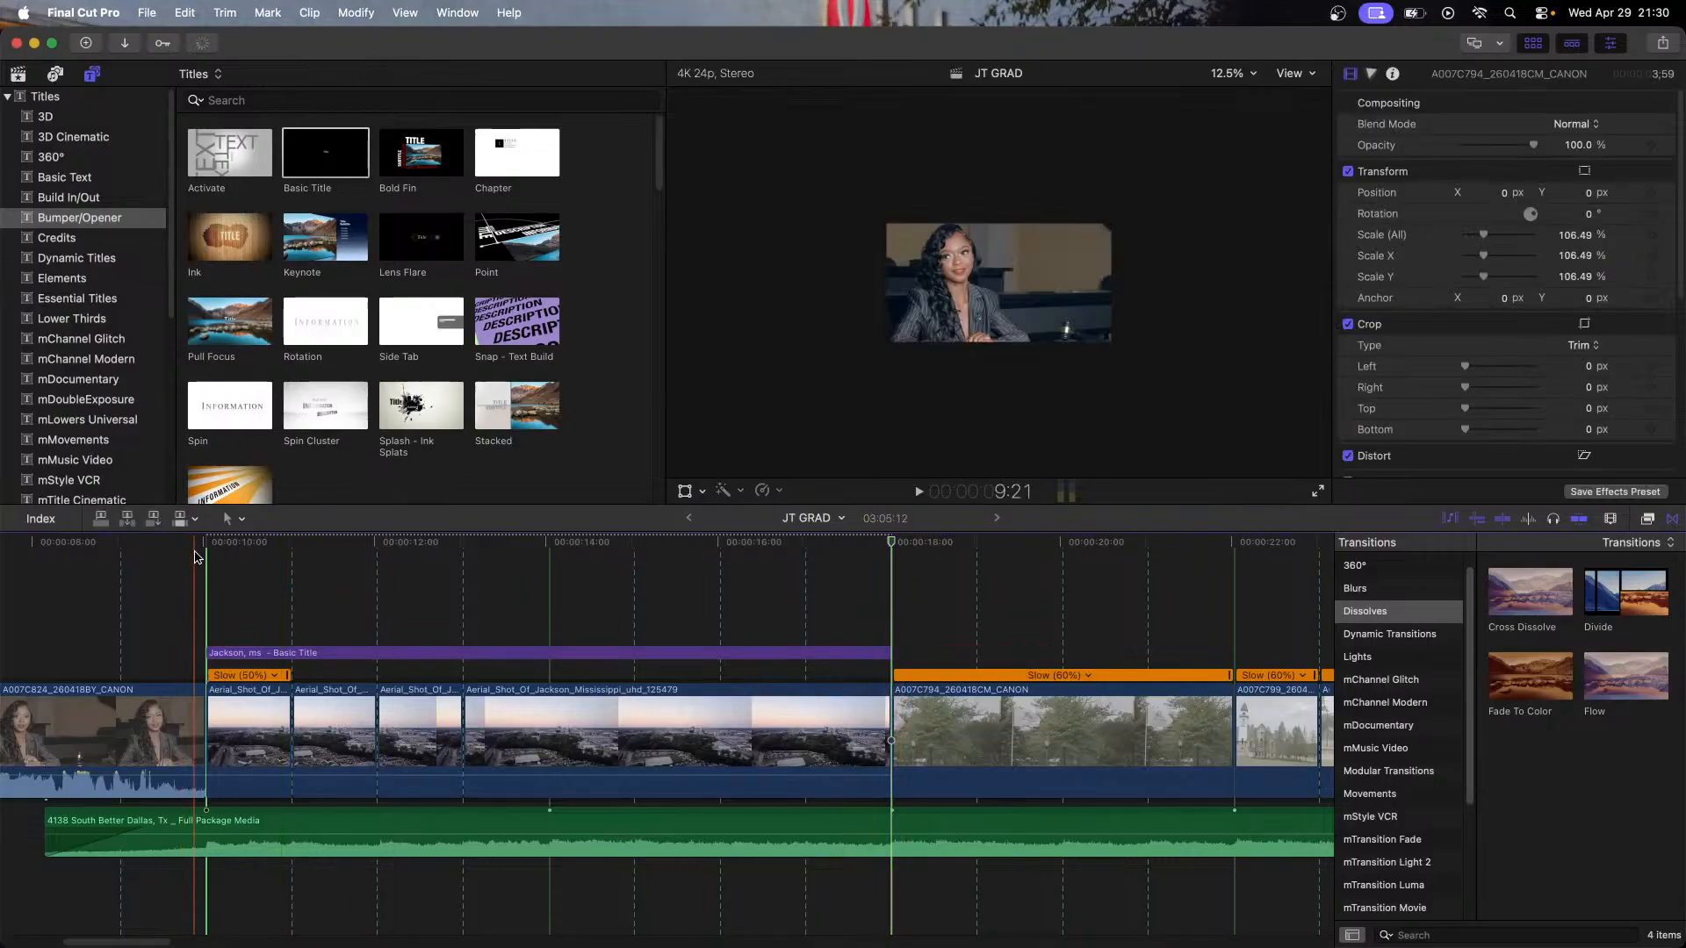
Step: Try moving the Jackson, ms title sideways towards the picture's right edge, and undo the move
{"action": "left_click", "coordinate": [249, 653]}
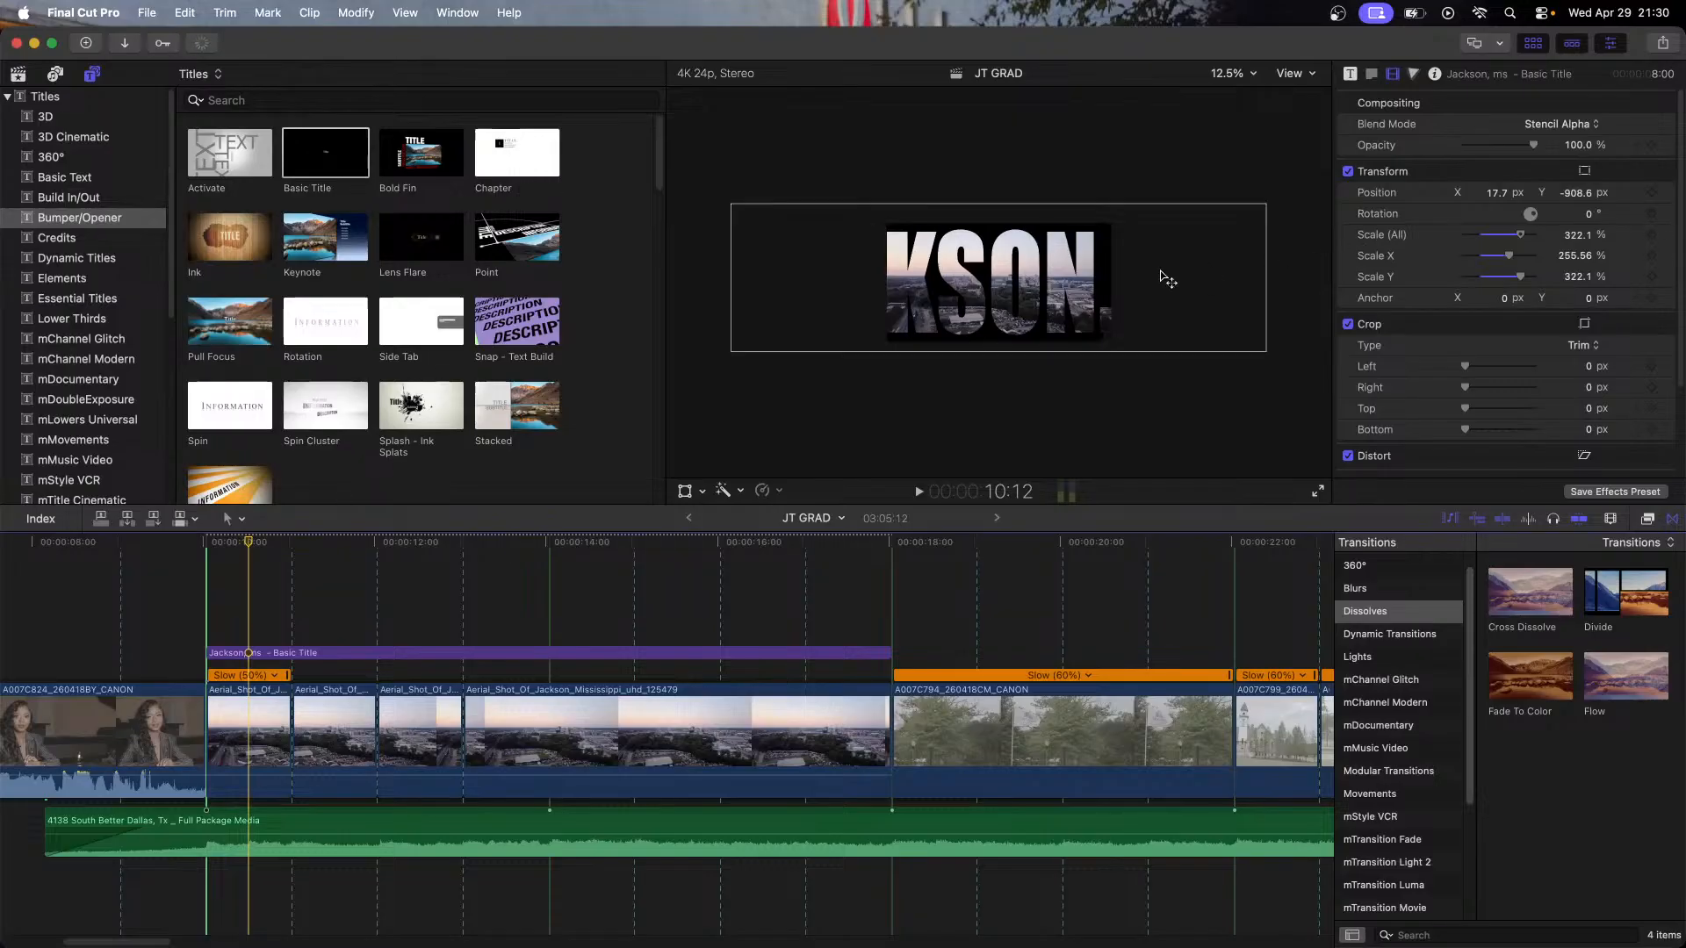
{"action": "left_click_drag", "start_coordinate": [974, 307], "coordinate": [1299, 304]}
{"action": "key", "text": "super+z"}
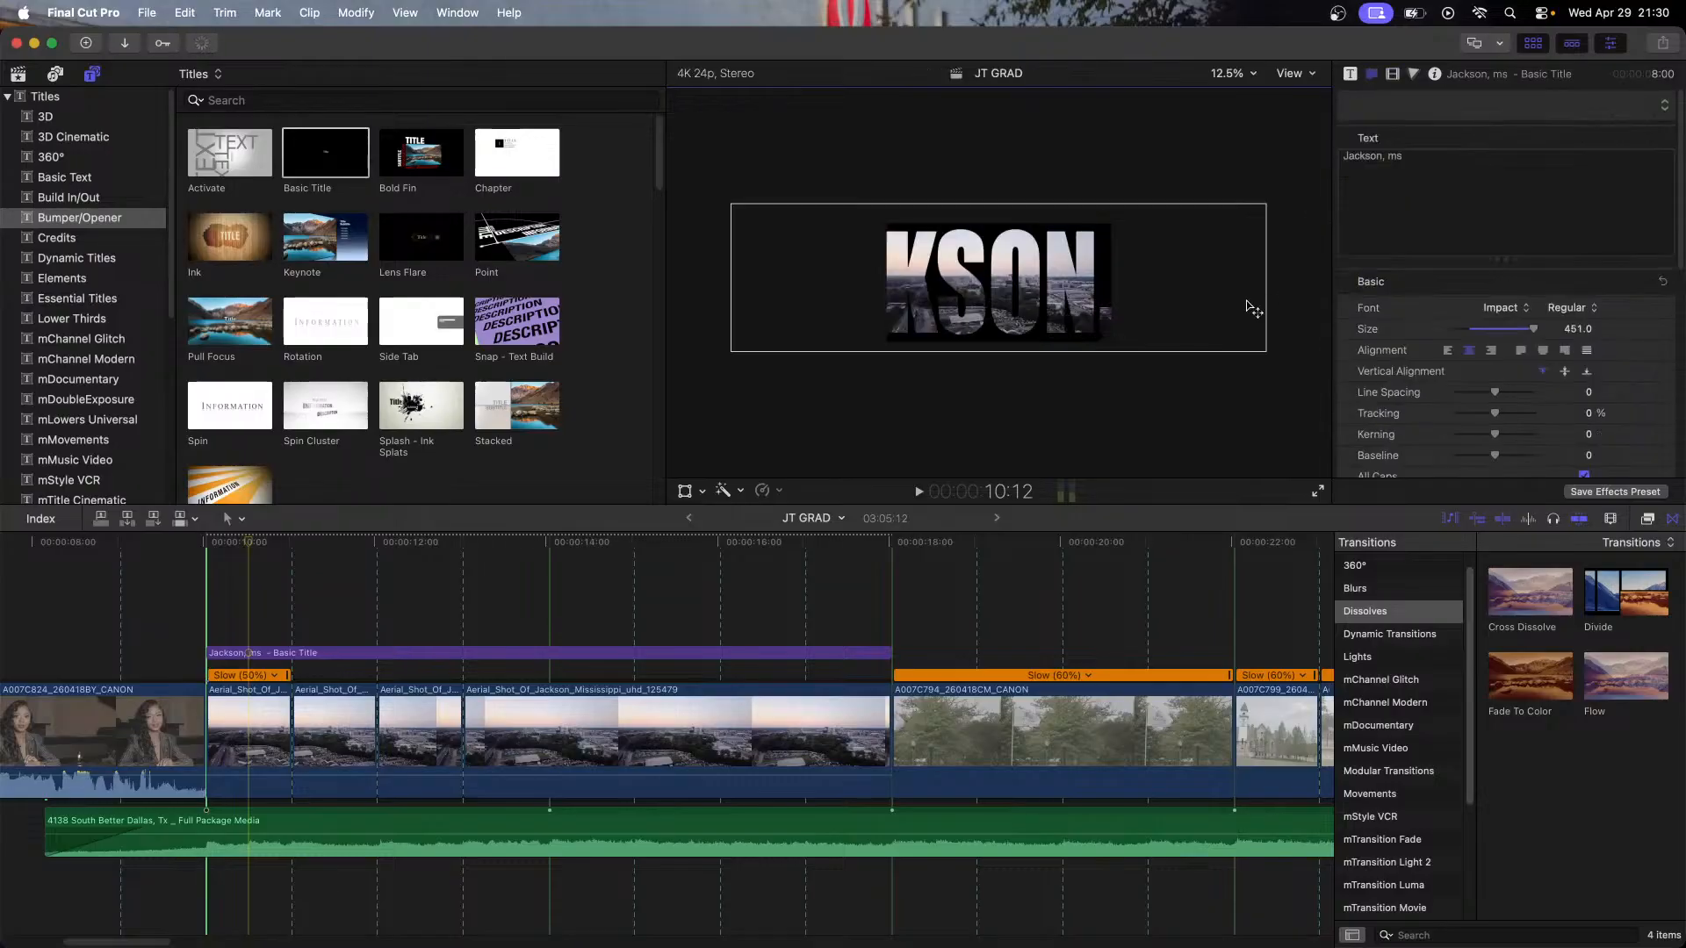
Step: Move the Jackson, ms title horizontally until it sits completely beyond the picture's right edge, near the start of the first aerial clip
{"action": "left_click", "coordinate": [453, 652]}
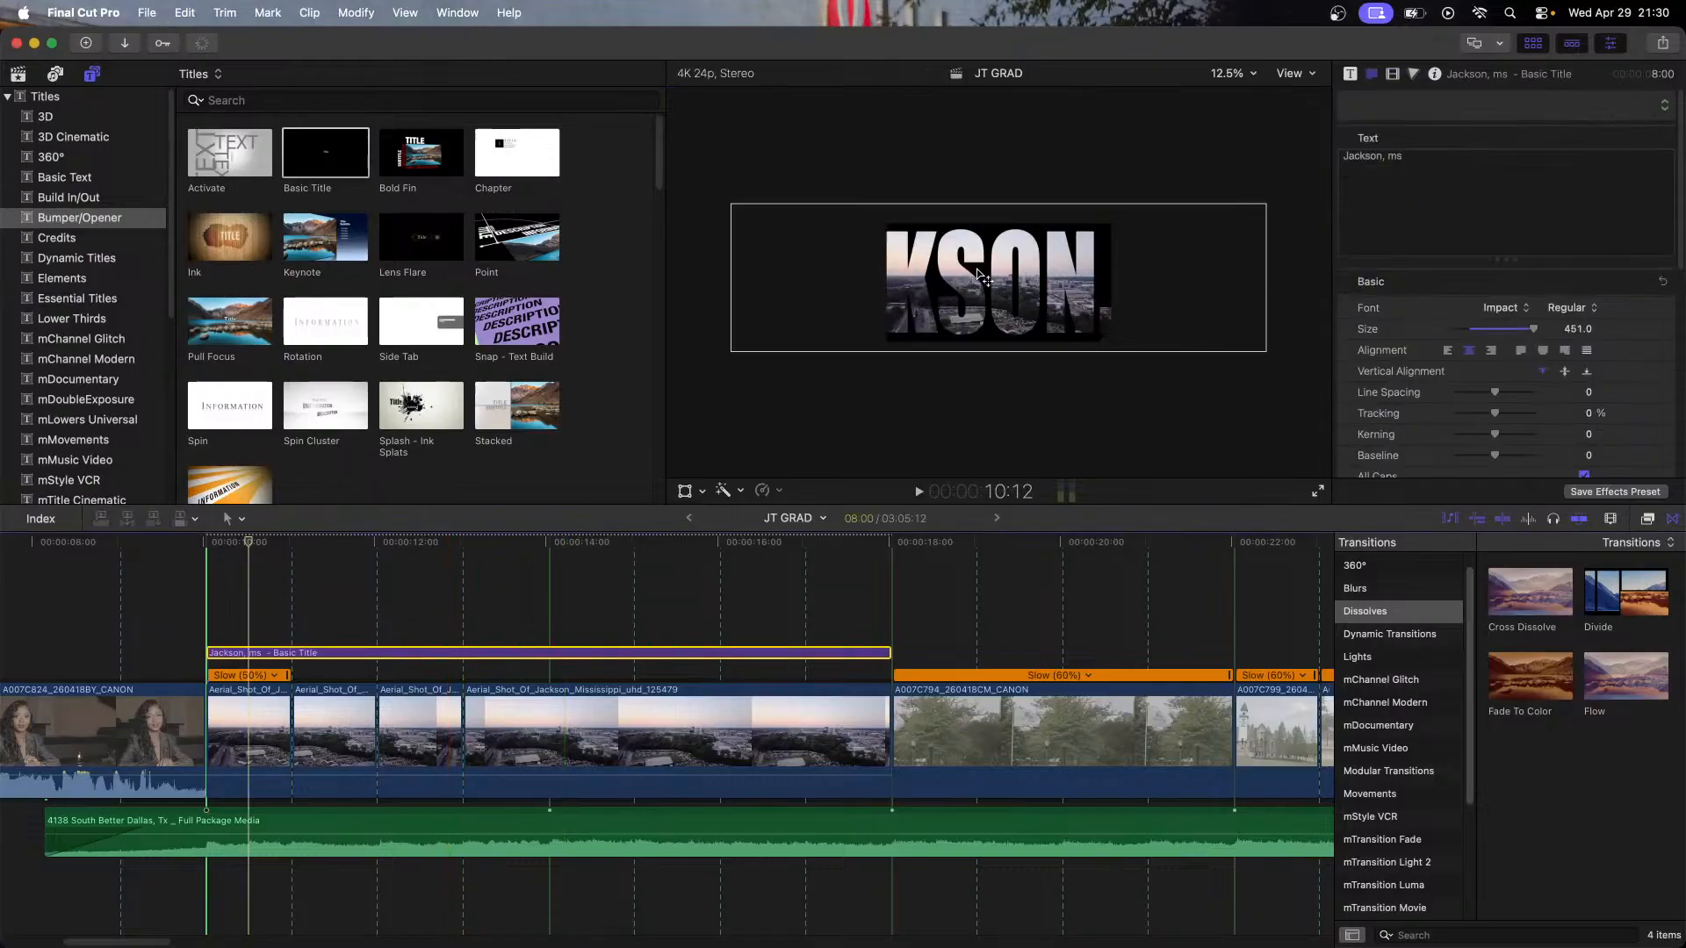
{"action": "left_click_drag", "start_coordinate": [985, 292], "coordinate": [1366, 295]}
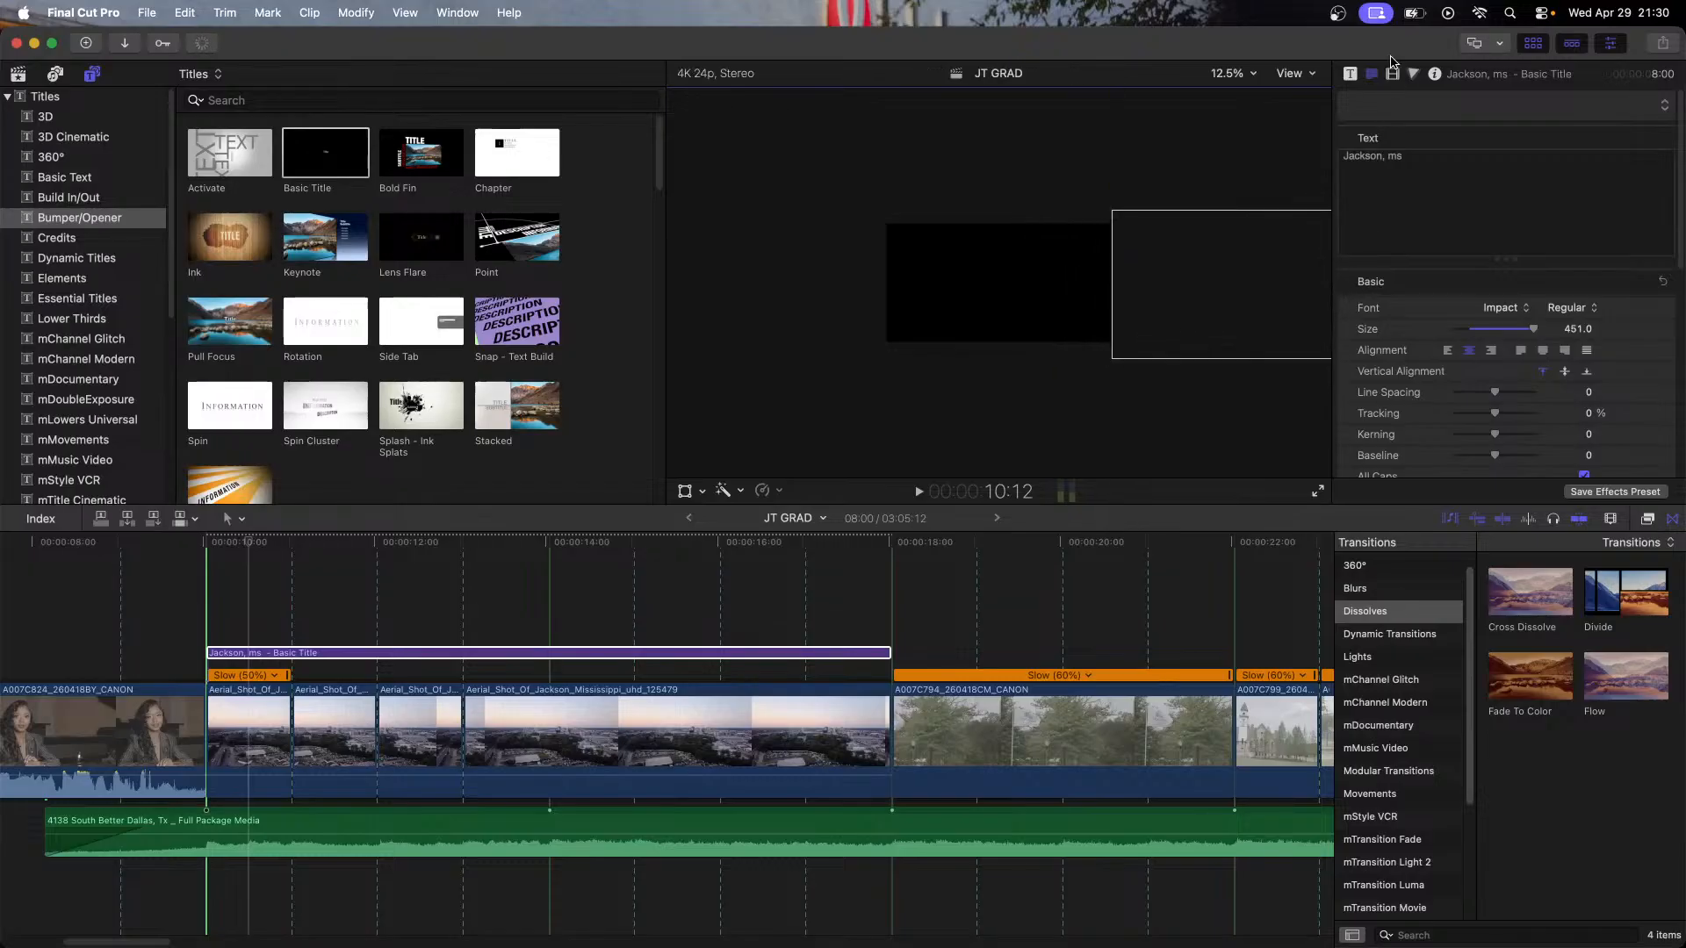
{"action": "left_click_drag", "start_coordinate": [1390, 63], "coordinate": [1324, 39]}
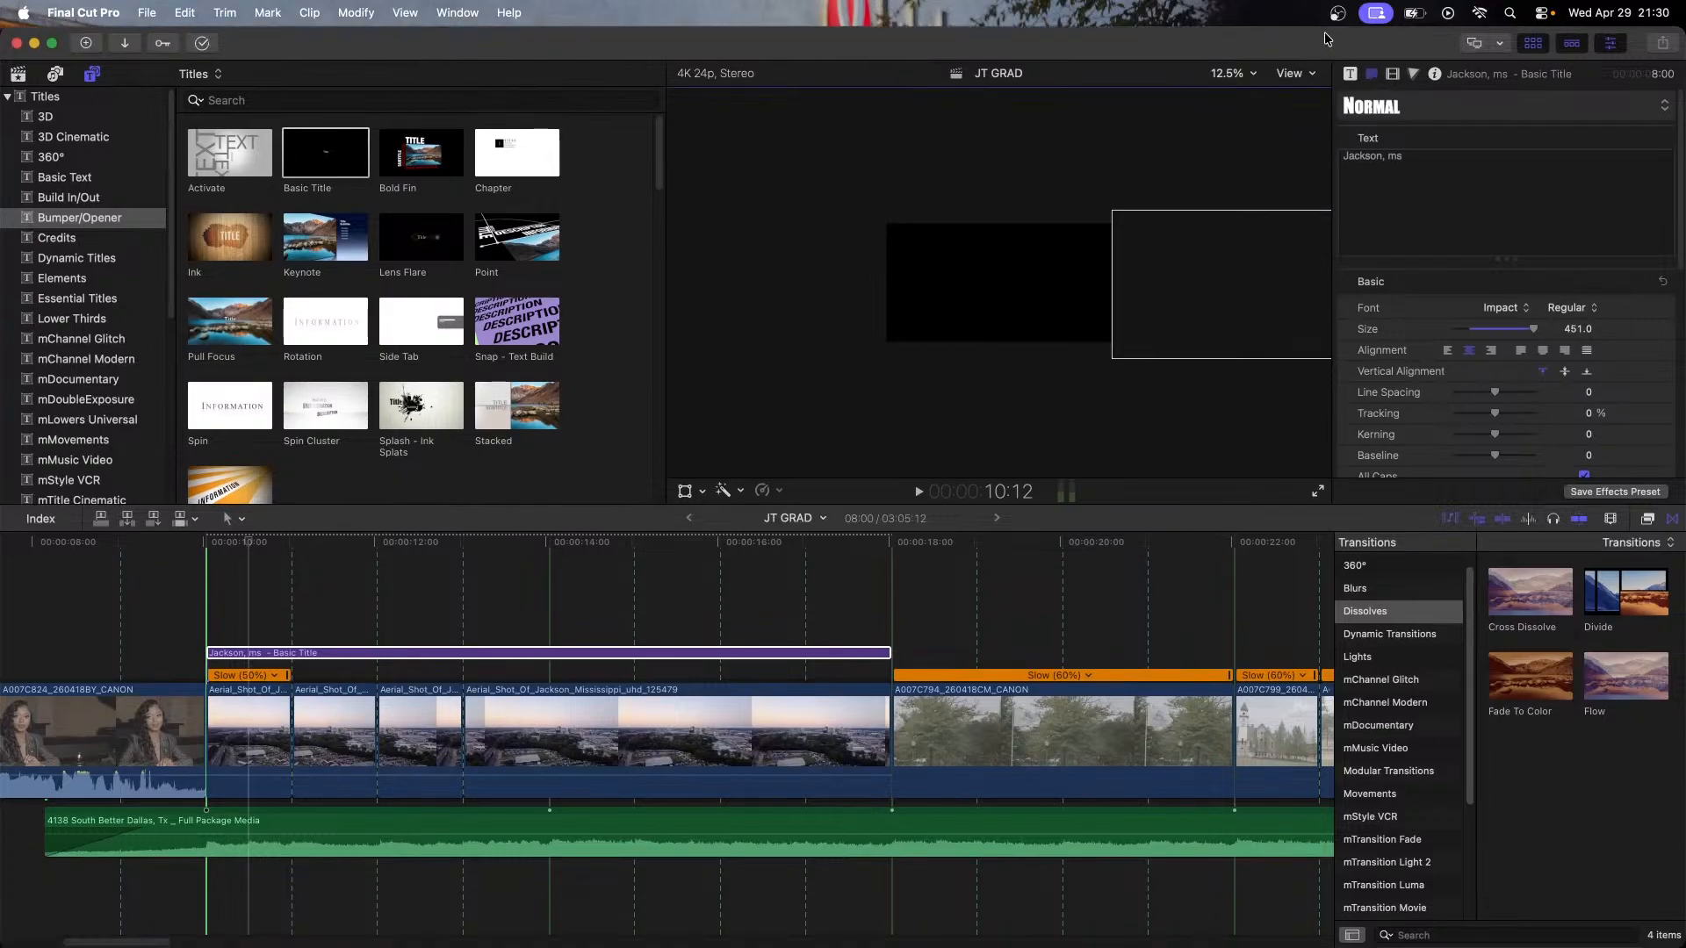
Step: Add position and scale keyframes to the Jackson, ms title at its start
{"action": "left_click", "coordinate": [1393, 74]}
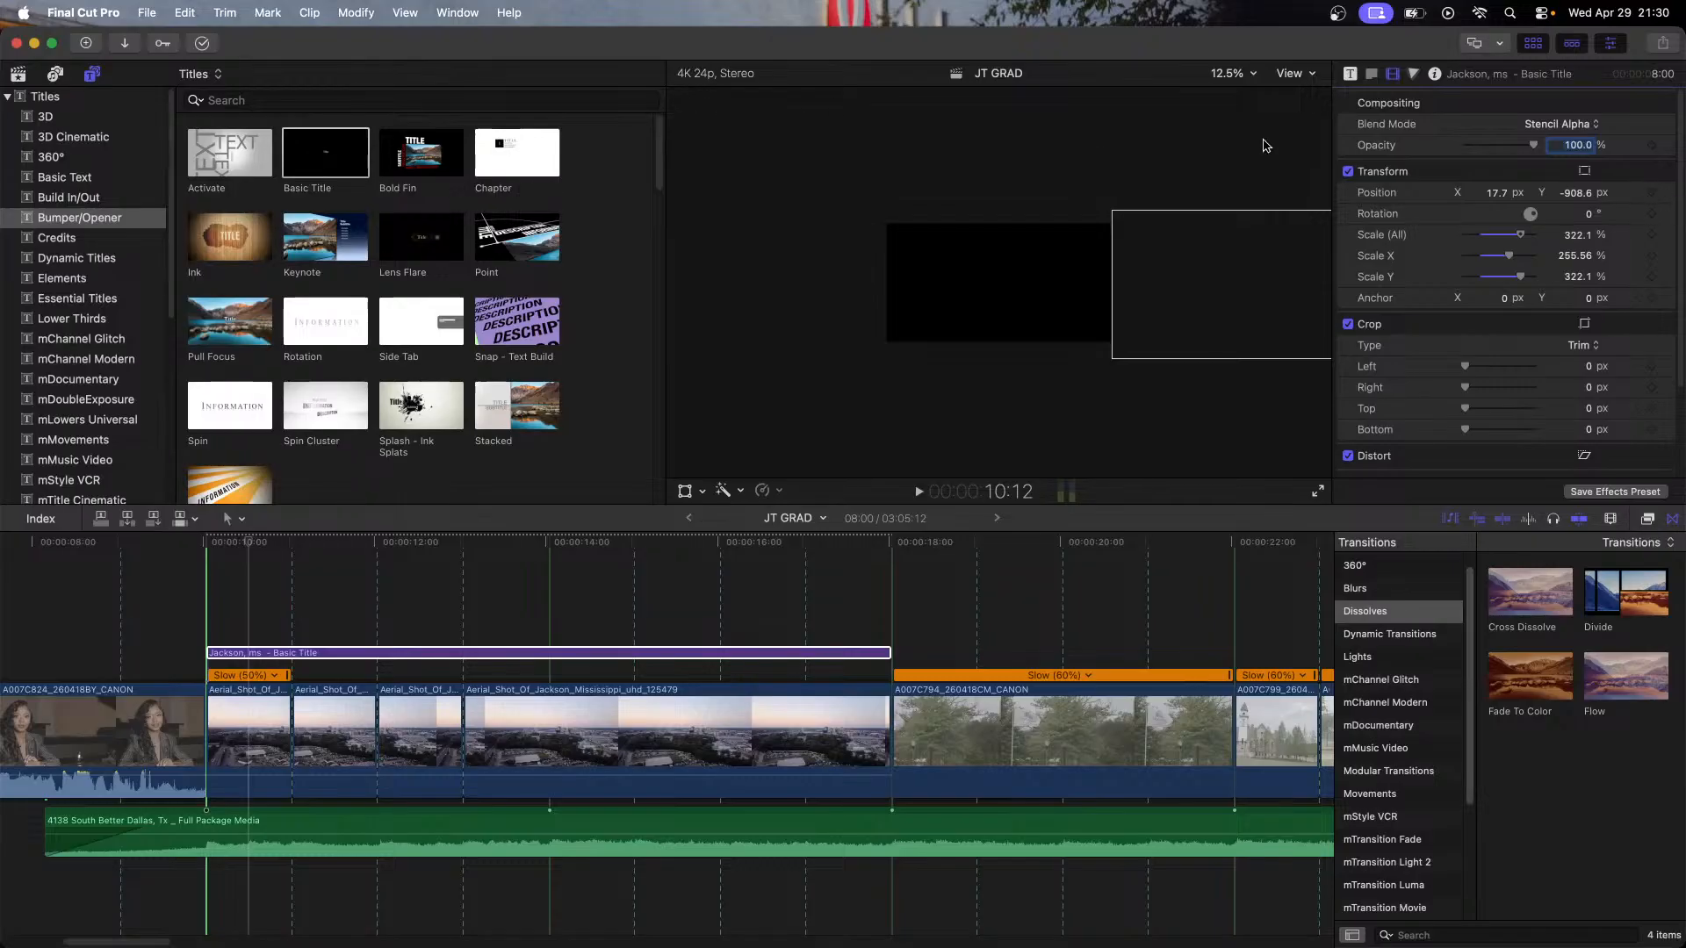
{"action": "left_click", "coordinate": [1650, 193]}
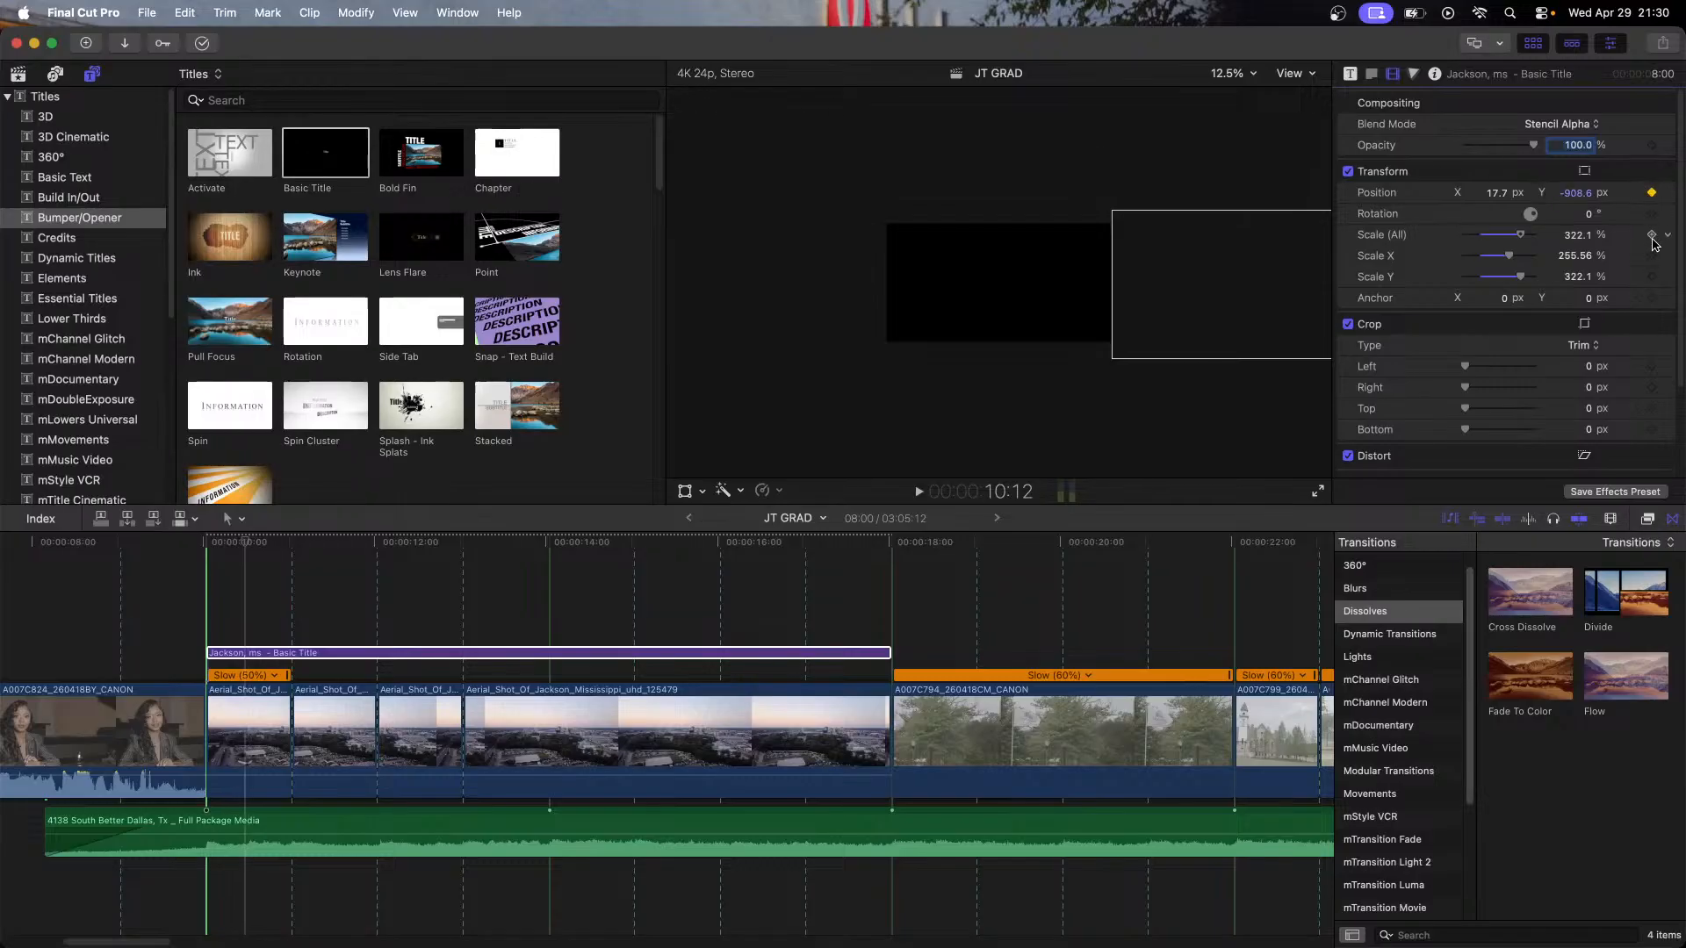
Step: Try moving the Jackson, ms title completely past the picture's left edge at its last frame, and play the movement from the start
{"action": "left_click_drag", "start_coordinate": [895, 543], "coordinate": [882, 546]}
{"action": "key", "text": "Down"}
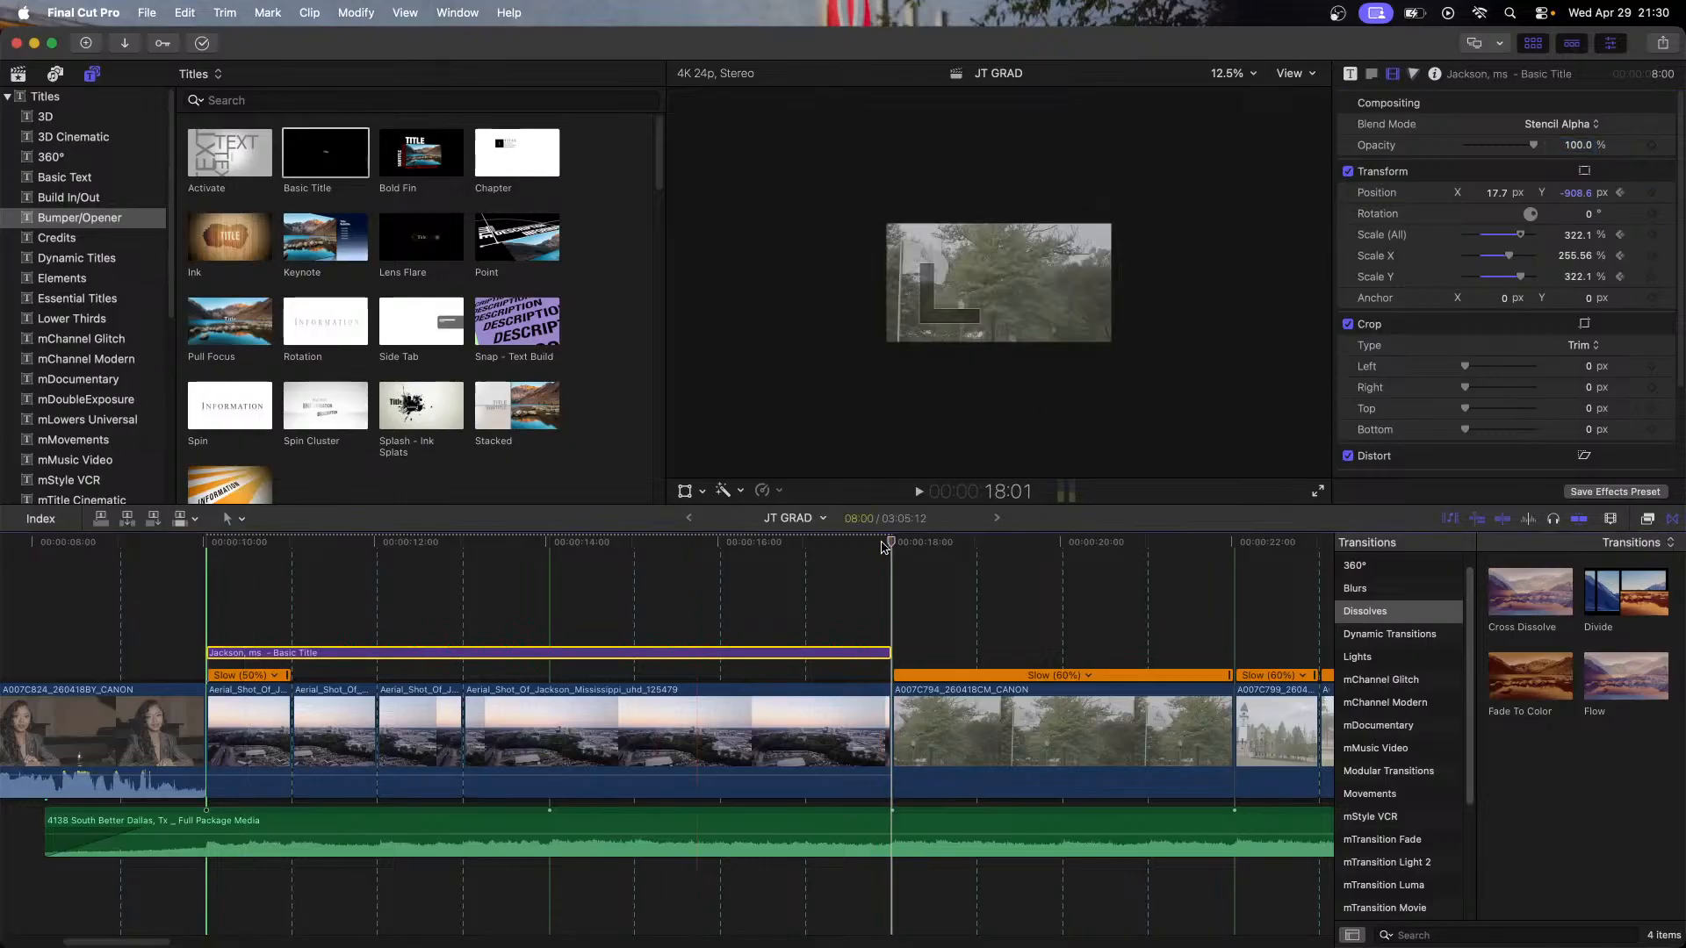
{"action": "key", "text": "Left"}
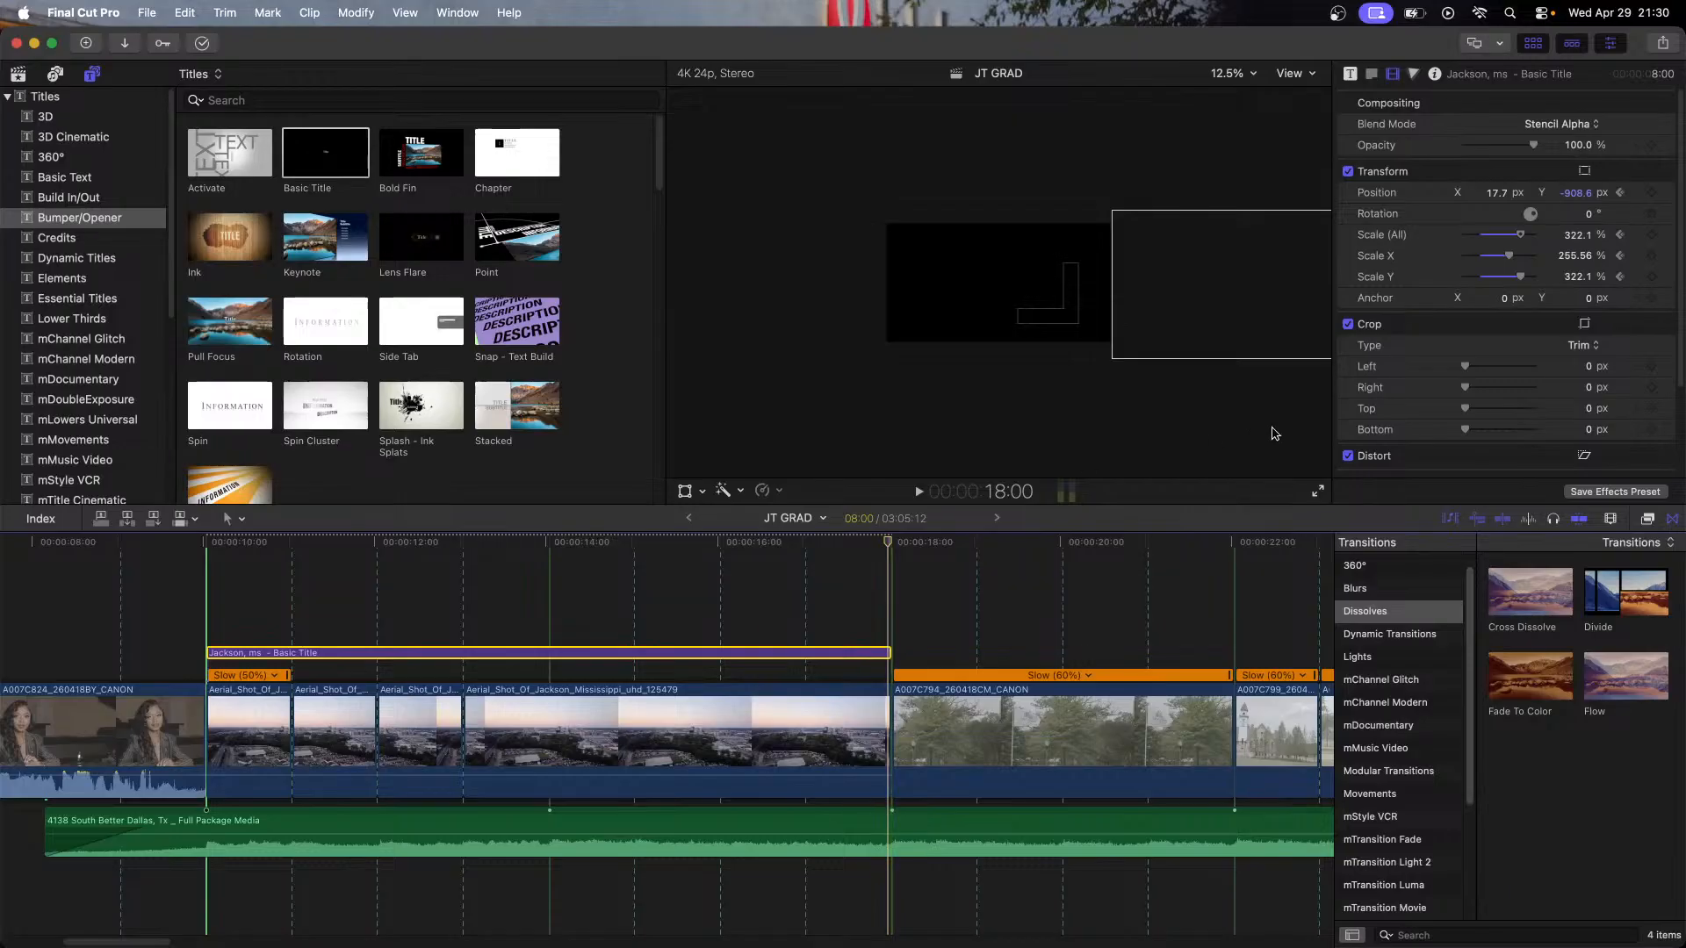
{"action": "left_click_drag", "start_coordinate": [1273, 286], "coordinate": [514, 284]}
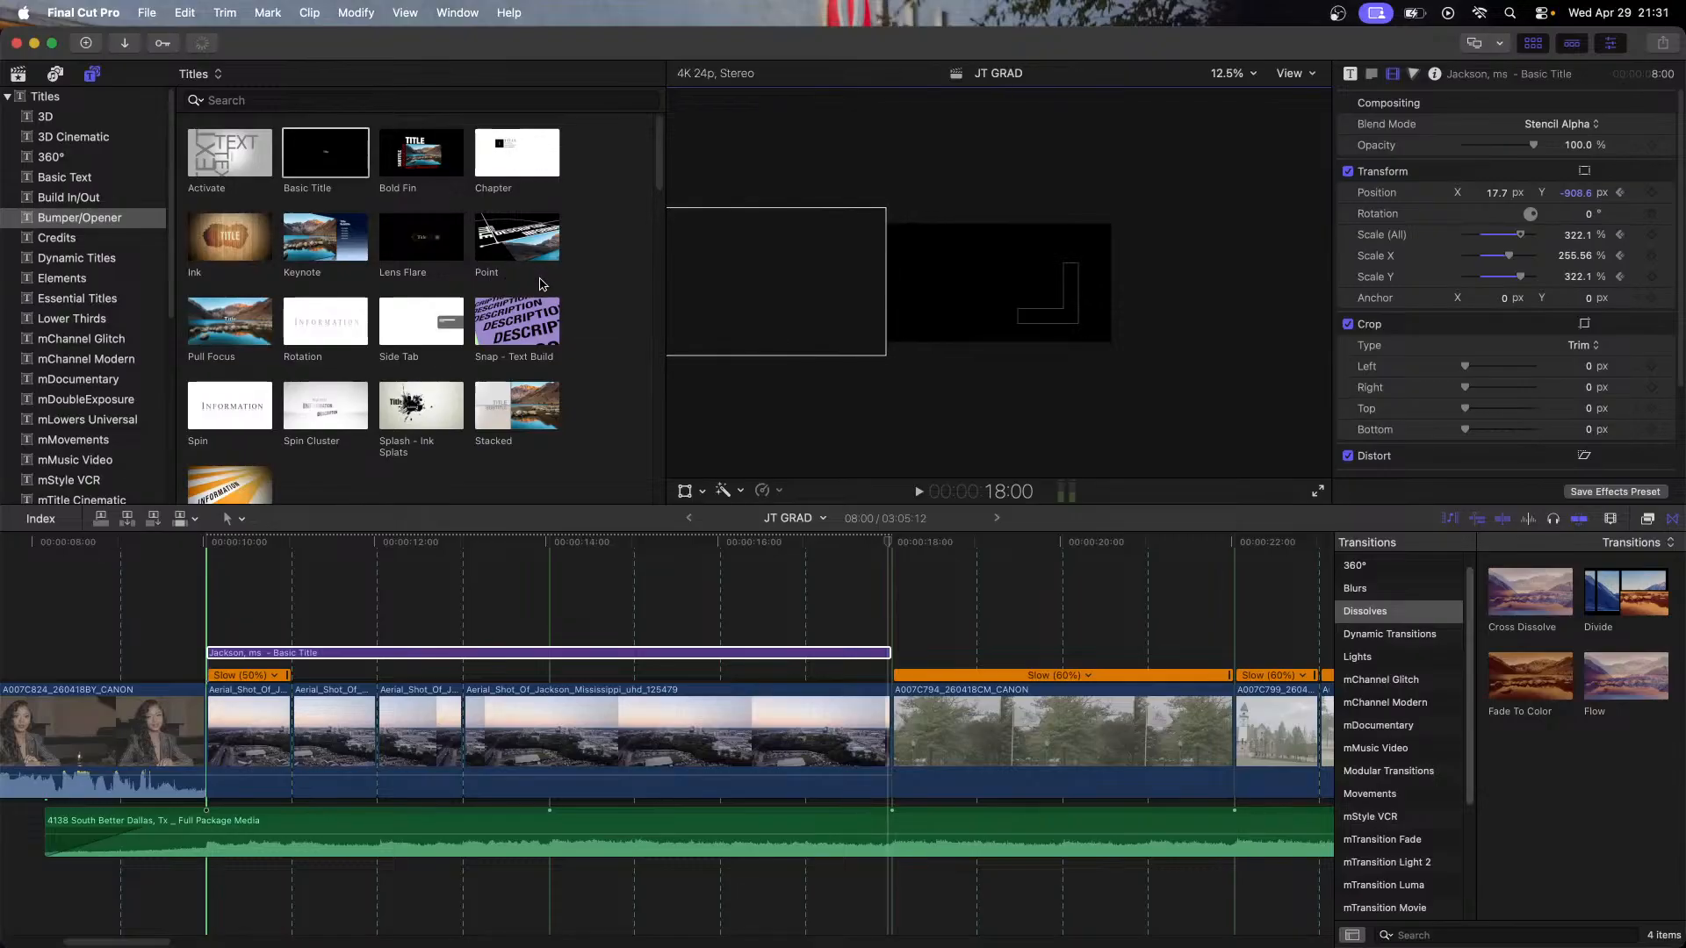
{"action": "left_click_drag", "start_coordinate": [383, 546], "coordinate": [215, 562]}
{"action": "key", "text": "space"}
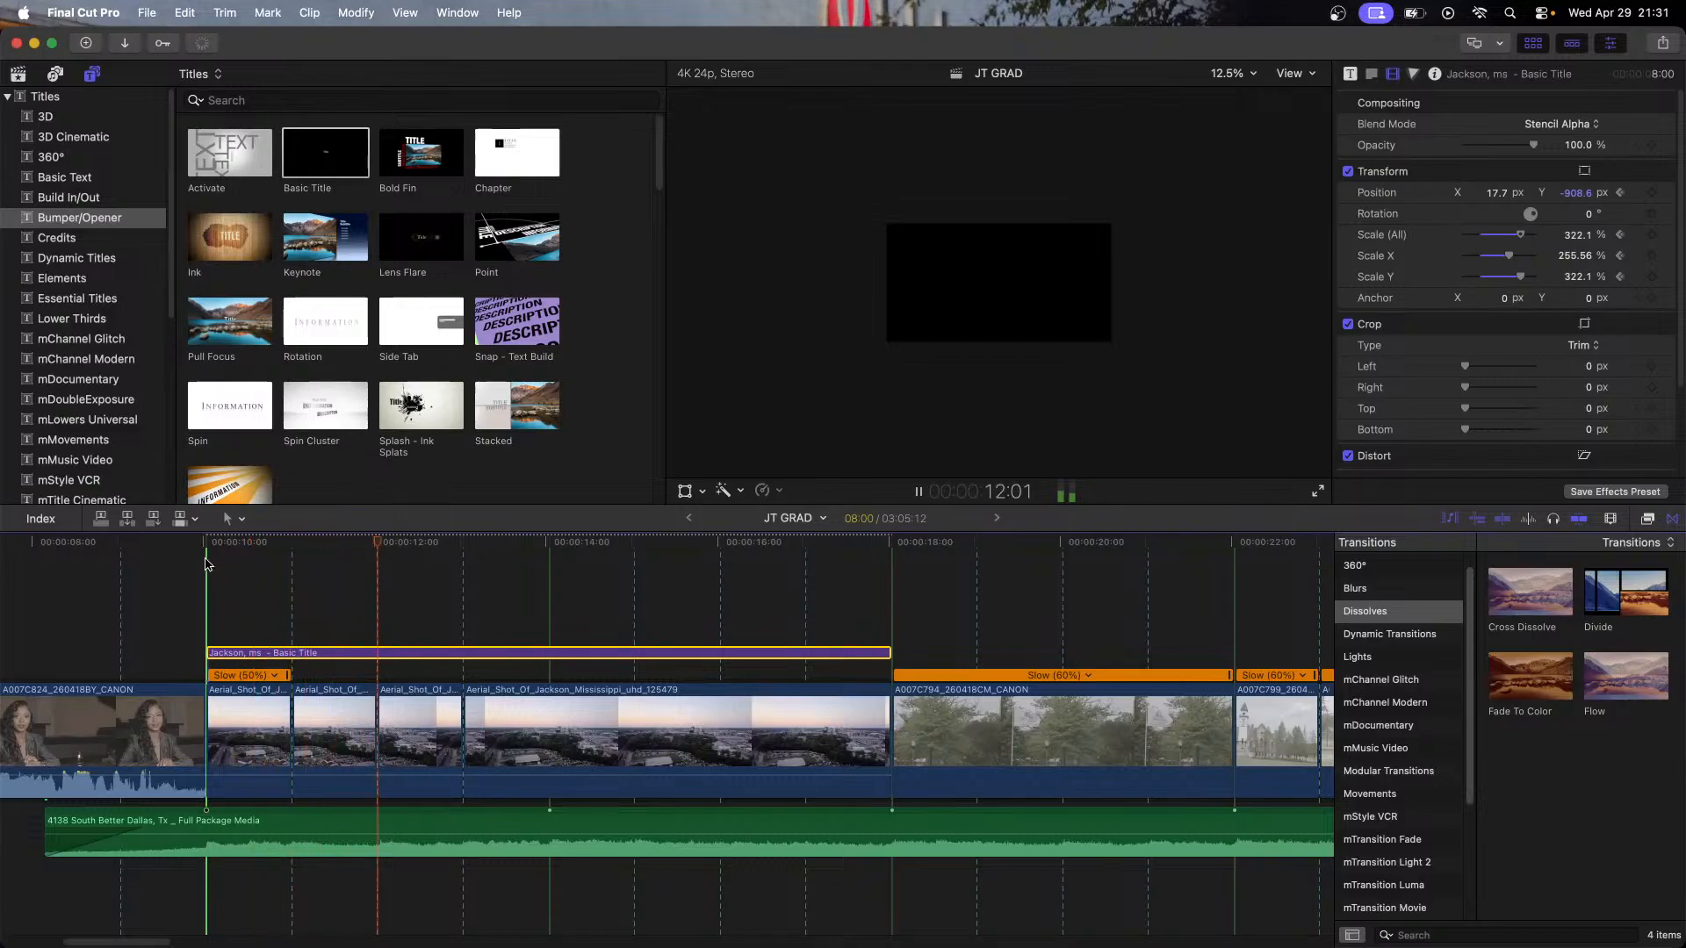
{"action": "key", "text": "space"}
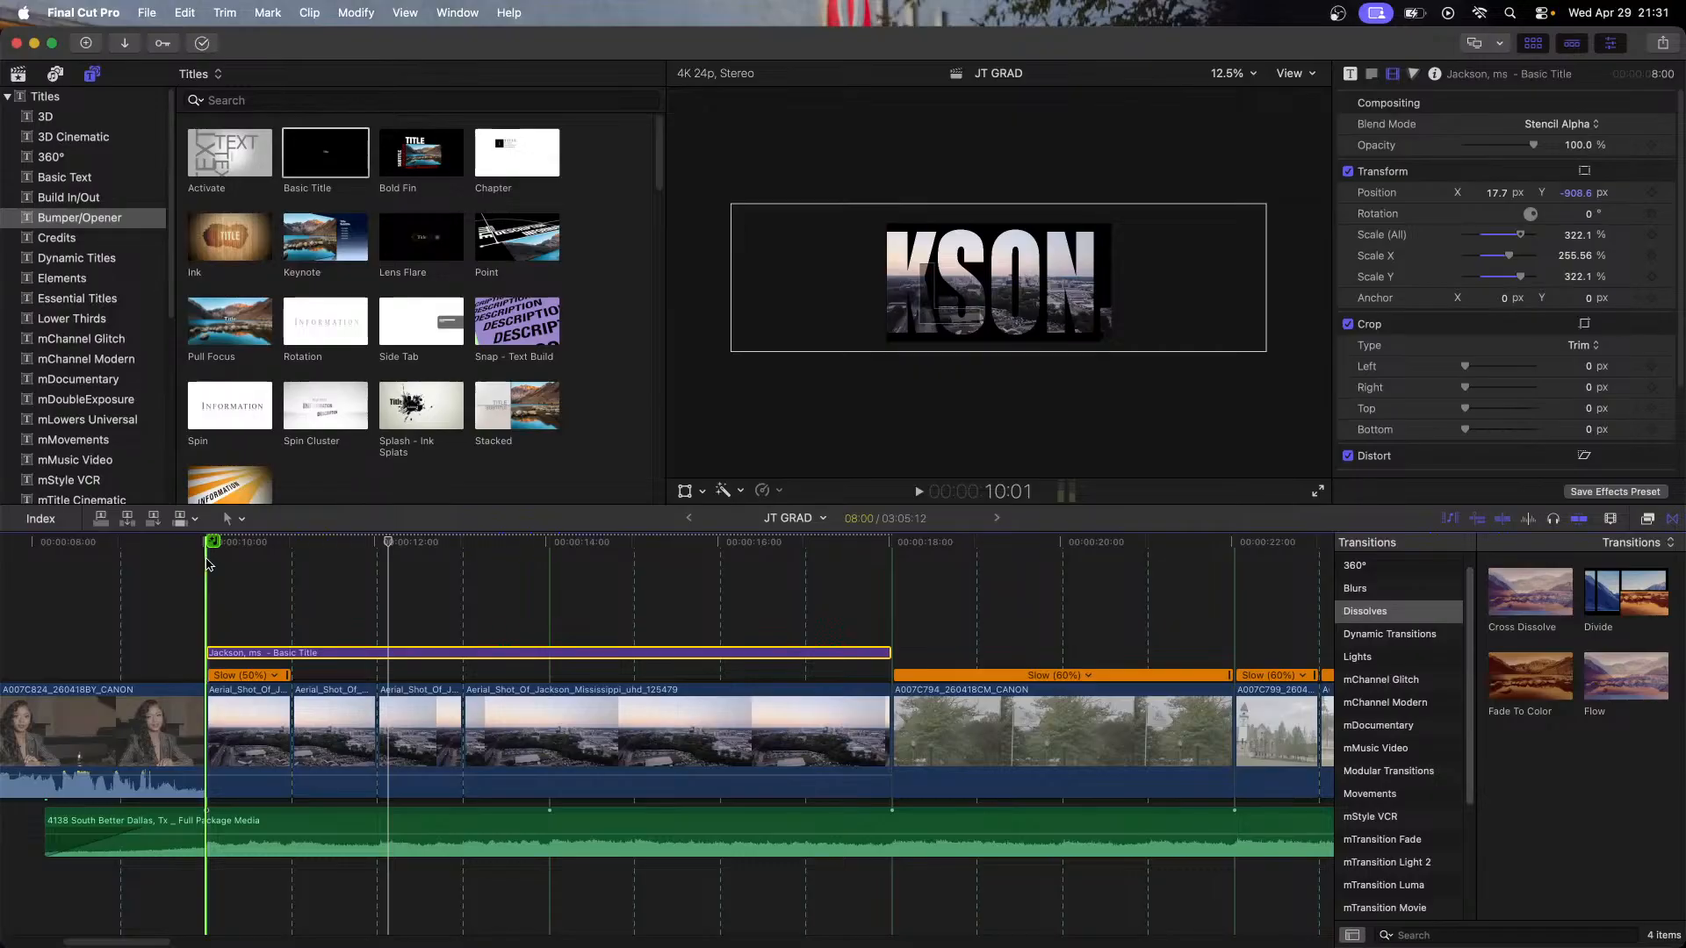
Step: Try placing the Jackson, ms title beyond the picture's right edge at its start and beyond the left edge at its last frame
{"action": "left_click_drag", "start_coordinate": [981, 283], "coordinate": [1349, 288]}
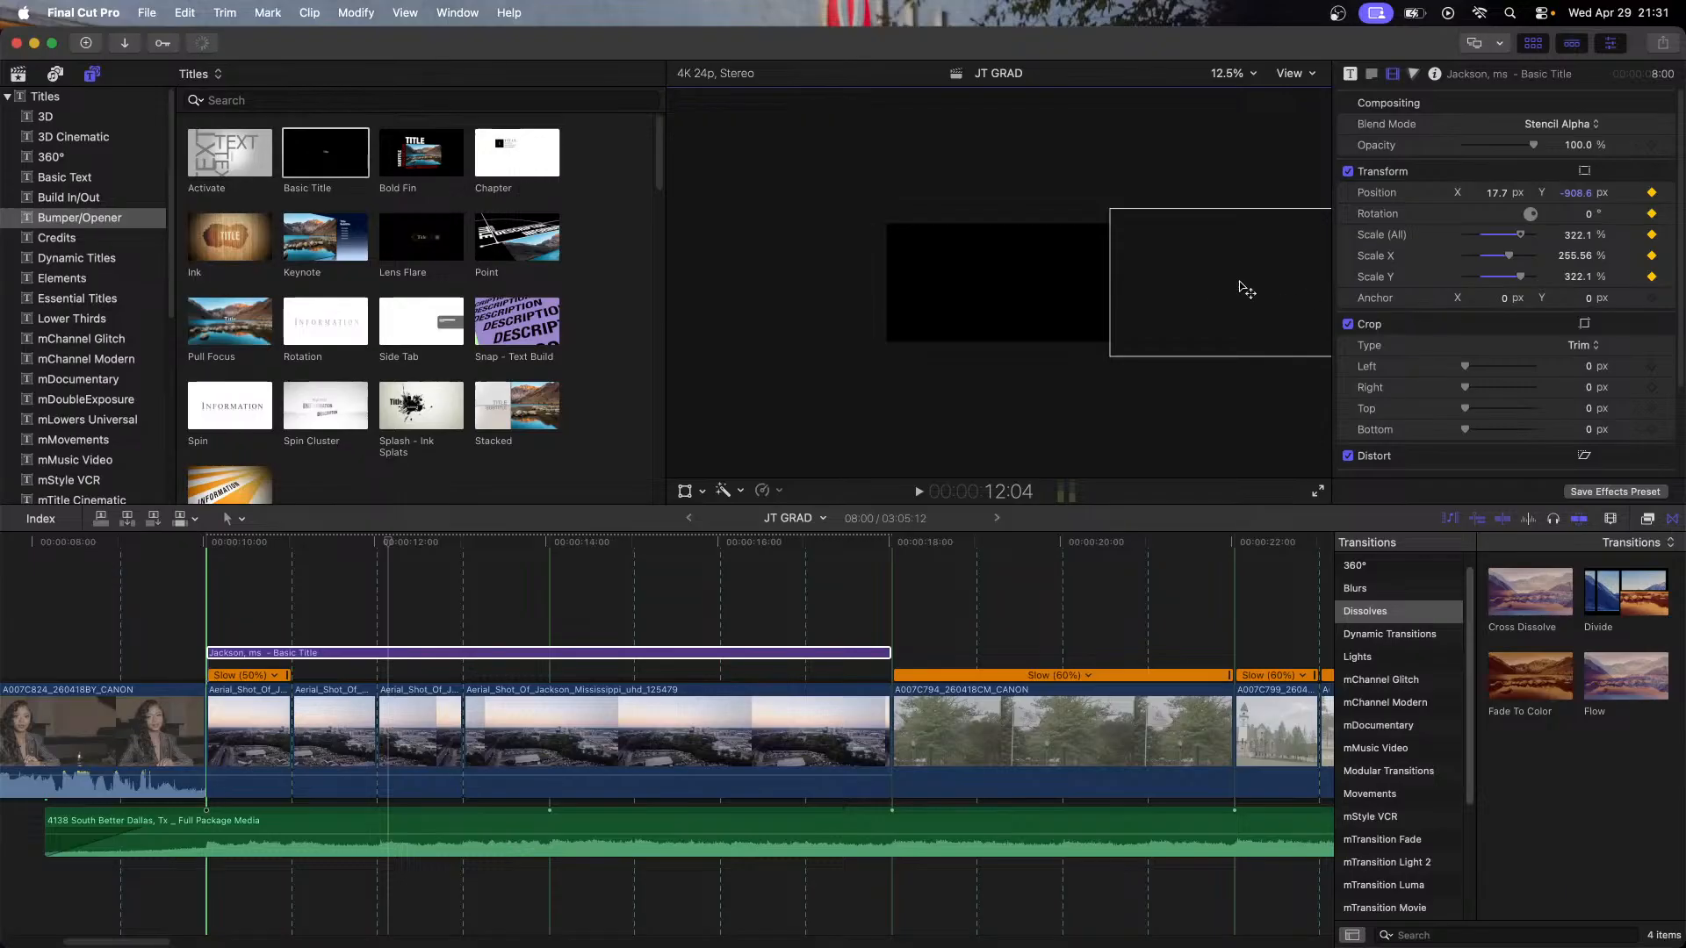
{"action": "left_click_drag", "start_coordinate": [882, 545], "coordinate": [890, 549]}
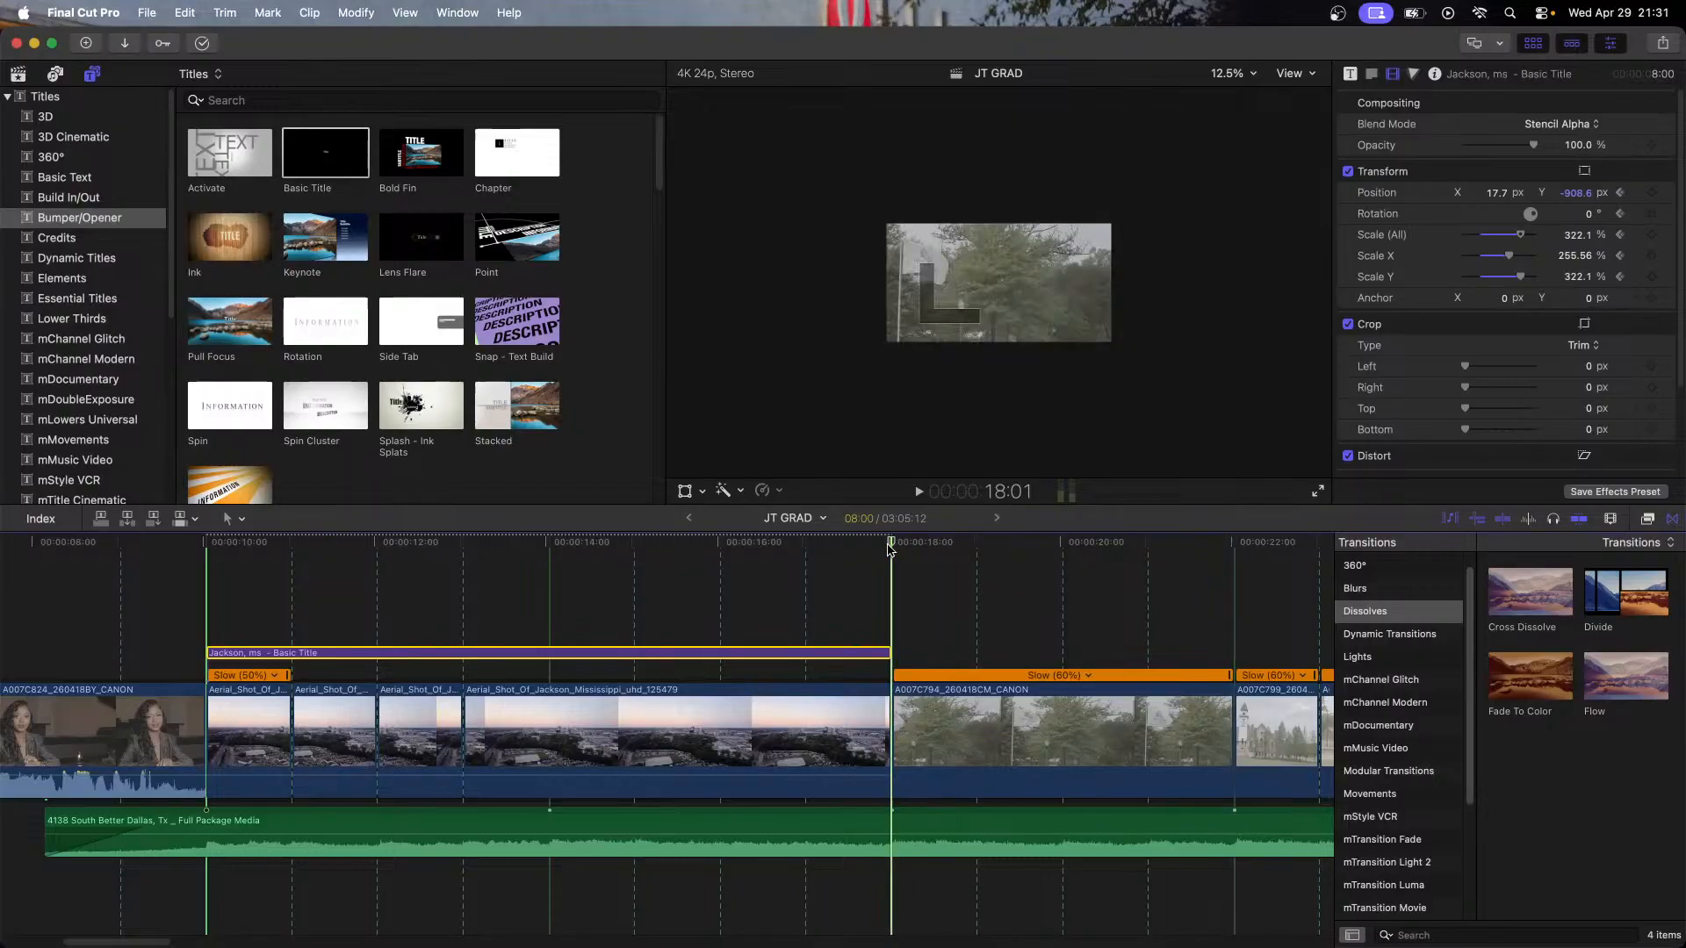
{"action": "key", "text": "Left"}
{"action": "left_click_drag", "start_coordinate": [1275, 277], "coordinate": [514, 281]}
Step: Play the title section from just before the first aerial clip to check the movement
{"action": "left_click", "coordinate": [238, 547]}
{"action": "left_click", "coordinate": [215, 547]}
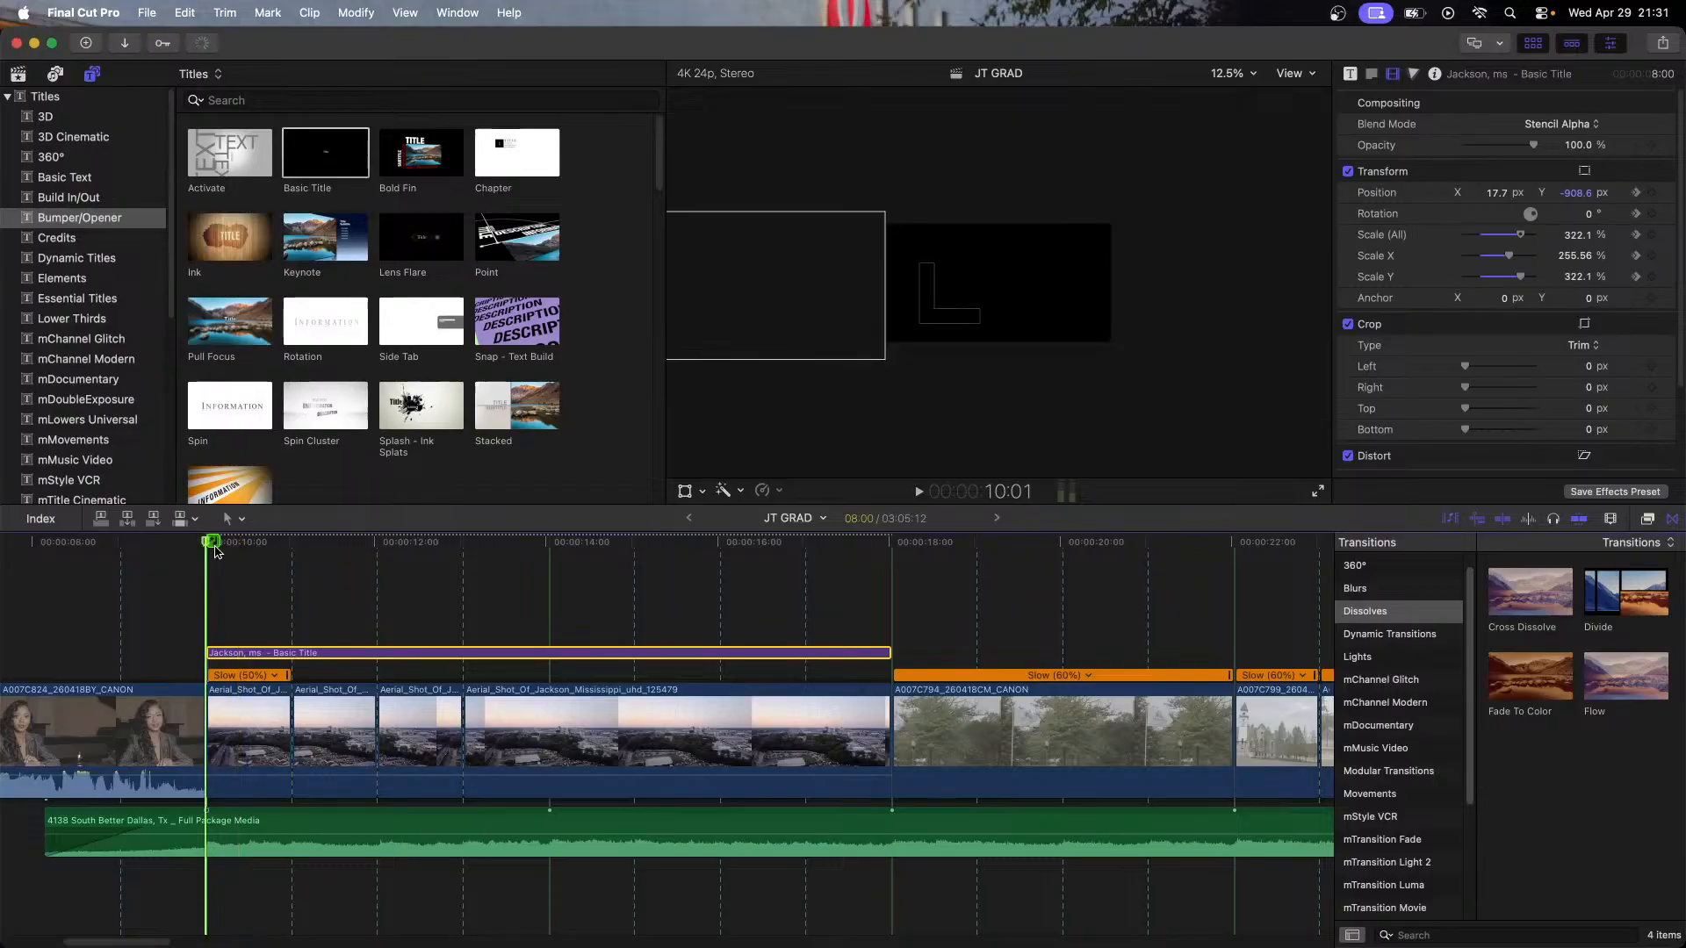
{"action": "left_click", "coordinate": [203, 549]}
{"action": "key", "text": "space"}
{"action": "left_click", "coordinate": [190, 550]}
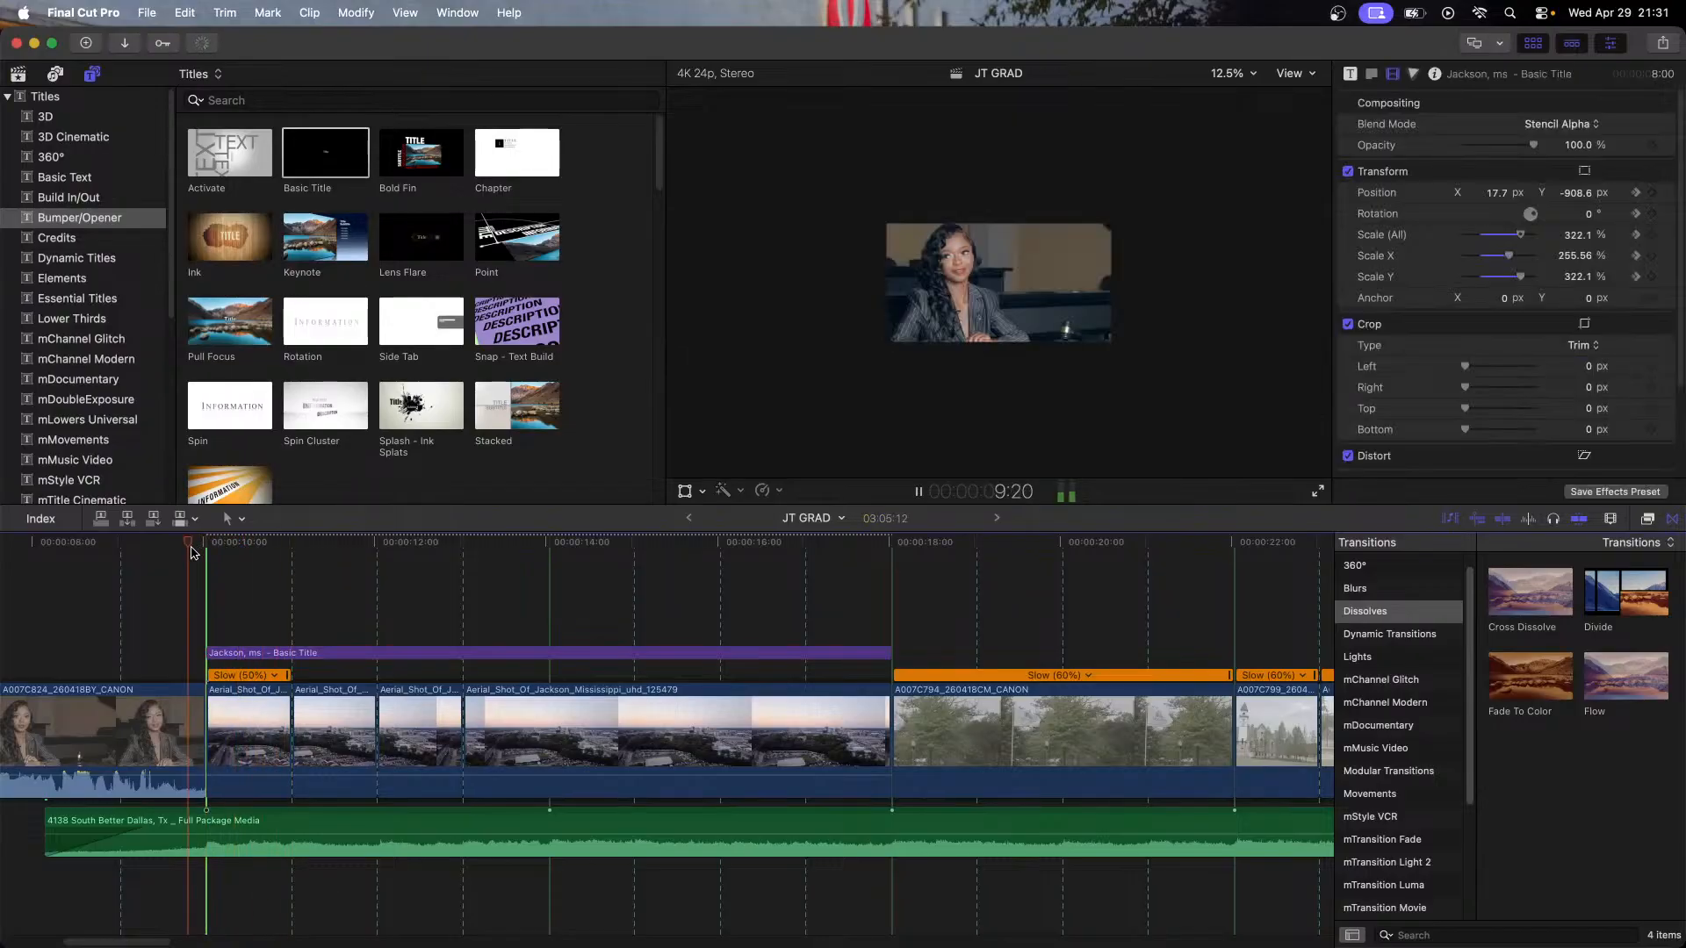
{"action": "key", "text": "space"}
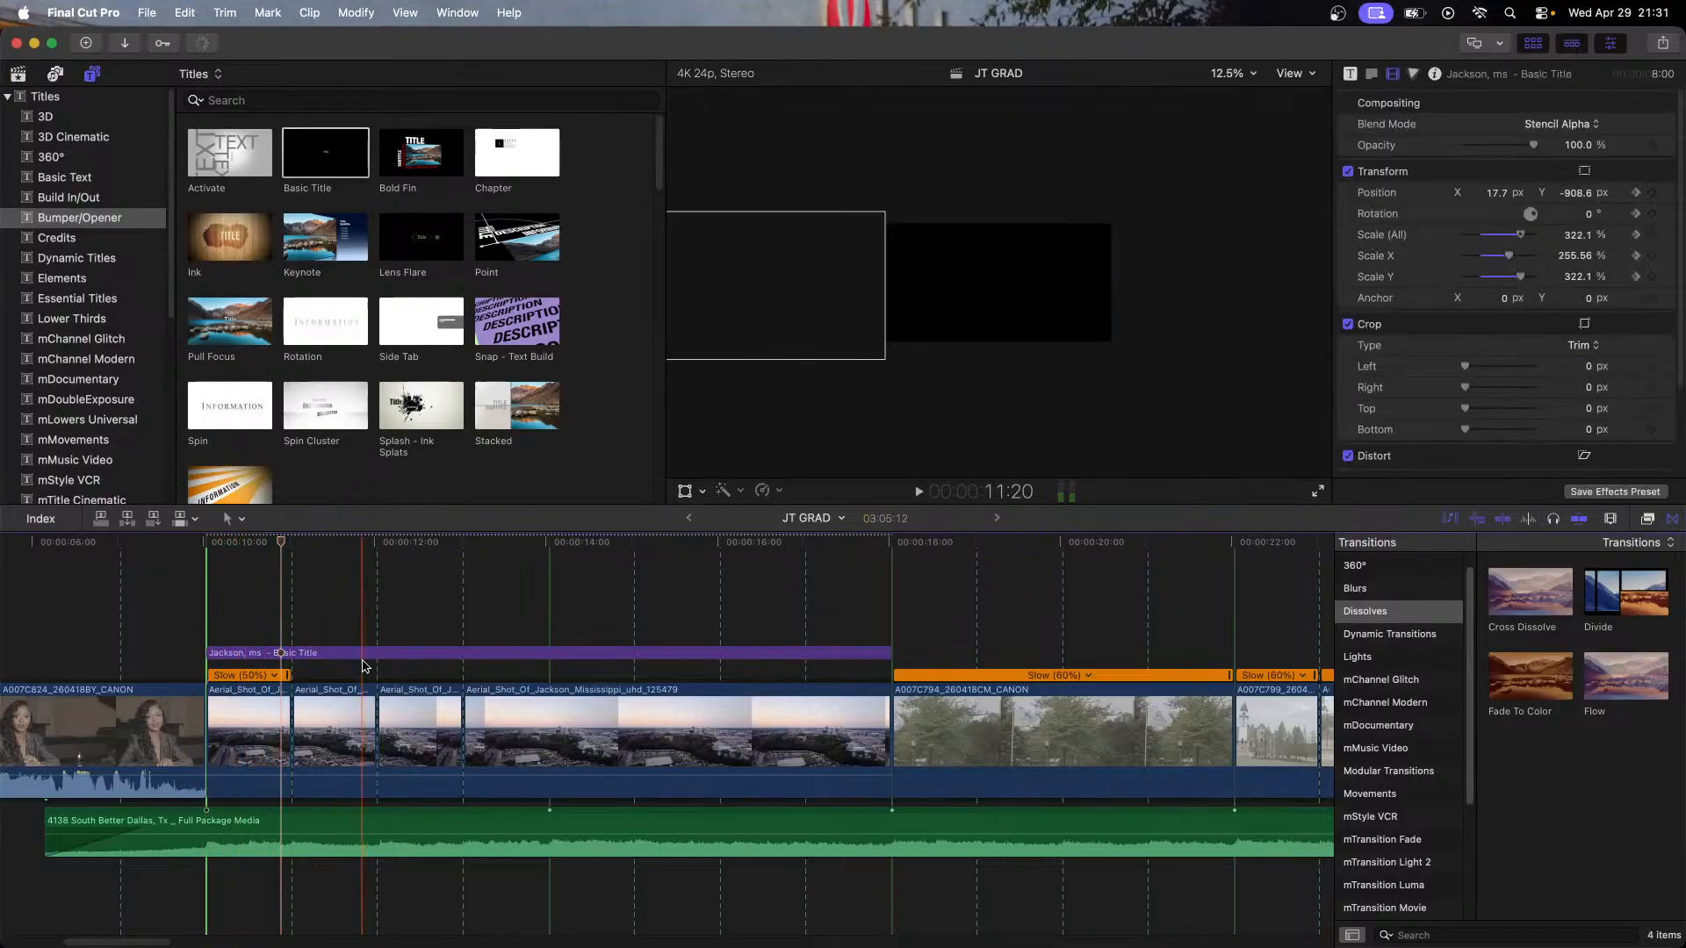
Step: Select the Jackson, ms title, return to its start and show its Transform controls in the viewer
{"action": "left_click", "coordinate": [364, 665]}
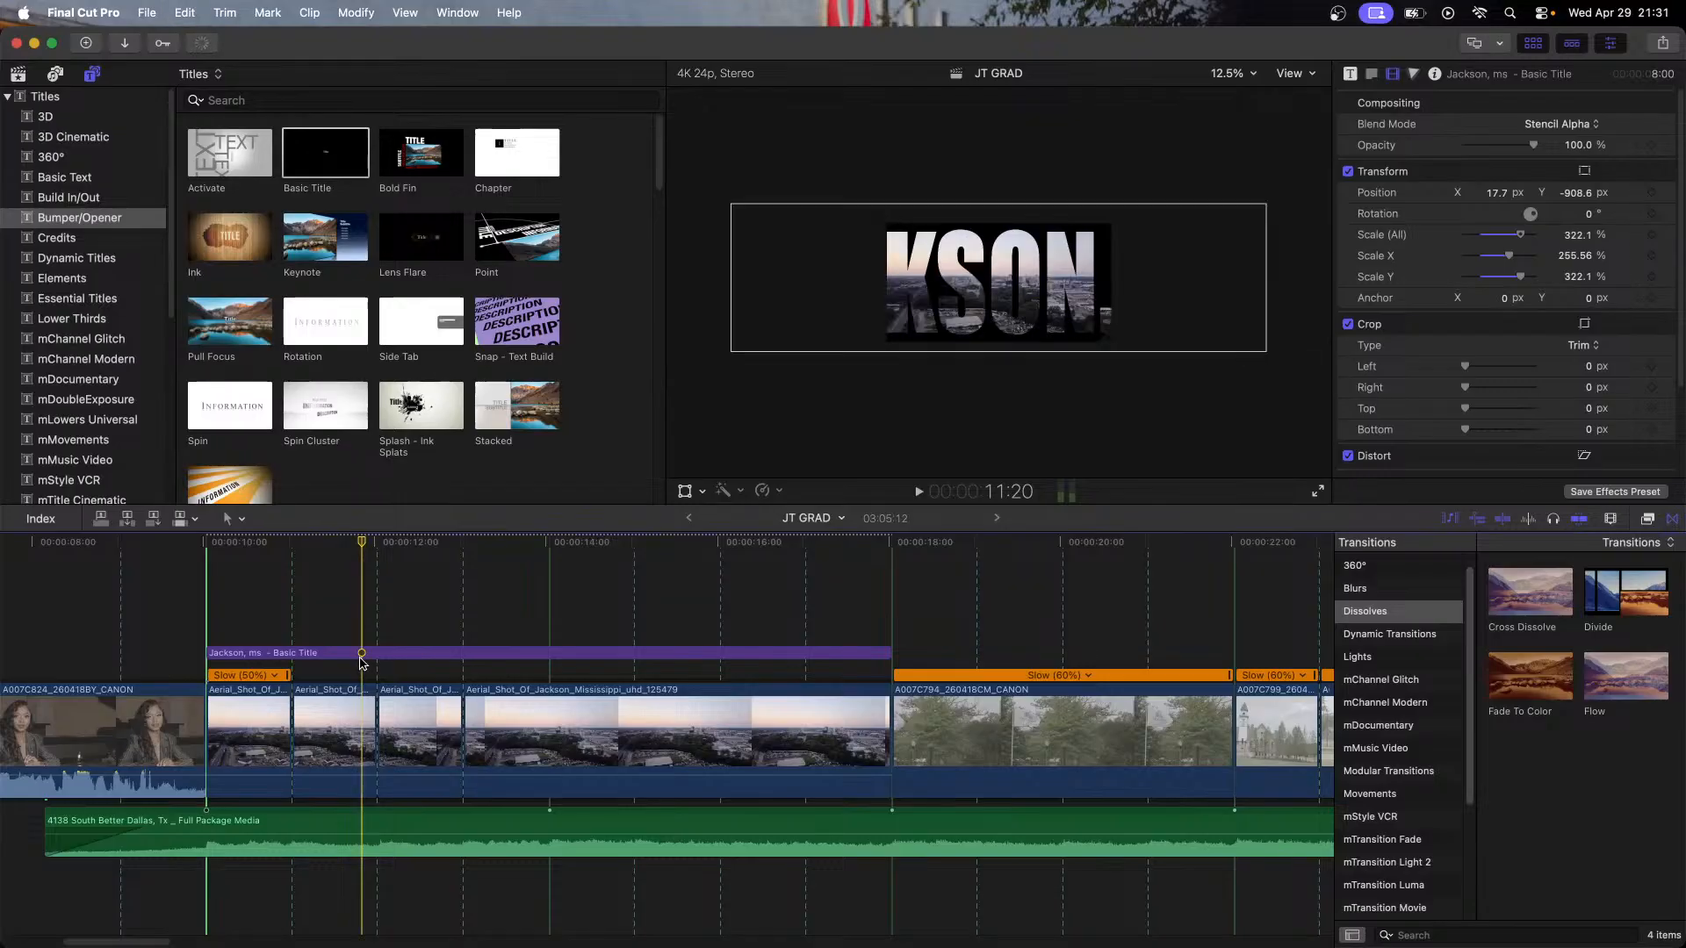
{"action": "left_click_drag", "start_coordinate": [295, 547], "coordinate": [205, 553]}
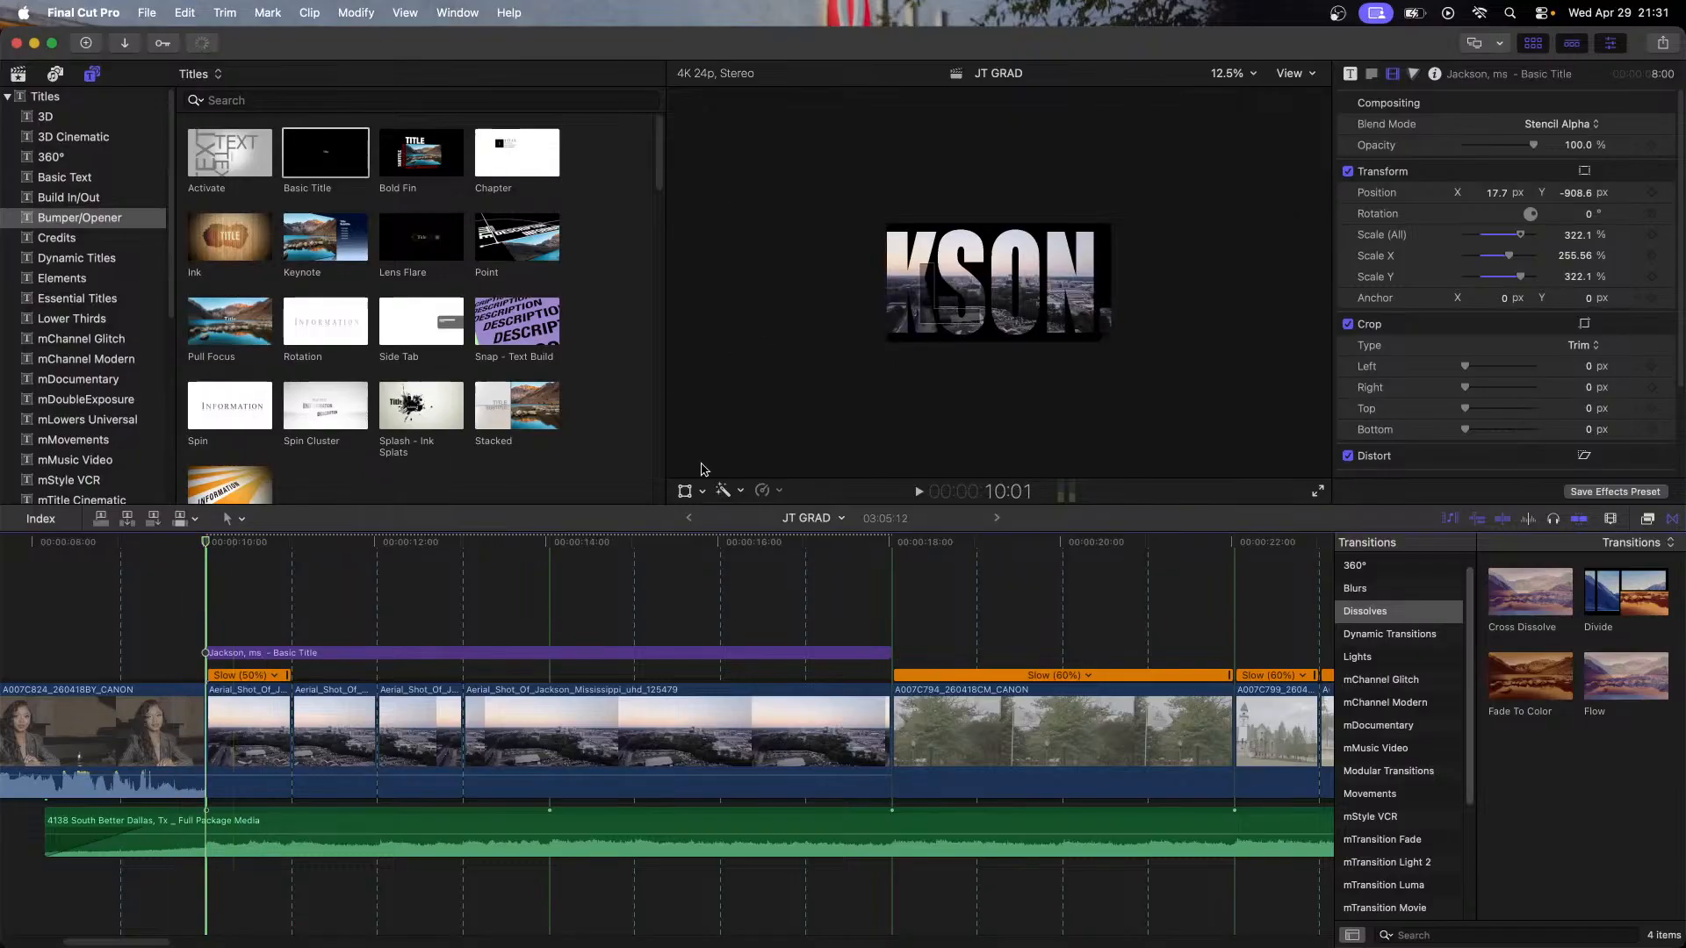
{"action": "left_click", "coordinate": [684, 492]}
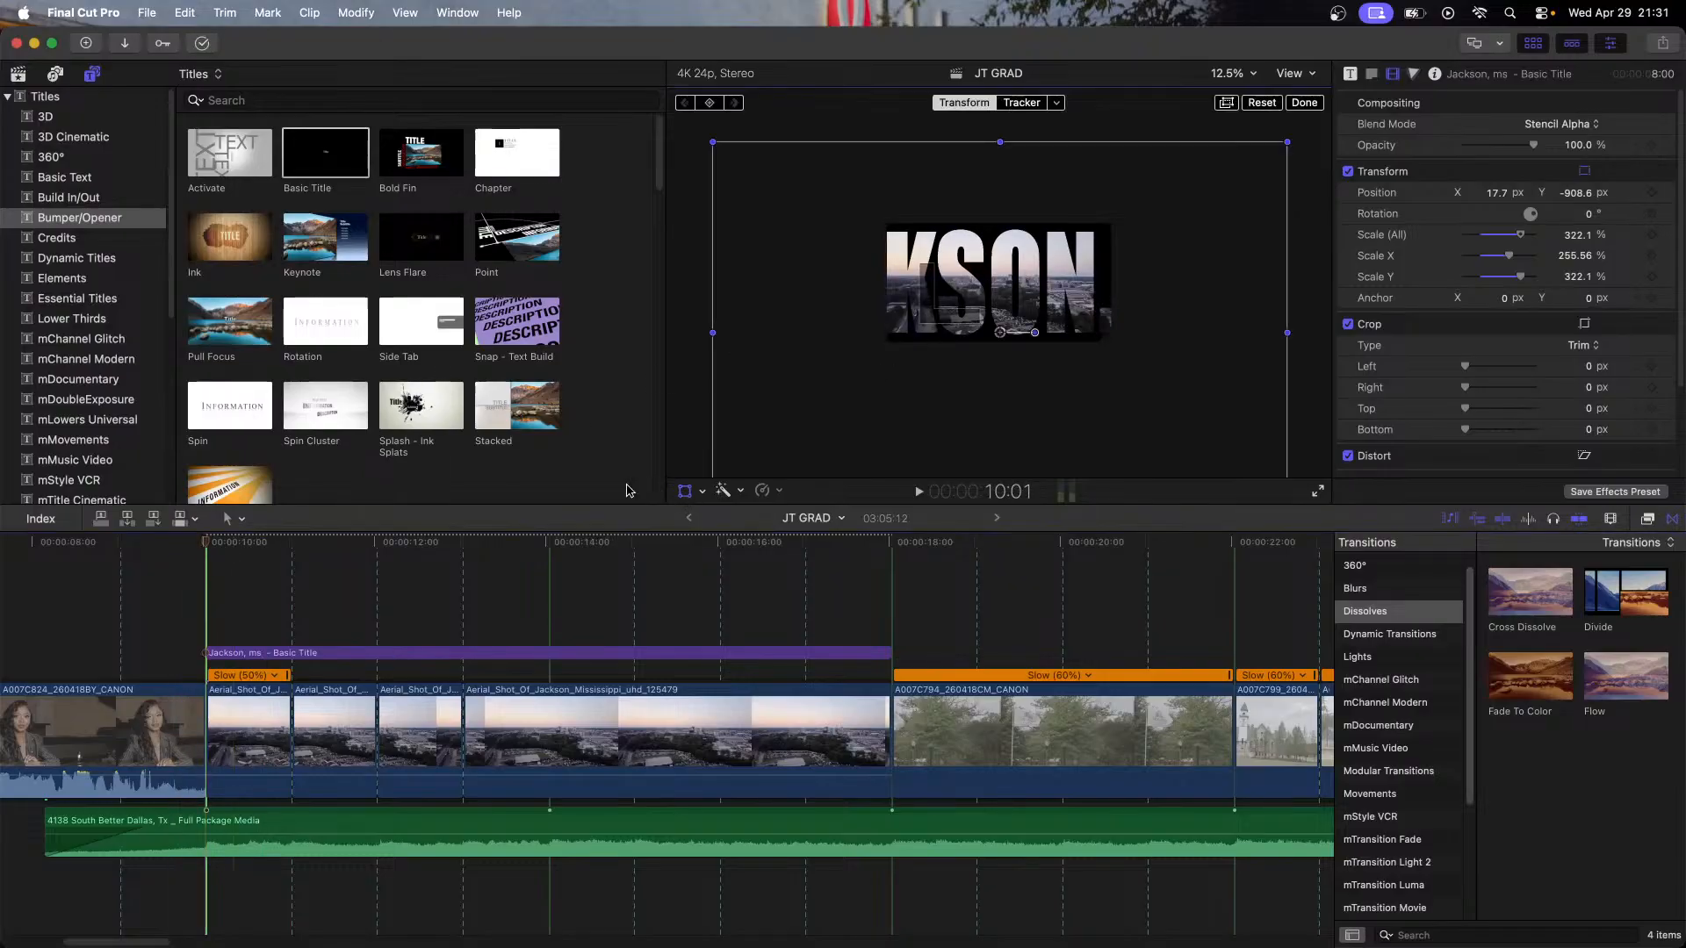
{"action": "left_click", "coordinate": [1651, 193]}
{"action": "left_click", "coordinate": [1652, 214]}
{"action": "left_click", "coordinate": [1651, 235]}
{"action": "key", "text": "super+z"}
{"action": "key", "text": "super+z"}
{"action": "key", "text": "super+z"}
Step: Transform the Jackson, ms title sideways beyond the picture's right edge at its start, to about X 7206 px, Y -1004.7 px
{"action": "left_click_drag", "start_coordinate": [1012, 336], "coordinate": [1400, 343]}
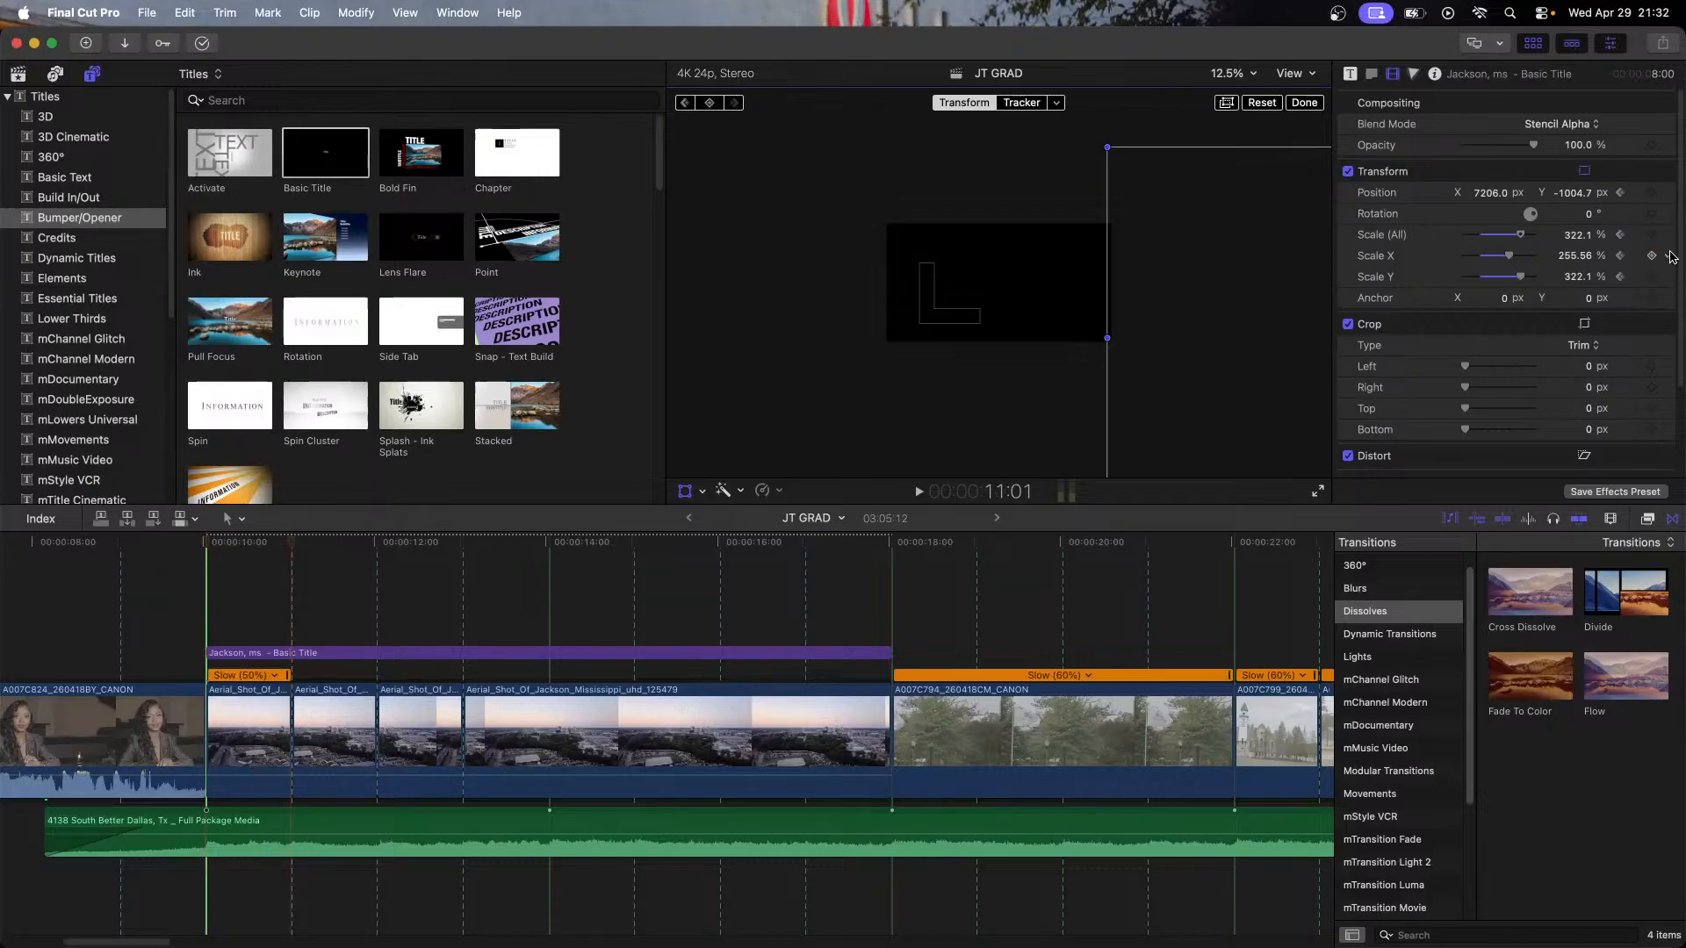
{"action": "key", "text": "Left"}
{"action": "key", "text": "Left"}
{"action": "key", "text": "Left"}
Step: At the title's last frame, set its X position to about -6987 px and finish the transform
{"action": "key", "text": "Down"}
{"action": "key", "text": "Down"}
{"action": "key", "text": "Down"}
{"action": "key", "text": "Down"}
{"action": "key", "text": "Down"}
{"action": "key", "text": "Up"}
{"action": "key", "text": "Up"}
{"action": "key", "text": "Up"}
{"action": "key", "text": "Up"}
{"action": "key", "text": "Up"}
{"action": "key", "text": "Up"}
{"action": "key", "text": "Up"}
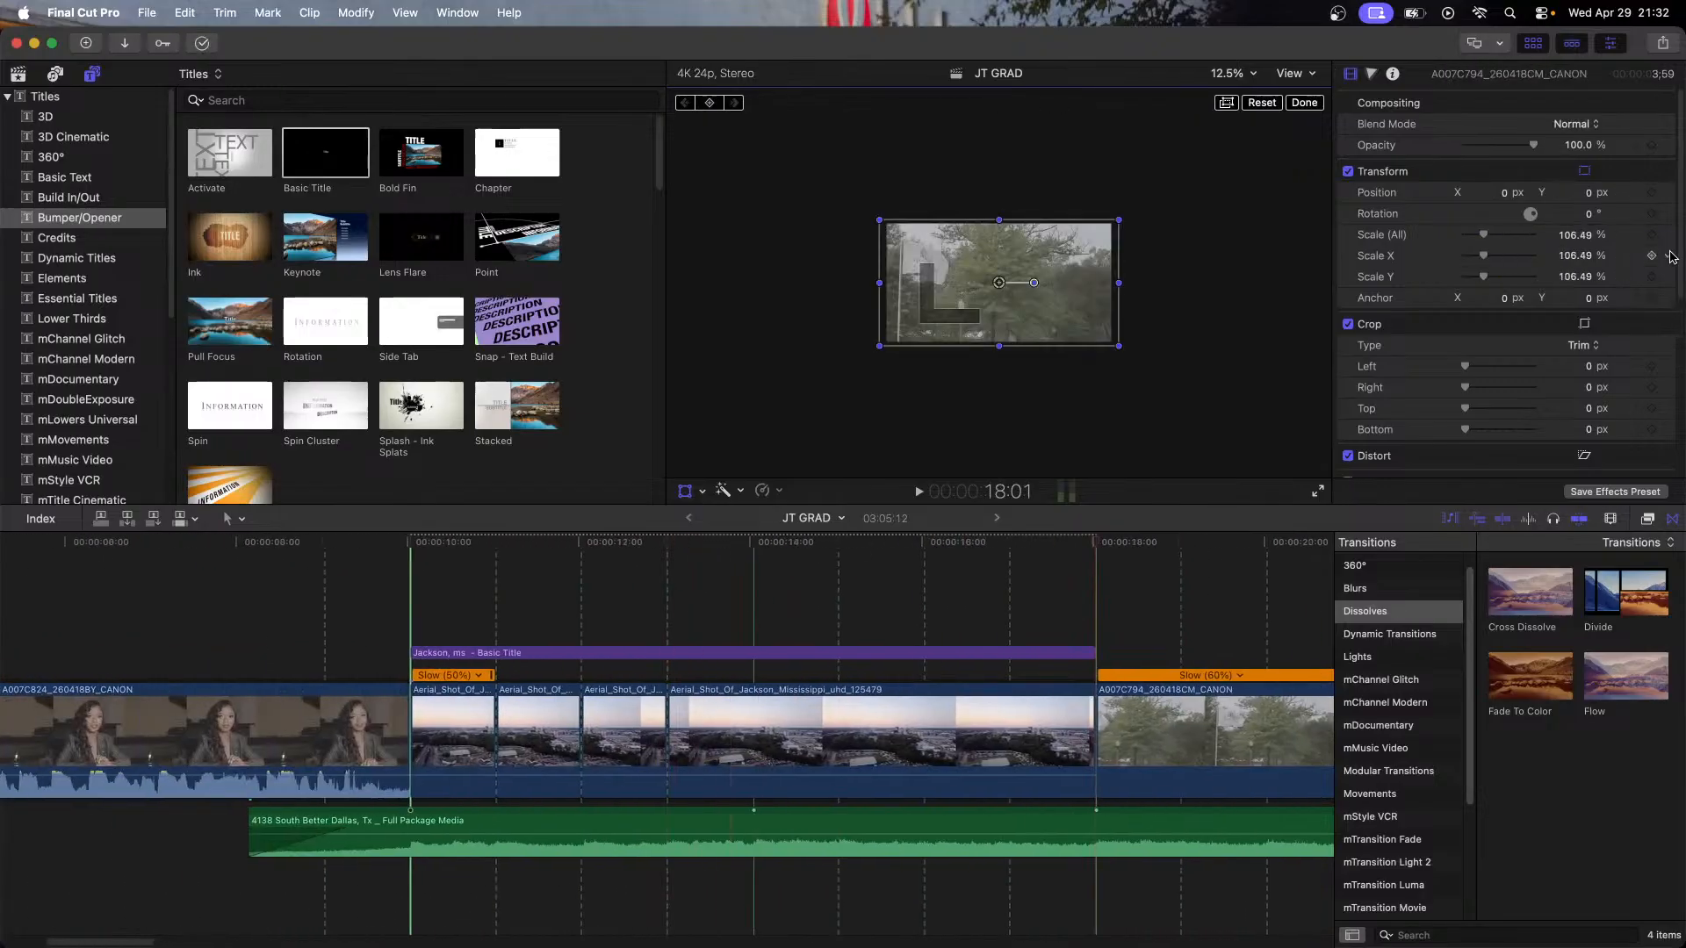
{"action": "key", "text": "Left"}
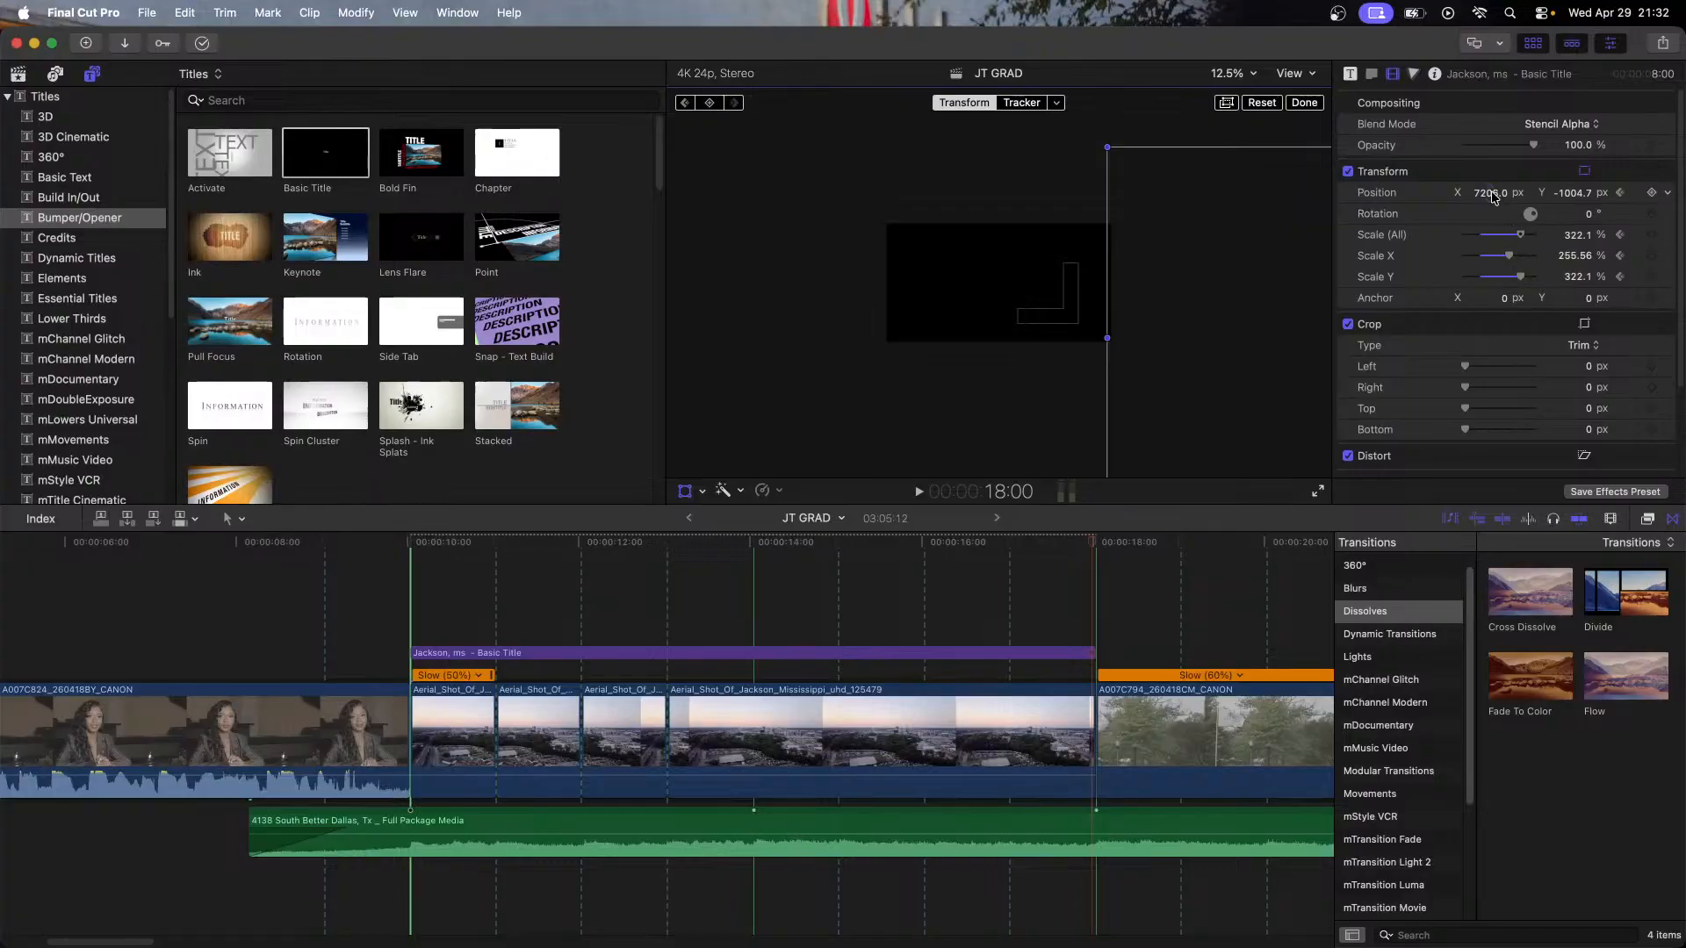
{"action": "left_click_drag", "start_coordinate": [1492, 195], "coordinate": [1490, 193]}
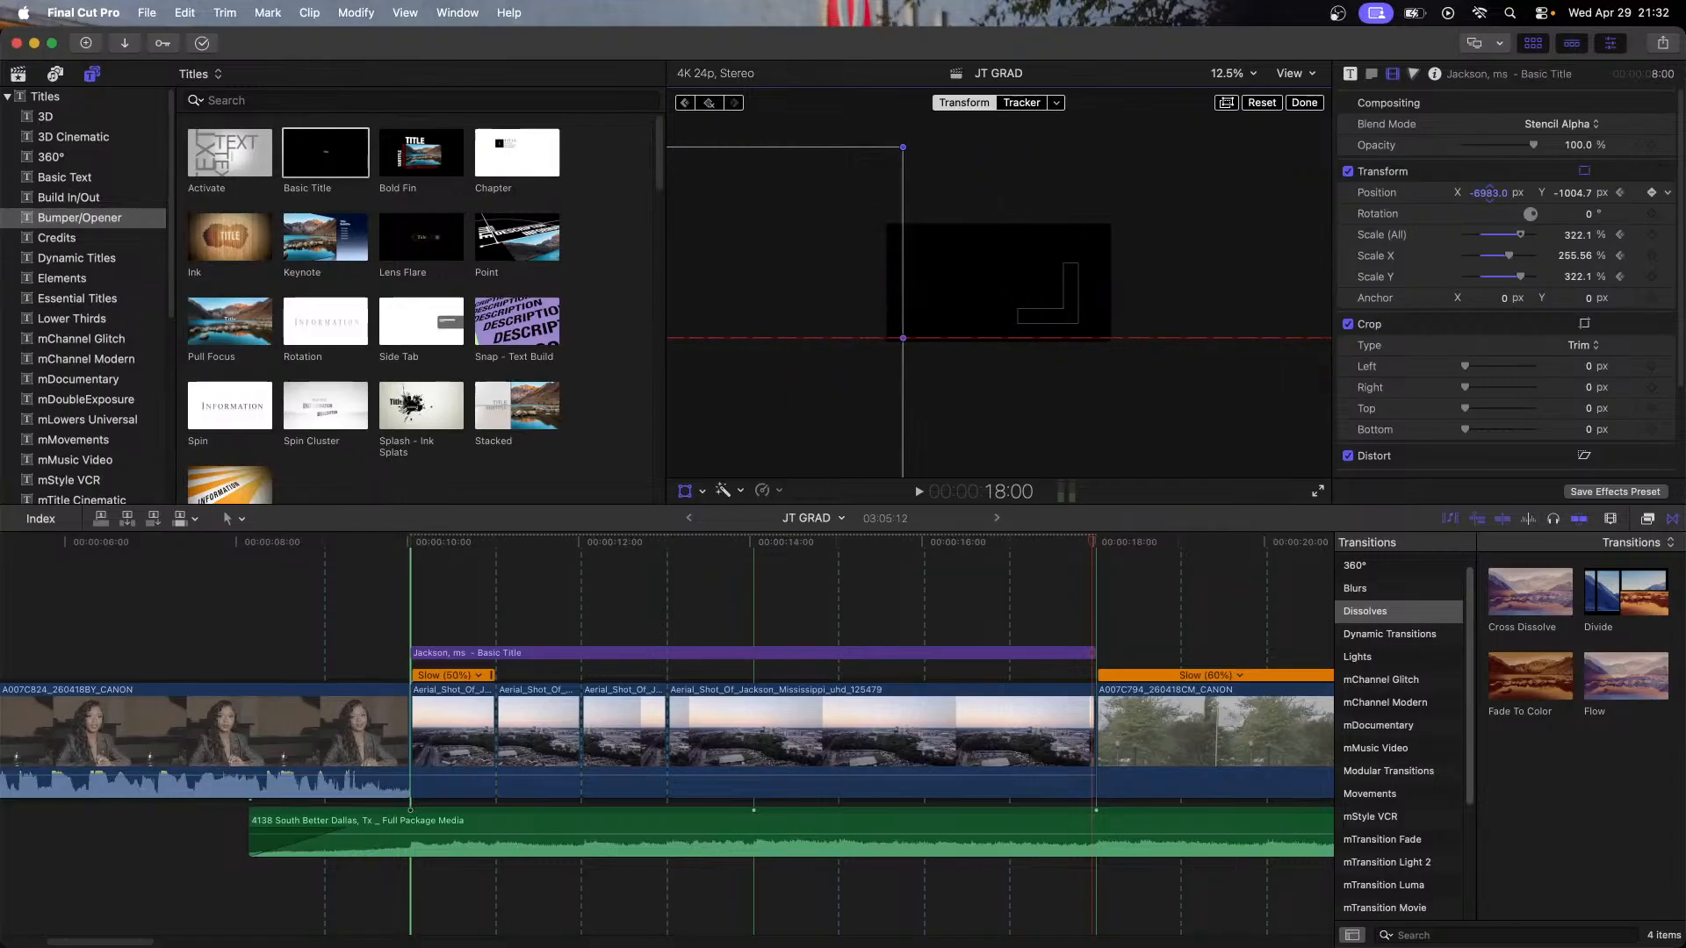
{"action": "left_click", "coordinate": [1304, 103]}
Step: Fit the picture in the viewer and play the title's movement from its start and again from about one second before it
{"action": "left_click", "coordinate": [1227, 74]}
{"action": "left_click", "coordinate": [1243, 95]}
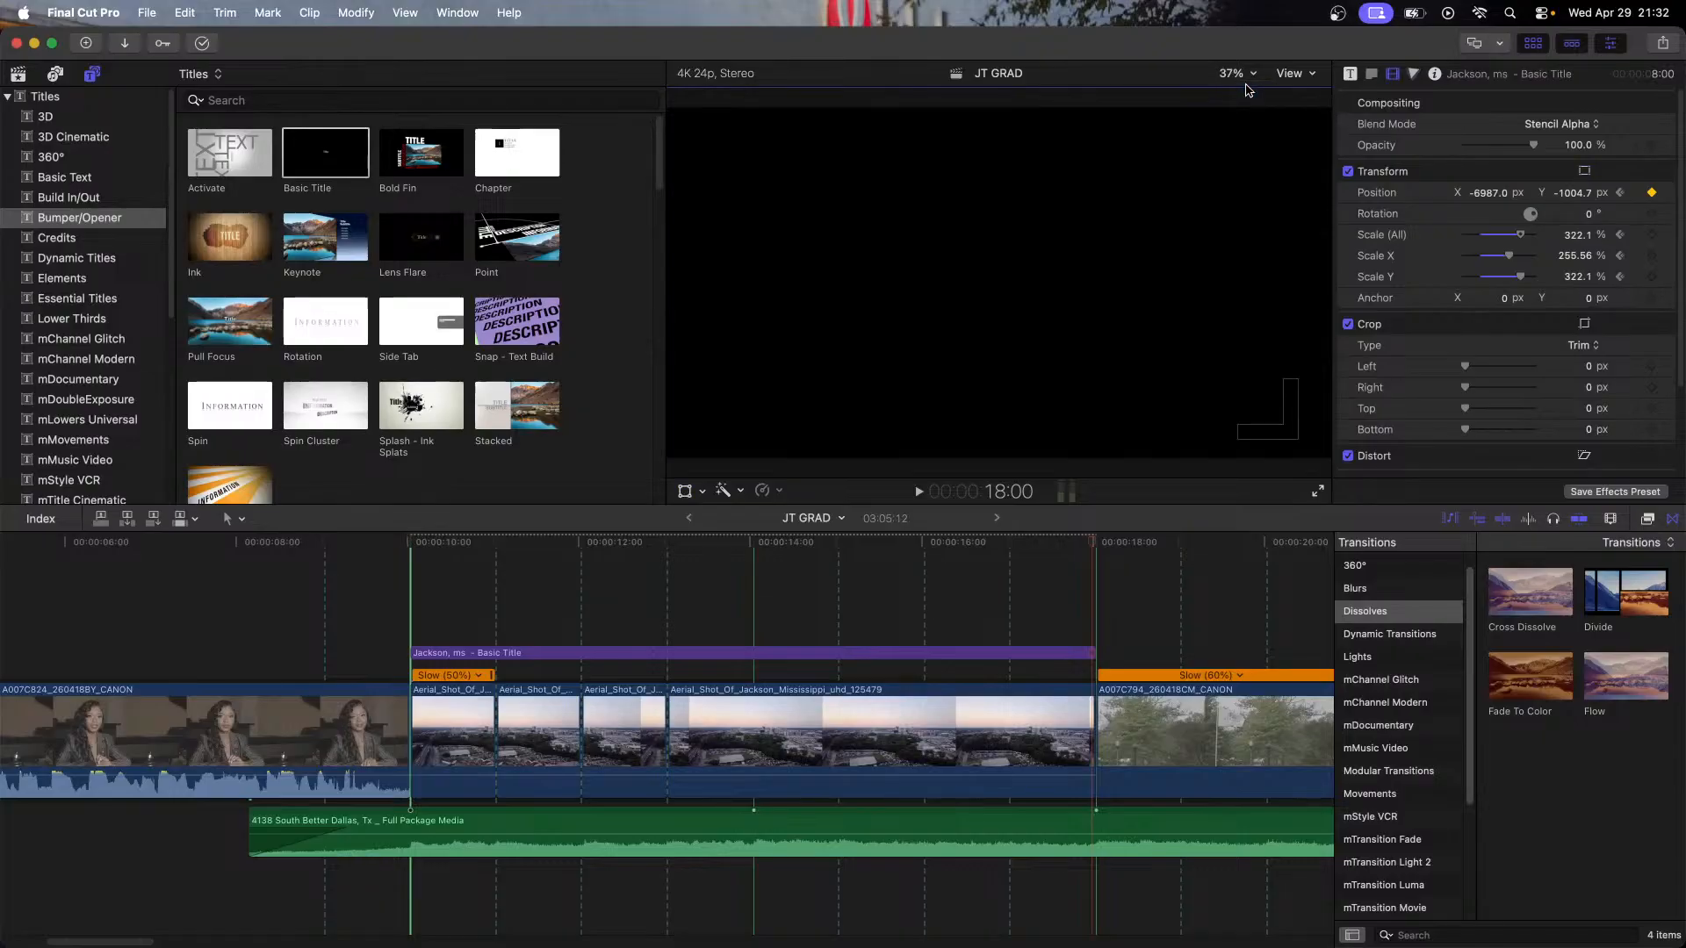
{"action": "left_click", "coordinate": [414, 543]}
{"action": "key", "text": "space"}
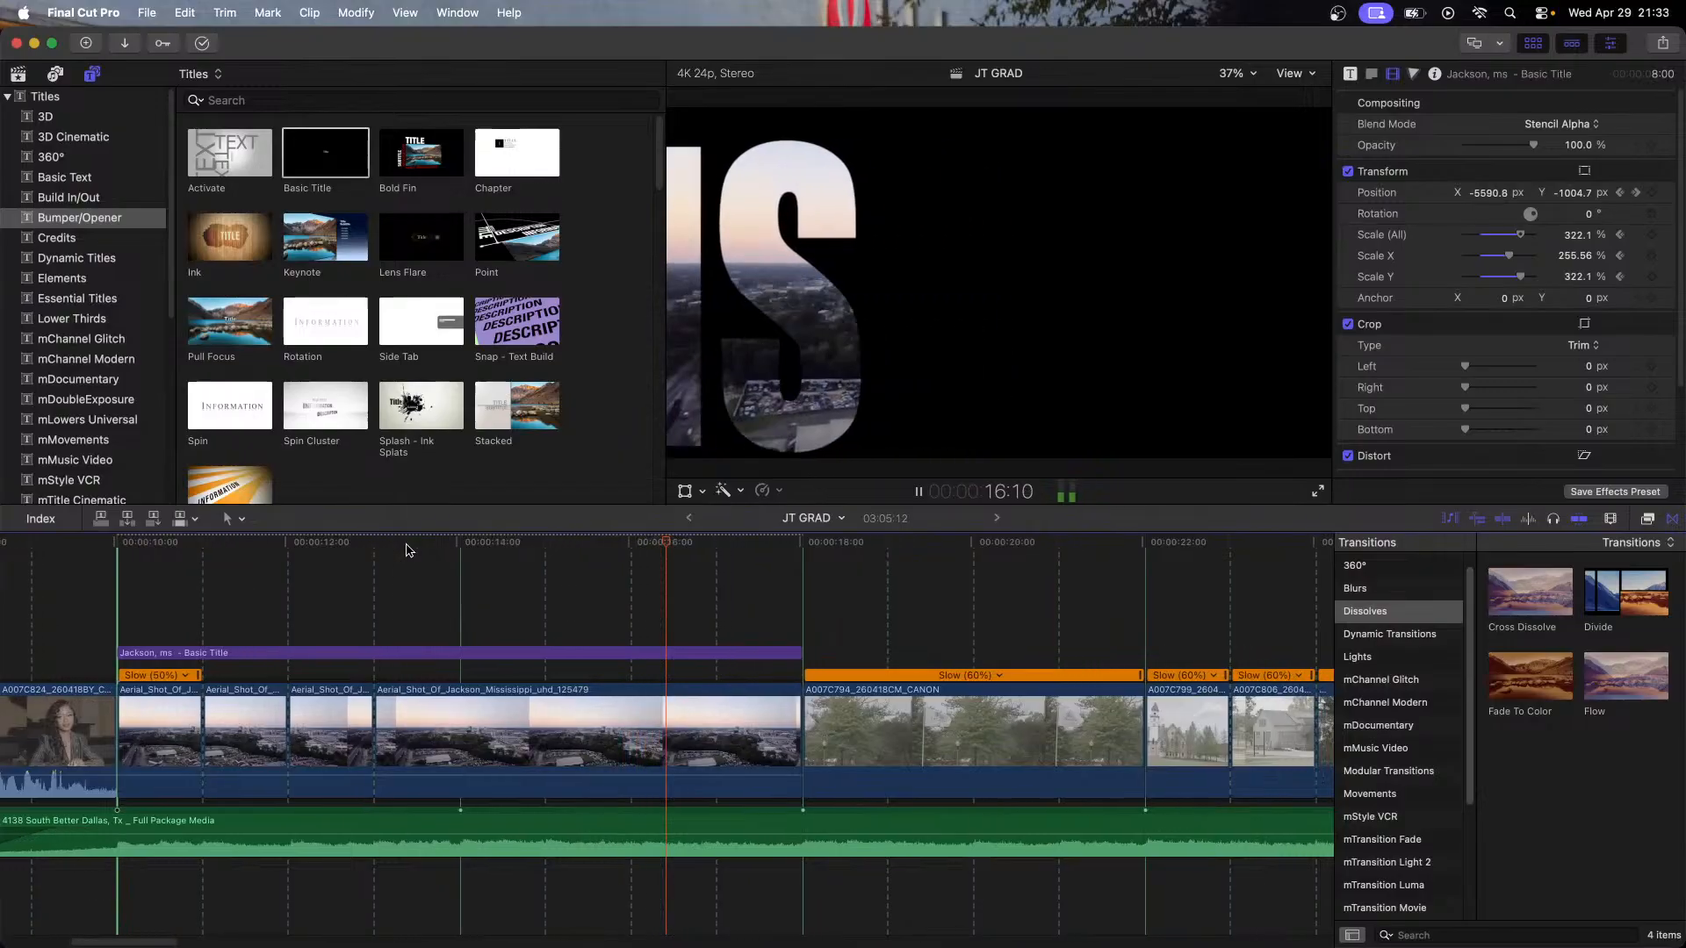
{"action": "key", "text": "space"}
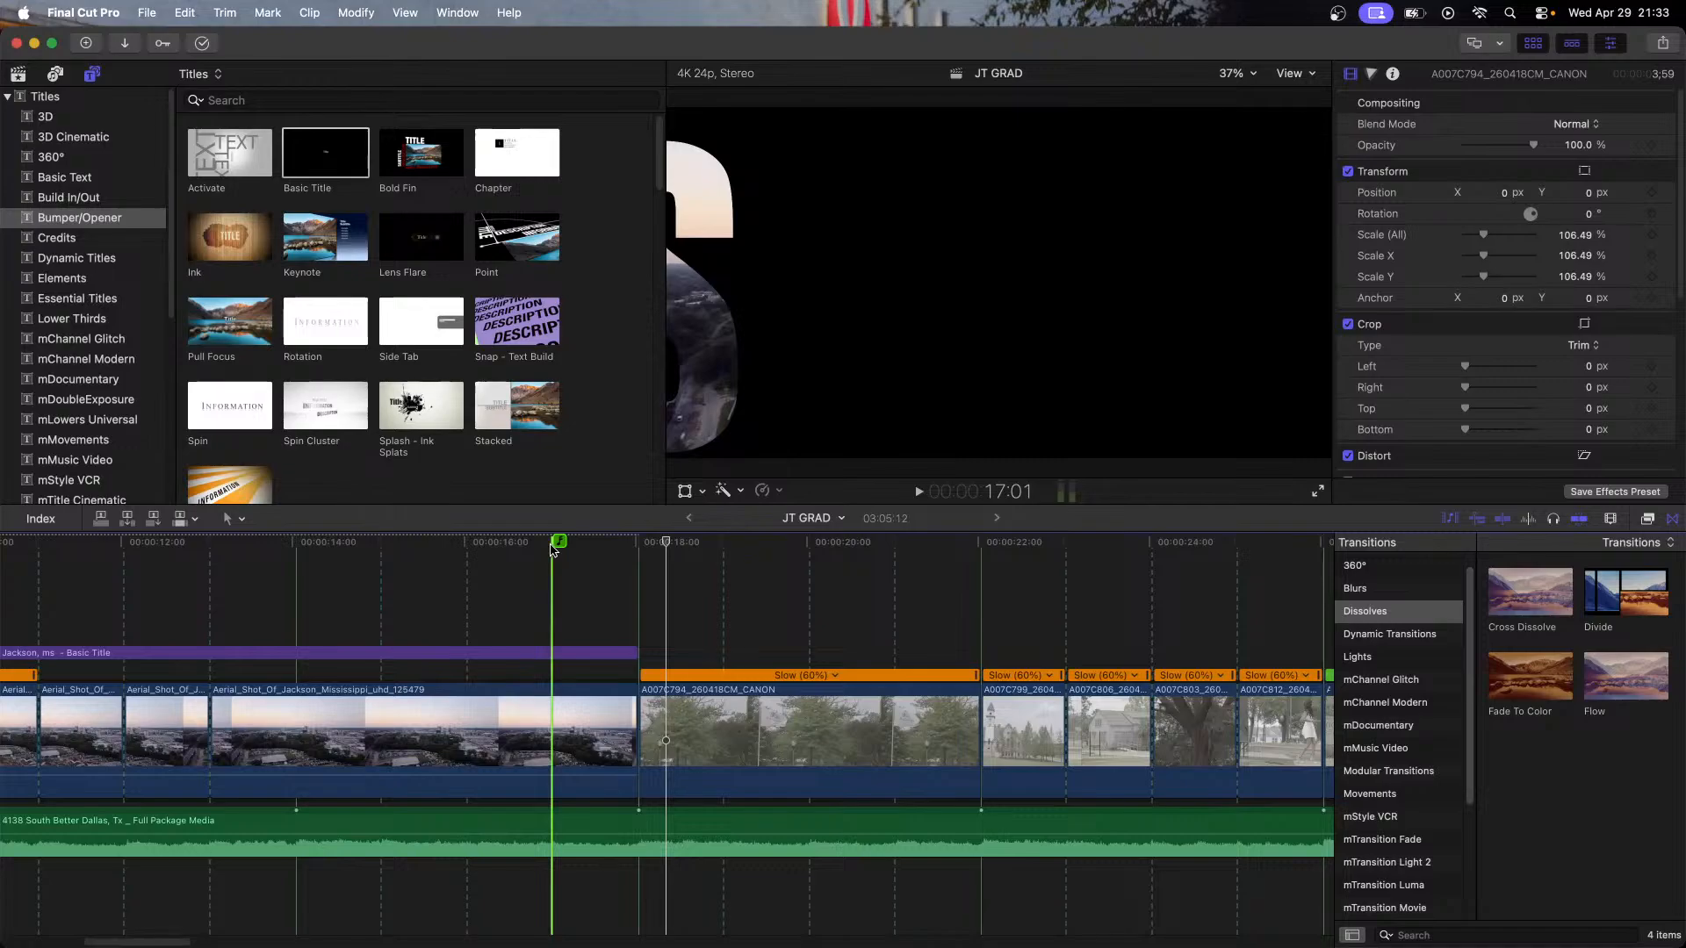
{"action": "scroll", "coordinate": [546, 580], "scroll_direction": "left", "scroll_amount": 10}
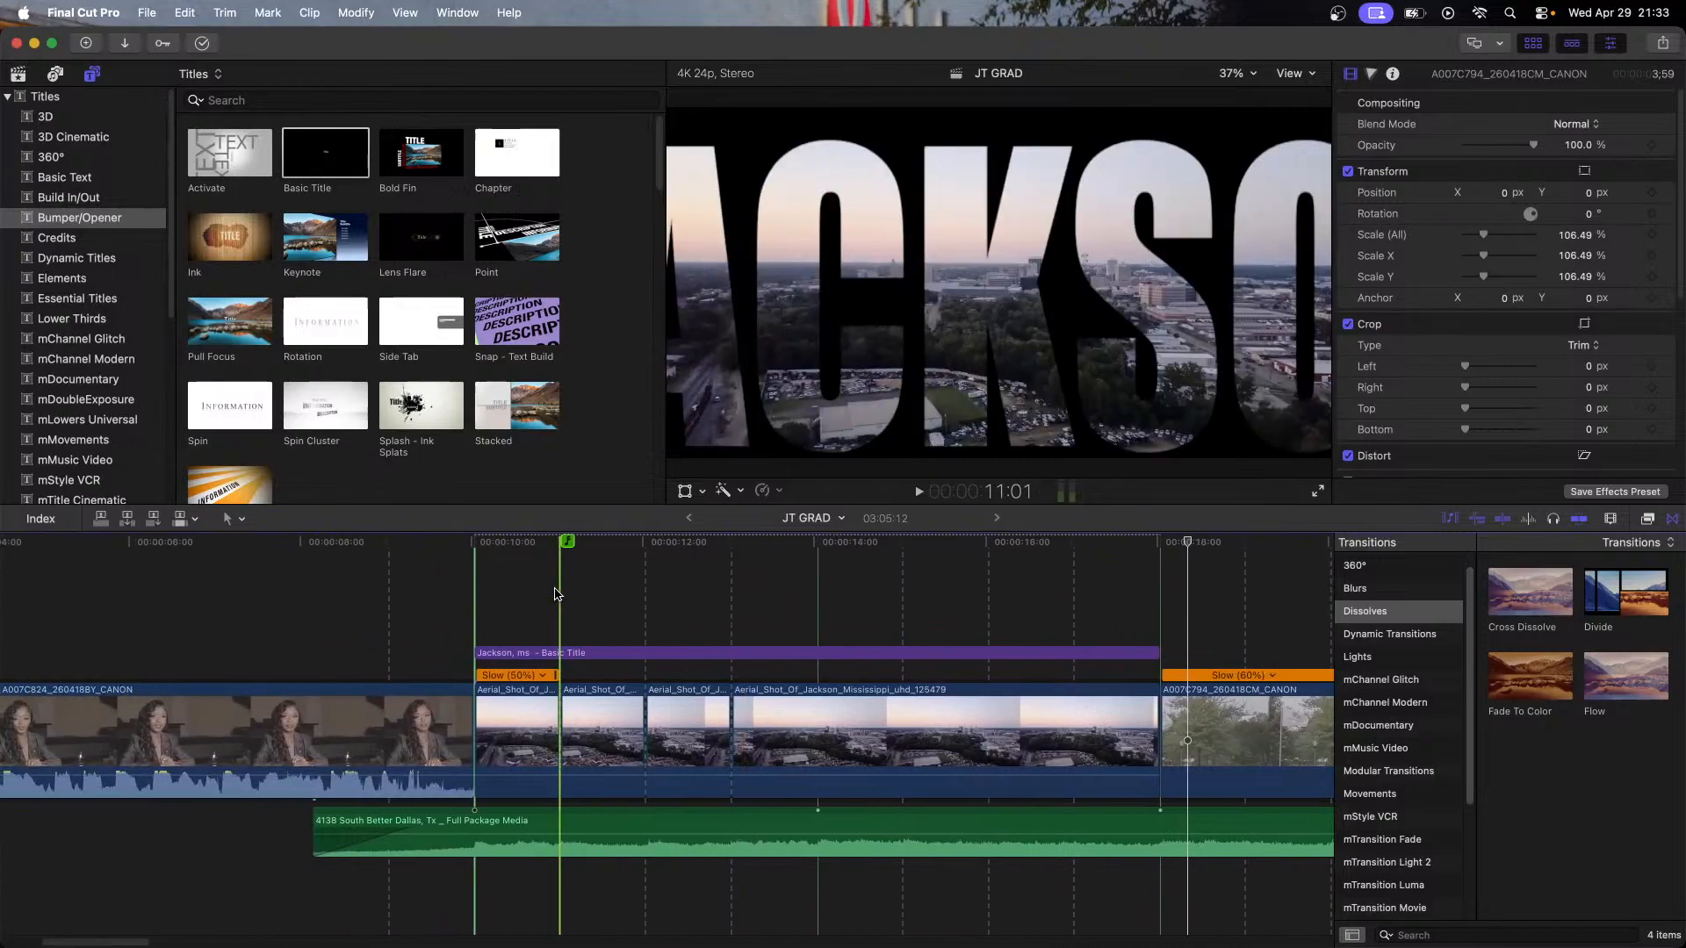
{"action": "left_click", "coordinate": [477, 566]}
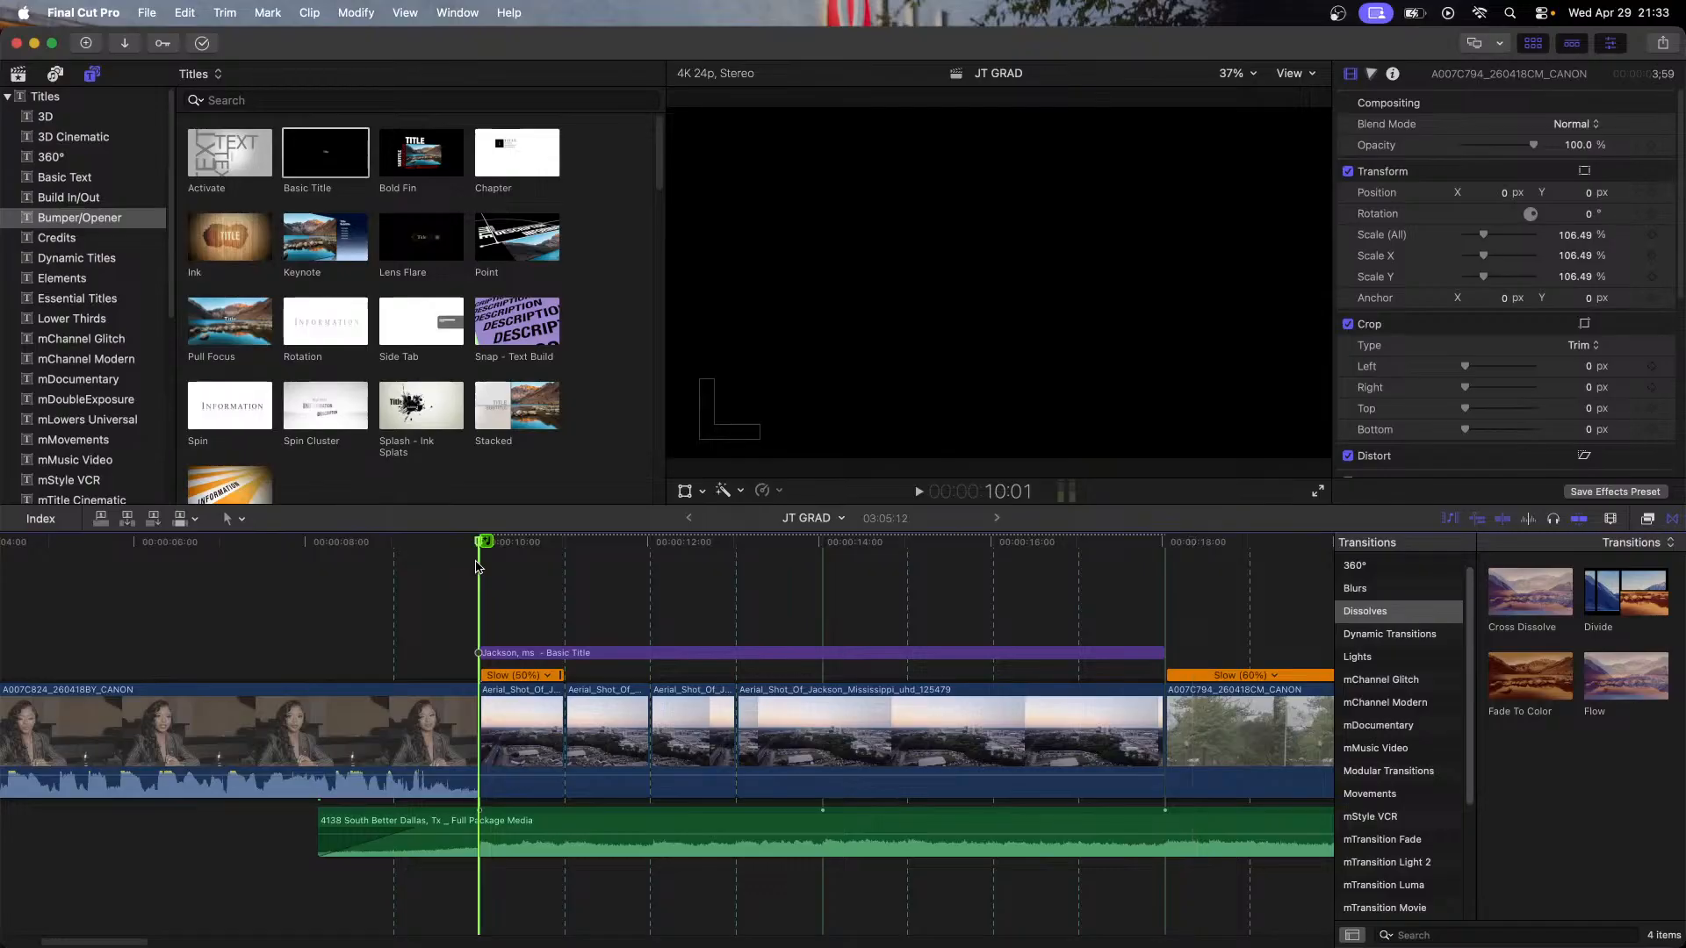
{"action": "key", "text": "space"}
{"action": "left_click", "coordinate": [404, 562]}
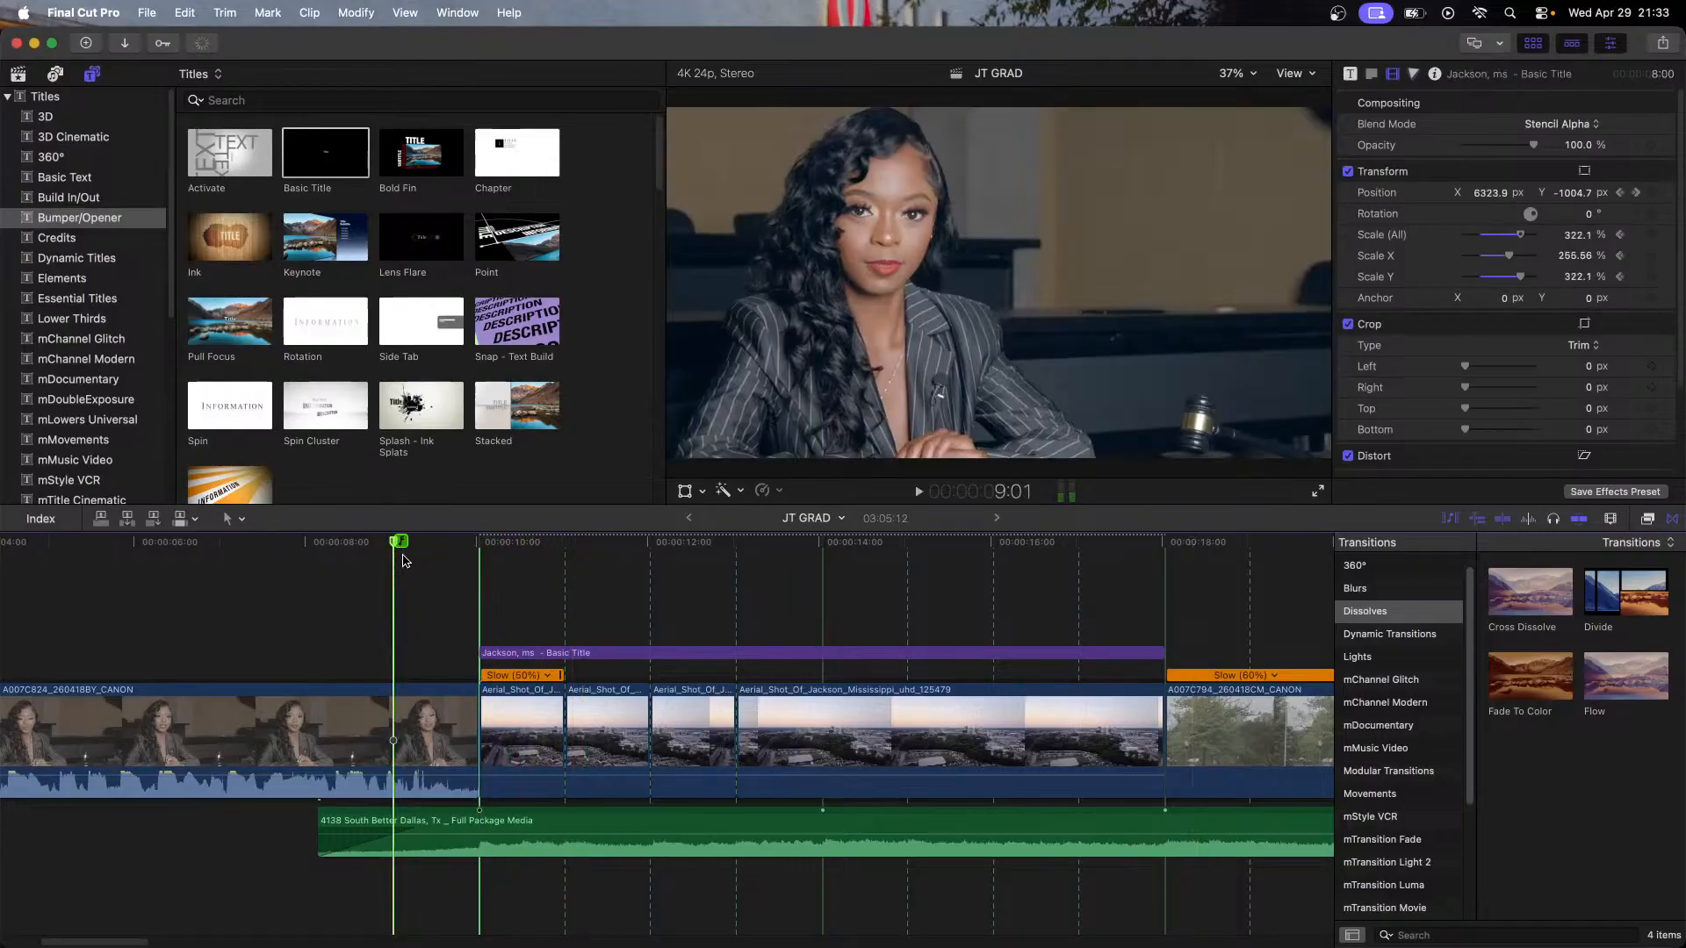
{"action": "key", "text": "space"}
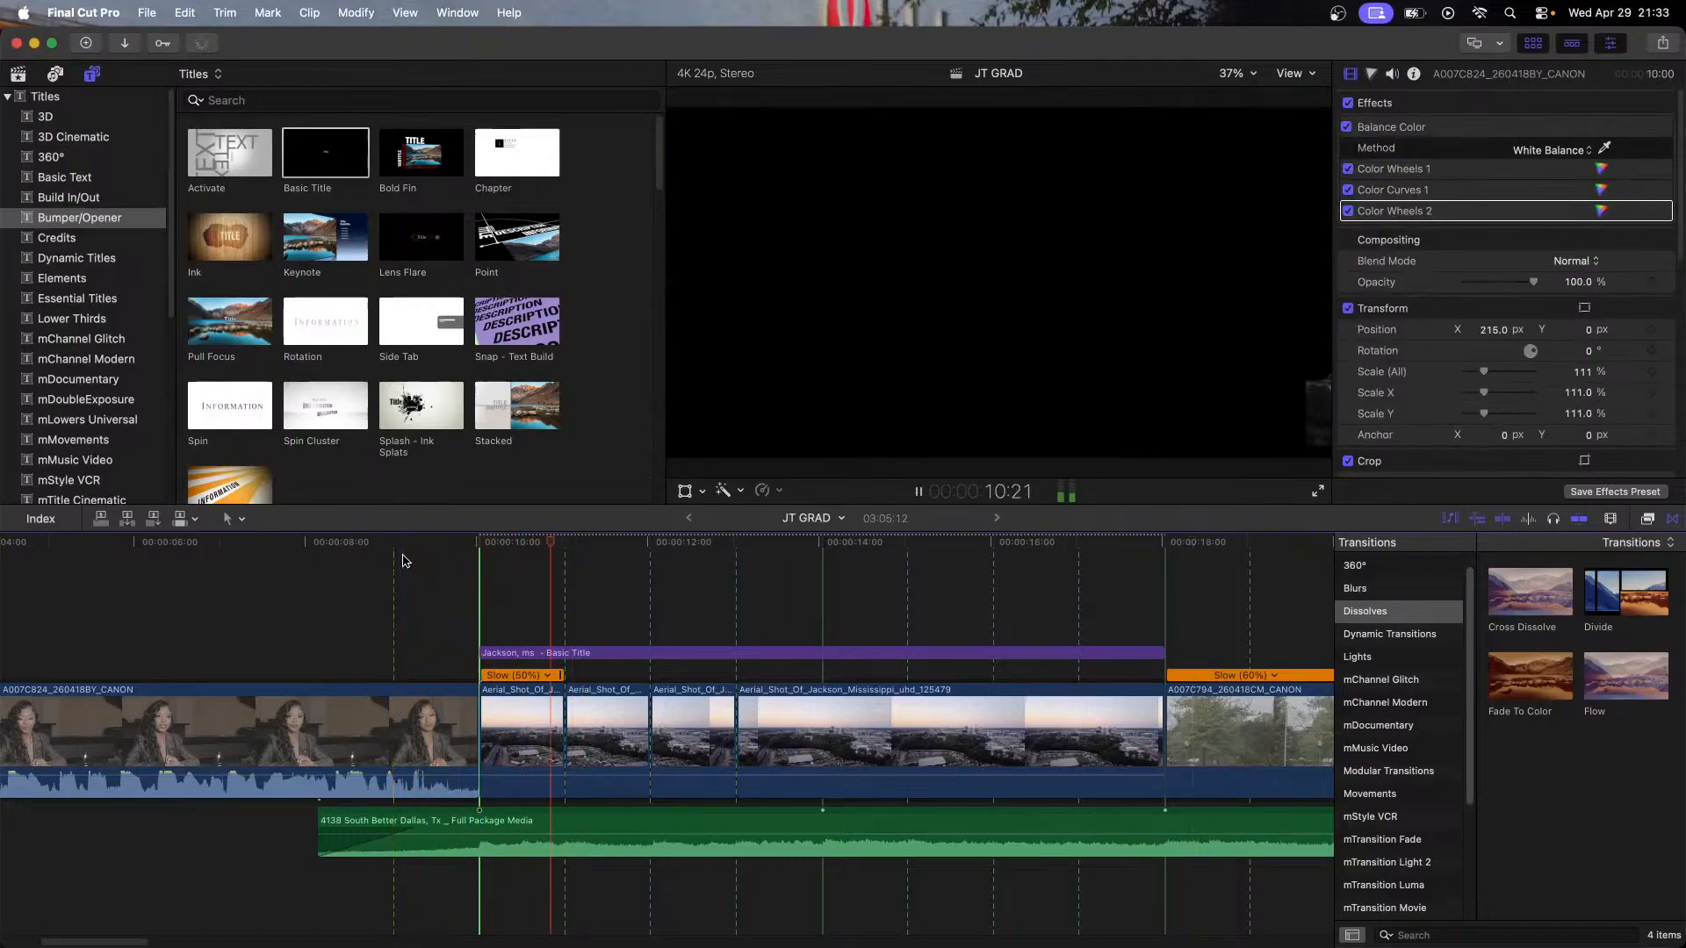
{"action": "left_click", "coordinate": [404, 562]}
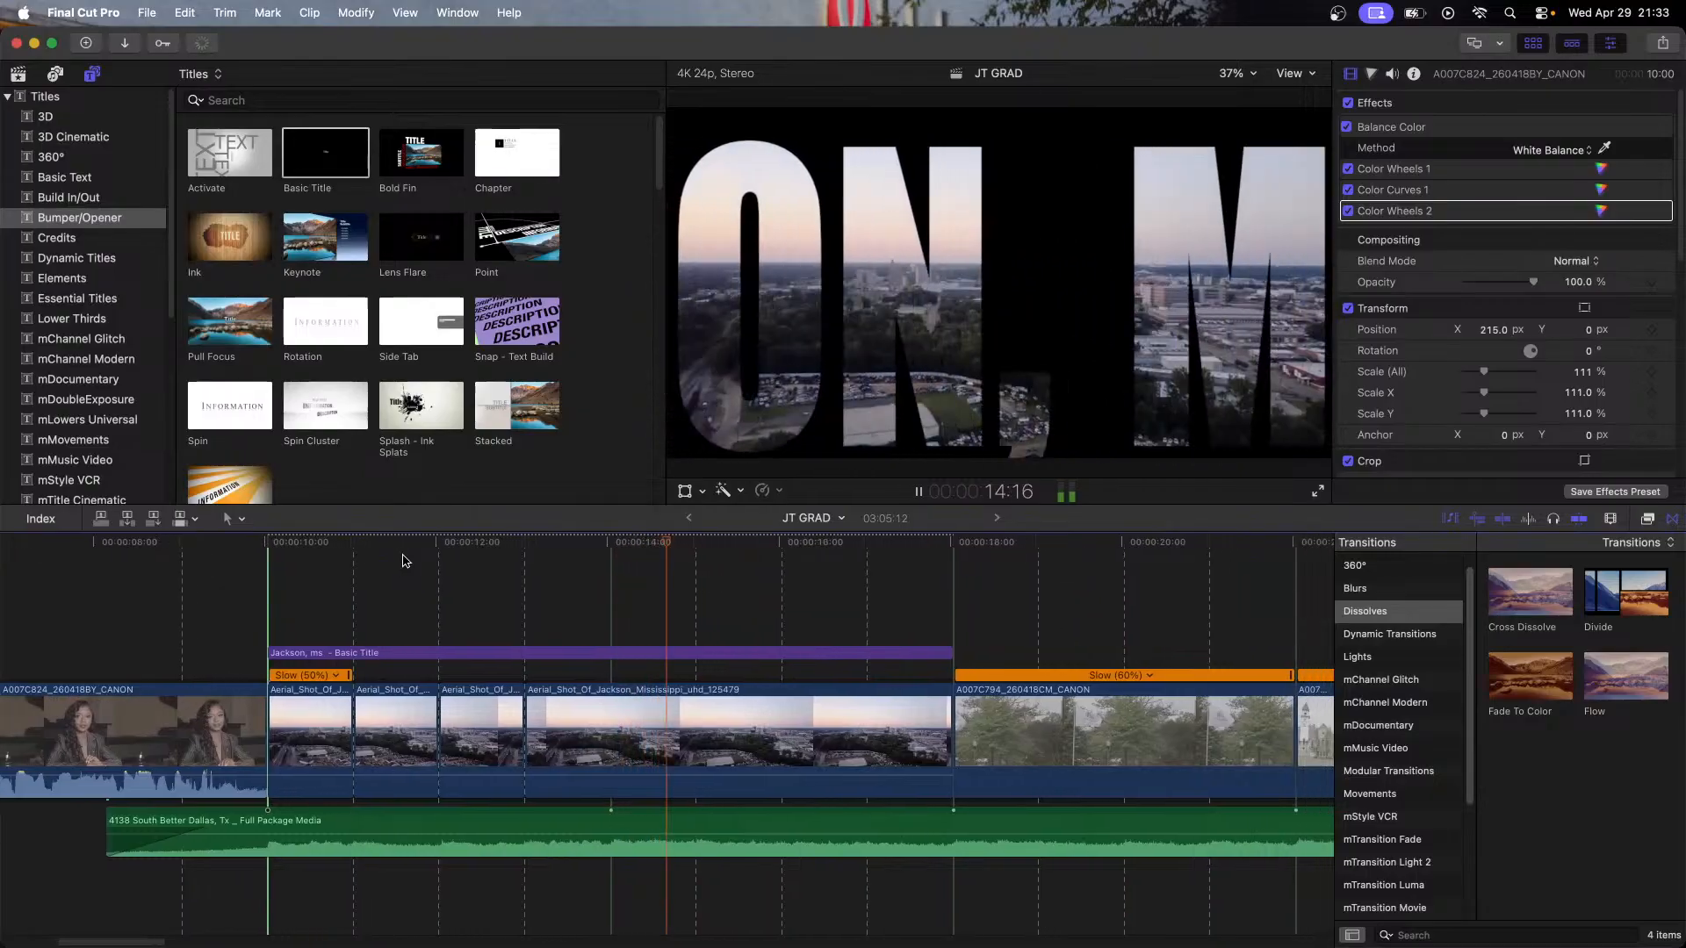
{"action": "key", "text": "space"}
Step: Extend the end of the Jackson, ms title over the next clip to an 11-second duration and play it from its start
{"action": "left_click", "coordinate": [763, 655]}
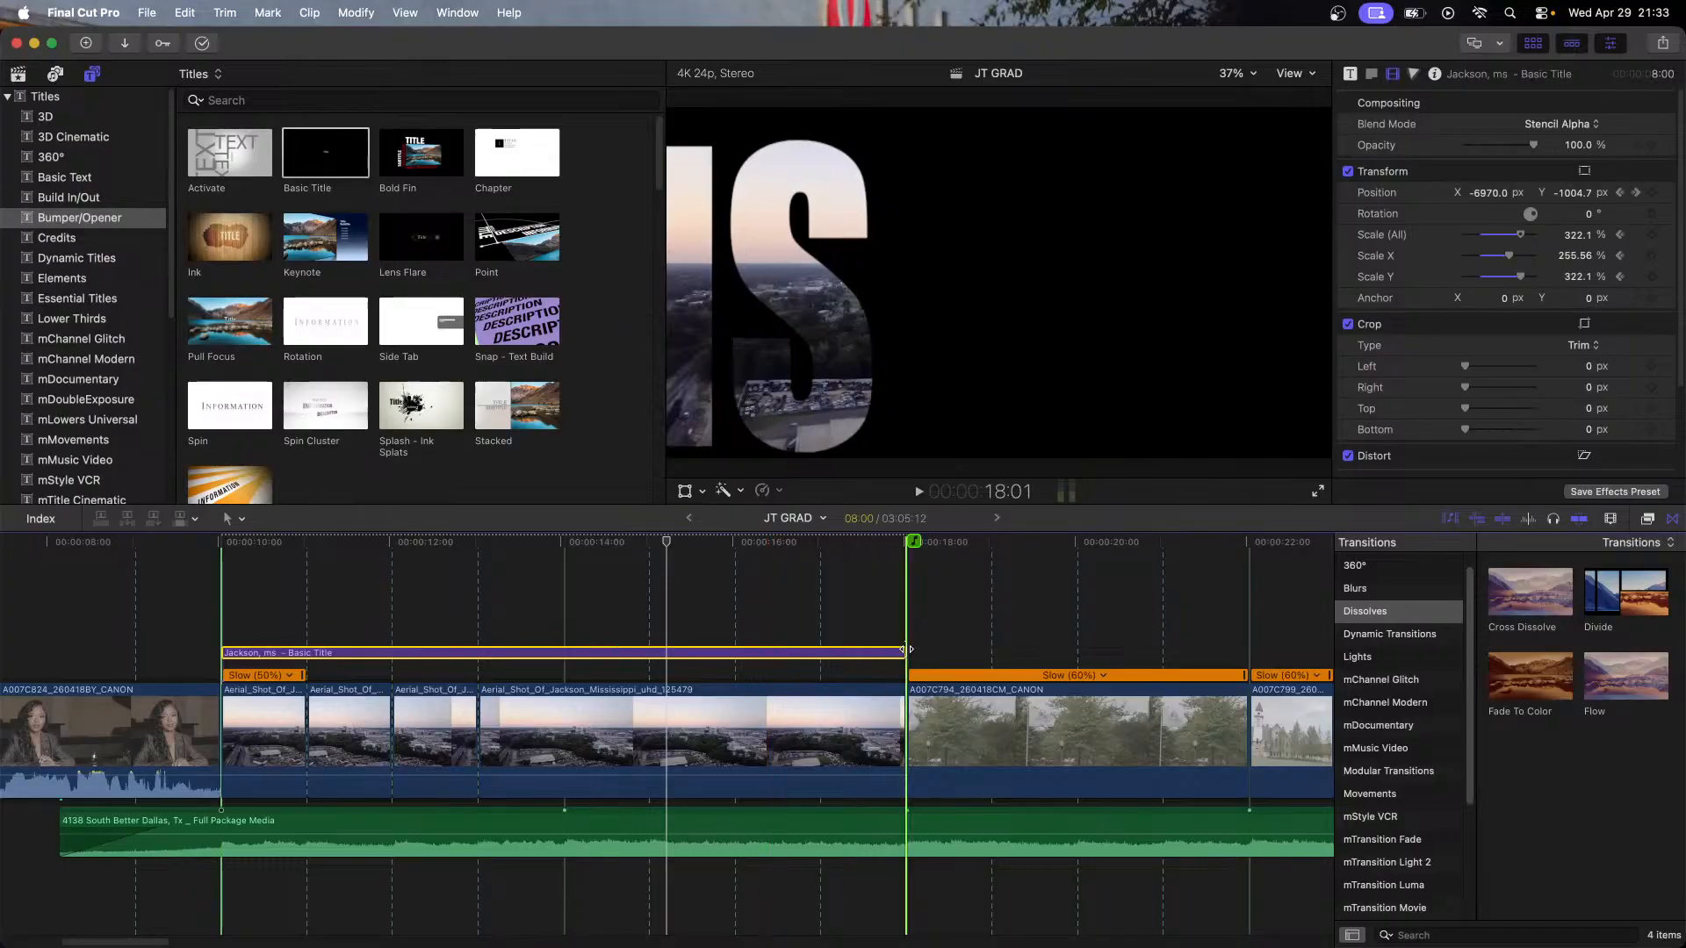
{"action": "left_click_drag", "start_coordinate": [906, 654], "coordinate": [1158, 658]}
{"action": "left_click", "coordinate": [224, 555]}
{"action": "key", "text": "space"}
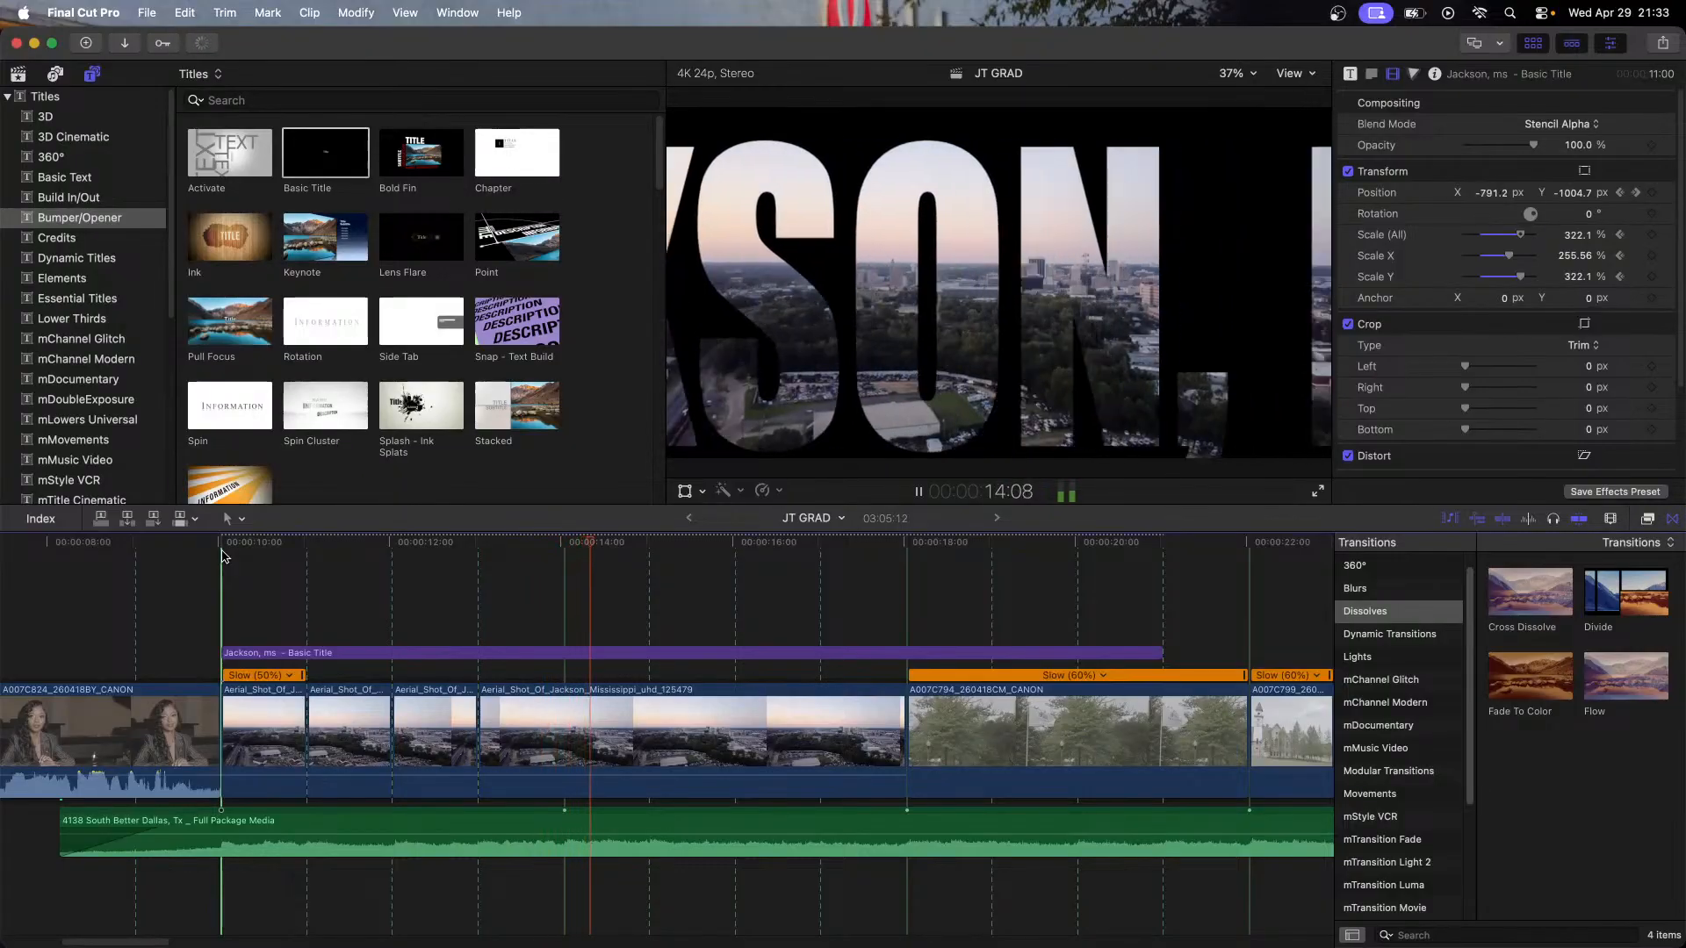
{"action": "key", "text": "space"}
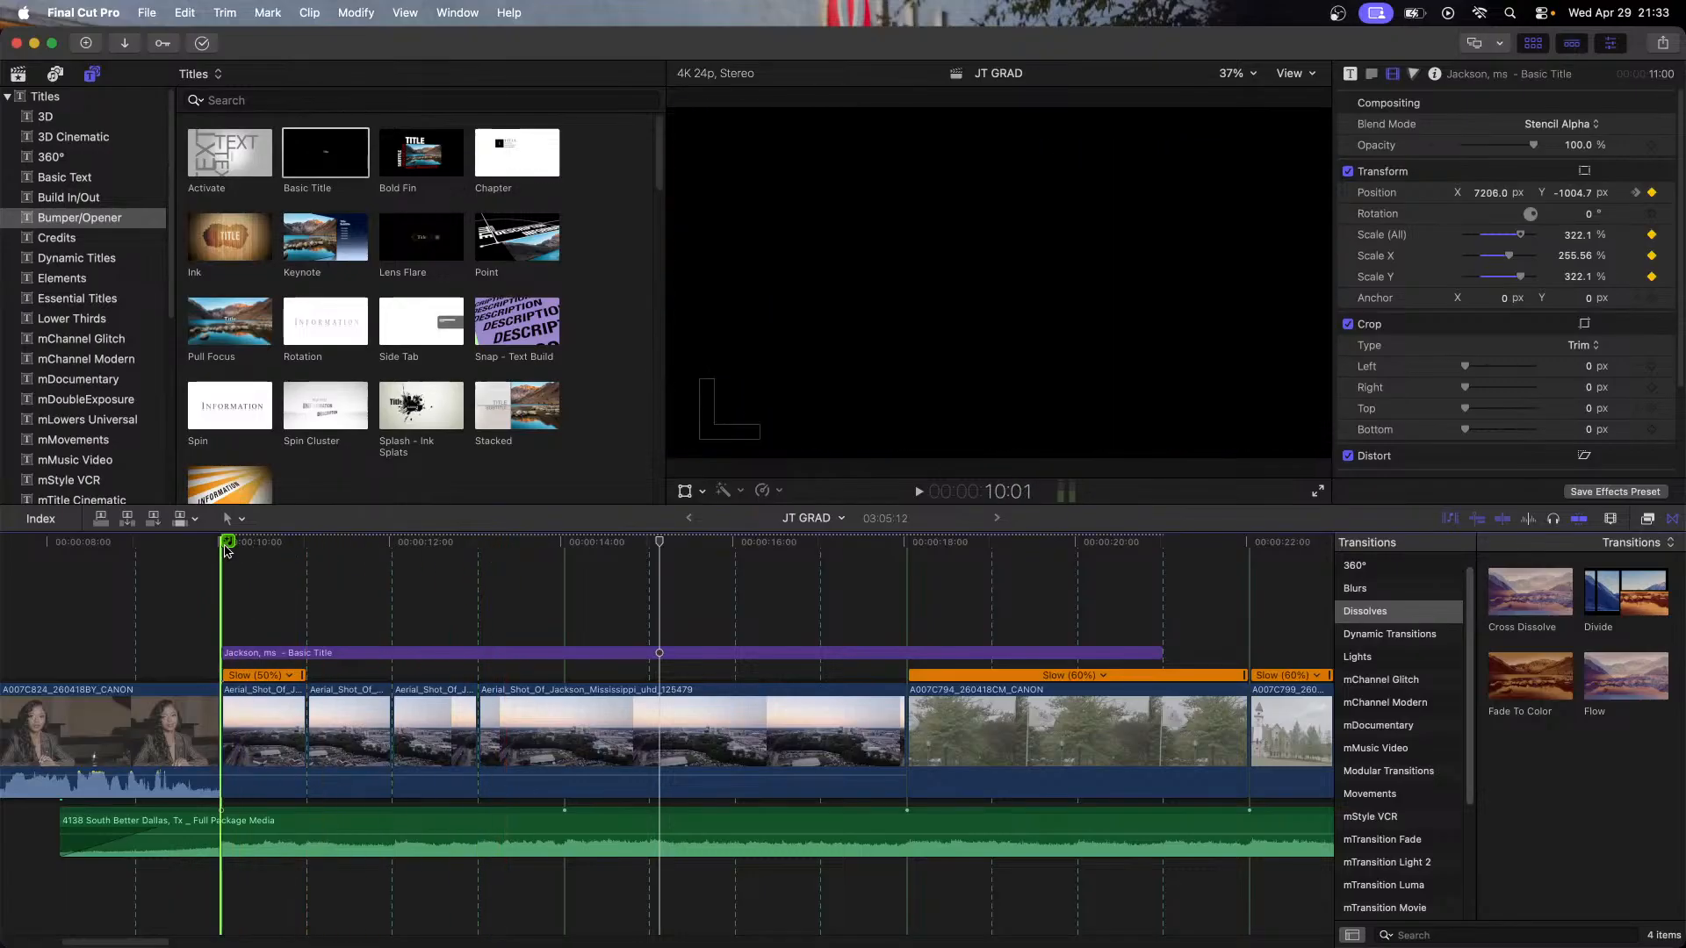
{"action": "key", "text": "space"}
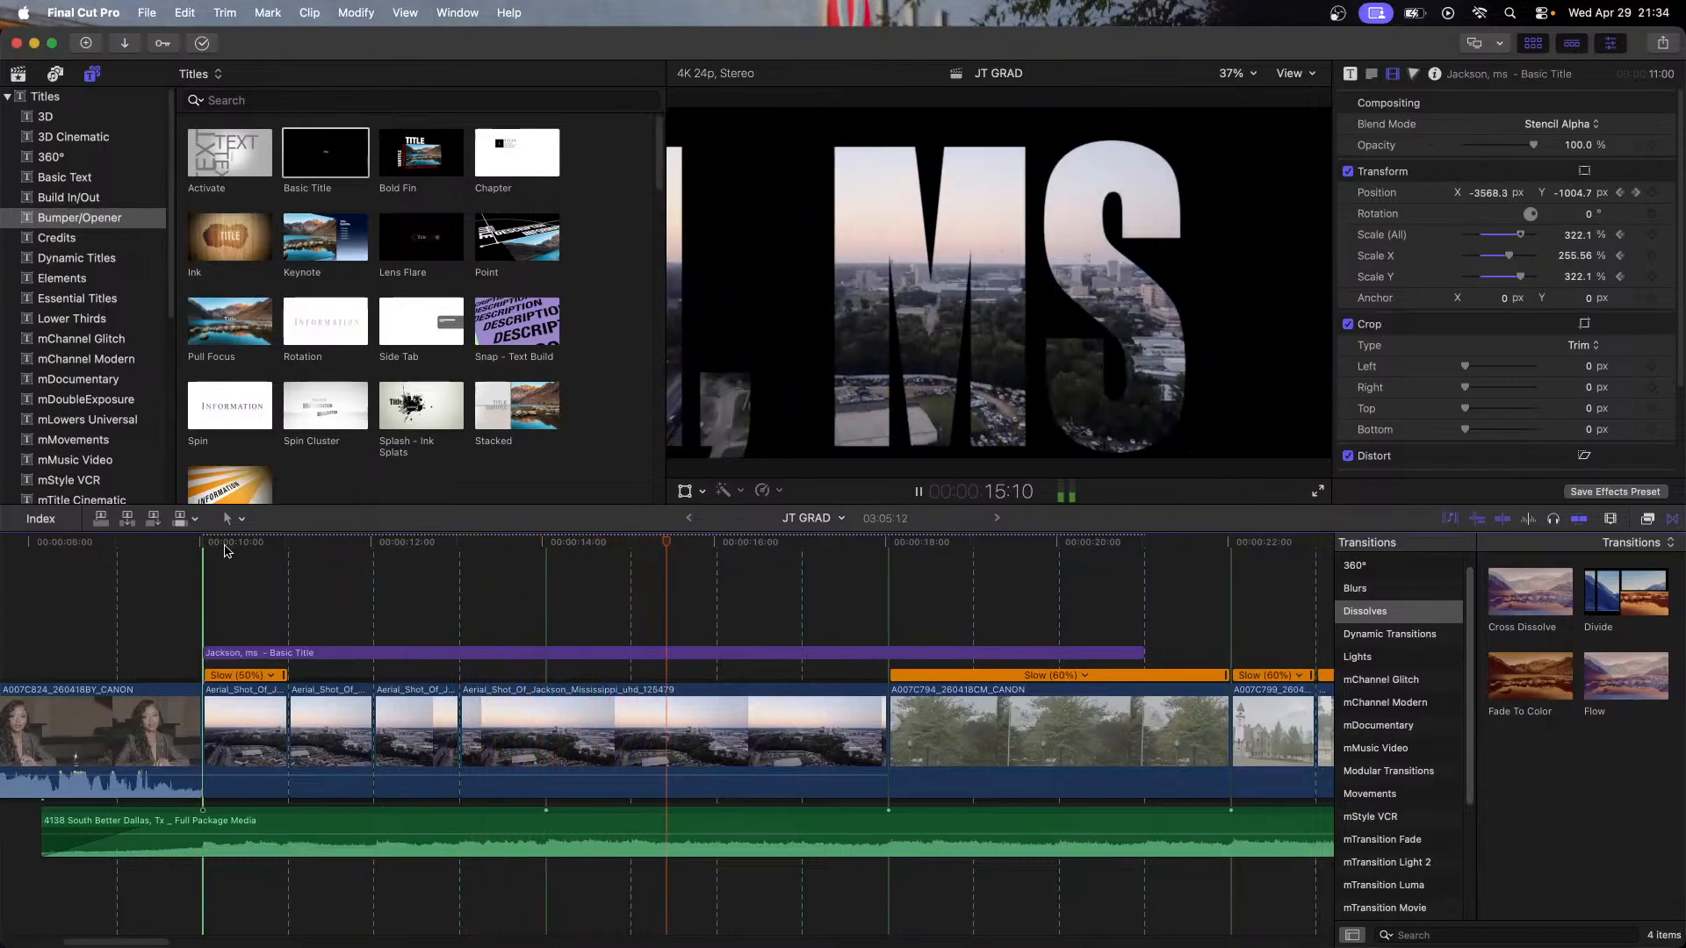
{"action": "key", "text": "space"}
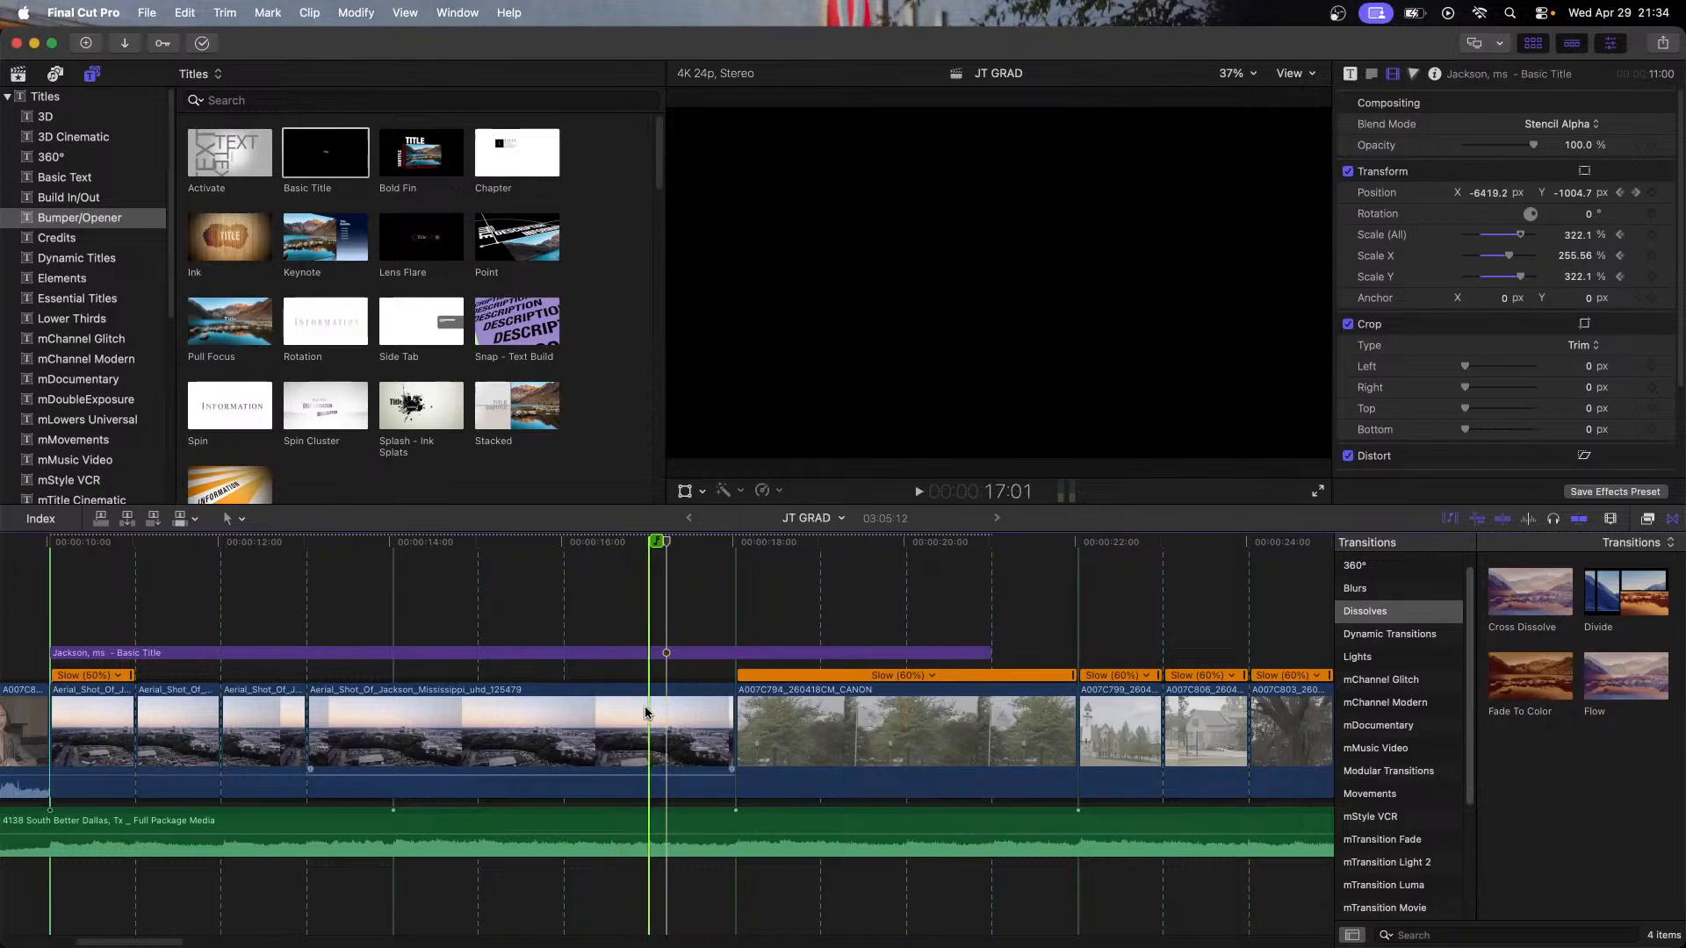
Step: Undo the last extension of the Jackson, ms title
{"action": "left_click", "coordinate": [684, 654]}
{"action": "left_click", "coordinate": [682, 728]}
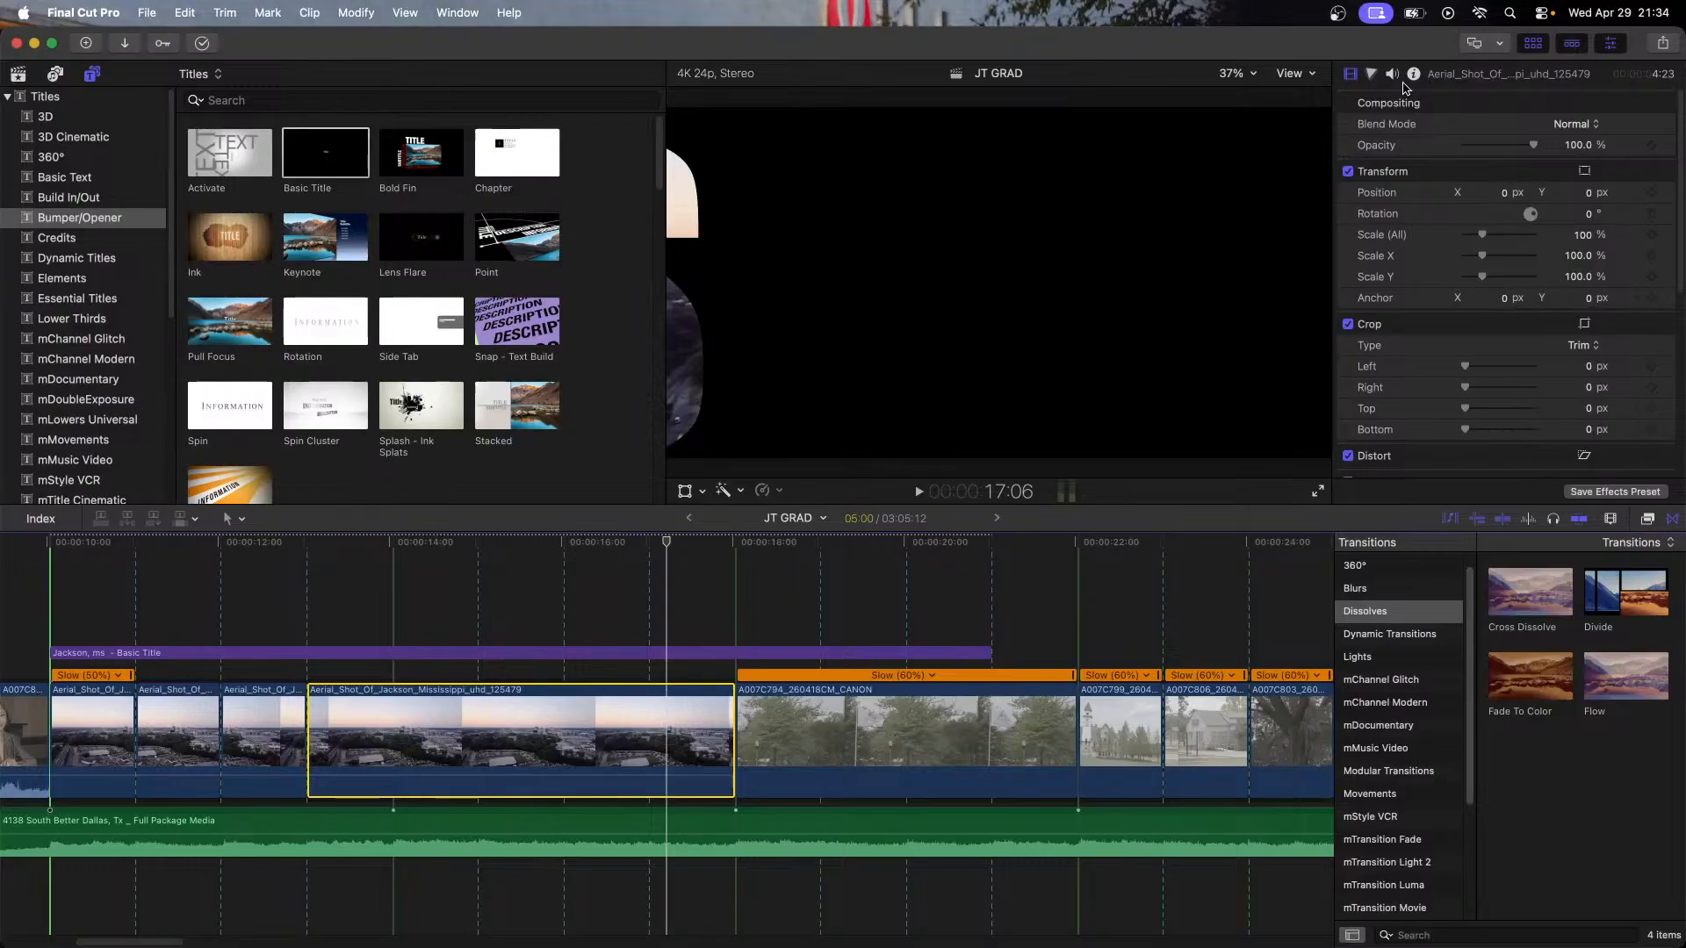
{"action": "left_click", "coordinate": [467, 654]}
{"action": "left_click", "coordinate": [418, 546]}
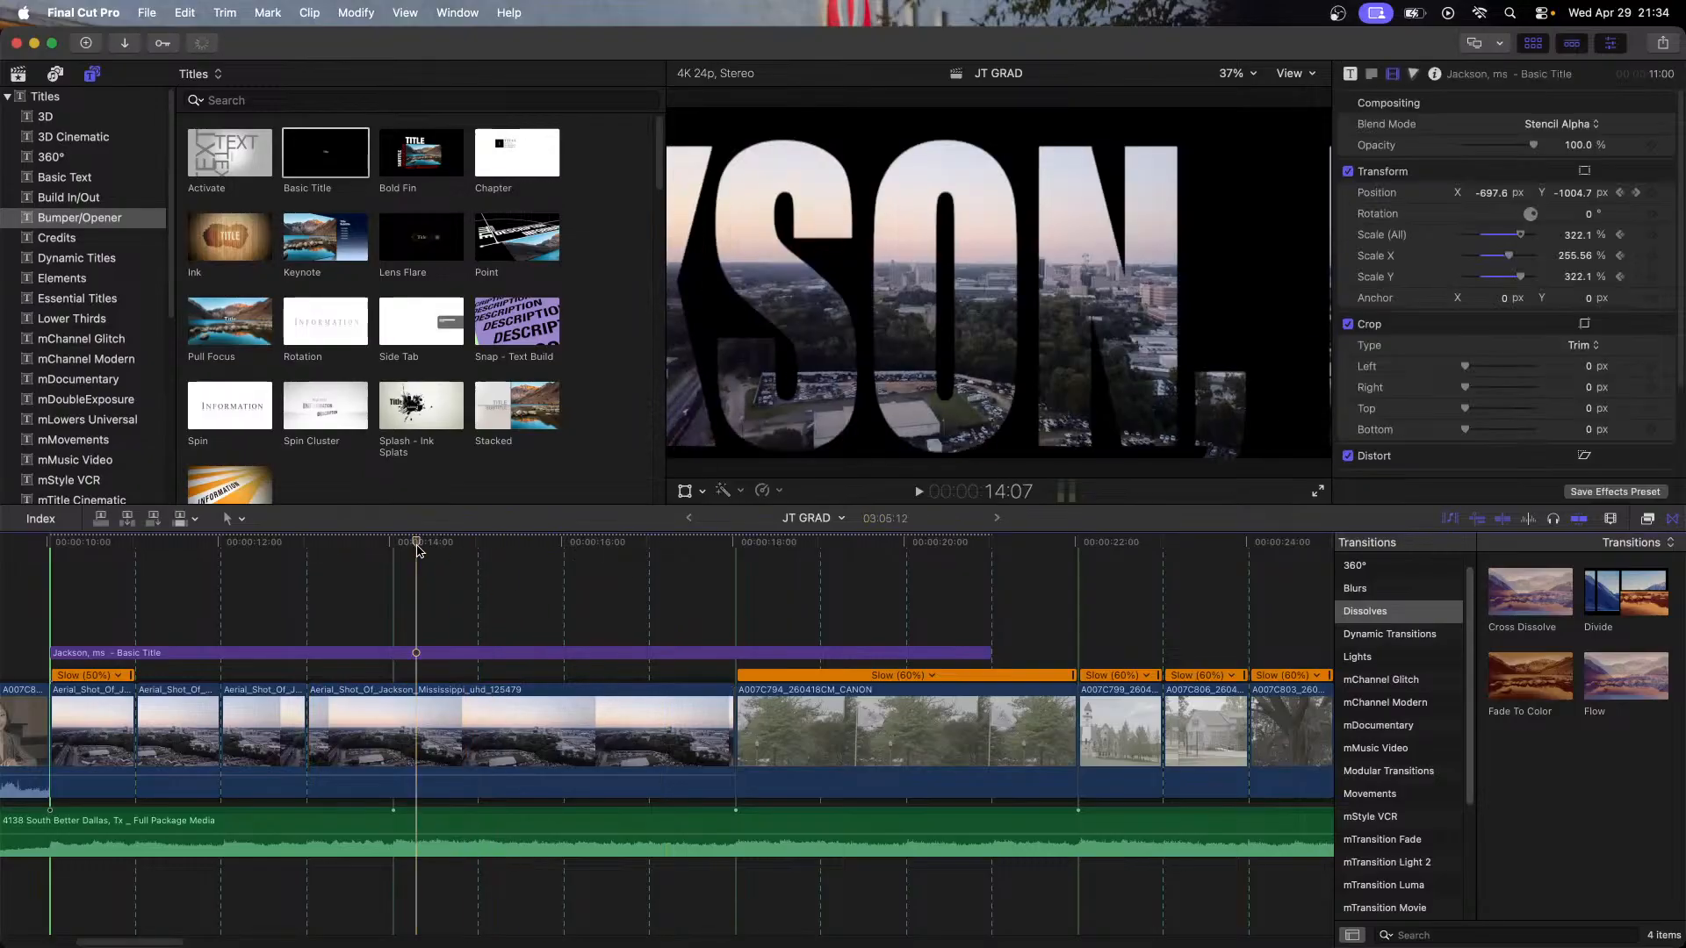
{"action": "key", "text": "super+z"}
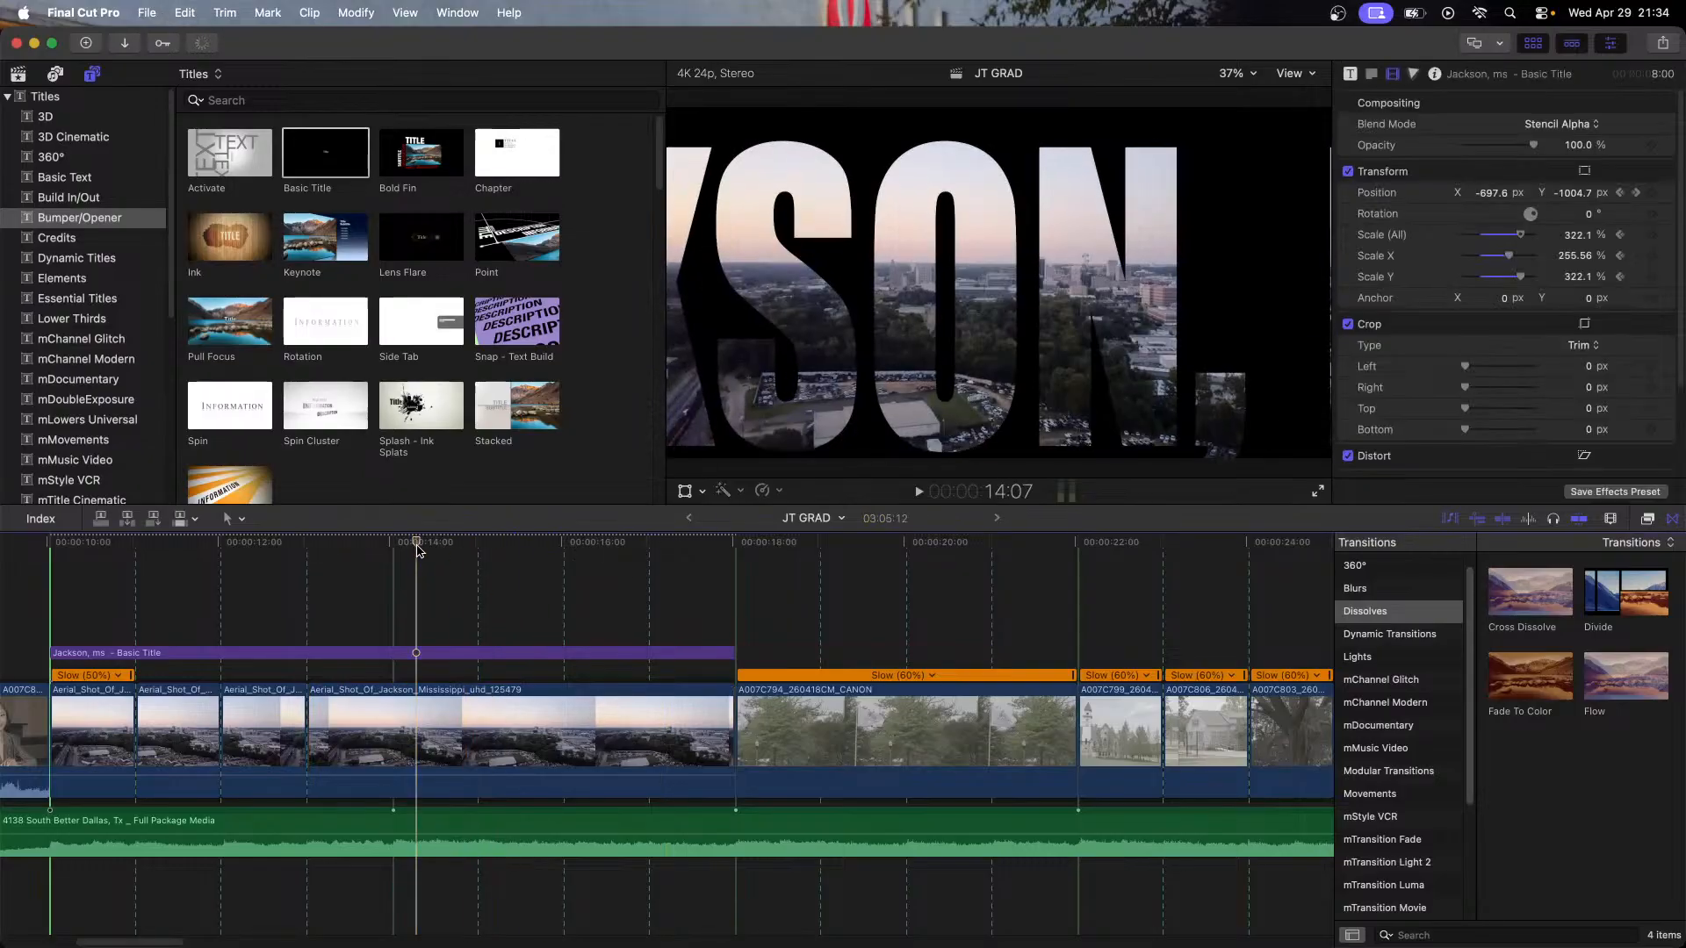
Step: Delete the old Jackson, ms title and add a new Basic Title starting above the first aerial clip at 10:00
{"action": "left_click", "coordinate": [642, 655]}
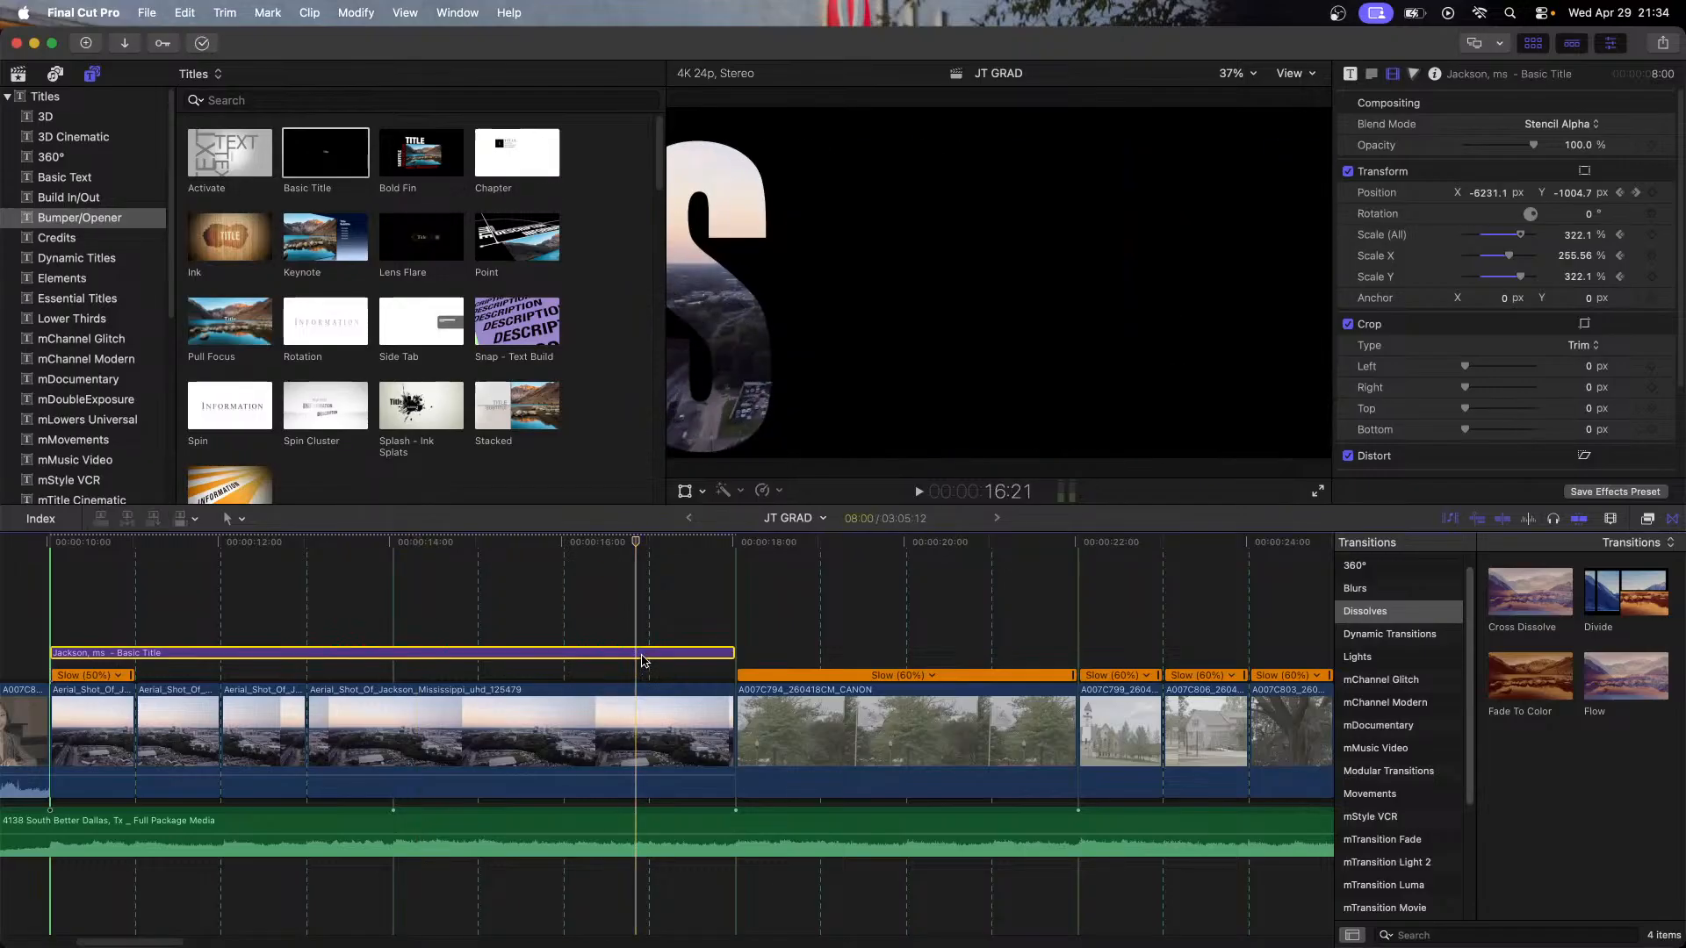
{"action": "key", "text": "BackSpace"}
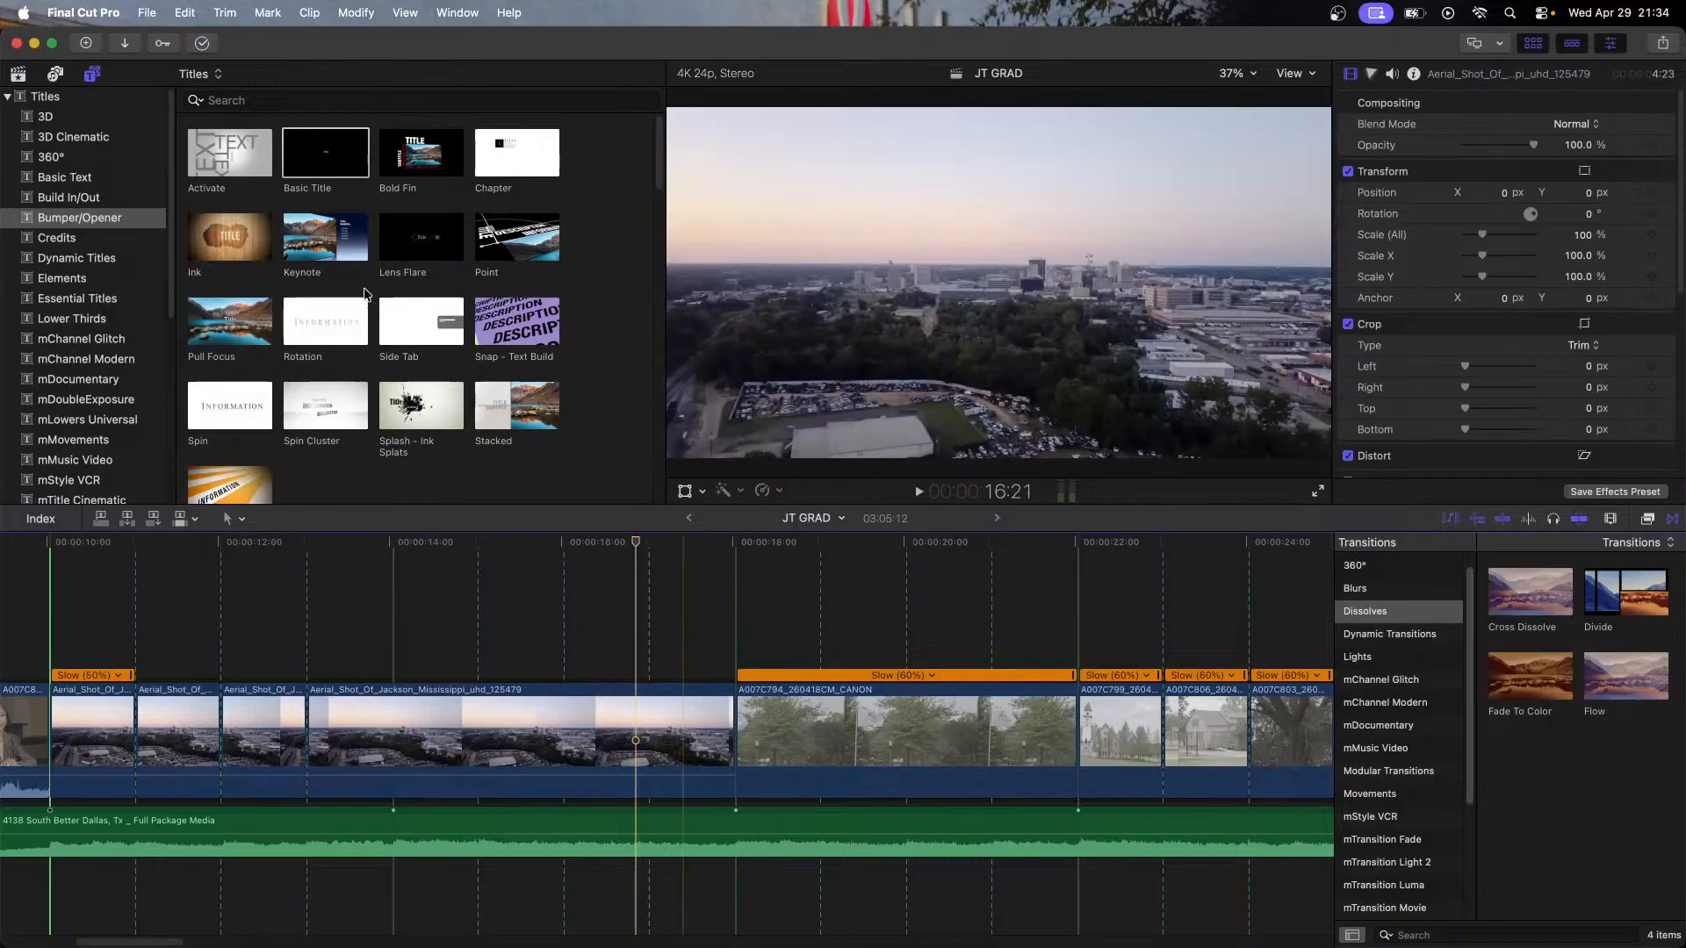
{"action": "left_click", "coordinate": [616, 753]}
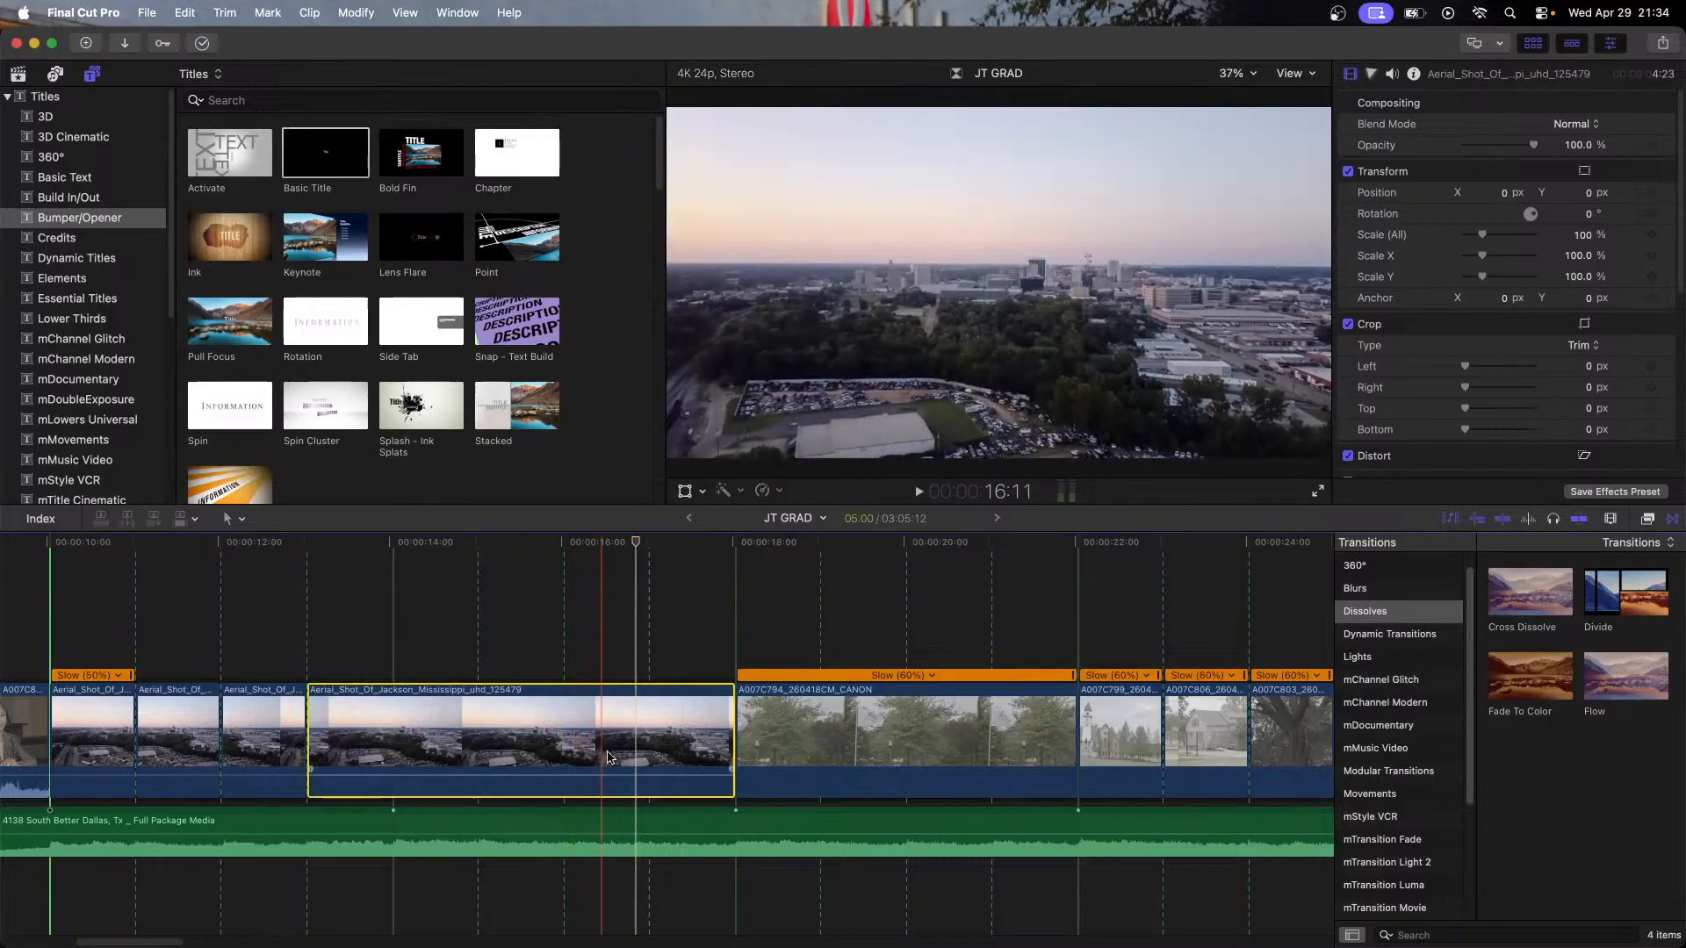
{"action": "left_click", "coordinate": [307, 725]}
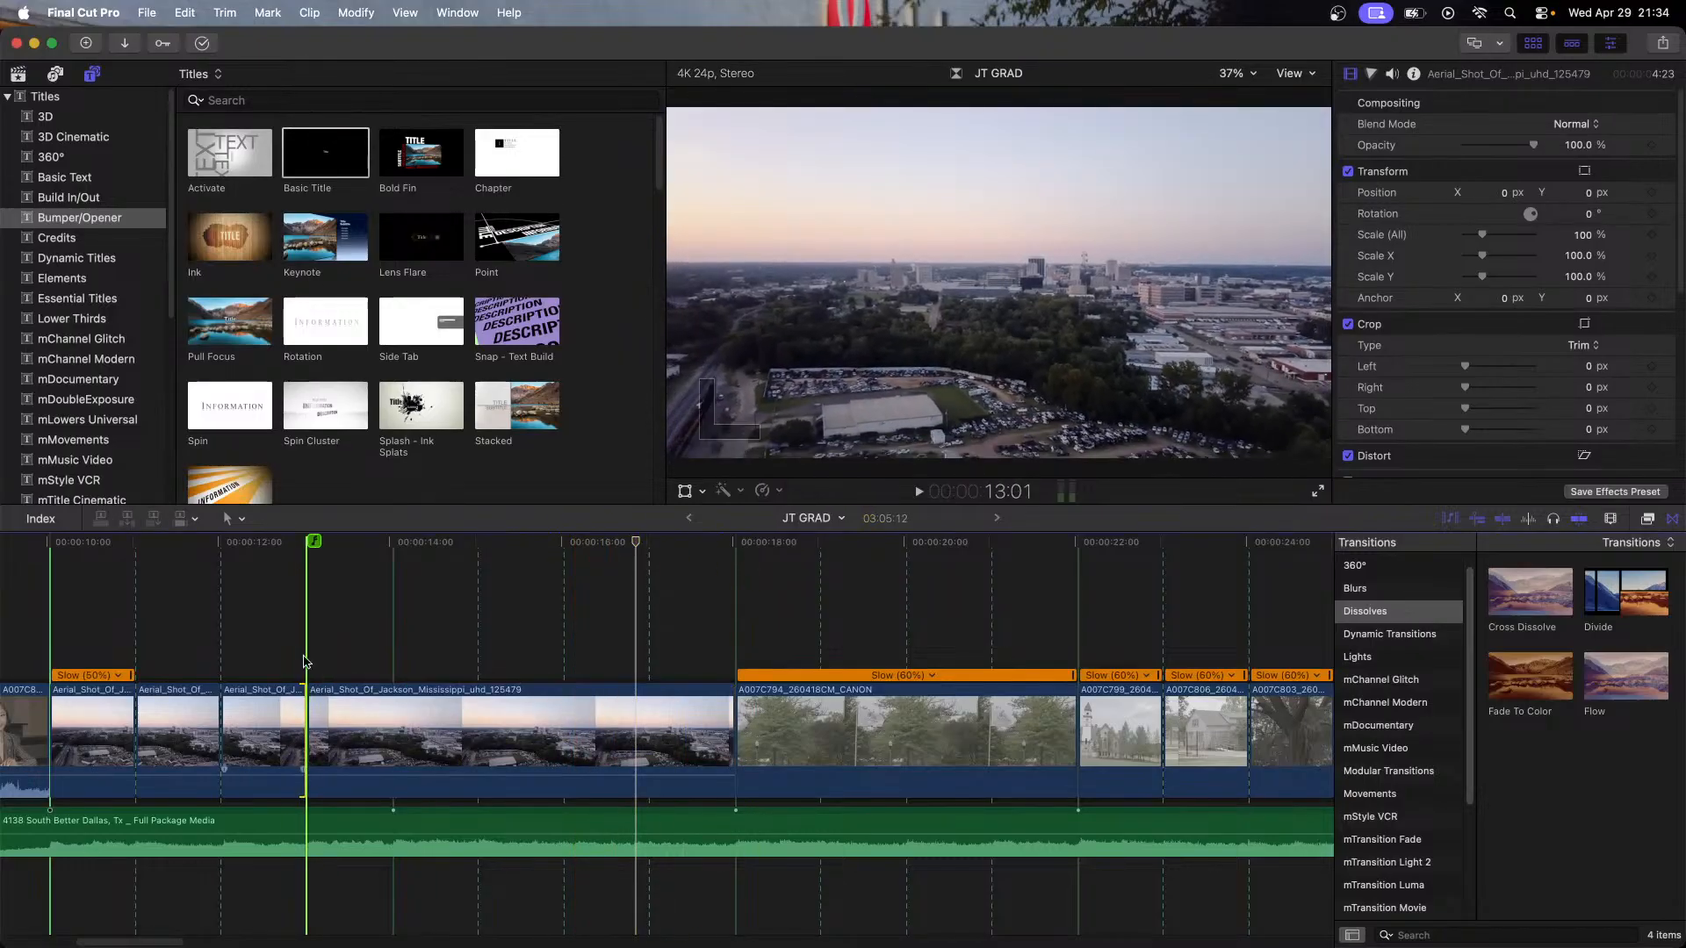
{"action": "left_click_drag", "start_coordinate": [326, 154], "coordinate": [51, 672]}
{"action": "left_click", "coordinate": [246, 550]}
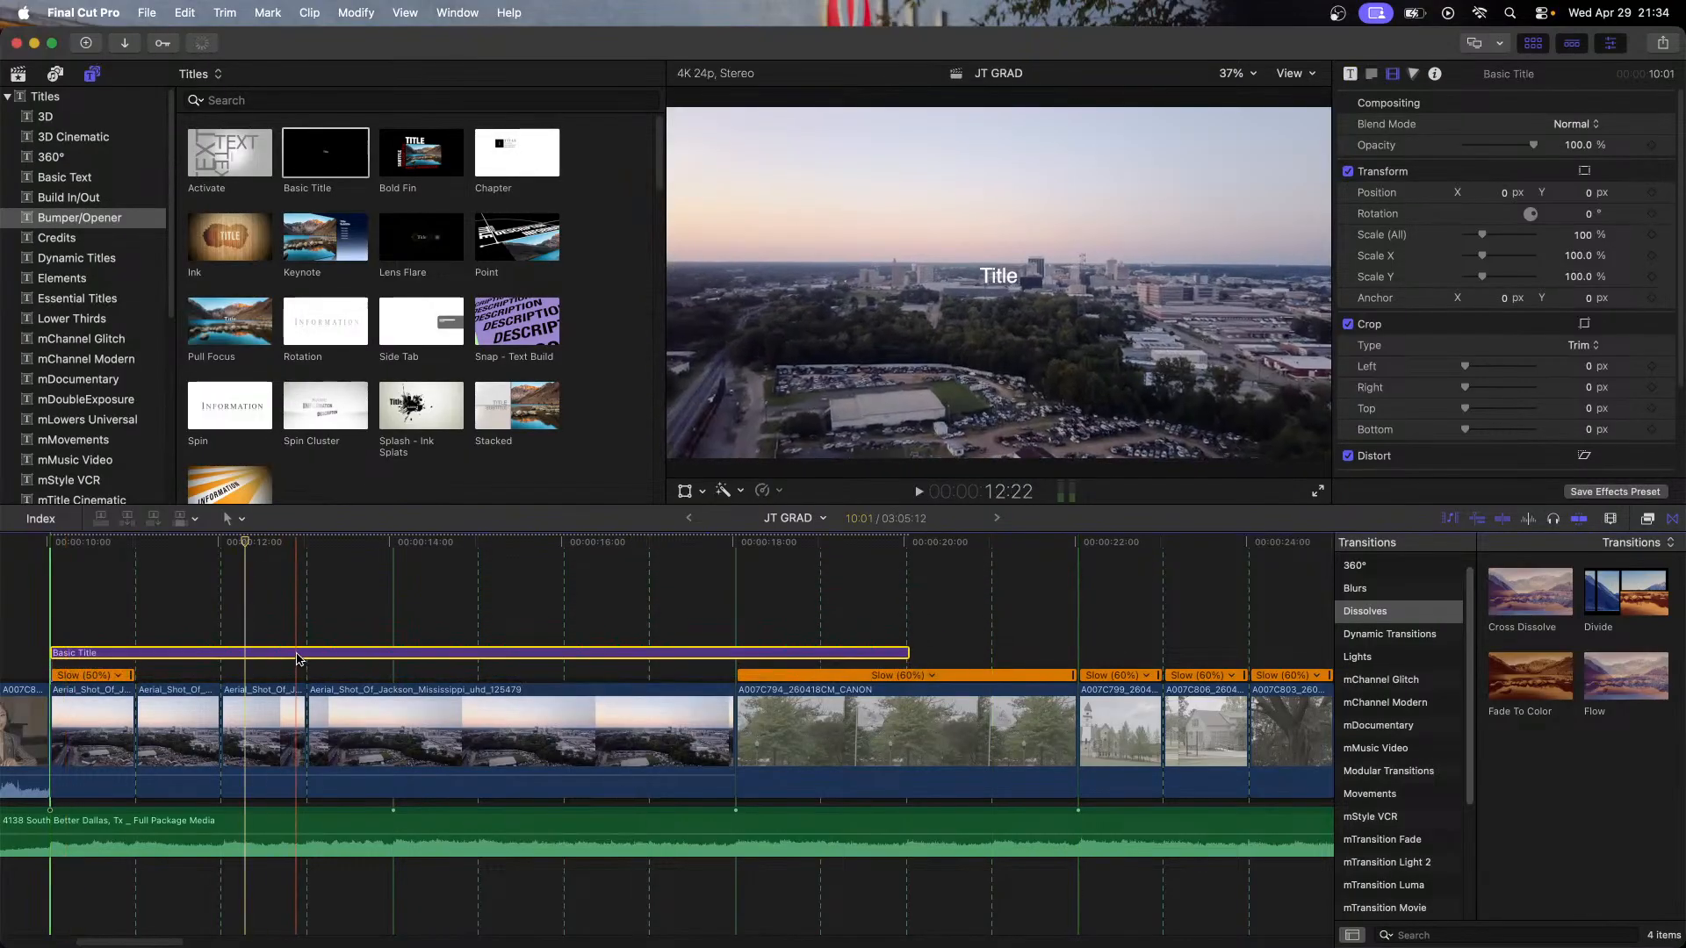
Step: Replace the new title's placeholder text with "Jackson, ms"
{"action": "left_click", "coordinate": [1020, 281]}
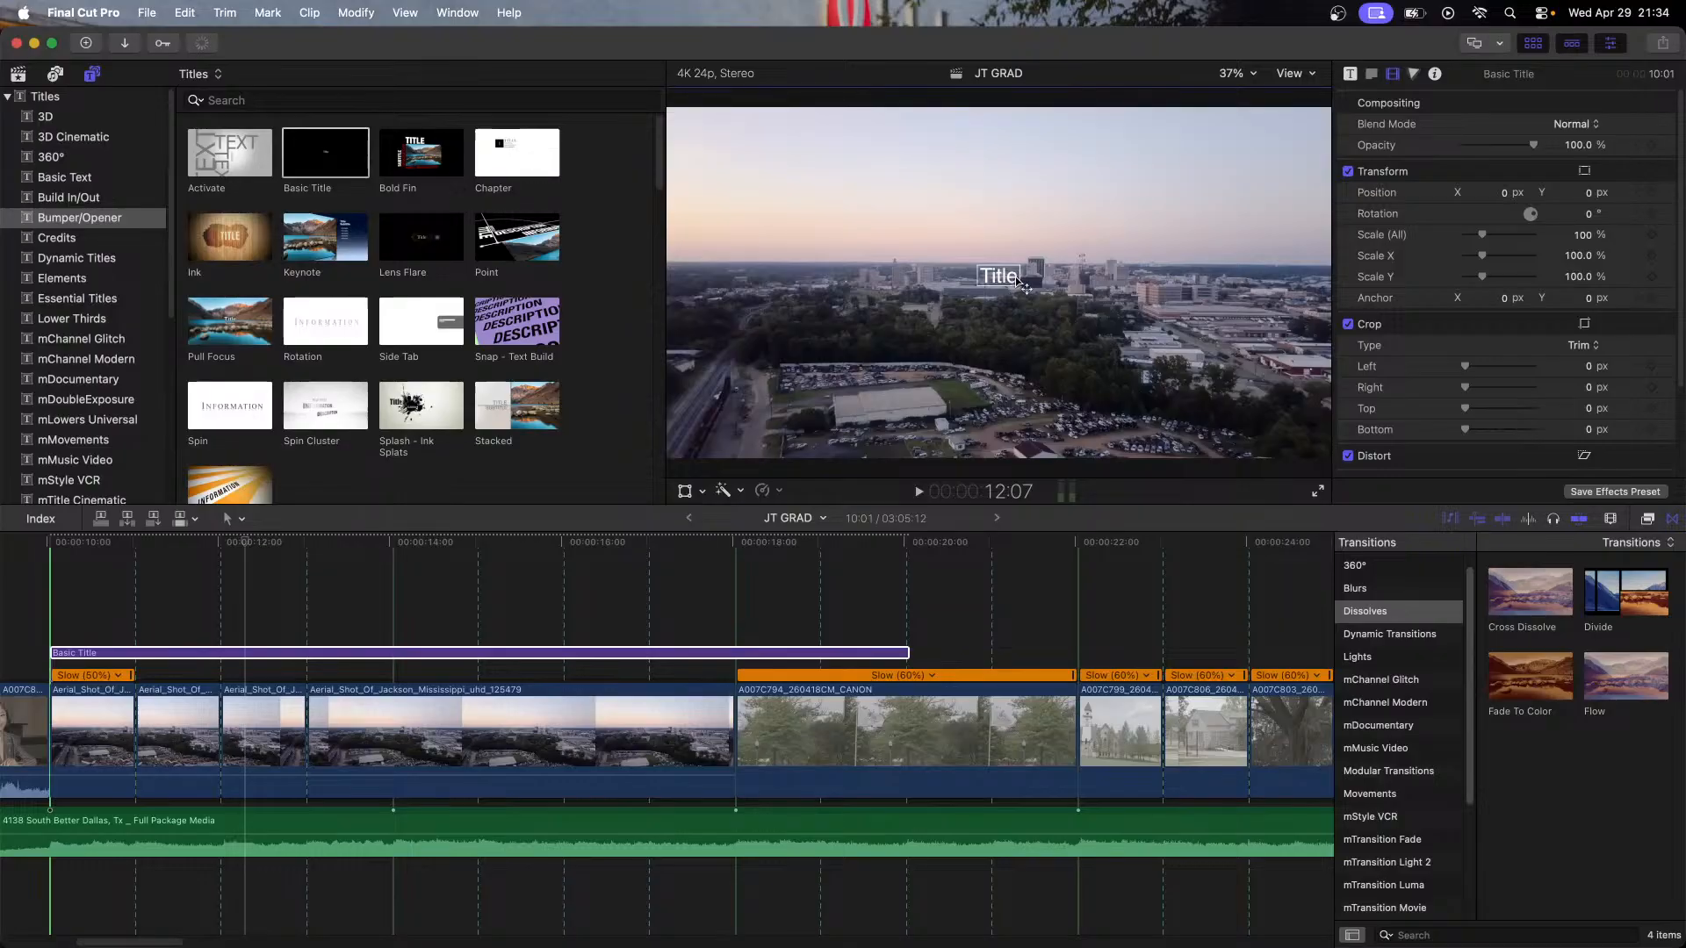
{"action": "double_click", "coordinate": [1010, 274]}
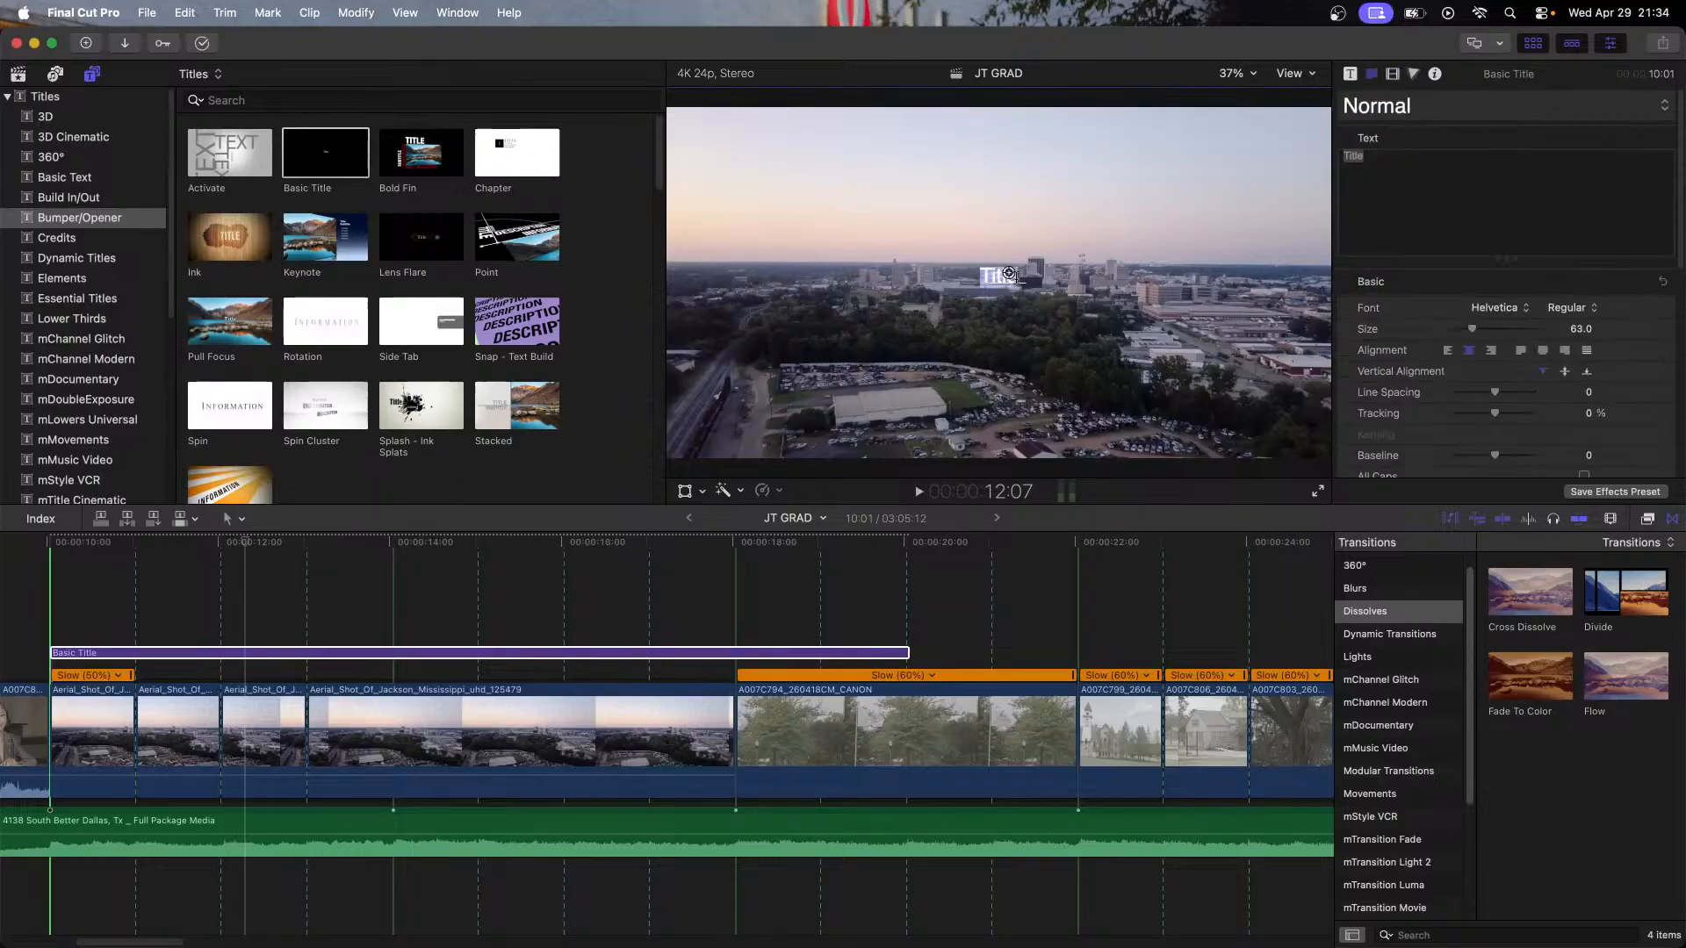
{"action": "type", "text": "Jackso"}
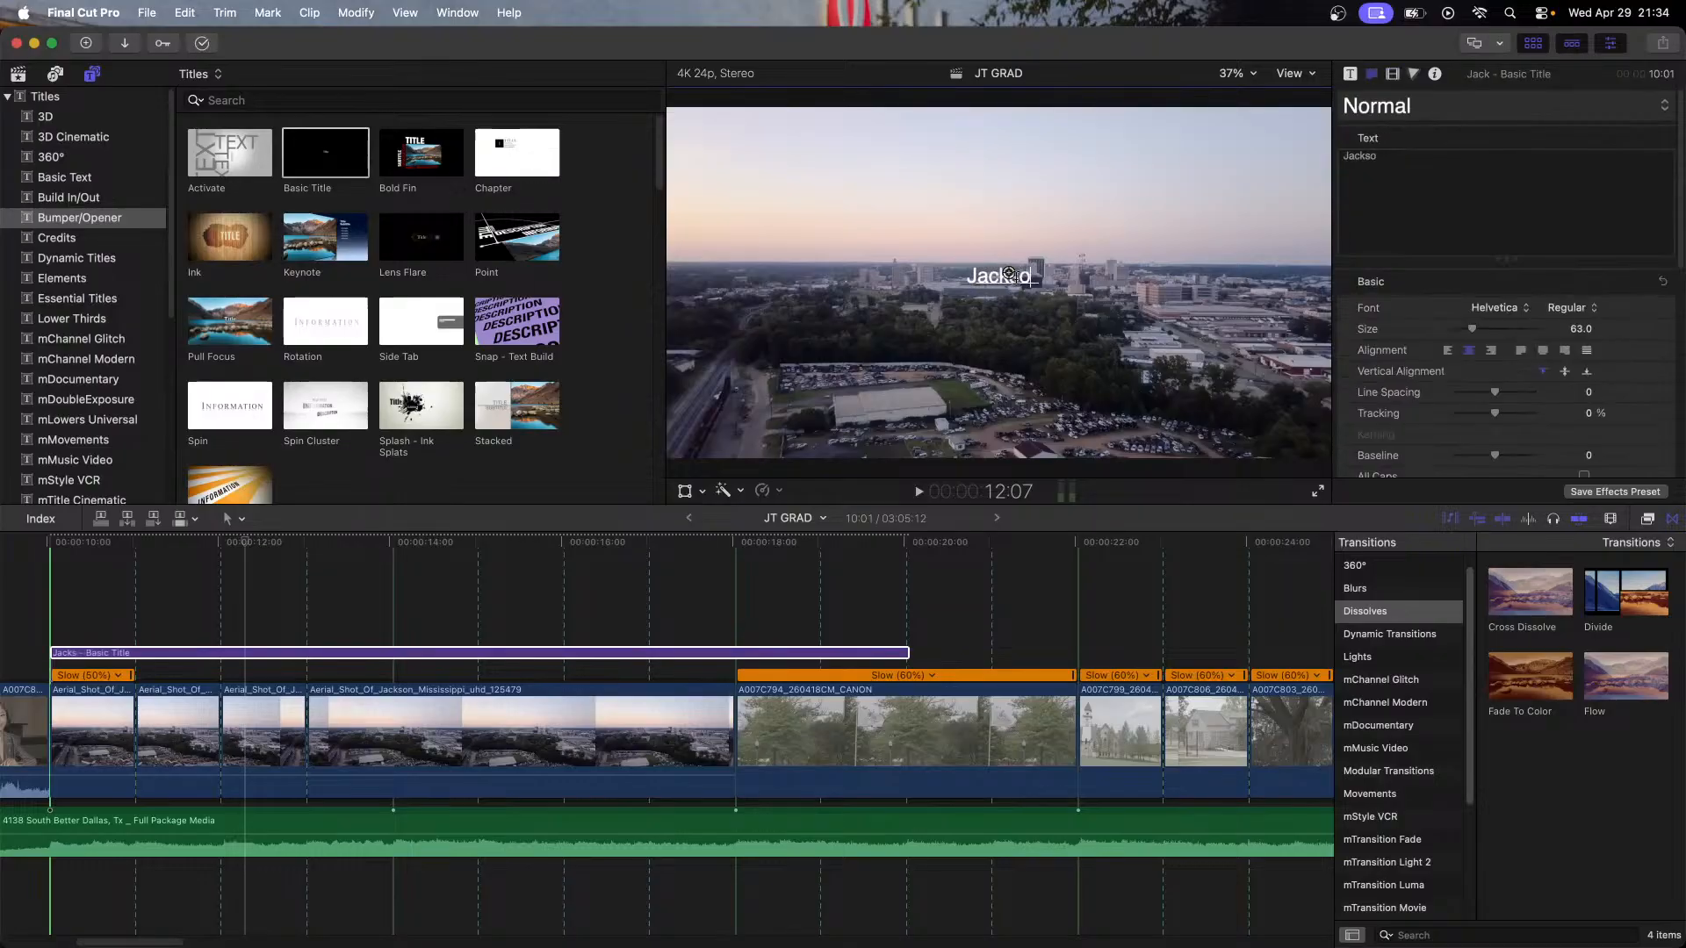
{"action": "type", "text": "n, ms"}
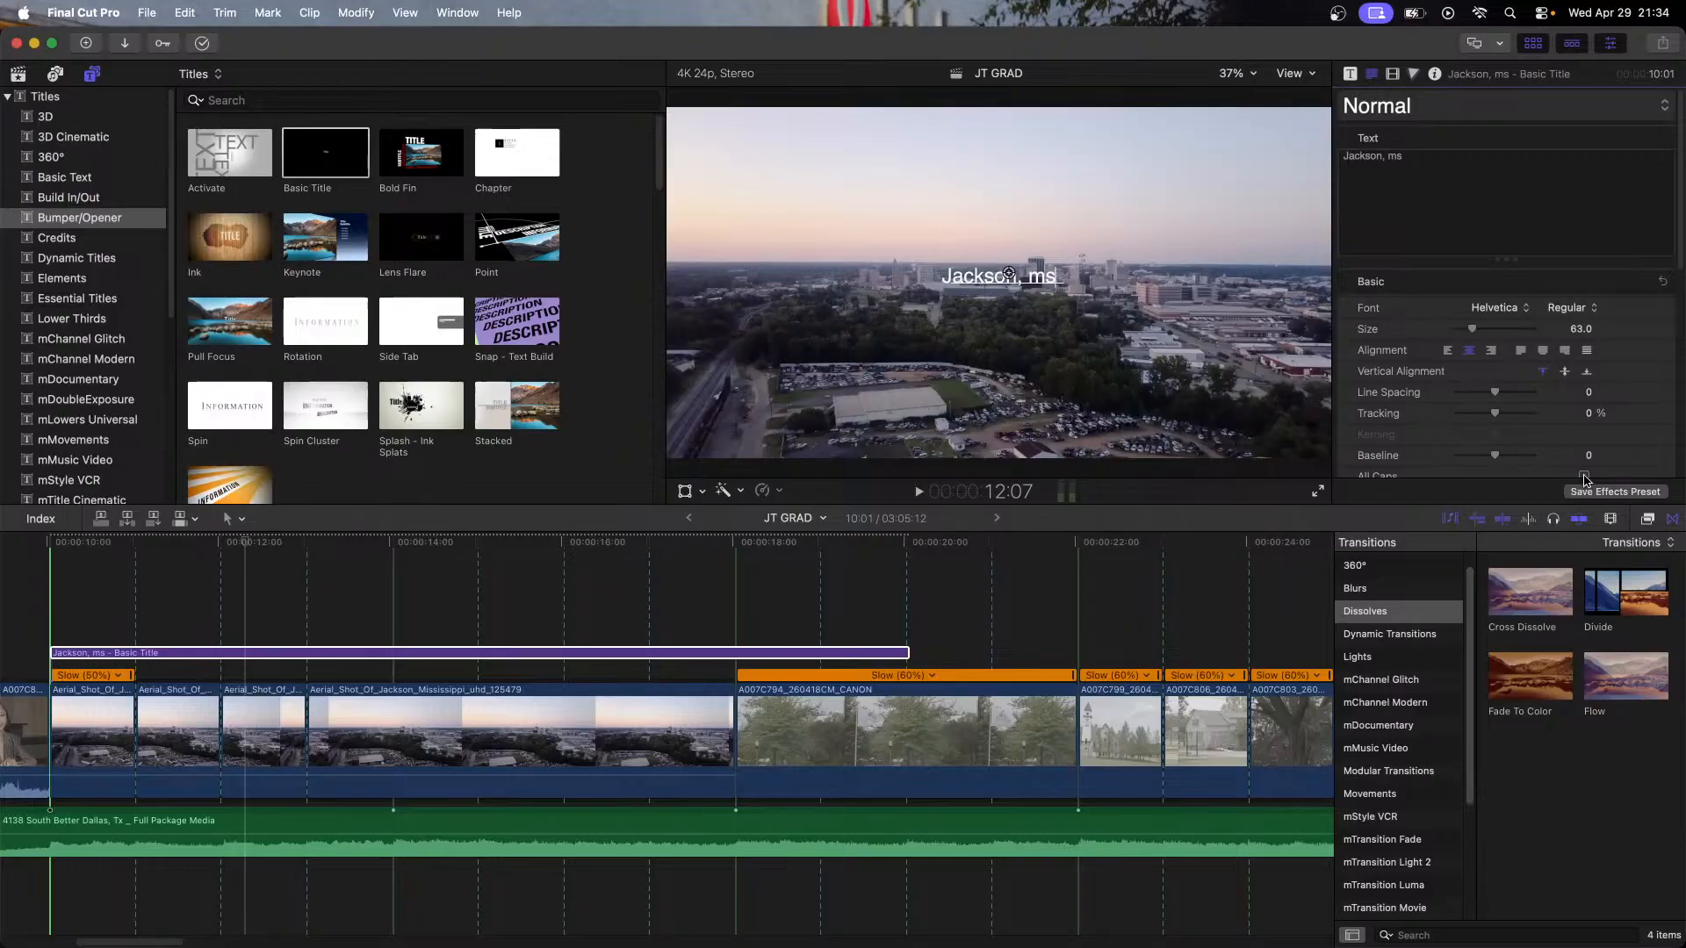
Step: Format the title text in all caps with the Impact font at size 288
{"action": "left_click", "coordinate": [1585, 476]}
{"action": "left_click", "coordinate": [1501, 307]}
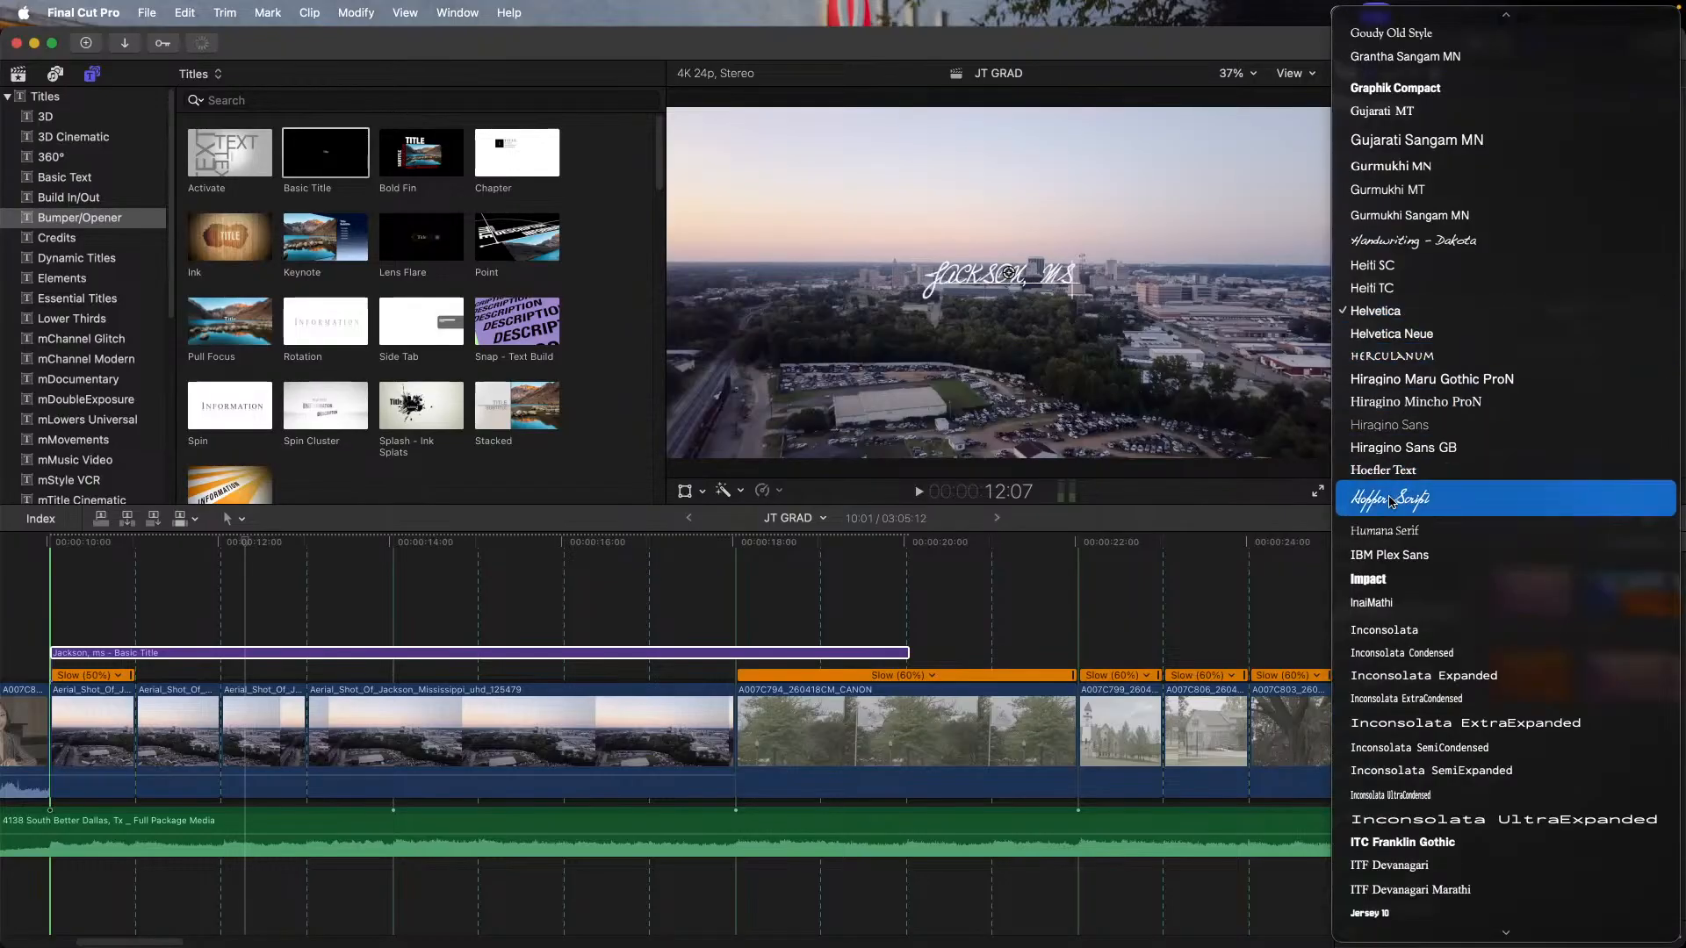
{"action": "left_click", "coordinate": [1387, 410]}
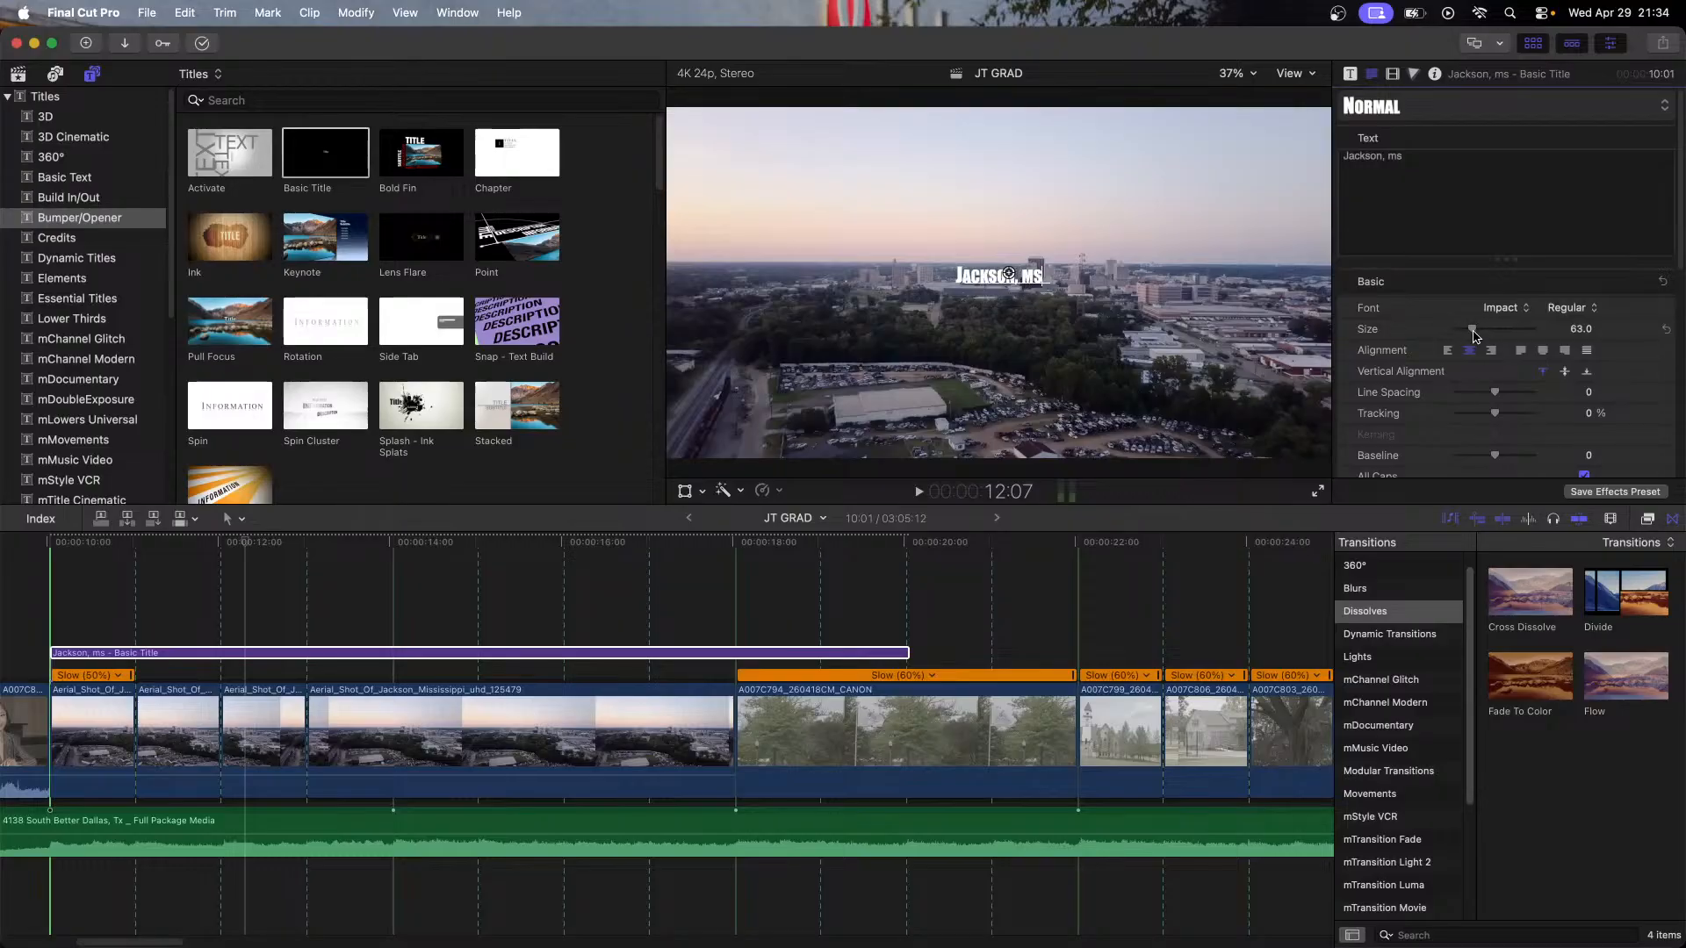
{"action": "left_click_drag", "start_coordinate": [1474, 335], "coordinate": [1559, 337]}
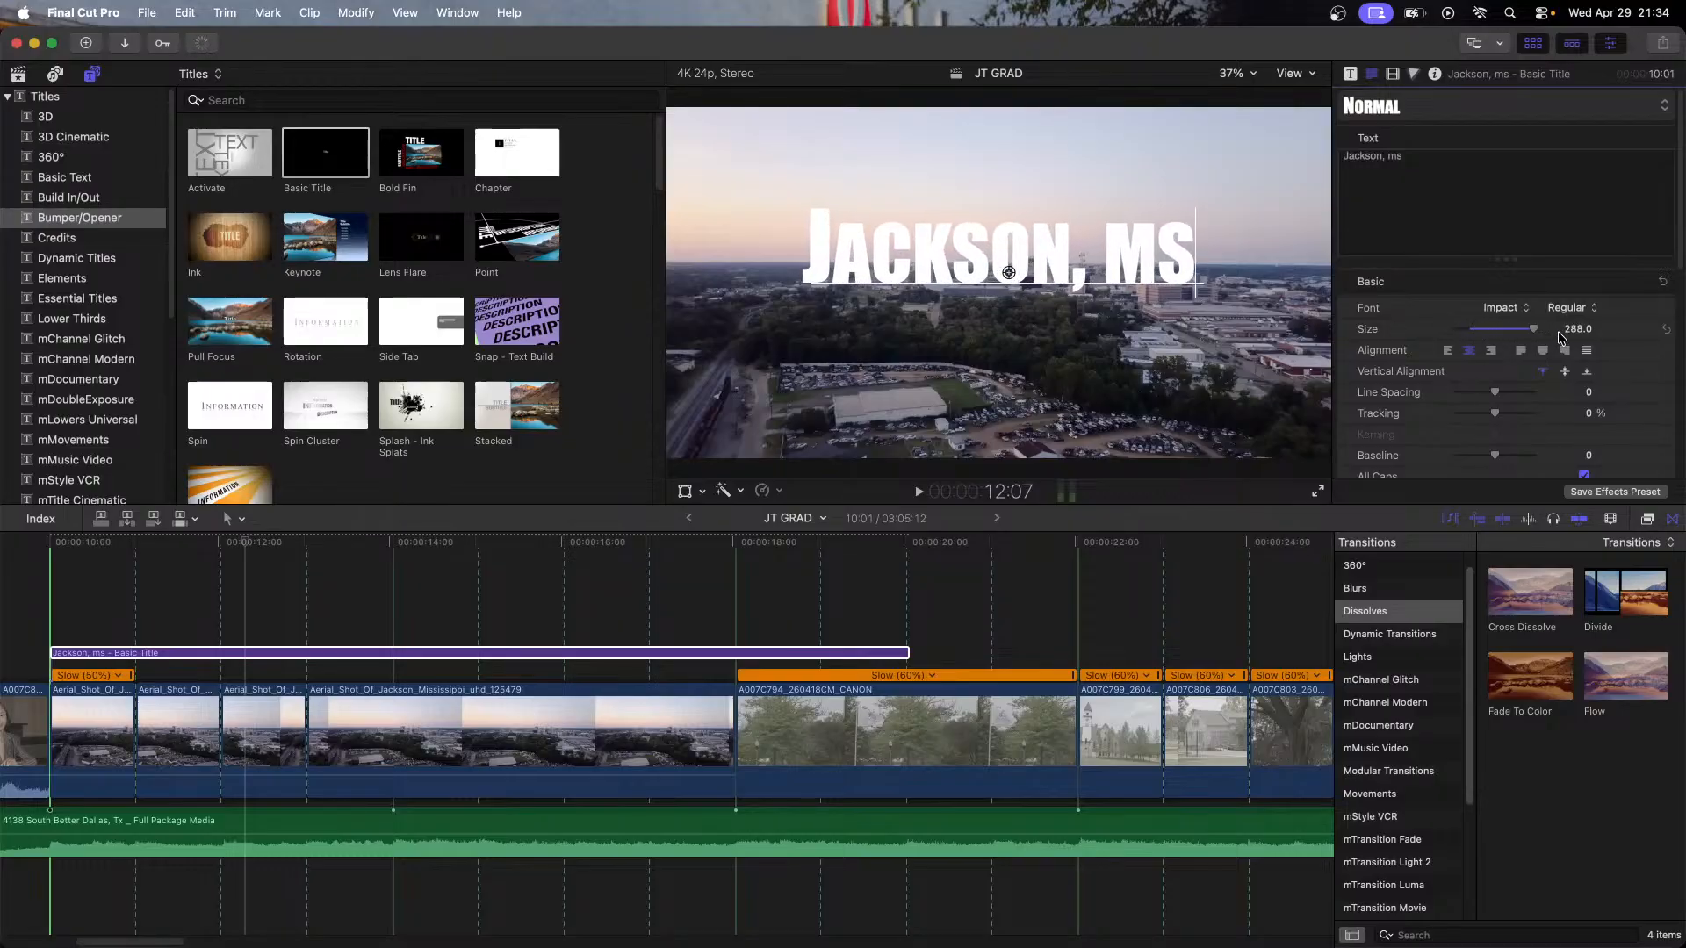
Step: With the viewer at 12.5%, scale the title up with Transform, narrow its width and lower it toward the picture's centre
{"action": "left_click", "coordinate": [684, 491]}
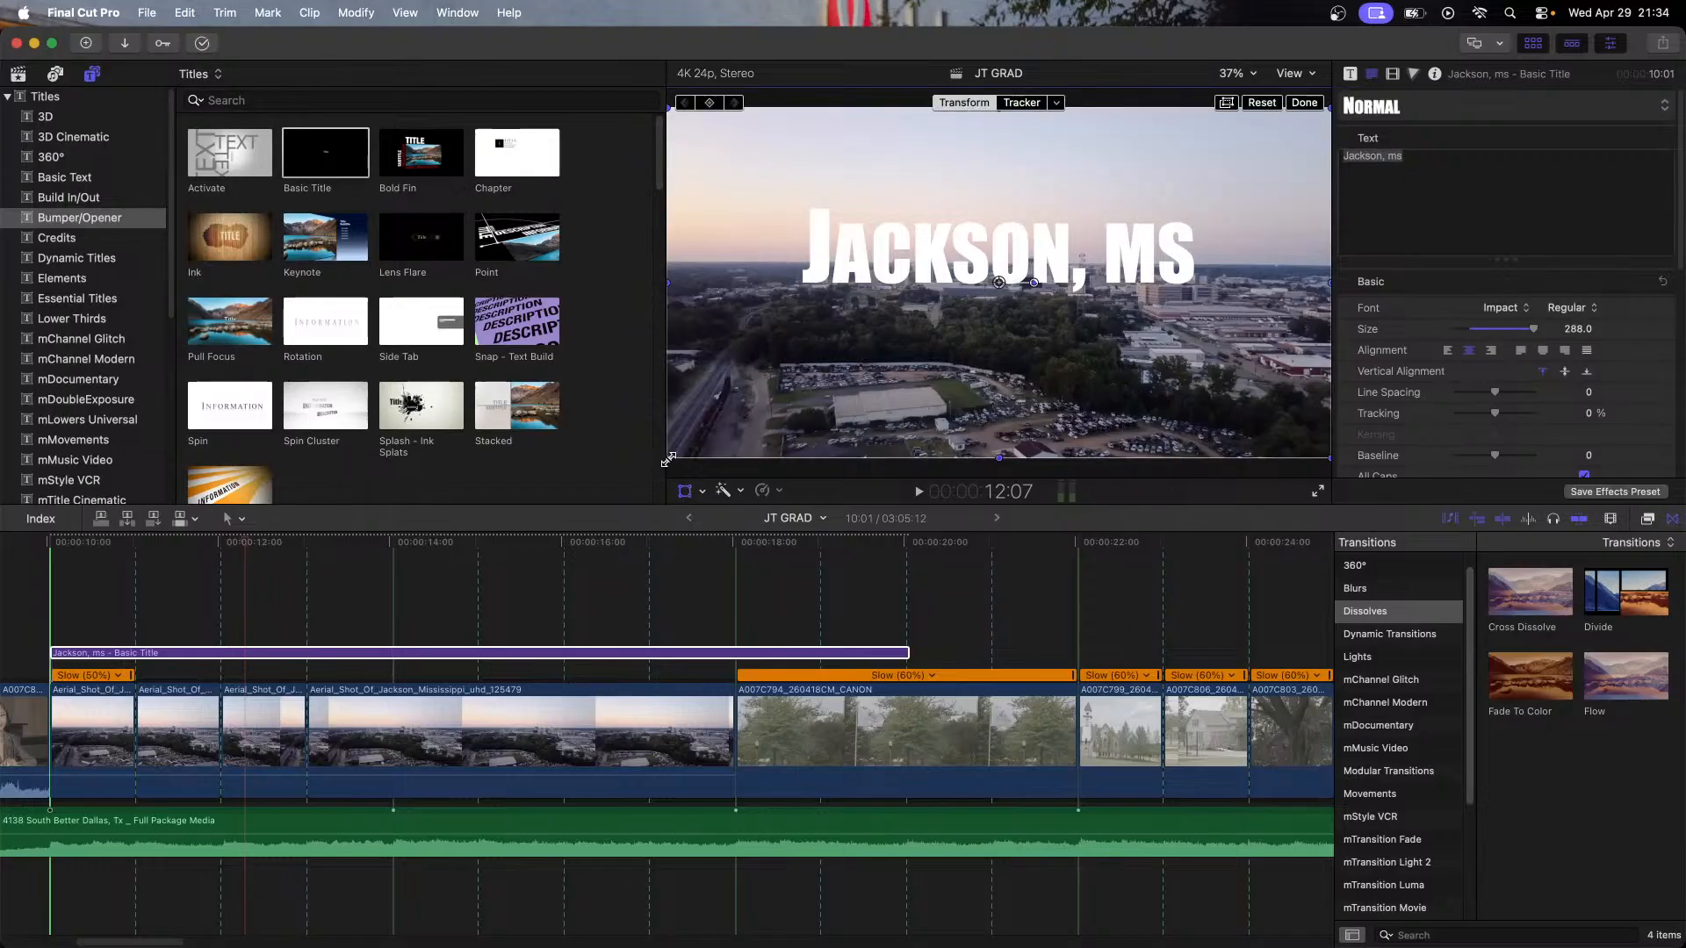
{"action": "left_click_drag", "start_coordinate": [669, 459], "coordinate": [773, 470]}
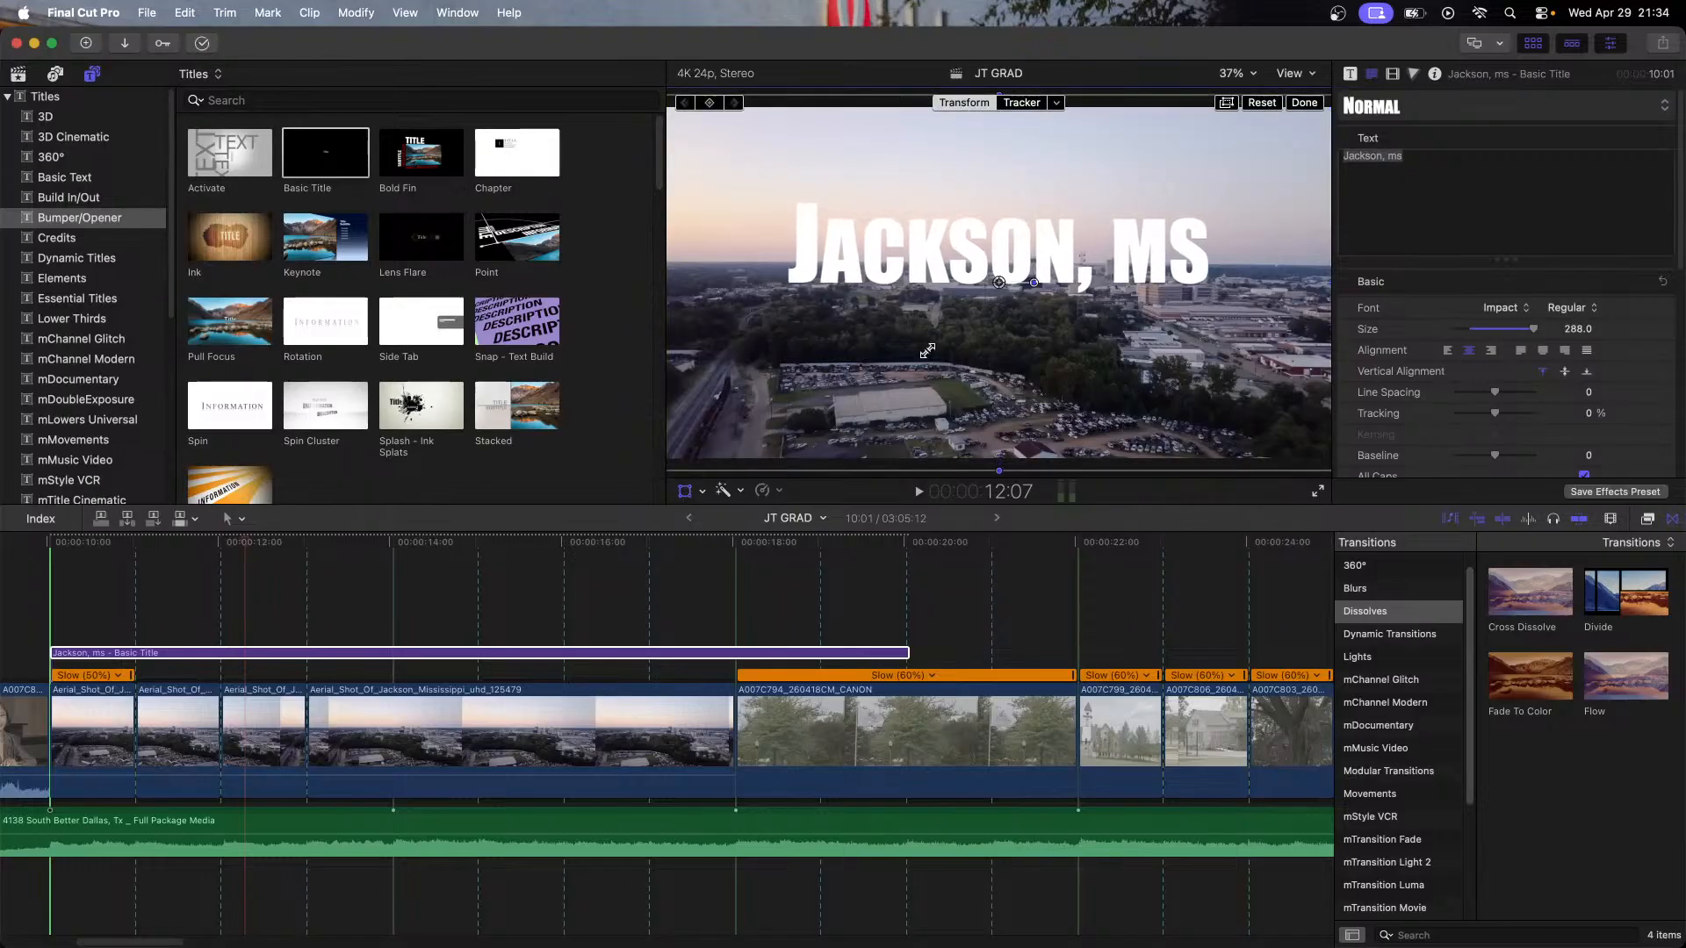
{"action": "left_click", "coordinate": [1230, 74]}
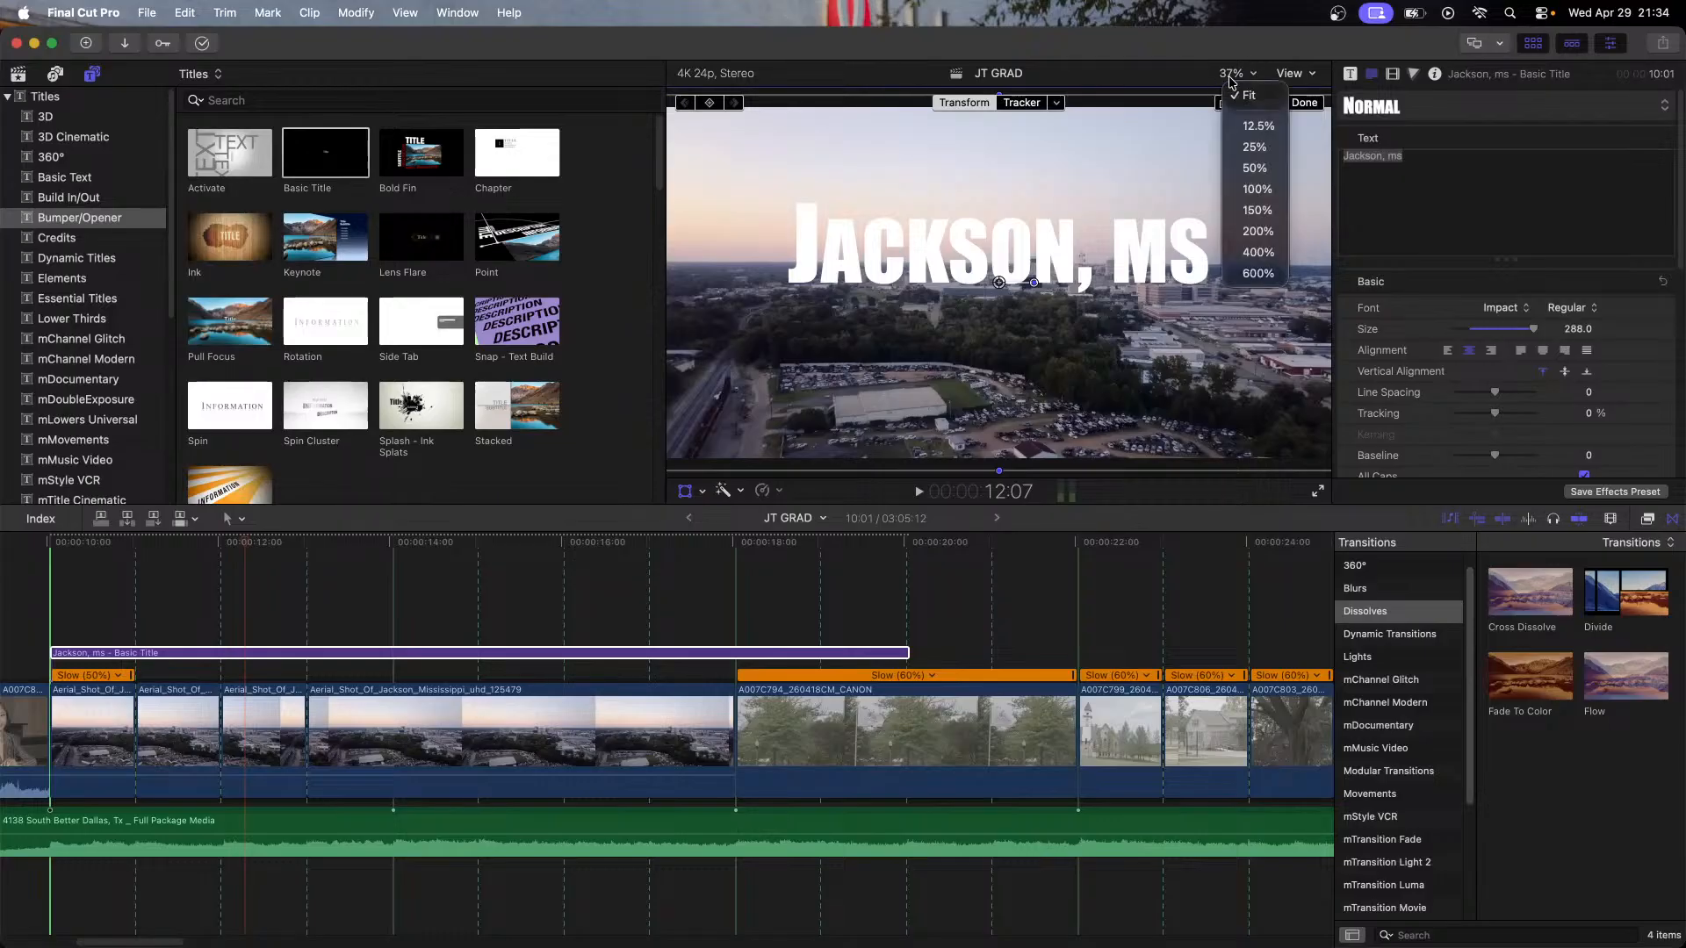
{"action": "left_click", "coordinate": [1256, 126]}
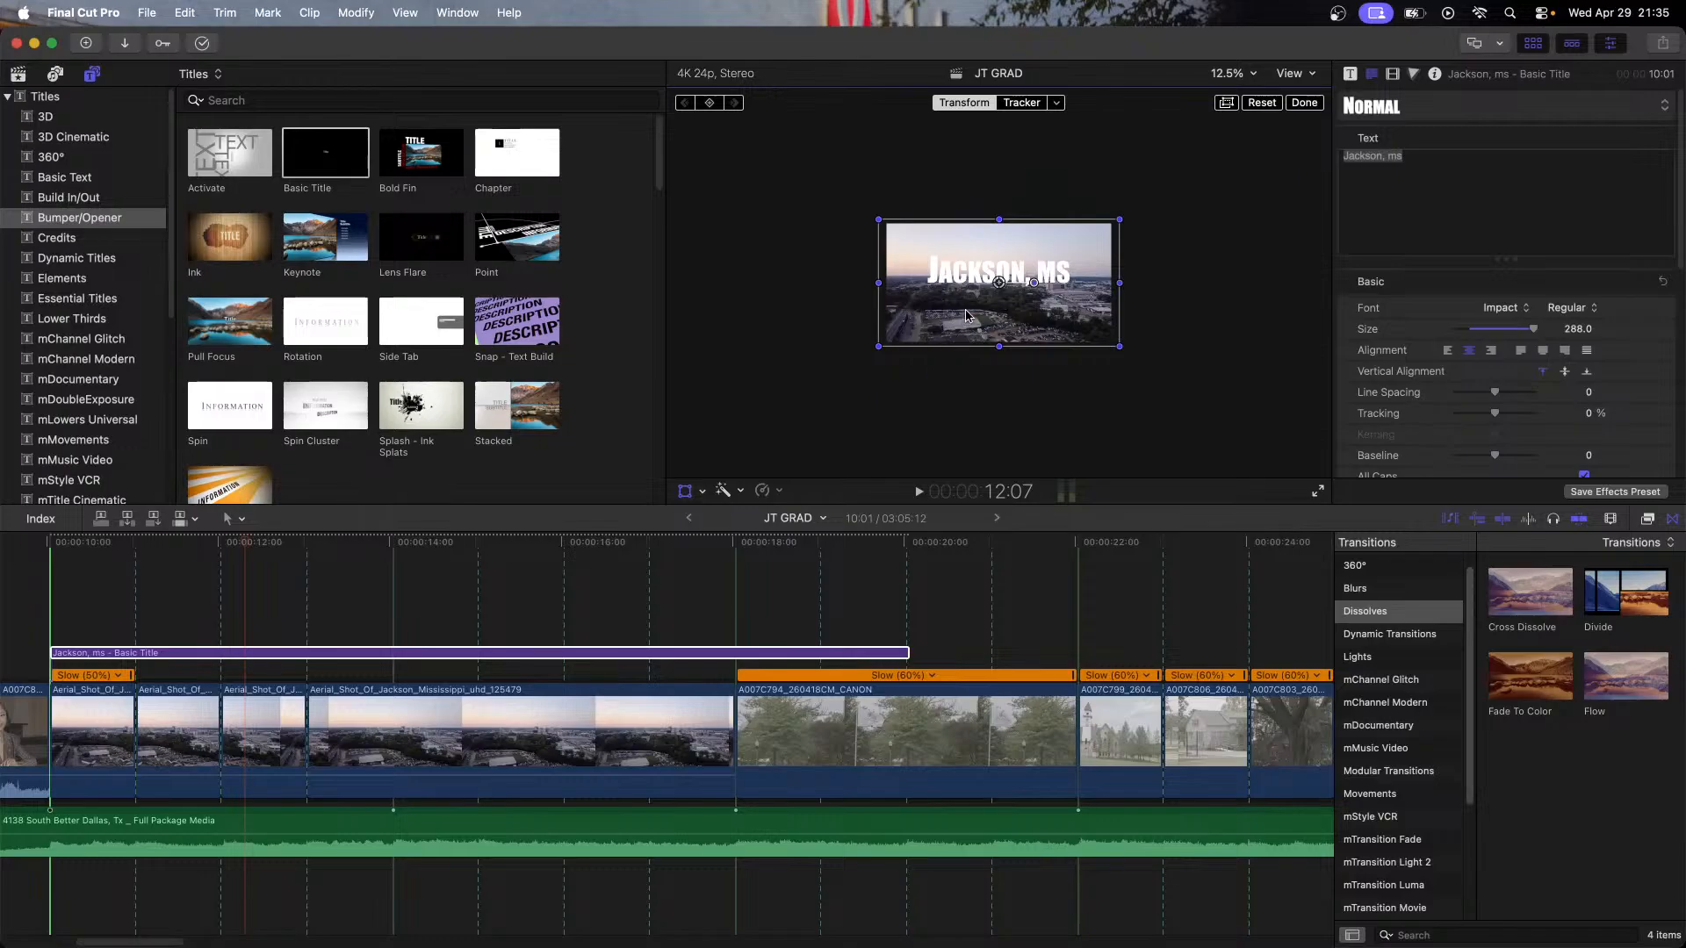
{"action": "left_click_drag", "start_coordinate": [991, 282], "coordinate": [994, 285]}
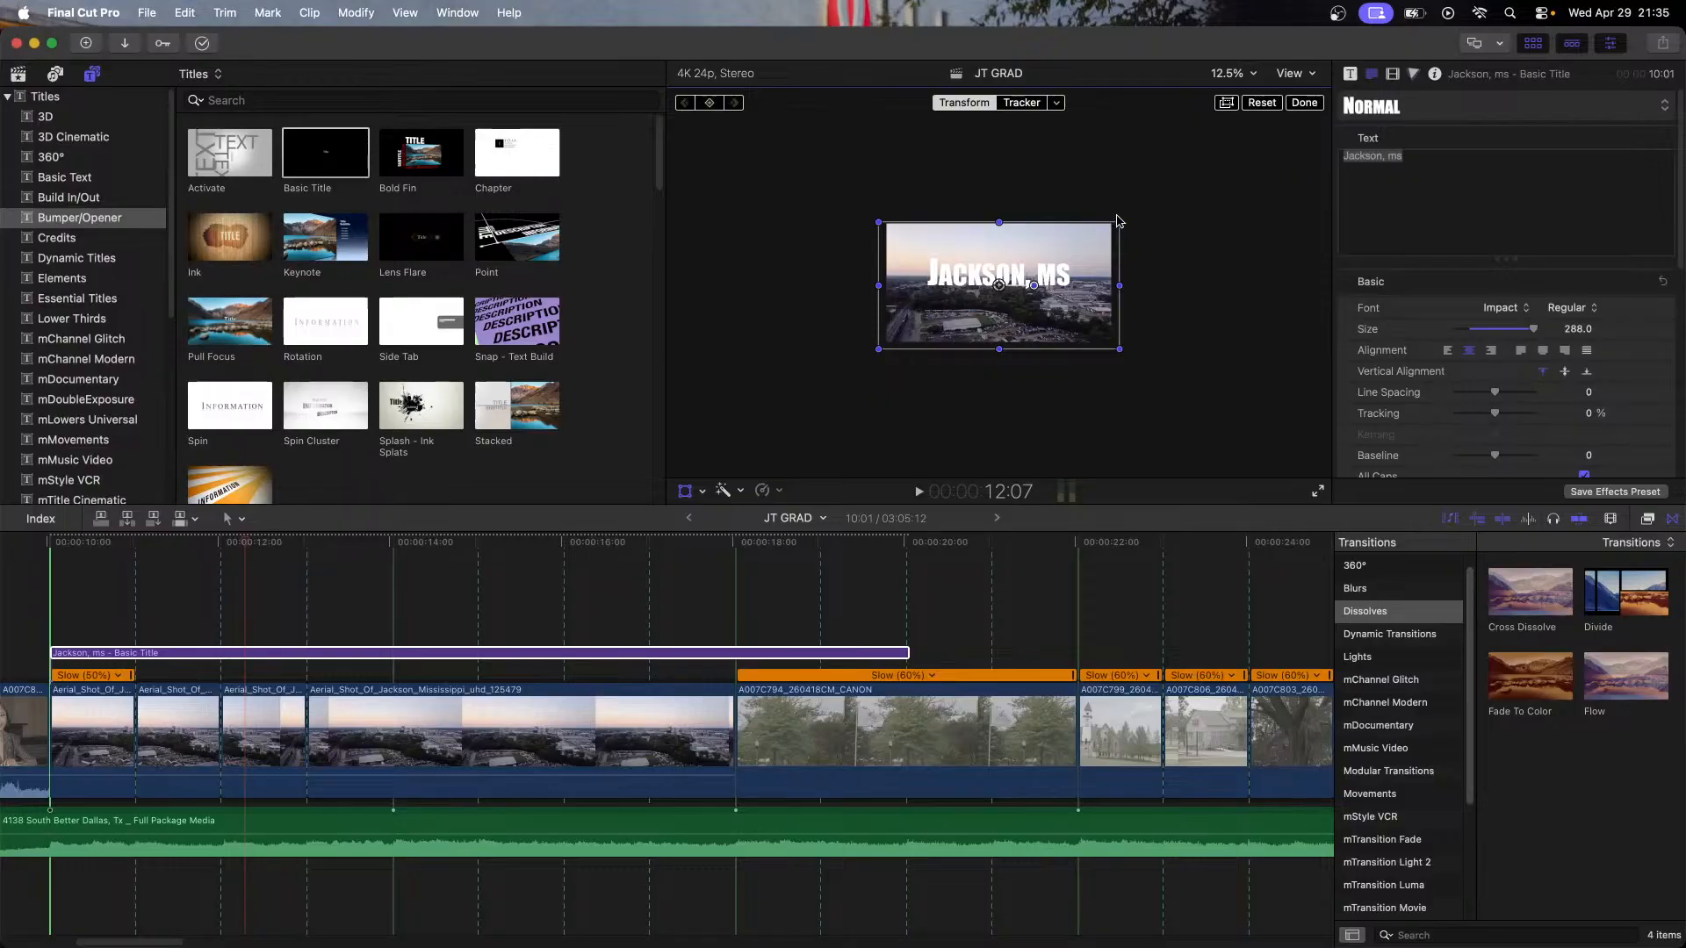
{"action": "left_click_drag", "start_coordinate": [1118, 220], "coordinate": [1203, 177]}
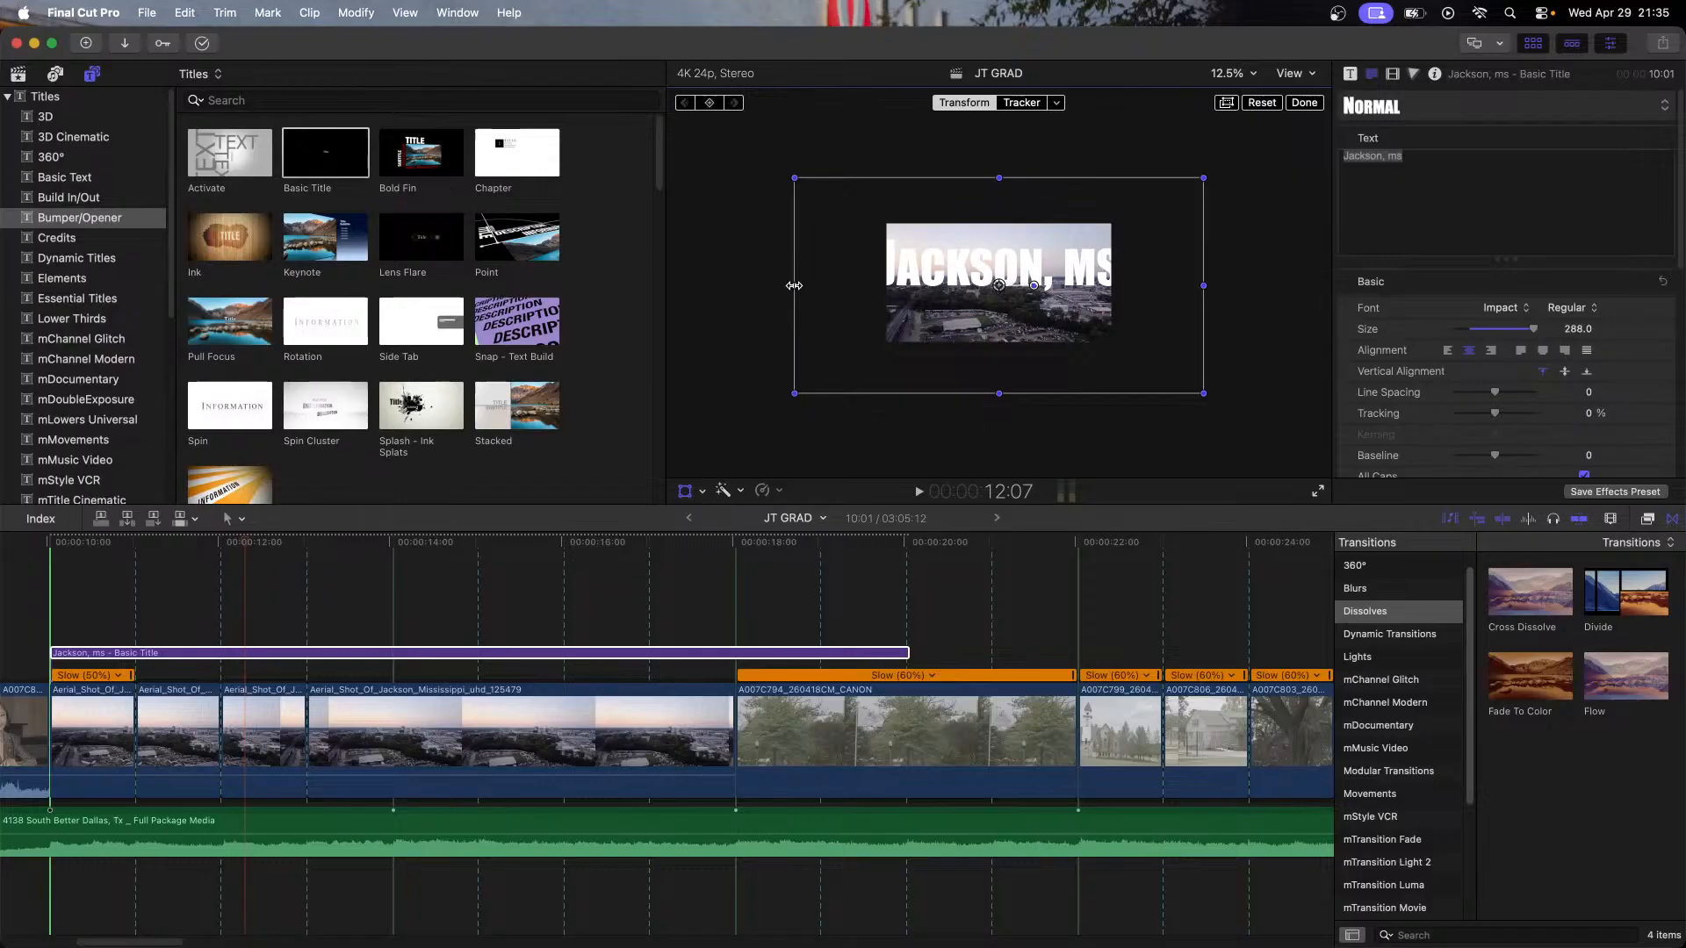
{"action": "left_click_drag", "start_coordinate": [793, 285], "coordinate": [854, 285]}
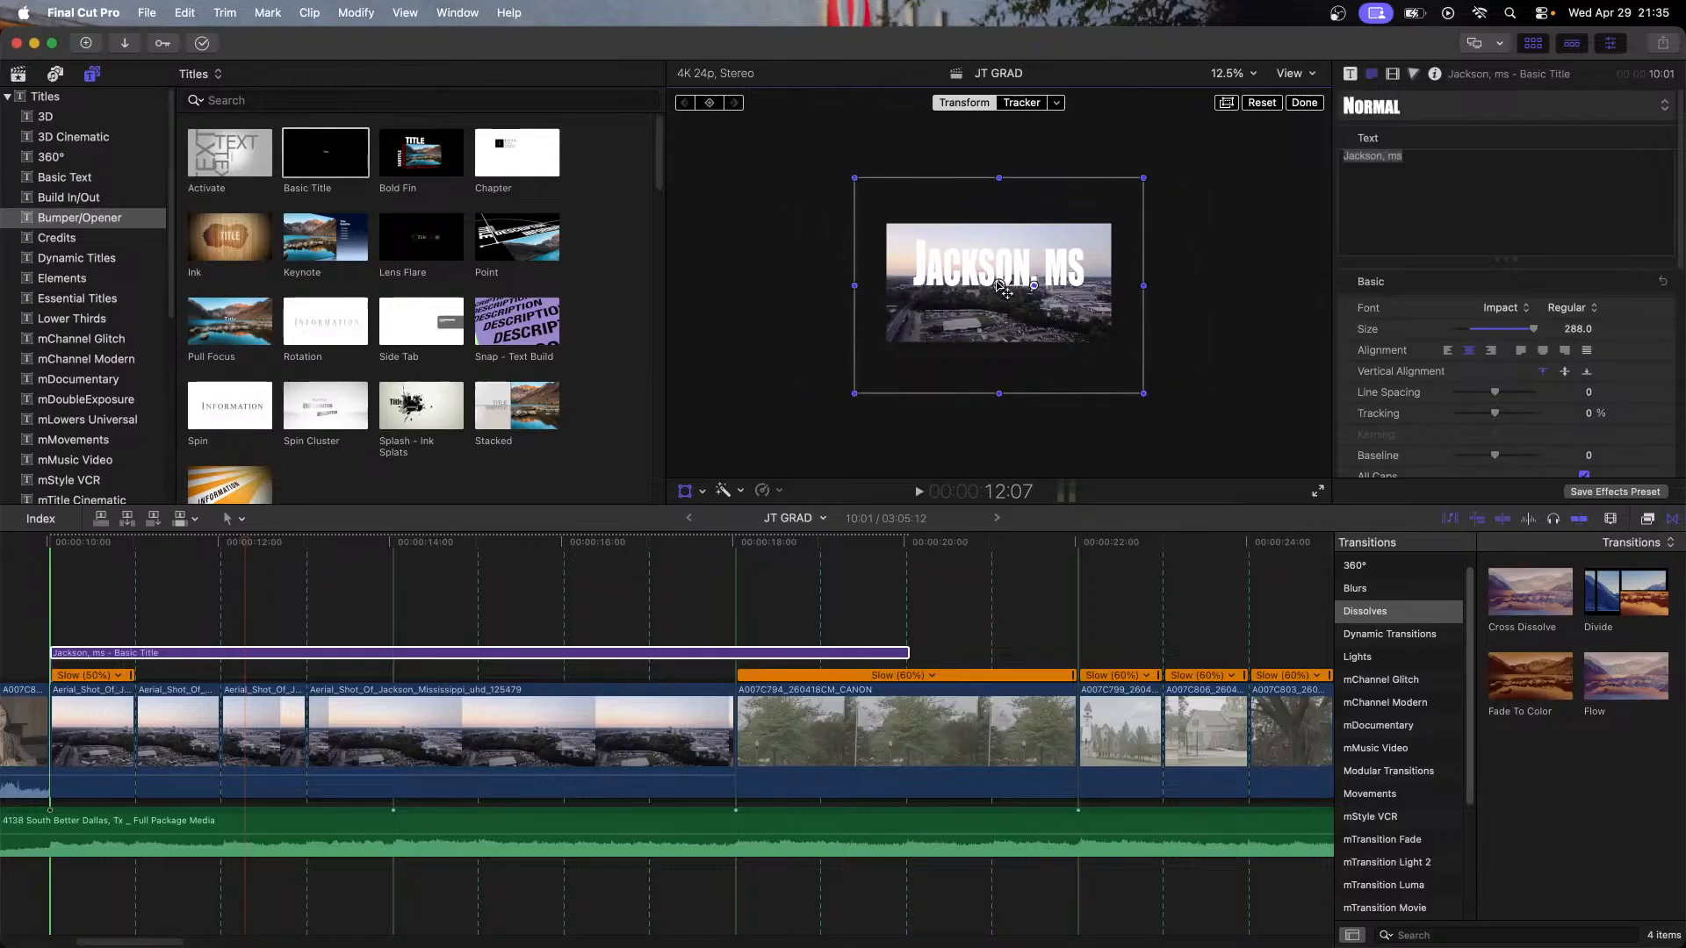
{"action": "left_click_drag", "start_coordinate": [1001, 285], "coordinate": [999, 306]}
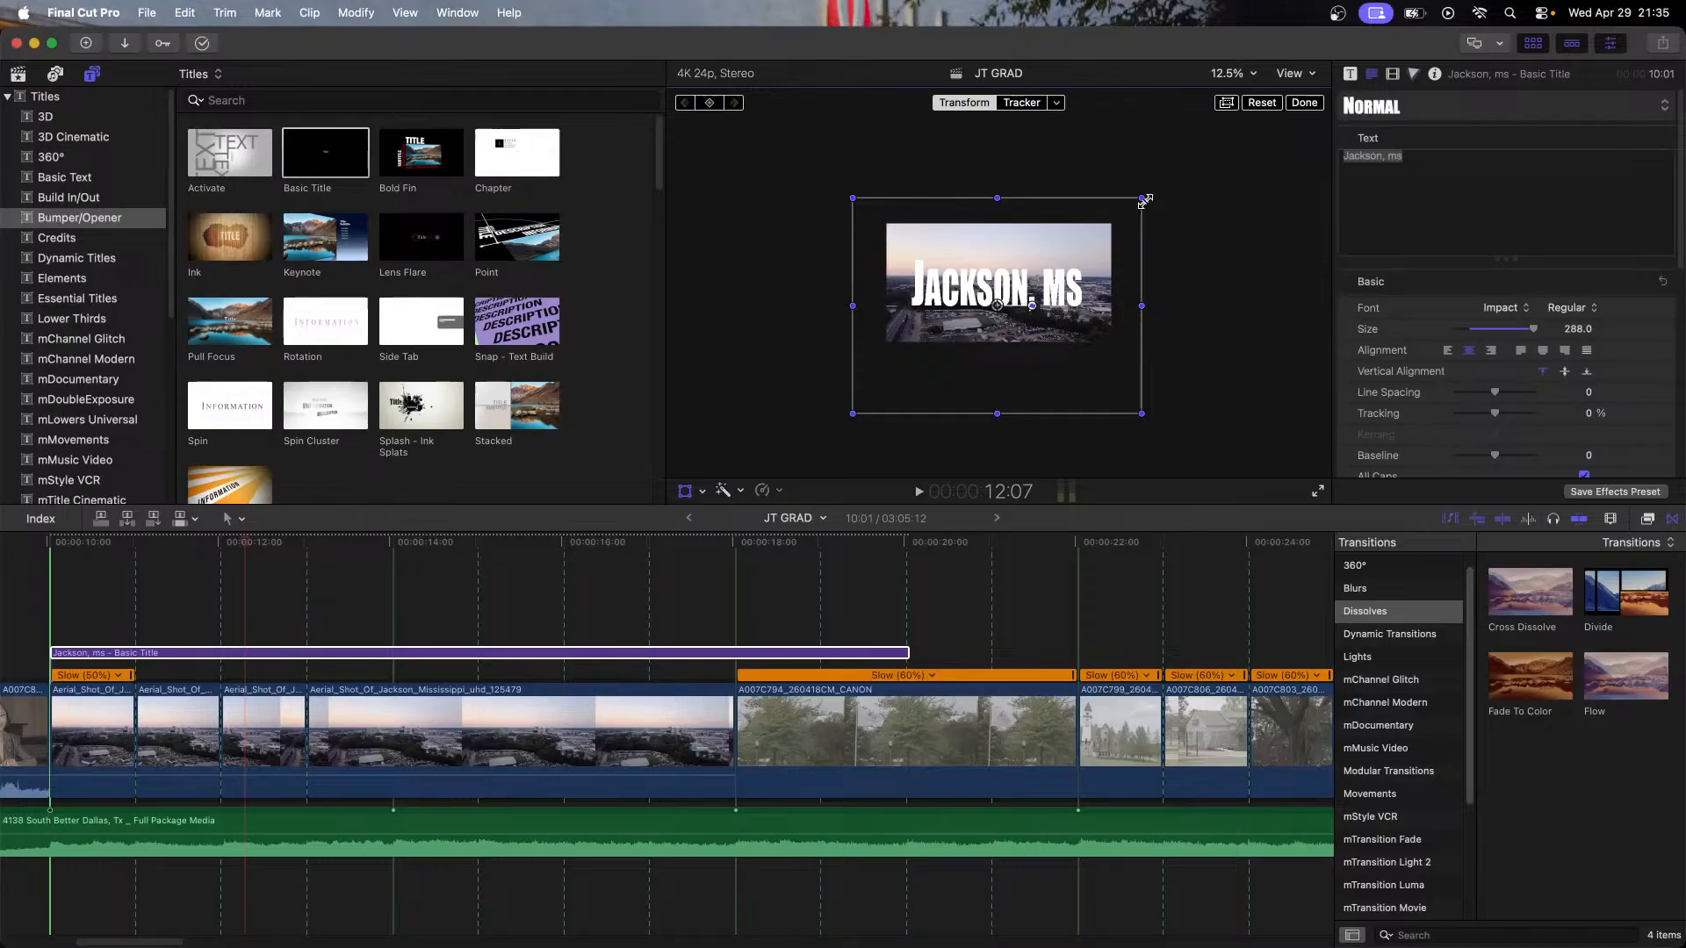
Step: Enlarge the title further with a text size of 301, stretching it taller and re-centring it in the frame
{"action": "left_click_drag", "start_coordinate": [1142, 200], "coordinate": [1169, 177]}
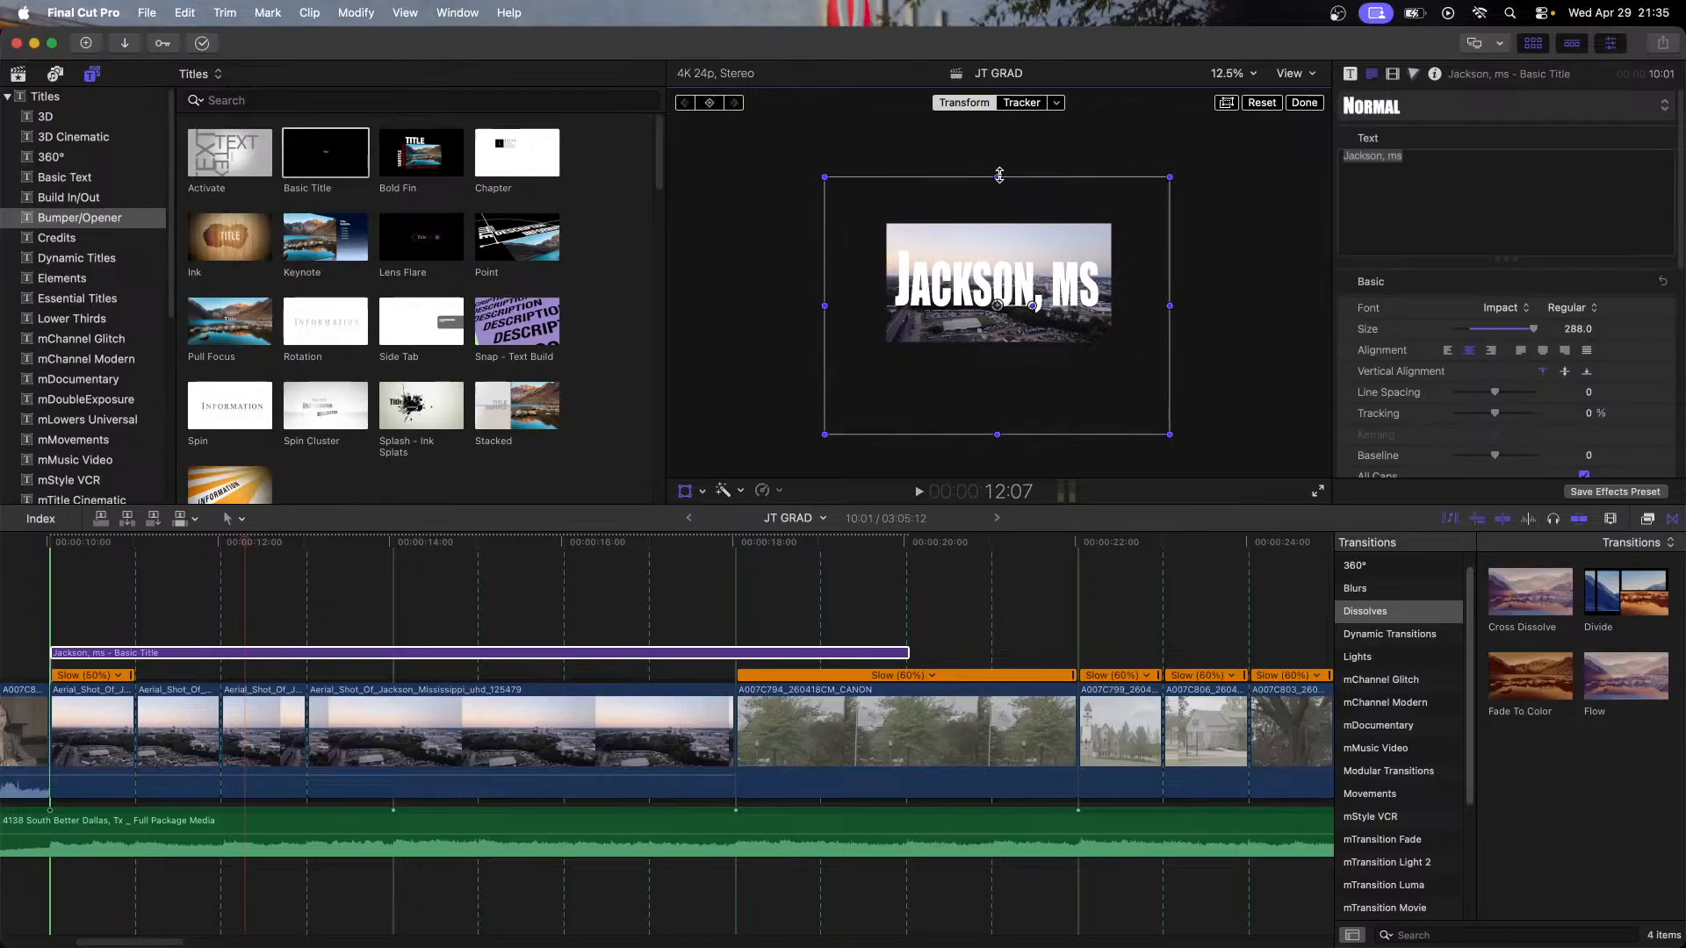
{"action": "left_click_drag", "start_coordinate": [999, 176], "coordinate": [1004, 130]}
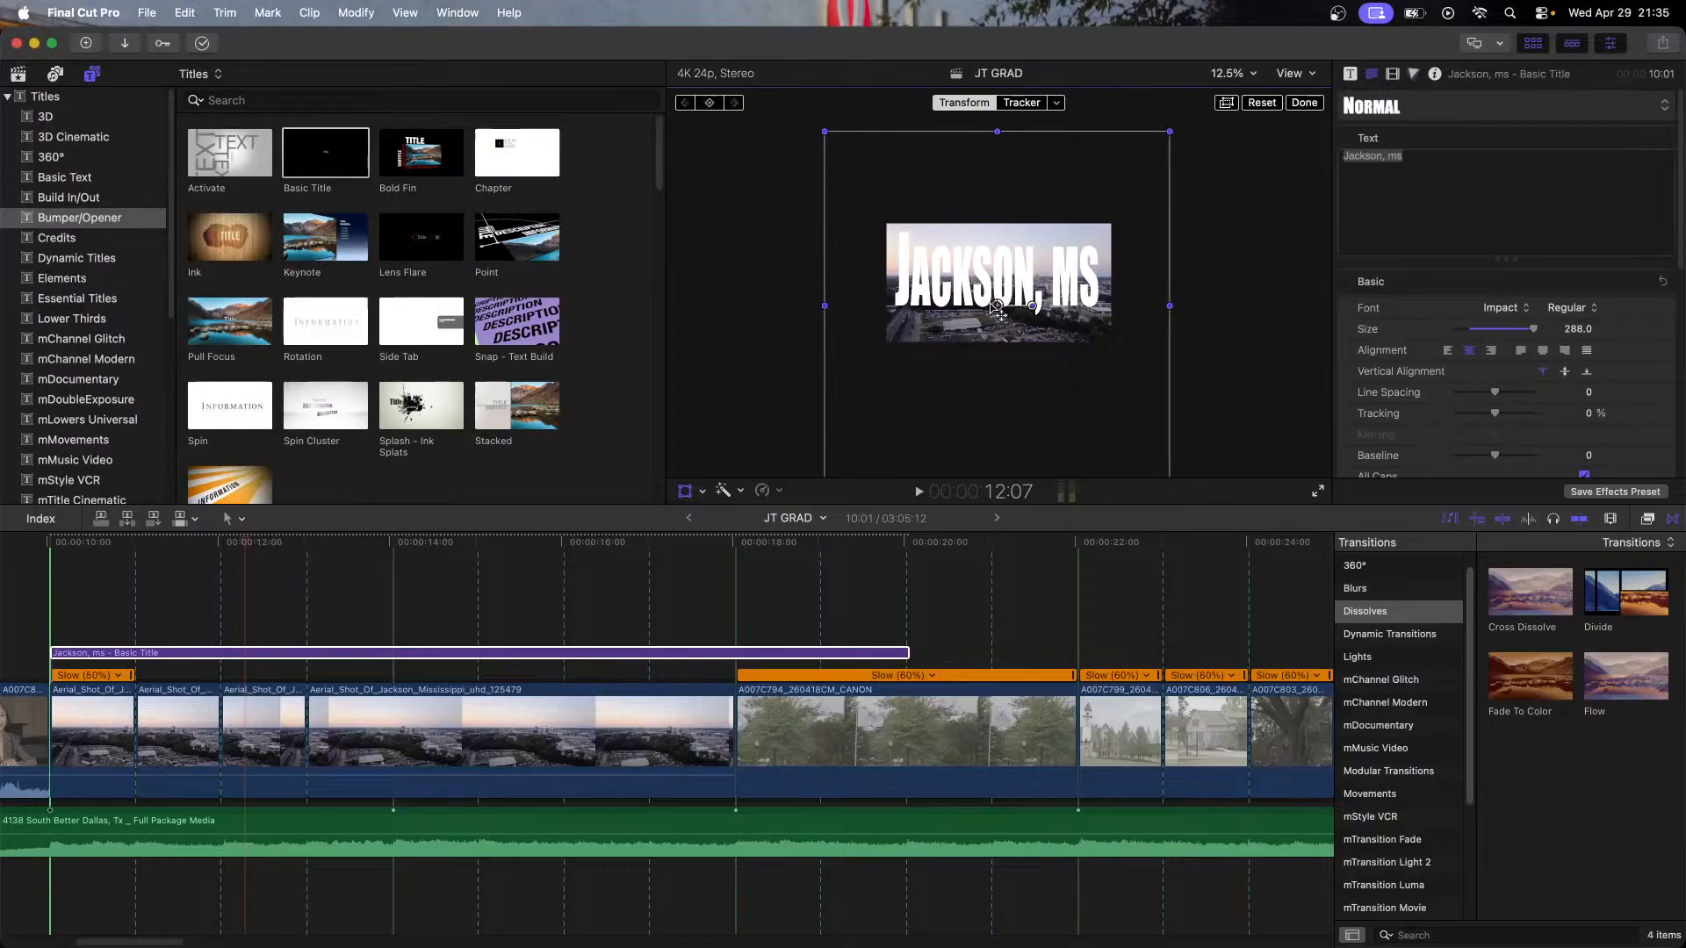
{"action": "left_click_drag", "start_coordinate": [993, 304], "coordinate": [991, 313]}
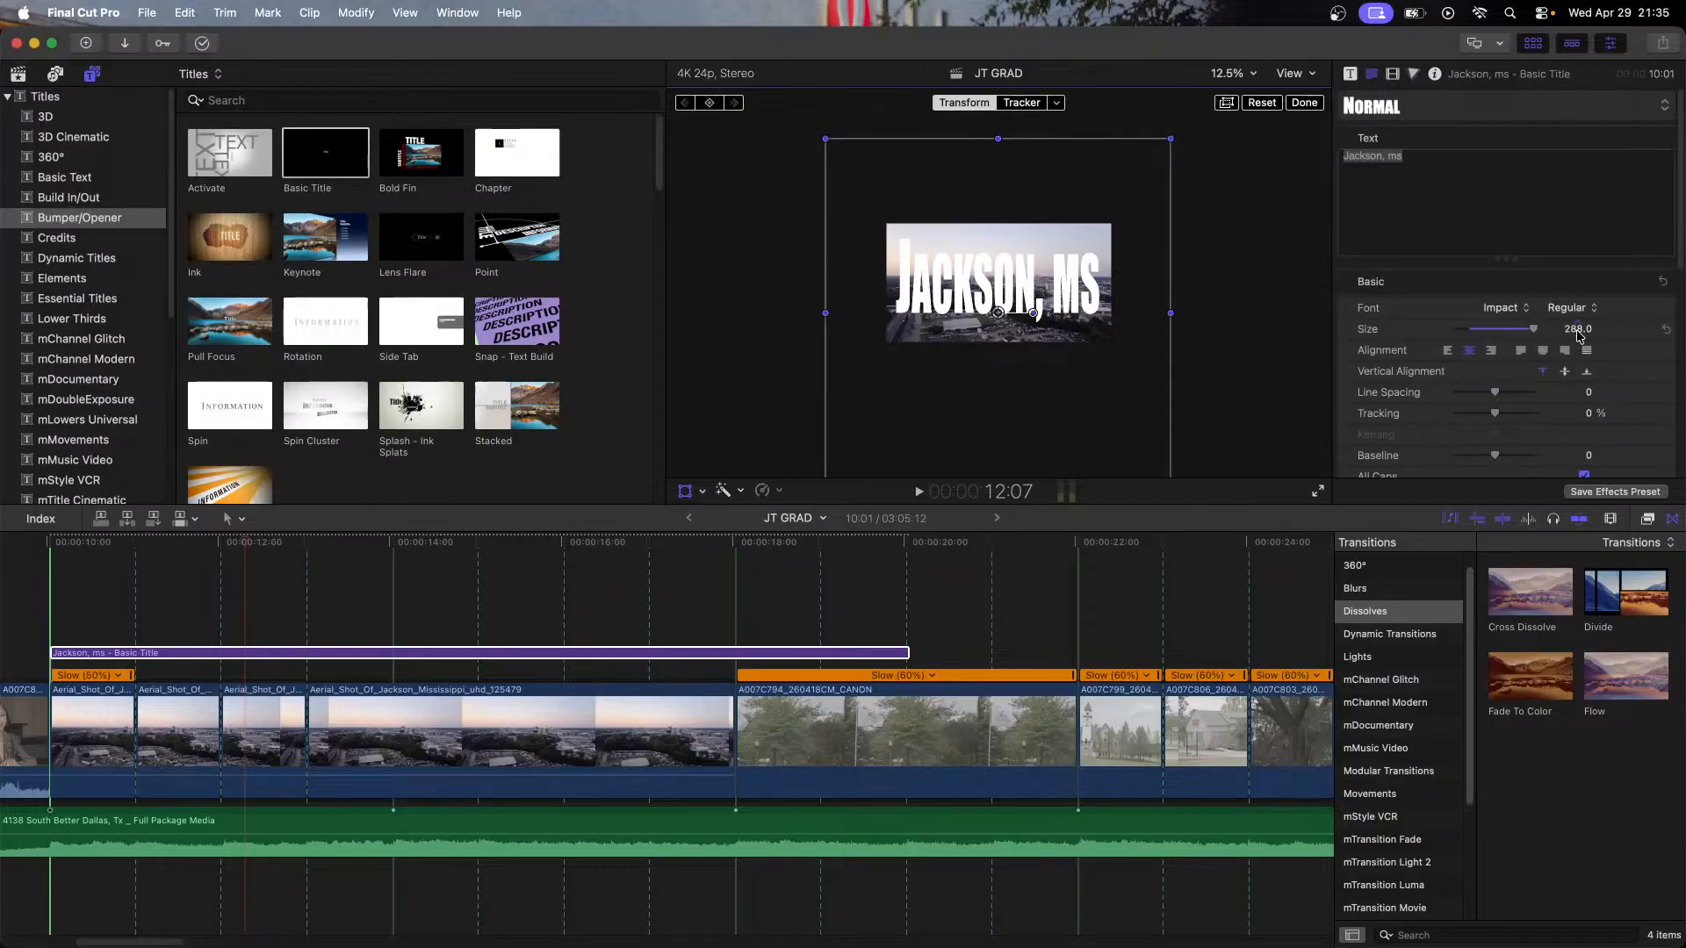
{"action": "left_click_drag", "start_coordinate": [1577, 333], "coordinate": [1589, 334]}
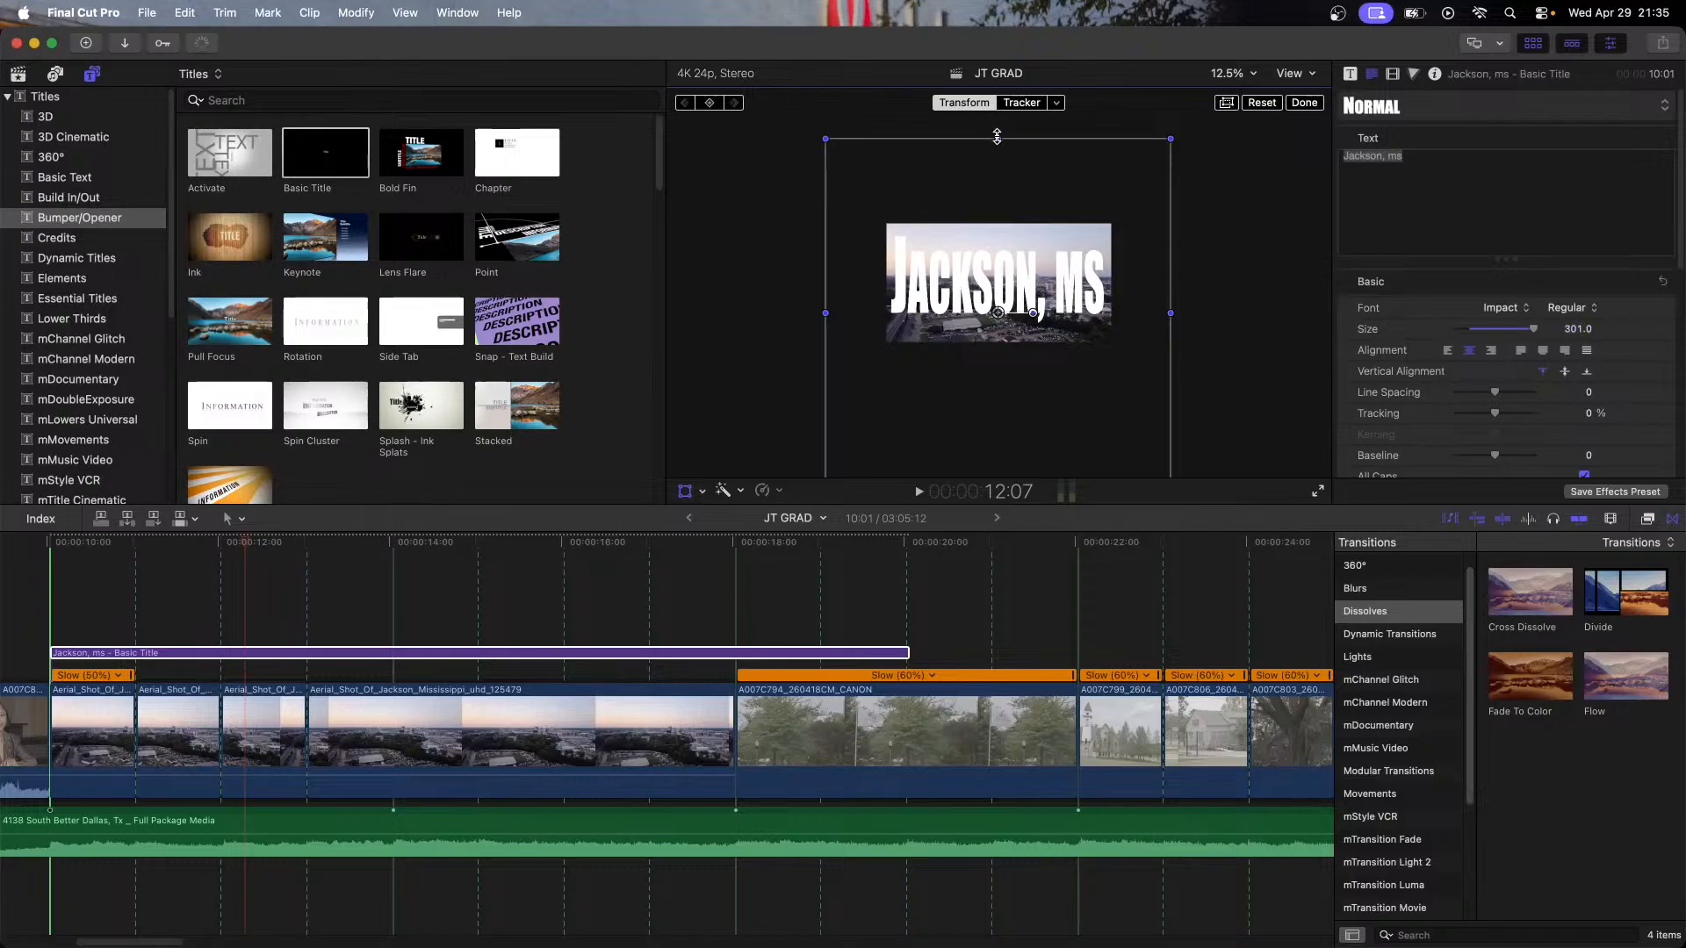
{"action": "left_click_drag", "start_coordinate": [997, 137], "coordinate": [998, 126]}
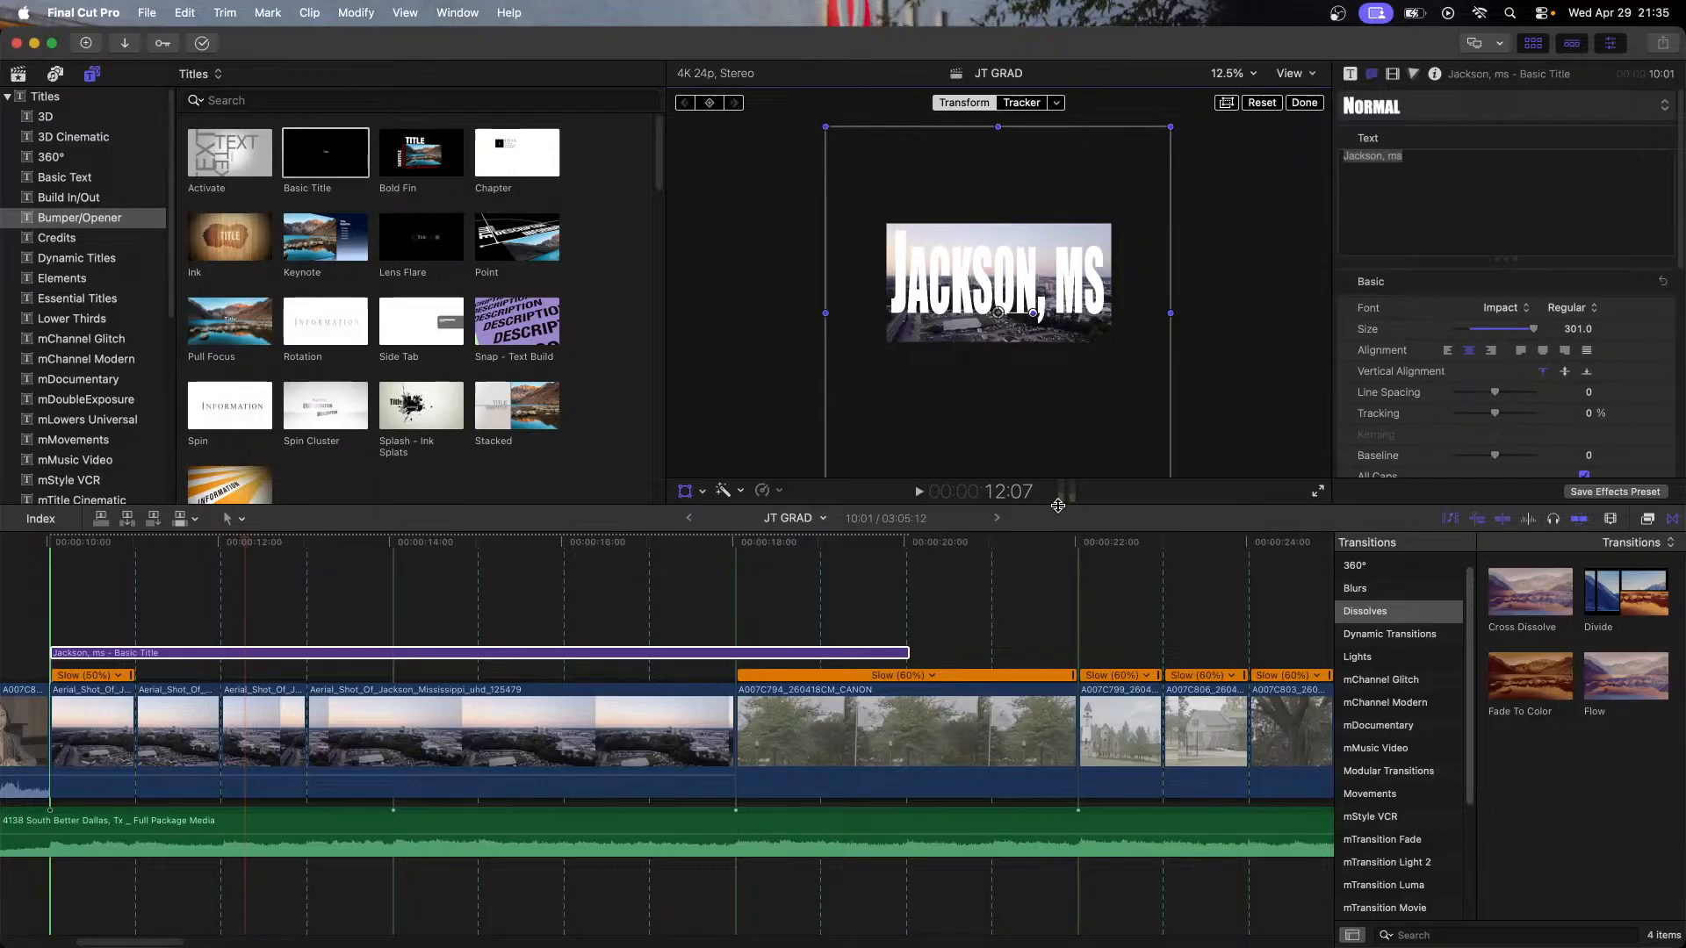
Step: Stretch the title vertically to about 357% and move it to about X -32, Y -728 px so it fills the frame height
{"action": "left_click_drag", "start_coordinate": [1058, 506], "coordinate": [1061, 720]}
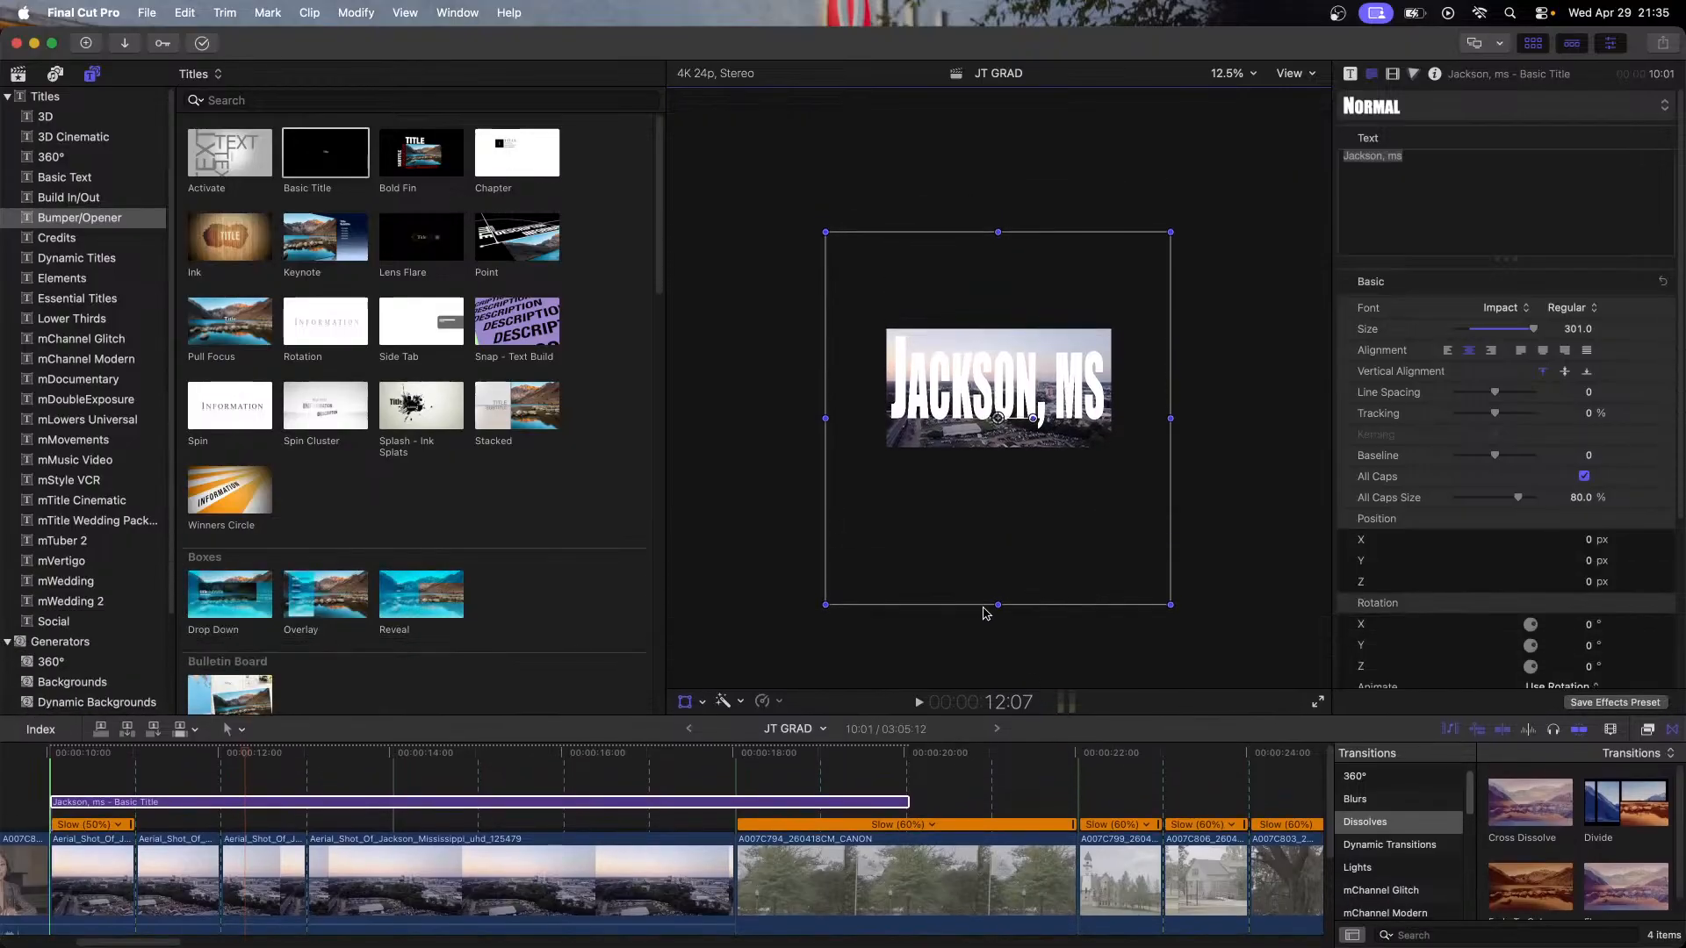
{"action": "left_click_drag", "start_coordinate": [994, 604], "coordinate": [997, 616]}
{"action": "left_click_drag", "start_coordinate": [997, 417], "coordinate": [998, 428]}
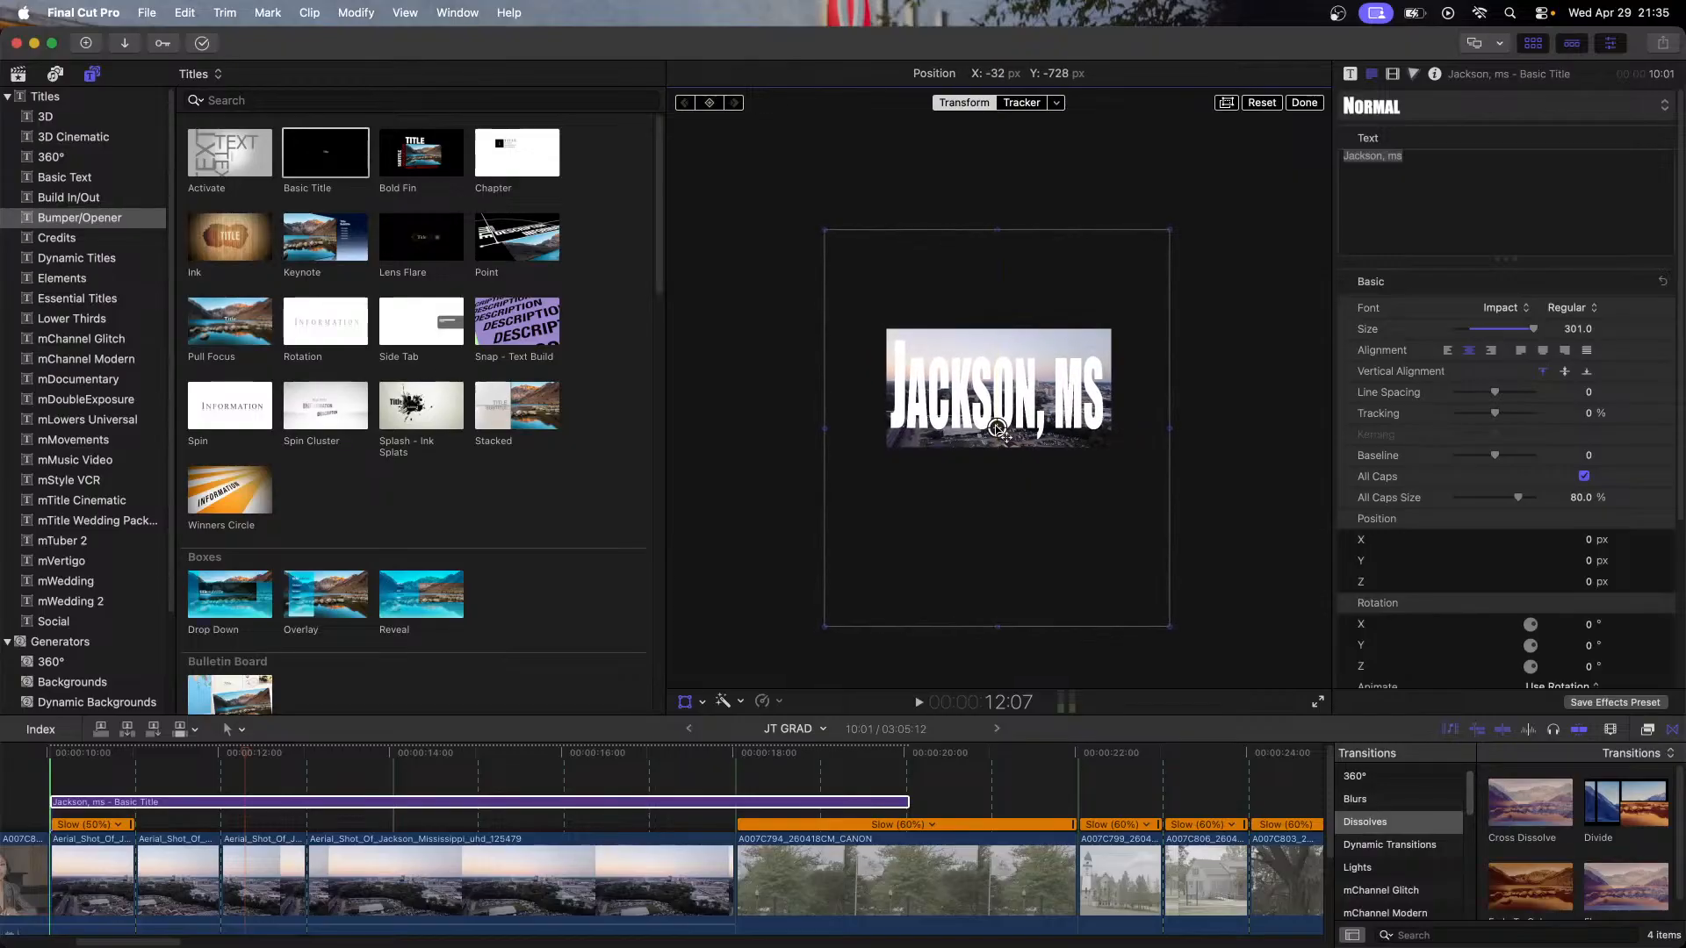
{"action": "left_click_drag", "start_coordinate": [999, 227], "coordinate": [1002, 216]}
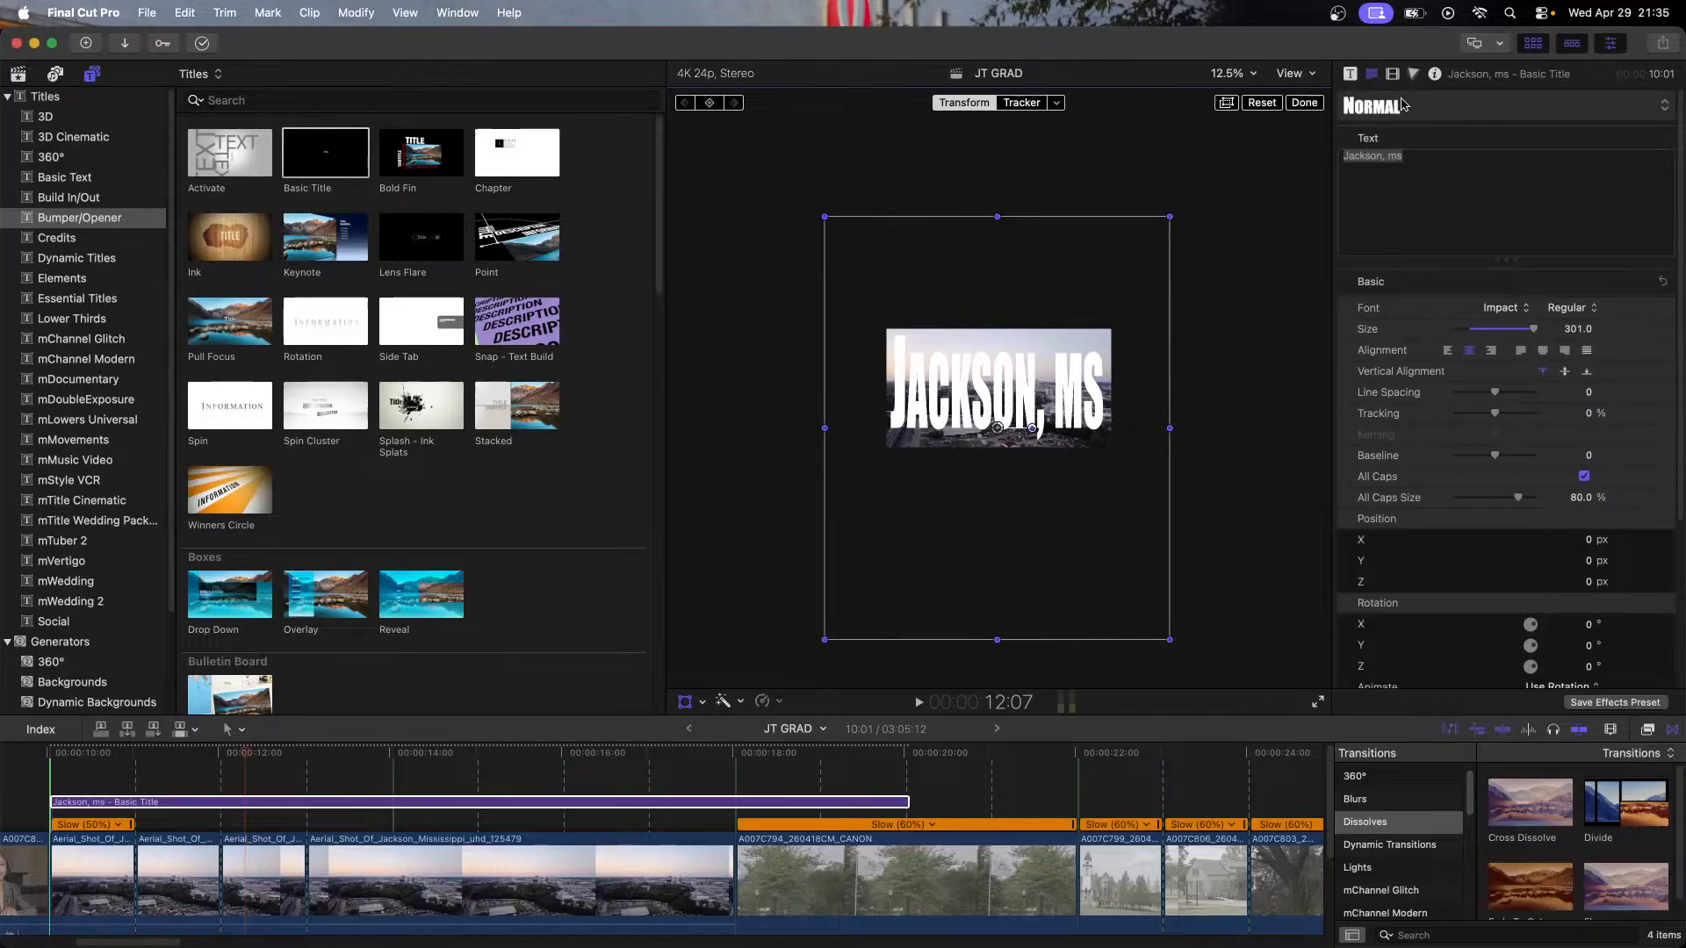
Step: Set the title's blend mode to Stencil Luma
{"action": "left_click", "coordinate": [1435, 75]}
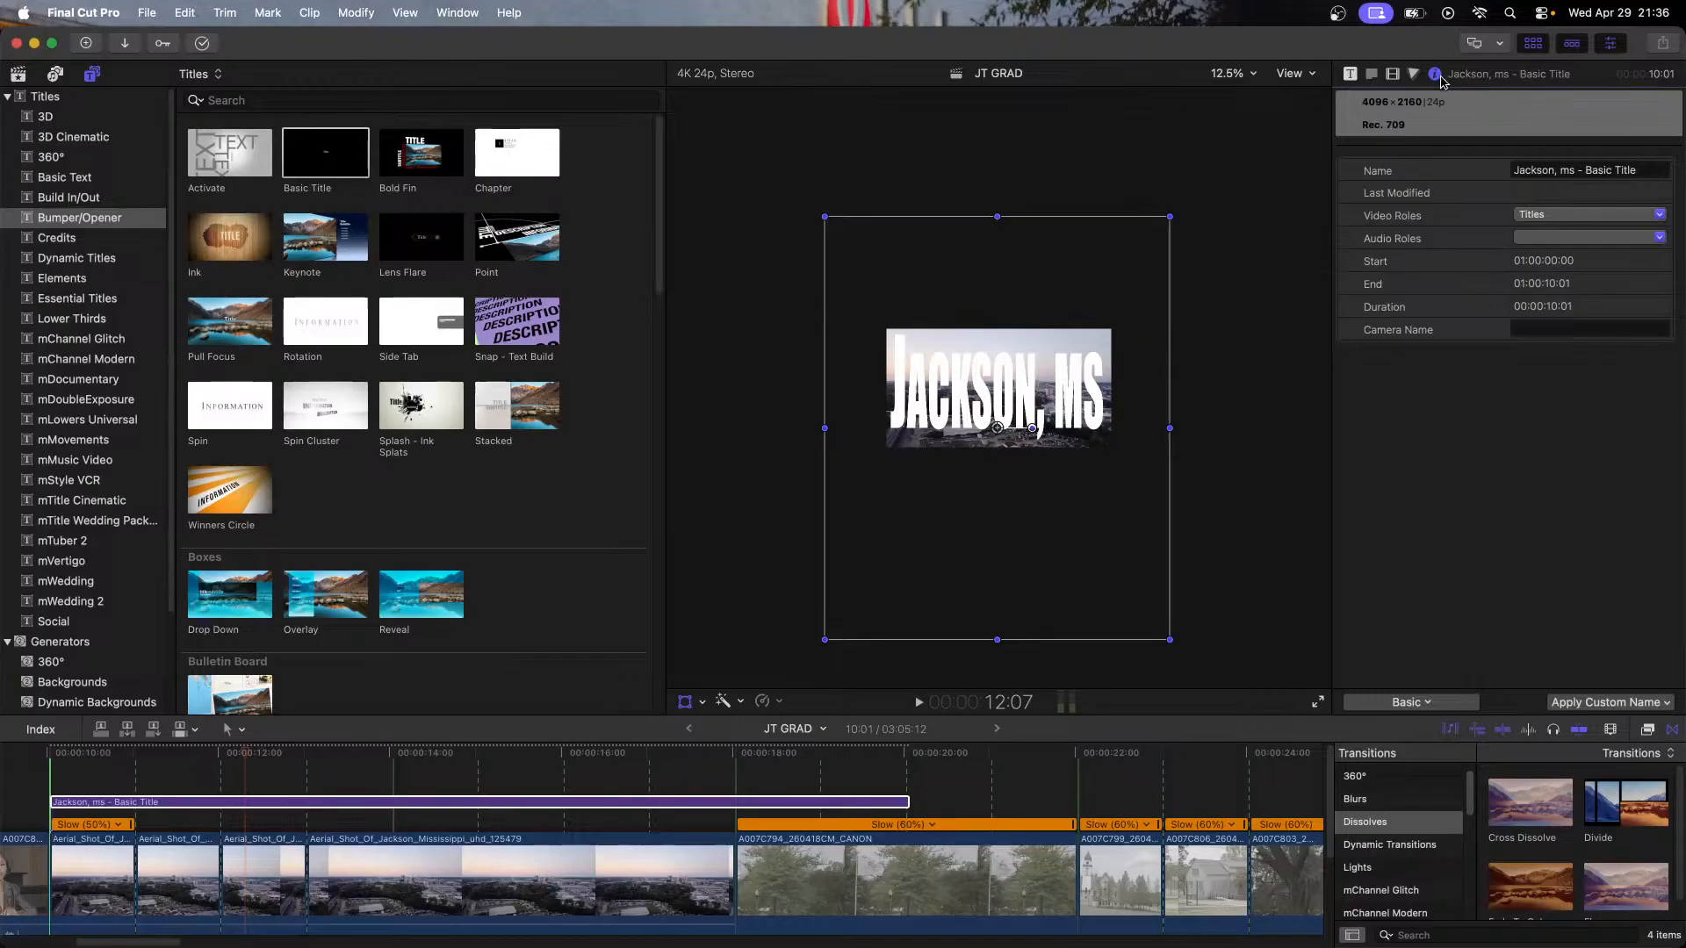
{"action": "left_click", "coordinate": [1350, 76]}
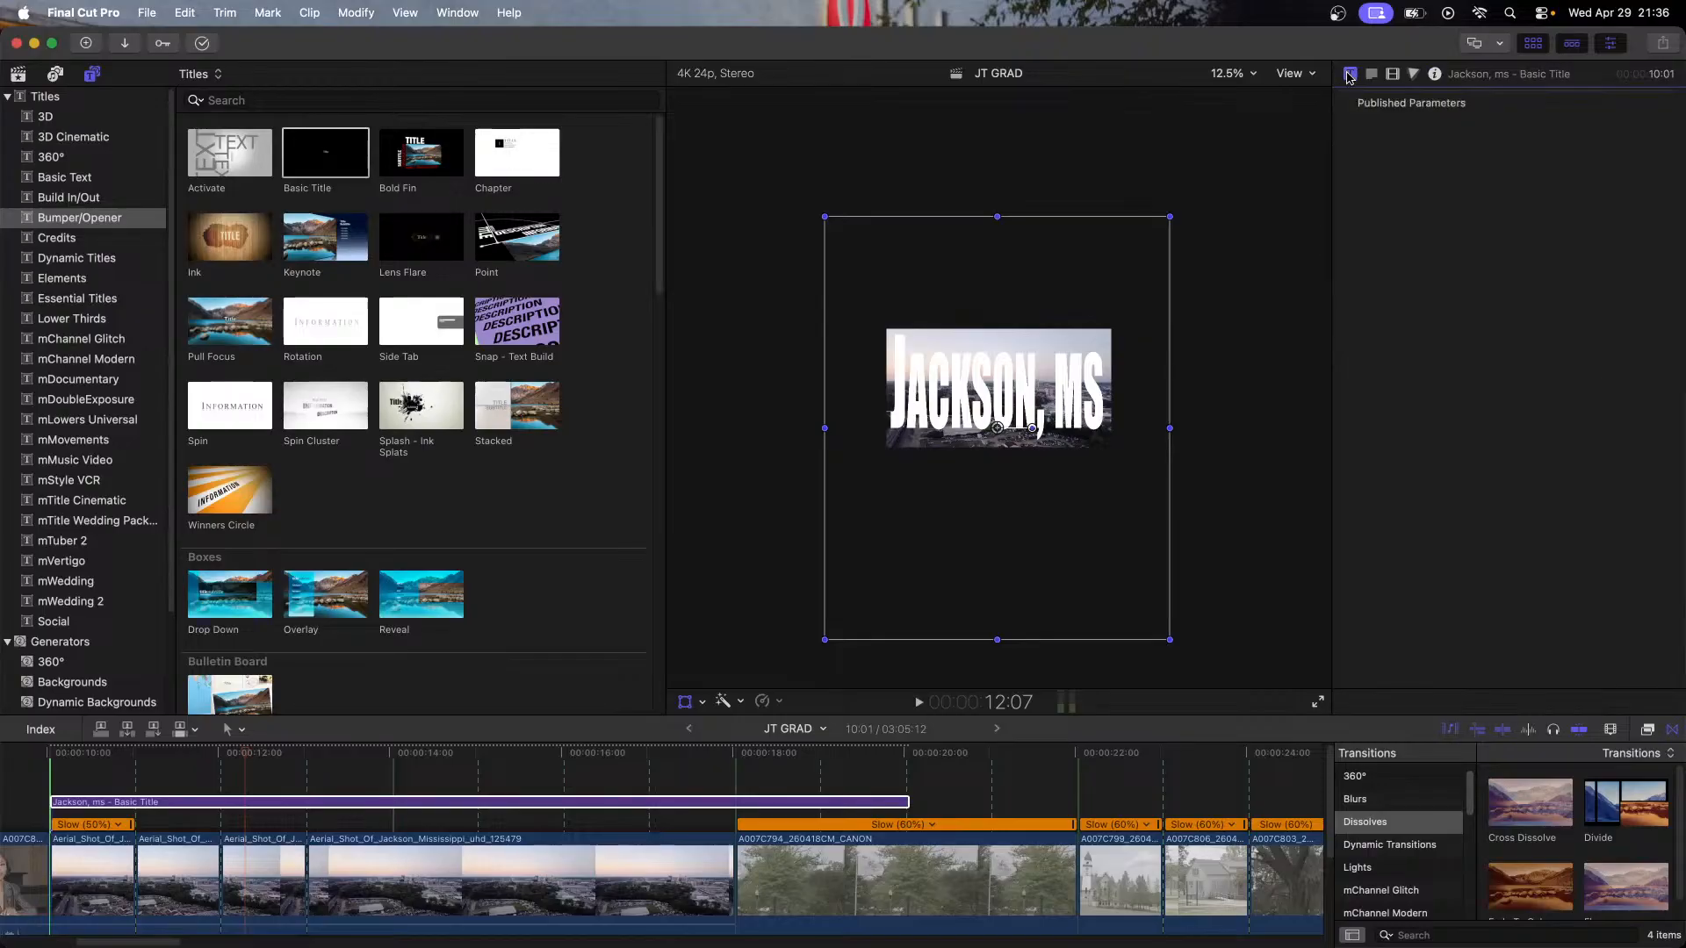
{"action": "left_click", "coordinate": [1392, 75]}
{"action": "left_click", "coordinate": [1566, 124]}
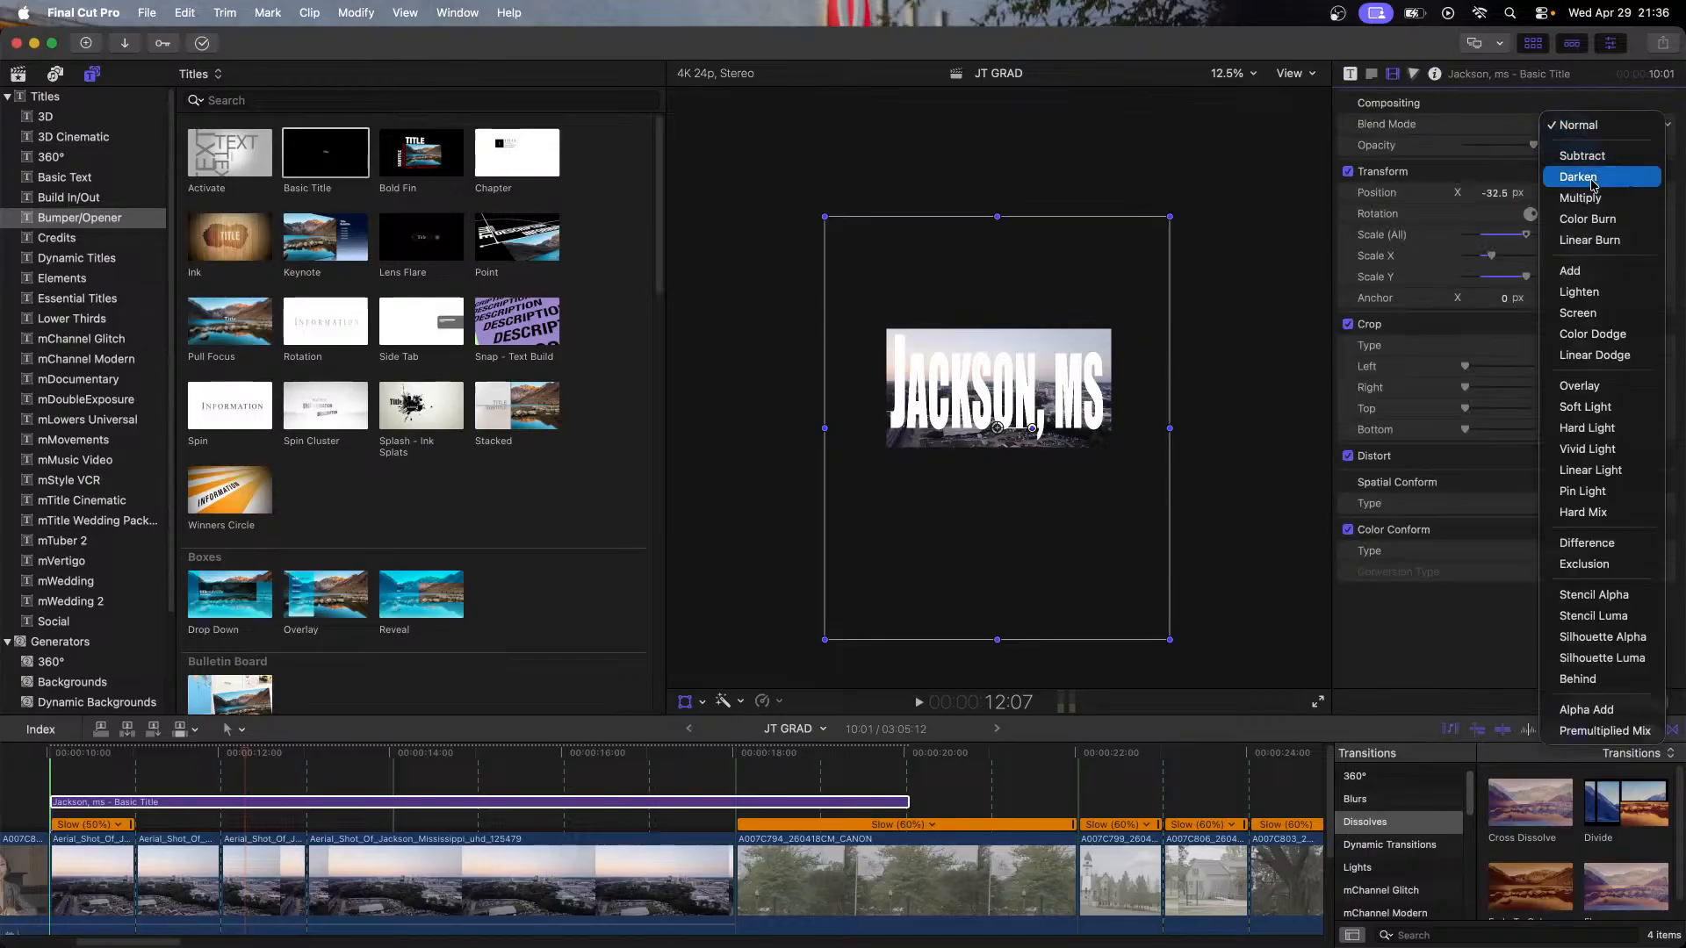
{"action": "key", "text": "Escape"}
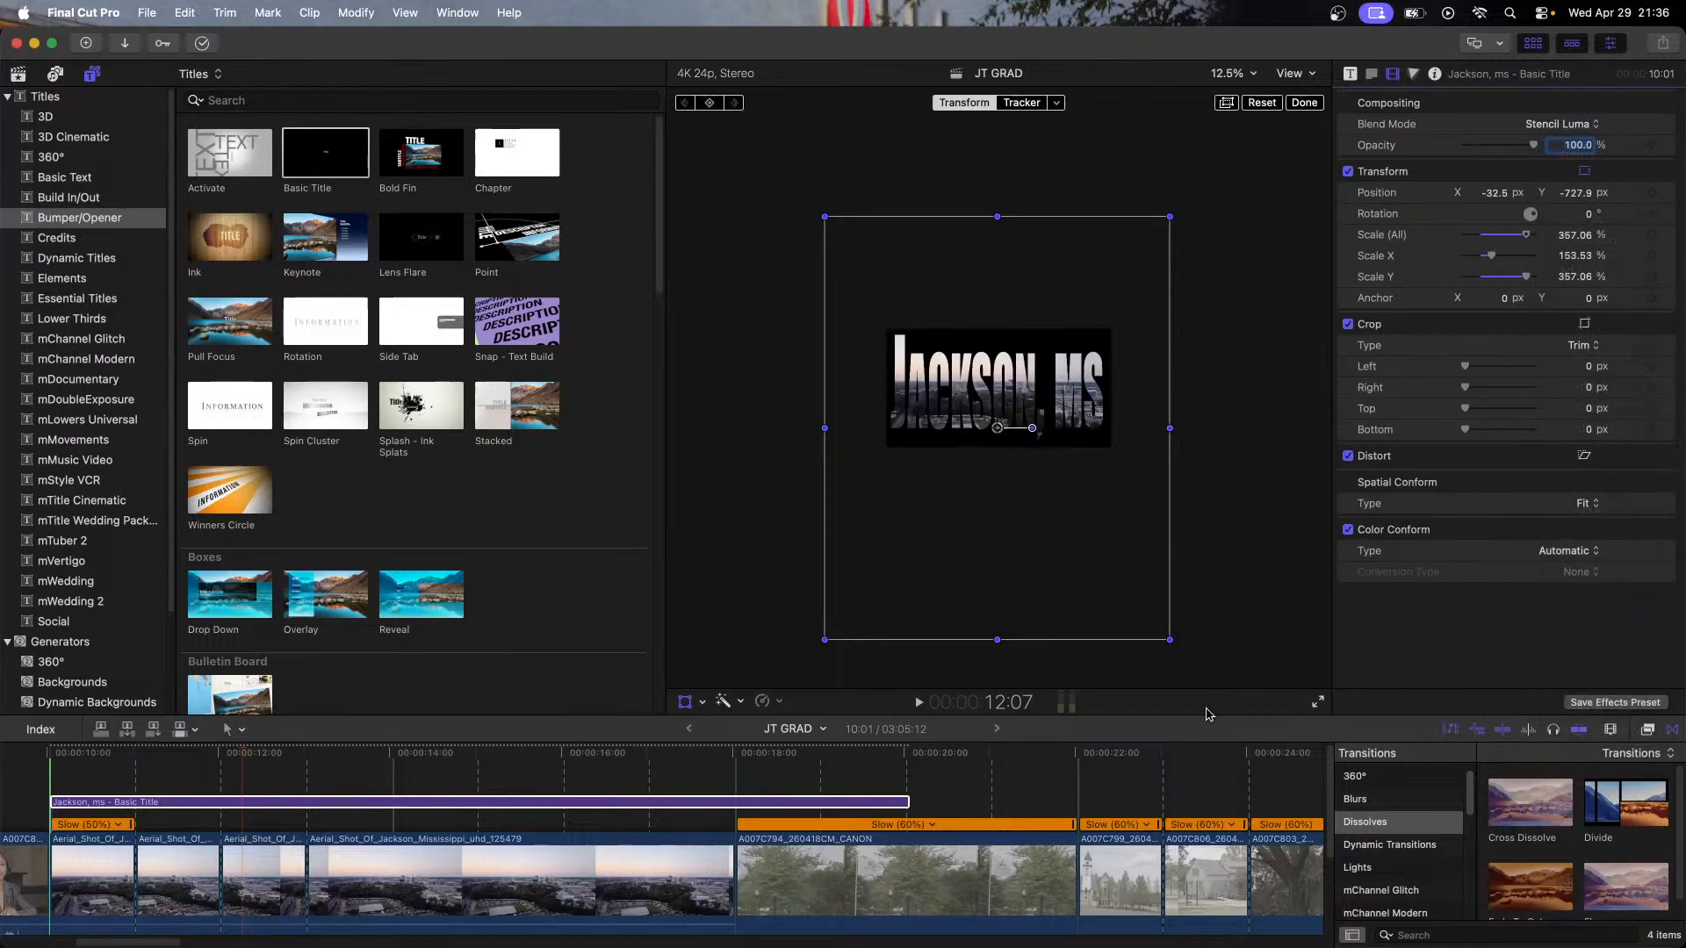
Step: Enlarge the timeline area upward and set the viewer zoom to 31% so the whole frame fits
{"action": "left_click_drag", "start_coordinate": [1204, 716], "coordinate": [1230, 410]}
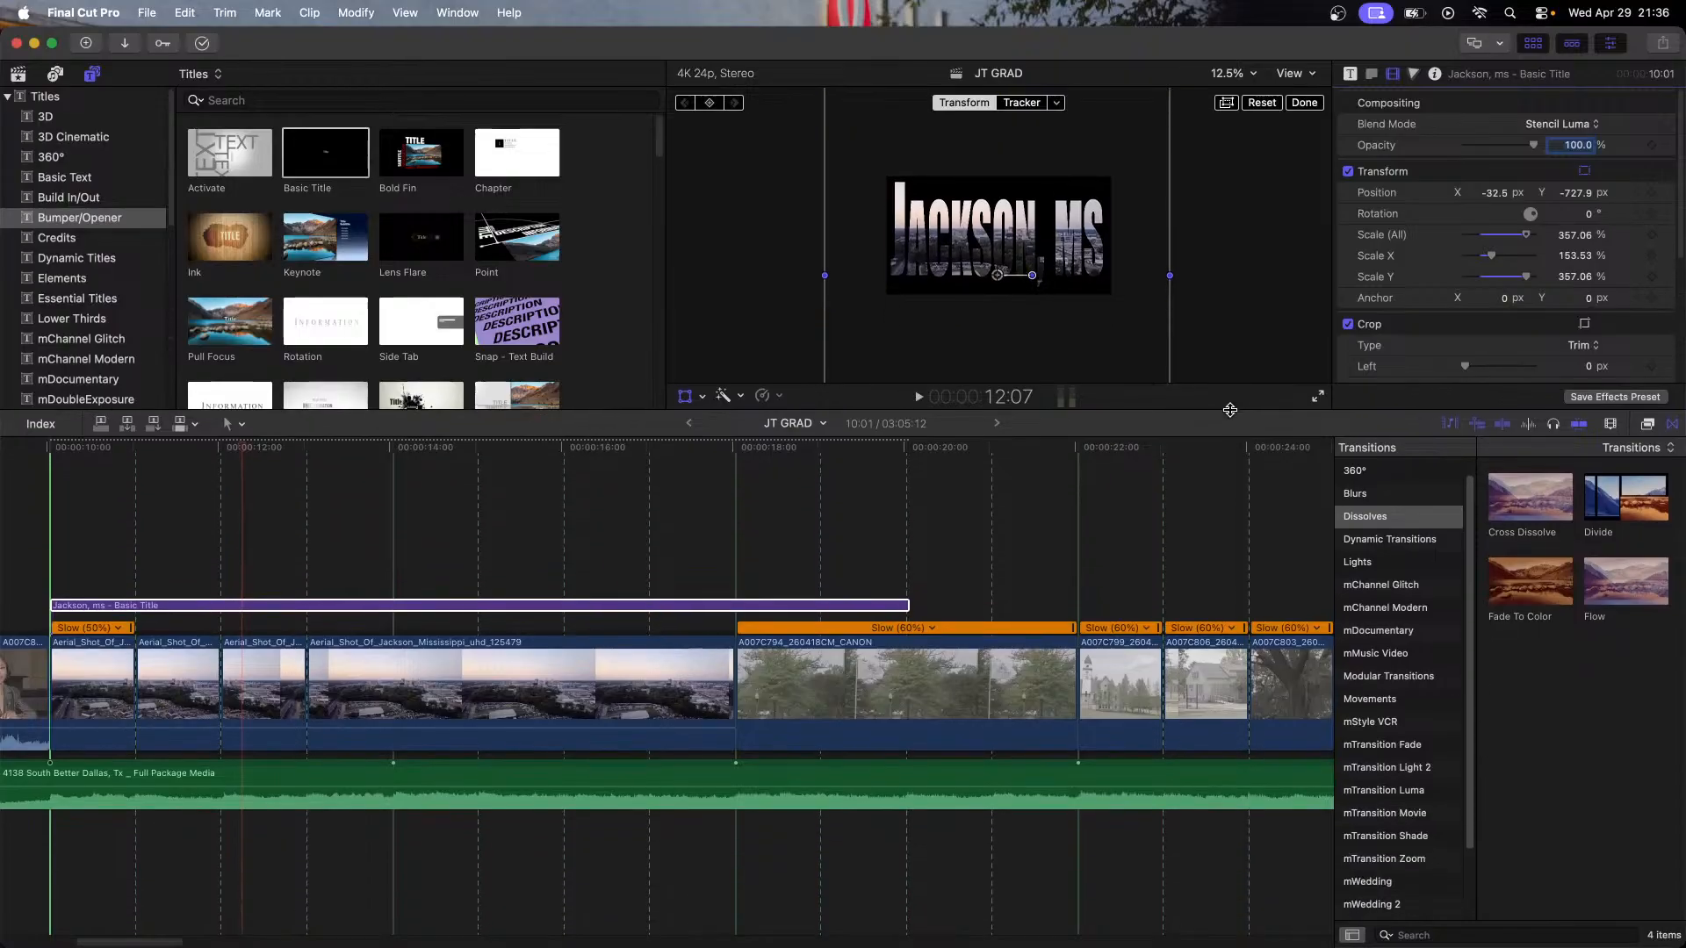
{"action": "left_click", "coordinate": [39, 456]}
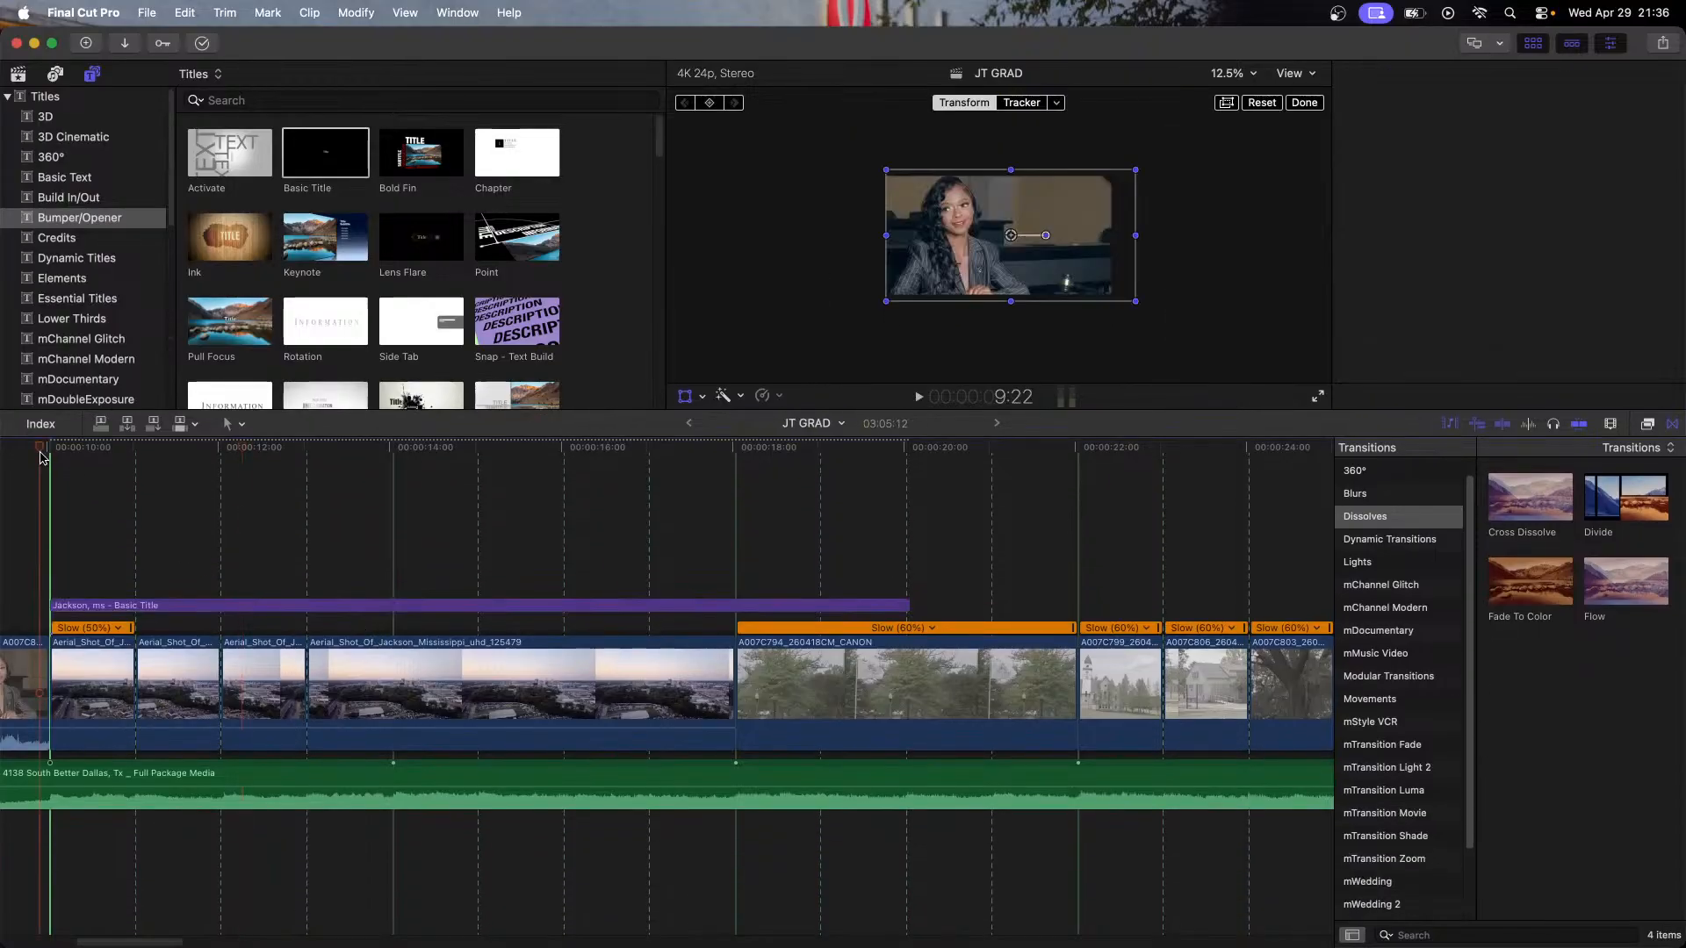
{"action": "left_click", "coordinate": [1209, 79]}
{"action": "left_click", "coordinate": [1222, 95]}
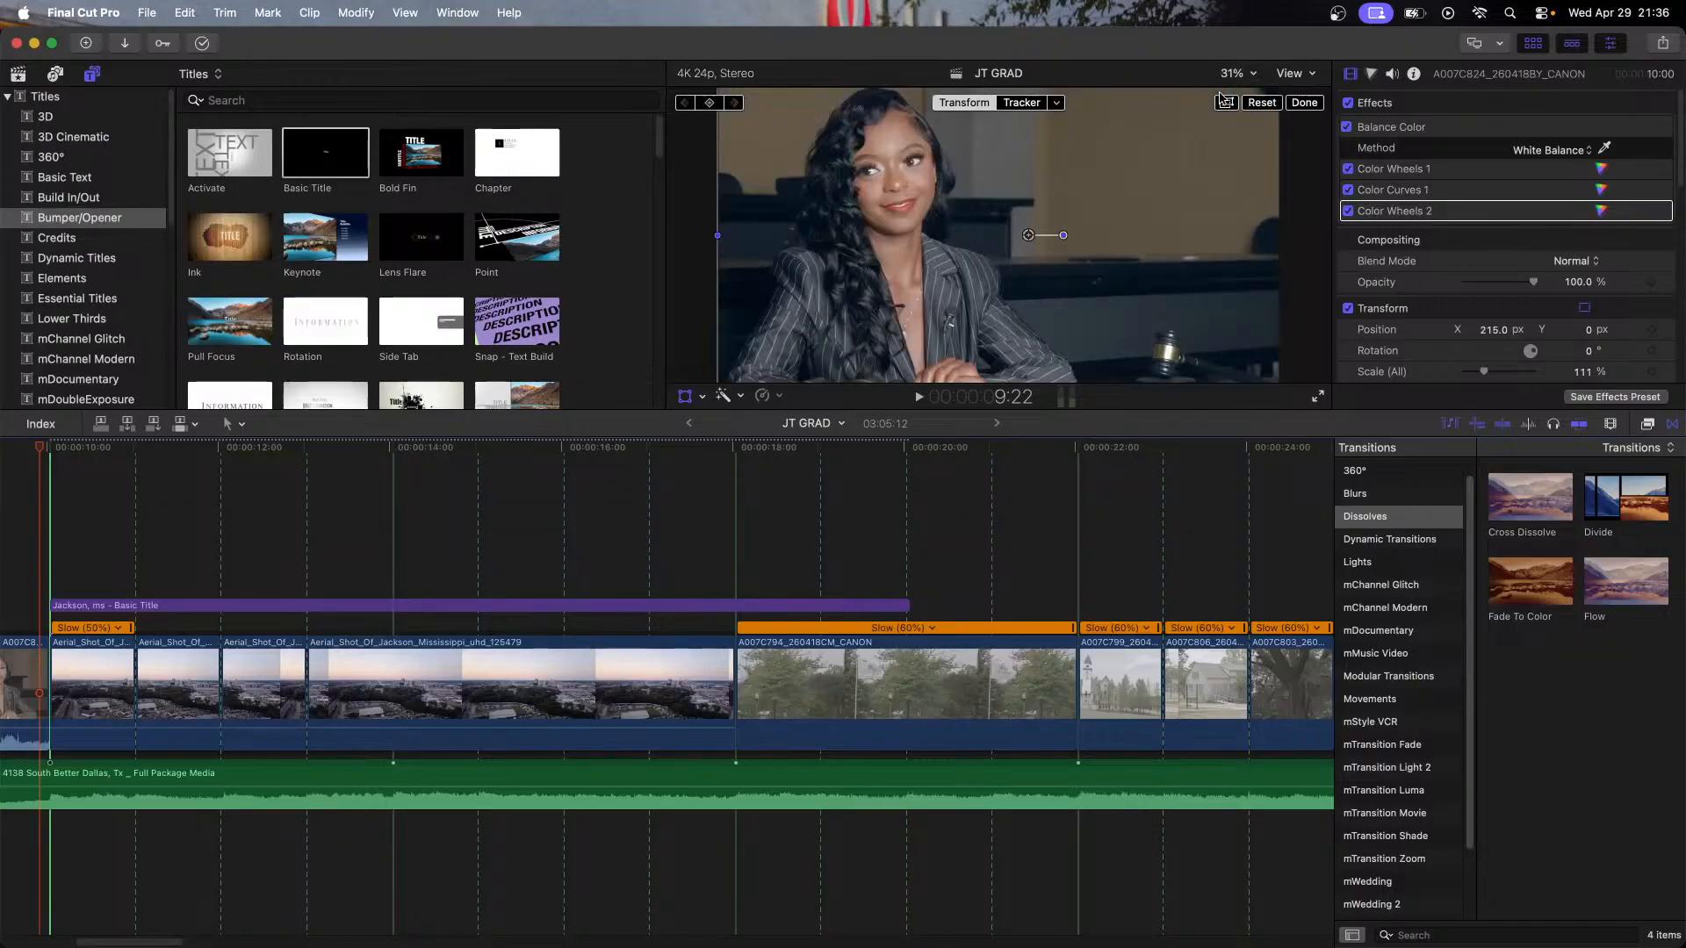
Step: Play the sequence from about 8:07 through the stencil title over the aerial footage
{"action": "scroll", "coordinate": [118, 526], "scroll_direction": "left", "scroll_amount": 5}
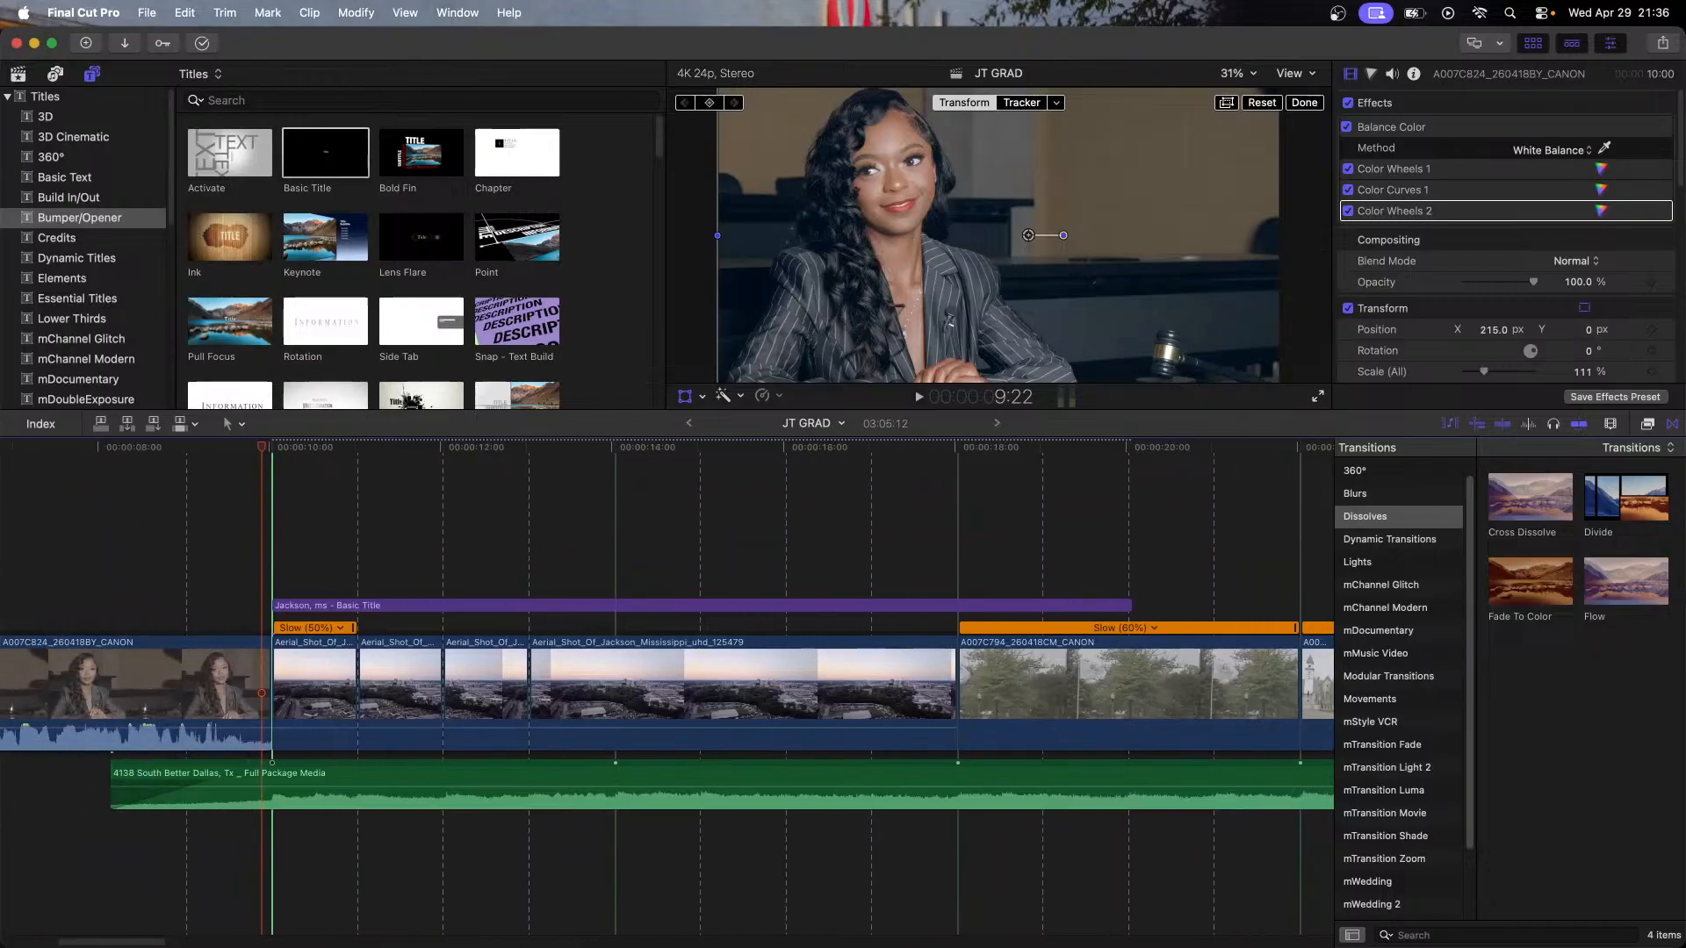
{"action": "left_click", "coordinate": [124, 479]}
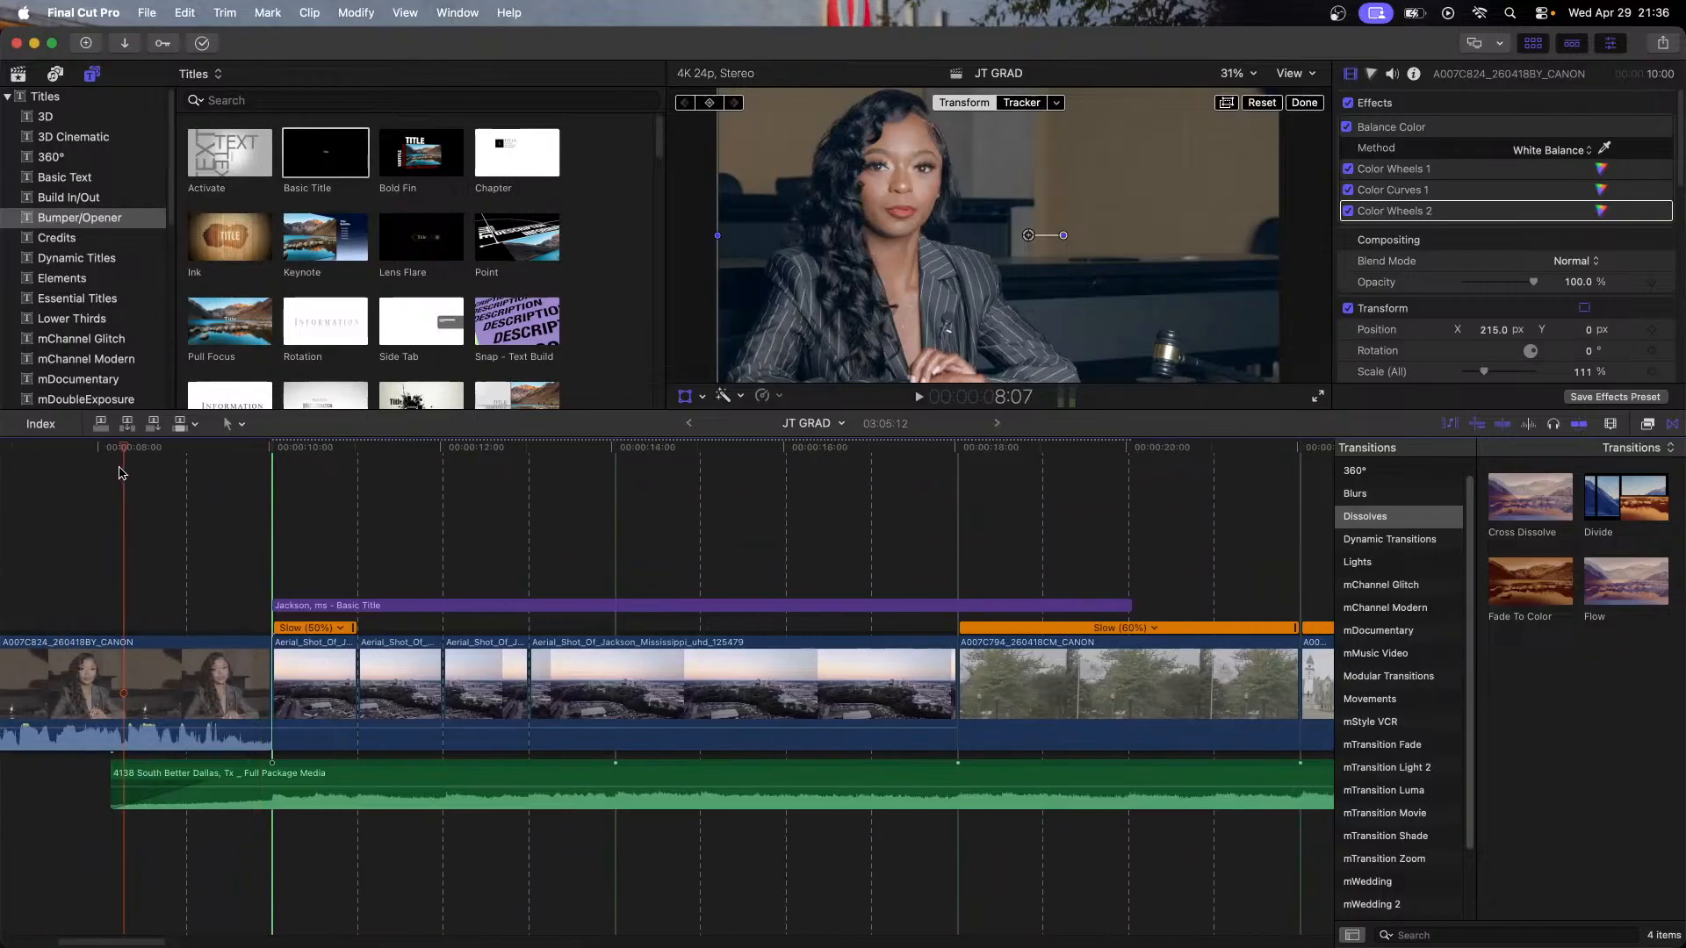
{"action": "key", "text": "space"}
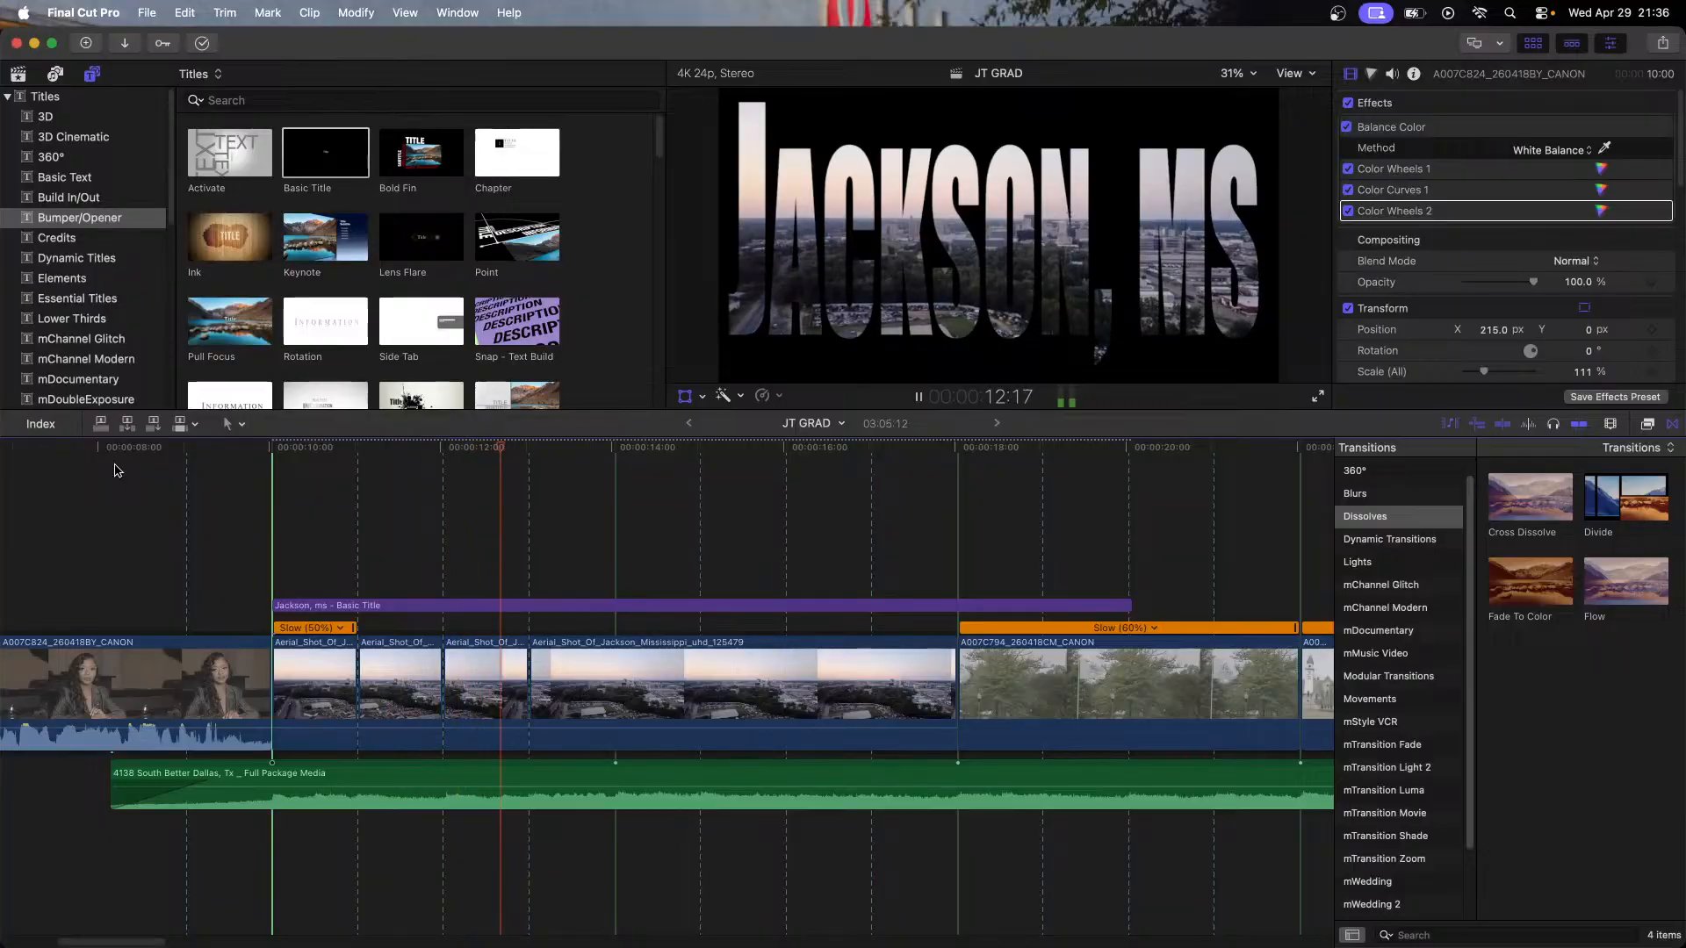
{"action": "key", "text": "space"}
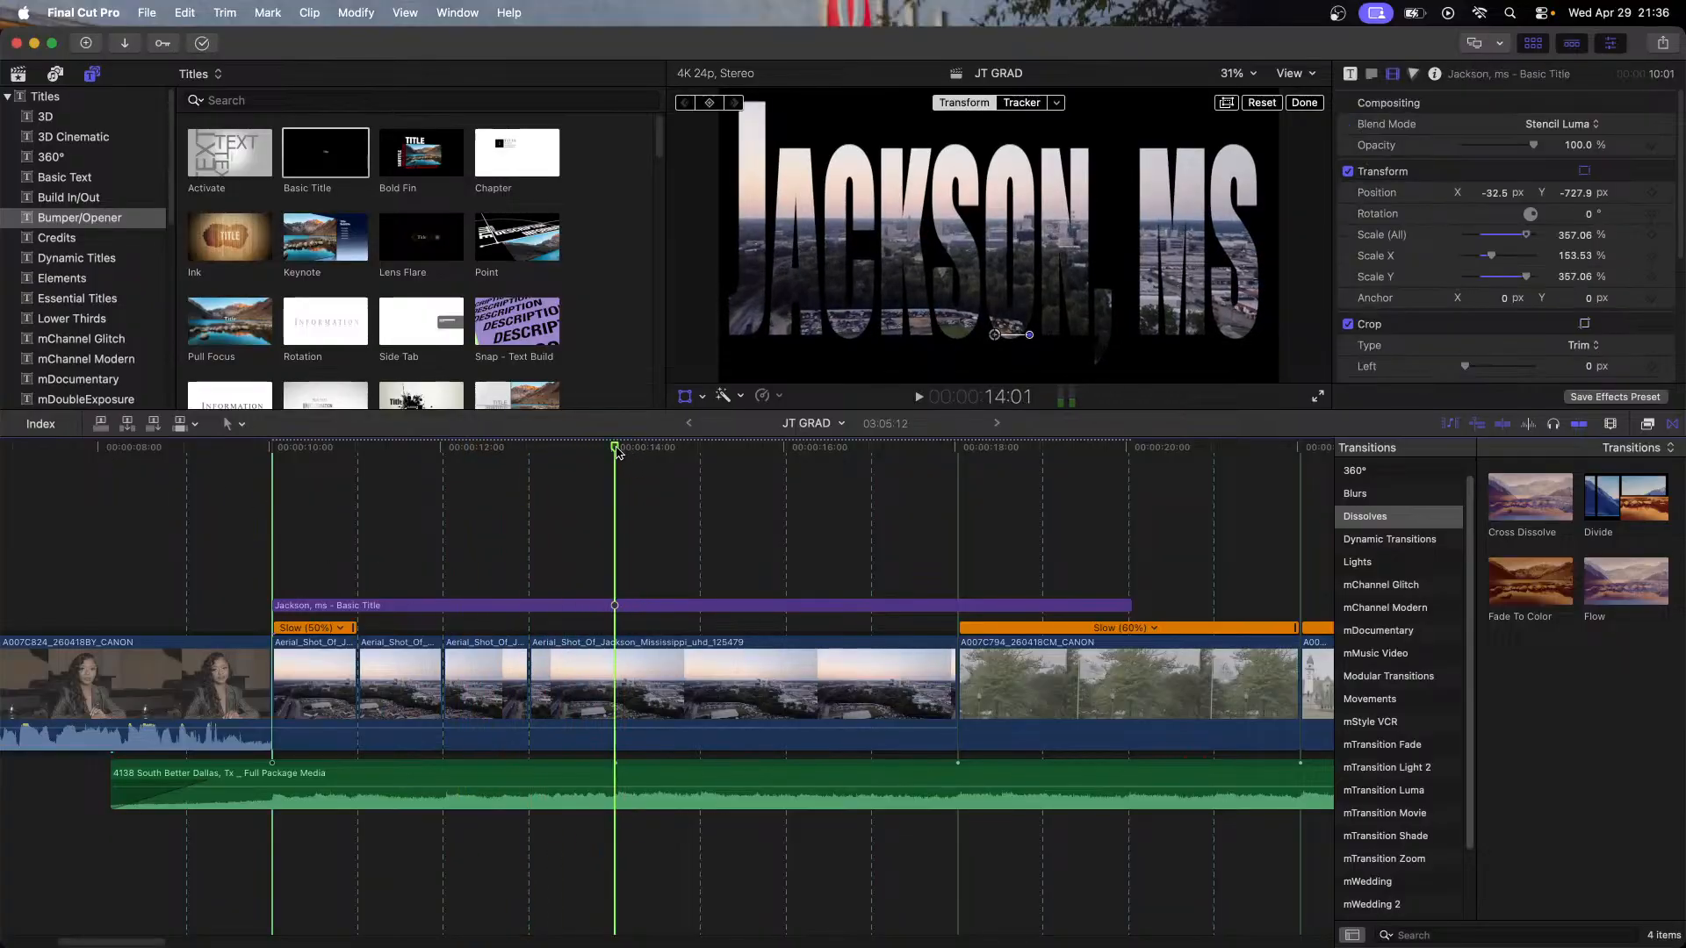
Step: Split the Jackson, MS title at 14:01 and delete the part after the cut
{"action": "key", "text": "b"}
{"action": "left_click", "coordinate": [614, 605]}
{"action": "key", "text": "a"}
{"action": "left_click", "coordinate": [643, 608]}
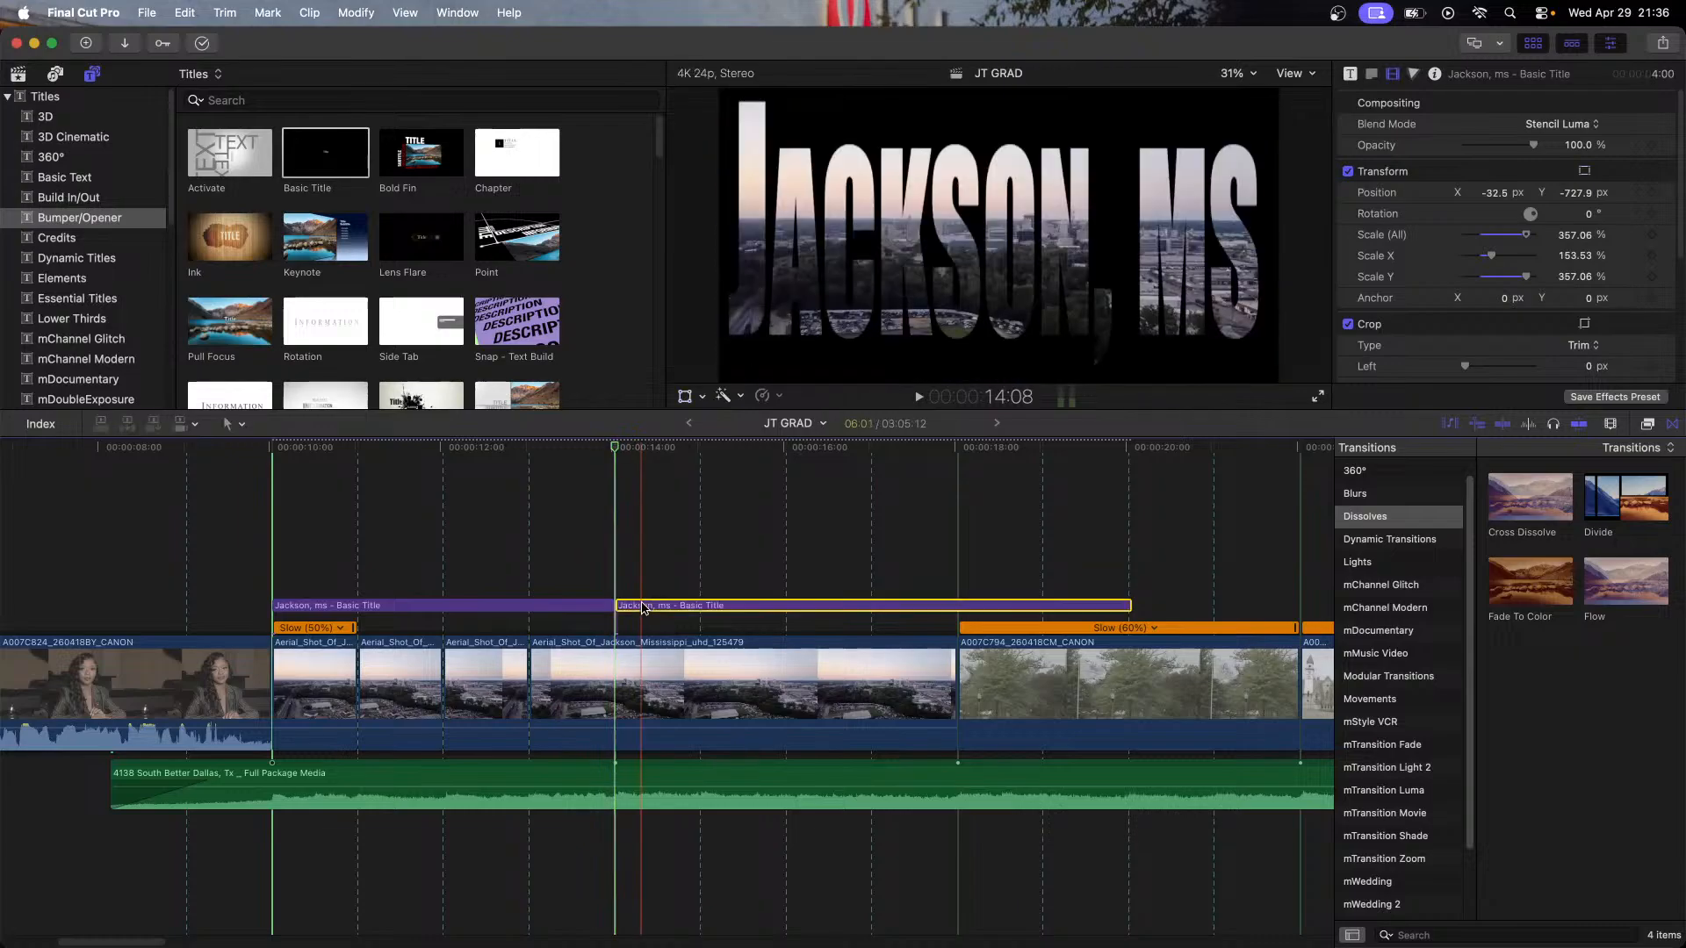
{"action": "key", "text": "Delete"}
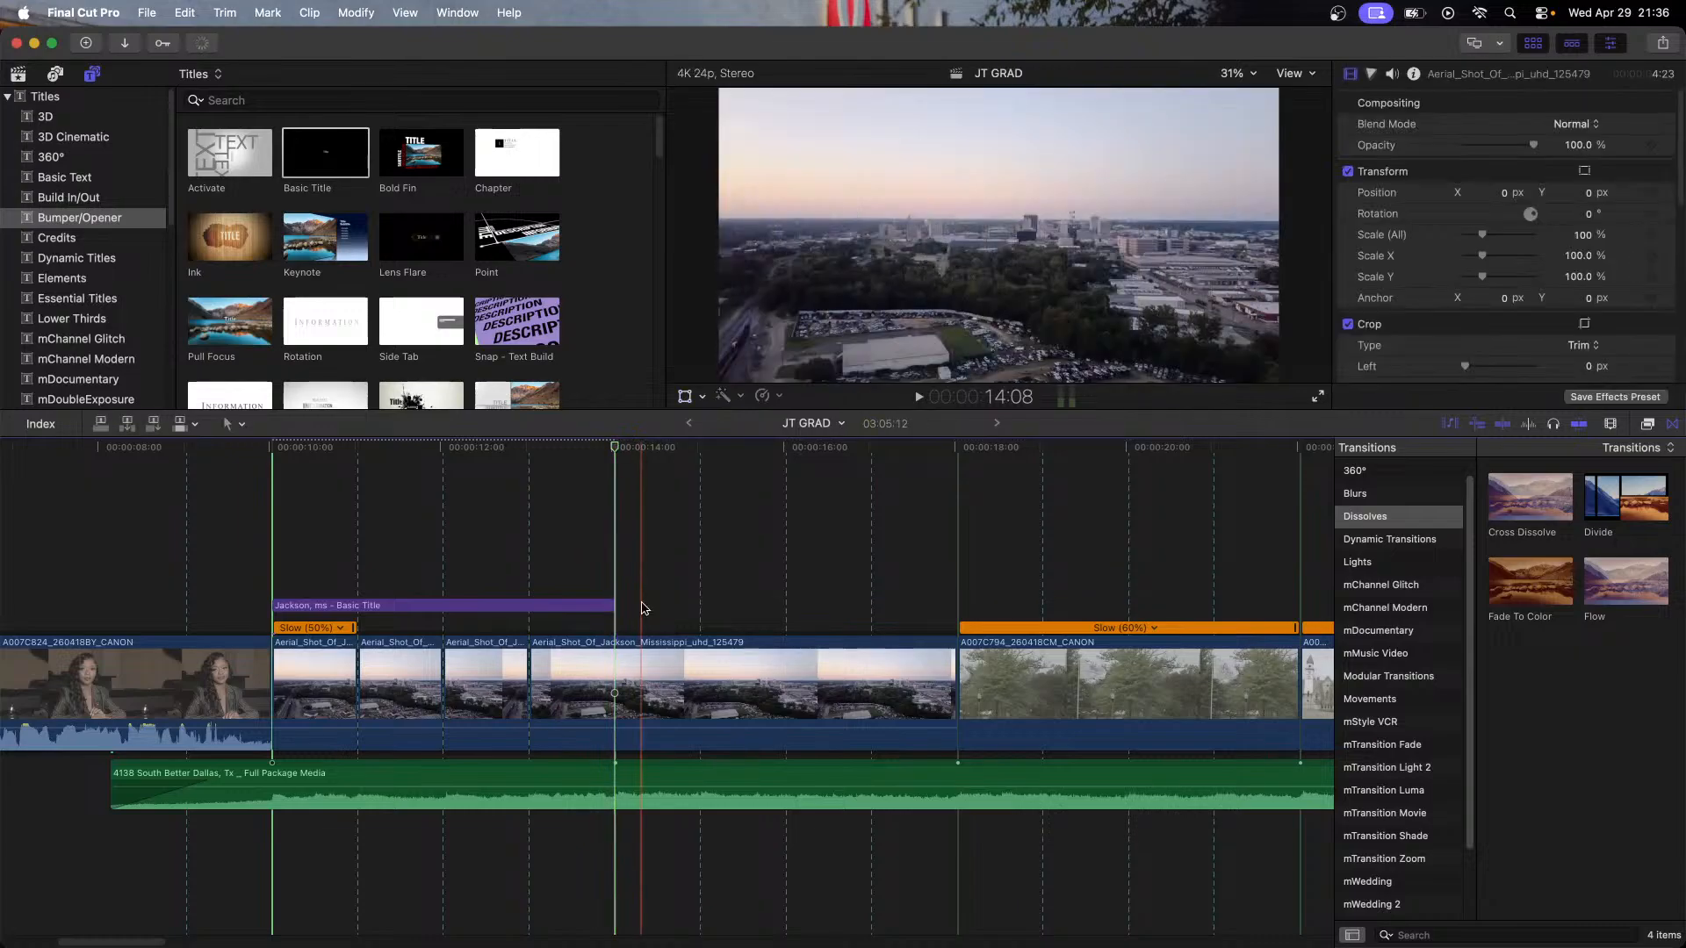
Step: Trim the end of the last aerial clip so its duration is 2:23
{"action": "left_click", "coordinate": [949, 678]}
{"action": "left_click_drag", "start_coordinate": [963, 674], "coordinate": [779, 683]}
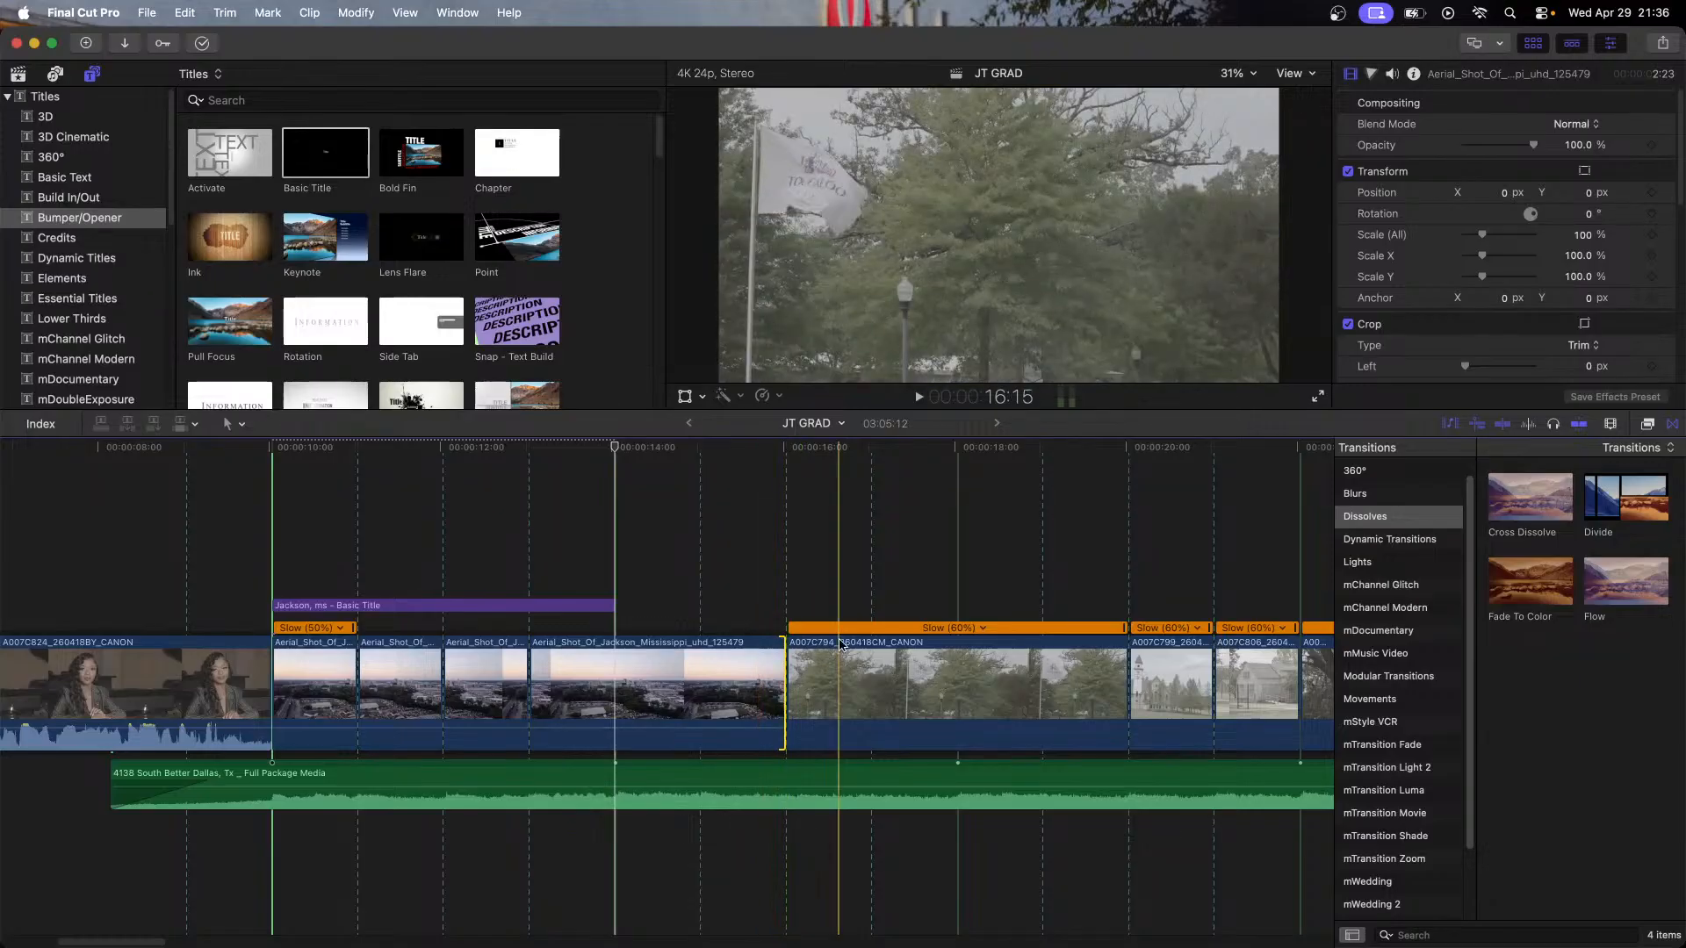
{"action": "key", "text": "super+minus"}
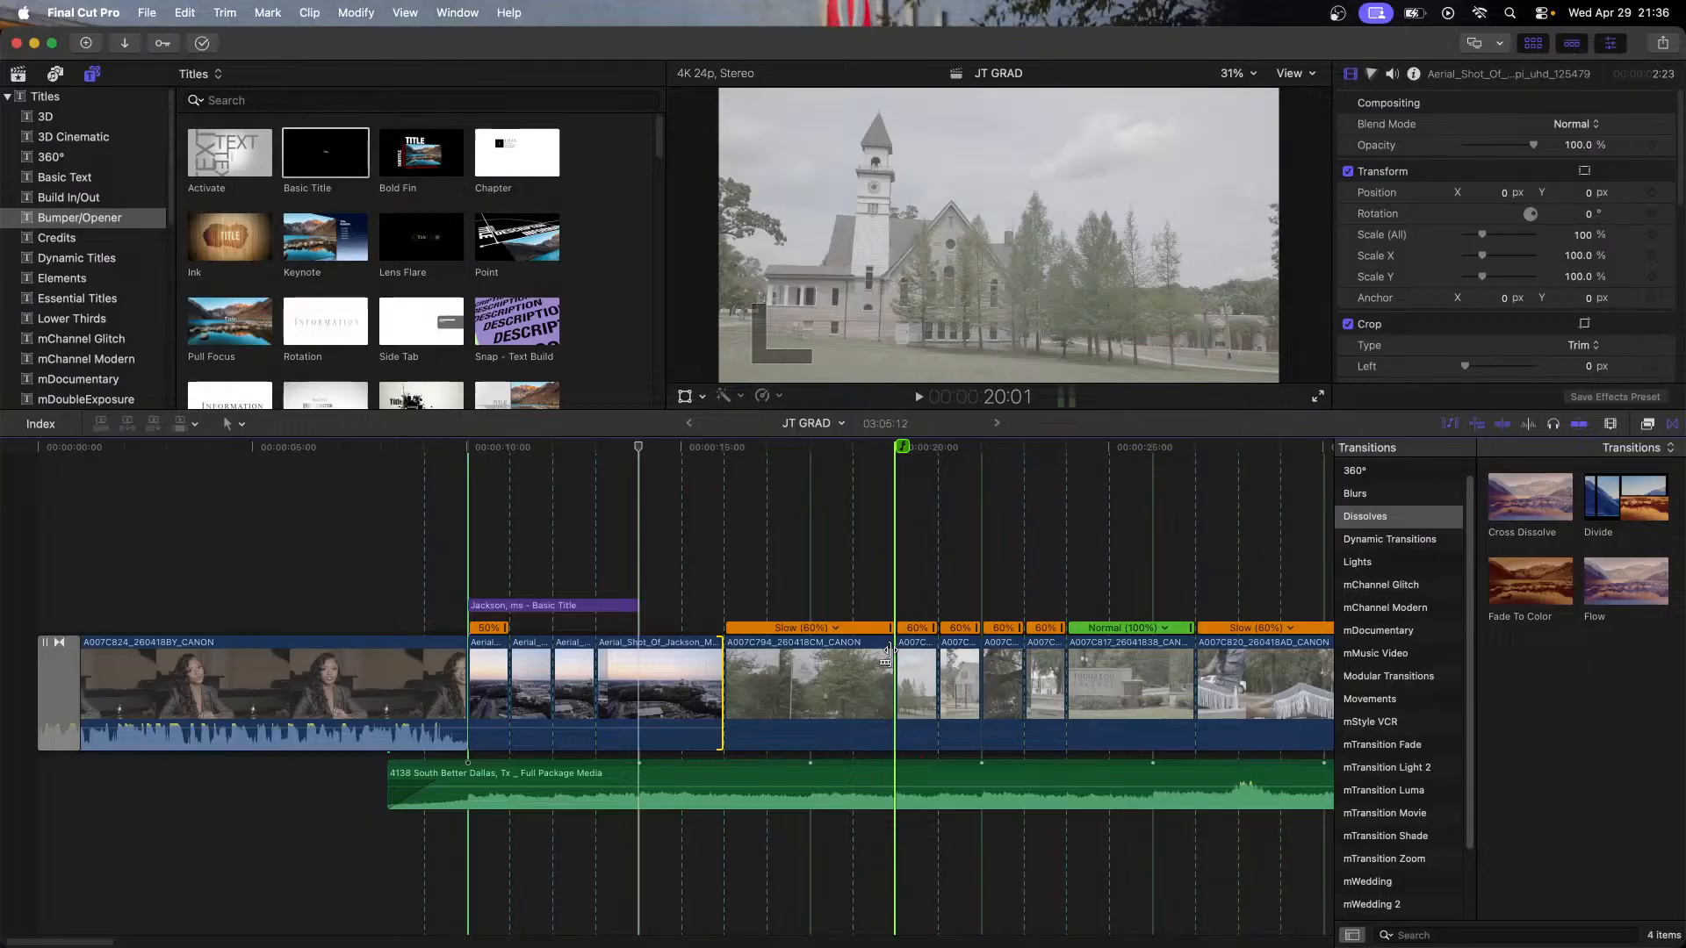
{"action": "scroll", "coordinate": [970, 704], "scroll_direction": "right", "scroll_amount": 10}
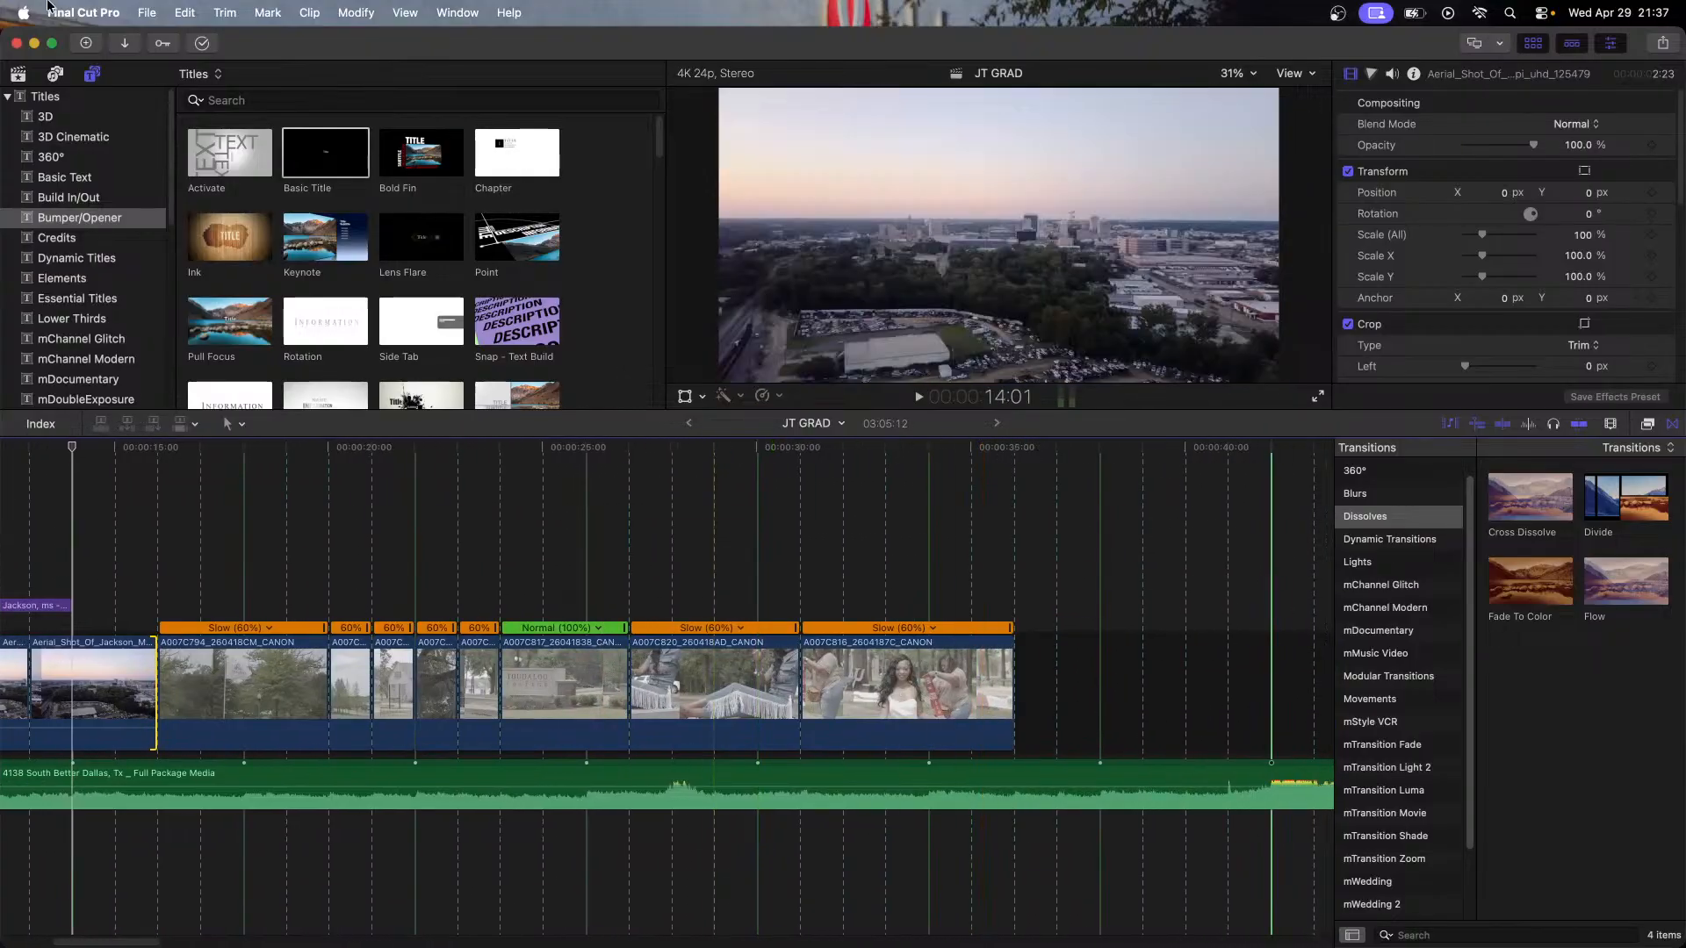
Step: Browse the library footage and mark the start of a range in clip A007C808, keeping only its last 2 seconds
{"action": "left_click", "coordinate": [19, 74]}
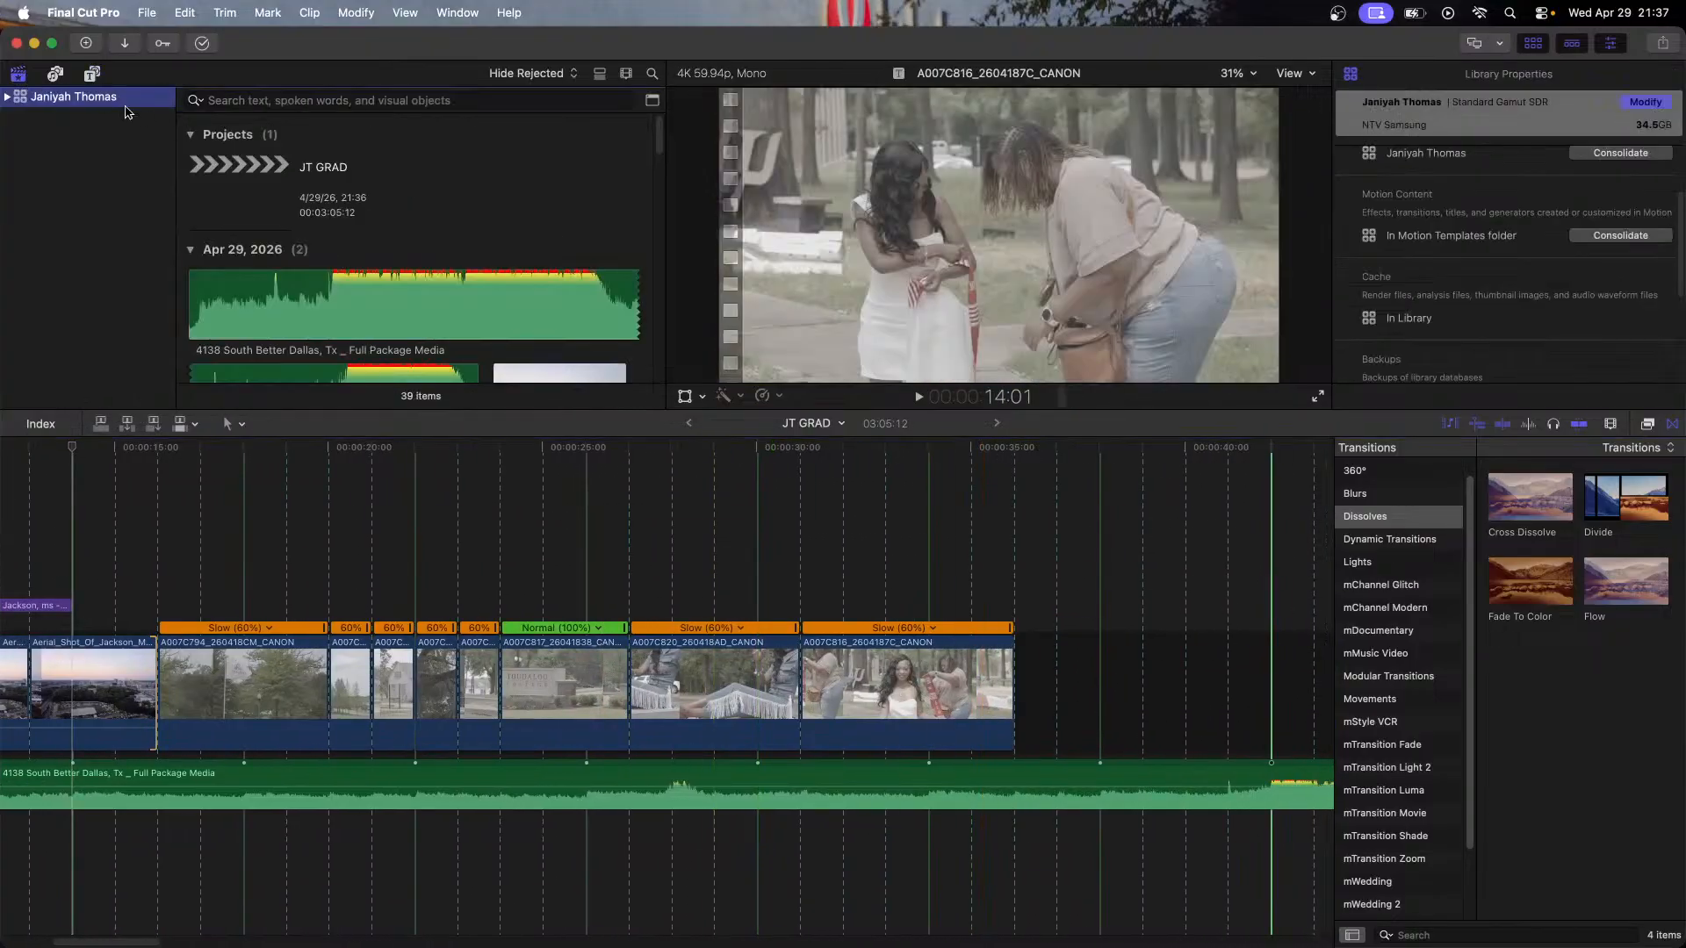
{"action": "left_click", "coordinate": [485, 293]}
{"action": "scroll", "coordinate": [354, 317], "scroll_direction": "down", "scroll_amount": 10}
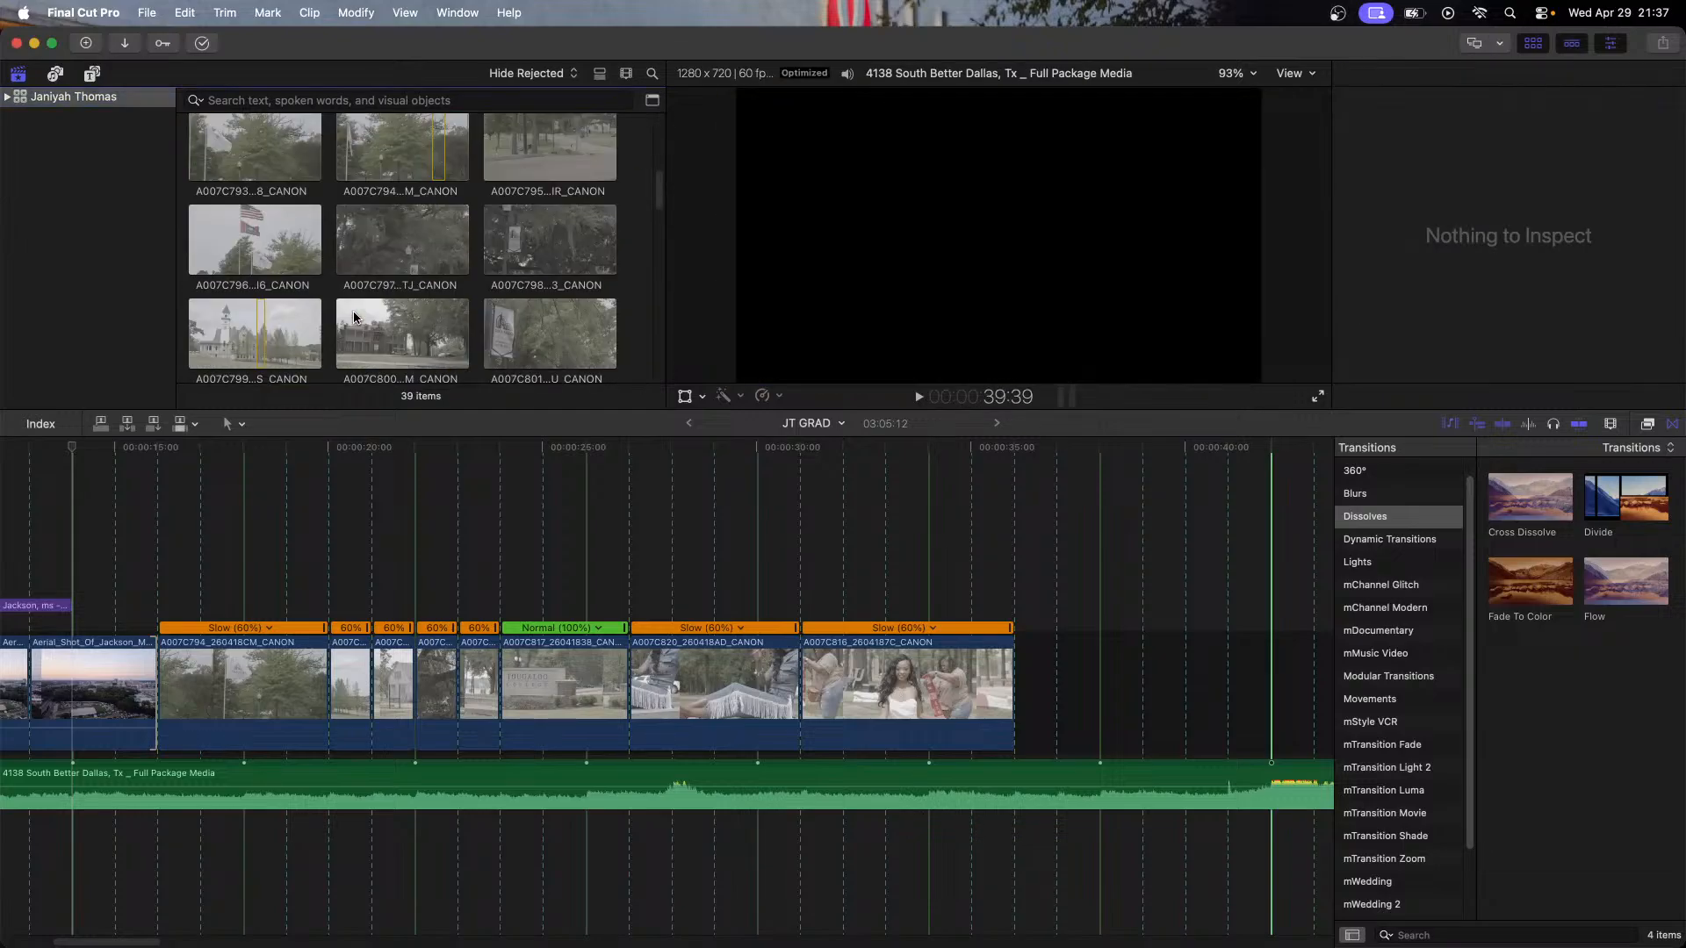
{"action": "scroll", "coordinate": [354, 318], "scroll_direction": "down", "scroll_amount": 5}
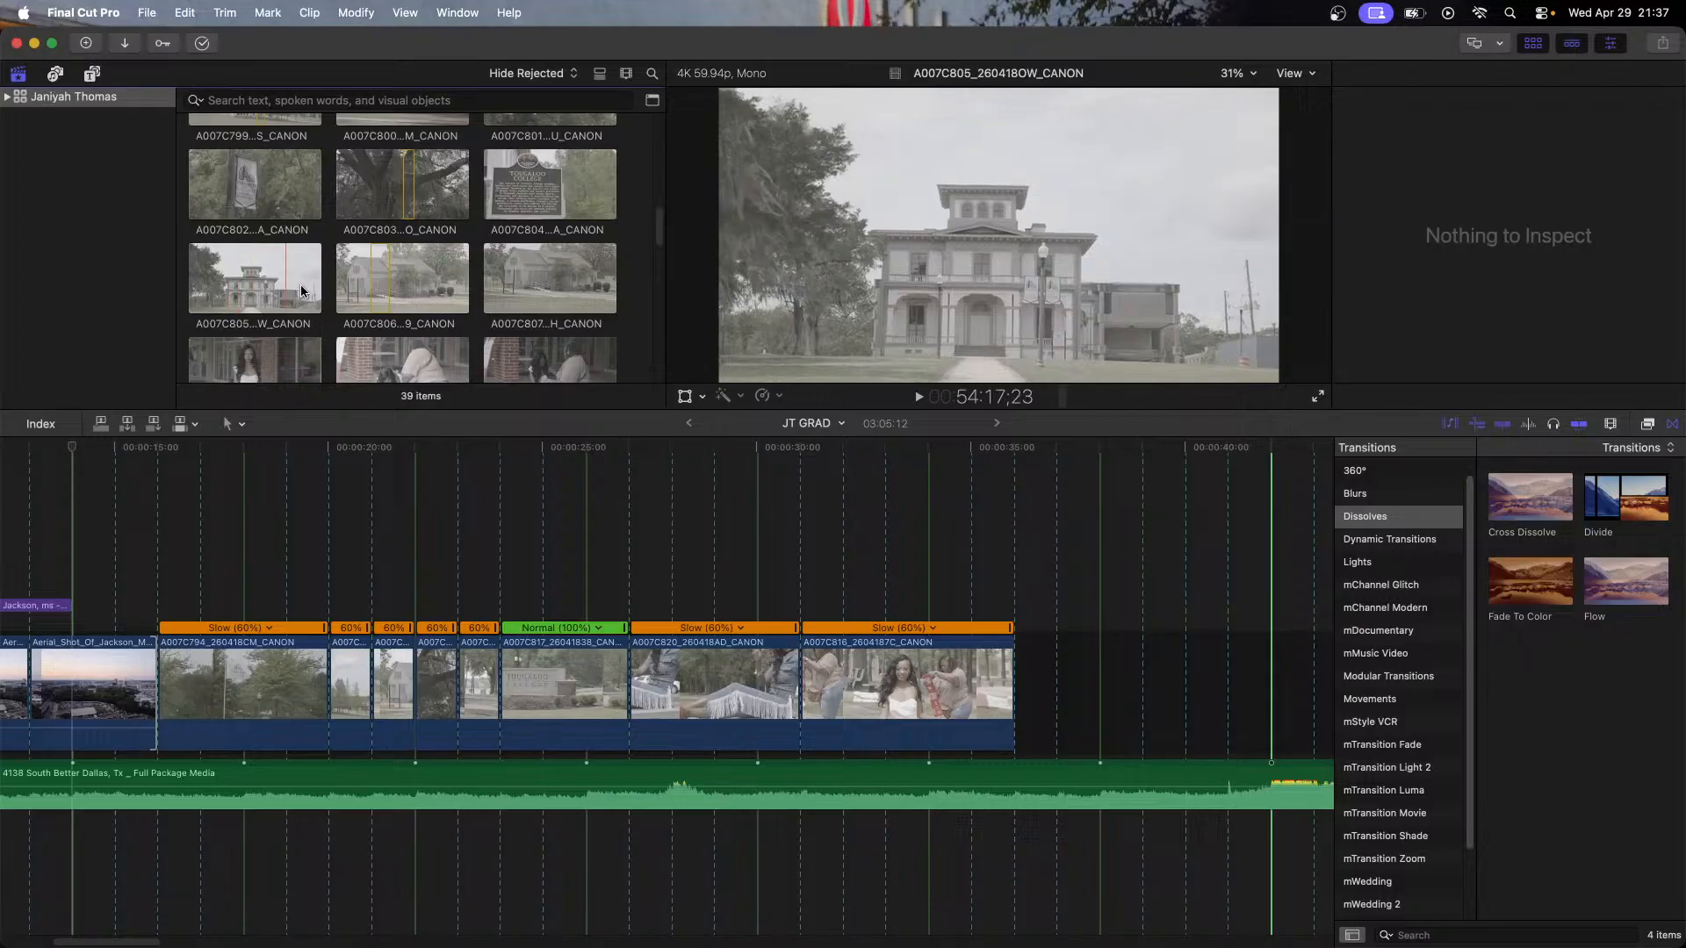
{"action": "scroll", "coordinate": [301, 291], "scroll_direction": "down", "scroll_amount": 1}
{"action": "scroll", "coordinate": [351, 303], "scroll_direction": "down", "scroll_amount": 3}
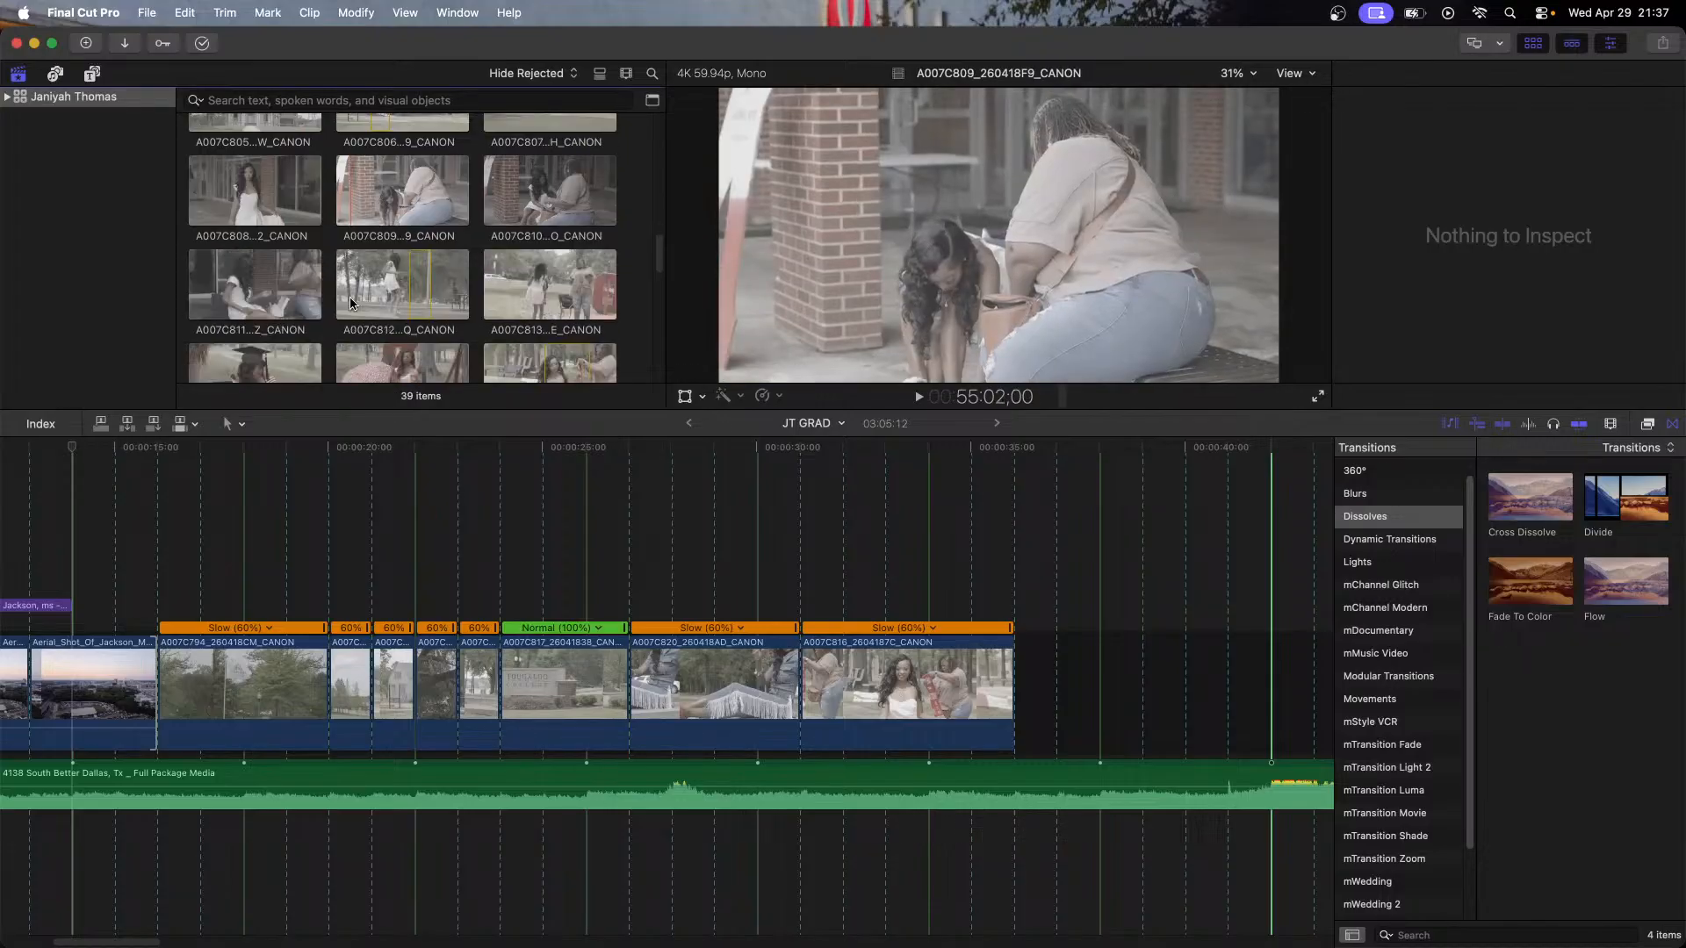
{"action": "left_click", "coordinate": [214, 202]}
{"action": "key", "text": "space"}
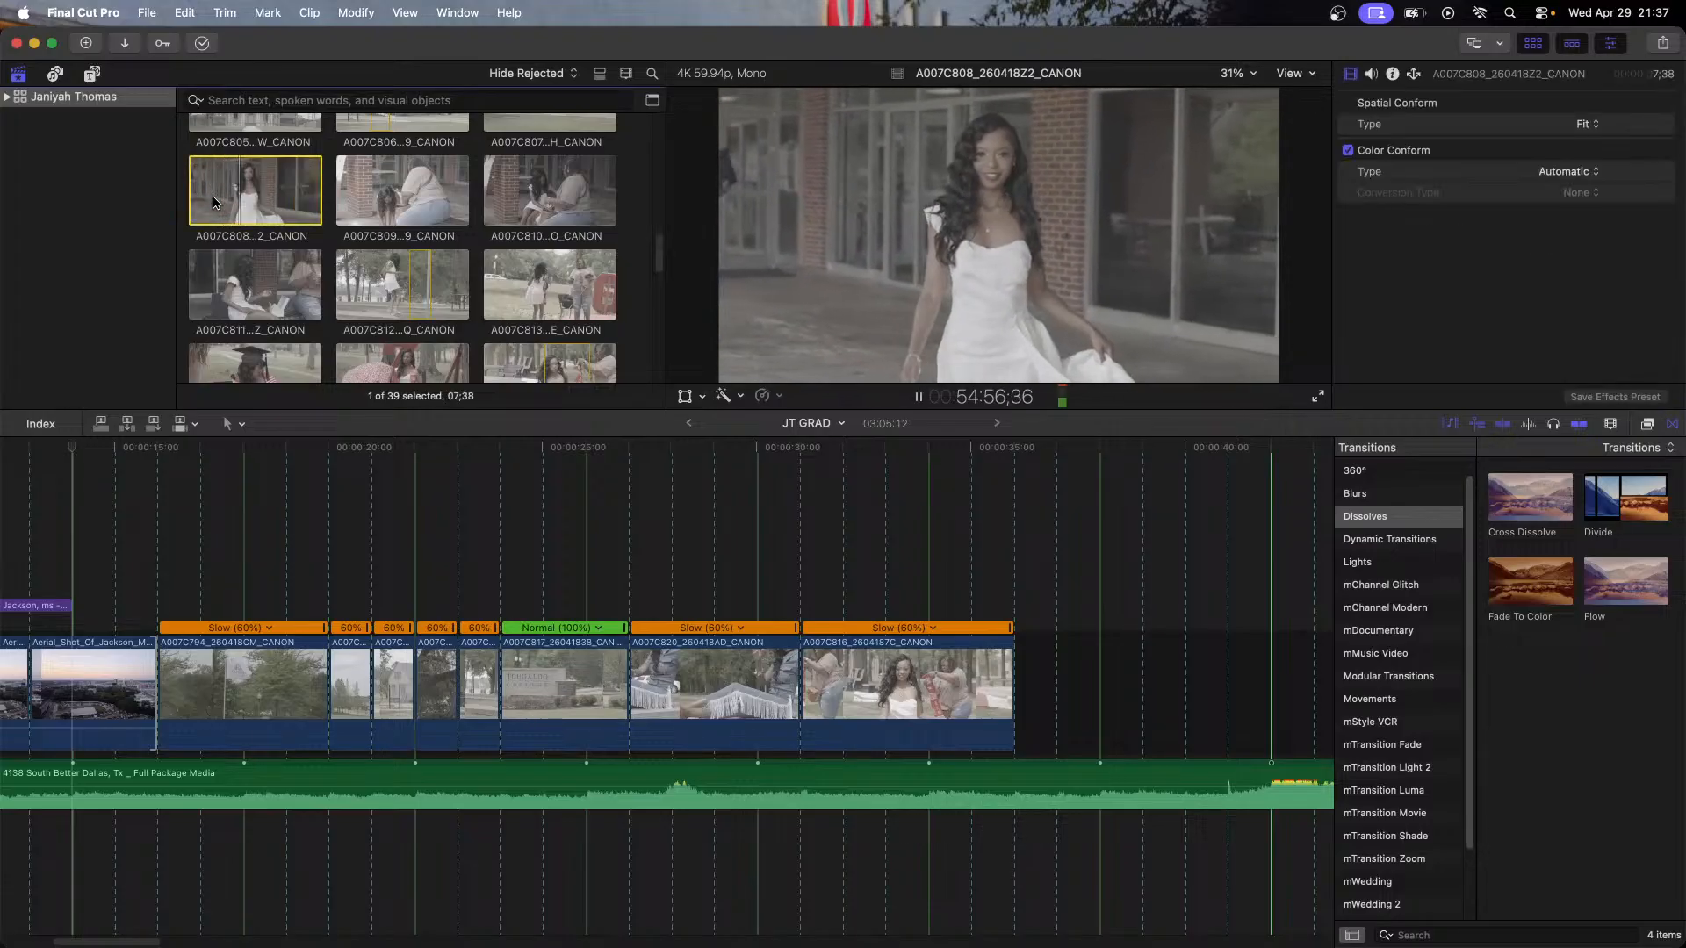
{"action": "key", "text": "i"}
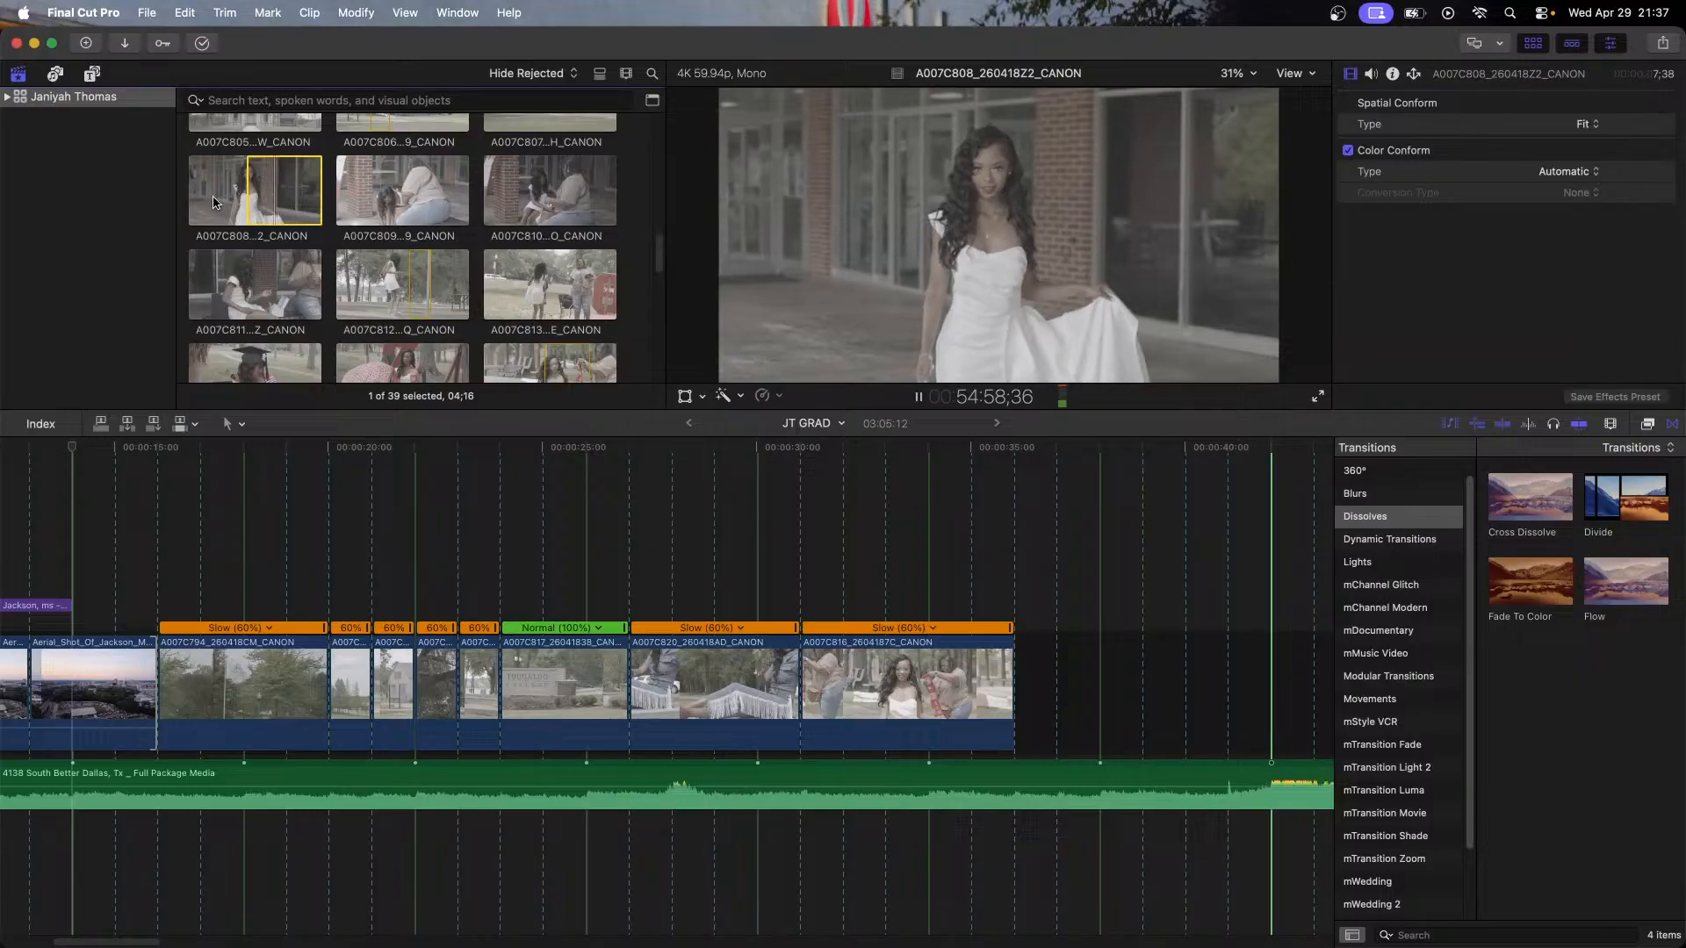
{"action": "key", "text": "i"}
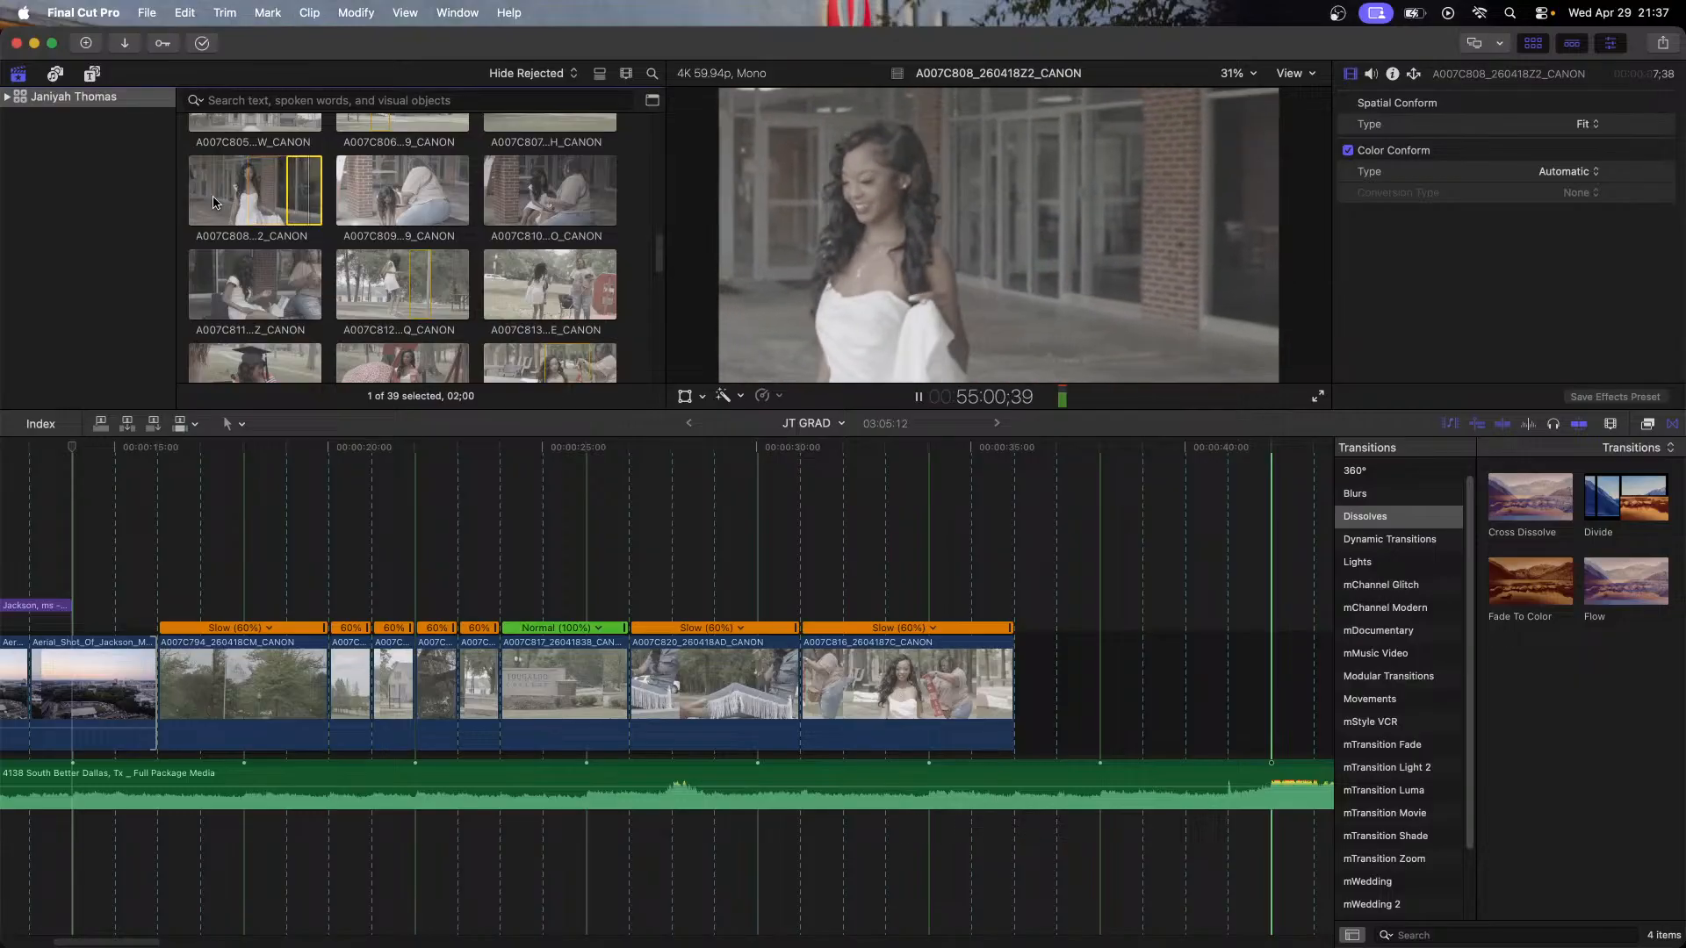
{"action": "key", "text": "space"}
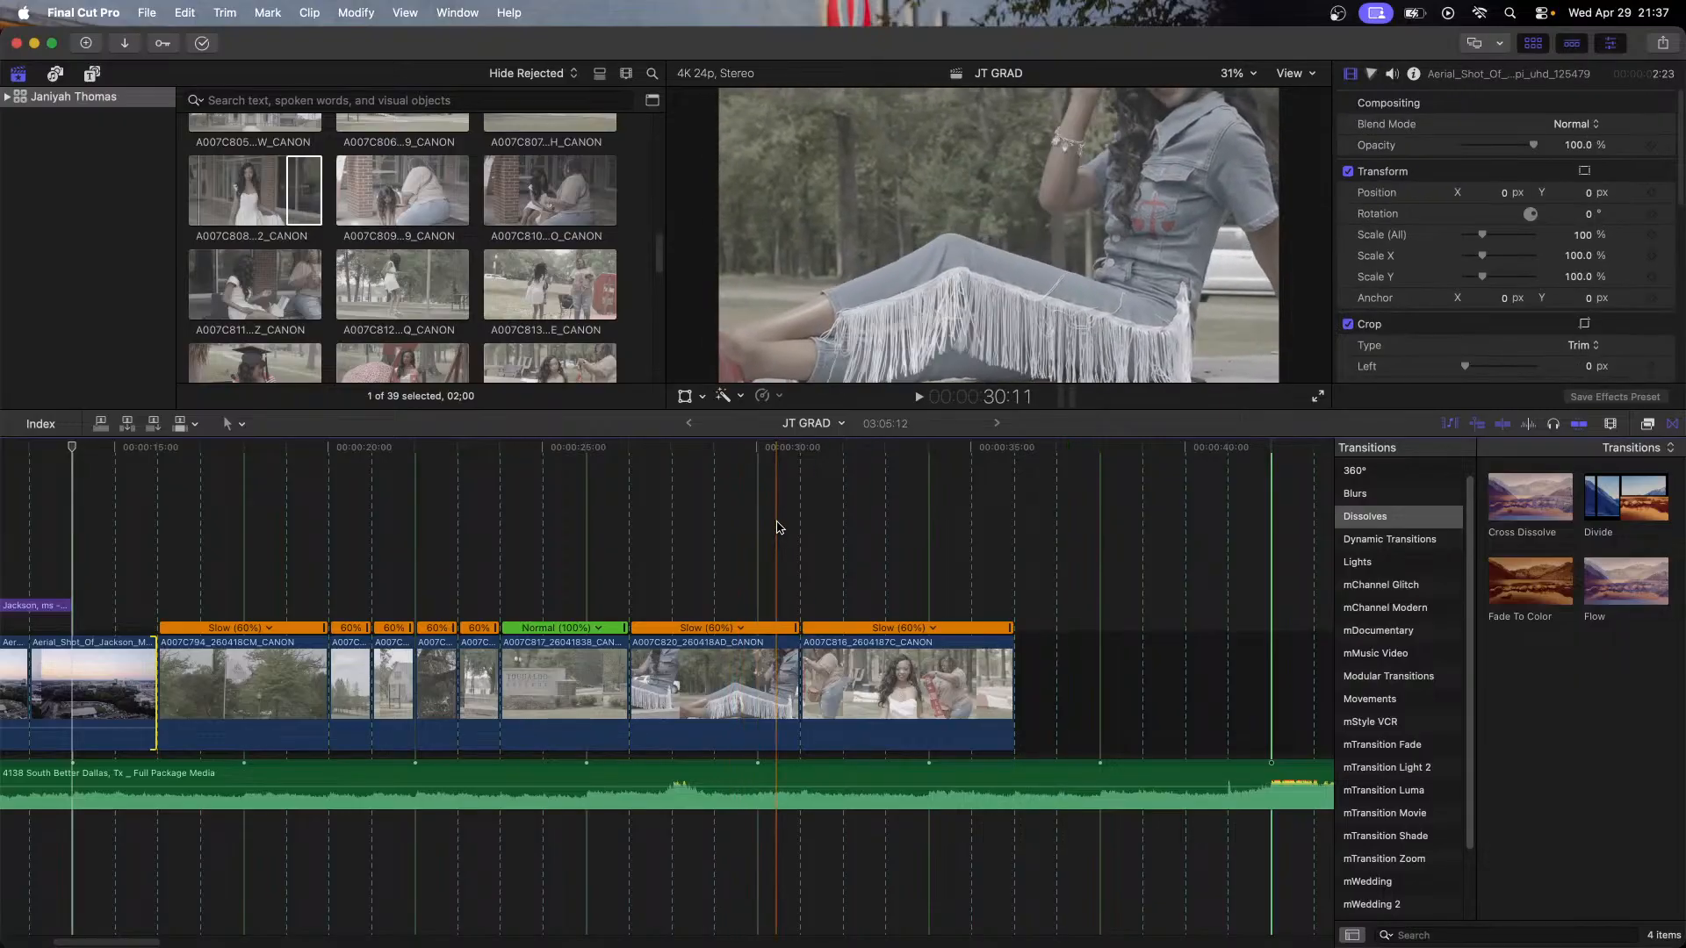
Step: Play the JT GRAD sequence full screen from its beginning
{"action": "scroll", "coordinate": [777, 527], "scroll_direction": "left", "scroll_amount": 10}
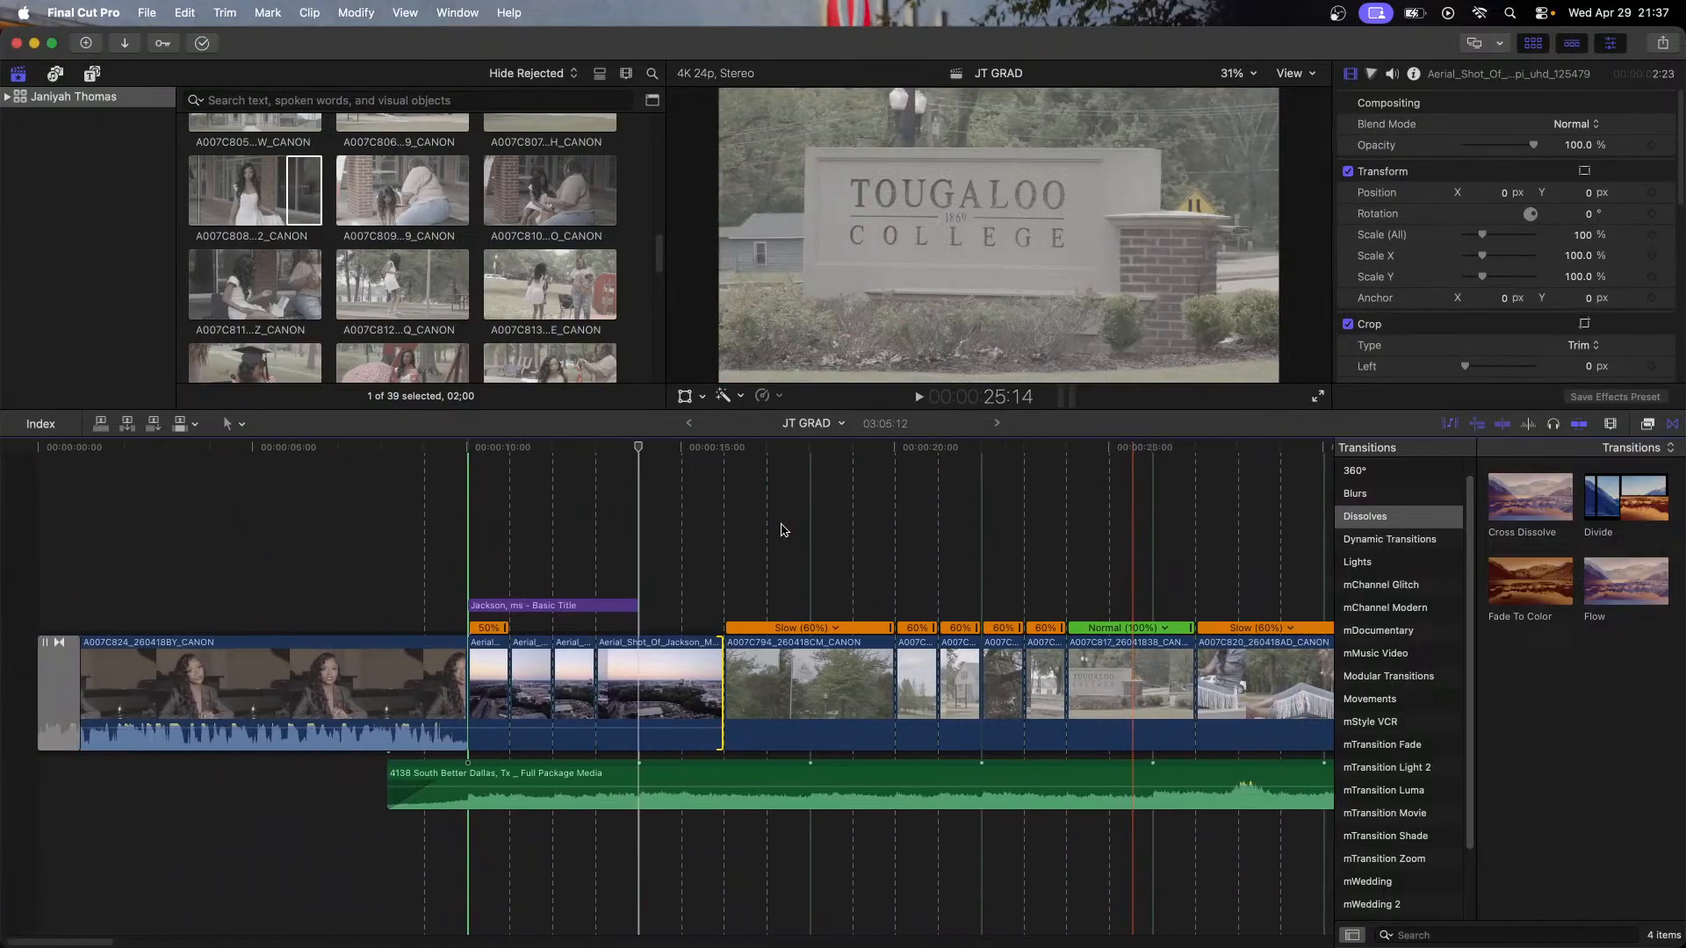
{"action": "left_click", "coordinate": [25, 475]}
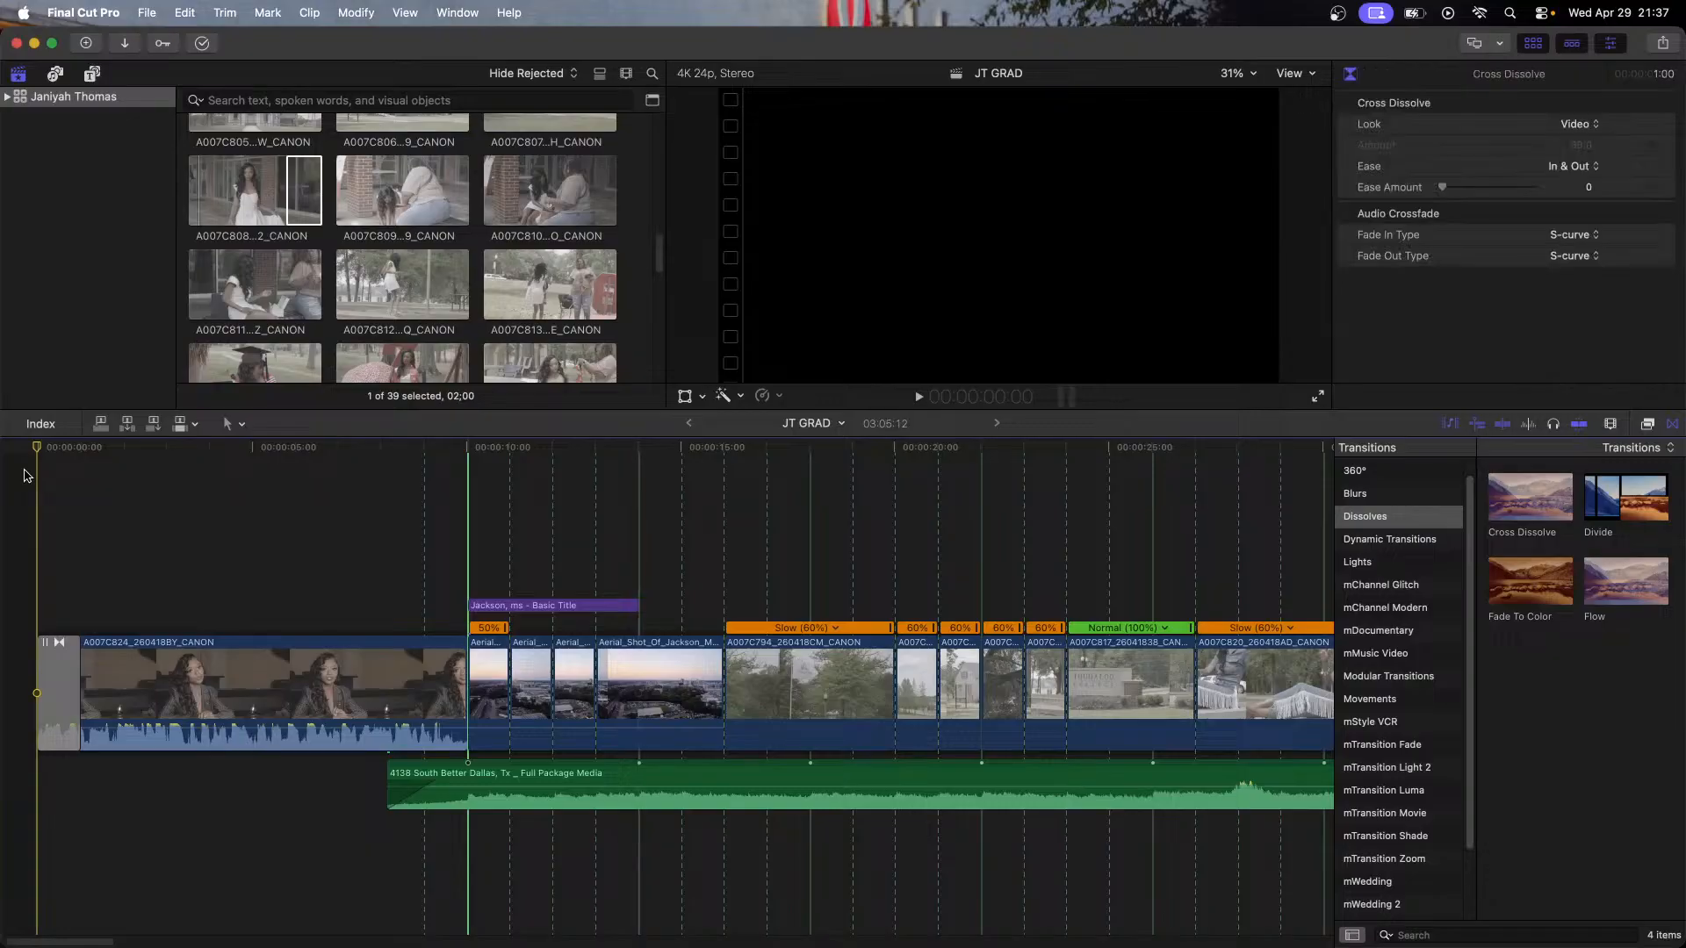
{"action": "left_click", "coordinate": [1319, 400]}
{"action": "key", "text": "space"}
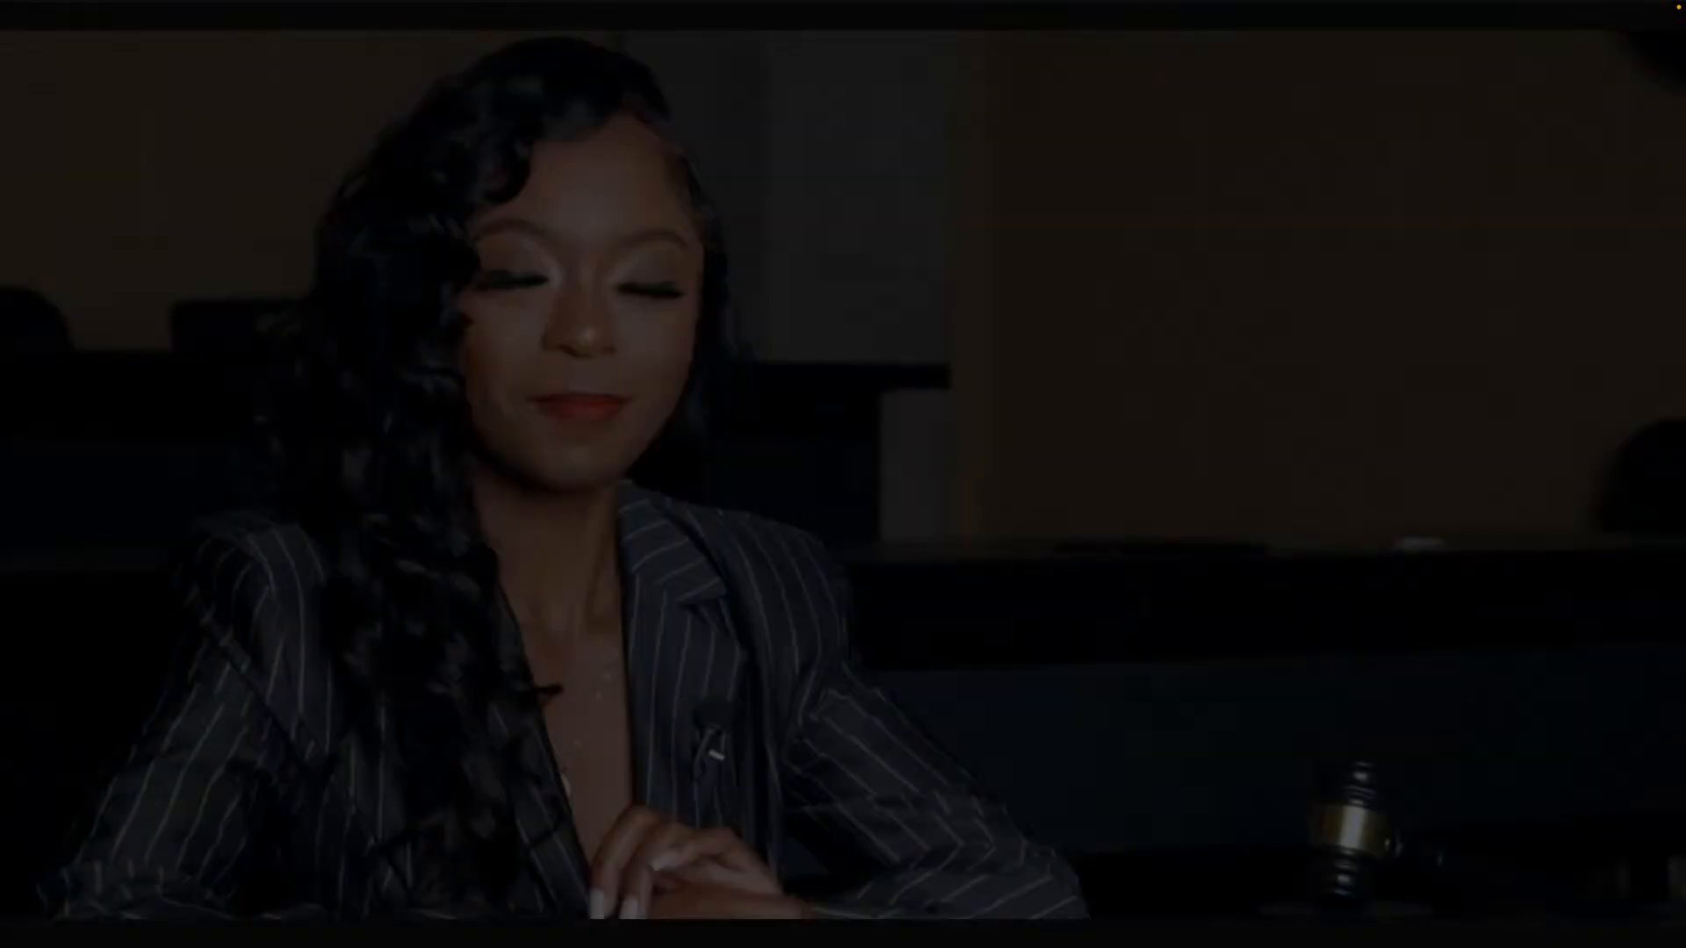
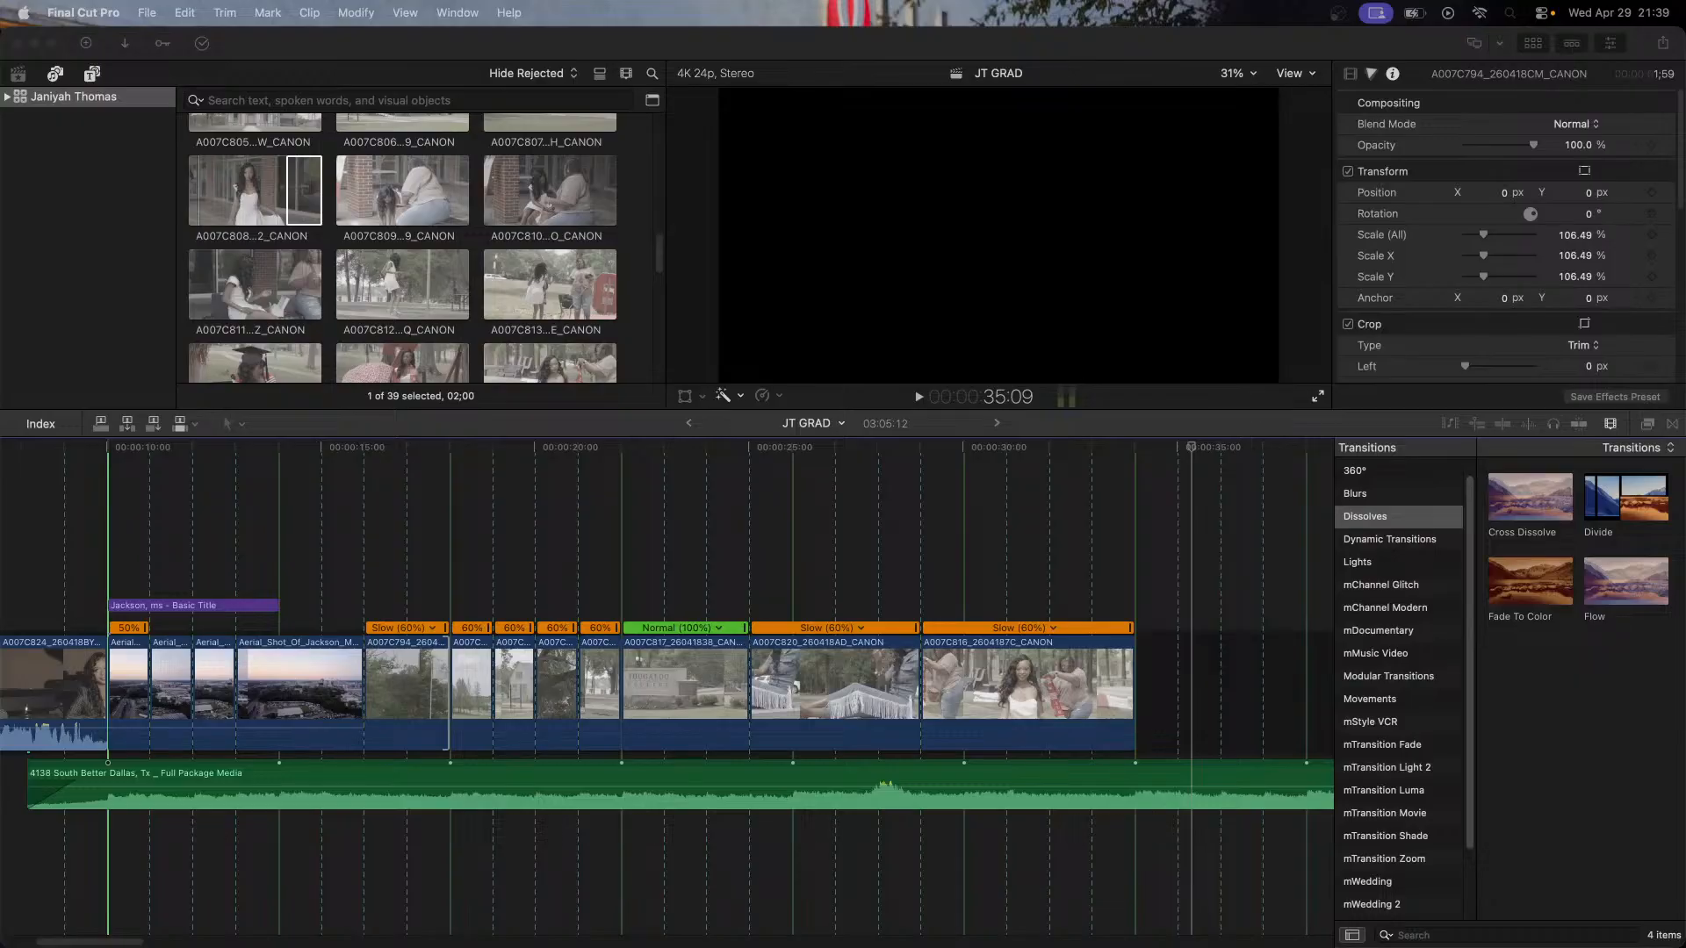
Step: Replay the sequence from the start of the Jackson, MS title through the campus shots
{"action": "scroll", "coordinate": [708, 817], "scroll_direction": "left", "scroll_amount": 5}
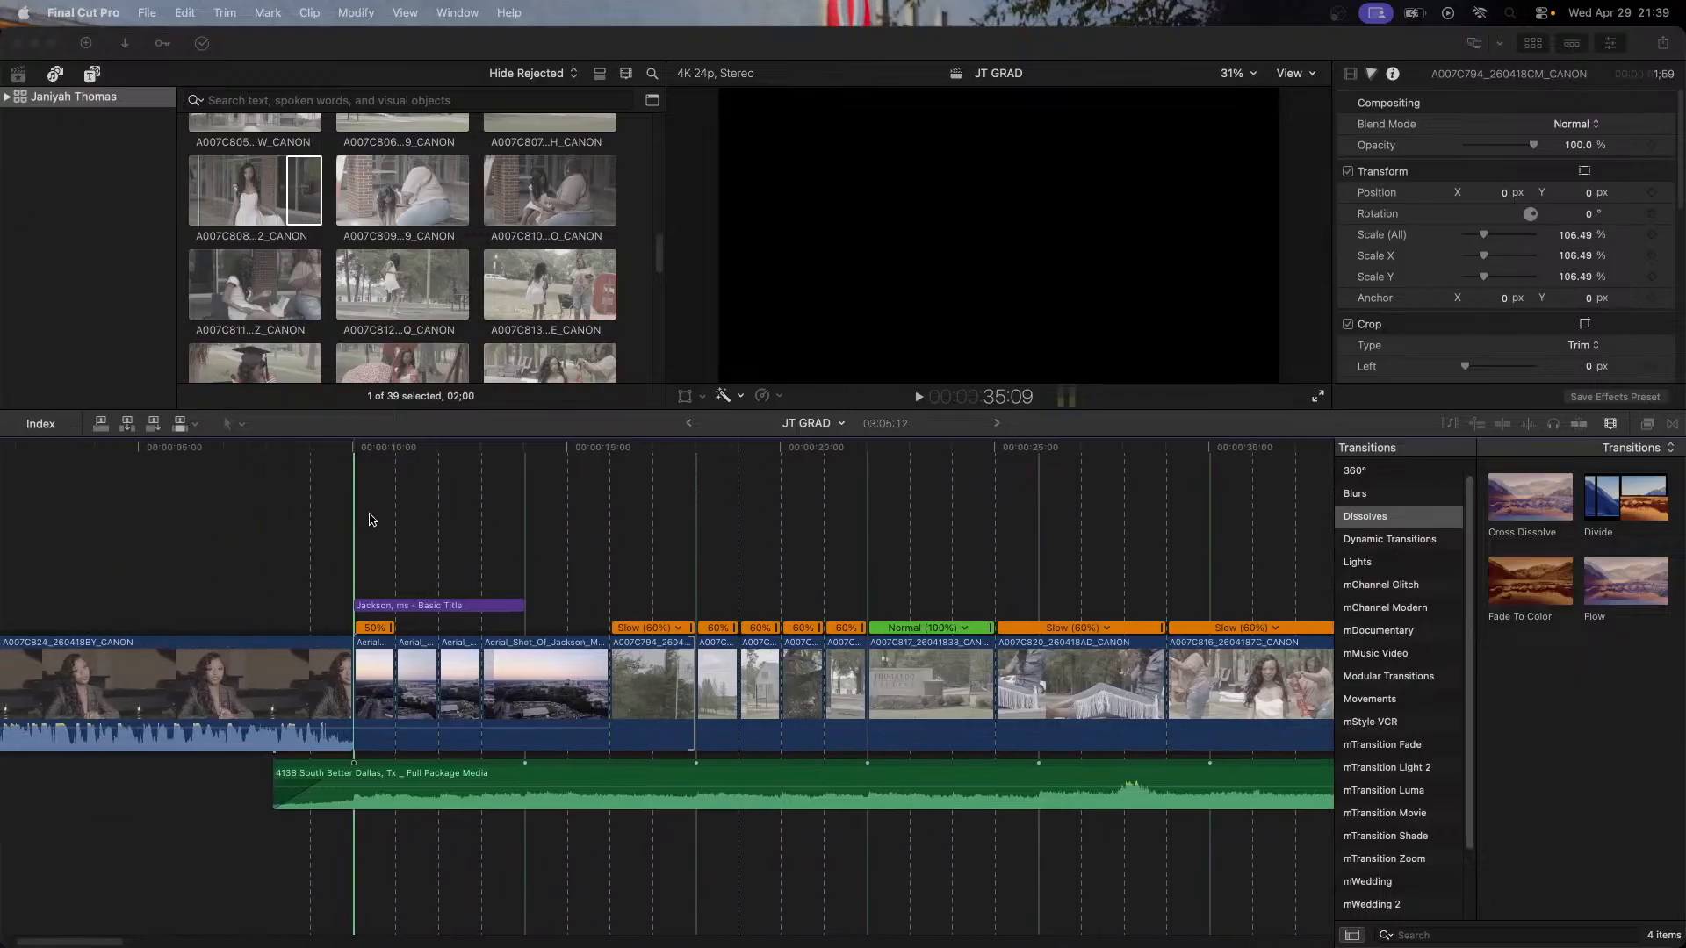
{"action": "left_click", "coordinate": [351, 461]}
{"action": "key", "text": "space"}
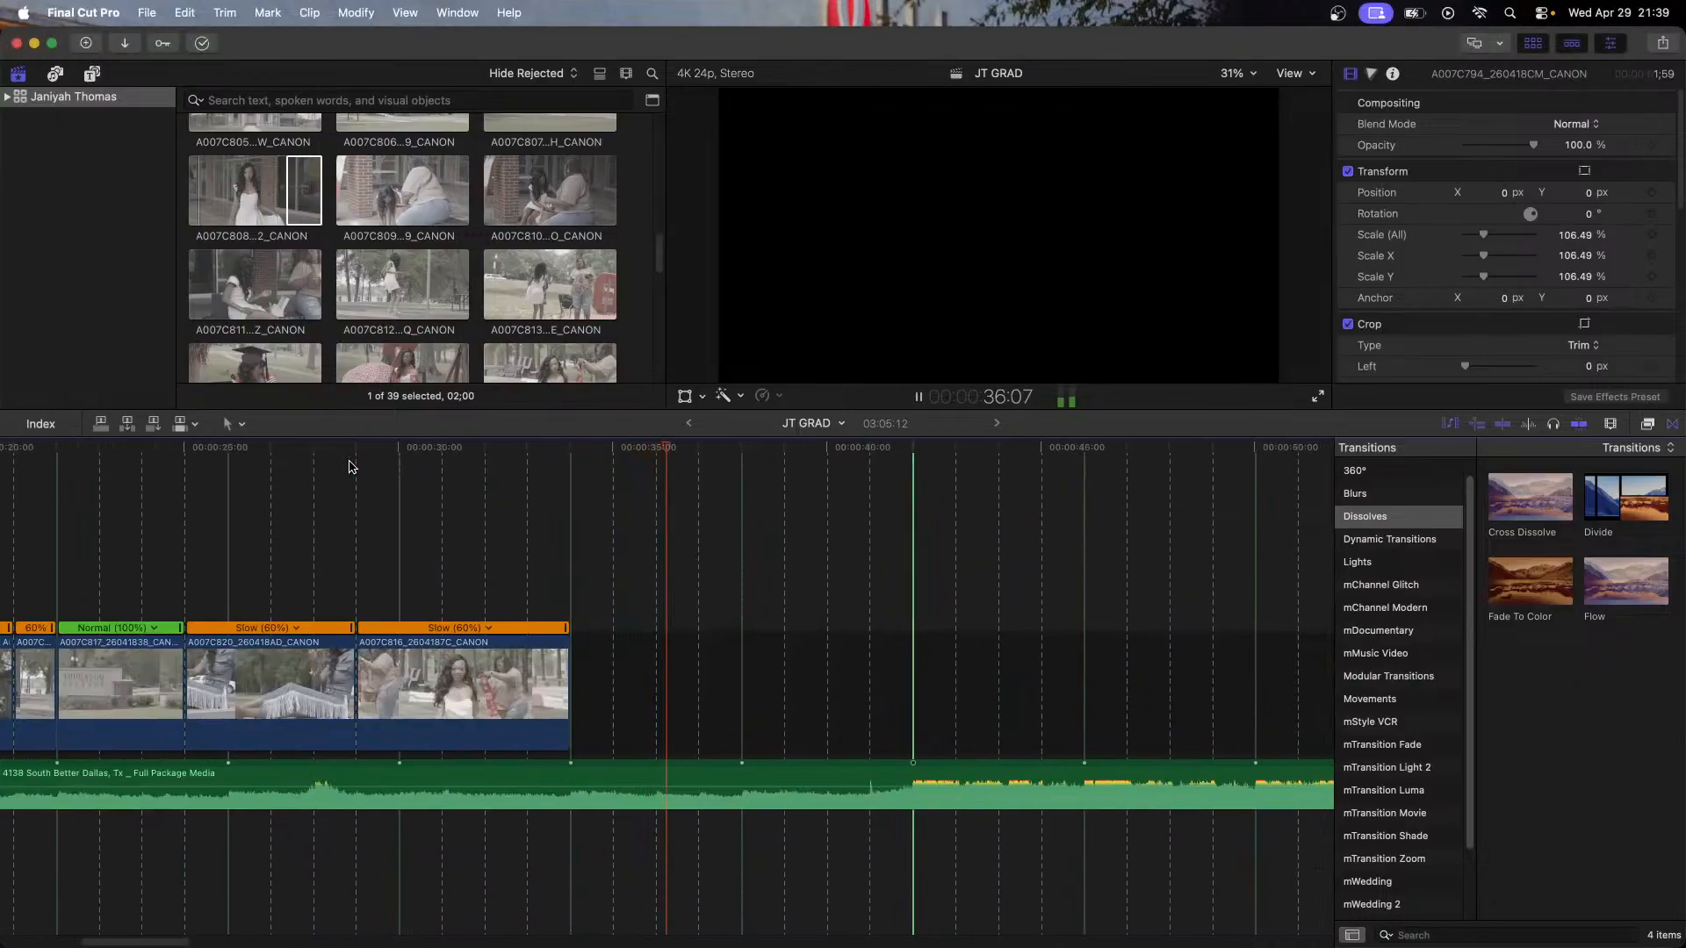
{"action": "key", "text": "space"}
{"action": "scroll", "coordinate": [369, 483], "scroll_direction": "left", "scroll_amount": 3}
{"action": "scroll", "coordinate": [390, 506], "scroll_direction": "left", "scroll_amount": 8}
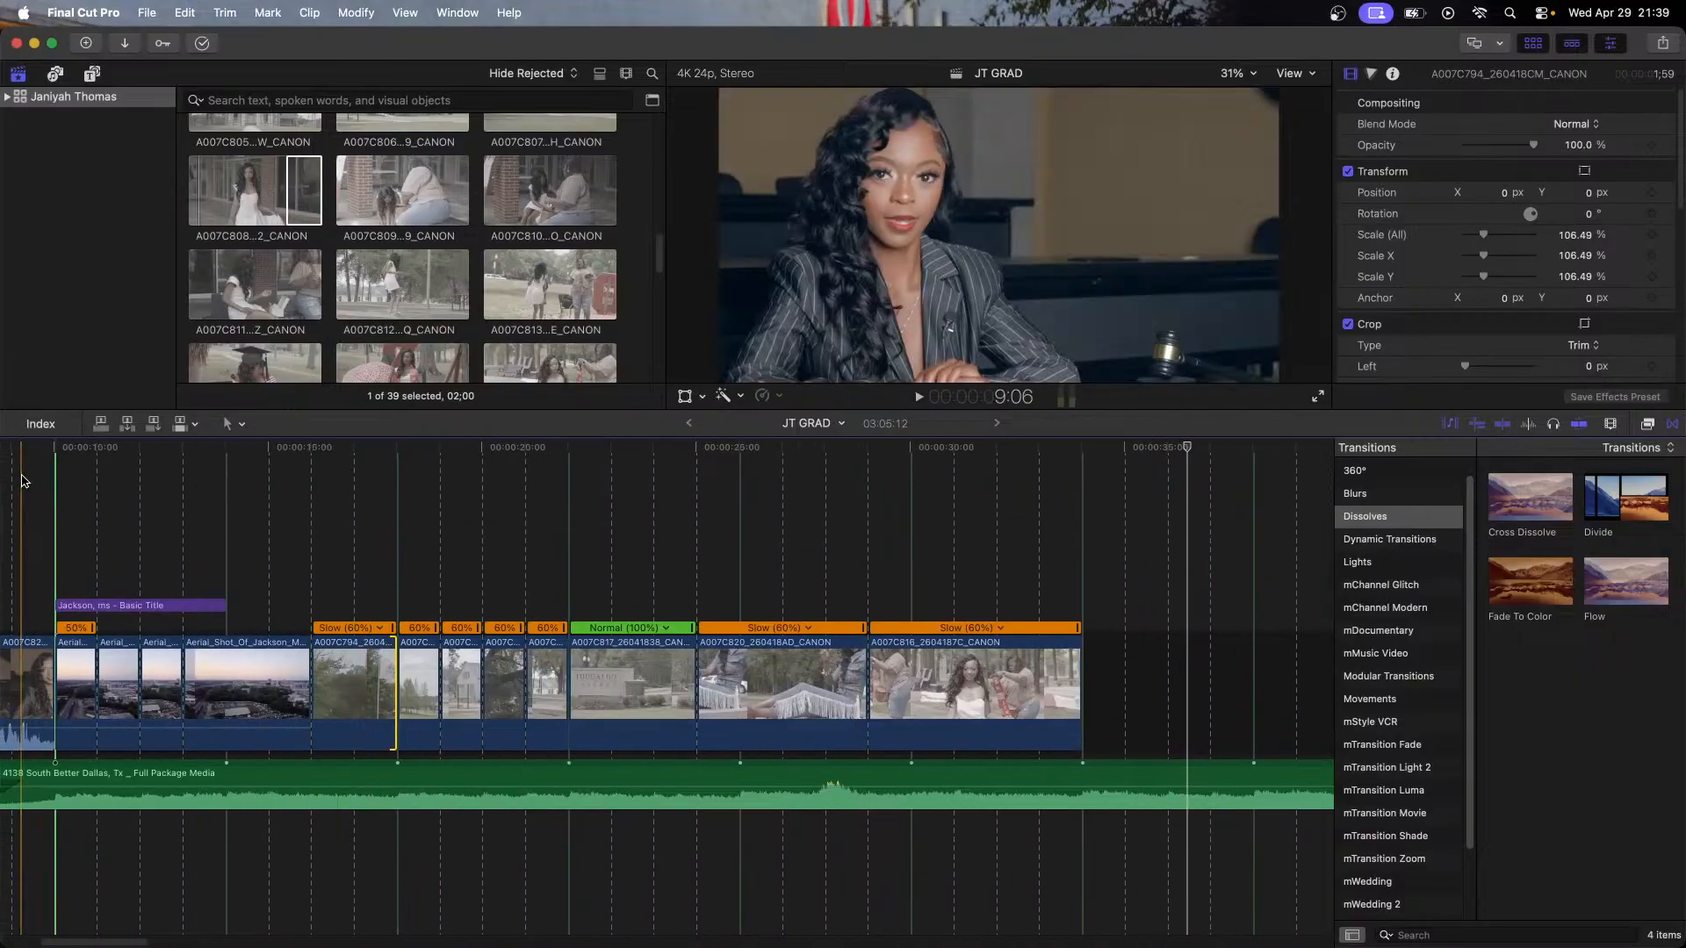
{"action": "left_click", "coordinate": [56, 463]}
{"action": "key", "text": "space"}
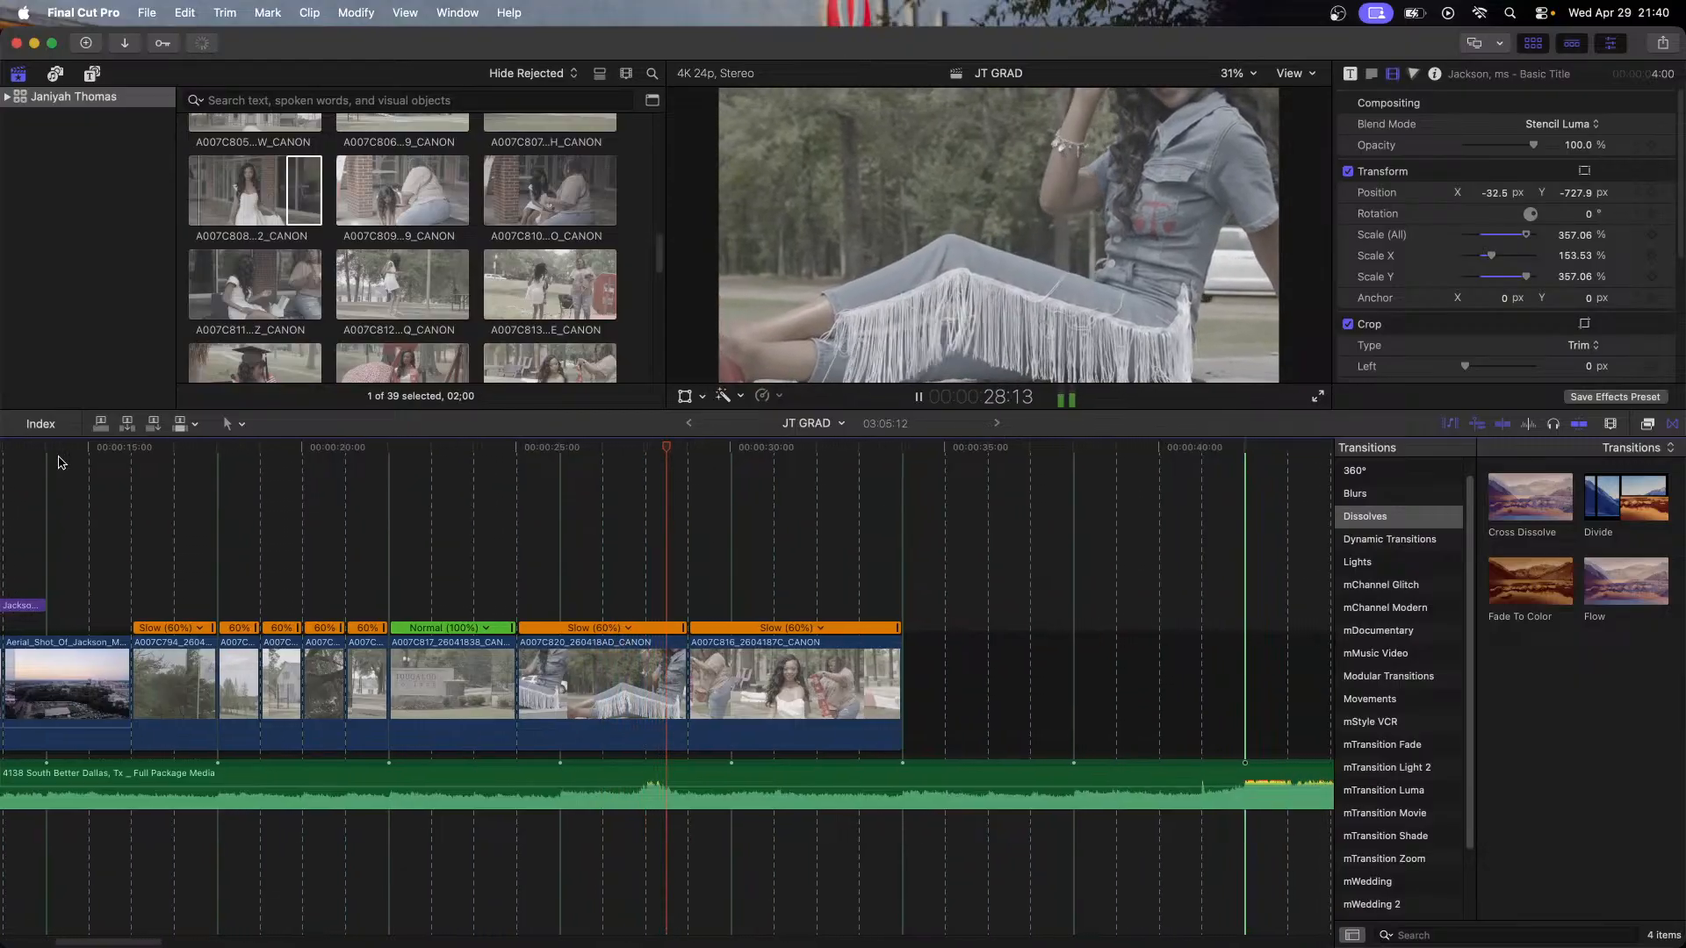
{"action": "key", "text": "space"}
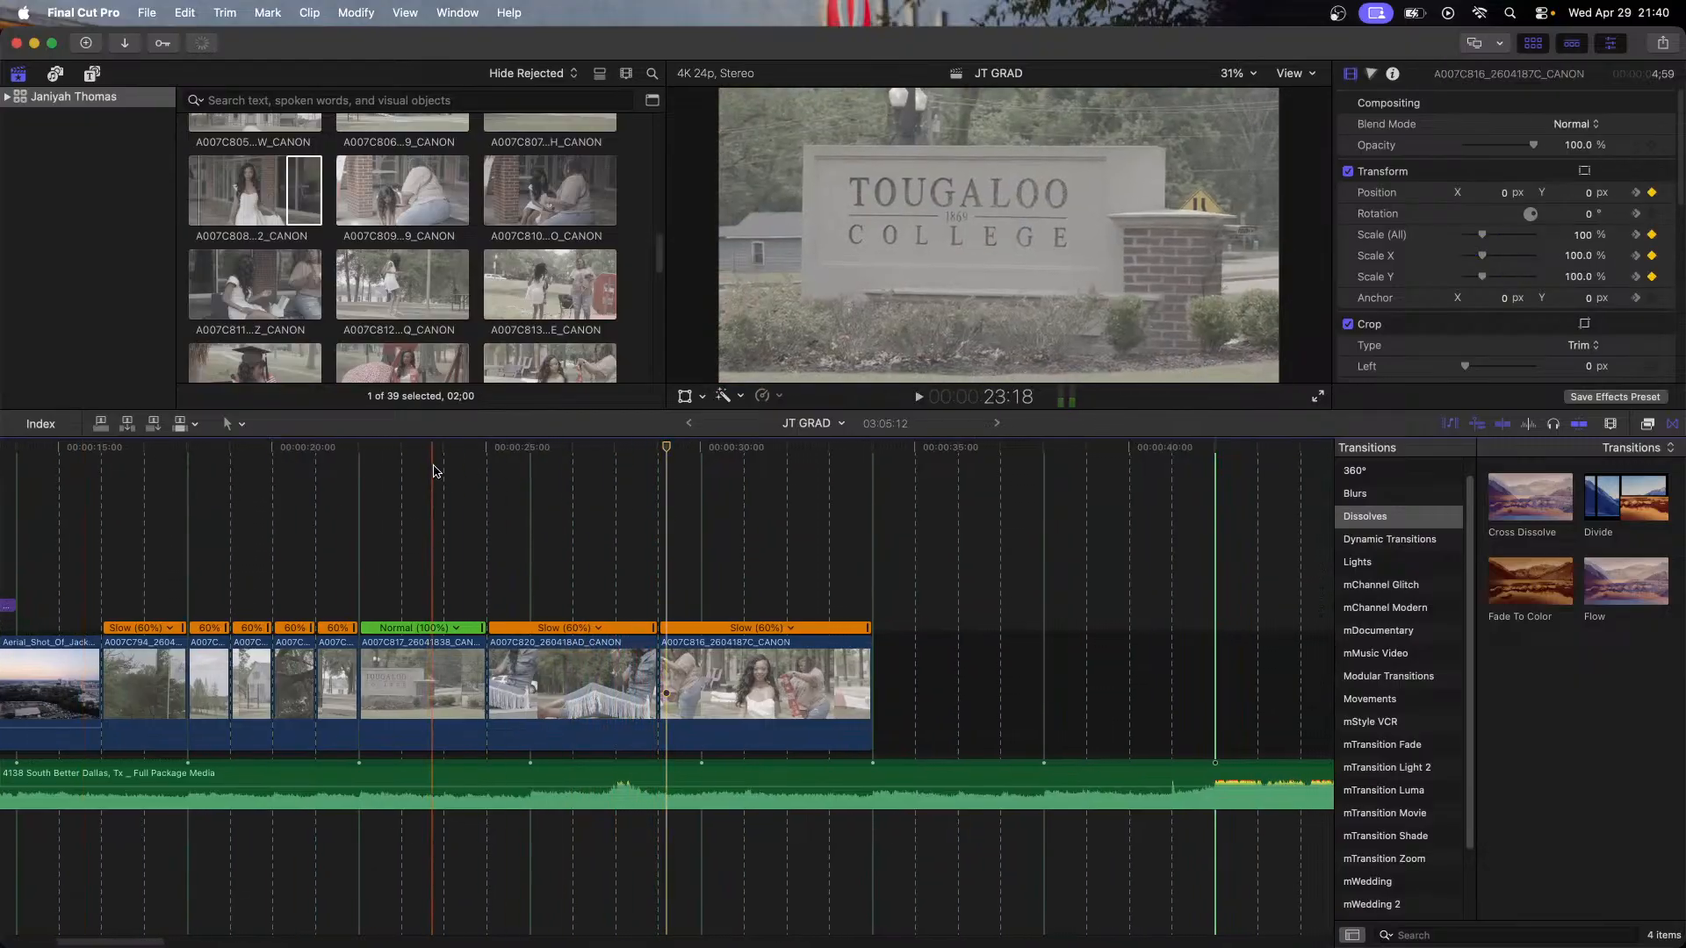
Step: Replay from the Tougaloo College sign at about 23:18 and place the playhead at the music accent at 28:01
{"action": "key", "text": "space"}
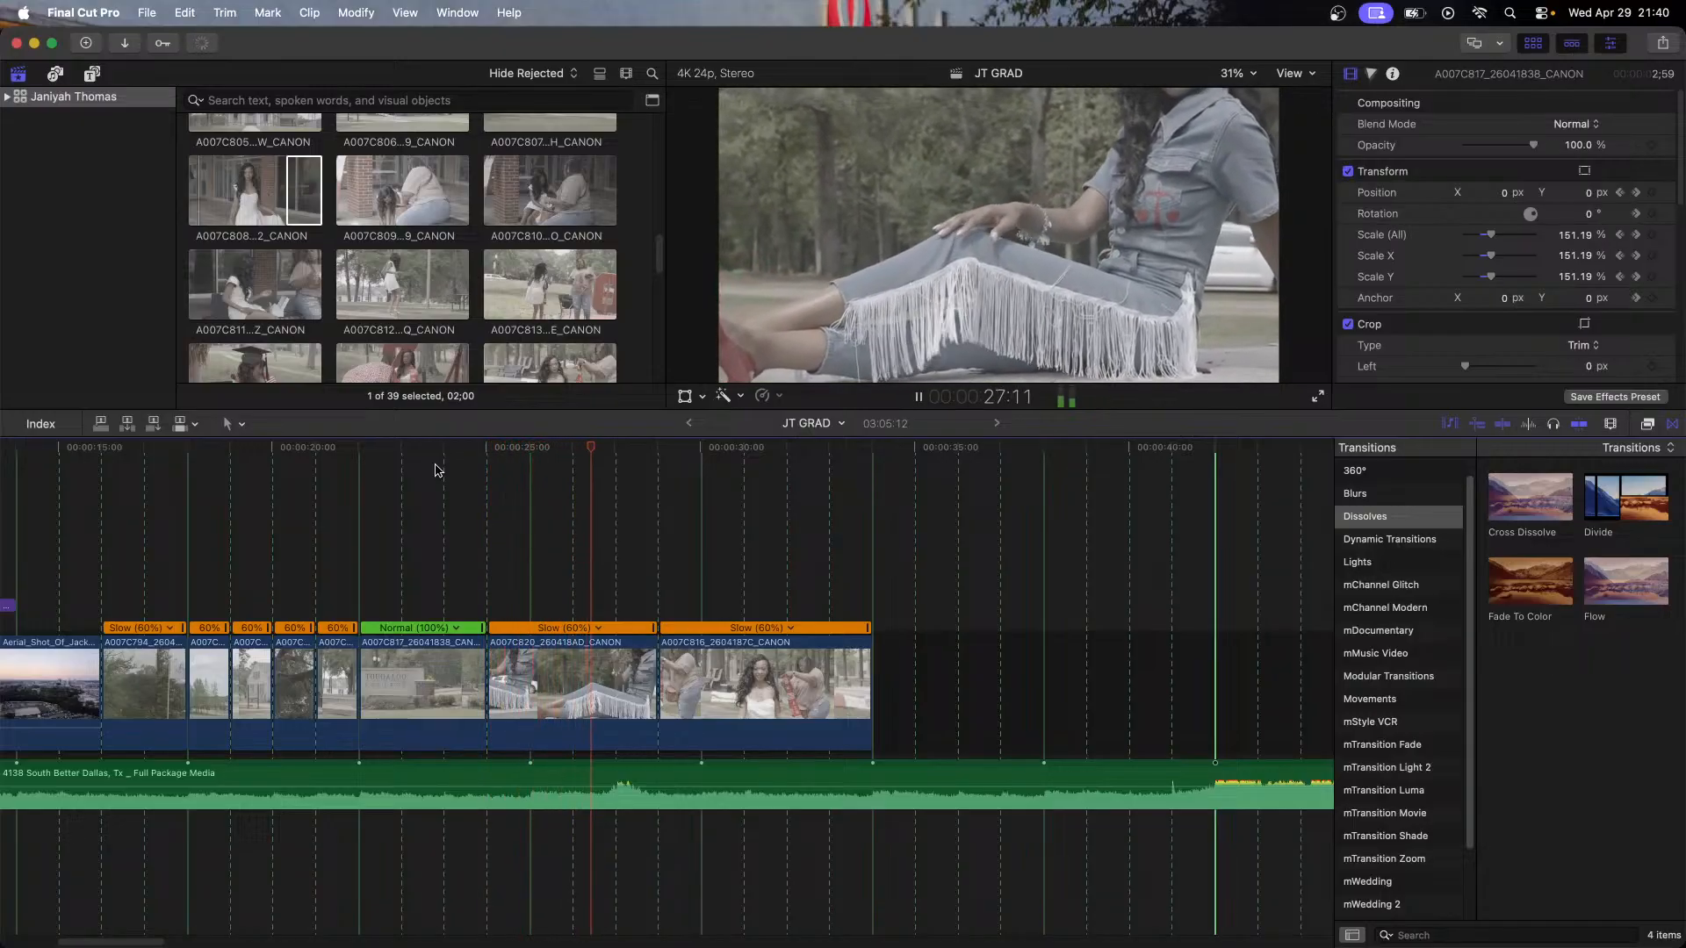
{"action": "key", "text": "space"}
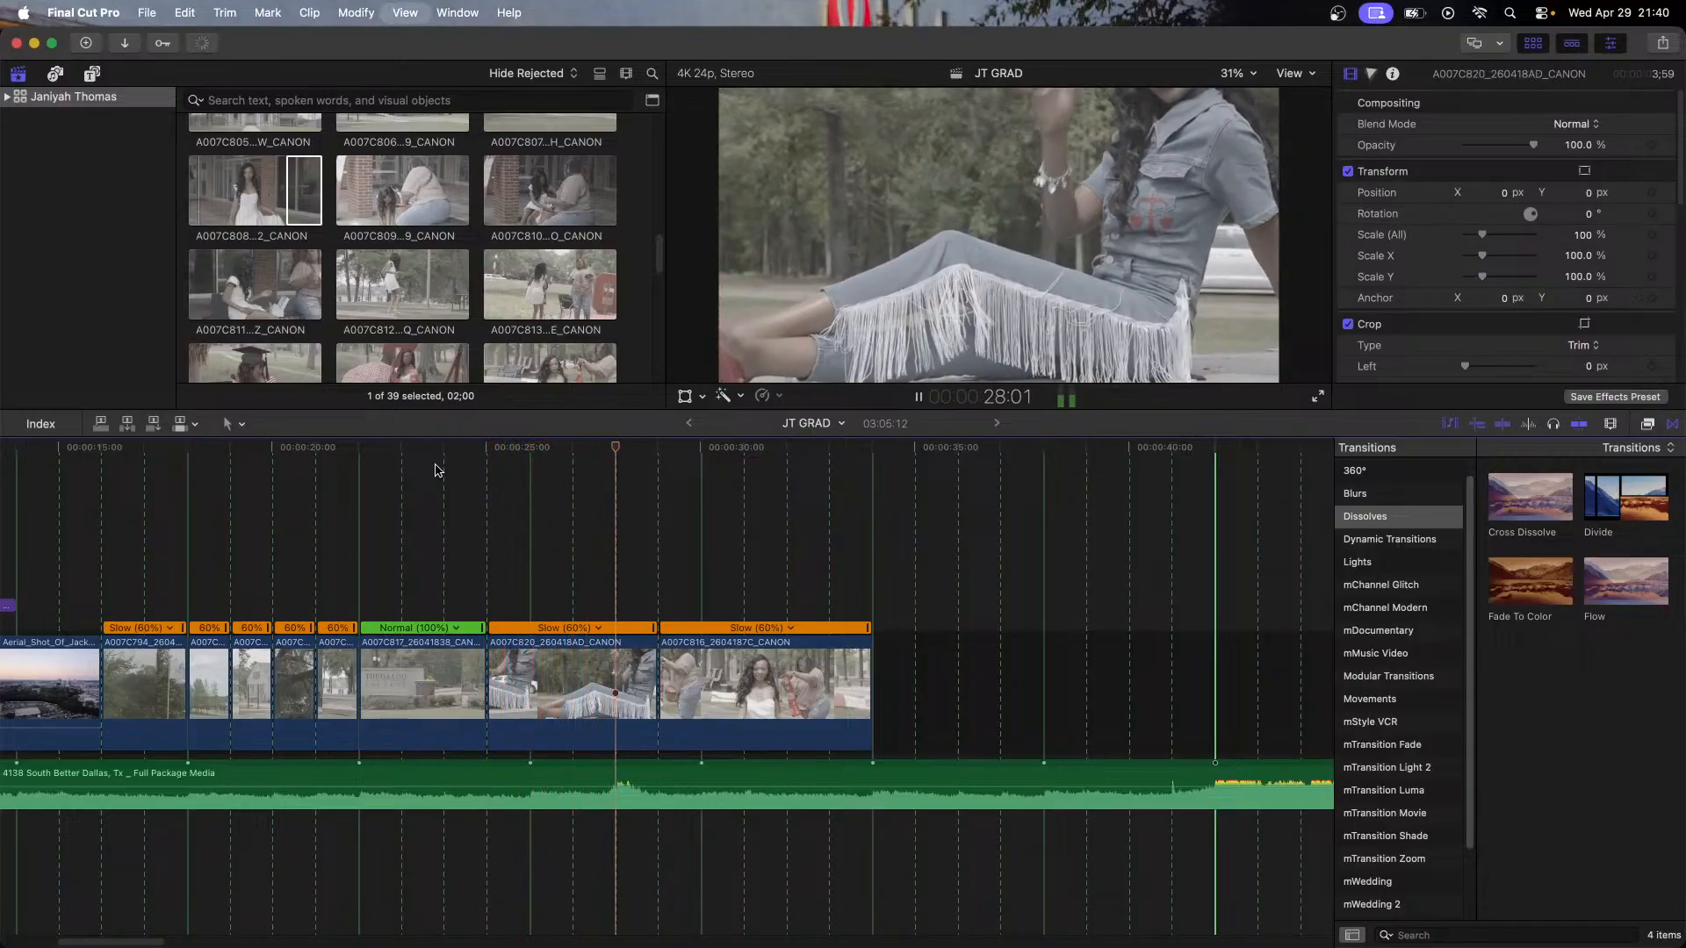
{"action": "left_click", "coordinate": [617, 449]}
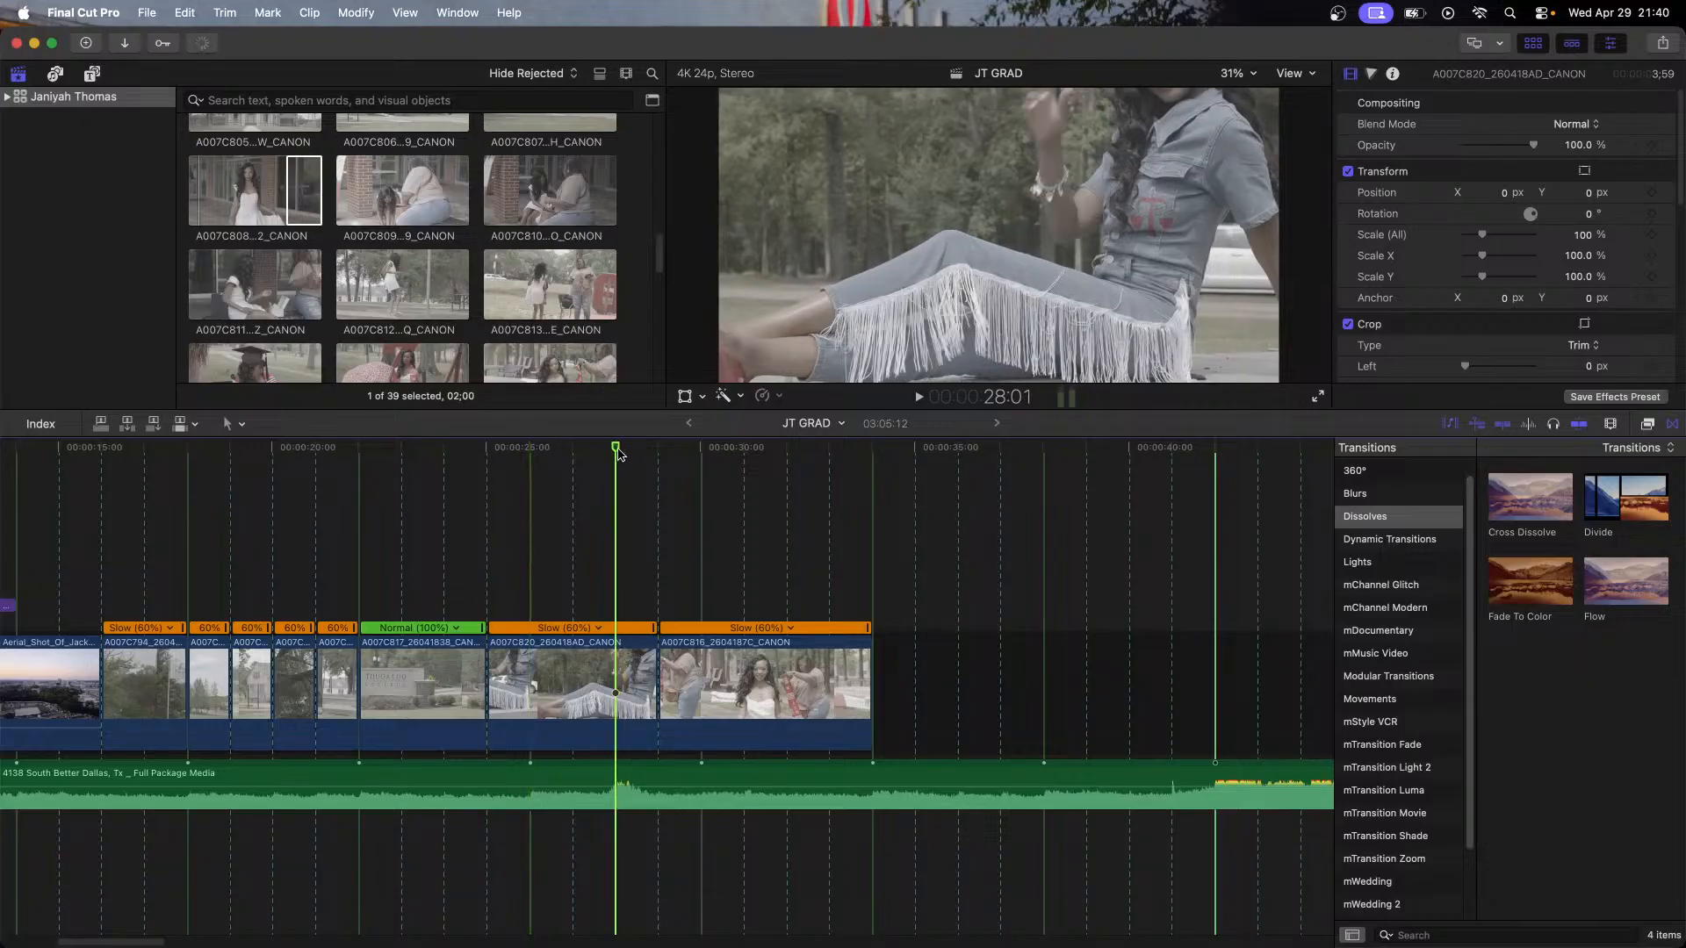
Step: Browse the library footage and mark a range of about 3 seconds in clip A007C815, the shot with the red umbrella
{"action": "scroll", "coordinate": [413, 358], "scroll_direction": "down", "scroll_amount": 5}
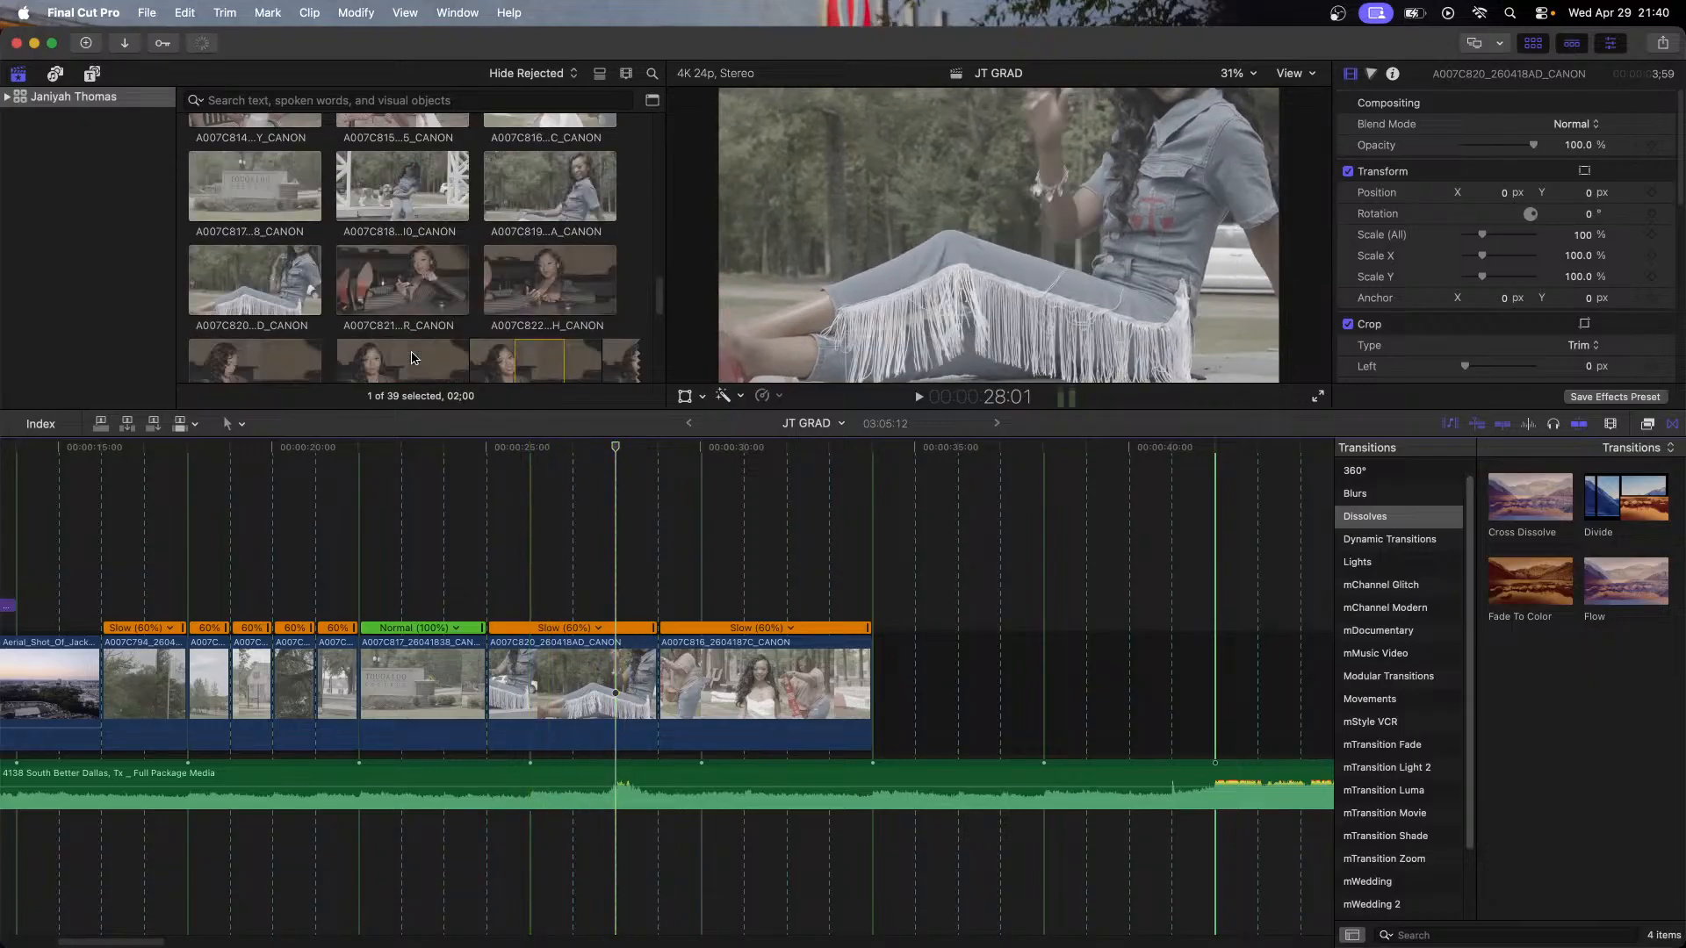
{"action": "left_click", "coordinate": [413, 357]}
{"action": "scroll", "coordinate": [412, 357], "scroll_direction": "down", "scroll_amount": 3}
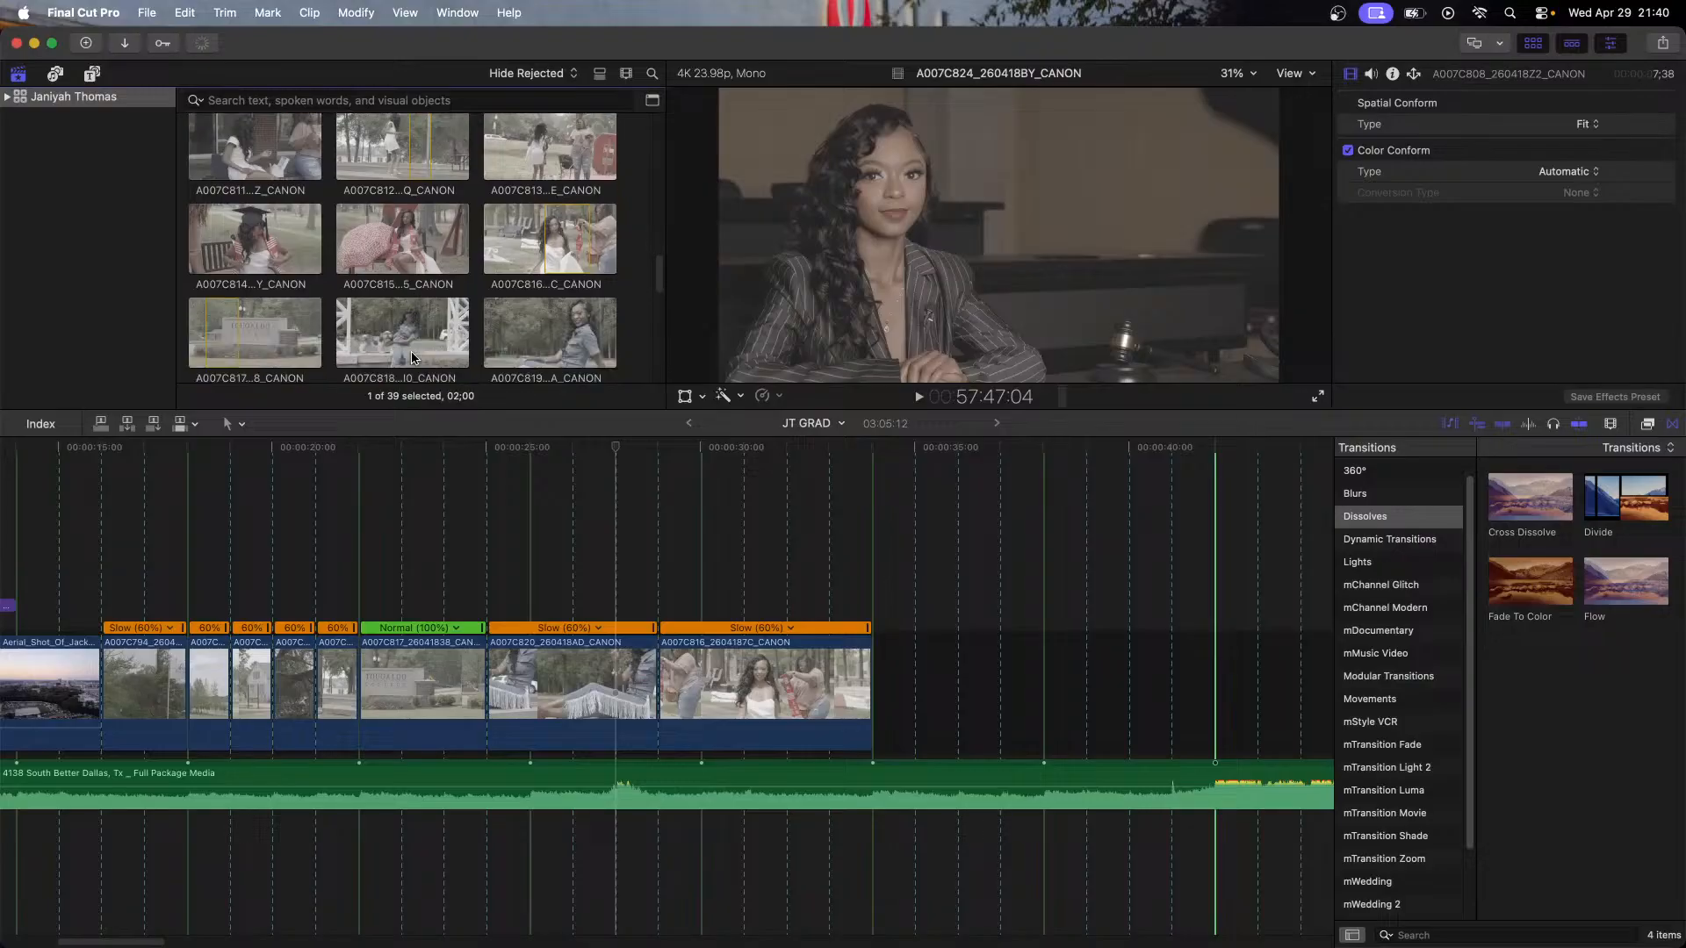
{"action": "scroll", "coordinate": [413, 358], "scroll_direction": "down", "scroll_amount": 3}
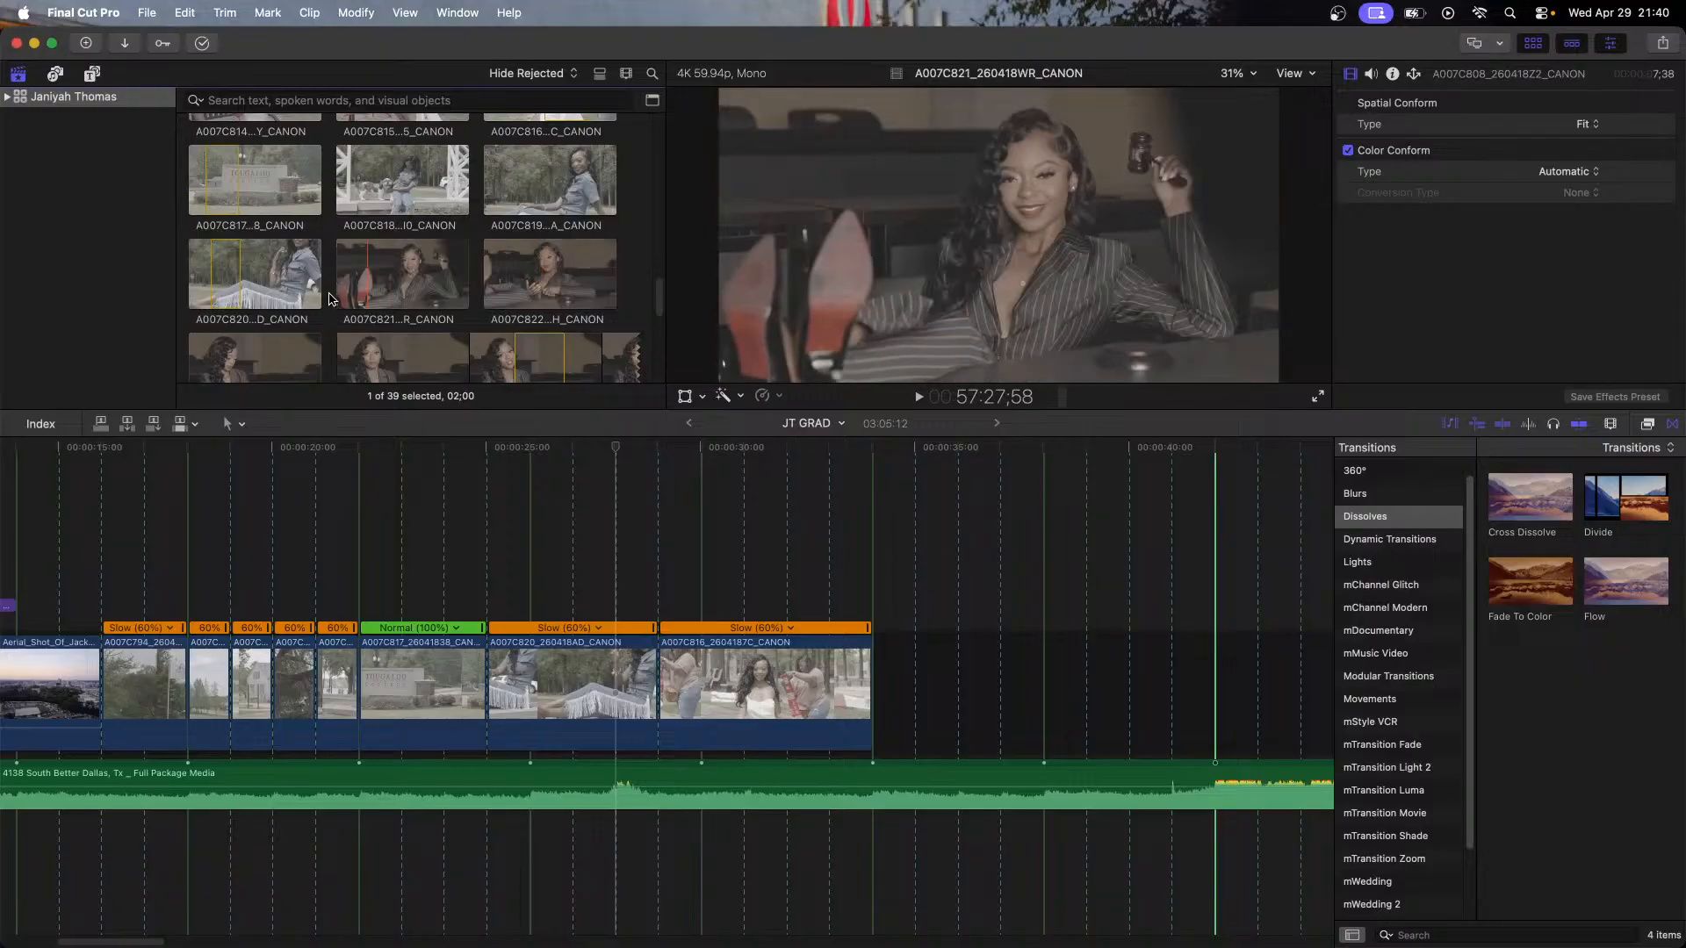
{"action": "scroll", "coordinate": [244, 284], "scroll_direction": "up", "scroll_amount": 2}
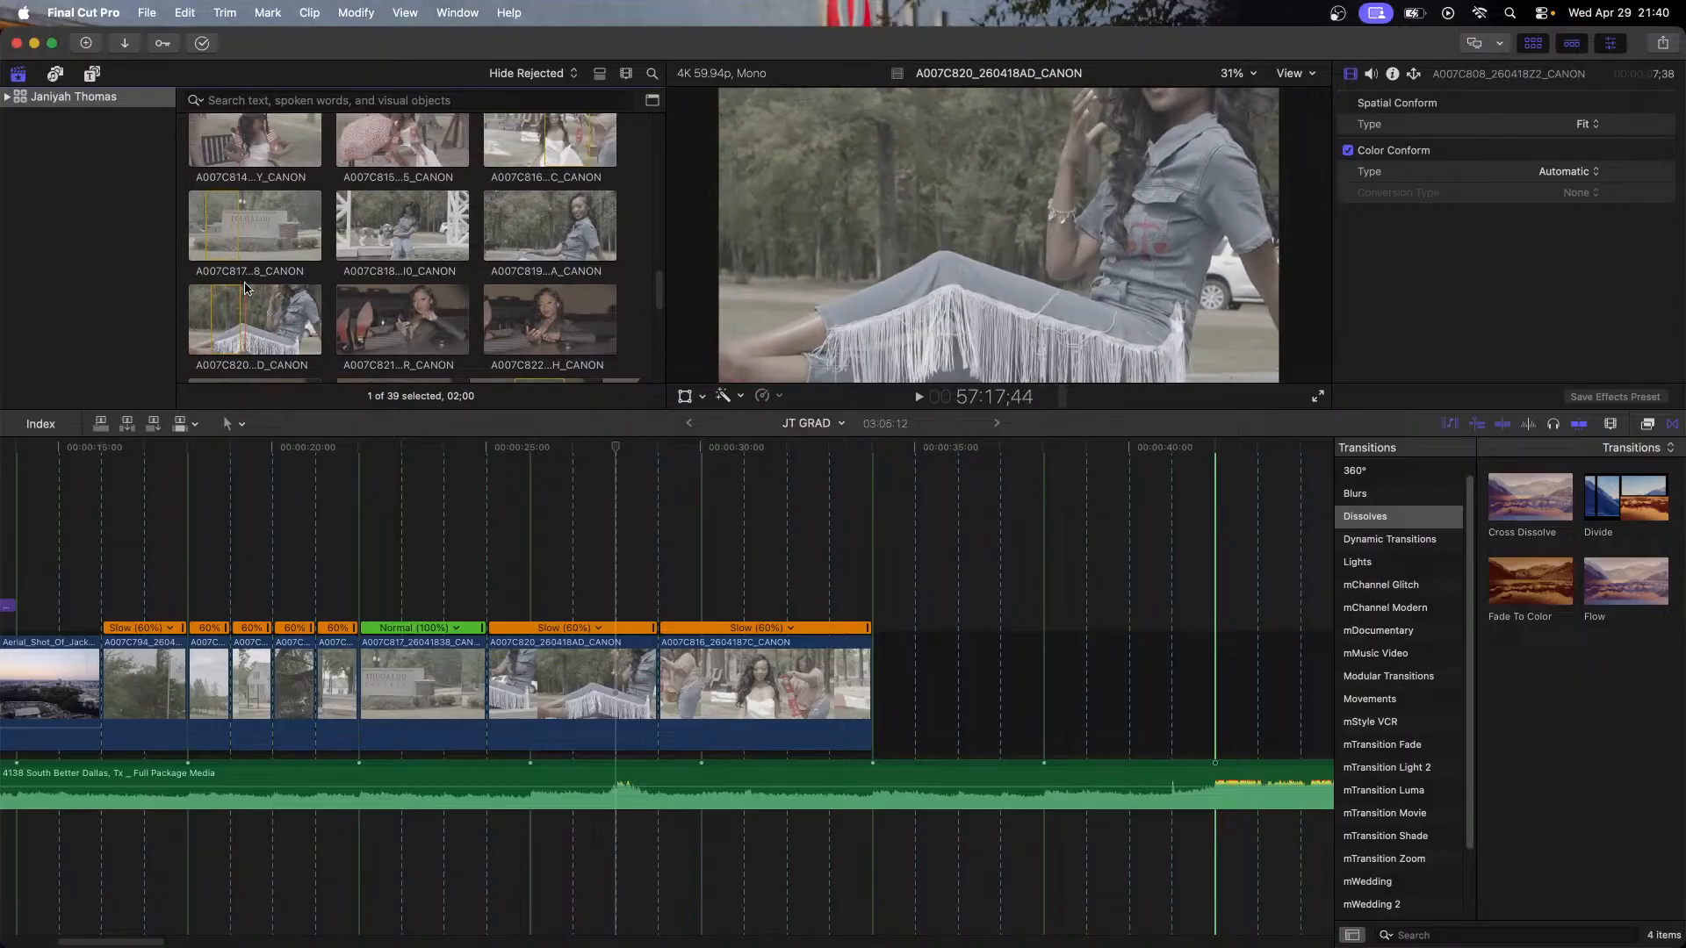
{"action": "scroll", "coordinate": [246, 287], "scroll_direction": "up", "scroll_amount": 2}
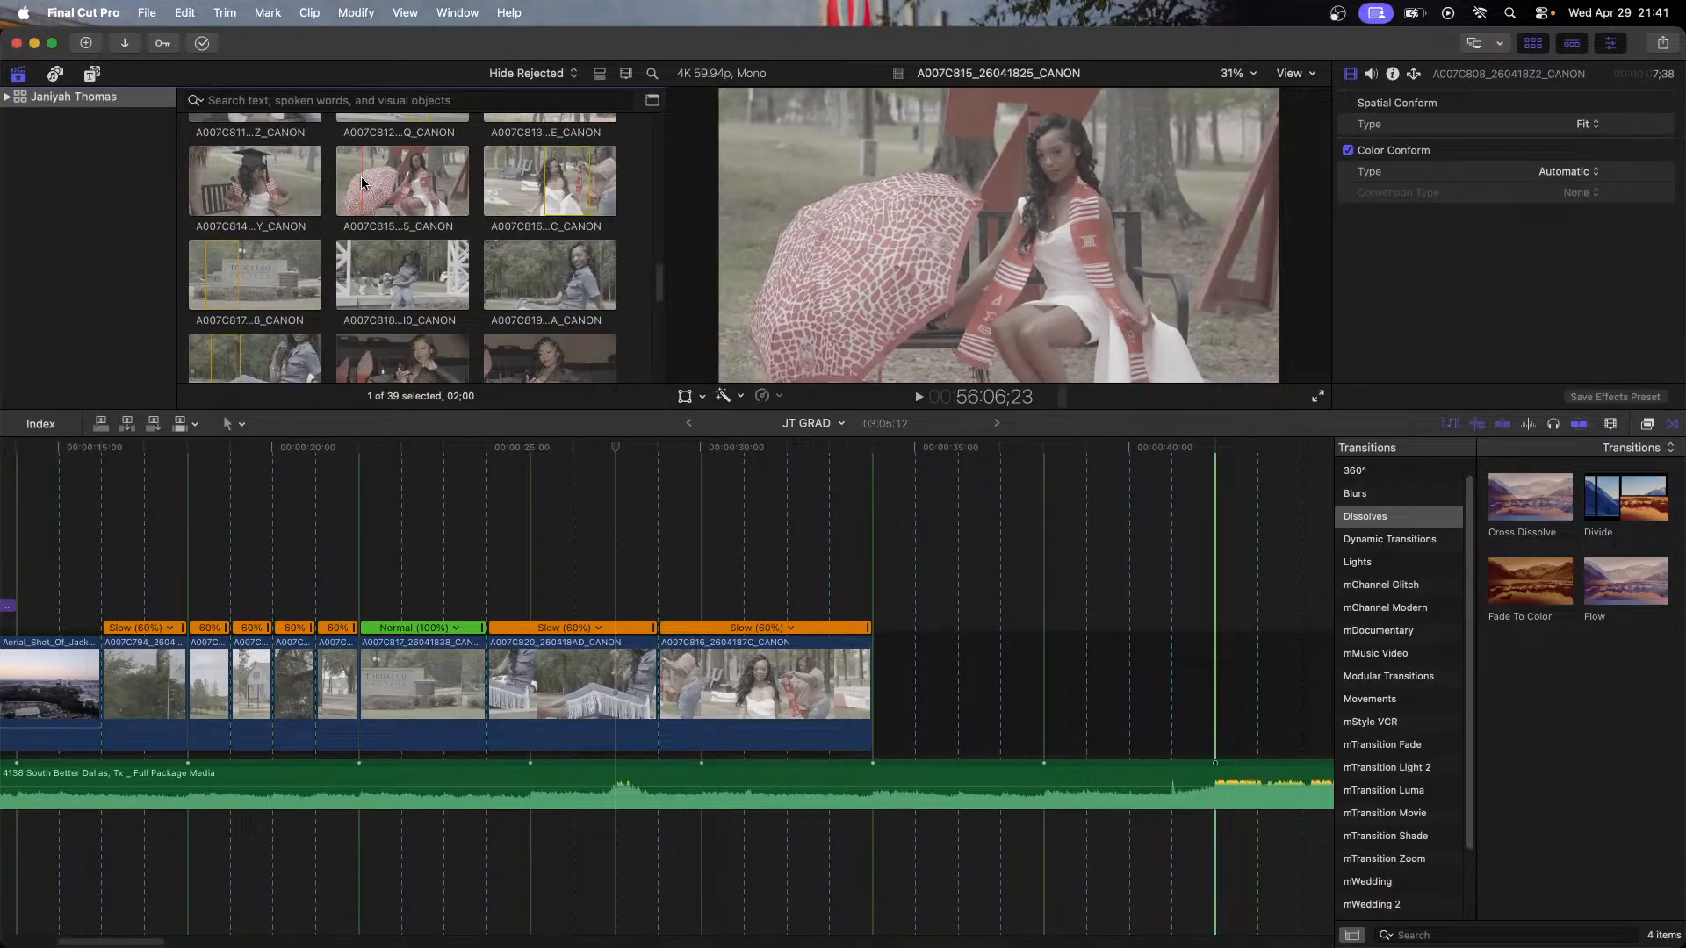
{"action": "left_click", "coordinate": [363, 183]}
{"action": "key", "text": "space"}
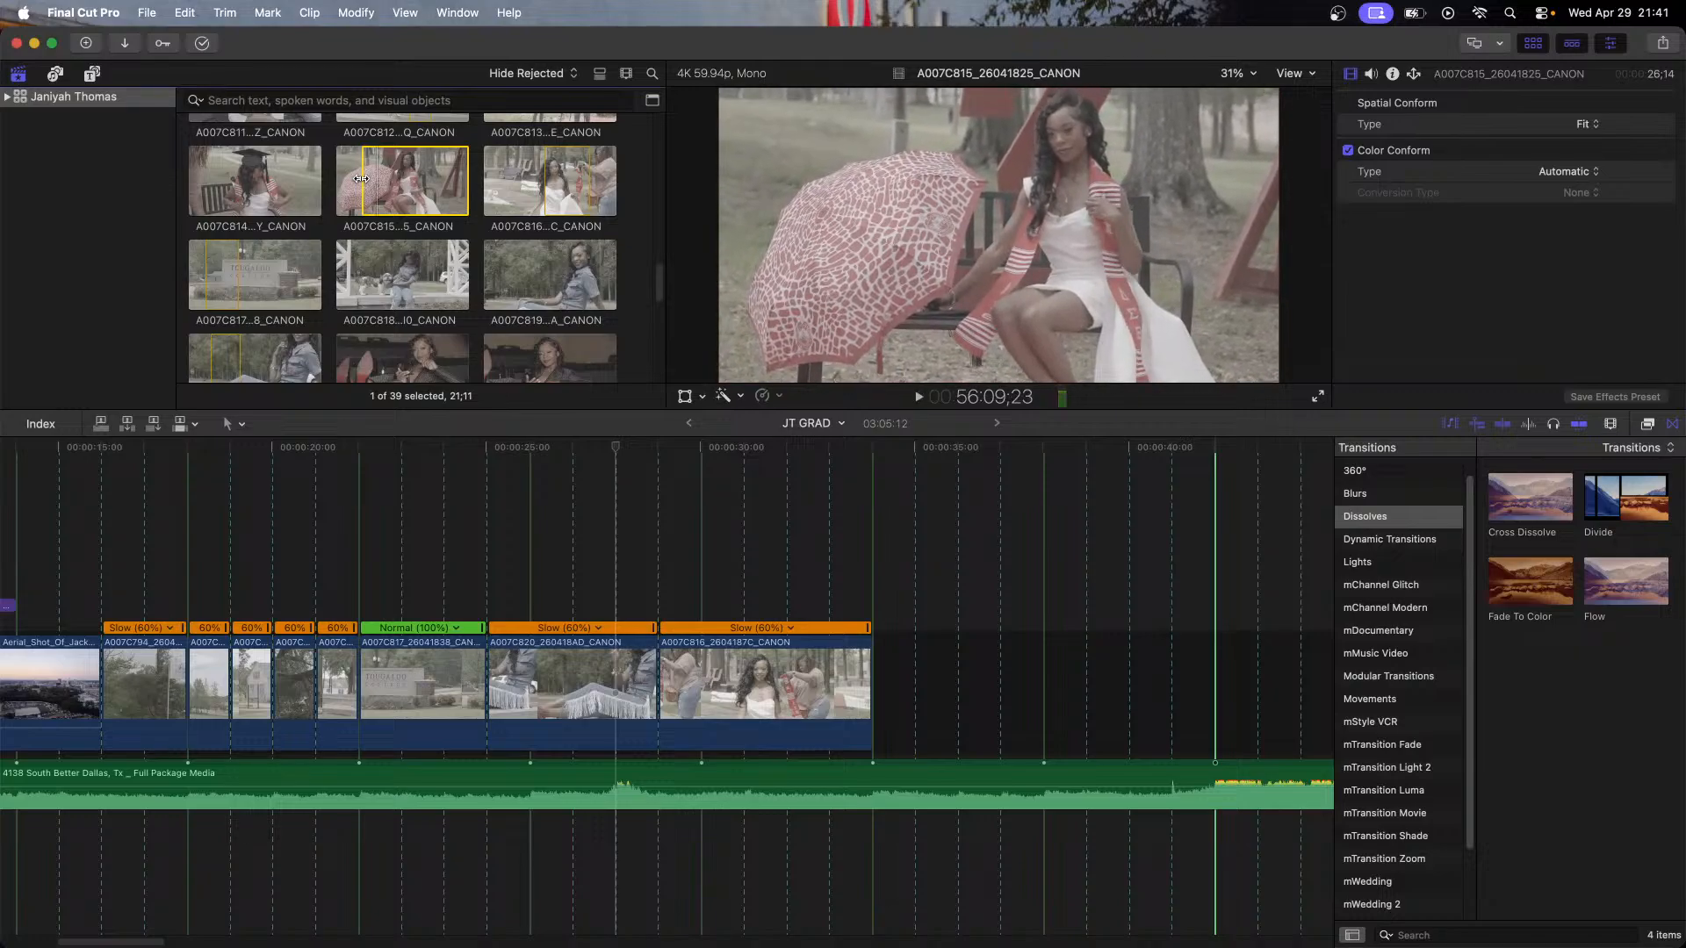
Step: Insert the marked A007C815 range after the Tougaloo College sign clip and slow it to 60% with Better (Optical Flow) quality
{"action": "left_click", "coordinate": [639, 682]}
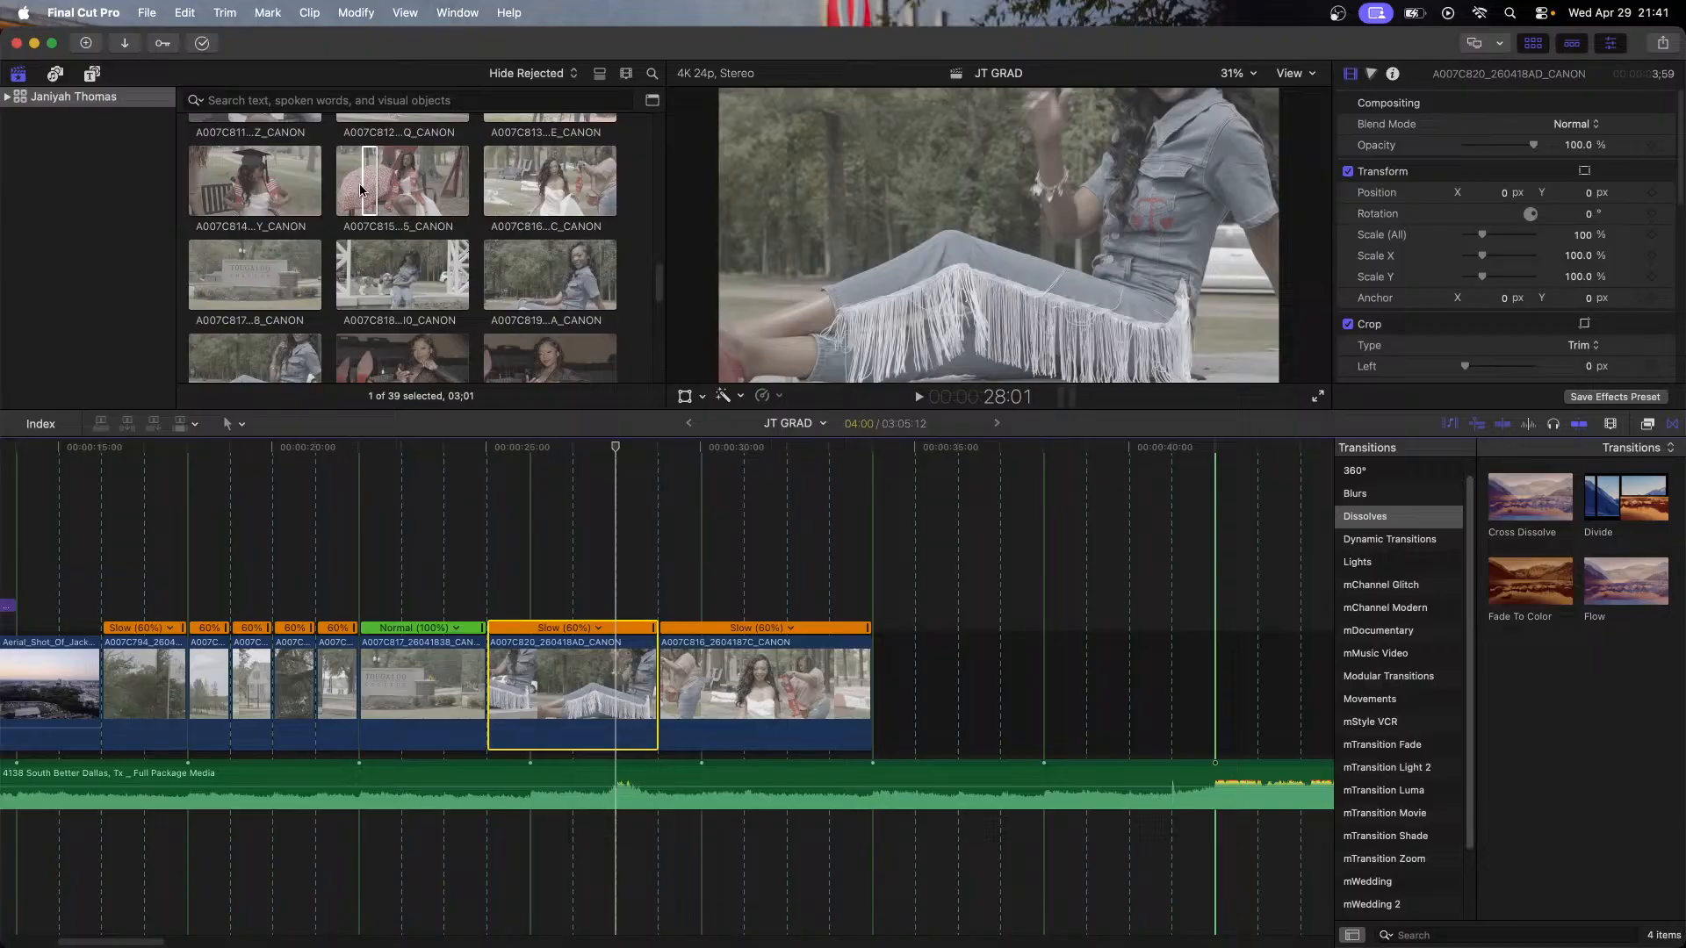
{"action": "left_click_drag", "start_coordinate": [369, 189], "coordinate": [481, 682]}
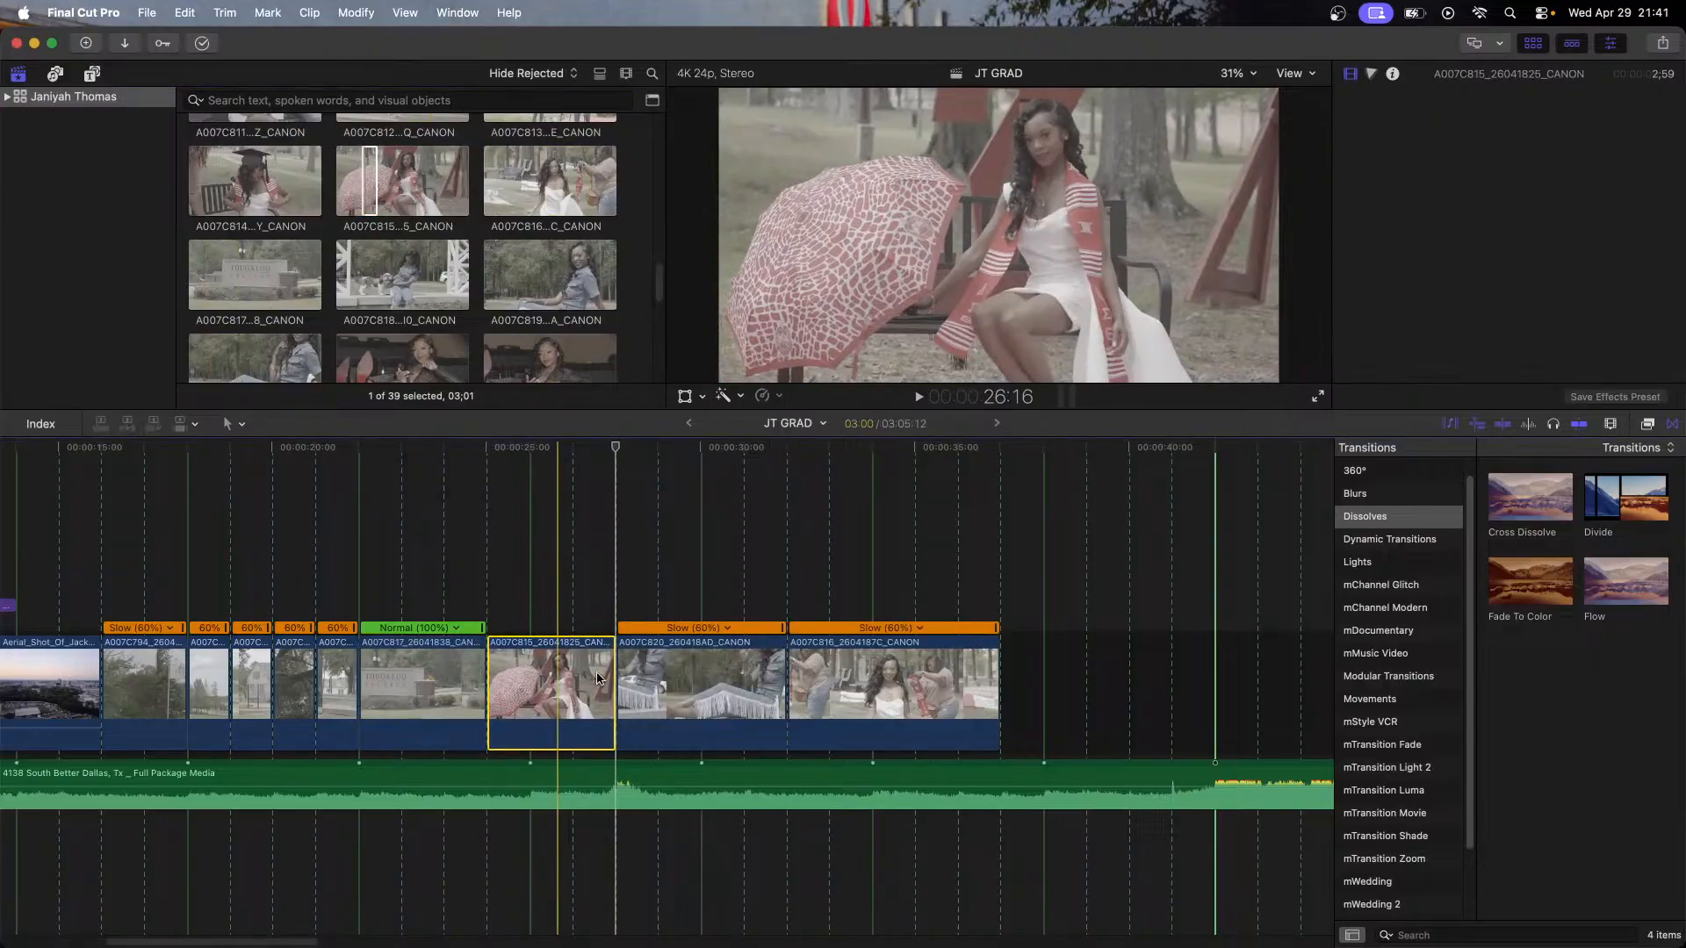
{"action": "key", "text": "ctrl+alt+r"}
{"action": "type", "text": "60"}
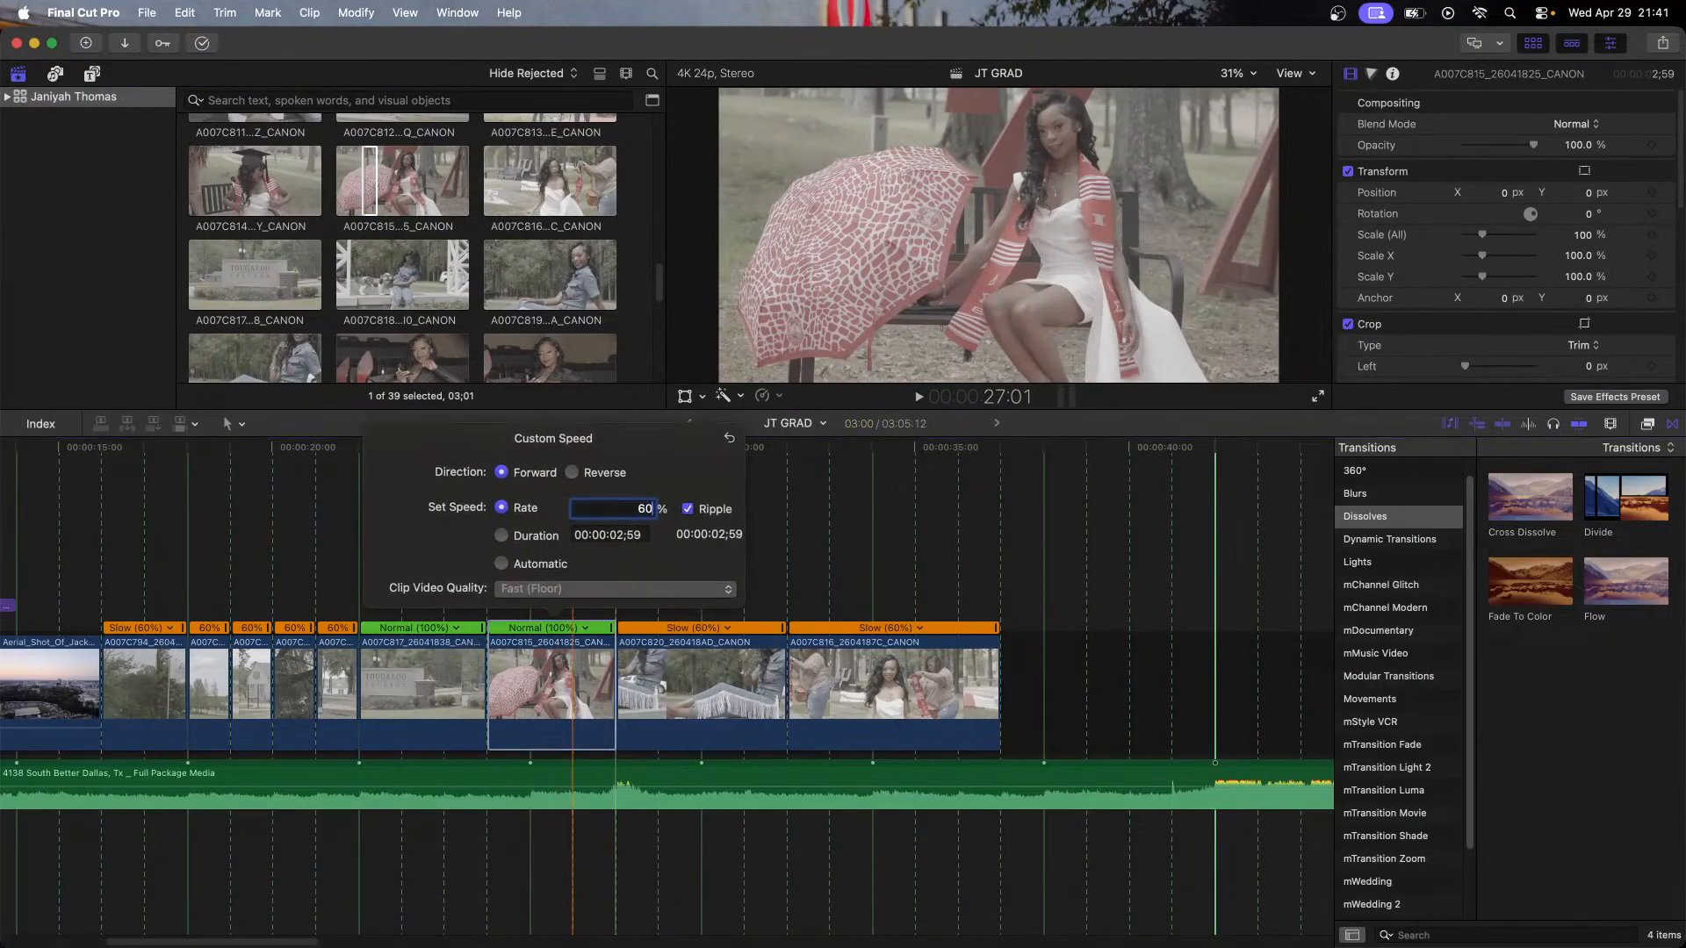
{"action": "key", "text": "Return"}
{"action": "left_click", "coordinate": [702, 587]}
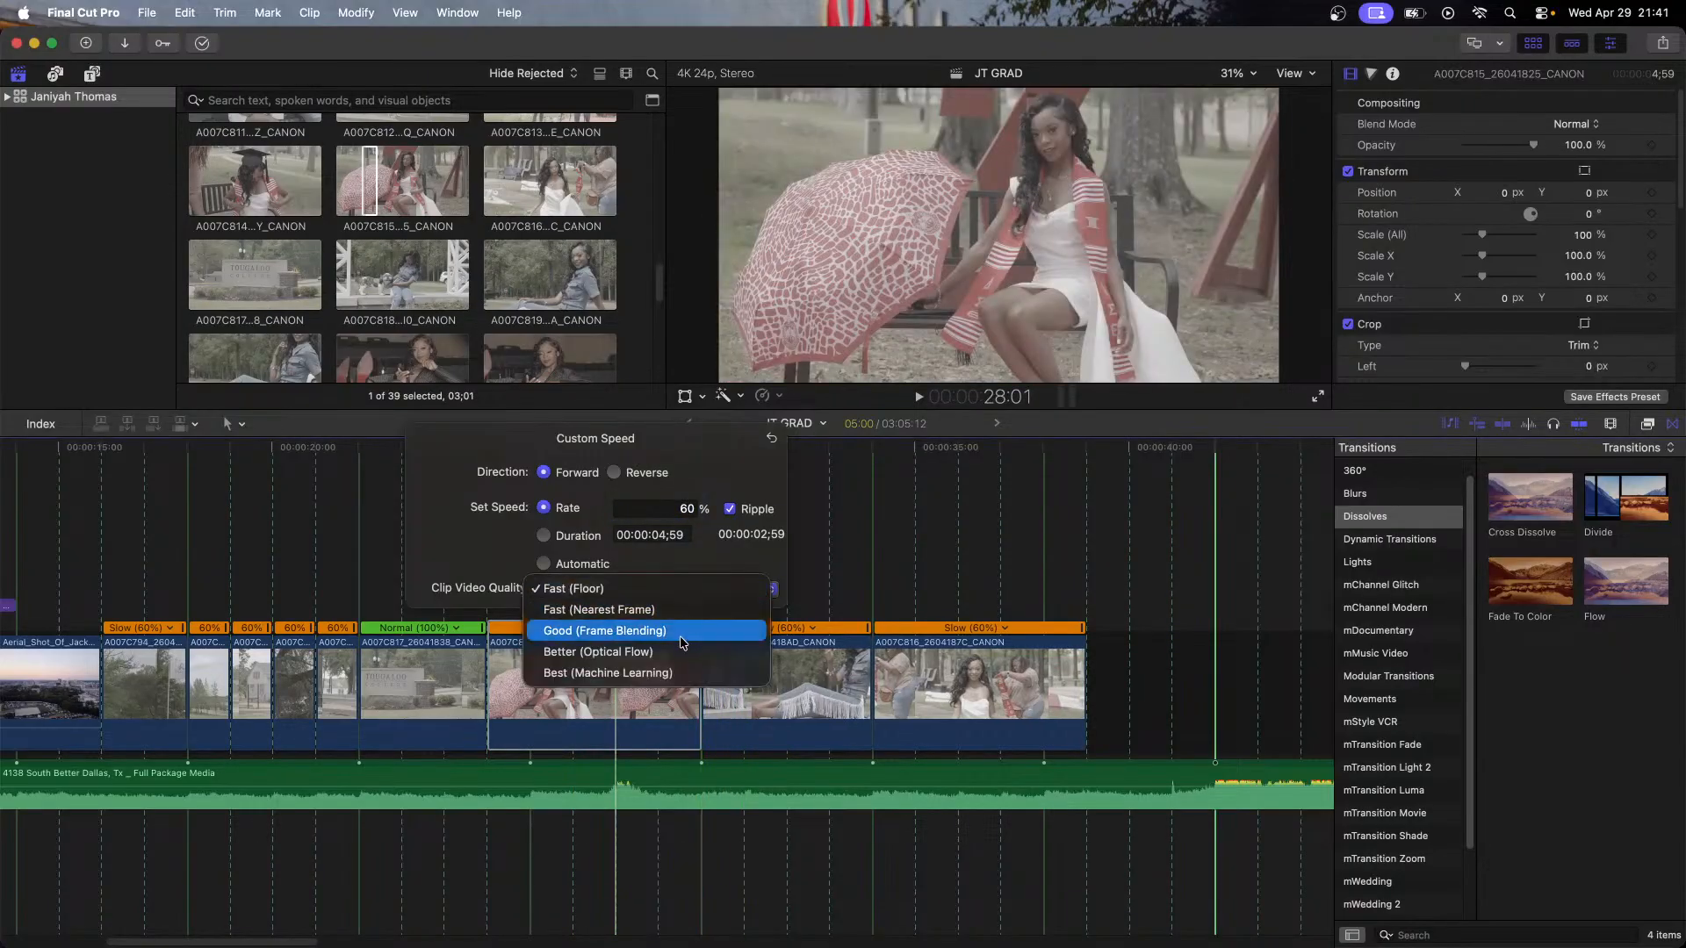
{"action": "left_click", "coordinate": [678, 643]}
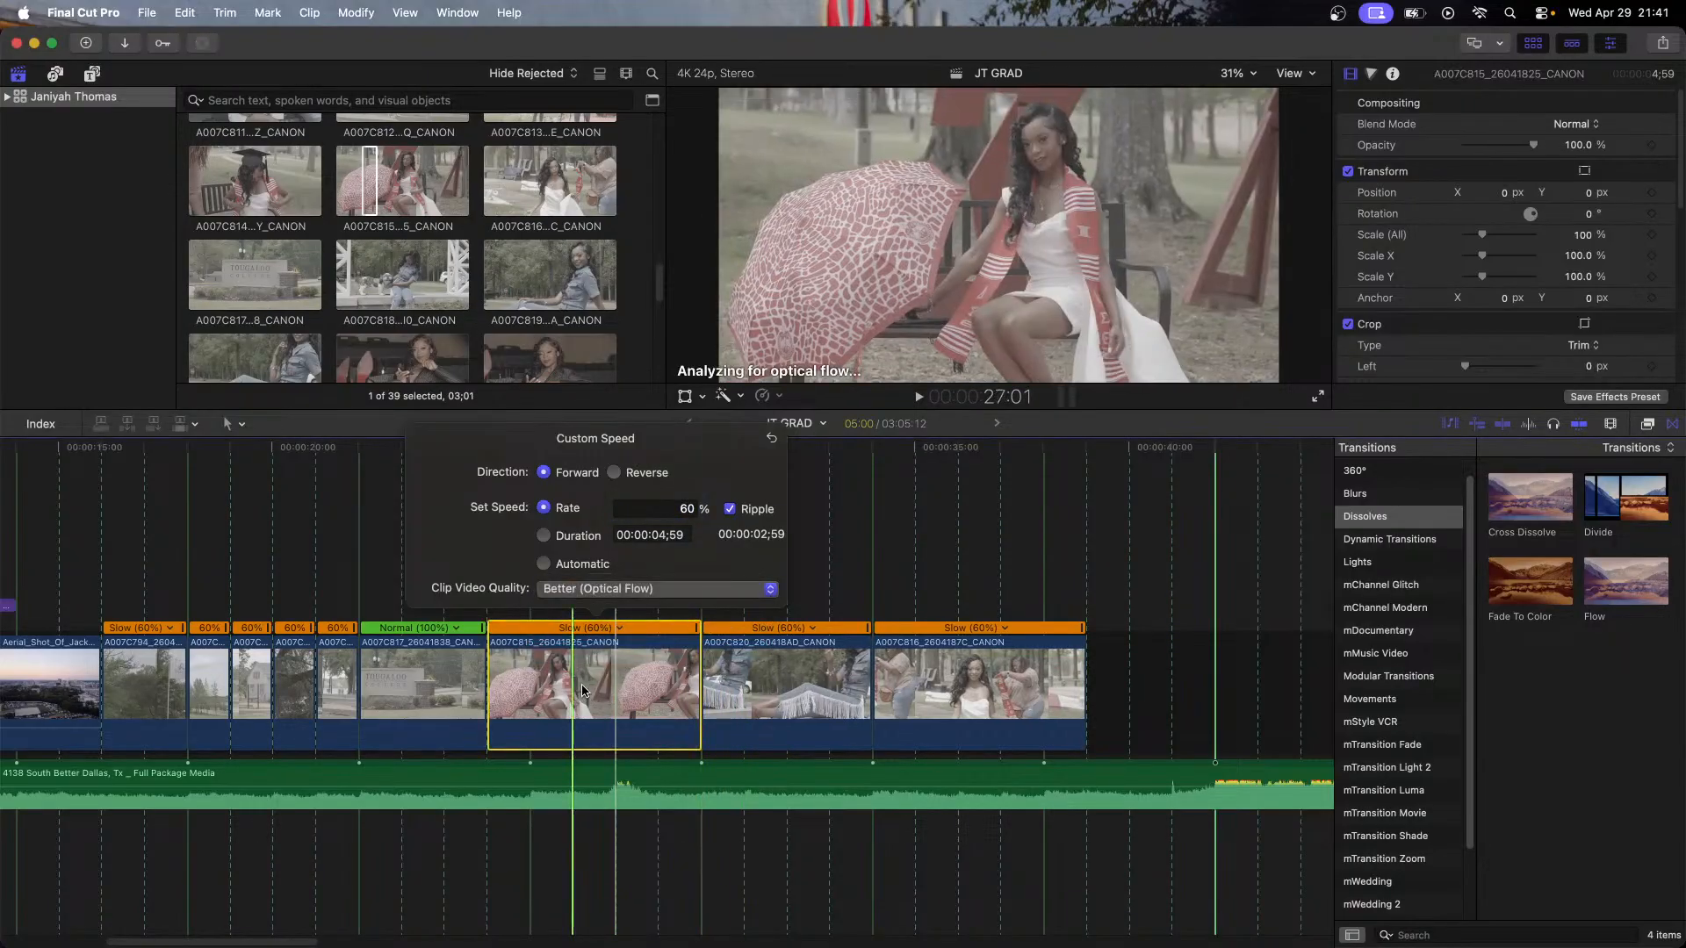
Step: Set the umbrella clip's duration to 4 seconds and delete the A007C820 clip that follows it
{"action": "key", "text": "ctrl+d"}
{"action": "type", "text": "400"}
{"action": "key", "text": "Return"}
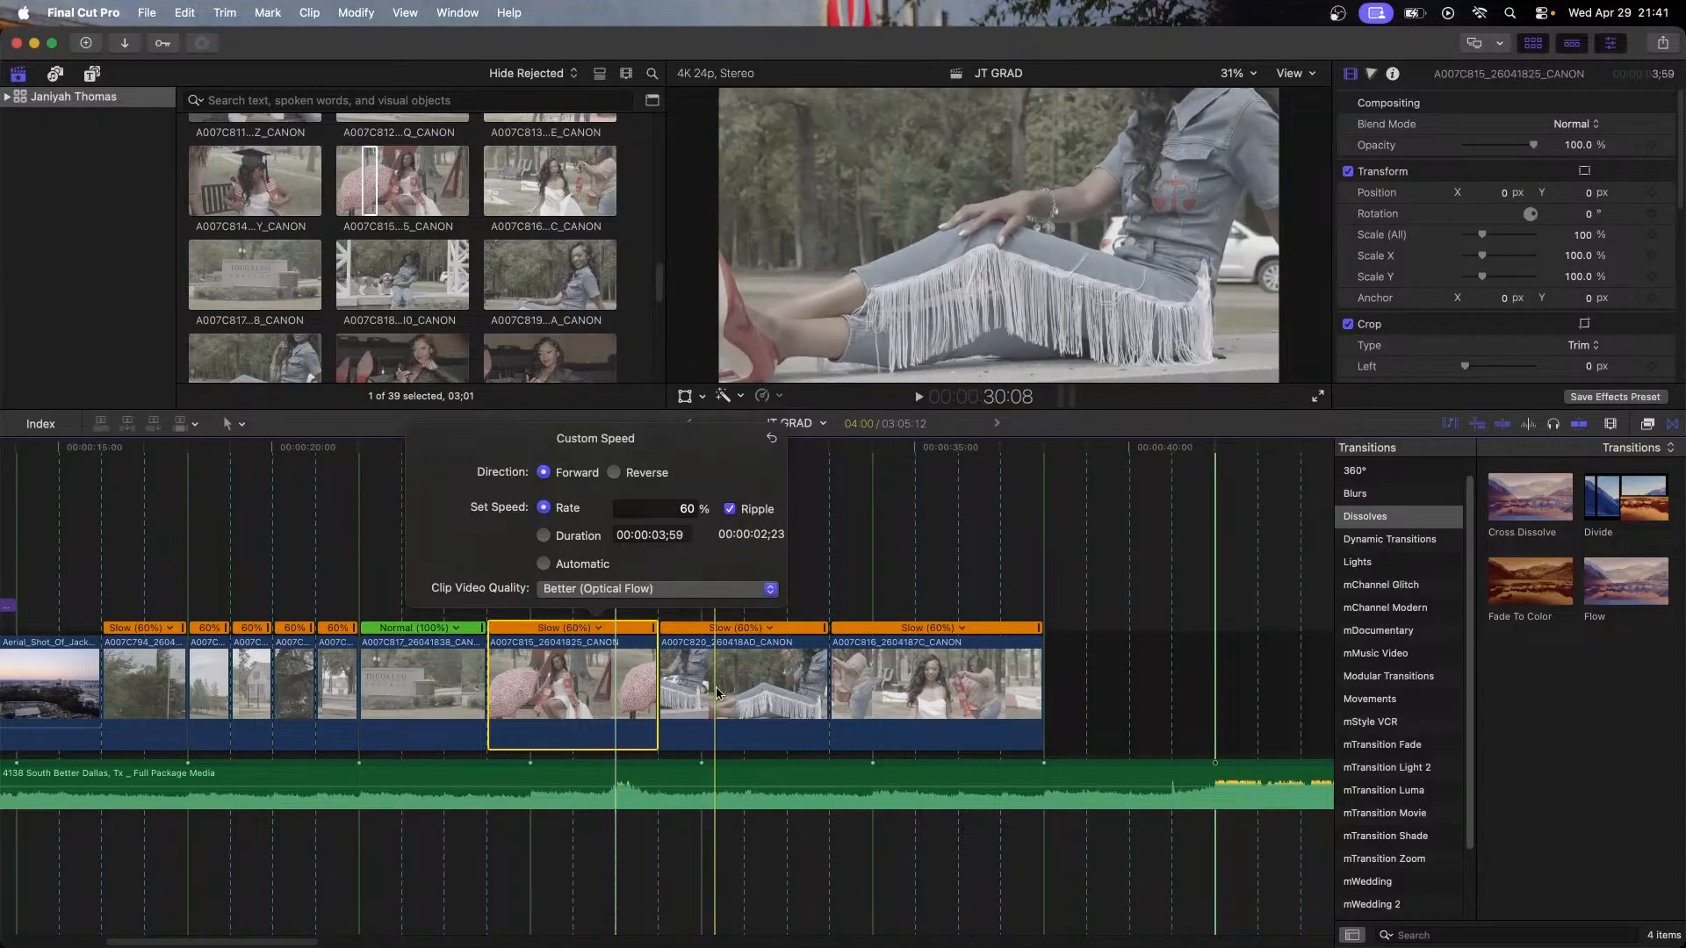
{"action": "left_click", "coordinate": [717, 693]}
{"action": "key", "text": "BackSpace"}
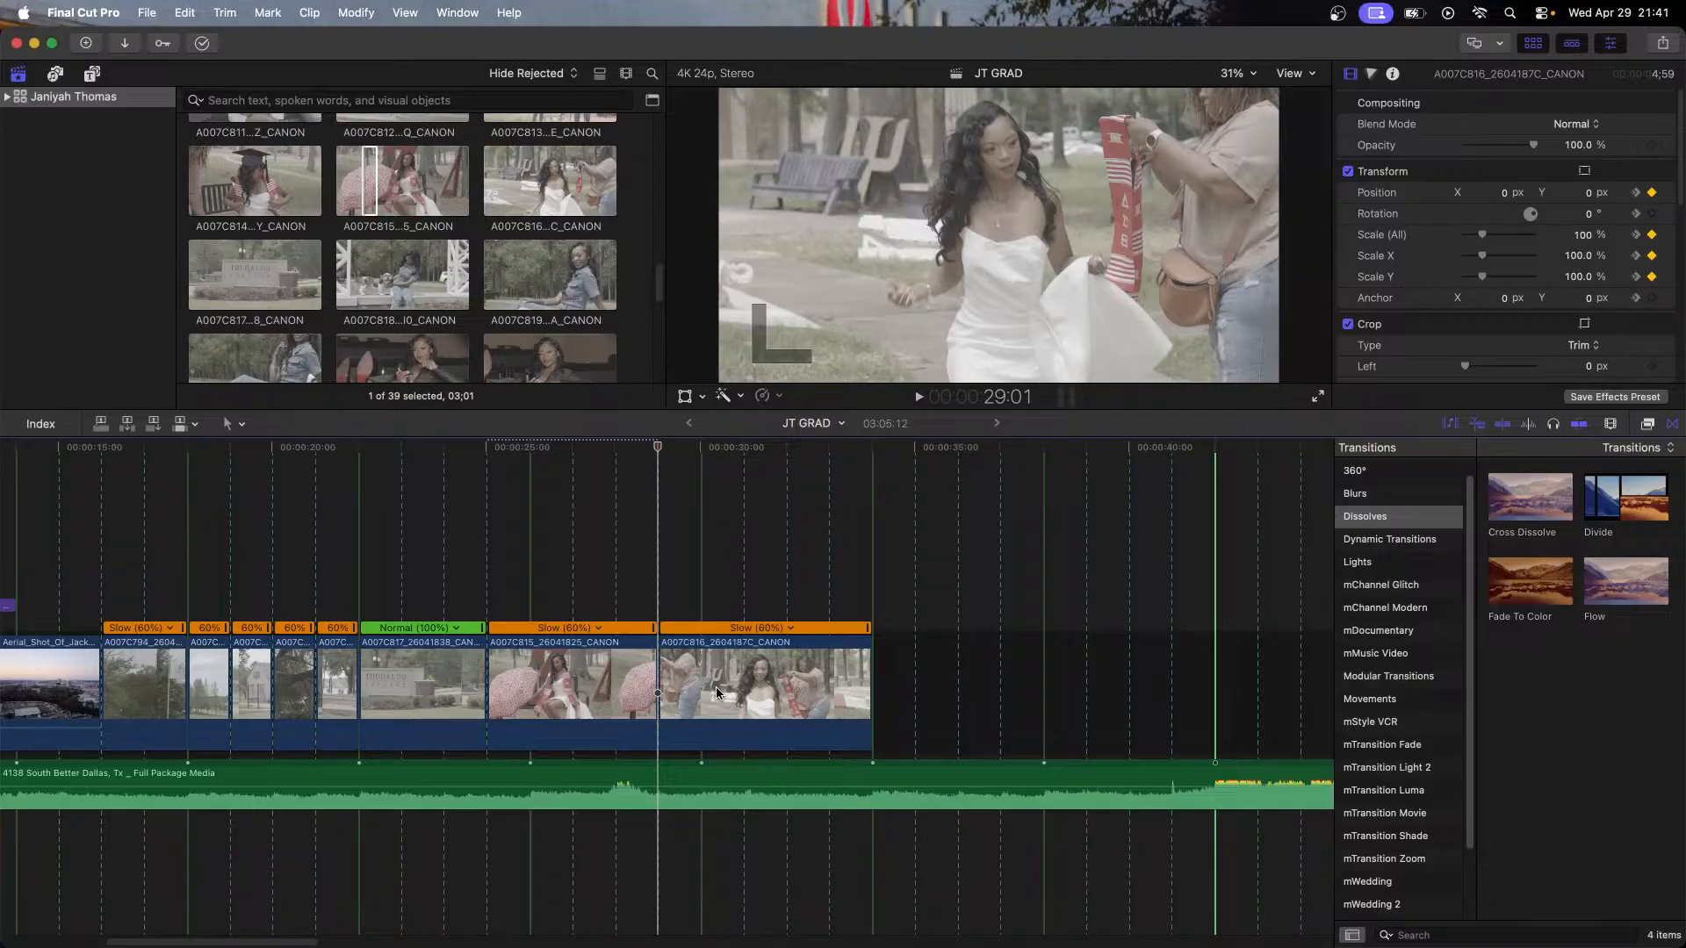
Step: Undo the A007C820 deletion and the umbrella clip's duration change, slow-down and insertion
{"action": "key", "text": "w"}
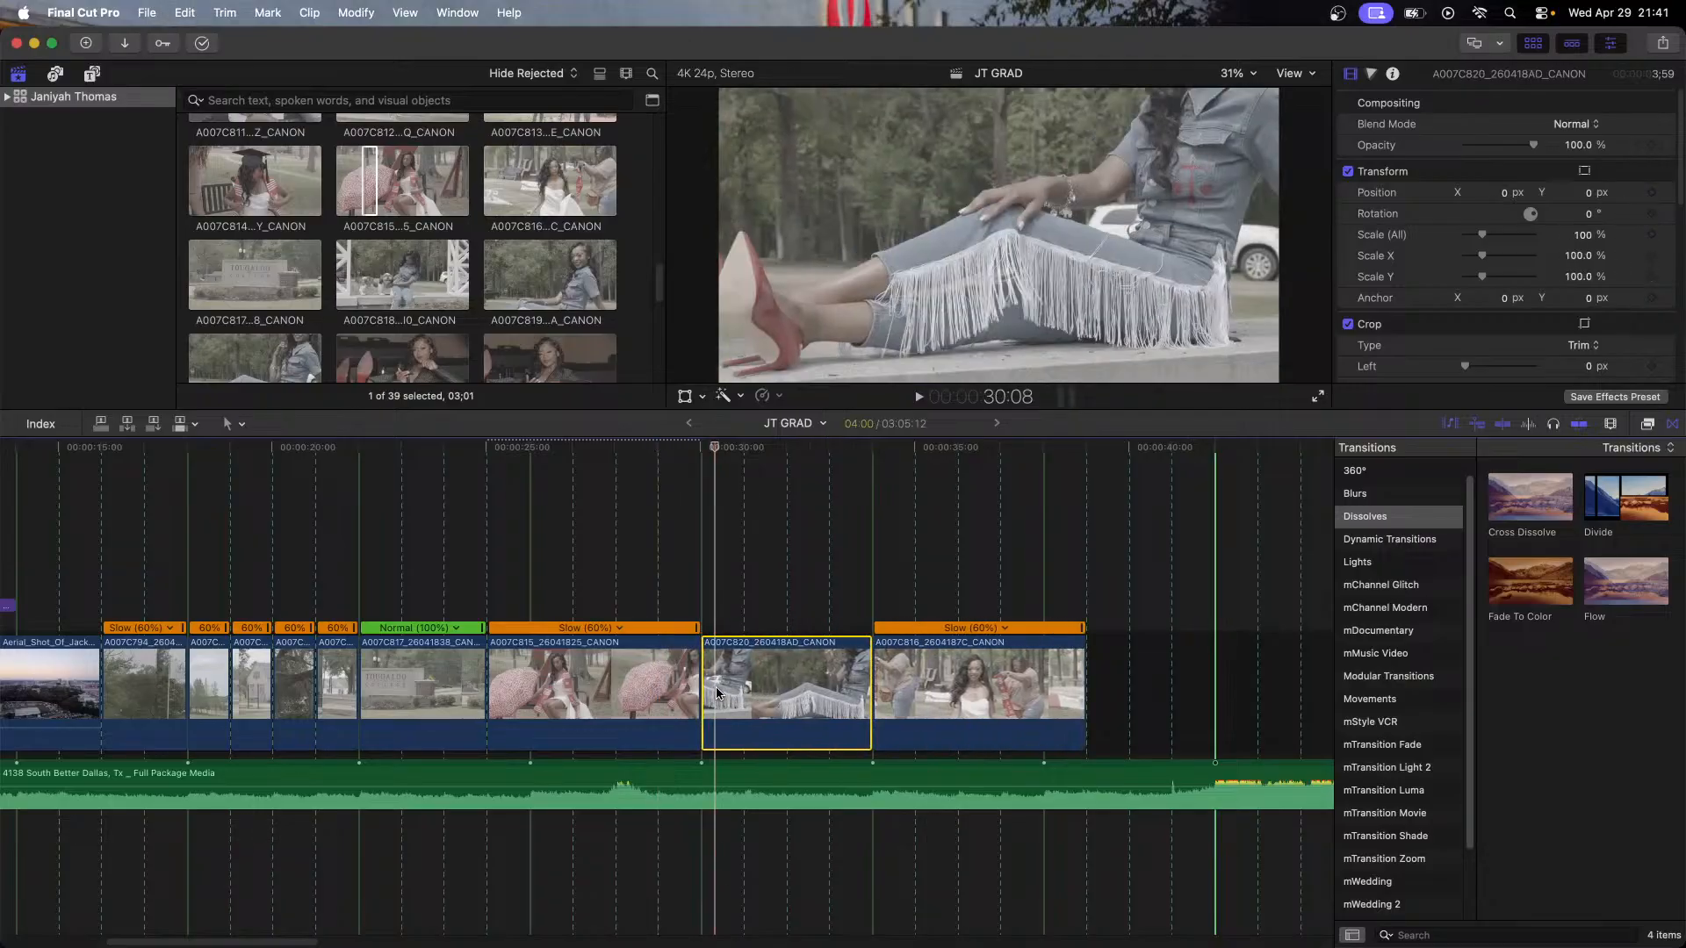
{"action": "key", "text": "super+z"}
{"action": "key", "text": "super+z"}
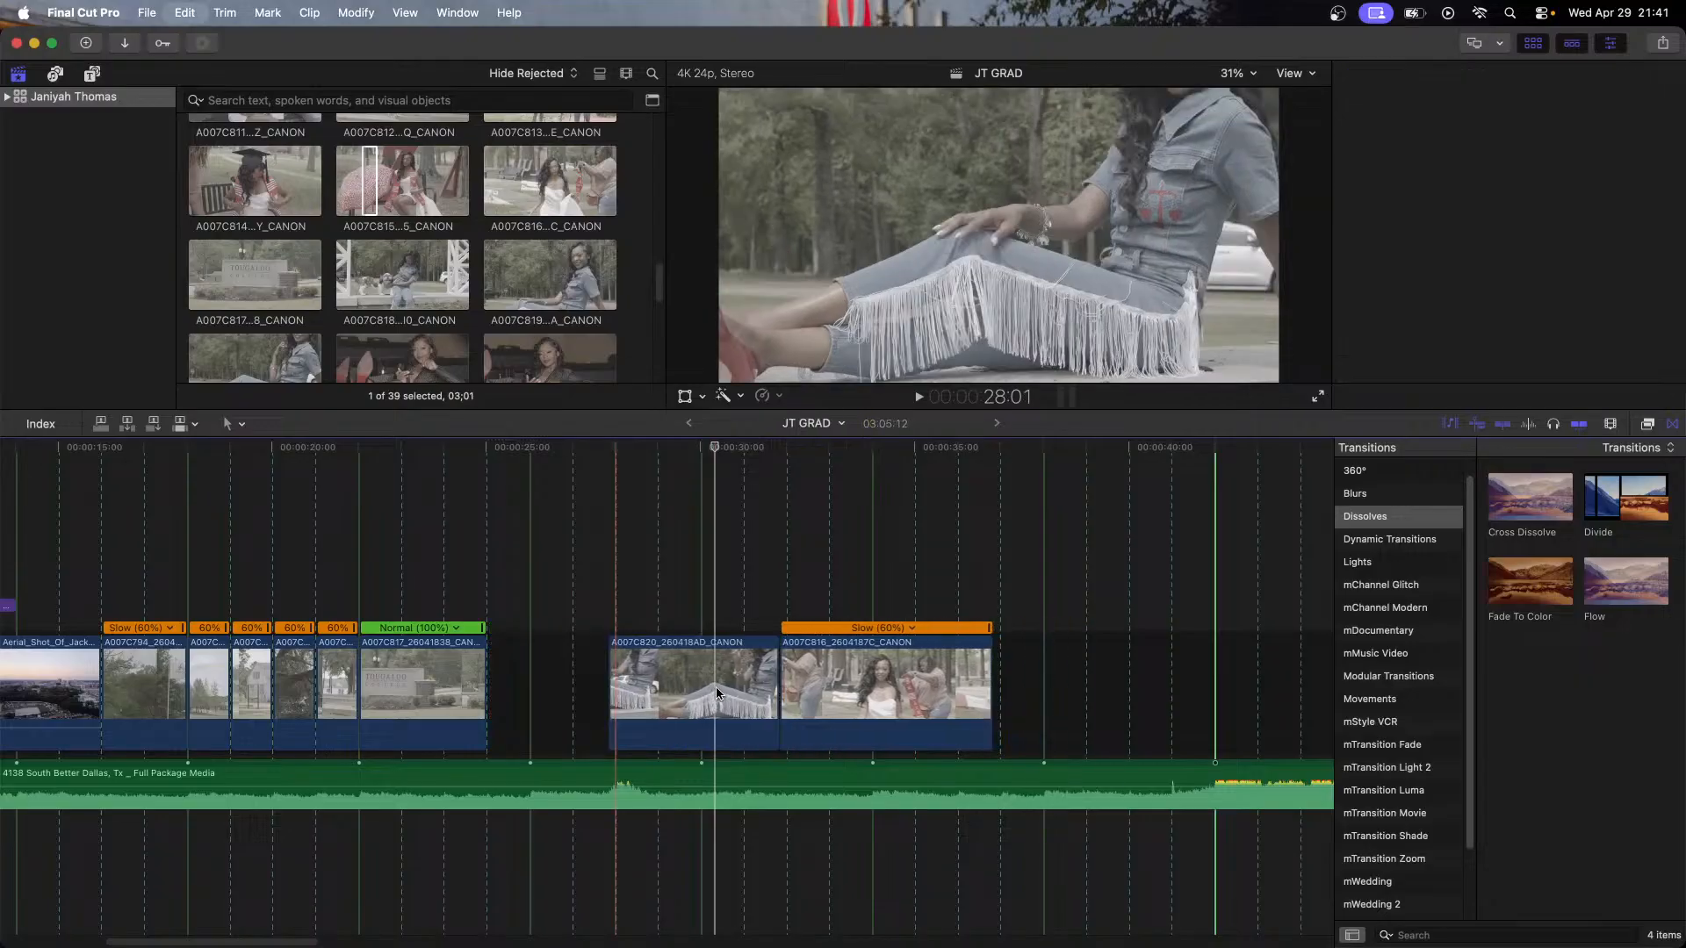
{"action": "left_click", "coordinate": [556, 679]}
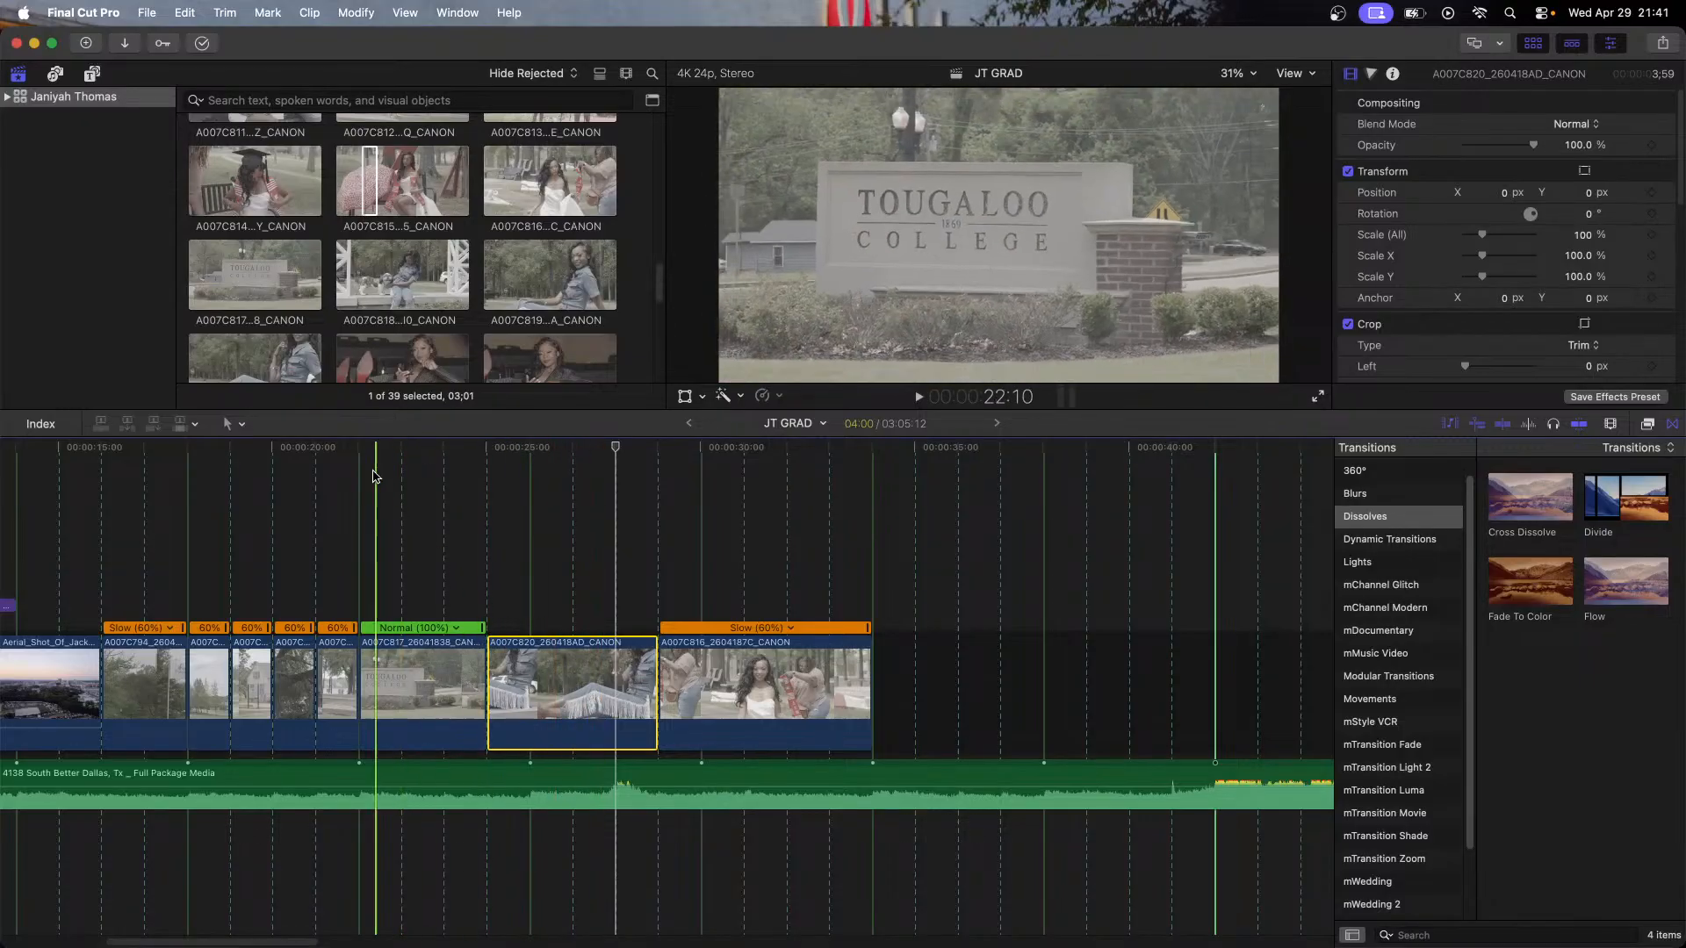
Step: Mark a range of about 1:31 in library clip A007C820, starting at 57:22;27 where her hand is in her hair
{"action": "scroll", "coordinate": [247, 349], "scroll_direction": "down", "scroll_amount": 2}
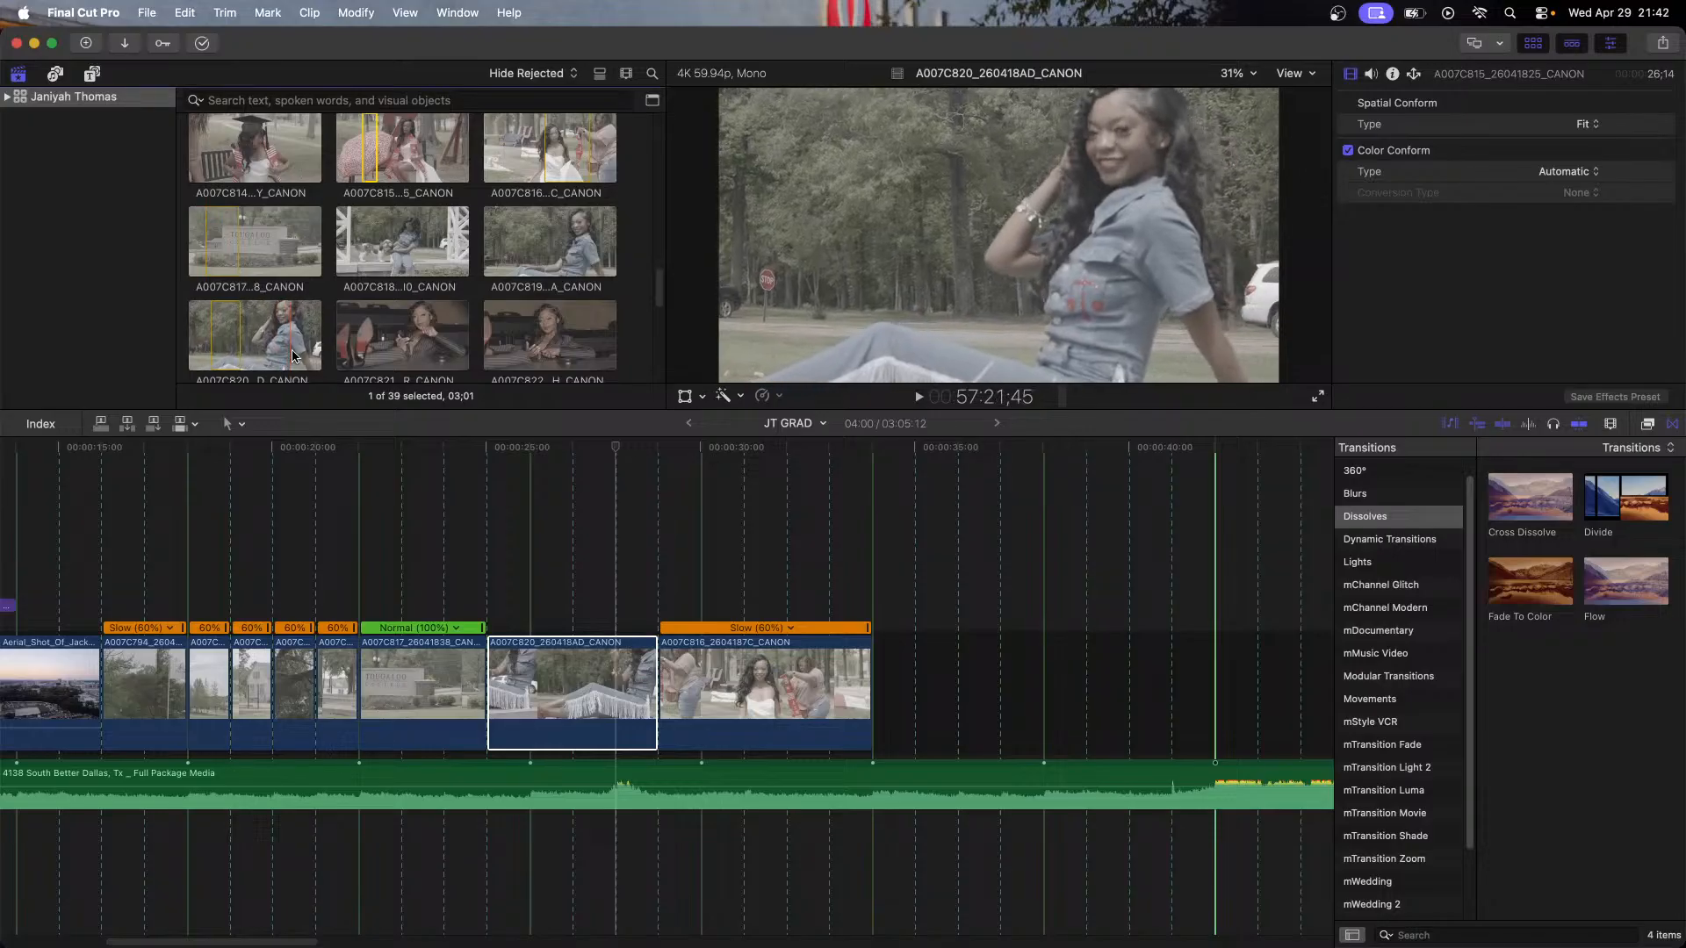
{"action": "key", "text": "space"}
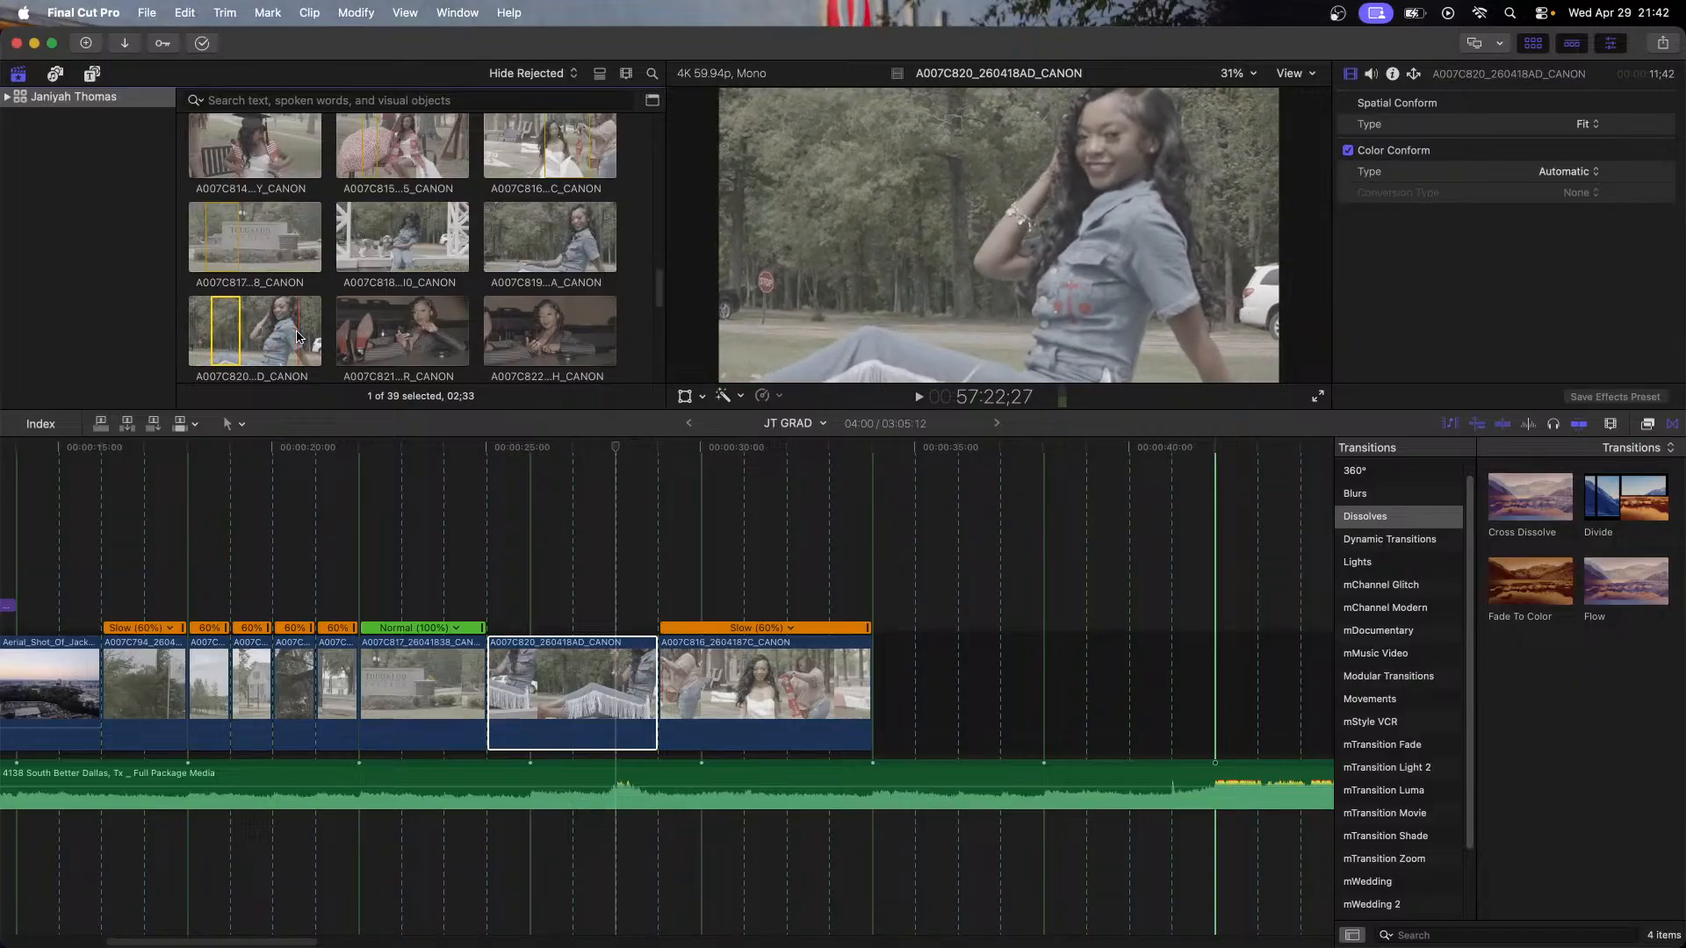
{"action": "key", "text": "i"}
{"action": "key", "text": "space"}
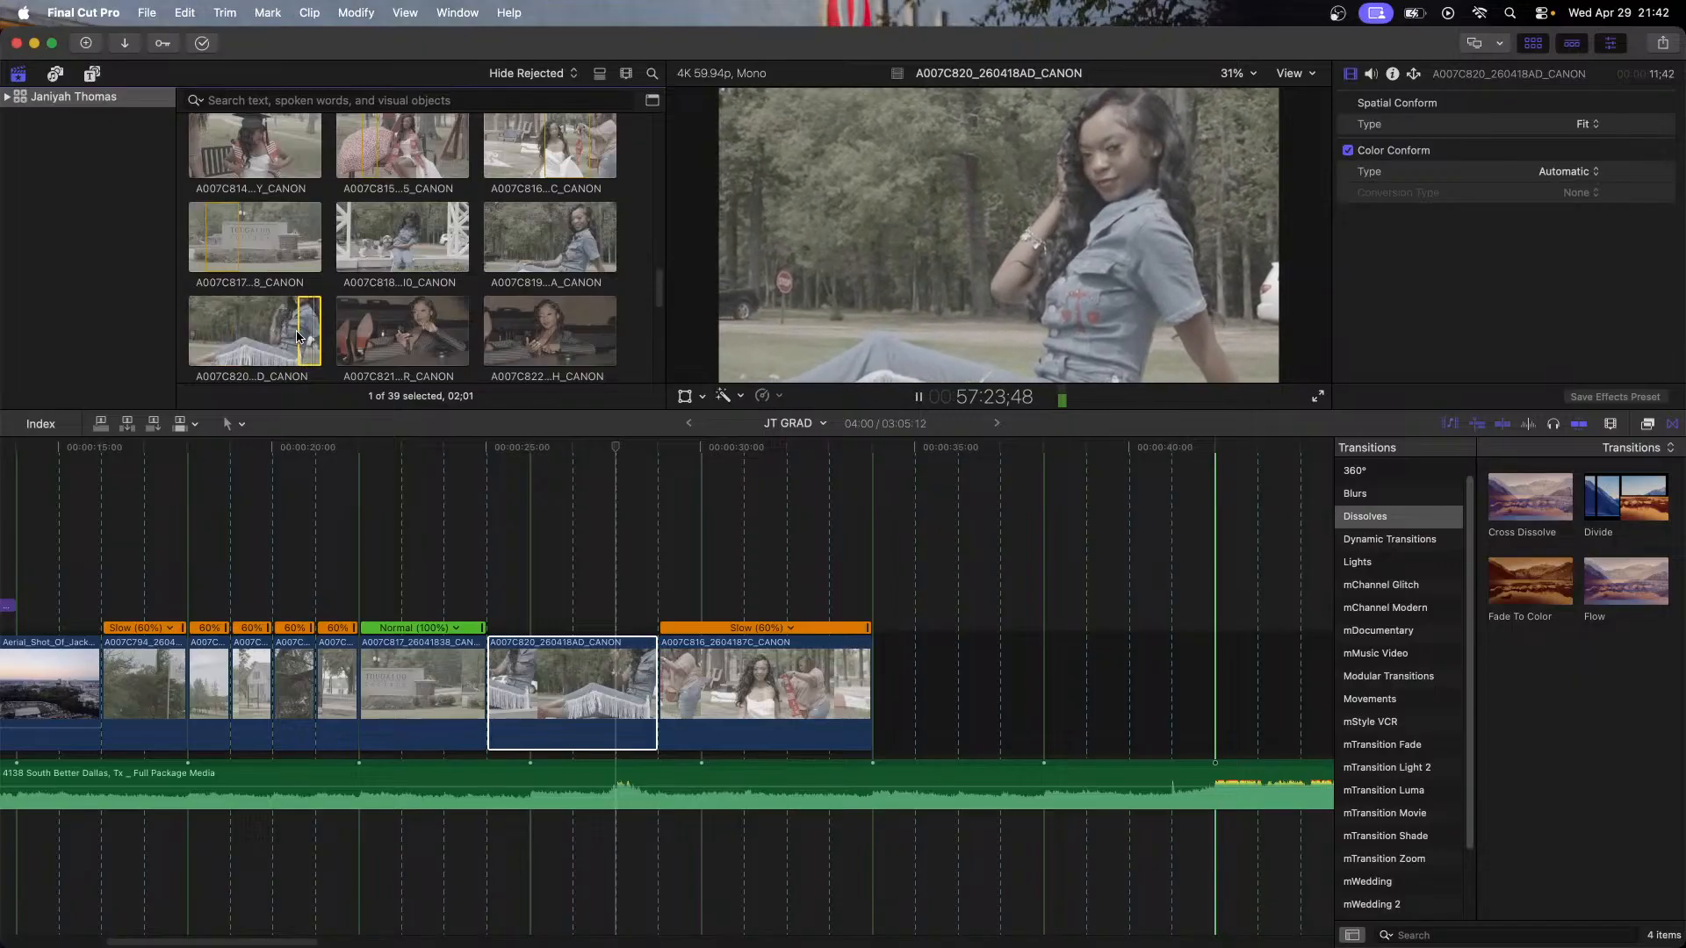
{"action": "key", "text": "space"}
{"action": "key", "text": "o"}
Step: Connect the marked A007C820 range above the primary storyline at 28:01 and slow it to 40%
{"action": "left_click_drag", "start_coordinate": [308, 341], "coordinate": [623, 554]}
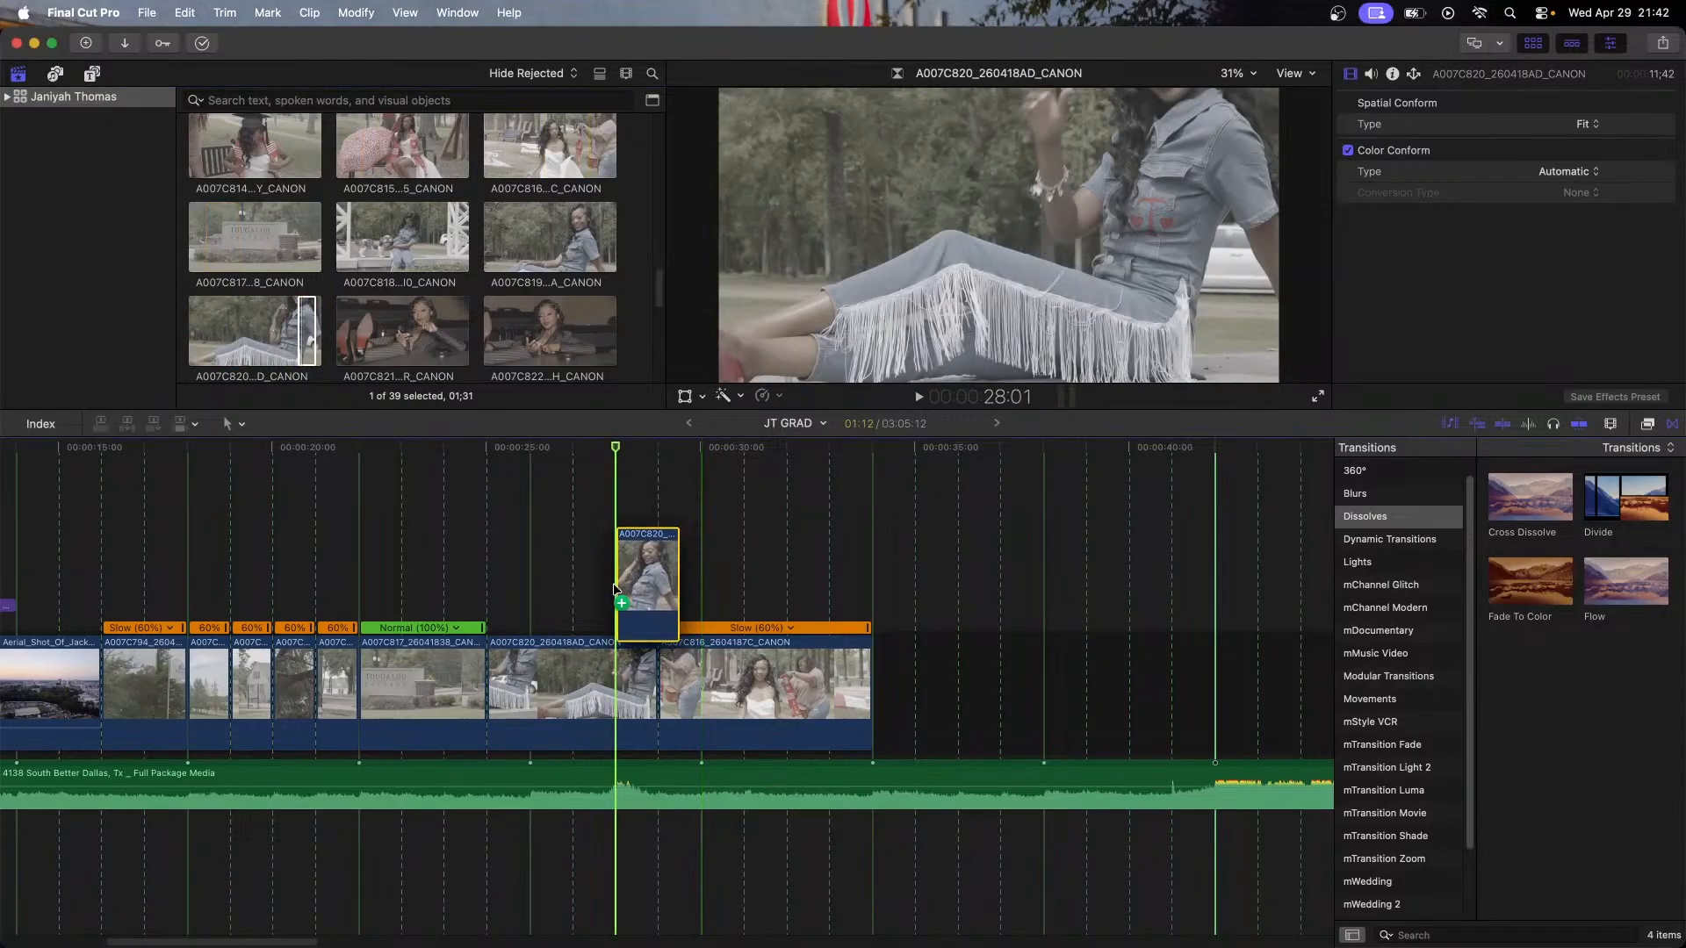
{"action": "key", "text": "ctrl+alt+r"}
{"action": "type", "text": "40"}
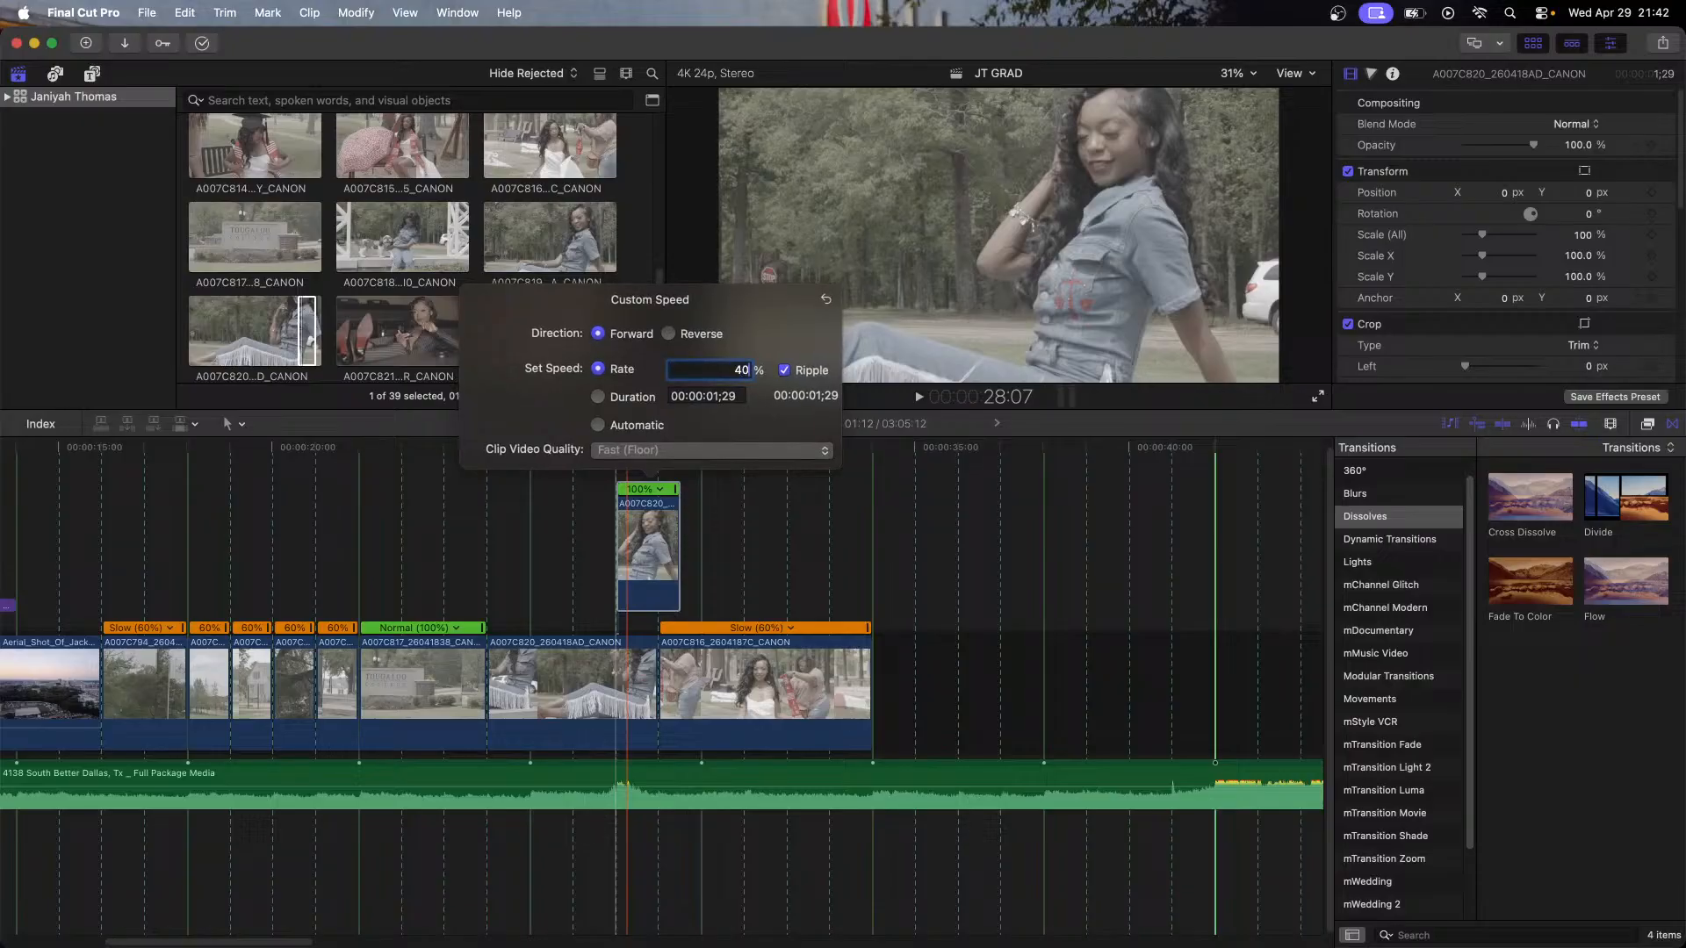
{"action": "key", "text": "Return"}
Step: Trim the end of the connected A007C820 clip to a 2-second duration and set its retiming video quality to Optical Flow
{"action": "left_click", "coordinate": [694, 558]}
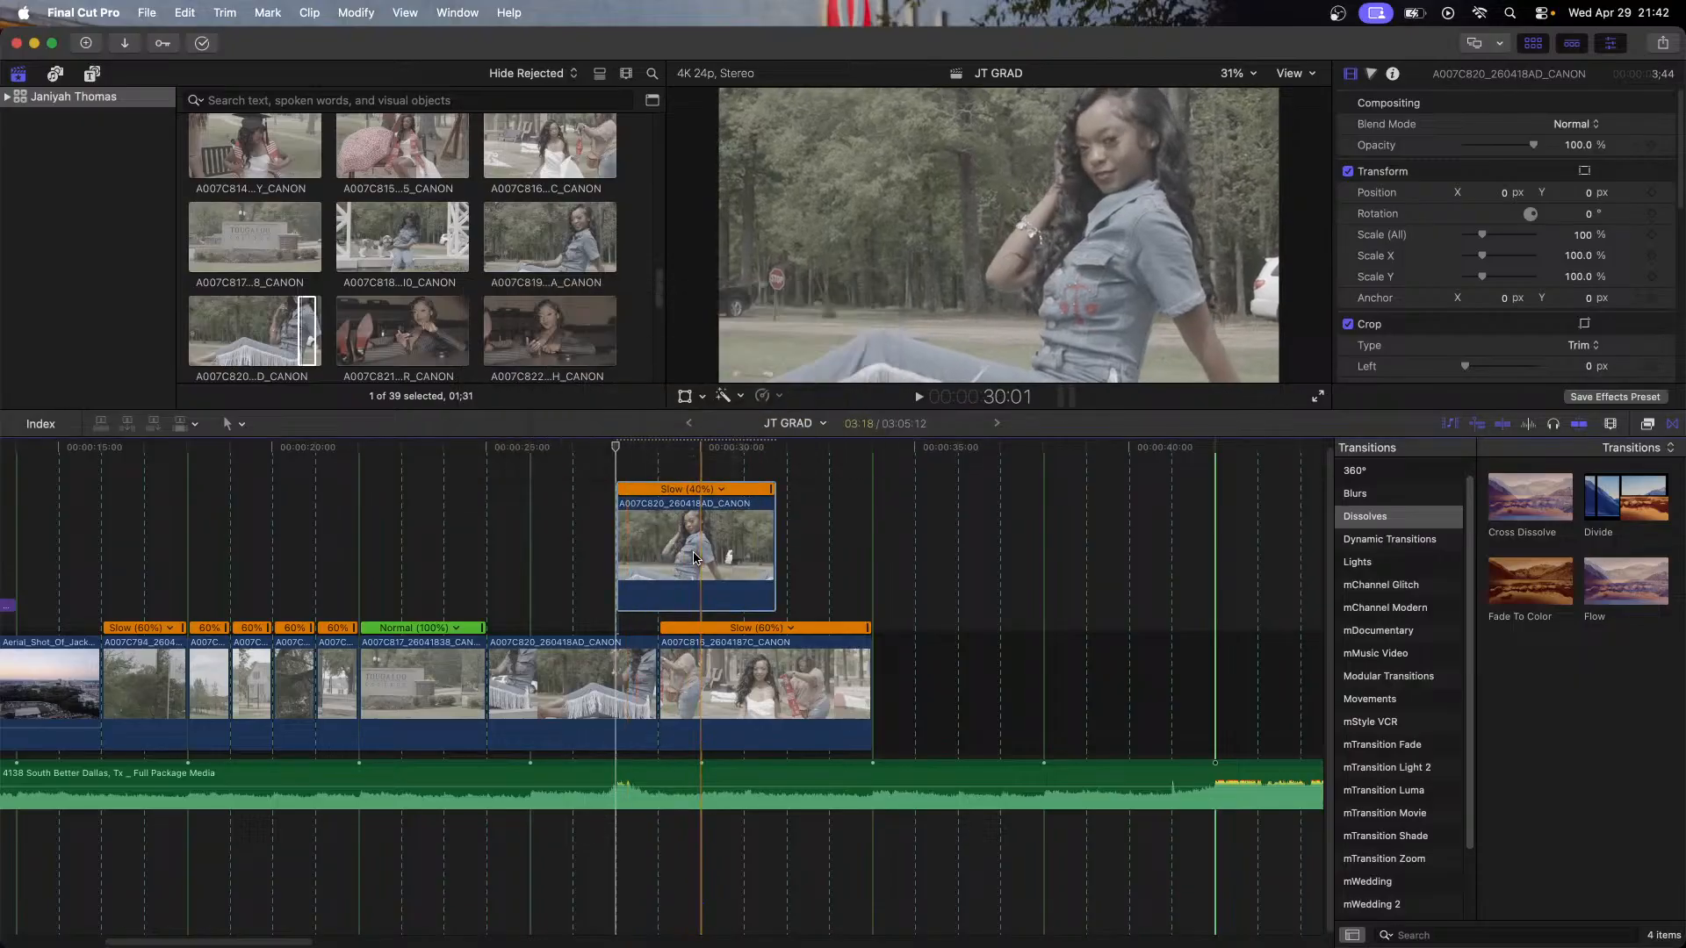
{"action": "key", "text": "alt+]"}
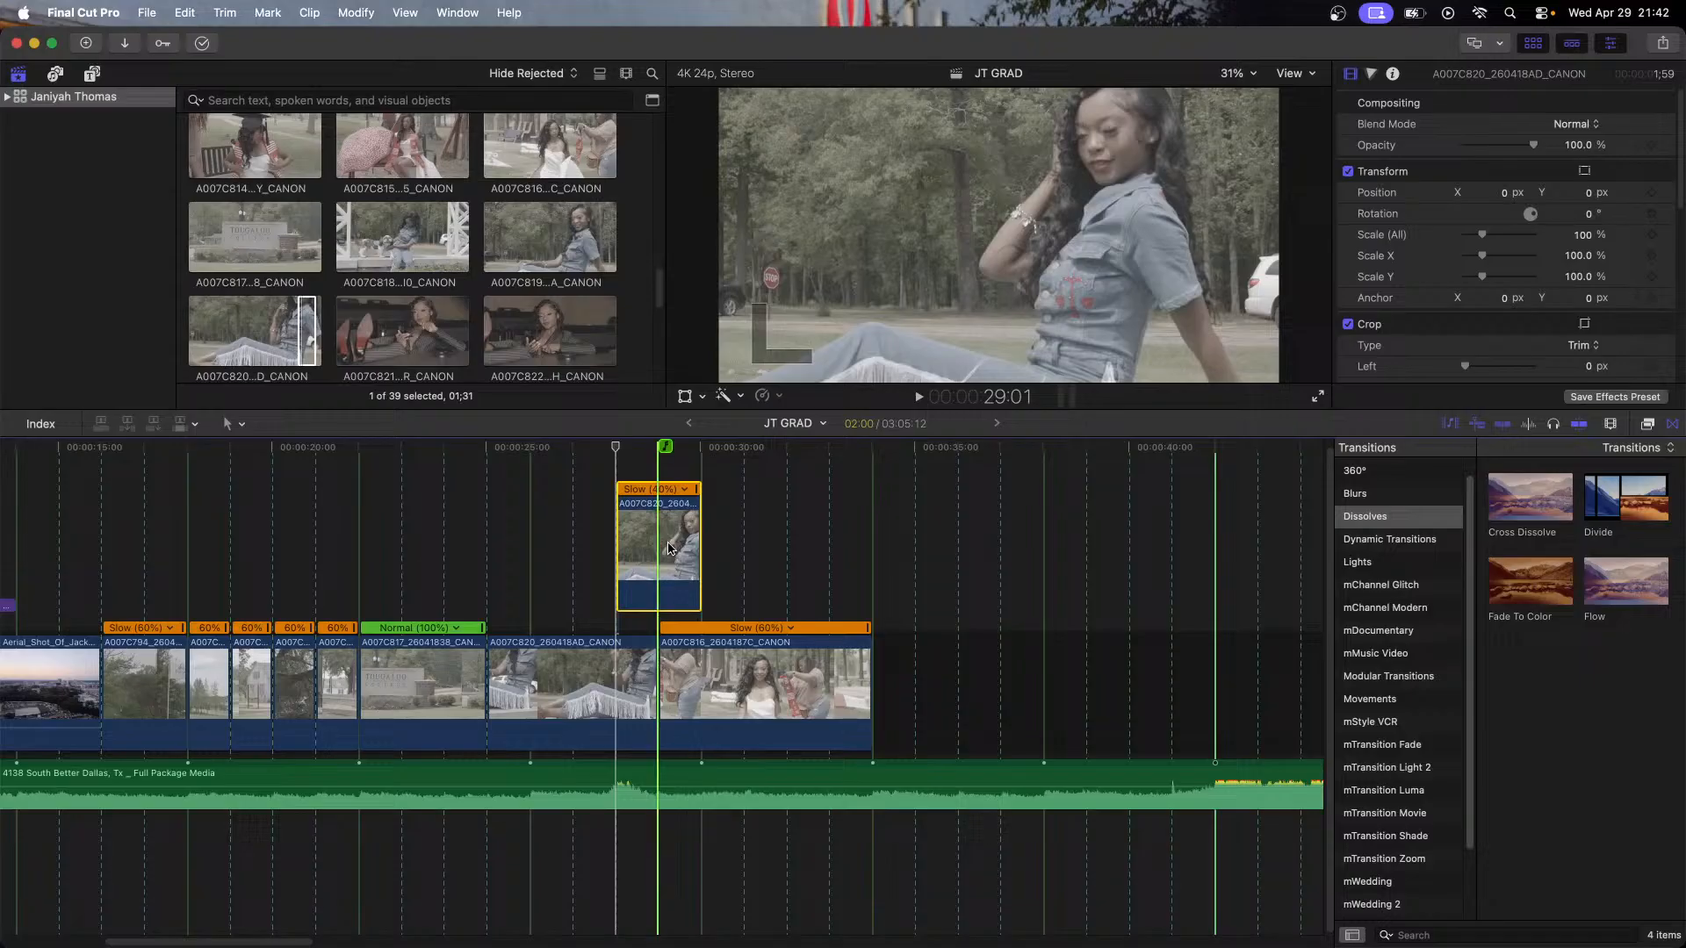
{"action": "left_click", "coordinate": [777, 398]}
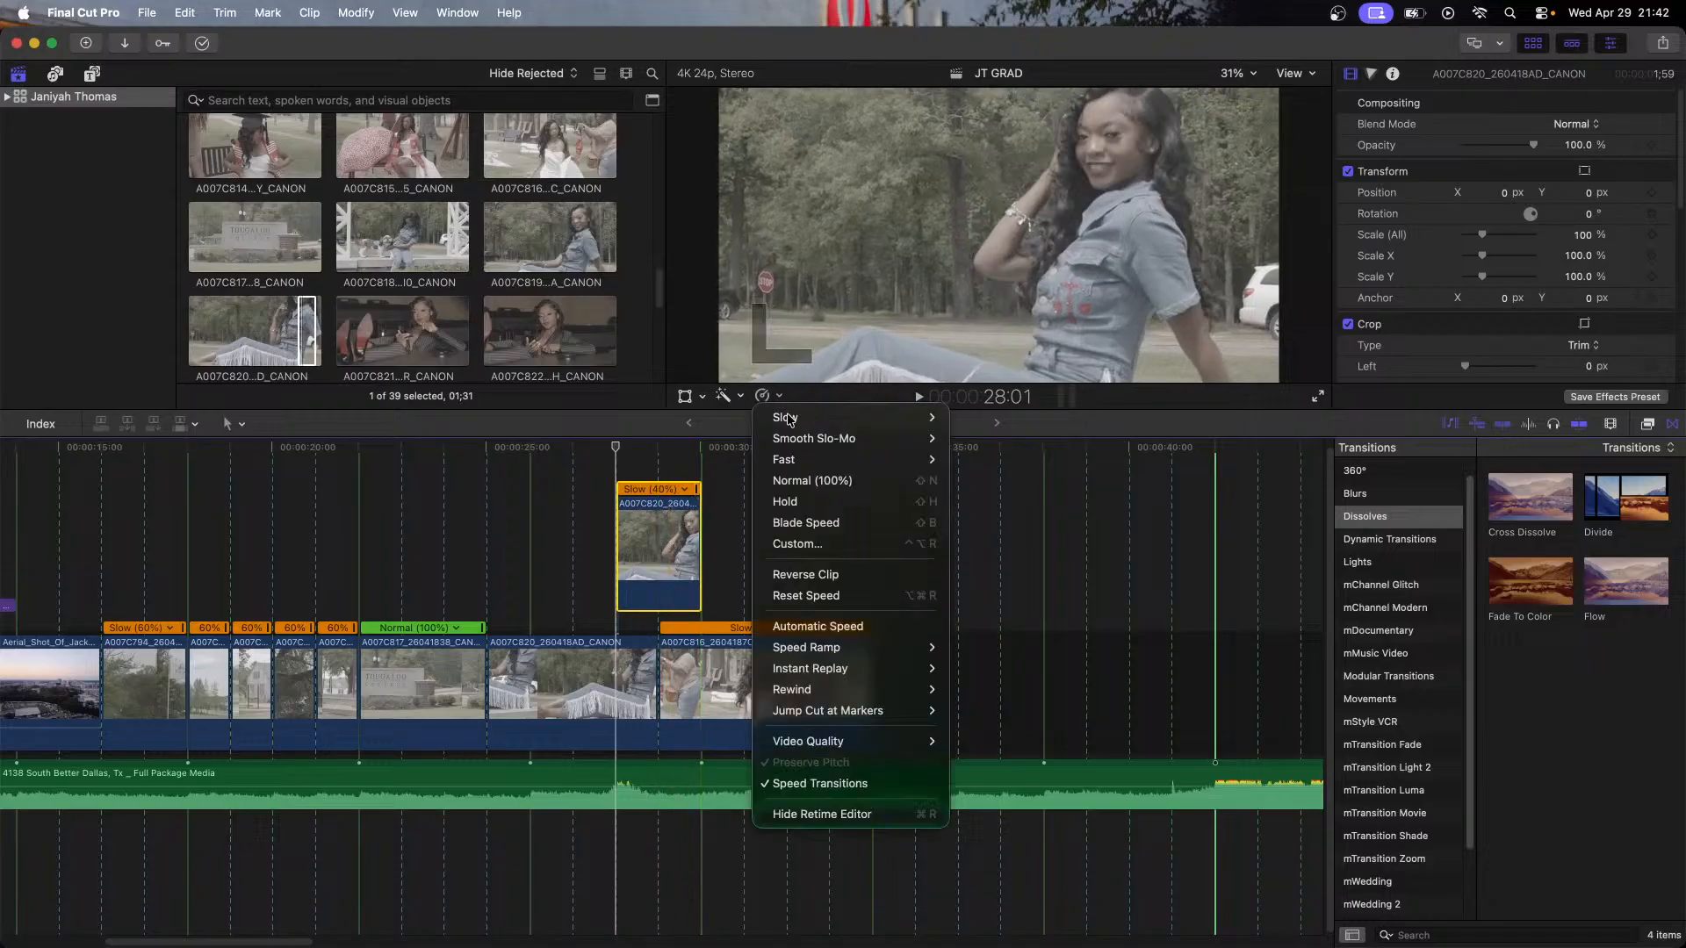
{"action": "mouse_move", "coordinate": [882, 741]}
{"action": "left_click", "coordinate": [1000, 804]}
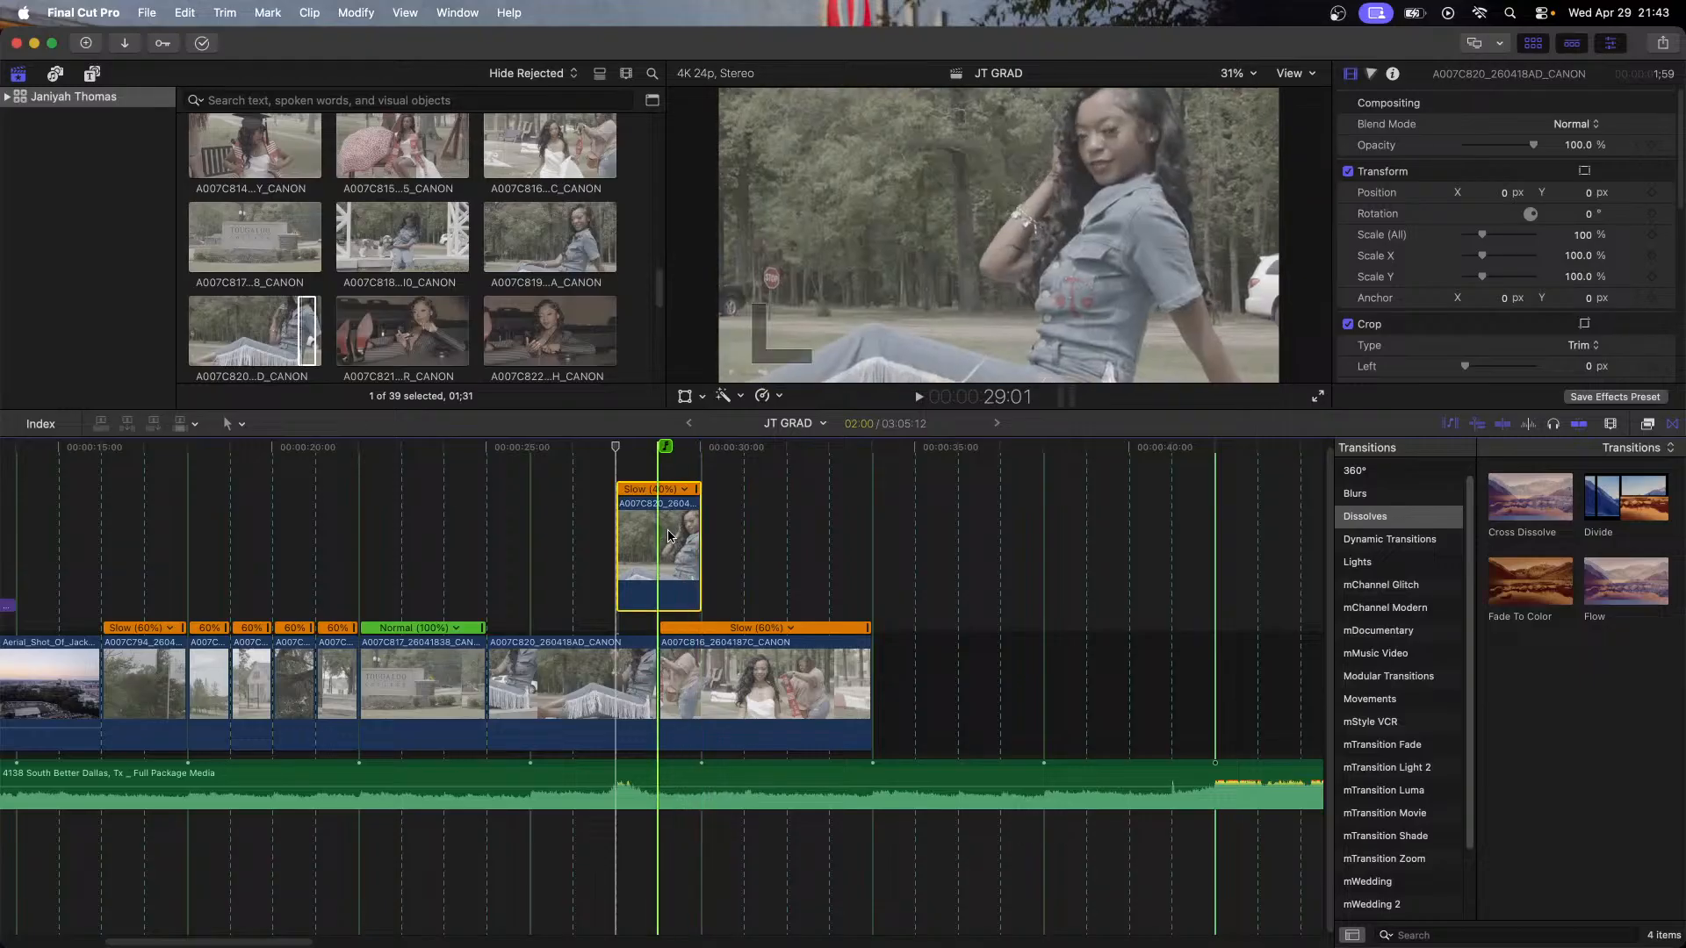
{"action": "left_click", "coordinate": [778, 400]}
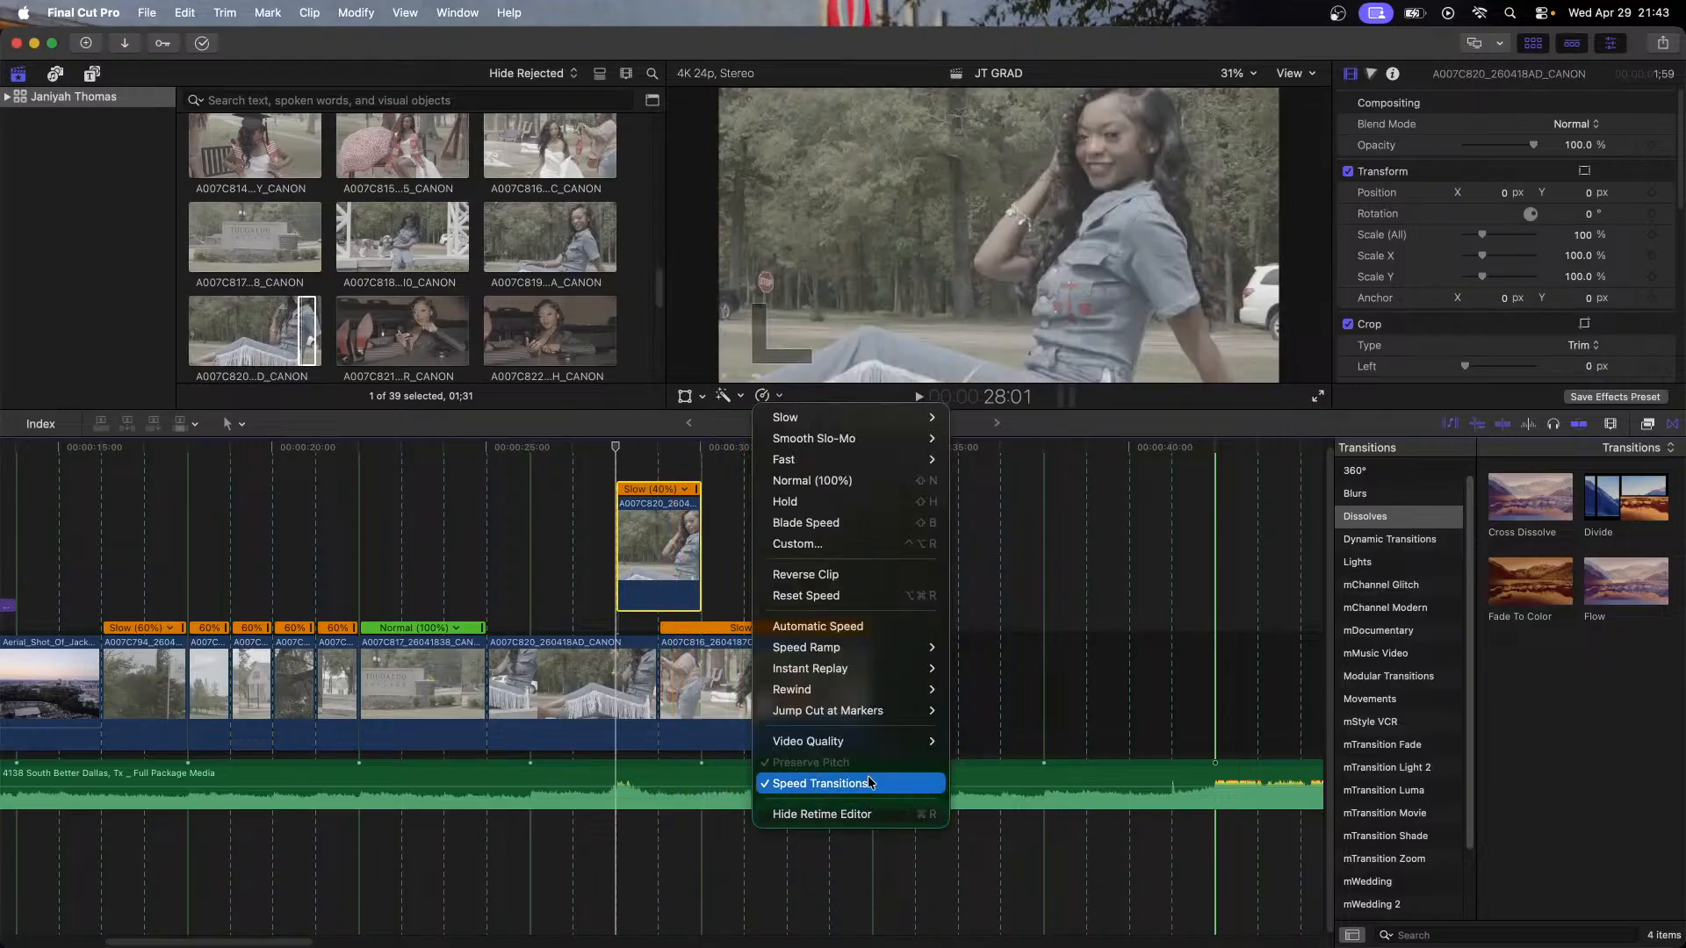
{"action": "left_click", "coordinate": [1062, 678]}
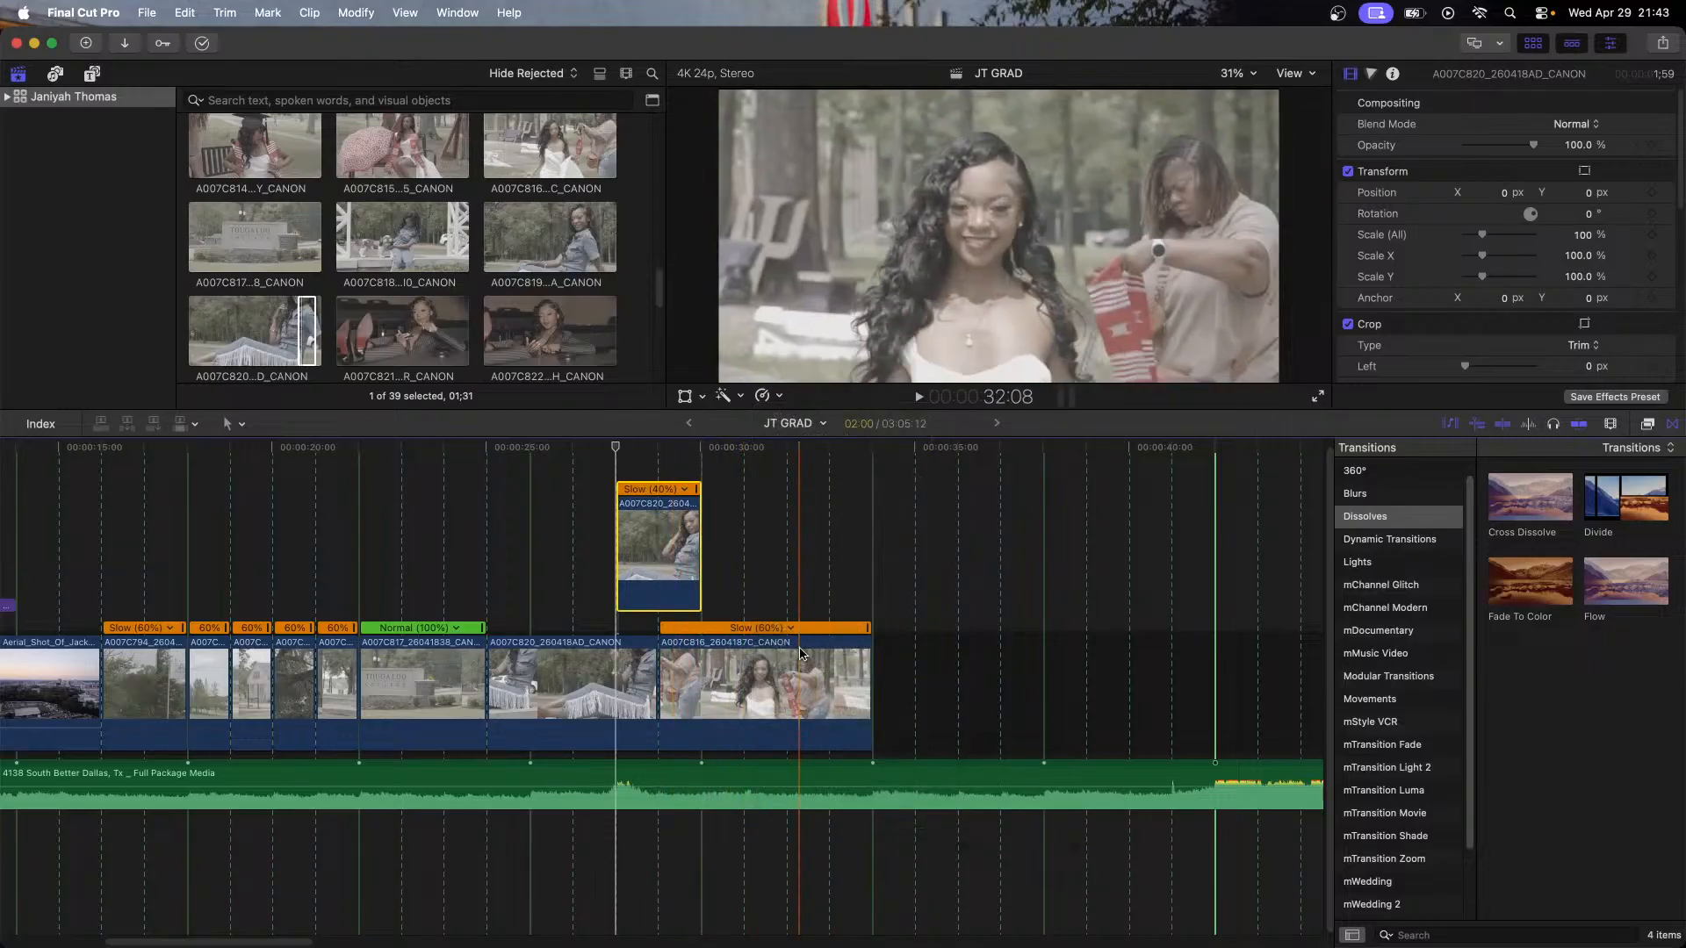
{"action": "scroll", "coordinate": [785, 648], "scroll_direction": "left", "scroll_amount": 5}
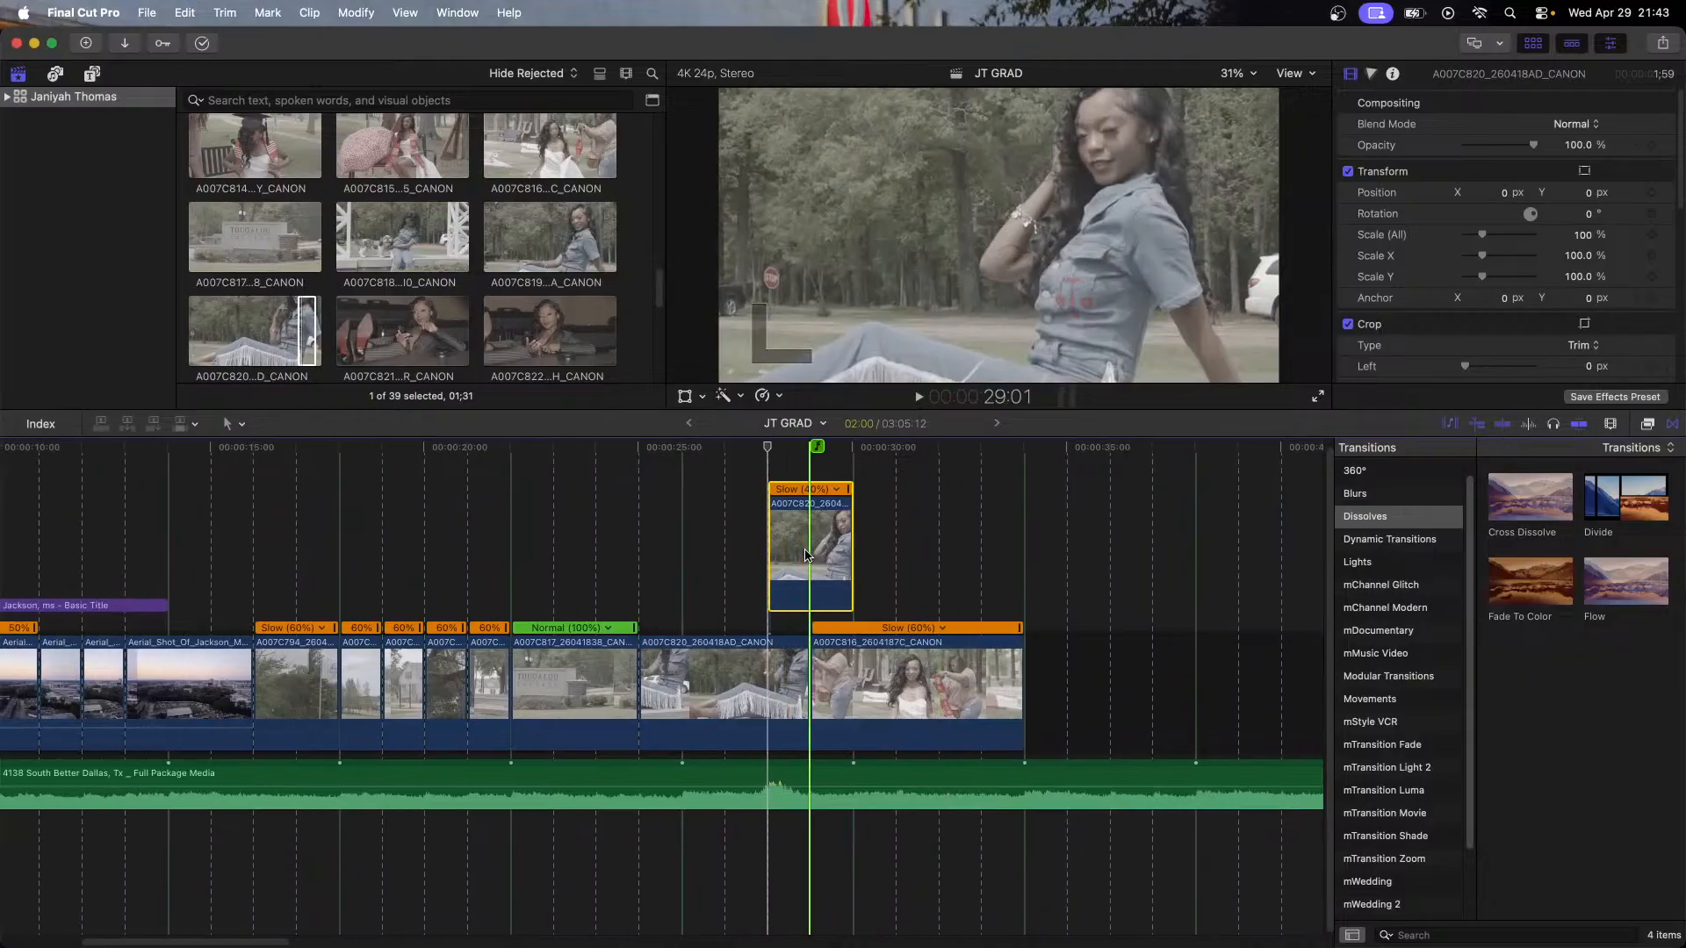
{"action": "left_click", "coordinate": [780, 398]}
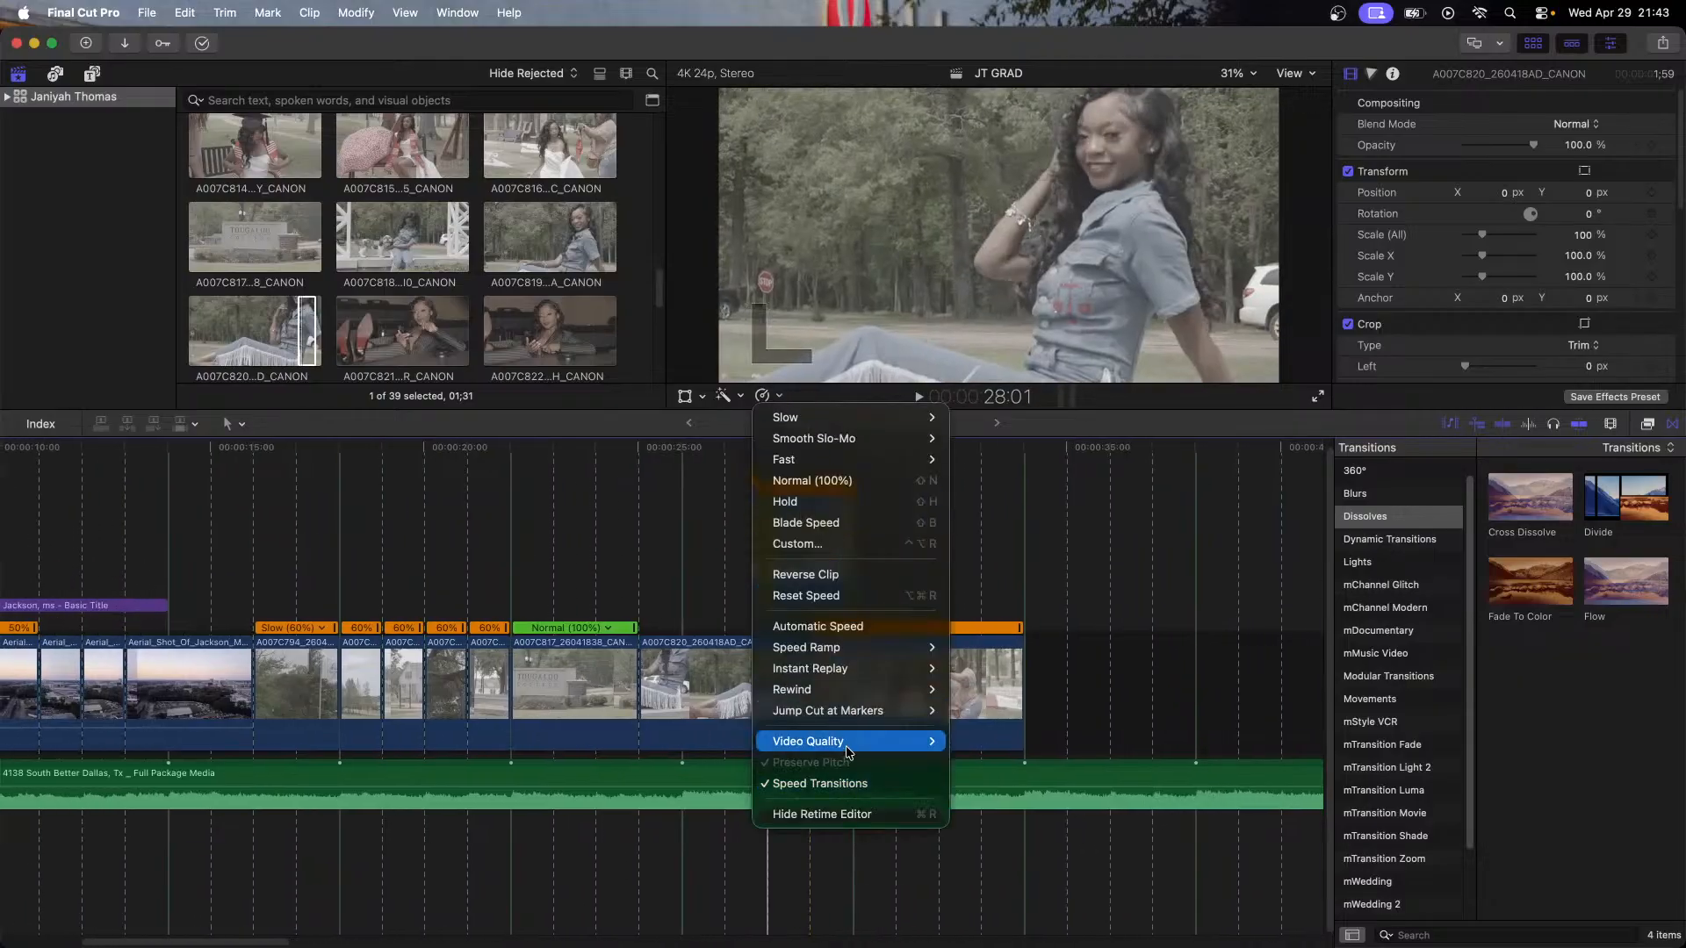
{"action": "left_click", "coordinate": [1070, 648]}
Step: Turn on stabilization for the connected A007C820 clip and set its method to SmoothCam
{"action": "scroll", "coordinate": [1394, 199], "scroll_direction": "down", "scroll_amount": 6}
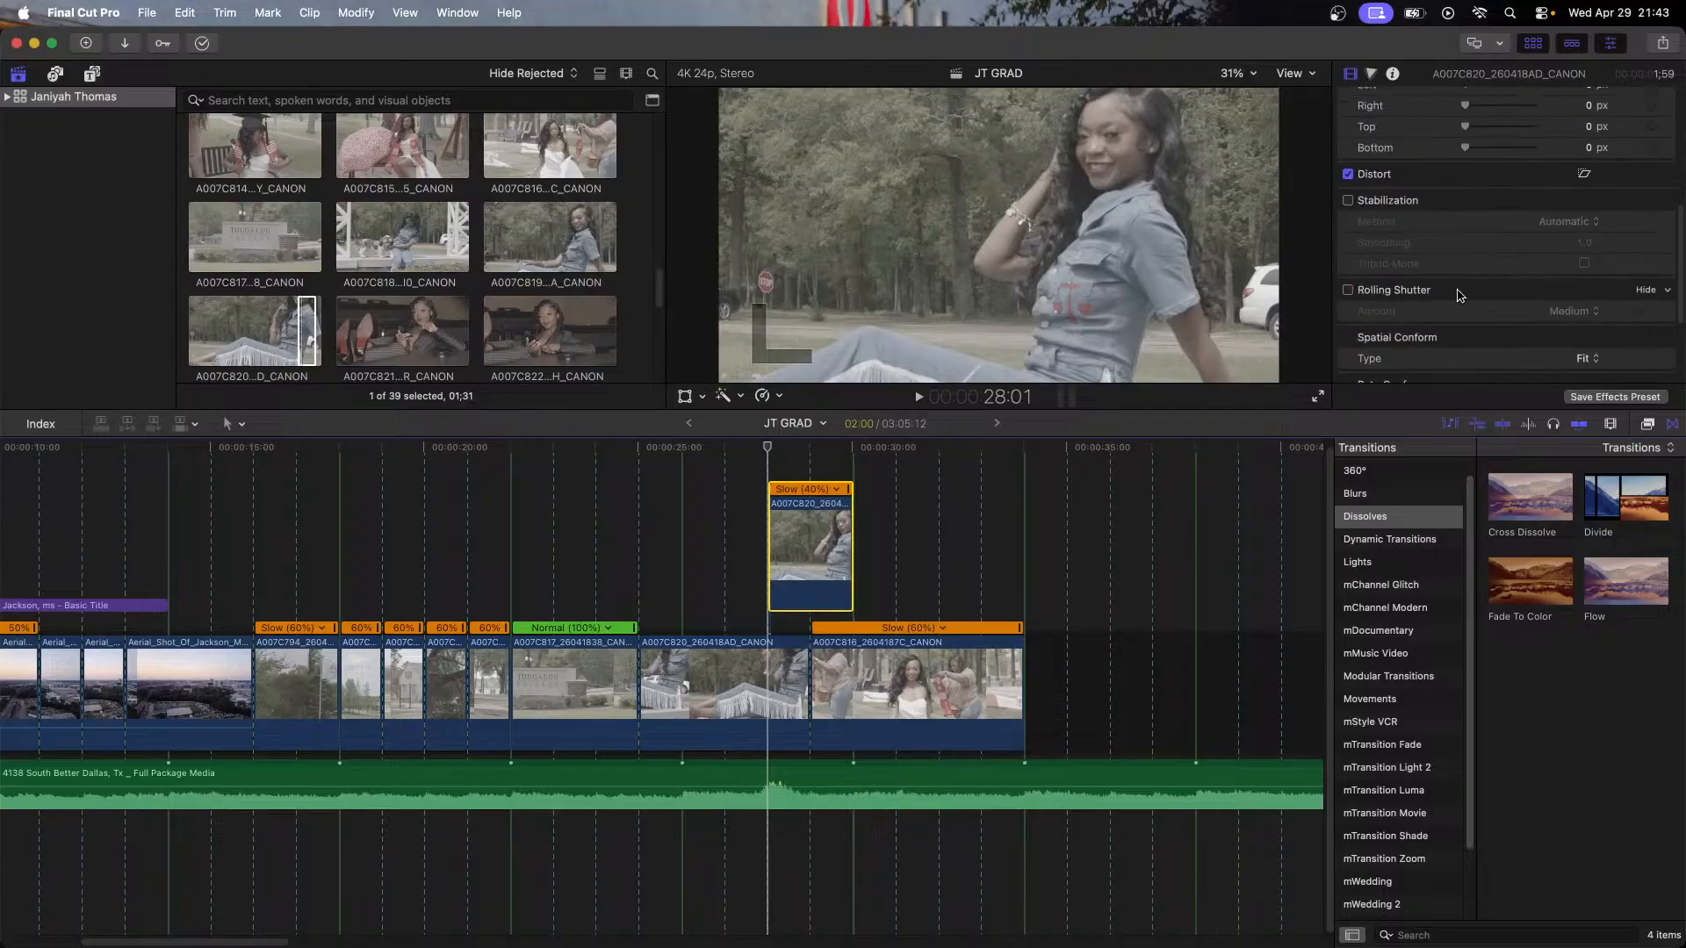
{"action": "left_click", "coordinate": [1348, 200]}
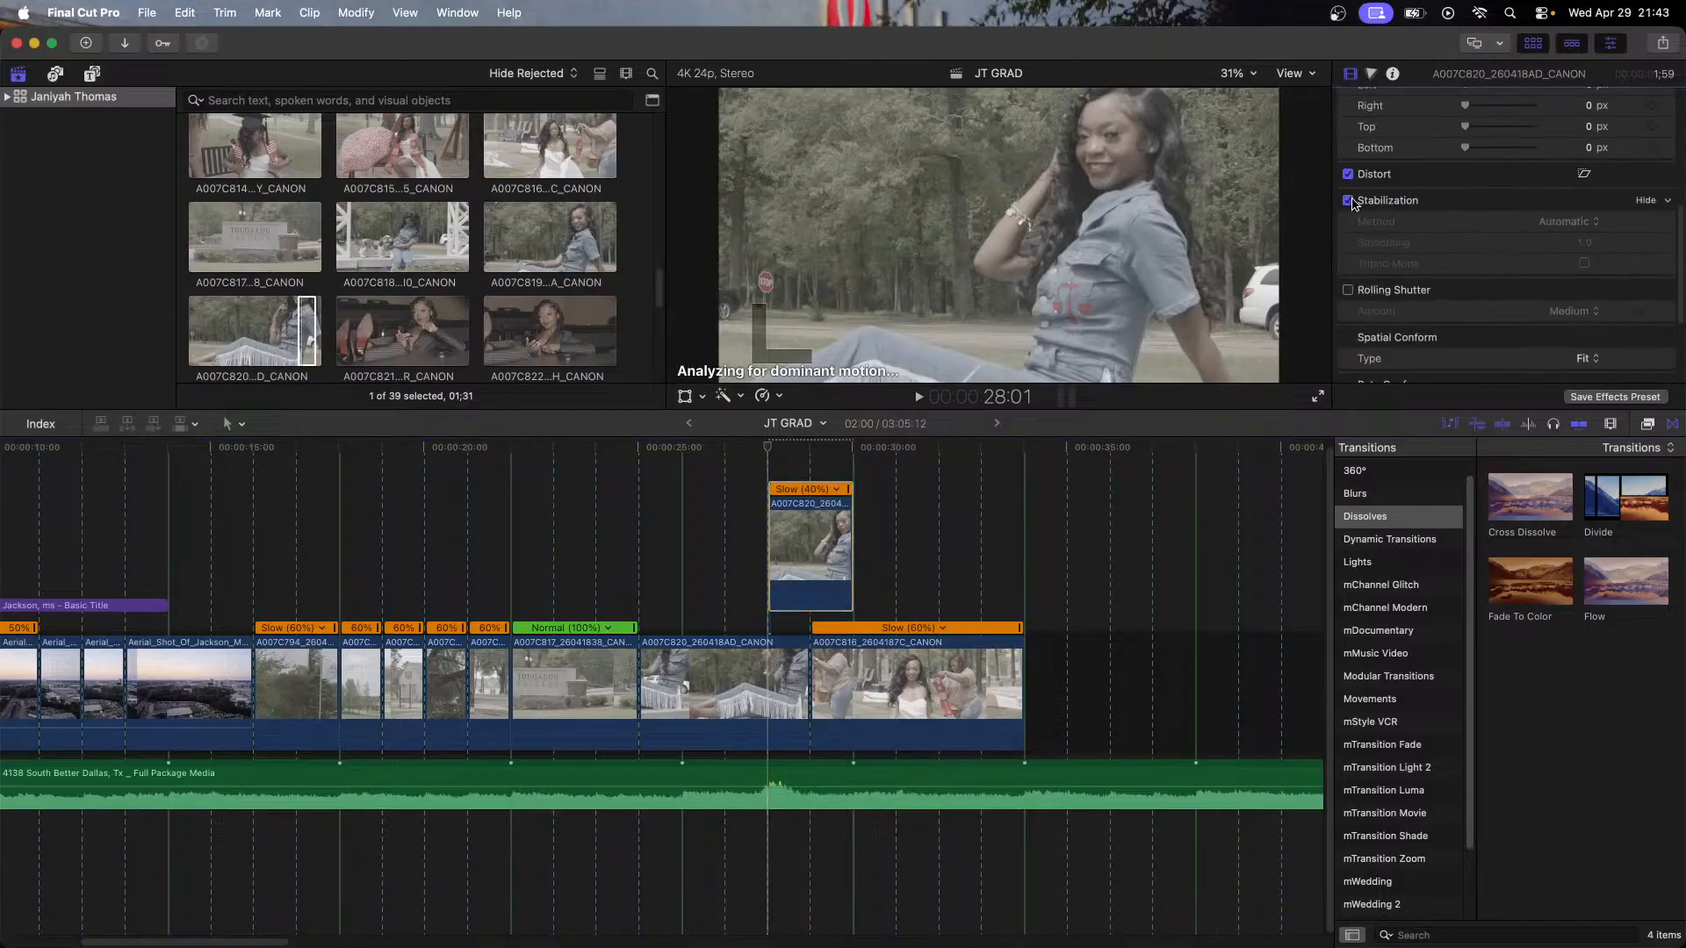
{"action": "left_click", "coordinate": [1349, 200]}
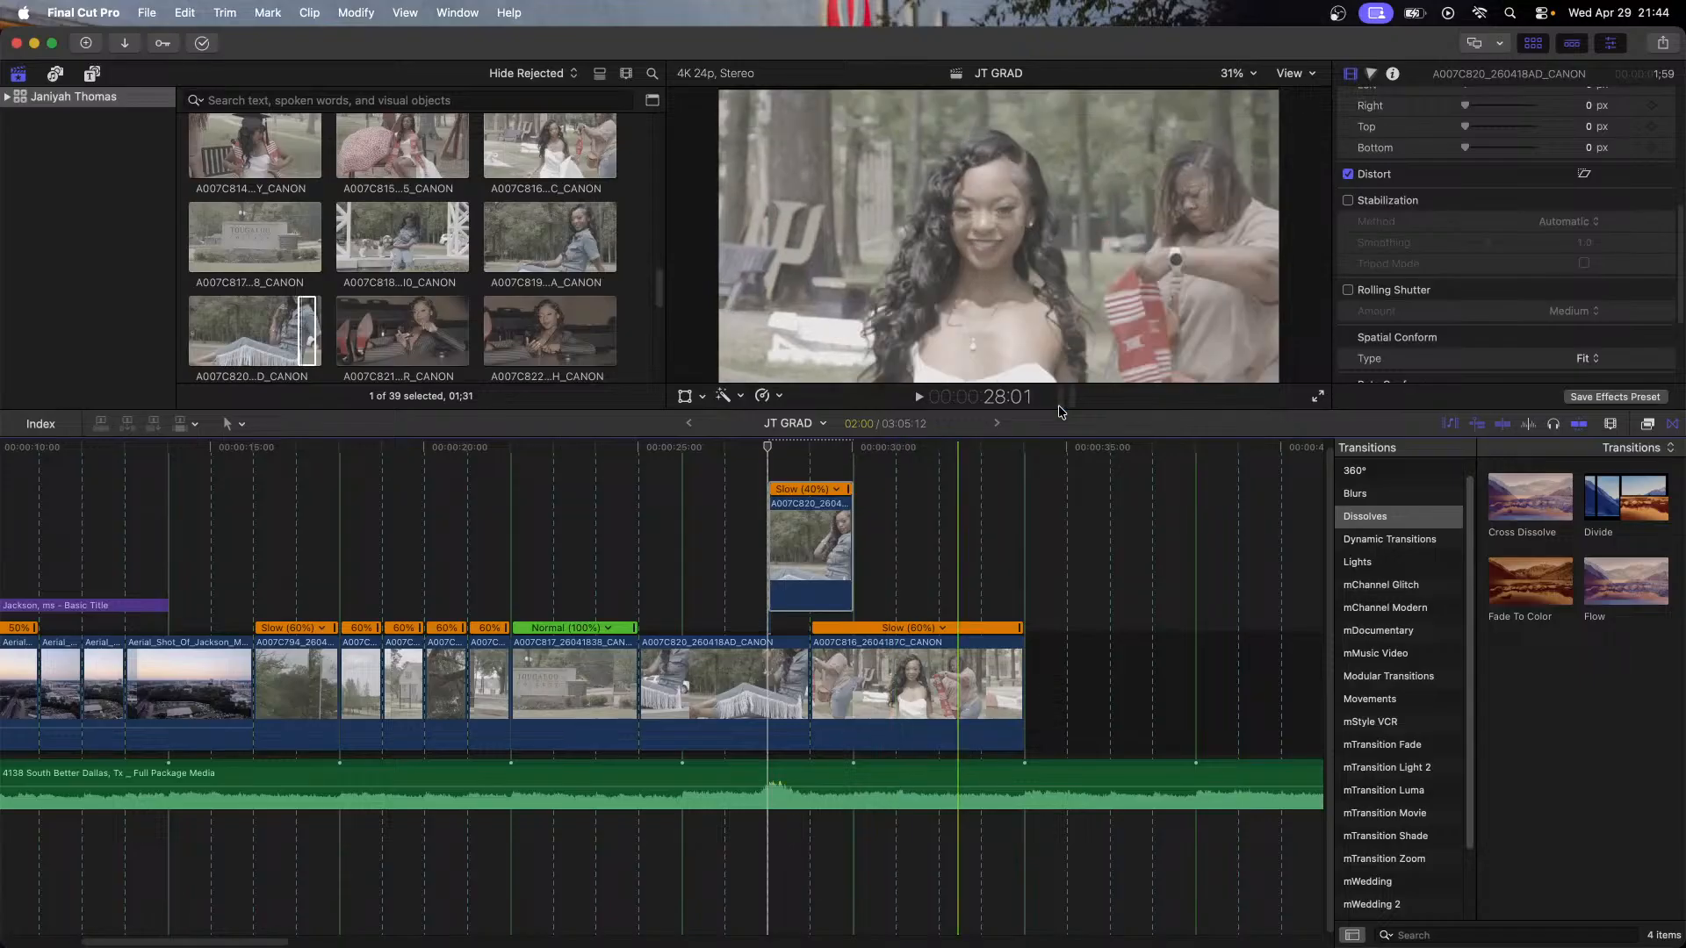
{"action": "left_click", "coordinate": [1348, 200]}
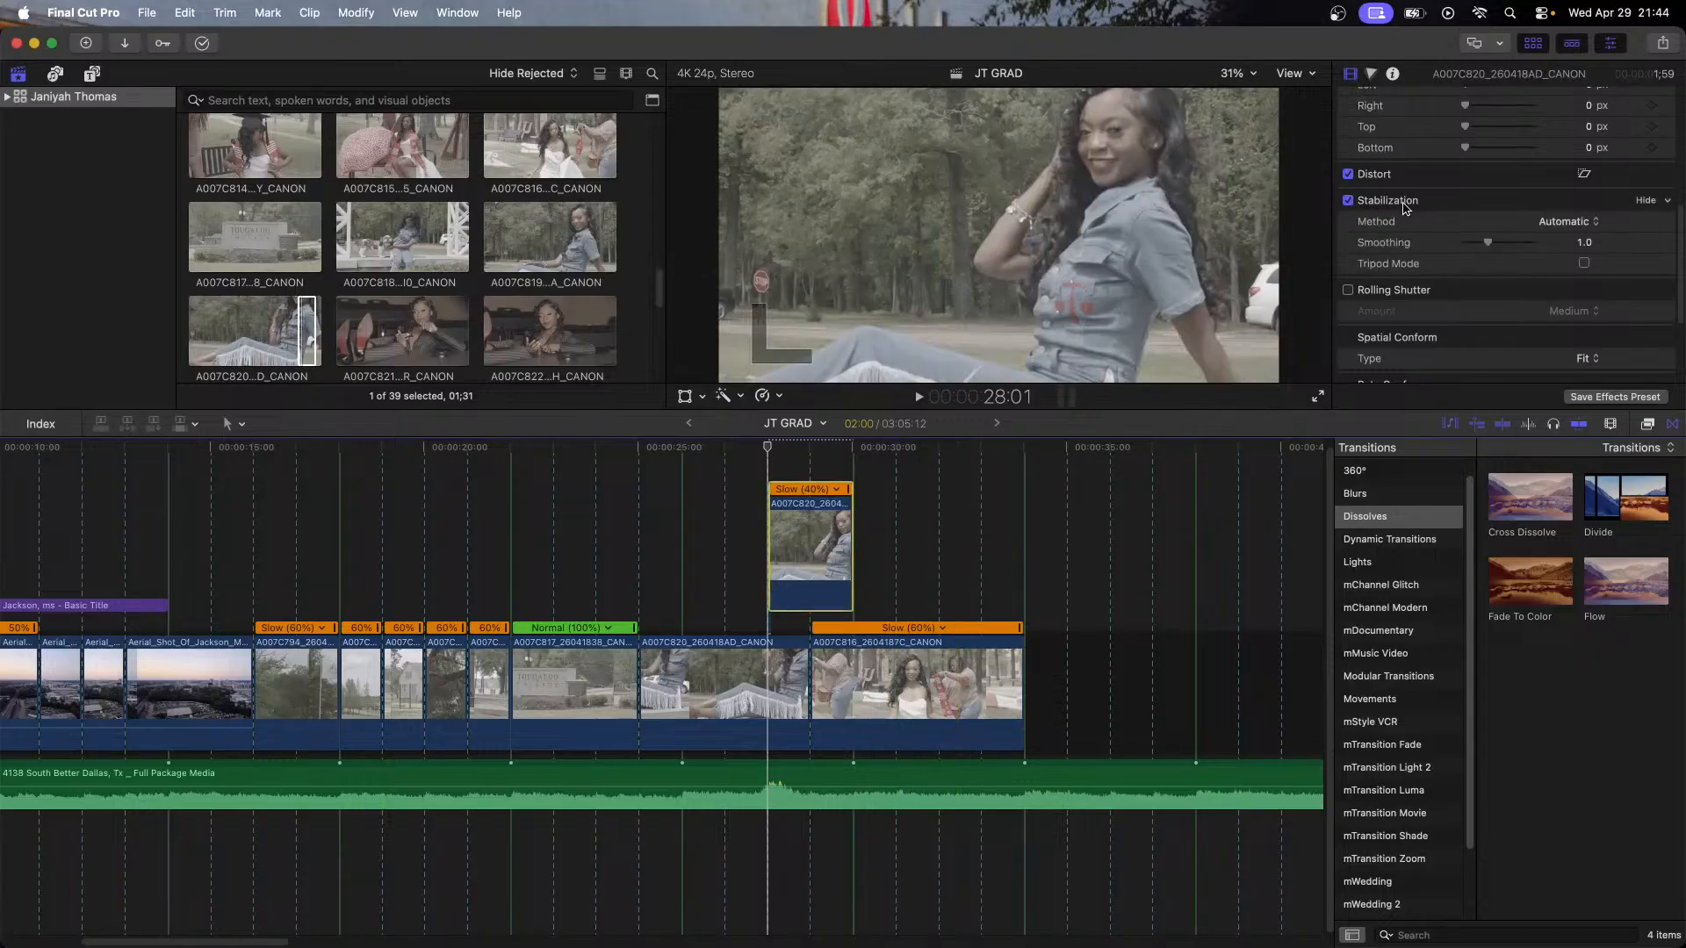
{"action": "left_click", "coordinate": [1574, 224]}
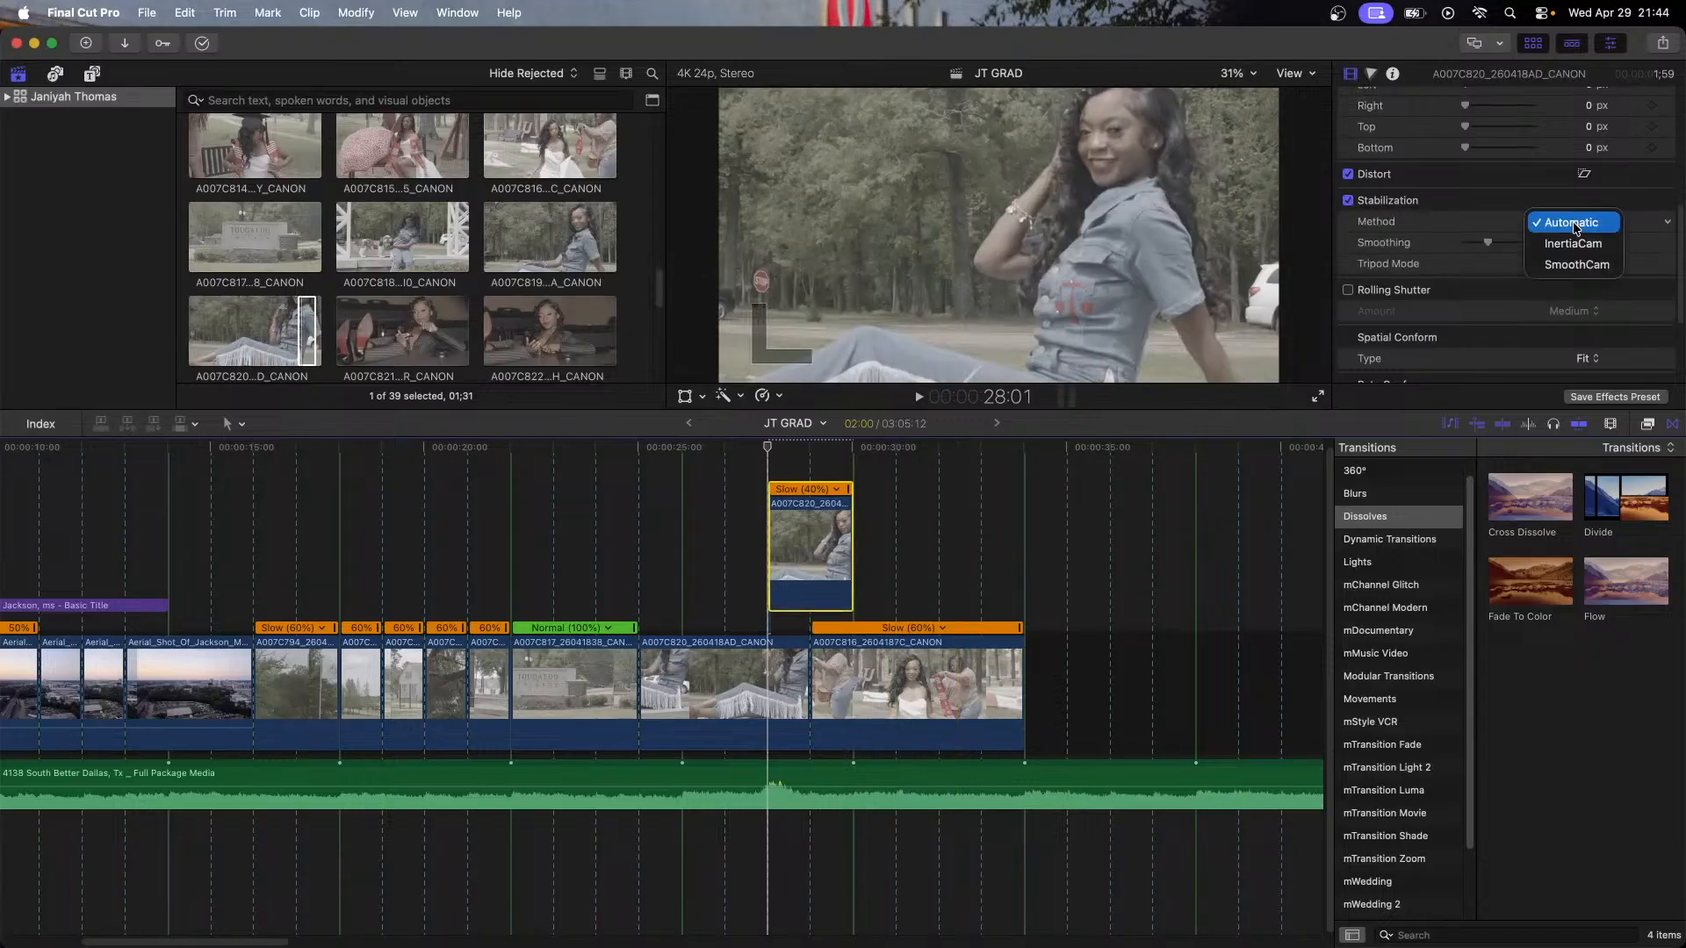
{"action": "left_click", "coordinate": [1571, 266]}
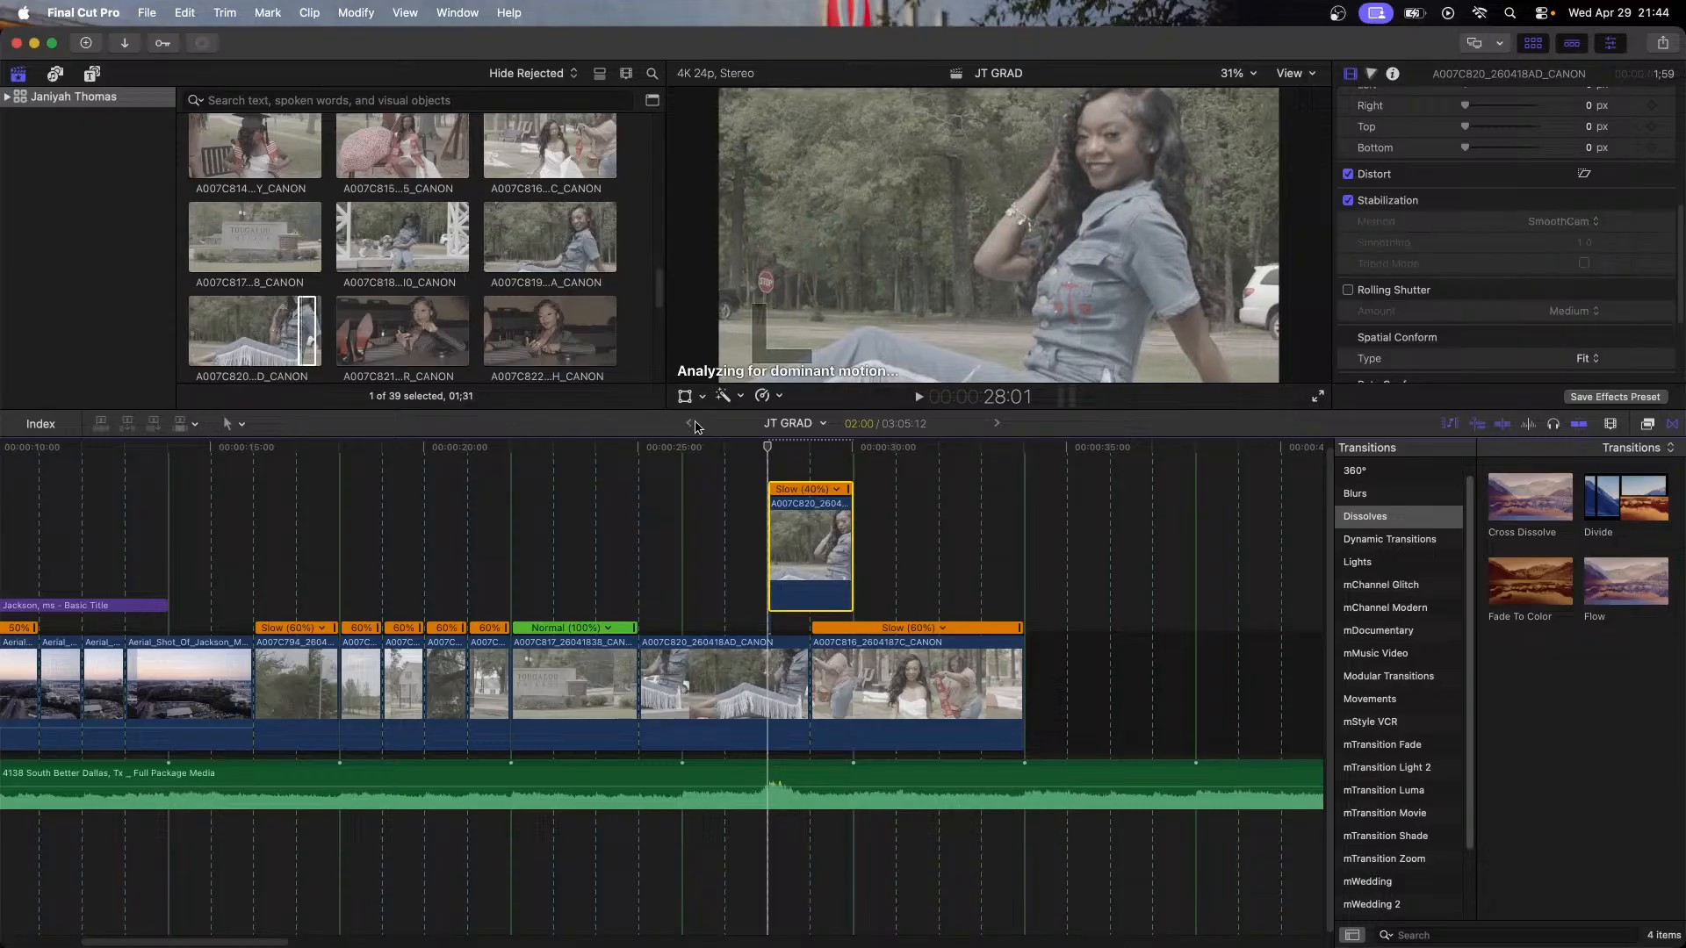
Step: Nudge the connected A007C820 clip slightly to the right within the frame using Transform
{"action": "left_click", "coordinate": [685, 396]}
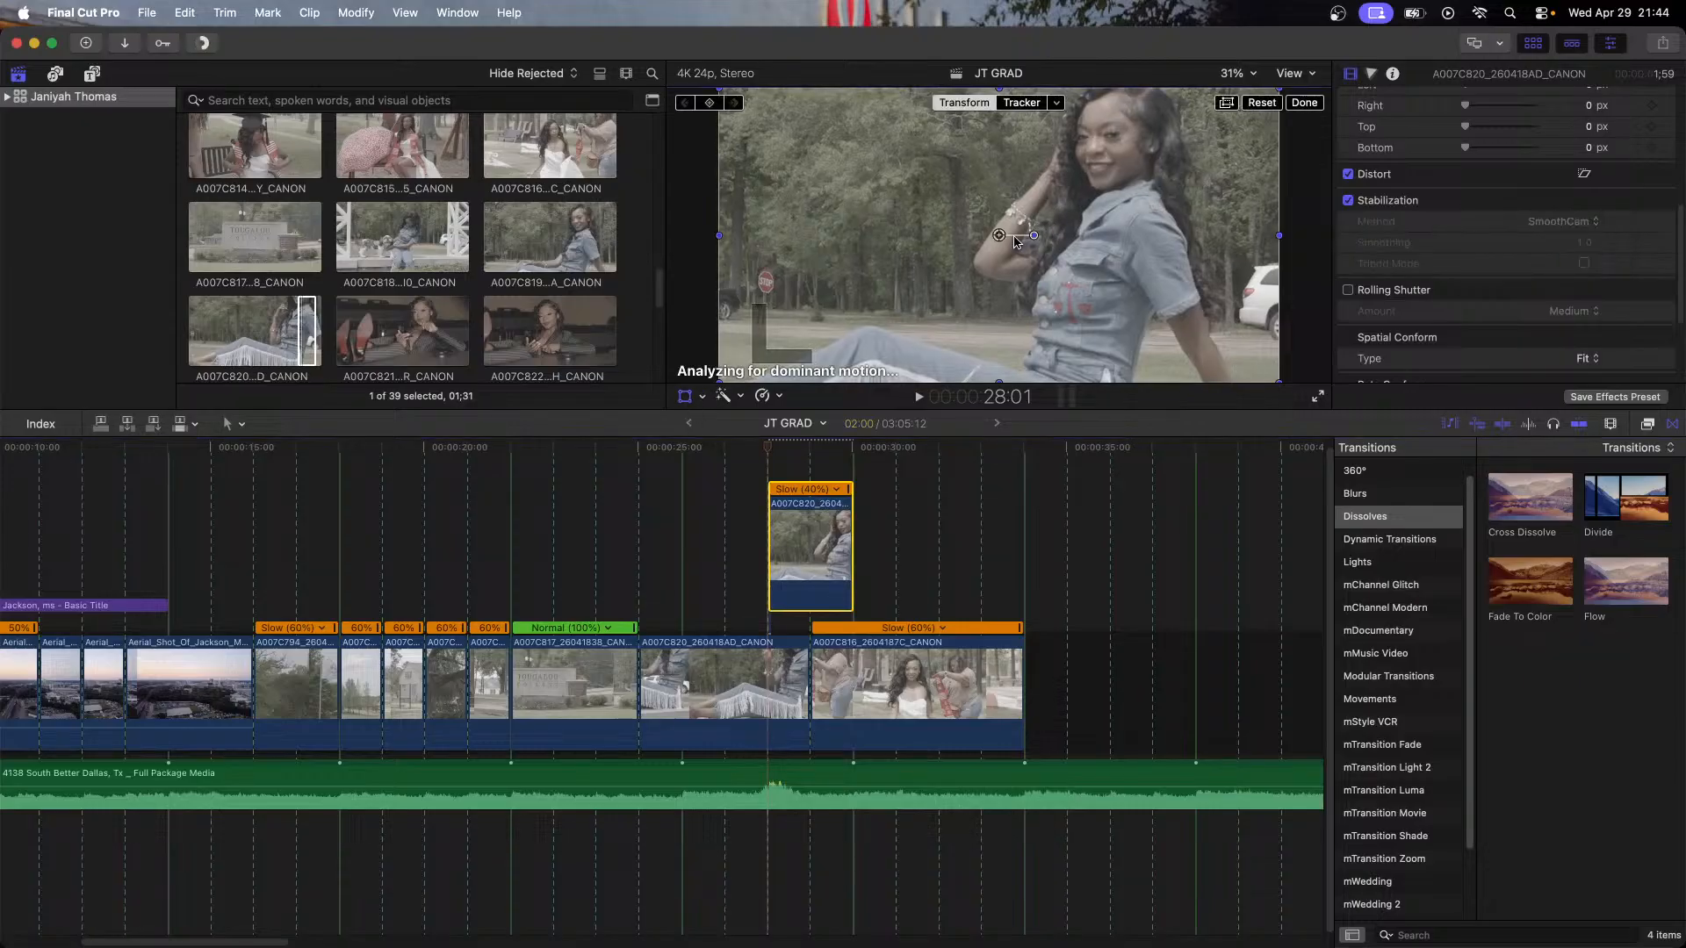
{"action": "mouse_move", "coordinate": [1000, 236]}
{"action": "left_mouse_down"}
{"action": "mouse_move", "coordinate": [1001, 249]}
{"action": "mouse_move", "coordinate": [967, 242]}
{"action": "mouse_move", "coordinate": [1000, 253]}
{"action": "mouse_move", "coordinate": [1002, 236]}
{"action": "left_mouse_up"}
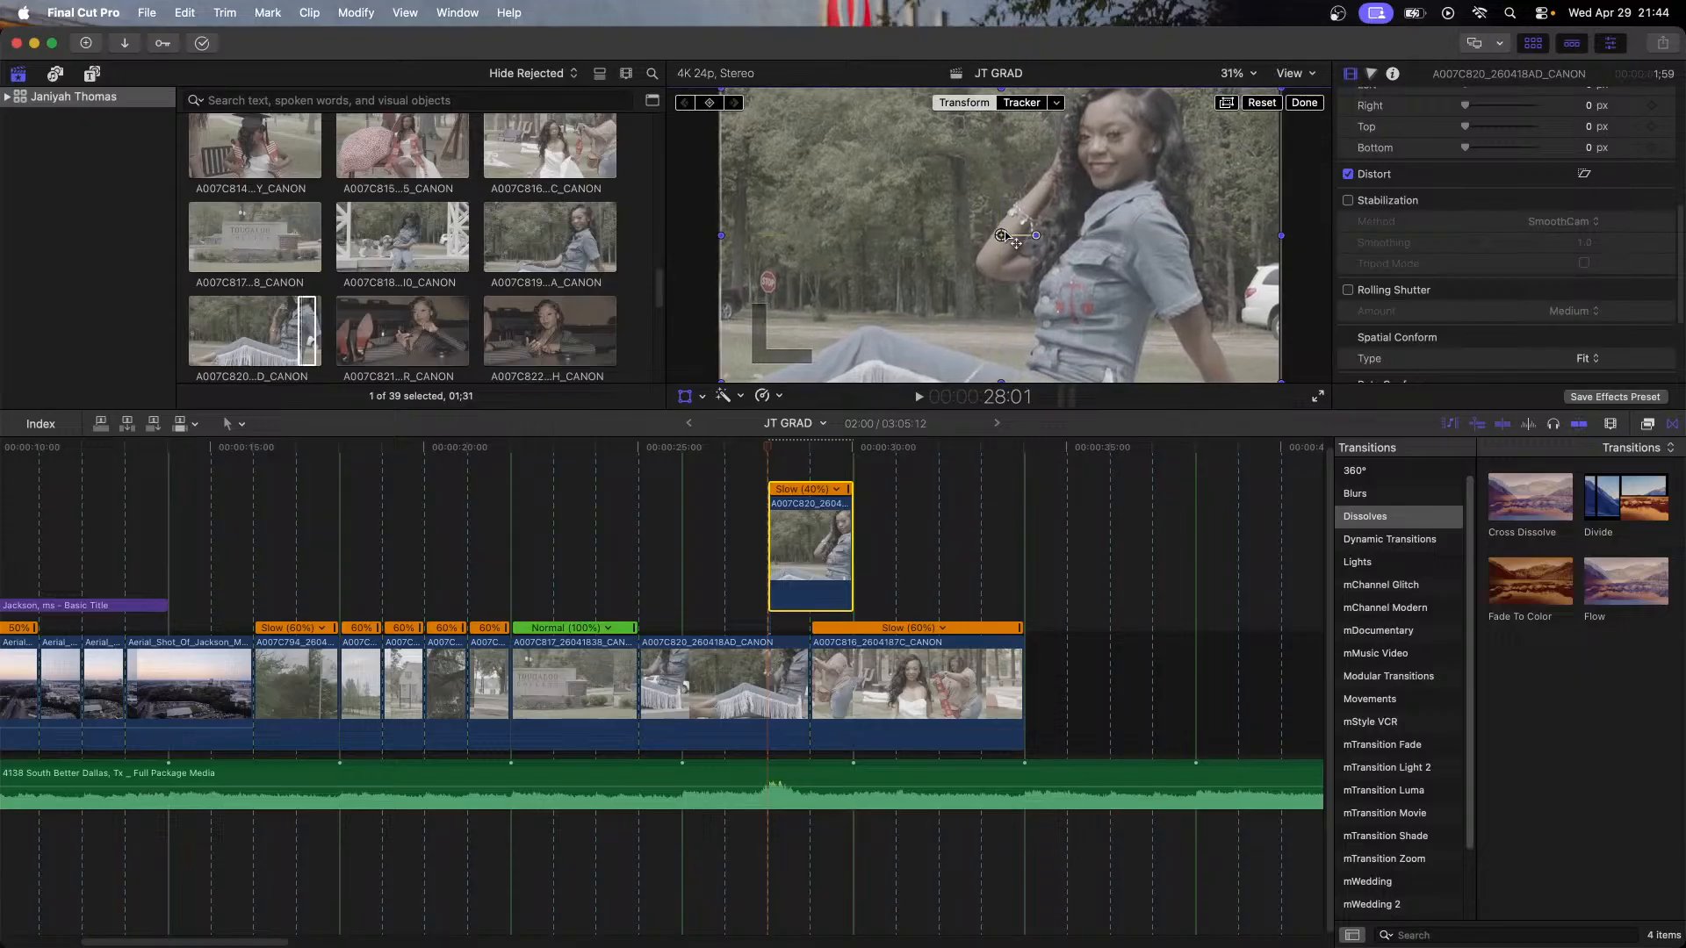
{"action": "left_click", "coordinate": [1311, 104]}
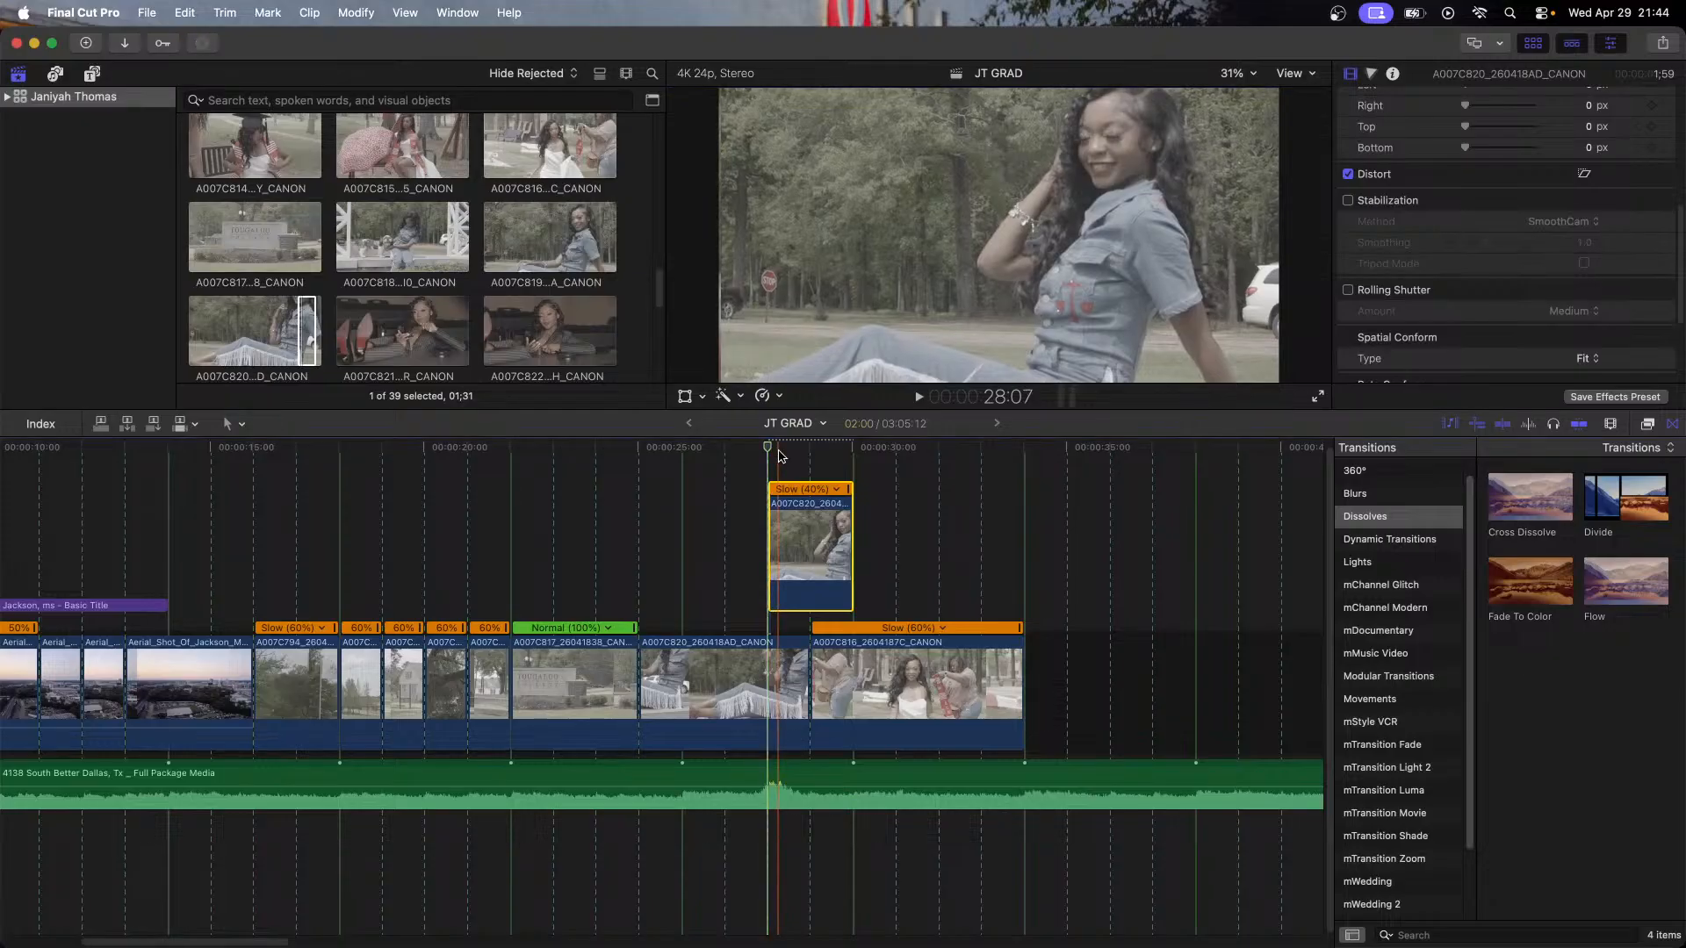
Step: Turn stabilization back on for the connected A007C820 clip at 28:14, keeping SmoothCam as its method
{"action": "left_click", "coordinate": [792, 452]}
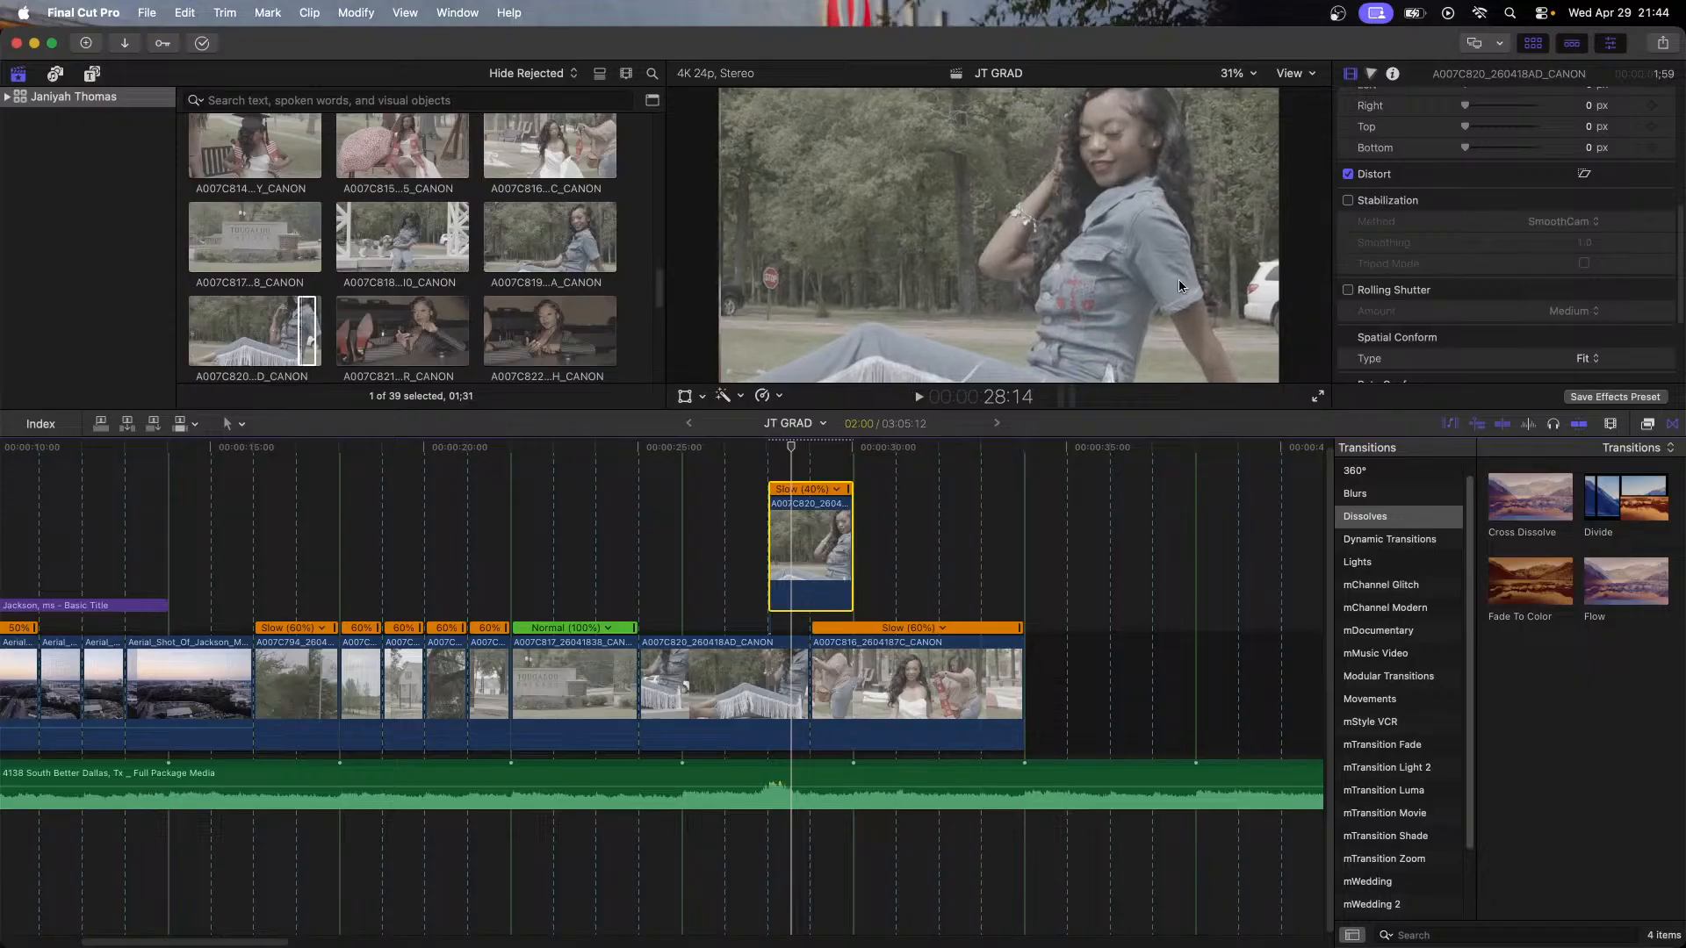
{"action": "left_click", "coordinate": [1348, 200]}
{"action": "left_click", "coordinate": [1547, 224]}
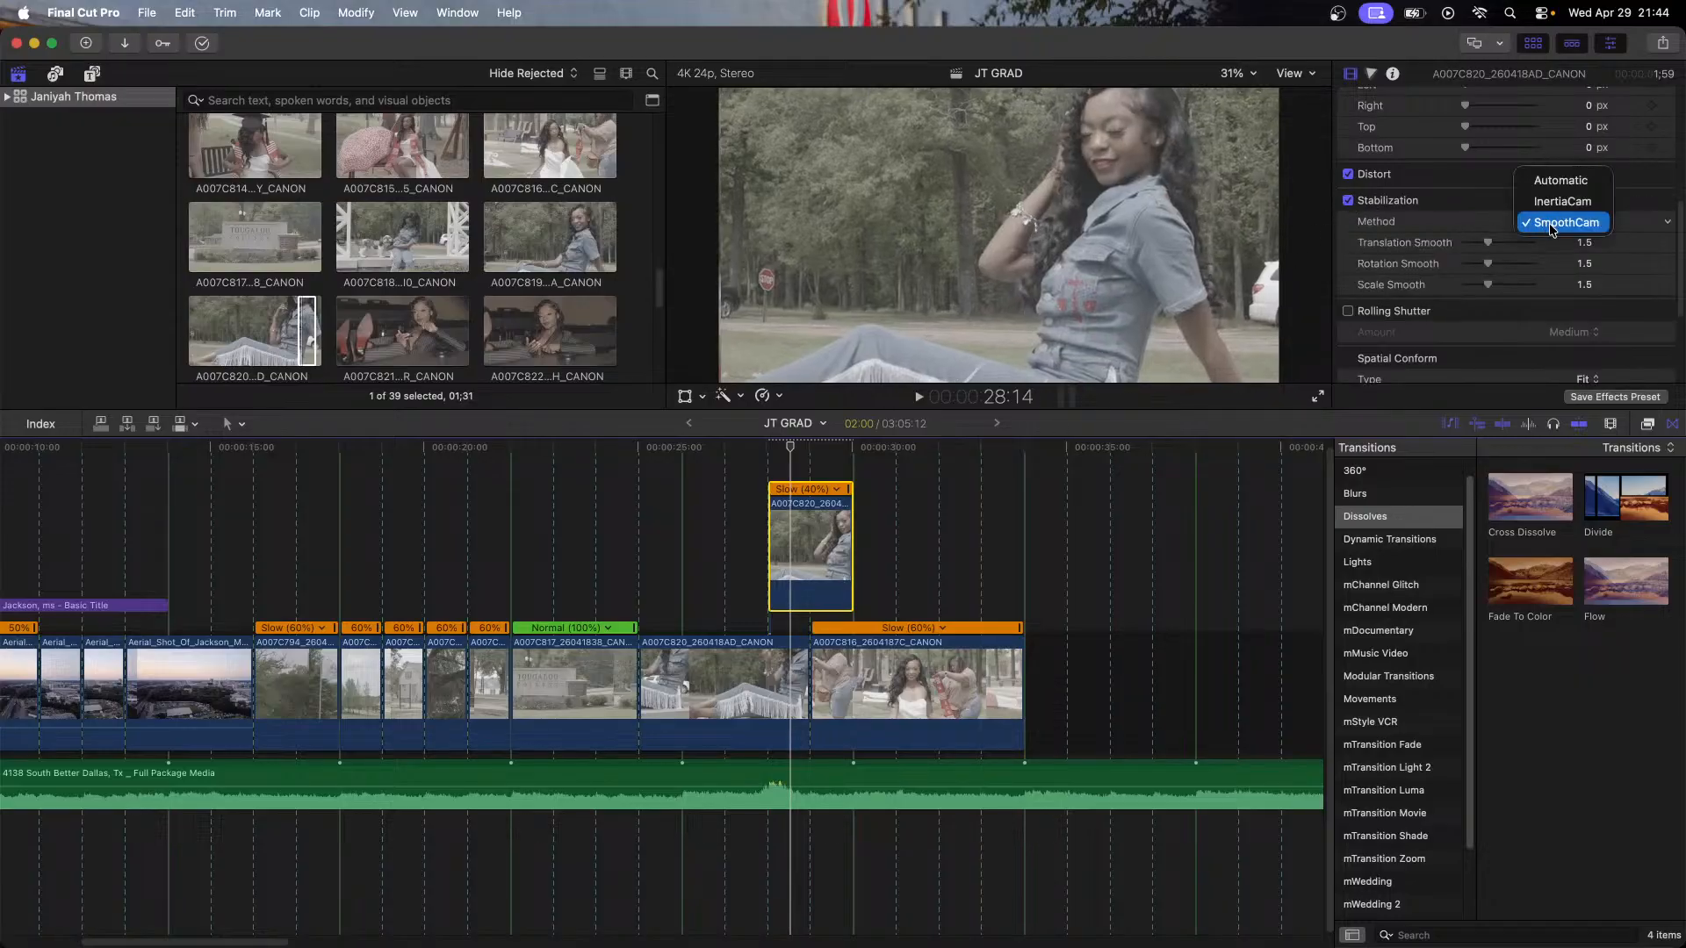
{"action": "left_click", "coordinate": [1547, 224]}
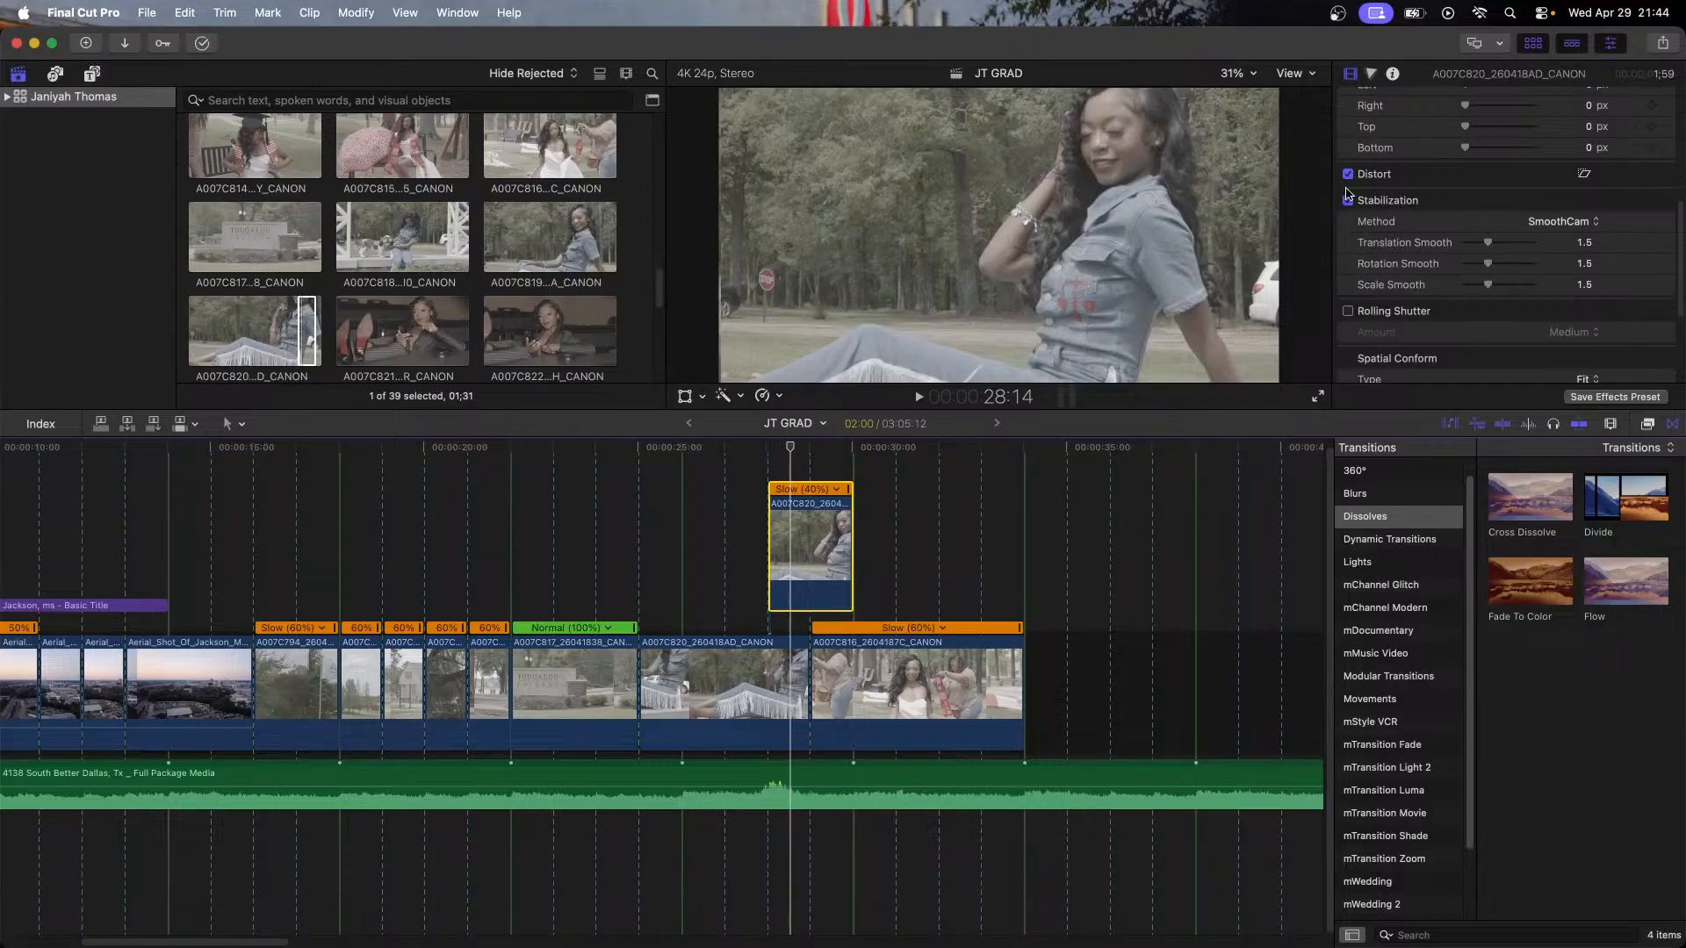
{"action": "left_click", "coordinate": [1348, 199]}
Step: Scale up the connected A007C820 clip with Transform and shift it down and to the left to frame her more tightly
{"action": "left_click", "coordinate": [685, 396]}
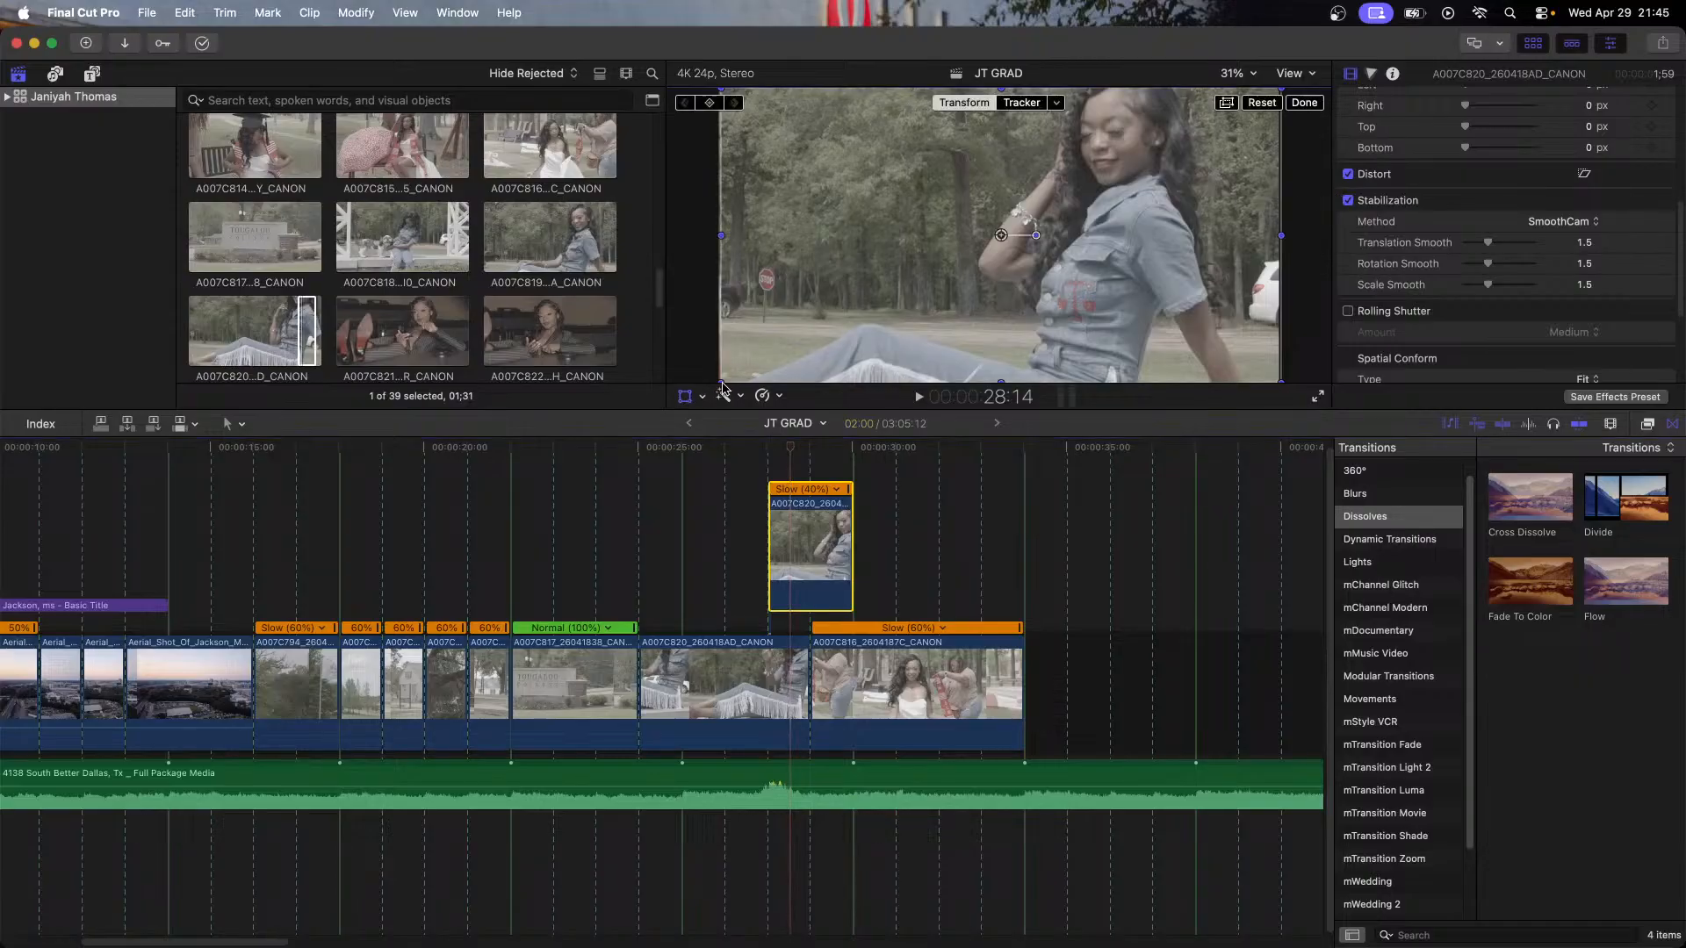
{"action": "left_click", "coordinate": [724, 394]}
{"action": "left_click", "coordinate": [721, 389]}
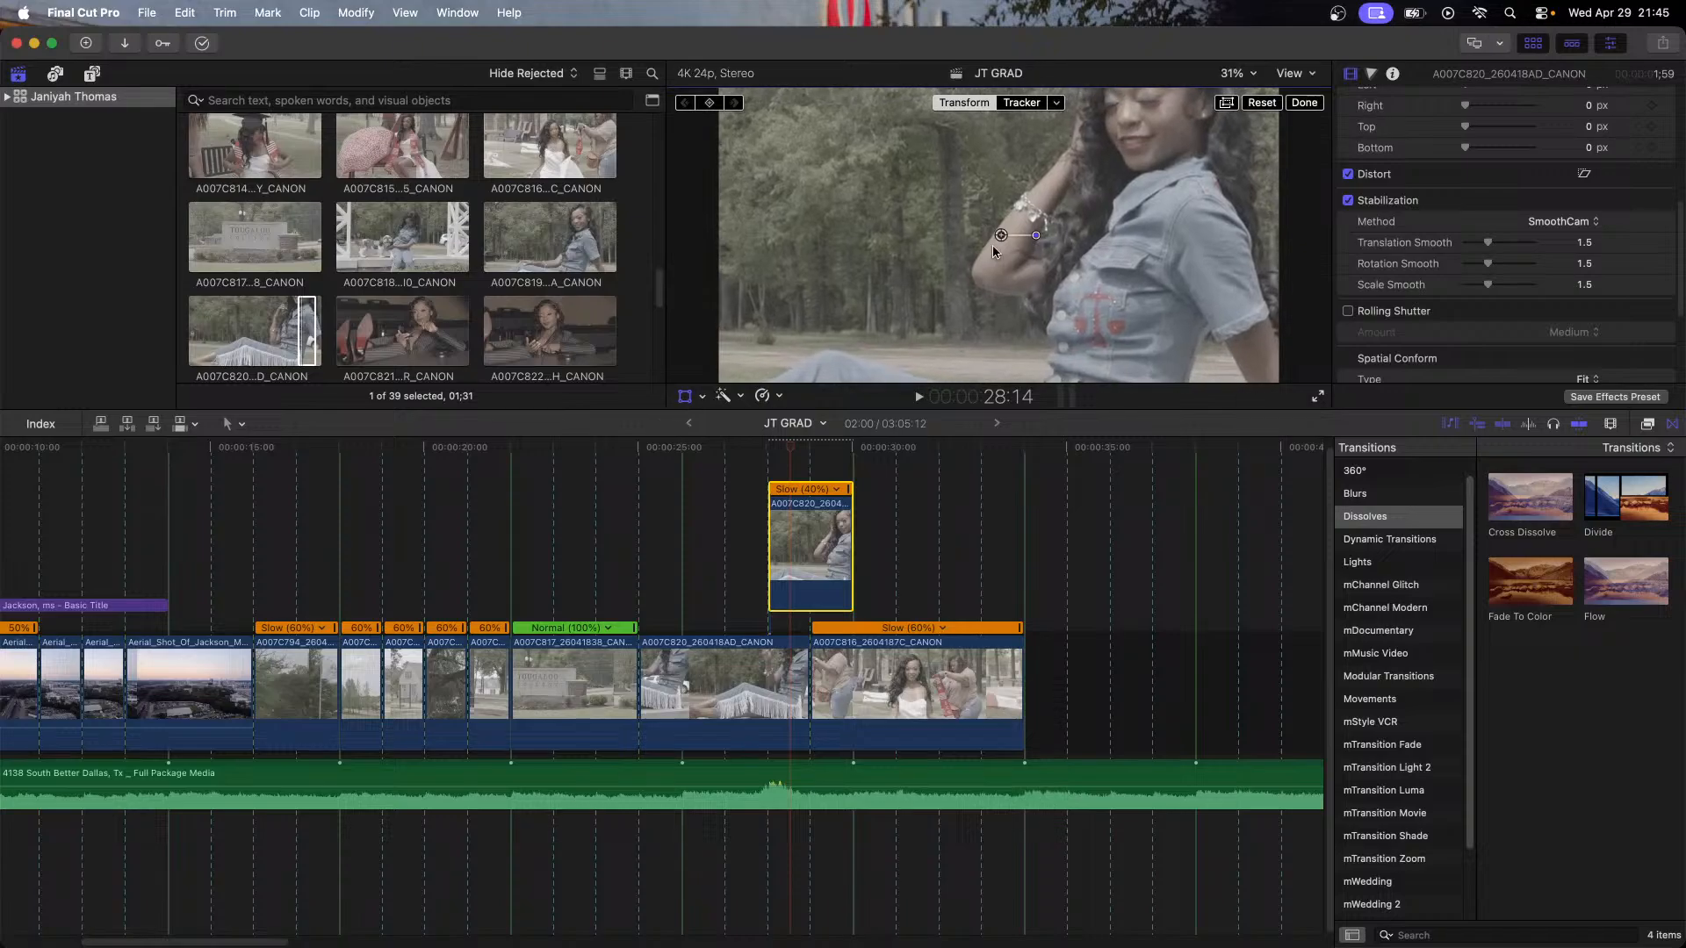
{"action": "left_click_drag", "start_coordinate": [1001, 235], "coordinate": [978, 280]}
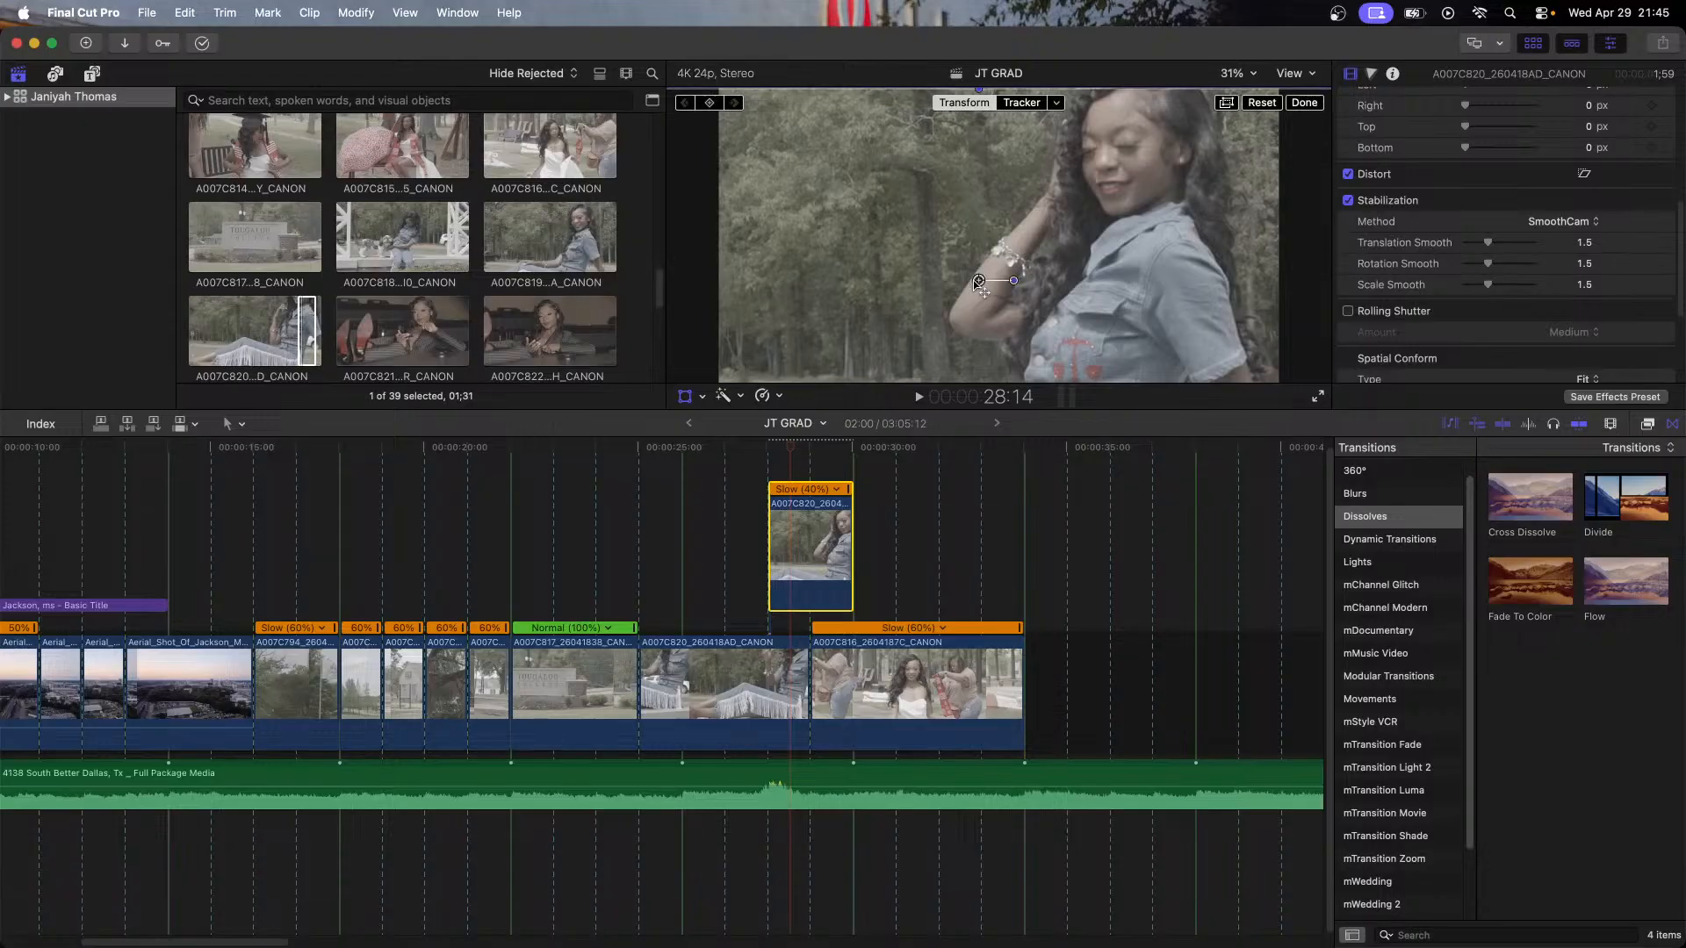
{"action": "left_click", "coordinate": [1304, 102]}
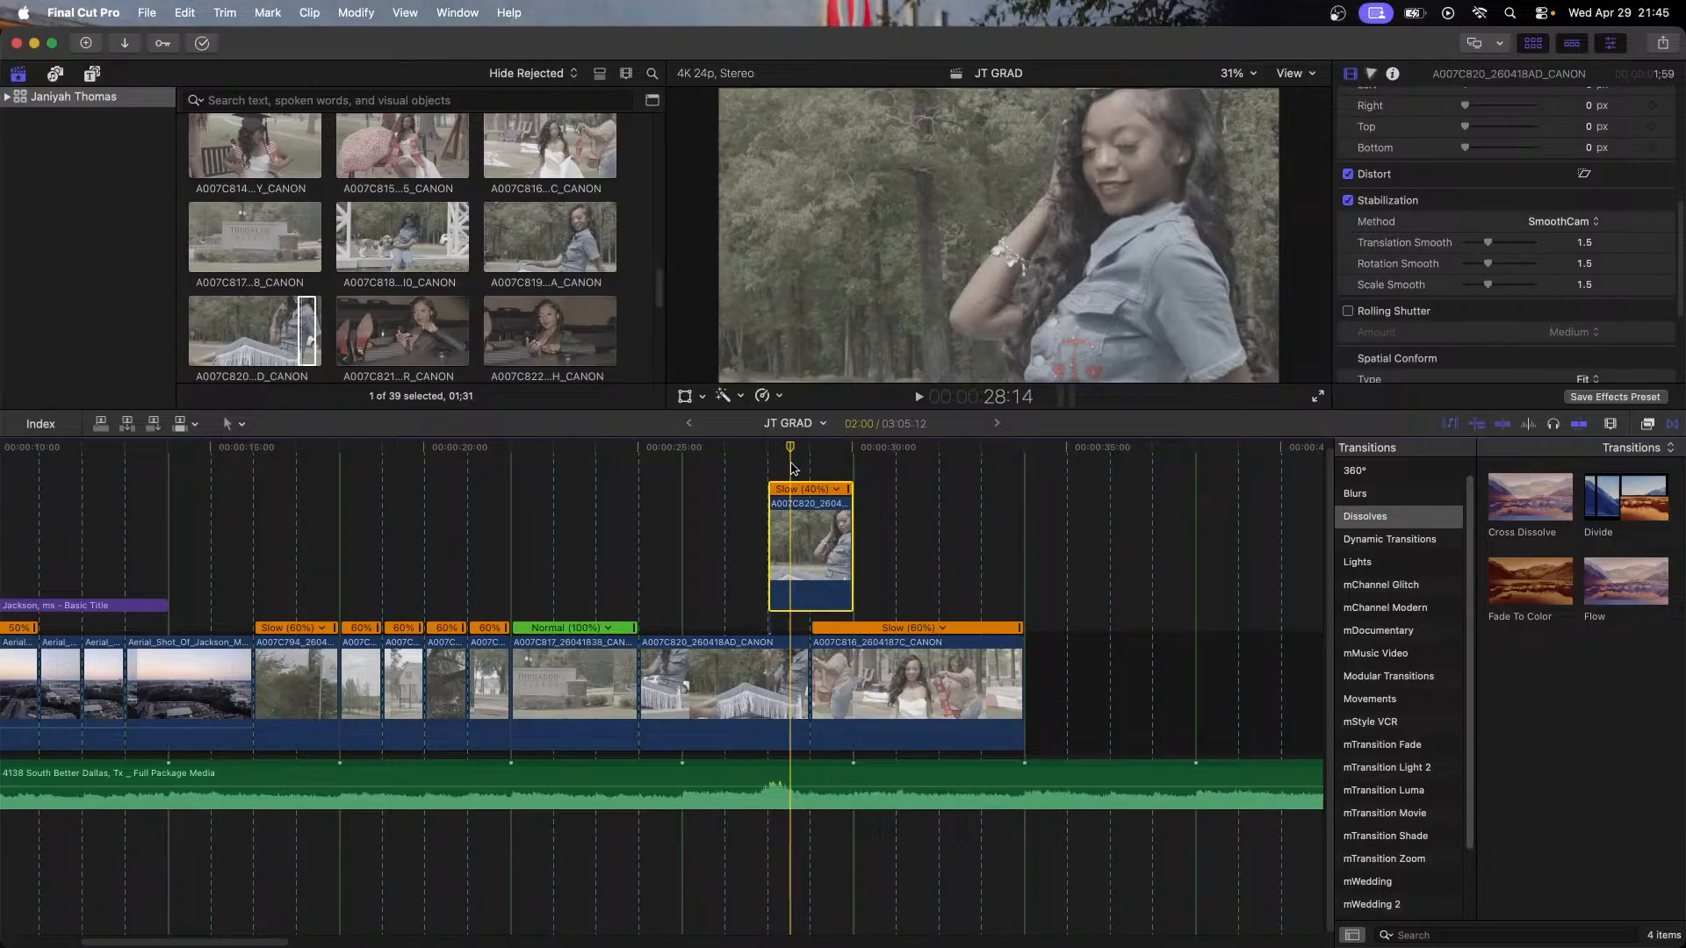
Step: Play the opening interview section from the timeline's start and return the playhead to the beginning
{"action": "scroll", "coordinate": [189, 529], "scroll_direction": "left", "scroll_amount": 10}
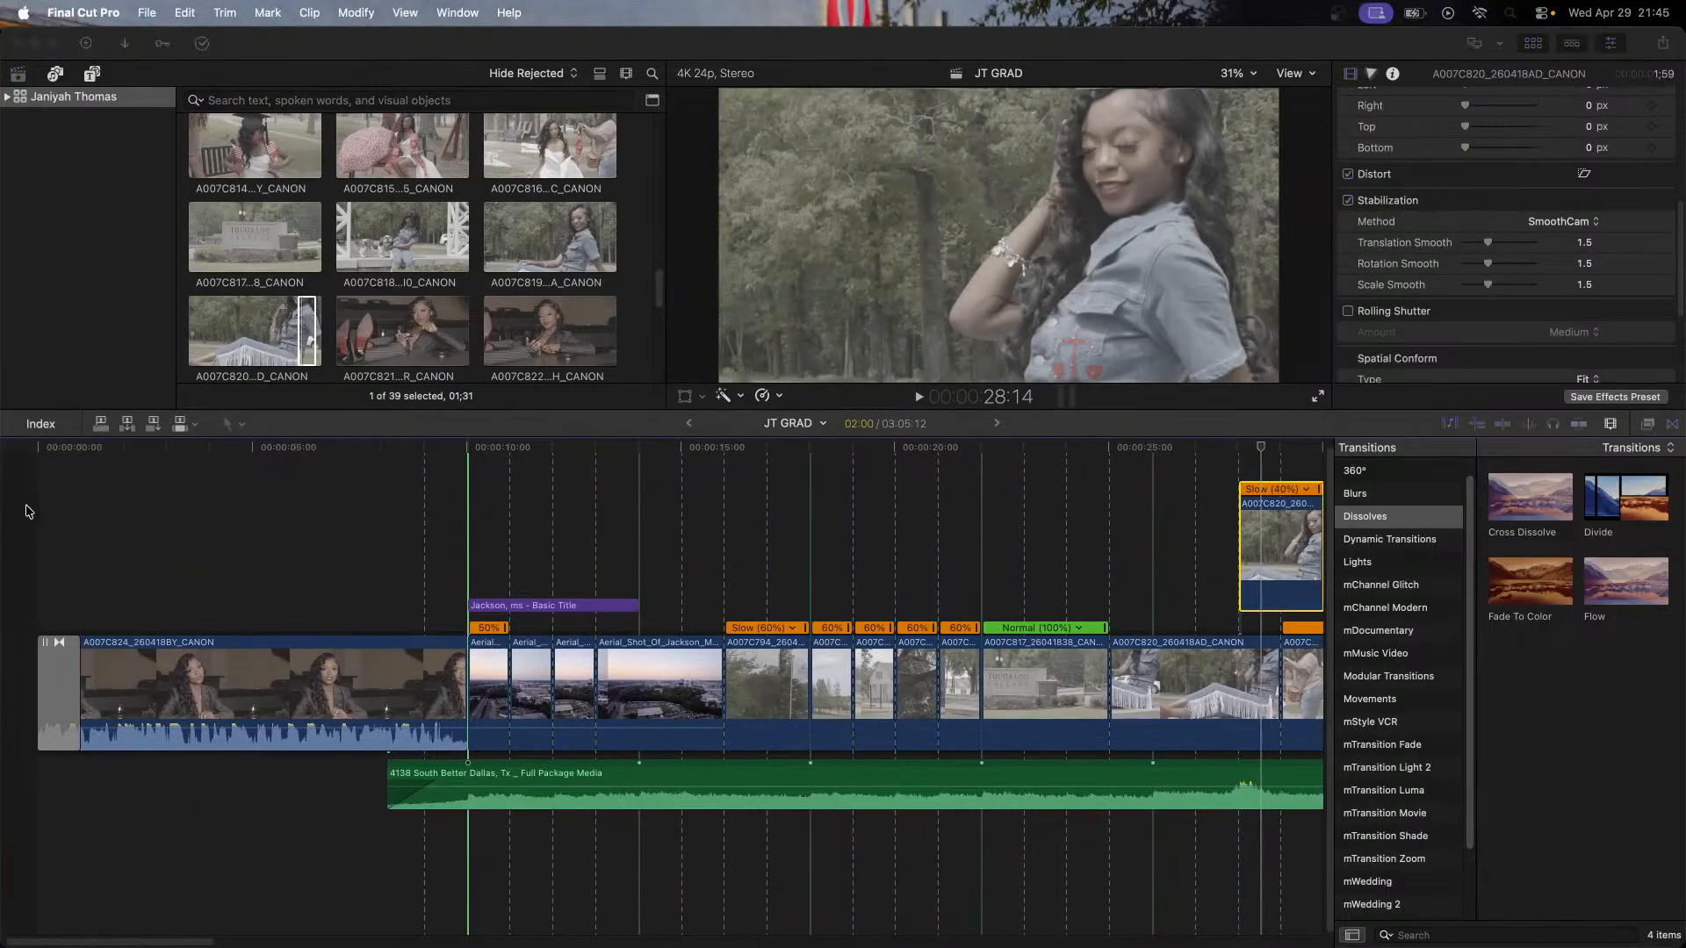
{"action": "key", "text": "Home"}
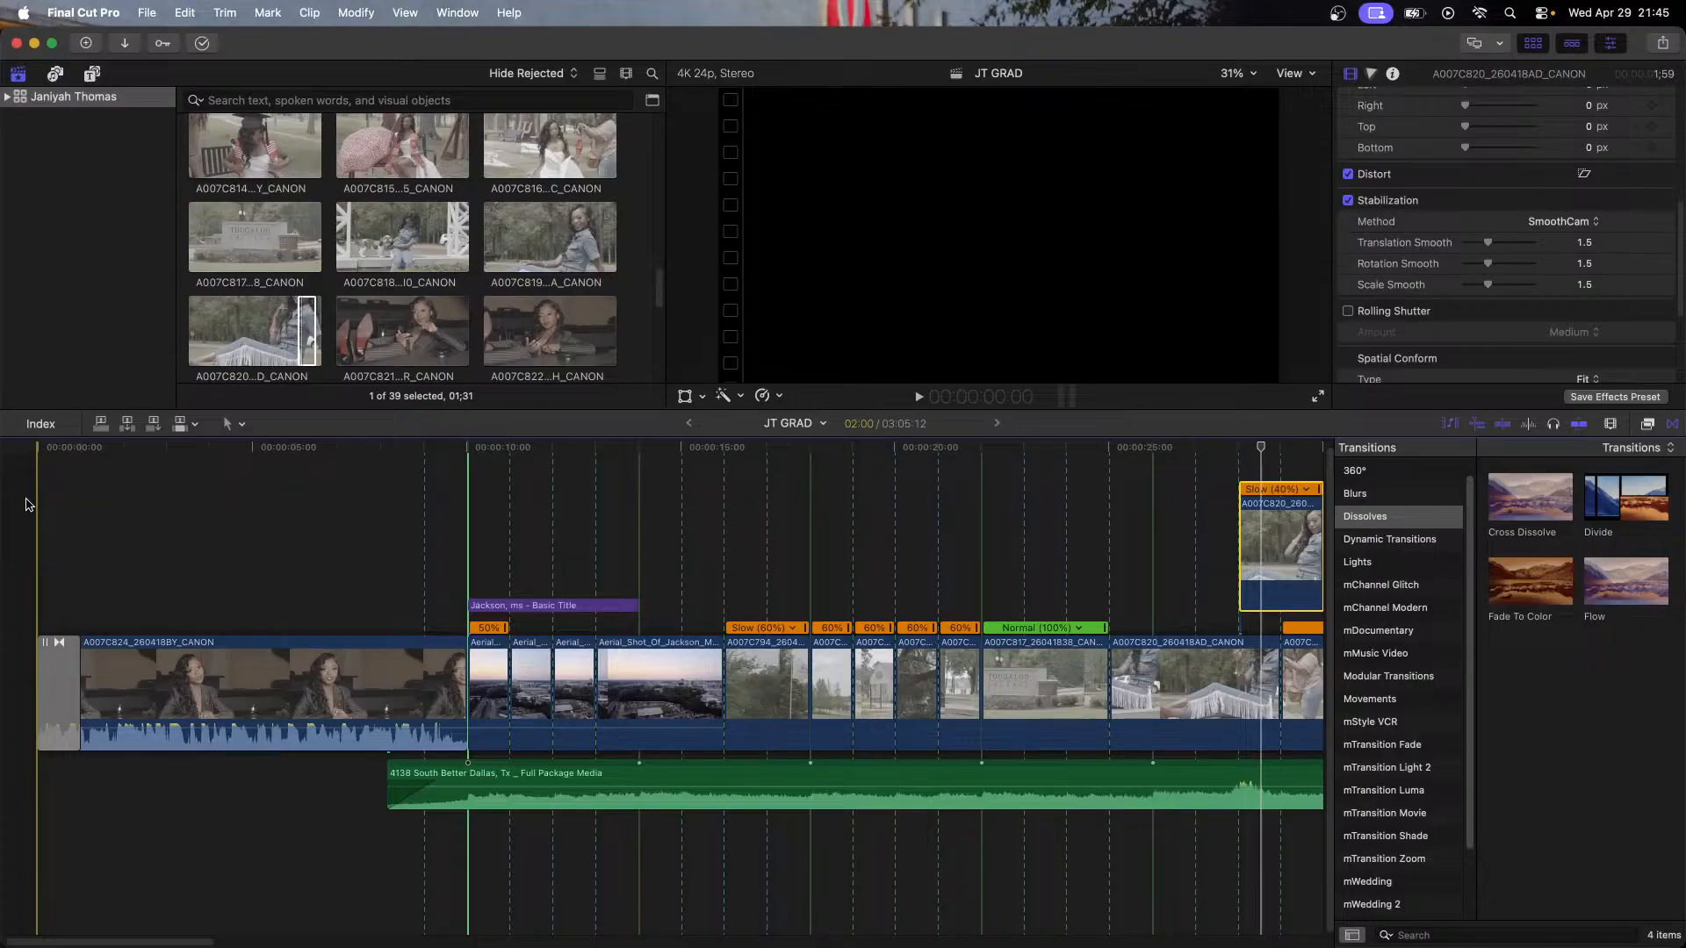
{"action": "left_click", "coordinate": [28, 504]}
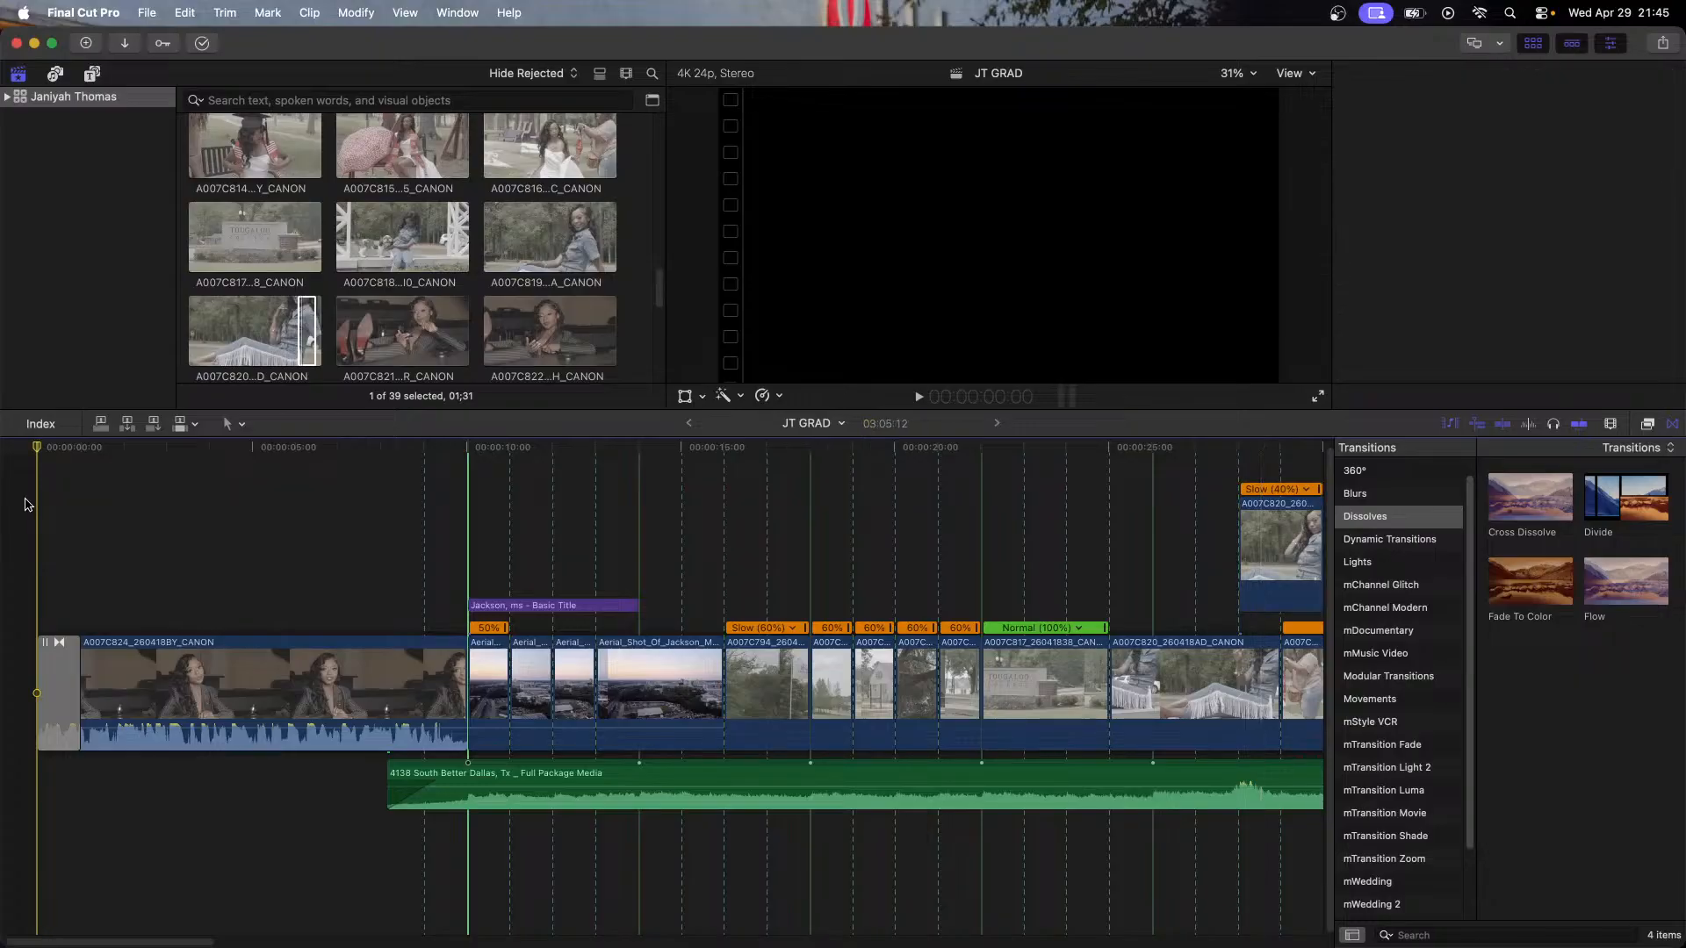
{"action": "key", "text": "space"}
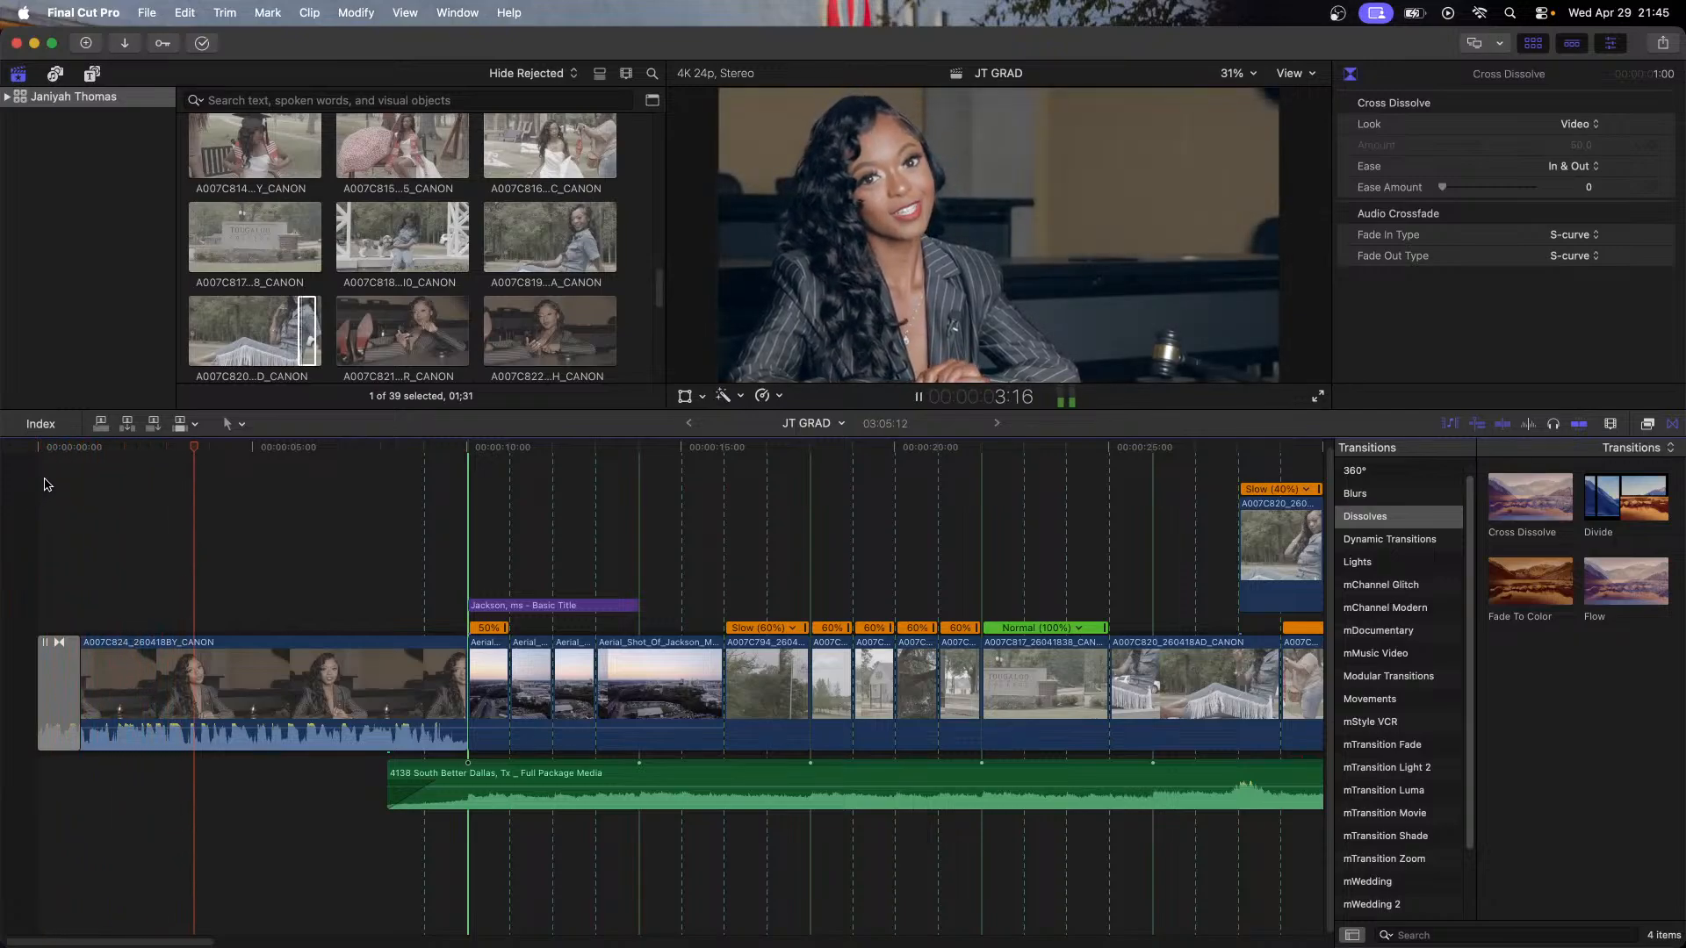
{"action": "key", "text": "space"}
{"action": "scroll", "coordinate": [46, 475], "scroll_direction": "up", "scroll_amount": 1}
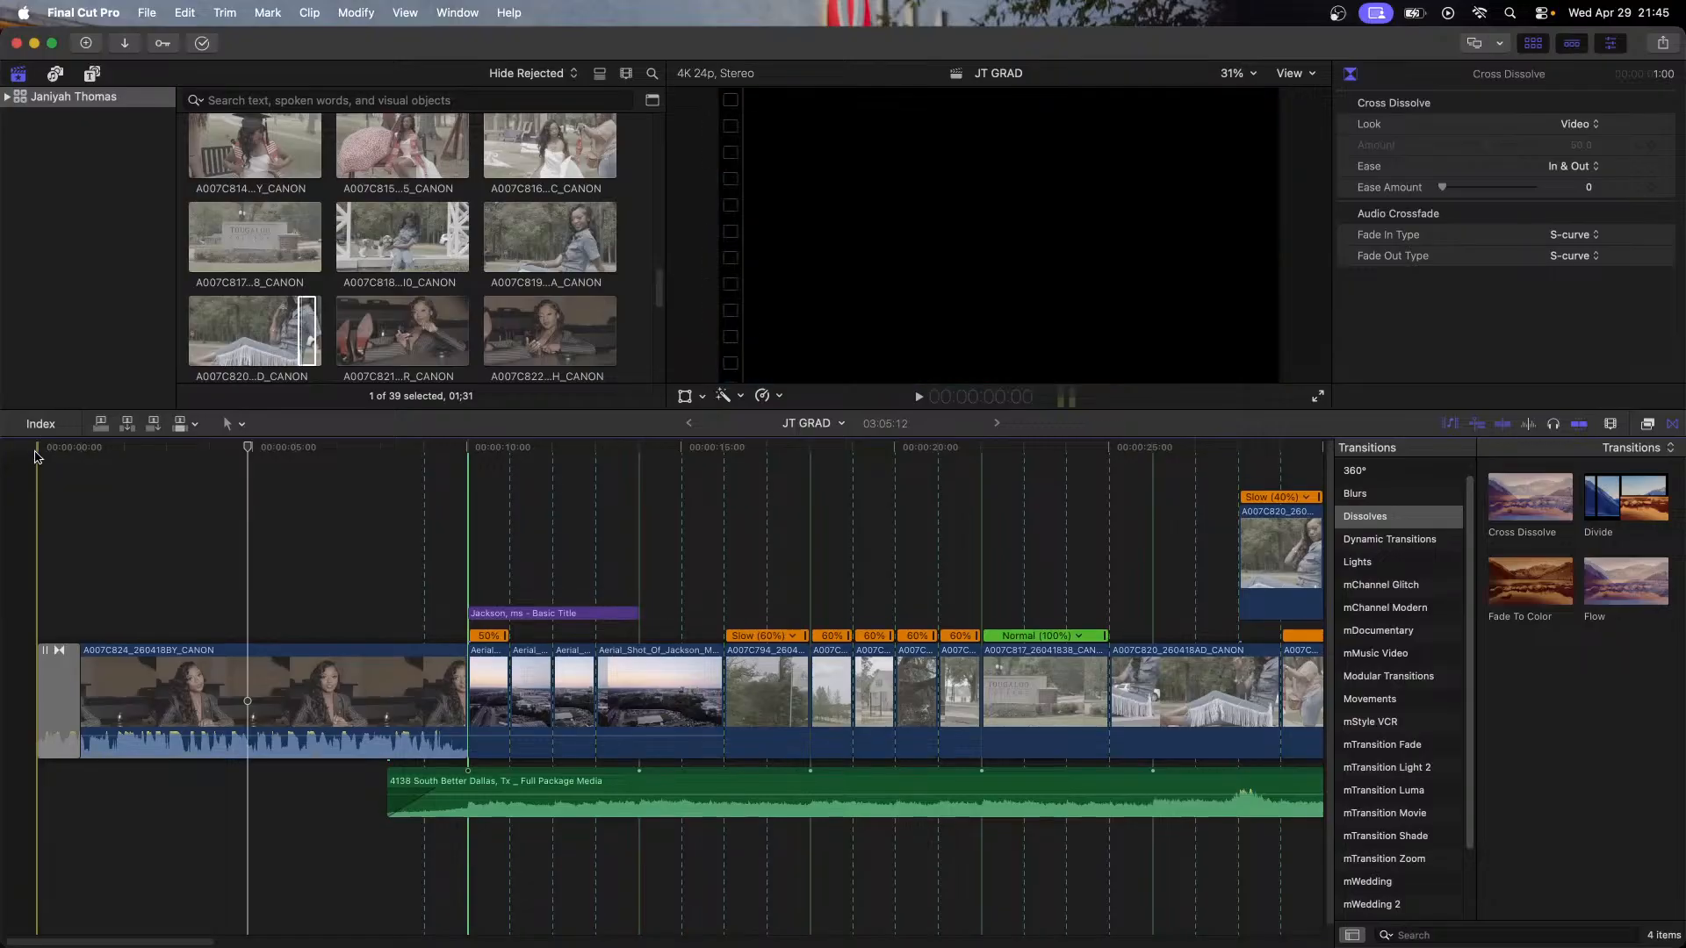
{"action": "left_click", "coordinate": [25, 448]}
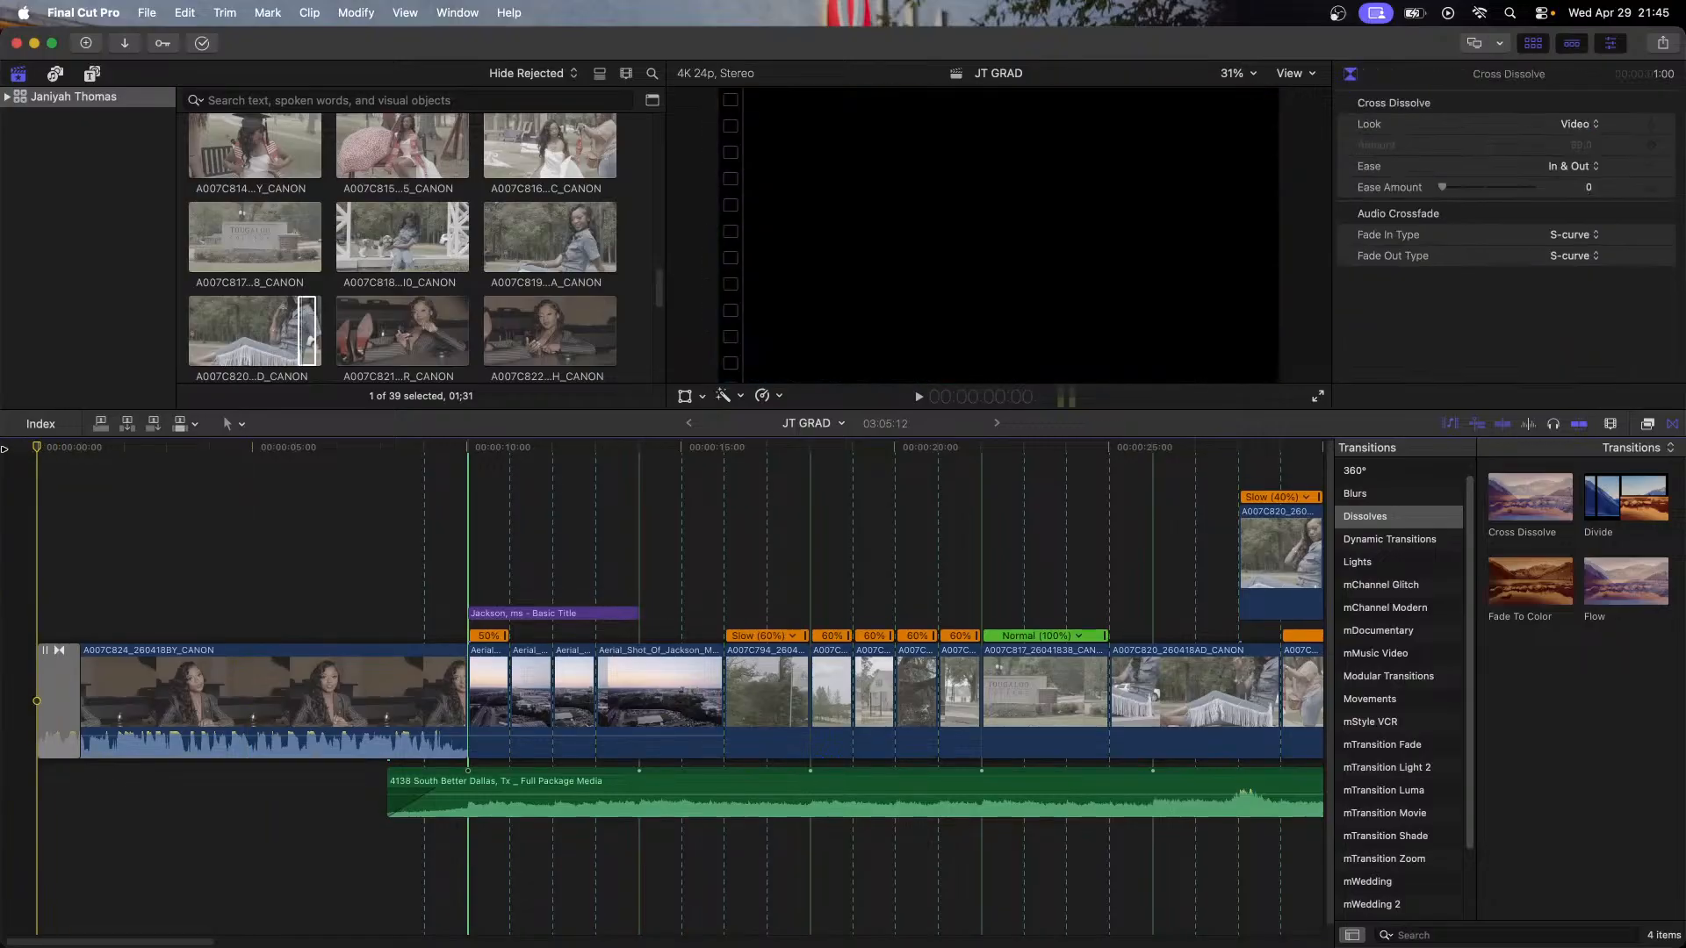
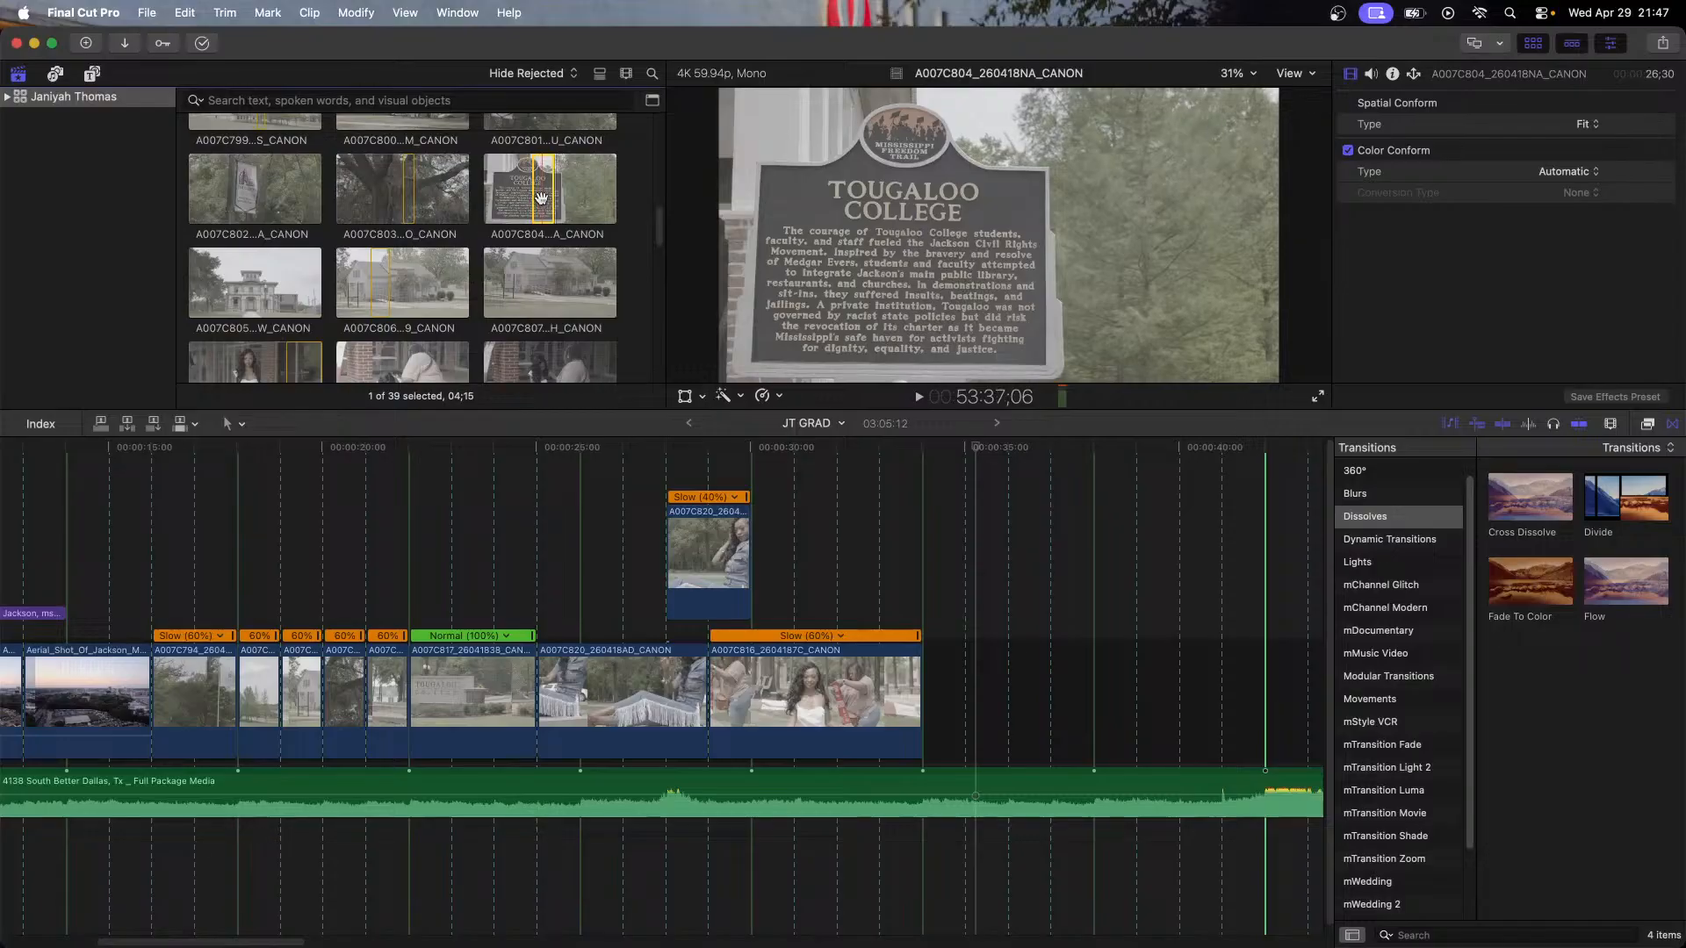
Step: Append the marked A007C804 Tougaloo College sign range to the end of the primary storyline and slow it to 60%
{"action": "left_click_drag", "start_coordinate": [535, 200], "coordinate": [961, 690]}
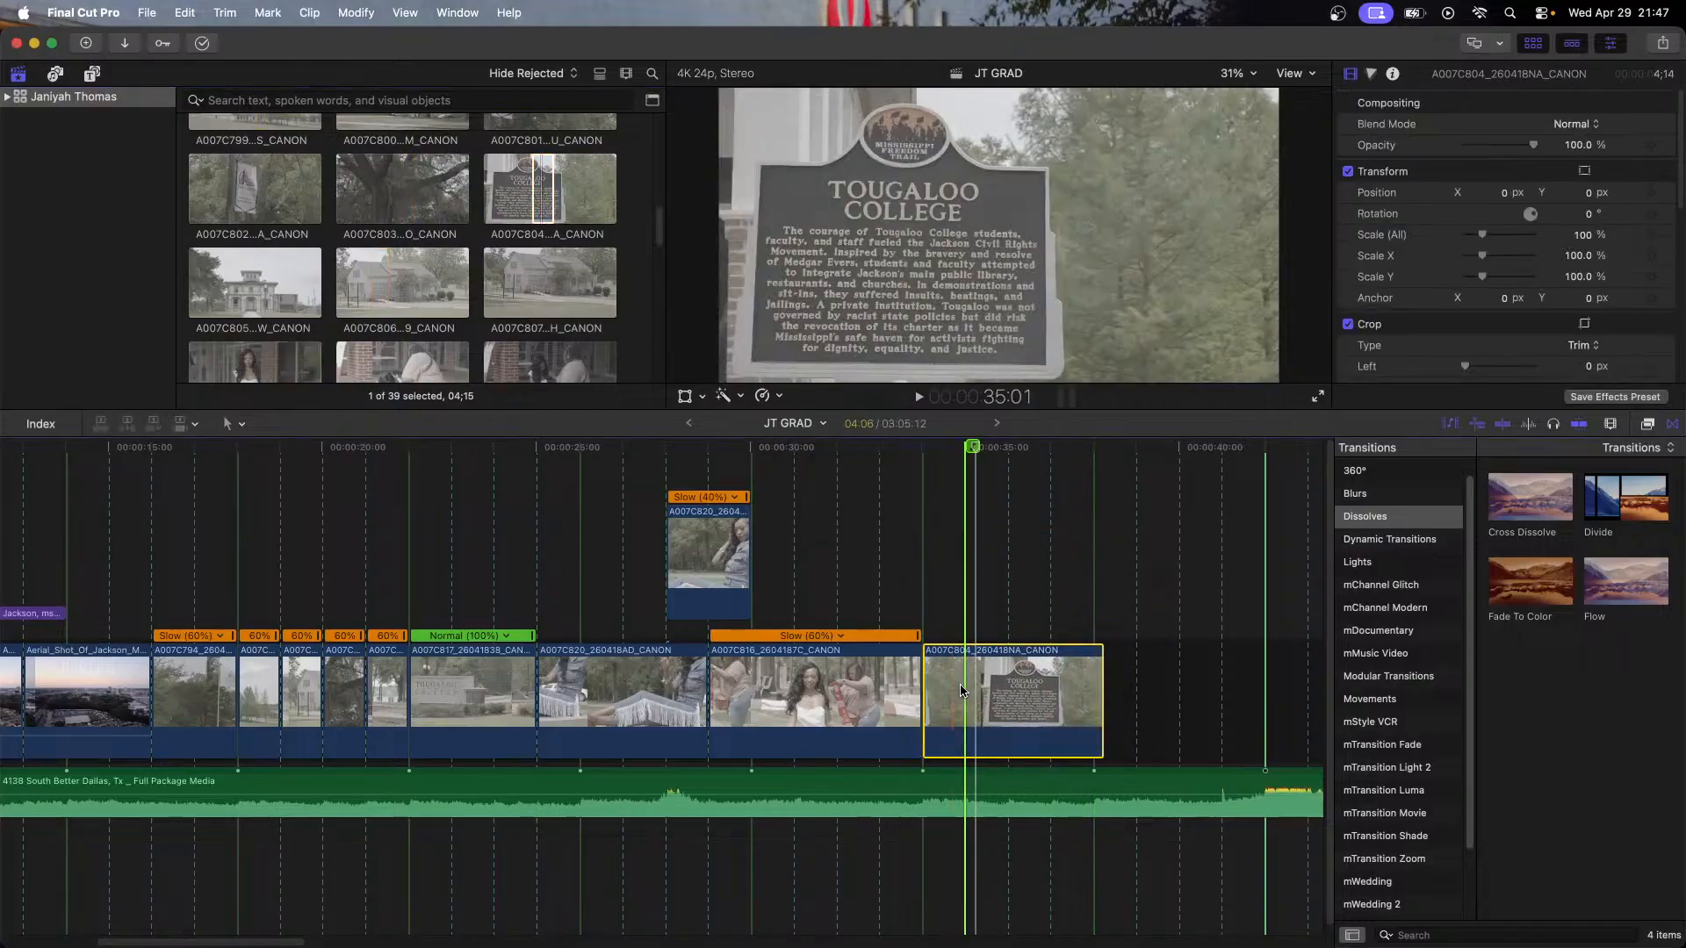
{"action": "key", "text": "ctrl+alt+r"}
{"action": "type", "text": "60"}
{"action": "key", "text": "Return"}
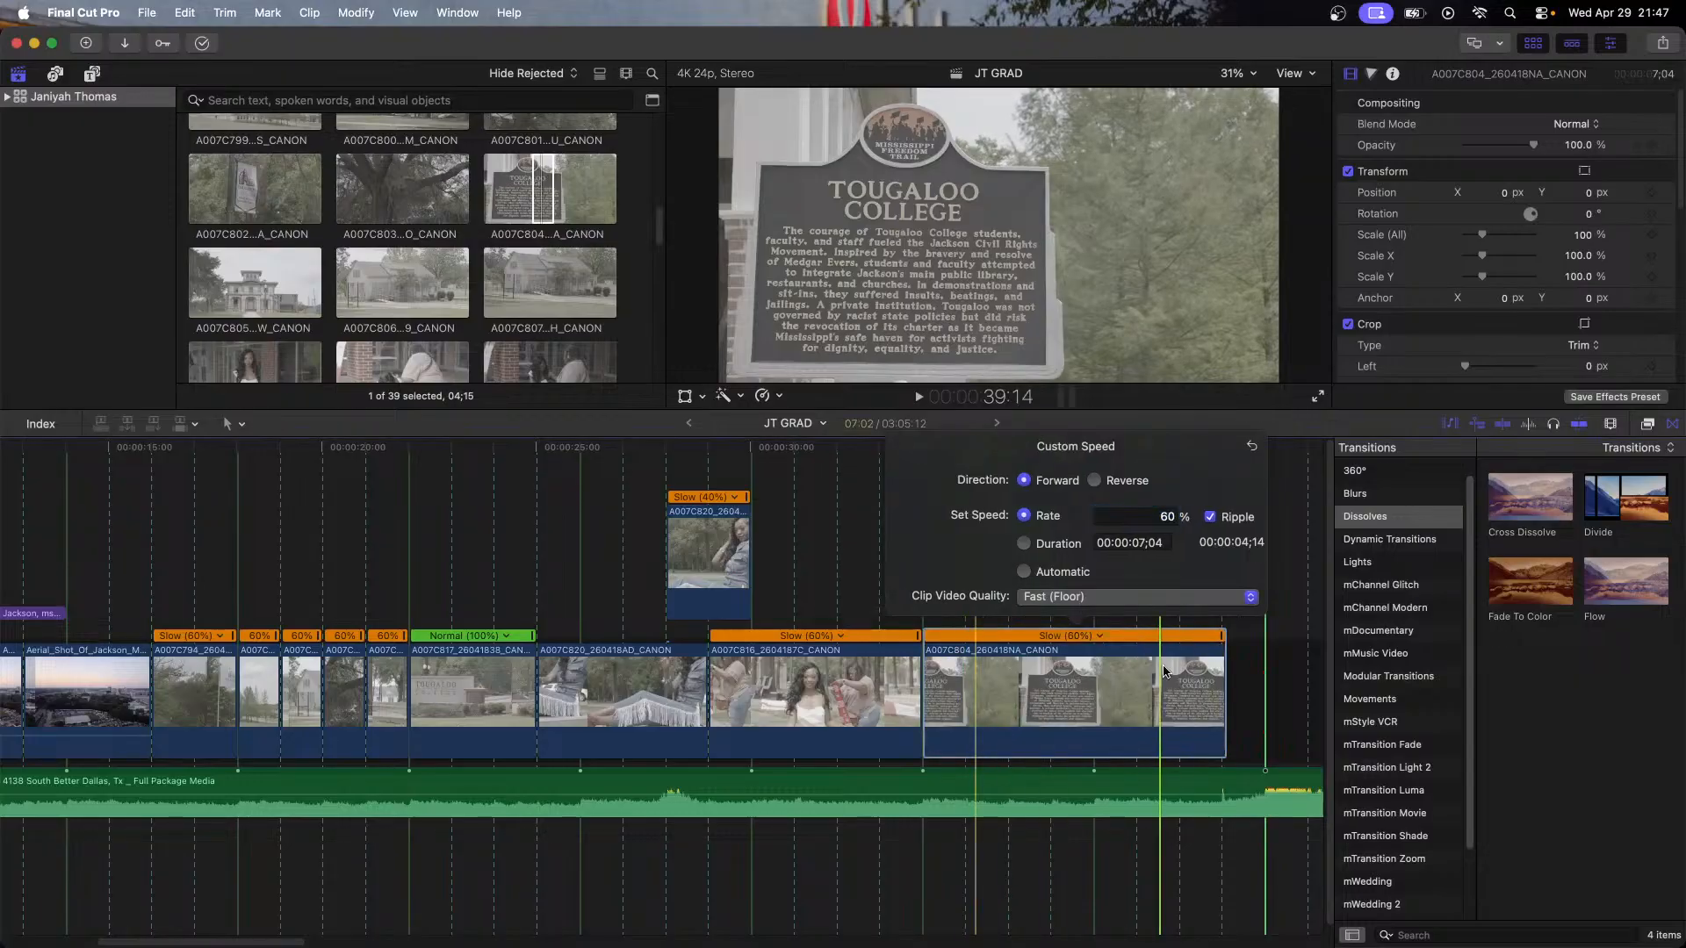
Step: Set the A007C804 sign clip's retiming video quality to Better (Optical Flow)
{"action": "left_click", "coordinate": [1187, 597]}
{"action": "left_click", "coordinate": [1139, 675]}
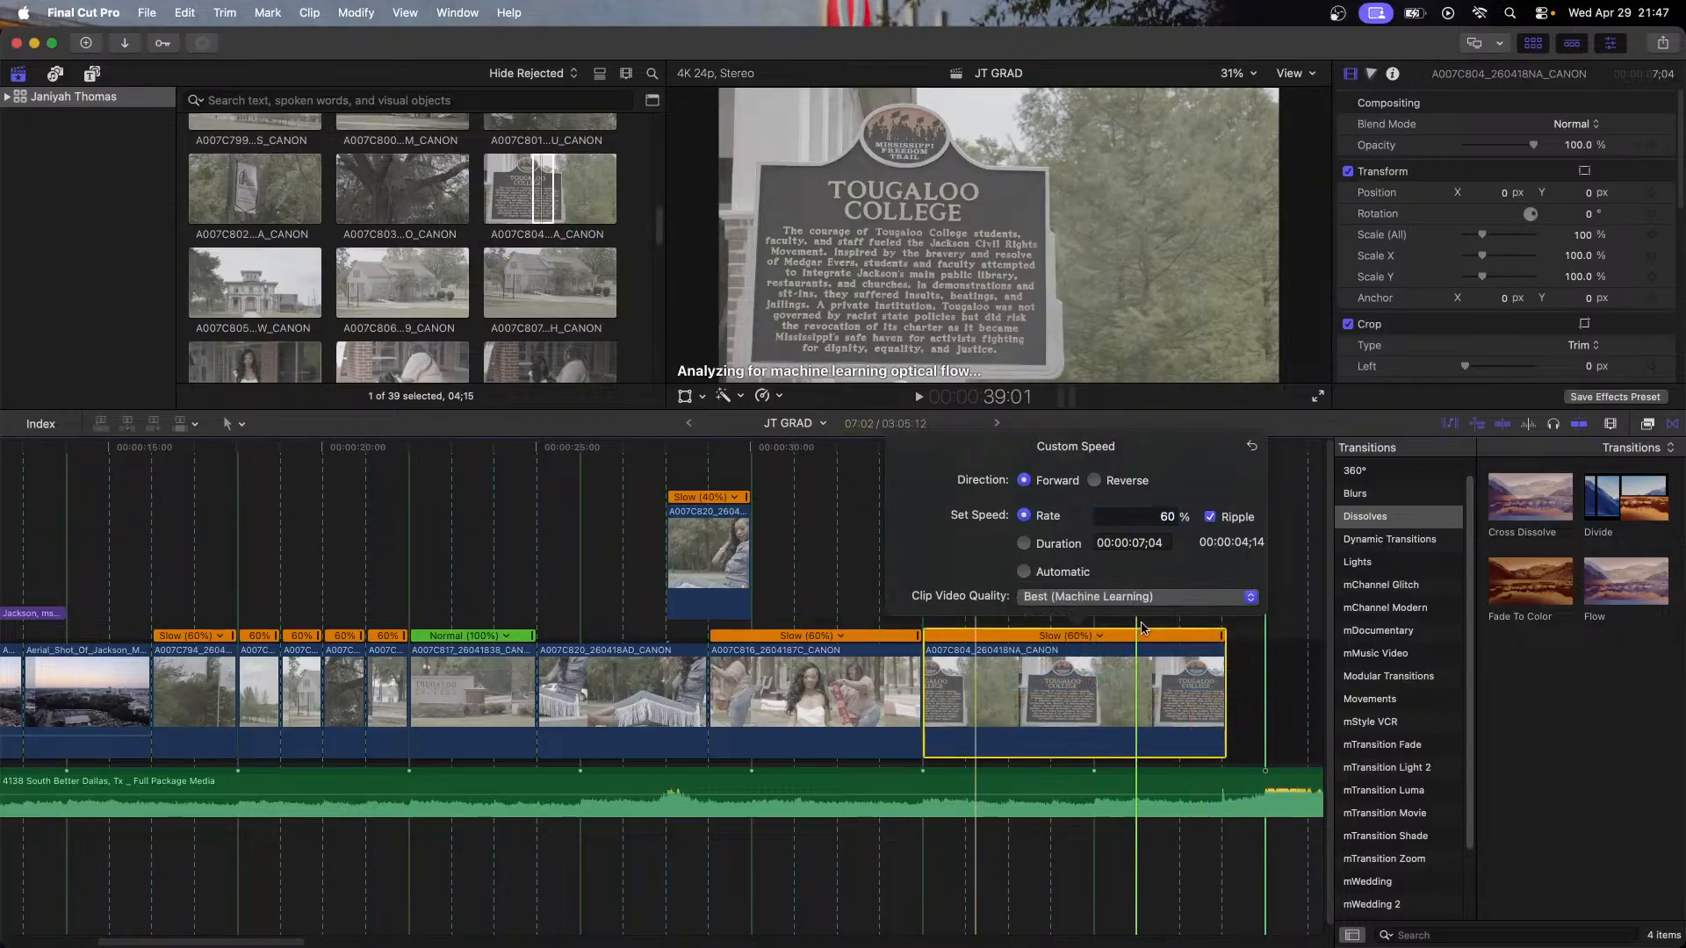
{"action": "left_click", "coordinate": [1142, 596]}
{"action": "left_click", "coordinate": [1134, 579]}
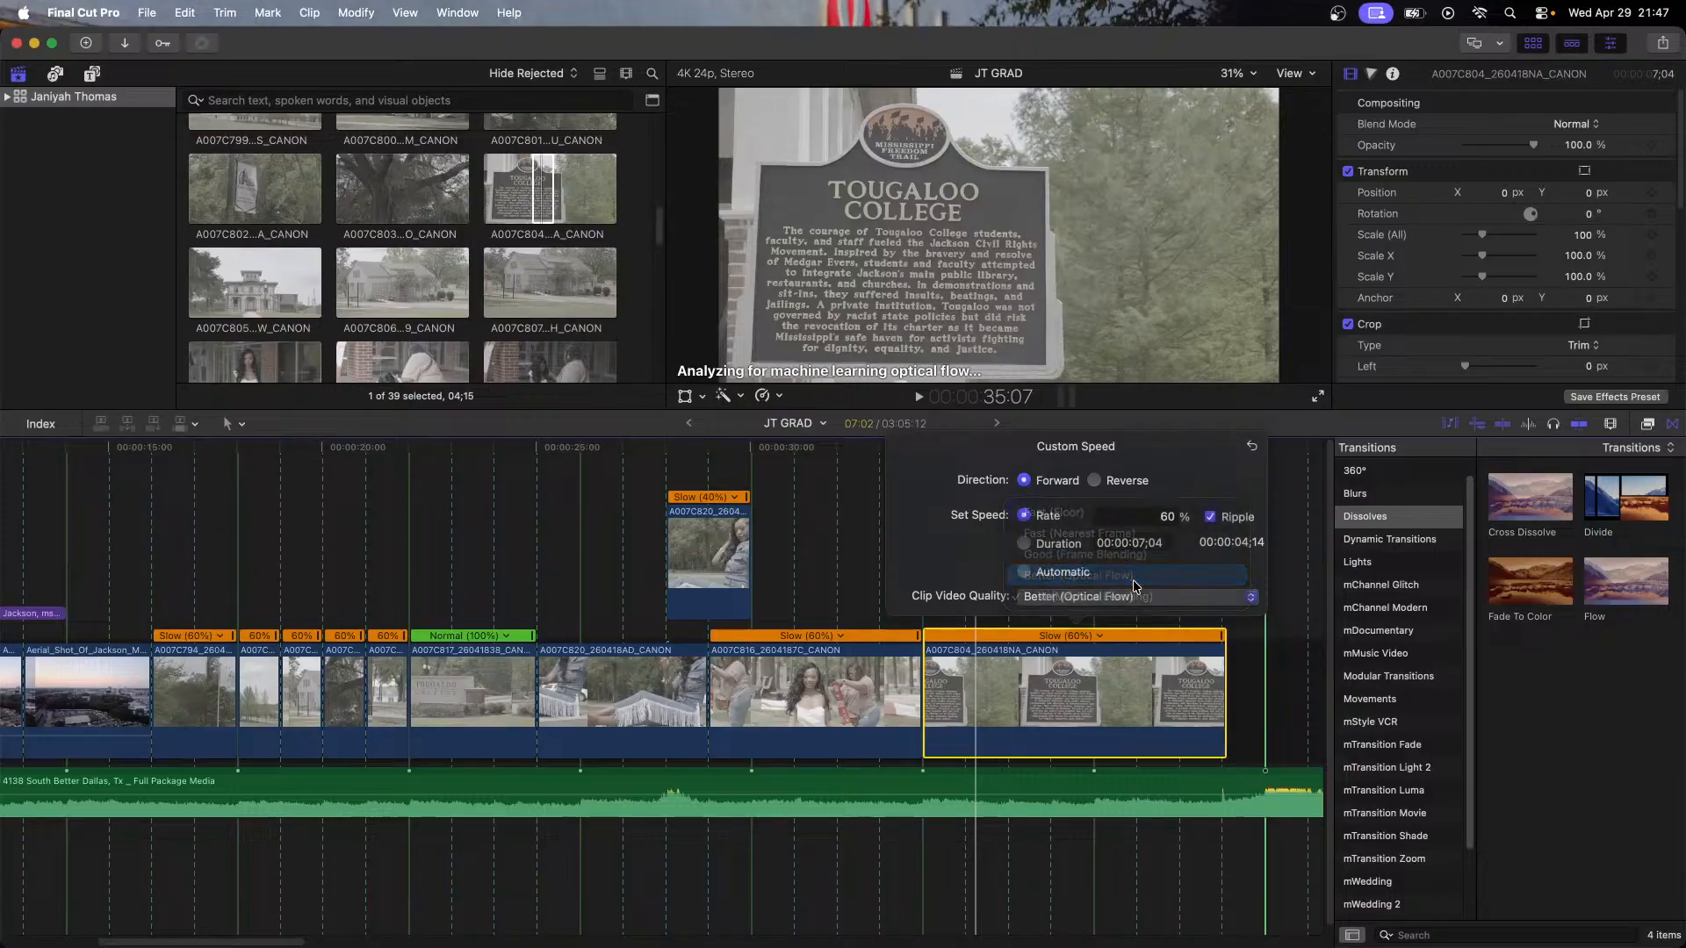
{"action": "left_click", "coordinate": [1144, 718]}
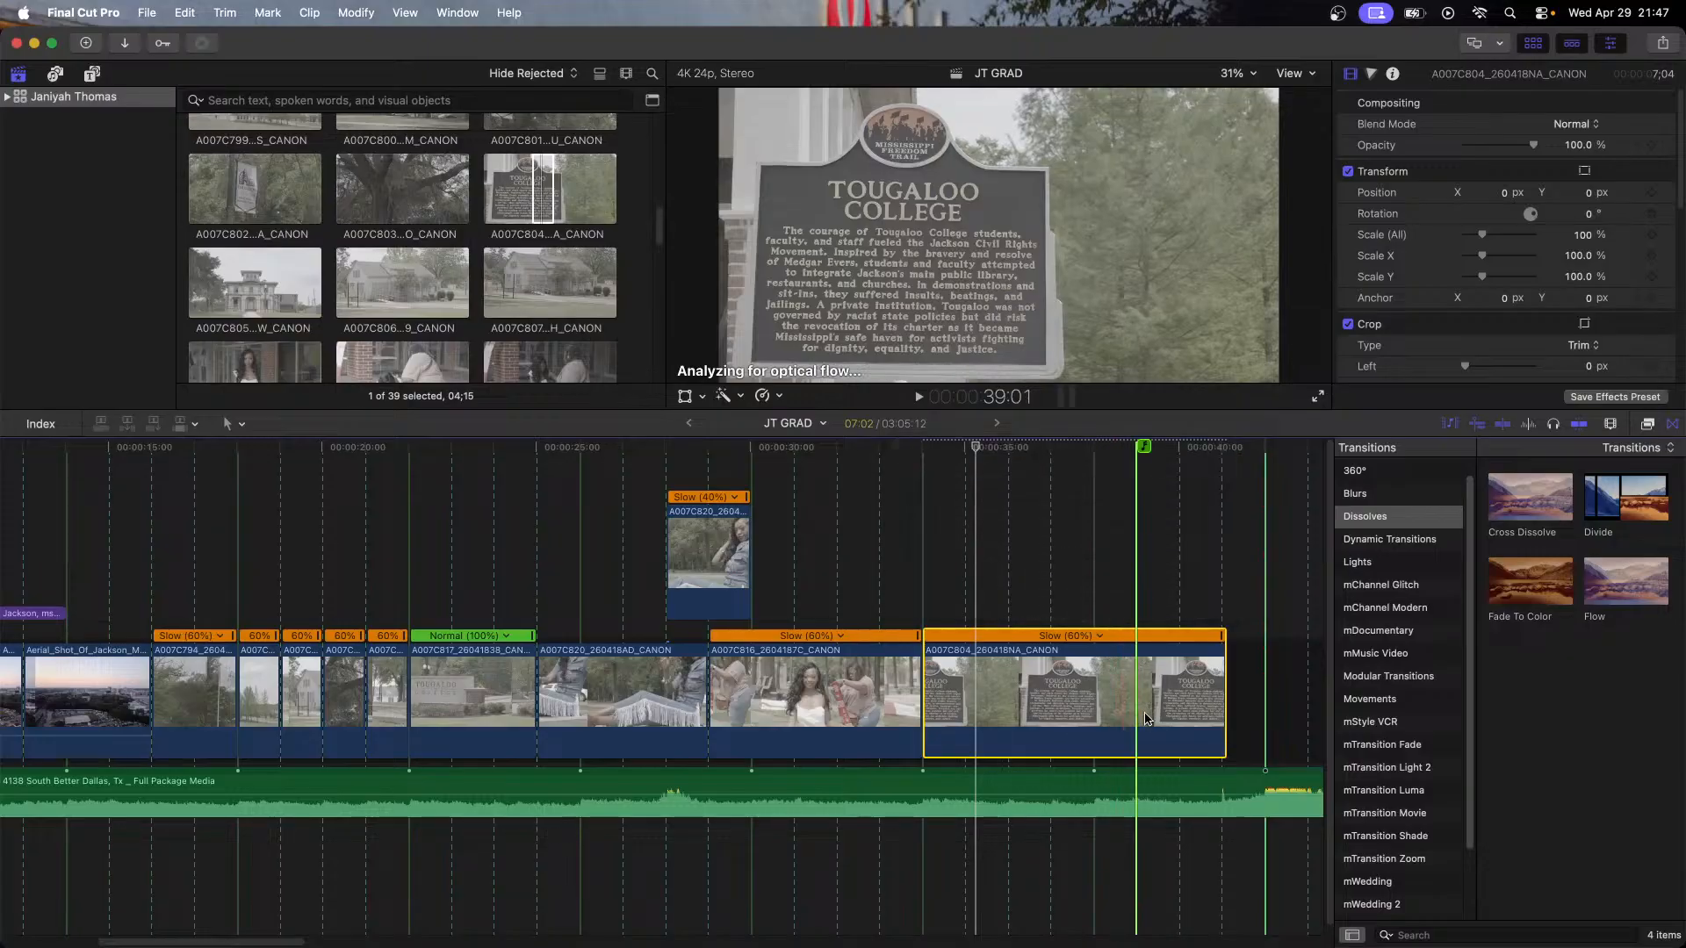
Step: Trim the end of the A007C804 sign clip to a 4-second duration at the beat marker and check its video quality setting
{"action": "left_click_drag", "start_coordinate": [1224, 722], "coordinate": [1094, 726]}
{"action": "left_click", "coordinate": [1001, 693]}
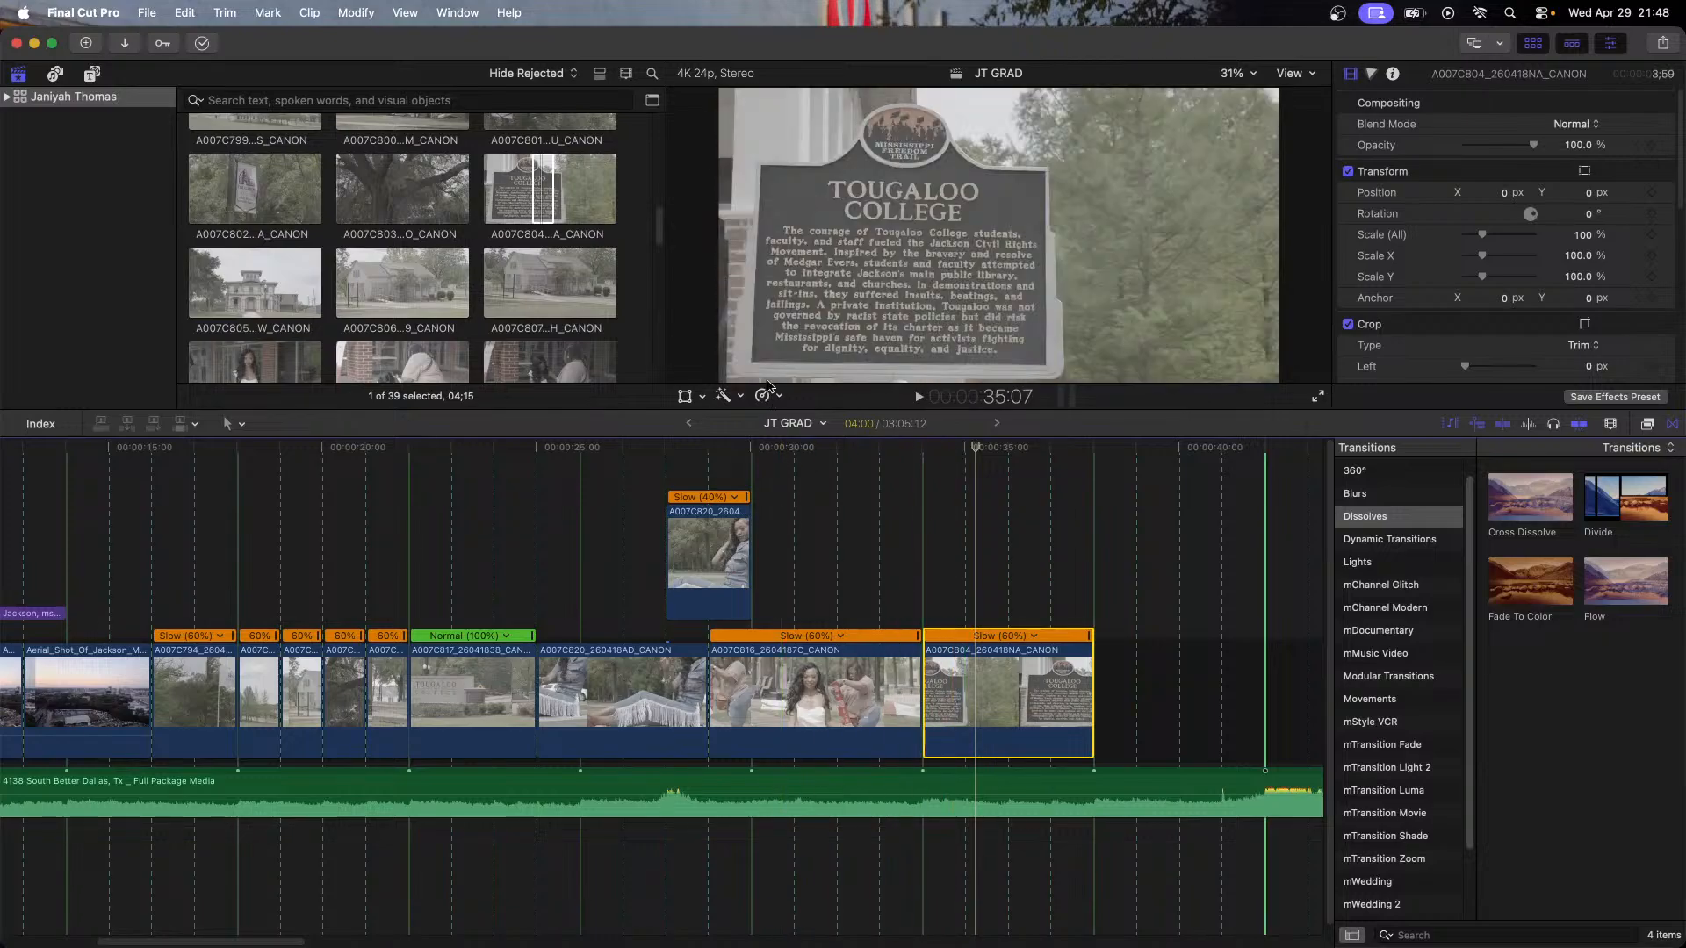
{"action": "left_click", "coordinate": [776, 397]}
{"action": "mouse_move", "coordinate": [865, 749]}
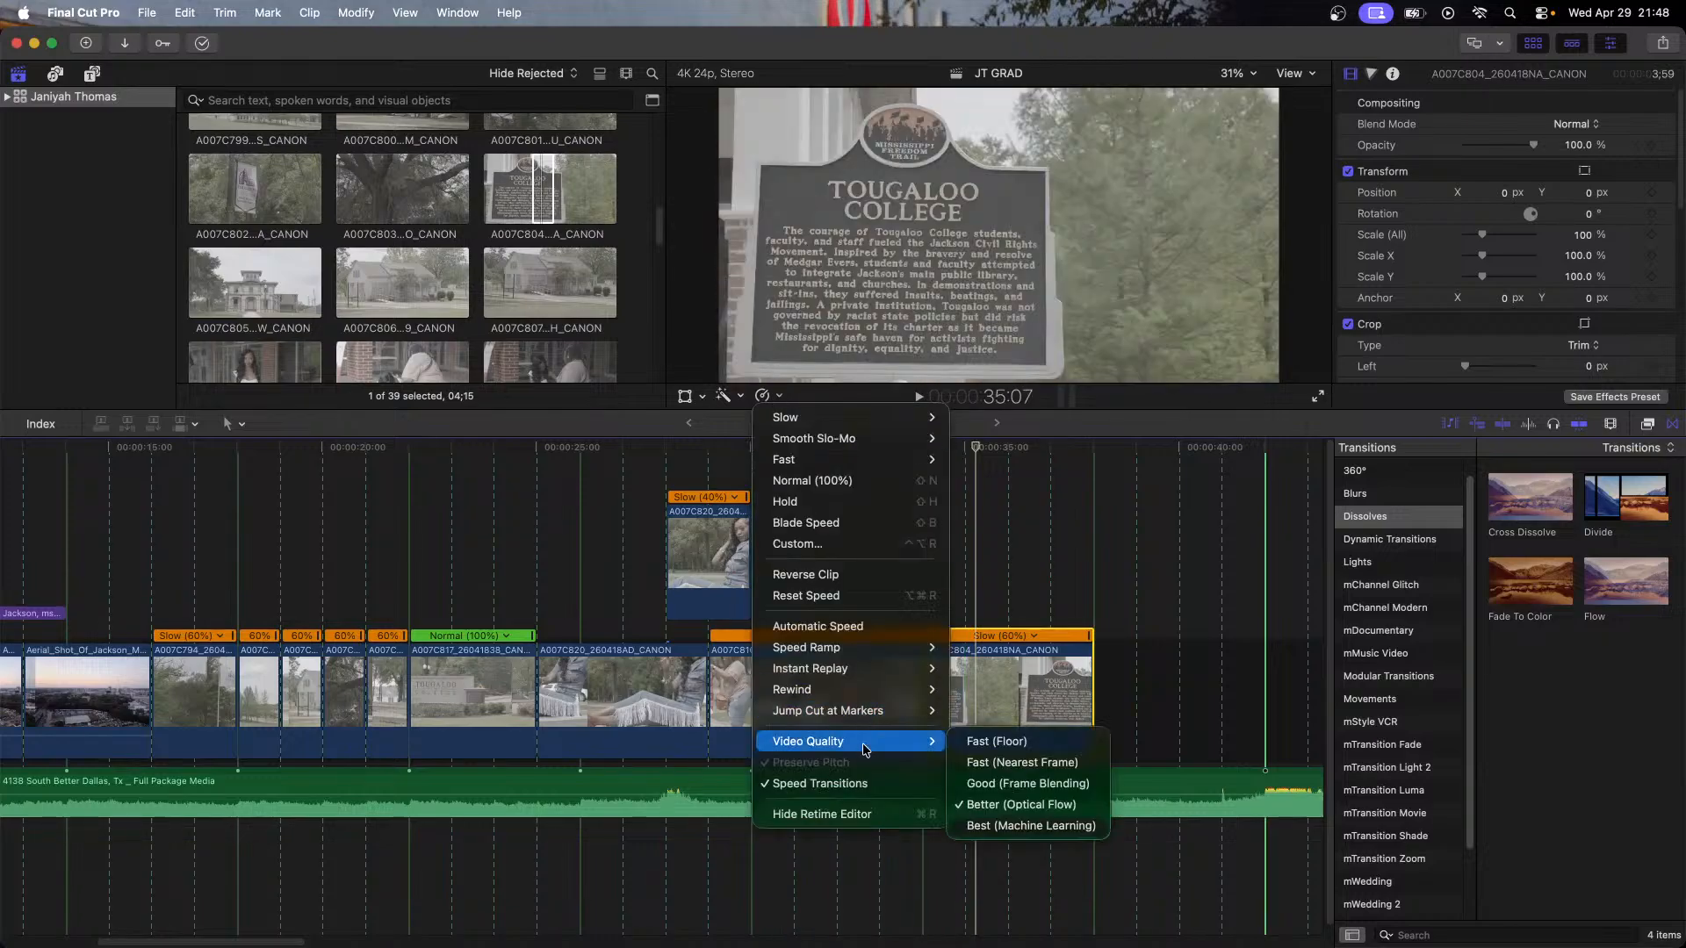
{"action": "left_click", "coordinate": [1132, 633]}
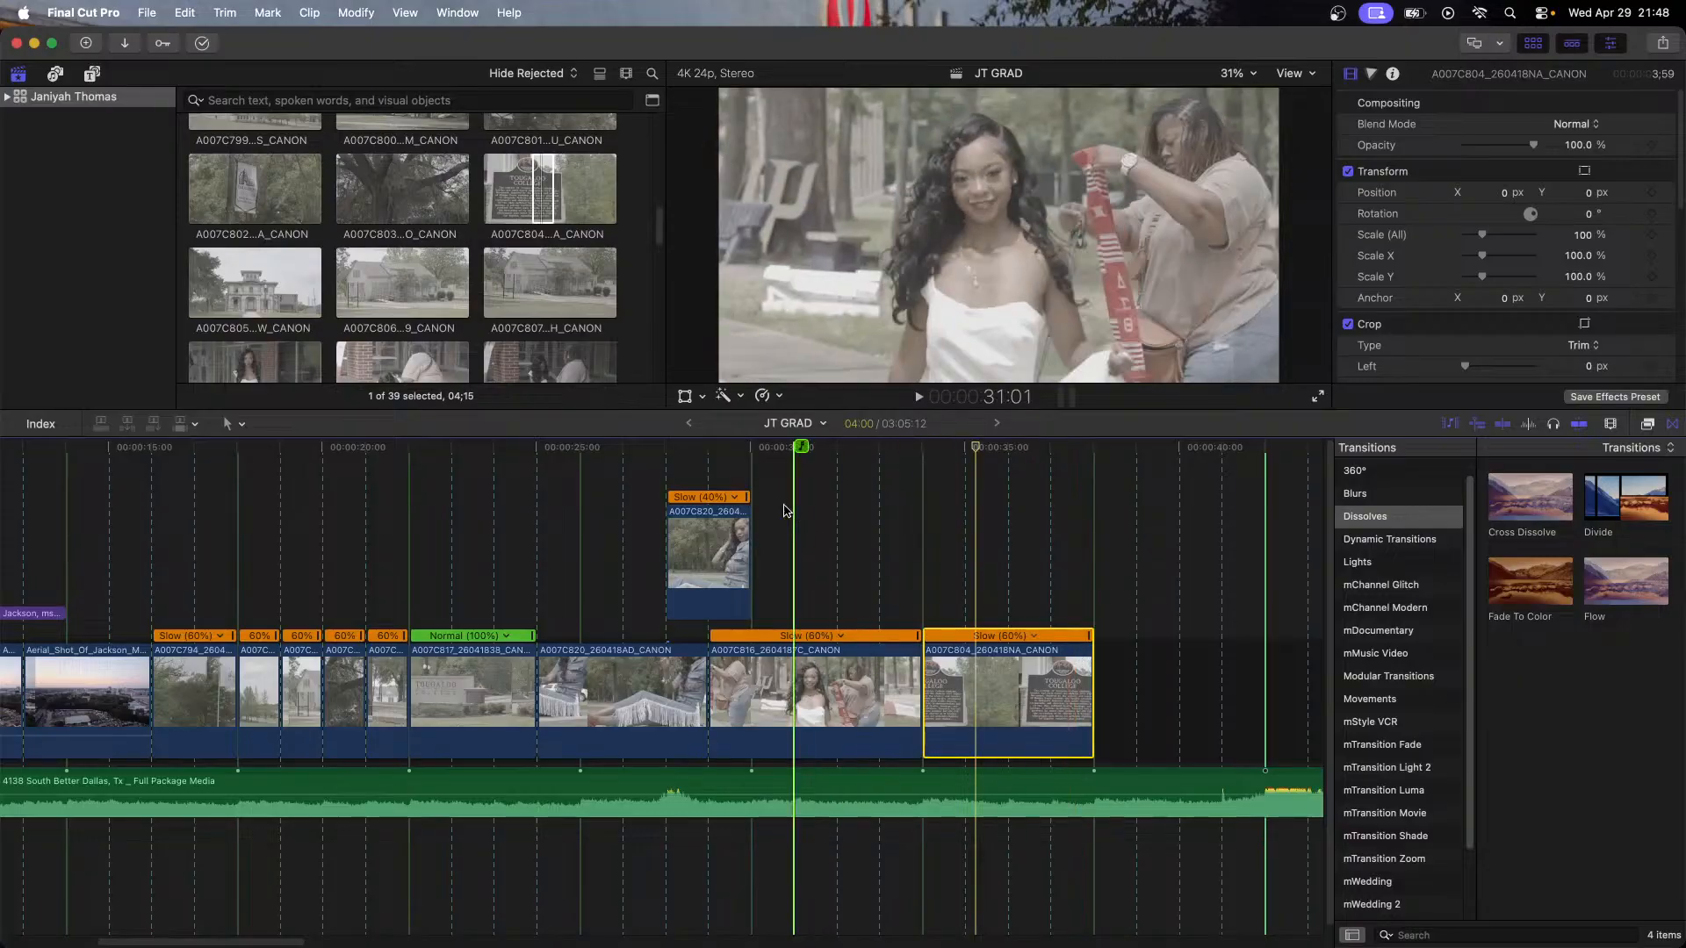
Step: Play the timeline through the end of the A007C804 sign clip to review the new cut
{"action": "left_click", "coordinate": [887, 474]}
{"action": "key", "text": "space"}
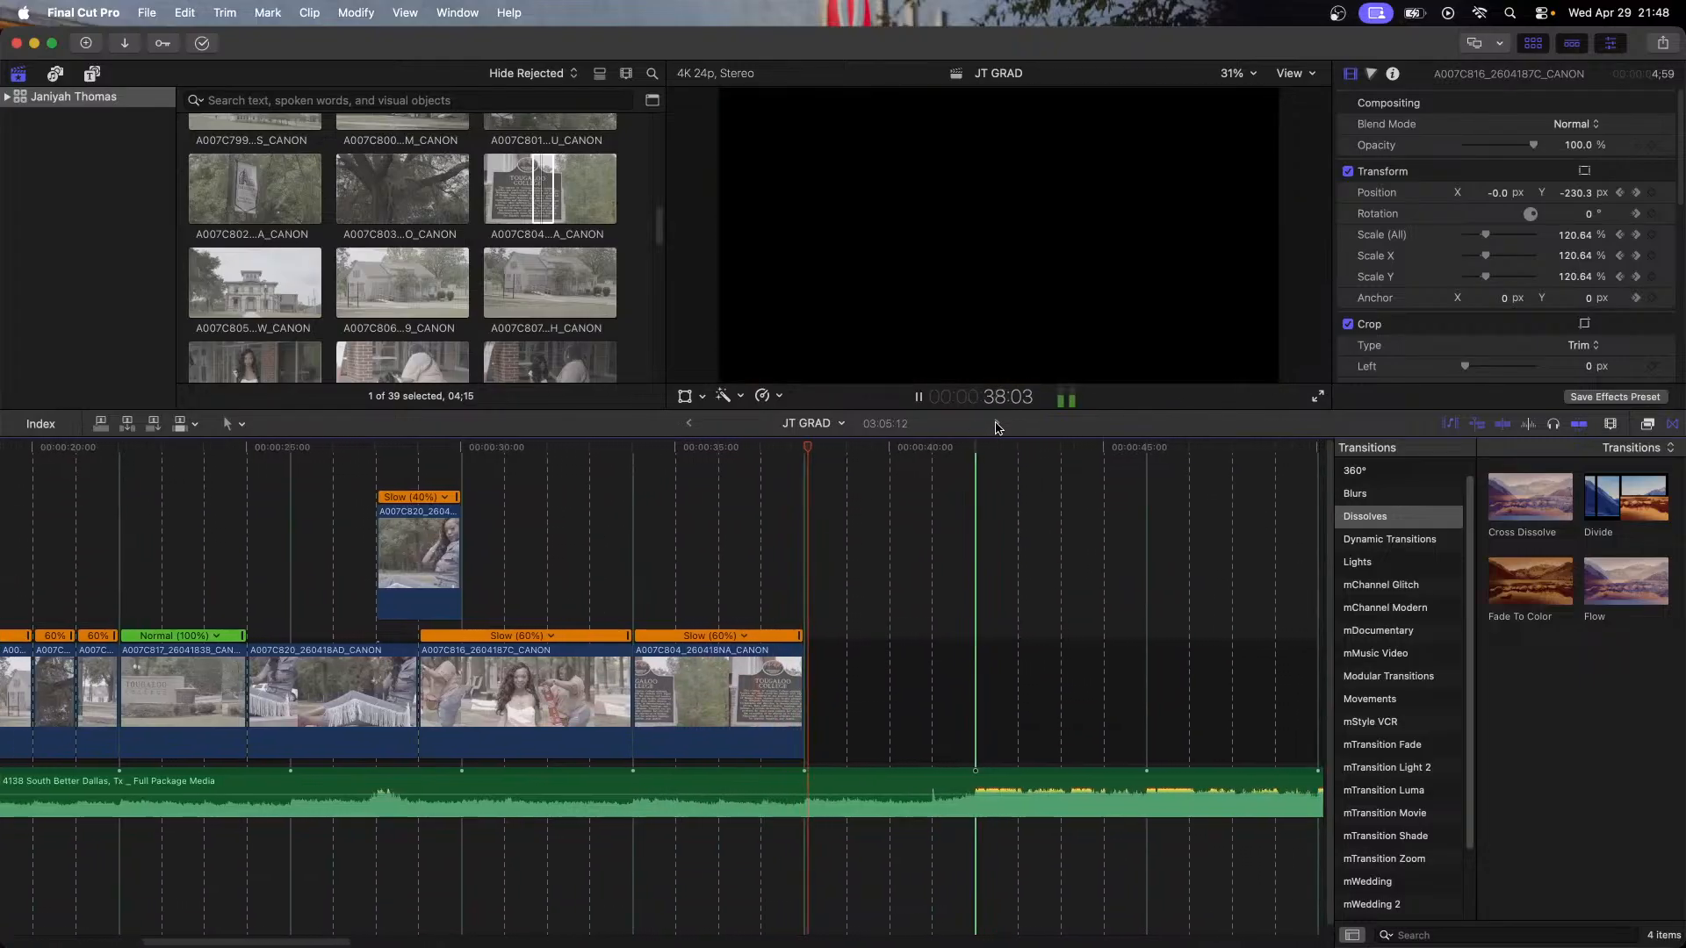
{"action": "key", "text": "space"}
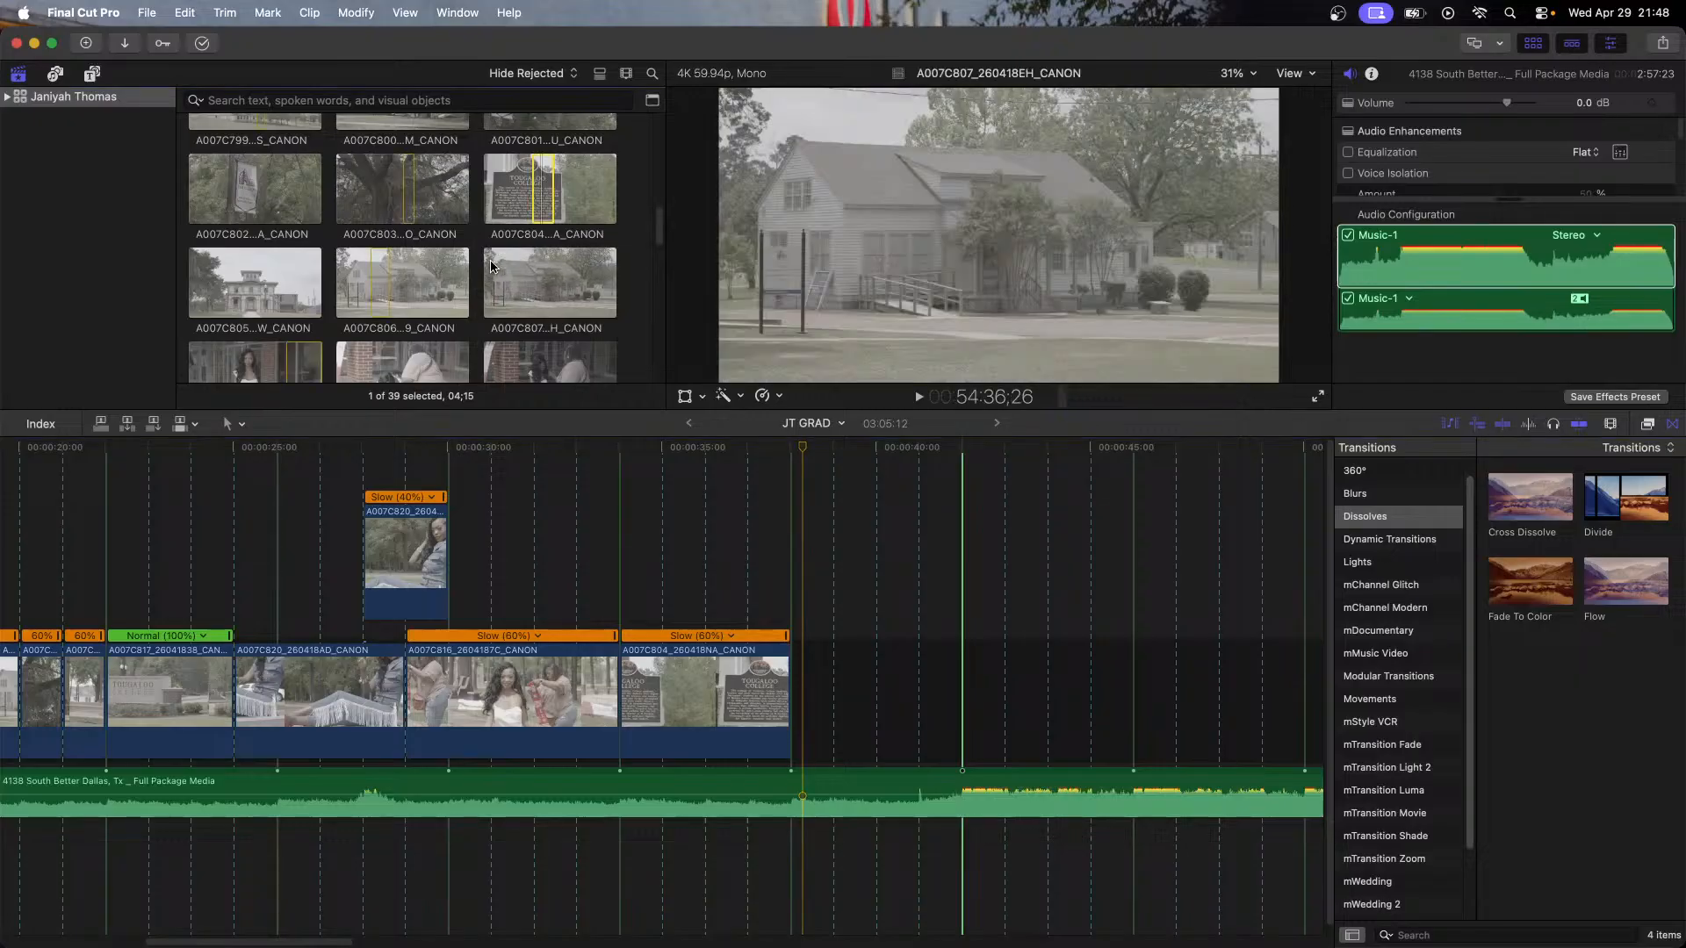
Step: Browse the library shots and mark a 15:14 range in interview clip A007C824, starting around 58:40
{"action": "scroll", "coordinate": [492, 266], "scroll_direction": "up", "scroll_amount": 2}
{"action": "scroll", "coordinate": [491, 266], "scroll_direction": "up", "scroll_amount": 4}
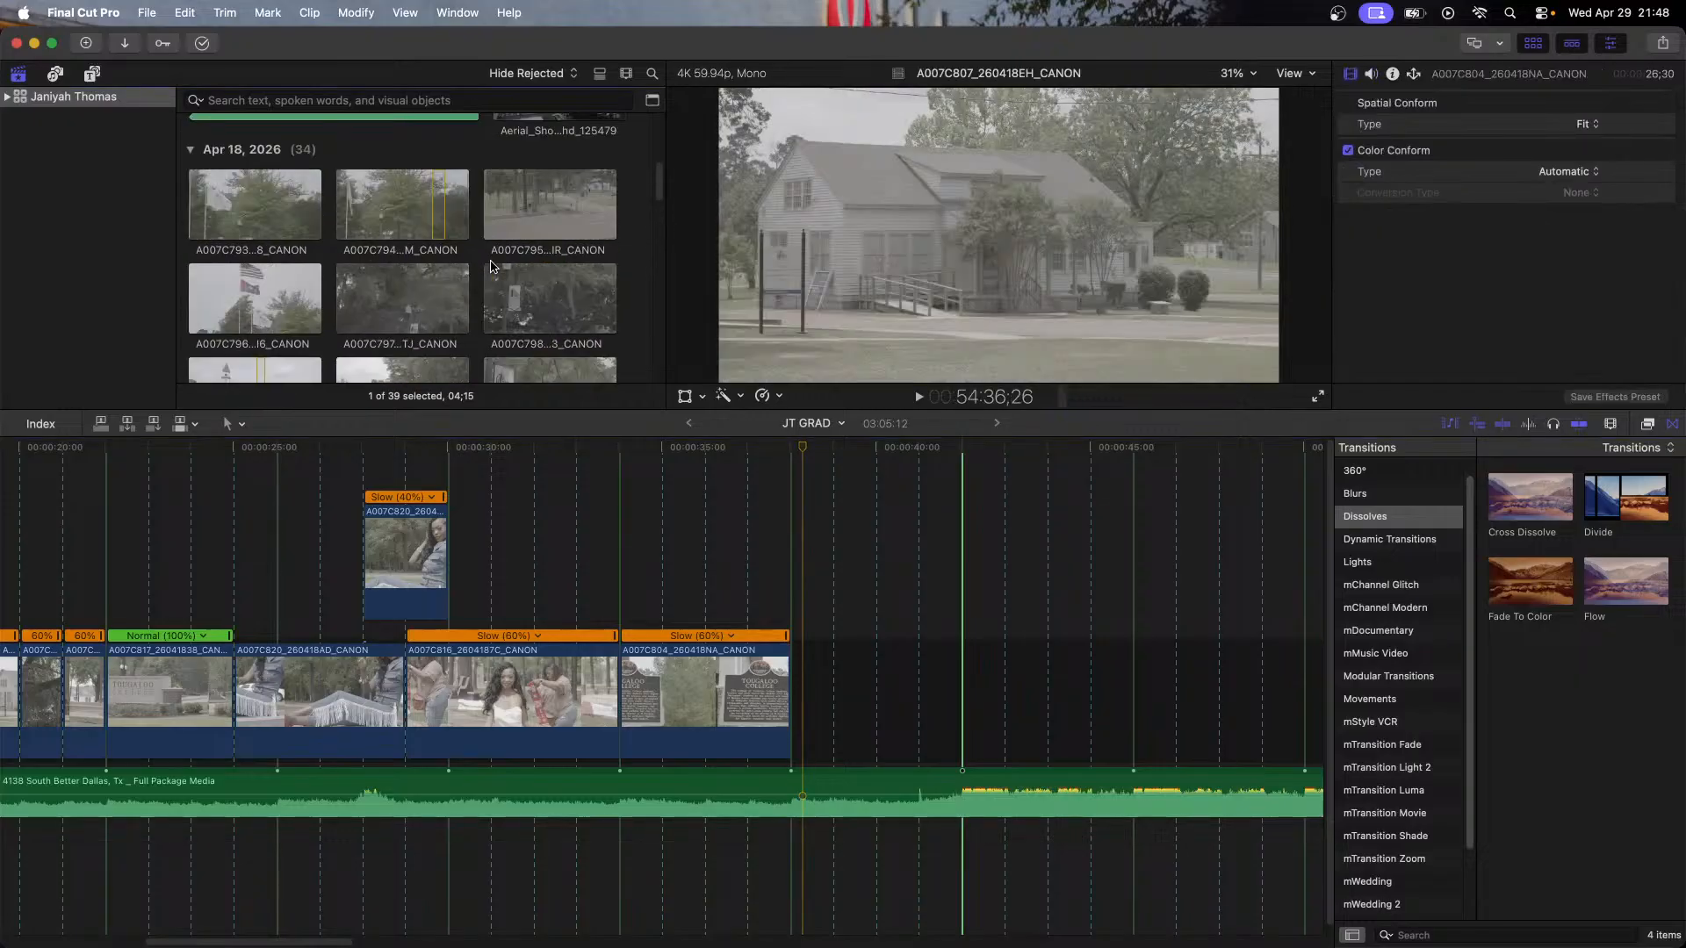
{"action": "scroll", "coordinate": [492, 266], "scroll_direction": "up", "scroll_amount": 1}
{"action": "scroll", "coordinate": [492, 266], "scroll_direction": "up", "scroll_amount": 1}
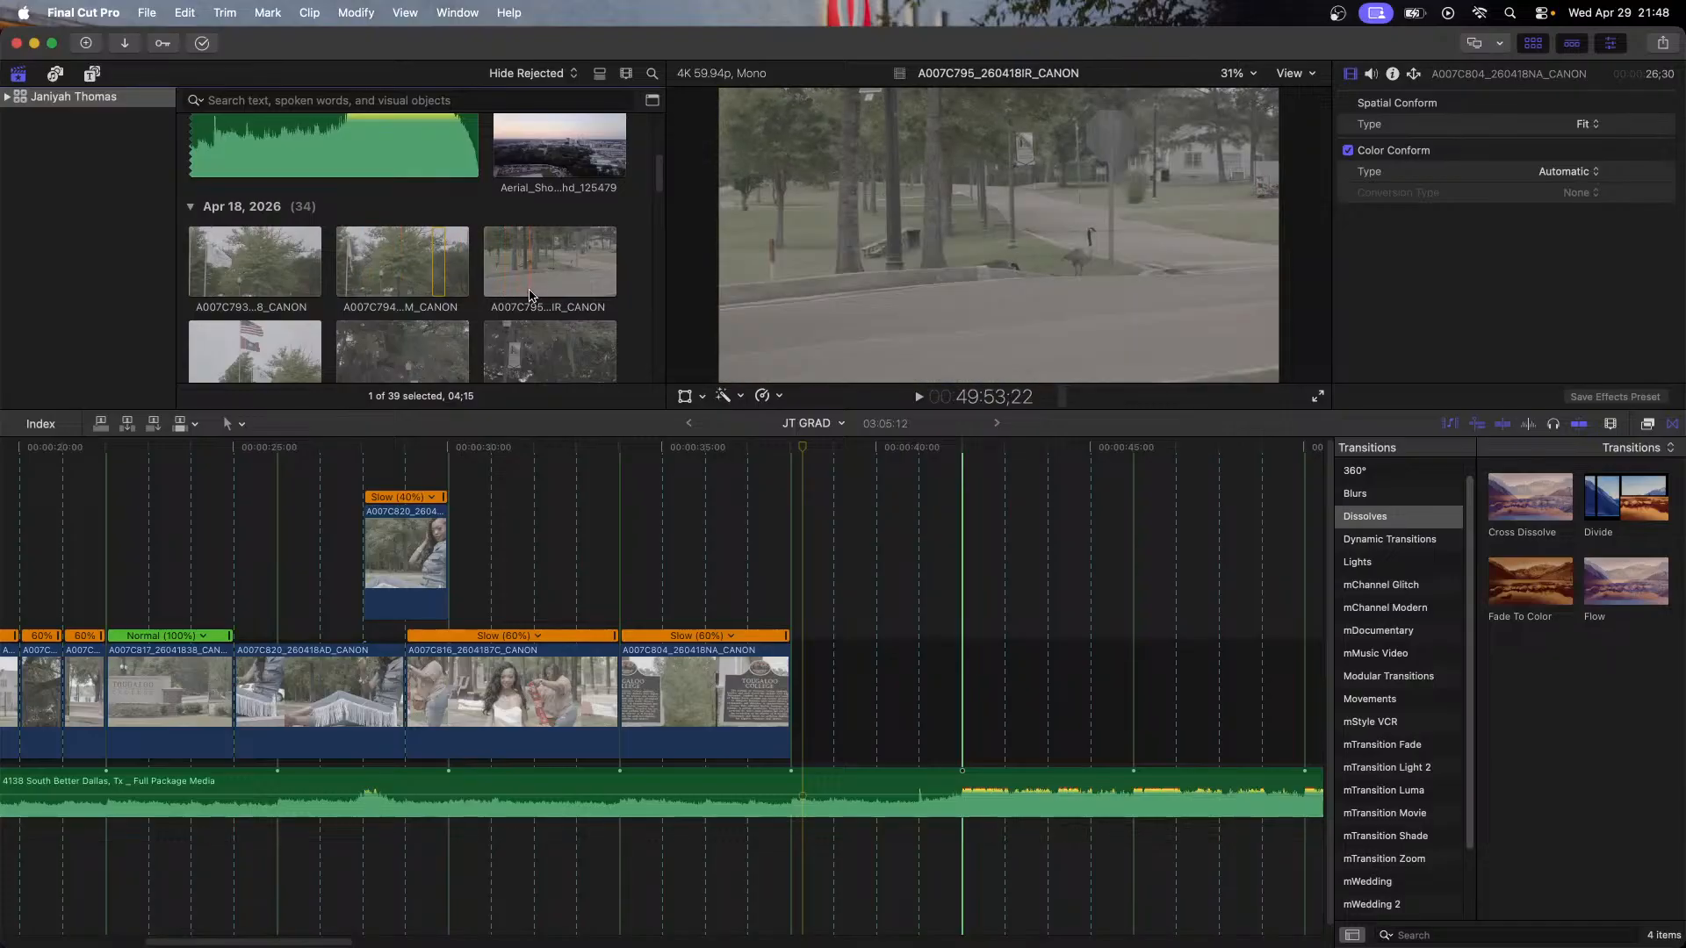
{"action": "scroll", "coordinate": [544, 283], "scroll_direction": "down", "scroll_amount": 5}
{"action": "scroll", "coordinate": [547, 283], "scroll_direction": "down", "scroll_amount": 10}
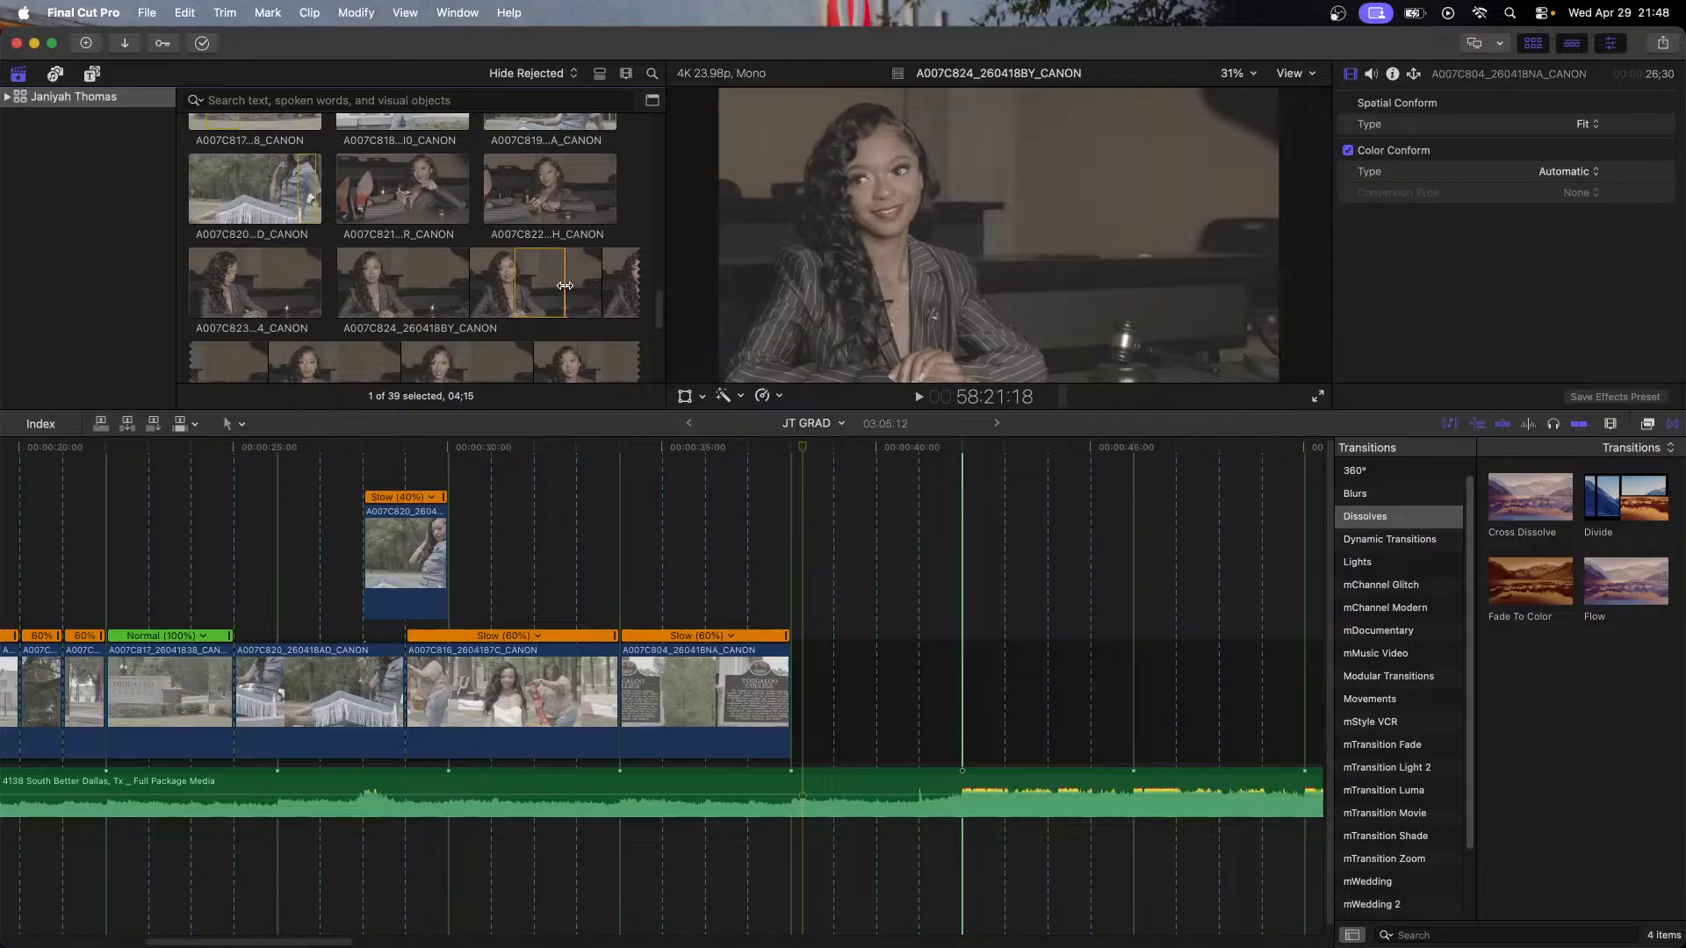
{"action": "left_click", "coordinate": [544, 283]}
{"action": "key", "text": "space"}
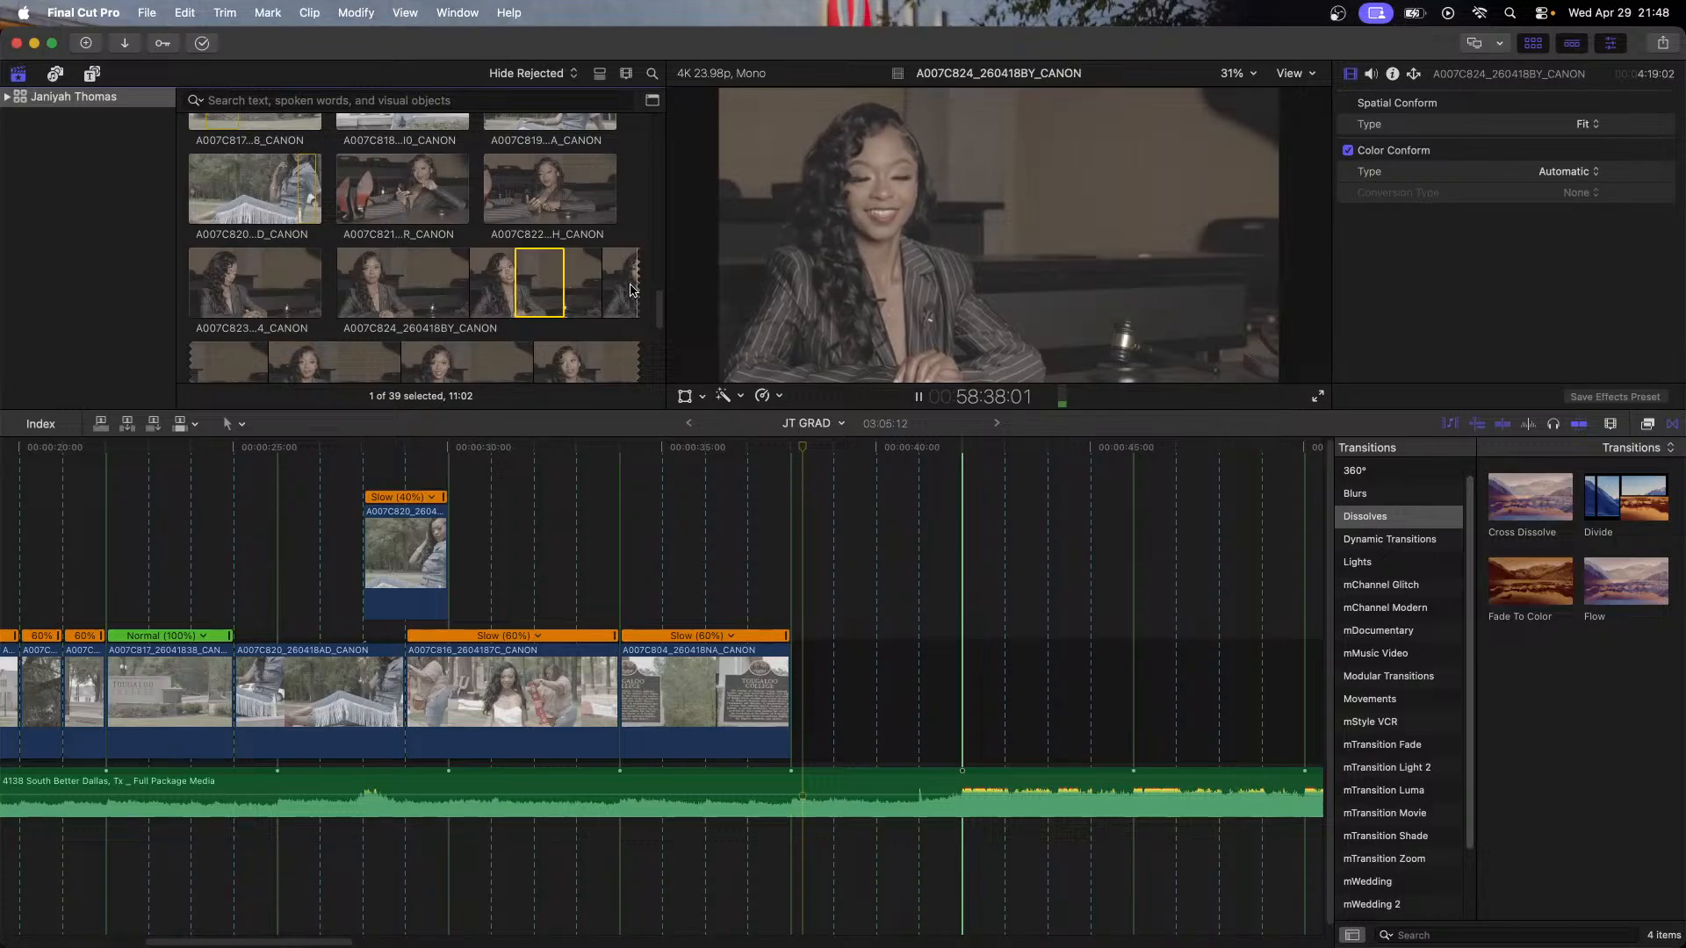
{"action": "scroll", "coordinate": [629, 289], "scroll_direction": "down", "scroll_amount": 1}
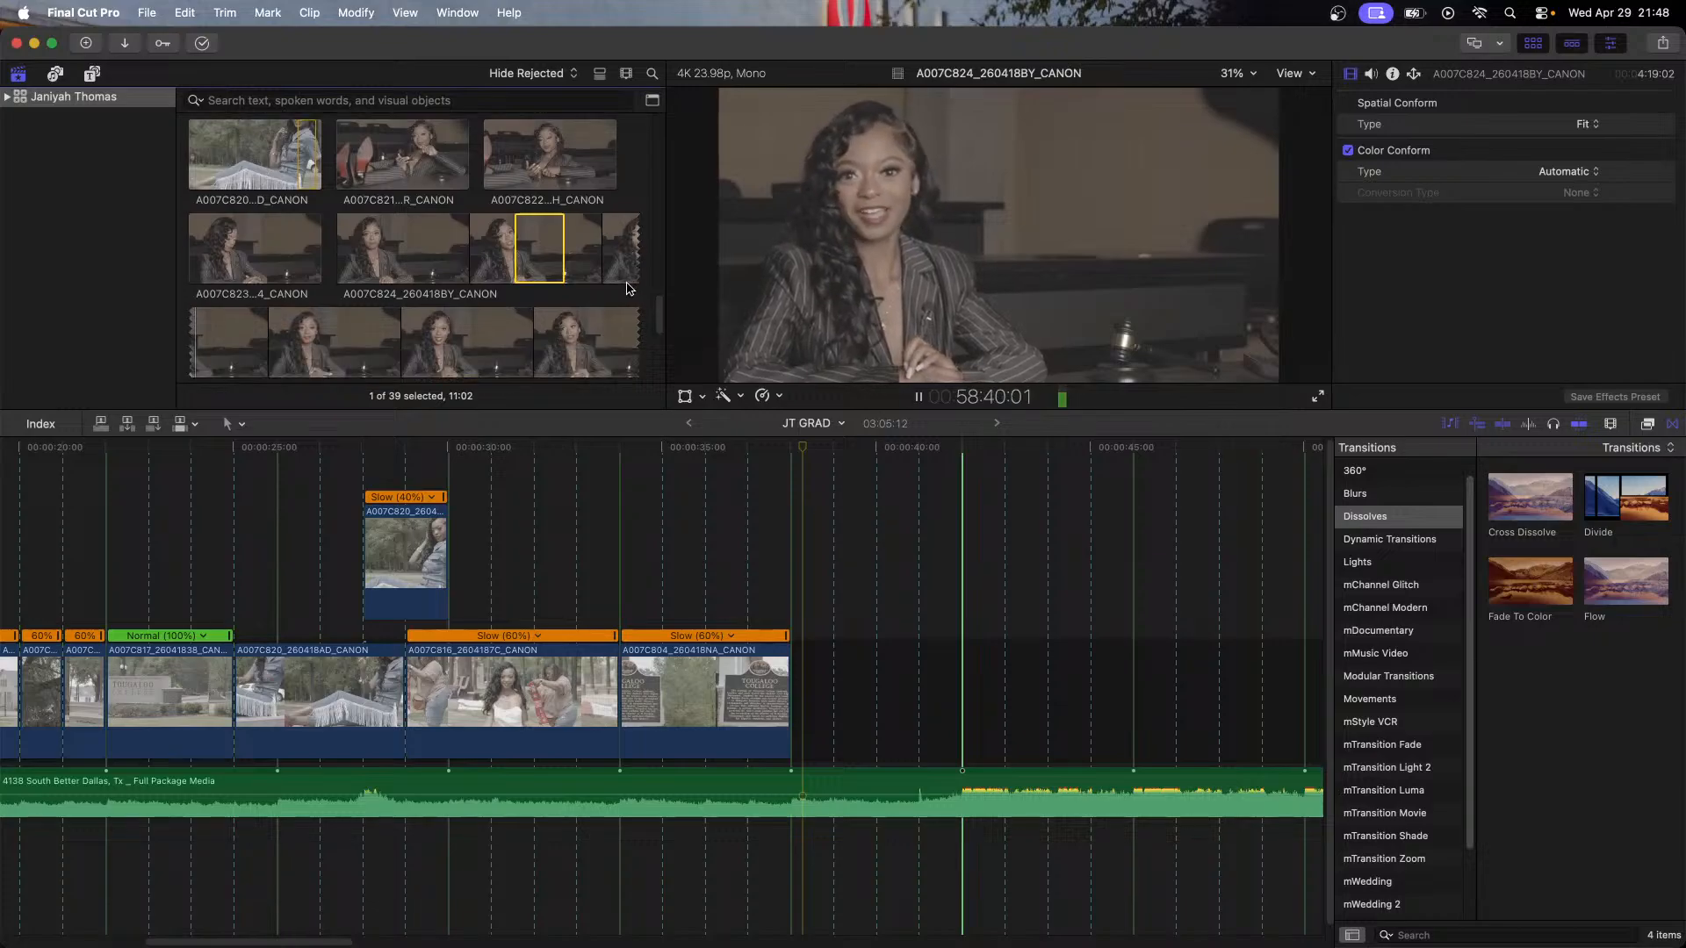
{"action": "key", "text": "i"}
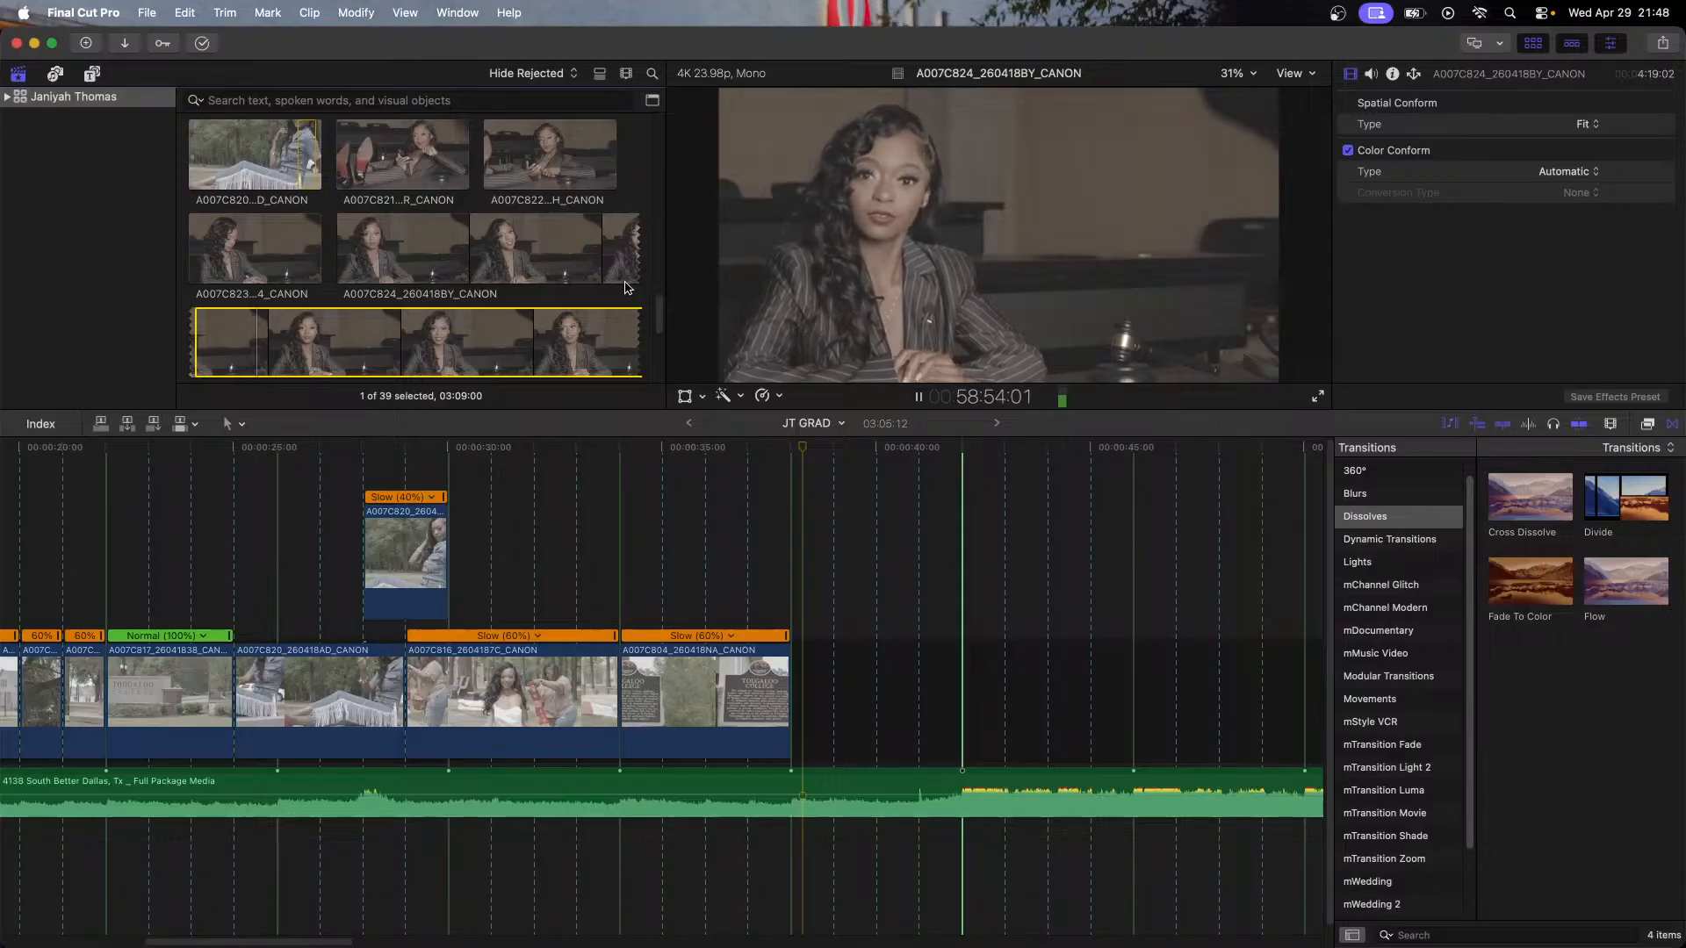
{"action": "key", "text": "o"}
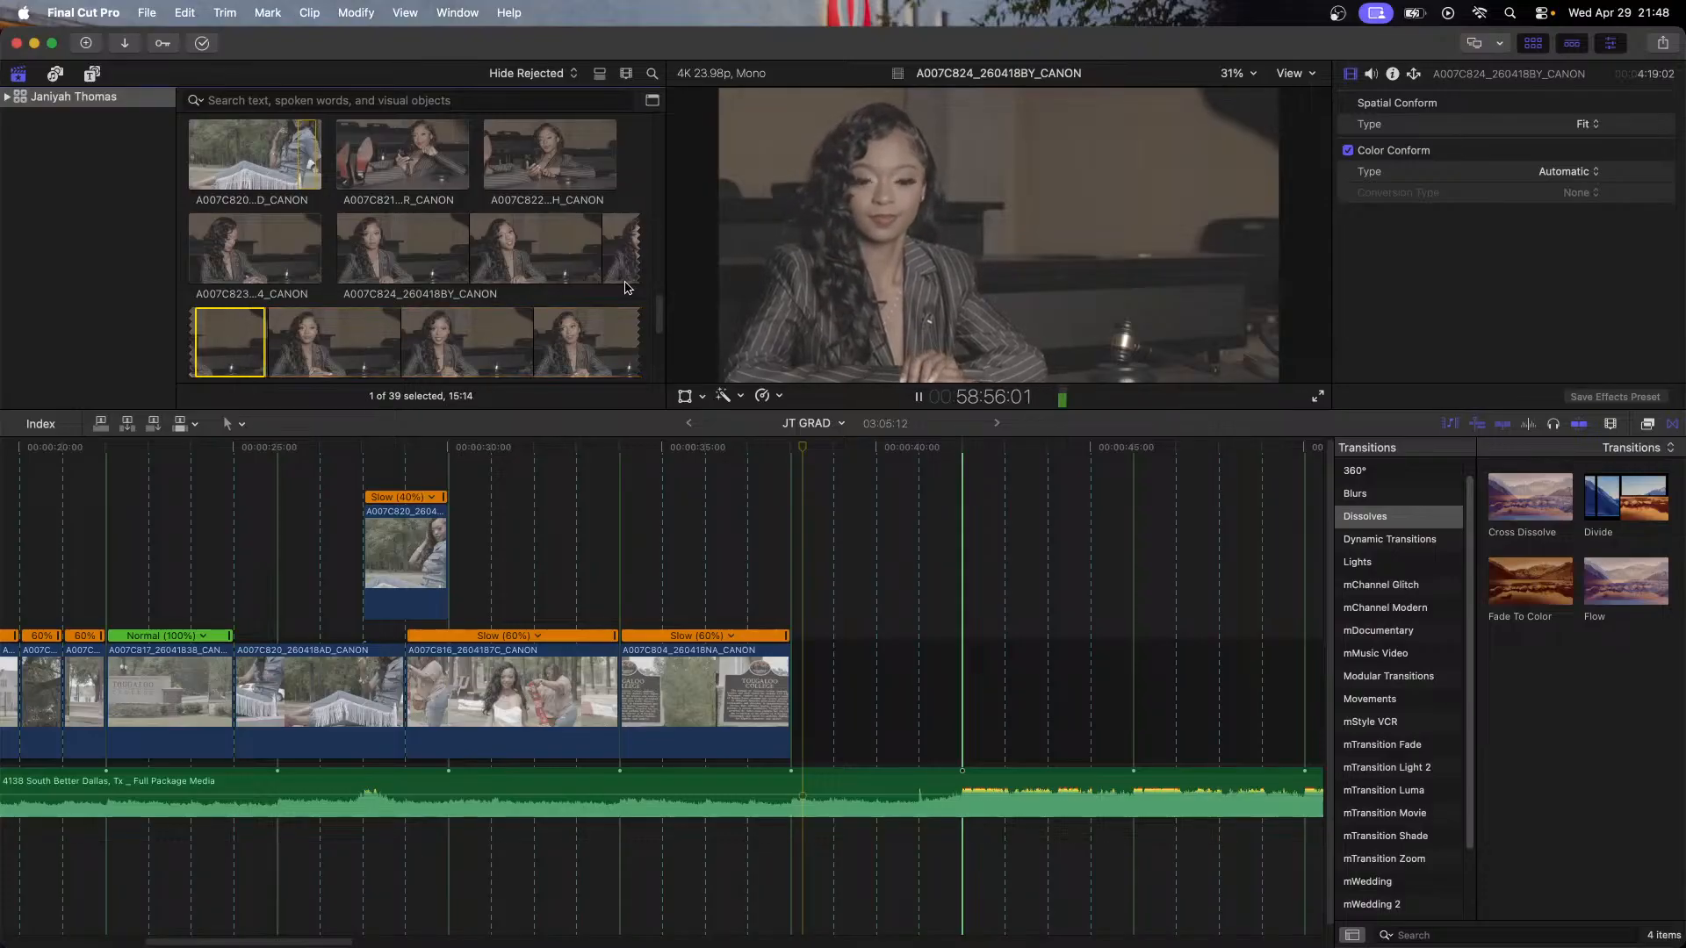
{"action": "key", "text": "space"}
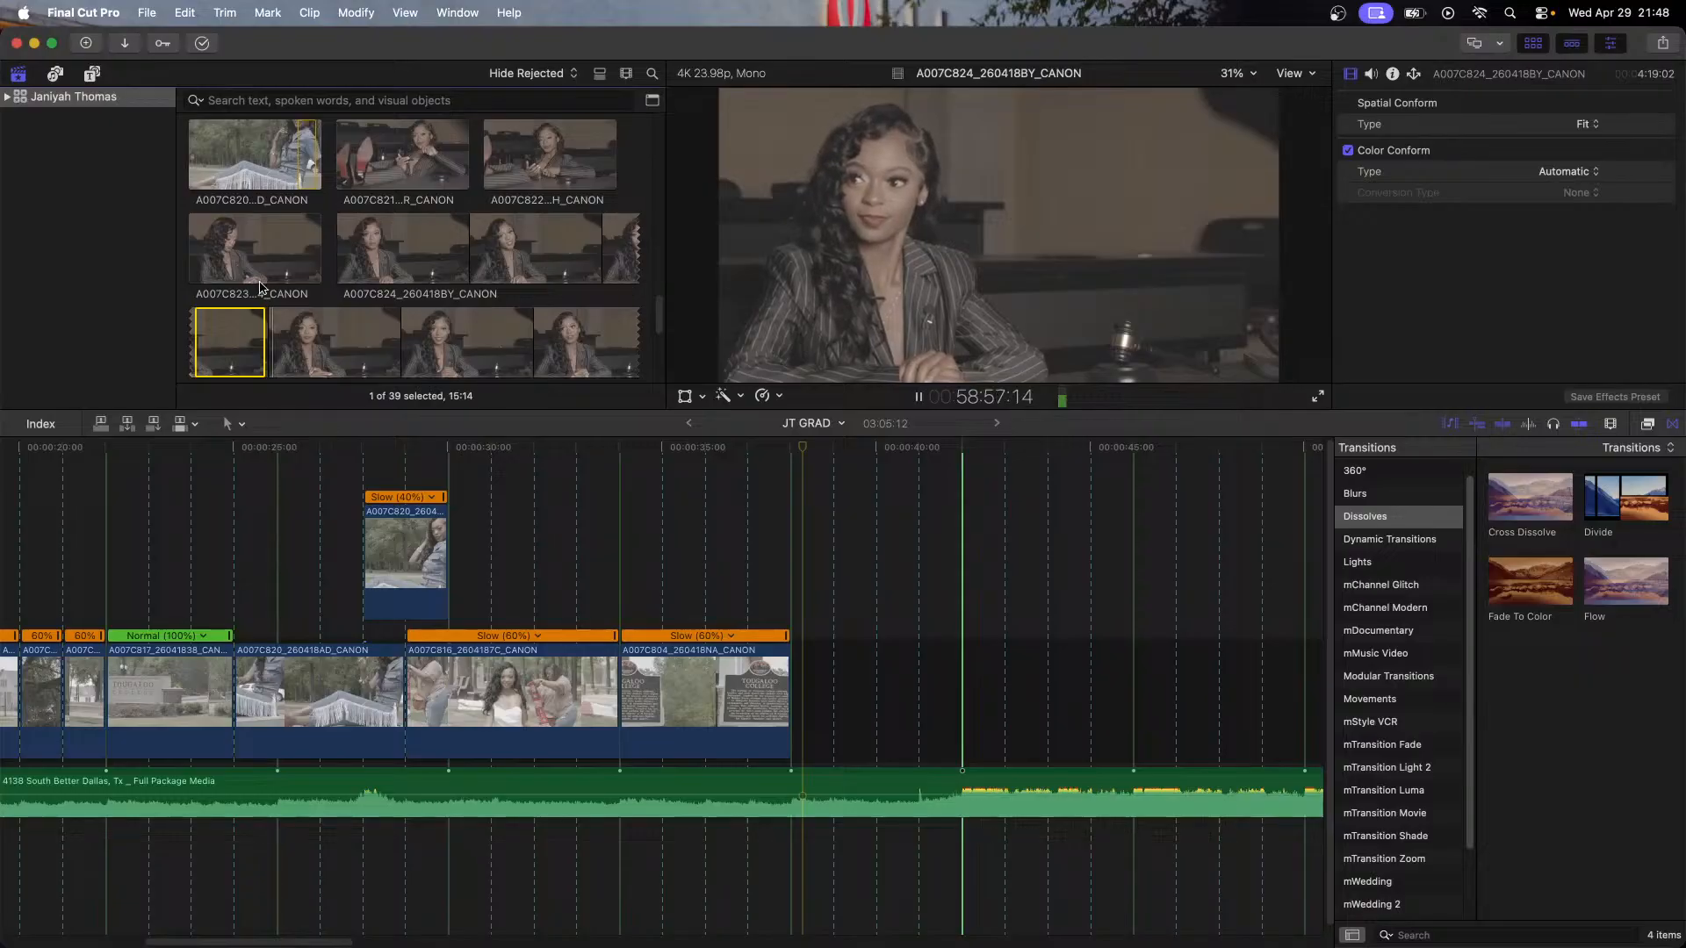
Step: Append the marked 15:14 range of interview clip A007C824 to the primary storyline after the A007C804 sign clip
{"action": "scroll", "coordinate": [342, 334], "scroll_direction": "down", "scroll_amount": 2}
{"action": "scroll", "coordinate": [342, 335], "scroll_direction": "down", "scroll_amount": 1}
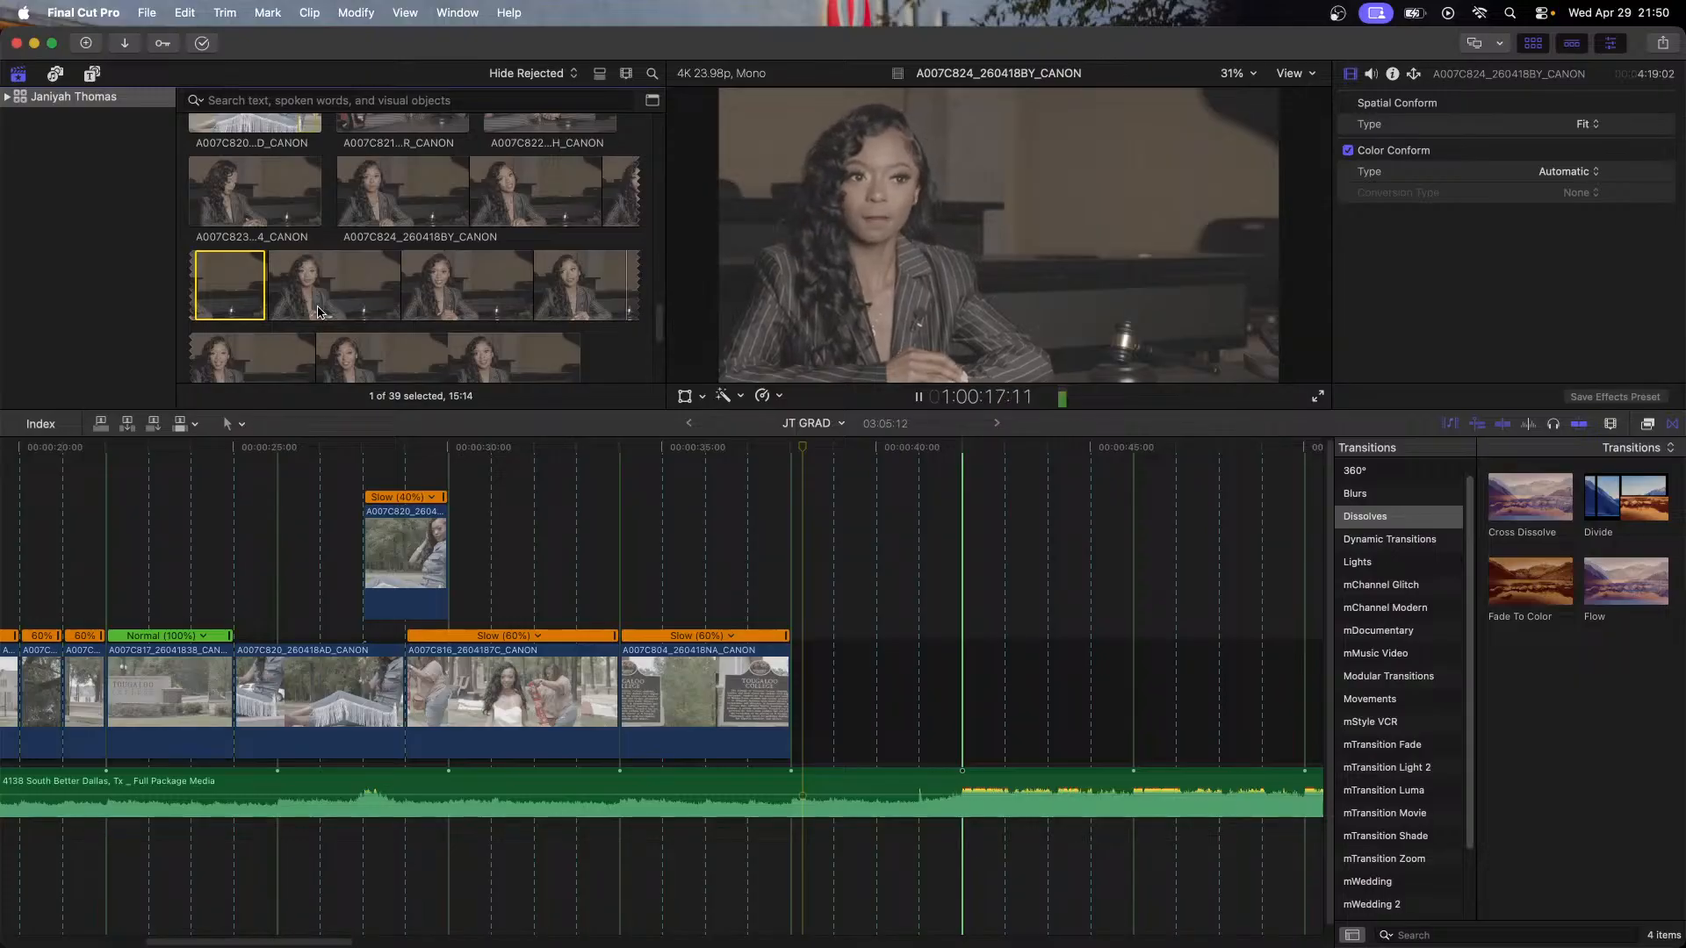
{"action": "key", "text": "space"}
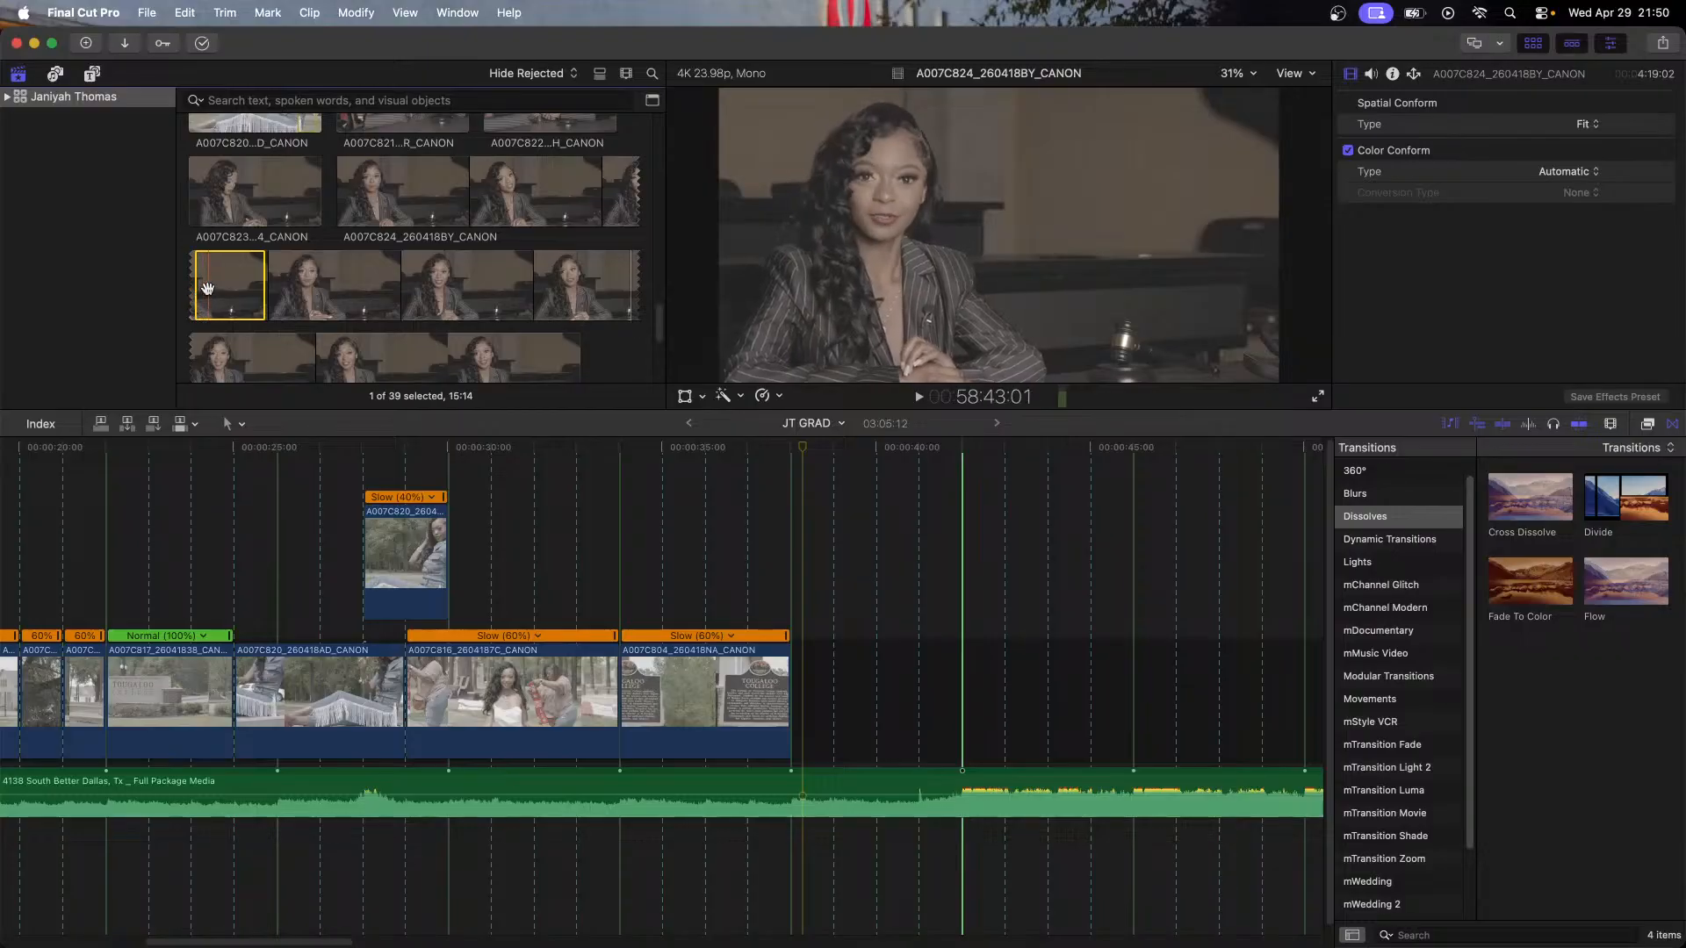
{"action": "left_click_drag", "start_coordinate": [207, 285], "coordinate": [839, 662]}
Step: Disable the Dialogue-3 and Dialogue-4 audio channels of the A007C824 interview clip
{"action": "scroll", "coordinate": [1467, 207], "scroll_direction": "down", "scroll_amount": 2}
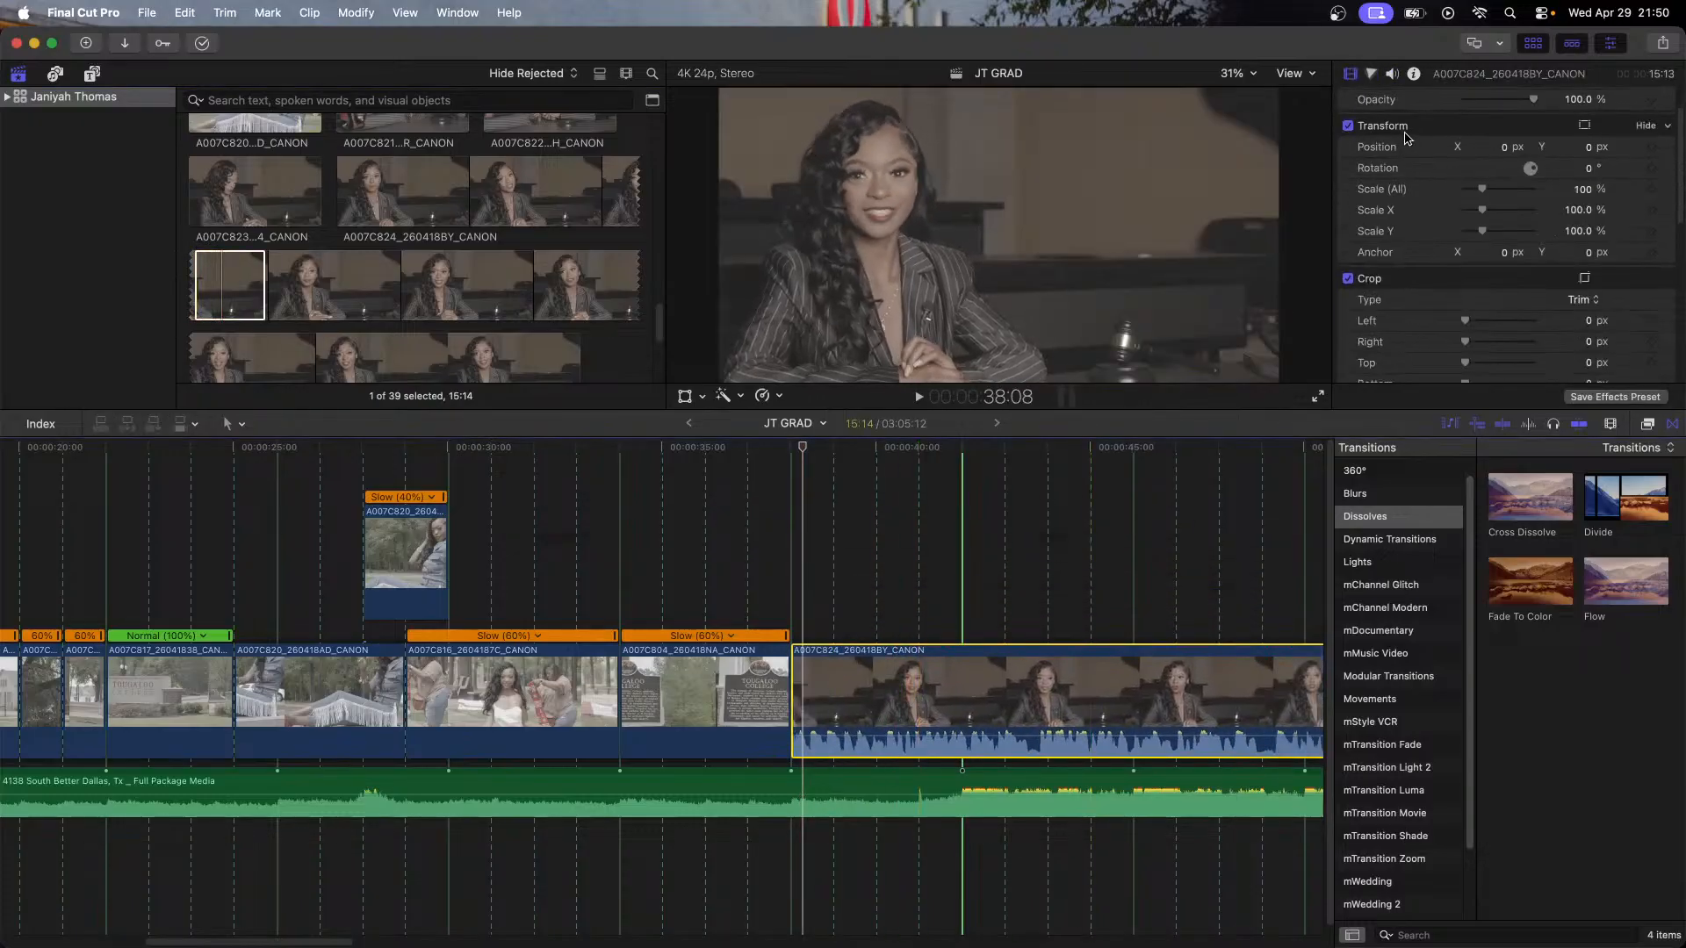
{"action": "left_click", "coordinate": [1393, 74]}
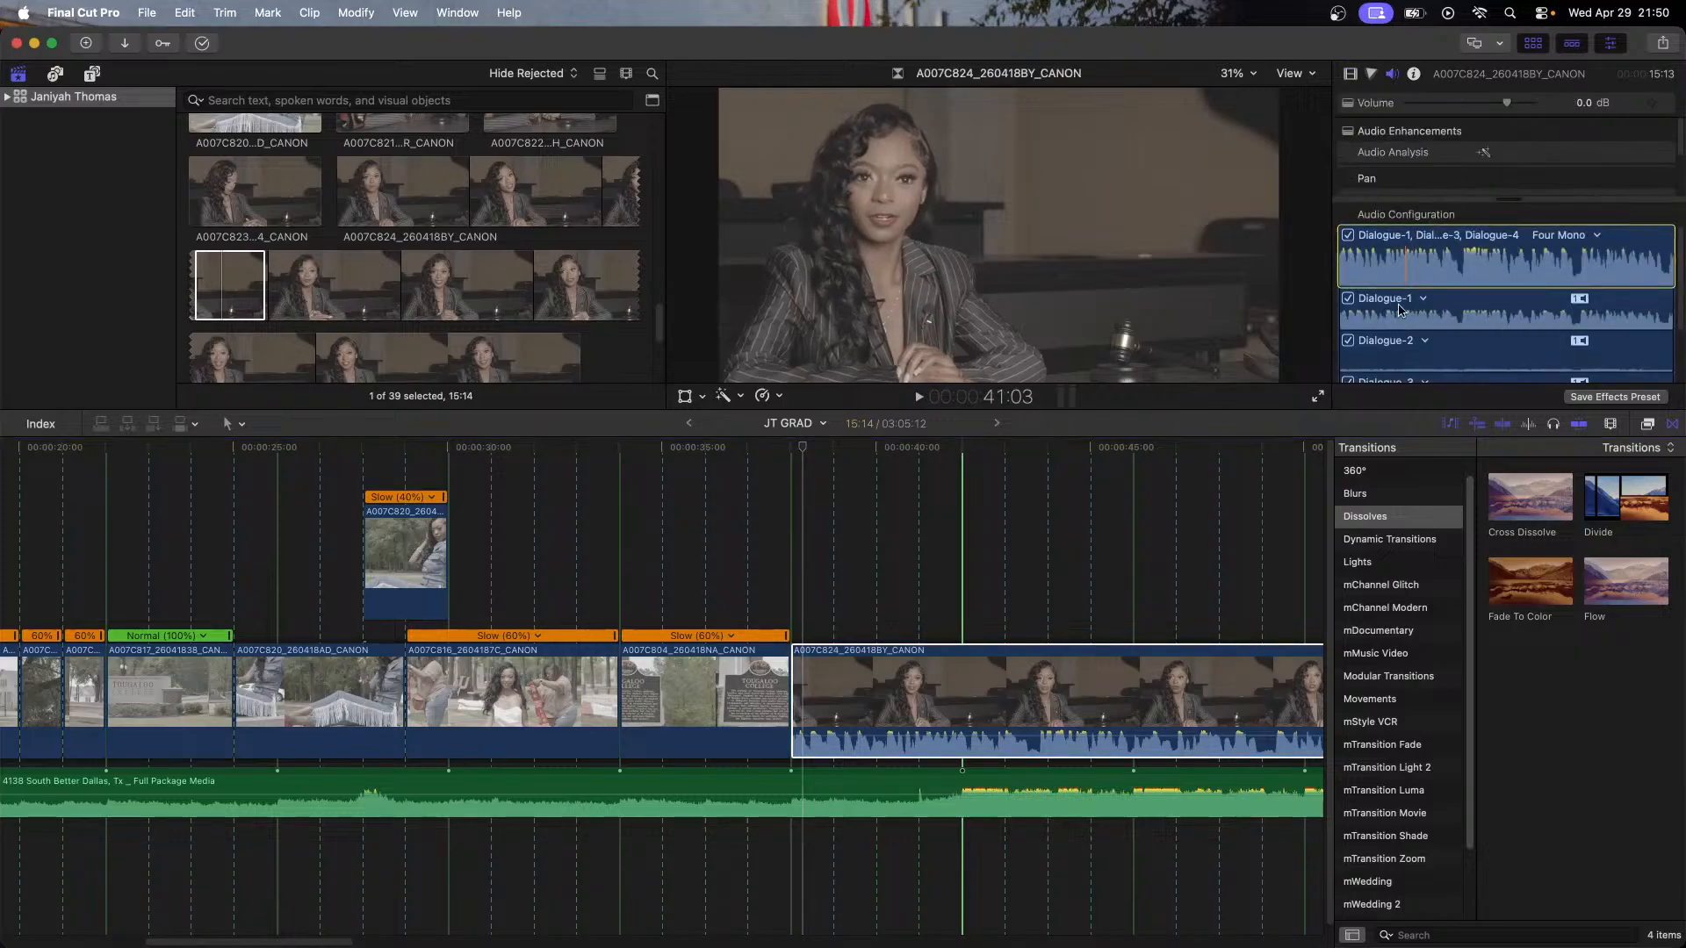
{"action": "scroll", "coordinate": [1492, 298], "scroll_direction": "down", "scroll_amount": 2}
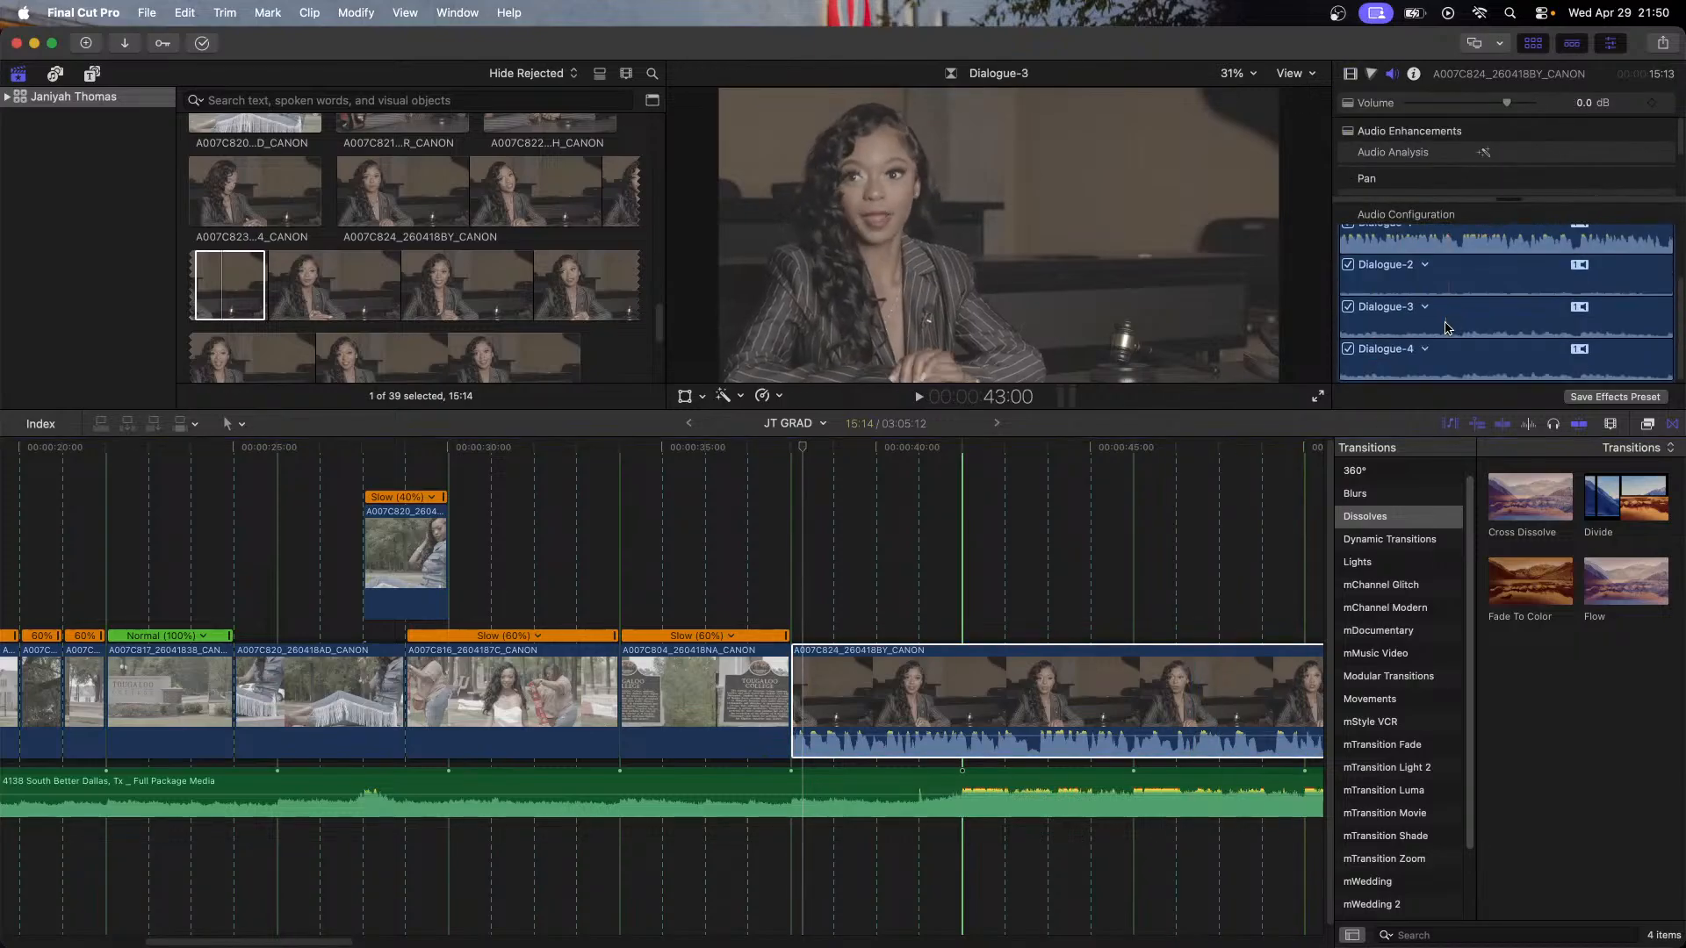
{"action": "left_click", "coordinate": [1348, 348]}
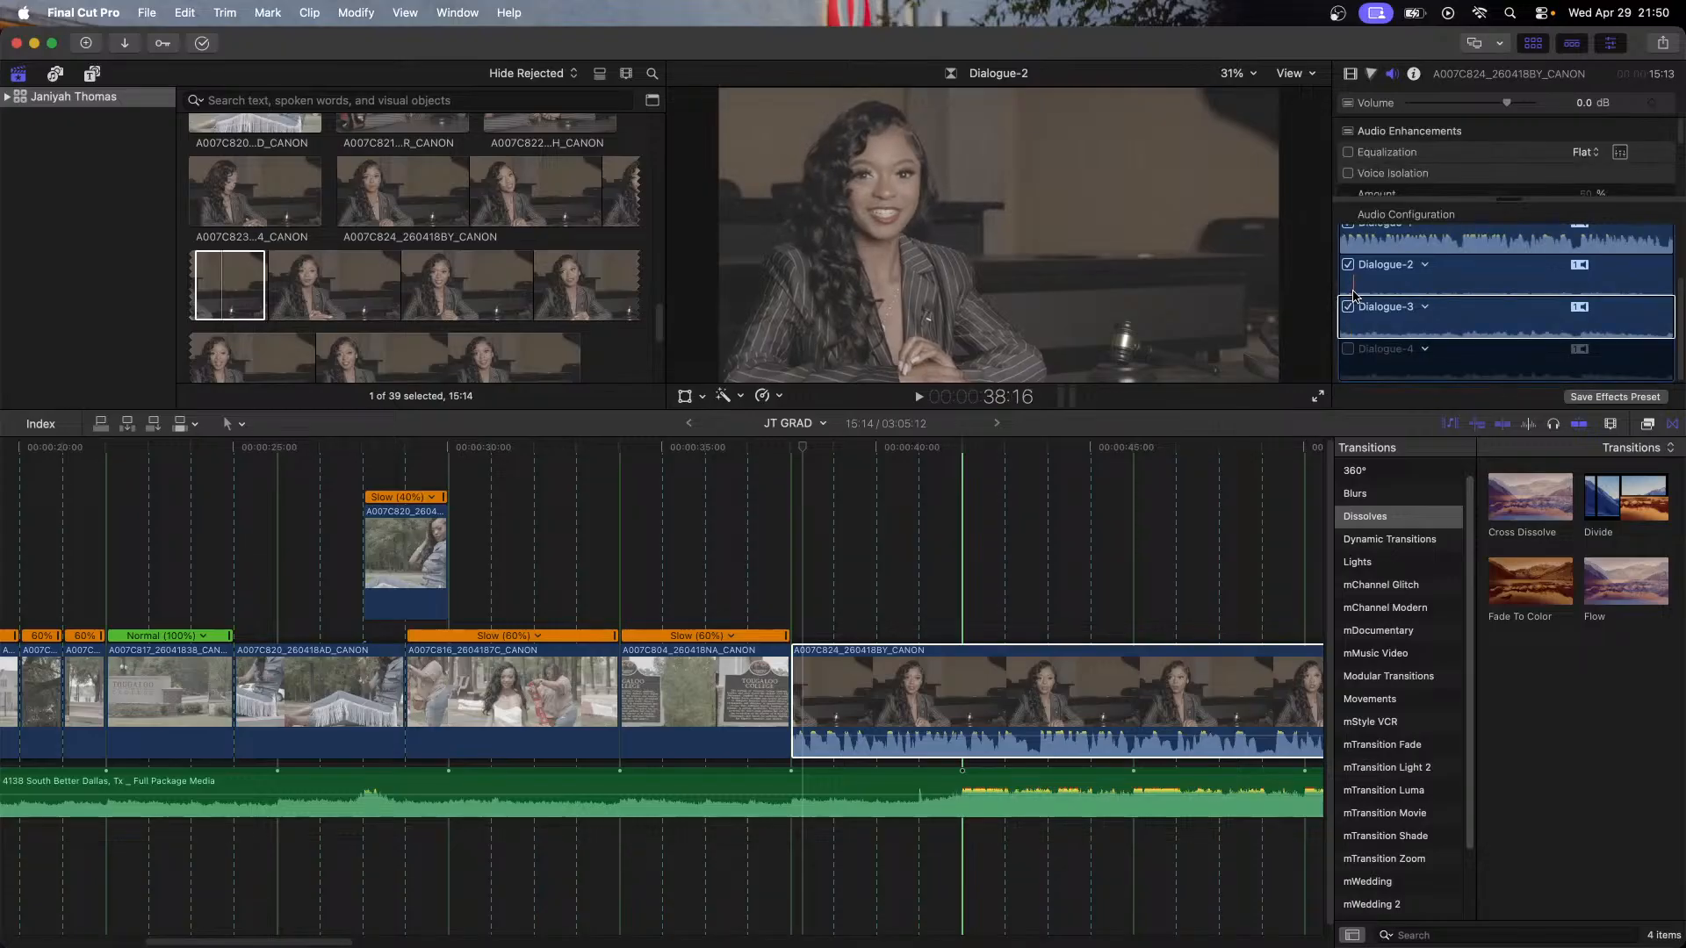
{"action": "left_click", "coordinate": [1348, 307]}
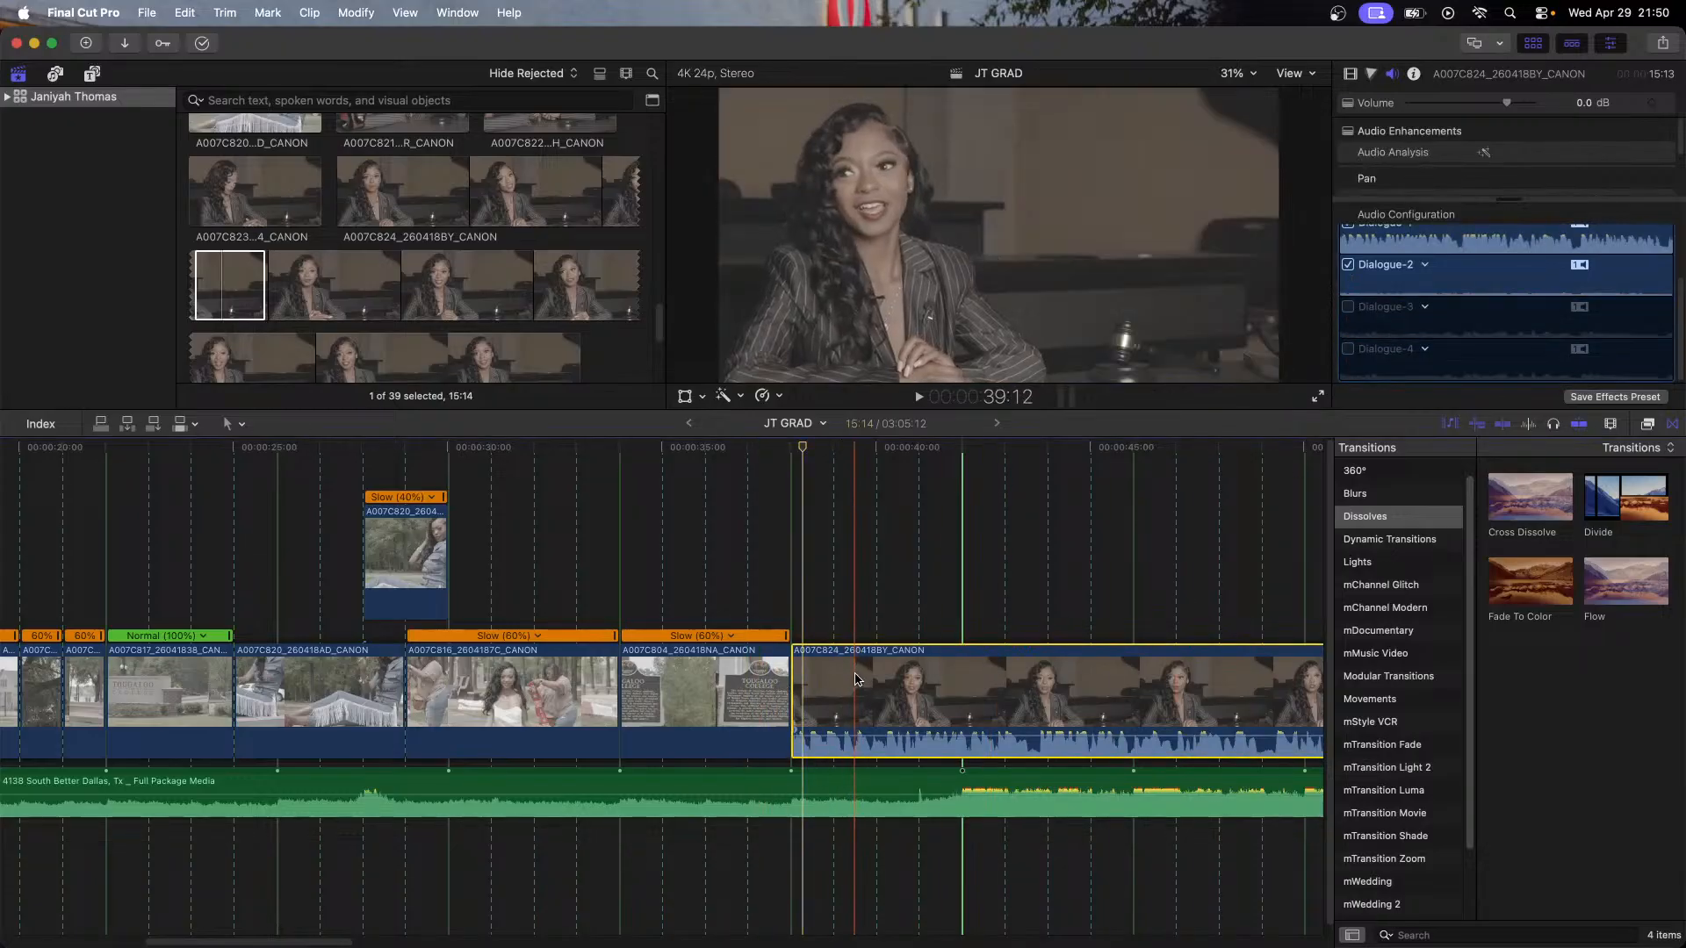
Step: Move the A007C824 interview clip ahead of the A007C804 sign clip and connect the sign clip above the interview's start
{"action": "left_click_drag", "start_coordinate": [857, 677], "coordinate": [674, 703]}
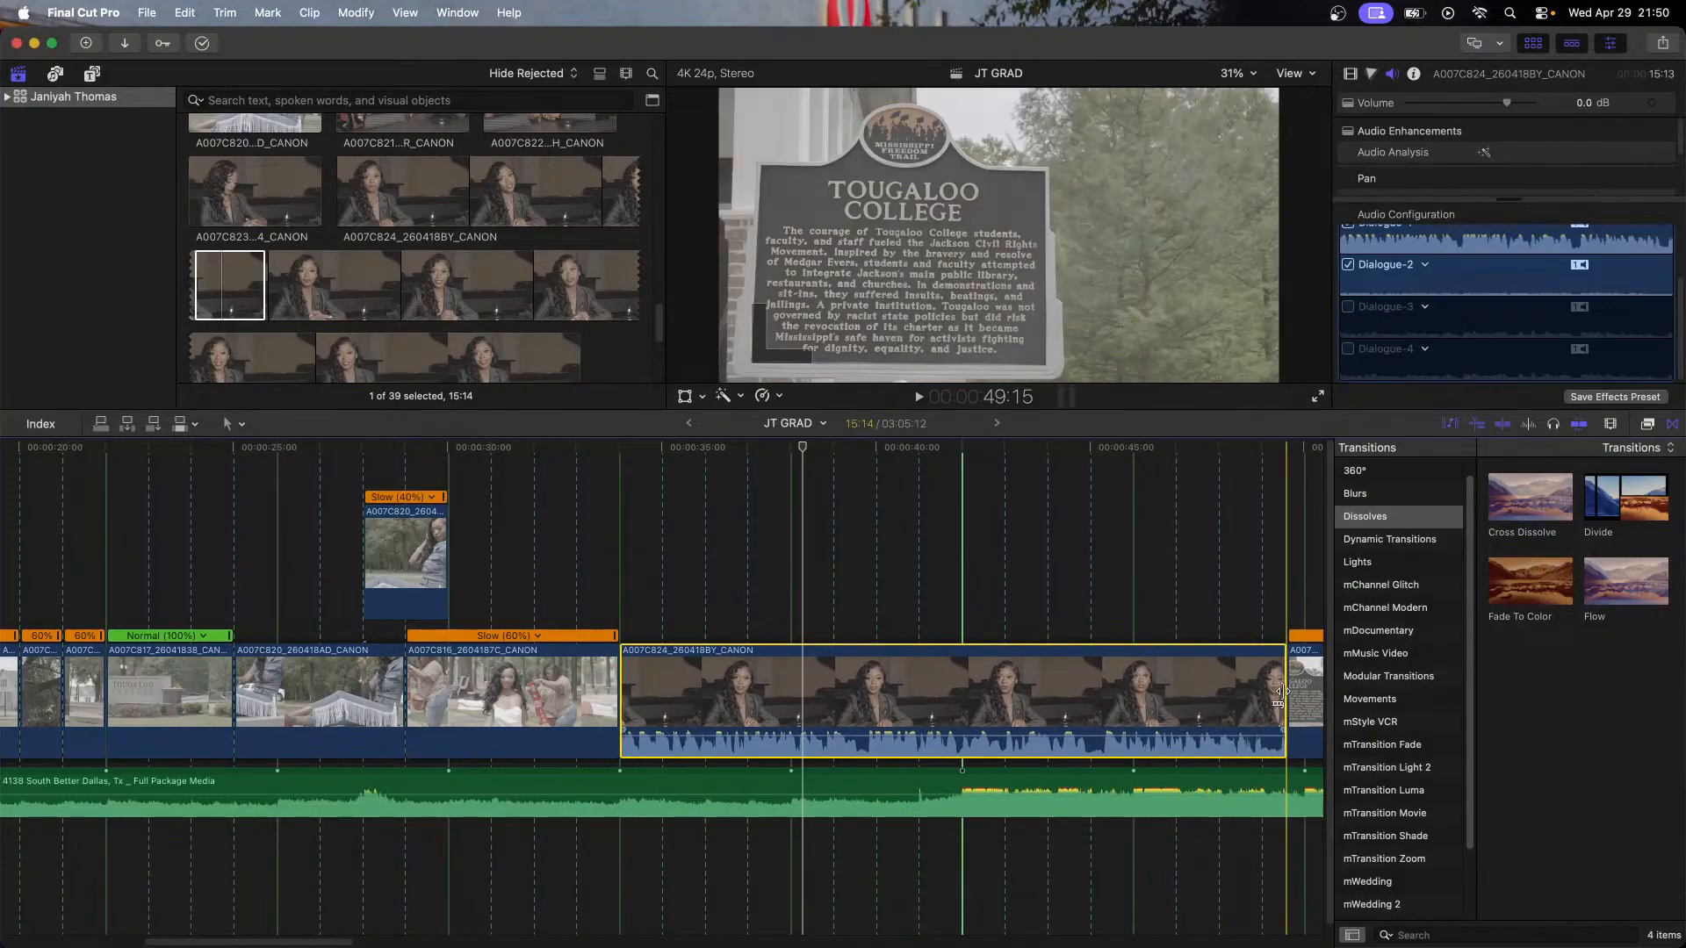
{"action": "left_click_drag", "start_coordinate": [1296, 702], "coordinate": [549, 572]}
{"action": "left_click", "coordinate": [590, 648]}
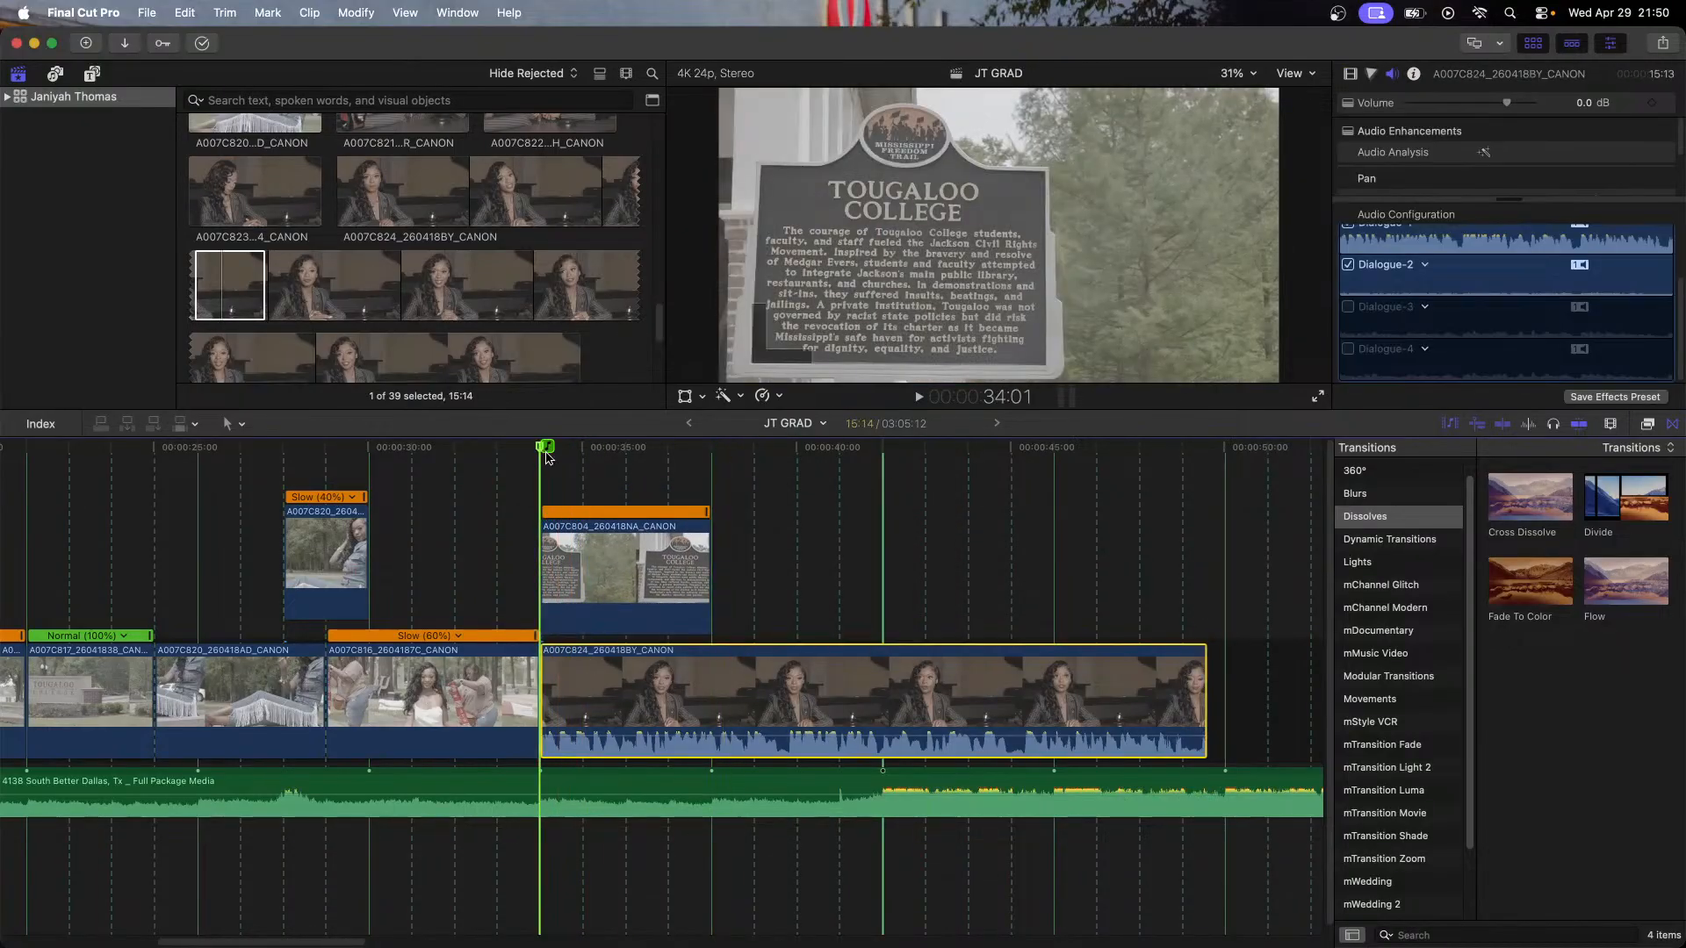
Step: Insert a gap into the primary storyline at 34:01, just before the A007C824 interview clip
{"action": "left_click", "coordinate": [147, 13]}
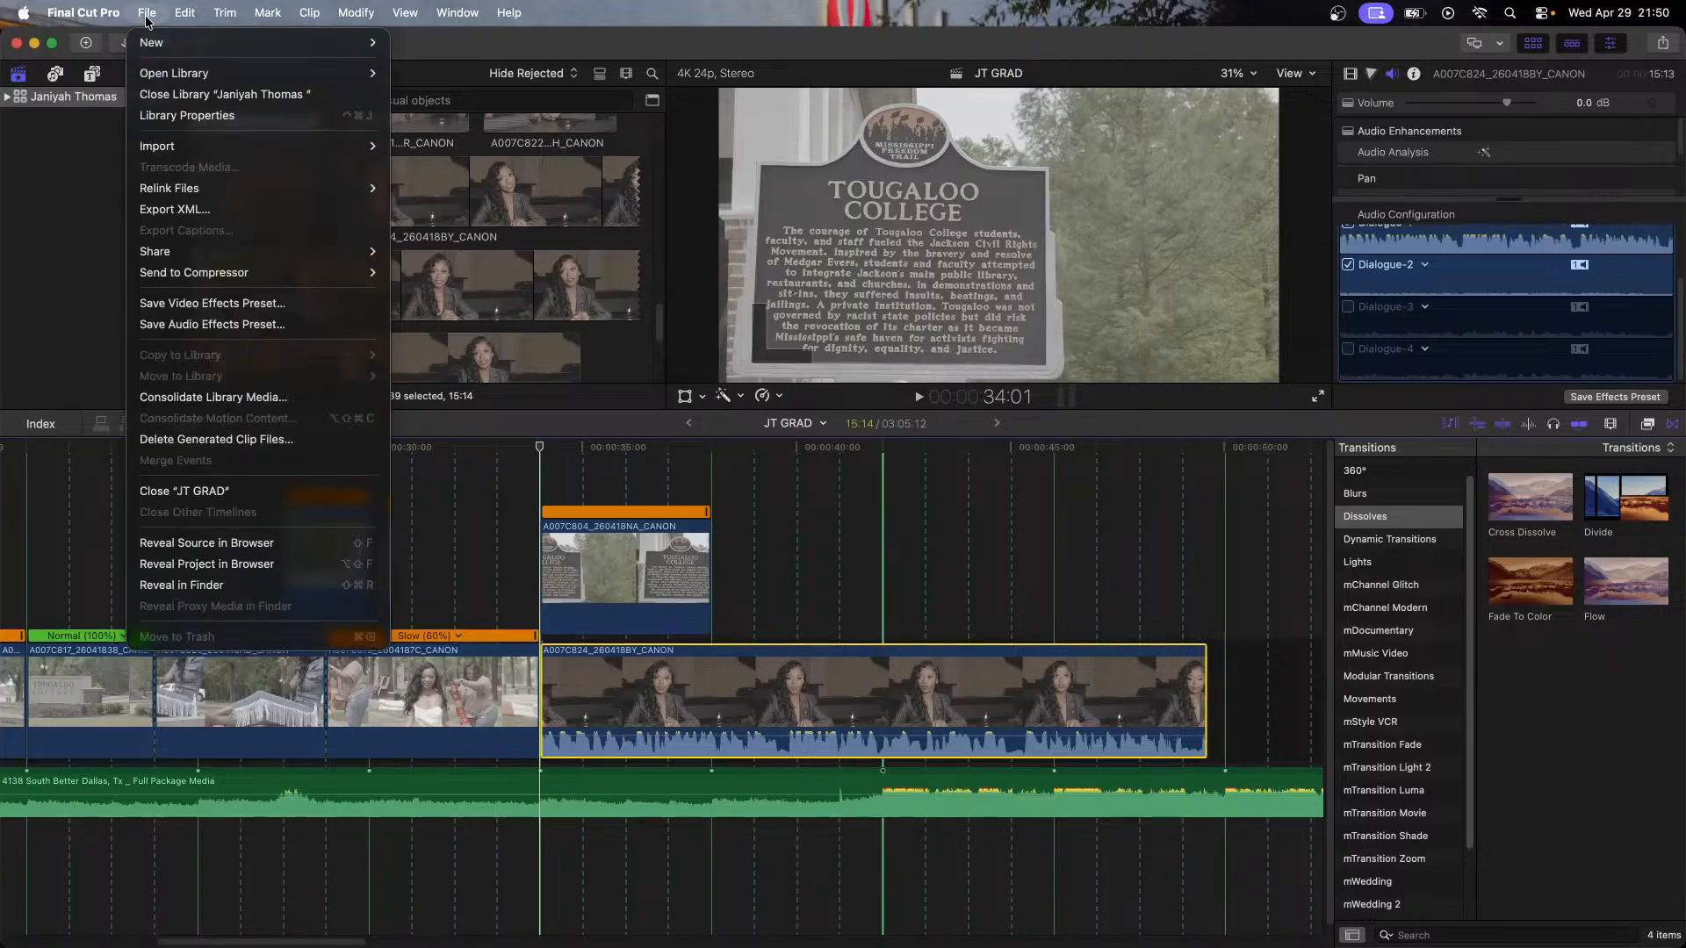
{"action": "mouse_move", "coordinate": [169, 17]}
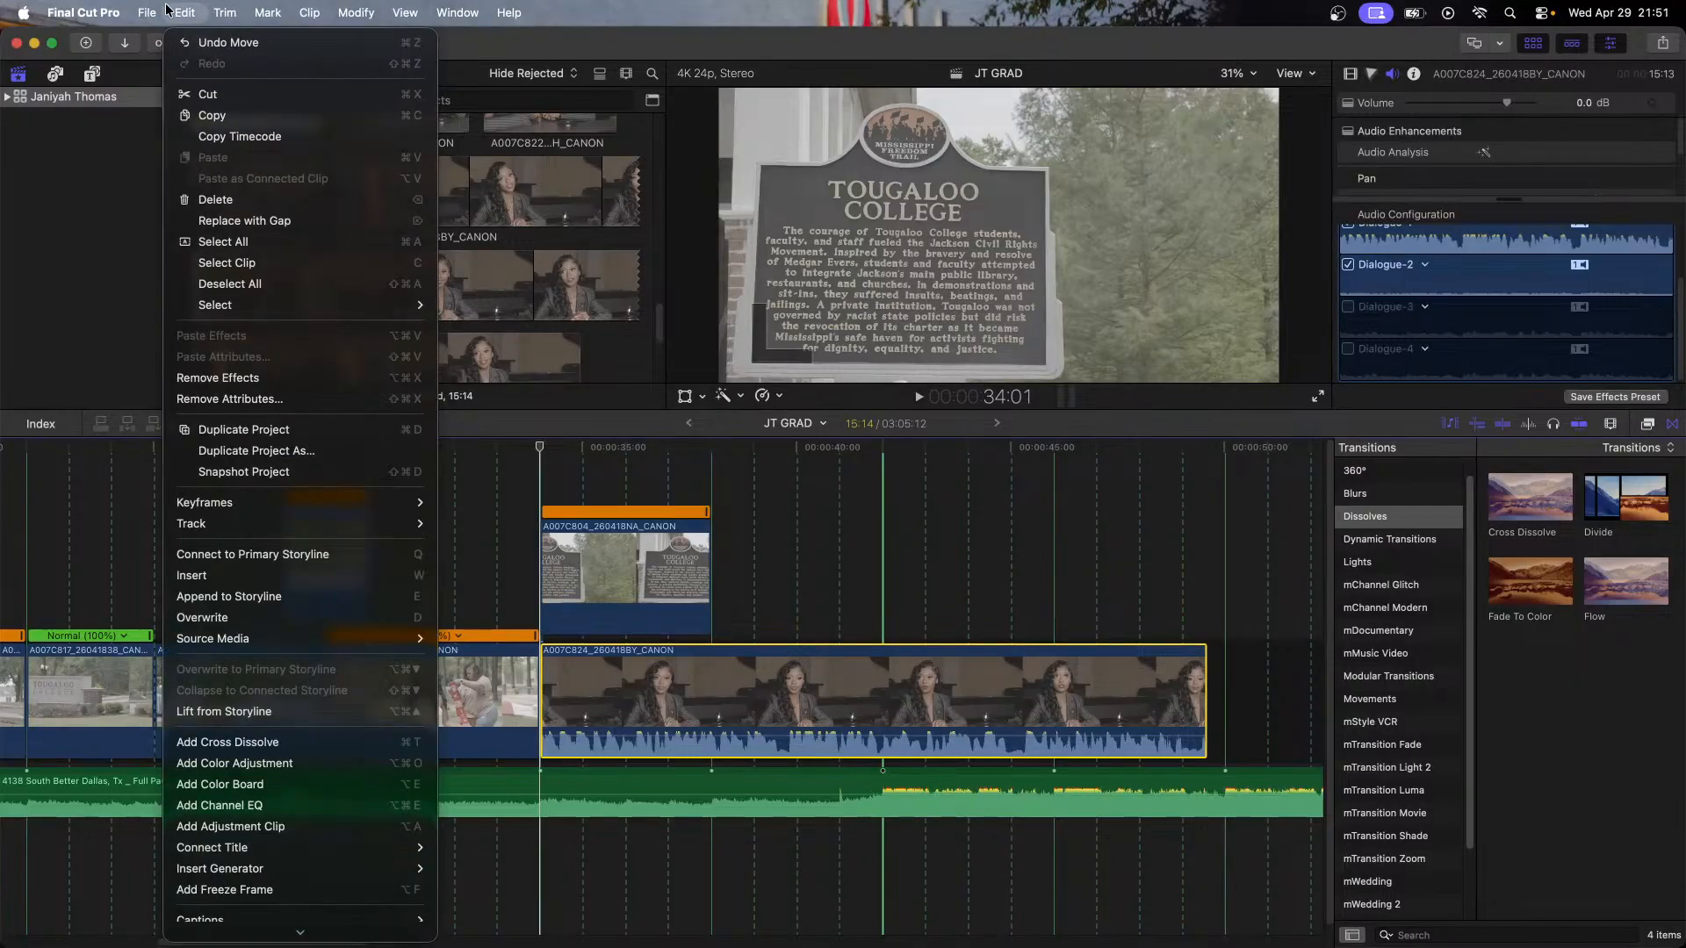
{"action": "scroll", "coordinate": [263, 832], "scroll_direction": "down", "scroll_amount": 3}
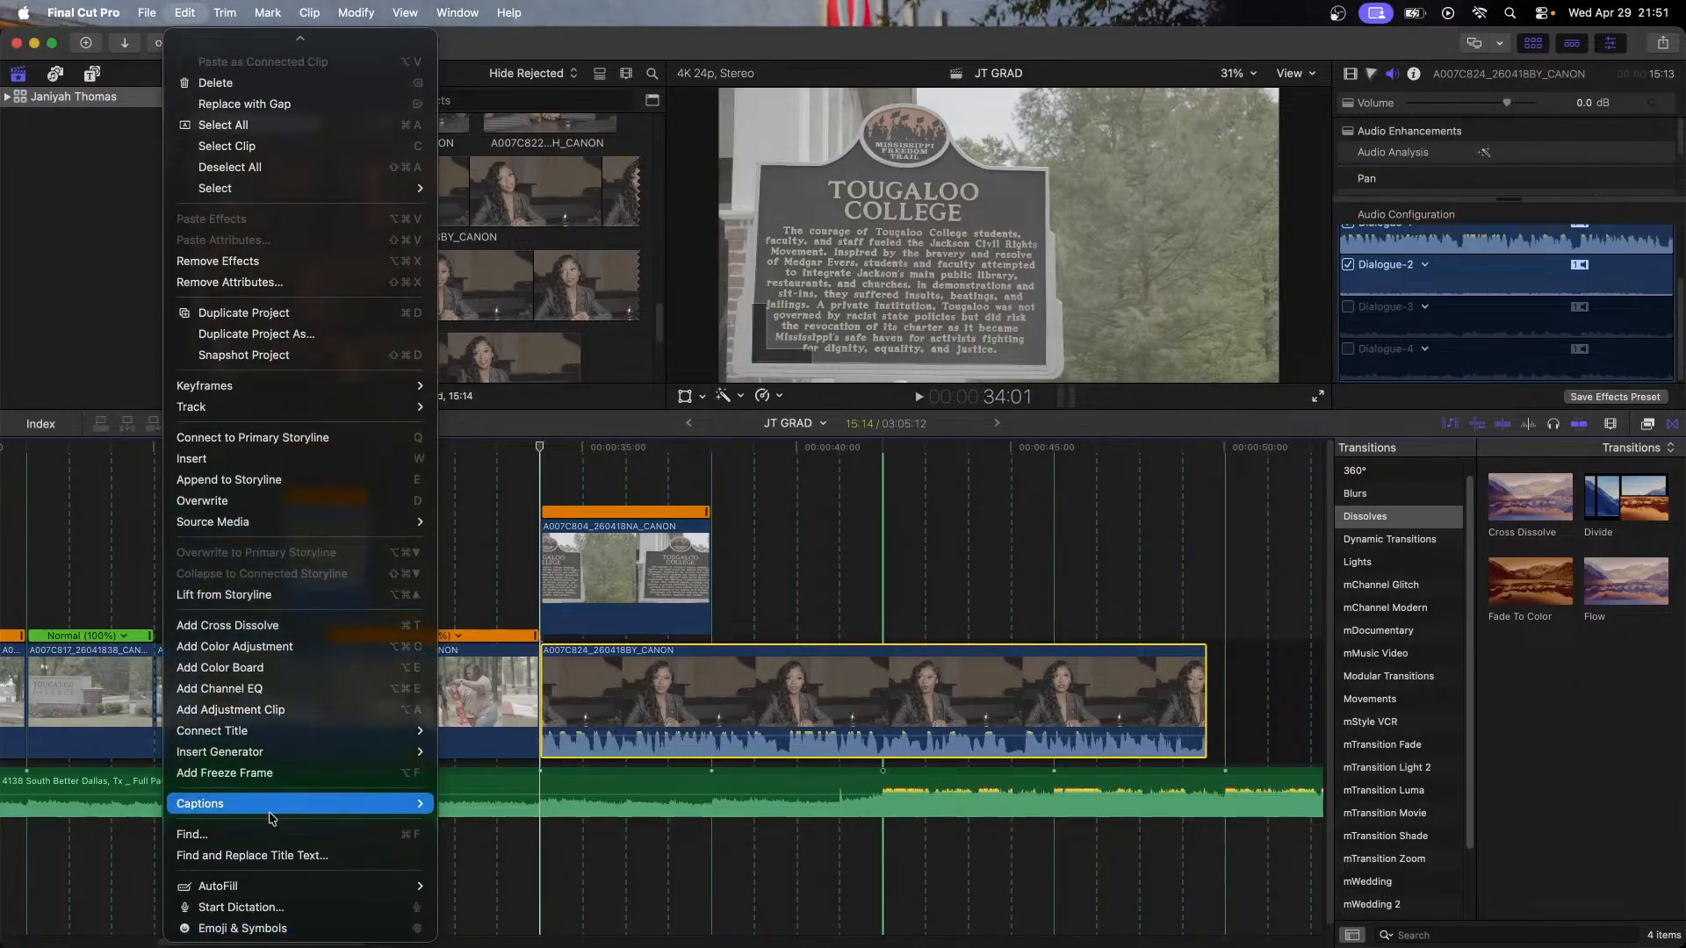
{"action": "mouse_move", "coordinate": [268, 755]}
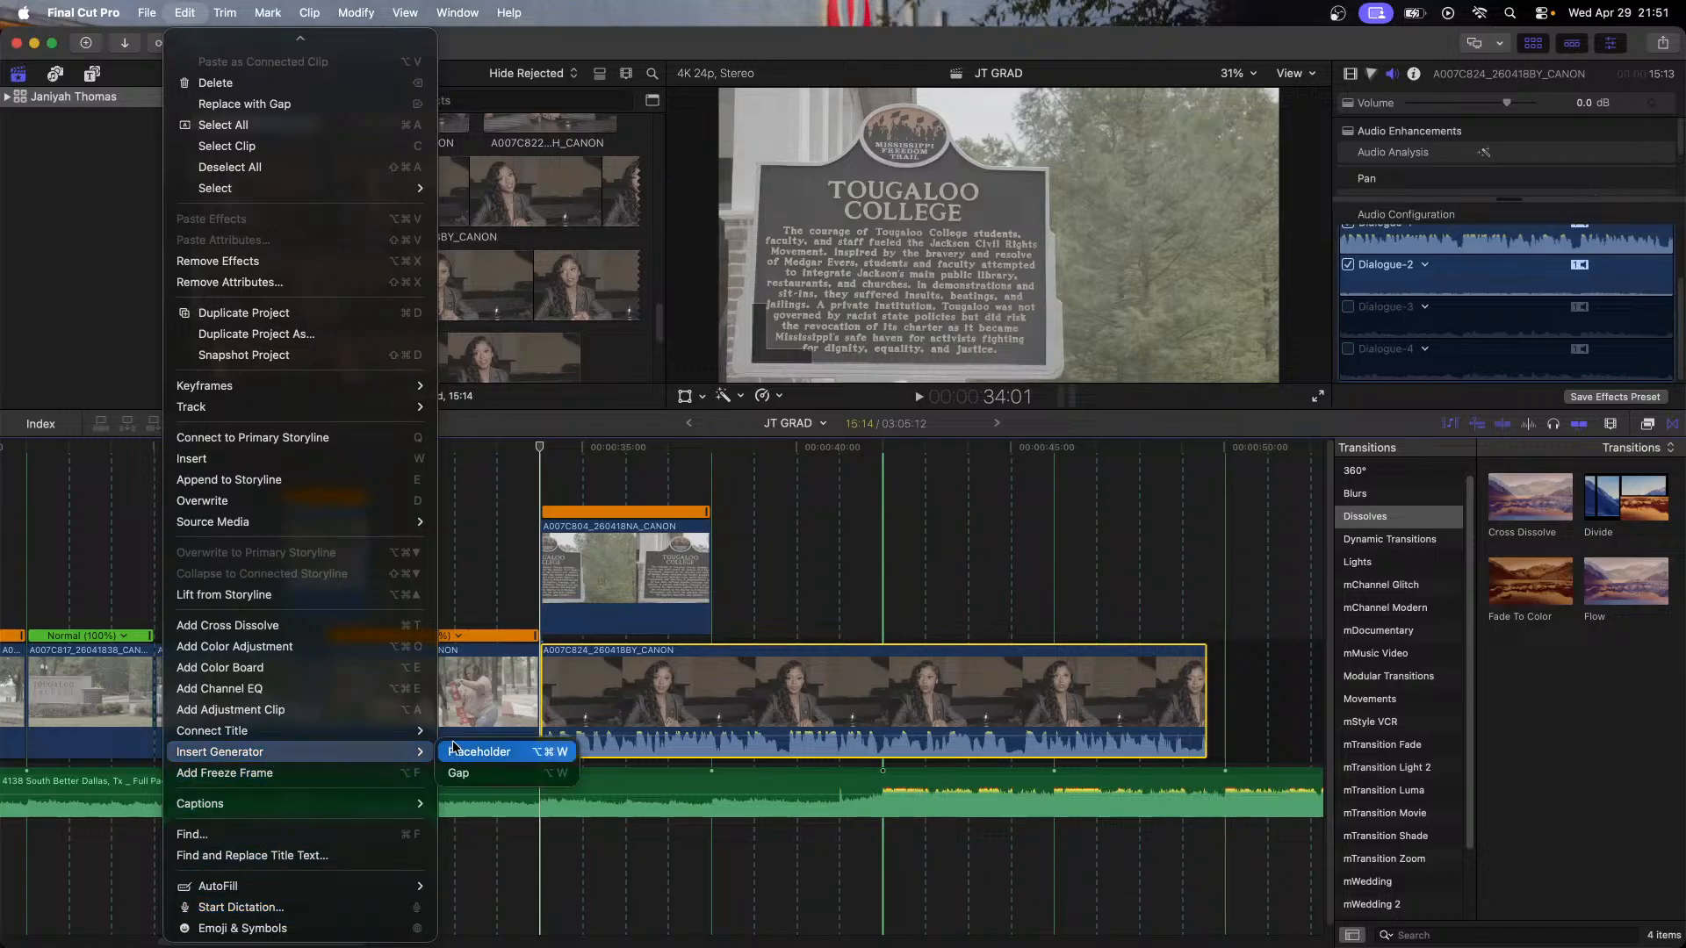
{"action": "left_click", "coordinate": [468, 774]}
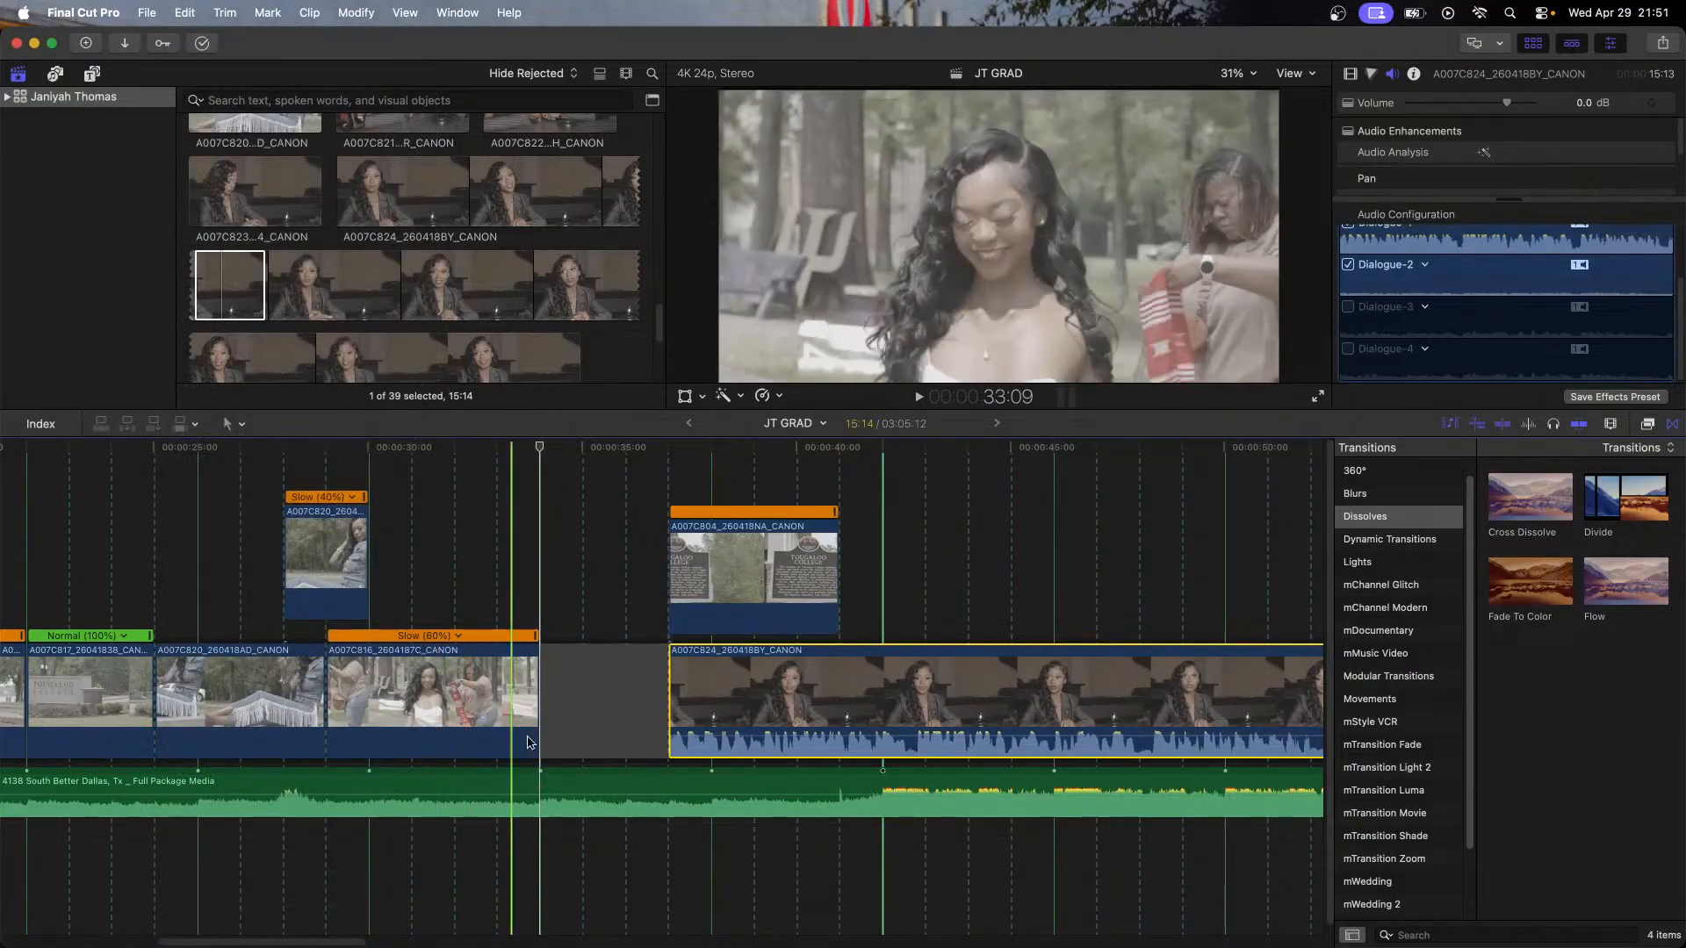
Step: Move the A007C804 sign clip back over the gap's start and shorten the gap to 2 seconds
{"action": "left_click_drag", "start_coordinate": [761, 584], "coordinate": [632, 584]}
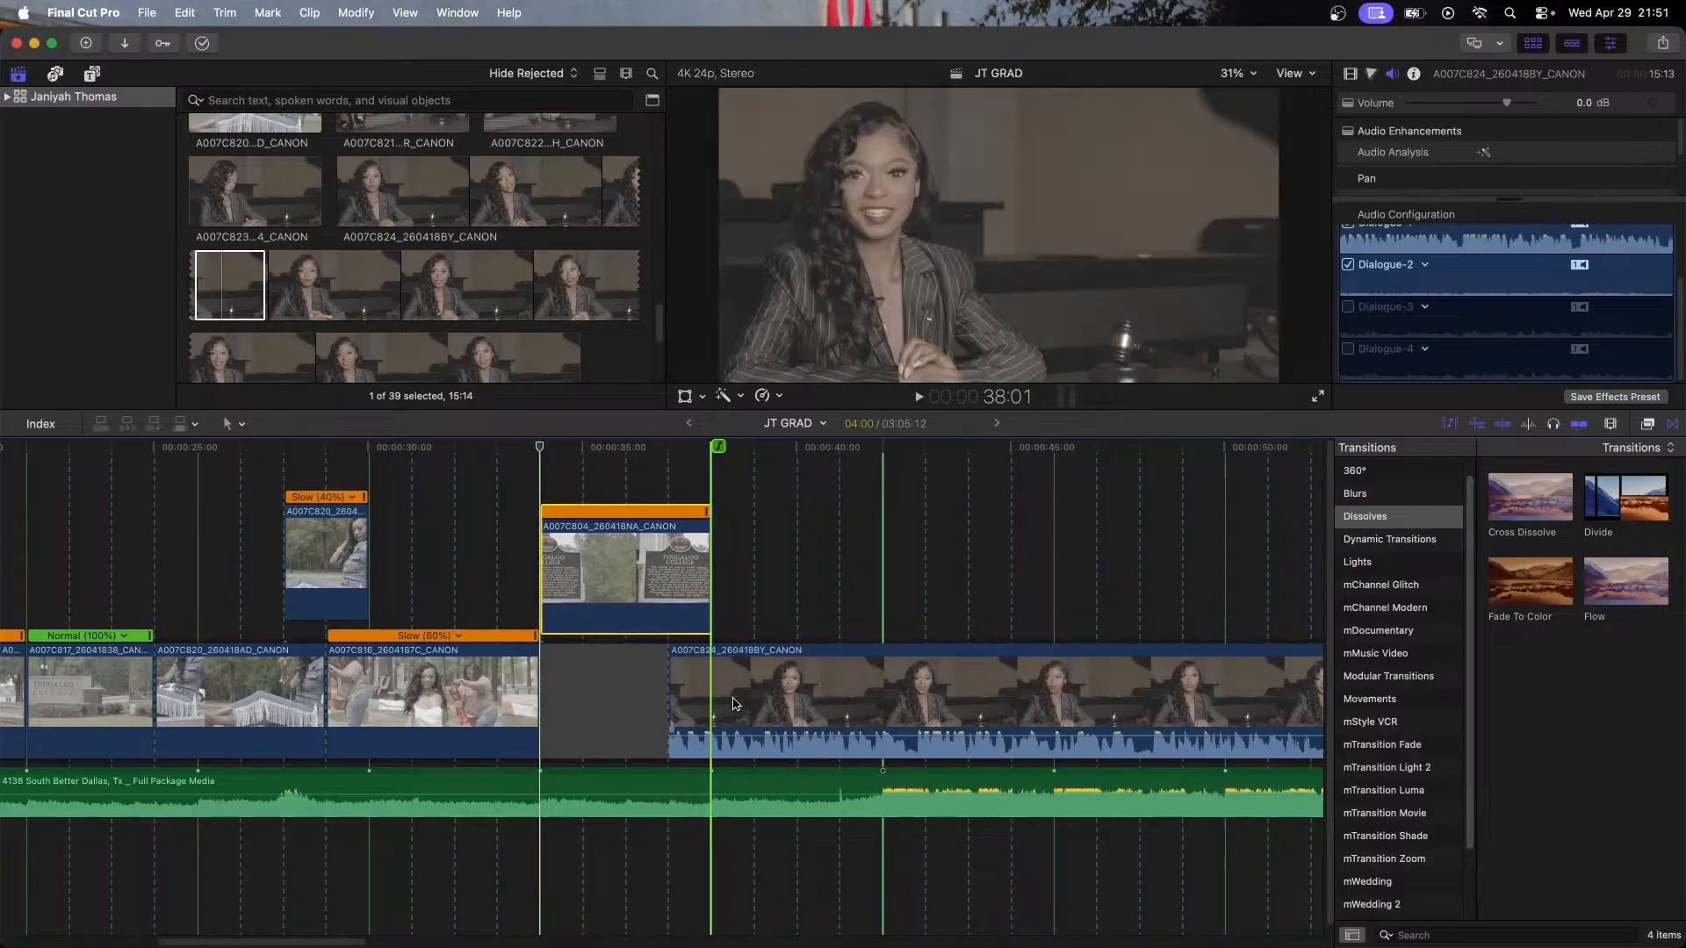
{"action": "left_click", "coordinate": [663, 698]}
{"action": "left_click_drag", "start_coordinate": [663, 698], "coordinate": [624, 706]}
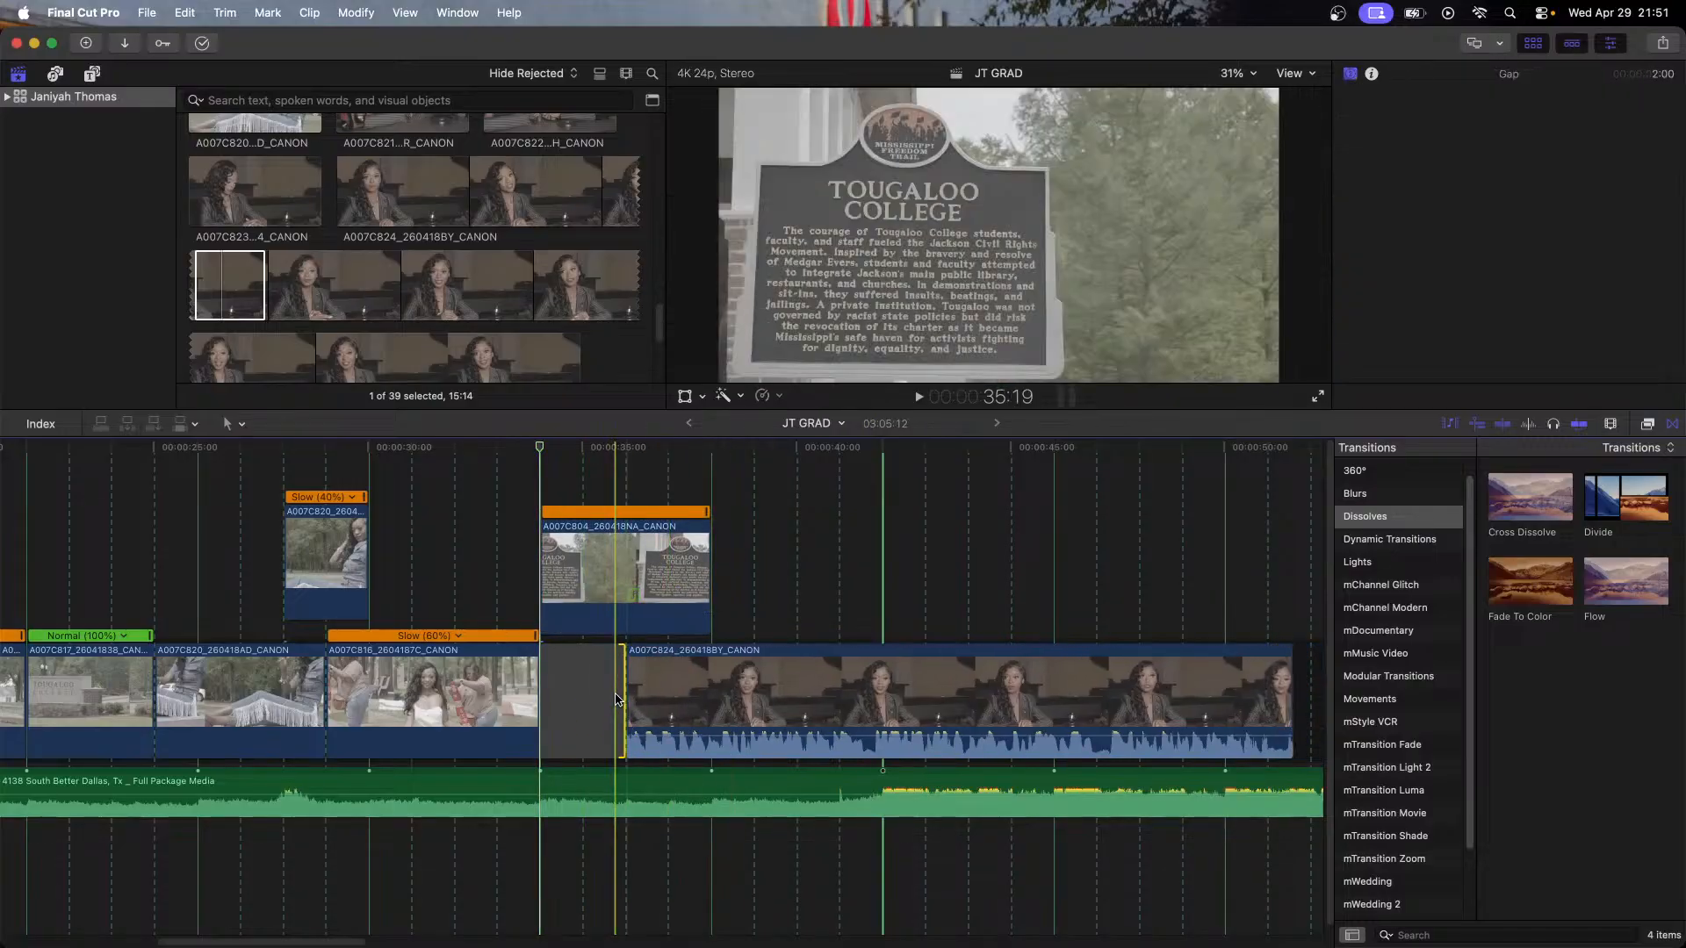
Step: Lower the music's volume across the range under the A007C824 interview clip and lengthen the fades at both ends with the outer keyframes
{"action": "key", "text": "b"}
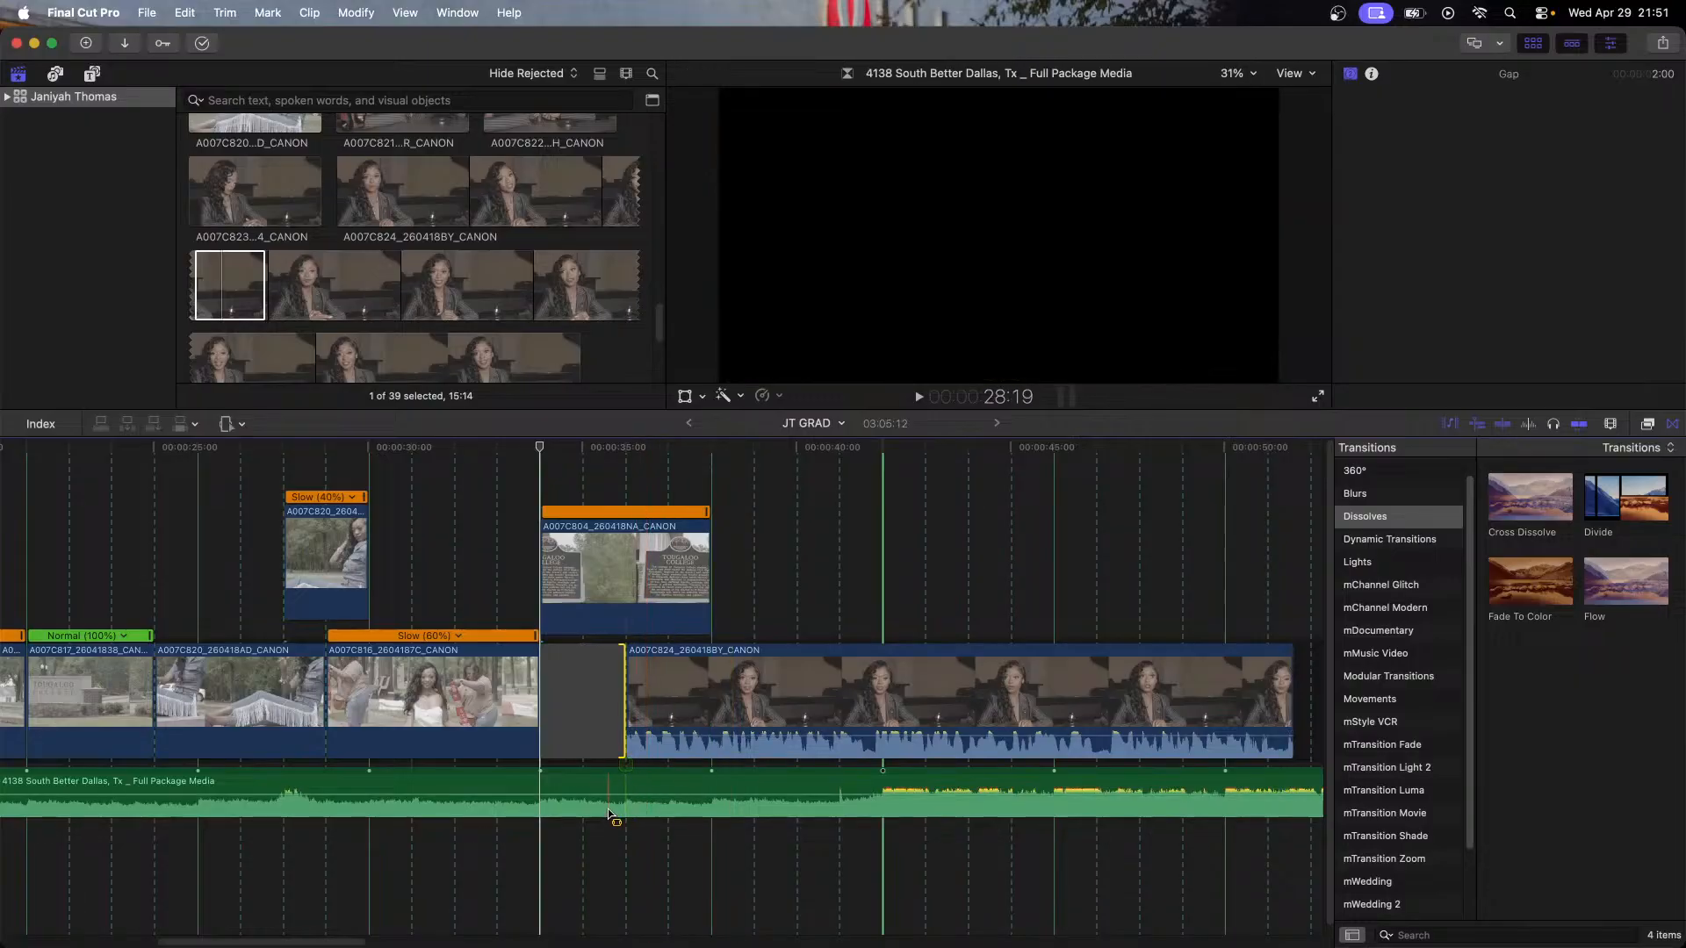
{"action": "left_click_drag", "start_coordinate": [608, 792], "coordinate": [1225, 810]}
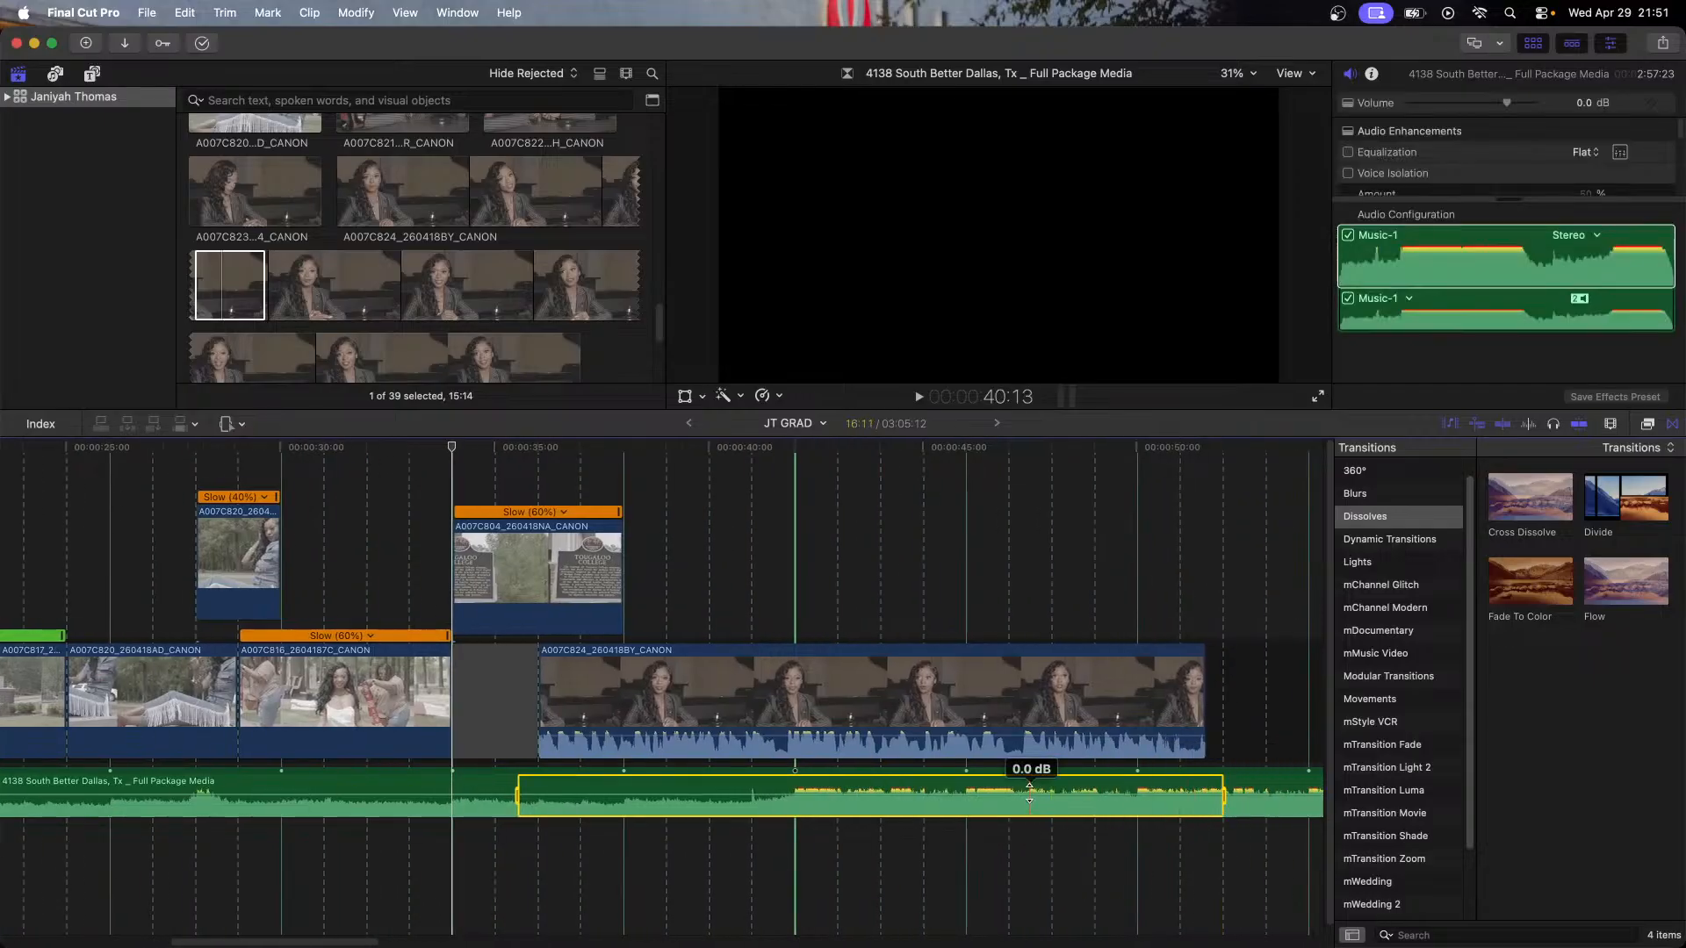
{"action": "left_click_drag", "start_coordinate": [1029, 794], "coordinate": [1033, 804]}
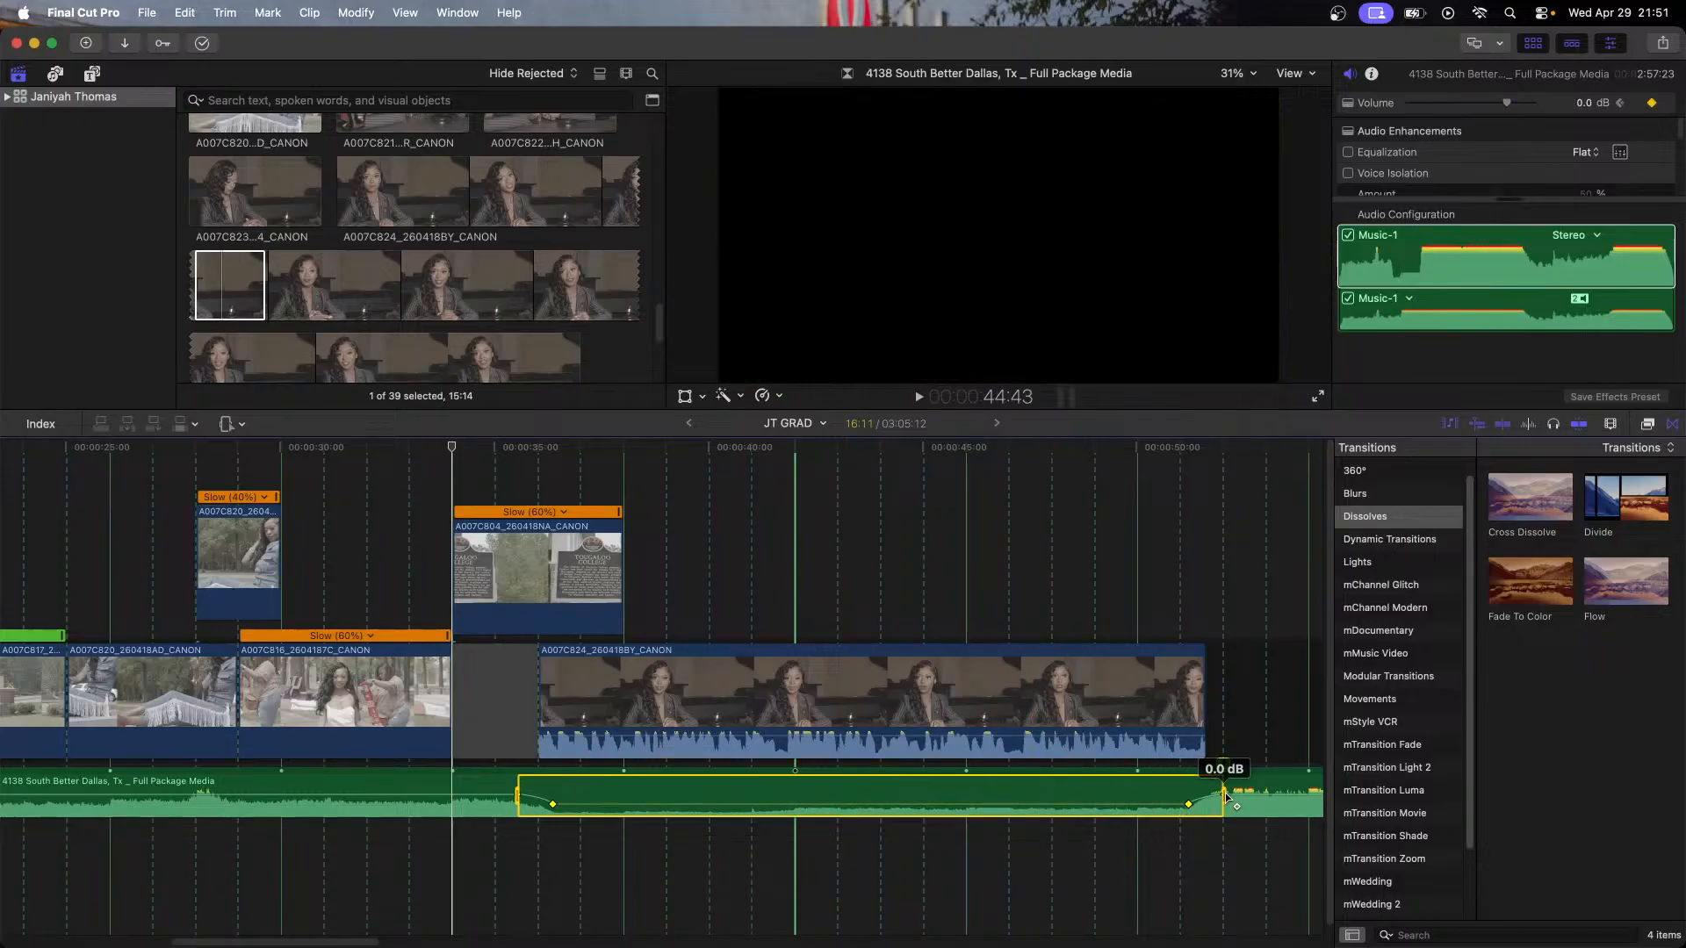
{"action": "left_click_drag", "start_coordinate": [1224, 794], "coordinate": [1267, 795]}
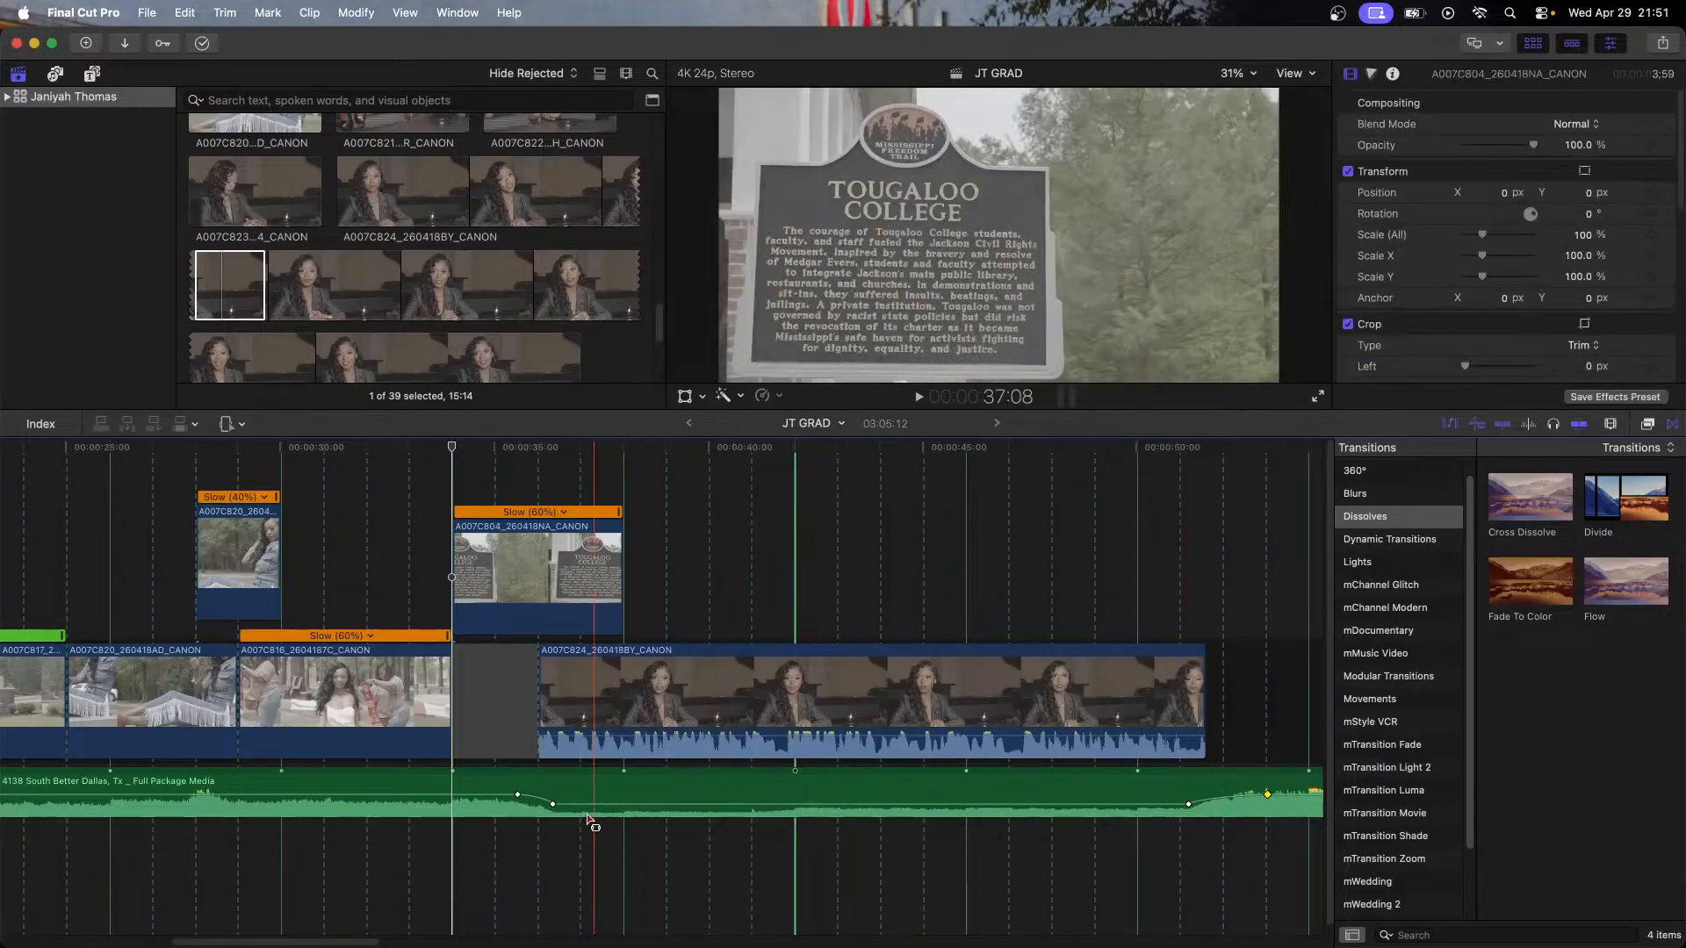
{"action": "left_click_drag", "start_coordinate": [515, 794], "coordinate": [497, 794]}
Step: Disable the music clip and play the timeline from the gap's start at 34:01 to hear the interview audio alone
{"action": "left_click", "coordinate": [555, 694]}
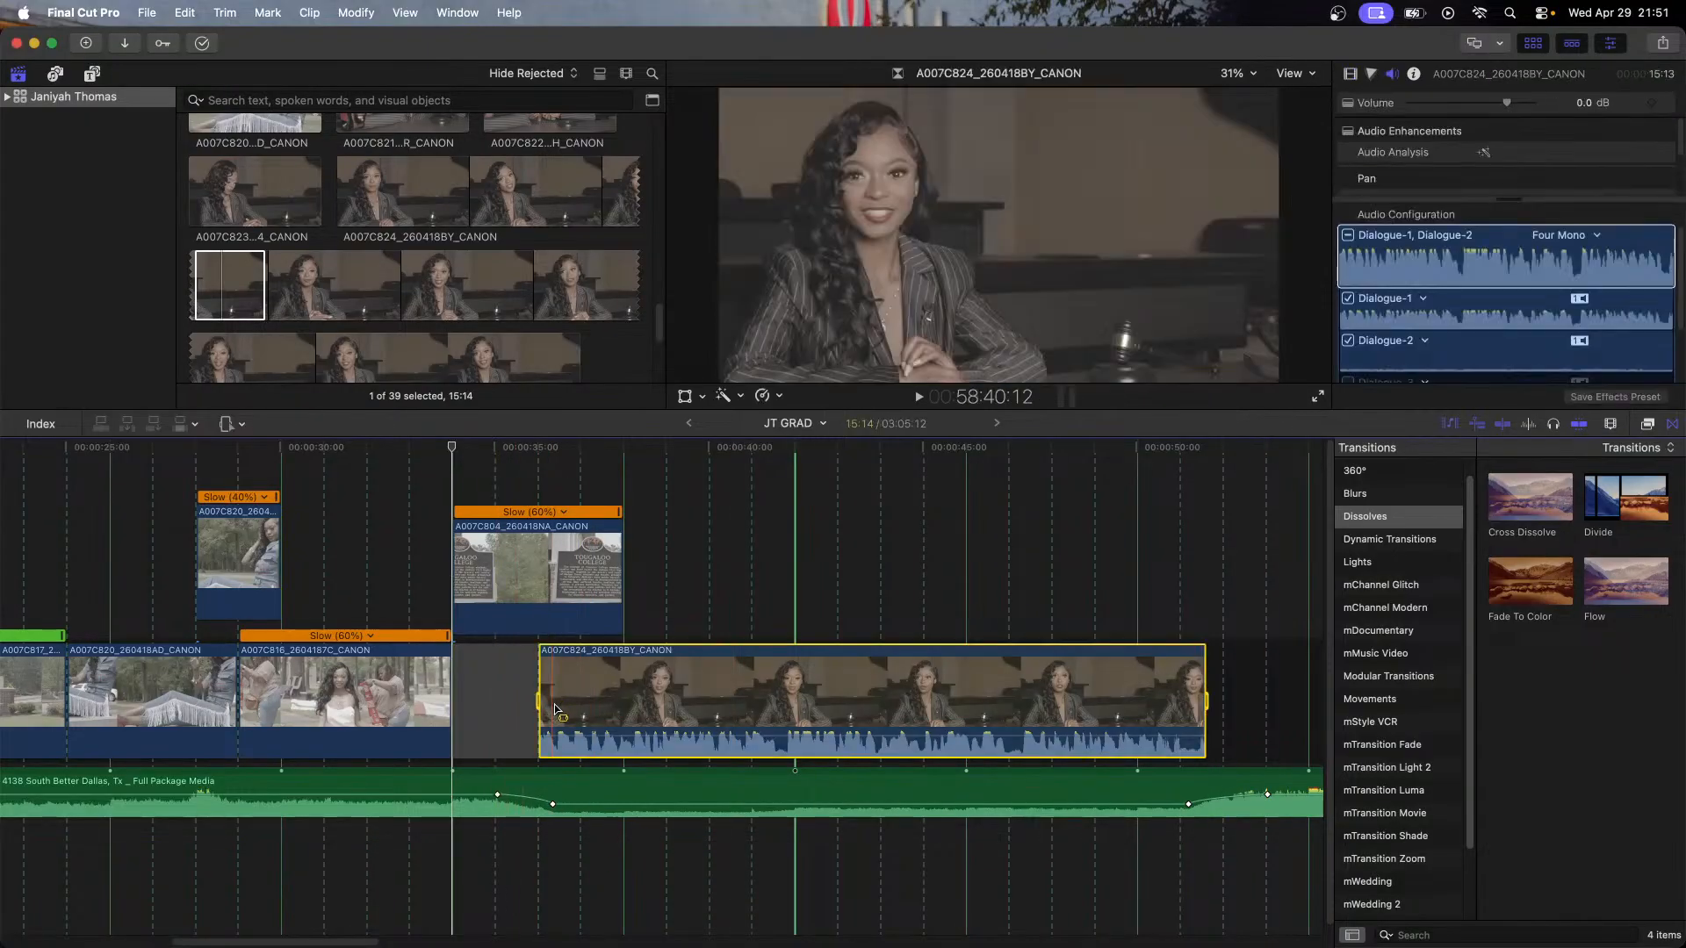
{"action": "key", "text": "Caps_Lock"}
{"action": "left_click", "coordinate": [453, 776]}
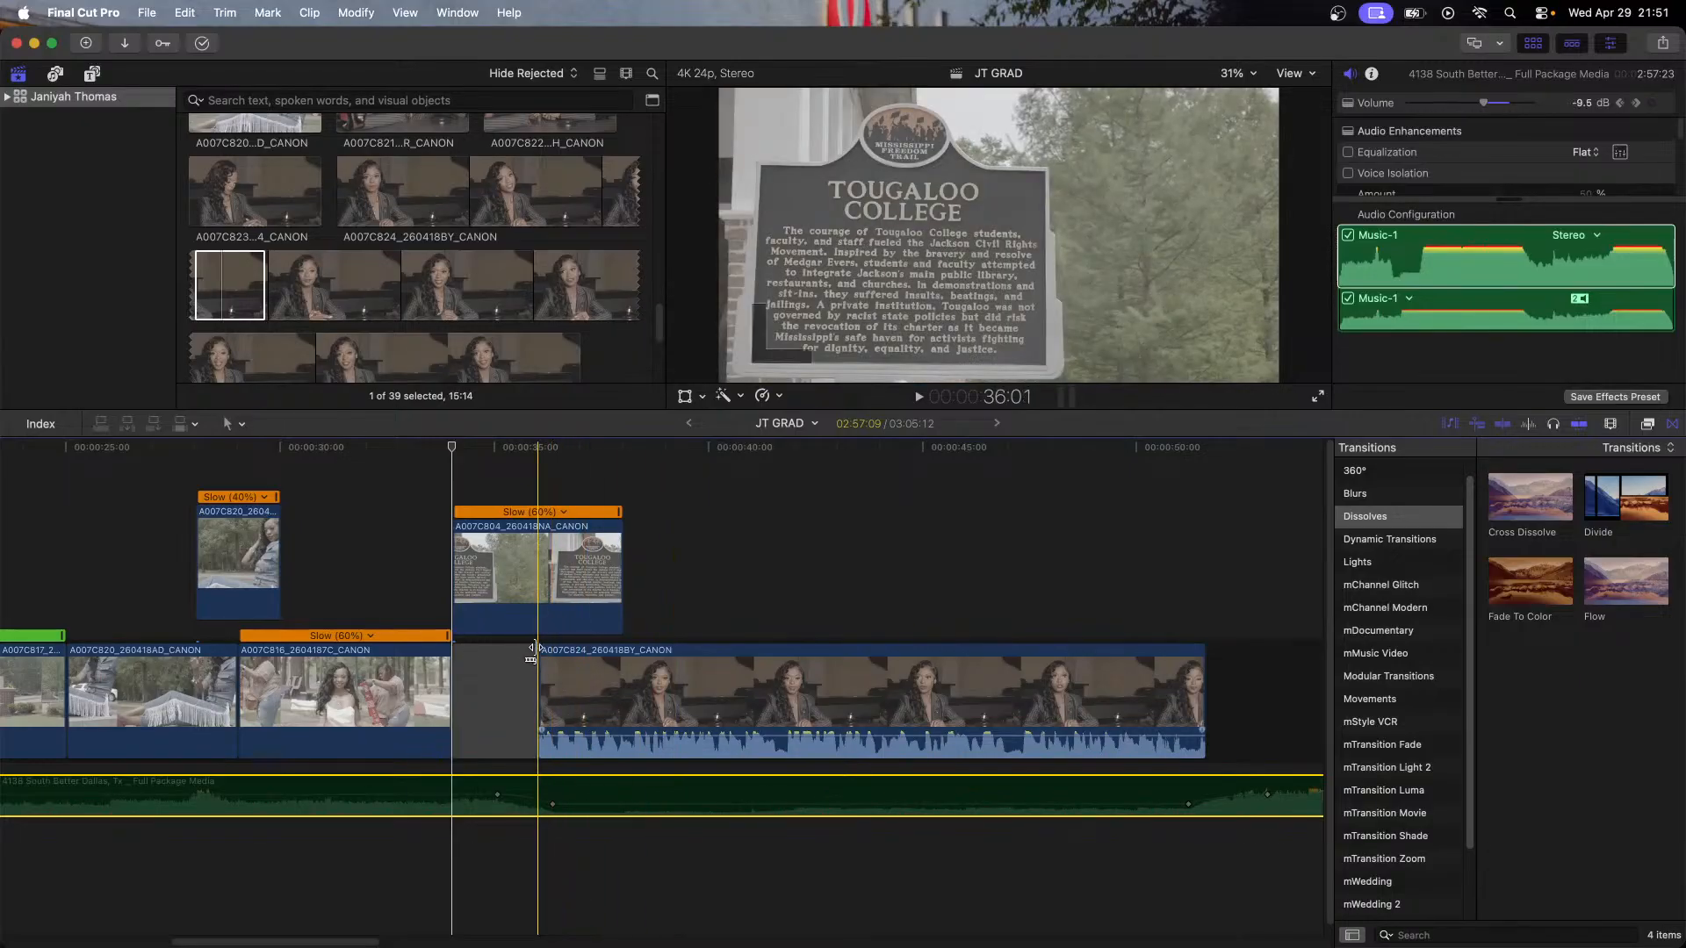
{"action": "left_click", "coordinate": [452, 486]}
{"action": "key", "text": "space"}
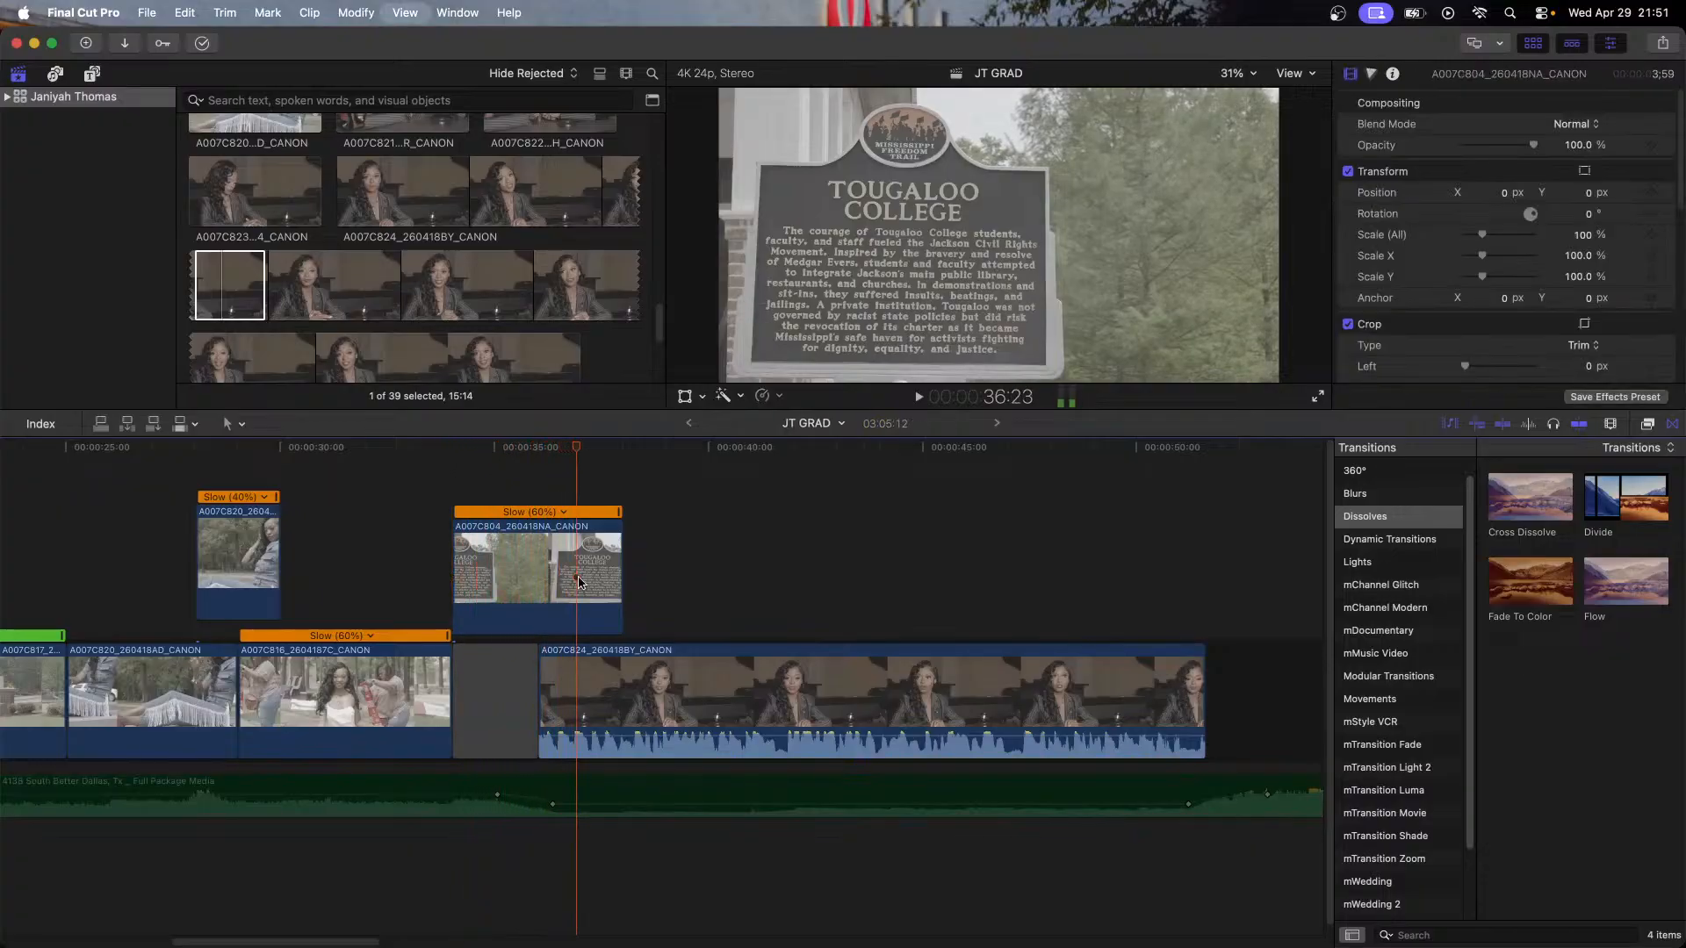
Step: Slip the A007C824 interview clip slightly within its edit and replay the cut from the clip's start at 36:01
{"action": "left_click", "coordinate": [615, 689]}
{"action": "mouse_move", "coordinate": [614, 689]}
{"action": "left_mouse_down"}
{"action": "mouse_move", "coordinate": [602, 699]}
{"action": "mouse_move", "coordinate": [625, 700]}
{"action": "left_mouse_up"}
{"action": "left_click", "coordinate": [538, 465]}
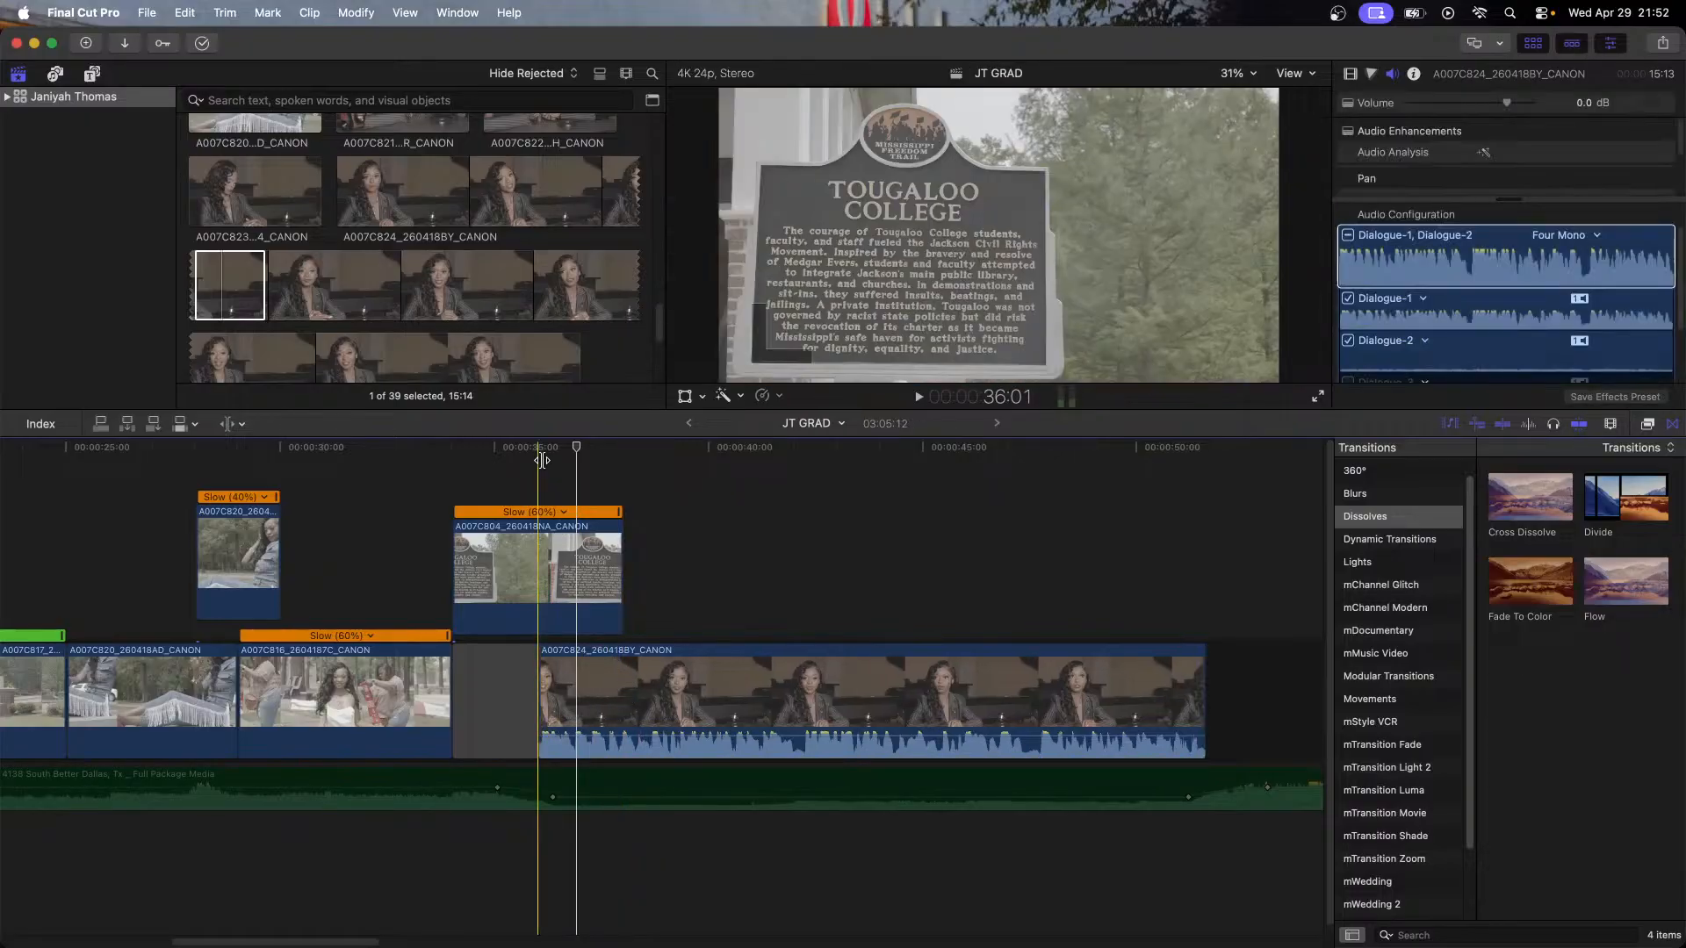
{"action": "key", "text": "space"}
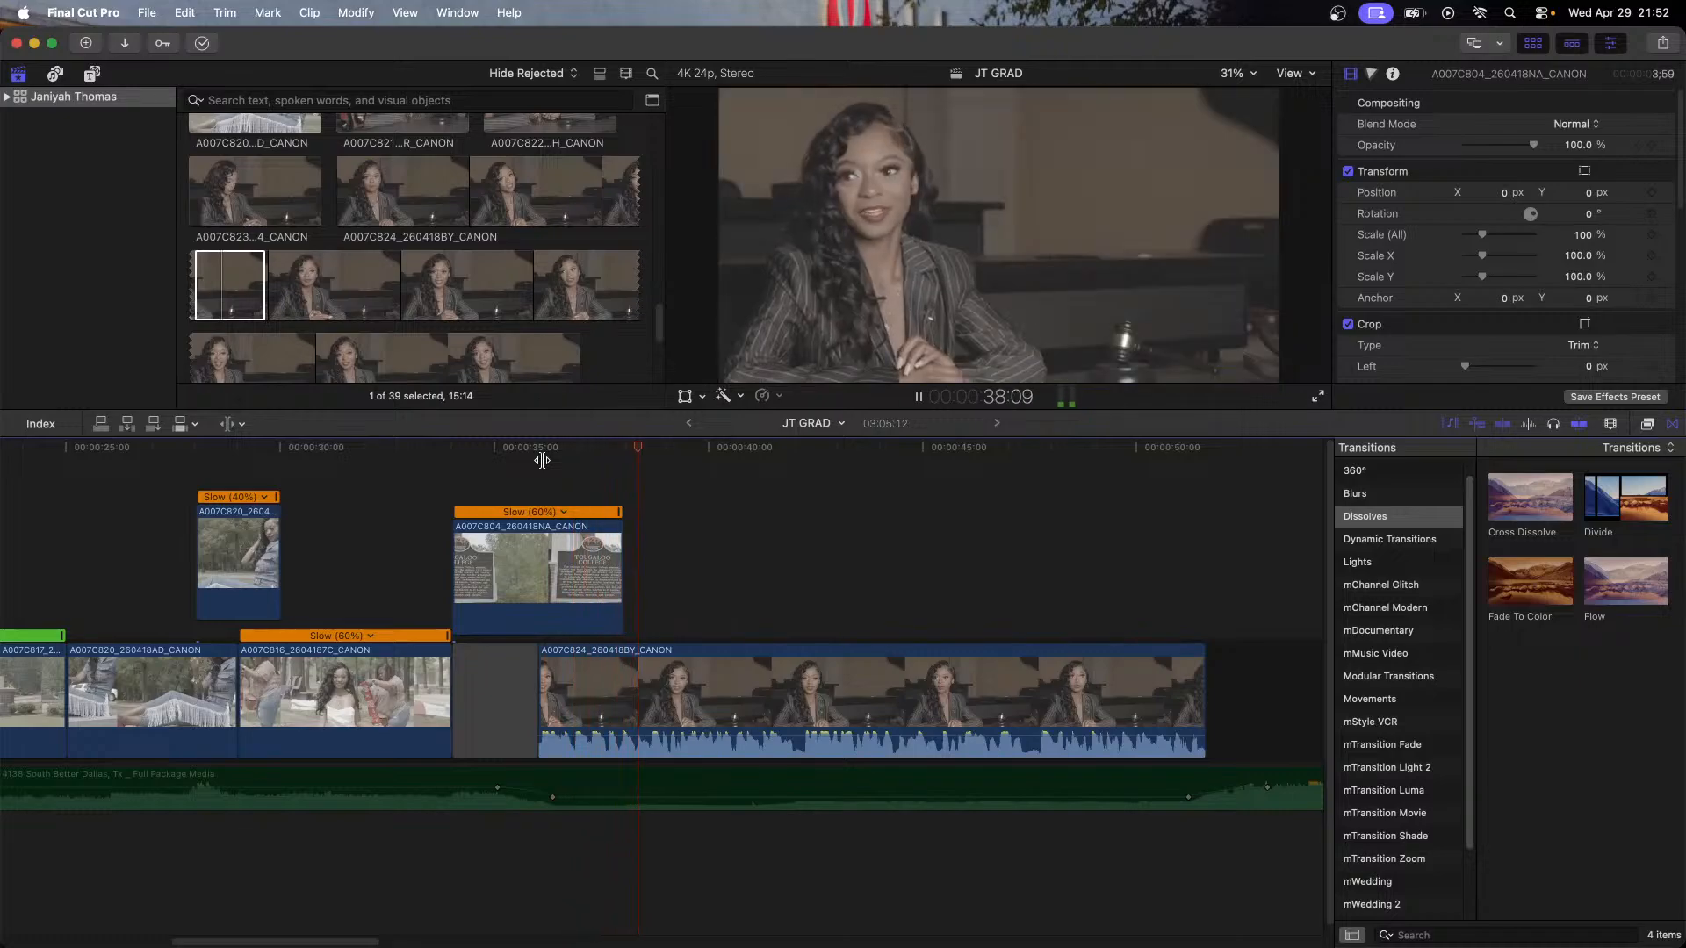
{"action": "key", "text": "space"}
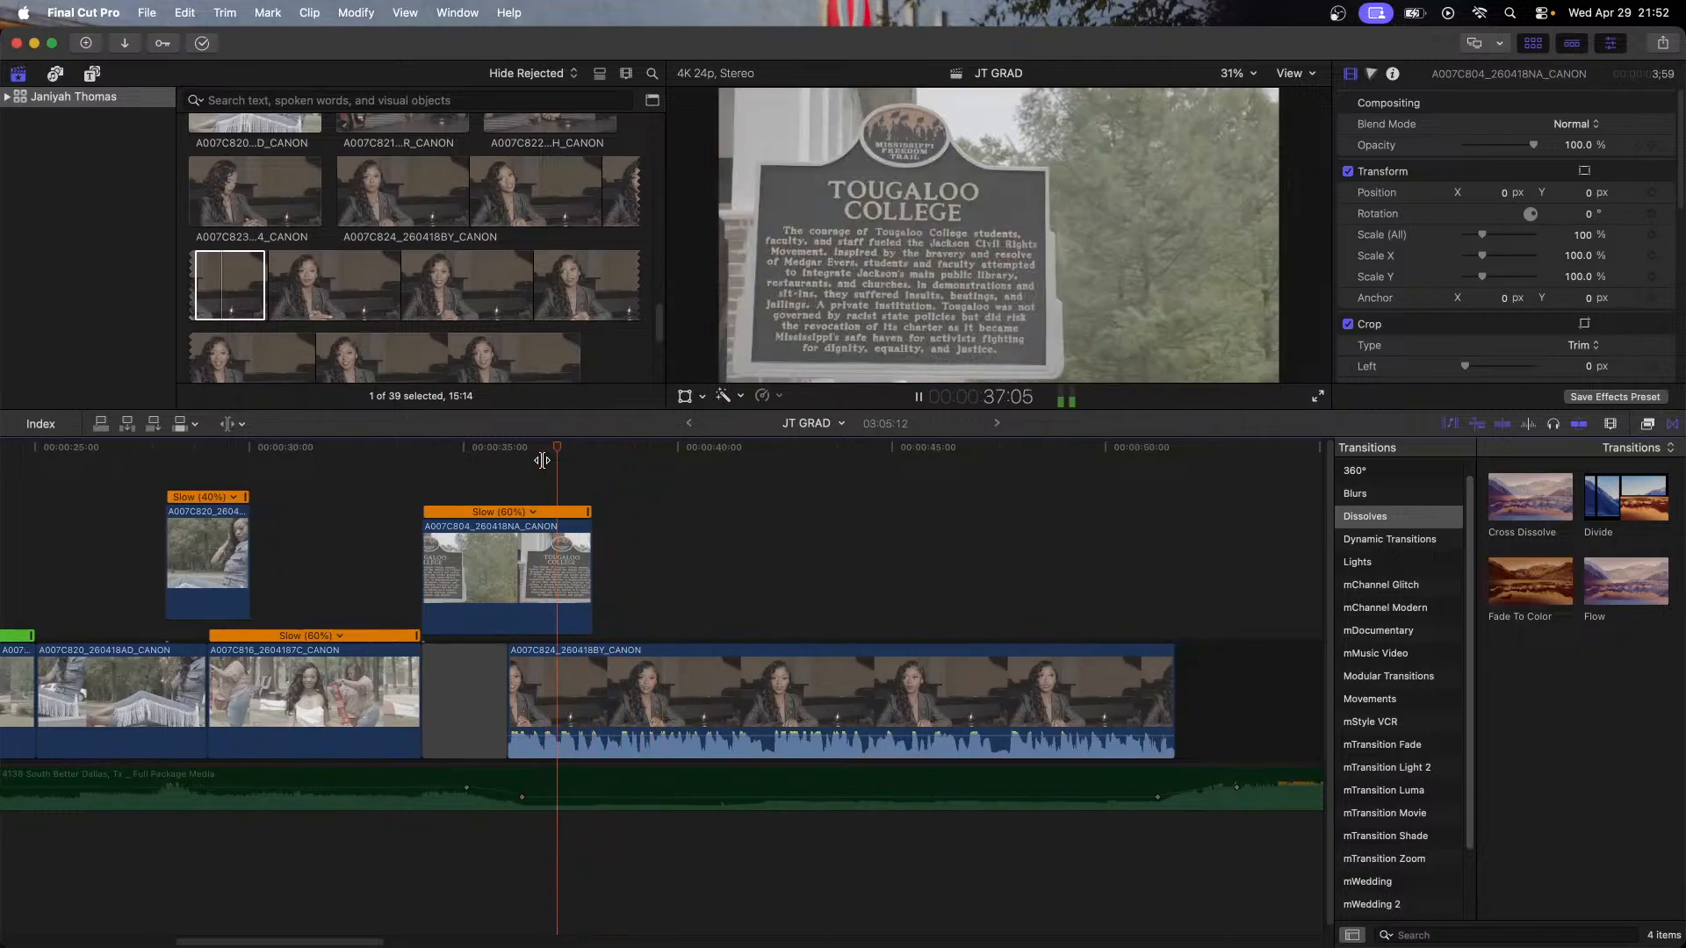
{"action": "left_click", "coordinate": [510, 464]}
{"action": "key", "text": "space"}
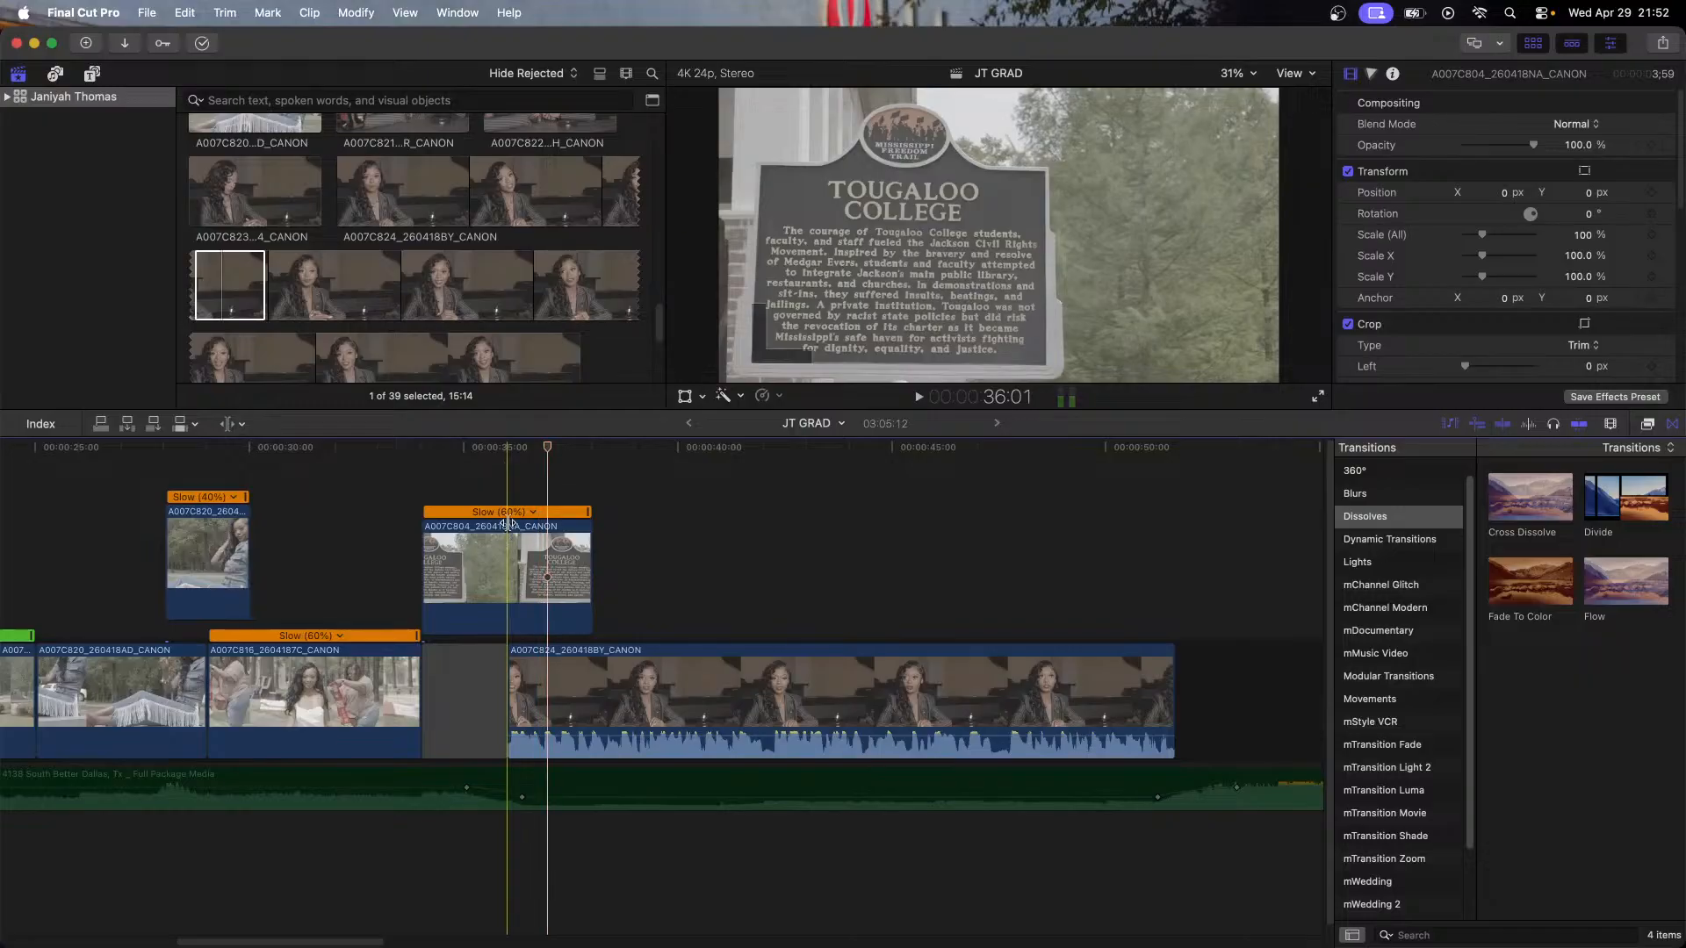
Step: Re-enable the music clip and play the timeline from the gap's start to review the music level under the interview
{"action": "key", "text": "a"}
{"action": "left_click", "coordinate": [489, 785]}
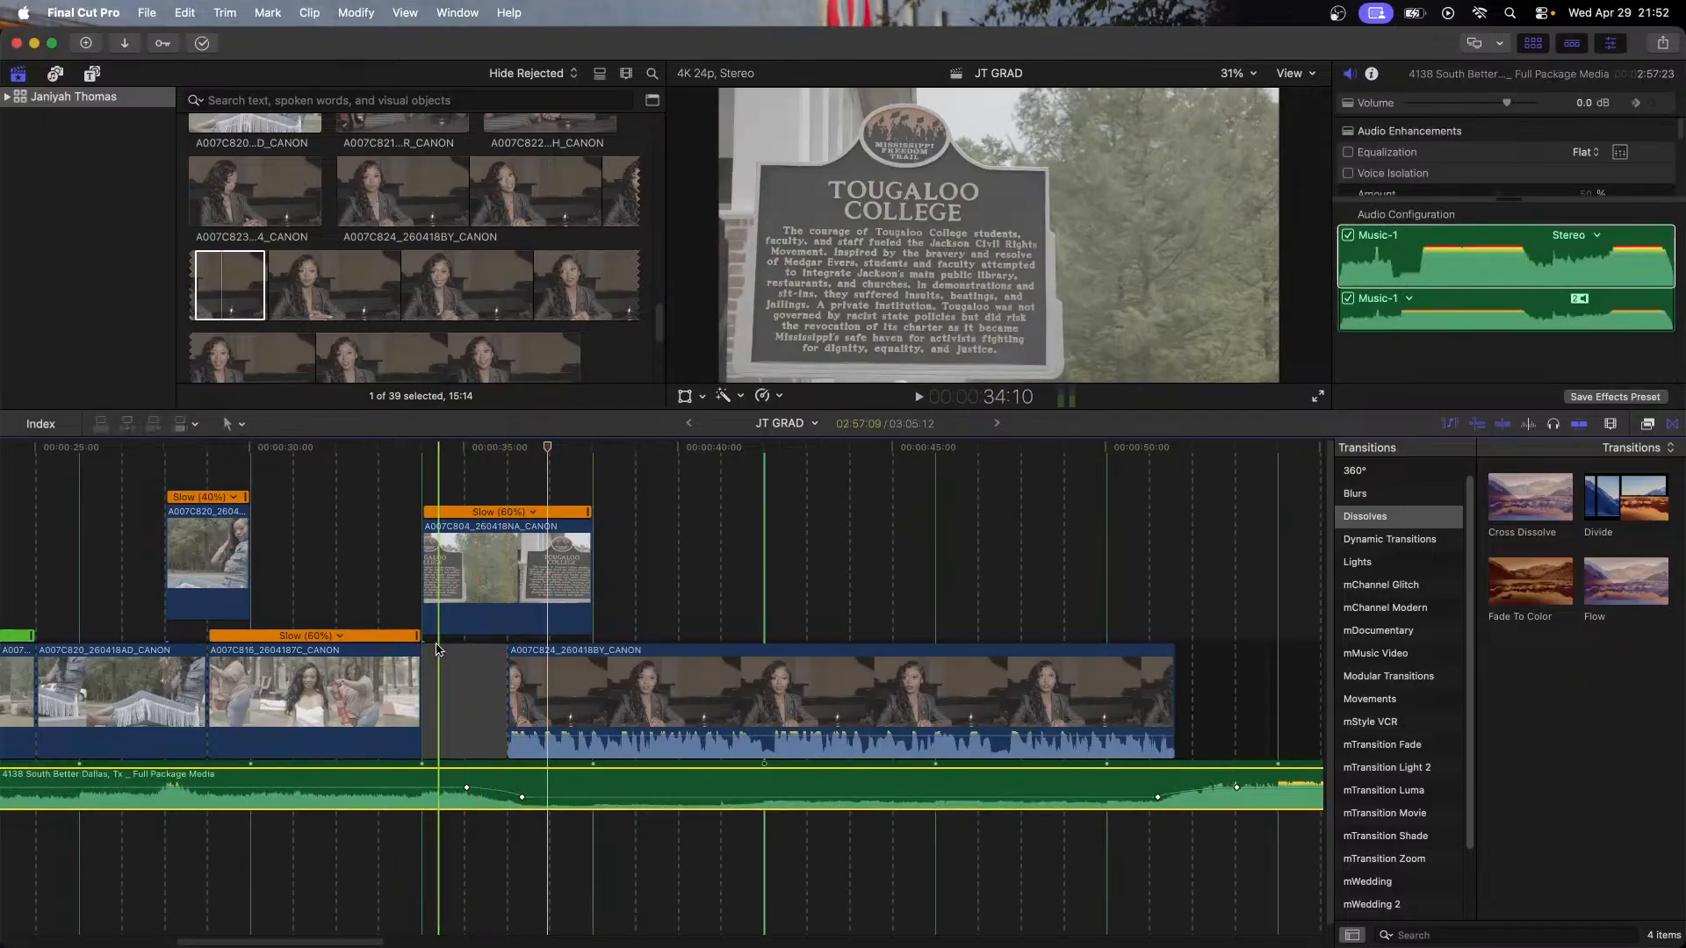
{"action": "left_click", "coordinate": [421, 456]}
{"action": "key", "text": "space"}
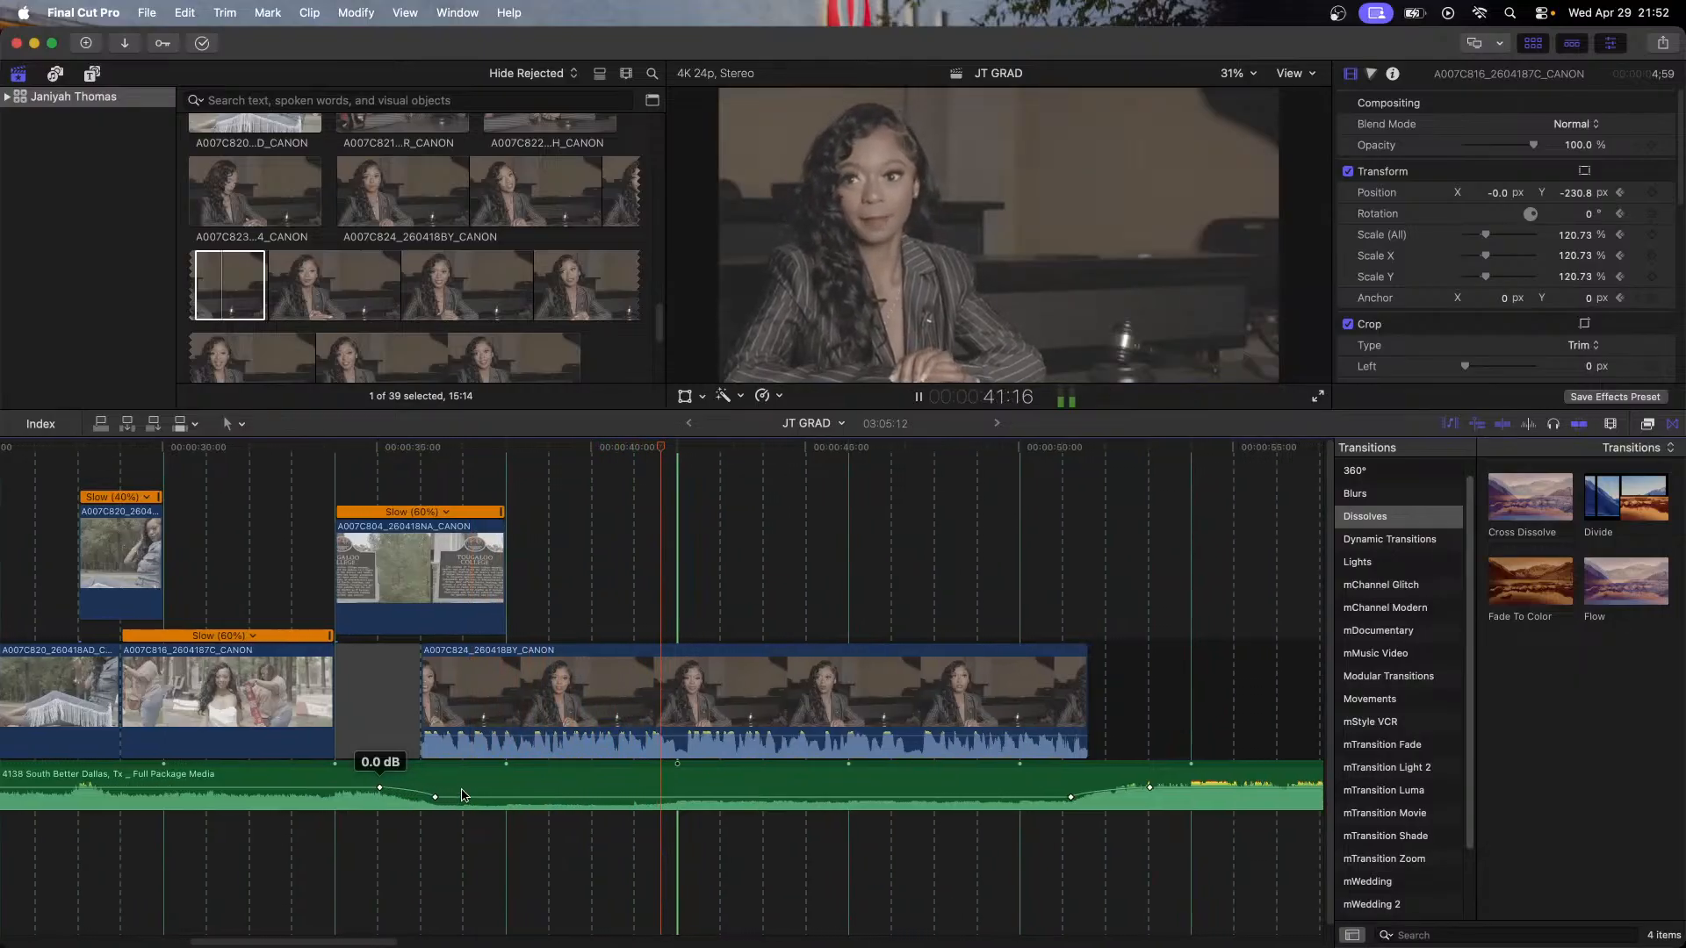
{"action": "key", "text": "space"}
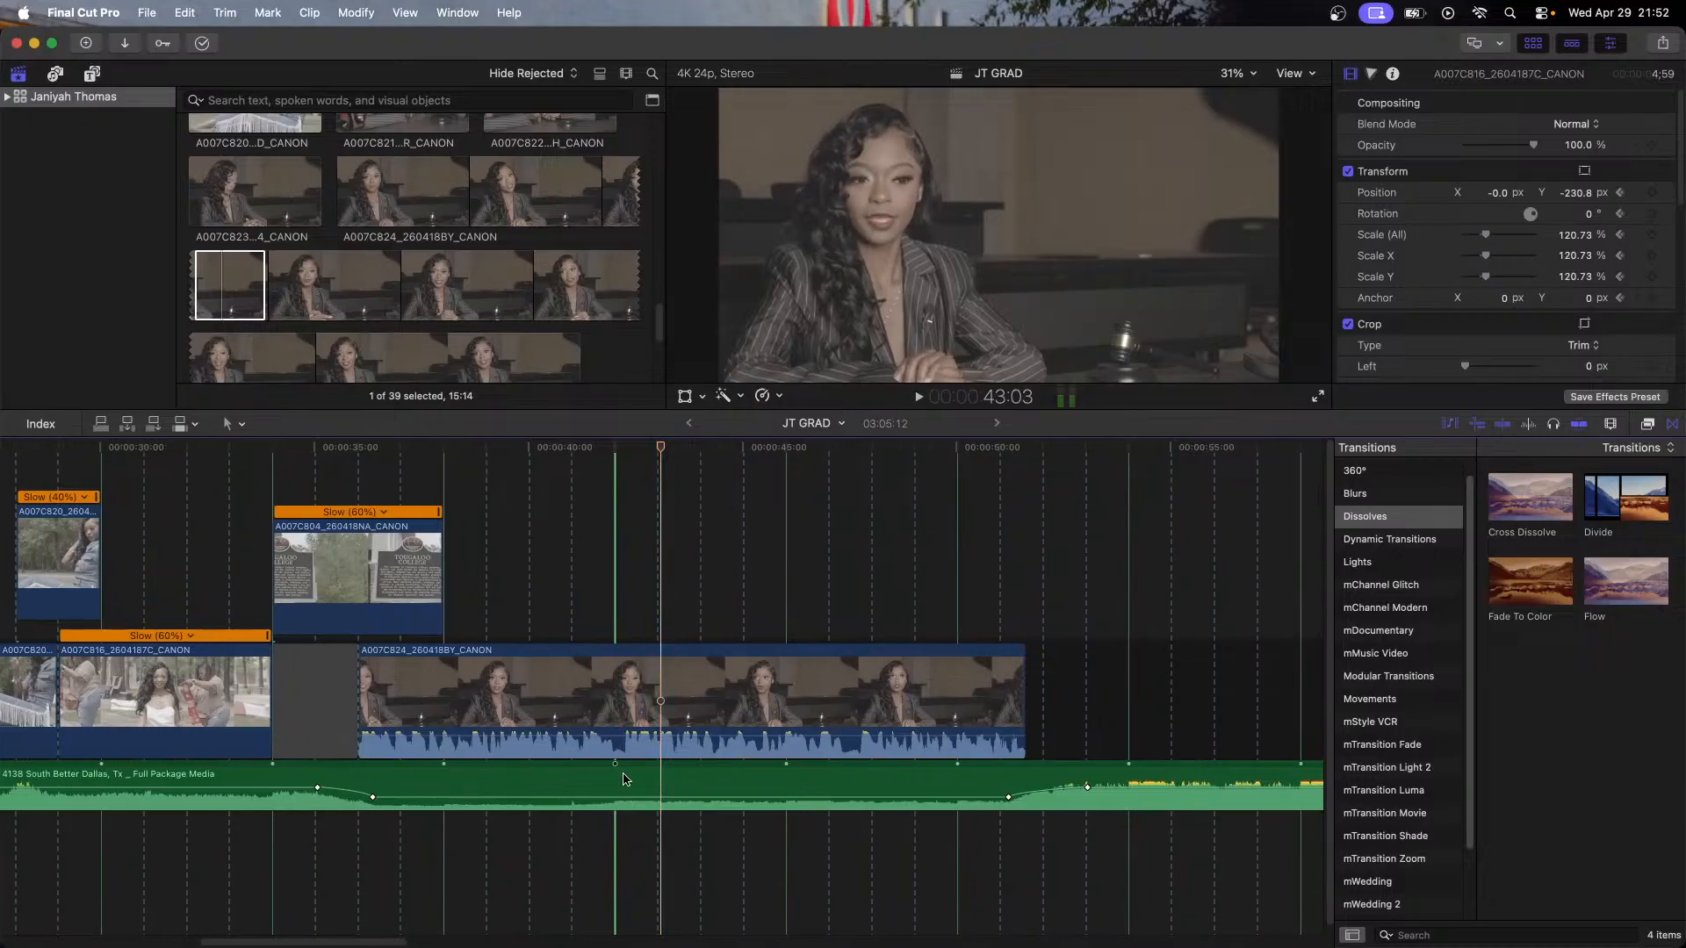
Step: Lower the music's volume further between the two inner keyframes under the A007C824 interview clip
{"action": "left_click", "coordinate": [685, 797]}
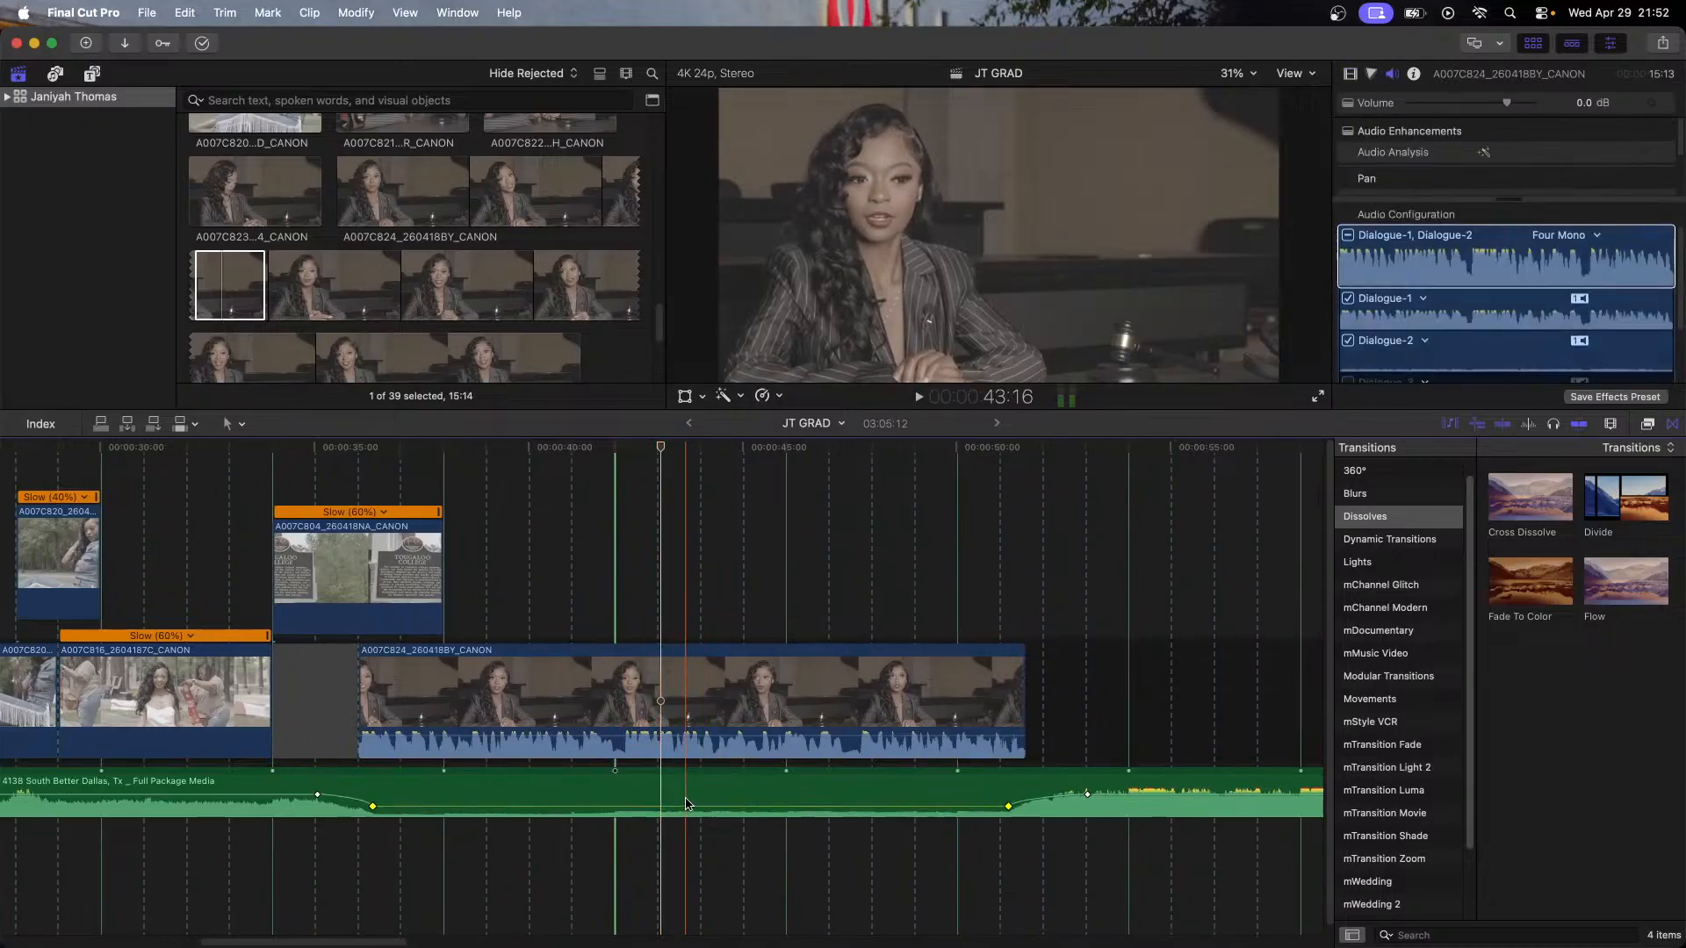